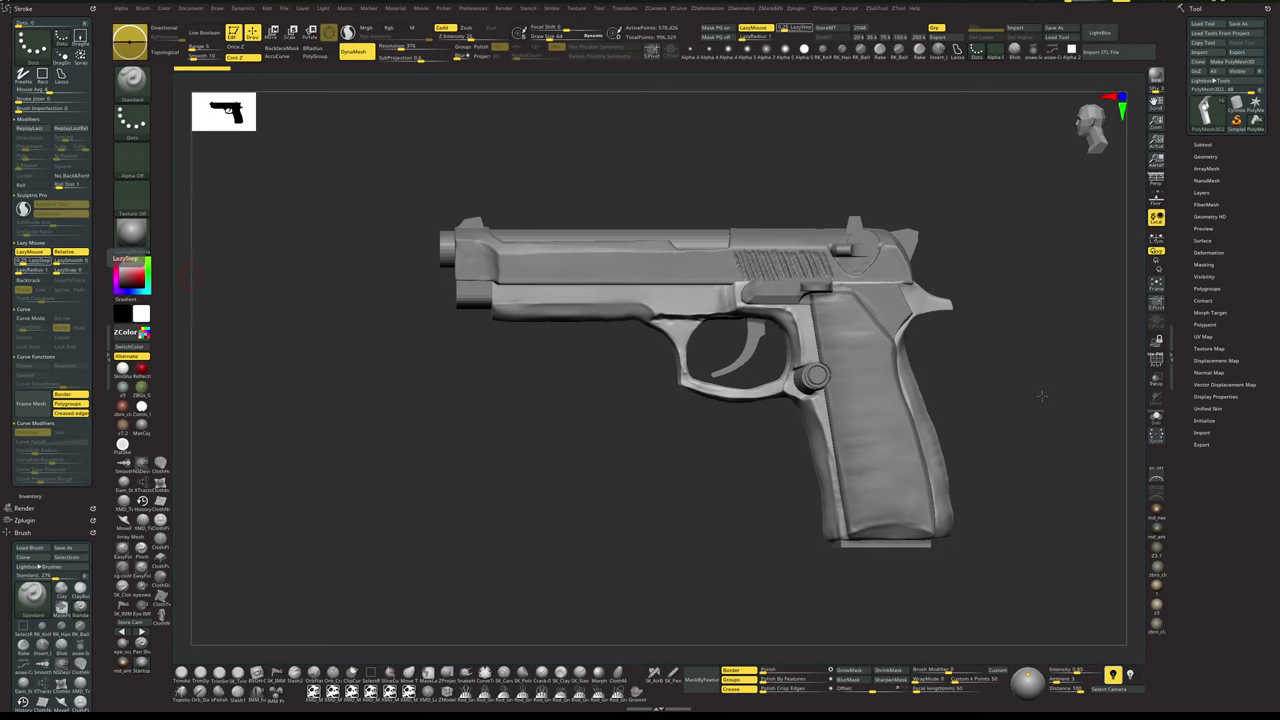
- Select the grip panel and refine the shape of its upper area with the Move brush
drag(1042, 396, 948, 352)
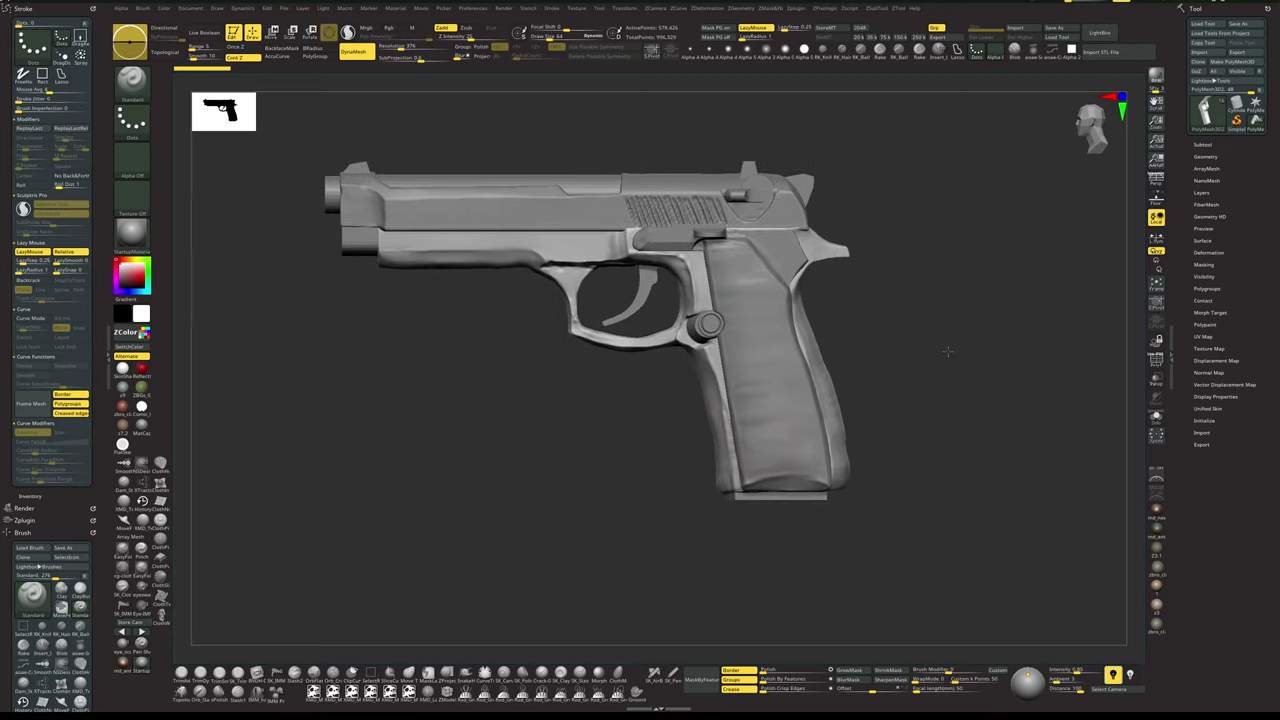
mouse_move(859, 307)
alt+mouse_down()
mouse_move(826, 296)
mouse_move(758, 322)
mouse_move(775, 326)
mouse_move(771, 366)
alt+mouse_up()
key(space)
alt+click(754, 325)
key(space)
key(space)
key(b)
key(m)
key(v)
mouse_move(877, 364)
alt+mouse_down()
mouse_move(837, 337)
mouse_move(850, 376)
alt+mouse_up()
key(space)
mouse_move(728, 342)
mouse_down()
mouse_move(807, 302)
mouse_move(807, 321)
mouse_move(721, 340)
mouse_move(810, 329)
mouse_move(837, 337)
mouse_move(828, 349)
mouse_move(826, 331)
mouse_move(861, 306)
mouse_move(884, 312)
mouse_up()
key(space)
key(space)
alt+drag(904, 382, 896, 480)
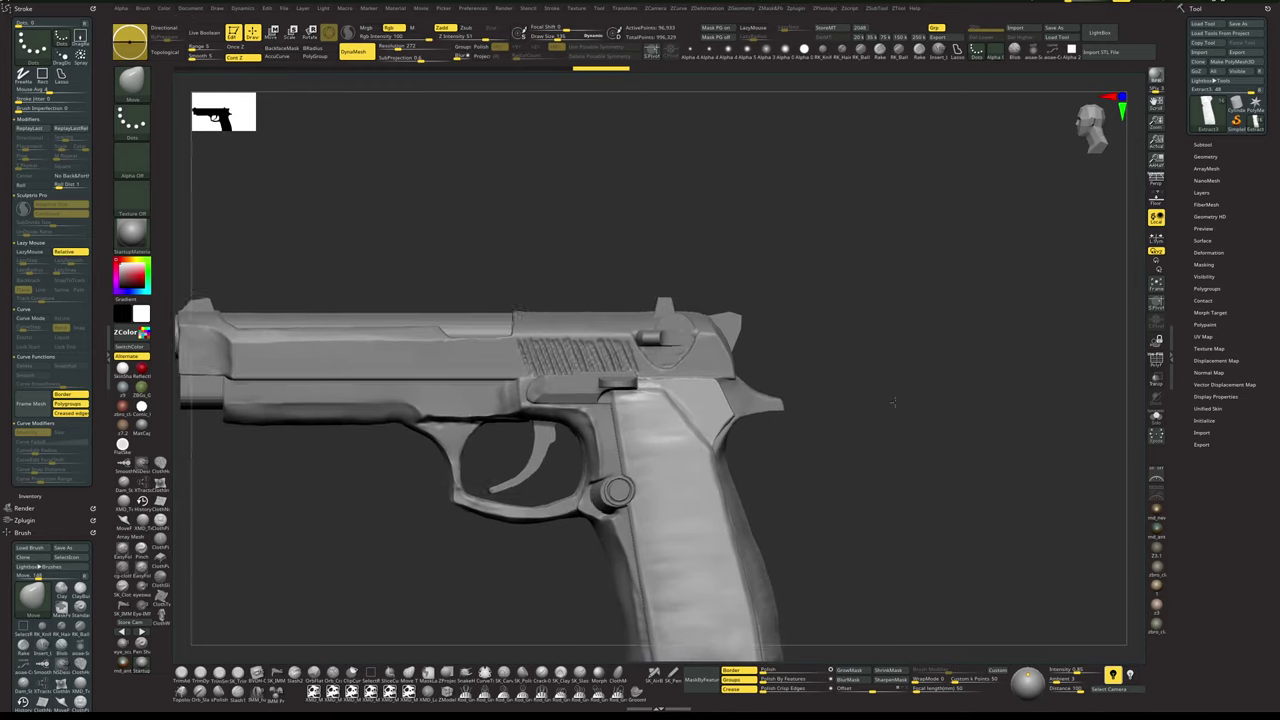
alt+drag(894, 403, 926, 420)
key(space)
drag(688, 316, 681, 317)
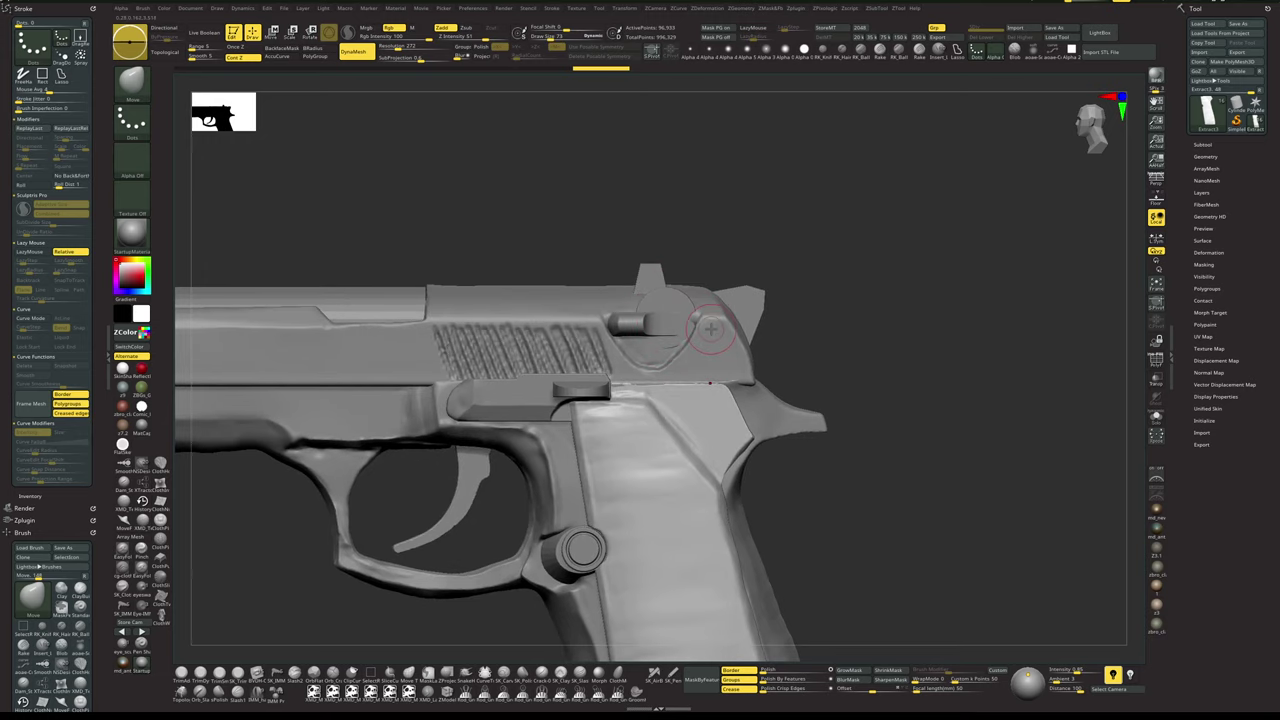
- Select the slide and sculpt the recess beneath the safety lever with the DamStandard brush
alt+click(711, 329)
drag(817, 322, 838, 372)
key(space)
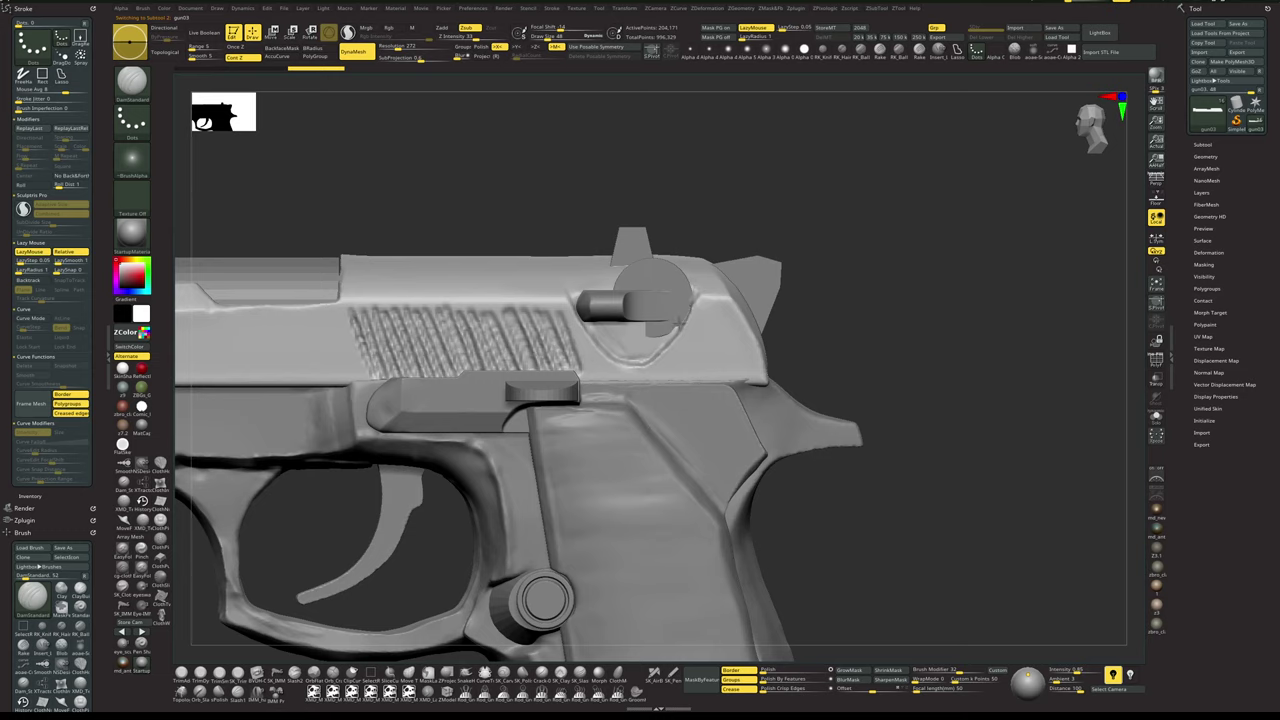
drag(679, 321, 636, 333)
key(space)
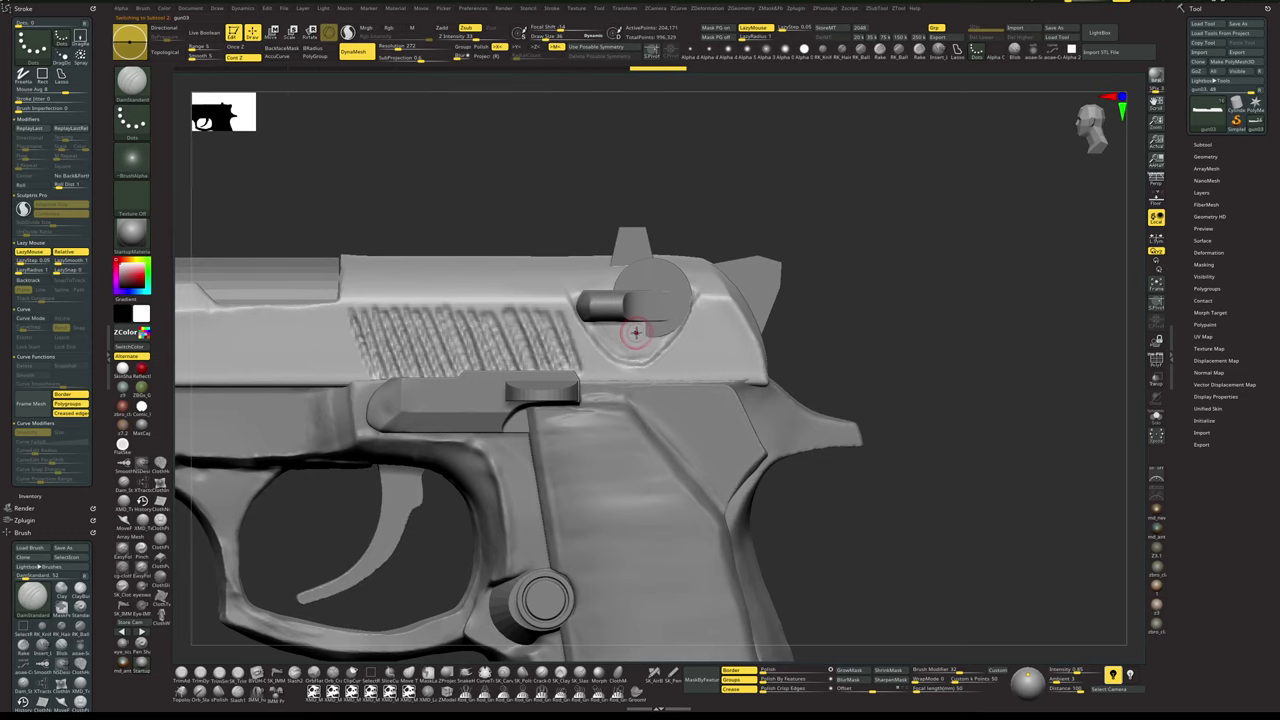
- Build up the surface just below the safety lever's disc with the ClayBuildup brush
key(b)
key(c)
key(b)
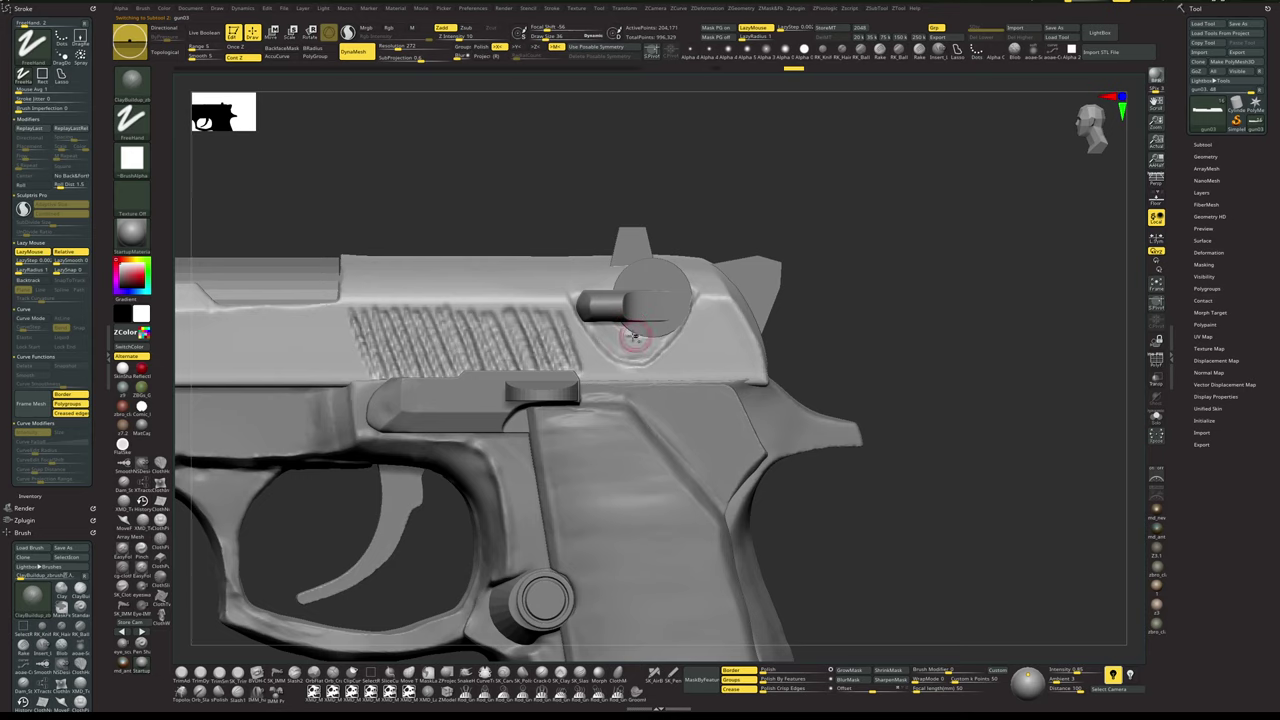
key(space)
drag(621, 341, 626, 341)
- Flatten and clean up the recess around the safety lever with the hPolish brush
key(b)
key(h)
key(p)
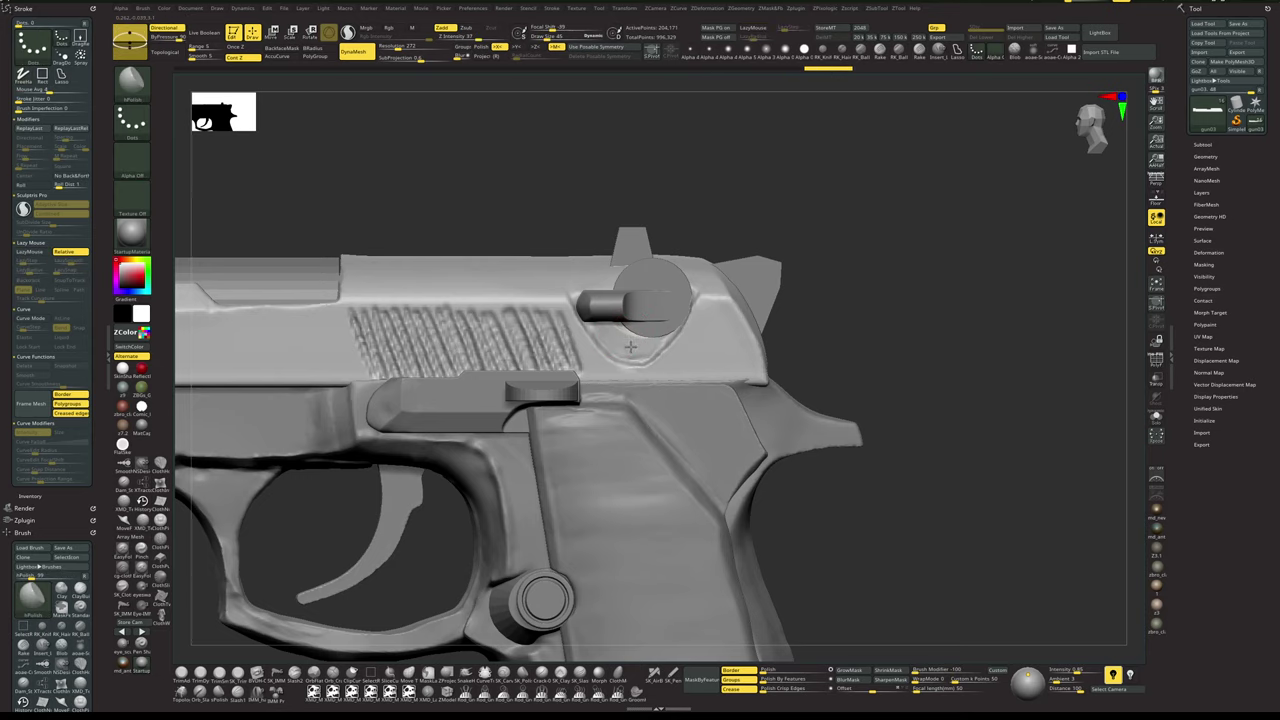
alt+drag(923, 349, 853, 304)
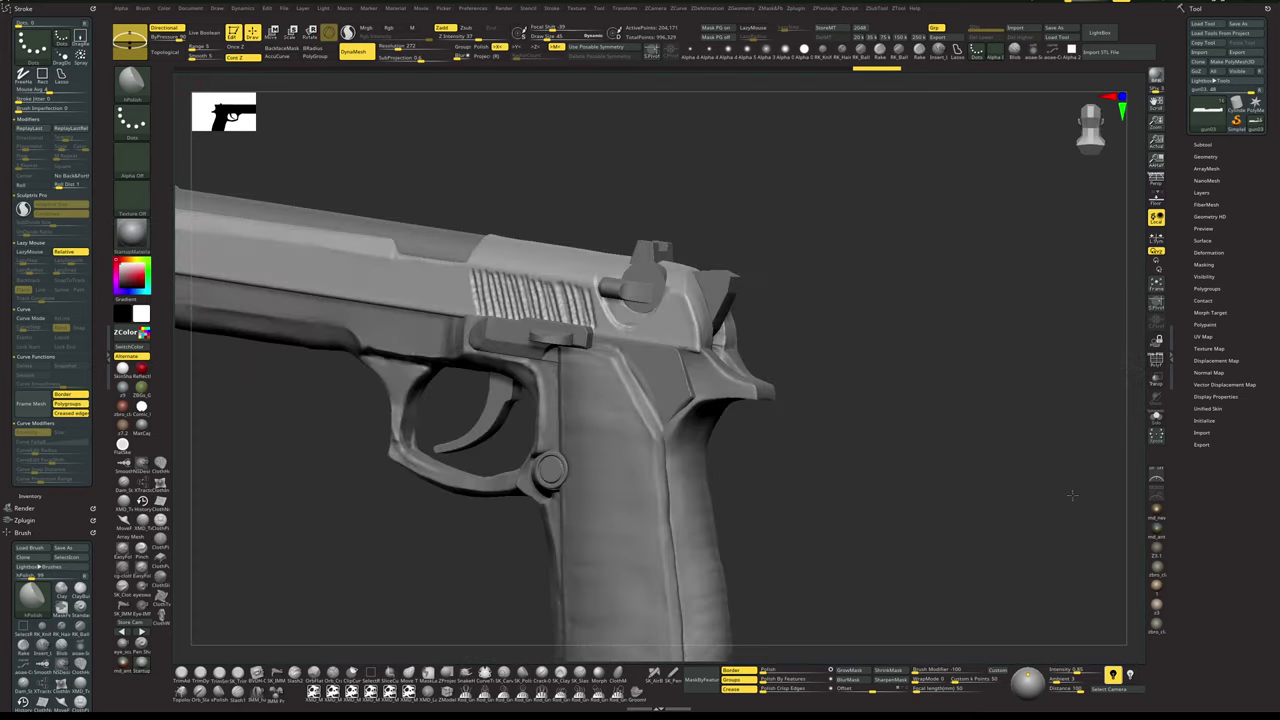
drag(962, 420, 988, 494)
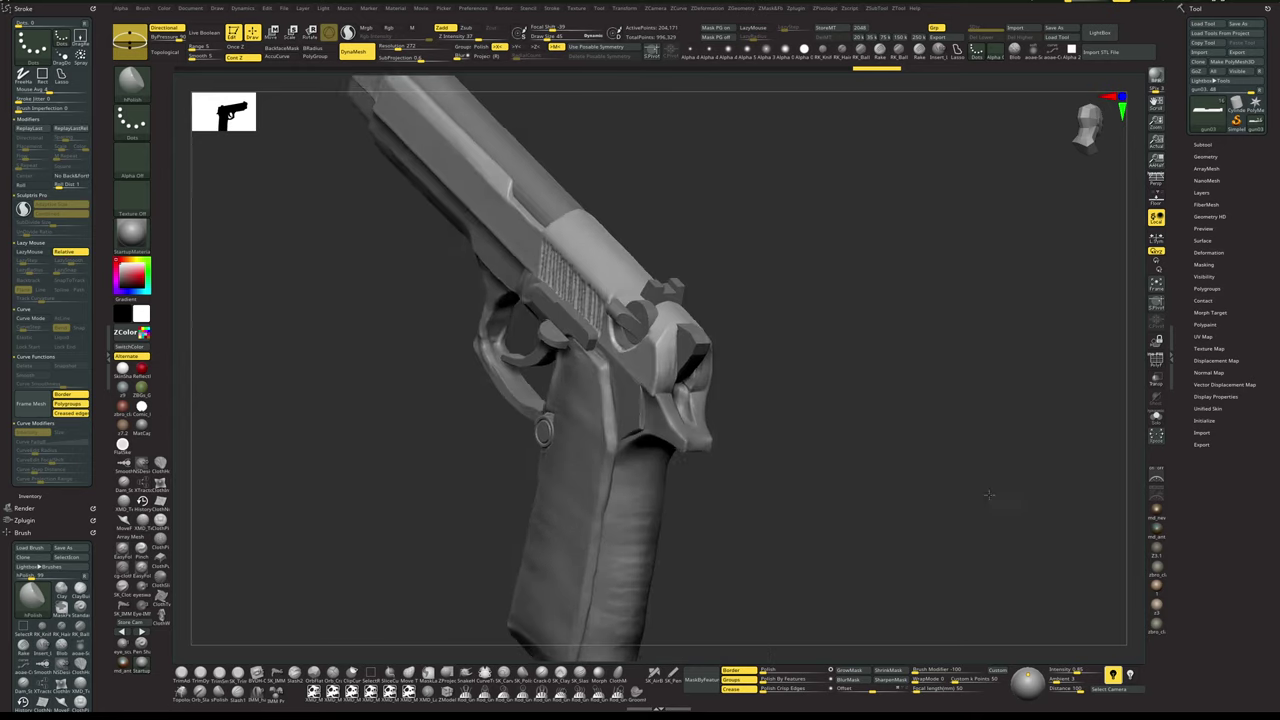
- Select the slide release's thumb tab and move it inward toward the frame by about 0.2
alt+click(660, 316)
shift+drag(820, 312, 895, 298)
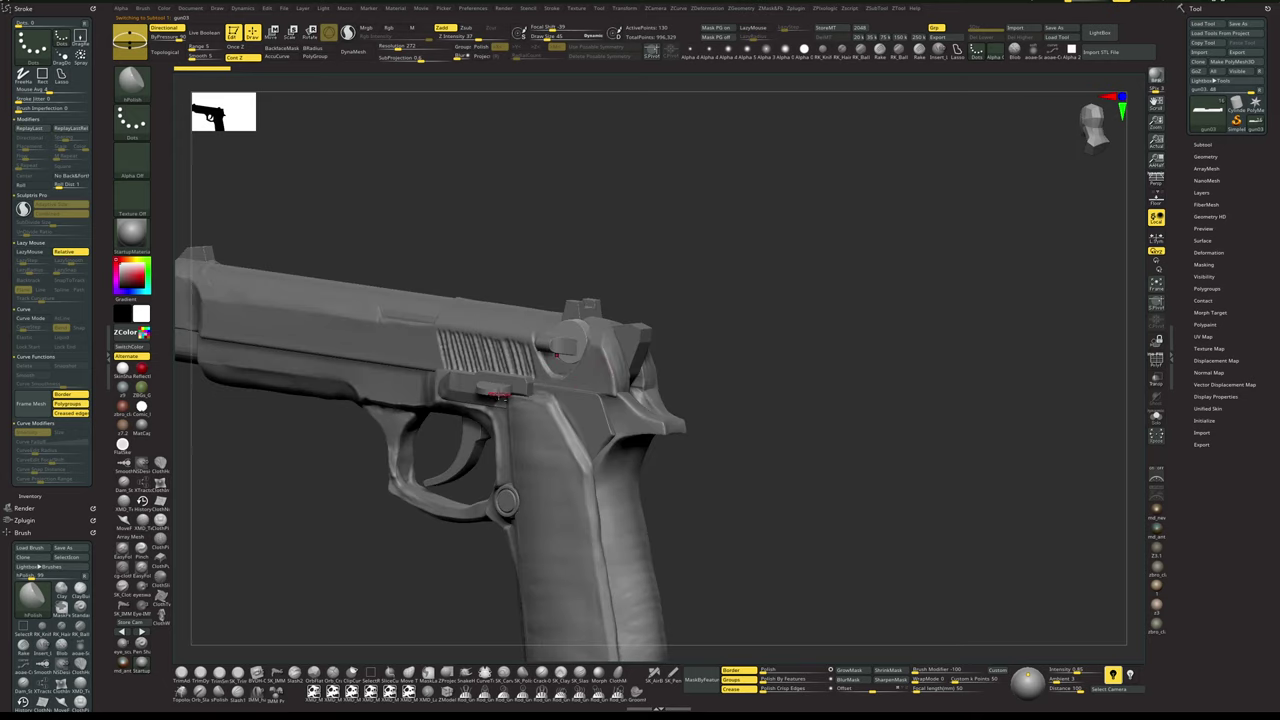
alt+click(500, 393)
drag(823, 328, 806, 398)
key(w)
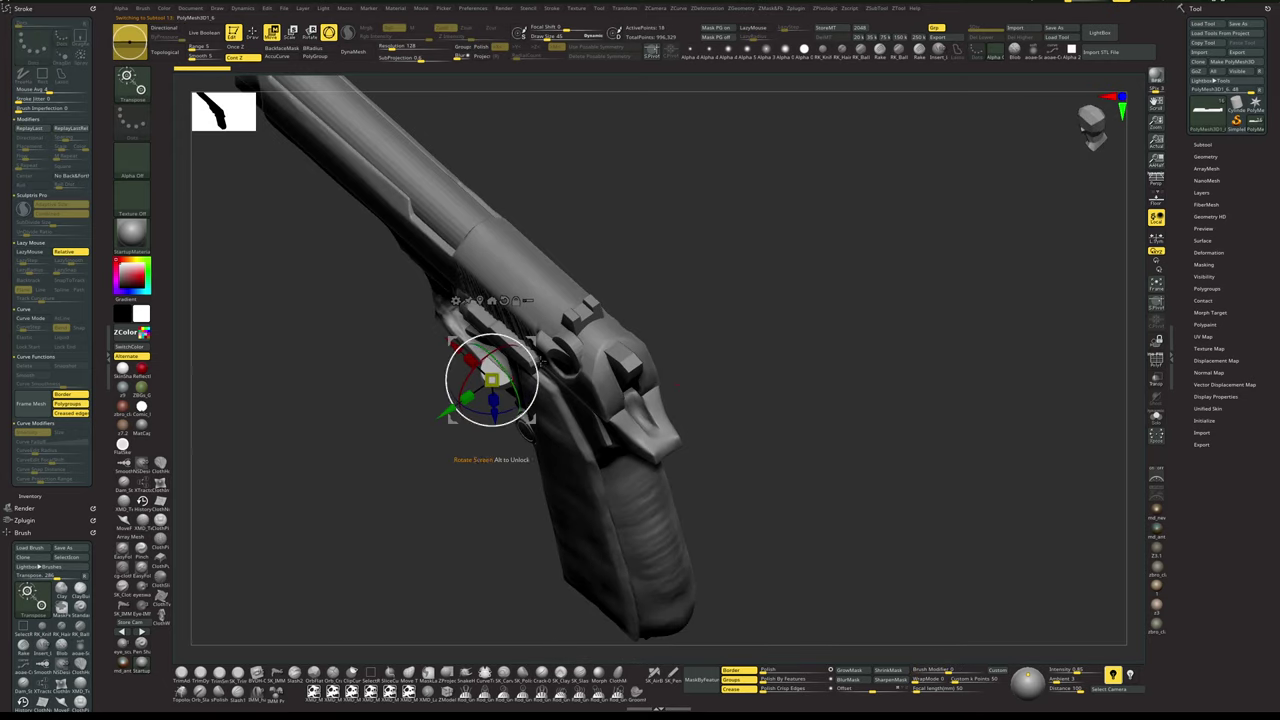
drag(445, 418, 463, 405)
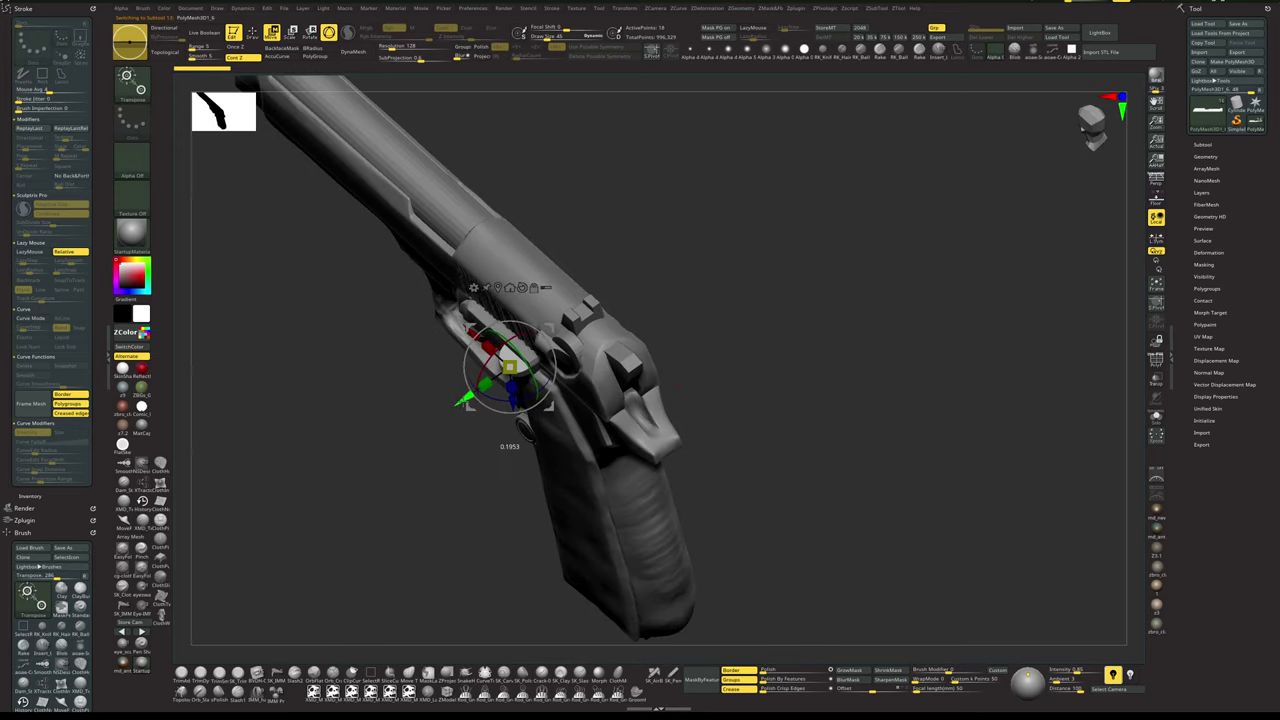
key(q)
shift+drag(808, 338, 797, 289)
- Duplicate the safety lever's disc and move the copy through to the opposite side of the slide
drag(673, 281, 732, 283)
alt+click(575, 313)
click(1204, 145)
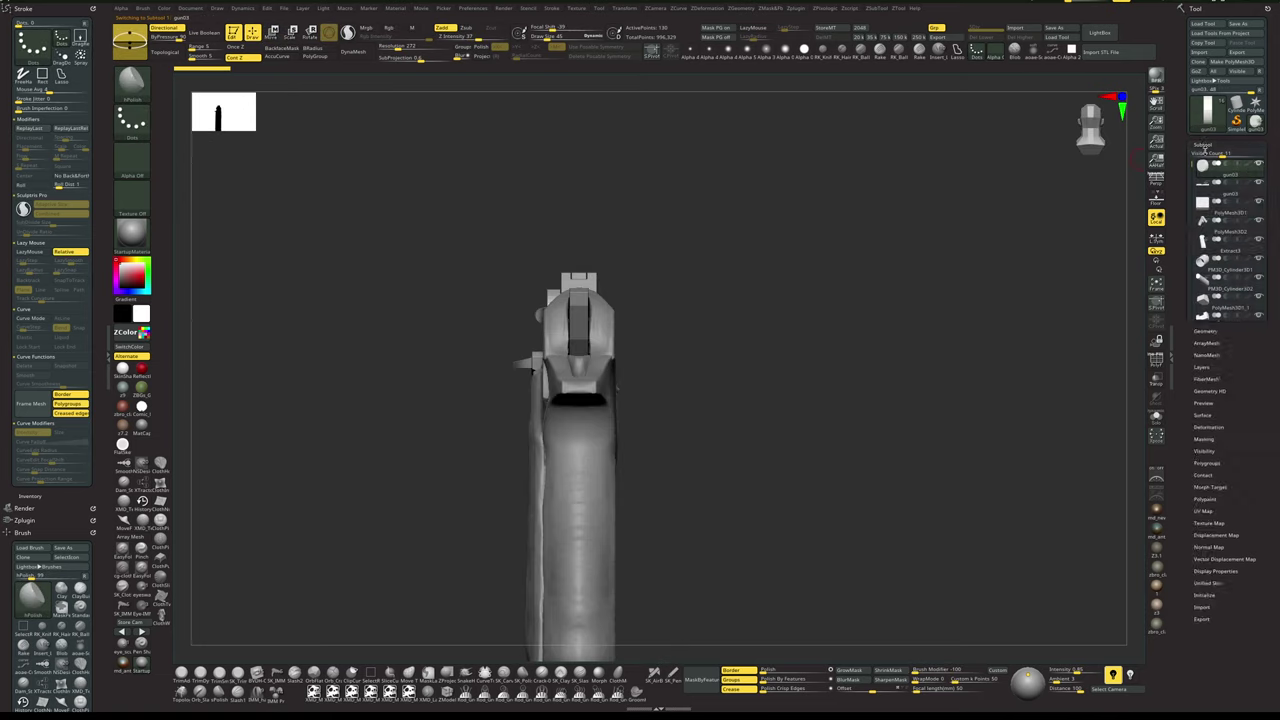
click(1203, 434)
drag(820, 304, 803, 351)
key(w)
drag(498, 350, 550, 350)
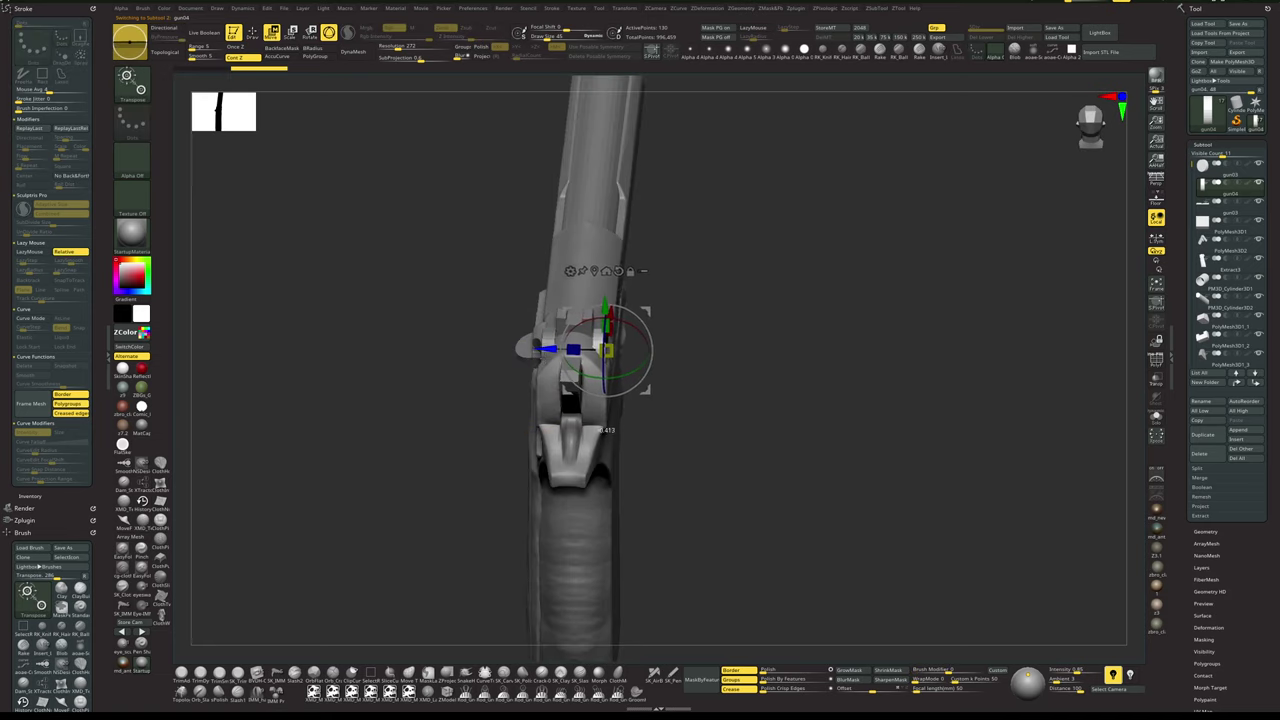
key(q)
- Scale the duplicated disc uniformly to about 0.63 on the gun's opposite side
shift+drag(847, 312, 830, 306)
alt+drag(779, 237, 718, 284)
key(w)
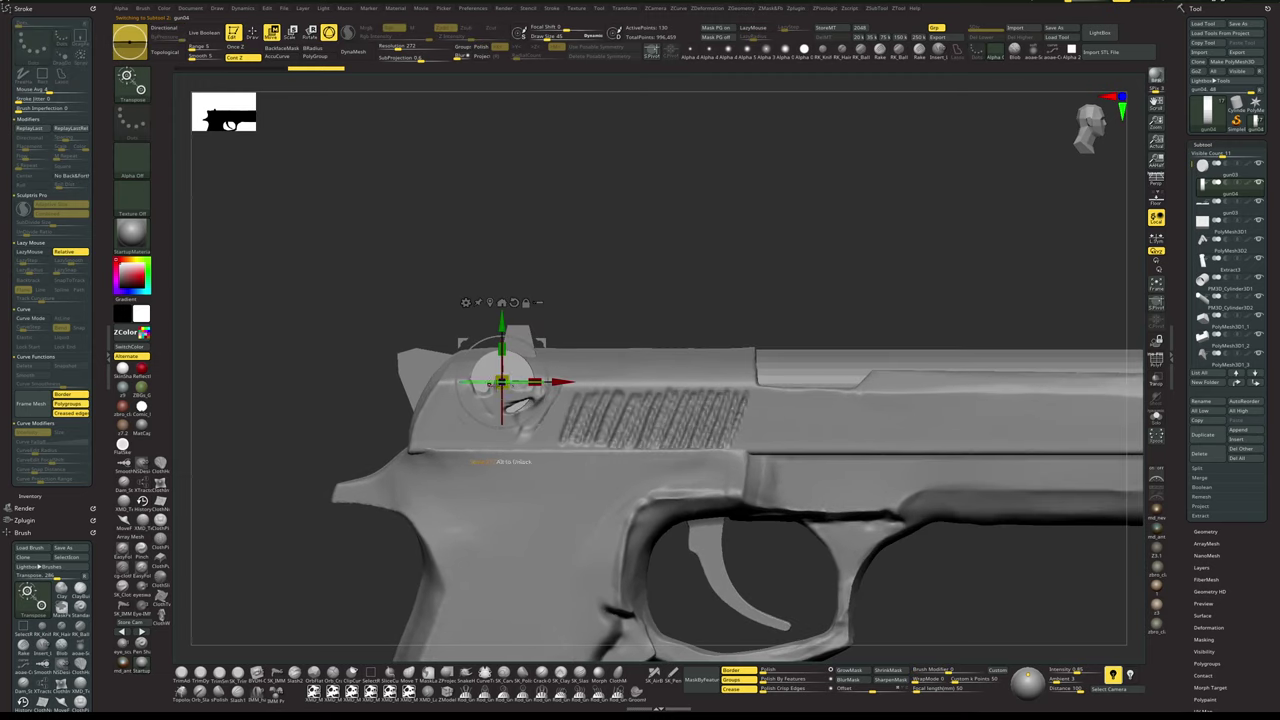
drag(504, 385, 499, 382)
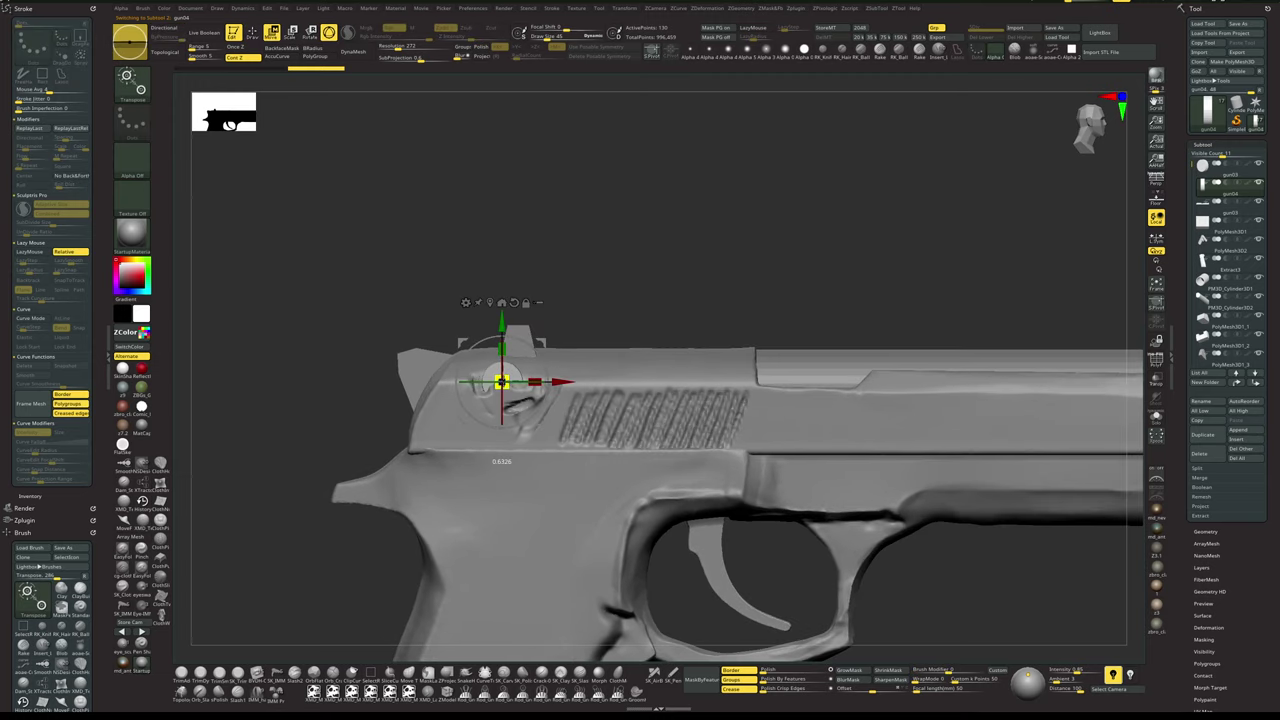
key(q)
drag(646, 291, 660, 314)
key(w)
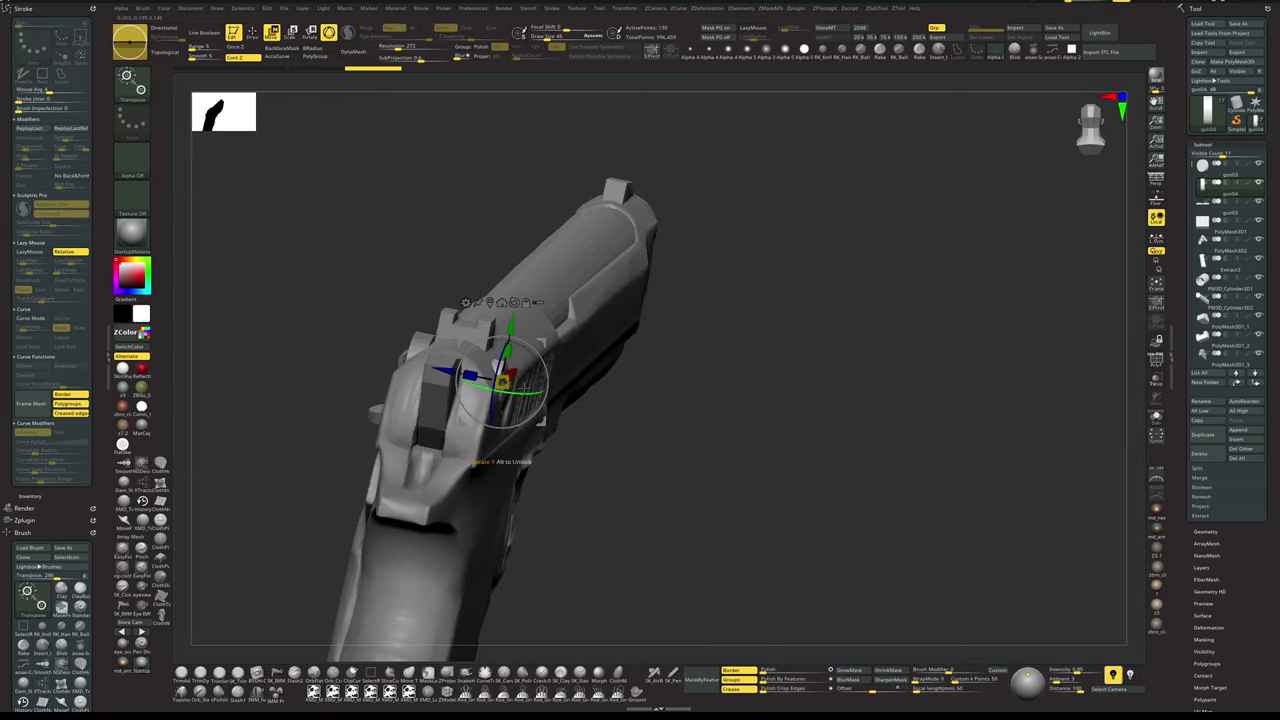
key(q)
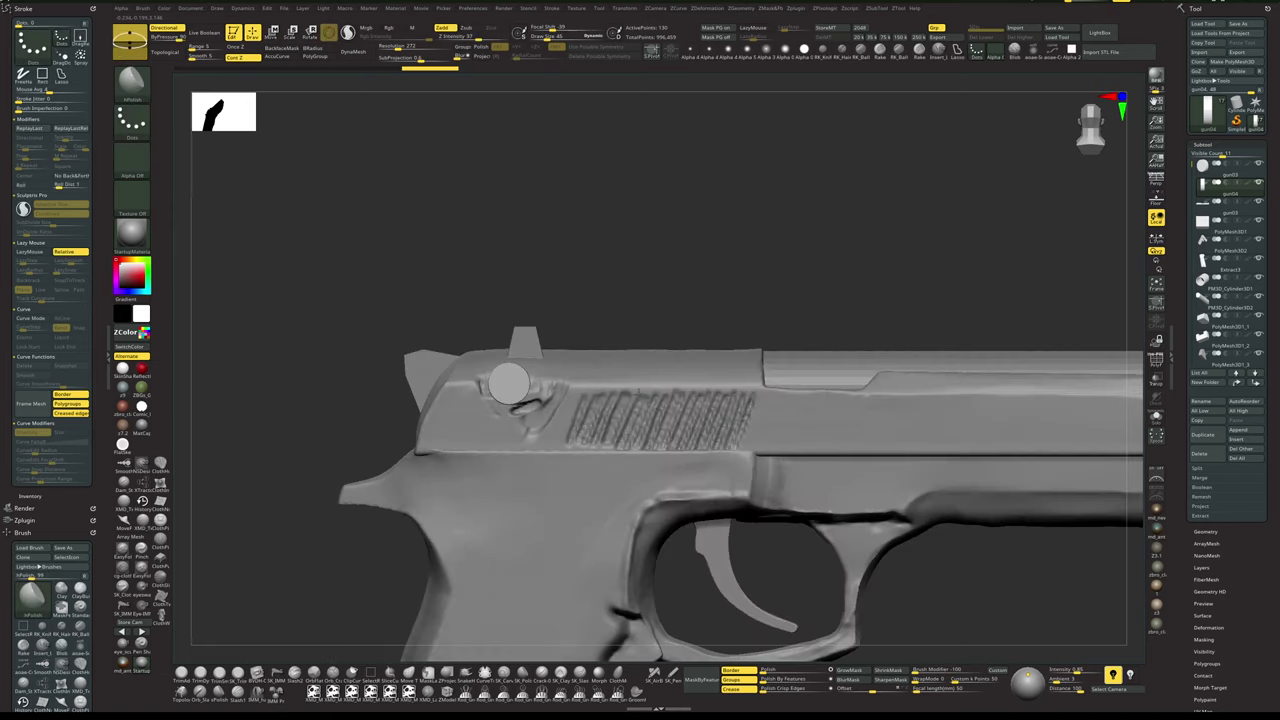
- Shrink the duplicated disc slightly more and adjust its depth against the slide
alt+drag(711, 259, 639, 255)
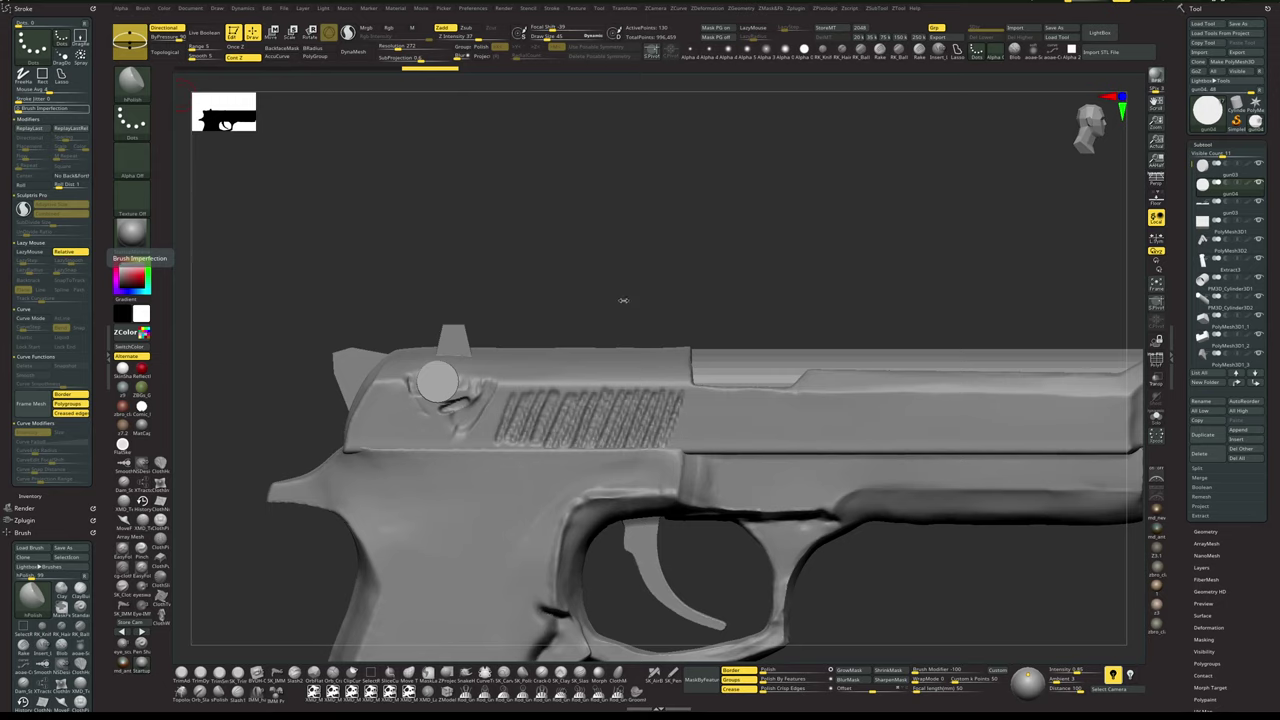
drag(623, 300, 667, 269)
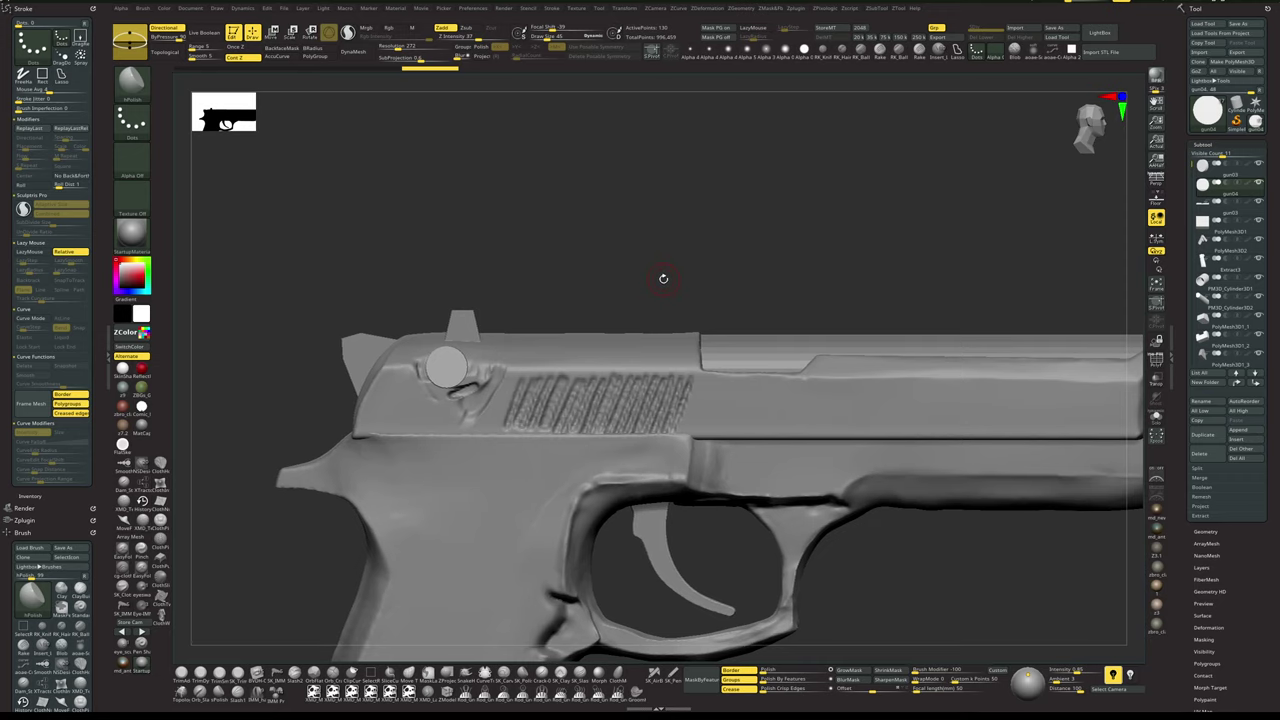
mouse_move(661, 284)
mouse_down()
mouse_move(709, 320)
mouse_move(689, 329)
mouse_move(668, 287)
mouse_up()
key(w)
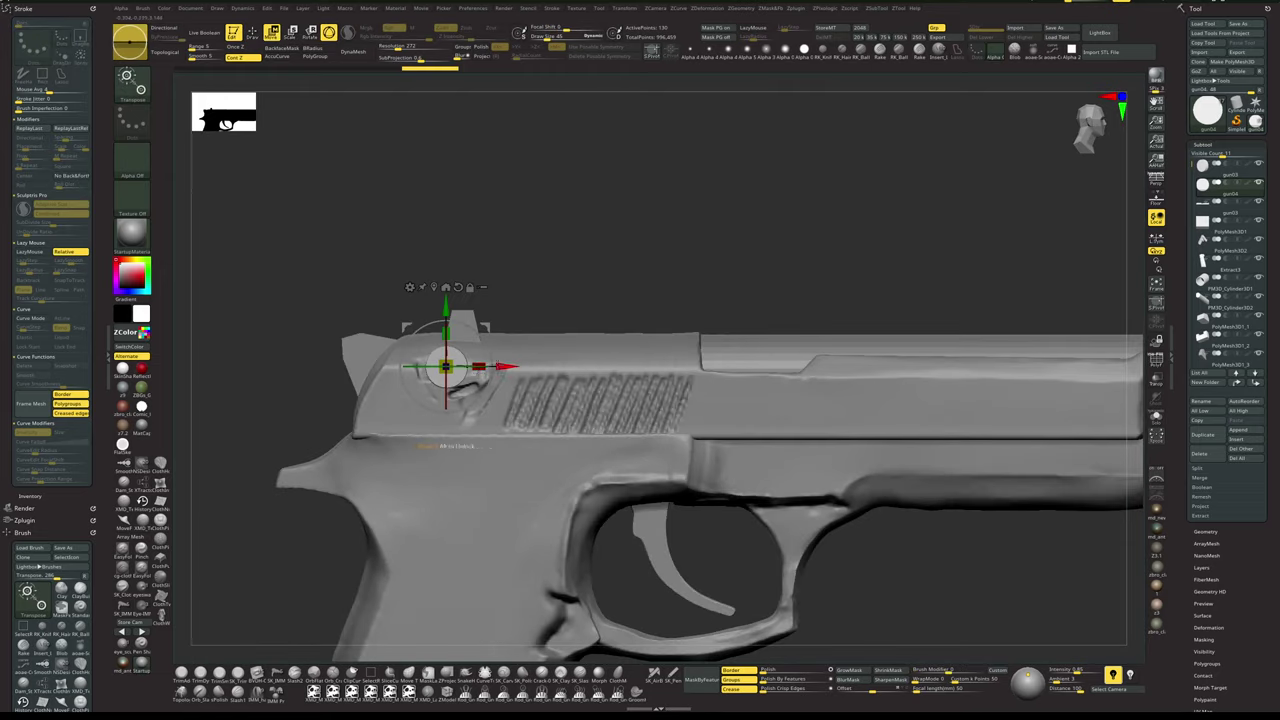
drag(447, 367, 441, 371)
key(q)
drag(535, 301, 588, 336)
key(w)
drag(417, 354, 411, 352)
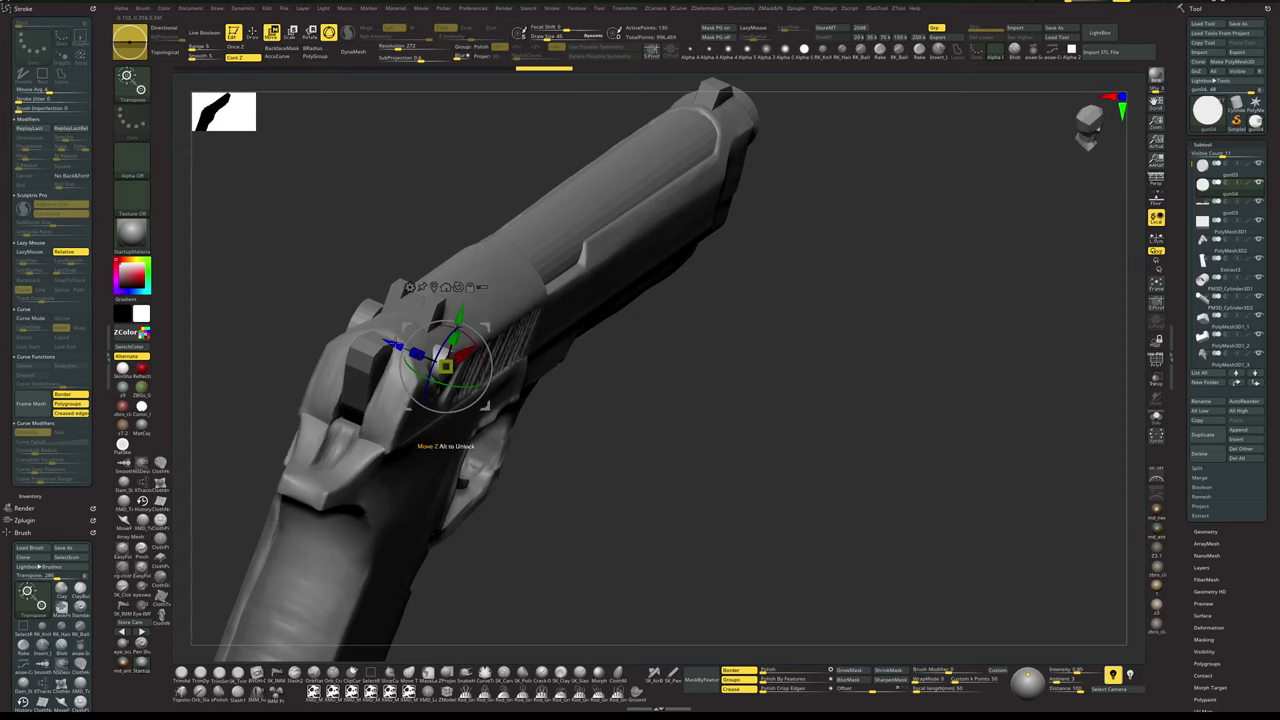
key(q)
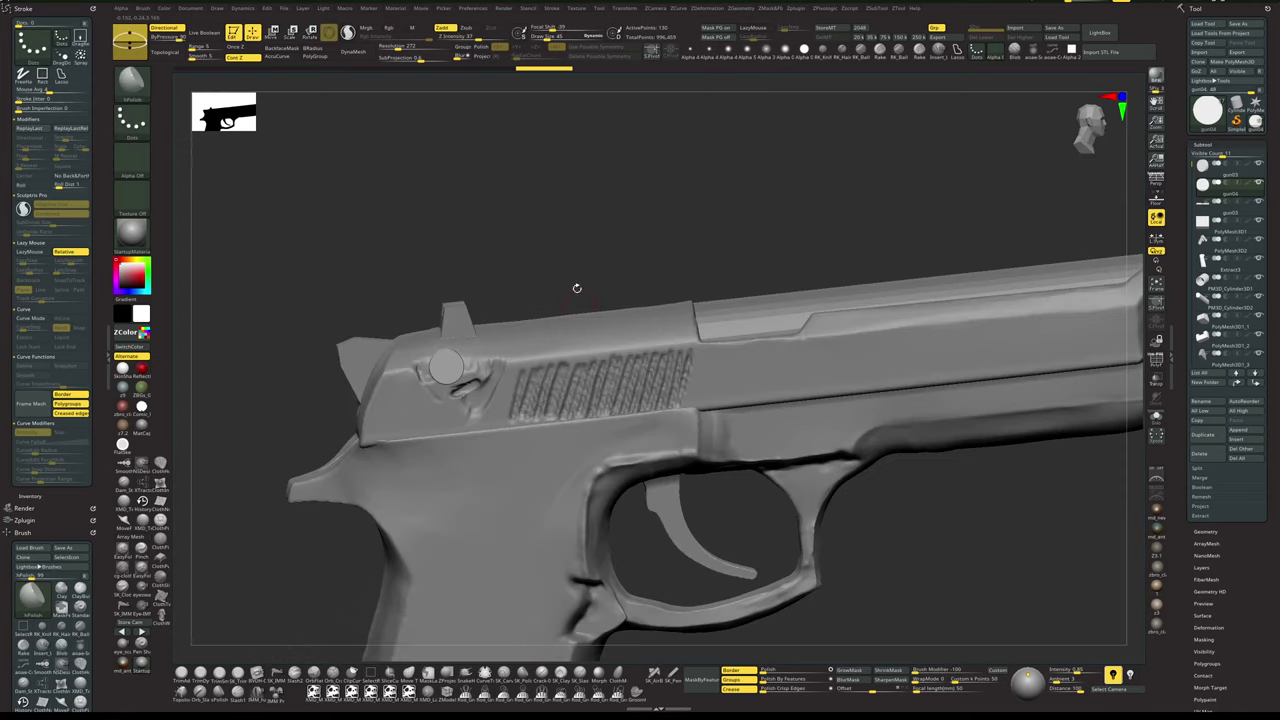
shift+drag(577, 288, 631, 194)
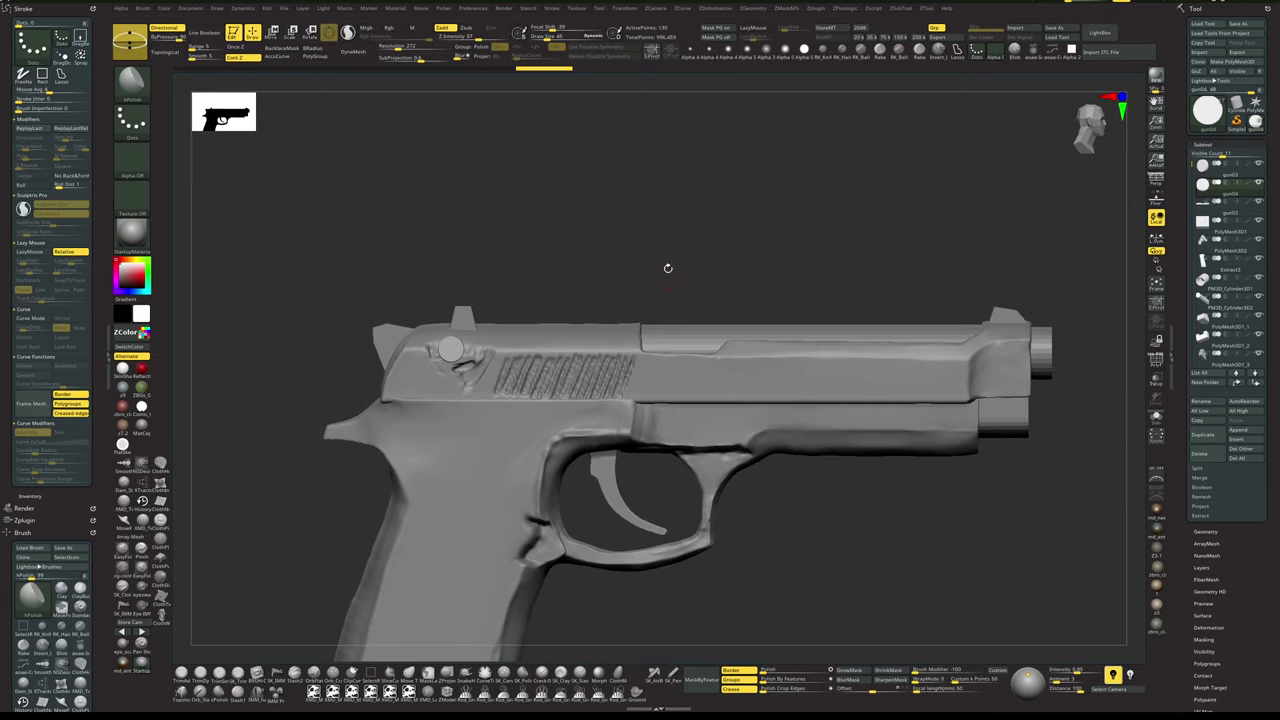
- Append a QCube subtool with the macro and place it above the front of the slide
key(m)
click(611, 246)
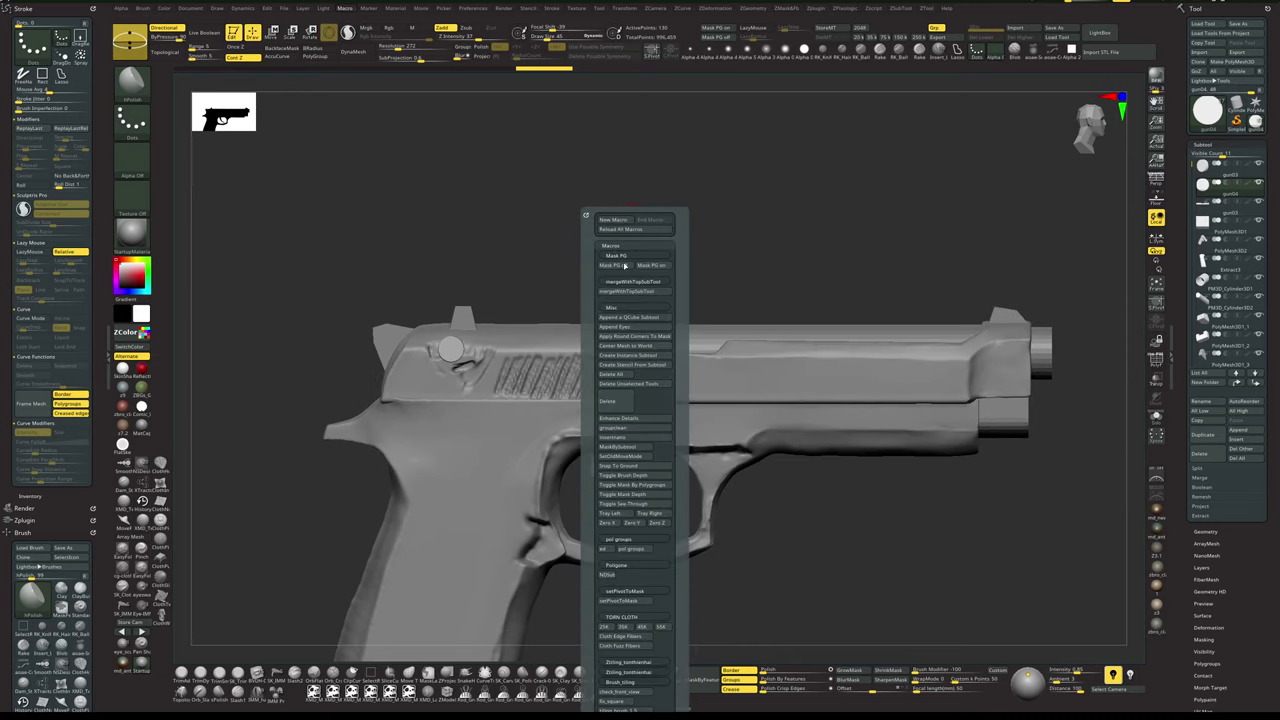
click(638, 317)
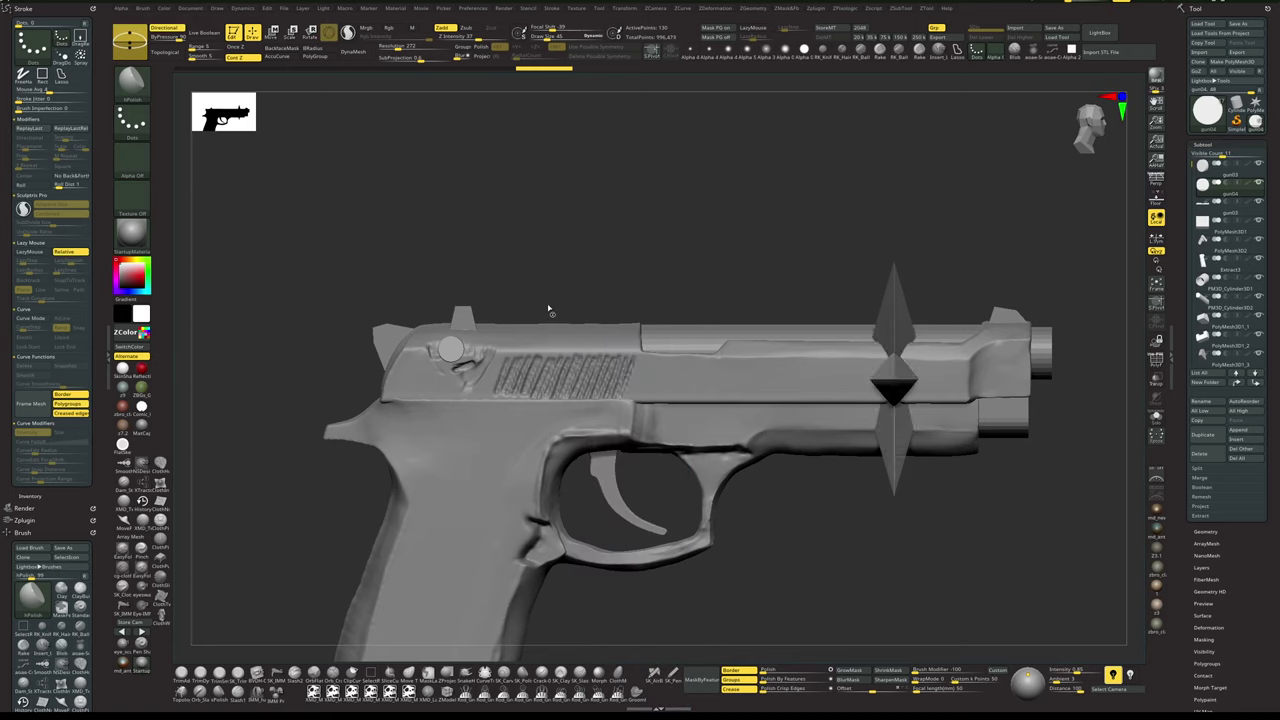
alt+drag(673, 223, 672, 122)
key(w)
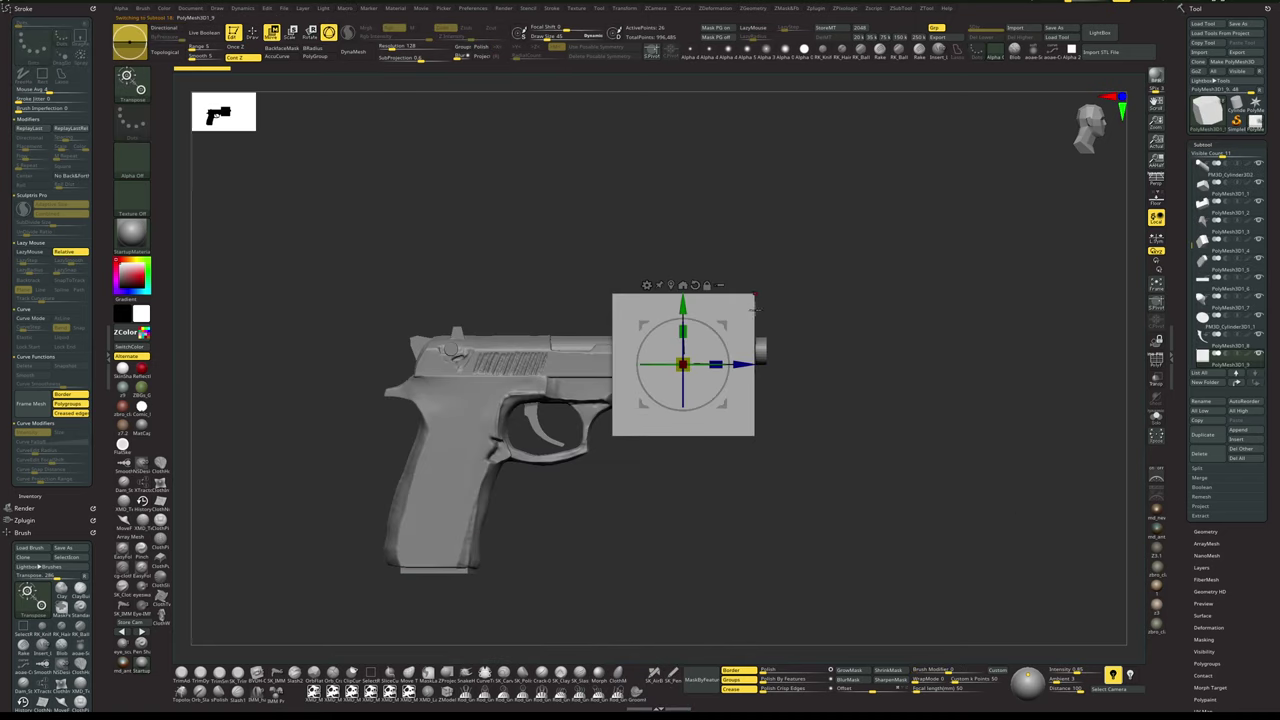
drag(862, 298, 800, 306)
drag(685, 366, 862, 337)
drag(711, 321, 711, 234)
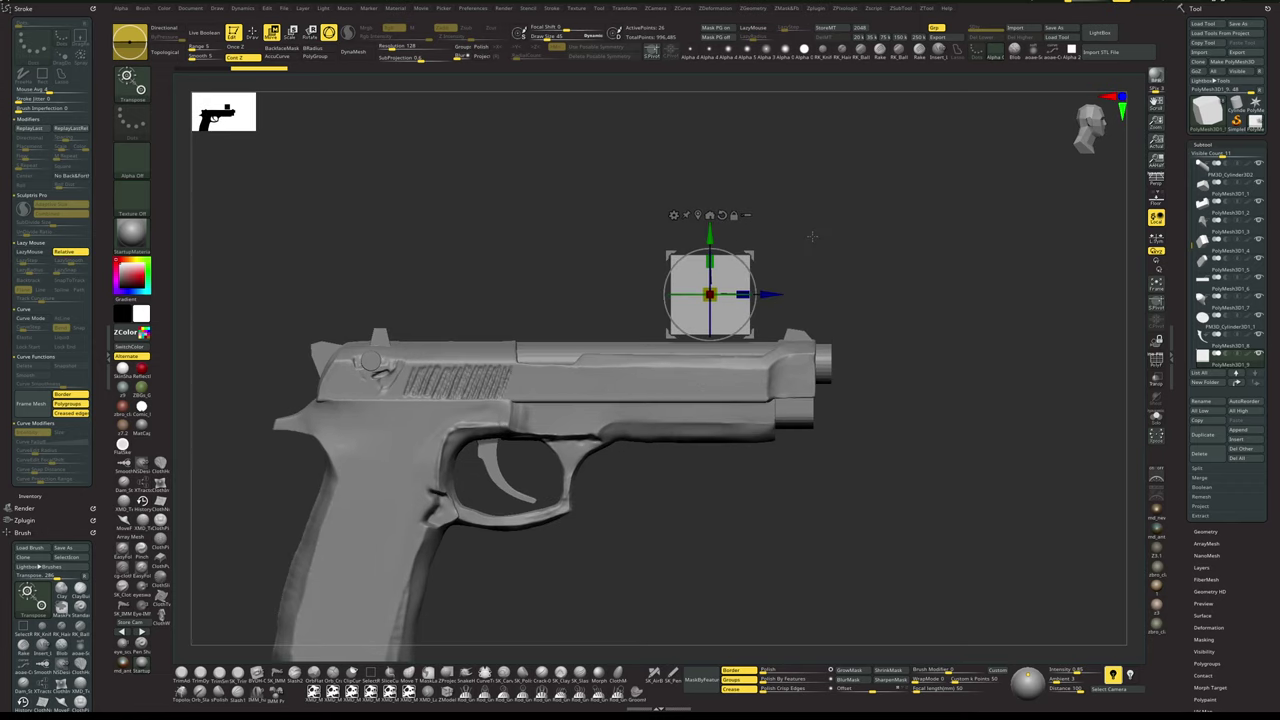
- Scale the cube non-uniformly into a flat, elongated bar
alt+drag(846, 218, 626, 326)
drag(838, 291, 804, 345)
alt+drag(828, 264, 856, 273)
mouse_move(614, 319)
mouse_down()
mouse_move(673, 318)
mouse_move(732, 280)
mouse_move(717, 277)
mouse_move(711, 286)
mouse_move(760, 286)
mouse_move(766, 271)
mouse_move(771, 340)
mouse_move(814, 292)
mouse_move(794, 291)
mouse_move(797, 323)
mouse_move(714, 389)
mouse_up()
key(q)
- Show the polyframe and taper the bar's side face using ZModeler's polygon Scale action with the Polygroup Island target
key(shift+f)
click(450, 692)
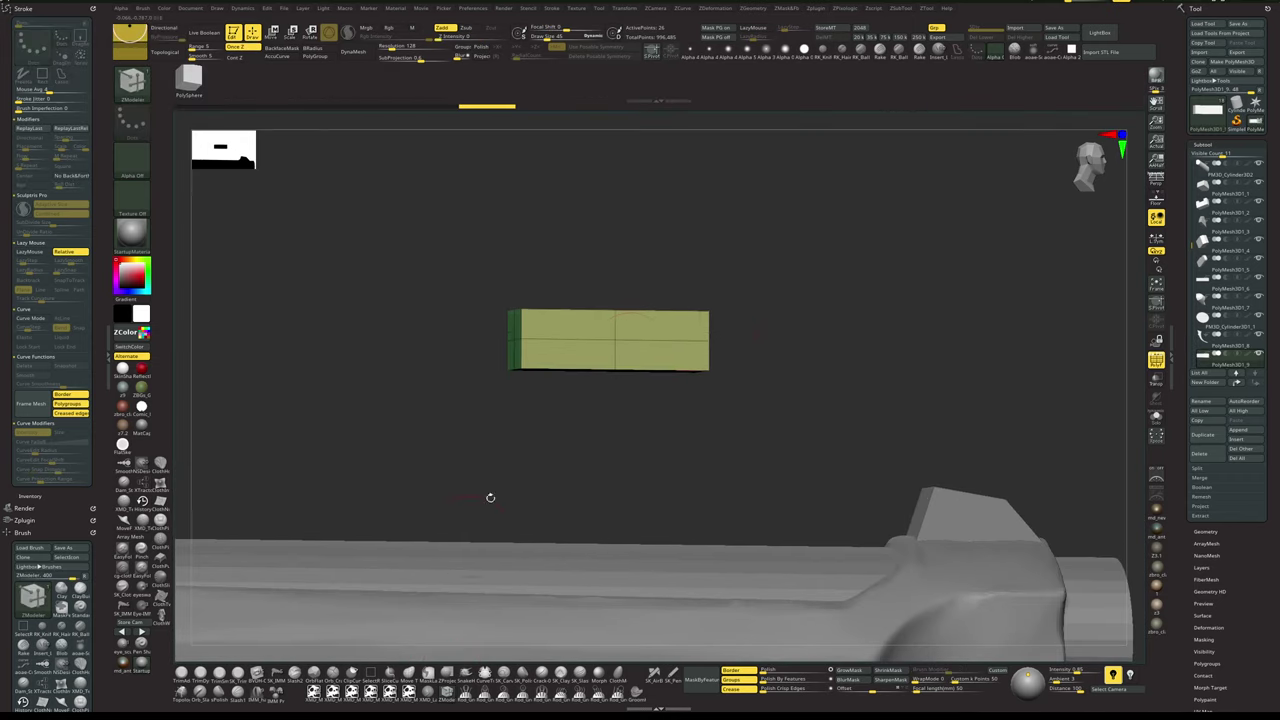
key(space)
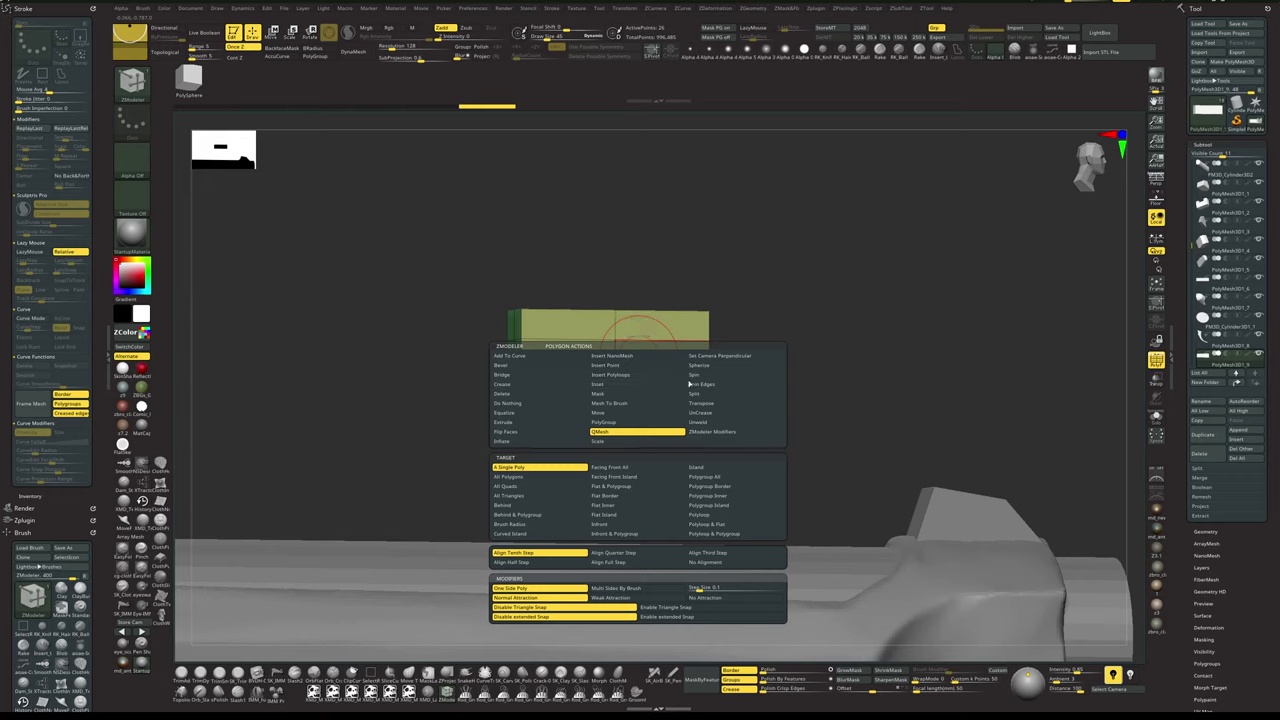
click(630, 441)
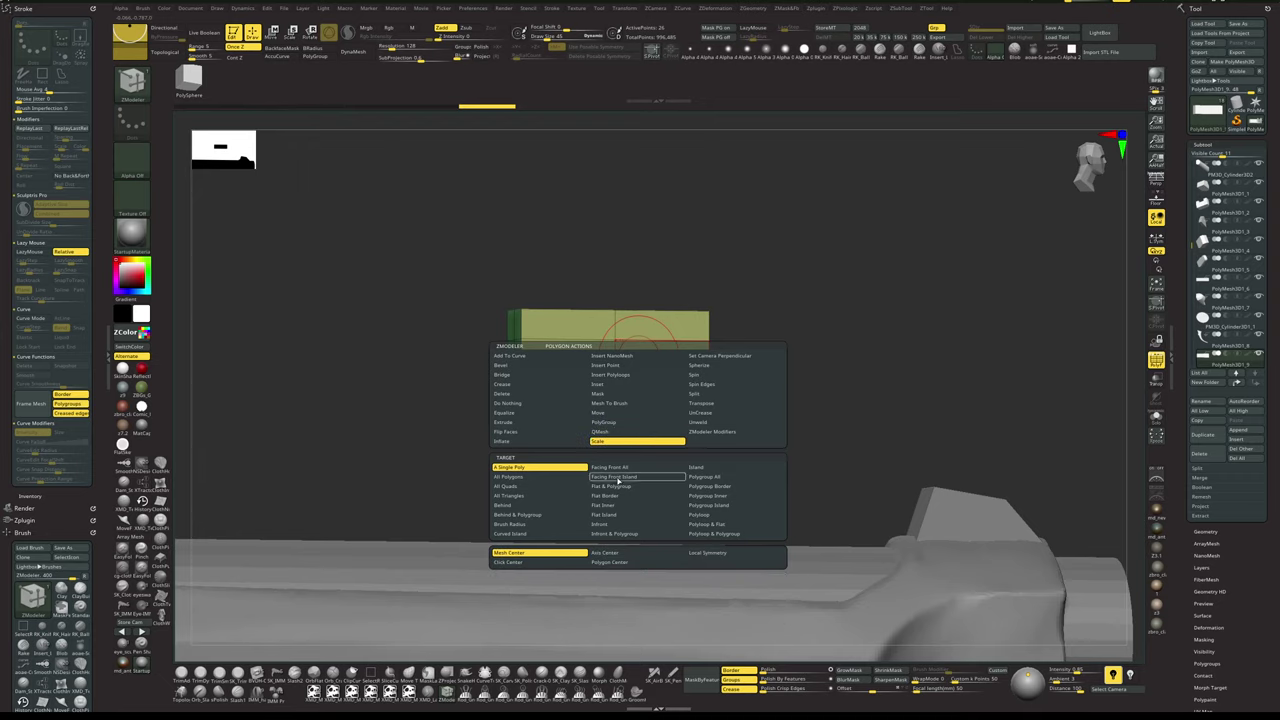
click(706, 505)
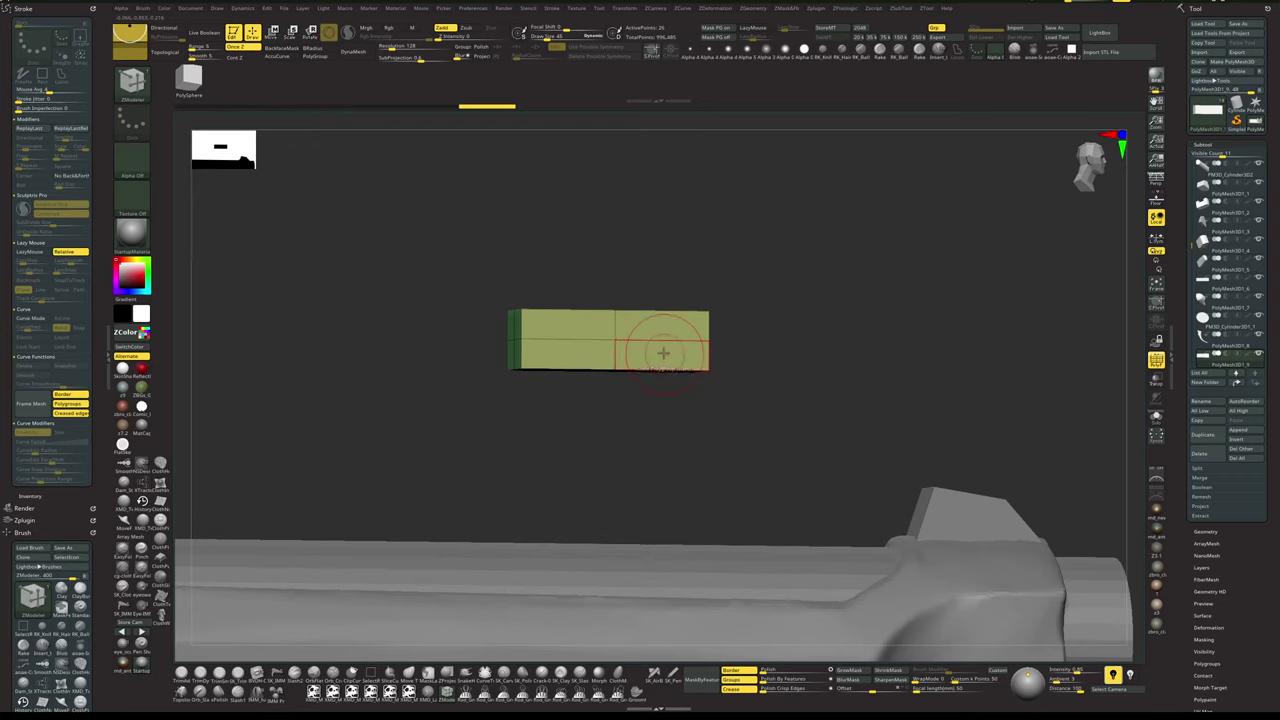
drag(658, 346, 652, 340)
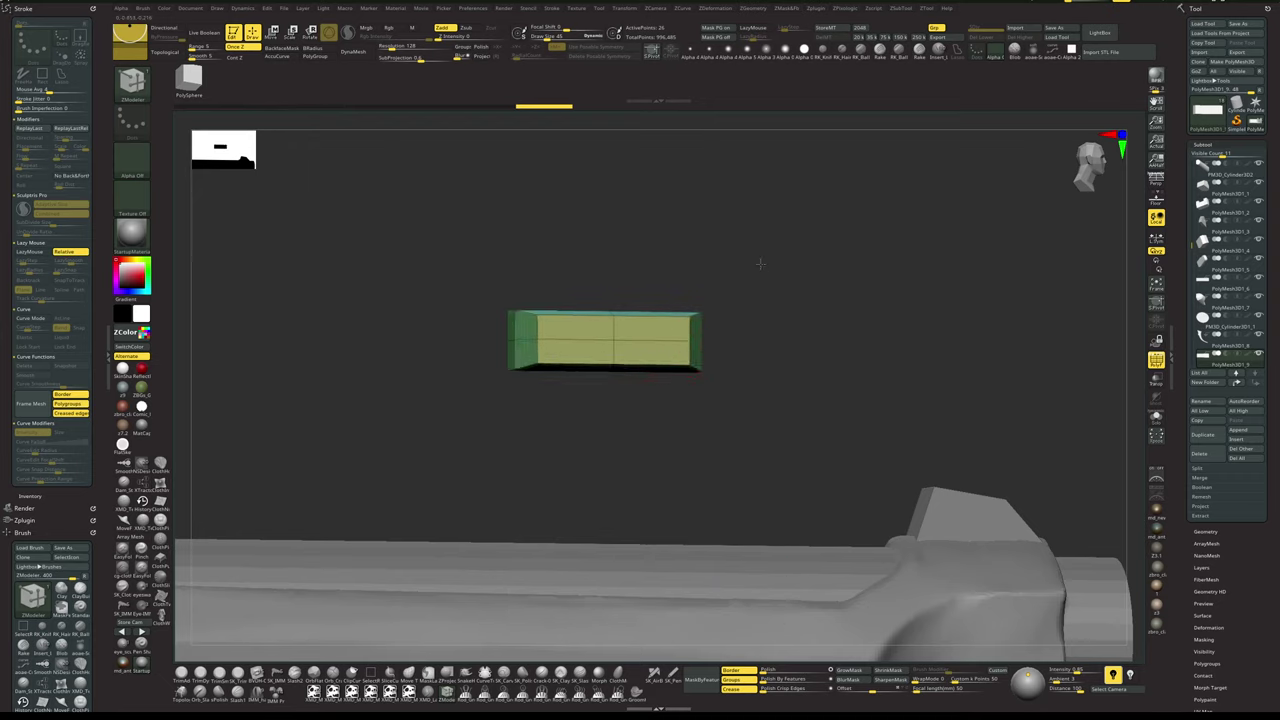
alt+drag(761, 263, 782, 274)
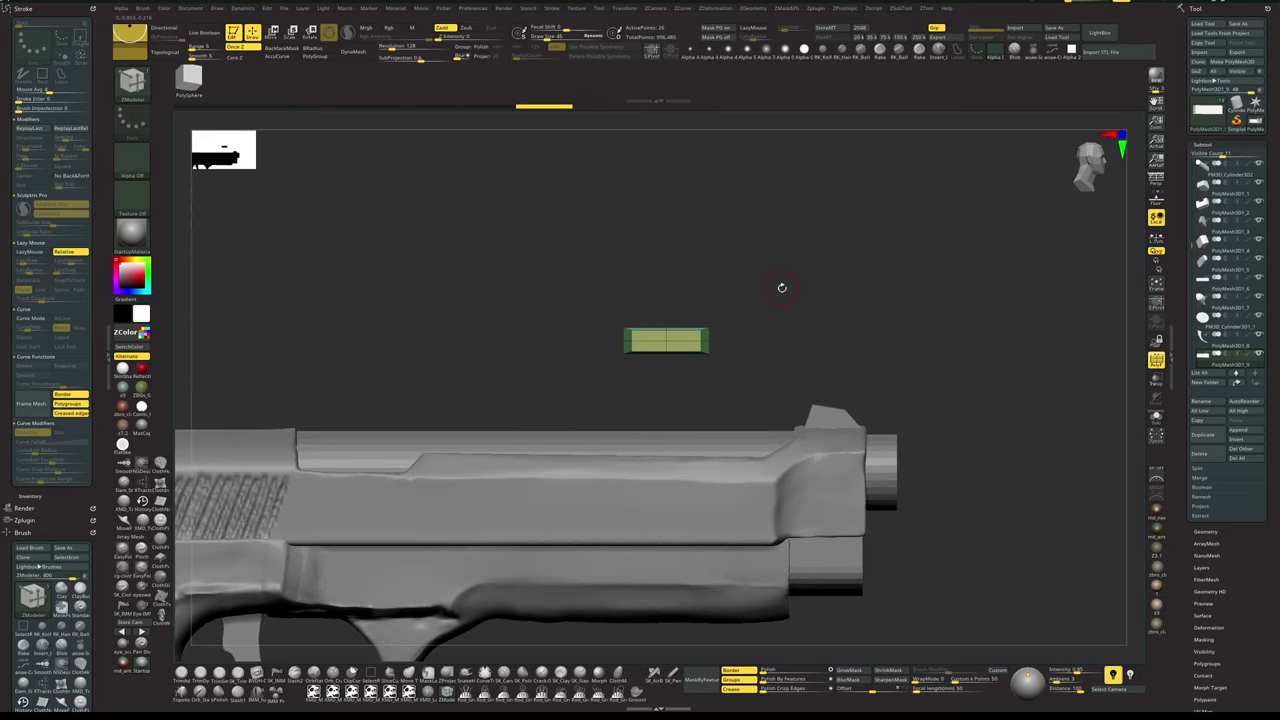
click(781, 288)
click(782, 291)
alt+drag(767, 294, 810, 297)
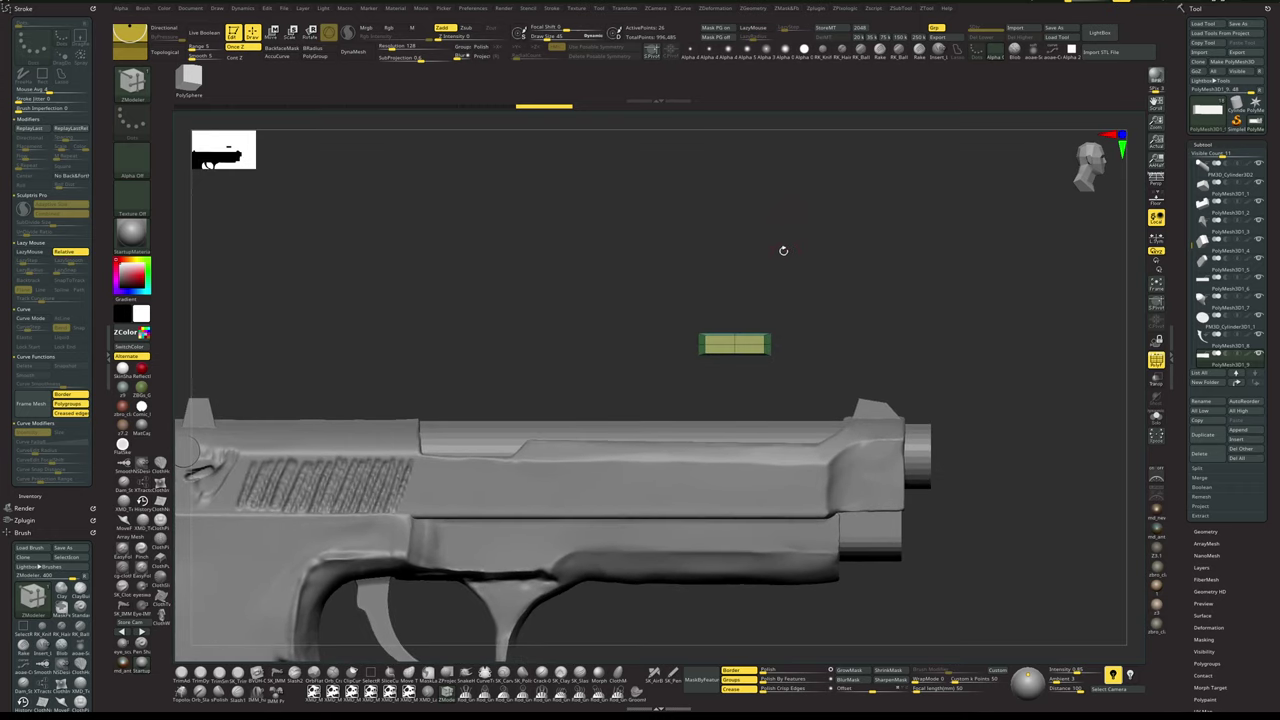
- Move the tapered bar to the rear of the slide beside the safety disc and adjust its depth against the surface
alt+drag(831, 304, 911, 279)
alt+drag(934, 275, 984, 241)
key(w)
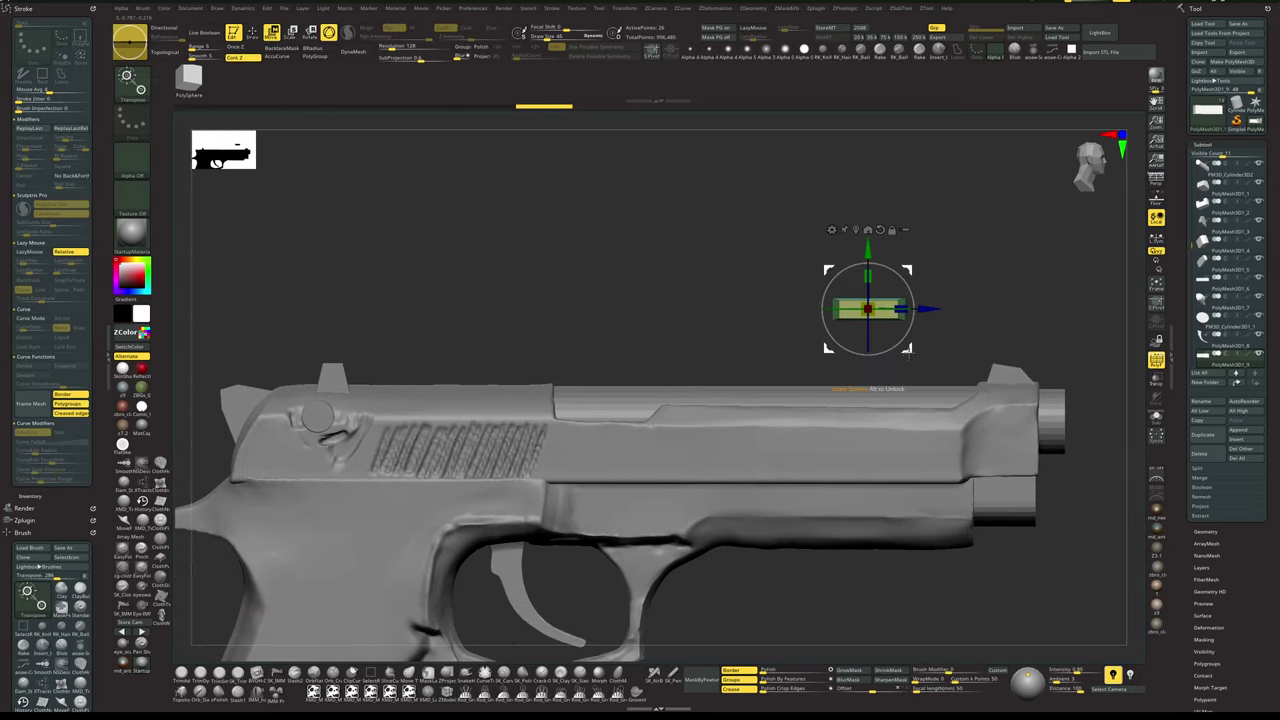
drag(908, 350, 380, 468)
drag(537, 330, 636, 312)
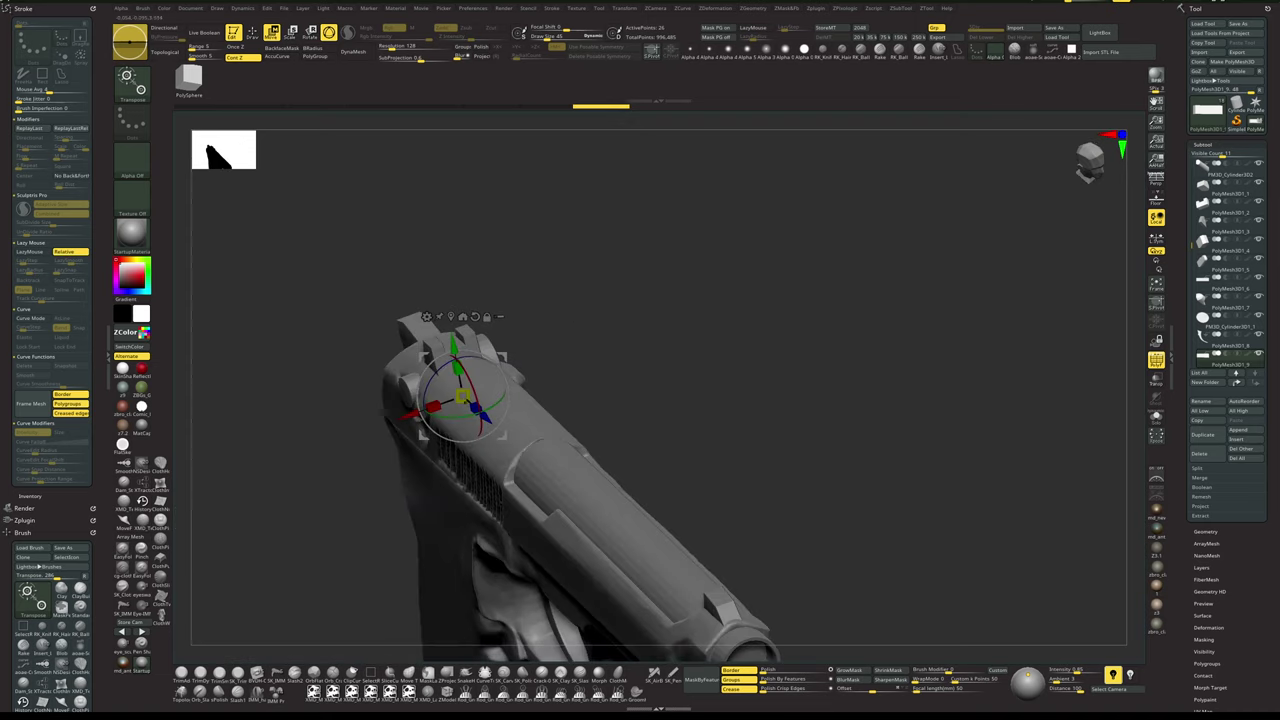
drag(411, 412, 355, 431)
shift+drag(655, 325, 707, 338)
alt+drag(714, 271, 726, 283)
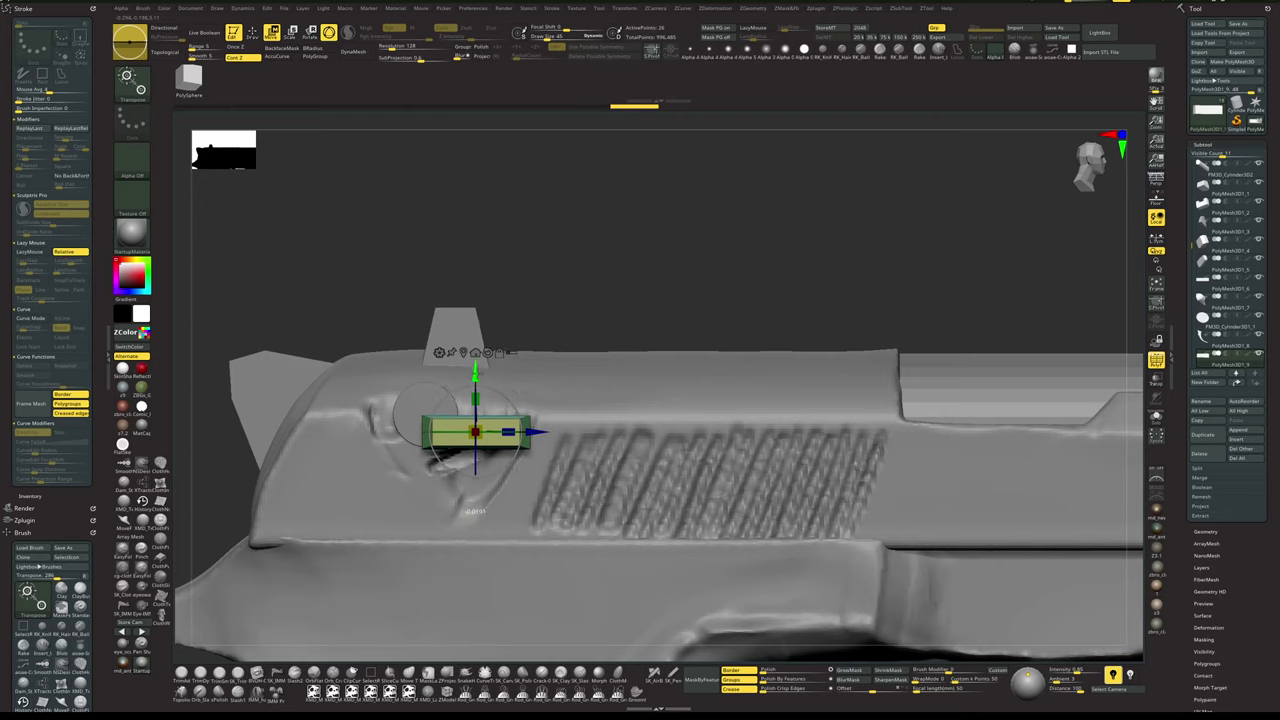
- Isolate the bar and pull the middle of its front end outward into a pointed tip
key(q)
key(alt+s)
mouse_move(609, 353)
alt+mouse_down()
mouse_move(631, 380)
mouse_move(535, 392)
alt+mouse_up()
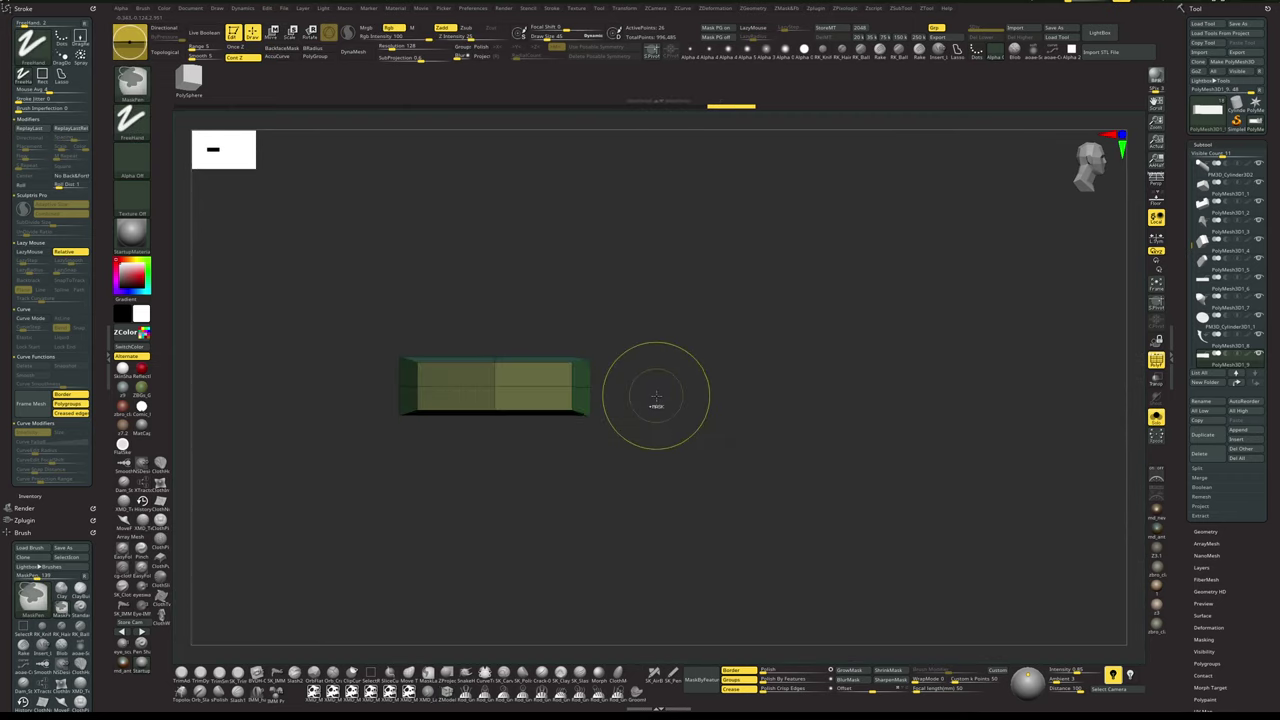
key(w)
key(q)
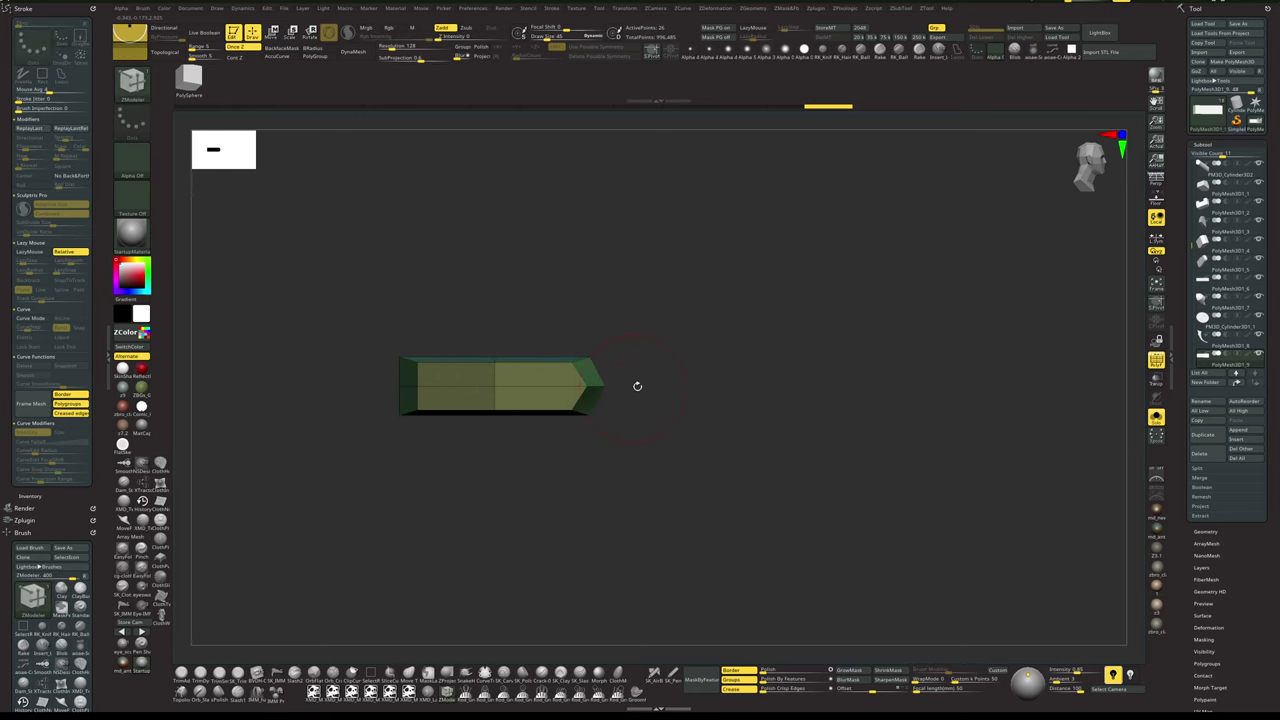
key(alt+s)
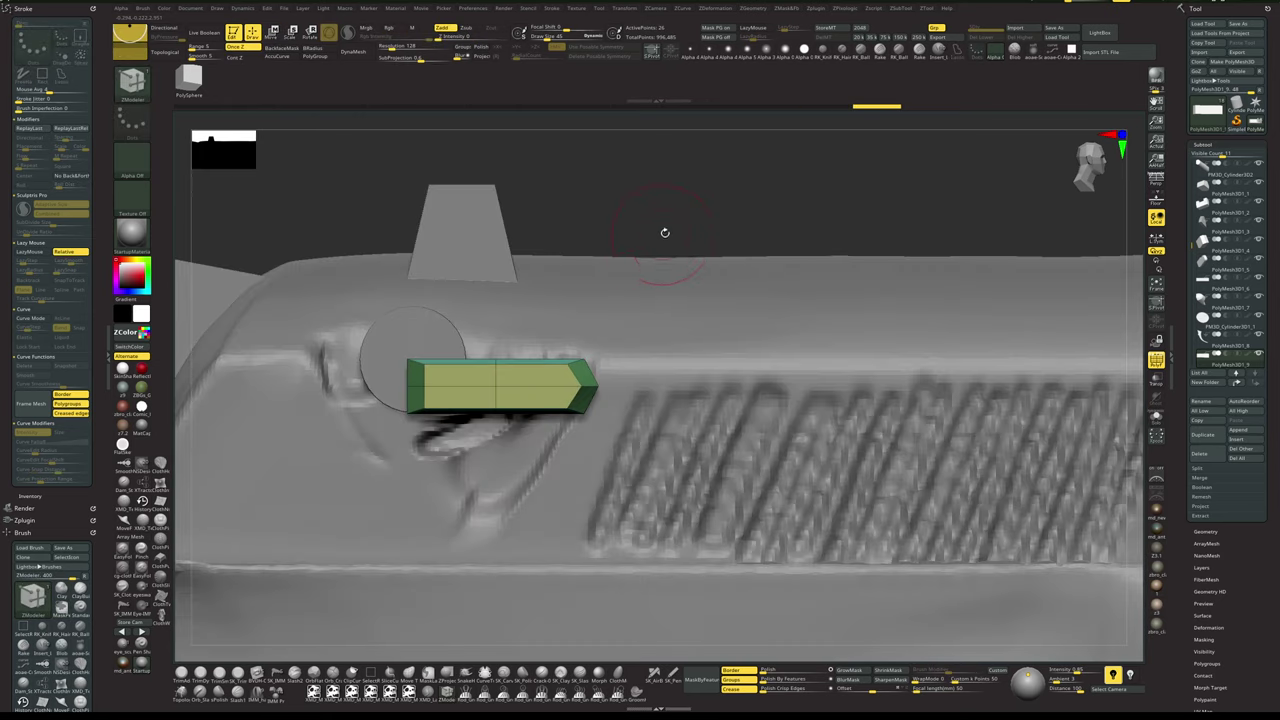
- Mask one side of the isolated bar and move the unmasked part along the depth axis to adjust its thickness
mouse_move(688, 212)
alt+mouse_down()
mouse_move(684, 200)
mouse_move(649, 307)
mouse_move(597, 323)
alt+mouse_up()
key(alt+s)
ctrl+drag(617, 264, 520, 504)
key(w)
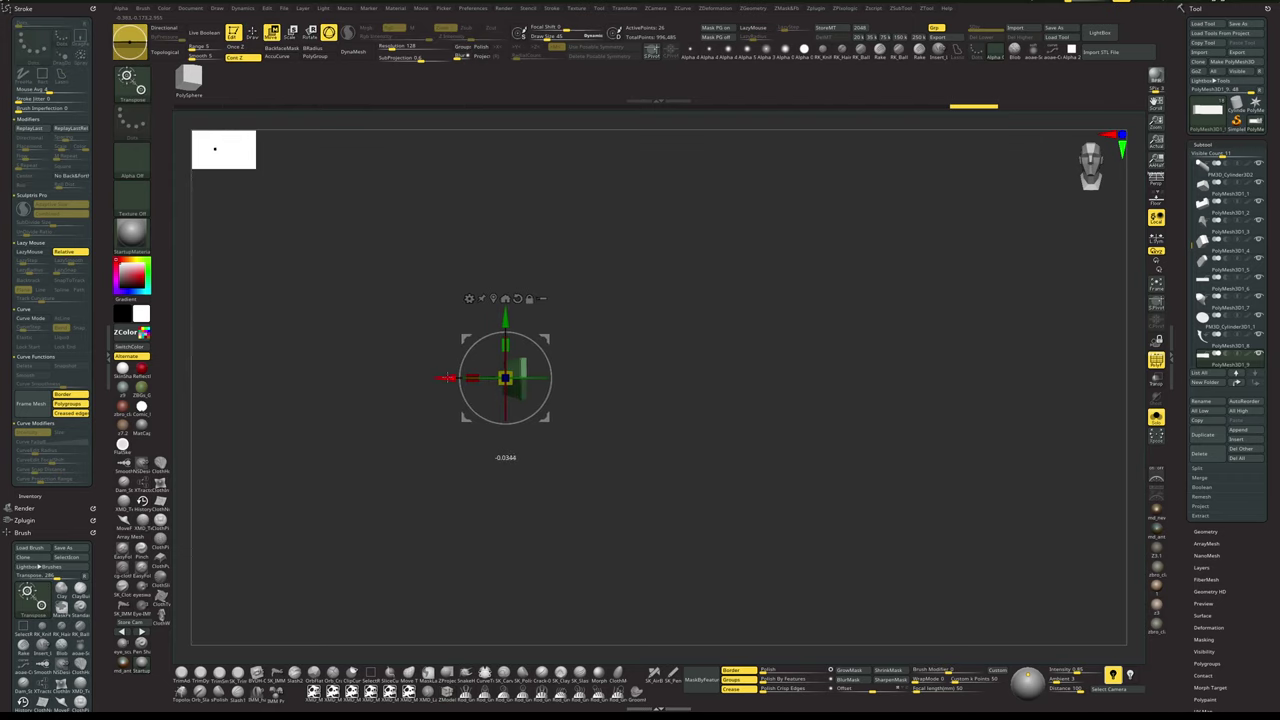
key(q)
shift+drag(453, 454, 471, 446)
key(alt+s)
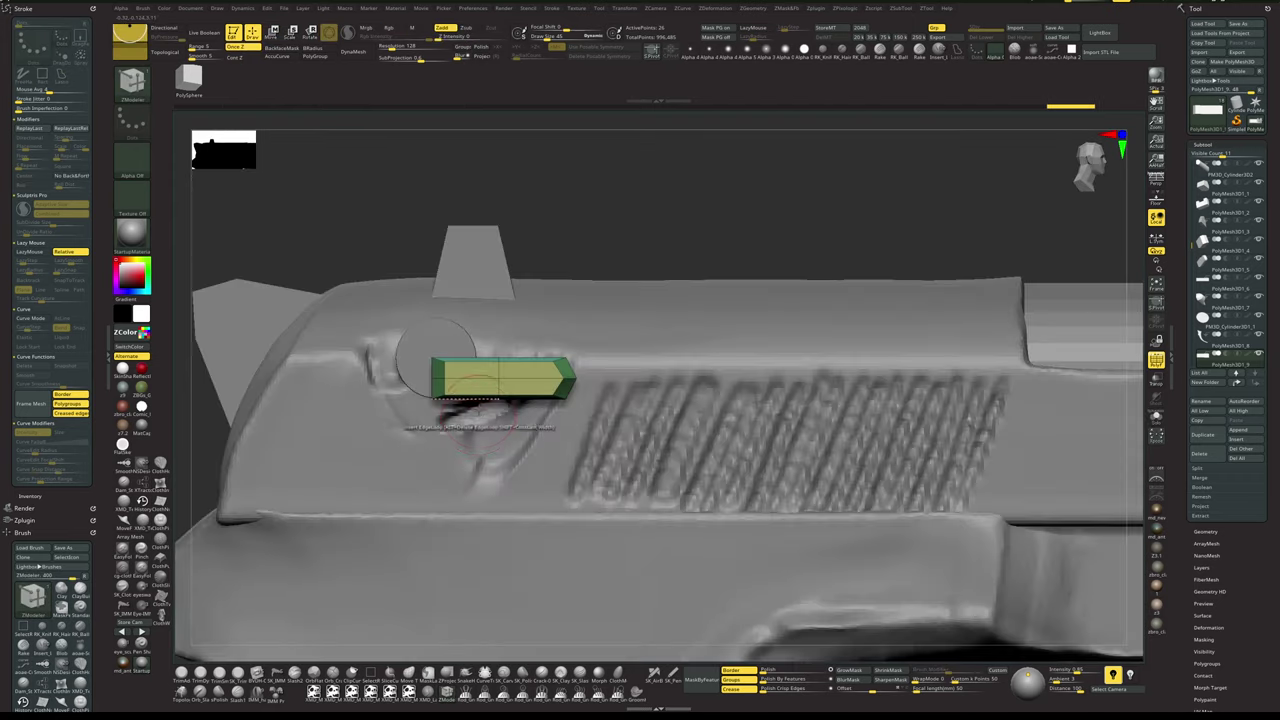
- Shift the pointed bar outward so it stands clear of the slide surface next to the disc
drag(652, 198, 545, 305)
key(w)
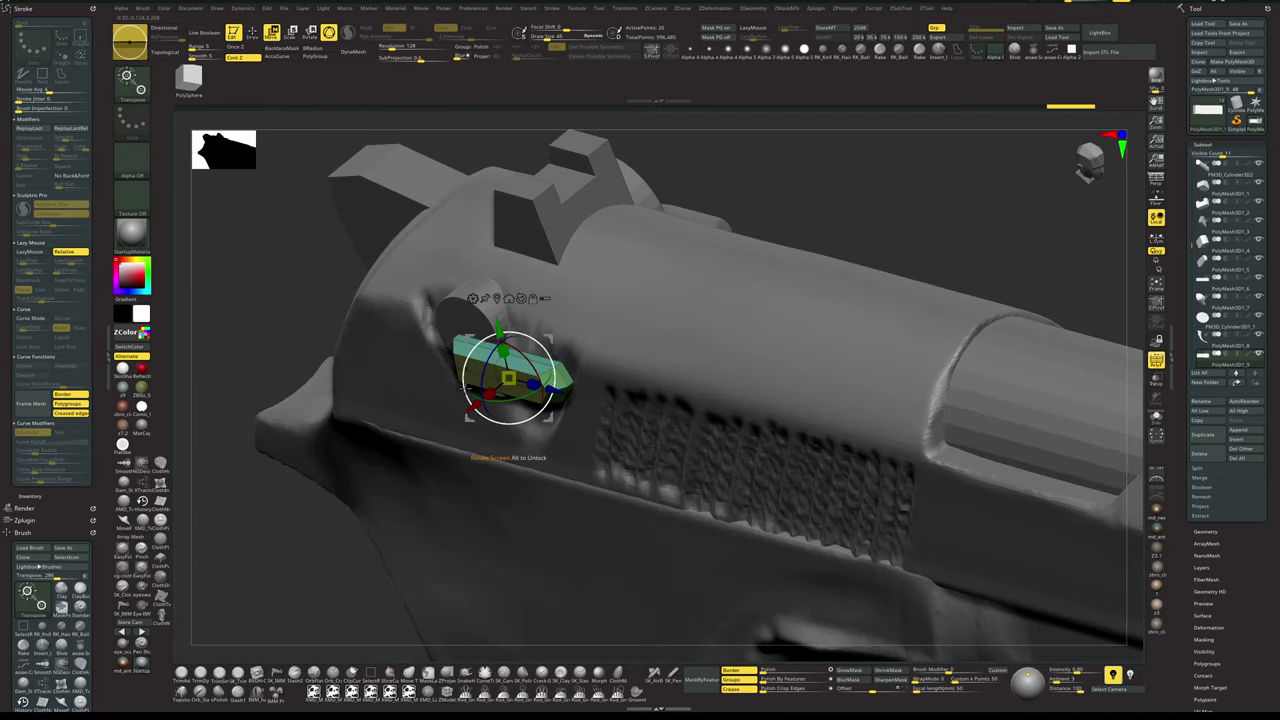
drag(472, 408, 481, 400)
key(q)
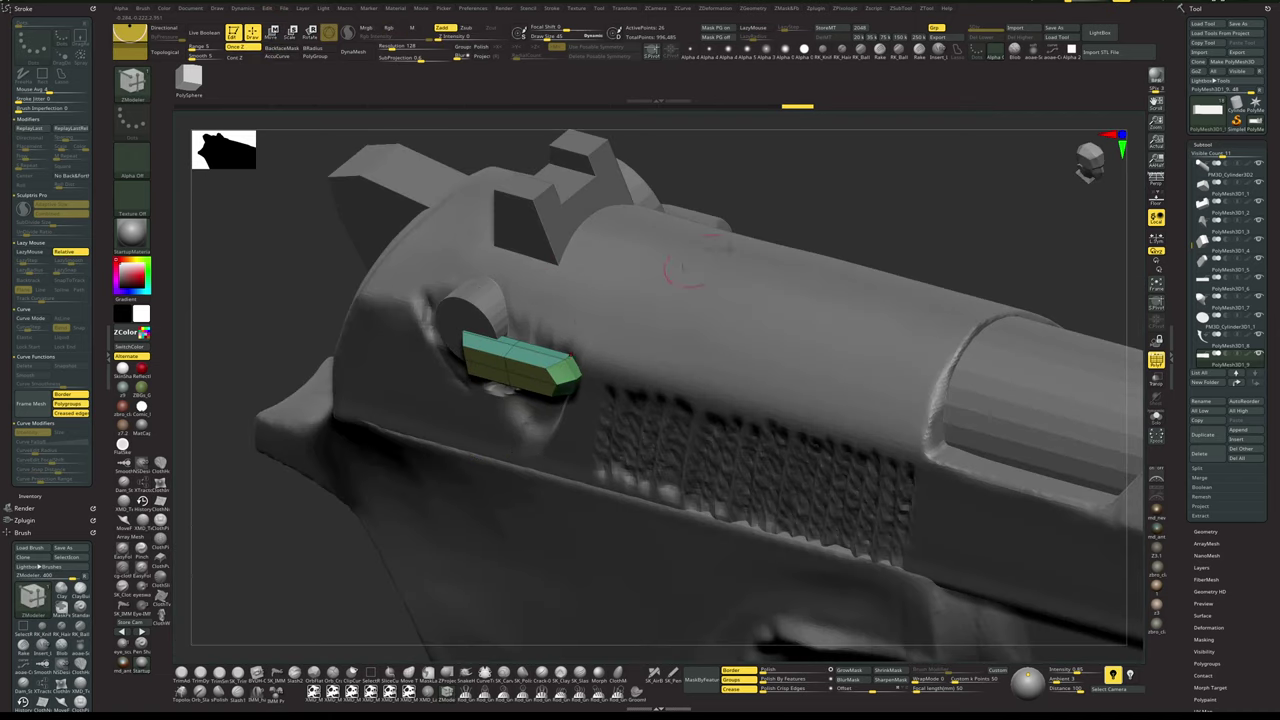
- Extrude the bar's rear end face toward the disc with ZModeler's polygon QMesh action on the Polygroup Island target
mouse_move(857, 194)
mouse_down()
mouse_move(863, 183)
mouse_move(840, 196)
mouse_up()
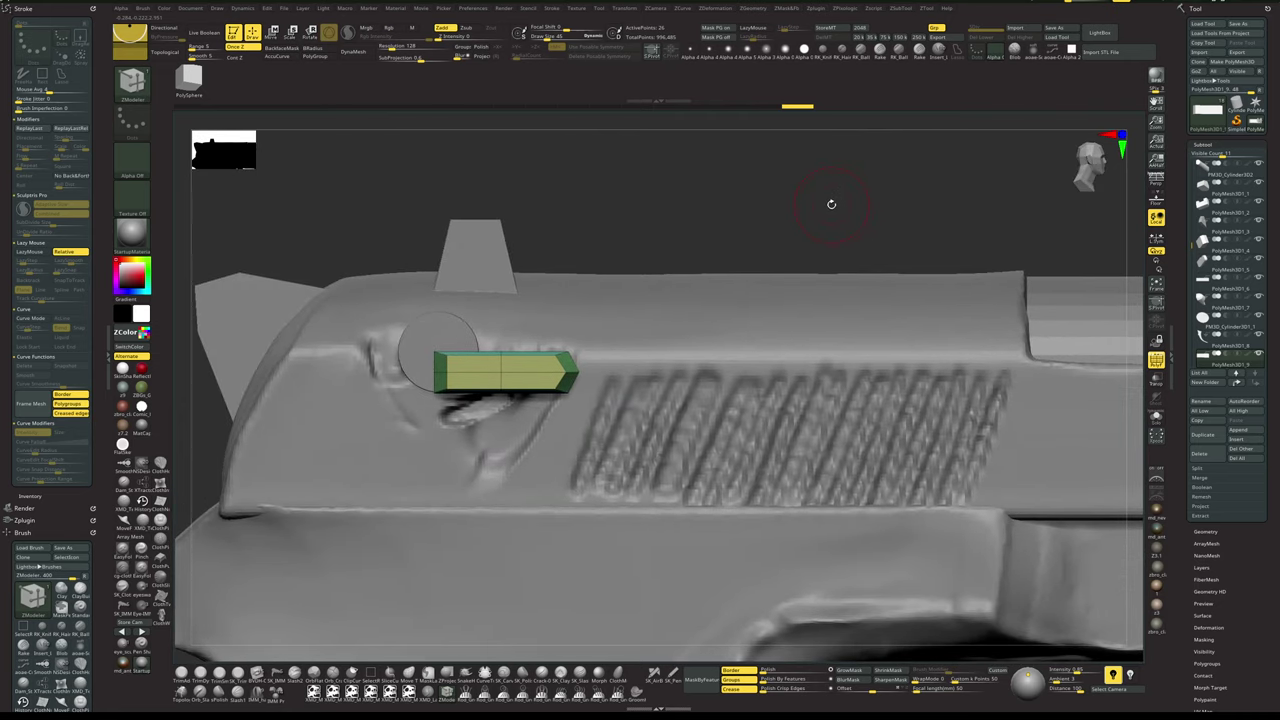
drag(748, 204, 753, 289)
key(alt+s)
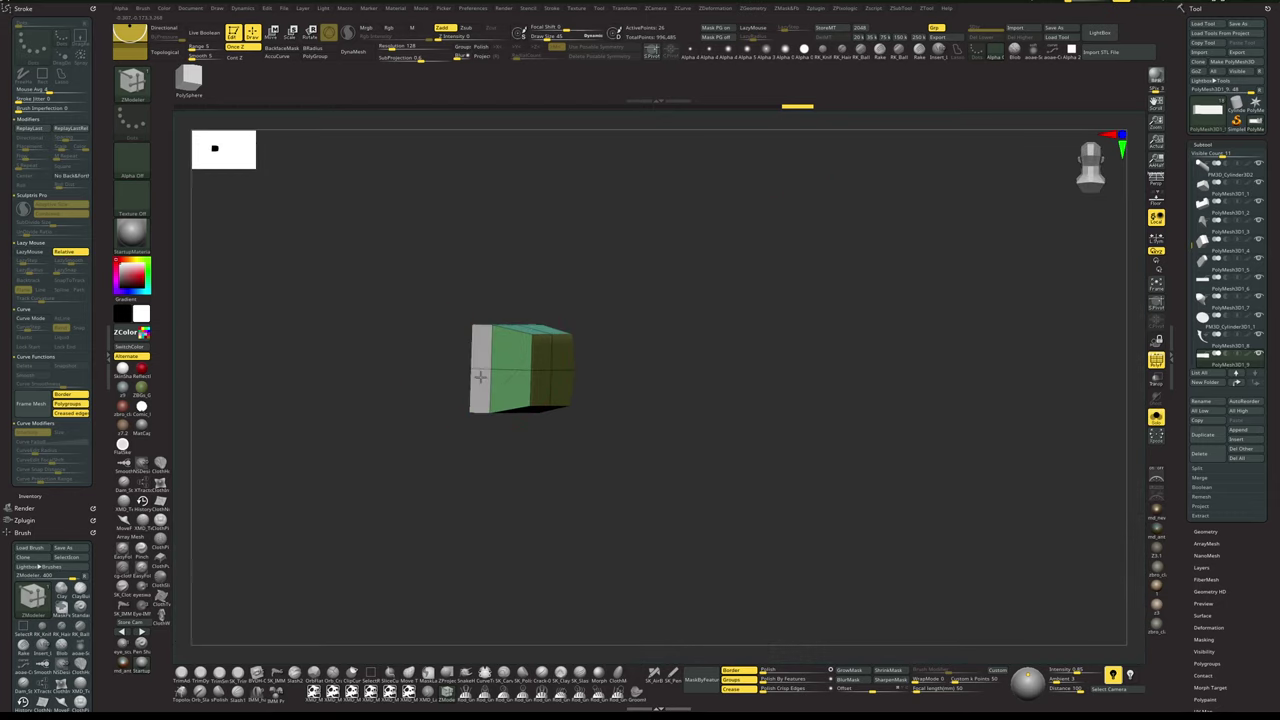
drag(508, 482, 471, 471)
key(space)
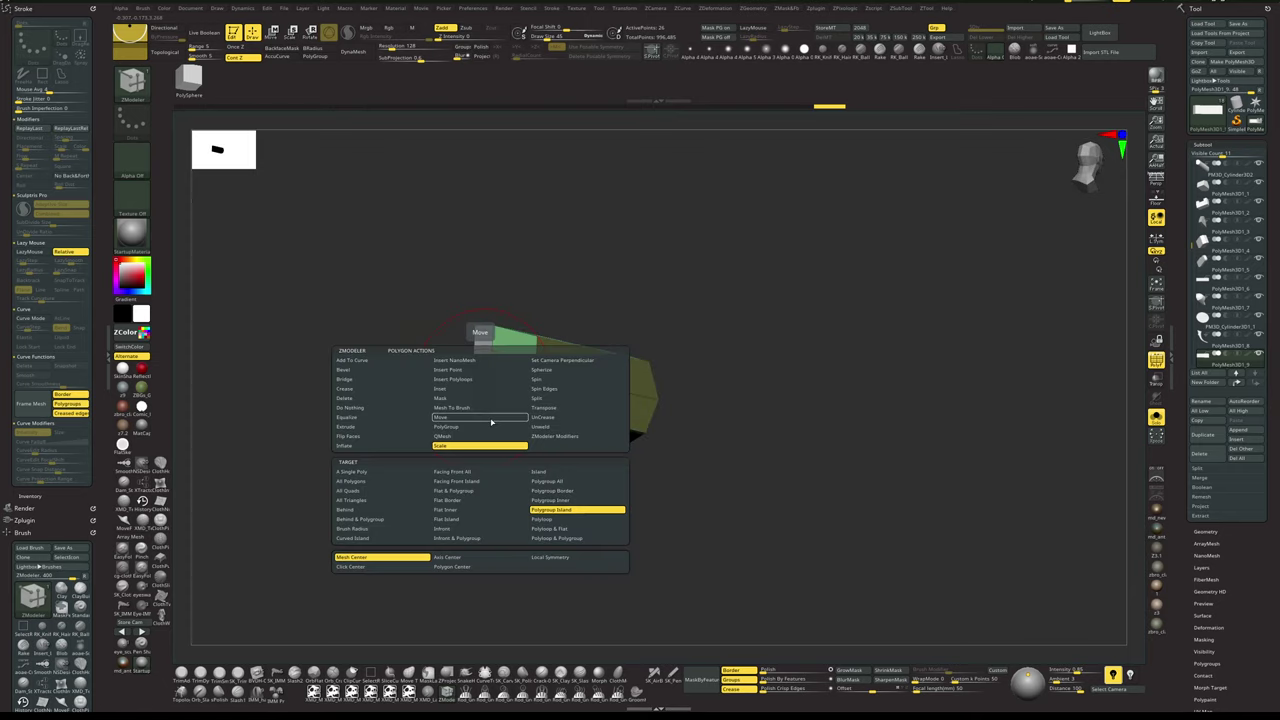
click(484, 435)
drag(423, 491, 446, 484)
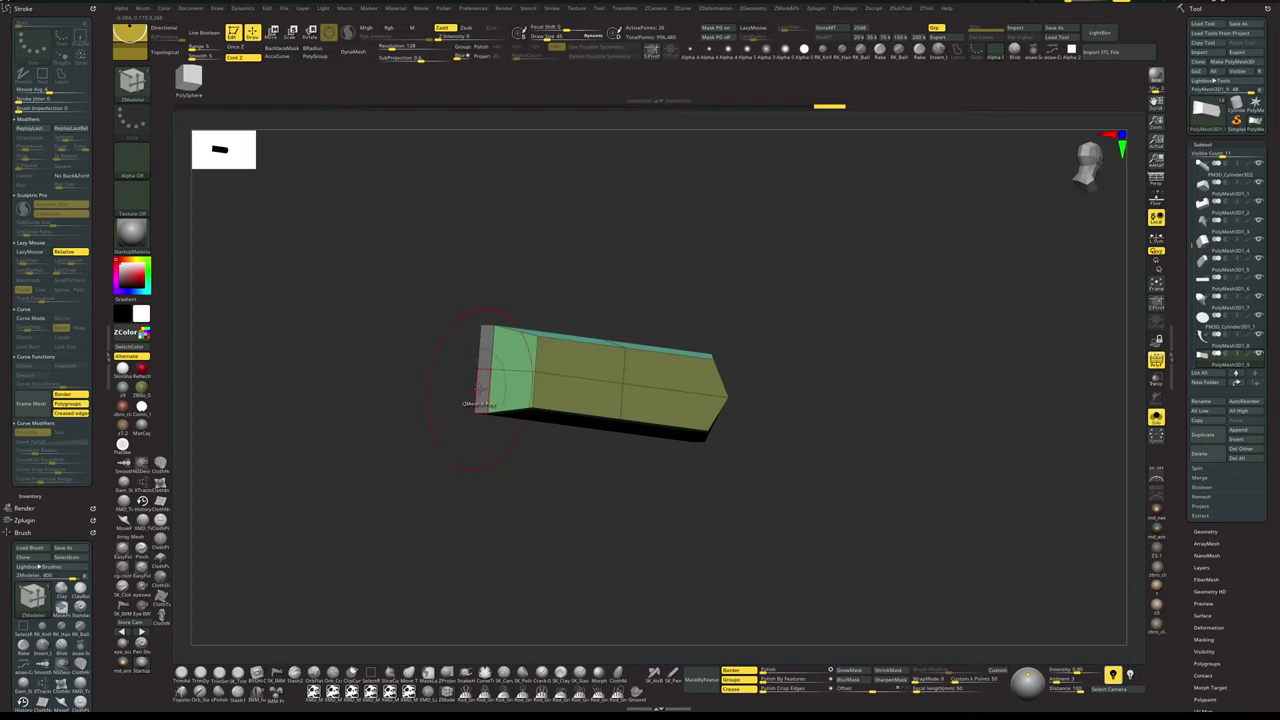
drag(433, 378, 437, 463)
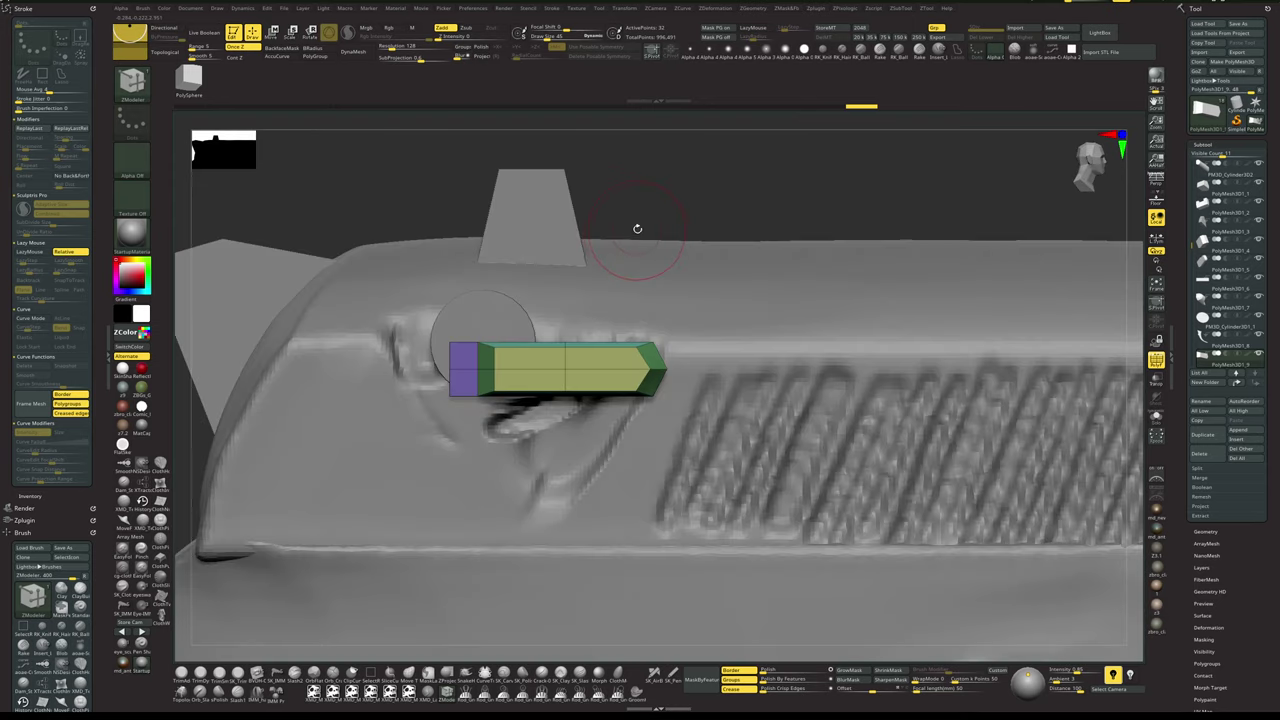
- Isolate the slide subtool, hide the polyframe, and fill the recess behind the lever with the SK_ClayFill brush
mouse_move(747, 210)
alt+mouse_down()
mouse_move(746, 184)
mouse_move(763, 233)
mouse_move(783, 198)
mouse_move(759, 203)
mouse_move(779, 215)
mouse_move(763, 229)
alt+mouse_up()
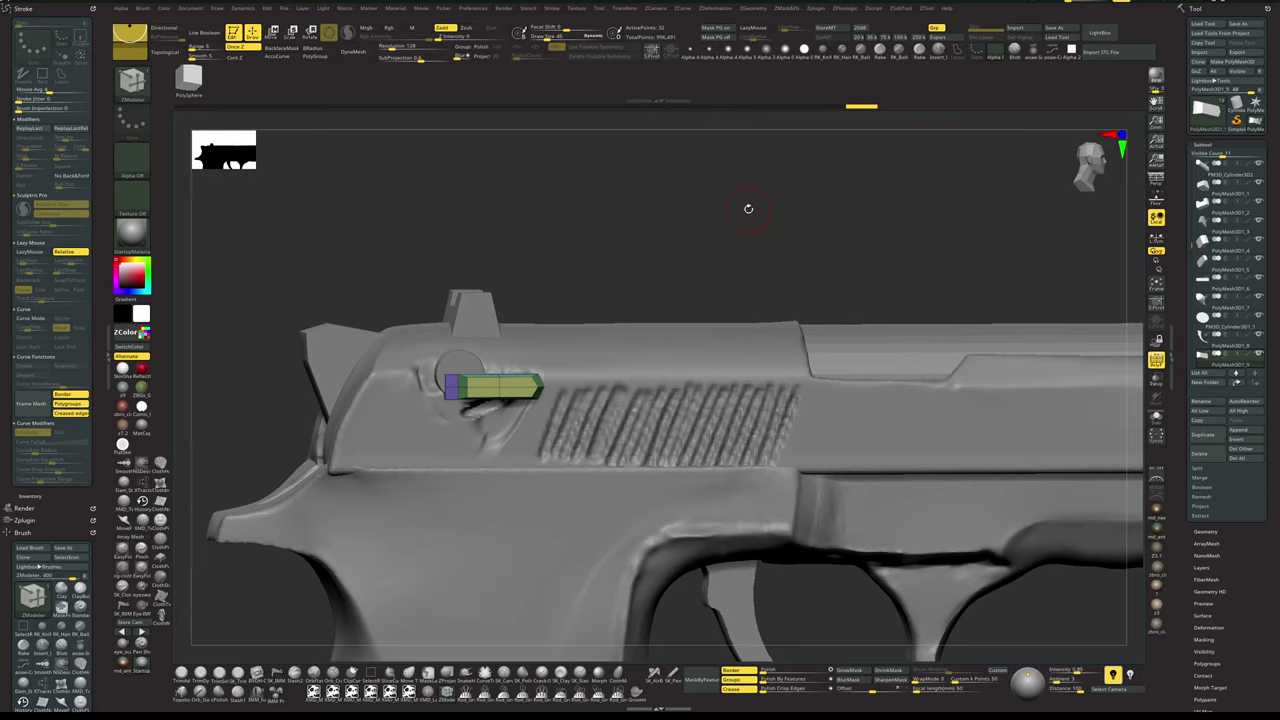
drag(769, 208, 703, 246)
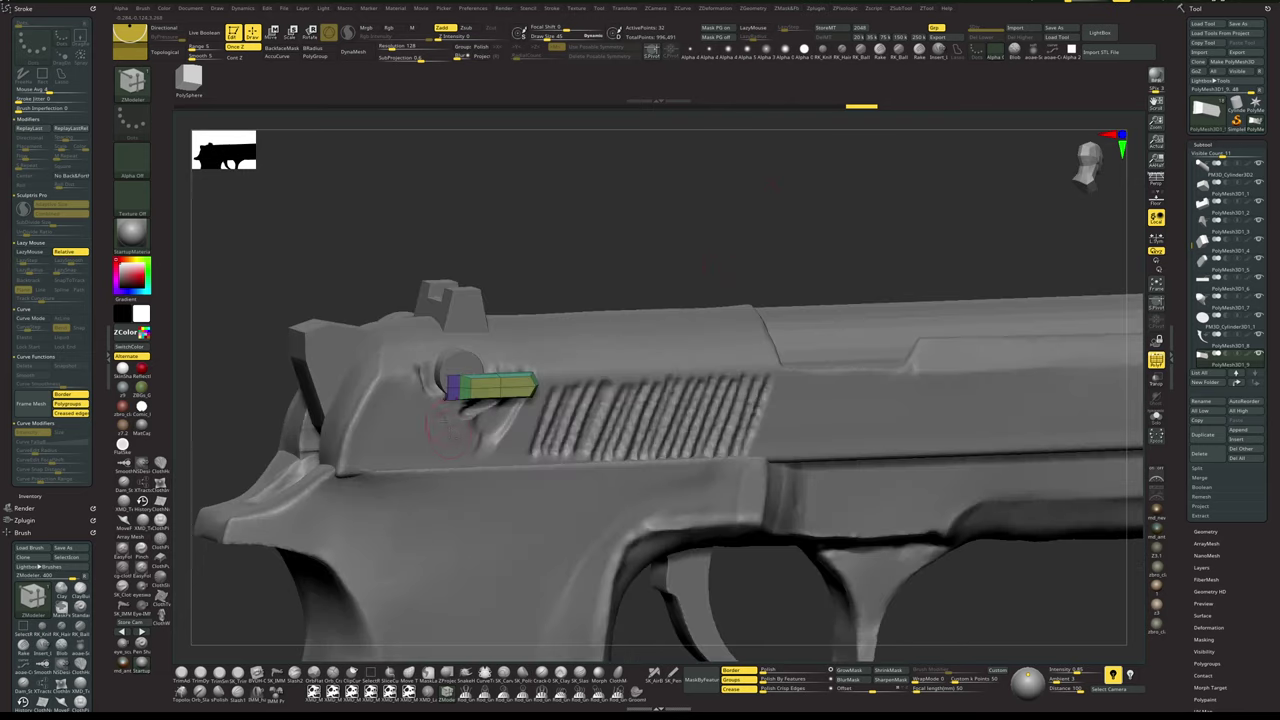
alt+click(446, 424)
key(alt+s)
drag(592, 236, 460, 336)
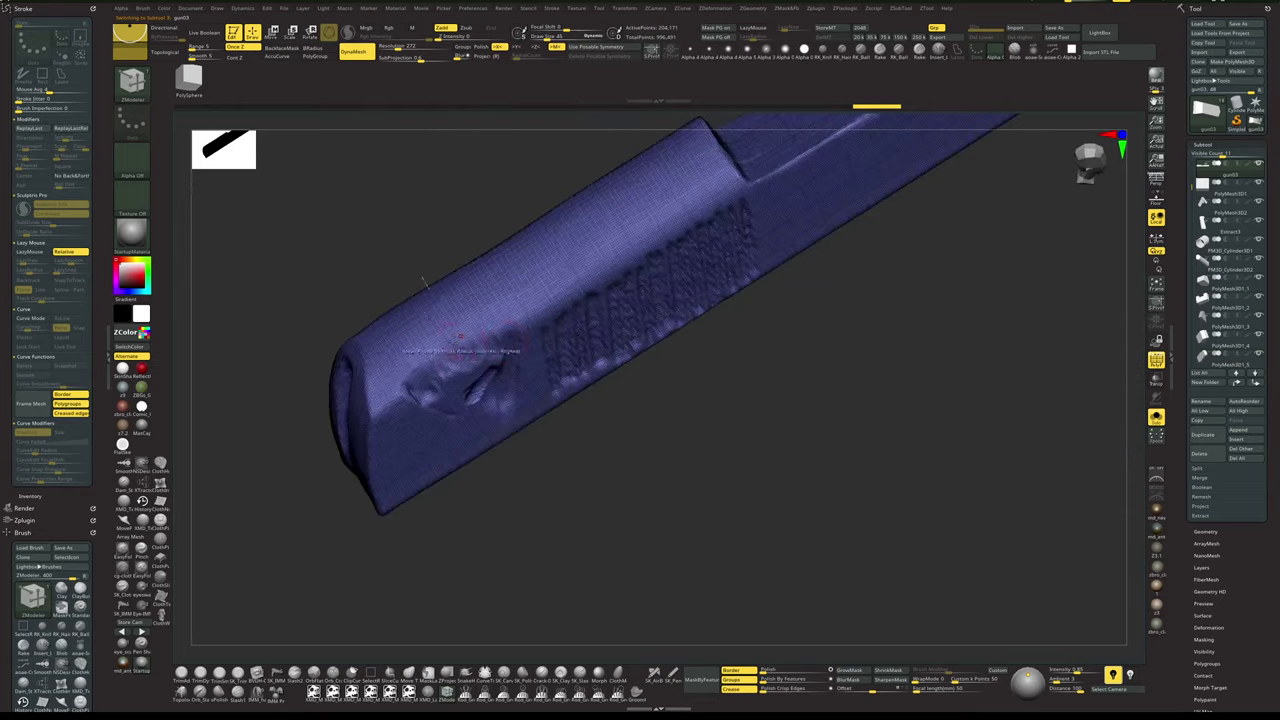
drag(486, 530, 517, 606)
key(shift+f)
click(561, 675)
key(space)
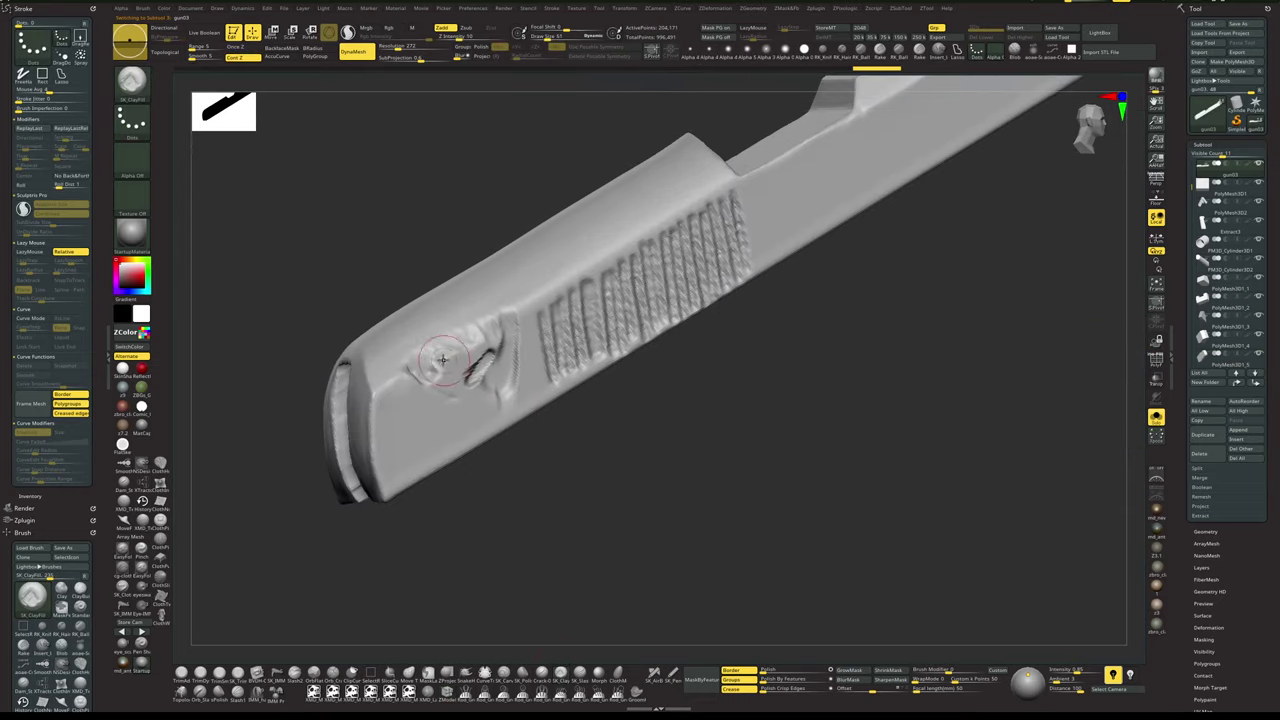
mouse_move(448, 342)
mouse_down()
mouse_move(422, 372)
mouse_move(472, 390)
mouse_move(502, 330)
mouse_move(430, 368)
mouse_move(442, 392)
mouse_move(497, 327)
mouse_move(514, 352)
mouse_move(512, 388)
mouse_move(494, 378)
mouse_move(501, 348)
mouse_move(482, 374)
mouse_up()
- Build up clay over the remaining recess at the slide's rear with the ClayBuildup brush
key(b)
key(c)
key(b)
shift+drag(514, 466, 518, 484)
key(space)
drag(477, 374, 480, 374)
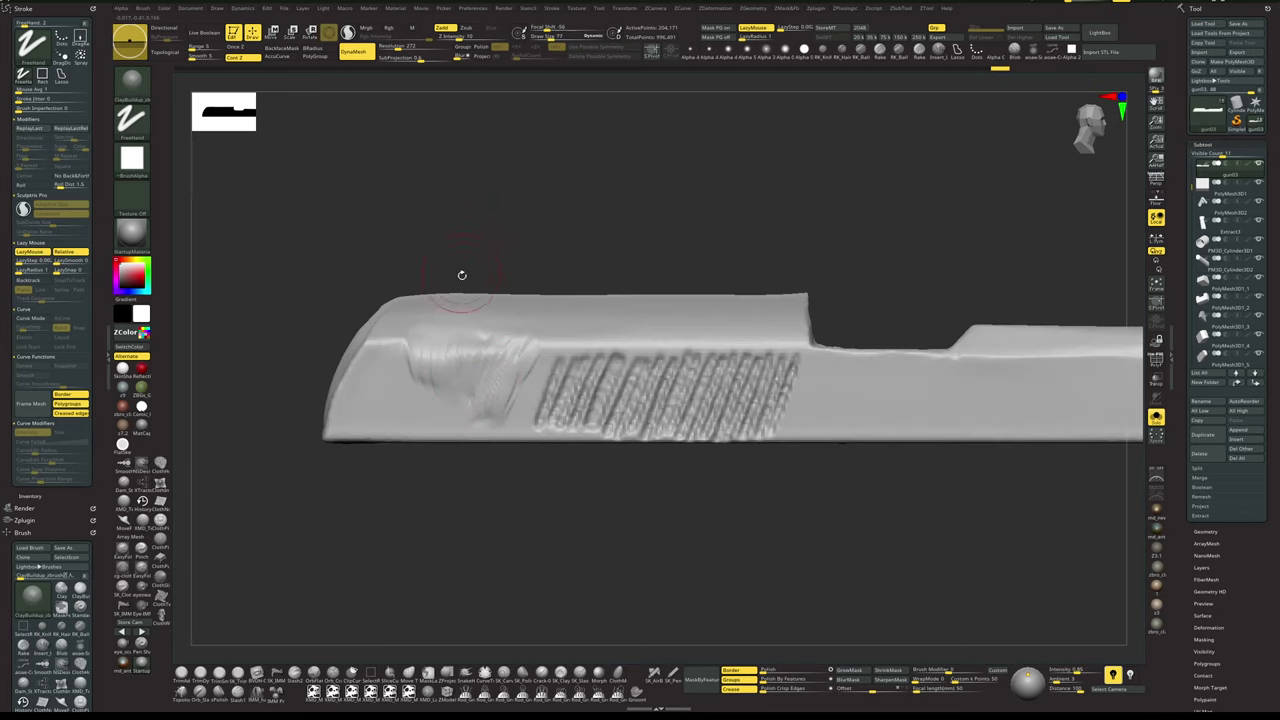
- Flatten the filled patch on the slide's rear side with the hPolish brush
key(h)
mouse_move(483, 361)
mouse_down()
mouse_move(430, 374)
mouse_move(430, 352)
mouse_move(440, 374)
mouse_move(490, 402)
mouse_move(494, 364)
mouse_up()
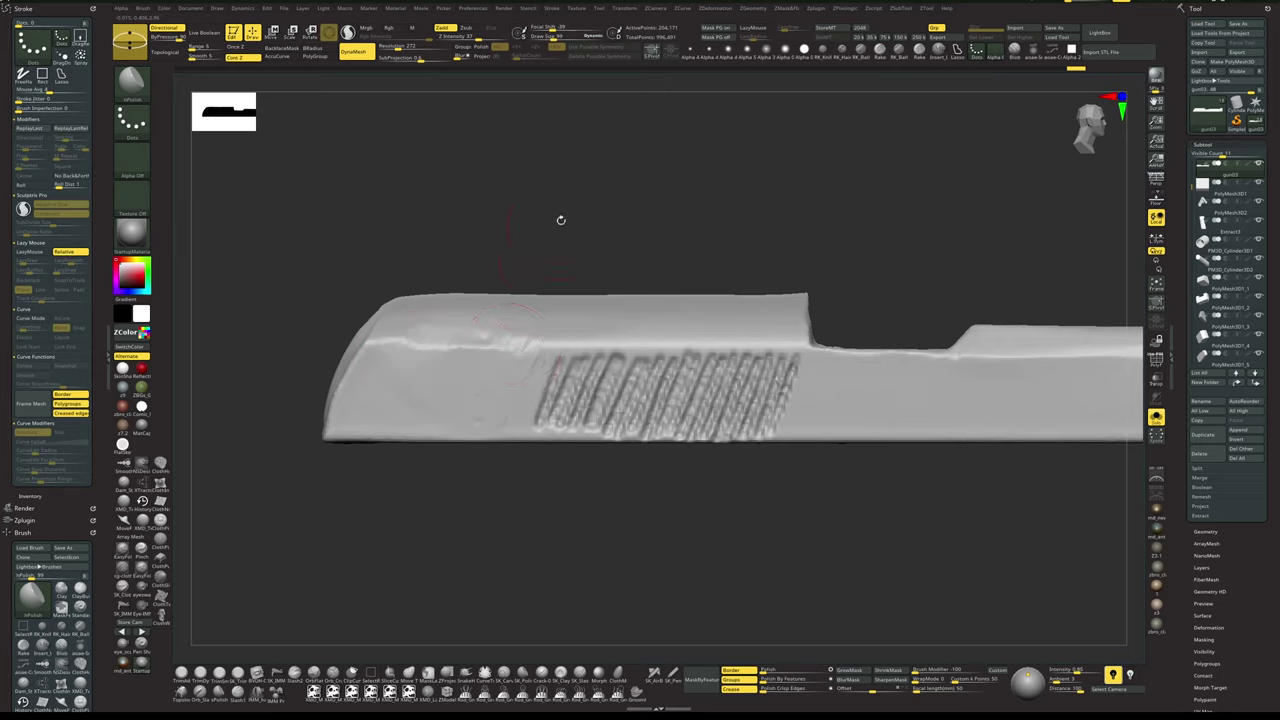
mouse_move(560, 220)
mouse_down()
mouse_move(645, 288)
mouse_move(598, 298)
mouse_up()
key(space)
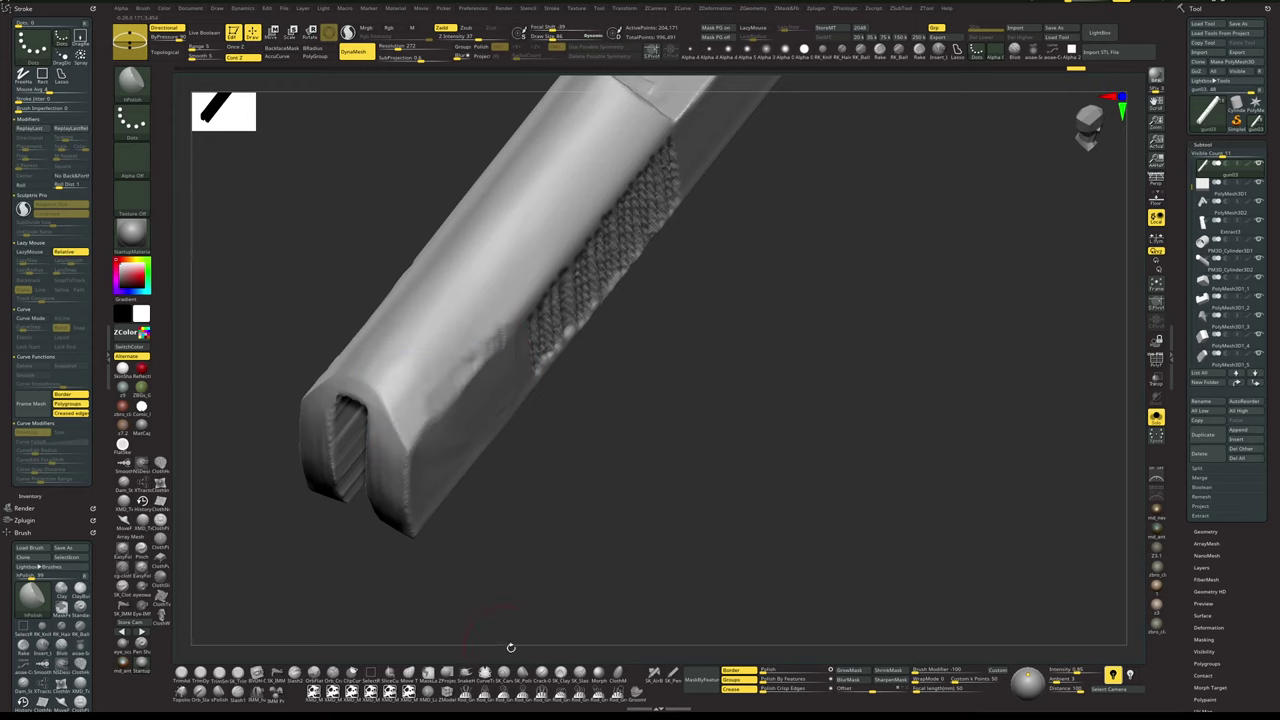
- Carve a crease along the slide's edge line across the filled patch with the Standard dam brush
click(562, 674)
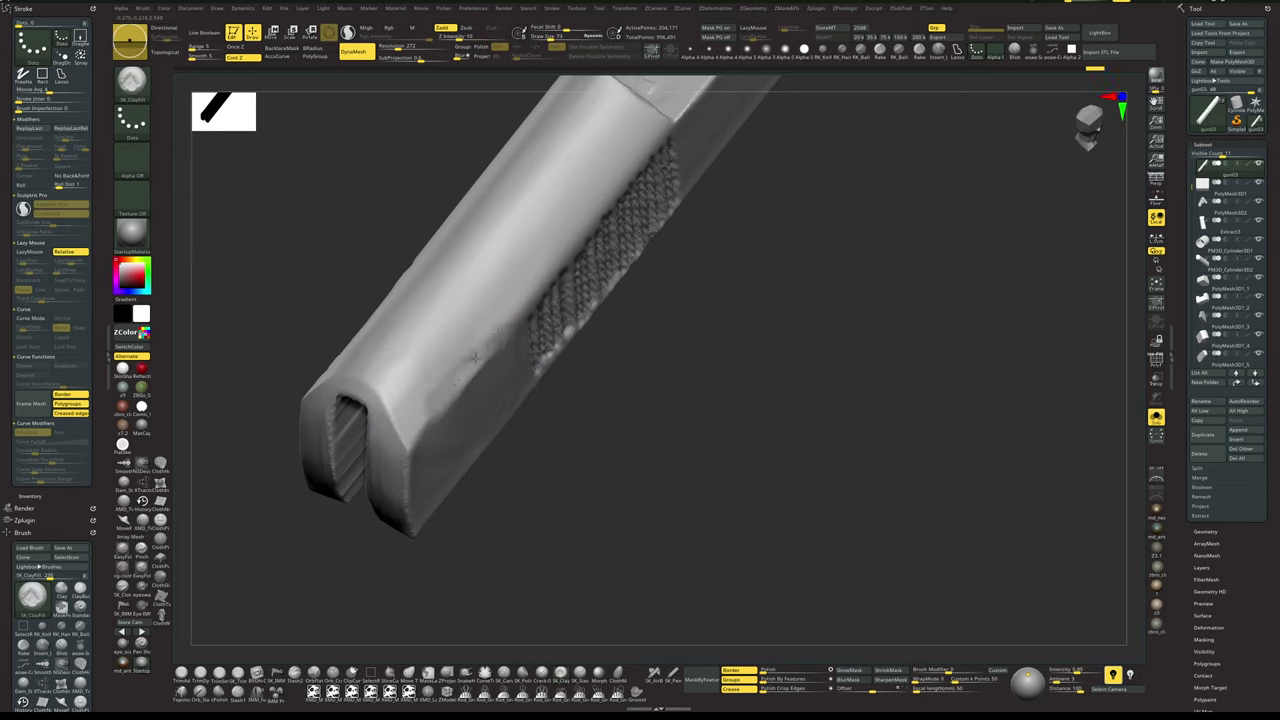
key(1)
mouse_move(436, 405)
mouse_down()
mouse_move(520, 322)
mouse_move(468, 397)
mouse_up()
drag(520, 501, 580, 481)
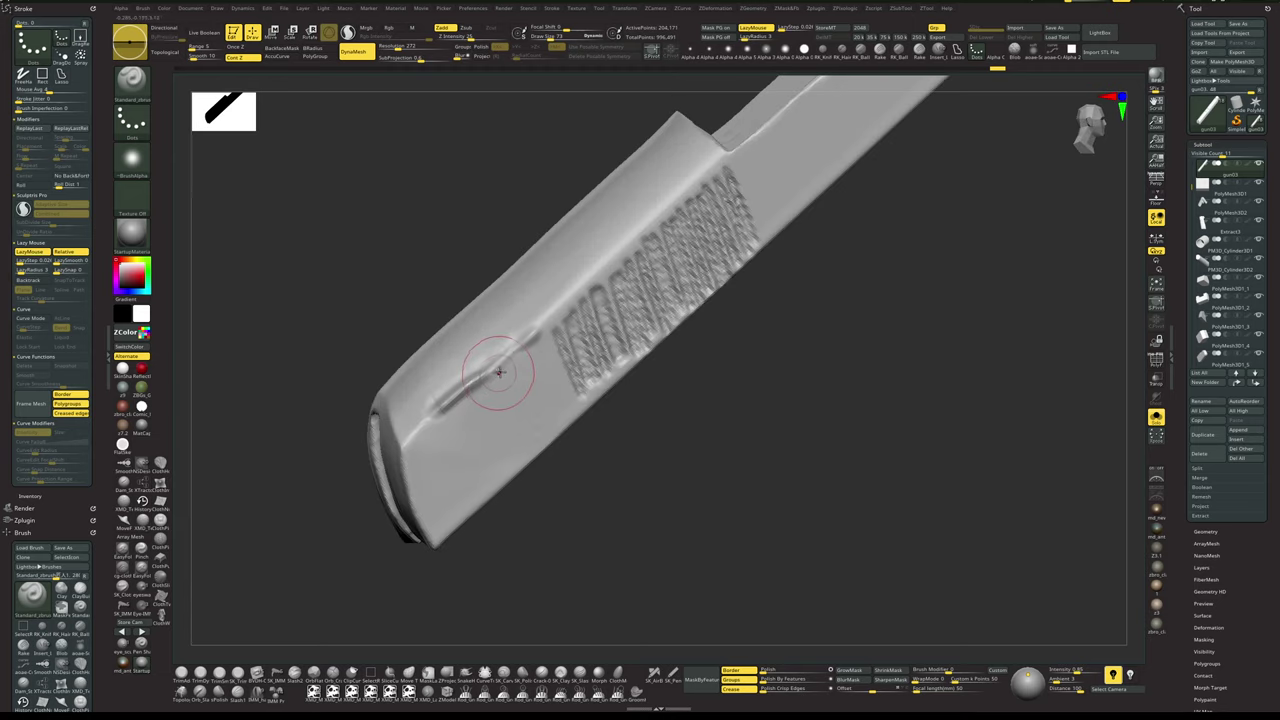
key(space)
drag(546, 526, 486, 546)
- Fill the groove and build up the slide's edge line beside the serrations with SK_ClayFill, resizing the brush as needed
key(space)
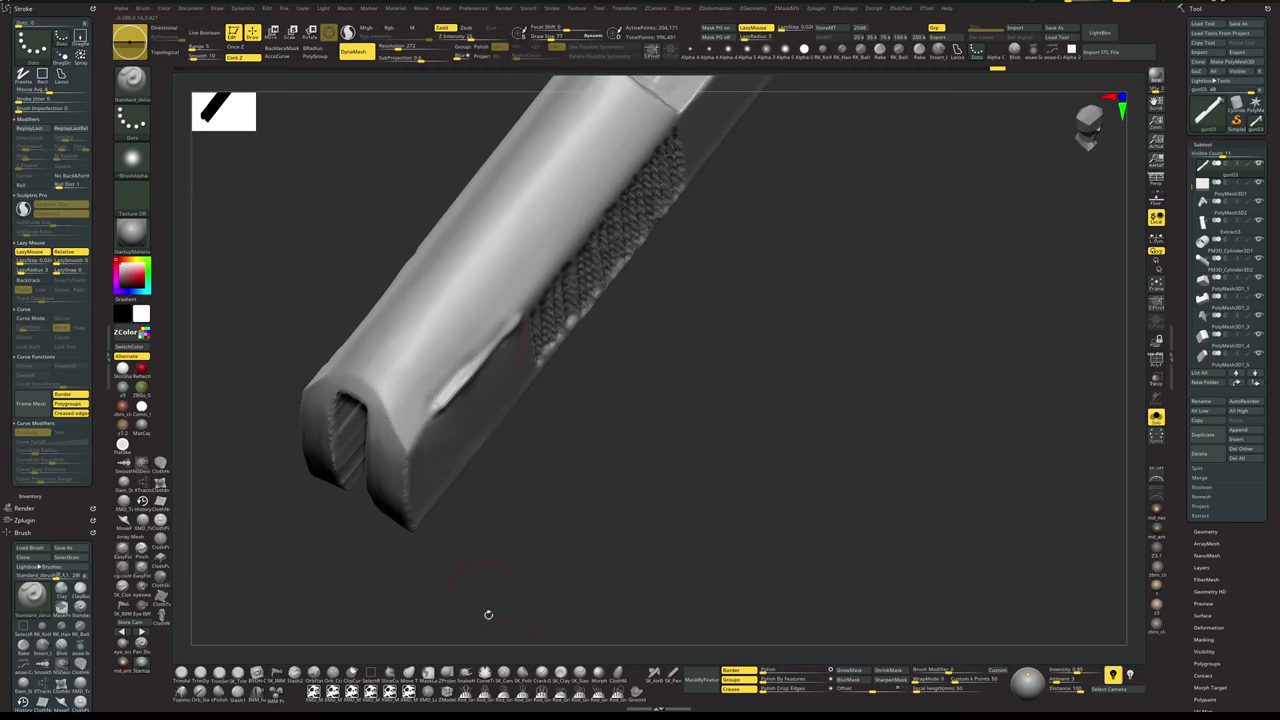
click(561, 674)
key(space)
drag(489, 330, 449, 360)
drag(503, 460, 490, 428)
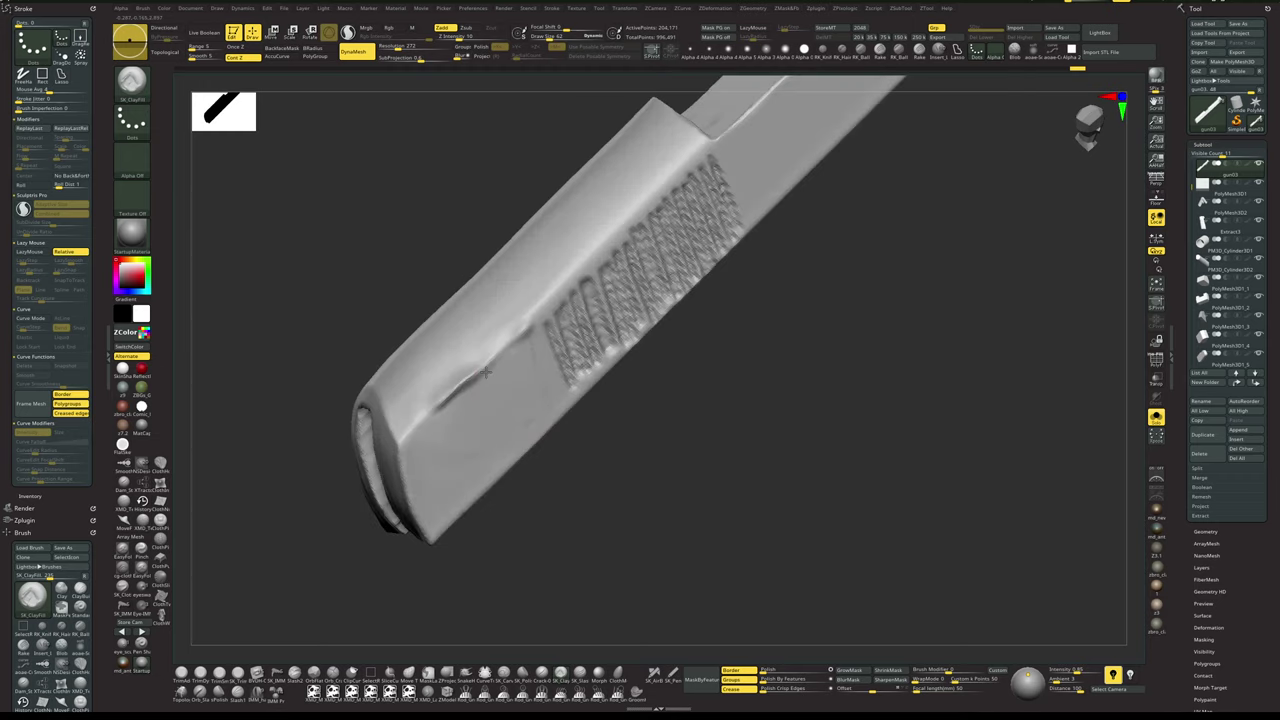
drag(525, 518, 592, 548)
key(space)
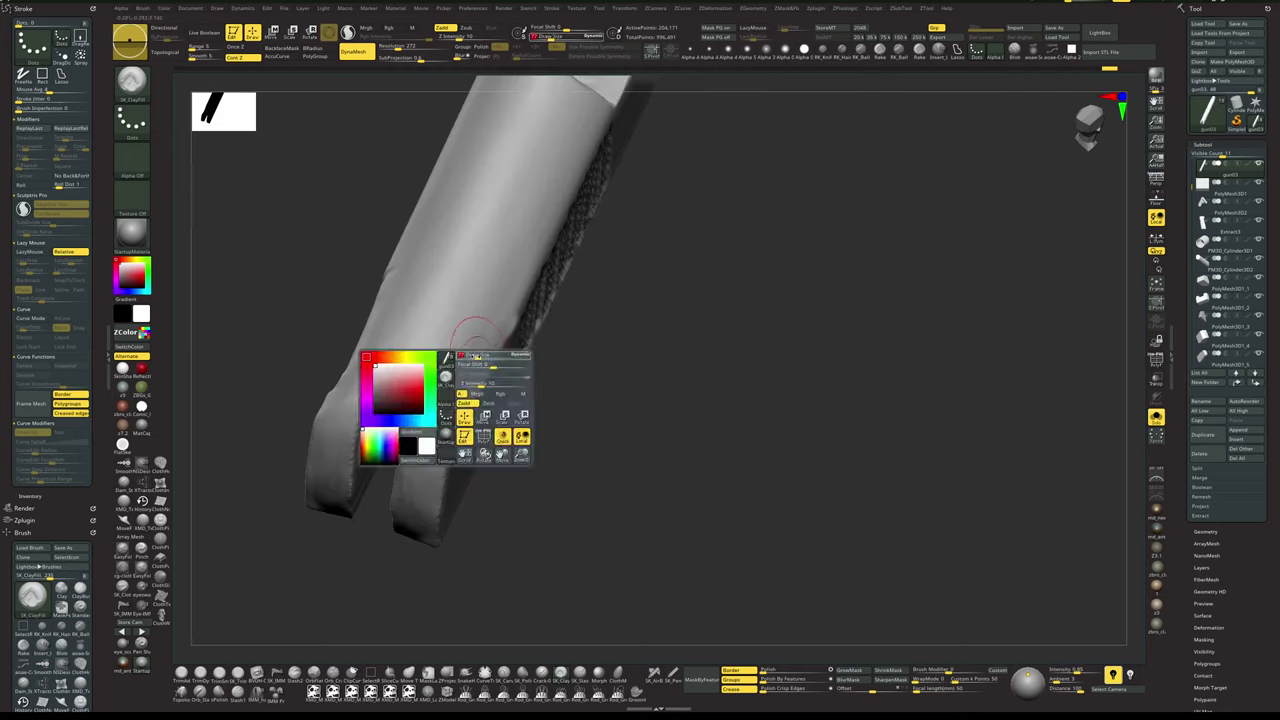
drag(537, 449, 516, 438)
key(space)
drag(471, 372, 491, 423)
drag(610, 450, 530, 425)
key(space)
drag(523, 370, 521, 370)
mouse_move(522, 362)
mouse_down()
mouse_move(540, 346)
mouse_move(538, 315)
mouse_up()
- Polish the rebuilt edge and the faces around it with hPolish to give the slide a clean bevel
key(b)
key(h)
key(p)
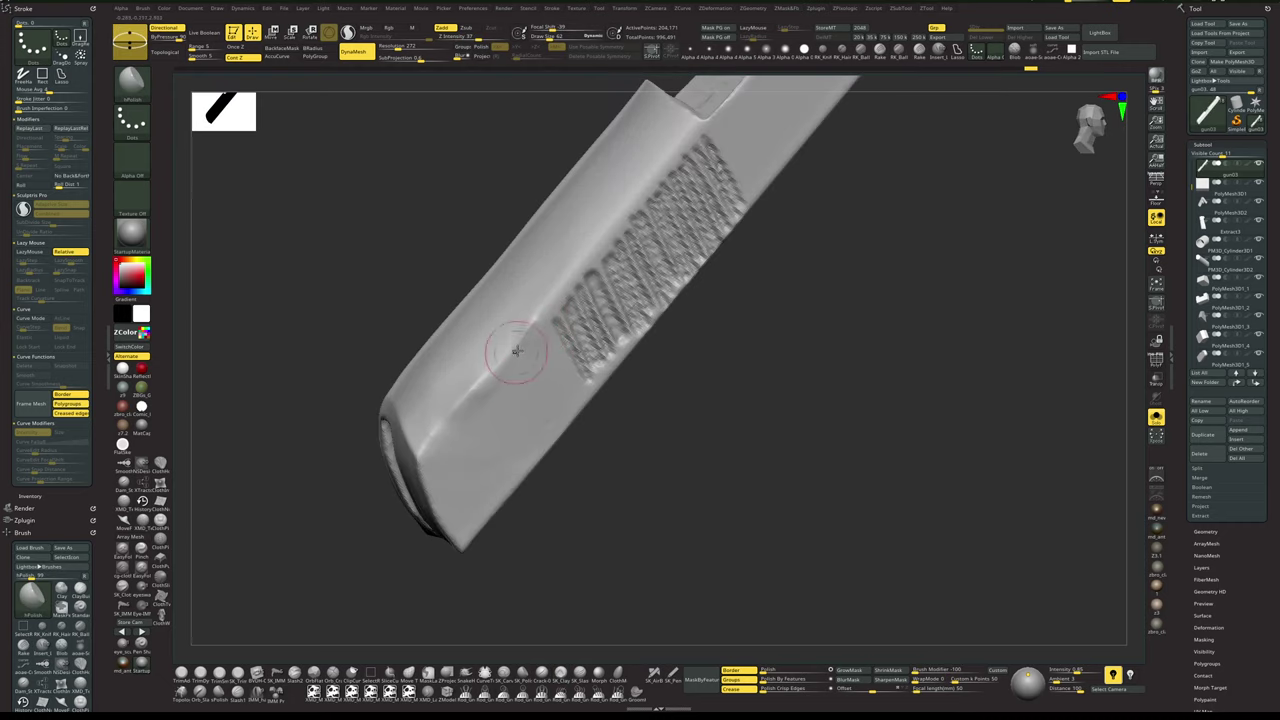
drag(515, 357, 537, 321)
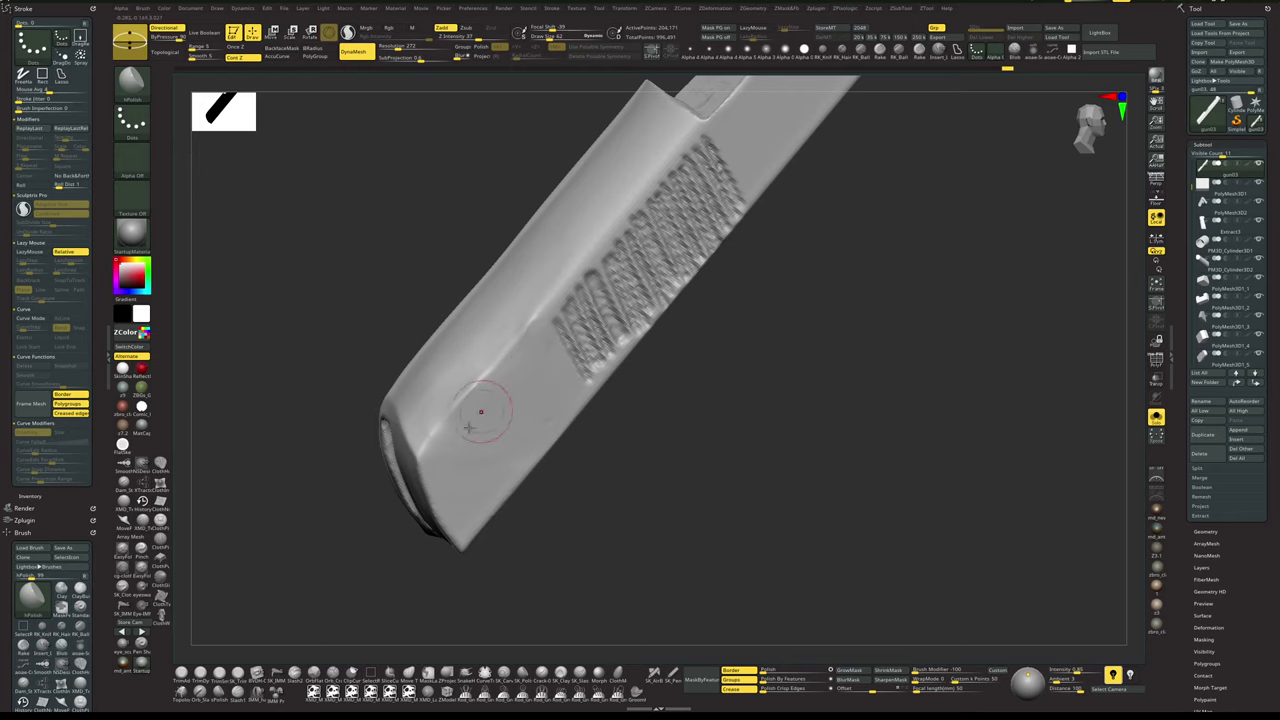
drag(550, 484, 551, 551)
drag(494, 334, 458, 401)
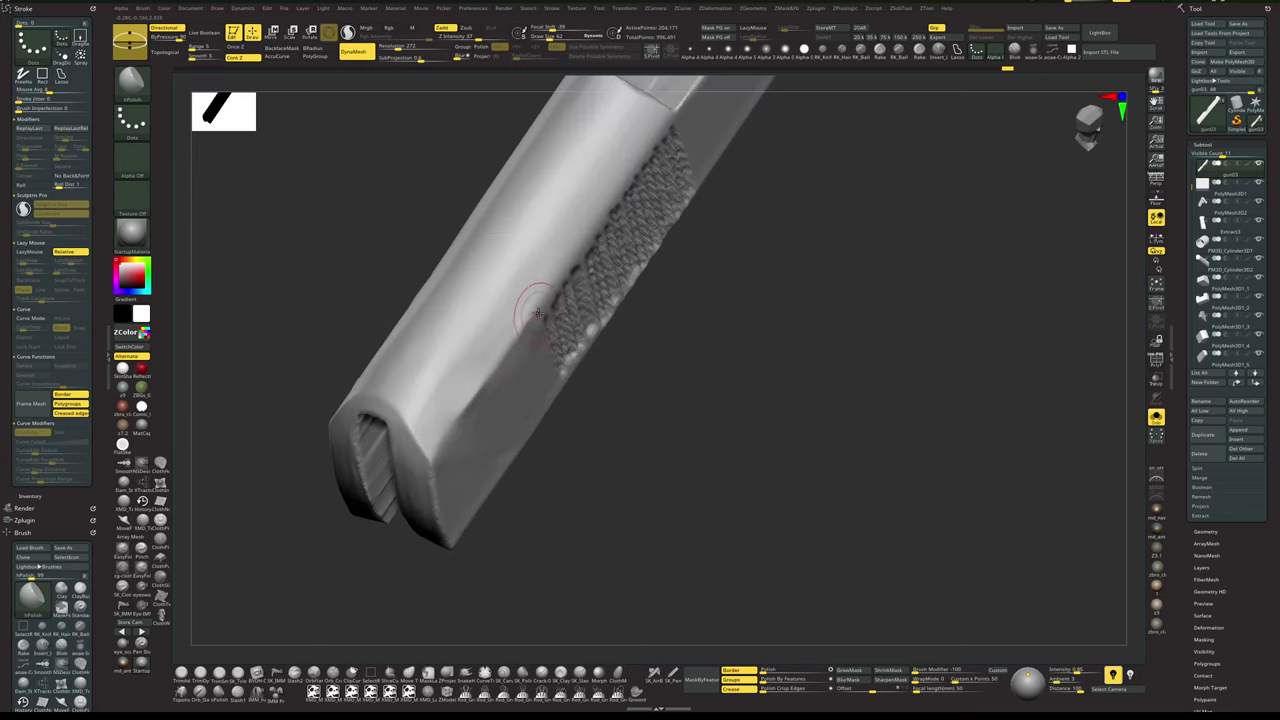
mouse_move(533, 310)
mouse_down()
mouse_move(487, 399)
mouse_move(528, 306)
mouse_move(483, 369)
mouse_up()
- Show all subtools and examine the whole pistol with the cleaned slide and new lever from several angles
mouse_move(641, 518)
mouse_down()
mouse_move(698, 390)
mouse_move(726, 391)
mouse_move(717, 375)
mouse_move(677, 377)
mouse_up()
key(alt+s)
key(alt+s)
alt+drag(632, 222, 657, 231)
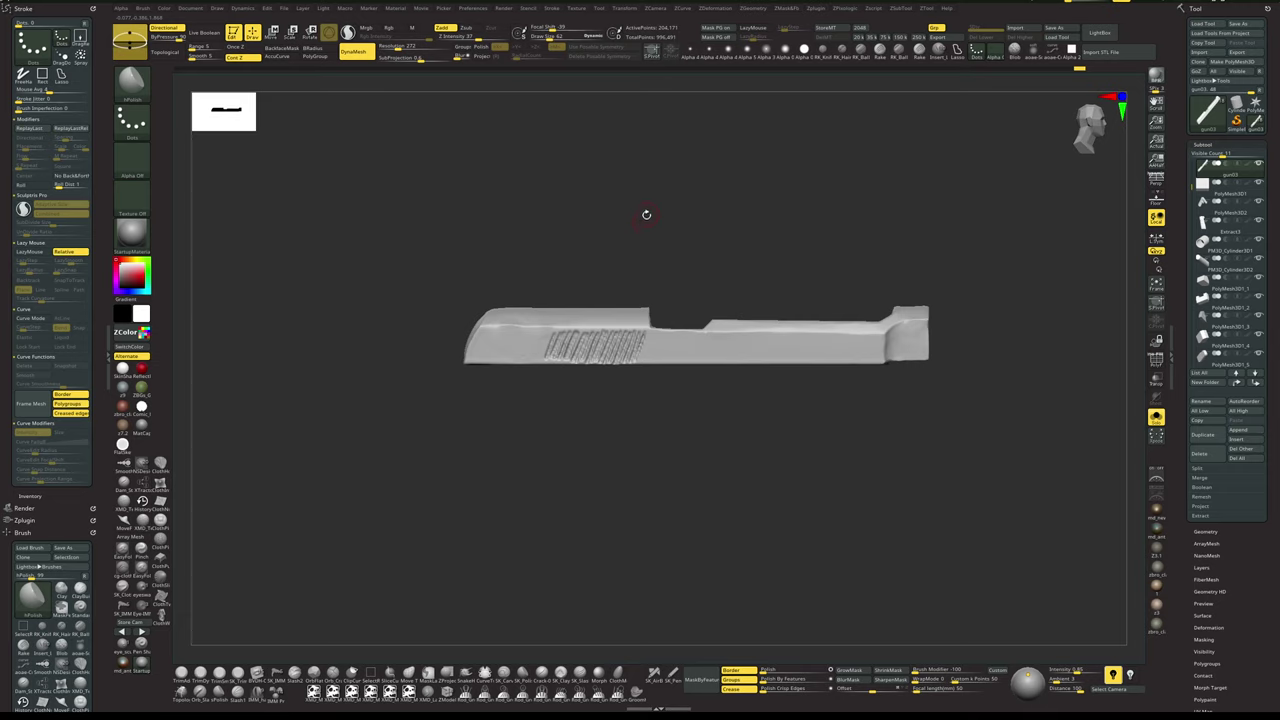
right_drag(669, 165, 666, 184)
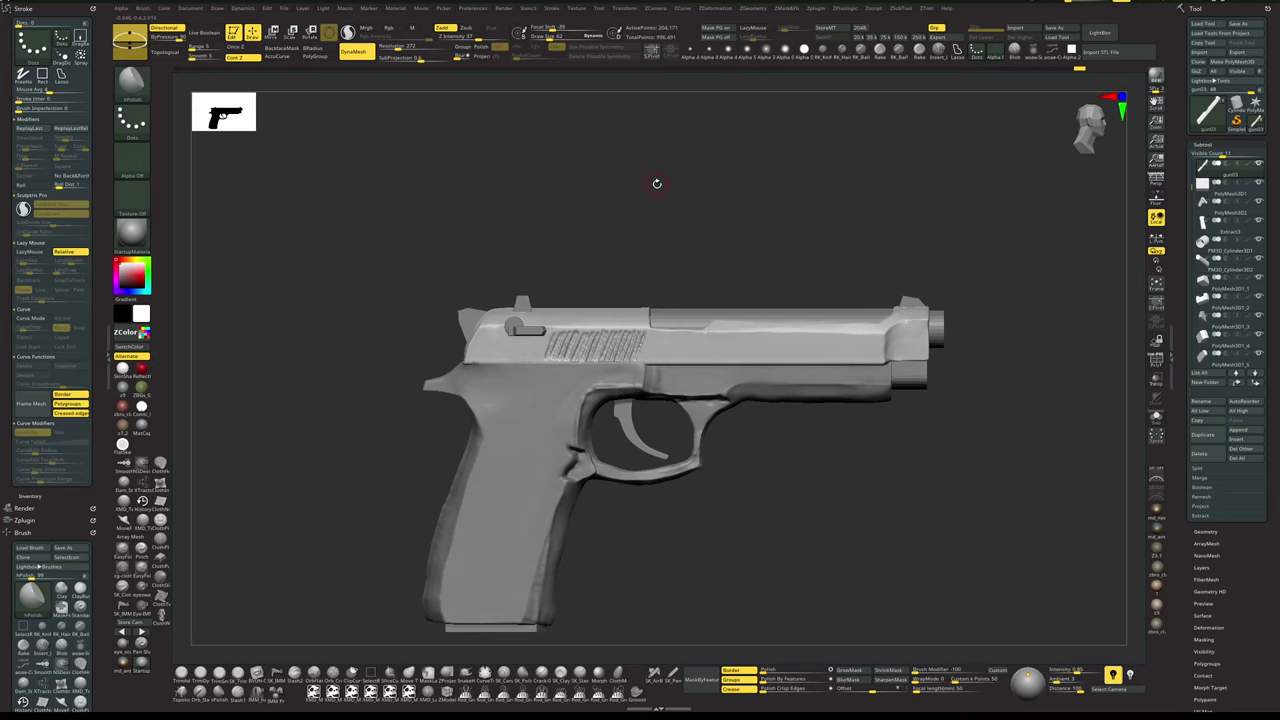
right_drag(667, 231, 738, 228)
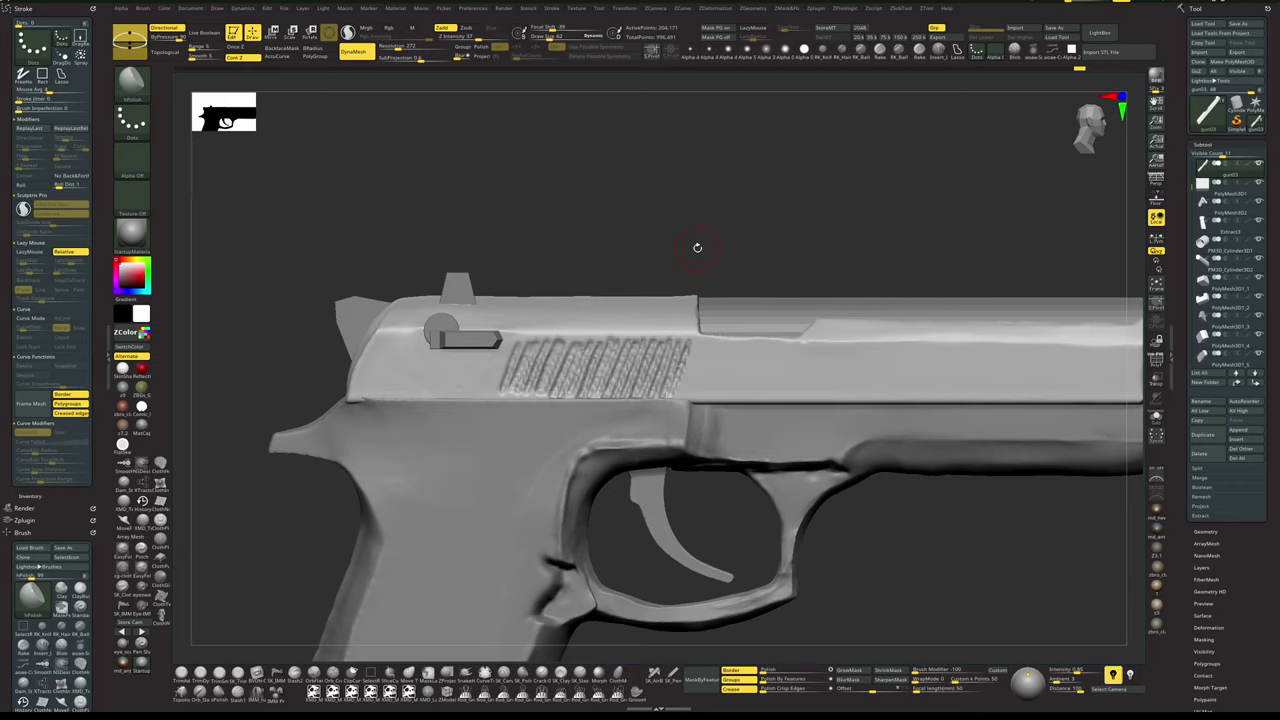
drag(764, 231, 759, 232)
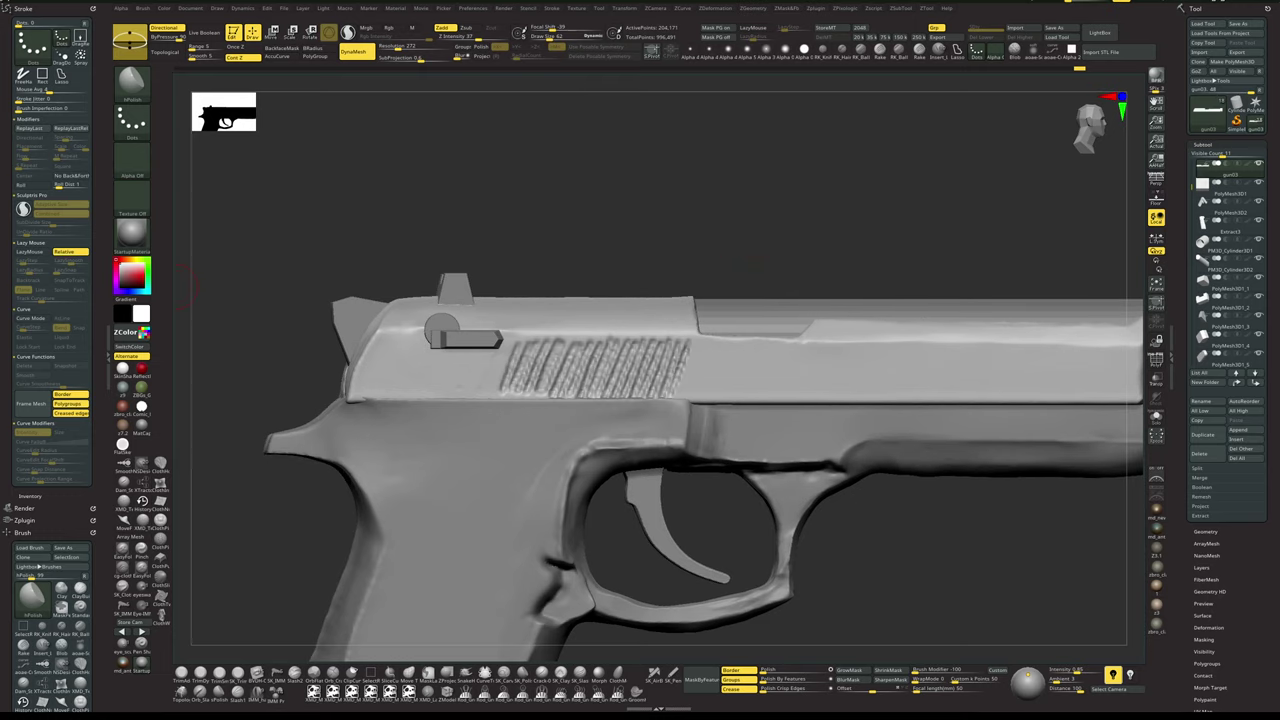
drag(854, 243, 762, 466)
key(alt+s)
key(alt+s)
drag(814, 505, 866, 423)
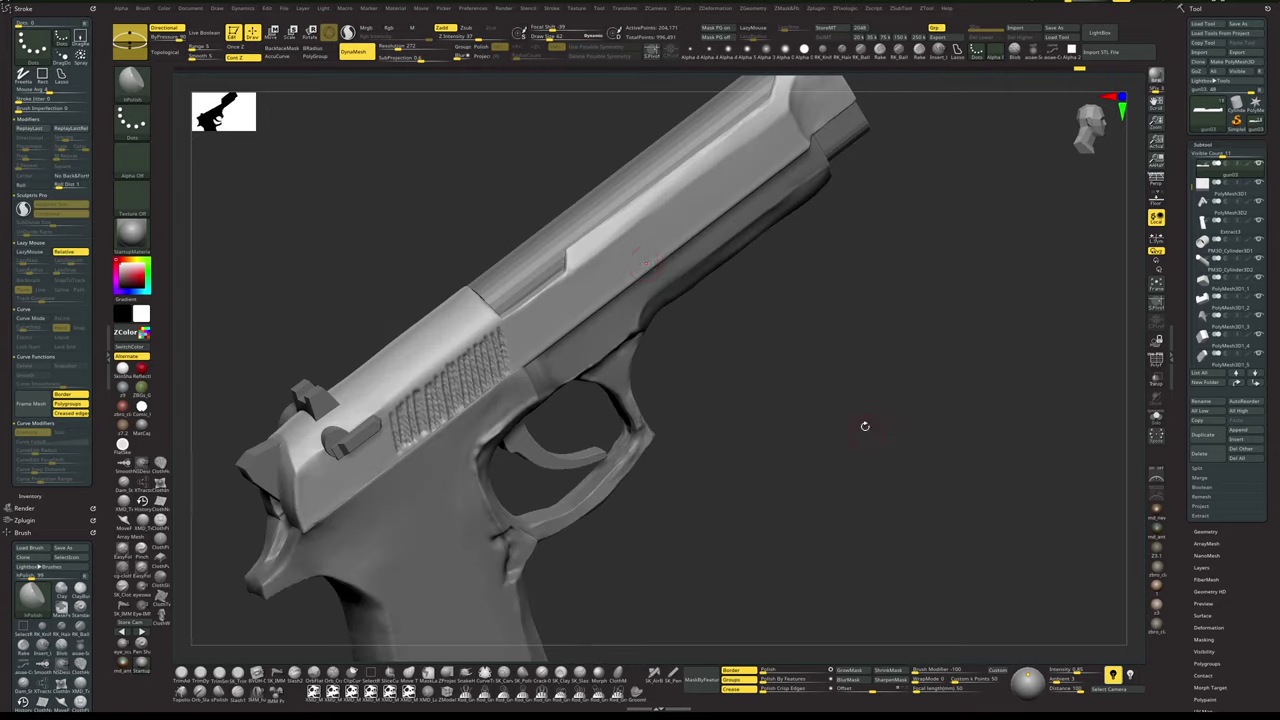
- Isolate the slide with symmetry toggled and recarve the cutout's lower edge ahead of the serrations with the Standard dam brush, lowering its intensity
key(alt+s)
key(x)
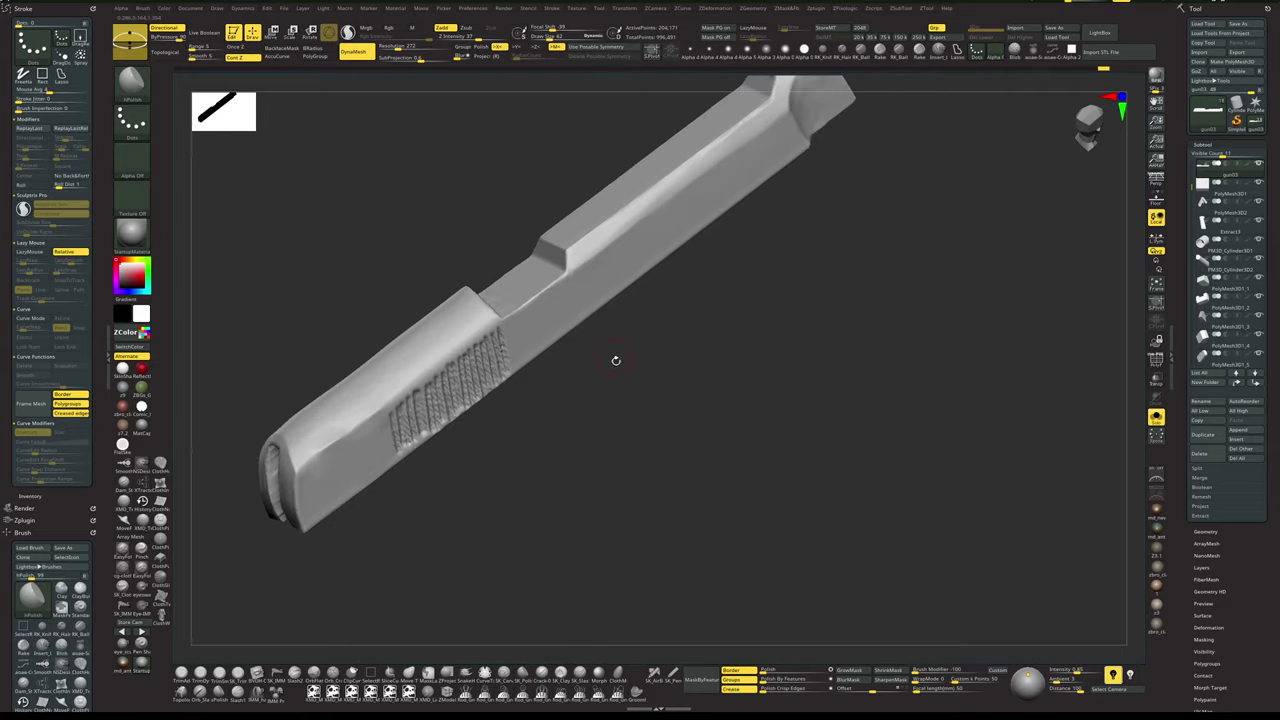
alt+drag(616, 360, 620, 383)
key(1)
key(space)
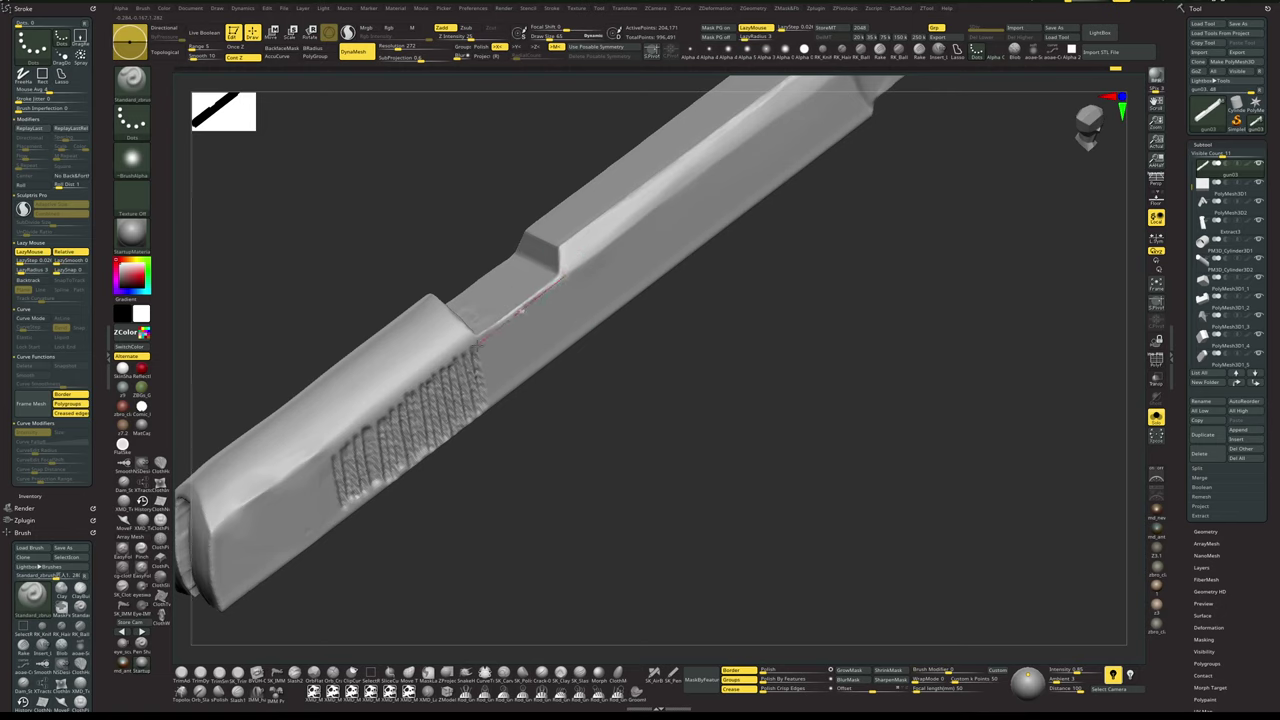
key(space)
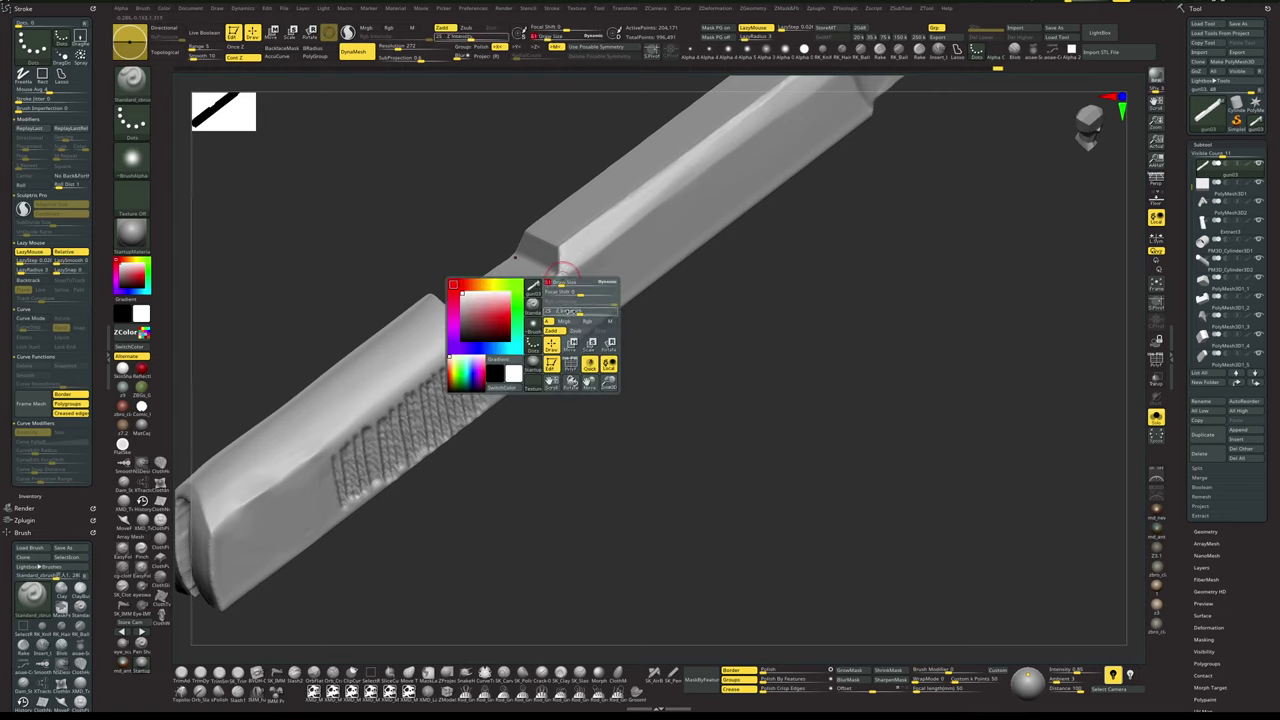
drag(570, 311, 547, 311)
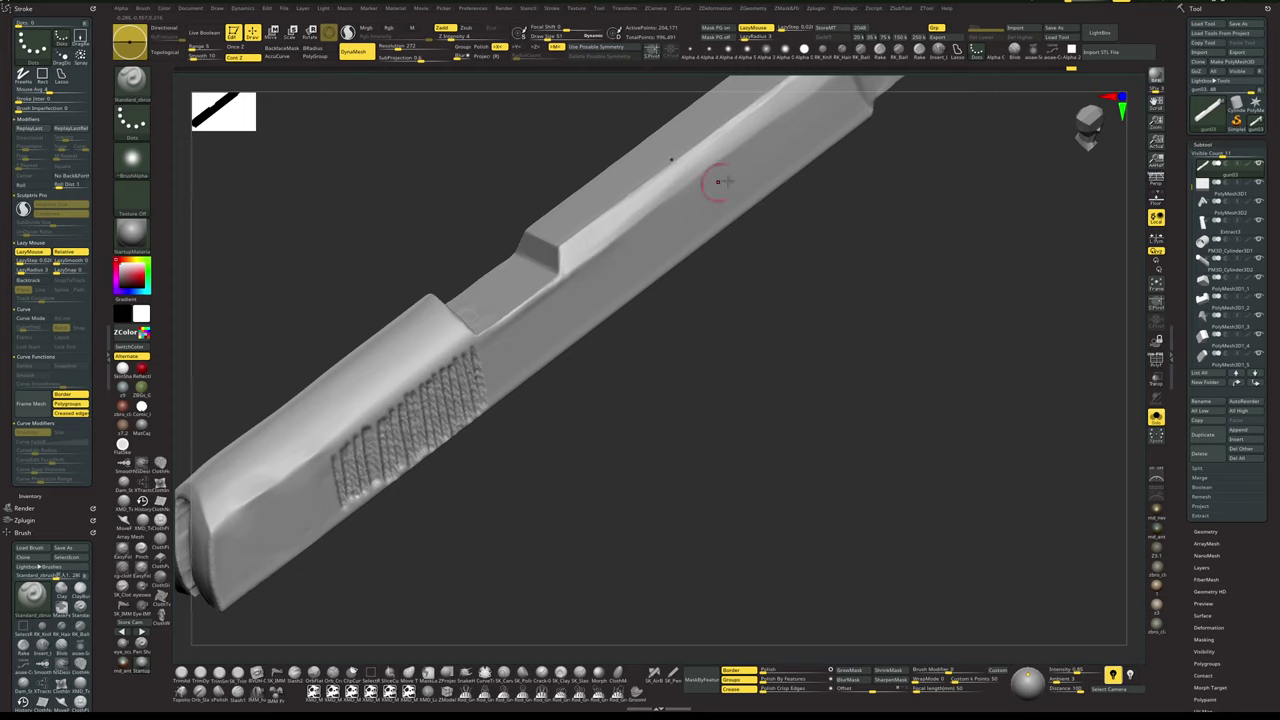
- Show all subtools and examine the whole pistol from the side and the front, looking at the slide and muzzle
alt+drag(731, 378, 855, 283)
key(alt+s)
drag(969, 250, 955, 290)
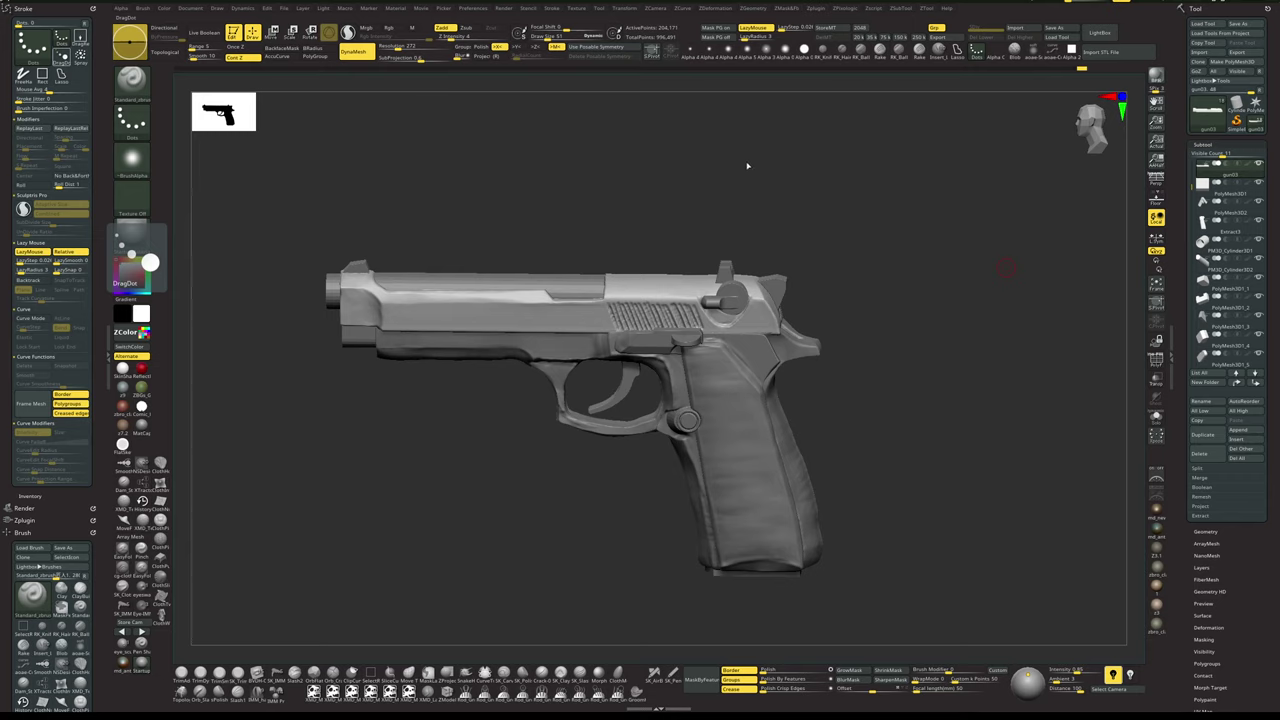
mouse_move(888, 336)
mouse_down()
mouse_move(886, 314)
mouse_move(894, 331)
mouse_move(895, 315)
mouse_move(950, 273)
mouse_move(916, 282)
mouse_move(914, 308)
mouse_move(920, 294)
mouse_move(895, 286)
mouse_move(923, 280)
mouse_move(927, 298)
mouse_move(918, 282)
mouse_up()
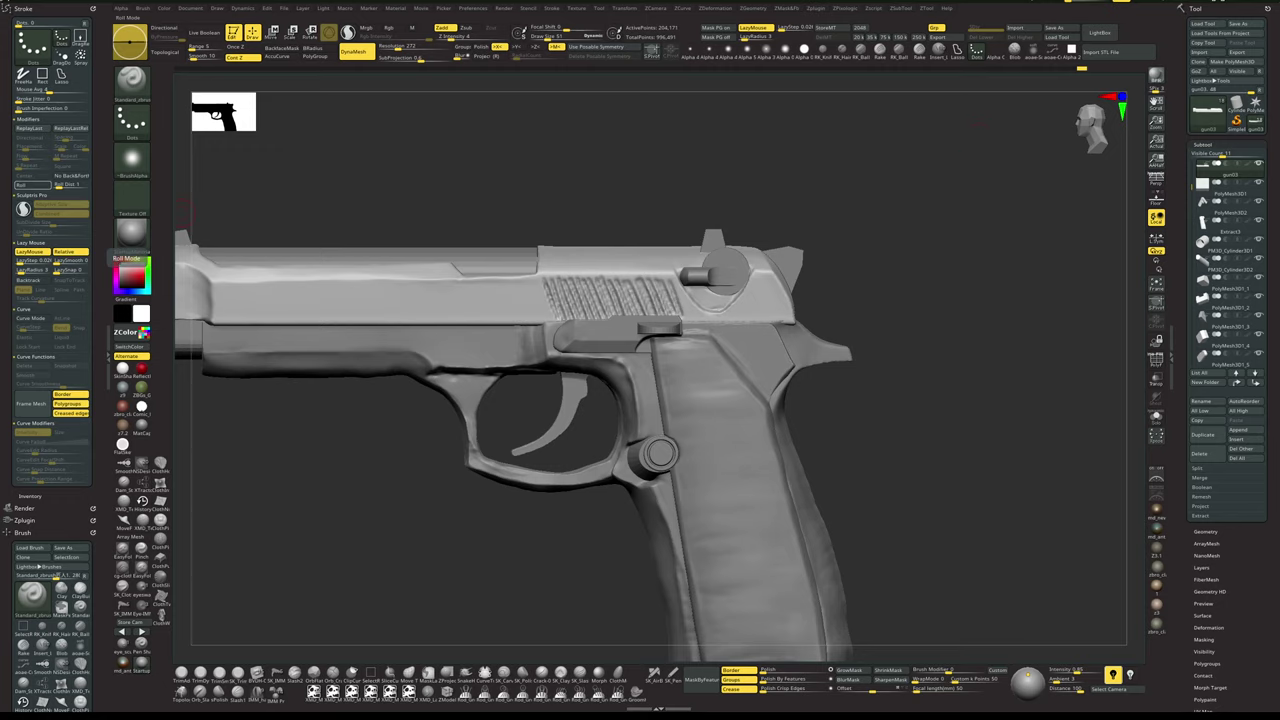
drag(977, 356, 860, 362)
alt+drag(1025, 370, 1200, 405)
drag(313, 419, 400, 464)
click(346, 462)
drag(837, 406, 819, 367)
click(809, 371)
click(833, 398)
mouse_move(864, 321)
mouse_down()
mouse_move(893, 319)
mouse_move(848, 336)
mouse_move(883, 349)
mouse_move(886, 317)
mouse_up()
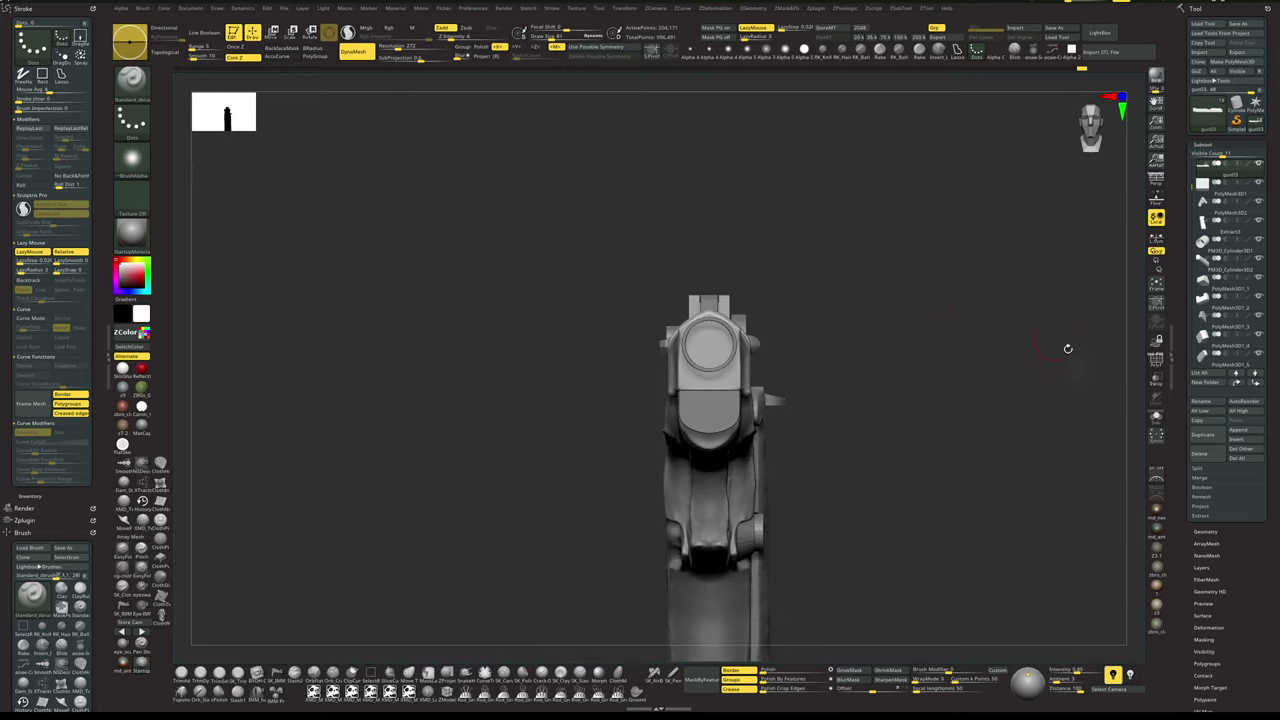
- Append a Cylinder3D subtool, then scale it and place it at the muzzle in line with the barrel
click(1240, 430)
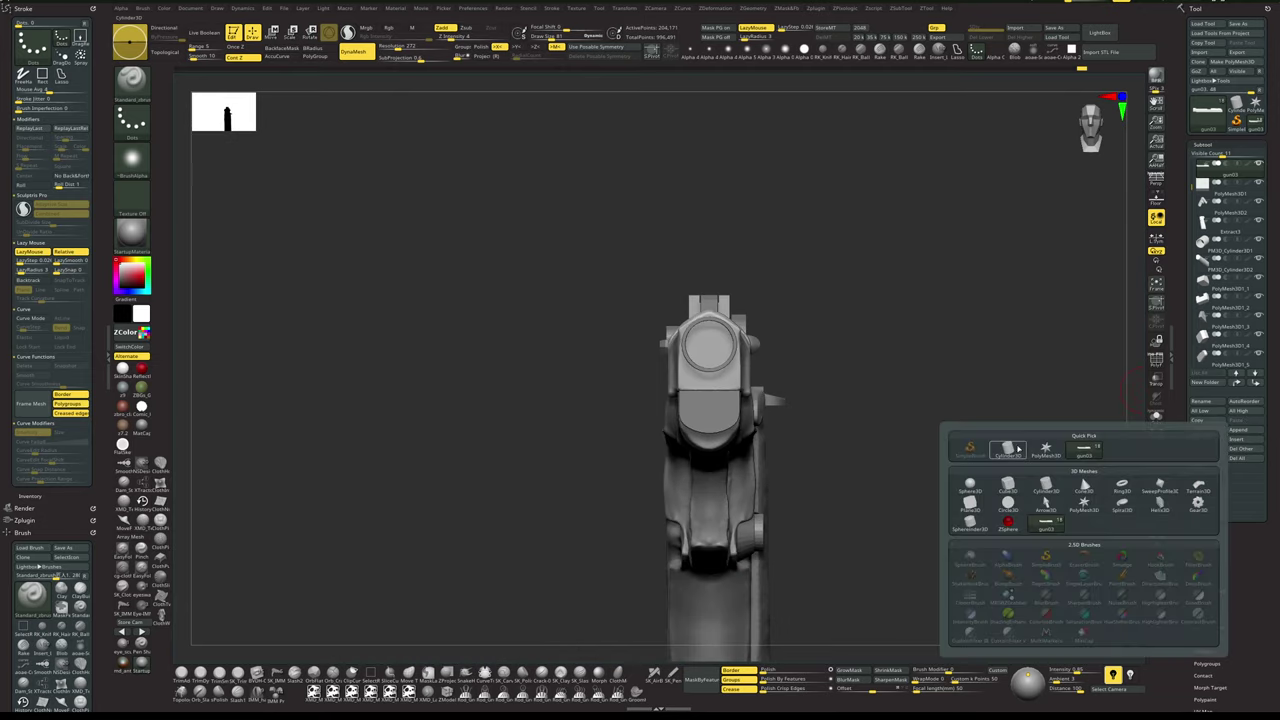
click(1018, 448)
alt+drag(981, 401, 958, 365)
alt+click(766, 343)
drag(866, 333, 908, 340)
key(w)
shift+drag(722, 337, 839, 366)
drag(926, 374, 757, 287)
drag(886, 300, 886, 385)
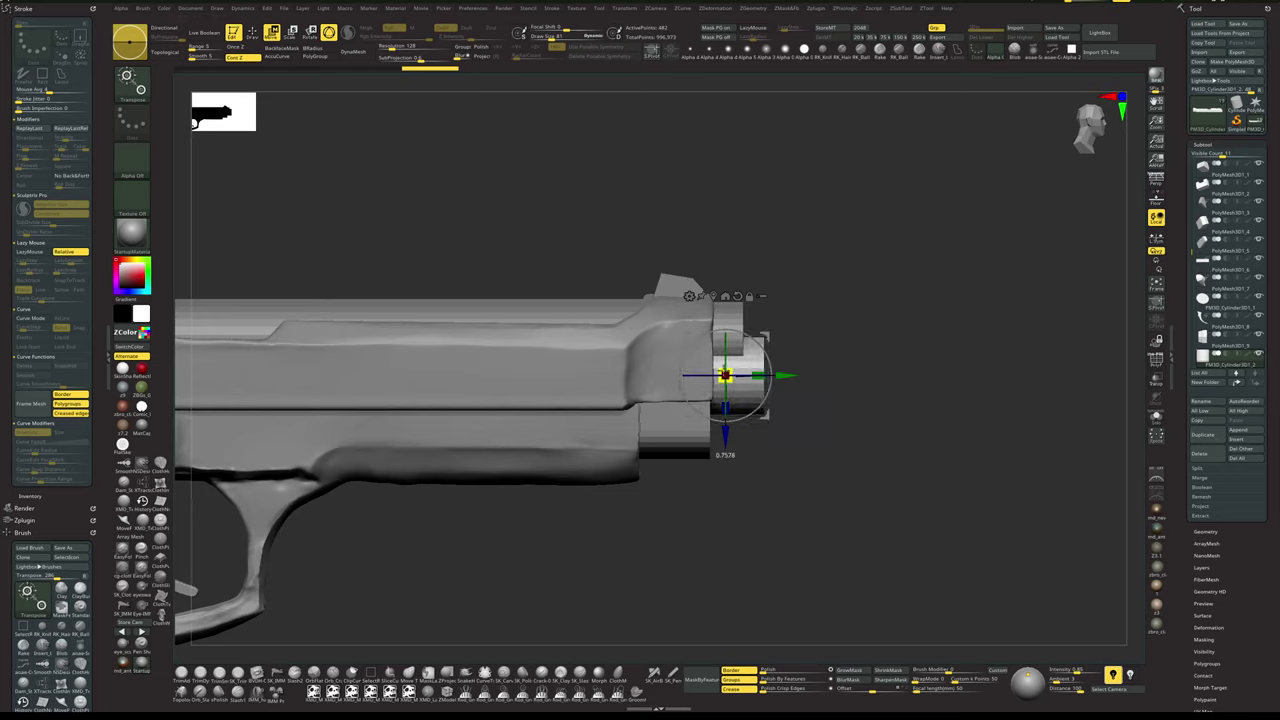
shift+drag(844, 380, 806, 375)
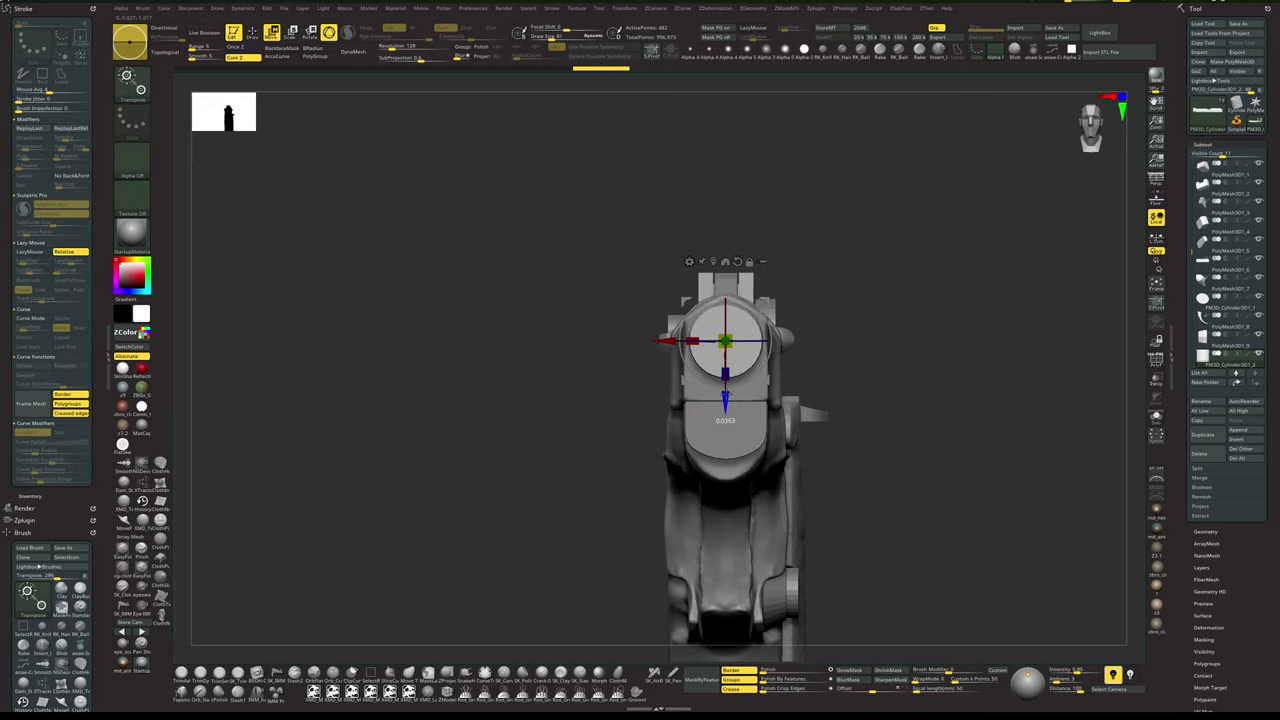
- Scale the cylinder down and centre it on the barrel's round muzzle face in the front view
drag(791, 366, 933, 334)
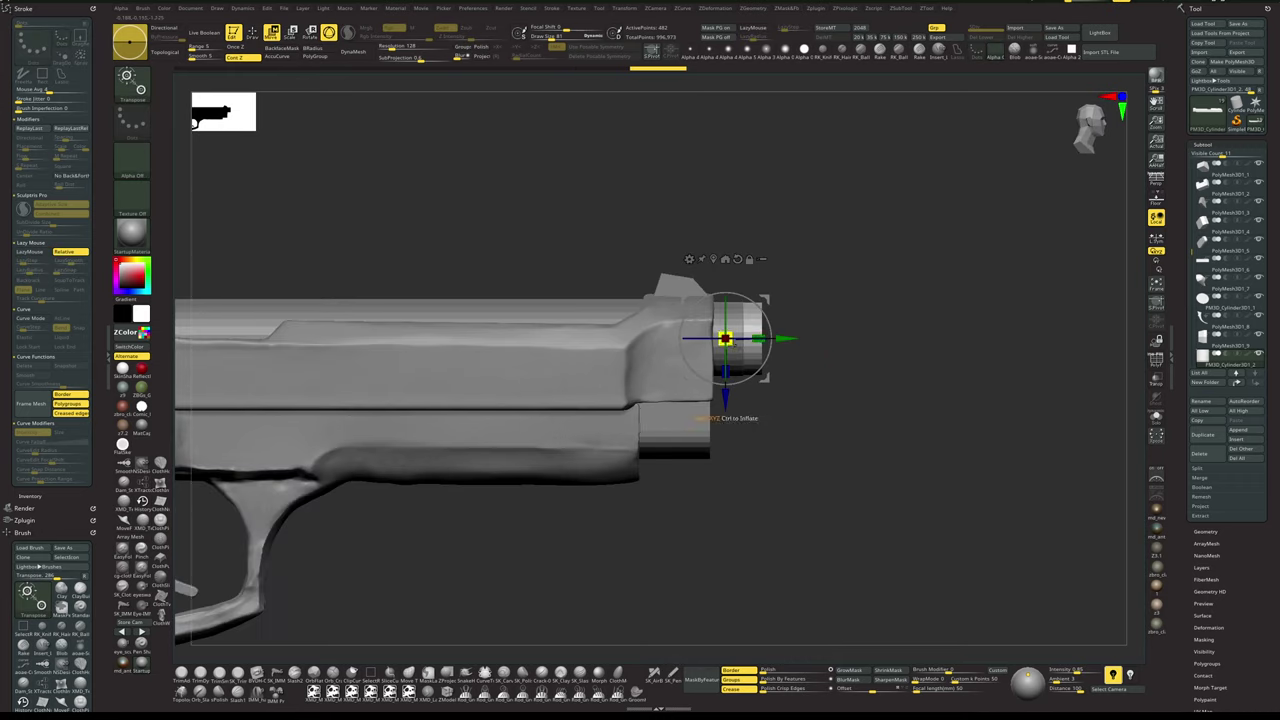
key(q)
drag(872, 322, 822, 330)
key(w)
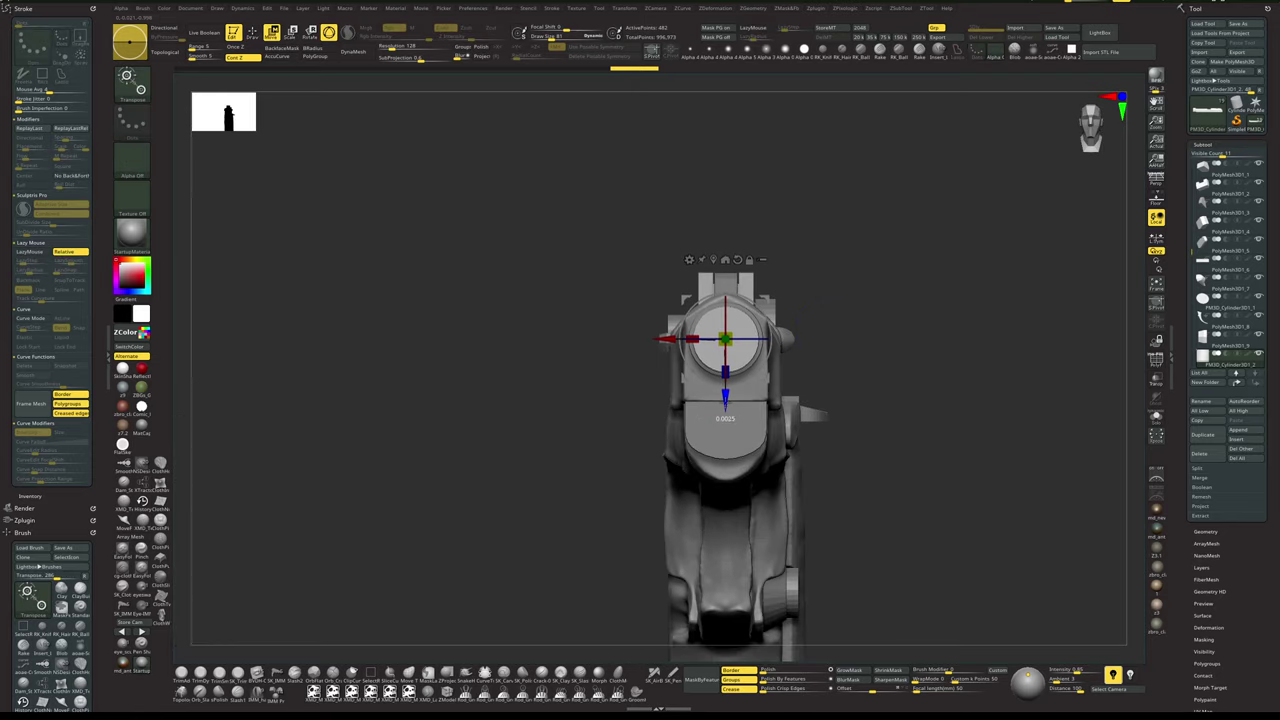
drag(725, 403, 725, 405)
key(q)
key(w)
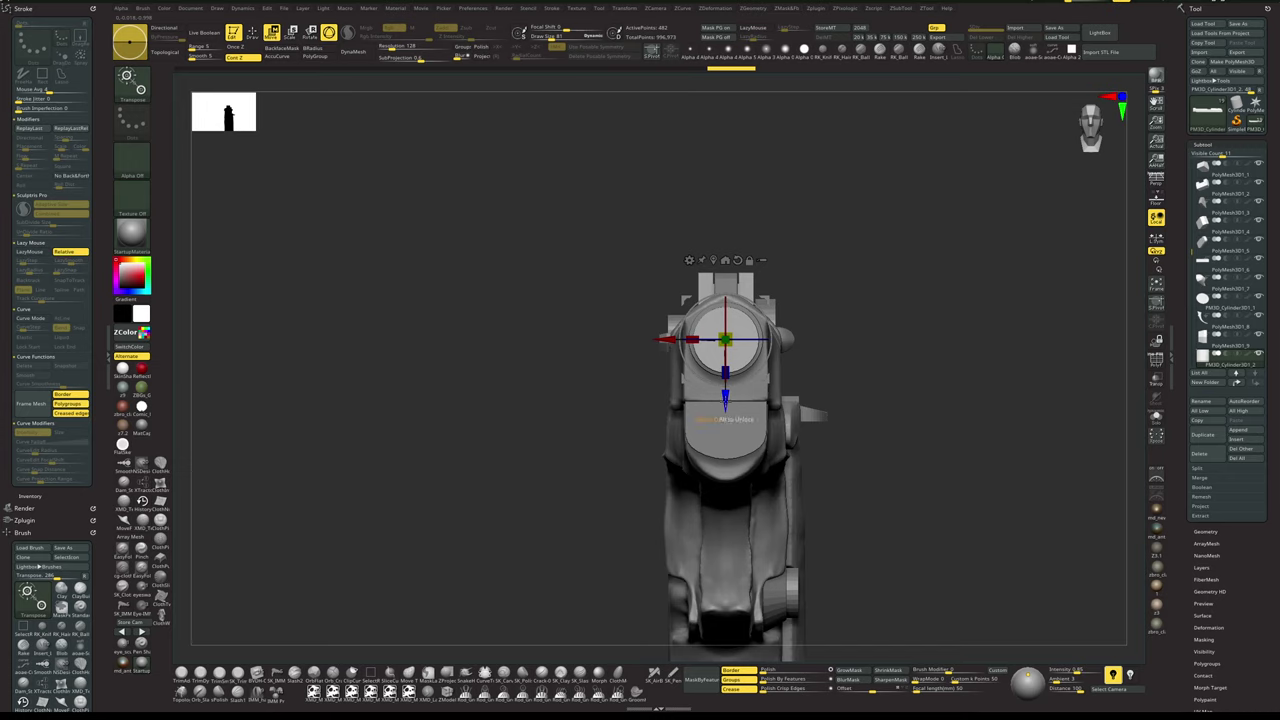
key(q)
- Reposition the cylinder along the barrel axis so that it protrudes from the front of the muzzle
drag(885, 342, 932, 342)
key(w)
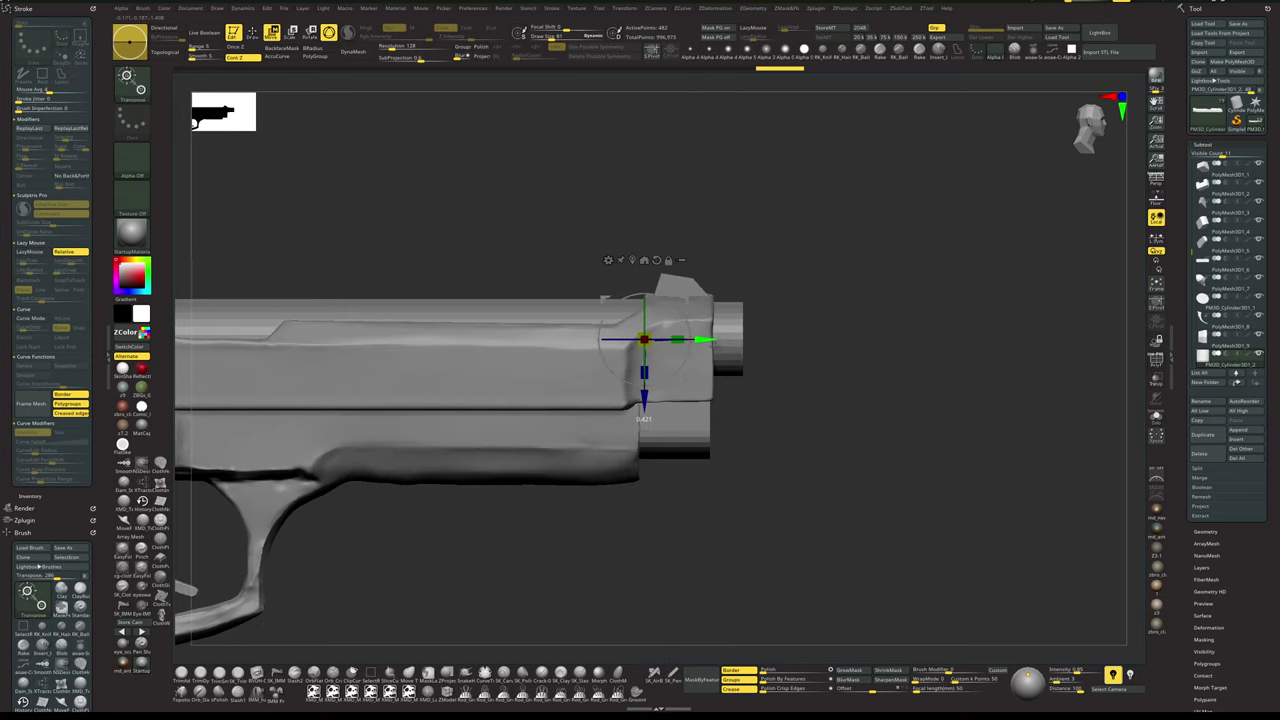
mouse_move(704, 340)
mouse_down()
mouse_move(803, 356)
mouse_move(769, 355)
mouse_up()
key(q)
drag(882, 329, 828, 342)
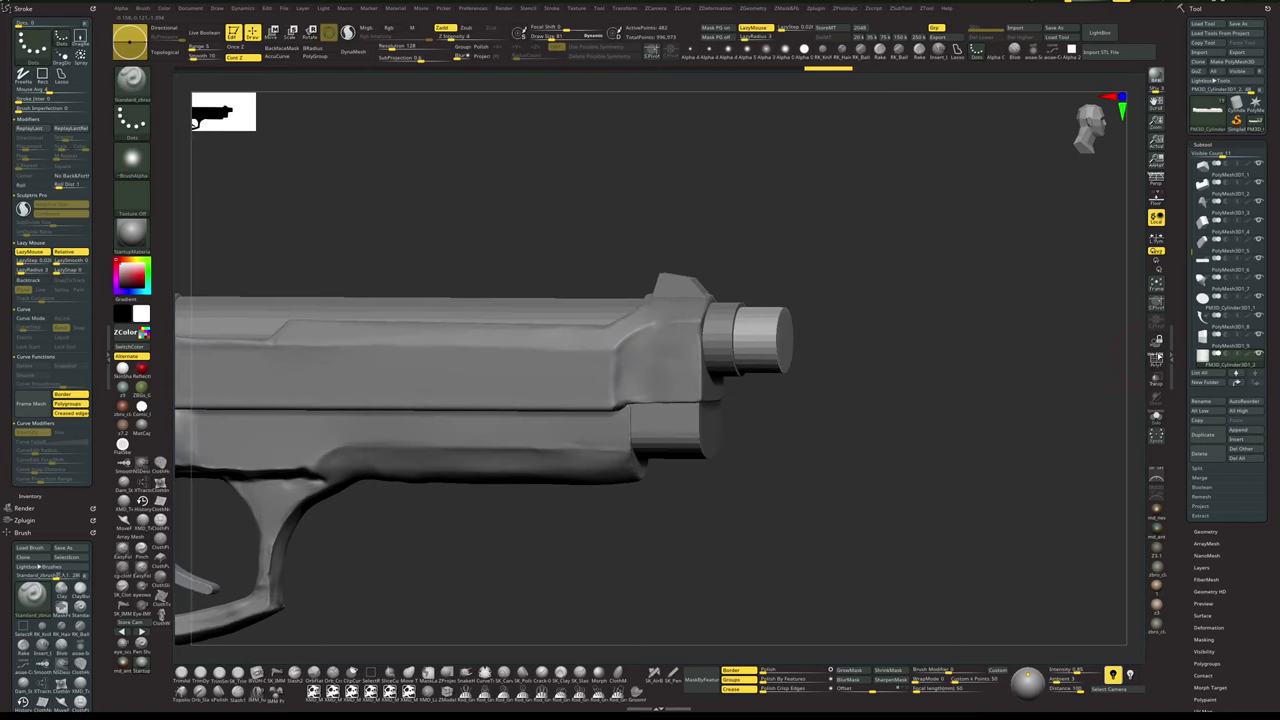
- Place the cylinder directly below the slide at the start of the subtool order, set it to subtraction, and hide the other subtools
shift+click(1236, 382)
alt+click(689, 376)
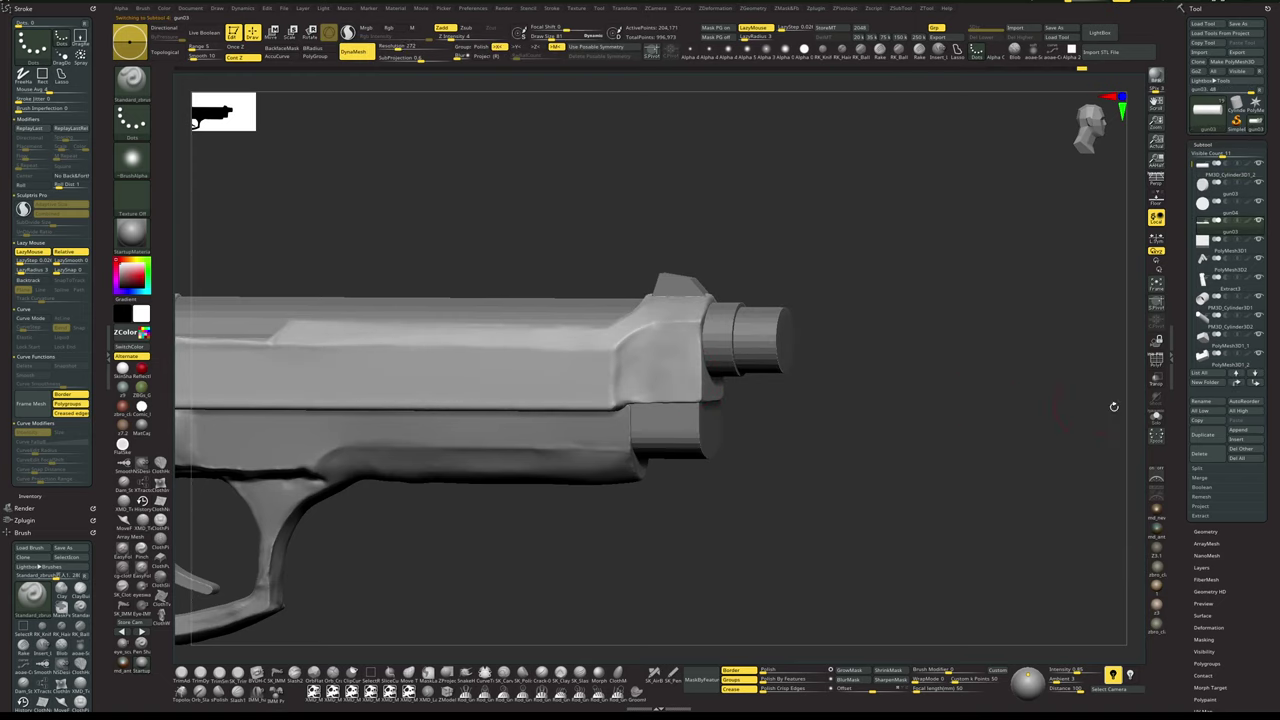
shift+click(1236, 382)
click(1226, 183)
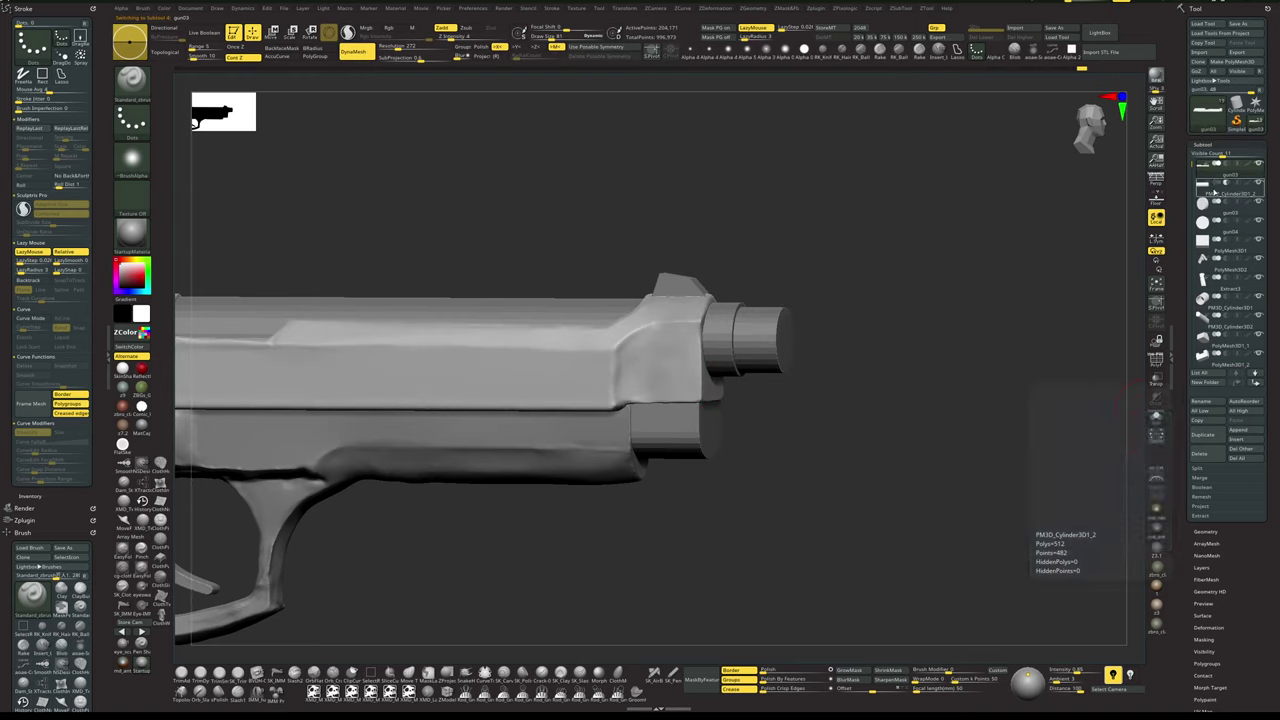
shift+click(1259, 164)
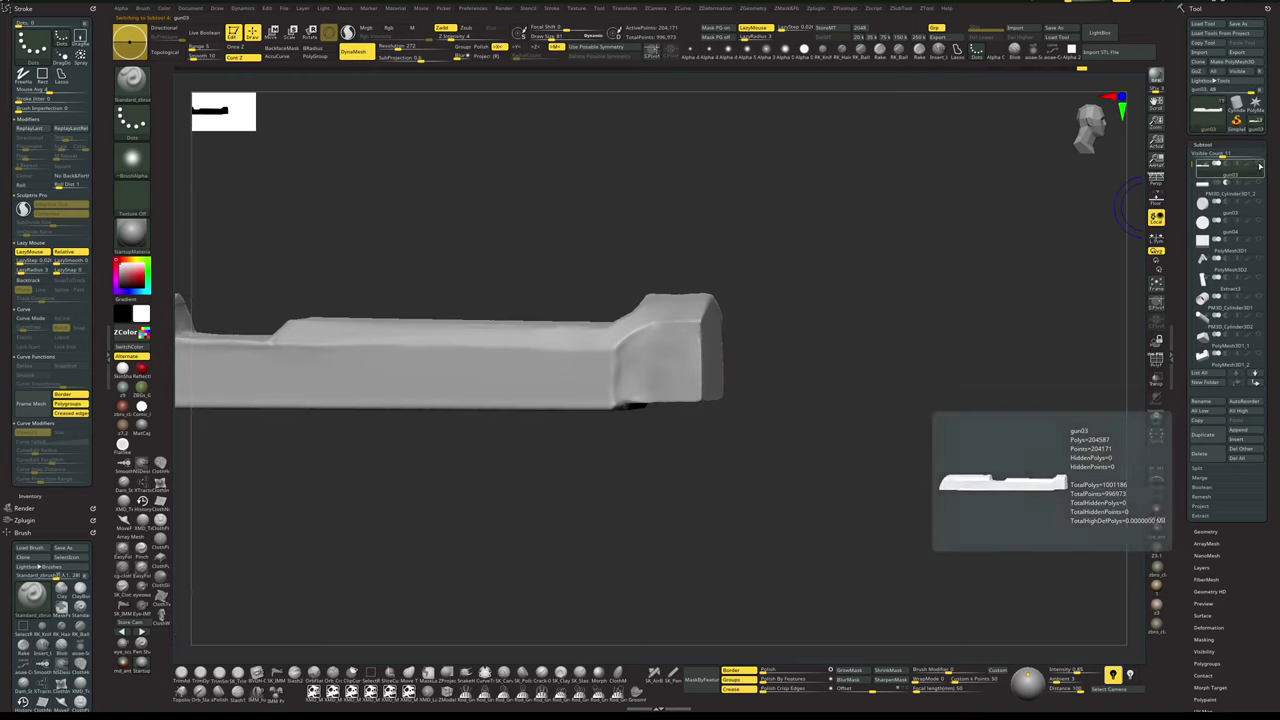
- Lengthen the cylinder and move it back through the slide's front half, and turn on Live Boolean to preview the bore
drag(673, 198, 863, 260)
key(w)
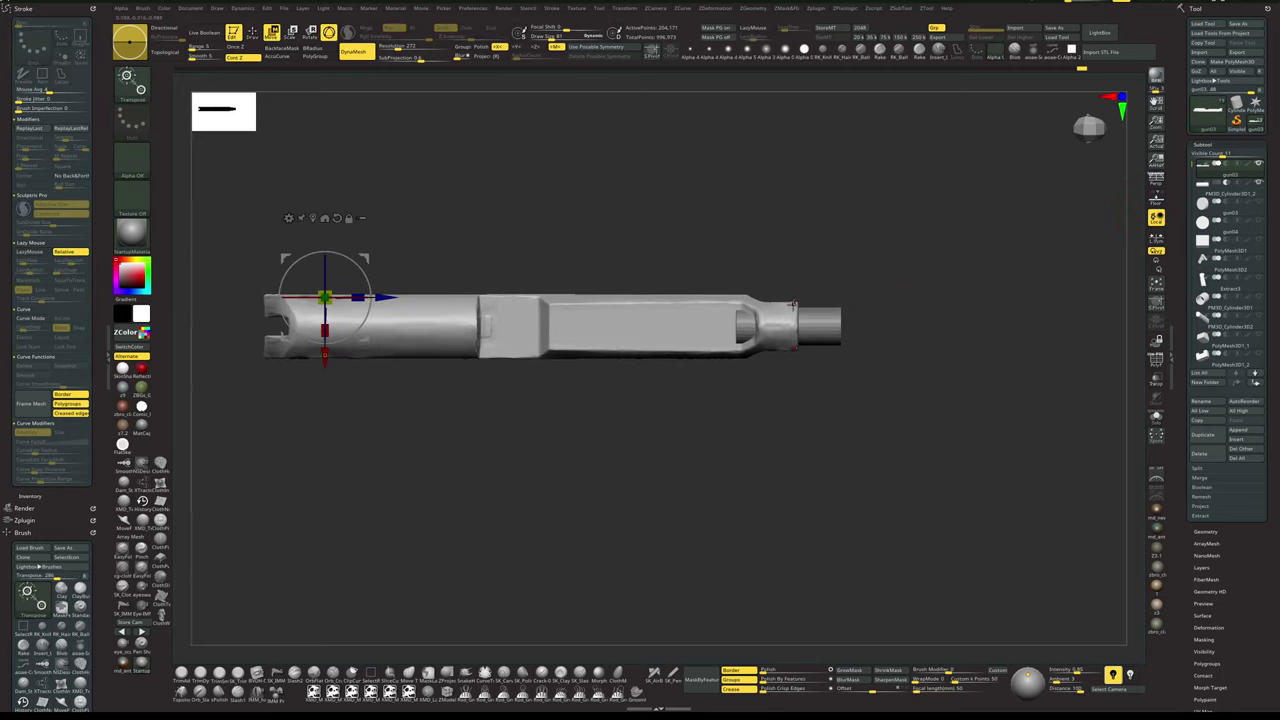
click(1204, 190)
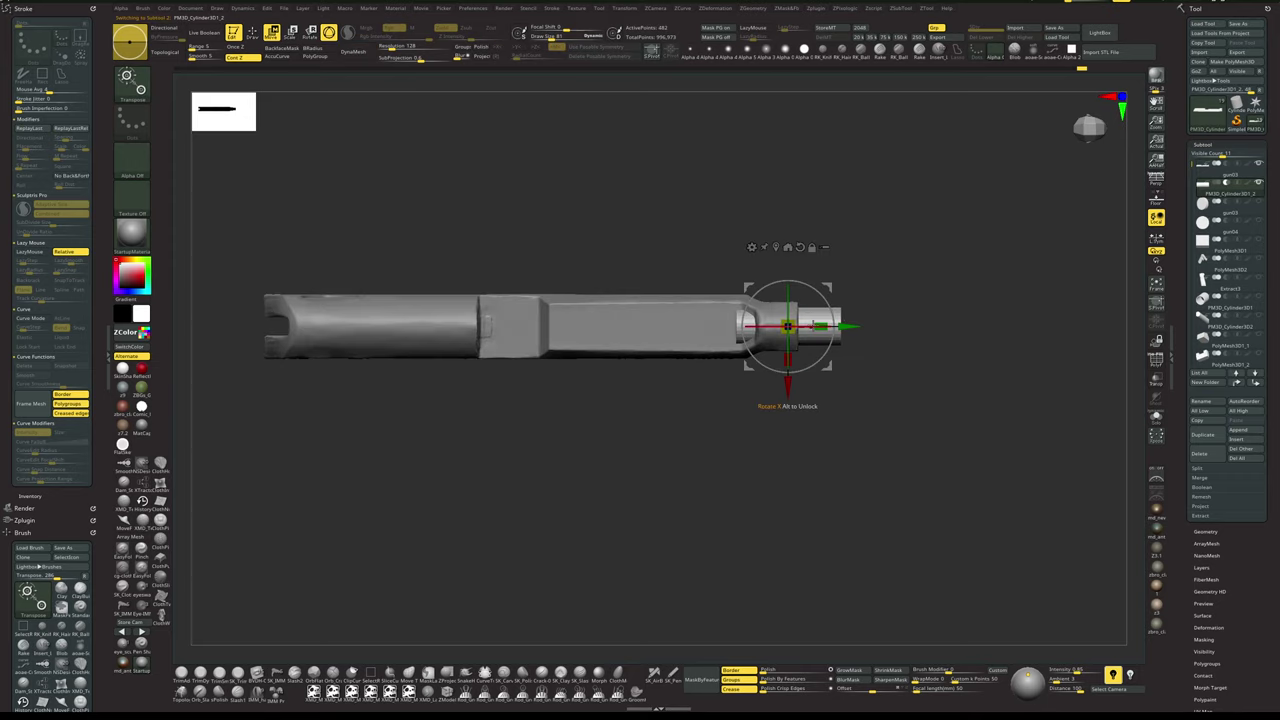
drag(831, 326, 676, 325)
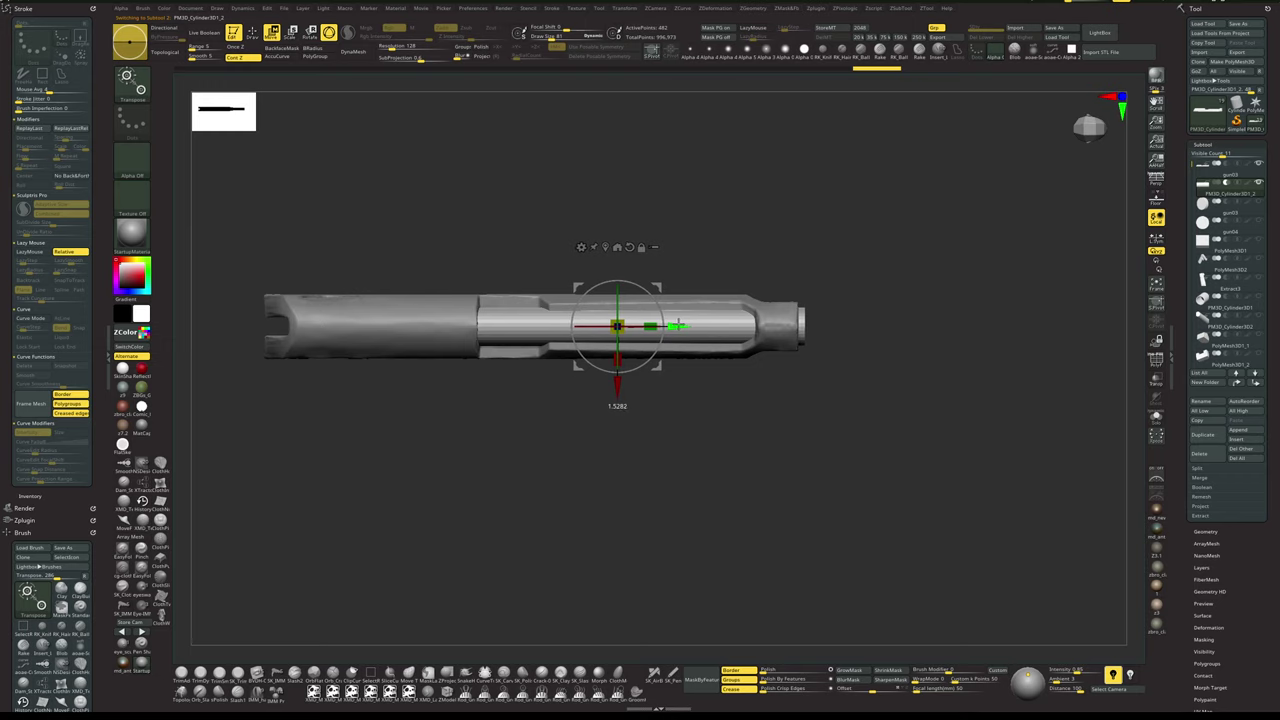
key(q)
mouse_move(880, 414)
shift+mouse_down()
mouse_move(880, 323)
mouse_move(865, 314)
mouse_move(863, 357)
mouse_move(867, 343)
shift+mouse_up()
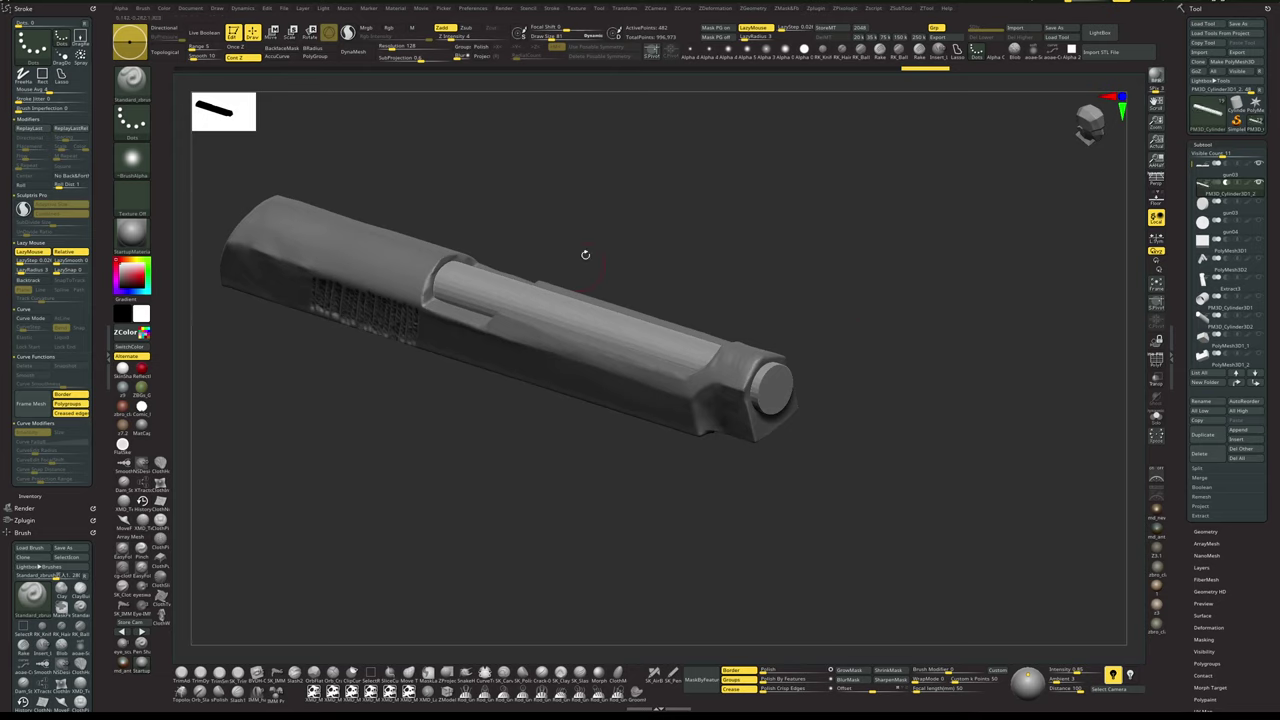
click(211, 37)
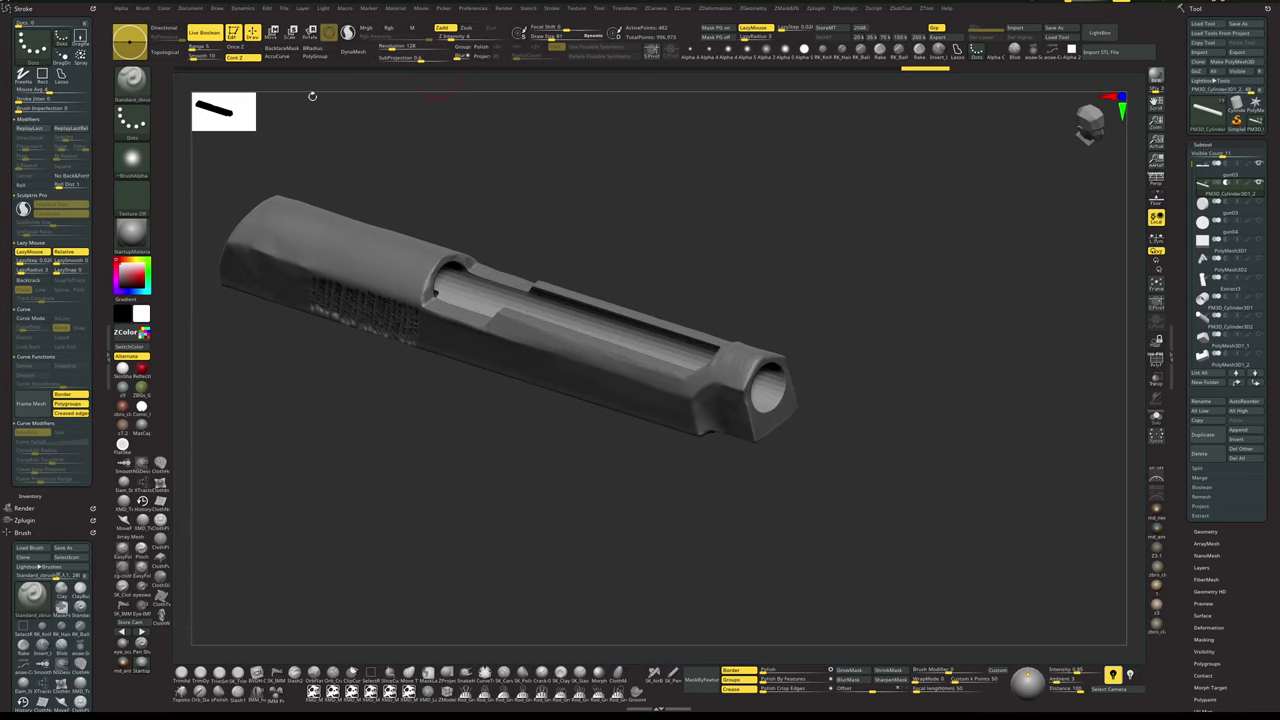
drag(756, 274, 877, 364)
- Move the subtracting cylinder forward along the slide by about 0.41, using the polyframe display to see its extent
key(shift+f)
key(w)
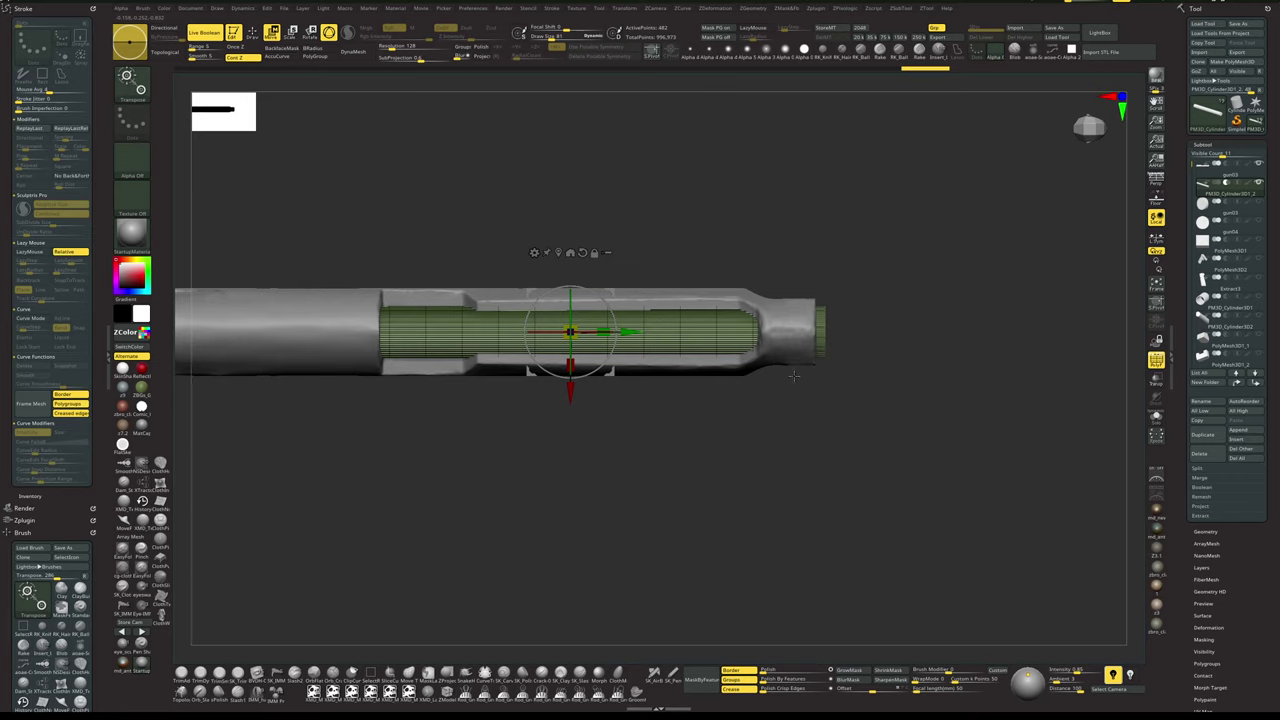
key(q)
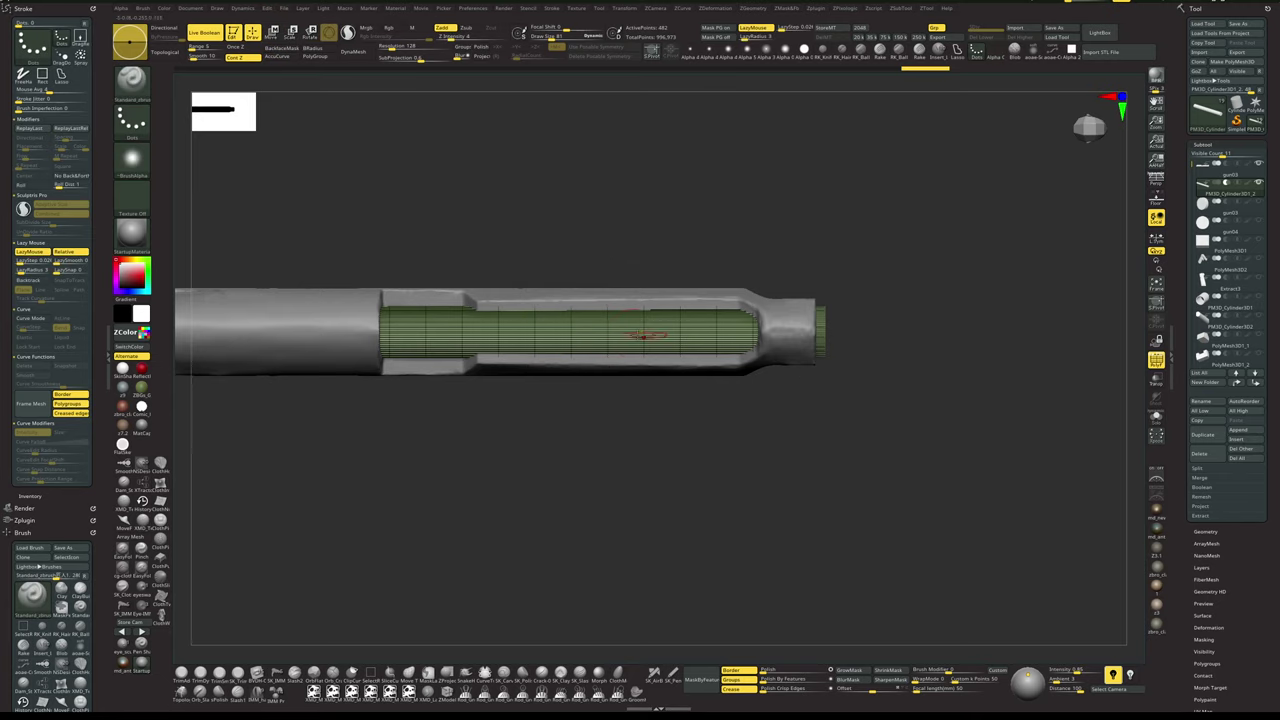
key(w)
drag(630, 332, 694, 332)
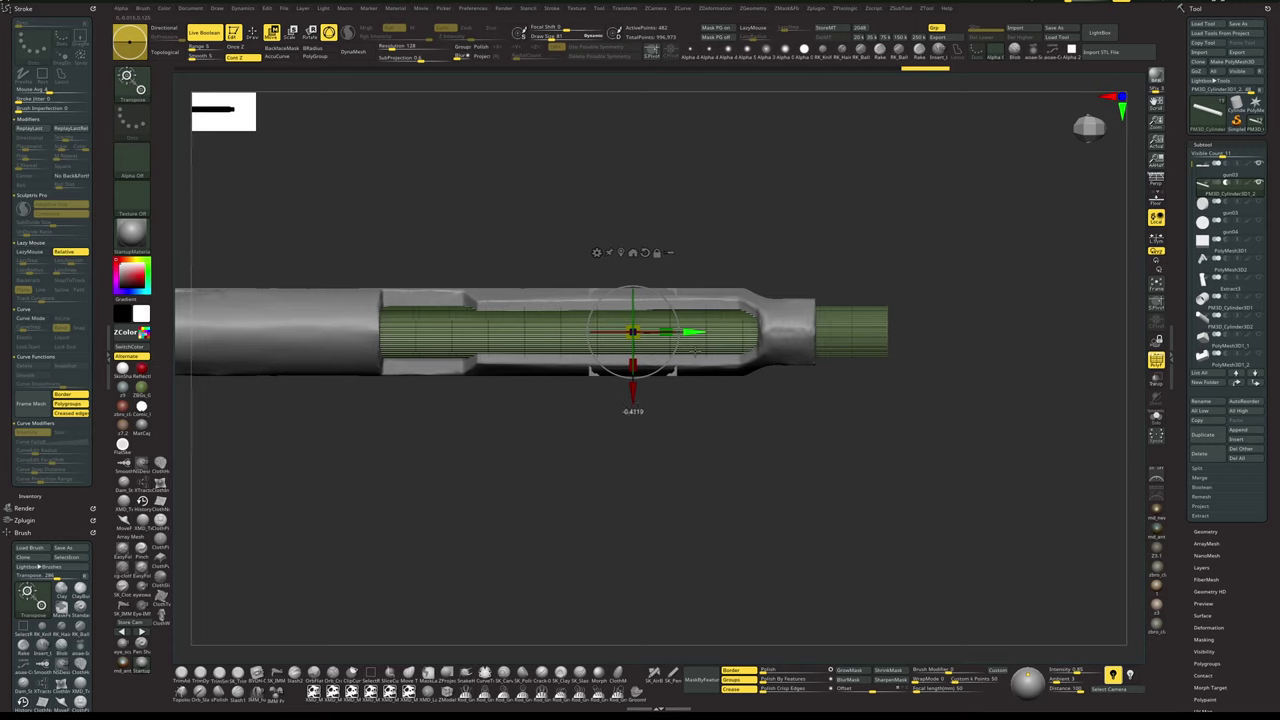
key(q)
mouse_move(734, 471)
mouse_down()
mouse_move(751, 417)
mouse_move(702, 443)
mouse_move(717, 466)
mouse_move(760, 480)
mouse_move(751, 463)
mouse_move(709, 451)
mouse_move(740, 434)
mouse_move(737, 456)
mouse_move(751, 421)
mouse_move(826, 491)
mouse_move(883, 451)
mouse_move(806, 420)
mouse_move(800, 350)
mouse_move(823, 314)
mouse_move(907, 304)
mouse_move(874, 309)
mouse_move(874, 343)
mouse_move(877, 289)
mouse_move(856, 272)
mouse_move(883, 311)
mouse_move(894, 249)
mouse_move(788, 415)
mouse_move(780, 446)
mouse_move(820, 474)
mouse_move(764, 390)
mouse_move(789, 291)
mouse_move(800, 314)
mouse_move(791, 466)
mouse_move(806, 417)
mouse_move(820, 423)
mouse_move(817, 400)
mouse_up()
key(shift+f)
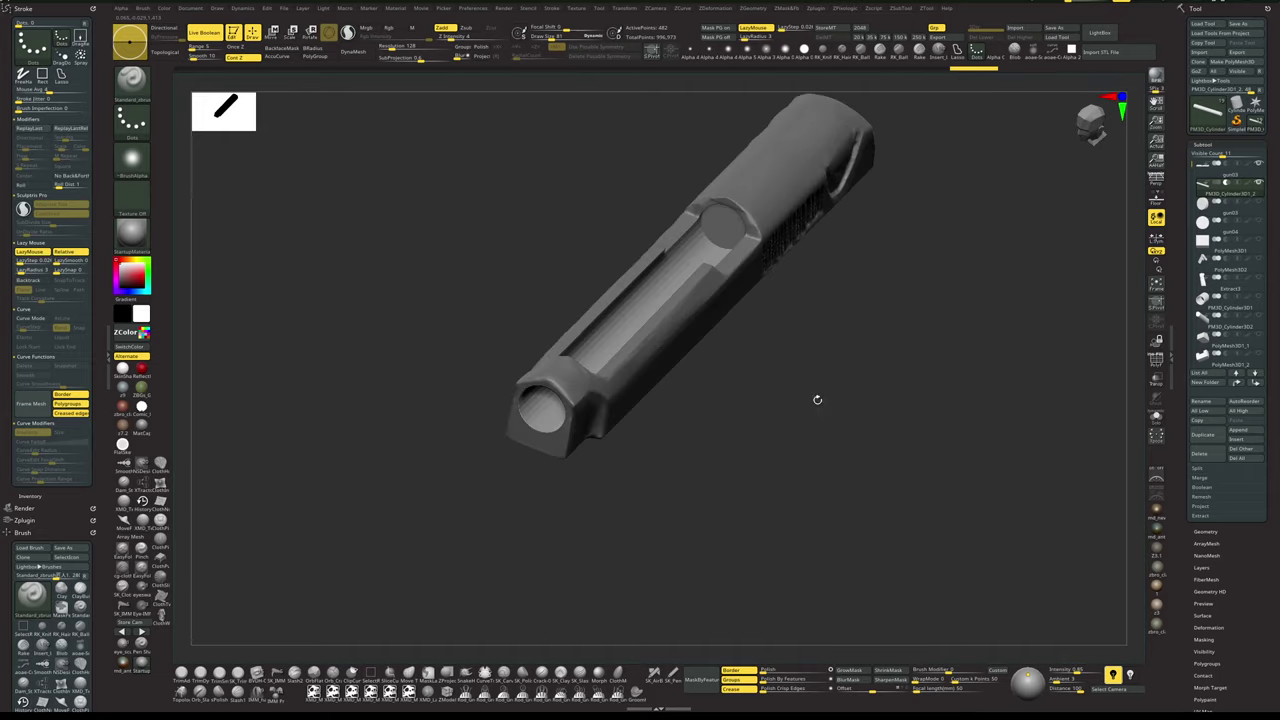
- Nudge the subtracting cylinder within the slide to adjust the bore, checking the cut from several angles
key(w)
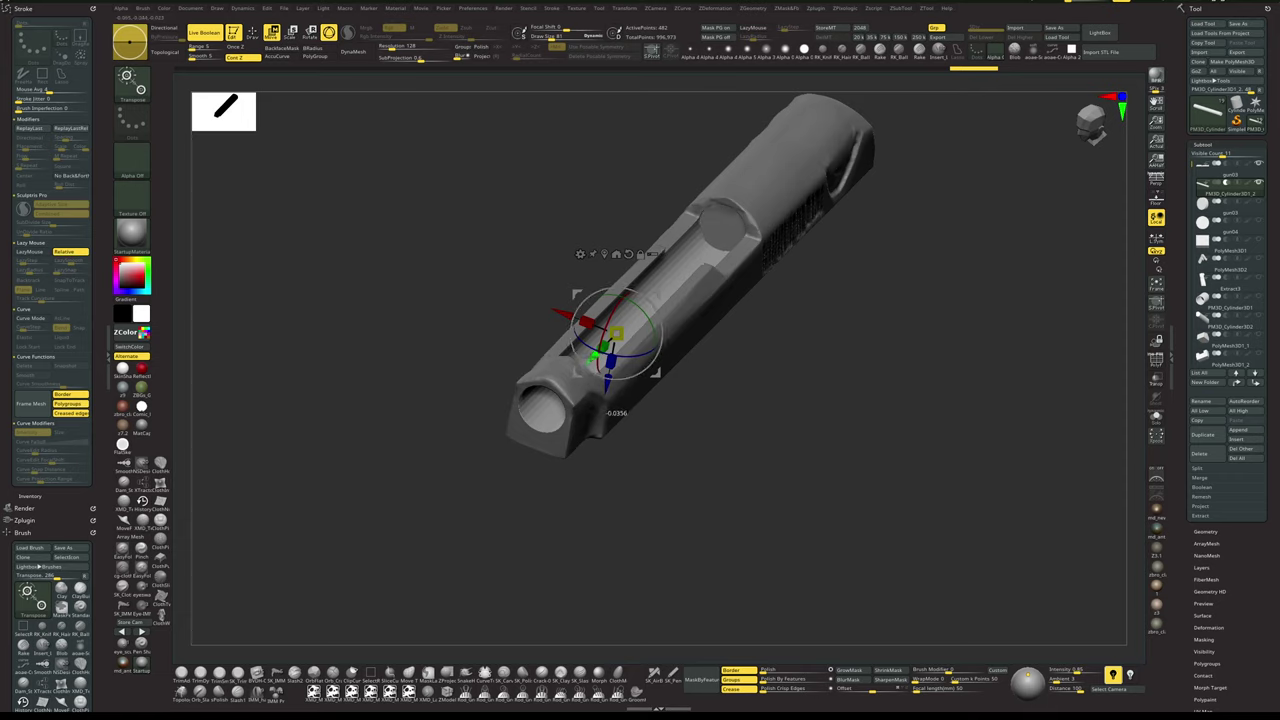
mouse_move(600, 410)
mouse_down()
mouse_move(774, 374)
mouse_move(771, 397)
mouse_move(791, 351)
mouse_up()
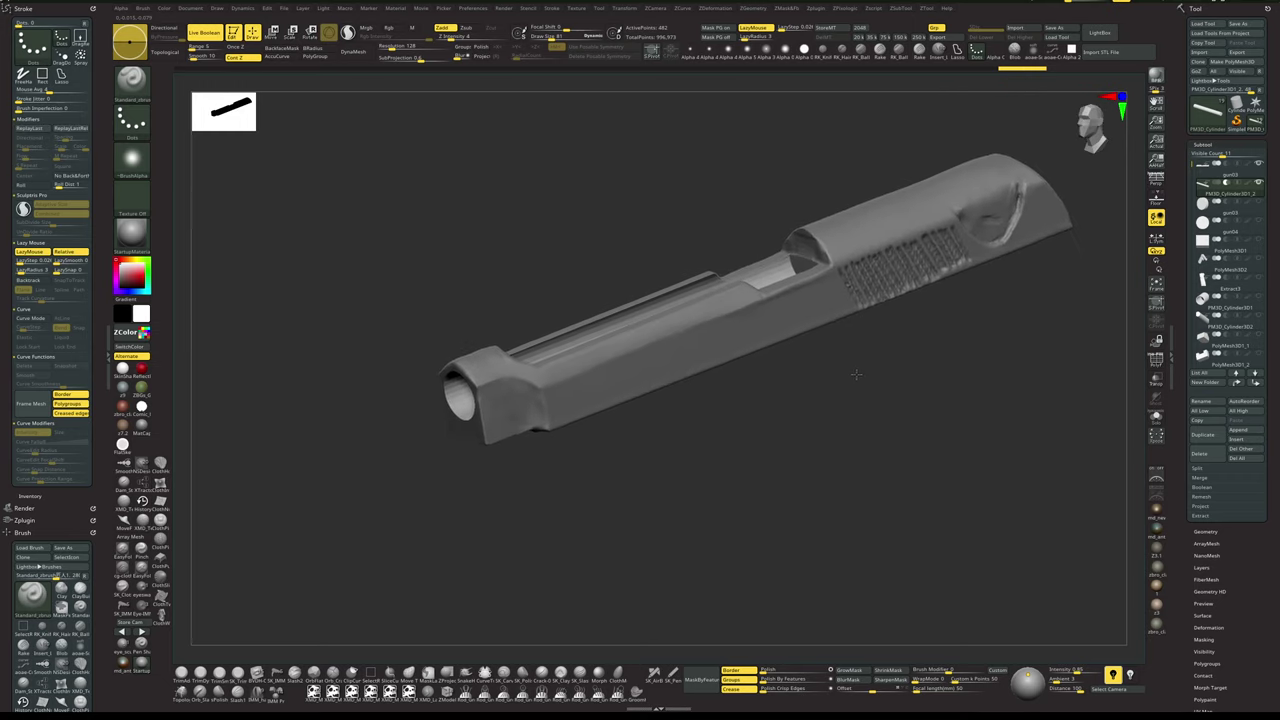
key(w)
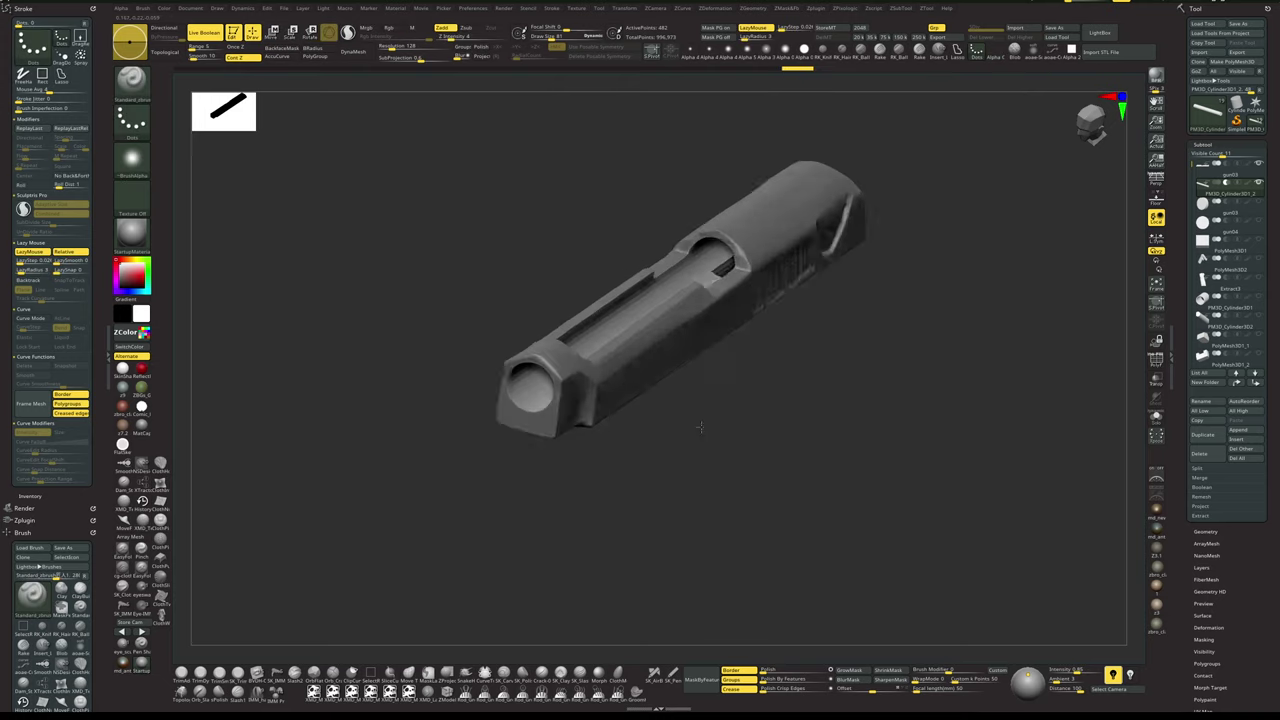
mouse_move(705, 420)
mouse_down()
mouse_move(706, 438)
mouse_move(713, 422)
mouse_move(745, 434)
mouse_up()
drag(881, 292, 844, 342)
- Move the subtracting cylinder forward out of the slide so that it cuts only the muzzle end
key(w)
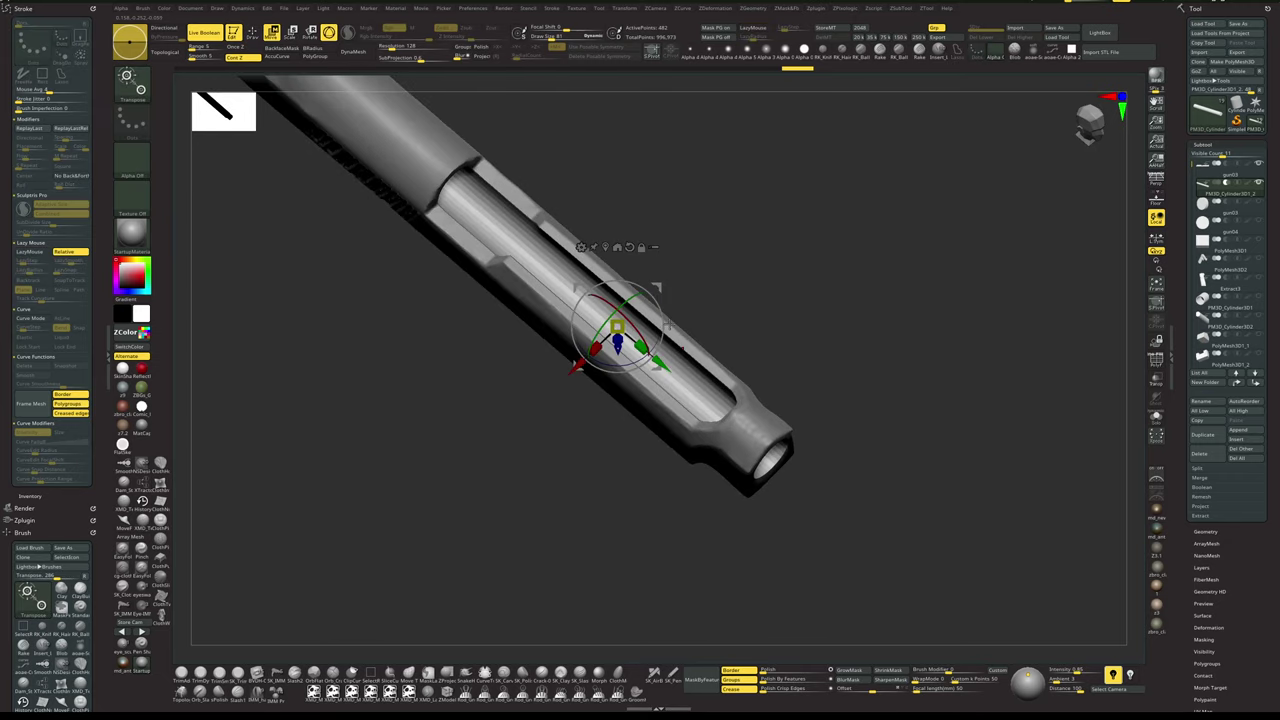
mouse_move(662, 363)
mouse_down()
mouse_move(922, 585)
mouse_move(884, 554)
mouse_up()
key(q)
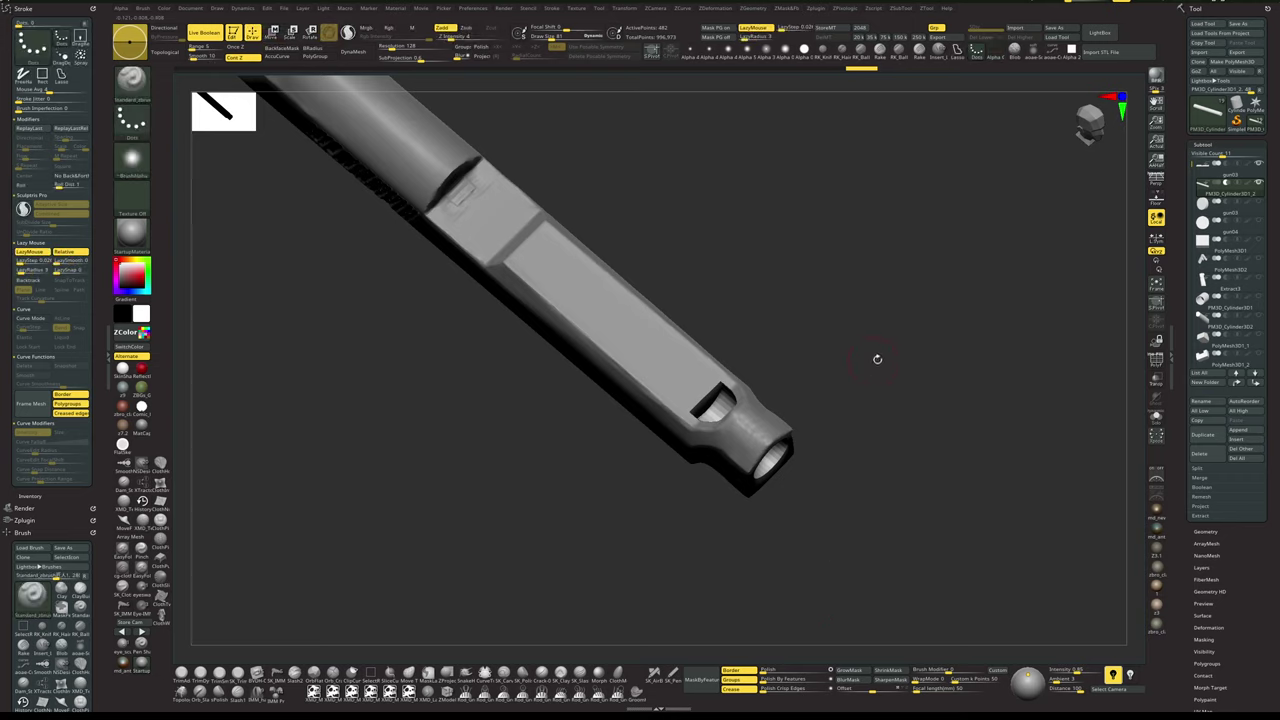
mouse_move(877, 357)
mouse_down()
mouse_move(877, 305)
mouse_move(889, 329)
mouse_move(911, 314)
mouse_move(909, 403)
mouse_move(931, 374)
mouse_up()
- Move the cylinder back into the slide to cut the long channel again, and check it from behind
key(w)
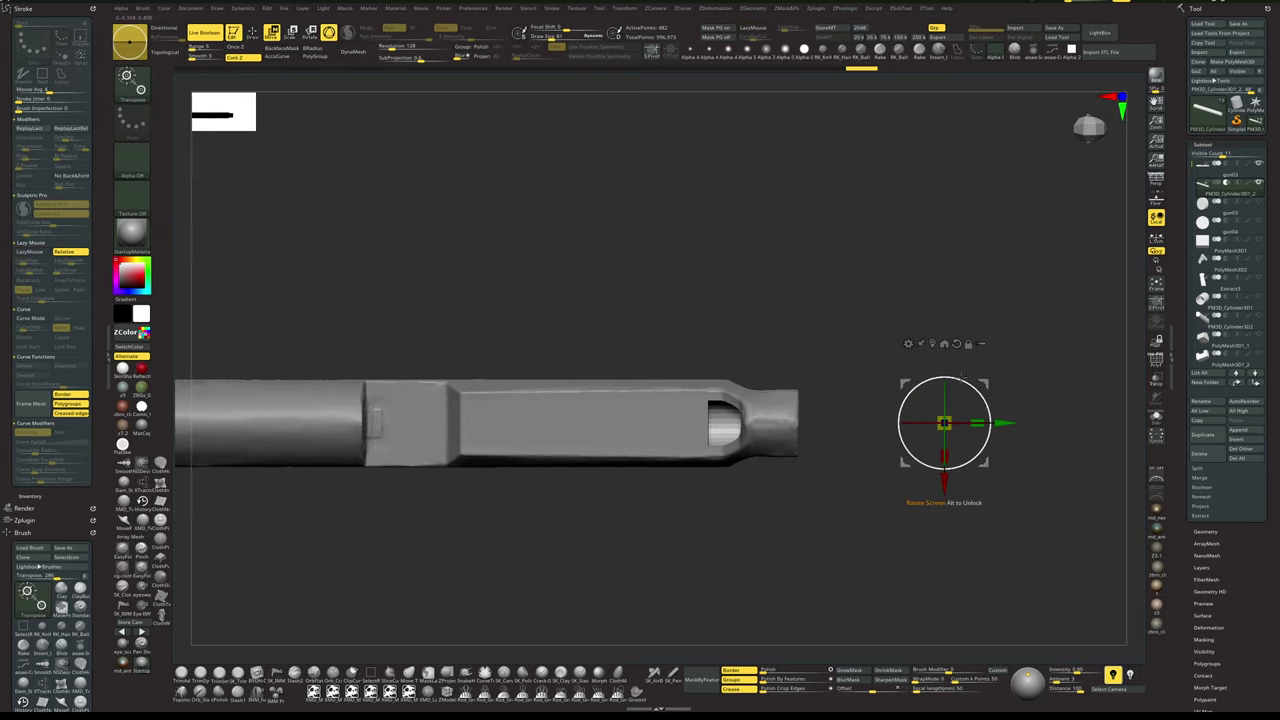
key(shift+f)
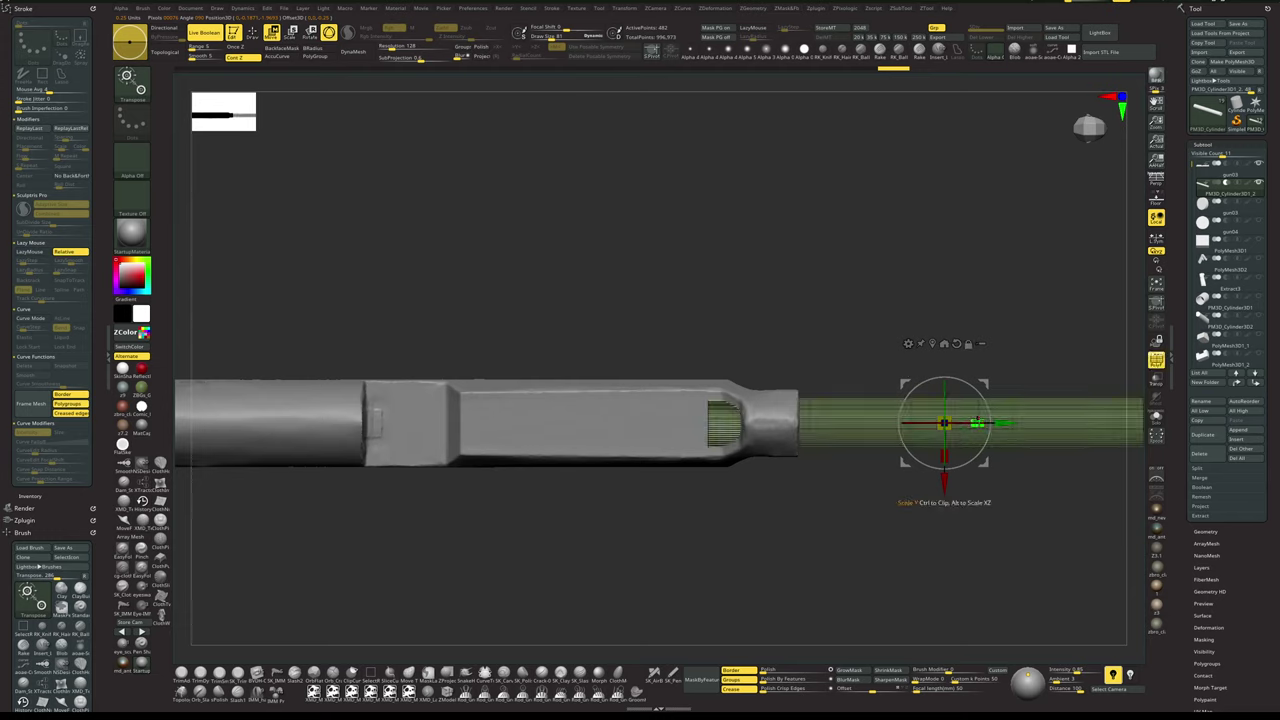
mouse_move(920, 423)
mouse_down()
mouse_move(545, 423)
mouse_move(655, 422)
mouse_move(601, 423)
mouse_up()
key(q)
mouse_move(743, 480)
mouse_down()
mouse_move(773, 428)
mouse_move(763, 436)
mouse_up()
key(shift+f)
mouse_move(872, 449)
mouse_down()
mouse_move(832, 493)
mouse_move(831, 471)
mouse_move(871, 437)
mouse_move(943, 417)
mouse_move(929, 409)
mouse_move(927, 435)
mouse_move(914, 394)
mouse_move(894, 449)
mouse_up()
key(w)
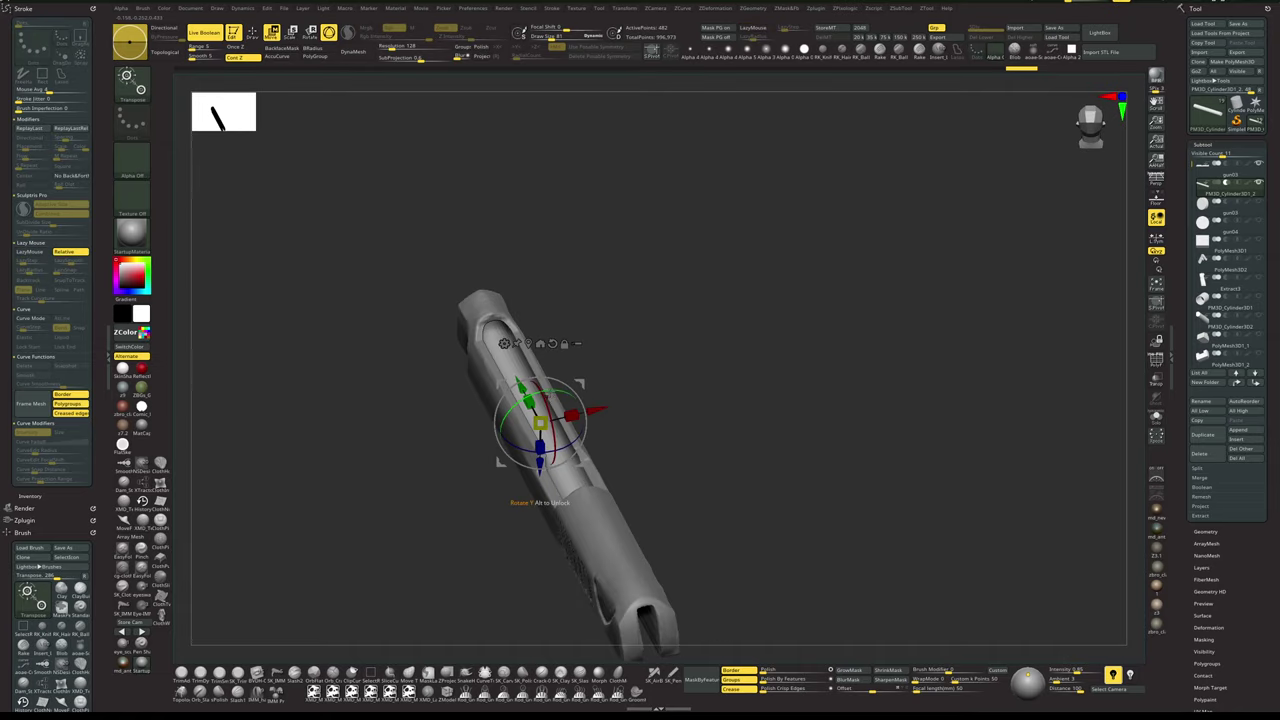
- Fine-tune the subtracting cylinder's fit in the slide, check both ends of the channel, and return to Draw mode
drag(495, 332, 495, 332)
mouse_move(666, 352)
alt+mouse_down()
mouse_move(661, 290)
mouse_move(675, 333)
alt+mouse_up()
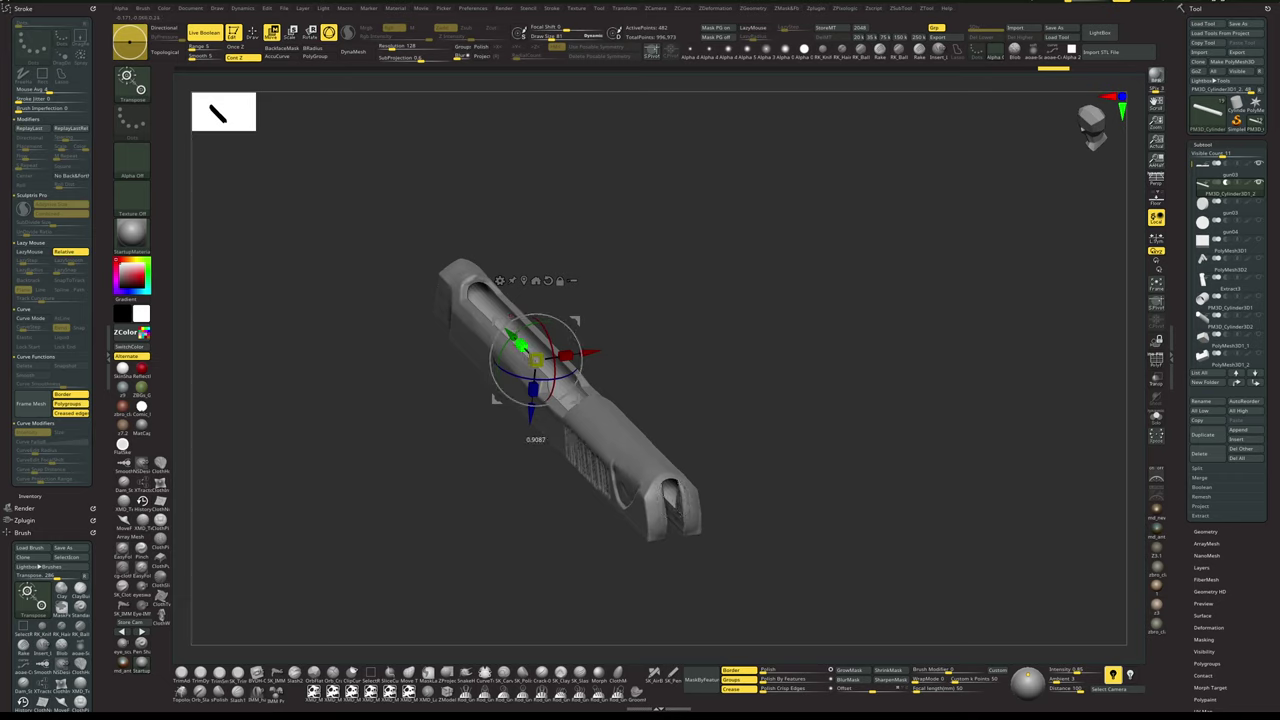
drag(690, 385, 728, 407)
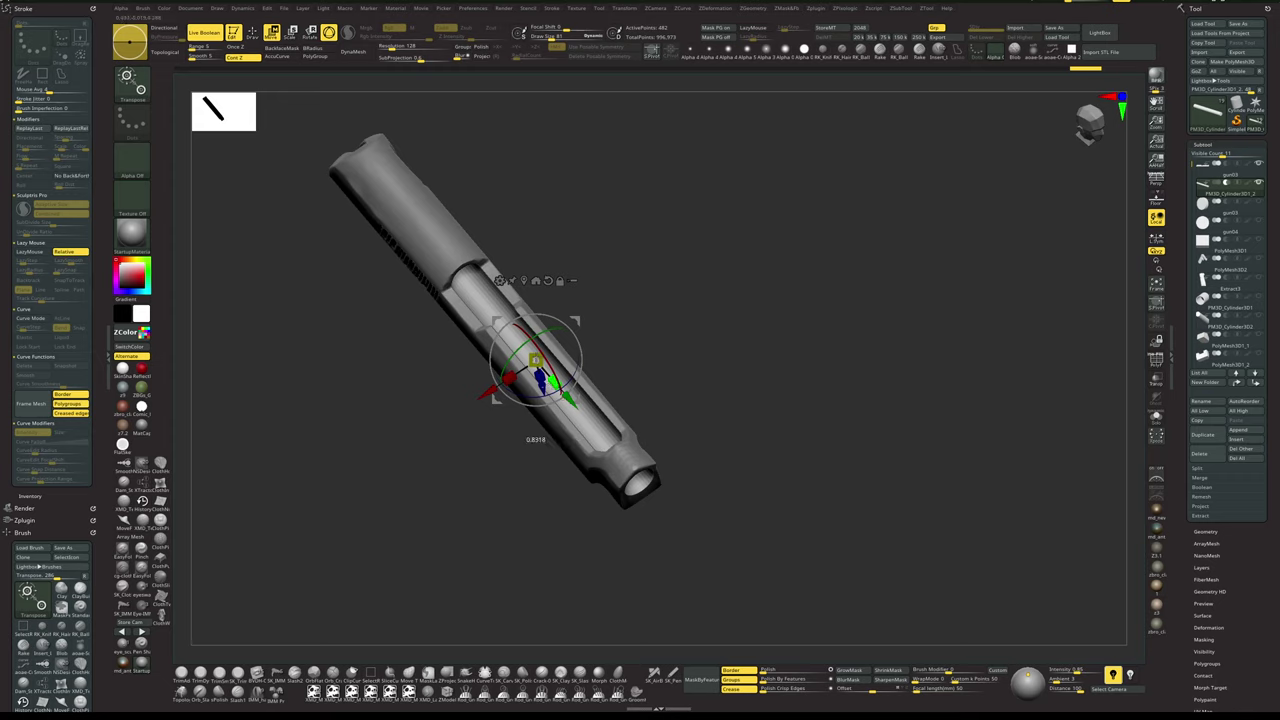
drag(508, 299, 507, 303)
drag(570, 401, 587, 428)
key(q)
mouse_move(783, 412)
mouse_down()
mouse_move(803, 337)
mouse_move(917, 258)
mouse_up()
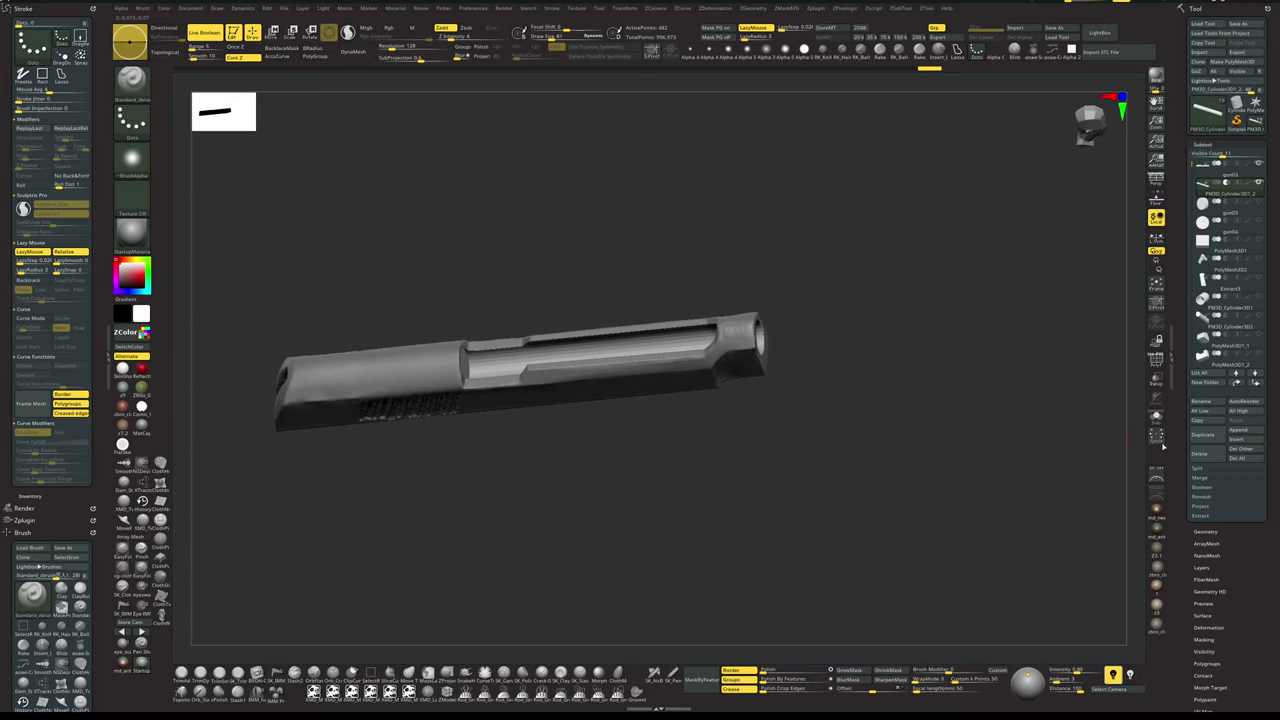
- Isolate the subtracting cylinder, activate Dynamic Subdivision for it with polyframe shown, and crease its edges
click(1201, 489)
key(alt+s)
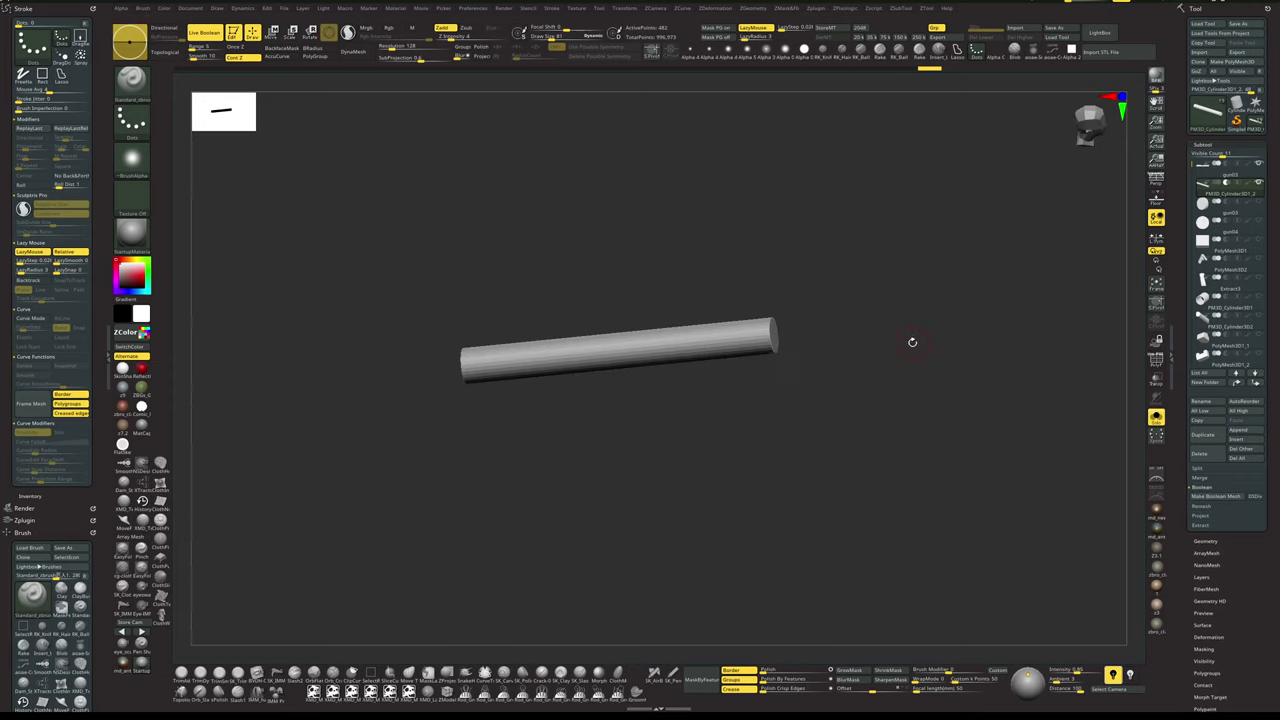
key(shift+f)
key(d)
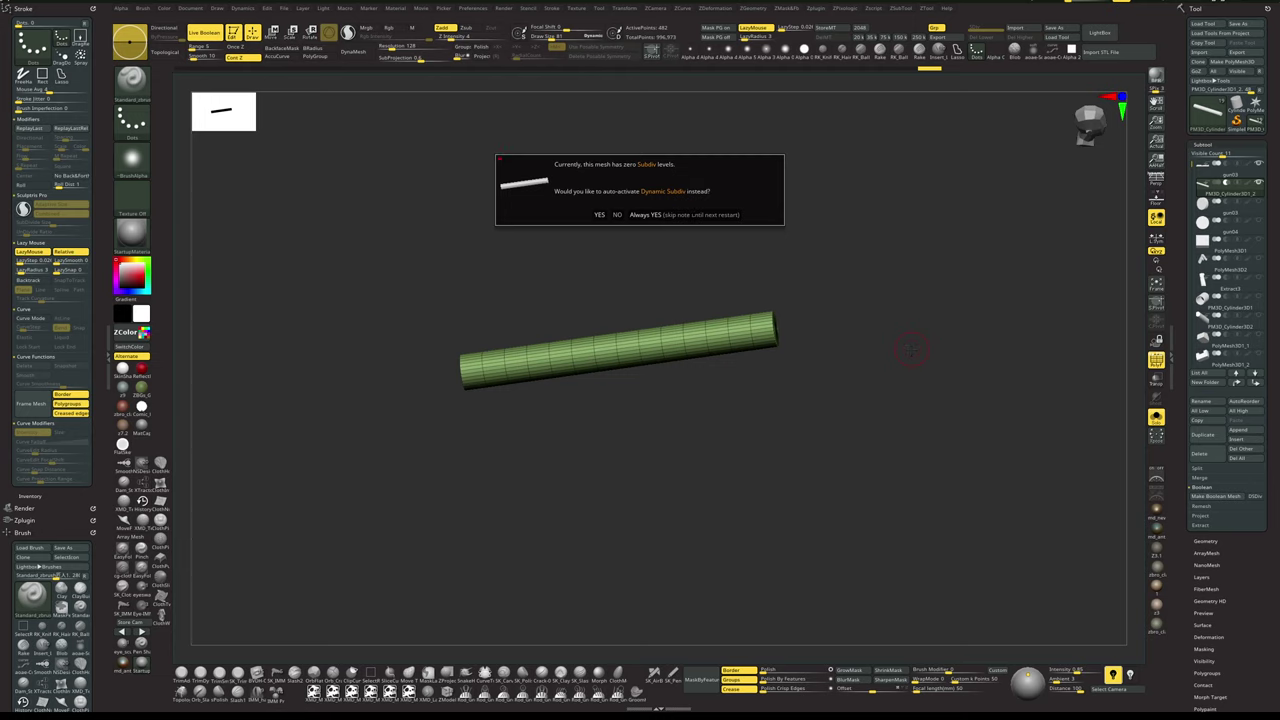
click(705, 215)
drag(858, 289, 864, 296)
key(g)
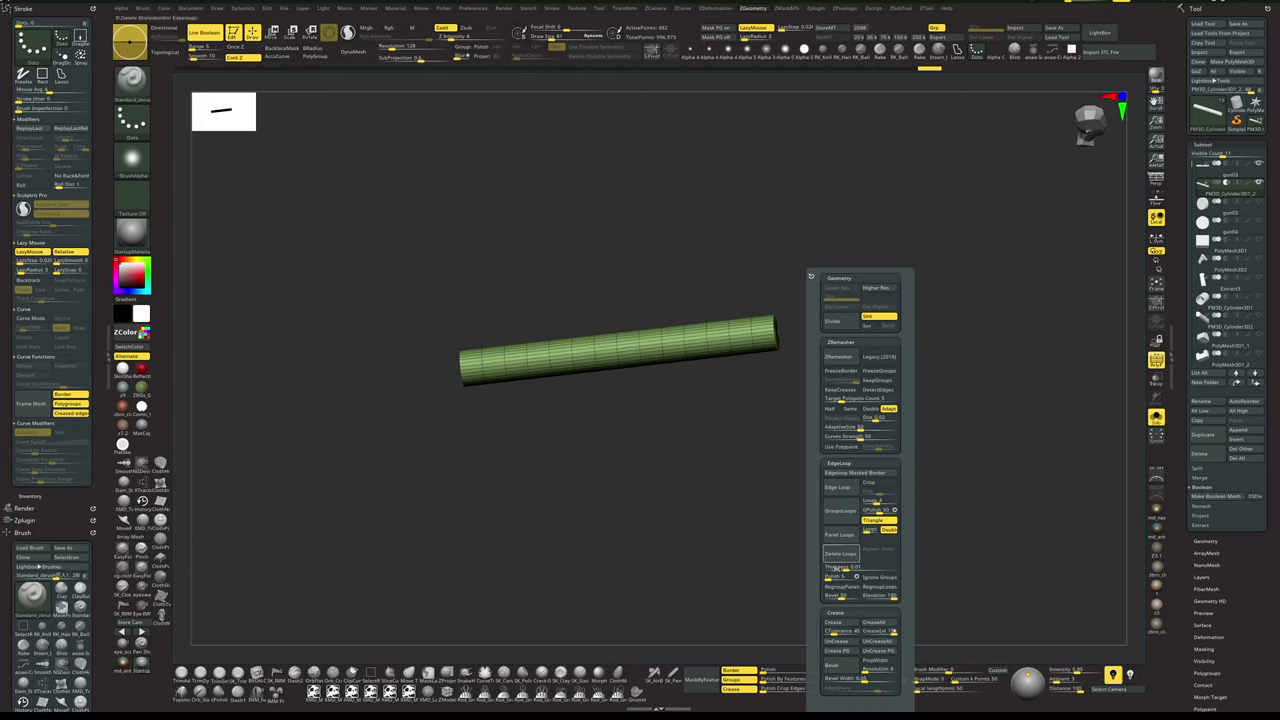
click(841, 625)
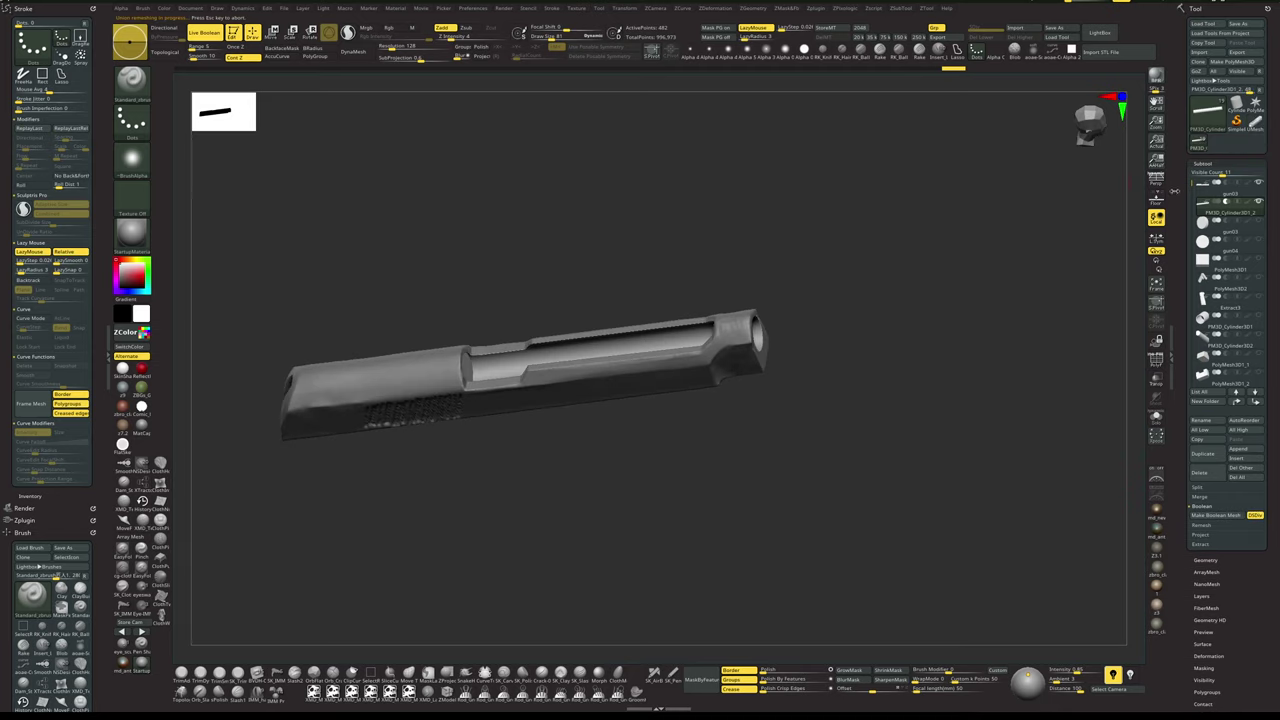
- Select the original gun03 slide subtool and delete it, confirming the deletion
drag(1088, 252, 1048, 270)
click(1201, 196)
click(1199, 469)
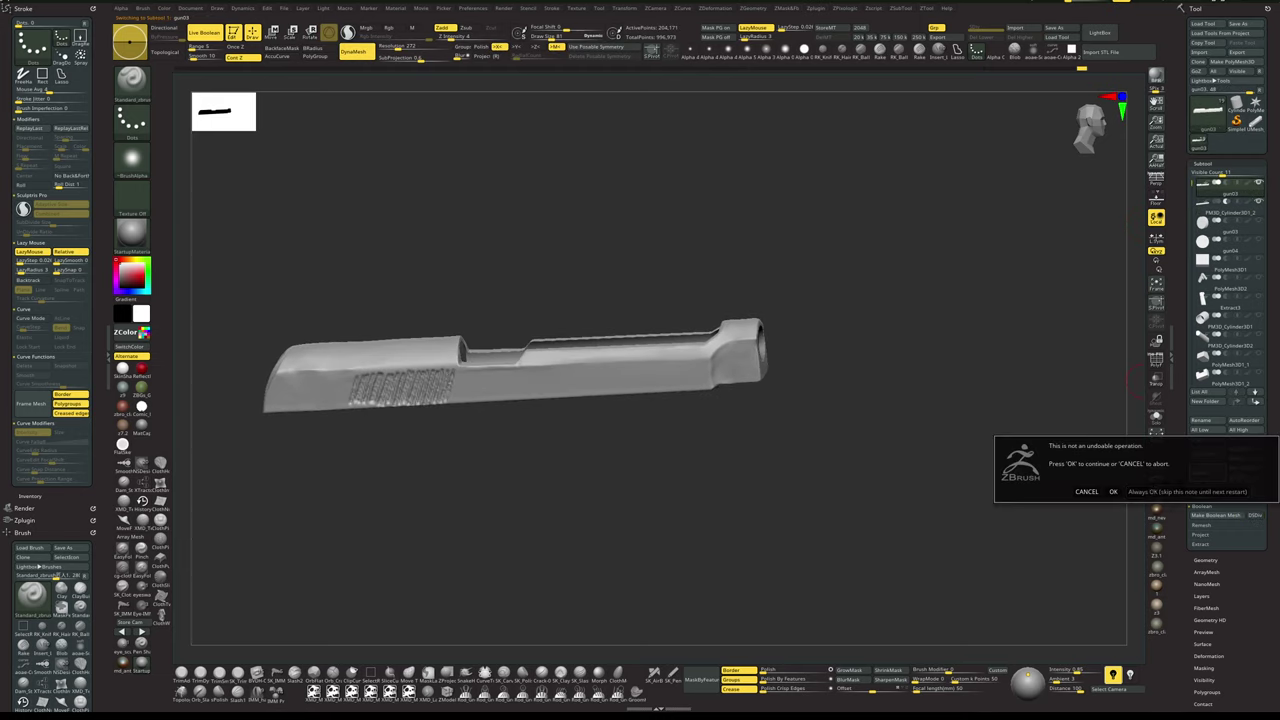
click(1113, 492)
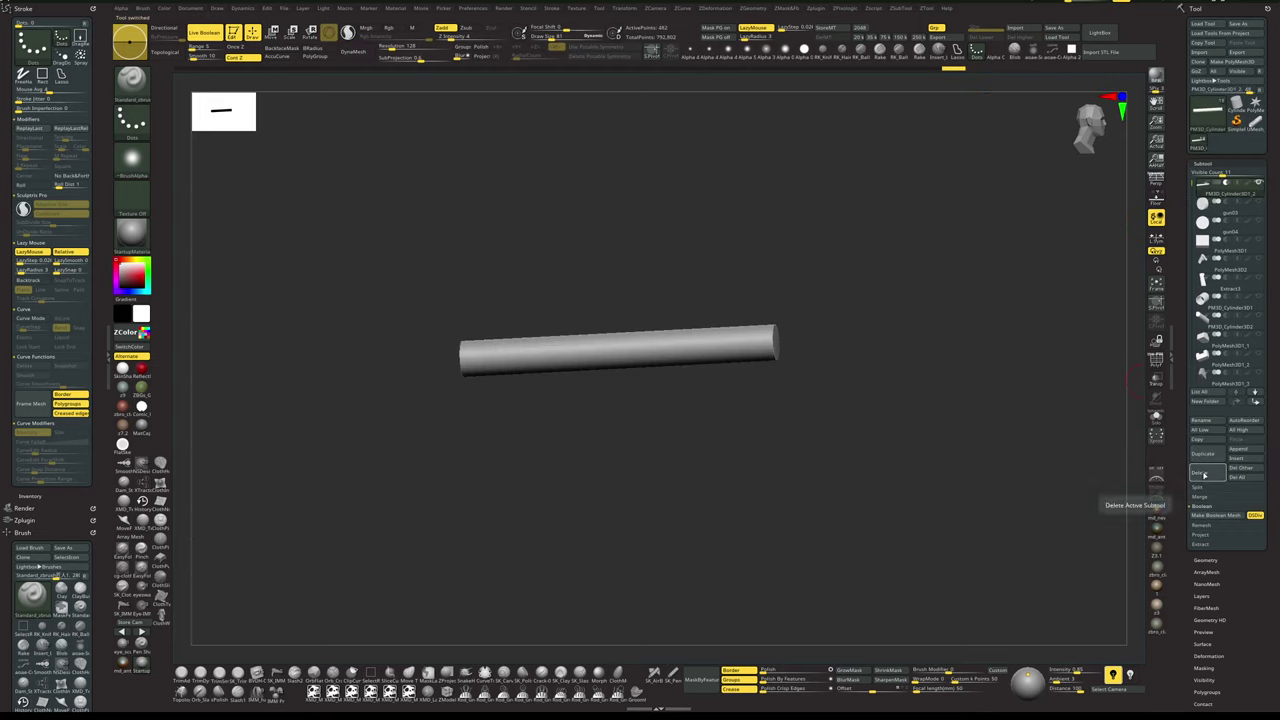
click(1204, 474)
key(Return)
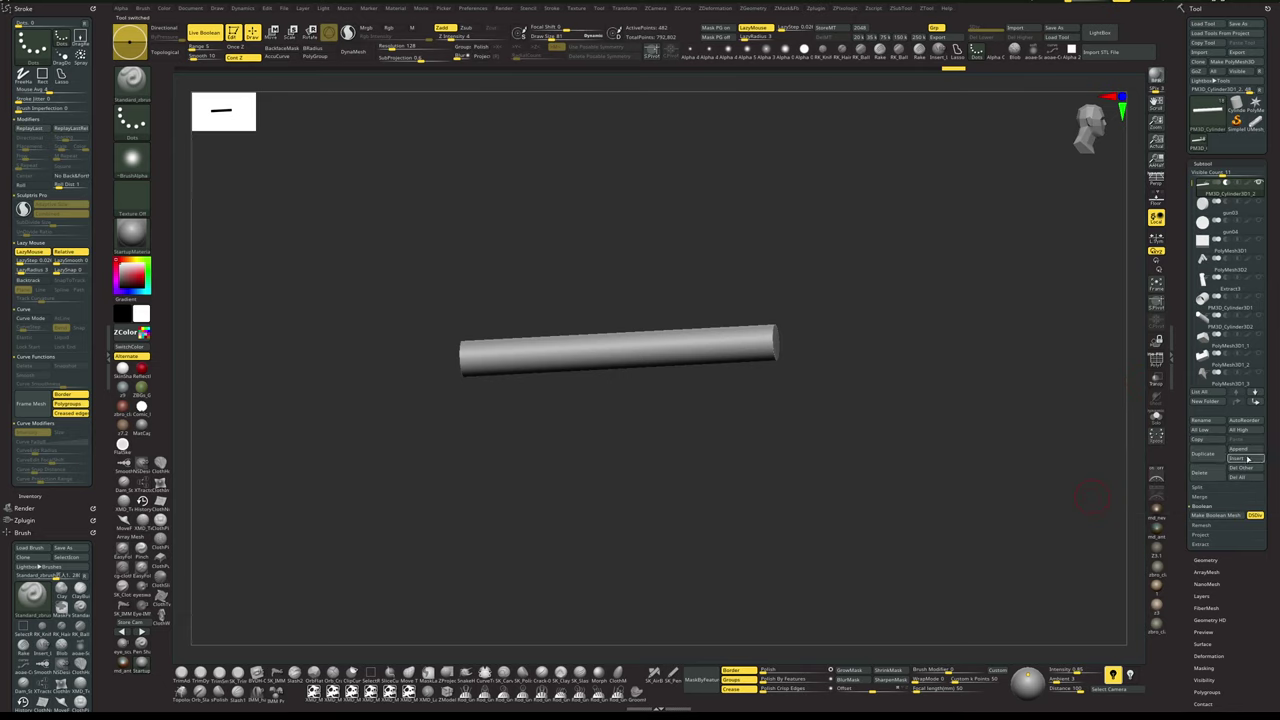
- Append the Boolean slide mesh to the tool and show the whole pistol with the cutting cylinder hidden
click(1240, 449)
click(1052, 463)
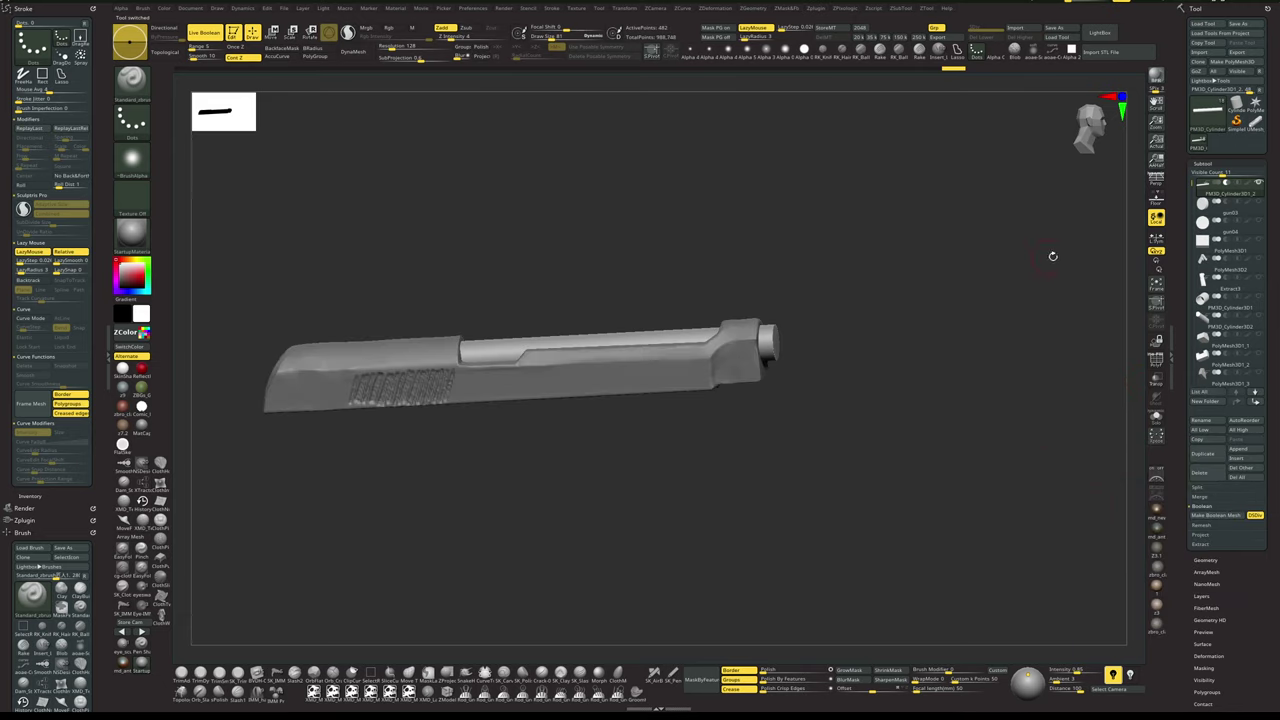
shift+click(1259, 184)
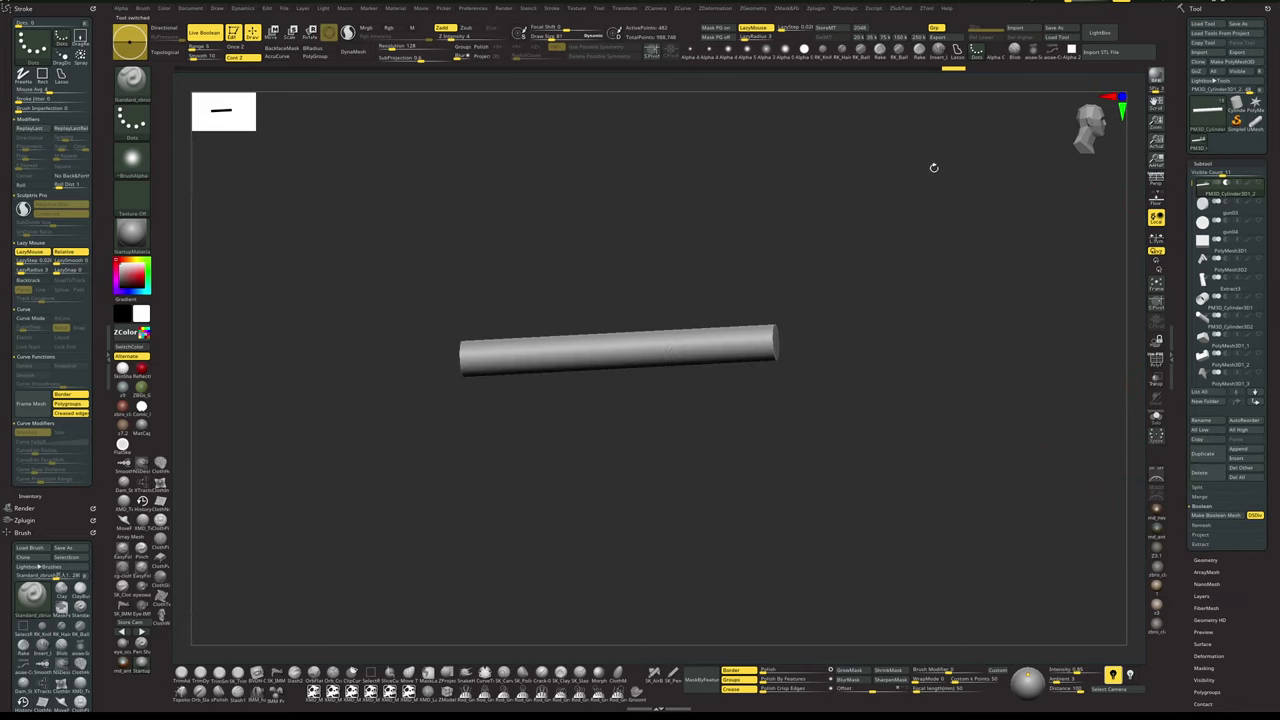
key(shift)
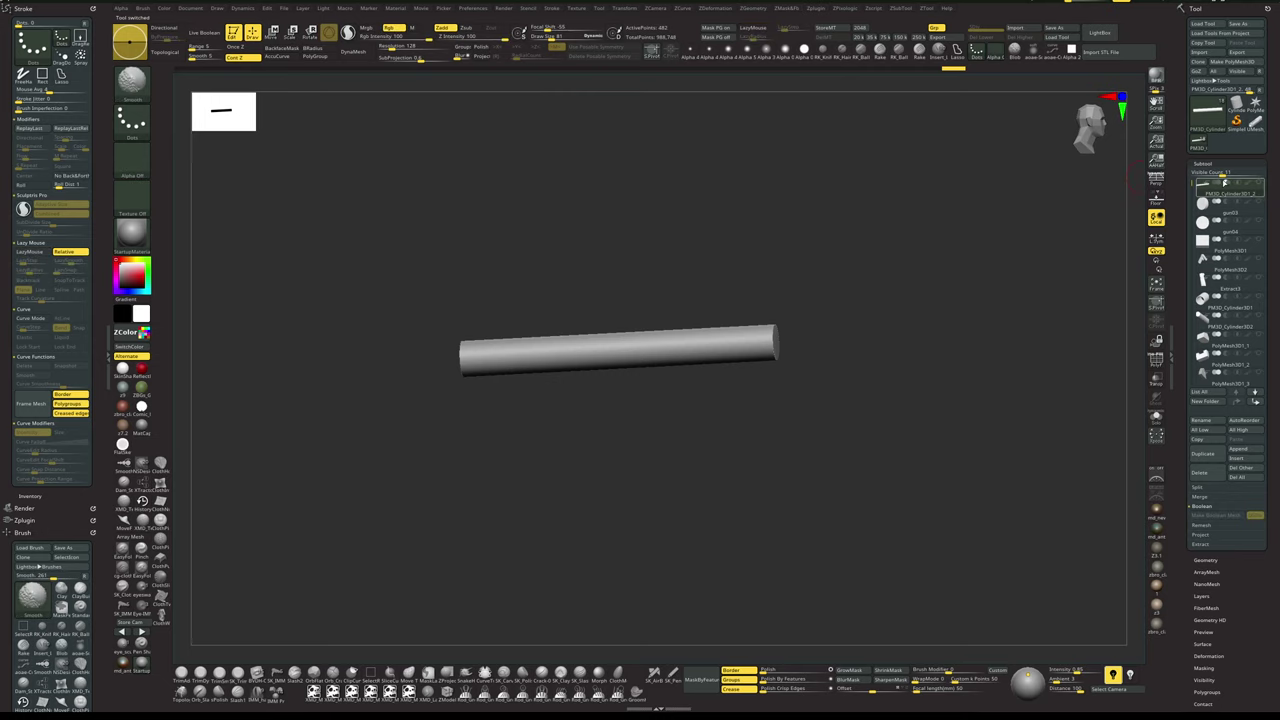
shift+click(1260, 184)
mouse_move(1043, 280)
mouse_down()
mouse_move(934, 348)
mouse_move(977, 331)
mouse_move(981, 359)
mouse_move(946, 323)
mouse_move(985, 315)
mouse_up()
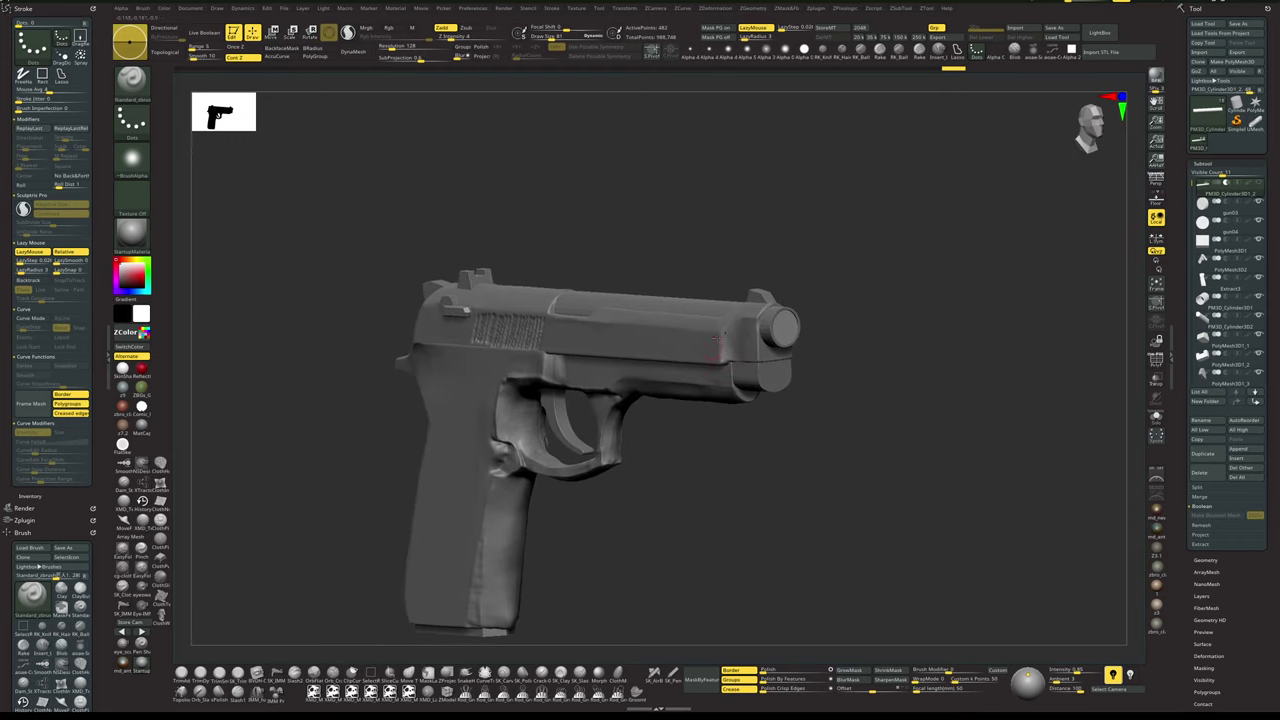
- Select the barrel cylinder and examine how it sits in the hollowed slide, both isolated and from above and the side
drag(886, 354, 950, 374)
alt+click(786, 328)
key(alt+s)
key(alt+s)
key(alt+s)
key(alt+s)
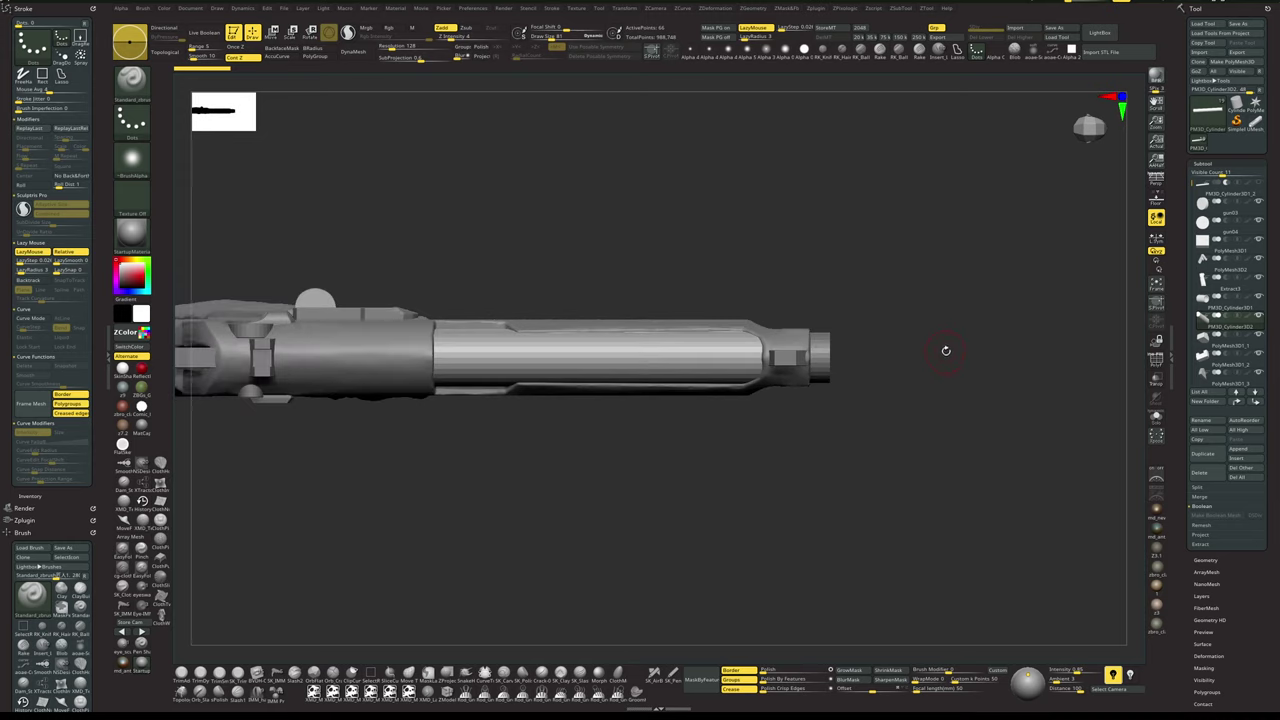
mouse_move(945, 350)
mouse_down()
mouse_move(941, 295)
mouse_move(946, 358)
mouse_move(942, 333)
mouse_move(903, 343)
mouse_move(940, 321)
mouse_move(956, 341)
mouse_move(962, 330)
mouse_move(957, 366)
mouse_move(957, 330)
mouse_move(838, 350)
mouse_up()
alt+drag(829, 474, 673, 462)
alt+drag(673, 462, 658, 438)
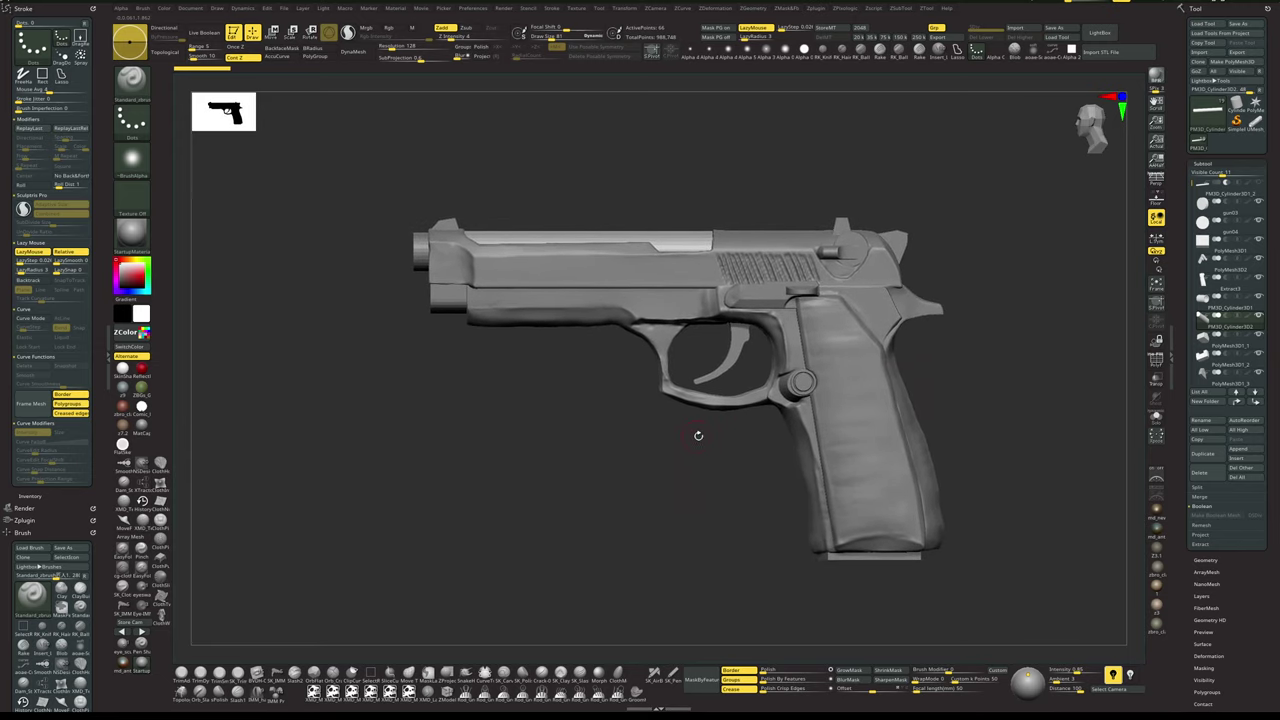
- Select the trigger subtool and isolate it in a close side view
alt+click(741, 337)
key(alt+s)
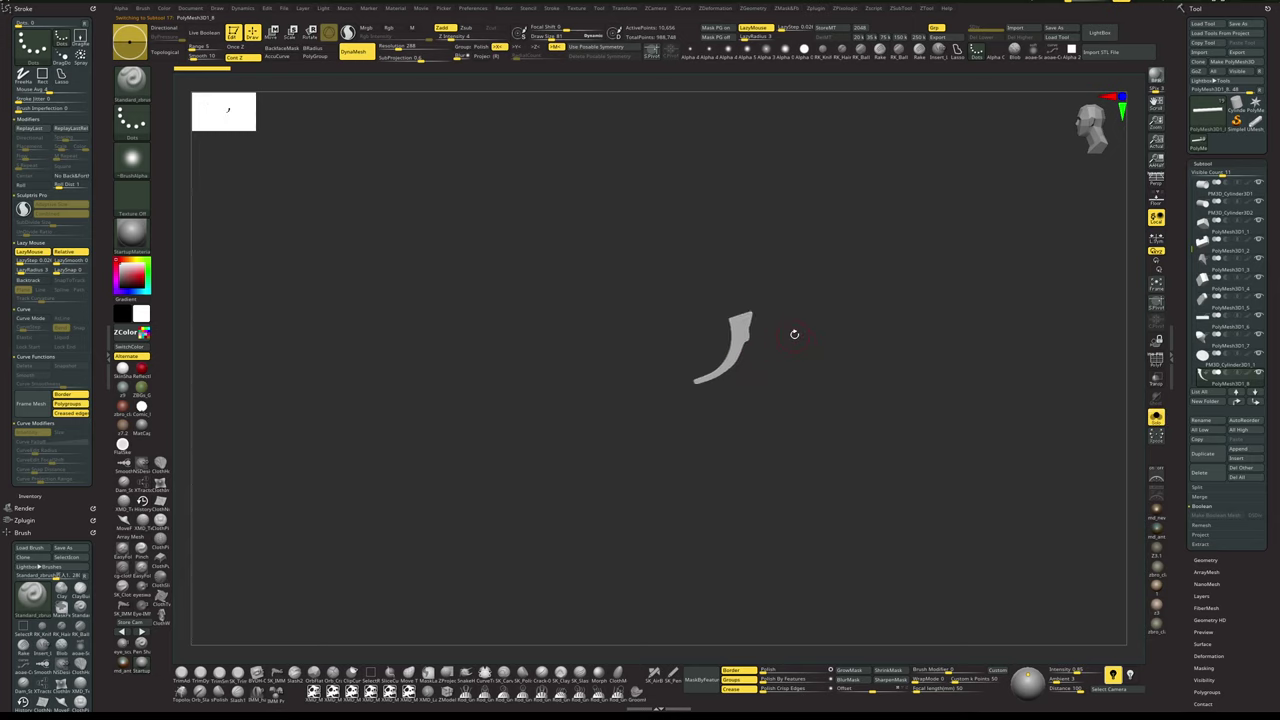
key(alt+s)
alt+drag(774, 370, 760, 400)
key(alt+s)
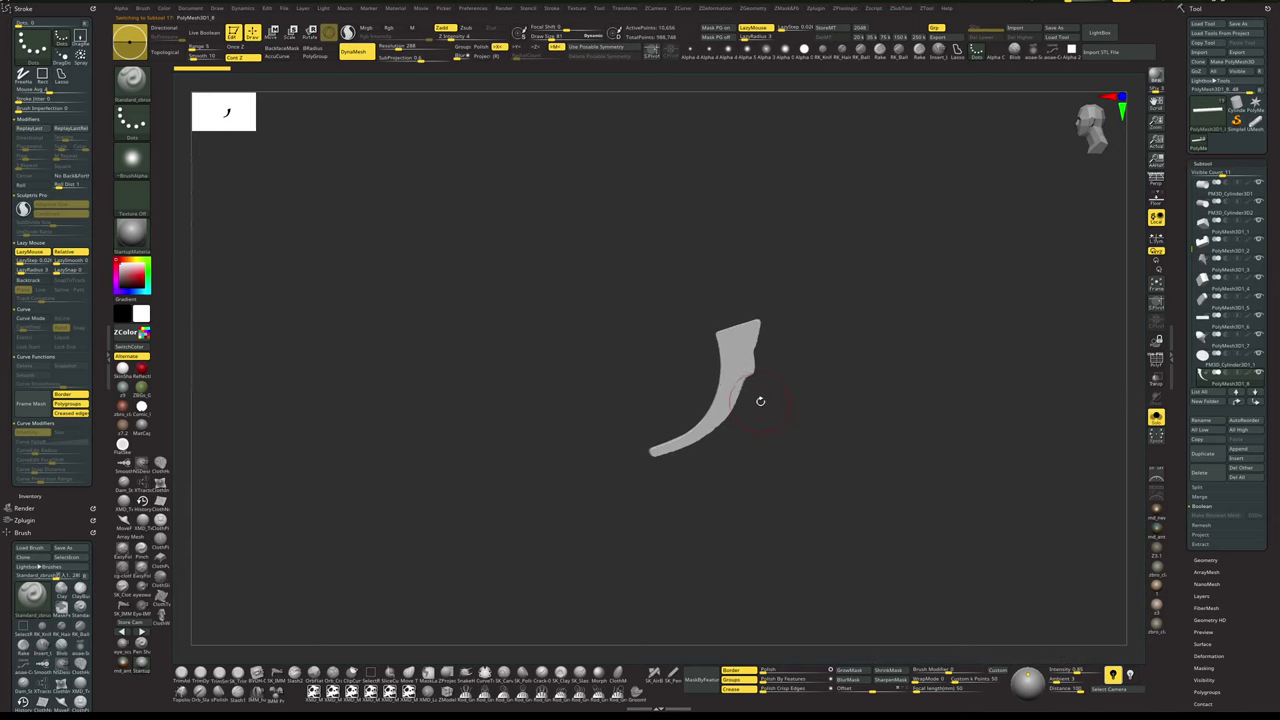
key(alt+s)
- Mask the trigger's top end, invert the mask, and reset and recentre the gizmo on the unmasked area
key(ctrl+shift+s)
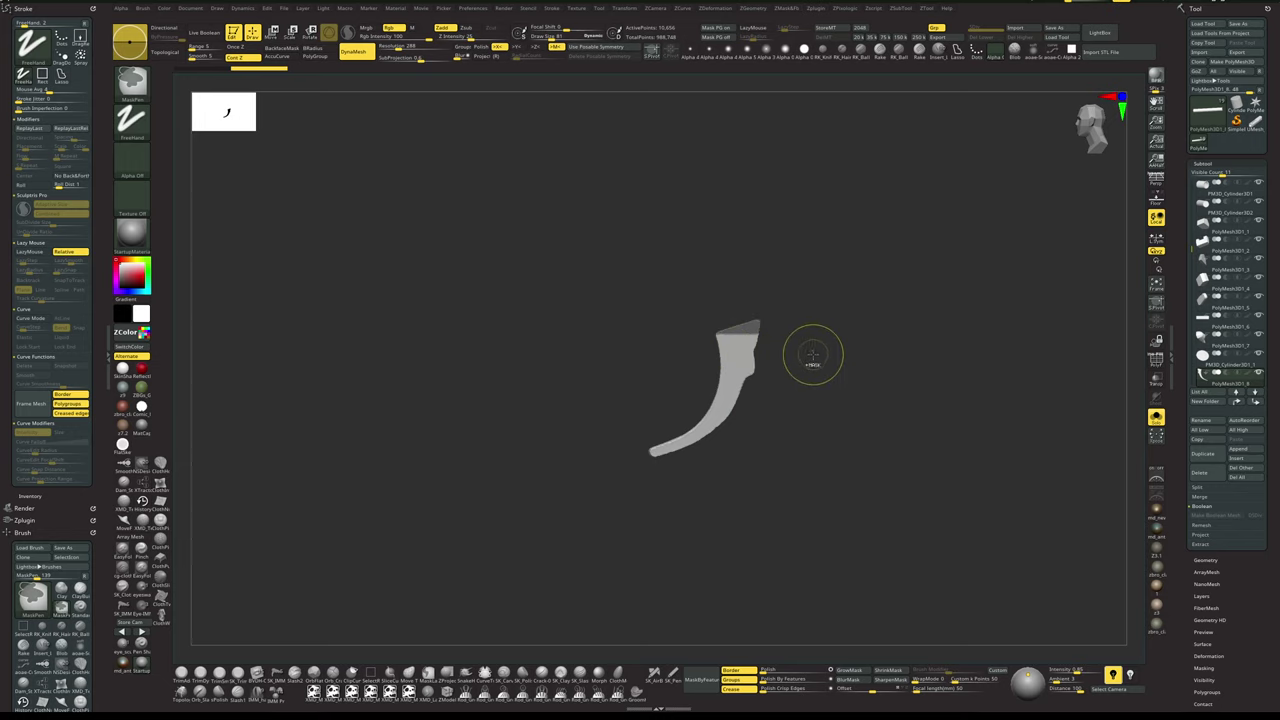
key(w)
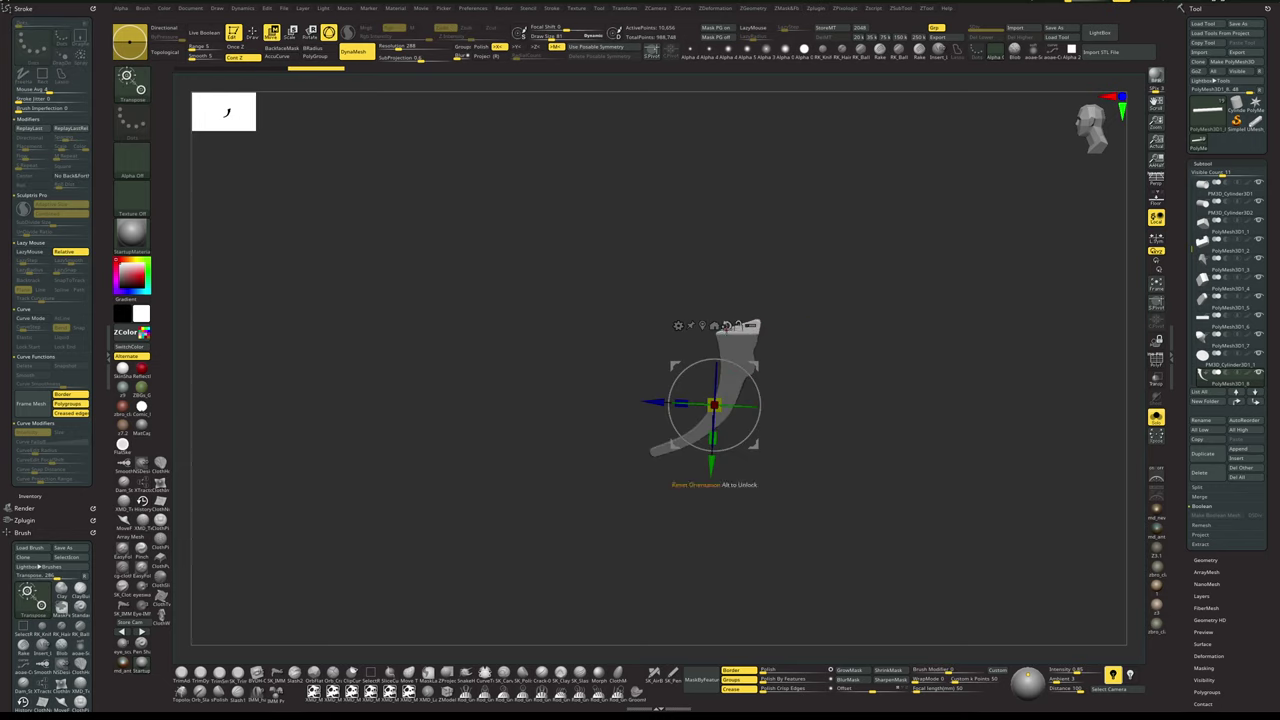
alt+click(727, 326)
click(702, 325)
mouse_move(780, 364)
alt+mouse_down()
mouse_move(754, 374)
mouse_move(757, 337)
mouse_move(747, 341)
alt+mouse_up()
- Leave the gizmo and choose the Move brush for reshaping the trigger
key(q)
key(b)
key(m)
key(v)
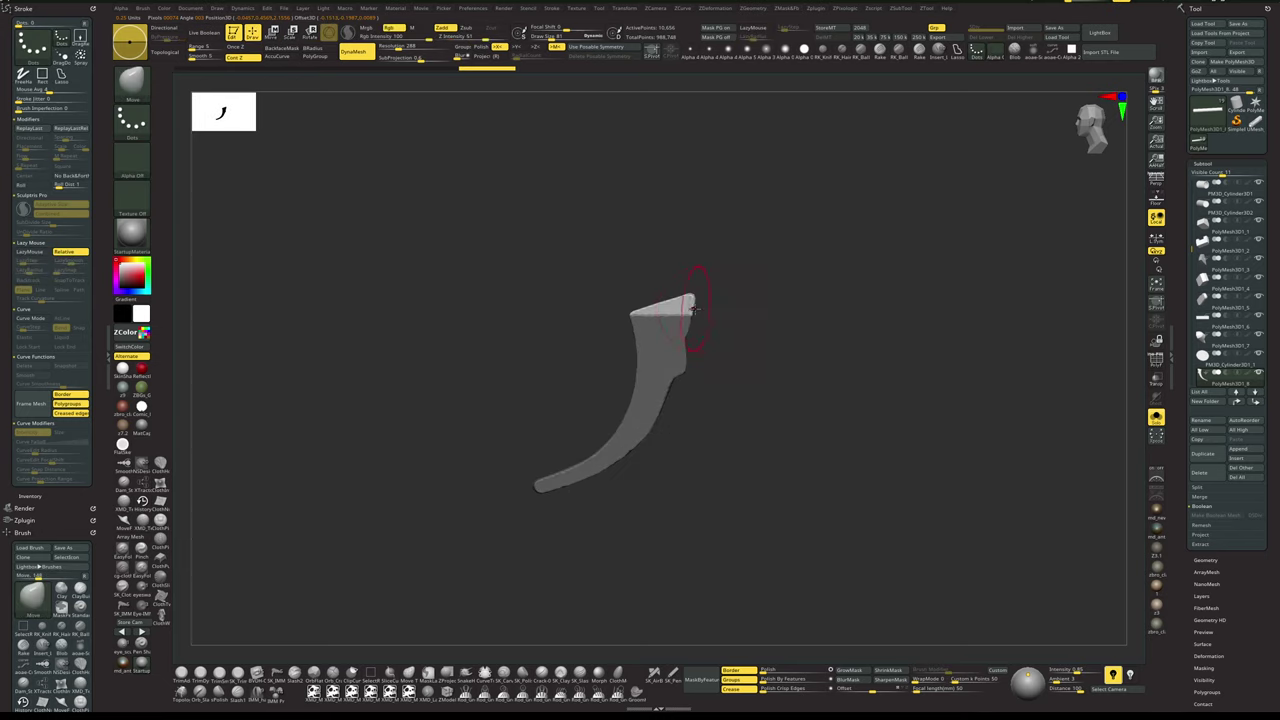
- Try to pull the masked trigger's upper rear corner outward, and undo the strokes together with the mask
key(space)
click(696, 317)
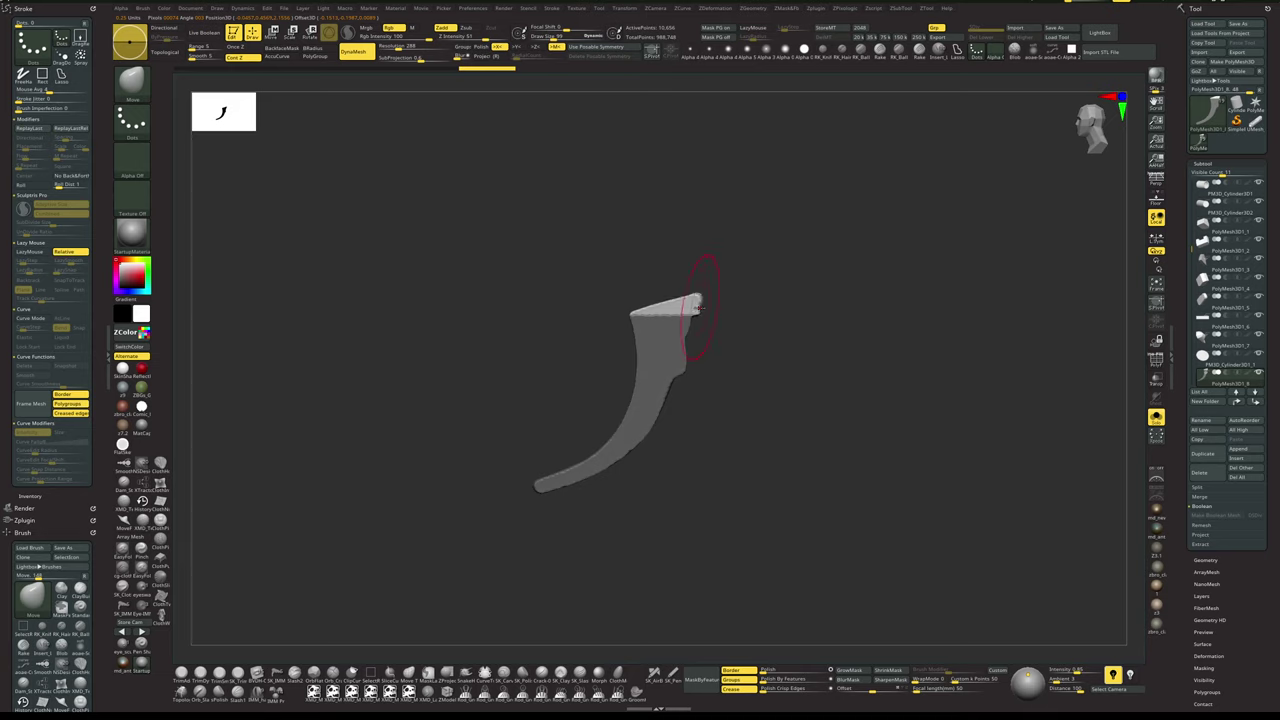
drag(698, 308, 701, 309)
mouse_move(697, 312)
mouse_down()
mouse_move(708, 322)
mouse_move(715, 292)
mouse_up()
key(ctrl+z)
key(ctrl+z)
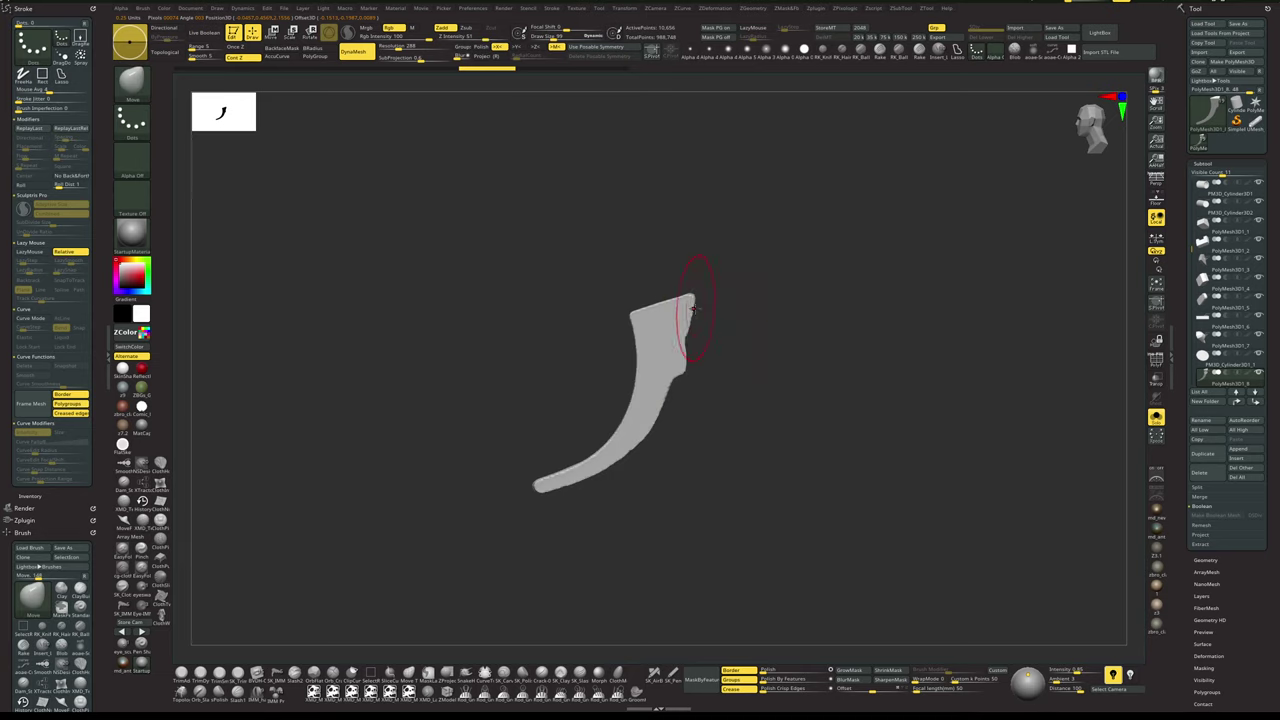
- Pull the trigger's upper rear corner outward with a resized Move brush and check its shape within the whole pistol
key(space)
click(692, 310)
key(space)
click(691, 312)
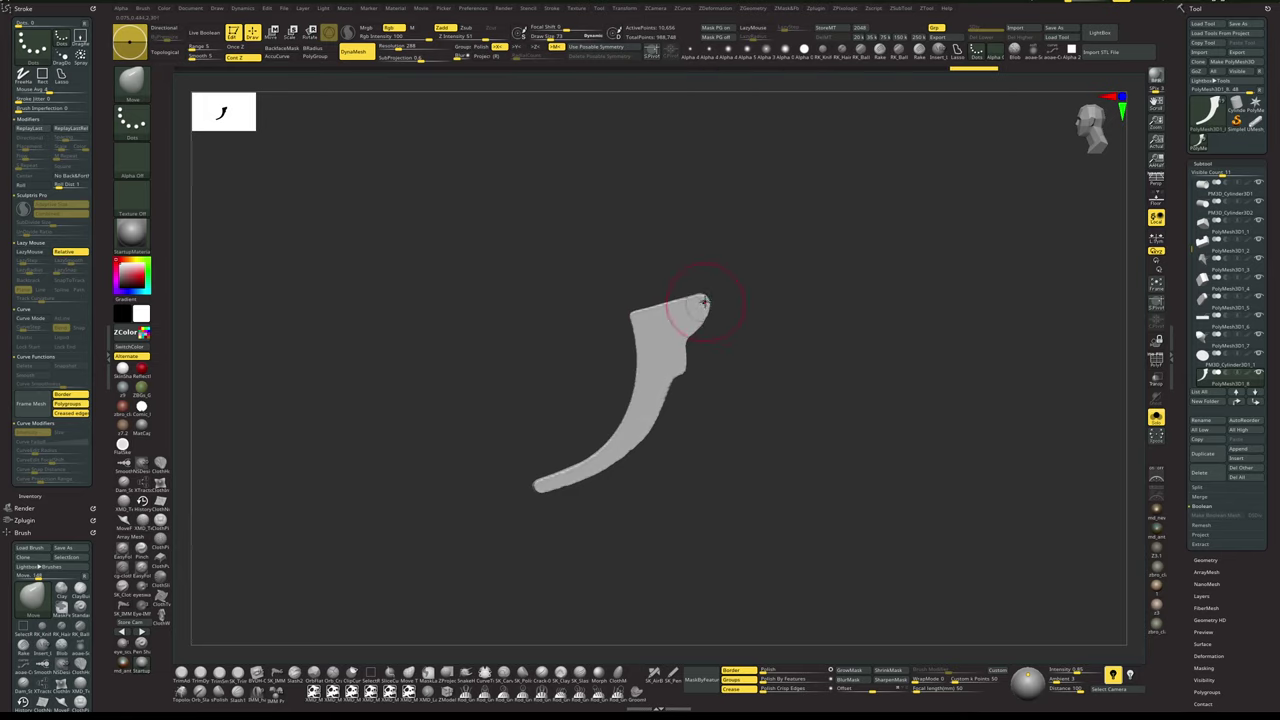
alt+drag(729, 343, 728, 368)
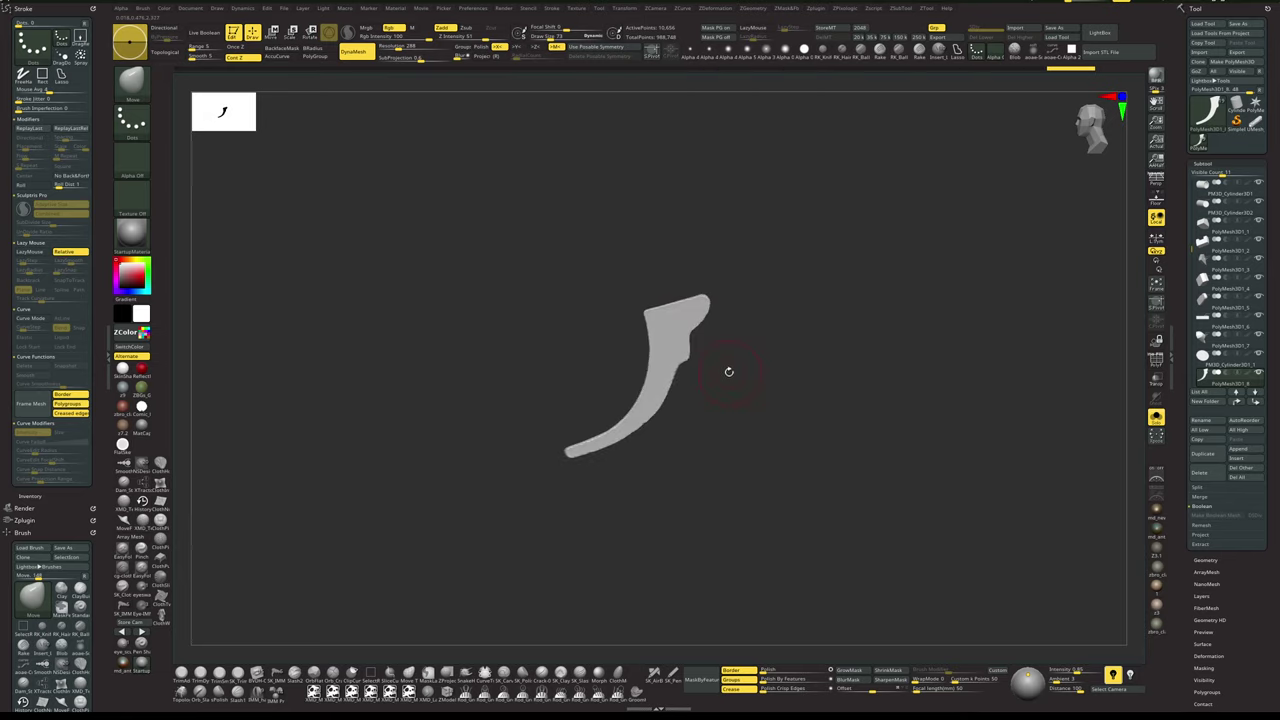
key(alt+s)
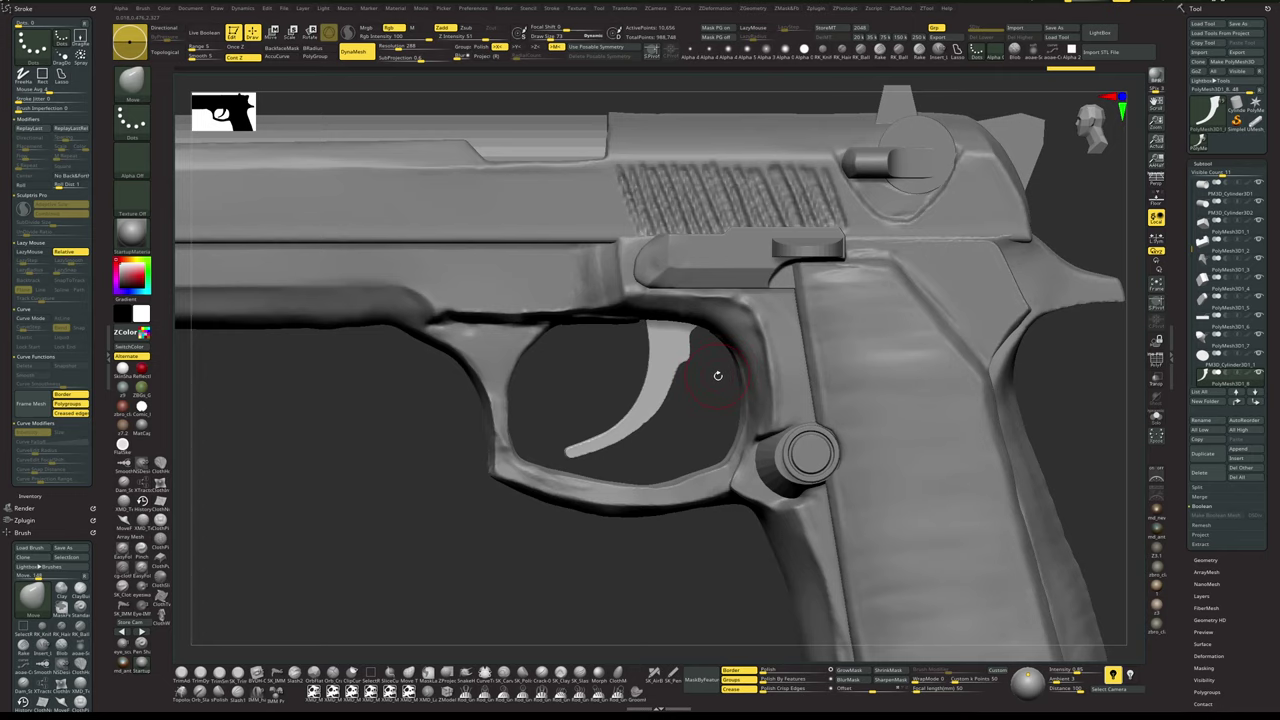
key(alt+s)
key(alt+s)
key(alt+s)
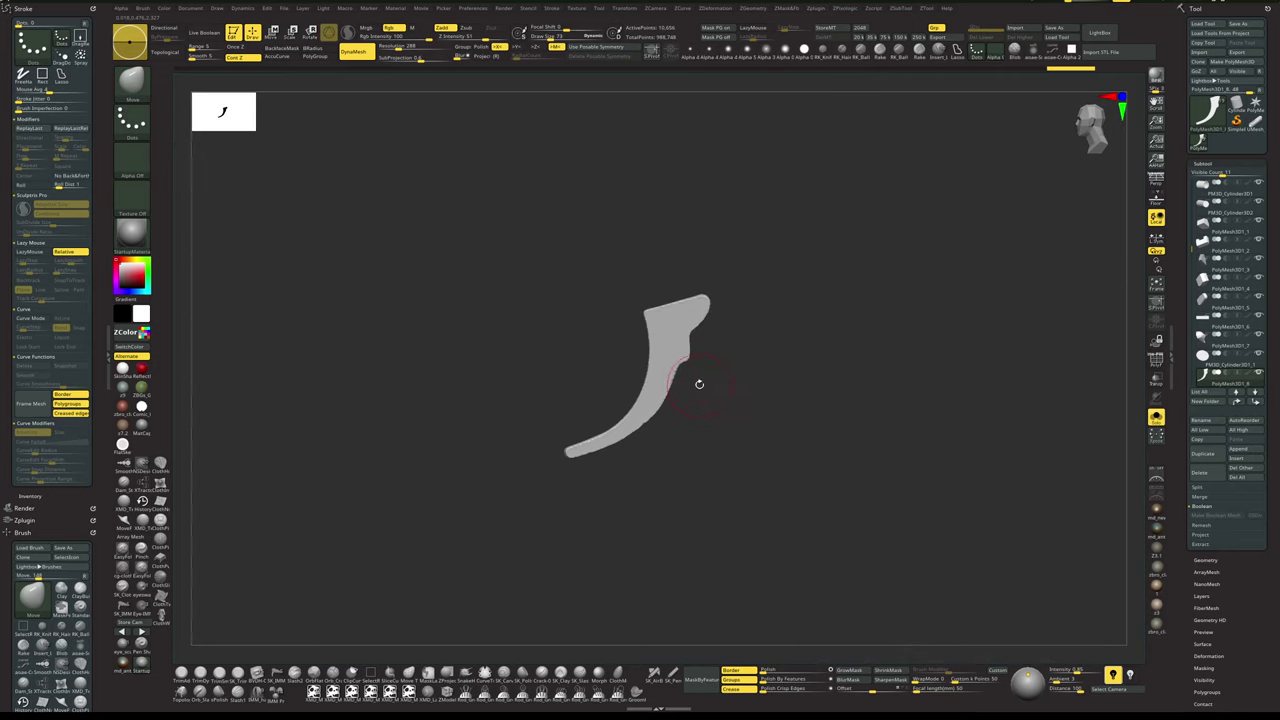
key(alt+s)
- Select the pistol's frame subtool and isolate it, with the inside of the trigger guard in view
drag(706, 385, 722, 332)
alt+click(721, 334)
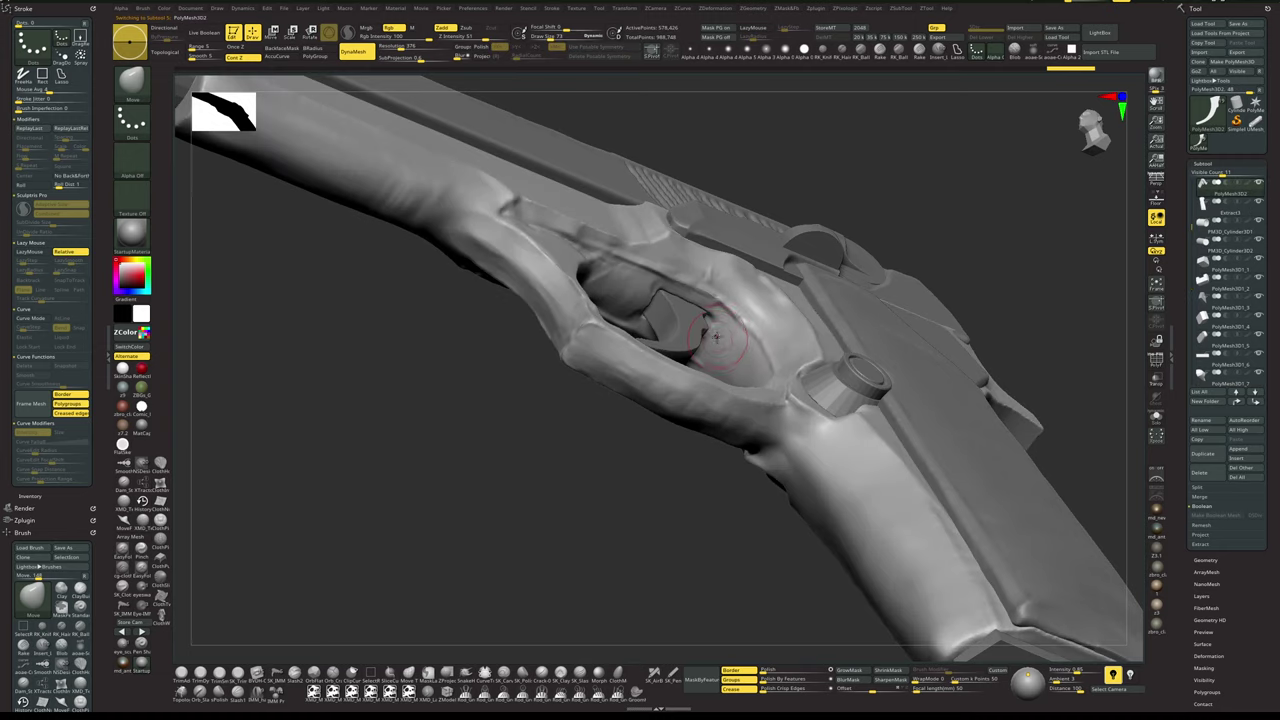
key(alt+s)
key(ctrl+shift+s)
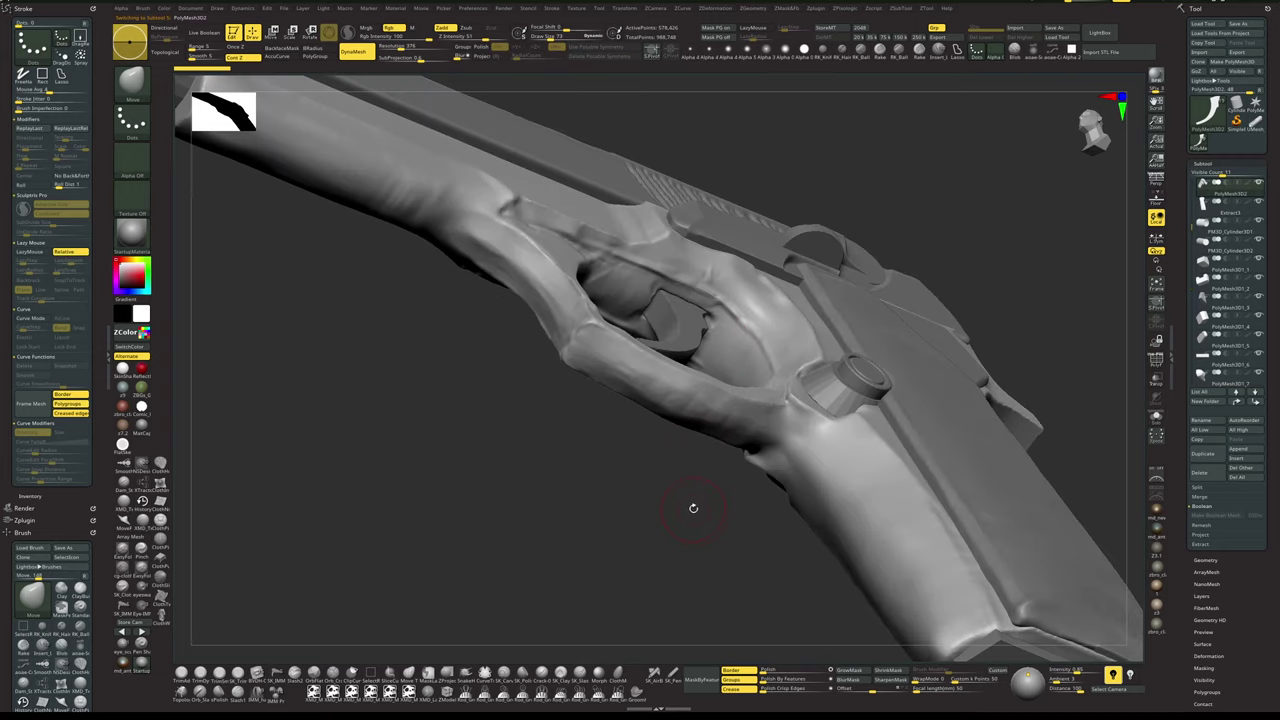
drag(693, 505, 706, 549)
key(alt+s)
right_drag(705, 548, 584, 599)
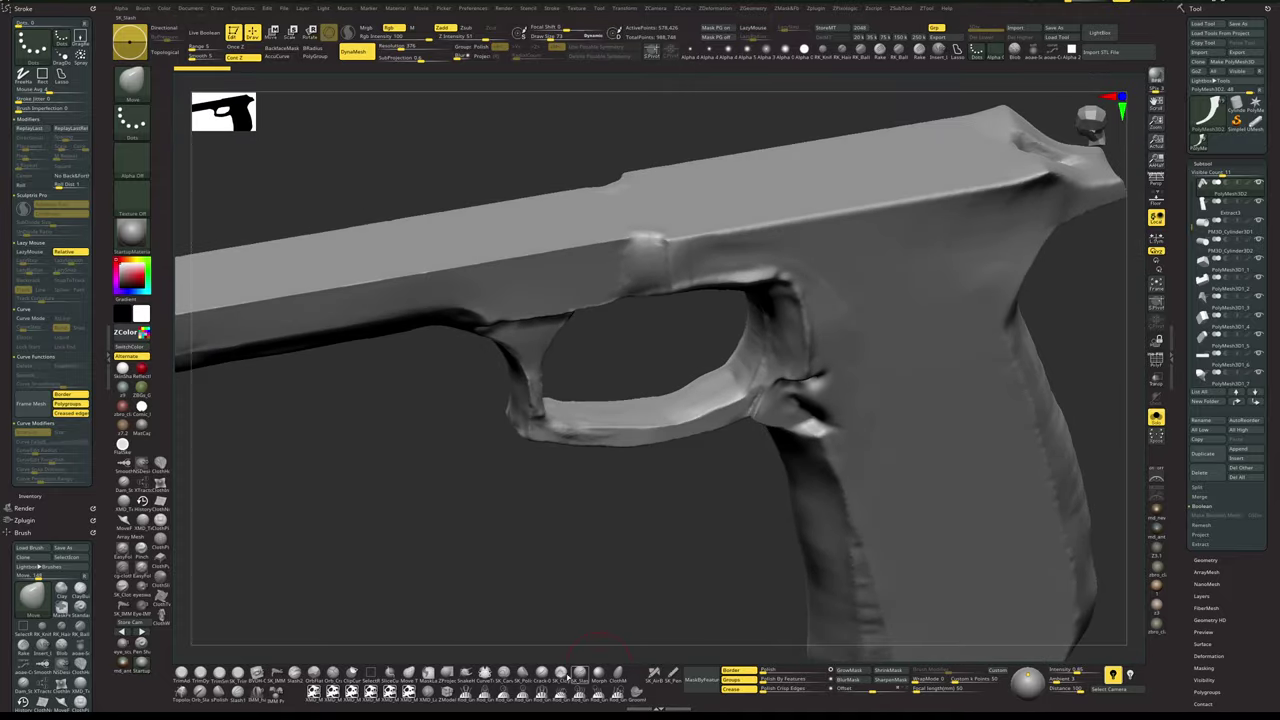
- Fill the inner lower surface of the trigger guard with the SK_ClayFill brush, adjusting the brush size
click(562, 673)
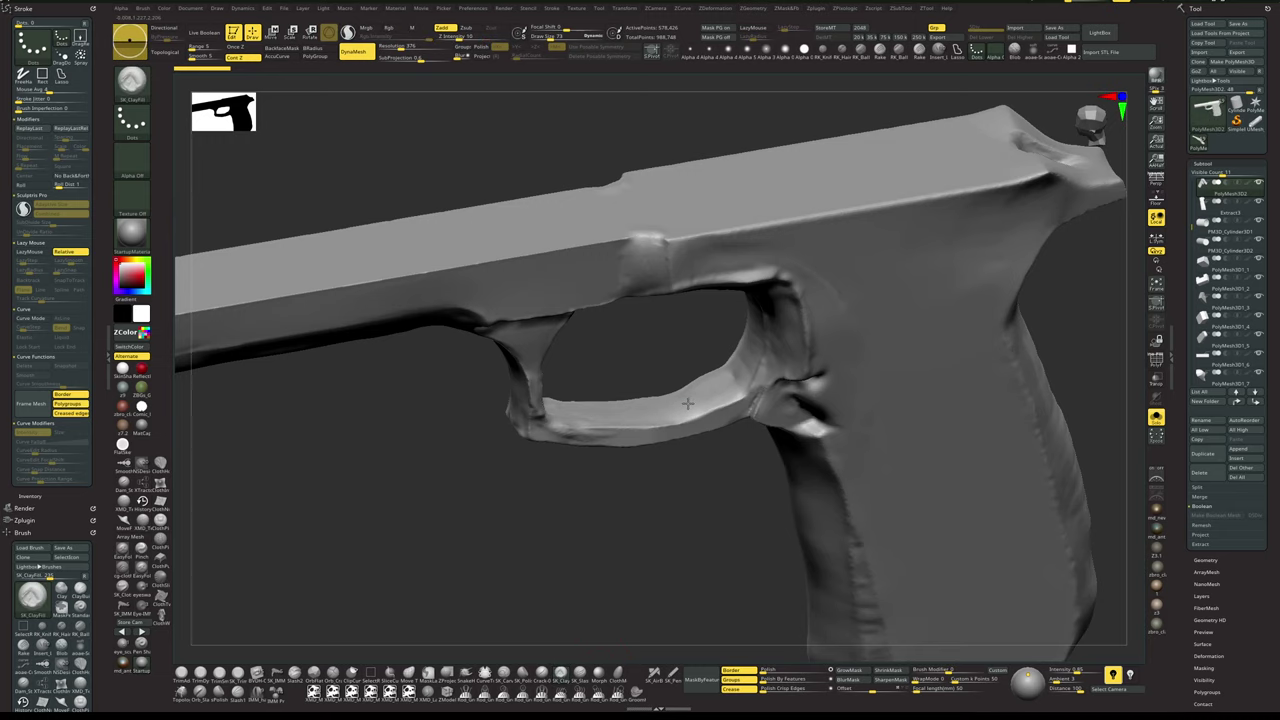
drag(685, 397, 690, 404)
key(space)
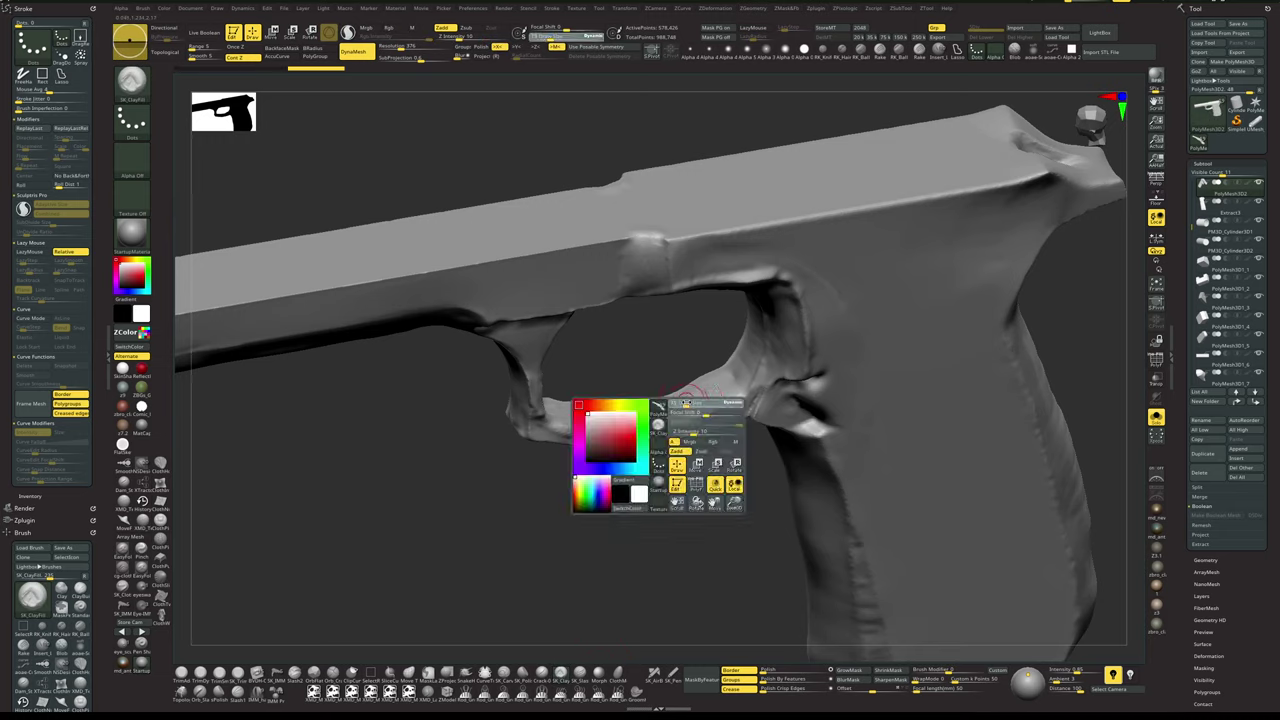
right_drag(660, 491, 655, 445)
- Polish the trigger guard's inner surface with the hPolish brush, and show the complete pistol again to check it
key(b)
key(h)
key(p)
key(space)
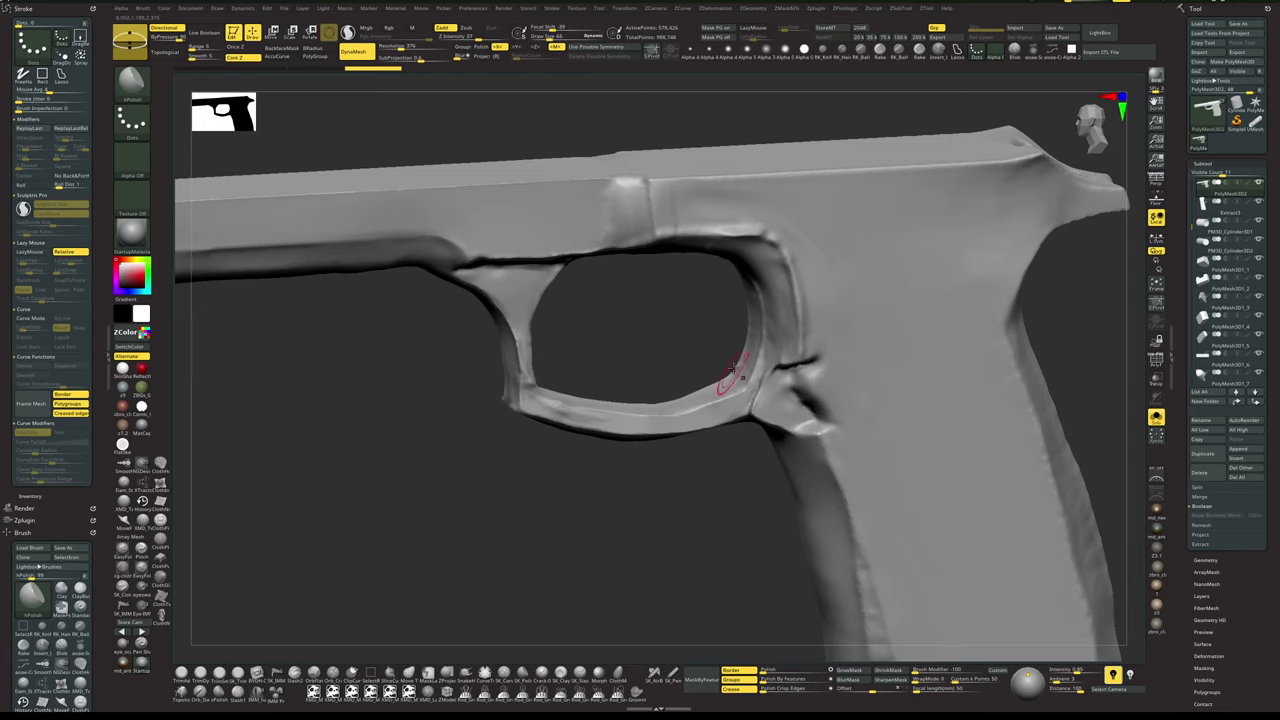
right_drag(697, 446, 690, 476)
alt+right_drag(690, 476, 676, 510)
key(alt+s)
key(alt+s)
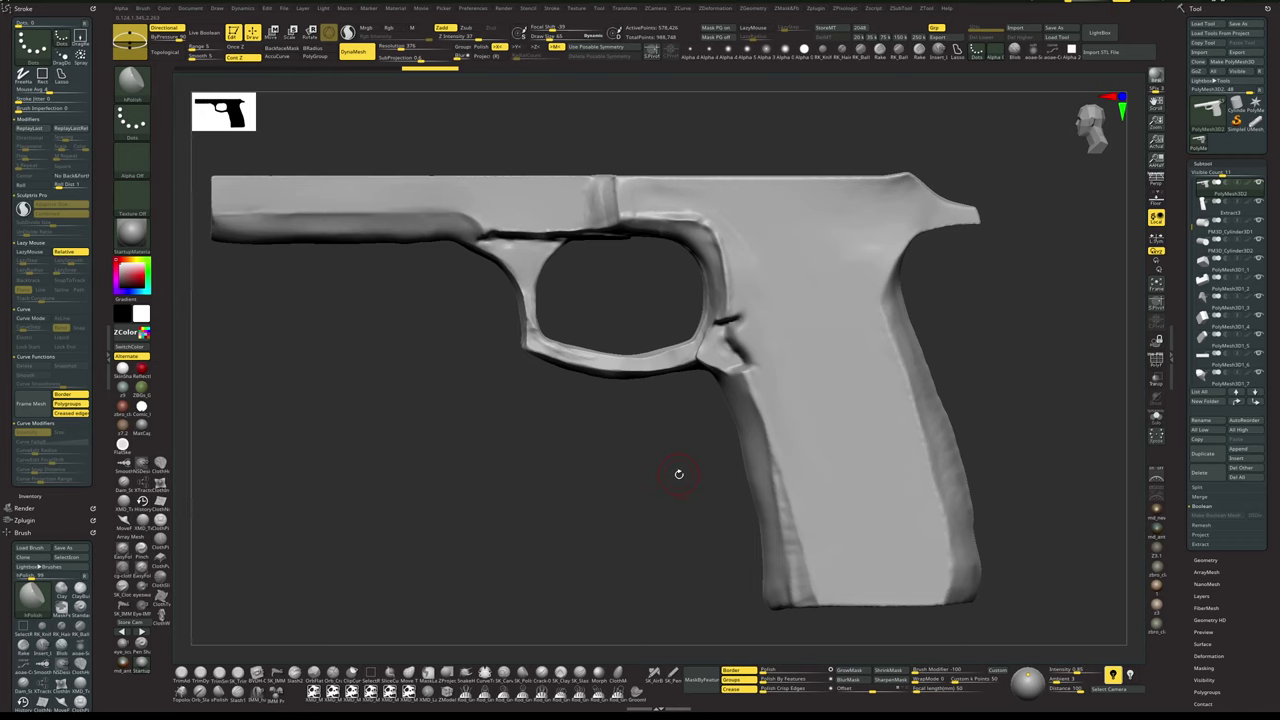
key(alt+s)
key(alt+s)
key(alt+s)
right_drag(687, 484, 742, 392)
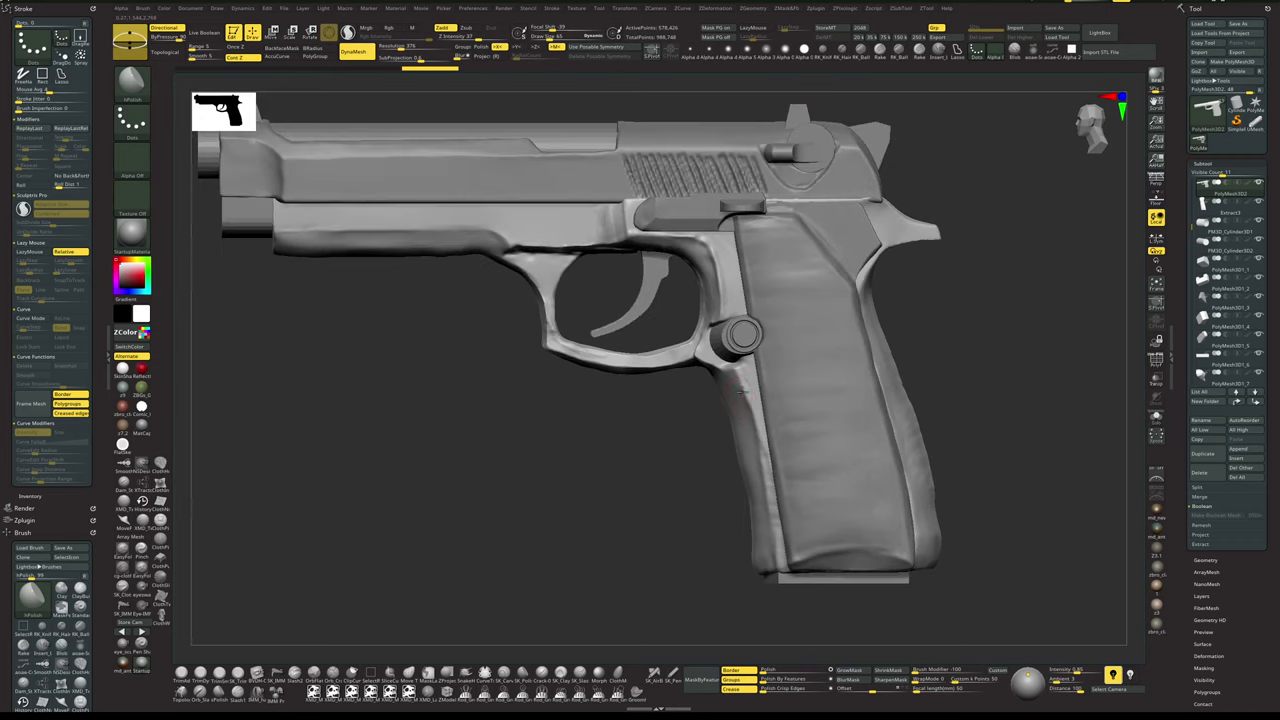
- Reorder the subtools so the frame is first and the magazine release button's cylinder comes directly after it, and select the cylinder
key(alt+s)
drag(962, 334, 990, 352)
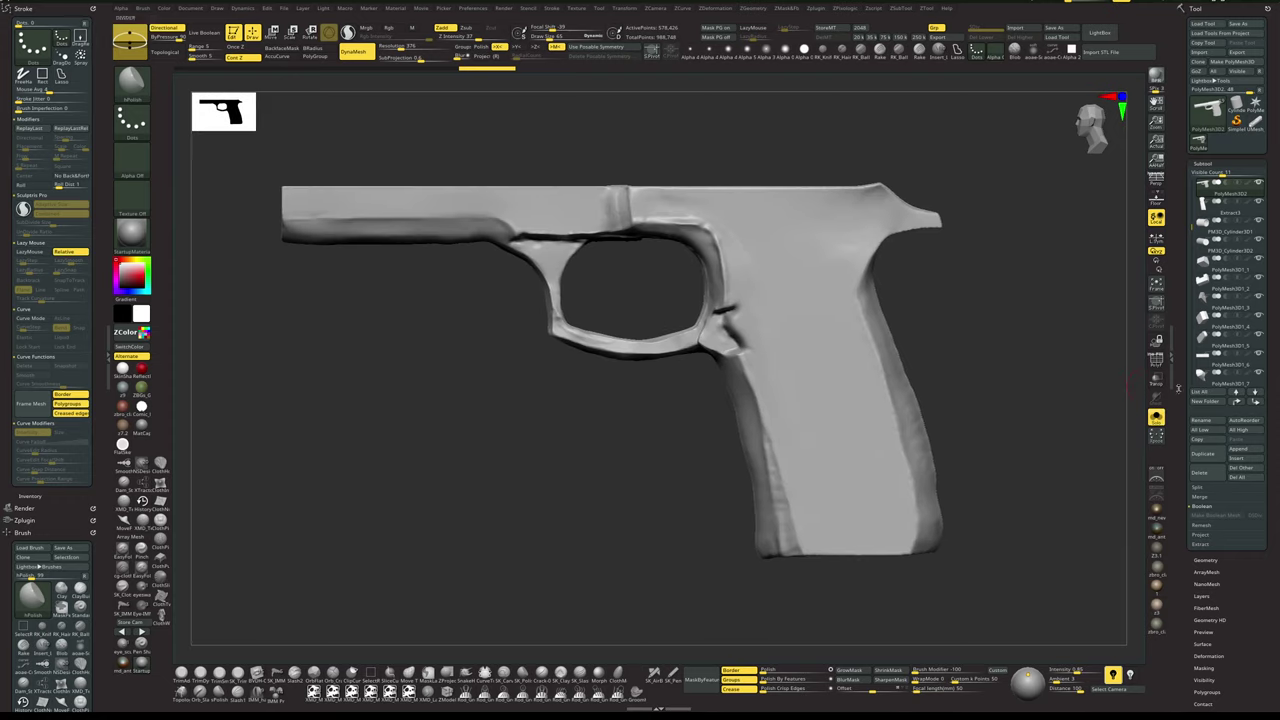
shift+click(1237, 401)
alt+click(732, 332)
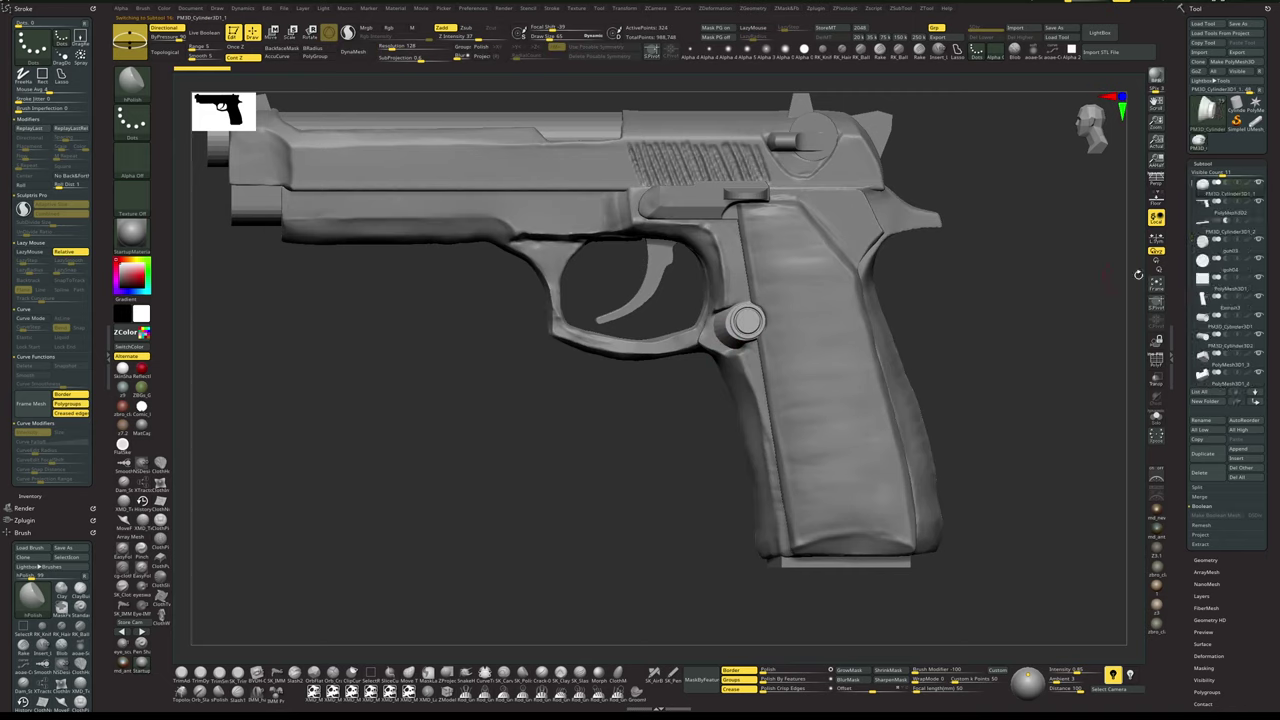
click(1230, 212)
click(1236, 401)
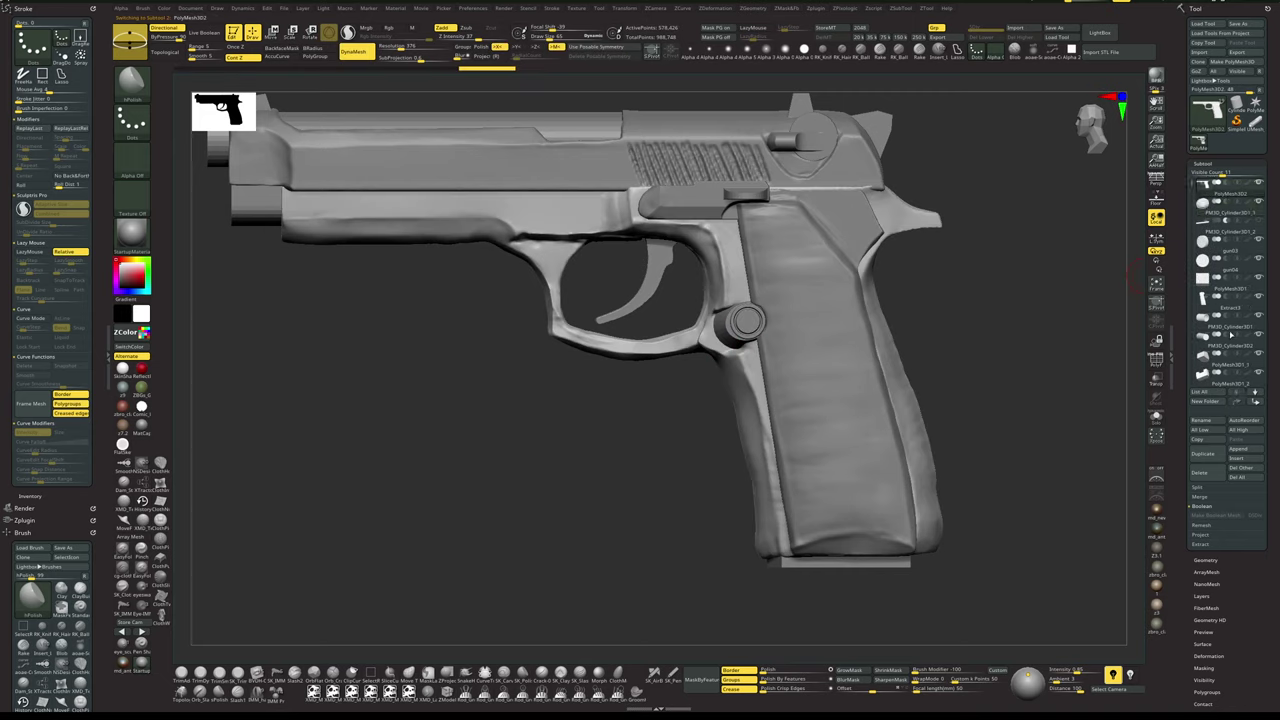
click(1226, 209)
- Isolate the magazine release cylinder, crease its edges and preview it smoothed, and bring back the rest of the pistol
key(alt+s)
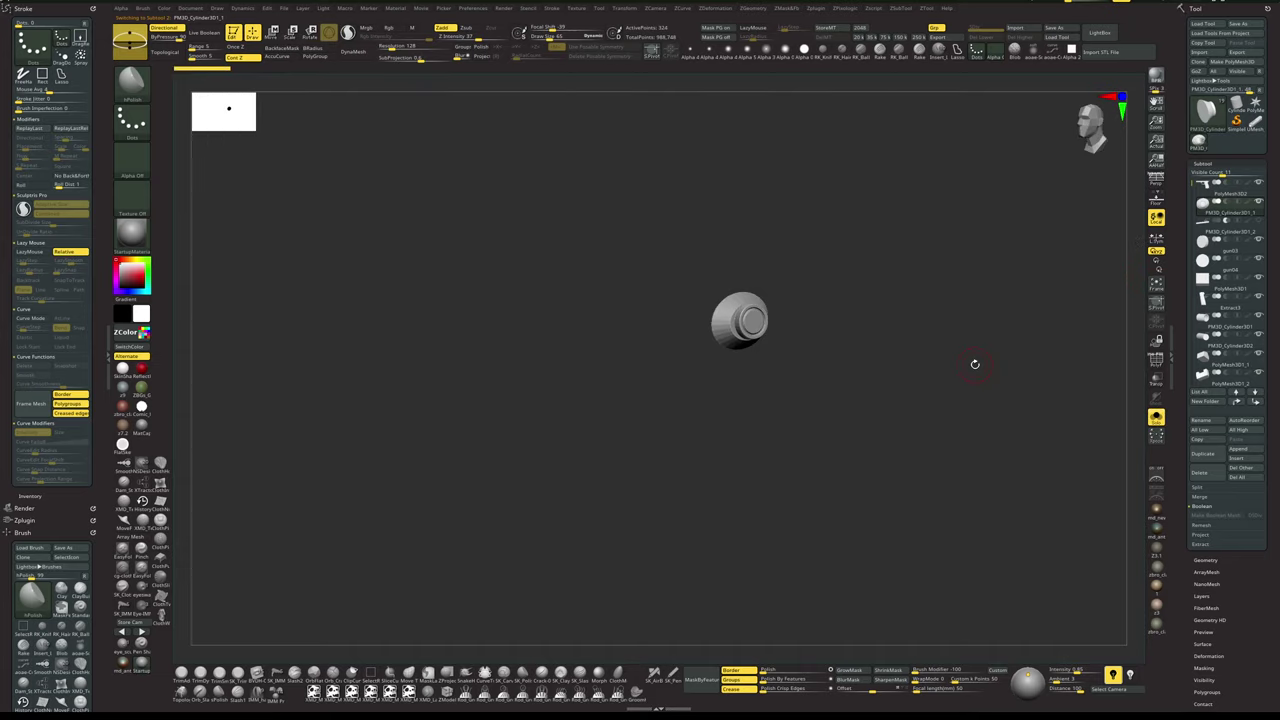
key(shift+f)
alt+drag(954, 374, 973, 412)
key(g)
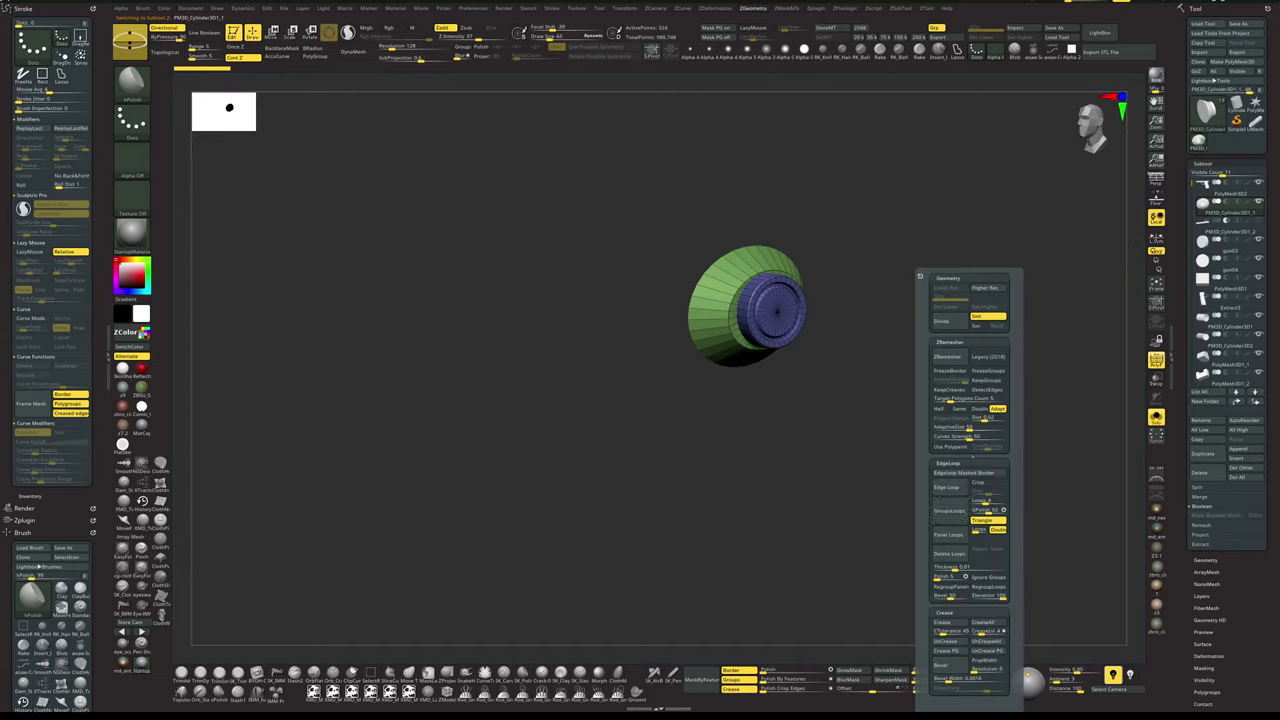
click(947, 624)
key(shift+f)
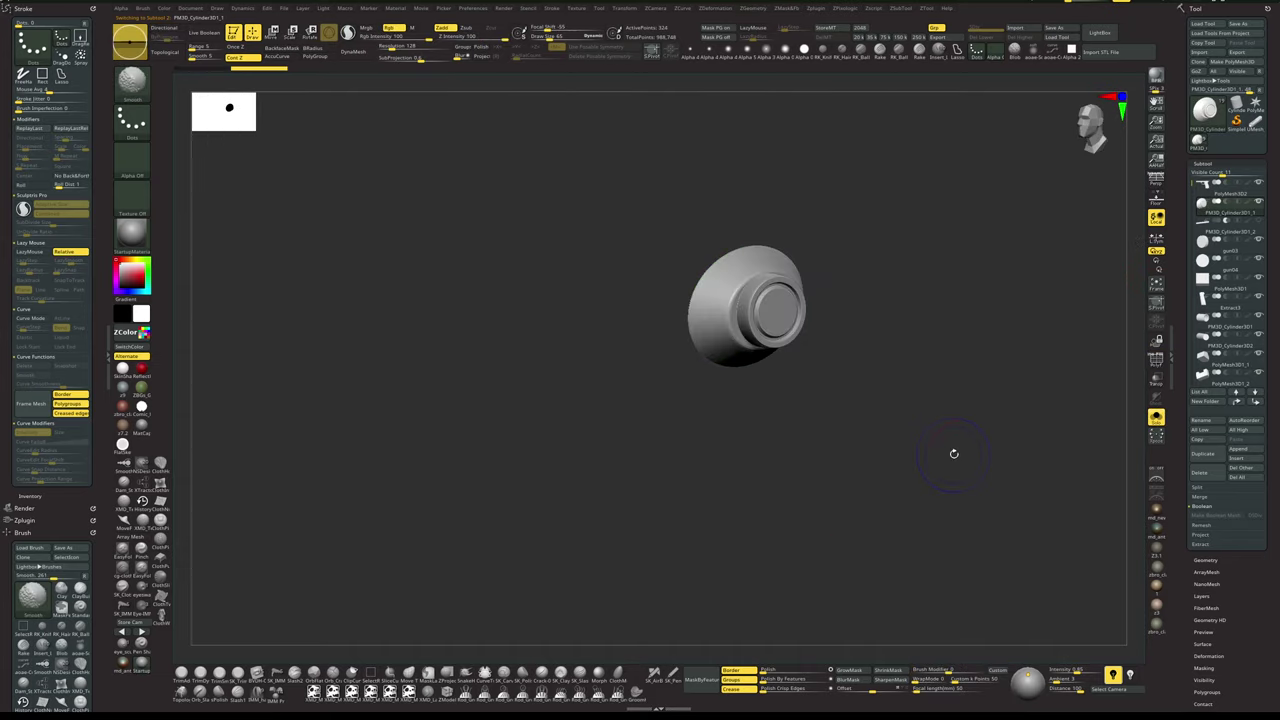
drag(954, 454, 983, 383)
key(shift+f)
key(shift+f)
key(shift+s)
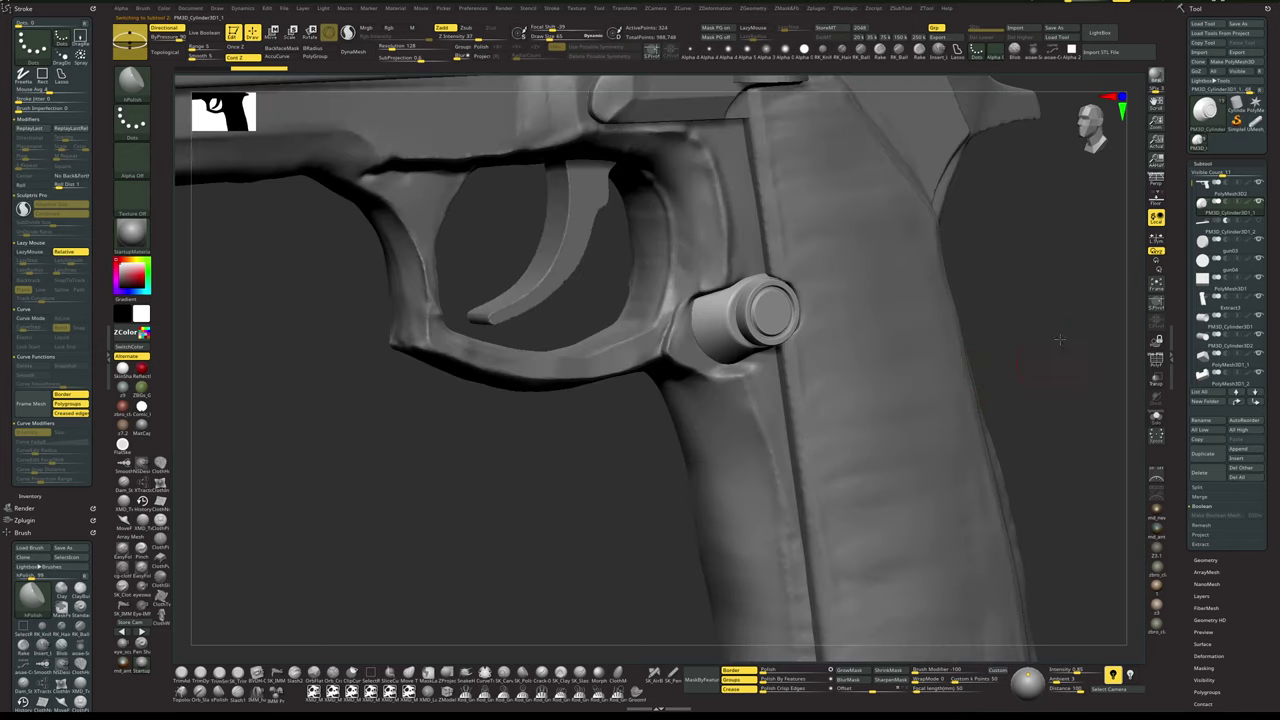
- Show only the frame and the magazine release cylinder, and use Live Boolean to preview the cylinder subtracted from the frame
mouse_move(1060, 339)
mouse_down()
mouse_move(1047, 325)
mouse_move(1047, 353)
mouse_move(1070, 334)
mouse_up()
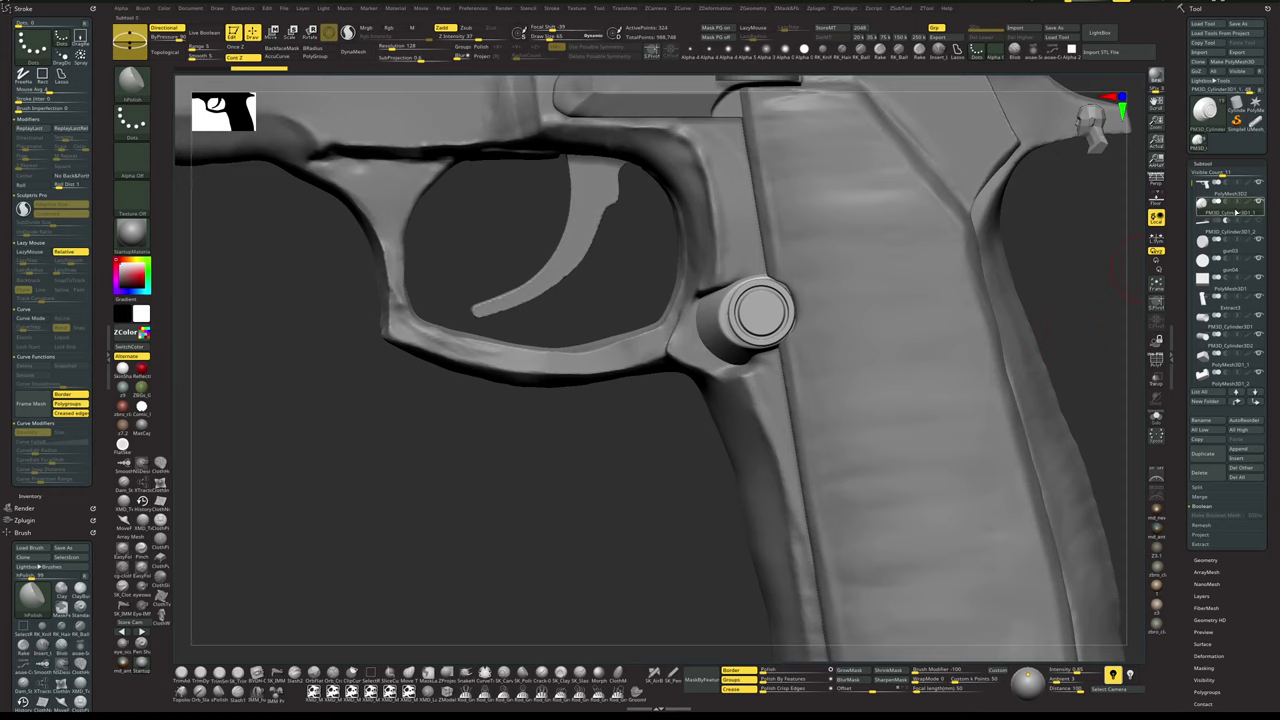
shift+click(1258, 183)
click(1258, 183)
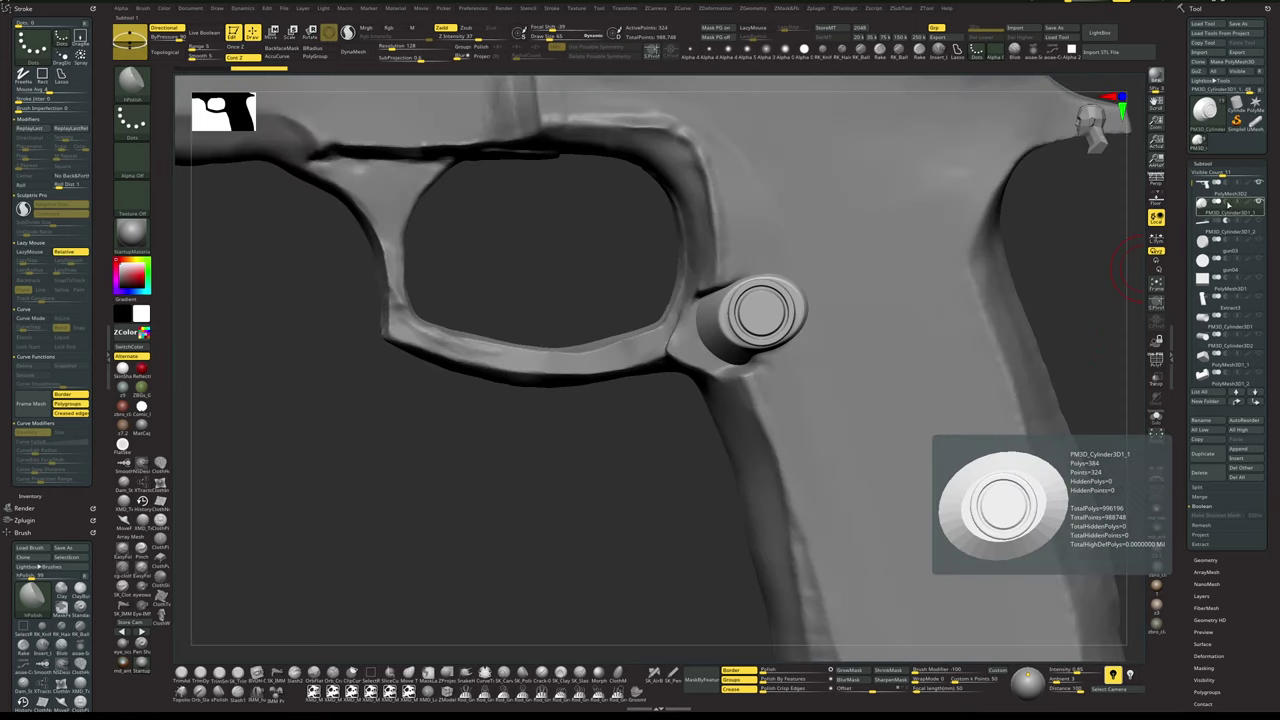
click(205, 33)
alt+drag(576, 449, 631, 462)
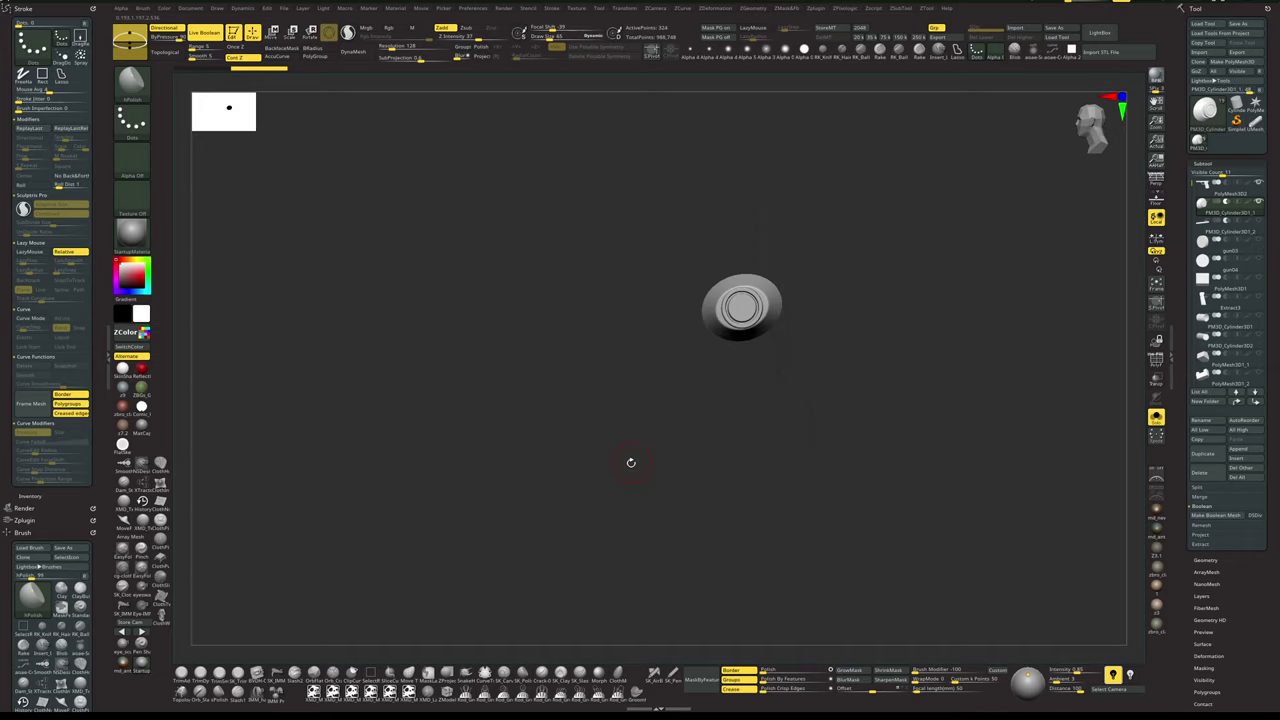
key(shift+s)
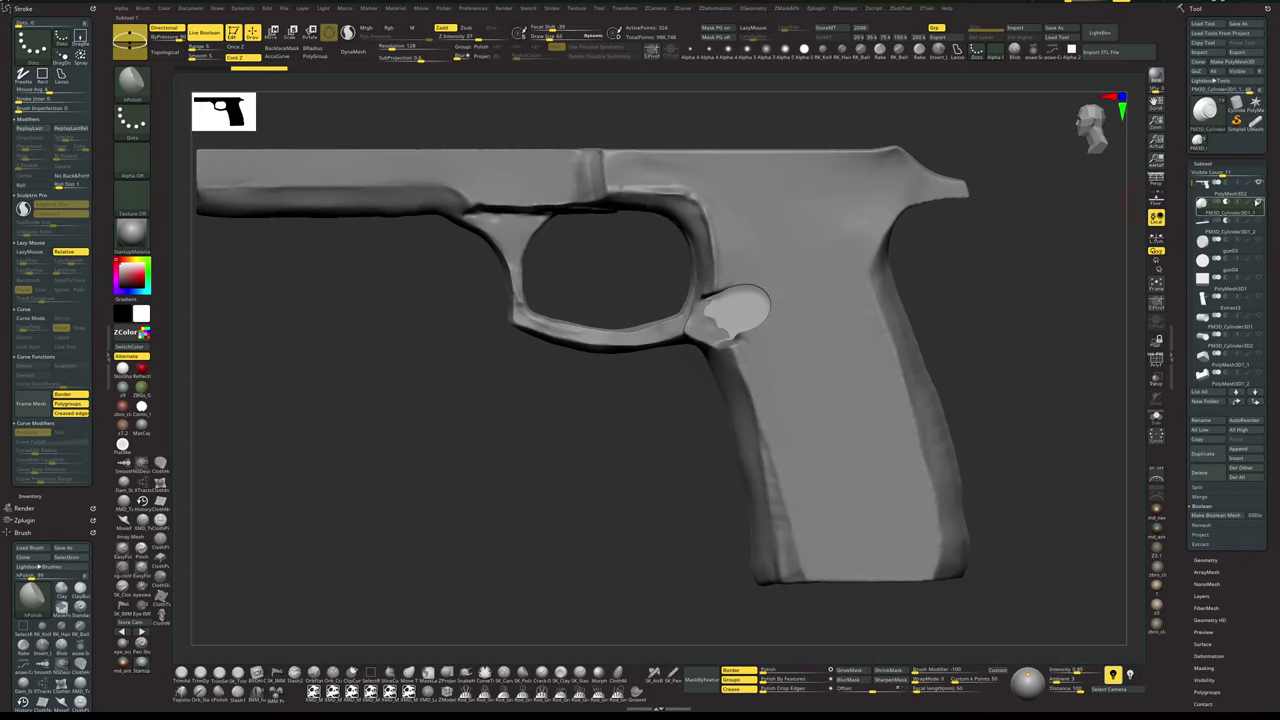
mouse_move(988, 320)
mouse_down()
mouse_move(1008, 283)
mouse_move(1006, 329)
mouse_move(977, 360)
mouse_move(1000, 340)
mouse_up()
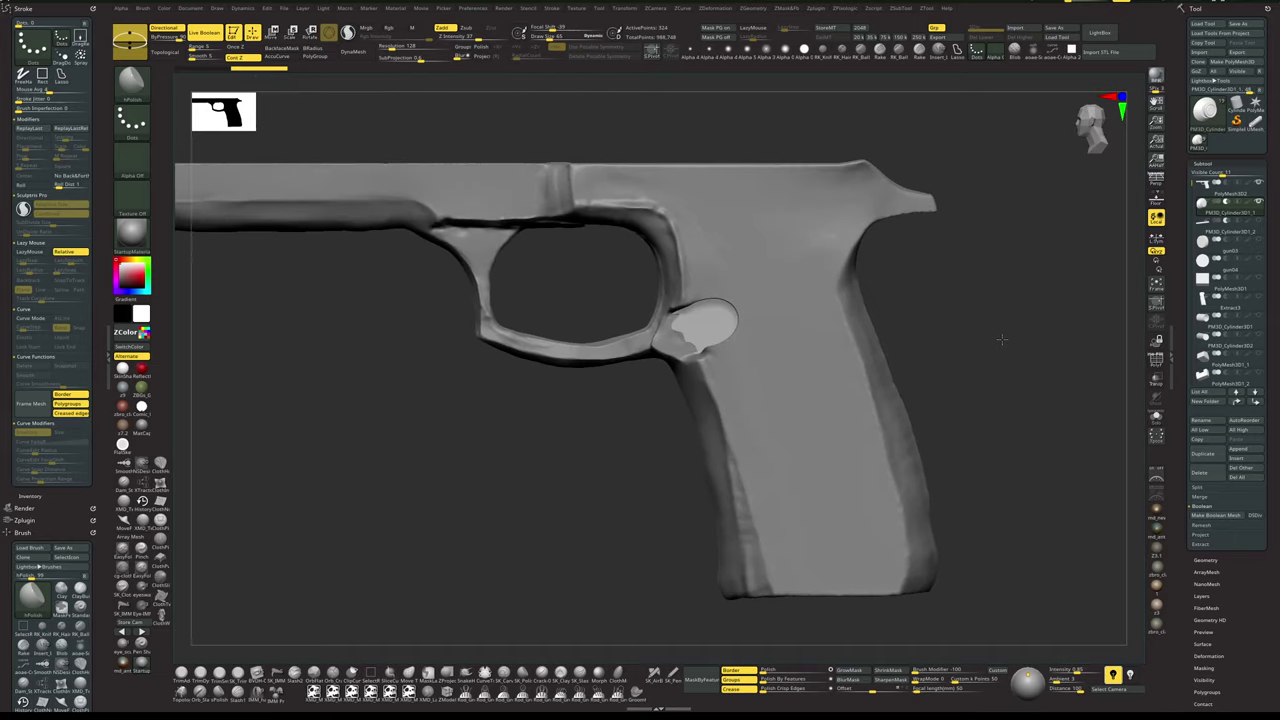
click(1045, 275)
click(1037, 280)
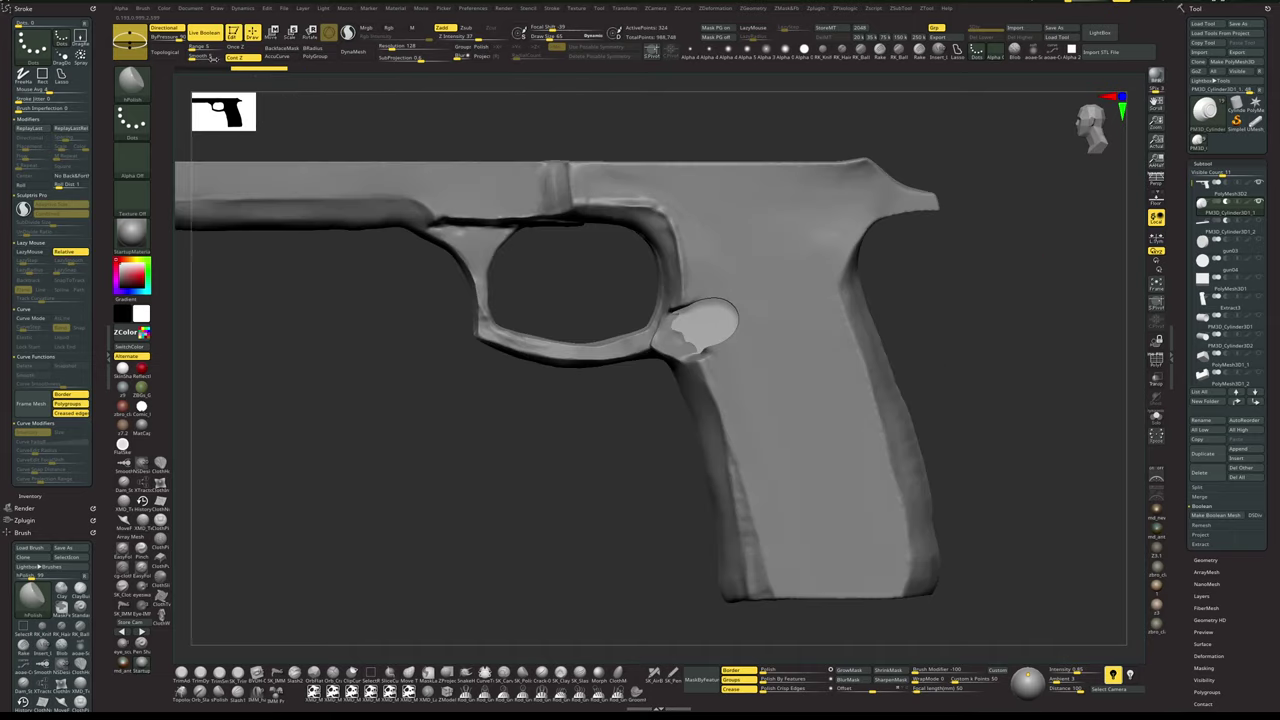
- Compare the cylinder with its Live Boolean recess and push the cylinder deeper into the frame's side
click(204, 33)
mouse_move(341, 335)
mouse_down()
mouse_move(451, 414)
mouse_move(482, 461)
mouse_move(677, 365)
mouse_up()
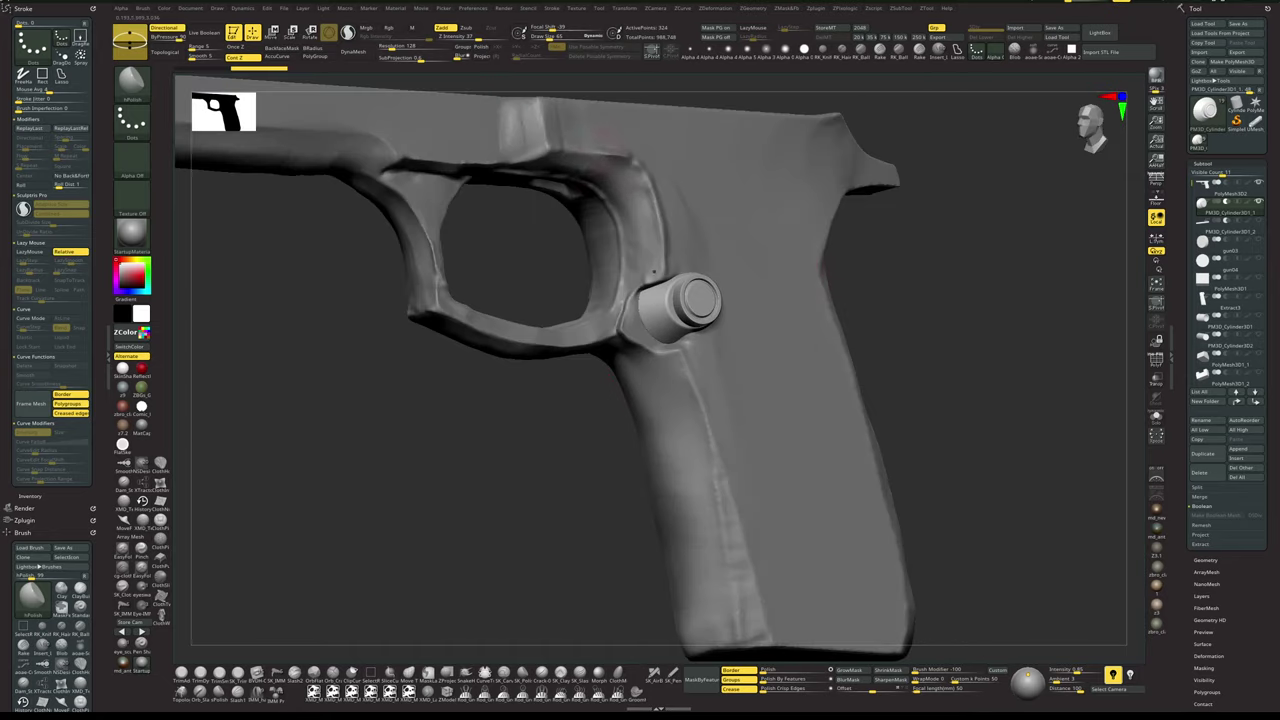
click(205, 33)
drag(935, 315, 1015, 308)
key(w)
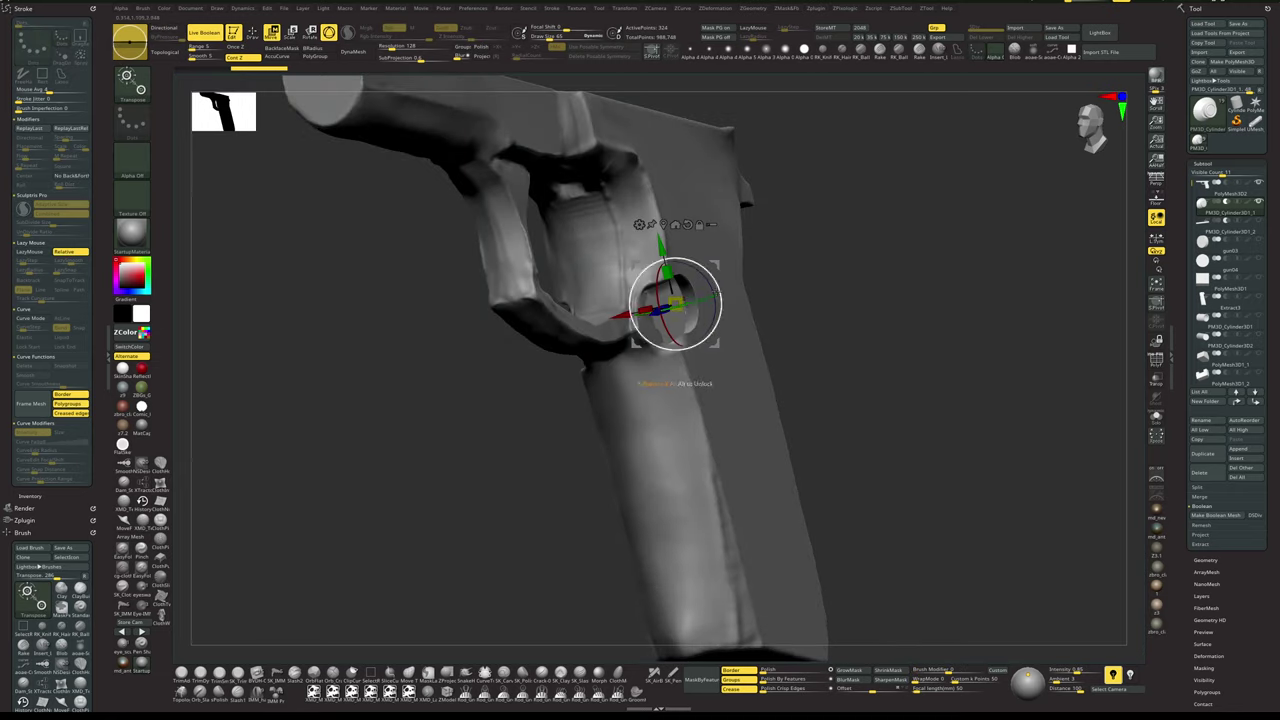
drag(634, 313, 624, 316)
key(shift+f)
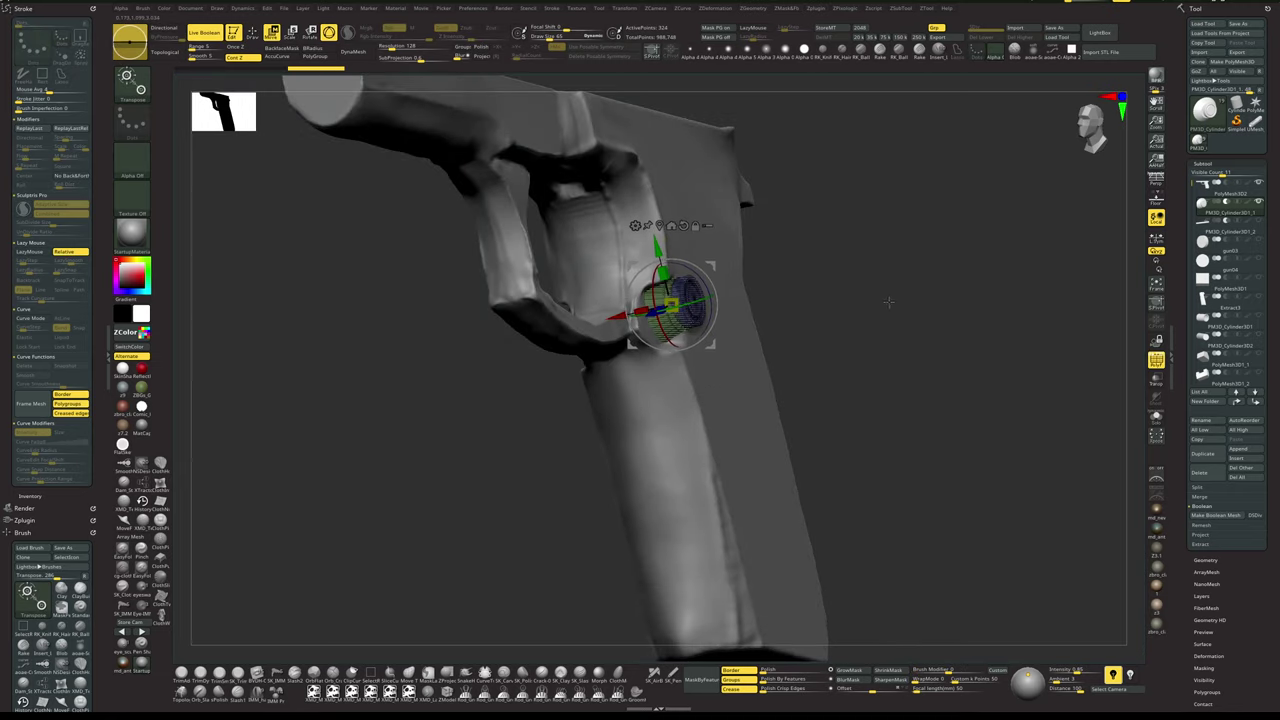
mouse_move(1005, 304)
mouse_down()
mouse_move(933, 316)
mouse_move(949, 325)
mouse_move(831, 311)
mouse_up()
key(q)
key(shift+f)
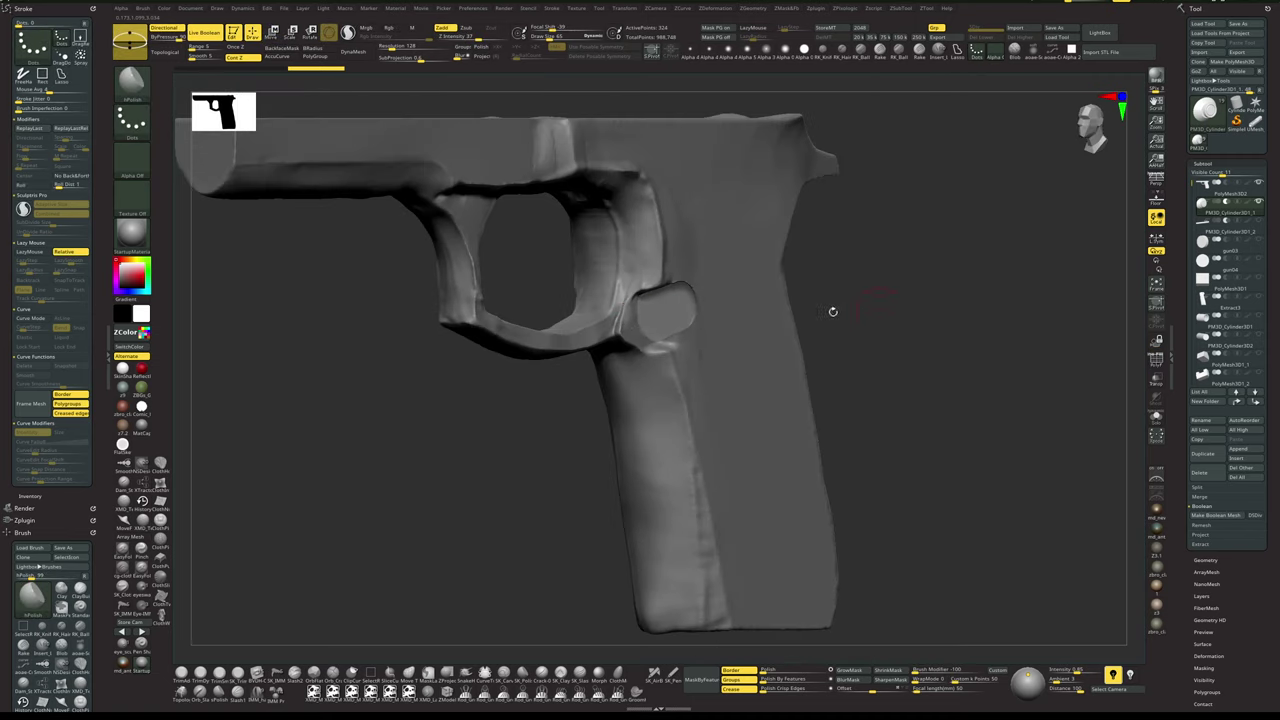
- Move the subtracted cylinder another 0.0285 or so across the frame's thickness
key(w)
drag(634, 306, 624, 306)
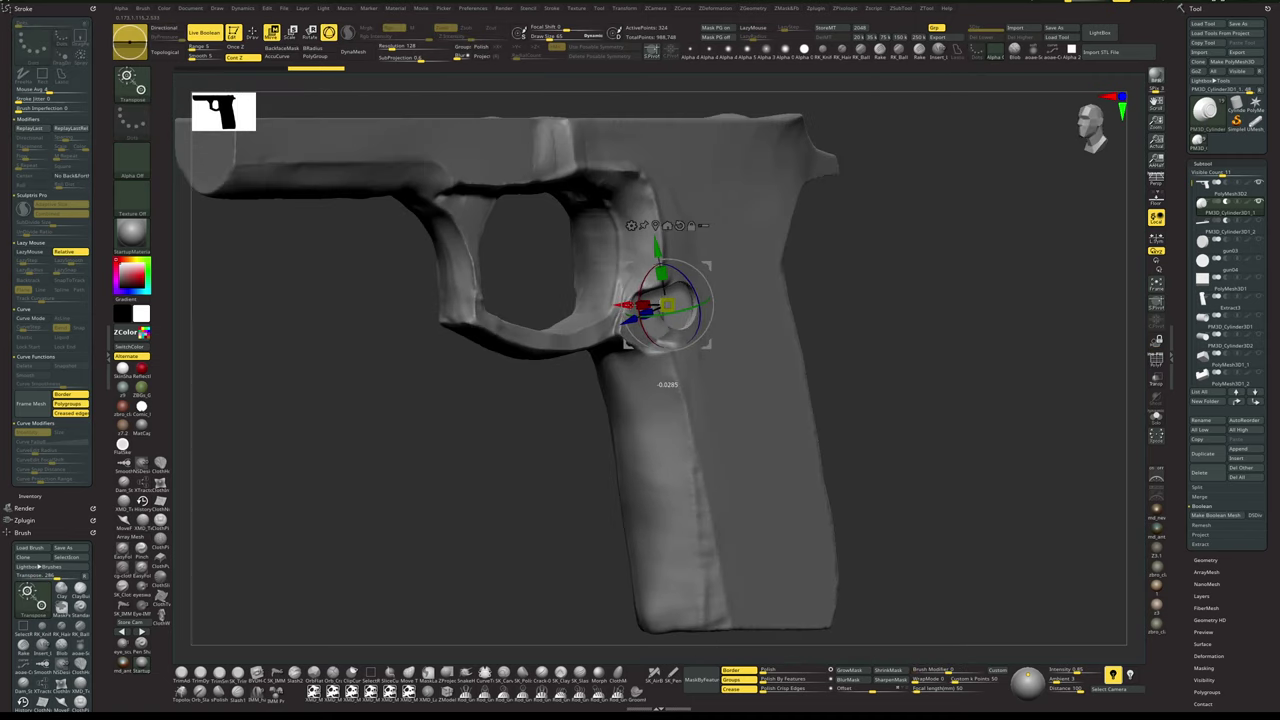
key(q)
drag(886, 320, 917, 329)
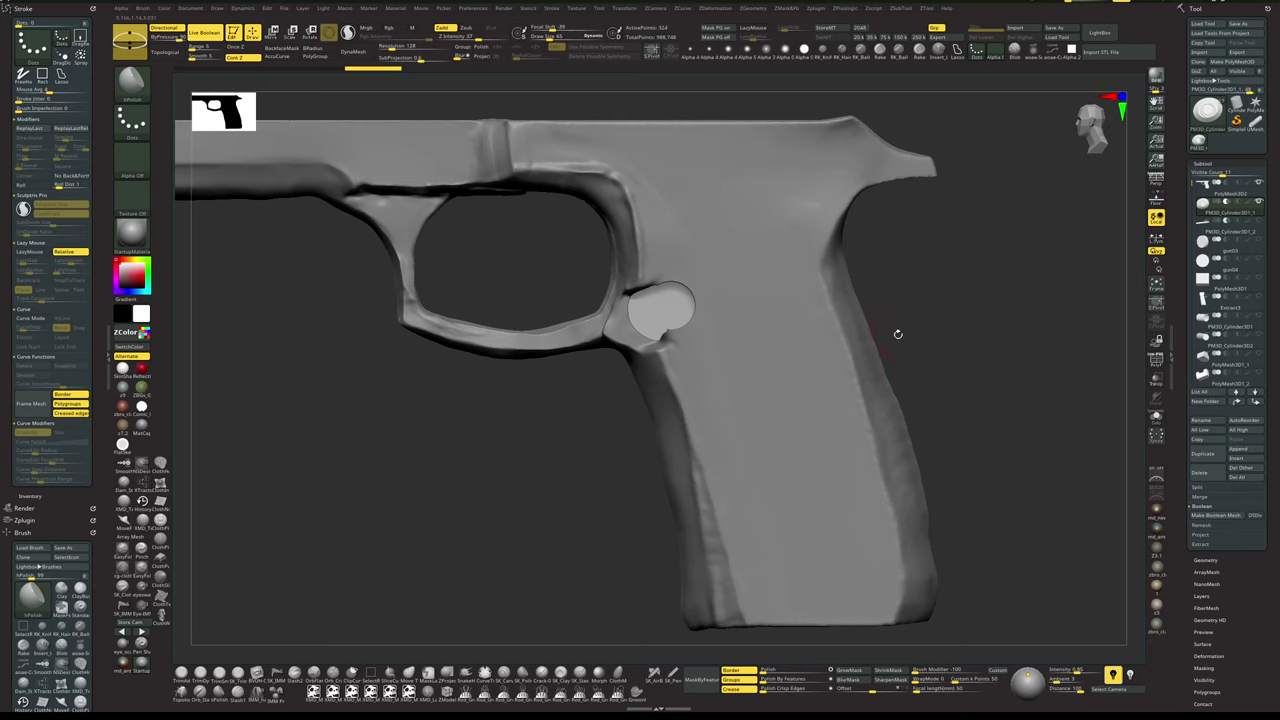
- Nudge the subtracted cylinder slightly across the frame's thickness to refine the depth of the recess
drag(968, 361, 998, 360)
key(w)
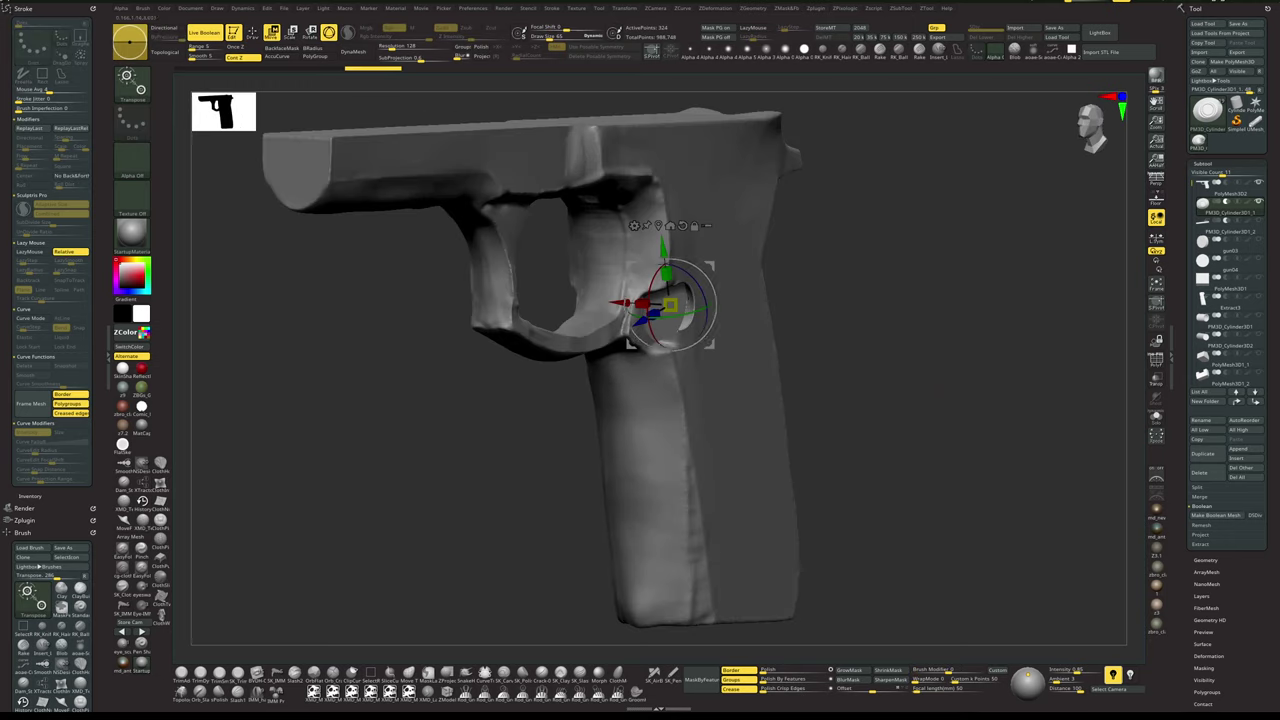
drag(621, 302, 622, 302)
shift+drag(950, 349, 998, 352)
click(937, 336)
click(938, 332)
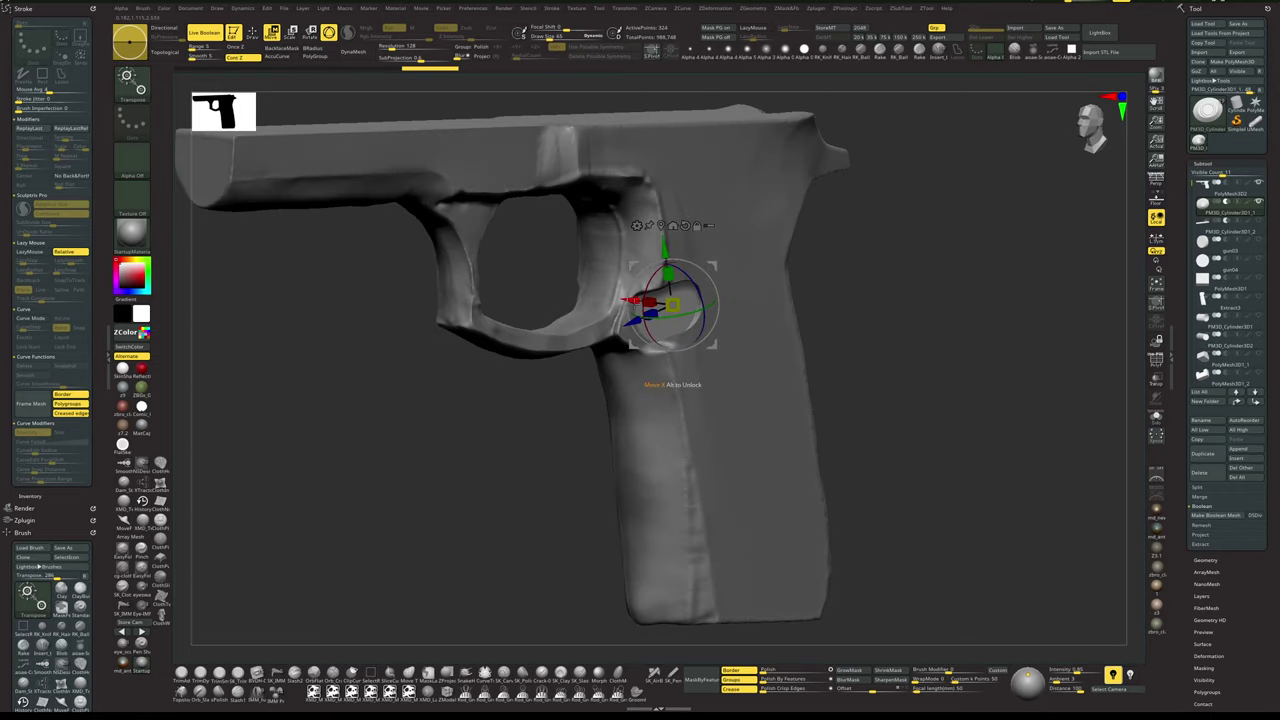
drag(630, 300, 627, 300)
key(q)
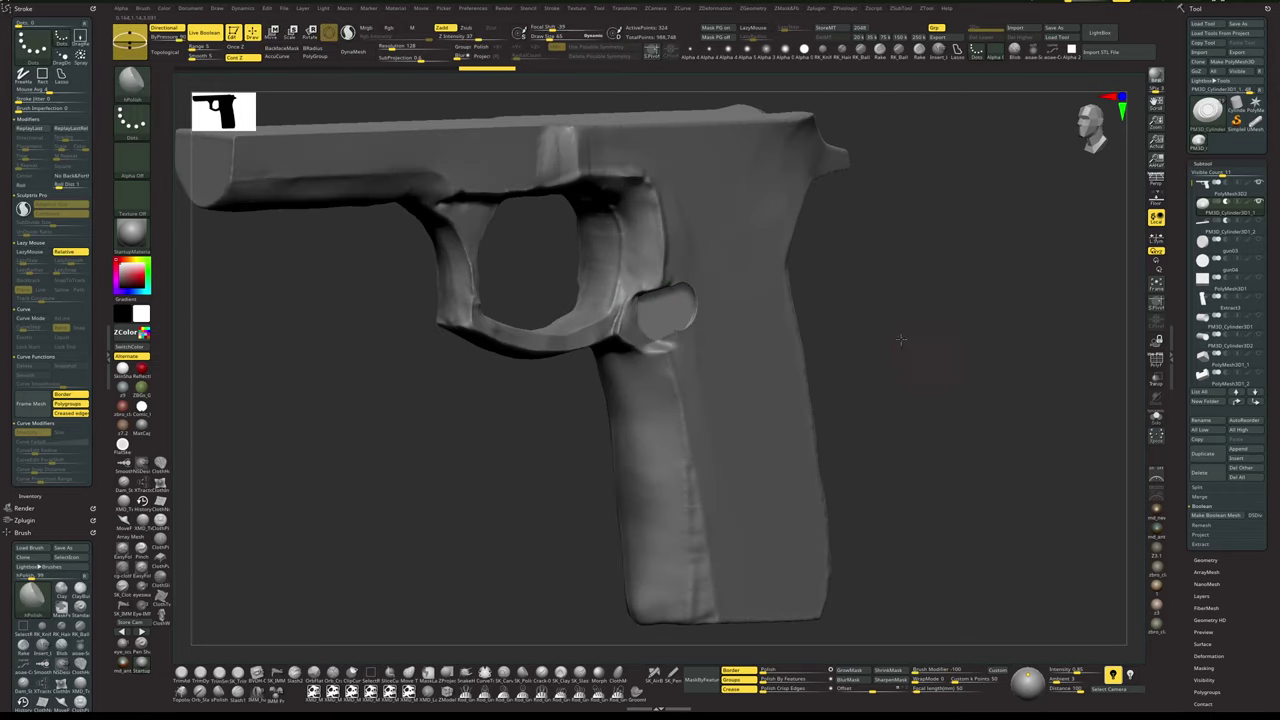
- Shift the subtracted cylinder by about 0.0262 across the frame's thickness
mouse_move(905, 337)
mouse_down()
mouse_move(935, 292)
mouse_move(957, 349)
mouse_move(946, 291)
mouse_move(926, 282)
mouse_move(937, 346)
mouse_move(926, 300)
mouse_move(968, 303)
mouse_move(952, 307)
mouse_move(949, 334)
mouse_move(932, 307)
mouse_move(883, 374)
mouse_up()
key(shift+f)
key(w)
drag(724, 298, 671, 305)
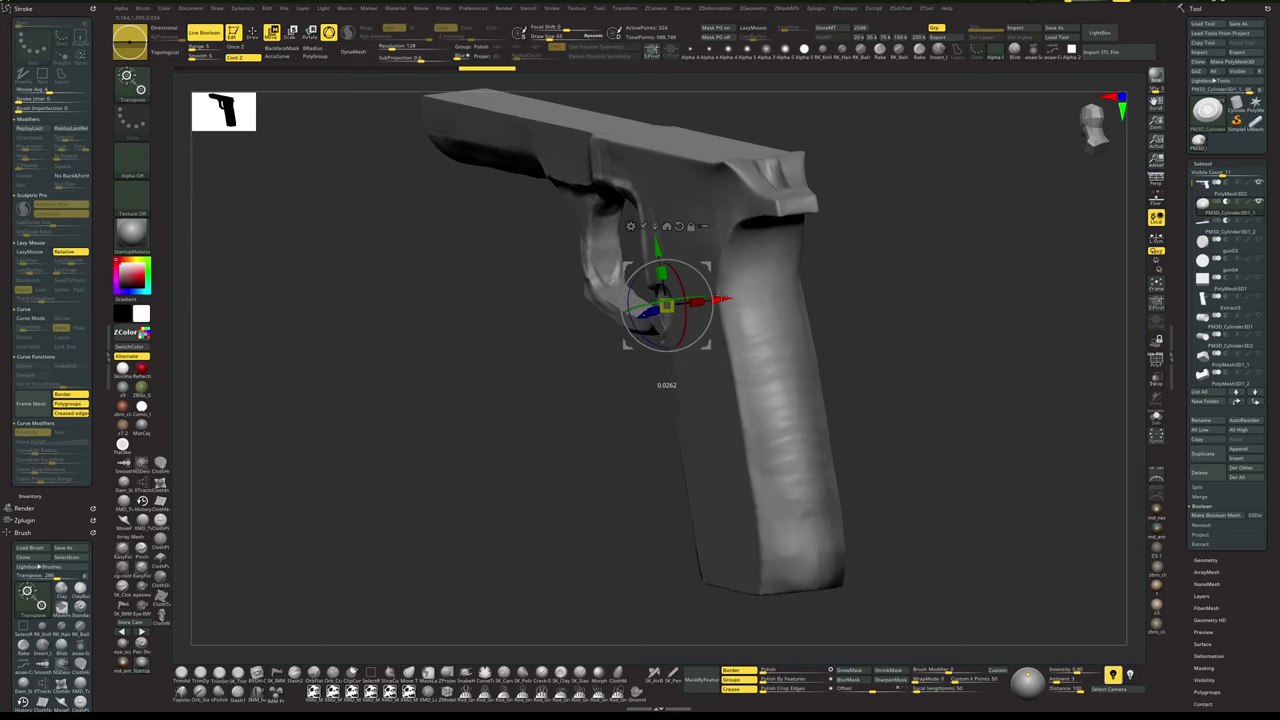
key(q)
mouse_move(897, 360)
mouse_down()
mouse_move(960, 317)
mouse_move(951, 343)
mouse_move(946, 353)
mouse_move(934, 280)
mouse_move(953, 474)
mouse_move(934, 277)
mouse_move(914, 297)
mouse_move(993, 330)
mouse_move(968, 309)
mouse_move(966, 383)
mouse_move(957, 363)
mouse_move(869, 357)
mouse_move(921, 359)
mouse_up()
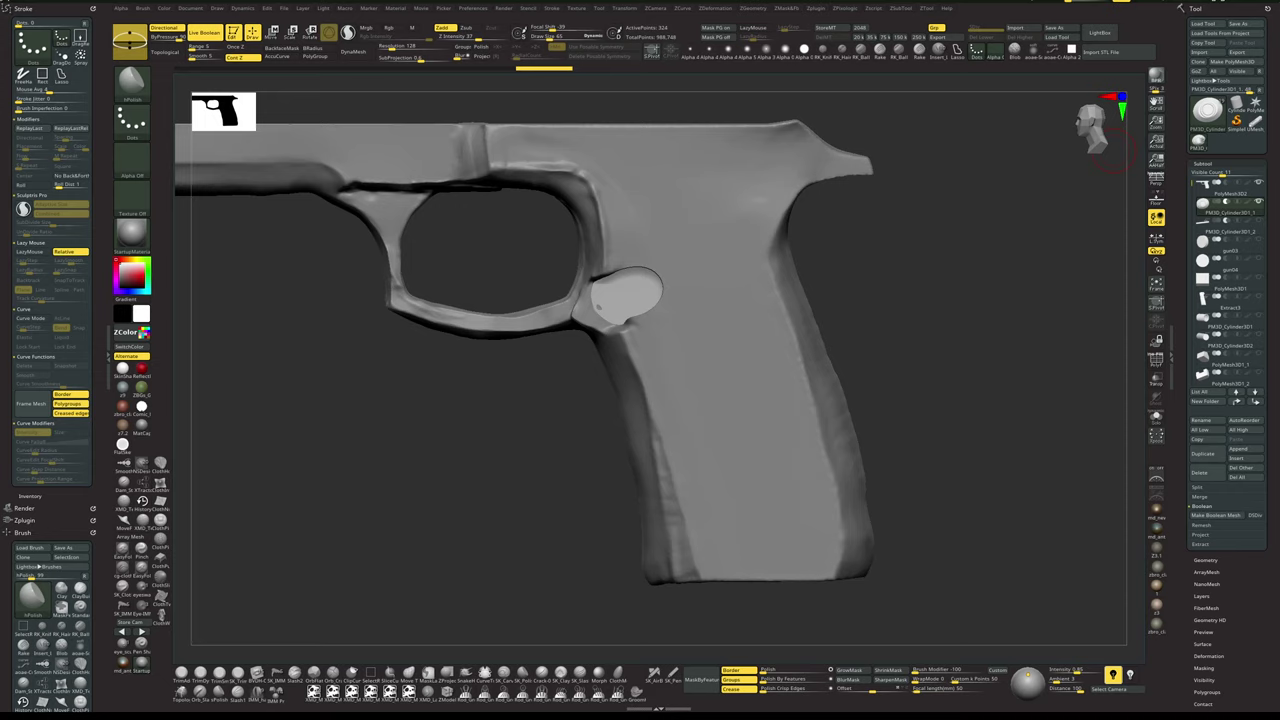
- Fine-tune the subtracted cylinder's position behind the trigger guard with small moves of about 0.0105 and 0.026
drag(947, 342, 852, 310)
key(shift+f)
key(w)
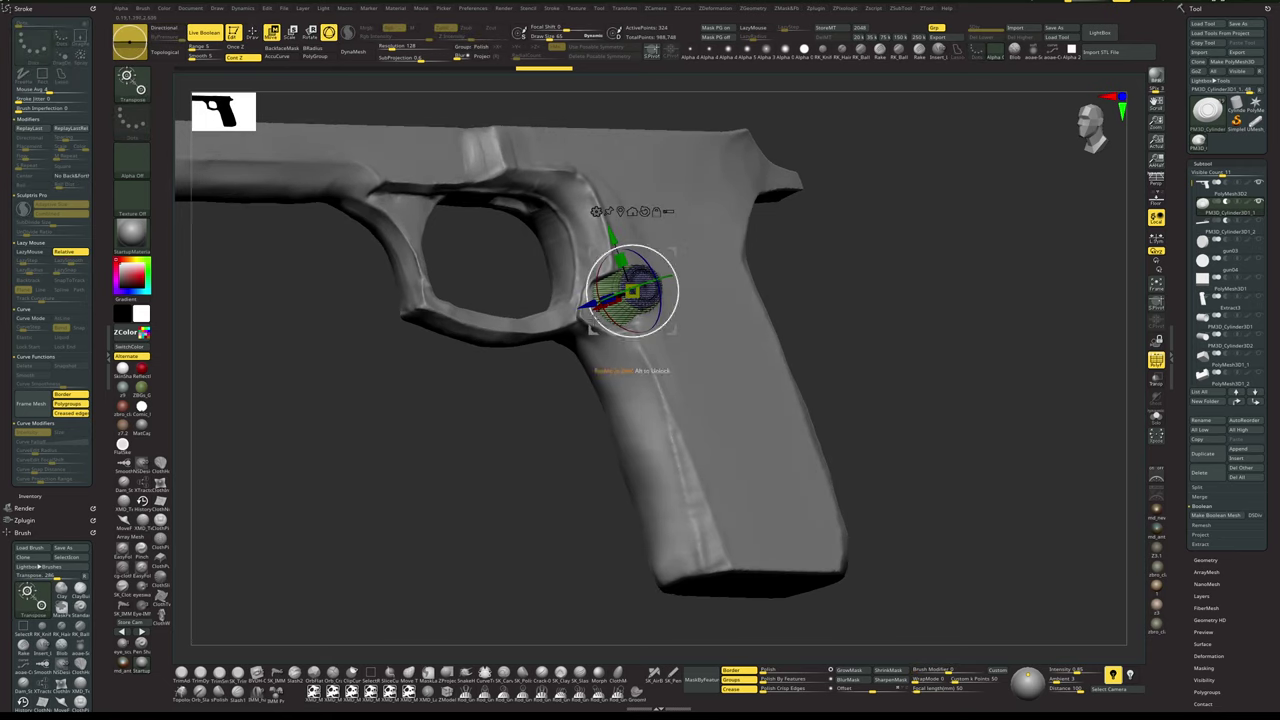
drag(512, 405, 545, 362)
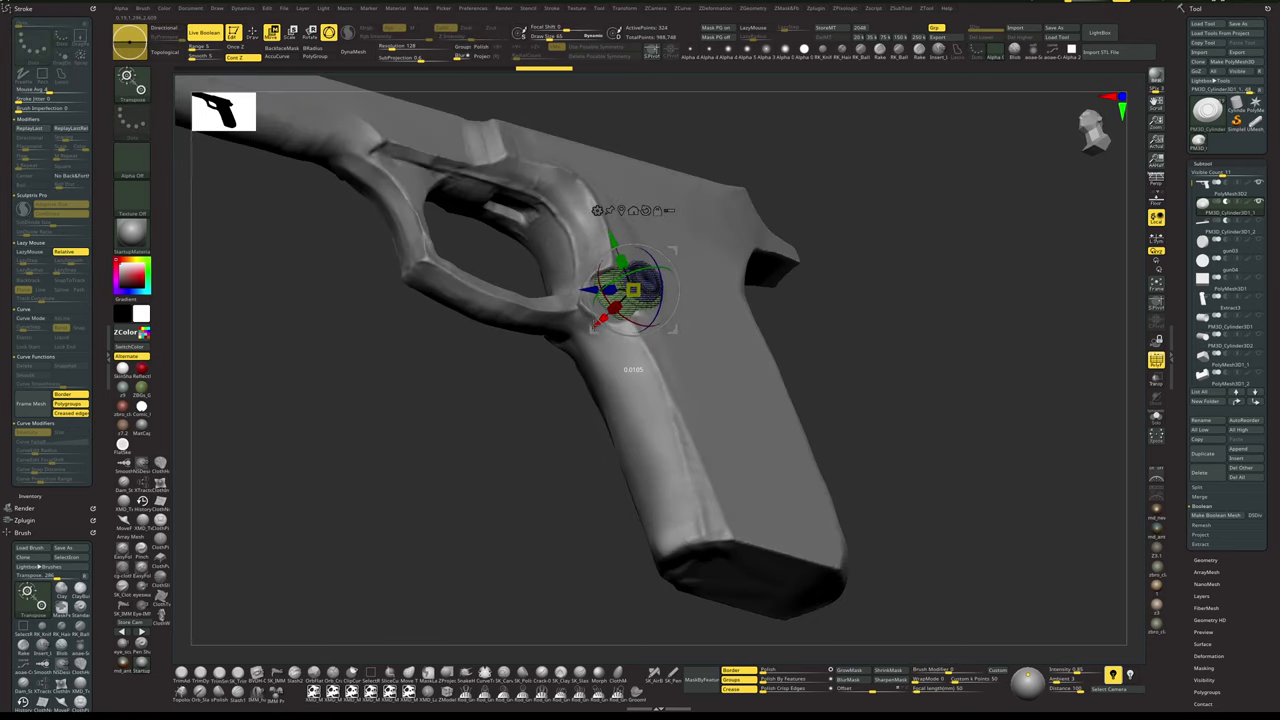
key(q)
mouse_move(919, 303)
mouse_down()
mouse_move(895, 336)
mouse_move(910, 361)
mouse_move(806, 303)
mouse_up()
key(shift+f)
key(w)
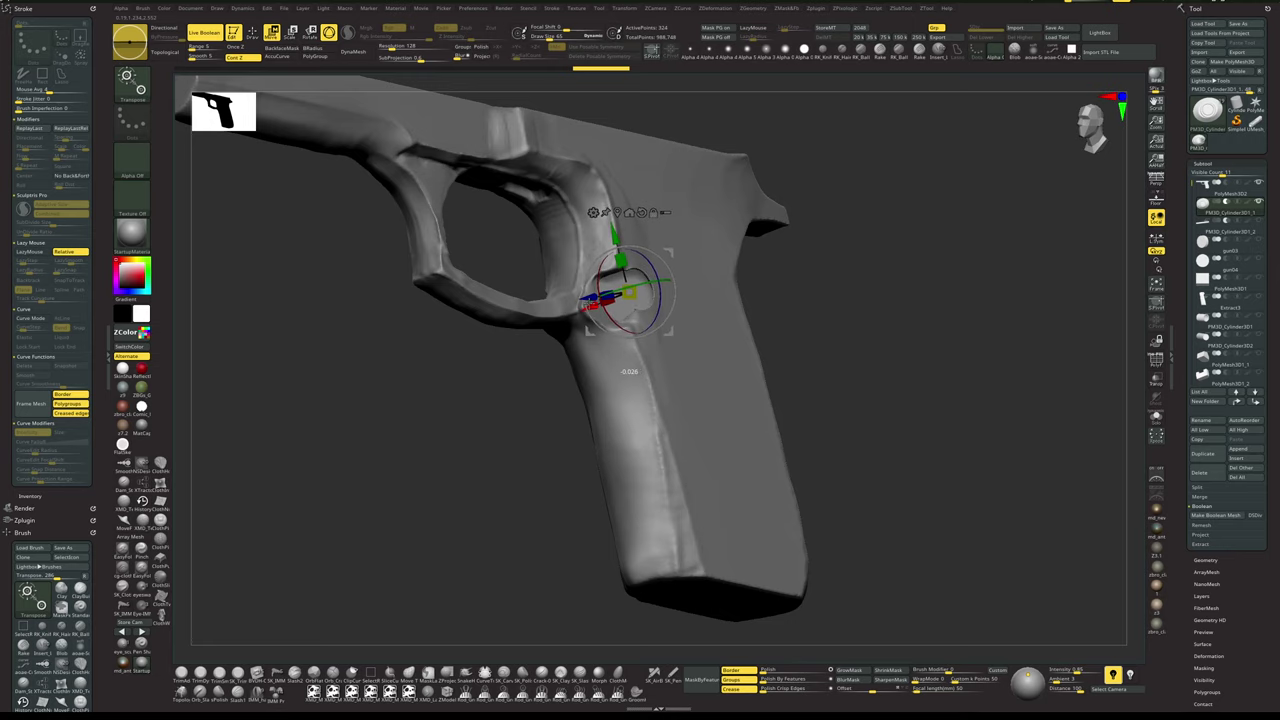
drag(588, 303, 583, 305)
key(q)
- Show all subtools again and check the recess within the complete pistol
mouse_move(826, 315)
mouse_down()
mouse_move(851, 328)
mouse_move(854, 399)
mouse_move(857, 348)
mouse_move(903, 331)
mouse_move(894, 297)
mouse_up()
drag(894, 297, 981, 290)
shift+click(1260, 184)
shift+click(1260, 186)
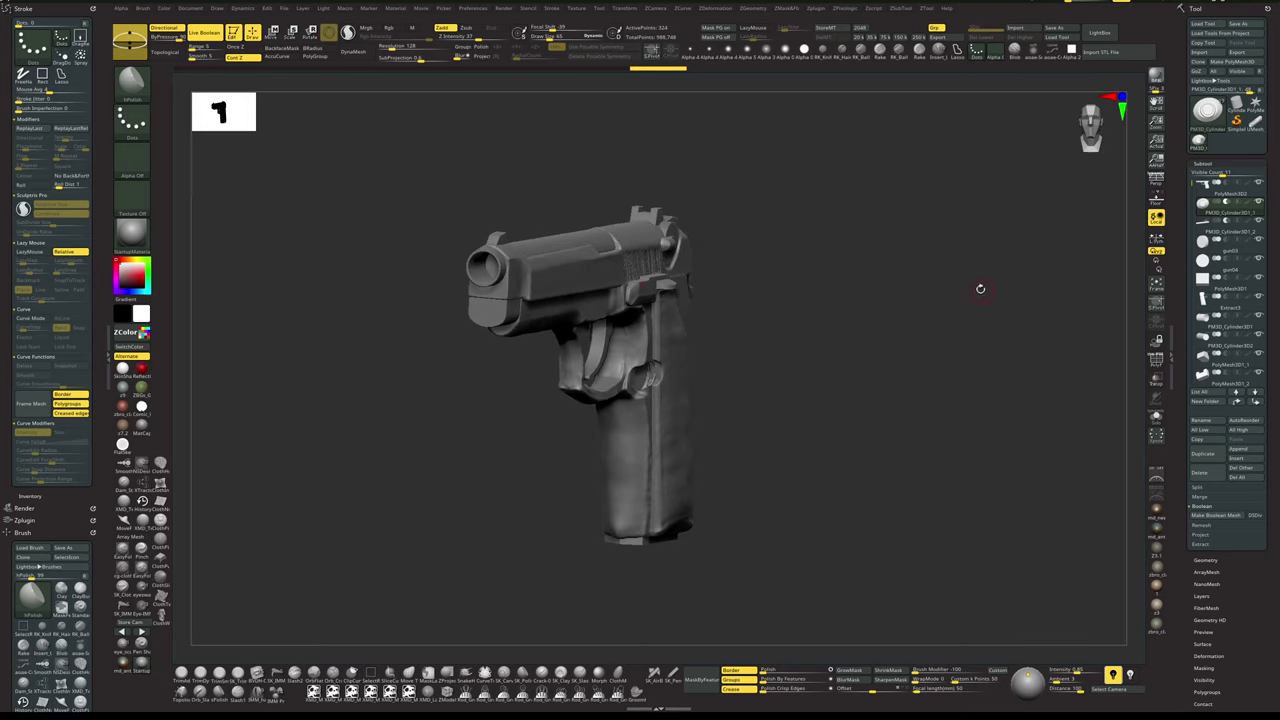
- Move the block below the muzzle up the subtool list to sit directly after the frame, and lengthen the visible list
alt+click(491, 314)
drag(730, 327, 949, 336)
drag(826, 348, 795, 349)
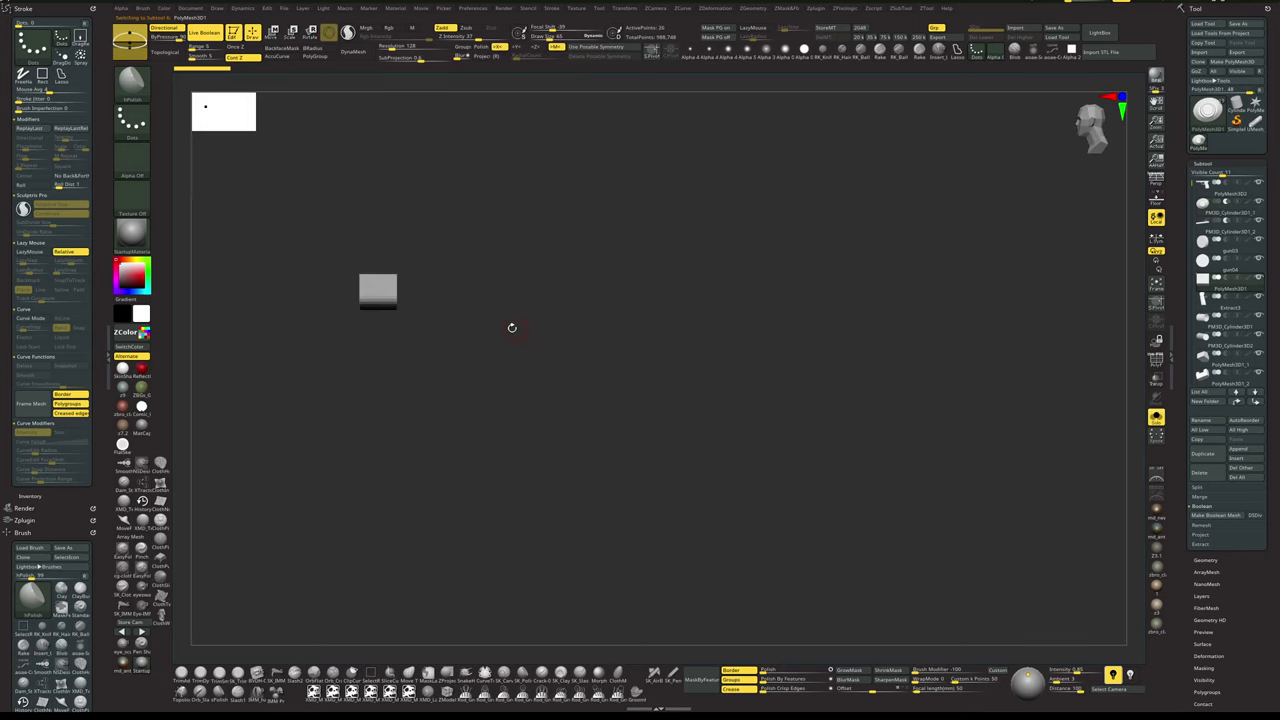
click(972, 352)
shift+click(1238, 403)
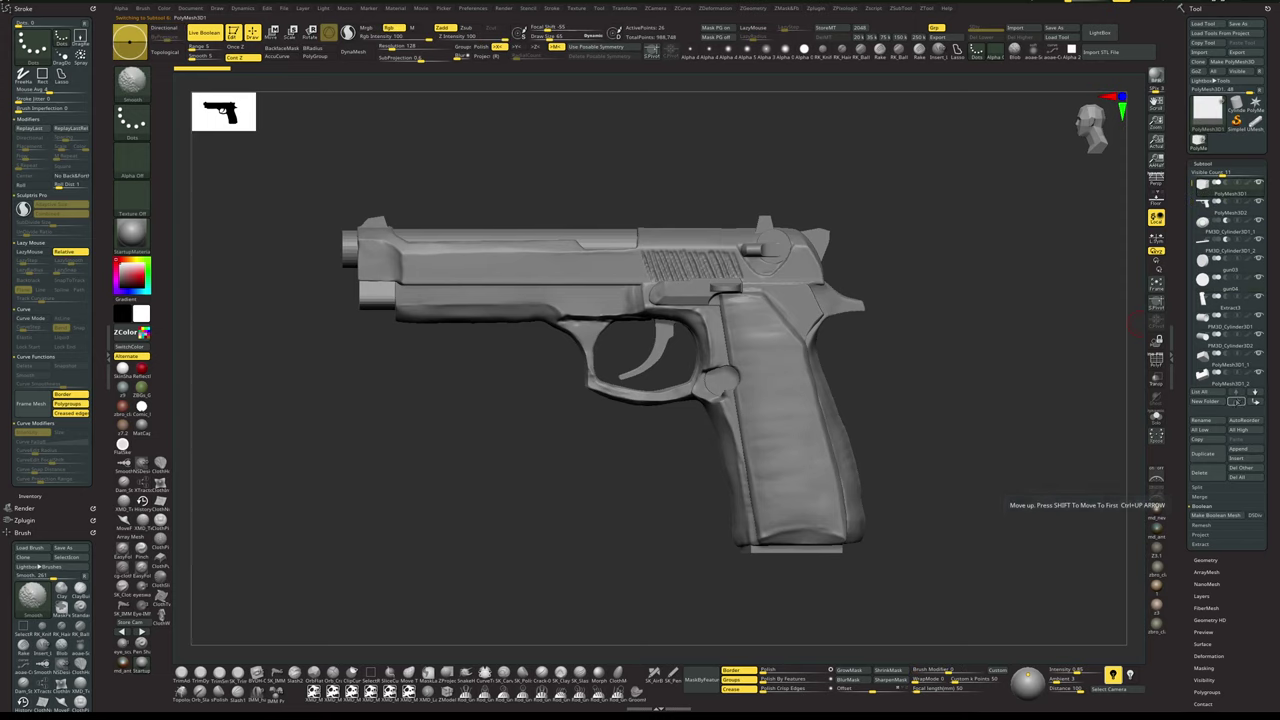
click(1222, 207)
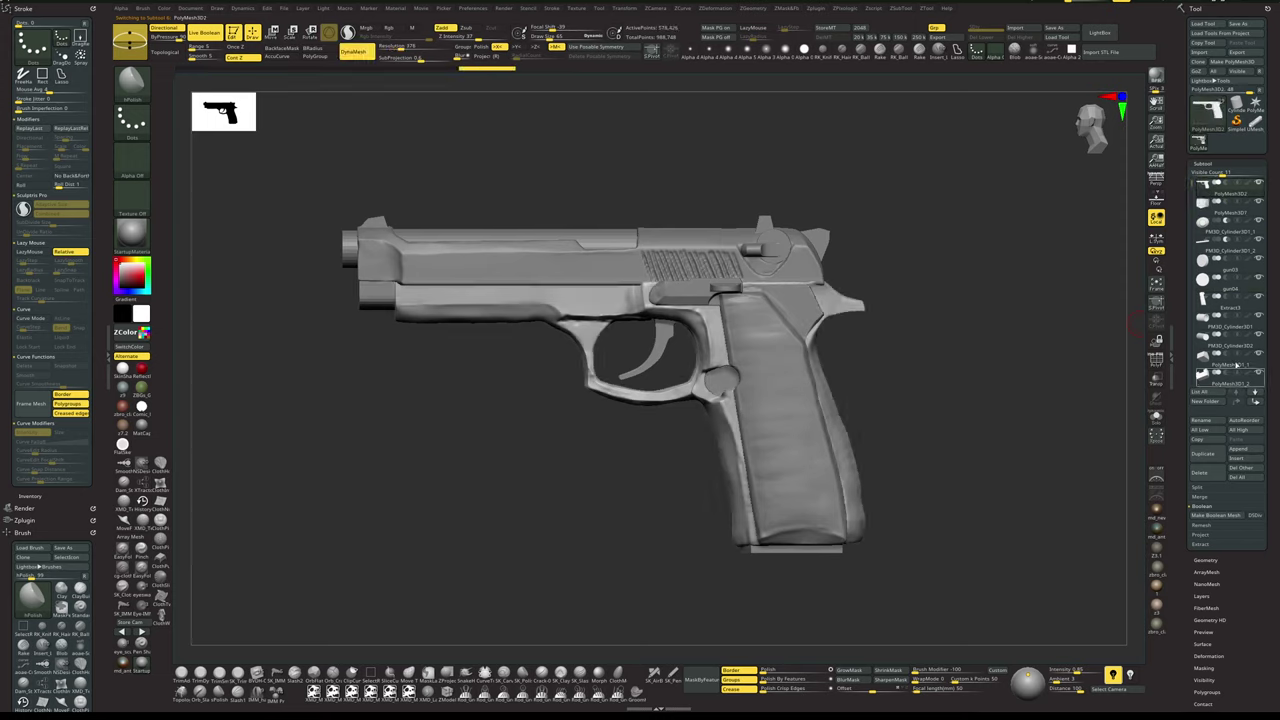
drag(1224, 175, 1264, 176)
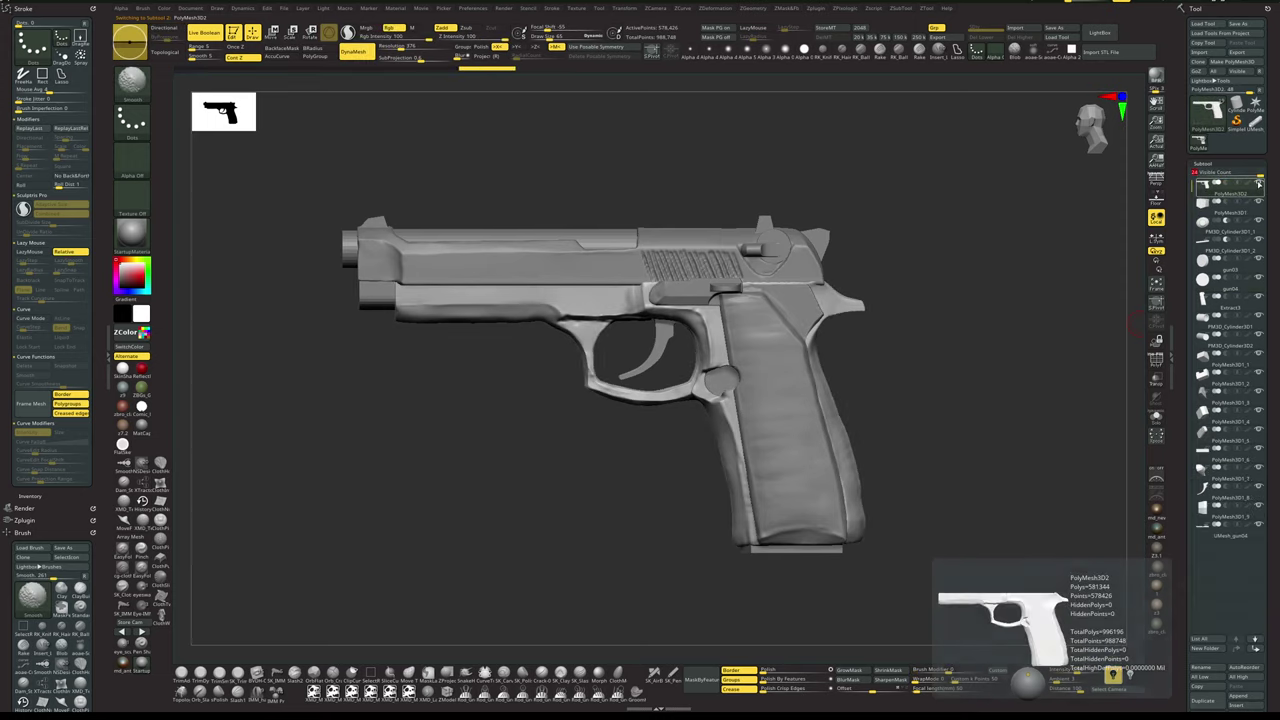
- Show only the frame with the block below the muzzle and the recess cylinder, and select the block
click(1260, 185)
click(1259, 202)
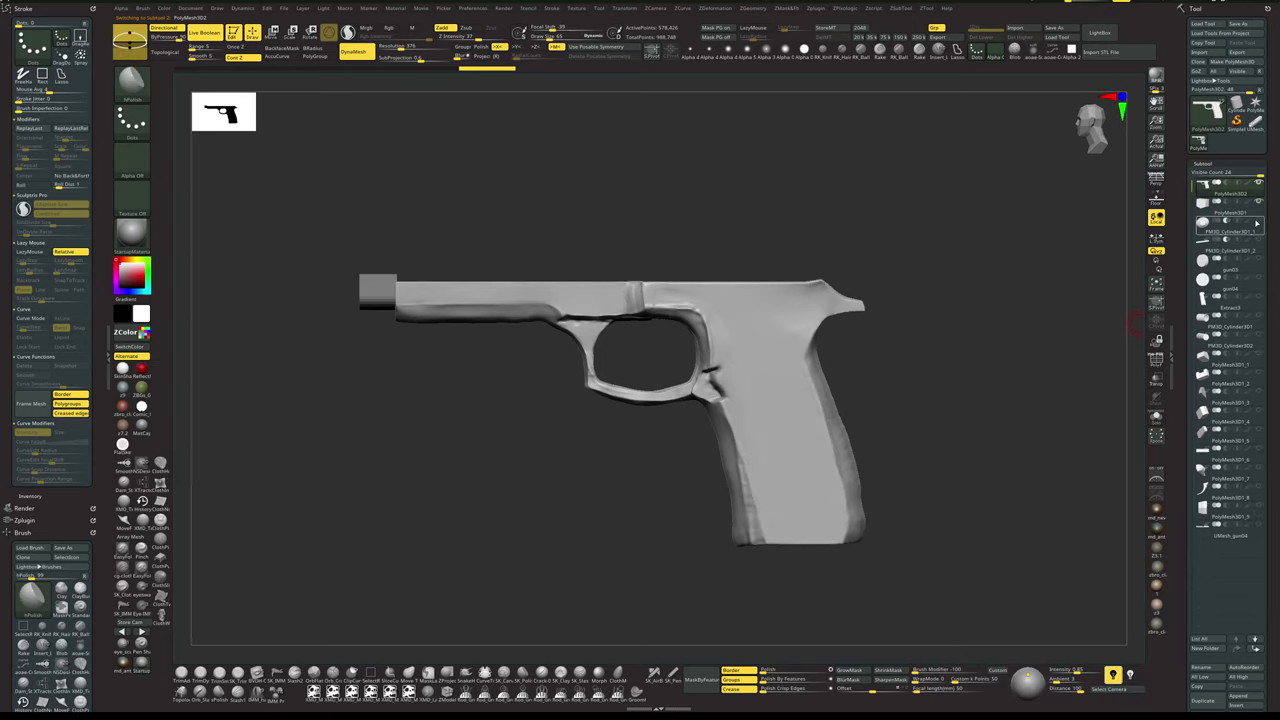
click(1238, 211)
- Mask the front end of the block below the muzzle and stretch its unmasked rear end back along the frame to the tang
drag(841, 218, 768, 329)
drag(630, 440, 576, 448)
key(w)
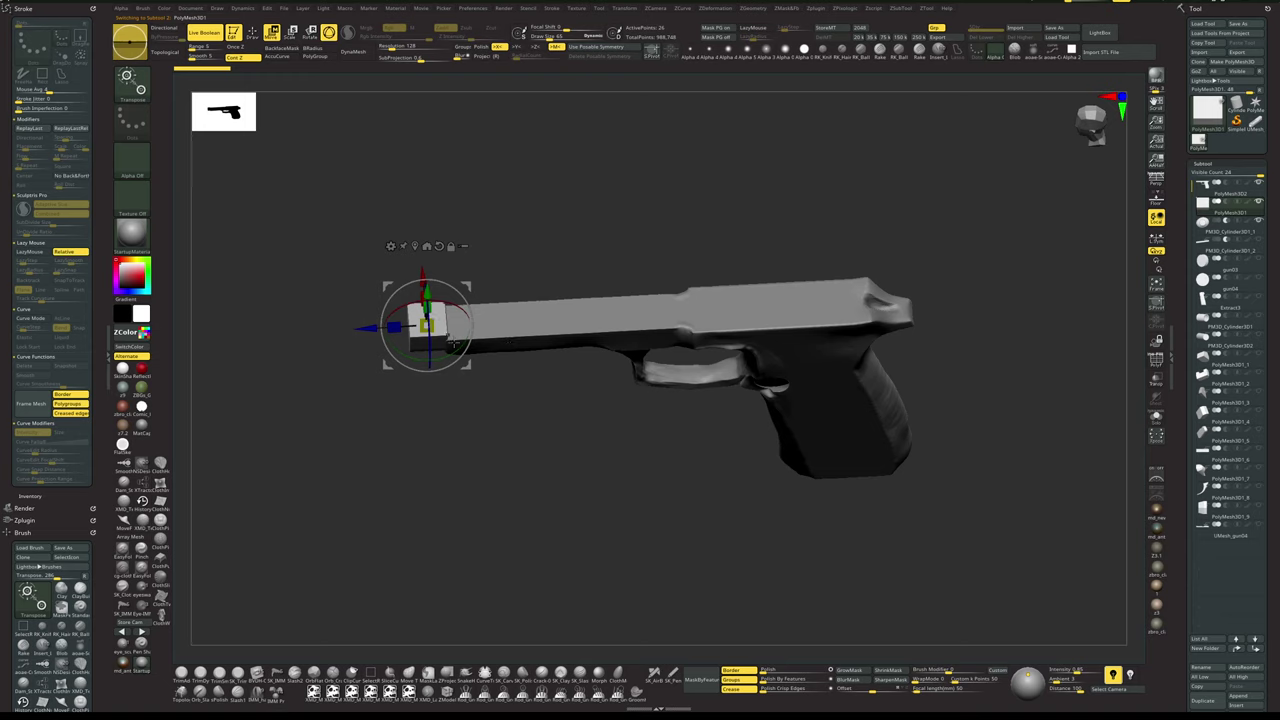
key(q)
drag(471, 440, 472, 306)
key(shift+f)
ctrl+drag(517, 237, 432, 466)
ctrl+click(440, 459)
key(w)
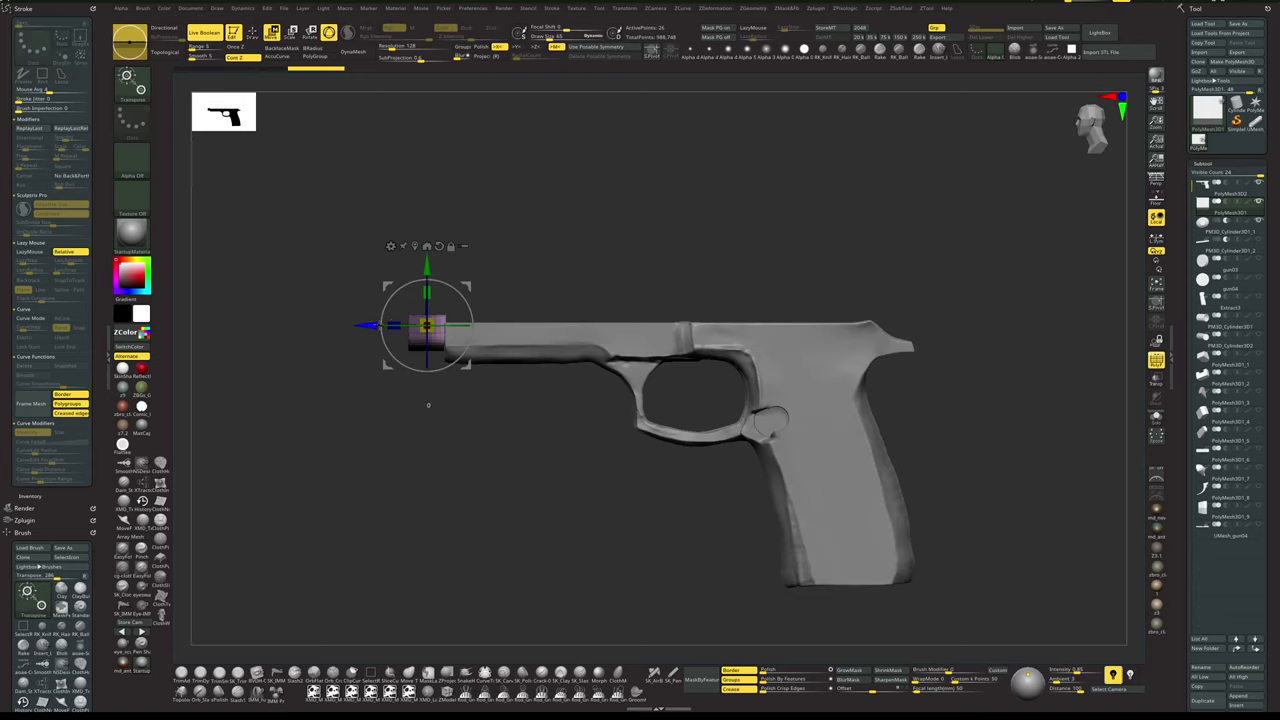
drag(372, 325, 781, 346)
- Fine-tune the rear end of the stretched block with a small move toward the frame's tang
key(q)
drag(923, 309, 917, 396)
key(w)
drag(779, 314, 791, 318)
key(q)
drag(965, 288, 965, 262)
key(shift+f)
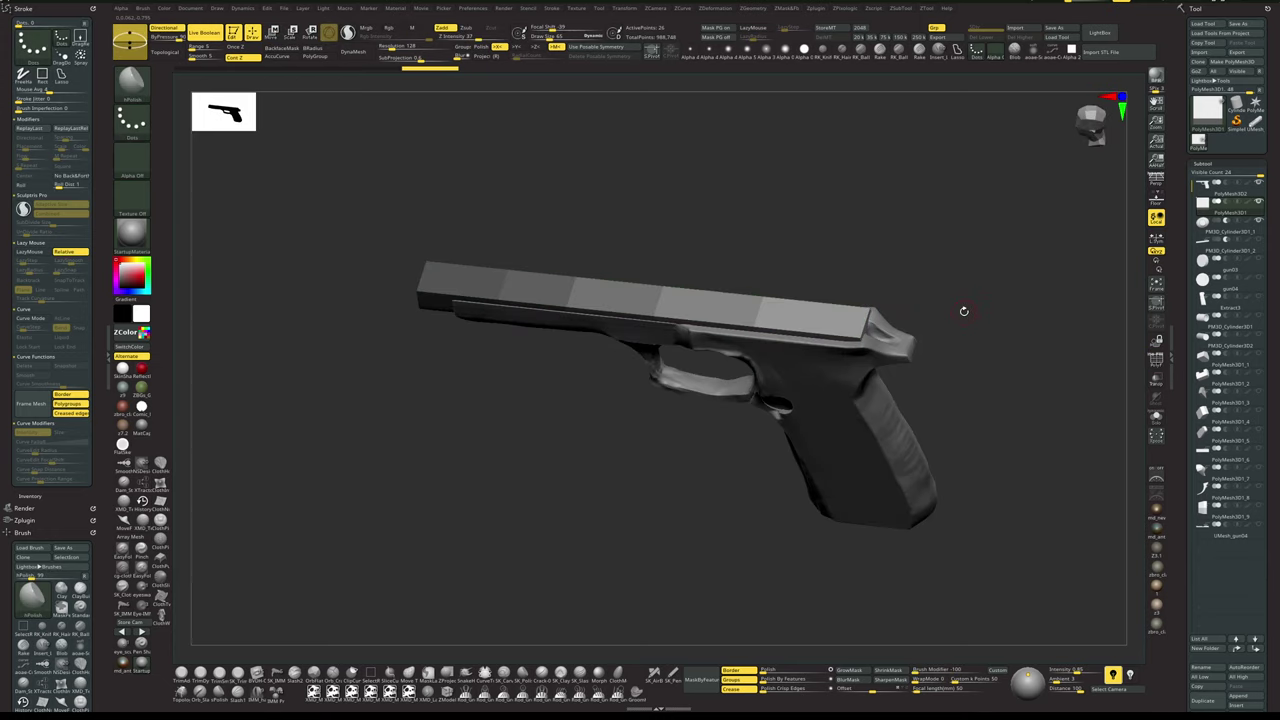
- Set the stretched block to subtract from the frame so it cuts a channel along the top, and select the frame
mouse_move(964, 311)
mouse_down()
mouse_move(968, 294)
mouse_move(941, 341)
mouse_move(991, 351)
mouse_move(994, 314)
mouse_move(1037, 291)
mouse_move(1020, 314)
mouse_move(1024, 279)
mouse_move(1017, 330)
mouse_move(1023, 277)
mouse_move(1006, 277)
mouse_move(1033, 265)
mouse_up()
key(shift+f)
alt+click(880, 376)
key(shift+f)
click(1258, 202)
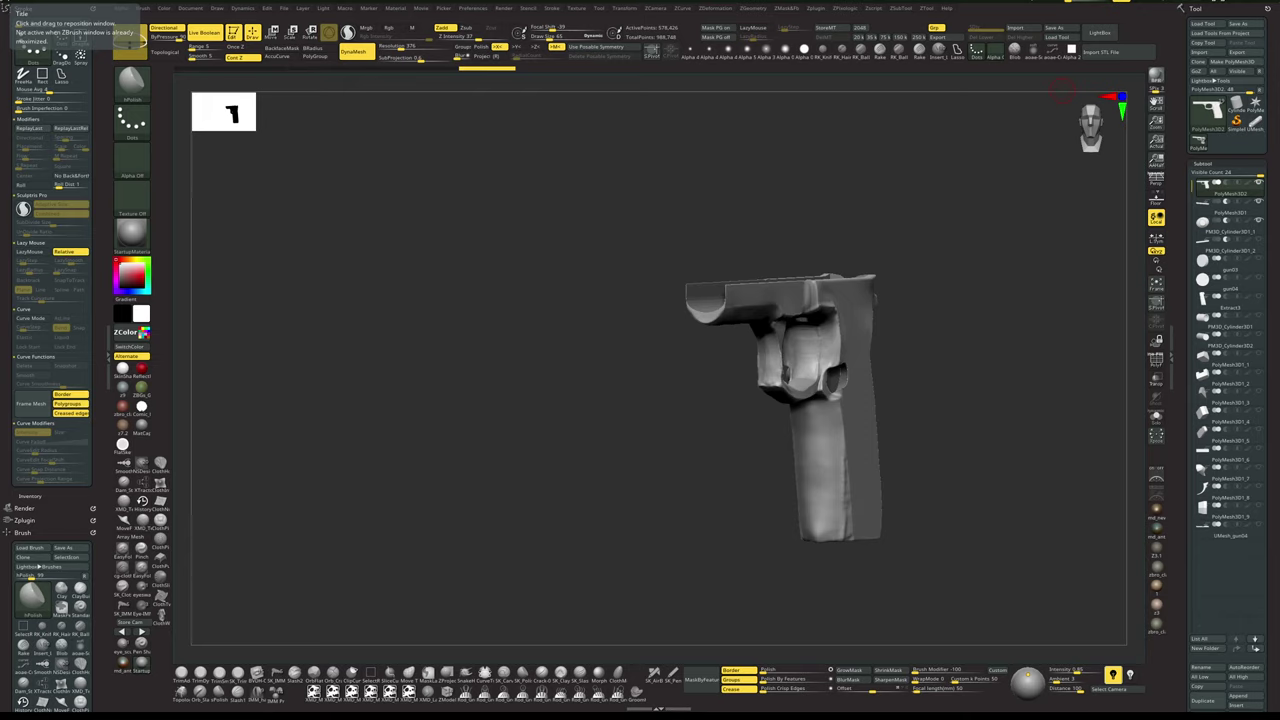
- Select the subtracted channel block and scale it by about 0.88 in the front view to fit within the frame's width
mouse_move(927, 328)
mouse_down()
mouse_move(1034, 354)
mouse_move(960, 366)
mouse_move(967, 387)
mouse_move(912, 347)
mouse_move(925, 319)
mouse_move(951, 329)
mouse_move(943, 340)
mouse_up()
click(1222, 206)
key(shift+f)
key(w)
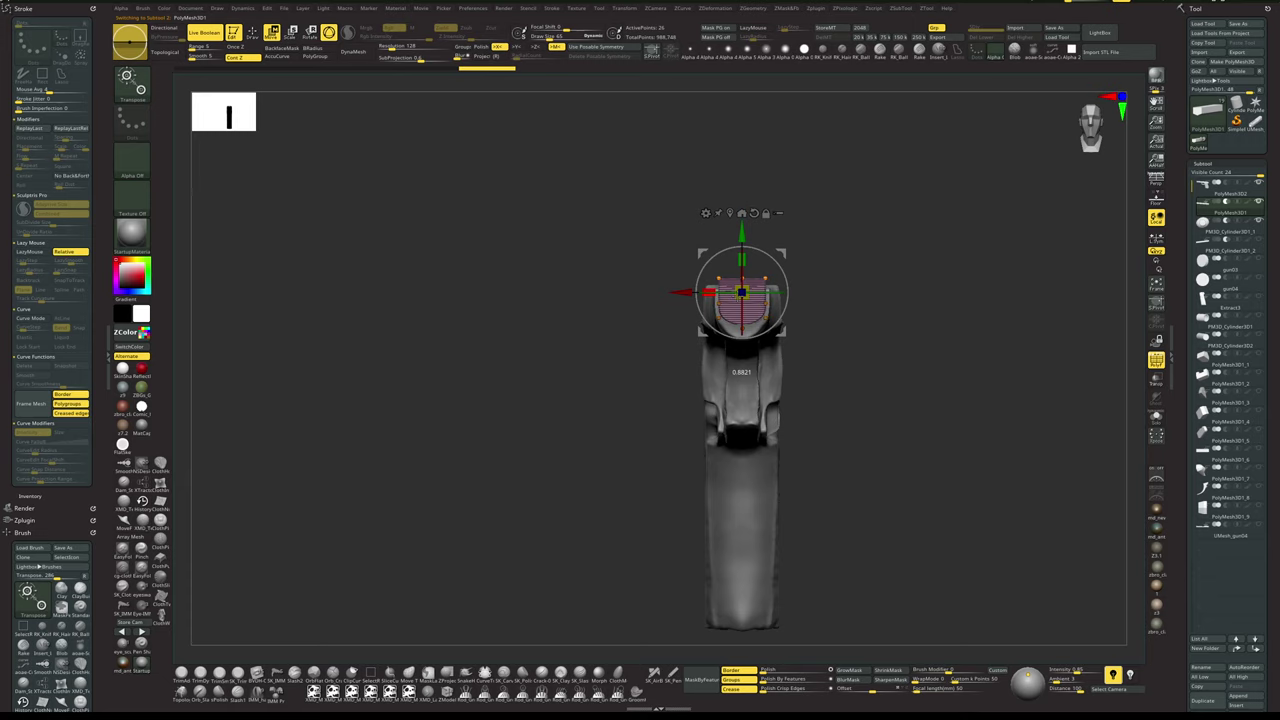
key(q)
key(shift+f)
- Show all subtools to check the channel within the complete pistol, and return to showing only the frame
mouse_move(946, 320)
mouse_down()
mouse_move(926, 368)
mouse_move(889, 387)
mouse_move(941, 338)
mouse_move(946, 428)
mouse_move(950, 375)
mouse_move(952, 403)
mouse_move(964, 386)
mouse_move(952, 294)
mouse_move(971, 314)
mouse_move(949, 325)
mouse_move(978, 399)
mouse_move(1008, 312)
mouse_up()
key(alt+s)
key(alt+s)
shift+click(1260, 187)
shift+click(1260, 187)
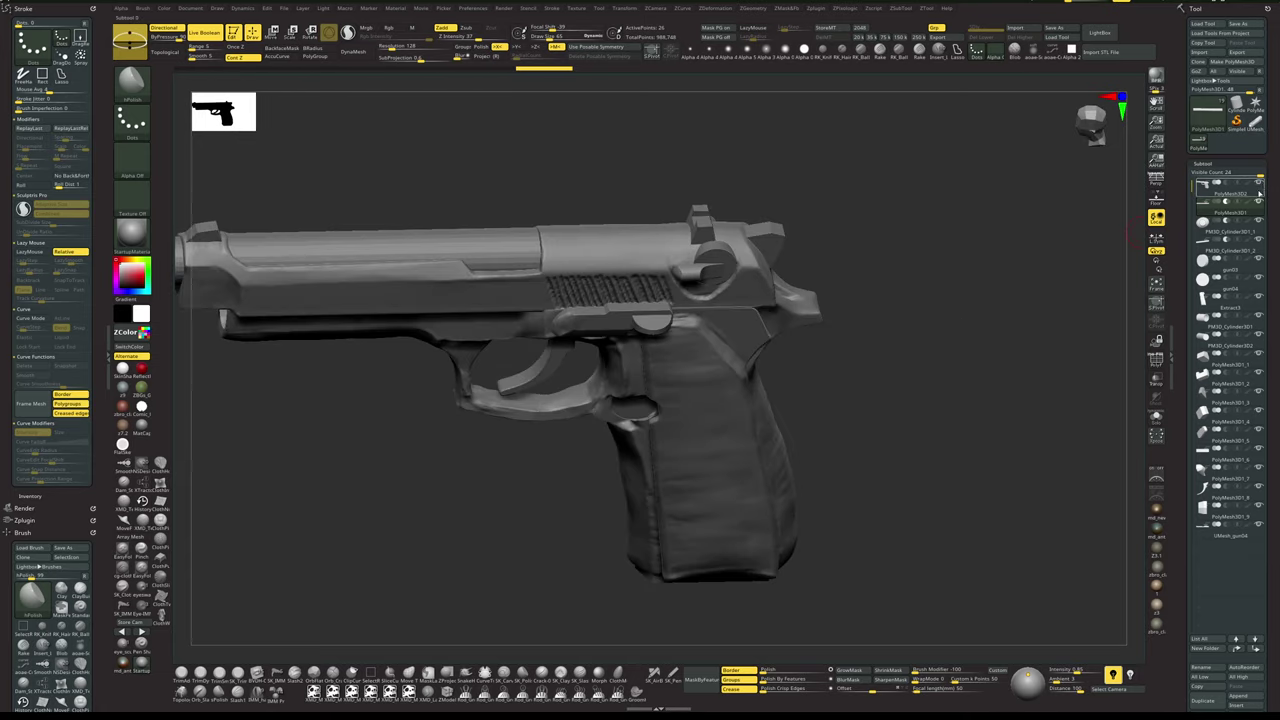
shift+click(1260, 187)
click(1260, 187)
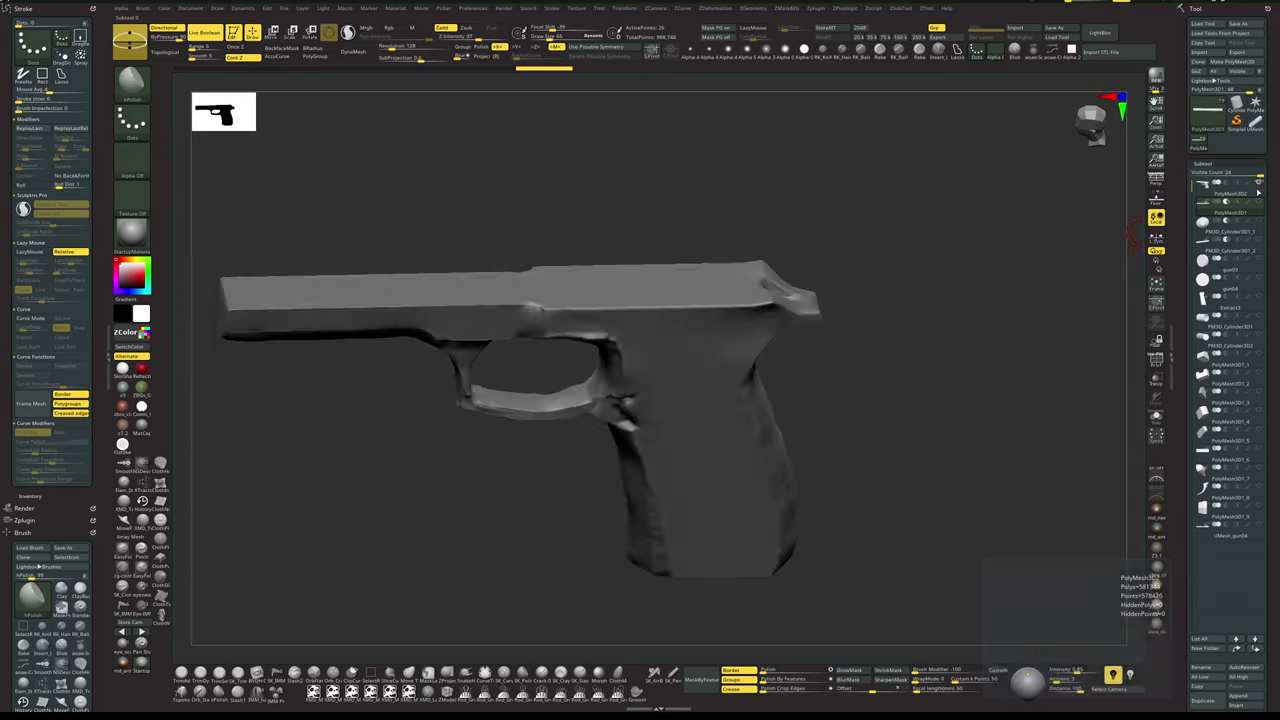
- Show the cutters, make a Boolean mesh from the frame with the channel and recess cuts, and delete the channel block
click(1259, 224)
drag(1010, 297, 1181, 188)
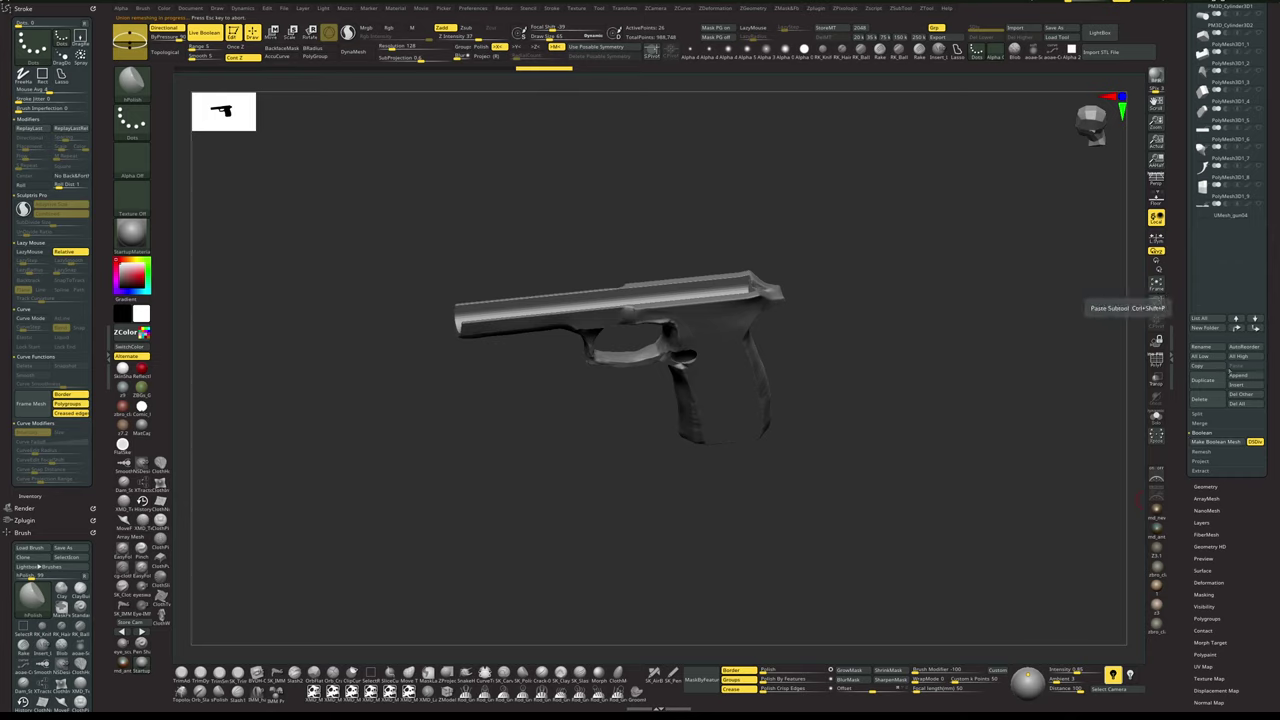
click(1200, 399)
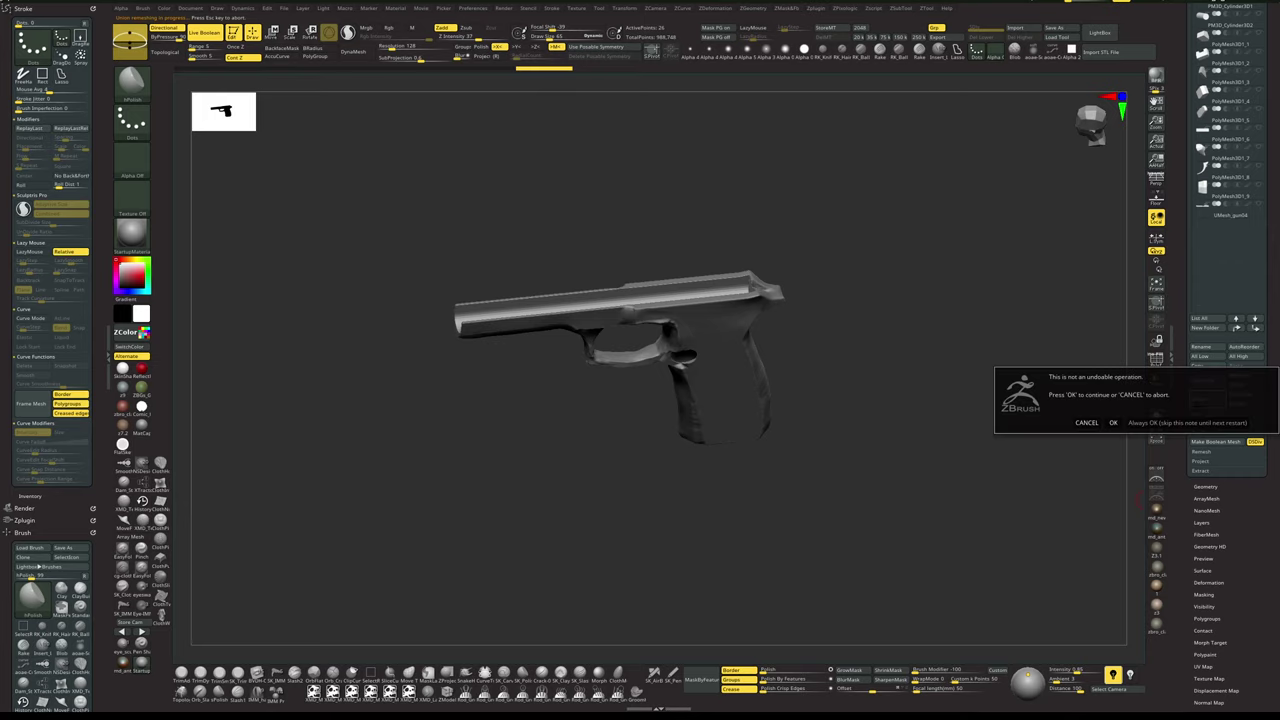
click(1112, 422)
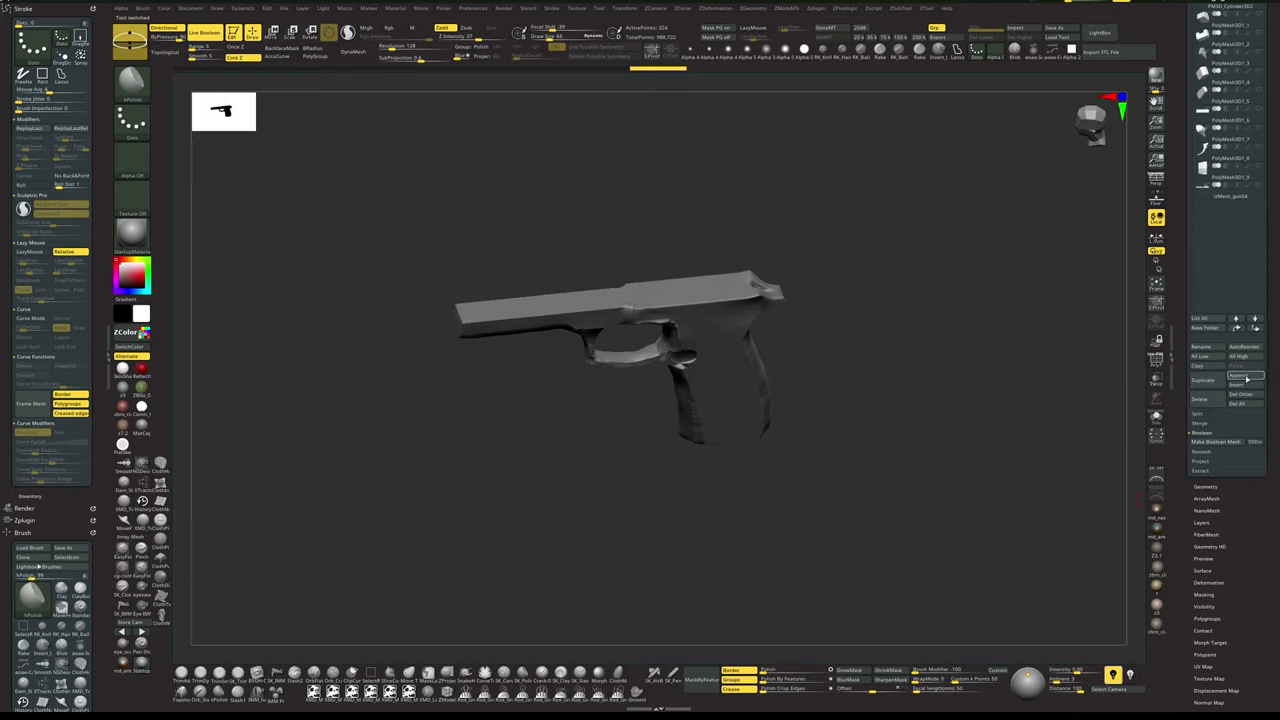
- Append the Boolean result to the pistol as a subtool, select it and inspect it on its own
click(1244, 376)
click(1087, 394)
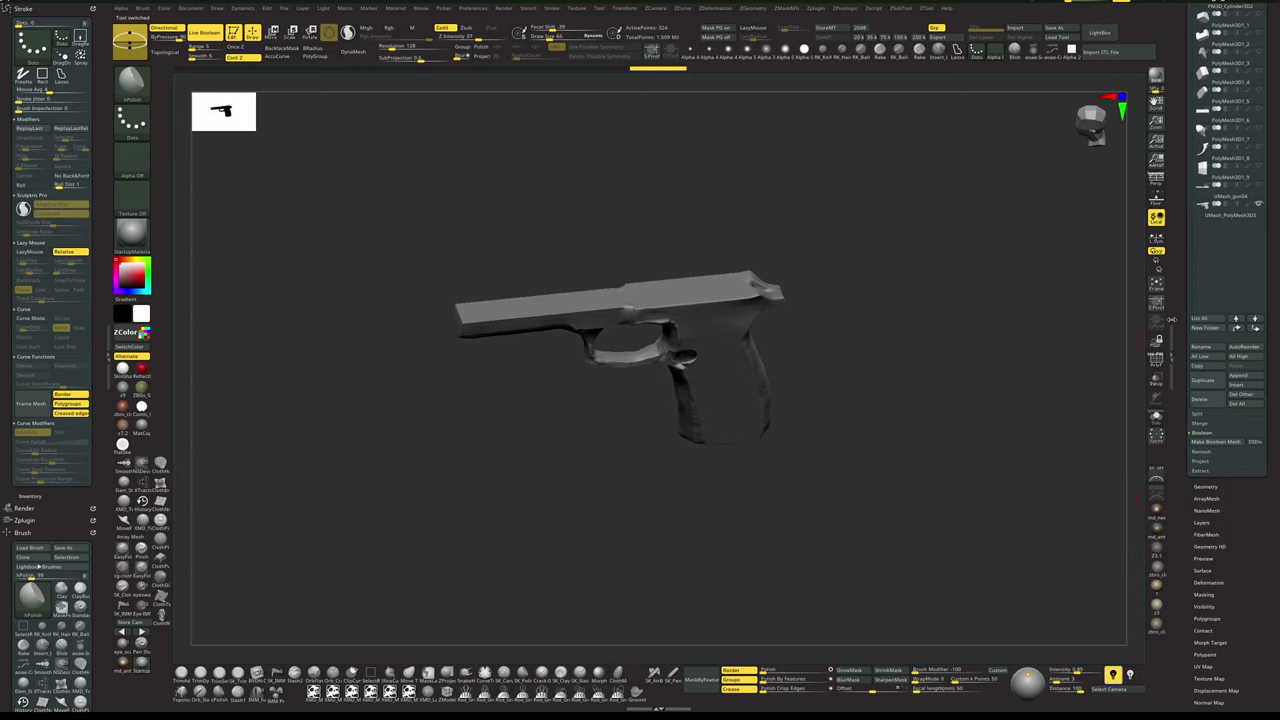
drag(1187, 318, 1190, 422)
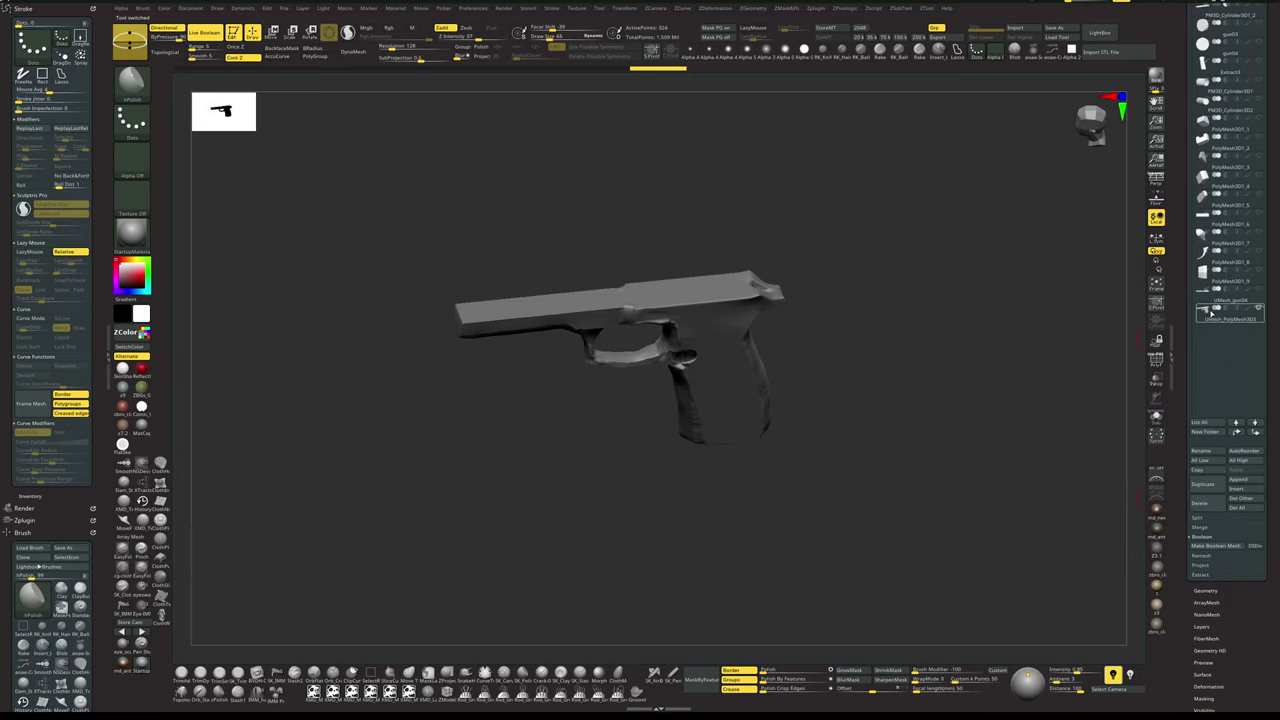
drag(998, 380, 1022, 383)
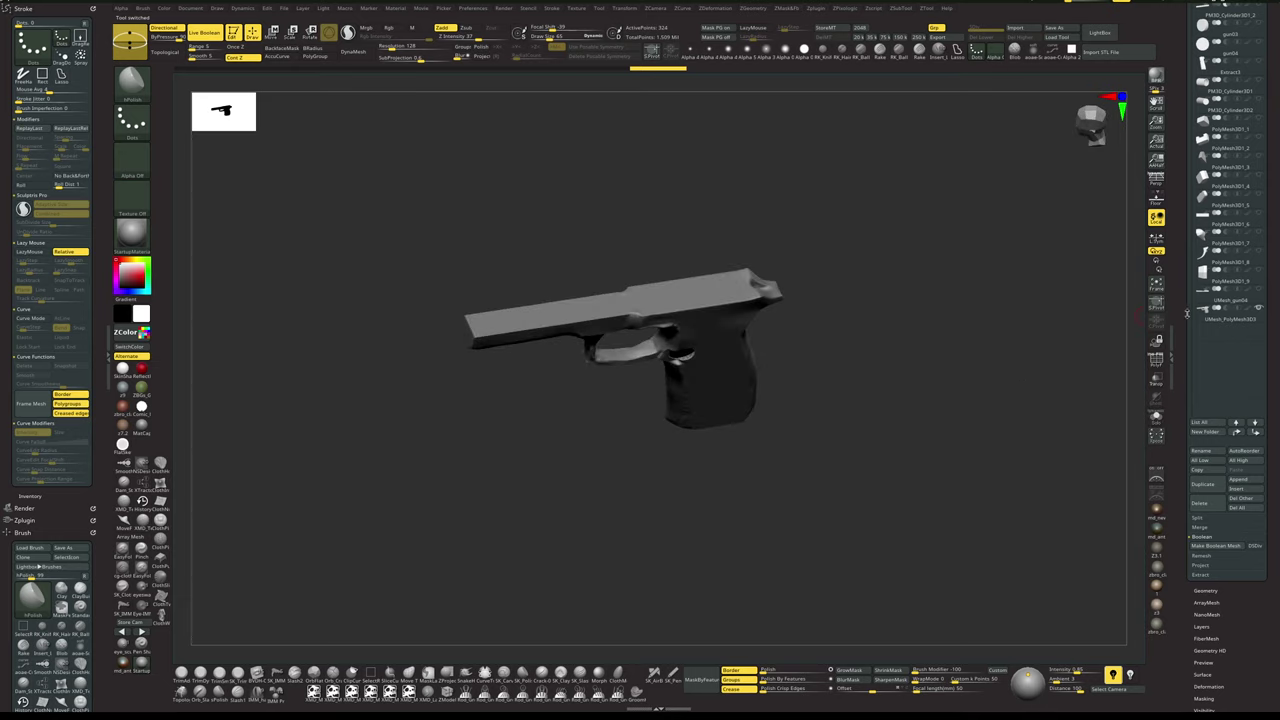
click(1207, 322)
key(alt+s)
key(alt+s)
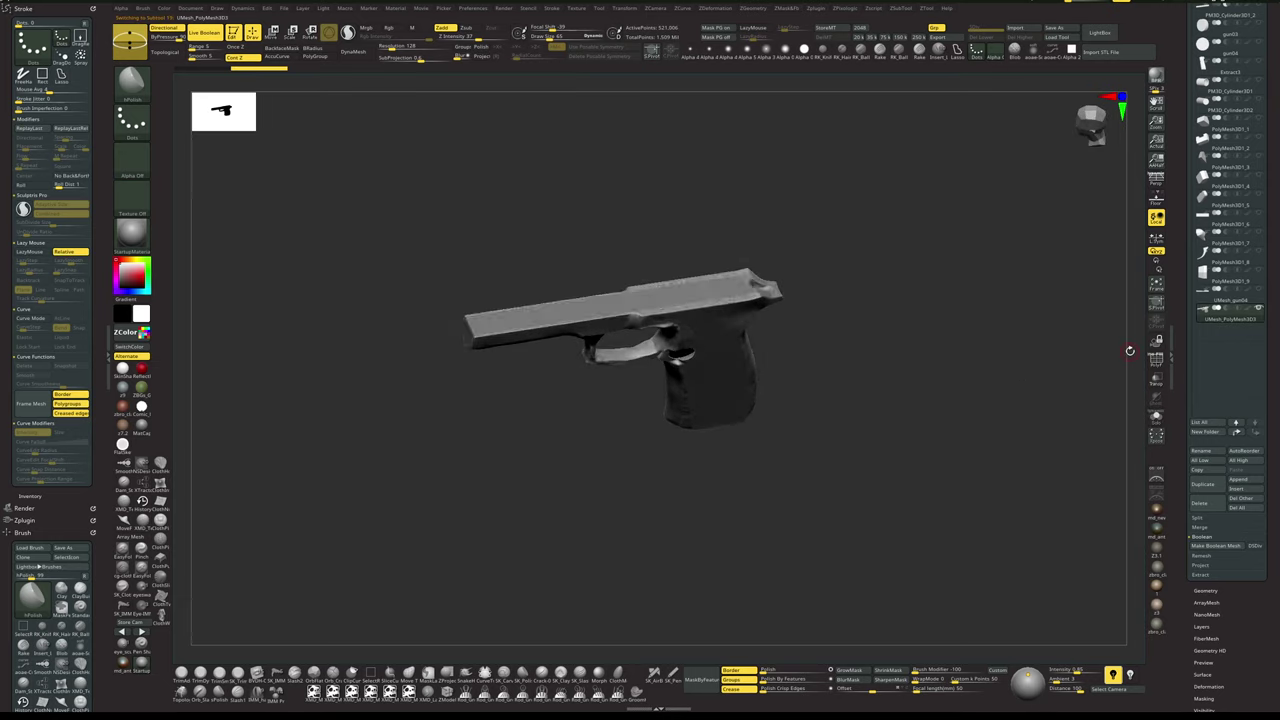
key(alt+s)
- Move the appended Boolean frame to the top of the subtool list
drag(1181, 326, 1179, 343)
mouse_move(1023, 378)
shift+mouse_down()
mouse_move(1028, 353)
mouse_move(1032, 372)
shift+mouse_up()
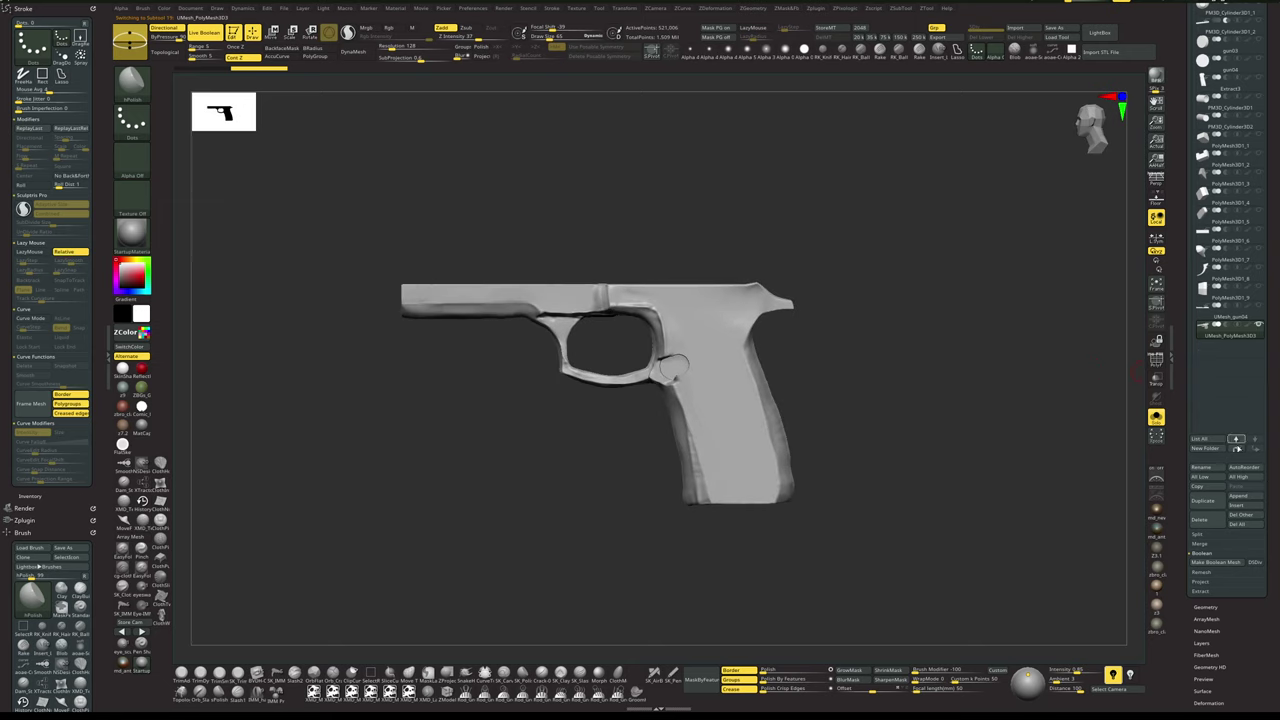
shift+click(1237, 447)
drag(1184, 370, 1177, 437)
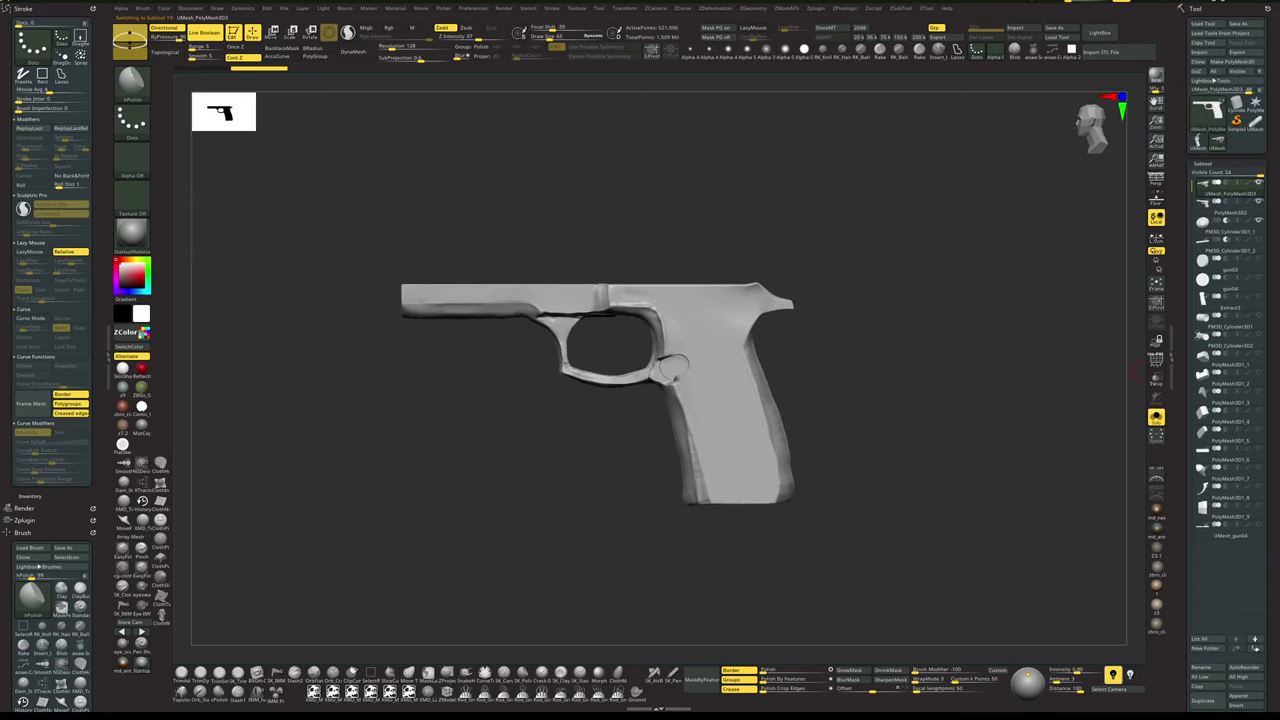
- Delete the old uncut frame subtool, keeping the Boolean frame, and check the remaining frame from the side
click(1206, 217)
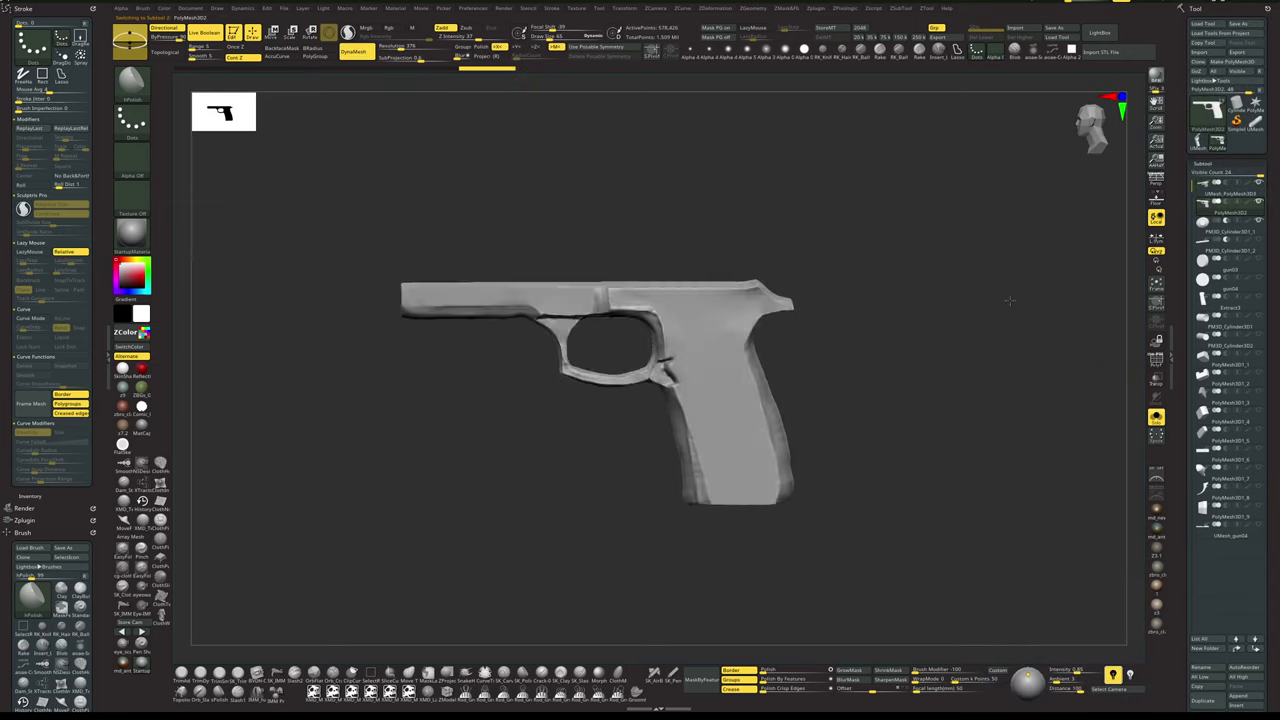
mouse_move(1009, 303)
mouse_down()
mouse_move(1021, 402)
mouse_move(1027, 319)
mouse_up()
drag(1184, 368, 1185, 330)
drag(1183, 598, 1183, 542)
click(1198, 621)
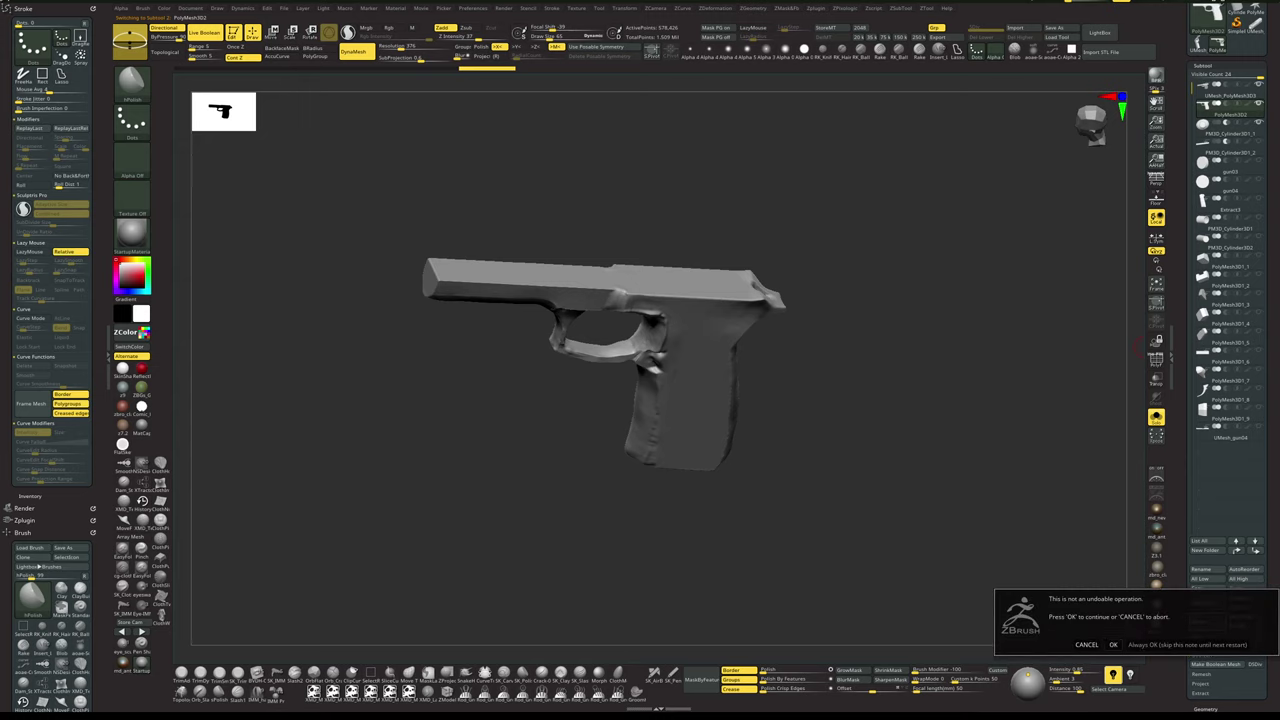
click(1113, 645)
drag(1009, 321, 1012, 294)
key(alt+s)
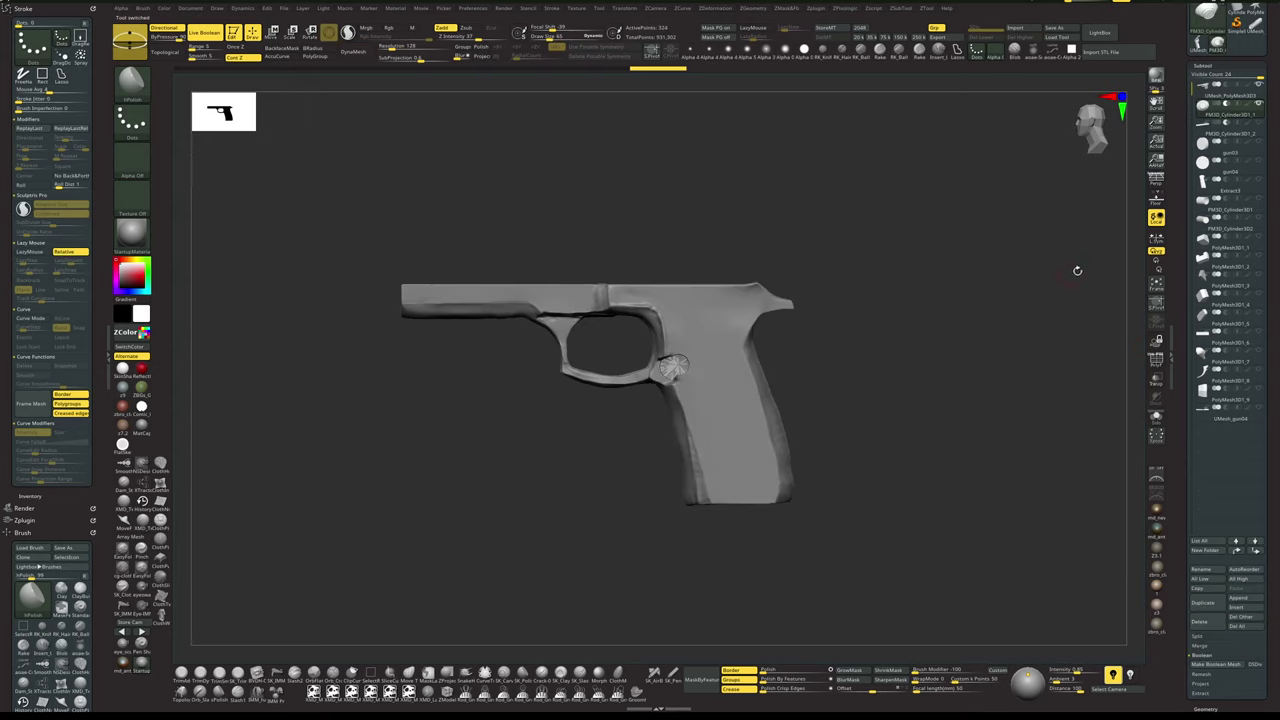
- Load the saved earlier version of the pistol tool and select its front block below the muzzle
drag(1179, 217, 1176, 316)
click(1238, 105)
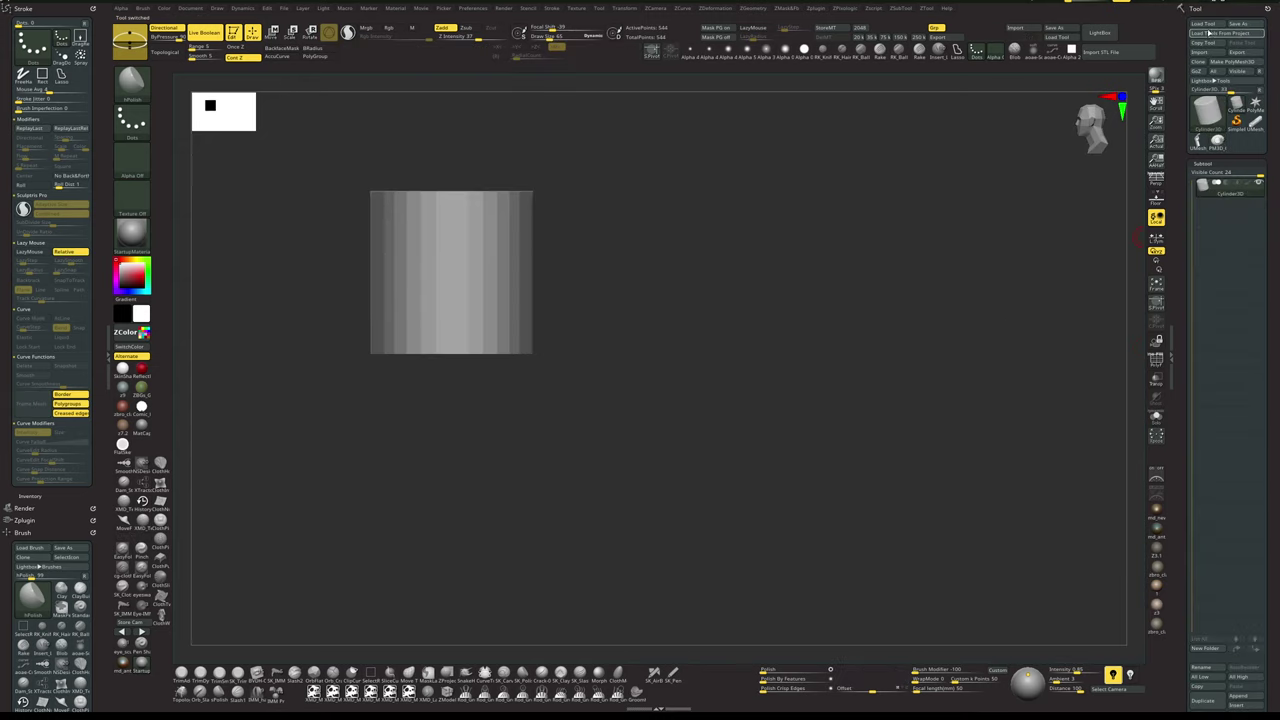
click(1206, 24)
double_click(675, 221)
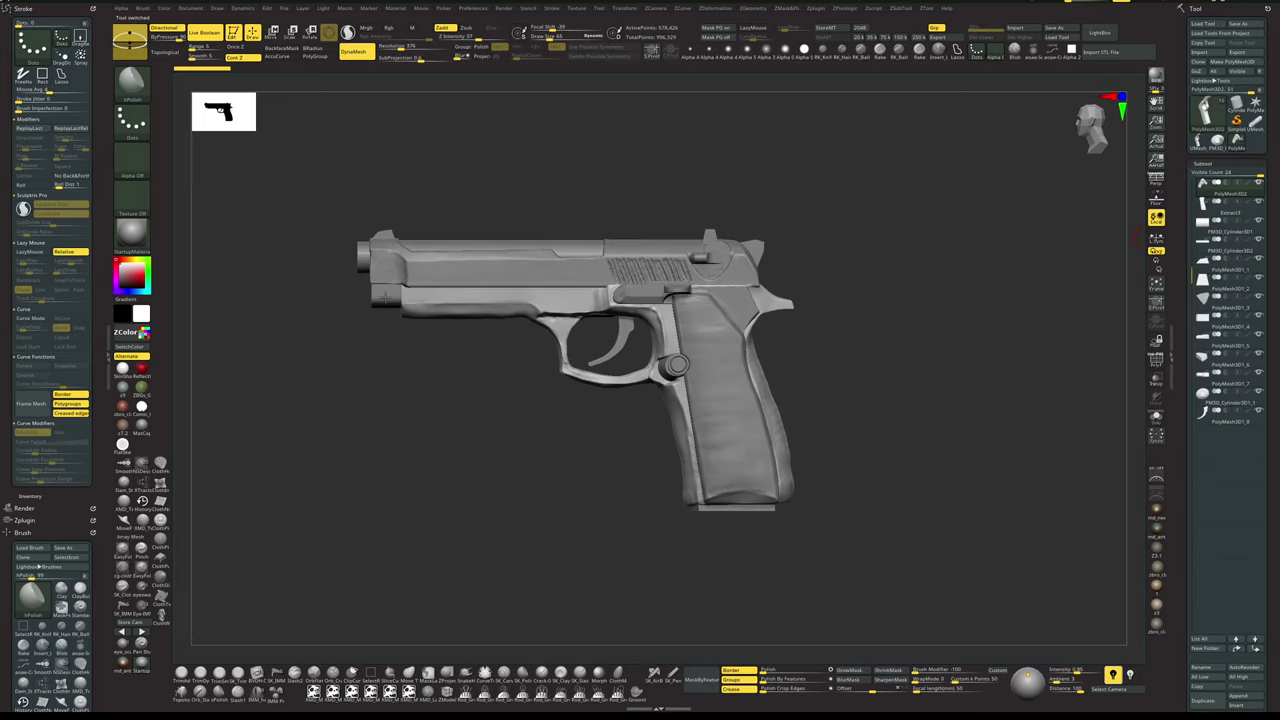
alt+click(385, 299)
click(1197, 143)
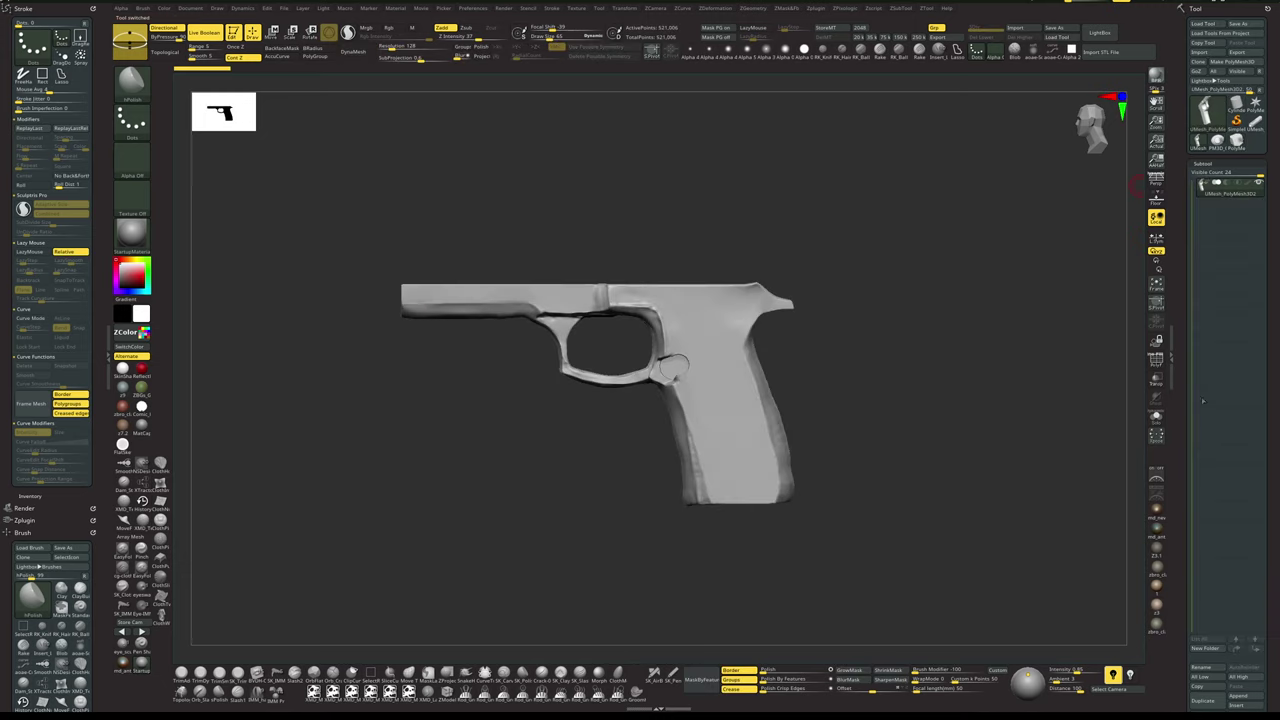
click(1217, 144)
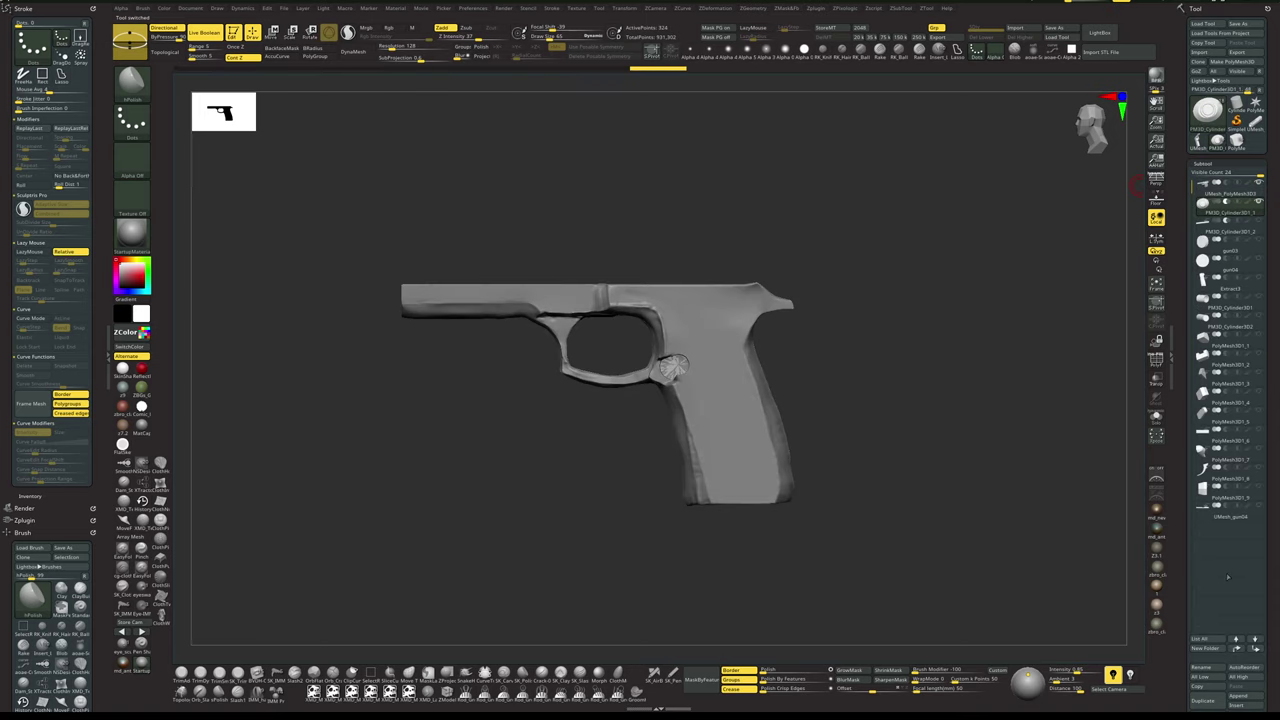
click(1240, 697)
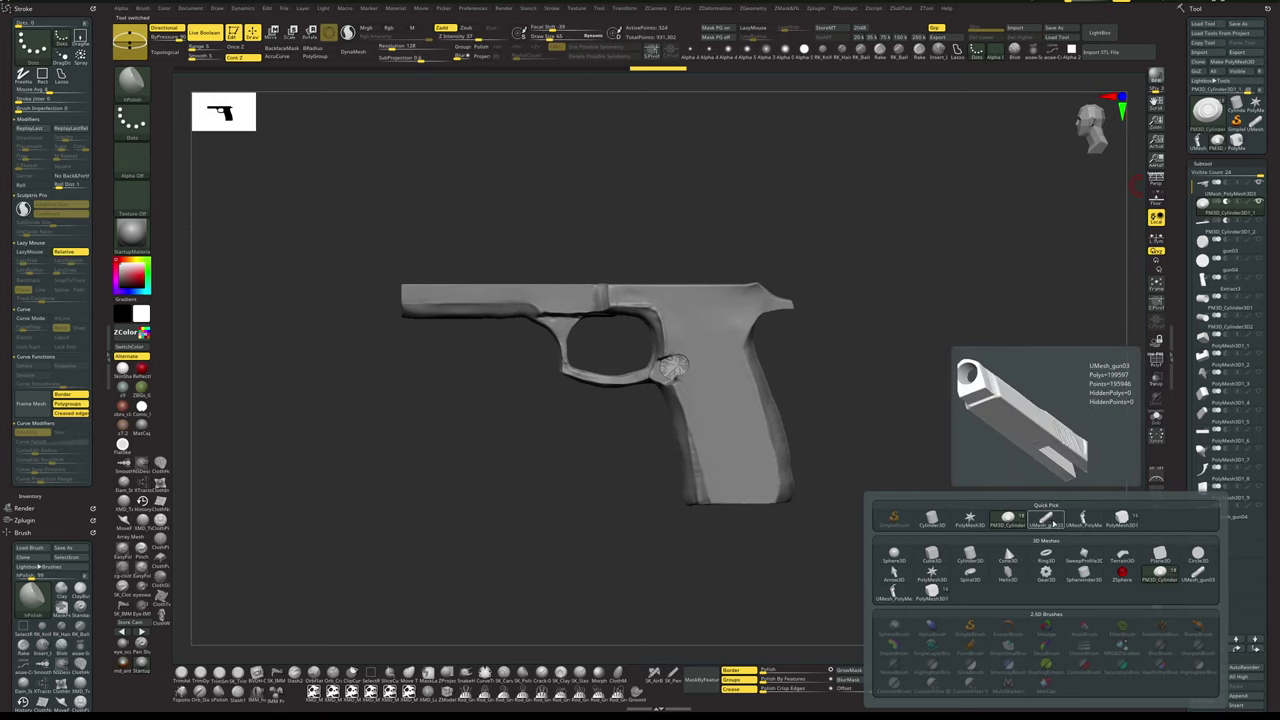
click(1052, 523)
click(1236, 143)
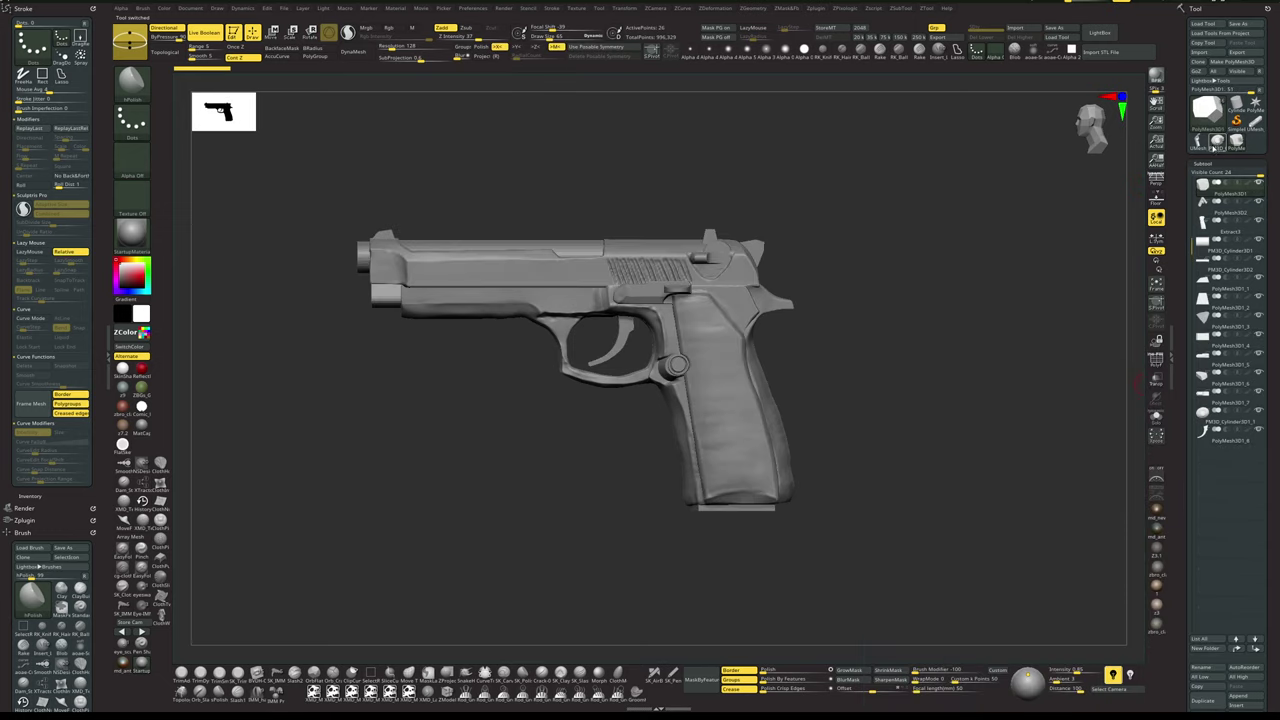
click(1218, 148)
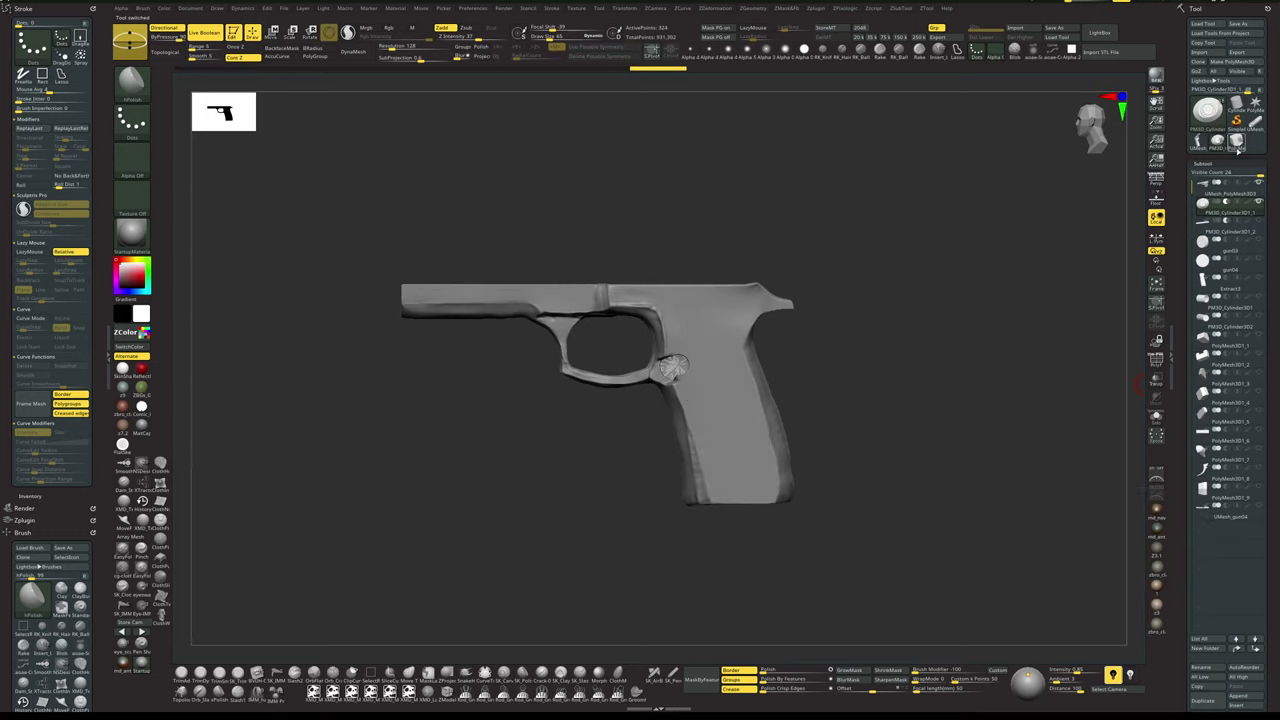
- Isolate the front block in the loaded earlier pistol and rename it with a short distinguishing name
click(1237, 146)
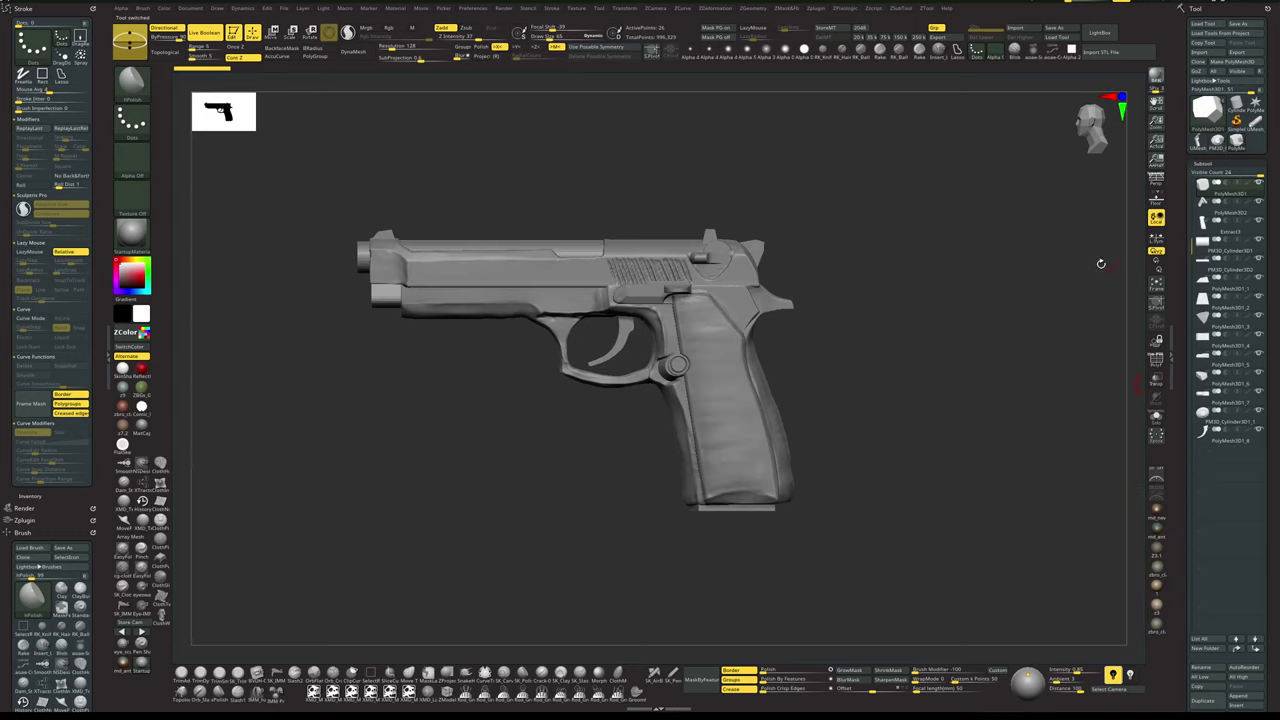
key(alt+s)
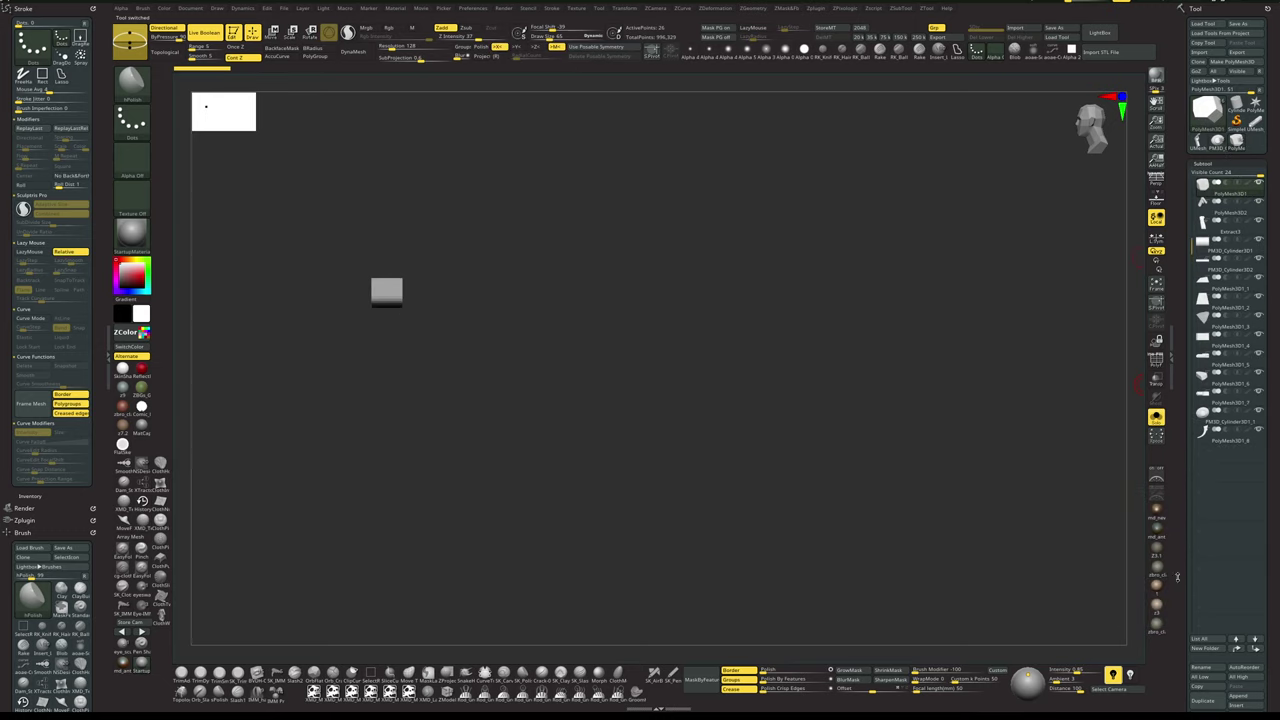
drag(1177, 577, 1184, 544)
click(1199, 600)
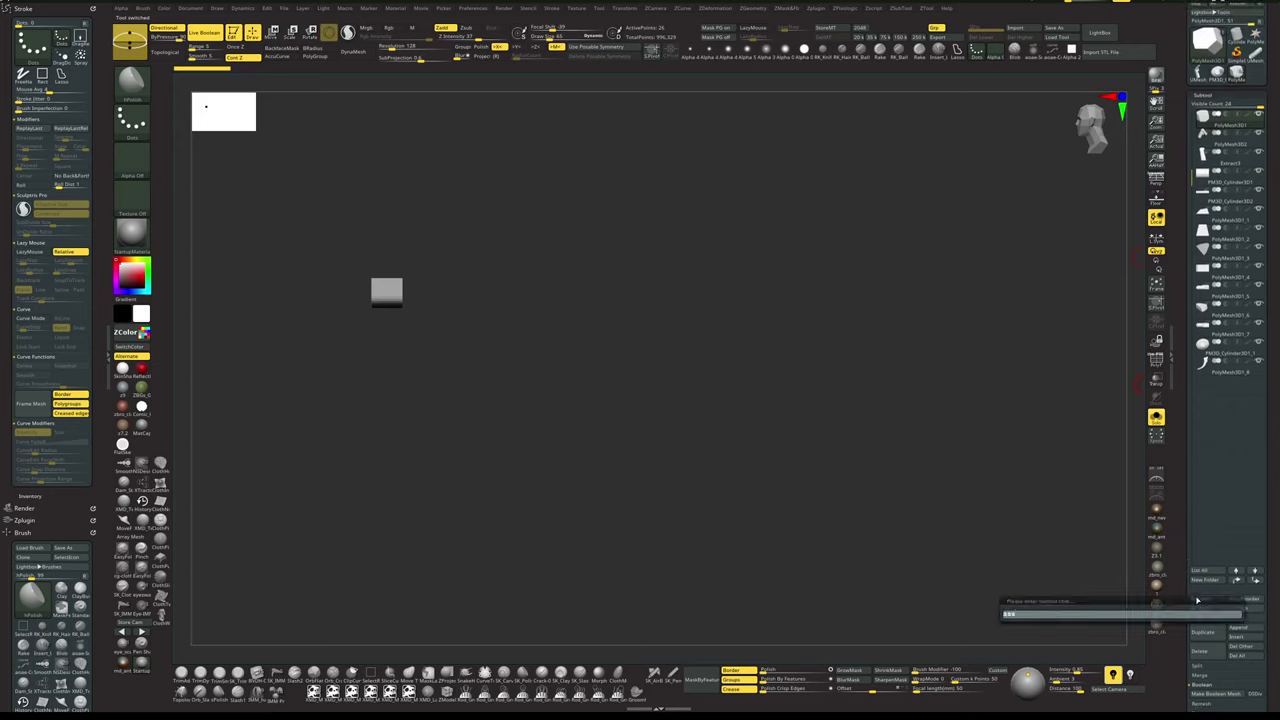
text(oek)
key(Return)
- Return to the working pistol and append the renamed front block below the muzzle, checking how it sits against the frame
click(1218, 79)
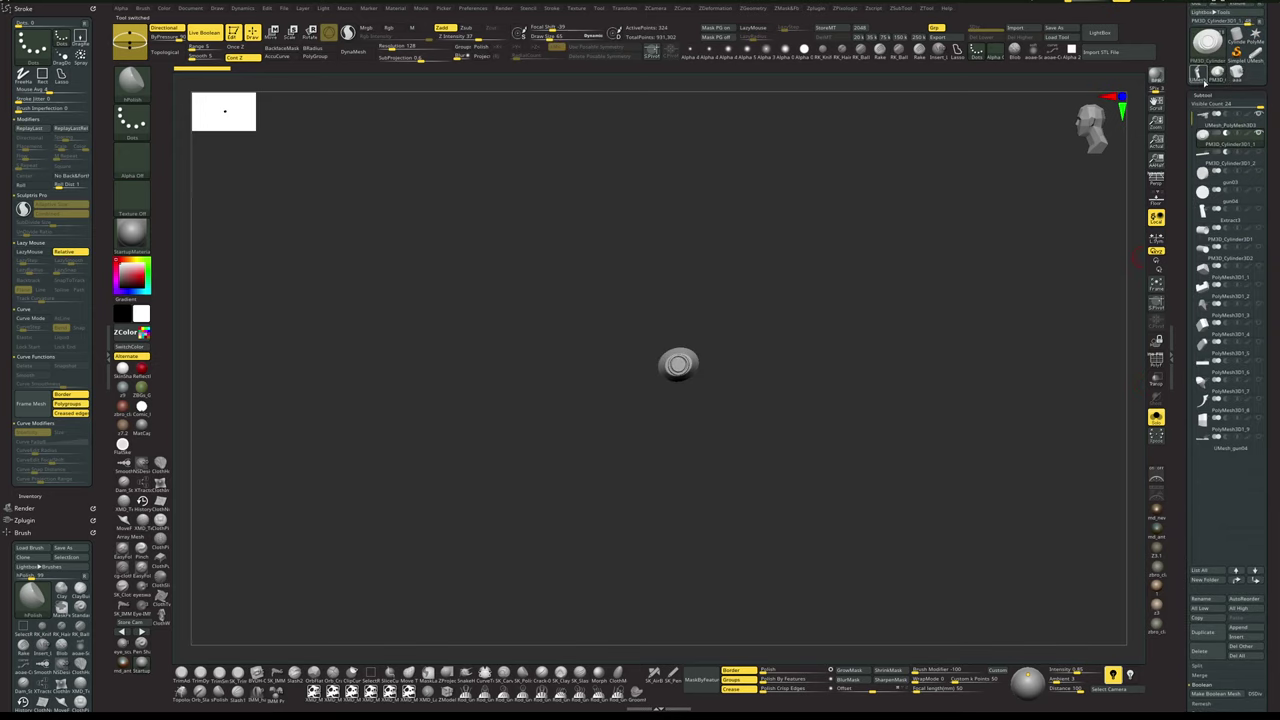
click(1236, 628)
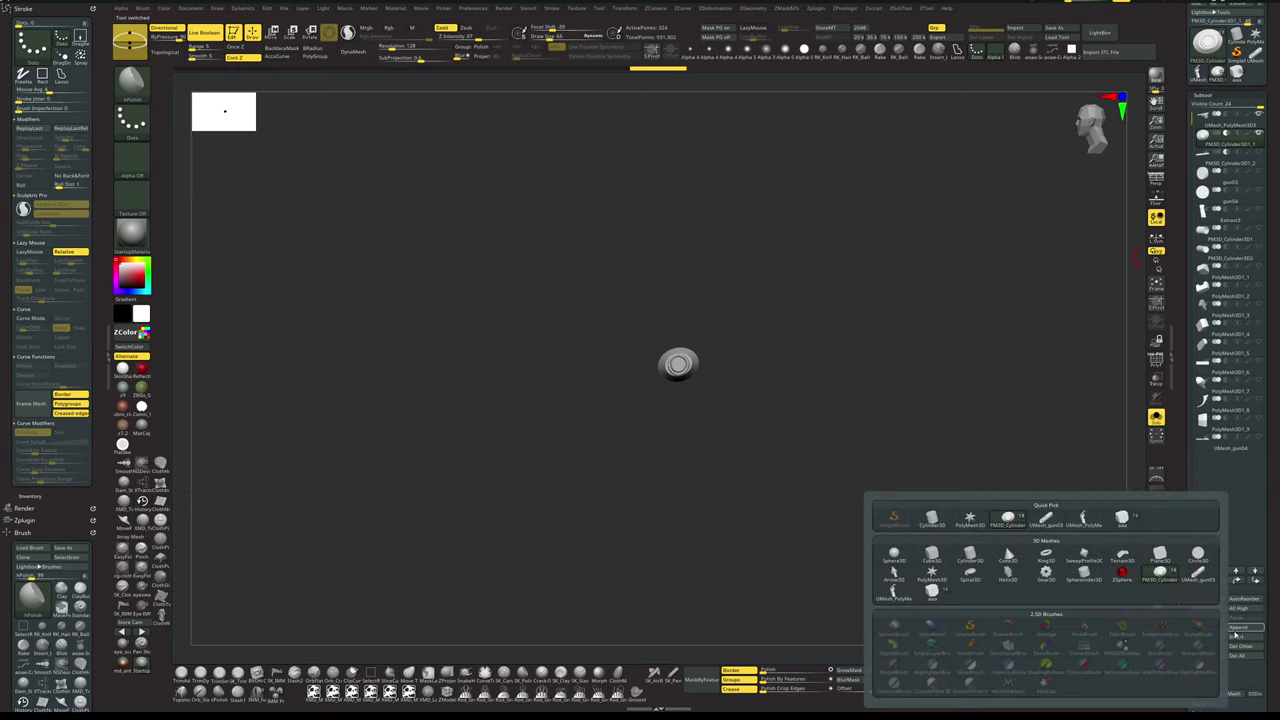
click(1119, 523)
drag(977, 311, 1007, 374)
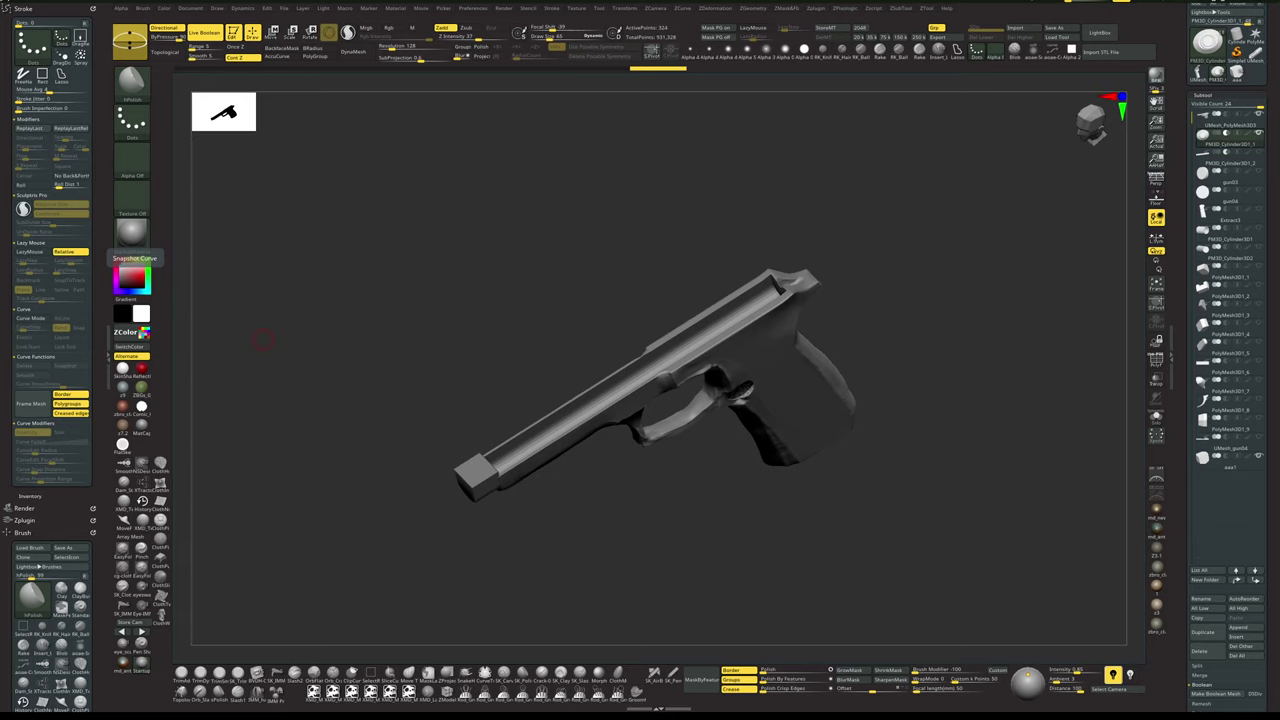
drag(949, 367, 948, 405)
- Select the Boolean frame and remesh it with DynaMesh at resolution 240, checking the surface around the channel
alt+click(795, 348)
key(alt+shift+s)
drag(948, 372, 910, 333)
key(d)
key(ctrl+z)
key(d)
click(929, 319)
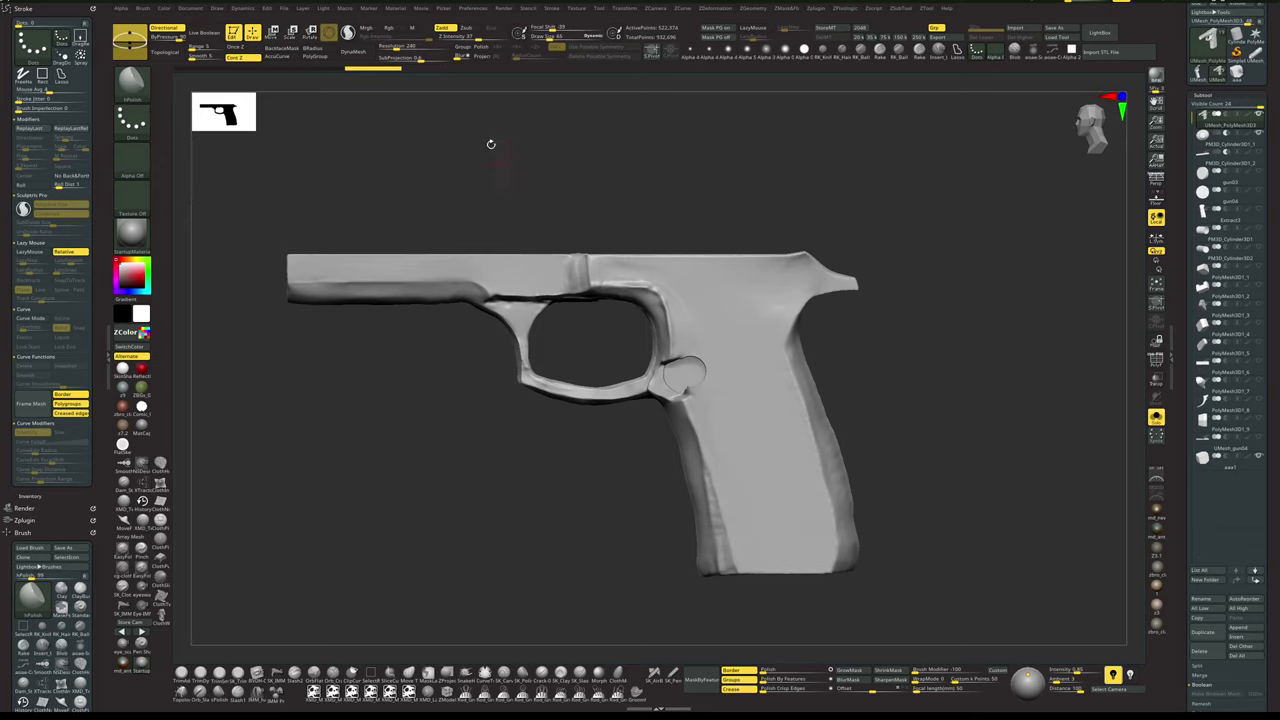
click(359, 55)
drag(463, 180, 930, 239)
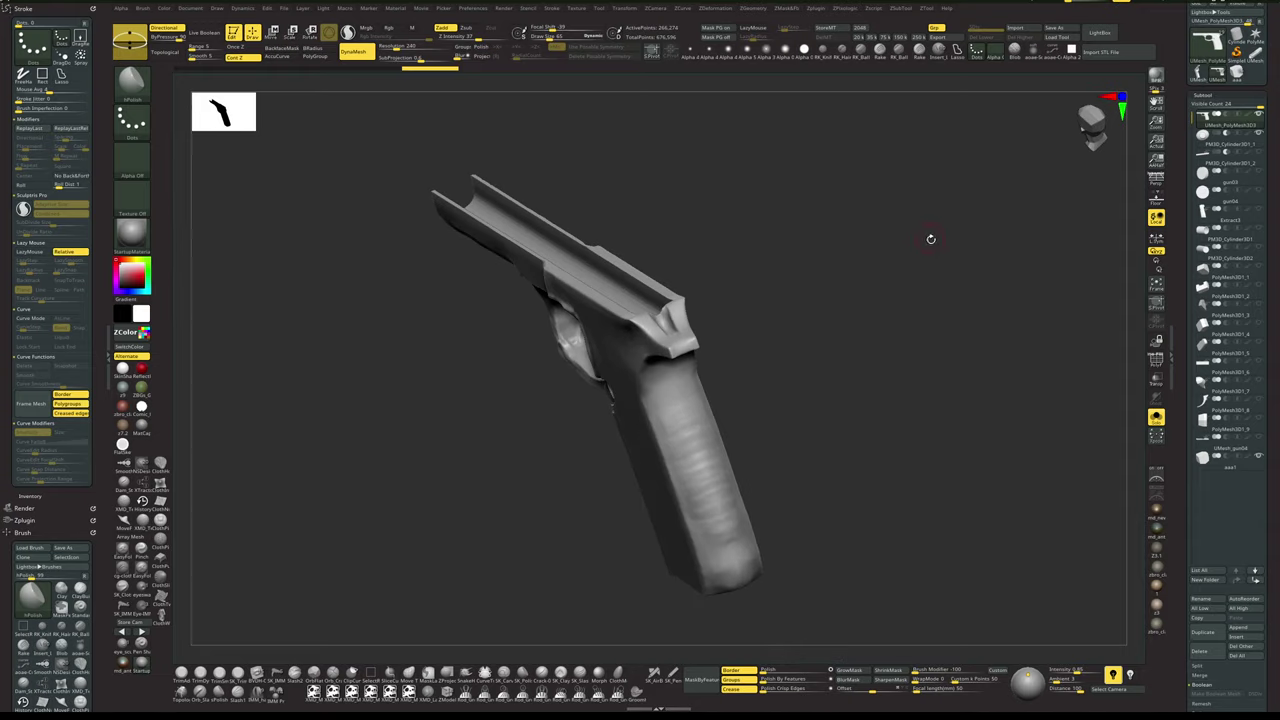
- Append a QCube subtool to the pistol and move it back over the rear of the frame
drag(1176, 519, 1176, 424)
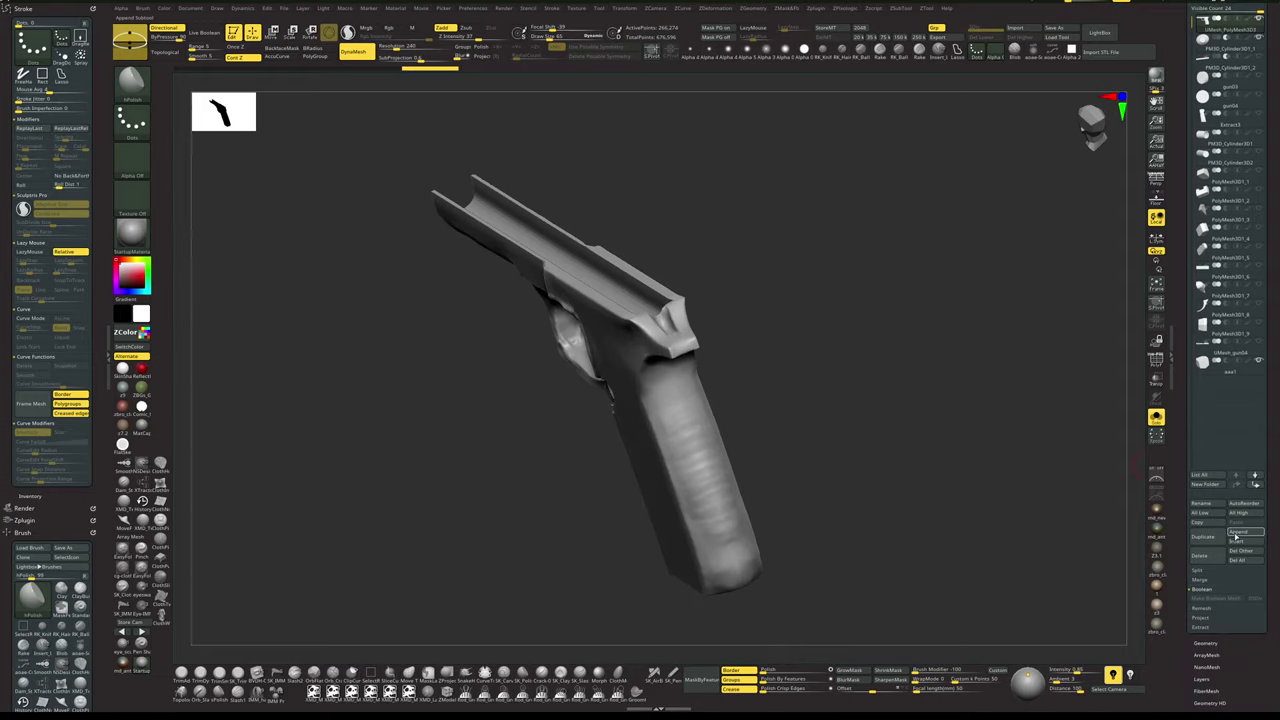
drag(946, 426, 923, 406)
key(m)
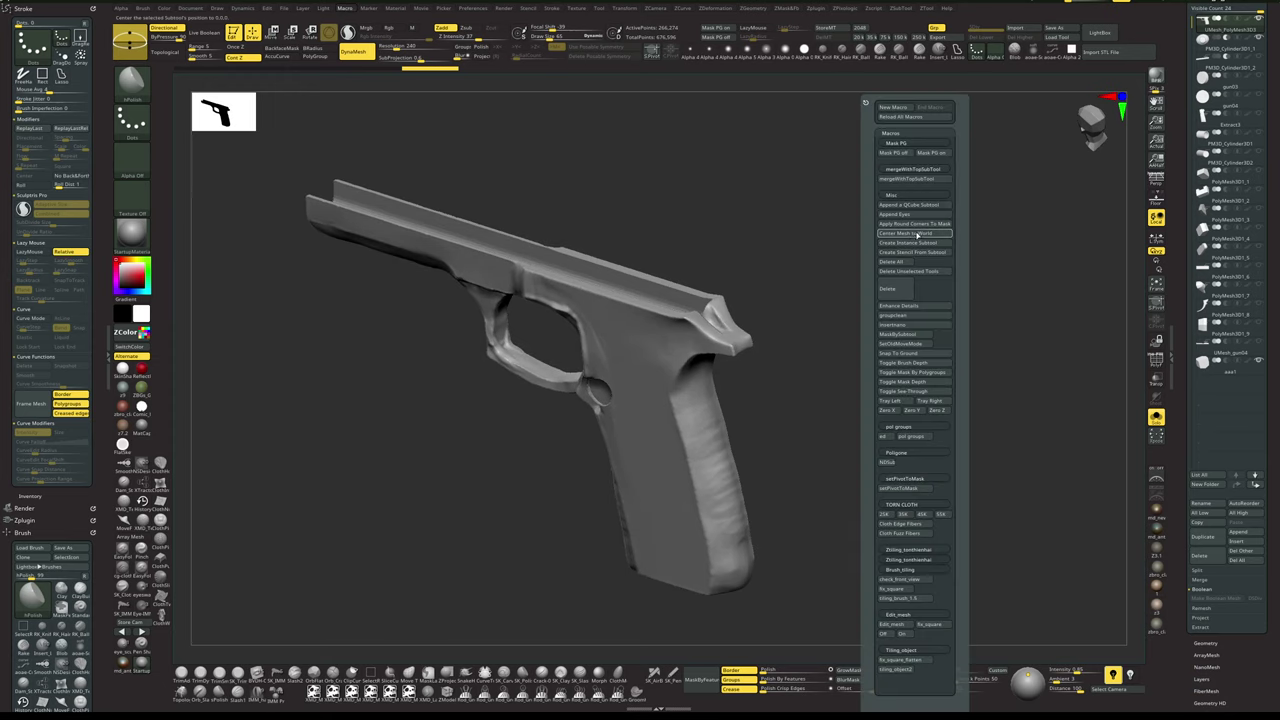
click(910, 205)
key(alt+s)
alt+drag(890, 361, 963, 338)
key(w)
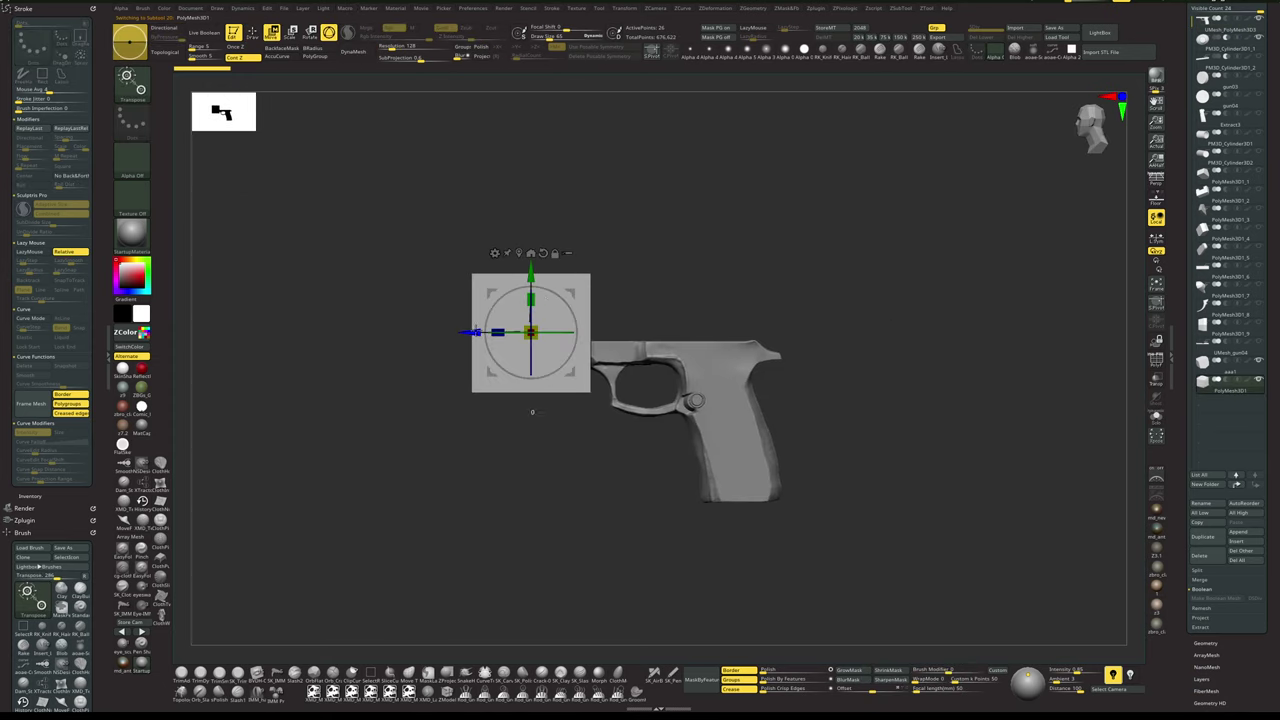
drag(475, 332, 669, 332)
- Scale the cube down into a narrow block and position it over the rear end of the slide channel
mouse_move(900, 291)
mouse_down()
mouse_move(840, 294)
mouse_move(898, 304)
mouse_up()
alt+drag(898, 304, 880, 388)
drag(672, 343, 635, 265)
drag(680, 333, 652, 334)
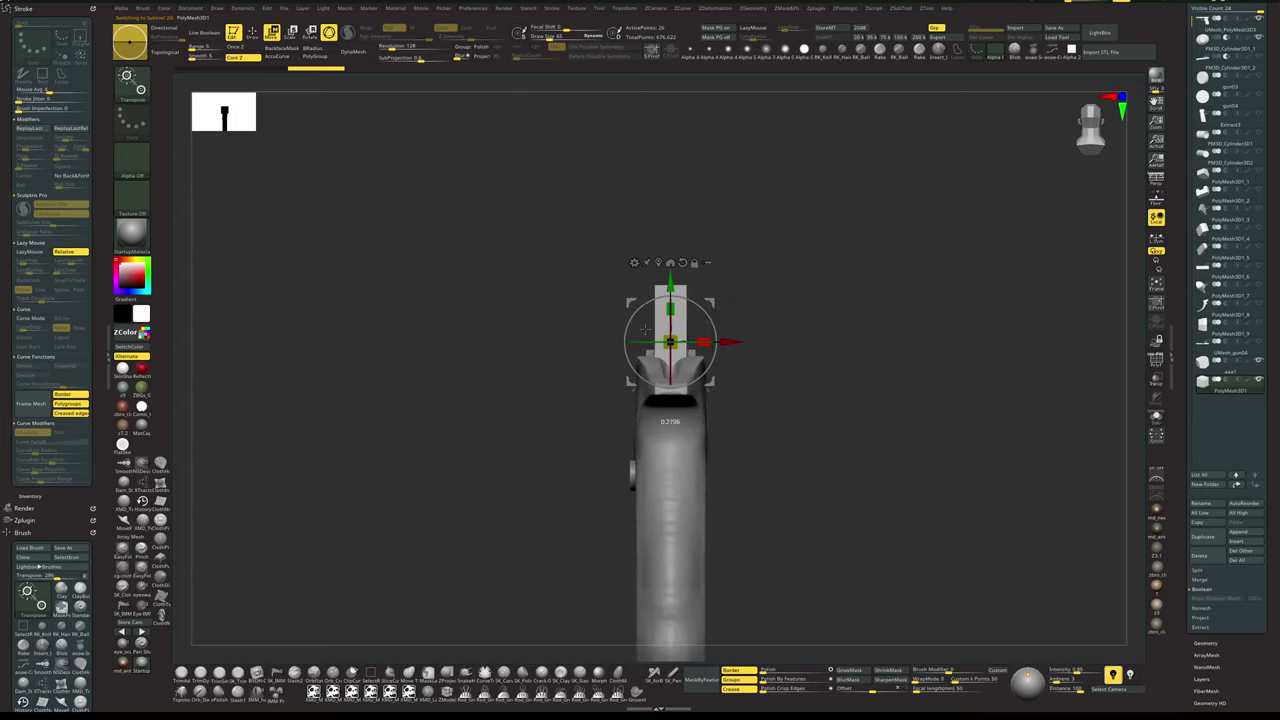
drag(902, 332, 779, 374)
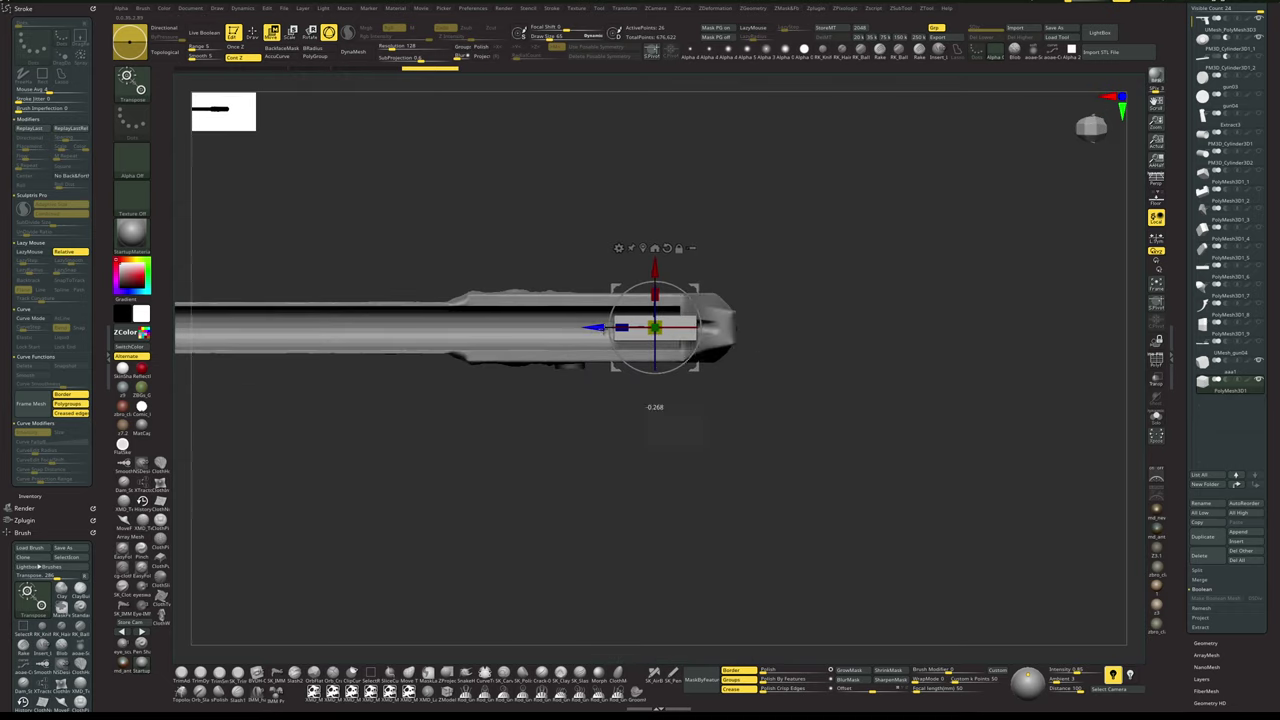
drag(604, 328, 628, 328)
key(q)
mouse_move(818, 350)
mouse_down()
mouse_move(834, 311)
mouse_move(779, 310)
mouse_move(800, 309)
mouse_move(769, 328)
mouse_up()
key(w)
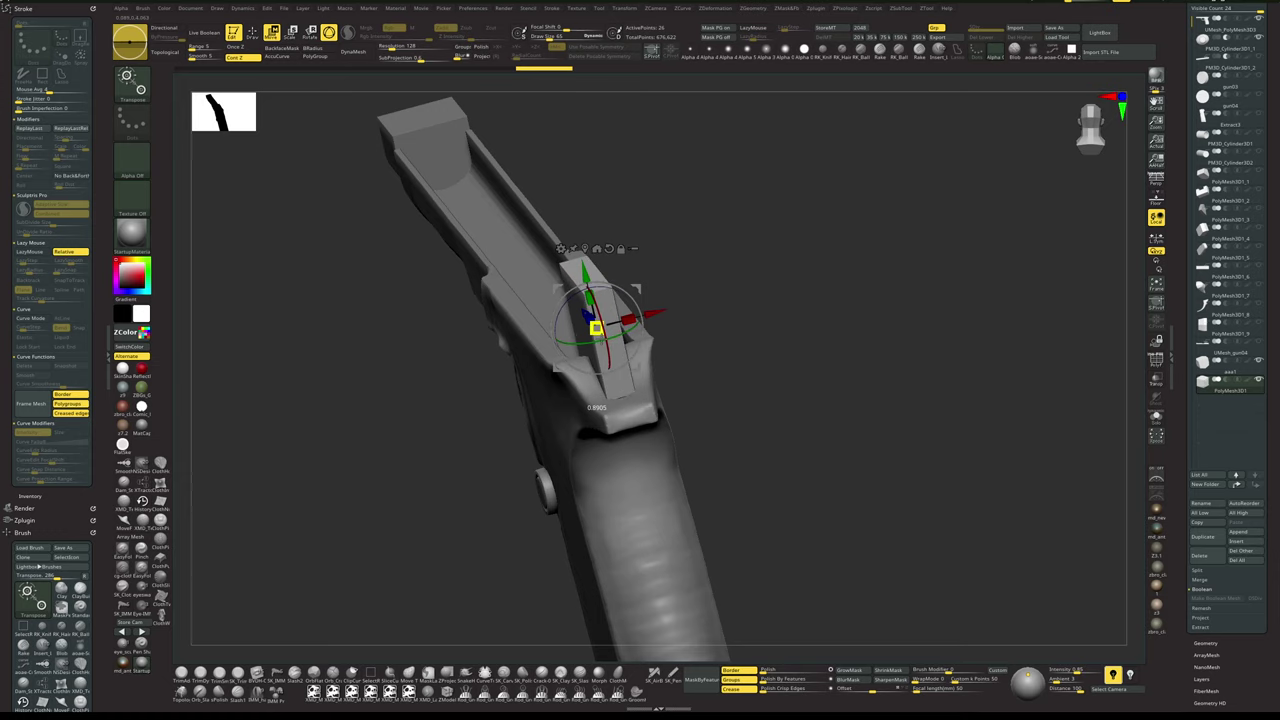
- Fine-tune the narrow block's fit so that it overlaps the rear wall of the frame's channel
key(q)
mouse_move(743, 314)
mouse_down()
mouse_move(794, 369)
mouse_move(797, 426)
mouse_move(764, 364)
mouse_up()
key(w)
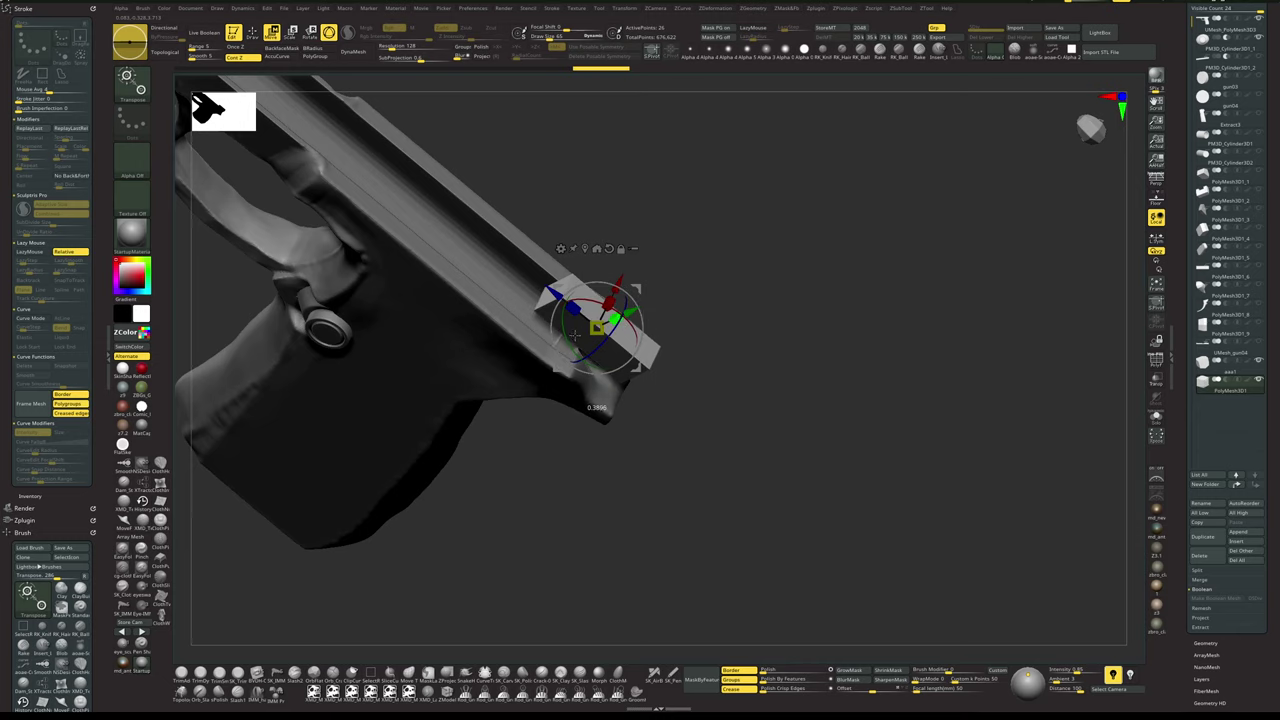
mouse_move(757, 334)
mouse_down()
mouse_move(742, 241)
mouse_move(757, 374)
mouse_move(762, 362)
mouse_up()
key(q)
key(w)
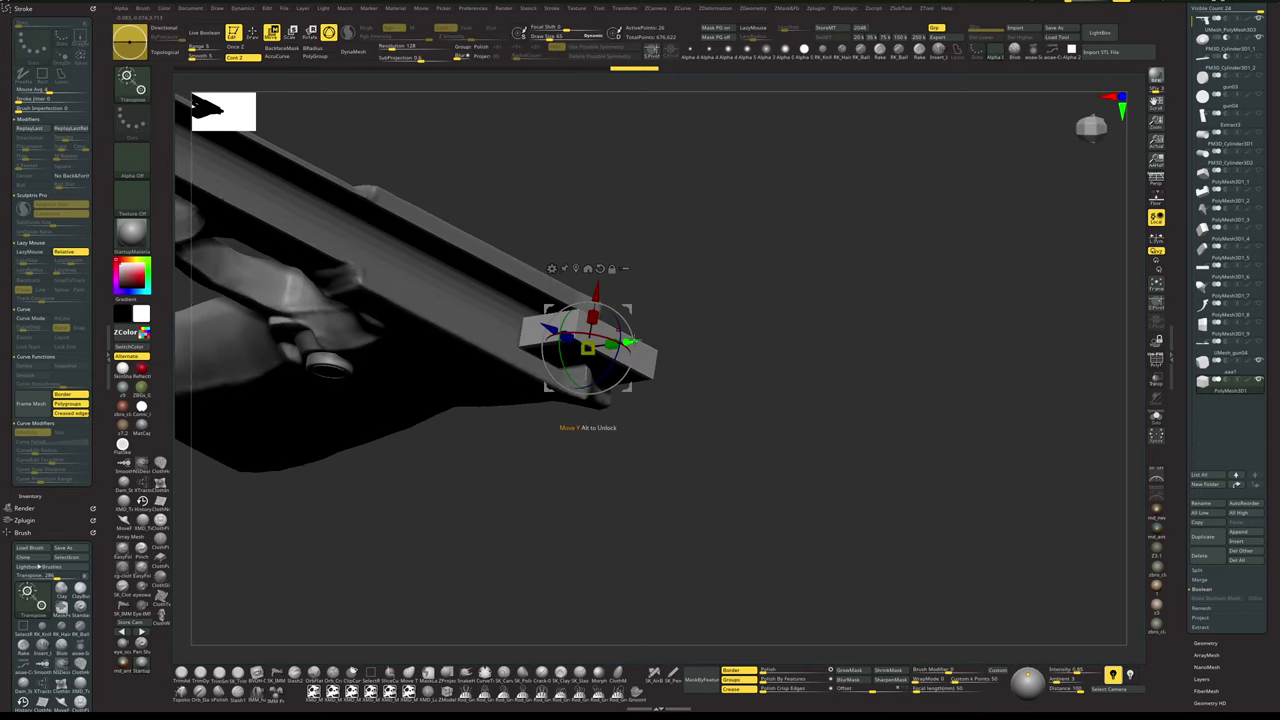
key(q)
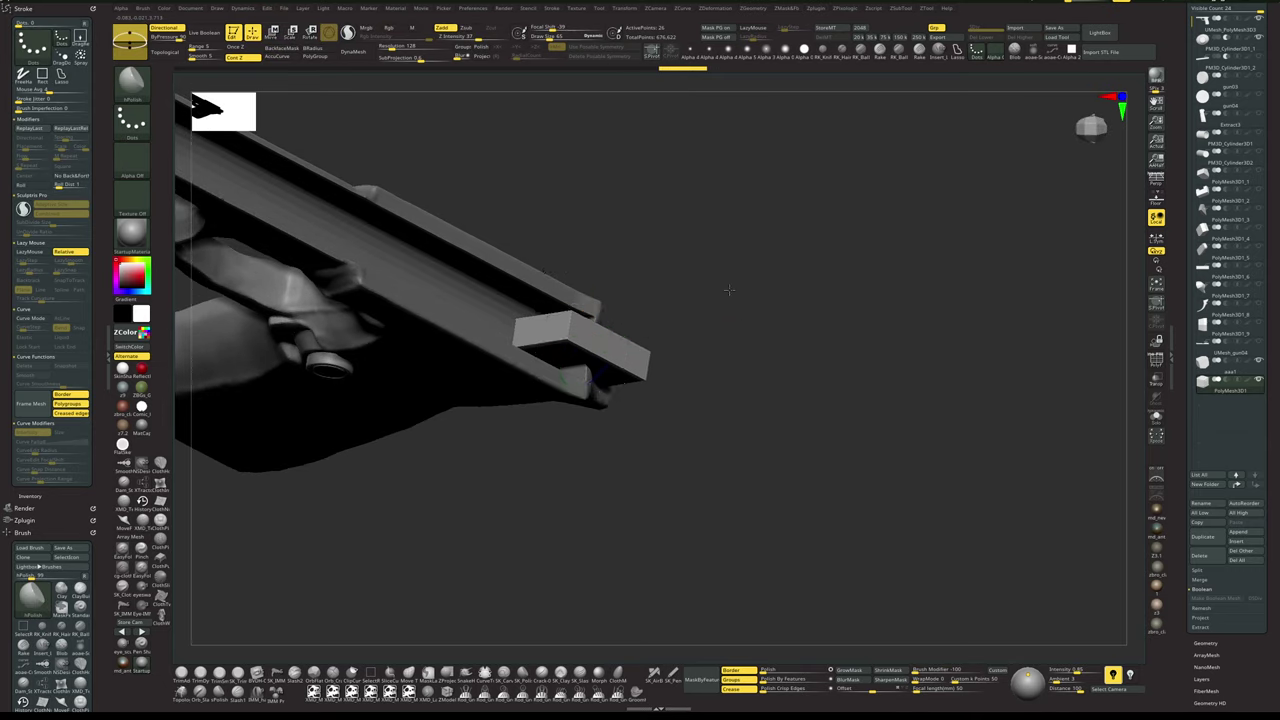
mouse_move(729, 289)
mouse_down()
mouse_move(738, 334)
mouse_move(720, 294)
mouse_move(699, 297)
mouse_move(692, 342)
mouse_move(700, 234)
mouse_move(748, 270)
mouse_up()
- Place the block directly below the frame in the subtool order, set it to subtract, and preview the cut with Live Boolean
shift+click(1237, 485)
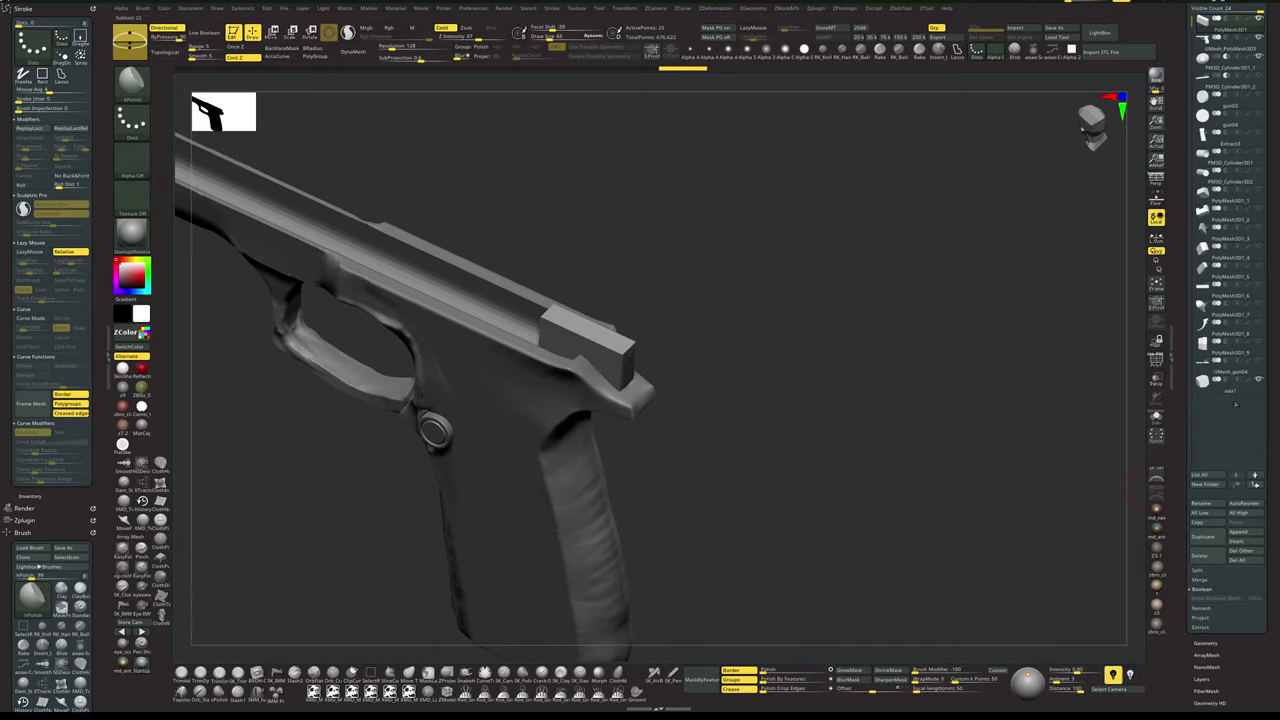
click(1226, 44)
click(1237, 485)
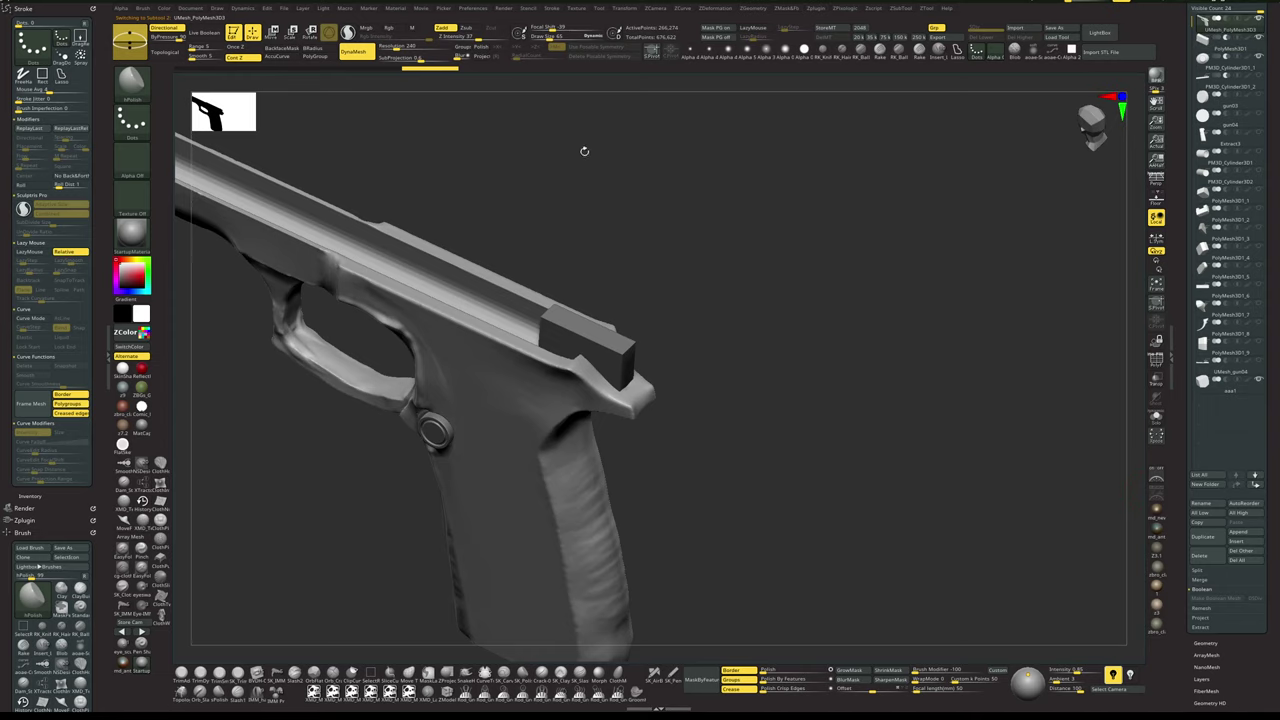
click(214, 36)
drag(738, 277, 829, 257)
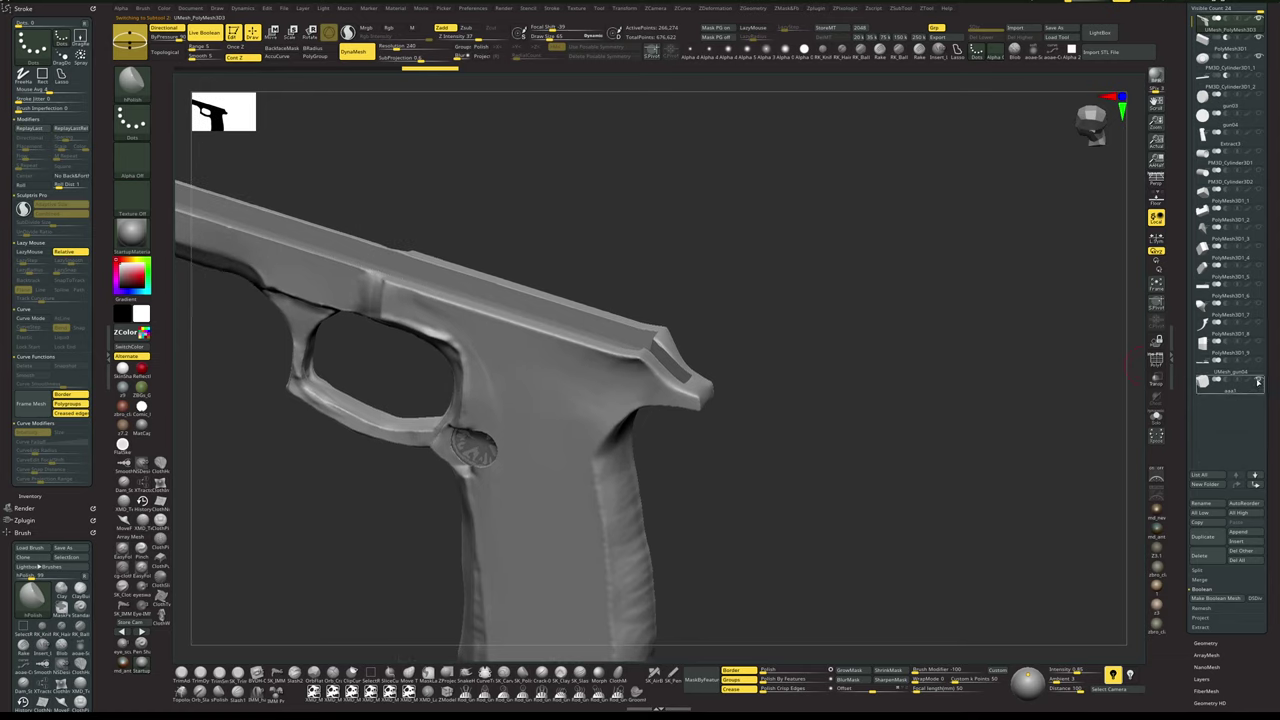
- Hide the front block aaa1 and the magazine release cylinder, leaving only the frame with its rear notch cut in the preview
mouse_move(1240, 386)
mouse_move(827, 397)
mouse_down()
mouse_move(839, 411)
mouse_move(844, 396)
mouse_up()
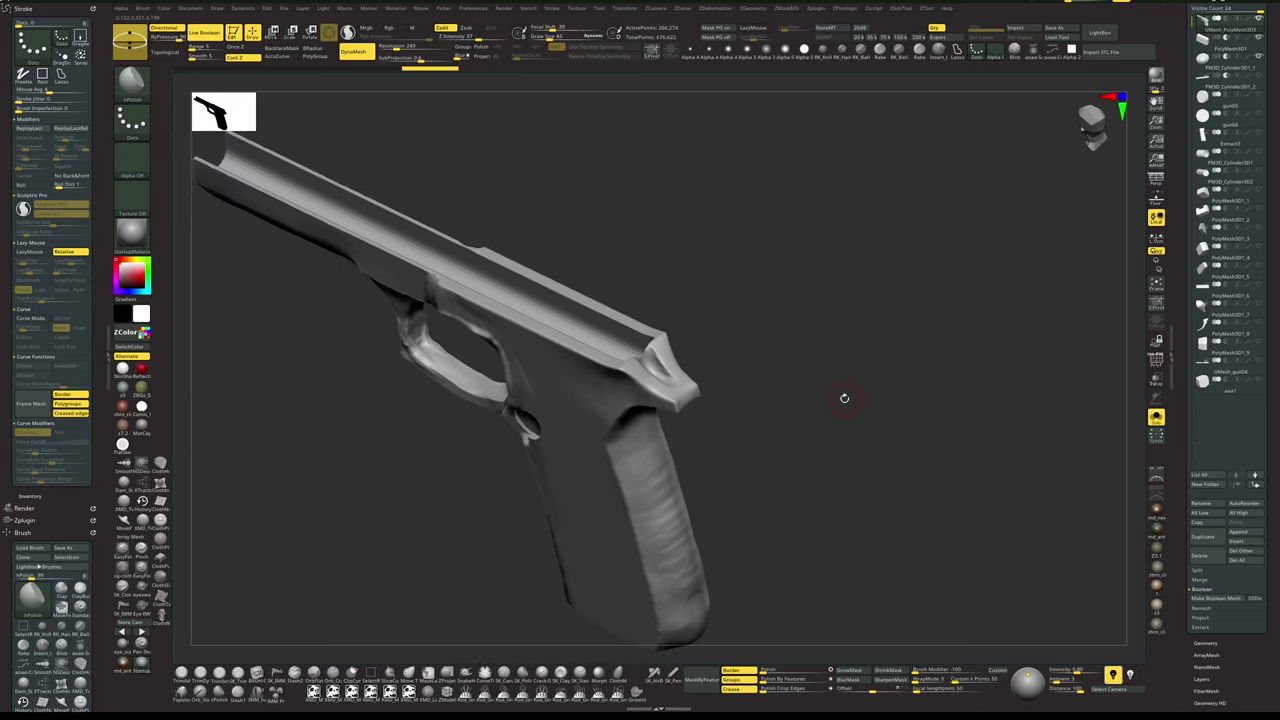
alt+drag(927, 290, 1000, 271)
drag(905, 338, 986, 271)
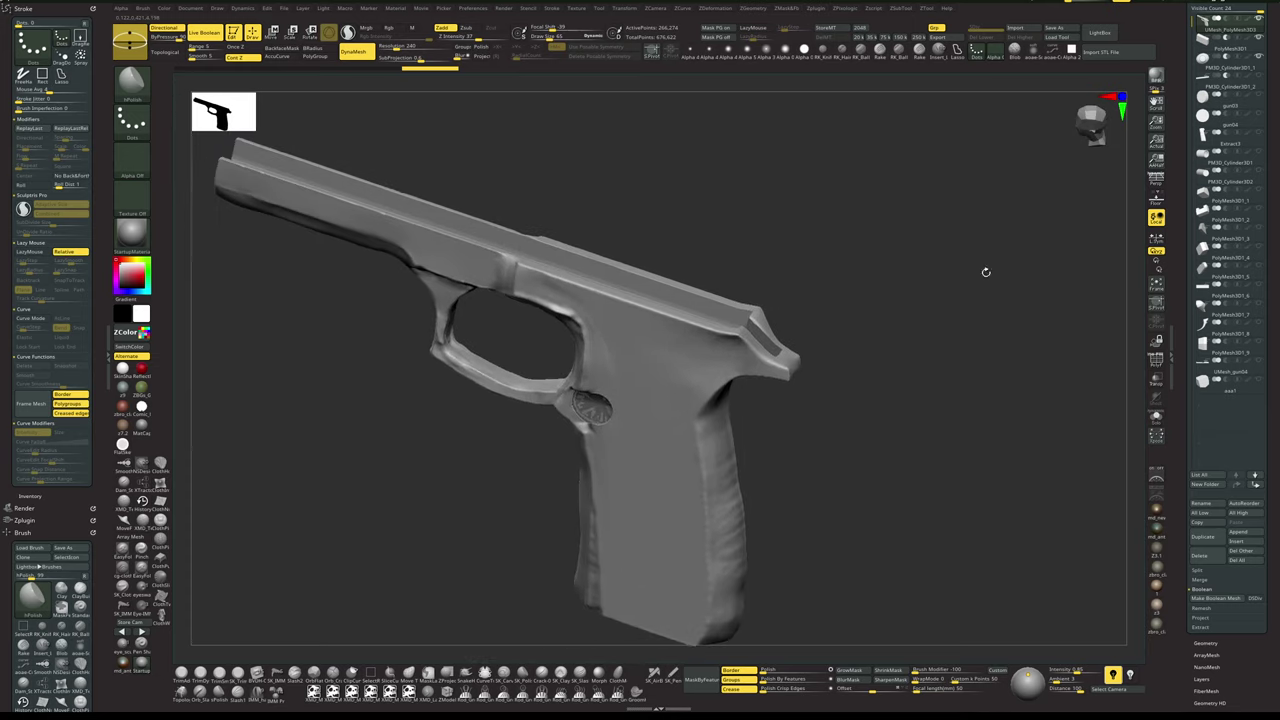
click(1259, 58)
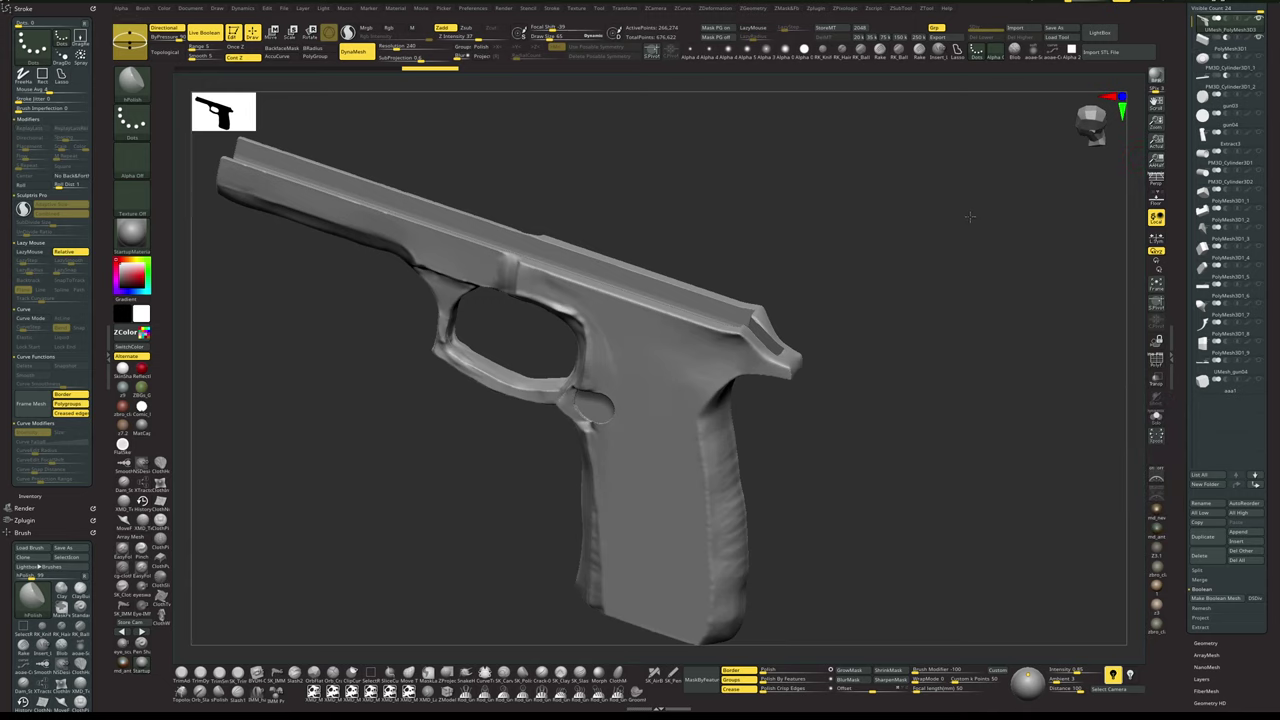
drag(971, 217, 1038, 205)
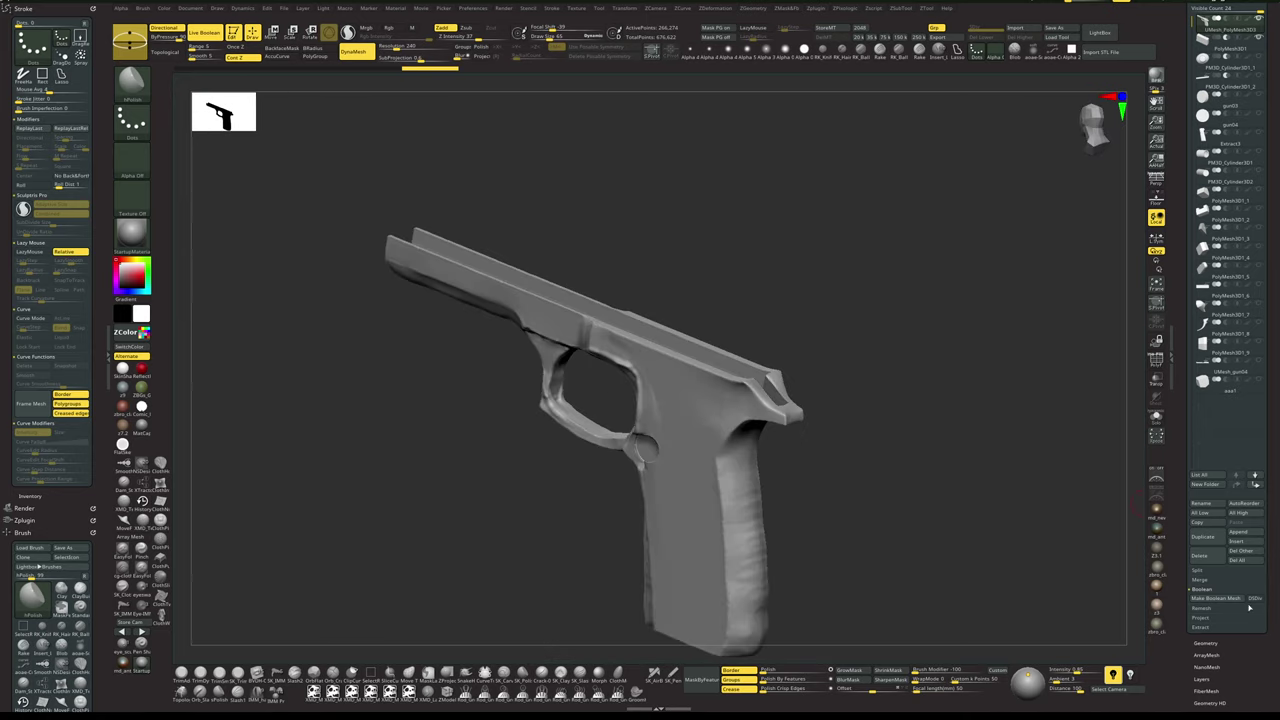
- Generate the Boolean mesh from the frame and cutter block, and delete the old frame subtool
click(1209, 600)
click(1200, 555)
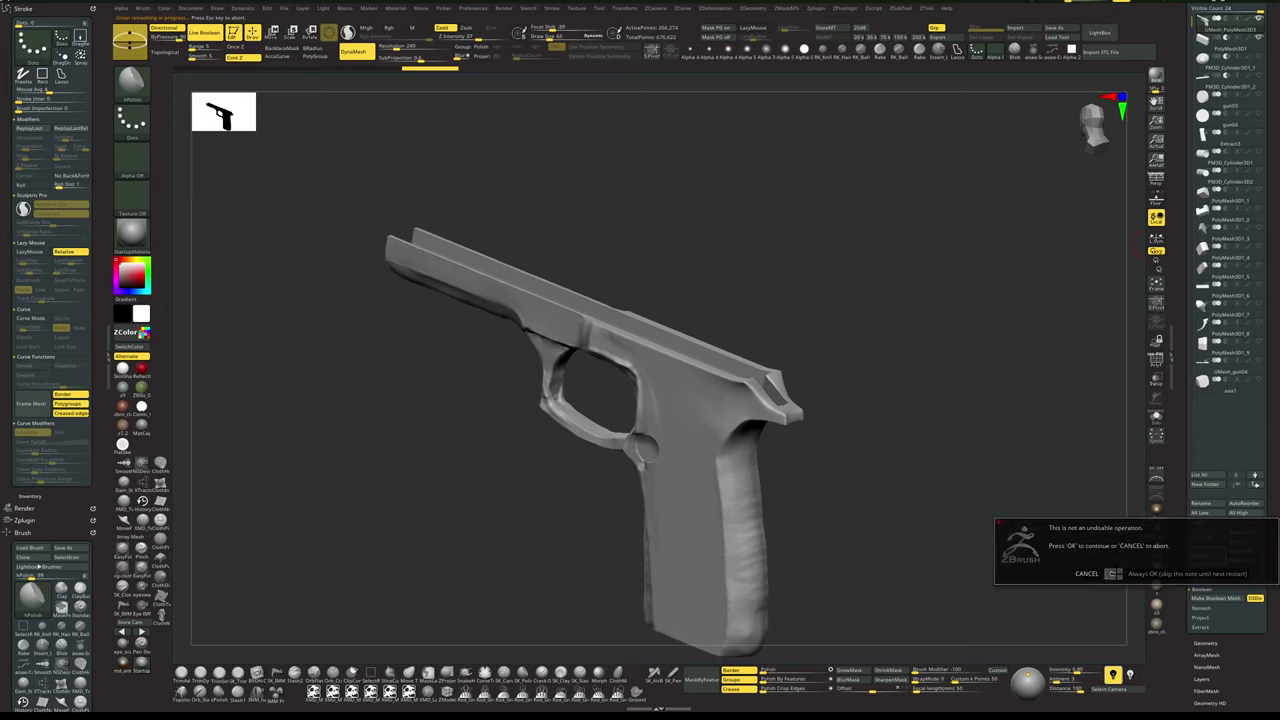
click(1114, 575)
- Examine the new Boolean frame against the earlier Boolean mesh, and return to the multi-part pistol tool
drag(1183, 466, 1174, 508)
click(1217, 142)
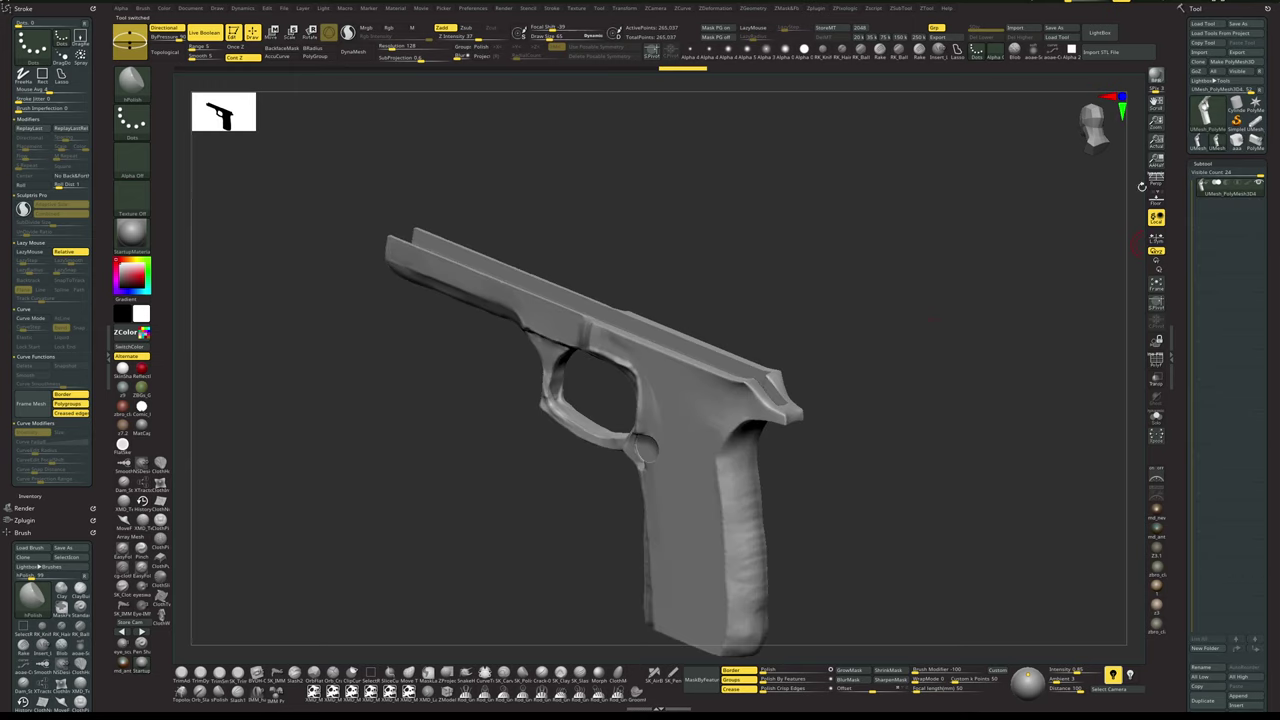
drag(935, 328, 922, 373)
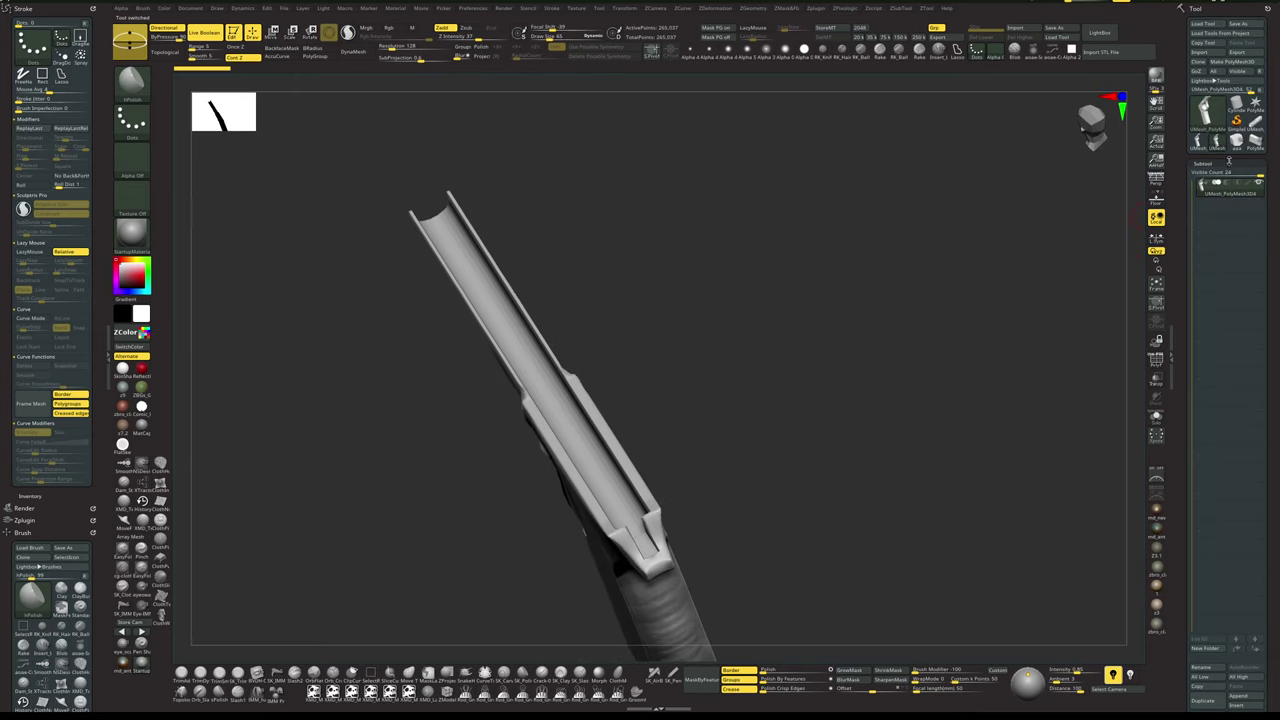
click(1255, 143)
click(1238, 147)
drag(1088, 244, 1035, 290)
click(1216, 149)
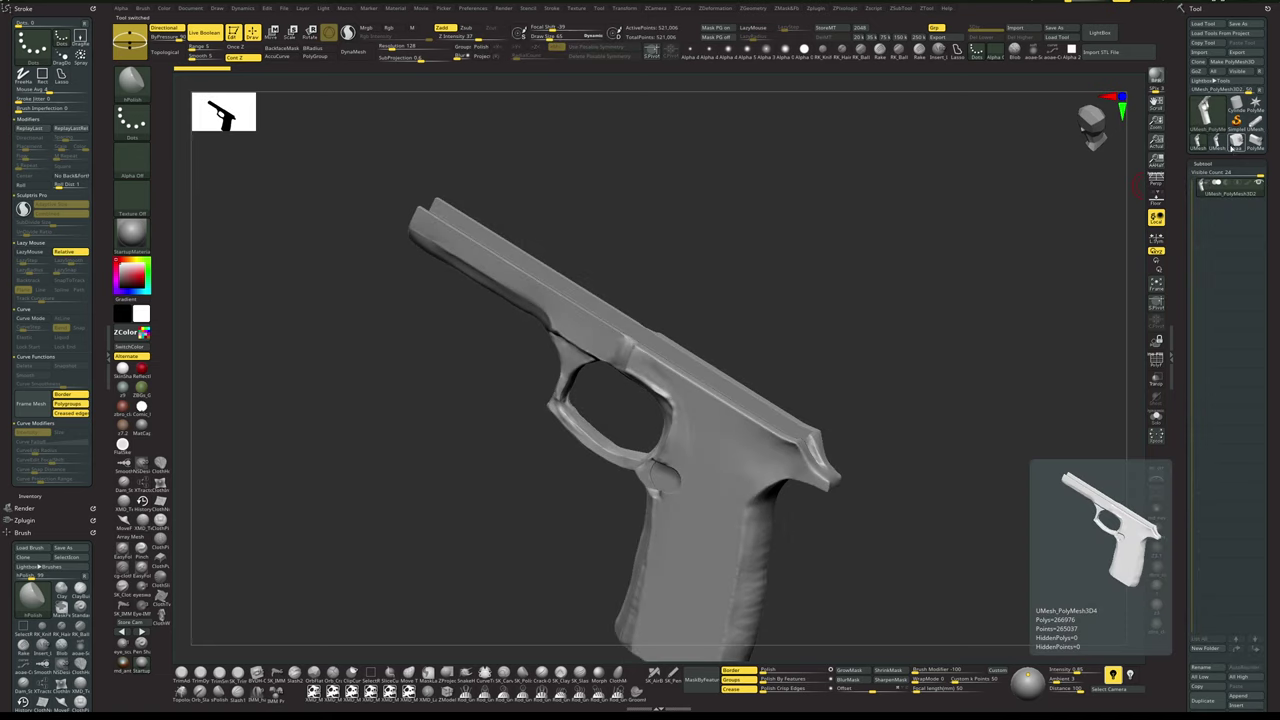
click(1237, 148)
drag(1016, 286, 1032, 346)
click(1249, 148)
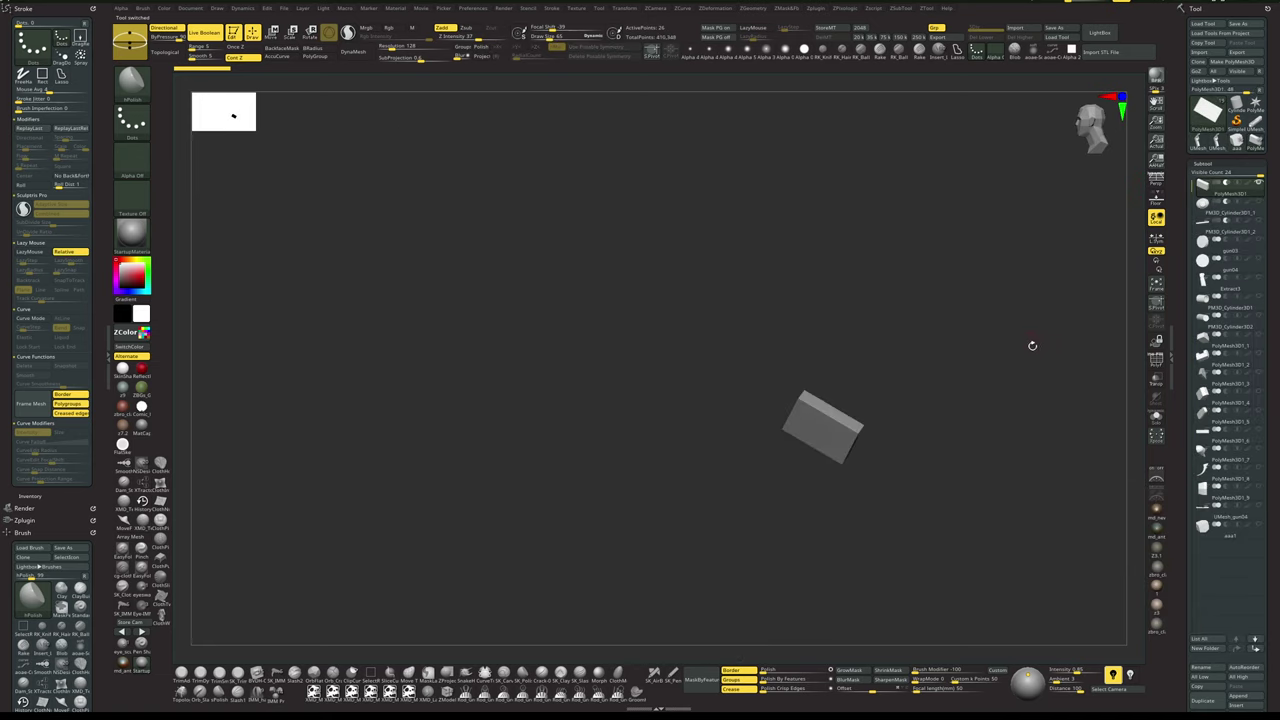
- Append the new notched Boolean frame to the pistol, turn off Live Boolean, and show all the parts together
drag(1181, 539, 1182, 330)
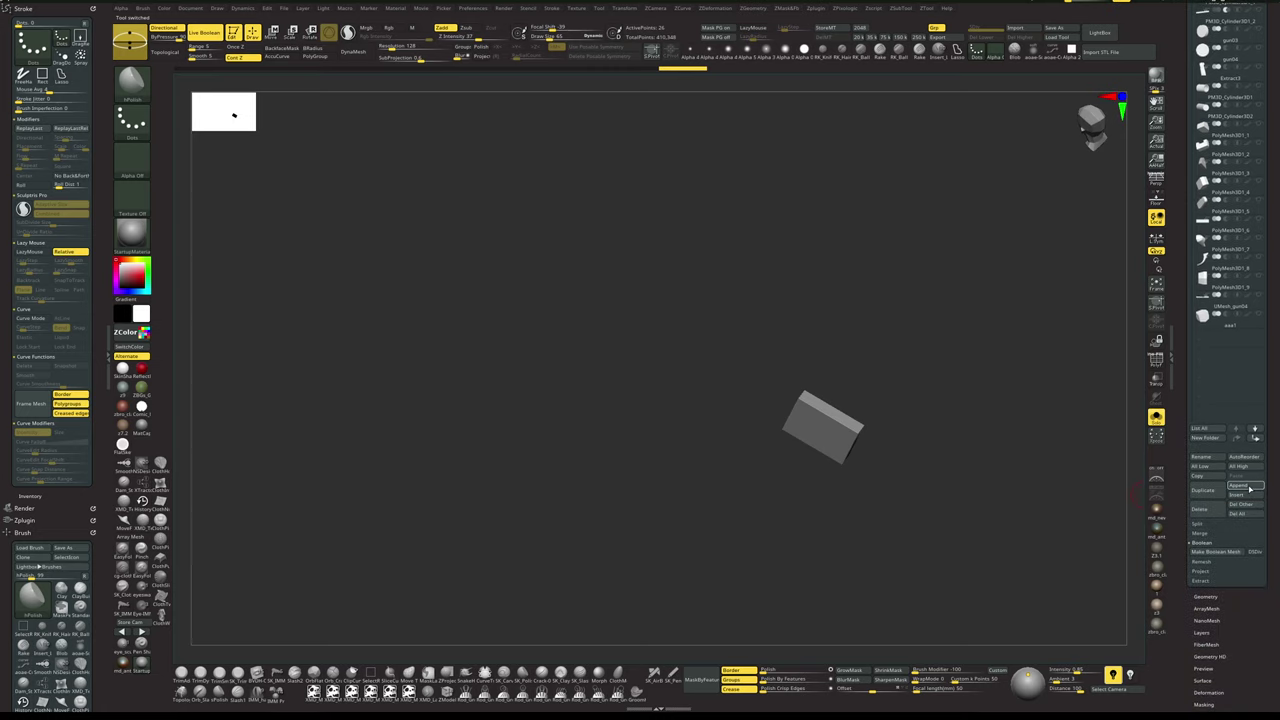
click(1248, 487)
click(1157, 510)
click(1216, 345)
drag(1020, 403, 816, 319)
click(206, 34)
drag(865, 274, 854, 273)
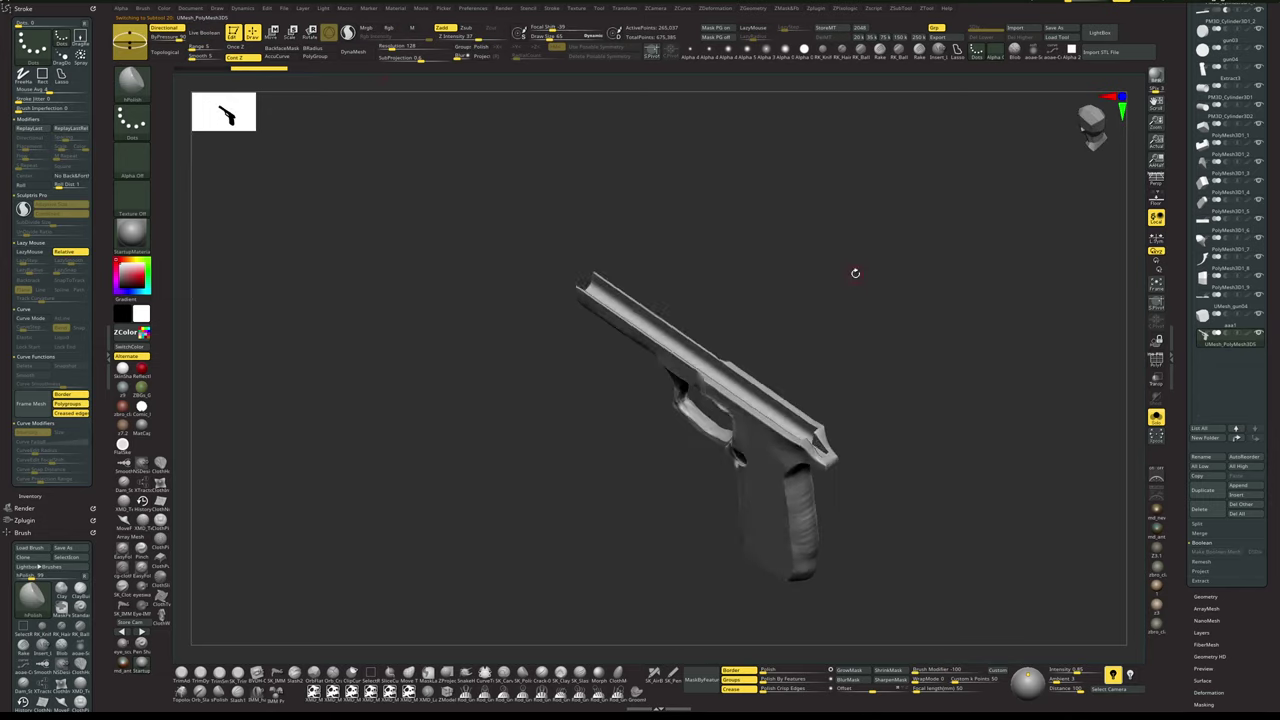
click(1156, 417)
mouse_move(985, 300)
mouse_down()
mouse_move(960, 272)
mouse_move(951, 286)
mouse_move(974, 298)
mouse_move(976, 323)
mouse_up()
- Select the barrel cylinder inside the slide and slice it horizontally along its length with SliceCurve
alt+click(598, 310)
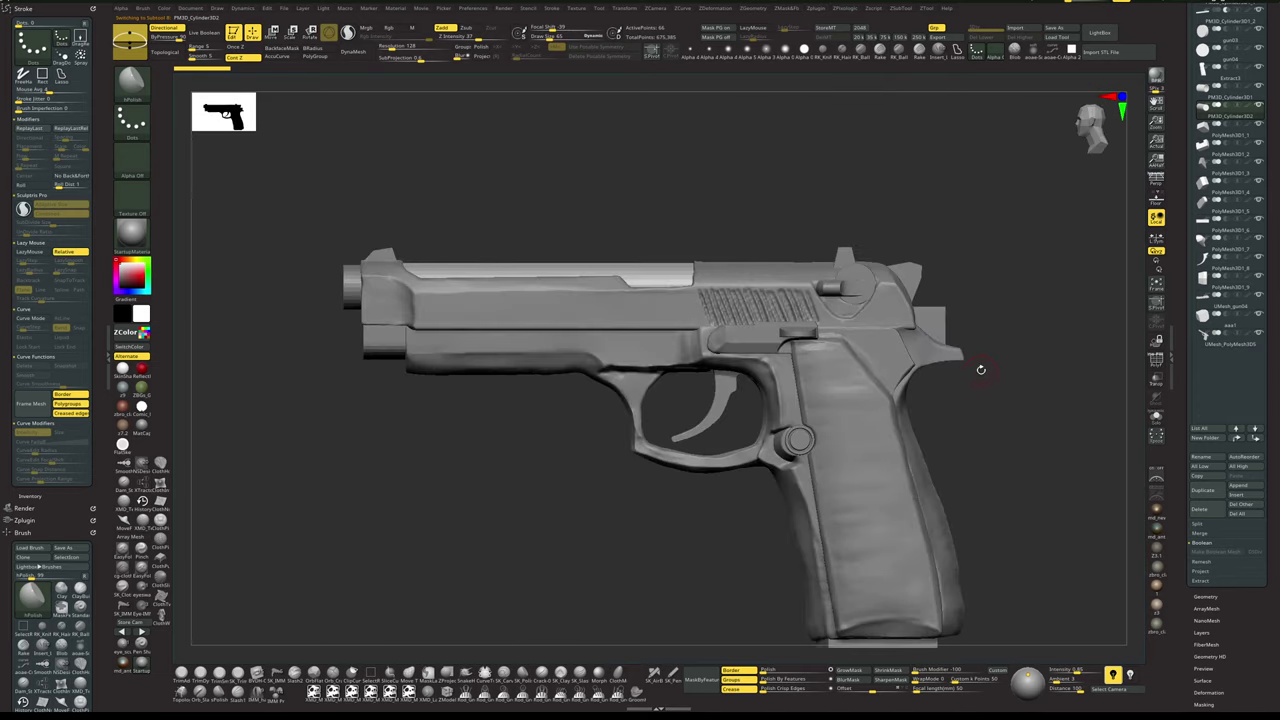
key(shift+t)
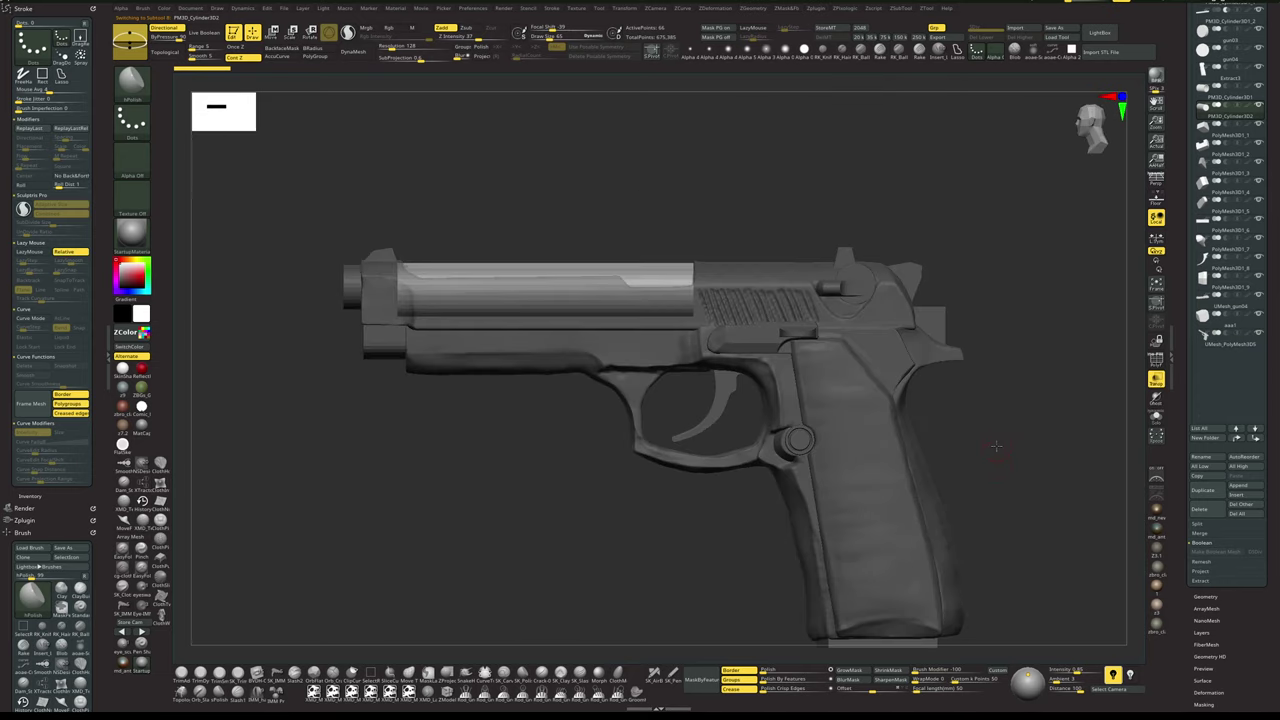
mouse_move(1021, 444)
alt+mouse_down()
mouse_move(1011, 434)
mouse_move(1014, 467)
alt+mouse_up()
alt+drag(482, 550, 540, 557)
alt+drag(540, 557, 550, 563)
key(shift+f)
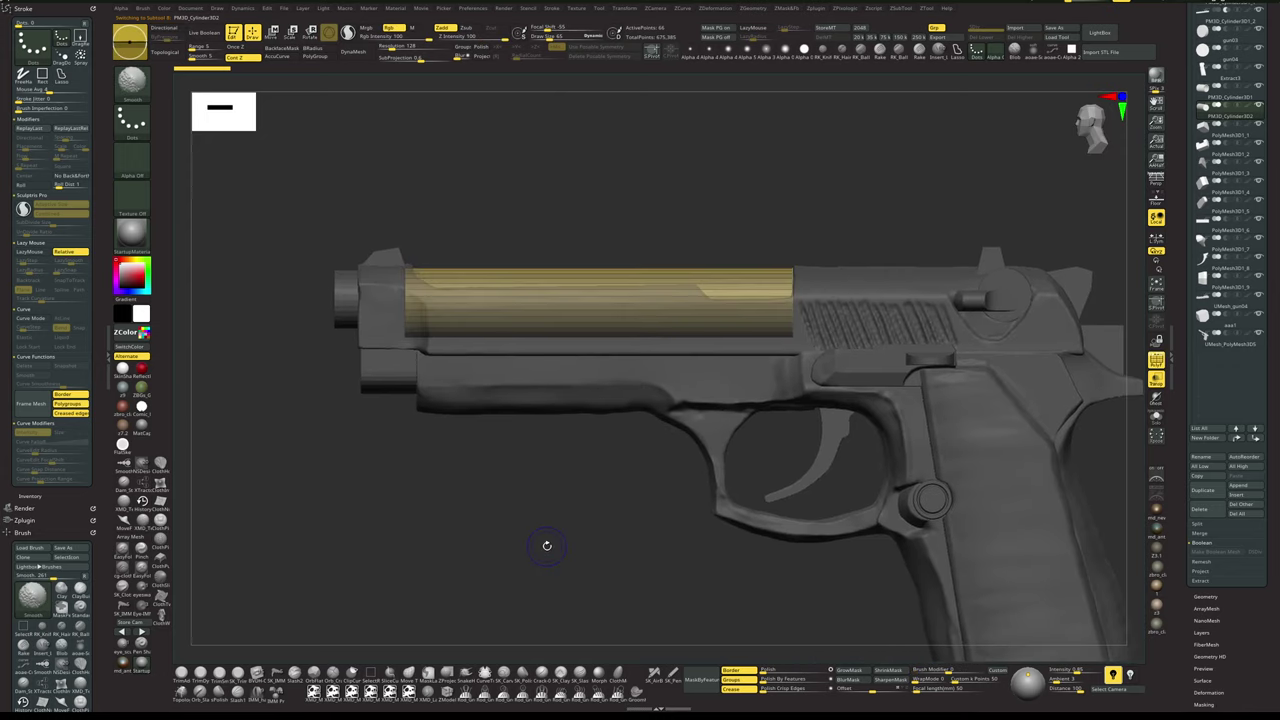
key(ctrl+shift)
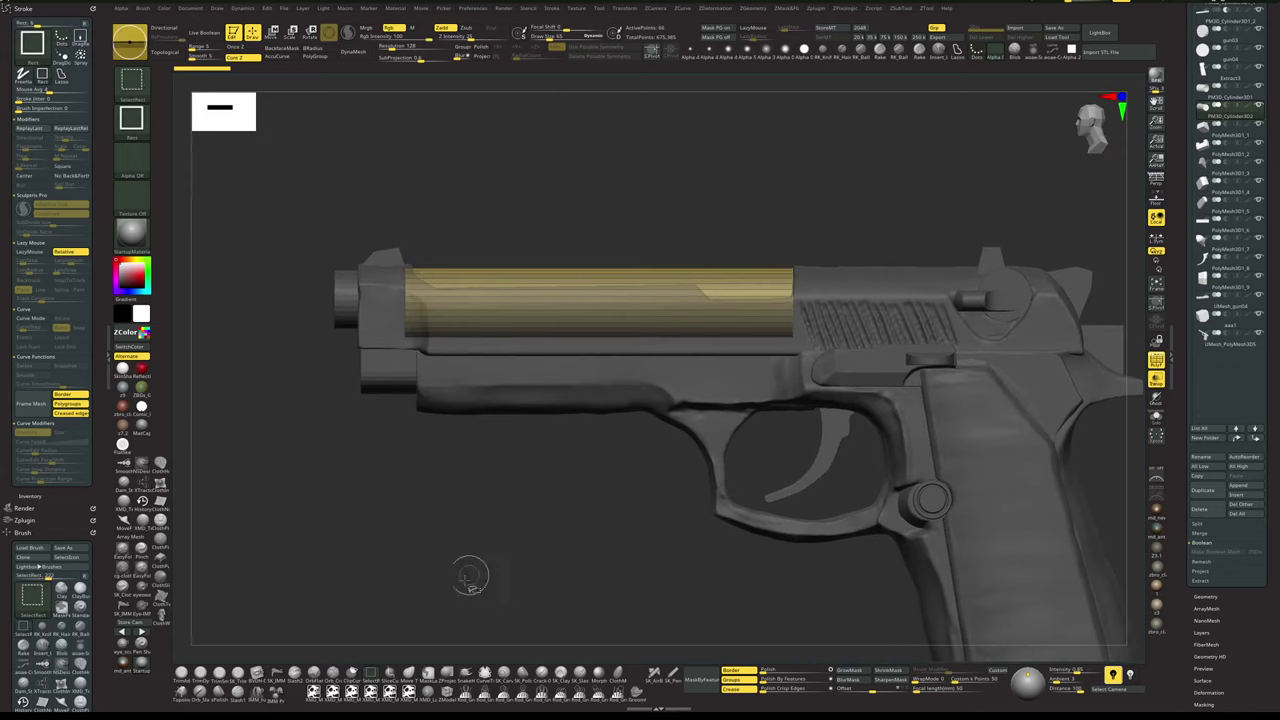
ctrl+shift+click(390, 674)
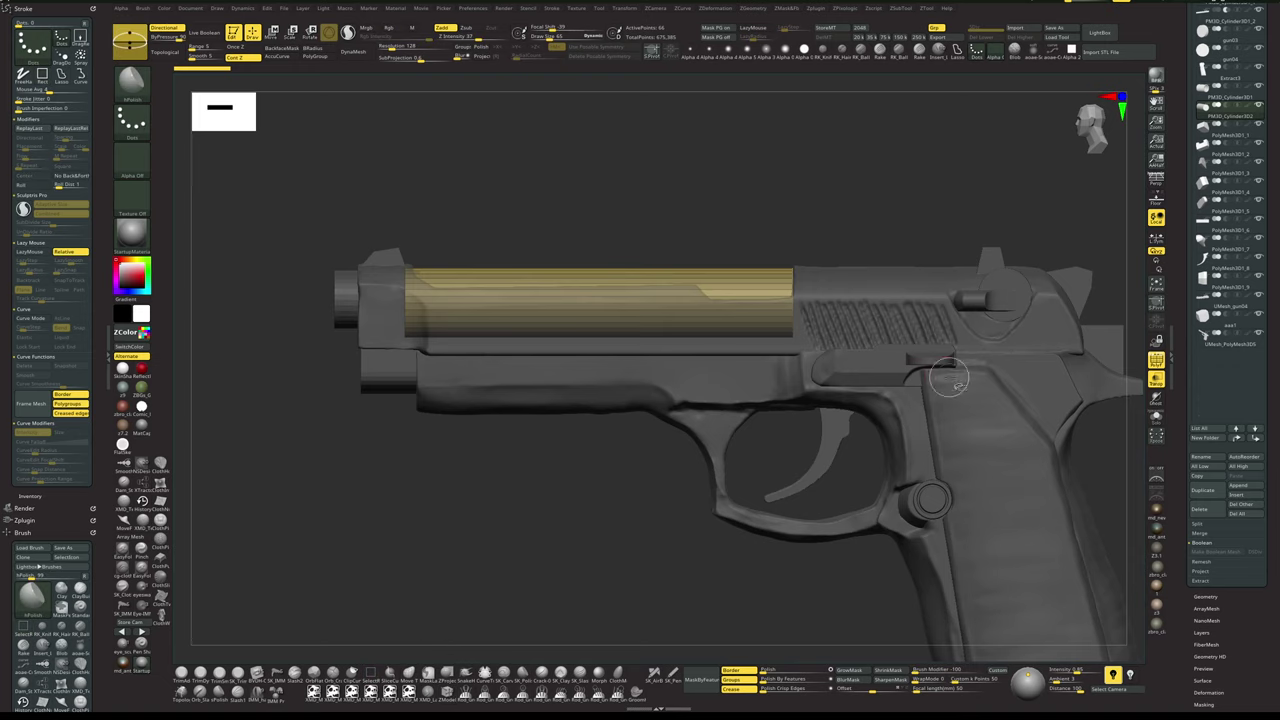
mouse_move(957, 352)
ctrl+shift+mouse_down()
mouse_move(517, 298)
mouse_move(258, 323)
mouse_move(281, 287)
mouse_move(292, 300)
ctrl+shift+mouse_up()
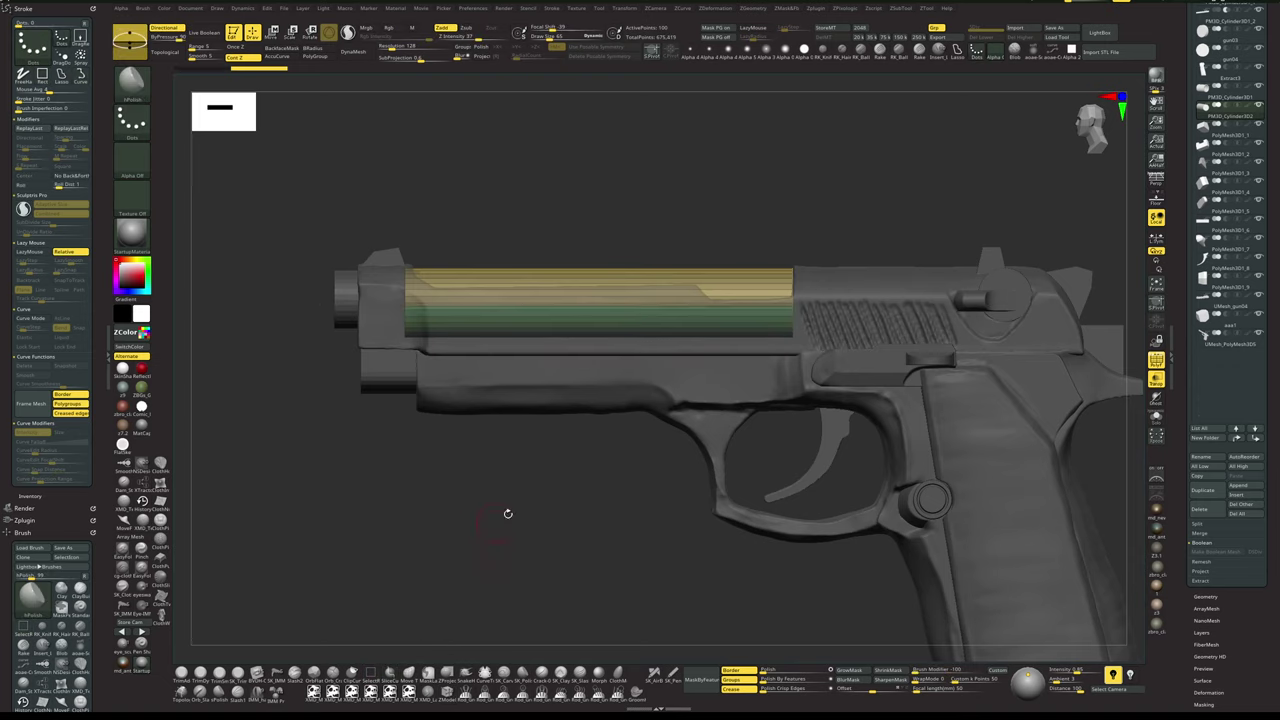
- Isolate the barrel cylinder, hide its lower half, and delete the hidden geometry
key(alt+shift+s)
ctrl+shift+click(691, 317)
ctrl+shift+click(692, 318)
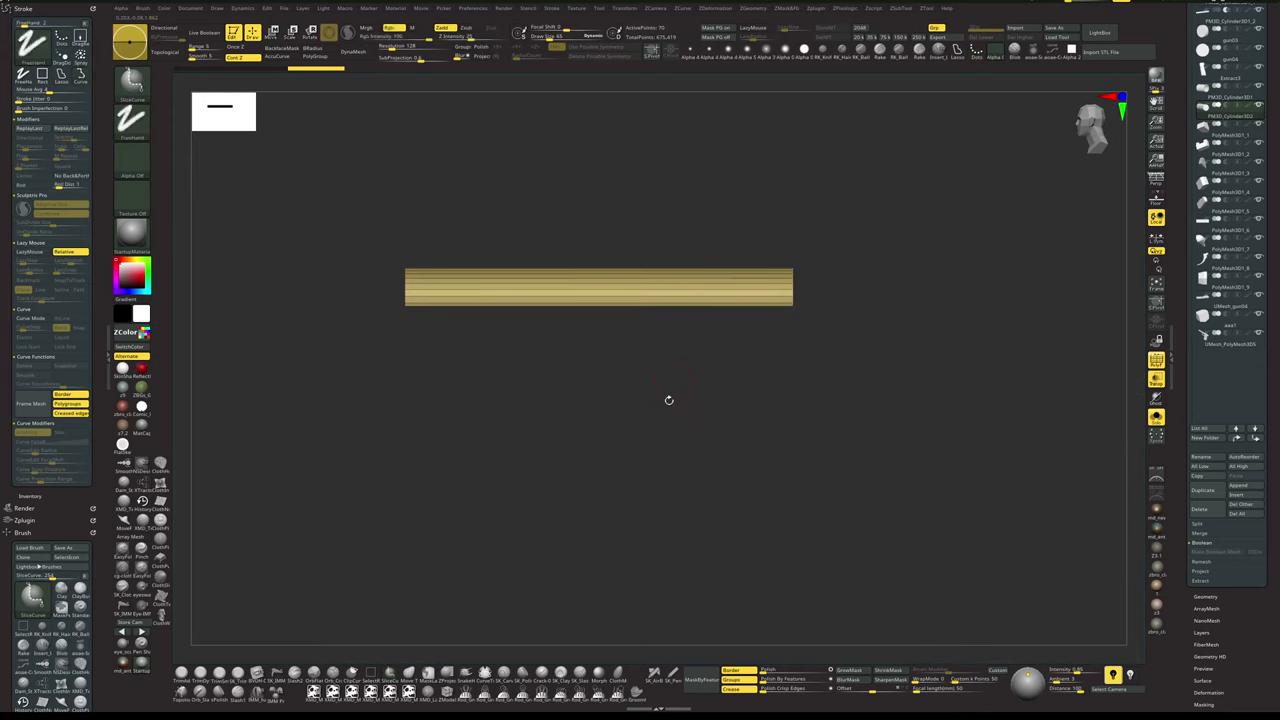
drag(669, 400, 635, 440)
key(z)
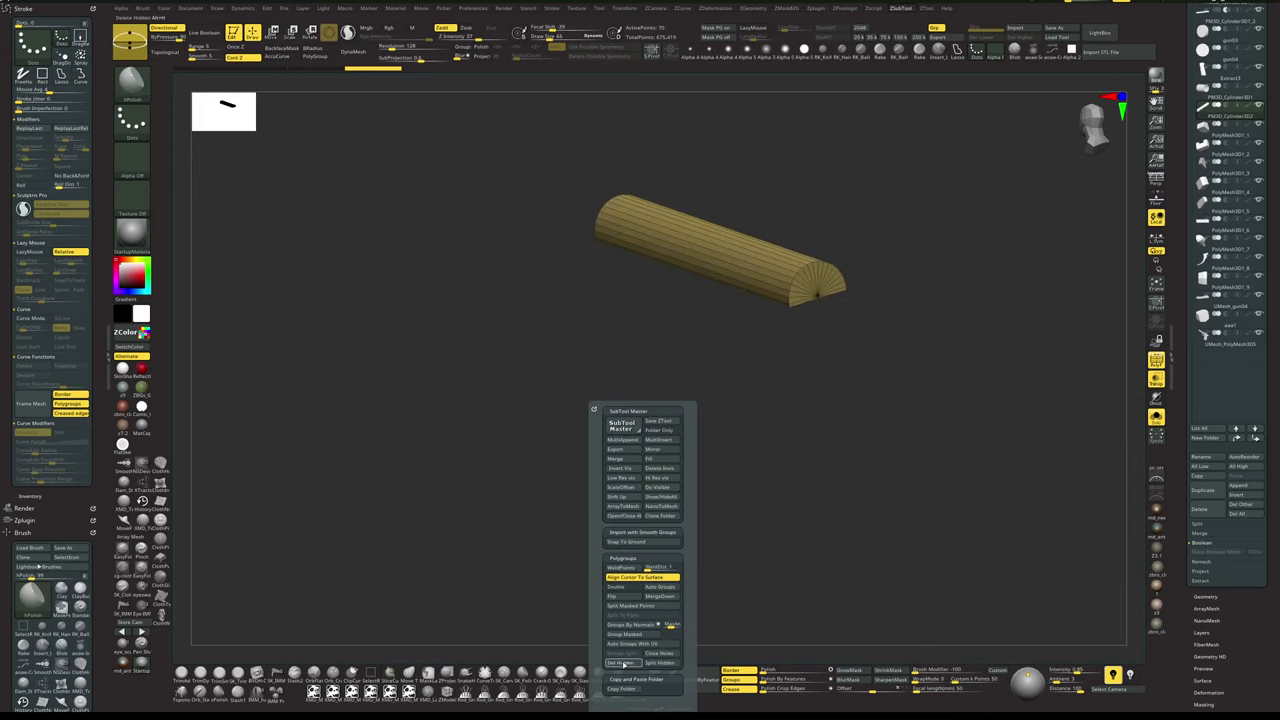
click(623, 664)
- Examine the remaining upper half of the barrel cylinder, and show it solid among the other pistol parts
key(shift+f)
drag(537, 506, 621, 491)
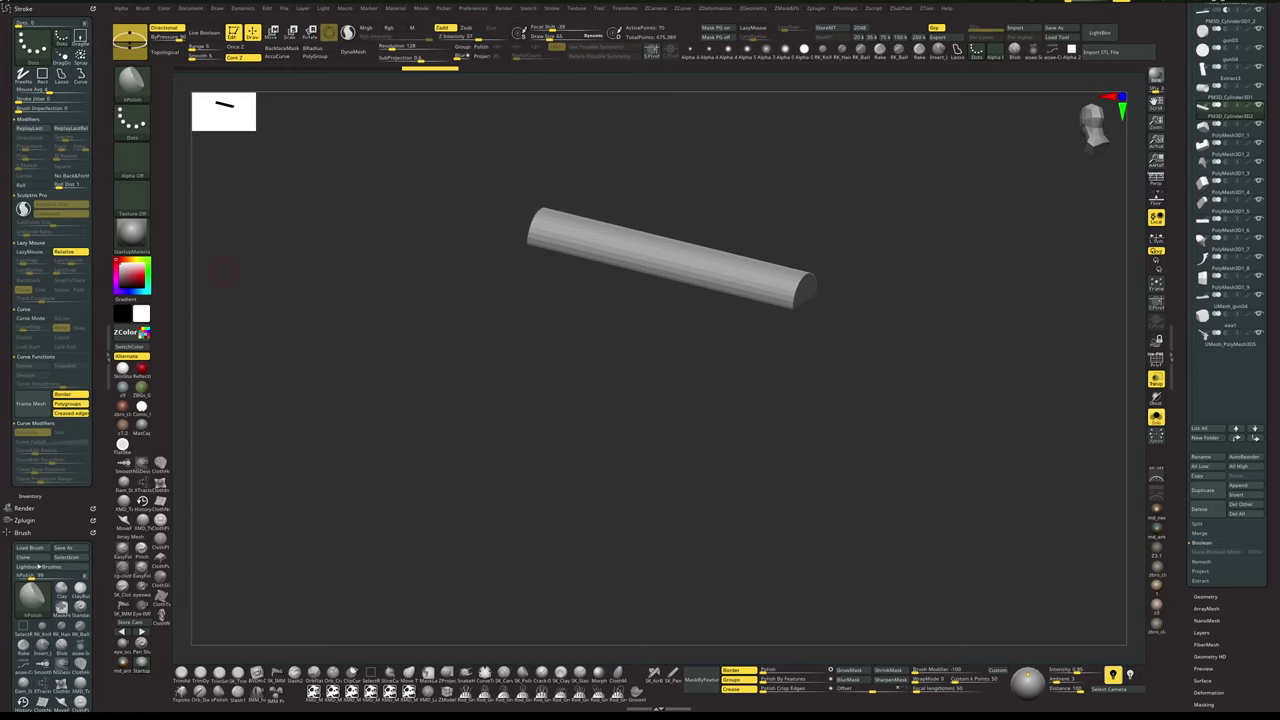
drag(803, 498, 894, 394)
key(shift+f)
click(1156, 417)
mouse_move(1027, 419)
shift+mouse_down()
mouse_move(1046, 380)
mouse_move(995, 372)
mouse_move(1031, 417)
mouse_move(1024, 430)
shift+mouse_up()
key(shift+t)
- Select the pistol's slide, isolate it, and turn off its polyframe display
alt+click(911, 344)
drag(1040, 340, 1057, 444)
key(alt+s)
key(alt+s)
key(shift+s)
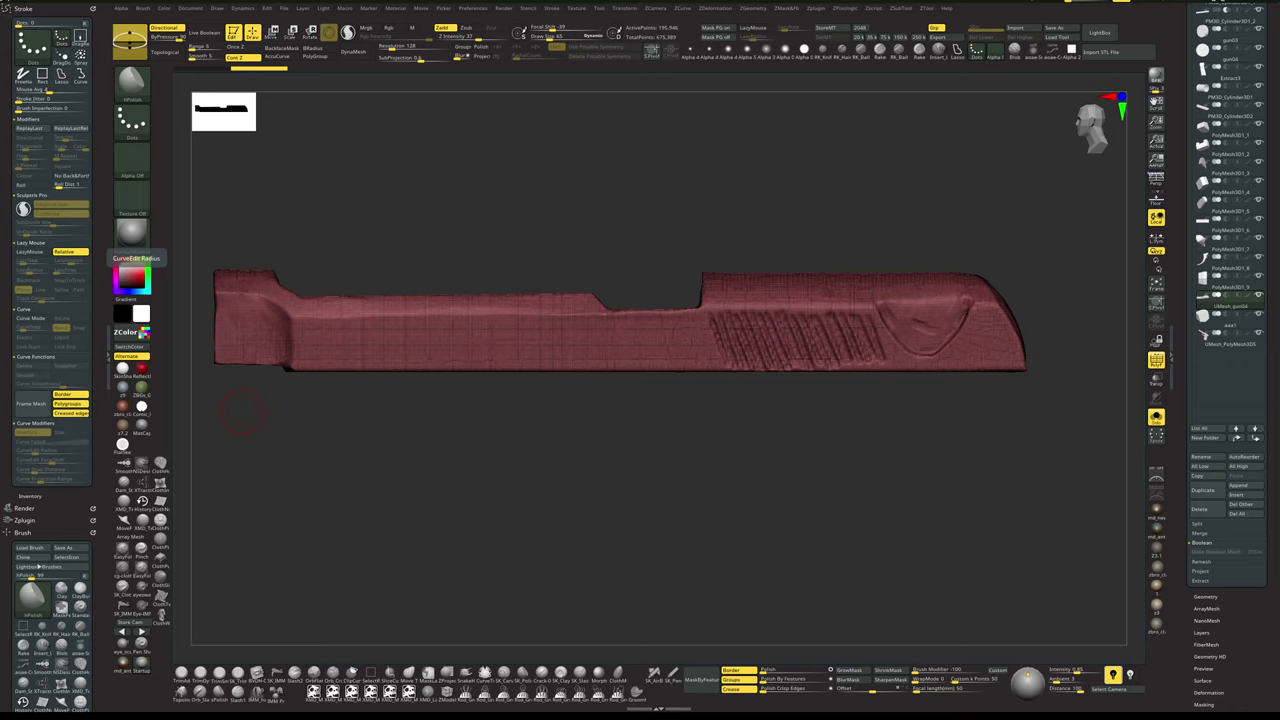
drag(745, 466, 767, 467)
key(shift+f)
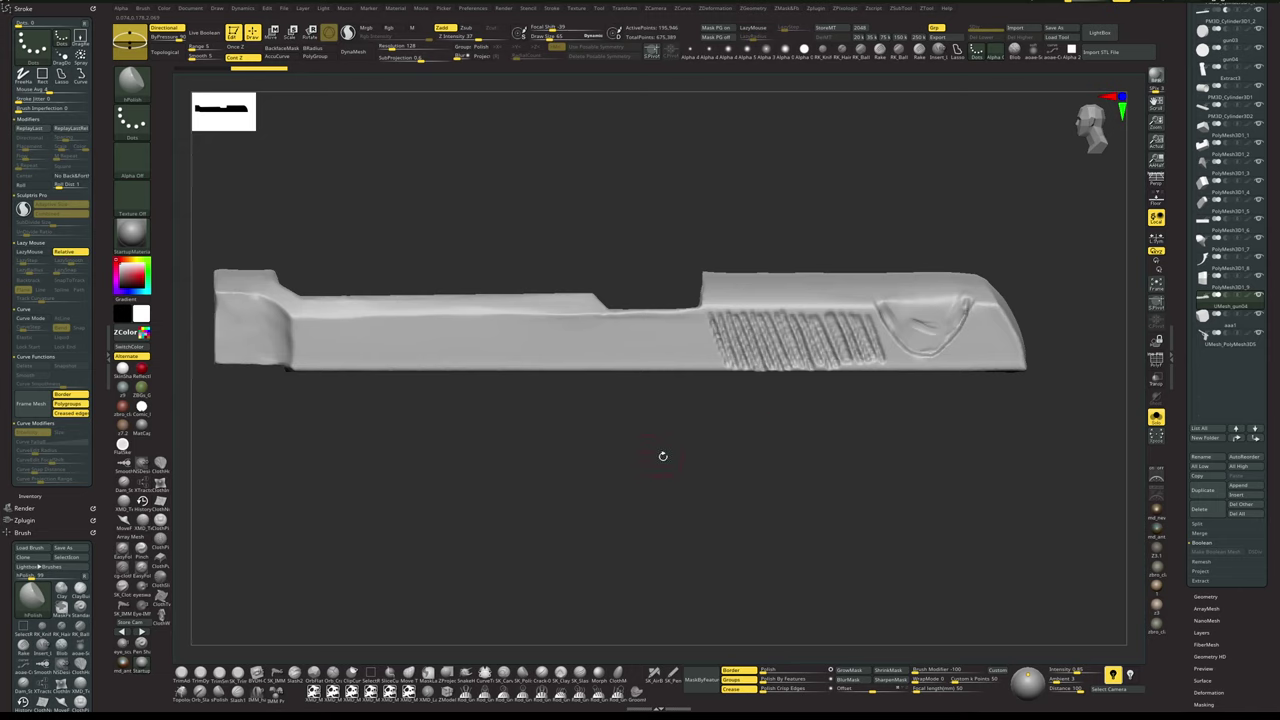
- Append a QCube subtool and show it together with the other pistol parts
mouse_move(754, 480)
mouse_down()
mouse_move(774, 483)
mouse_move(755, 469)
mouse_up()
key(m)
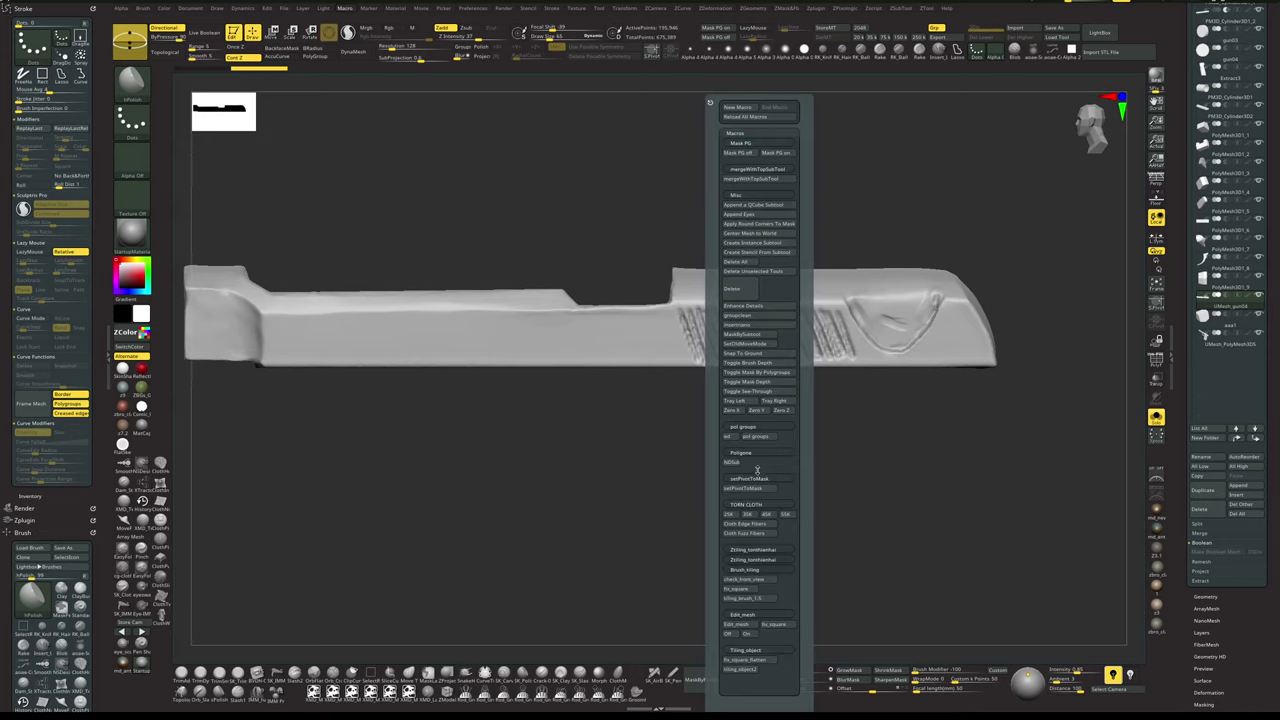
click(763, 206)
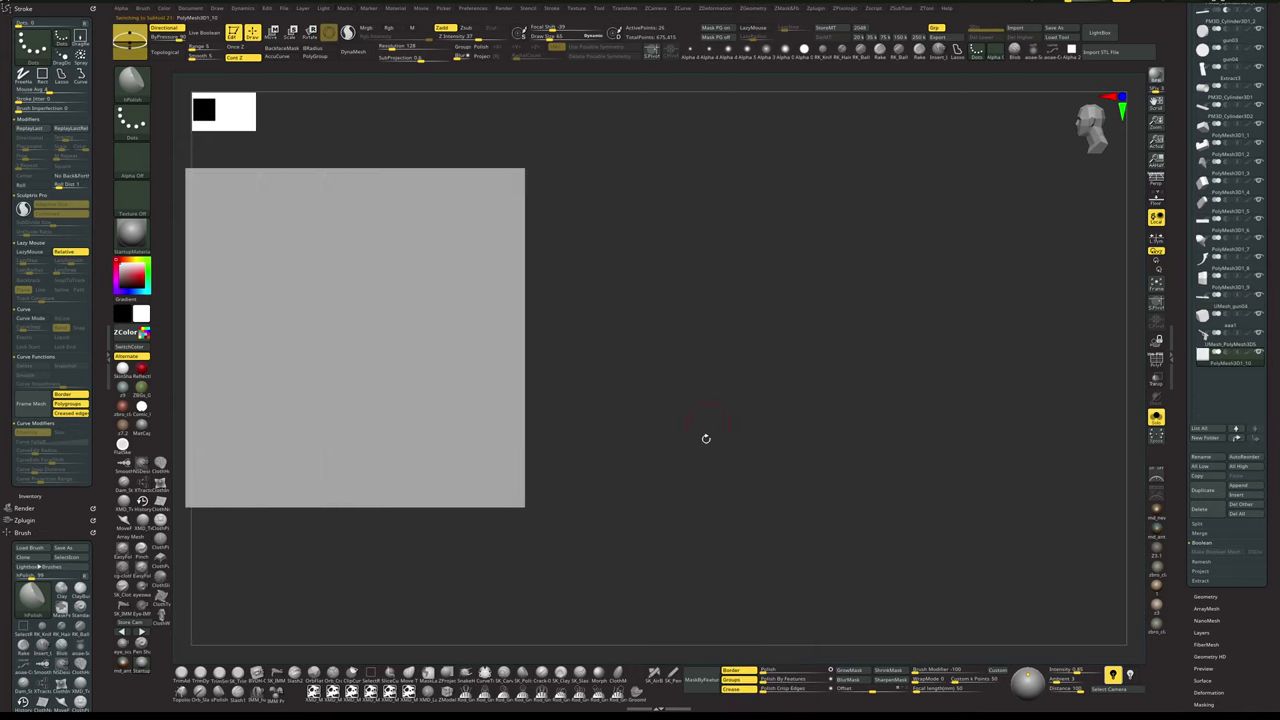
drag(709, 403, 733, 426)
key(alt+s)
drag(748, 500, 734, 463)
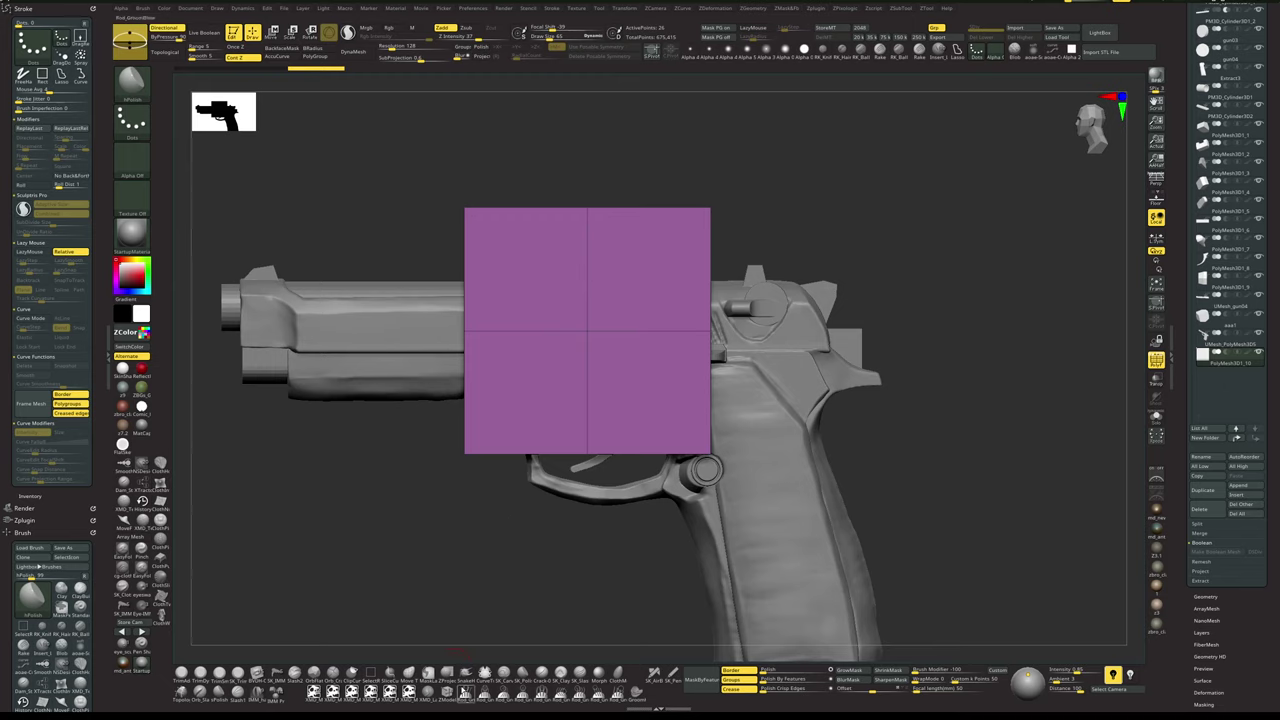
- Shrink the cube and place it on the slide just ahead of the rear serrations, with the ZModeler brush ready
click(447, 693)
key(space)
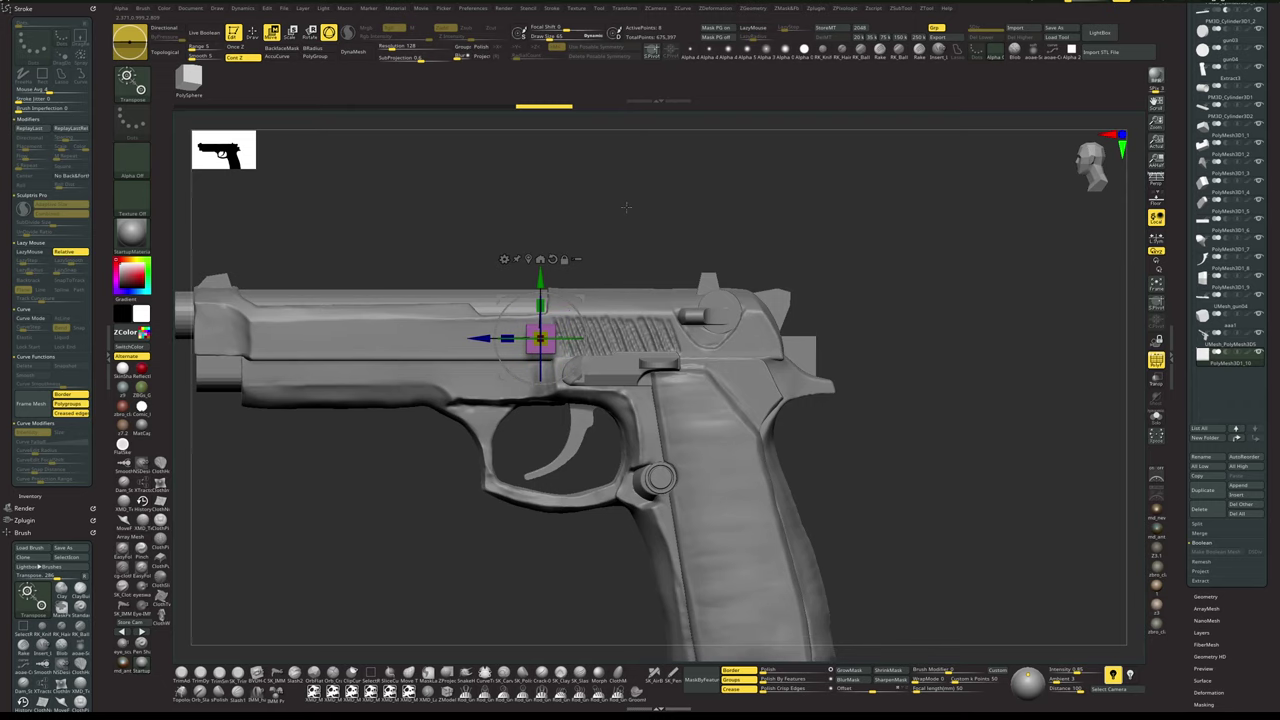
mouse_move(626, 207)
alt+mouse_down()
mouse_move(606, 203)
mouse_move(687, 208)
mouse_move(678, 241)
alt+mouse_up()
key(q)
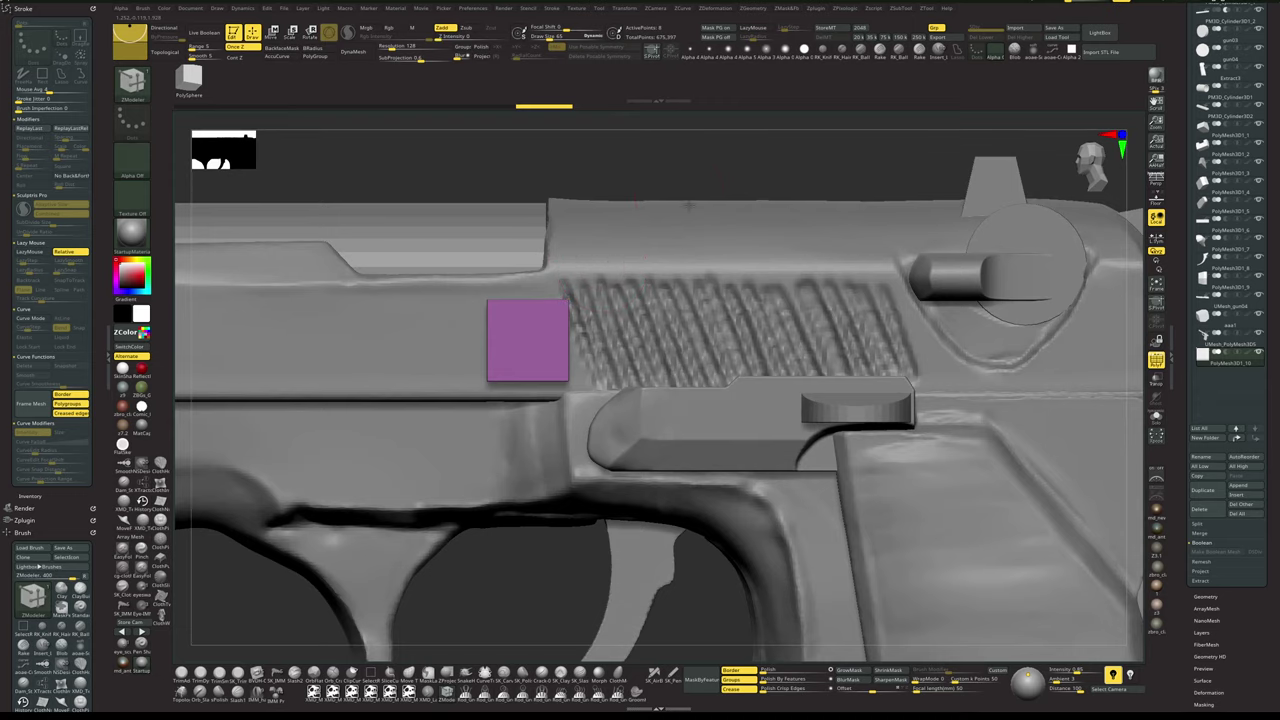
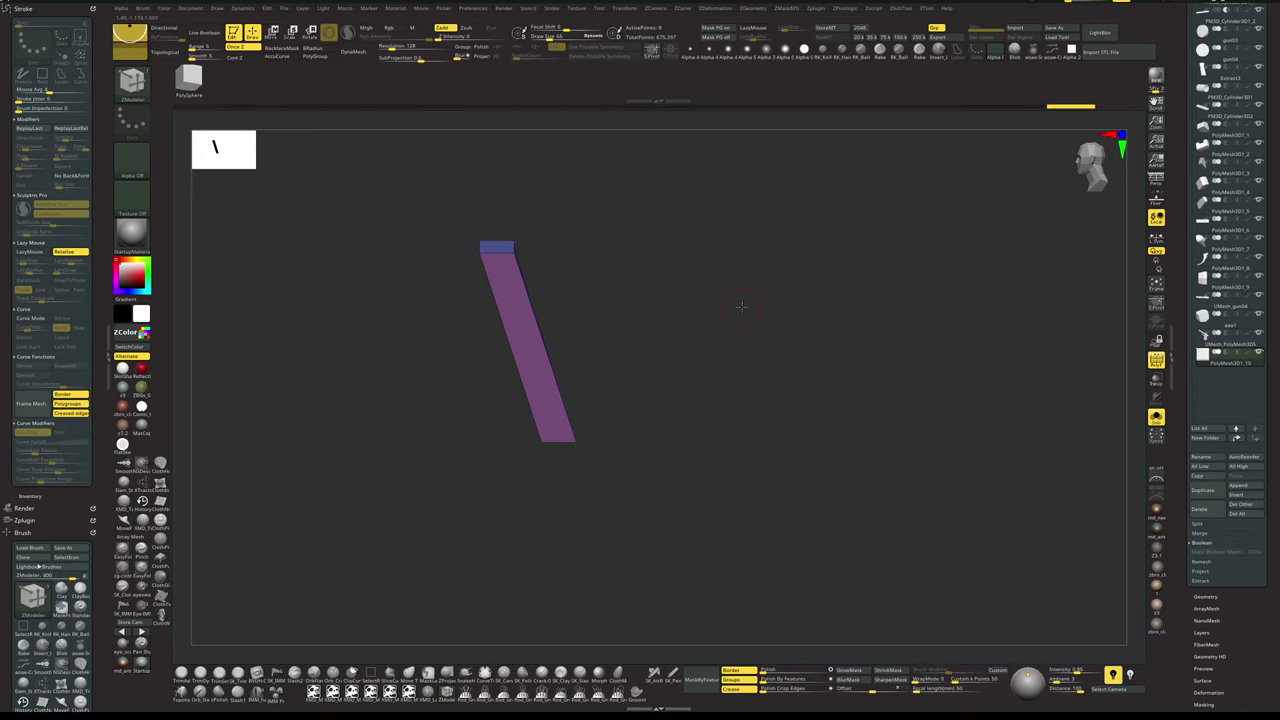
- Show the pistol around the slanted bar, mask all but the bar's upper end, and shift that end slightly toward the muzzle
key(alt+s)
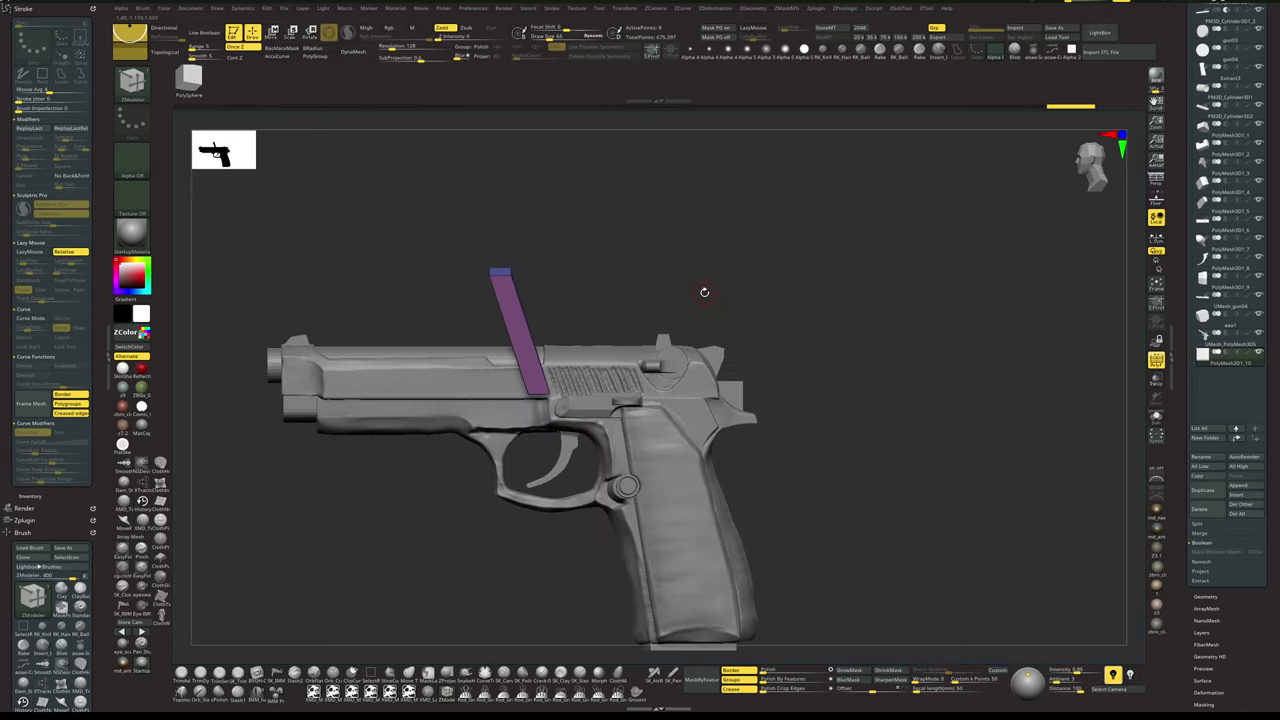
alt+drag(666, 269, 711, 289)
ctrl+drag(478, 240, 583, 276)
ctrl+click(607, 276)
key(w)
drag(469, 288, 460, 288)
key(q)
mouse_move(662, 249)
mouse_down()
mouse_move(643, 249)
mouse_move(781, 252)
mouse_move(702, 272)
mouse_move(714, 278)
mouse_move(662, 270)
mouse_up()
- Isolate the slanted bar, mask its outer face, align the gizmo with the slant, and widen the inner side by about 1.3
key(alt+s)
ctrl+drag(426, 219, 480, 545)
key(w)
alt+click(495, 207)
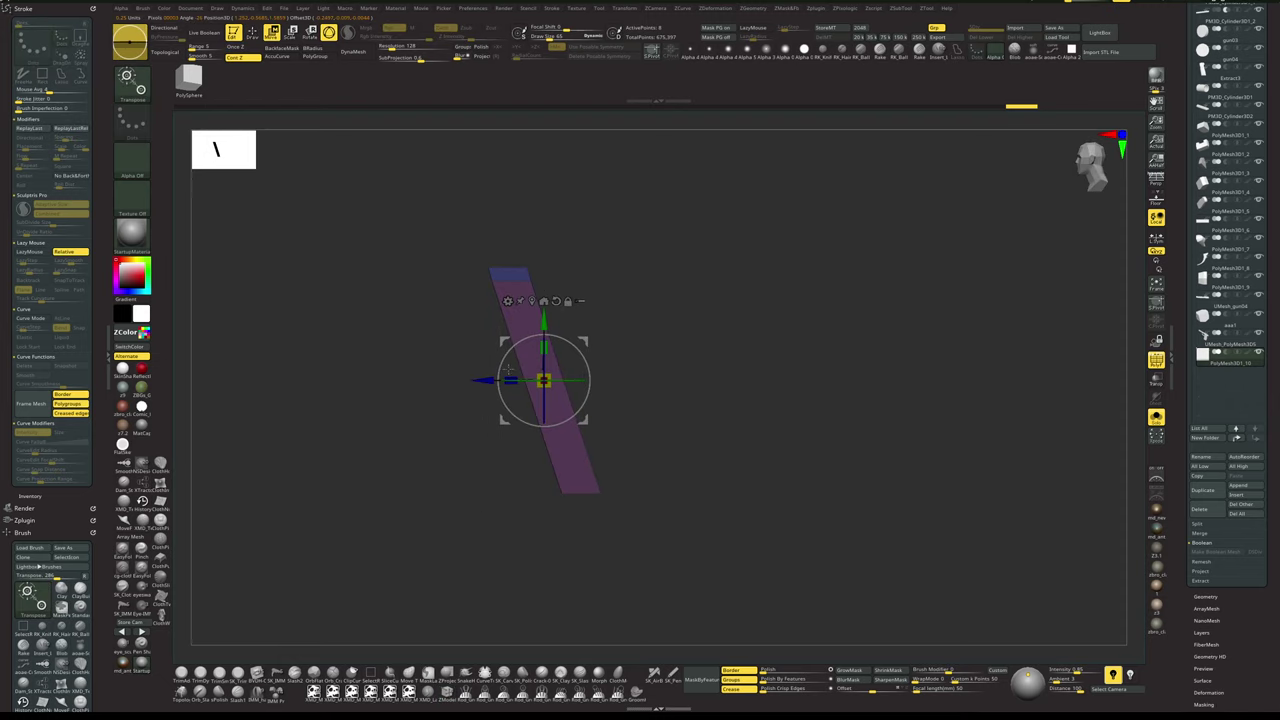
key(ctrl+z)
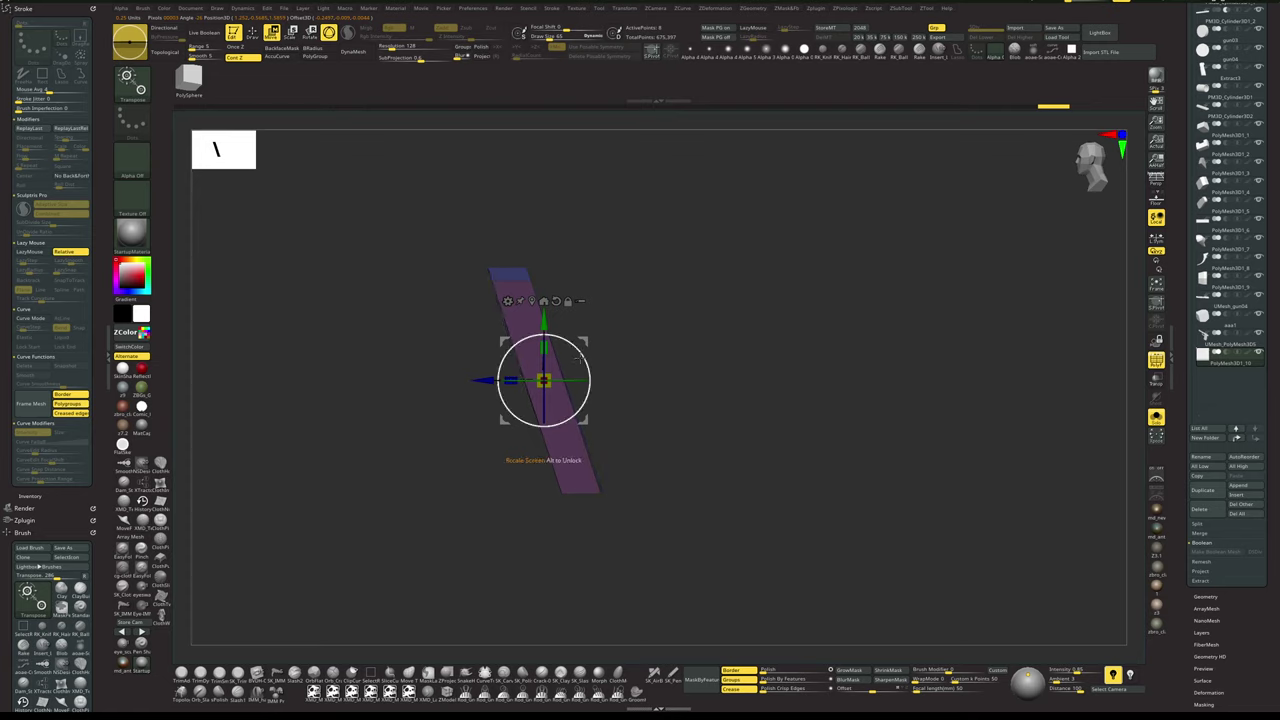
alt+drag(581, 355, 577, 336)
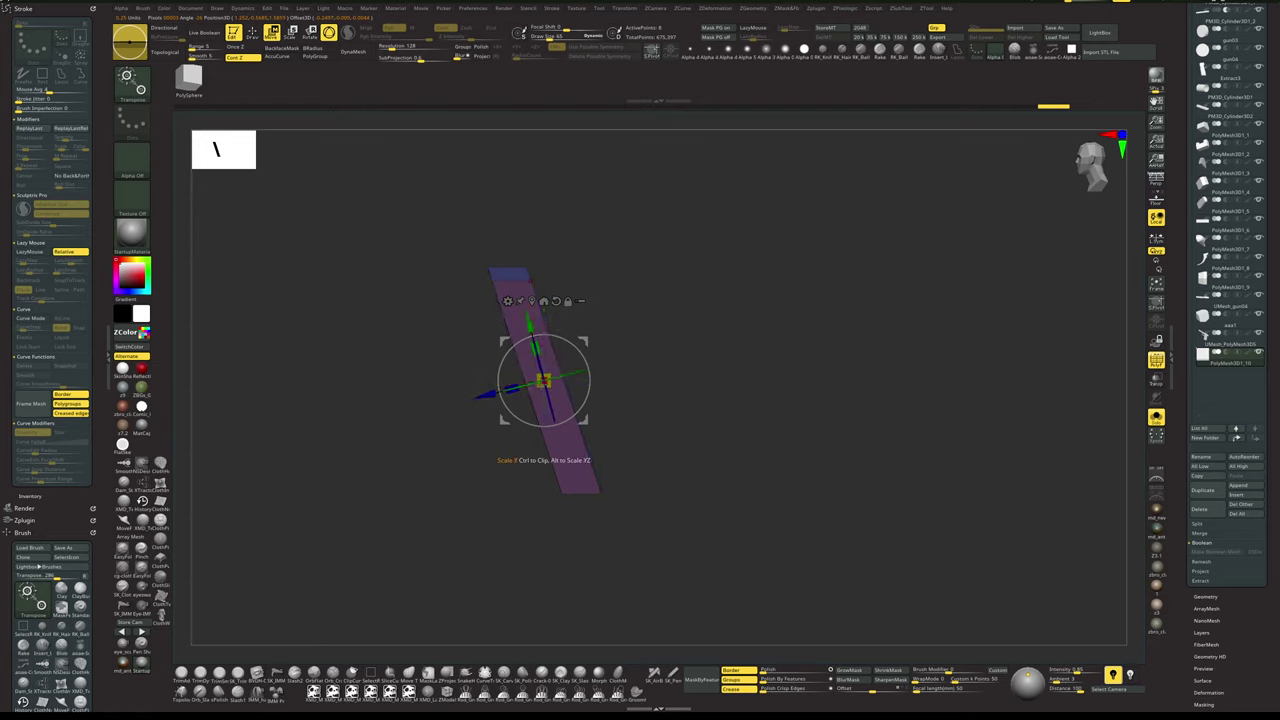
drag(498, 384, 486, 384)
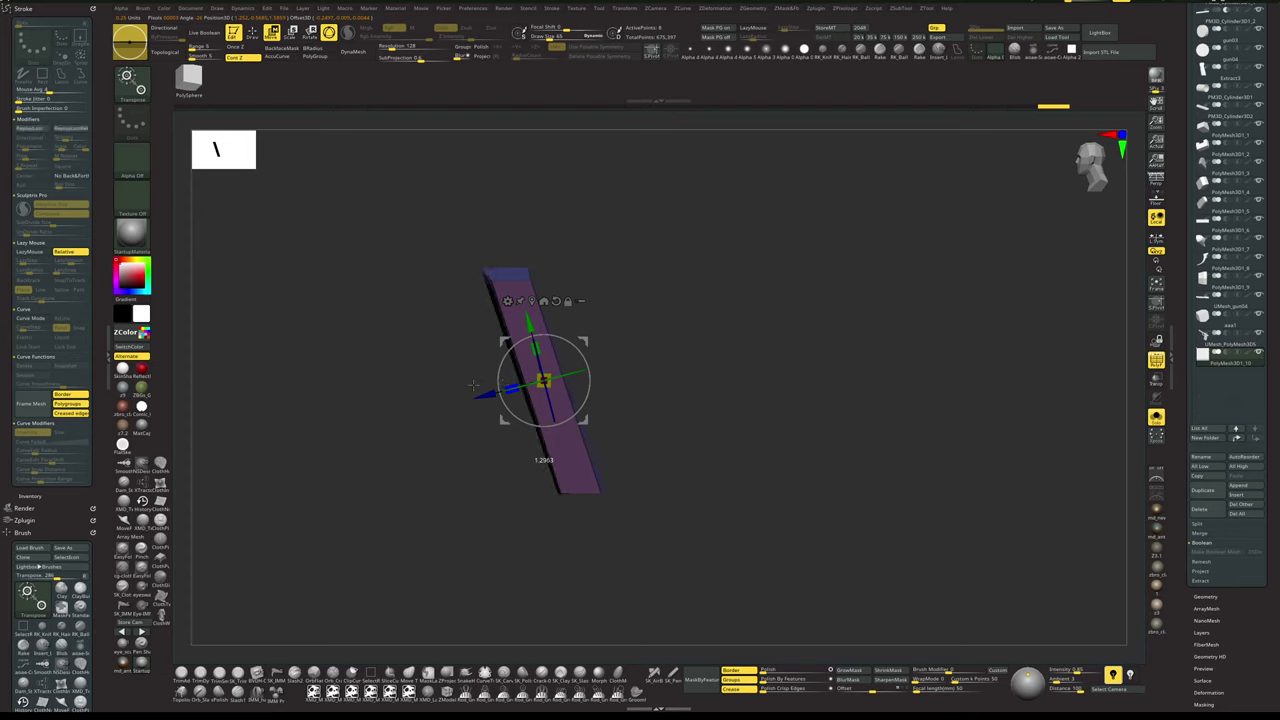
key(q)
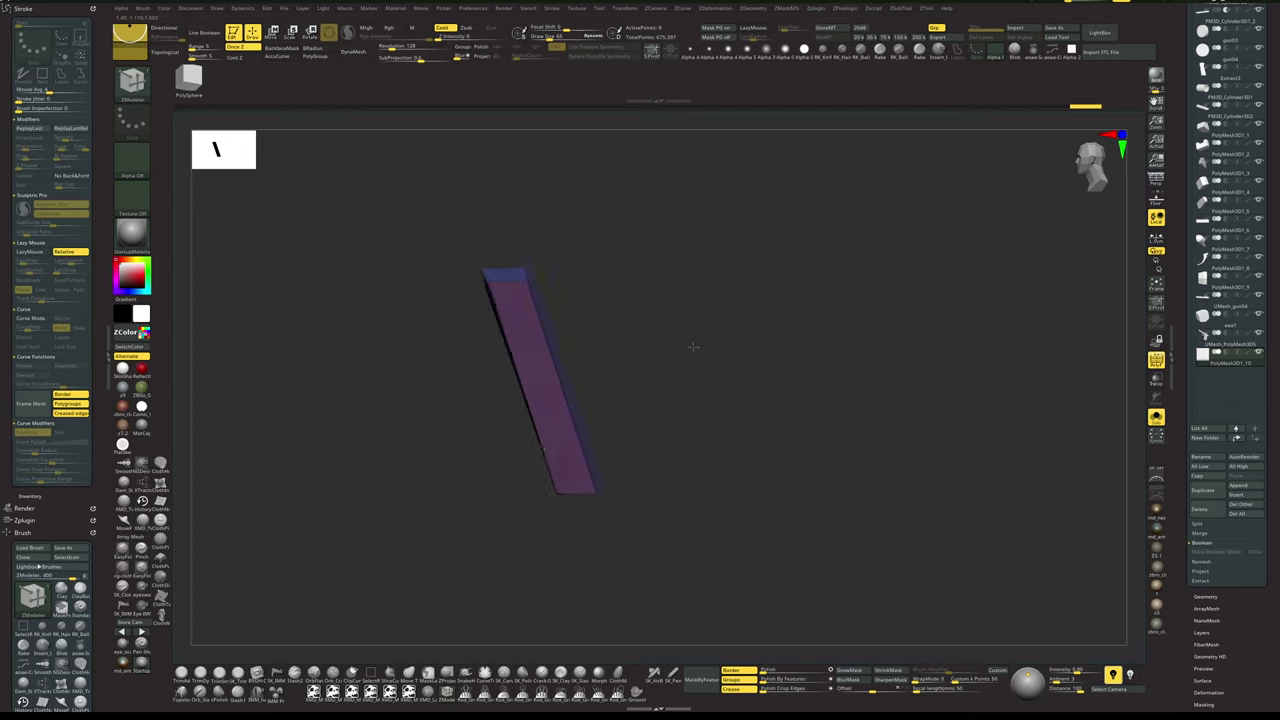
- Mask all but the bar's lower end, reset and center the gizmo there, adjust the end, and clear the mask
mouse_move(704, 359)
mouse_down()
mouse_move(712, 352)
mouse_move(708, 372)
mouse_up()
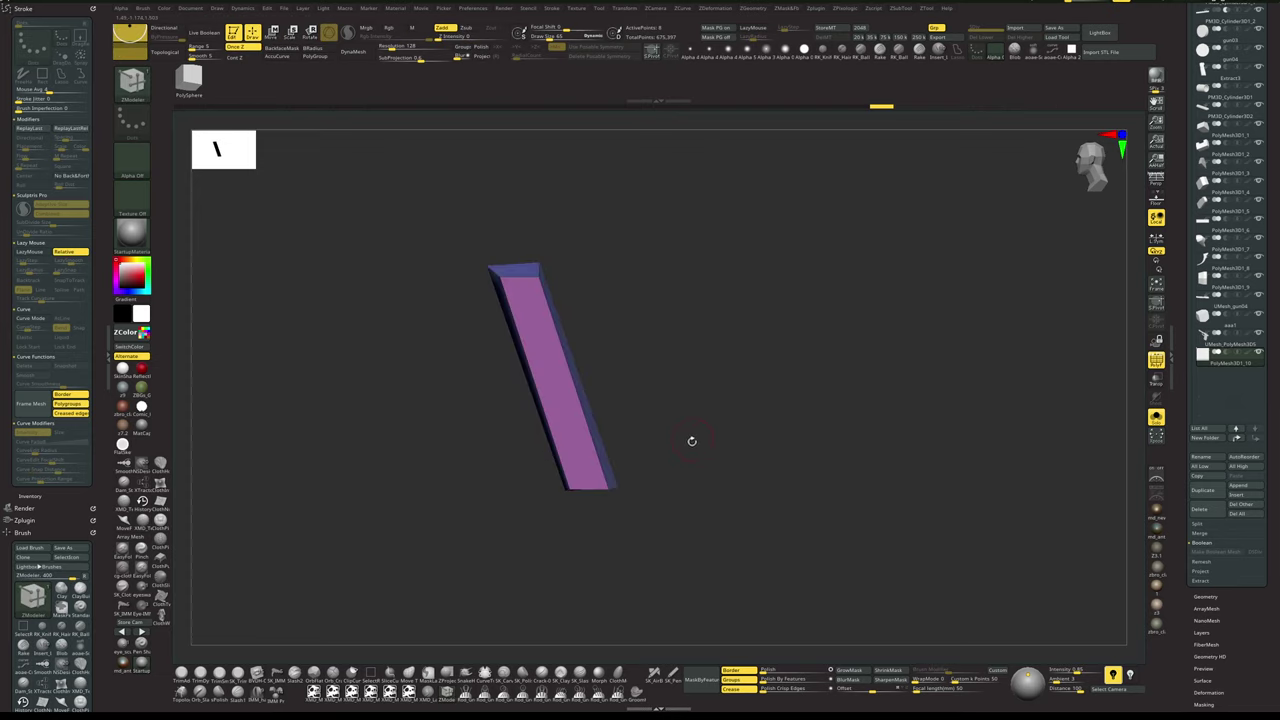
drag(691, 440, 694, 423)
ctrl+drag(684, 530, 540, 468)
key(w)
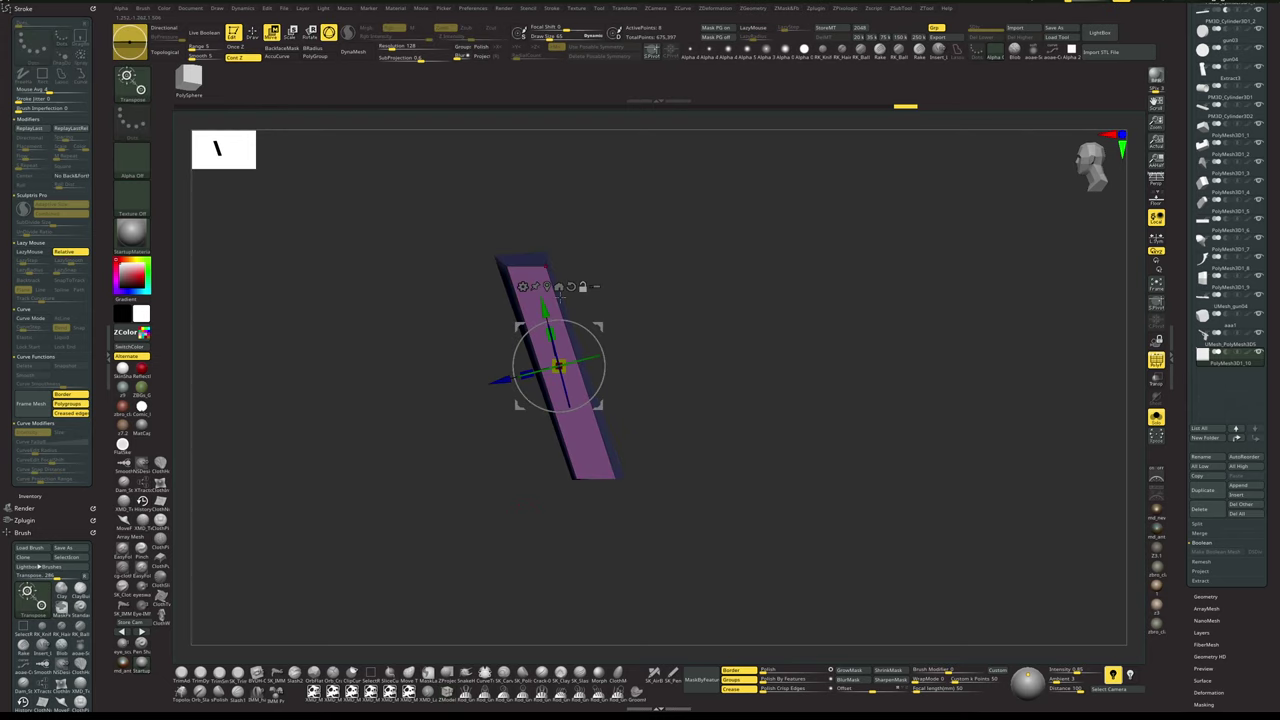
alt+click(571, 288)
click(547, 287)
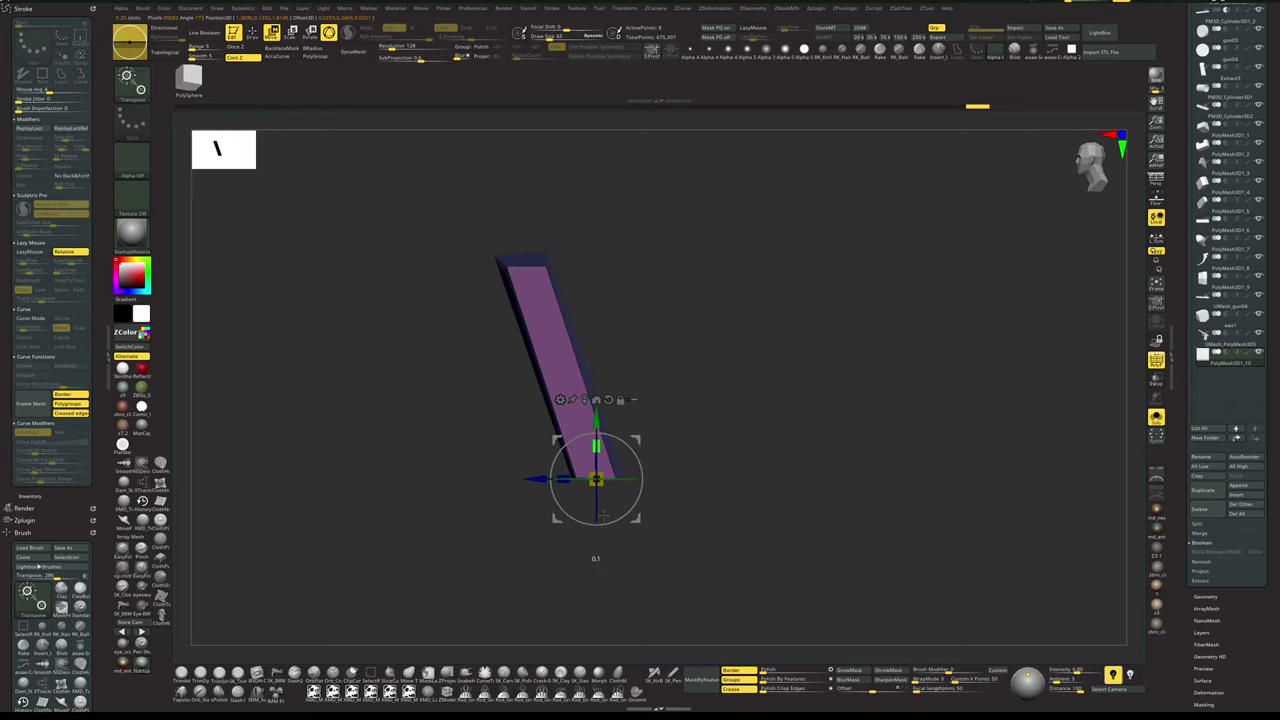
key(q)
alt+drag(670, 291, 686, 360)
ctrl+drag(660, 289, 672, 312)
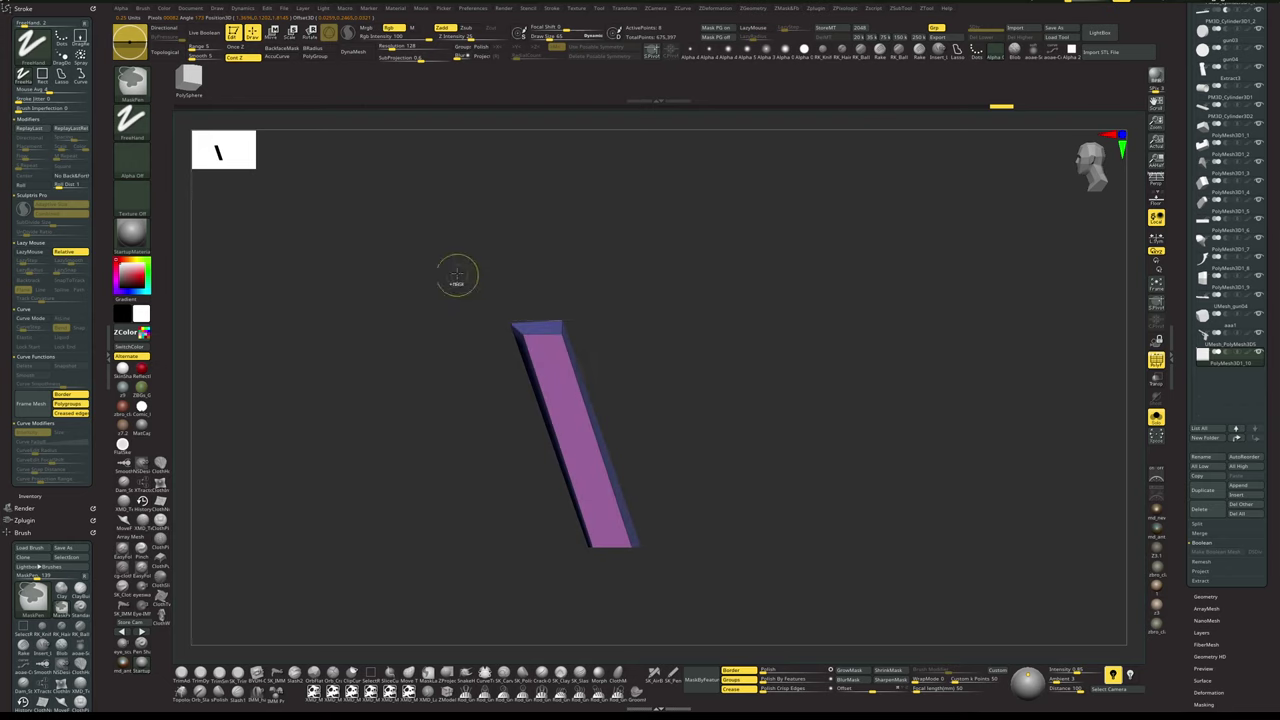
- Mask all but the bar's upper end, center the gizmo on it, adjust the end, and clear the mask
ctrl+drag(456, 273, 628, 330)
ctrl+click(648, 335)
key(w)
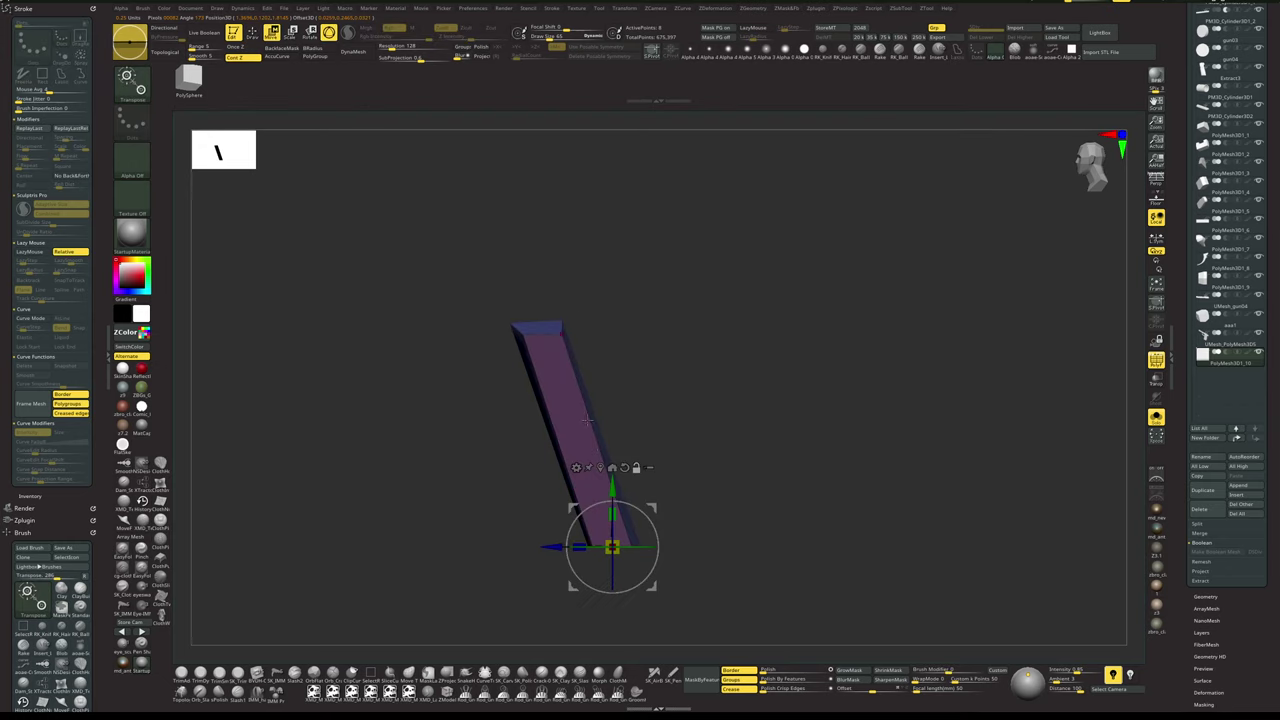
click(600, 468)
key(q)
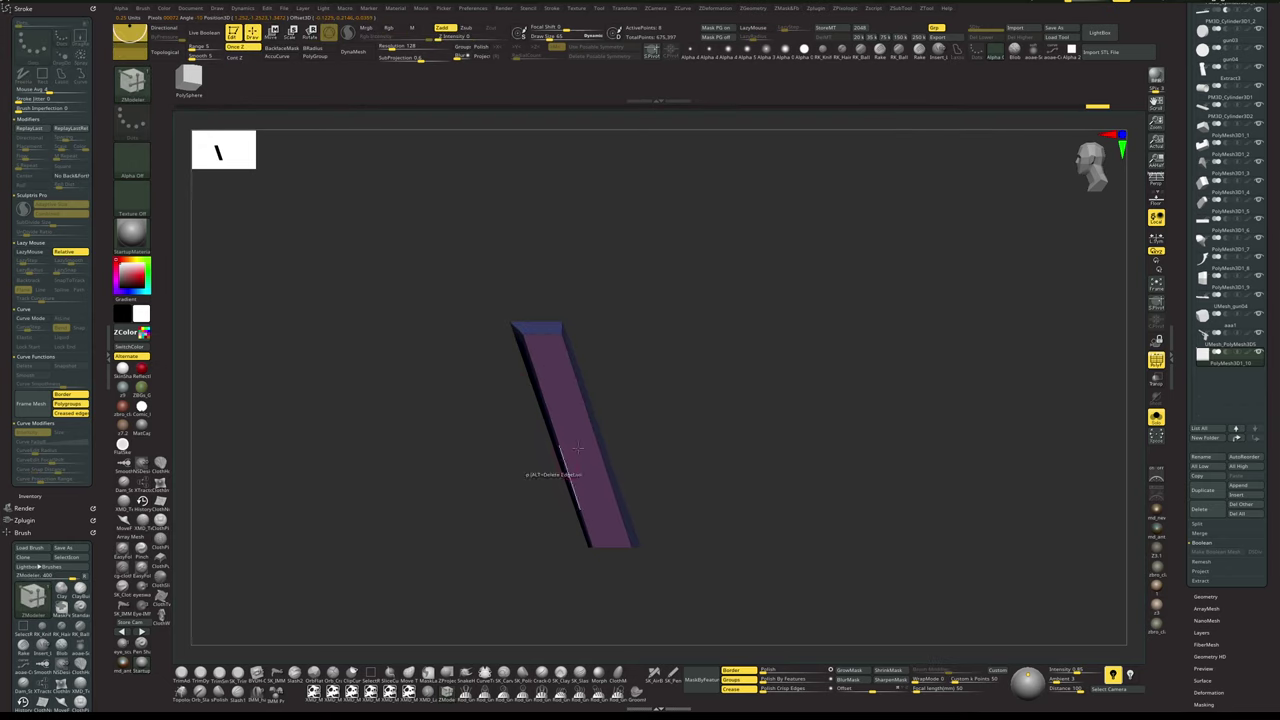
ctrl+right_drag(680, 331, 682, 334)
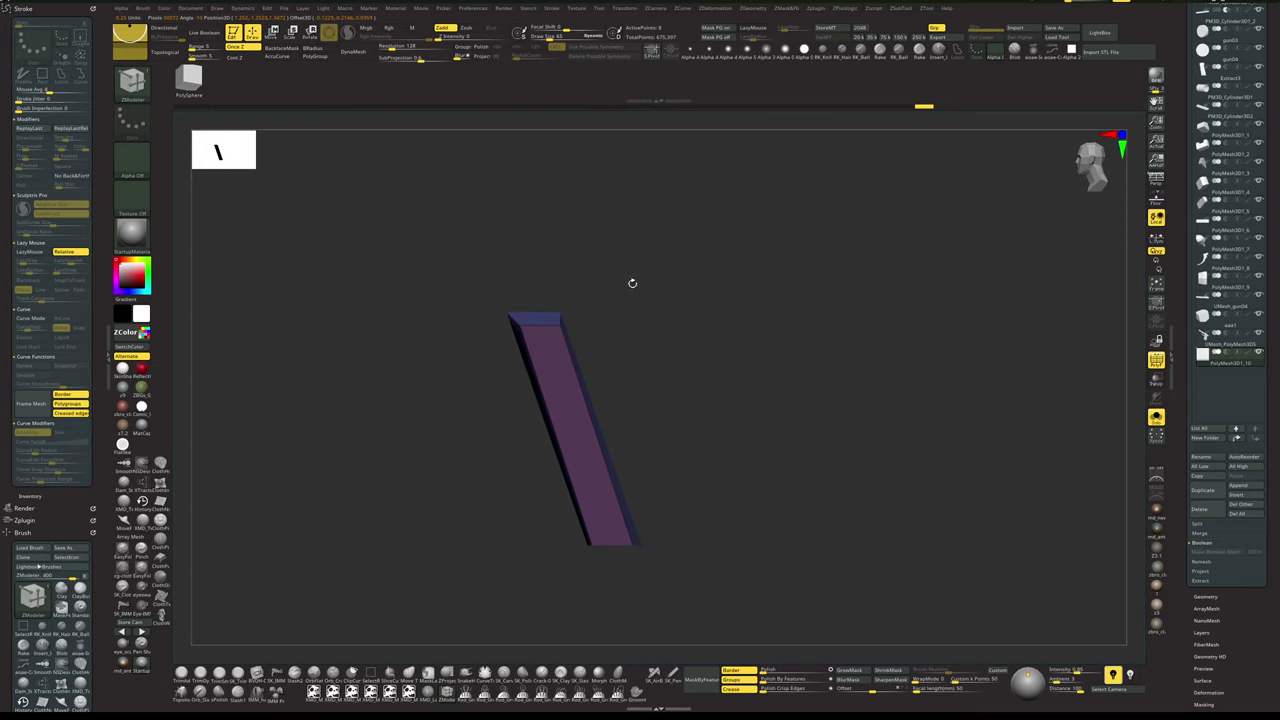
ctrl+drag(679, 255, 686, 323)
- Mask all but the bar's lower-right corner, move it sideways by about -0.02, and clear the mask
alt+right_drag(682, 339, 687, 336)
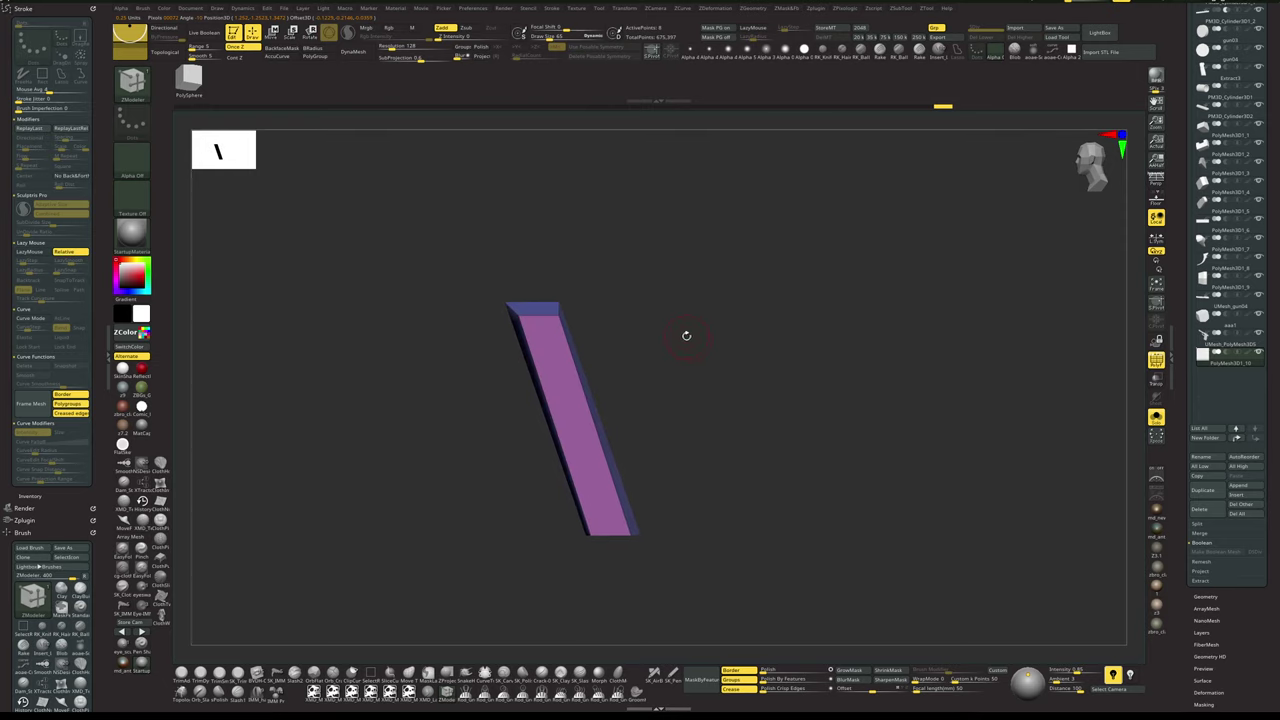
drag(686, 335, 676, 421)
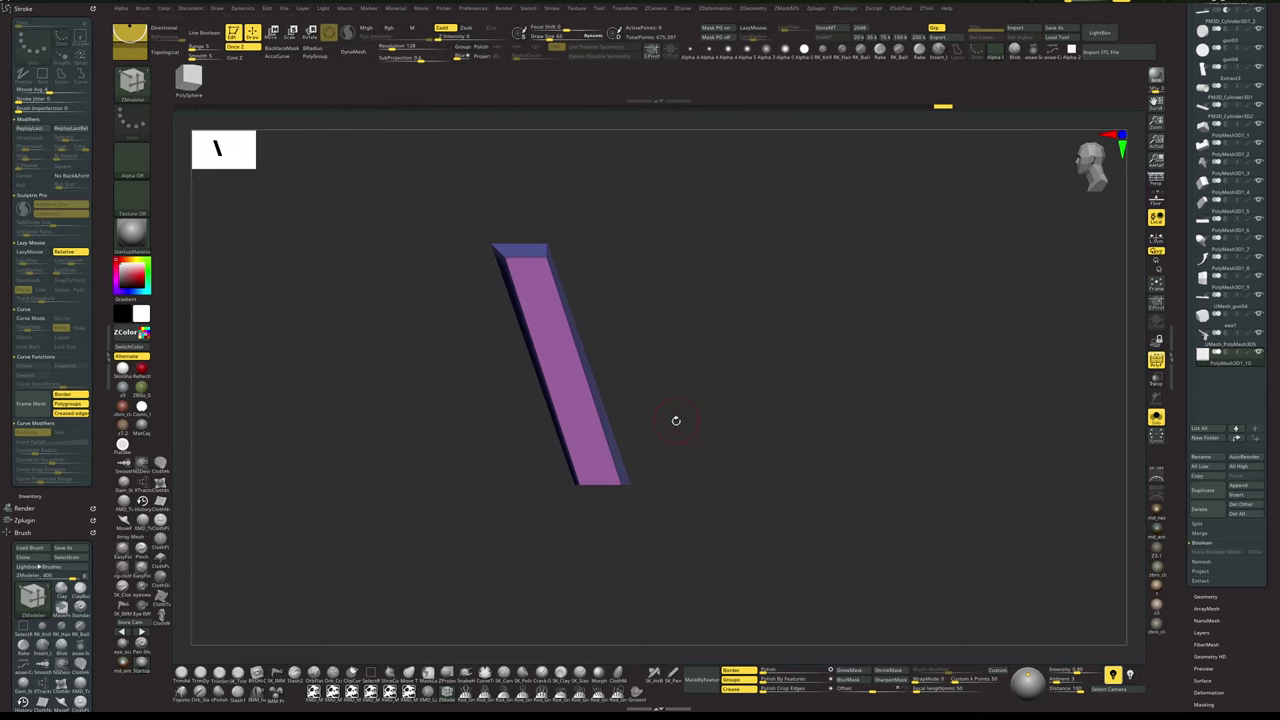
ctrl+click(631, 491)
ctrl+drag(634, 490, 680, 440)
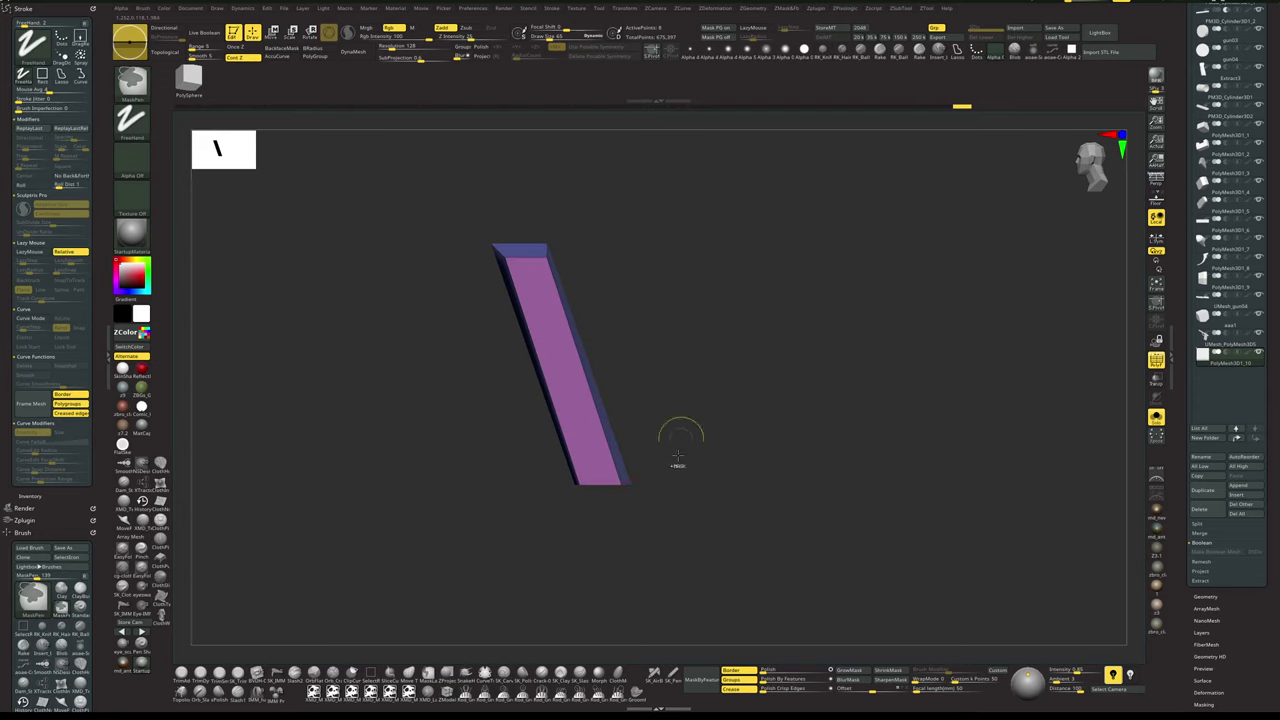
ctrl+click(615, 484)
ctrl+click(697, 440)
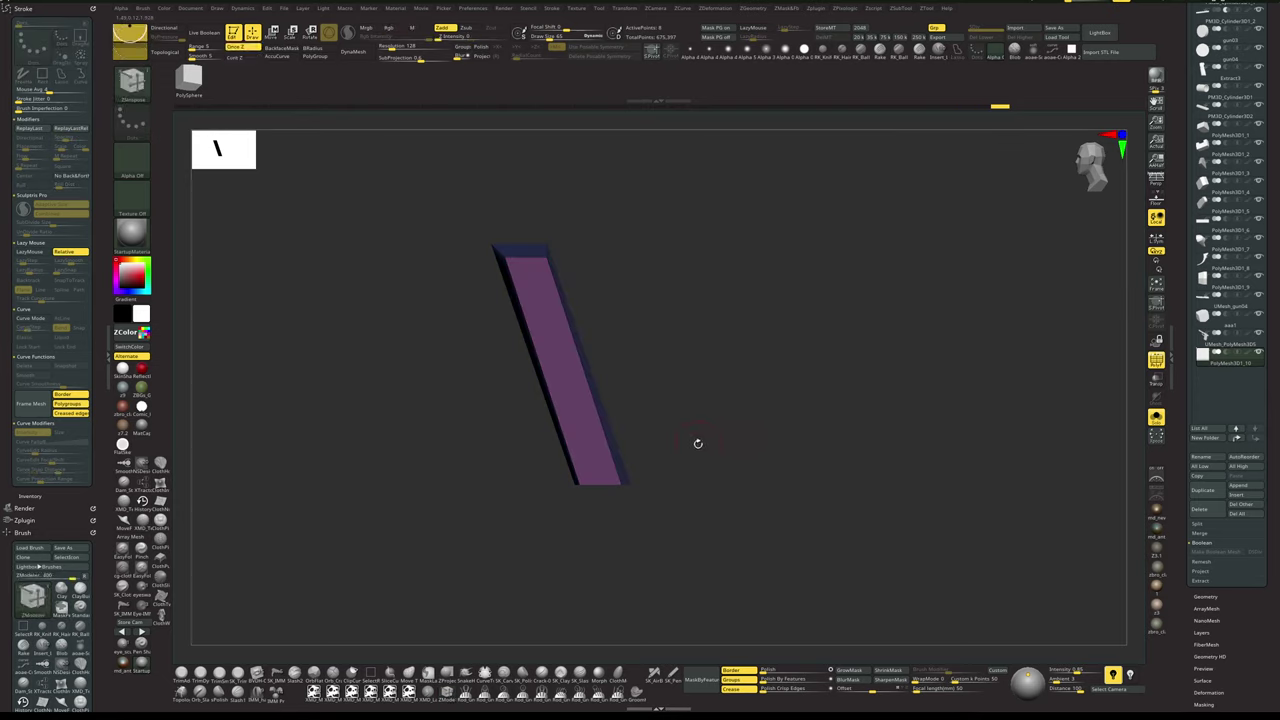
key(w)
click(509, 165)
drag(557, 487, 565, 483)
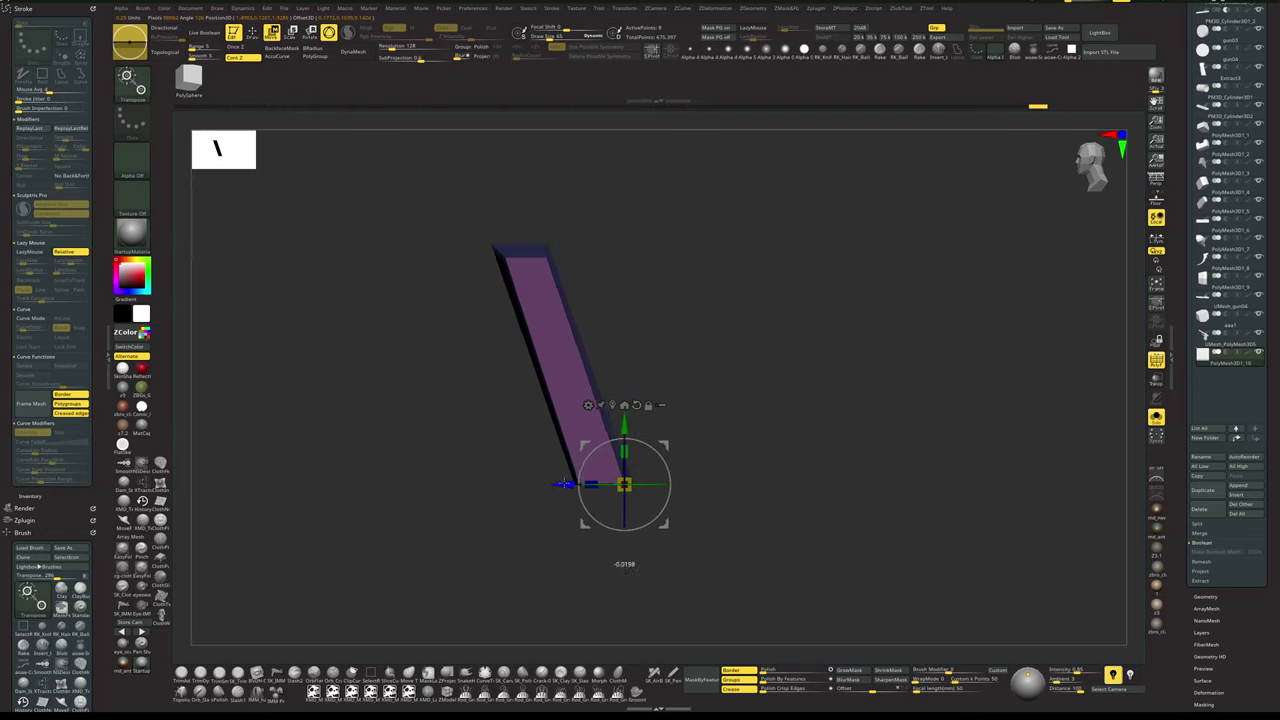
key(q)
mouse_move(660, 358)
ctrl+mouse_down()
mouse_move(691, 300)
mouse_move(714, 309)
mouse_move(630, 310)
mouse_move(711, 311)
ctrl+mouse_up()
- Mask all but the bar's lower-left corner, move it sideways by about -0.016, and clear the mask
alt+drag(711, 357, 597, 499)
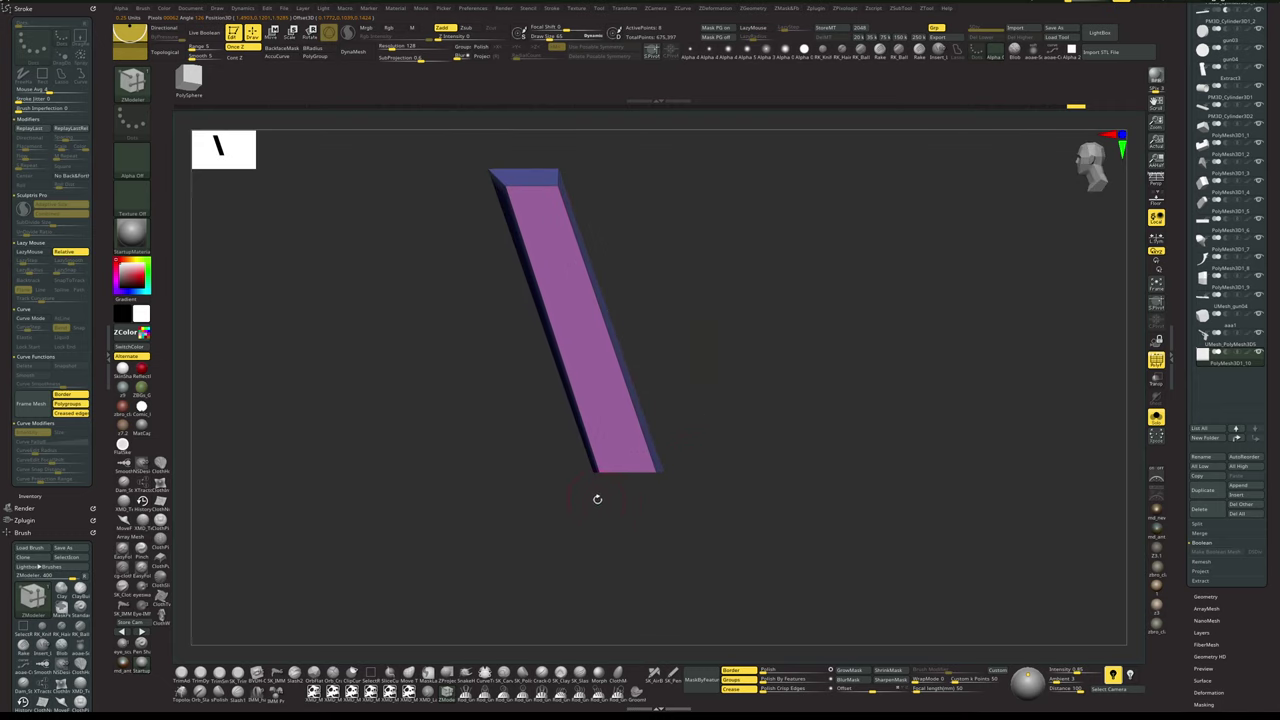
key(ctrl)
ctrl+click(606, 482)
key(w)
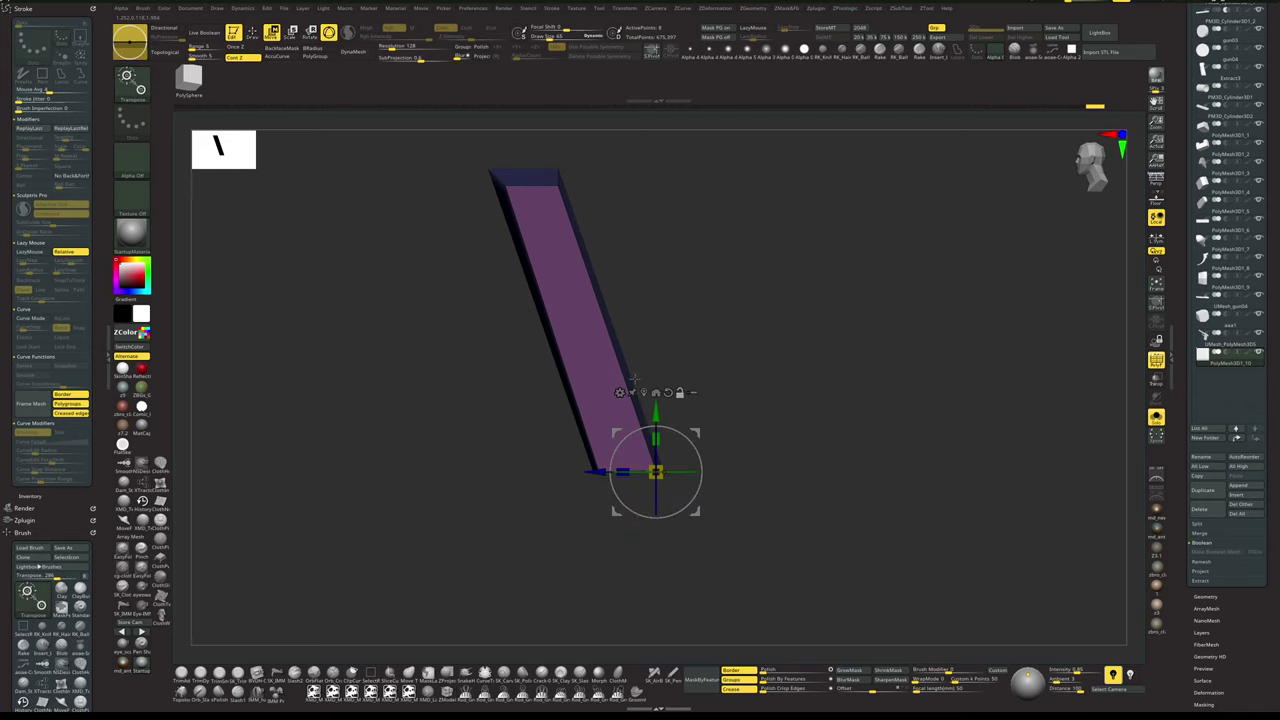
alt+click(598, 472)
drag(538, 471, 546, 472)
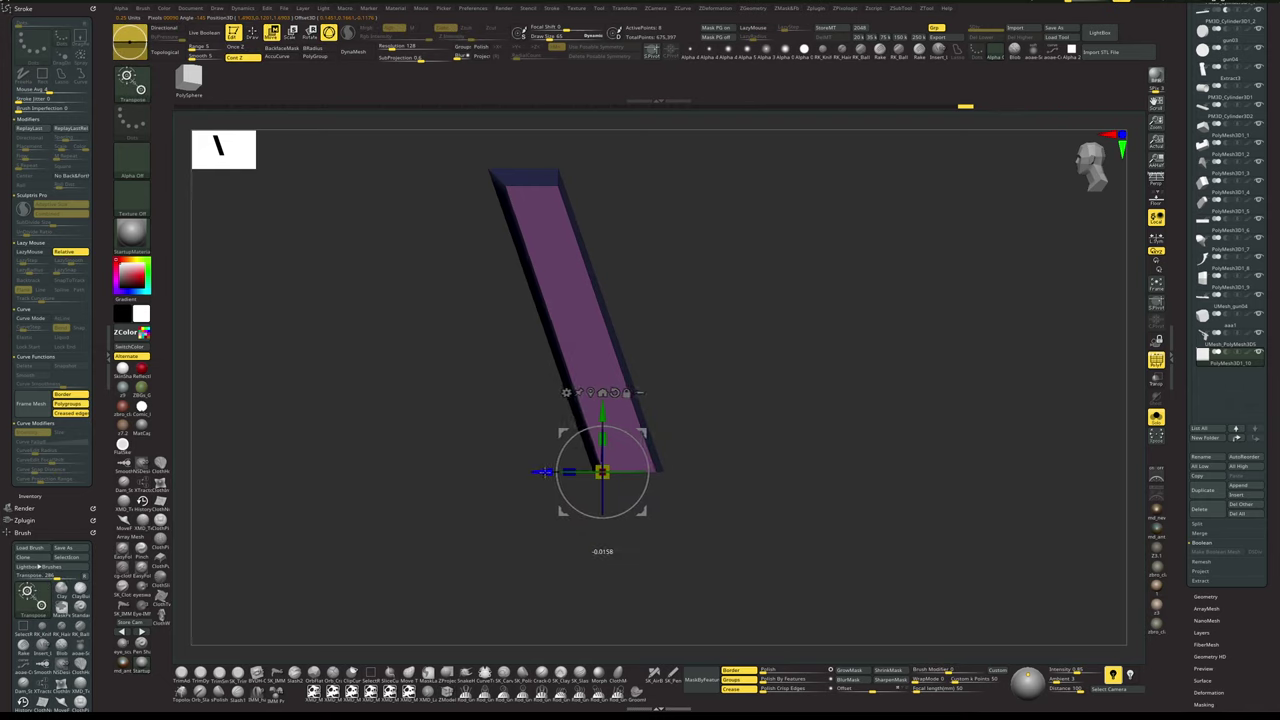
key(q)
alt+drag(746, 283, 746, 383)
ctrl+drag(746, 380, 731, 320)
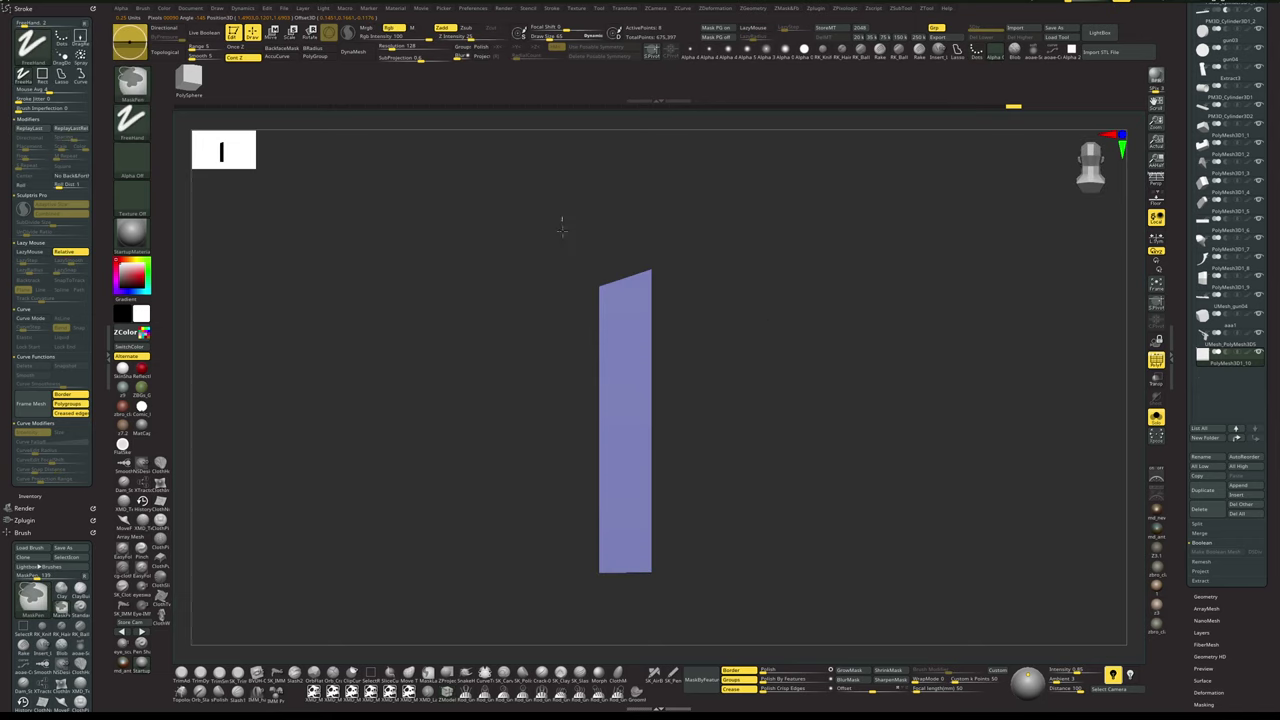
- From the end view, mask the bar's upper corner, invert the mask, center the gizmo and adjust that corner, then clear the mask
ctrl+drag(562, 217, 608, 311)
ctrl+click(514, 374)
key(w)
drag(514, 374, 557, 402)
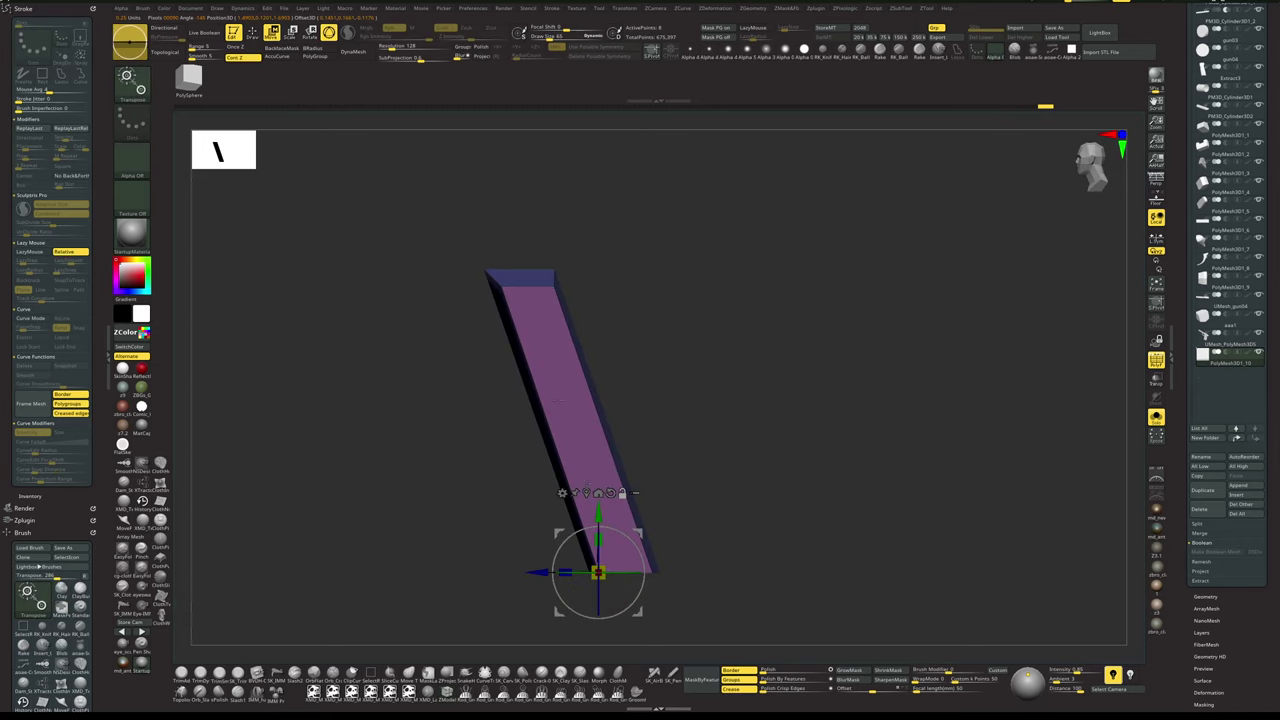
click(587, 492)
key(q)
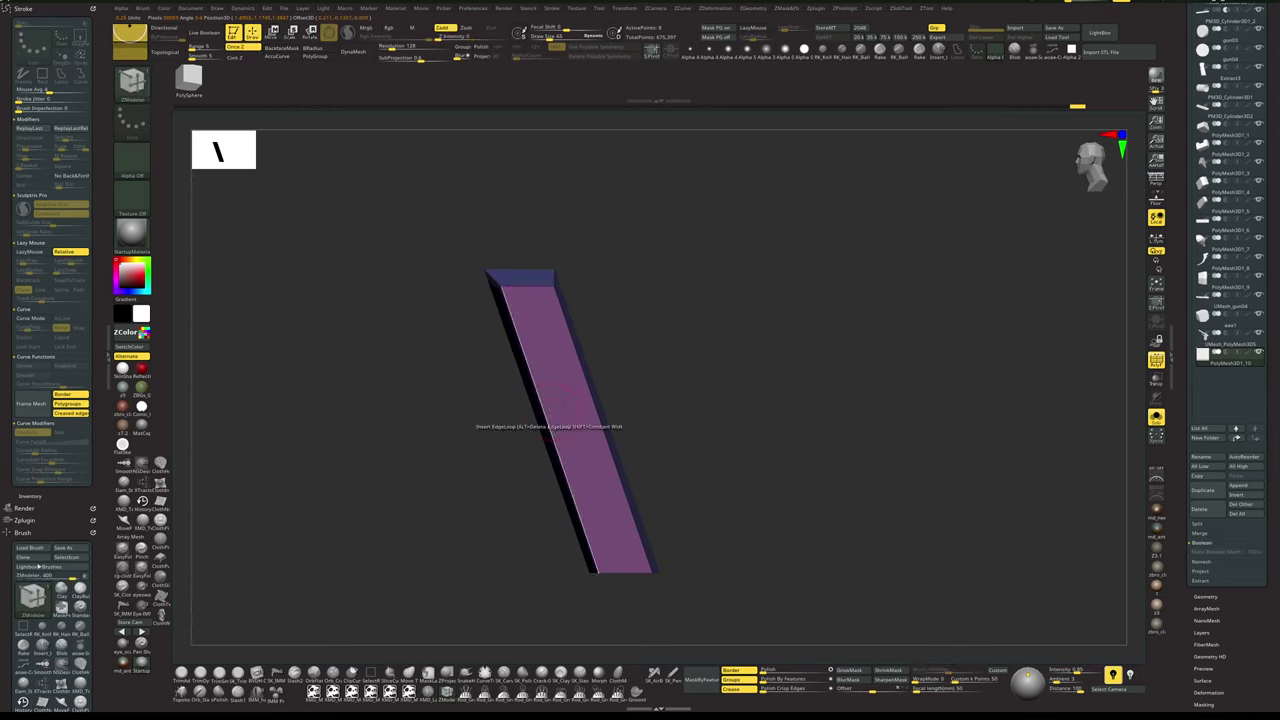
ctrl+drag(714, 257, 719, 317)
- Show the whole pistol, scale the beveled bar down, and place it over the foremost serration on the slide
click(750, 292)
mouse_move(720, 376)
ctrl+right_down()
mouse_move(750, 292)
mouse_move(780, 266)
mouse_move(795, 400)
ctrl+right_up()
key(w)
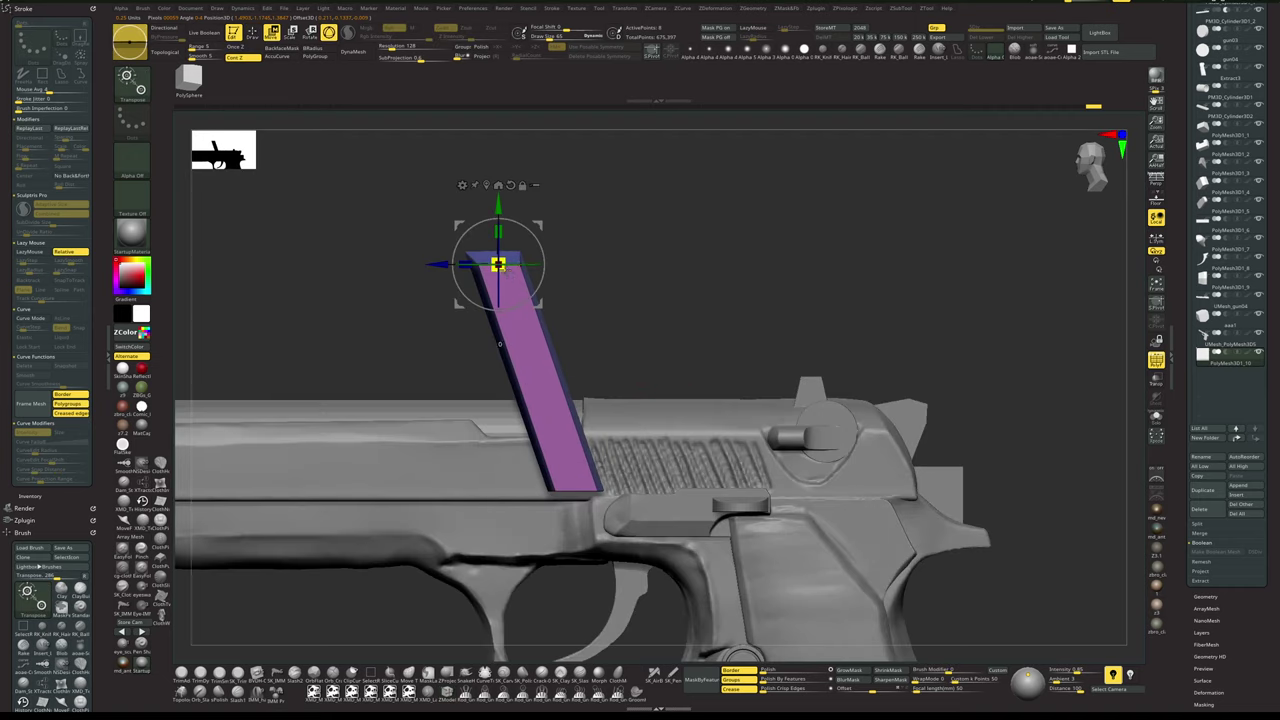
drag(500, 266, 489, 270)
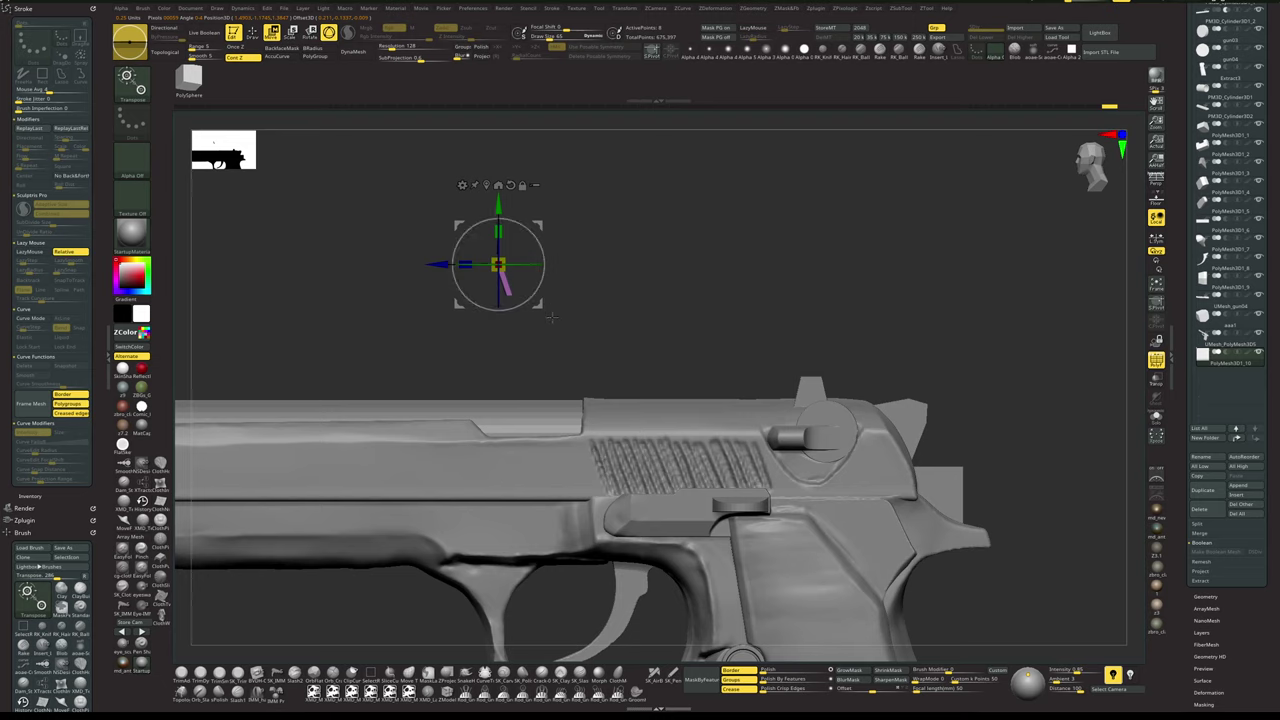
drag(541, 306, 645, 492)
alt+right_drag(723, 295, 696, 380)
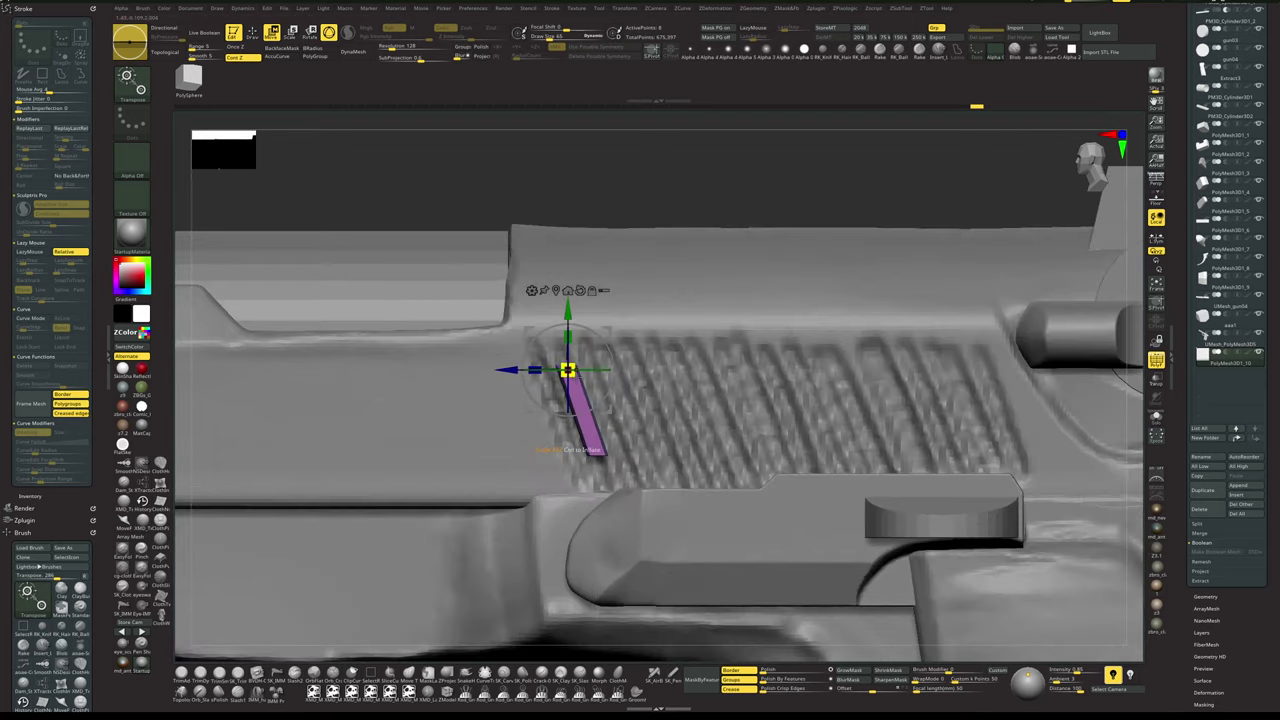
- Scale the beveled bar down further and move it to the upper end of the foremost serration
drag(570, 370, 567, 371)
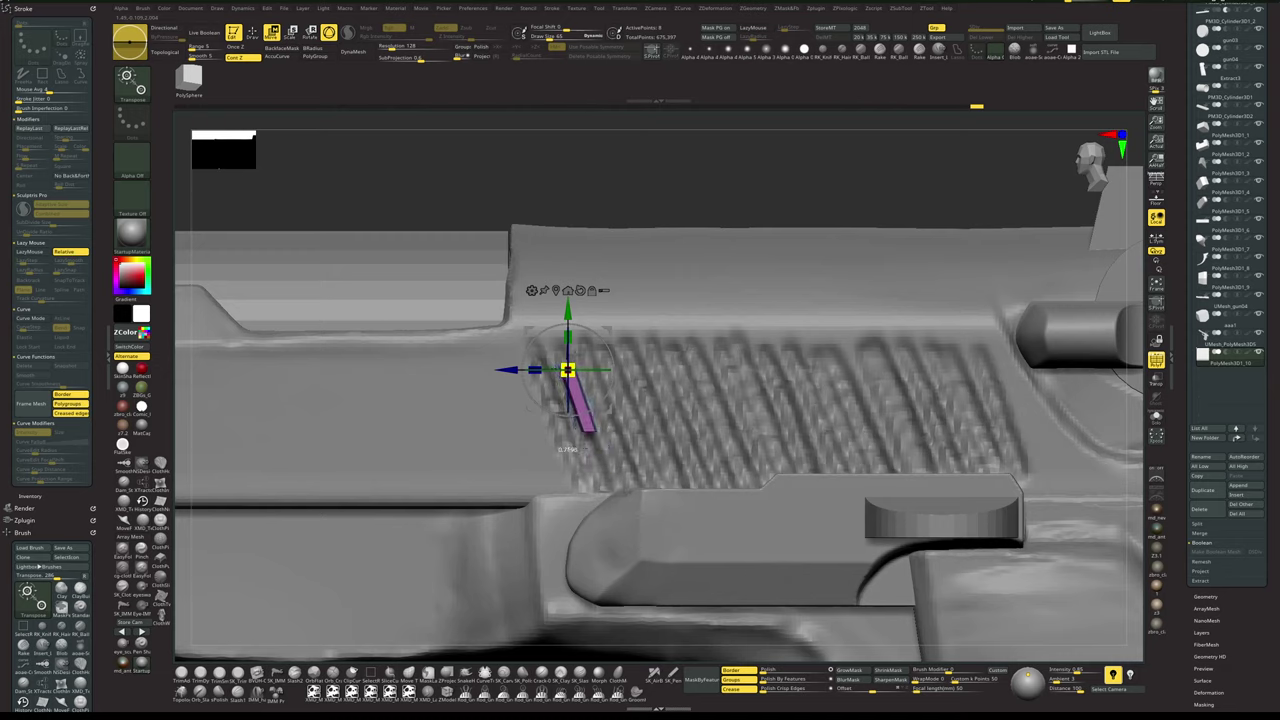
drag(610, 411, 581, 383)
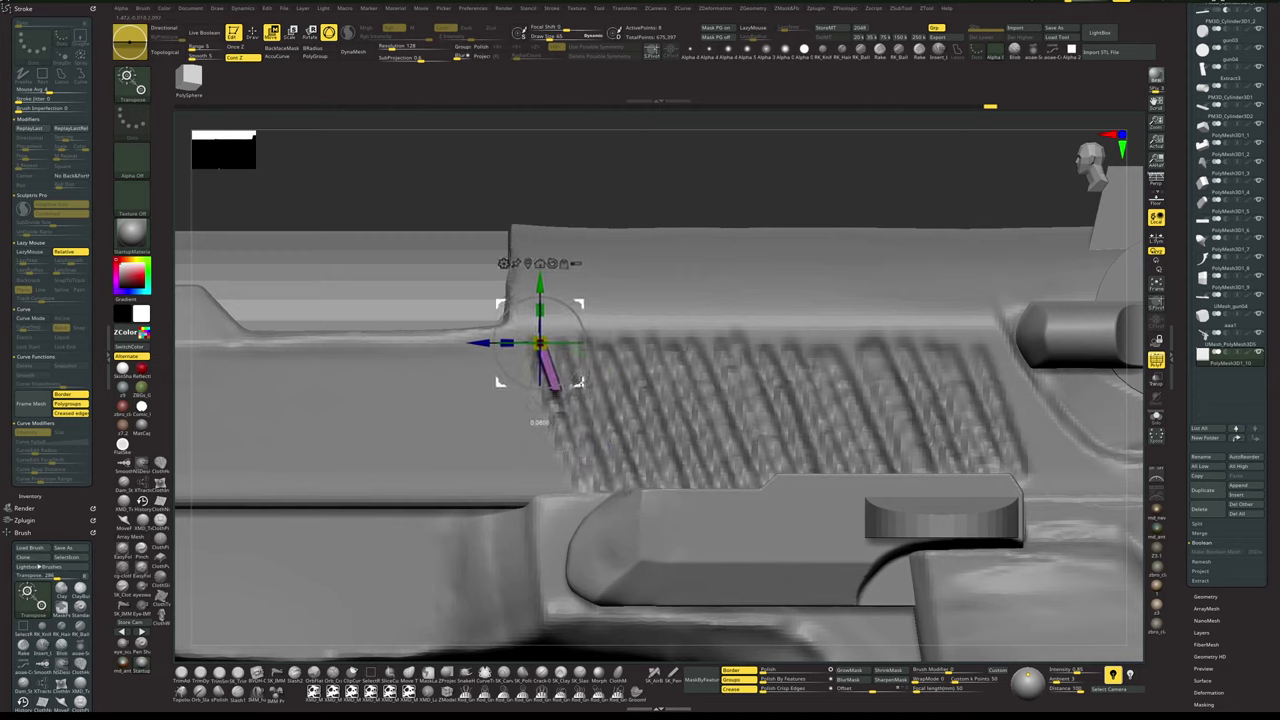
key(q)
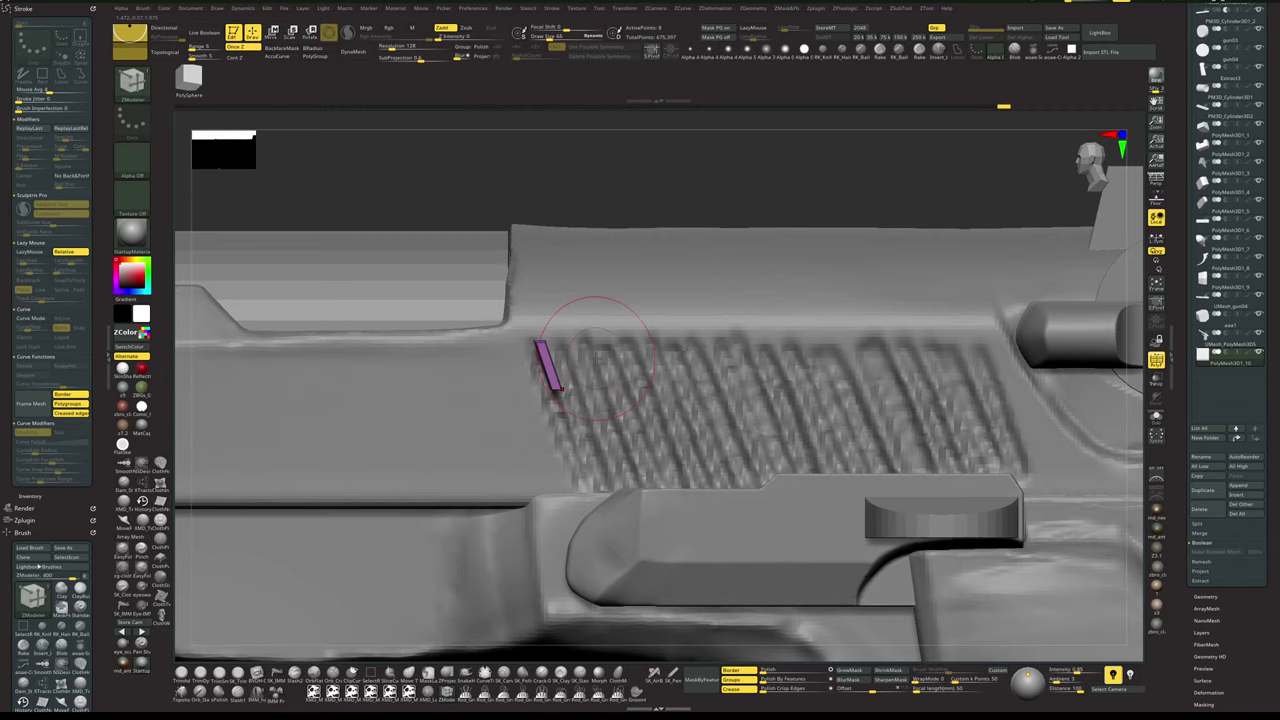
- Isolate the bar, mask all but its lower end, and extend that end along the slant to the bottom of the foremost serration
key(alt+s)
key(ctrl)
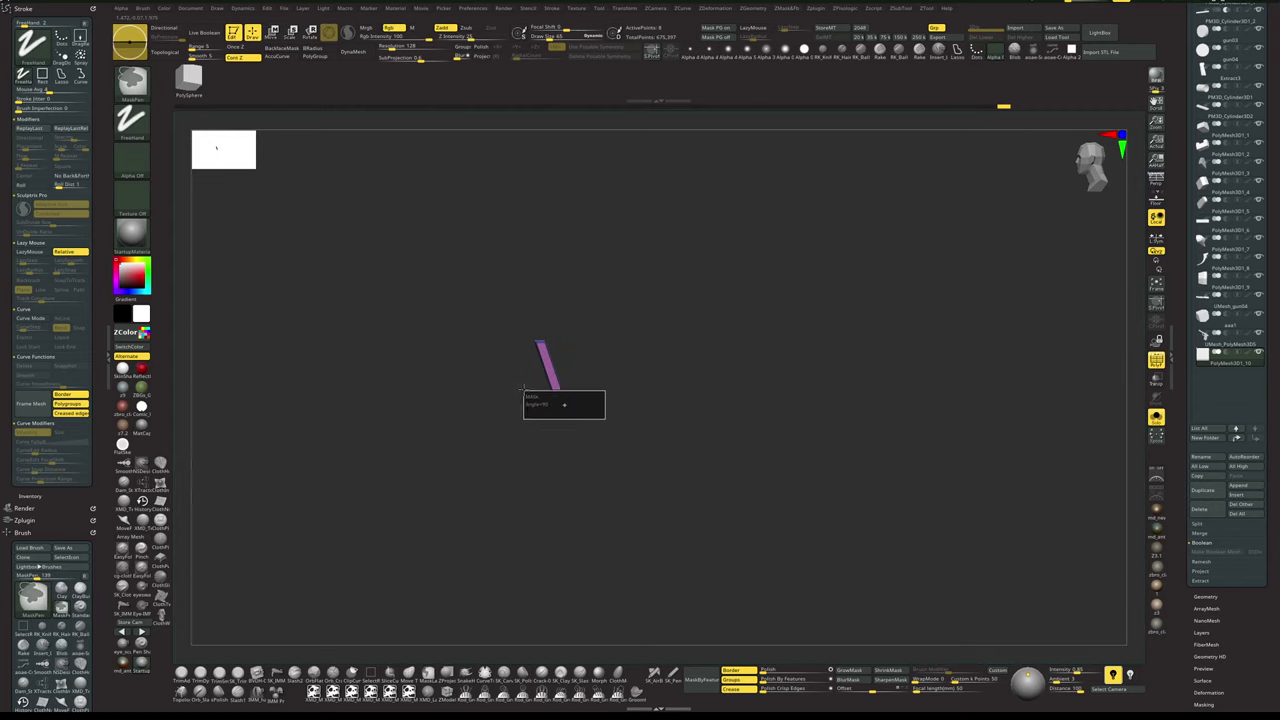
key(w)
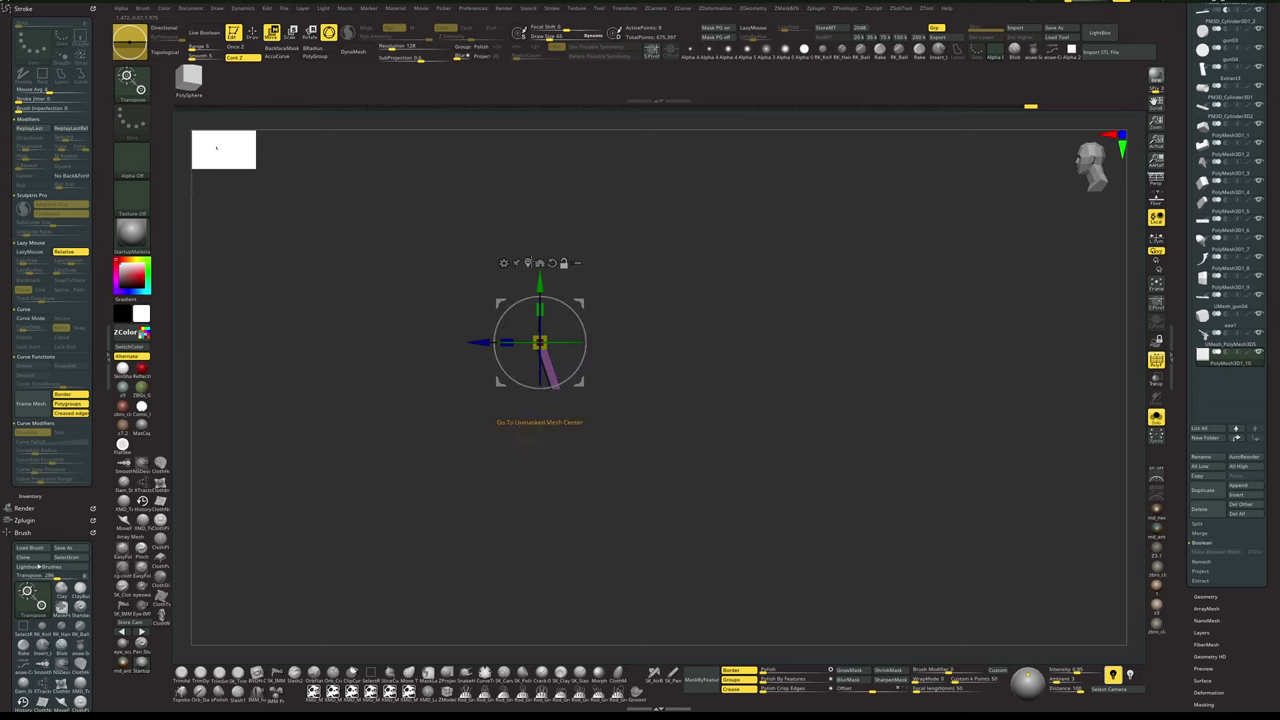
alt+click(530, 263)
key(alt+s)
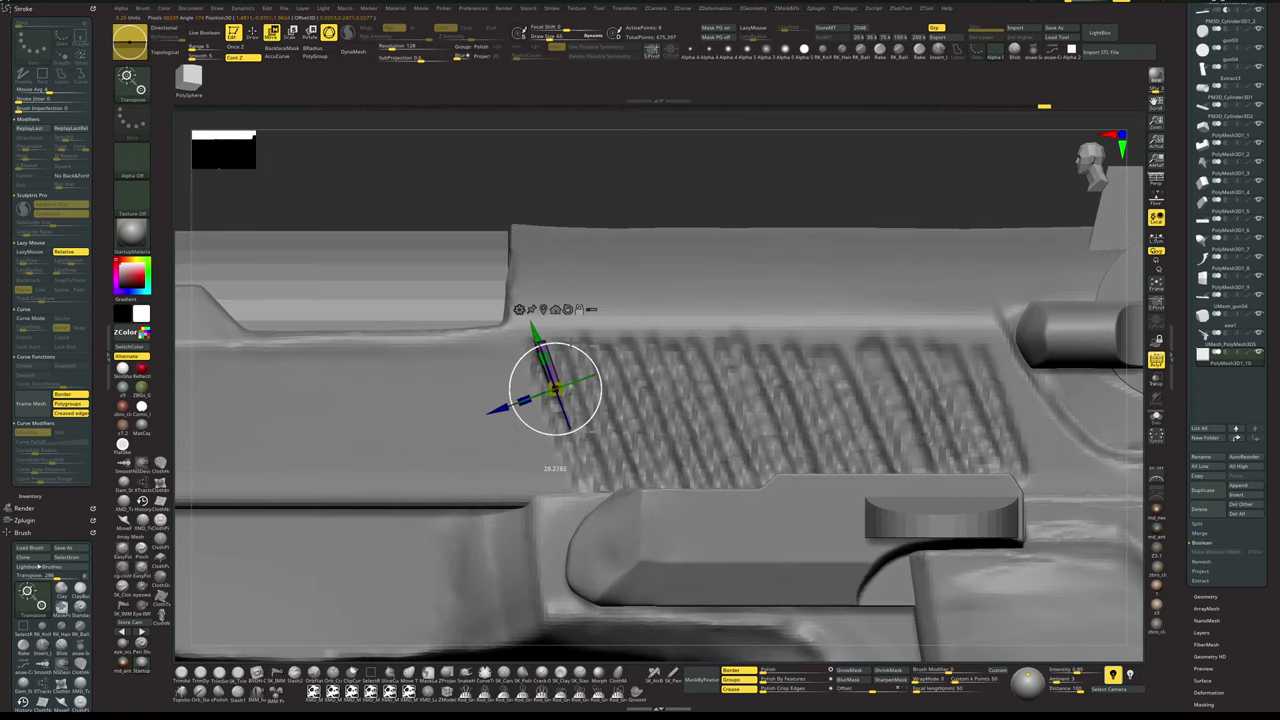
drag(548, 367, 573, 439)
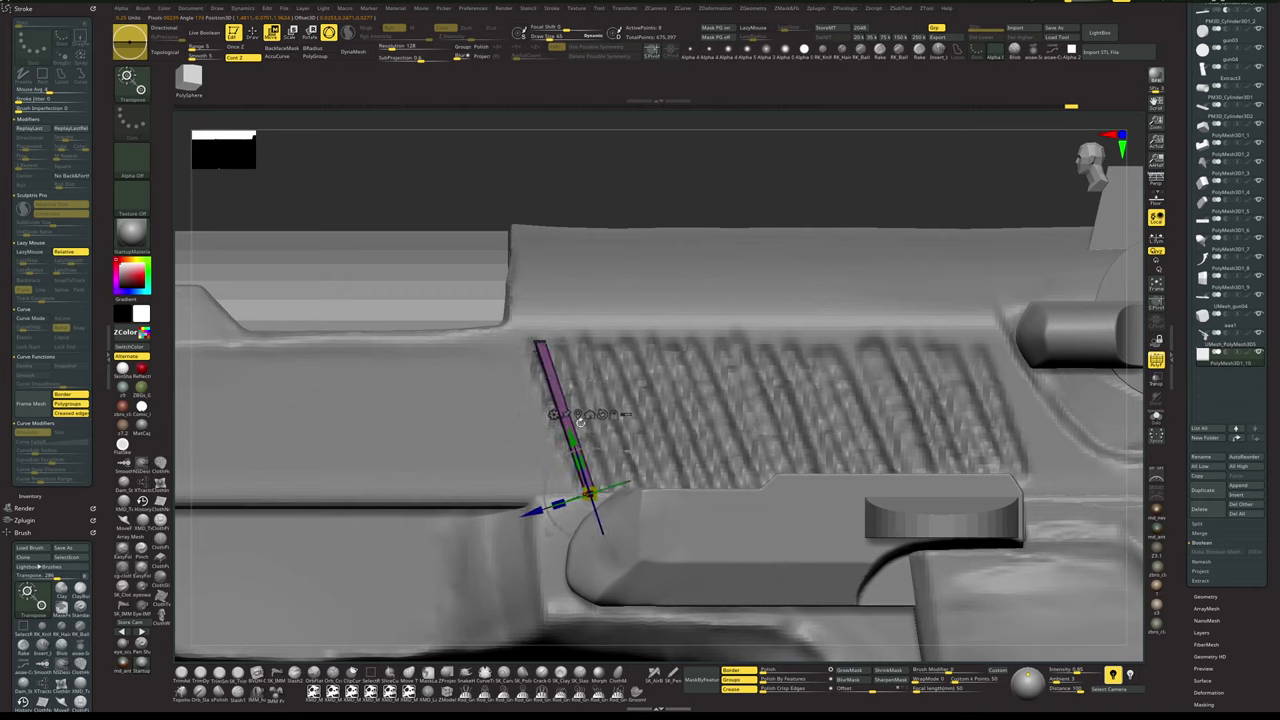
key(q)
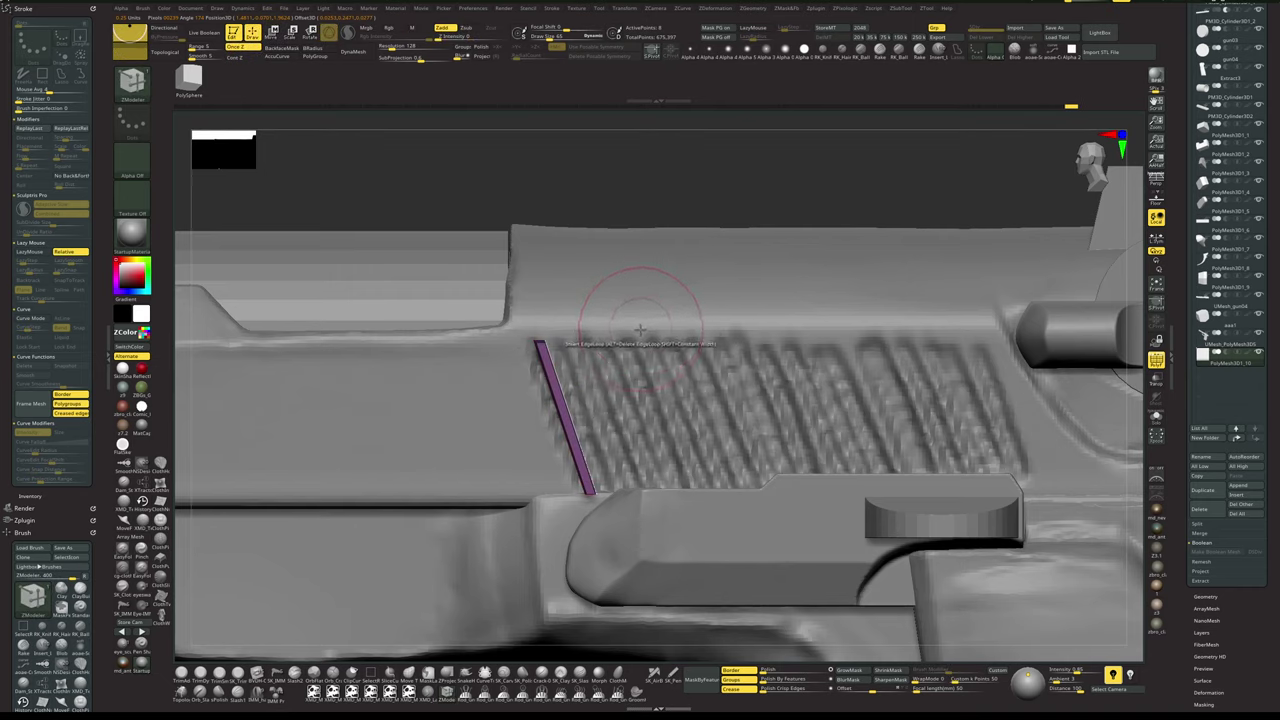
key(w)
drag(572, 441, 573, 444)
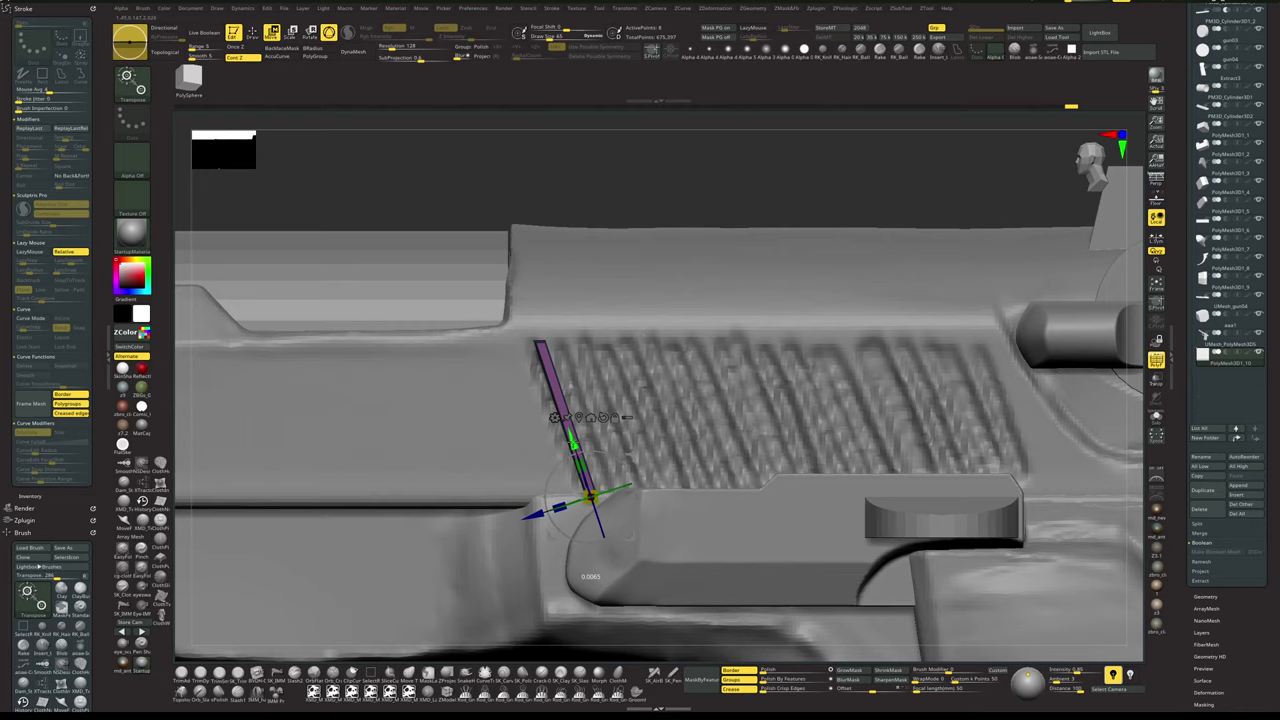
key(q)
- Reset the gizmo orientation, shift the bar sideways by about -1.2 onto the slide's side surface, and fine-tune its depth
mouse_move(708, 211)
mouse_down()
mouse_move(665, 220)
mouse_move(752, 207)
mouse_move(752, 195)
mouse_move(655, 238)
mouse_up()
key(w)
alt+click(603, 418)
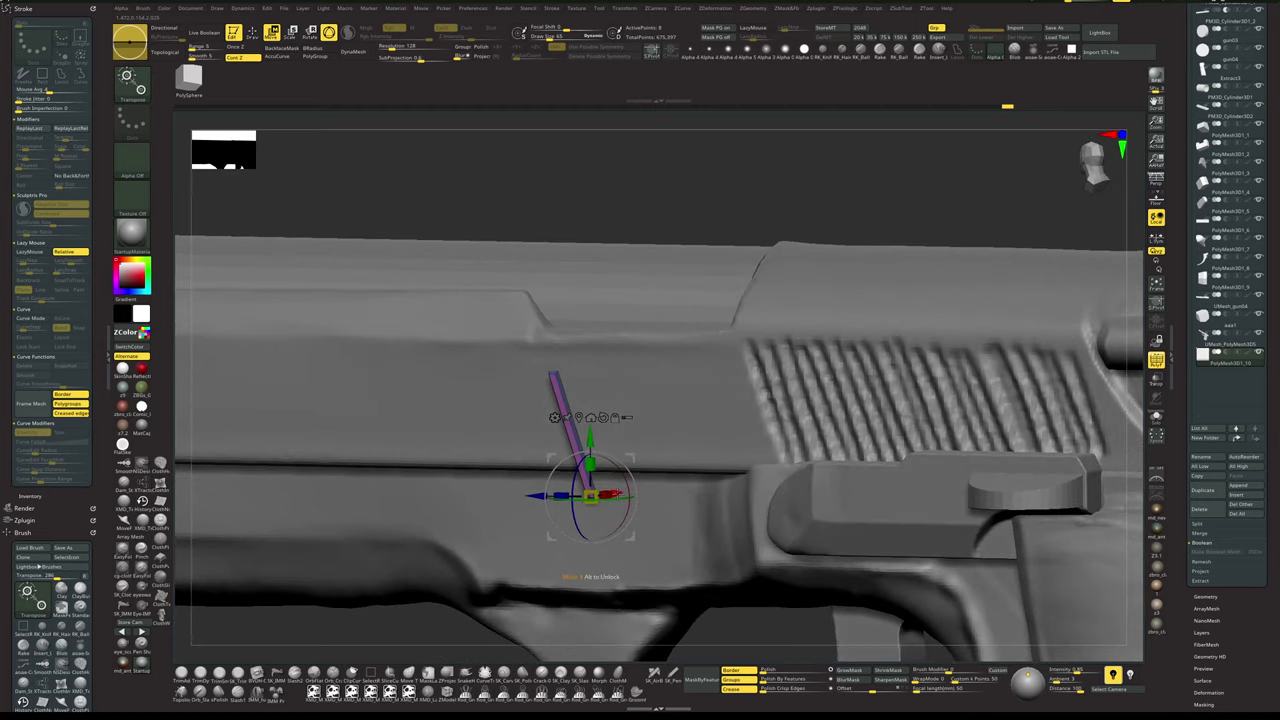
drag(617, 492, 818, 429)
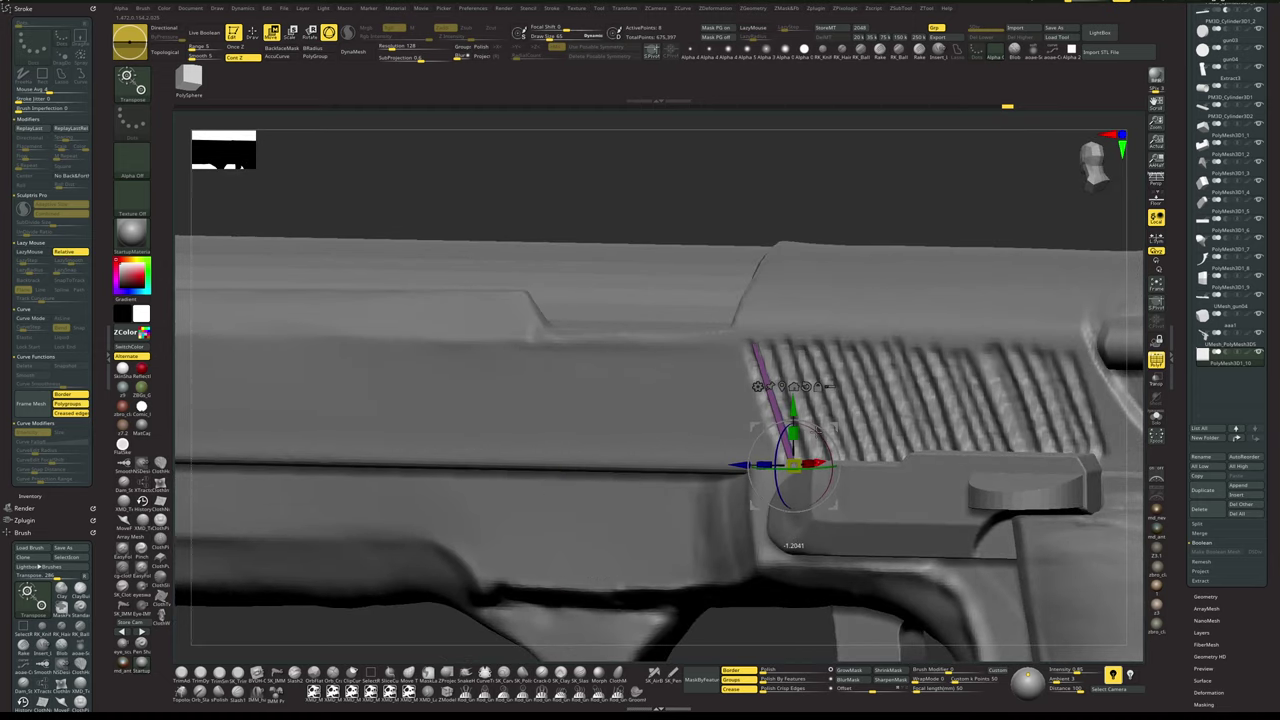
key(q)
mouse_move(836, 213)
mouse_down()
mouse_move(874, 189)
mouse_move(814, 200)
mouse_move(831, 208)
mouse_move(775, 228)
mouse_up()
key(w)
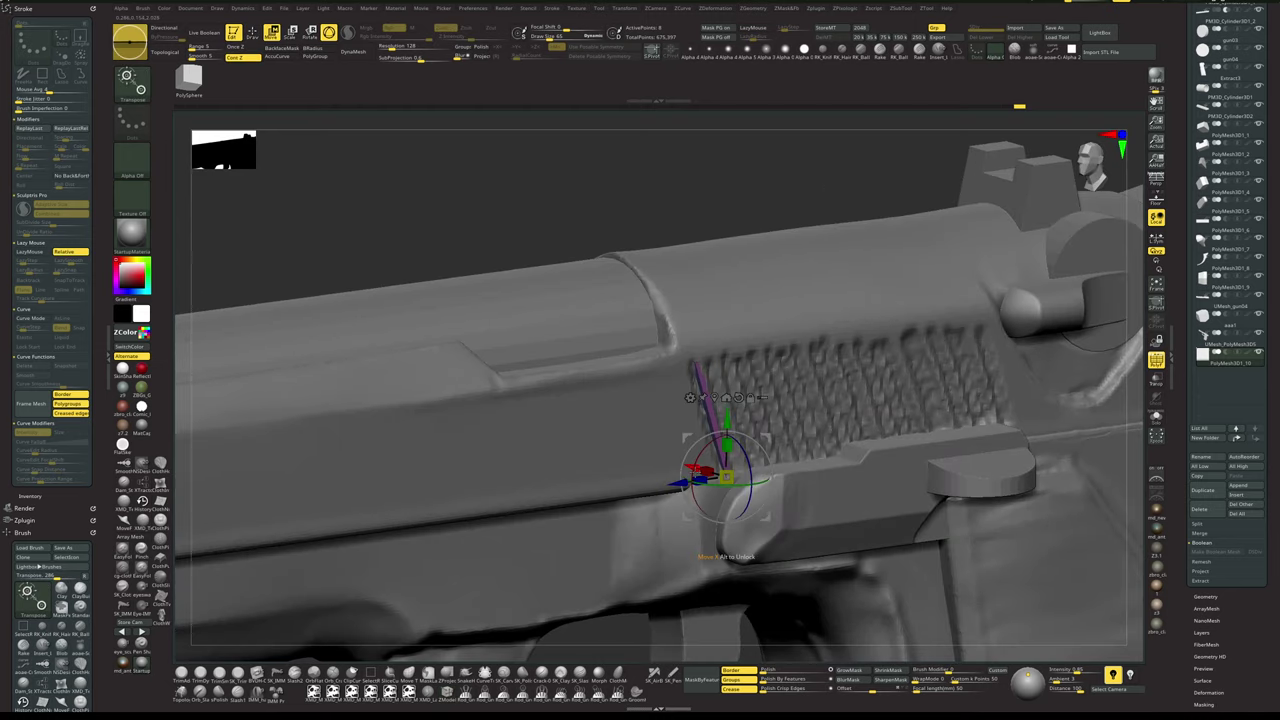
drag(696, 471, 685, 487)
key(q)
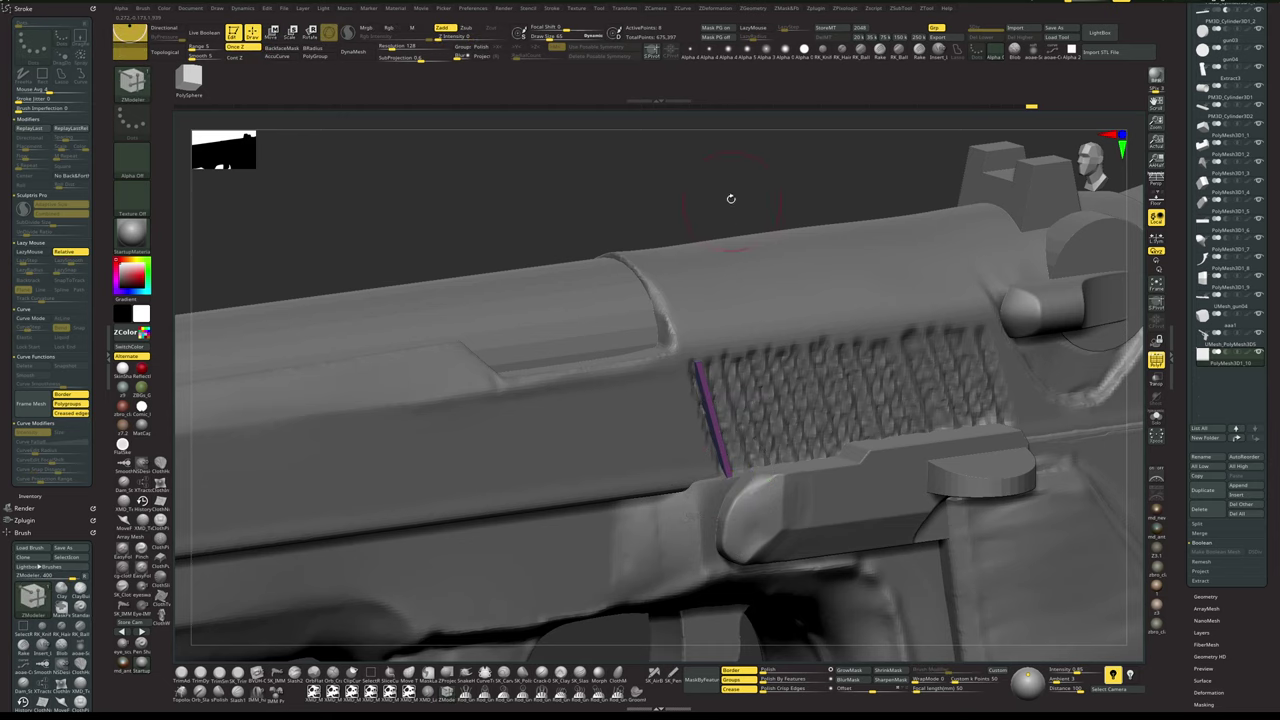
- Make the slide the active subtool, show it alone, and turn off its polyframe display
mouse_move(731, 199)
mouse_down()
mouse_move(718, 181)
mouse_move(735, 184)
mouse_move(609, 161)
mouse_up()
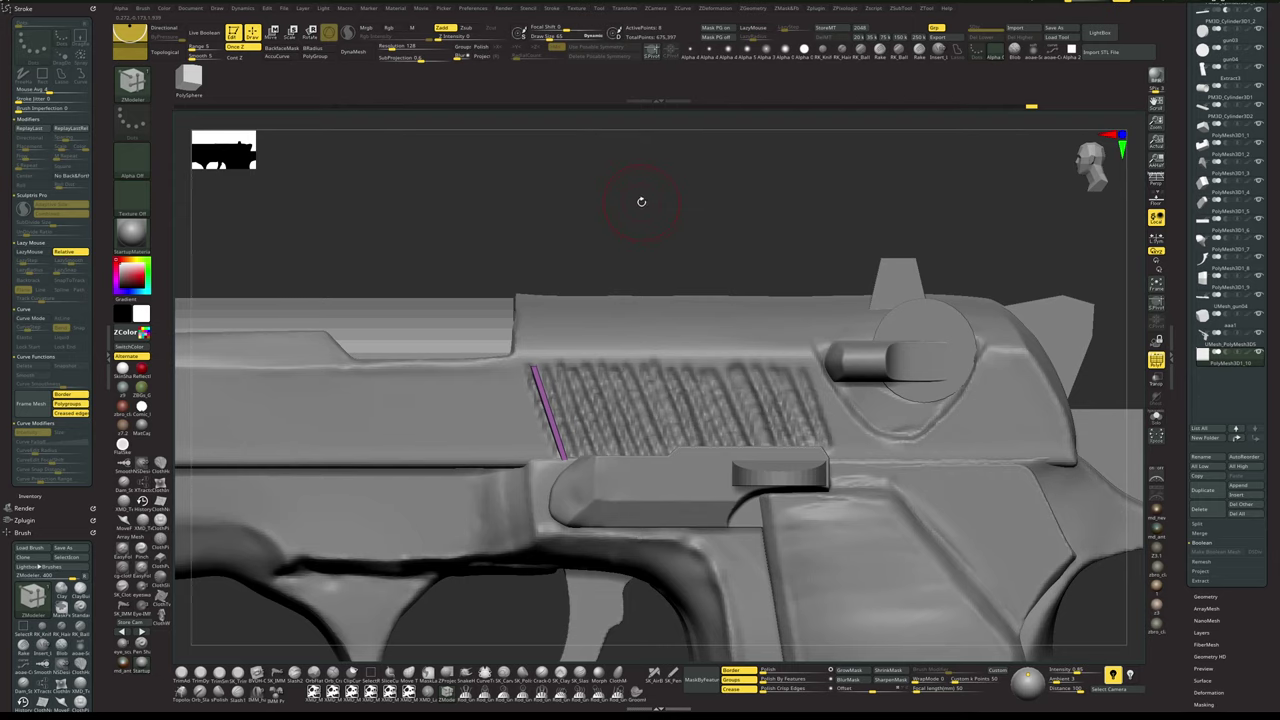
drag(675, 160, 675, 149)
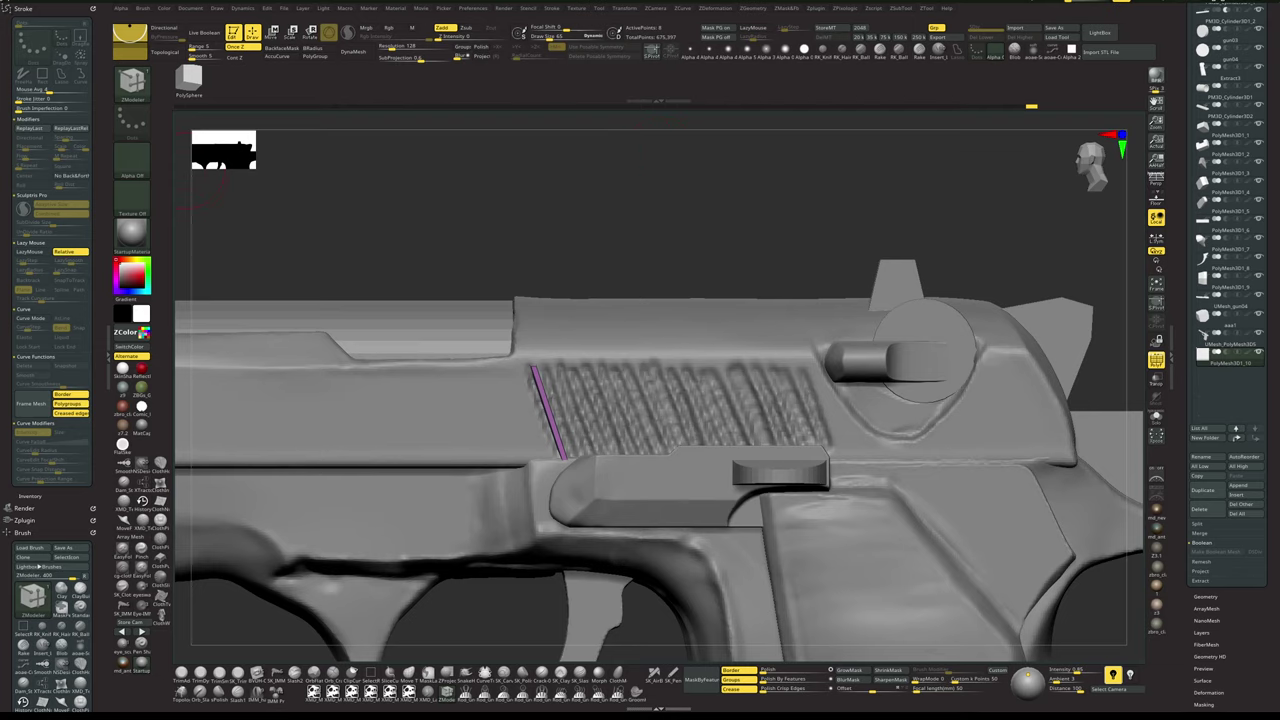
drag(624, 260, 766, 240)
key(alt+s)
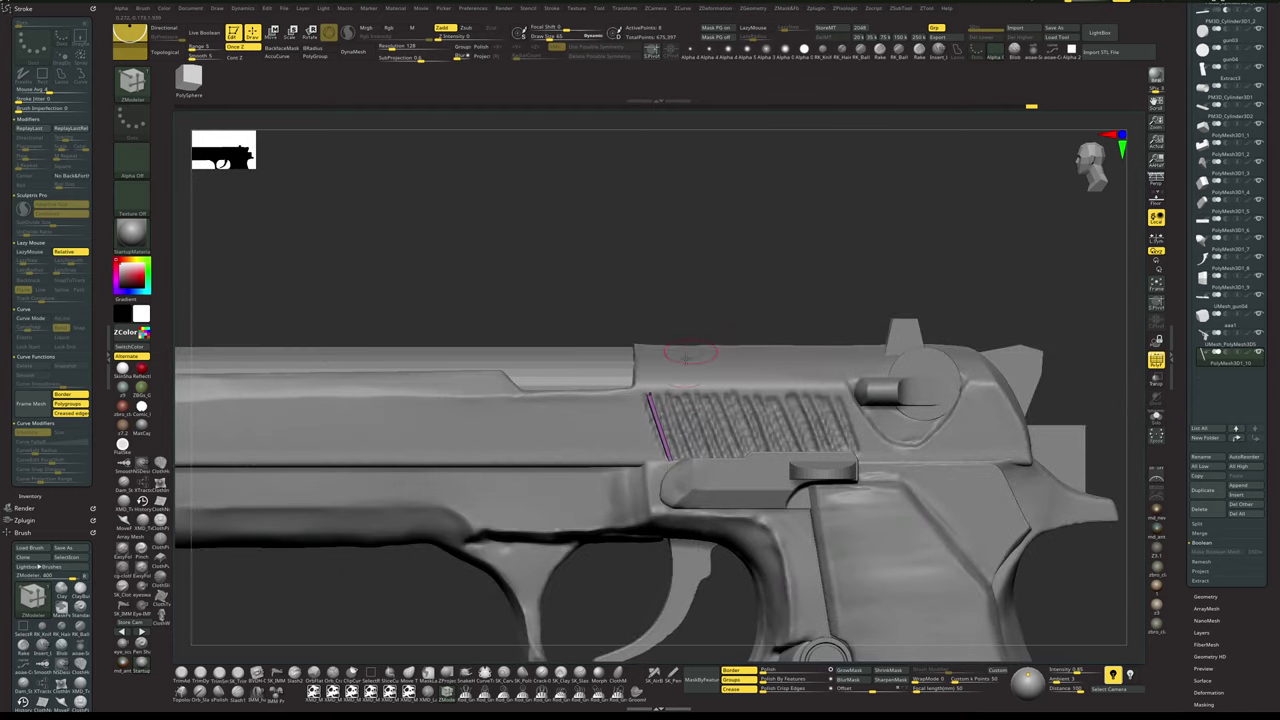
right_drag(755, 264, 760, 250)
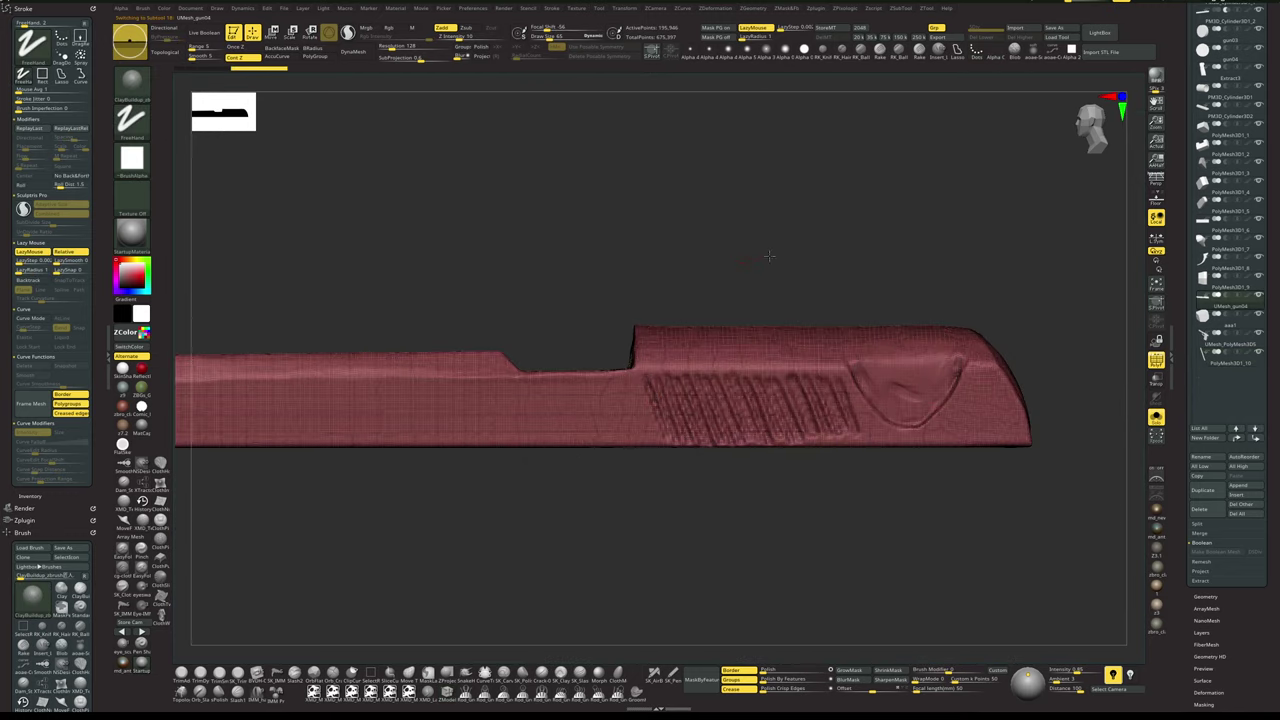
key(shift+f)
alt+drag(600, 504, 629, 510)
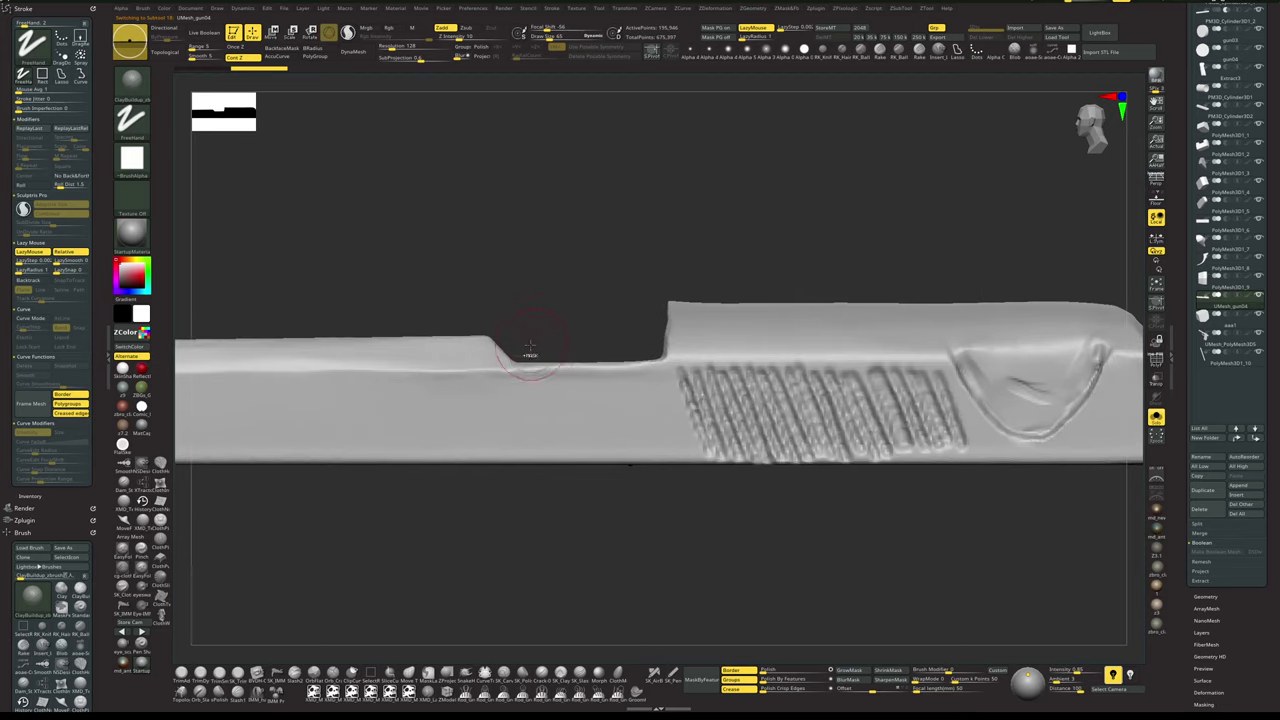
- Mask all but the ledge of the slide's ejection-port cutout, raise it by about 0.018, and clear the mask
ctrl+drag(517, 320, 664, 383)
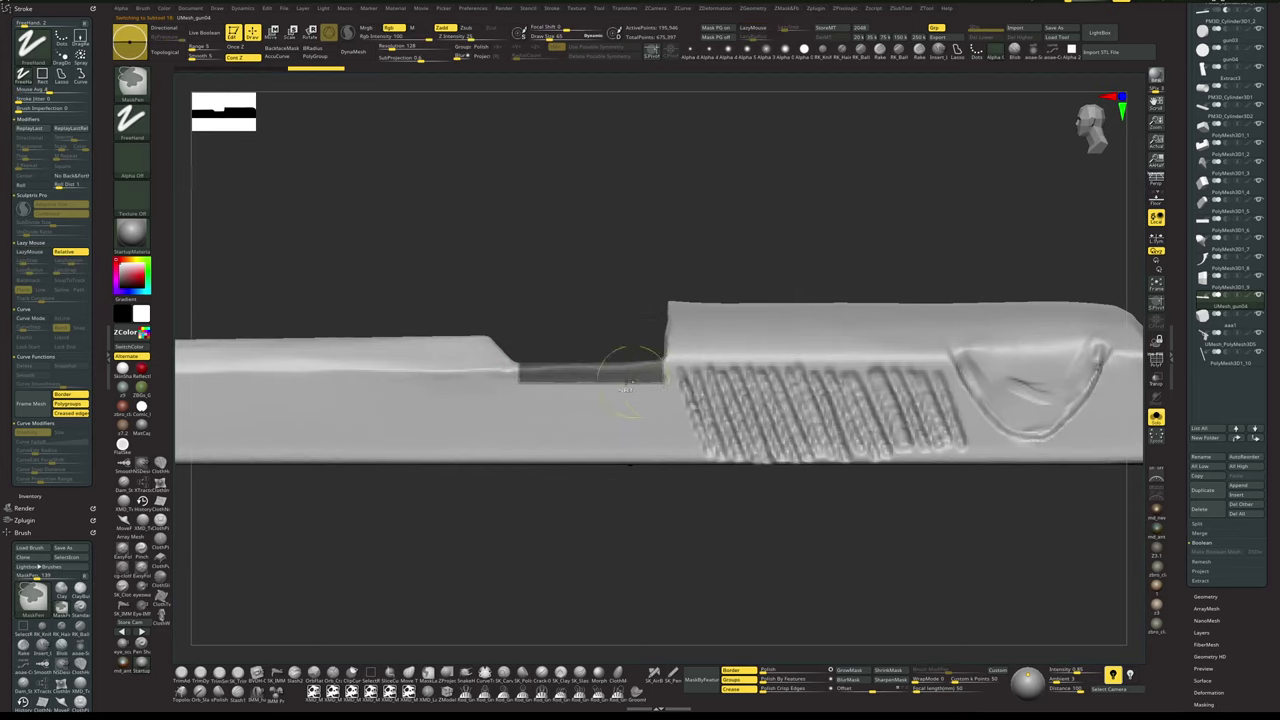
key(ctrl+z)
ctrl+drag(518, 313, 662, 378)
ctrl+click(557, 583)
key(w)
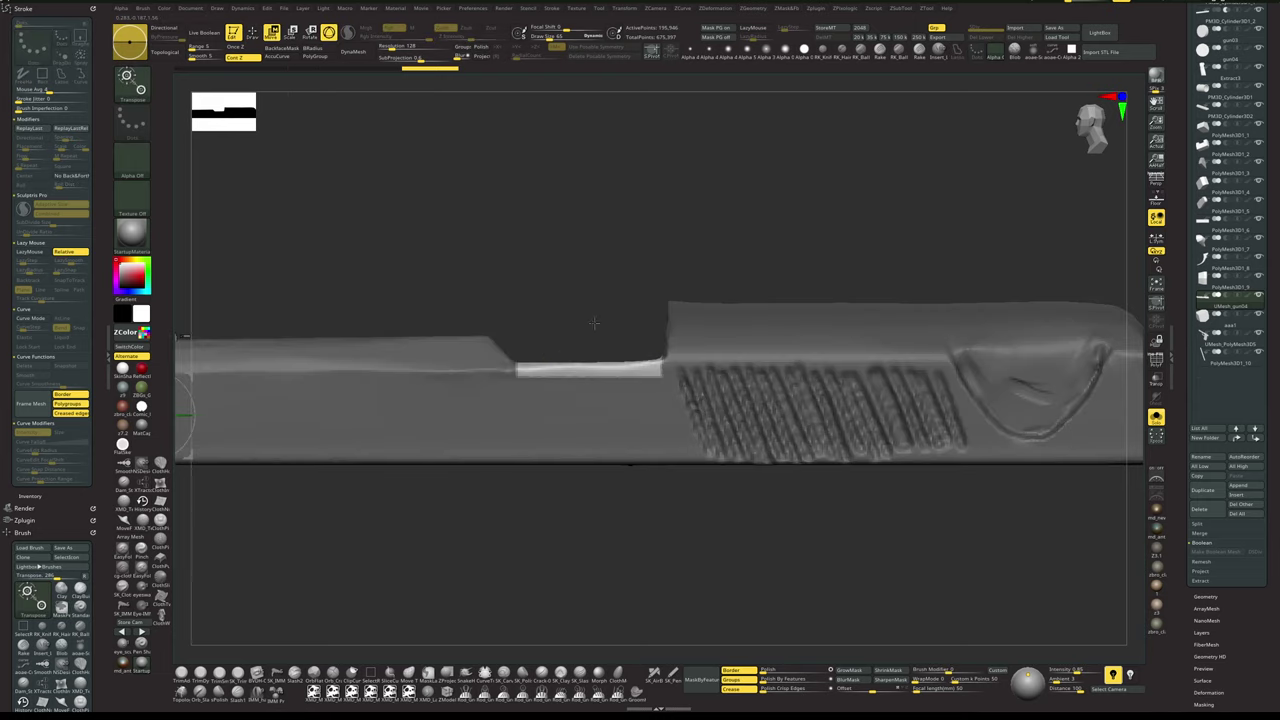
alt+click(574, 370)
click(587, 293)
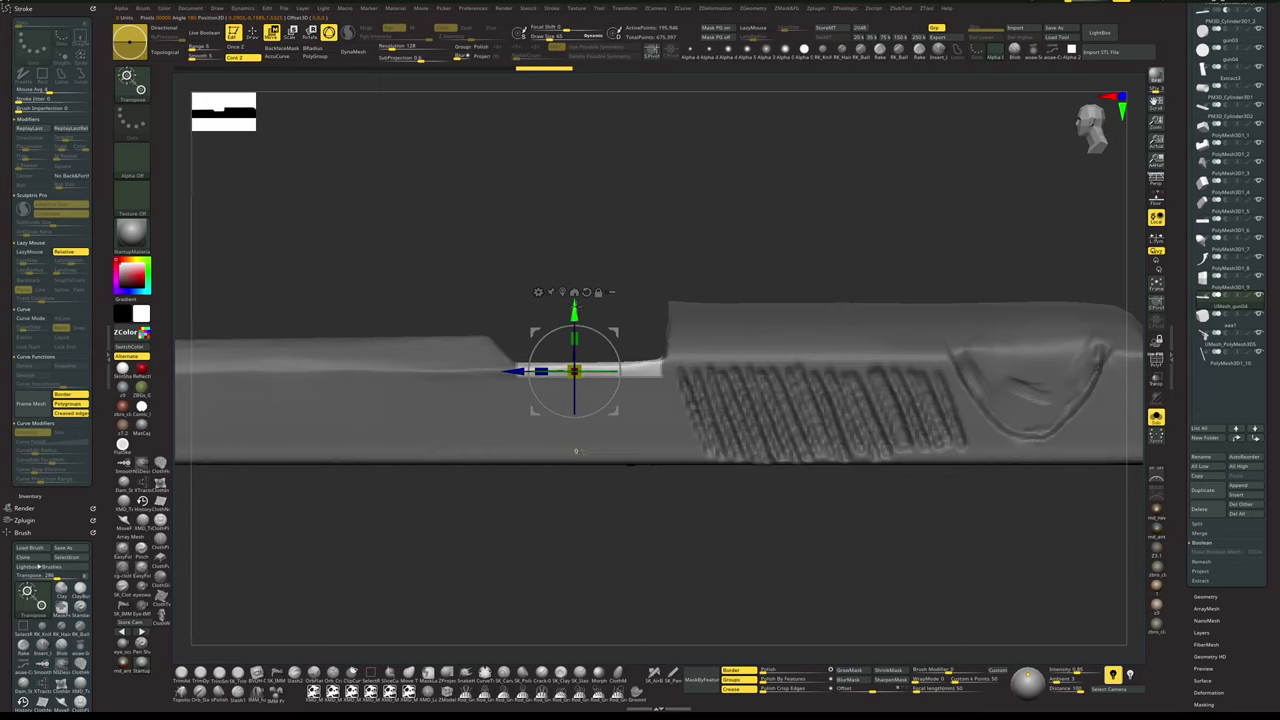
drag(576, 308, 576, 302)
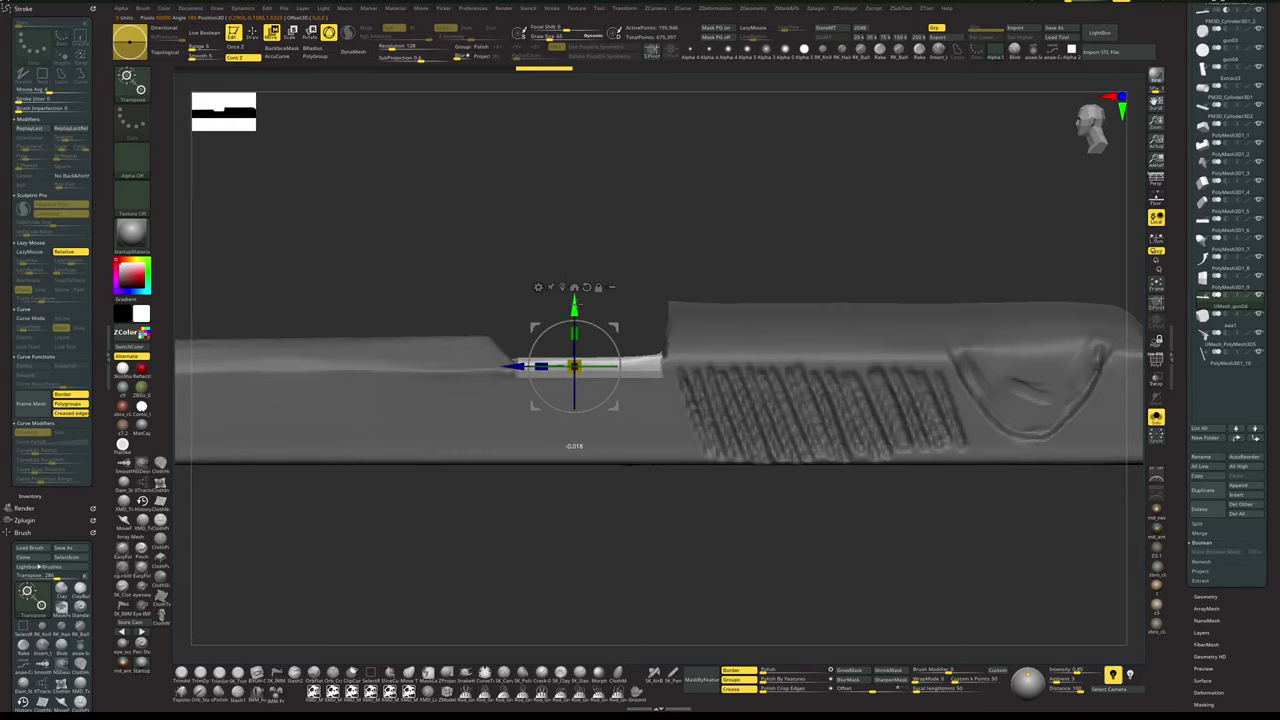
key(q)
ctrl+drag(545, 288, 465, 372)
- Turn on symmetry and flatten the front corner of the ejection-port cutout with the hPolish brush
drag(730, 228, 735, 330)
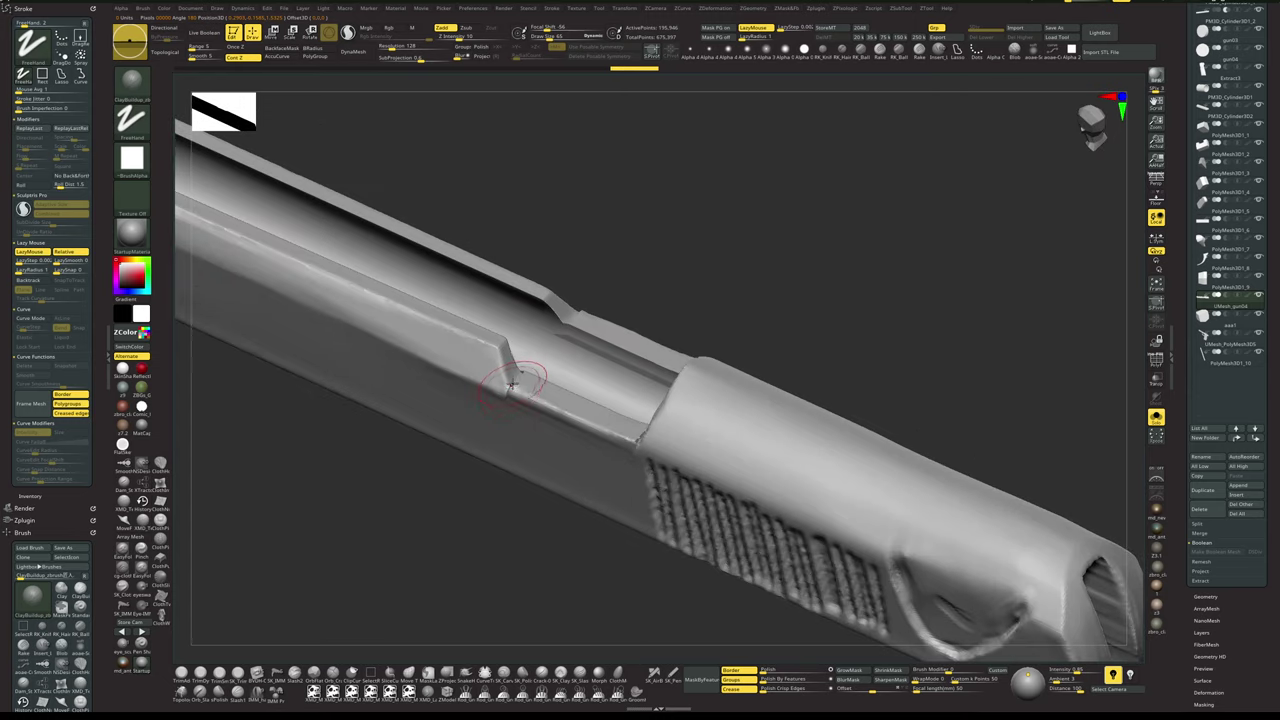
key(space)
key(space)
key(x)
key(space)
mouse_move(510, 367)
mouse_down()
mouse_move(513, 383)
mouse_move(523, 366)
mouse_up()
mouse_move(682, 240)
mouse_down()
mouse_move(686, 229)
mouse_move(705, 244)
mouse_up()
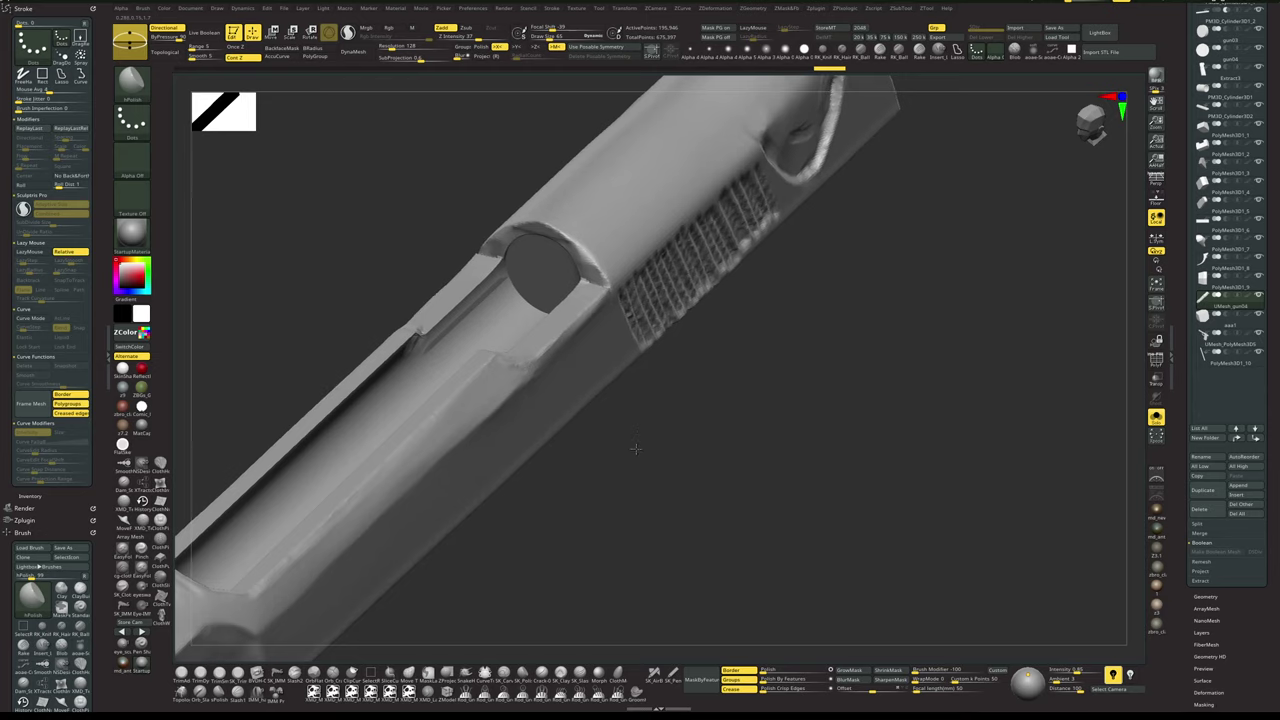
mouse_move(634, 445)
alt+mouse_down()
mouse_move(629, 434)
mouse_move(601, 513)
alt+mouse_up()
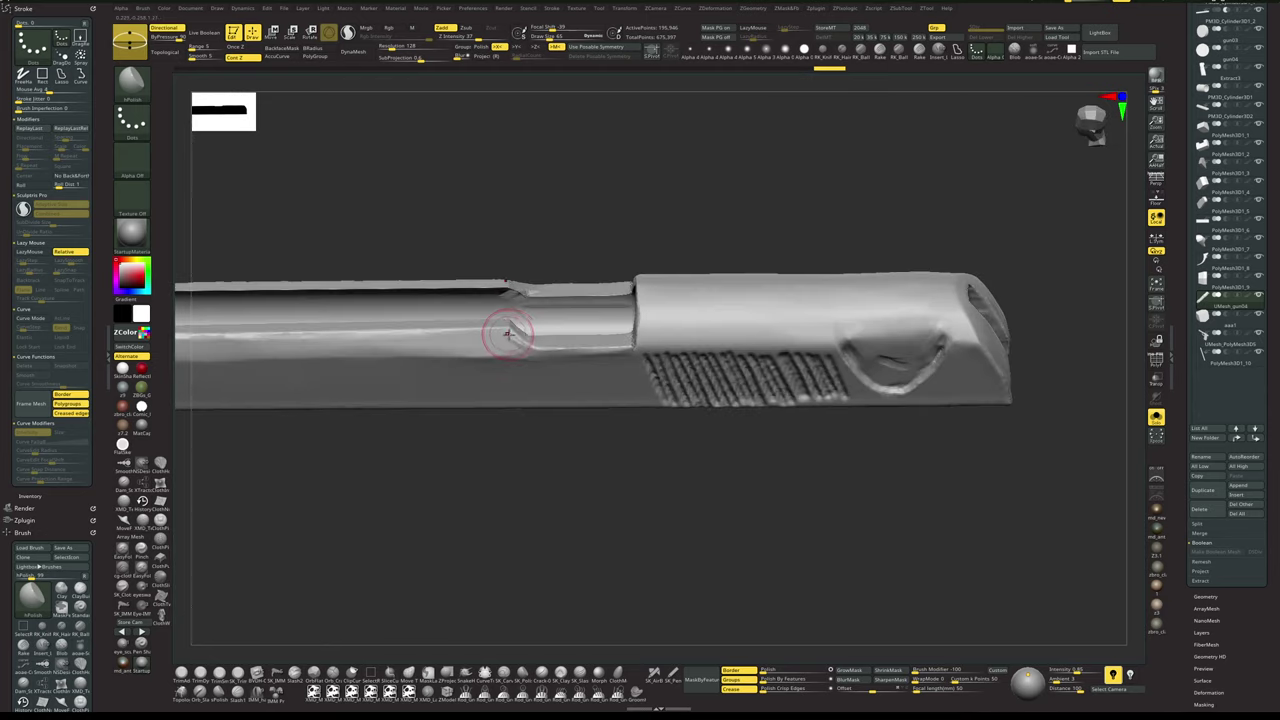
key(s)
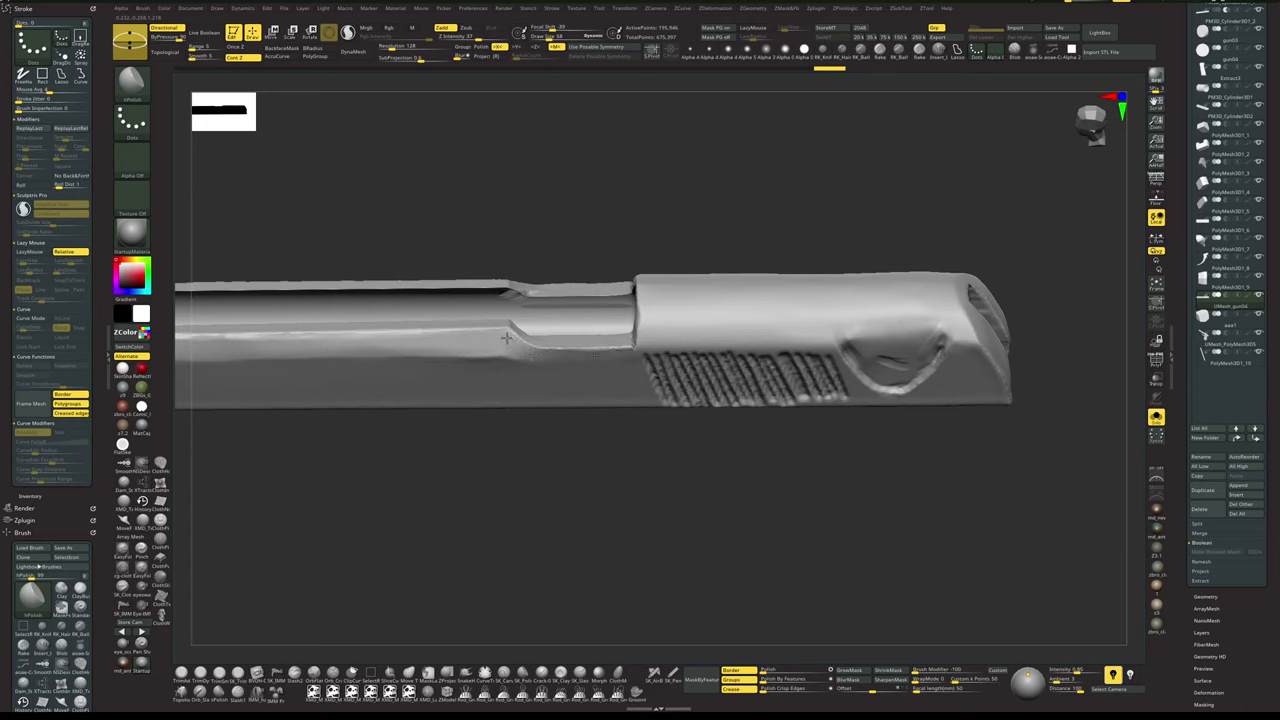
drag(570, 484, 637, 477)
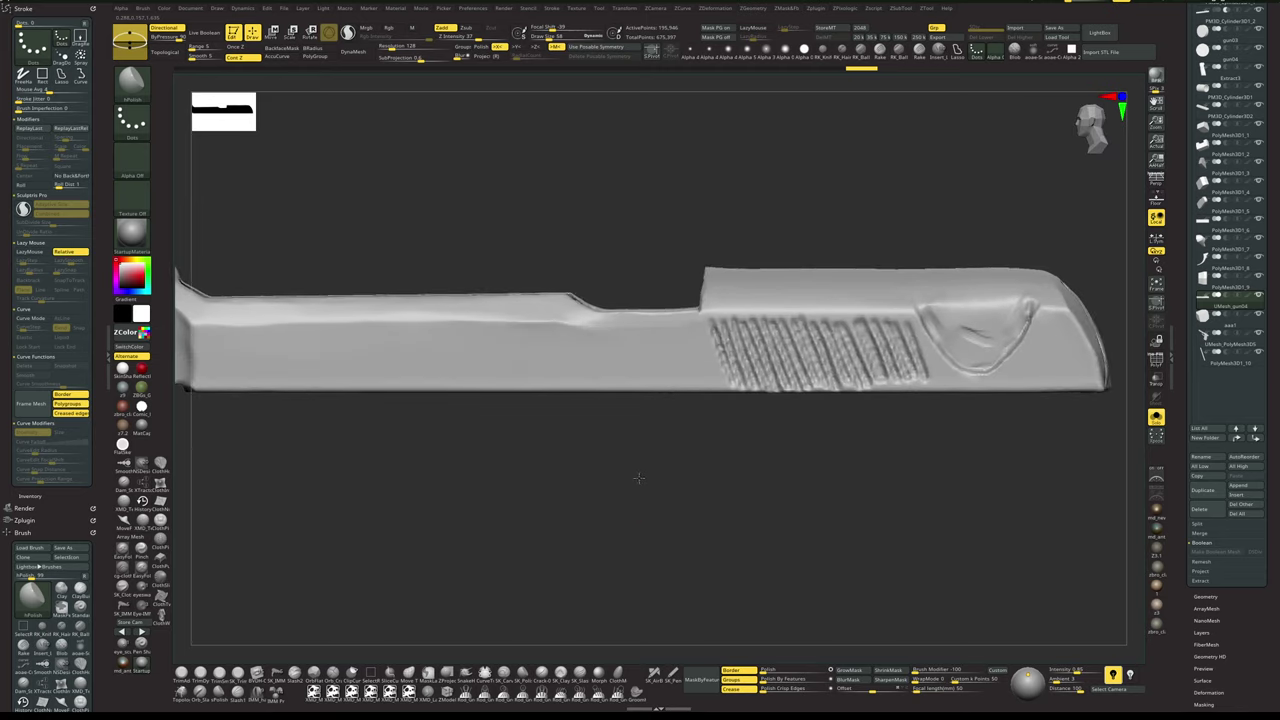
- Try to carve a crease along the slide's side above the serrations with the DamStandard brush, and undo the strokes
ctrl+right_drag(637, 477, 634, 482)
drag(634, 482, 706, 476)
mouse_move(740, 451)
mouse_down()
mouse_move(731, 426)
mouse_move(718, 428)
mouse_up()
drag(612, 424, 623, 423)
key(b)
key(d)
key(s)
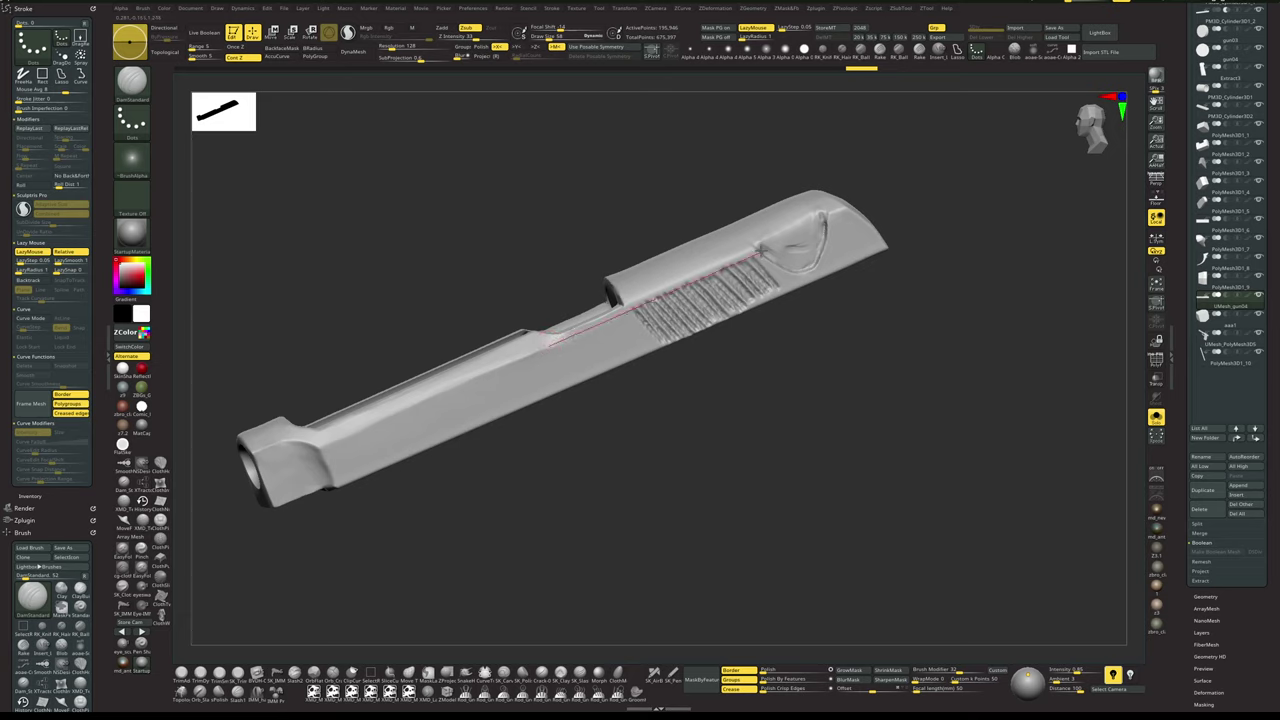
drag(550, 346, 552, 344)
key(ctrl+z)
drag(556, 347, 556, 346)
mouse_move(722, 430)
mouse_down()
mouse_move(741, 438)
mouse_move(748, 423)
mouse_move(723, 424)
mouse_up()
key(ctrl+z)
- Using the Standard brush with a lazy radius of 14, build up the slide's side edge below the ejection-port cutout
key(b)
key(s)
key(t)
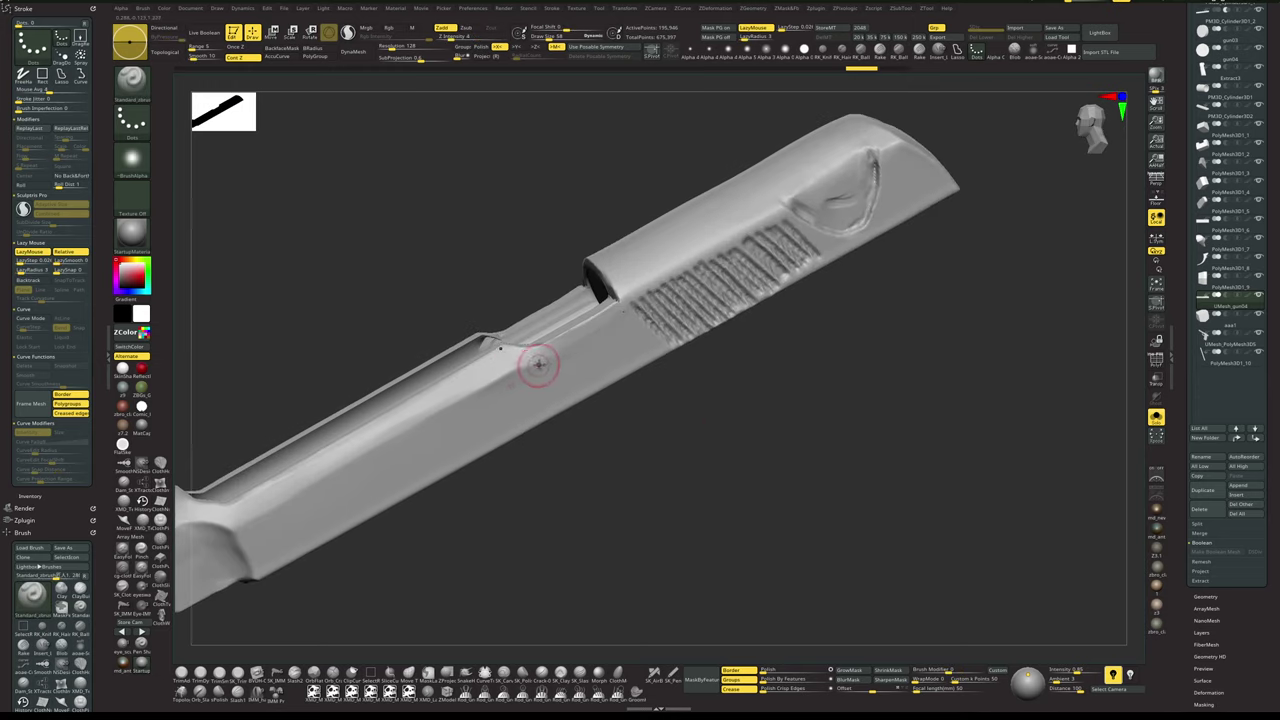
key(space)
drag(538, 364, 531, 363)
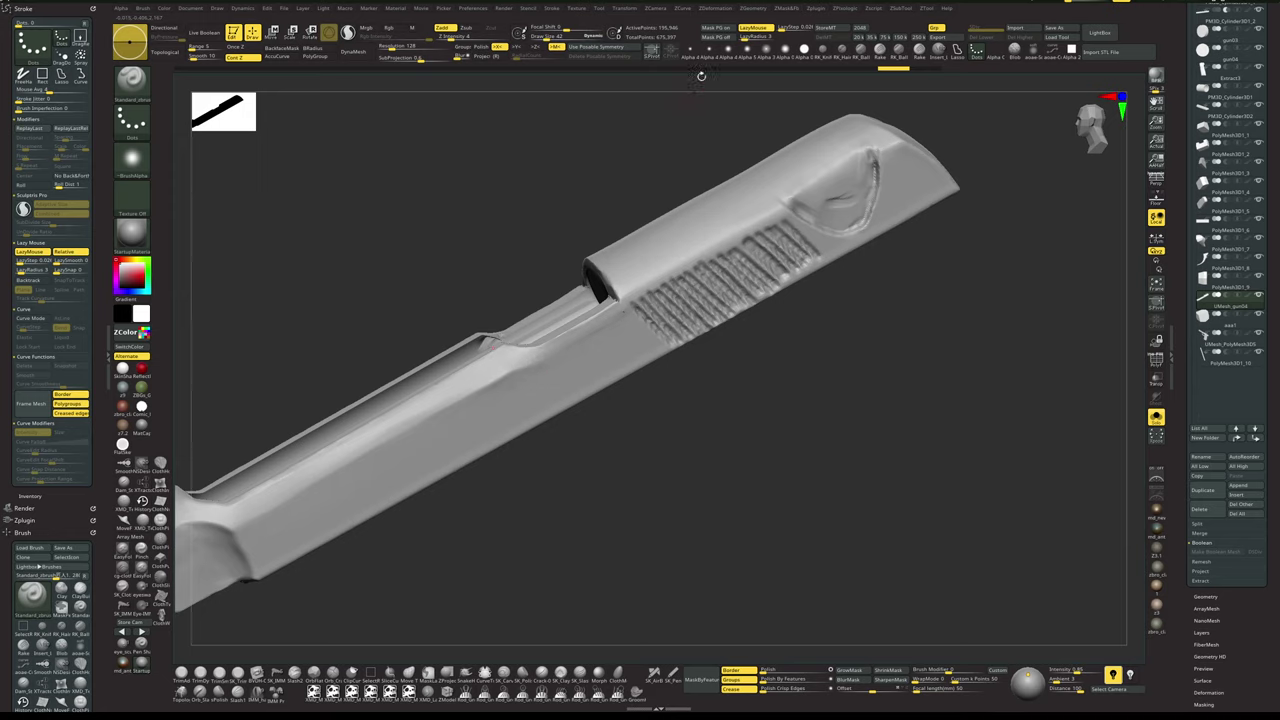
key(space)
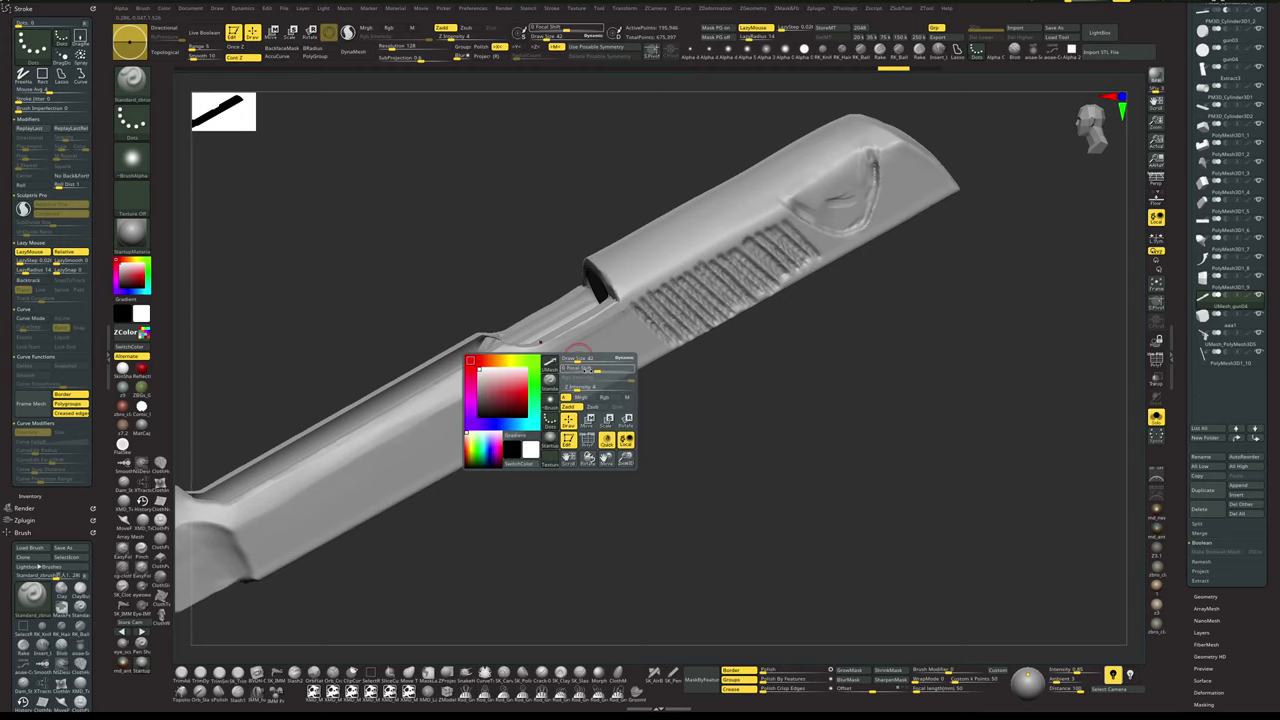
key(space)
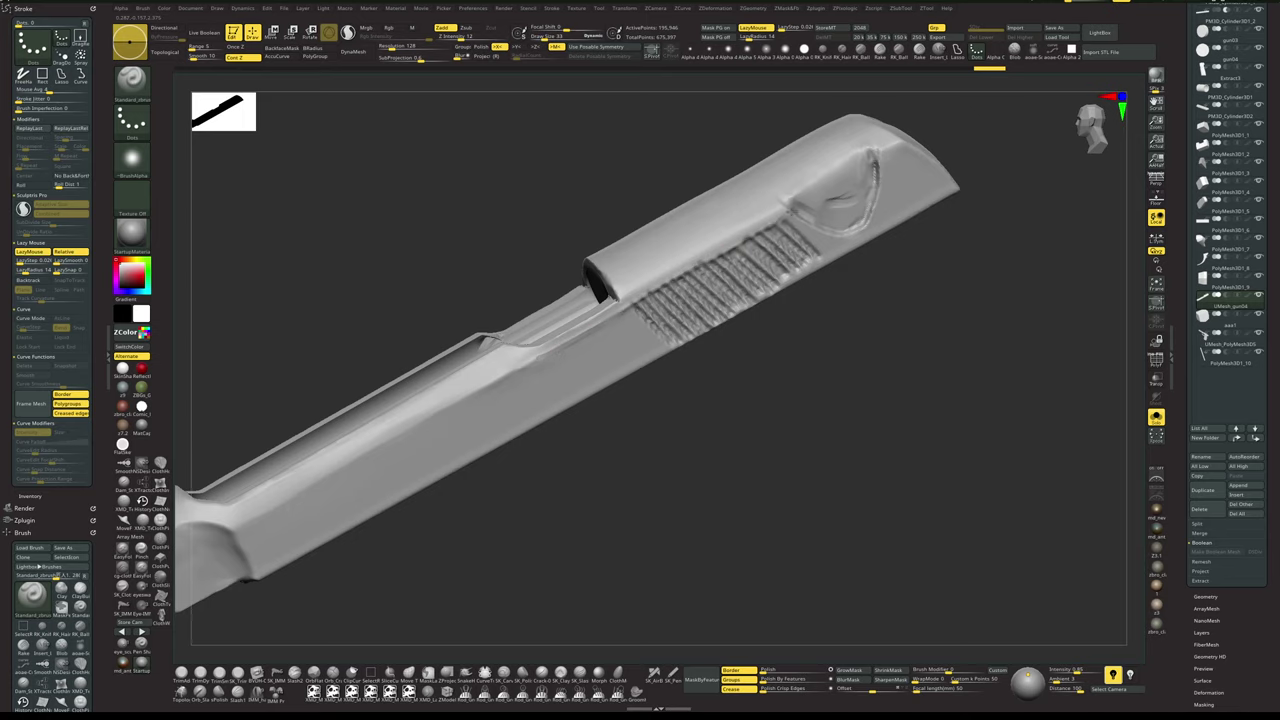
- Continue the raised edge above the serrations and past the curved recess to the slide's rear
alt+drag(979, 170, 848, 258)
drag(738, 285, 728, 293)
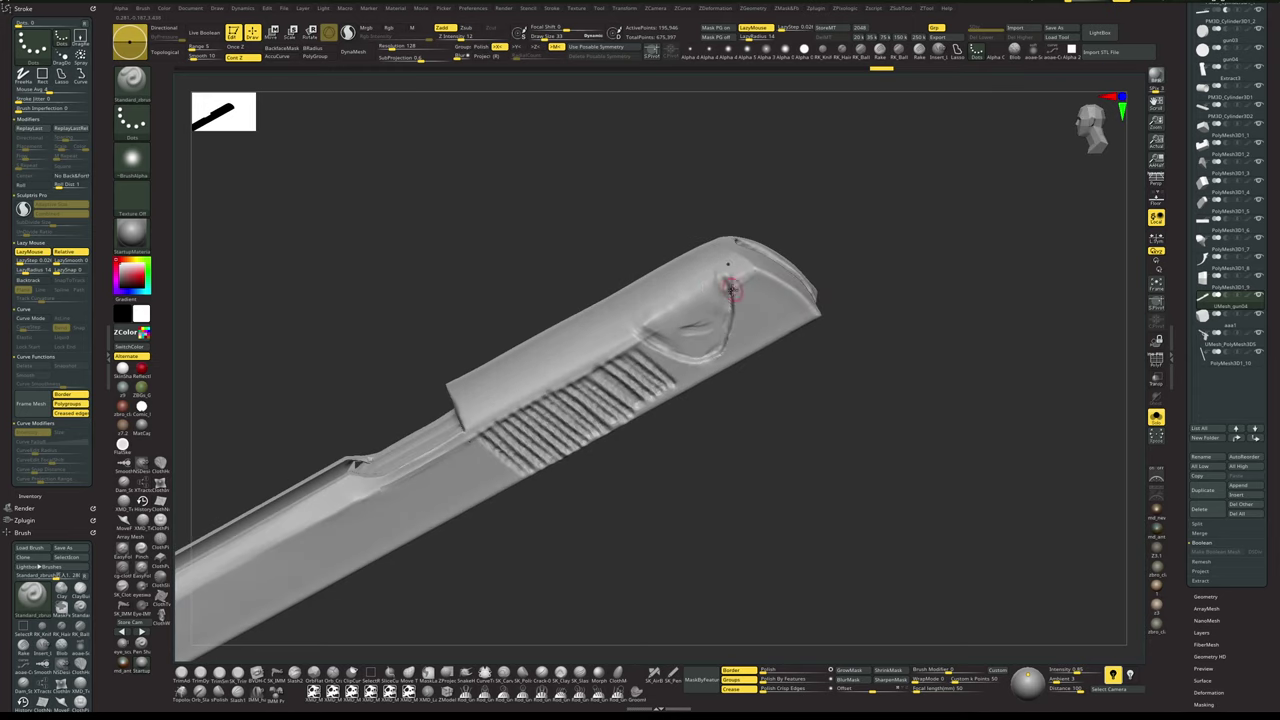
drag(793, 254, 779, 263)
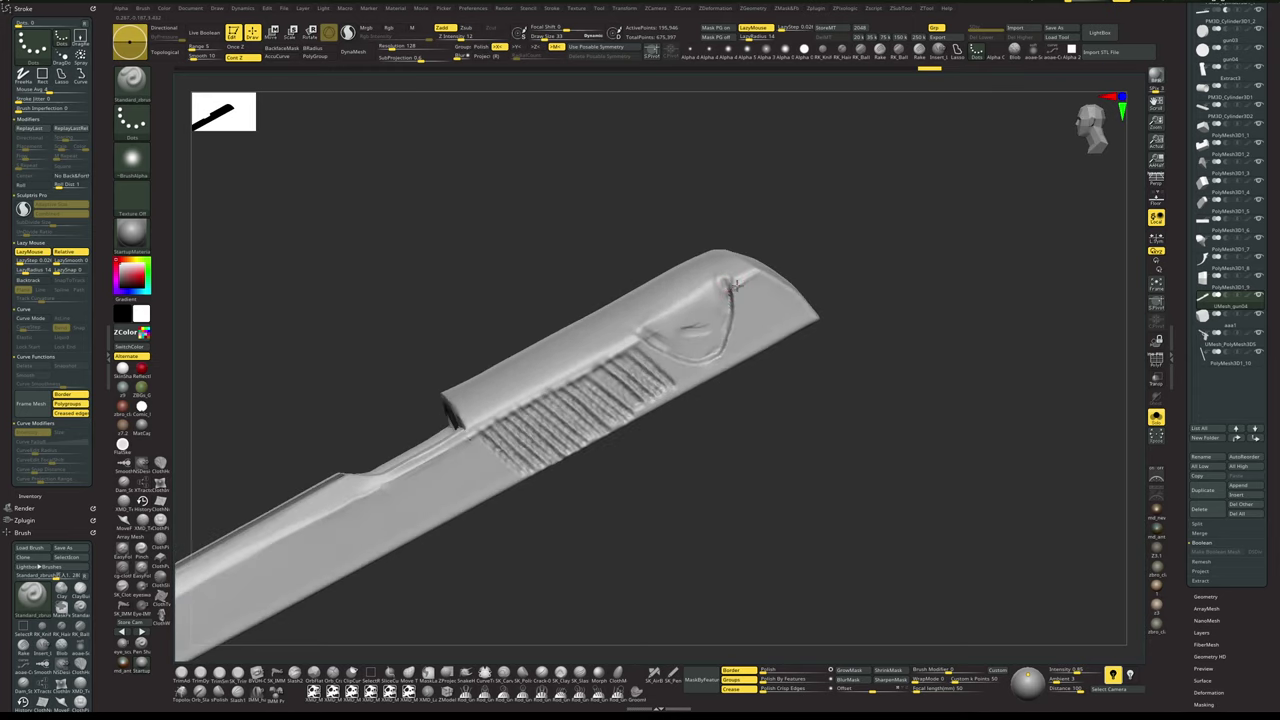
right_click(746, 272)
- Select the ClayBuildup brush and bring the whole pistol back into view in side profile
key(b)
key(c)
key(b)
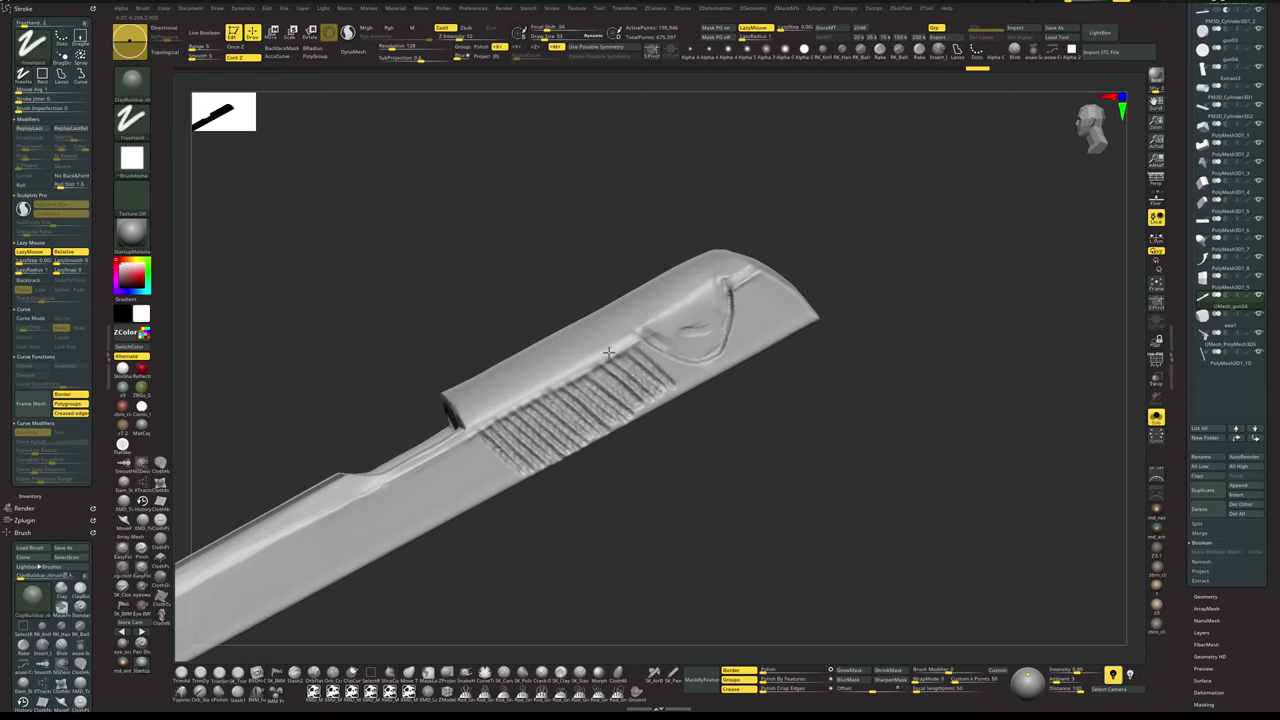
drag(593, 497, 674, 479)
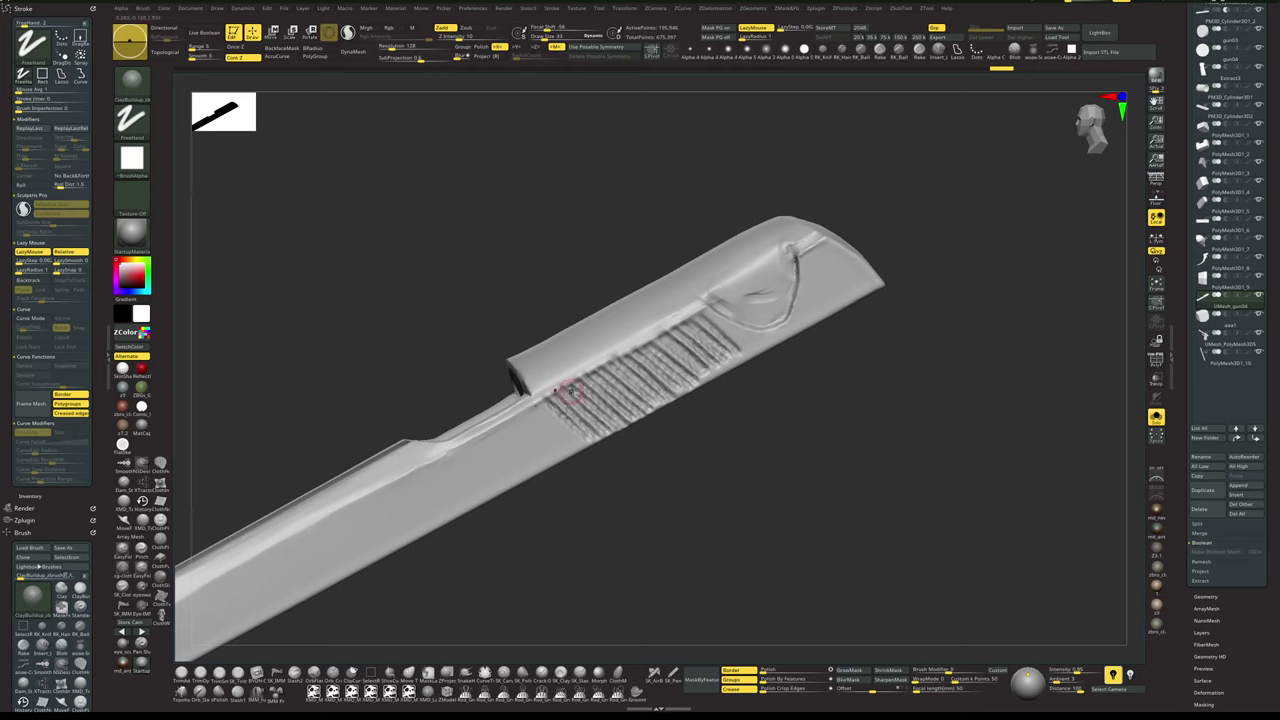
drag(501, 570, 501, 556)
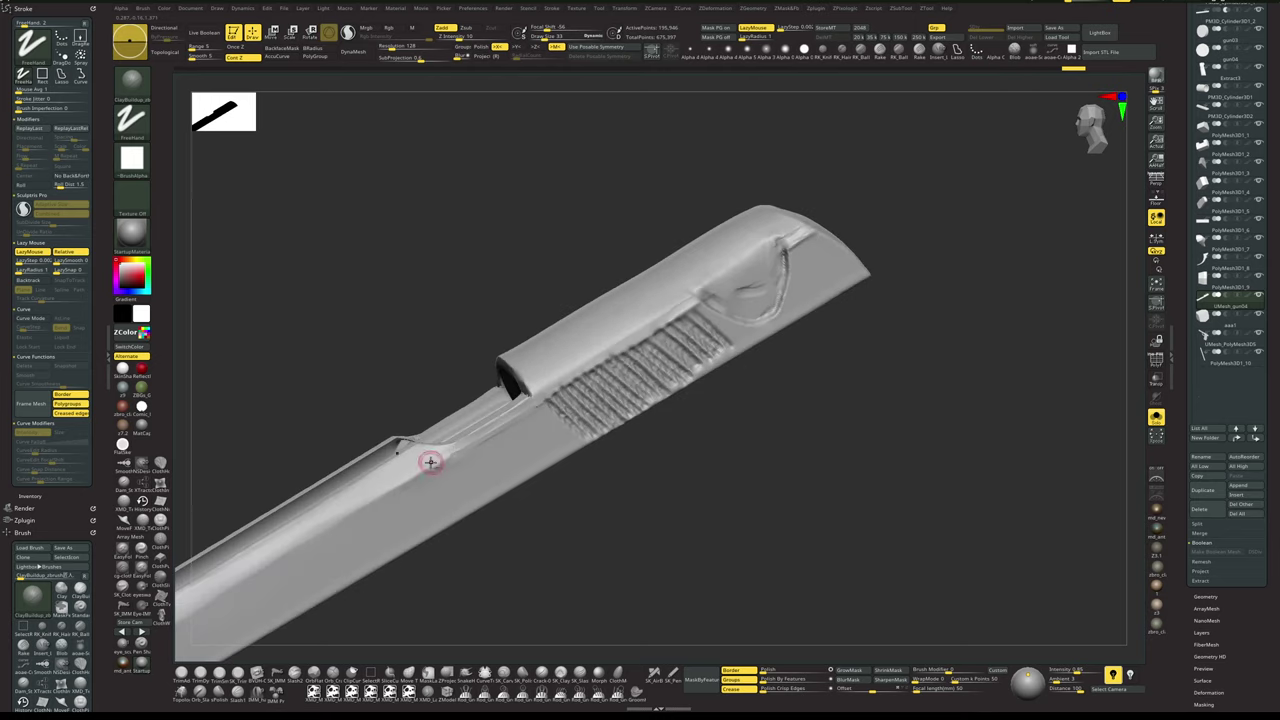
key(space)
alt+drag(886, 397, 938, 338)
click(912, 314)
click(936, 384)
click(965, 329)
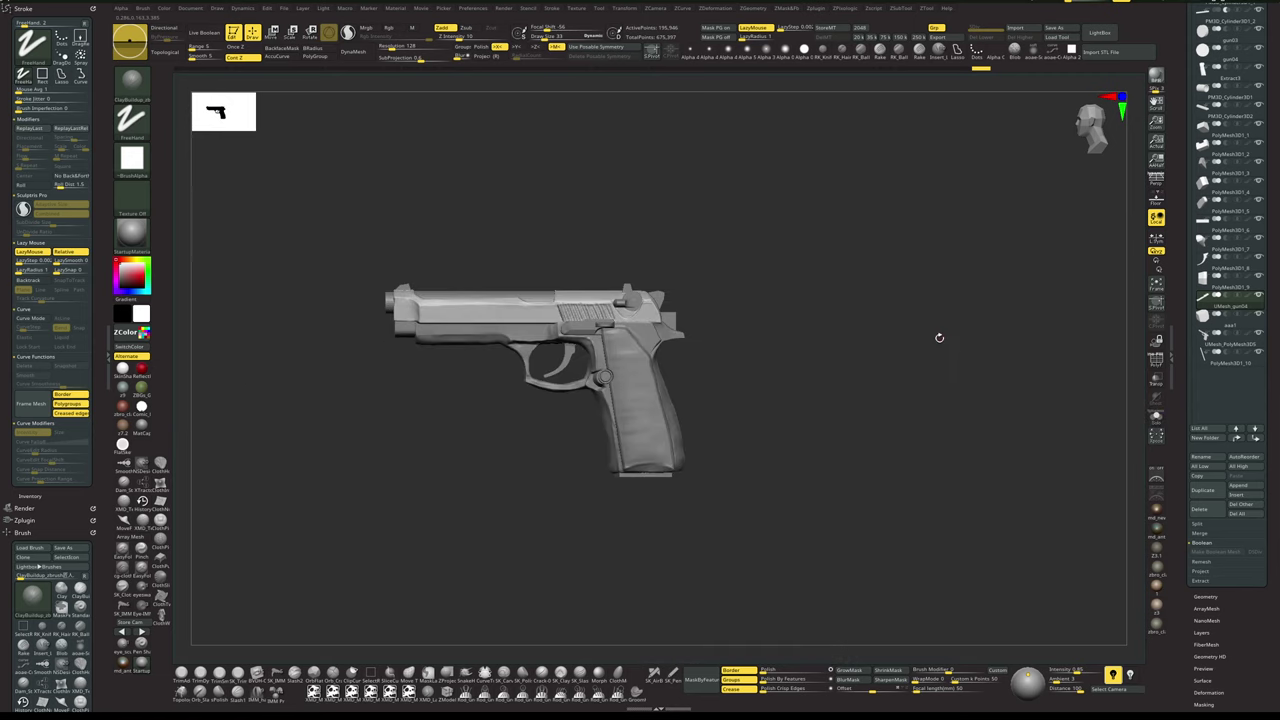
- Append a QCube subtool and move it lengthwise to the slide's rear serrations
key(m)
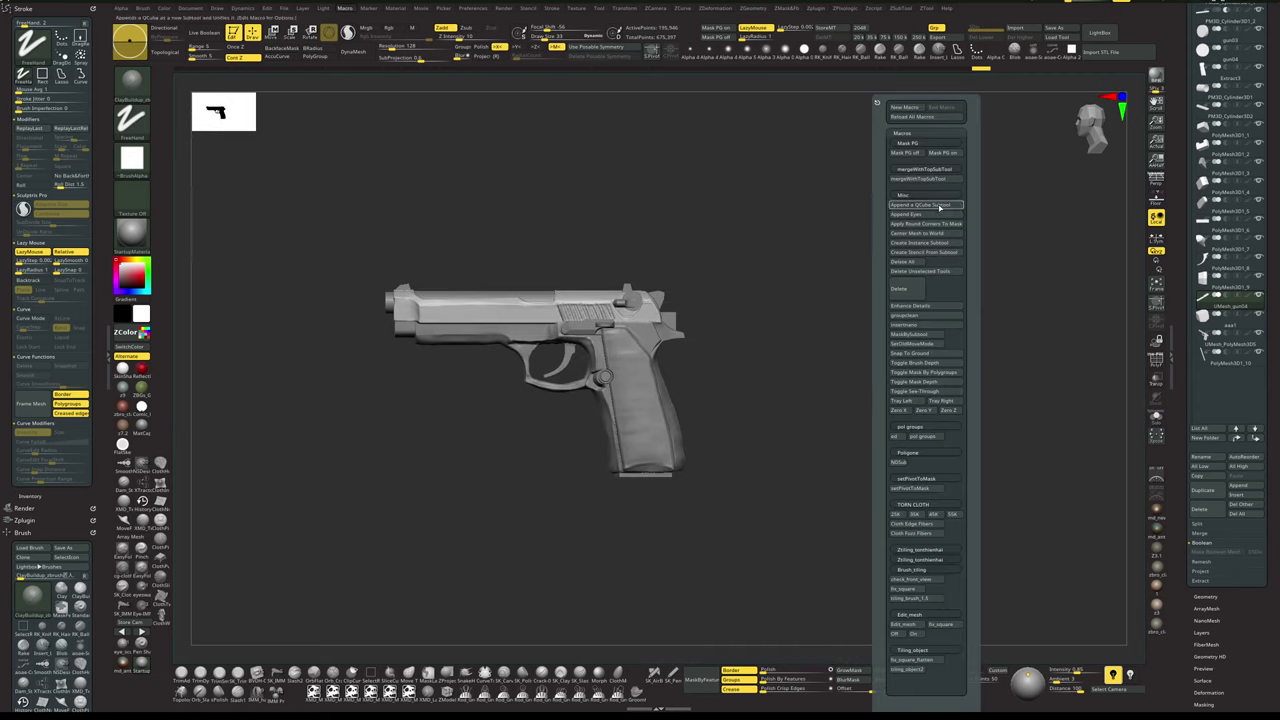
click(936, 206)
alt+drag(803, 357, 817, 379)
key(w)
drag(392, 324, 544, 324)
alt+drag(791, 246, 824, 308)
drag(905, 232, 828, 228)
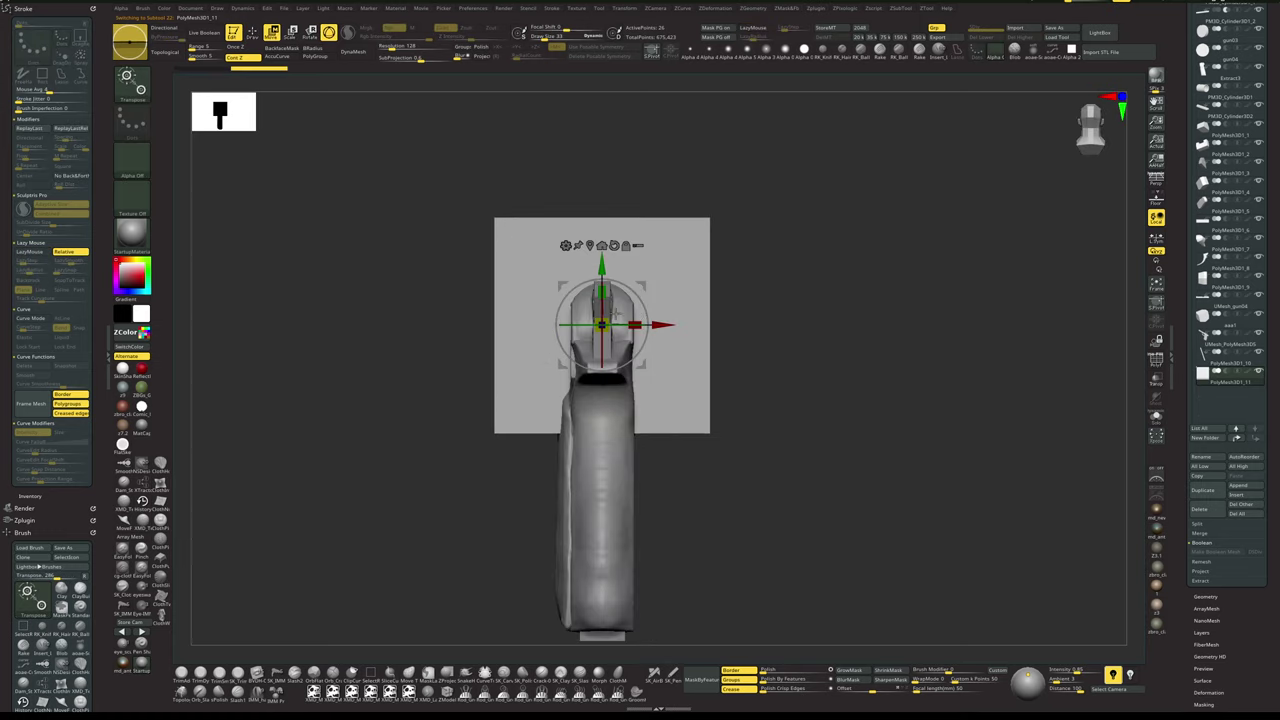
- Narrow the appended cube's width and flatten its height to a low box over the serrations
drag(637, 324, 587, 325)
drag(738, 274, 803, 314)
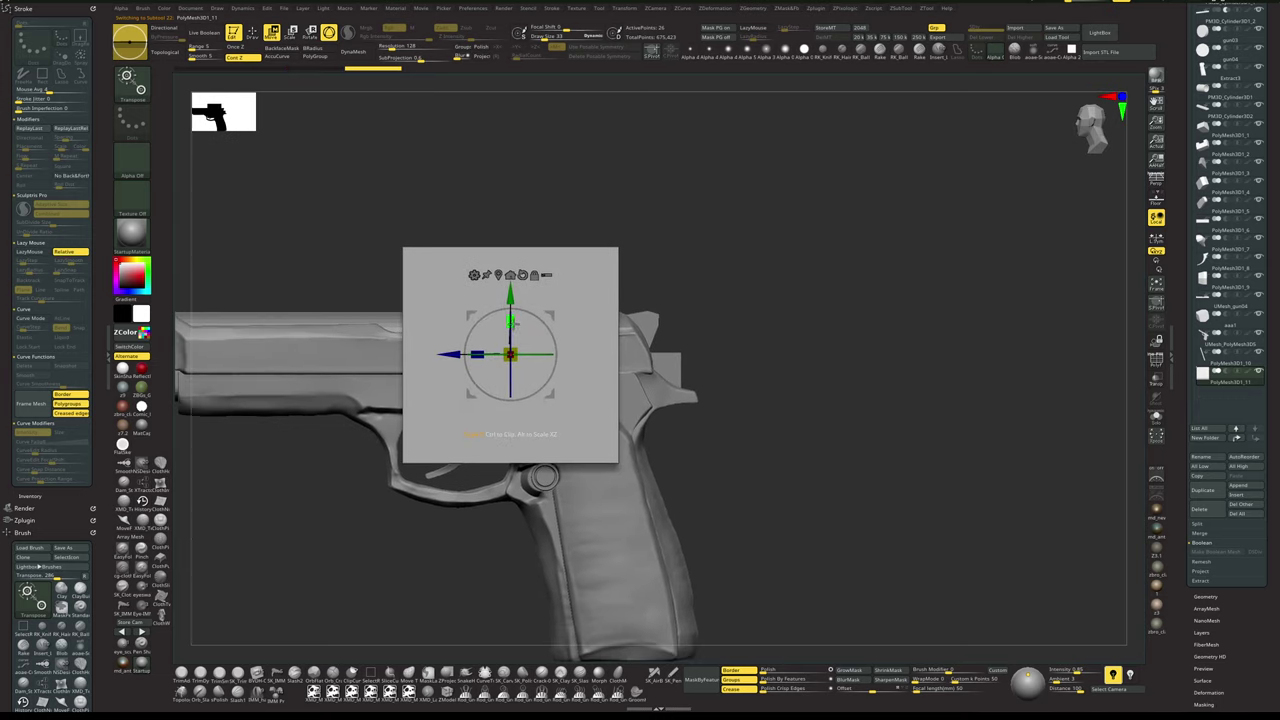
mouse_move(514, 323)
mouse_down()
mouse_move(517, 367)
mouse_move(485, 318)
mouse_up()
mouse_move(741, 268)
alt+mouse_down()
mouse_move(783, 266)
mouse_move(782, 316)
alt+mouse_up()
- Isolate the box and delete the two middle edge loops on its side face with ZModeler
key(q)
key(alt+s)
key(shift+f)
mouse_move(711, 381)
alt+mouse_down()
mouse_move(755, 341)
mouse_move(731, 434)
alt+mouse_up()
click(447, 690)
alt+drag(590, 430, 582, 468)
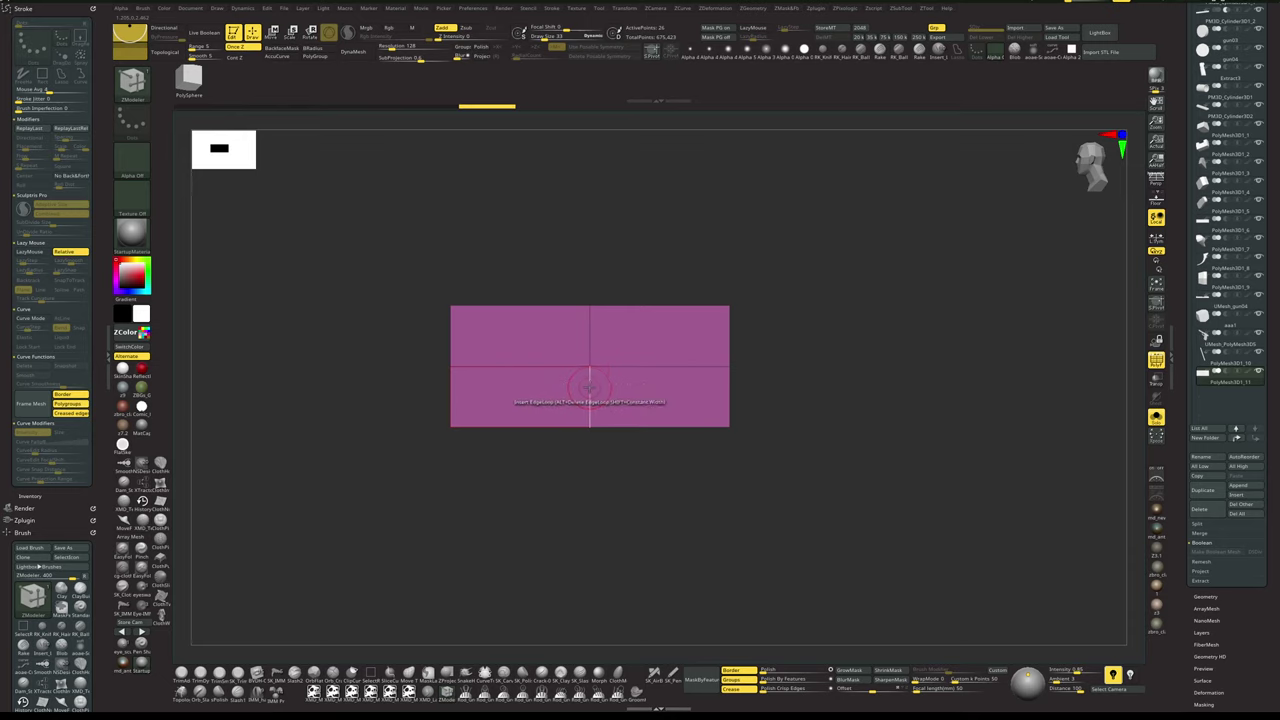
alt+click(590, 389)
alt+click(622, 371)
alt+drag(848, 315, 833, 323)
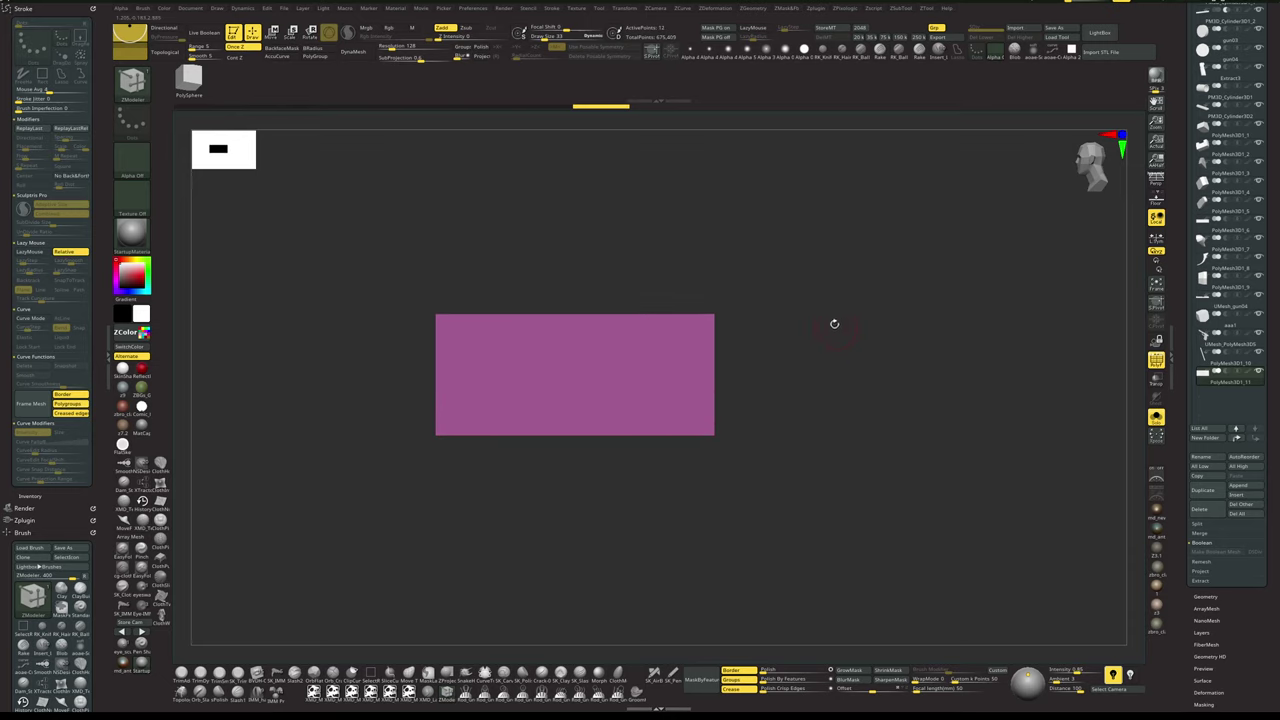
- Mask the box's lower edge, shift its upper edge toward the muzzle to slant the ends, and clear the mask
key(alt+s)
key(alt+s)
ctrl+drag(403, 260, 457, 485)
ctrl+drag(638, 256, 605, 250)
ctrl+drag(388, 231, 802, 341)
key(w)
click(564, 296)
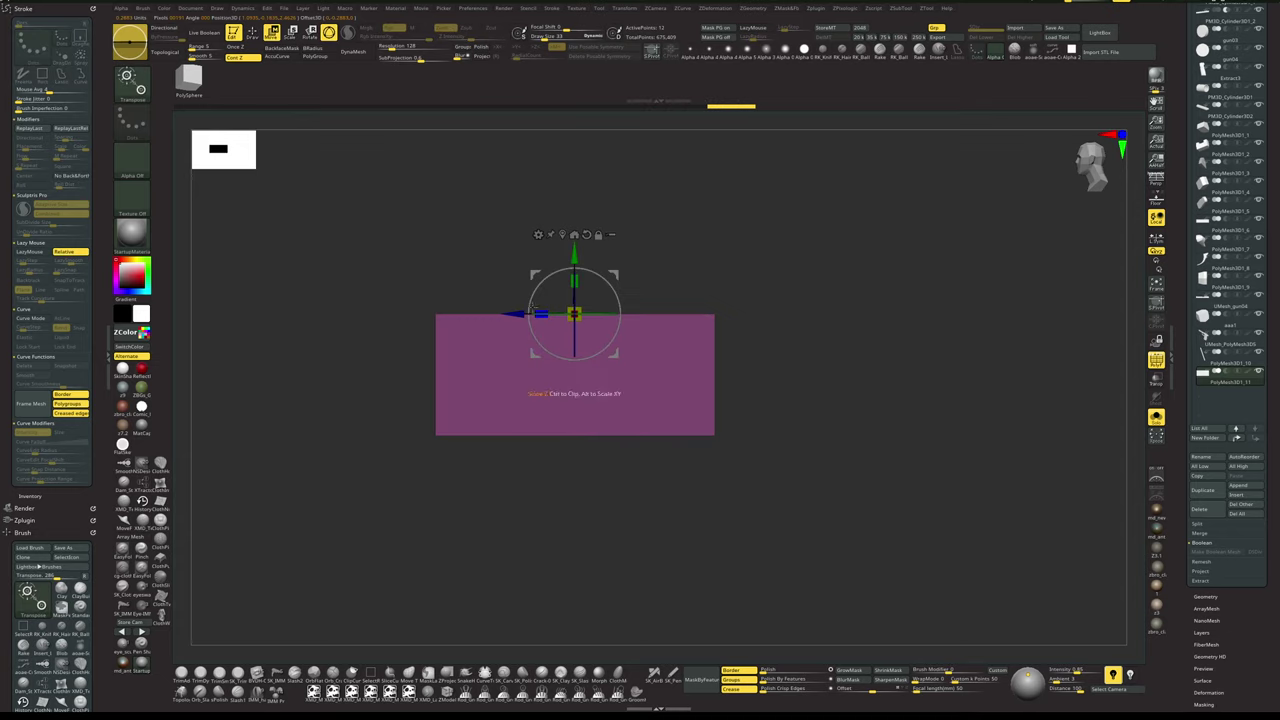
drag(512, 305, 458, 302)
key(q)
key(alt+s)
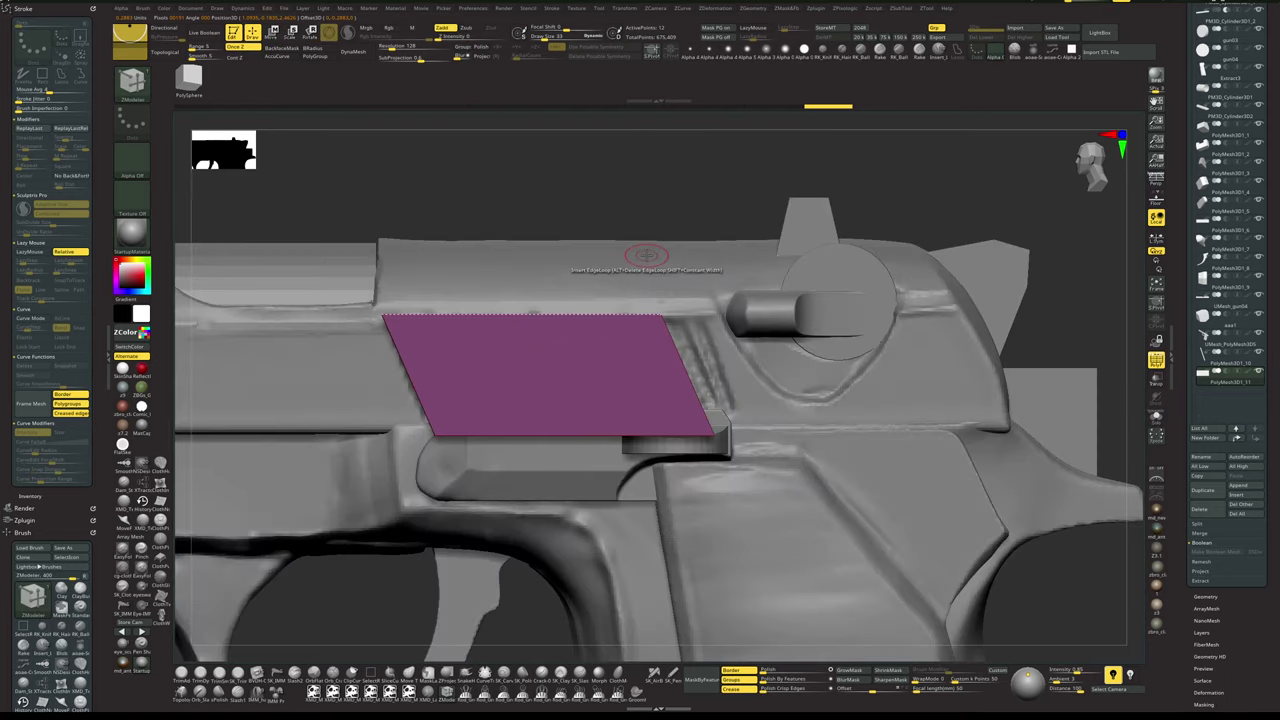
ctrl+drag(625, 180, 663, 184)
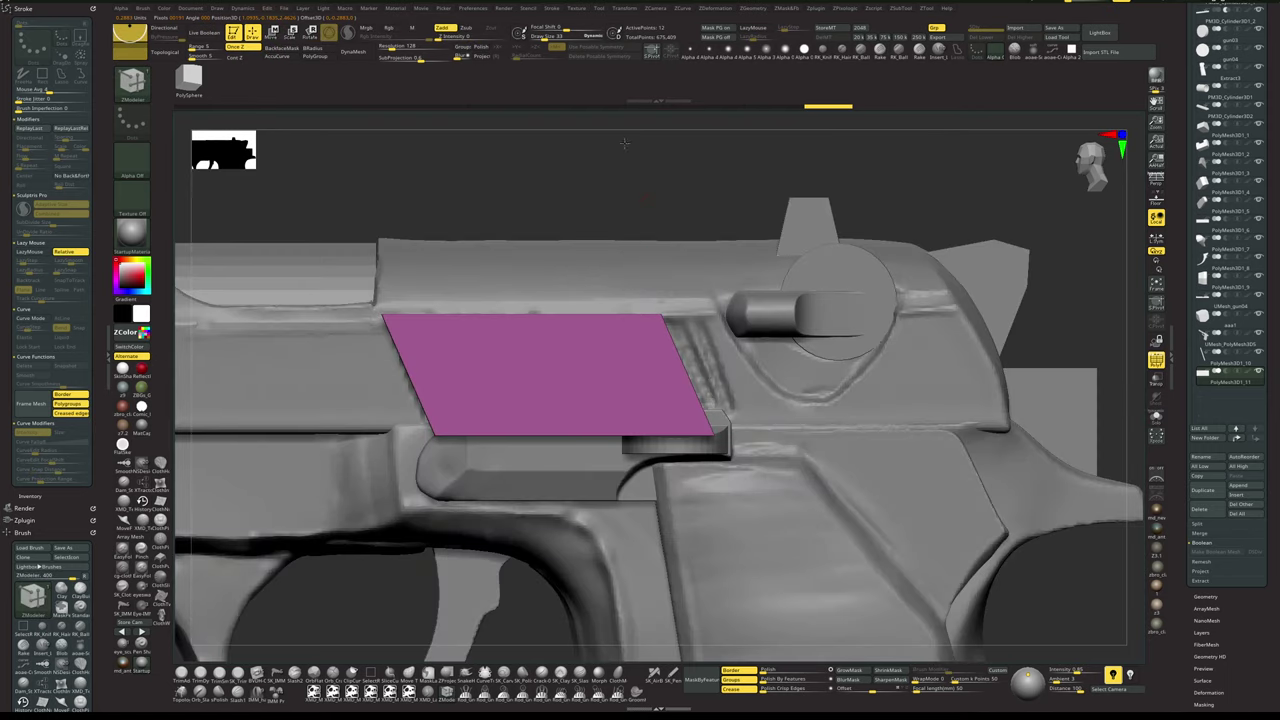
- Move the slanted box sideways onto the serrated side of the slide
alt+drag(625, 143, 590, 280)
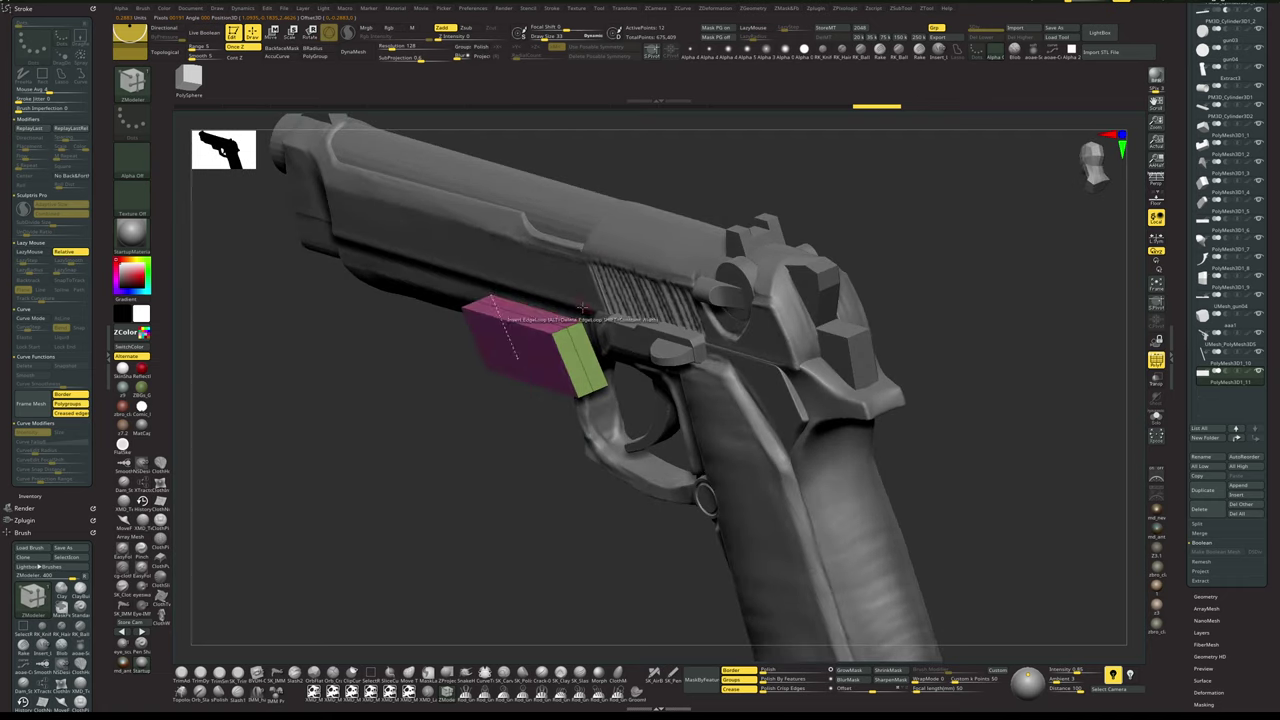
key(w)
click(509, 235)
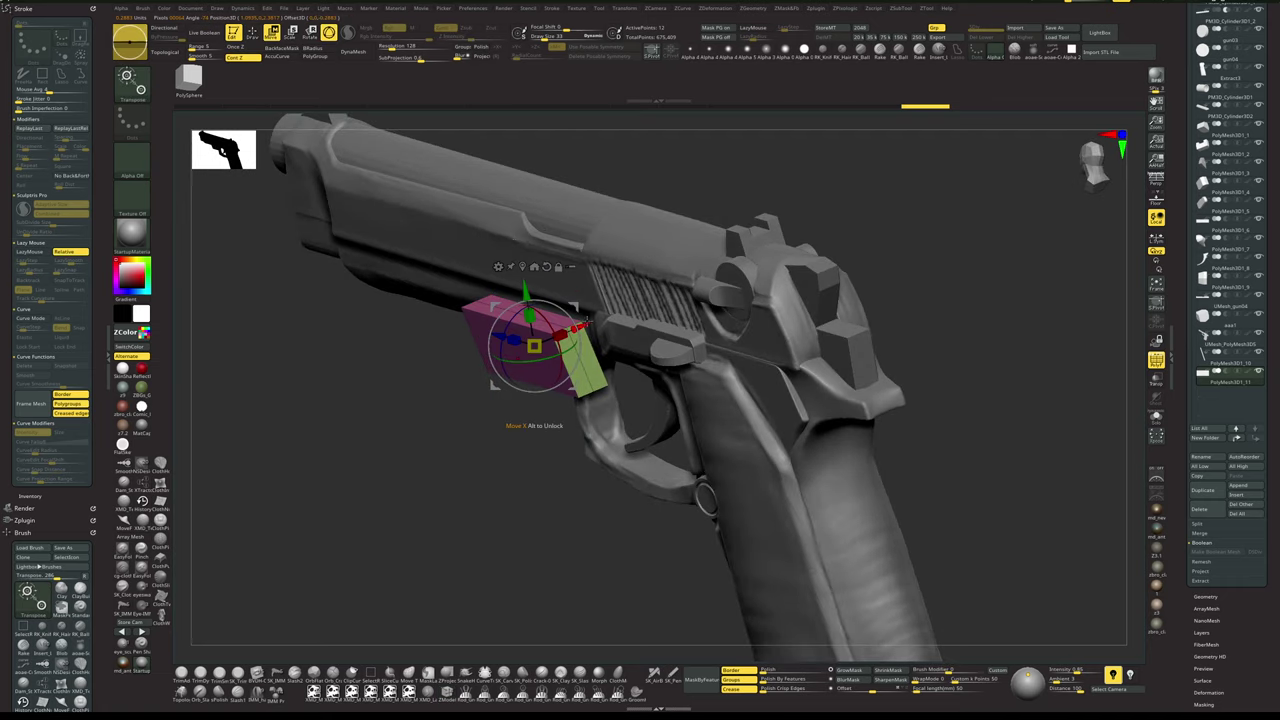
drag(578, 328, 679, 285)
key(q)
drag(535, 432, 602, 386)
- Mask all but the isolated box's rear end and extend that end rearward by about 0.18 units
alt+drag(903, 187, 771, 206)
key(shift+s)
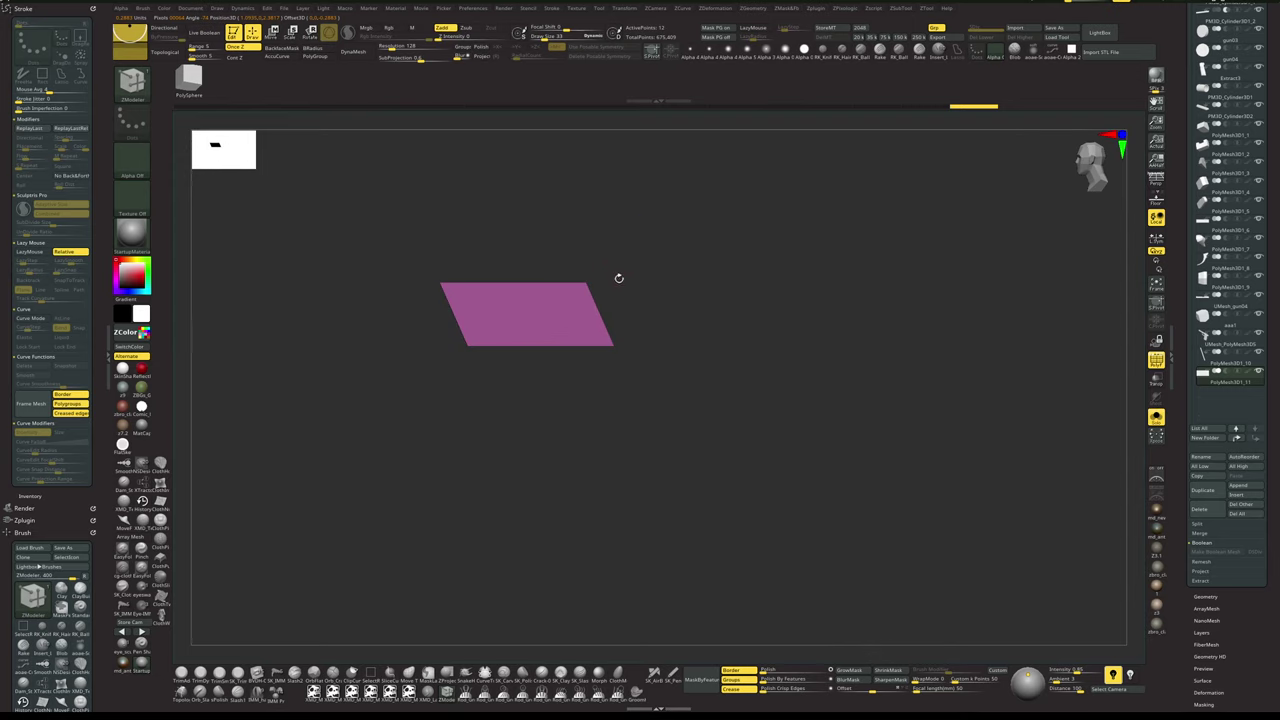
ctrl+drag(651, 208, 589, 409)
key(w)
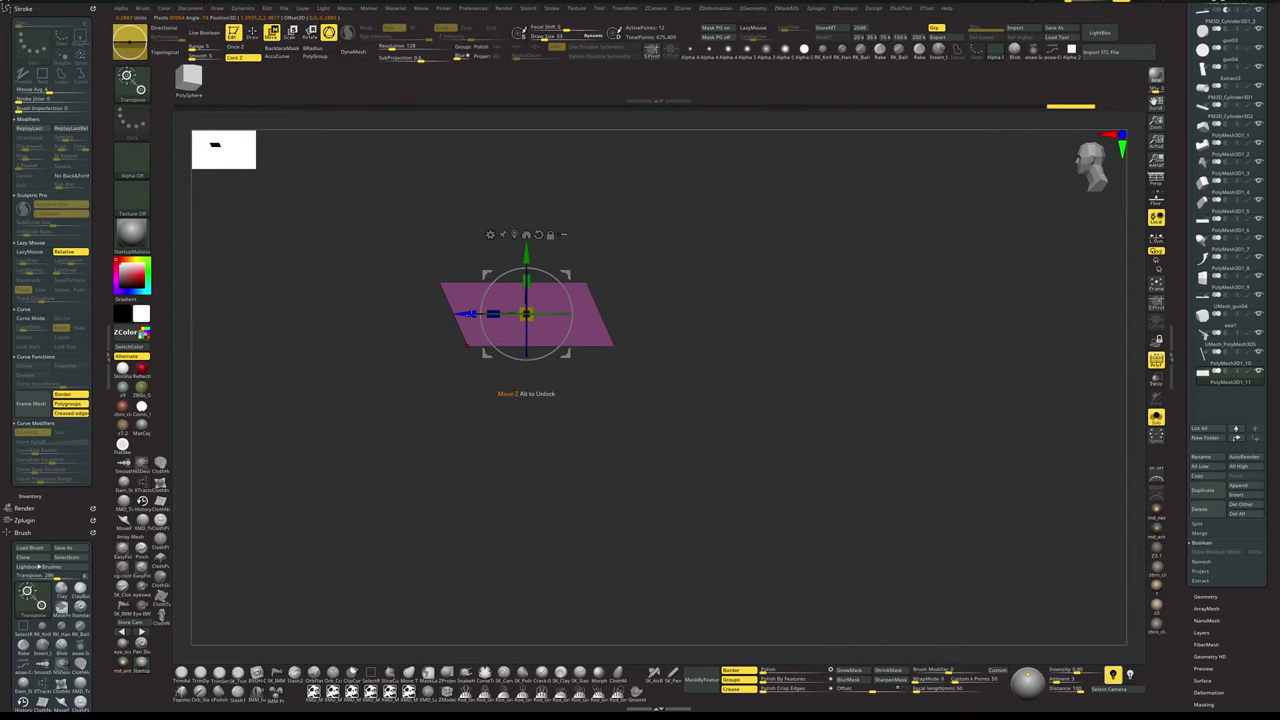
alt+drag(466, 314, 525, 314)
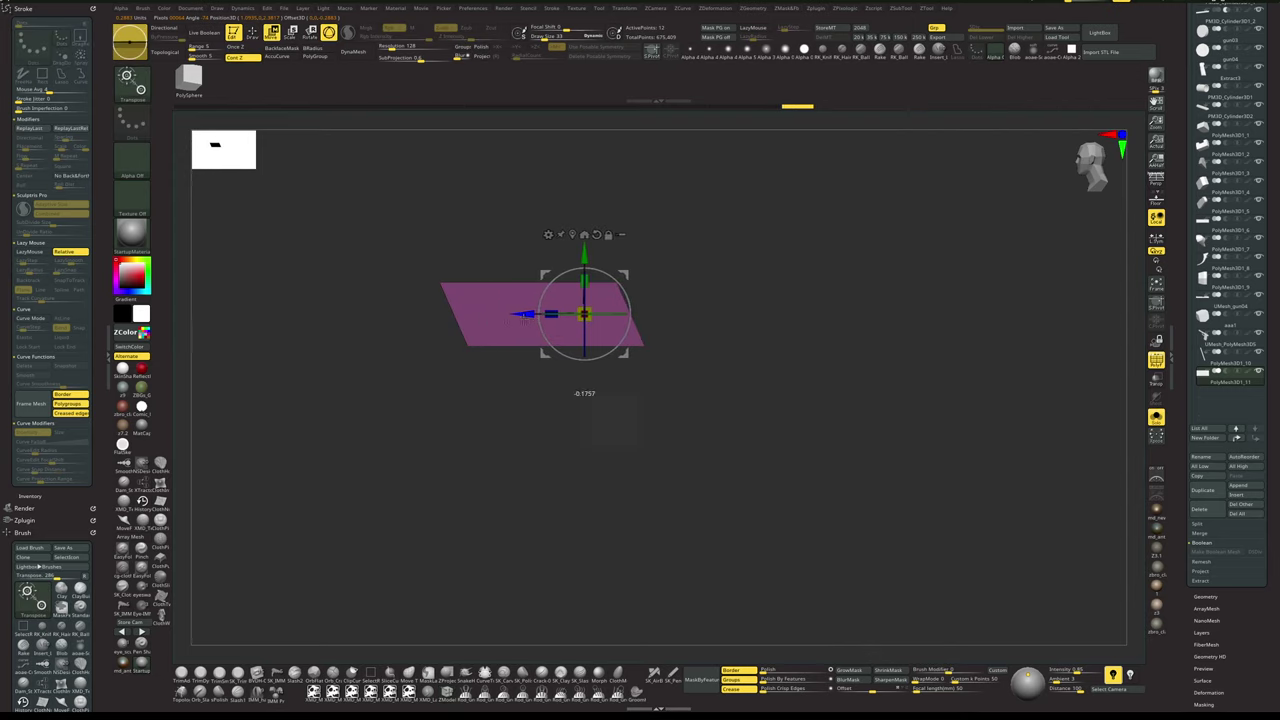
key(shift+s)
key(q)
- Move the box to the top of the subtool list and show all pistol parts again
mouse_move(849, 296)
mouse_down()
mouse_move(914, 284)
mouse_move(923, 263)
mouse_move(1053, 355)
mouse_up()
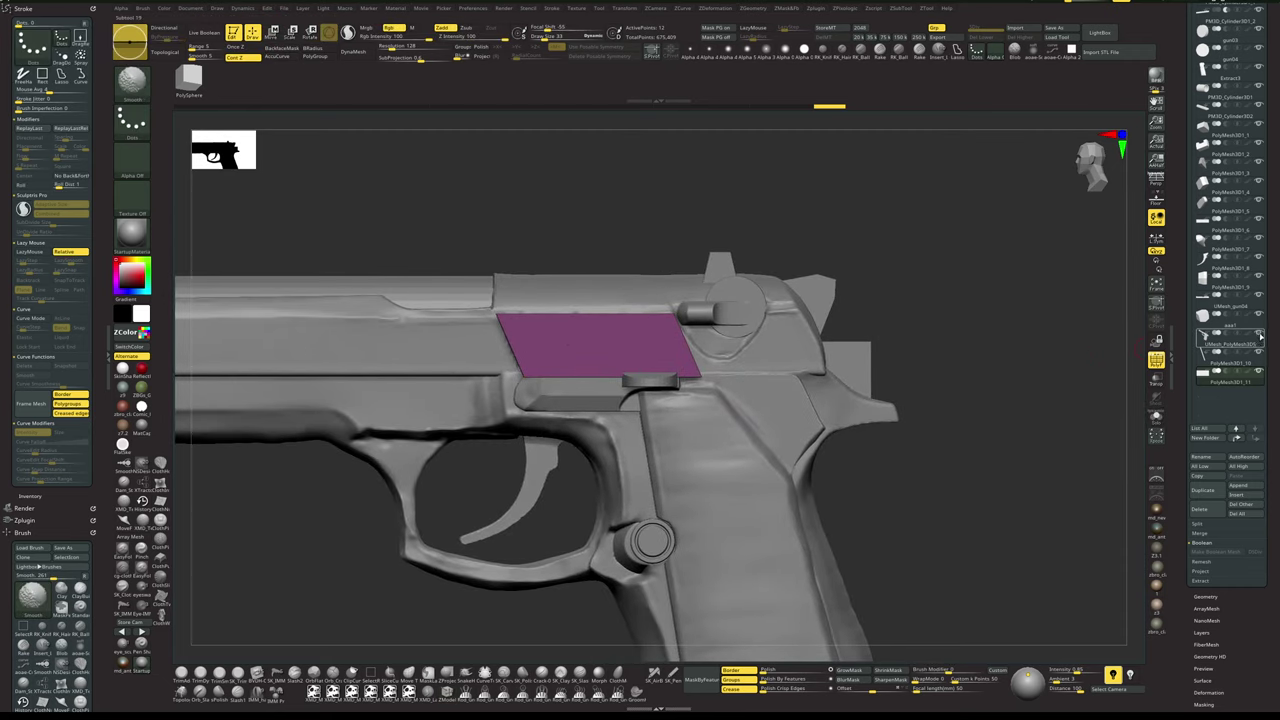
shift+click(1259, 334)
click(1259, 334)
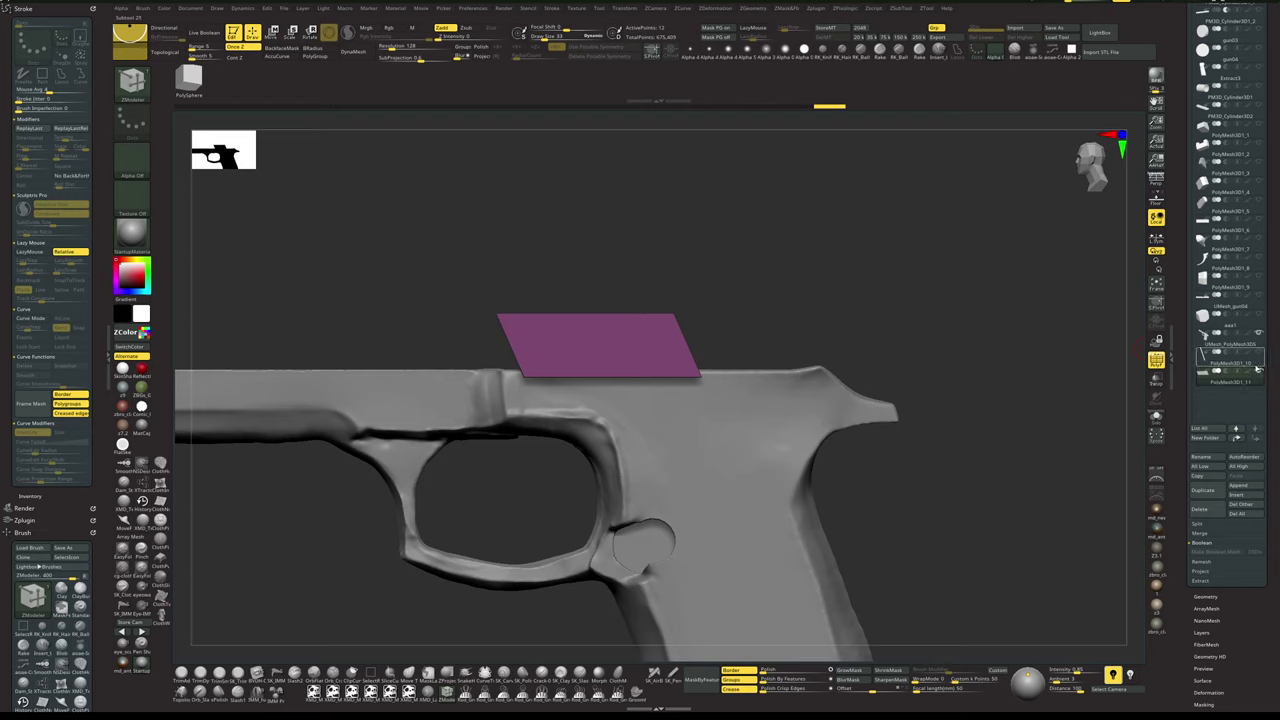
key(shift)
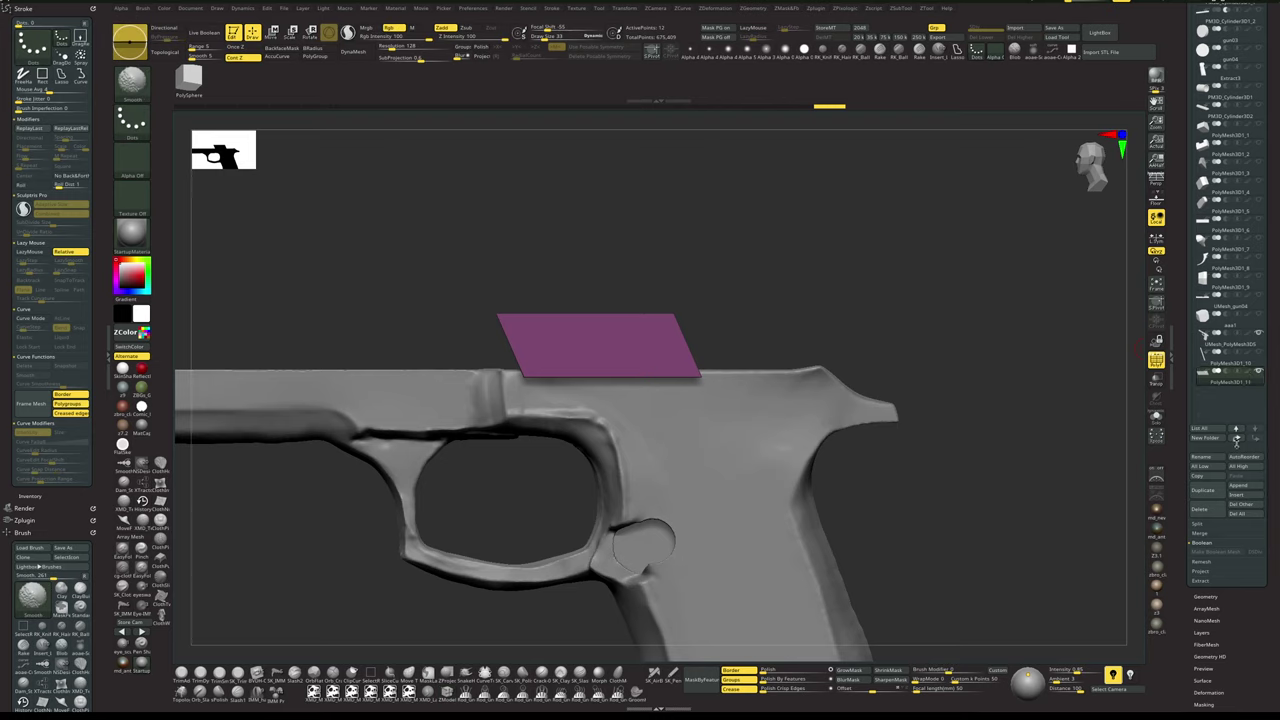
key(shift)
shift+click(1236, 438)
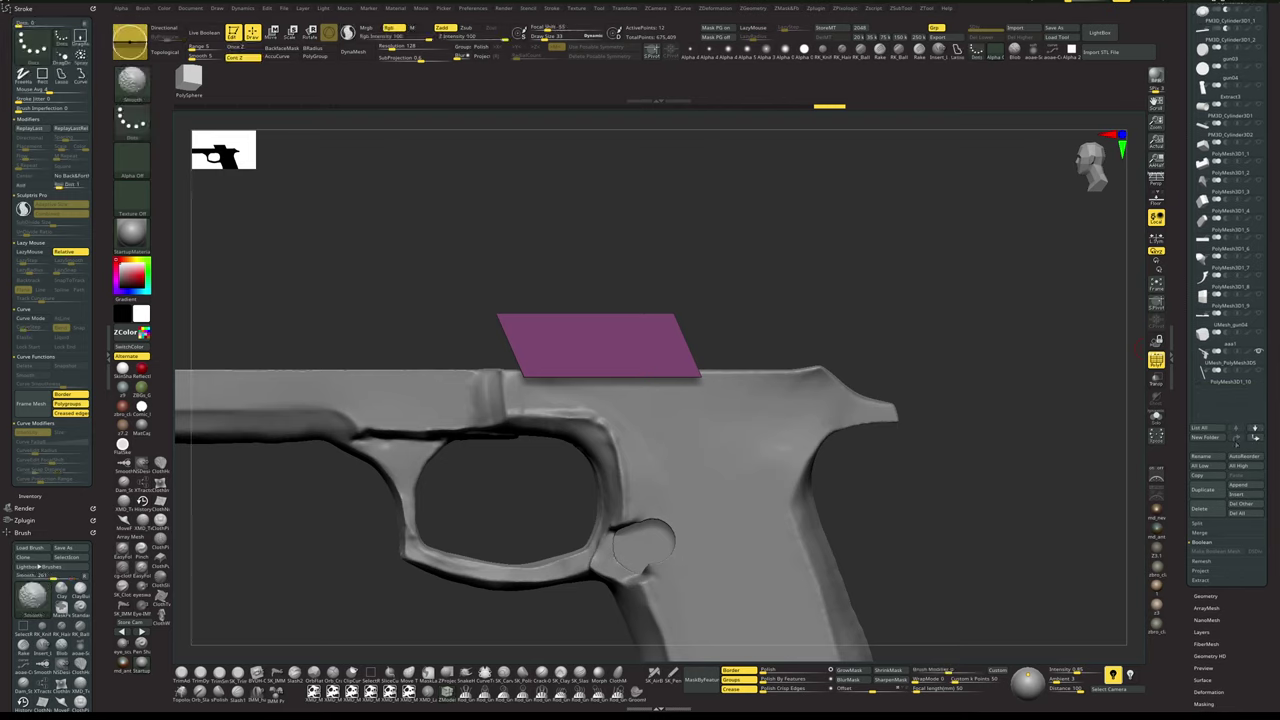
drag(1181, 378, 1183, 590)
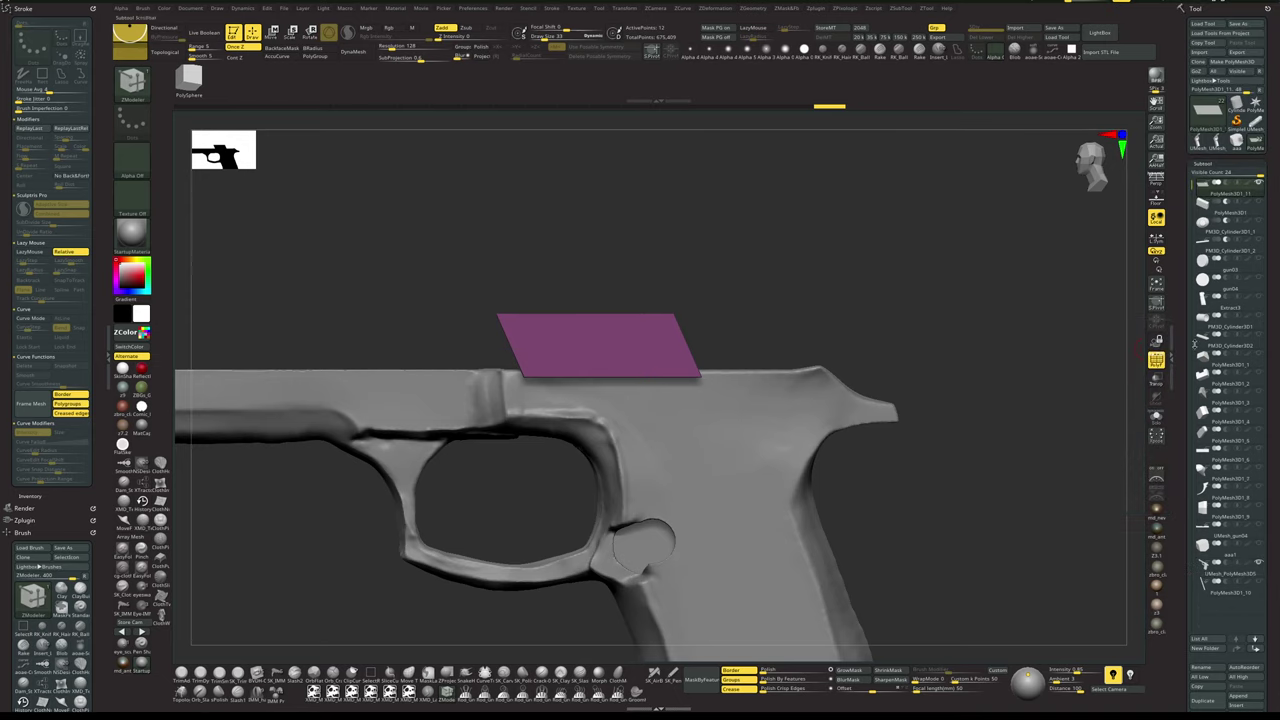
key(alt+s)
key(alt+s)
shift+click(1258, 184)
shift+click(1258, 186)
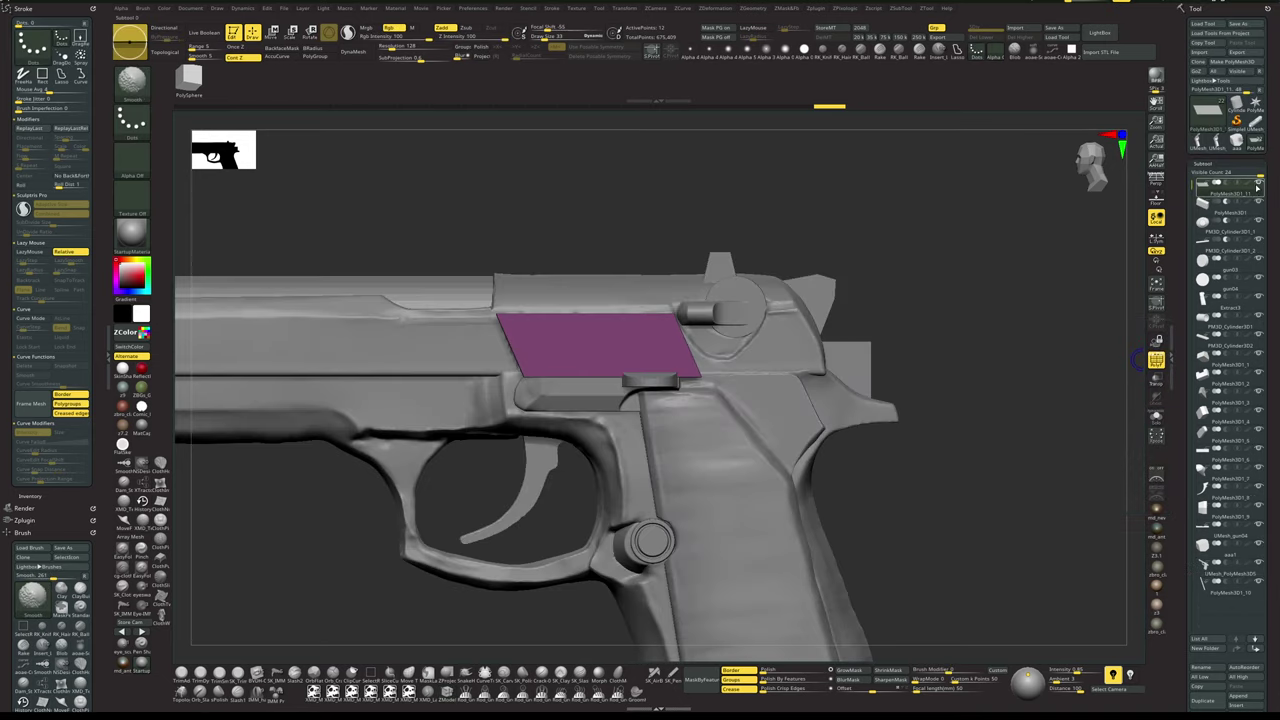
- Move the slide to the top of the subtool list and show only the slide and box, without polyframes
alt+click(792, 352)
shift+click(1235, 651)
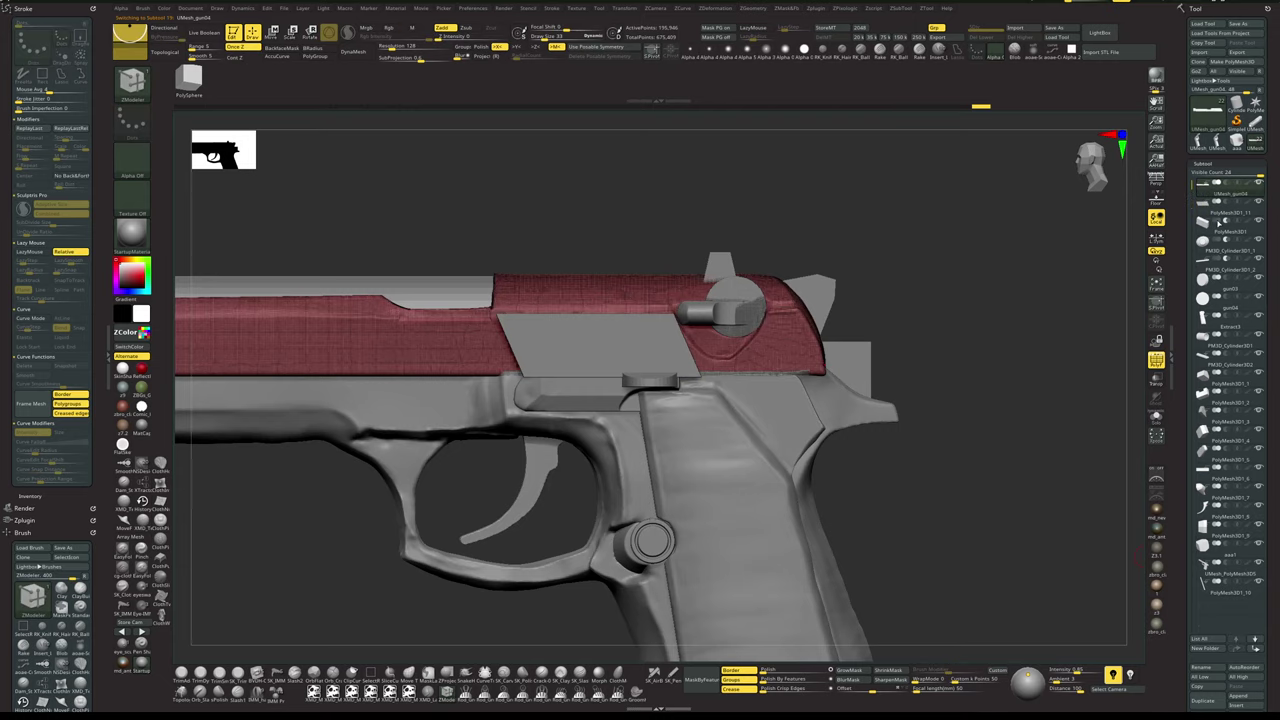
shift+click(1259, 183)
click(1259, 202)
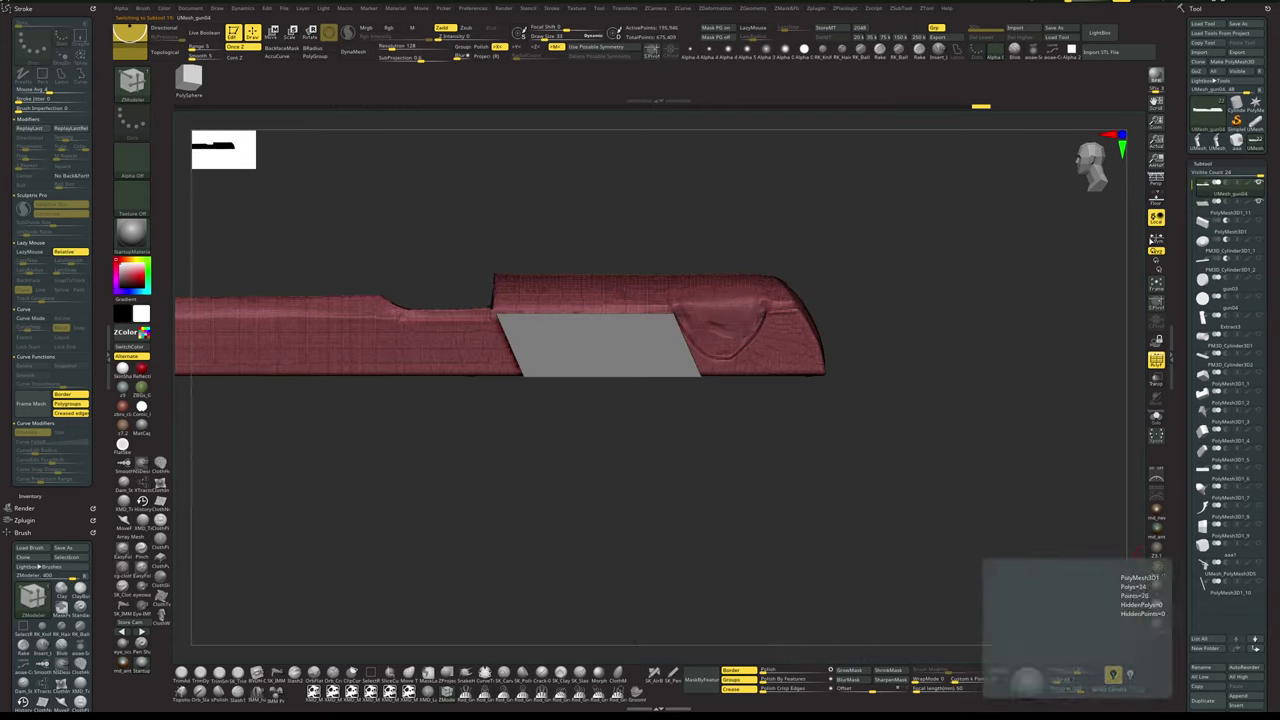
drag(929, 261, 985, 309)
key(shift+f)
- Select the box and shift its position over the slide's rear serrations
alt+click(630, 368)
key(w)
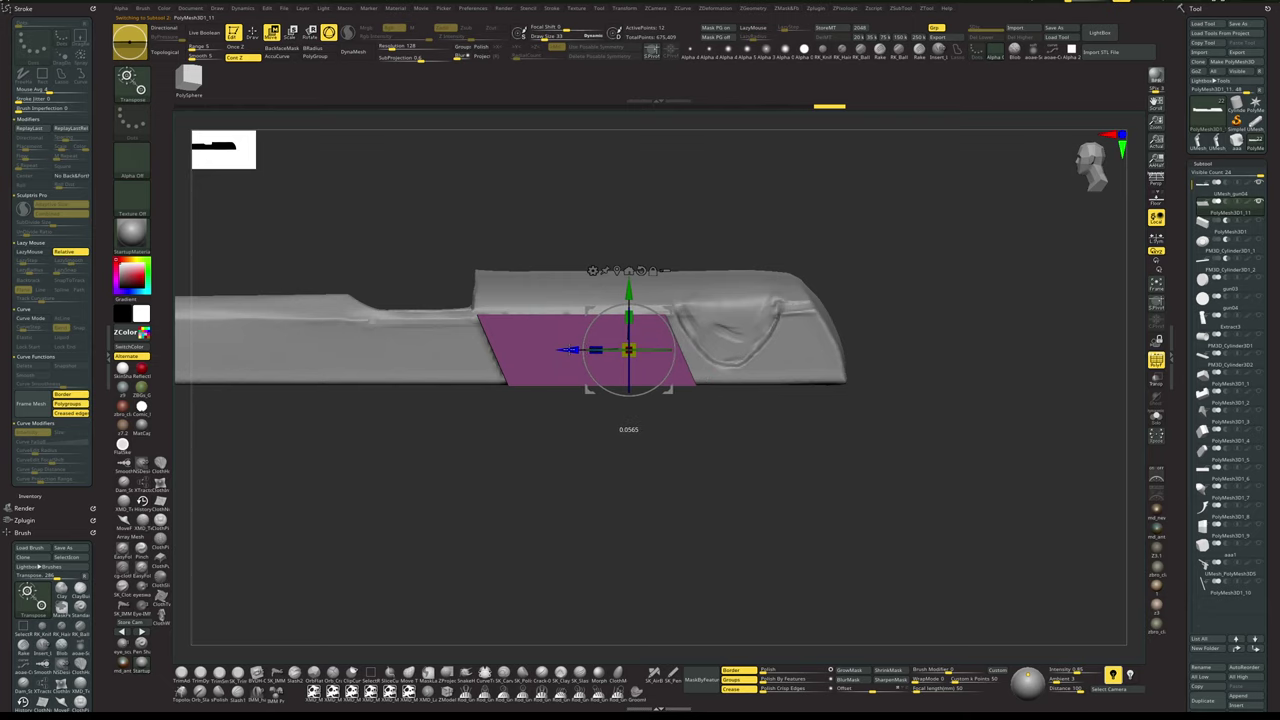
key(q)
mouse_move(592, 472)
mouse_down()
mouse_move(594, 435)
mouse_move(593, 483)
mouse_move(608, 460)
mouse_move(622, 492)
mouse_up()
- Mask the isolated box's lower edge and shift its upper edge slightly rearward to match the serrations' slant
key(alt+s)
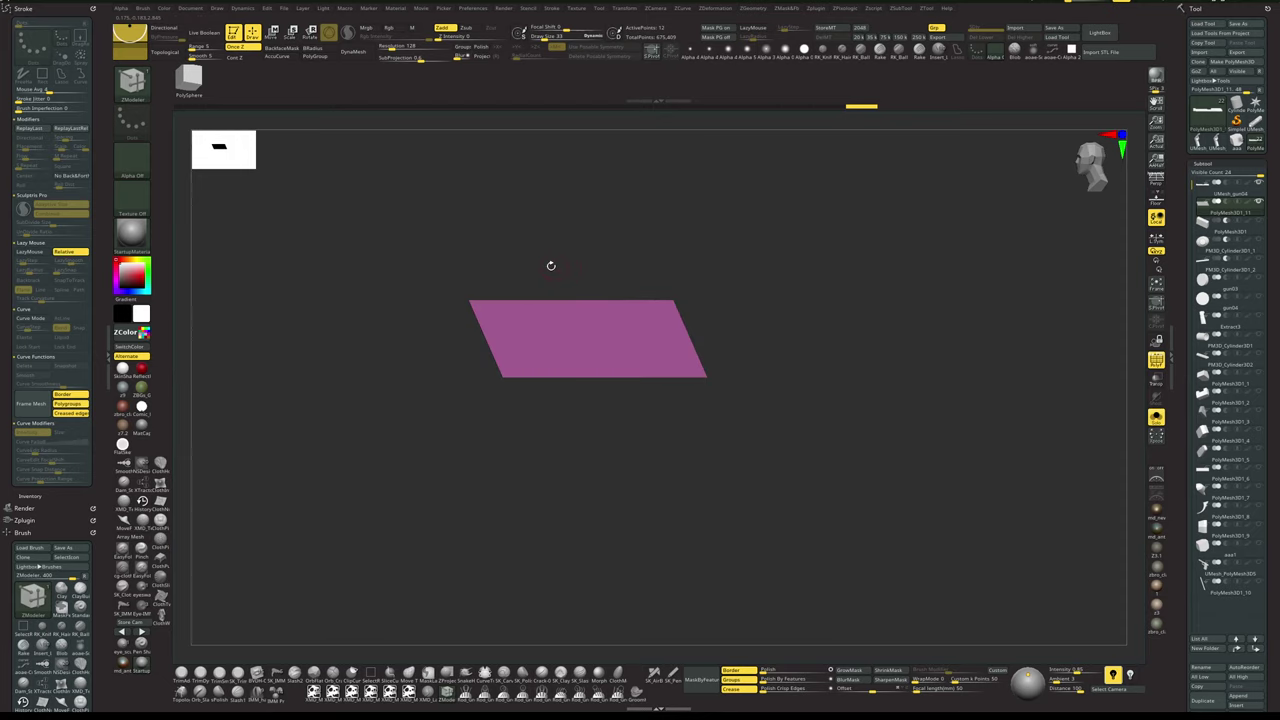
ctrl+drag(403, 241, 762, 312)
key(w)
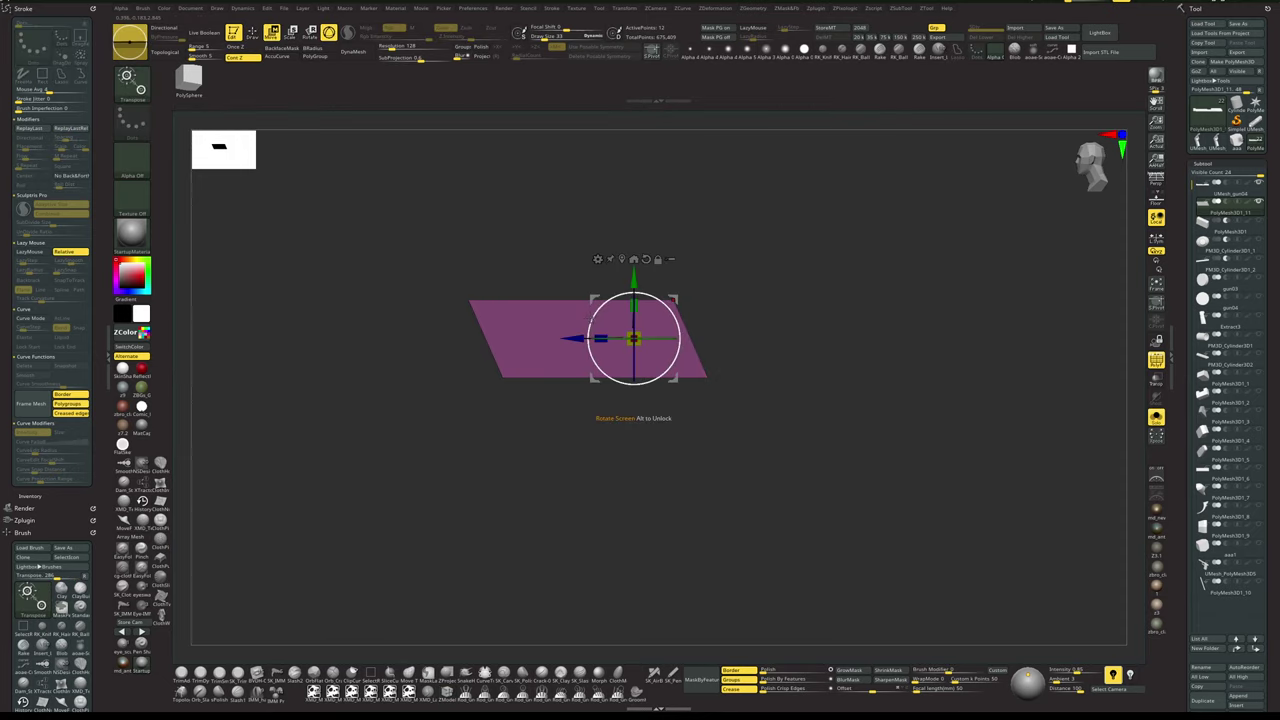
drag(575, 338, 581, 338)
key(q)
key(alt+s)
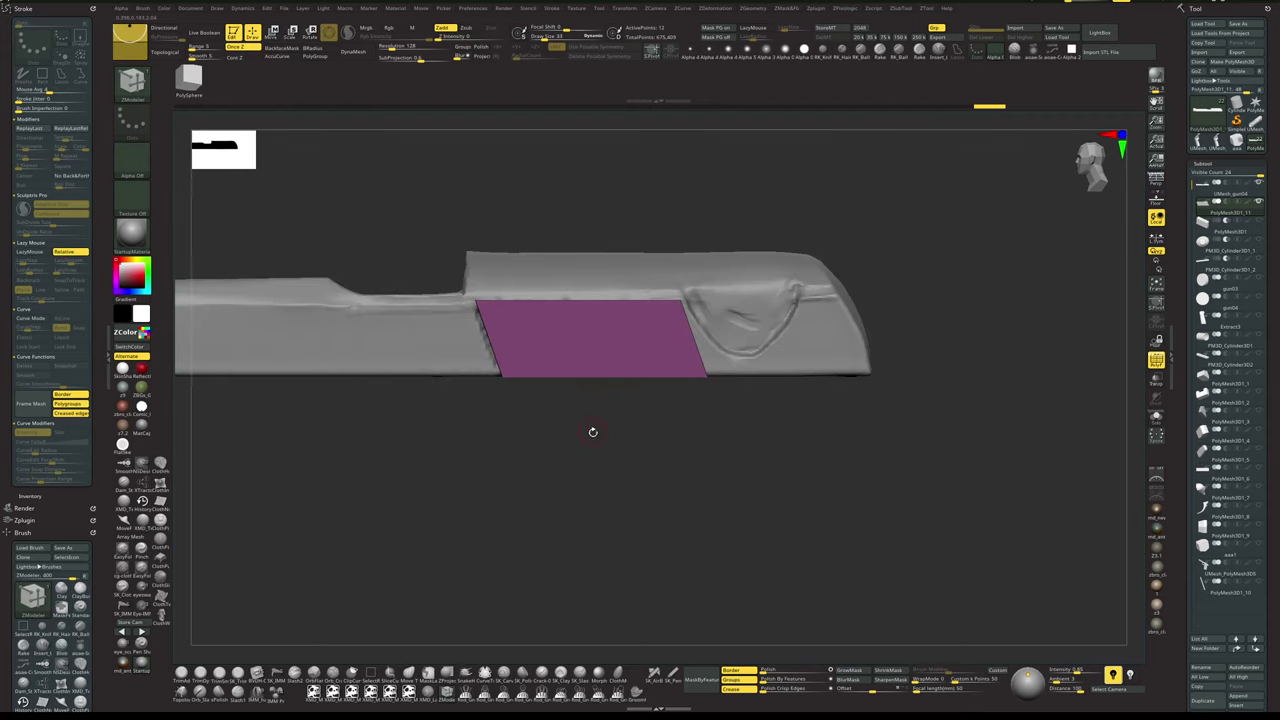
- Nudge the parallelogram block slightly toward the muzzle and move it outward from the slide's side
mouse_move(589, 477)
ctrl+mouse_down()
mouse_move(611, 494)
mouse_move(613, 480)
ctrl+mouse_up()
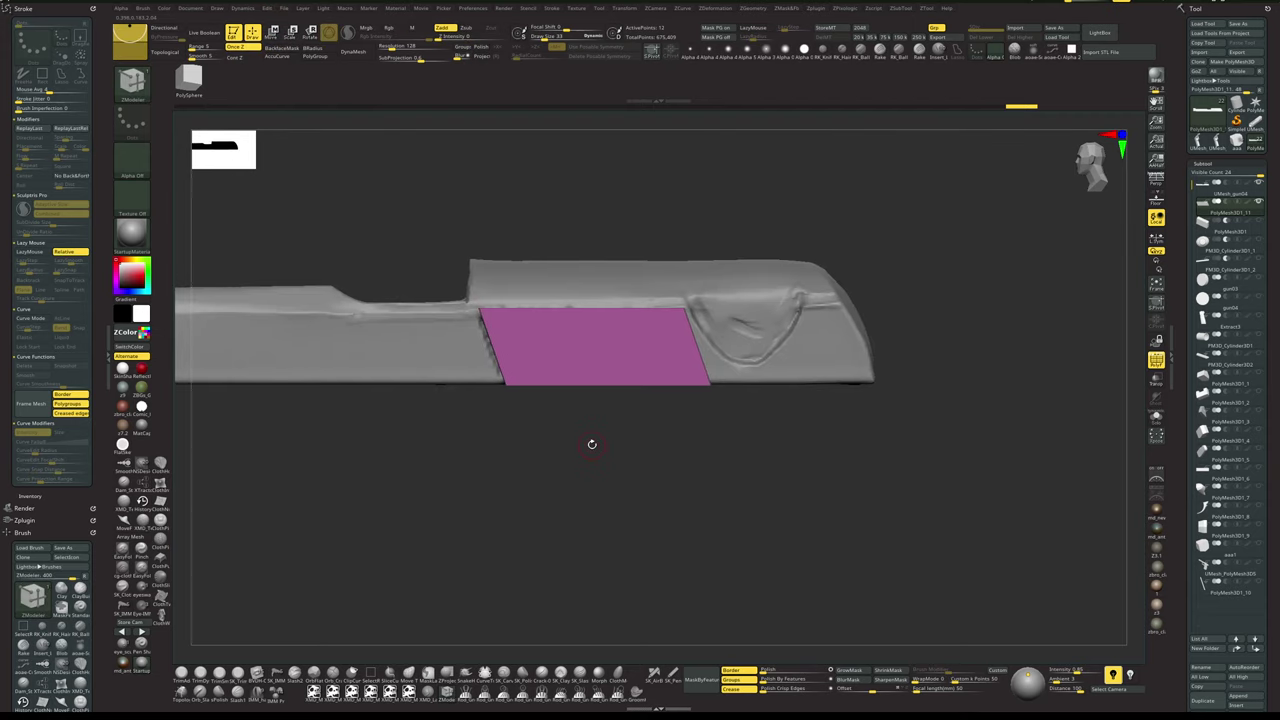
key(w)
drag(579, 347, 575, 347)
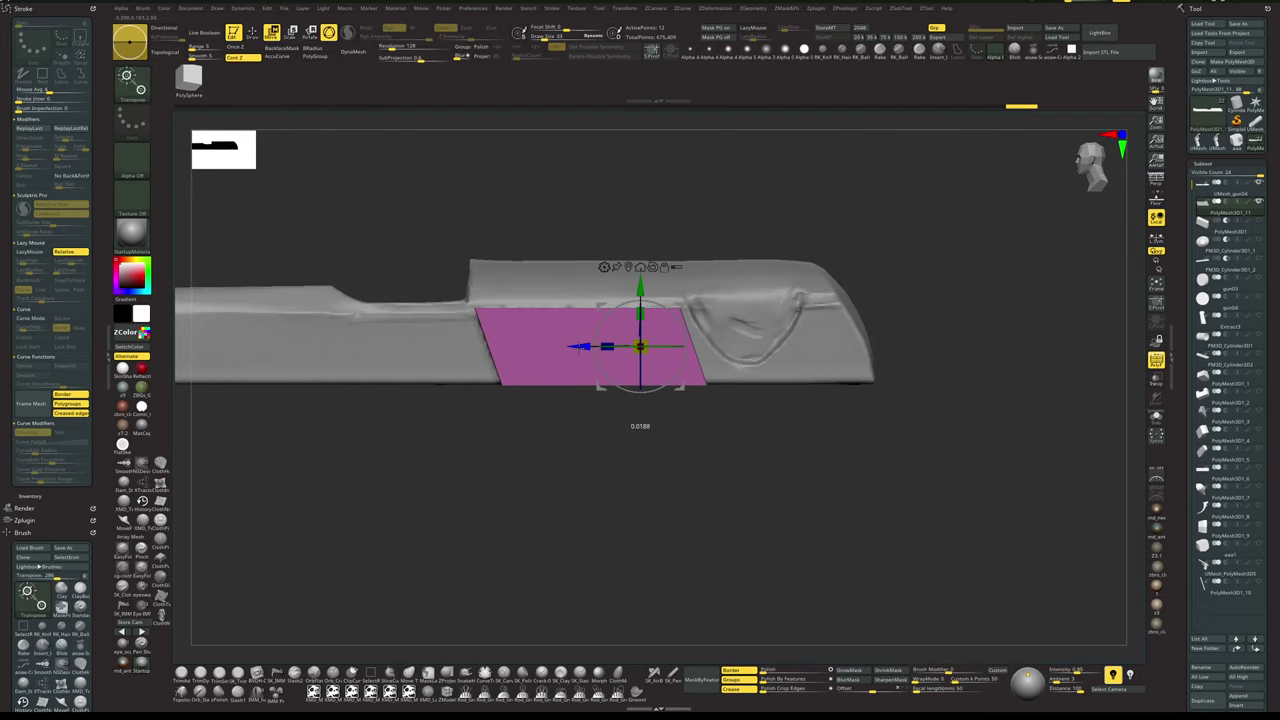
key(q)
mouse_move(594, 455)
mouse_down()
mouse_move(626, 463)
mouse_move(629, 449)
mouse_move(613, 346)
mouse_up()
key(w)
drag(613, 398, 622, 383)
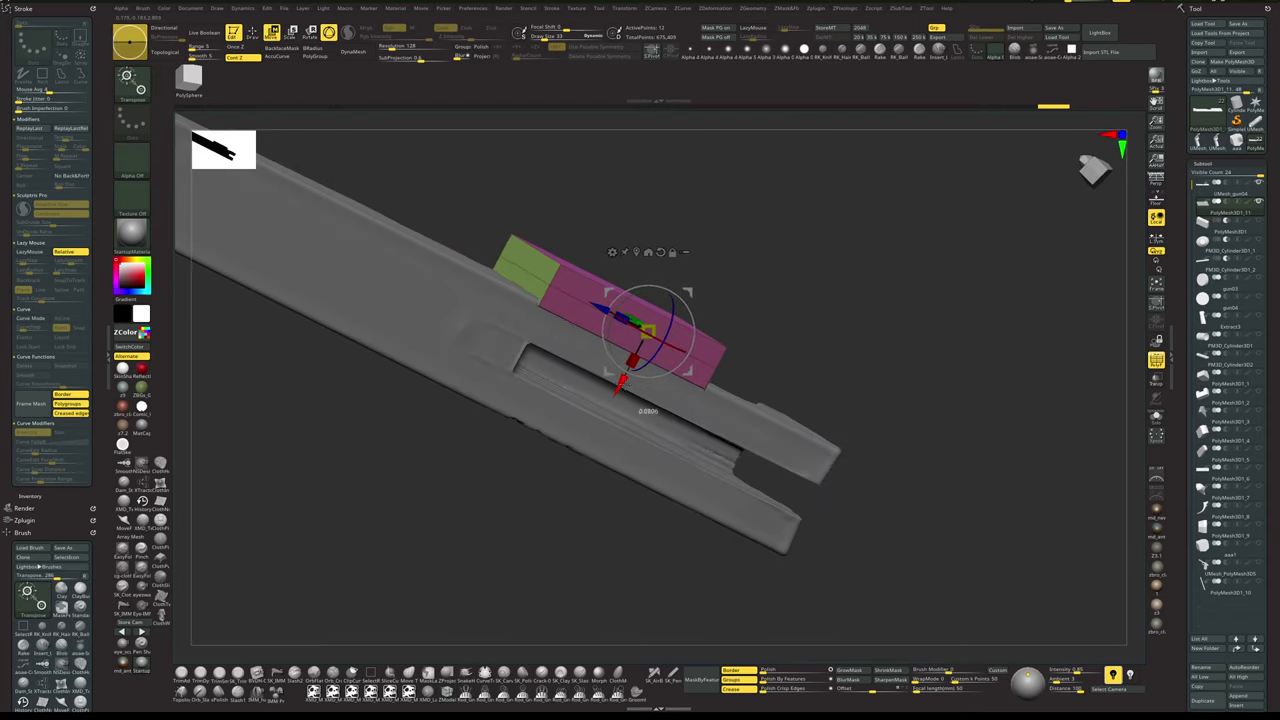
key(q)
drag(900, 165, 949, 249)
alt+drag(831, 166, 861, 200)
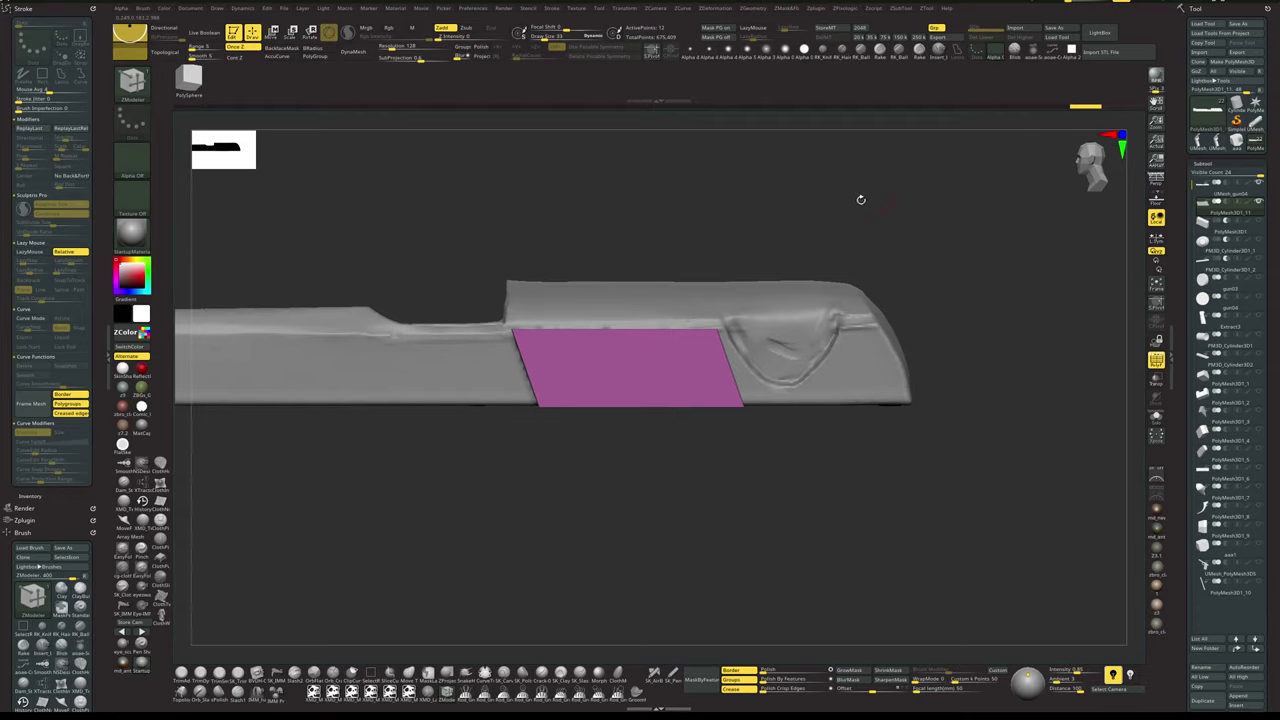
- Set the block subtool to subtract, enable Live Boolean and turn off the polyframe display
click(1226, 203)
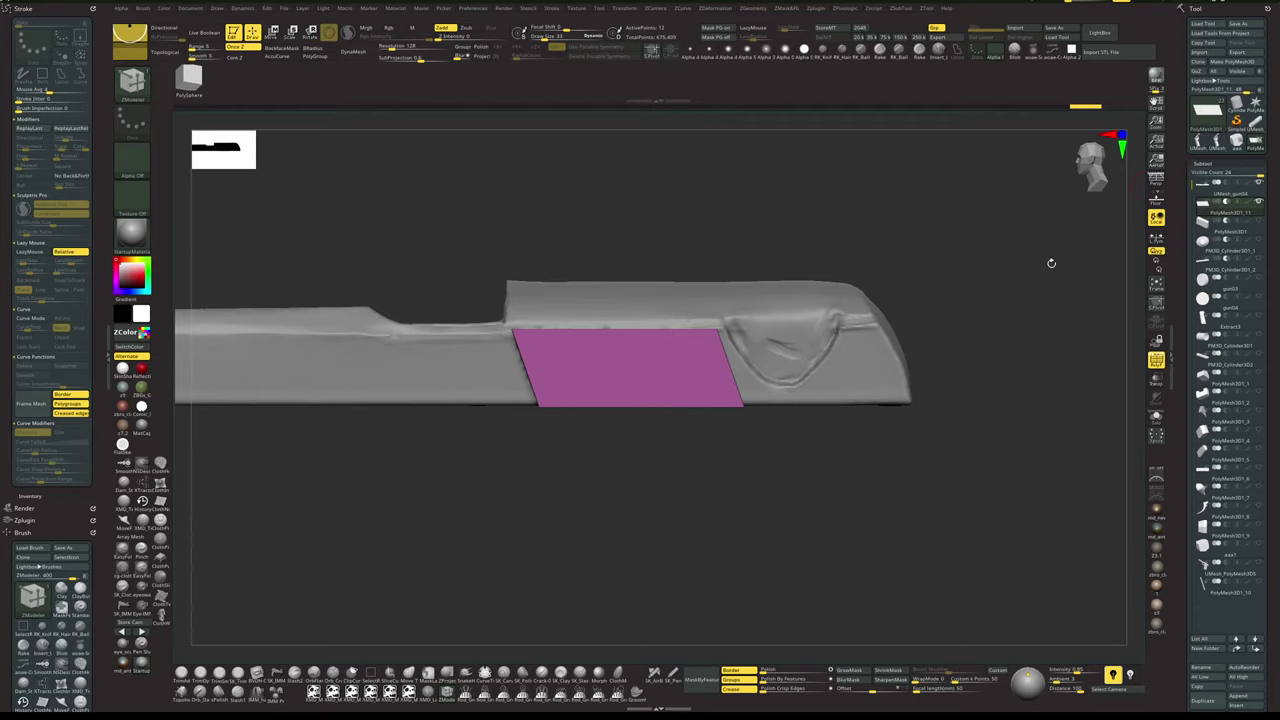
click(208, 36)
key(shift+f)
drag(695, 190, 734, 220)
mouse_move(823, 455)
mouse_down()
mouse_move(737, 392)
mouse_move(772, 434)
mouse_move(773, 418)
mouse_move(802, 448)
mouse_move(823, 440)
mouse_up()
- Move the subtractive block sideways so it cuts only a shallow recess into the slide's side
mouse_move(888, 401)
mouse_down()
mouse_move(874, 429)
mouse_move(750, 434)
mouse_move(651, 381)
mouse_up()
key(w)
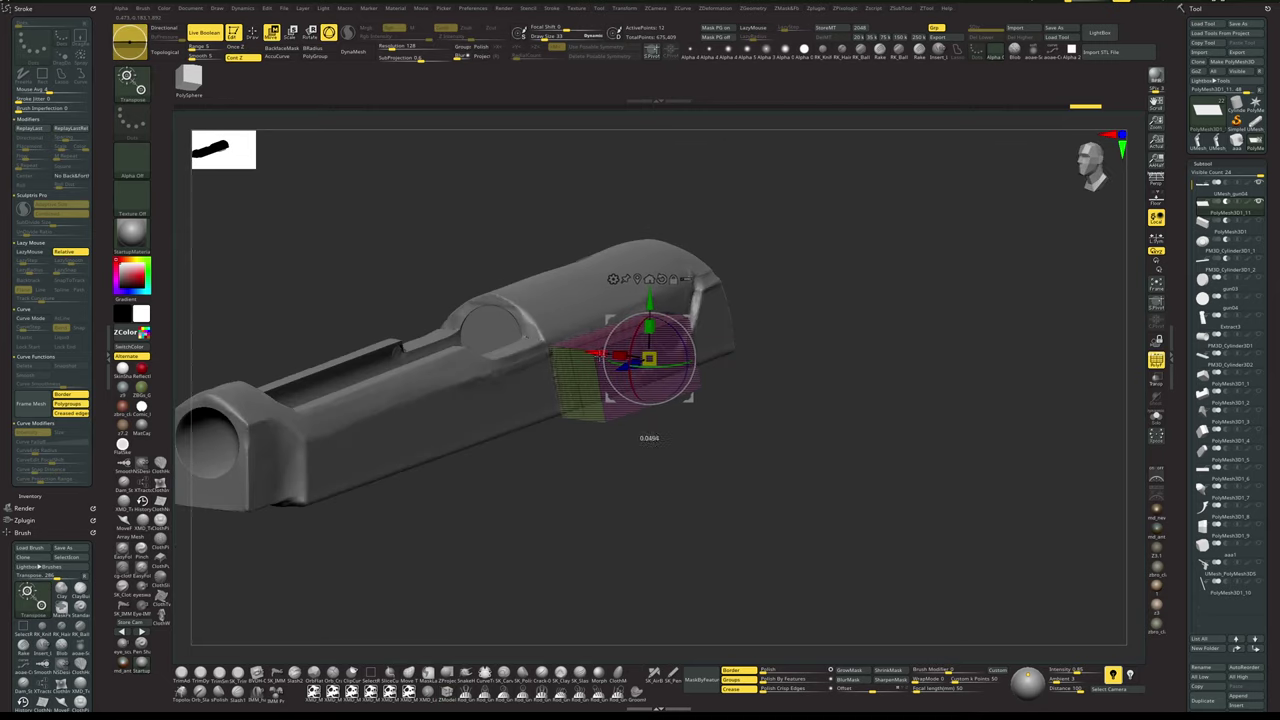
drag(596, 356, 599, 357)
key(q)
mouse_move(592, 468)
mouse_down()
mouse_move(603, 474)
mouse_move(592, 460)
mouse_move(583, 484)
mouse_move(604, 495)
mouse_move(609, 526)
mouse_move(577, 503)
mouse_move(605, 443)
mouse_move(582, 455)
mouse_move(613, 496)
mouse_up()
key(shift+f)
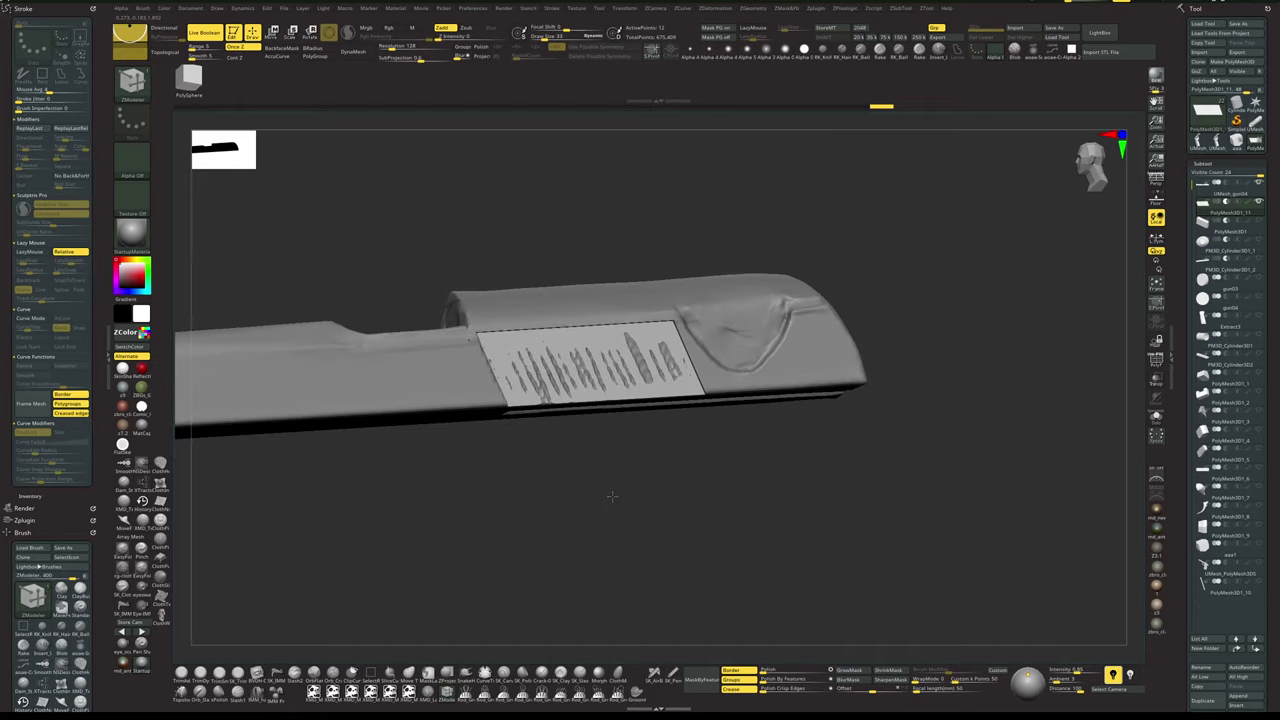
mouse_move(612, 495)
mouse_down()
mouse_move(609, 527)
mouse_move(581, 528)
mouse_move(623, 514)
mouse_move(620, 502)
mouse_up()
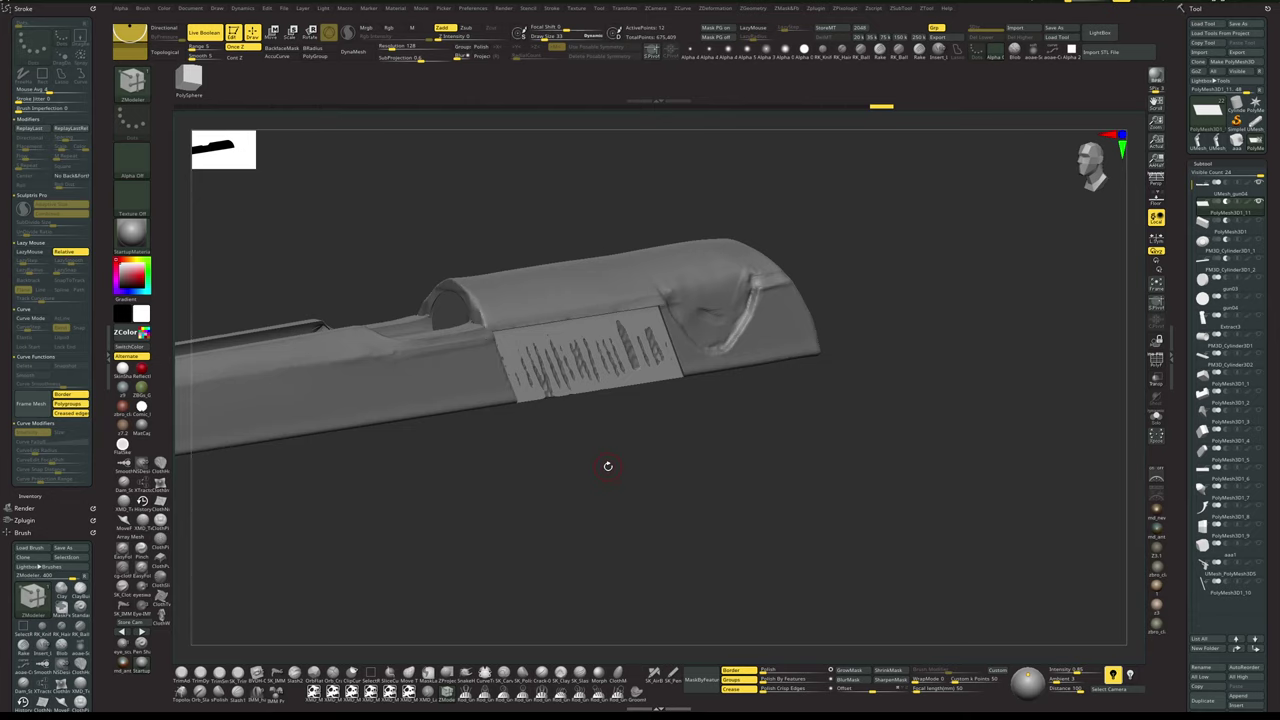
drag(626, 482, 620, 491)
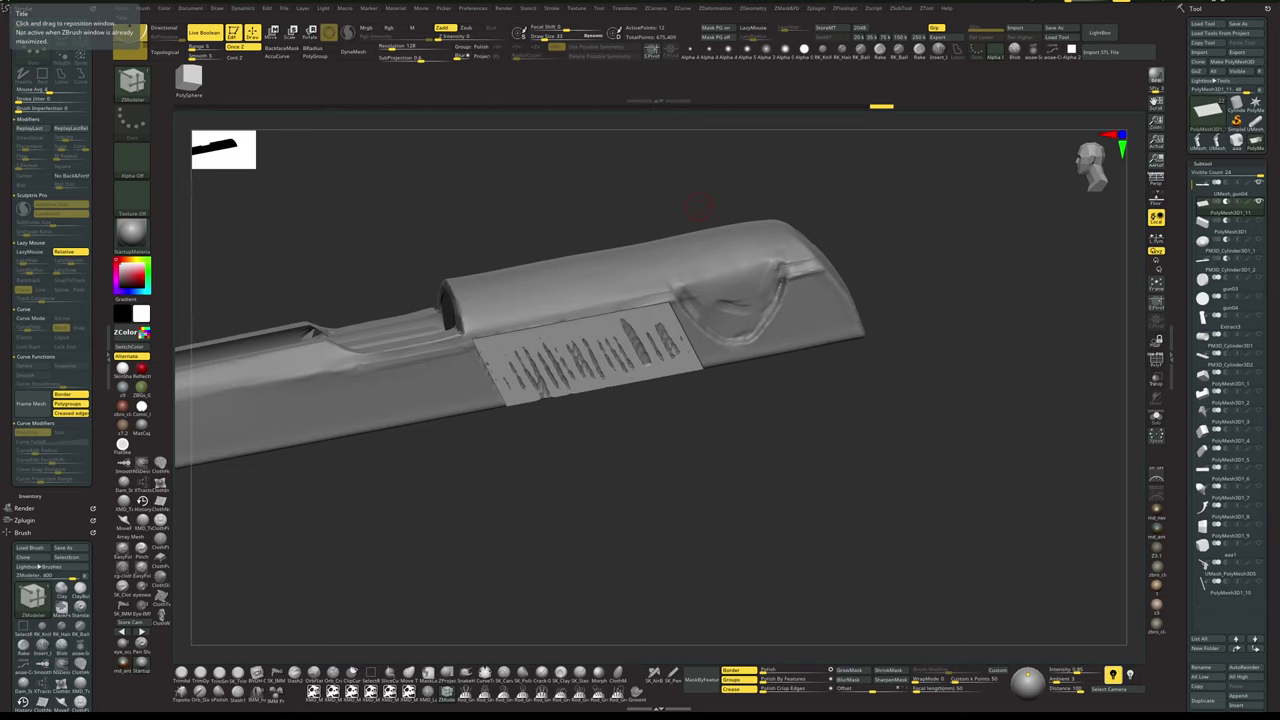
- Fine-tune the subtractive block's sideways position to adjust the depth of the recess in the slide
drag(667, 494, 710, 500)
key(w)
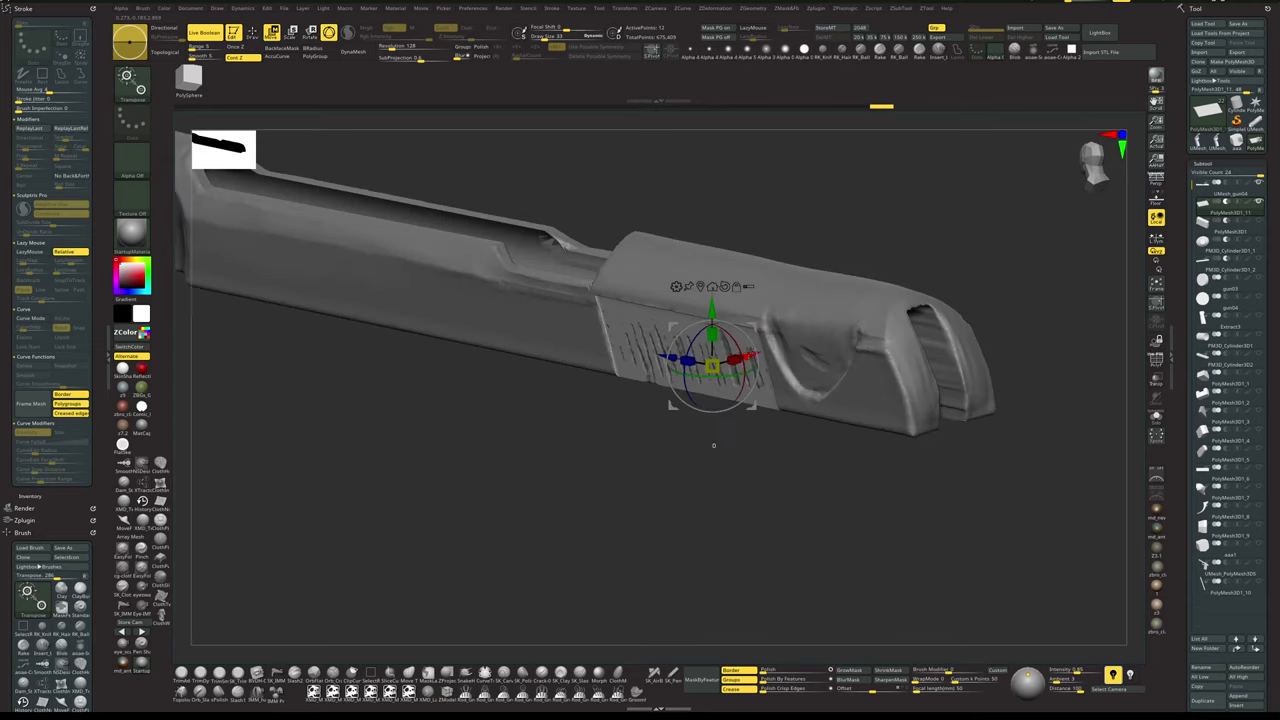
drag(751, 353, 750, 353)
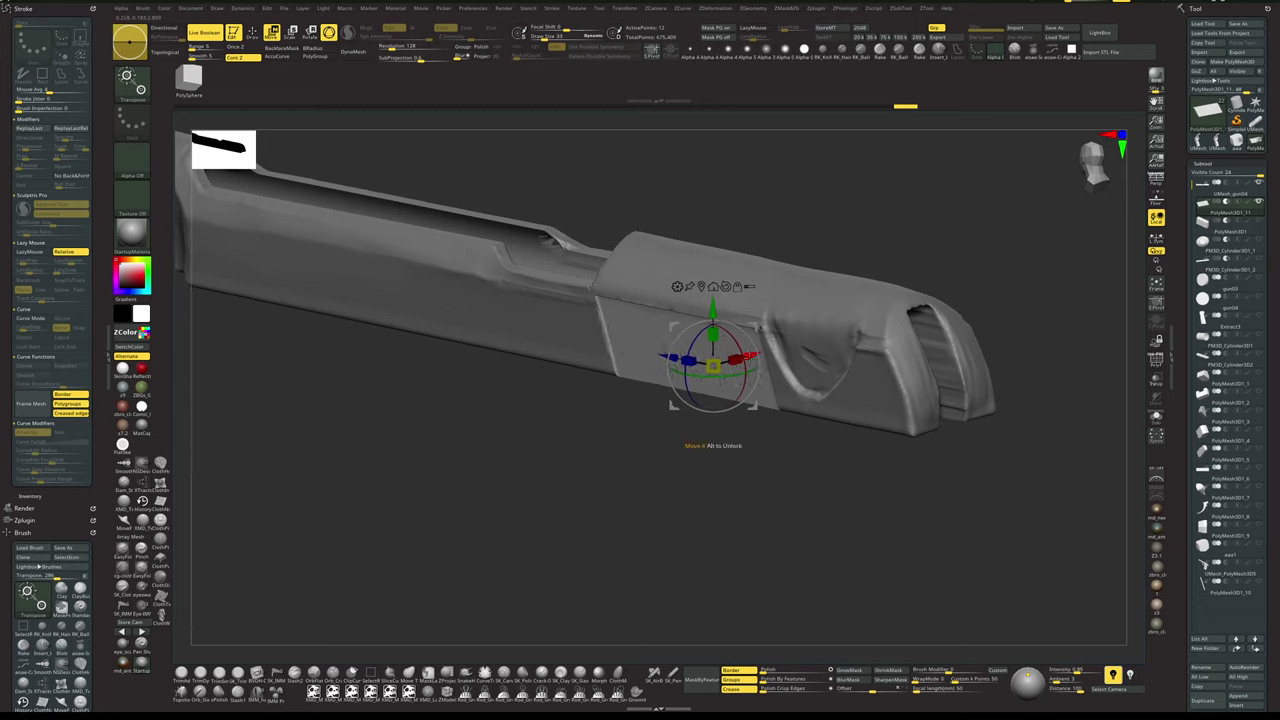
key(q)
mouse_move(689, 474)
mouse_down()
mouse_move(680, 420)
mouse_move(692, 382)
mouse_up()
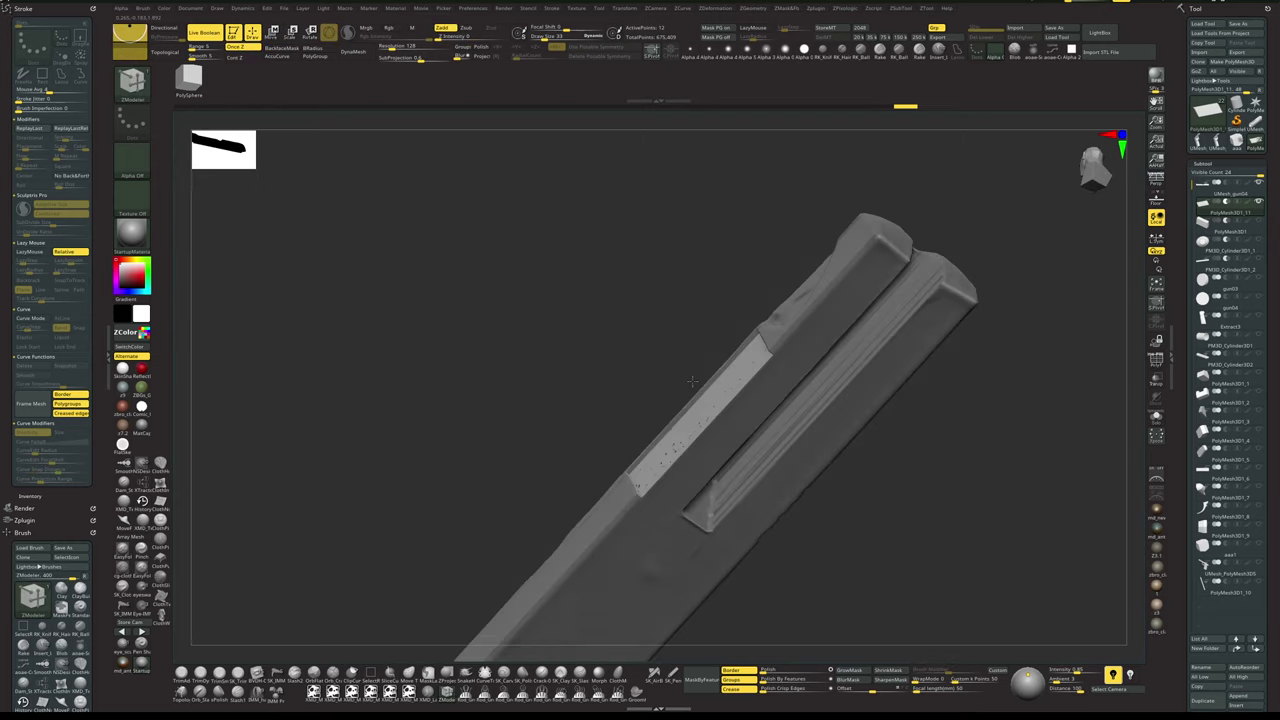
key(w)
drag(764, 407, 760, 403)
key(q)
drag(620, 335, 732, 518)
alt+drag(776, 482, 790, 345)
drag(790, 345, 869, 433)
mouse_move(783, 485)
alt+mouse_down()
mouse_move(771, 334)
mouse_move(794, 476)
mouse_move(925, 515)
mouse_move(777, 483)
mouse_move(790, 471)
alt+mouse_up()
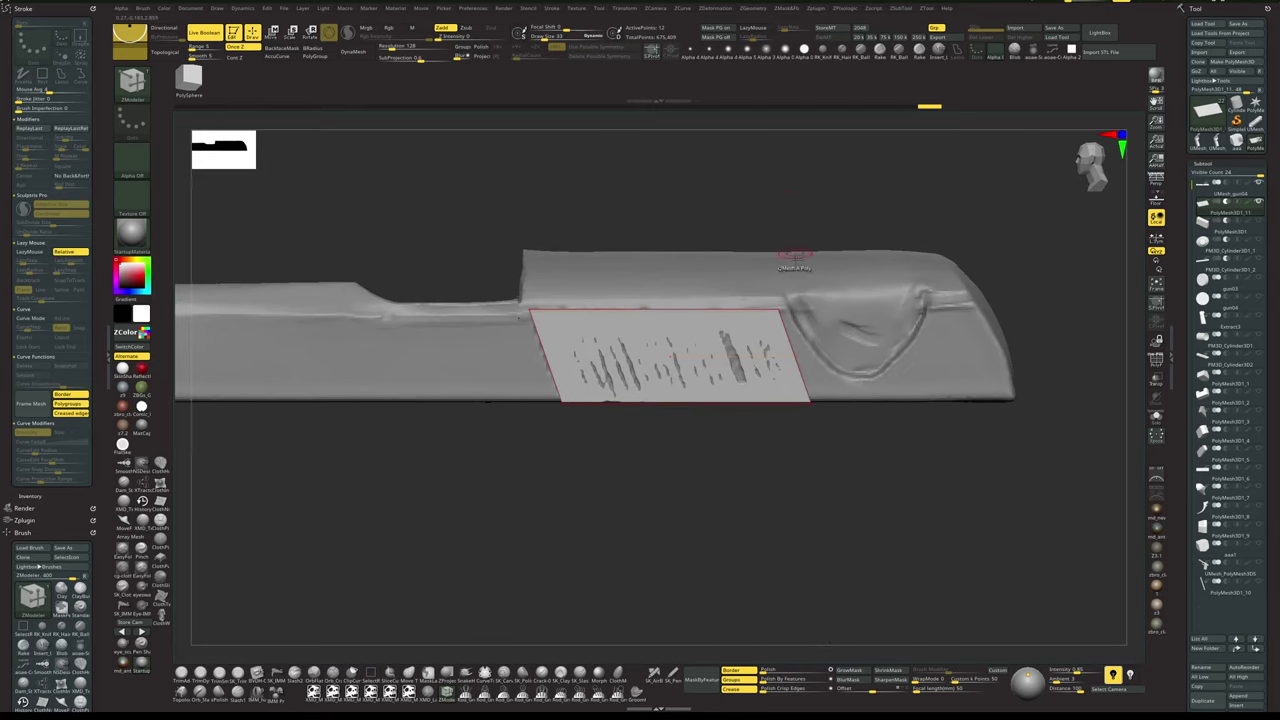
- Switch to the ClayBuildup brush with the subtractive block as the active subtool
key(b)
key(c)
key(b)
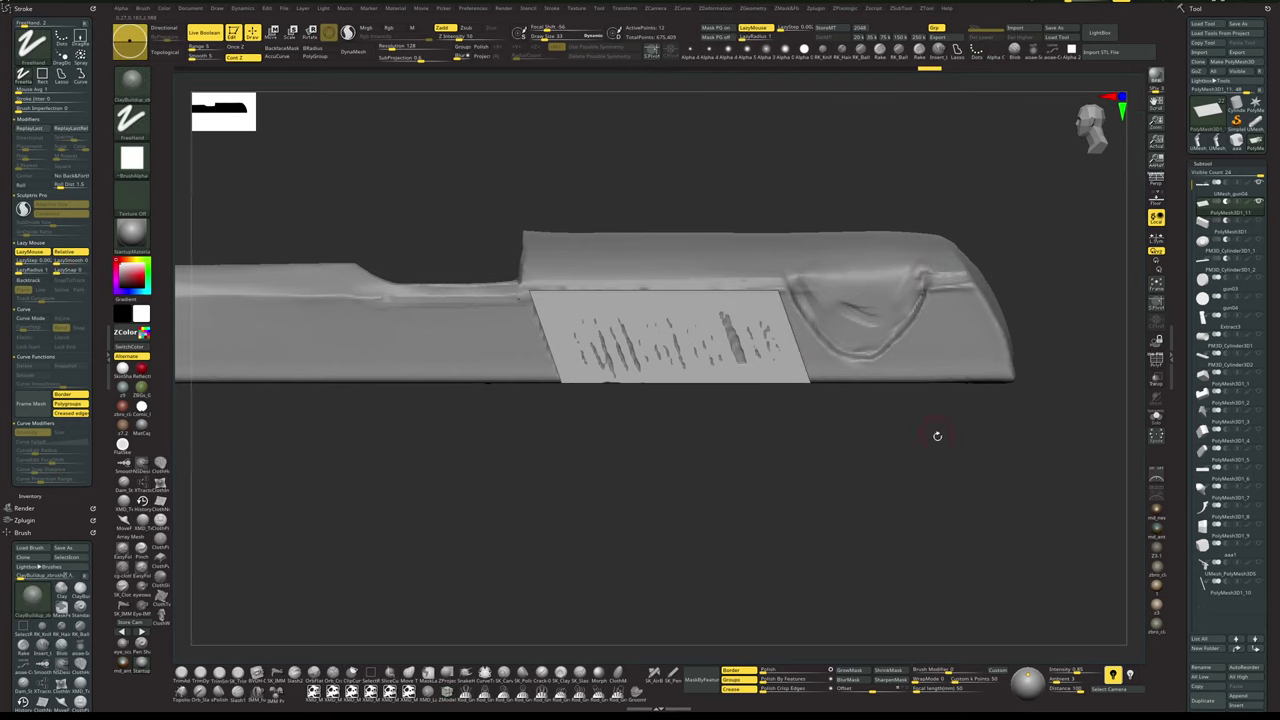
drag(896, 480, 1190, 293)
click(1230, 518)
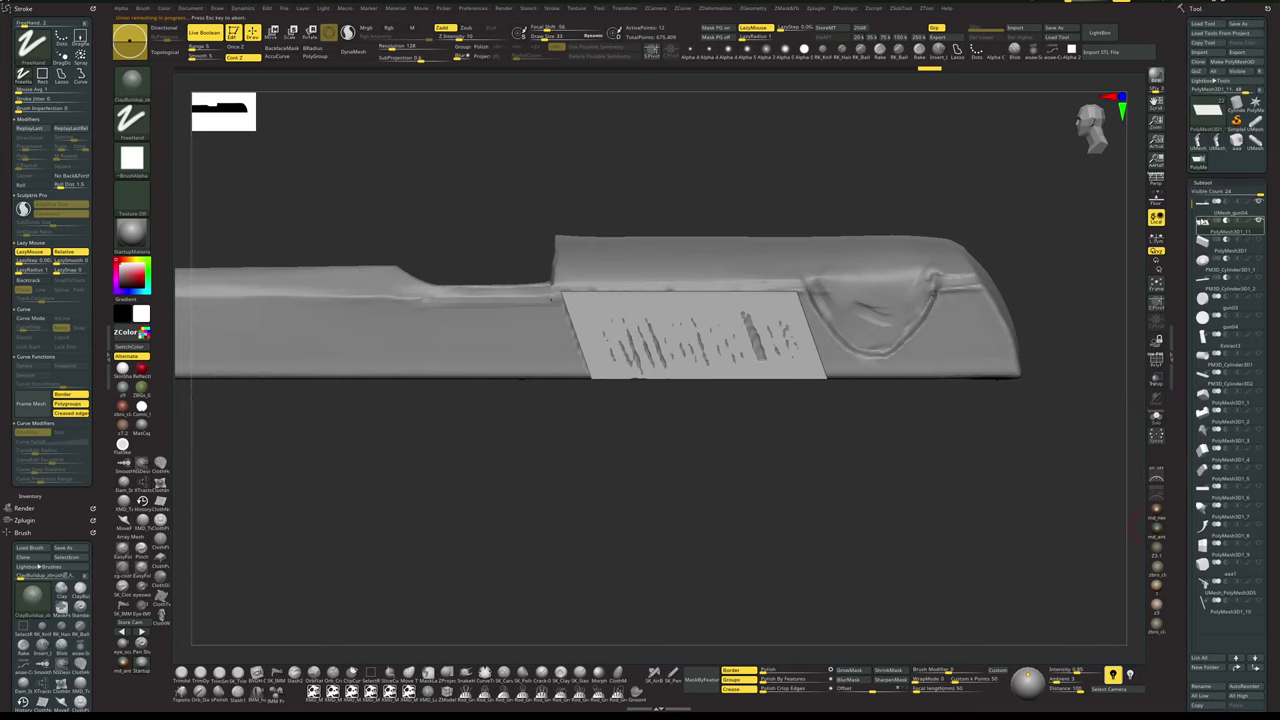
- Try to duplicate the subtractive block onto the opposite side of the slide with the transform gizmo
drag(1087, 273, 925, 332)
key(shift+f)
key(w)
ctrl+drag(698, 329, 600, 318)
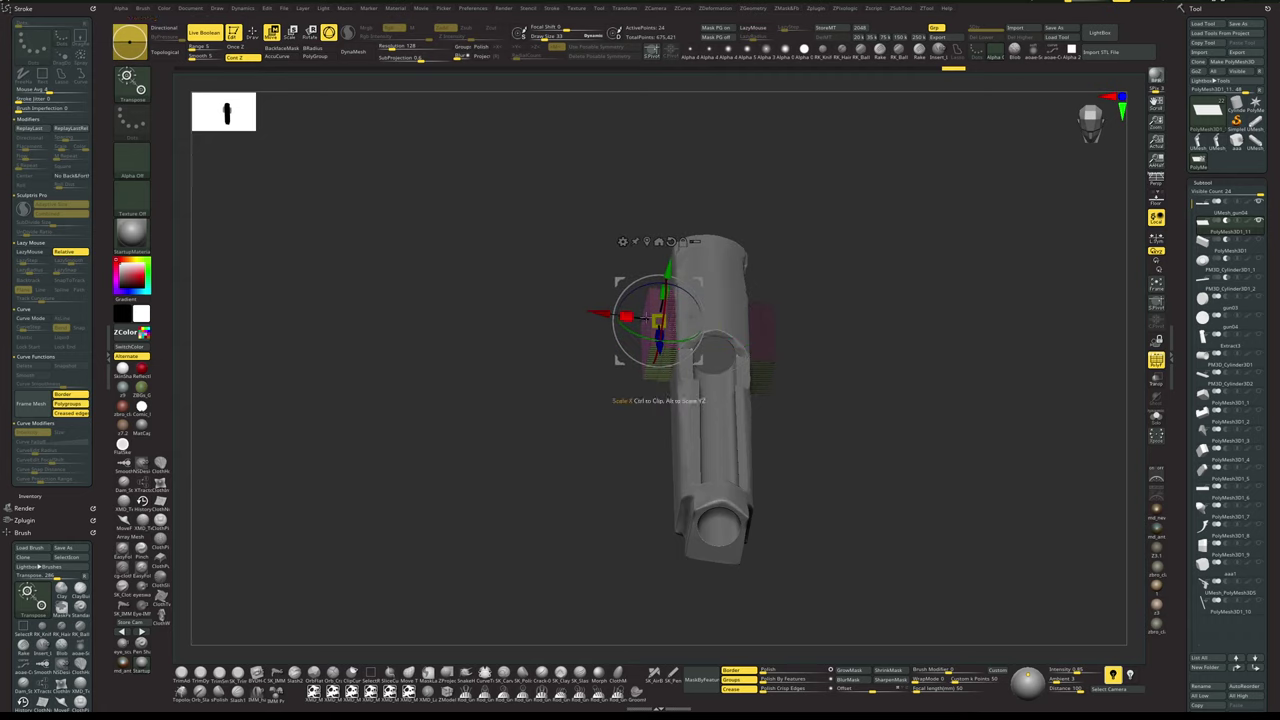
key(ctrl+z)
- Mirror the subtractive block to the opposite side of the slide and turn off the polyframe display
drag(985, 310, 940, 296)
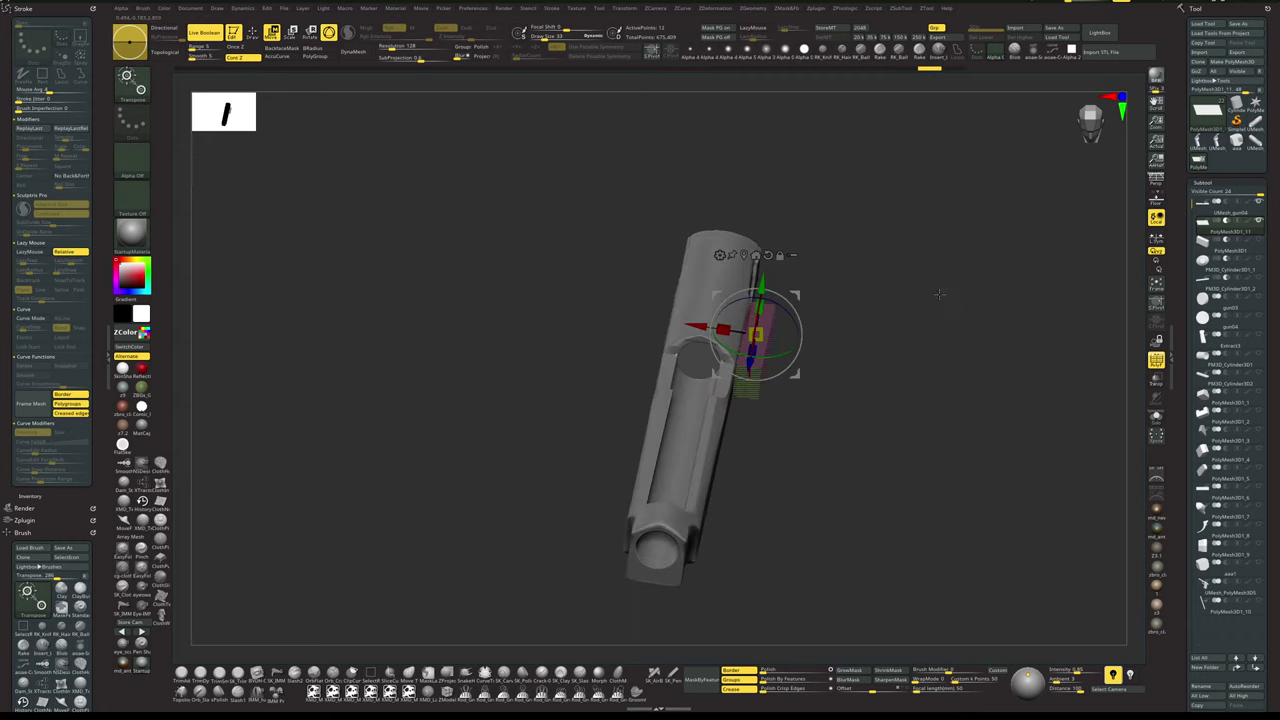
key(d)
click(936, 321)
mouse_move(882, 340)
mouse_down()
mouse_move(971, 366)
mouse_move(913, 330)
mouse_up()
key(shift+f)
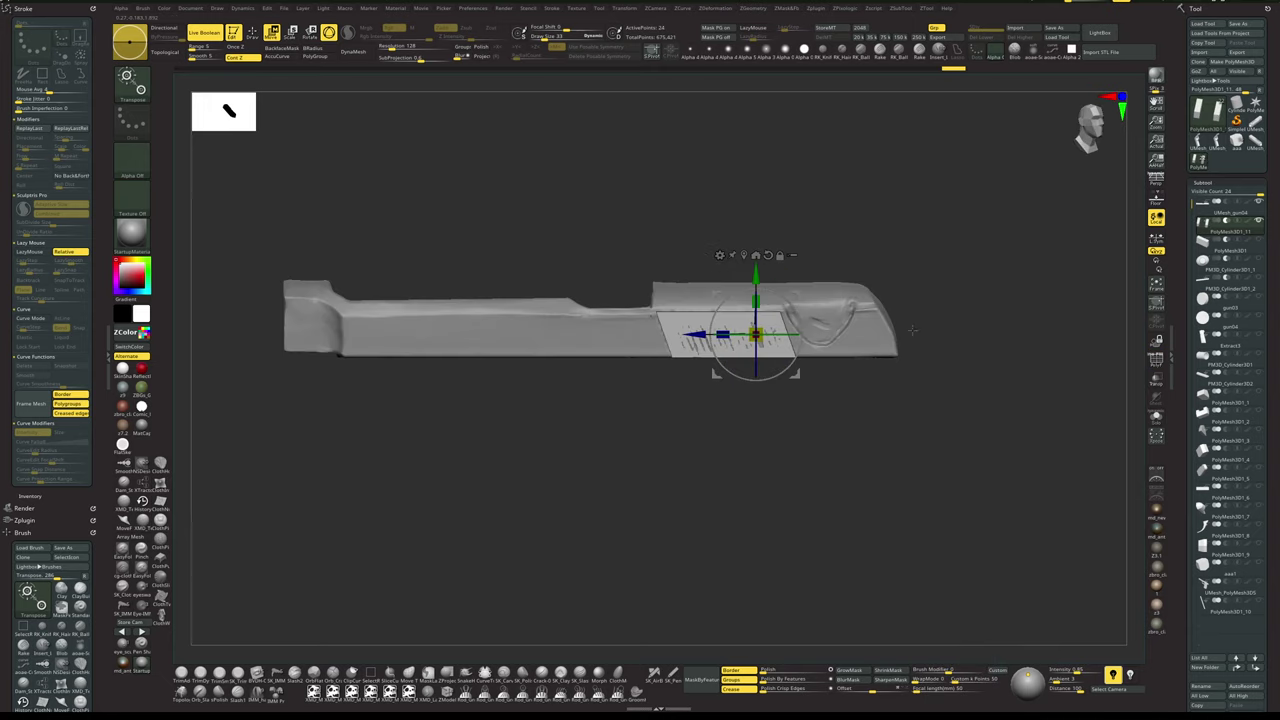
mouse_move(990, 335)
alt+mouse_down()
mouse_move(964, 337)
mouse_move(981, 407)
mouse_move(966, 258)
mouse_move(1003, 517)
mouse_move(966, 380)
mouse_move(983, 382)
mouse_move(982, 401)
alt+mouse_up()
key(q)
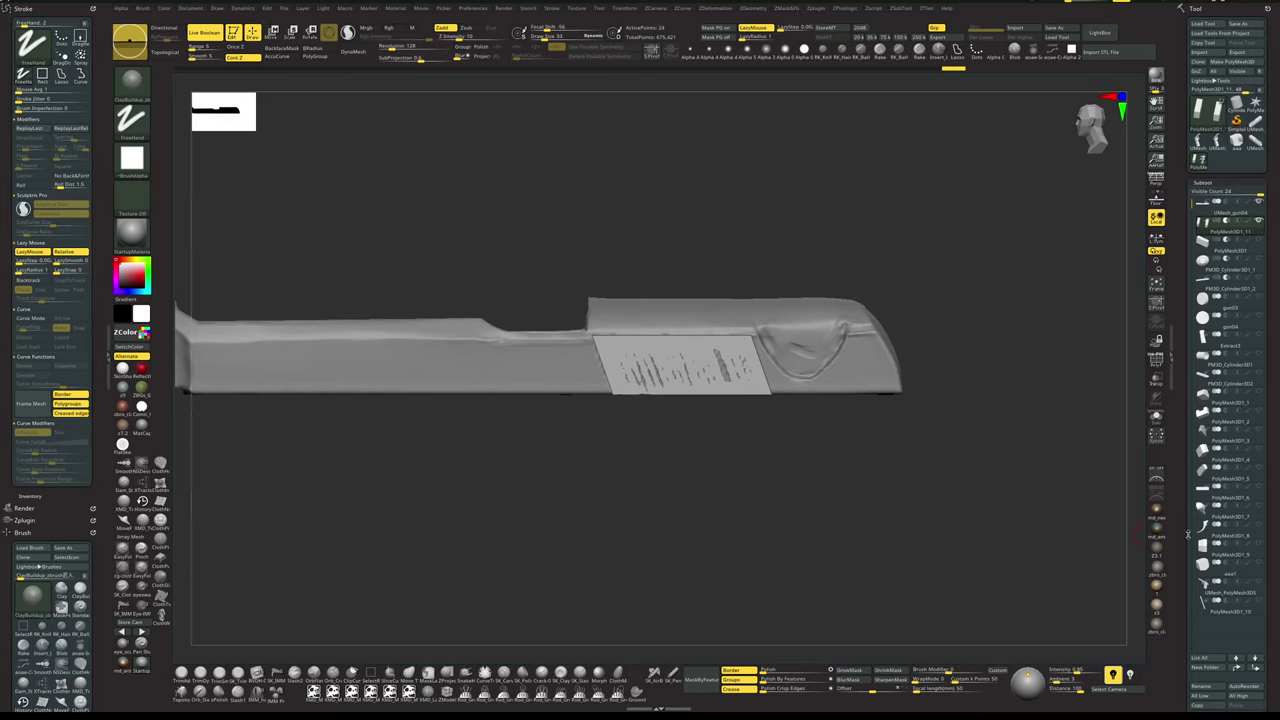
- Make a Boolean mesh from the slide and the subtractive blocks, and delete the original slide subtool
drag(1181, 550, 1188, 461)
click(1203, 492)
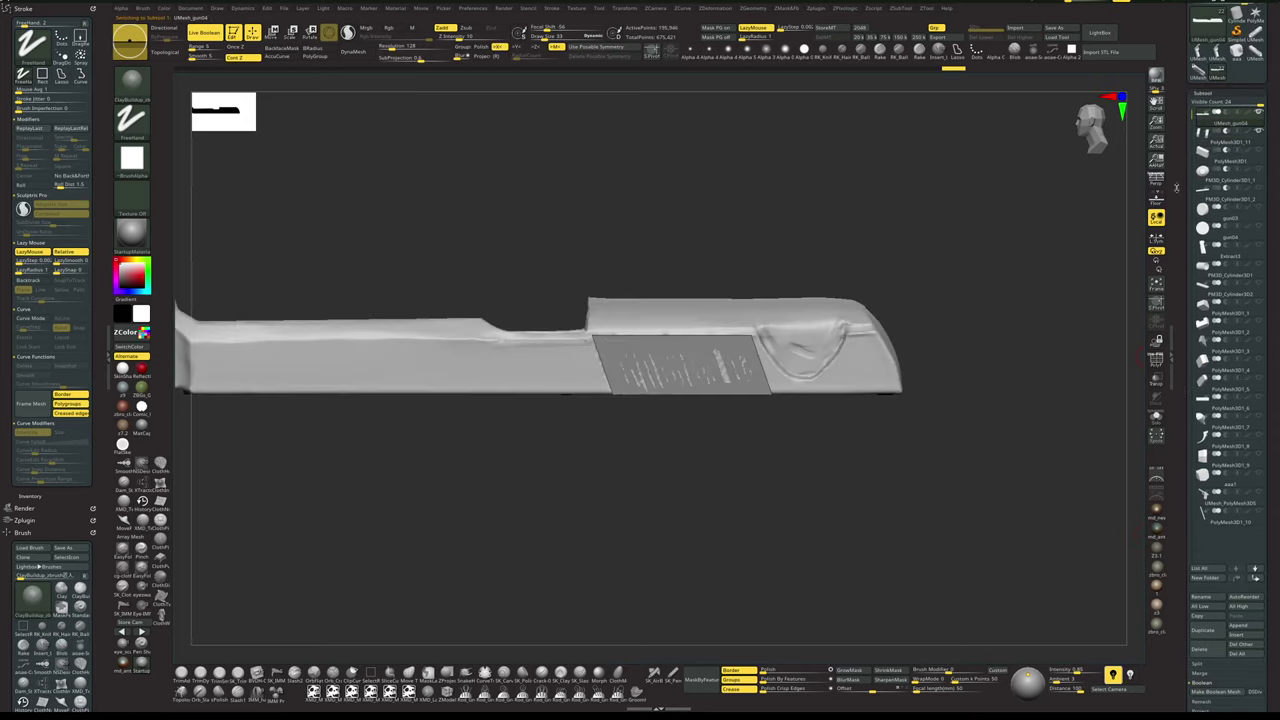
scroll(1188, 509, down, 2)
click(1196, 585)
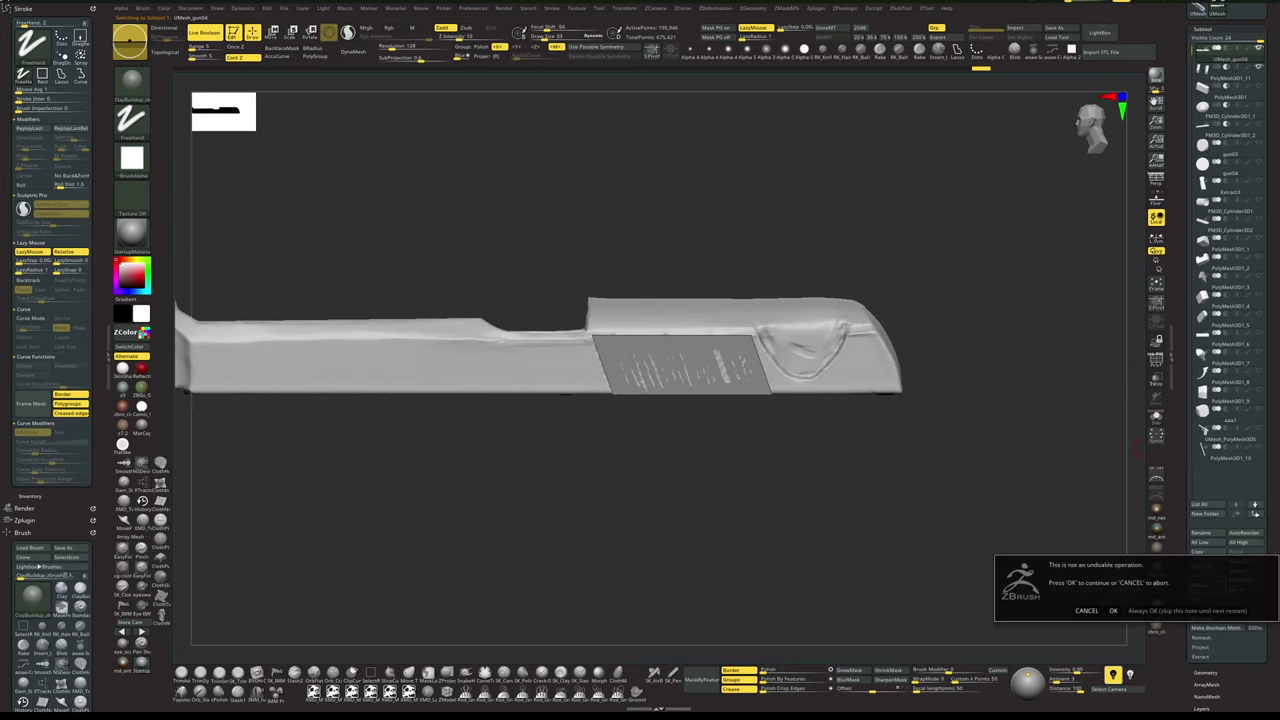
click(1113, 611)
- Append the Boolean slide mesh as a new subtool and hide the subtractive blocks
click(1244, 564)
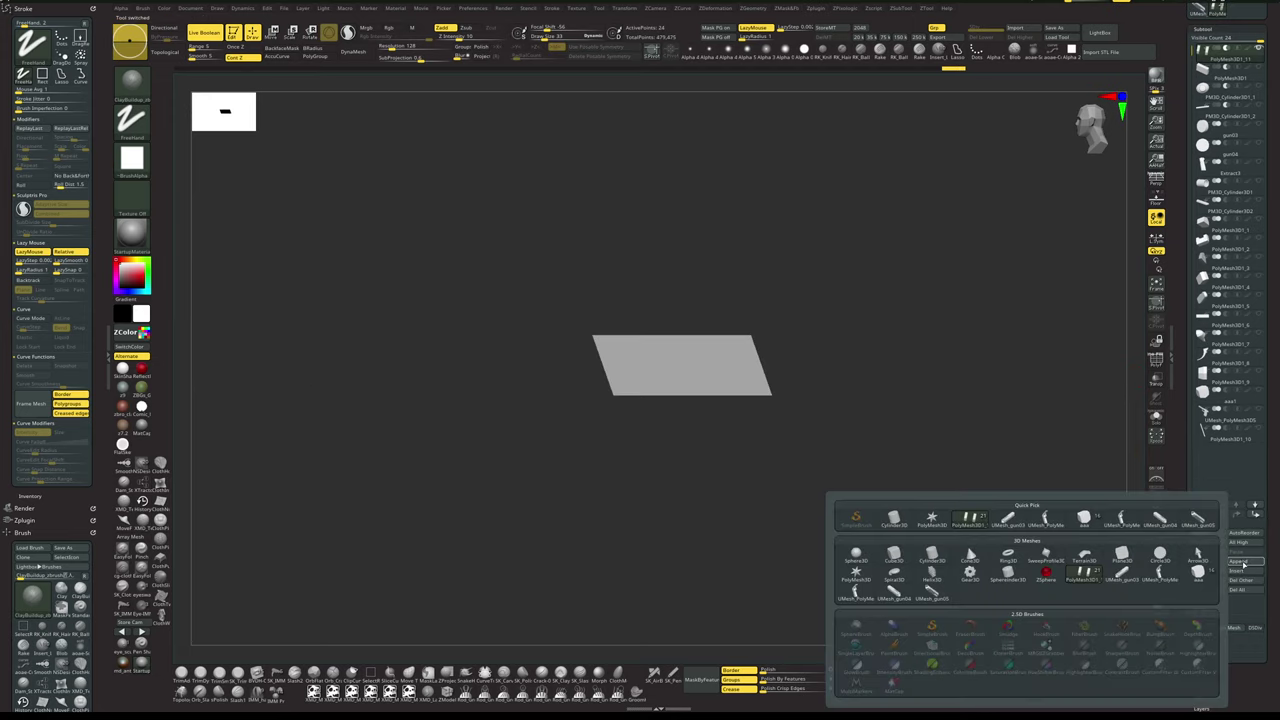
click(1199, 522)
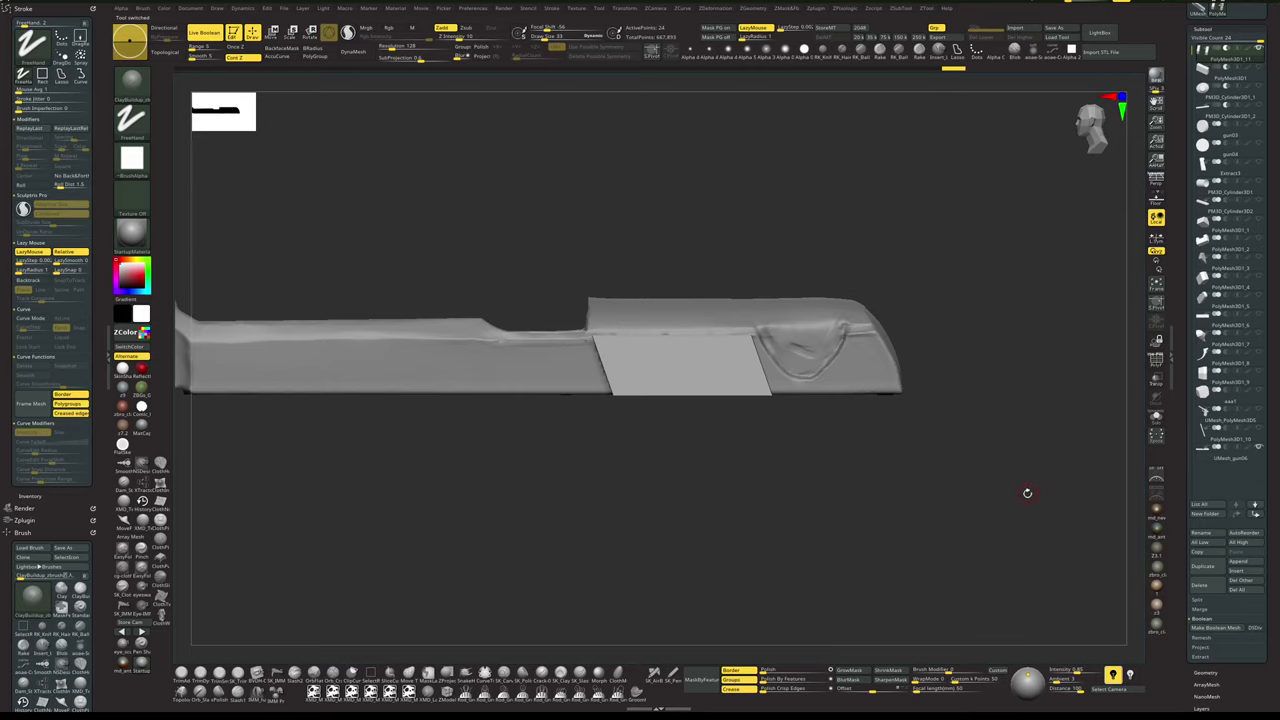
drag(1000, 515, 990, 571)
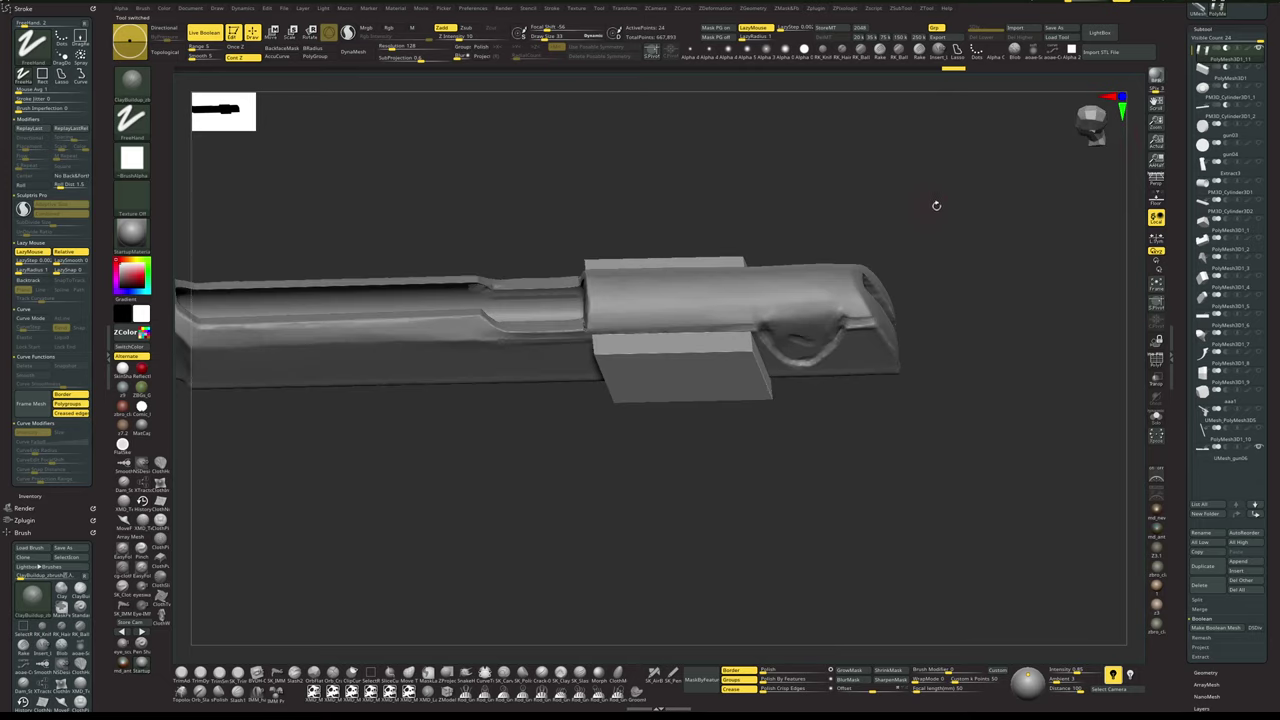
click(1259, 49)
- Select the appended slide mesh, isolate it and check its polyframe
alt+click(863, 342)
key(alt+s)
drag(988, 403, 1008, 320)
key(shift+f)
key(shift+f)
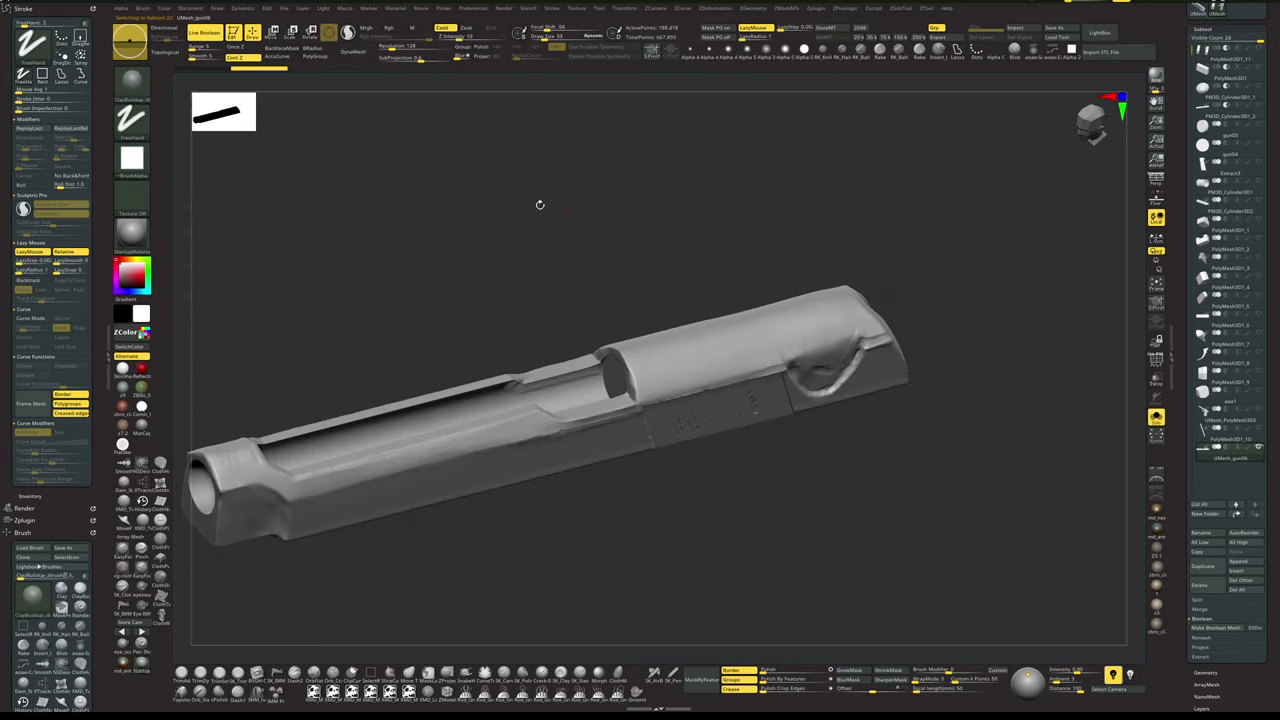
- DynaMesh the slide at a resolution of 336 and check the resulting wireframe
drag(461, 224, 522, 206)
click(400, 47)
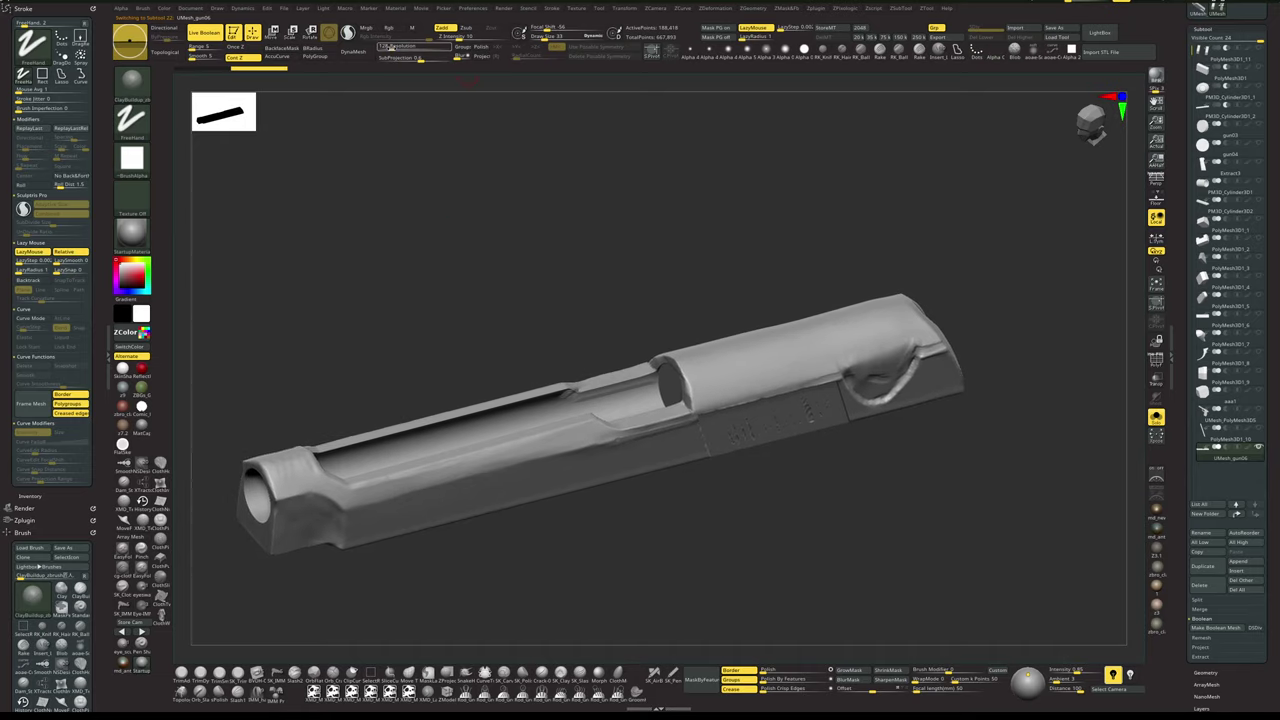
text(333)
key(Return)
click(356, 51)
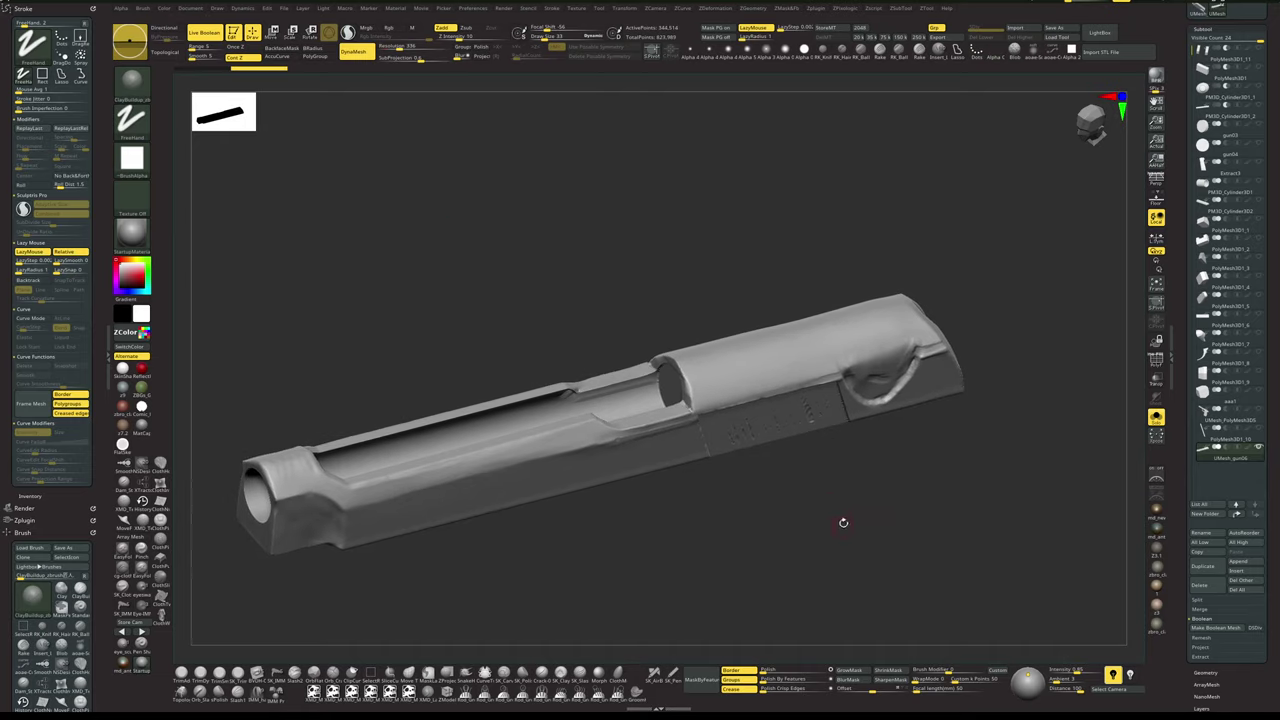
drag(843, 523, 858, 495)
key(shift+f)
key(shift+f)
key(shift+f)
key(shift+f)
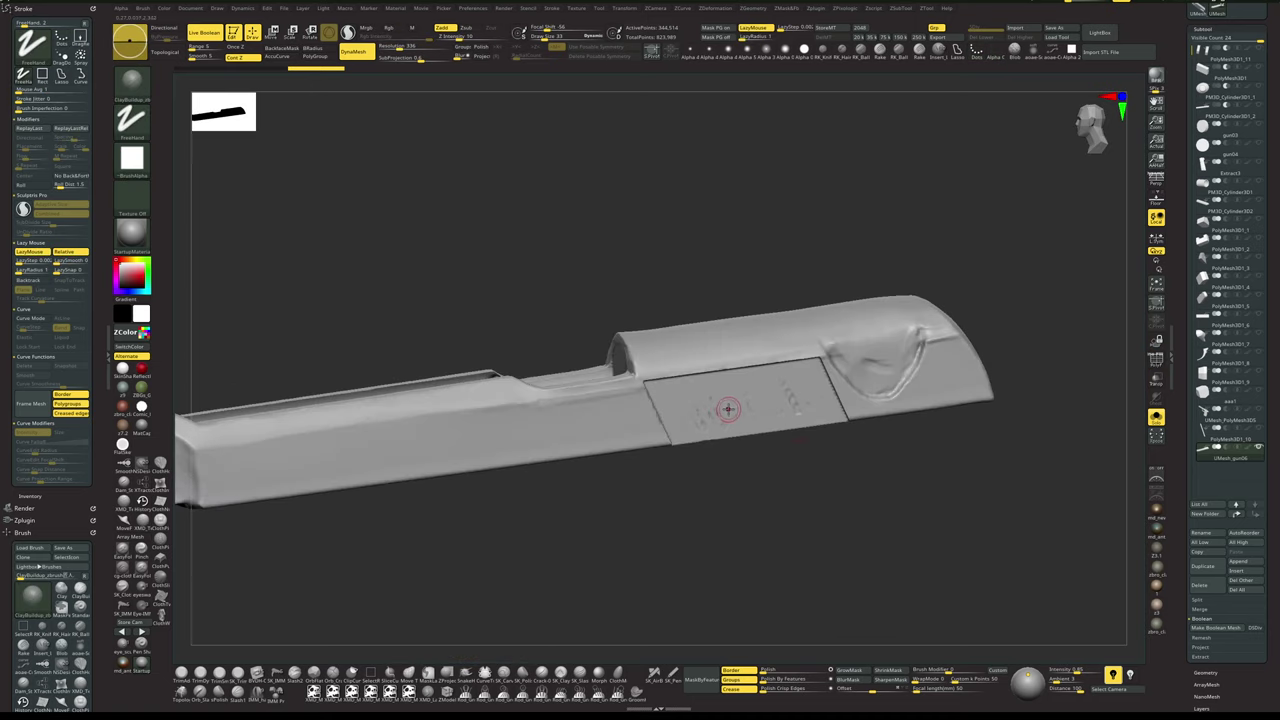
- Turn on symmetry and fill the leftover marks on the recessed side panel with the SK_ClayFill brush
key(x)
key(s)
drag(728, 409, 733, 409)
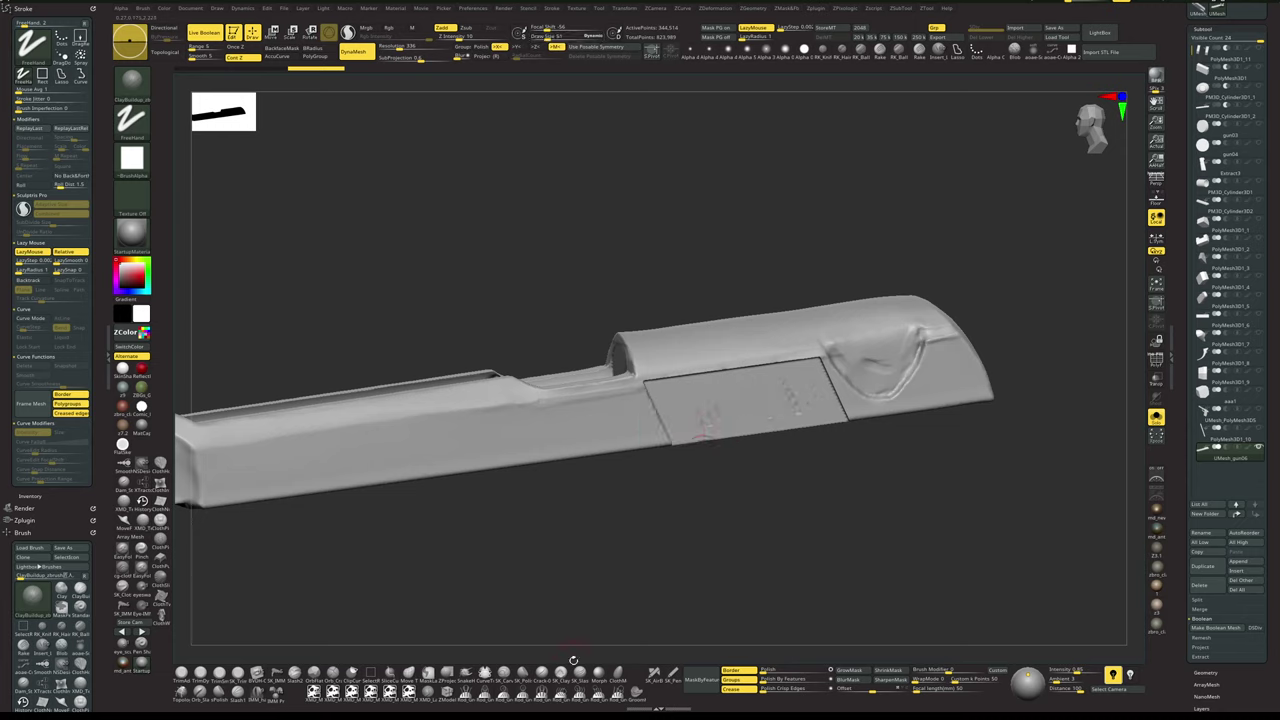
click(562, 671)
key(space)
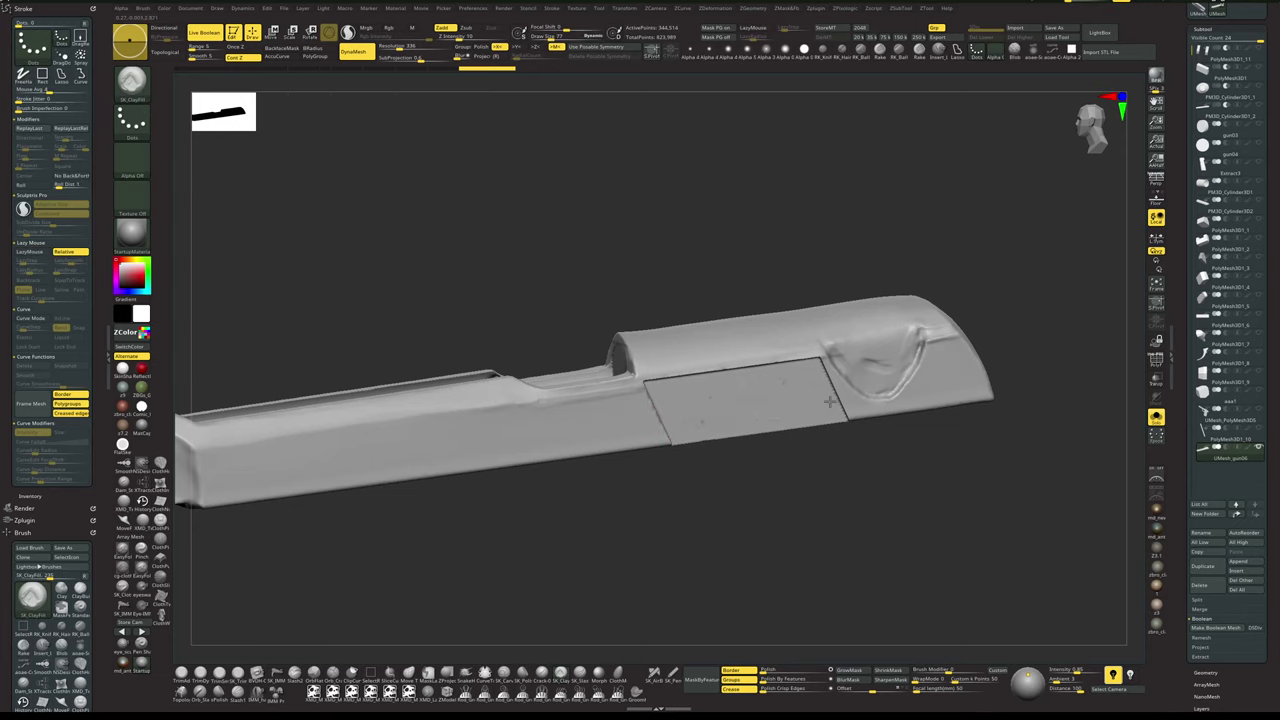
alt+drag(840, 523, 839, 512)
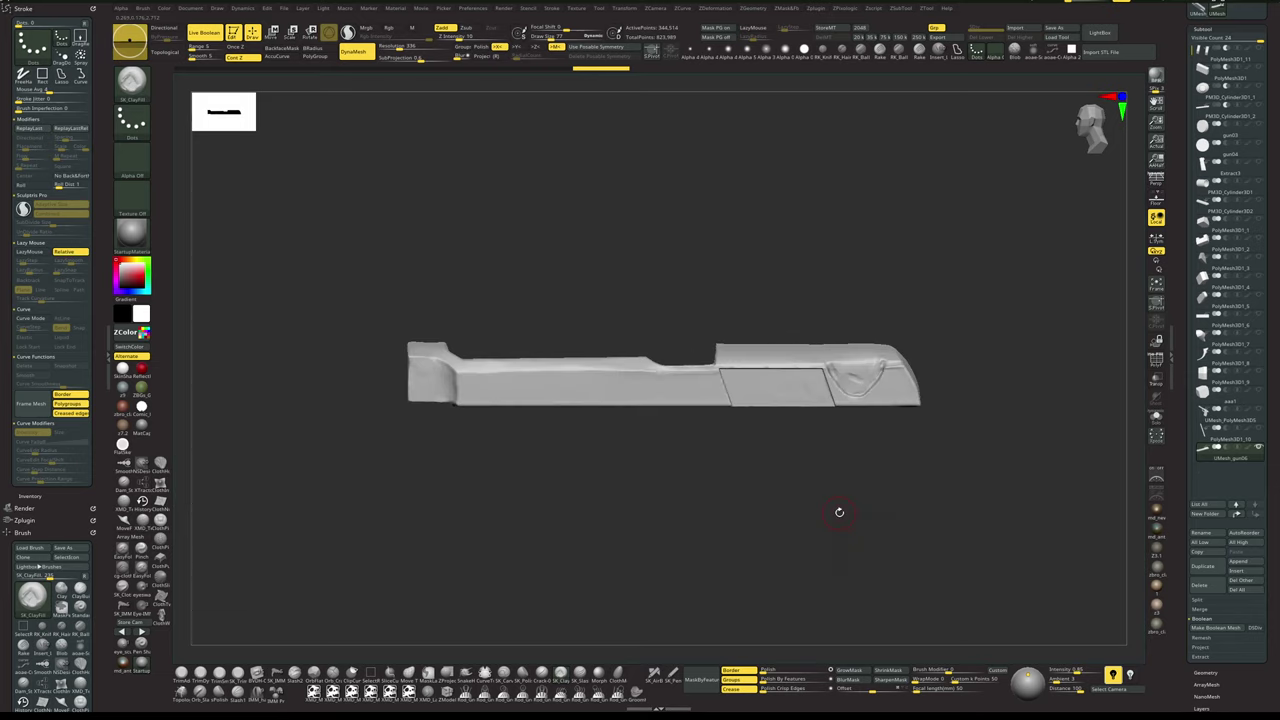
- Show the thin slanted strip subtool beside the recess, make it active and isolate it
click(1259, 428)
mouse_move(1026, 452)
mouse_down()
mouse_move(981, 489)
mouse_move(949, 491)
mouse_move(943, 470)
mouse_move(1020, 466)
mouse_up()
click(1202, 441)
mouse_move(784, 489)
alt+mouse_down()
mouse_move(817, 492)
mouse_move(766, 520)
mouse_move(706, 484)
alt+mouse_up()
key(space)
click(577, 451)
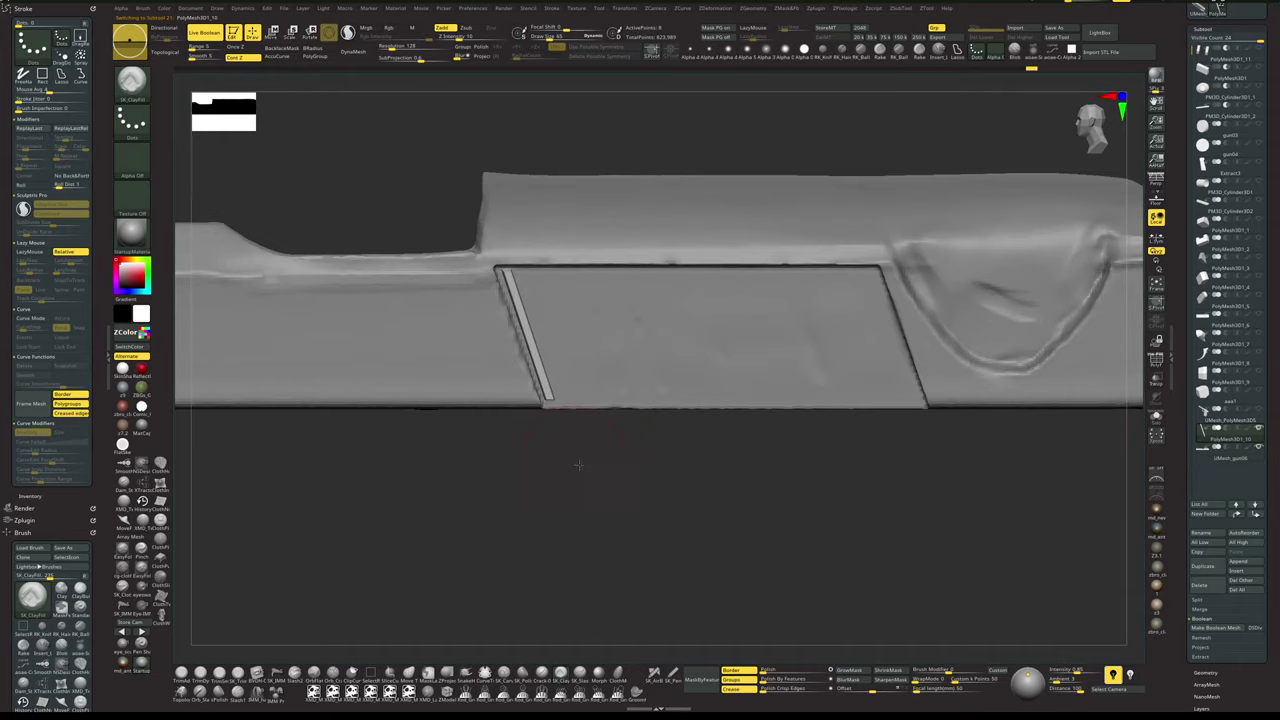
mouse_move(575, 463)
alt+mouse_down()
mouse_move(596, 472)
mouse_move(581, 456)
alt+mouse_up()
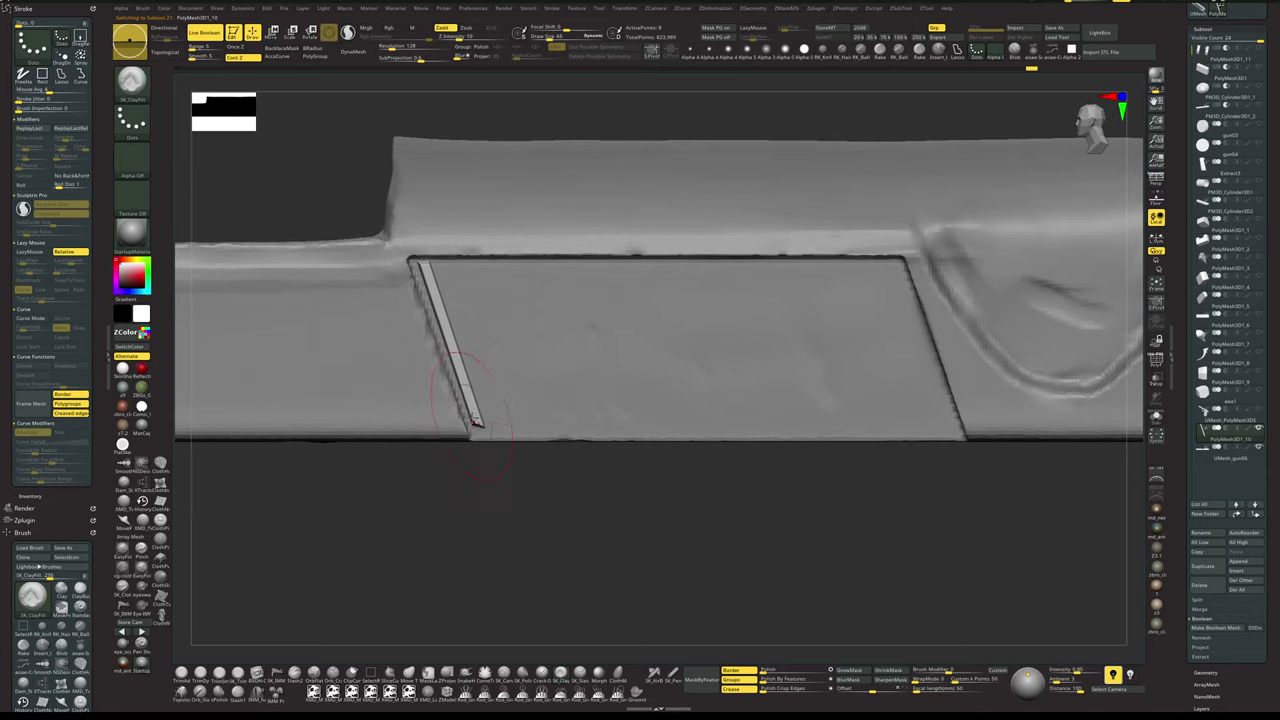
key(alt+s)
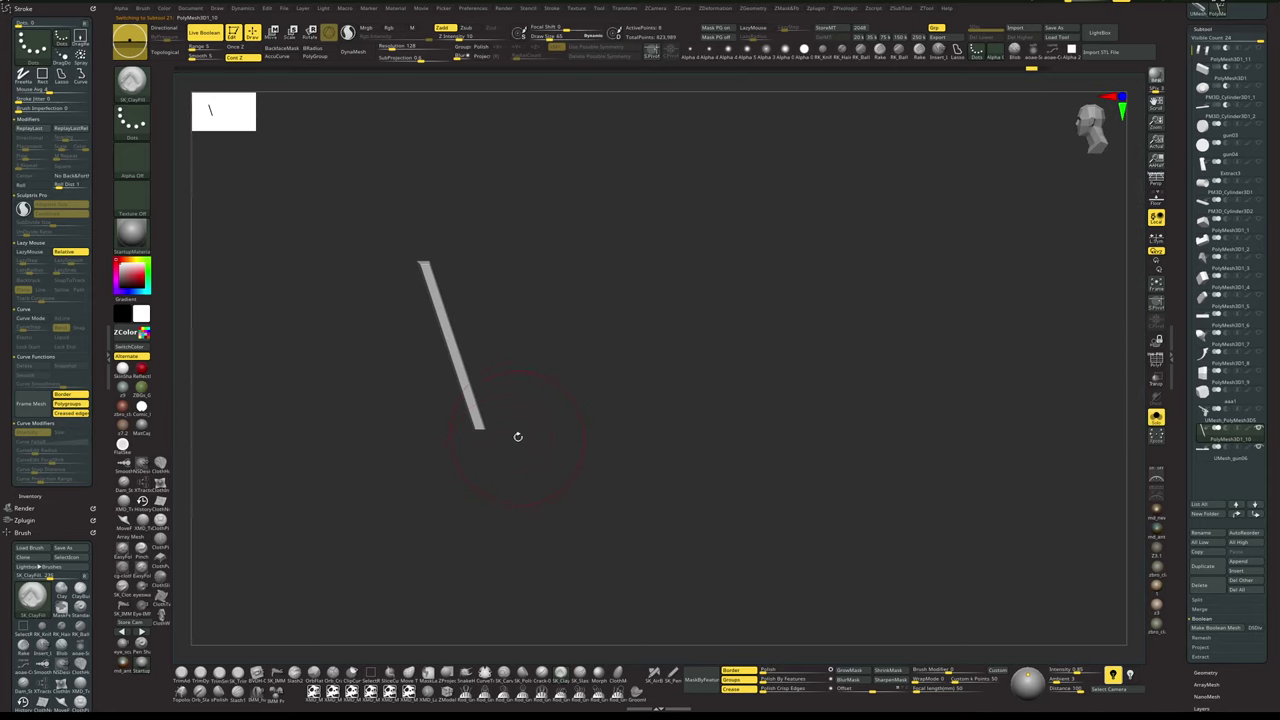
- Mask all but the strip's lower end and stretch that end along the slant to the recess's bottom edge
mouse_move(540, 414)
ctrl+mouse_down()
mouse_move(454, 451)
mouse_move(451, 467)
ctrl+mouse_up()
ctrl+click(473, 481)
key(w)
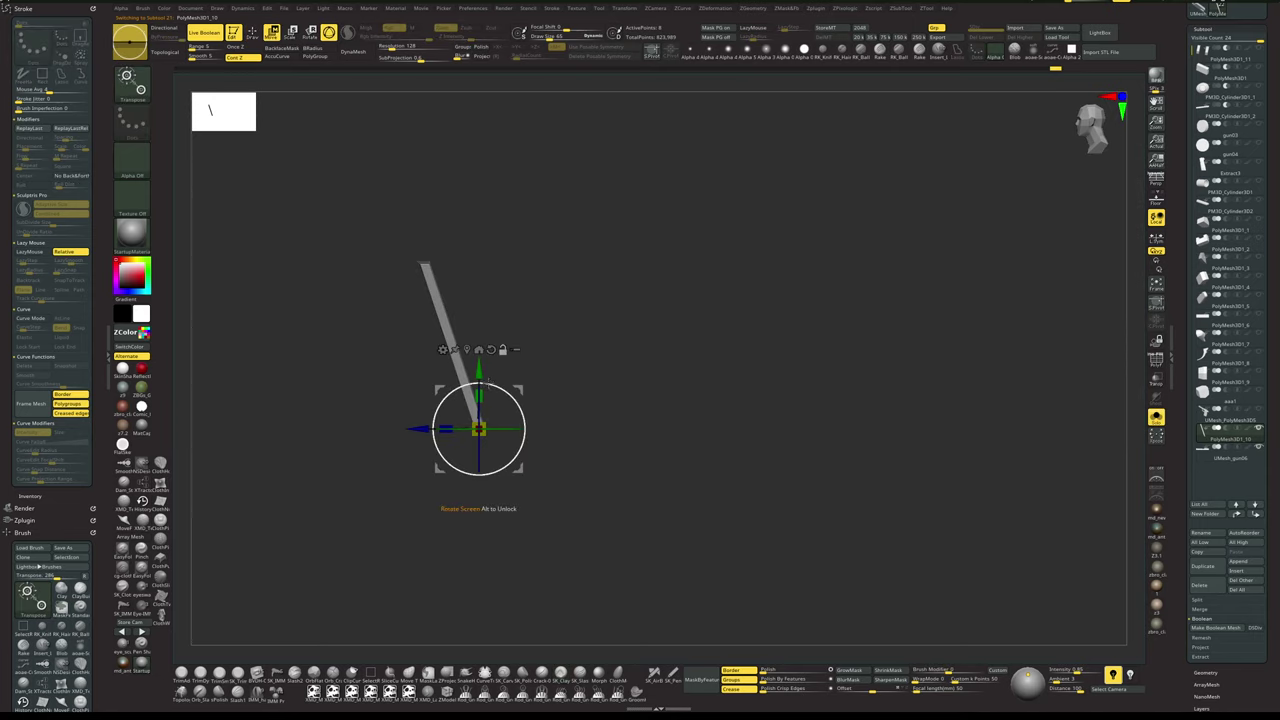
key(alt+s)
drag(495, 388, 490, 378)
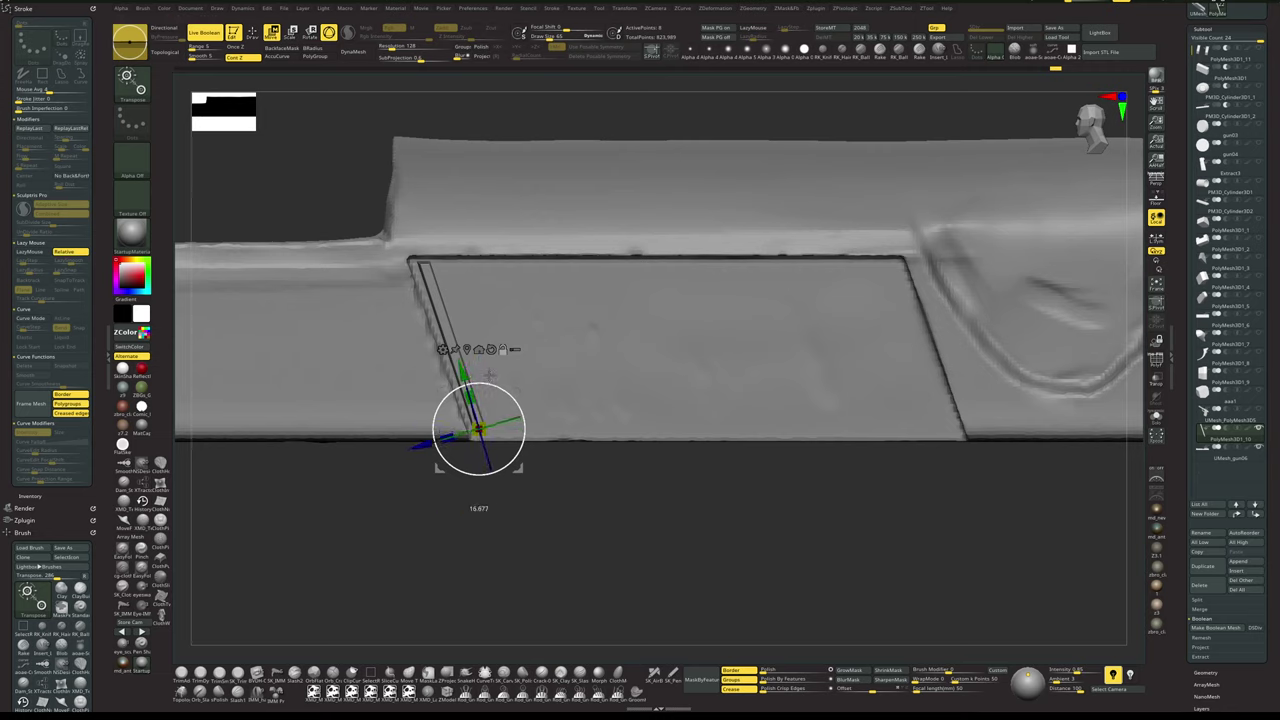
drag(462, 375, 466, 388)
key(q)
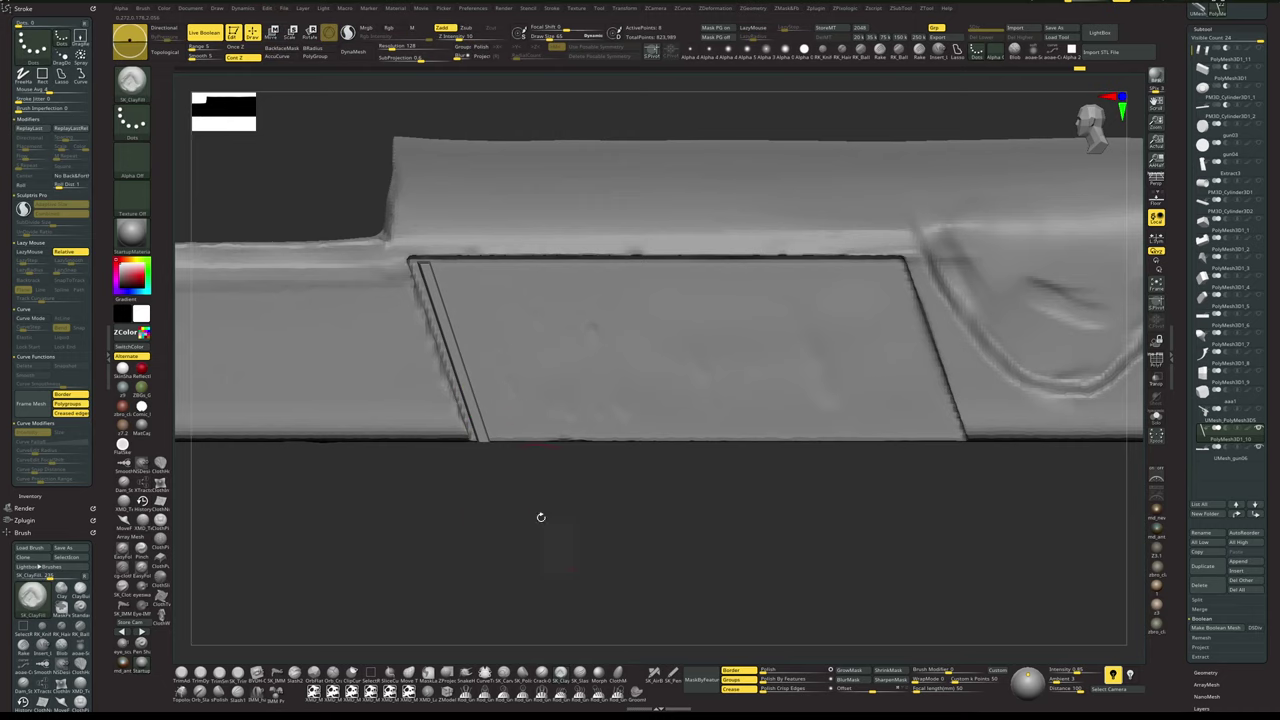
drag(540, 517, 569, 560)
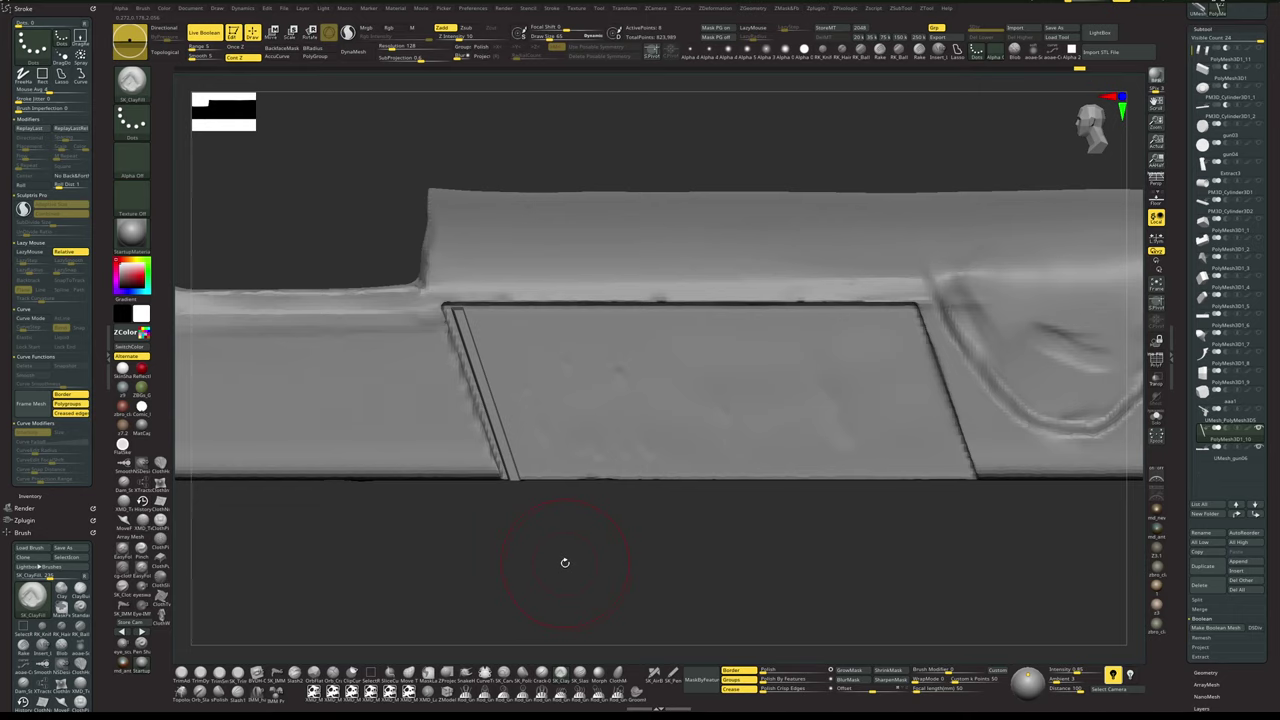
- Make the strip active and reset the transform gizmo's orientation at its lower end
mouse_move(566, 567)
mouse_down()
mouse_move(549, 537)
mouse_move(564, 561)
mouse_move(566, 520)
mouse_move(588, 564)
mouse_move(600, 565)
mouse_move(600, 545)
mouse_up()
alt+click(606, 543)
drag(700, 514, 604, 540)
alt+click(599, 423)
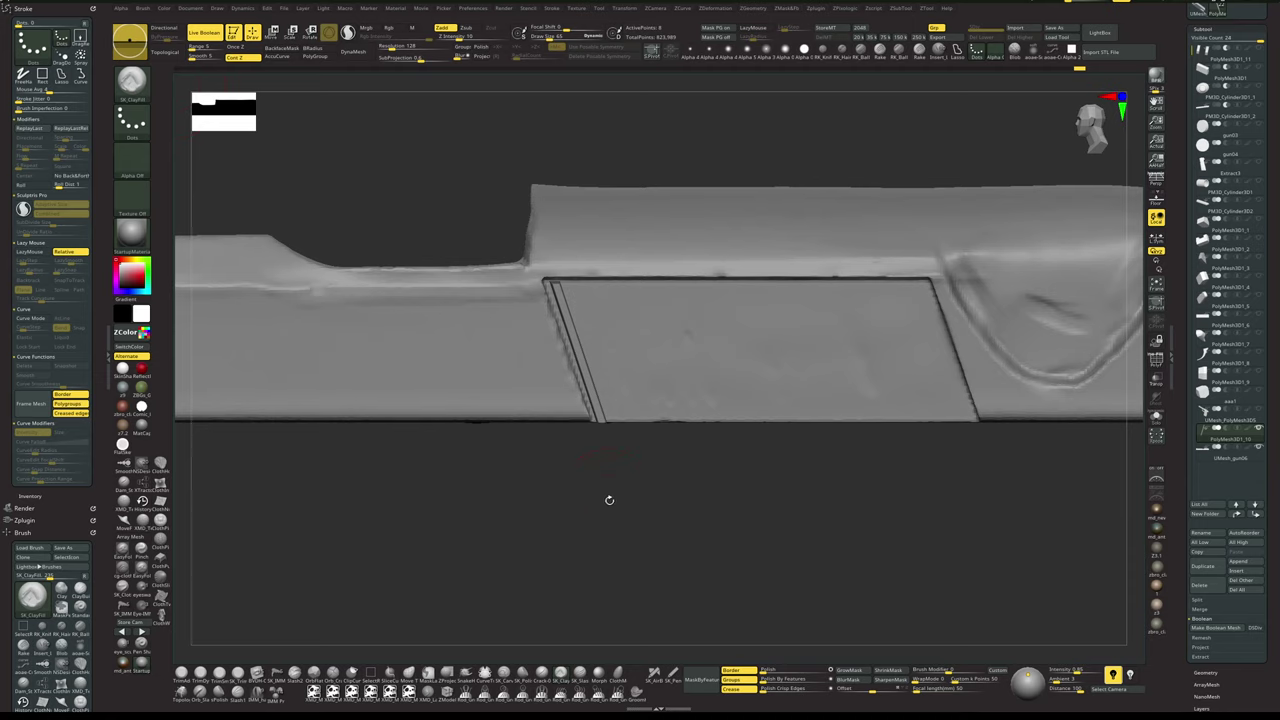
key(w)
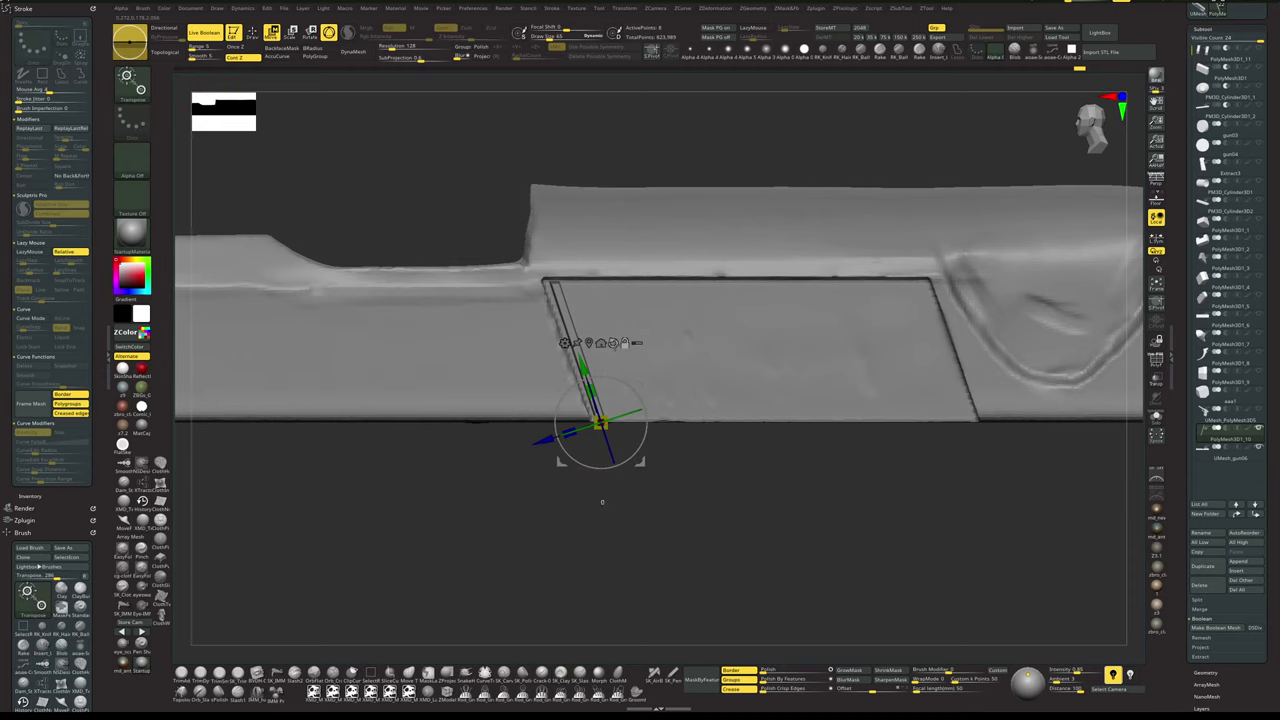
alt+click(613, 344)
- Turn off Live Boolean and isolate the strip, undoing the trial sideways copy
drag(545, 423, 567, 422)
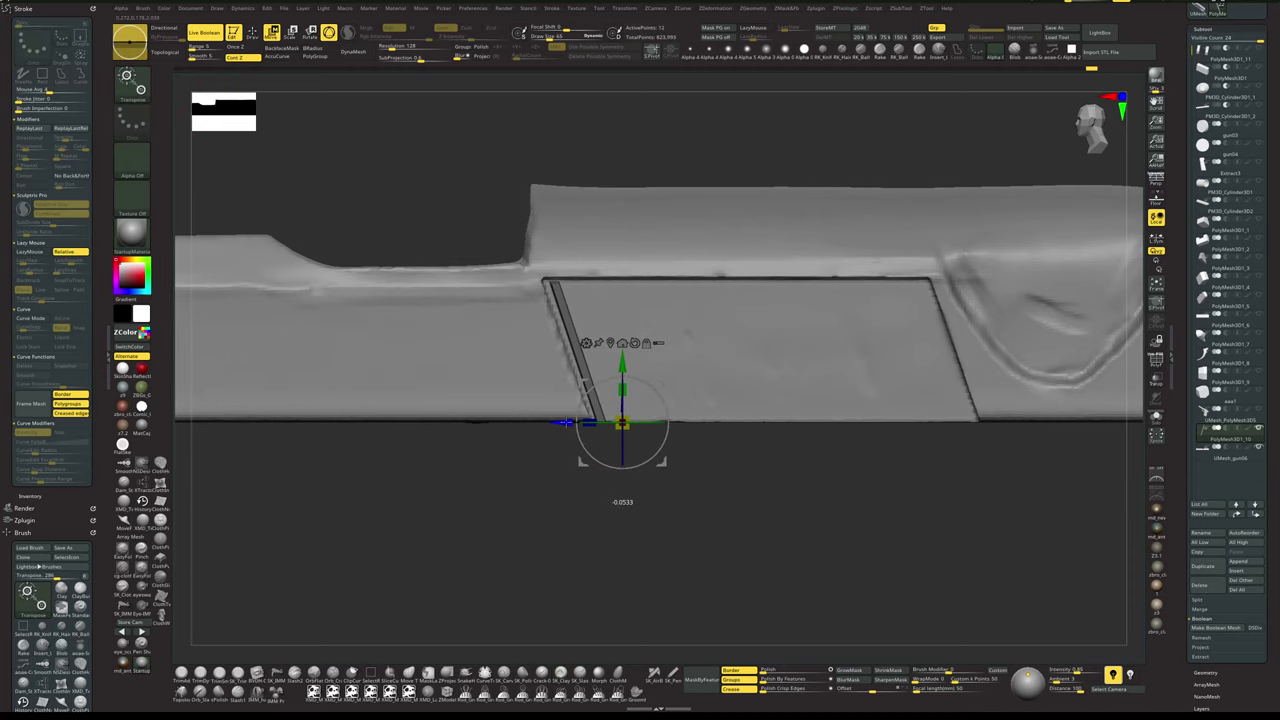
drag(570, 498, 694, 516)
click(205, 33)
key(alt+s)
key(ctrl+z)
key(q)
key(w)
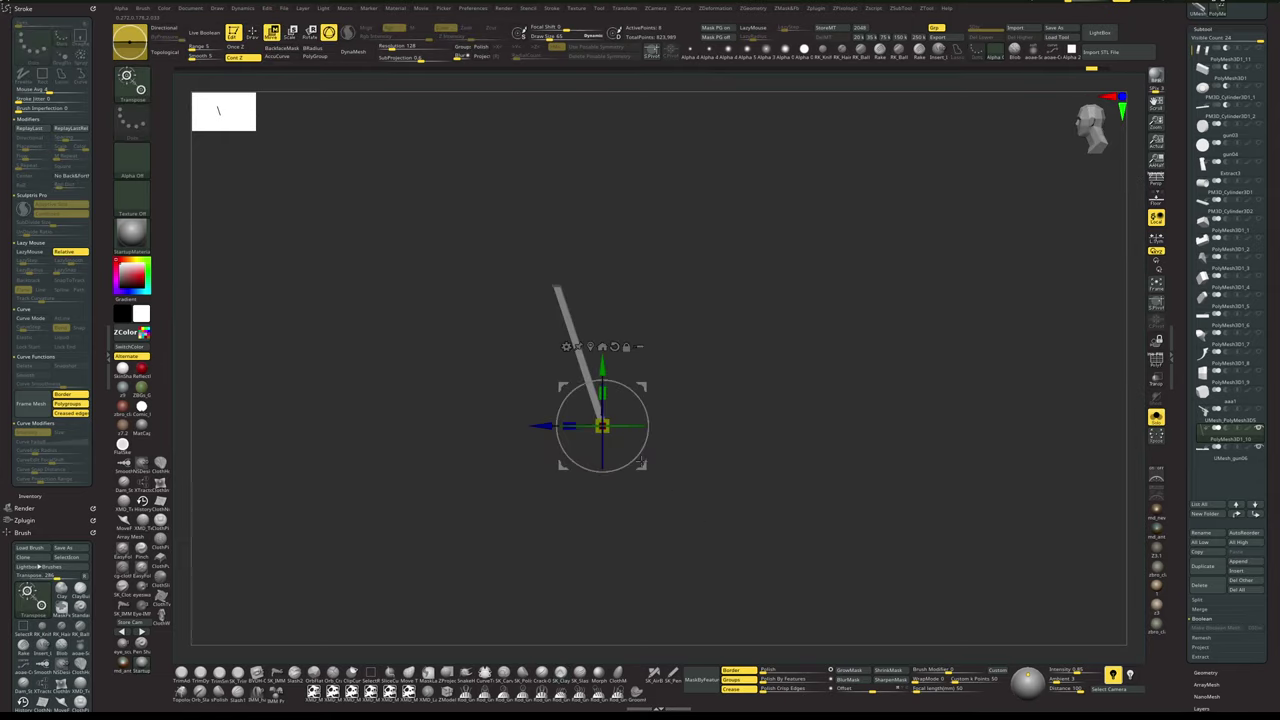
- Clear the strip's mask and try duplicating the strip a short distance sideways, undoing the trial copies
ctrl+drag(547, 425, 565, 426)
key(ctrl+z)
ctrl+drag(557, 520, 567, 530)
ctrl+drag(542, 426, 568, 428)
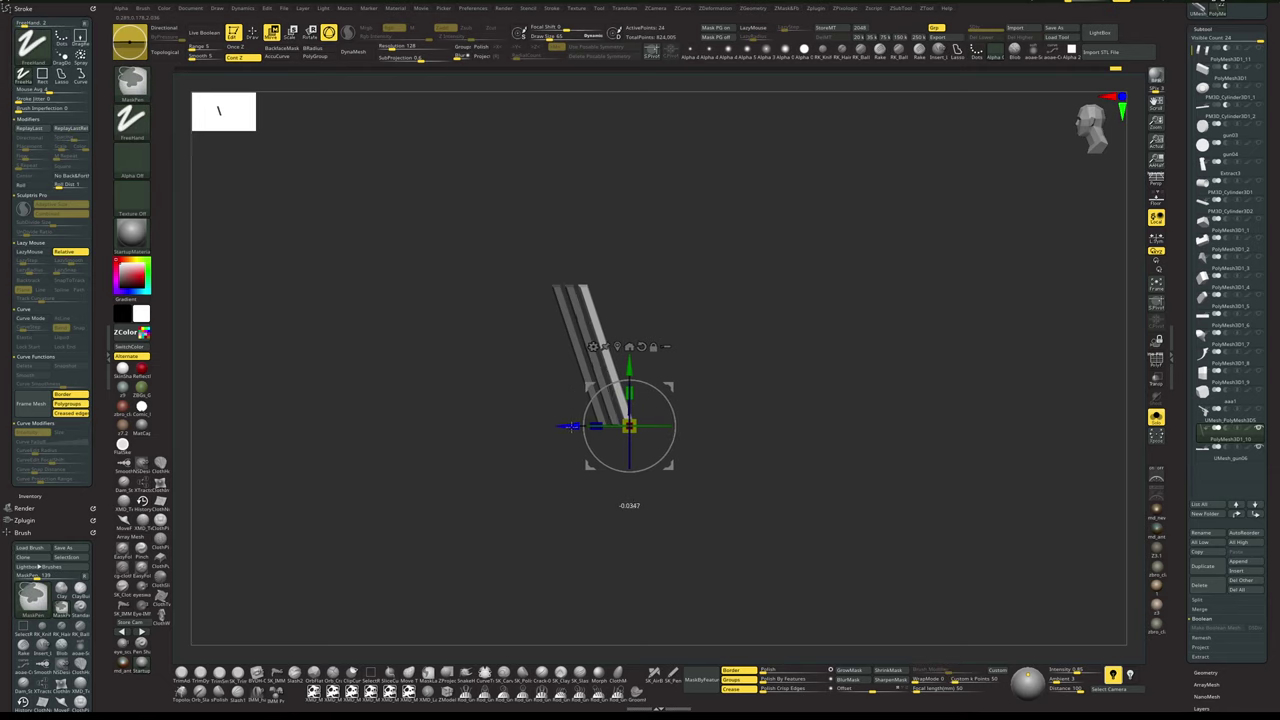
key(ctrl+z)
key(ctrl+z)
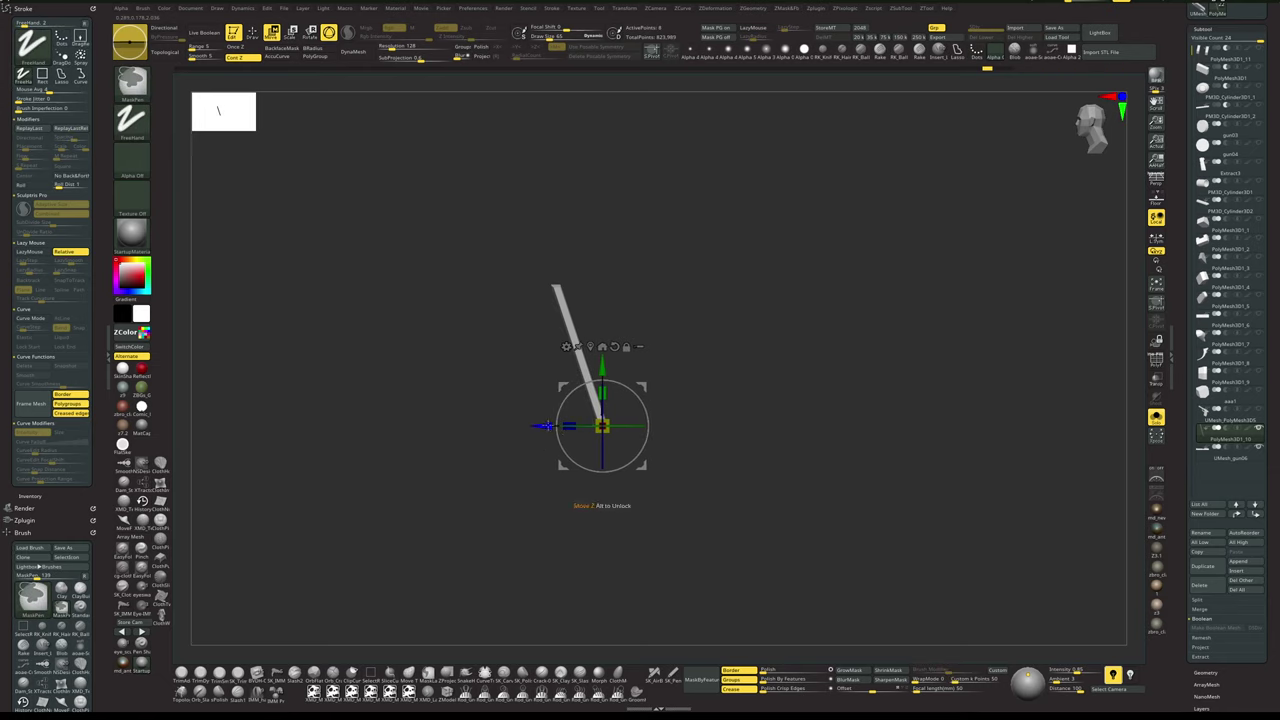
- Duplicate the slanted strip into a dense, evenly spaced row filling the recess, redoing the row once to adjust the spacing
ctrl+drag(553, 426, 933, 449)
alt+drag(835, 566, 794, 531)
key(alt+s)
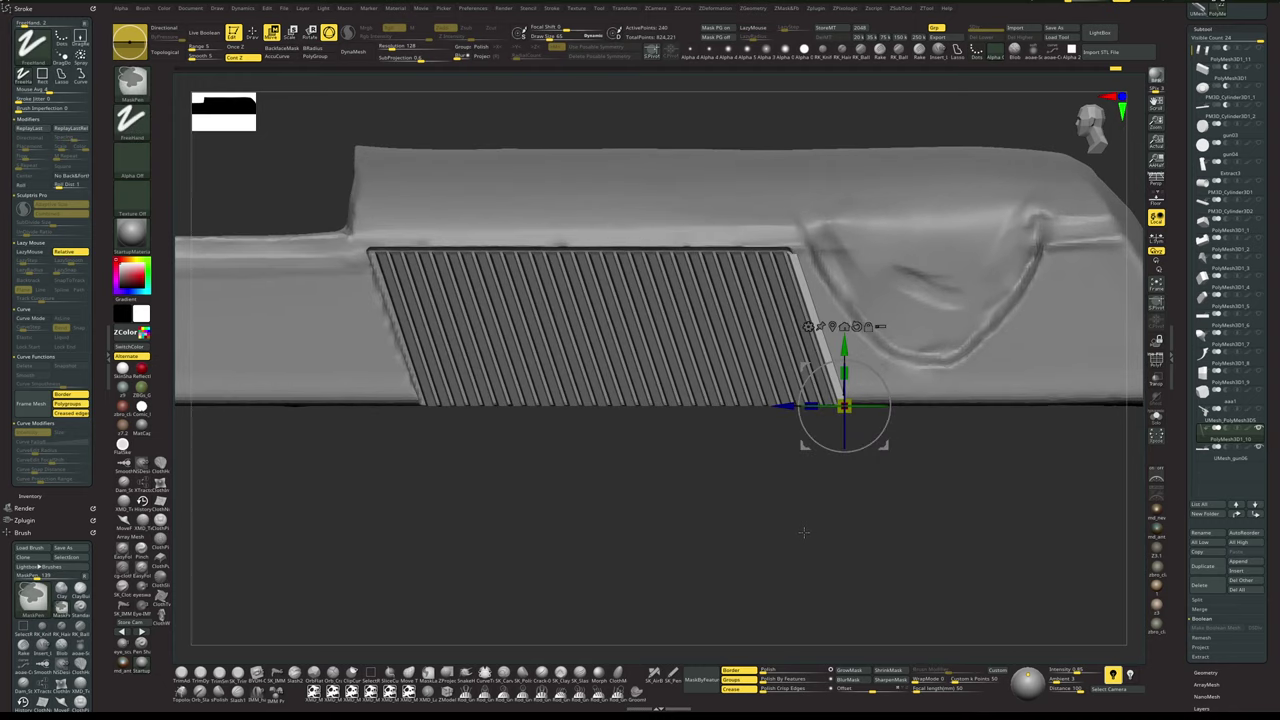
key(ctrl+z)
ctrl+drag(376, 407, 772, 406)
ctrl+drag(772, 450, 778, 453)
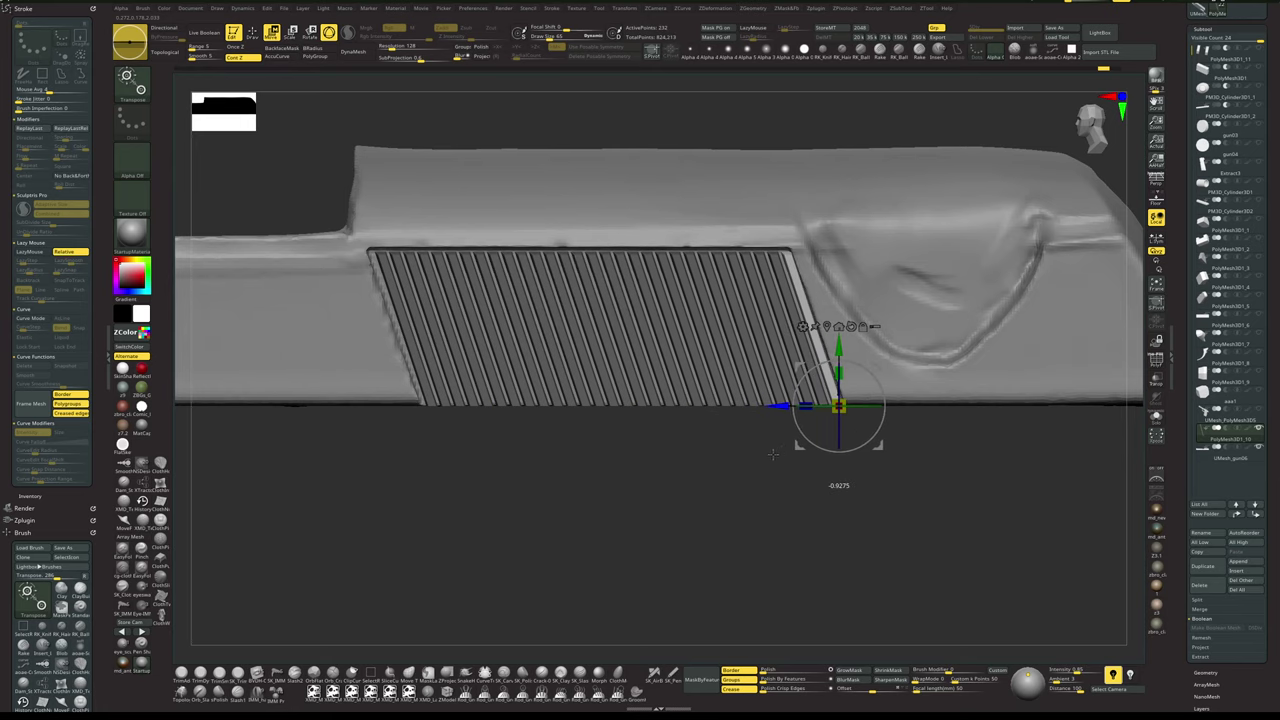
- Clear the mask from the strips and nudge the whole row slightly toward the muzzle to centre it in the recess
key(q)
alt+drag(750, 514, 743, 503)
key(w)
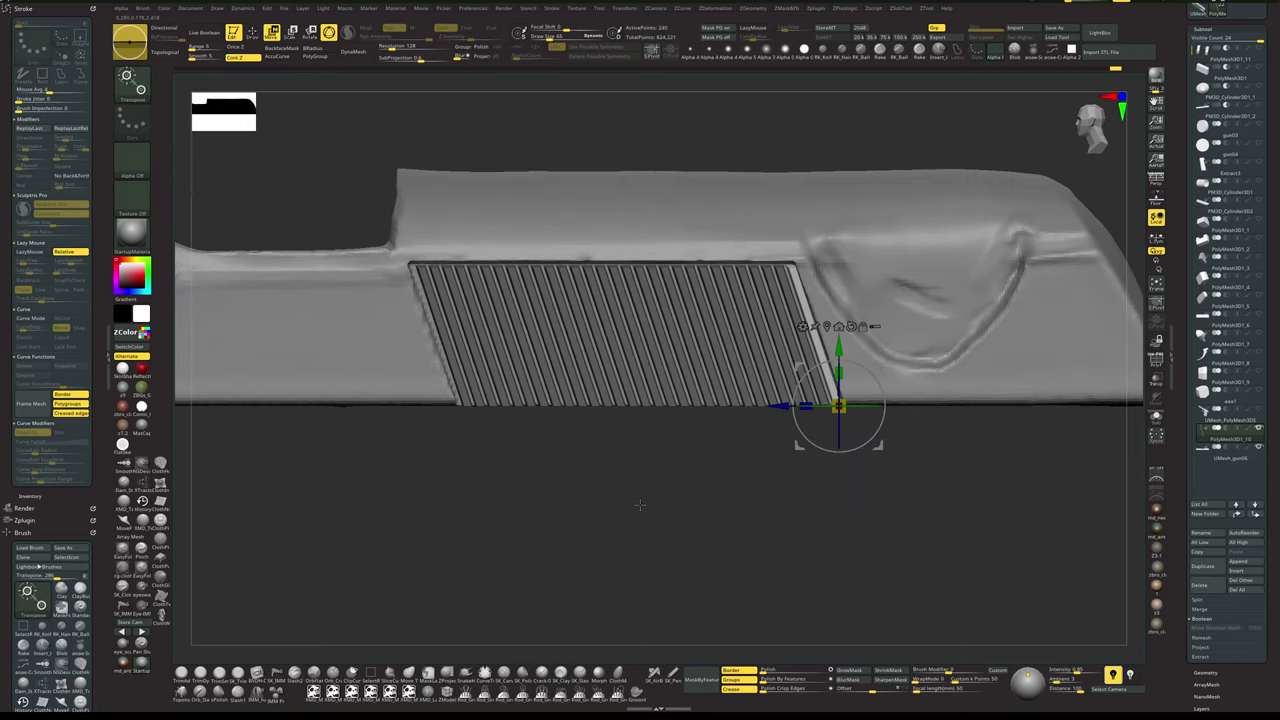
ctrl+drag(640, 505, 662, 448)
drag(779, 406, 776, 406)
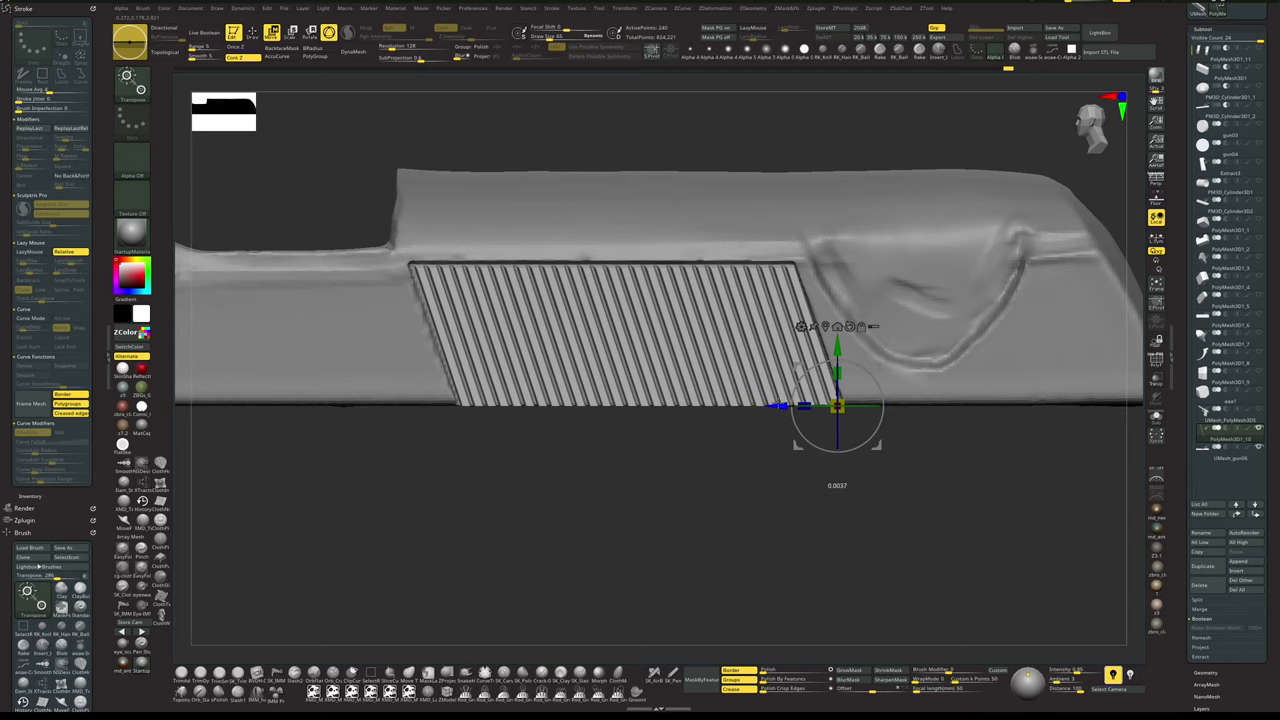
key(q)
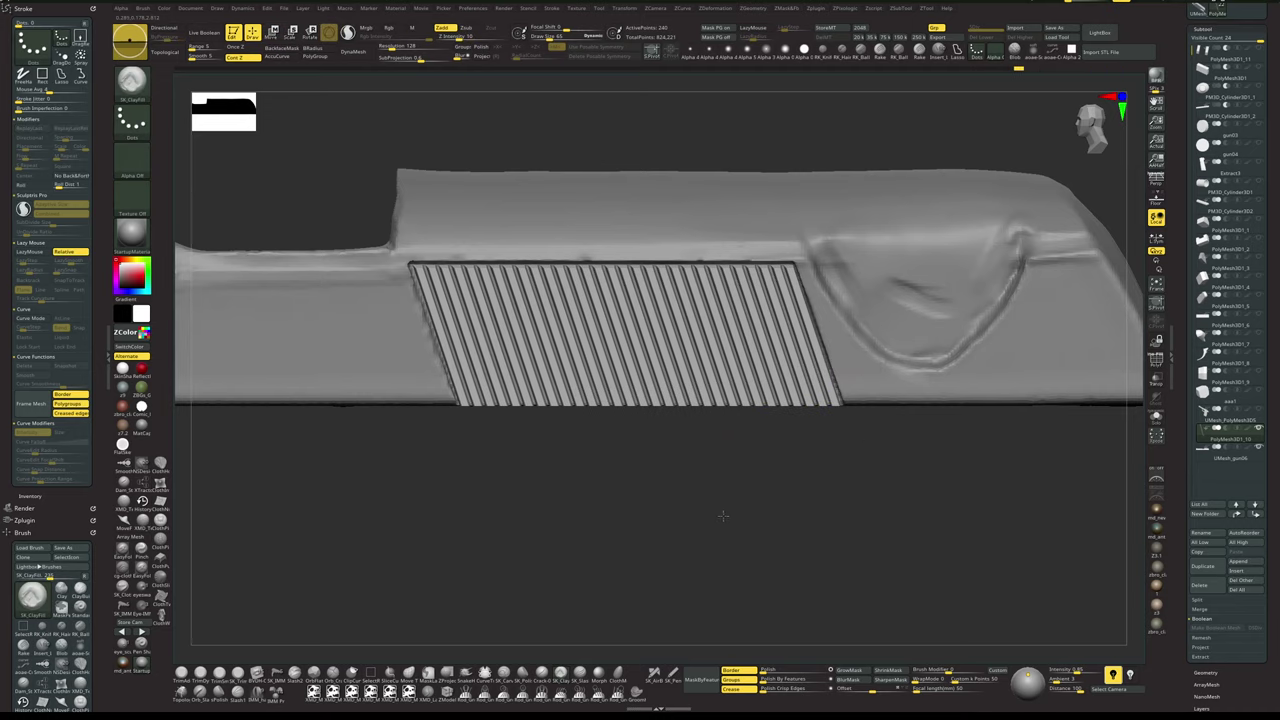
mouse_move(723, 516)
alt+mouse_down()
mouse_move(737, 491)
mouse_move(725, 425)
mouse_move(714, 510)
mouse_move(736, 516)
mouse_move(754, 547)
mouse_move(720, 473)
mouse_move(746, 546)
mouse_move(706, 531)
mouse_move(676, 574)
mouse_move(700, 575)
mouse_move(729, 532)
mouse_move(765, 529)
alt+mouse_up()
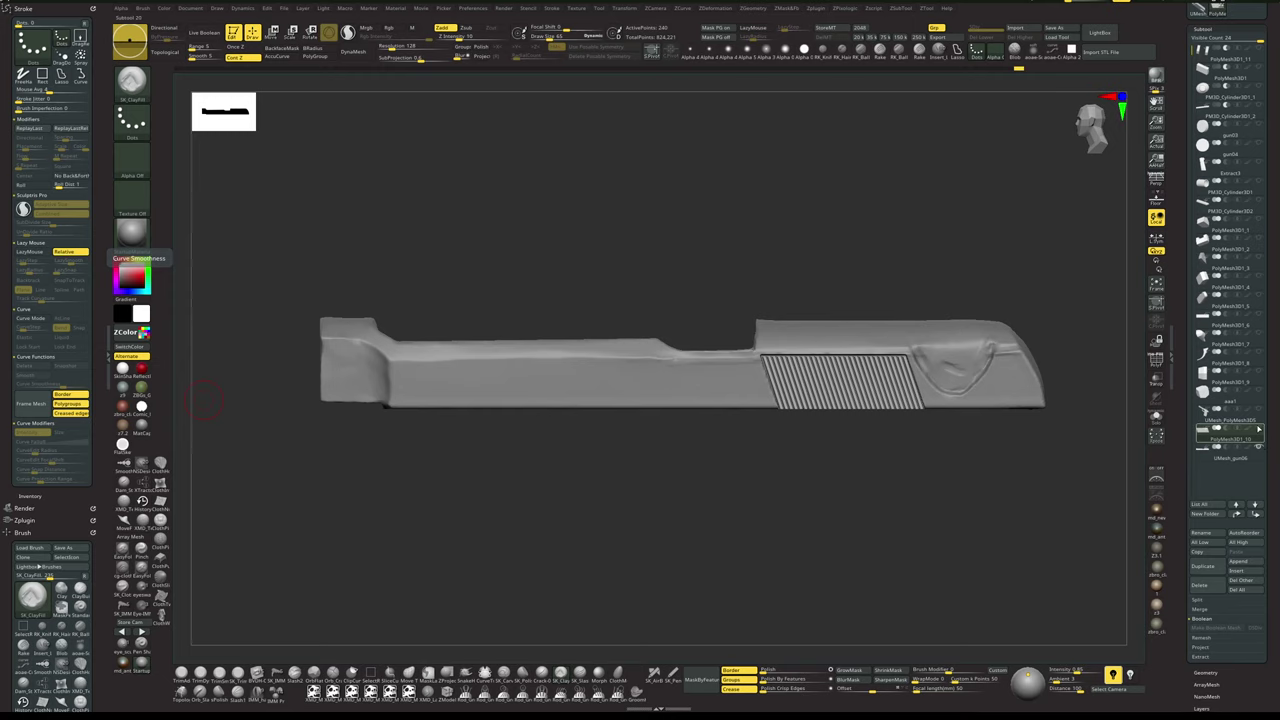
- Show all pistol parts, hide the rectangular cutting block and make the slide active
shift+click(1259, 429)
drag(554, 539, 1032, 349)
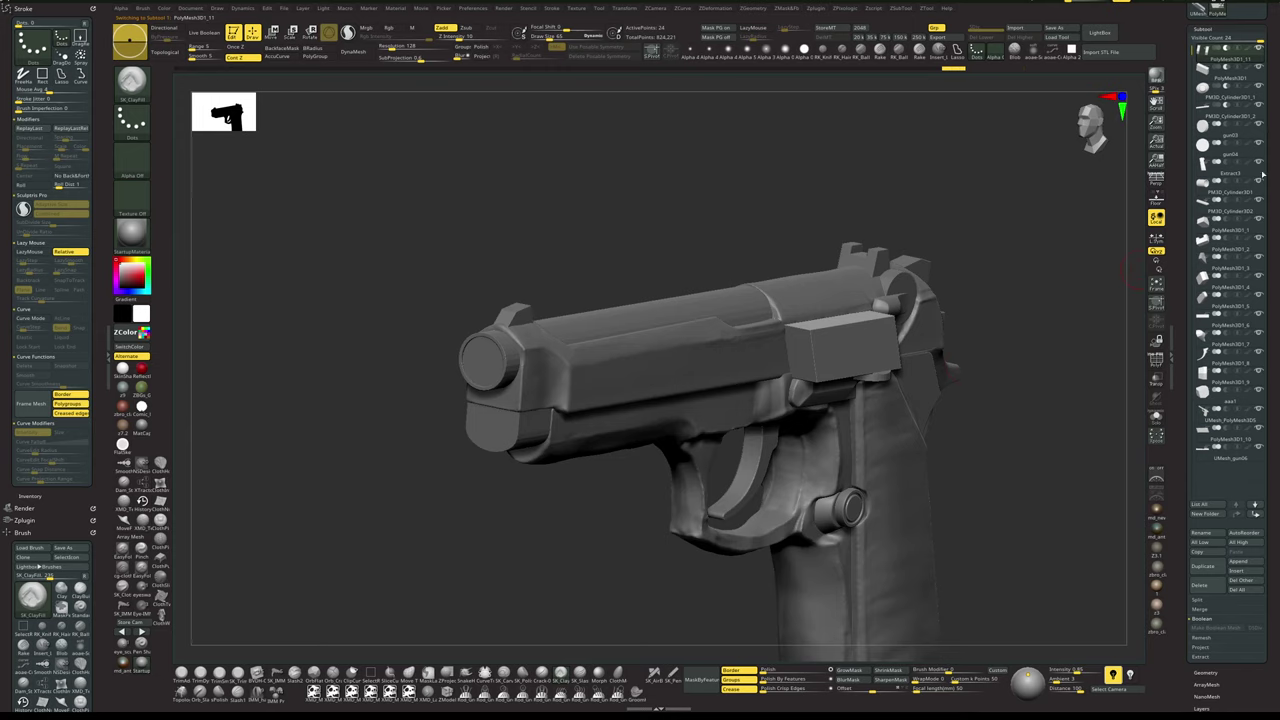
alt+click(698, 378)
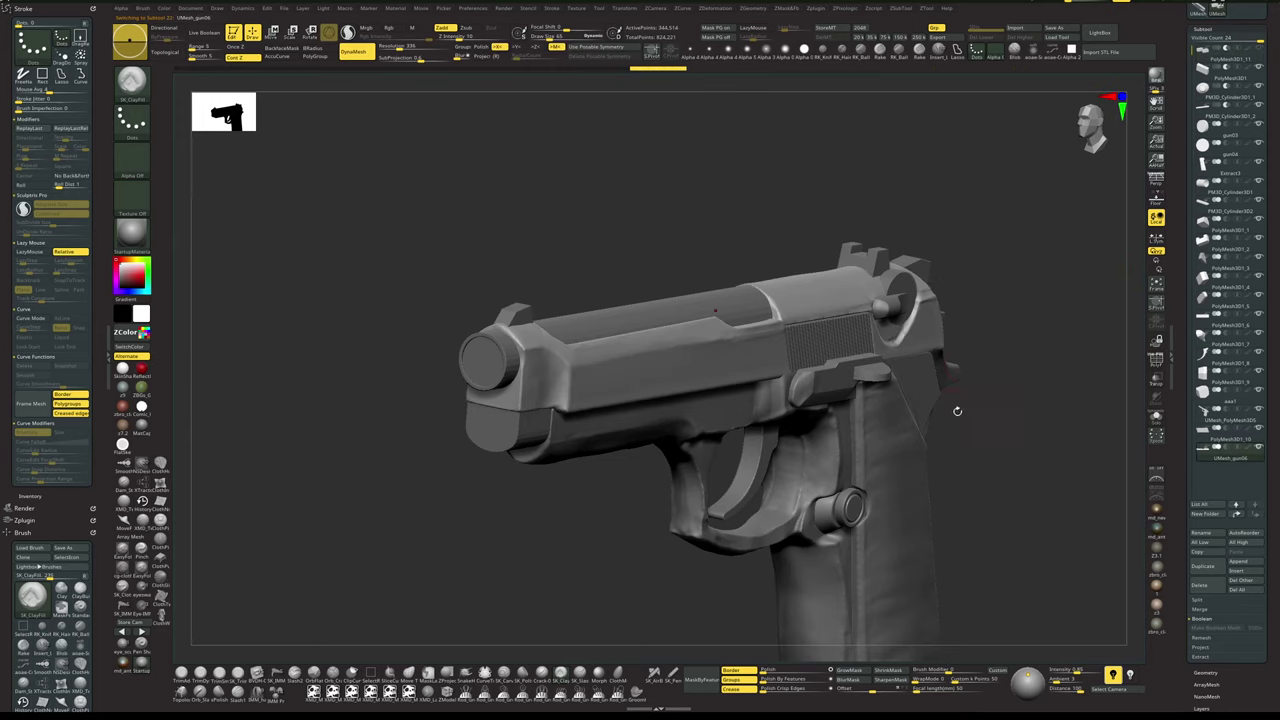
drag(1027, 414, 551, 494)
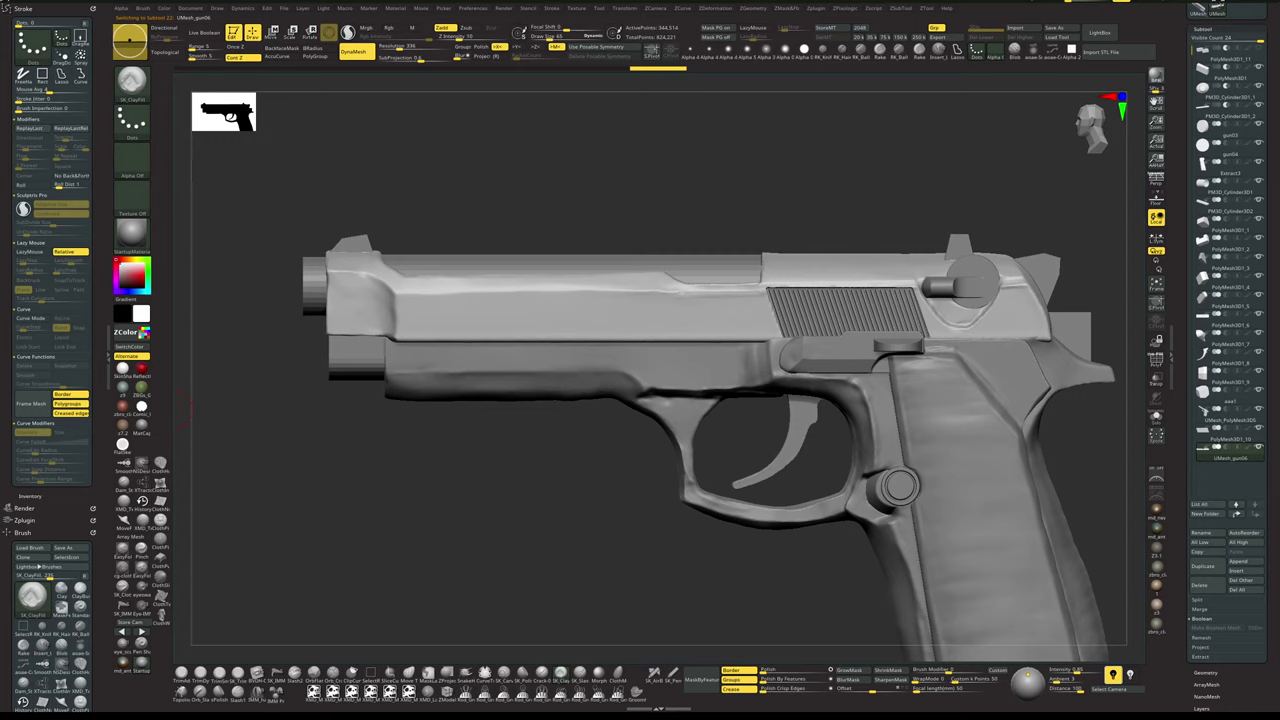
alt+drag(643, 538, 628, 537)
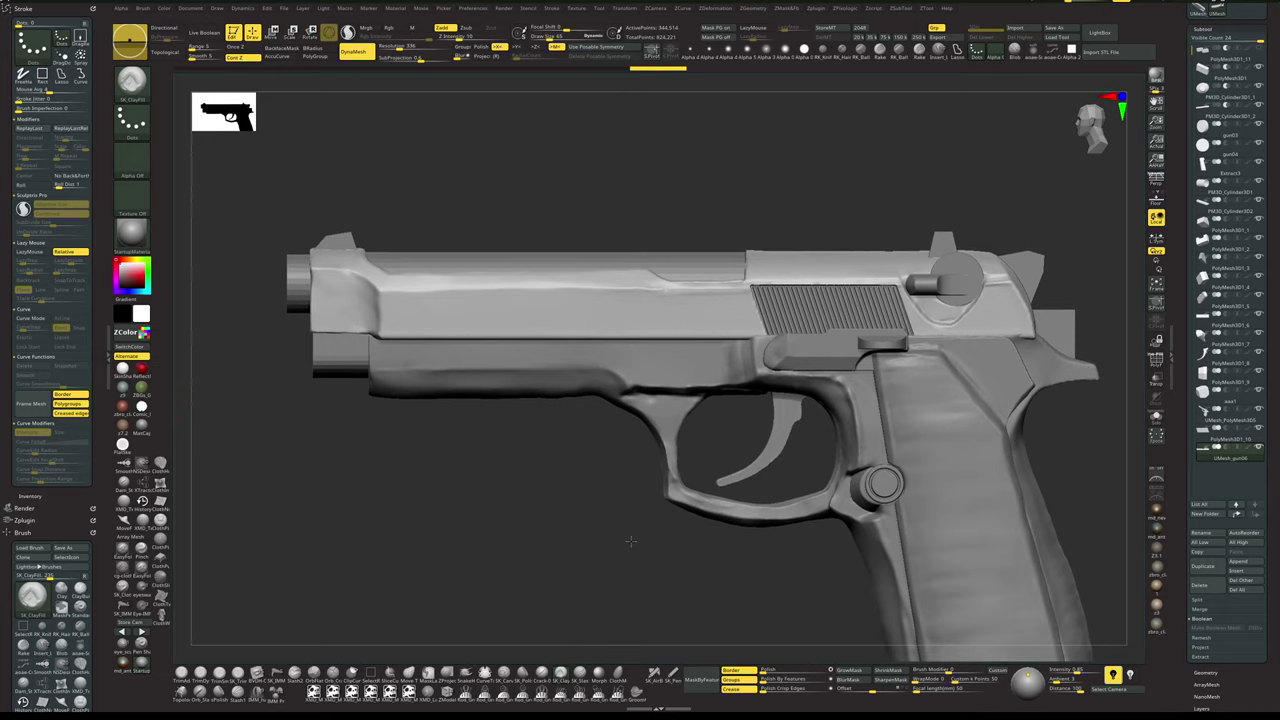
- Append a cylinder as a new subtool and make it active
click(1231, 563)
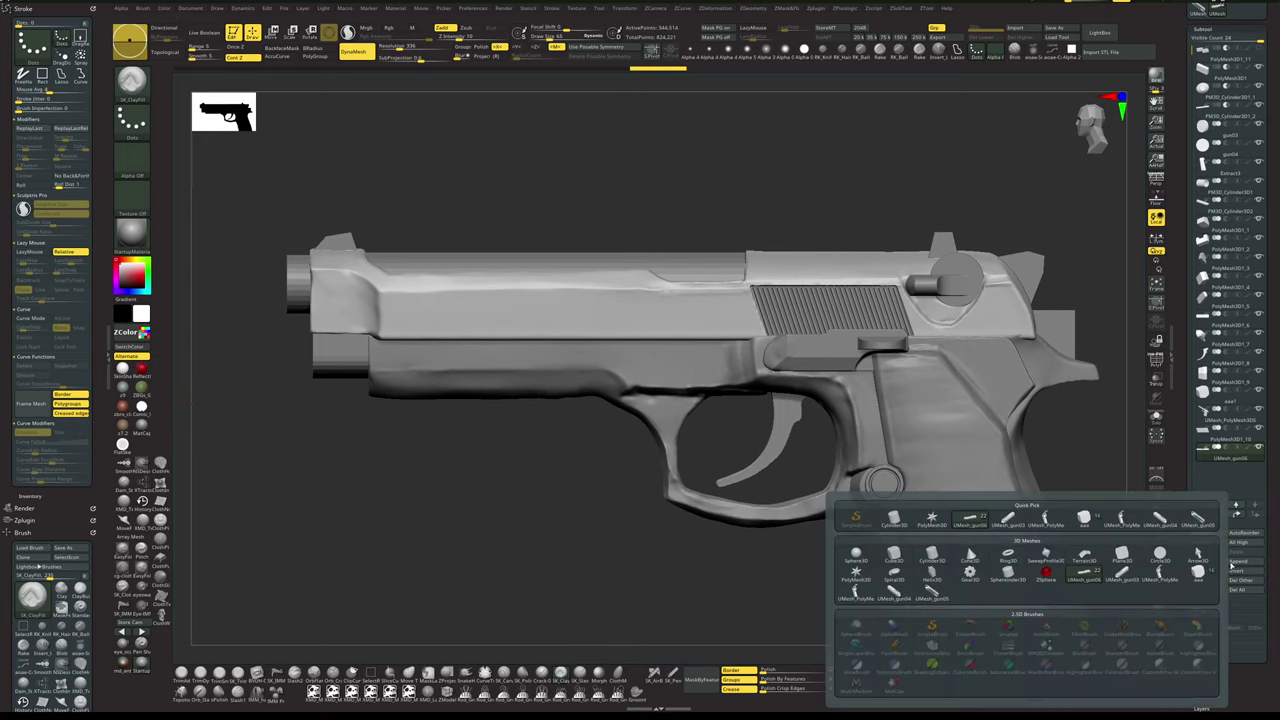
click(902, 526)
alt+drag(607, 544, 575, 491)
alt+click(587, 387)
- Delete the cylinder's unneeded edge loops, display its polyframe and isolate it
key(g)
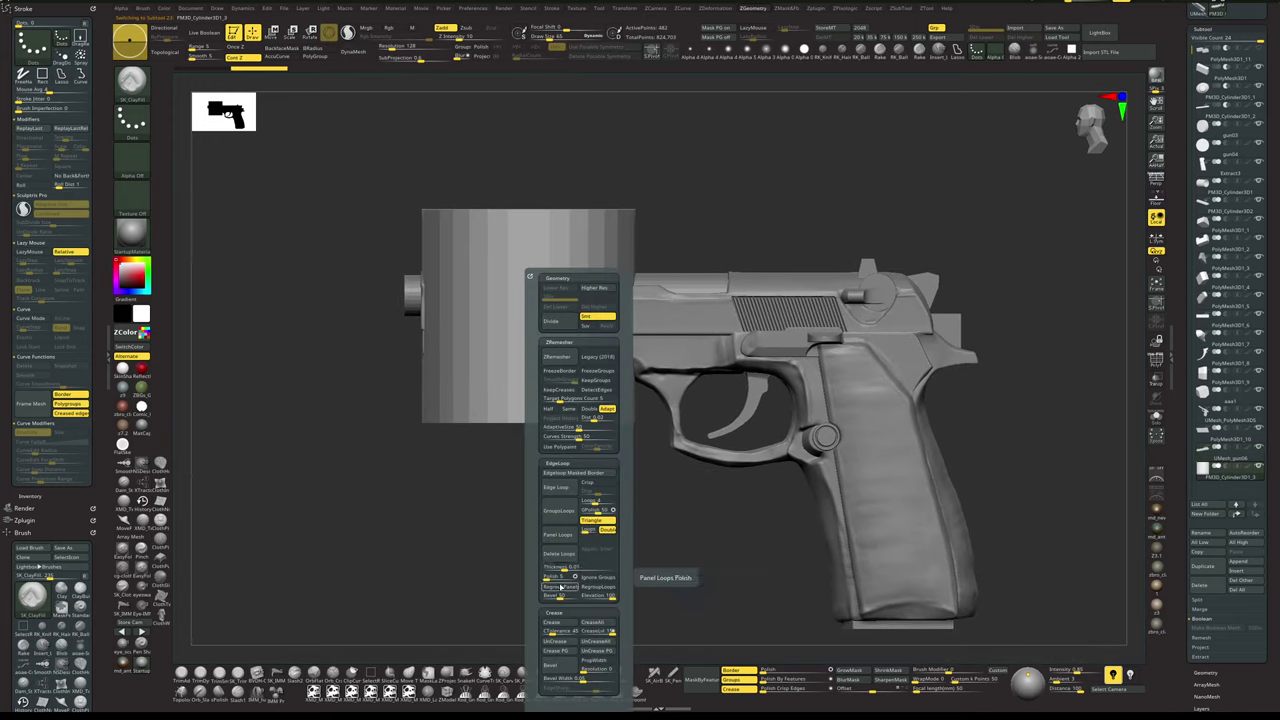
click(558, 555)
key(shift+f)
drag(552, 521, 571, 554)
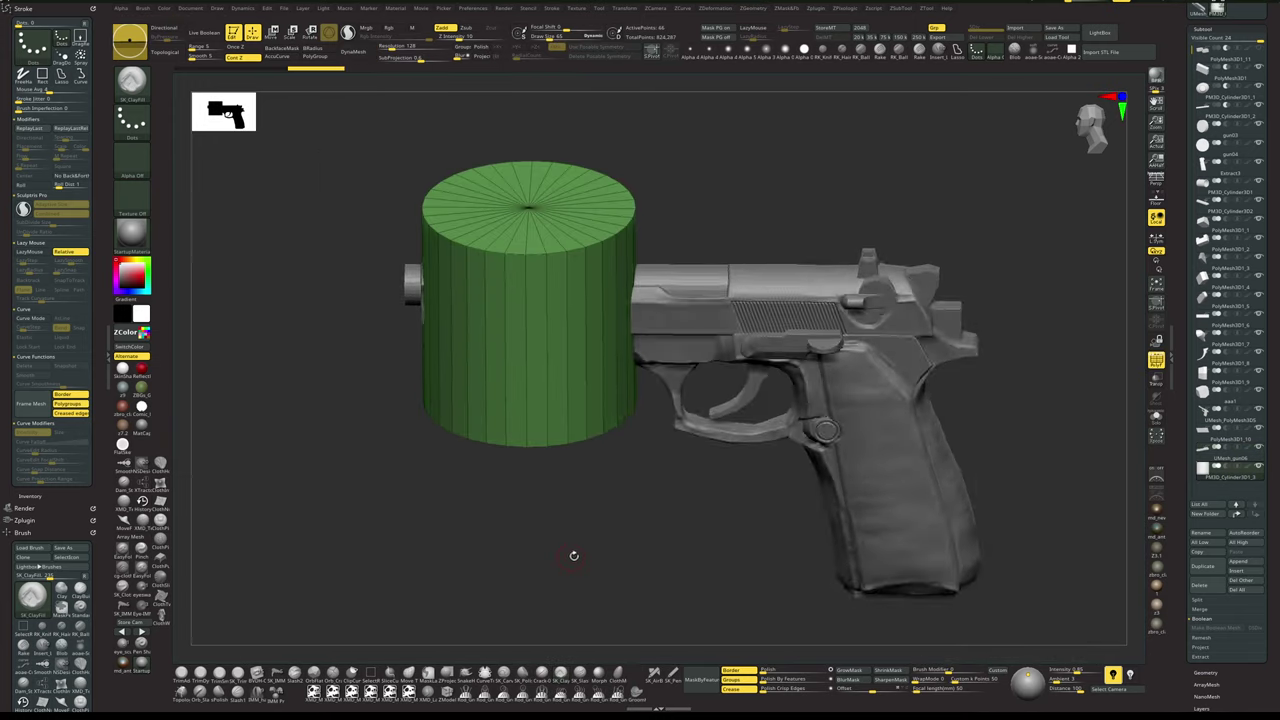
key(alt+s)
alt+drag(626, 514, 686, 494)
drag(572, 542, 574, 556)
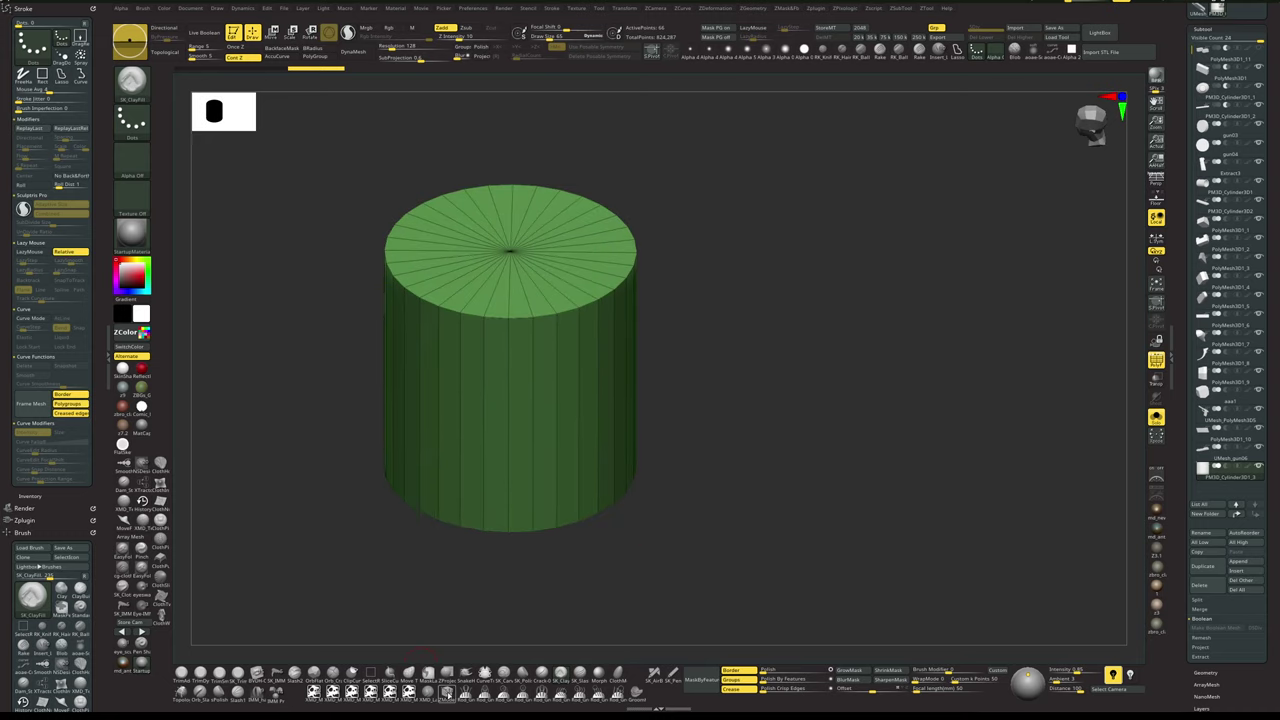
- Choose the ZModeler brush and set its edge action to Insert Multiple EdgeLoops with Interactive Elevation
click(447, 693)
key(space)
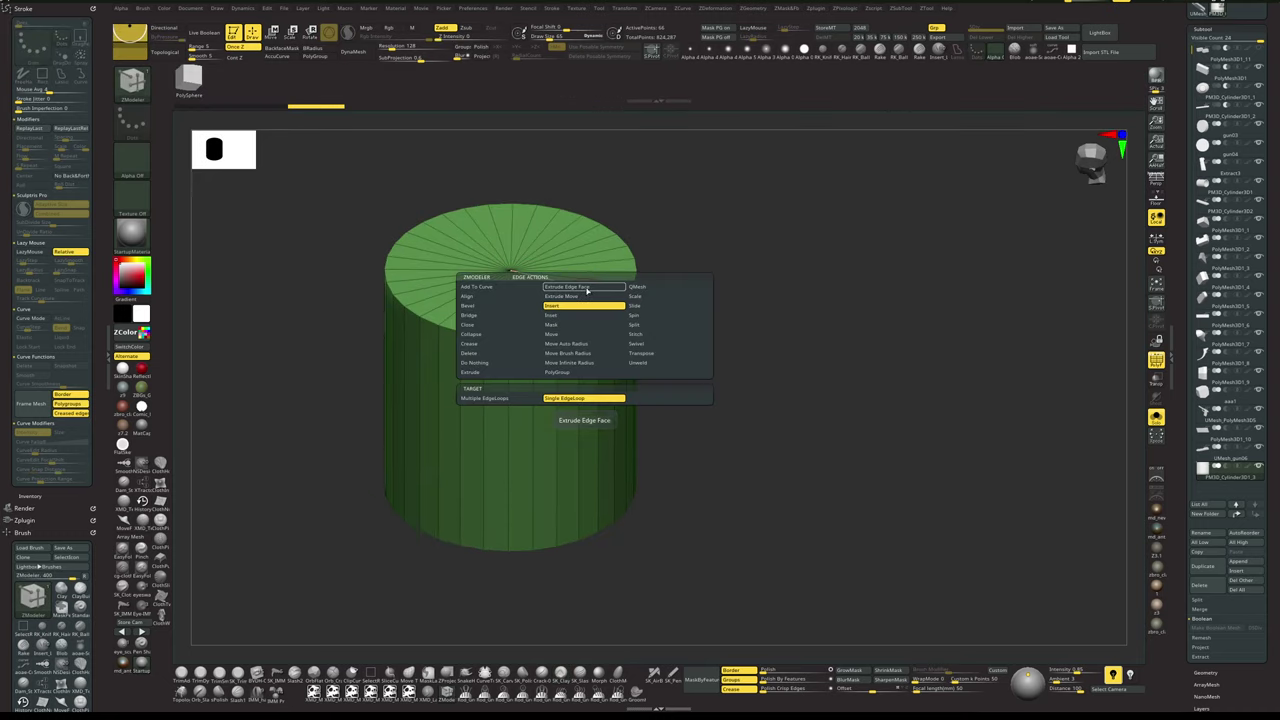
click(508, 398)
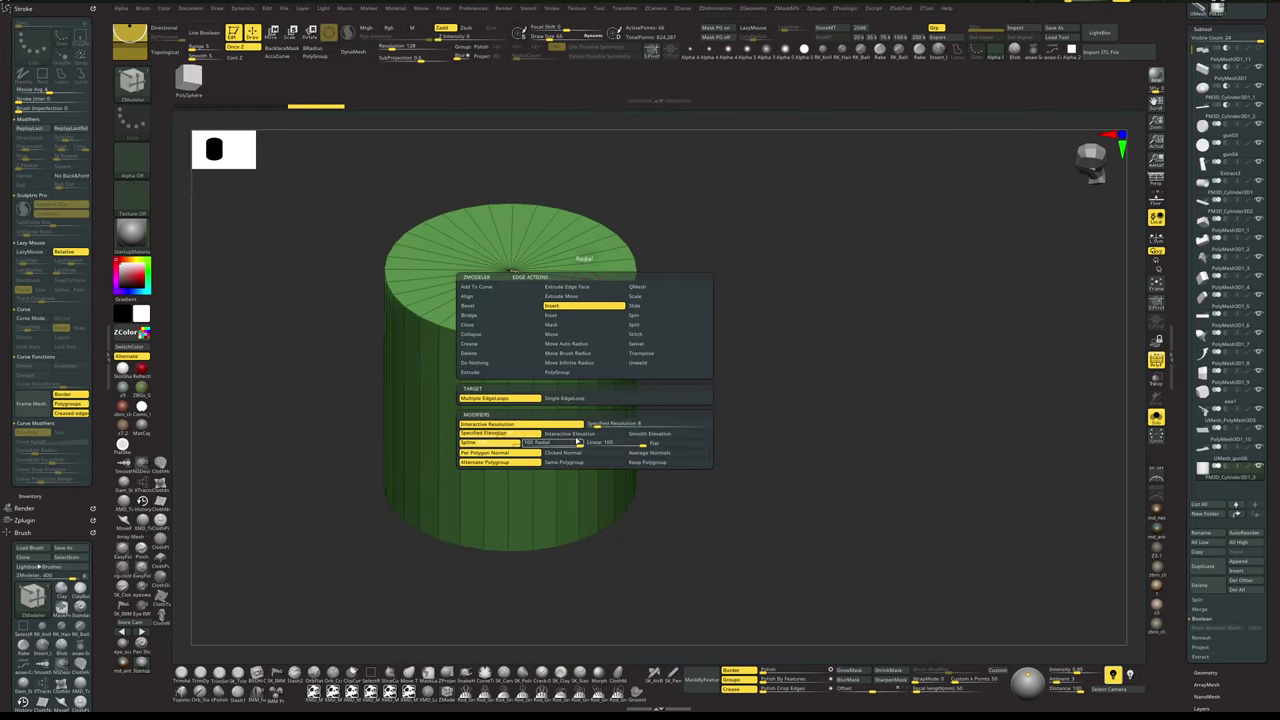
mouse_move(728, 298)
mouse_down()
mouse_move(723, 271)
mouse_move(771, 374)
mouse_move(738, 396)
mouse_up()
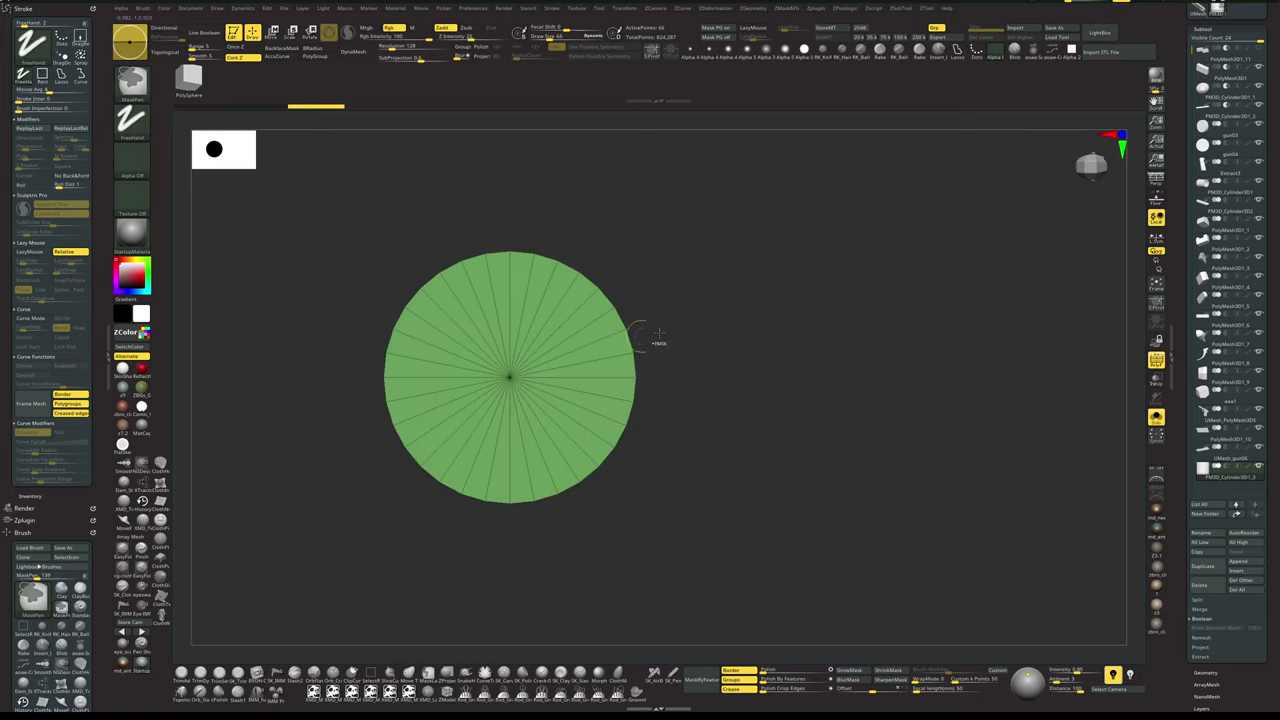
- Mask the cylinder except the centre of one end cap and pull that centre outward into a shallow cone
mouse_move(783, 317)
ctrl+mouse_down()
mouse_move(737, 384)
mouse_move(751, 392)
mouse_move(501, 404)
ctrl+mouse_up()
shift+drag(806, 410, 798, 340)
ctrl+click(791, 406)
mouse_move(787, 199)
ctrl+mouse_down()
mouse_move(732, 232)
mouse_move(543, 550)
mouse_move(620, 540)
mouse_move(600, 534)
ctrl+mouse_up()
key(w)
click(506, 310)
drag(702, 312, 693, 314)
mouse_move(385, 398)
mouse_down()
mouse_move(354, 404)
mouse_move(365, 402)
mouse_up()
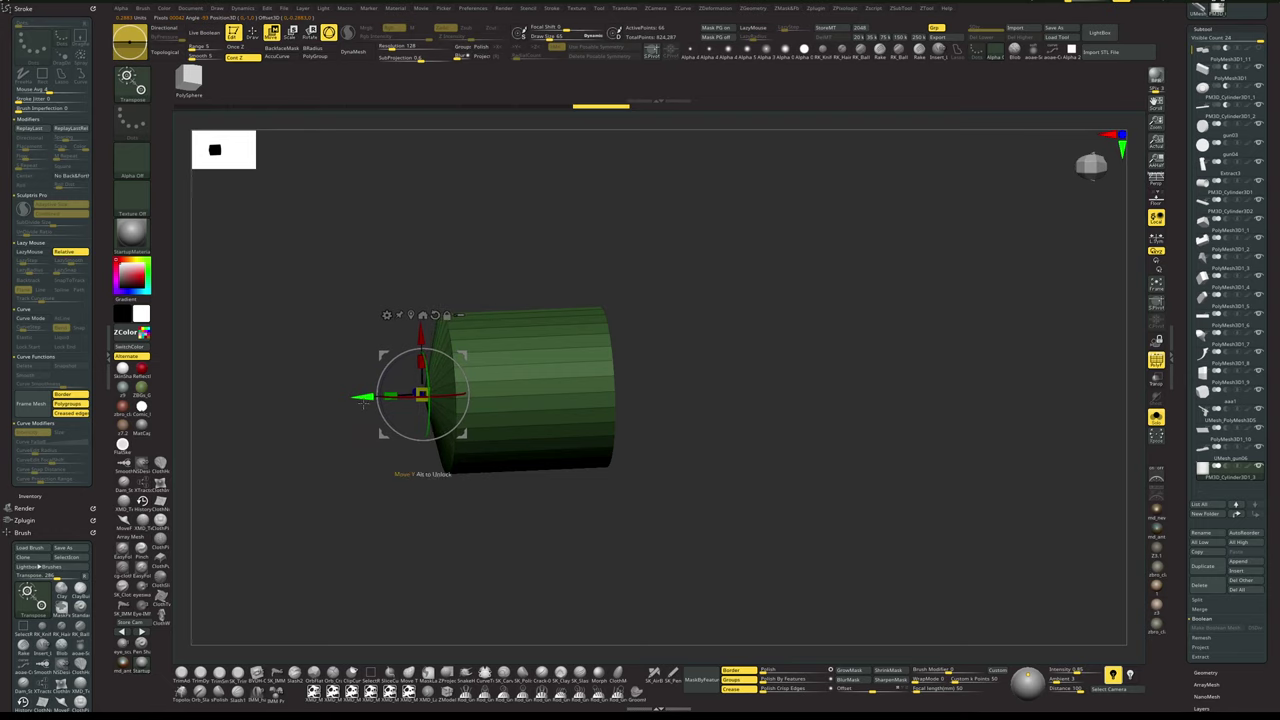
- Insert multiple elevated edge loops across the cone to round the cylinder's end into a dome
key(q)
mouse_move(330, 530)
mouse_down()
mouse_move(371, 541)
mouse_move(694, 443)
mouse_move(726, 417)
mouse_move(676, 420)
mouse_move(730, 440)
mouse_move(729, 490)
mouse_up()
key(space)
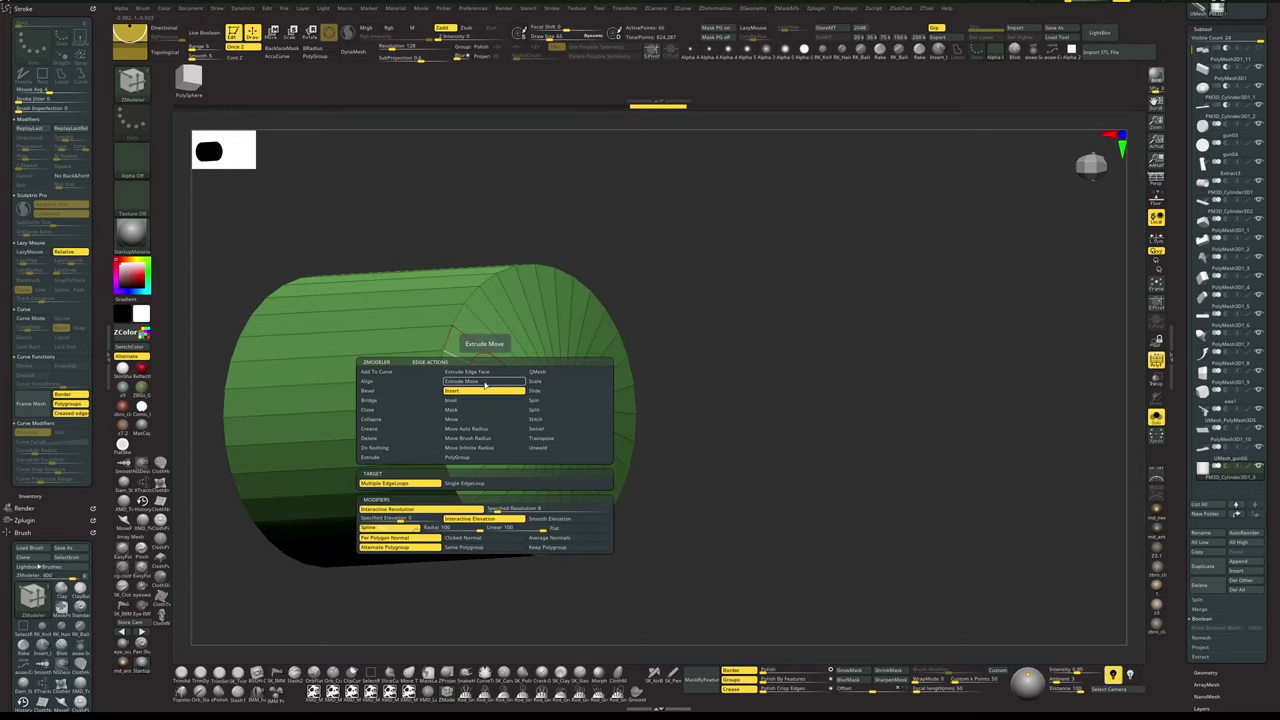
drag(490, 382, 525, 338)
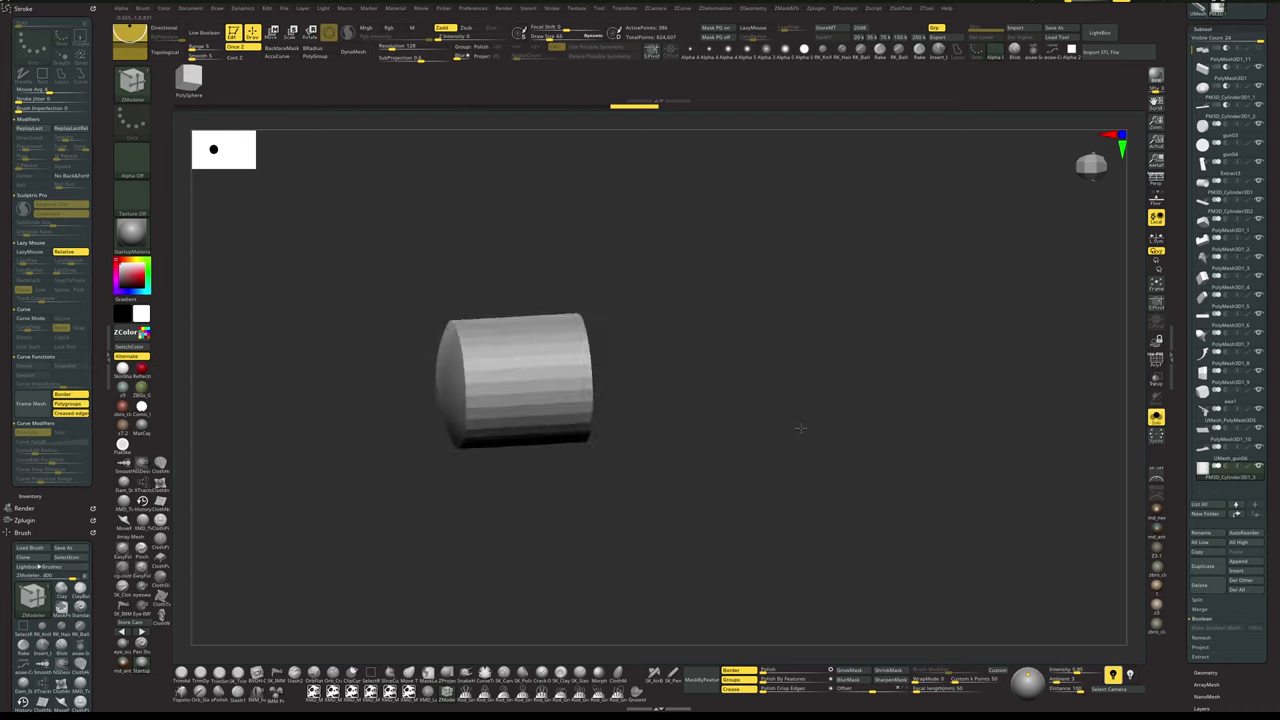
mouse_move(800, 429)
mouse_down()
mouse_move(817, 434)
mouse_move(802, 420)
mouse_move(812, 414)
mouse_up()
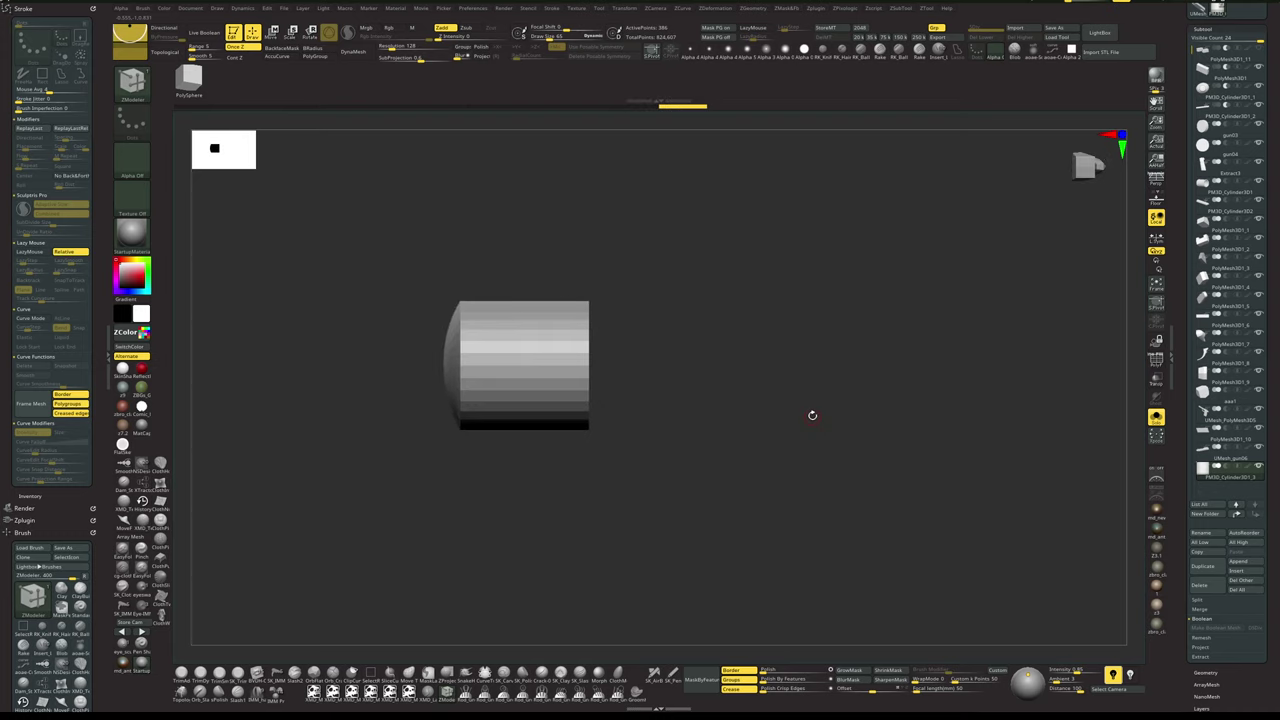
- Mask the domed end and shorten the cylinder's straight body to about half its length
ctrl+drag(697, 214, 546, 537)
key(w)
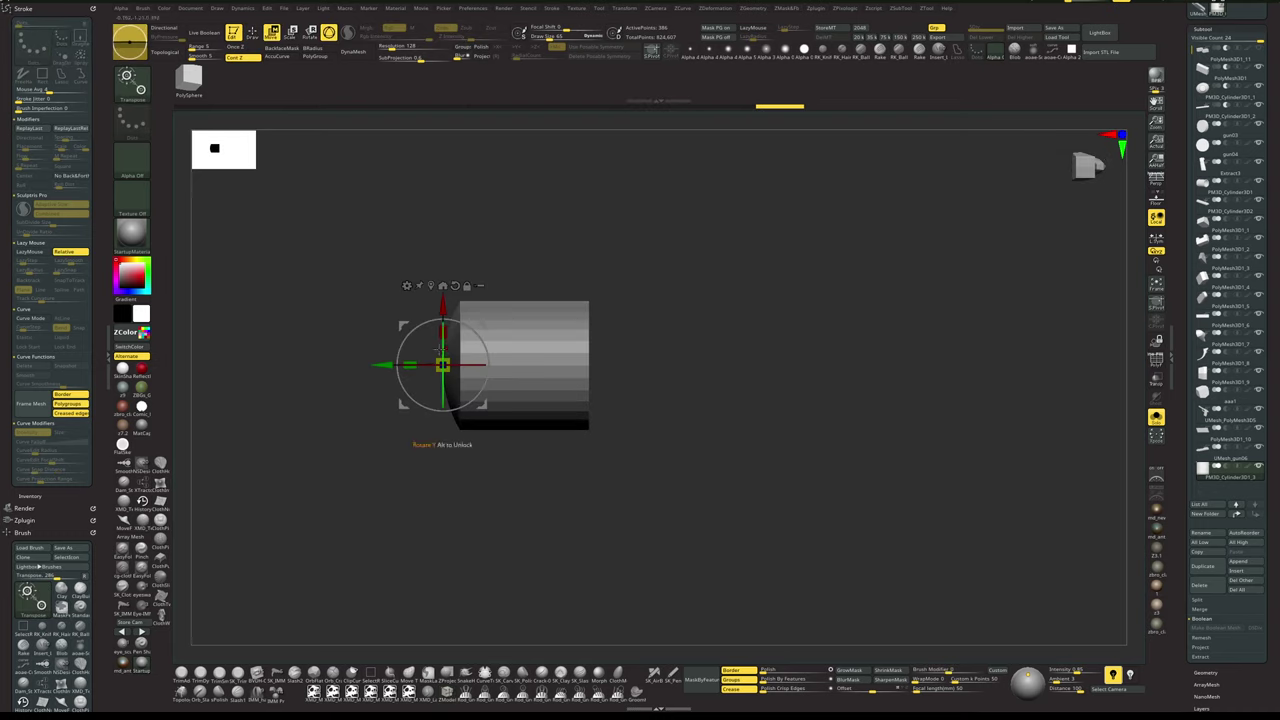
key(shift+f)
drag(383, 365, 321, 365)
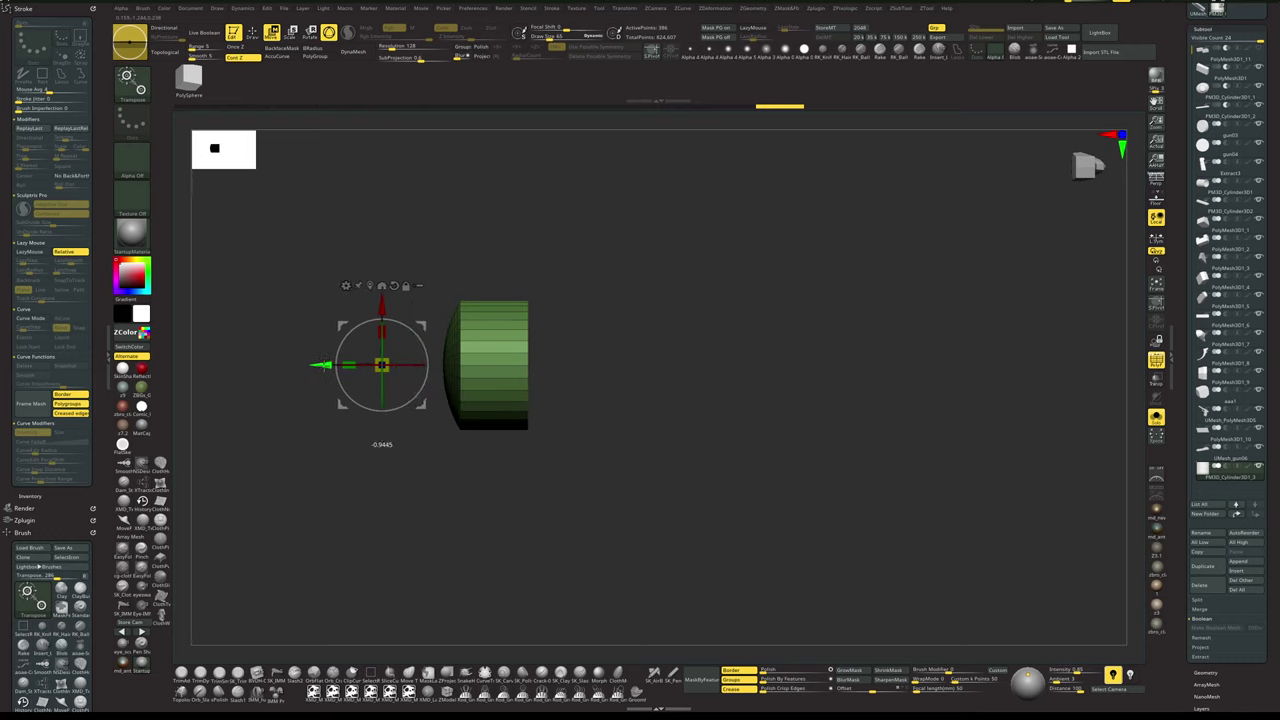
key(q)
- Clear the mask, show the other pistol parts again, centre the gizmo and turn the domed cylinder so its dome faces sideways
mouse_move(350, 478)
mouse_down()
mouse_move(405, 488)
mouse_move(463, 523)
mouse_move(489, 500)
mouse_up()
key(alt+s)
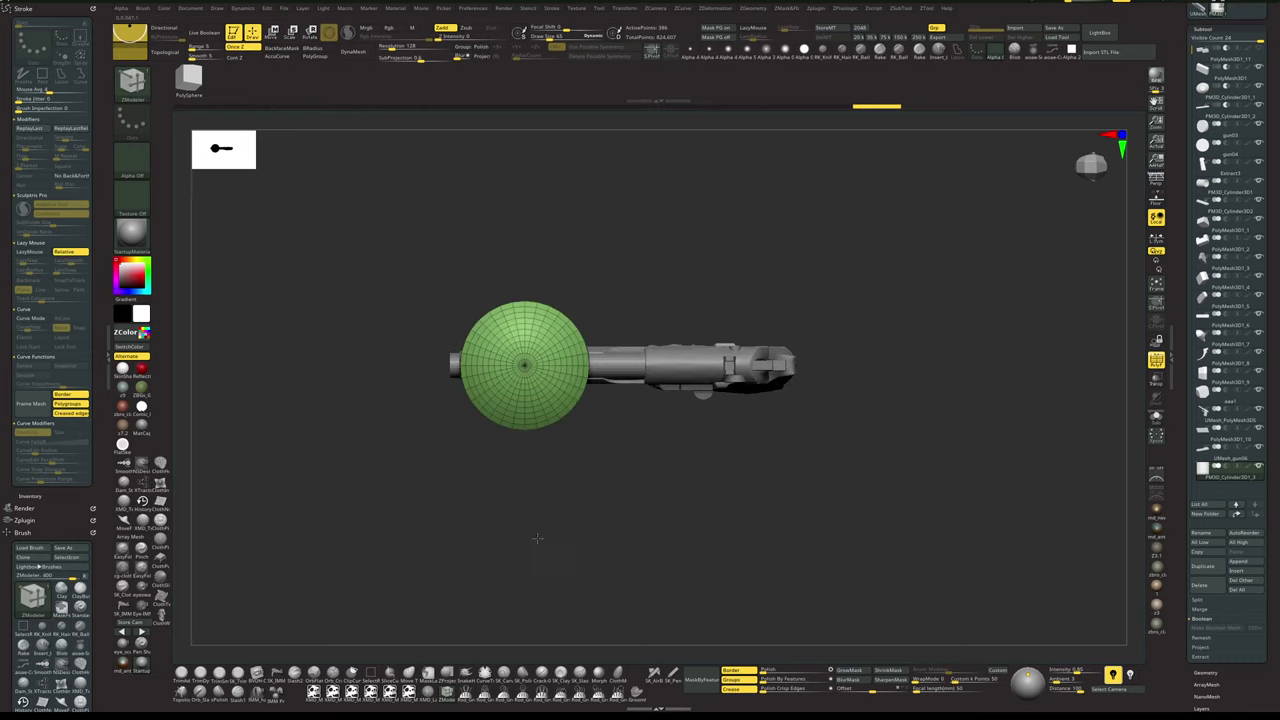
drag(537, 537, 543, 383)
key(w)
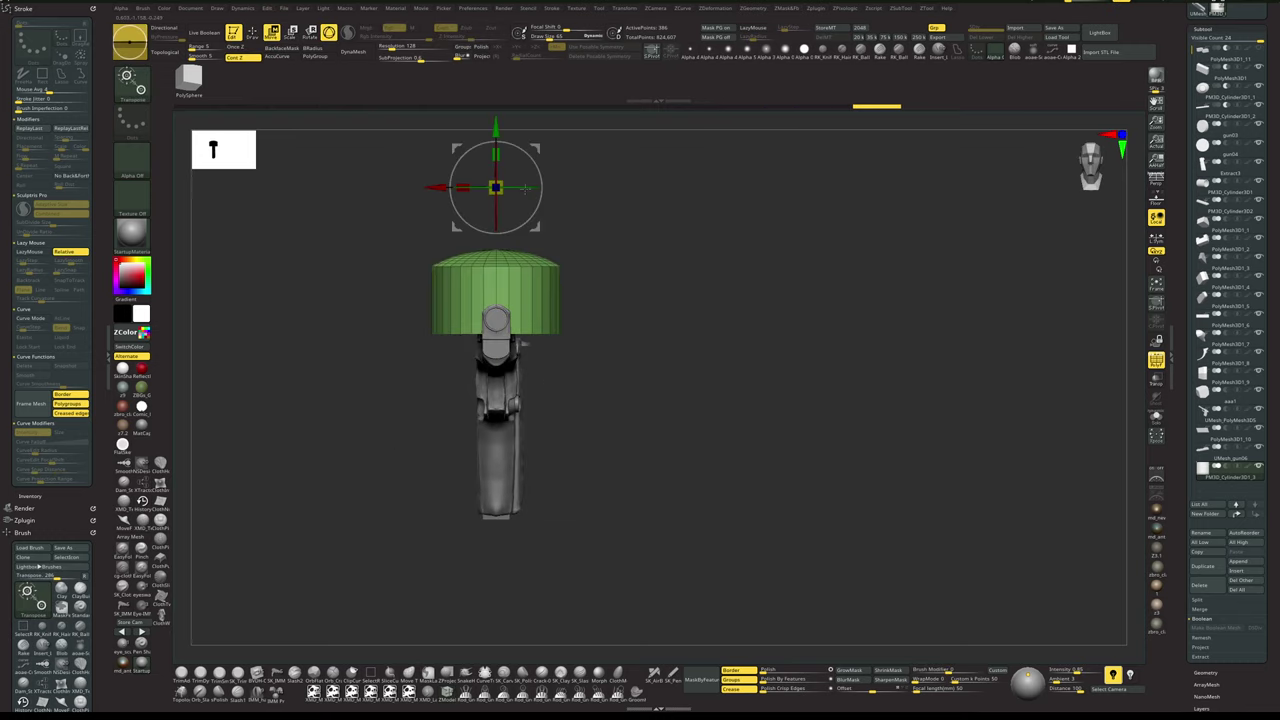
alt+drag(652, 221, 636, 364)
click(467, 250)
mouse_move(513, 401)
shift+mouse_down()
mouse_move(527, 434)
mouse_move(510, 472)
shift+mouse_up()
- Move the domed cylinder out beside the pistol, scale it down and place it over the frame ahead of the trigger
drag(541, 430, 632, 431)
key(q)
drag(797, 394, 740, 387)
alt+drag(867, 362, 708, 397)
key(w)
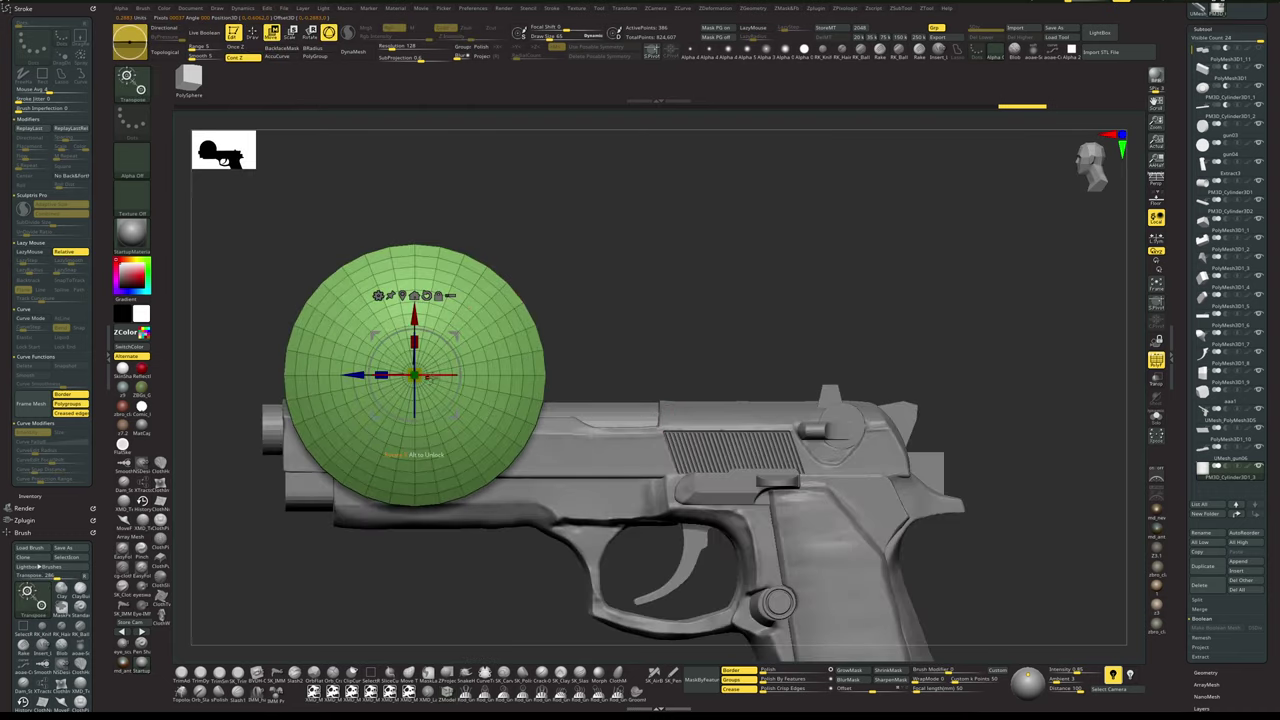
drag(416, 376, 365, 382)
drag(459, 418, 649, 532)
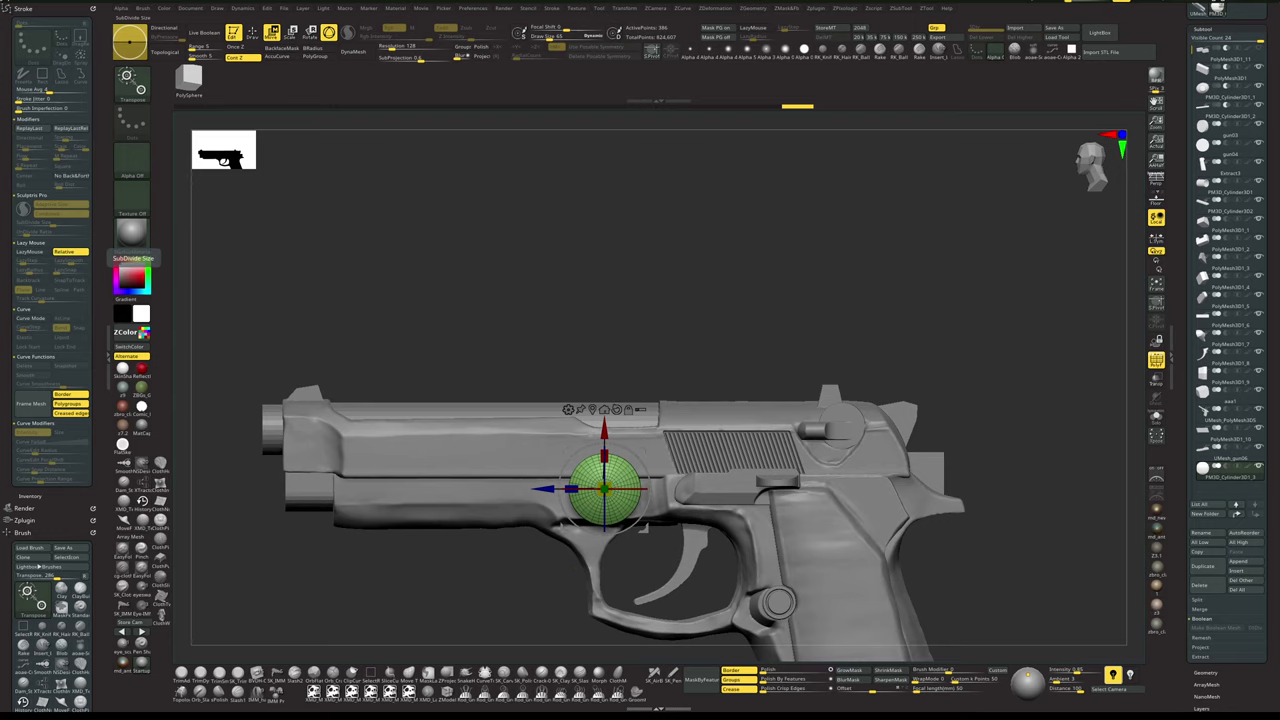
- Shrink the domed cylinder to small pin size and lower it slightly on the frame above the trigger guard's front
drag(400, 270, 345, 312)
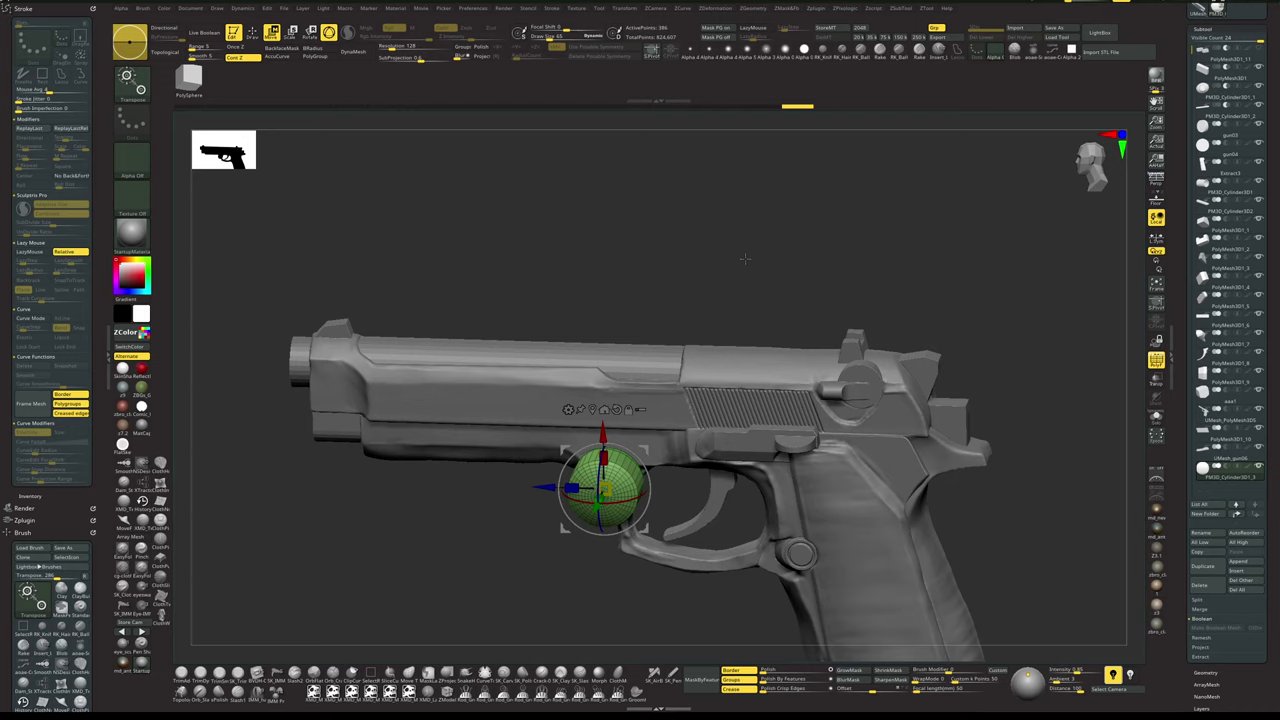
drag(745, 259, 735, 330)
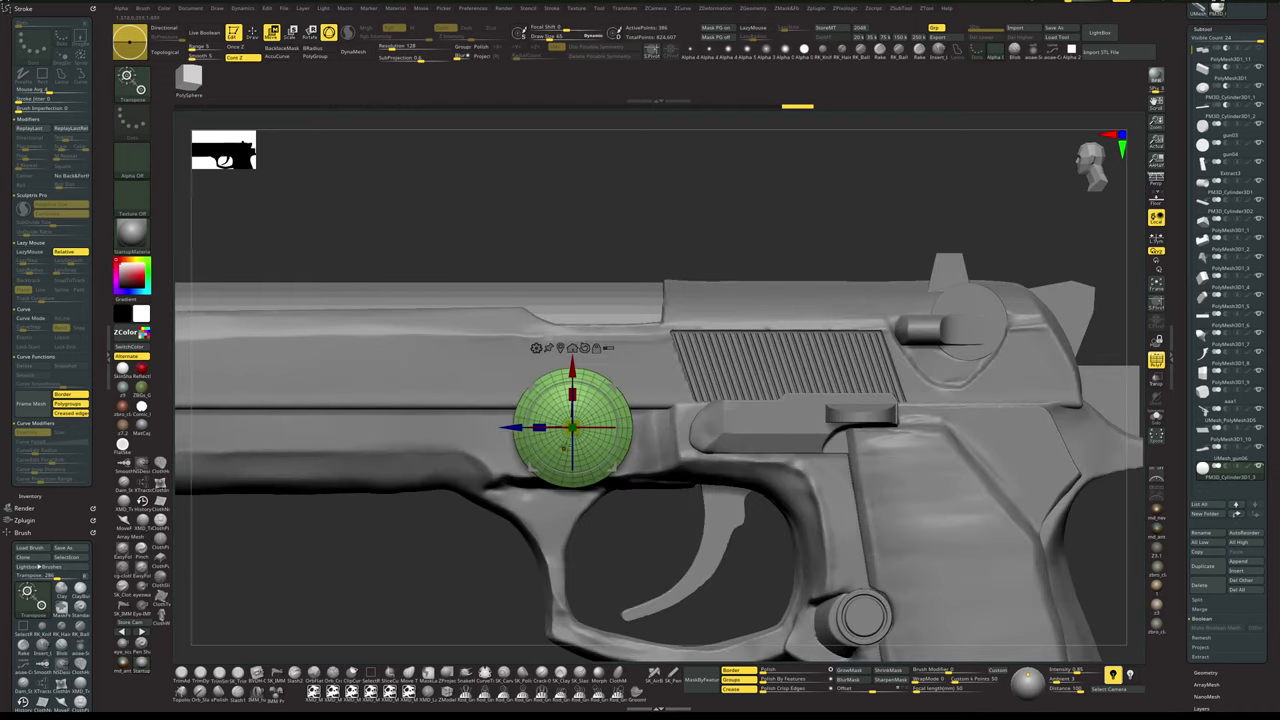
drag(573, 428, 569, 466)
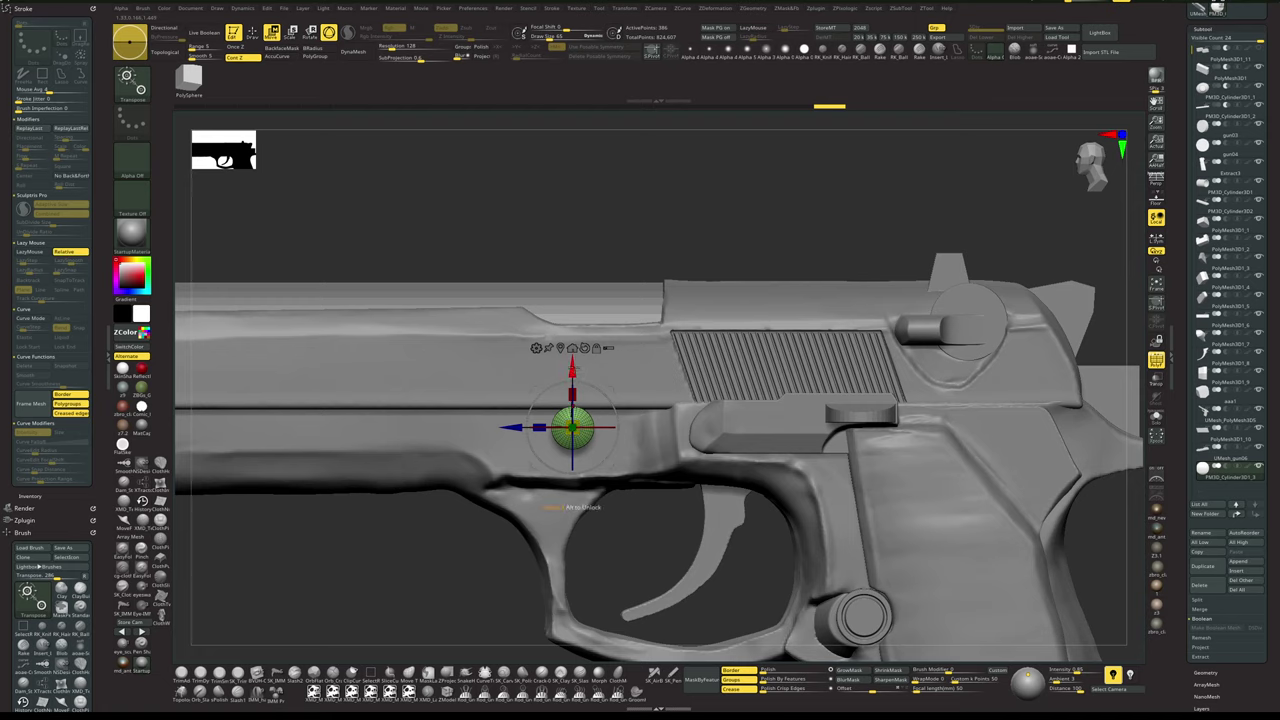
drag(573, 367, 573, 397)
- Push the small domed pin inward until it sits in the side of the pistol frame
drag(695, 211, 671, 198)
drag(553, 445, 463, 444)
key(q)
shift+drag(443, 526, 459, 562)
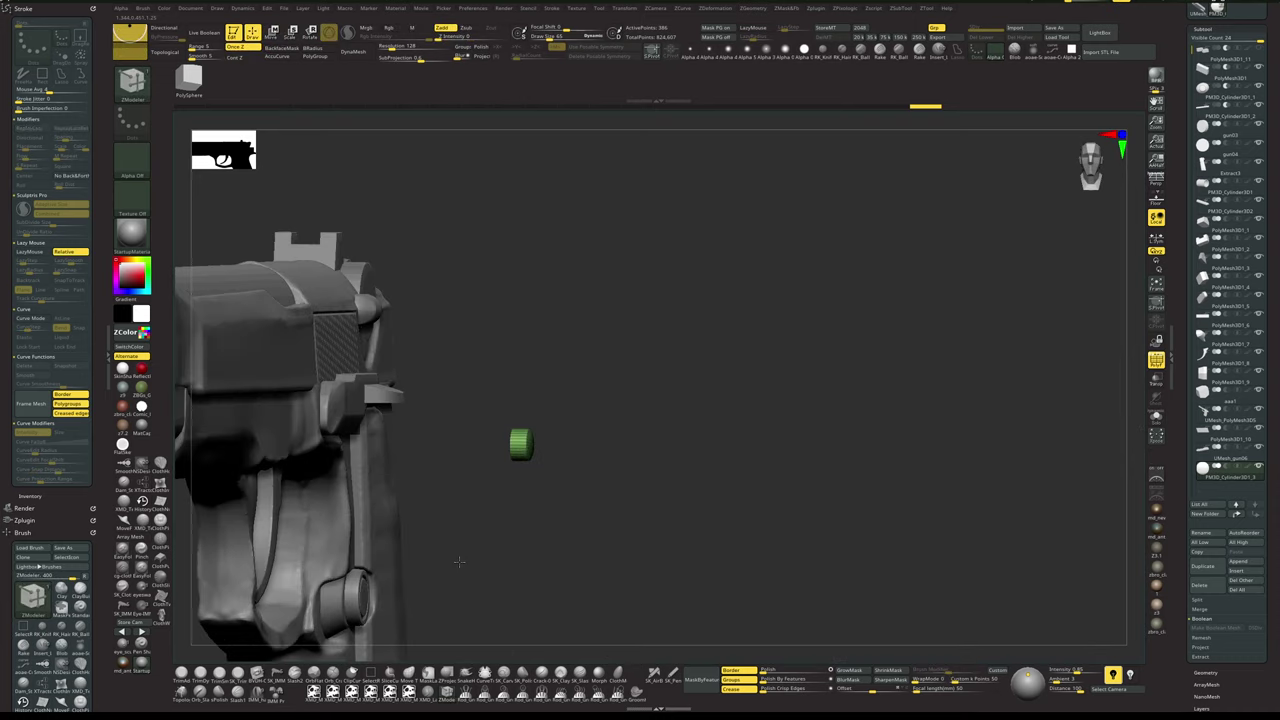
key(w)
drag(588, 442, 343, 400)
- Switch to the ClayBuildup brush and scale the pin down slightly on the frame above the trigger guard's front
key(q)
drag(563, 400, 490, 406)
mouse_move(208, 566)
alt+mouse_down()
mouse_move(300, 540)
mouse_move(442, 556)
mouse_move(363, 480)
alt+mouse_up()
key(b)
key(c)
key(b)
key(w)
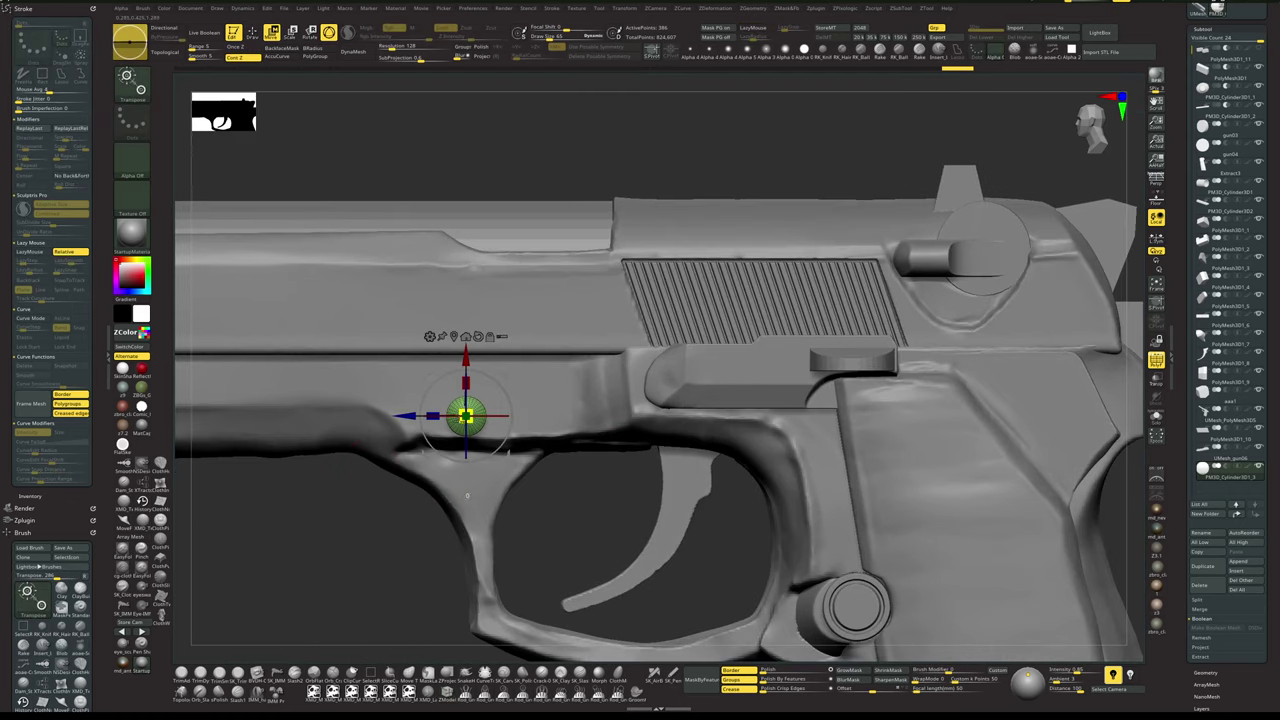
mouse_move(466, 416)
mouse_down()
mouse_move(455, 426)
mouse_move(507, 435)
mouse_move(505, 449)
mouse_up()
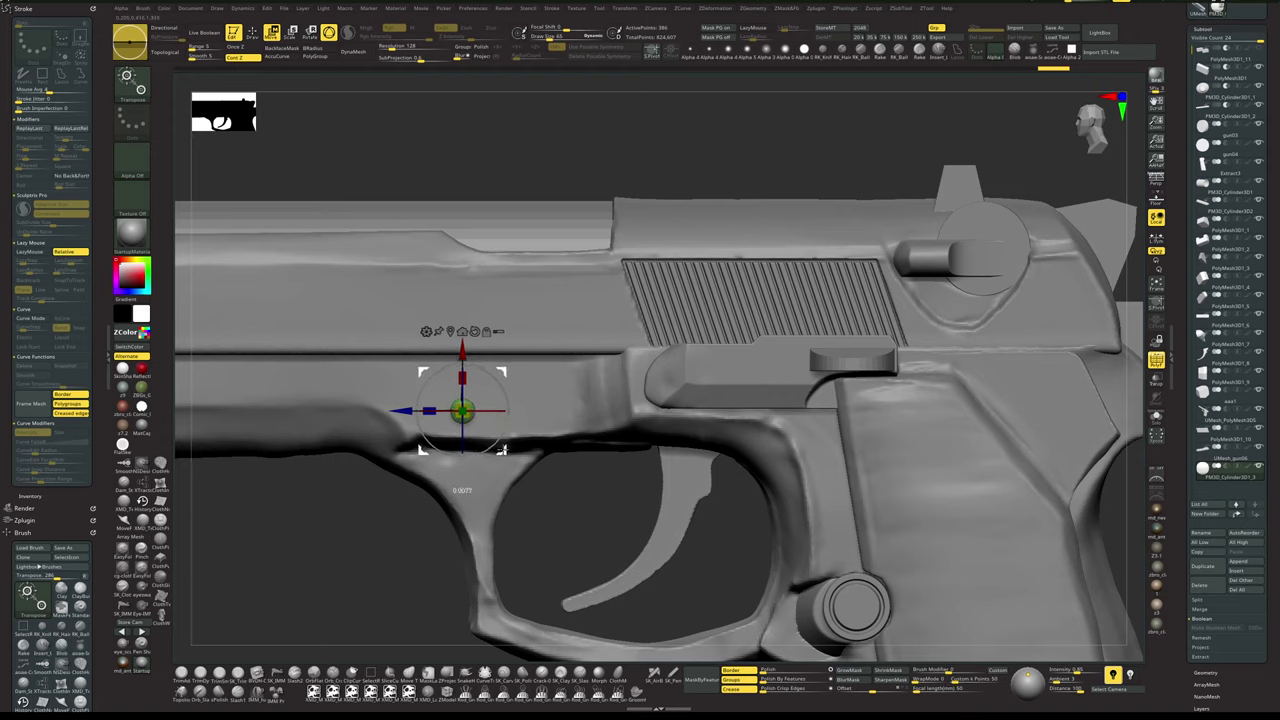
key(q)
alt+drag(365, 541, 424, 538)
drag(418, 530, 390, 485)
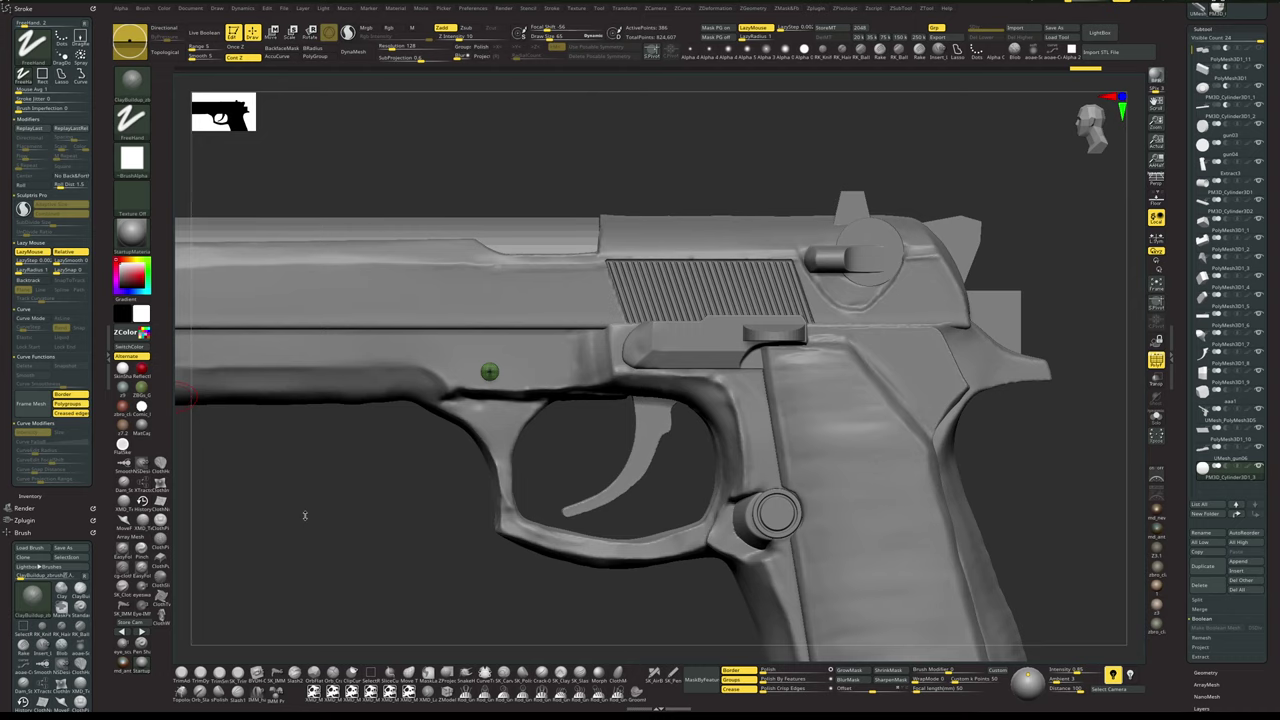
- Append a Cylinder3D as a new subtool and make it the active part
alt+drag(364, 528, 400, 523)
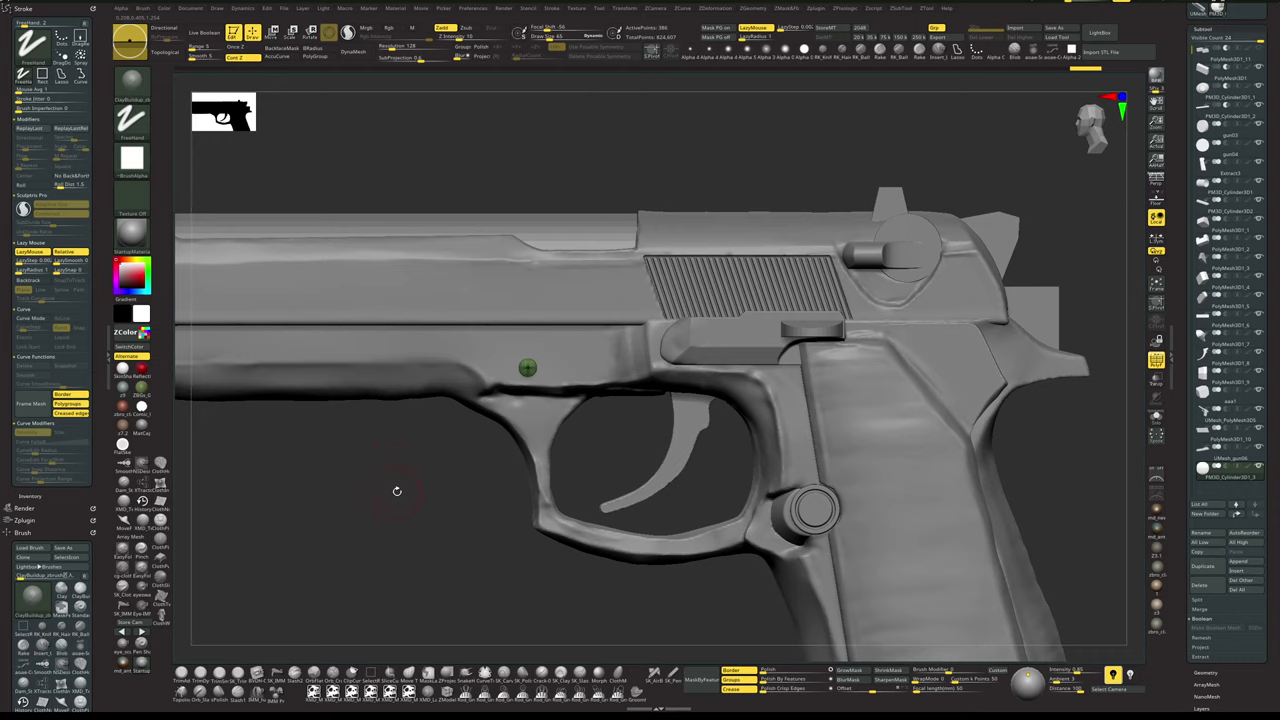
alt+drag(409, 489, 415, 494)
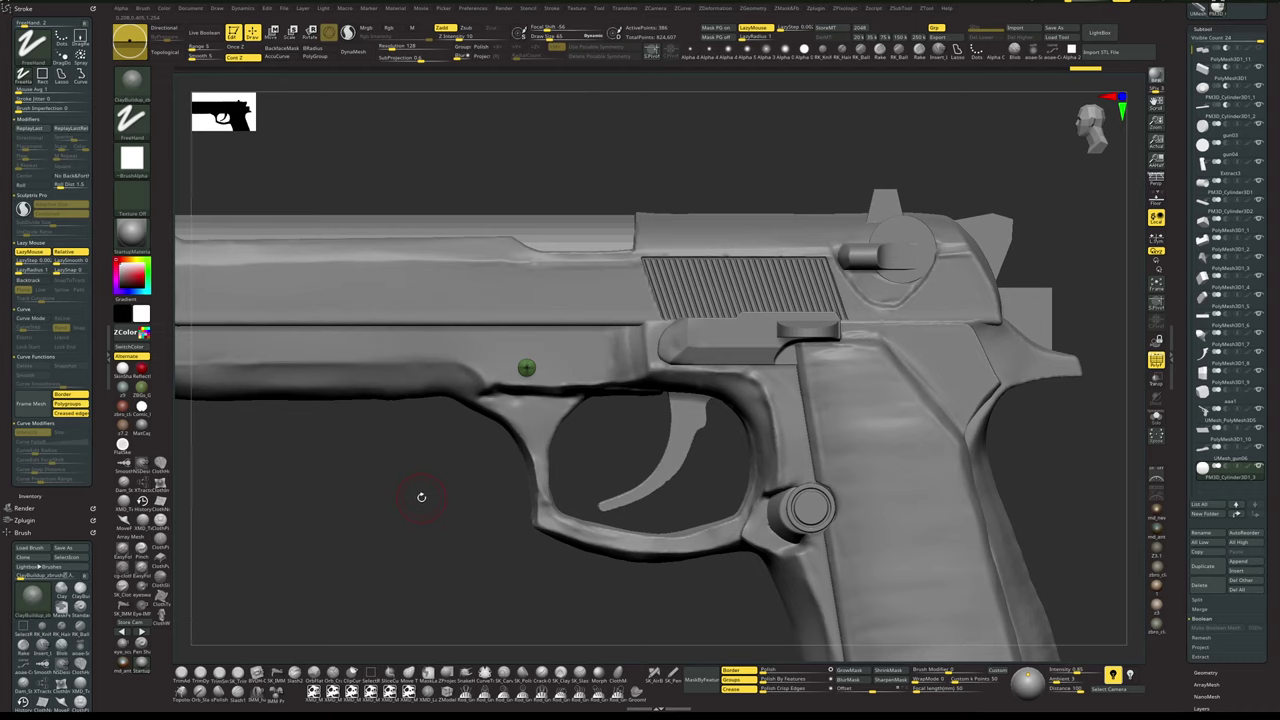
drag(421, 497, 422, 491)
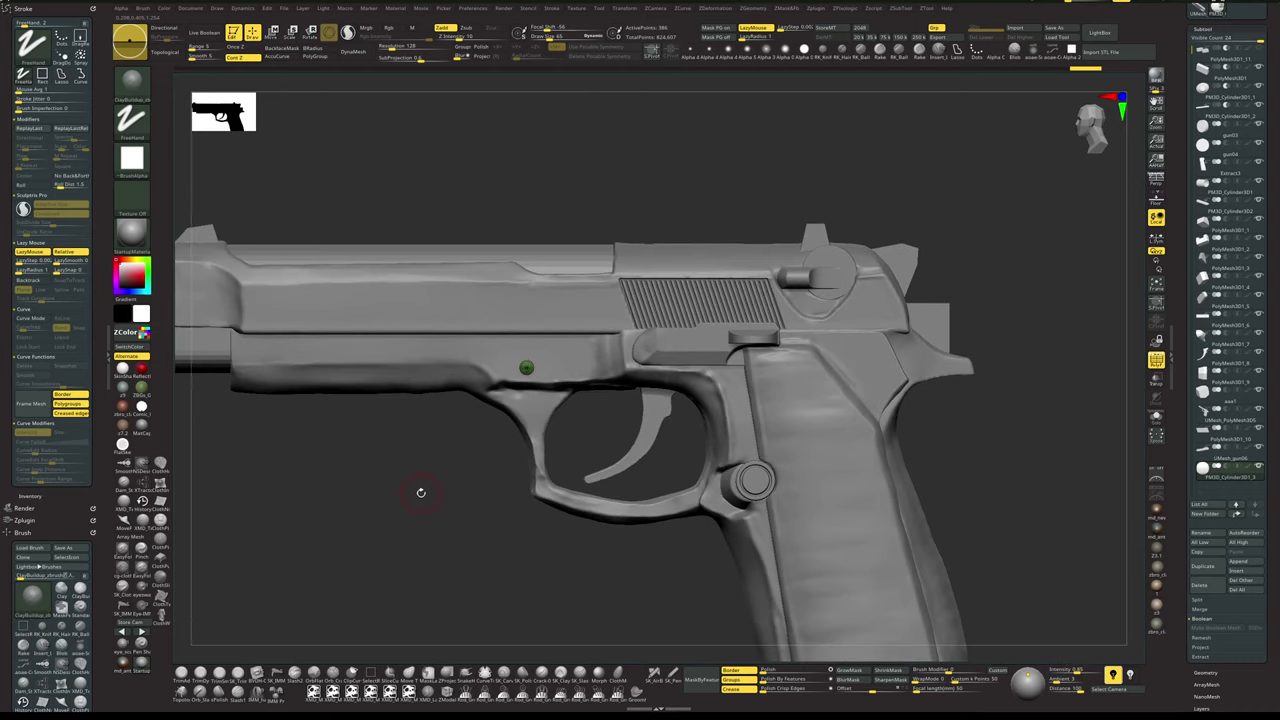
key(m)
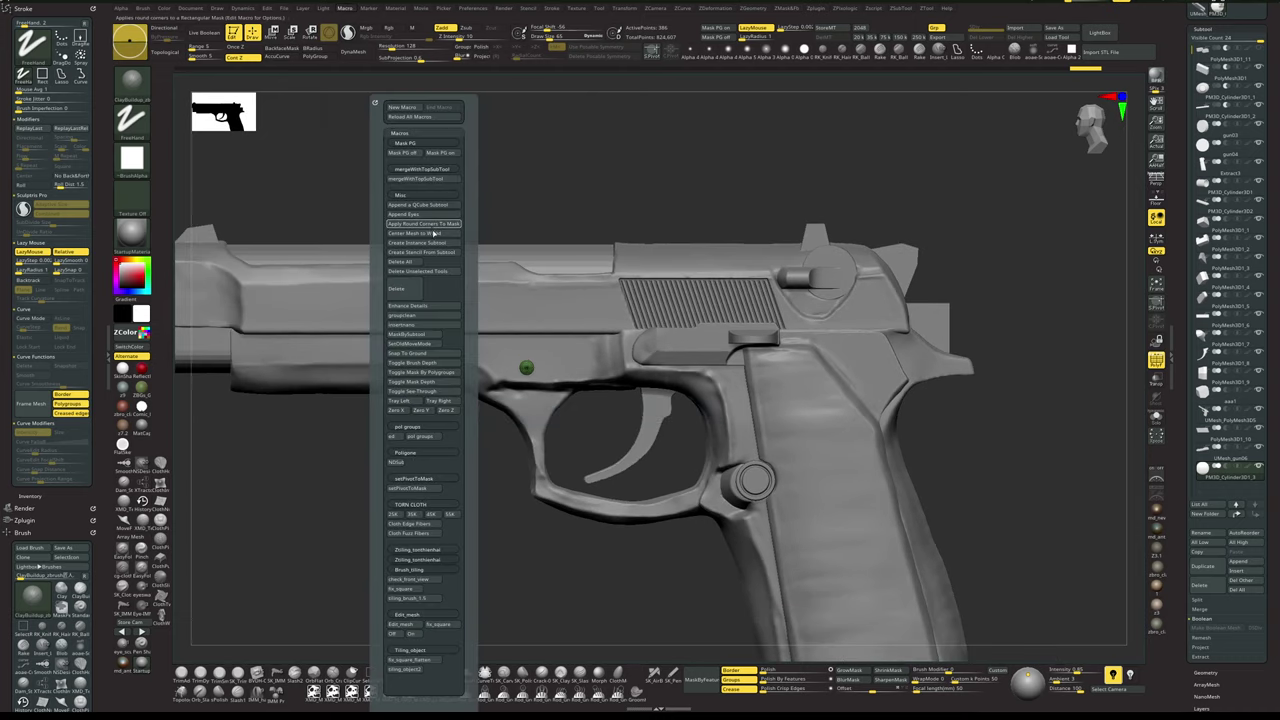
click(1239, 562)
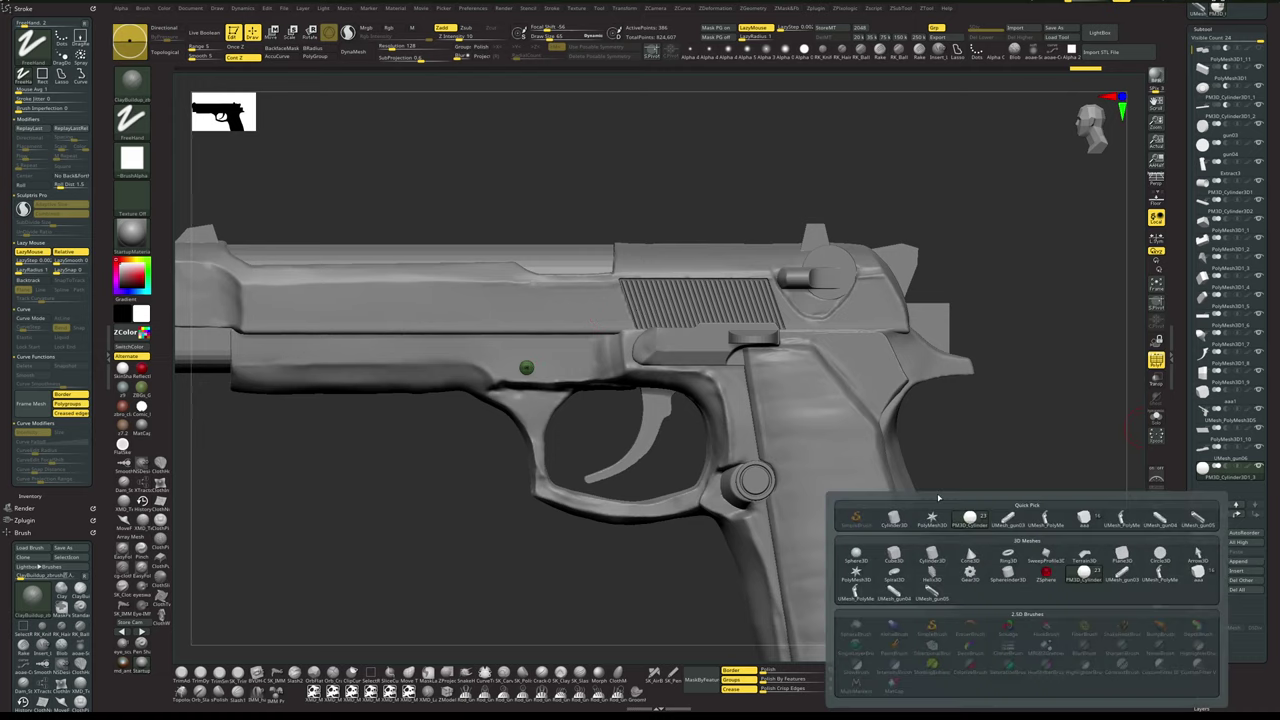
click(892, 519)
alt+drag(395, 552, 394, 504)
alt+click(371, 391)
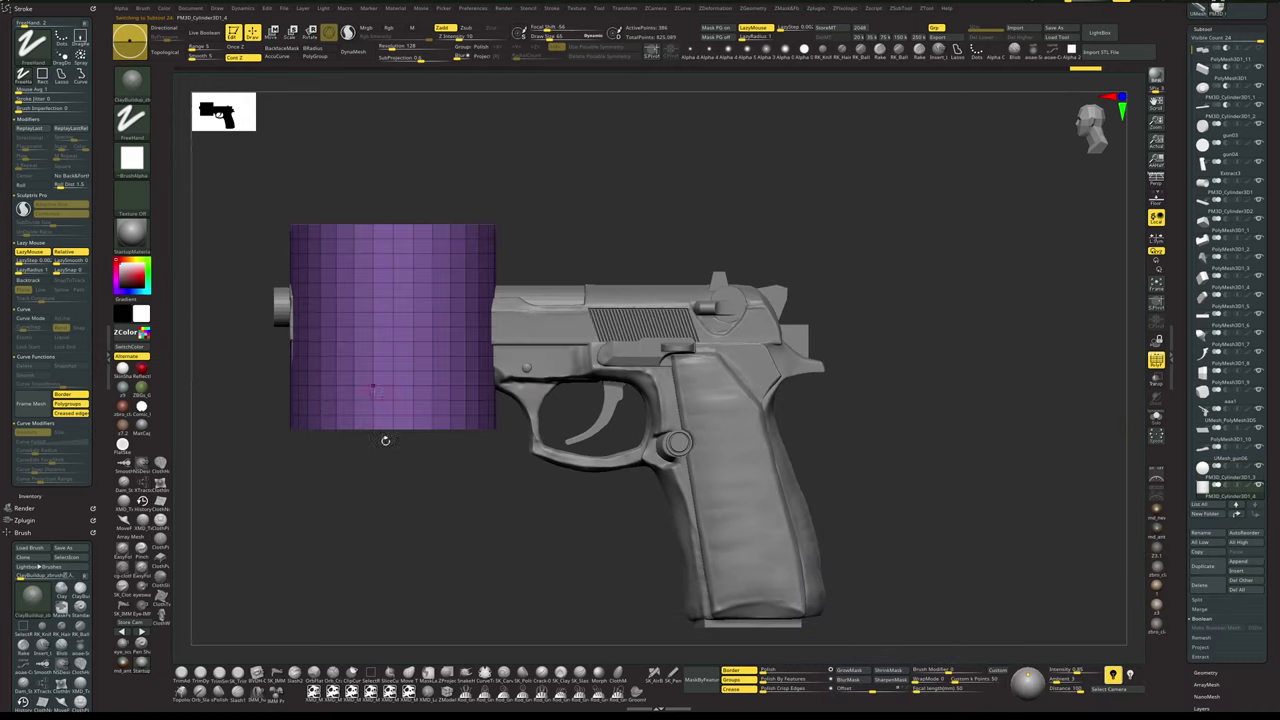
- Rotate the new cylinder a quarter turn so its flat cap faces out from the pistol's side
drag(385, 440, 580, 357)
key(w)
shift+drag(539, 313, 683, 324)
shift+drag(856, 335, 690, 345)
alt+drag(580, 515, 427, 512)
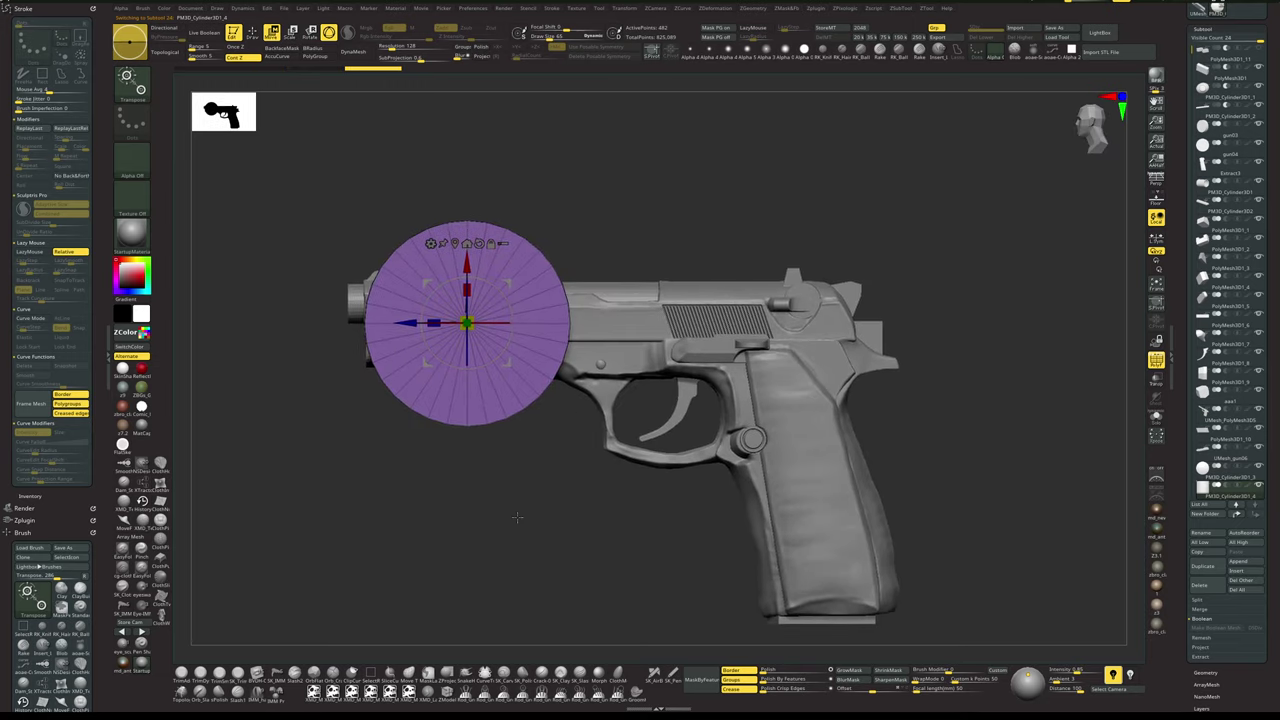
- Scale the new cylinder down to a small disc and move it over the frame just behind the domed pin
alt+drag(517, 517, 530, 560)
drag(467, 322, 431, 185)
drag(506, 284, 698, 322)
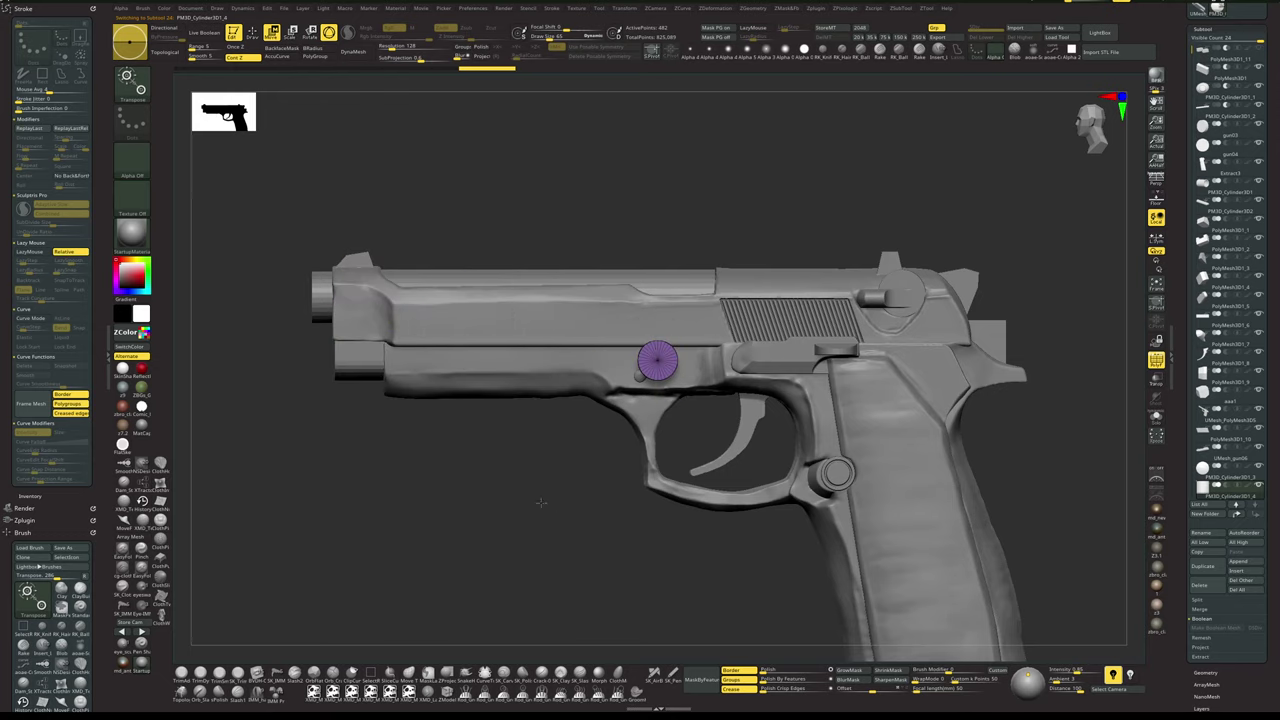
alt+drag(541, 503, 615, 558)
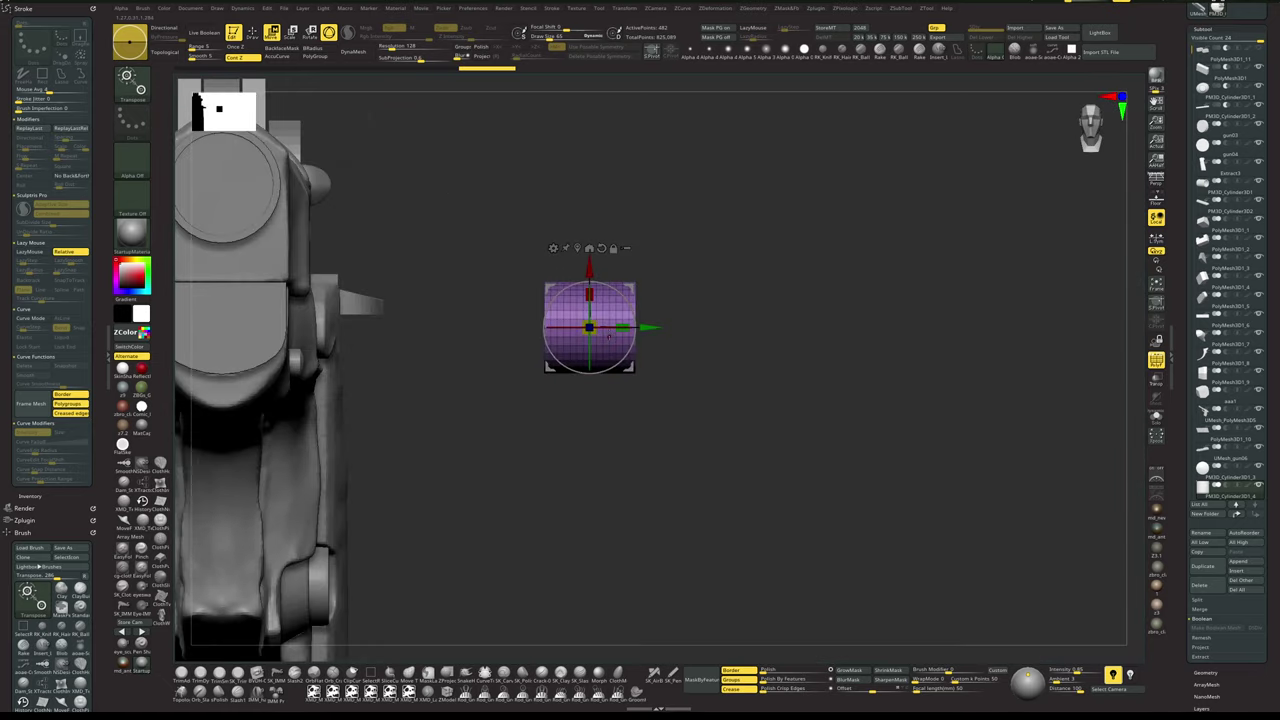
- Sink the new cylinder into the side of the frame and fine-tune its height beside the pin
drag(624, 328, 361, 323)
key(q)
mouse_move(583, 371)
mouse_down()
mouse_move(455, 425)
mouse_move(321, 508)
mouse_move(483, 480)
mouse_up()
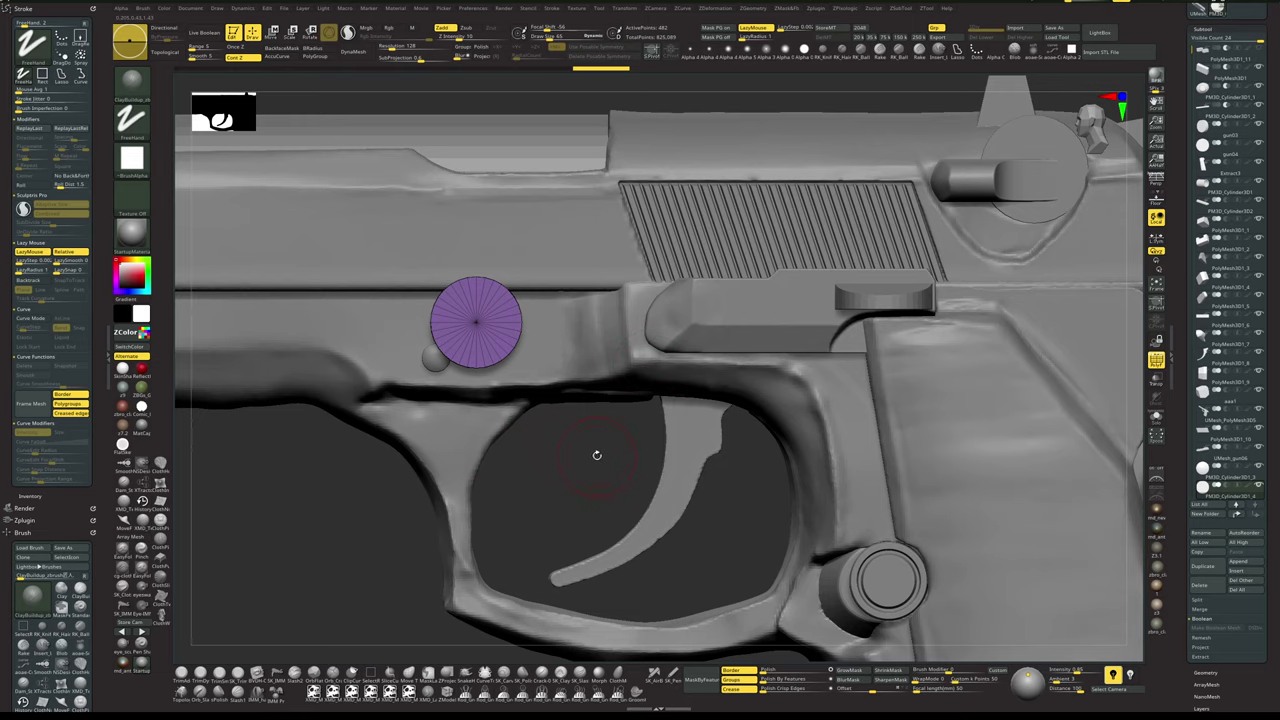
alt+drag(597, 455, 622, 454)
key(w)
drag(502, 261, 502, 263)
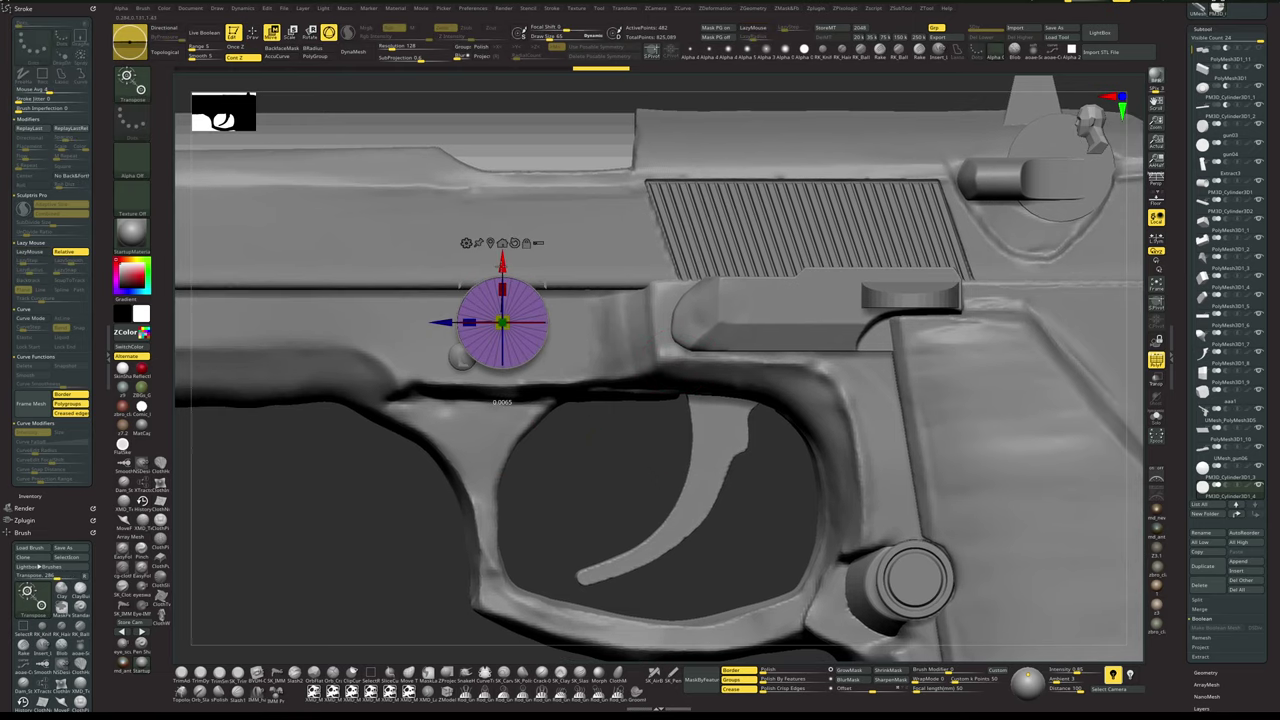
- Convert the new cylinder to a dense DynaMesh at resolution 1320
key(q)
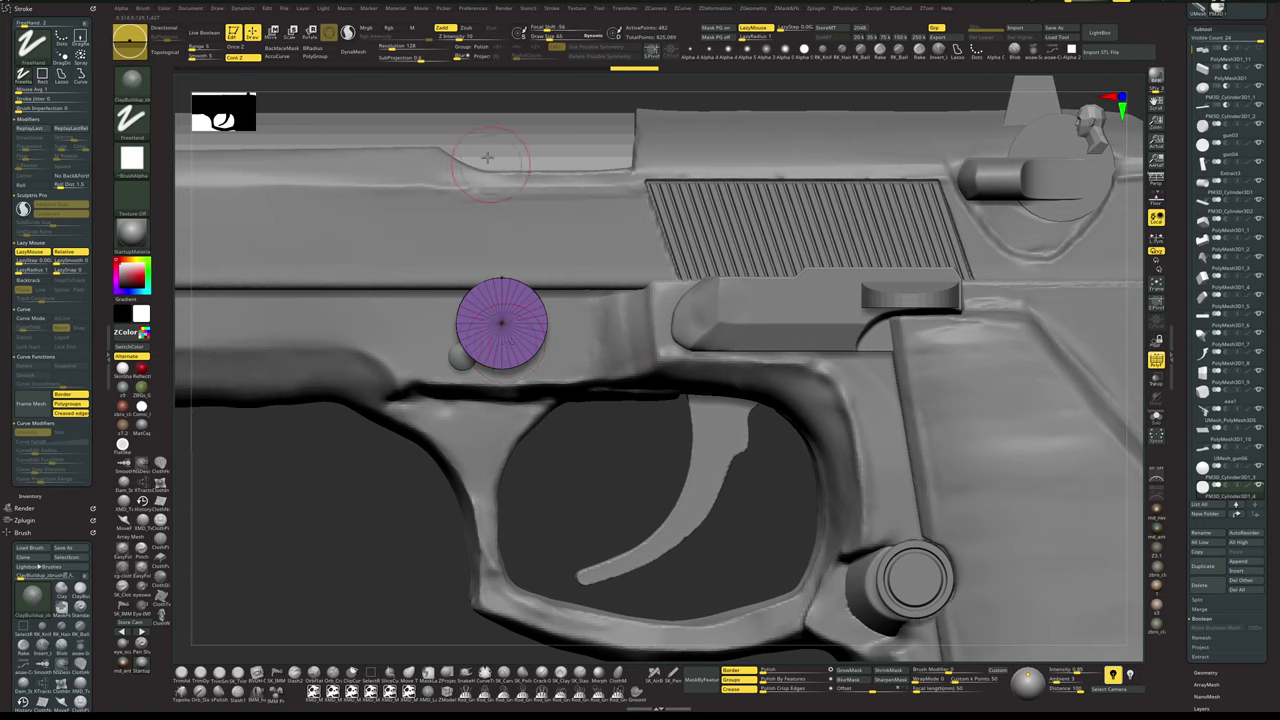
drag(400, 48, 421, 48)
click(354, 52)
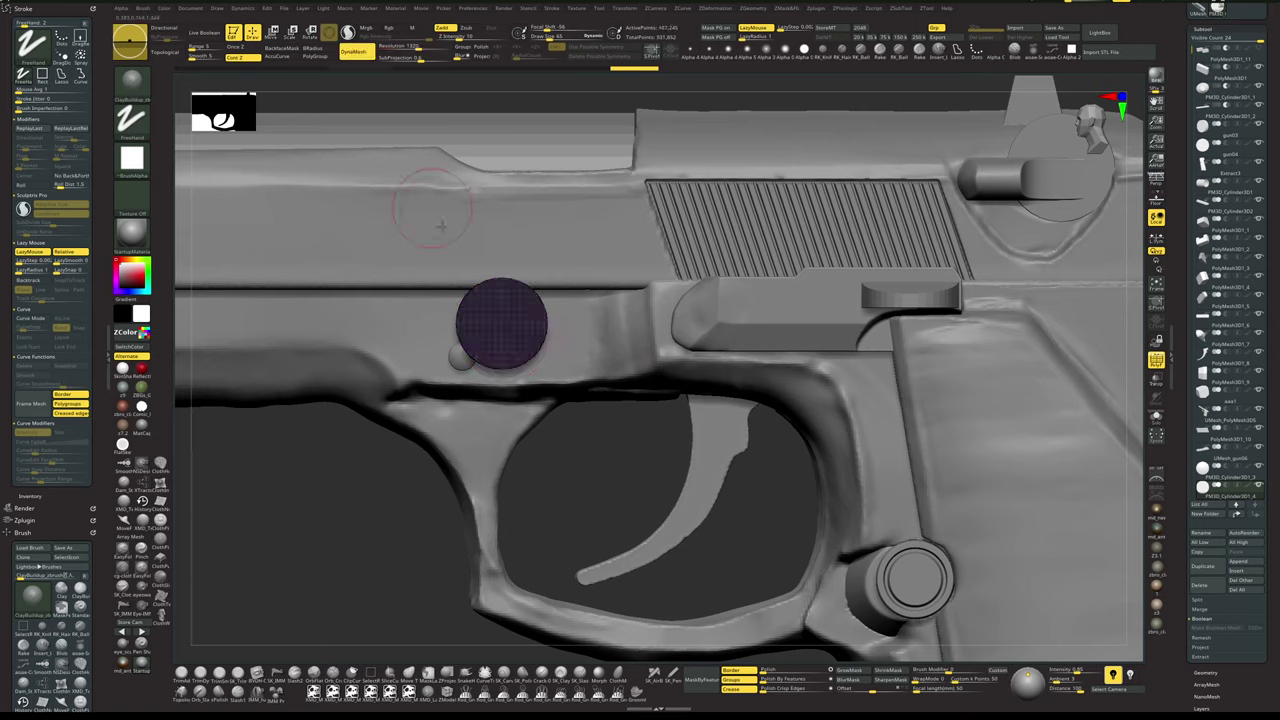
- Clip the top of the disc flat with ClipCurve along the seam between slide and frame
key(shift+f)
key(shift+f)
key(ctrl+shift)
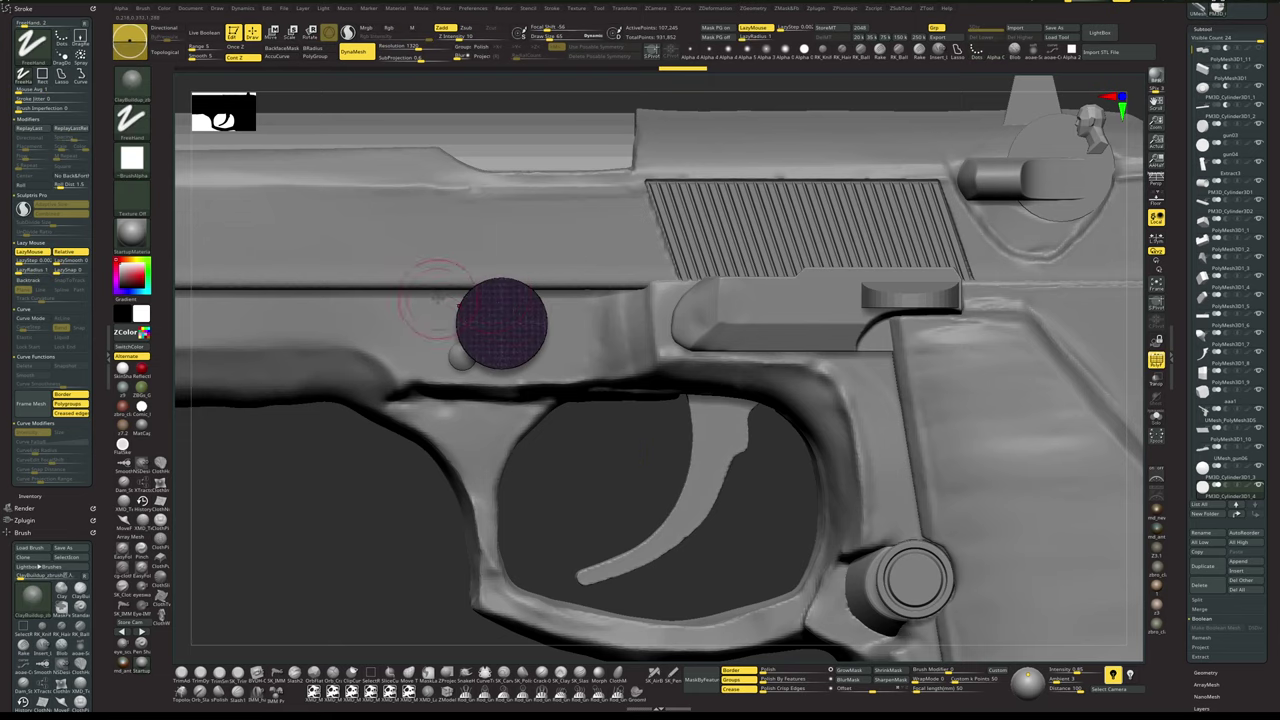
key(ctrl+shift)
ctrl+shift+click(352, 674)
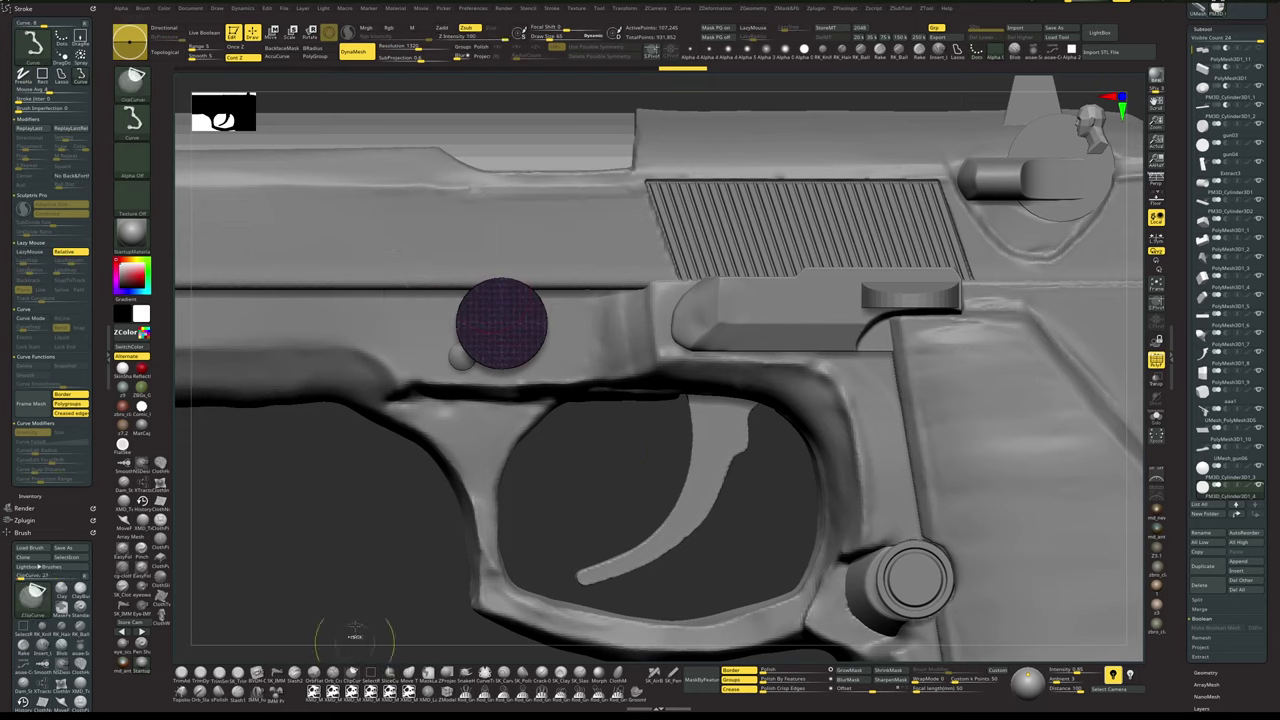
ctrl+shift+drag(372, 294, 650, 288)
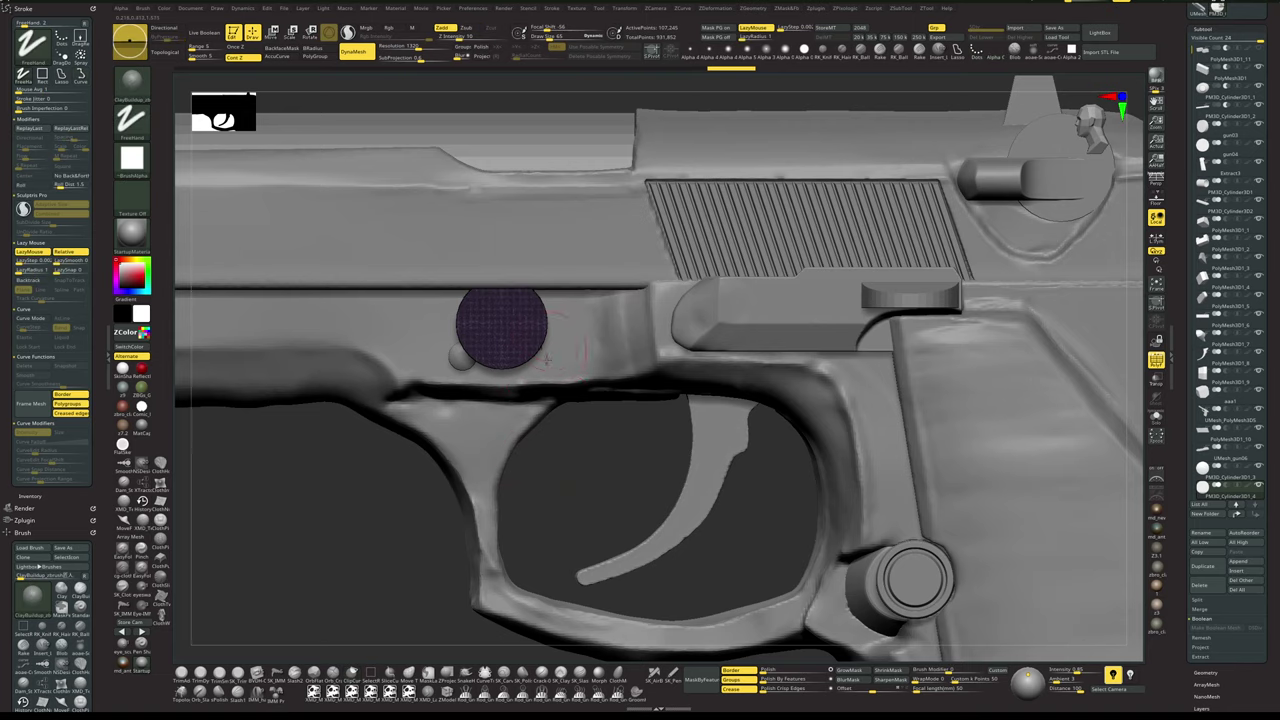
- Remesh the clipped disc with DynaMesh, isolate it and hide its polygon wireframe
key(alt+s)
drag(635, 272, 637, 300)
drag(637, 300, 573, 329)
key(alt+s)
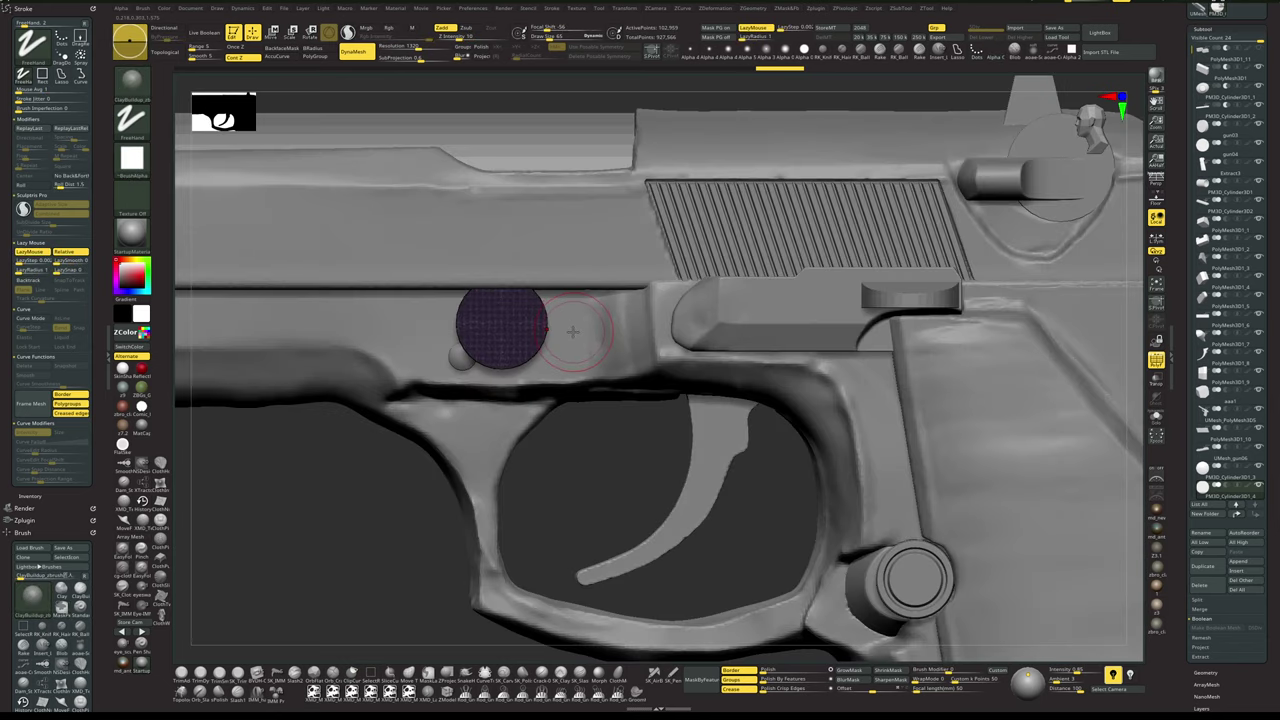
key(ctrl+shift+s)
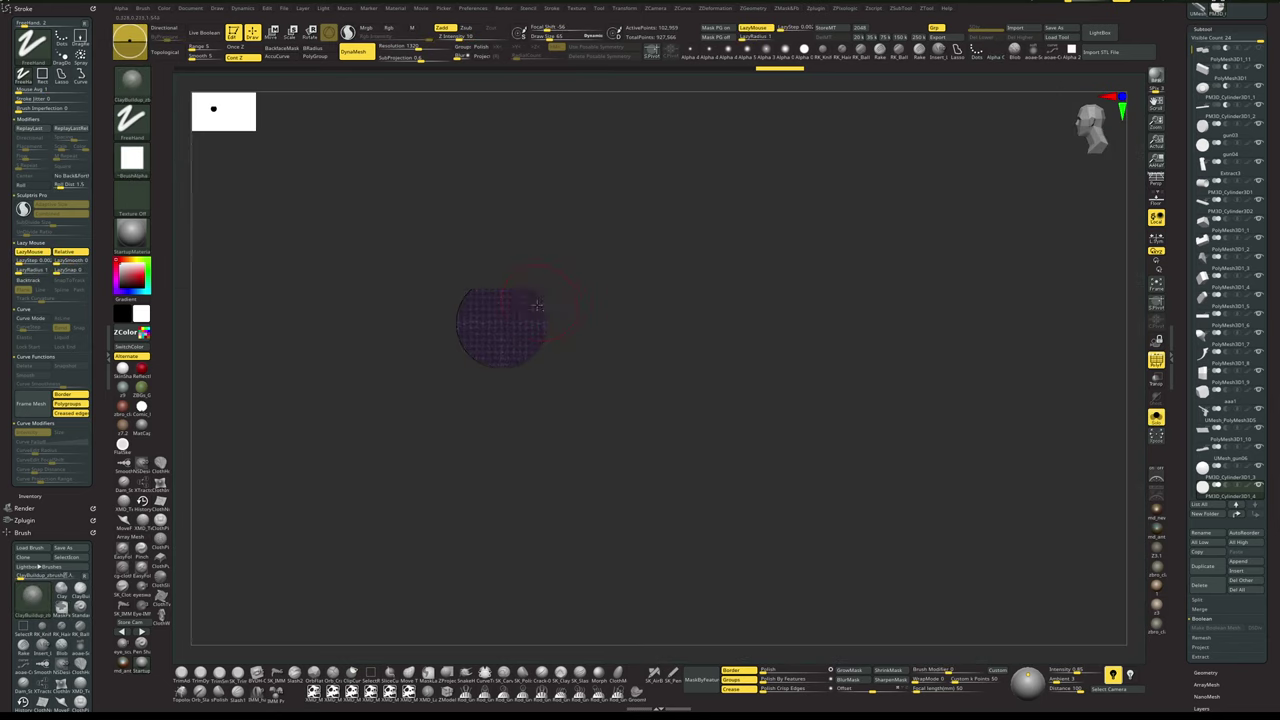
key(shift+f)
- Mask everything except the disc's upper rear corner and pull that corner rearward into a straight tab
ctrl+drag(518, 256, 574, 320)
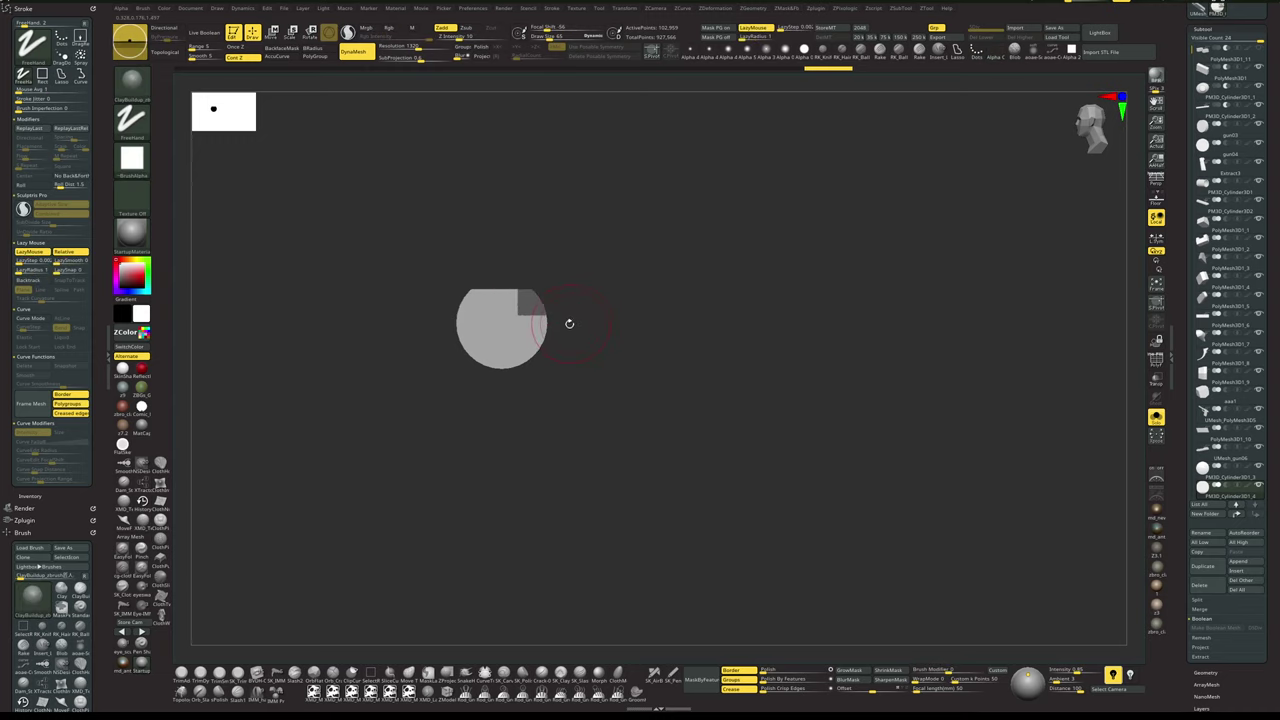
key(w)
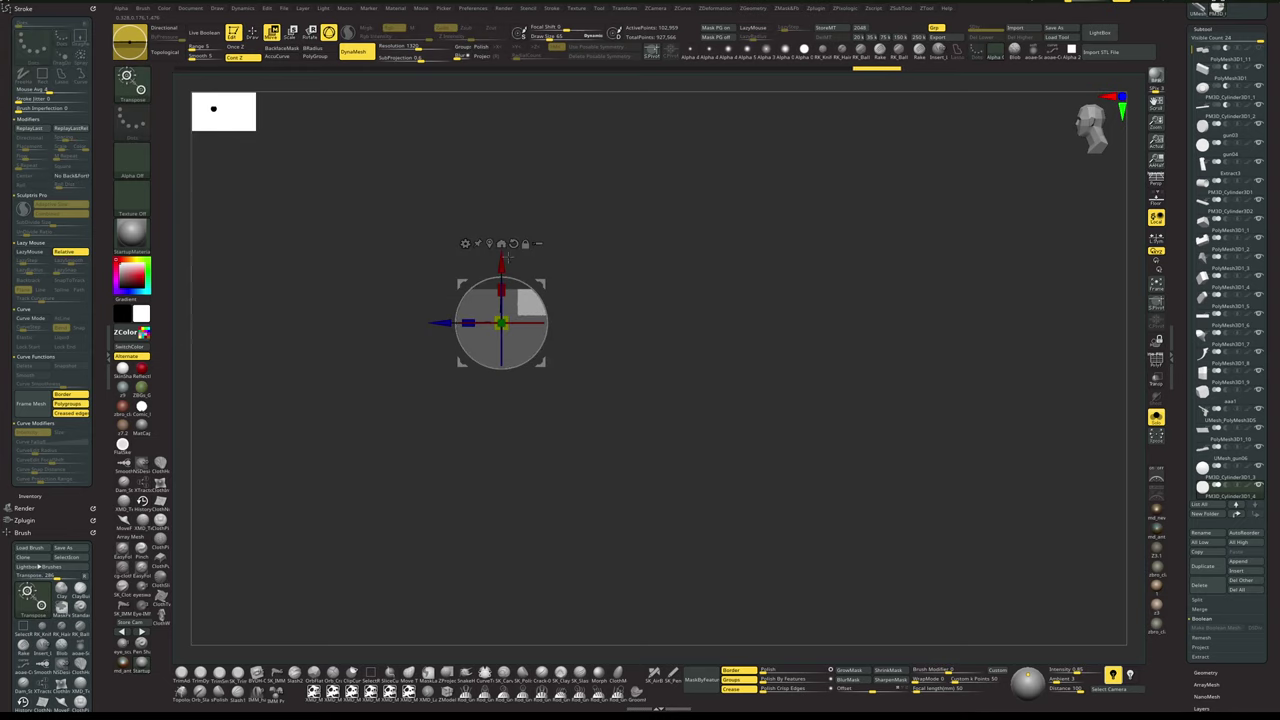
alt+click(529, 305)
drag(467, 305, 522, 305)
key(q)
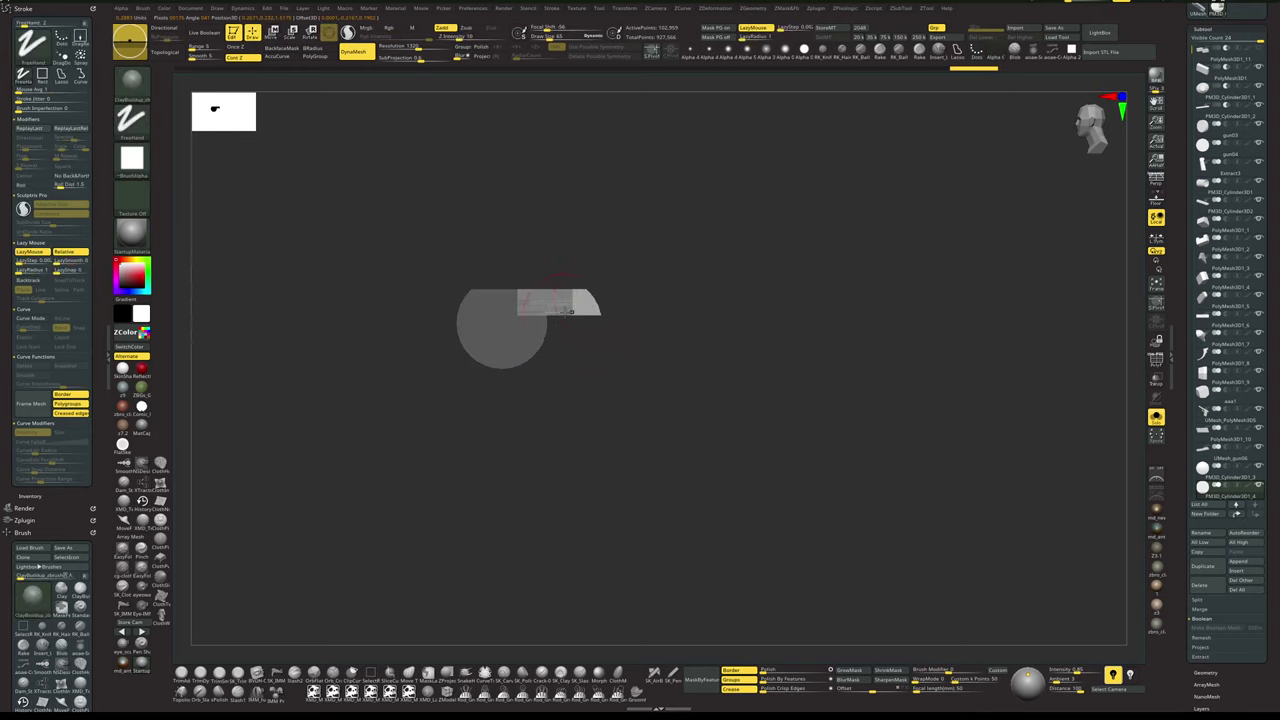
- Clip the tab's rounded tip and the disc's front edge straight, lengthening the tab slightly and clearing the mask in between
mouse_move(575, 257)
ctrl+shift+mouse_down()
mouse_move(600, 313)
mouse_move(540, 437)
ctrl+shift+mouse_up()
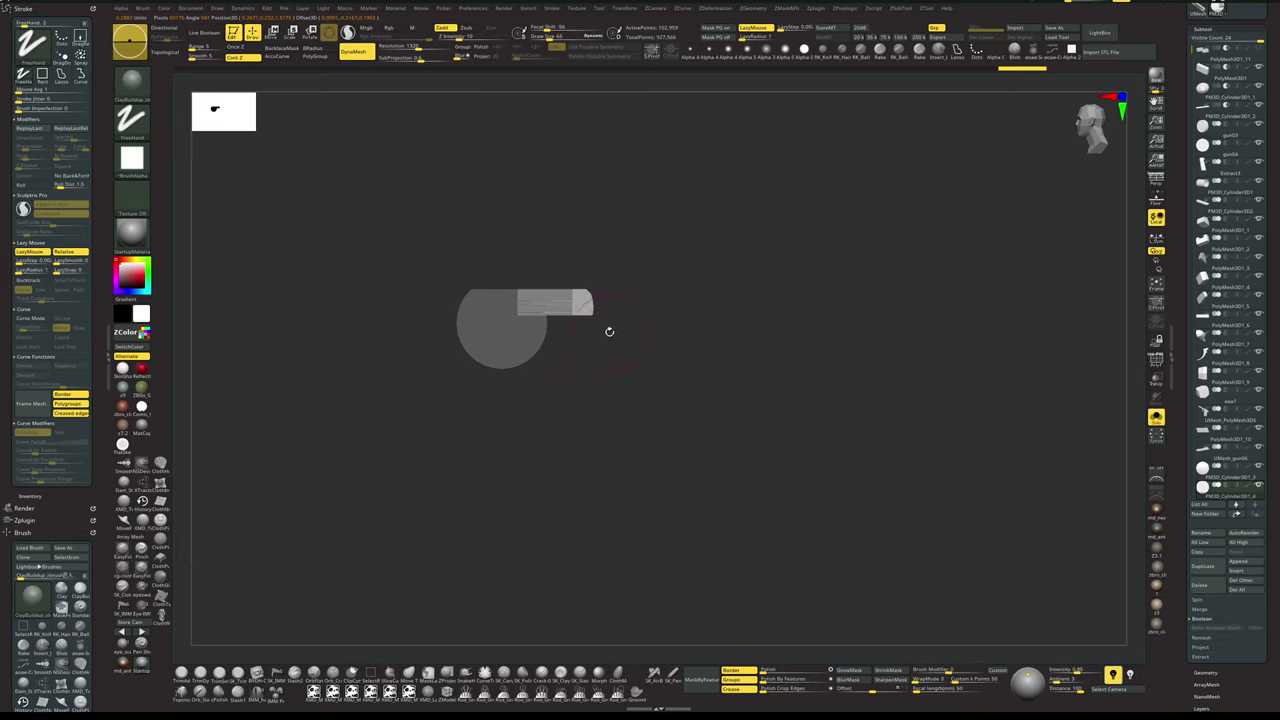
key(w)
drag(528, 307, 537, 308)
key(q)
ctrl+drag(557, 409, 588, 440)
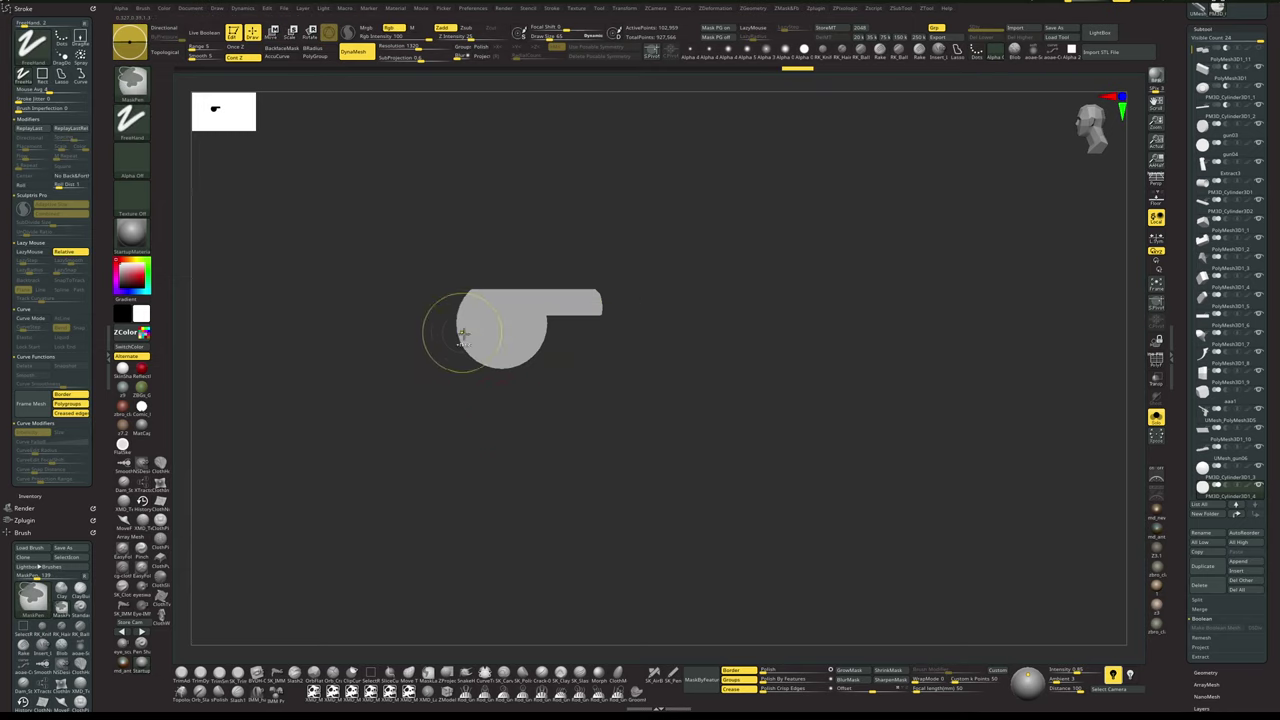
ctrl+shift+drag(464, 396, 460, 241)
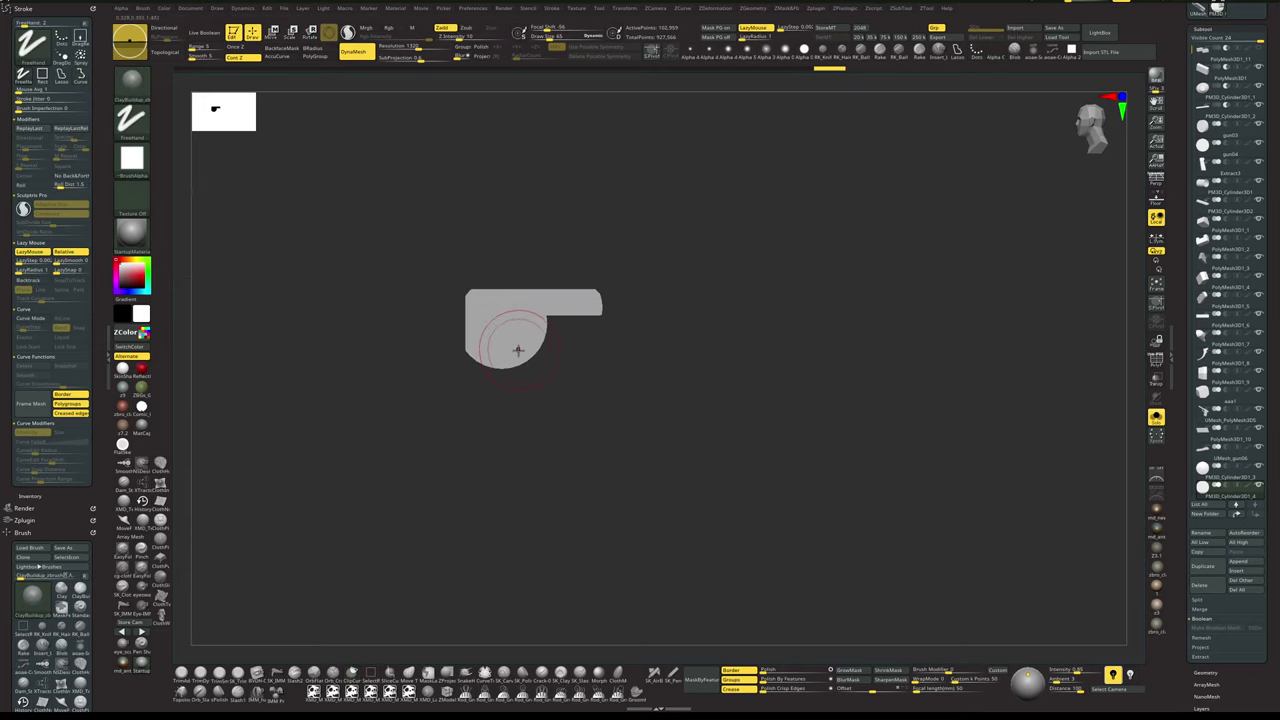
- Clip the lever's lower front corner into a concave notch around the round pin, using the full pistol as reference
key(alt+s)
mouse_move(483, 397)
ctrl+shift+mouse_down()
mouse_move(472, 347)
mouse_move(445, 331)
ctrl+shift+mouse_up()
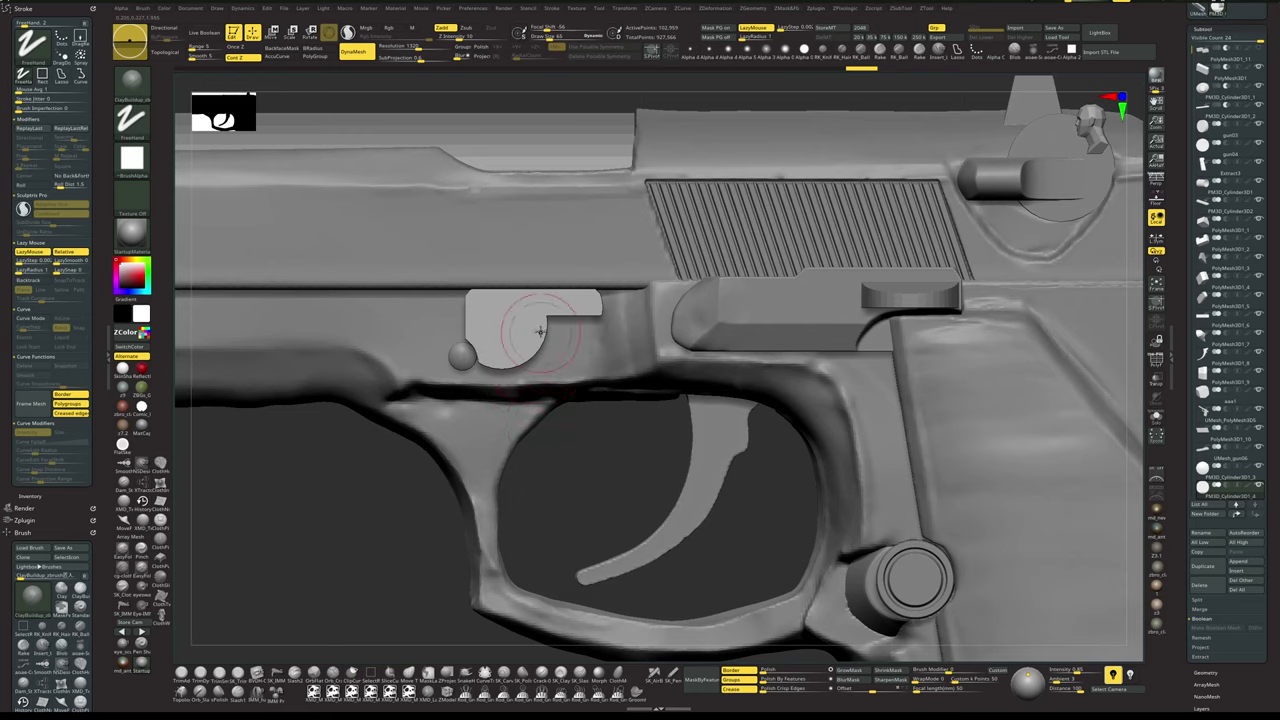
key(alt+s)
mouse_move(585, 324)
ctrl+shift+mouse_down()
mouse_move(543, 315)
mouse_move(521, 327)
mouse_move(536, 319)
mouse_move(543, 397)
ctrl+shift+mouse_up()
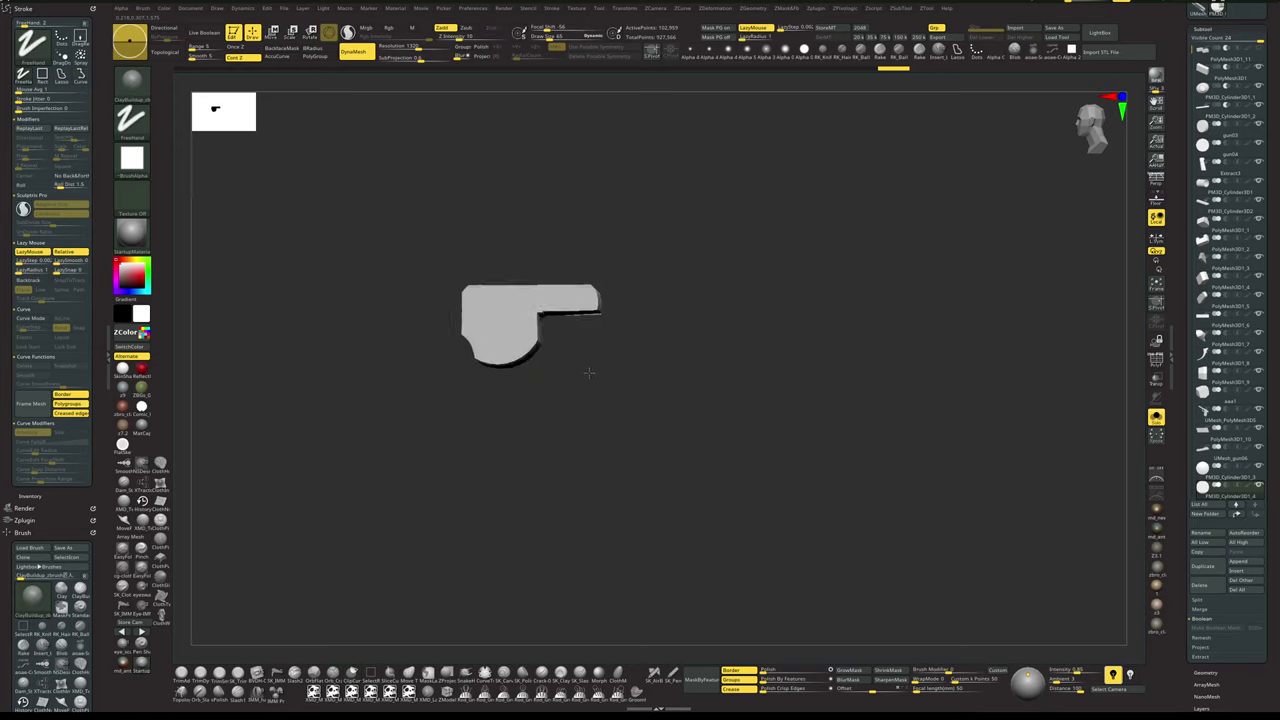
- Smooth the underside of the isolated lever's tab and compare its outline with the pistol frame
mouse_move(631, 369)
mouse_down()
mouse_move(642, 295)
mouse_move(660, 350)
mouse_move(650, 224)
mouse_up()
key(space)
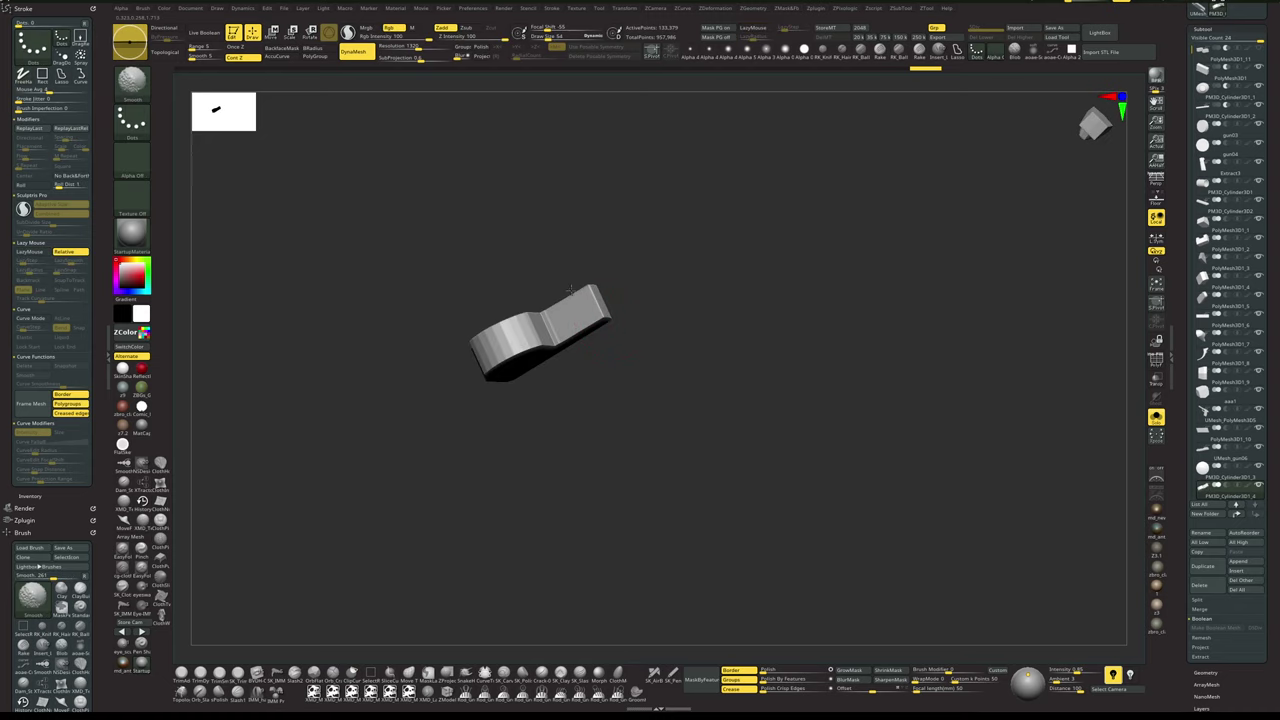
shift+drag(571, 290, 580, 354)
drag(663, 257, 647, 354)
key(s)
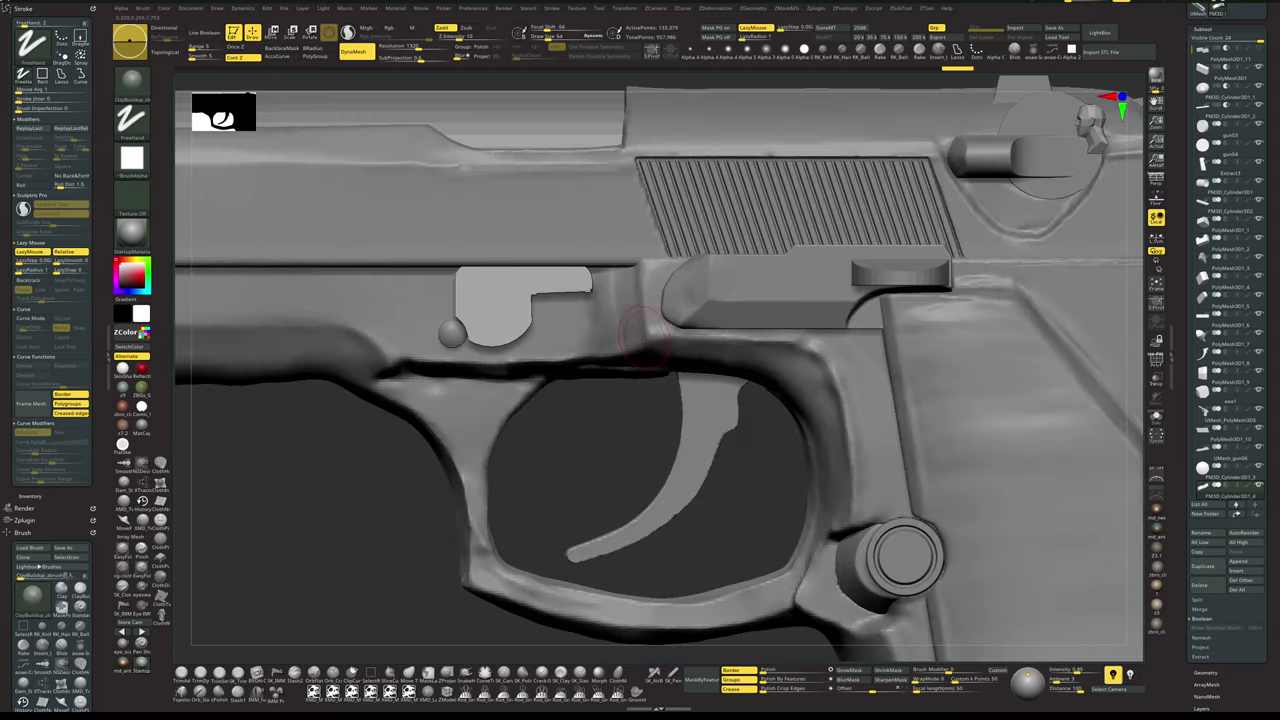
alt+drag(595, 428, 600, 433)
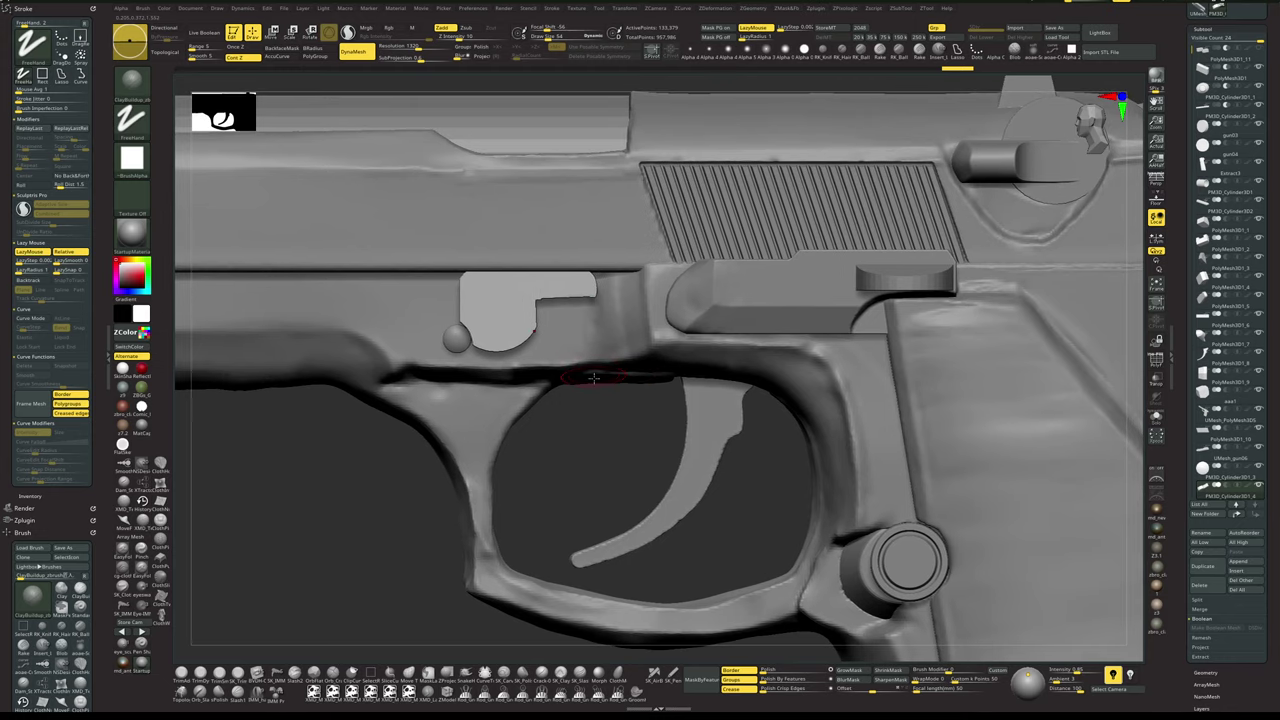
- Clip the inside corner between the tab's underside and the disc's rear edge, undoing the first cut and redrawing it
key(s)
ctrl+shift+drag(668, 294, 545, 295)
ctrl+shift+drag(529, 299, 540, 392)
key(ctrl+z)
ctrl+shift+drag(648, 297, 602, 294)
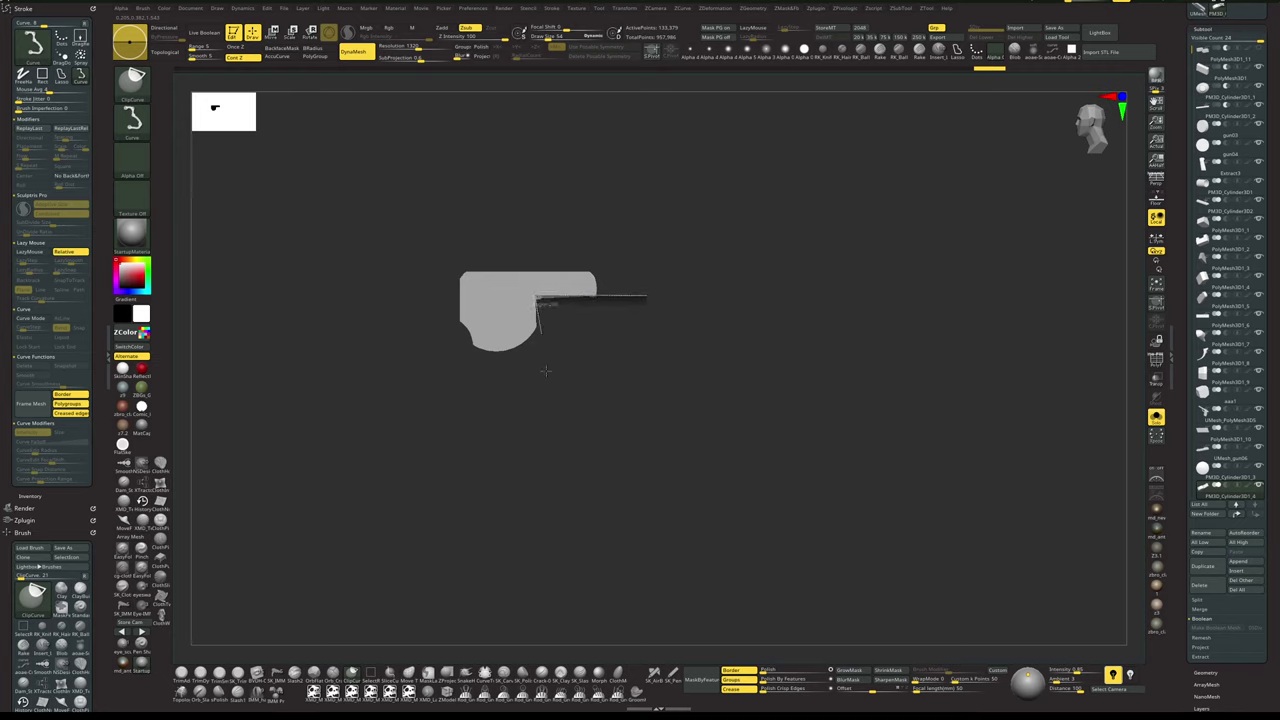
ctrl+shift+drag(540, 408, 538, 421)
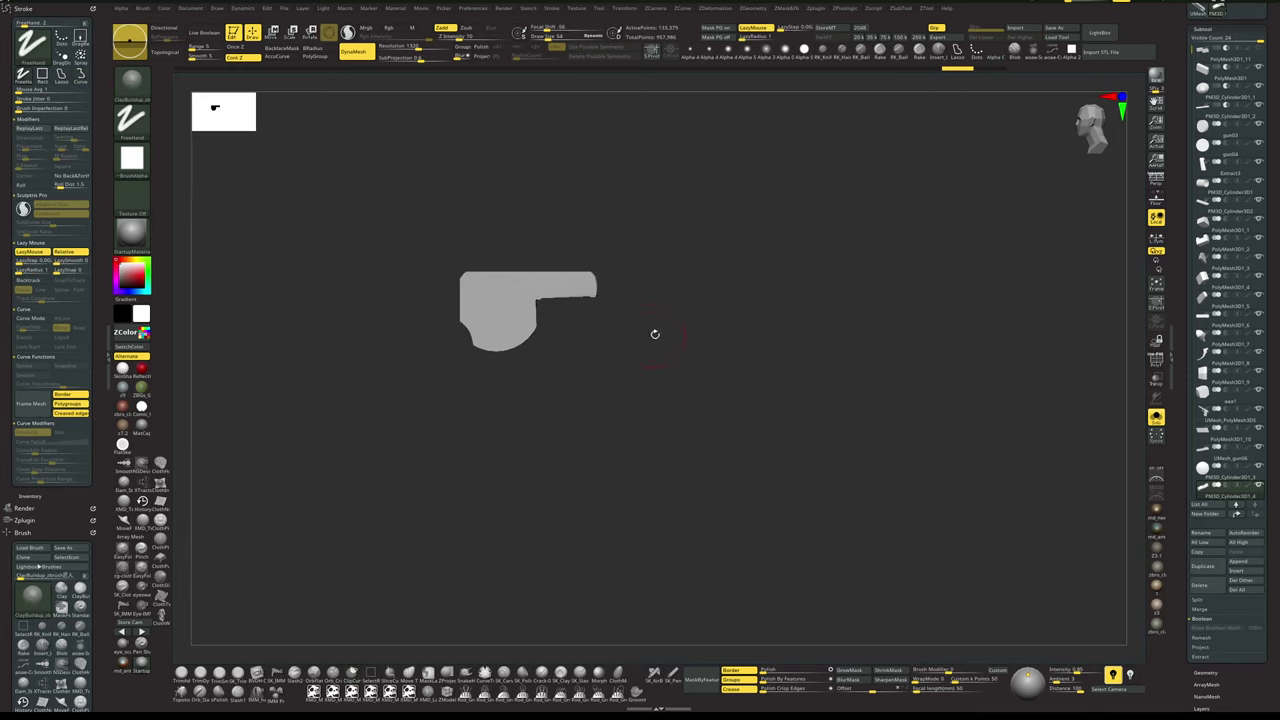
- Recut the tab's underside and the disc's rear edge with right-angled ClipCurve strokes until the underside runs level
mouse_move(655, 334)
shift+mouse_down()
mouse_move(667, 358)
mouse_move(770, 352)
shift+mouse_up()
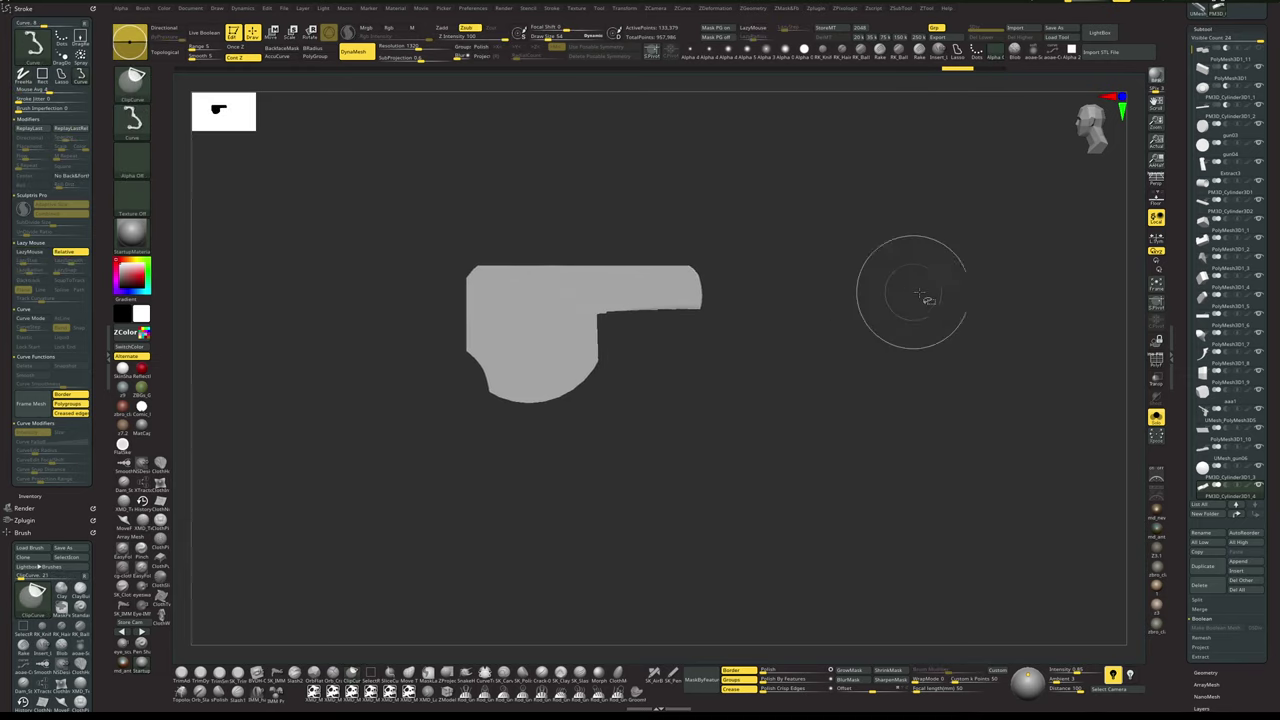
mouse_move(928, 290)
ctrl+shift+mouse_down()
mouse_move(565, 294)
mouse_move(557, 320)
mouse_move(543, 303)
mouse_move(476, 294)
mouse_move(472, 326)
mouse_move(596, 311)
ctrl+shift+mouse_up()
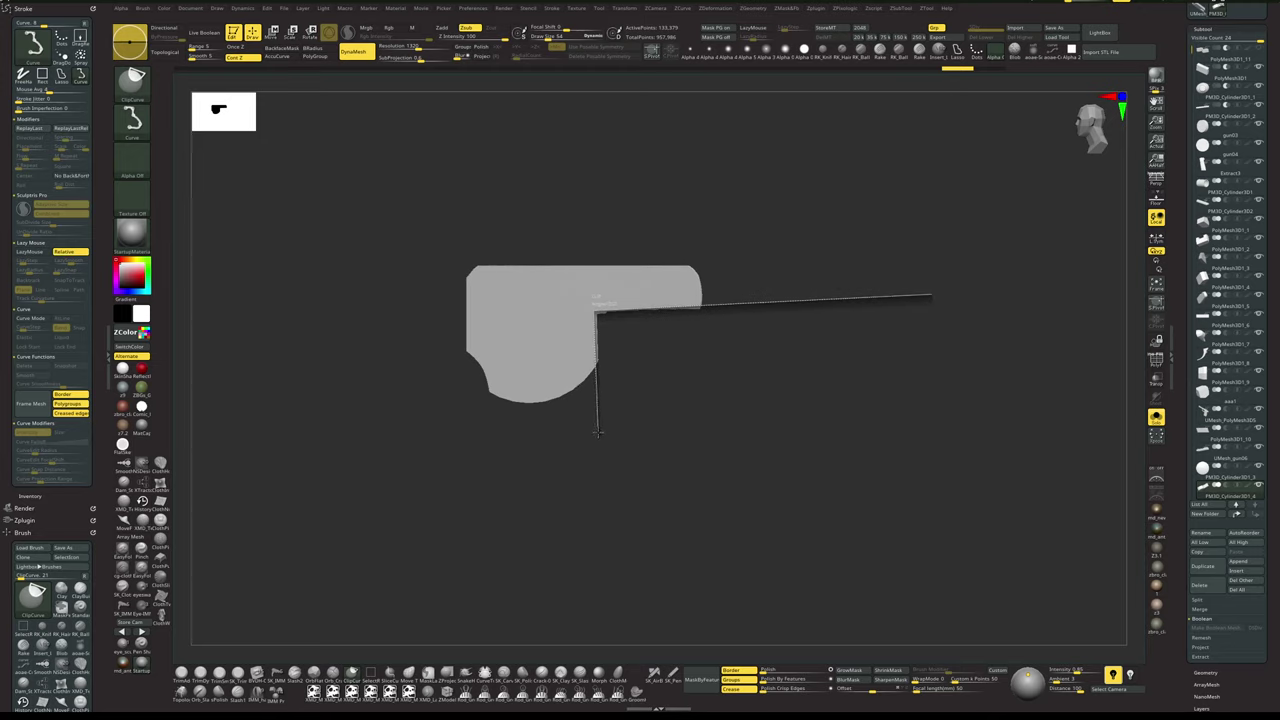
ctrl+shift+drag(598, 432, 597, 430)
drag(695, 421, 694, 400)
shift+drag(730, 479, 725, 453)
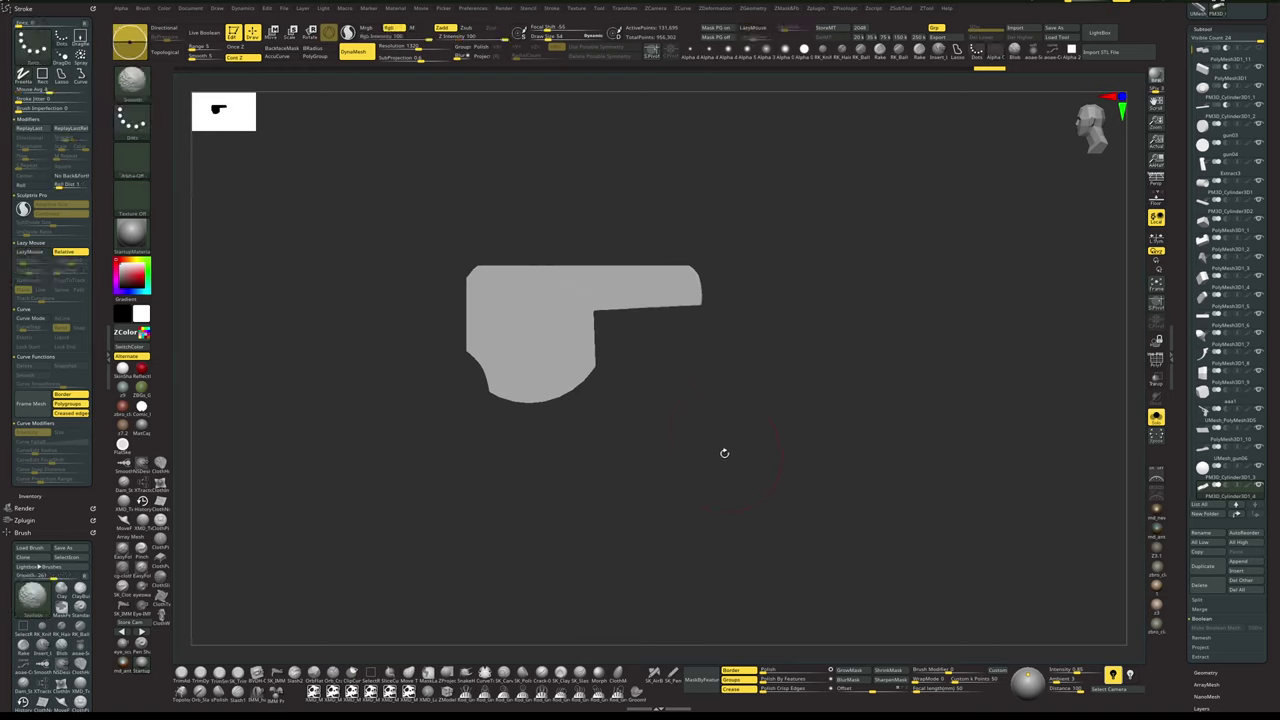
mouse_move(720, 394)
alt+mouse_down()
mouse_move(726, 408)
mouse_move(744, 384)
alt+mouse_up()
key(s)
click(730, 387)
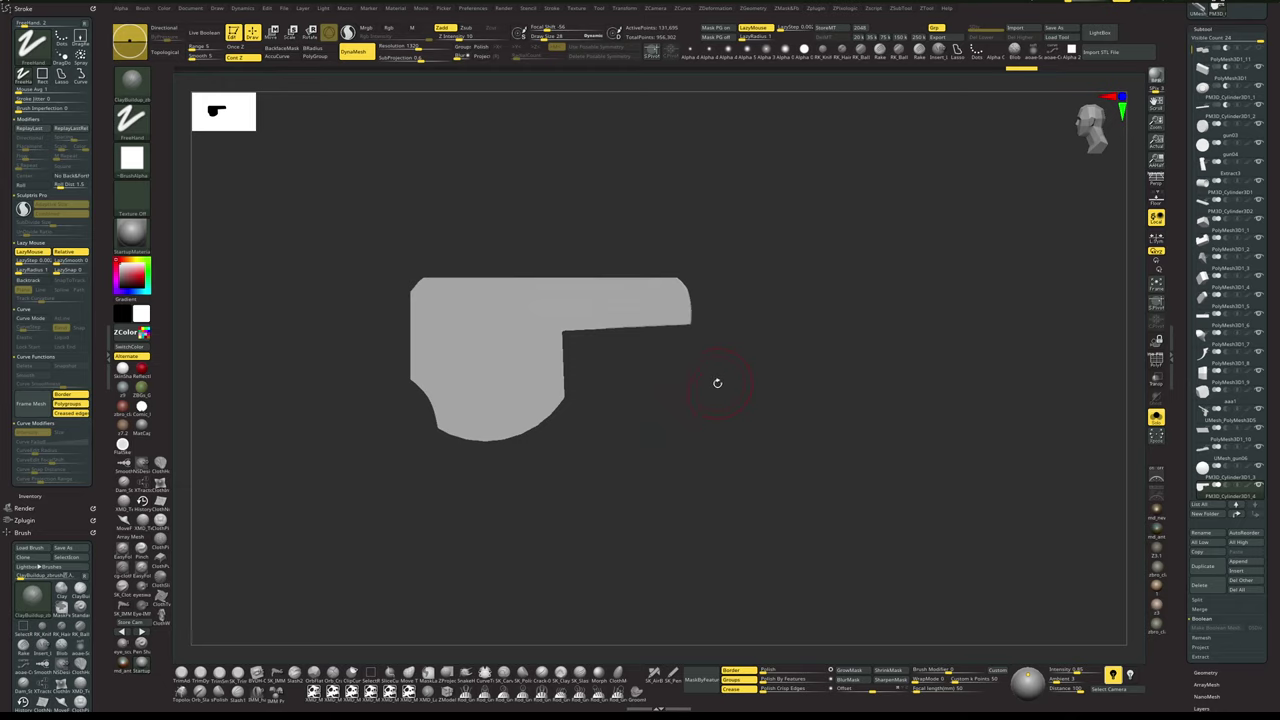
mouse_move(733, 391)
mouse_down()
mouse_move(714, 395)
mouse_move(760, 394)
mouse_move(749, 401)
mouse_up()
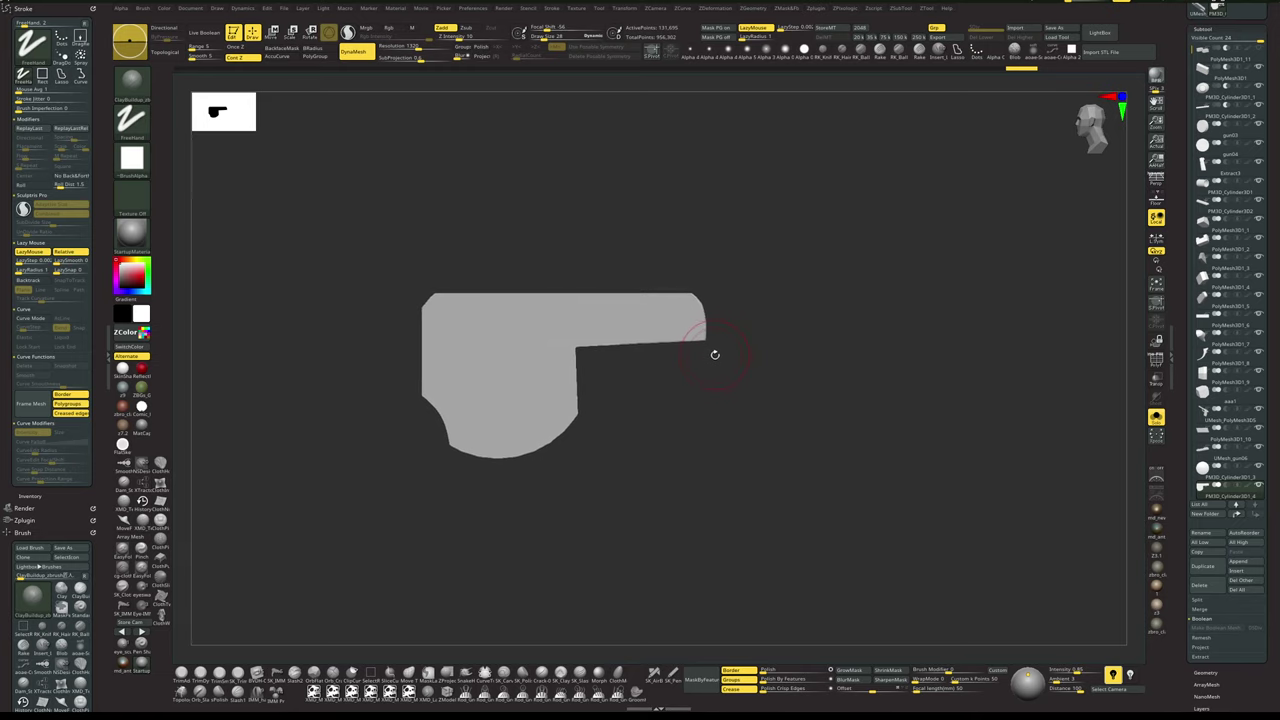
ctrl+shift+drag(733, 342, 592, 338)
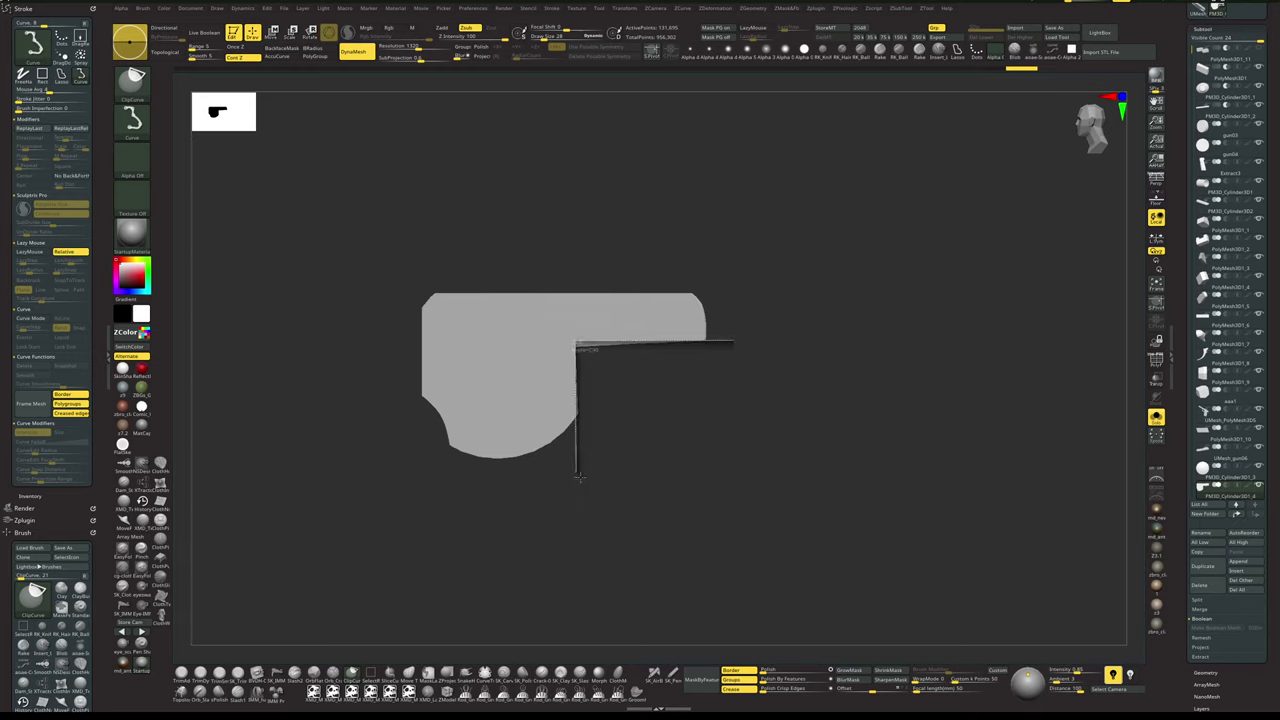
ctrl+shift+drag(579, 477, 578, 518)
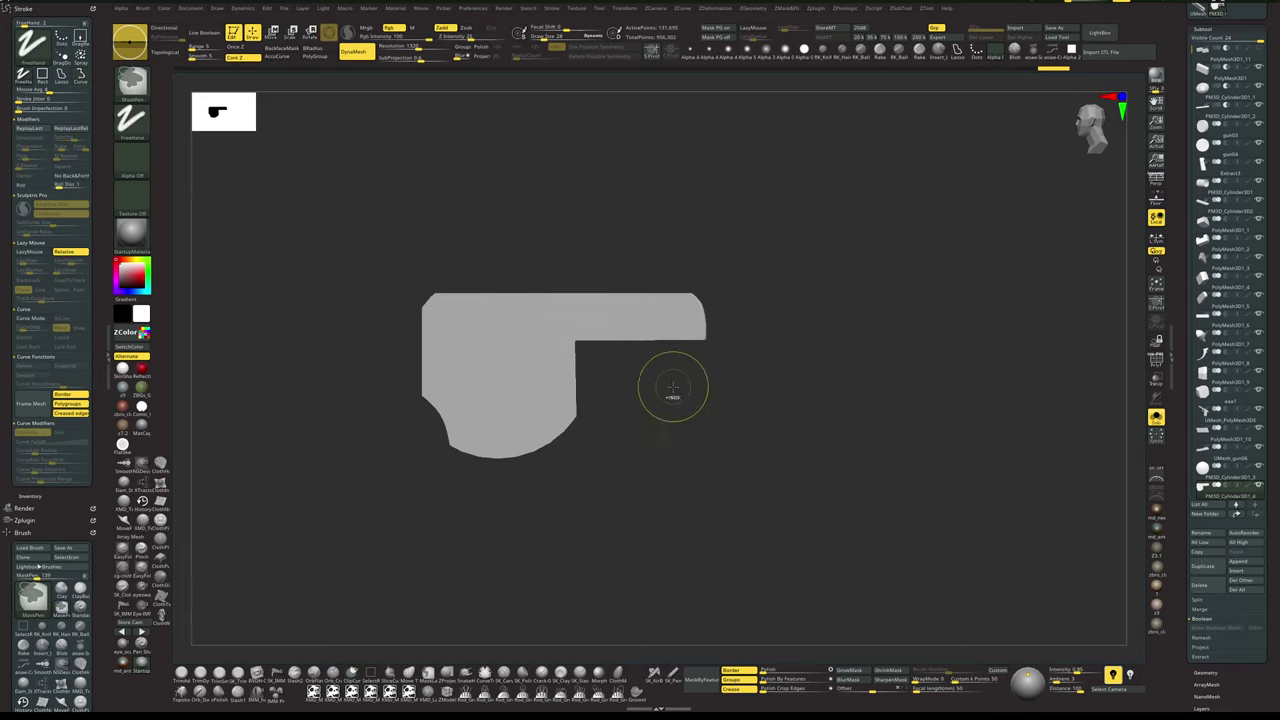
- Remesh the lever and clip the inside corner again, with the tab's underside sloping slightly up toward the tip
drag(693, 462, 707, 407)
ctrl+drag(801, 337, 590, 369)
mouse_move(776, 341)
ctrl+shift+mouse_down()
mouse_move(551, 349)
mouse_move(577, 354)
ctrl+shift+mouse_up()
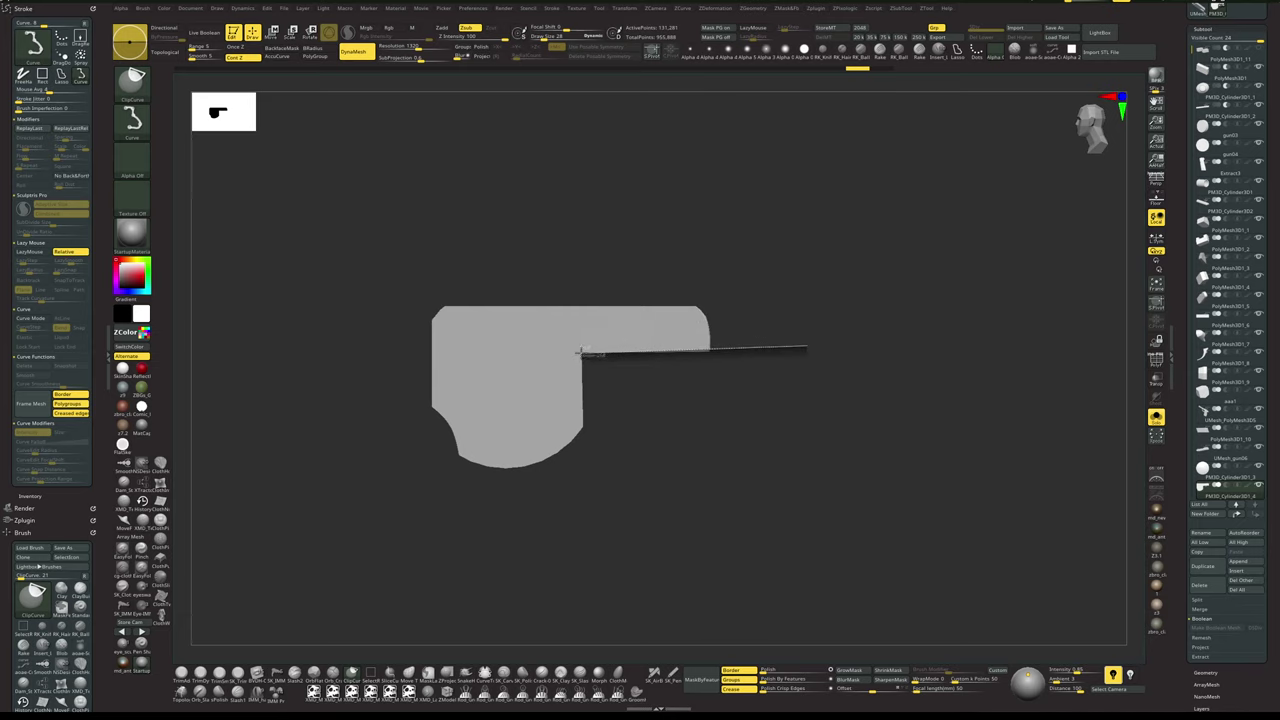
ctrl+shift+drag(582, 357, 587, 526)
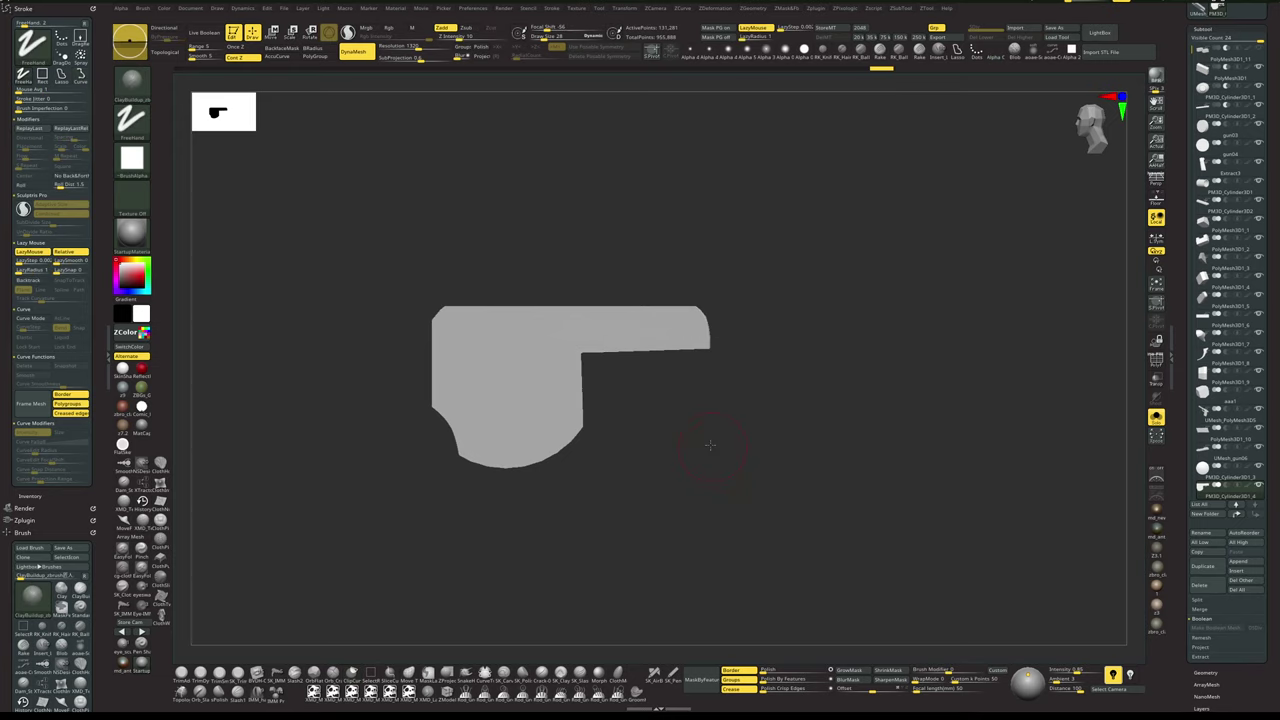
- Mask everything except the tab's lower edge, pull that edge down slightly to thicken the tab, and remesh
shift+drag(710, 445, 740, 492)
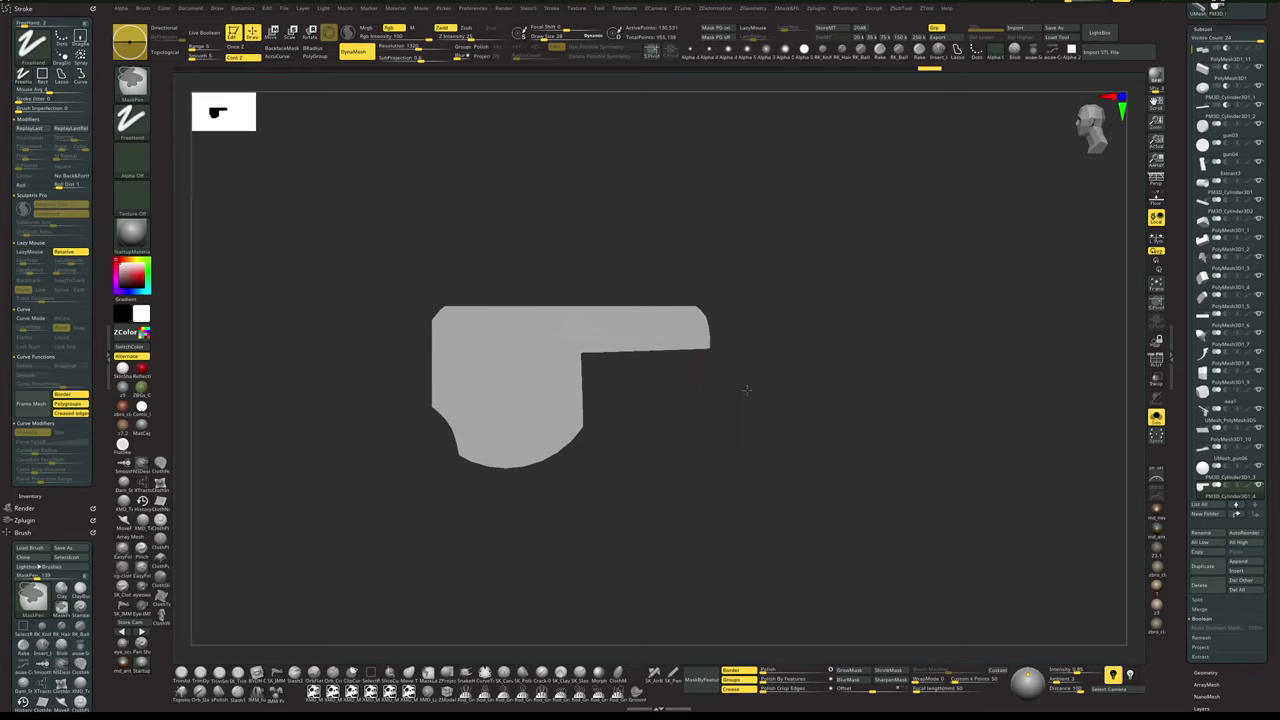
ctrl+drag(746, 390, 582, 334)
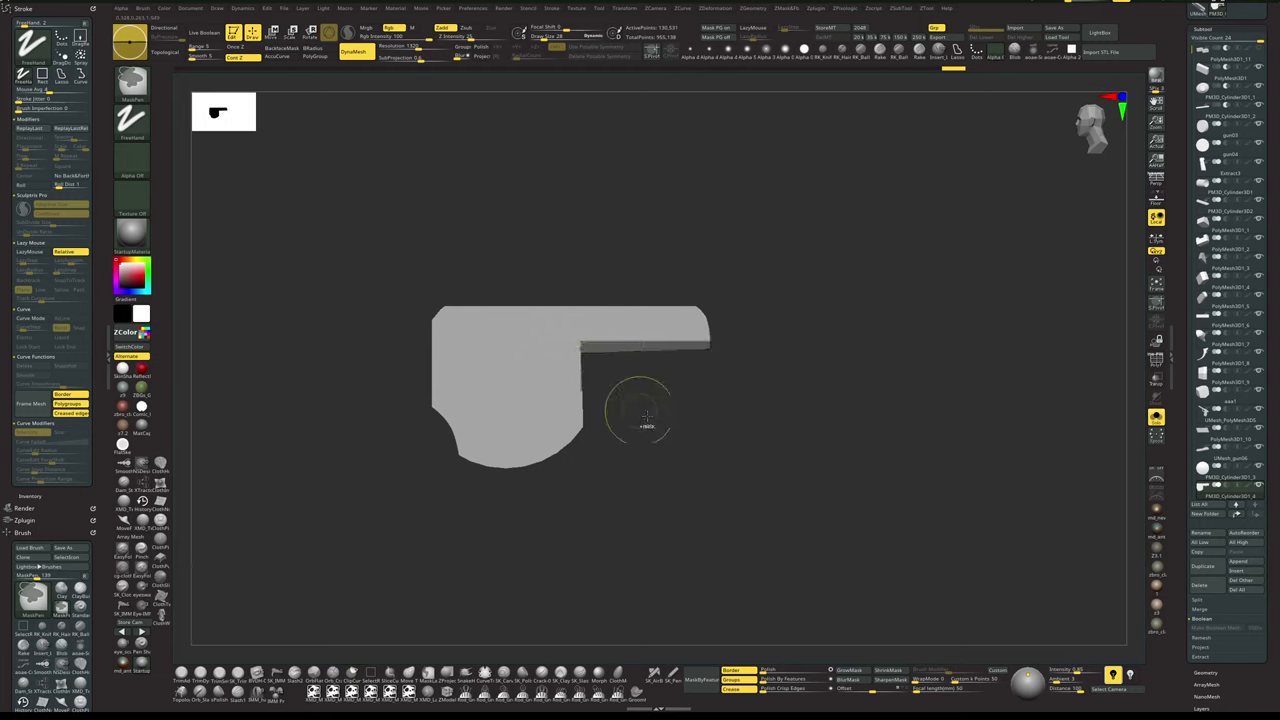
ctrl+click(646, 415)
key(w)
drag(690, 281, 690, 301)
key(q)
key(w)
key(q)
mouse_move(773, 302)
ctrl+mouse_down()
mouse_move(815, 268)
mouse_move(796, 404)
ctrl+mouse_up()
- Mask the lever except for a rectangular strip along the lower part of the tab
shift+drag(775, 342, 690, 348)
ctrl+drag(618, 332, 660, 367)
ctrl+click(560, 406)
shift+drag(562, 406, 691, 406)
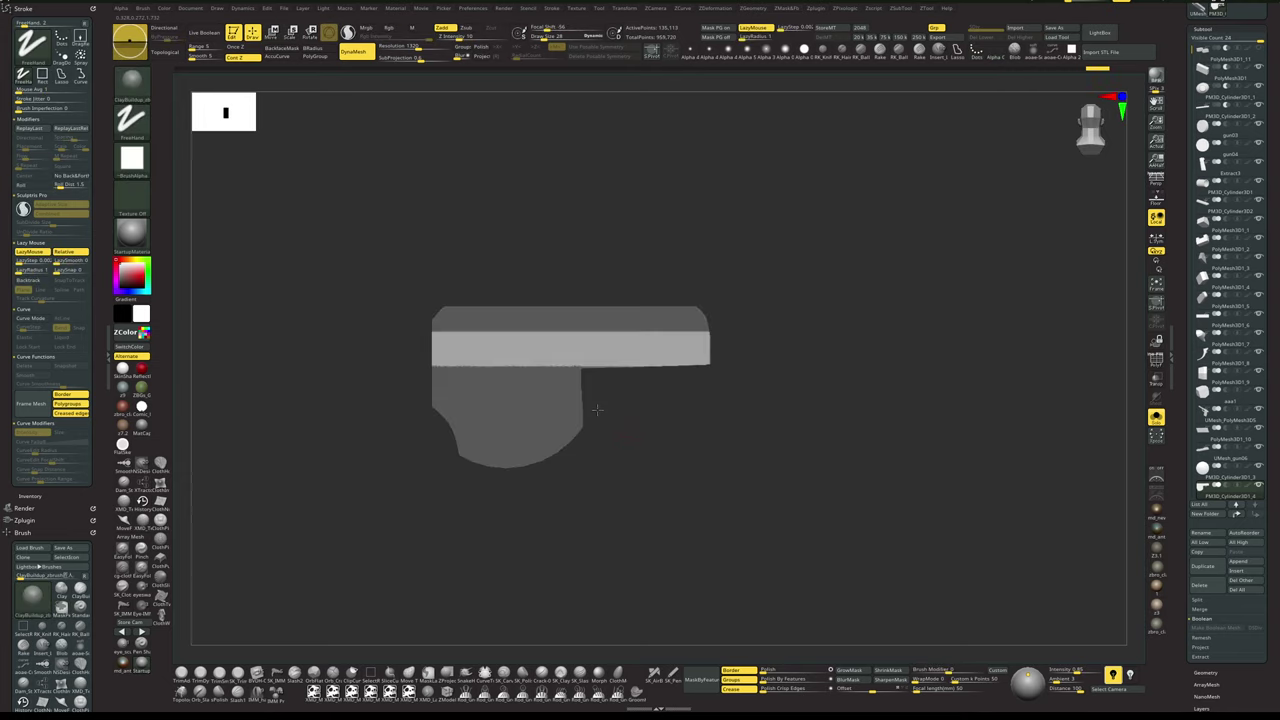
ctrl+drag(411, 271, 594, 463)
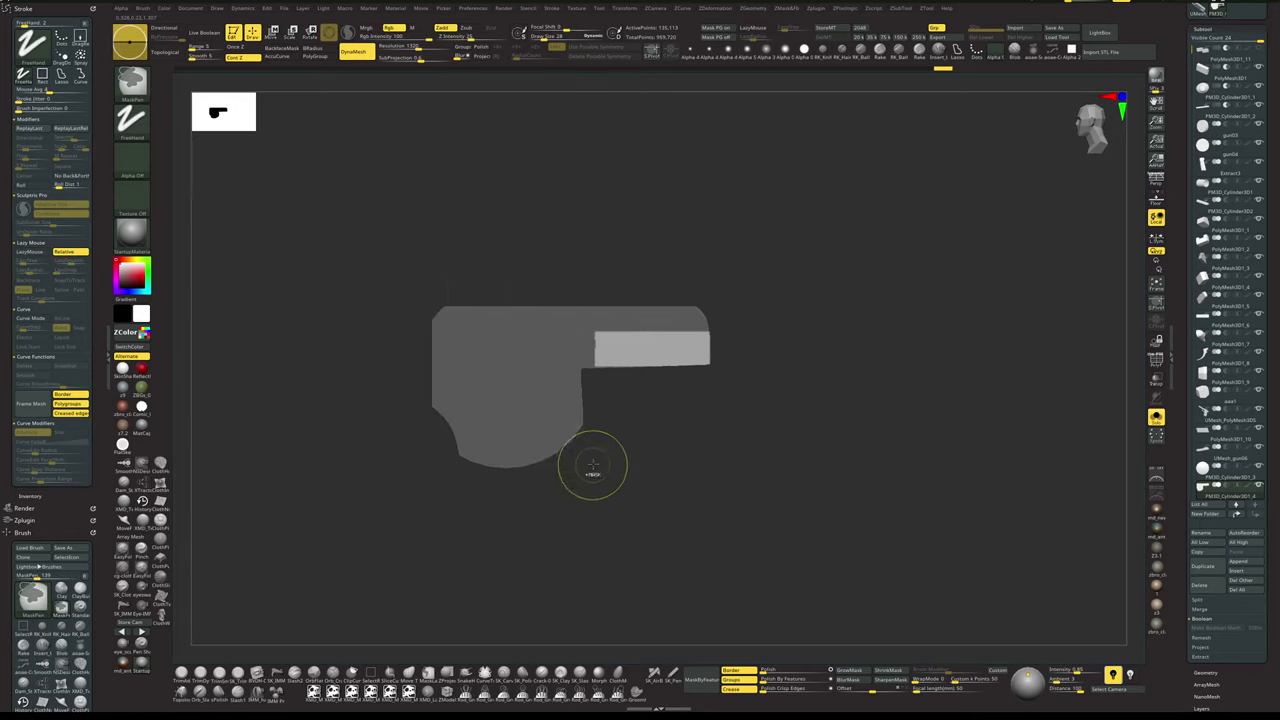
- Pull the unmasked strip outward from the tab's side face into a raised block
drag(674, 448, 704, 447)
key(w)
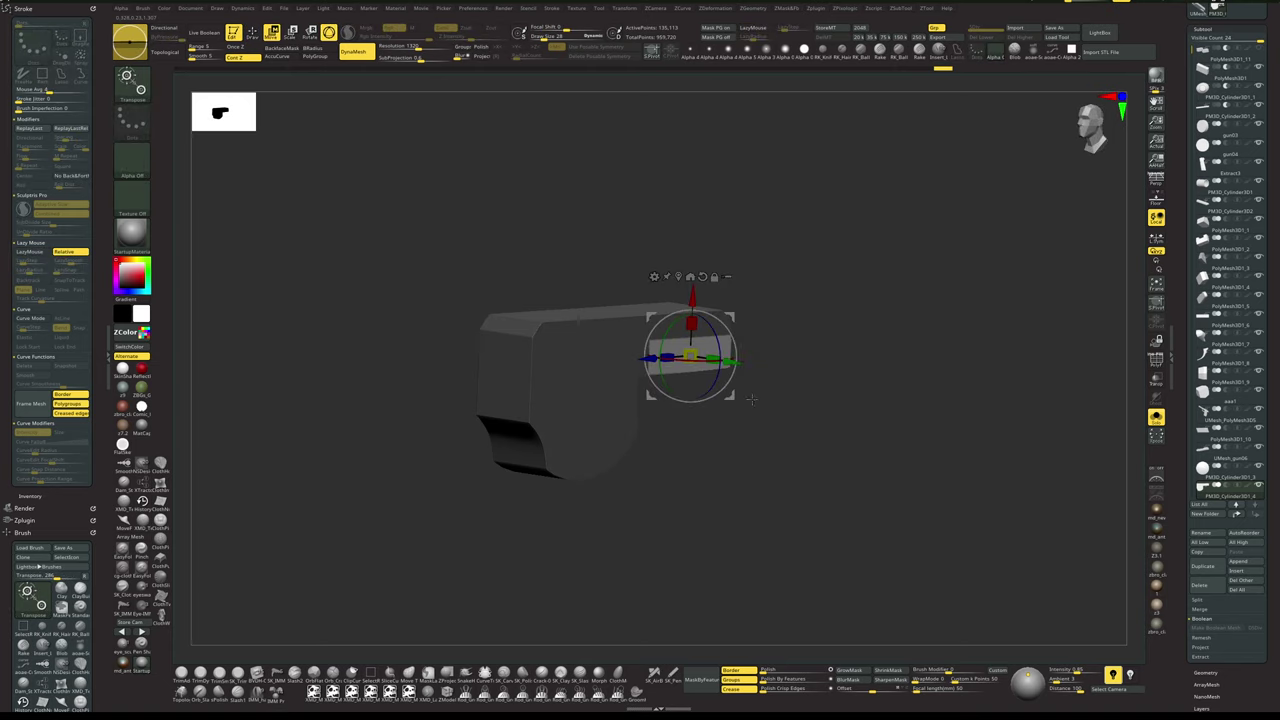
drag(745, 366, 758, 367)
key(q)
mouse_move(858, 366)
shift+mouse_down()
mouse_move(829, 345)
mouse_move(844, 344)
mouse_move(843, 360)
shift+mouse_up()
mouse_move(843, 360)
mouse_down()
mouse_move(840, 323)
mouse_move(848, 388)
mouse_move(862, 383)
mouse_up()
- Mask the lever's main body and clip the raised block's outer corner into a bevel, viewed from the front
key(s)
drag(649, 340, 638, 355)
mouse_move(682, 458)
mouse_down()
mouse_move(694, 443)
mouse_move(715, 448)
mouse_up()
drag(811, 371, 752, 369)
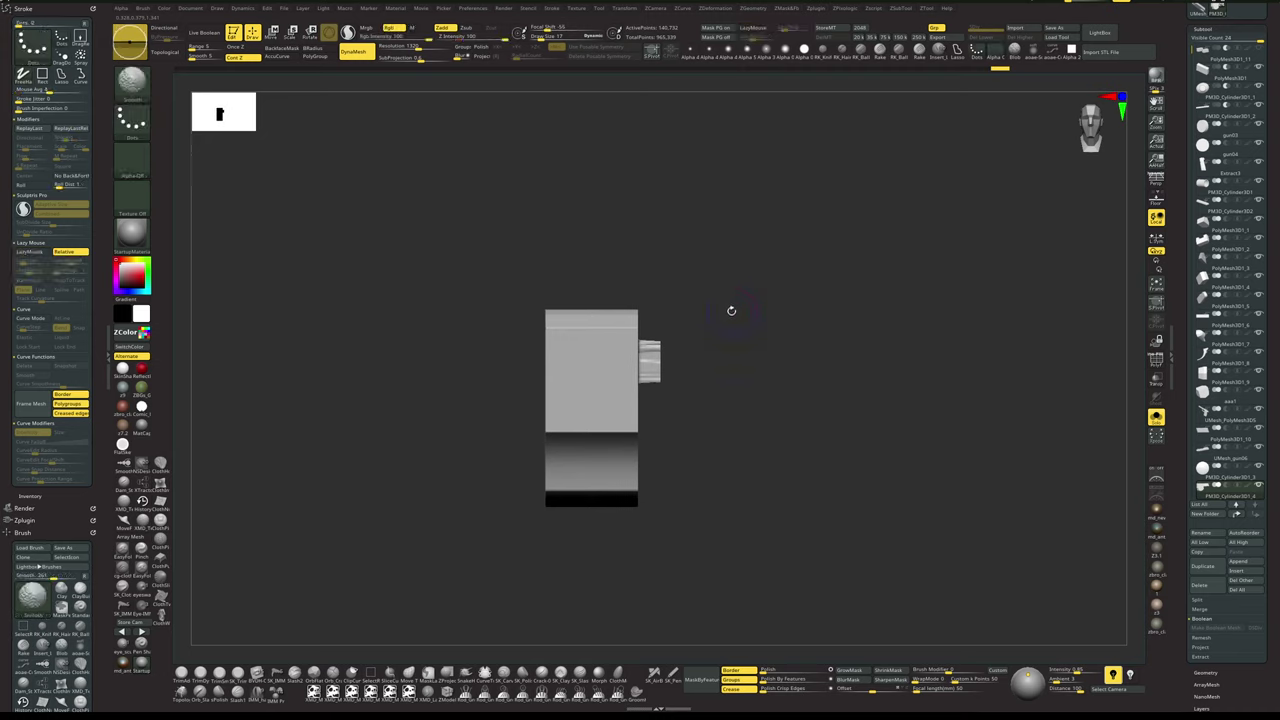
mouse_move(751, 262)
ctrl+mouse_down()
mouse_move(639, 405)
mouse_move(678, 410)
mouse_move(690, 431)
ctrl+mouse_up()
ctrl+click(677, 423)
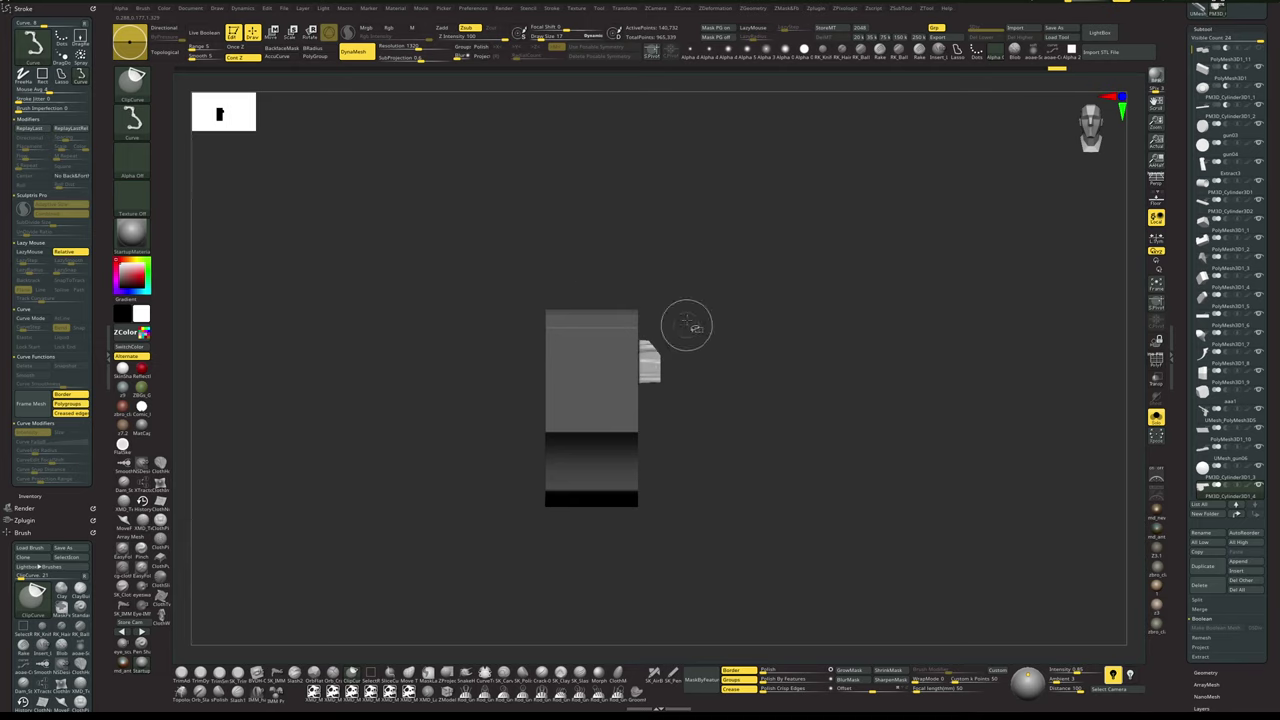
mouse_move(655, 381)
mouse_down()
mouse_move(550, 430)
mouse_move(558, 437)
mouse_up()
- Soften the raised block's bevelled edges with brush strokes into a rounded grip bar
mouse_move(763, 400)
mouse_down()
mouse_move(746, 378)
mouse_move(831, 393)
mouse_move(826, 417)
mouse_move(848, 394)
mouse_up()
key(space)
drag(622, 328, 611, 346)
key(space)
drag(621, 337, 626, 336)
shift+drag(740, 343, 764, 339)
drag(852, 342, 717, 319)
key(space)
drag(796, 450, 872, 462)
mouse_move(872, 462)
alt+mouse_down()
mouse_move(806, 463)
mouse_move(803, 478)
mouse_move(815, 476)
alt+mouse_up()
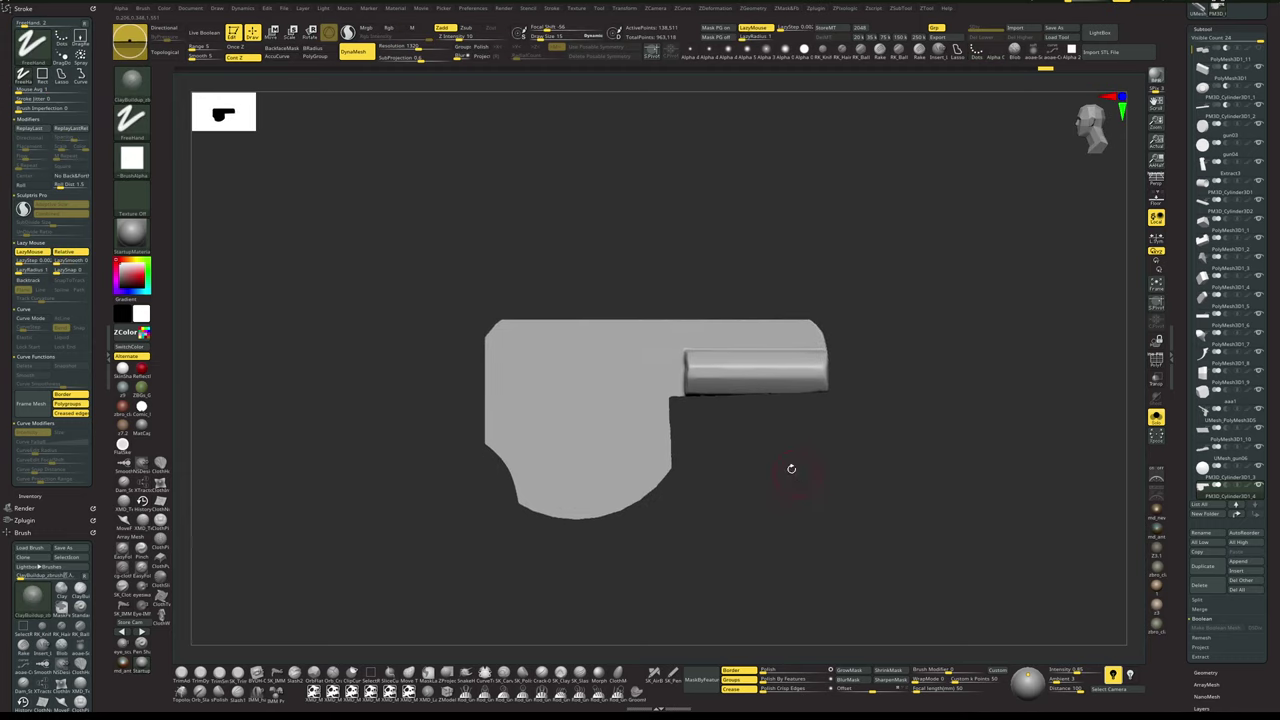
mouse_move(461, 356)
ctrl+shift+mouse_down()
mouse_move(562, 262)
mouse_move(673, 215)
mouse_move(614, 222)
mouse_move(585, 207)
mouse_move(491, 246)
mouse_move(636, 234)
mouse_move(646, 217)
mouse_move(593, 211)
ctrl+shift+mouse_up()
key(ctrl+shift)
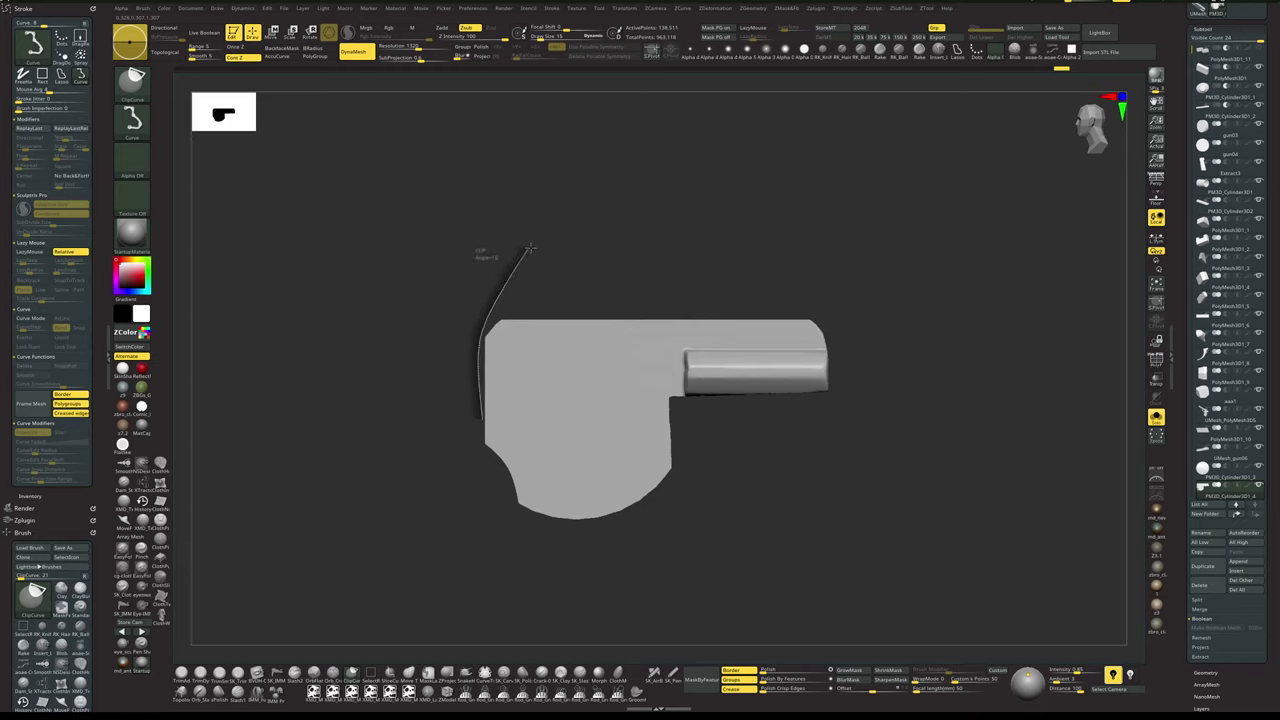
mouse_move(530, 248)
ctrl+shift+mouse_down()
mouse_move(609, 238)
mouse_move(611, 256)
ctrl+shift+mouse_up()
key(ctrl+z)
- Clip the lever's upper front corner into a longer sloping edge
ctrl+drag(439, 358, 793, 570)
mouse_move(474, 512)
ctrl+shift+mouse_down()
mouse_move(484, 328)
mouse_move(631, 231)
mouse_move(661, 229)
mouse_move(712, 260)
ctrl+shift+mouse_up()
ctrl+drag(706, 193, 724, 256)
drag(722, 256, 780, 280)
key(space)
- Polish the crease on the lever's front edge with hPolish and smooth it into a continuous curve
drag(439, 351, 446, 352)
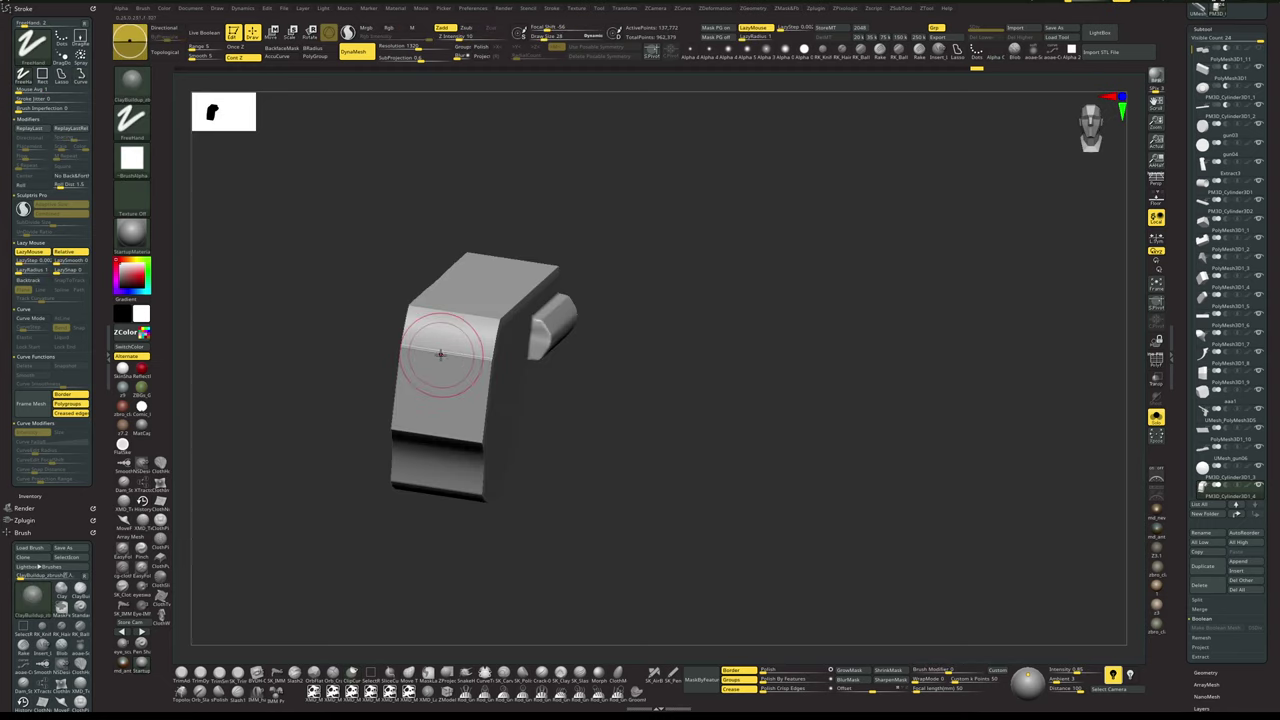
key(h)
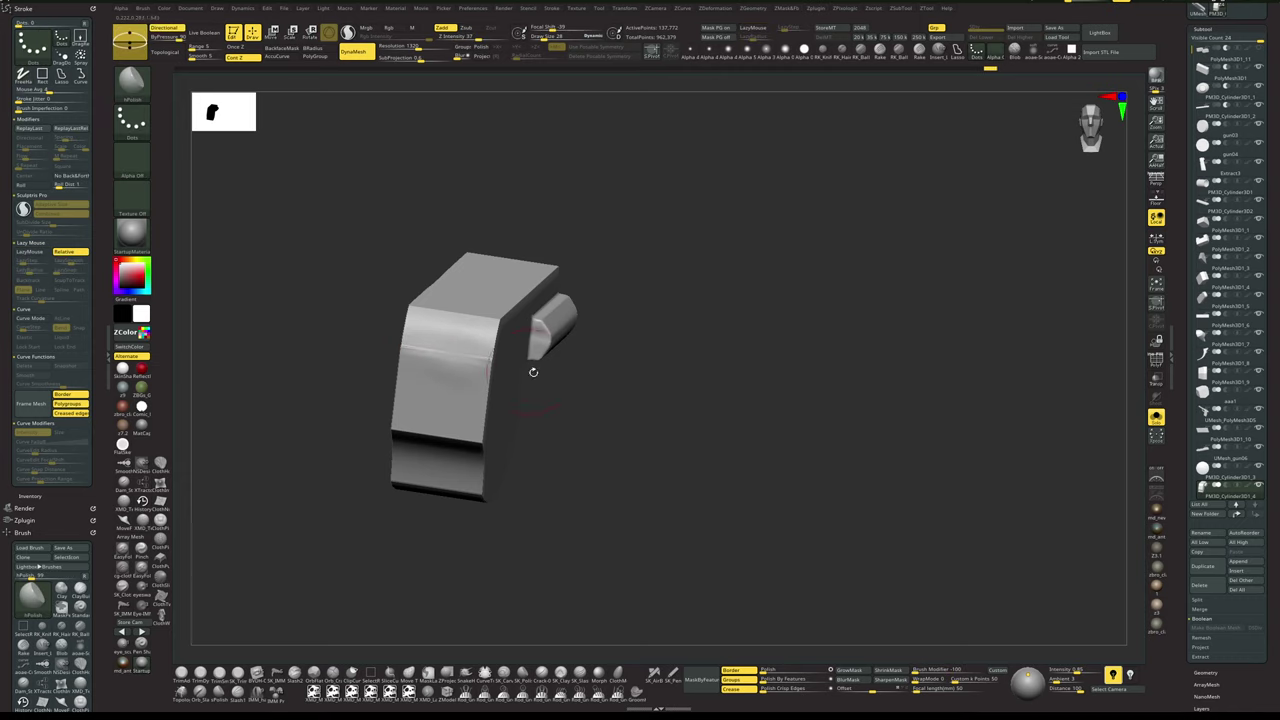
drag(666, 454, 590, 428)
key(space)
drag(480, 346, 463, 348)
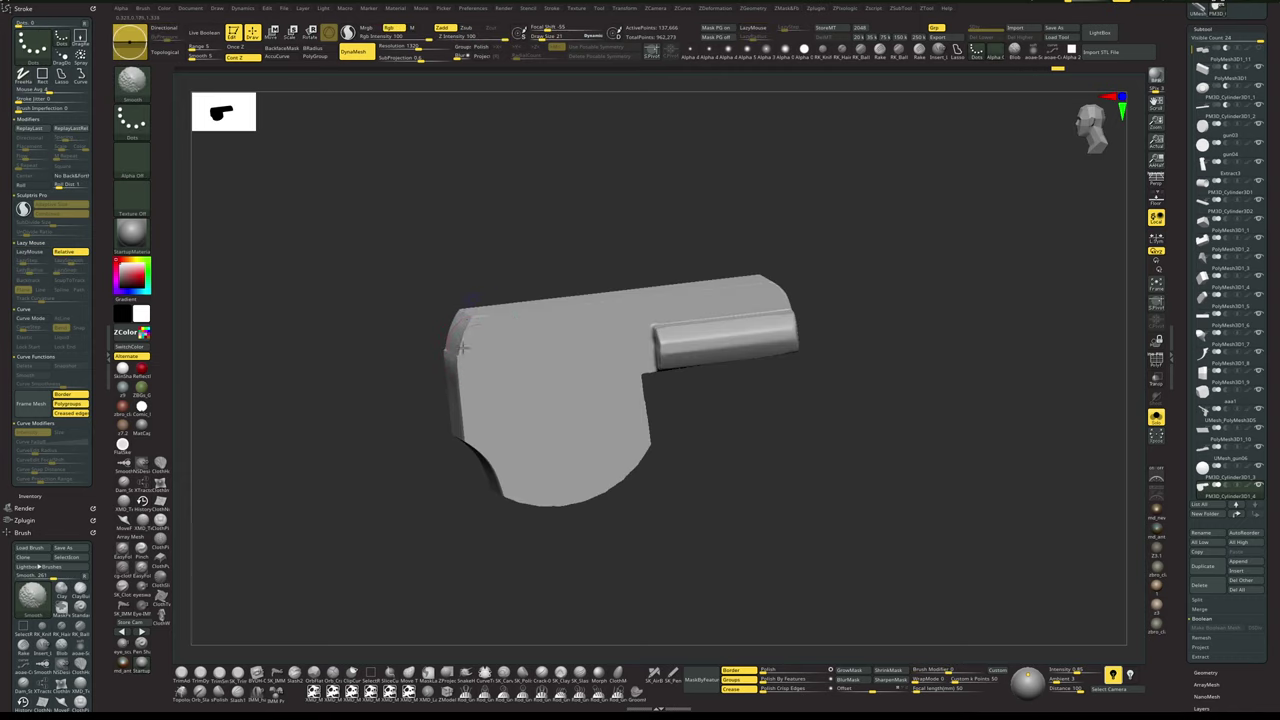
shift+drag(450, 466, 560, 300)
- Check the lever against the whole pistol, isolate it again and clip the pin notch deeper and rounder
click(1156, 417)
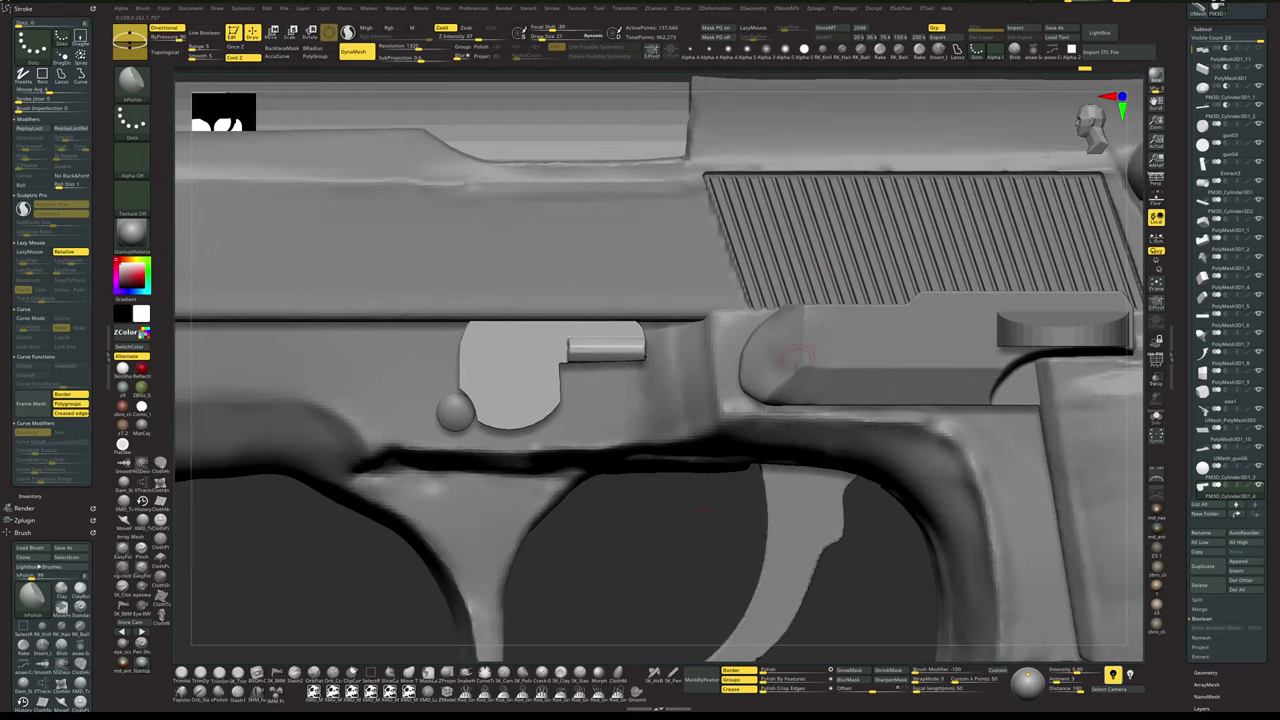
alt+drag(672, 552, 702, 545)
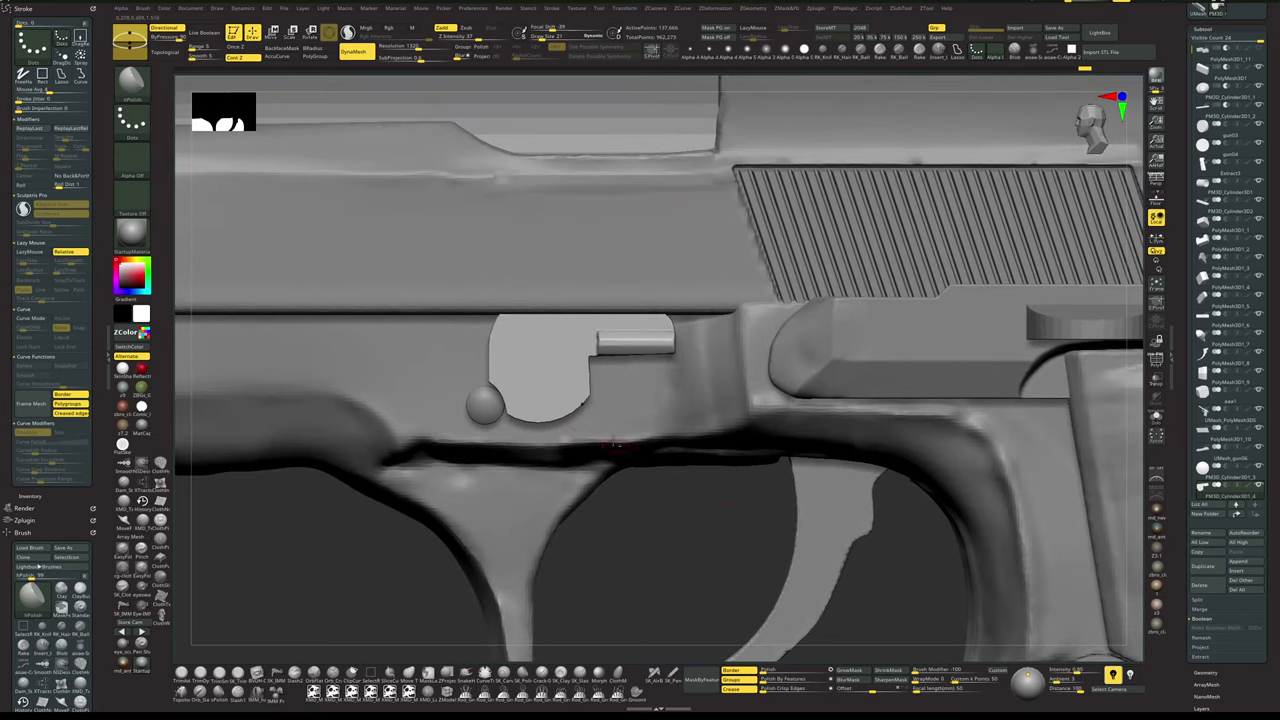
key(alt+s)
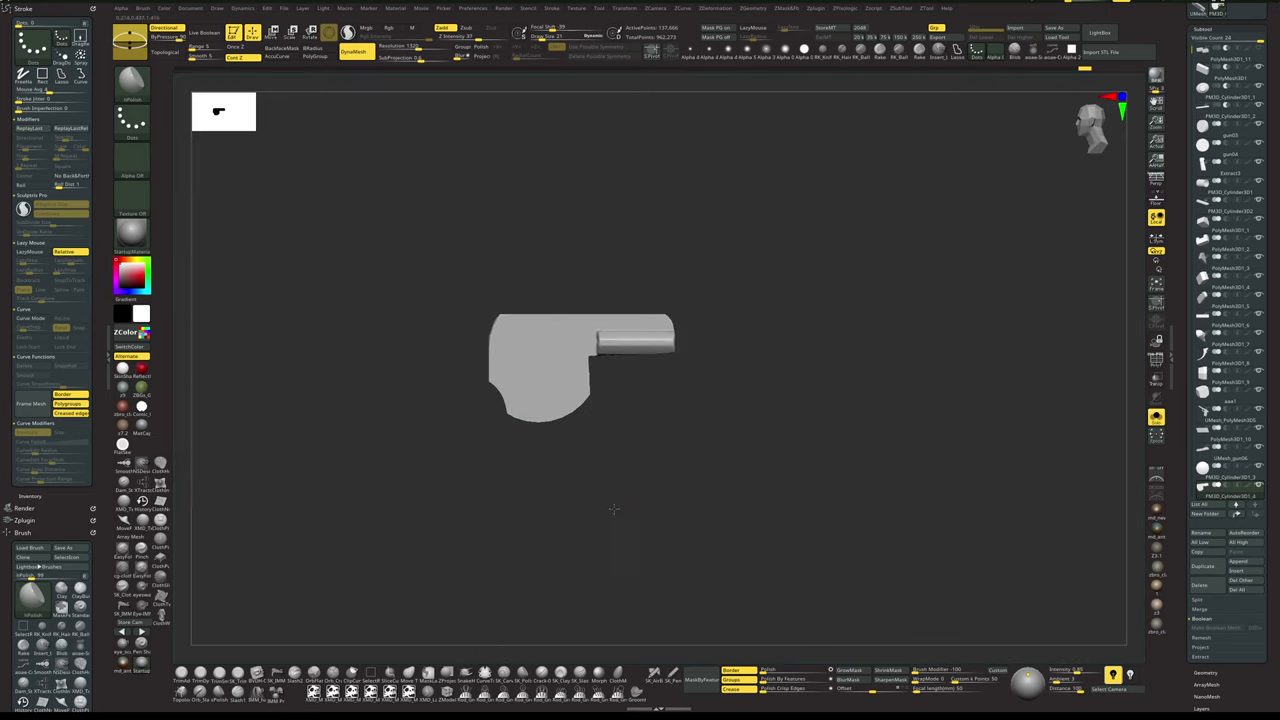
alt+drag(612, 509, 608, 478)
alt+drag(608, 478, 611, 506)
mouse_move(514, 432)
ctrl+shift+mouse_down()
mouse_move(517, 383)
mouse_move(469, 366)
ctrl+shift+mouse_up()
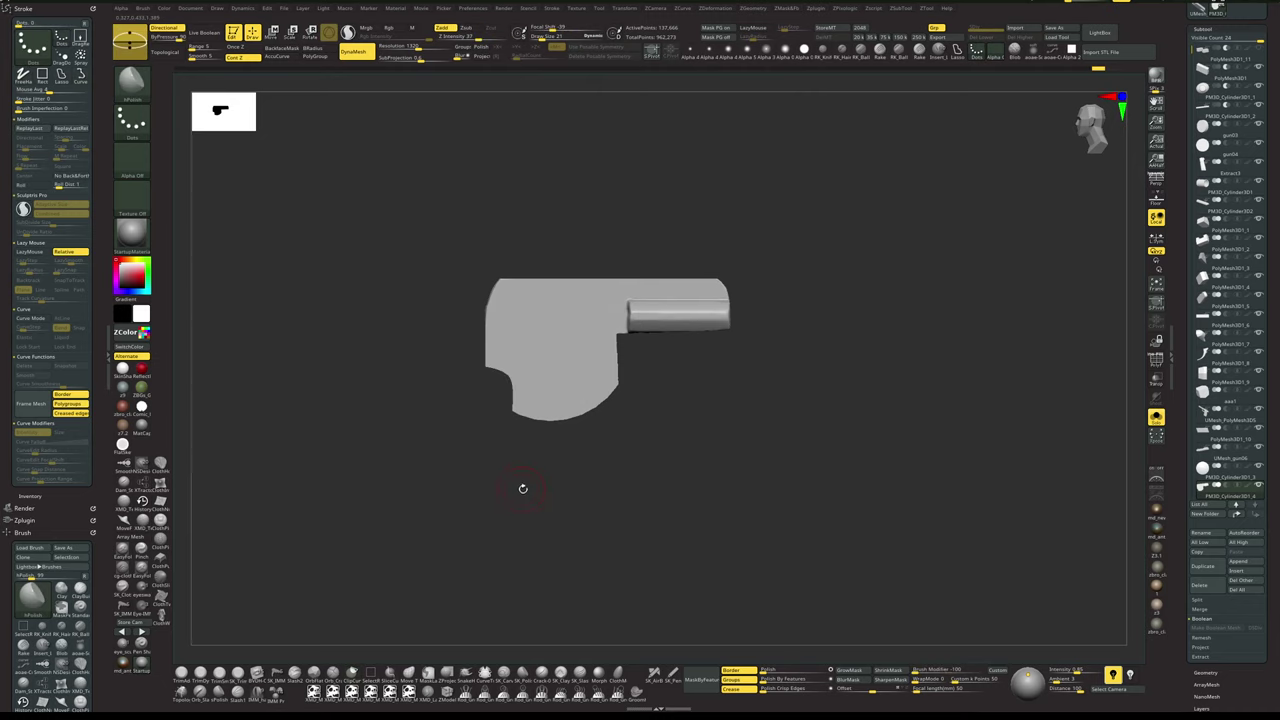
- Show the whole pistol and shift the lever slightly to fit it against the pin and the slide seam
key(alt+s)
key(w)
drag(657, 322, 650, 322)
drag(709, 259, 709, 262)
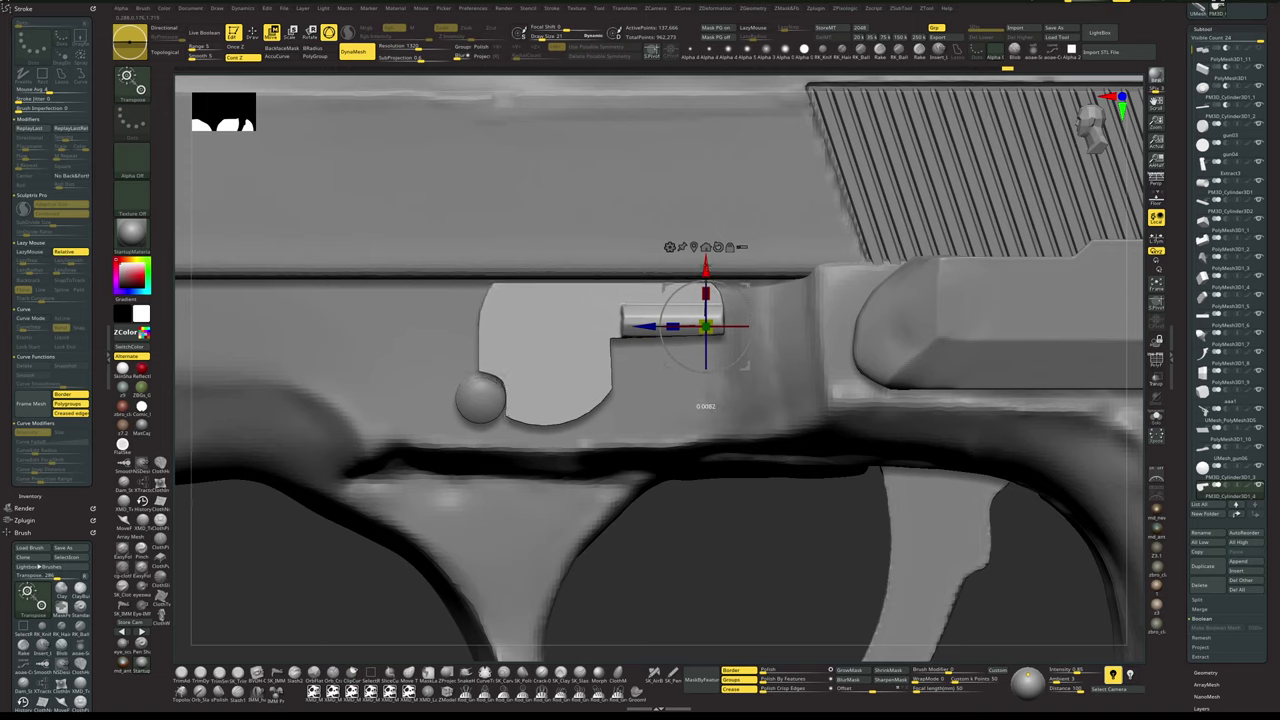
key(q)
- Isolate the lever and mask everything except the small block directly above the pin notch
key(alt+shift+s)
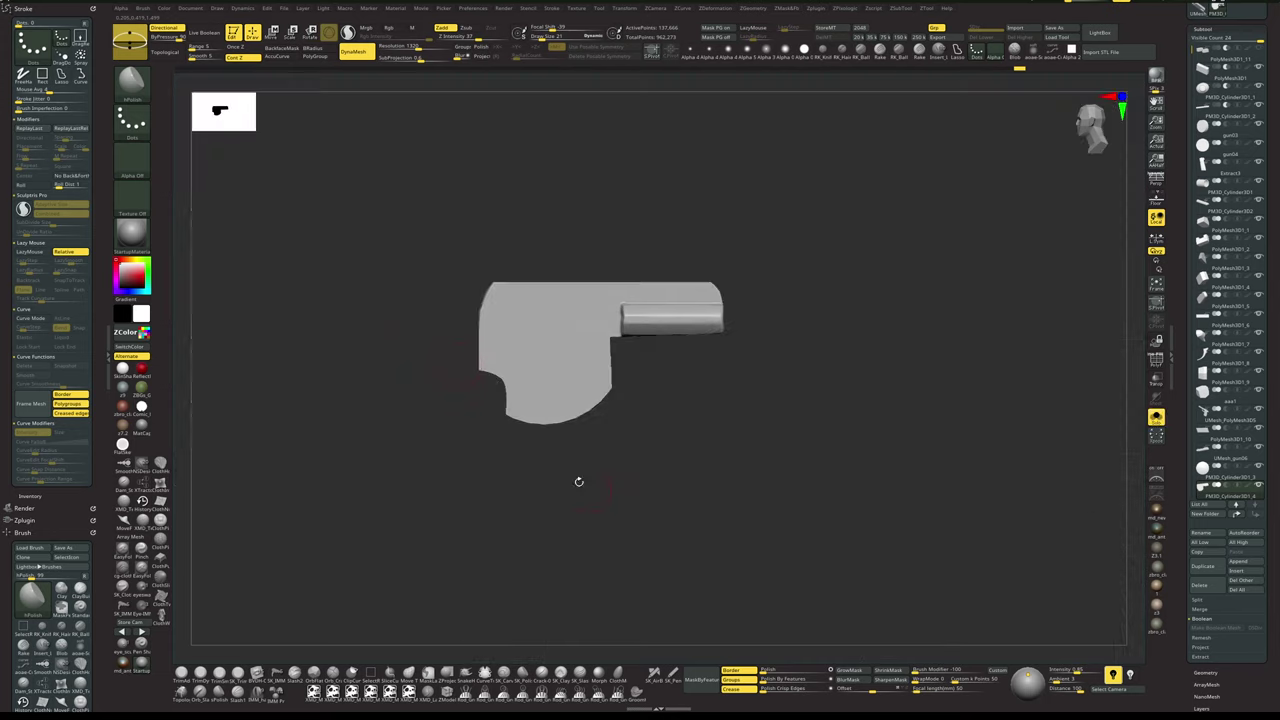
mouse_move(442, 344)
ctrl+mouse_down()
mouse_move(505, 385)
mouse_move(489, 217)
ctrl+mouse_up()
ctrl+click(509, 420)
mouse_move(480, 501)
mouse_down()
mouse_move(480, 474)
mouse_move(474, 483)
mouse_move(506, 473)
mouse_move(480, 466)
mouse_move(504, 462)
mouse_up()
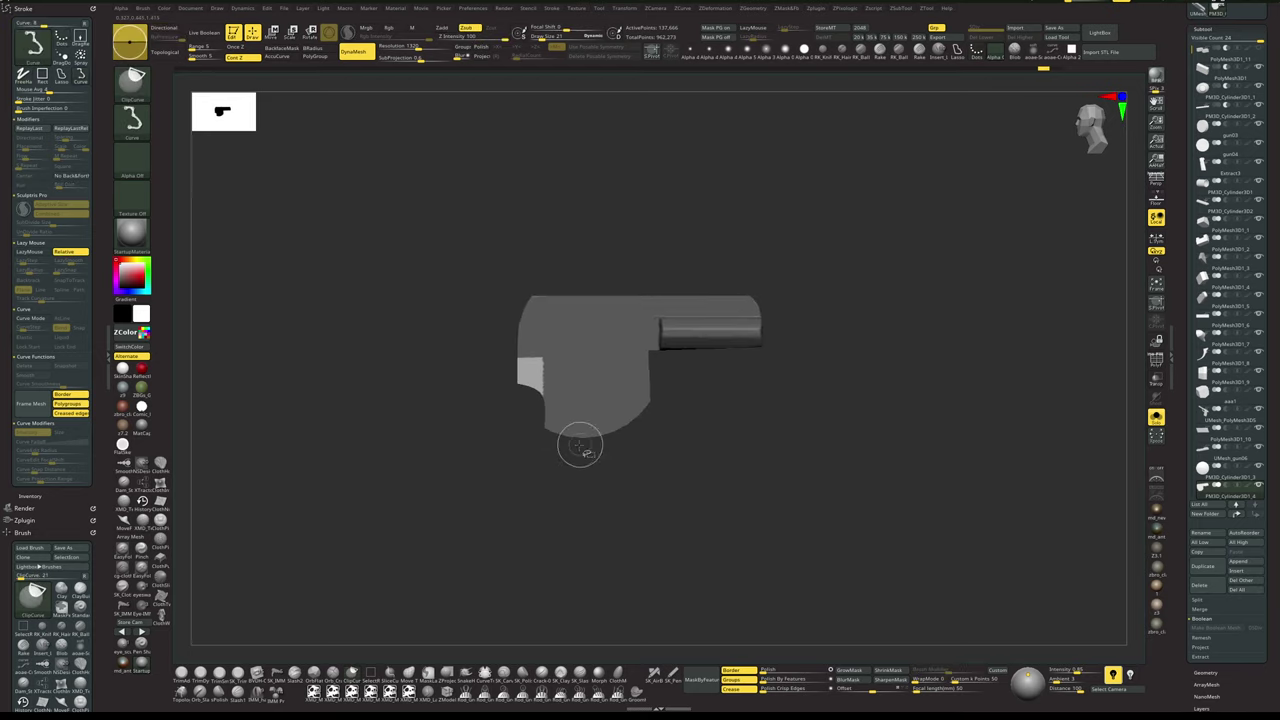
ctrl+shift+drag(568, 438, 493, 308)
drag(462, 453, 481, 452)
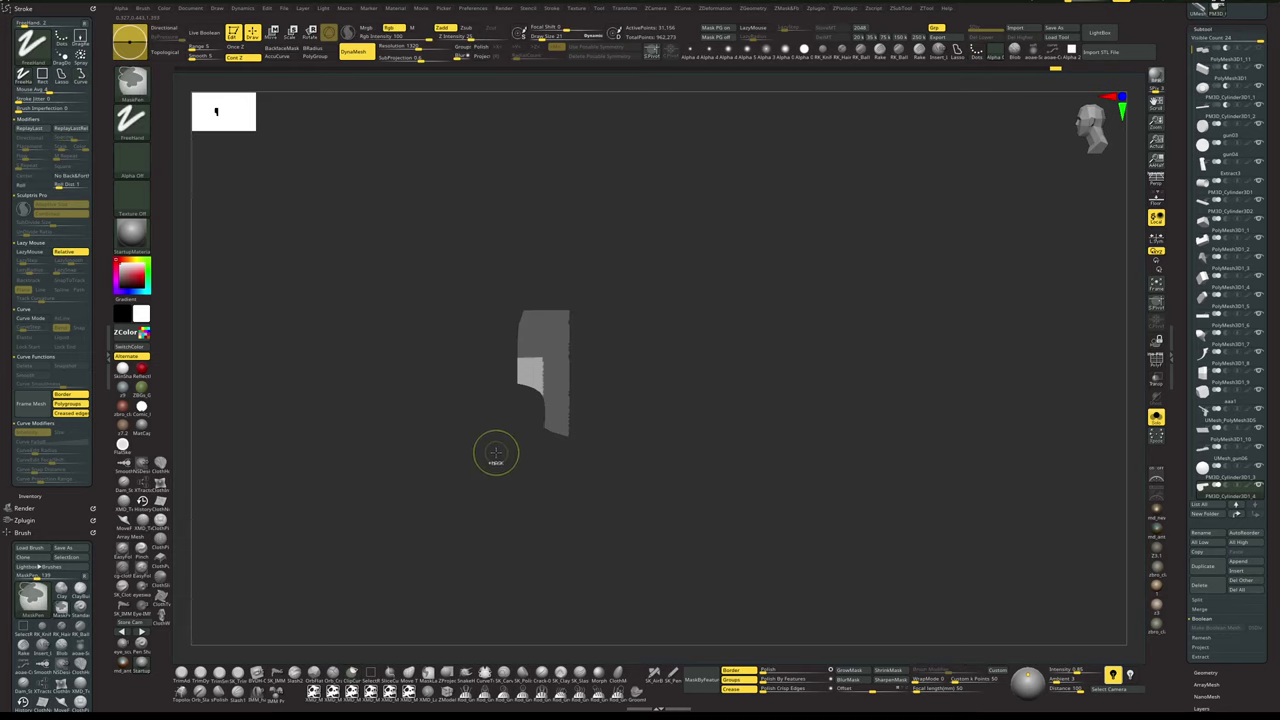
ctrl+shift+click(494, 456)
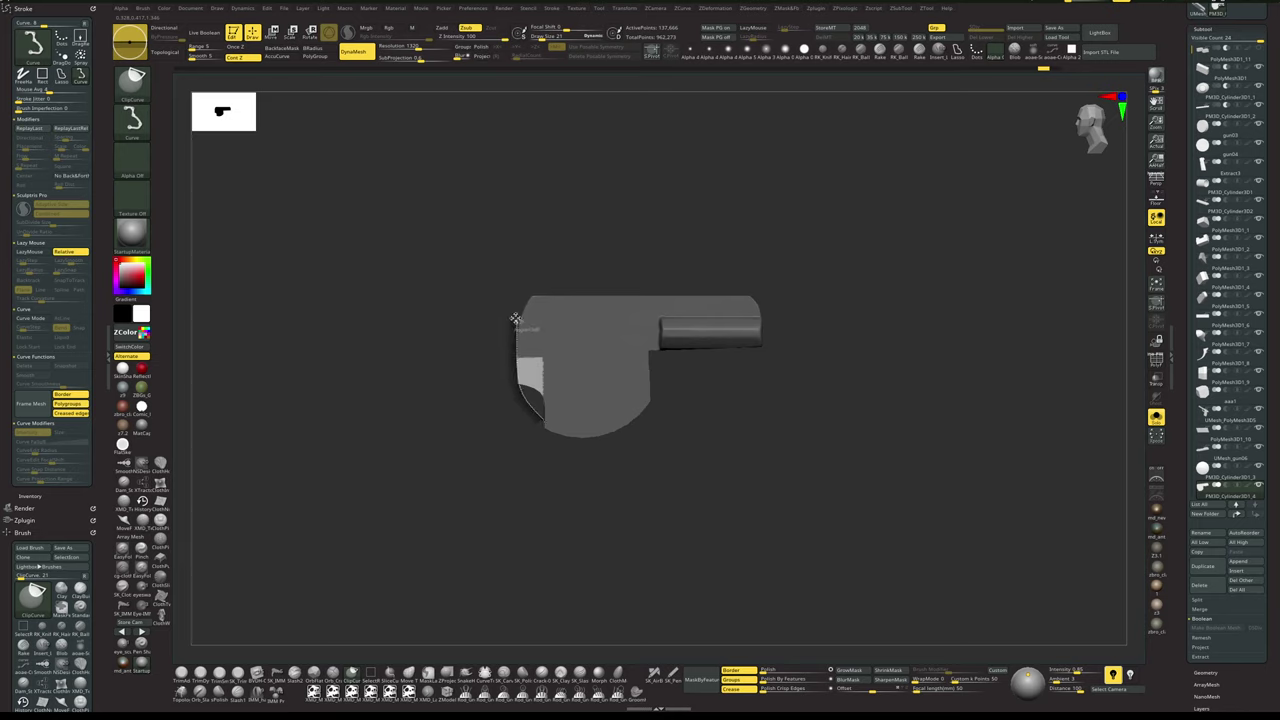
- Clip the unmasked front corner above the pin notch into a rounded edge, clear the mask and remesh the lever
ctrl+shift+drag(513, 303, 513, 292)
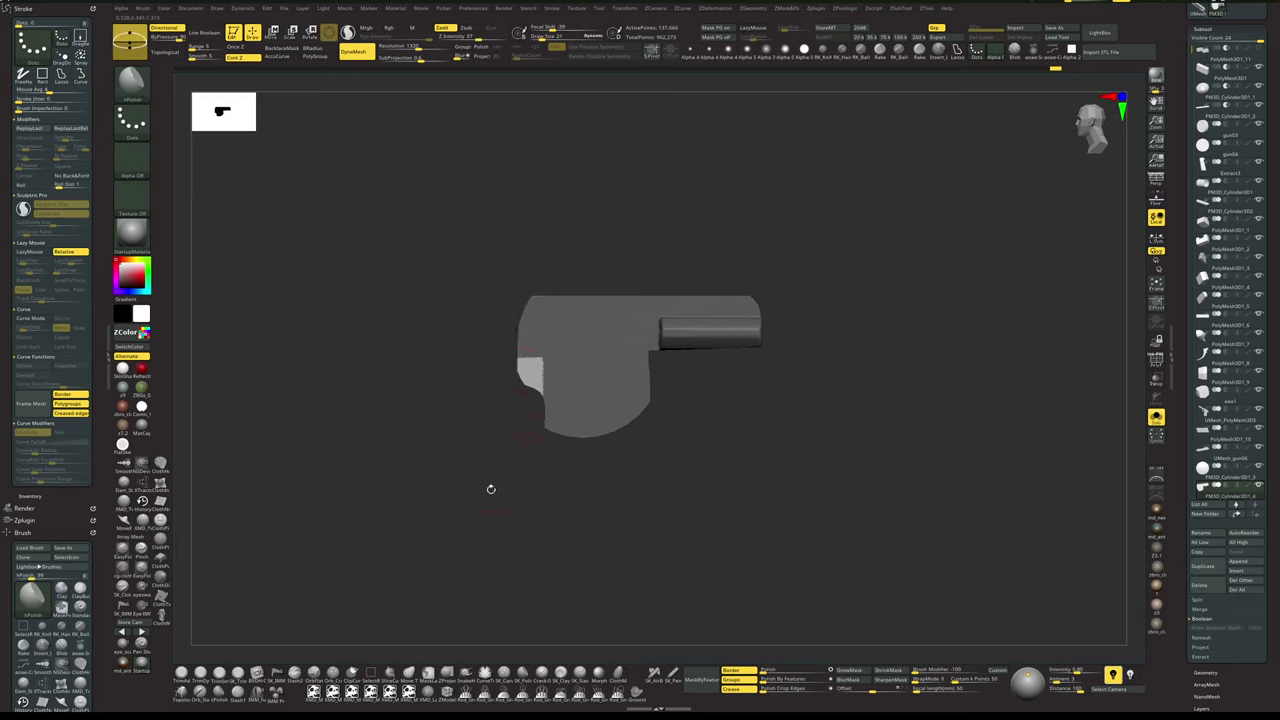
drag(491, 488, 646, 268)
key(s)
ctrl+drag(673, 187, 653, 305)
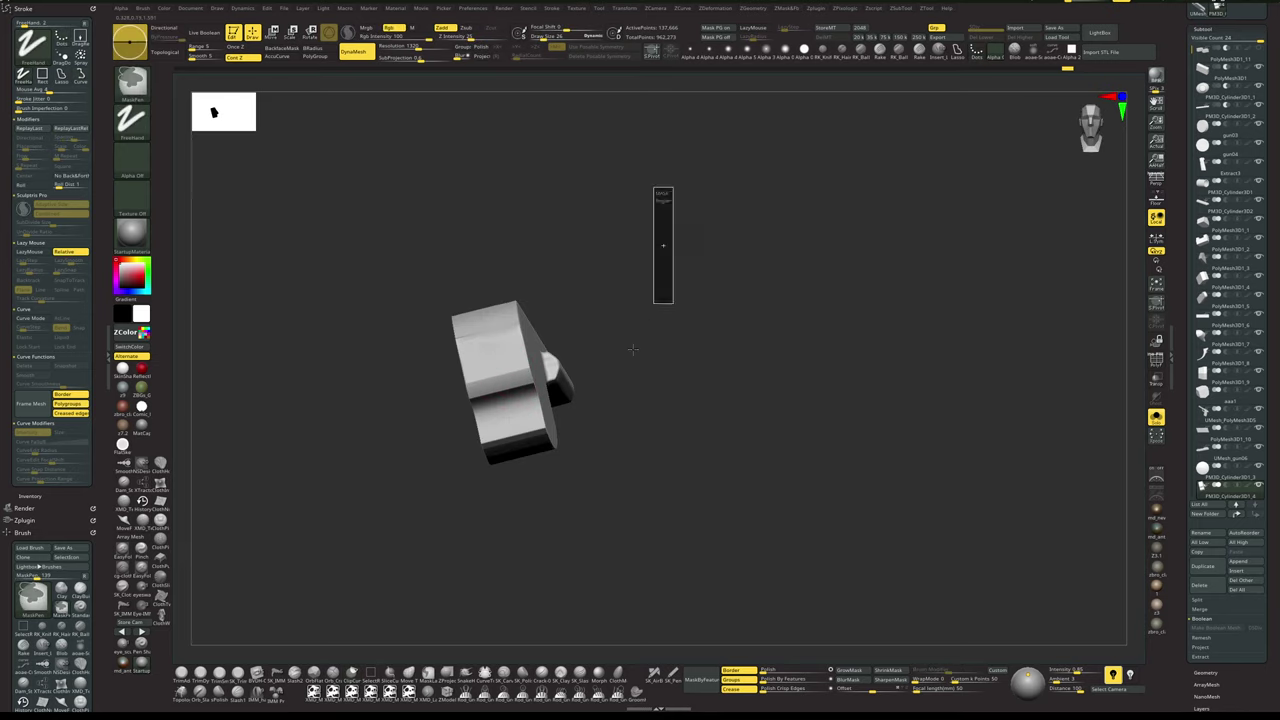
key(space)
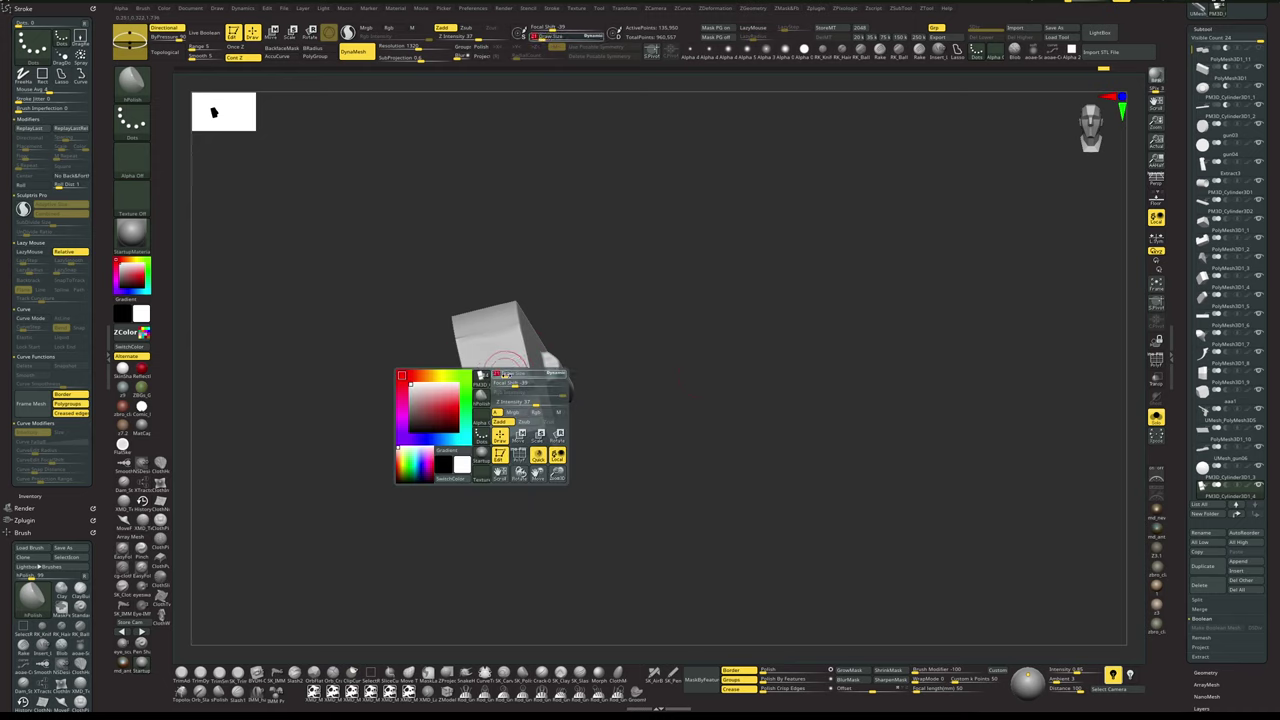
drag(822, 345, 481, 400)
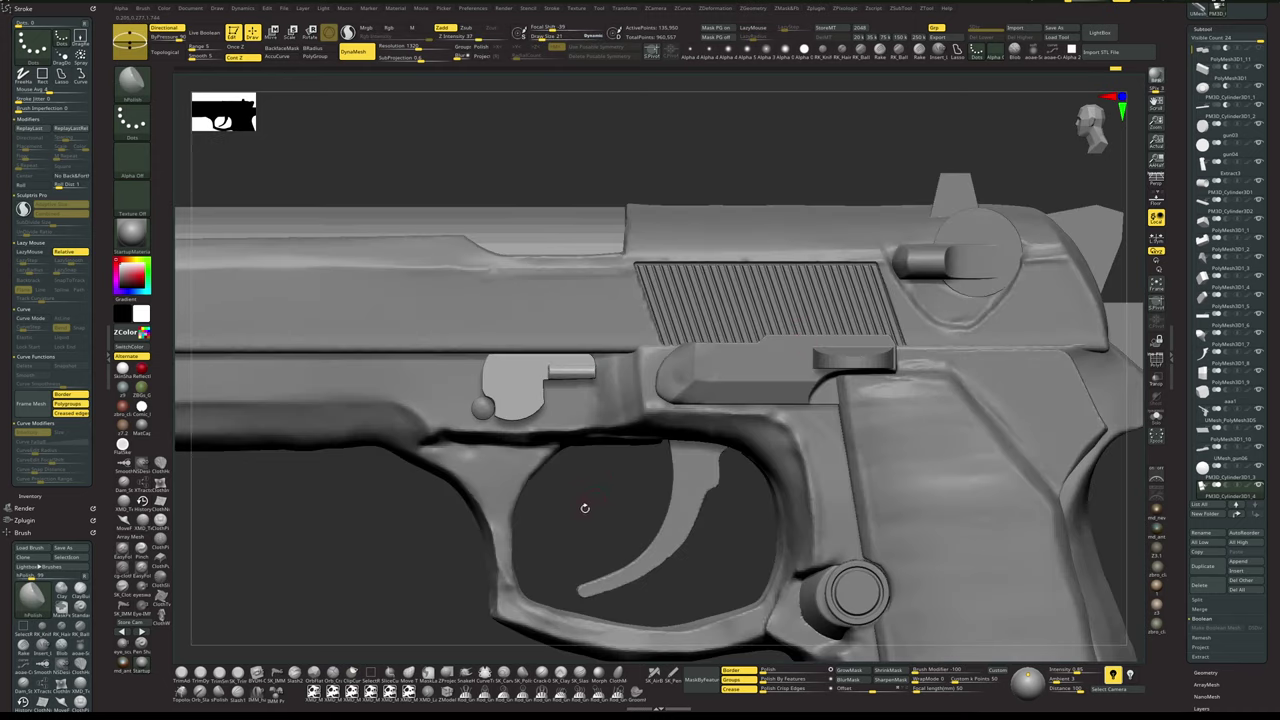
- Clip the lever to a thinner width in the front view and remesh it with DynaMesh
alt+drag(585, 508, 635, 250)
drag(643, 248, 743, 394)
drag(801, 356, 766, 416)
click(792, 381)
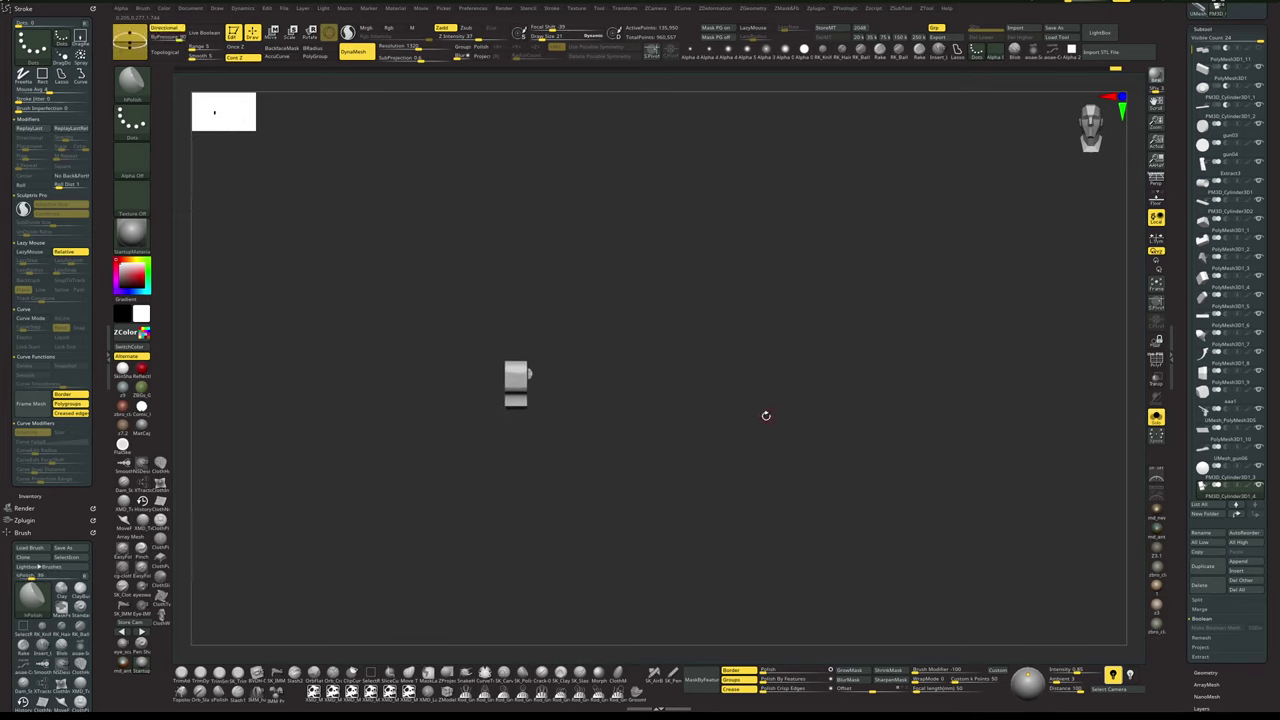
ctrl+shift+drag(520, 491, 519, 453)
ctrl+shift+drag(523, 243, 513, 234)
ctrl+drag(654, 202, 645, 280)
drag(640, 330, 672, 376)
click(666, 390)
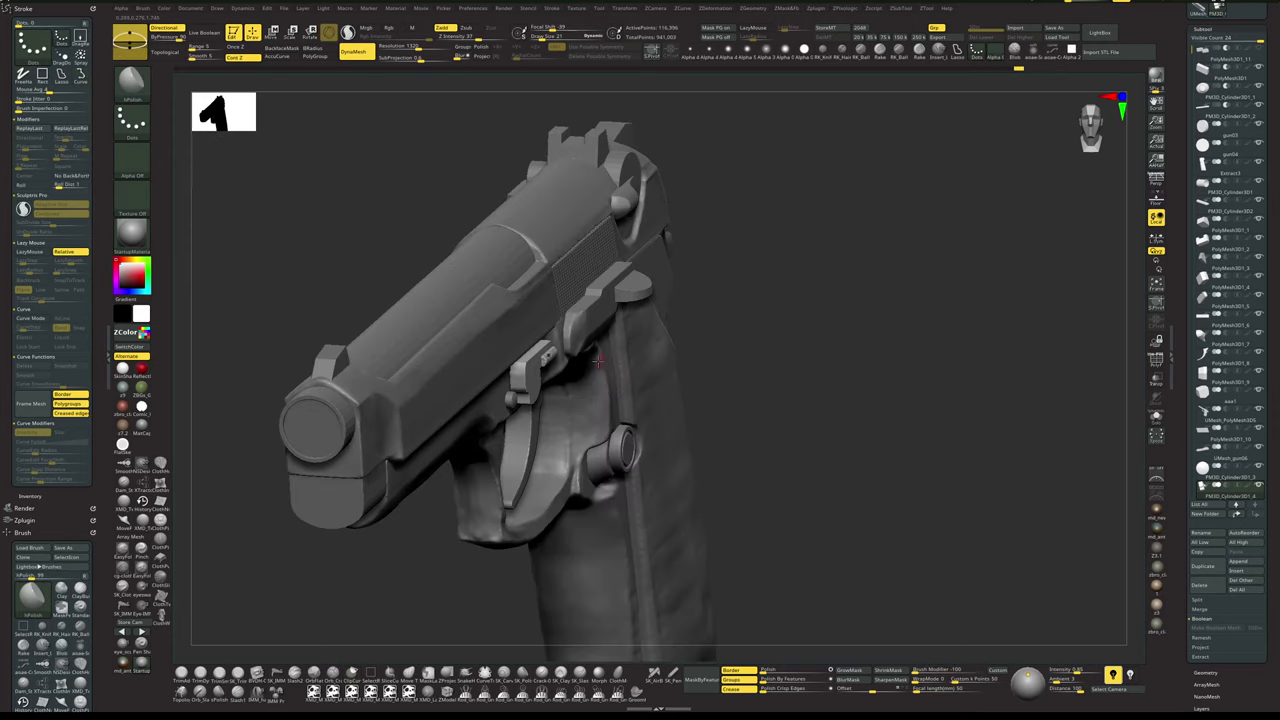
- Move the thinned lever sideways on the frame and check its fit from the pistol's front
key(w)
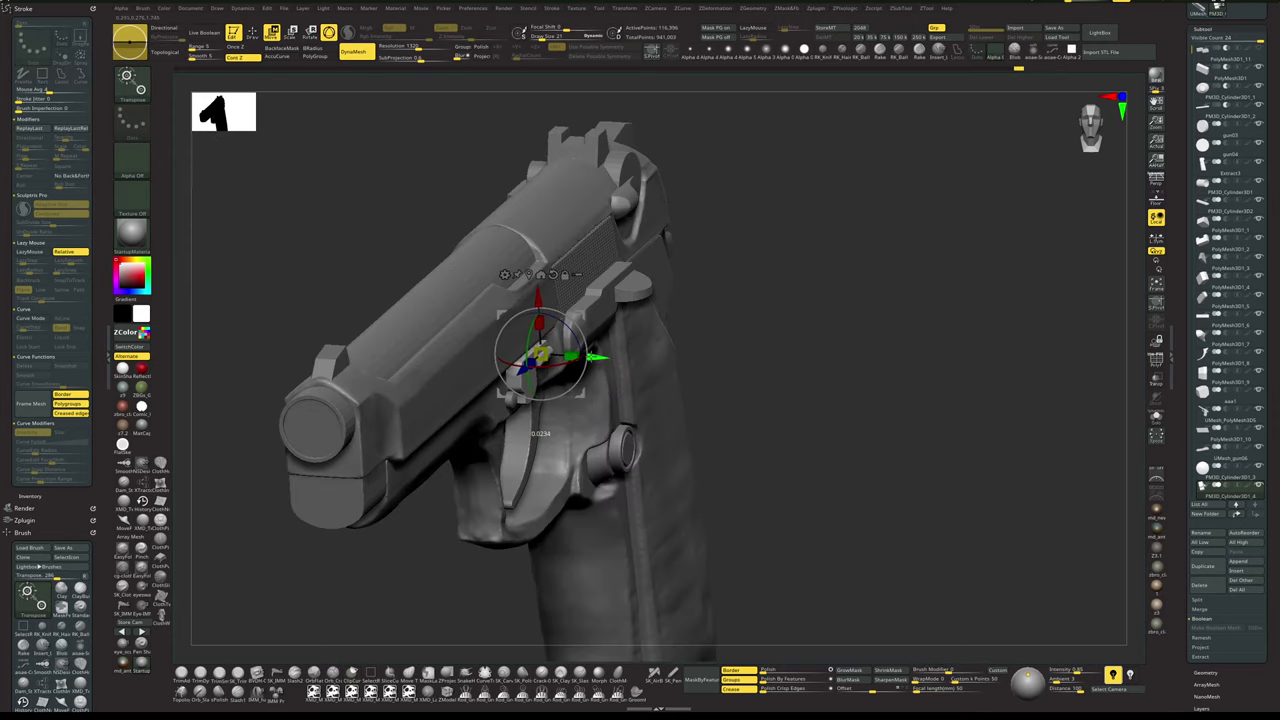
key(q)
mouse_move(857, 391)
mouse_down()
mouse_move(620, 500)
mouse_move(497, 578)
mouse_move(482, 553)
mouse_move(580, 385)
mouse_up()
alt+drag(780, 262, 748, 322)
key(alt+s)
drag(762, 321, 769, 349)
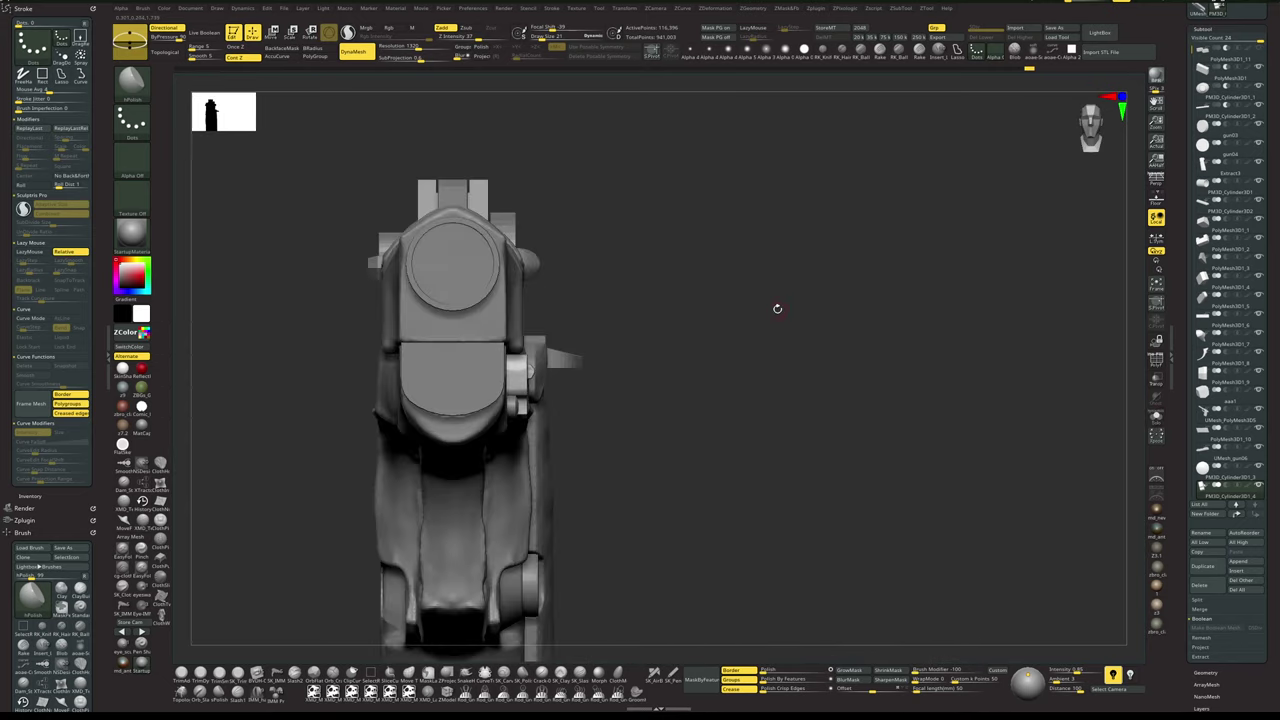
- Isolate the lever, clip its frame-side face straight and shift it sideways against the frame
drag(783, 312, 782, 316)
key(alt+s)
ctrl+shift+drag(513, 514, 512, 273)
key(alt+s)
key(w)
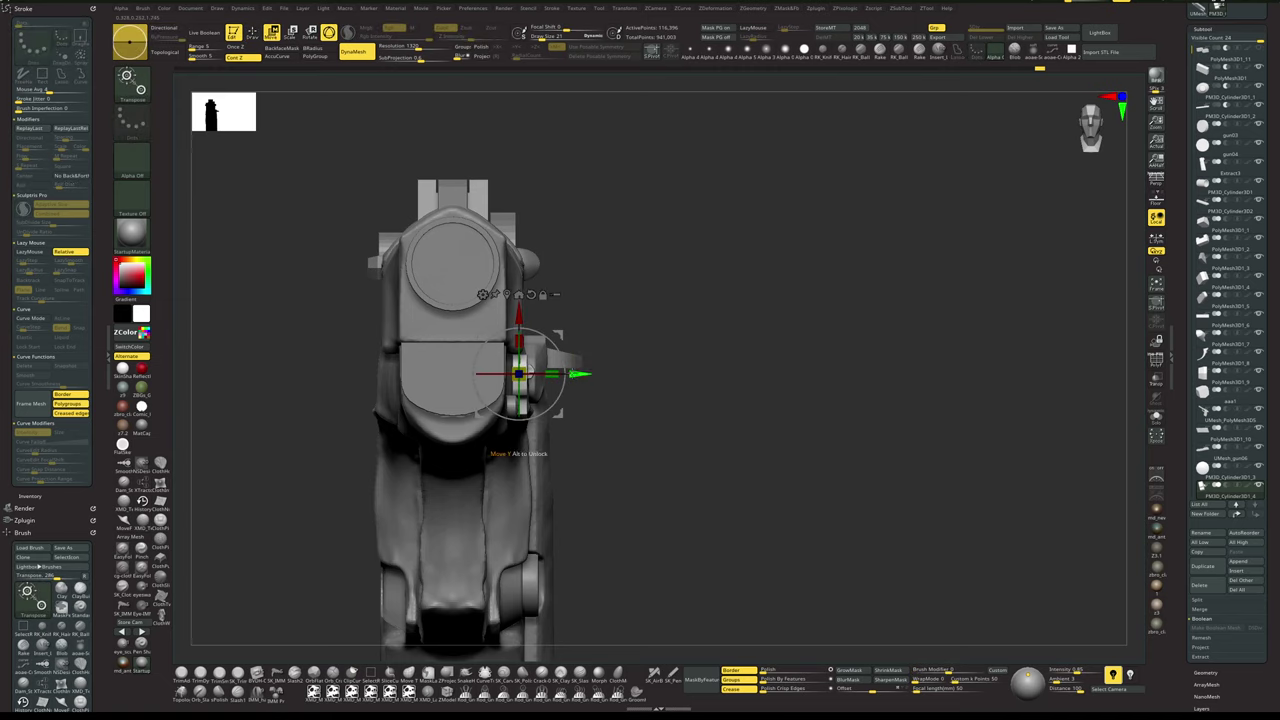
key(q)
mouse_move(703, 346)
mouse_down()
mouse_move(612, 340)
mouse_move(738, 336)
mouse_up()
- Move the domed pin sideways to seat it against the frame beside the lever
key(w)
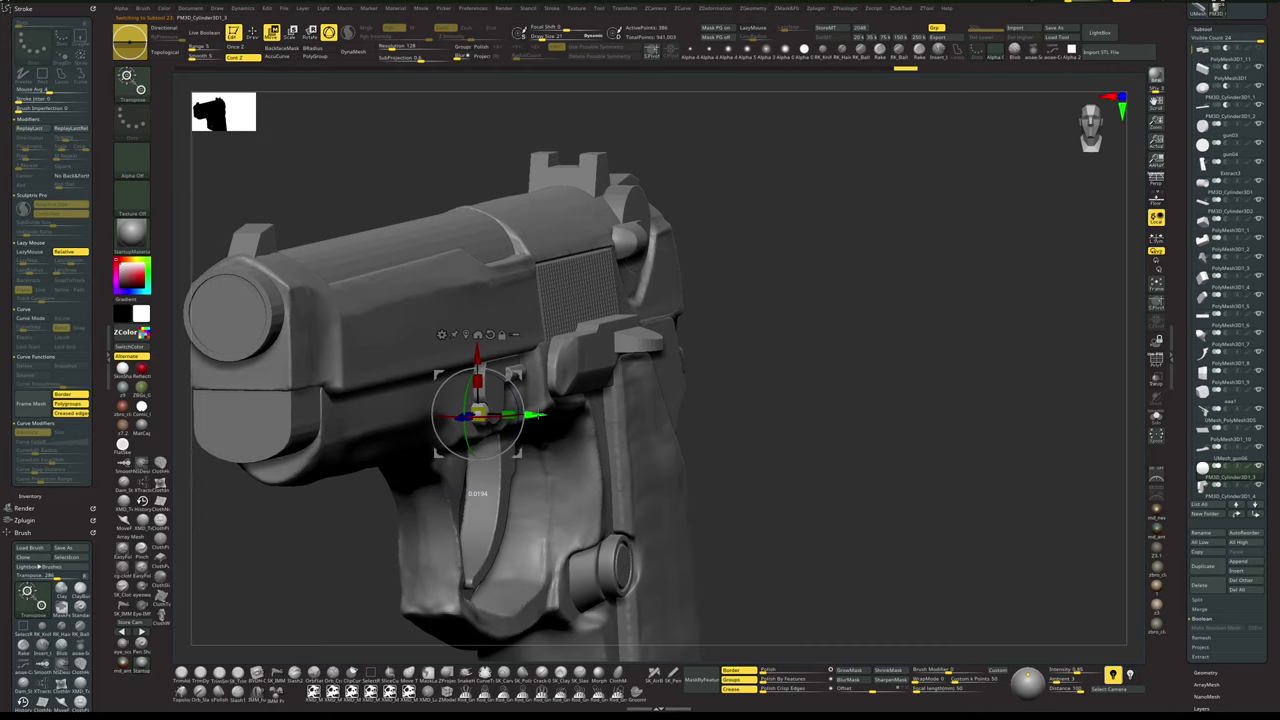
key(q)
drag(823, 370, 795, 372)
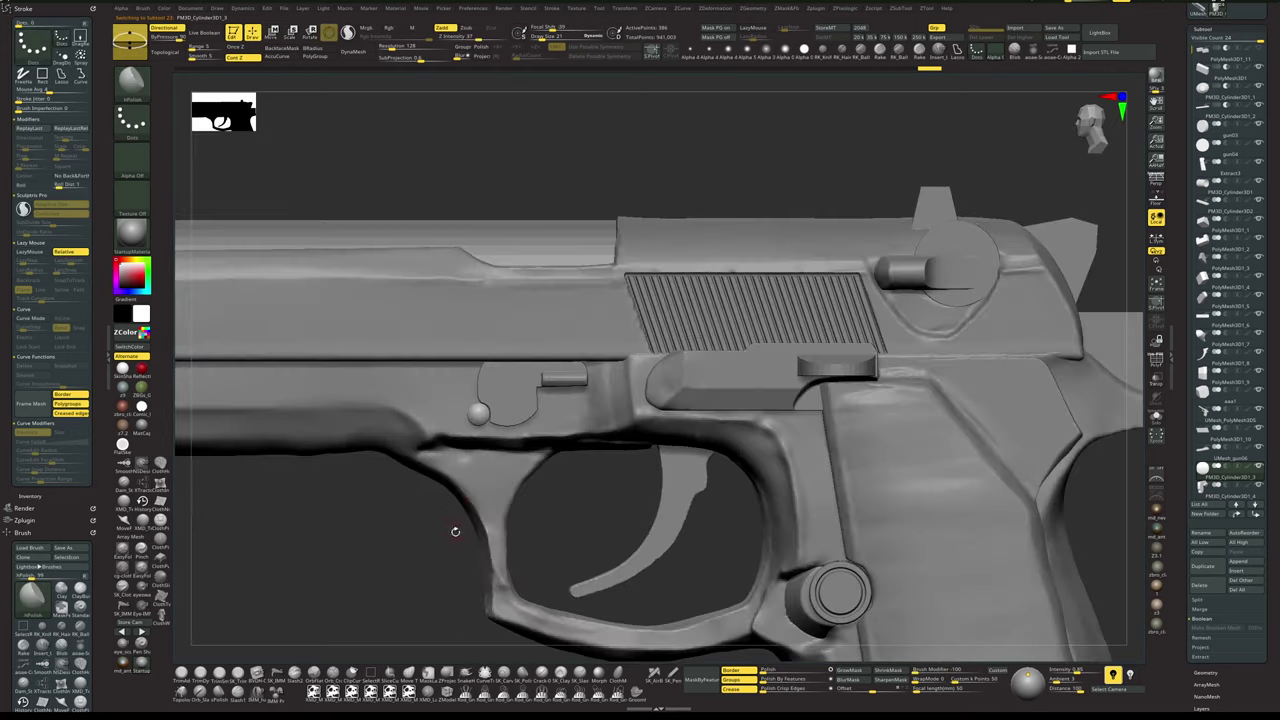
- Isolate the pistol frame and polish its side surface around the trigger guard with hPolish
alt+drag(452, 533, 880, 293)
mouse_move(880, 293)
alt+mouse_down()
mouse_move(908, 303)
mouse_move(902, 344)
alt+mouse_up()
alt+click(578, 327)
key(alt+s)
mouse_move(540, 559)
mouse_down()
mouse_move(557, 470)
mouse_move(640, 411)
mouse_move(522, 394)
mouse_up()
key(space)
drag(647, 332, 599, 351)
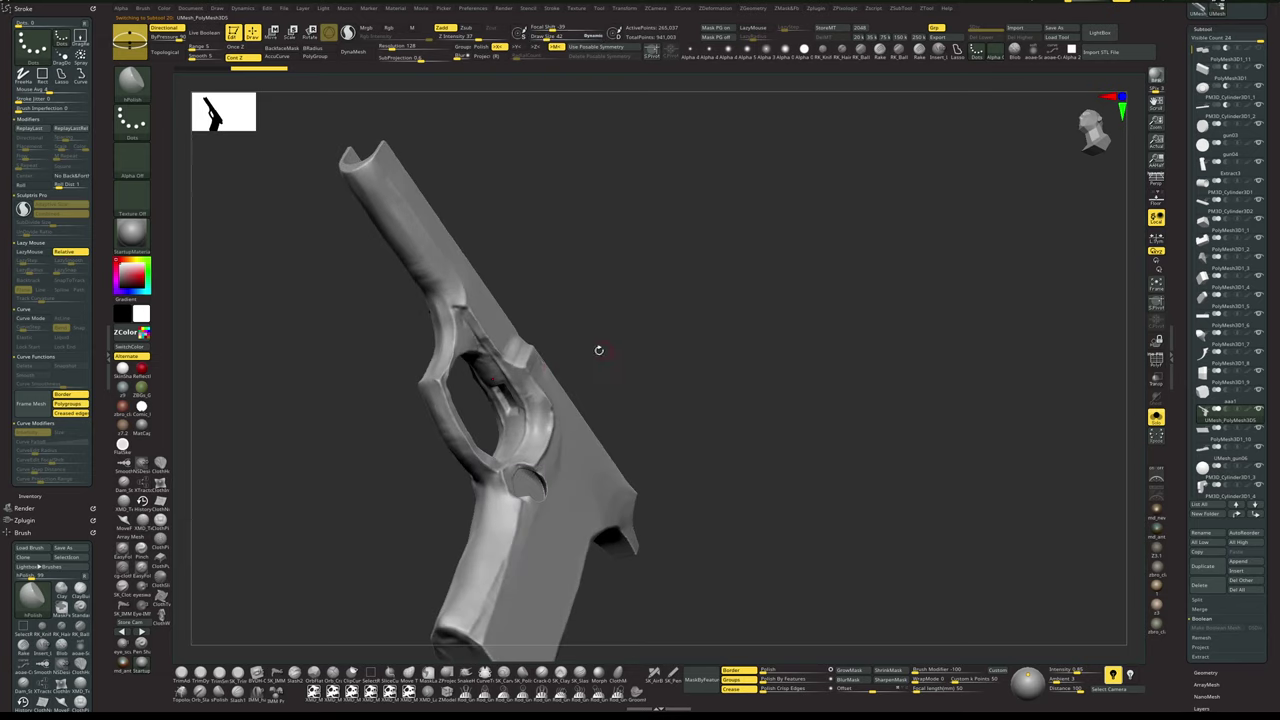
right_click(533, 380)
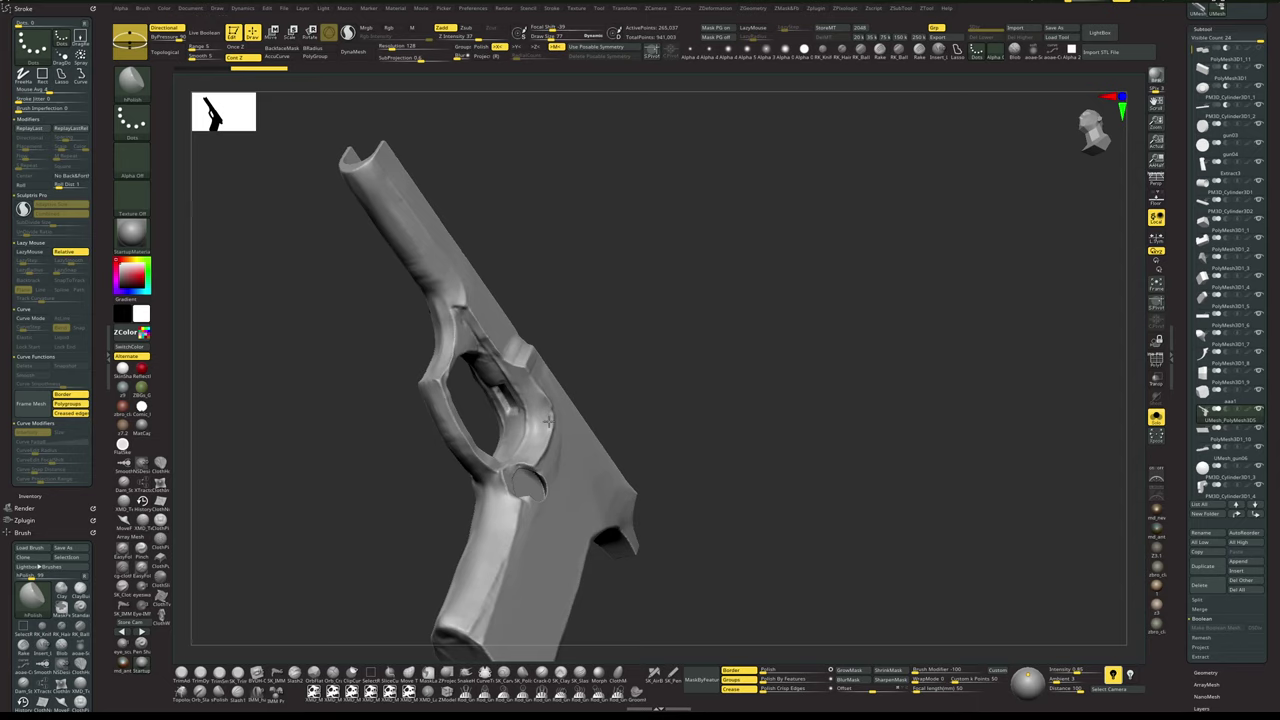
drag(692, 318, 745, 470)
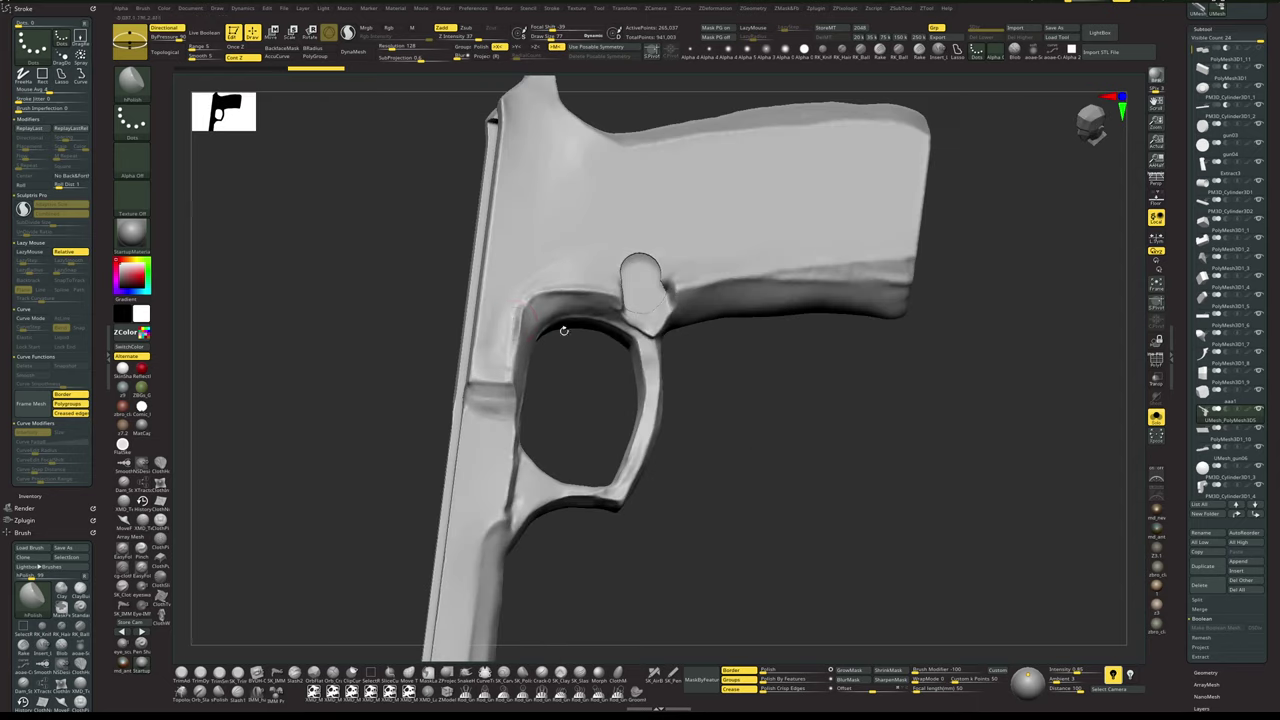
key(space)
drag(564, 345, 520, 332)
key(space)
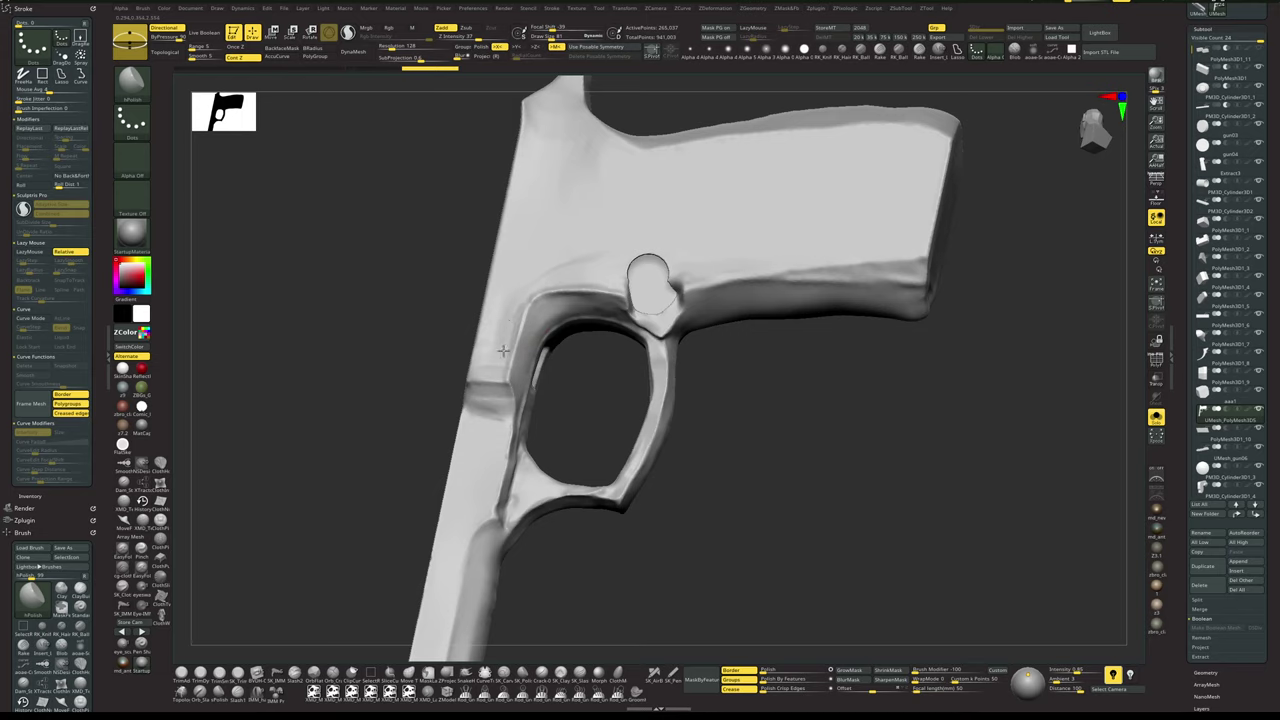
- Mirror and weld the slide's ribbed panel onto the opposite side of the pistol
alt+drag(758, 440, 842, 350)
alt+click(657, 282)
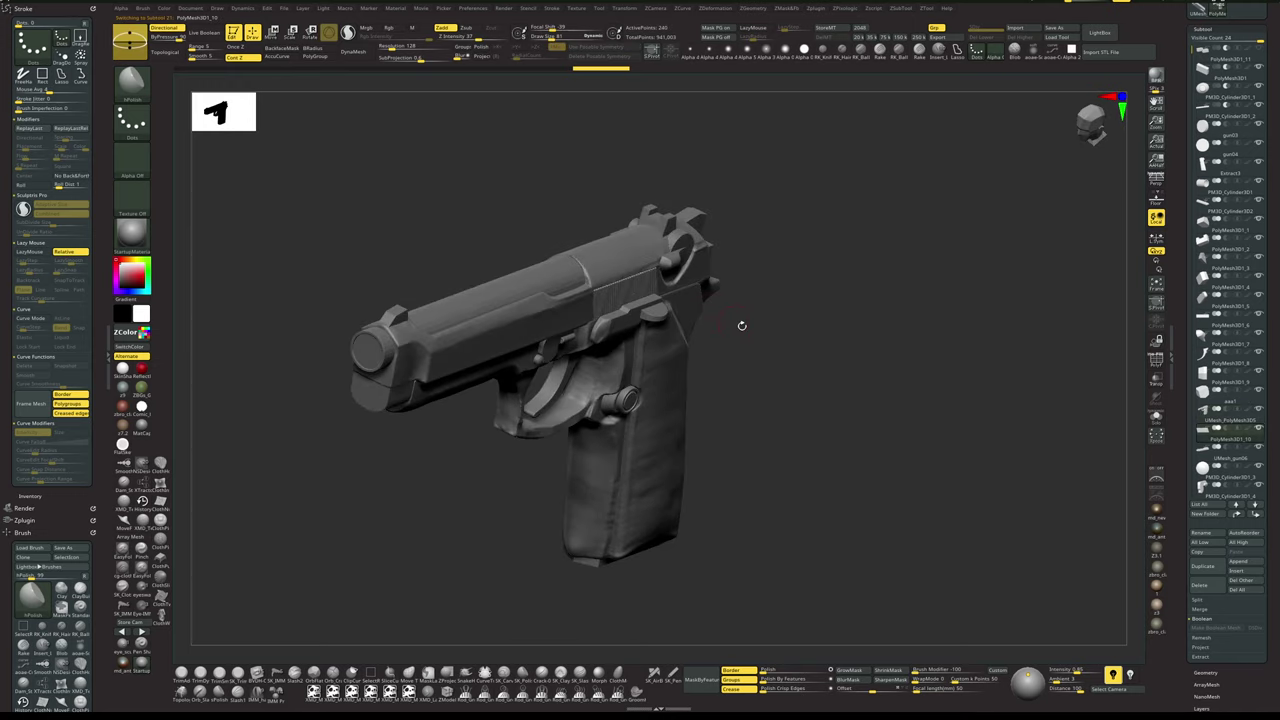
click(812, 367)
key(space)
click(831, 320)
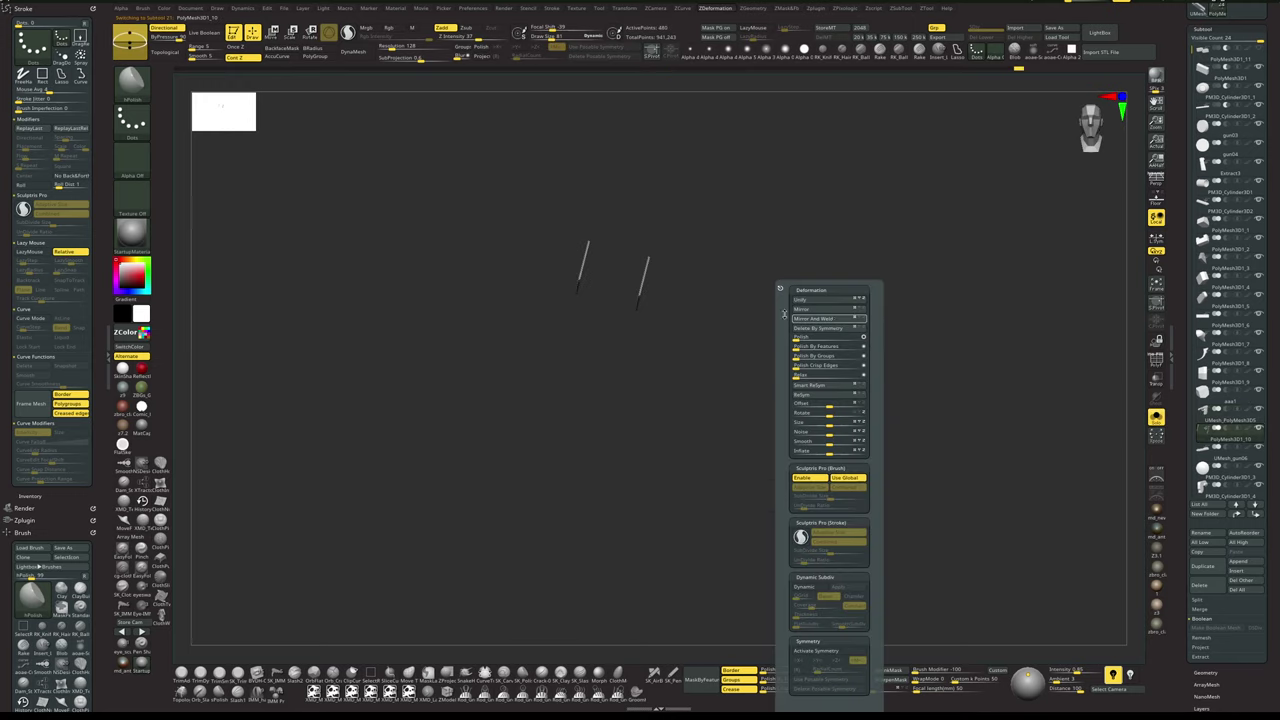
click(851, 333)
- Select the slide, polish its surface with hPolish and isolate it
drag(851, 333, 1020, 284)
alt+click(597, 256)
key(space)
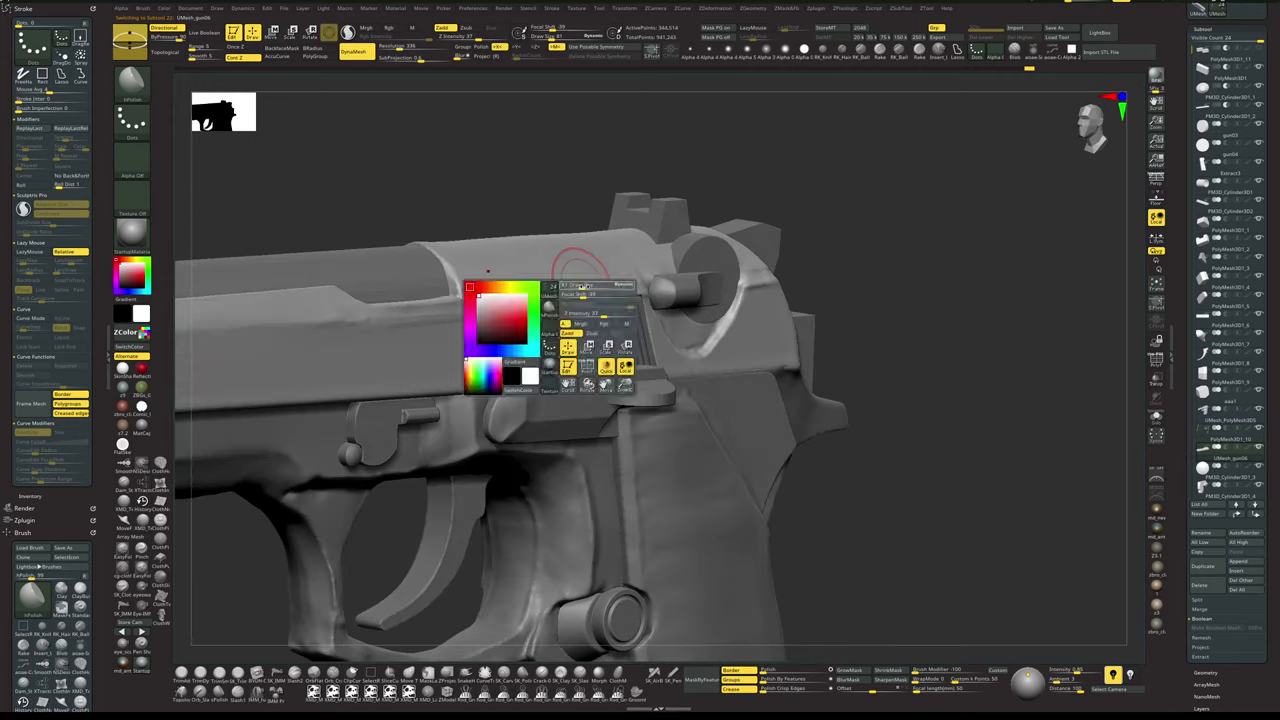
key(space)
drag(535, 220, 523, 220)
mouse_move(560, 160)
mouse_down()
mouse_move(614, 174)
mouse_move(603, 160)
mouse_move(626, 158)
mouse_move(631, 185)
mouse_move(647, 174)
mouse_move(591, 239)
mouse_move(677, 177)
mouse_move(674, 157)
mouse_move(674, 200)
mouse_move(674, 157)
mouse_up()
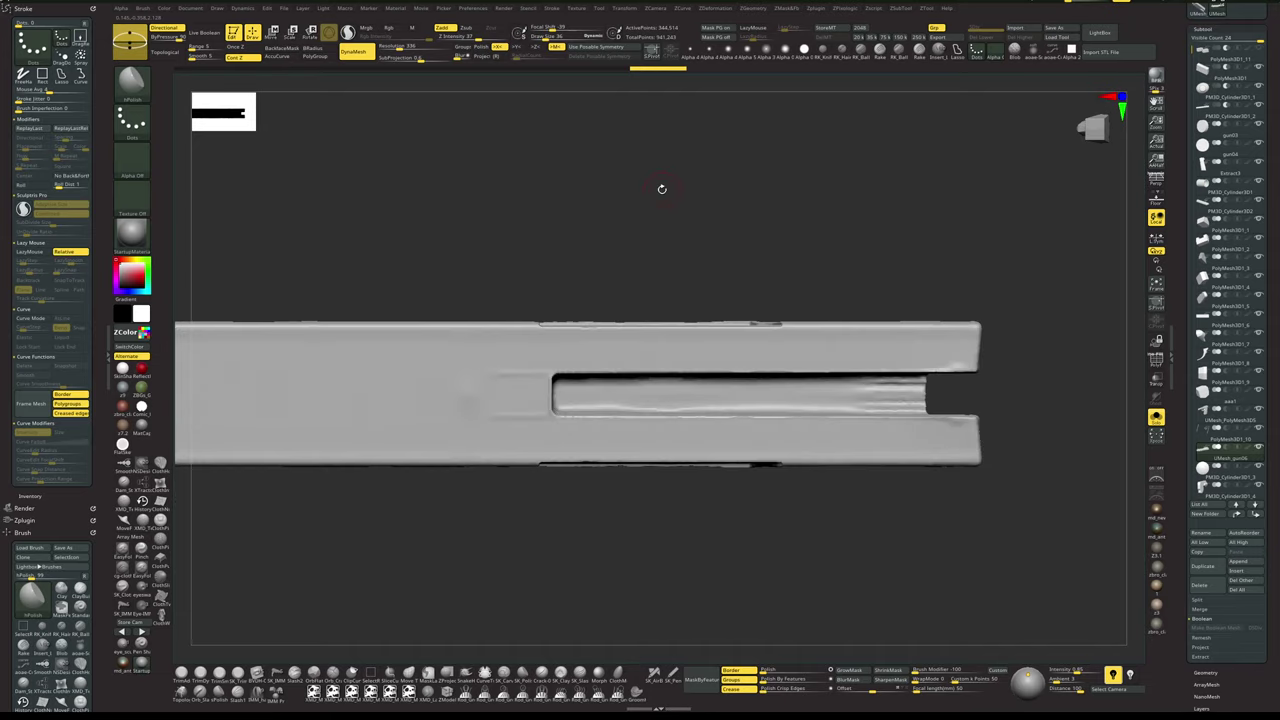
- Align the slide to a straight view of its slotted face and set the clip brush's stroke to Rect
drag(645, 213, 626, 243)
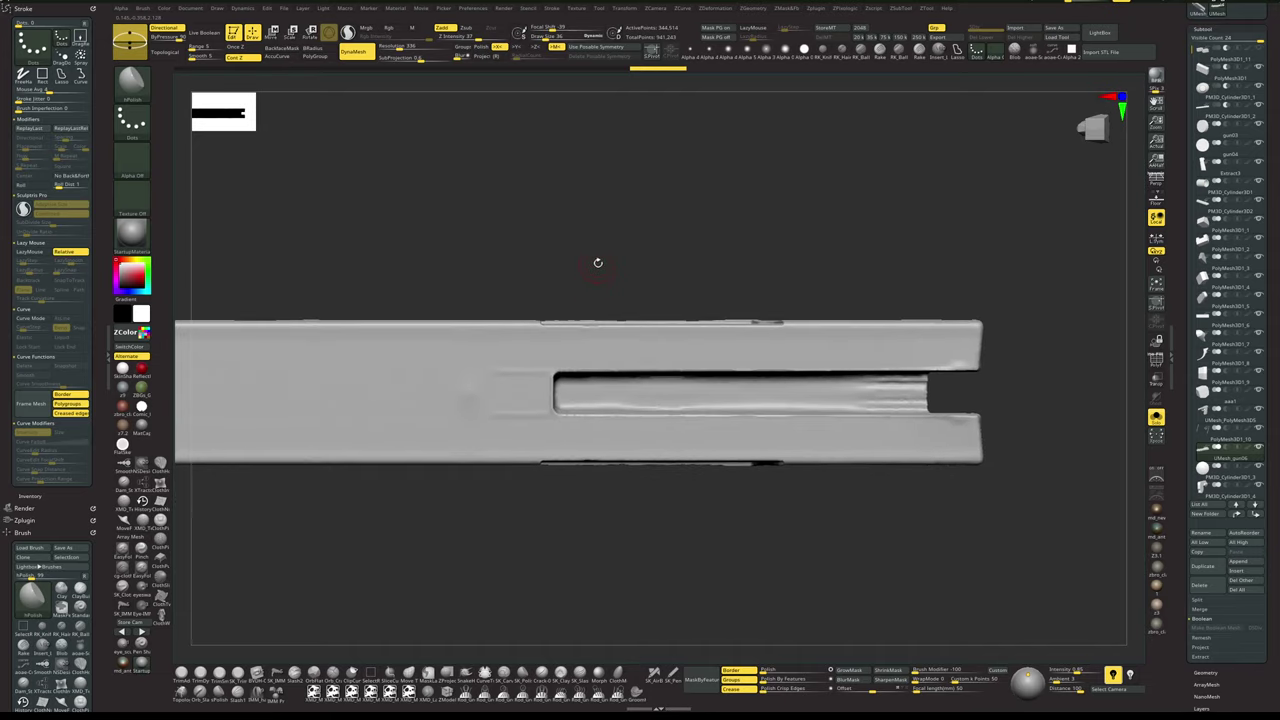
mouse_move(606, 286)
mouse_down()
mouse_move(612, 242)
mouse_move(604, 272)
mouse_up()
ctrl+shift+drag(612, 323, 614, 304)
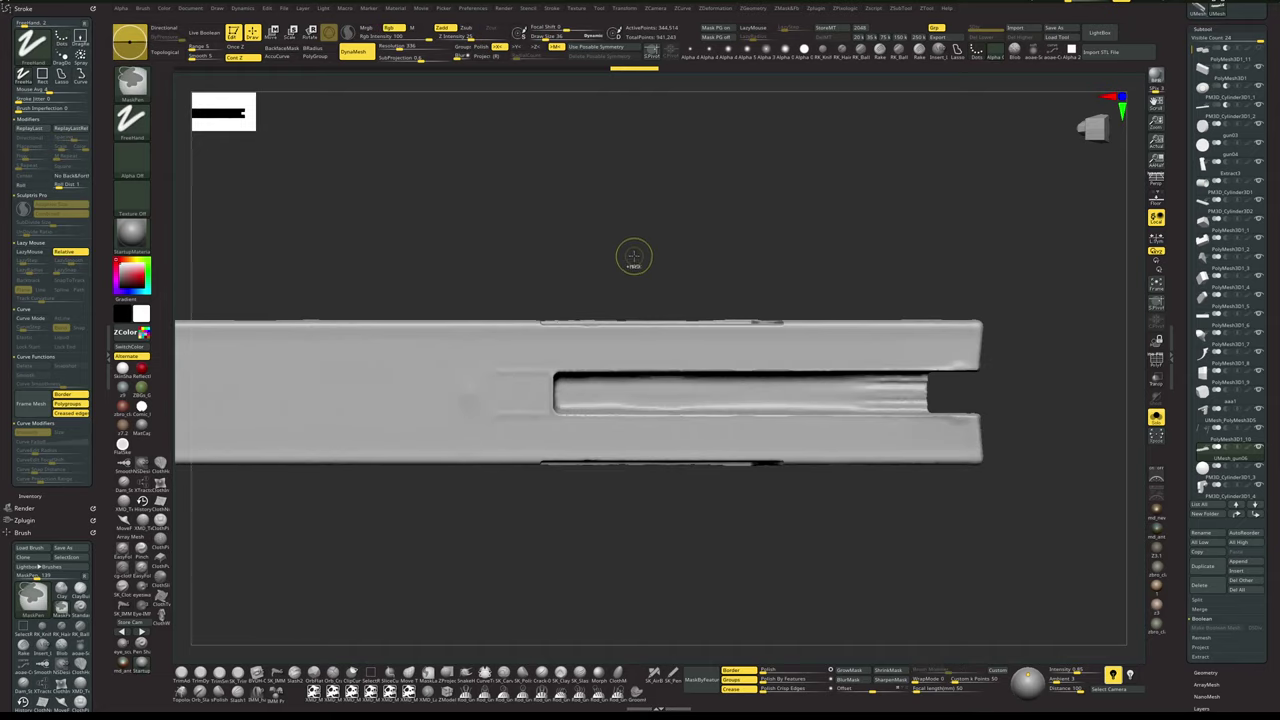
key(ctrl+shift)
click(132, 120)
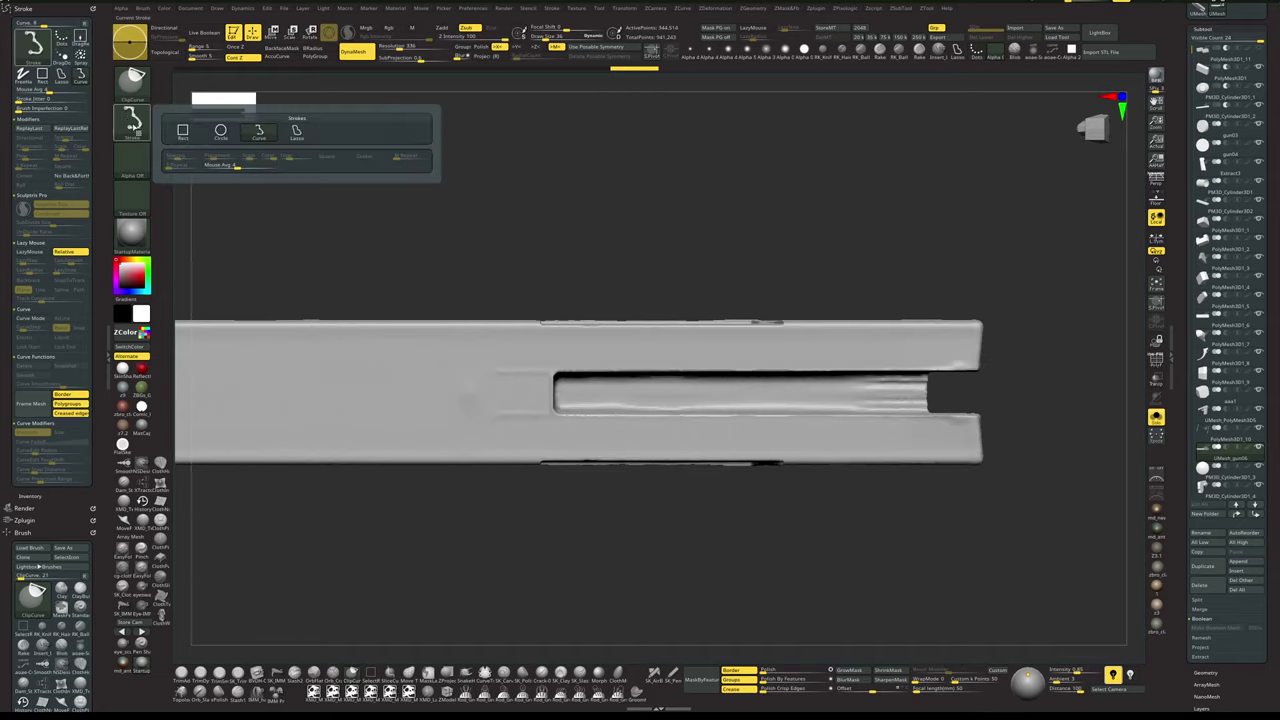
click(188, 134)
- Clip the slide's recessed side panel flat with a rectangle along its length, undoing the faulty first clip
mouse_move(522, 255)
ctrl+shift+mouse_down()
mouse_move(543, 275)
mouse_move(757, 314)
mouse_move(718, 325)
mouse_move(751, 324)
ctrl+shift+mouse_up()
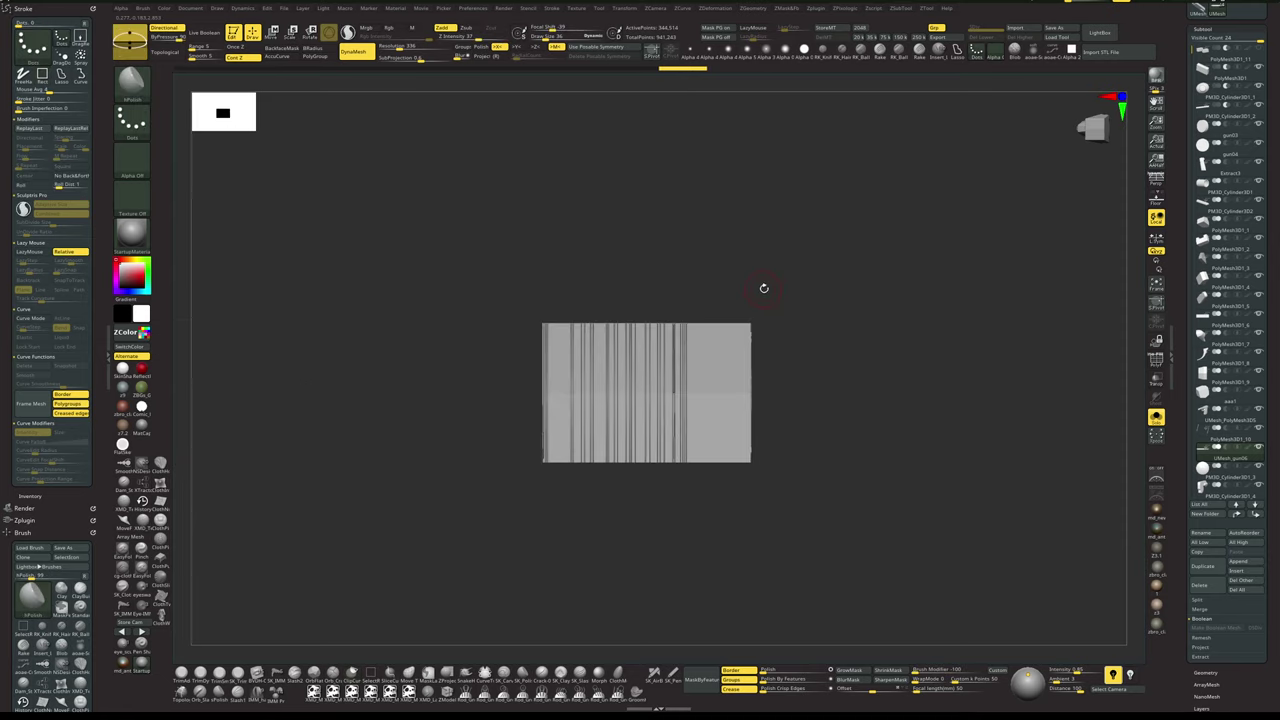
key(ctrl+z)
mouse_move(553, 275)
ctrl+shift+mouse_down()
mouse_move(615, 309)
mouse_move(747, 323)
ctrl+shift+mouse_up()
mouse_move(779, 254)
mouse_down()
mouse_move(808, 280)
mouse_move(706, 487)
mouse_move(690, 440)
mouse_up()
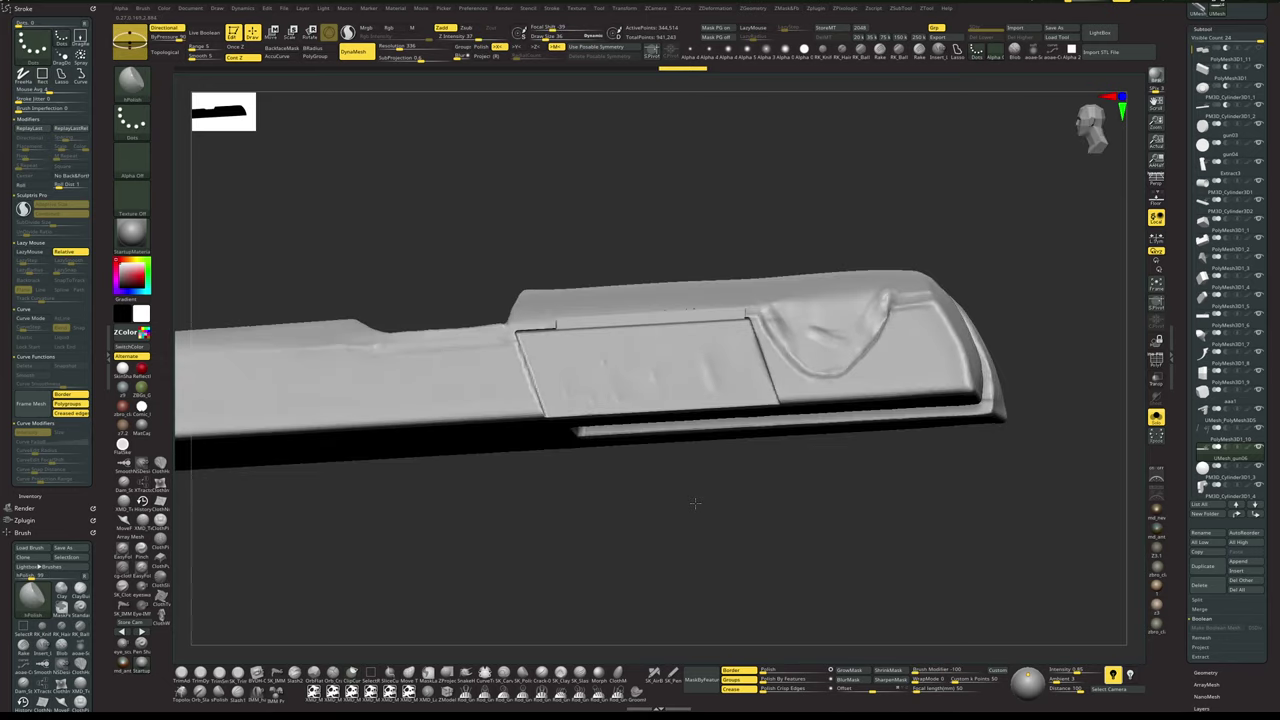
drag(694, 502, 688, 436)
drag(617, 239, 682, 463)
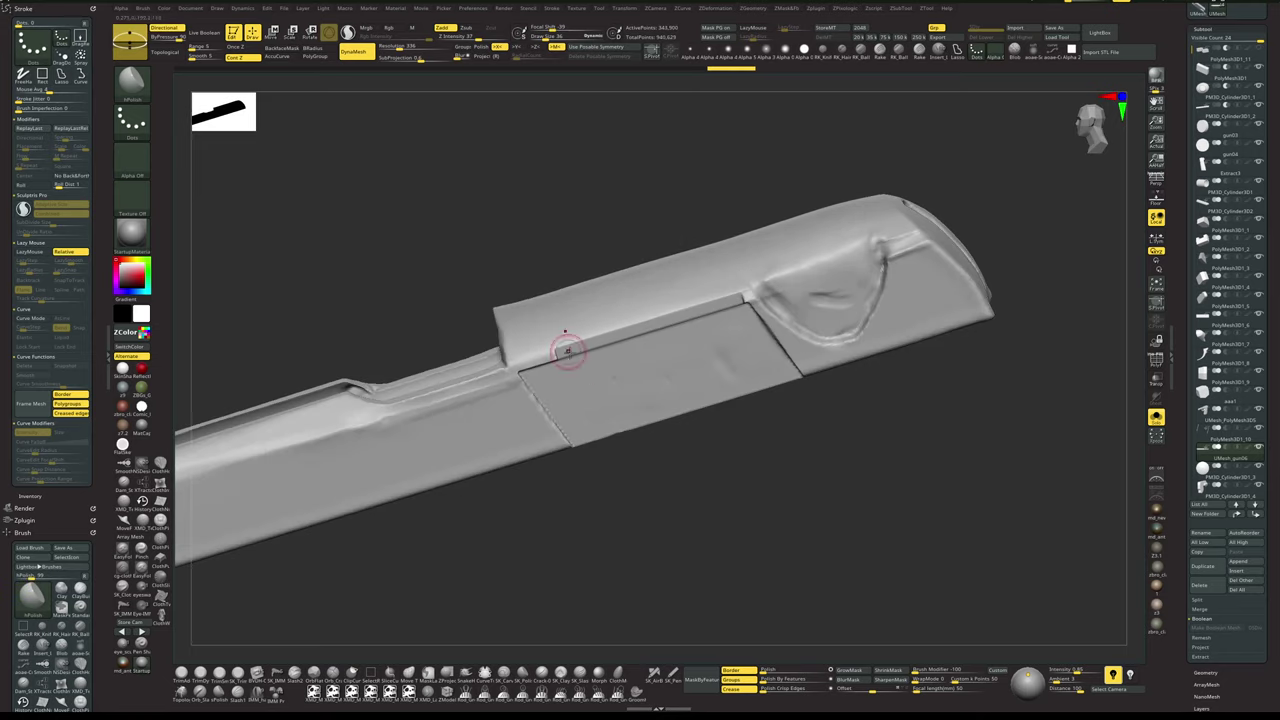
- Fill the stepped groove along the side panel's upper front edge with ClayBuildup strokes
drag(656, 518, 620, 431)
key(space)
drag(636, 490, 596, 428)
key(space)
key(b)
key(c)
key(b)
drag(549, 352, 533, 361)
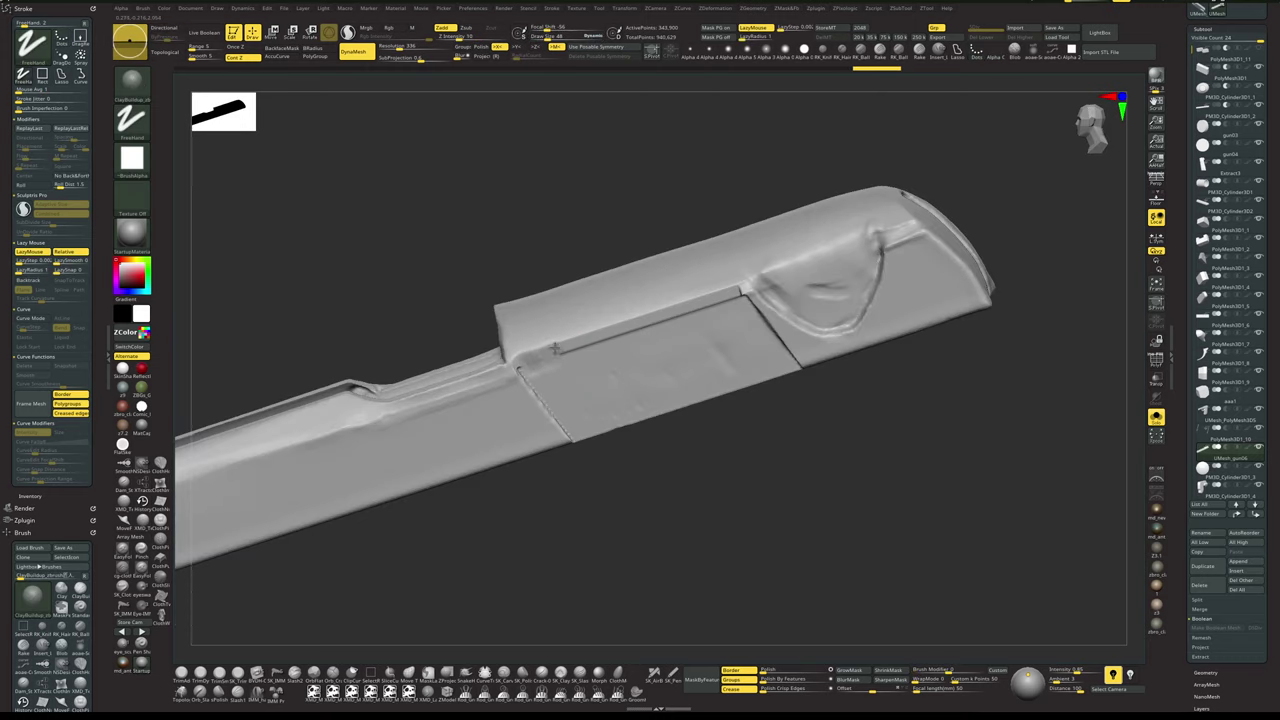
drag(580, 349, 598, 338)
- Polish the filled seam along the side panel's upper edge with hPolish
key(b)
key(h)
key(p)
key(space)
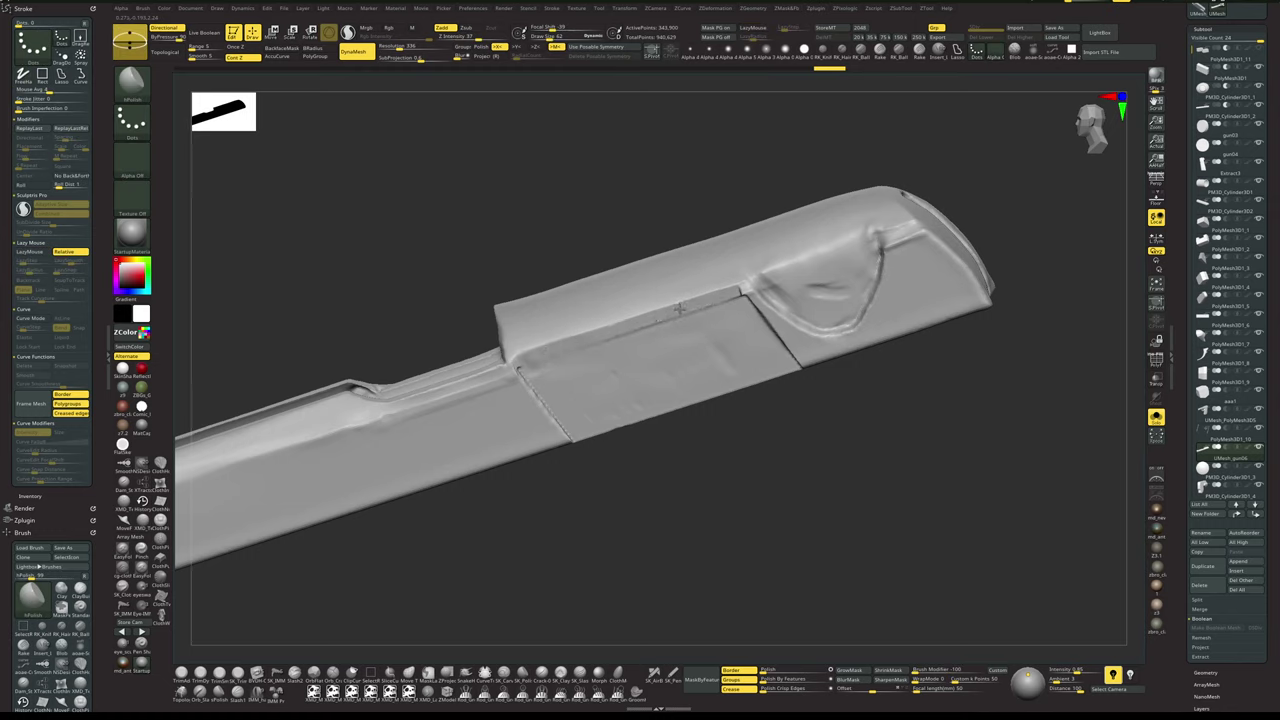
shift+drag(705, 411, 749, 426)
key(space)
drag(746, 331, 734, 331)
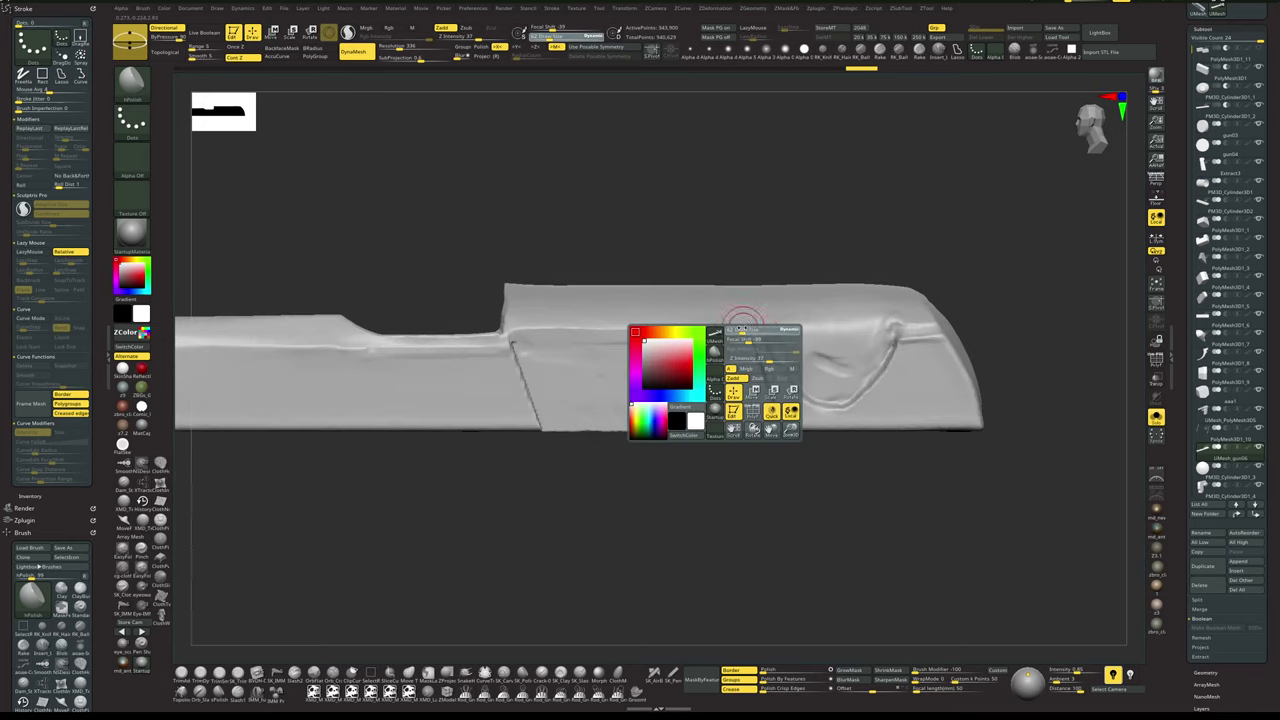
- Build up and smooth the side panel's upper rear corner with ClayBuildup
key(b)
key(d)
key(s)
key(b)
key(c)
key(b)
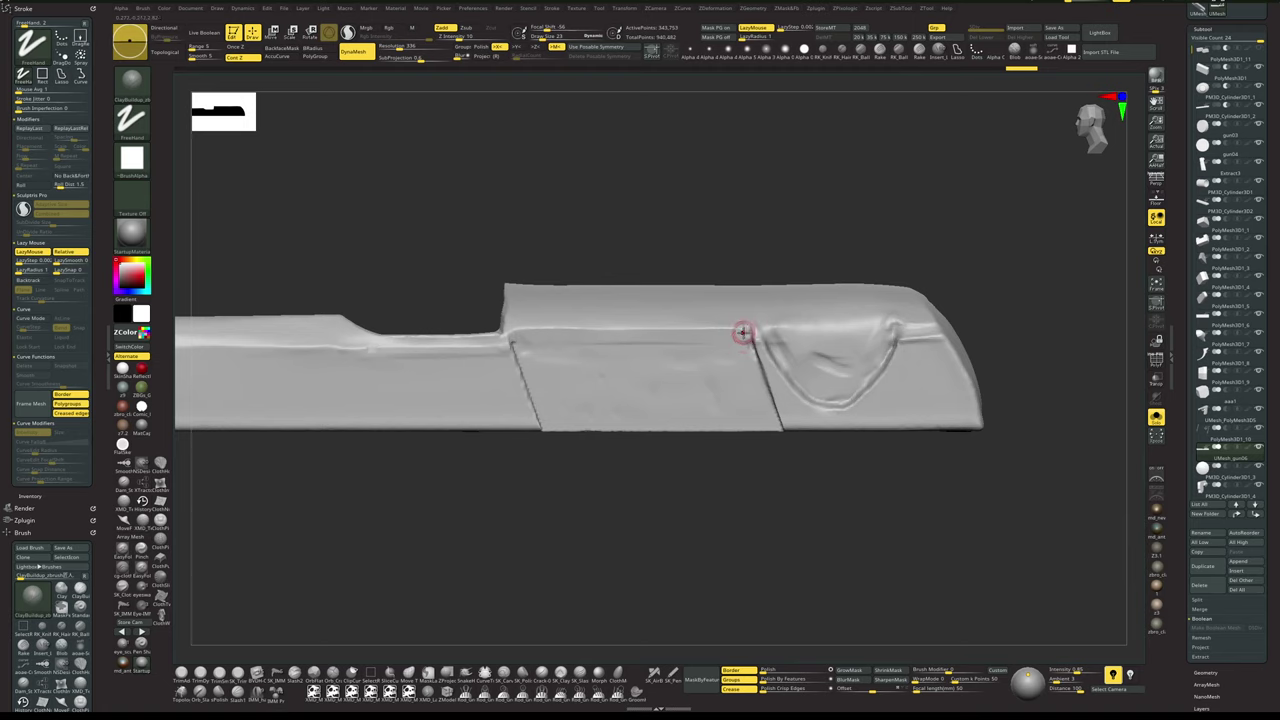
shift+drag(743, 334, 746, 350)
- Check the slide against the whole pistol, isolate it again and remesh it with DynaMesh
click(1156, 417)
mouse_move(797, 551)
alt+mouse_down()
mouse_move(886, 354)
mouse_move(963, 363)
mouse_move(974, 321)
mouse_move(940, 323)
mouse_move(951, 363)
mouse_move(966, 357)
mouse_move(950, 350)
mouse_move(960, 380)
mouse_move(963, 359)
mouse_move(977, 382)
mouse_move(980, 363)
mouse_move(997, 372)
mouse_move(995, 352)
alt+mouse_up()
key(alt+s)
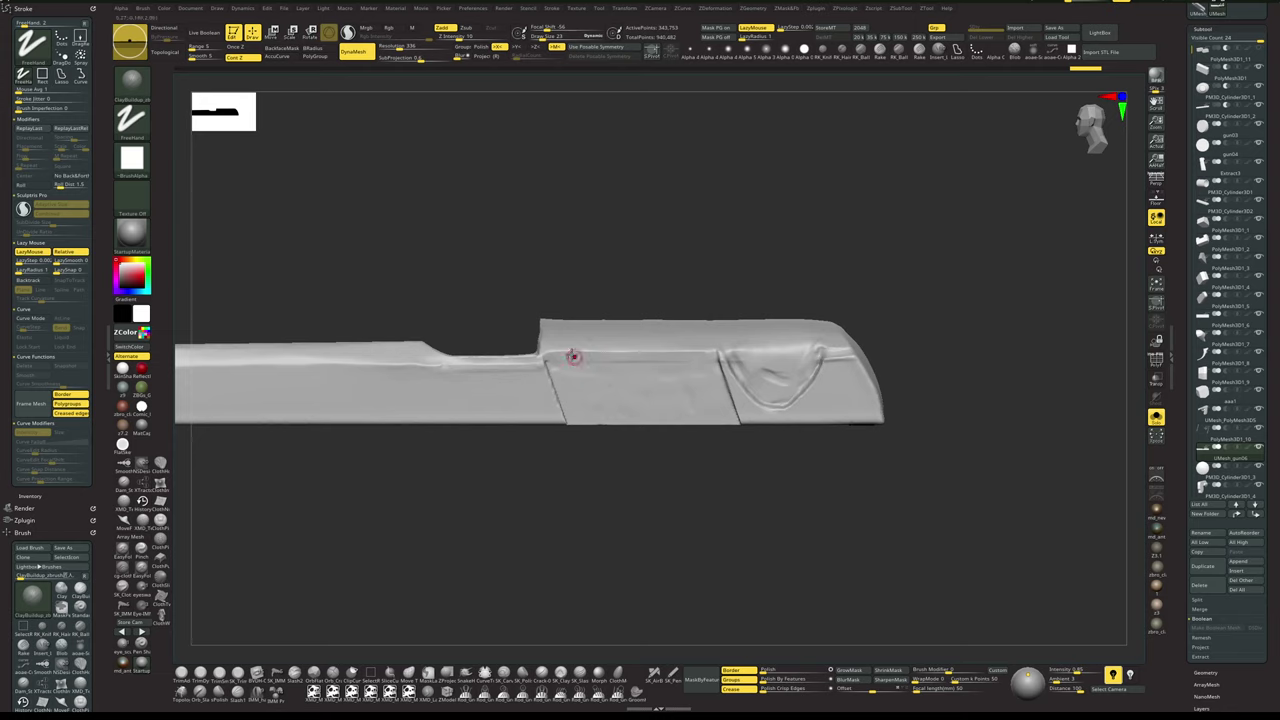
key(ctrl)
ctrl+drag(577, 237, 727, 268)
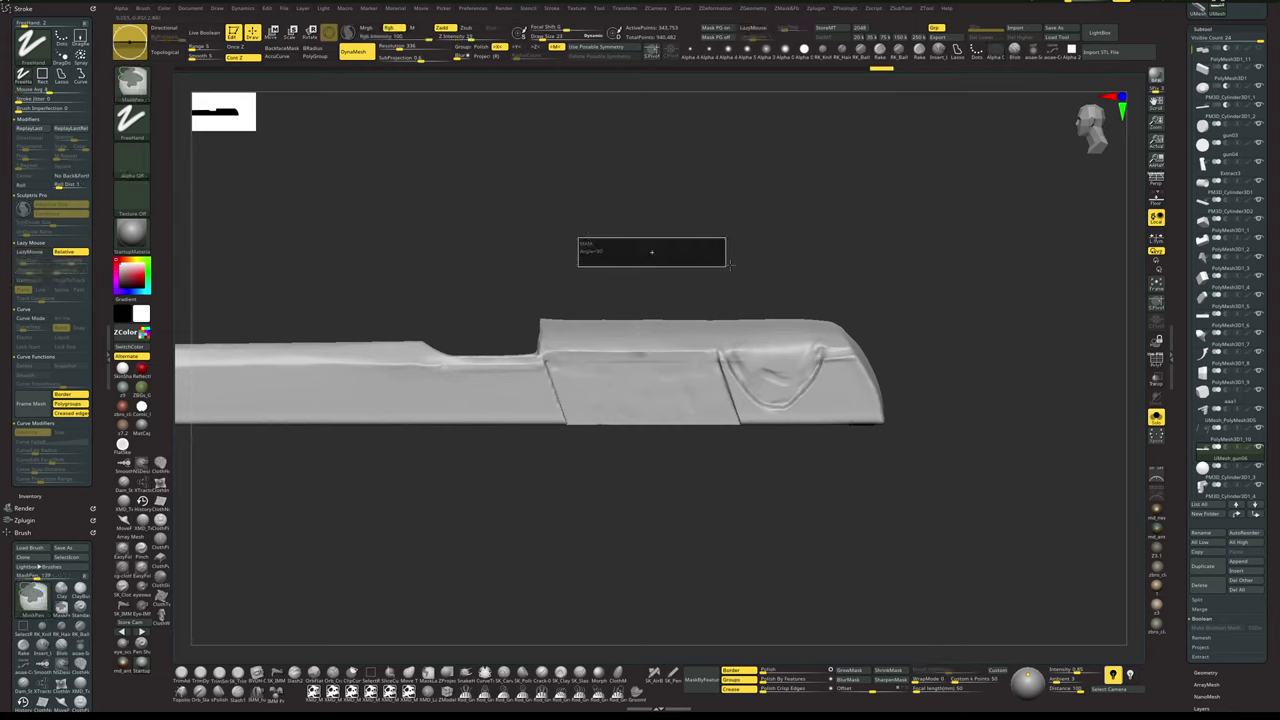
- Mask a narrow strip along the slide side panel's upper edge and show the whole pistol
ctrl+drag(630, 219, 745, 250)
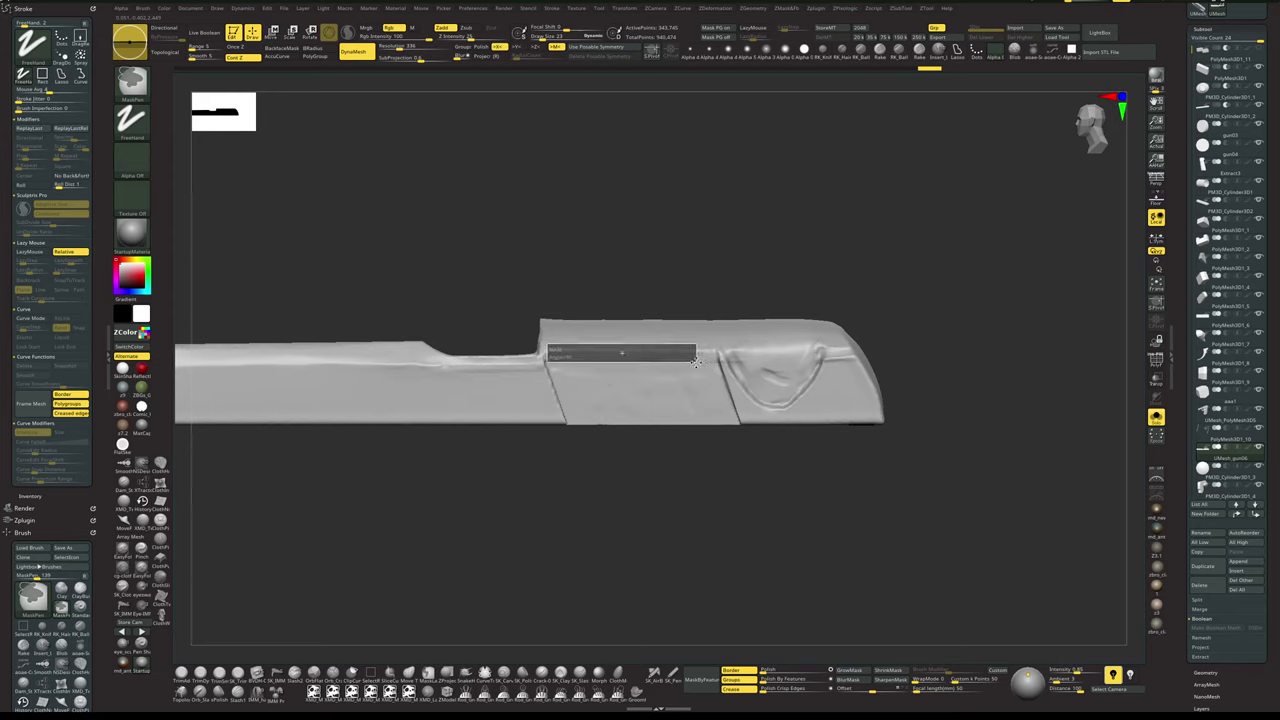
ctrl+drag(696, 362, 716, 361)
drag(790, 240, 760, 262)
ctrl+click(855, 281)
drag(850, 246, 860, 257)
ctrl+click(860, 257)
key(alt+s)
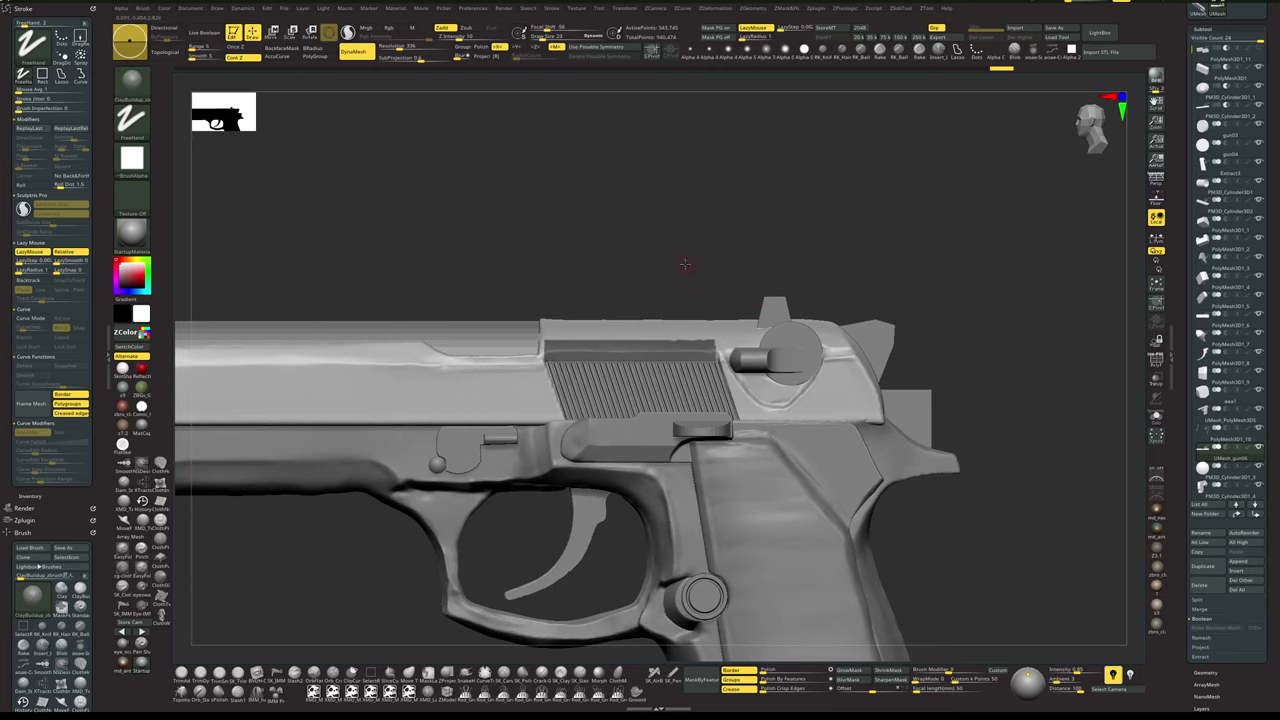
- Invert the mask and move the strip outward over the serrated block's upper edge
alt+drag(685, 264, 687, 281)
ctrl+click(696, 238)
key(w)
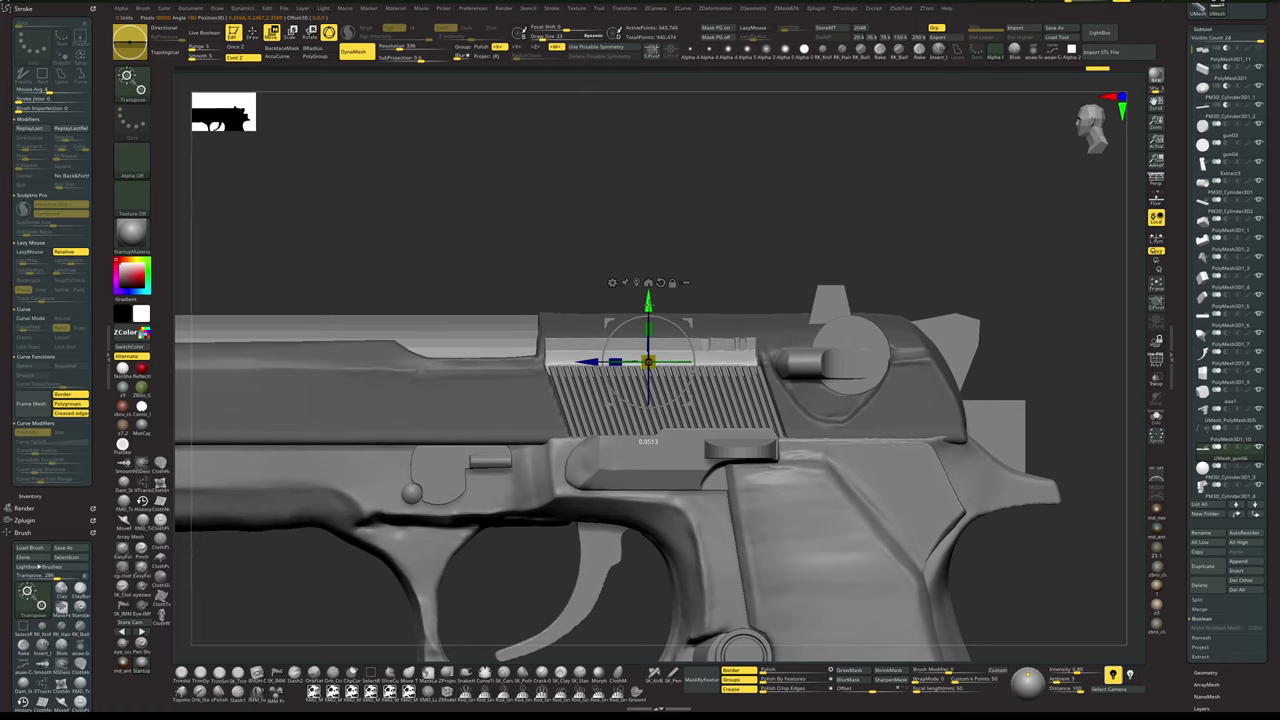
key(q)
mouse_move(738, 260)
mouse_down()
mouse_move(775, 285)
mouse_move(742, 263)
mouse_move(763, 272)
mouse_move(706, 264)
mouse_move(734, 292)
mouse_move(691, 254)
mouse_move(708, 234)
mouse_up()
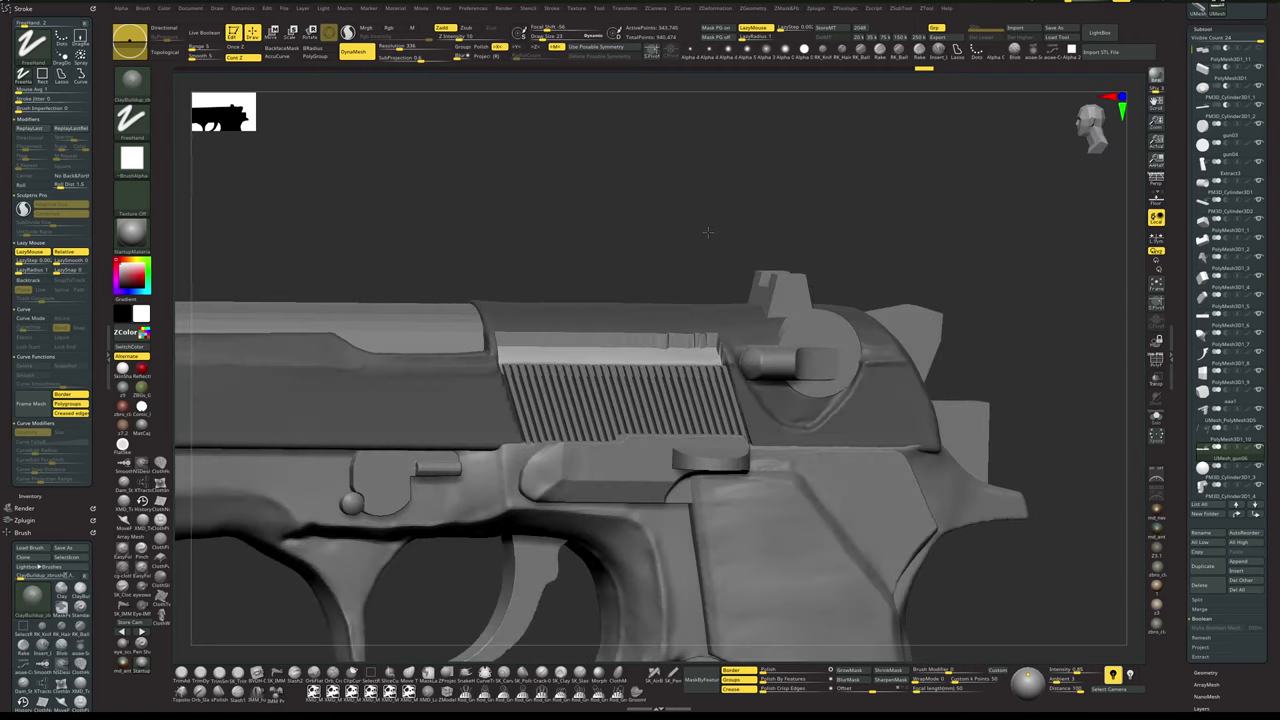
- Clear the mask and remesh the slide with DynaMesh, checking it isolated and with the whole pistol
mouse_move(706, 184)
ctrl+mouse_down()
mouse_move(709, 221)
mouse_move(755, 246)
ctrl+mouse_up()
key(alt+s)
drag(980, 346, 980, 322)
mouse_move(994, 238)
ctrl+mouse_down()
mouse_move(998, 290)
mouse_move(970, 292)
ctrl+mouse_up()
key(alt+s)
- Fill the step above the serrated block along the slide with ClayBuildup strokes
key(space)
drag(518, 350, 522, 350)
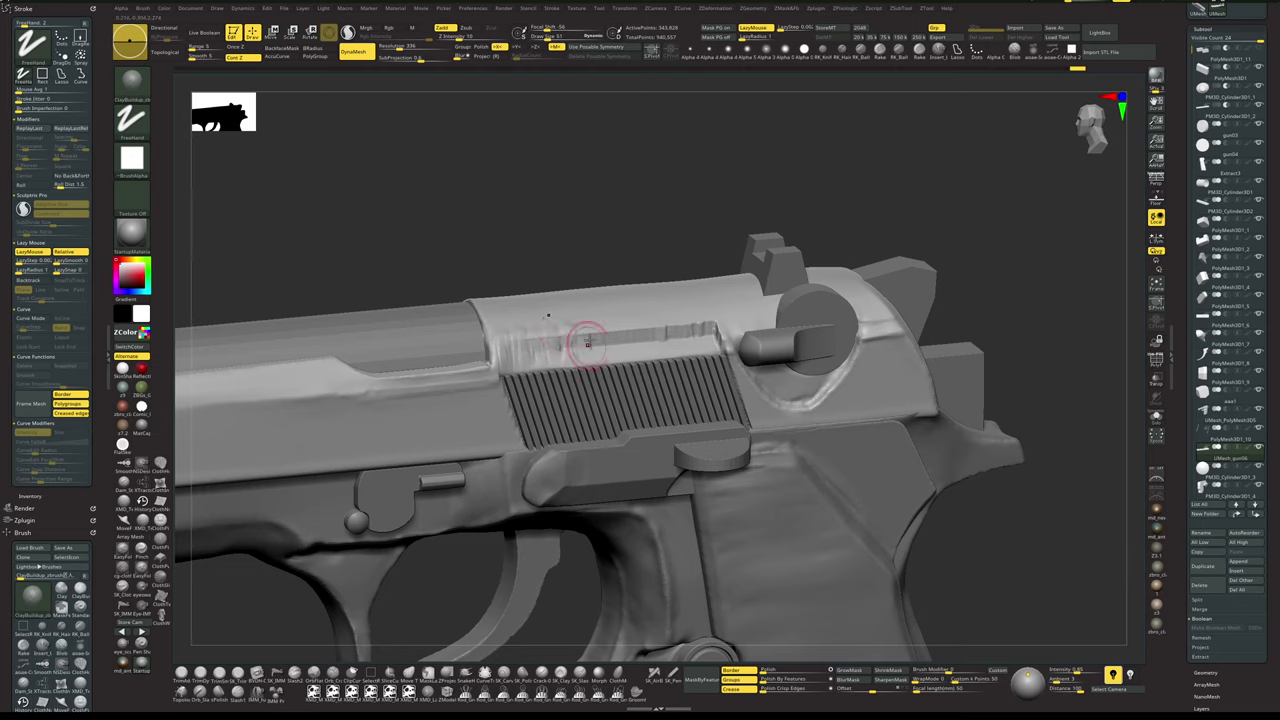
mouse_move(588, 343)
mouse_down()
mouse_move(582, 359)
mouse_move(708, 335)
mouse_up()
drag(543, 342, 542, 331)
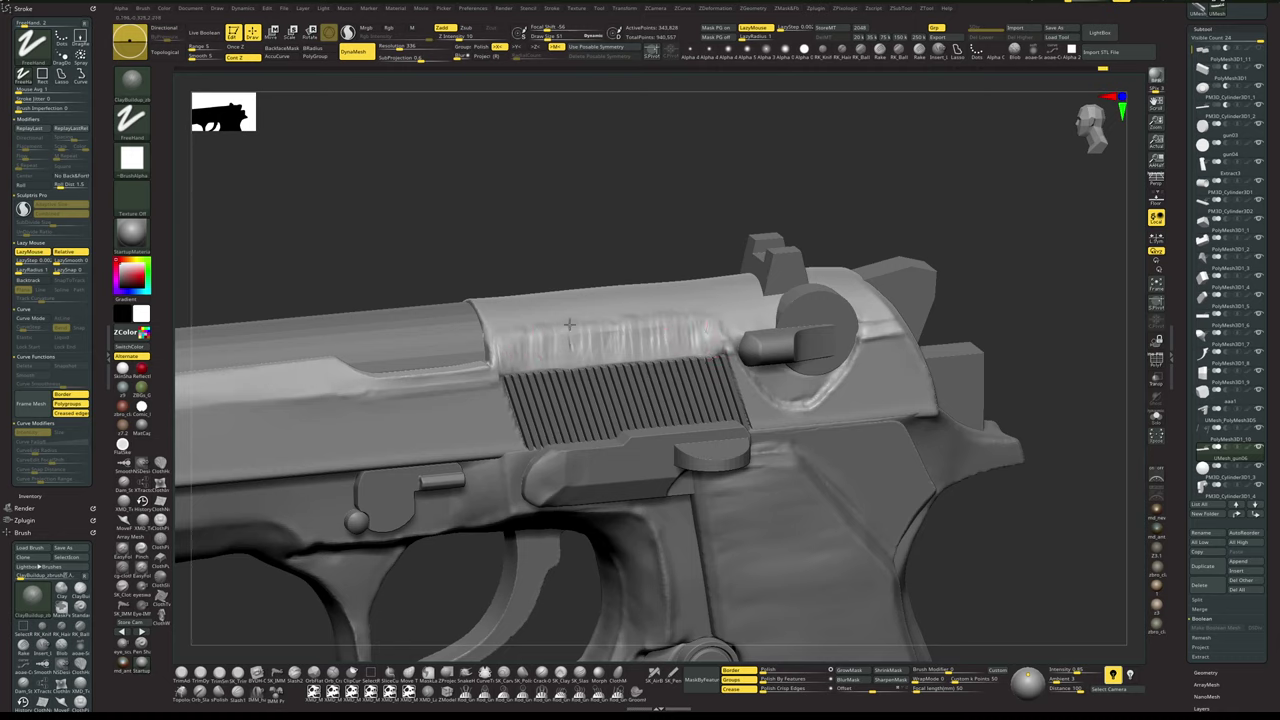
drag(597, 351, 606, 338)
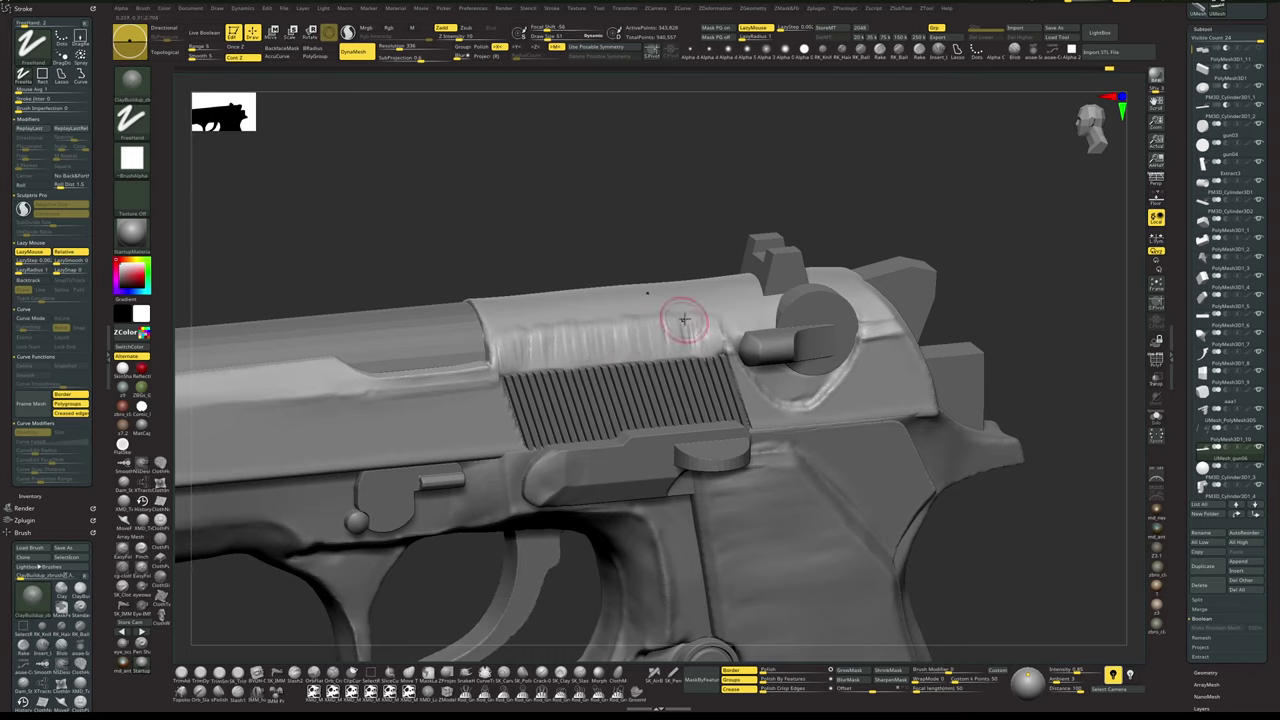
drag(710, 342, 715, 326)
- Isolate the slide and flatten the built-up strip above the side panel with hPolish
mouse_move(947, 252)
mouse_down()
mouse_move(997, 268)
mouse_move(948, 297)
mouse_move(870, 300)
mouse_up()
key(shift+s)
key(space)
drag(640, 349, 644, 349)
drag(682, 529, 704, 524)
key(b)
key(h)
key(p)
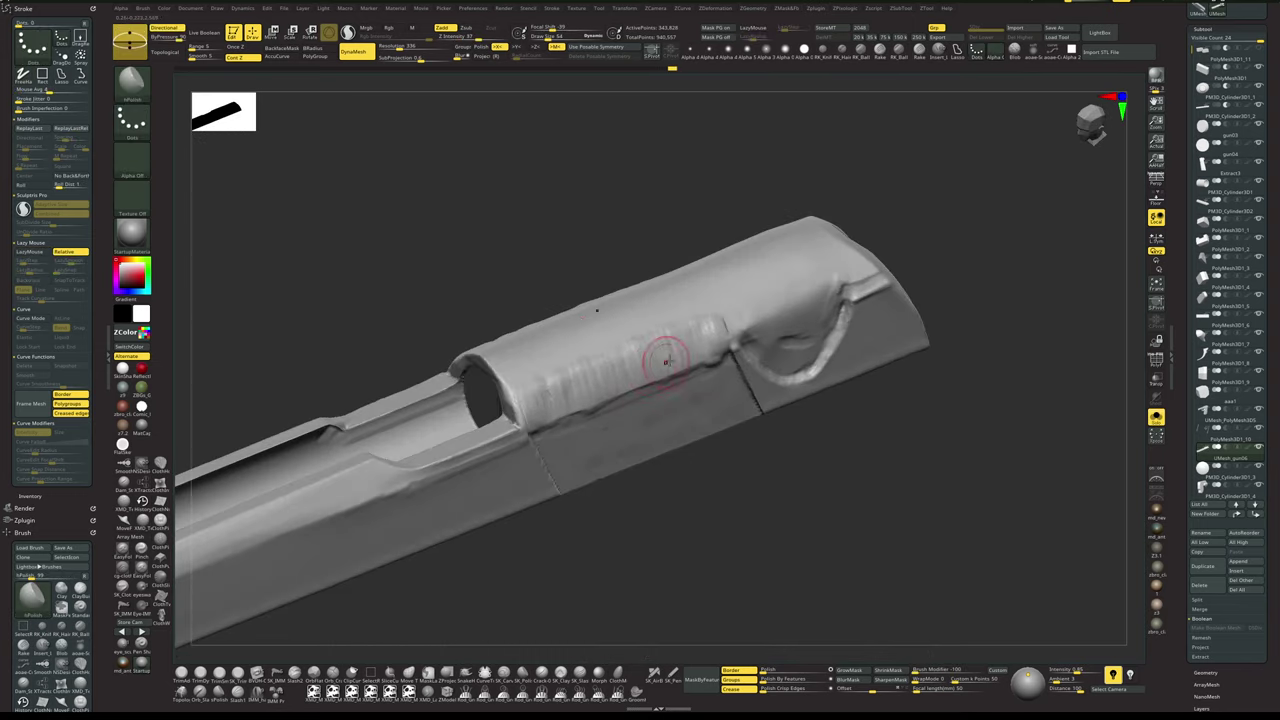
key(space)
drag(569, 369, 576, 369)
drag(637, 344, 678, 331)
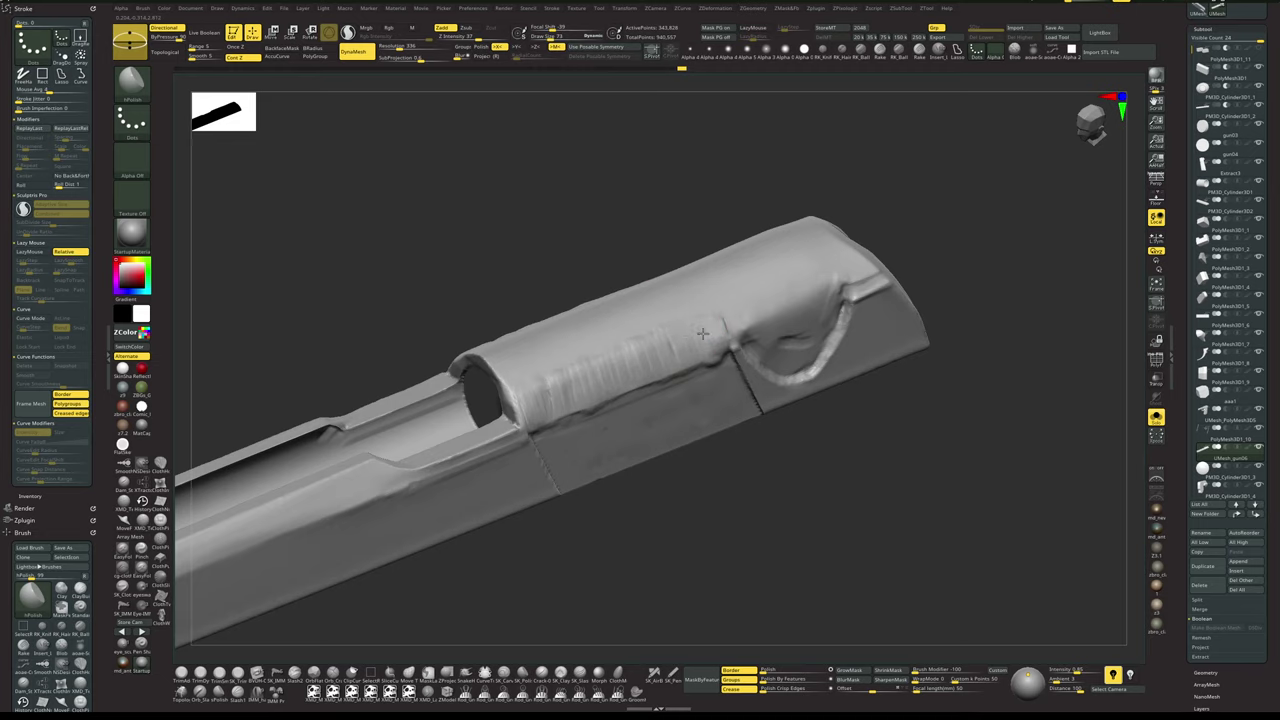
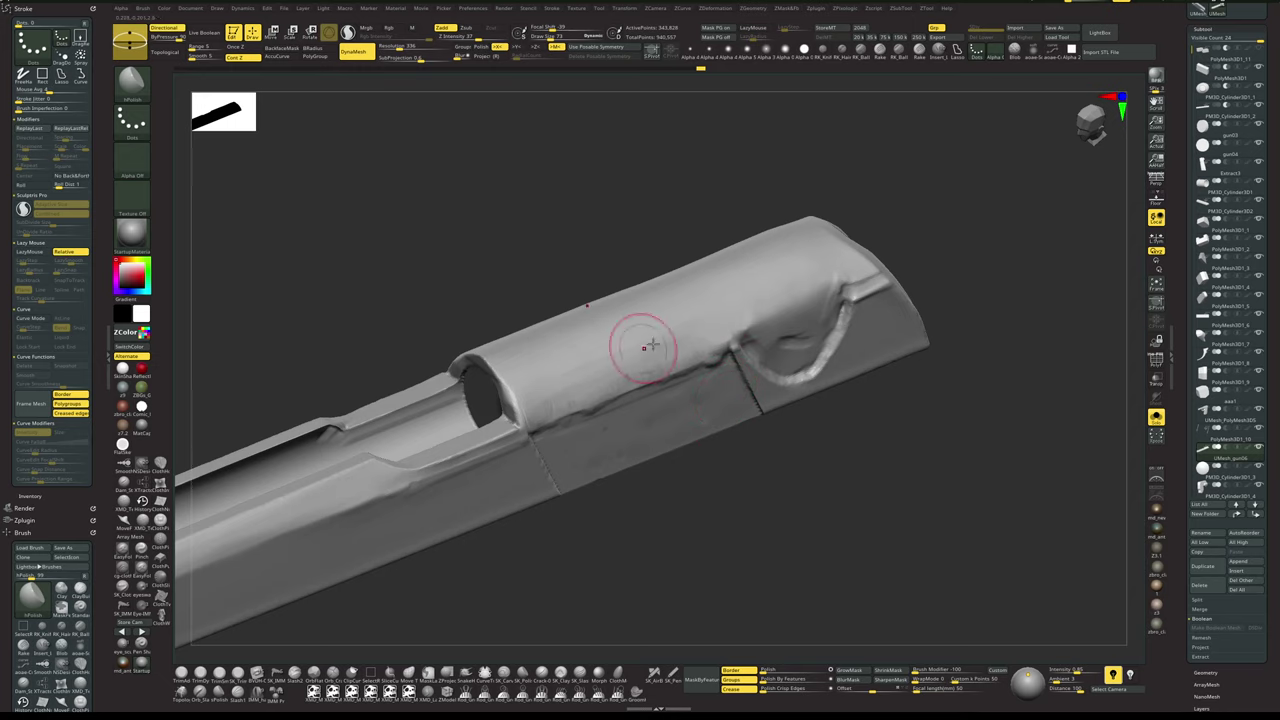
- Check the polished seam above the serrations against the whole pistol
alt+drag(749, 535, 694, 434)
key(alt+s)
mouse_move(825, 400)
mouse_down()
mouse_move(913, 368)
mouse_move(897, 383)
mouse_move(922, 480)
mouse_move(954, 360)
mouse_move(966, 383)
mouse_move(980, 358)
mouse_move(980, 412)
mouse_up()
key(space)
drag(690, 352, 688, 353)
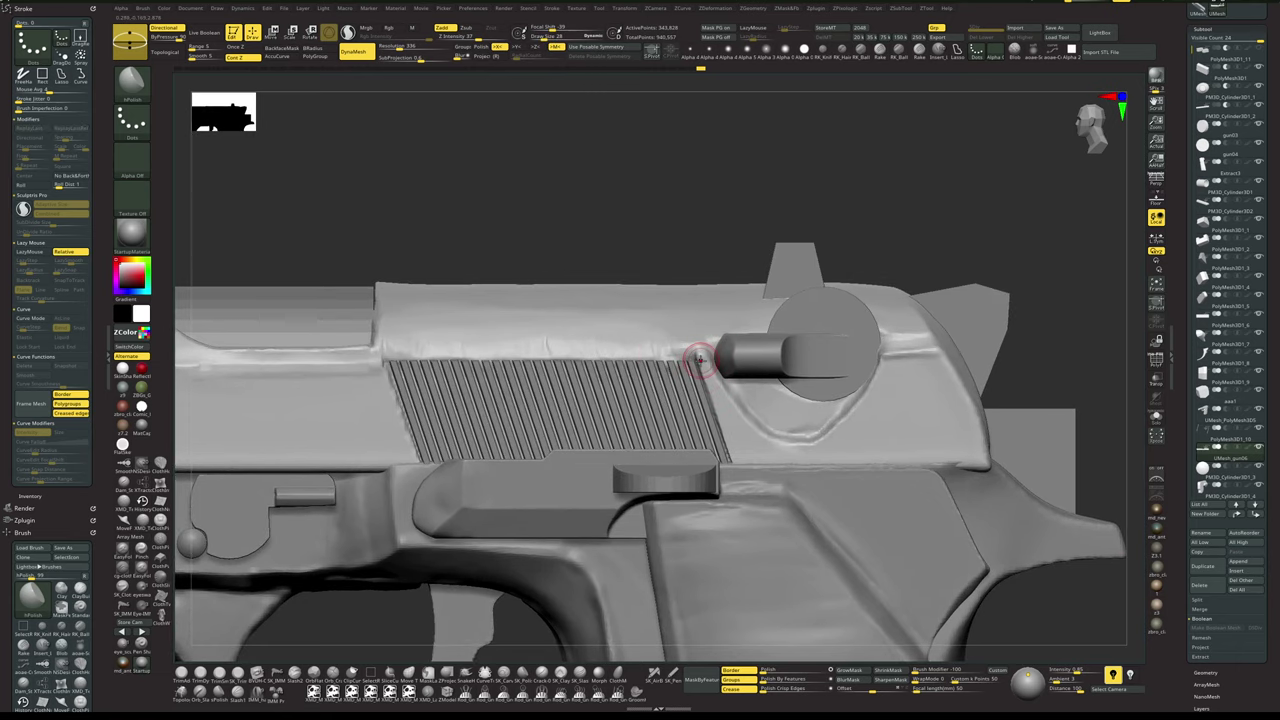
key(space)
key(2)
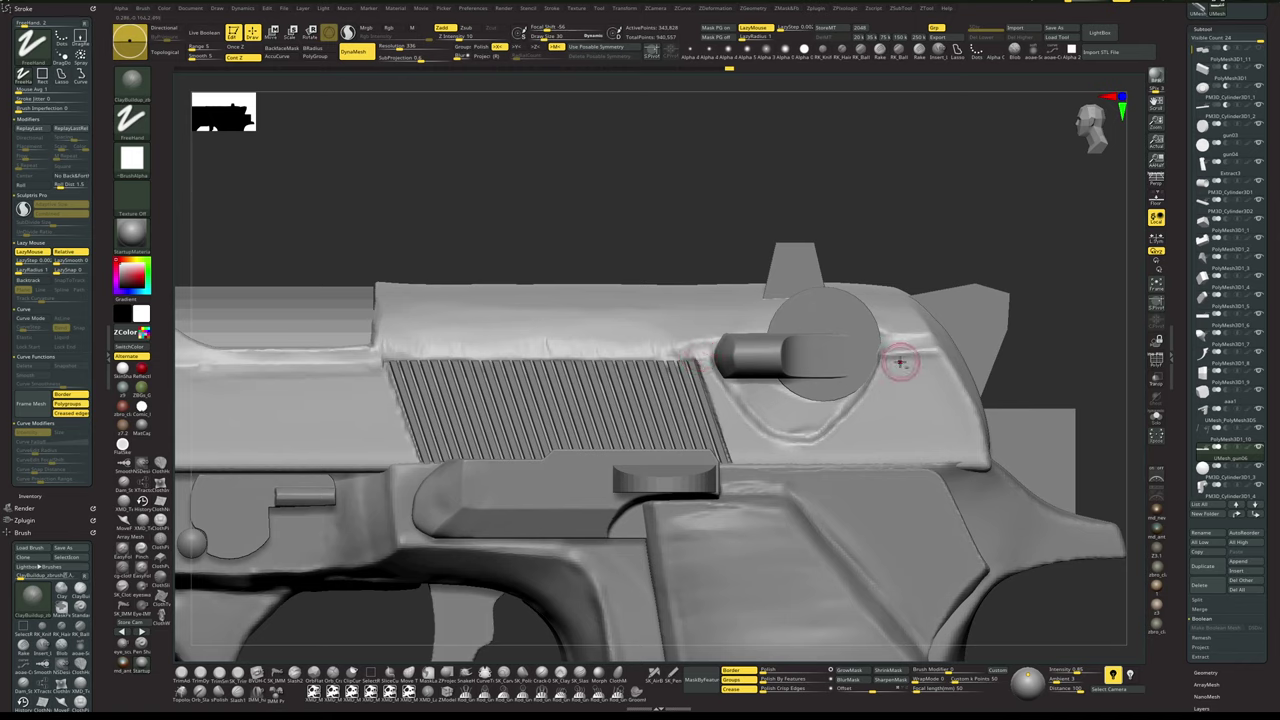
- Examine the groove behind the safety lever on the isolated slide and on the whole pistol
alt+right_drag(908, 359, 860, 357)
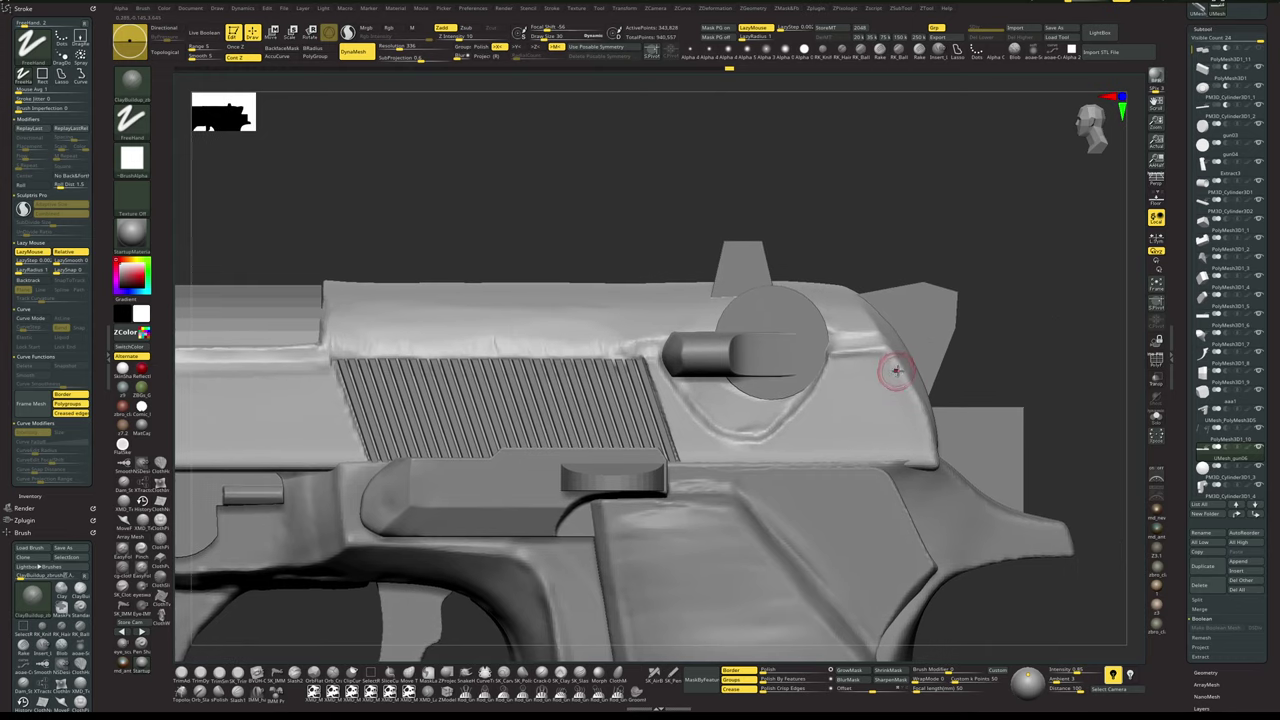
click(1006, 337)
click(1009, 341)
key(s)
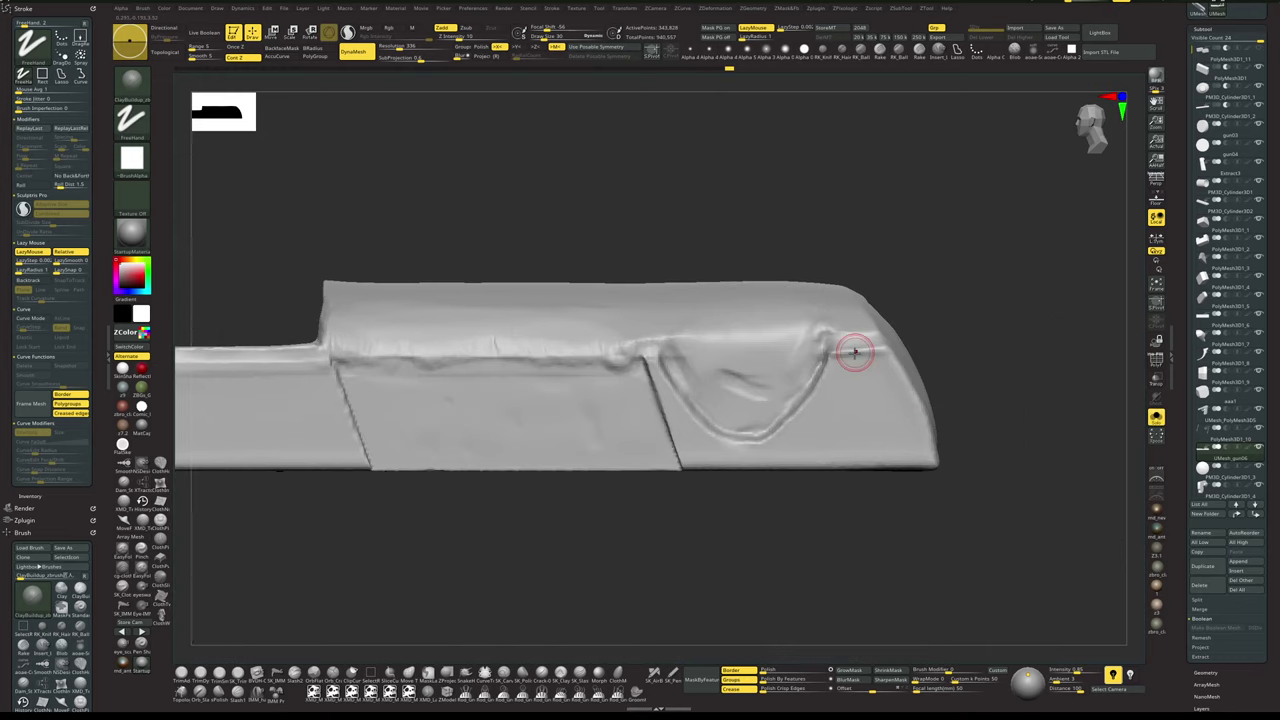
shift+drag(826, 346, 832, 347)
key(s)
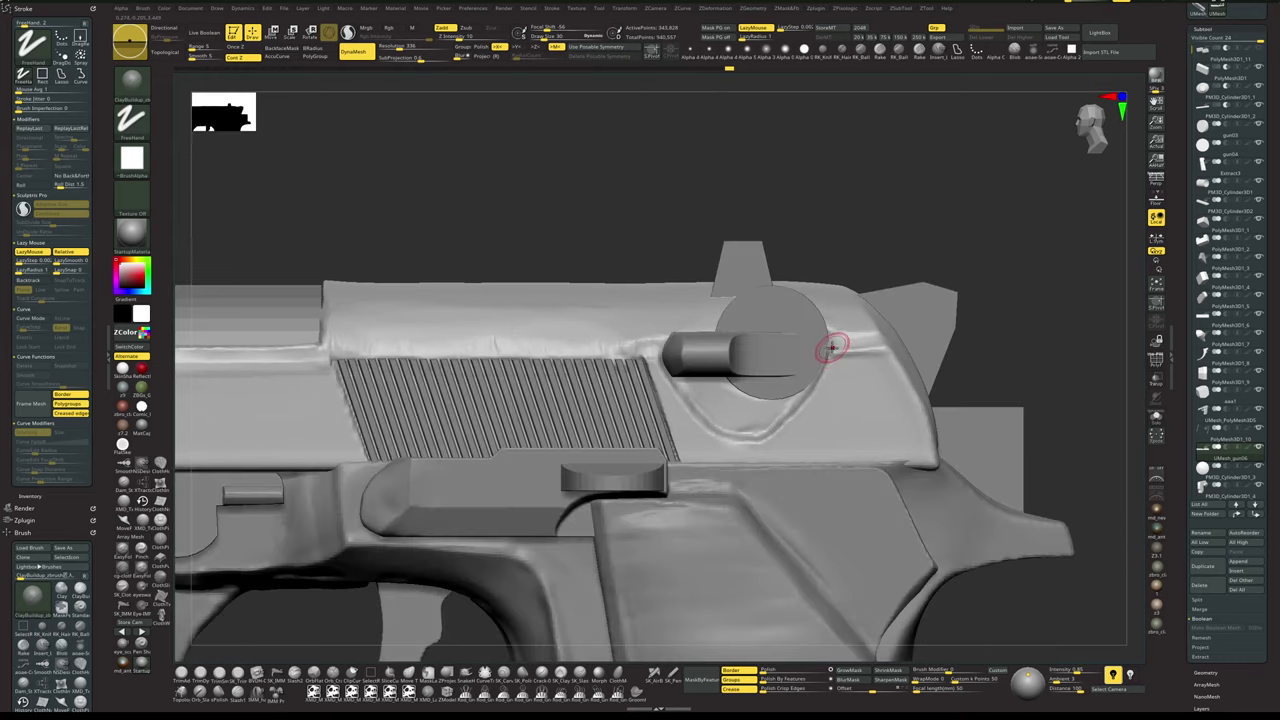
- Mask the whole slide except the short groove behind the safety lever recess
mouse_move(881, 181)
ctrl+mouse_down()
mouse_move(934, 224)
mouse_move(877, 346)
mouse_move(895, 357)
ctrl+mouse_up()
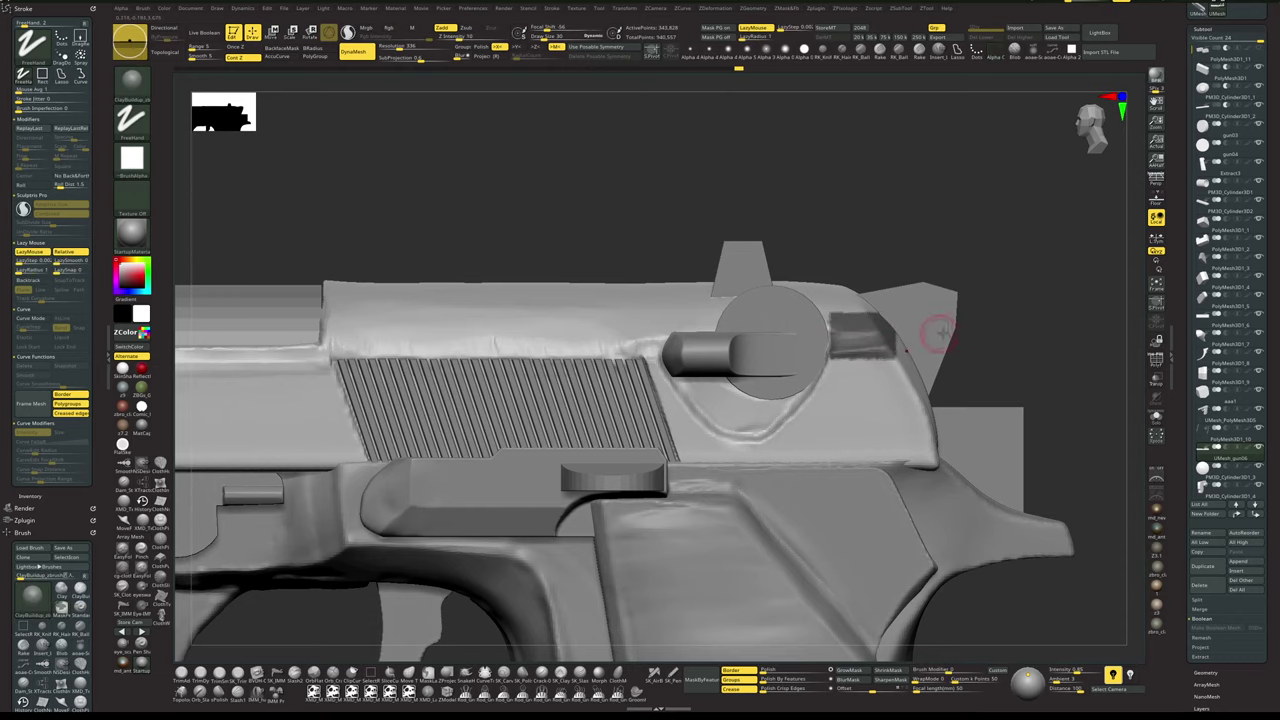
key(alt+s)
ctrl+drag(777, 233, 934, 345)
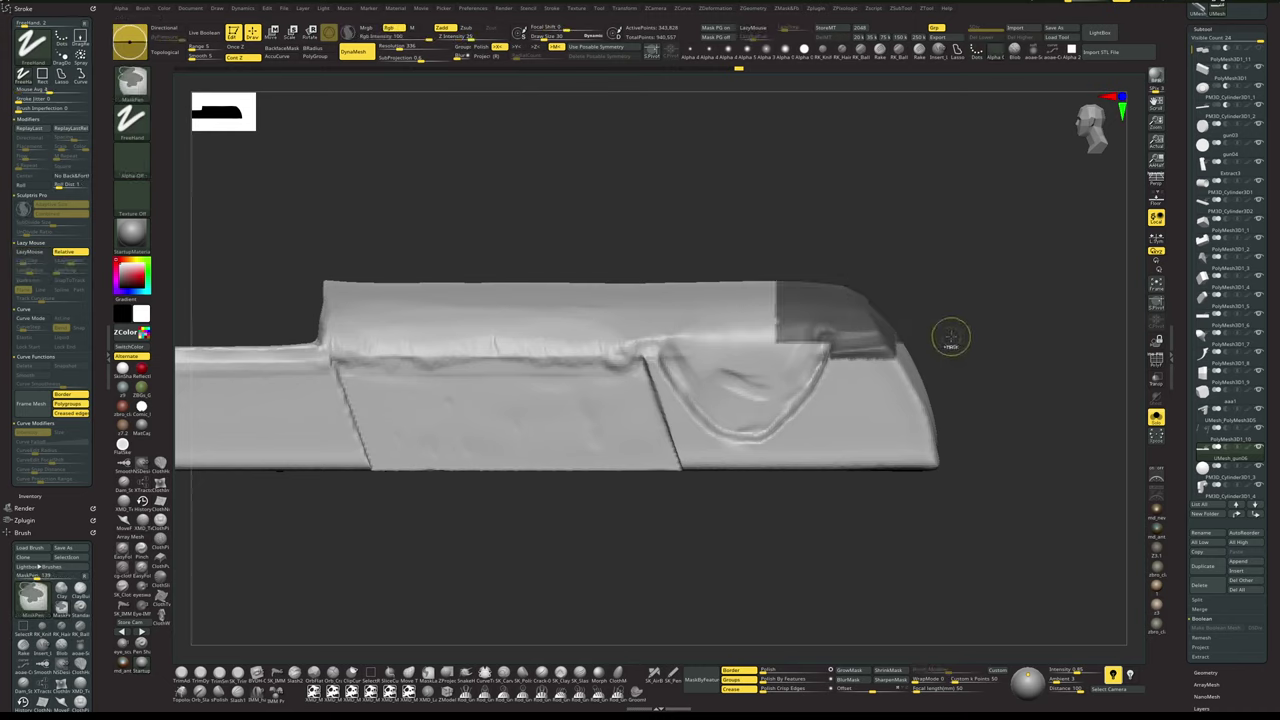
key(ctrl+z)
ctrl+drag(811, 236, 974, 329)
ctrl+click(957, 347)
- Cut the unmasked groove straight with a ClipCurve using the Curve stroke, and clear the mask
ctrl+shift+drag(760, 351, 960, 352)
key(ctrl+z)
ctrl+shift+click(133, 122)
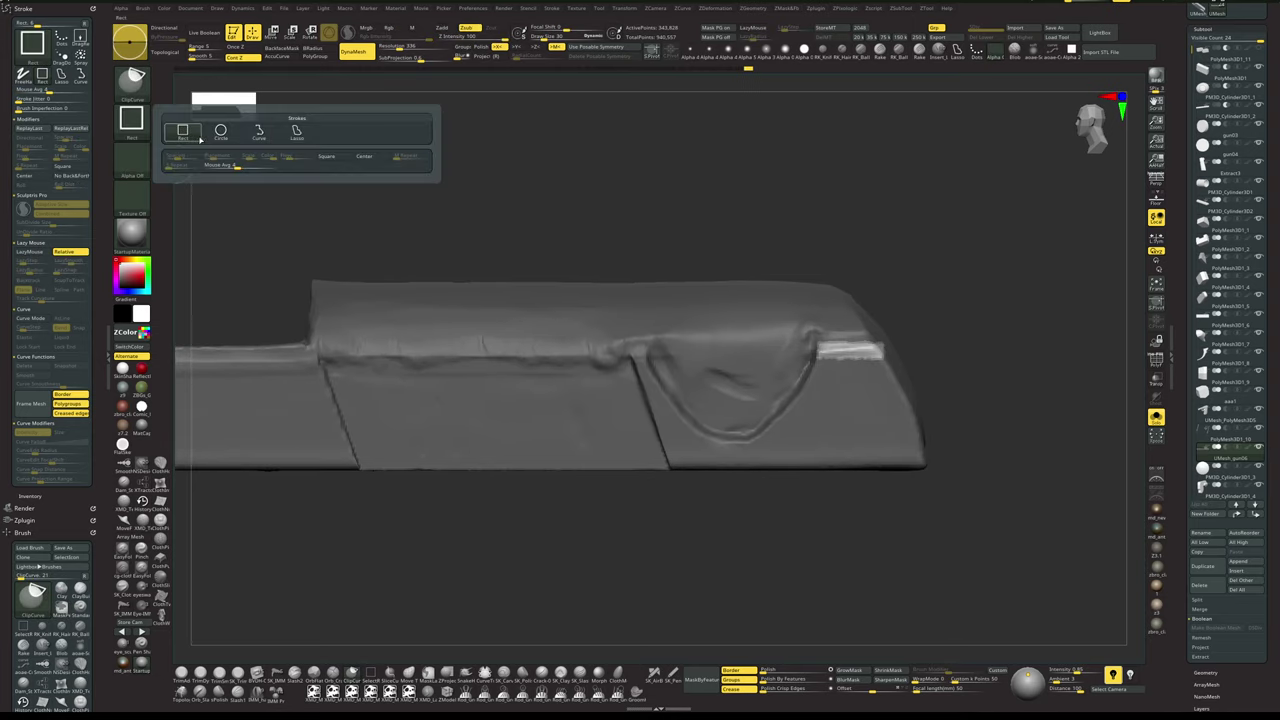
ctrl+shift+click(259, 132)
ctrl+shift+drag(766, 351, 994, 354)
ctrl+drag(1016, 275, 1014, 325)
- Set the DynaMesh resolution to 488 and remesh the slide
drag(868, 354, 883, 347)
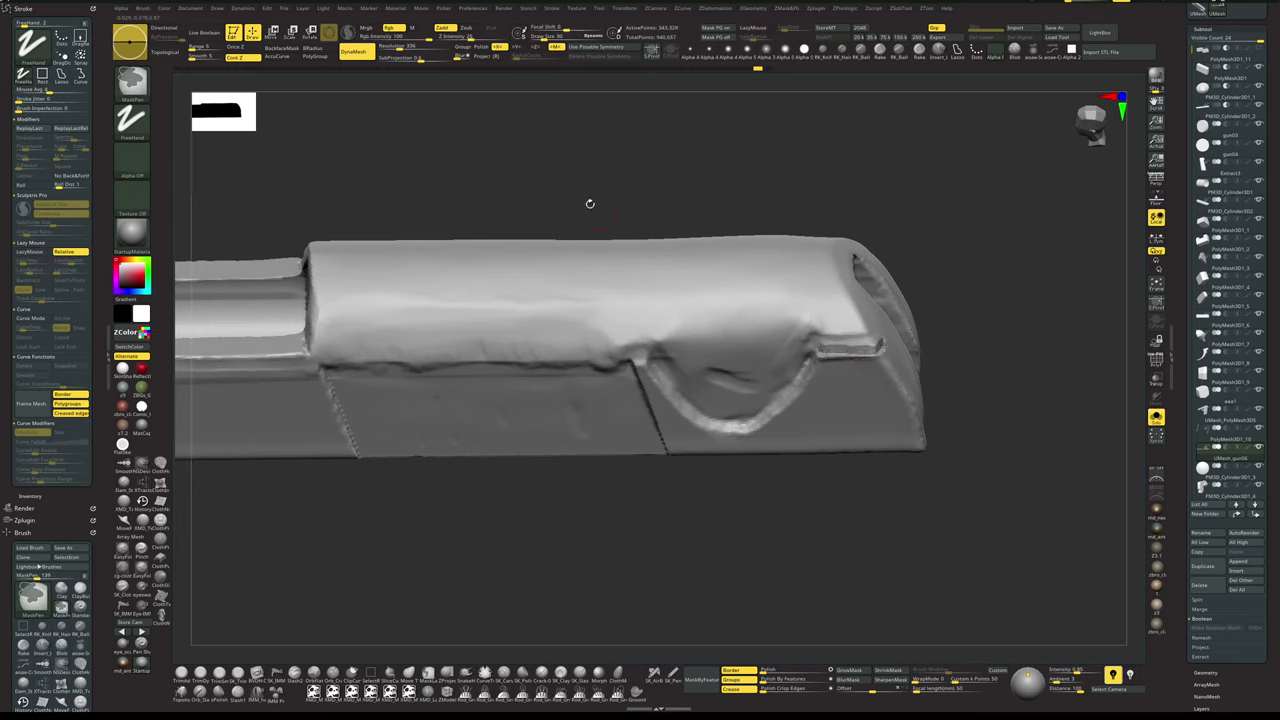
drag(399, 46, 404, 47)
ctrl+drag(529, 141, 571, 199)
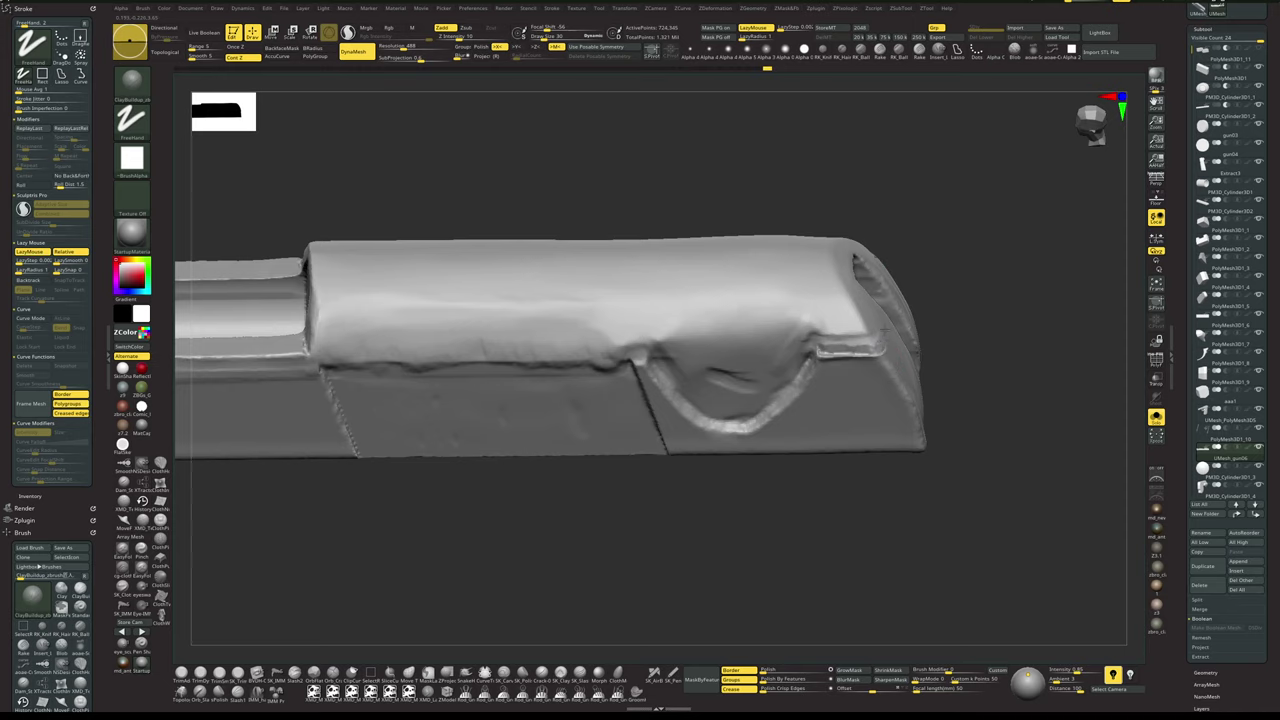
- Smooth the clipped groove behind the safety recess and polish its surroundings with hPolish
shift+drag(880, 343, 872, 348)
mouse_move(978, 346)
mouse_down()
mouse_move(906, 382)
mouse_move(899, 361)
mouse_move(945, 430)
mouse_move(927, 402)
mouse_up()
key(2)
key(space)
key(space)
key(space)
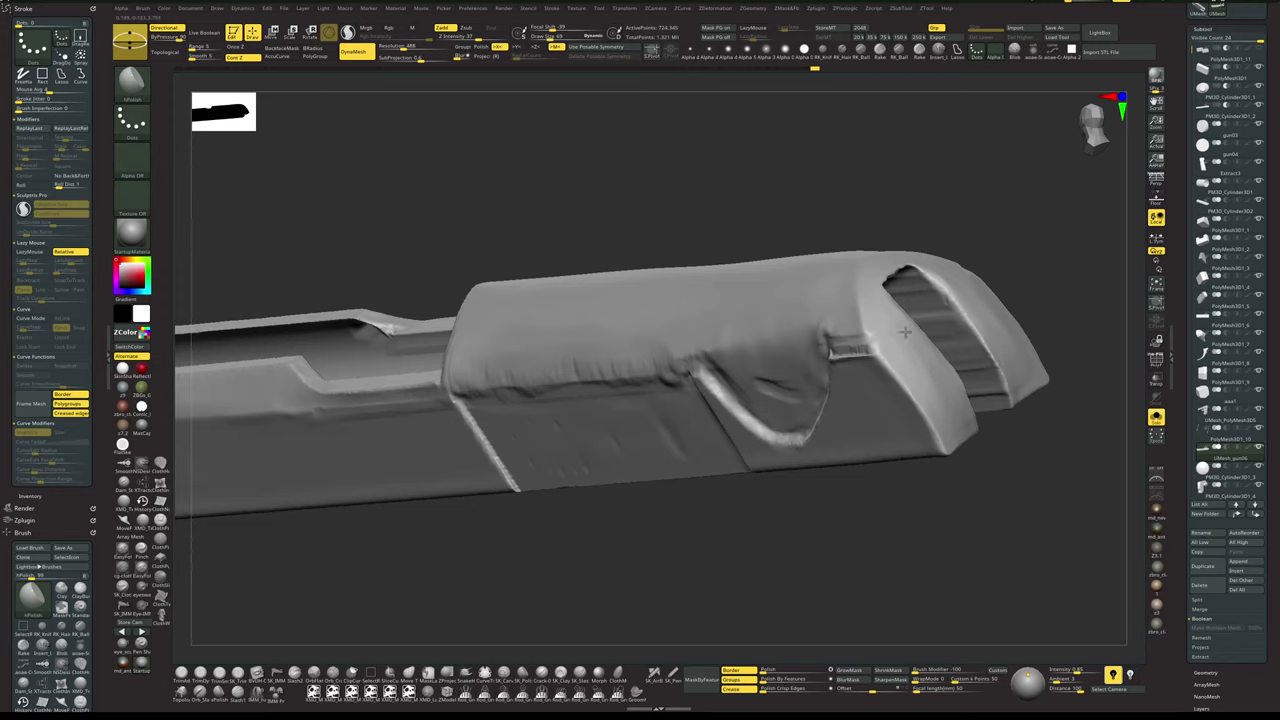
drag(915, 508, 985, 480)
key(space)
drag(862, 328, 839, 332)
key(space)
- Polish the small ledge at the slide's rear edge with hPolish to blend it into the upper surface
mouse_move(980, 305)
alt+mouse_down()
mouse_move(937, 306)
mouse_move(947, 318)
alt+mouse_up()
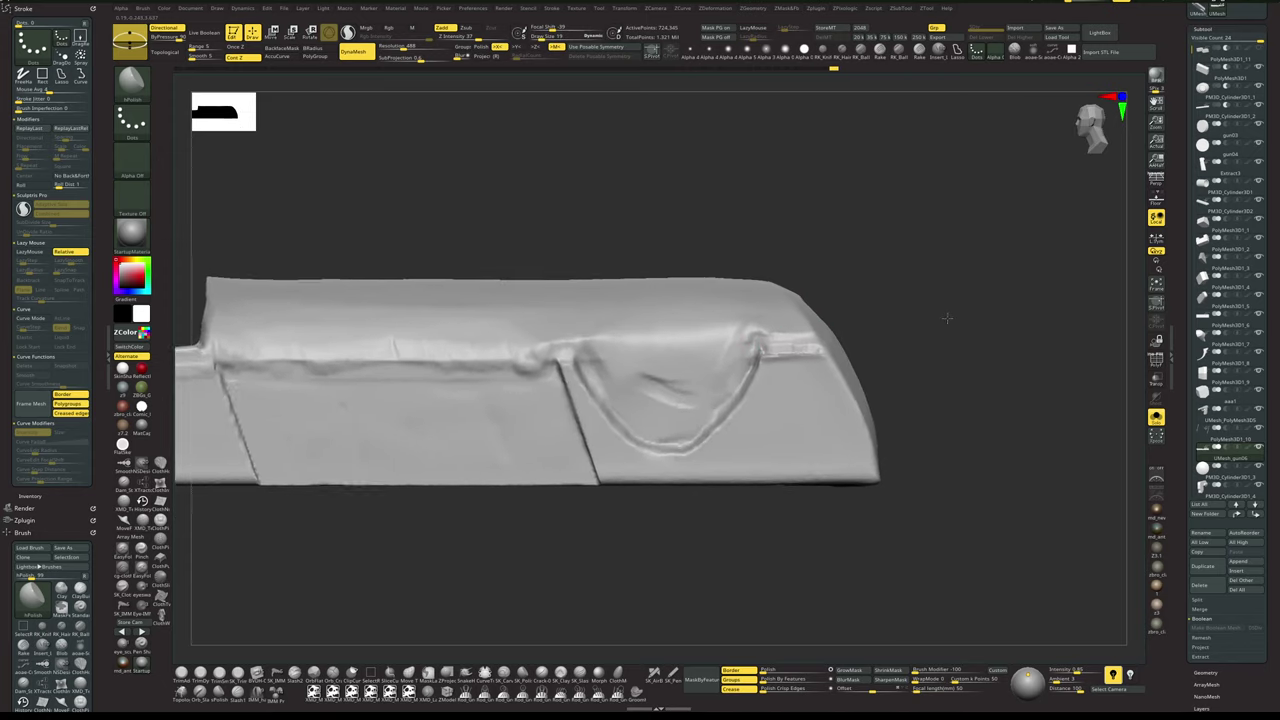
right_drag(947, 318, 906, 329)
key(space)
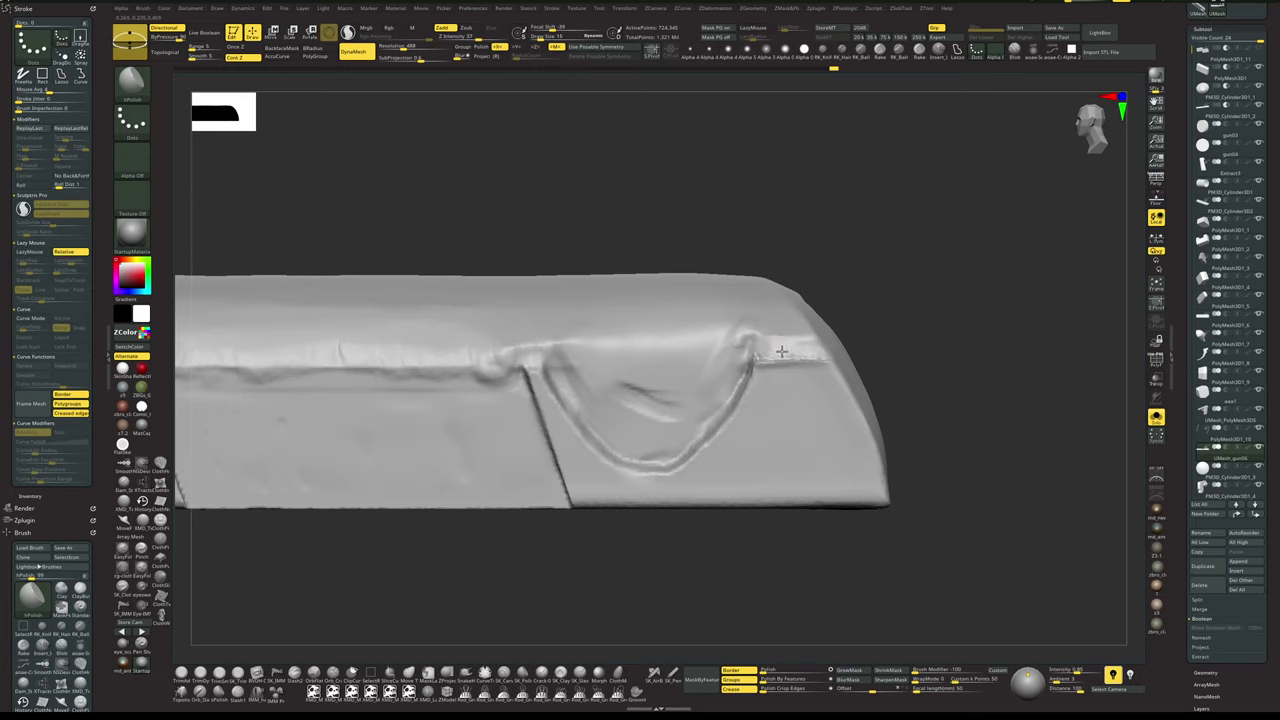
right_drag(821, 354, 770, 330)
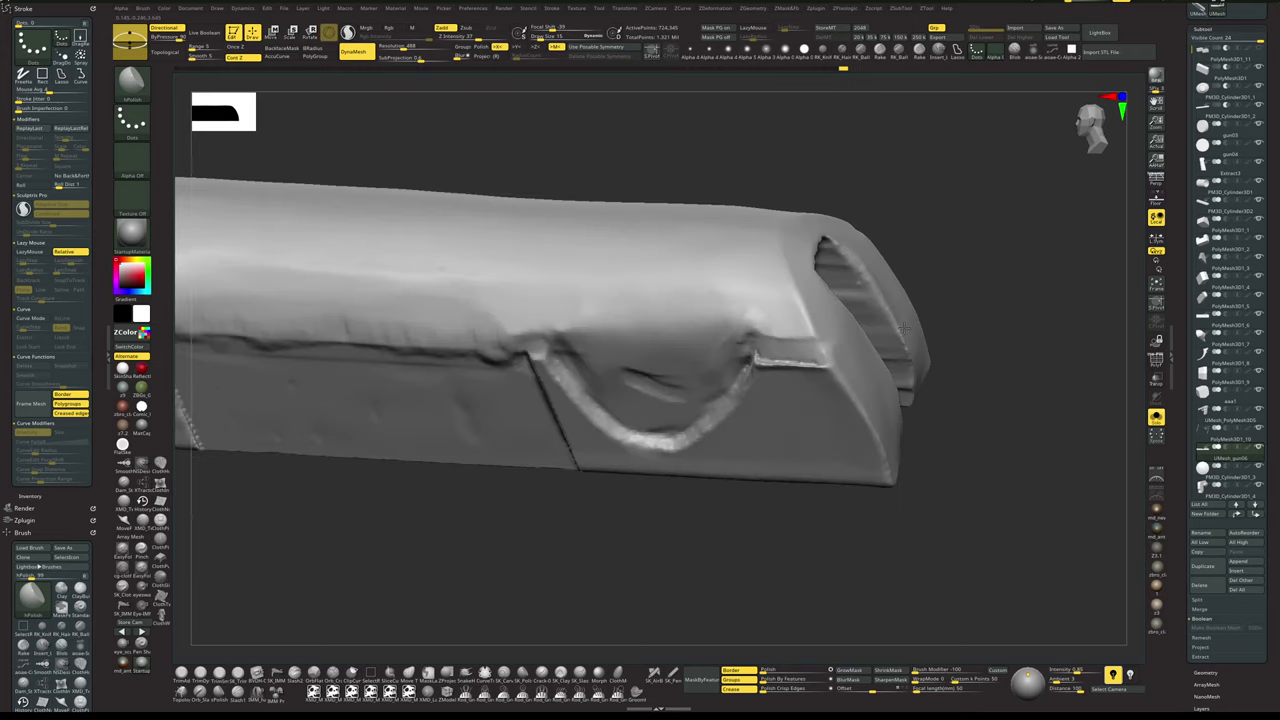
key(space)
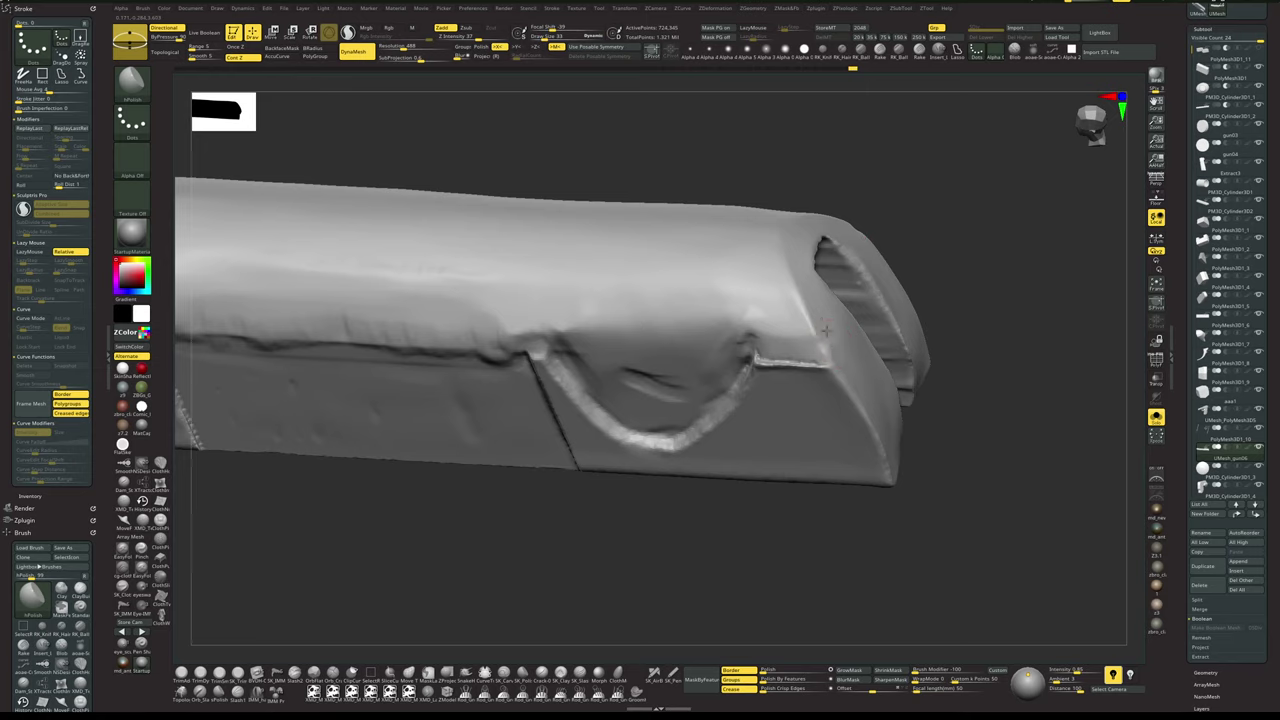
- Fill the rough end of the slide's rear slot using SK_ClayFill with BackfaceMask enabled
right_drag(1000, 301, 938, 236)
alt+right_drag(907, 278, 852, 270)
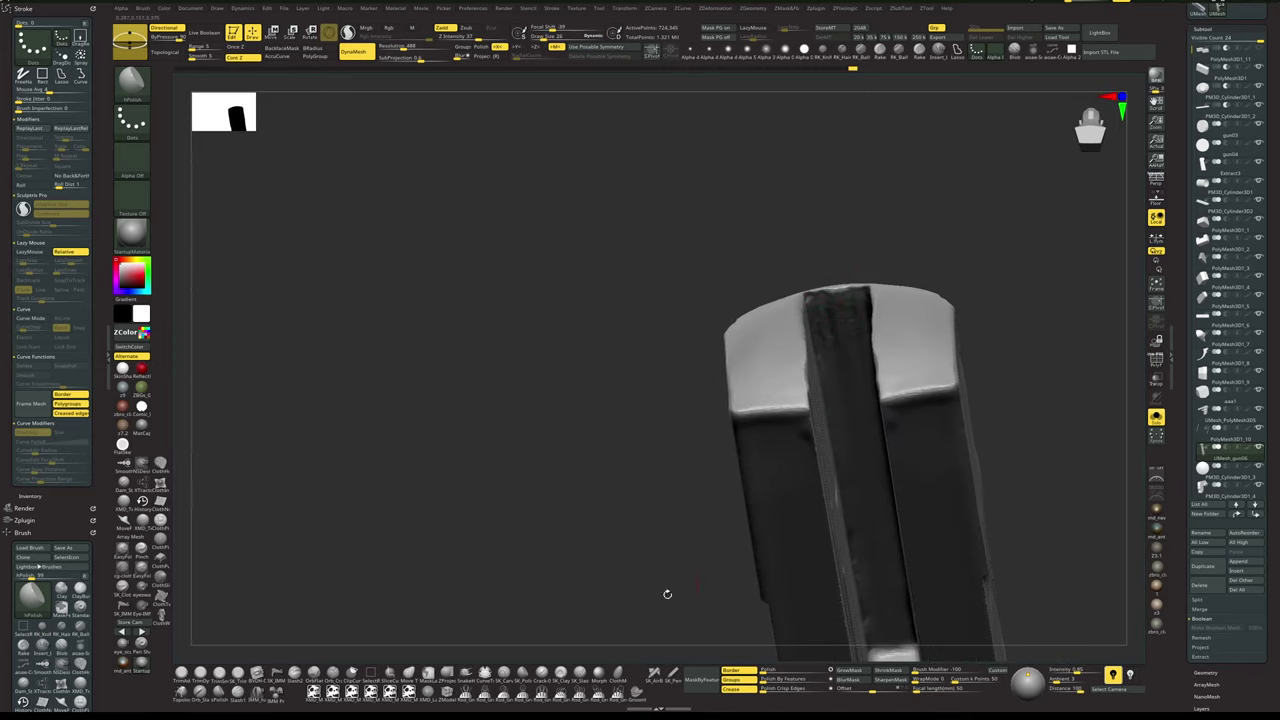
click(560, 673)
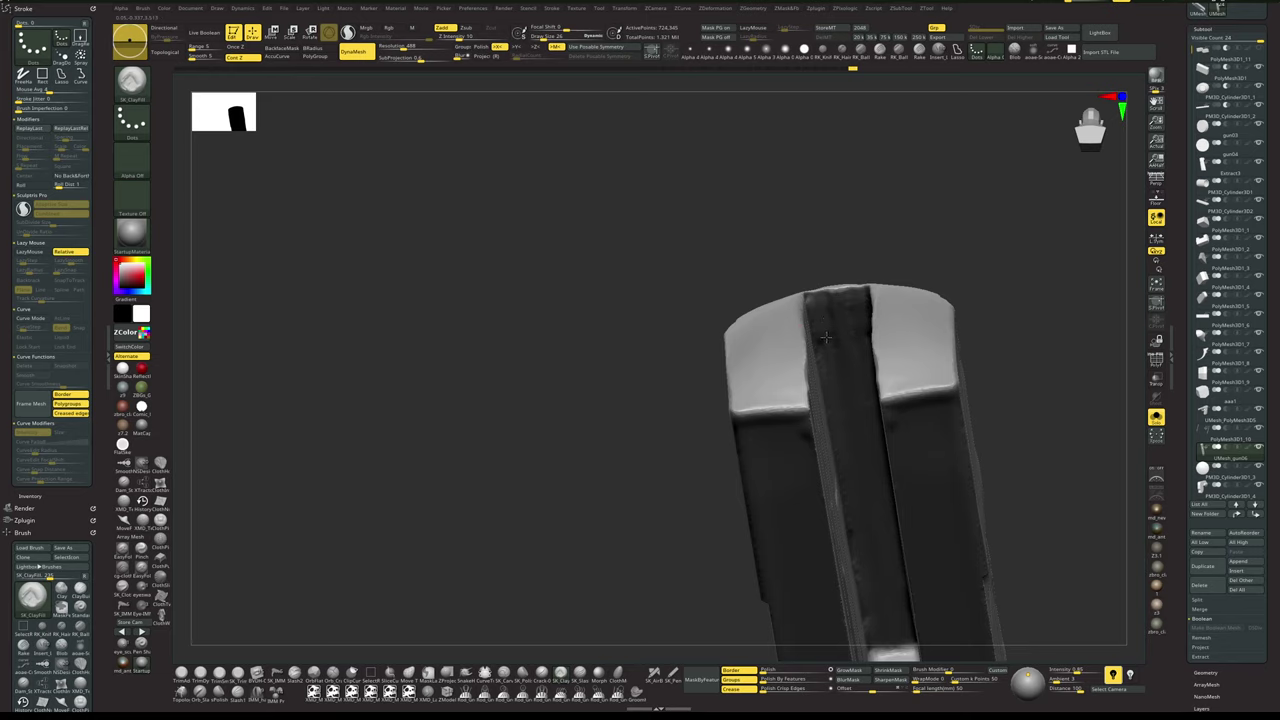
right_drag(838, 299, 932, 276)
alt+right_drag(932, 276, 857, 263)
key(alt+b)
right_drag(891, 209, 805, 268)
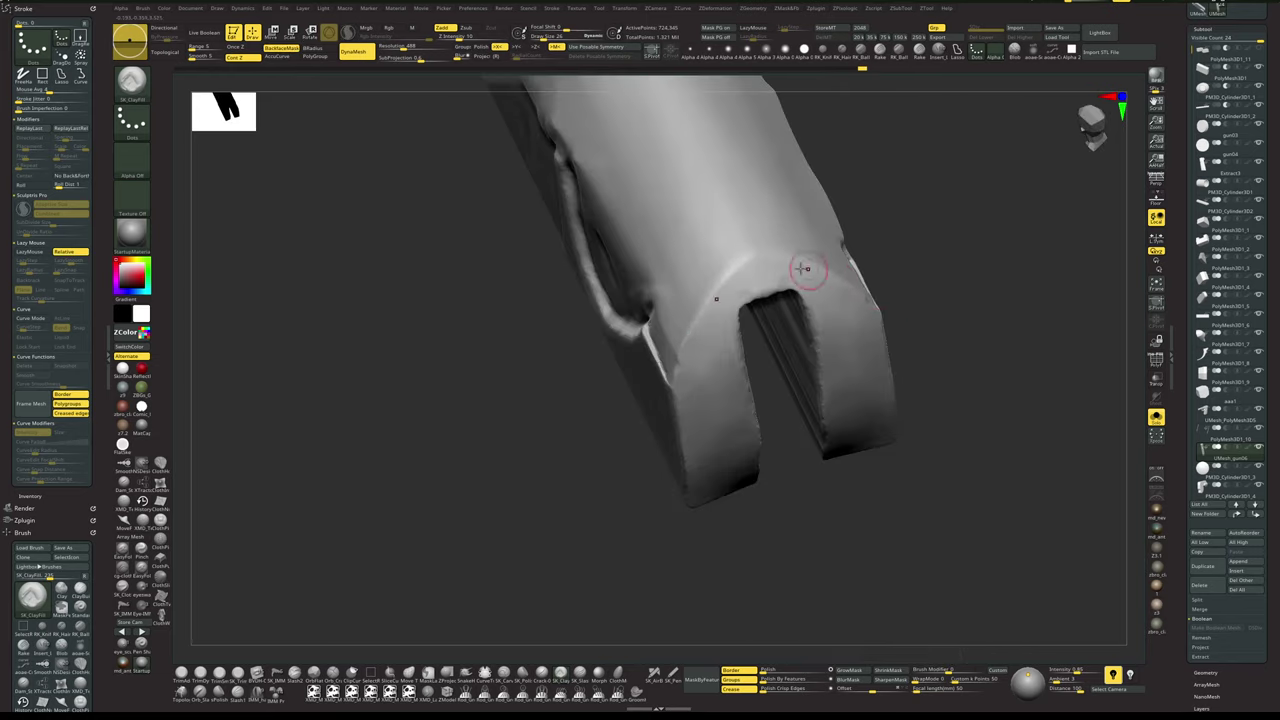
drag(771, 386, 784, 262)
drag(709, 281, 706, 243)
right_drag(706, 241, 725, 247)
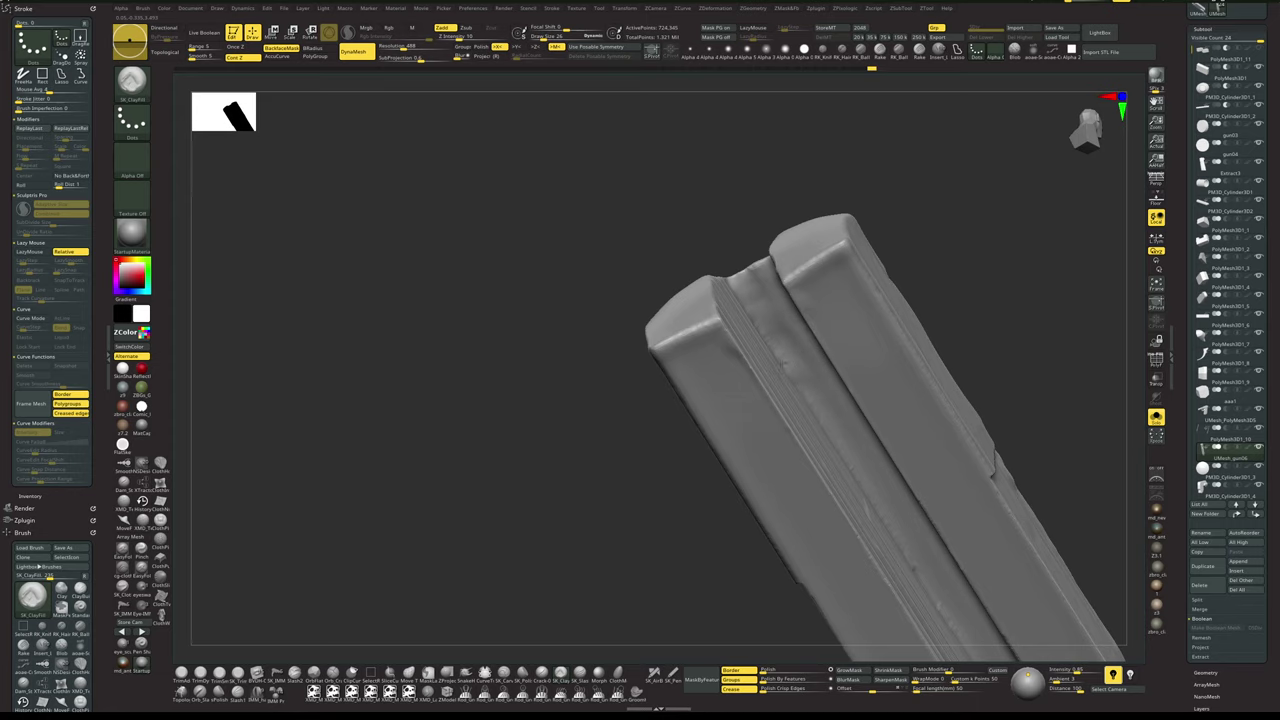
right_drag(747, 205, 966, 209)
- Check the slide's rear end against the whole pistol and isolate the slide again
key(alt+s)
shift+right_drag(980, 340, 992, 341)
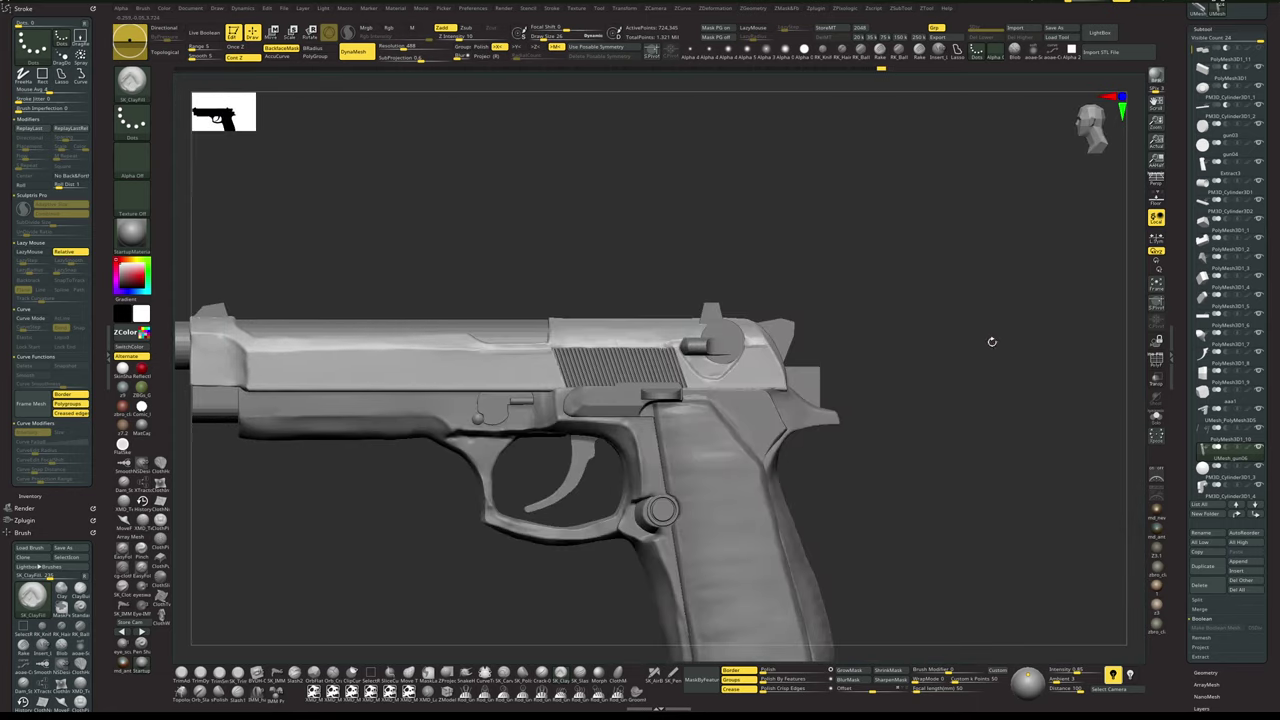
right_drag(996, 390, 1035, 331)
key(alt+s)
- Build up the area behind the safety recess with ClayBuildup and smooth it
key(space)
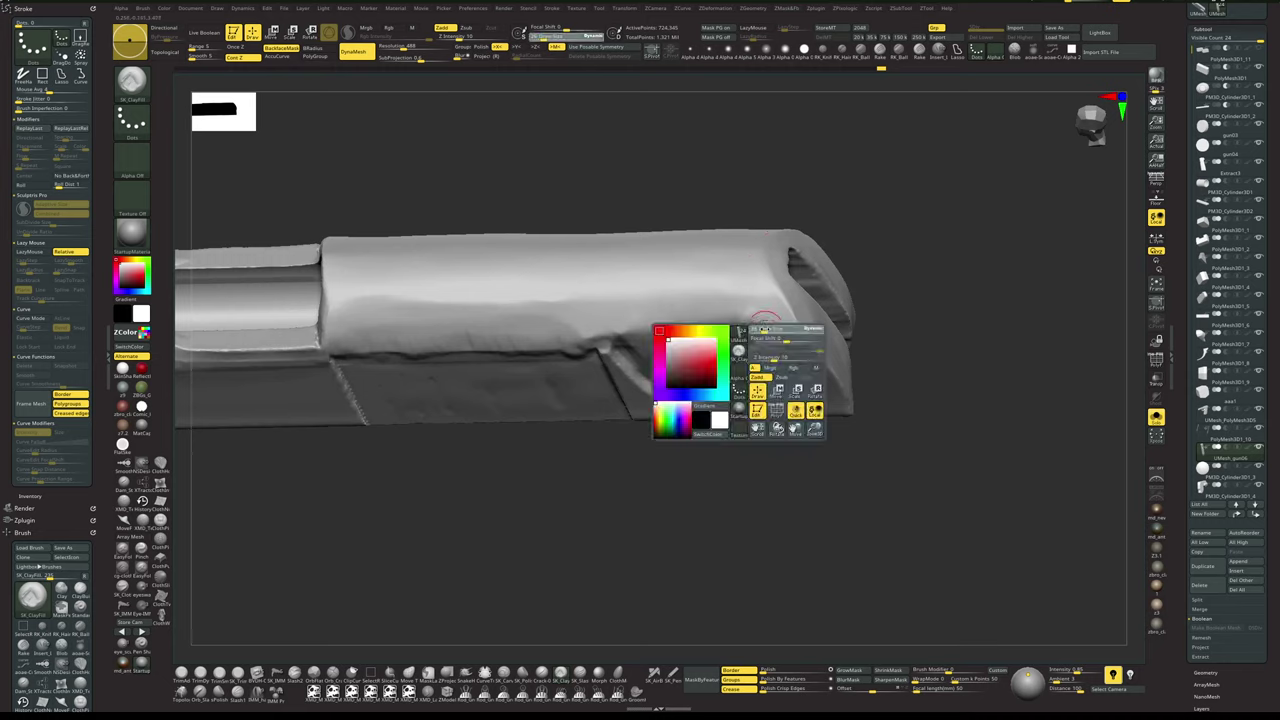
drag(757, 342, 763, 343)
key(1)
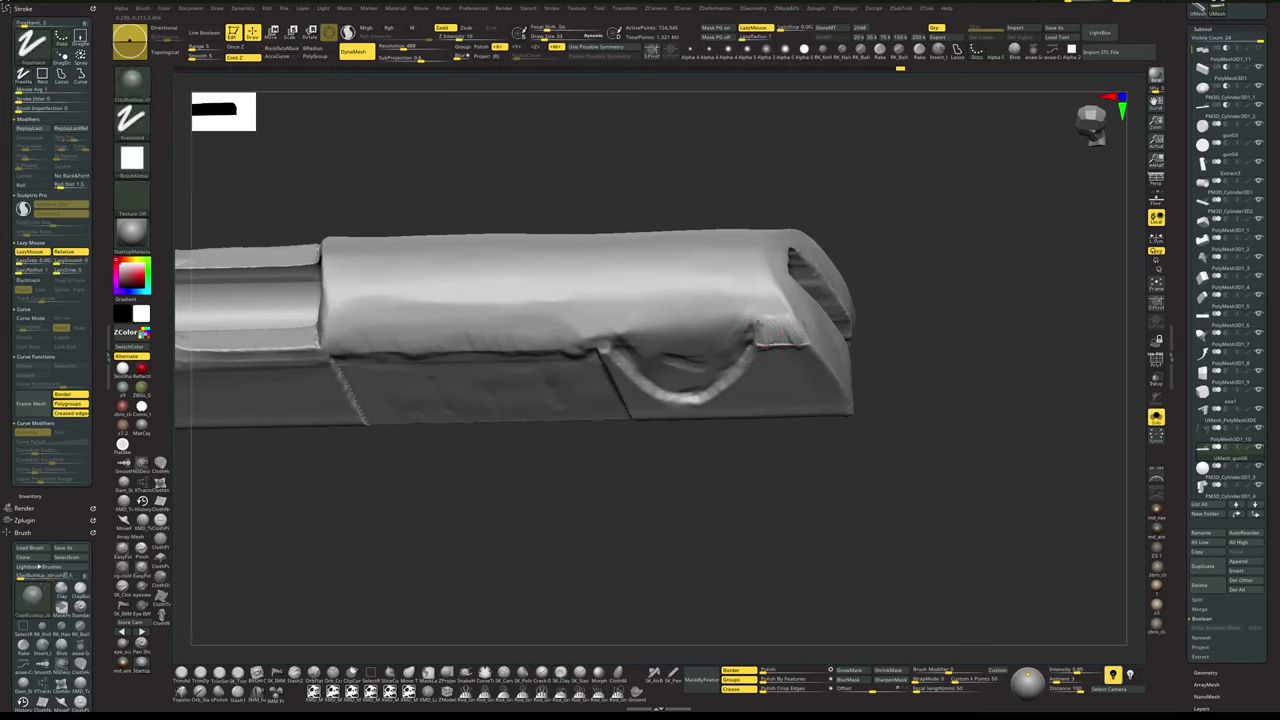
shift+drag(776, 331, 770, 331)
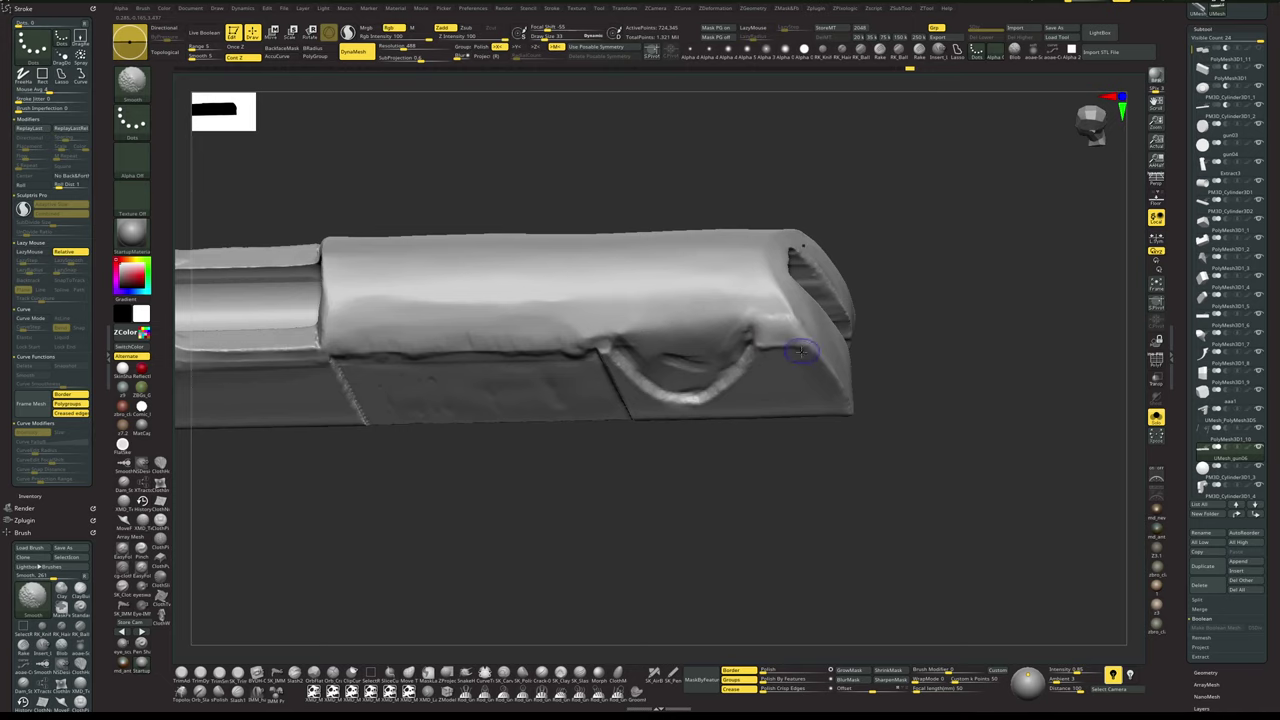
- Flatten the built-up area between the safety recess and the slide's rear edge with hPolish
right_drag(942, 334, 943, 306)
key(2)
key(space)
drag(766, 350, 776, 350)
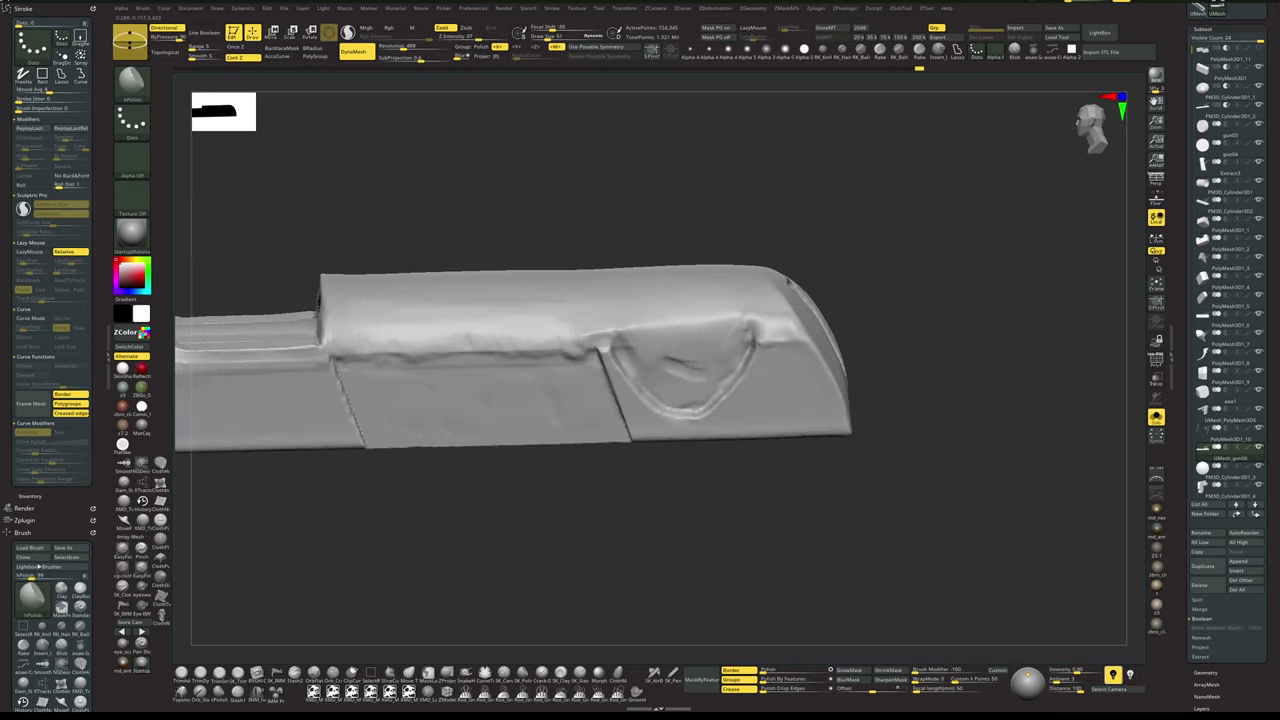
right_drag(939, 303, 768, 322)
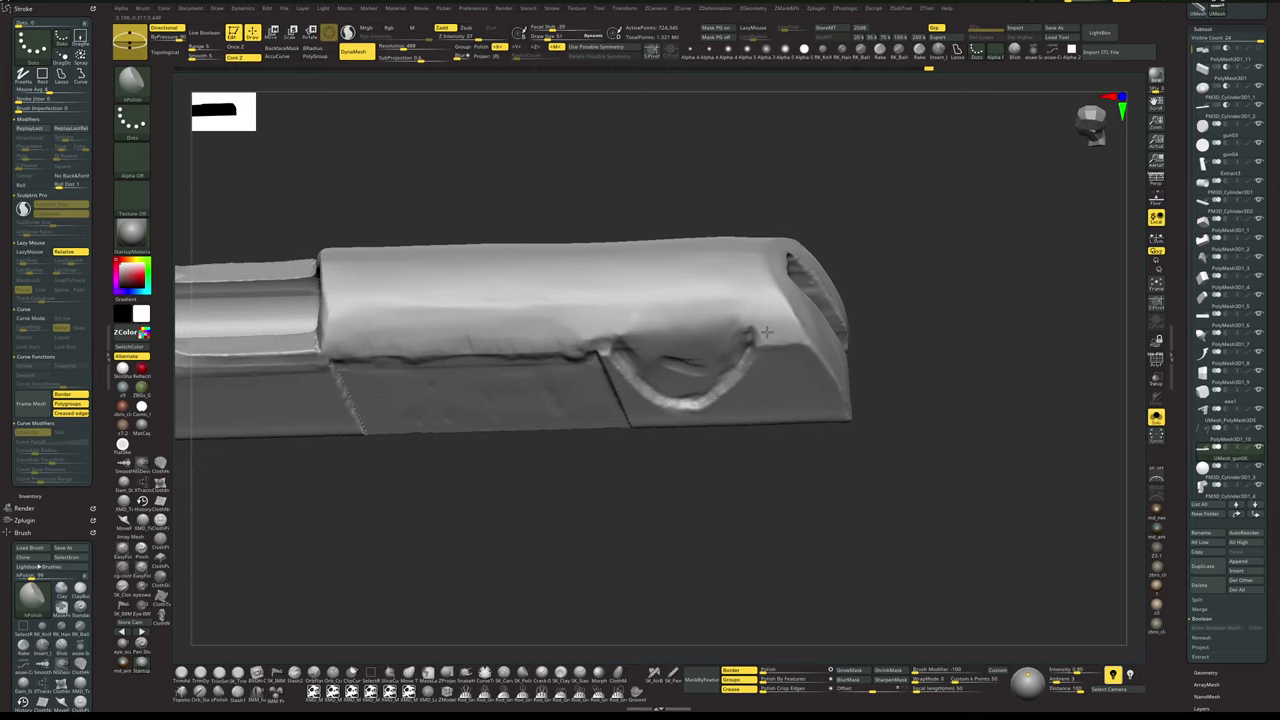
- Build up the front corner of the slide's safety recess, where it meets the slanted groove, with ClayBuildup
right_drag(921, 331, 895, 288)
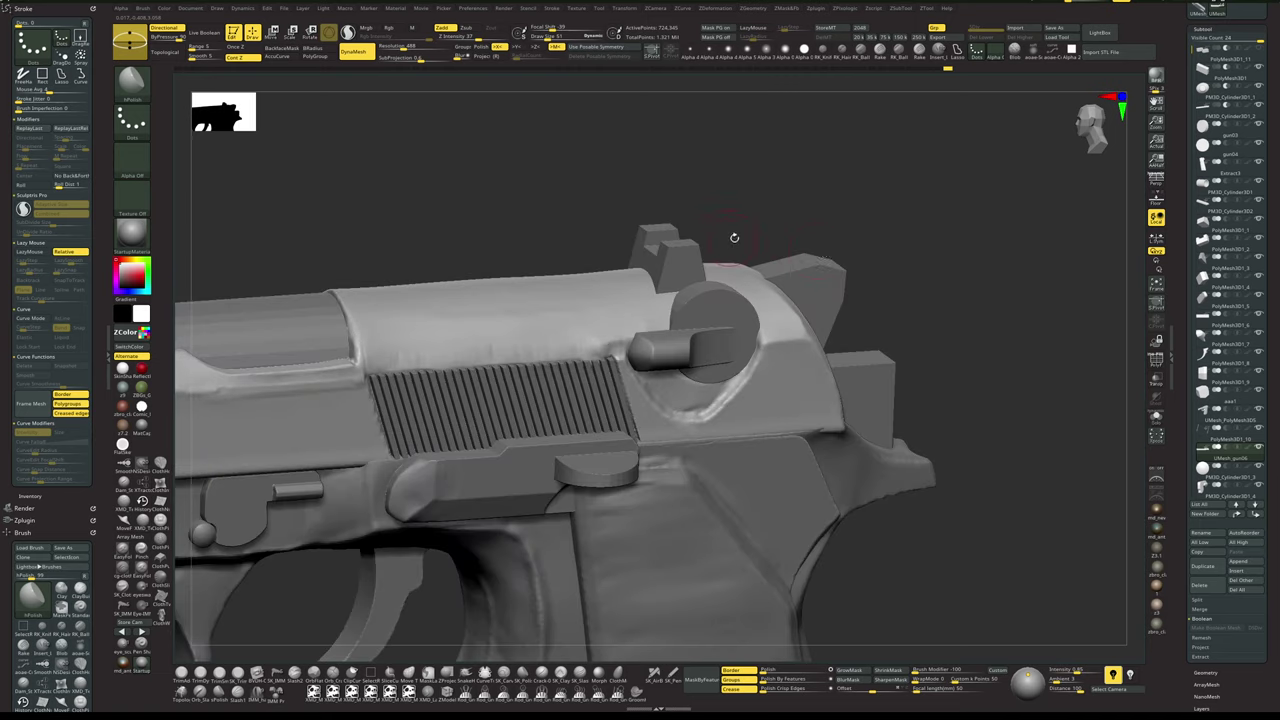
right_drag(878, 233, 795, 307)
key(space)
key(space)
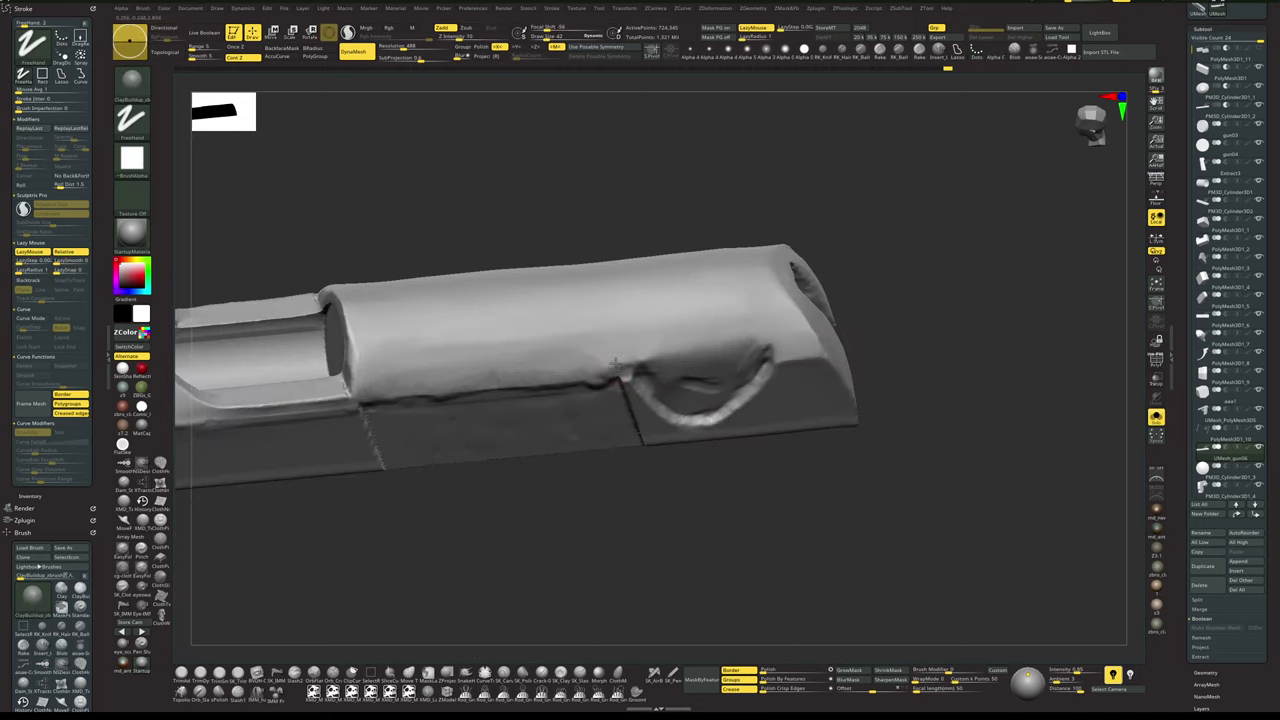
key(space)
drag(630, 367, 626, 364)
key(s)
drag(645, 361, 647, 364)
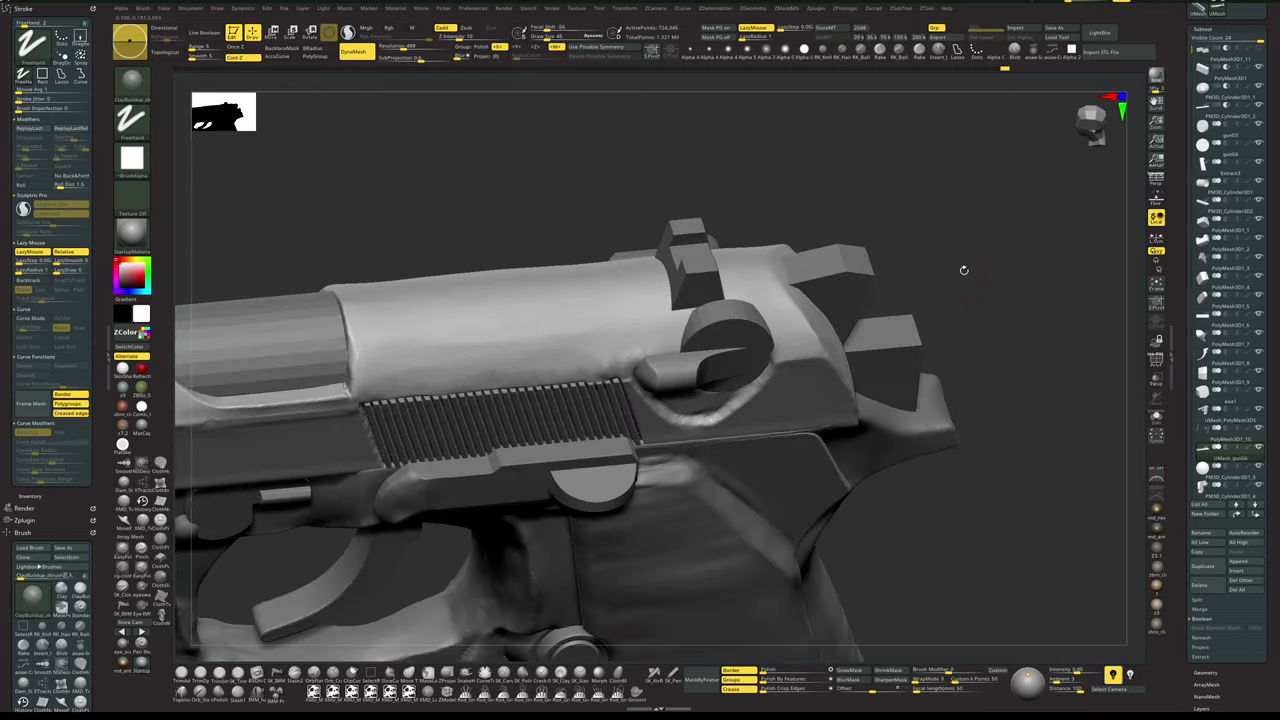
- Check both sides of the slide's rear against the whole pistol and isolate the slide again
drag(960, 271, 982, 395)
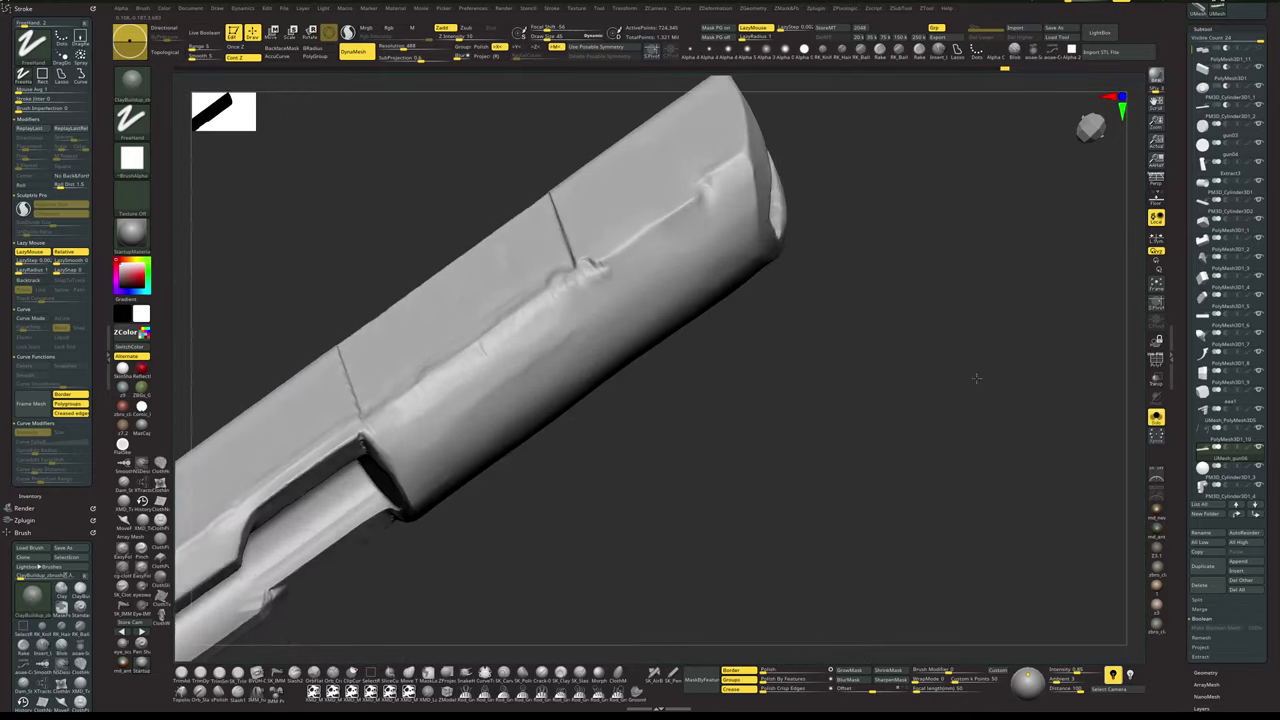
drag(982, 395, 960, 300)
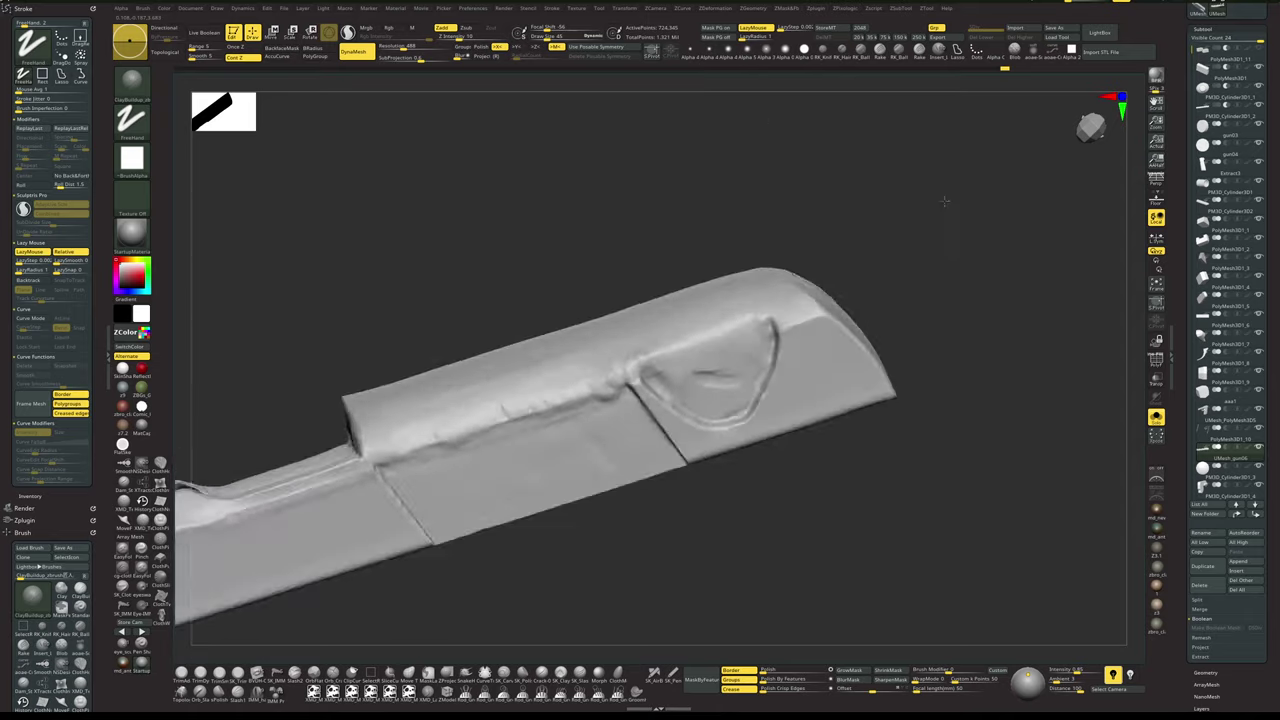
drag(946, 197, 946, 249)
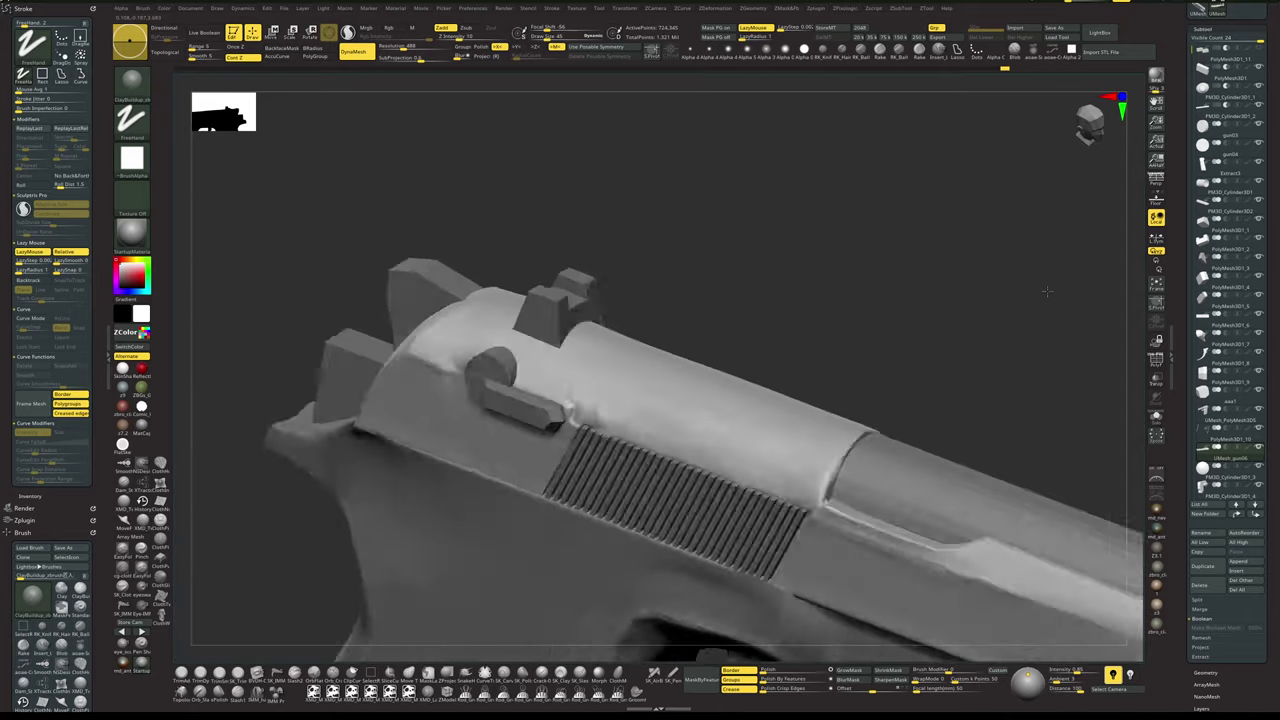
drag(944, 305, 940, 309)
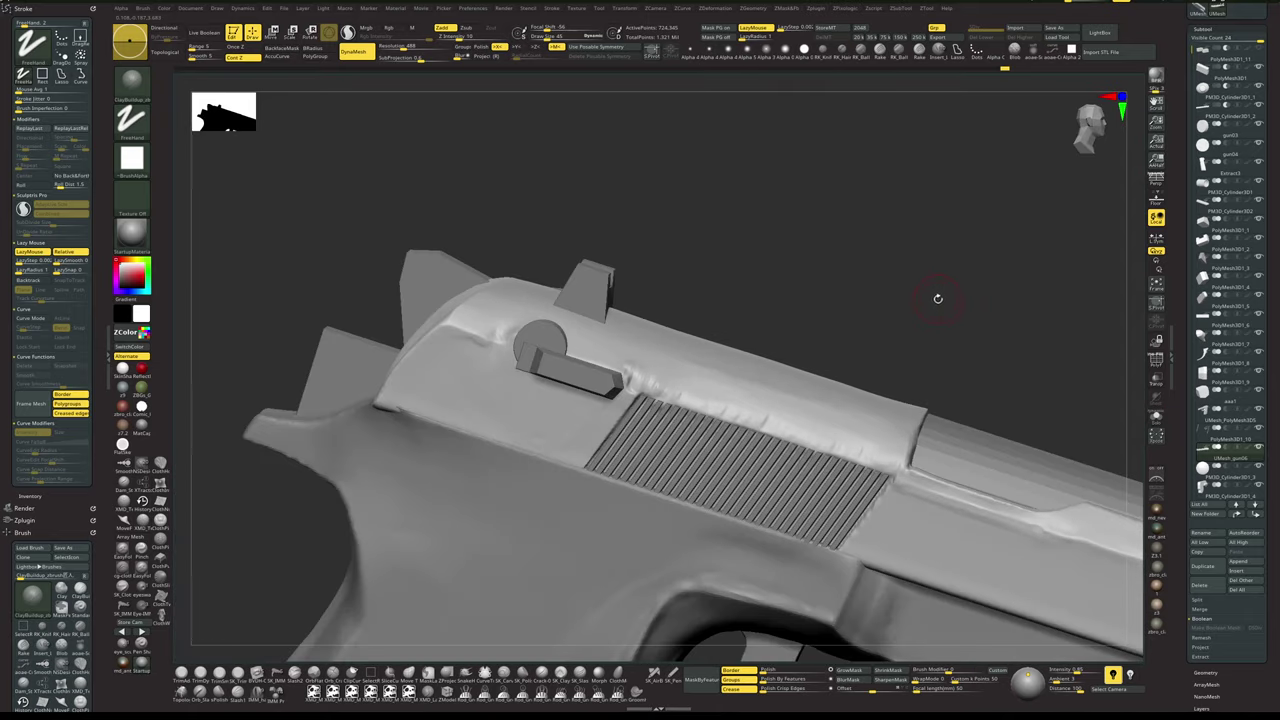
drag(938, 298, 940, 302)
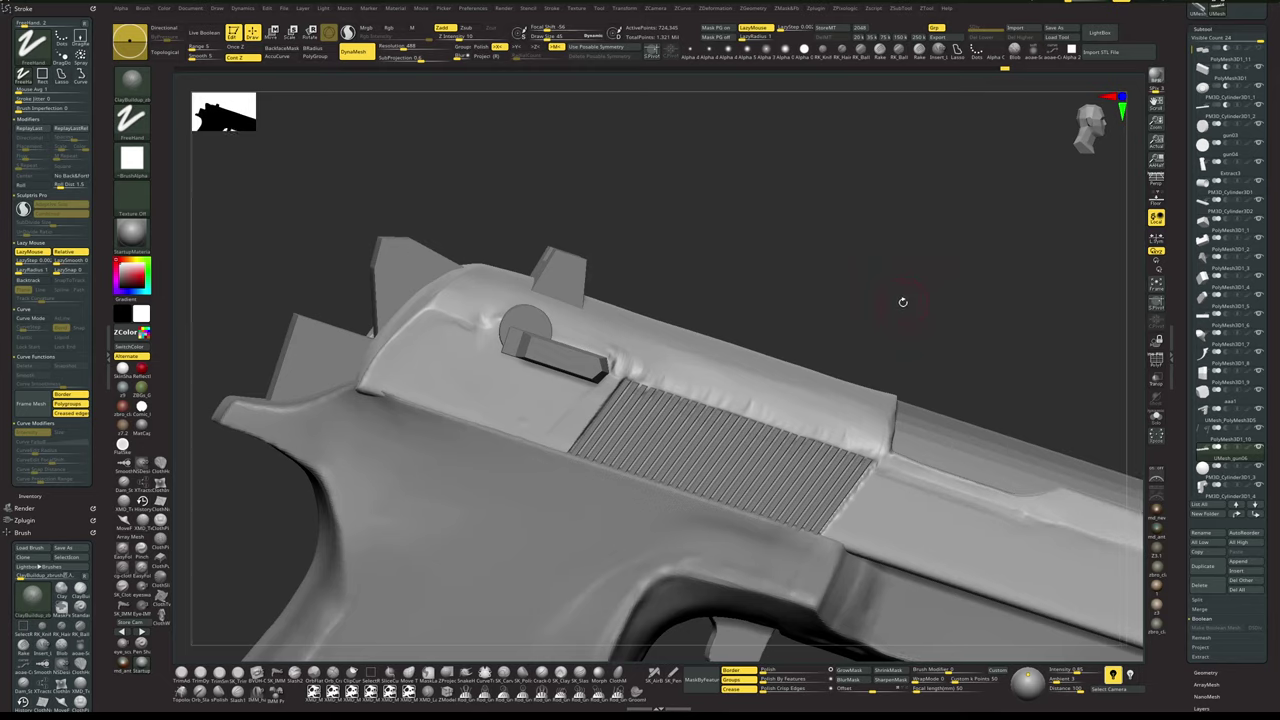
key(alt+s)
key(x)
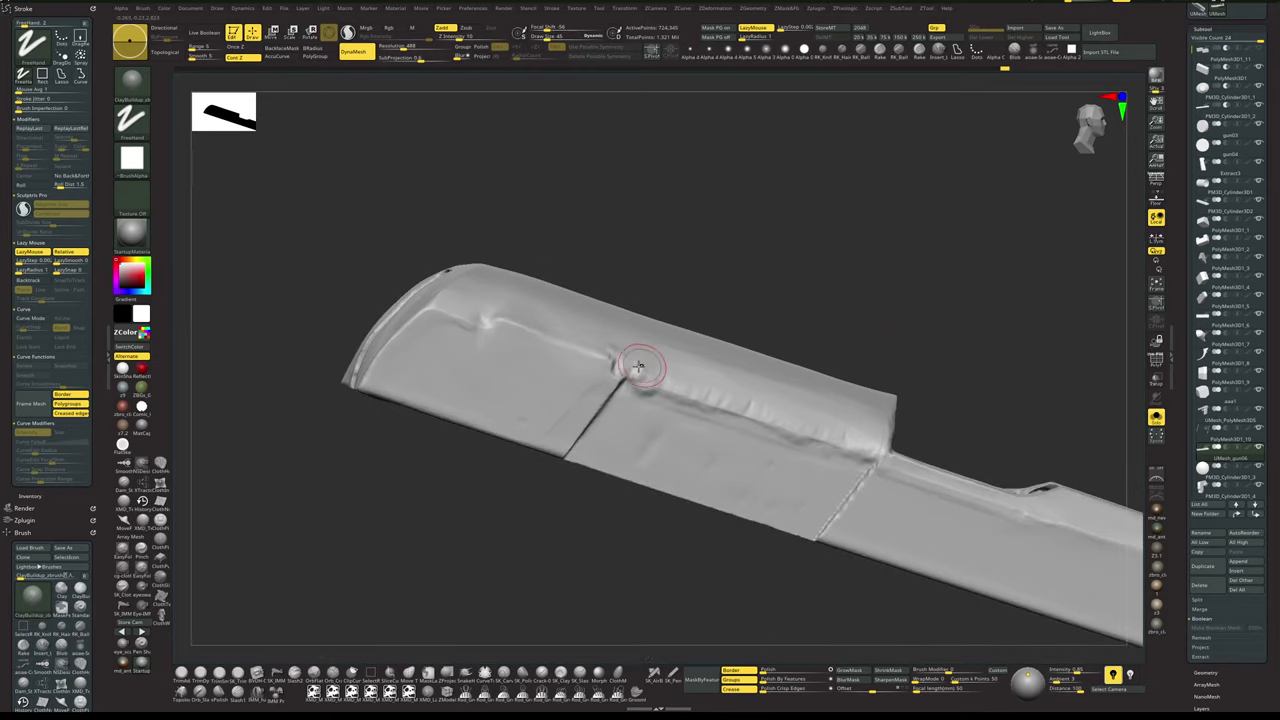
- Build up the seam corner above the rear slanted groove on the slide's opposite side with ClayBuildup
key(space)
drag(622, 370, 612, 370)
key(shift)
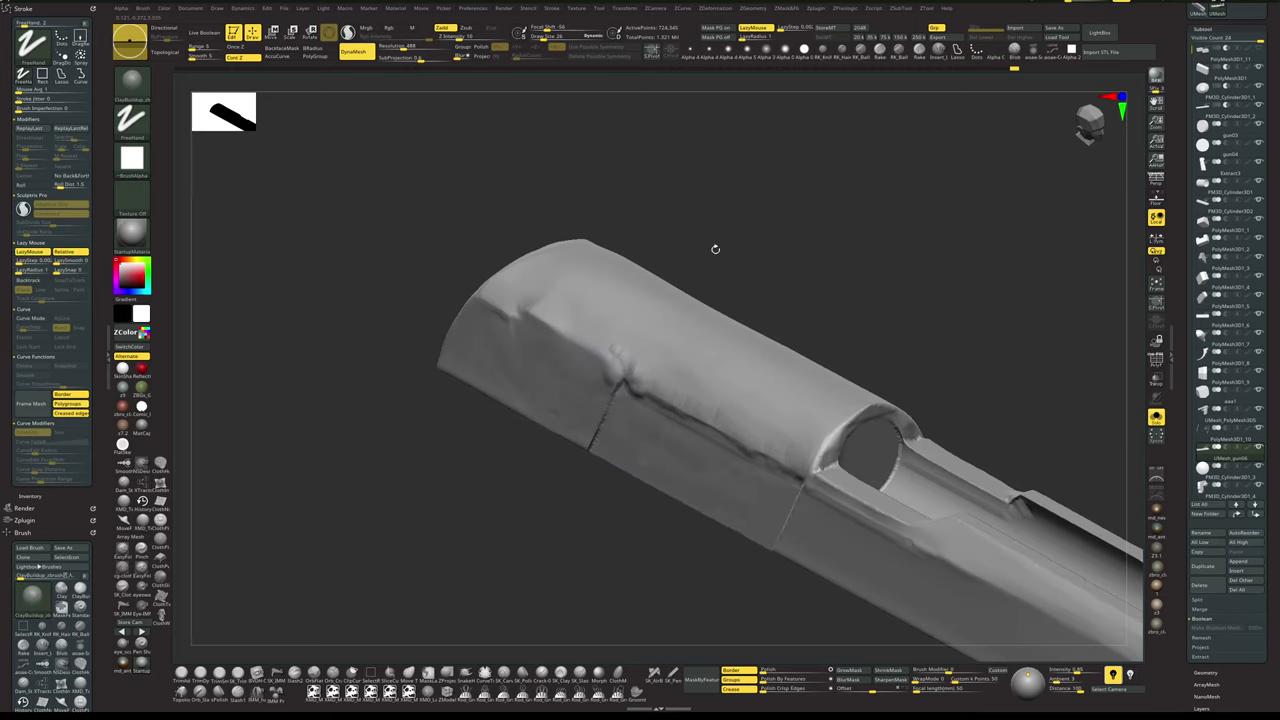
drag(714, 249, 688, 298)
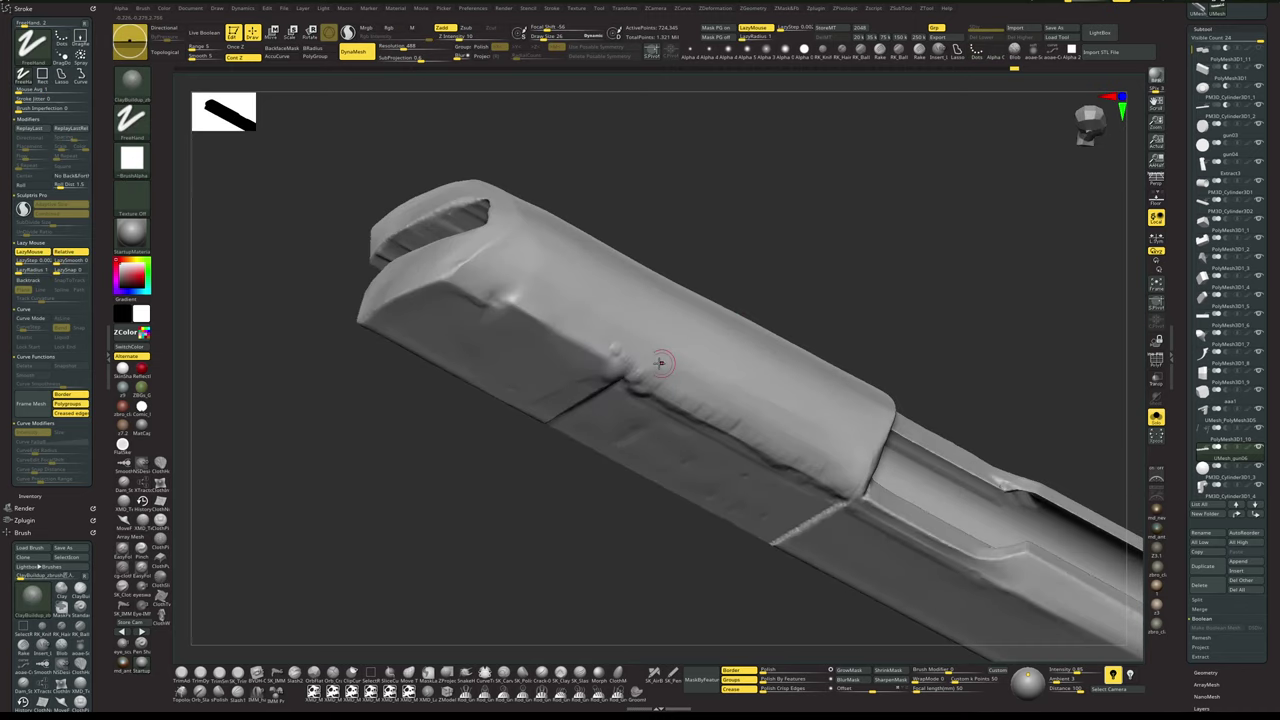
drag(791, 237, 826, 212)
- Flatten the seam area behind the rear slanted groove with hPolish and smooth the bump near the slide's end
key(space)
drag(581, 381, 588, 381)
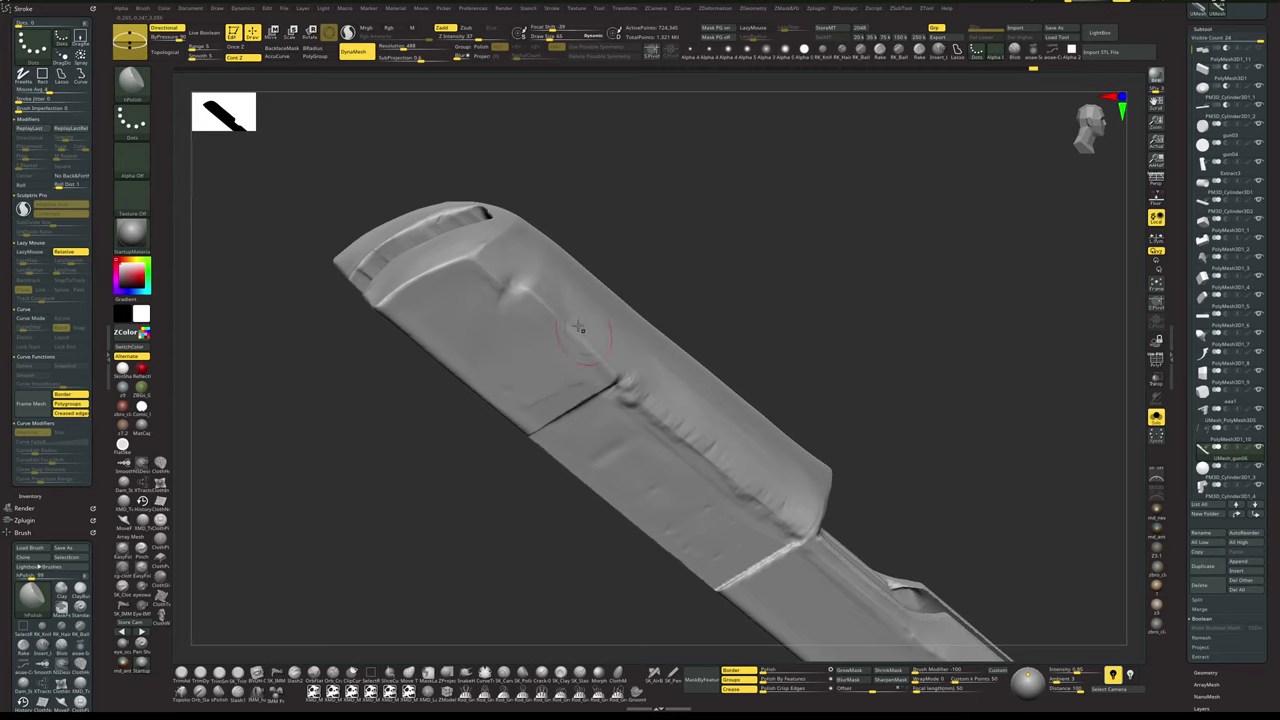
key(f)
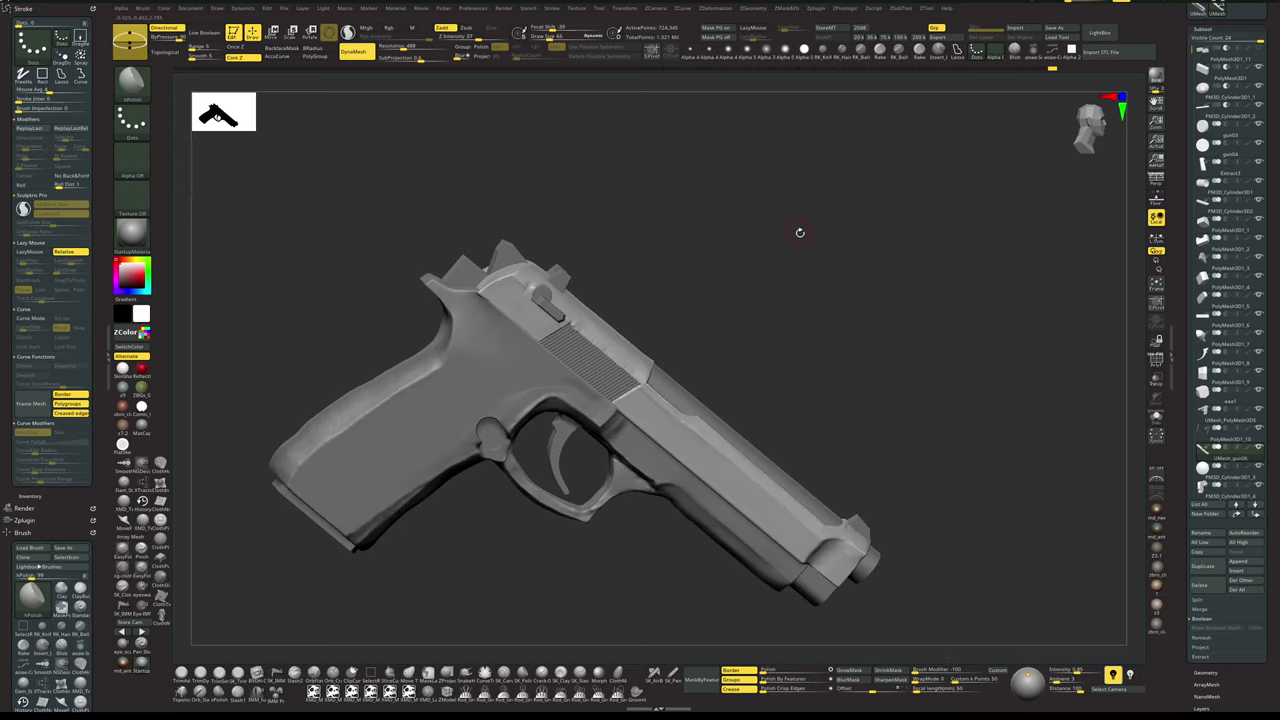
alt+drag(797, 231, 385, 352)
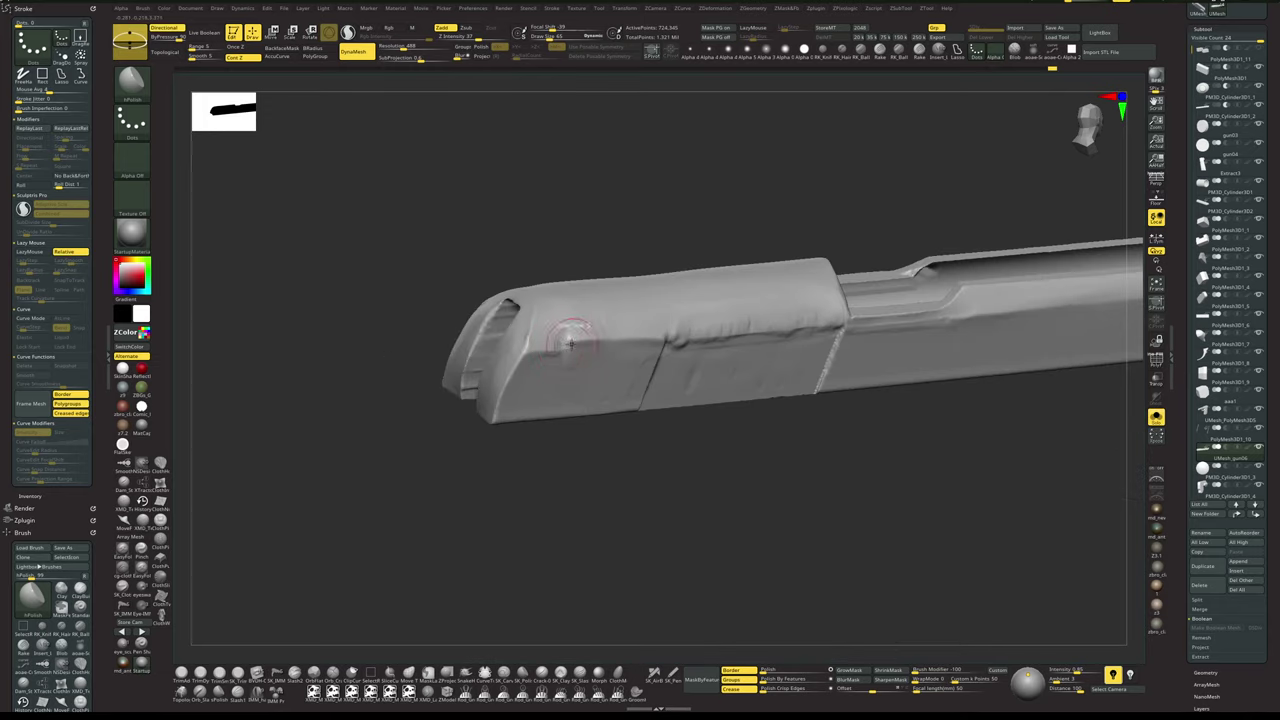
mouse_move(566, 337)
shift+mouse_down()
mouse_move(568, 490)
mouse_move(609, 450)
mouse_move(574, 310)
mouse_move(695, 304)
shift+mouse_up()
- Stroke a line along the seam from the rear slanted groove to the slide's rear end with the Standard brush
key(s)
key(1)
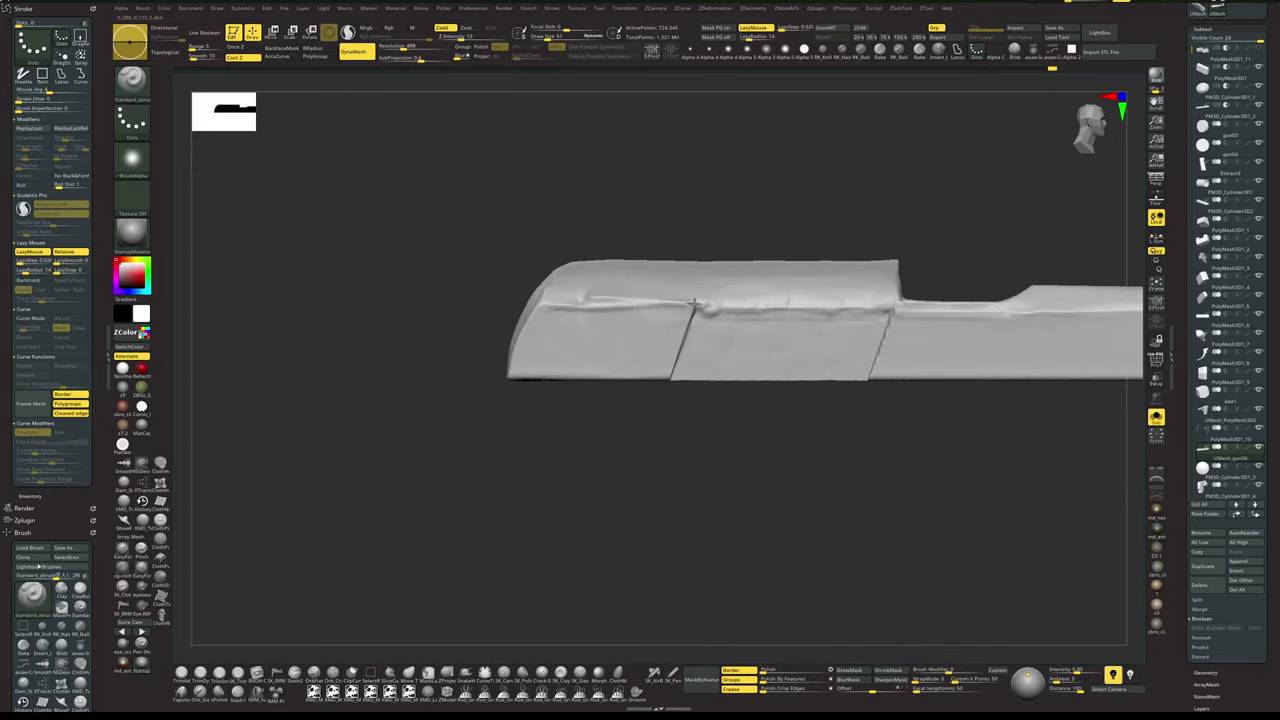
mouse_move(606, 517)
mouse_down()
mouse_move(769, 518)
mouse_move(794, 457)
mouse_move(766, 449)
mouse_move(766, 391)
mouse_move(741, 376)
mouse_up()
drag(572, 223, 570, 272)
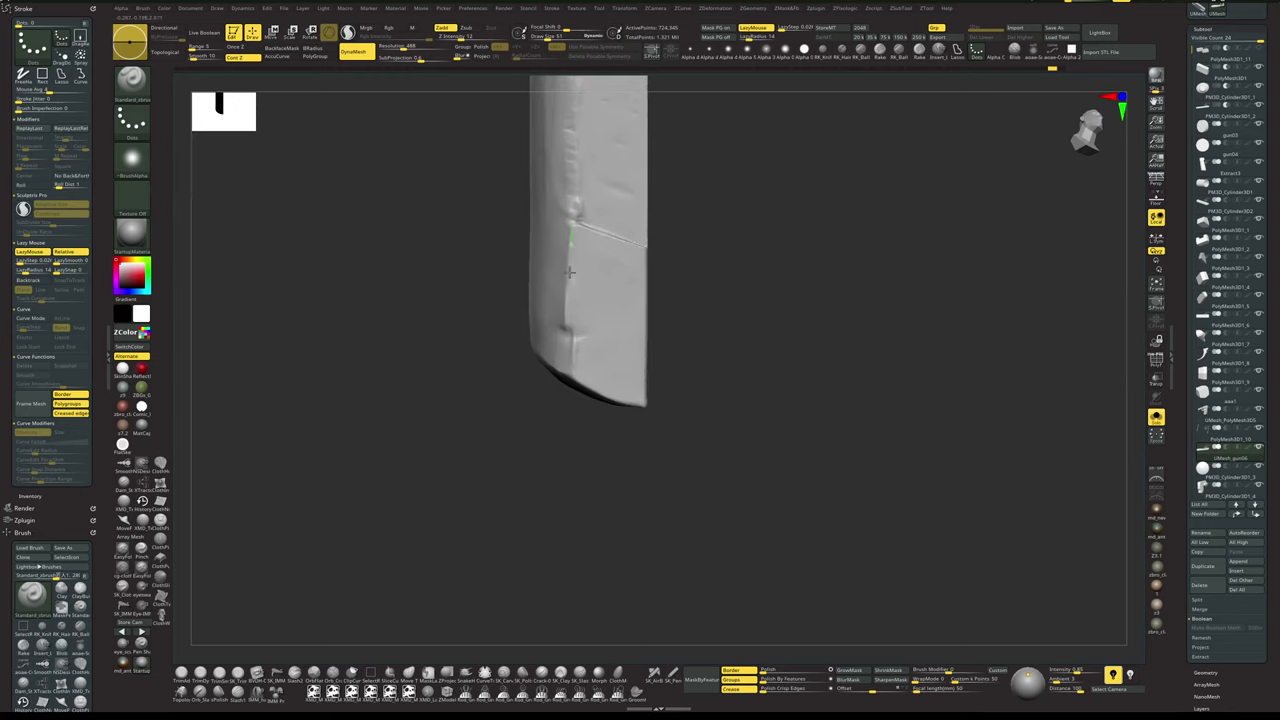
drag(571, 378, 571, 382)
mouse_move(563, 503)
mouse_down()
mouse_move(643, 420)
mouse_move(686, 403)
mouse_up()
- Flatten the slide's upper face alongside the rear seam with hPolish
click(560, 674)
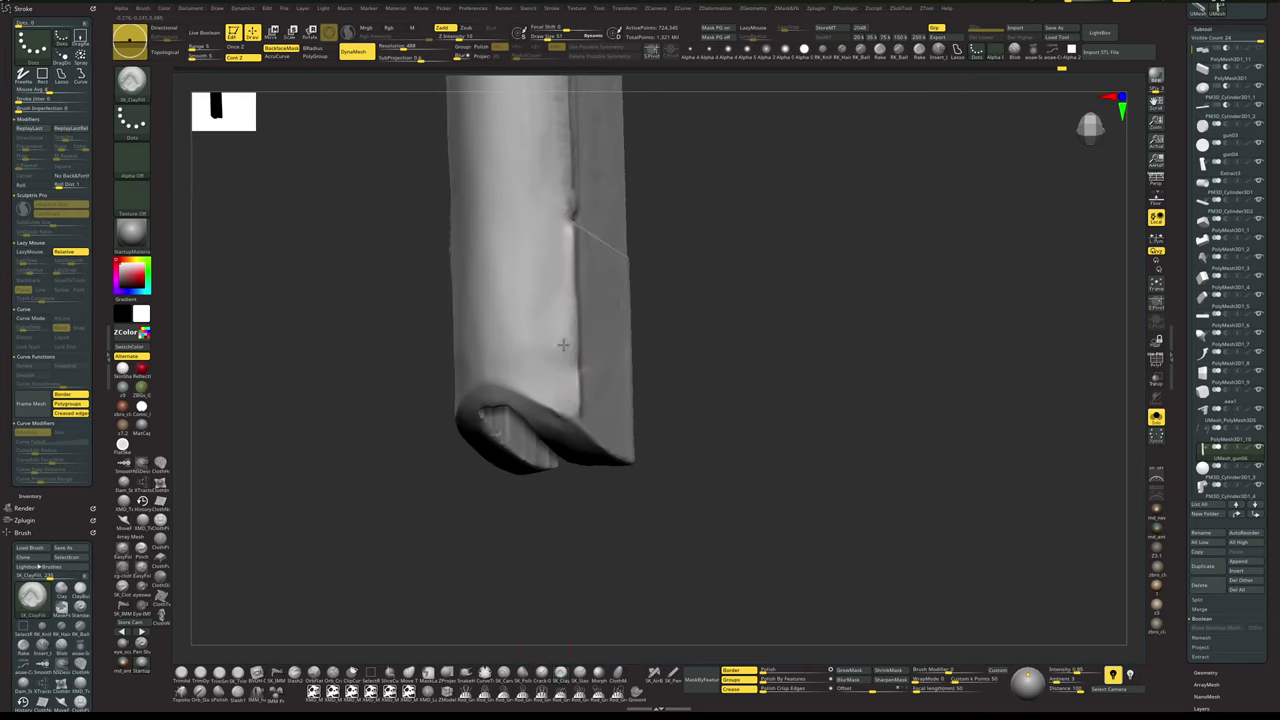
key(b)
key(h)
key(p)
drag(564, 265, 566, 376)
drag(565, 226, 565, 275)
key(s)
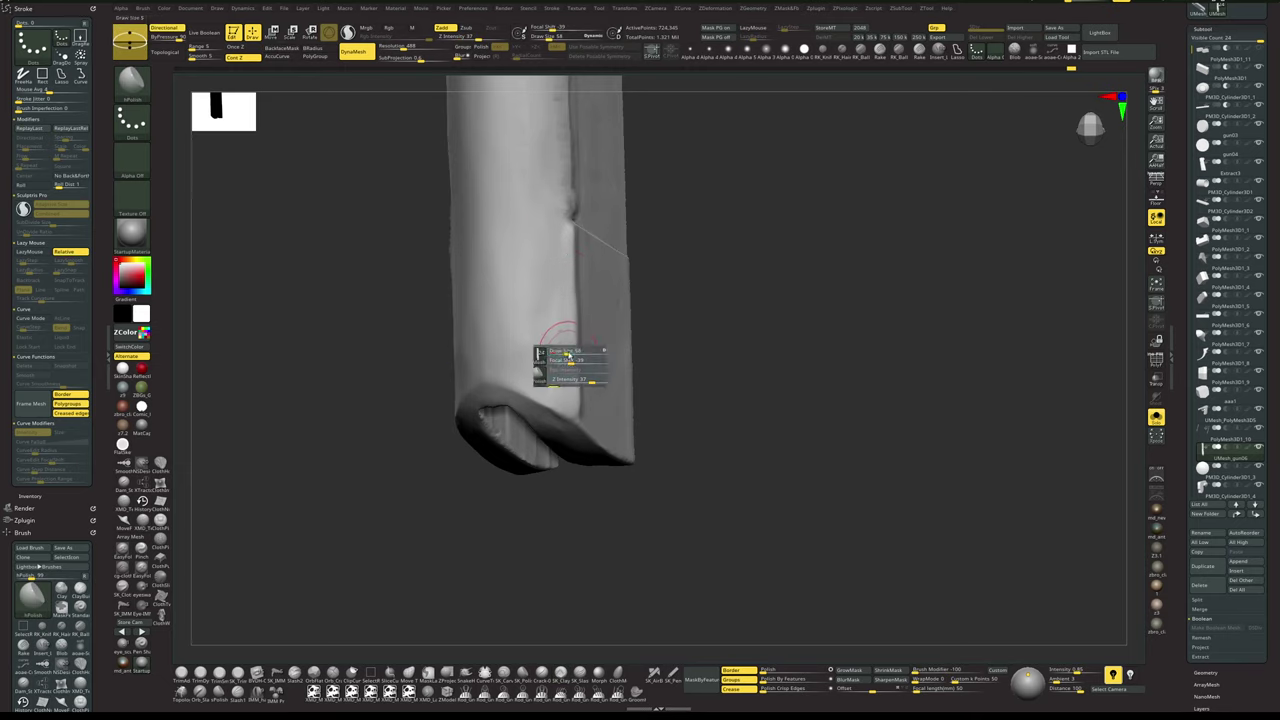
- Fill the uneven seam between the rear slanted groove and the slide's rear end with SK_ClayFill
click(560, 674)
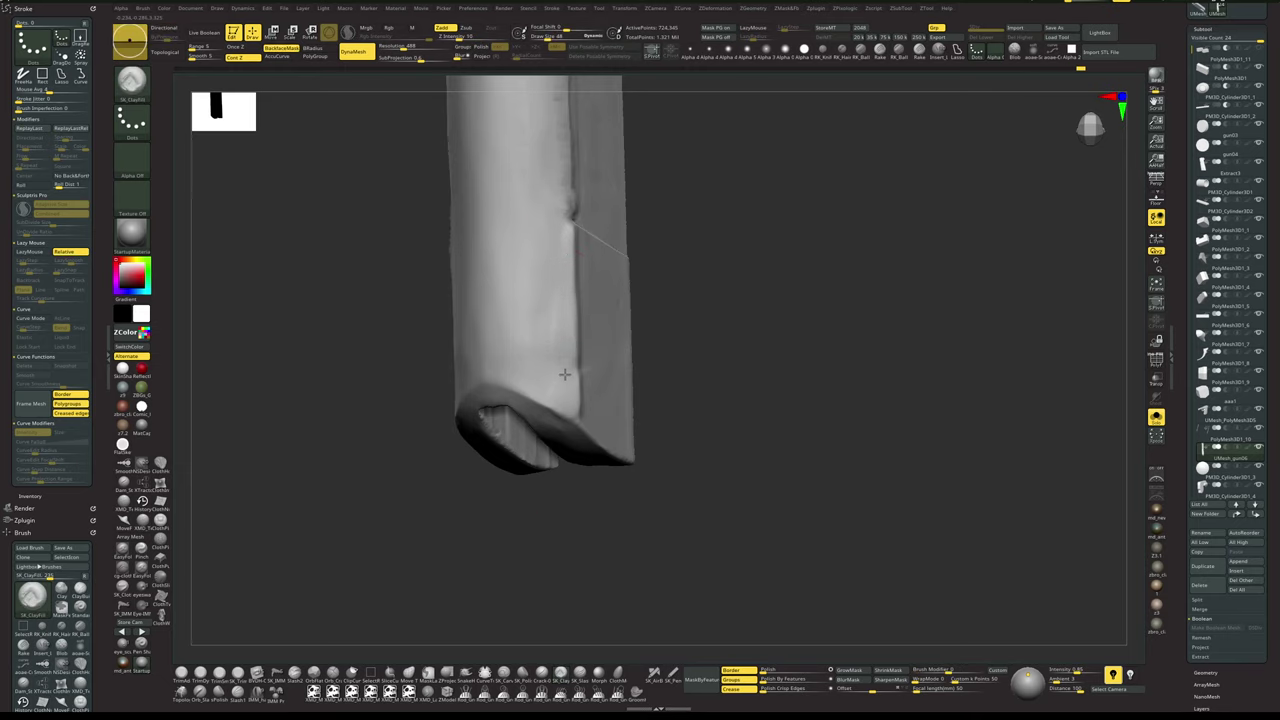
right_drag(588, 406, 609, 326)
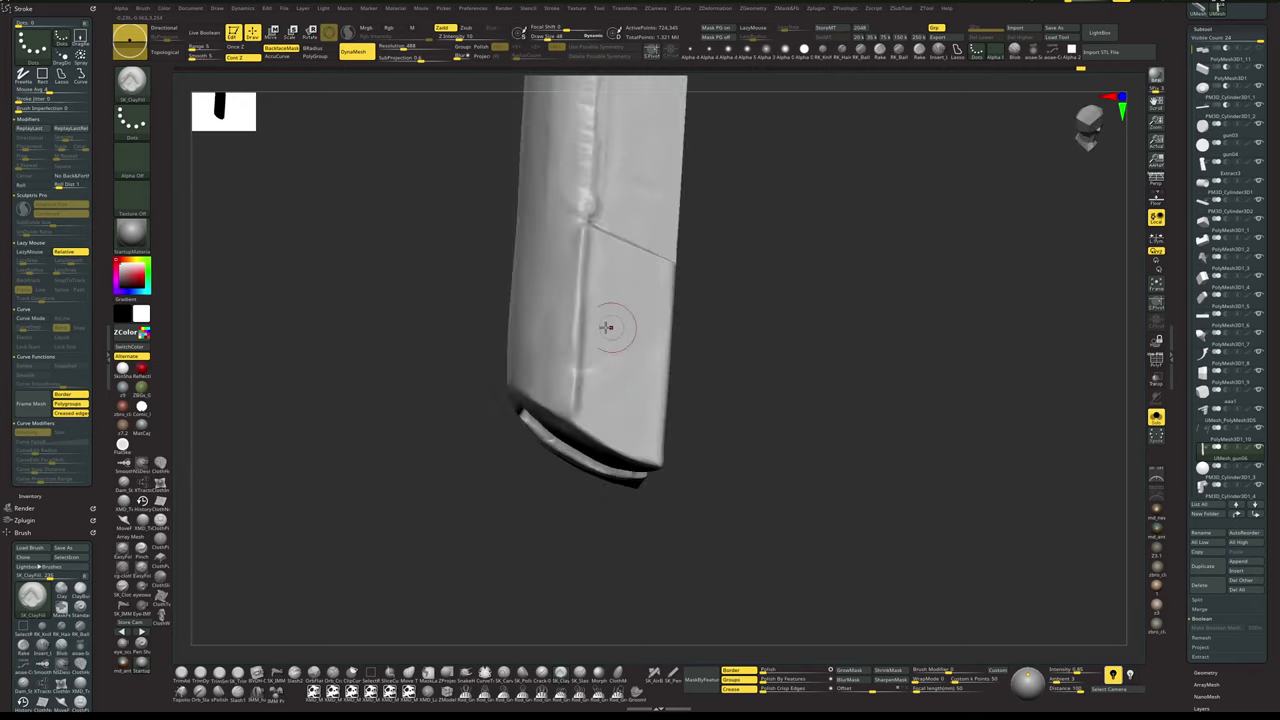
key(s)
click(592, 354)
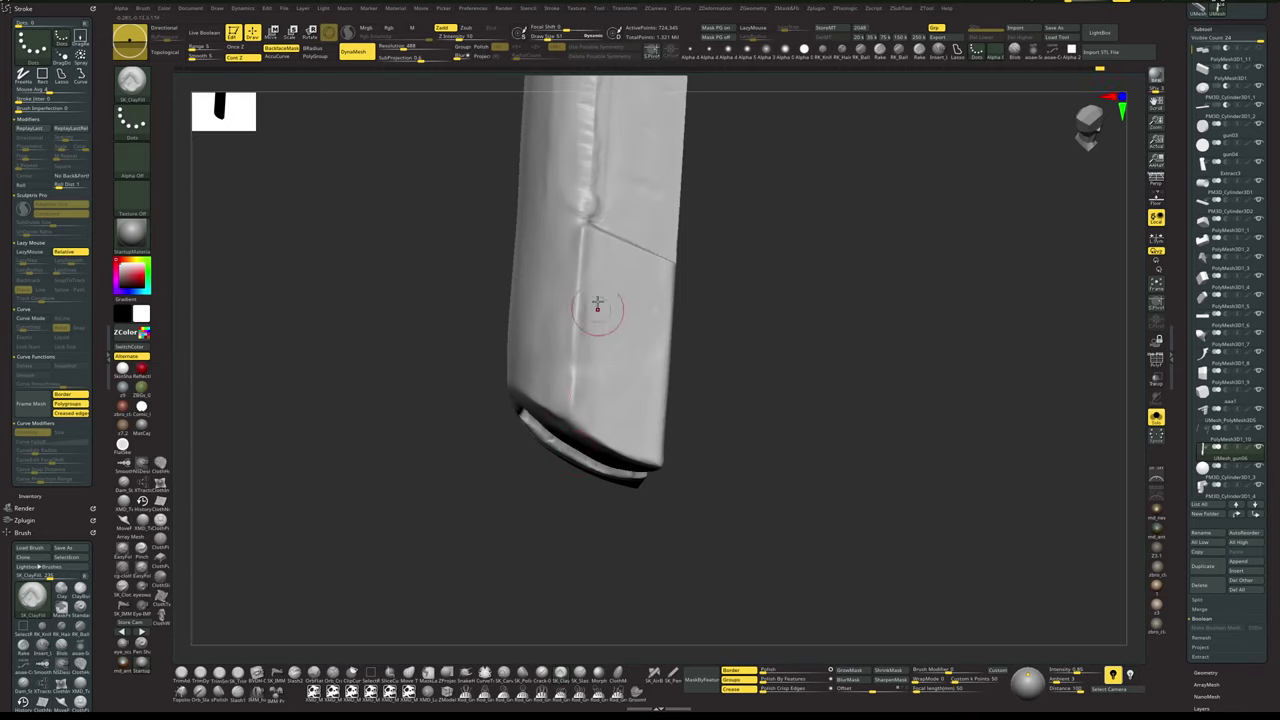
- Polish the filled rear seam with hPolish so both faces of the slide blend evenly
key(h)
key(s)
click(598, 312)
mouse_move(588, 255)
mouse_down()
mouse_move(582, 367)
mouse_move(553, 309)
mouse_move(557, 380)
mouse_move(568, 305)
mouse_up()
drag(566, 390, 583, 343)
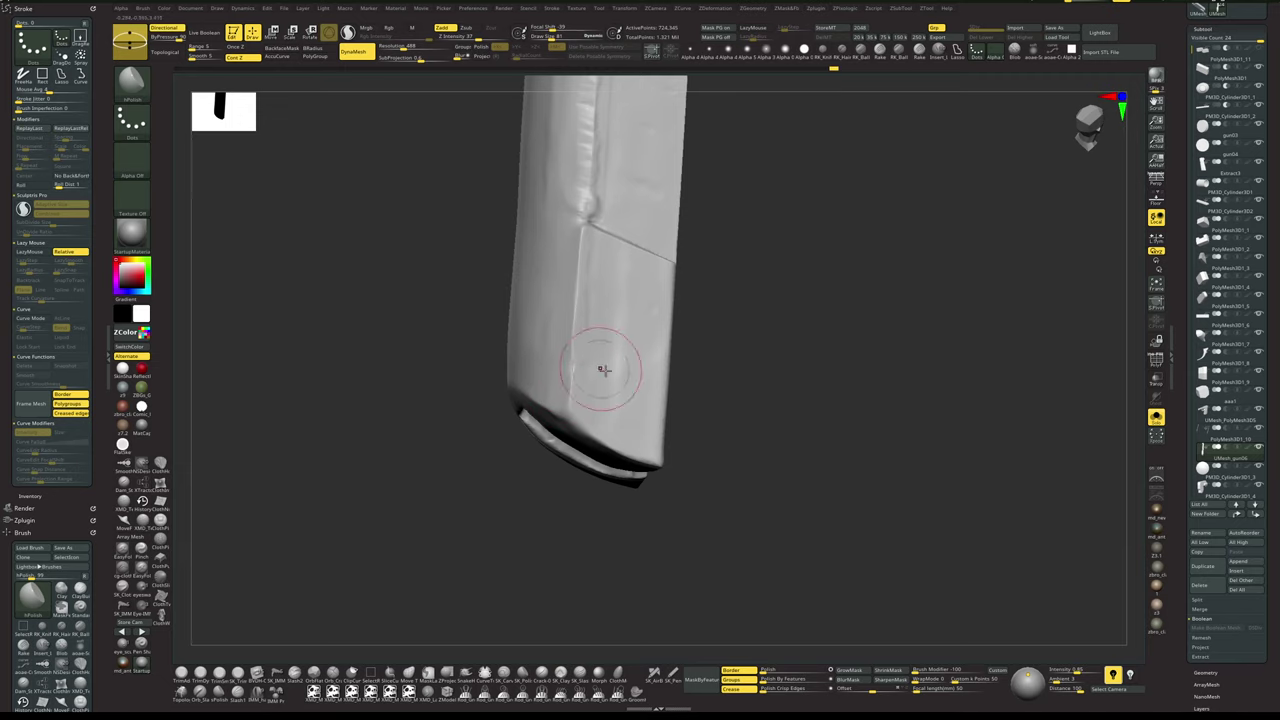
- Show the whole pistol and examine the slide from the front and the side
mouse_move(845, 395)
alt+mouse_down()
mouse_move(837, 320)
mouse_move(923, 327)
alt+mouse_up()
key(alt+s)
drag(933, 357, 982, 368)
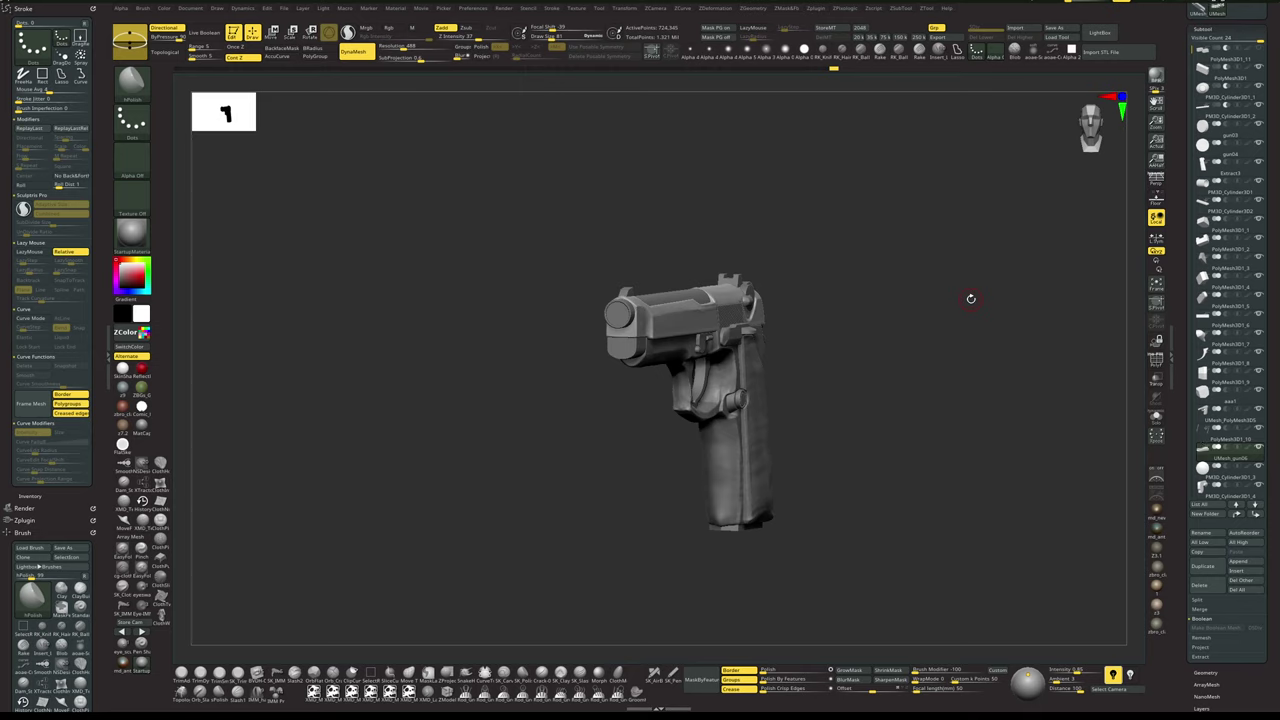
mouse_move(862, 296)
mouse_down()
mouse_move(846, 303)
mouse_move(895, 301)
mouse_move(908, 323)
mouse_move(879, 314)
mouse_up()
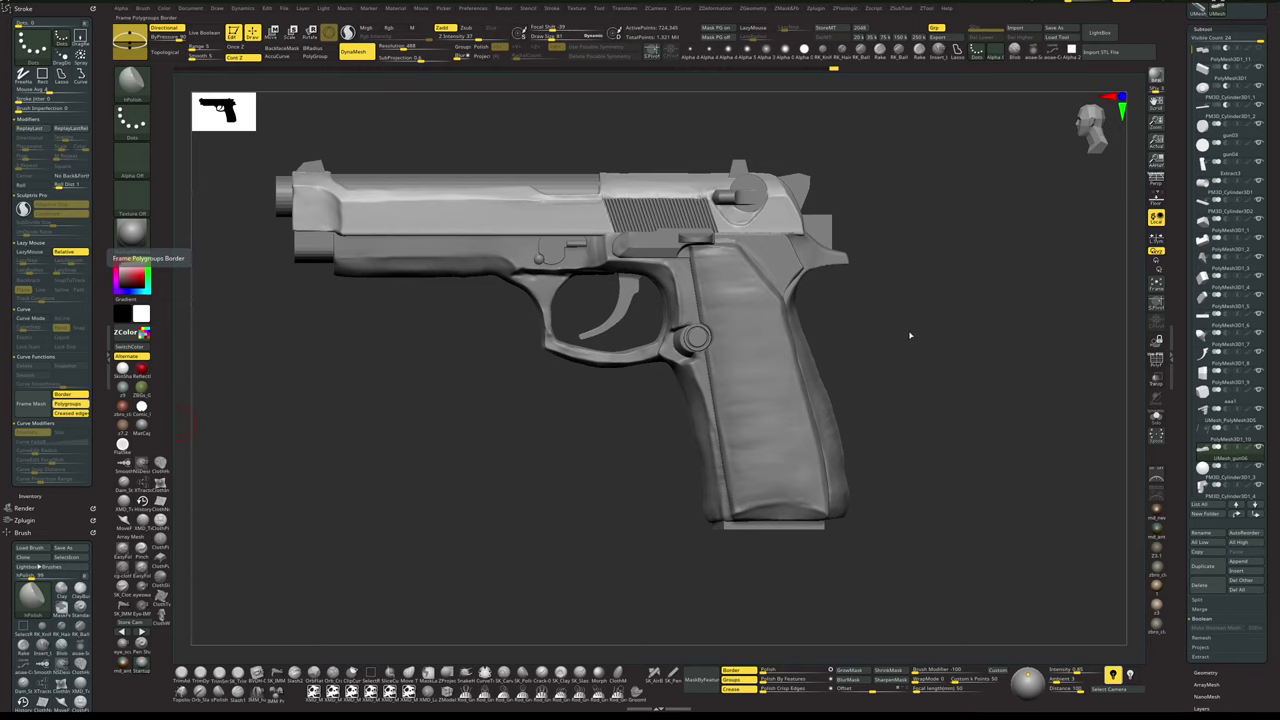
mouse_move(910, 335)
mouse_down()
mouse_move(923, 357)
mouse_move(920, 343)
mouse_move(1036, 325)
mouse_move(911, 334)
mouse_move(915, 305)
mouse_move(905, 322)
mouse_move(932, 310)
mouse_move(974, 329)
mouse_move(972, 343)
mouse_move(974, 284)
mouse_up()
- Select the pistol's frame and isolate it from the other parts
alt+click(677, 378)
key(alt+s)
key(alt+s)
key(alt+s)
key(space)
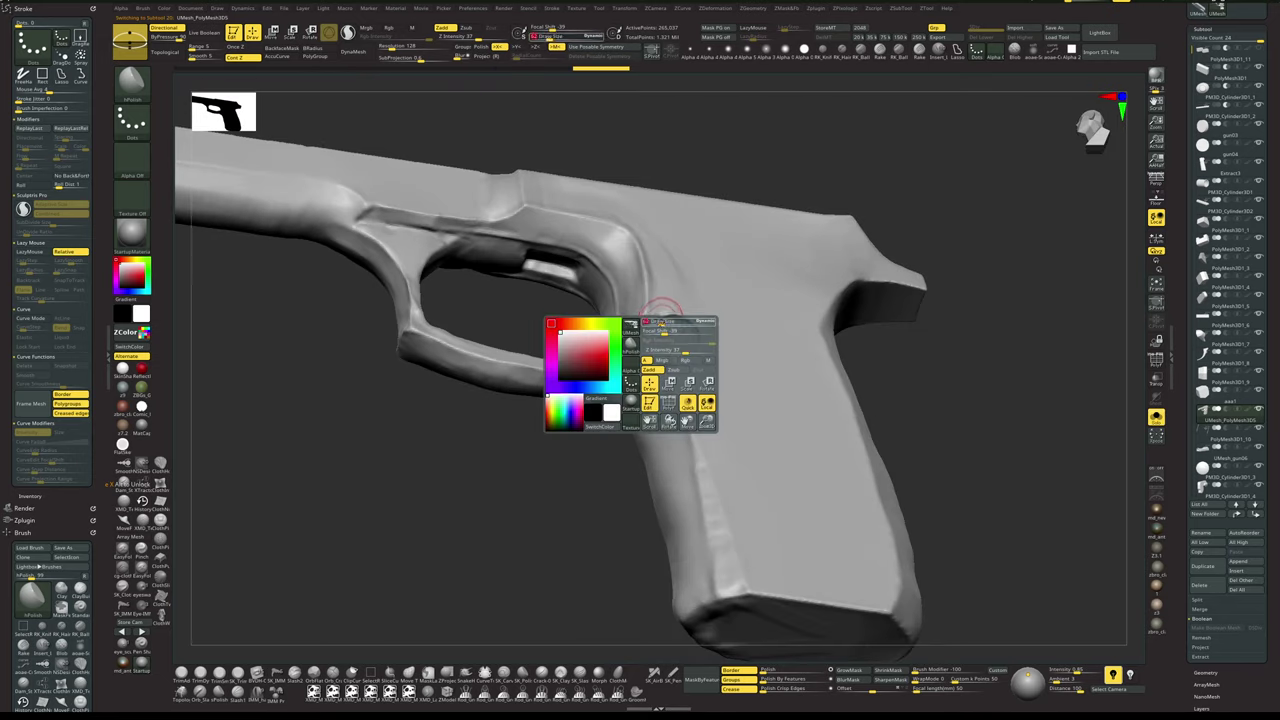
- Build up the inner rim of the frame's magazine release hole using ClayBuildup with BackfaceMask enabled
drag(963, 349, 968, 303)
key(b)
key(c)
key(b)
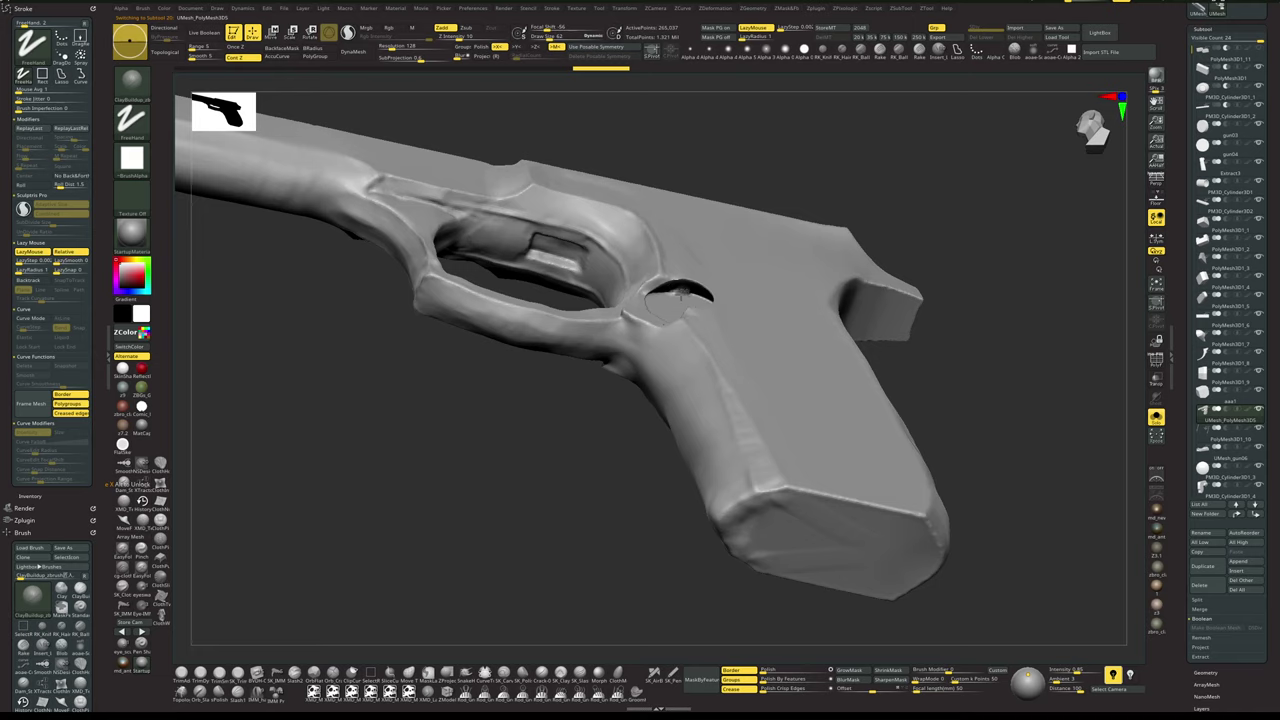
drag(1020, 322, 914, 288)
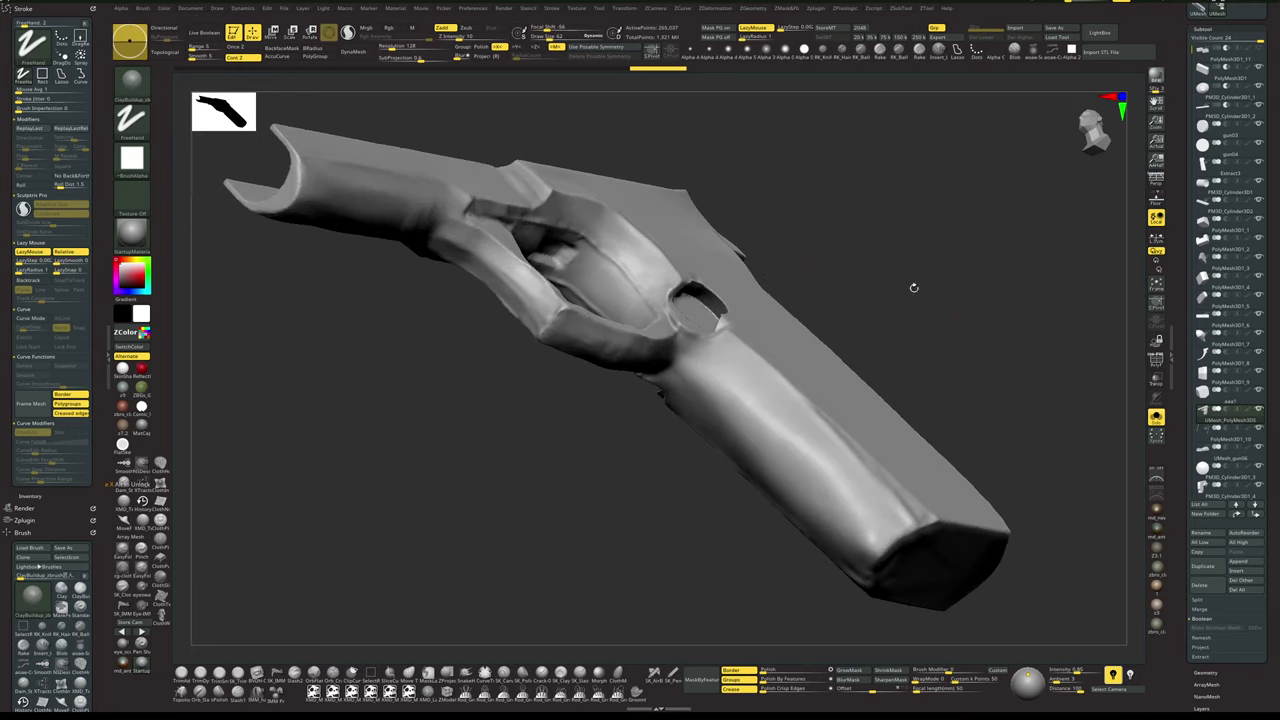
key(alt+b)
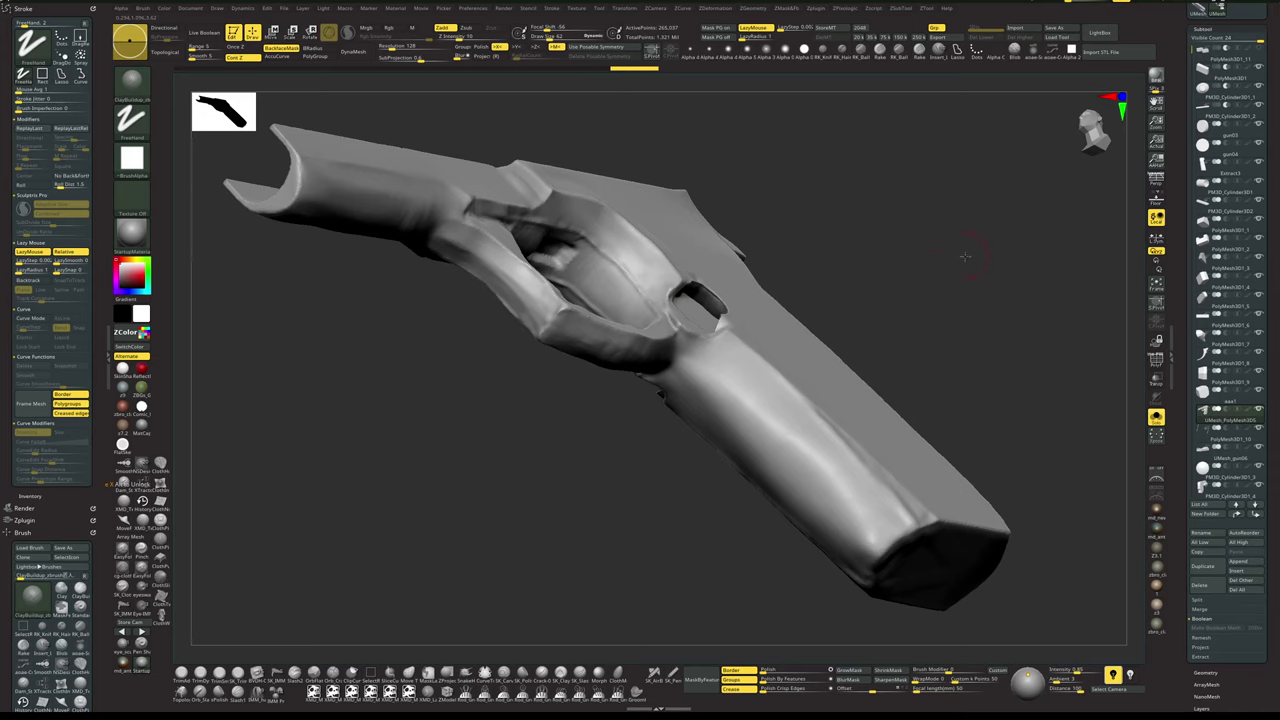
drag(965, 256, 899, 287)
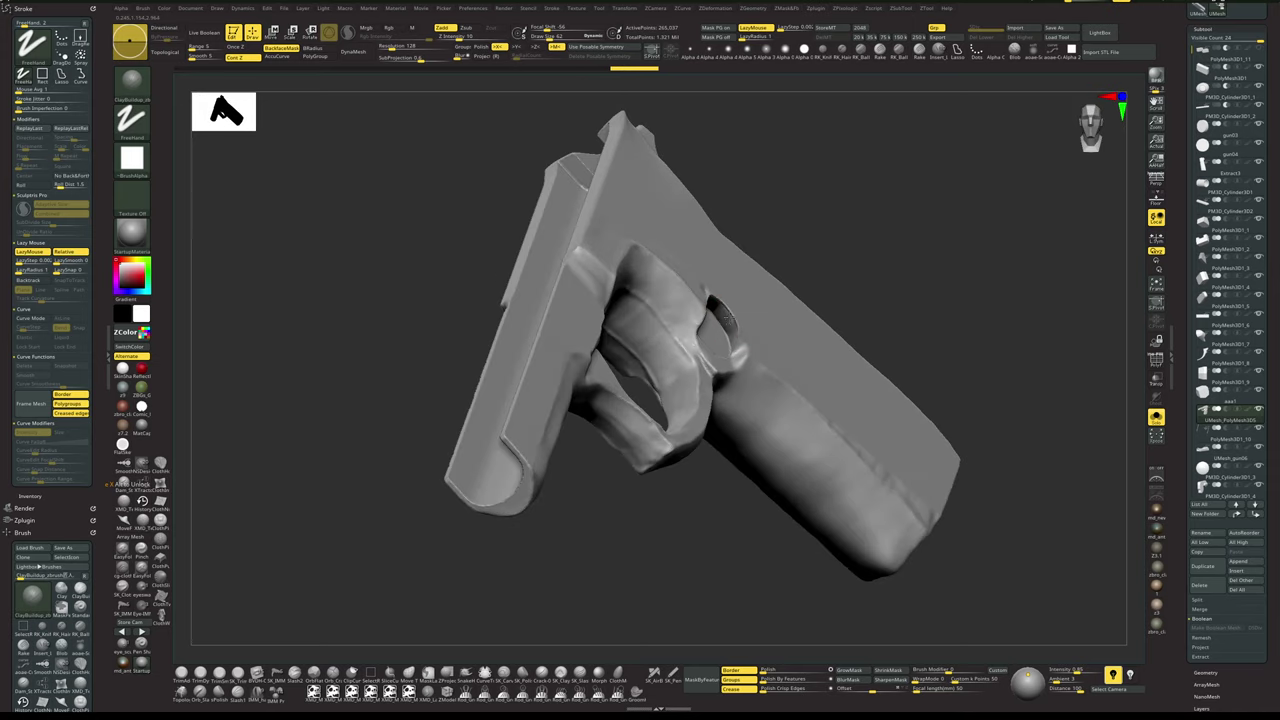
mouse_move(876, 281)
mouse_down()
mouse_move(879, 244)
mouse_move(873, 256)
mouse_up()
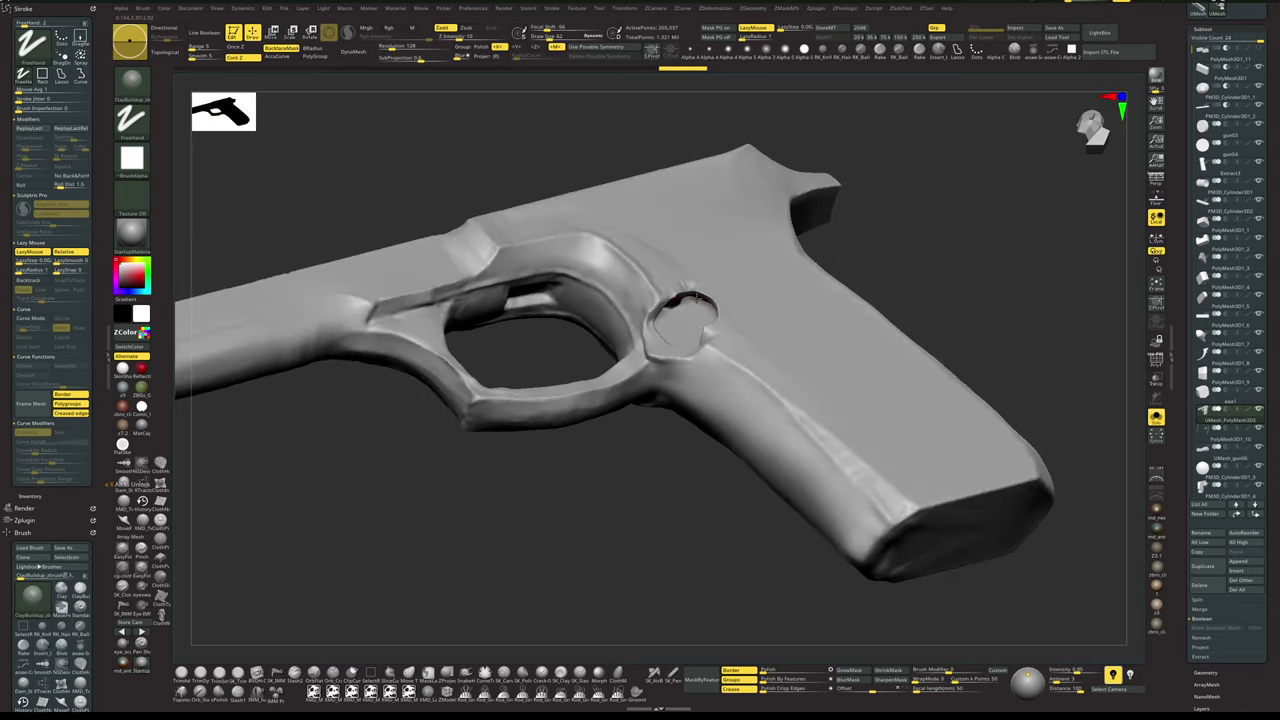
drag(668, 304, 682, 296)
mouse_move(887, 236)
mouse_down()
mouse_move(840, 232)
mouse_move(836, 246)
mouse_up()
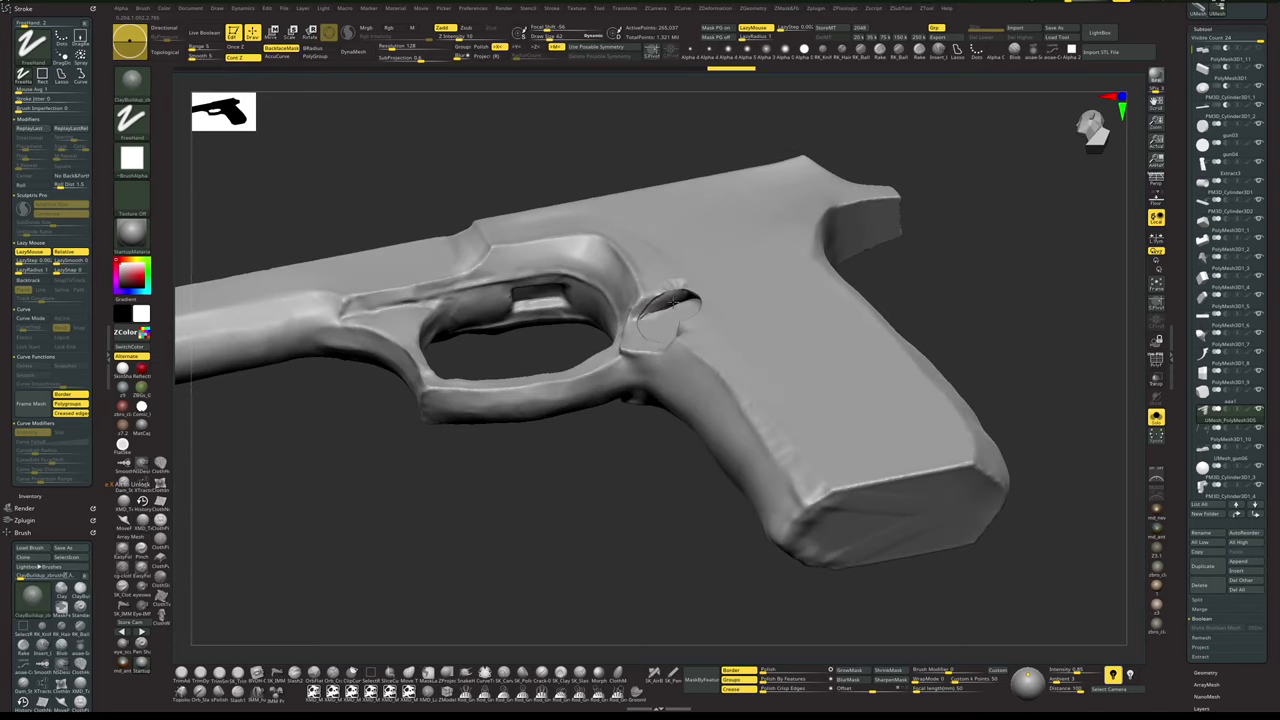
drag(673, 302, 690, 295)
drag(994, 234, 1046, 250)
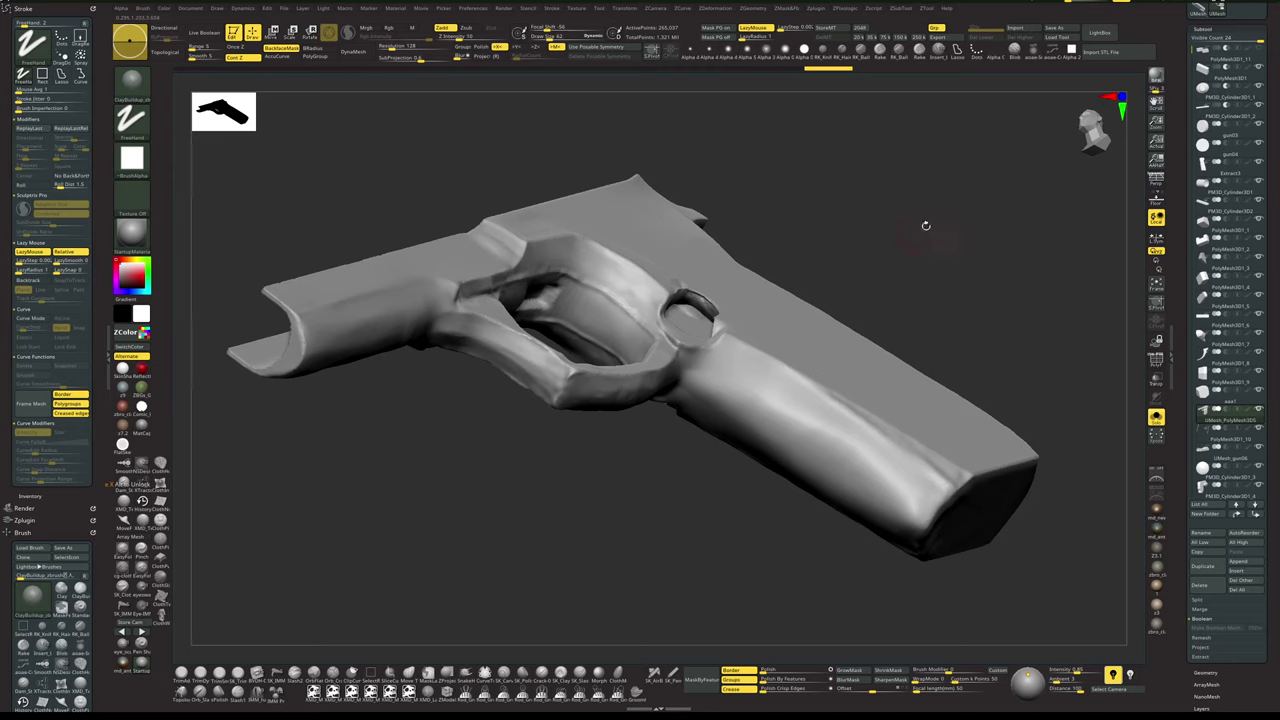
mouse_move(925, 224)
mouse_down()
mouse_move(750, 316)
mouse_move(708, 302)
mouse_up()
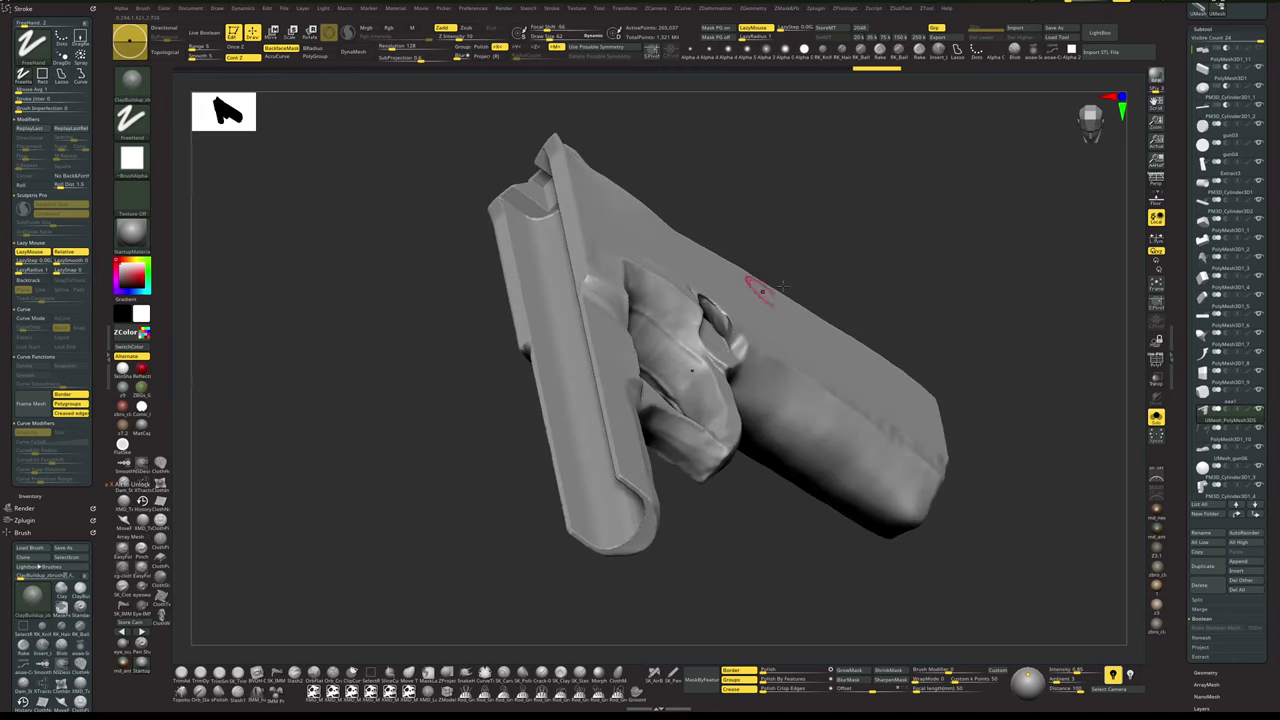
- Show all parts and check how the magazine release button sits in the frame's hole
drag(800, 250, 940, 243)
key(alt+shift+s)
drag(995, 189, 1006, 213)
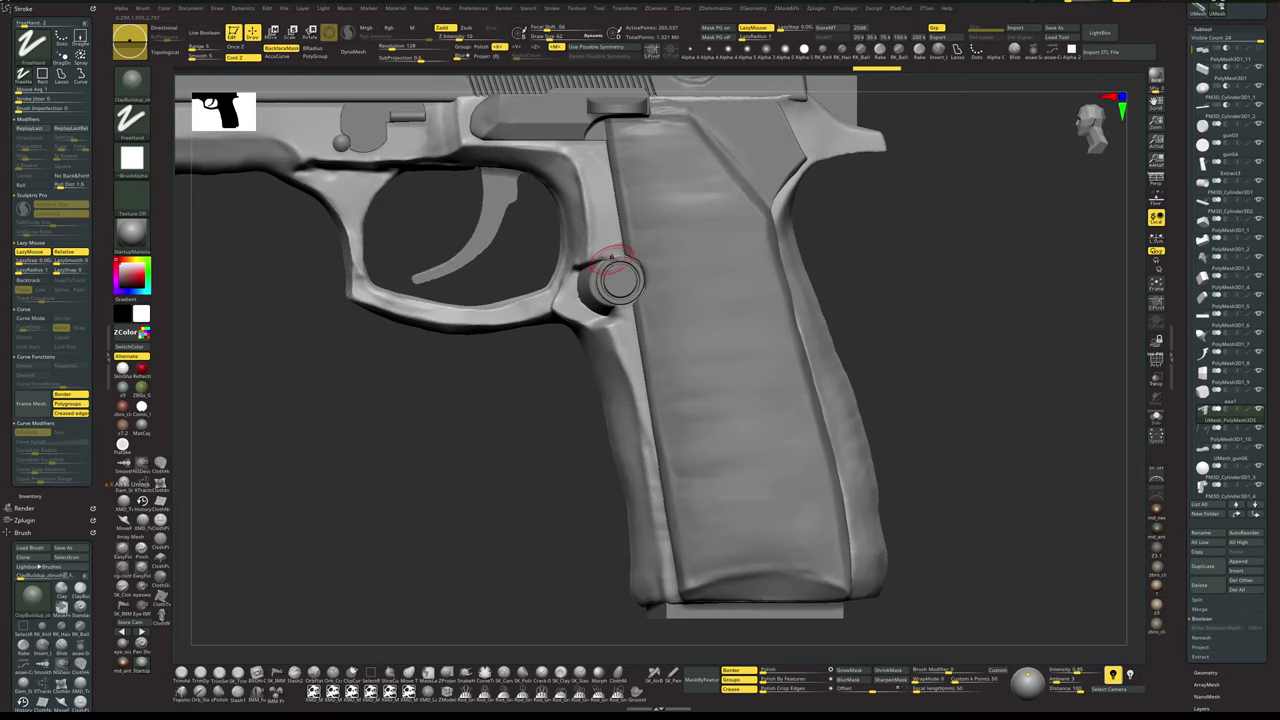
drag(908, 308, 924, 317)
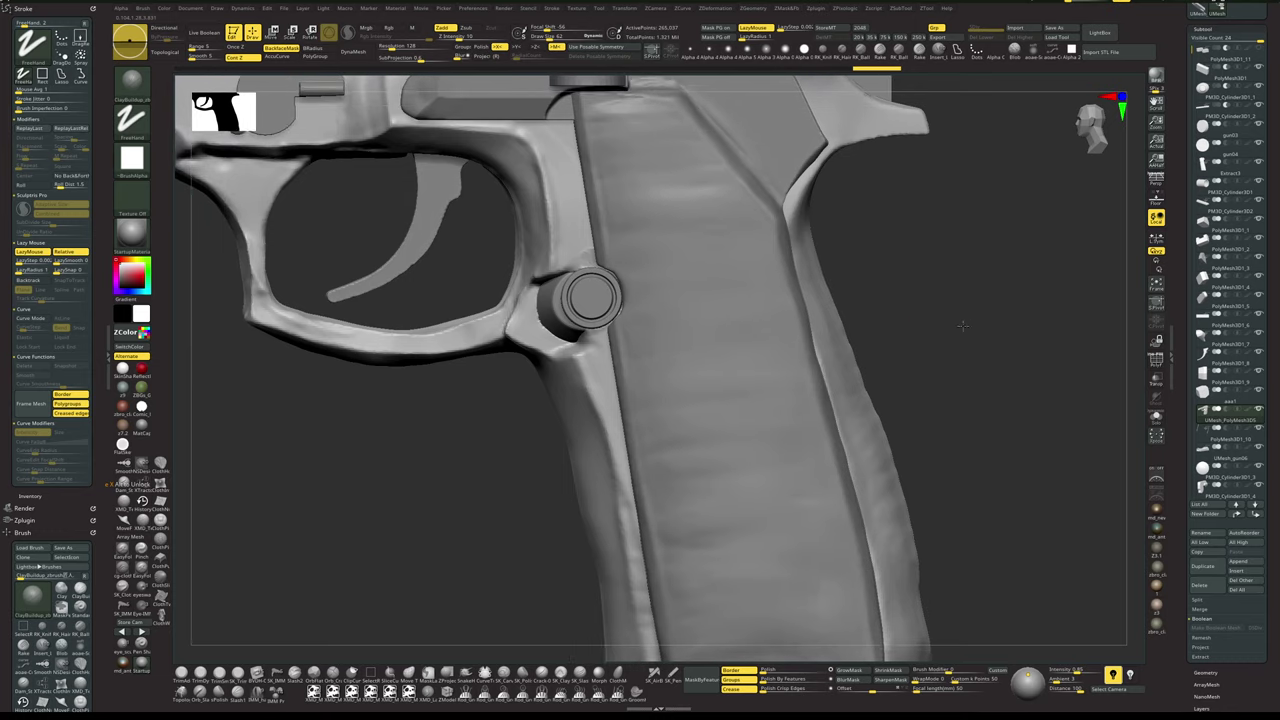
- Isolate the magazine release button, recentre the gizmo on it, and adjust the button's position in the frame's hole
alt+click(592, 302)
key(shift+alt+s)
key(w)
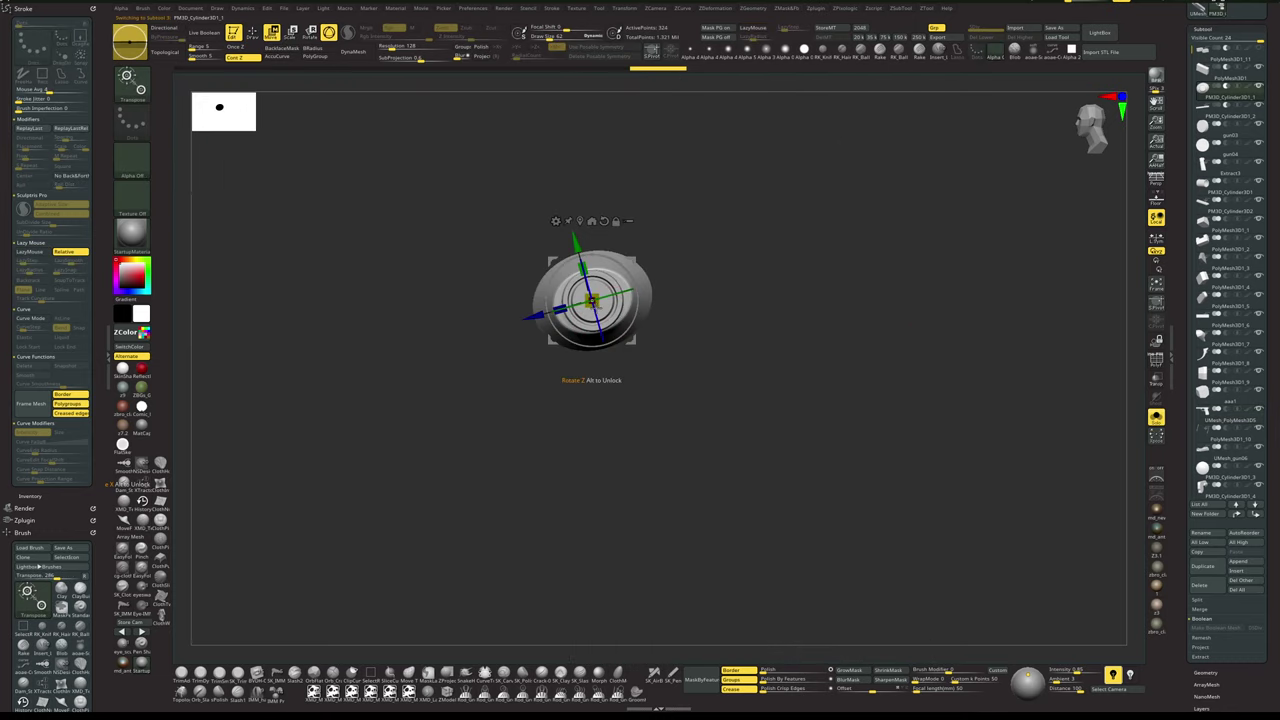
drag(592, 302, 604, 308)
key(q)
key(shift+alt+s)
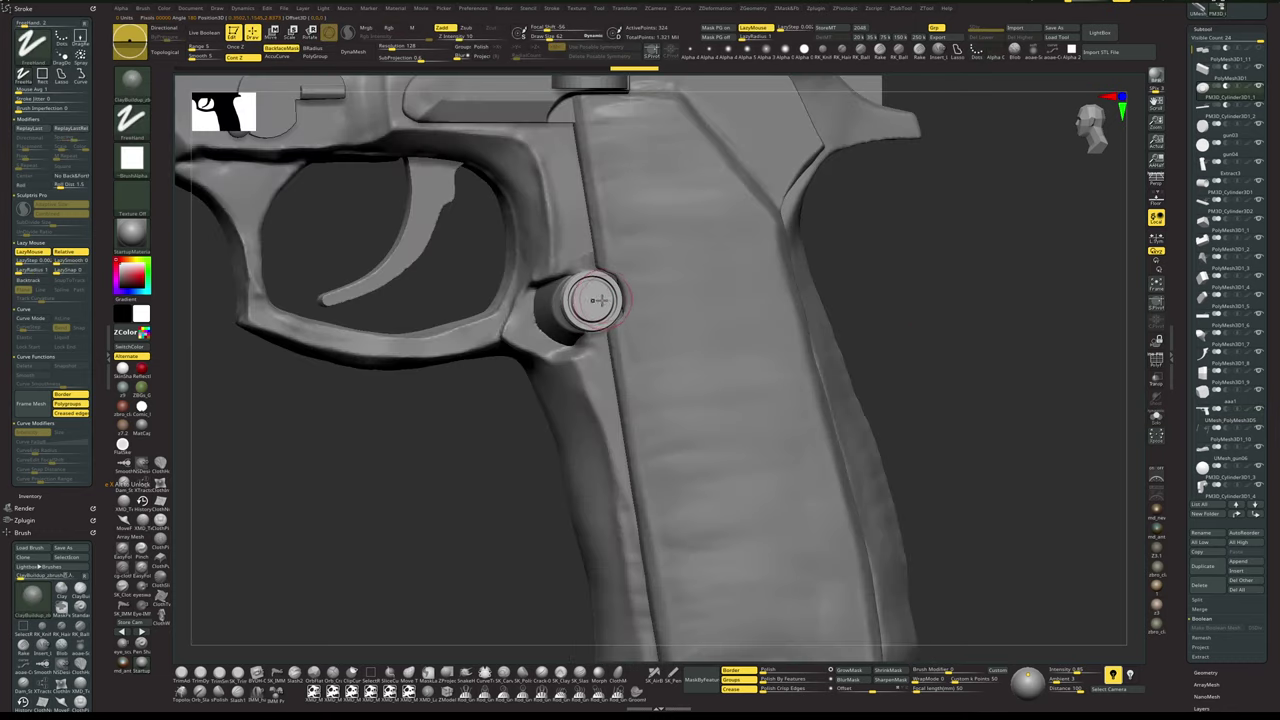
key(w)
drag(927, 272, 903, 274)
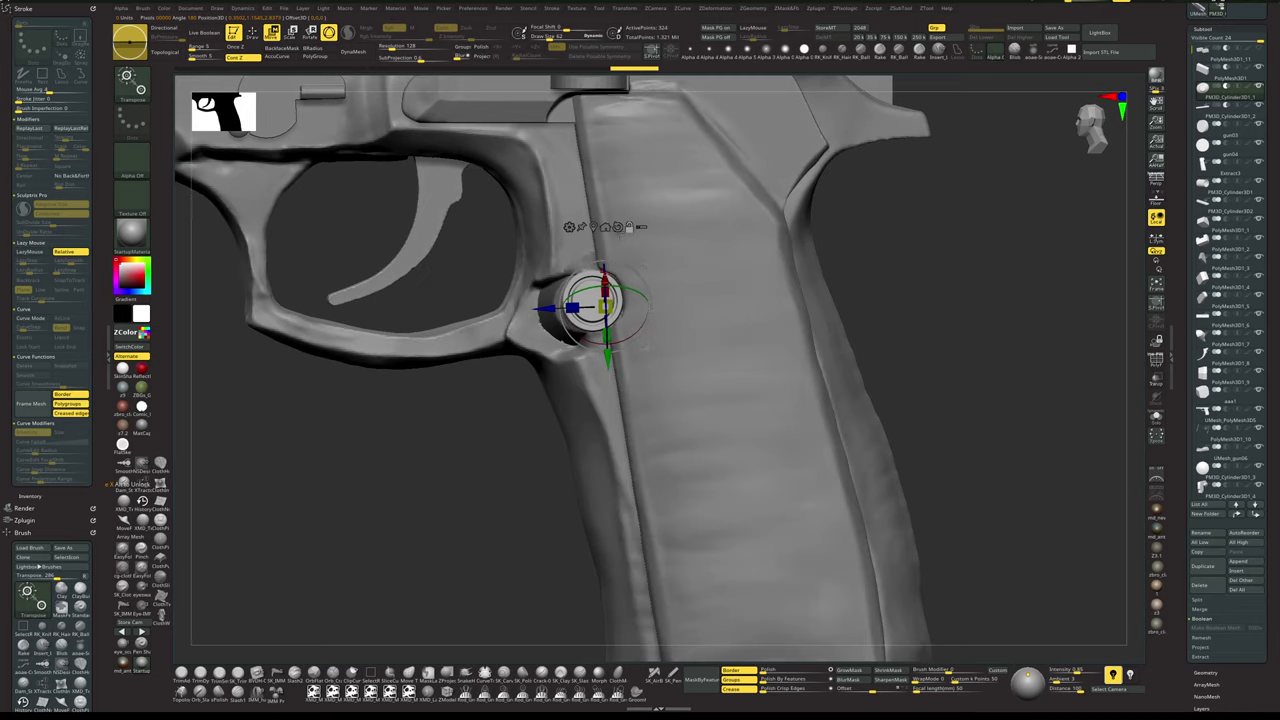
alt+click(617, 227)
alt+click(593, 227)
drag(598, 306, 541, 298)
key(q)
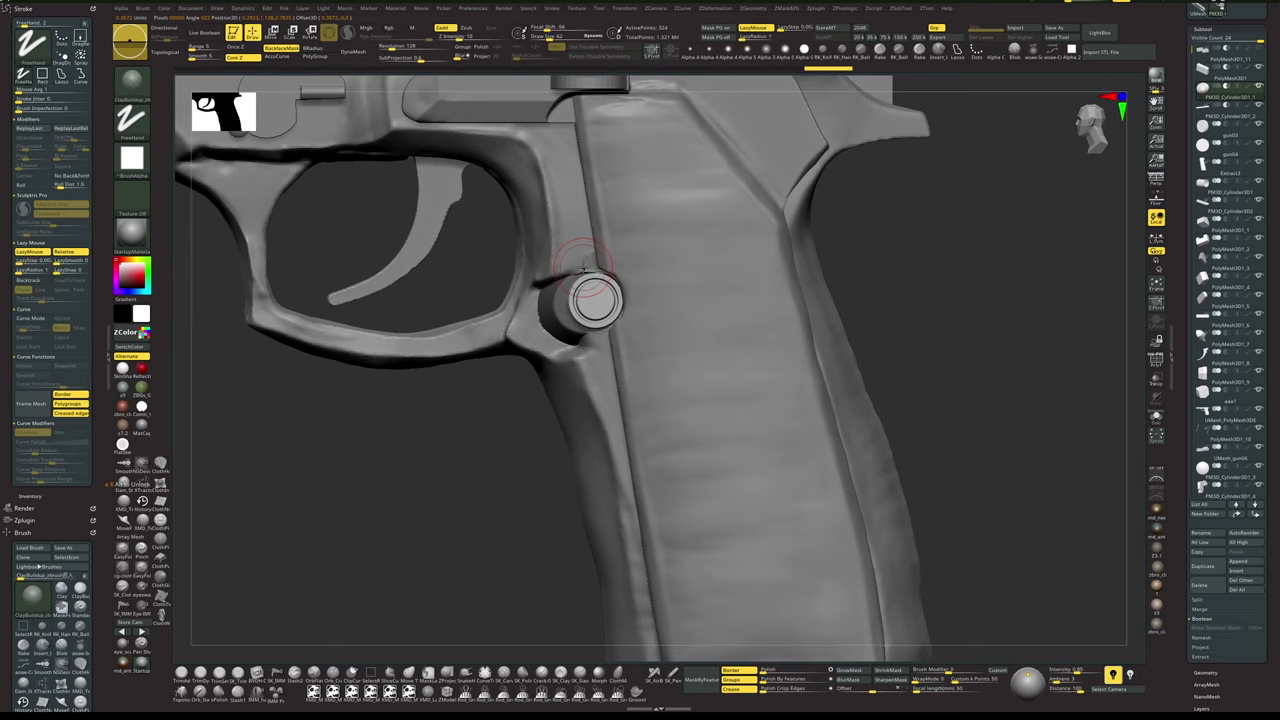
- Select the frame and pull the edge above the magazine release button into shape with the Move brush
alt+click(575, 252)
key(space)
key(b)
key(m)
key(v)
drag(582, 274, 576, 275)
key(space)
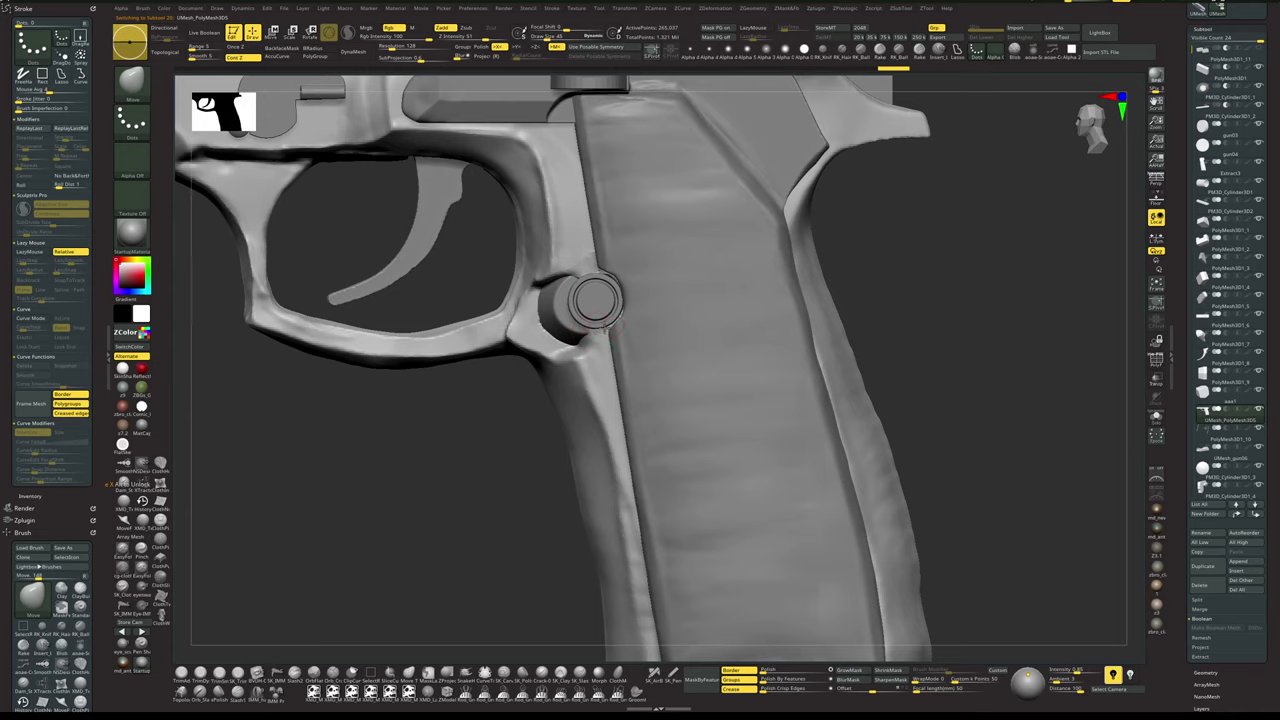
- Build up the inner rim of the frame's magazine release hole with ClayBuildup from below
click(912, 297)
drag(917, 279, 938, 208)
key(space)
key(b)
key(c)
key(b)
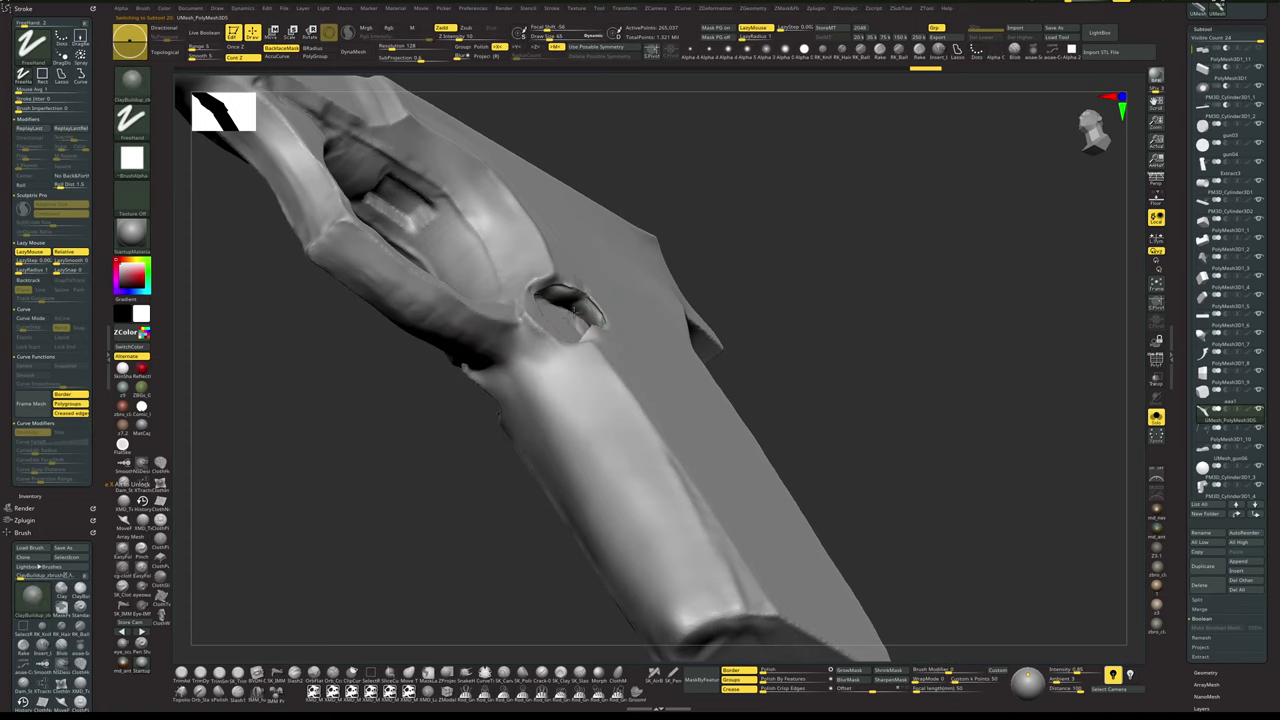
drag(589, 320, 592, 324)
mouse_move(782, 268)
mouse_down()
mouse_move(800, 320)
mouse_move(790, 330)
mouse_up()
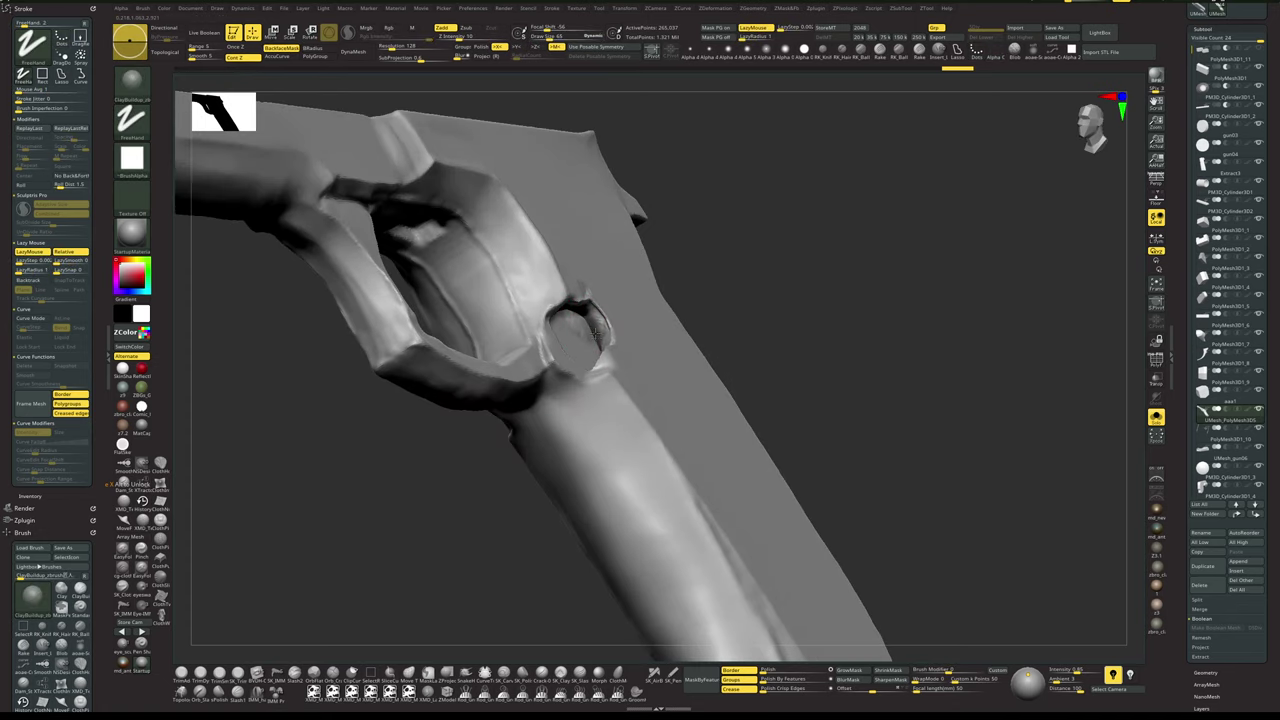
key(ctrl+shift+z)
- DynaMesh the frame at resolution 672, build up and smooth the area above the release hole, and choose the hPolish brush
drag(878, 314, 897, 264)
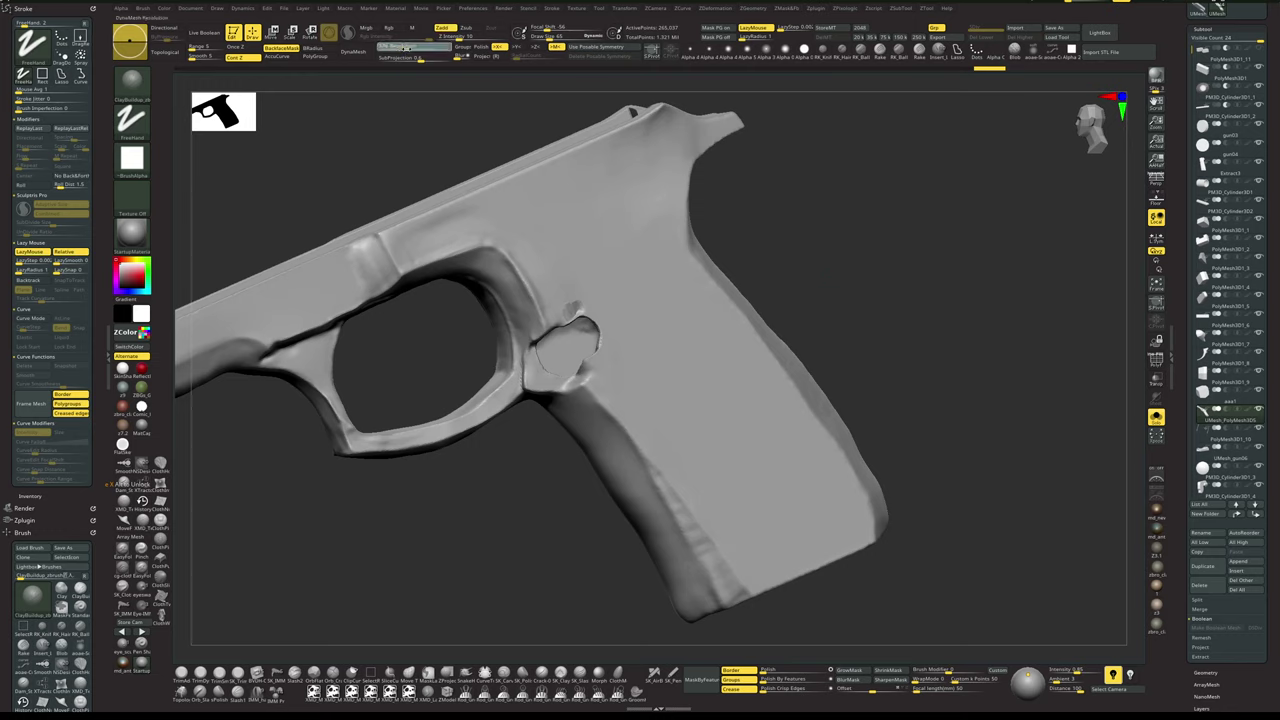
key(space)
drag(574, 281, 566, 281)
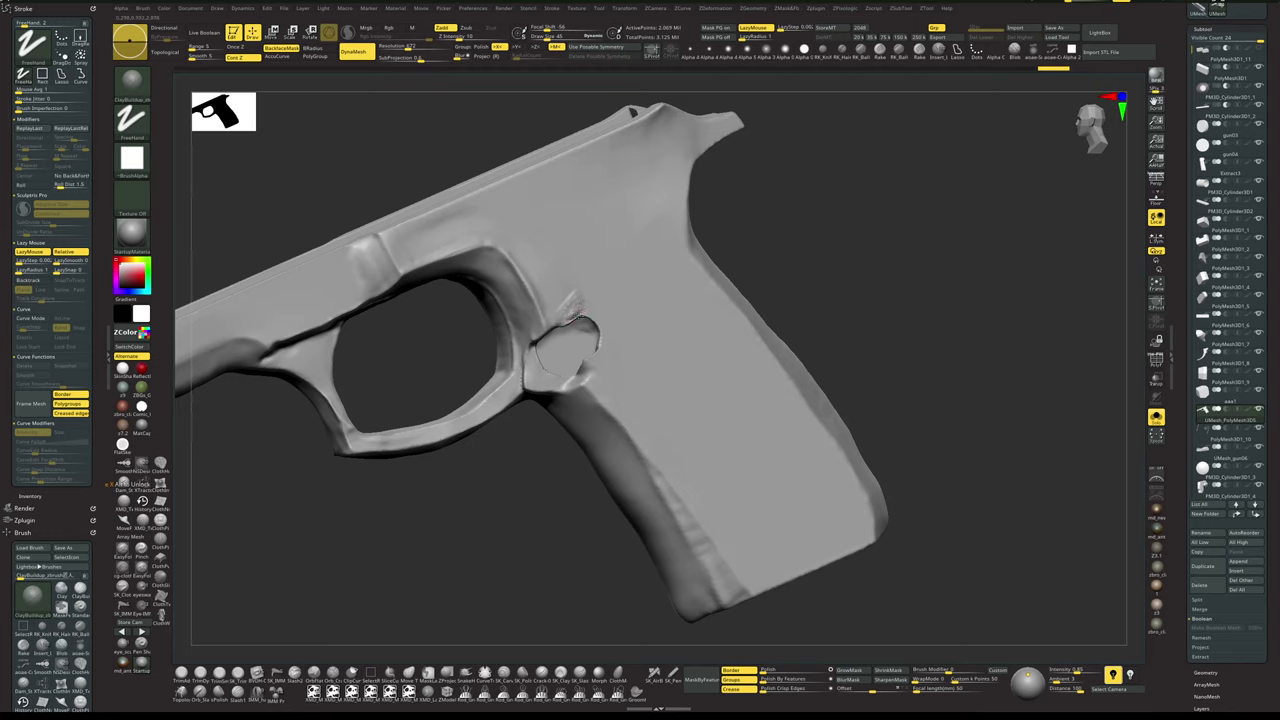
mouse_move(580, 312)
shift+mouse_down()
mouse_move(584, 299)
mouse_move(558, 315)
shift+mouse_up()
key(space)
key(b)
key(h)
key(p)
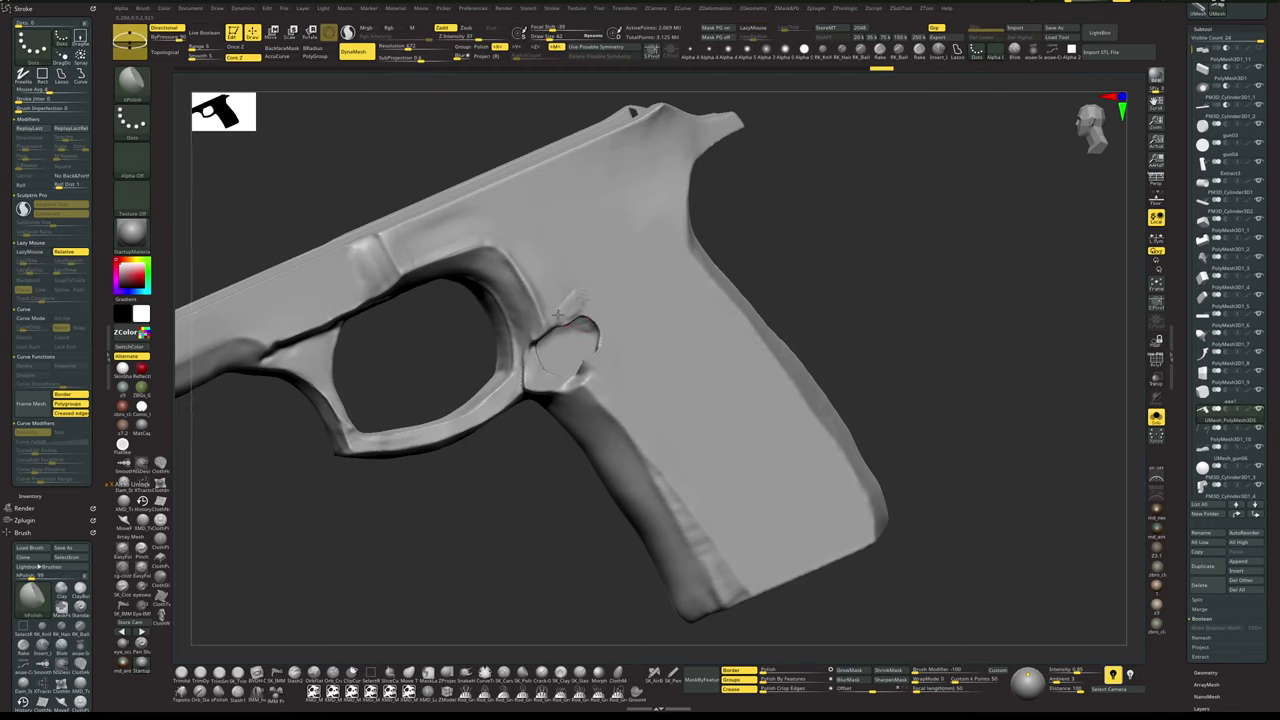
- Show all parts and examine the trigger guard, release button and grip, then isolate the frame again
drag(866, 276, 883, 297)
key(alt+s)
drag(906, 342, 936, 358)
alt+drag(927, 309, 972, 372)
alt+drag(465, 427, 558, 452)
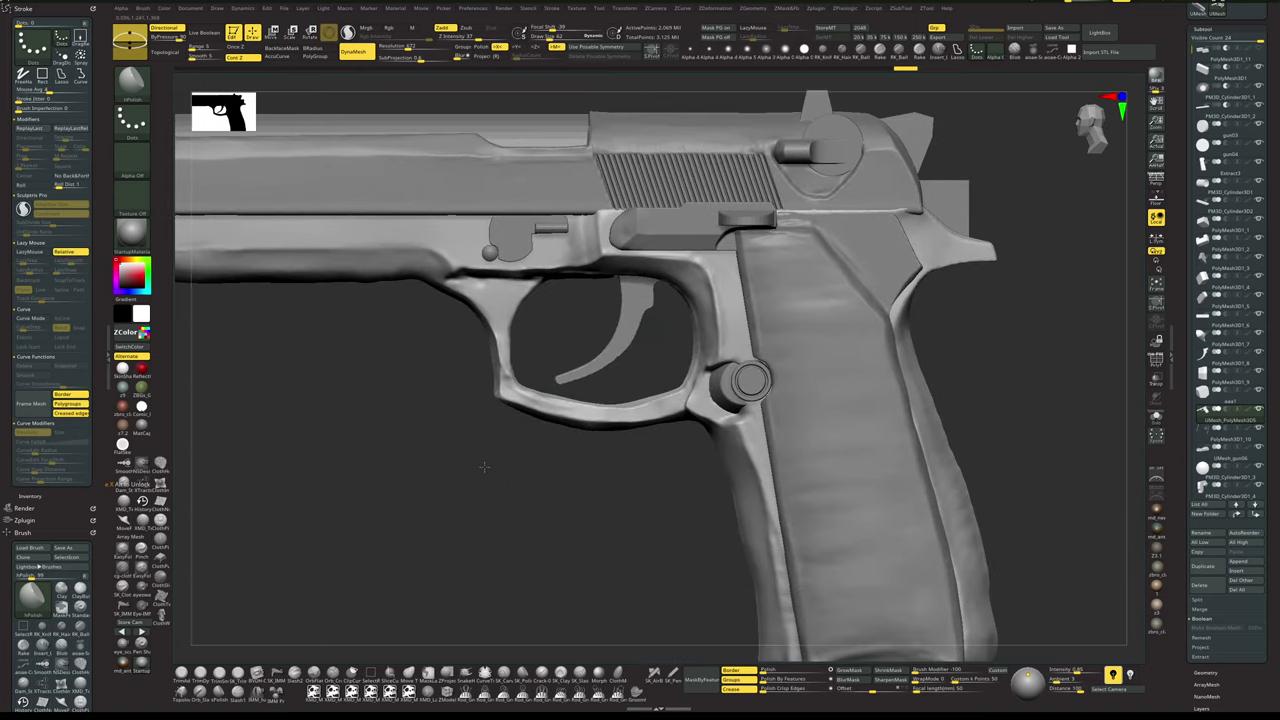
drag(480, 466, 525, 439)
right_click(543, 351)
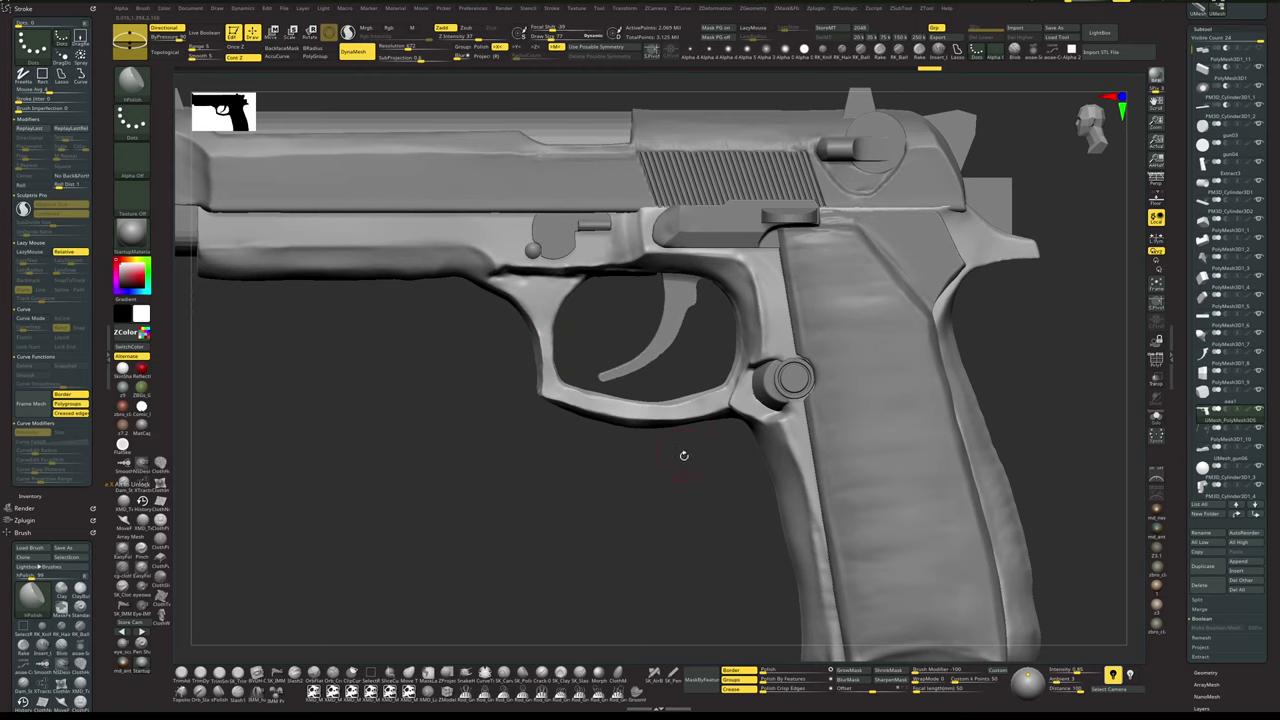
mouse_move(663, 498)
alt+mouse_down()
mouse_move(674, 449)
mouse_move(728, 446)
mouse_move(688, 450)
mouse_move(671, 474)
mouse_move(680, 484)
mouse_move(620, 475)
mouse_move(667, 480)
mouse_move(677, 421)
mouse_move(650, 509)
alt+mouse_up()
key(alt+s)
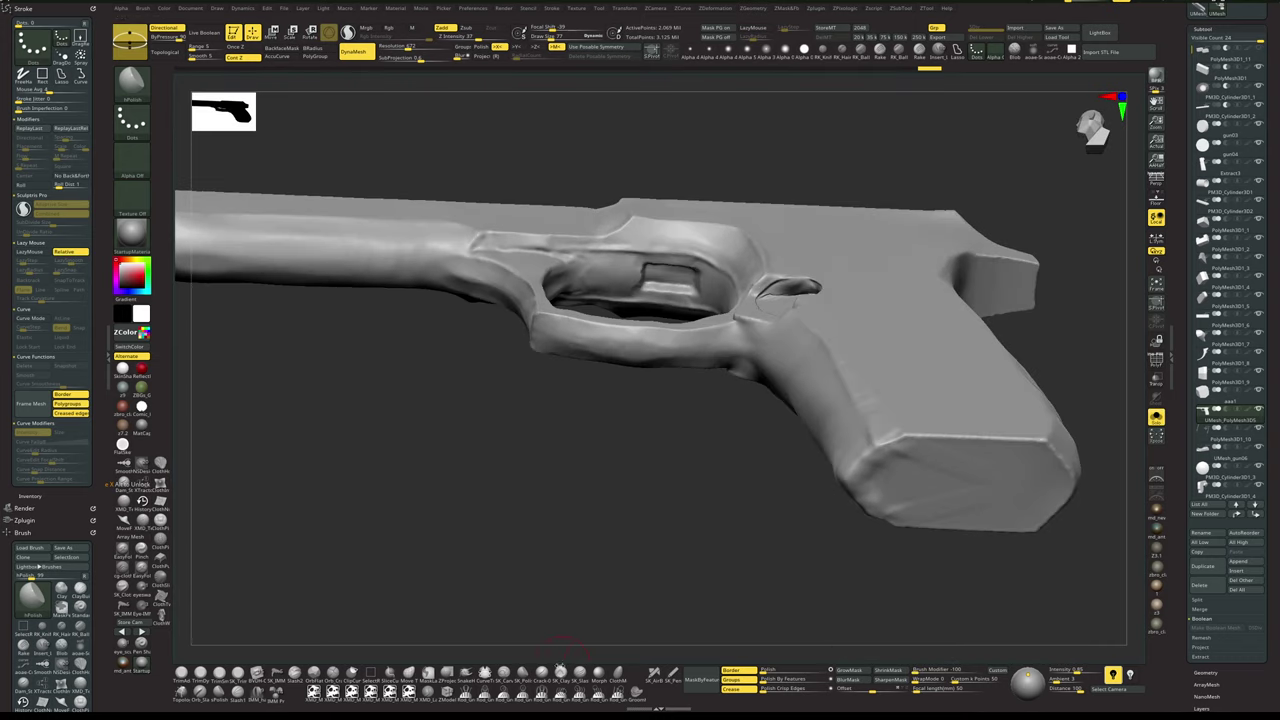
- Pick the SK_ClayFill brush, show all parts, and examine how the frame and grip panel meet
key(2)
key(s)
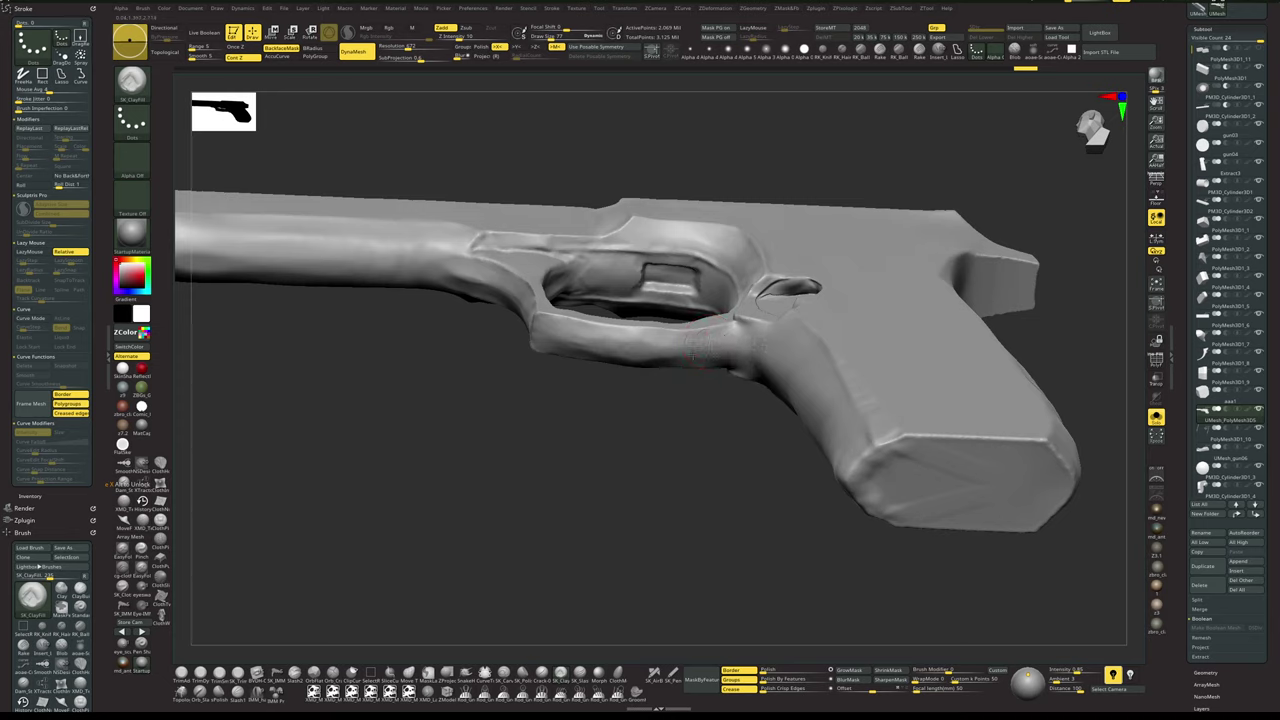
key(f)
drag(677, 423, 680, 499)
key(alt+s)
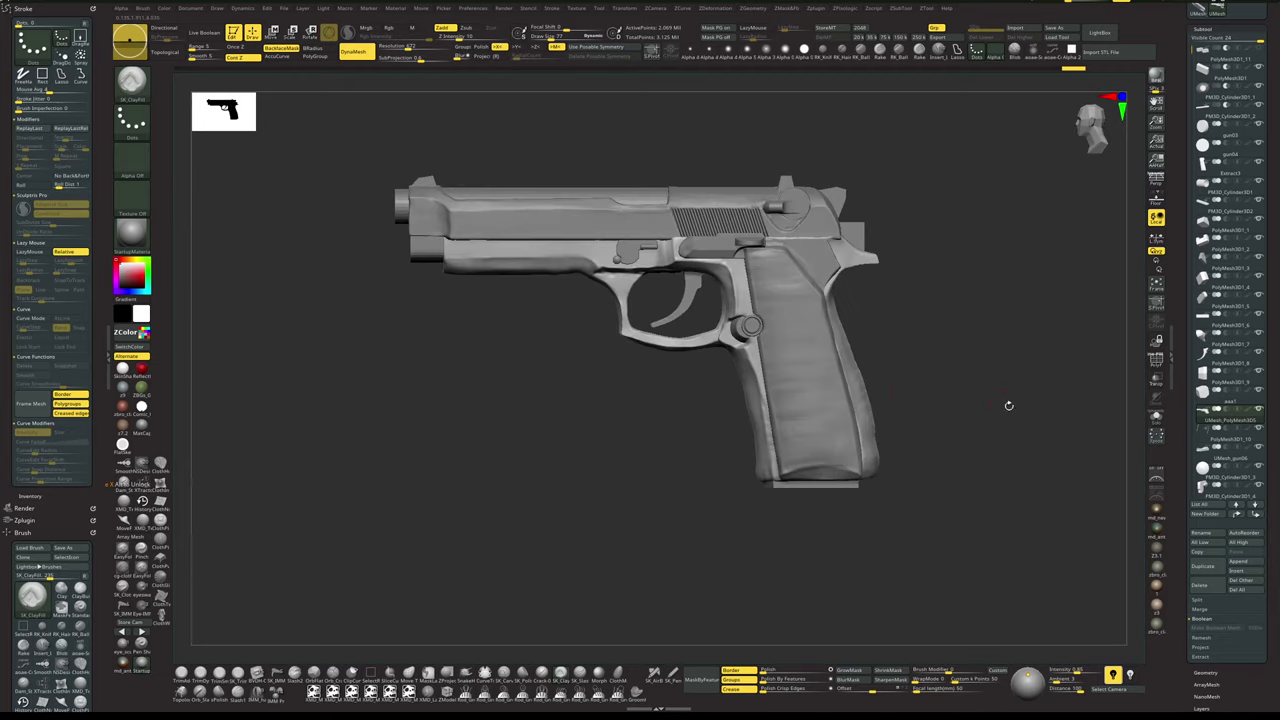
alt+drag(1010, 406, 918, 361)
alt+right_drag(917, 361, 905, 354)
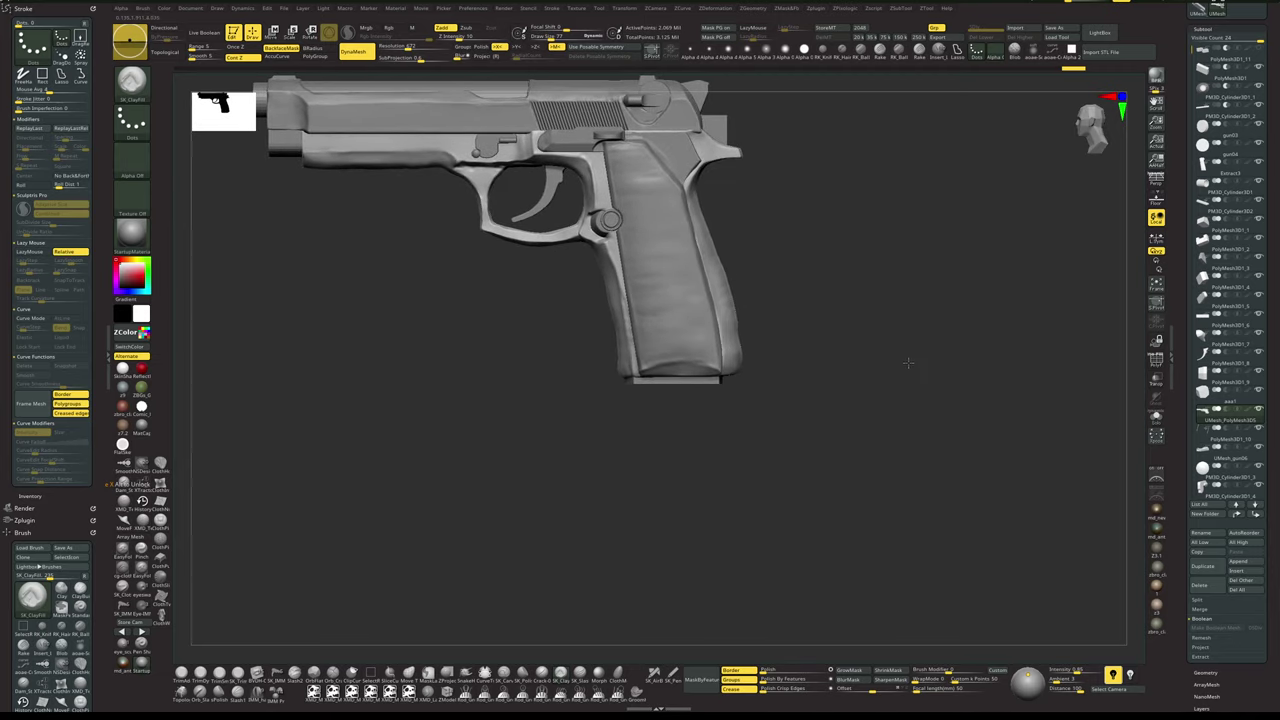
alt+drag(912, 370, 911, 464)
drag(894, 340, 880, 348)
right_click(757, 299)
drag(794, 321, 778, 306)
- Select the pistol's grip panel and isolate it in a rear view
key(2)
mouse_move(732, 264)
mouse_down()
mouse_move(697, 310)
mouse_move(697, 335)
mouse_move(783, 331)
mouse_move(791, 363)
mouse_move(749, 347)
mouse_move(762, 349)
mouse_up()
alt+click(701, 265)
key(alt+shift+s)
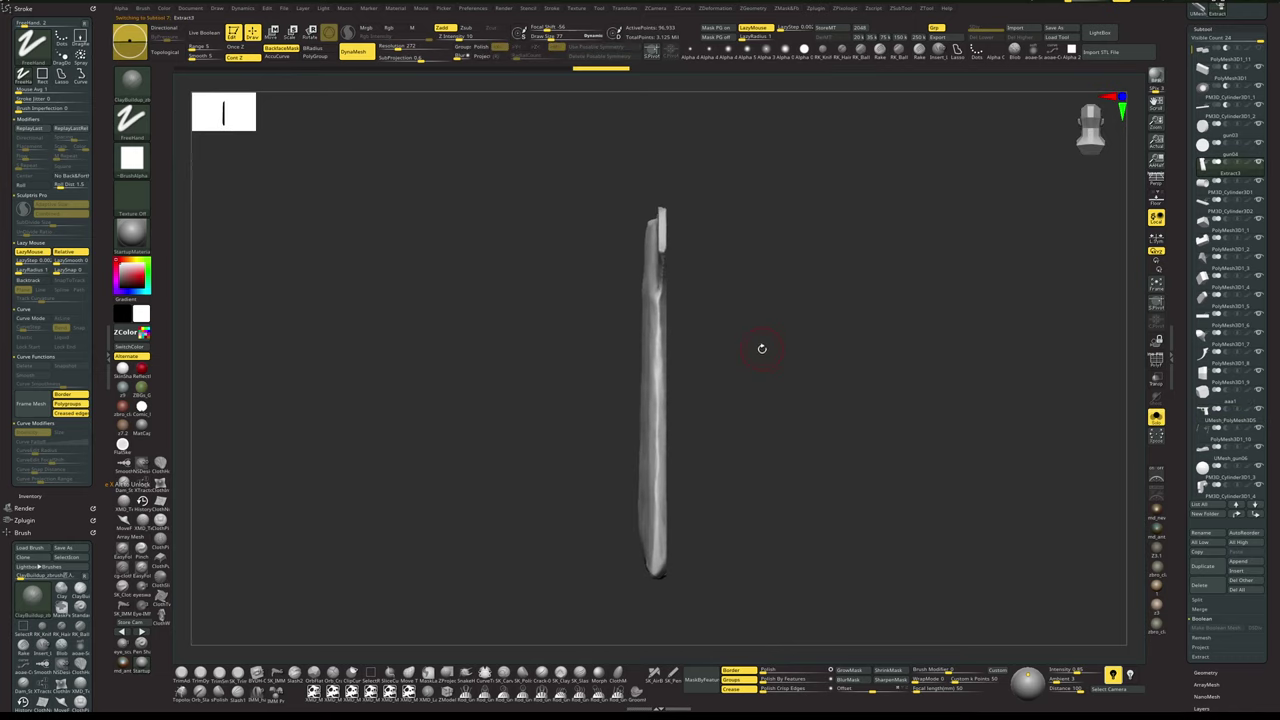
- Try to flatten the inner side of the grip panel with a vertical ClipCurve cut
ctrl+shift+drag(667, 162, 668, 645)
mouse_move(769, 504)
mouse_down()
mouse_move(755, 479)
mouse_move(815, 454)
mouse_up()
key(shift+f)
key(shift+f)
key(ctrl+z)
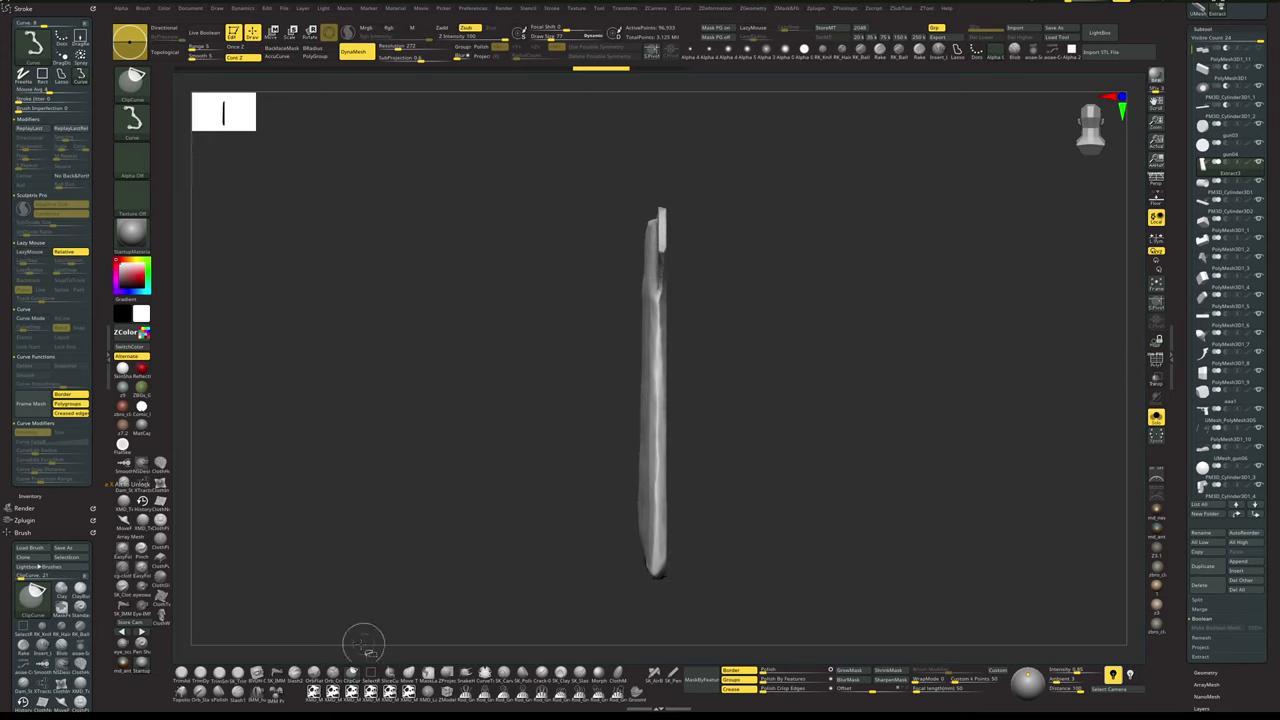
- Trim the inner side of the grip panel with a vertical TrimCurve cut and display its polyframe
ctrl+shift+click(132, 85)
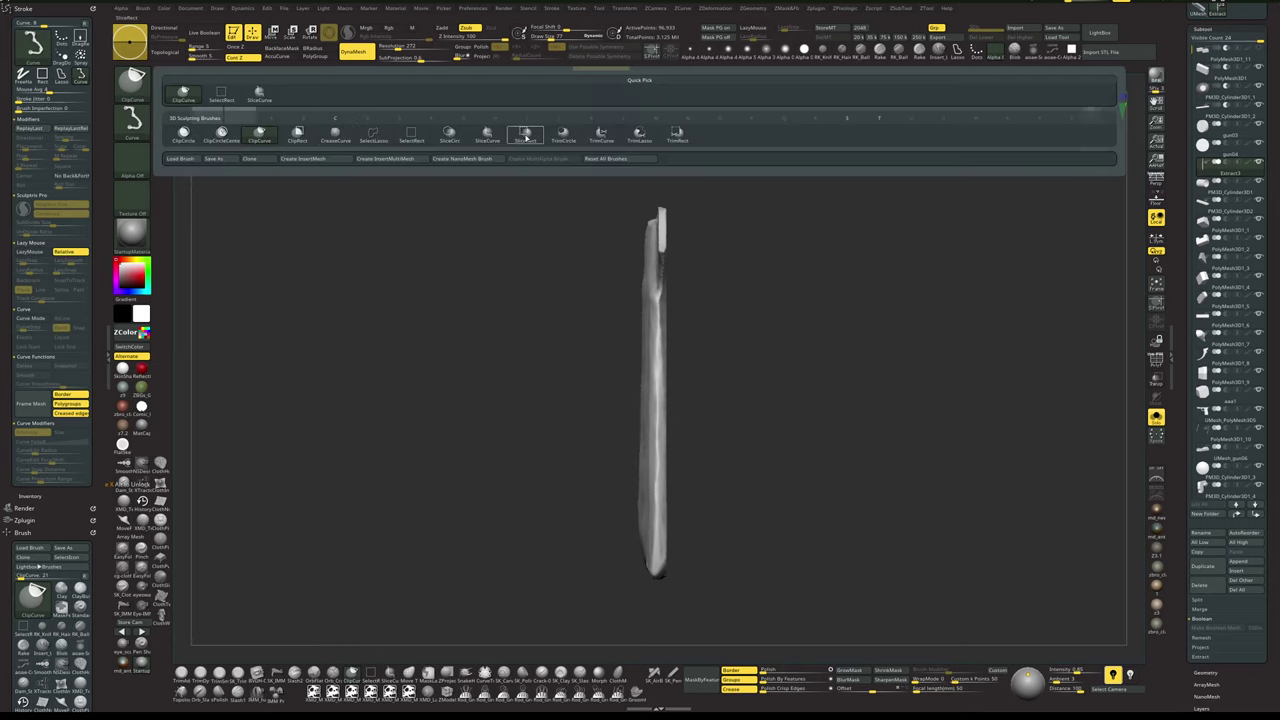
ctrl+shift+click(602, 138)
ctrl+shift+drag(674, 170, 673, 637)
drag(770, 515, 866, 403)
key(shift+f)
- Recentre the gizmo on the grip panel and adjust the panel to fit against the frame's side
key(w)
alt+click(683, 468)
key(alt+s)
key(alt+s)
click(697, 387)
click(672, 386)
key(alt+s)
click(719, 311)
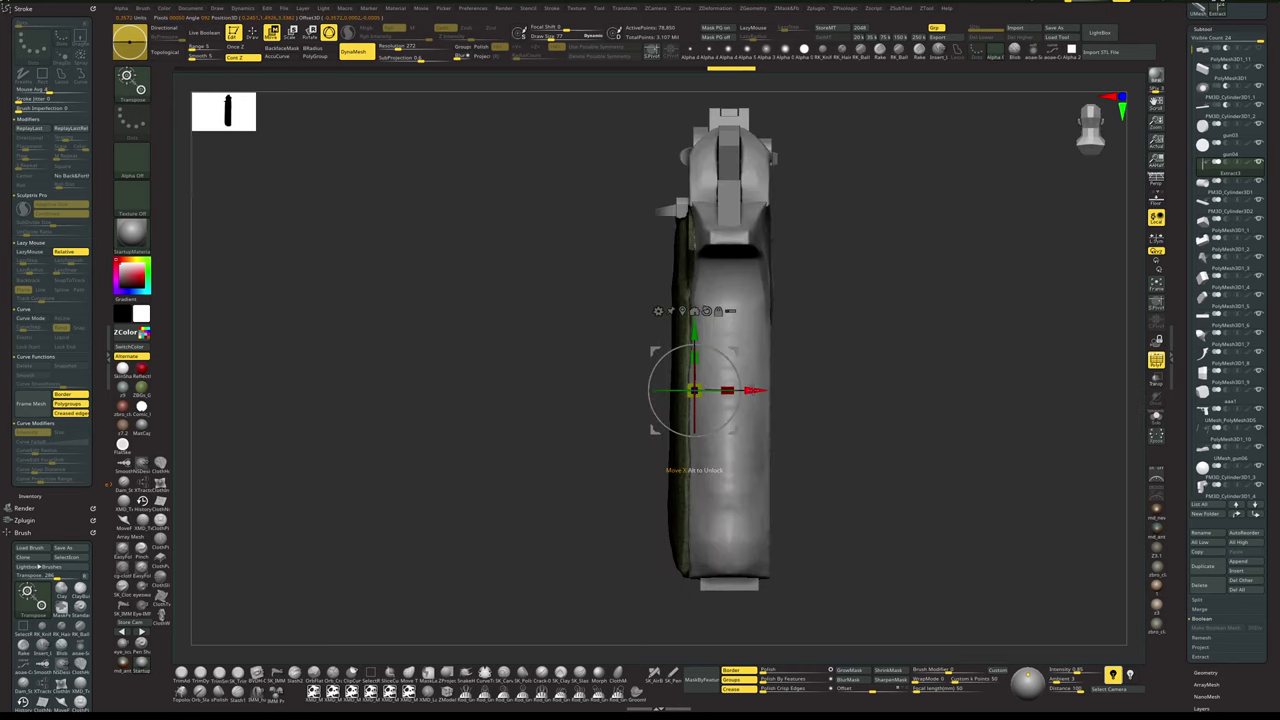
key(alt+s)
drag(754, 390, 852, 396)
key(q)
key(w)
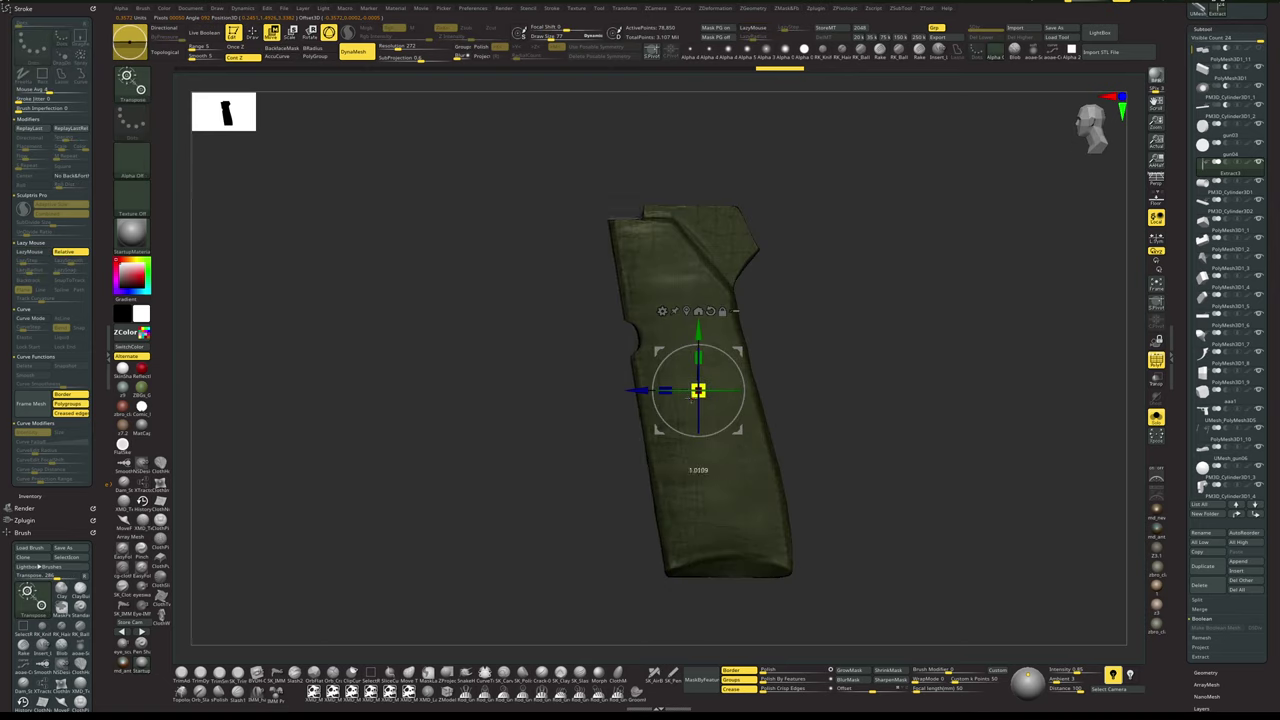
mouse_move(835, 376)
mouse_down()
mouse_move(872, 392)
mouse_move(843, 363)
mouse_move(826, 371)
mouse_move(858, 376)
mouse_move(723, 394)
mouse_move(828, 398)
mouse_move(817, 403)
mouse_move(840, 463)
mouse_move(834, 385)
mouse_move(806, 392)
mouse_up()
key(w)
key(q)
- DynaMesh the grip panel at resolution 392 and build up its upper rear edge with ClayBuildup
click(400, 46)
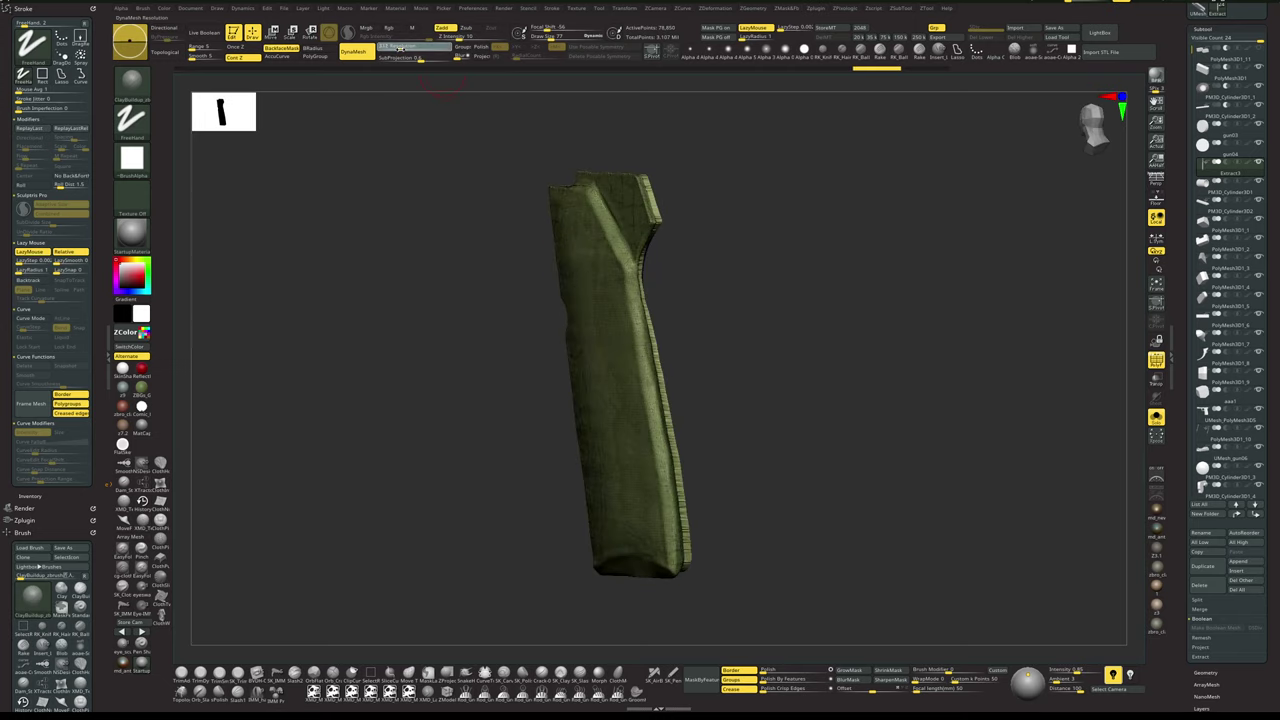
drag(729, 286, 814, 289)
drag(706, 214, 675, 258)
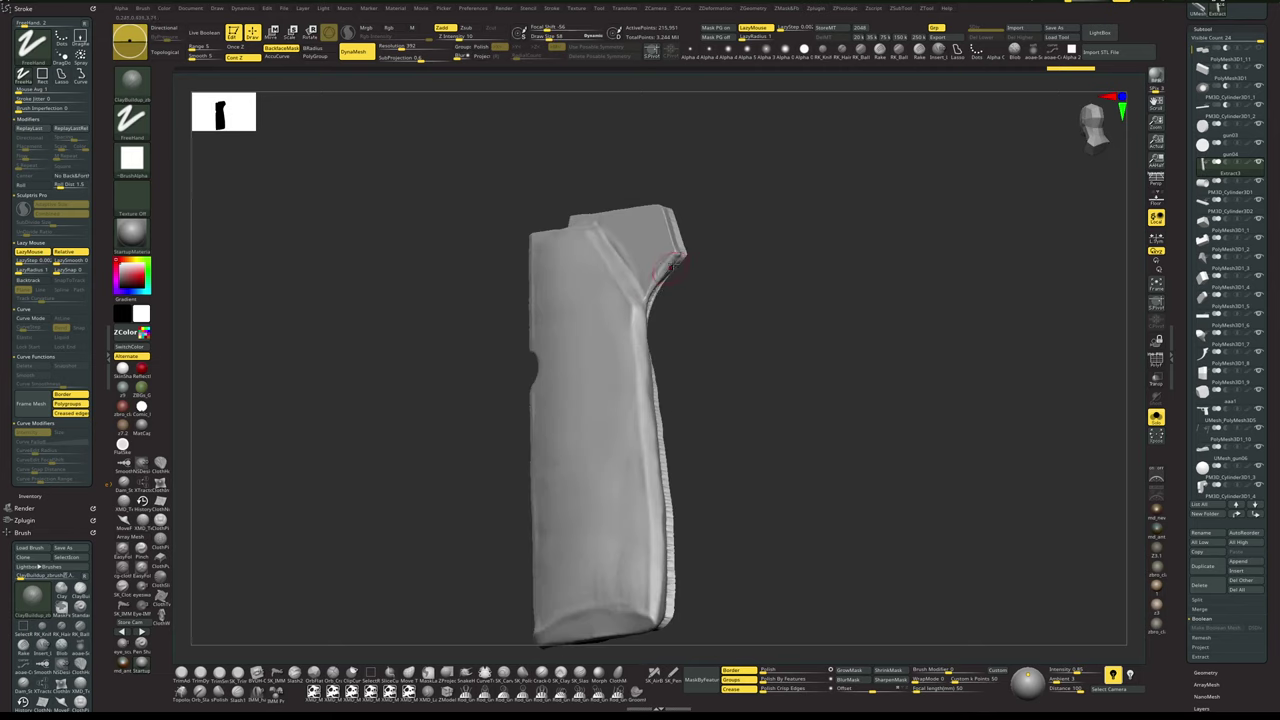
drag(728, 290, 652, 312)
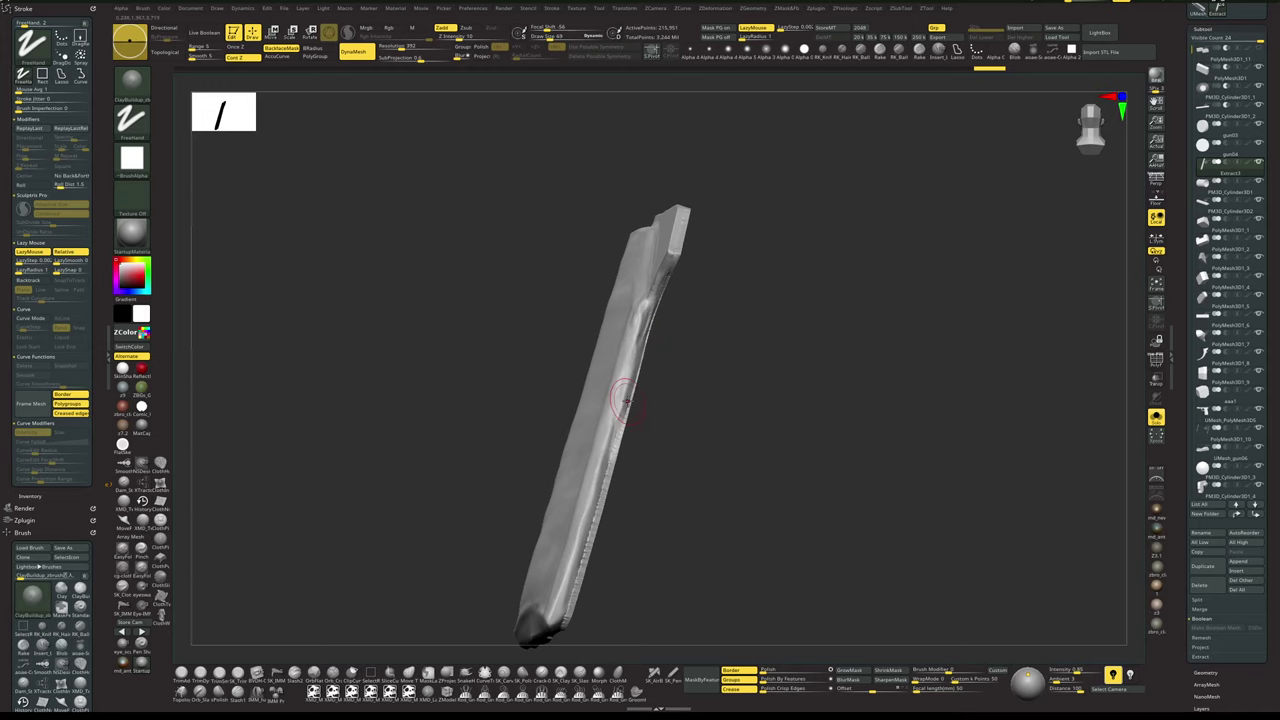
- Fill the stepped rear edge of the grip panel down to its lower corner with ClayBuildup
drag(626, 401, 836, 332)
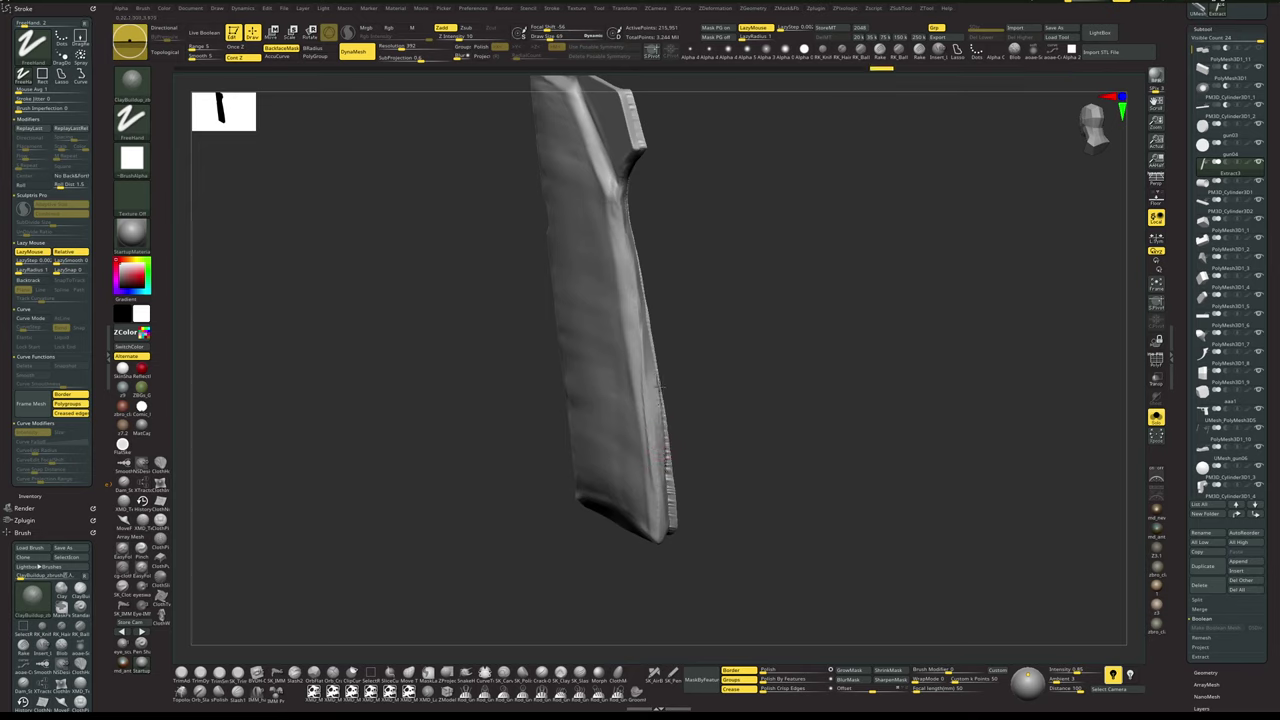
drag(706, 546, 682, 470)
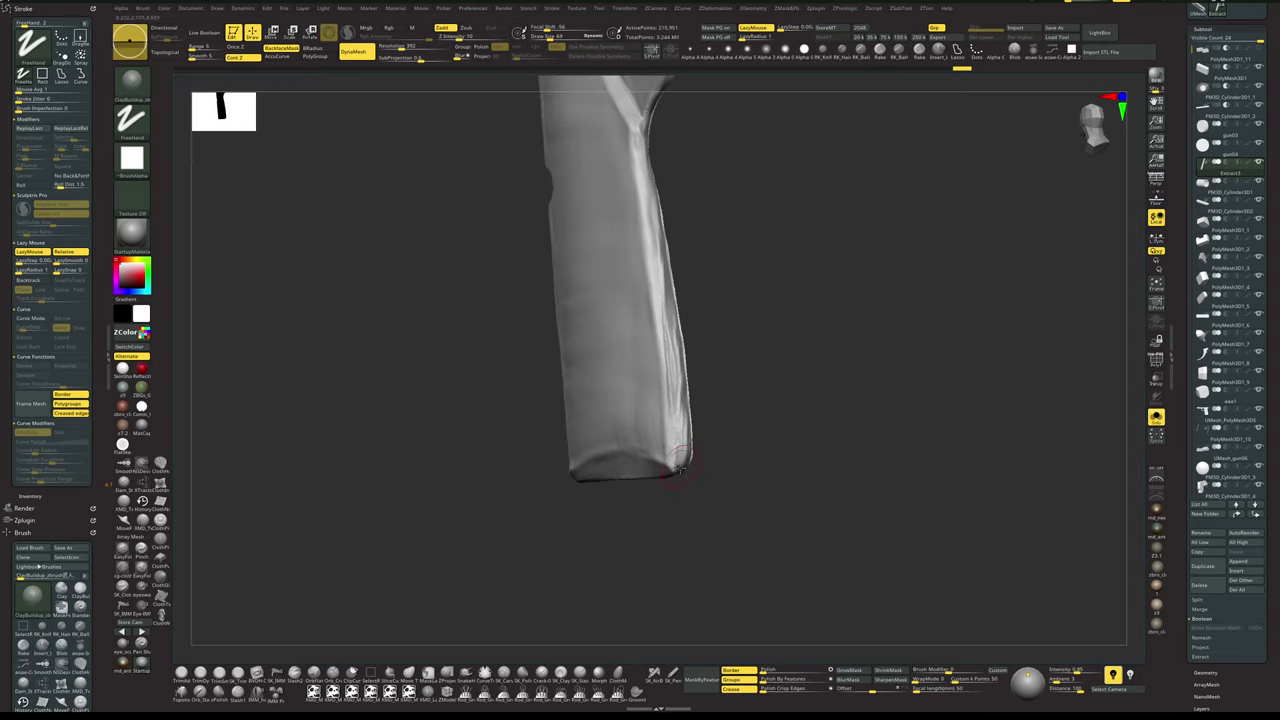
mouse_move(705, 530)
mouse_down()
mouse_move(757, 508)
mouse_move(722, 494)
mouse_up()
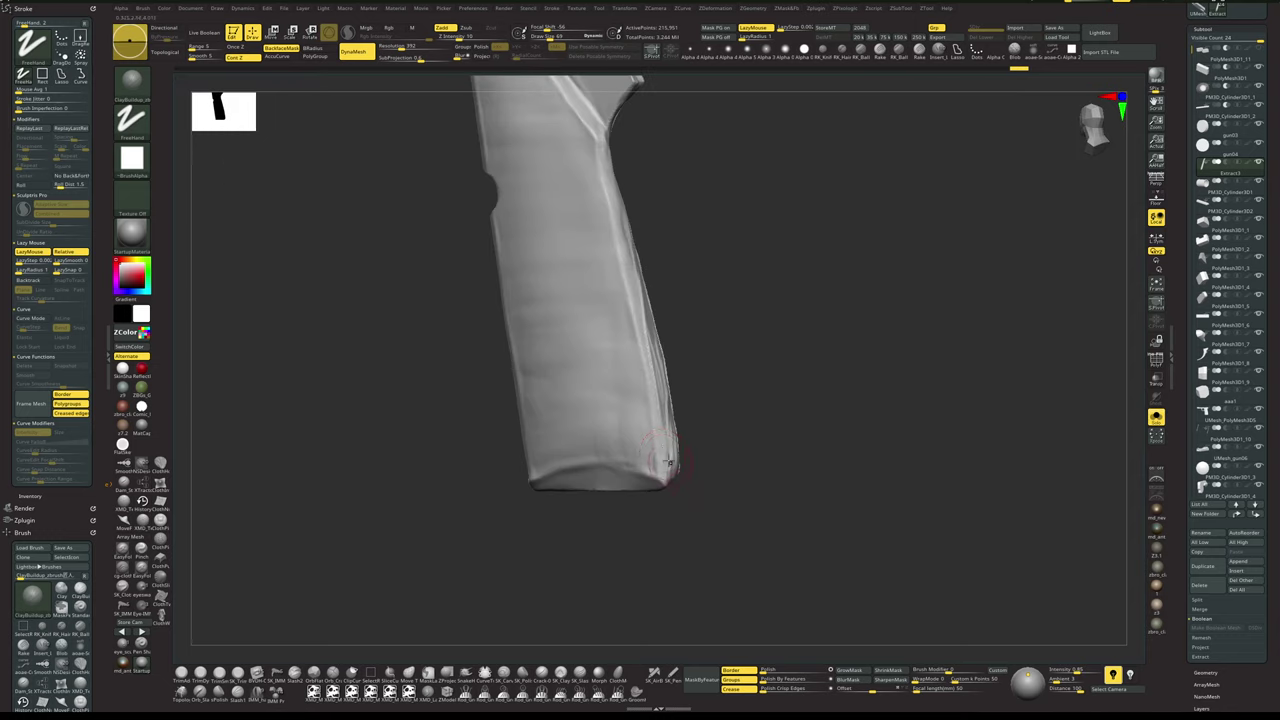
- Smooth the upper part of the grip panel and bring the other parts back into view
drag(836, 385, 706, 379)
shift+drag(671, 138, 671, 118)
alt+drag(842, 232, 838, 408)
drag(838, 408, 795, 400)
mouse_move(688, 312)
shift+mouse_down()
mouse_move(667, 282)
mouse_move(690, 300)
shift+mouse_up()
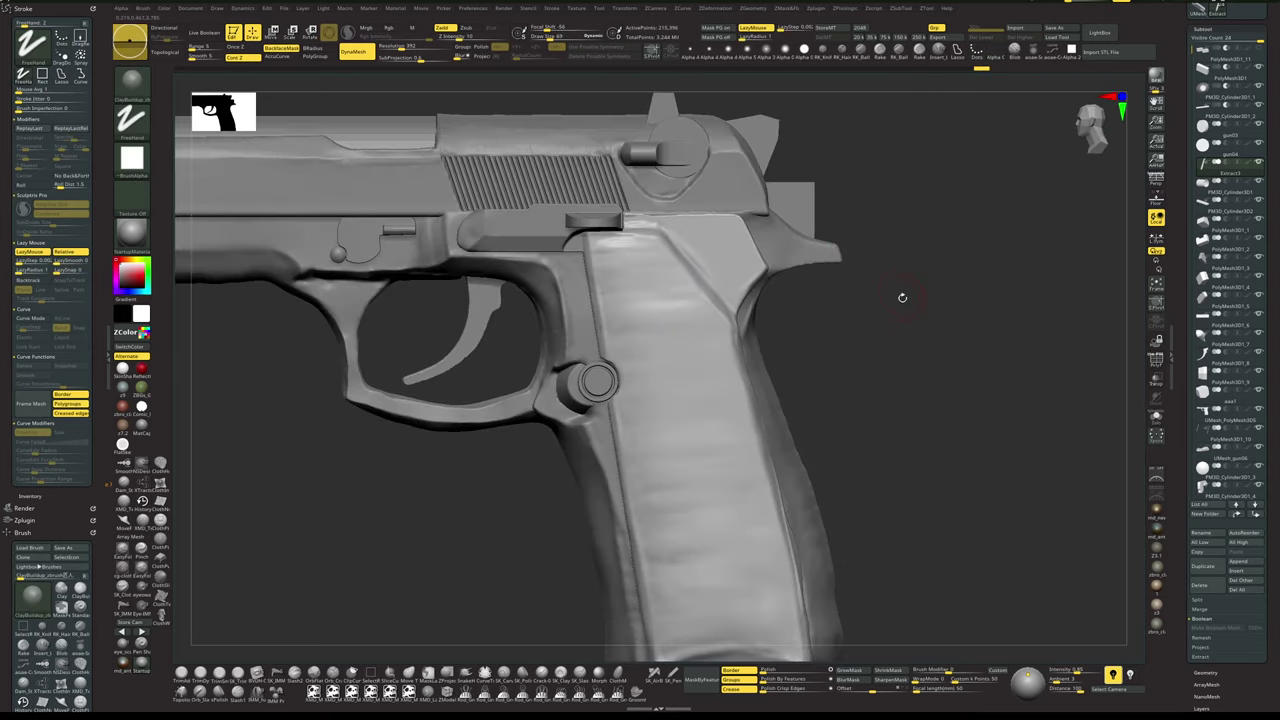
- Check the grip panel's fit against the frame, switching between the whole pistol and the isolated panel
drag(913, 332, 829, 363)
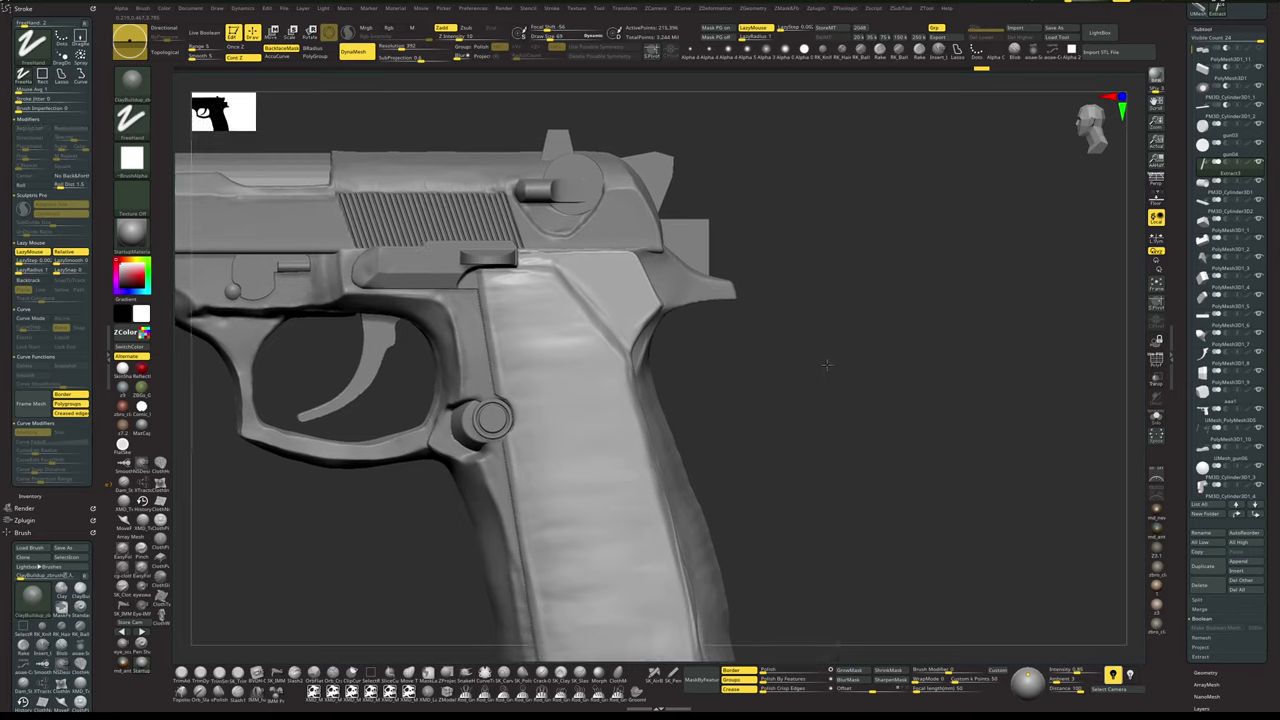
drag(910, 365, 845, 371)
key(alt+s)
key(alt+s)
key(alt+s)
key(space)
mouse_move(647, 241)
mouse_down()
mouse_move(731, 320)
mouse_move(791, 326)
mouse_move(800, 311)
mouse_move(735, 332)
mouse_up()
key(alt+s)
key(alt+s)
key(shift+s)
key(alt+s)
- Build up the narrow rear edge along the upper part of the grip panel with a resized ClayBuildup brush
drag(788, 281, 790, 466)
key(space)
drag(618, 251, 613, 251)
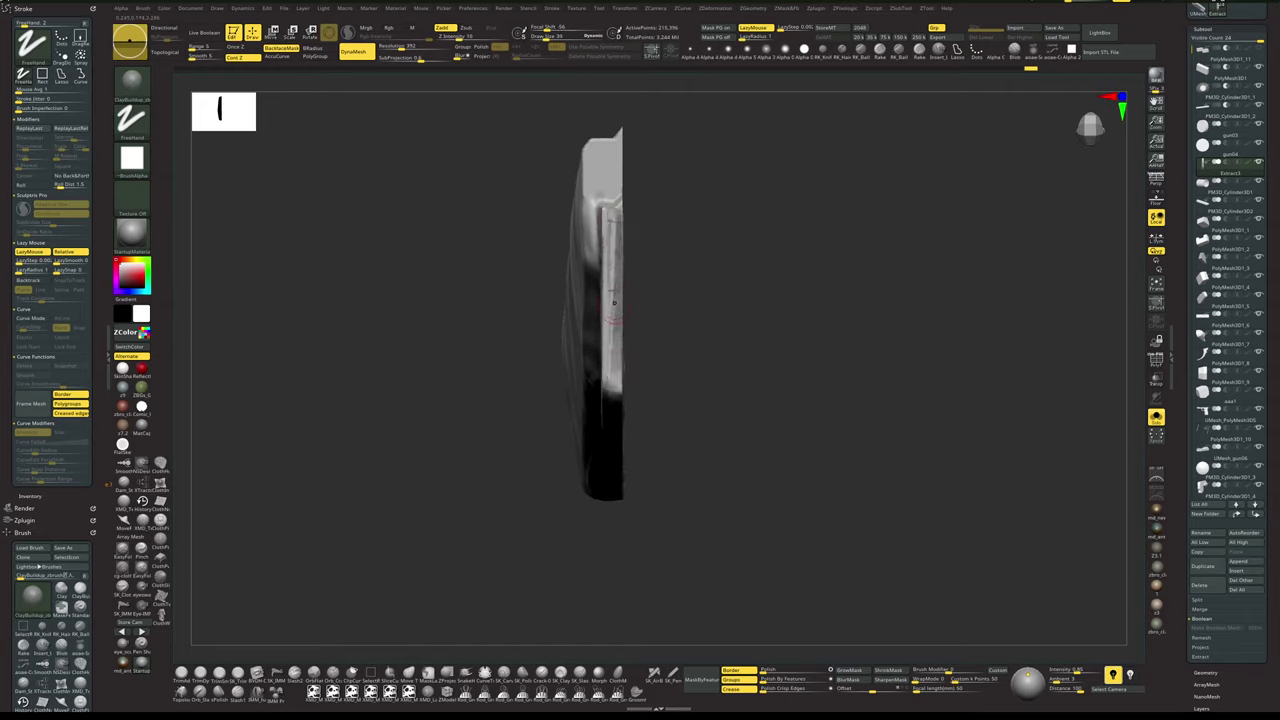
drag(715, 310, 694, 330)
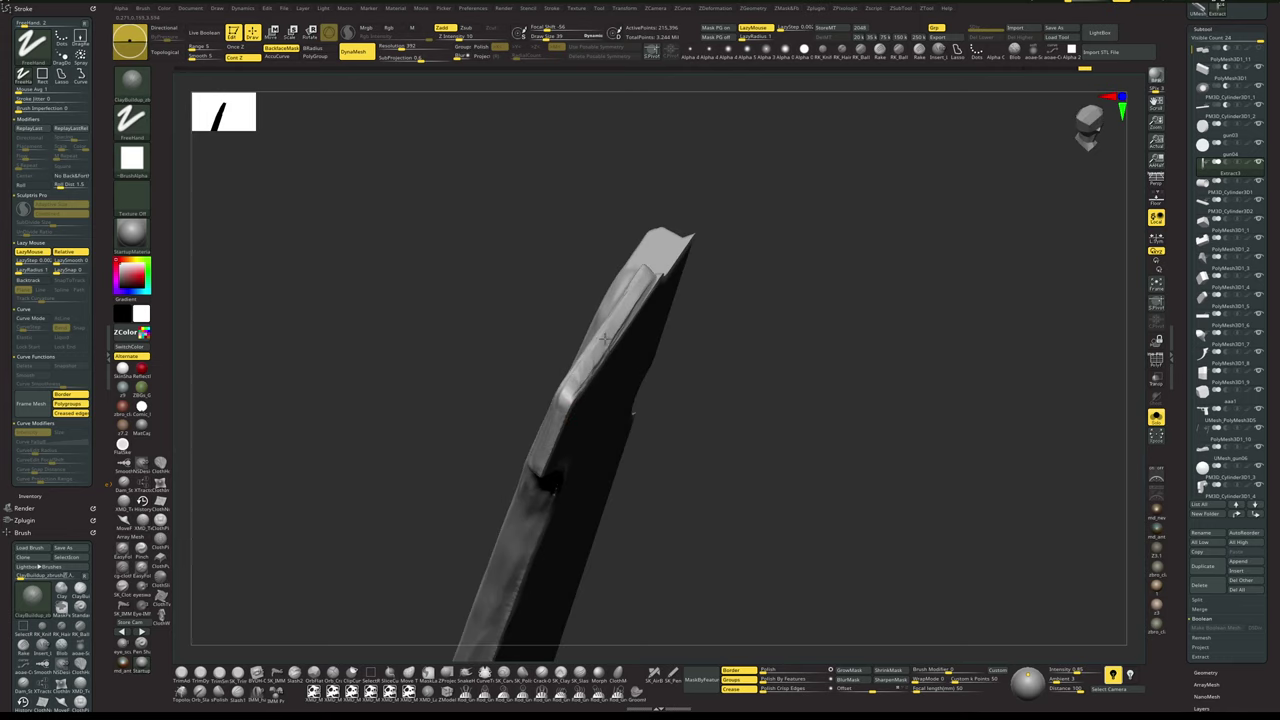
drag(769, 251, 601, 379)
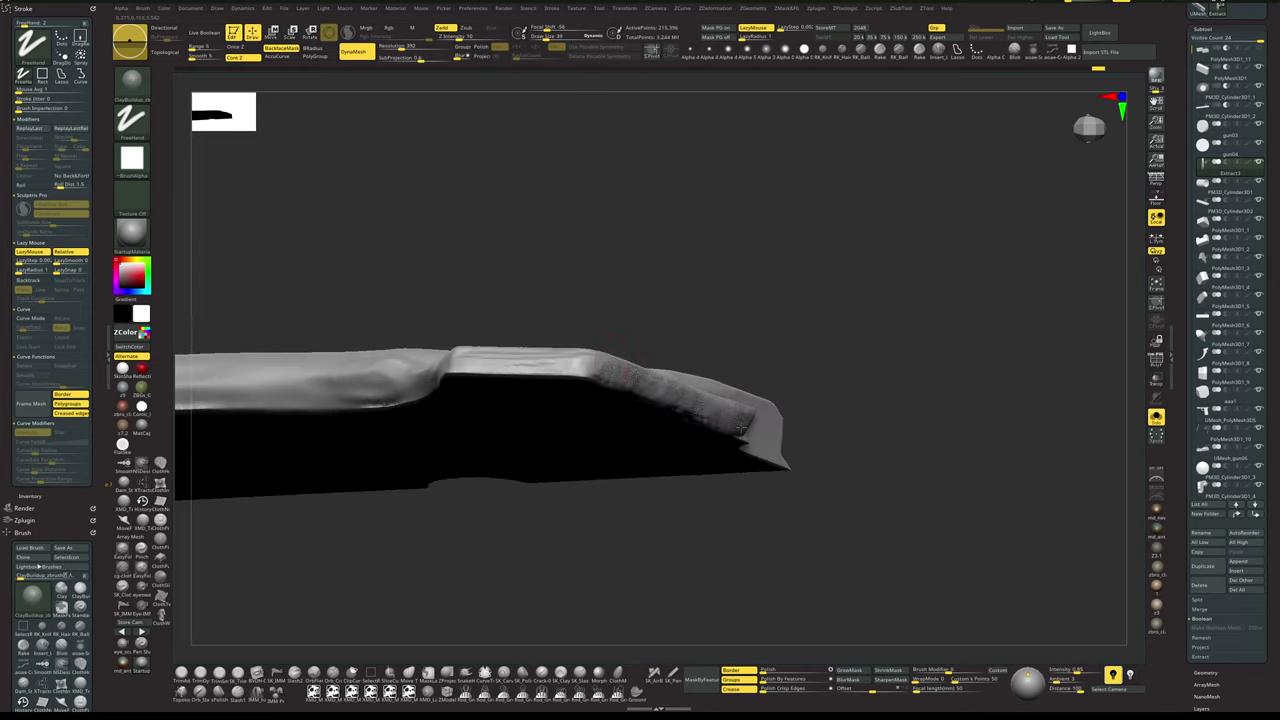
- Build up the remaining edges at the grip panel's upper end and re-DynaMesh the panel
drag(901, 374, 829, 428)
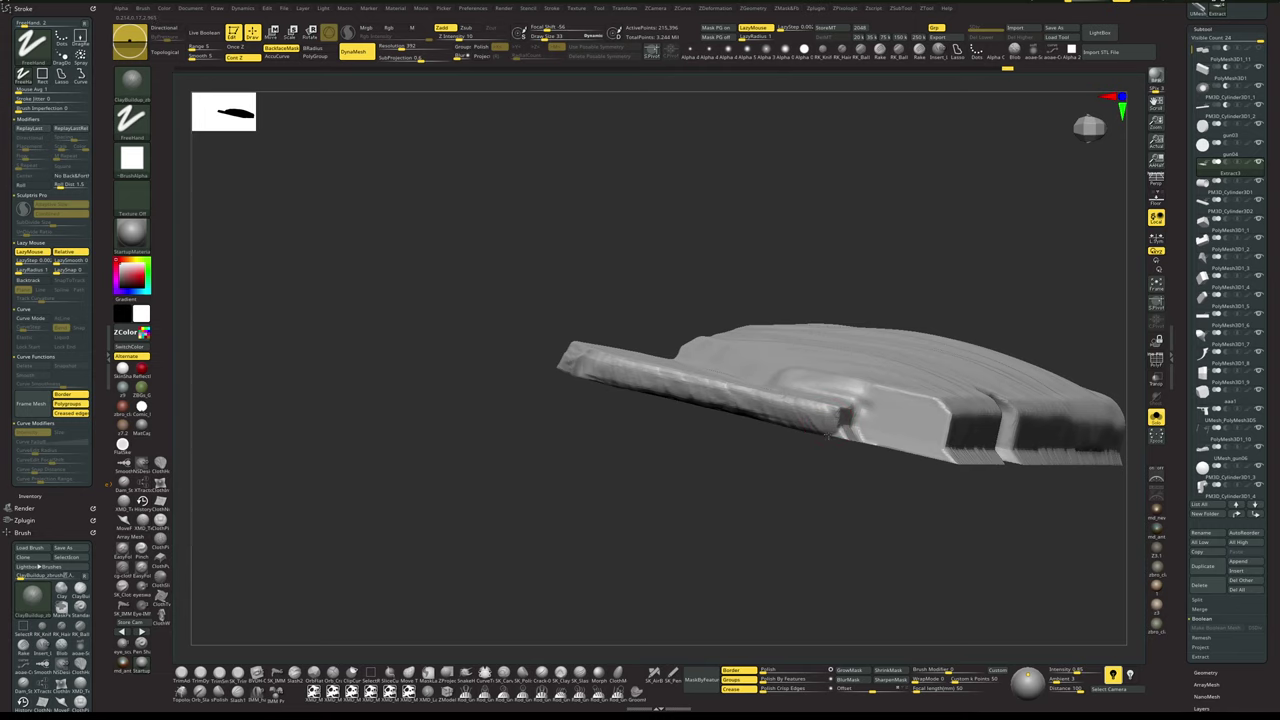
drag(842, 476, 901, 407)
drag(858, 362, 724, 362)
mouse_move(840, 350)
mouse_down()
mouse_move(749, 349)
mouse_move(824, 340)
mouse_up()
mouse_move(903, 329)
ctrl+mouse_down()
mouse_move(911, 400)
mouse_move(868, 443)
mouse_move(858, 347)
ctrl+mouse_up()
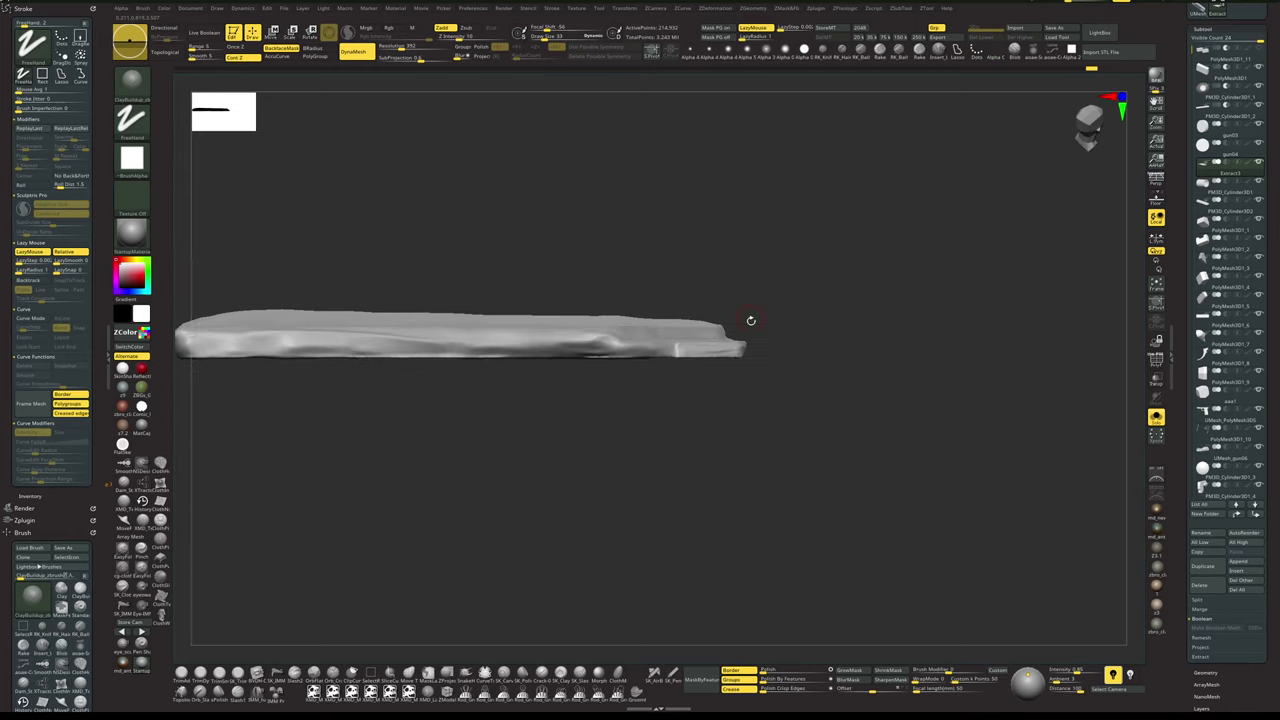
- Mask the grip panel around the small protruding tip at its upper end and rework the tip
ctrl+drag(727, 257, 782, 401)
ctrl+click(788, 388)
drag(846, 356, 843, 394)
key(ctrl+z)
key(ctrl+shift)
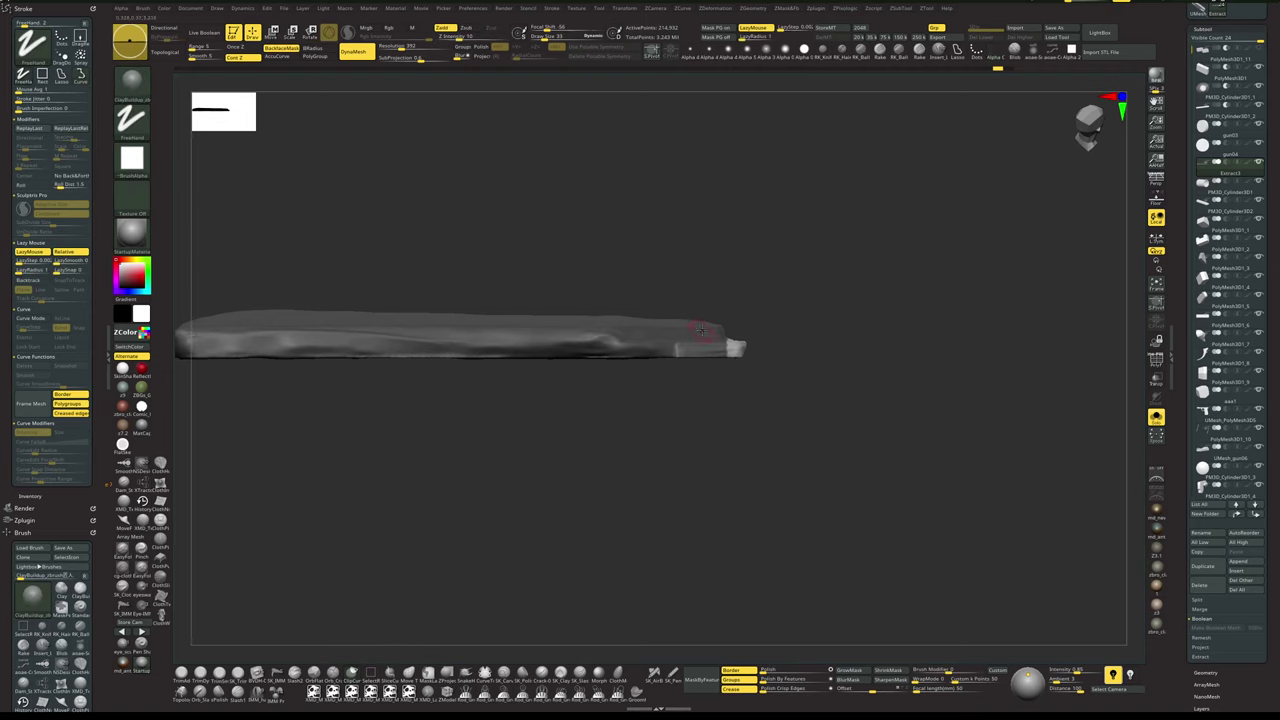
ctrl+shift+drag(681, 285, 806, 386)
ctrl+shift+drag(659, 320, 772, 423)
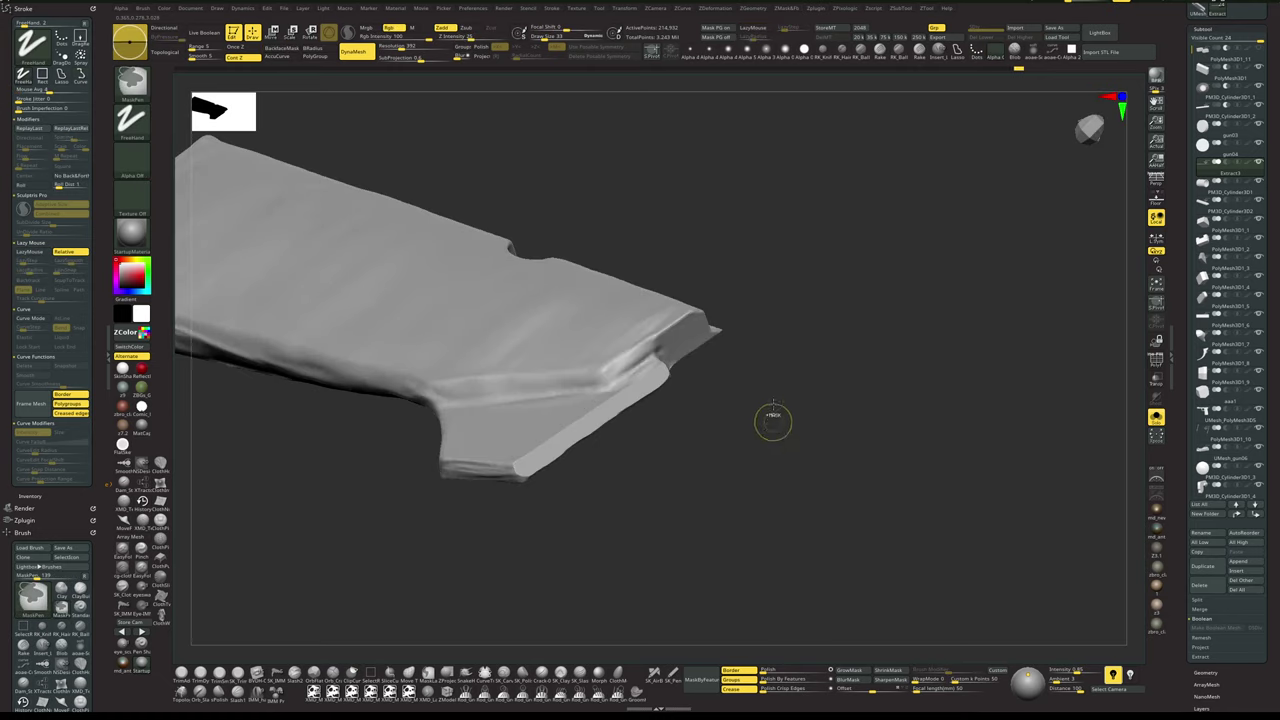
- Compare the grip panel with the whole pistol and move the panel slightly outward from the frame
drag(789, 467, 787, 438)
mouse_move(809, 363)
mouse_down()
mouse_move(791, 380)
mouse_move(803, 380)
mouse_up()
key(shift+s)
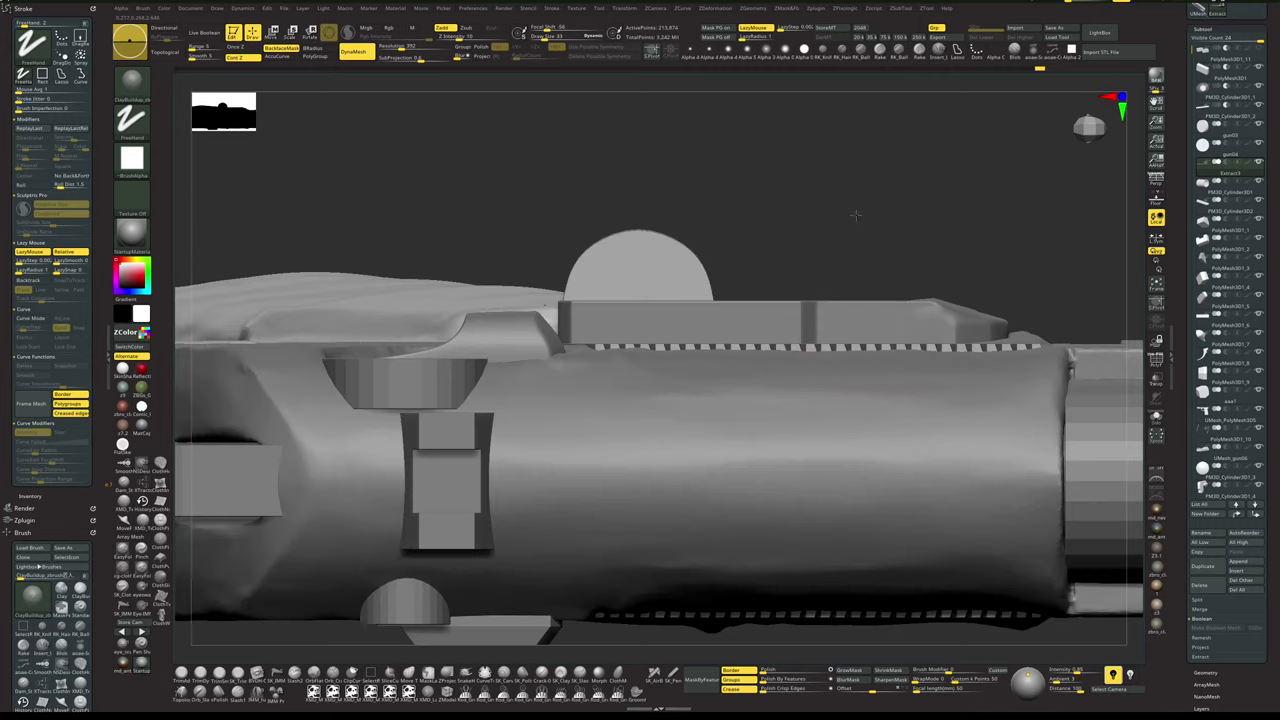
drag(856, 215, 891, 226)
key(shift+s)
alt+drag(887, 274, 854, 297)
key(w)
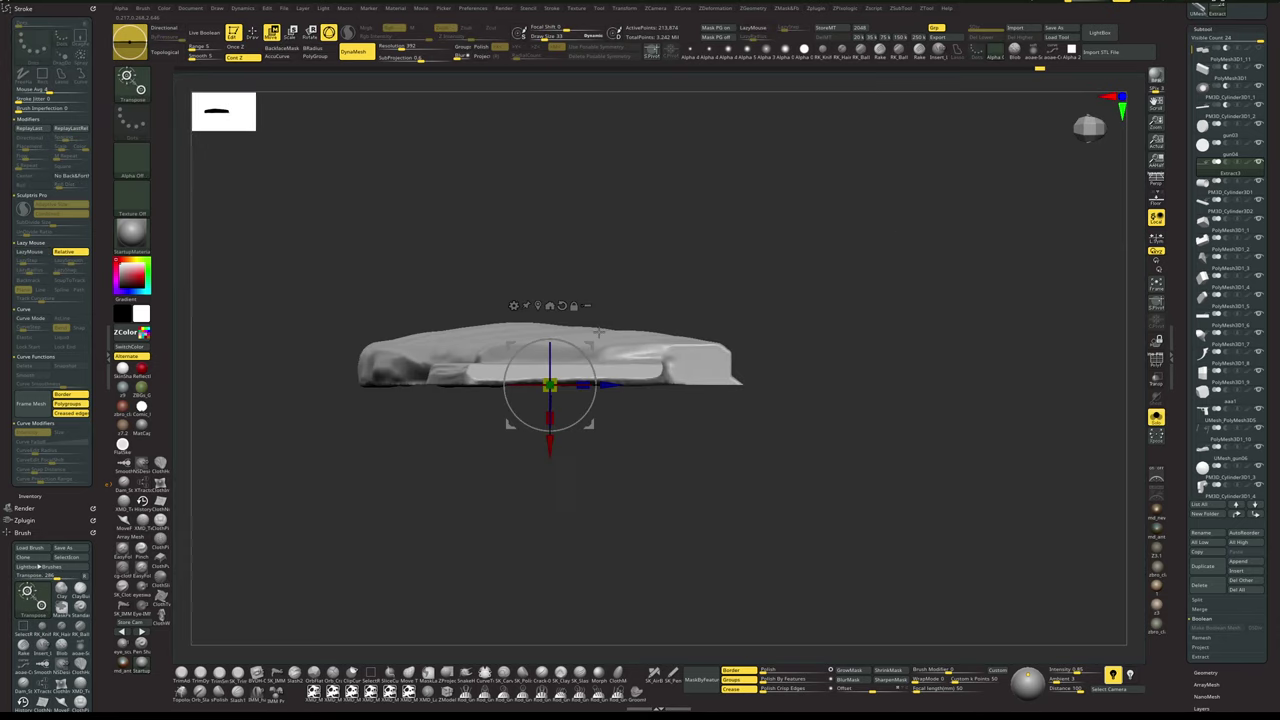
drag(554, 402, 554, 393)
key(shift+s)
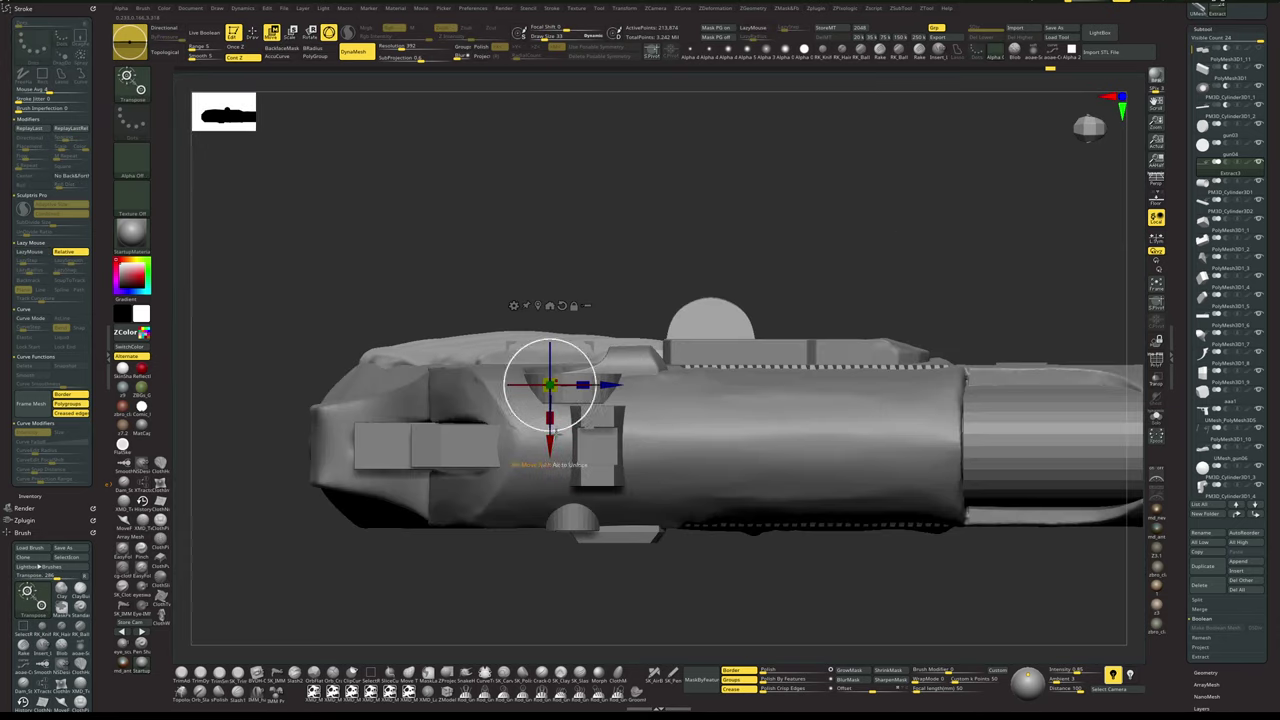
drag(554, 442, 550, 431)
key(q)
mouse_move(675, 249)
mouse_down()
mouse_move(694, 291)
mouse_move(678, 276)
mouse_up()
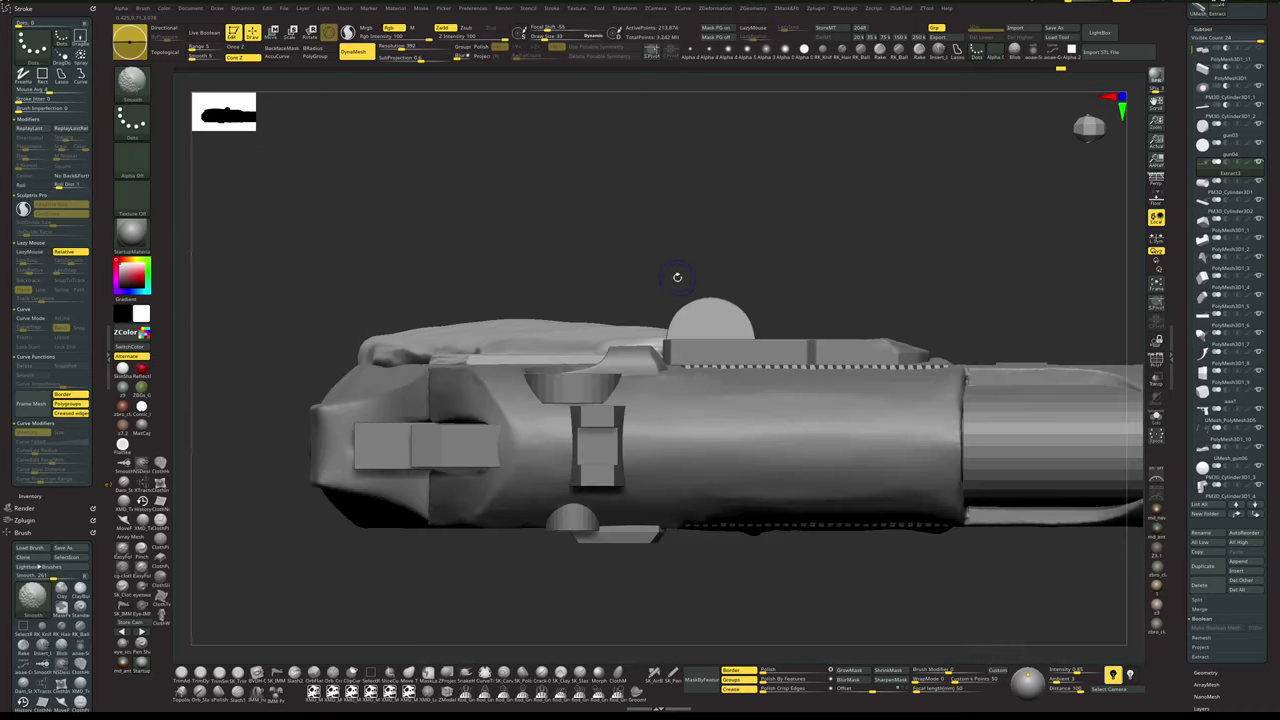
- Isolate the grip panel and thicken its long notched edge with ClayBuildup
key(shift+s)
drag(775, 248, 785, 300)
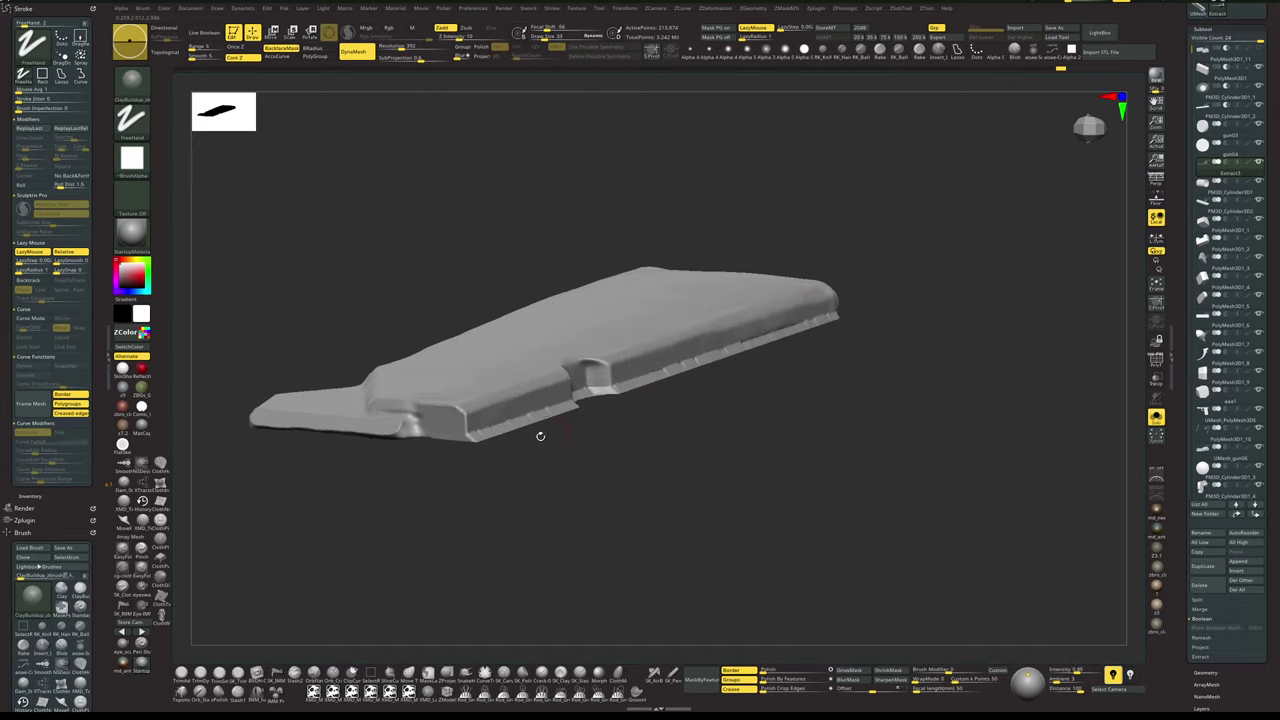
key(space)
drag(490, 476, 627, 546)
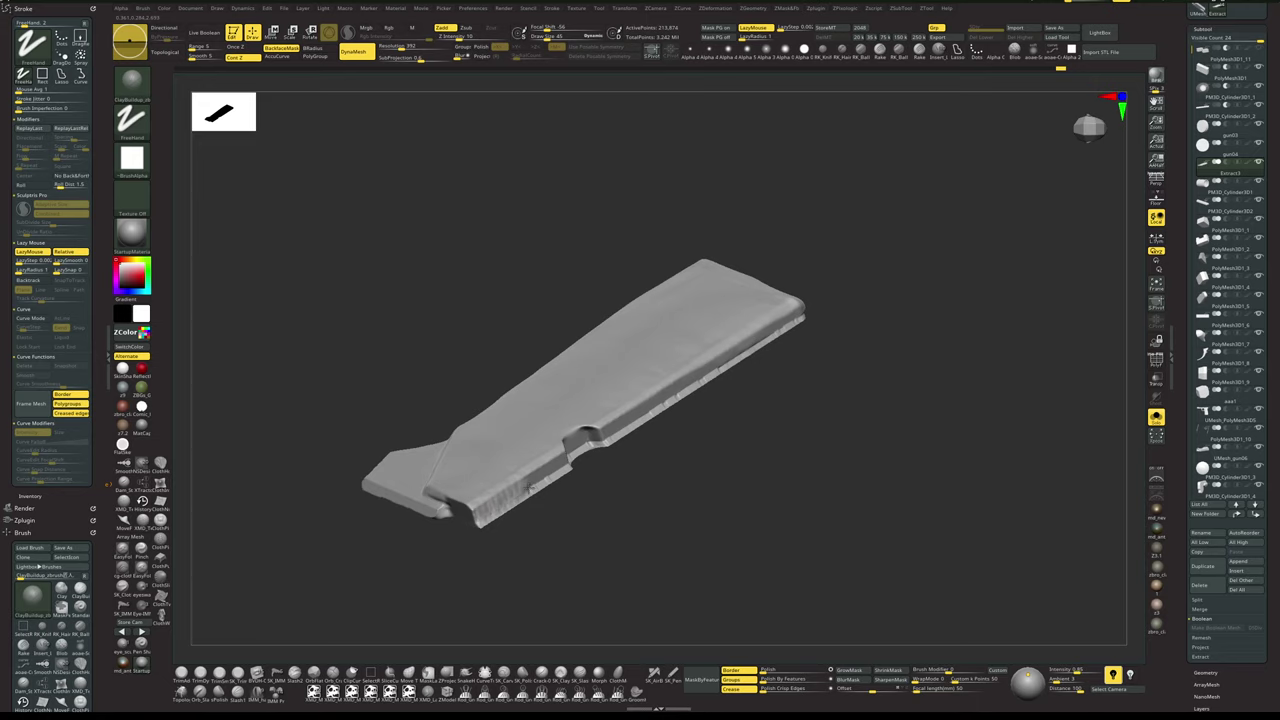
mouse_move(699, 452)
alt+mouse_down()
mouse_move(714, 466)
mouse_move(717, 450)
mouse_move(686, 481)
alt+mouse_up()
key(space)
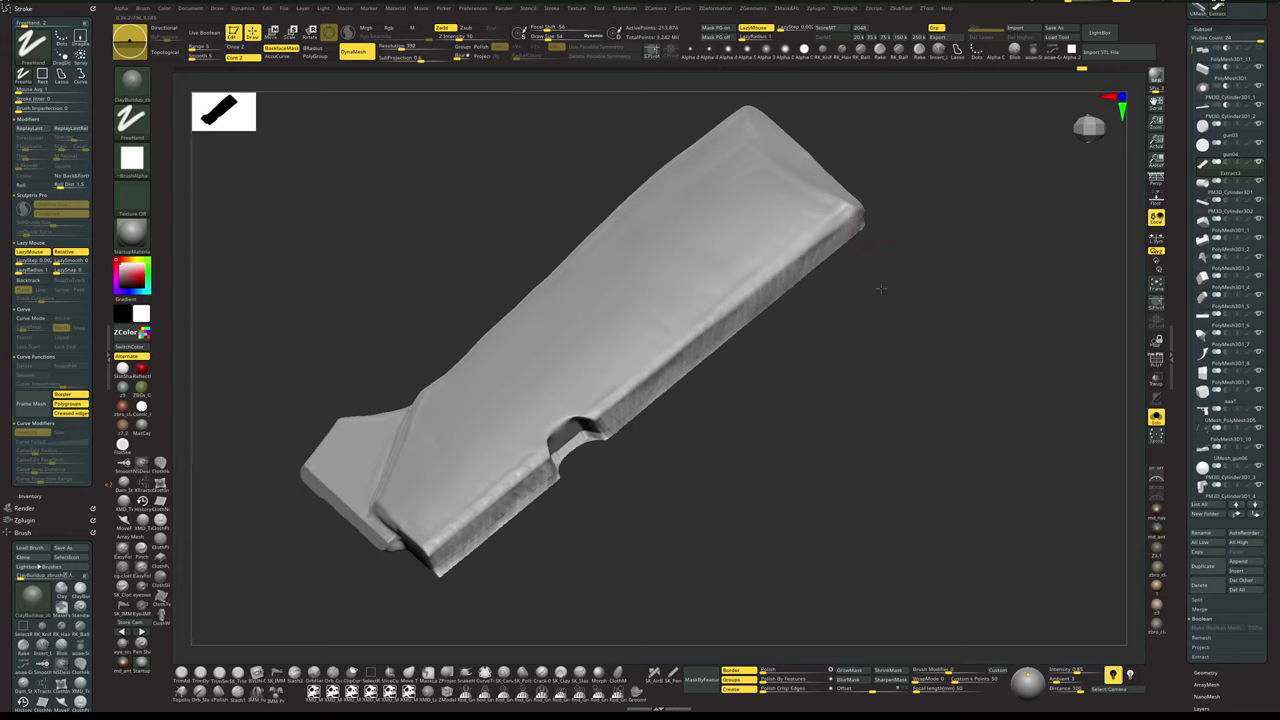
drag(881, 289, 846, 346)
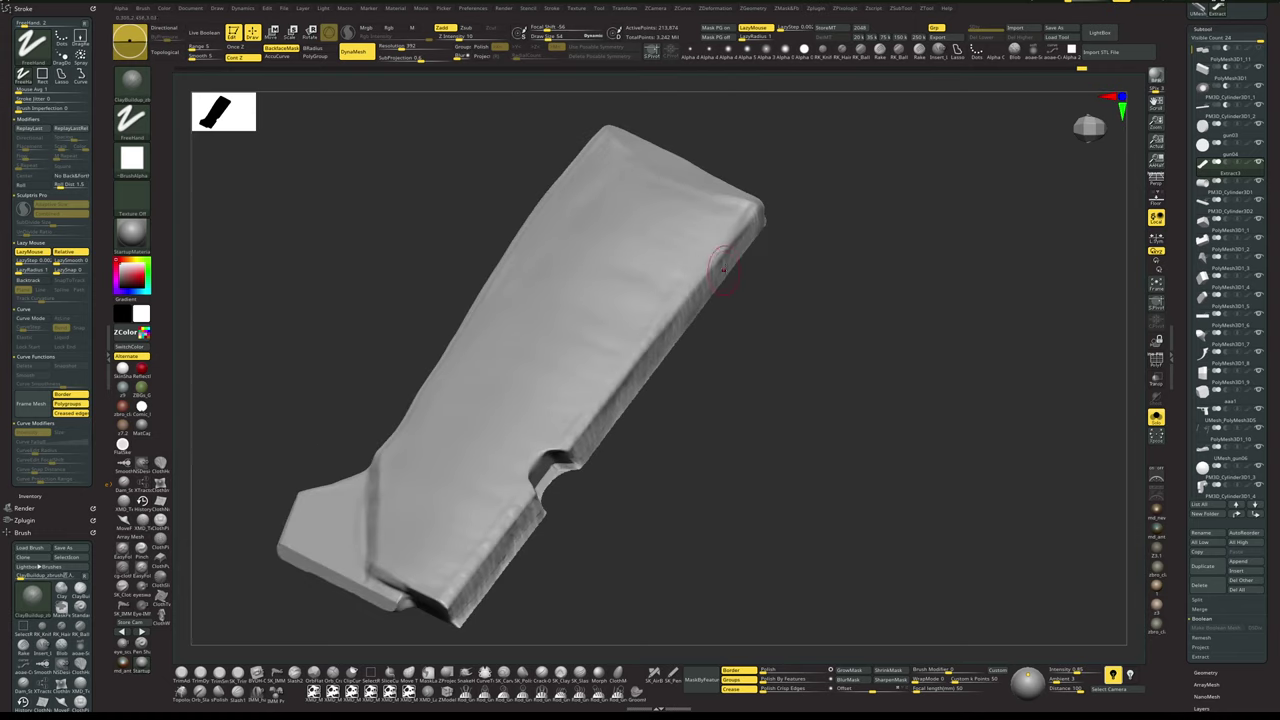
drag(723, 269, 676, 328)
- Polish the rebuilt long edge and end corner of the grip panel with a resized hPolish brush
key(b)
key(h)
key(p)
key(s)
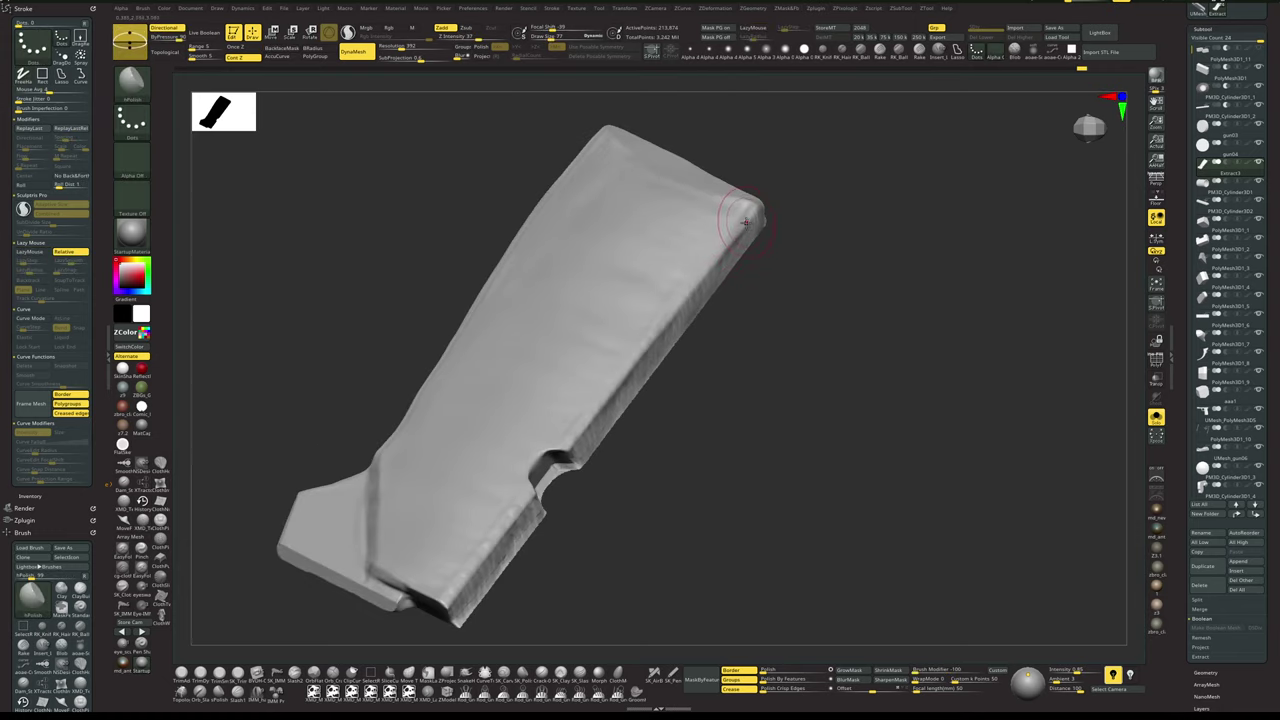
key(s)
drag(699, 283, 693, 283)
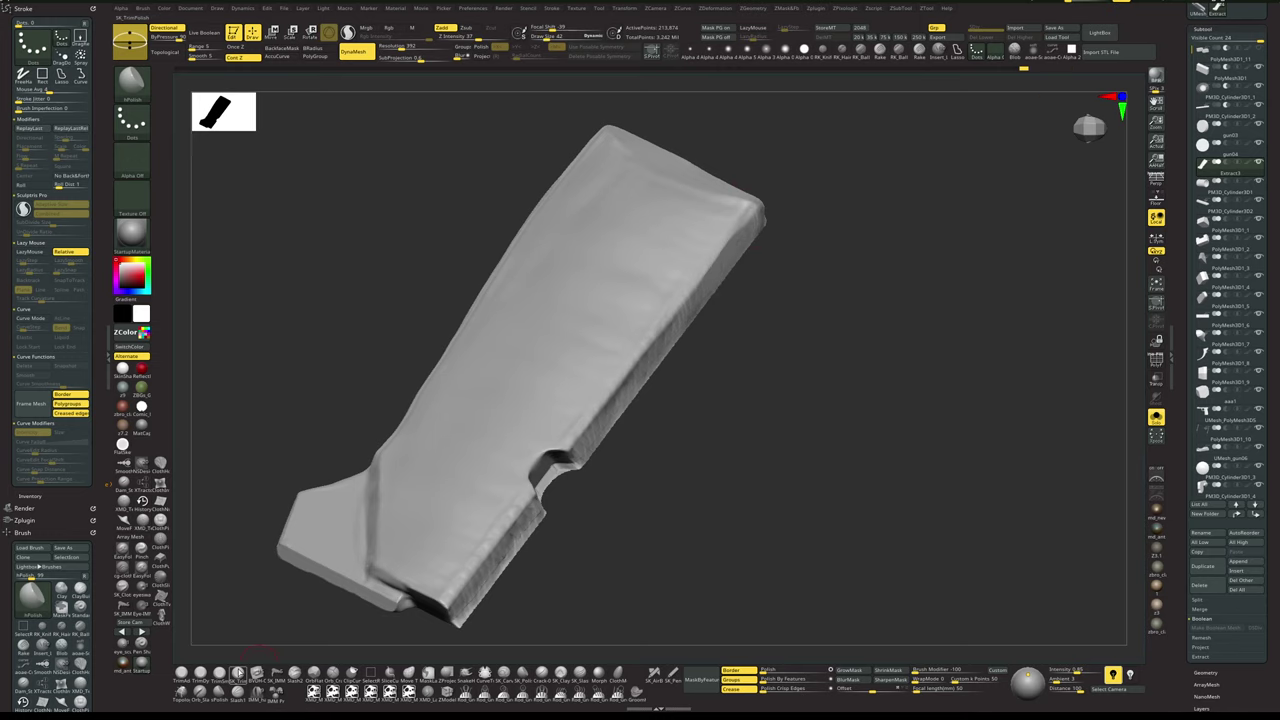
- Flatten the grip panel's long edge with a resized TrimSmoothBorder brush using the square Alpha 28
click(221, 675)
key(s)
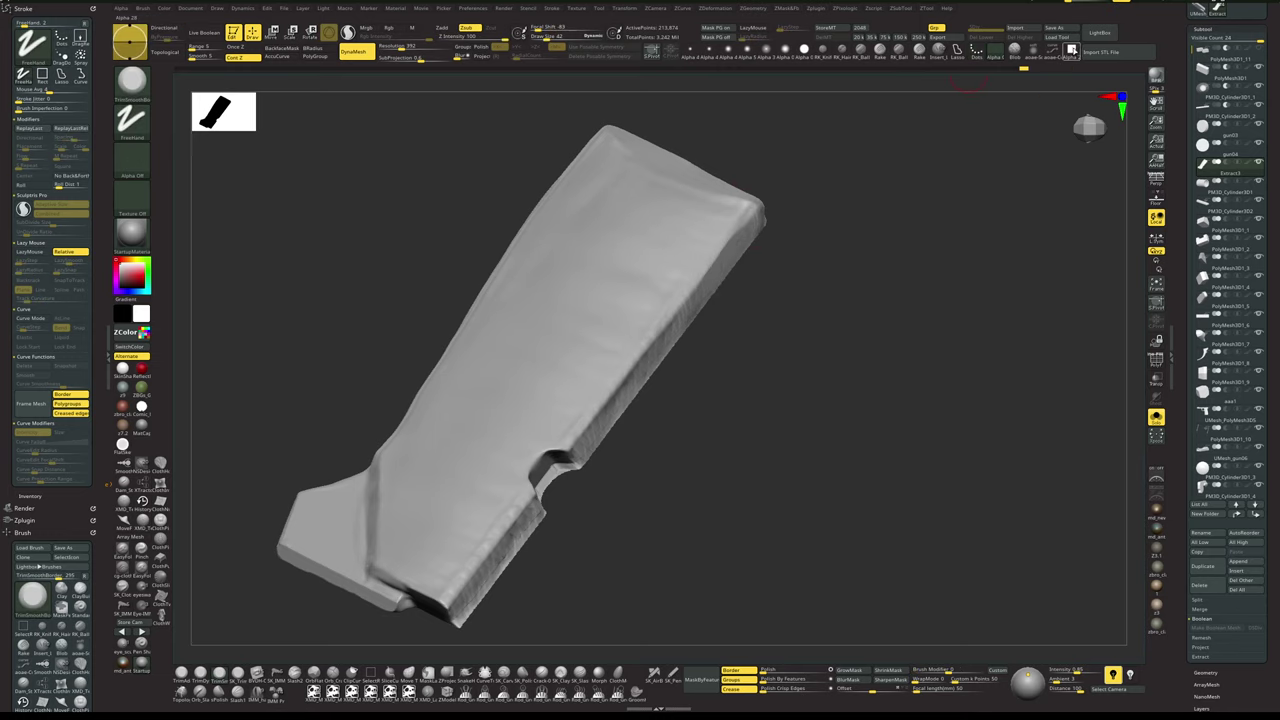
key(s)
drag(684, 281, 692, 282)
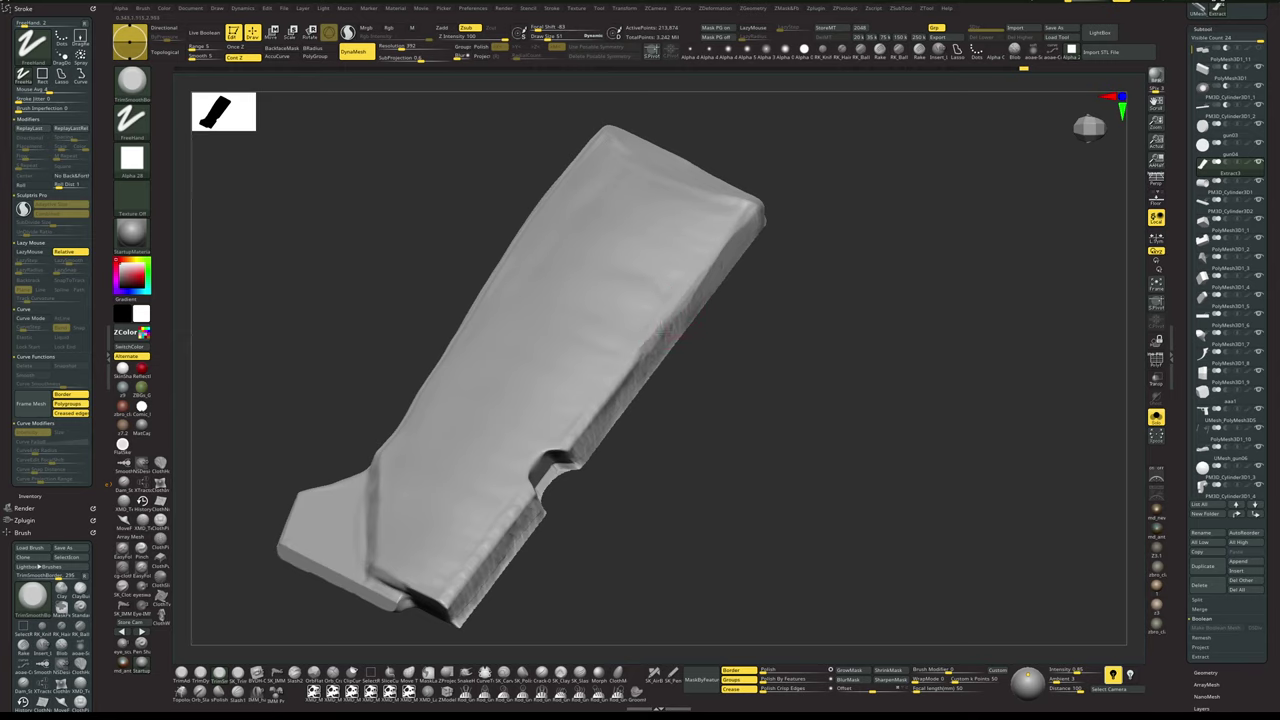
alt+drag(602, 486, 652, 413)
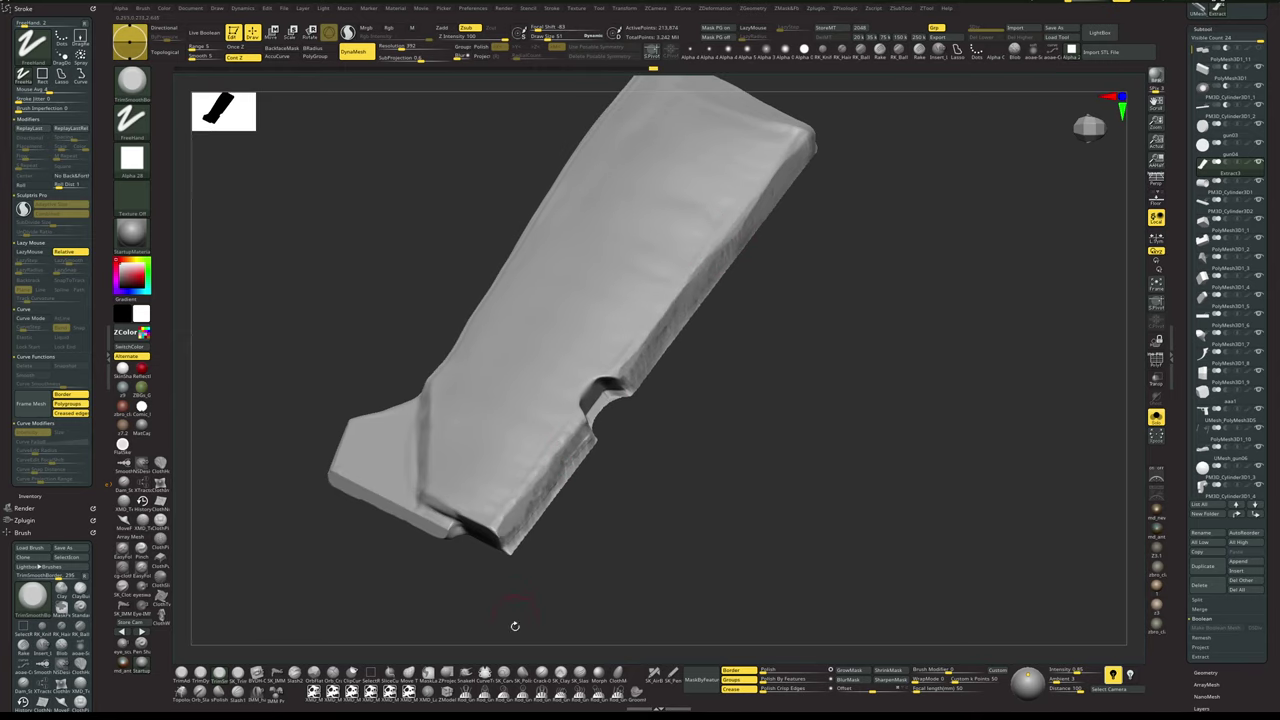
- Fill the uneven long edge of the grip panel with SK_ClayFill and smooth the surface around the notch
click(561, 674)
key(space)
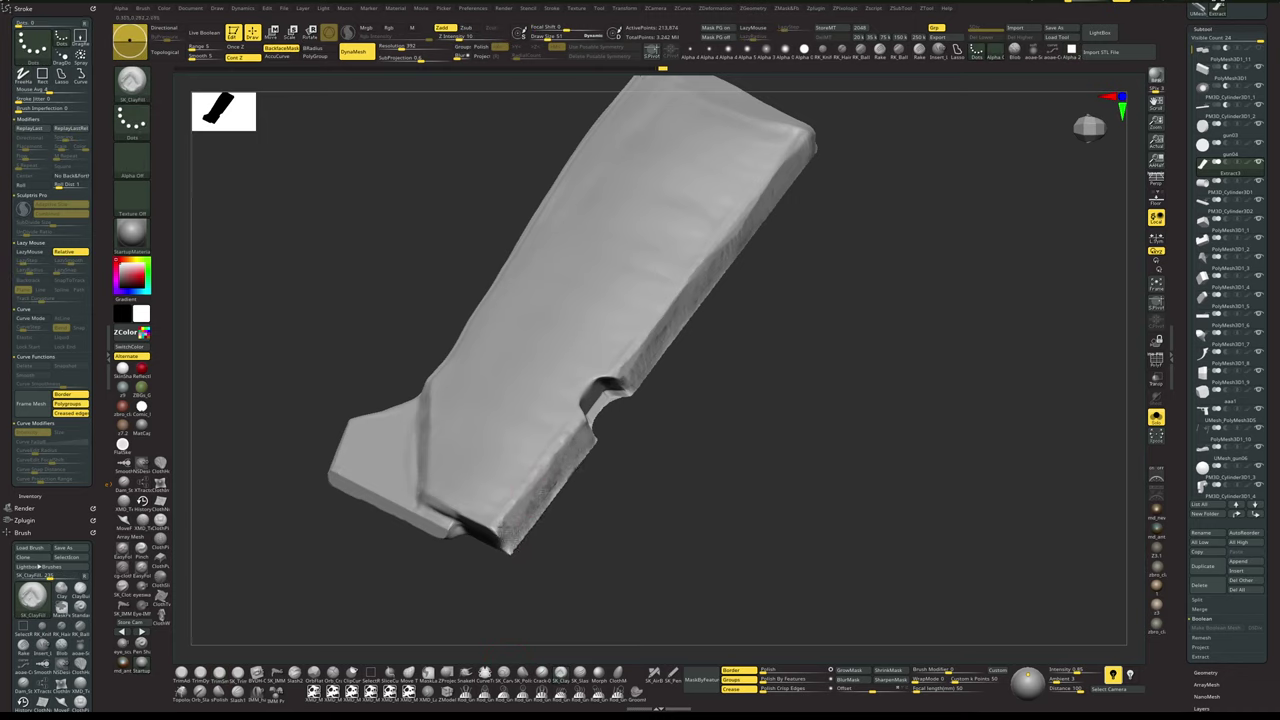
key(1)
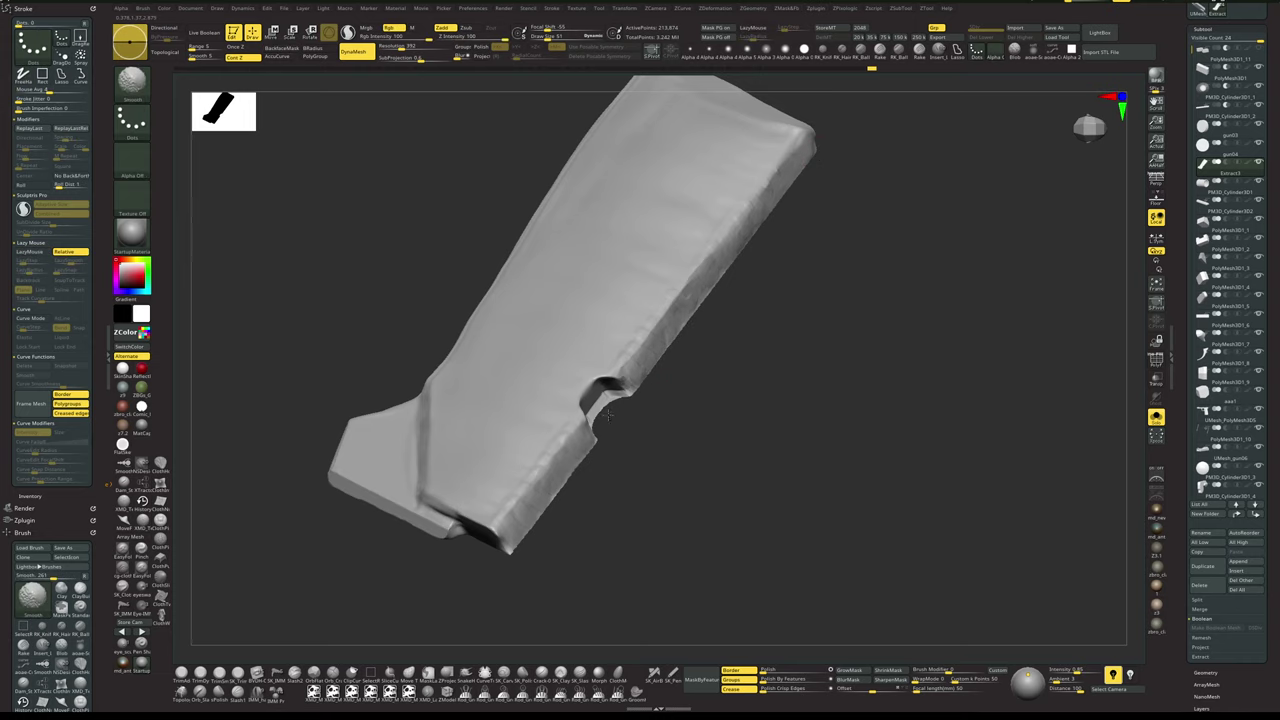
mouse_move(628, 418)
right_down()
mouse_move(608, 410)
mouse_move(643, 410)
right_up()
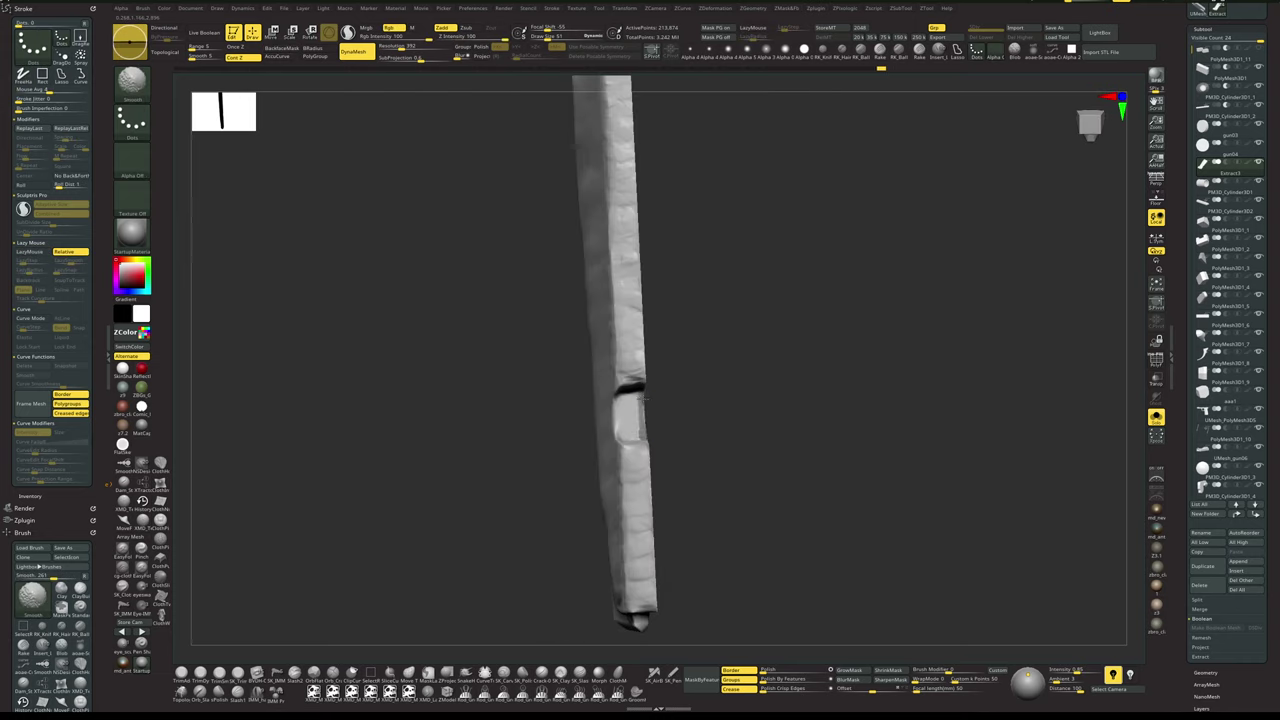
shift+drag(645, 399, 643, 430)
mouse_move(669, 414)
right_down()
mouse_move(657, 397)
mouse_move(643, 414)
right_up()
shift+drag(643, 414, 632, 445)
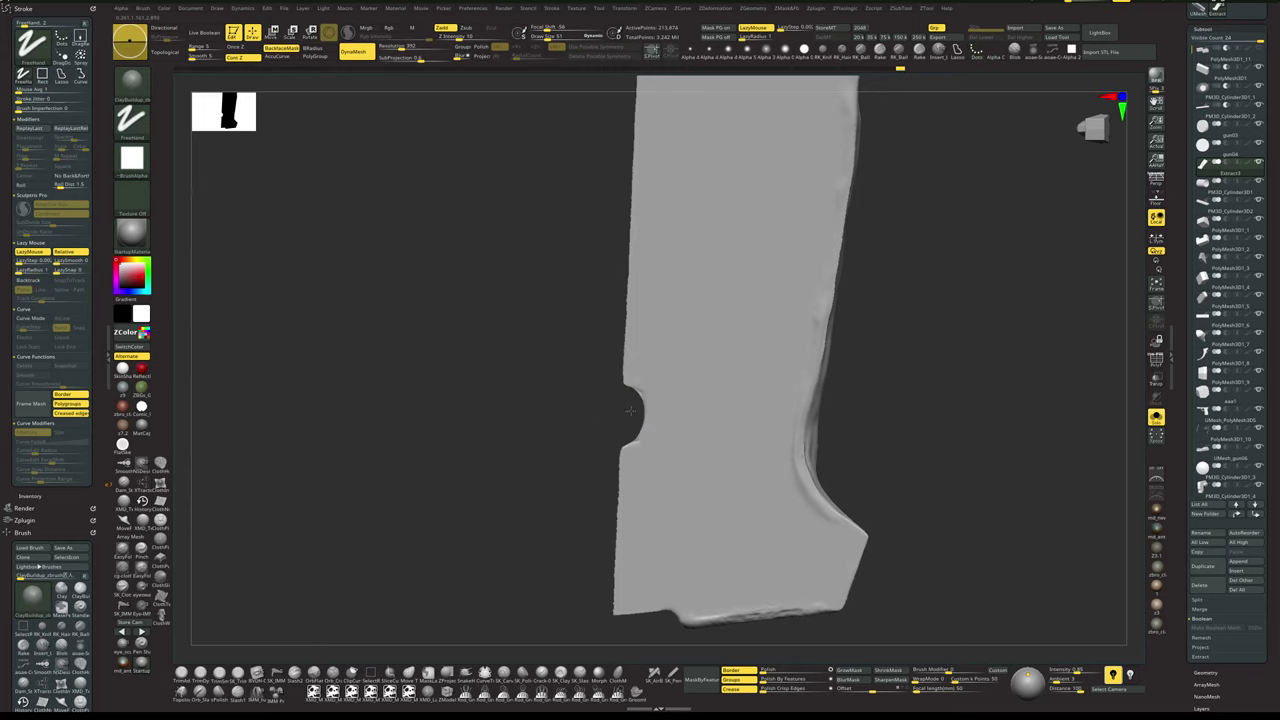
- Switch to the frame, isolate it, and build up and smooth the lower front strap's side edge
mouse_move(634, 430)
right_down()
mouse_move(706, 383)
mouse_move(814, 392)
mouse_move(822, 408)
right_up()
drag(821, 407, 895, 409)
alt+click(766, 410)
key(alt+s)
mouse_move(903, 390)
mouse_down()
mouse_move(951, 360)
mouse_move(880, 386)
mouse_move(908, 369)
mouse_move(963, 383)
mouse_move(934, 391)
mouse_up()
key(alt+s)
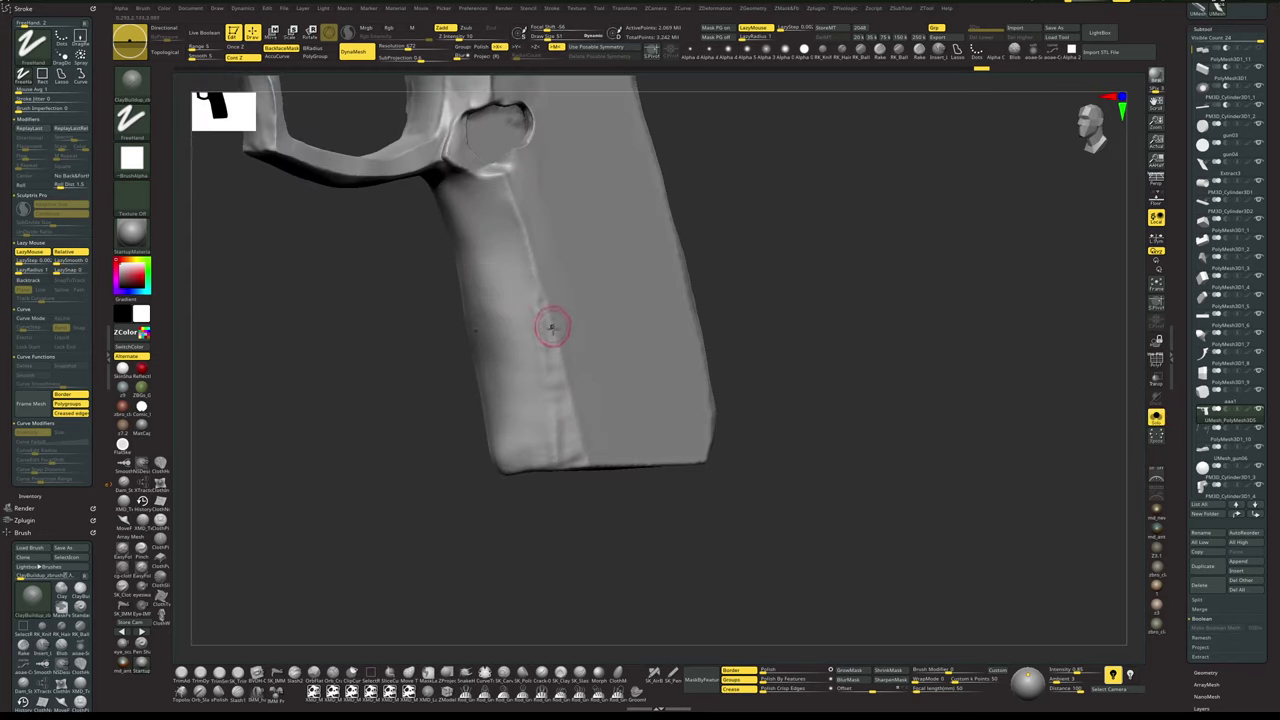
right_click(548, 321)
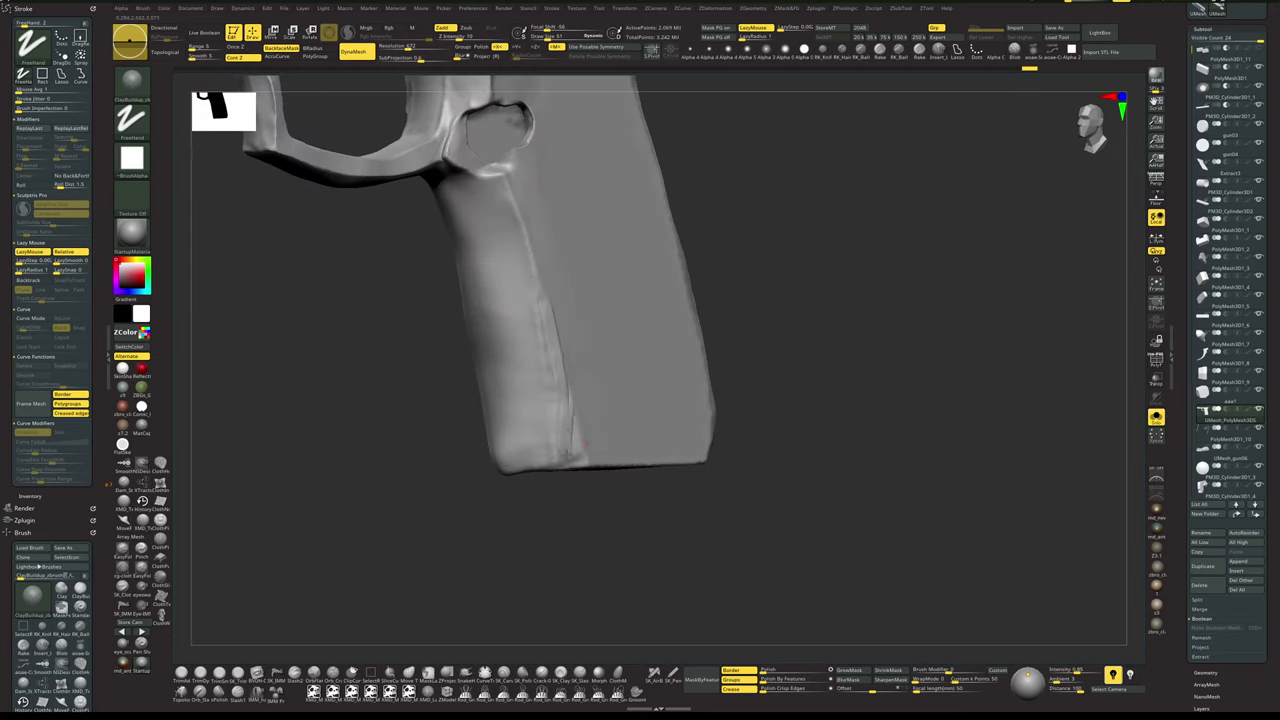
shift+drag(571, 532, 588, 526)
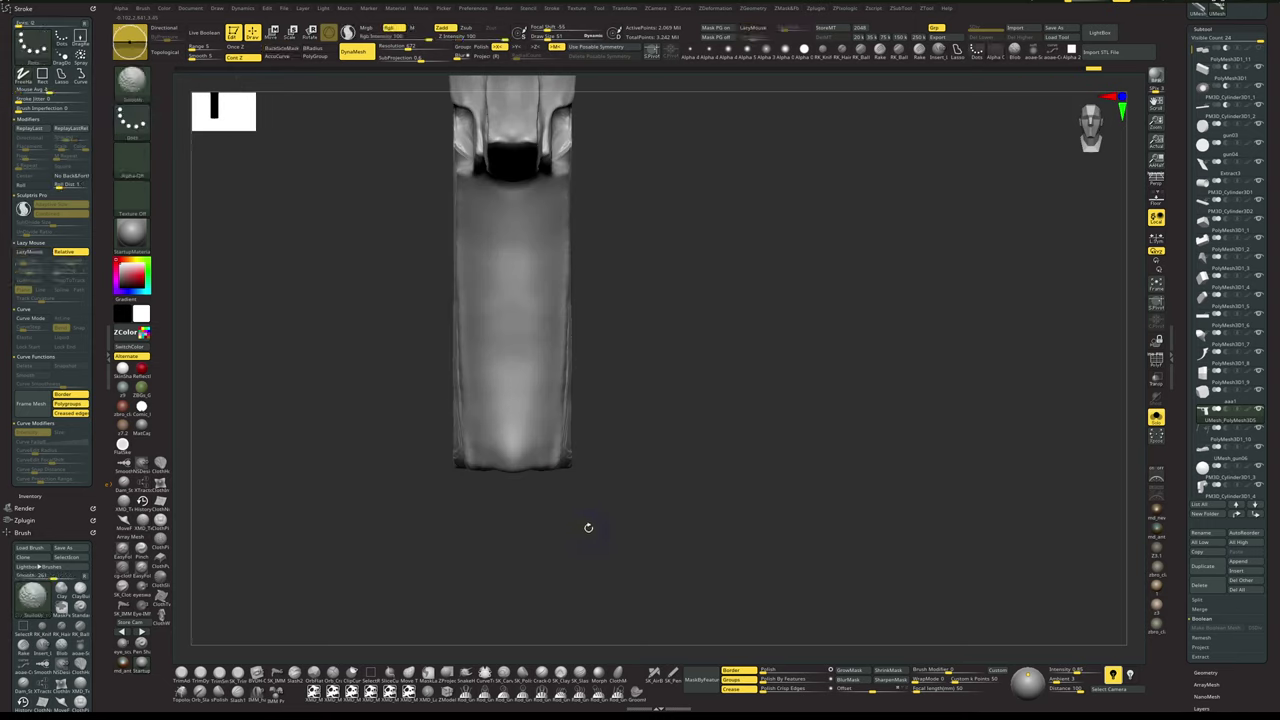
key(space)
drag(562, 460, 564, 329)
- Adjust the side contour of the frame's front strap with the Move brush
key(b)
key(m)
key(v)
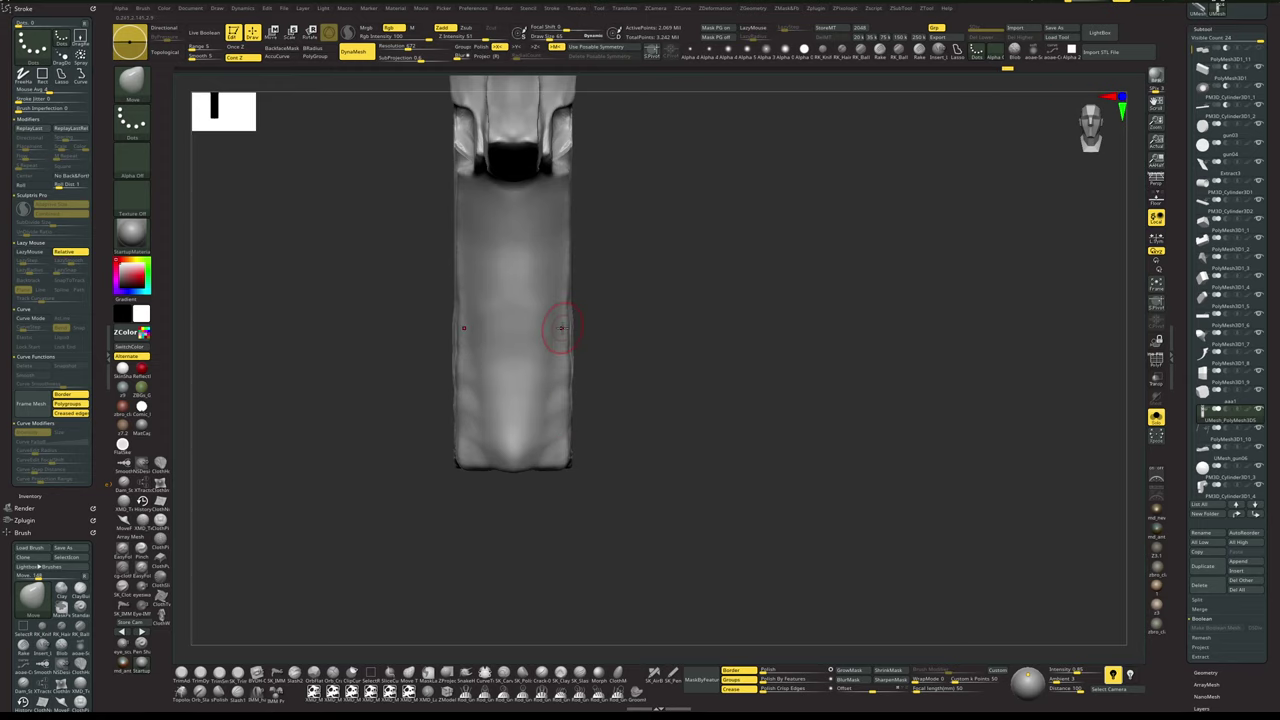
shift+drag(681, 354, 610, 368)
key(space)
- Polish the boundary between the front strap and the flat grip side with hPolish
key(b)
key(h)
key(p)
key(space)
drag(580, 300, 608, 427)
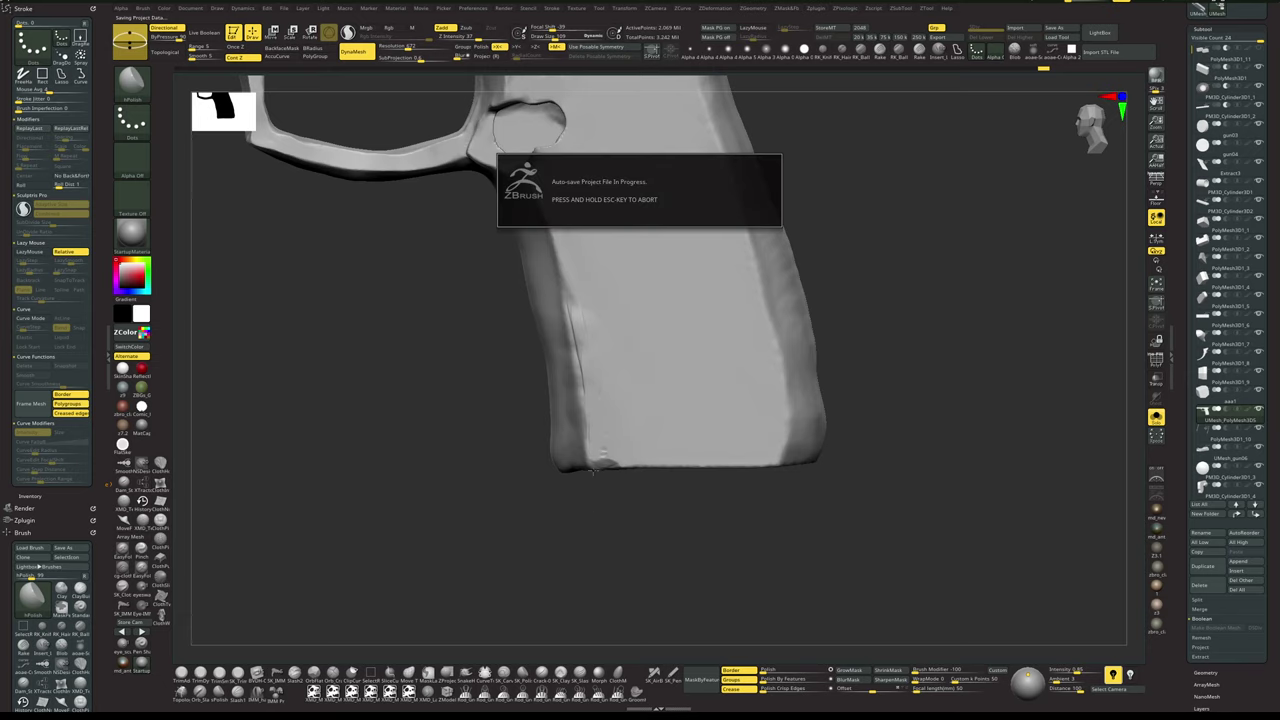
key(space)
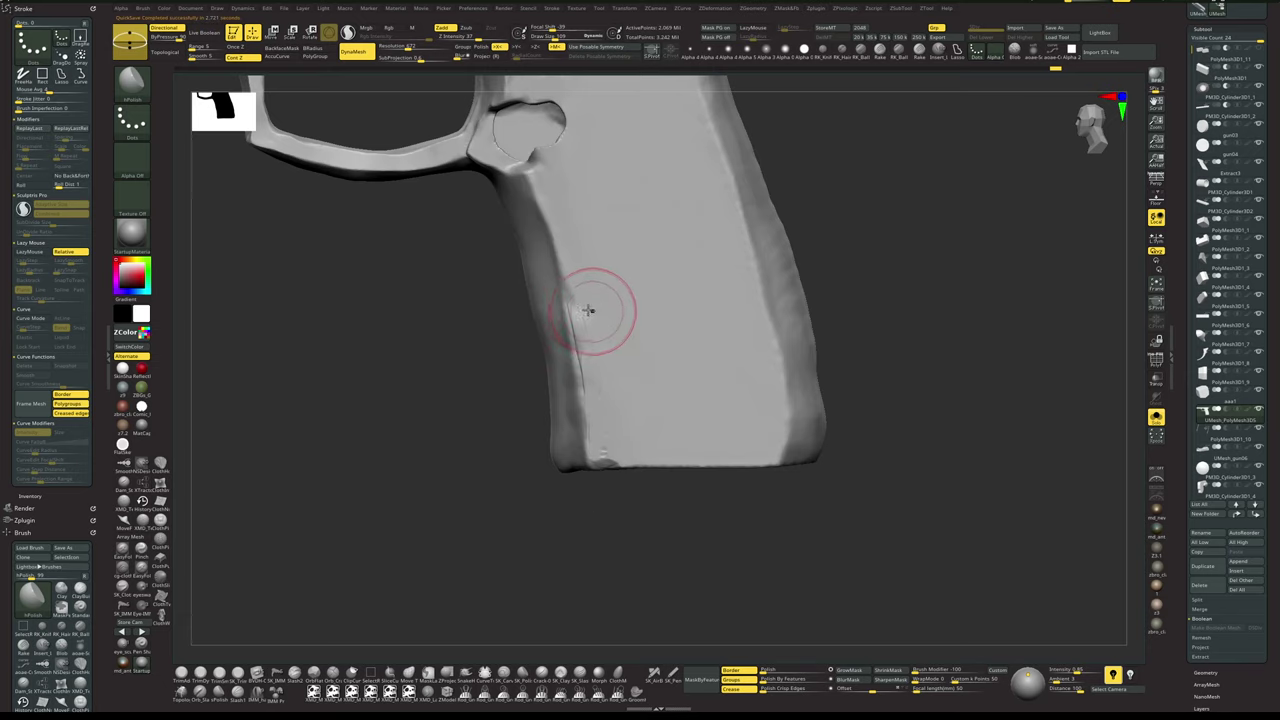
key(space)
mouse_move(587, 305)
mouse_down()
mouse_move(575, 323)
mouse_move(586, 385)
mouse_up()
- Build up the groove along the front strap's side edge down to the grip's bottom corner with ClayBuildup
key(b)
key(c)
key(b)
mouse_move(579, 327)
mouse_down()
mouse_move(583, 374)
mouse_move(579, 341)
mouse_up()
drag(596, 431, 604, 454)
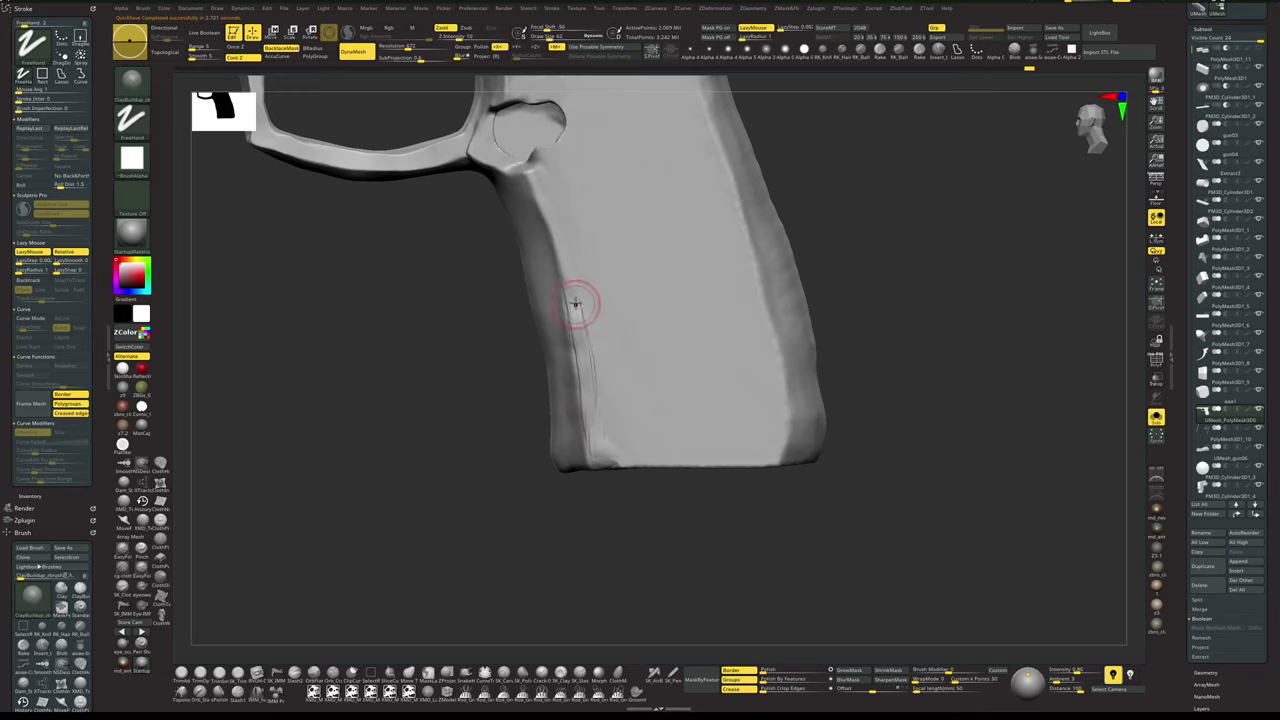
drag(569, 277, 579, 322)
mouse_move(602, 544)
mouse_down()
mouse_move(651, 520)
mouse_move(606, 530)
mouse_up()
key(space)
drag(584, 378, 592, 379)
shift+drag(574, 505, 571, 500)
- Flatten the built-up strip beside the front strap with hPolish, down to the grip's bottom edge
key(2)
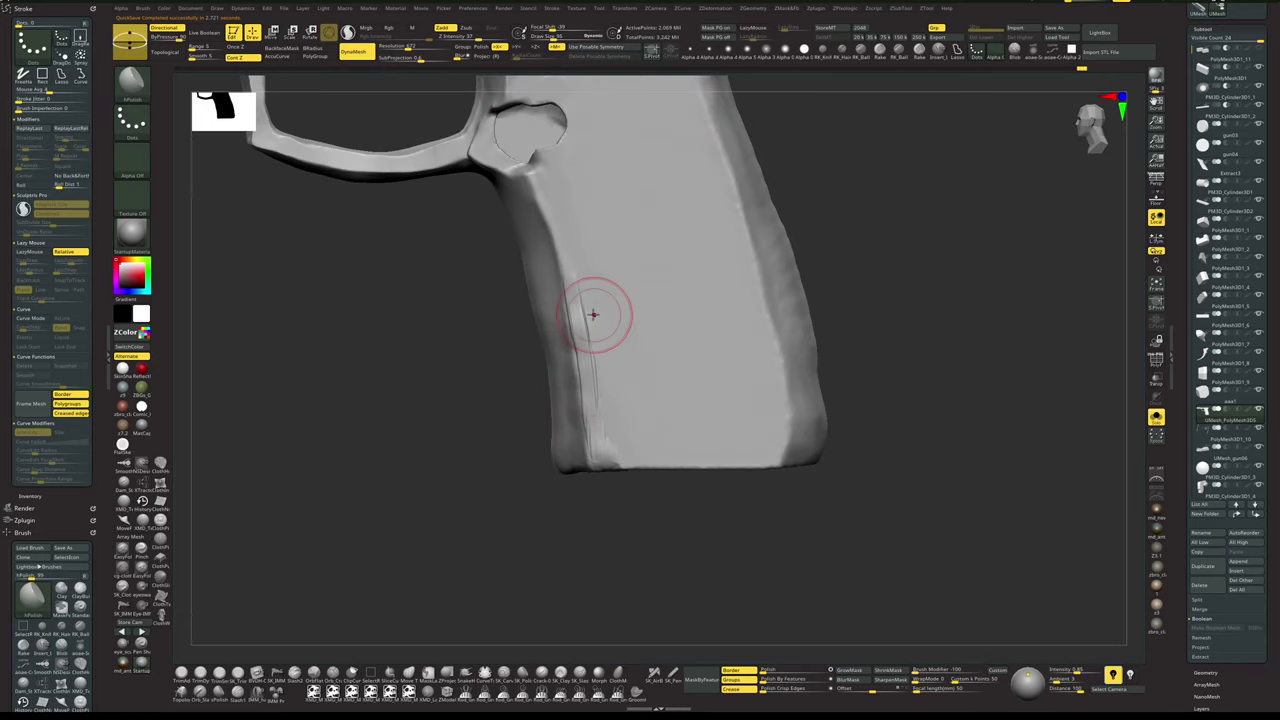
key(space)
drag(574, 350, 586, 343)
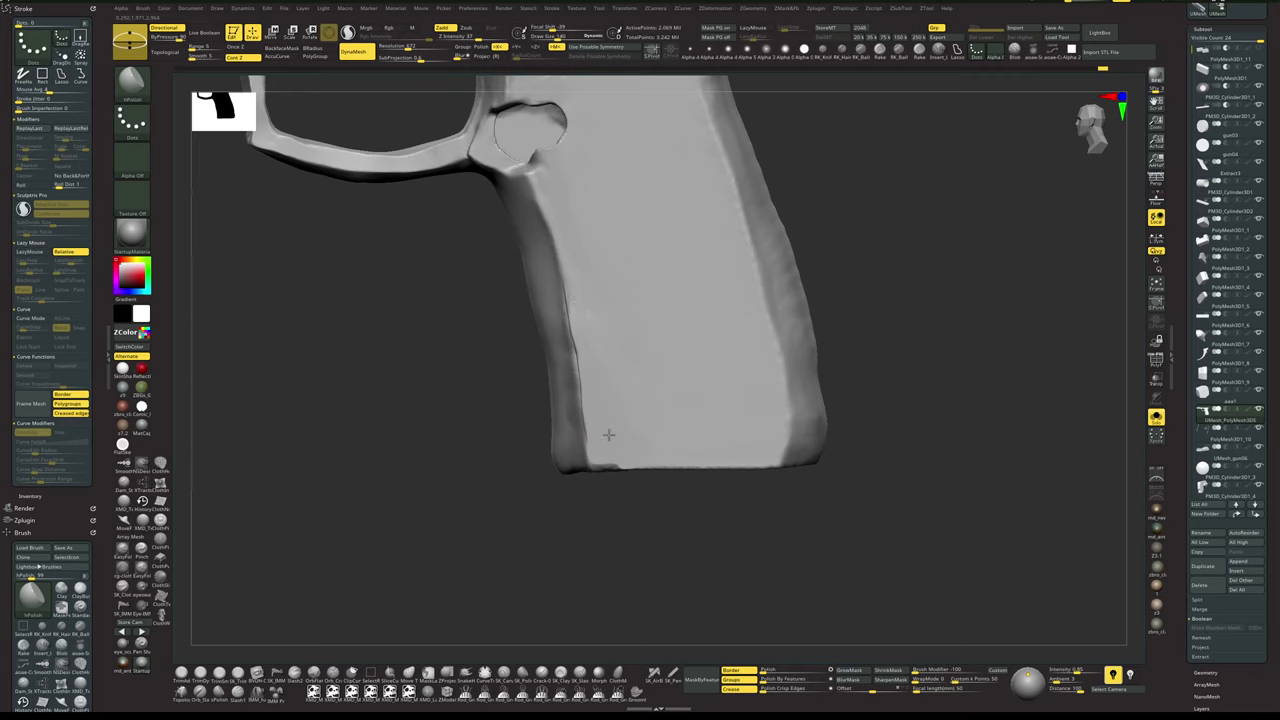
drag(609, 435, 638, 446)
drag(607, 526, 652, 527)
key(space)
drag(587, 350, 583, 350)
alt+drag(559, 558, 567, 560)
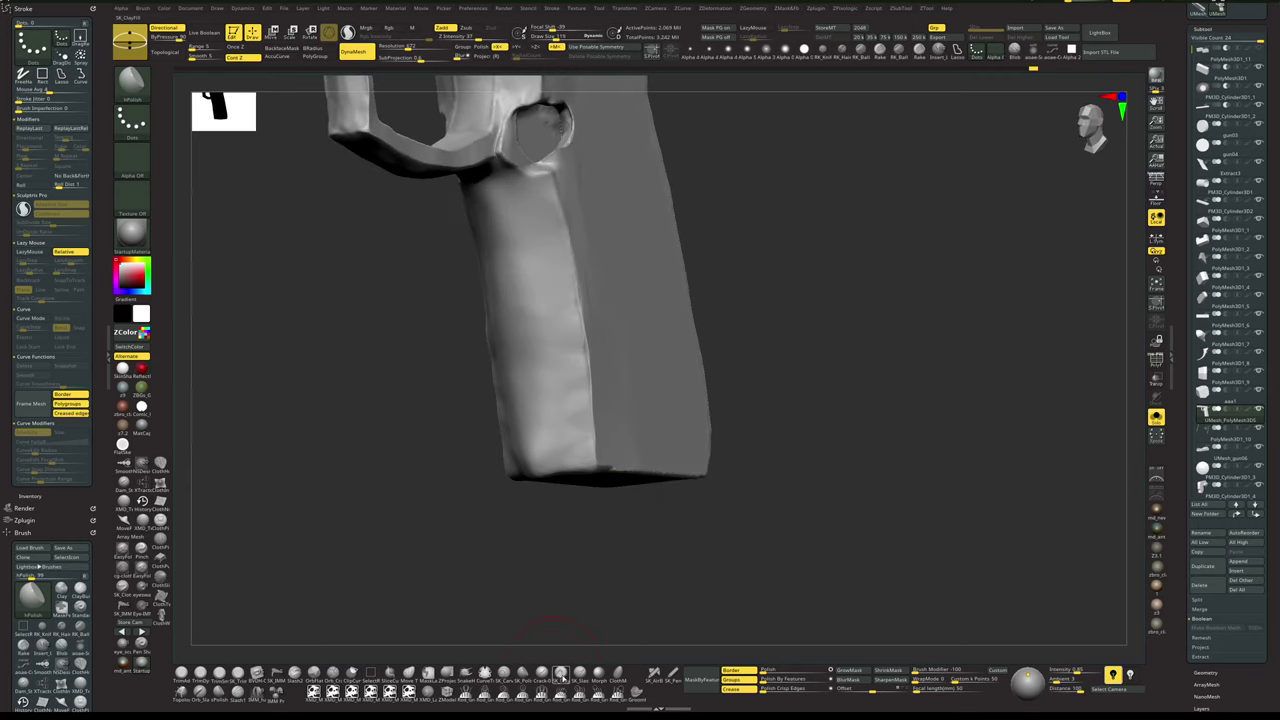
- Even out the rounded surface of the front strap with the SK_ClayFill brush
click(560, 672)
key(space)
drag(568, 386, 571, 388)
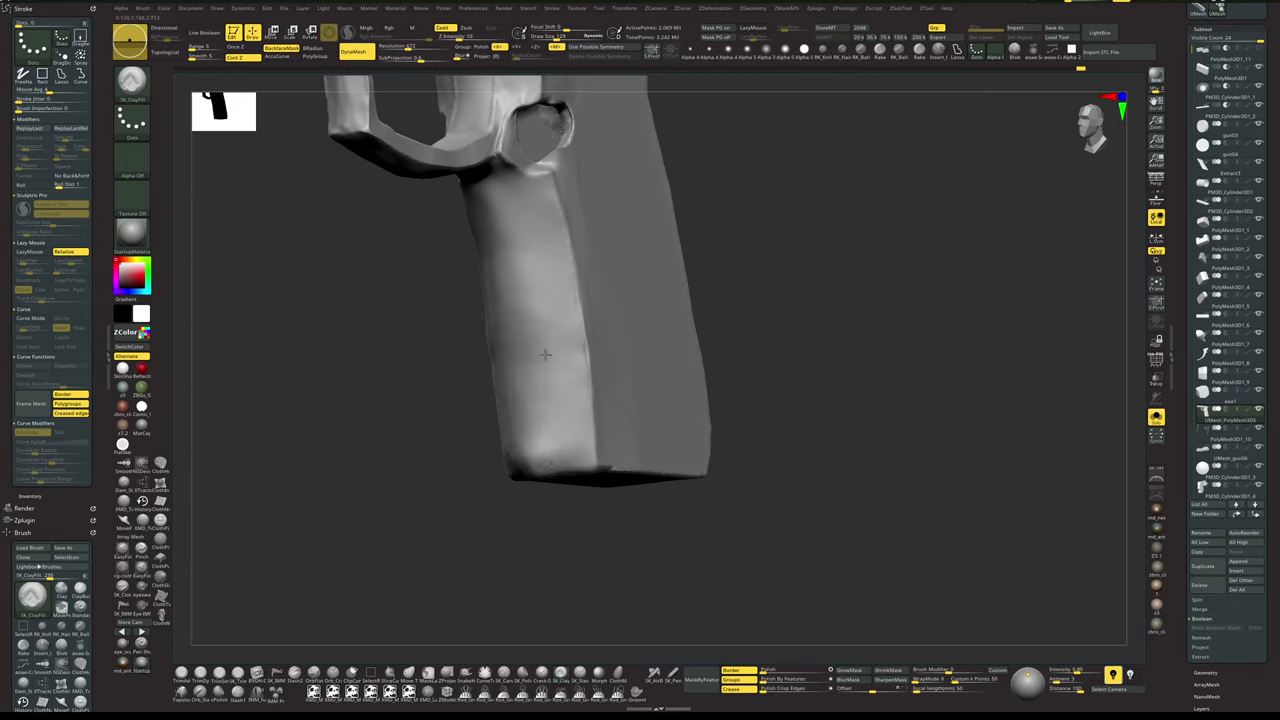
drag(545, 355, 527, 291)
drag(566, 573, 688, 351)
- Reshape the front strap's bottom corner and edge with the Move brush and undo the last stroke
key(space)
key(b)
key(m)
key(v)
drag(562, 411, 559, 412)
drag(657, 412, 692, 445)
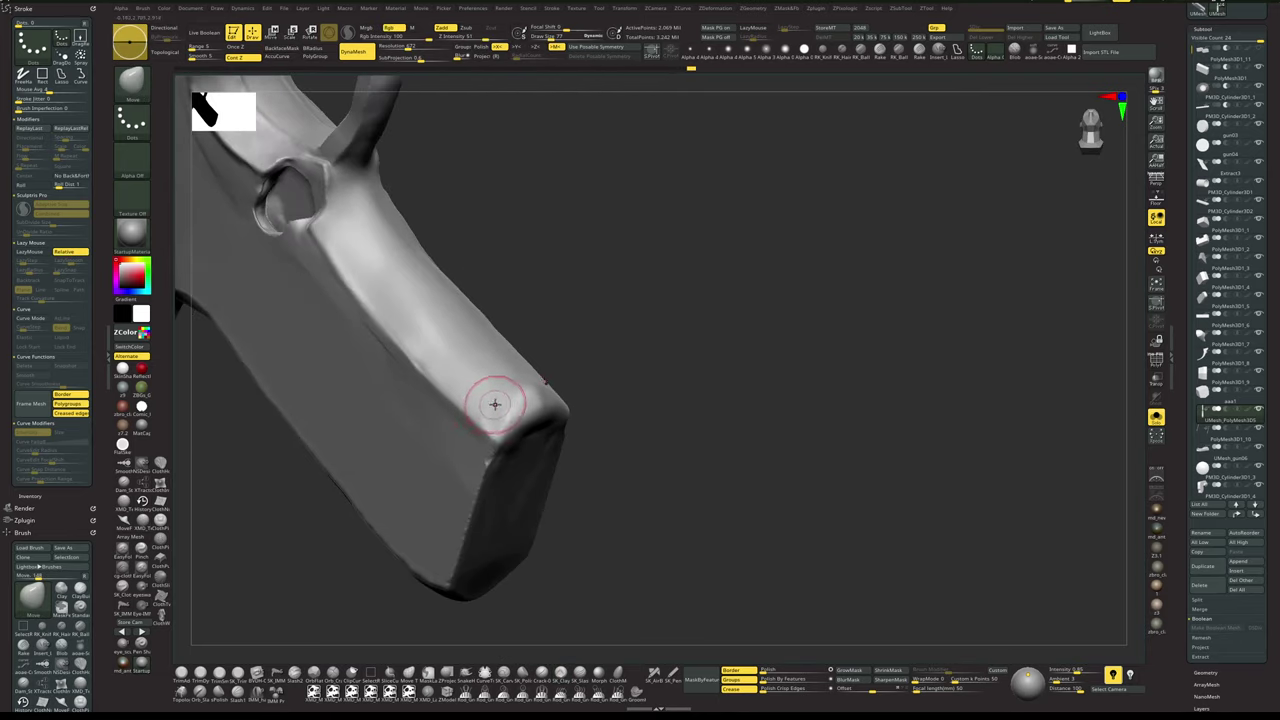
key(space)
drag(495, 404, 497, 404)
mouse_move(639, 485)
mouse_down()
mouse_move(597, 440)
mouse_move(666, 417)
mouse_move(660, 442)
mouse_up()
drag(482, 398, 485, 387)
key(ctrl+z)
- Fill out the front strap's lower end with SK_ClayFill and bring the other parts back into view
click(562, 672)
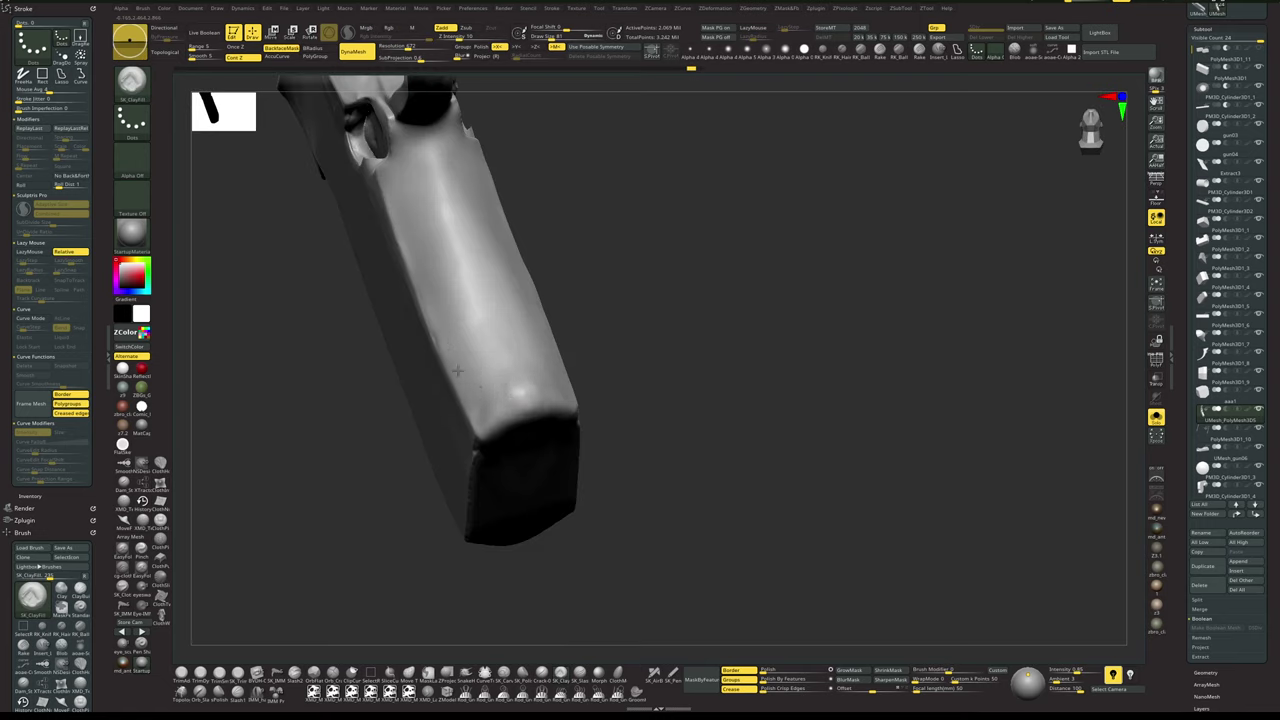
drag(643, 370, 509, 397)
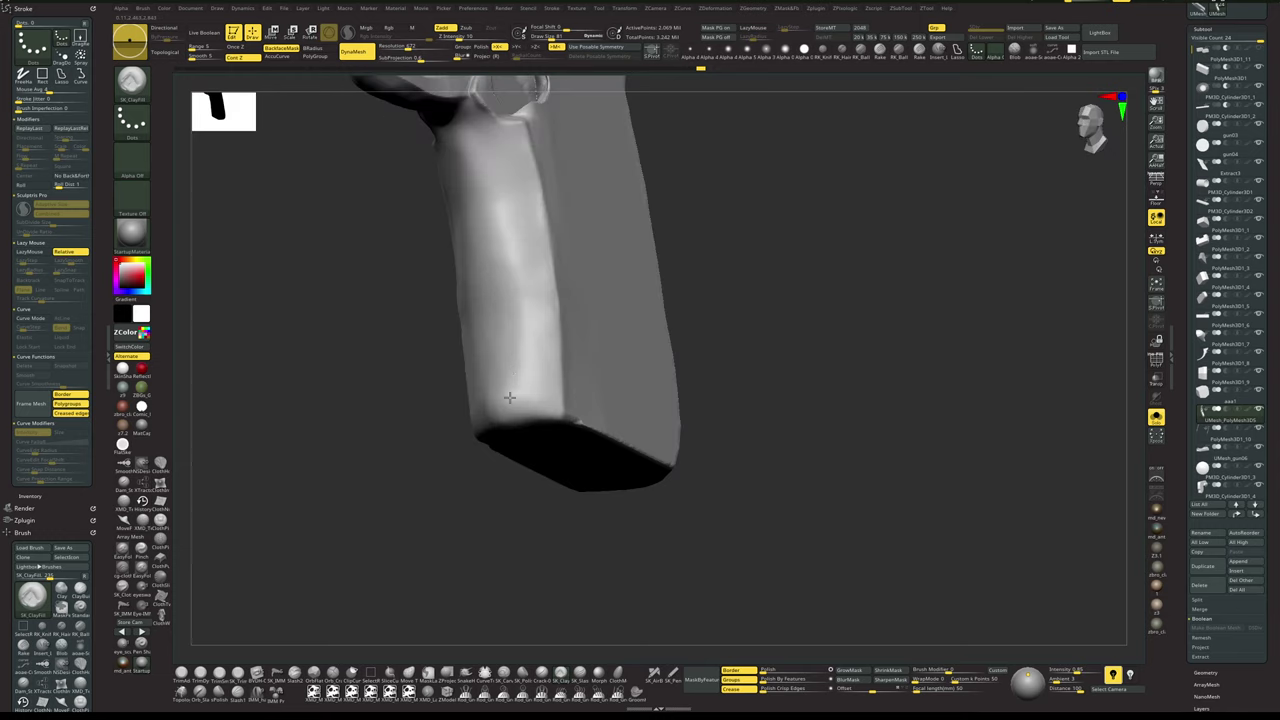
drag(556, 532, 543, 463)
drag(515, 391, 508, 411)
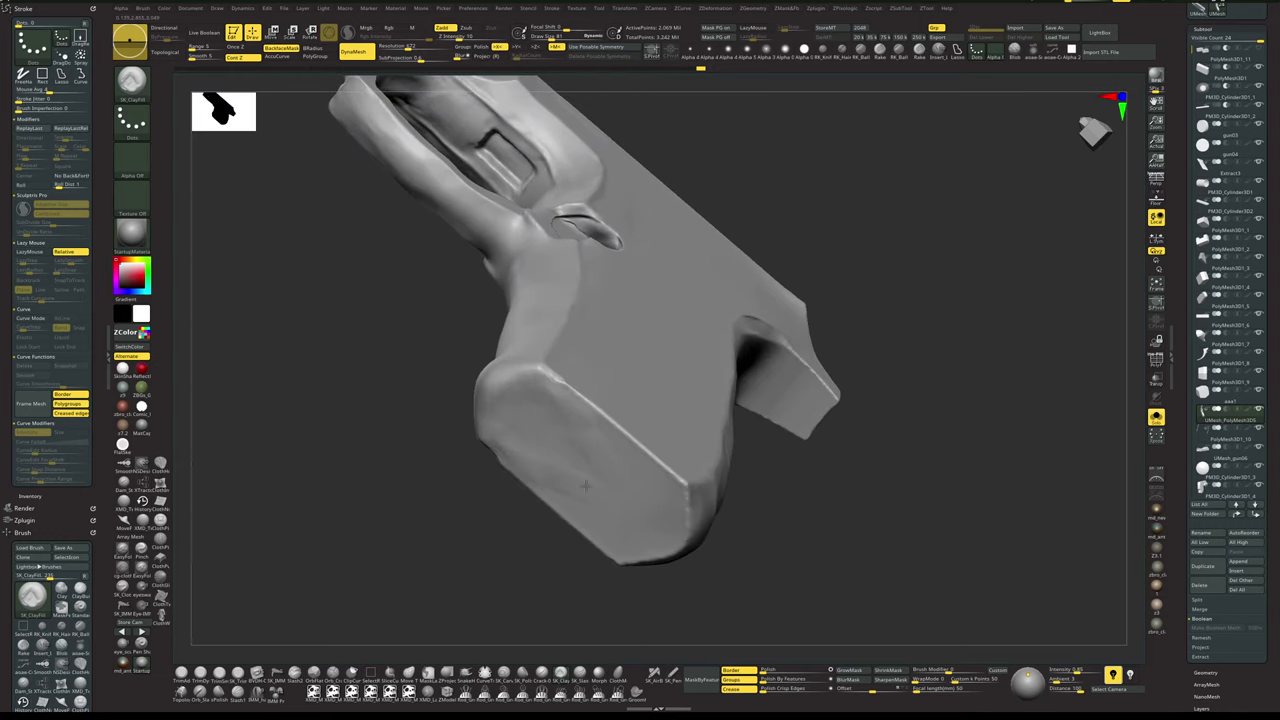
alt+drag(873, 526, 790, 290)
key(alt+s)
drag(897, 361, 917, 409)
mouse_move(917, 409)
mouse_down()
mouse_move(917, 398)
mouse_move(914, 420)
mouse_up()
alt+drag(914, 420, 906, 470)
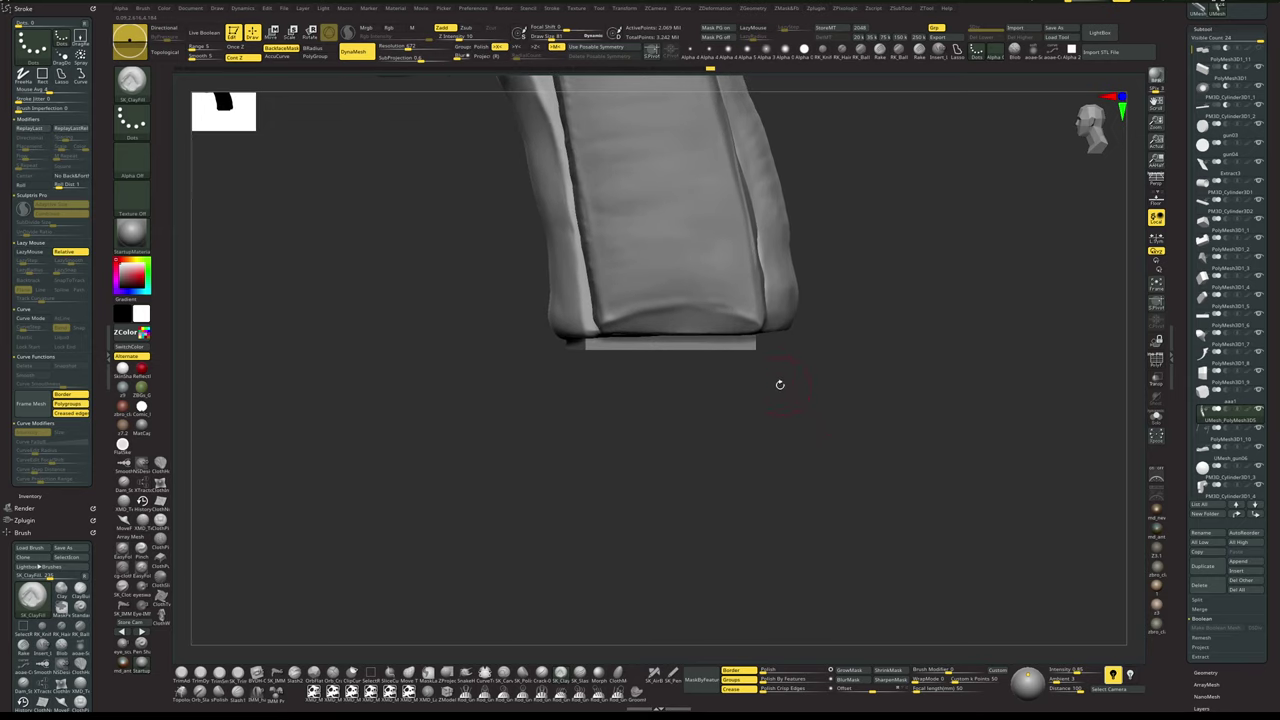
- Flatten the rectangular block under the grip into a thinner slab and lower it so it protrudes just below the grip's bottom edge
key(alt+s)
key(shift+f)
key(shift+f)
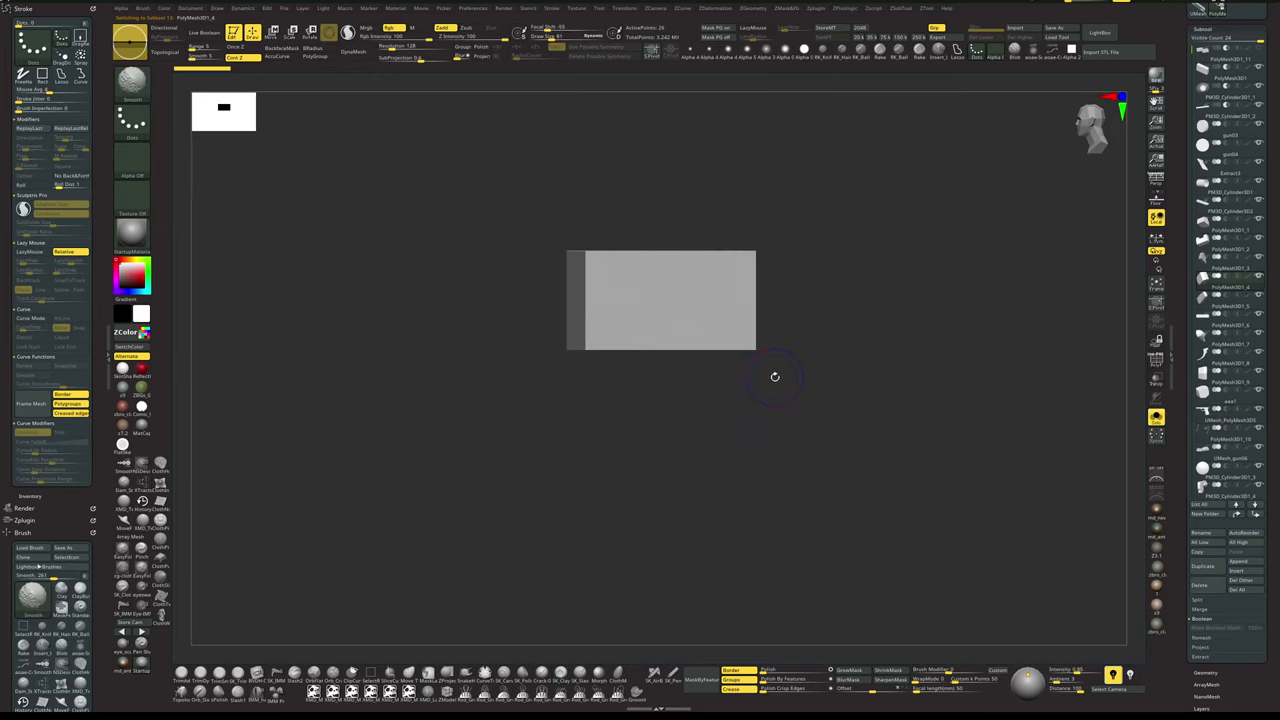
key(shift+f)
key(alt+s)
key(alt+s)
key(w)
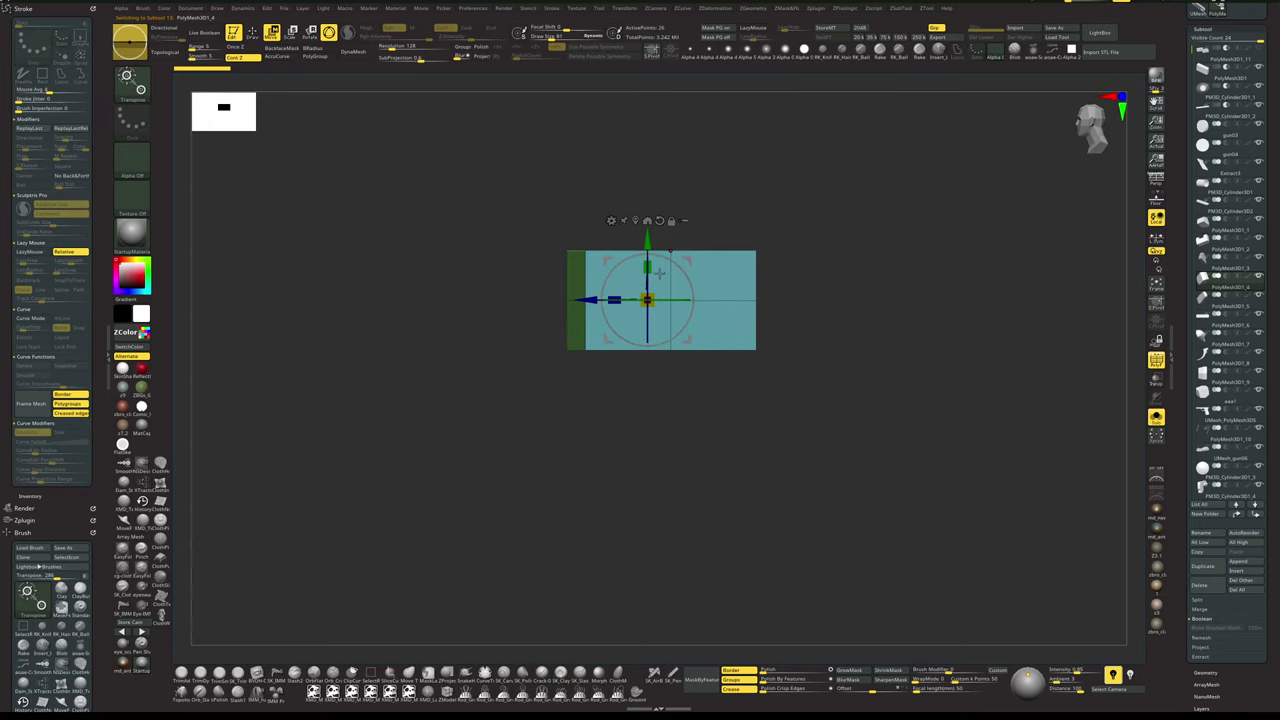
mouse_move(647, 267)
mouse_down()
mouse_move(647, 285)
mouse_move(647, 252)
mouse_move(647, 276)
mouse_up()
key(alt+s)
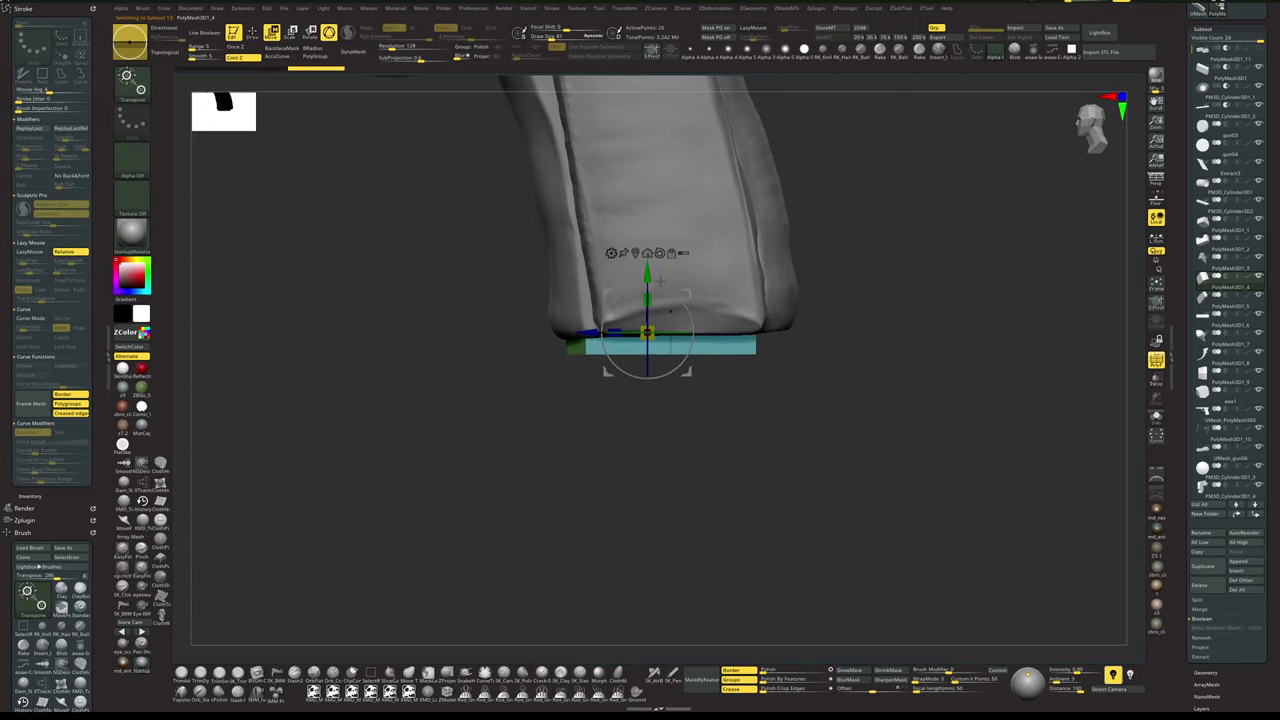
key(q)
key(alt+s)
key(alt+s)
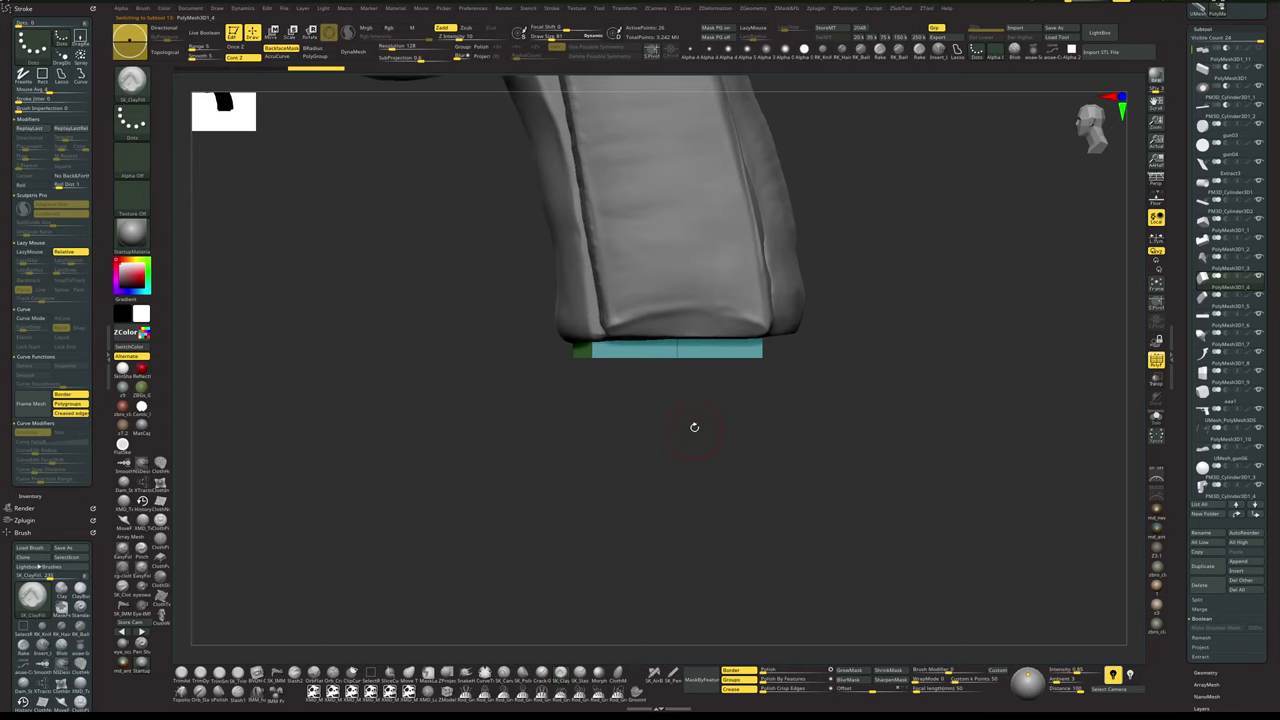
- Isolate the pistol frame, trim the grip's bottom flat with a straight horizontal ClipCurve cut, and re-DynaMesh it
alt+click(788, 317)
key(alt+s)
mouse_move(816, 338)
alt+mouse_down()
mouse_move(837, 234)
mouse_move(872, 284)
mouse_move(884, 340)
alt+mouse_up()
ctrl+shift+drag(948, 373, 524, 373)
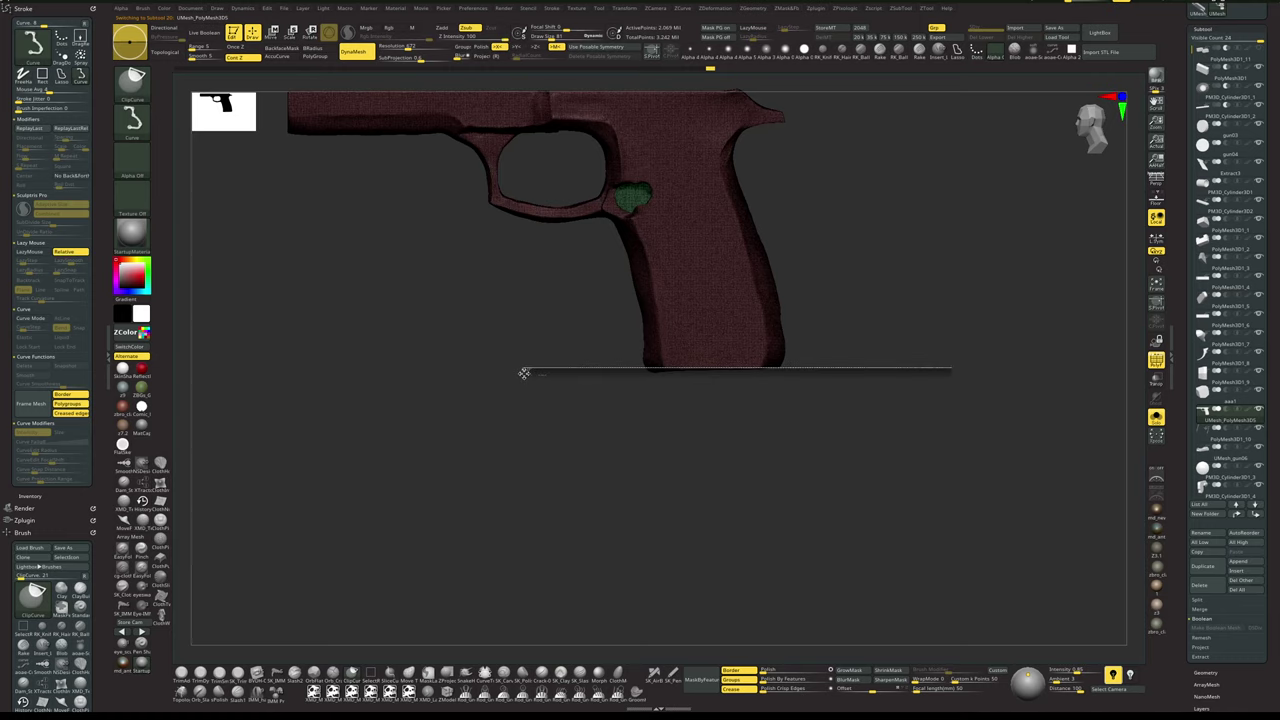
ctrl+shift+drag(524, 373, 523, 373)
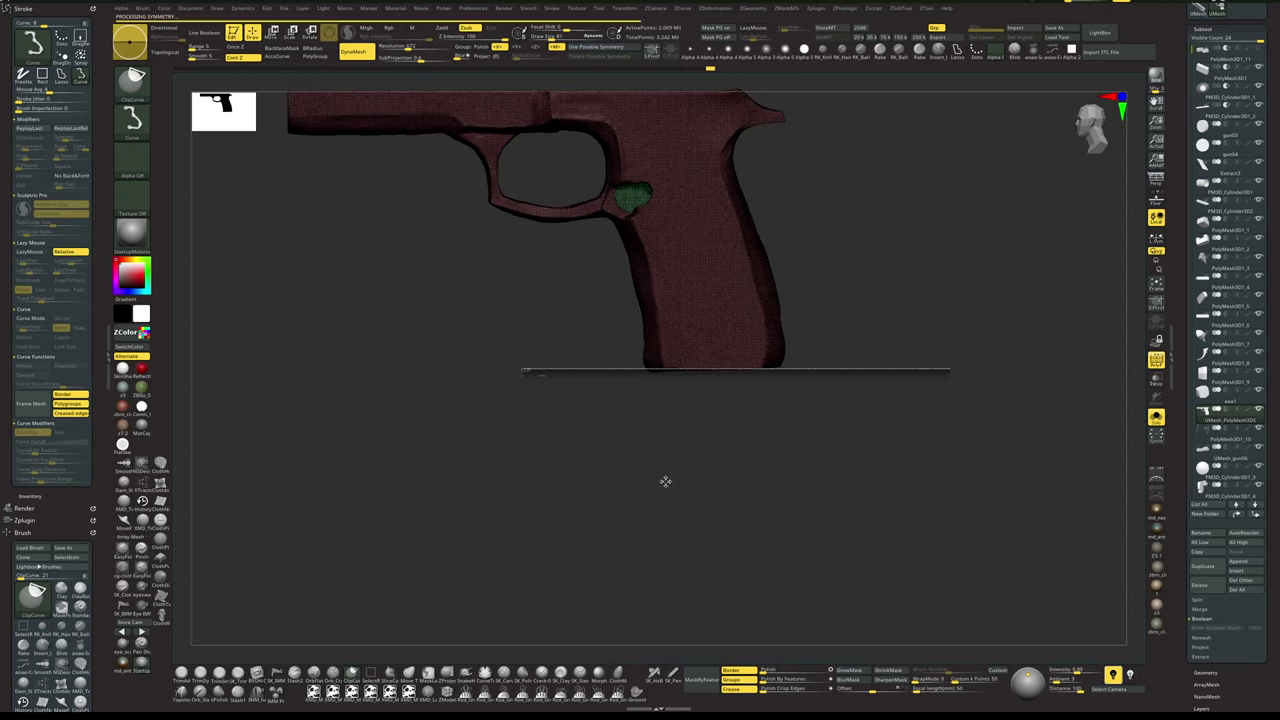
drag(677, 505, 686, 342)
ctrl+drag(762, 231, 792, 293)
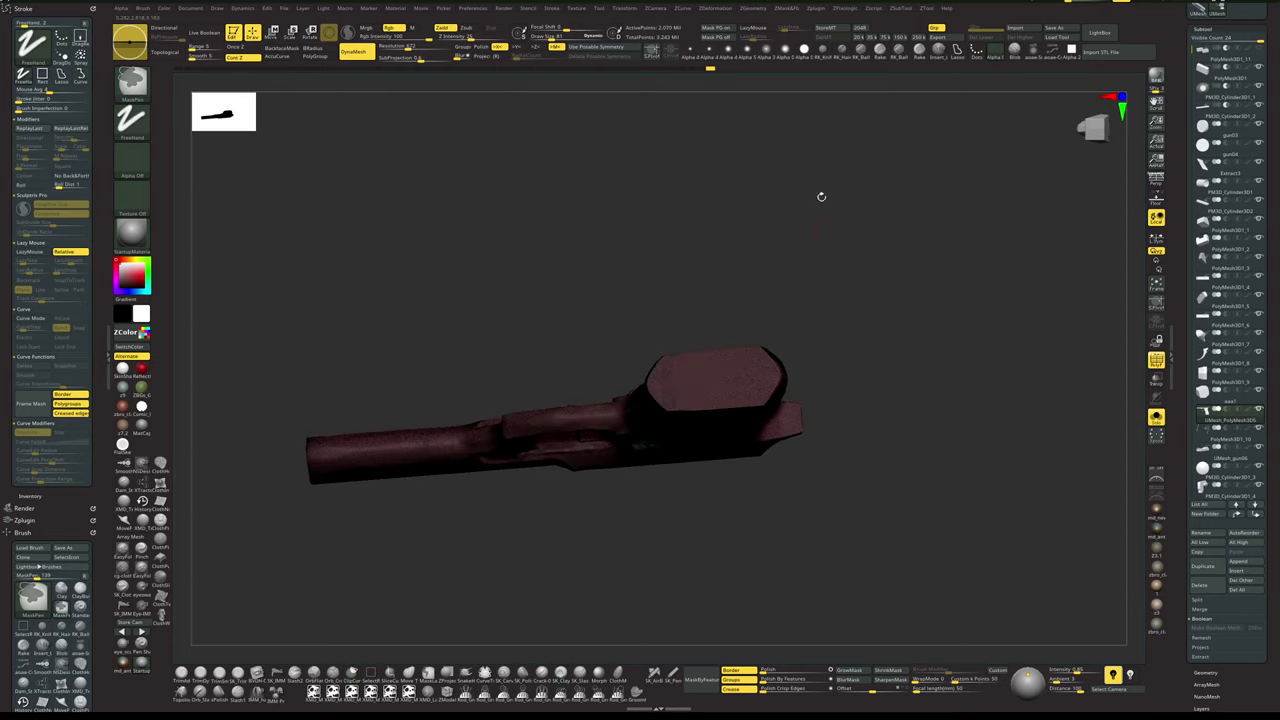
- Rebuild the frame with DynaMesh at resolution 448 and bring the other pistol parts back into view
drag(623, 194, 611, 297)
key(shift+f)
shift+drag(889, 349, 930, 408)
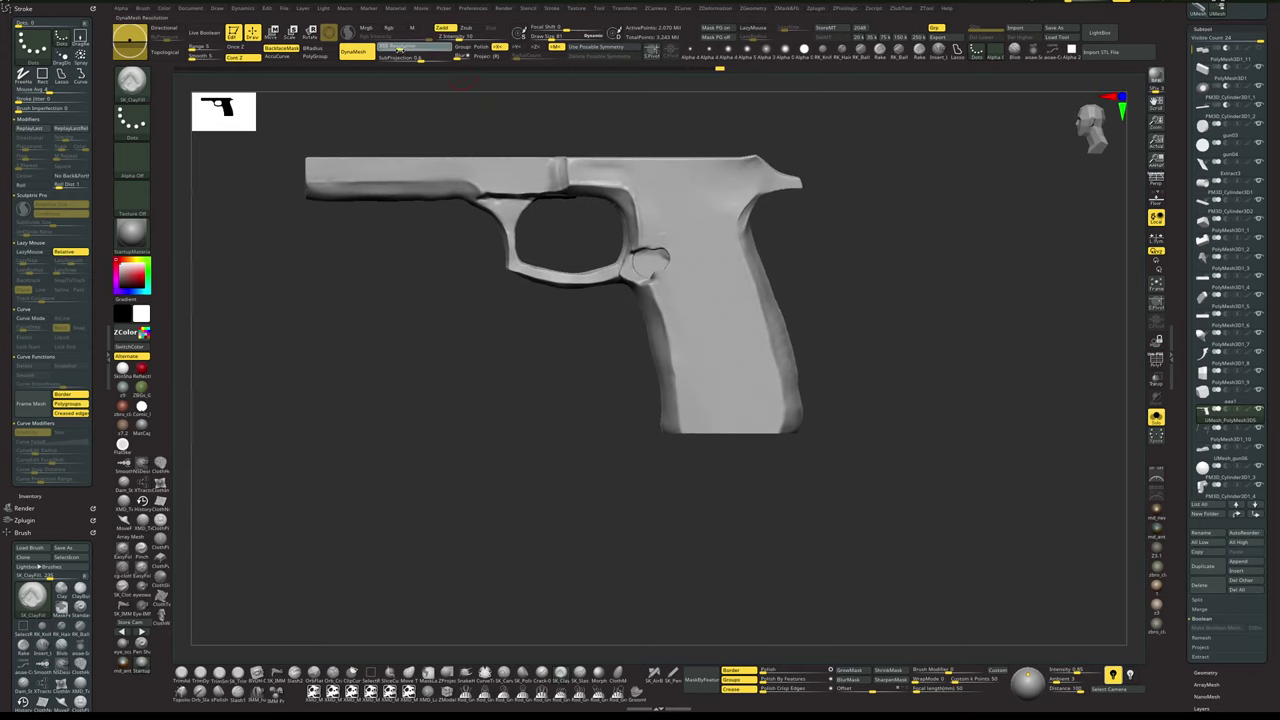
drag(702, 465, 725, 405)
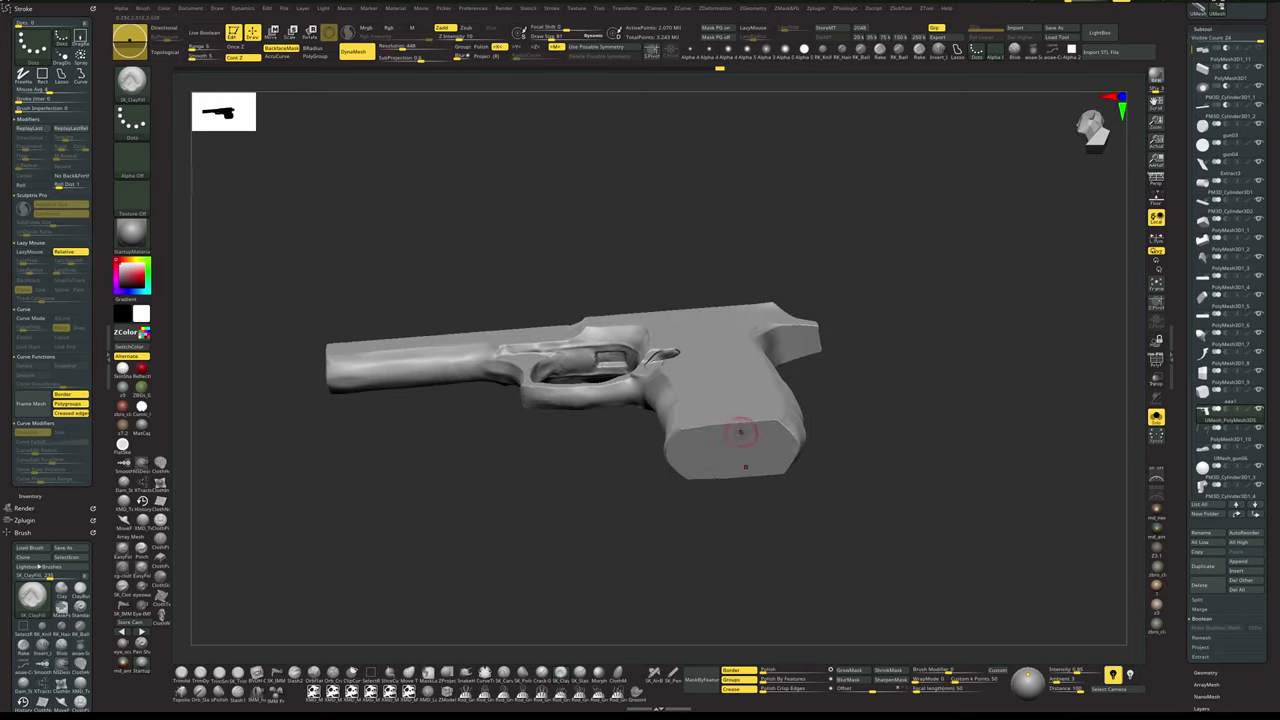
ctrl+drag(900, 284, 902, 471)
click(941, 414)
drag(952, 376, 928, 429)
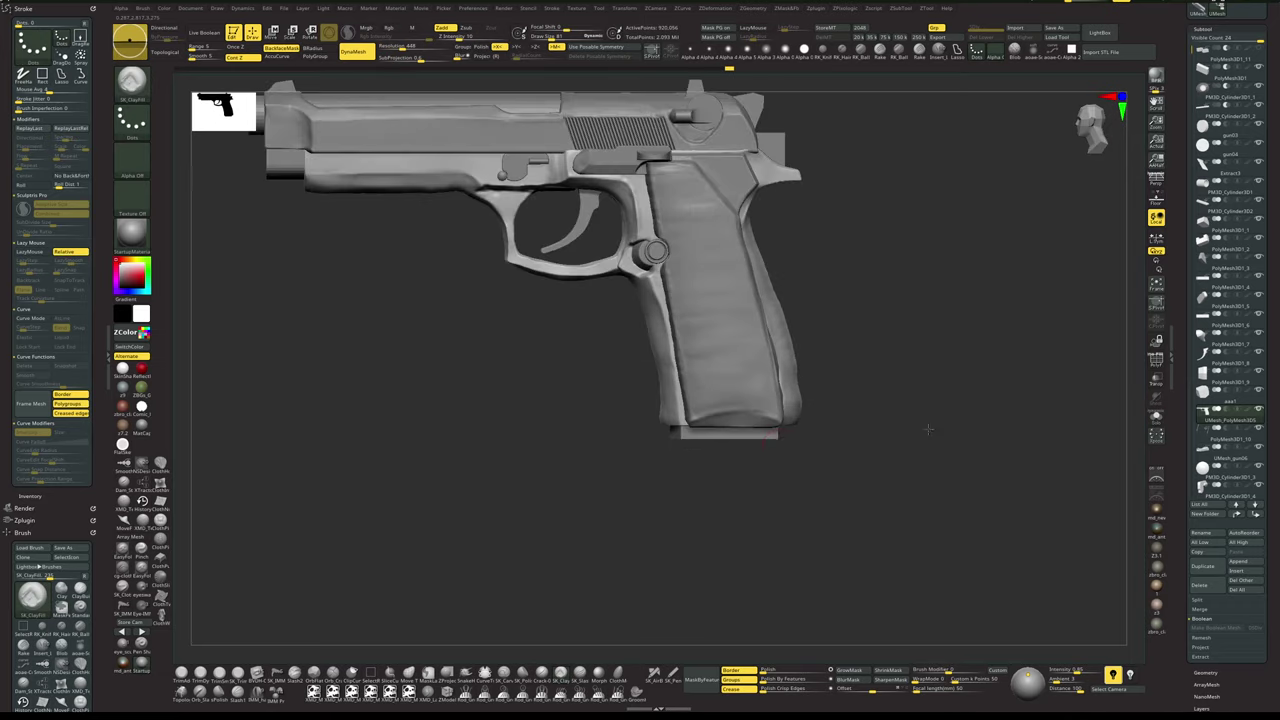
- Isolate the base block under the grip and delete its horizontal middle edge loop with ZModeler
alt+click(768, 440)
alt+drag(800, 463, 771, 477)
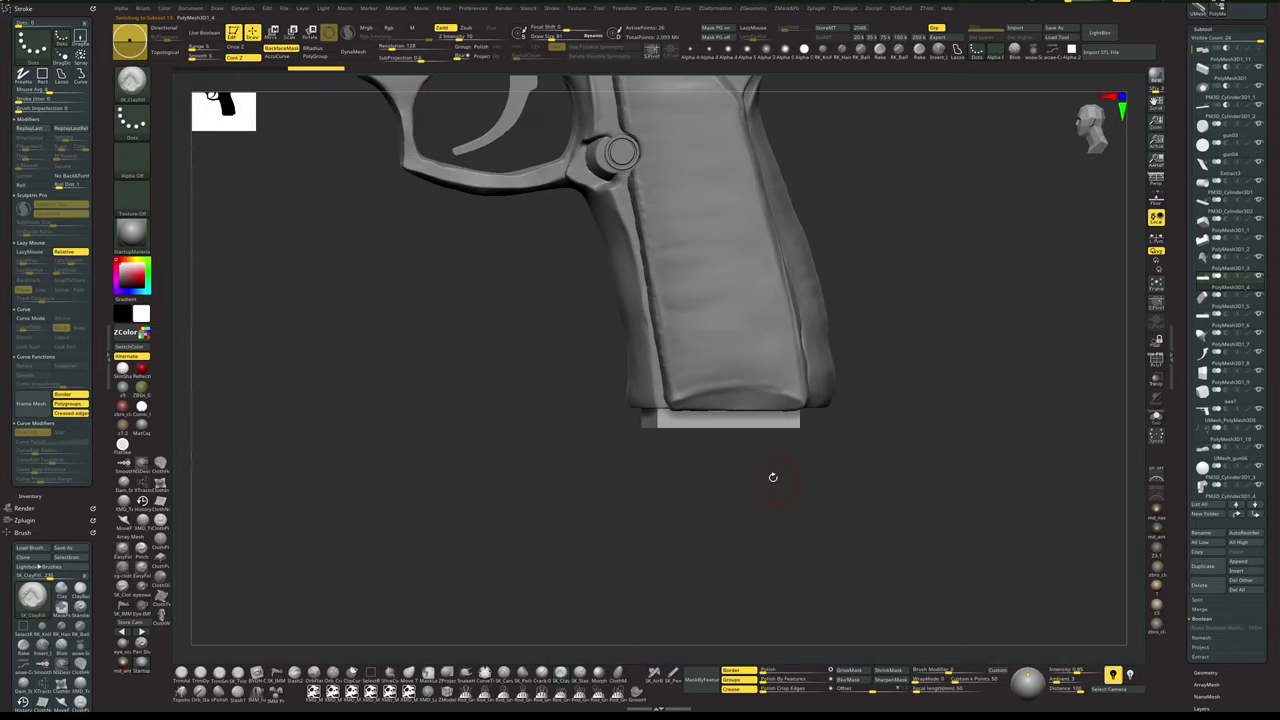
key(alt+s)
key(alt+s)
key(alt+s)
key(shift+f)
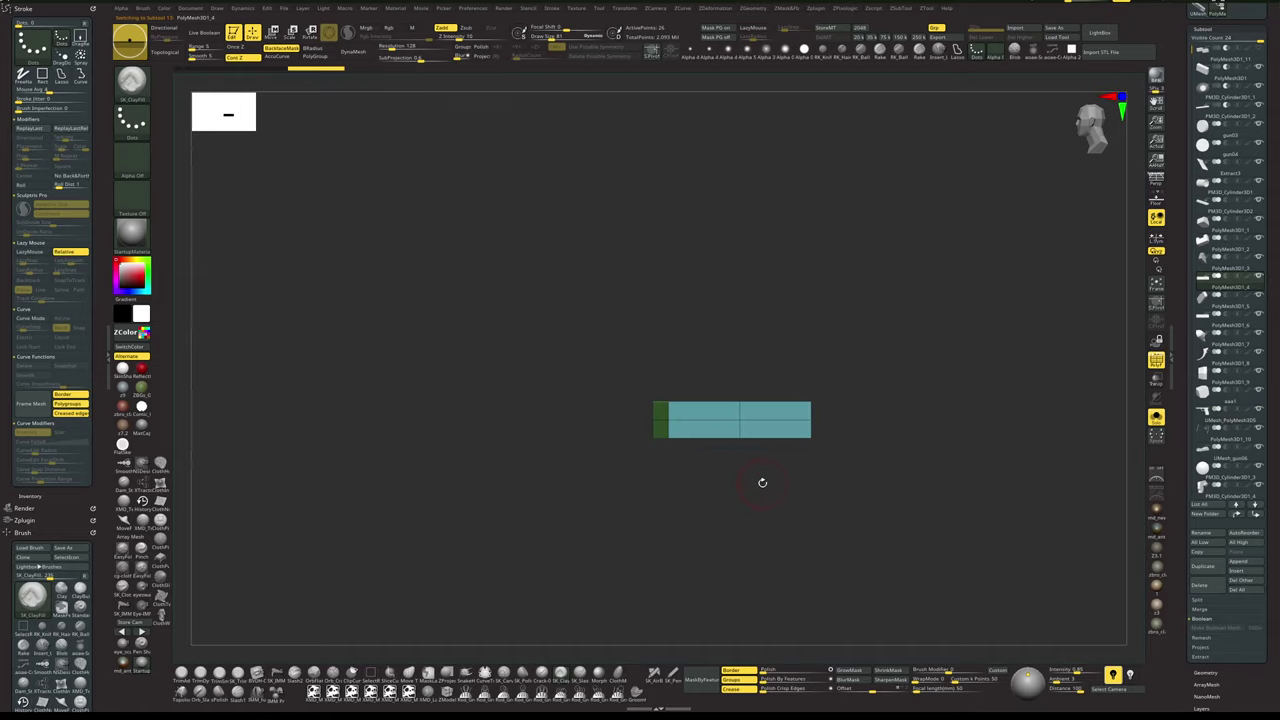
click(449, 692)
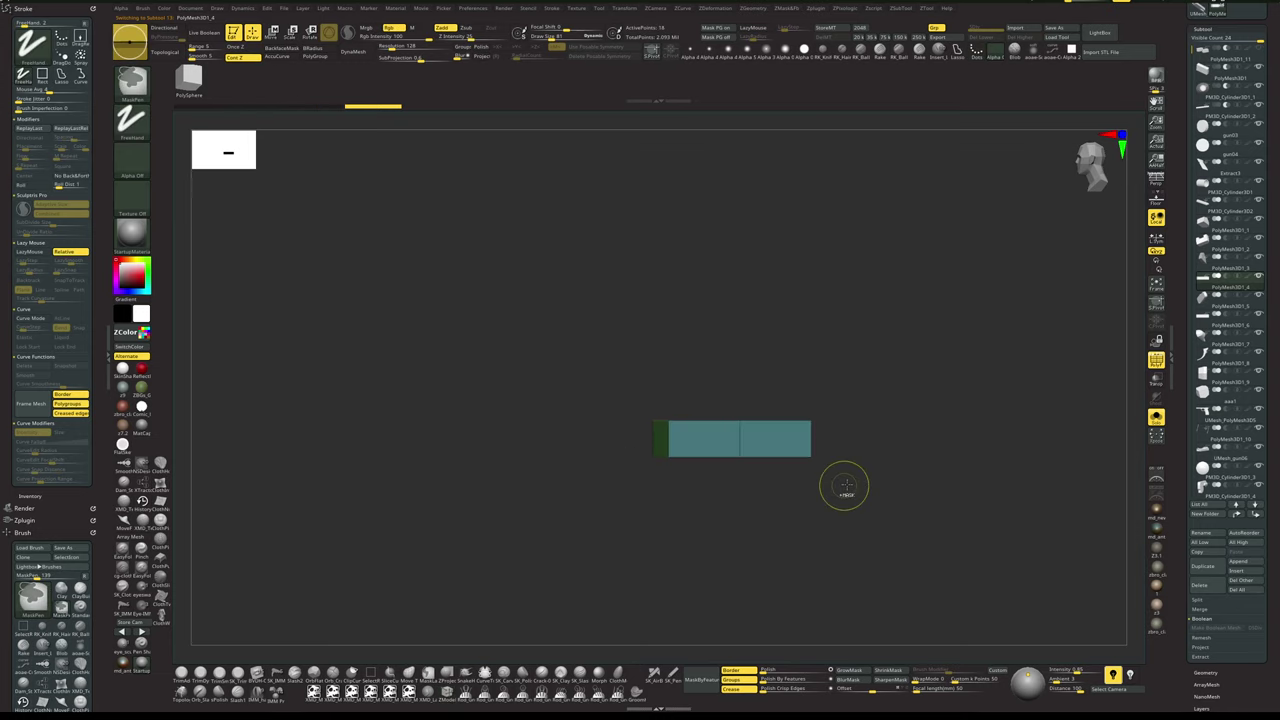
- Tilt the base block slightly and raise it against the grip's underside, leaving only a thin lip protruding
key(w)
alt+drag(762, 399, 900, 436)
key(q)
click(1156, 417)
key(w)
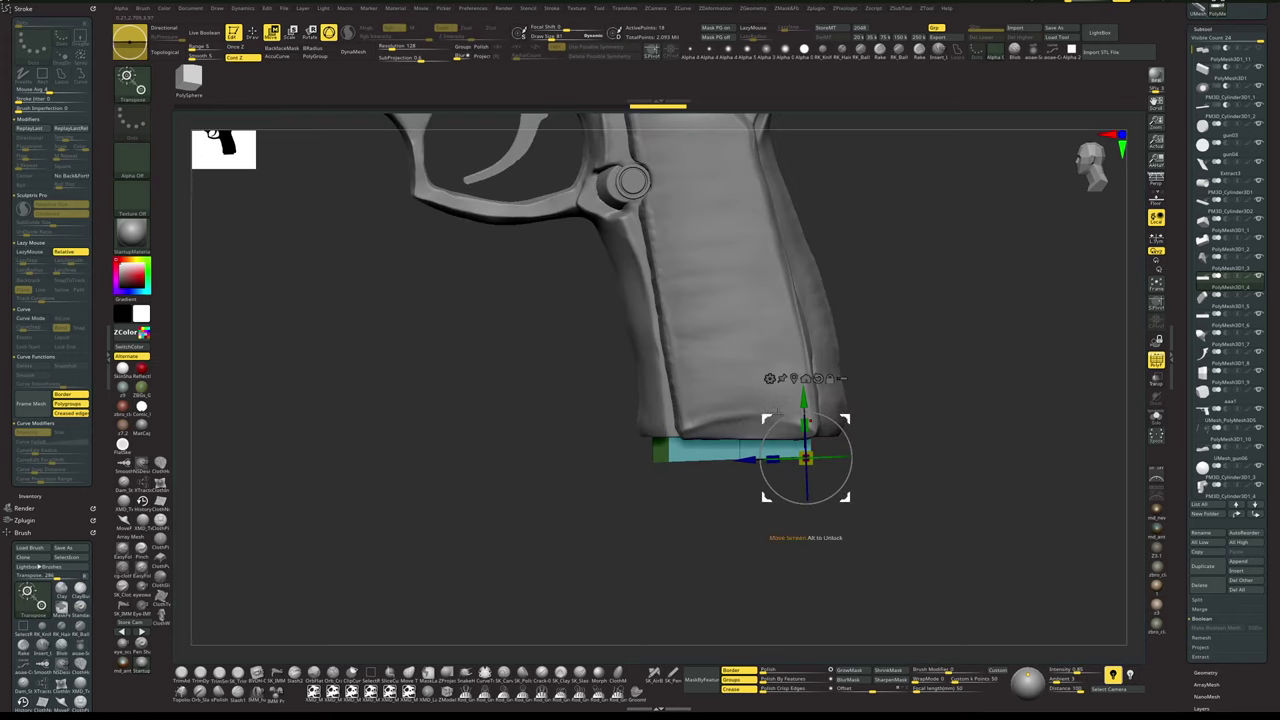
drag(800, 400, 799, 391)
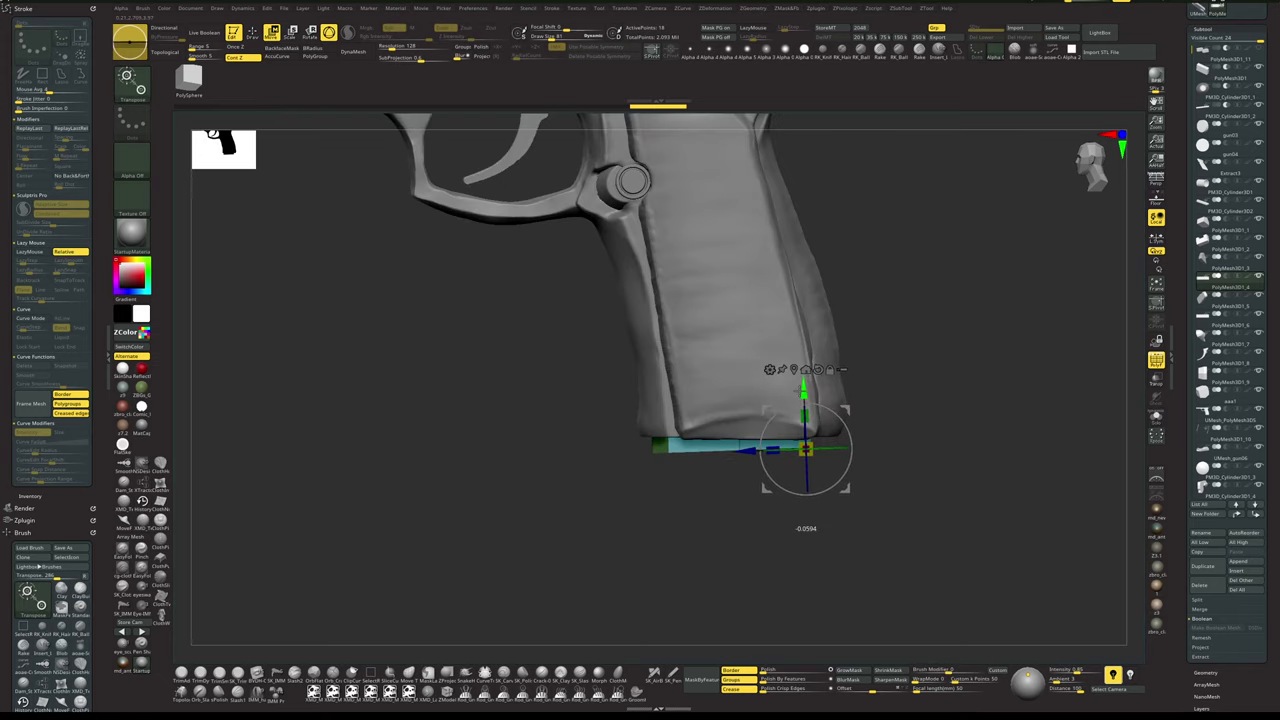
key(q)
mouse_move(911, 455)
mouse_down()
mouse_move(906, 386)
mouse_move(938, 390)
mouse_up()
key(shift+f)
- Save the pistol tool as a new version named gun04.ztl in the gun folder
alt+drag(939, 340, 958, 407)
alt+drag(958, 407, 1020, 321)
click(1053, 28)
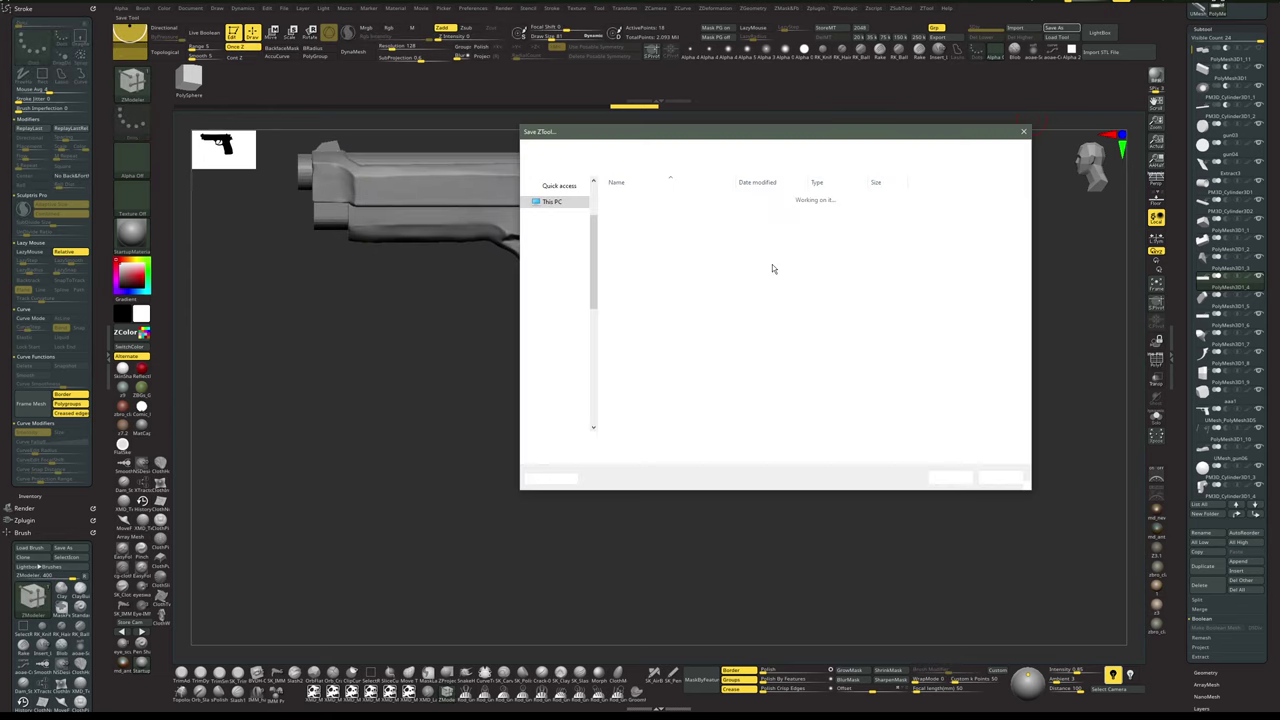
click(630, 217)
click(598, 442)
click(599, 442)
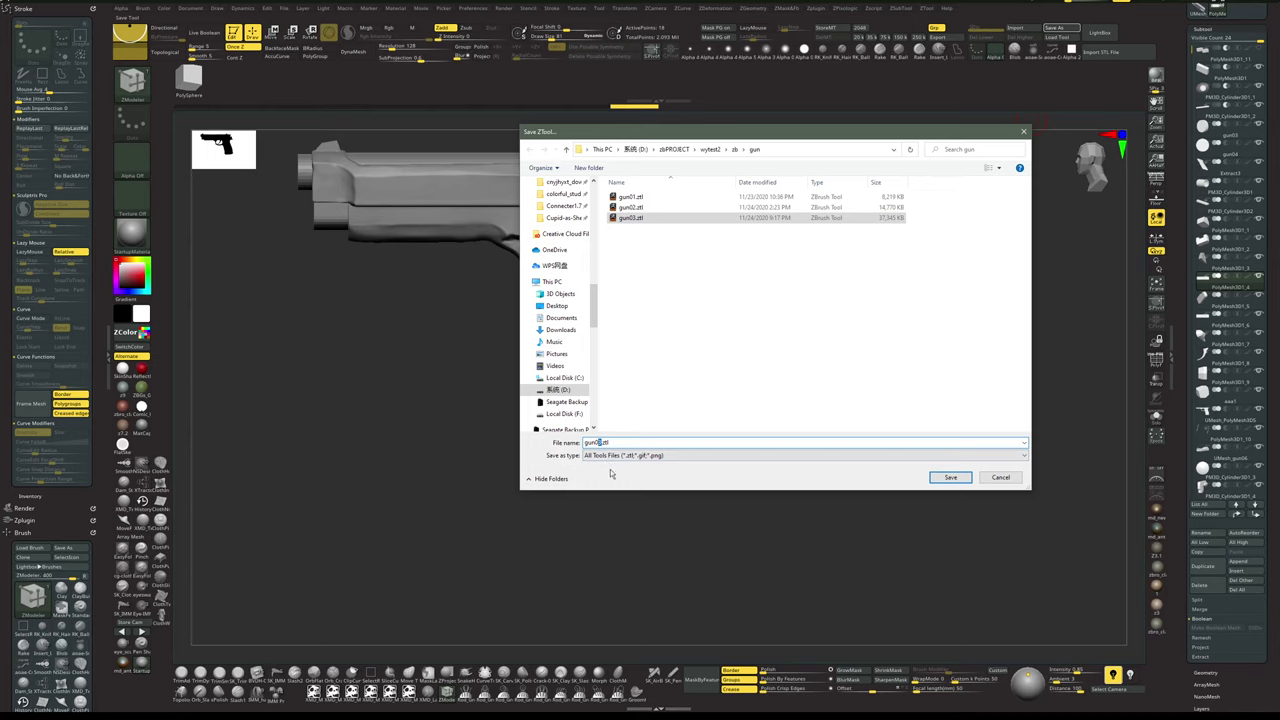
key(Return)
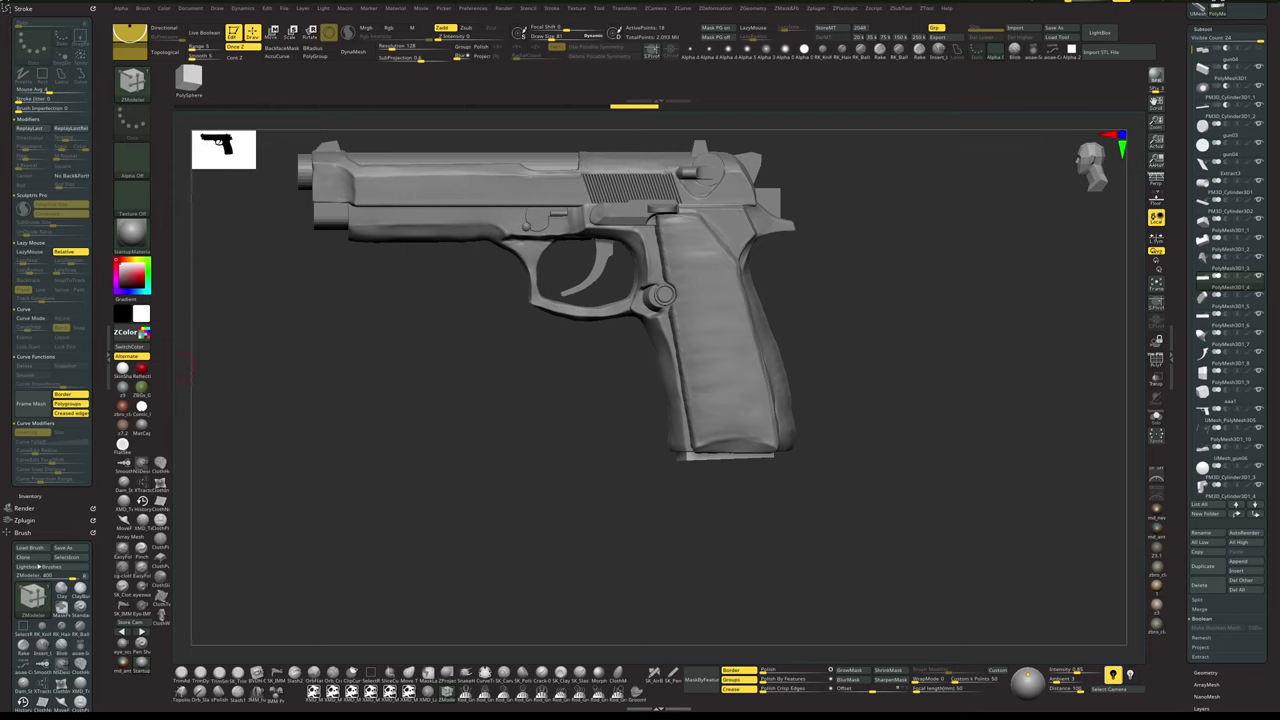
- Select the IMM ModelKit brush and choose its slotted screw part, Fasteners_4
alt+drag(909, 356, 882, 388)
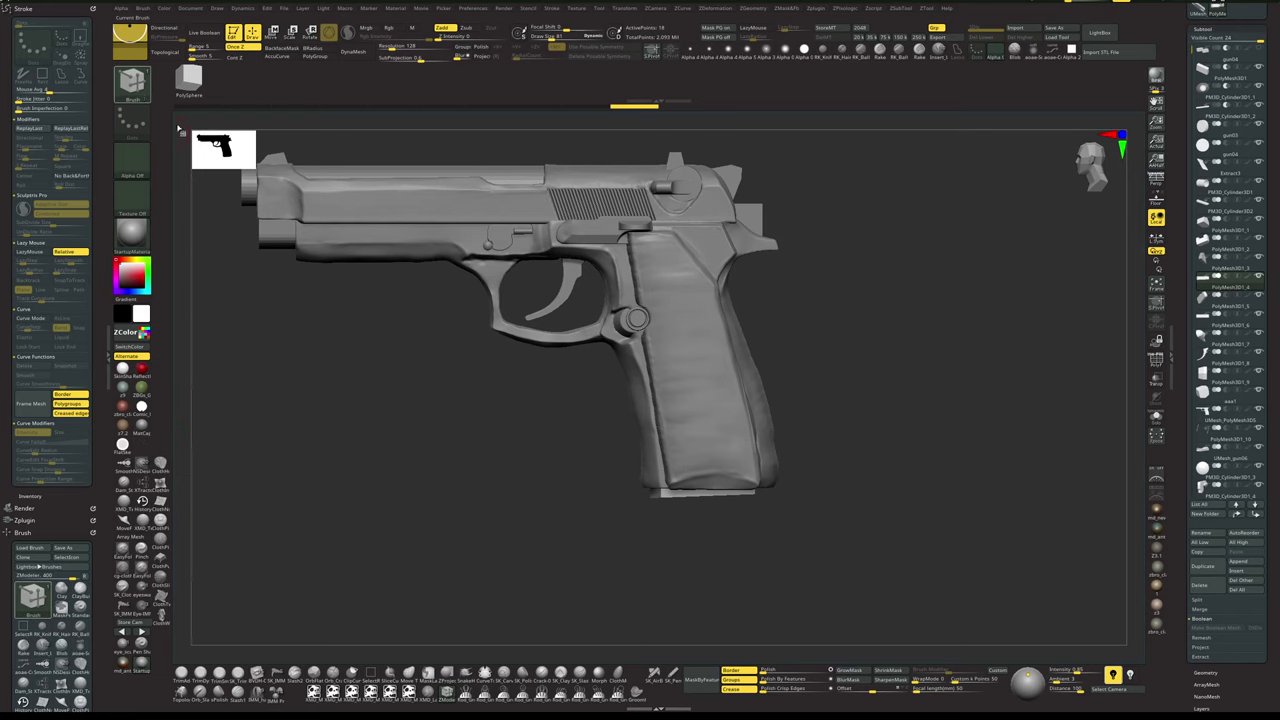
click(134, 86)
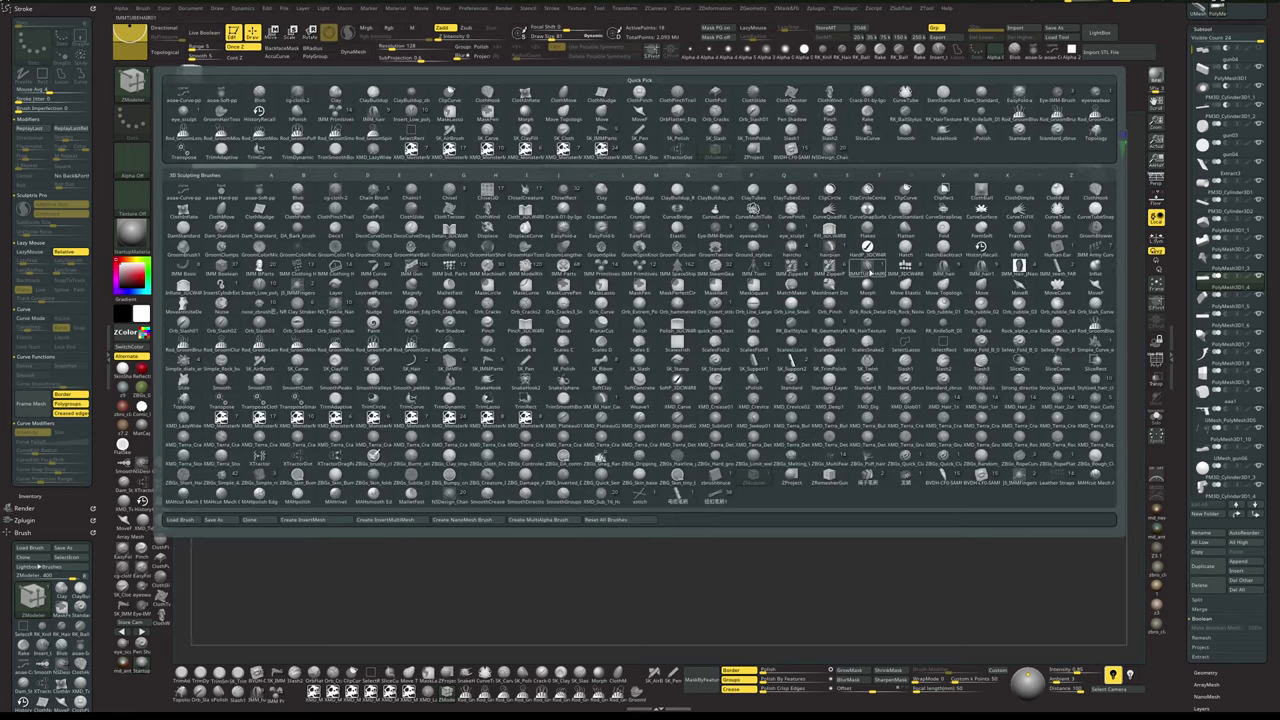
click(829, 272)
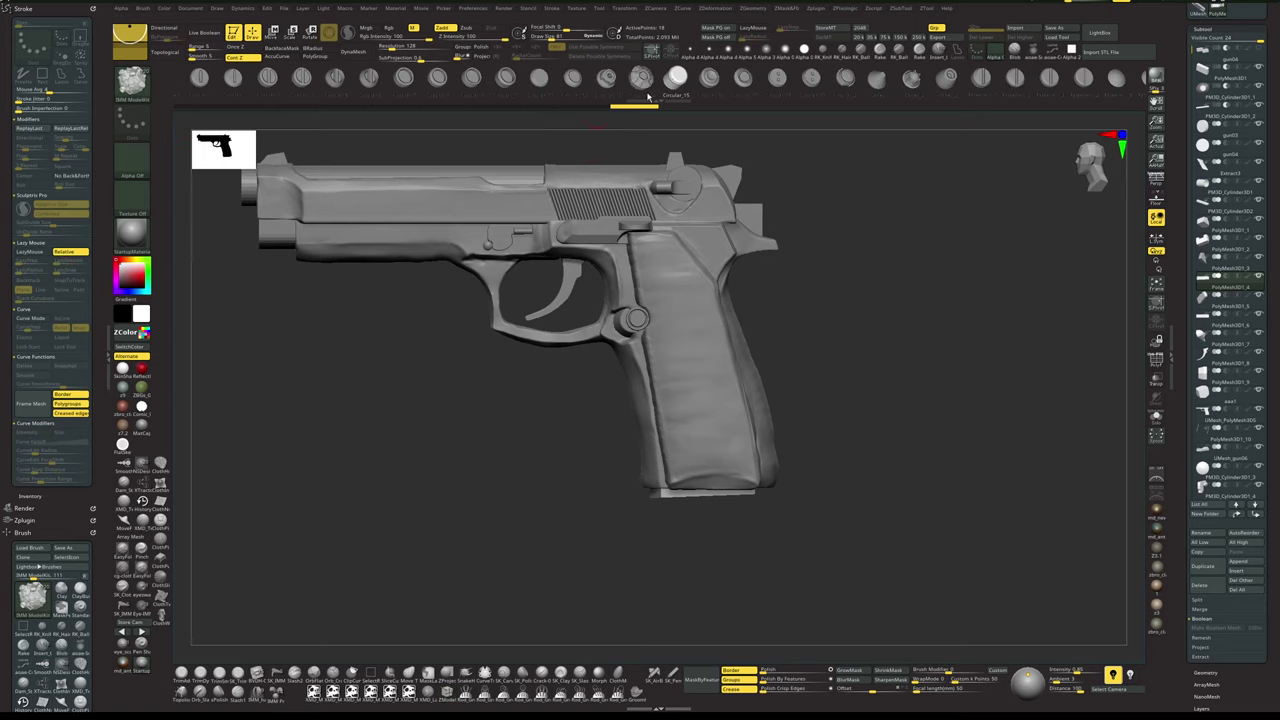
drag(815, 88, 700, 91)
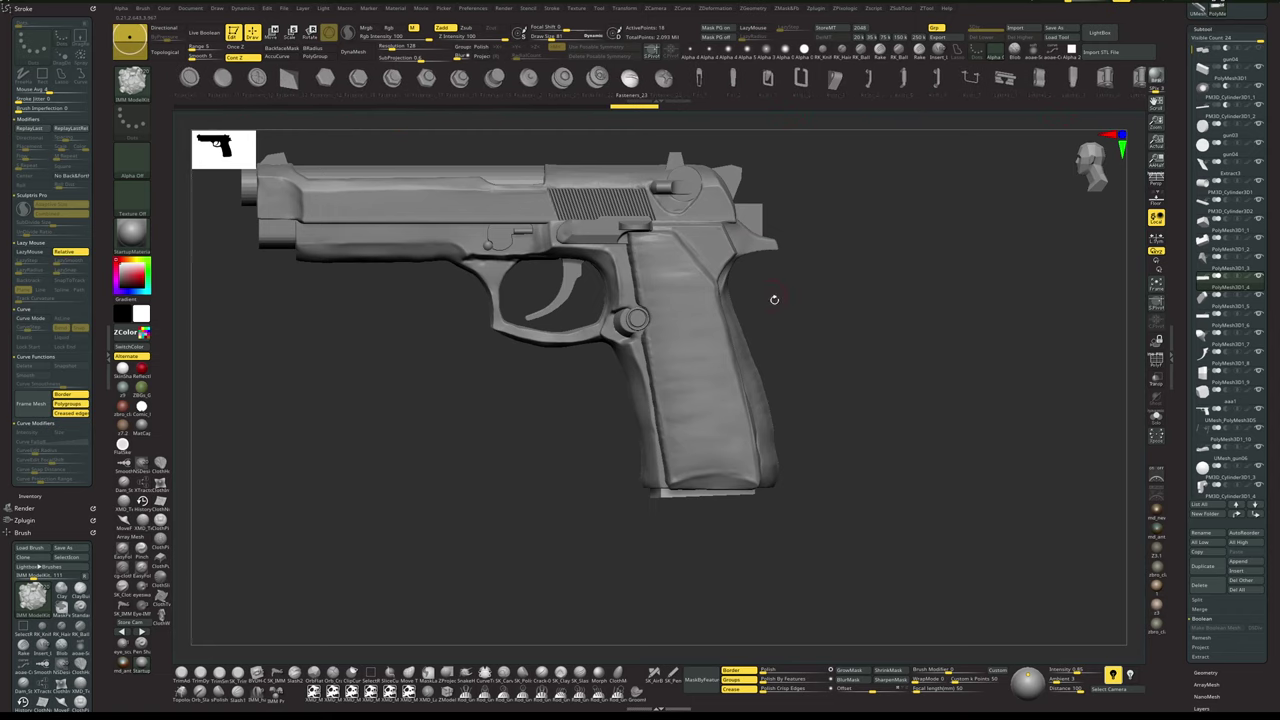
drag(838, 340, 902, 372)
click(608, 88)
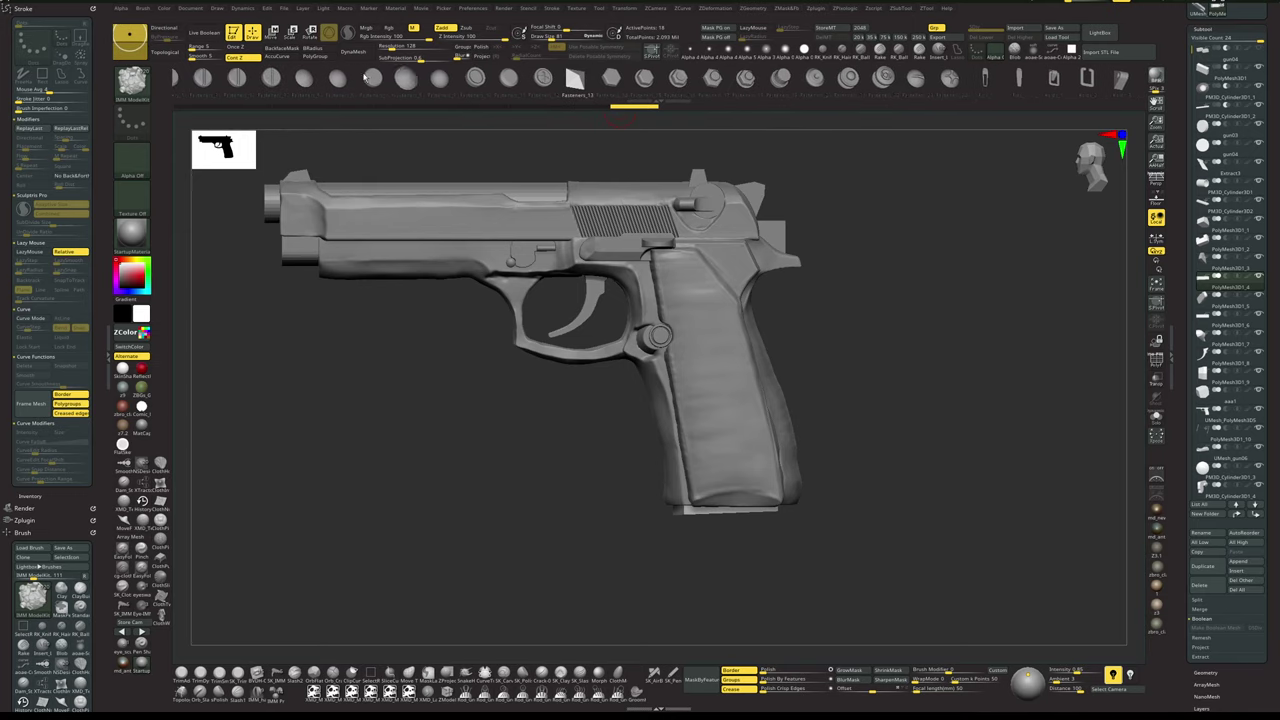
click(350, 82)
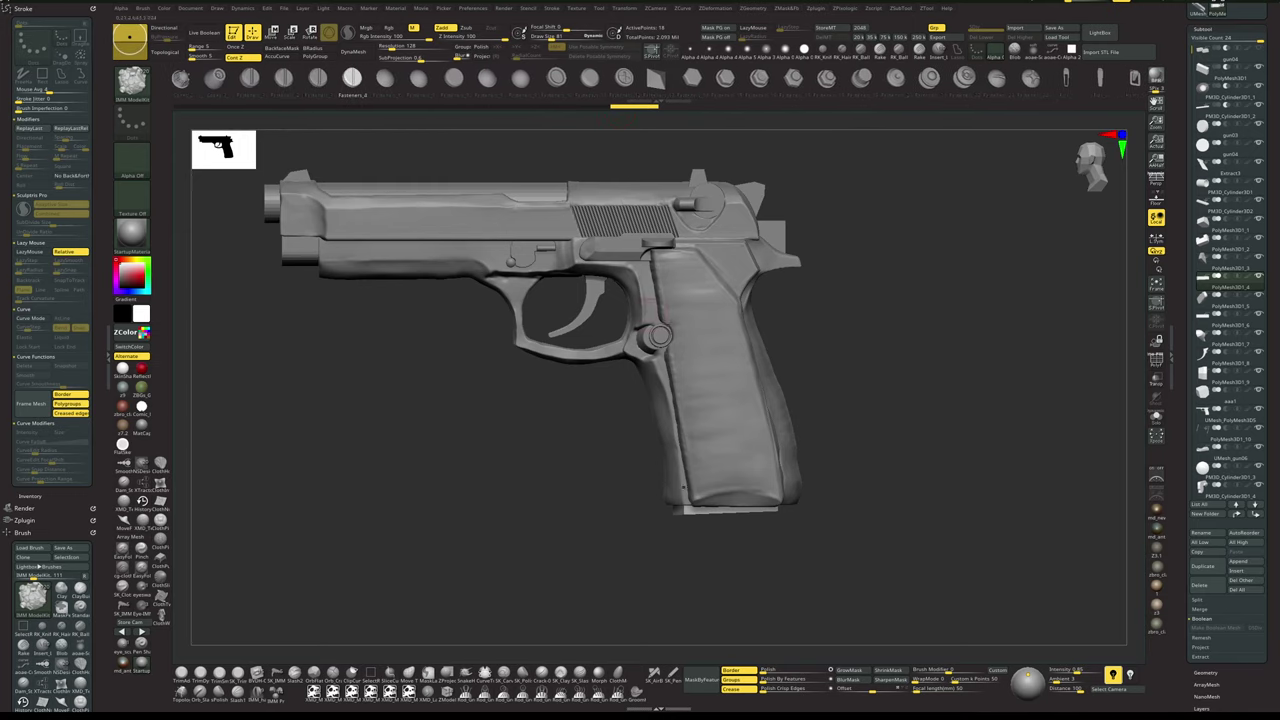
- Insert the slotted screw head near the upper end of the grip panel and shift it inward toward the panel's surface
mouse_move(859, 373)
mouse_down()
mouse_move(863, 350)
mouse_move(899, 397)
mouse_move(868, 361)
mouse_up()
drag(808, 328, 799, 327)
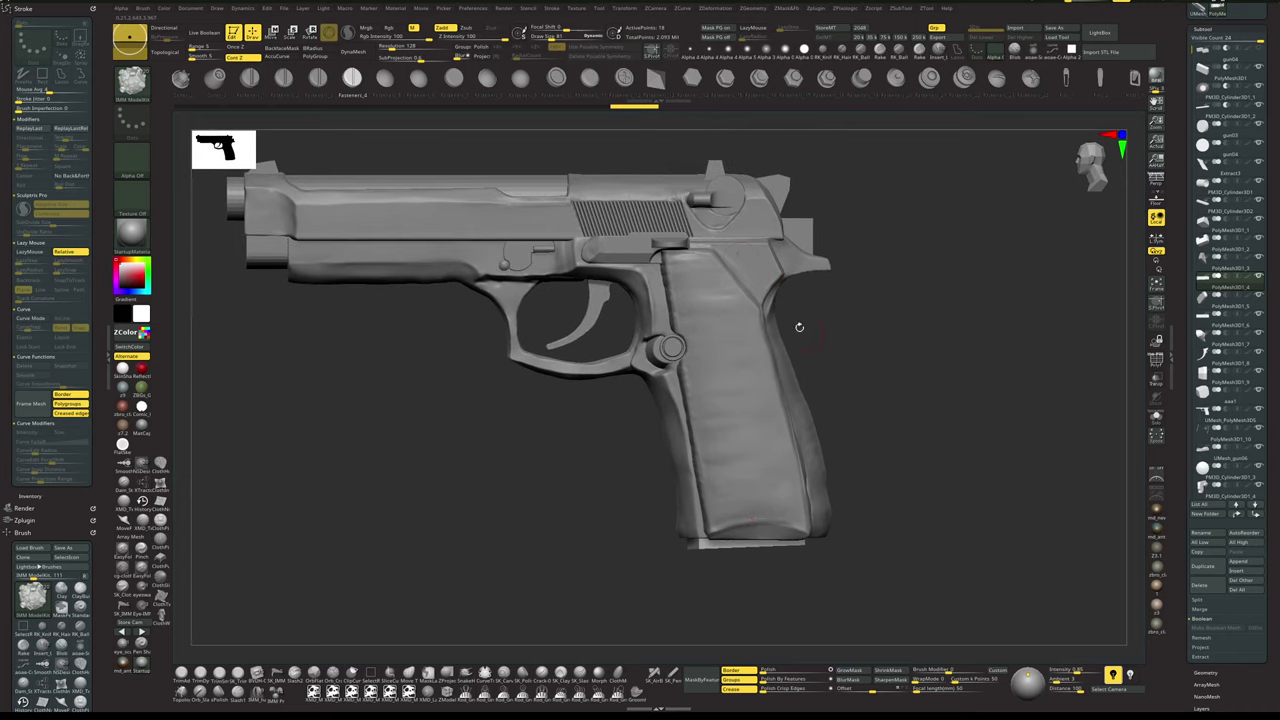
drag(710, 274, 711, 286)
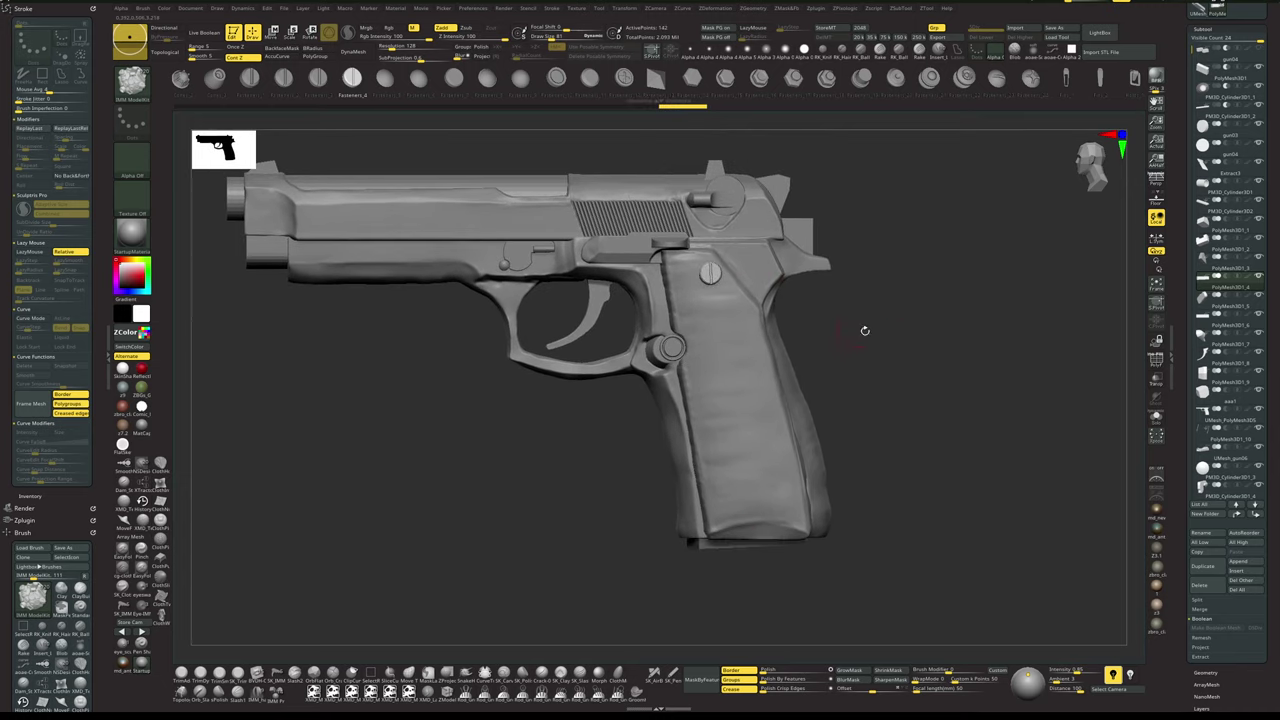
drag(896, 324, 923, 326)
key(w)
drag(788, 272, 780, 273)
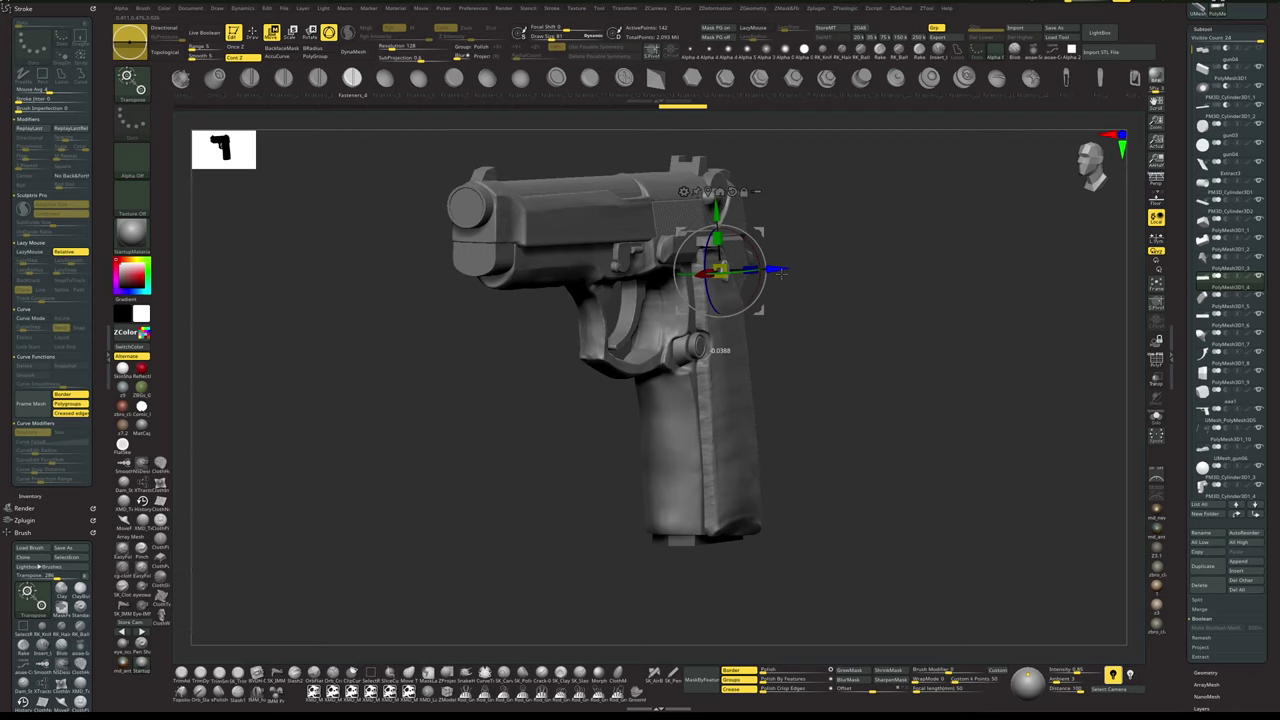
- Isolate the upper grip screw with its polyframe shown and separate its pieces with Split To Parts
key(q)
mouse_move(871, 298)
mouse_down()
mouse_move(860, 306)
mouse_move(894, 328)
mouse_move(905, 321)
mouse_move(884, 317)
mouse_move(911, 318)
mouse_move(911, 334)
mouse_move(927, 315)
mouse_move(923, 343)
mouse_move(903, 331)
mouse_move(909, 343)
mouse_move(897, 343)
mouse_move(910, 337)
mouse_move(897, 328)
mouse_up()
click(909, 344)
key(shift+f)
key(1)
click(880, 551)
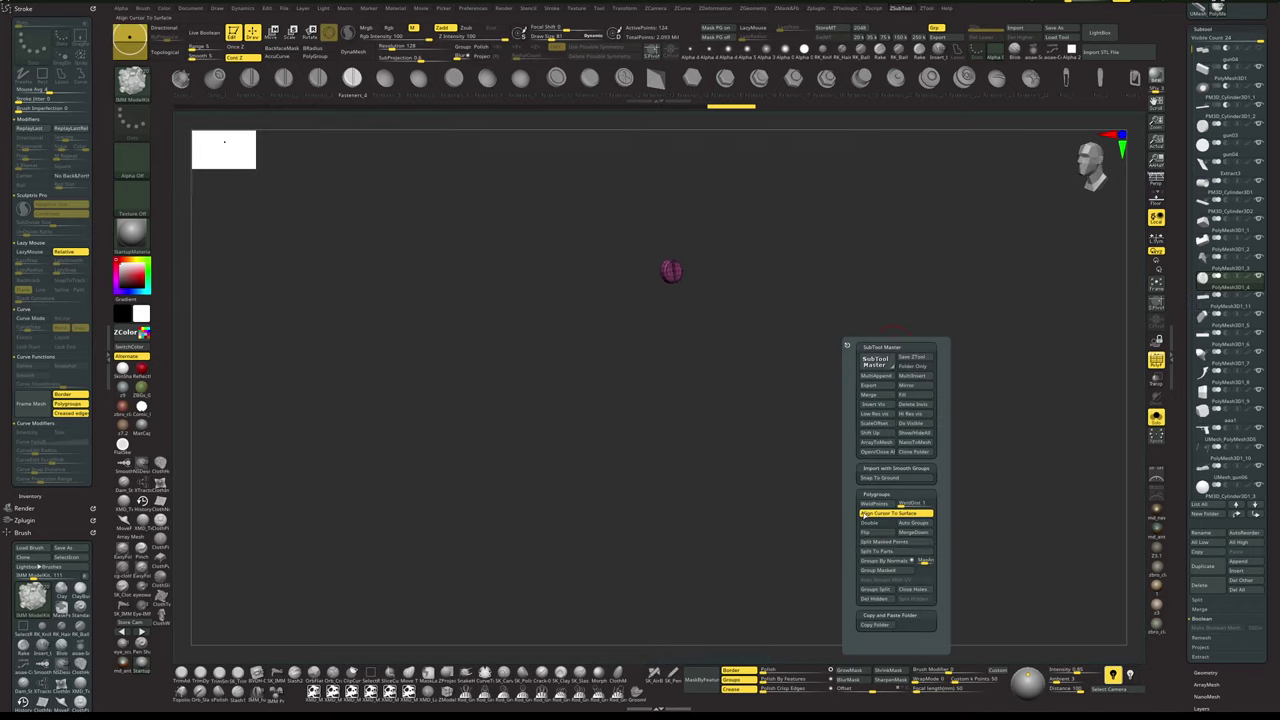
key(shift+f)
drag(903, 401, 972, 384)
click(945, 386)
shift+drag(972, 384, 975, 380)
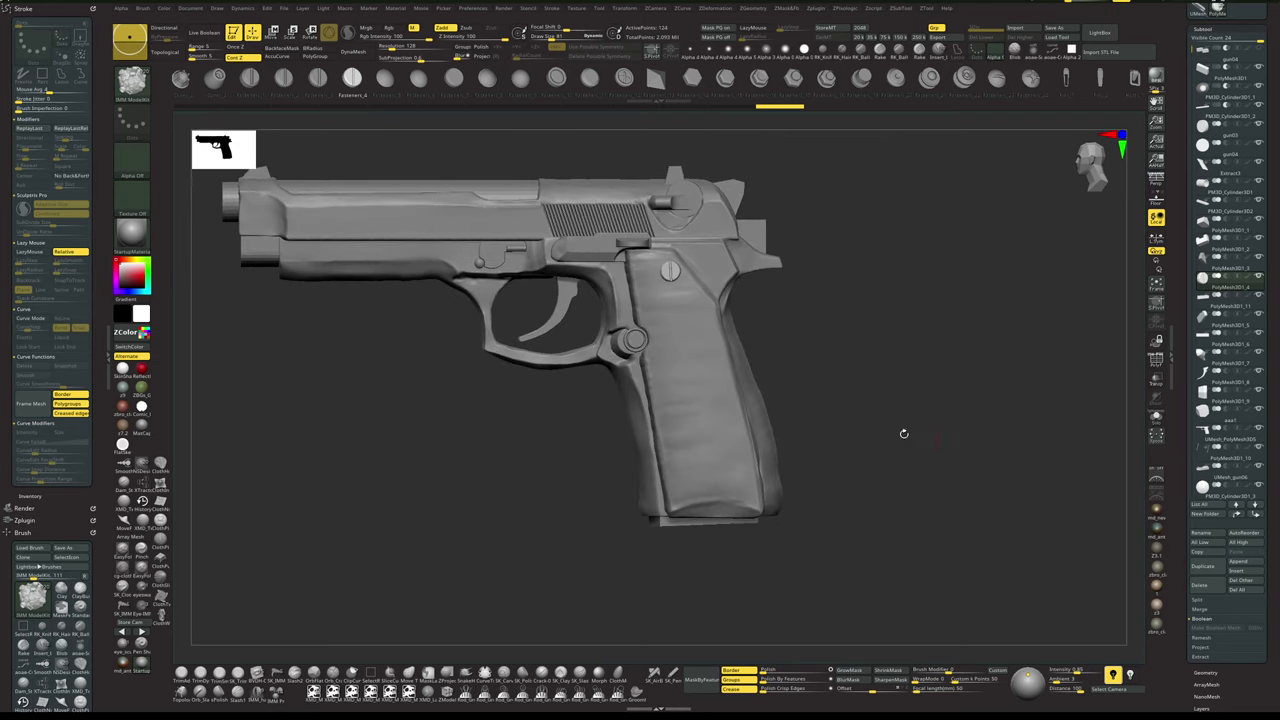
- Switch to the ClayBuildup brush and move the grip panel and its screw to the start of the subtool list, panel first
alt+click(731, 442)
key(b)
key(c)
key(b)
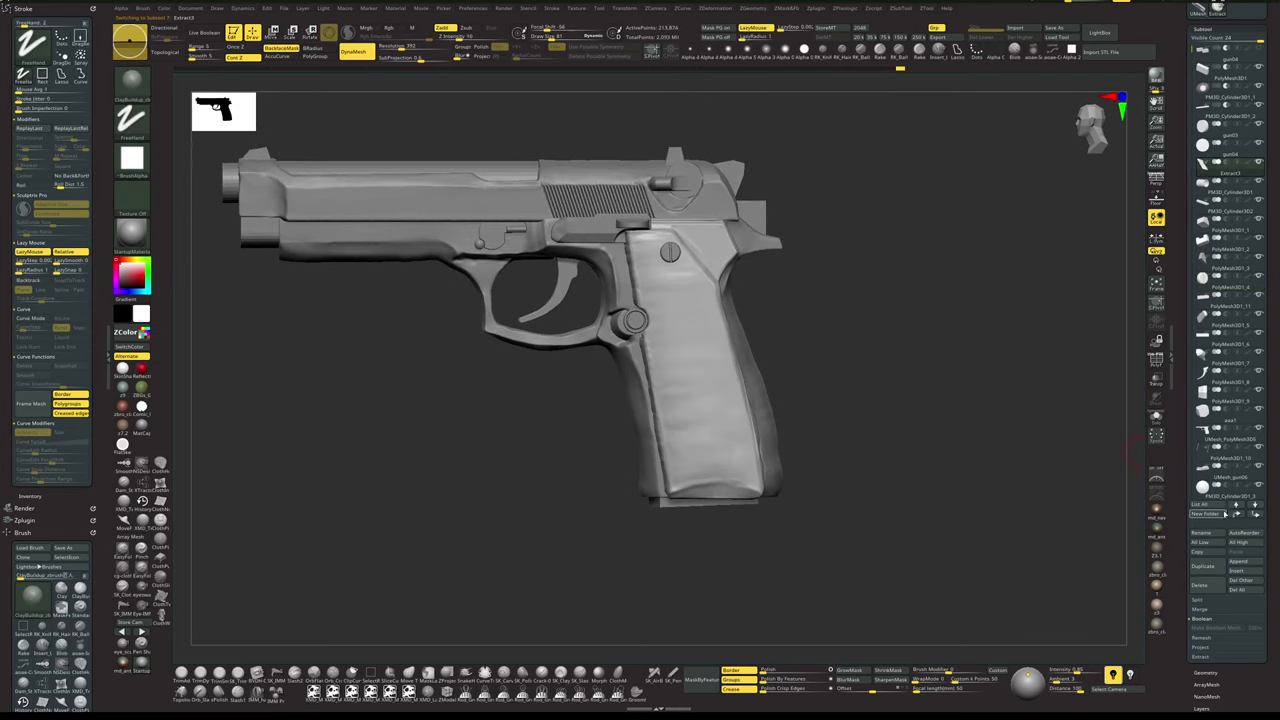
shift+click(1237, 514)
mouse_move(993, 354)
mouse_down()
mouse_move(983, 343)
mouse_move(1004, 371)
mouse_up()
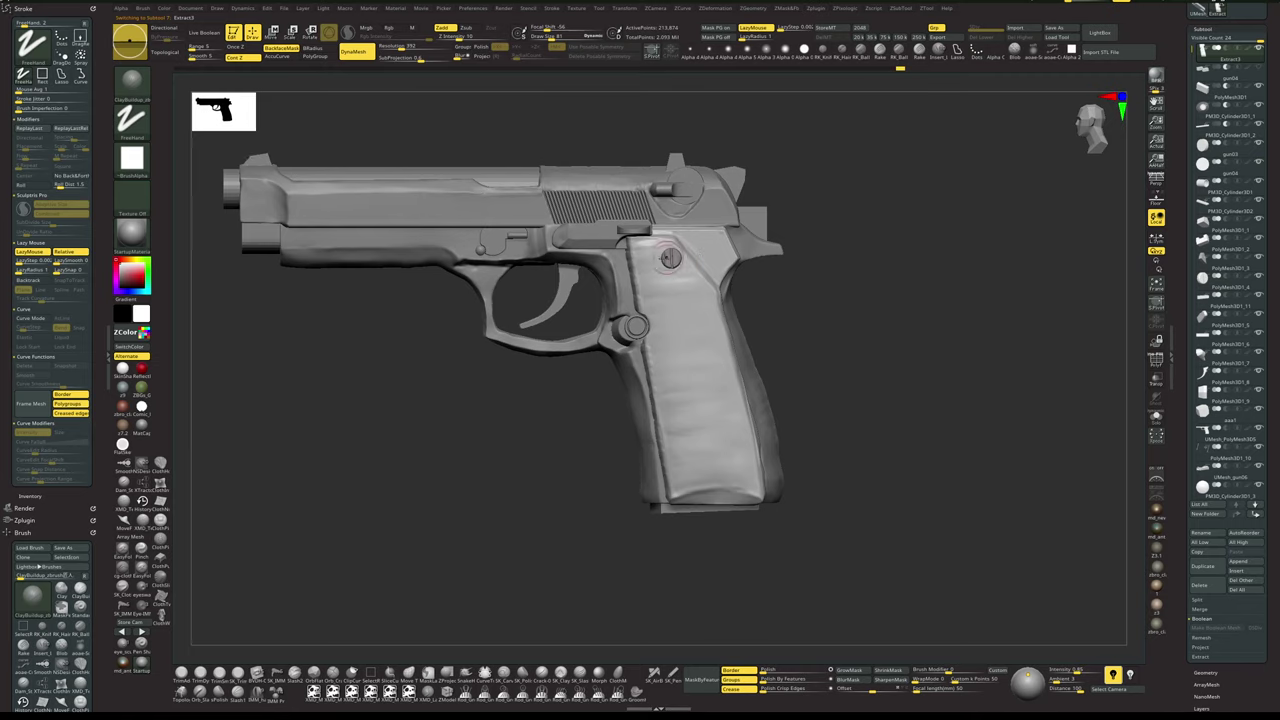
alt+click(669, 258)
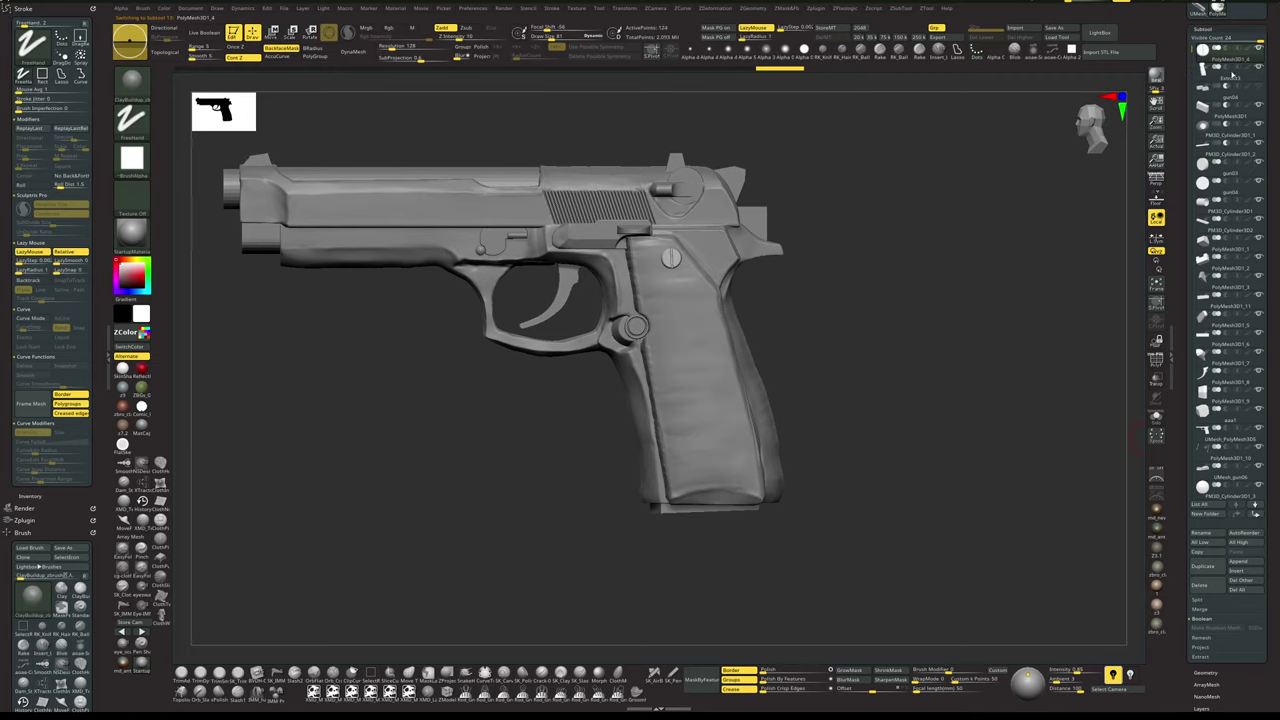
click(1231, 74)
click(1237, 514)
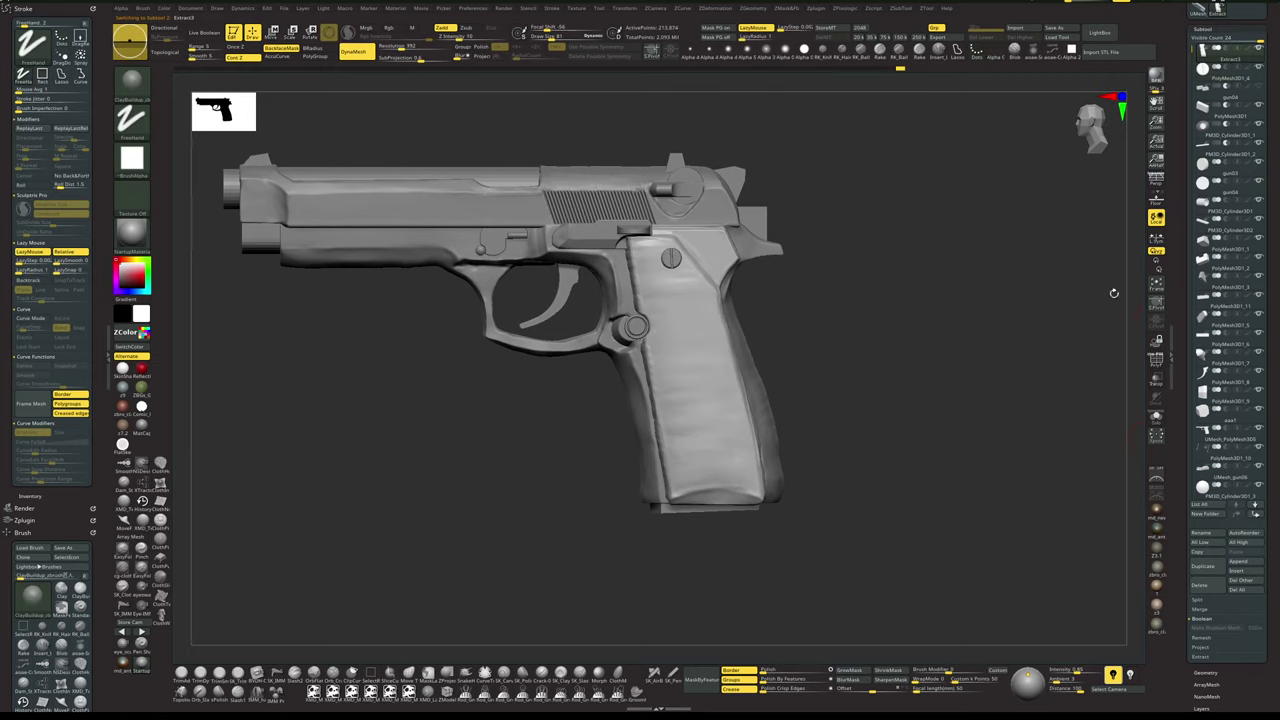
- Select the upper grip screw, reorient its gizmo and nudge the screw slightly within the side view
alt+drag(900, 296, 905, 342)
click(1203, 80)
key(w)
click(762, 384)
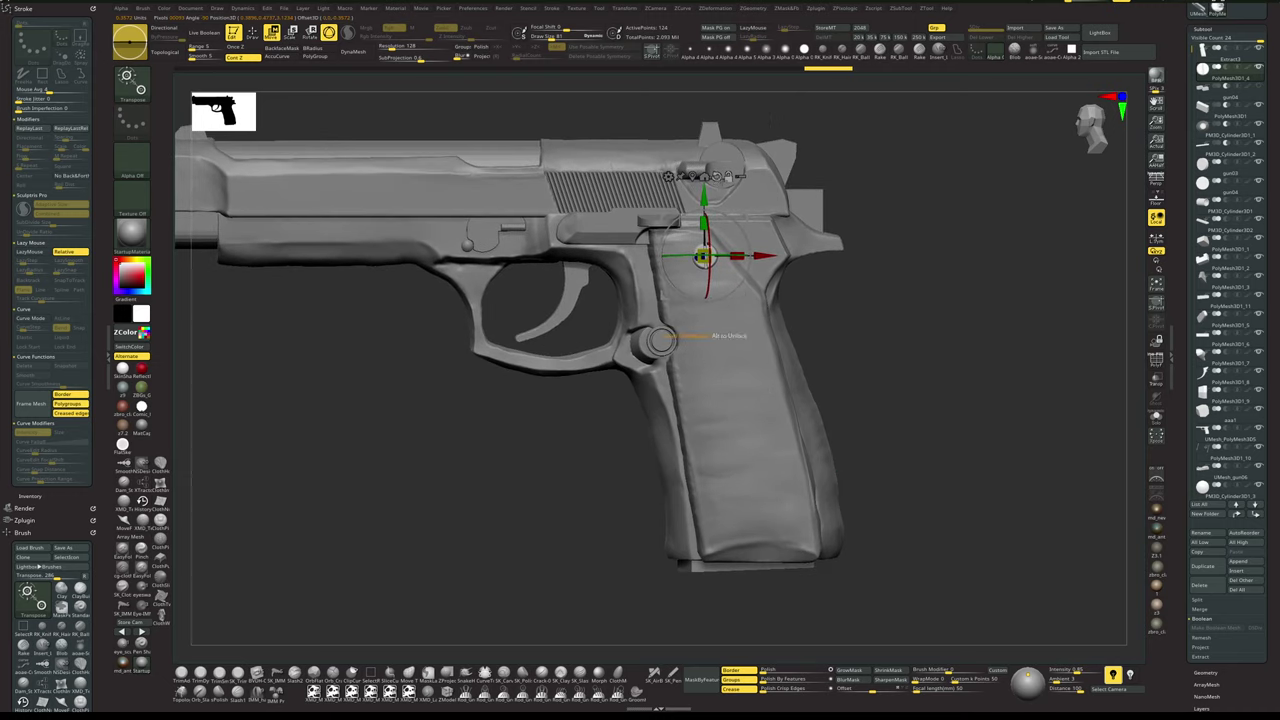
click(717, 176)
drag(744, 297, 738, 294)
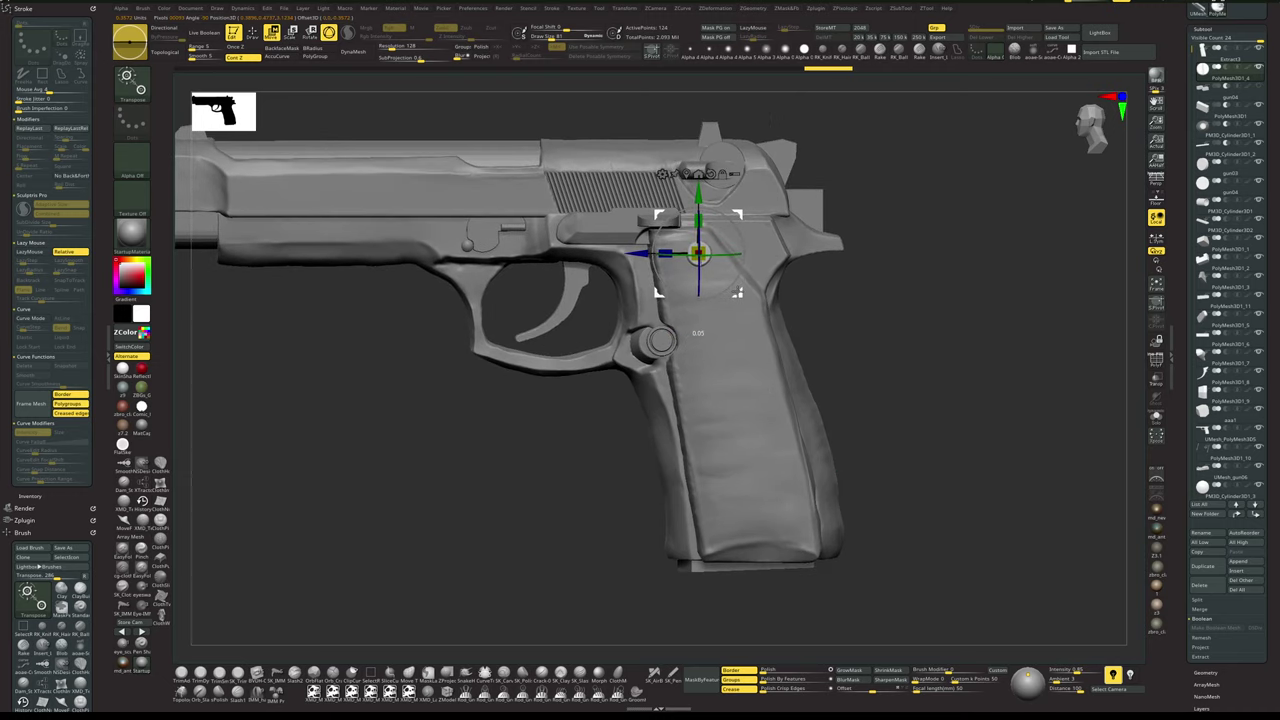
- Turn on Live Boolean and examine the cutouts in the grip from a front three-quarter view
key(q)
mouse_move(914, 288)
mouse_down()
mouse_move(911, 308)
mouse_move(932, 281)
mouse_up()
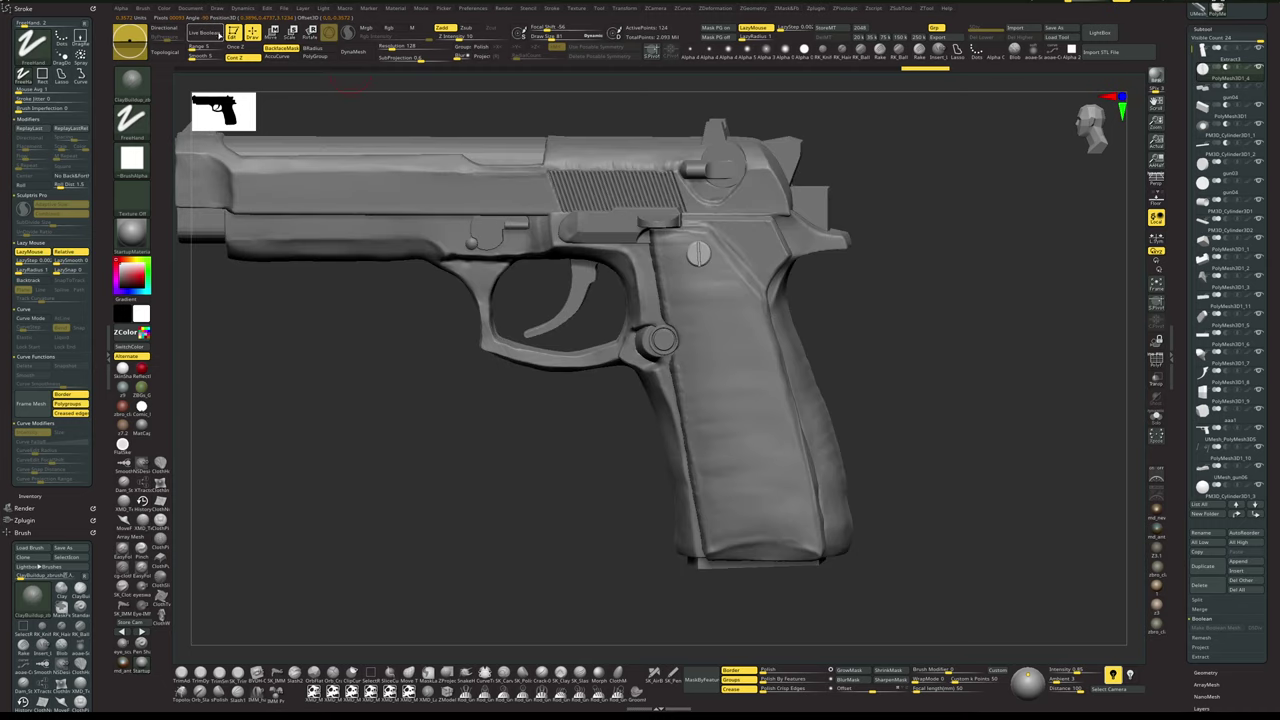
click(210, 33)
drag(890, 342, 951, 322)
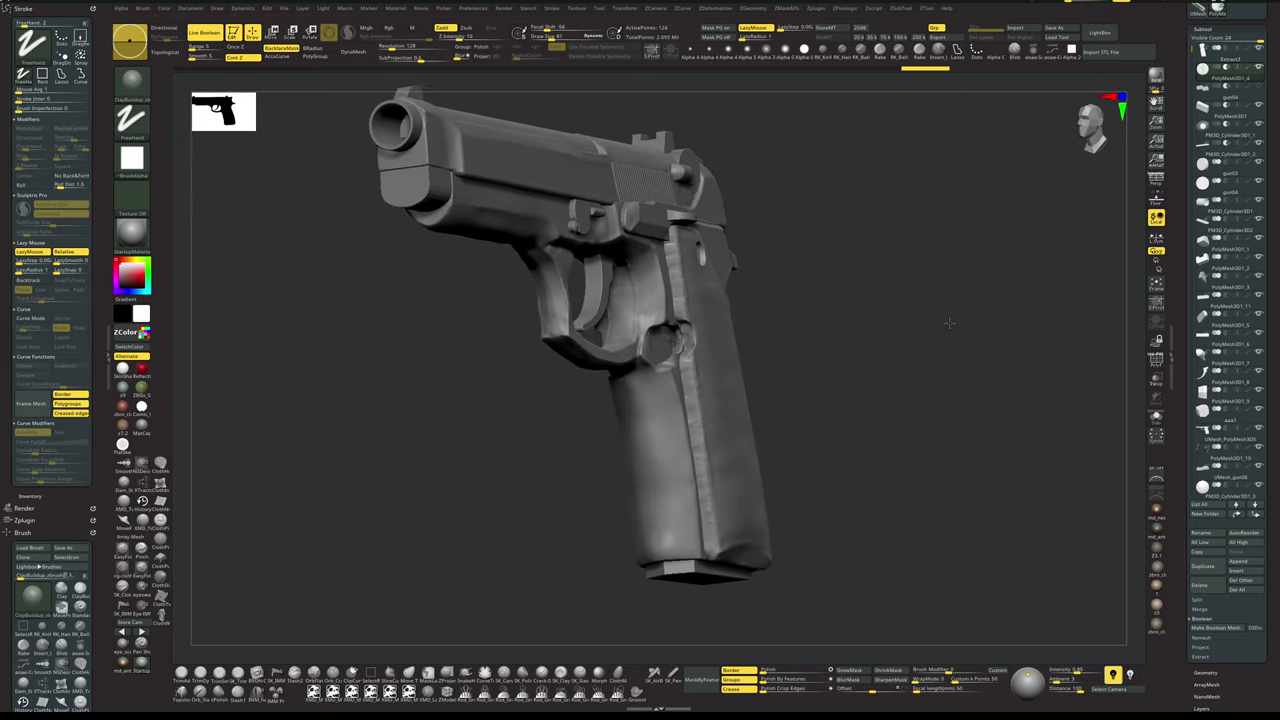
- Shift the grip panel slightly inward toward the frame and turn Live Boolean off
alt+click(750, 414)
key(w)
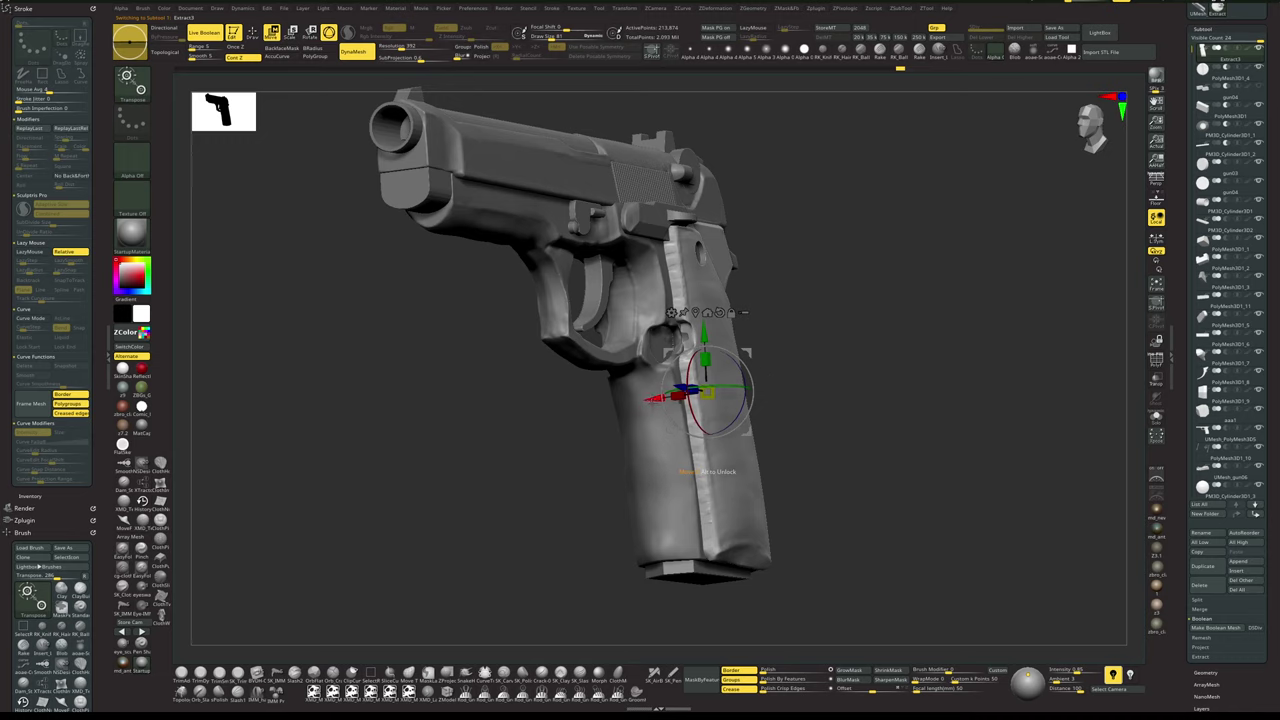
drag(654, 400, 650, 400)
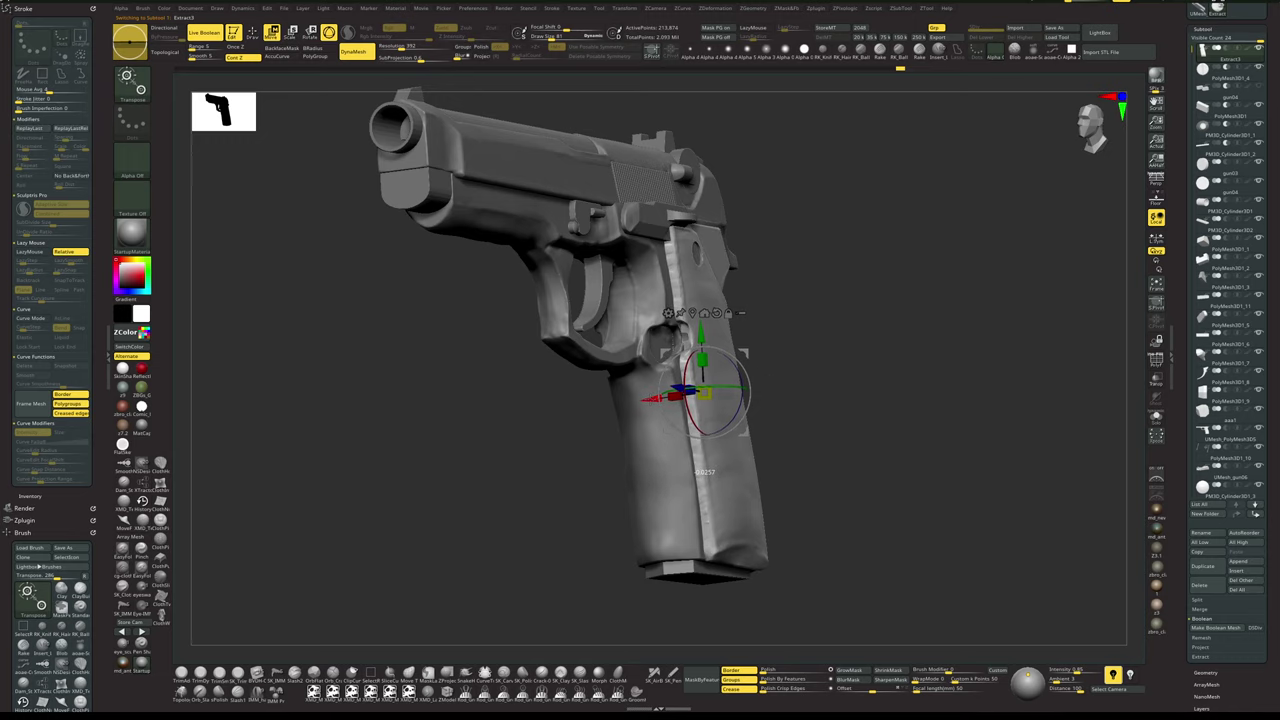
key(q)
mouse_move(871, 358)
mouse_down()
mouse_move(832, 375)
mouse_move(877, 357)
mouse_move(787, 345)
mouse_up()
click(210, 38)
drag(877, 350, 880, 338)
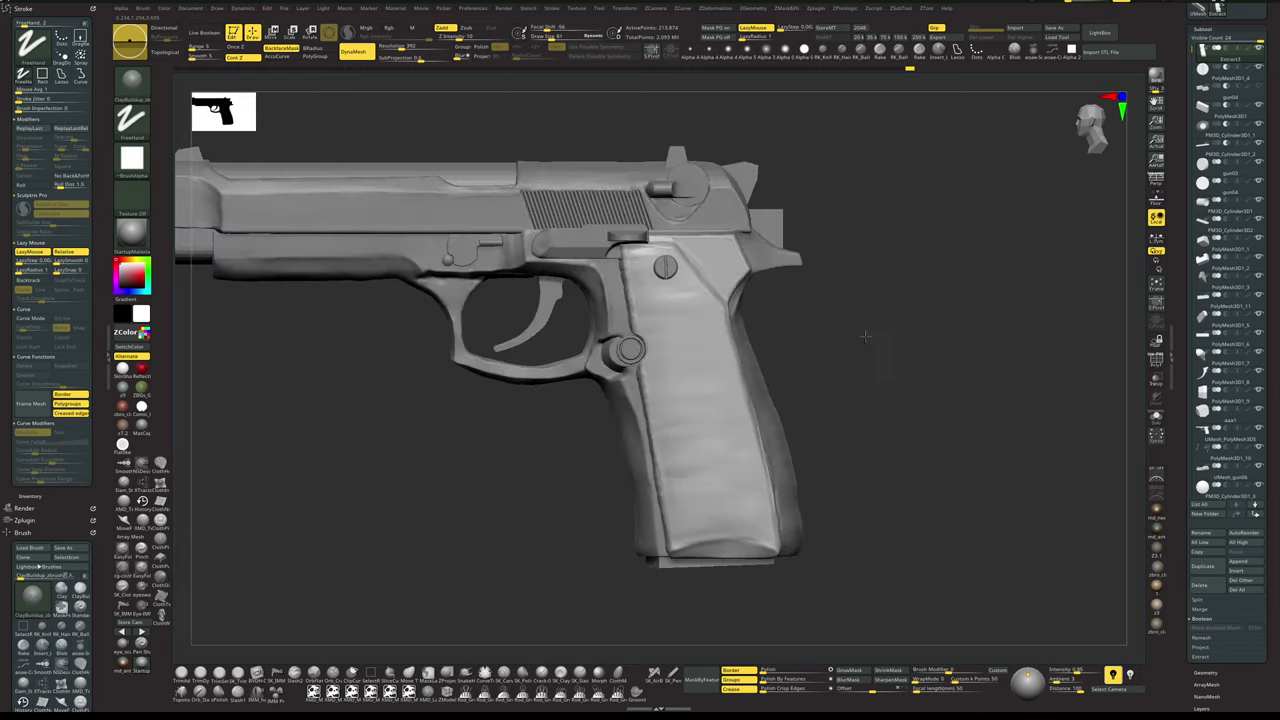
- Examine the fit between the grip panel and the pistol frame from the side and the rear
alt+drag(906, 392, 858, 338)
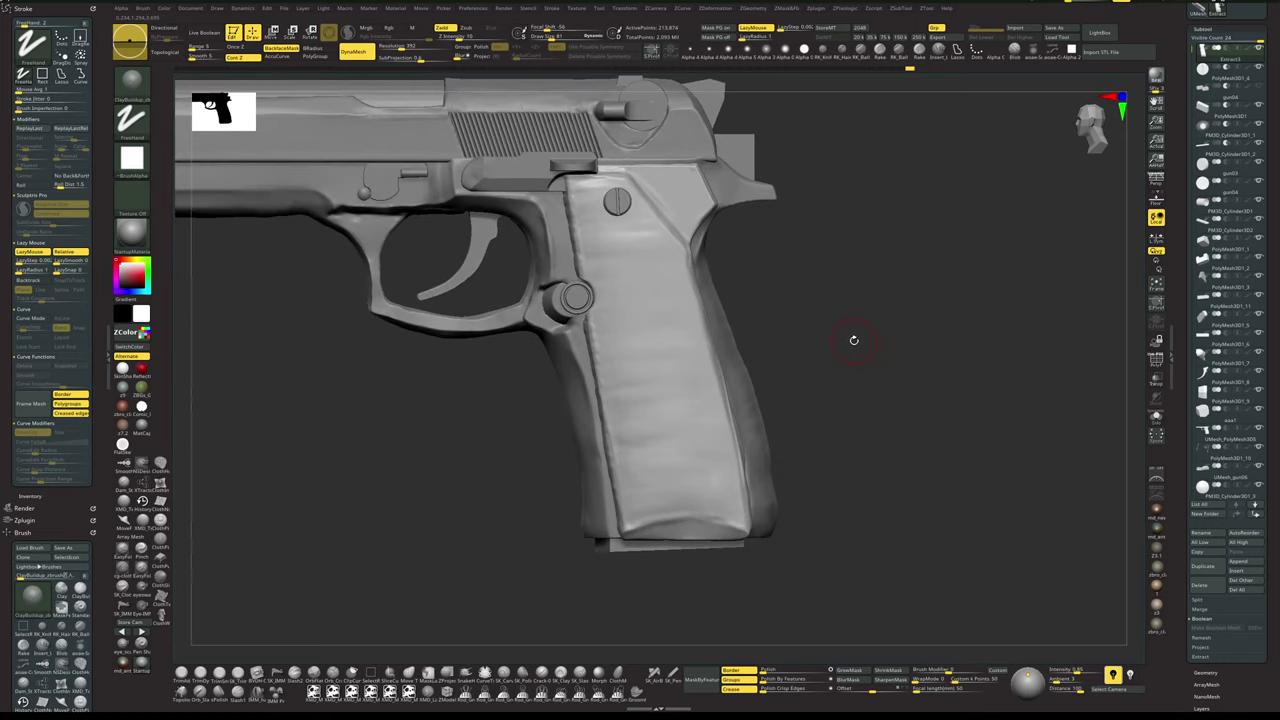
mouse_move(870, 317)
mouse_down()
mouse_move(888, 348)
mouse_move(859, 336)
mouse_up()
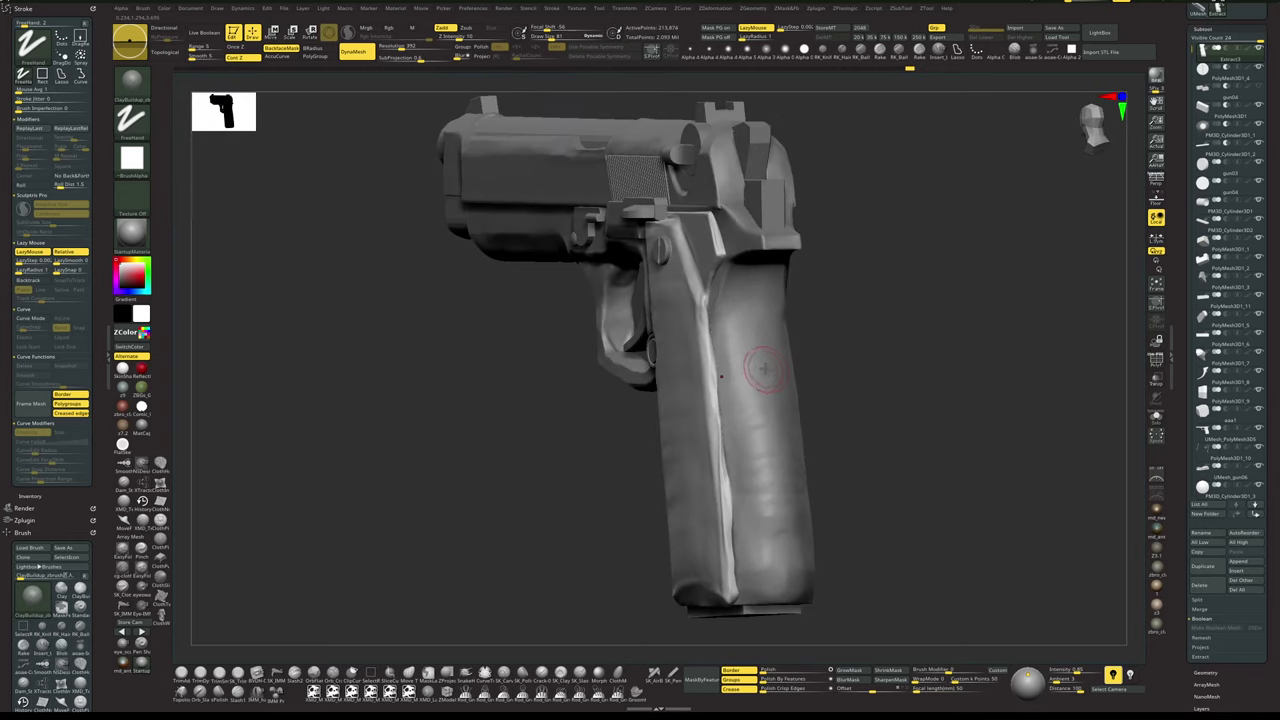
drag(893, 361, 856, 359)
key(w)
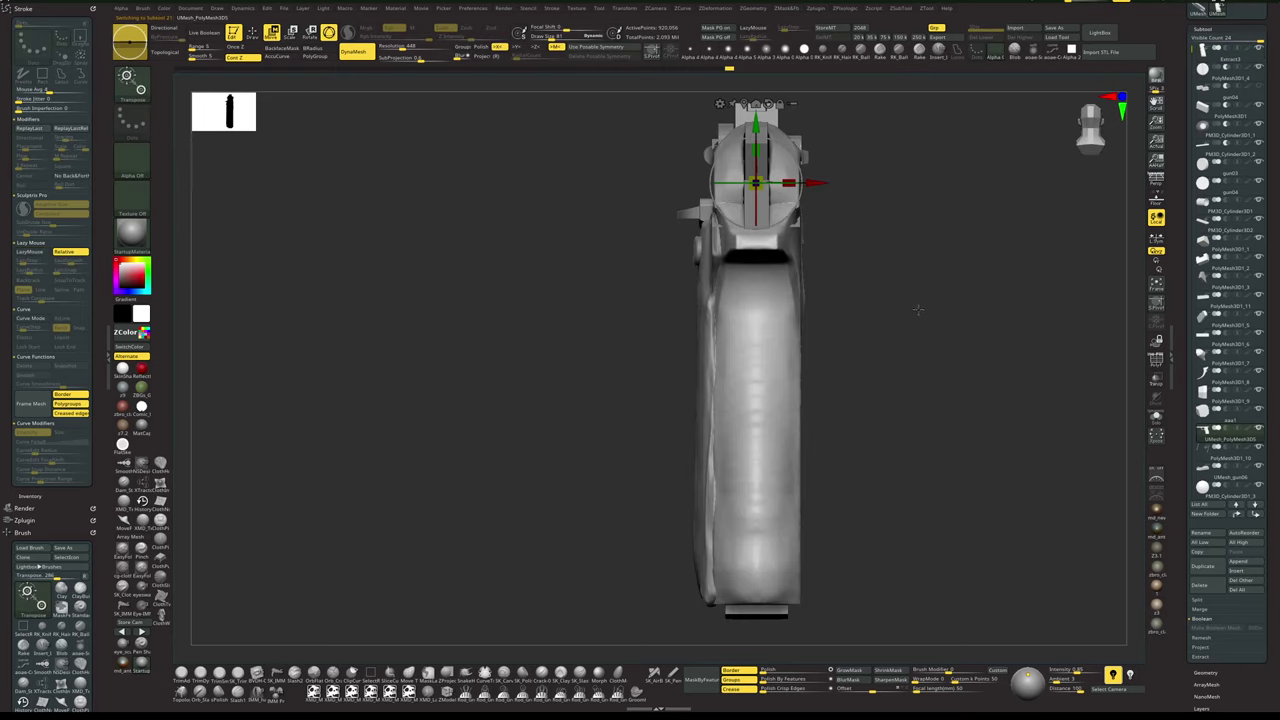
alt+drag(917, 310, 904, 326)
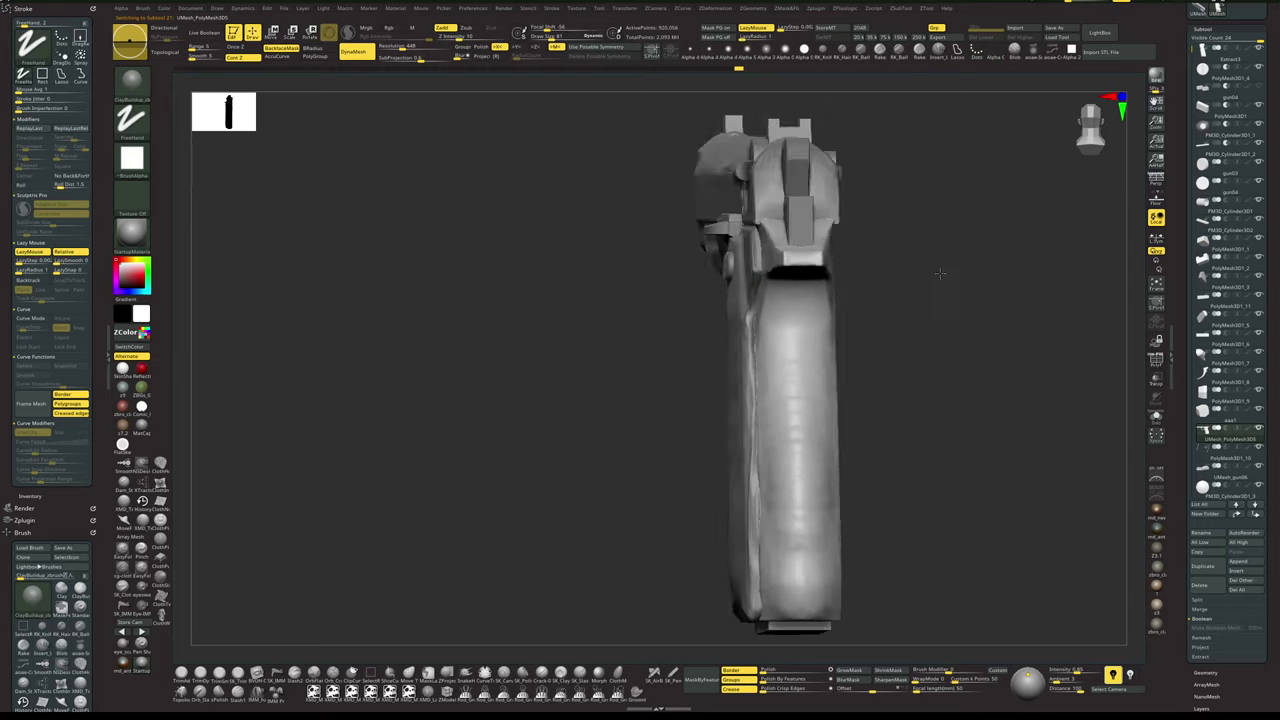
drag(940, 273, 1120, 282)
alt+drag(706, 426, 435, 389)
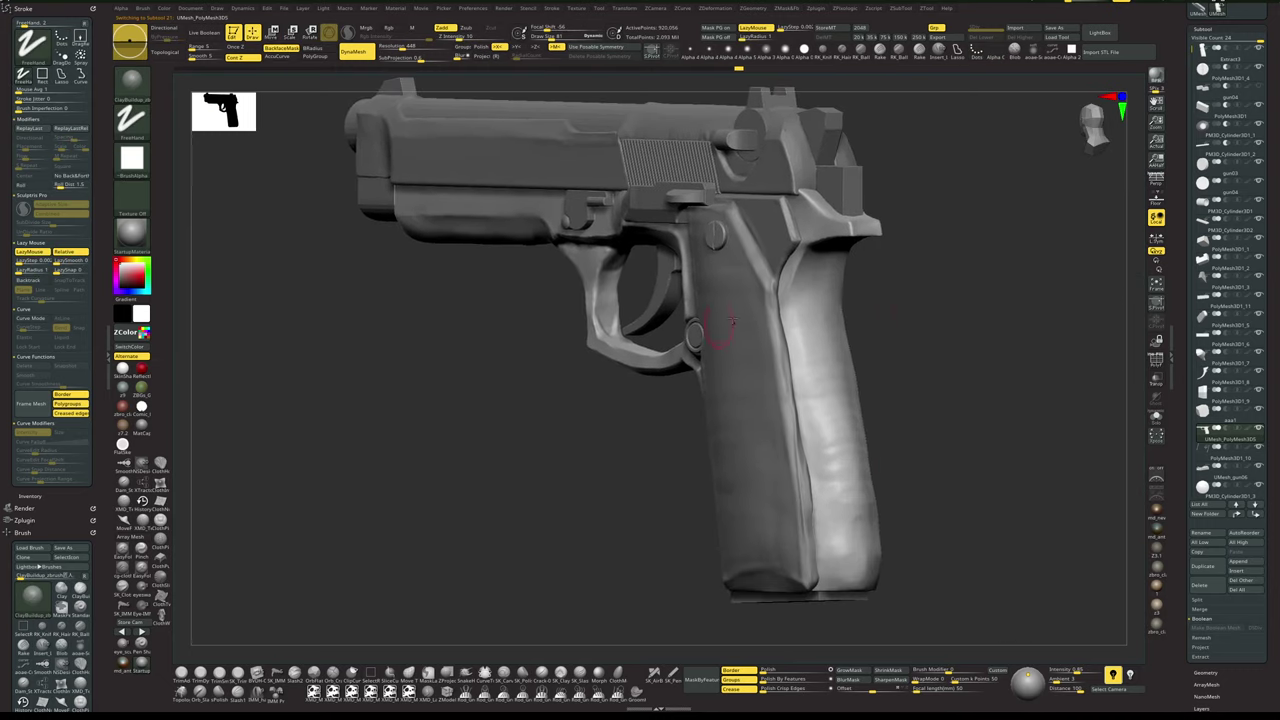
alt+drag(902, 321, 786, 351)
drag(864, 316, 881, 380)
- Build up the upper rear corner of the grip panel with the ClayBuildup brush, adjusting the brush size
alt+click(784, 304)
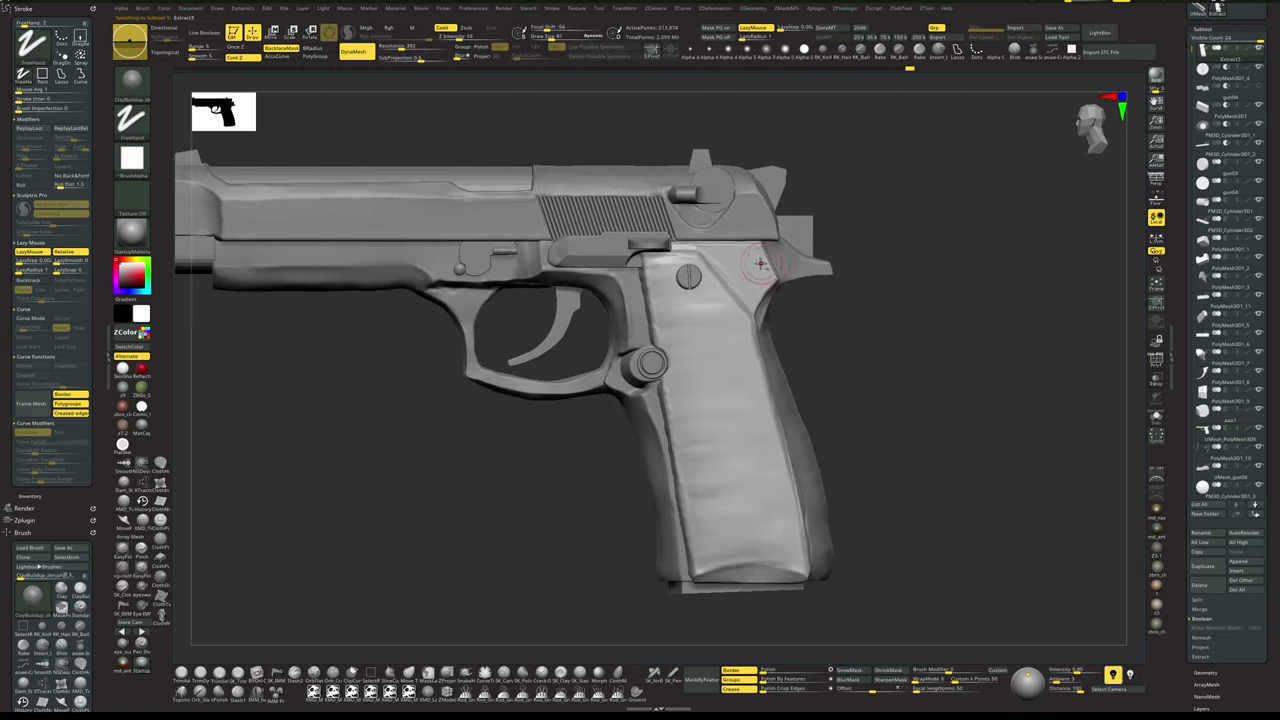
alt+drag(844, 327, 846, 363)
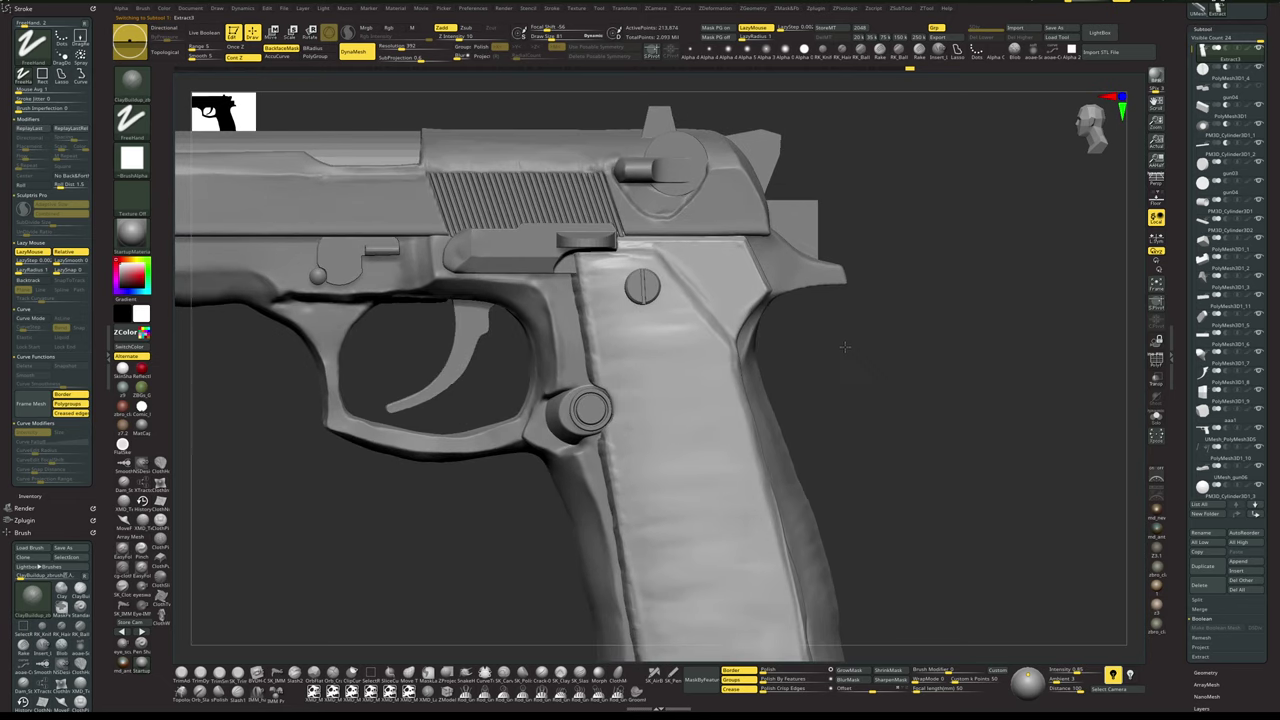
drag(790, 306, 812, 322)
key(space)
drag(769, 288, 764, 288)
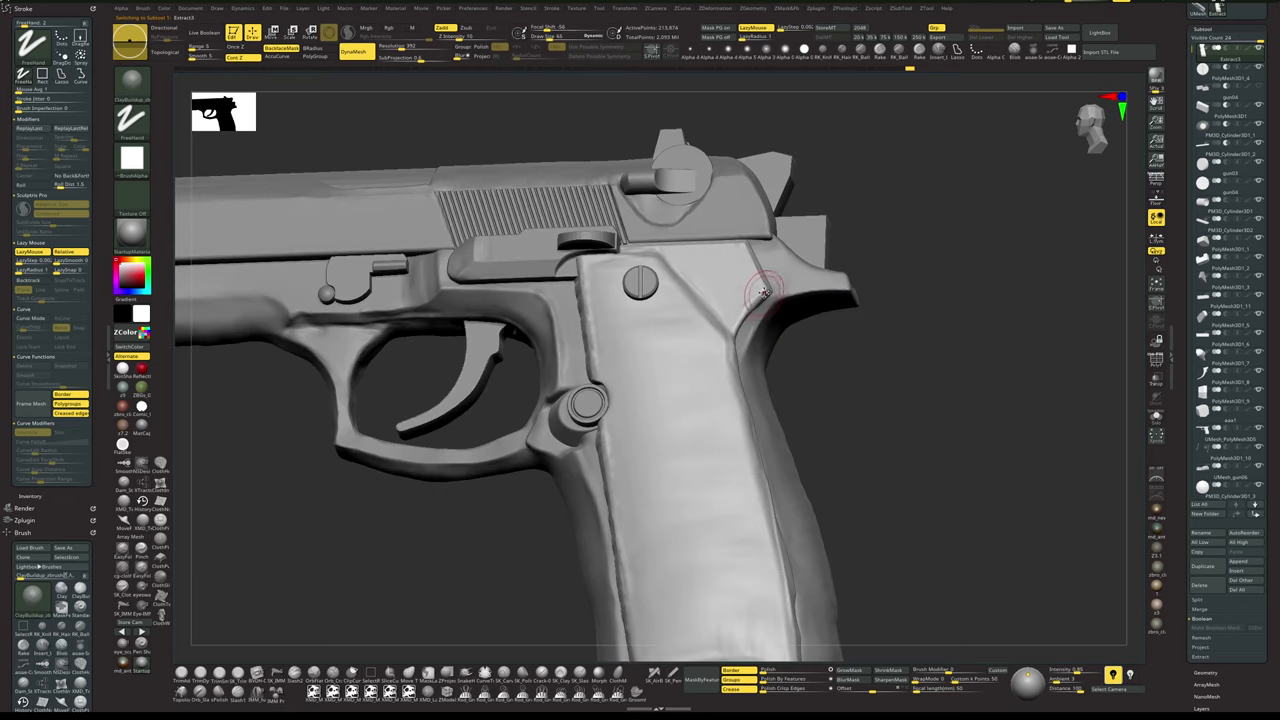
key(space)
drag(822, 399, 832, 417)
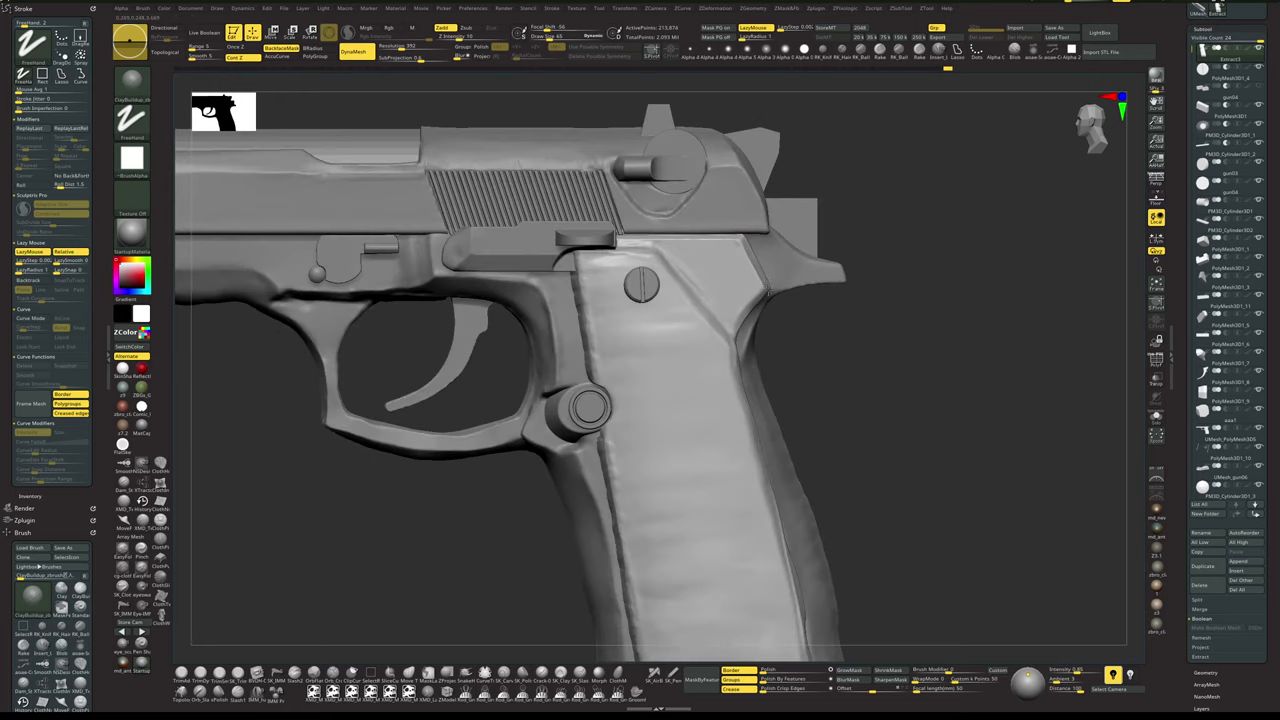
mouse_move(758, 270)
mouse_down()
mouse_move(768, 290)
mouse_move(778, 247)
mouse_up()
mouse_move(831, 303)
mouse_down()
mouse_move(842, 323)
mouse_move(826, 313)
mouse_up()
- Sculpt along the rear edge of the grip panel from the upper corner down to the base with ClayBuildup
drag(703, 236, 735, 401)
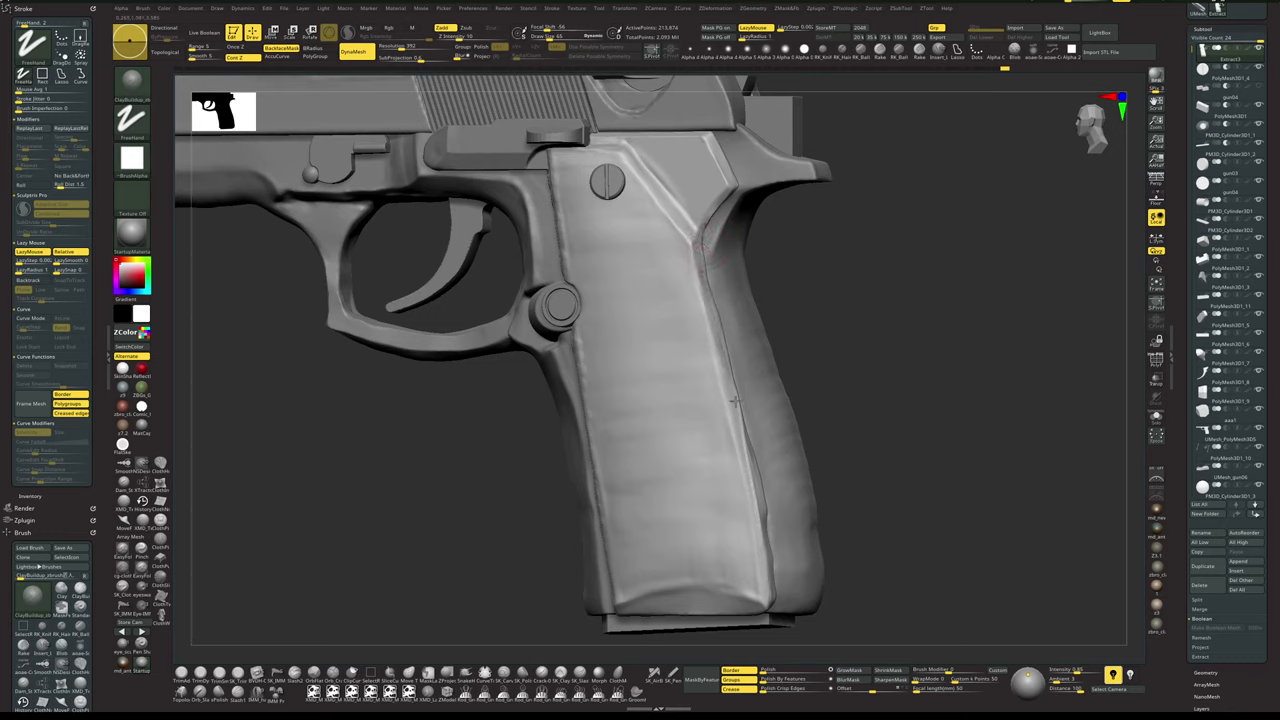
right_click(728, 367)
drag(717, 324, 742, 428)
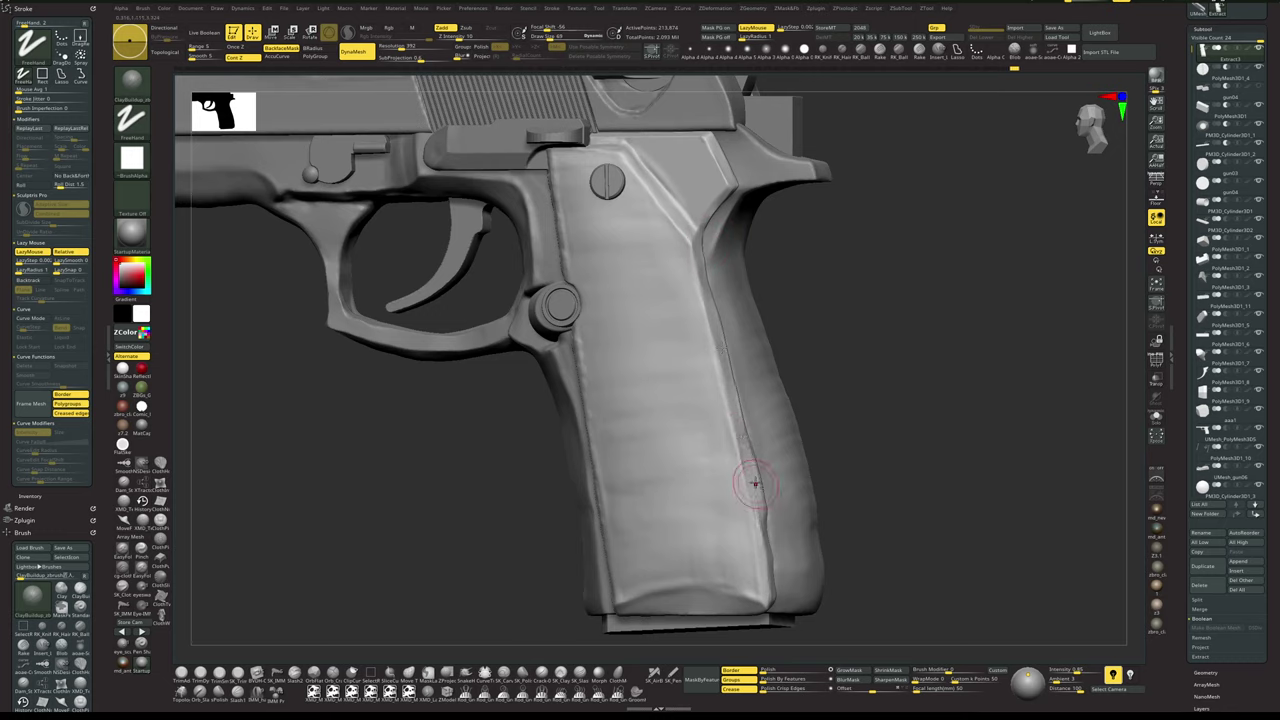
drag(755, 484, 763, 587)
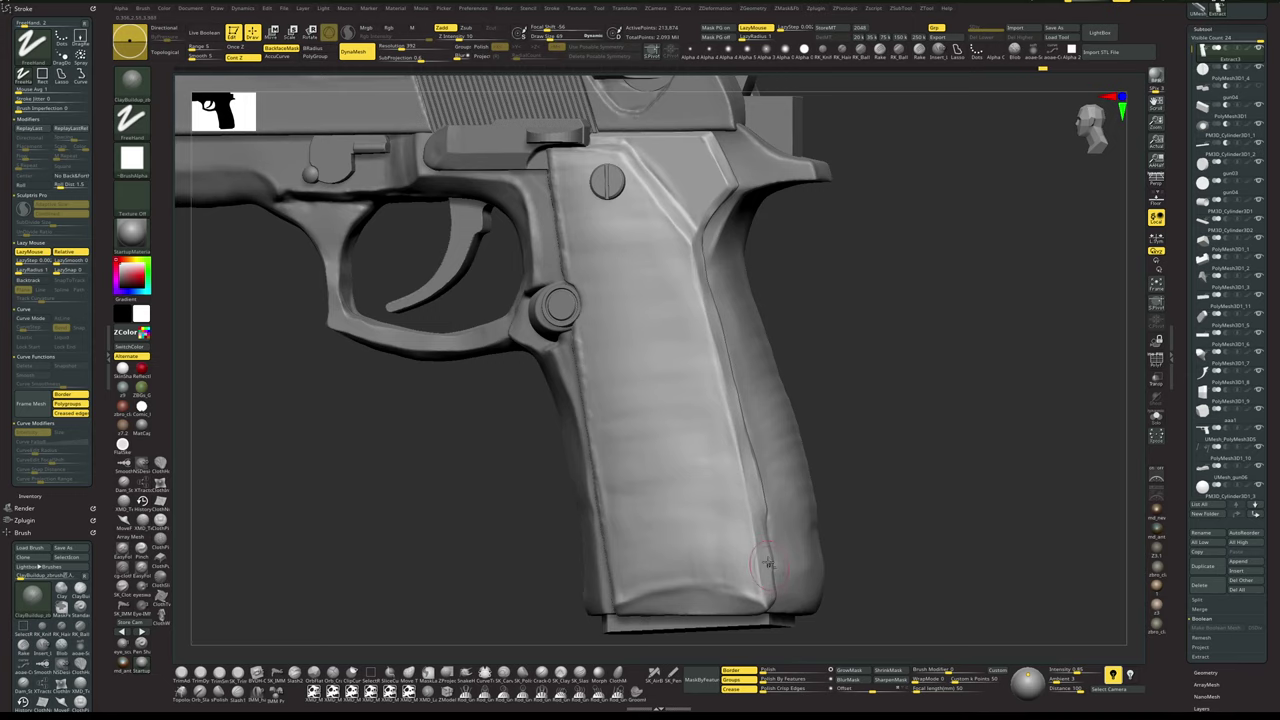
mouse_move(917, 395)
alt+mouse_down()
mouse_move(908, 358)
mouse_move(917, 429)
mouse_move(911, 415)
alt+mouse_up()
drag(864, 355, 822, 346)
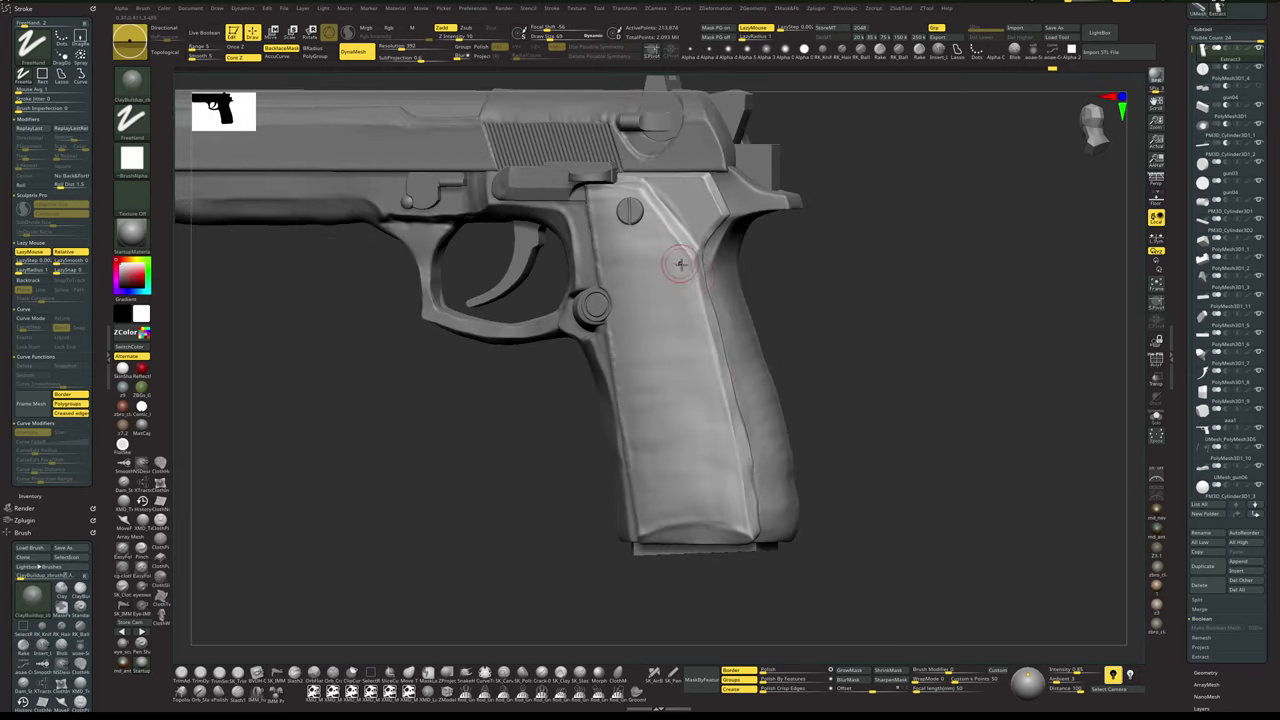
- Polish the rear edge of the grip panel with the hPolish brush and smooth it down its length
key(s)
key(b)
key(h)
key(p)
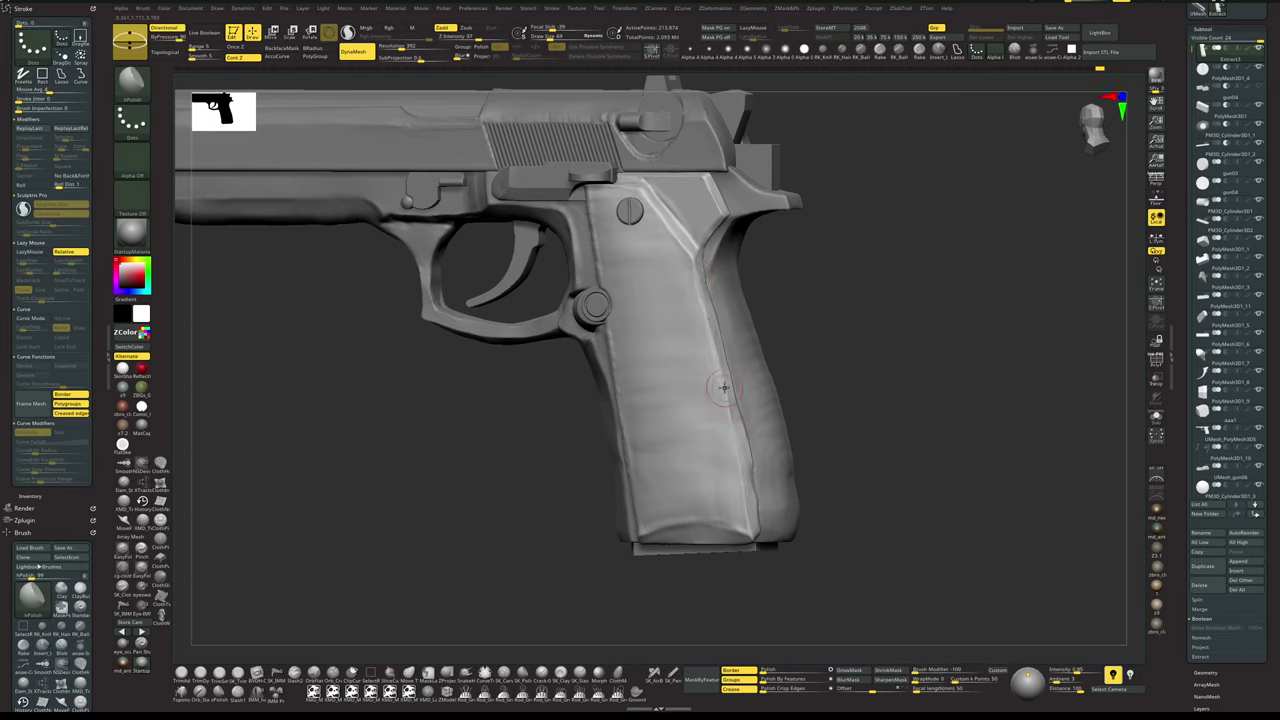
key(shift)
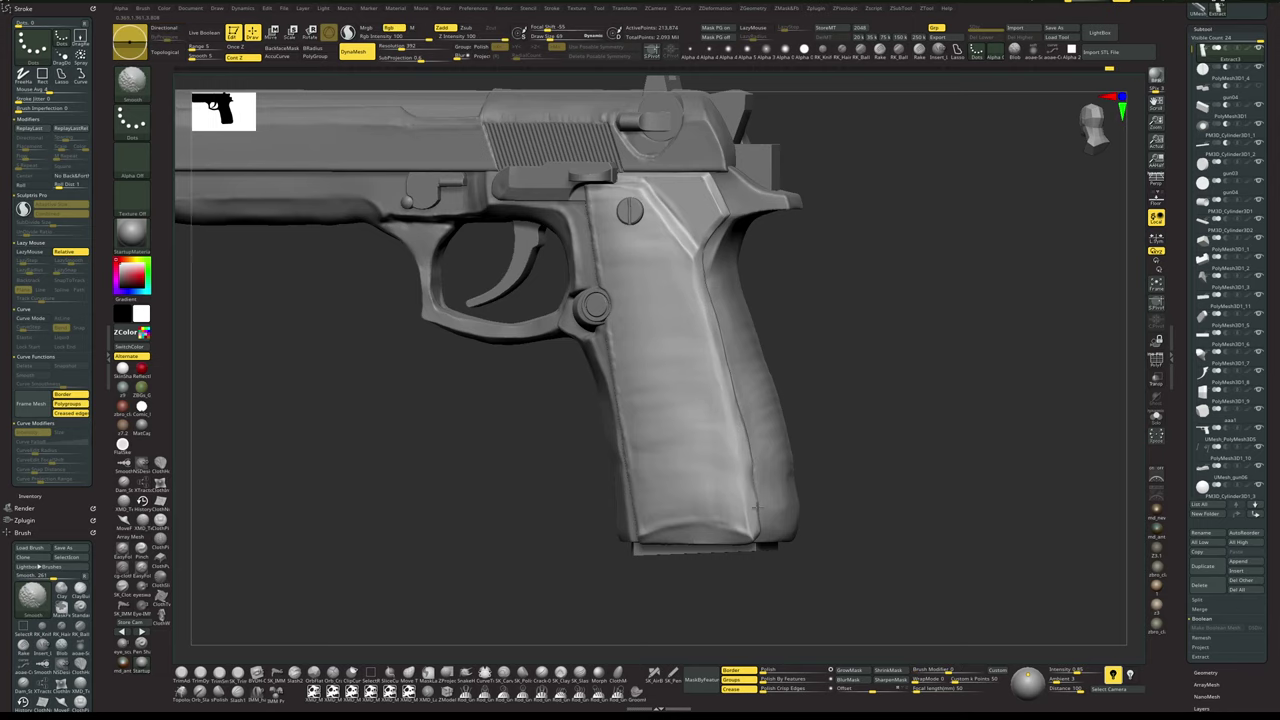
- Isolate the grip panel, smooth its front edge from the base up to the notch, and show the whole pistol again
drag(880, 356, 866, 383)
key(alt+s)
shift+drag(636, 492, 633, 518)
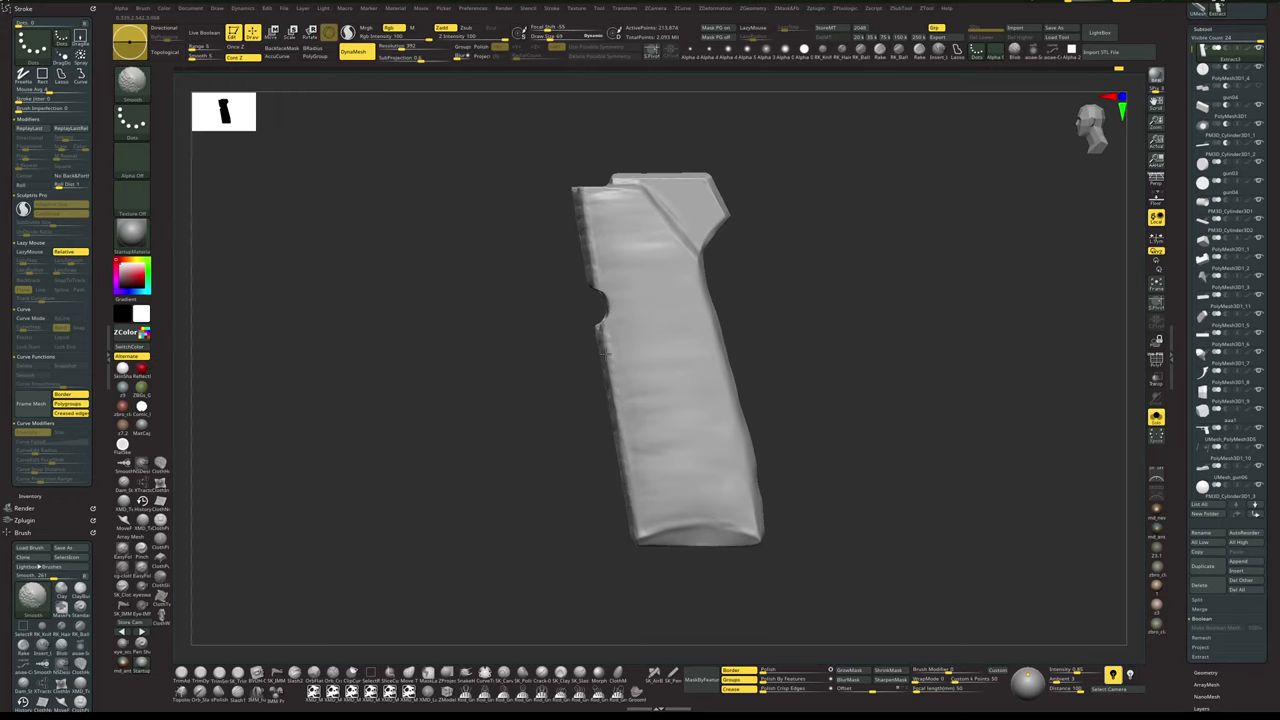
shift+drag(628, 458, 602, 302)
mouse_move(800, 254)
mouse_down()
mouse_move(834, 257)
mouse_move(829, 286)
mouse_move(848, 345)
mouse_move(856, 336)
mouse_up()
key(alt+s)
key(alt+s)
key(alt+s)
key(alt+s)
key(alt+s)
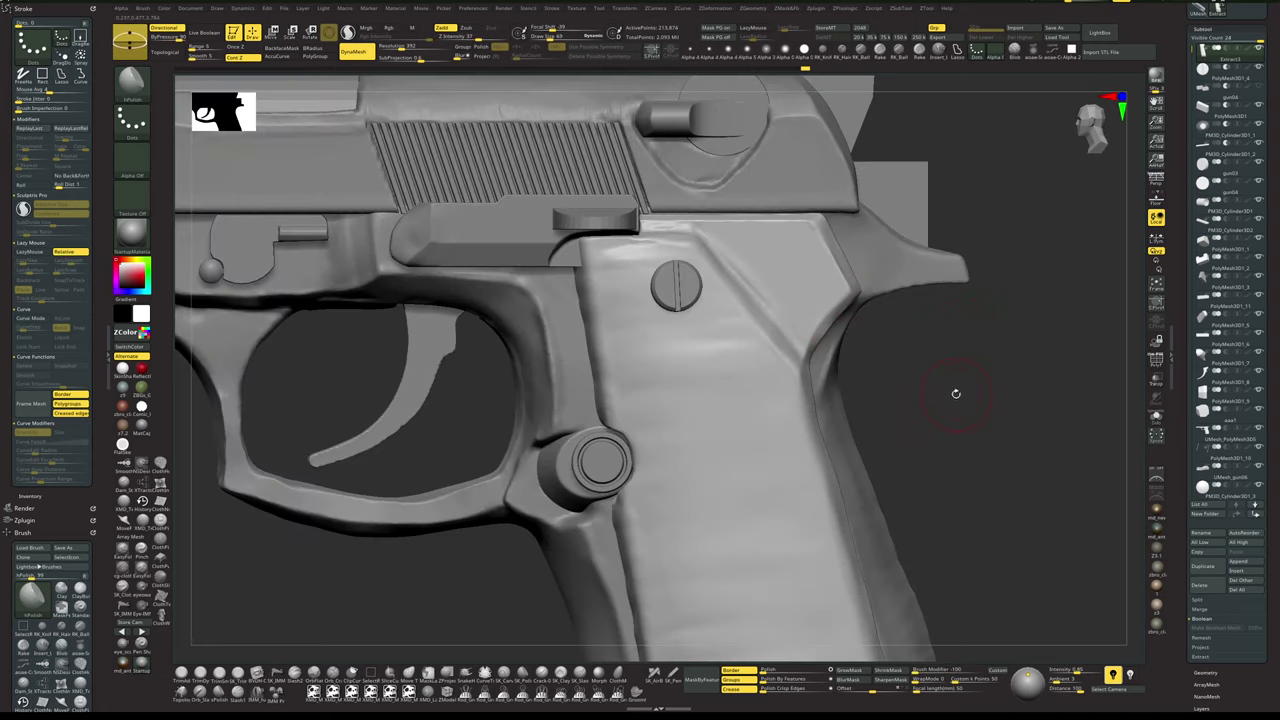
- Isolate the grip panel again, then flatten and smooth its upper front corner above the notch
ctrl+shift+click(955, 397)
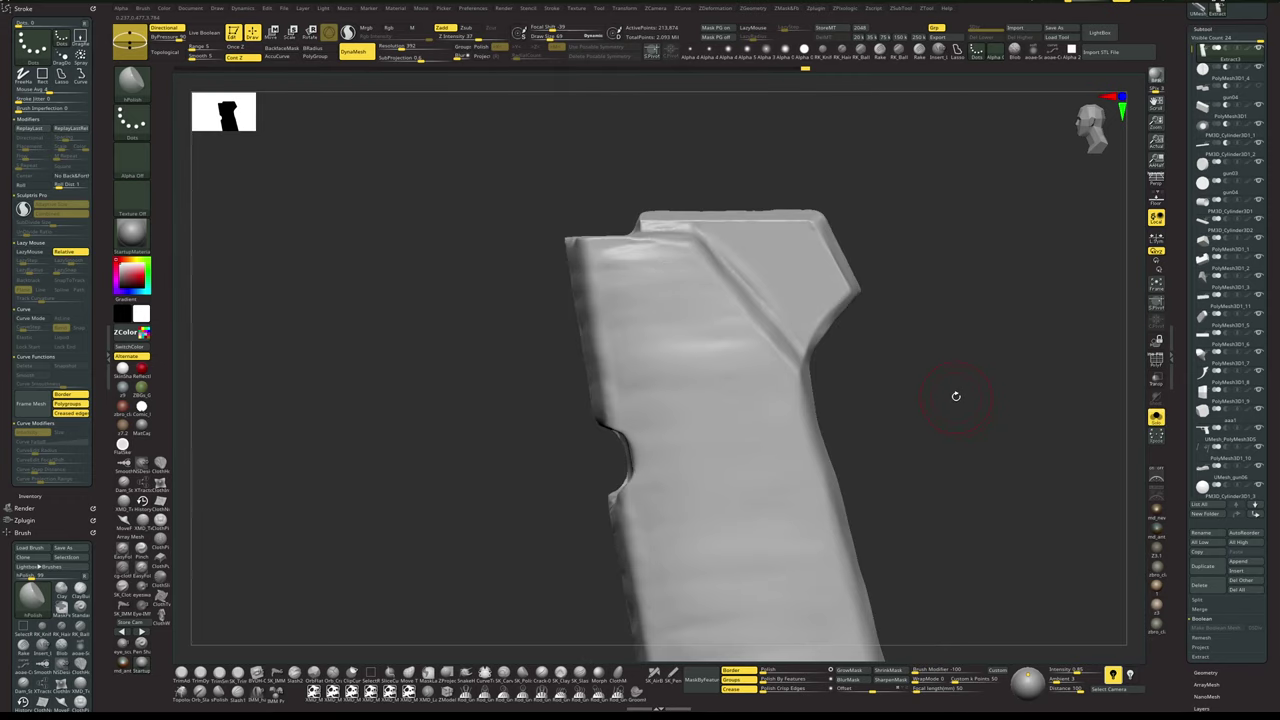
key(alt+s)
key(alt+s)
drag(955, 395, 747, 287)
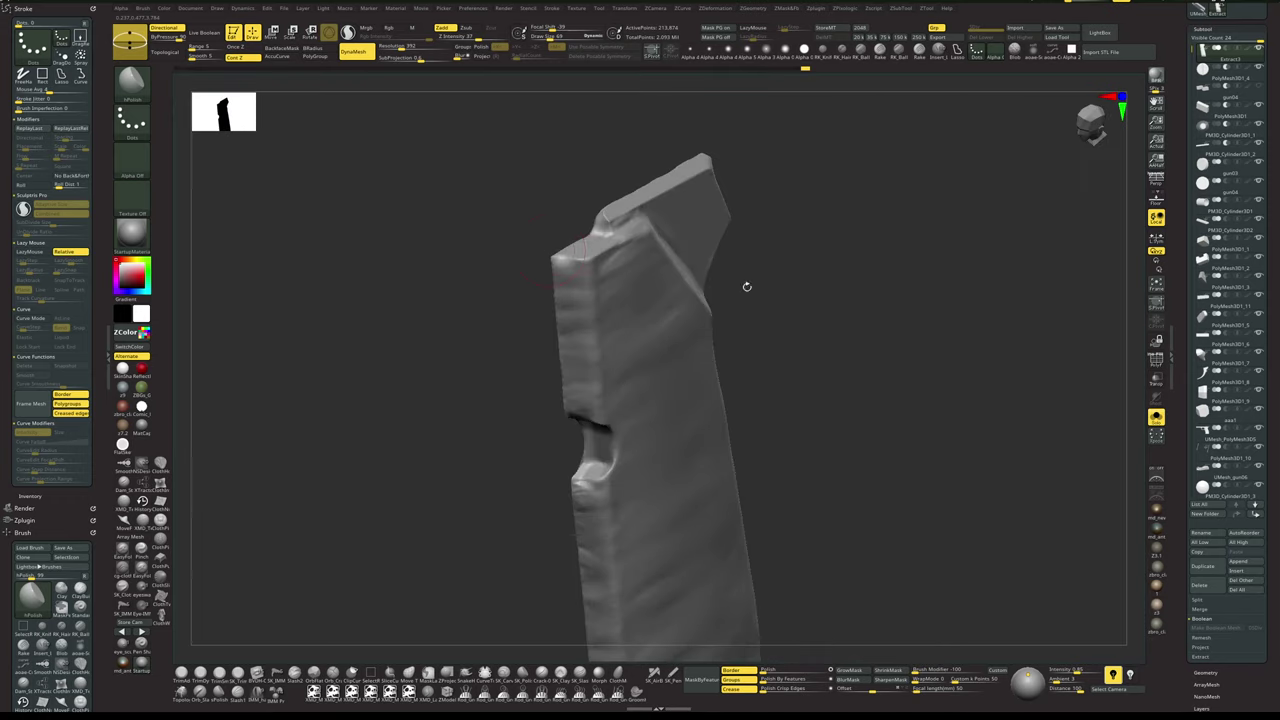
key(space)
drag(570, 263, 575, 263)
key(2)
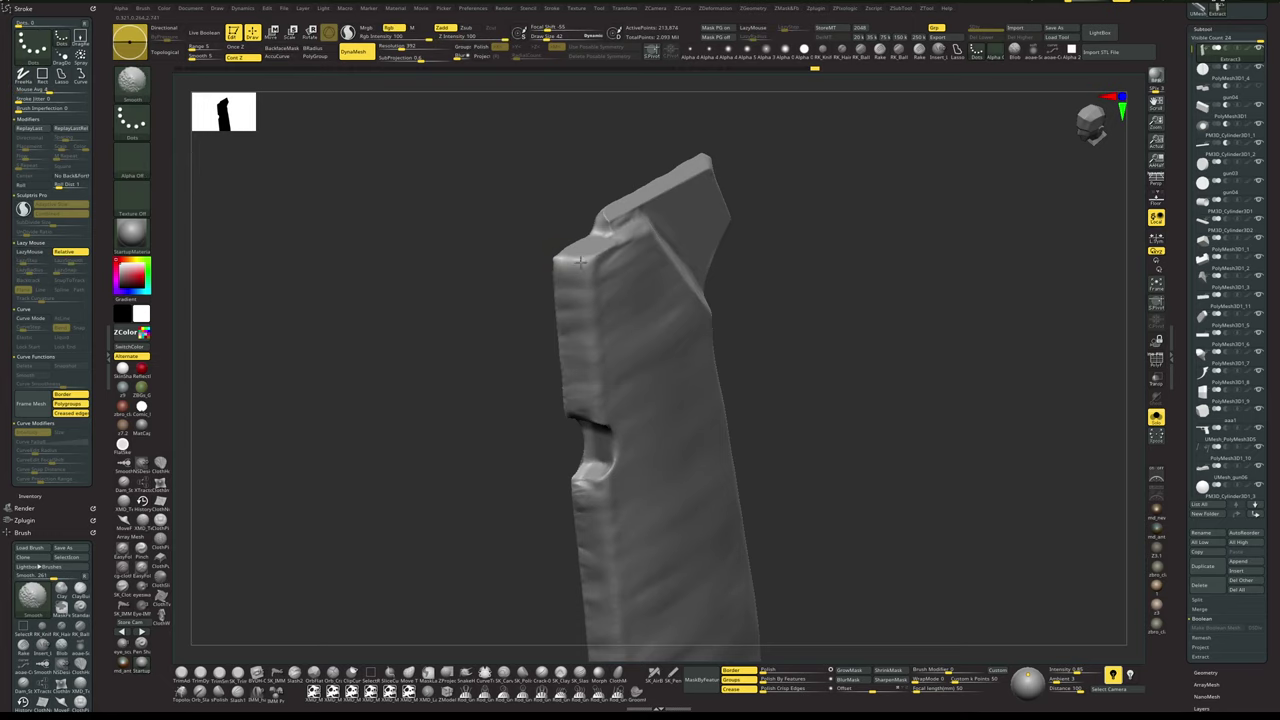
alt+drag(830, 351, 910, 291)
- Select the pistol frame, check it in isolation against the full pistol, and switch to the Standard brush
key(alt+s)
alt+click(631, 321)
key(alt+s)
drag(737, 320, 717, 280)
key(alt+s)
key(alt+s)
key(b)
key(s)
key(t)
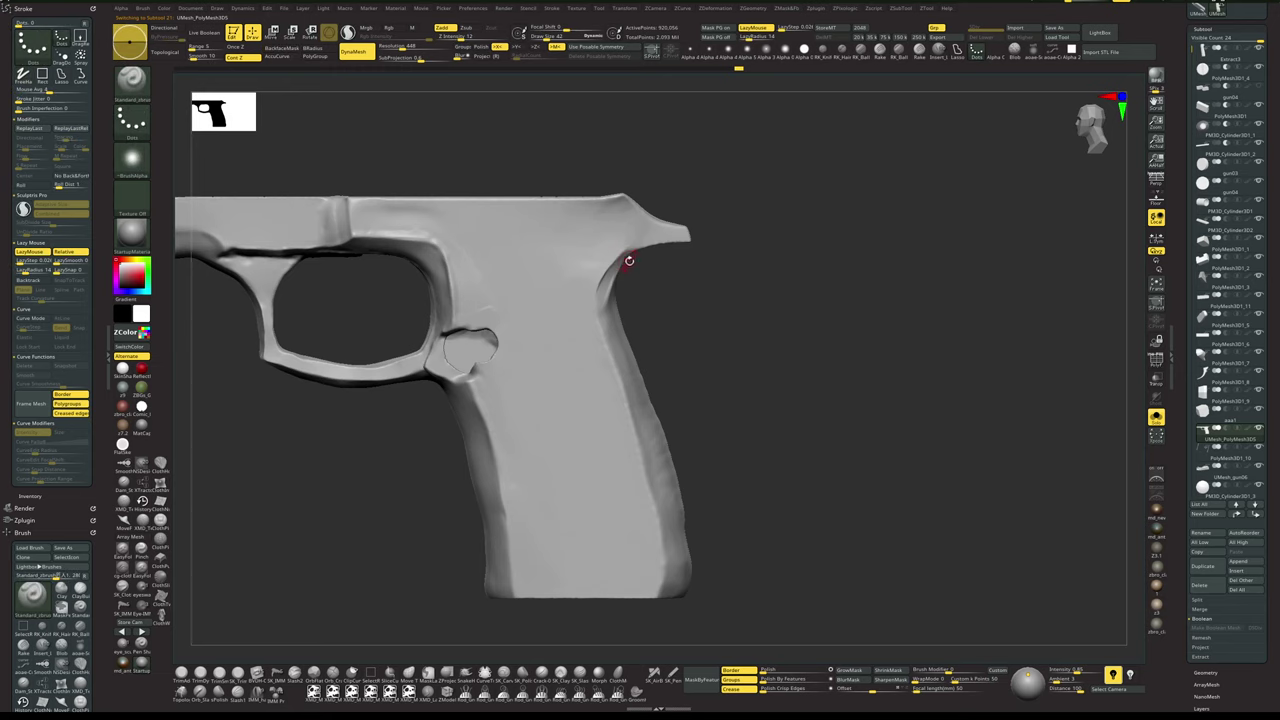
key(alt+s)
drag(634, 263, 658, 274)
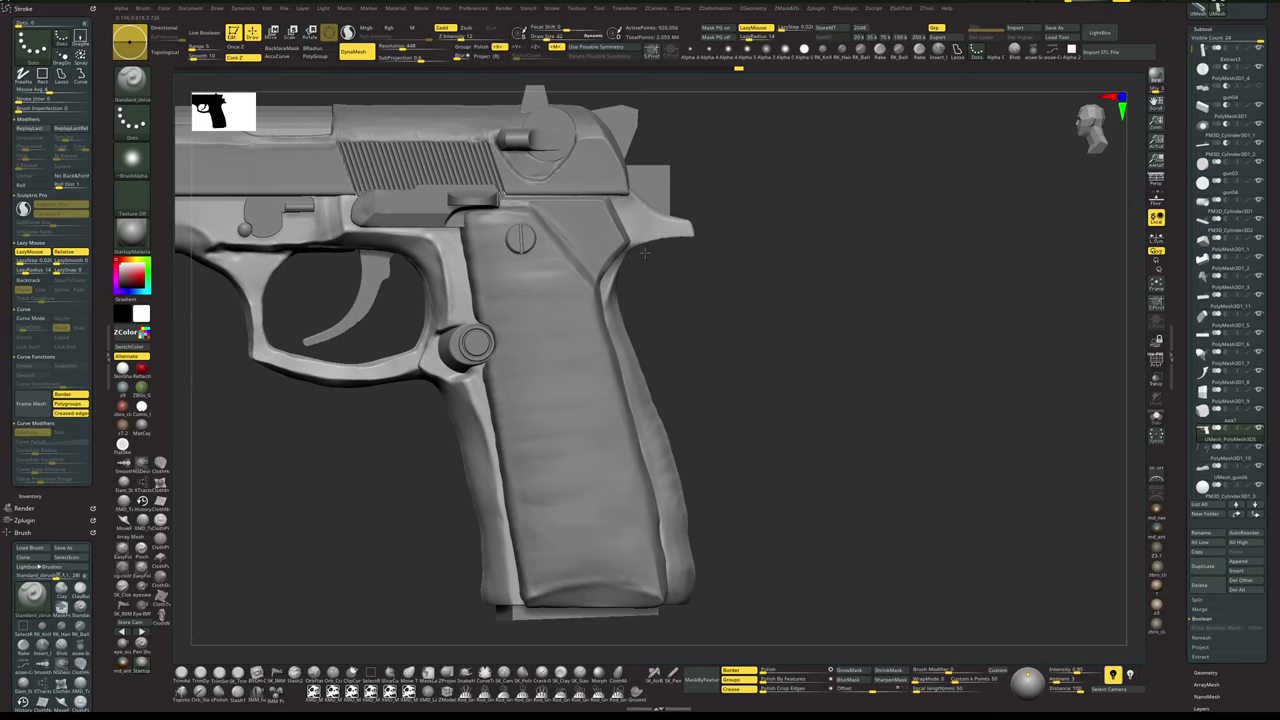
- Build up the frame's surface with the ClayBuildup brush where the grip panel's upper rear edge meets the backstrap
drag(645, 253, 608, 262)
key(space)
key(b)
key(c)
key(b)
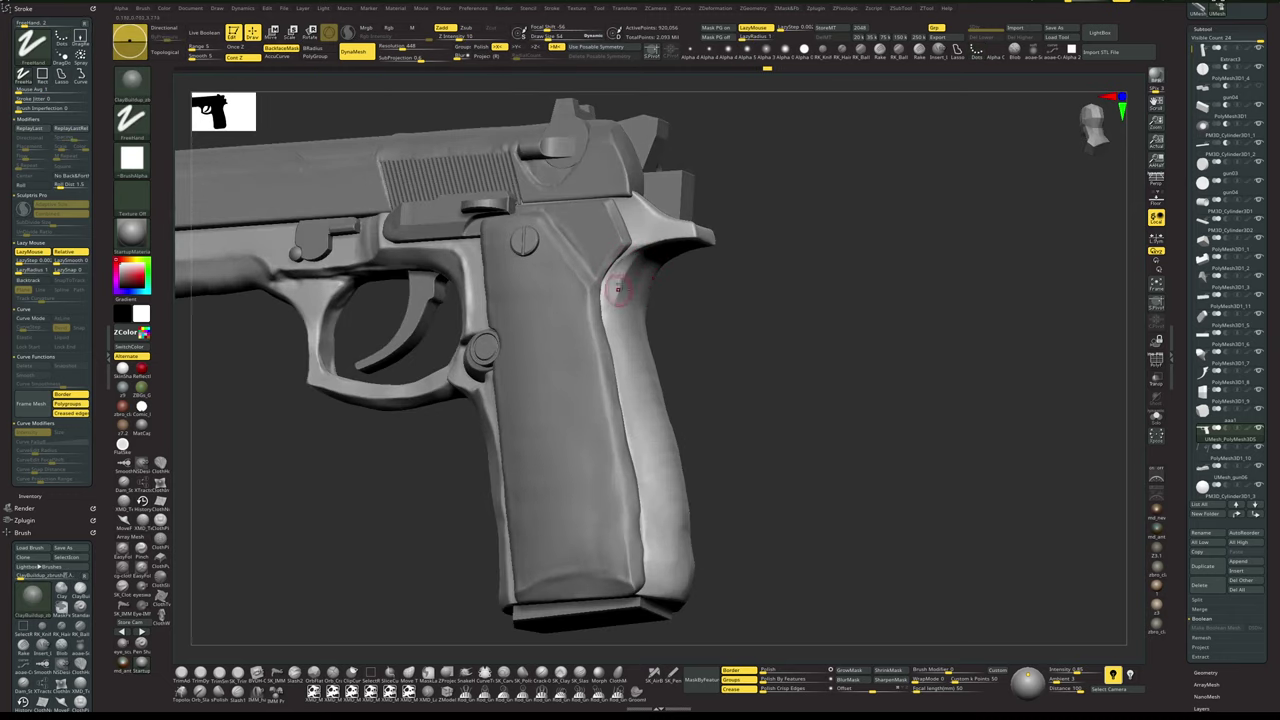
drag(620, 293, 635, 263)
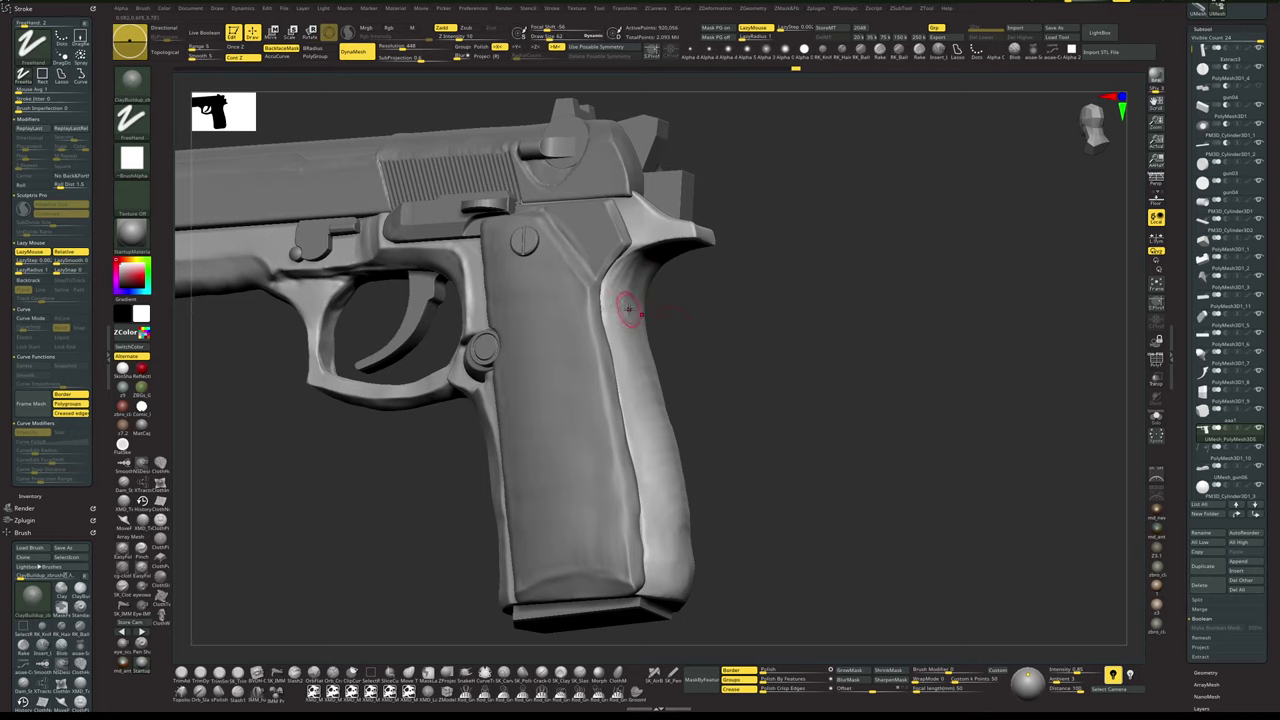
- Isolate the frame, remesh it with DynaMesh, and smooth the upper edge of its backstrap
key(alt+s)
ctrl+drag(704, 298, 703, 318)
shift+drag(612, 264, 594, 293)
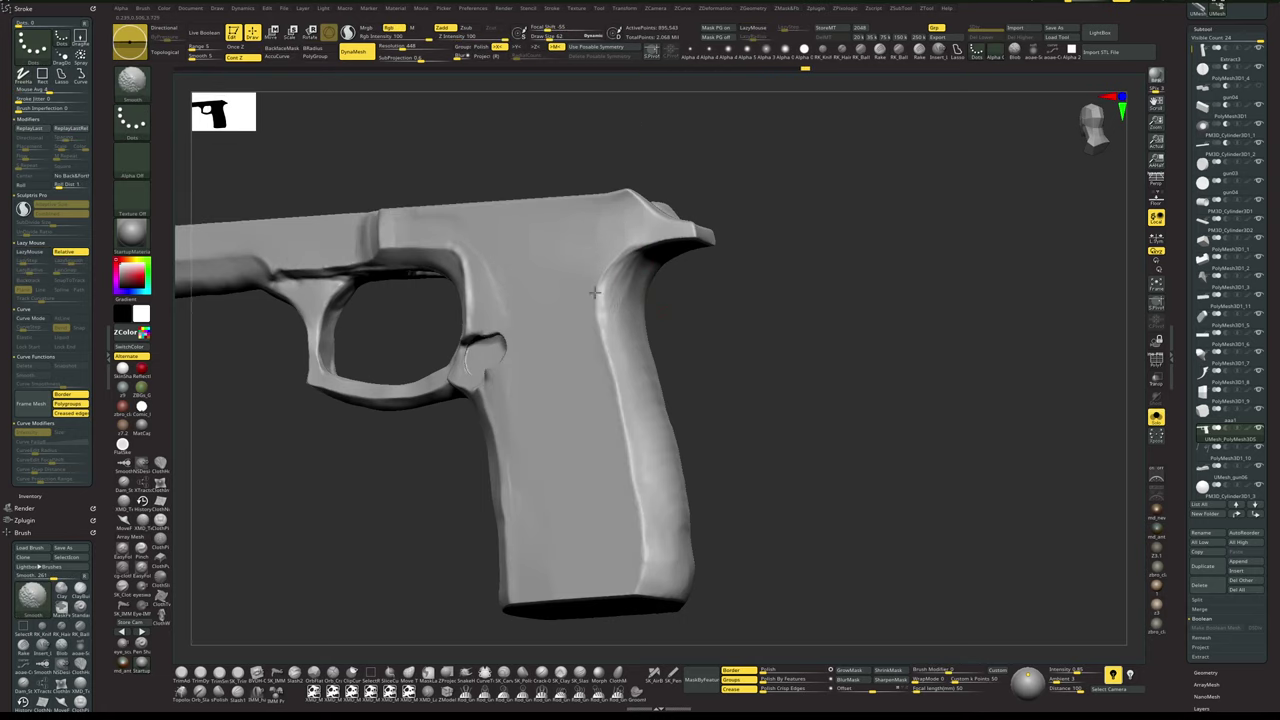
key(l)
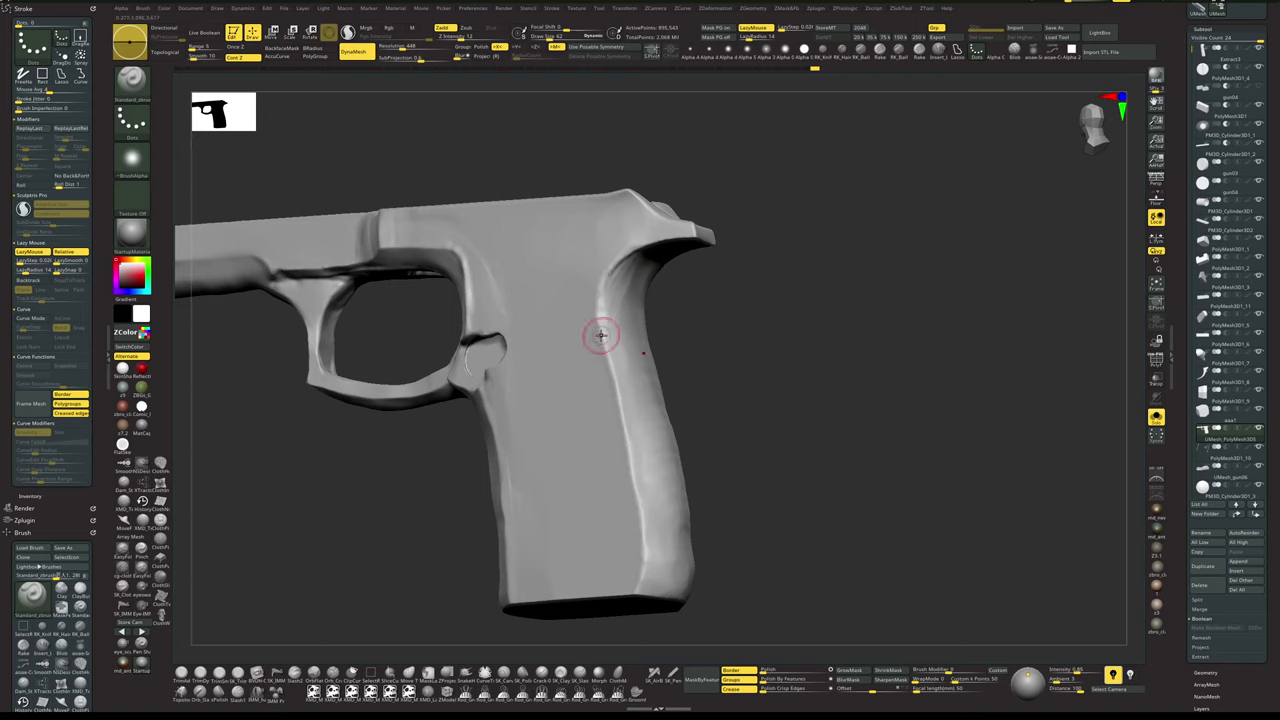
key(alt+s)
- Flatten the frame's backstrap below the beavertail with the hPolish brush
key(space)
key(b)
key(h)
key(p)
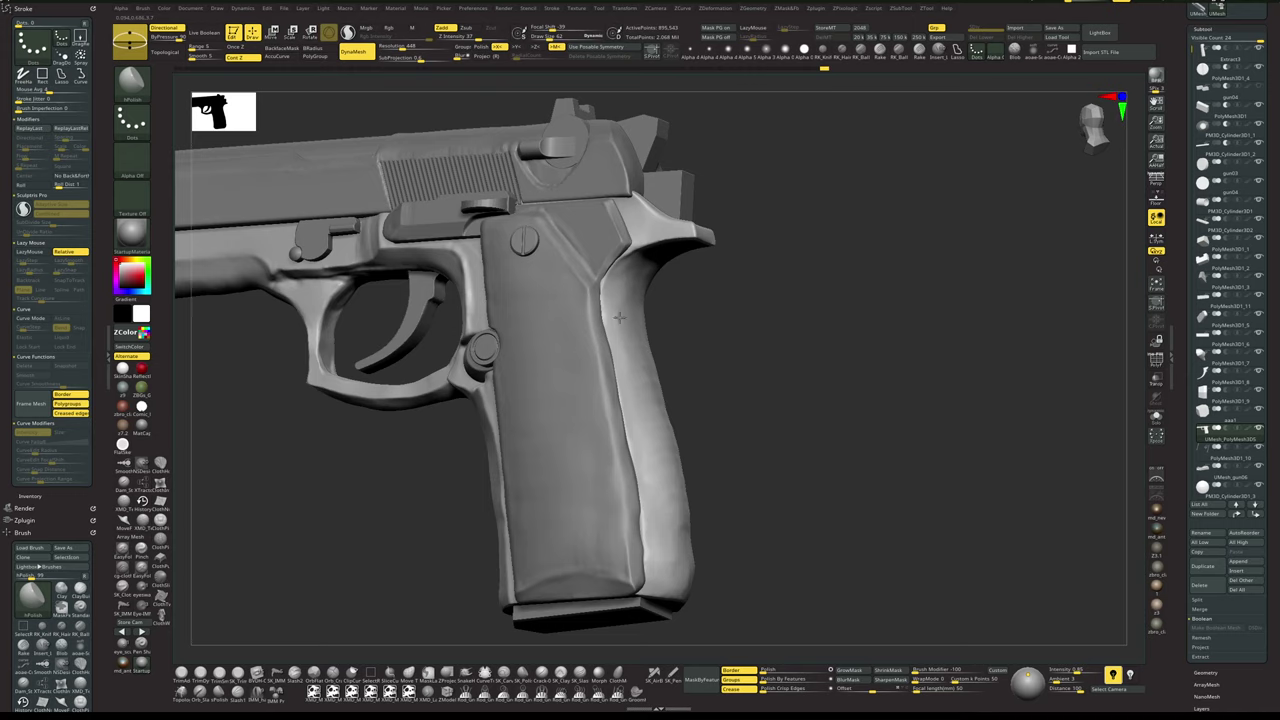
mouse_move(715, 416)
mouse_down()
mouse_move(694, 309)
mouse_move(677, 329)
mouse_move(650, 319)
mouse_up()
key(space)
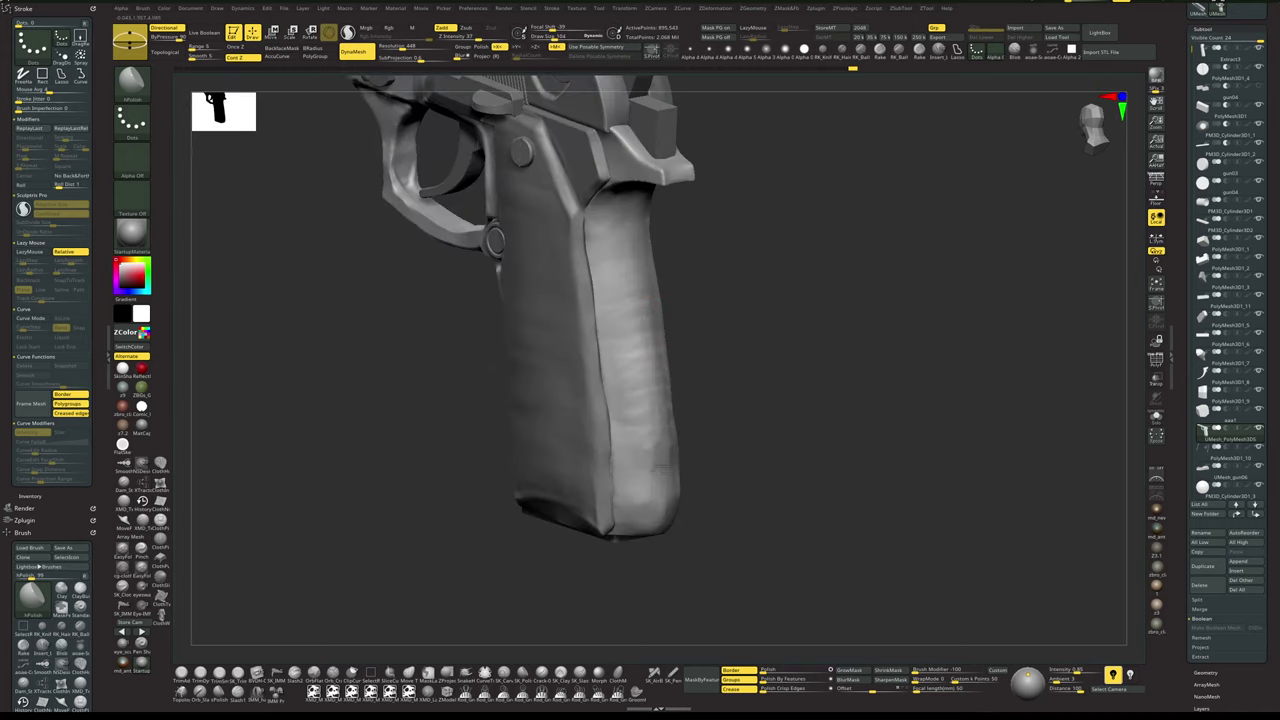
alt+drag(744, 480, 780, 407)
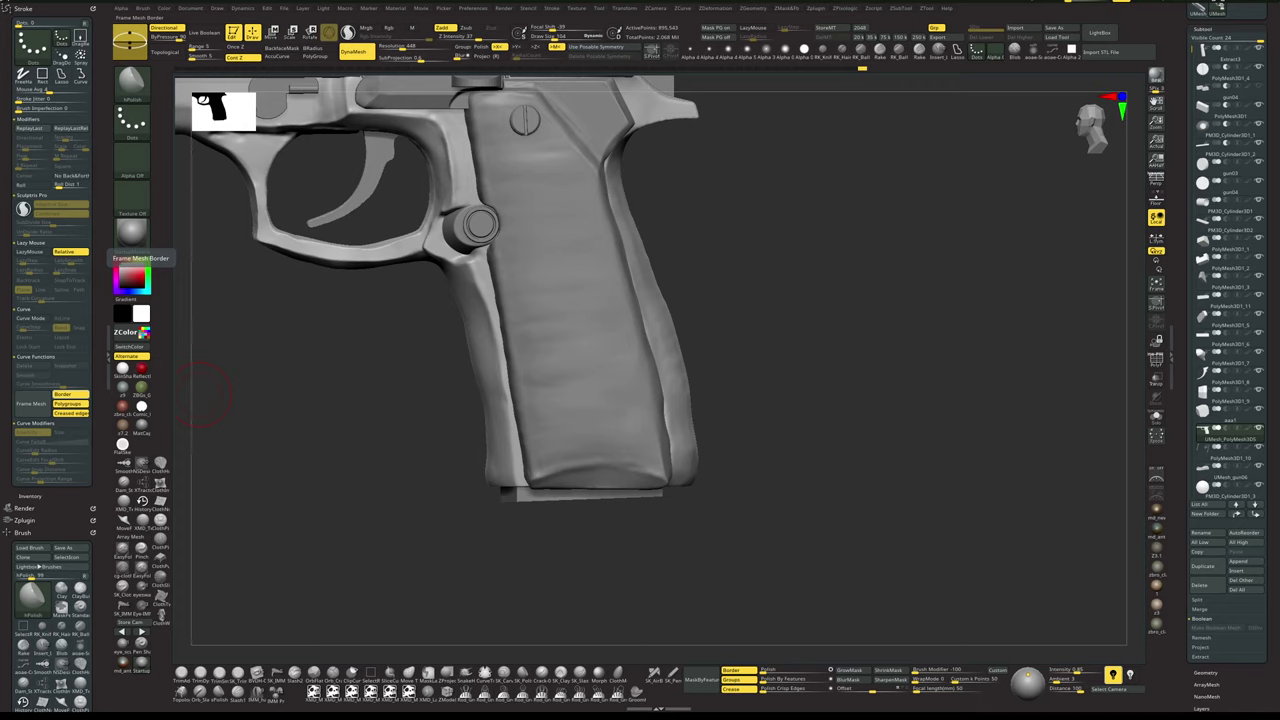
- Select the grip panel and reshape its lower rear corner and bottom edge with the Move brush
mouse_move(772, 358)
mouse_down()
mouse_move(754, 354)
mouse_move(771, 351)
mouse_move(753, 391)
mouse_up()
alt+click(634, 420)
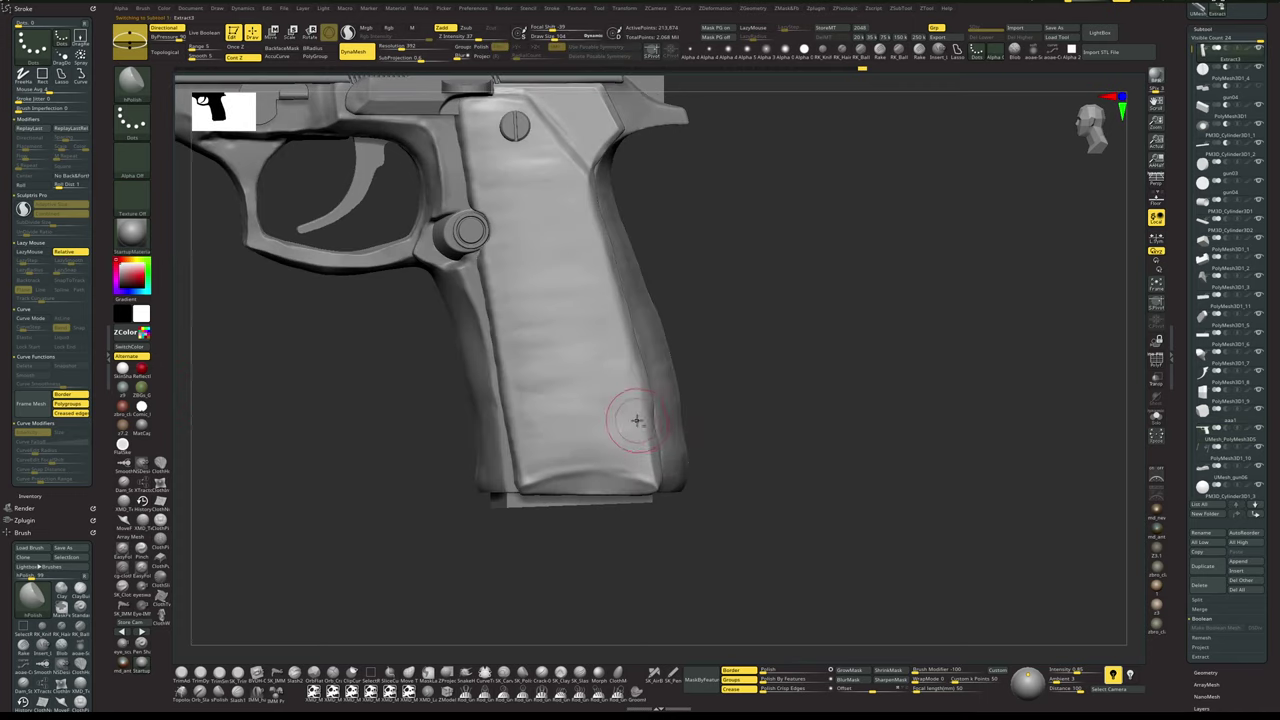
key(space)
drag(638, 420, 655, 425)
key(b)
key(m)
key(v)
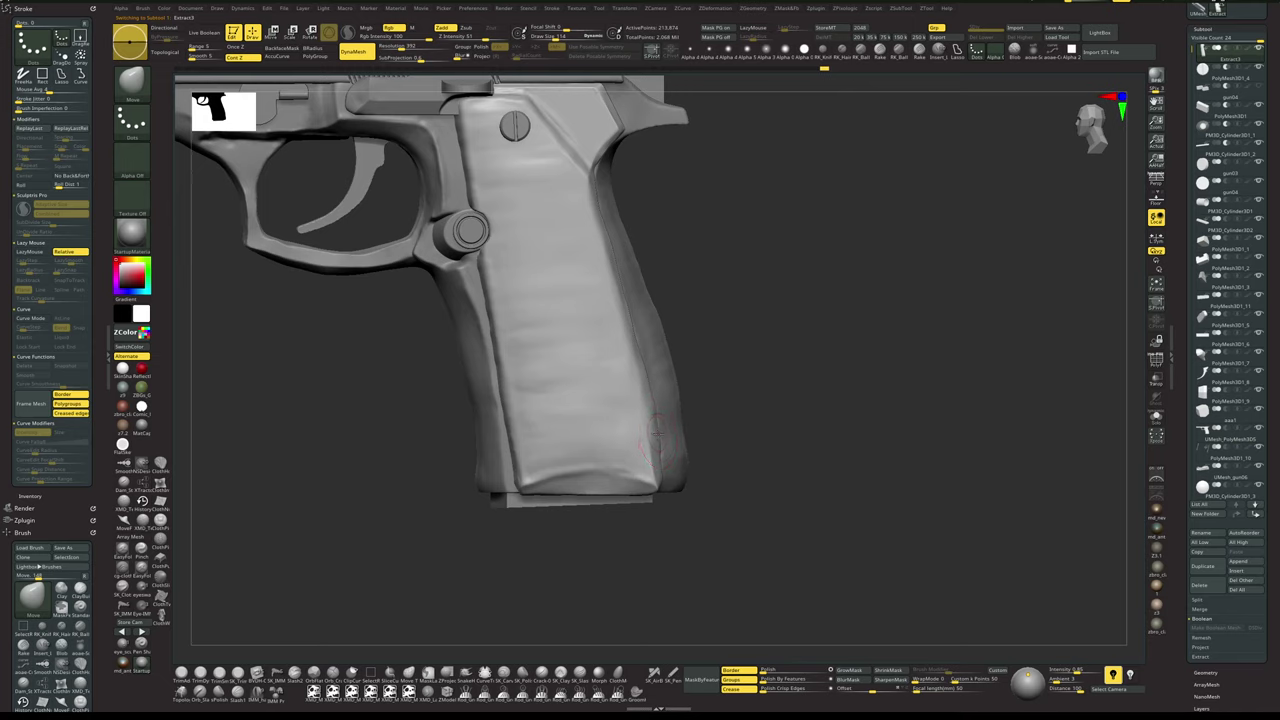
key(space)
alt+drag(745, 403, 721, 373)
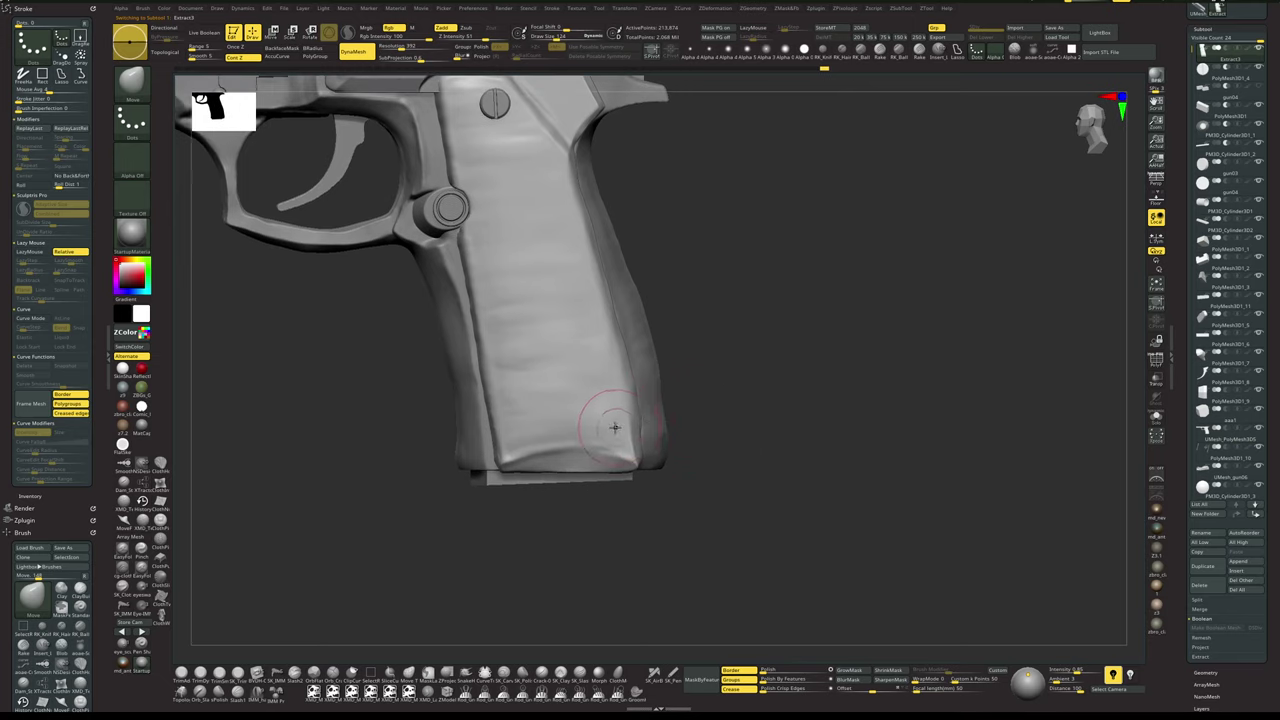
key(s)
drag(580, 462, 595, 462)
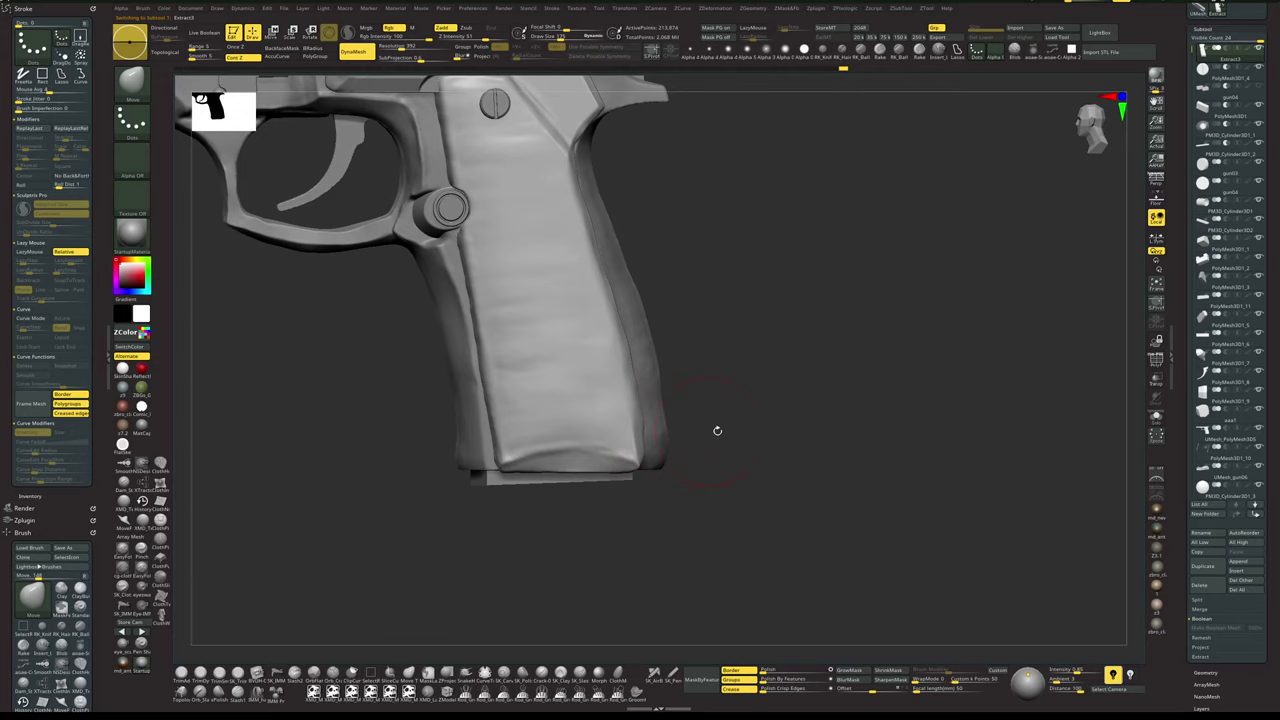
- Isolate the frame and polish the lower end of its backstrap with the hPolish brush
mouse_move(717, 431)
alt+mouse_down()
mouse_move(743, 428)
mouse_move(726, 402)
mouse_move(722, 415)
mouse_move(677, 388)
mouse_move(650, 394)
alt+mouse_up()
alt+click(652, 406)
click(737, 386)
key(space)
key(2)
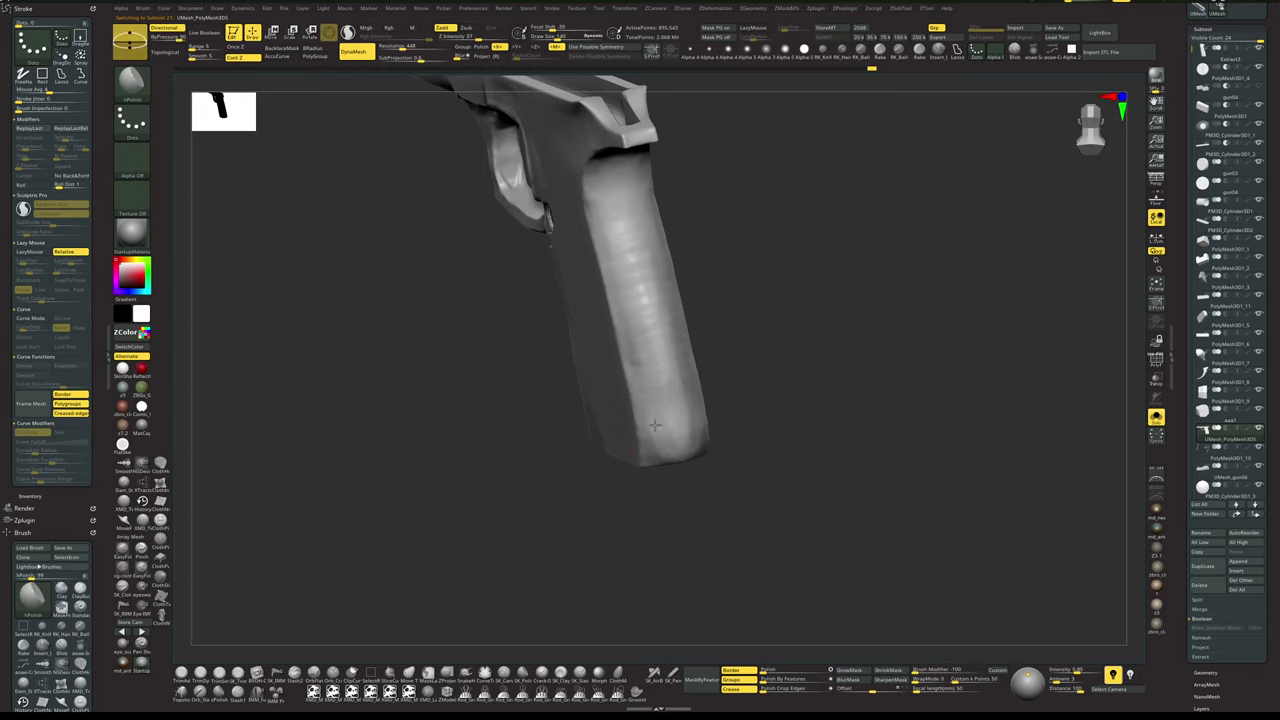
mouse_move(667, 478)
mouse_down()
mouse_move(703, 506)
mouse_move(723, 469)
mouse_move(688, 406)
mouse_move(650, 412)
mouse_up()
click(714, 418)
key(space)
click(714, 423)
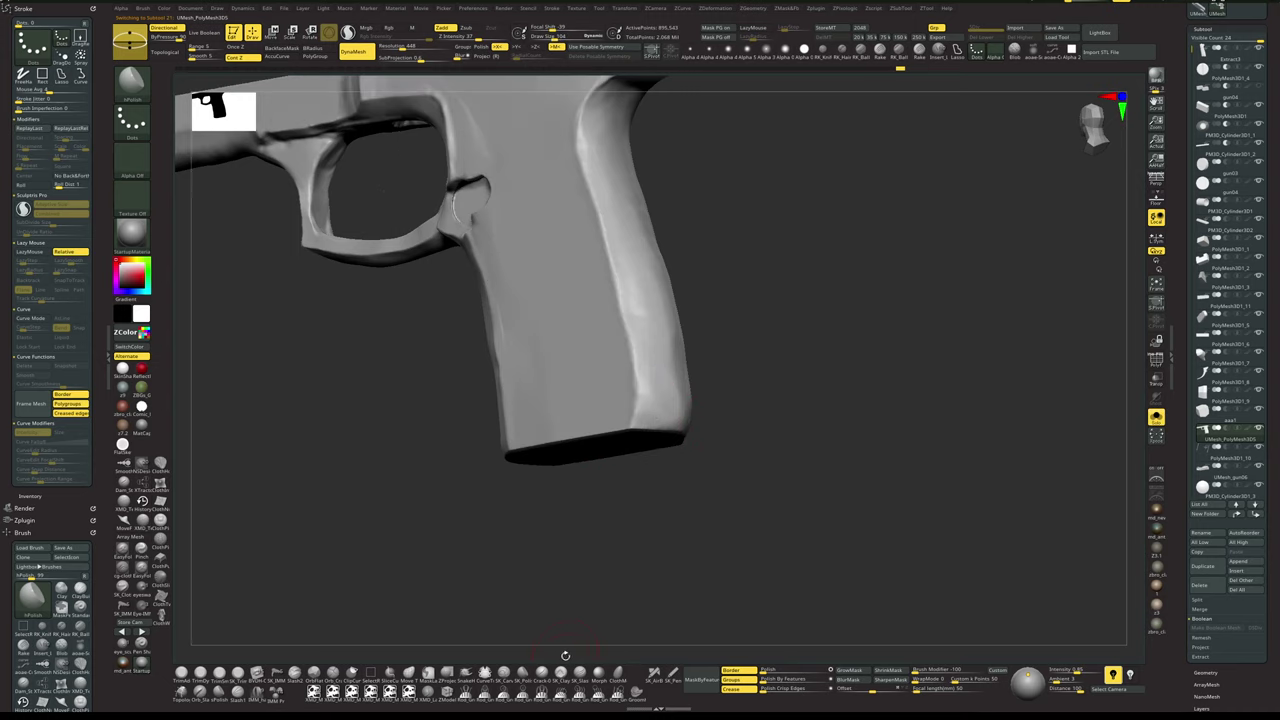
- Even out the frame's backstrap with the SK_ClayFill brush from the base up to the beavertail
click(562, 674)
drag(654, 366, 643, 419)
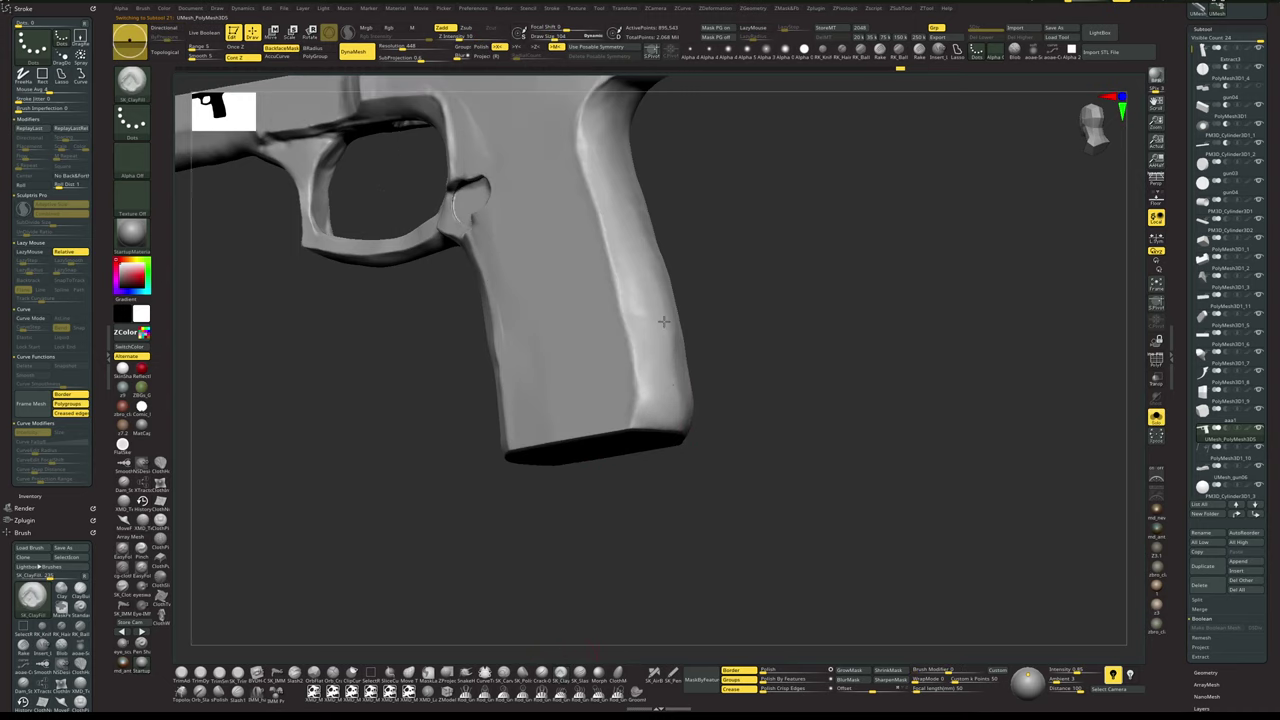
mouse_move(752, 366)
mouse_down()
mouse_move(749, 420)
mouse_move(706, 445)
mouse_up()
drag(628, 231, 630, 277)
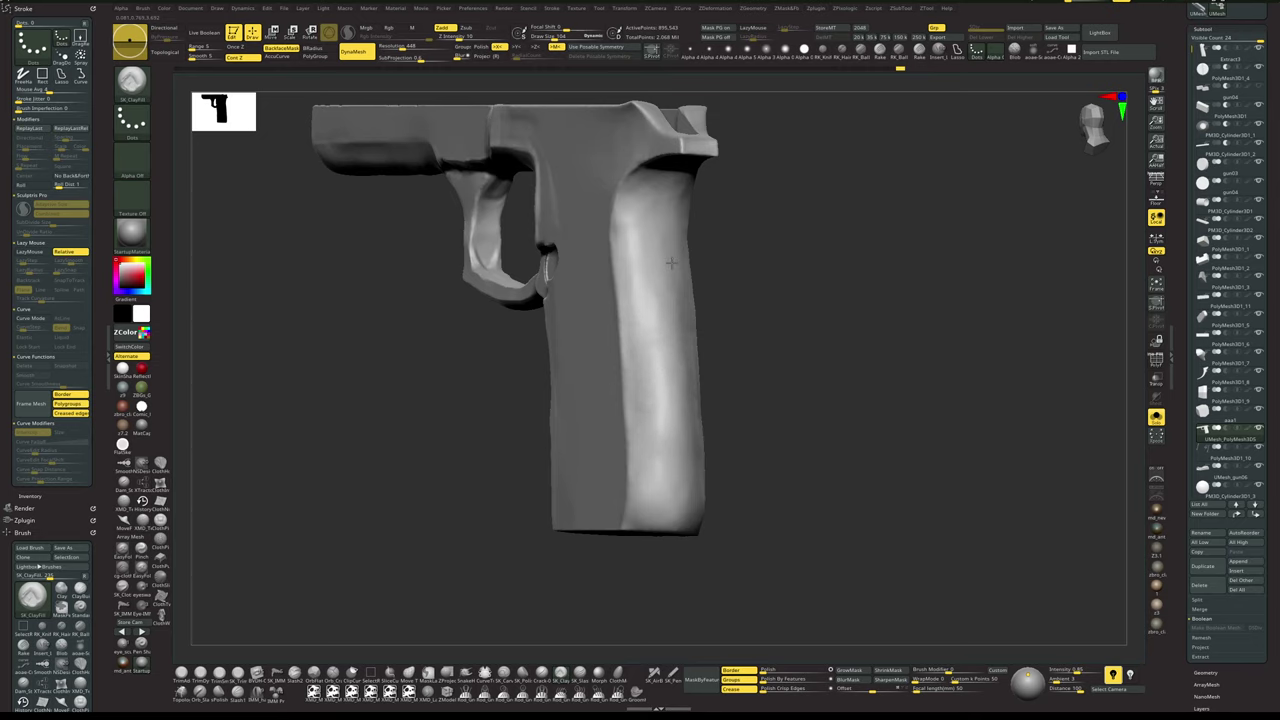
drag(730, 234, 653, 200)
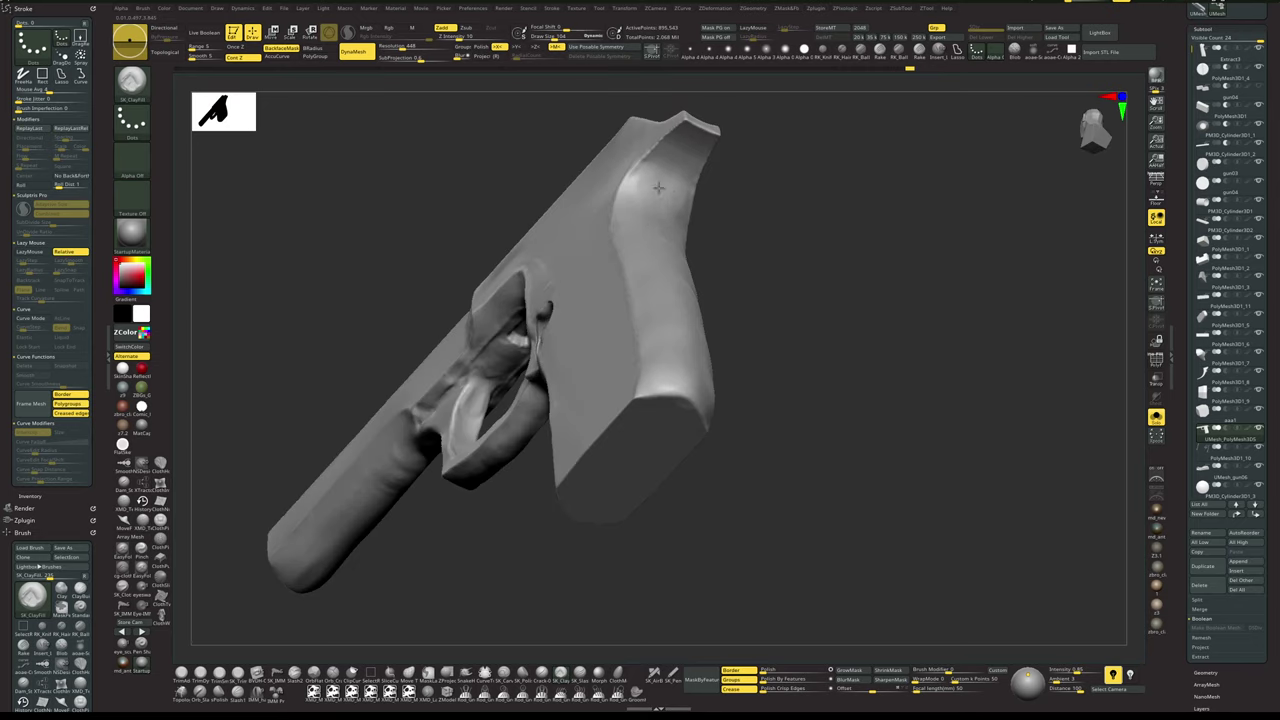
mouse_move(682, 274)
mouse_down()
mouse_move(691, 227)
mouse_move(678, 257)
mouse_up()
key(space)
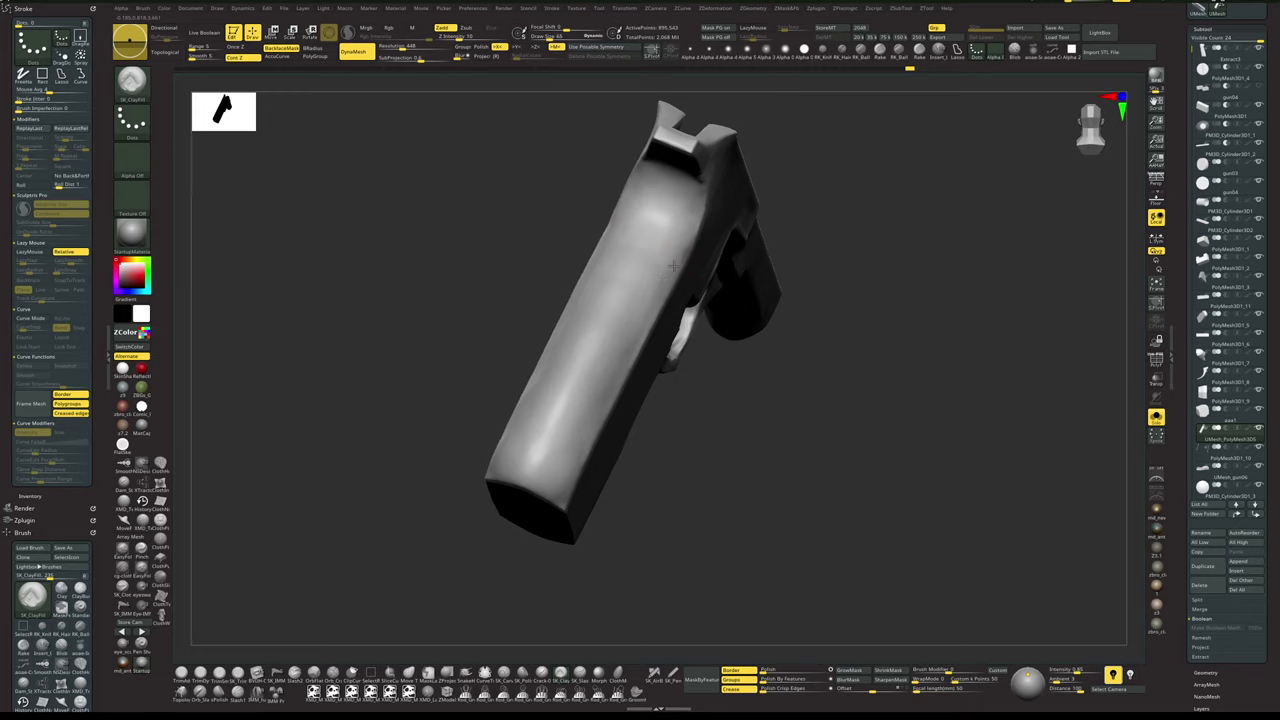
drag(567, 334, 640, 209)
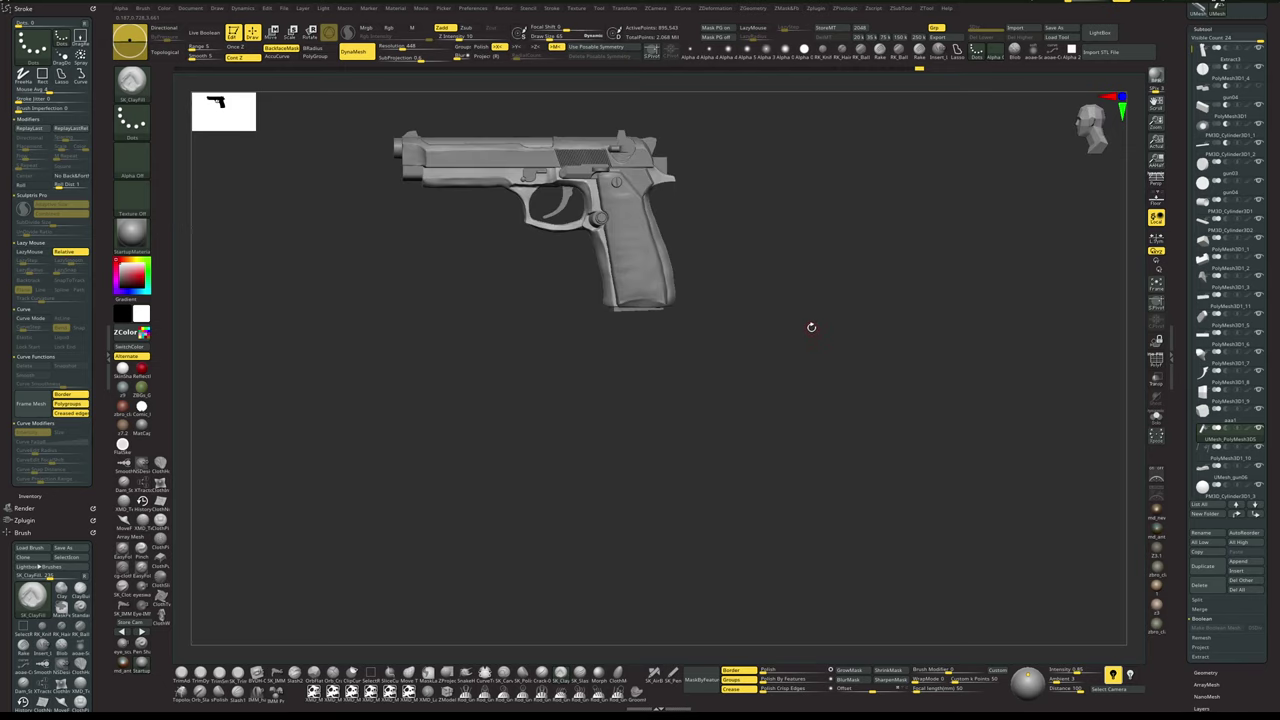
- Select the long cylinder under the slide and check it in isolation against the full pistol
alt+drag(831, 337, 912, 376)
alt+click(577, 310)
key(alt+s)
key(alt+s)
key(alt+s)
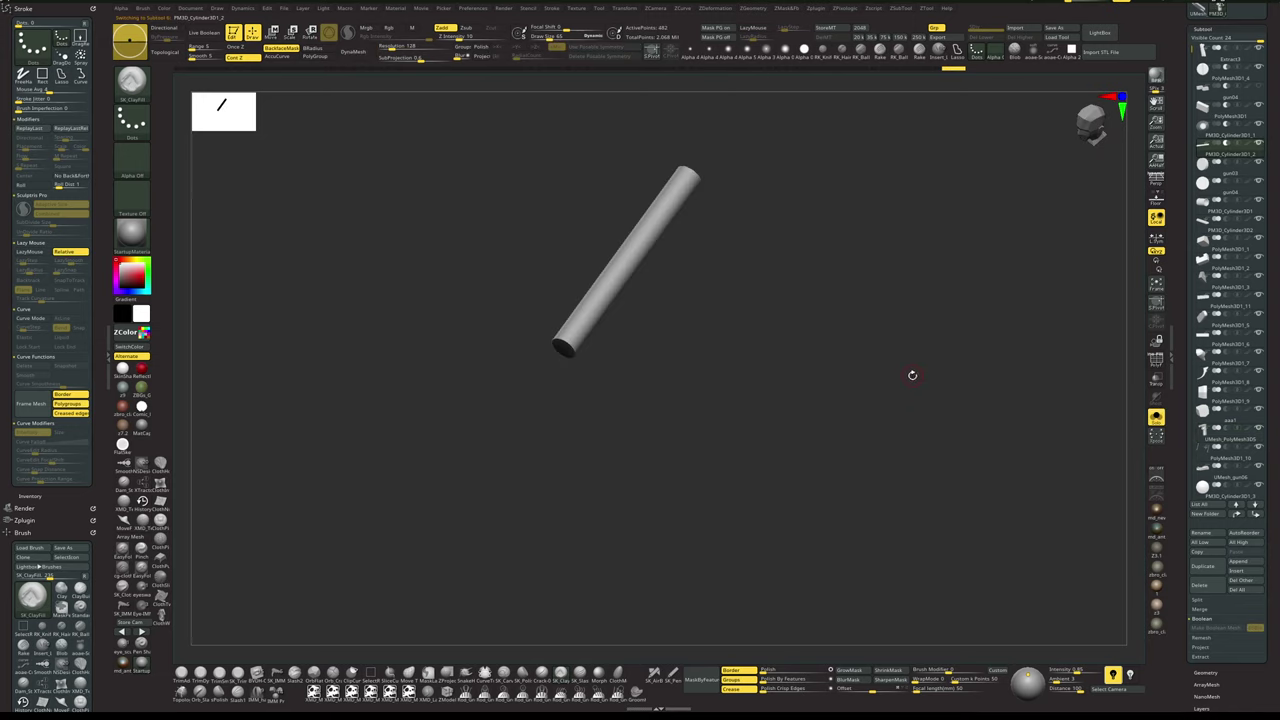
key(ctrl+shift+s)
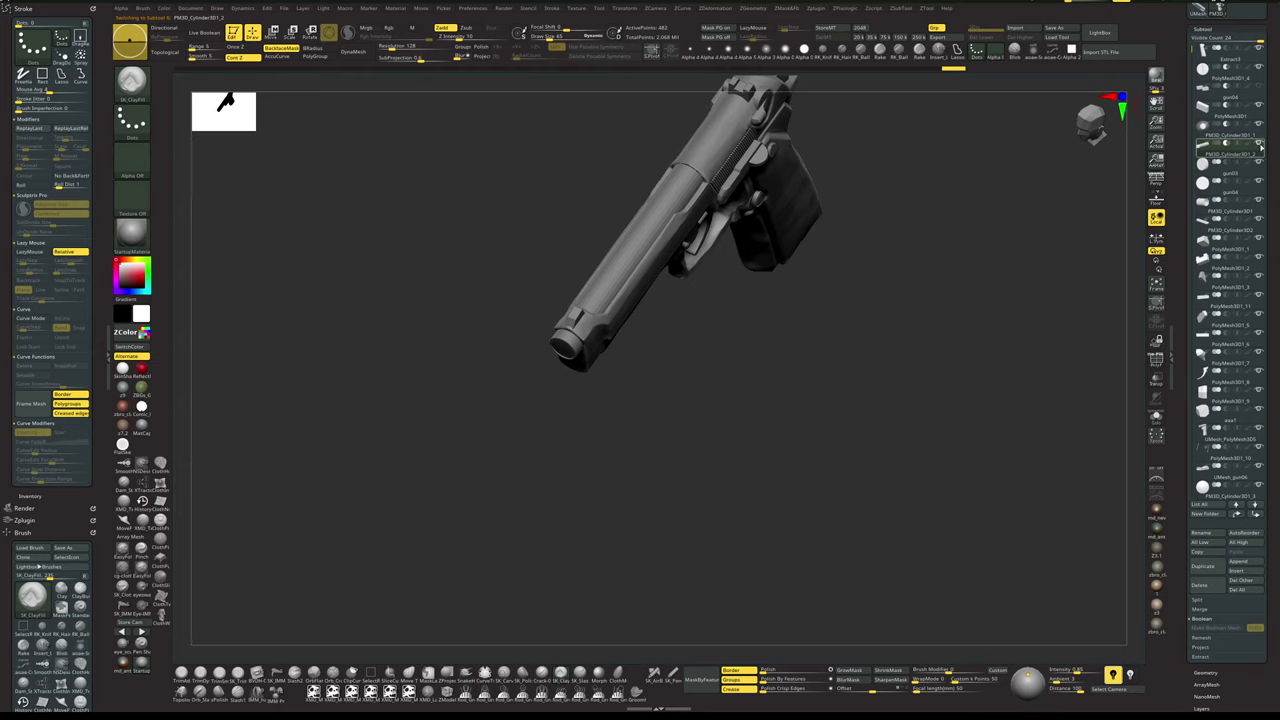
- Select the cylinder part at the muzzle and compare it in isolation with the full pistol
drag(711, 411, 751, 428)
drag(751, 428, 767, 404)
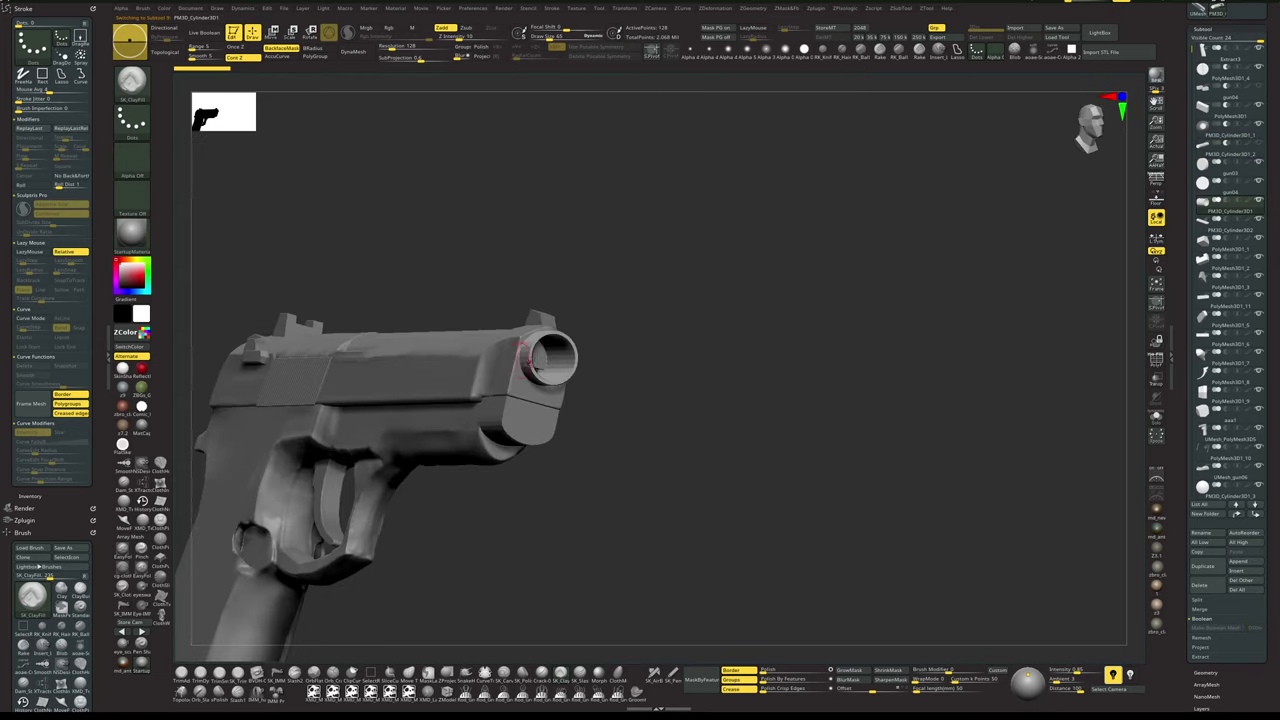
alt+click(530, 358)
key(alt+s)
drag(651, 354, 711, 423)
key(alt+s)
key(alt+s)
- Isolate the half-cylinder barrel part, display its polygroups, and regroup its faces by normals
mouse_move(733, 366)
mouse_down()
mouse_move(709, 320)
mouse_move(741, 363)
mouse_move(740, 348)
mouse_move(733, 380)
mouse_up()
key(alt+s)
key(alt+s)
key(shift+f)
key(z)
click(721, 615)
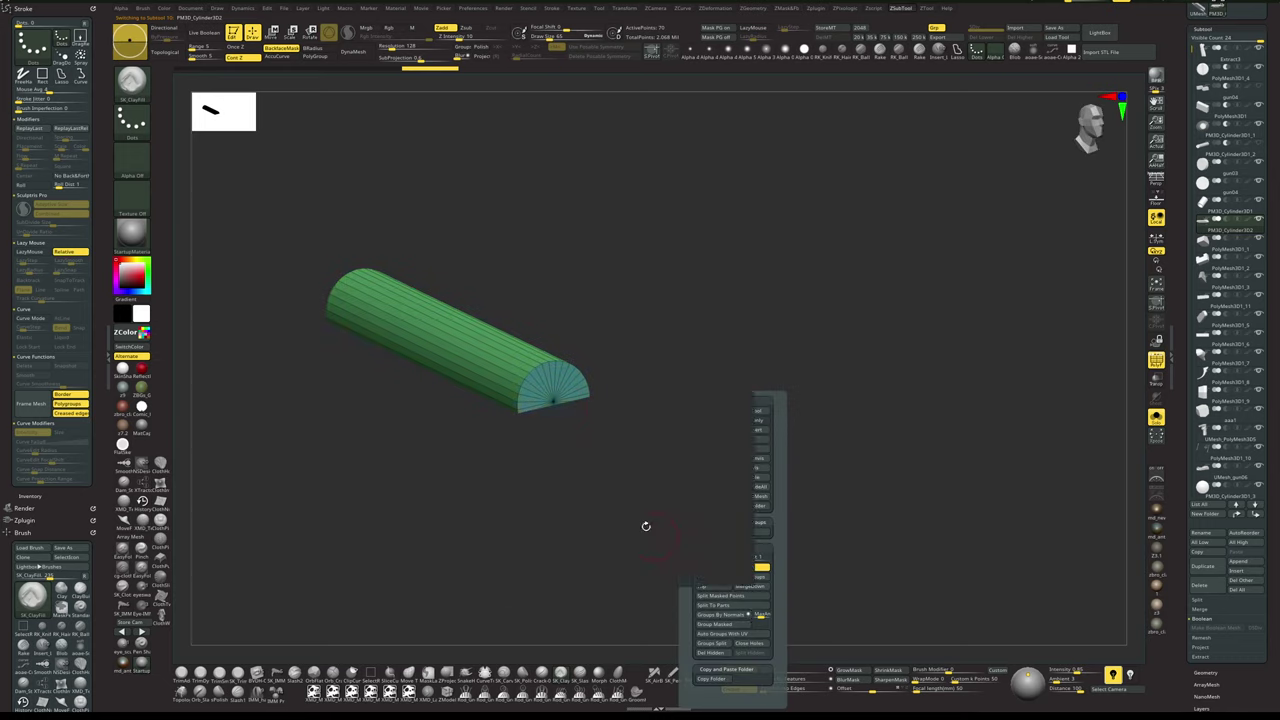
- Hide both end caps of the half cylinder, delete the hidden faces, and show the whole pistol again
ctrl+shift+click(555, 404)
ctrl+shift+click(555, 404)
mouse_move(606, 452)
mouse_down()
mouse_move(643, 486)
mouse_move(600, 457)
mouse_up()
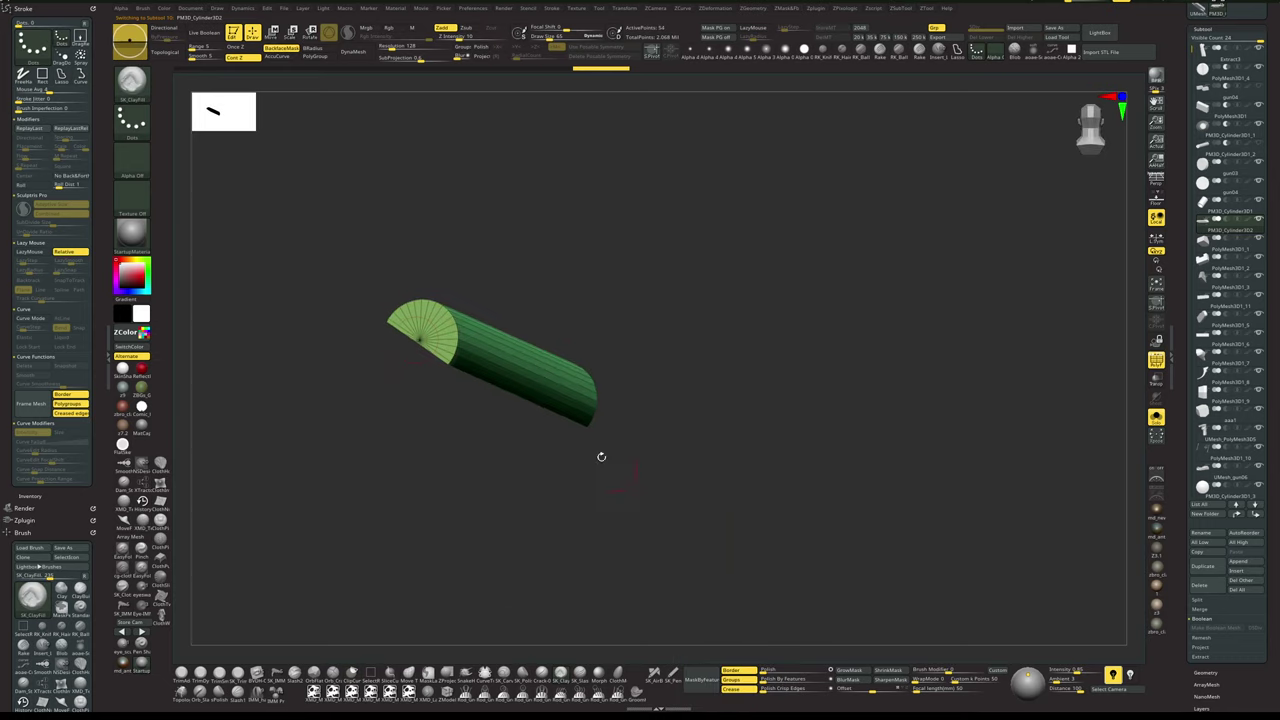
ctrl+shift+click(416, 348)
drag(441, 356, 749, 374)
key(z)
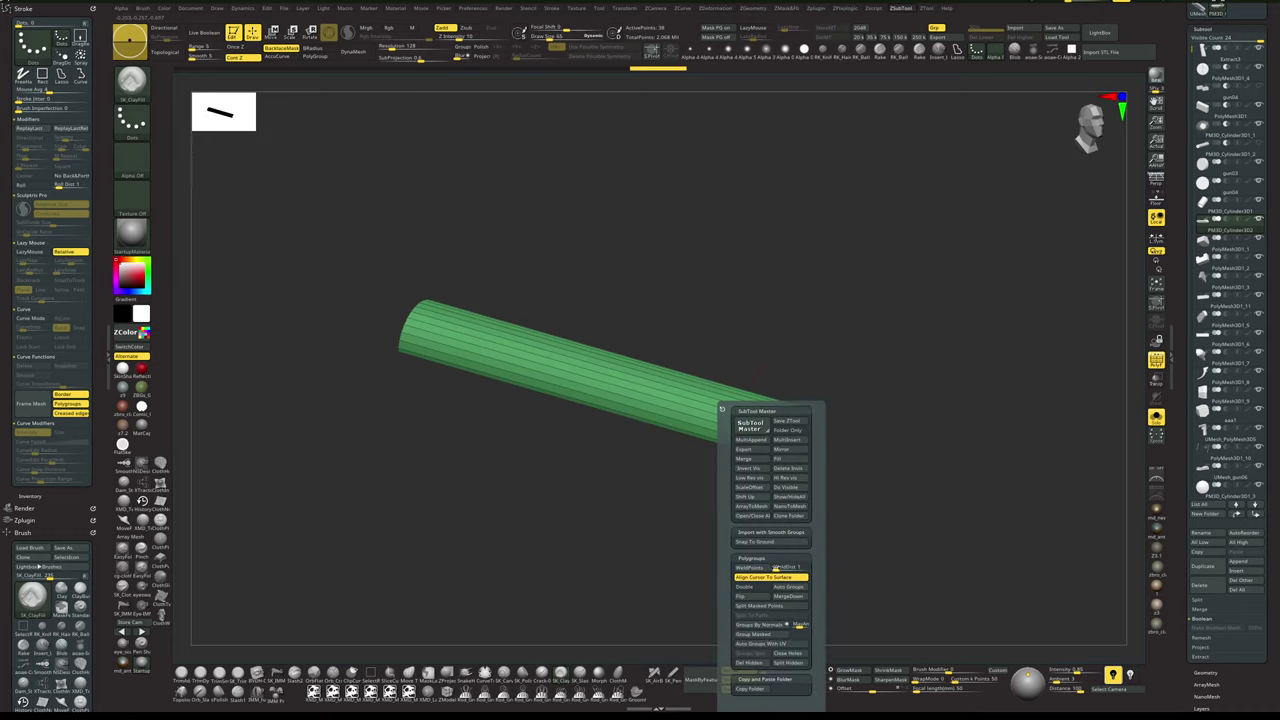
click(757, 668)
key(alt+s)
alt+drag(994, 449, 960, 460)
key(shift+f)
key(alt+s)
key(alt+s)
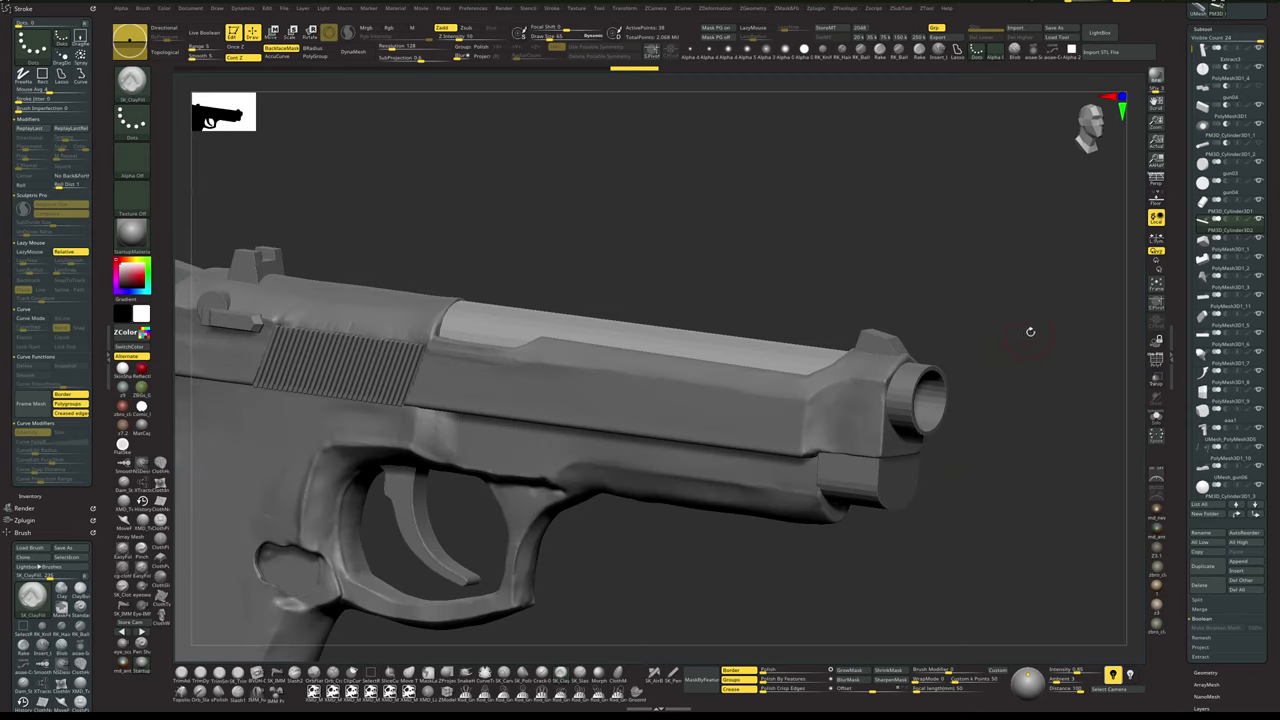
- Examine the barrel parts with polygroups displayed, both in isolation and within the full pistol
alt+drag(1031, 332, 937, 355)
key(alt+s)
key(shift+f)
mouse_move(774, 460)
alt+mouse_down()
mouse_move(894, 391)
mouse_move(776, 460)
alt+mouse_up()
alt+drag(776, 460, 902, 400)
click(457, 690)
mouse_move(703, 517)
alt+mouse_down()
mouse_move(694, 526)
mouse_move(700, 460)
alt+mouse_up()
key(alt+s)
drag(925, 437, 954, 420)
key(shift+f)
- Select the grip panel and flatten its front edge from below the notch to the base with the hPolish brush
alt+click(784, 472)
drag(909, 463, 903, 365)
mouse_move(990, 387)
alt+mouse_down()
mouse_move(877, 403)
mouse_move(880, 437)
alt+mouse_up()
key(b)
key(h)
key(p)
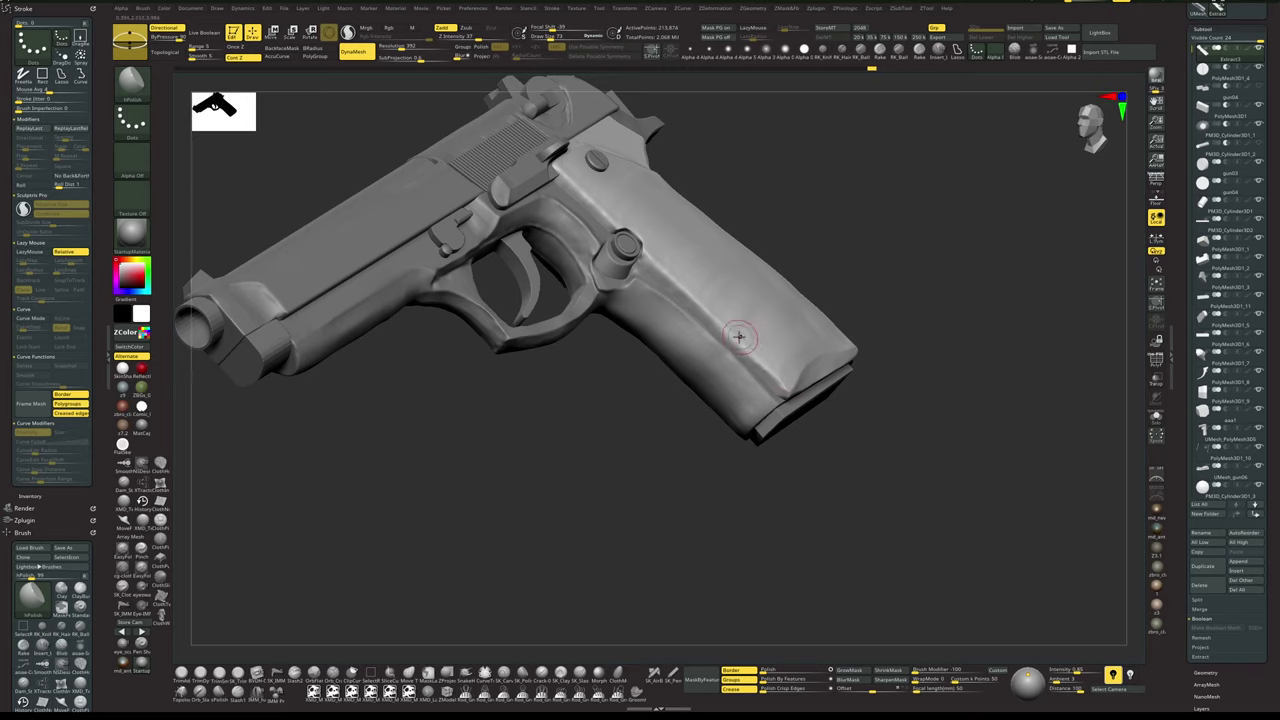
key(space)
drag(715, 323, 709, 322)
key(space)
drag(763, 353, 746, 346)
key(space)
key(space)
key(space)
drag(781, 390, 792, 390)
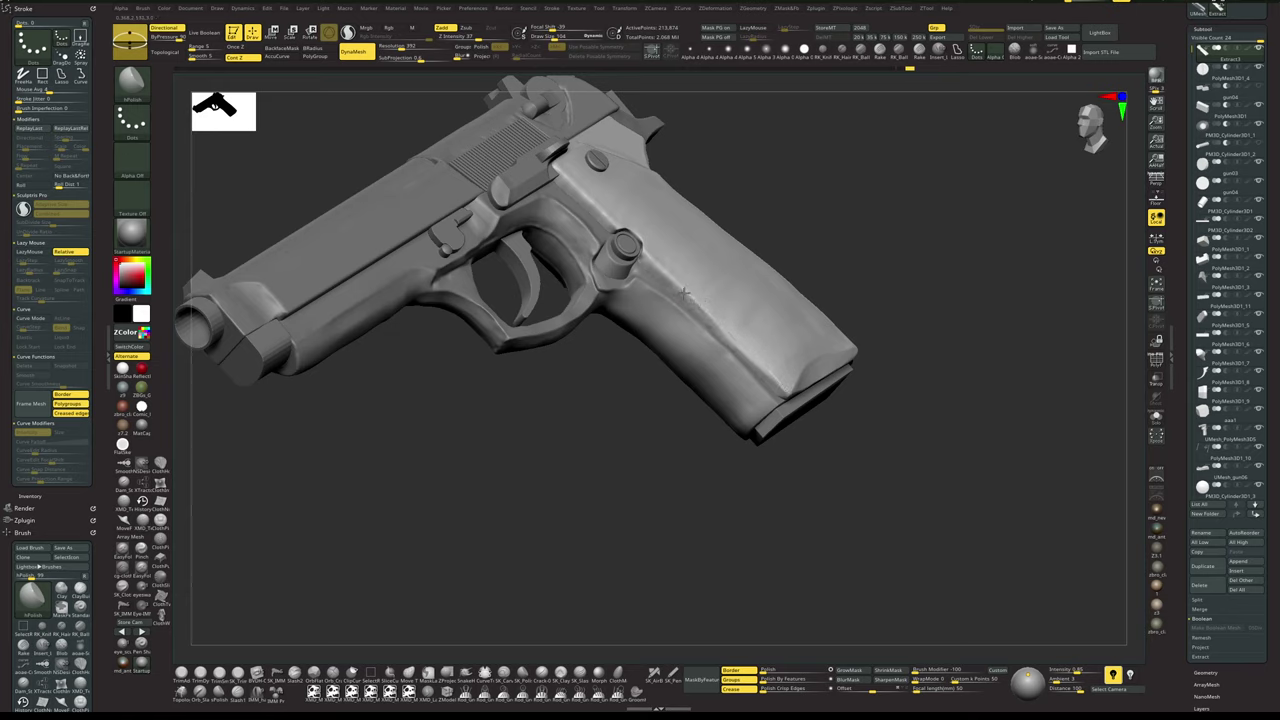
- Isolate the grip panel and polish its front edge below and above the notch
drag(964, 293, 905, 346)
key(alt+s)
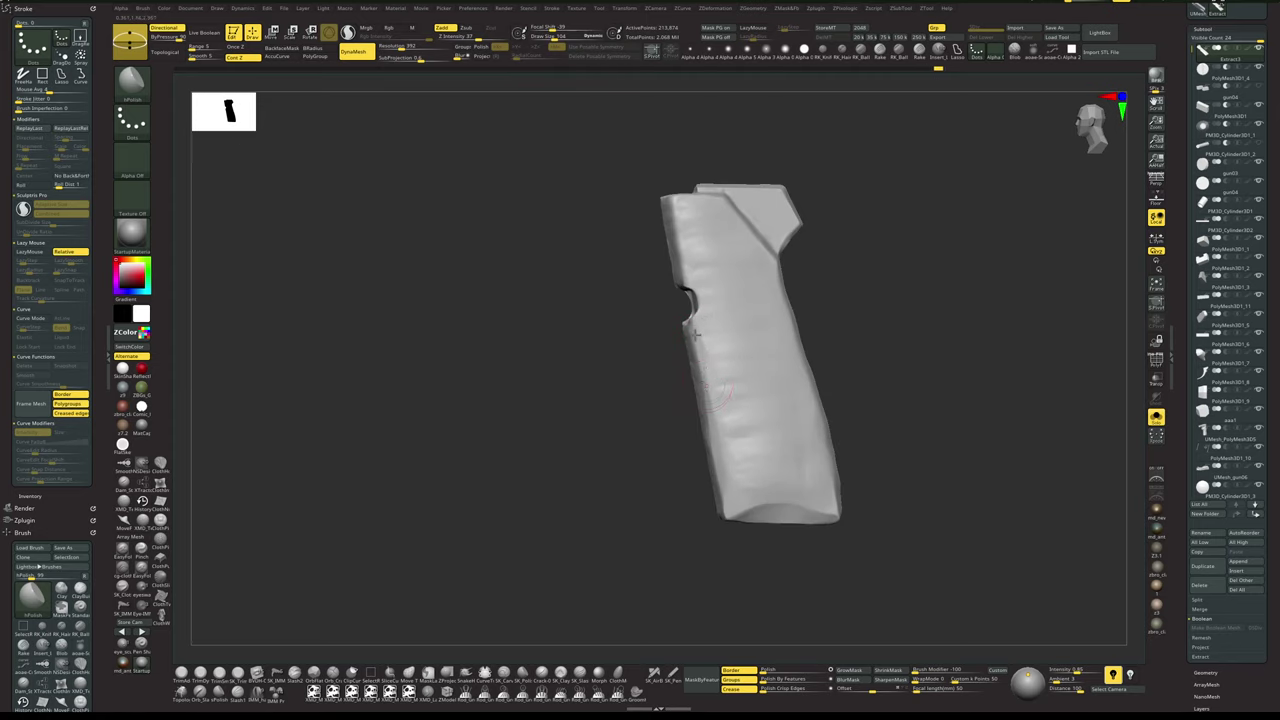
drag(712, 418, 702, 346)
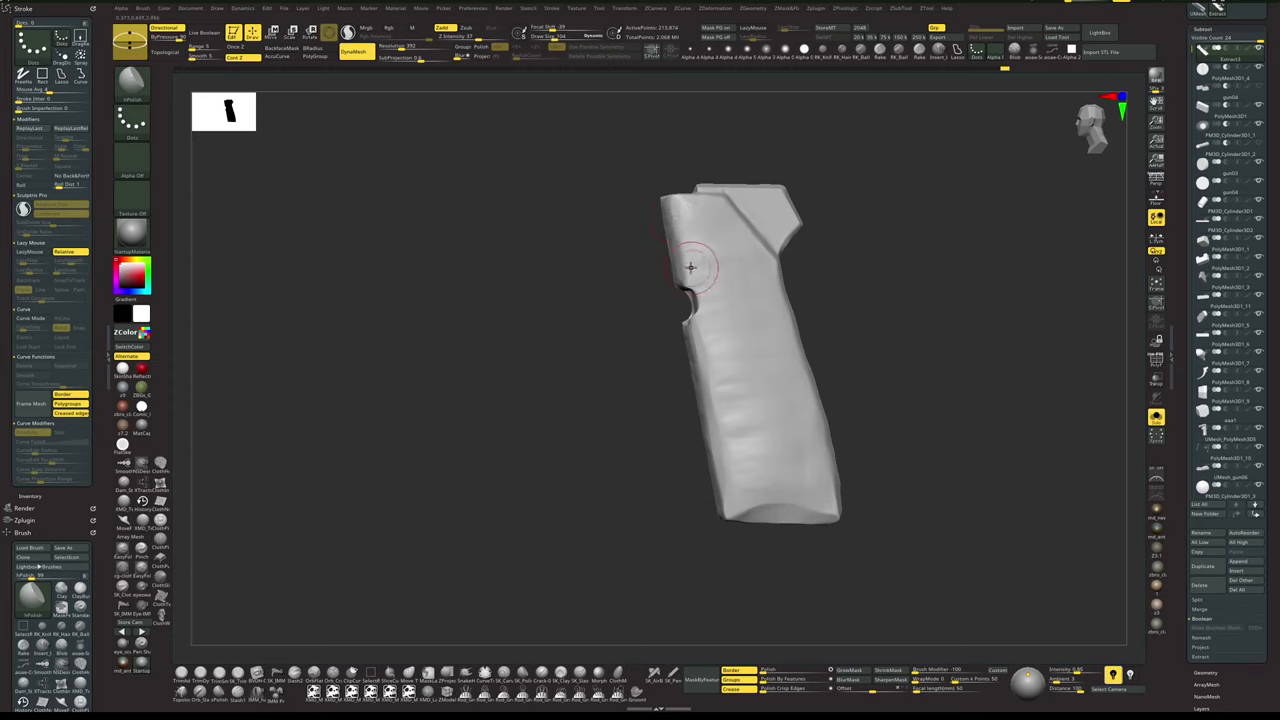
key(space)
mouse_move(706, 282)
mouse_down()
mouse_move(688, 287)
mouse_move(700, 296)
mouse_up()
key(space)
key(space)
- Build up and reshape the rim of the notch in the grip panel's front edge with the ClayBuildup brush
key(1)
key(space)
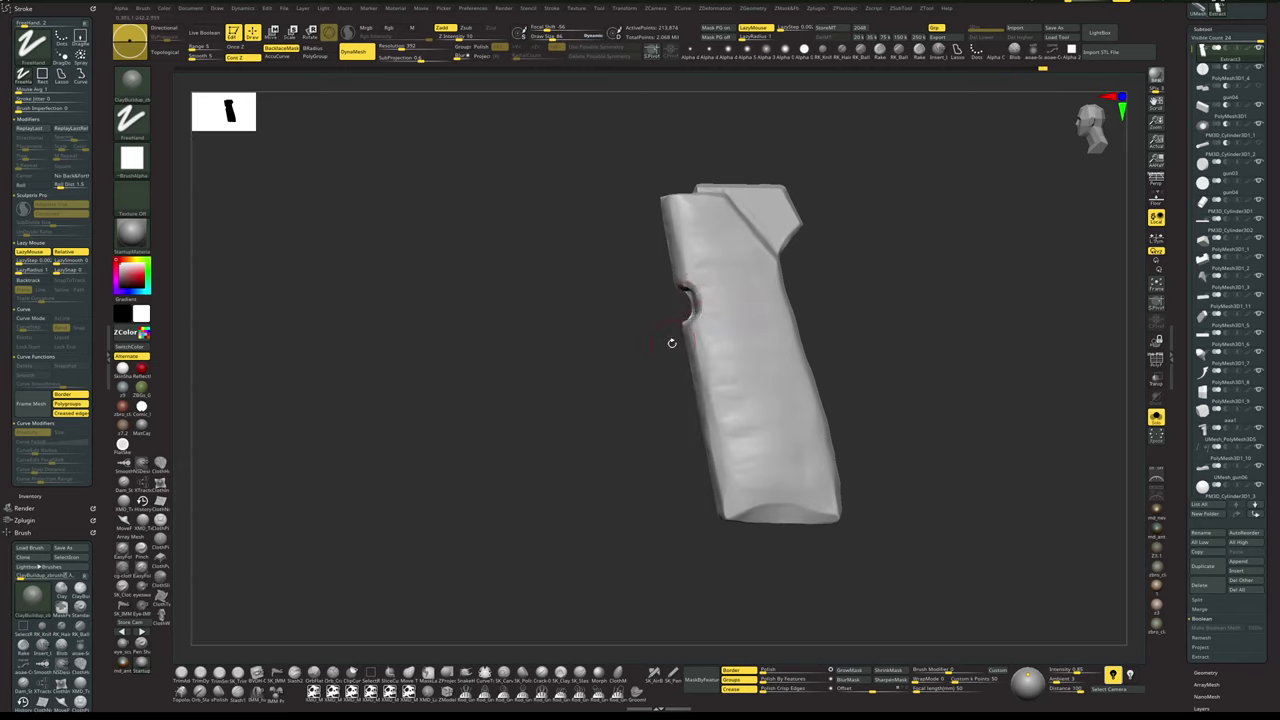
mouse_move(672, 343)
mouse_down()
mouse_move(843, 291)
mouse_move(843, 345)
mouse_up()
key(space)
drag(709, 315, 696, 317)
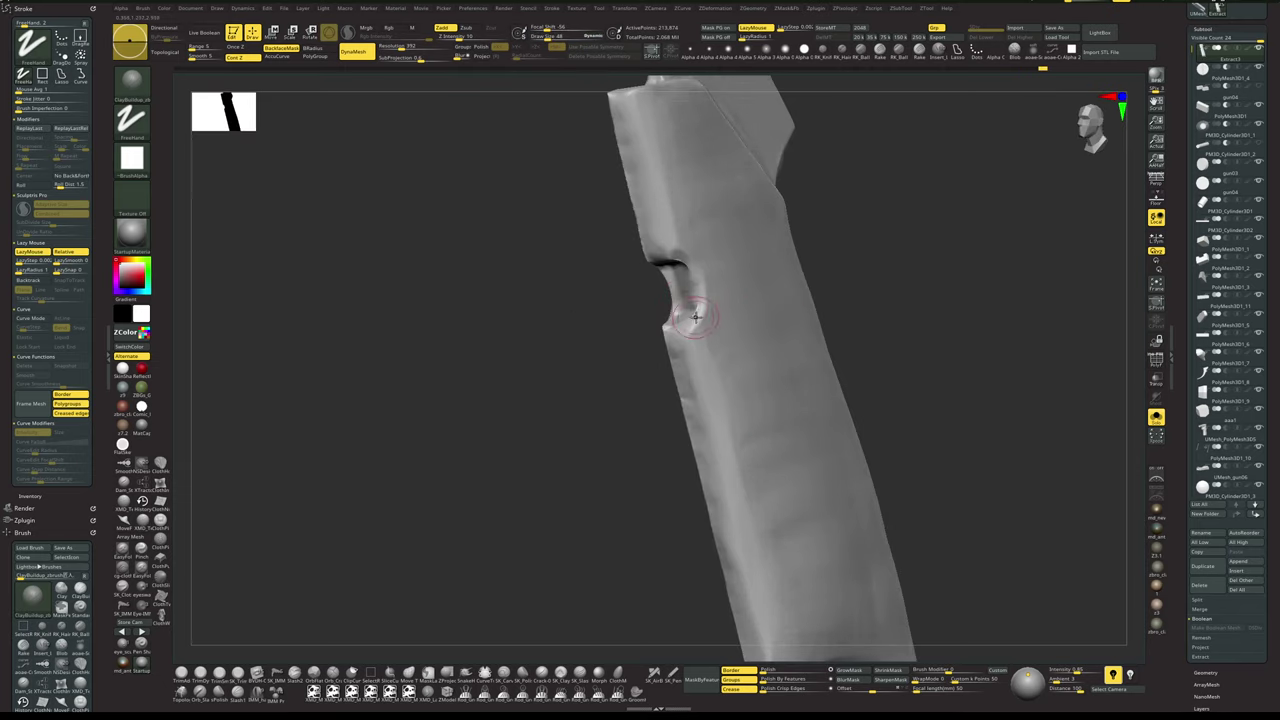
drag(859, 276, 751, 231)
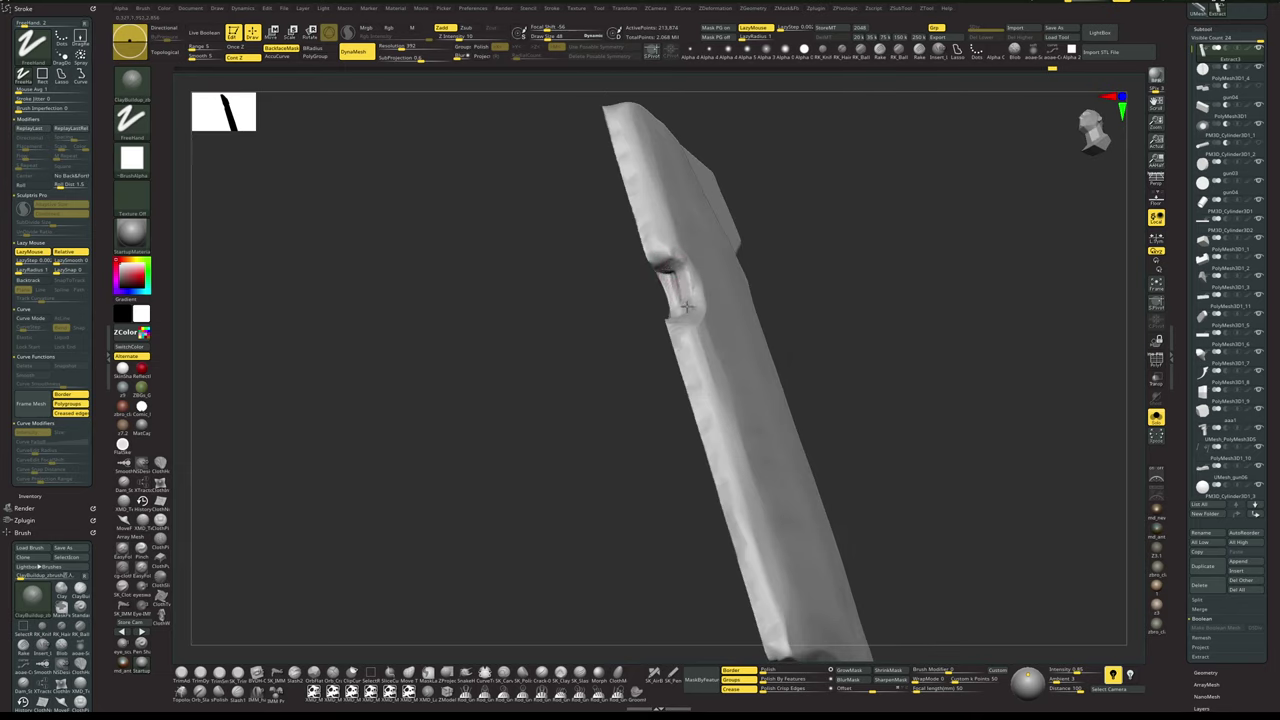
drag(849, 321, 699, 304)
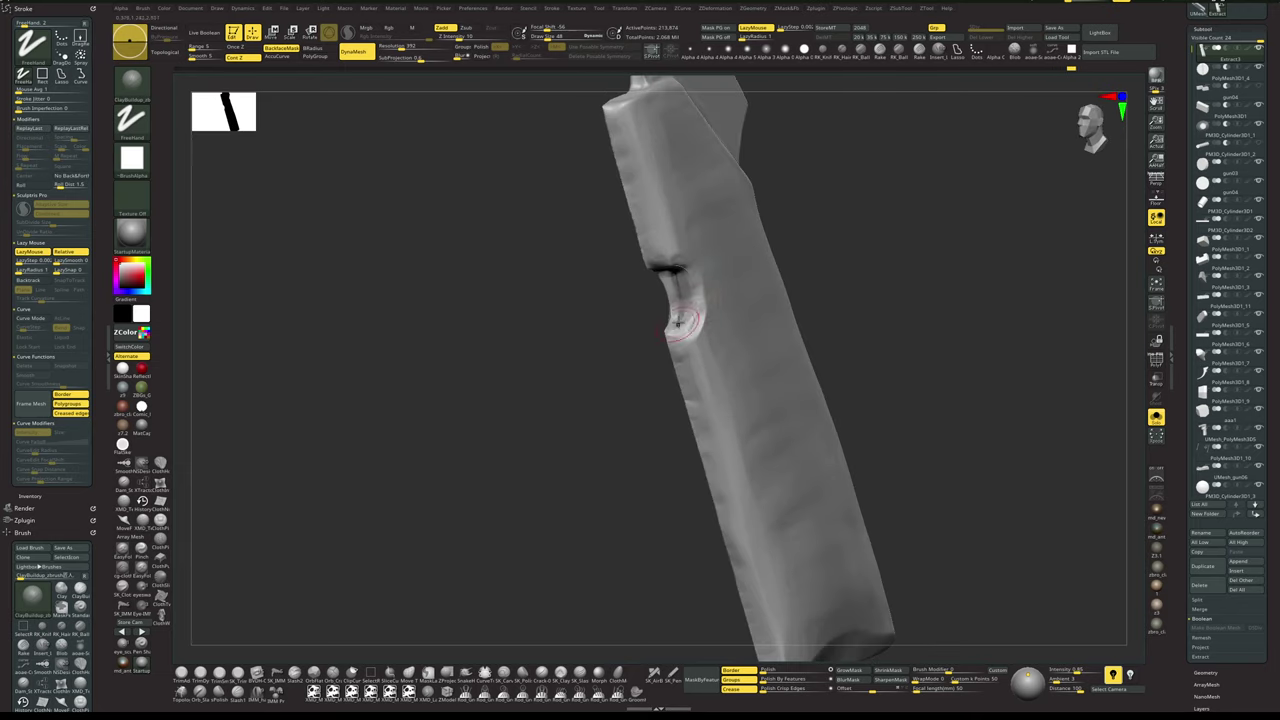
mouse_move(859, 298)
mouse_down()
mouse_move(949, 274)
mouse_move(877, 312)
mouse_up()
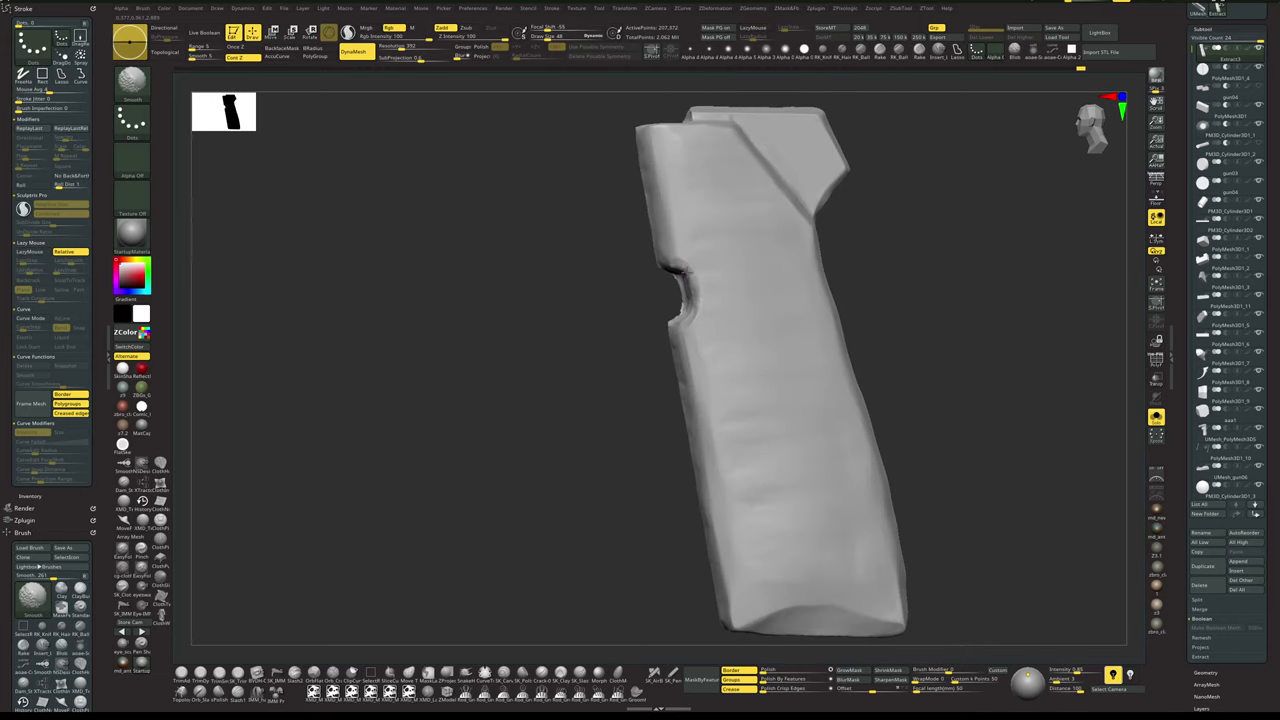
- Smooth the reshaped inner edges of the grip panel's notch
drag(580, 300, 678, 306)
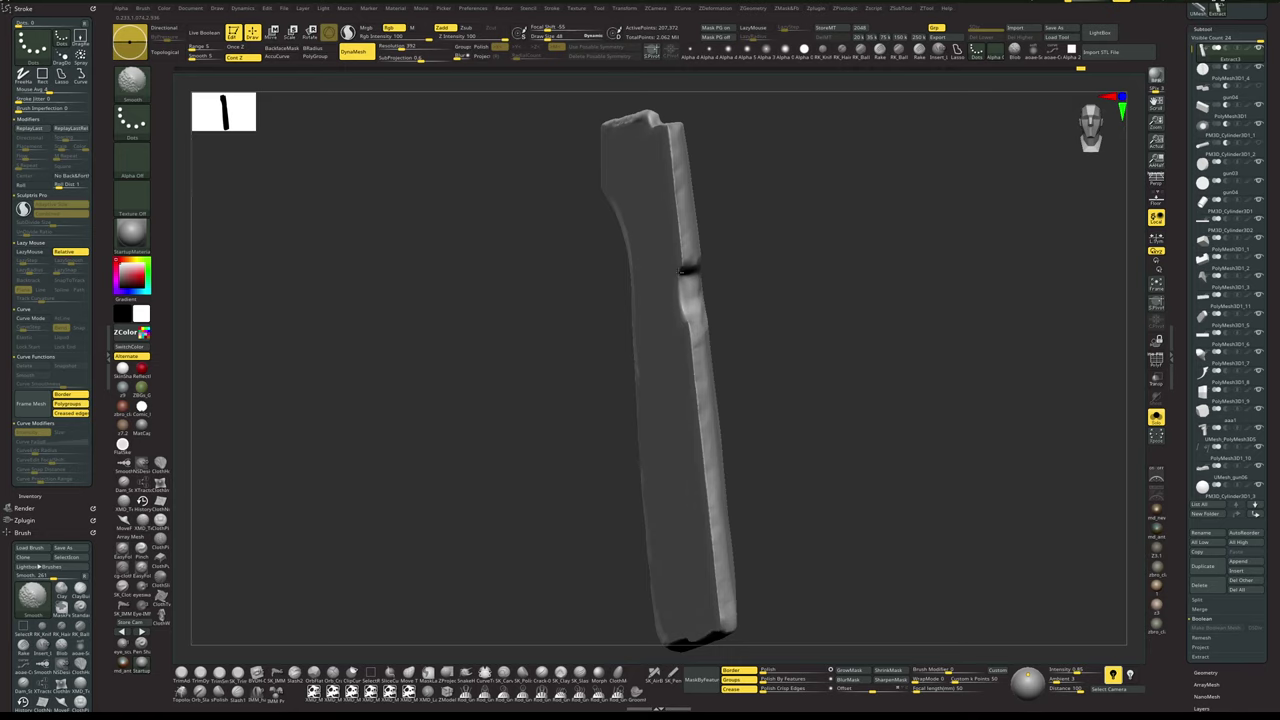
drag(846, 272, 736, 282)
drag(592, 360, 622, 358)
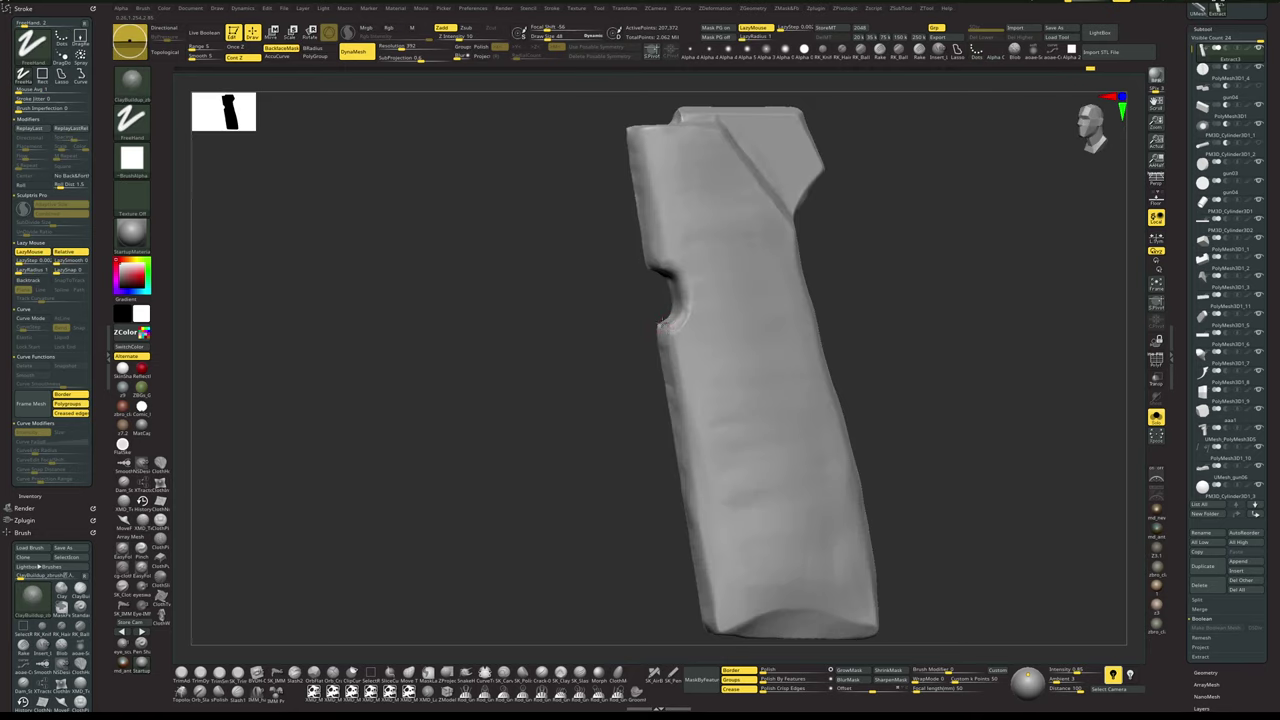
shift+drag(682, 273, 686, 321)
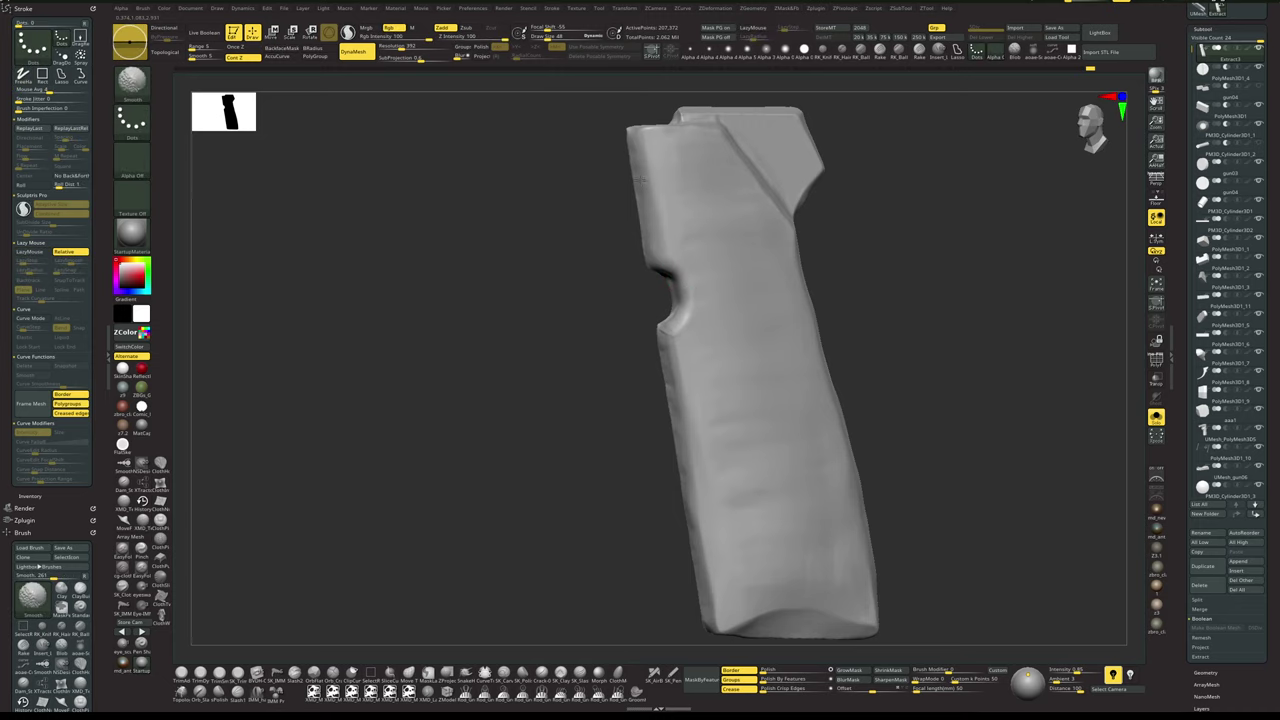
- Show the whole pistol again and shorten the visible portion of the subtool list
alt+drag(880, 290, 911, 214)
key(alt+s)
alt+drag(927, 288, 853, 269)
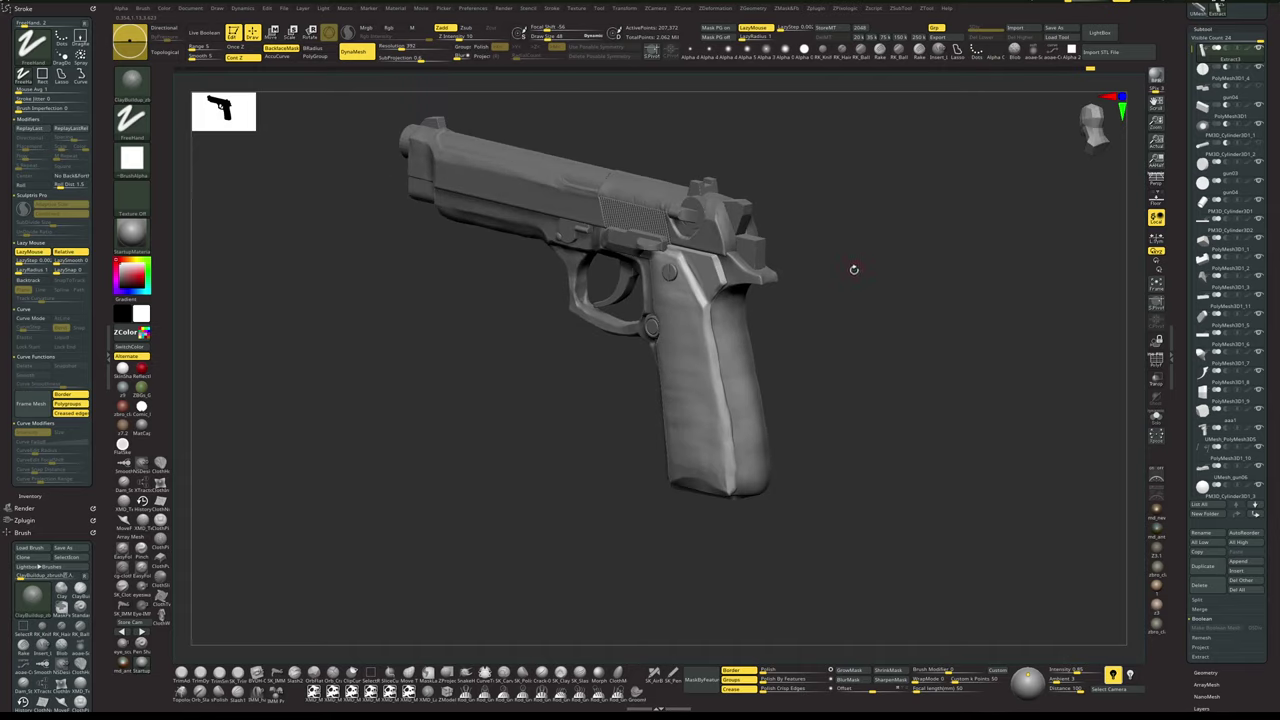
alt+click(754, 250)
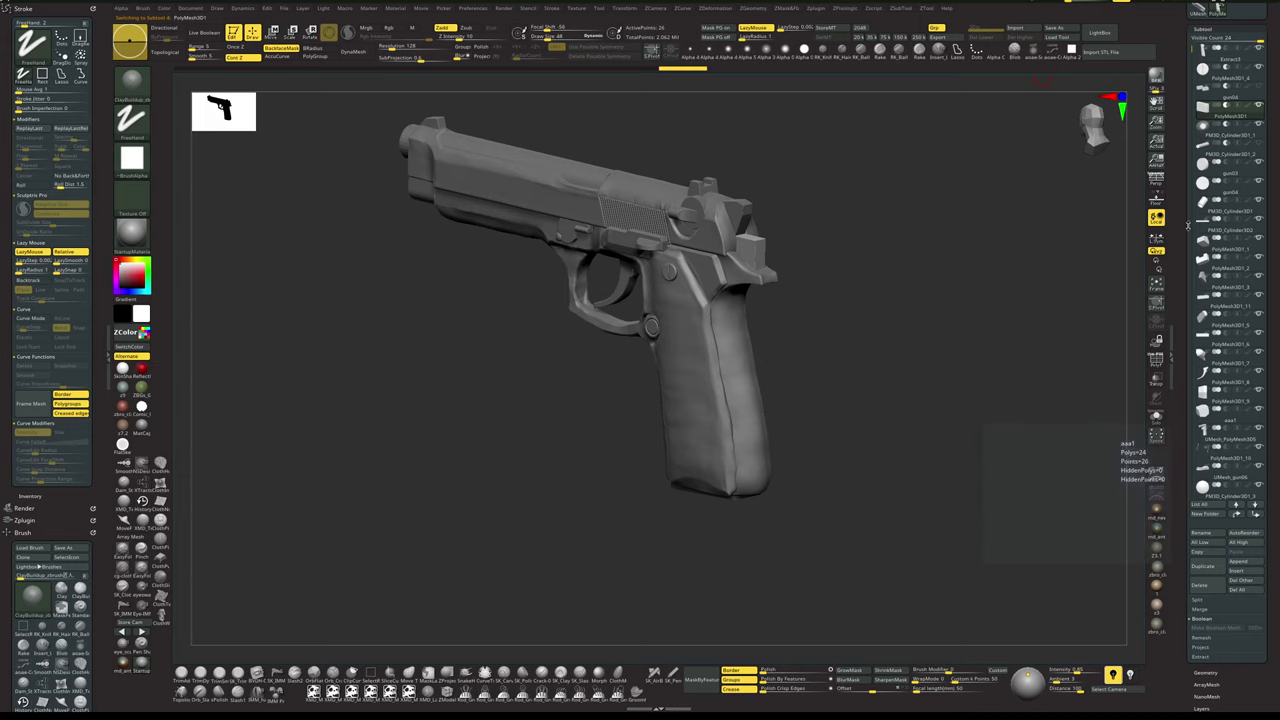
drag(1239, 40, 1177, 97)
scroll(1177, 90, up, 1)
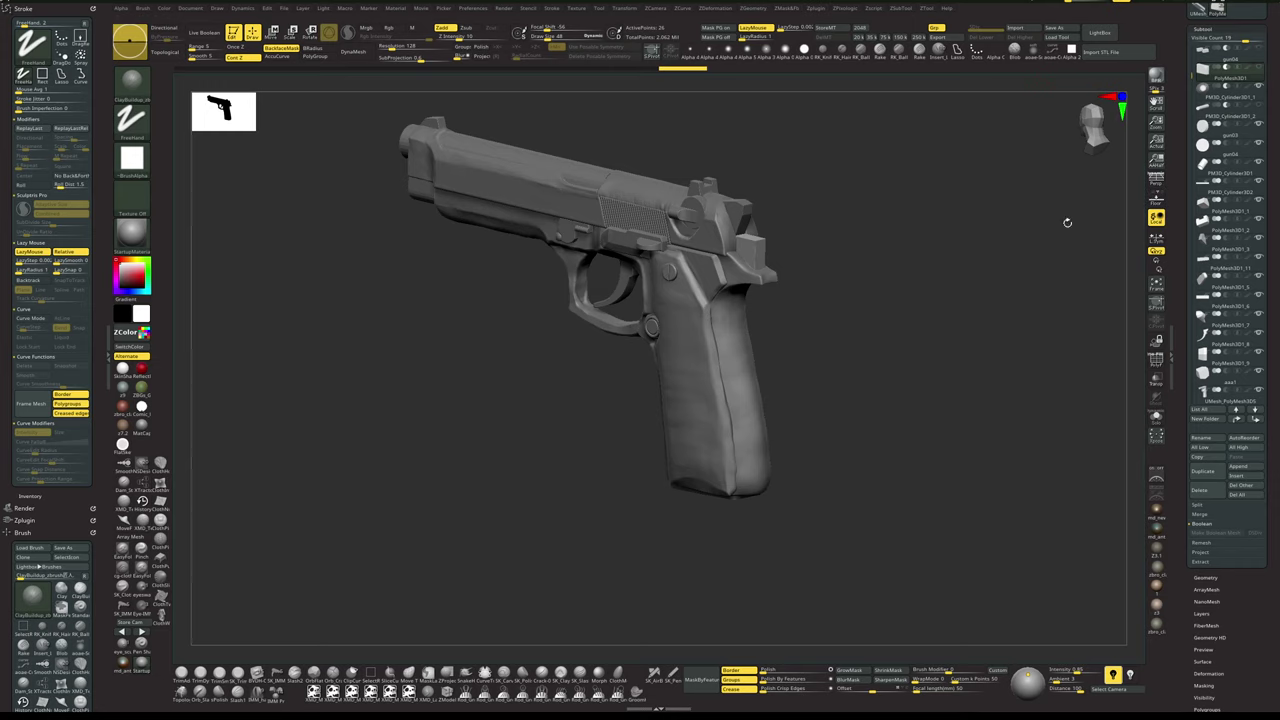
- Select the frame's backstrap and even out its rear surface with the SK_ClayFill brush
alt+click(733, 313)
mouse_move(803, 323)
mouse_down()
mouse_move(762, 322)
mouse_move(811, 312)
mouse_move(826, 344)
mouse_move(800, 342)
mouse_move(823, 342)
mouse_move(822, 314)
mouse_up()
drag(822, 314, 814, 352)
alt+right_drag(743, 394, 743, 360)
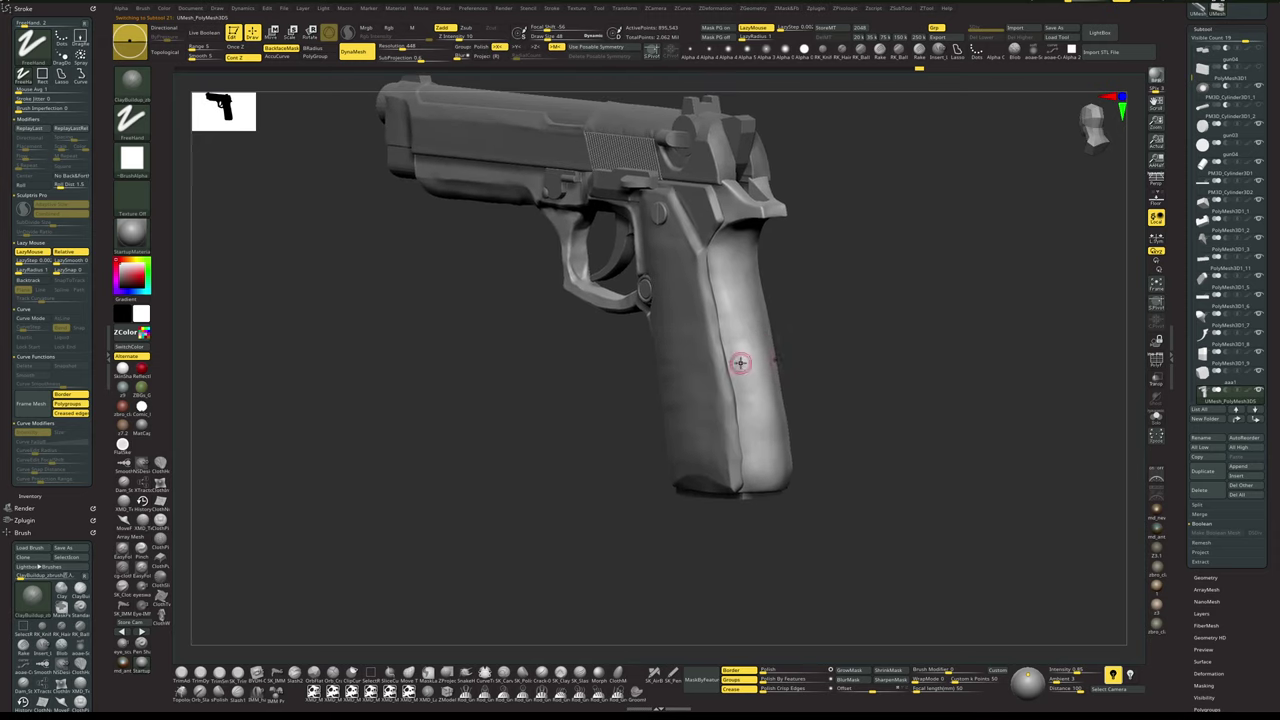
key(space)
click(562, 676)
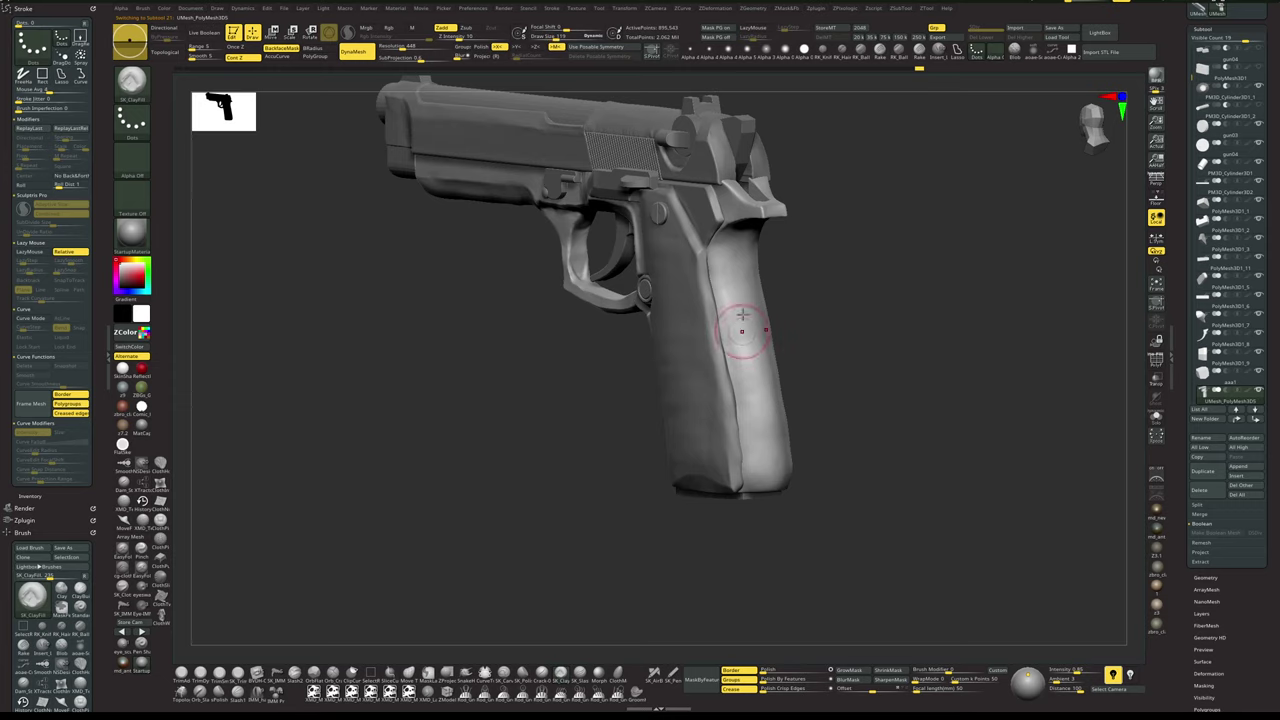
mouse_move(743, 333)
mouse_down()
mouse_move(749, 388)
mouse_move(769, 416)
mouse_up()
drag(804, 326, 708, 328)
drag(765, 314, 758, 359)
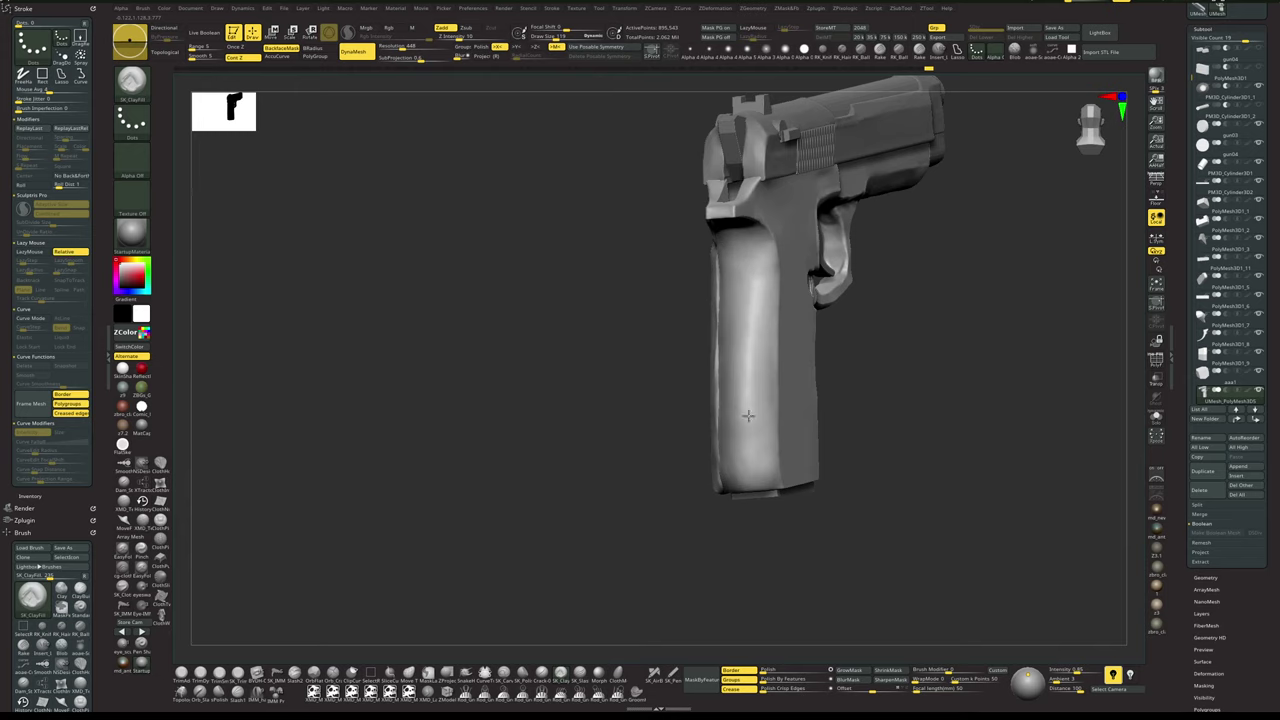
drag(658, 515, 805, 490)
- Select and isolate the grip panel, fill its uneven upper face with SK_ClayFill, and show the whole pistol again
alt+click(690, 375)
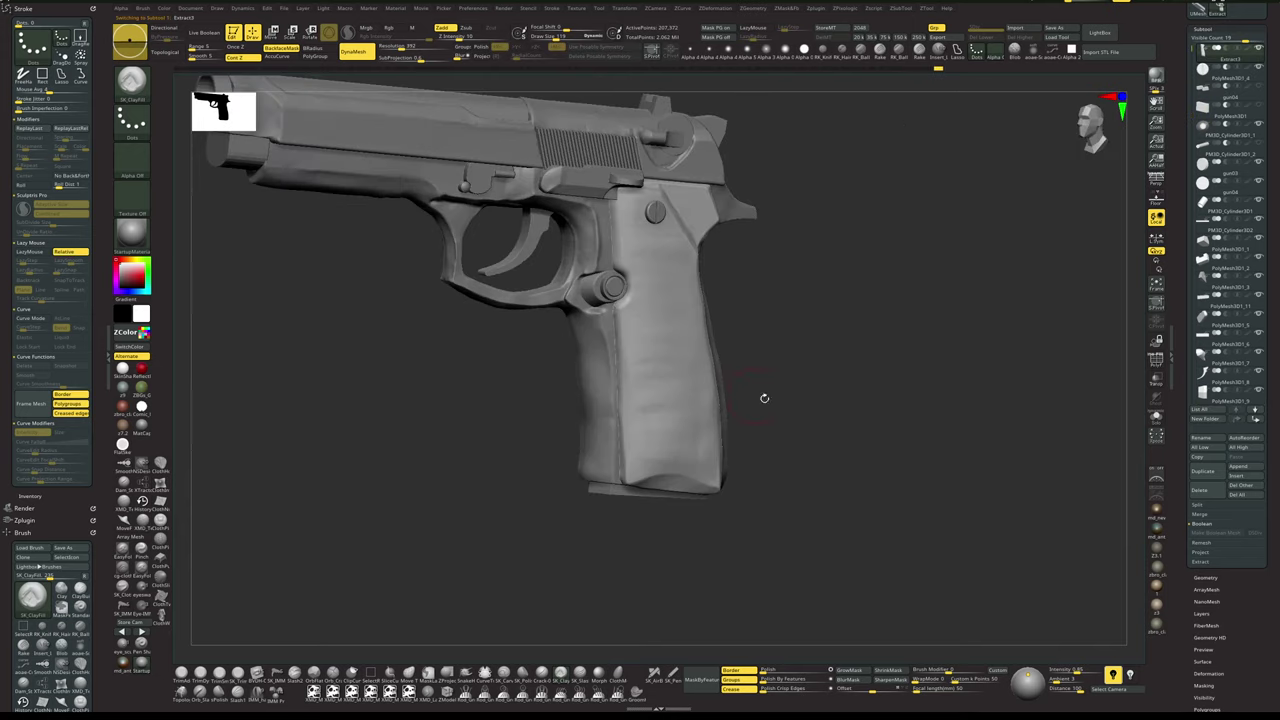
shift+drag(763, 397, 735, 380)
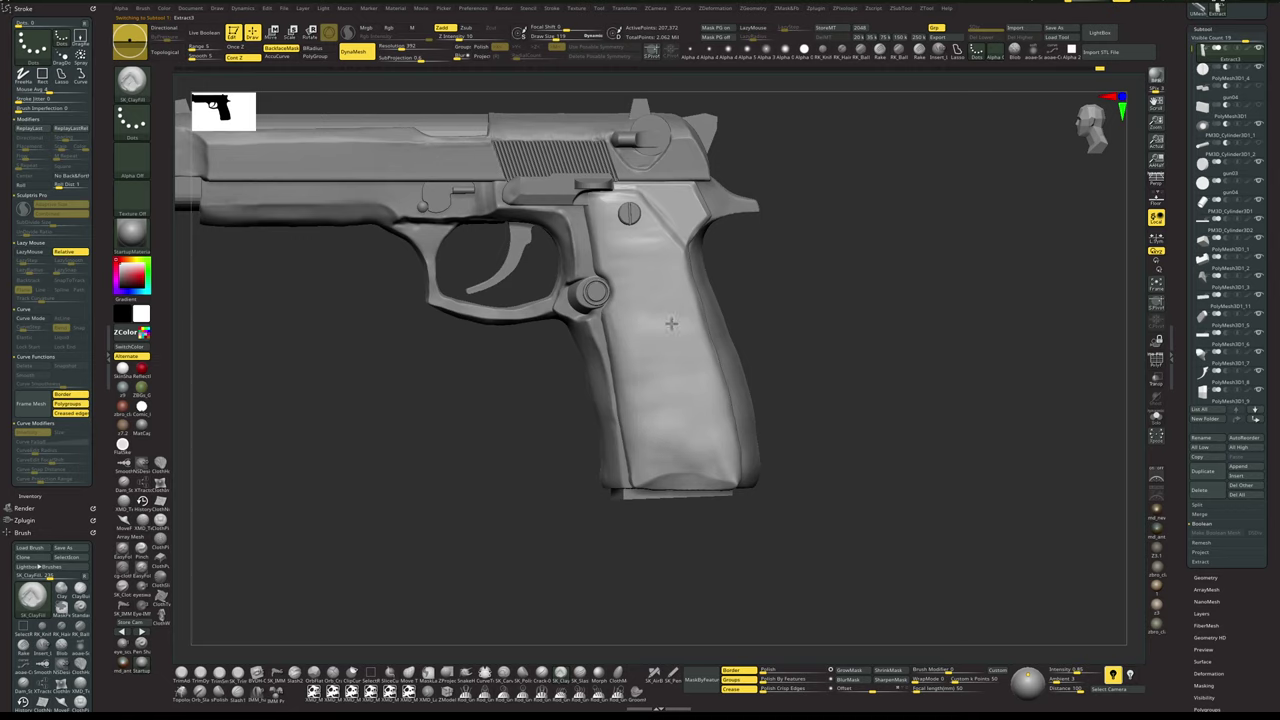
key(alt+s)
key(s)
drag(637, 234, 620, 234)
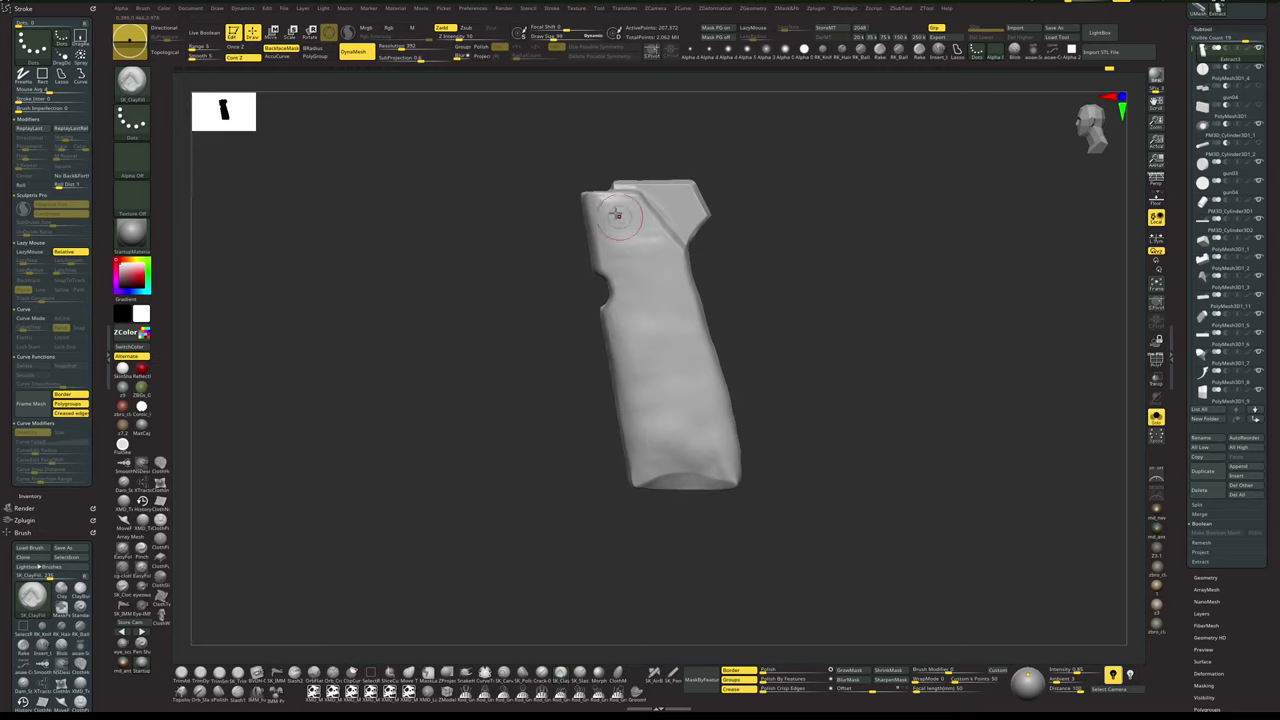
key(alt+s)
- Select the grip screw near the panel's upper end and shift it along the sideways axis to fit the panel surface
drag(874, 280, 809, 229)
alt+click(670, 205)
key(w)
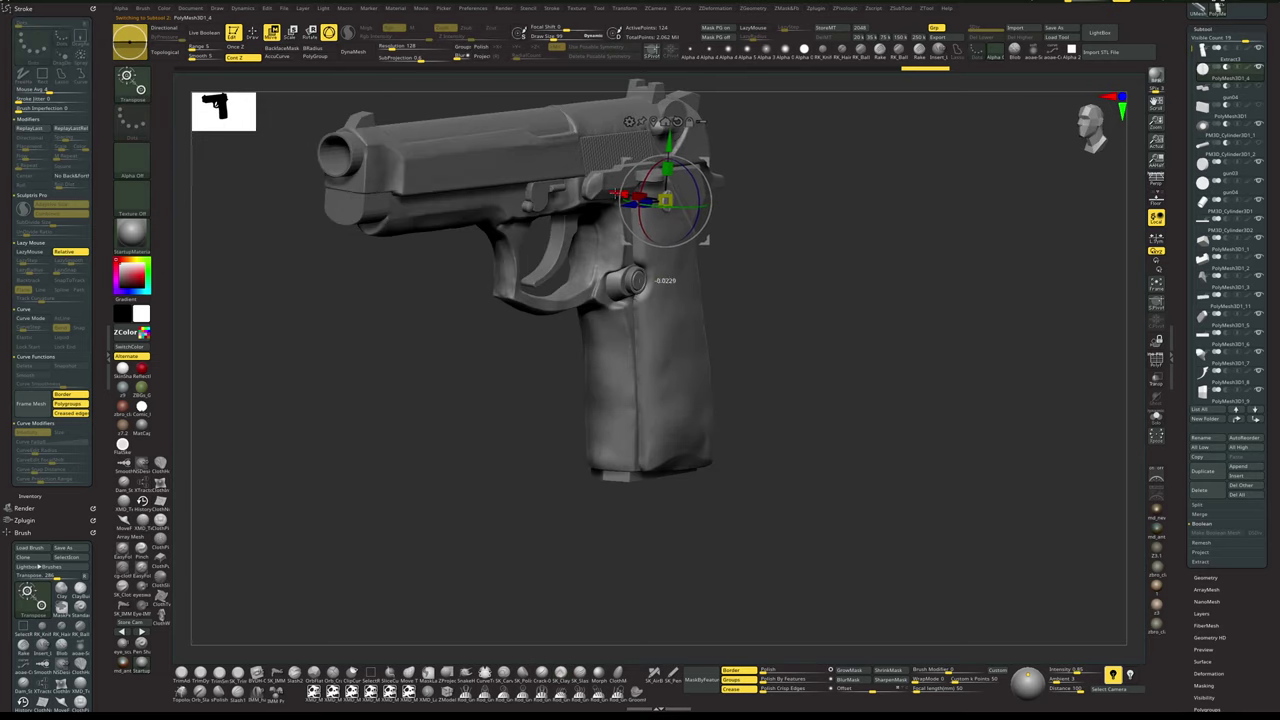
key(q)
drag(893, 280, 913, 288)
key(w)
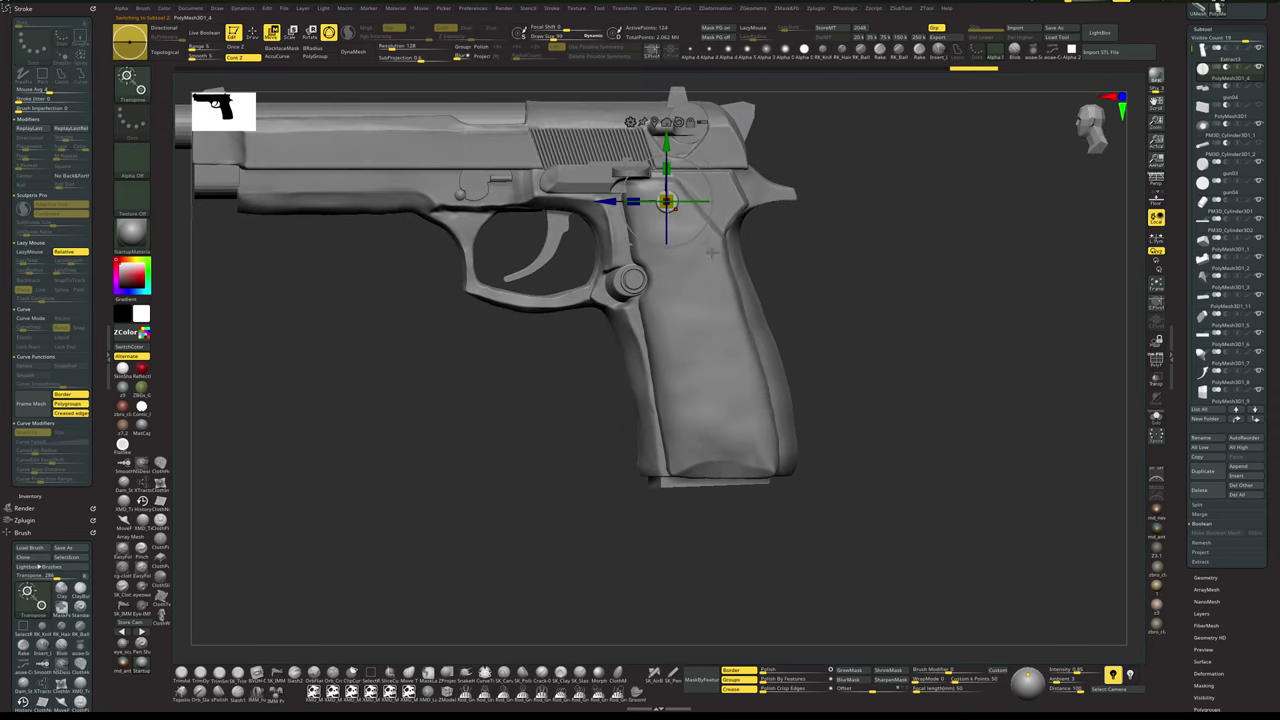
- Duplicate the grip screw to the lower end of the grip panel and fit the copy to the surface
ctrl+drag(711, 248, 753, 471)
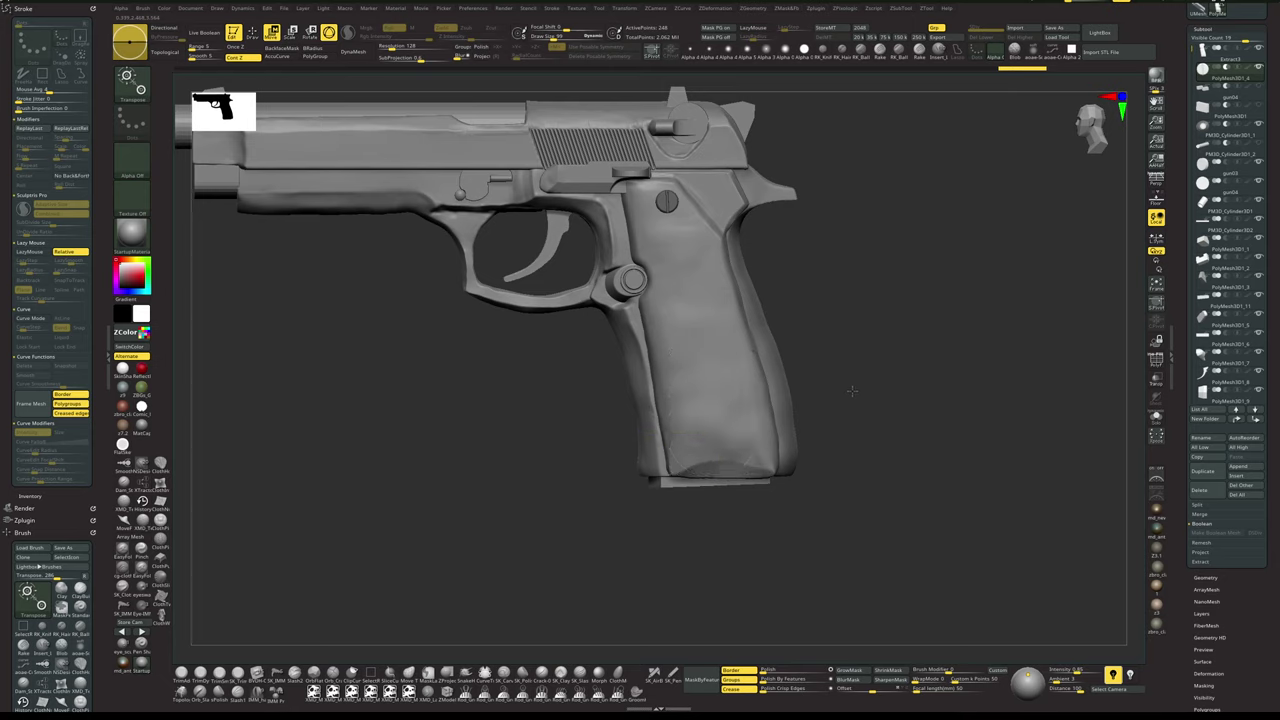
drag(852, 391, 886, 416)
drag(668, 419, 671, 421)
key(q)
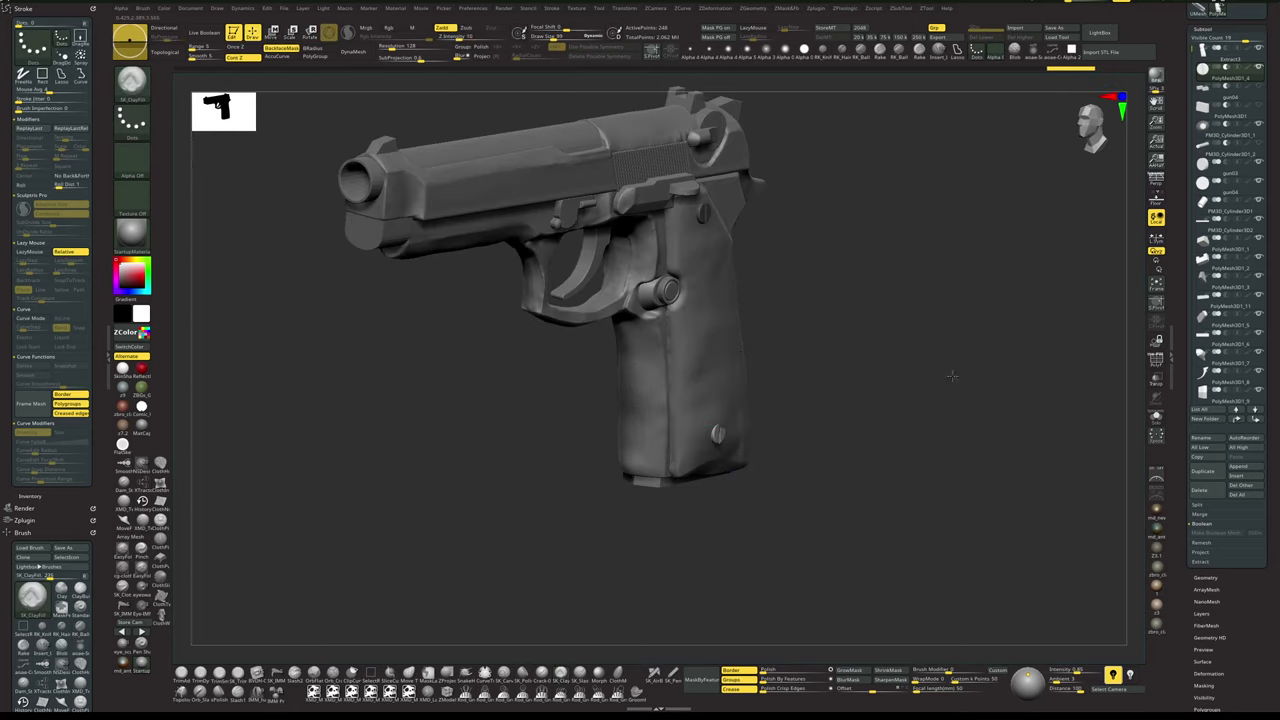
mouse_move(951, 374)
shift+mouse_down()
mouse_move(946, 384)
mouse_move(933, 359)
mouse_move(958, 326)
shift+mouse_up()
key(w)
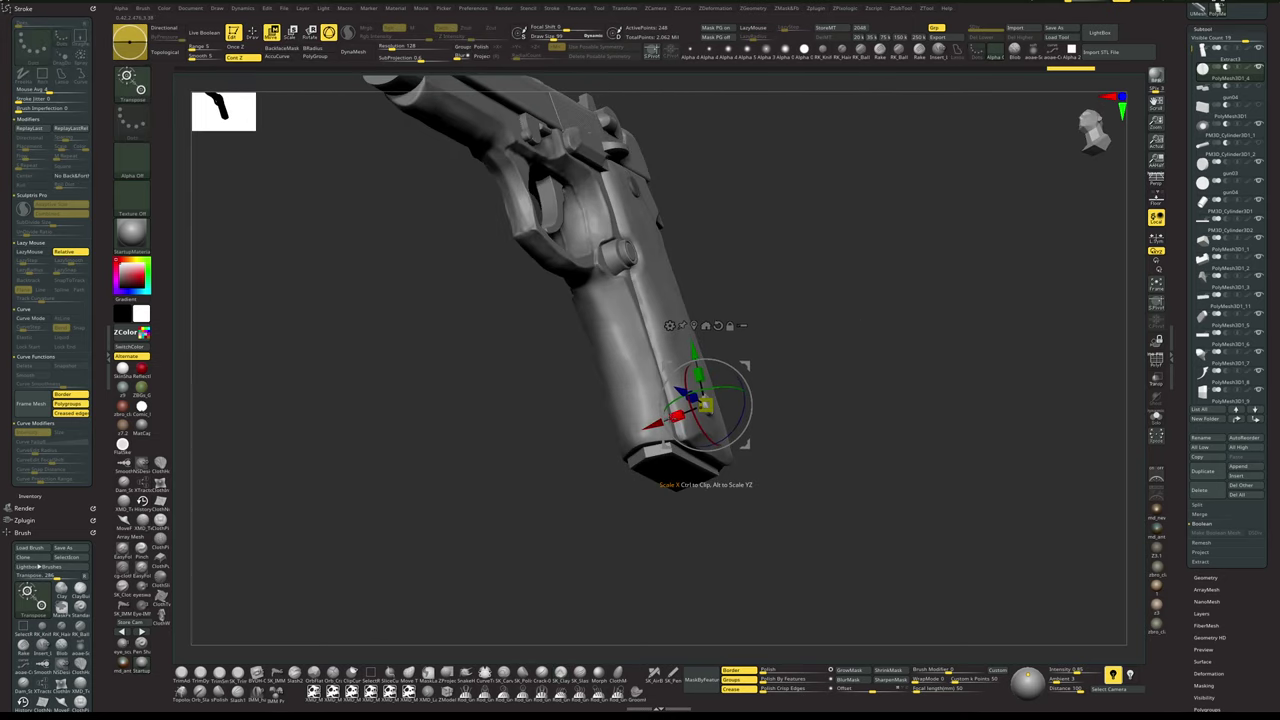
key(q)
mouse_move(851, 352)
mouse_down()
mouse_move(860, 374)
mouse_move(880, 371)
mouse_move(877, 300)
mouse_move(883, 326)
mouse_move(891, 300)
mouse_move(893, 352)
mouse_move(914, 351)
mouse_move(903, 340)
mouse_move(792, 345)
mouse_up()
- Isolate the grip panel and flatten its lower face and base bevel with a larger hPolish brush
alt+click(688, 350)
key(alt+s)
right_click(687, 341)
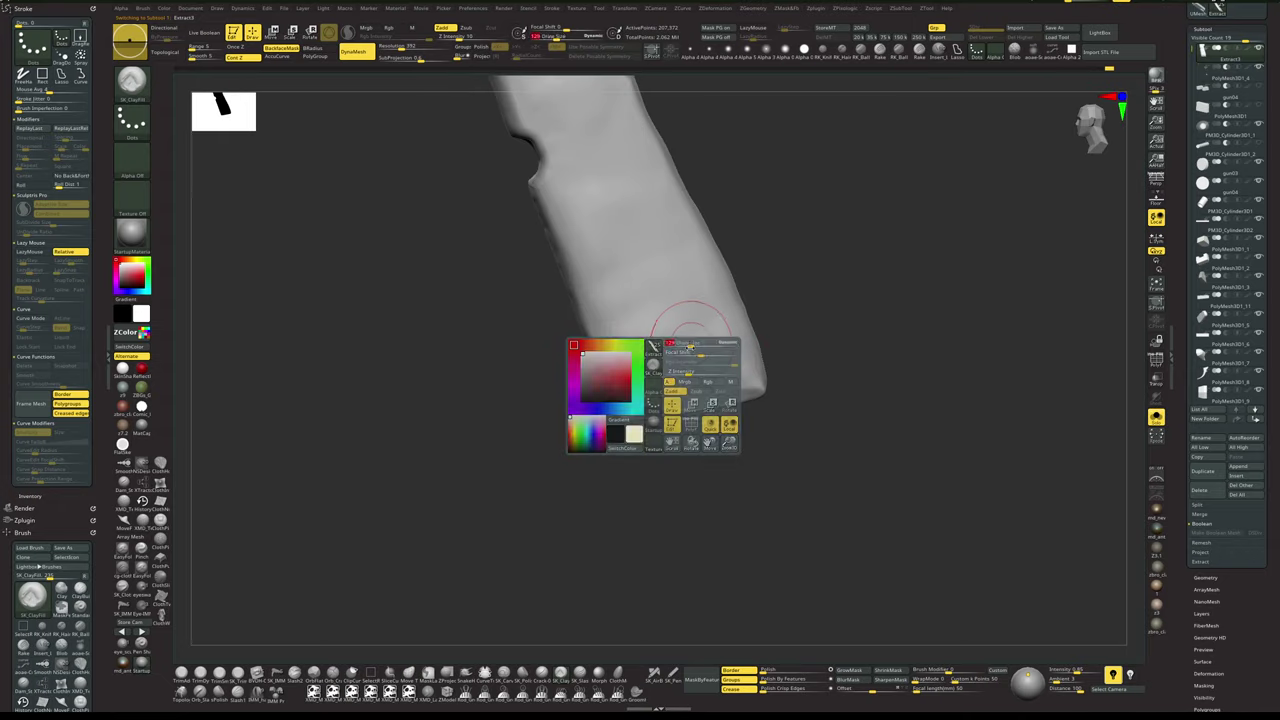
drag(705, 517, 692, 490)
key(b)
key(h)
key(p)
right_click(640, 376)
drag(624, 318, 714, 388)
drag(714, 338, 726, 380)
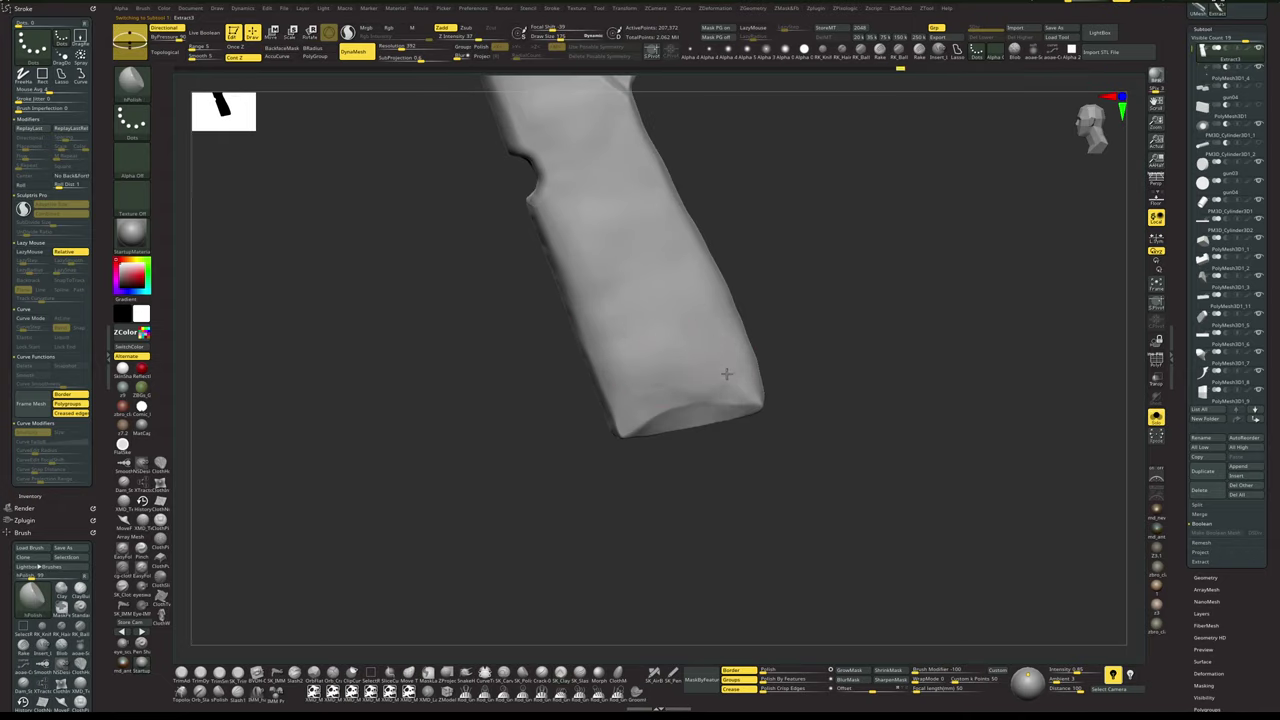
drag(622, 267, 592, 275)
mouse_move(847, 273)
alt+mouse_down()
mouse_move(843, 366)
mouse_move(832, 358)
alt+mouse_up()
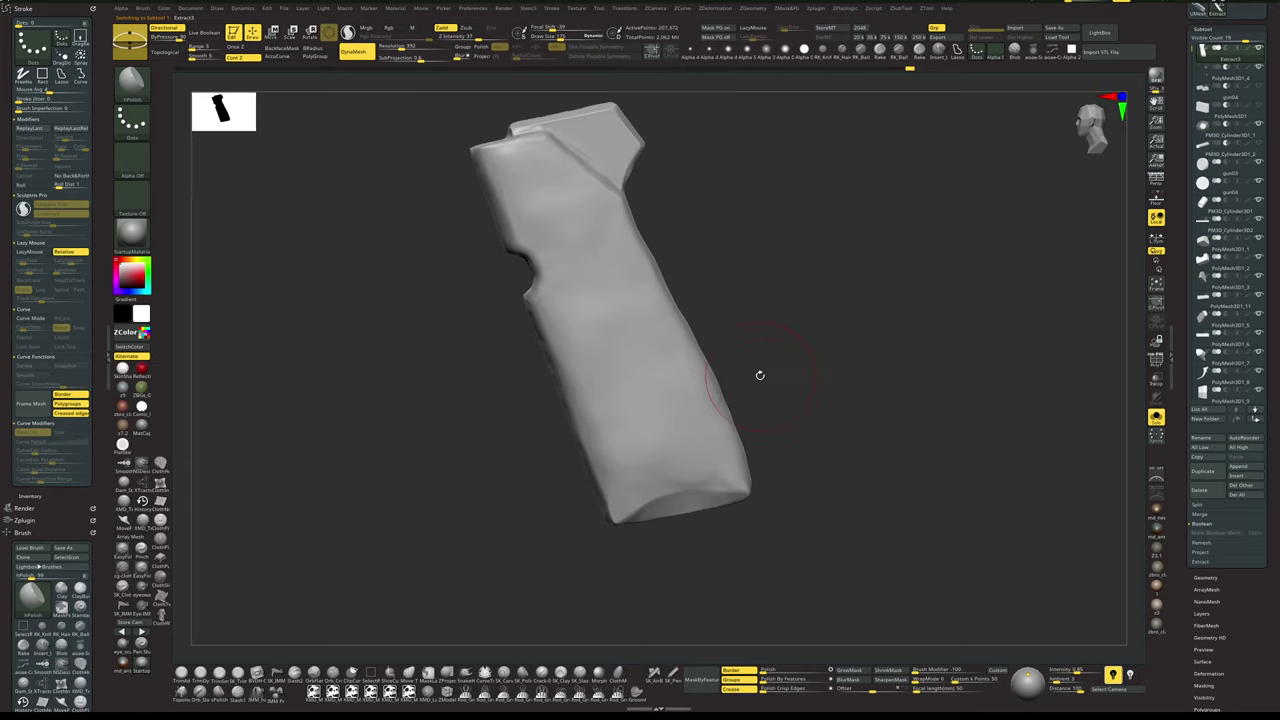
- Fill the uneven areas of the grip panel's face with SK_ClayFill and compare the result within the full pistol
right_click(721, 425)
drag(721, 438, 712, 438)
click(562, 674)
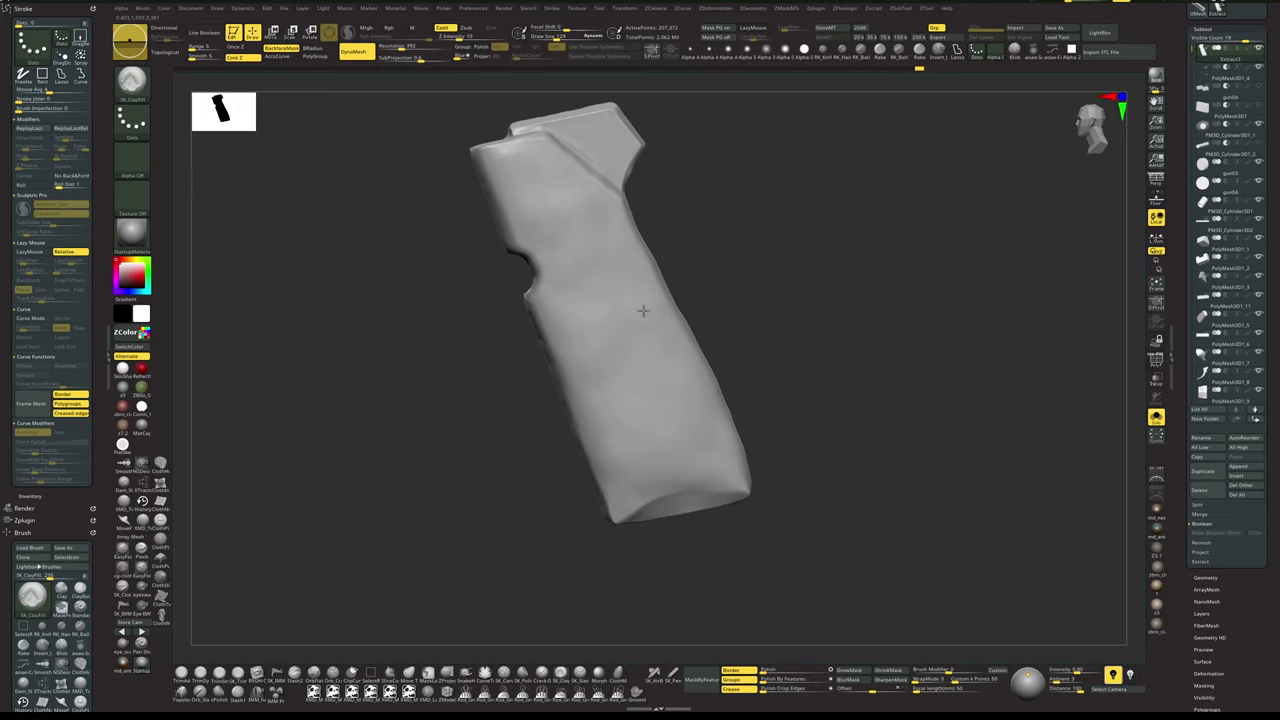
alt+drag(823, 411, 888, 320)
key(alt+s)
alt+drag(888, 320, 888, 420)
mouse_move(850, 345)
mouse_down()
mouse_move(891, 336)
mouse_move(880, 351)
mouse_move(734, 340)
mouse_move(615, 354)
mouse_move(629, 366)
mouse_up()
key(alt+s)
- Polish the grip panel's broad face from the base upward with a large hPolish brush
key(space)
key(b)
key(h)
key(p)
key(space)
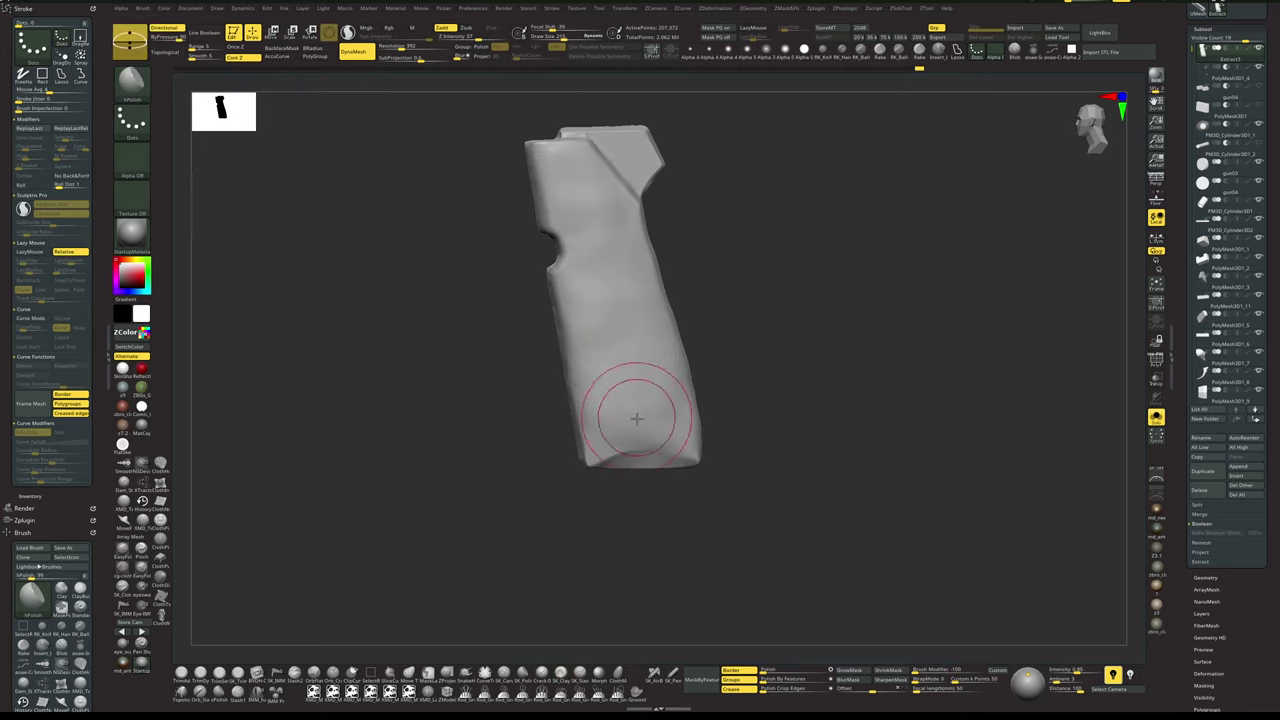
mouse_move(637, 418)
mouse_down()
mouse_move(626, 431)
mouse_move(598, 397)
mouse_move(601, 446)
mouse_up()
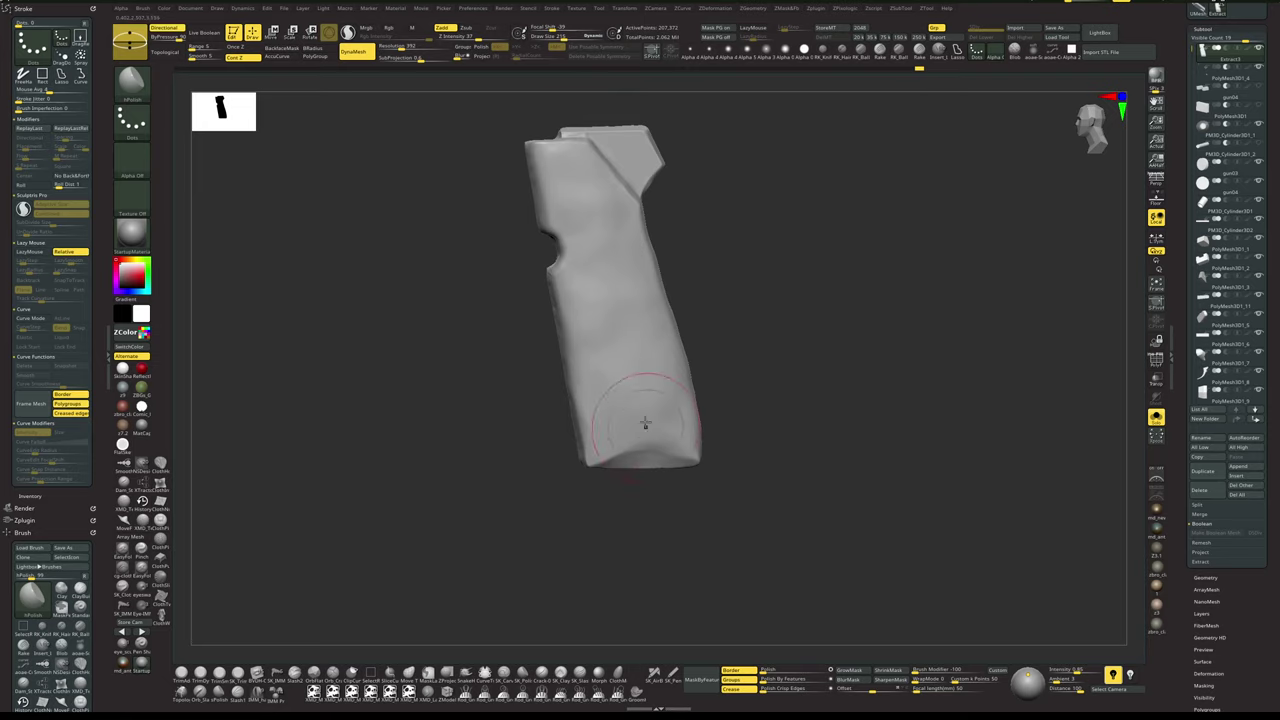
mouse_move(650, 397)
mouse_down()
mouse_move(661, 402)
mouse_move(607, 340)
mouse_move(595, 352)
mouse_up()
mouse_move(708, 330)
mouse_down()
mouse_move(757, 294)
mouse_move(686, 325)
mouse_up()
drag(655, 398, 641, 404)
drag(641, 506, 622, 472)
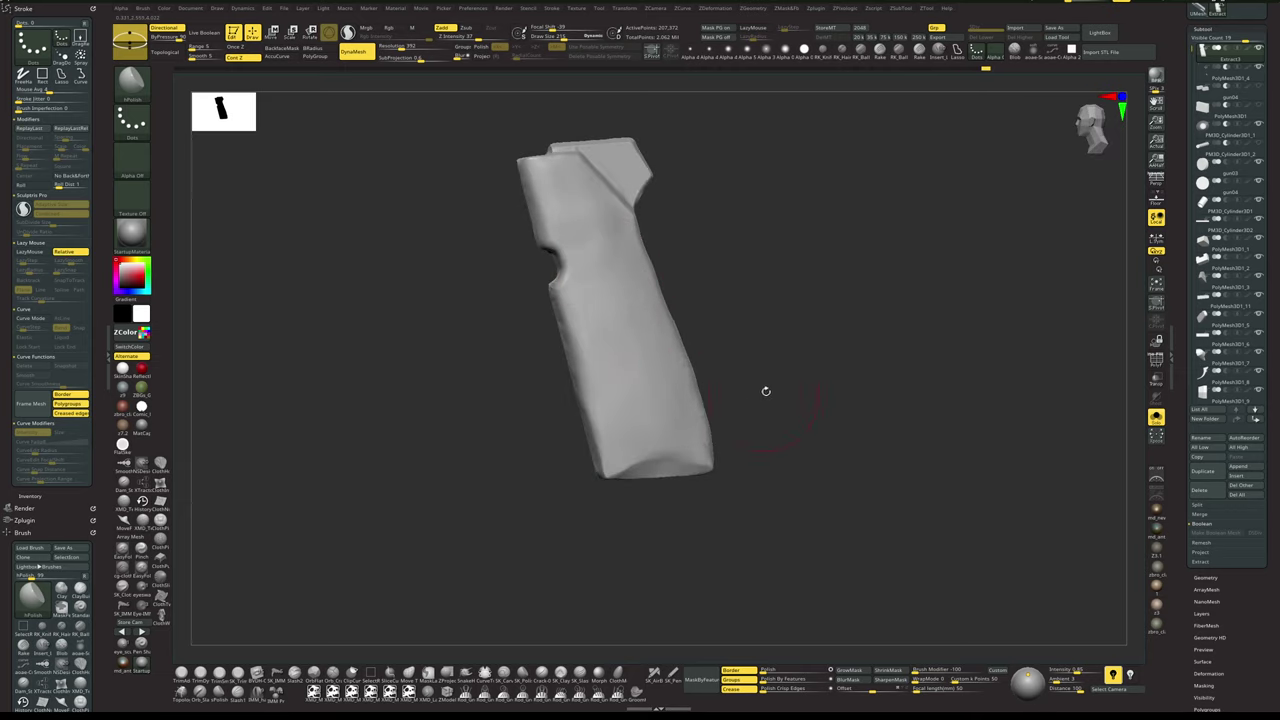
- Reduce the hPolish brush size and polish the rear edge of the grip panel along its length
drag(766, 391, 752, 410)
key(space)
key(space)
mouse_move(655, 444)
mouse_down()
mouse_move(643, 449)
mouse_move(659, 461)
mouse_move(702, 420)
mouse_up()
key(space)
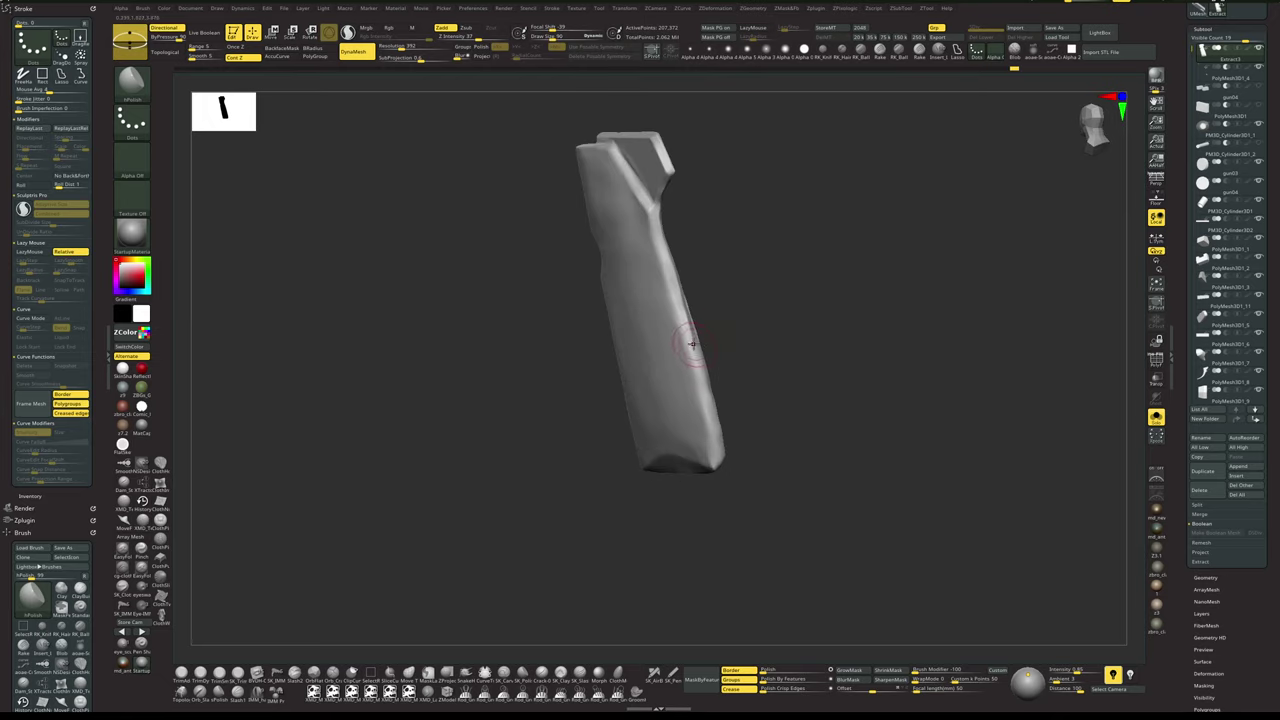
drag(691, 343, 681, 298)
drag(706, 367, 706, 317)
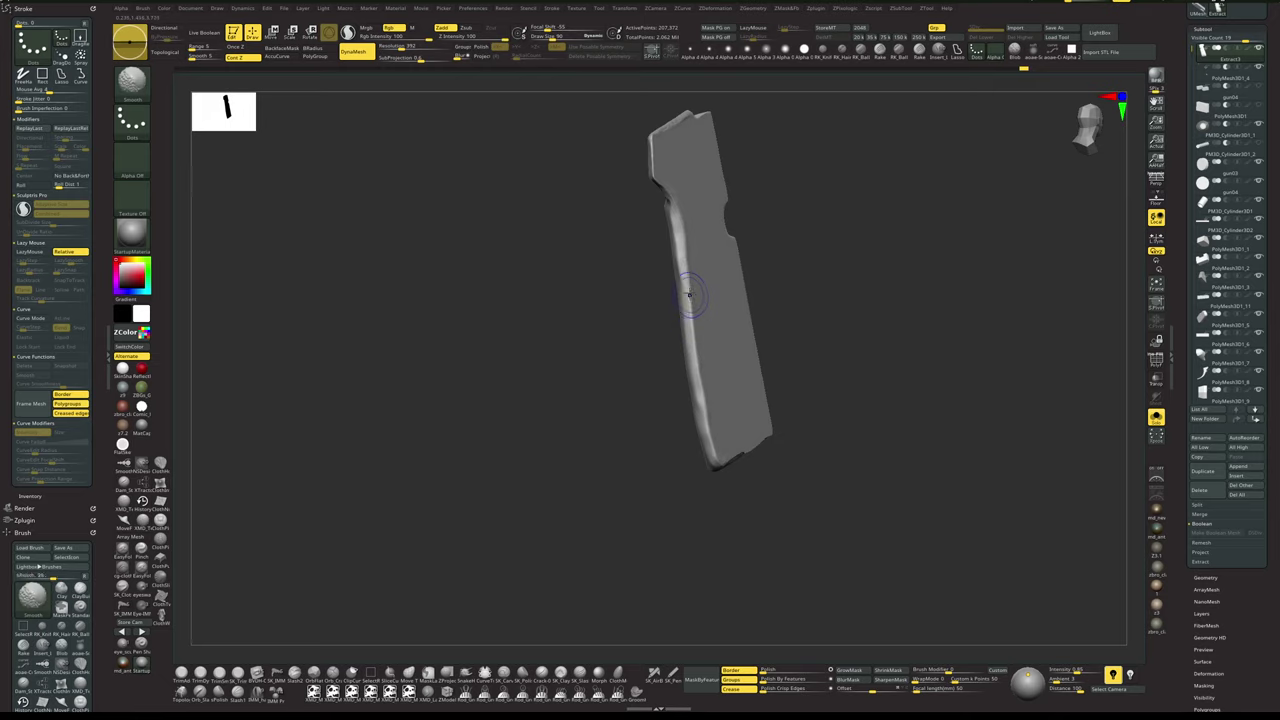
- Smooth the grip panel's rear edge and even out its underside with the SK_ClayFill brush
mouse_move(798, 350)
mouse_down()
mouse_move(846, 323)
mouse_move(817, 475)
mouse_move(831, 437)
mouse_move(886, 461)
mouse_move(894, 391)
mouse_move(877, 317)
mouse_move(900, 323)
mouse_move(895, 396)
mouse_up()
key(ctrl+shift+s)
key(ctrl+shift+s)
key(space)
drag(588, 285, 577, 284)
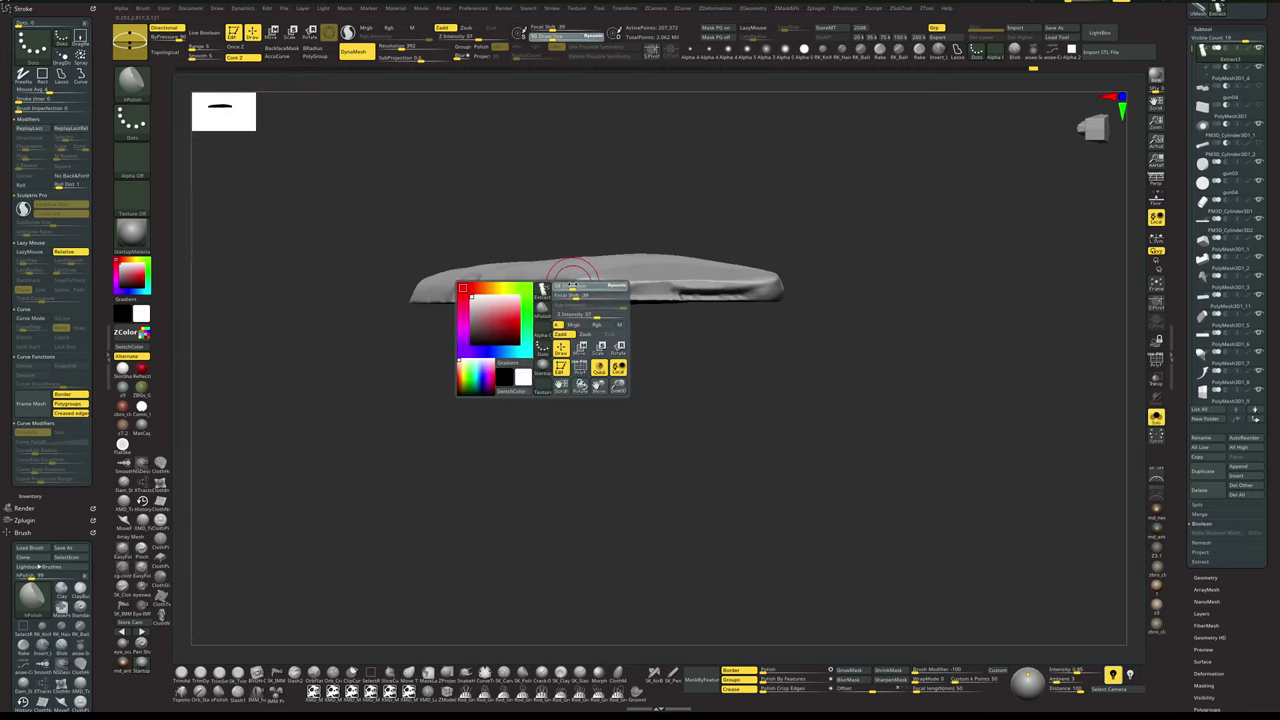
click(561, 673)
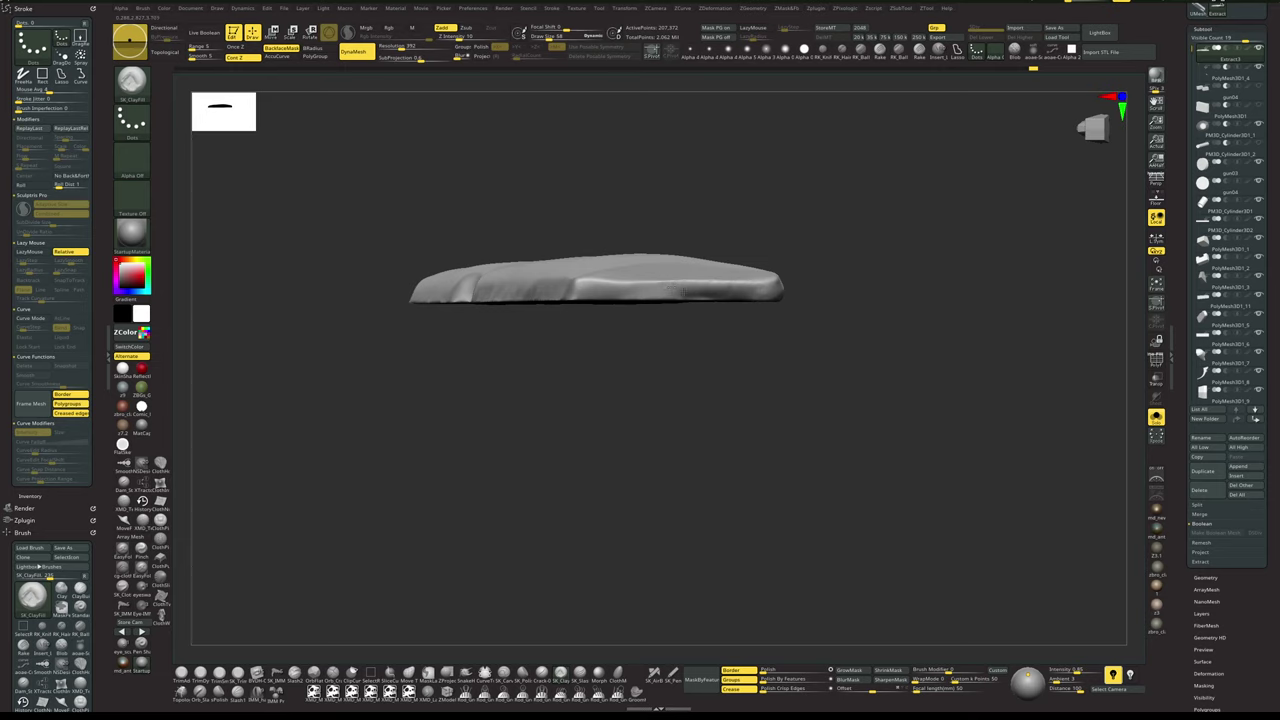
- Examine the grip panel in isolation and within the full pistol from several angles
drag(838, 303, 865, 318)
alt+drag(891, 208, 886, 357)
key(alt+s)
key(alt+s)
key(alt+s)
mouse_move(940, 320)
mouse_down()
mouse_move(880, 330)
mouse_move(922, 318)
mouse_up()
key(alt+s)
key(alt+s)
mouse_move(922, 316)
right_down()
mouse_move(932, 299)
mouse_move(921, 310)
right_up()
alt+drag(921, 310, 898, 294)
right_drag(898, 293, 874, 271)
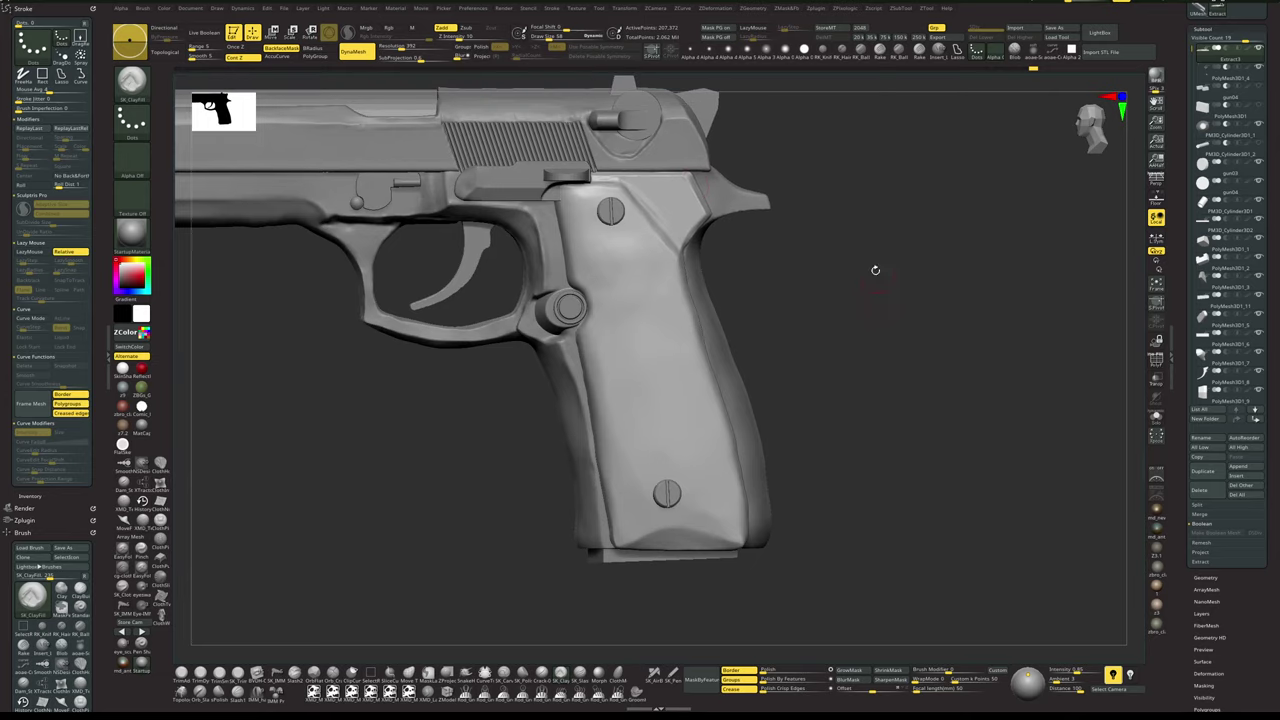
- Polish the grip panel's upper rear corner and the start of its rear edge with the hPolish brush
key(b)
key(h)
key(p)
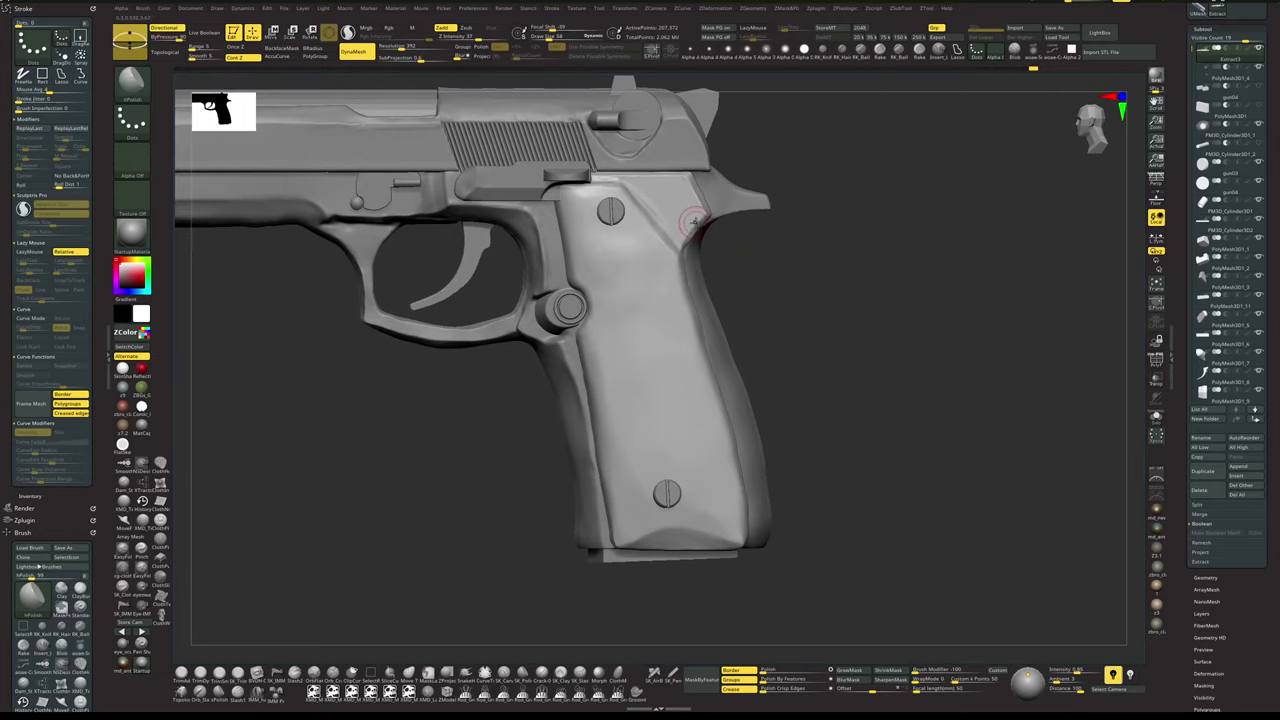
key(space)
drag(692, 222, 697, 223)
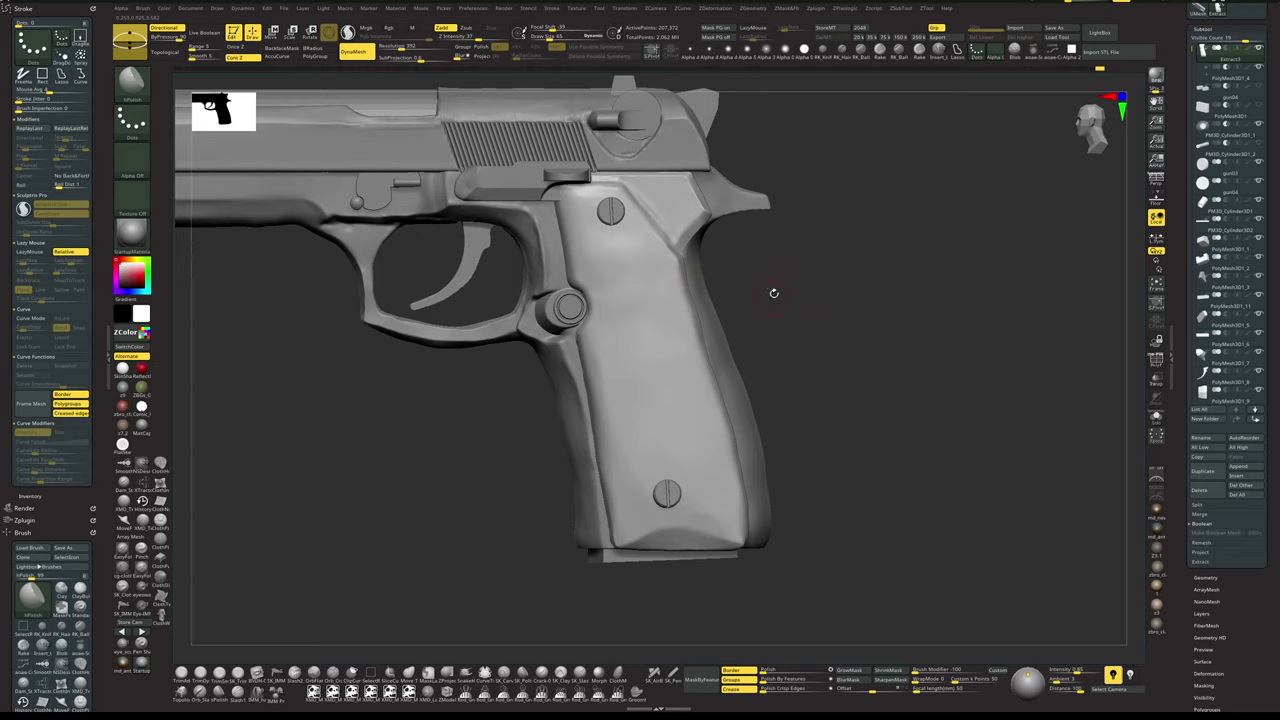
drag(774, 293, 760, 291)
key(s)
drag(674, 260, 696, 335)
mouse_move(788, 310)
mouse_down()
mouse_move(808, 314)
mouse_move(798, 320)
mouse_up()
- Adjust the lower part of the grip's rear contour with a resized Move brush
key(b)
key(m)
key(v)
key(space)
drag(686, 282, 690, 282)
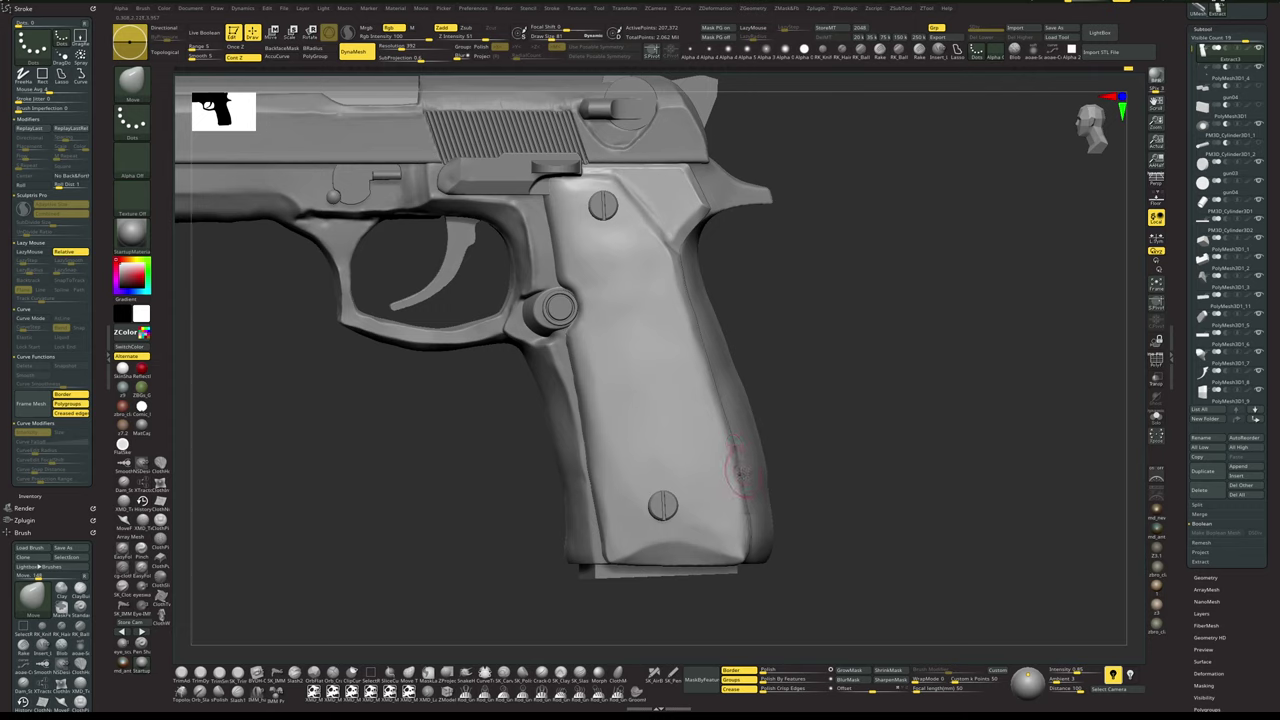
drag(737, 482, 735, 467)
- Polish the grip panel's rear edge from below the upper corner down towards the lower screw with hPolish
key(b)
key(h)
key(p)
mouse_move(763, 289)
mouse_down()
mouse_move(670, 260)
mouse_move(681, 306)
mouse_up()
key(s)
drag(681, 309, 706, 389)
mouse_move(707, 392)
mouse_down()
mouse_move(732, 499)
mouse_move(747, 492)
mouse_up()
- Examine the whole pistol from the side and the grip panel's fit against the frame
key(b)
key(m)
key(v)
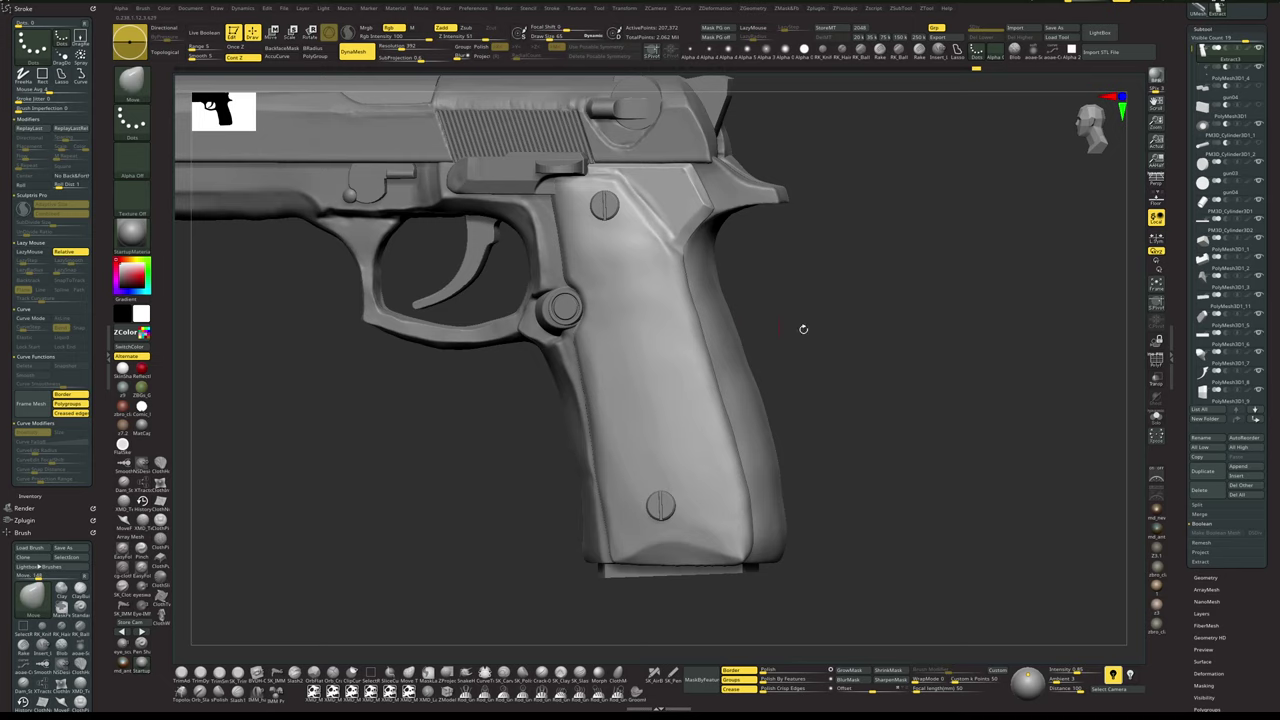
alt+drag(804, 329, 838, 201)
mouse_move(873, 272)
alt+mouse_down()
mouse_move(923, 259)
mouse_move(896, 322)
alt+mouse_up()
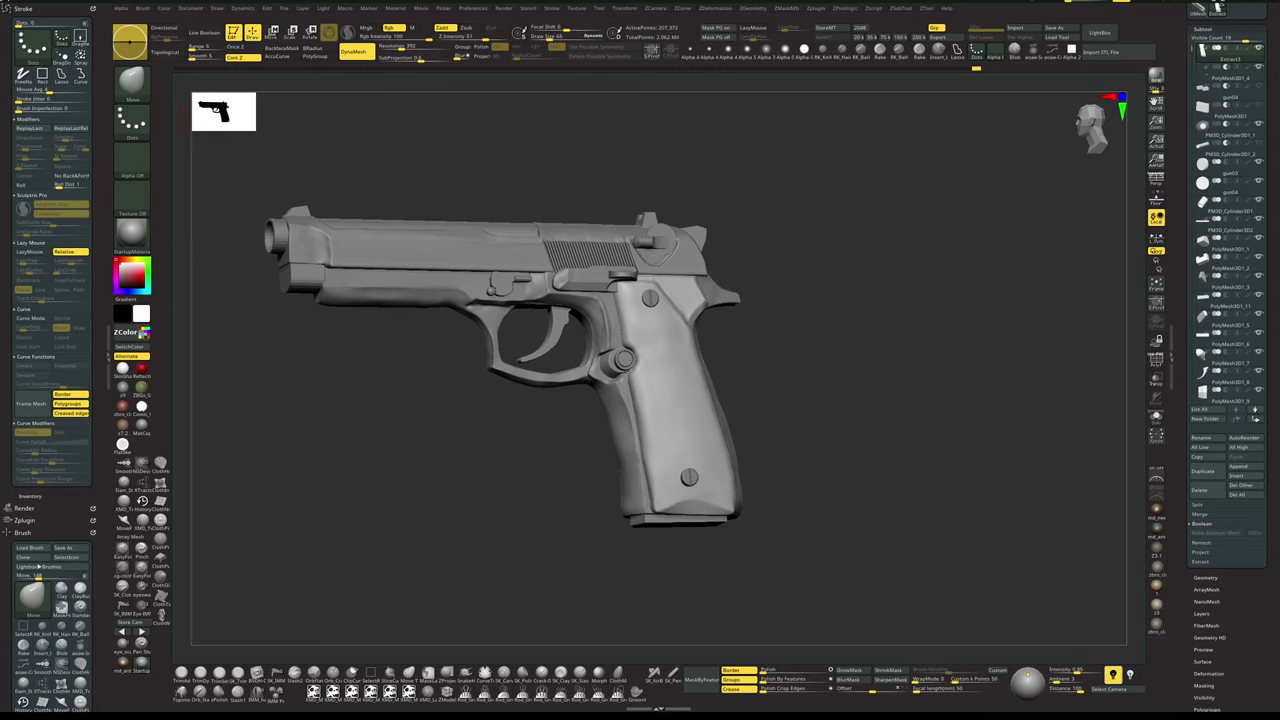
drag(897, 333, 902, 340)
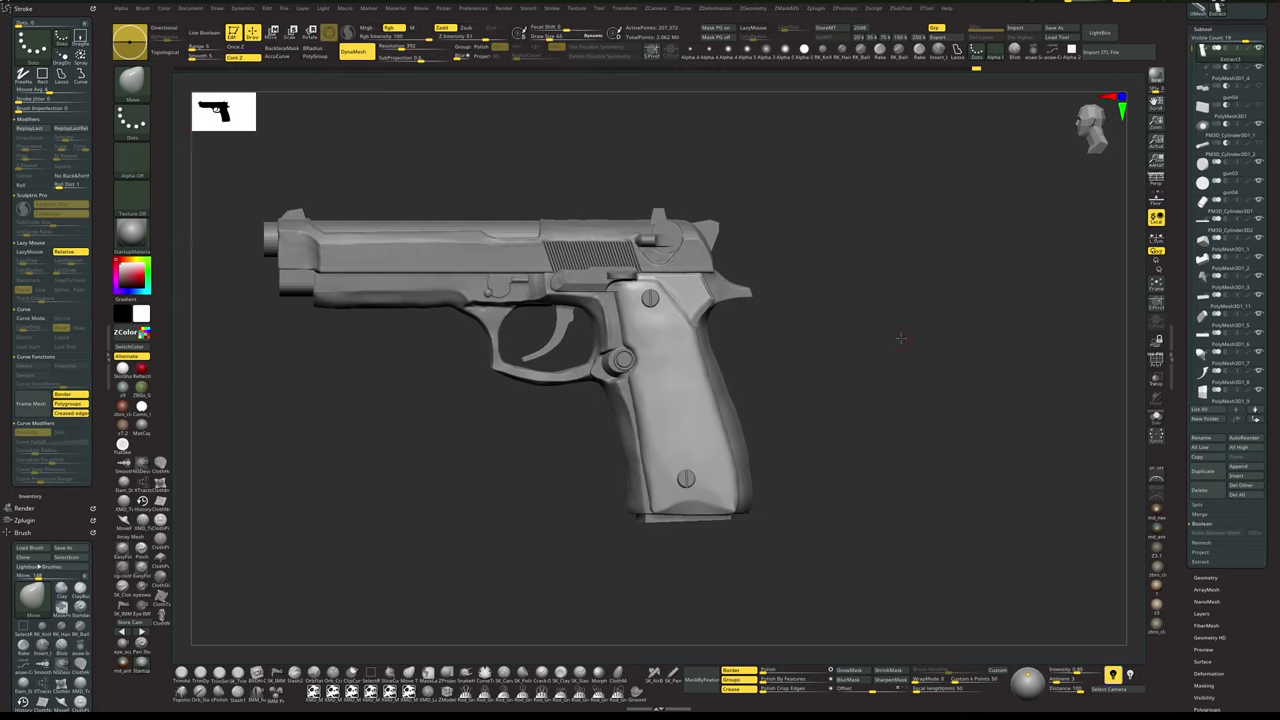
ctrl+right_drag(902, 340, 901, 372)
drag(901, 372, 903, 354)
ctrl+right_drag(903, 354, 903, 386)
- Polish the pointed upper rear corner of the grip panel with a smaller hPolish brush
key(space)
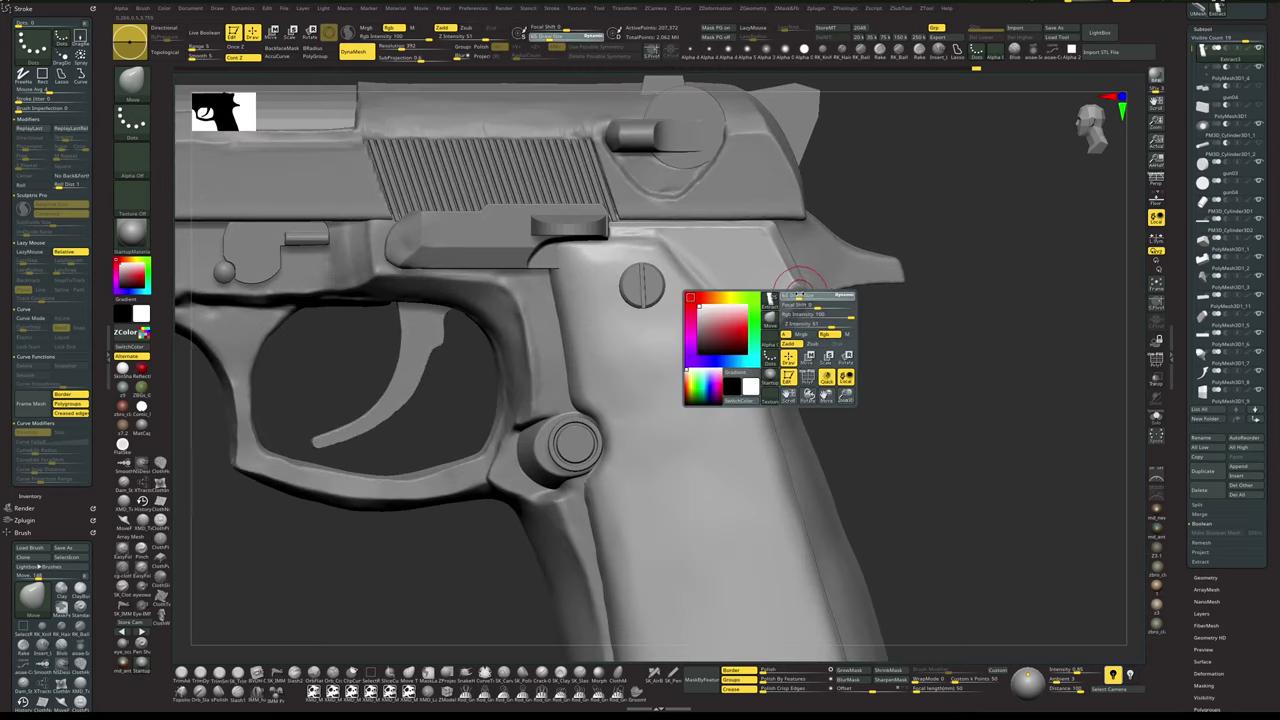
drag(801, 297, 790, 298)
key(b)
key(h)
key(p)
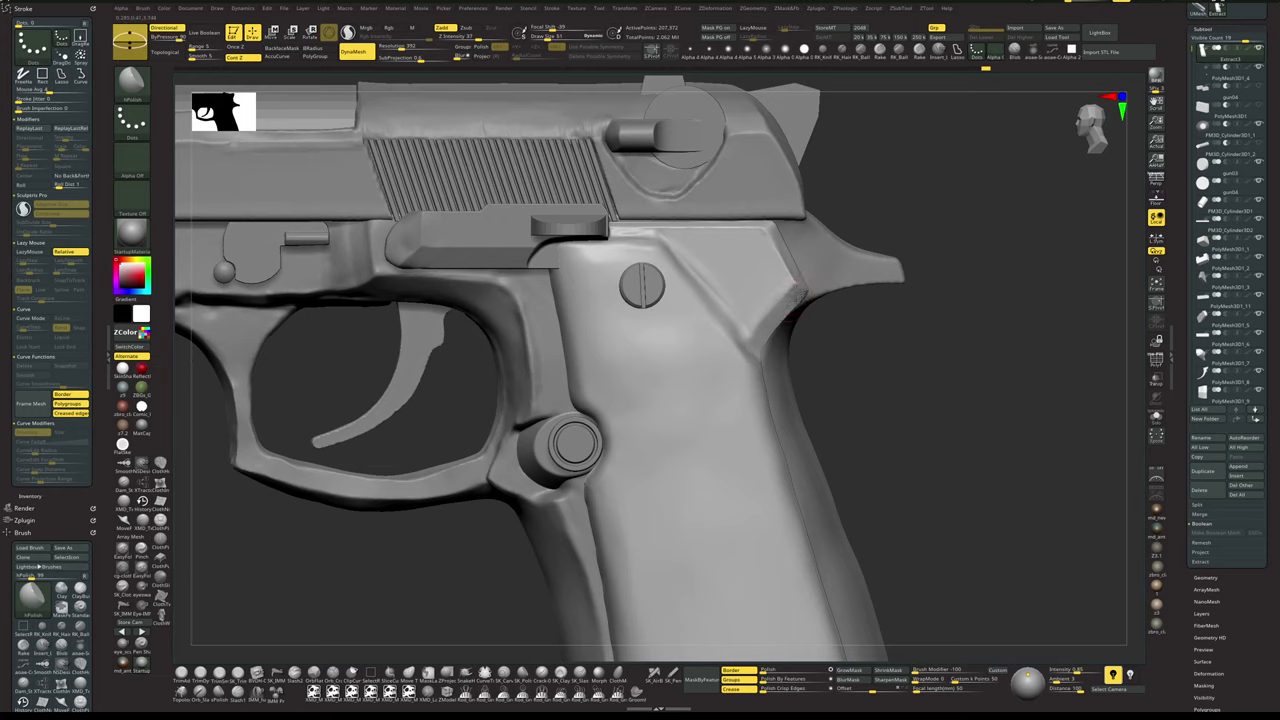
- Reshape and soften the outline of the grip panel's upper rear corner with the Move brush
key(b)
key(m)
key(v)
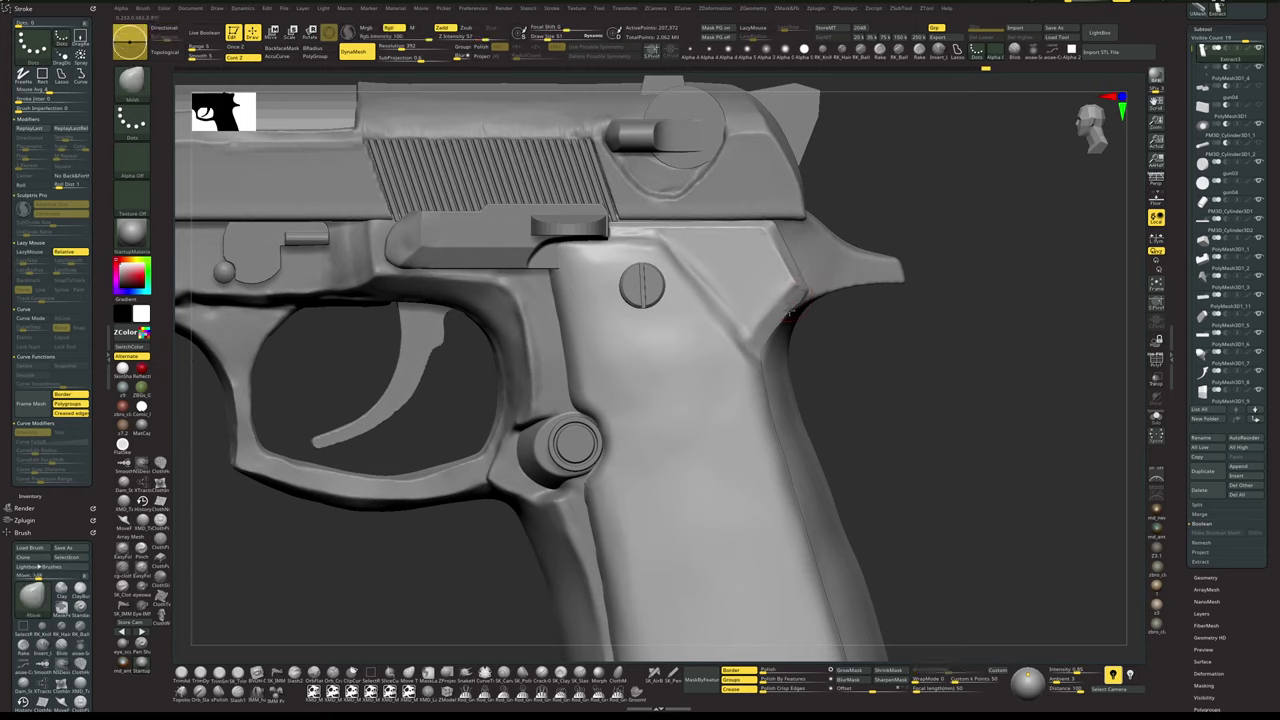
drag(774, 325, 774, 323)
key(space)
key(space)
drag(775, 246, 783, 241)
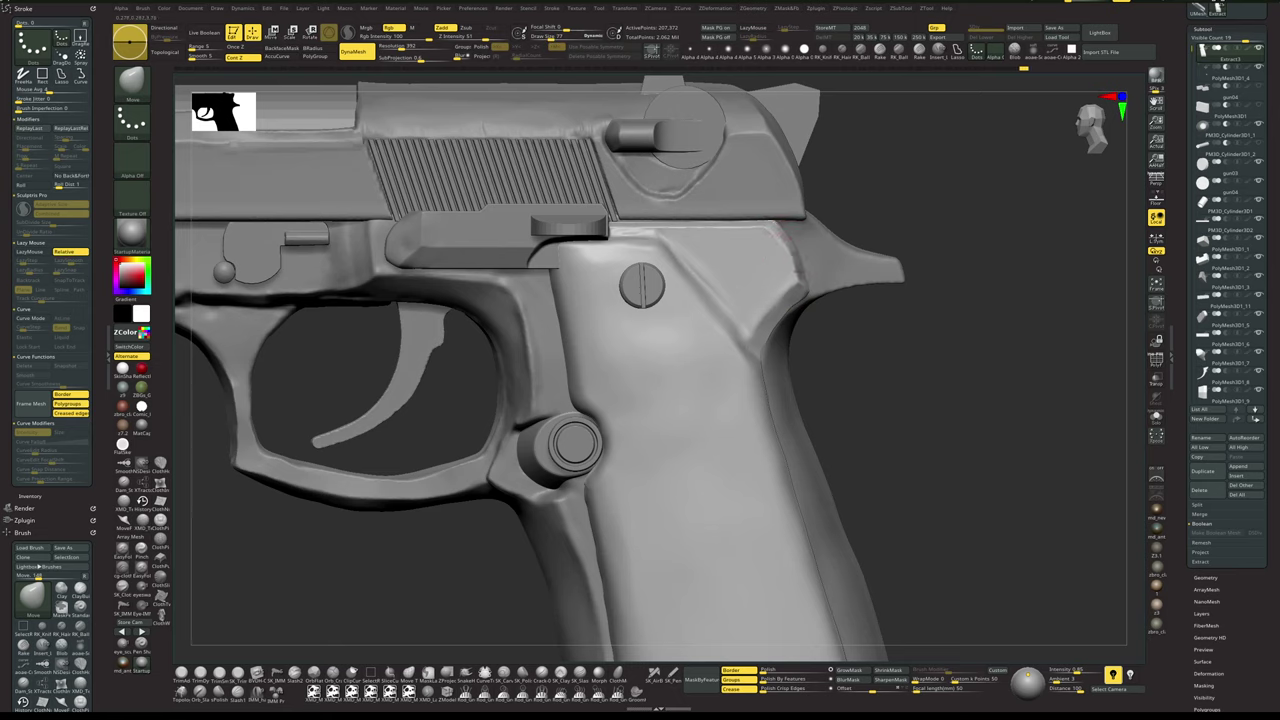
drag(774, 243, 804, 264)
key(space)
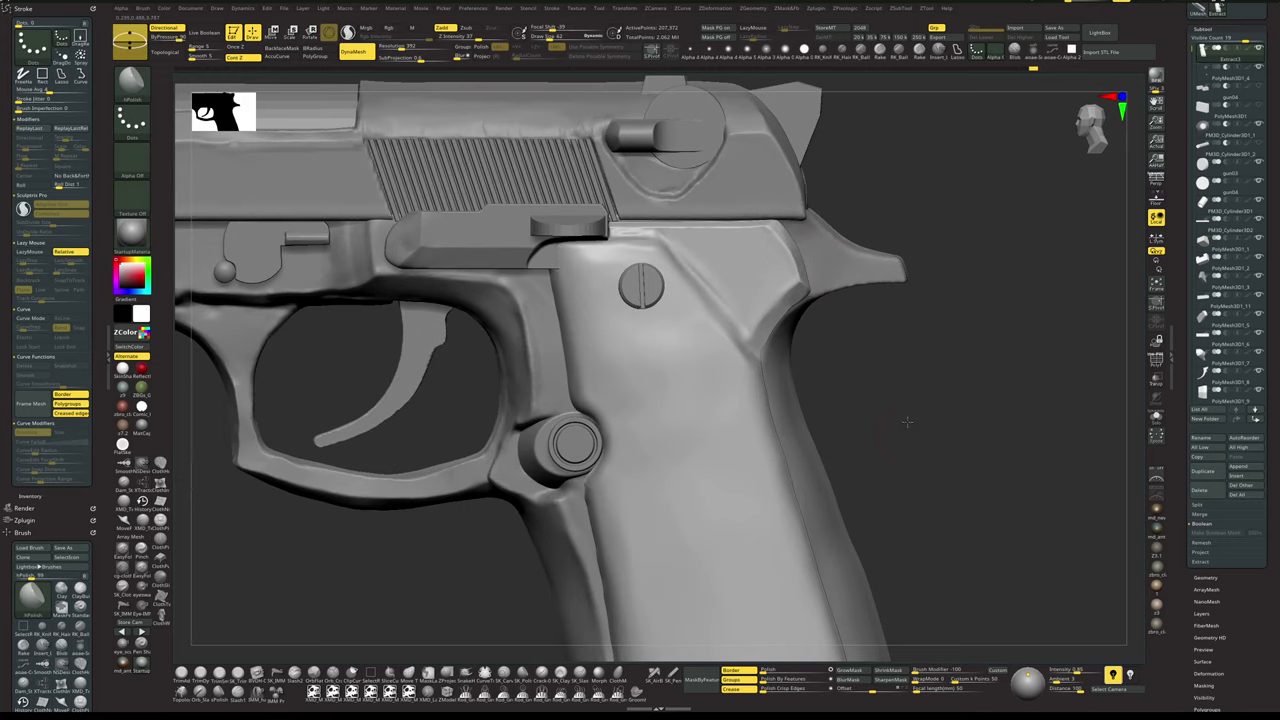
drag(907, 422, 899, 388)
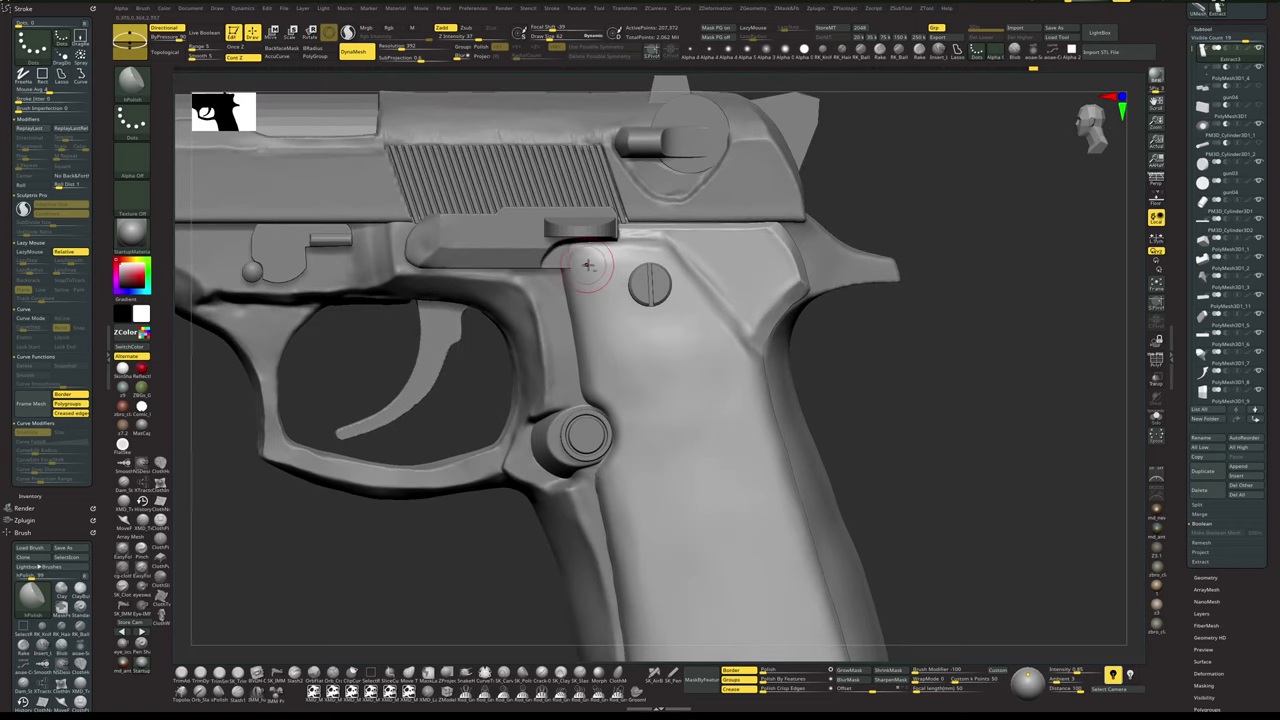
- Isolate the grip panel, clean up its upper front edge with hPolish and check it against the full pistol
key(alt+shift+s)
key(alt+shift+s)
key(alt+shift+s)
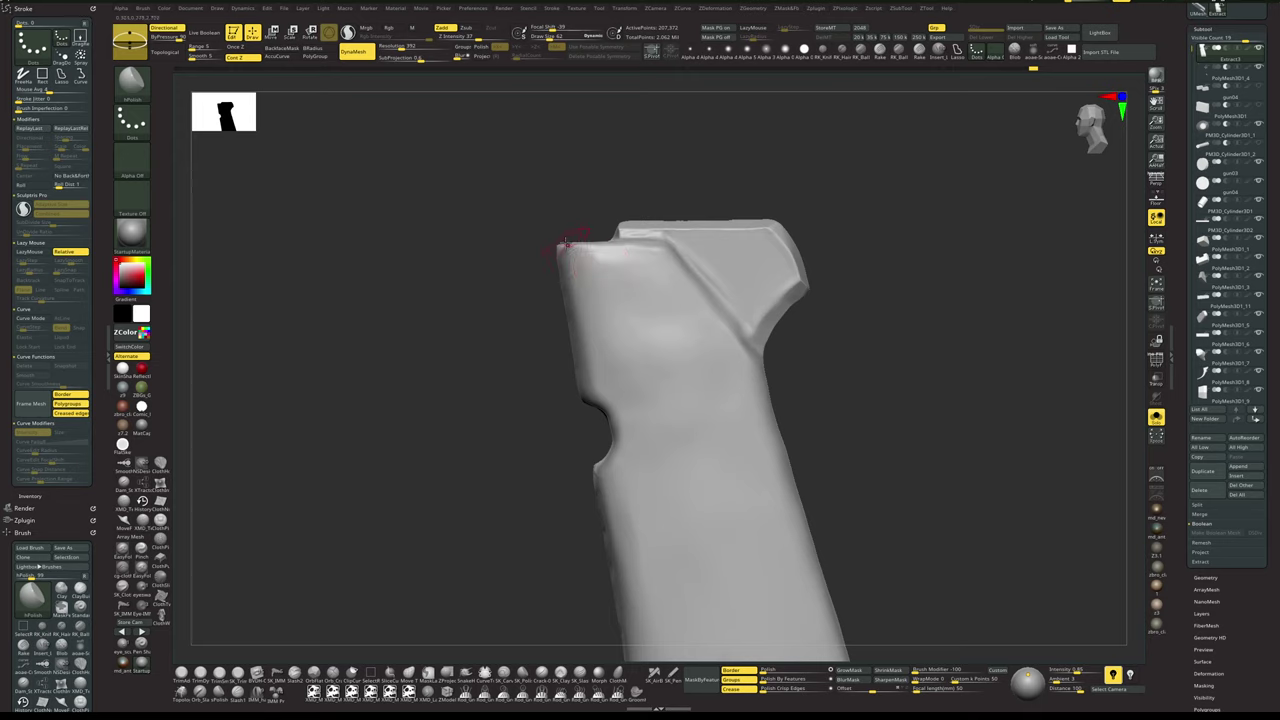
mouse_move(737, 189)
mouse_down()
mouse_move(694, 203)
mouse_move(695, 254)
mouse_move(749, 260)
mouse_move(750, 201)
mouse_move(731, 206)
mouse_up()
key(alt)
key(alt)
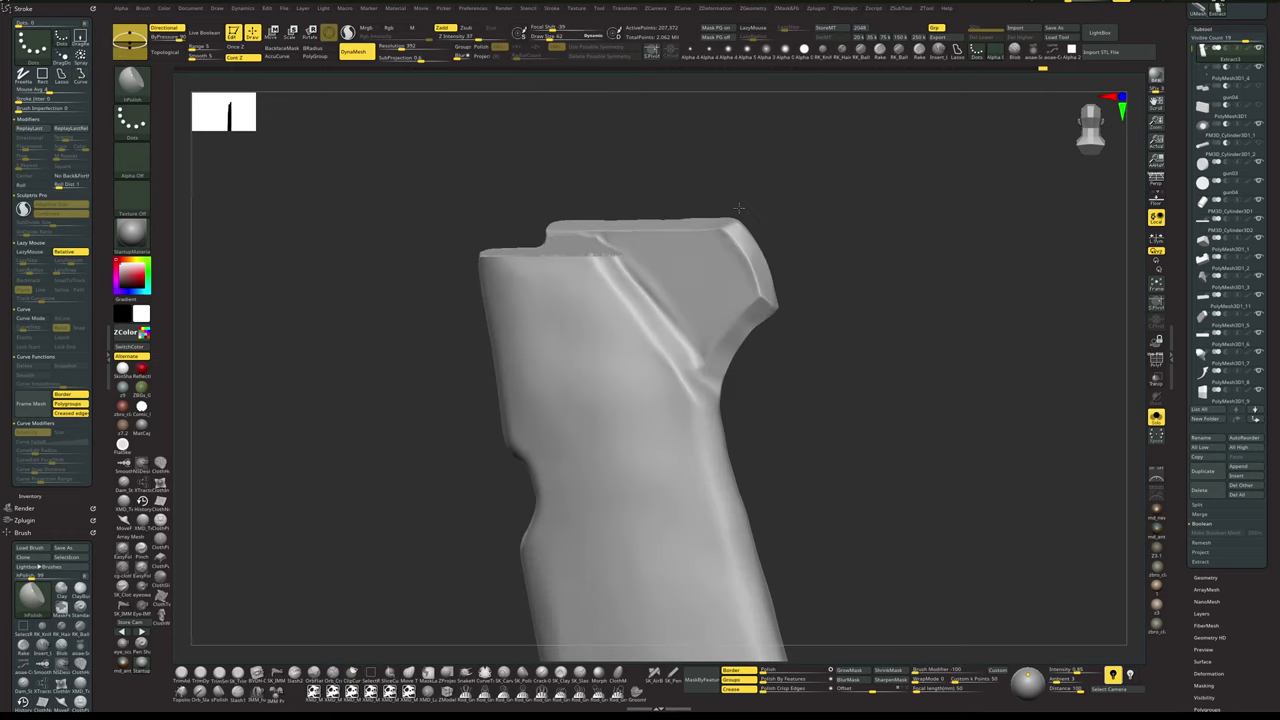
alt+drag(937, 216, 940, 220)
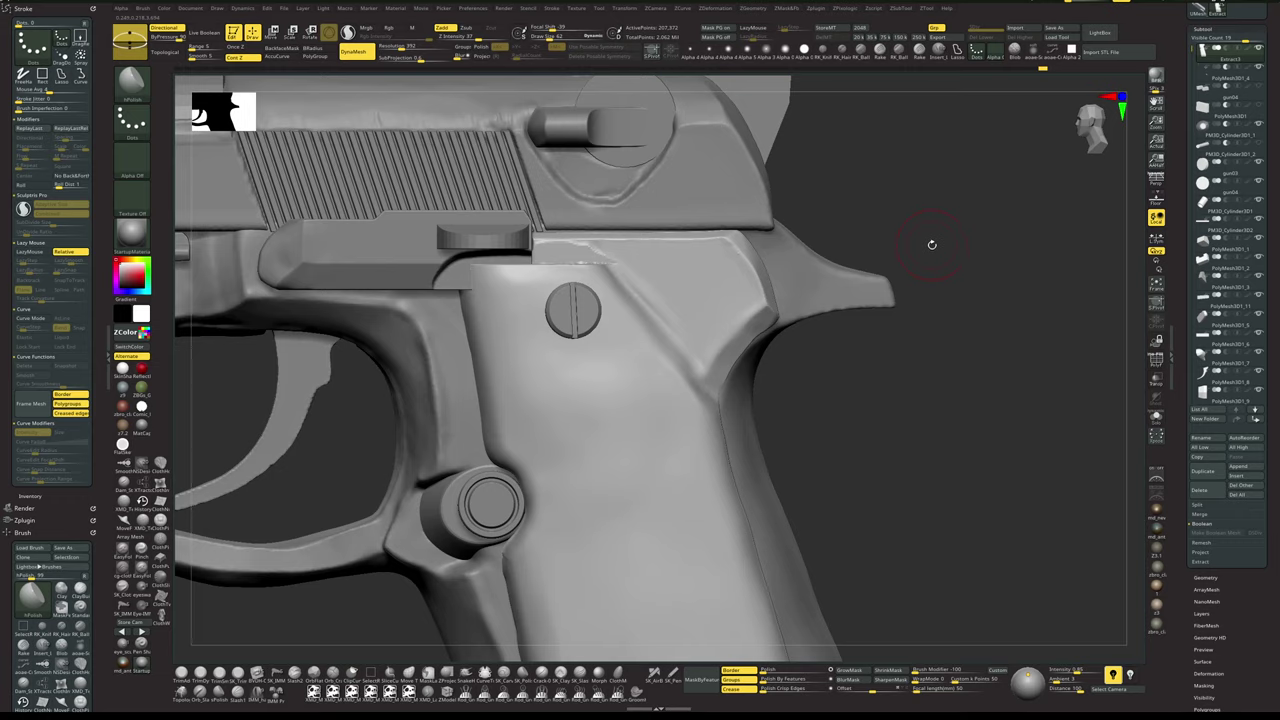
- Isolate the grip panel again and remesh it with DynaMesh
key(alt+s)
drag(968, 240, 968, 303)
ctrl+drag(971, 247, 975, 179)
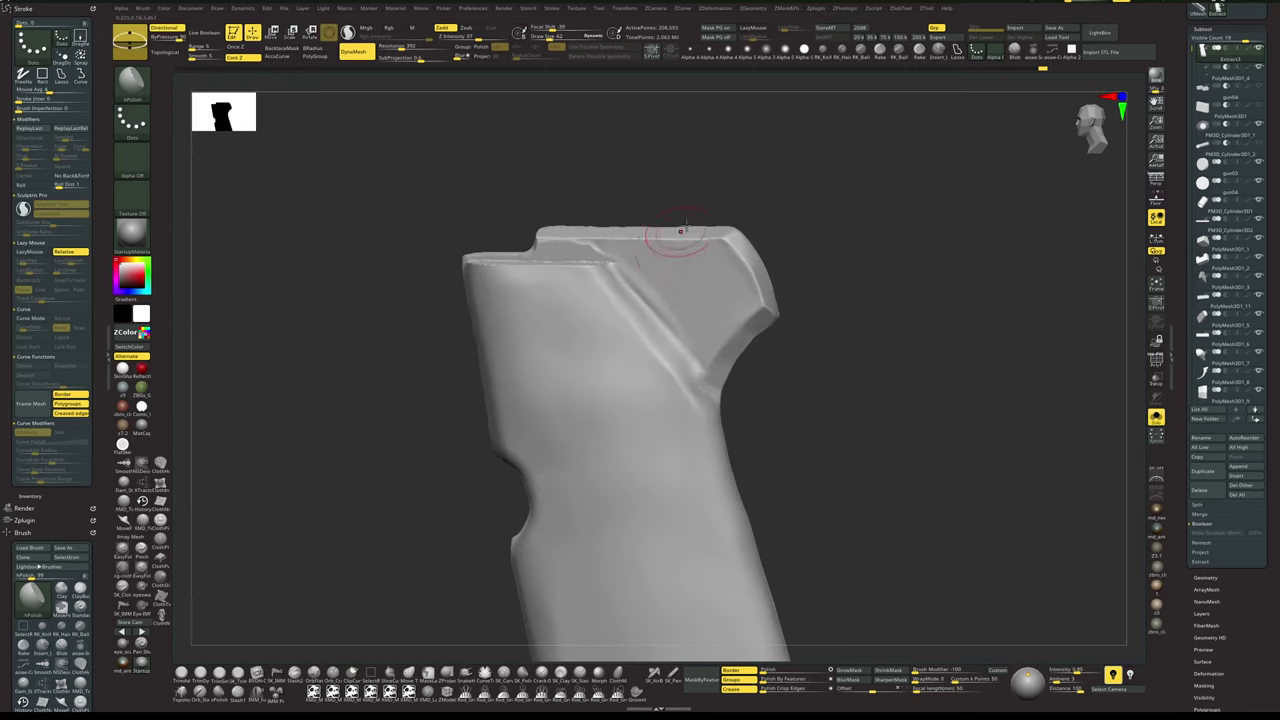
mouse_move(705, 212)
mouse_down()
mouse_move(811, 168)
mouse_move(890, 170)
mouse_move(1004, 236)
mouse_move(1057, 249)
mouse_move(1034, 211)
mouse_move(922, 305)
mouse_move(922, 335)
mouse_up()
- Reduce the hPolish brush size and polish the recessed ledge at the grip panel's upper end
key(space)
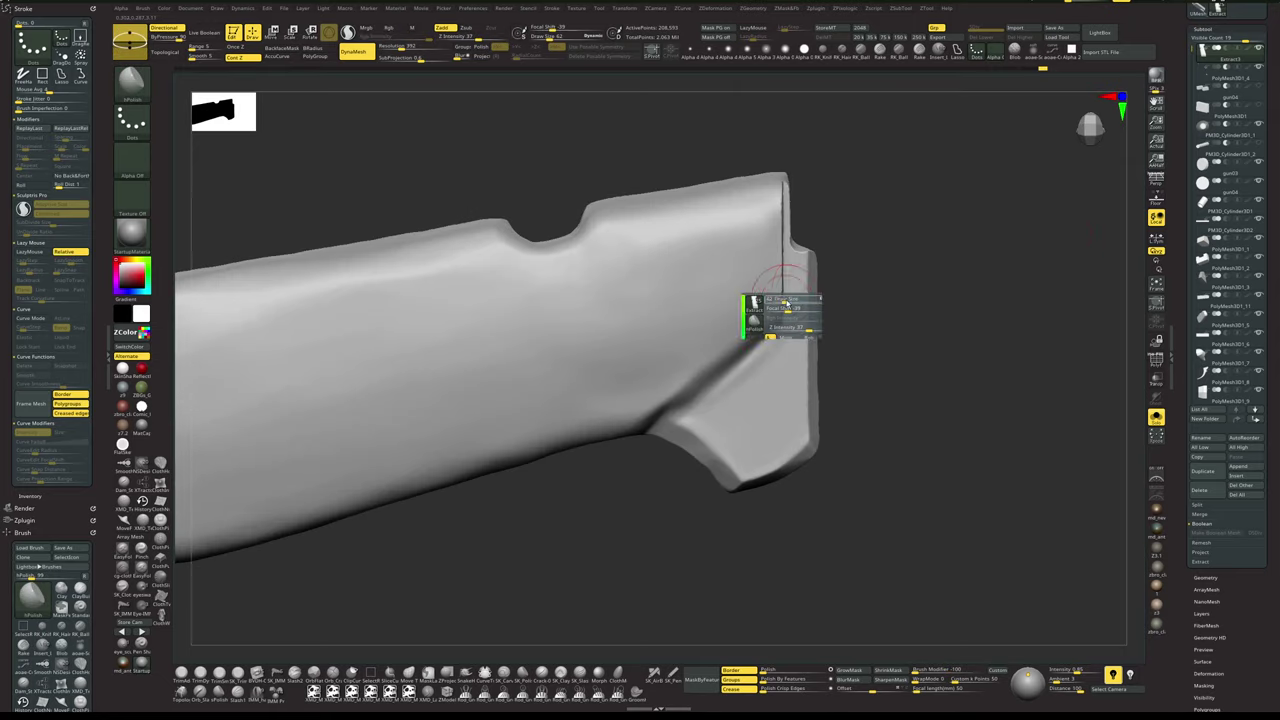
drag(791, 299, 777, 298)
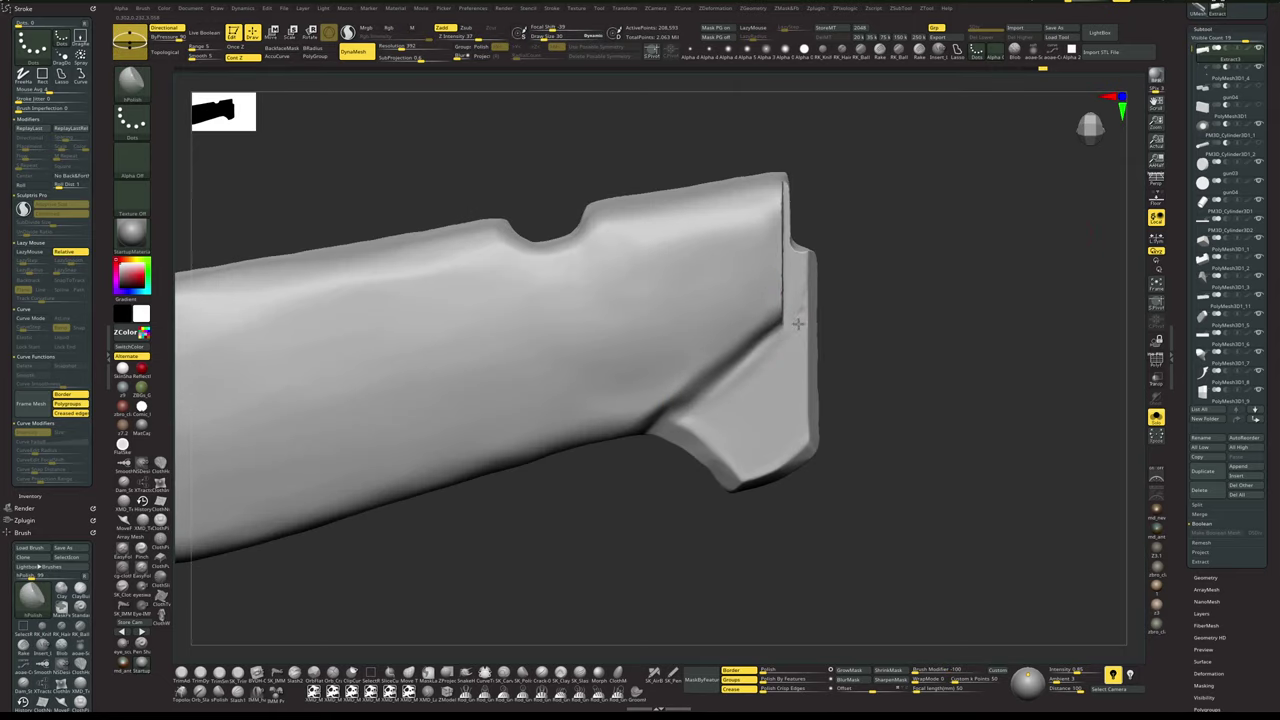
mouse_move(797, 293)
mouse_down()
mouse_move(796, 336)
mouse_move(877, 280)
mouse_up()
- Sharpen the diagonal crease between the grip panel's main face and its corner facet with the DamStandard brush
key(space)
key(b)
key(d)
key(s)
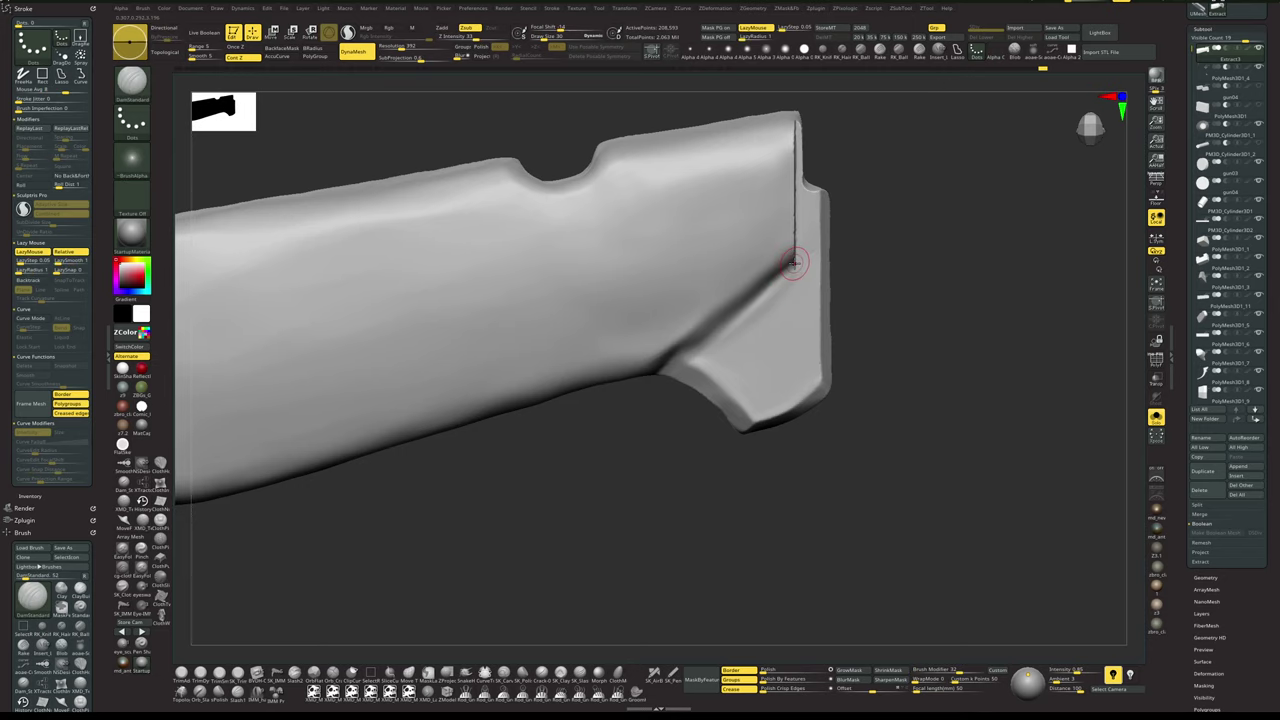
shift+drag(672, 360, 673, 358)
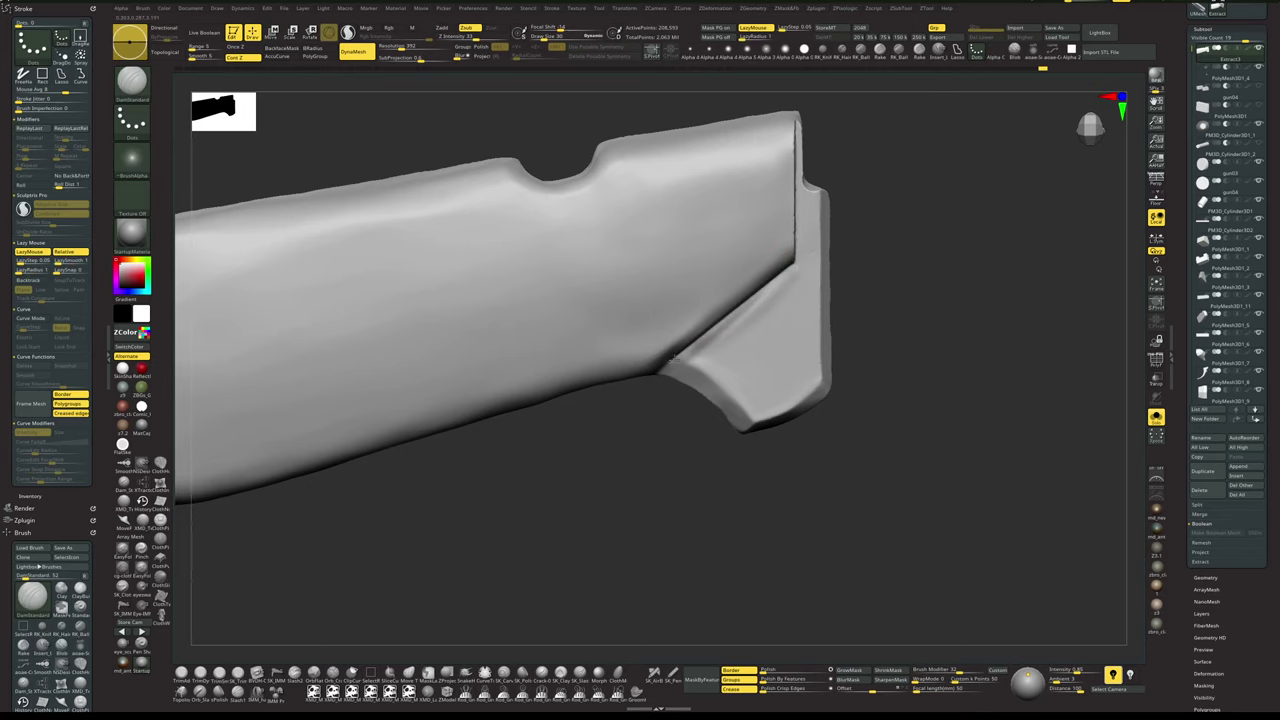
alt+drag(848, 309, 848, 303)
- Flatten the corner facet beside the diagonal crease with hPolish and even it out with SK_ClayFill
key(space)
key(b)
key(h)
key(p)
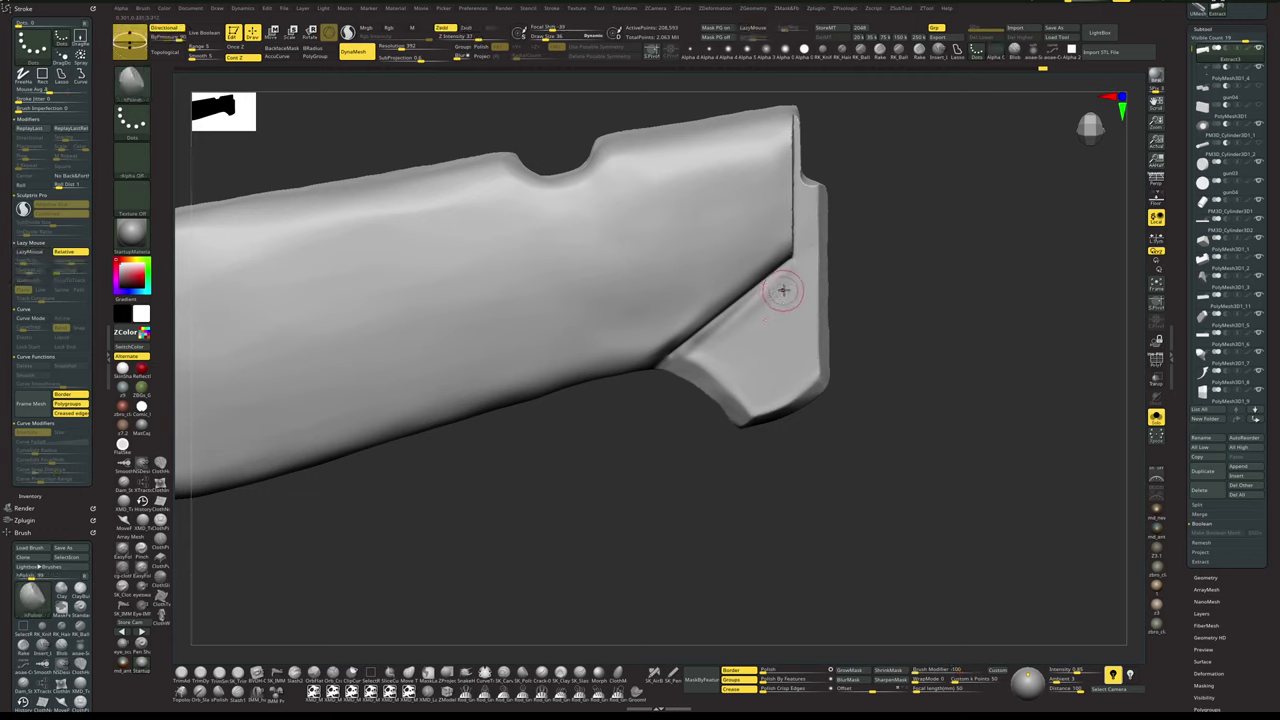
drag(703, 328, 714, 341)
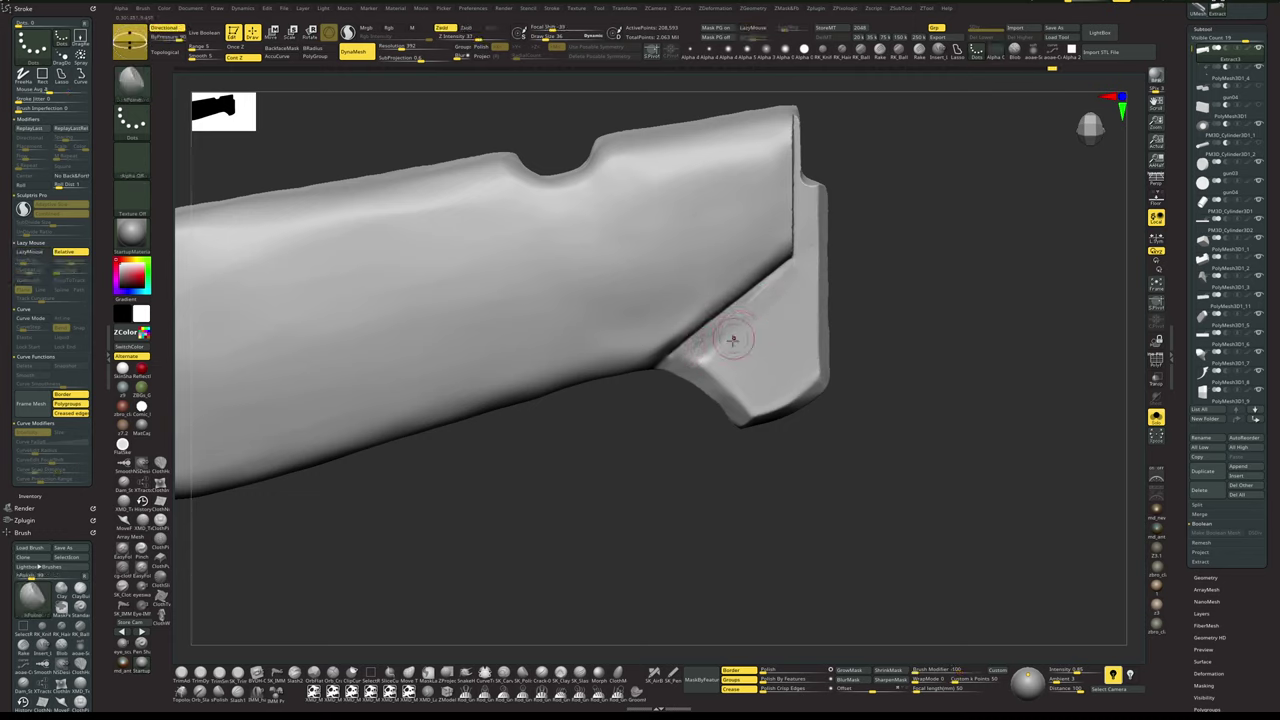
click(562, 676)
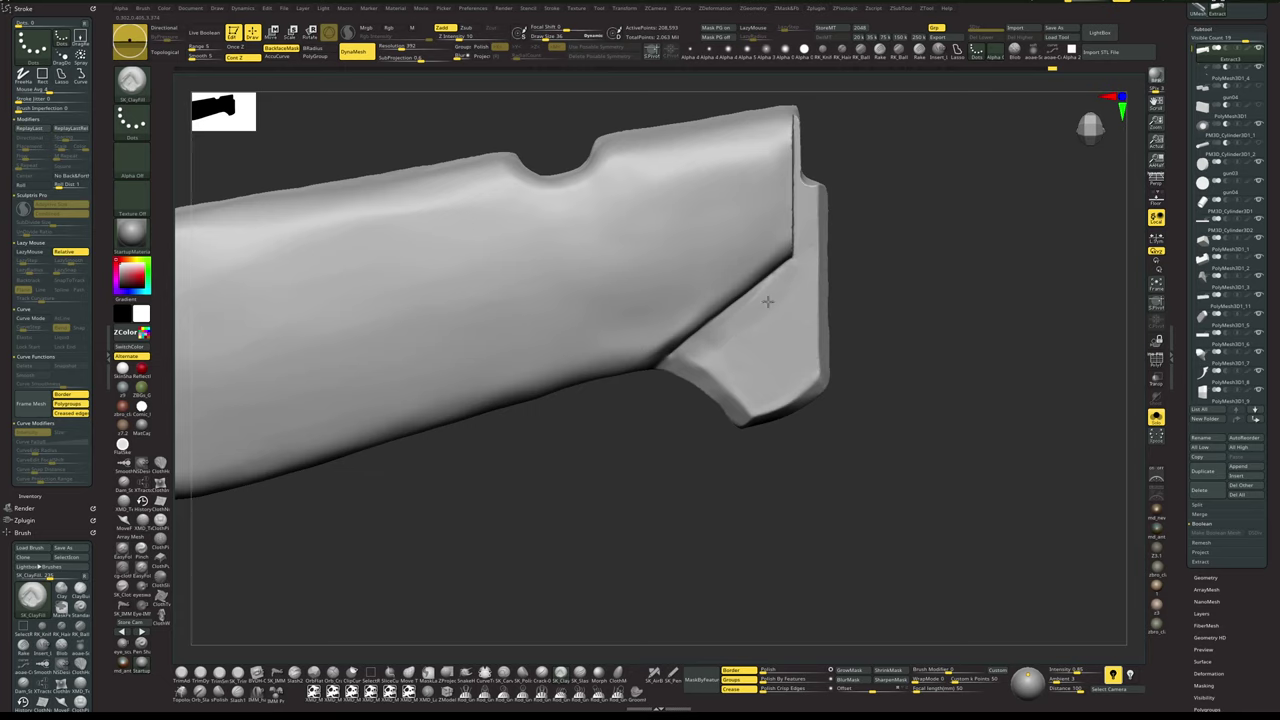
drag(706, 457, 707, 436)
- Polish the curved bevel of the corner facet with hPolish and bring the rest of the pistol back into view
key(b)
key(h)
key(p)
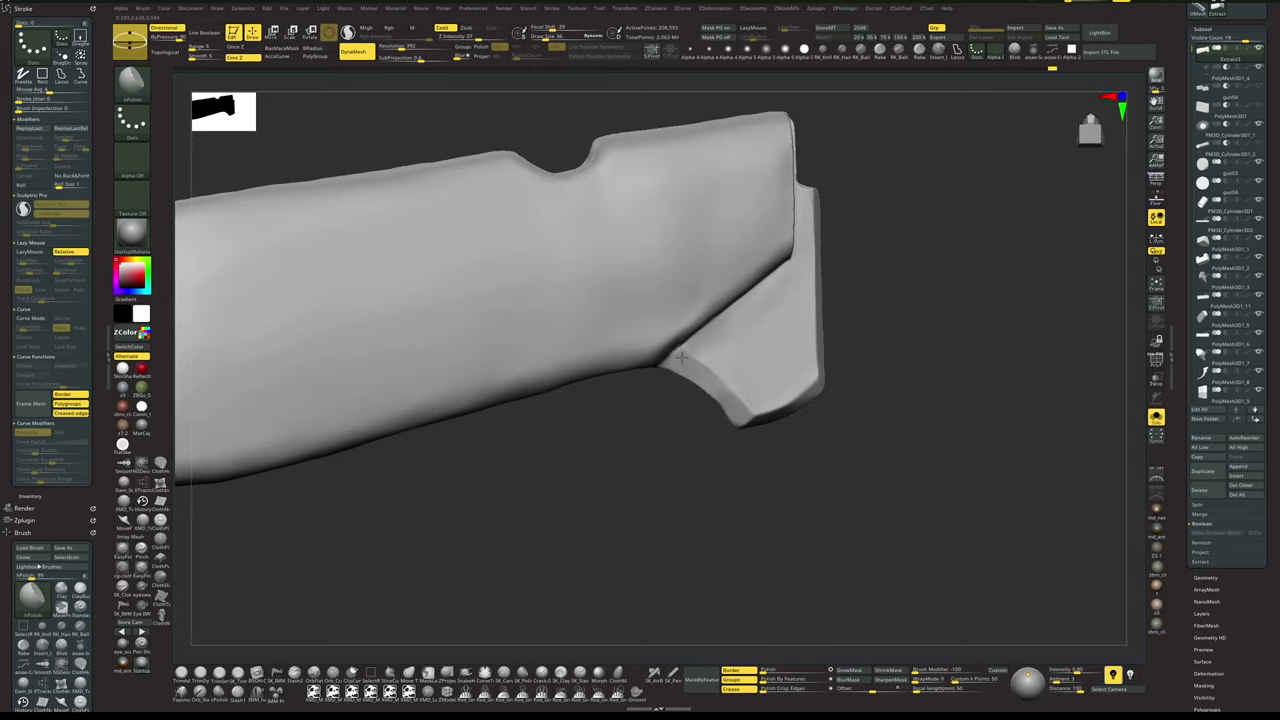
drag(682, 357, 719, 391)
drag(903, 329, 818, 370)
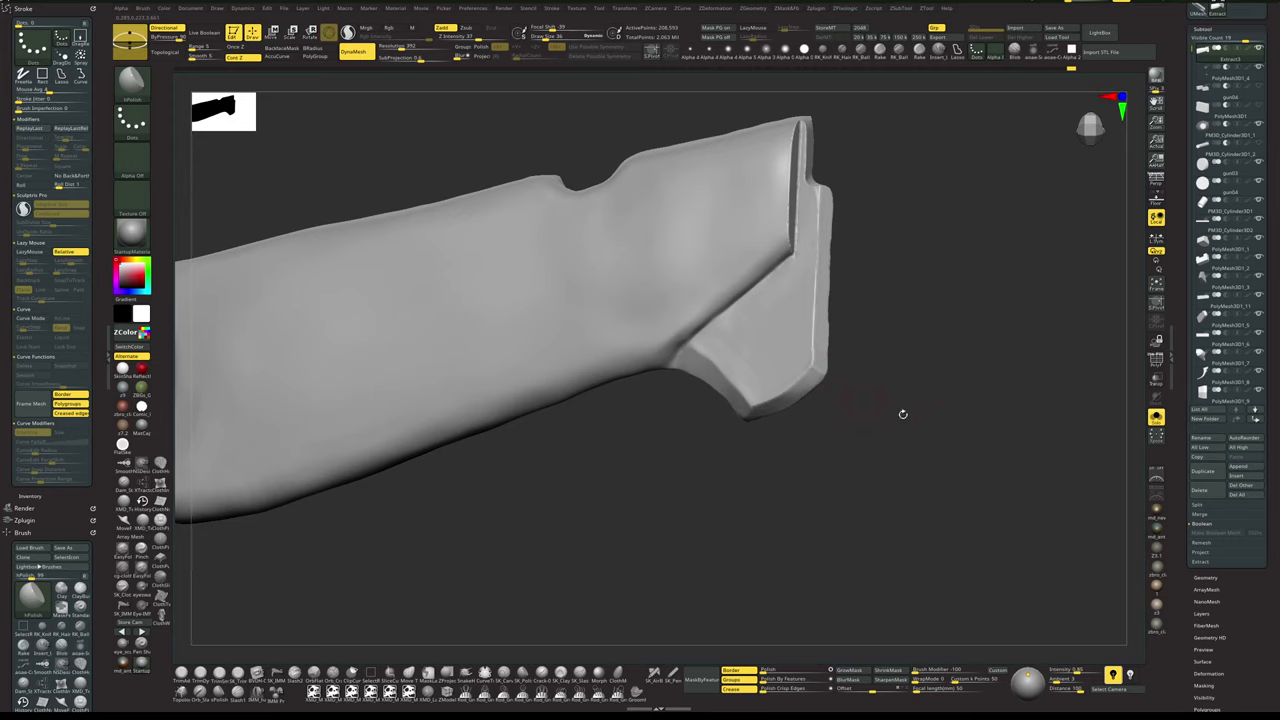
alt+drag(903, 414, 951, 318)
key(shift+s)
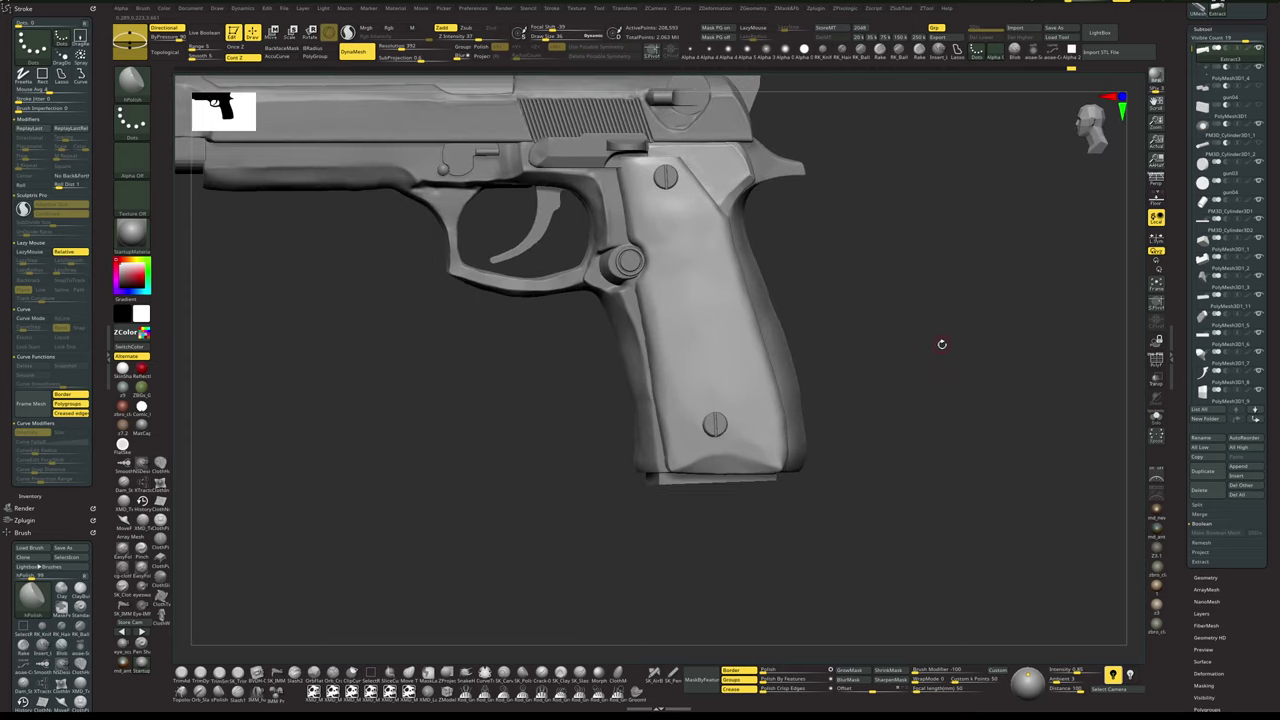
- Isolate the pistol frame and polish the front edge of its grip below the trigger guard with hPolish
key(alt+s)
key(alt+s)
alt+click(626, 320)
key(alt+s)
drag(584, 362, 584, 361)
key(s)
drag(621, 306, 628, 312)
key(space)
drag(623, 303, 629, 324)
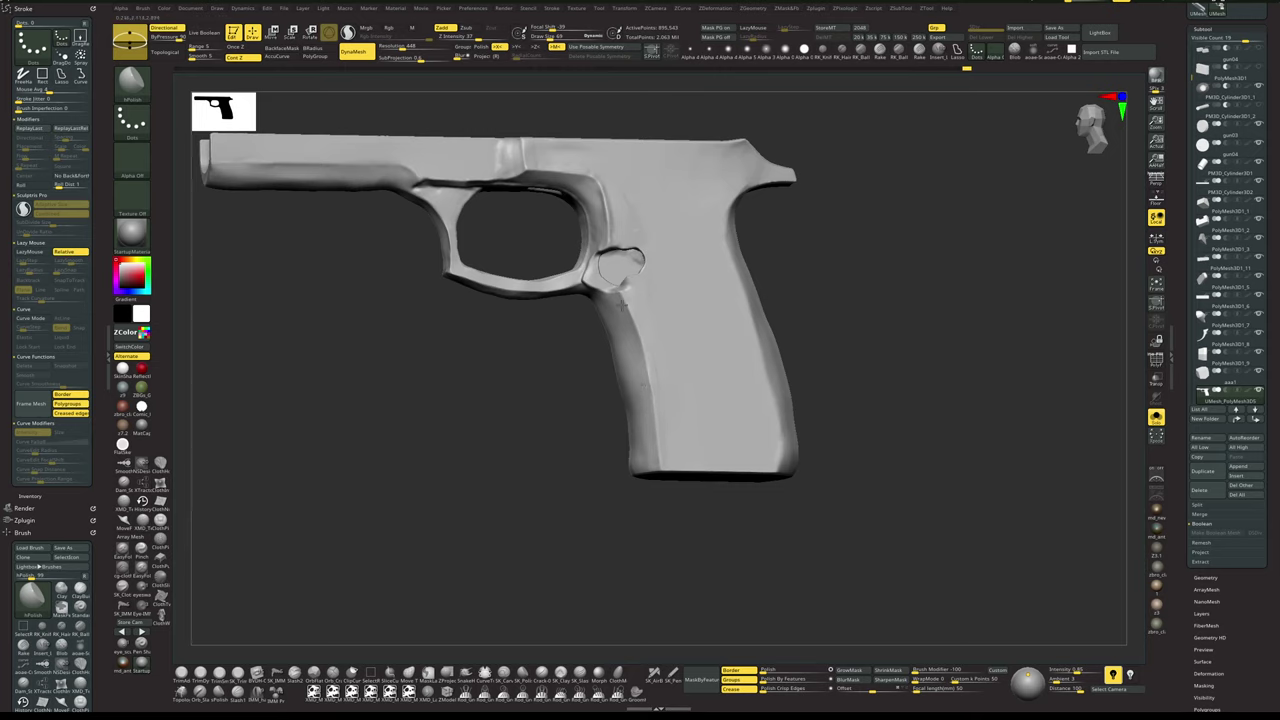
drag(628, 329, 648, 448)
alt+drag(569, 443, 577, 480)
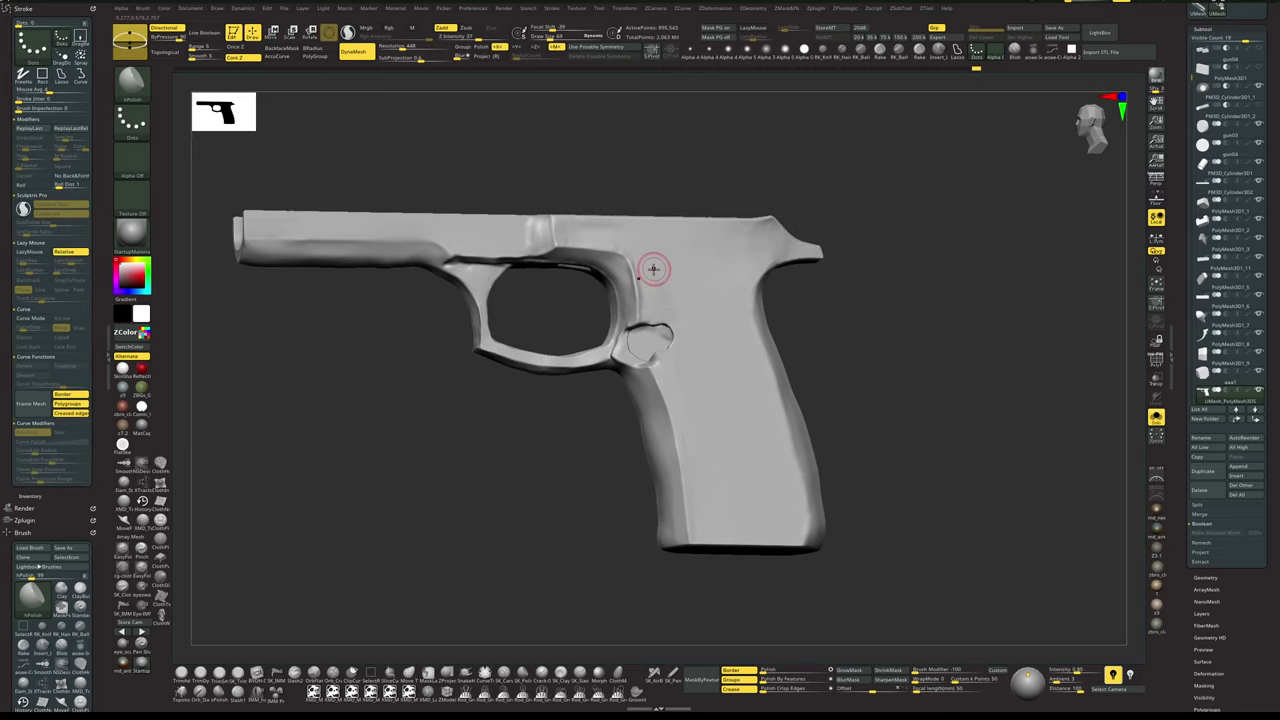
- Polish the frame's edge behind the trigger guard and fill and smooth that area with the SK_ClayFill brush
drag(633, 249, 642, 294)
mouse_move(551, 500)
alt+mouse_down()
mouse_move(567, 508)
mouse_move(584, 494)
alt+mouse_up()
key(space)
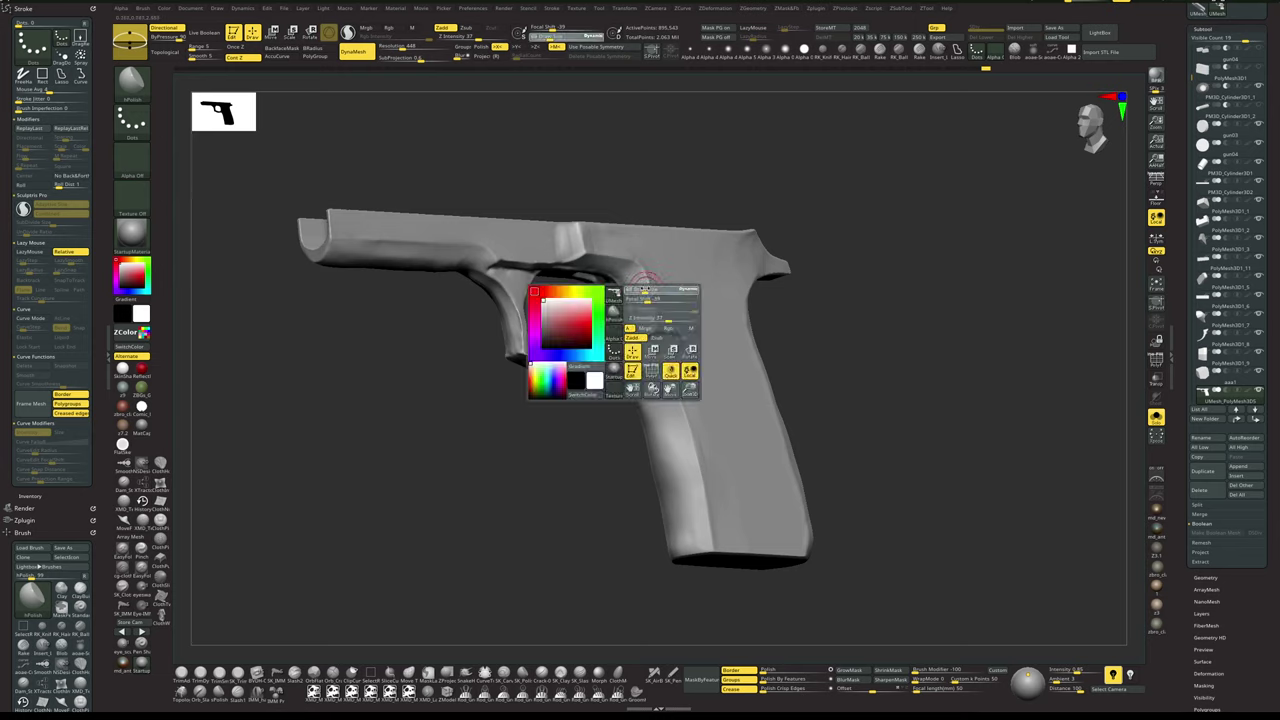
click(576, 675)
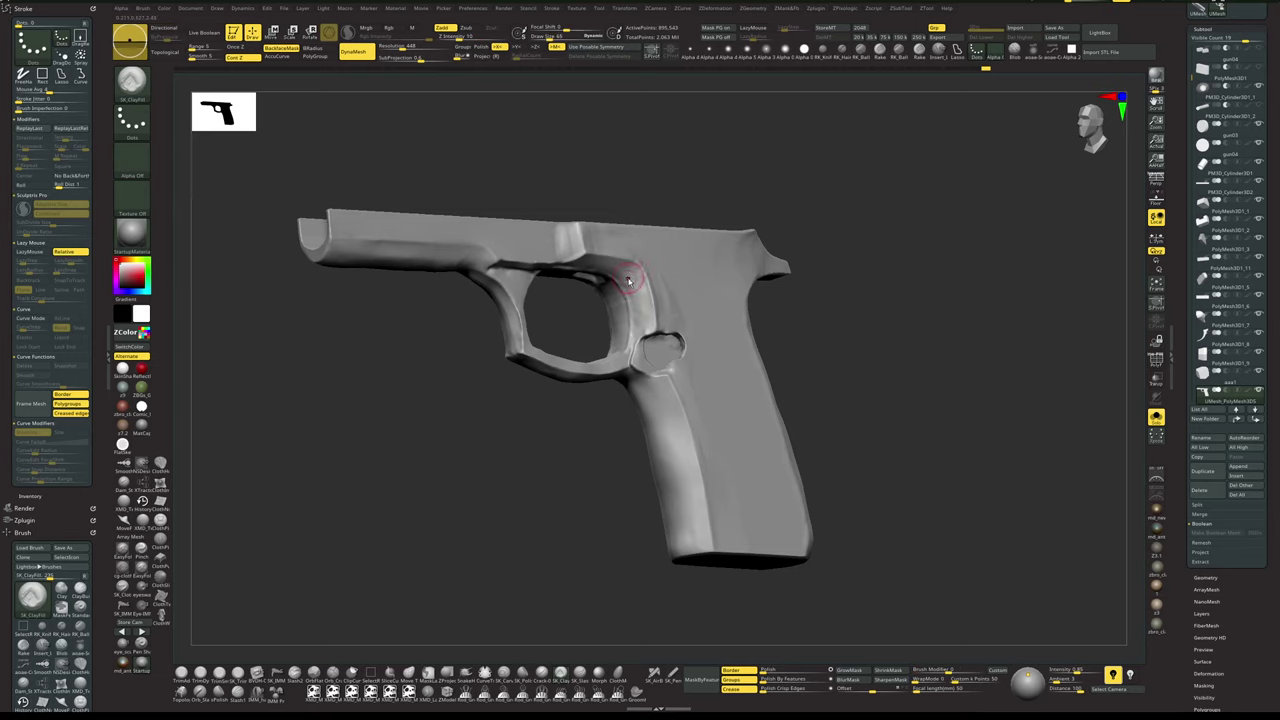
drag(624, 339, 620, 296)
key(s)
key(b)
key(h)
key(p)
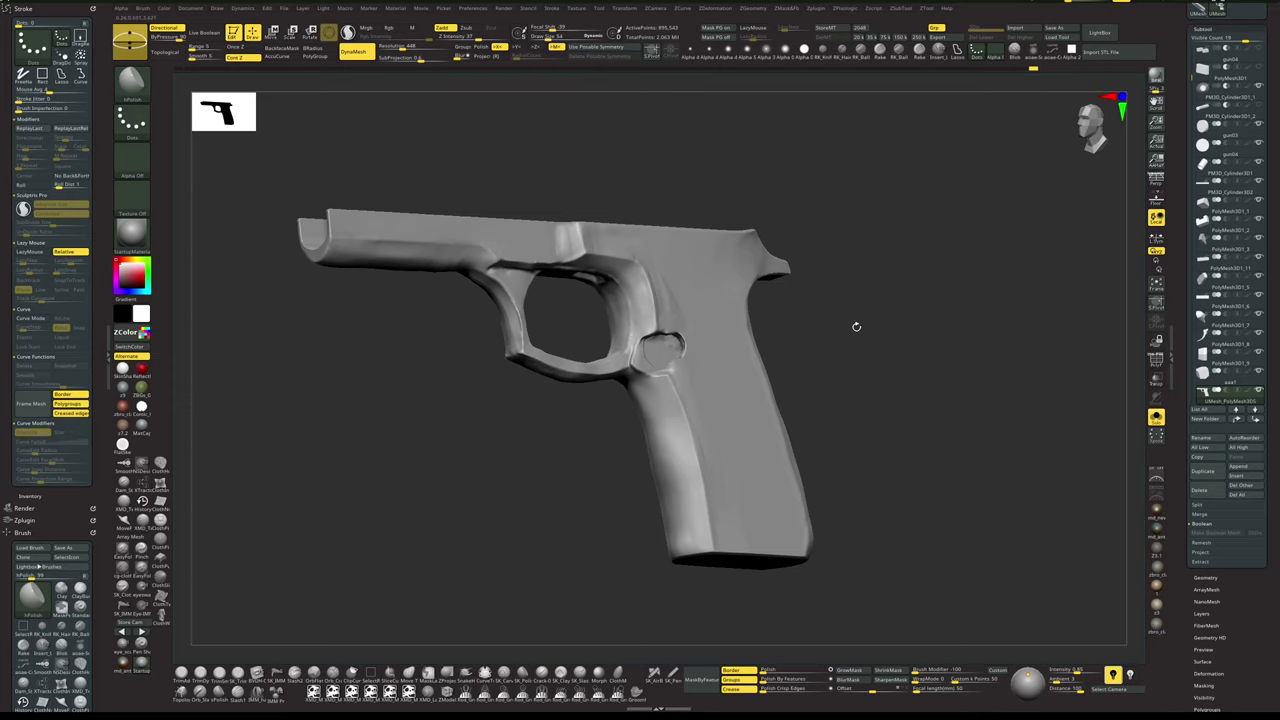
- Show all parts again and examine the pistol's subtools in an exploded Xpose view
alt+drag(857, 326, 951, 309)
key(alt+s)
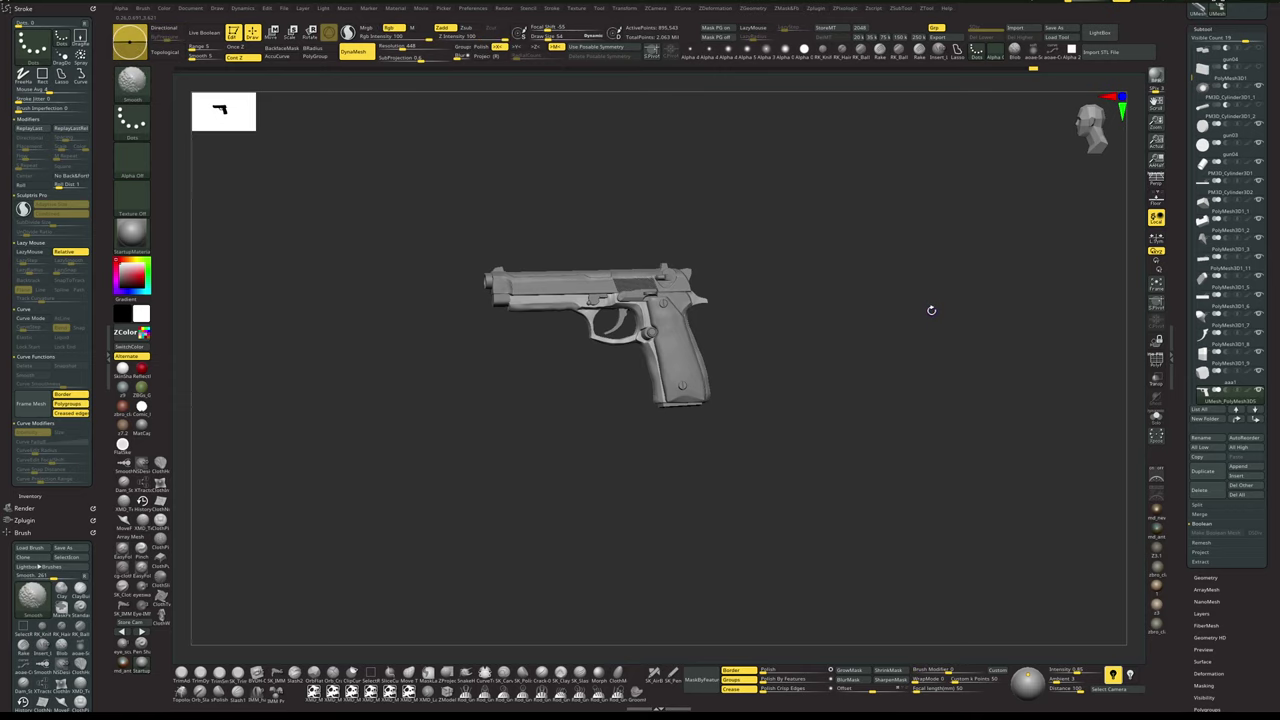
key(shift+x)
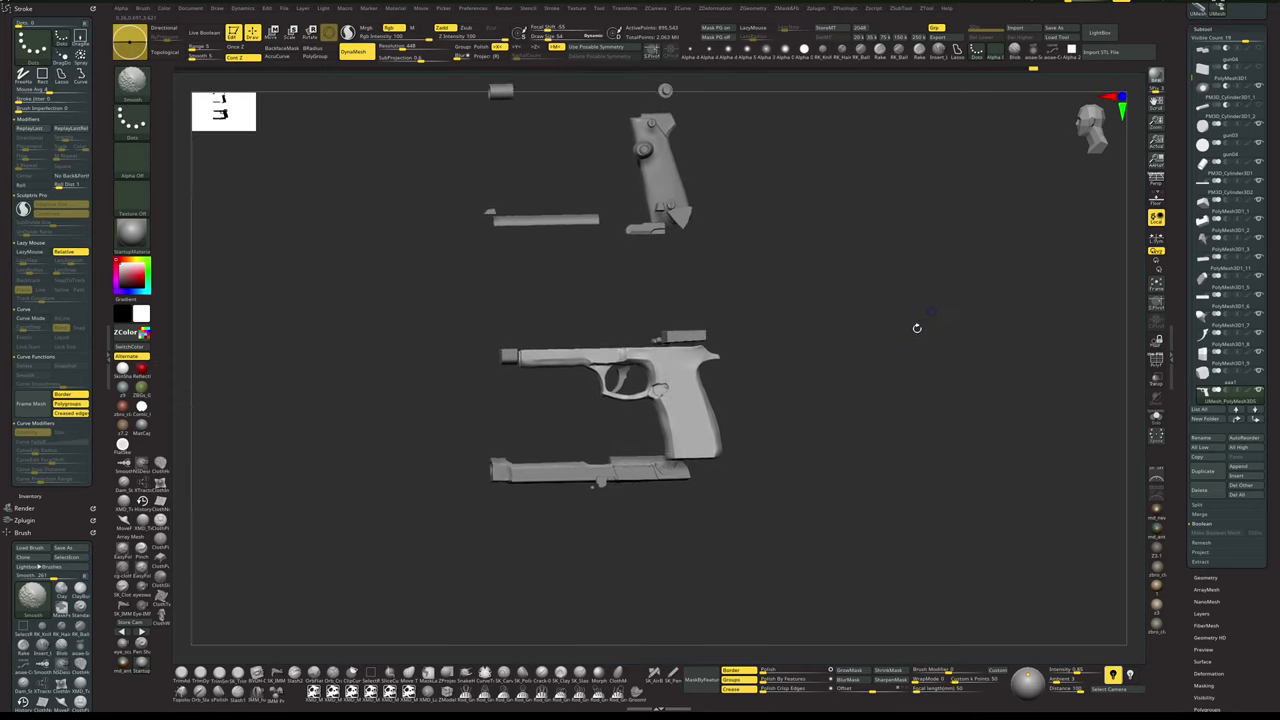
shift+drag(920, 330, 943, 369)
key(shift)
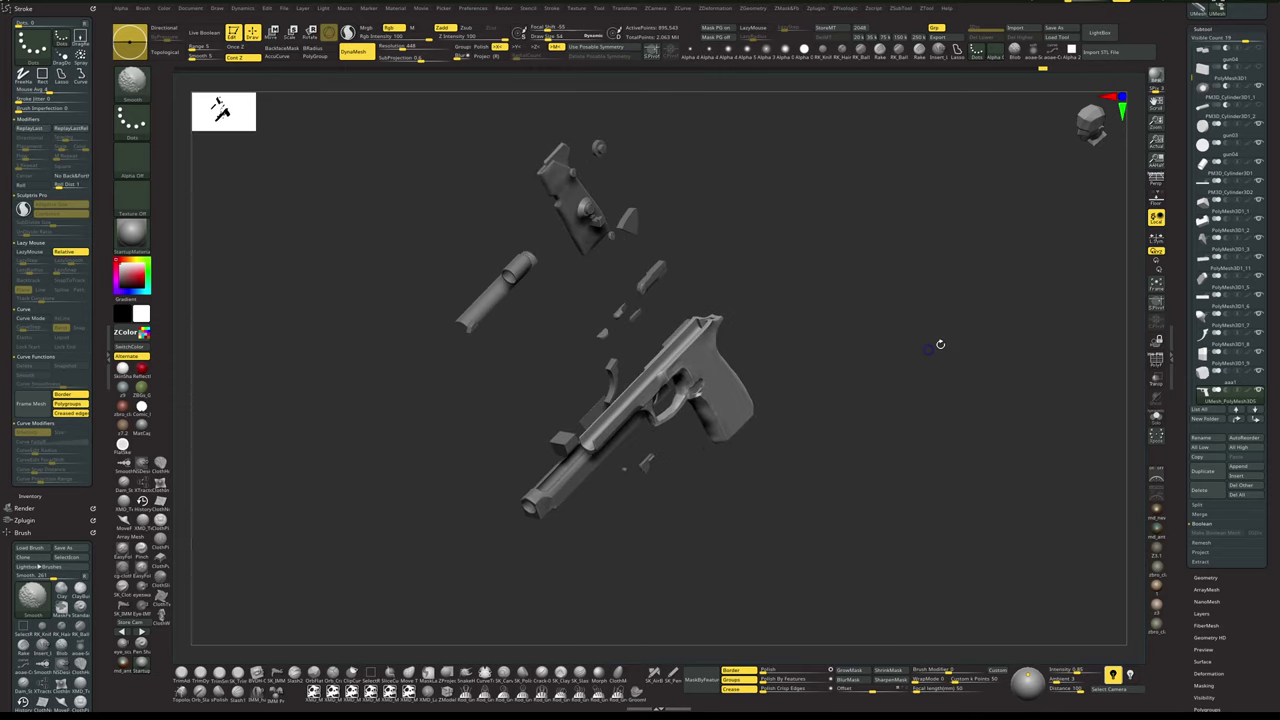
mouse_move(935, 359)
mouse_down()
mouse_move(1004, 327)
mouse_move(1056, 354)
mouse_move(968, 348)
mouse_move(969, 363)
mouse_move(946, 251)
mouse_up()
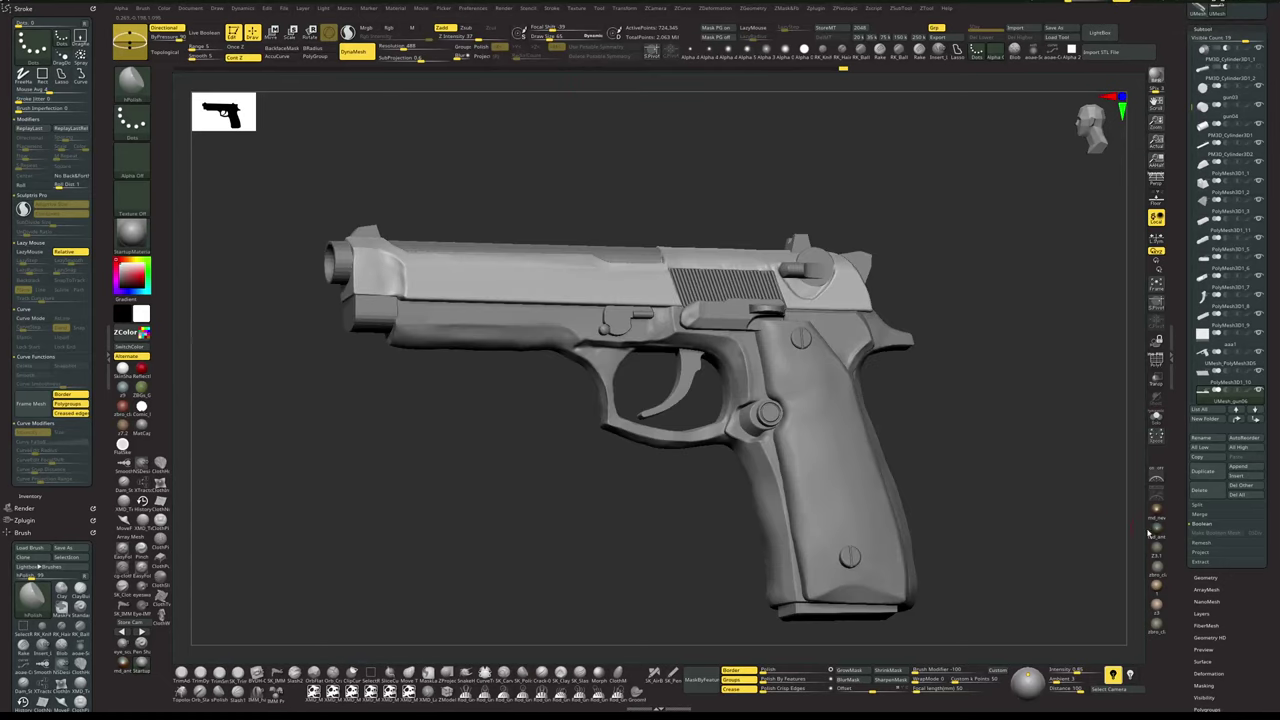
- Open the tool's export settings and view the pistol from the side
drag(1167, 540, 1167, 416)
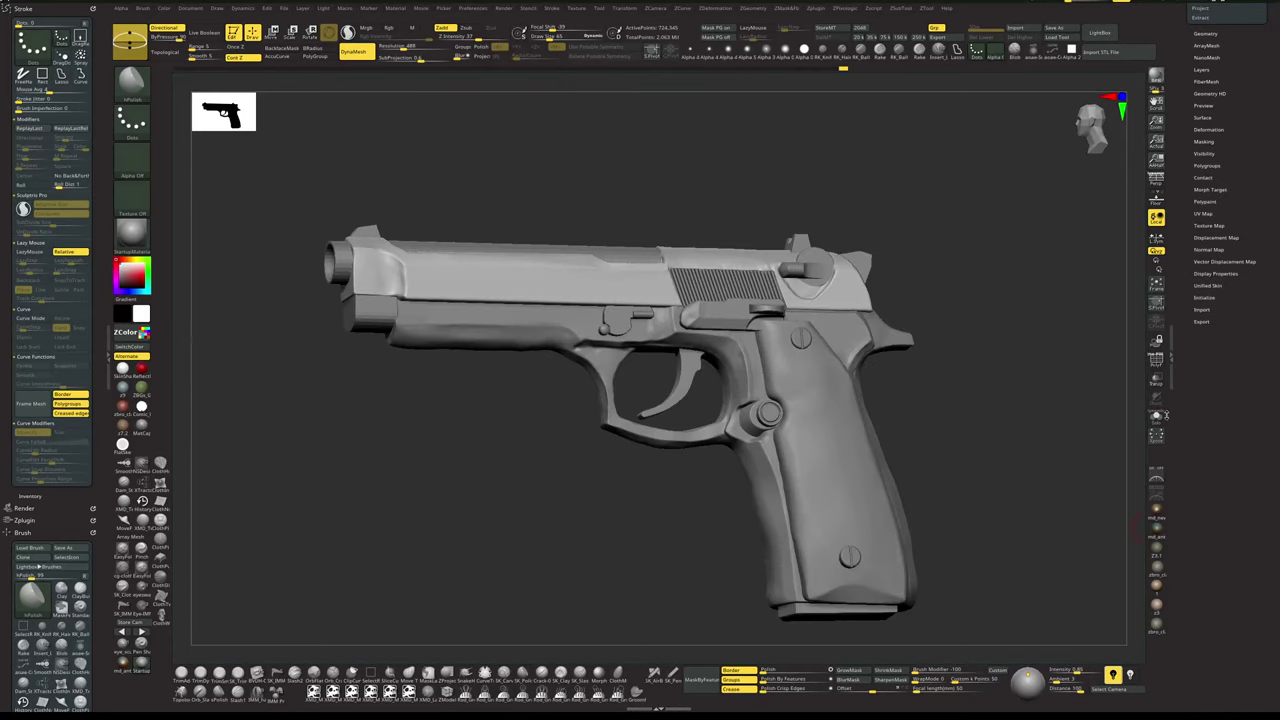
click(1204, 321)
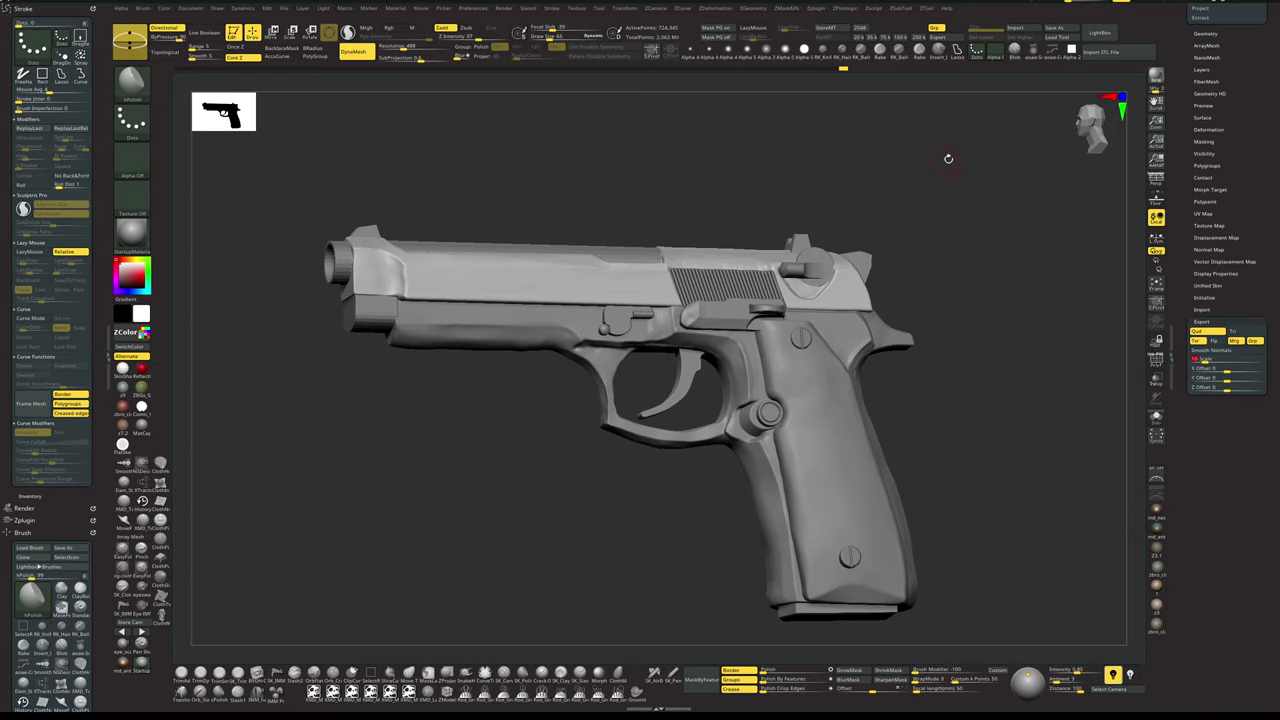
drag(949, 159, 968, 142)
drag(993, 332, 983, 337)
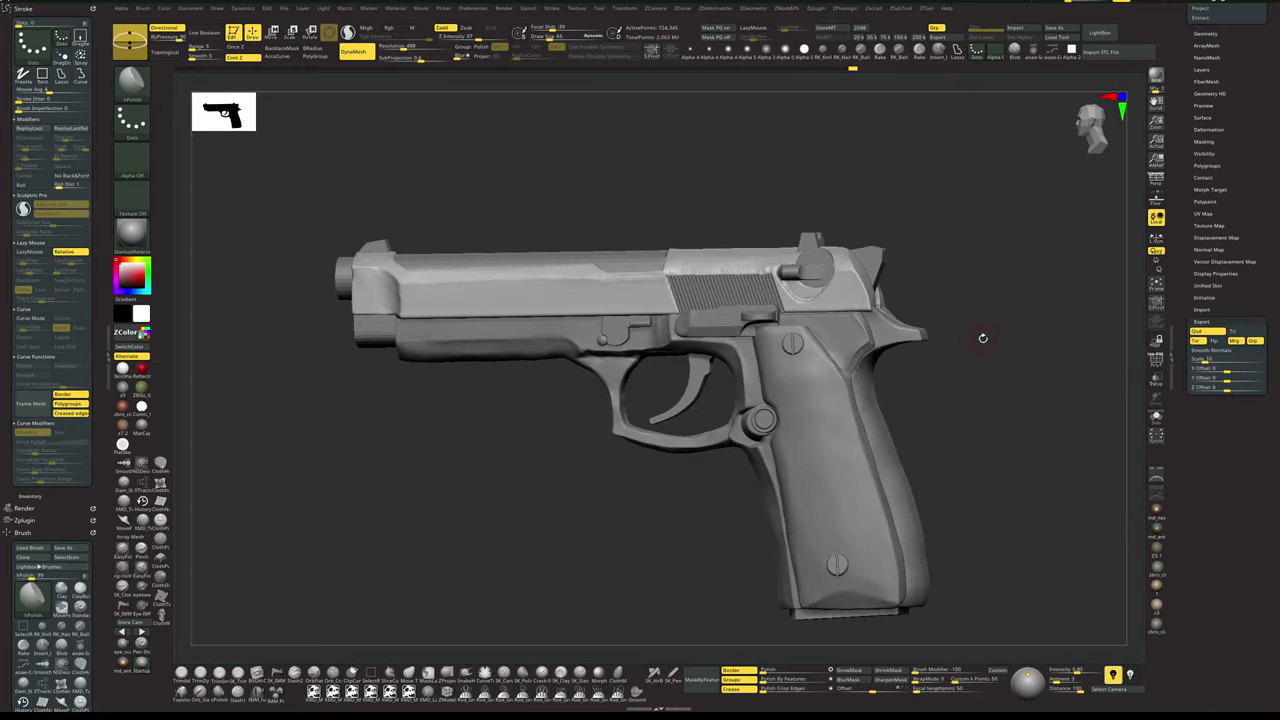
- Isolate the slide to inspect its wireframe, and bring the remaining parts of the pistol back into view
key(alt+s)
key(shift+f)
drag(1003, 400, 1000, 447)
key(shift+f)
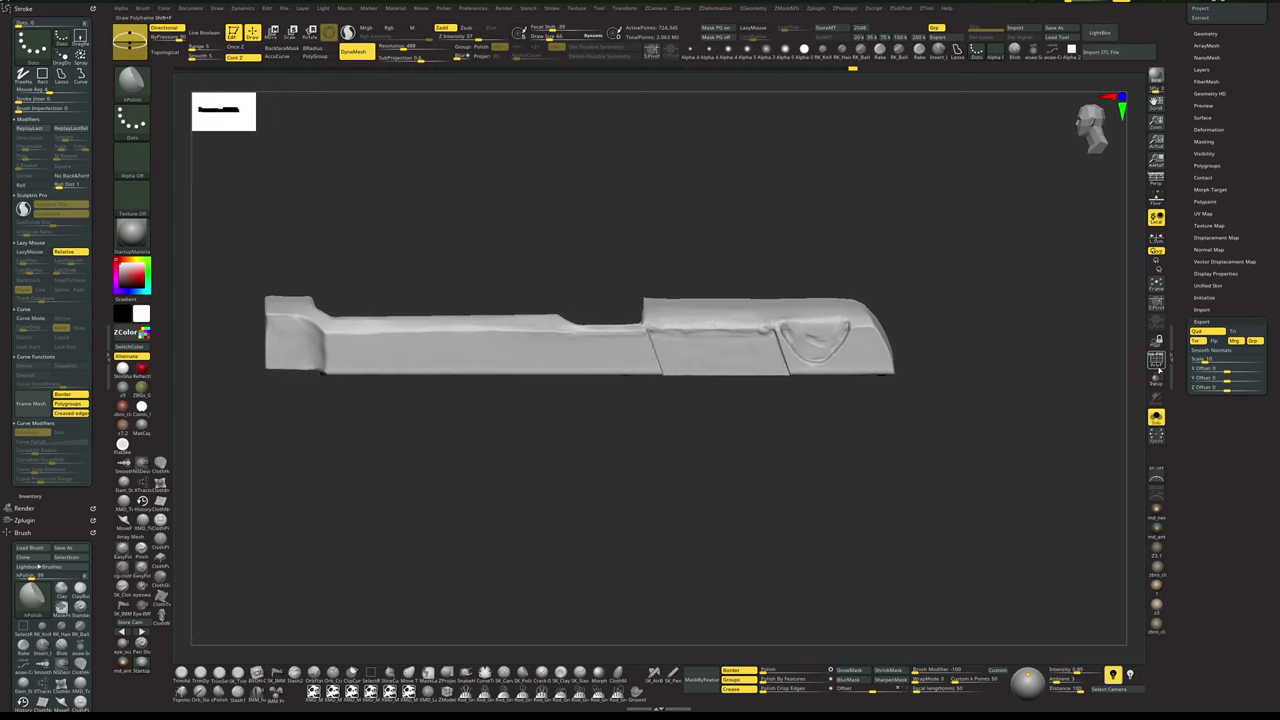
drag(1179, 348, 1179, 398)
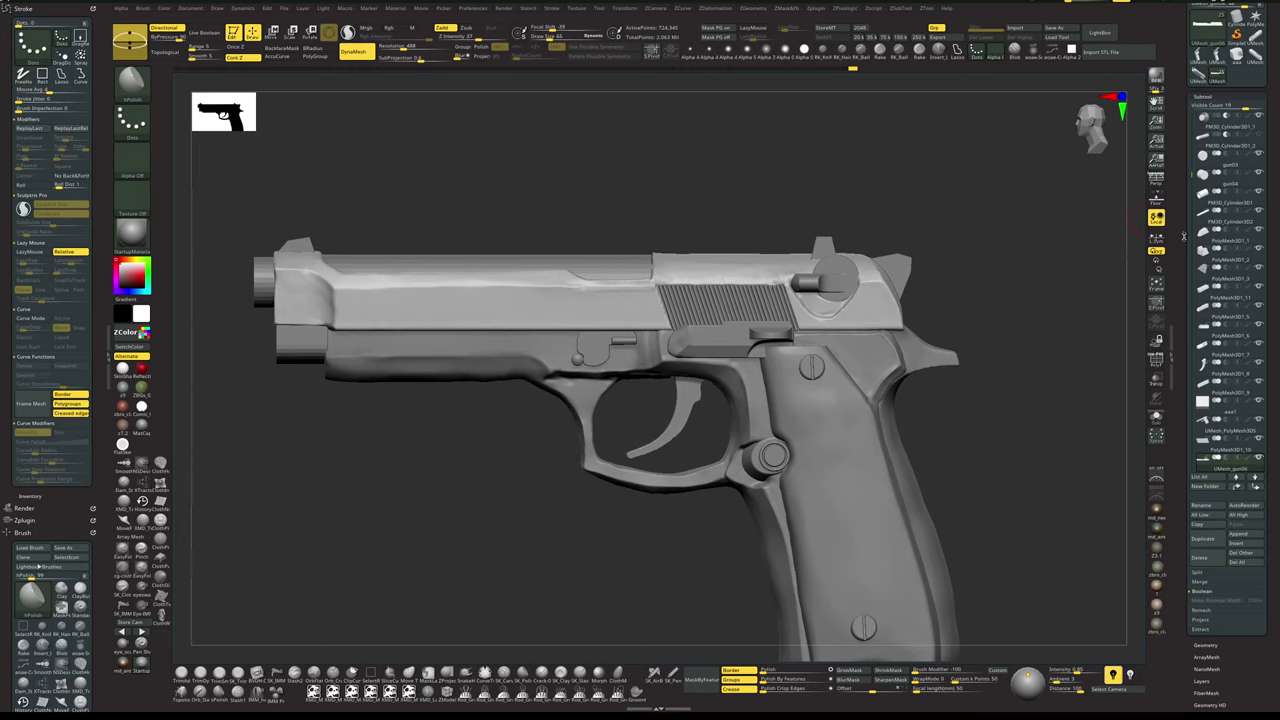
drag(1183, 236, 1182, 310)
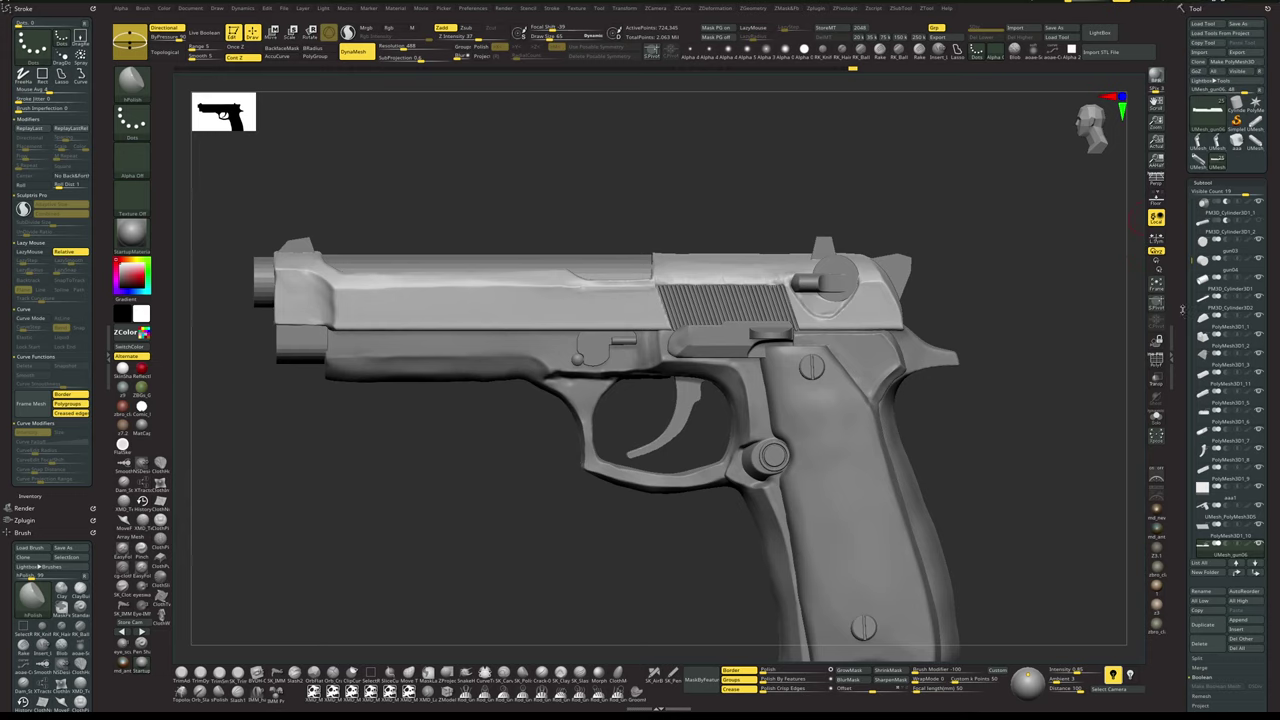
- Decimate the slide to 50k points and inspect the reduced mesh in wireframe
alt+drag(1060, 290, 1051, 318)
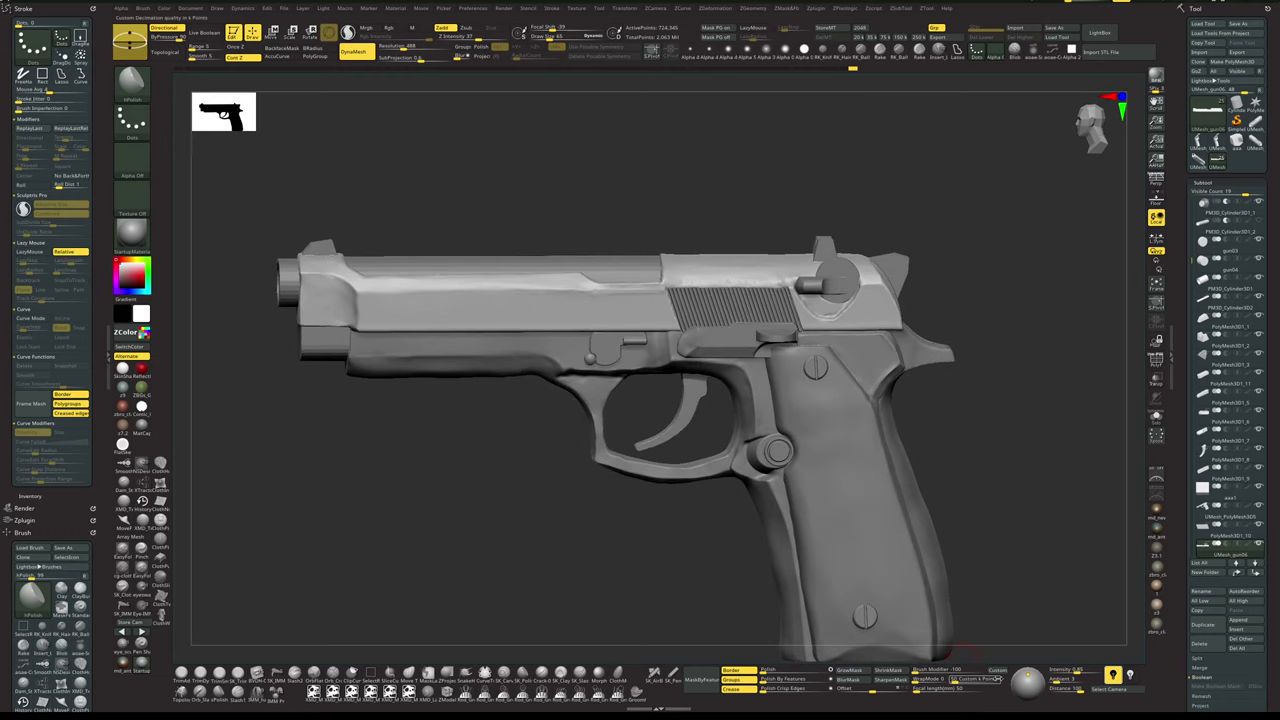
click(998, 672)
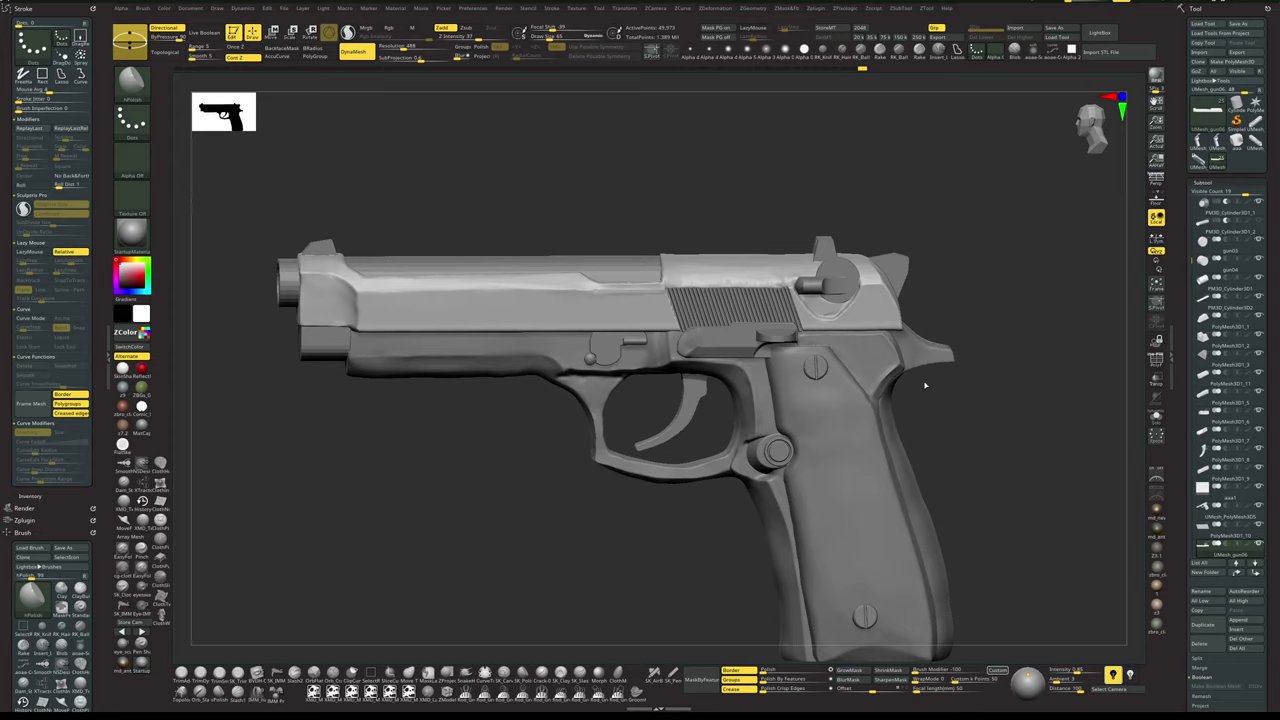
drag(925, 385, 1037, 350)
key(alt+s)
key(shift+f)
key(shift+f)
key(alt+s)
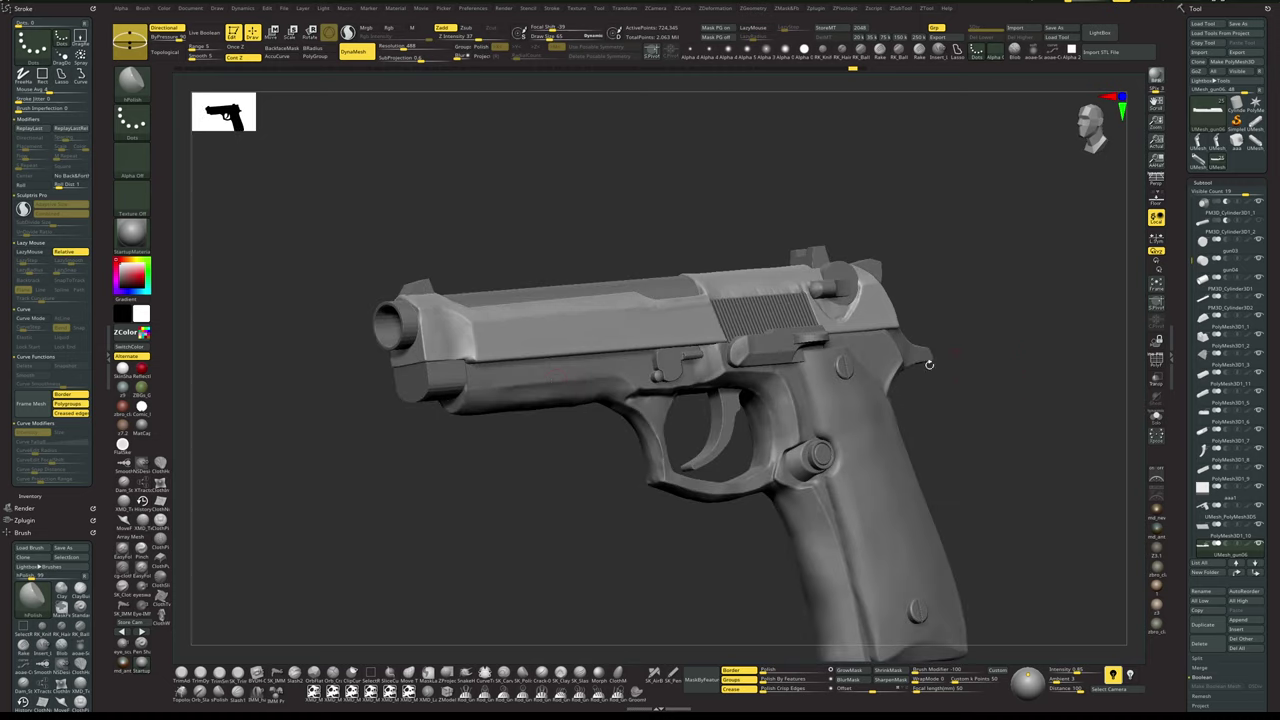
- Select the block beneath the muzzle and scale it slightly narrower along the X axis
alt+click(929, 365)
drag(506, 500, 554, 509)
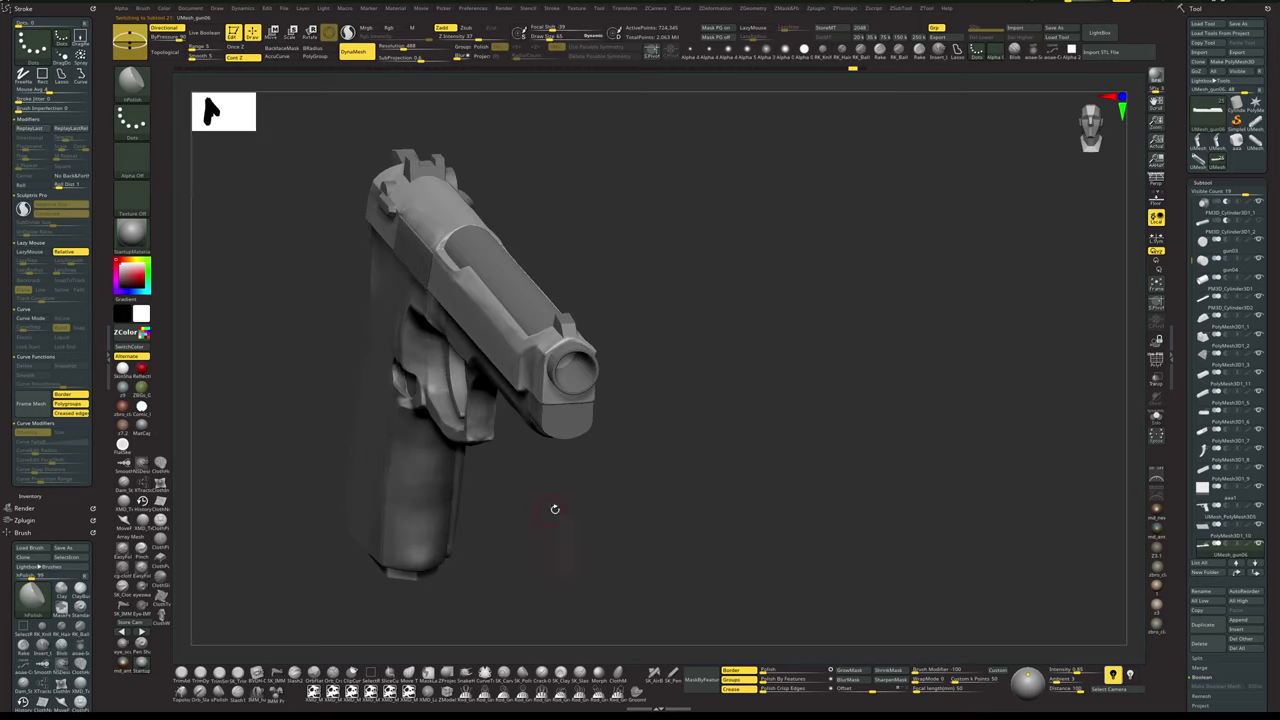
key(alt+s)
drag(868, 367, 773, 411)
key(alt+s)
drag(645, 500, 738, 494)
alt+click(510, 402)
key(w)
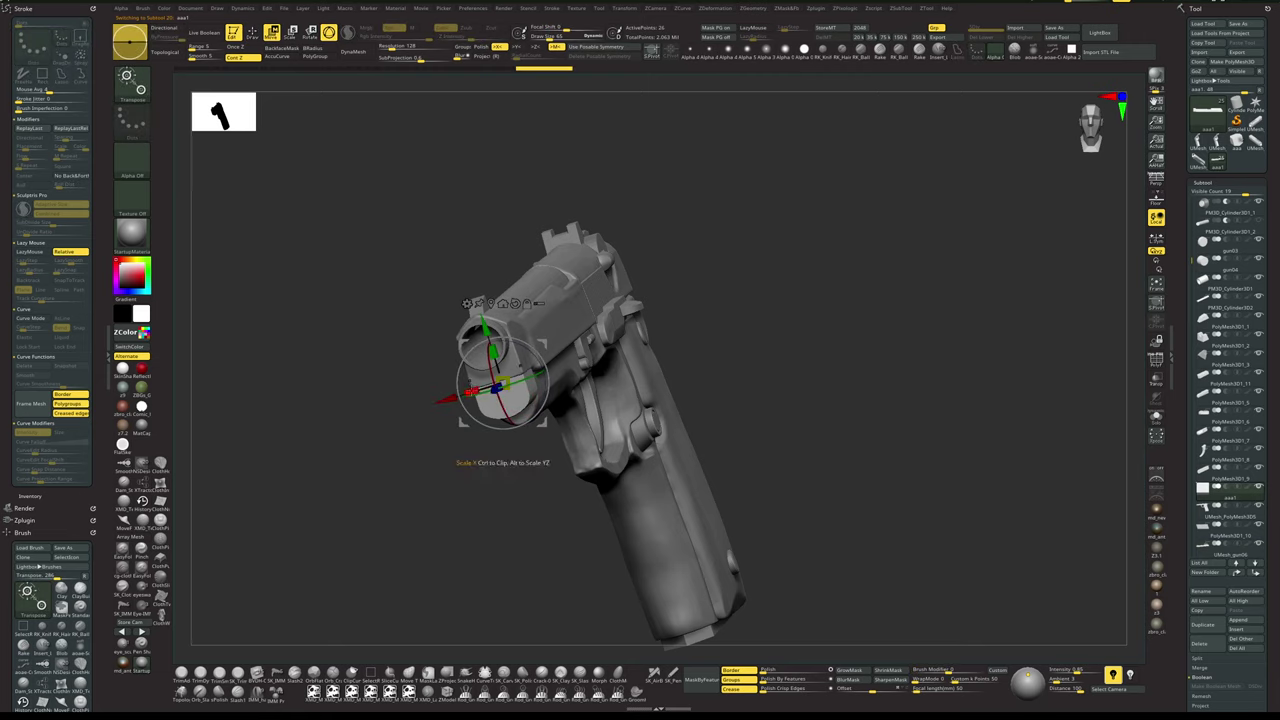
drag(473, 391, 478, 390)
key(q)
- Isolate the slide and flatten the lower side edge of its muzzle block with hPolish
alt+click(540, 335)
key(alt+s)
mouse_move(548, 508)
mouse_down()
mouse_move(609, 494)
mouse_move(589, 457)
mouse_move(607, 451)
mouse_up()
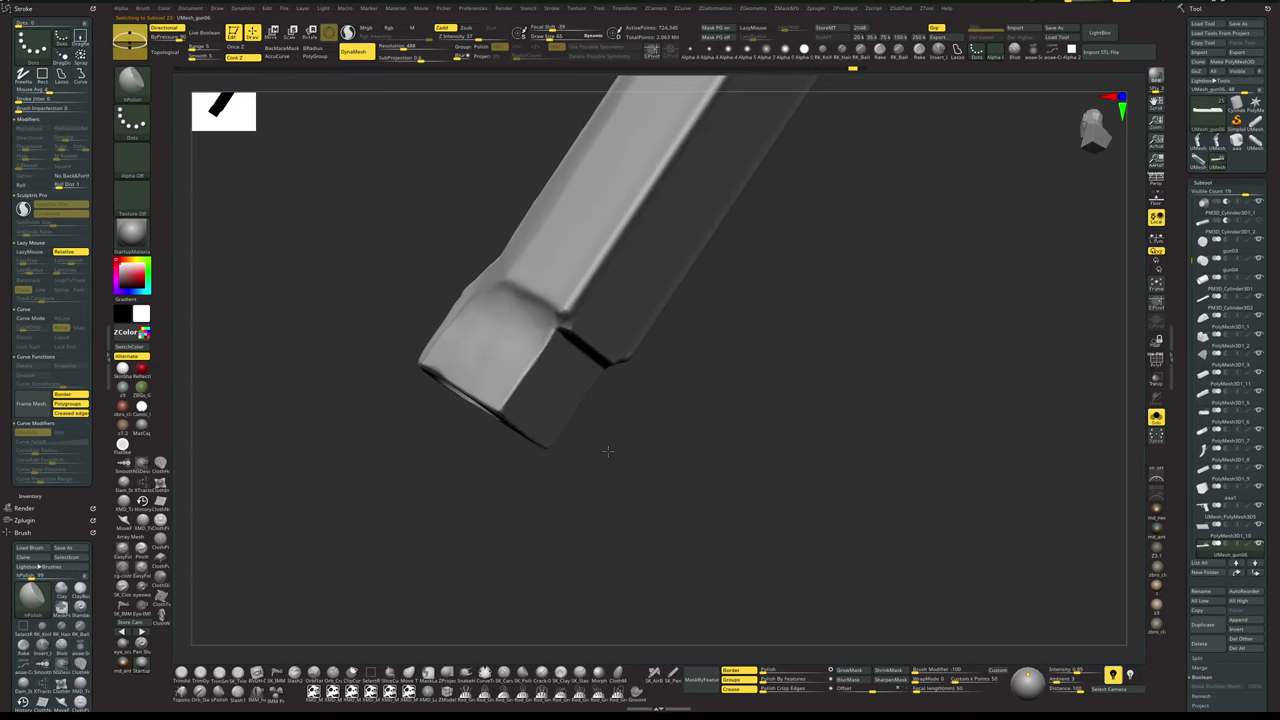
drag(509, 405, 557, 333)
- Build up the inner end of the muzzle block's lower edge with ClayBuildup and polish the bevel with hPolish
key(1)
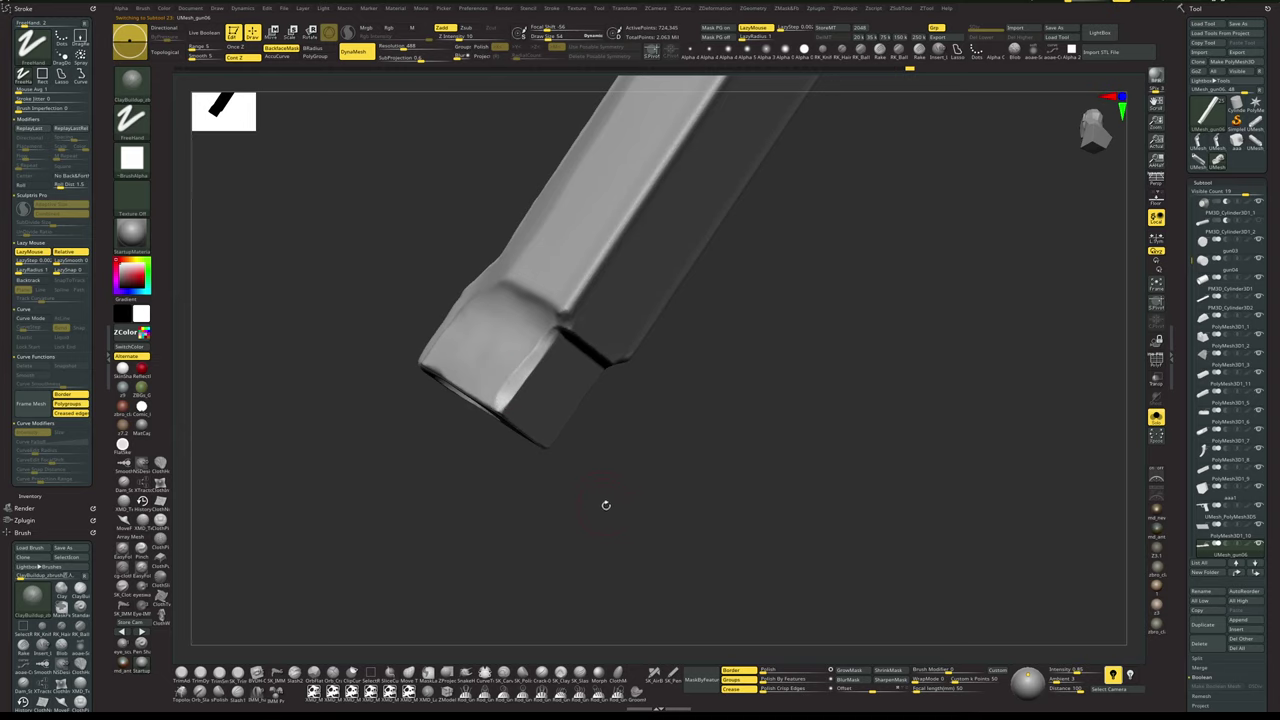
mouse_move(603, 503)
mouse_down()
mouse_move(641, 491)
mouse_move(651, 474)
mouse_move(638, 452)
mouse_up()
key(space)
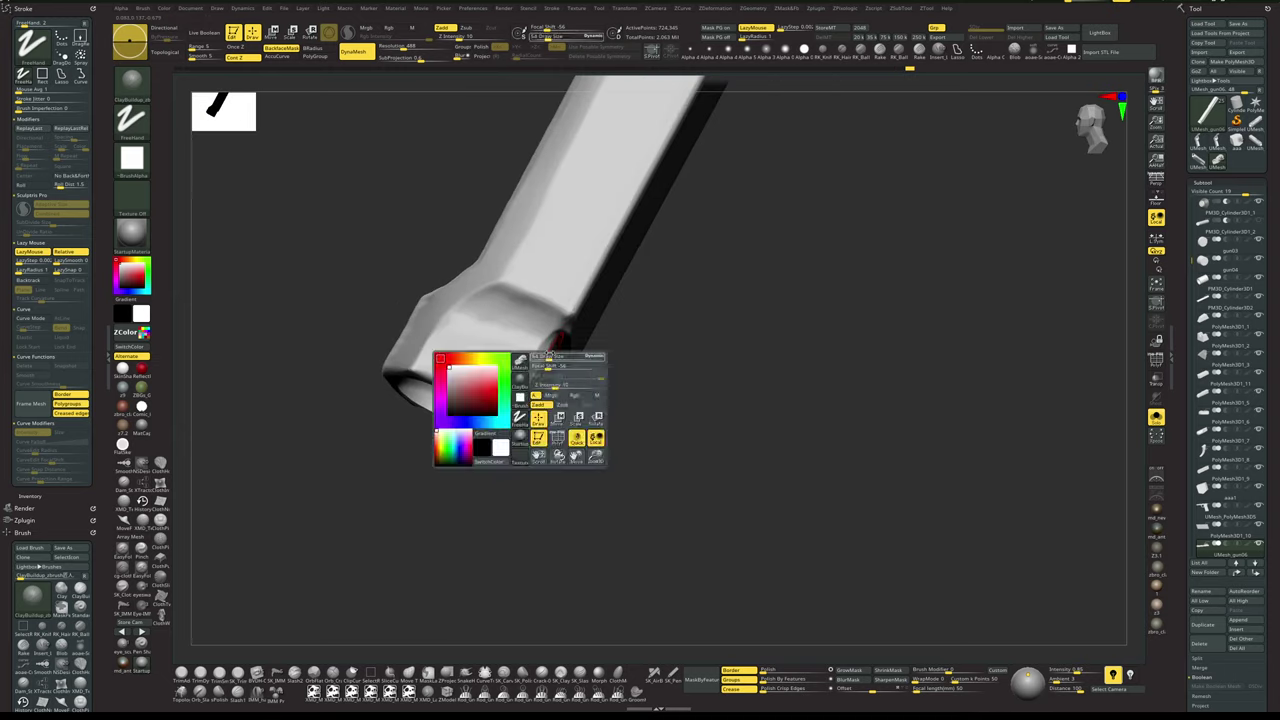
drag(562, 361, 551, 343)
key(b)
key(h)
key(p)
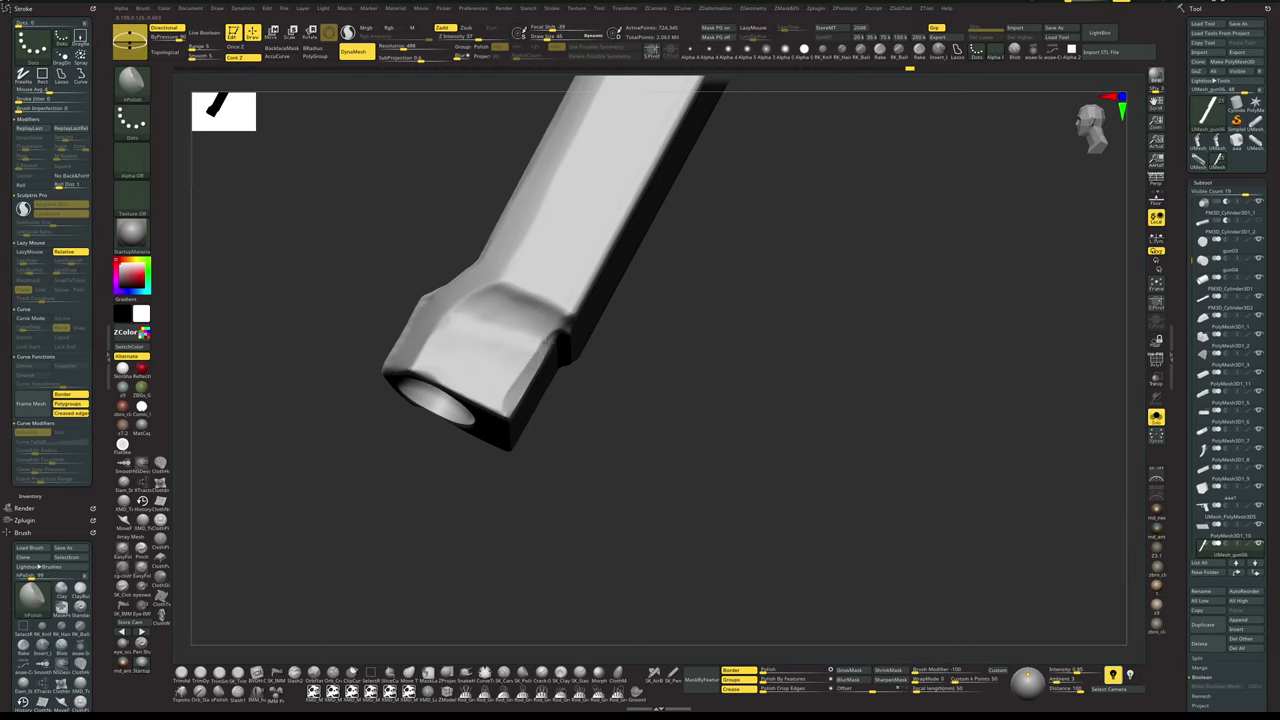
mouse_move(515, 382)
mouse_down()
mouse_move(499, 410)
mouse_move(550, 338)
mouse_move(510, 395)
mouse_up()
key(s)
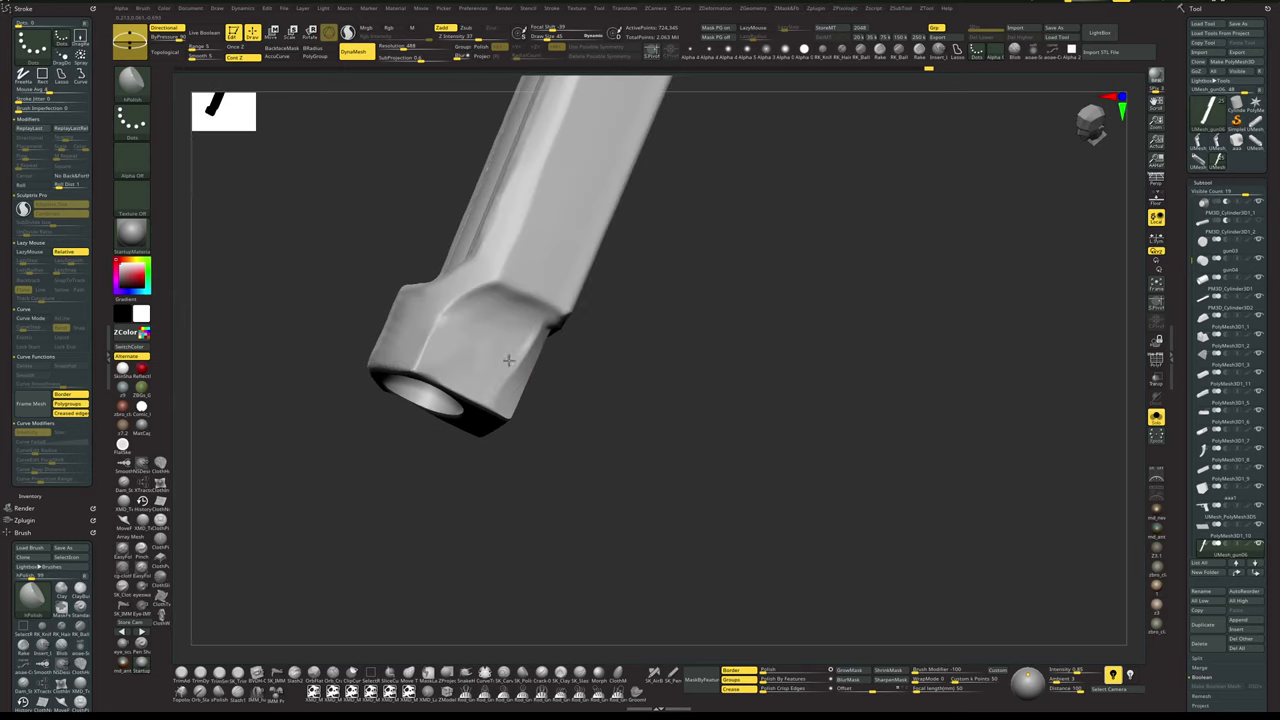
shift+drag(583, 415, 598, 489)
alt+drag(634, 531, 655, 508)
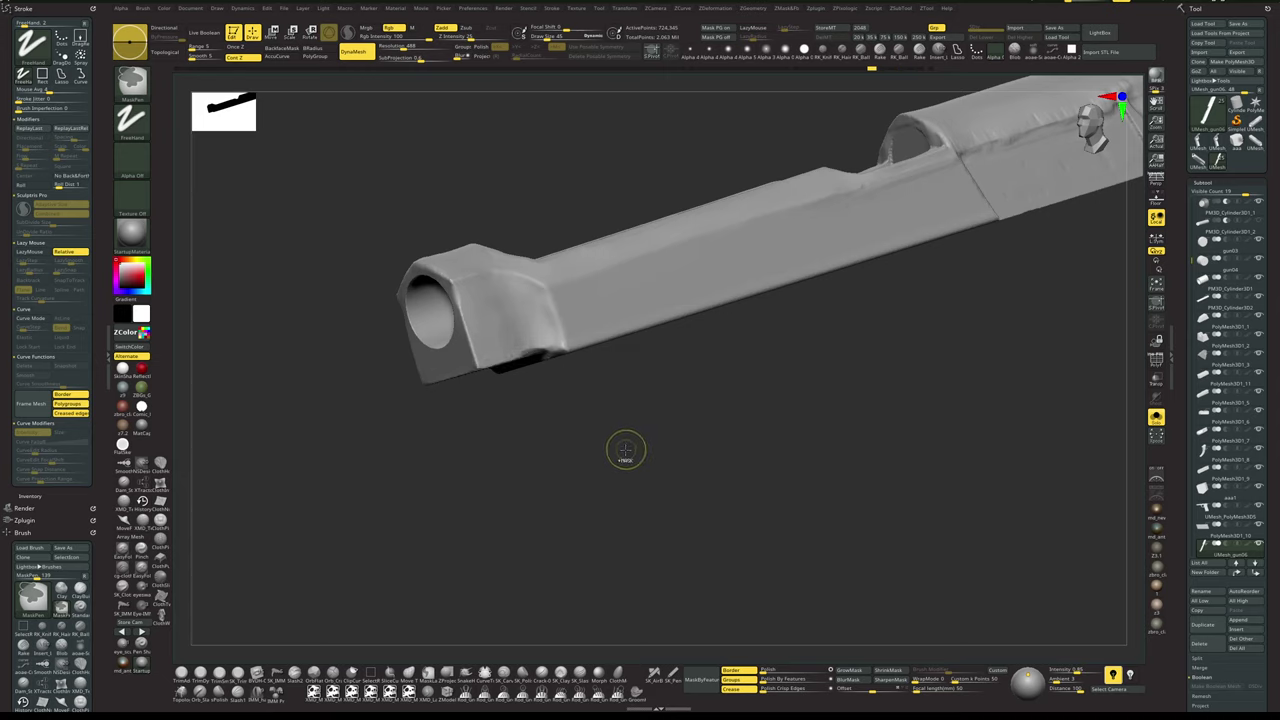
- Refine the lower edge of the muzzle block from its underside with hPolish
key(b)
key(h)
key(p)
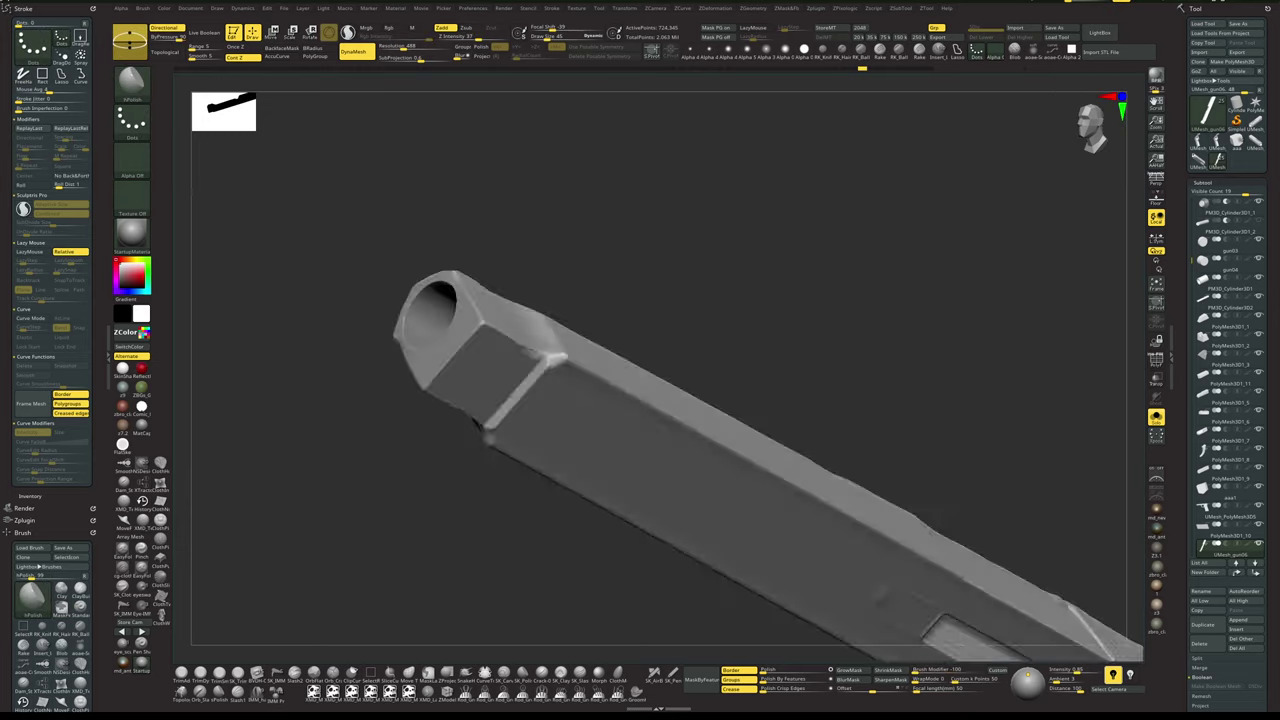
drag(560, 490, 534, 557)
drag(614, 468, 622, 408)
key(s)
drag(547, 336, 543, 460)
- Add clay along the full length of the muzzle block's lower edge with the ClayBuildup brush
key(b)
key(c)
key(b)
shift+drag(740, 425, 831, 377)
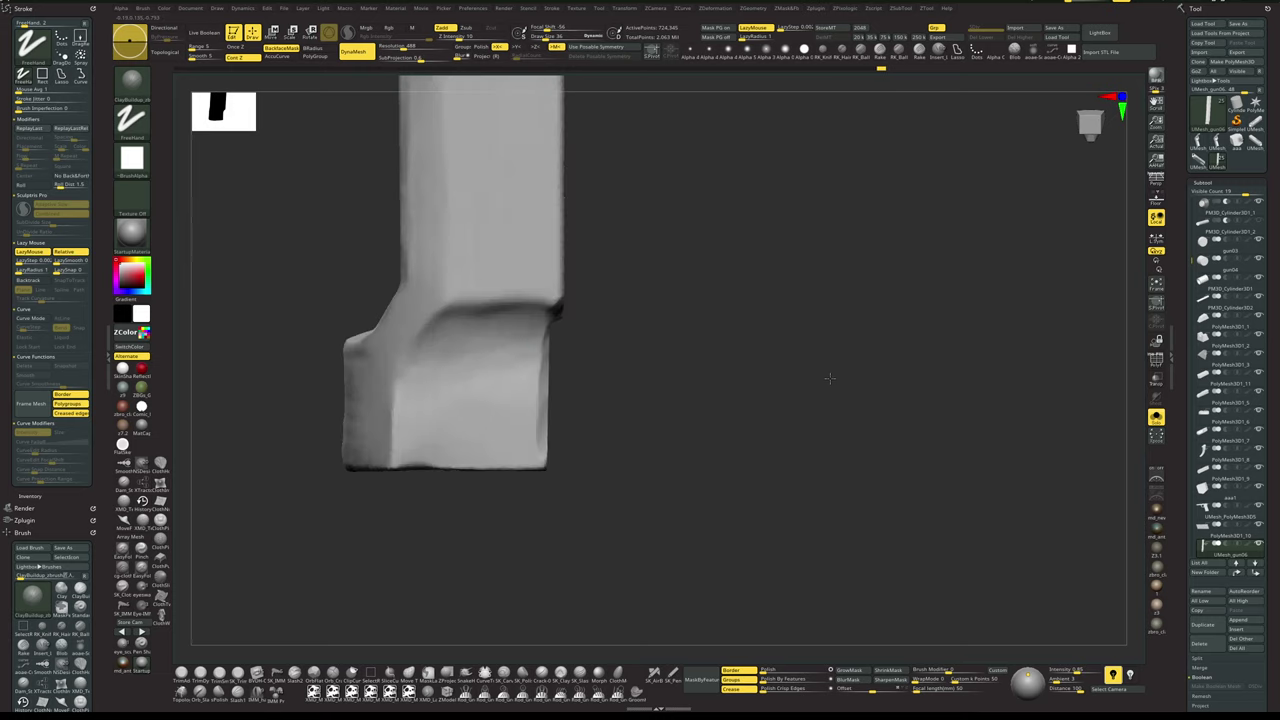
mouse_move(808, 421)
mouse_down()
mouse_move(754, 420)
mouse_move(697, 357)
mouse_move(722, 364)
mouse_up()
mouse_move(557, 354)
mouse_down()
mouse_move(546, 468)
mouse_move(549, 450)
mouse_up()
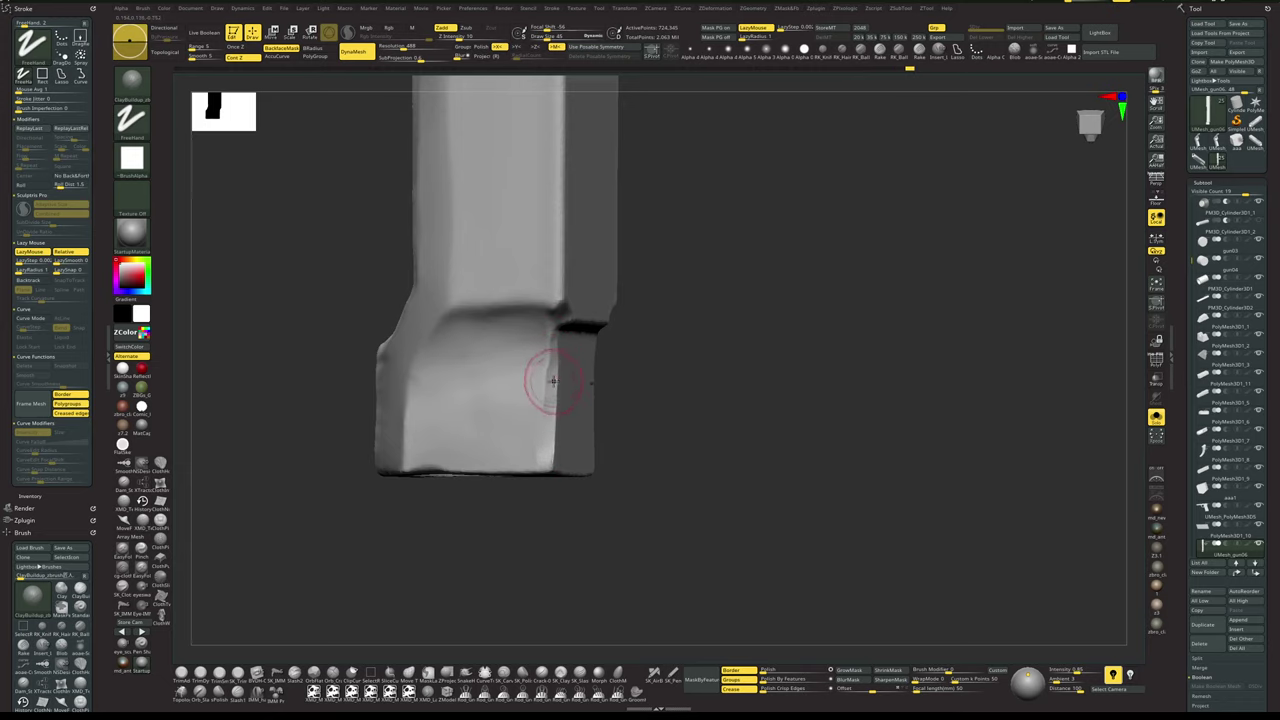
- Polish the built-up lower edge of the muzzle block into an even bevel with hPolish
key(b)
key(h)
key(p)
drag(555, 353, 551, 412)
drag(553, 350, 550, 461)
drag(554, 398, 544, 471)
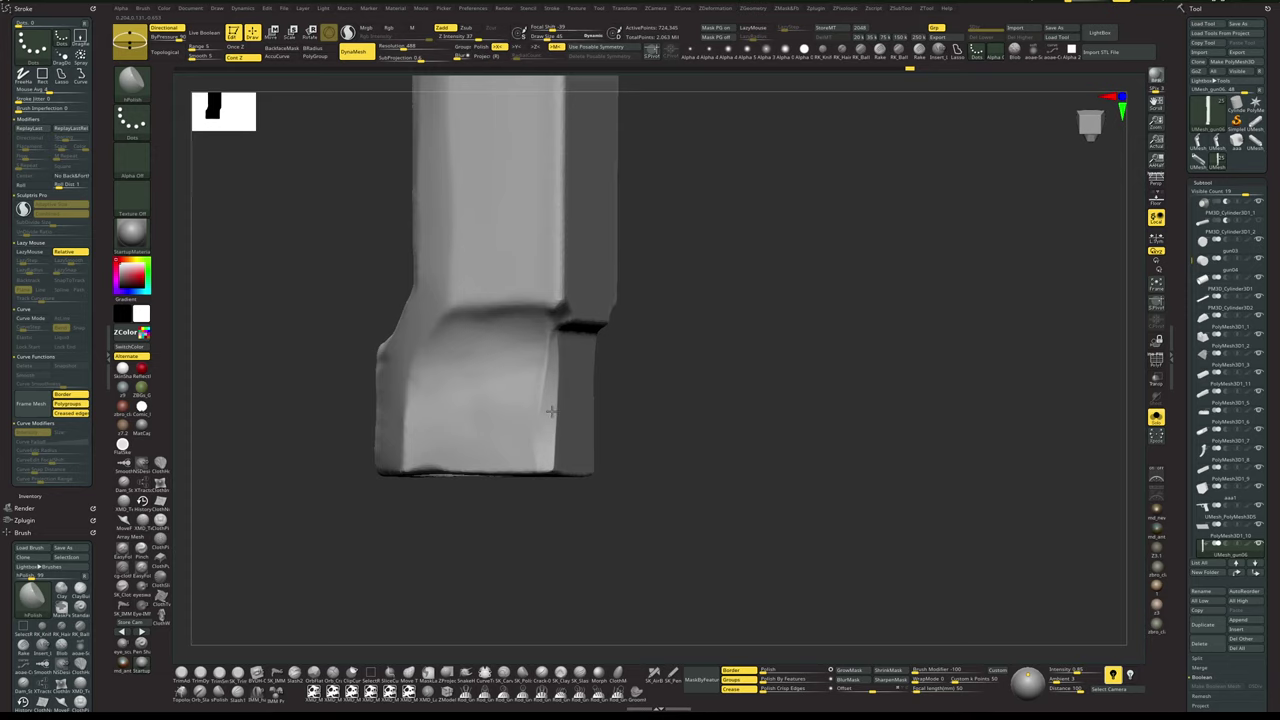
- Polish the front part of the muzzle block's lower bevel from the side with hPolish, adjusting the brush size
mouse_move(735, 420)
mouse_down()
mouse_move(757, 423)
mouse_move(743, 394)
mouse_move(751, 431)
mouse_move(782, 456)
mouse_move(600, 481)
mouse_move(654, 500)
mouse_up()
key(space)
mouse_move(621, 401)
mouse_down()
mouse_move(606, 399)
mouse_move(619, 399)
mouse_up()
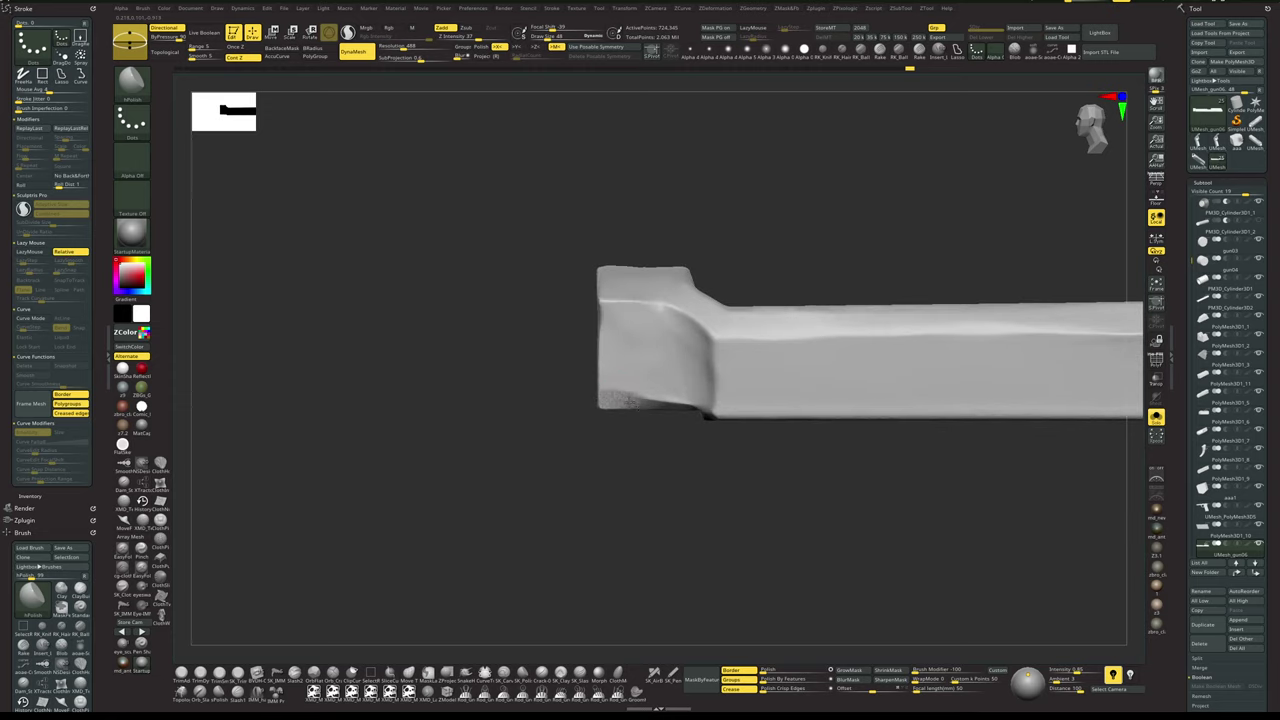
alt+drag(606, 461, 611, 463)
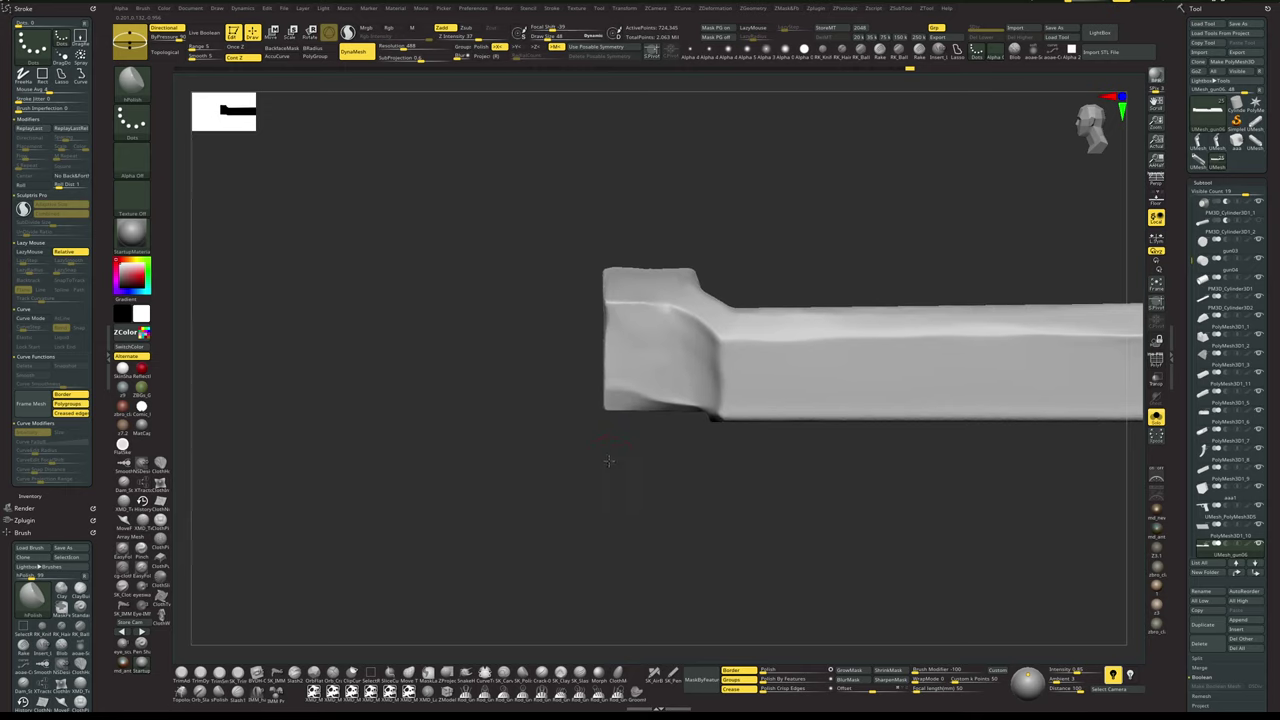
key(space)
mouse_move(620, 366)
mouse_down()
mouse_move(612, 325)
mouse_move(616, 382)
mouse_move(646, 402)
mouse_move(613, 399)
mouse_move(658, 404)
mouse_up()
drag(665, 483, 658, 408)
mouse_move(649, 501)
mouse_down()
mouse_move(686, 529)
mouse_move(751, 454)
mouse_move(726, 500)
mouse_up()
- Blend the lower bevel toward the step behind the muzzle block and touch up its front edge with hPolish
key(space)
key(space)
drag(626, 424, 630, 424)
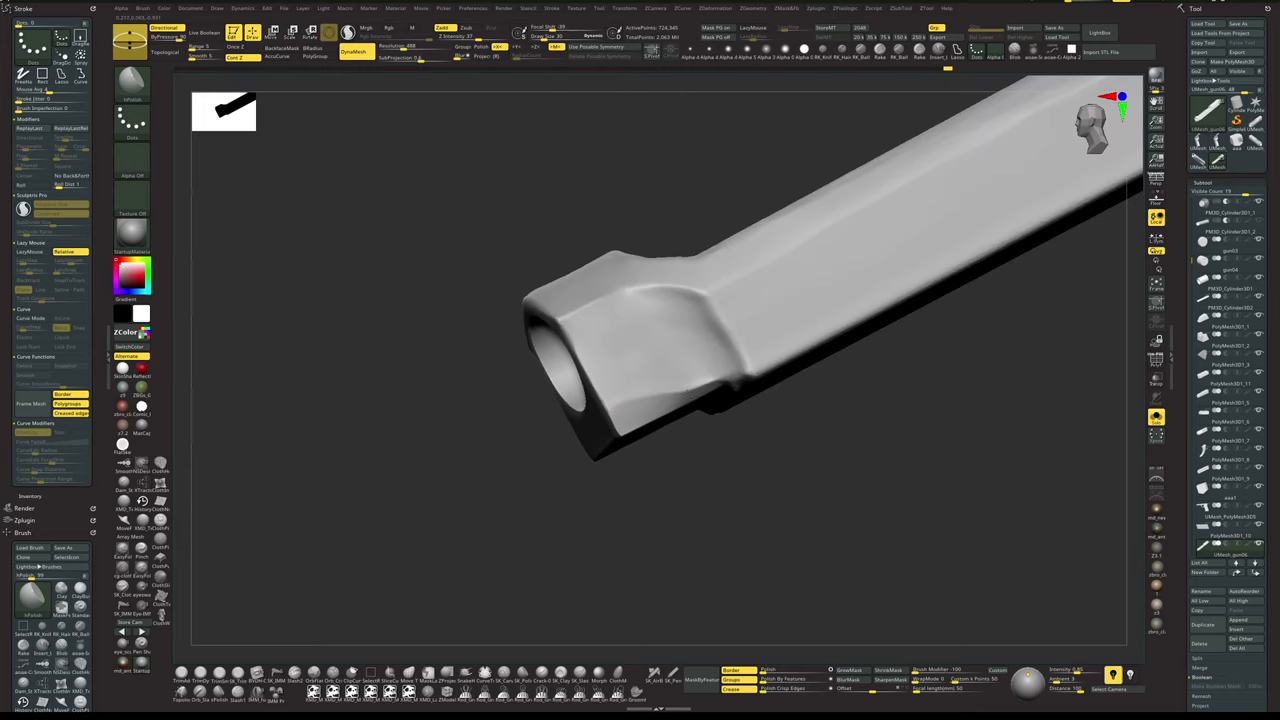
key(space)
drag(674, 400, 692, 395)
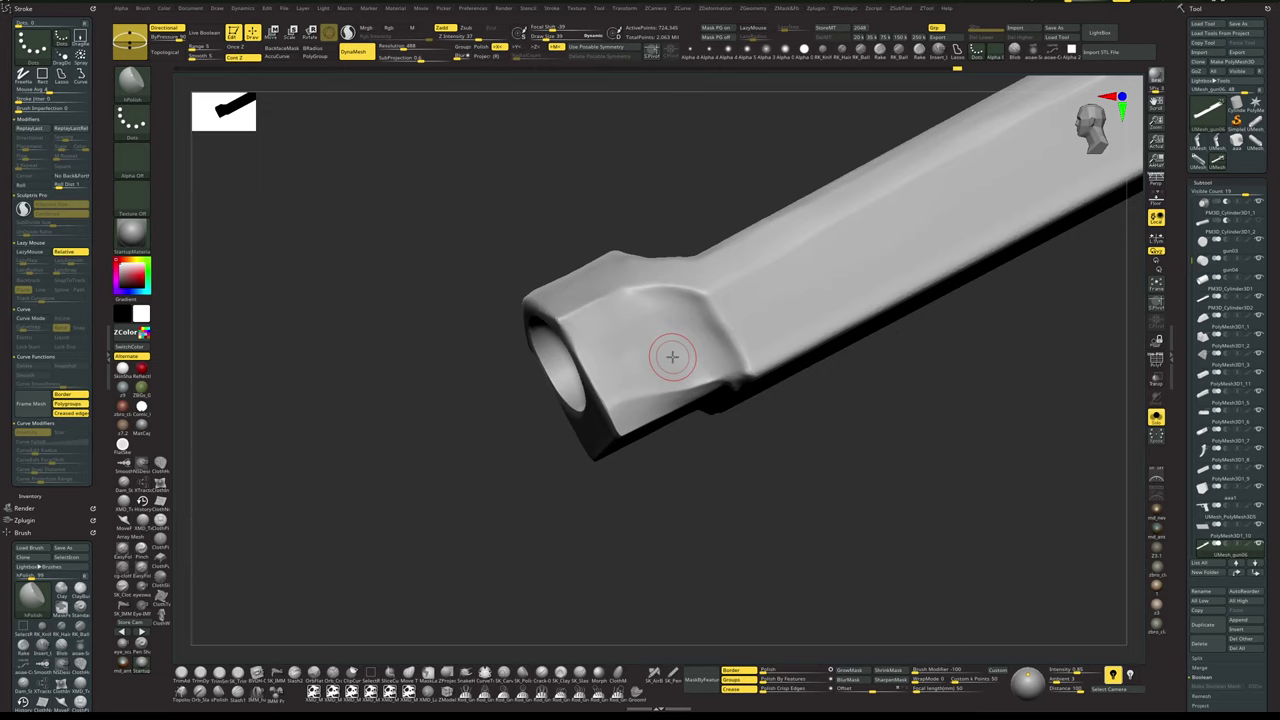
drag(692, 570, 691, 505)
key(s)
mouse_move(606, 377)
mouse_down()
mouse_move(591, 366)
mouse_move(638, 353)
mouse_move(628, 374)
mouse_up()
alt+drag(723, 412, 640, 404)
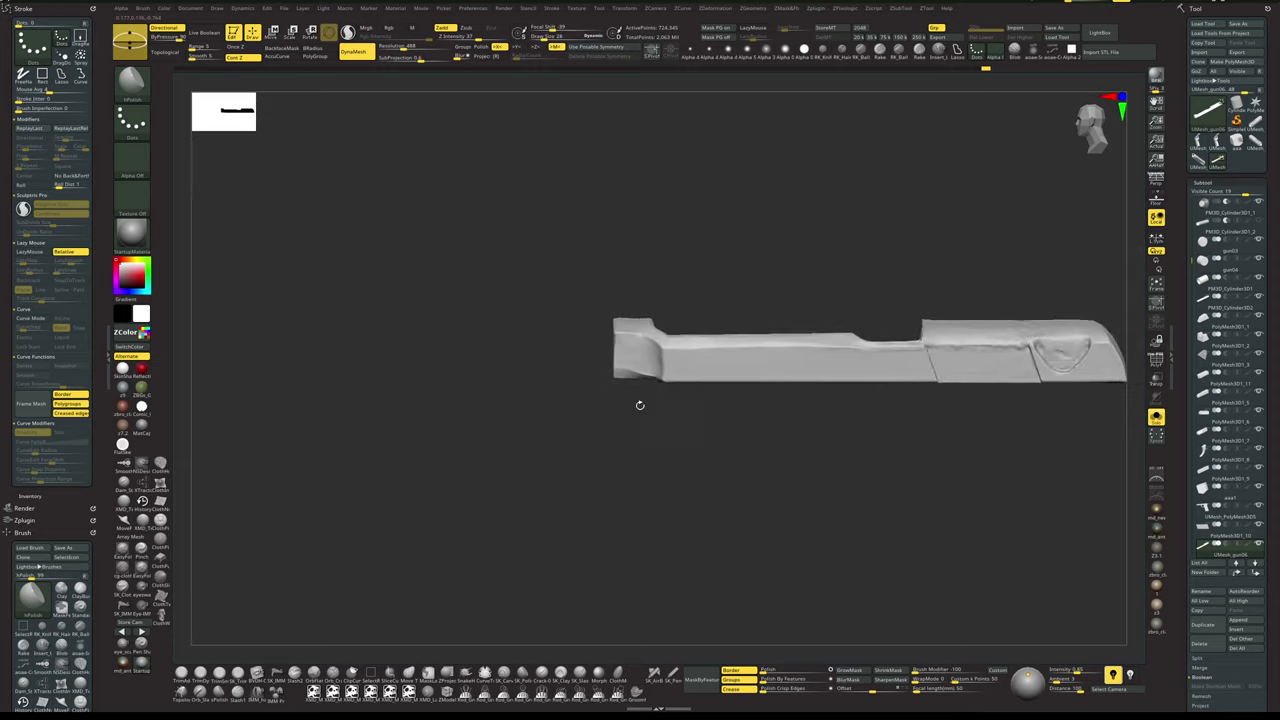
- Show all pistol parts again and save the ZTool
key(alt+shift+s)
drag(726, 528, 734, 477)
click(1062, 28)
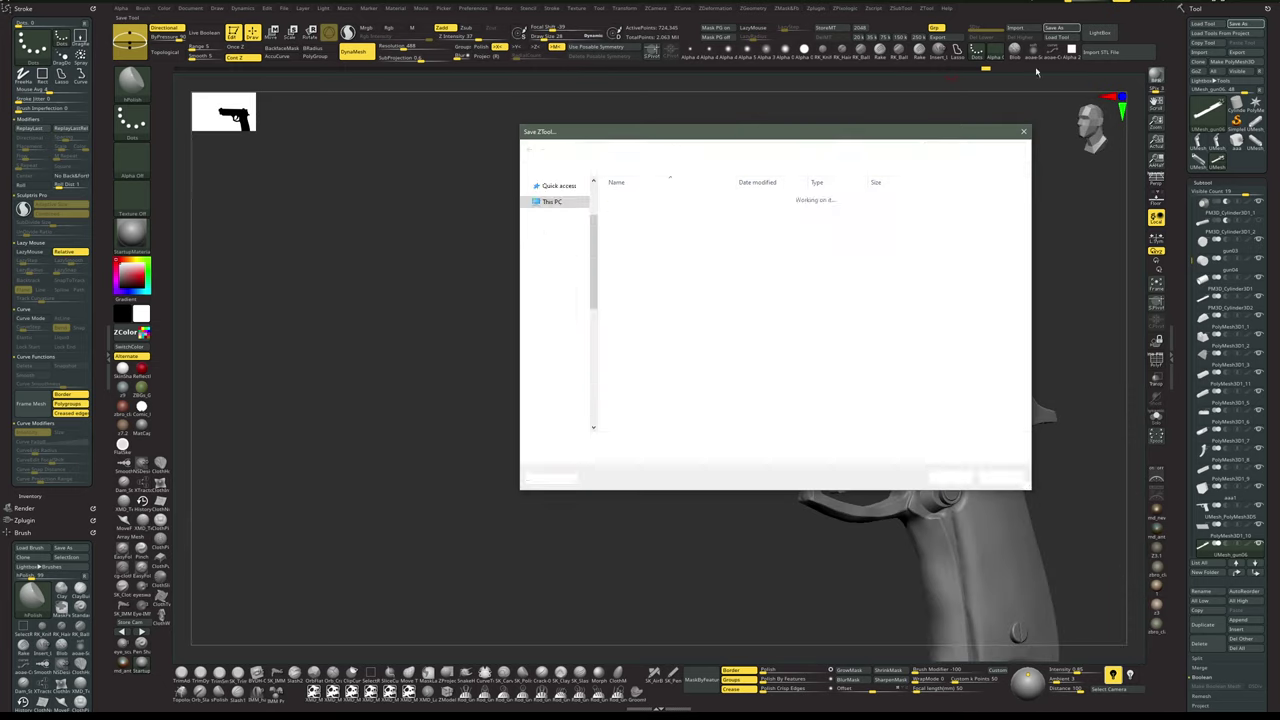
click(651, 232)
click(664, 357)
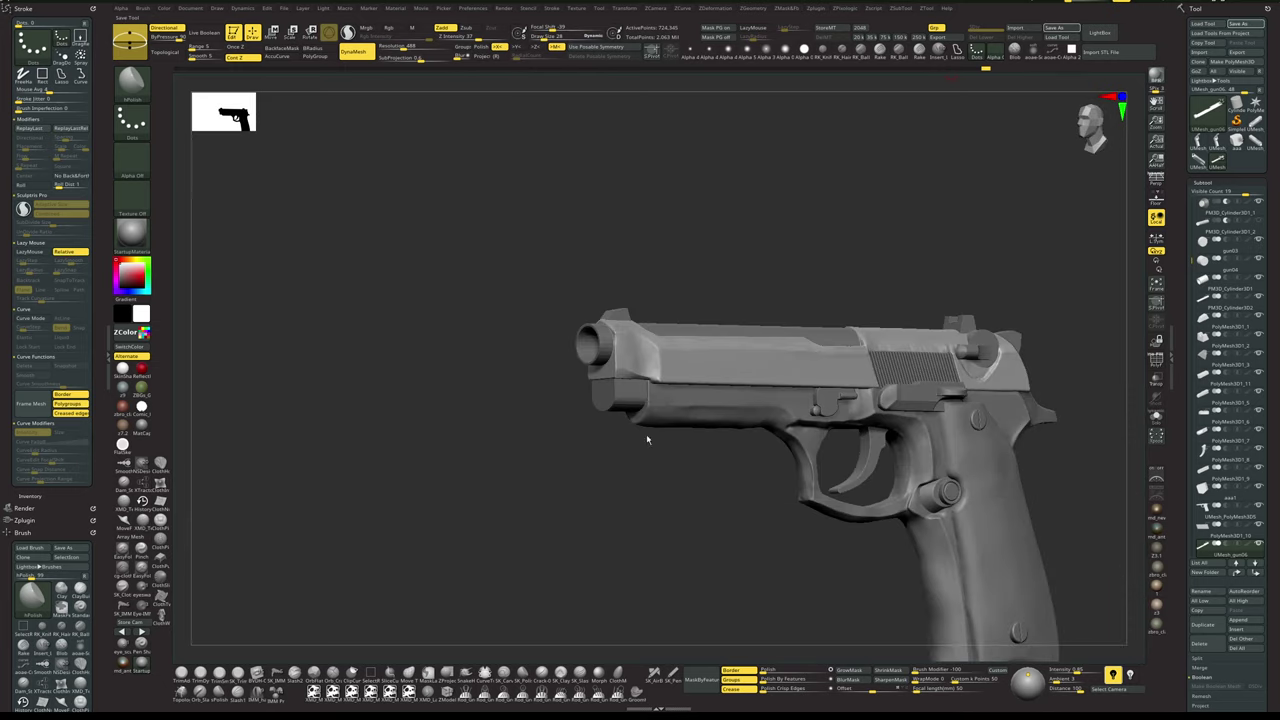
alt+drag(606, 448, 560, 399)
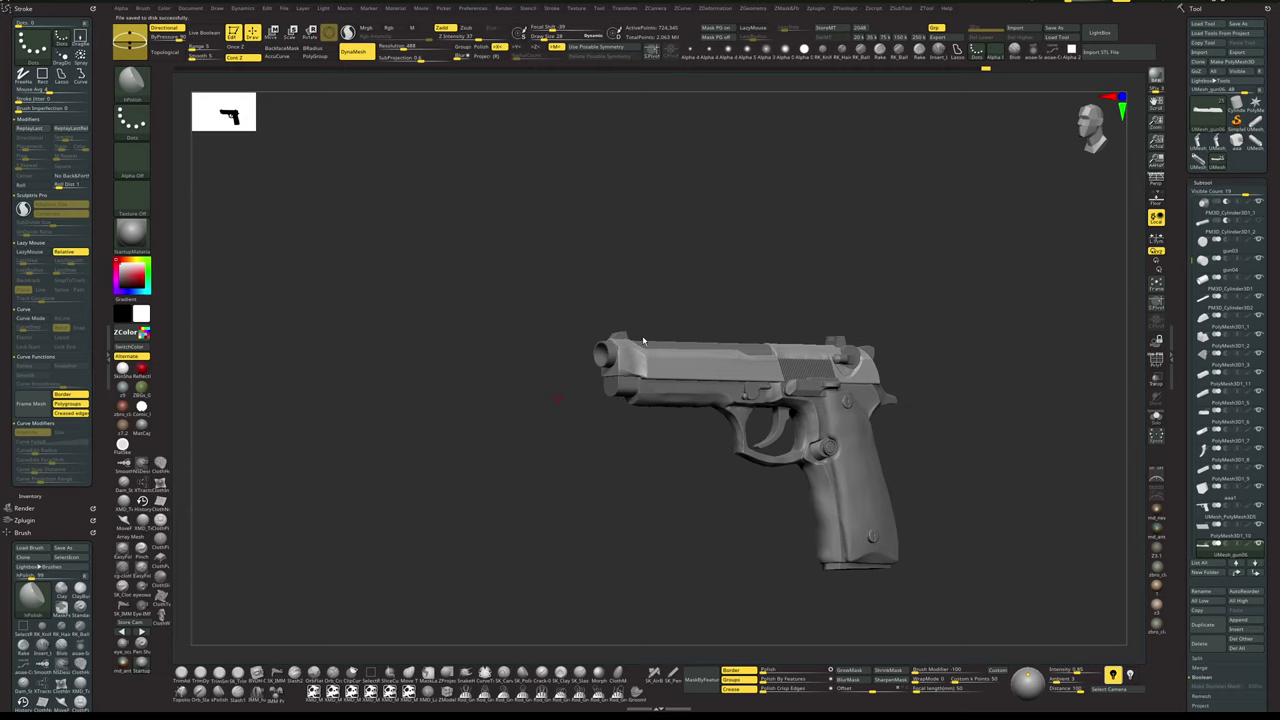
- Isolate the slide, decimate it to 50k points and check the reduced mesh in wireframe
key(alt+s)
drag(662, 473, 825, 549)
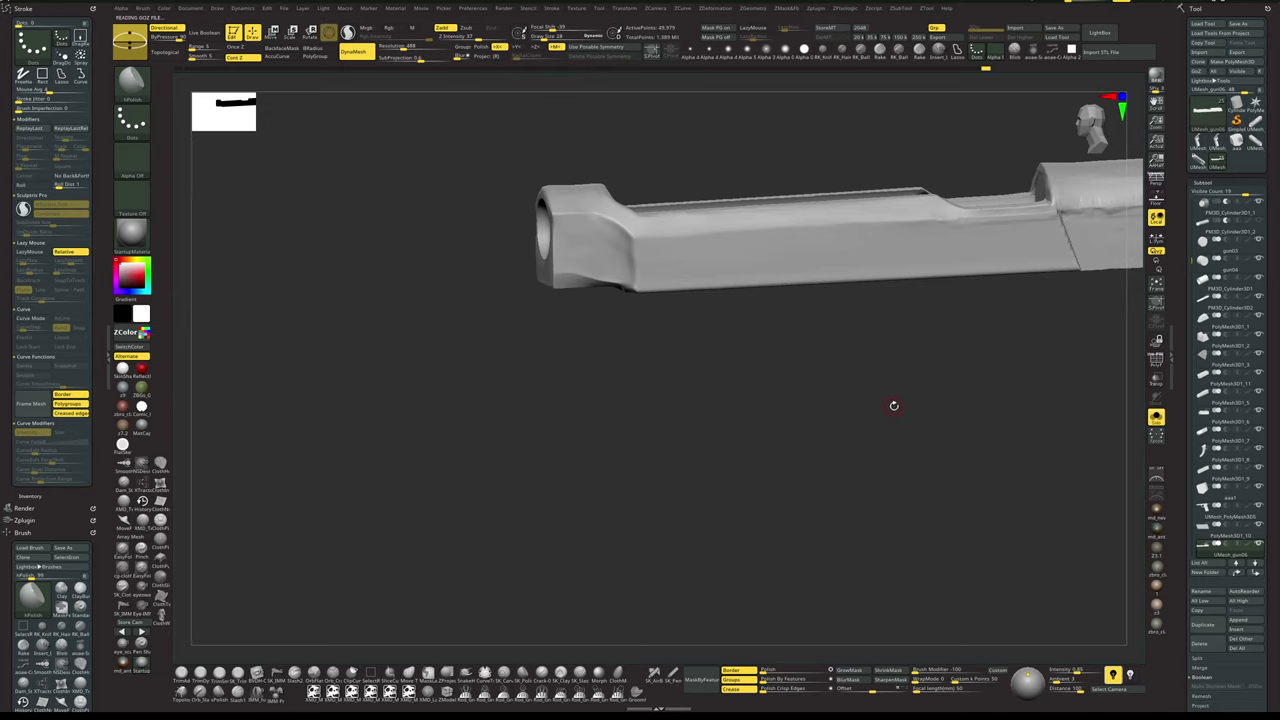
drag(894, 405, 726, 449)
key(shift+f)
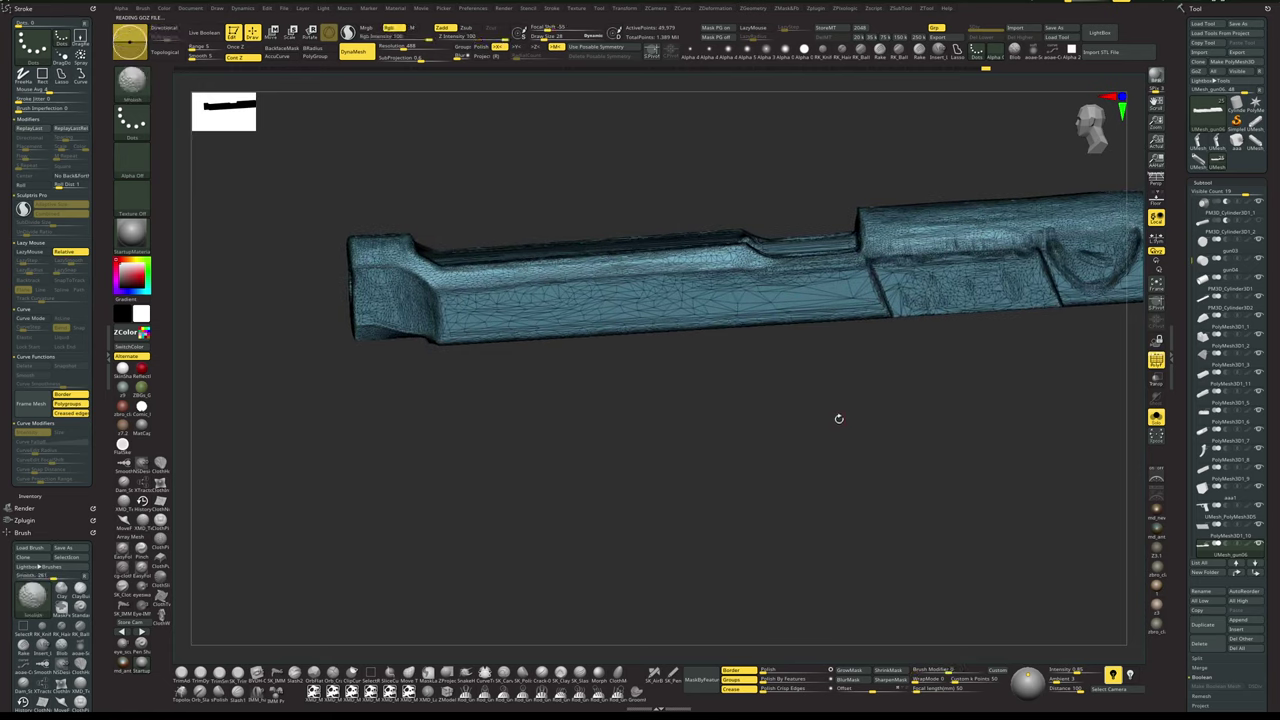
key(shift+f)
drag(839, 419, 881, 415)
- Export the decimated slide in OBJ format as a.obj into the project's gun folder
click(938, 29)
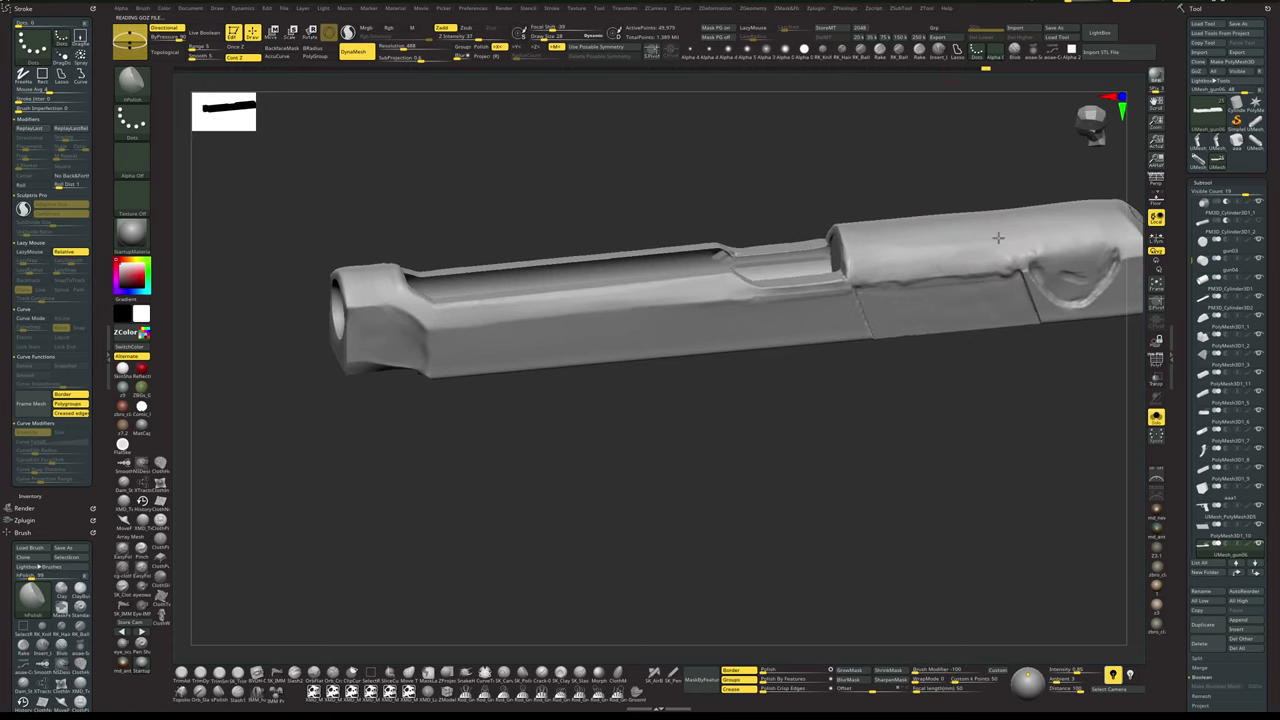
drag(1178, 417, 1179, 318)
click(1201, 503)
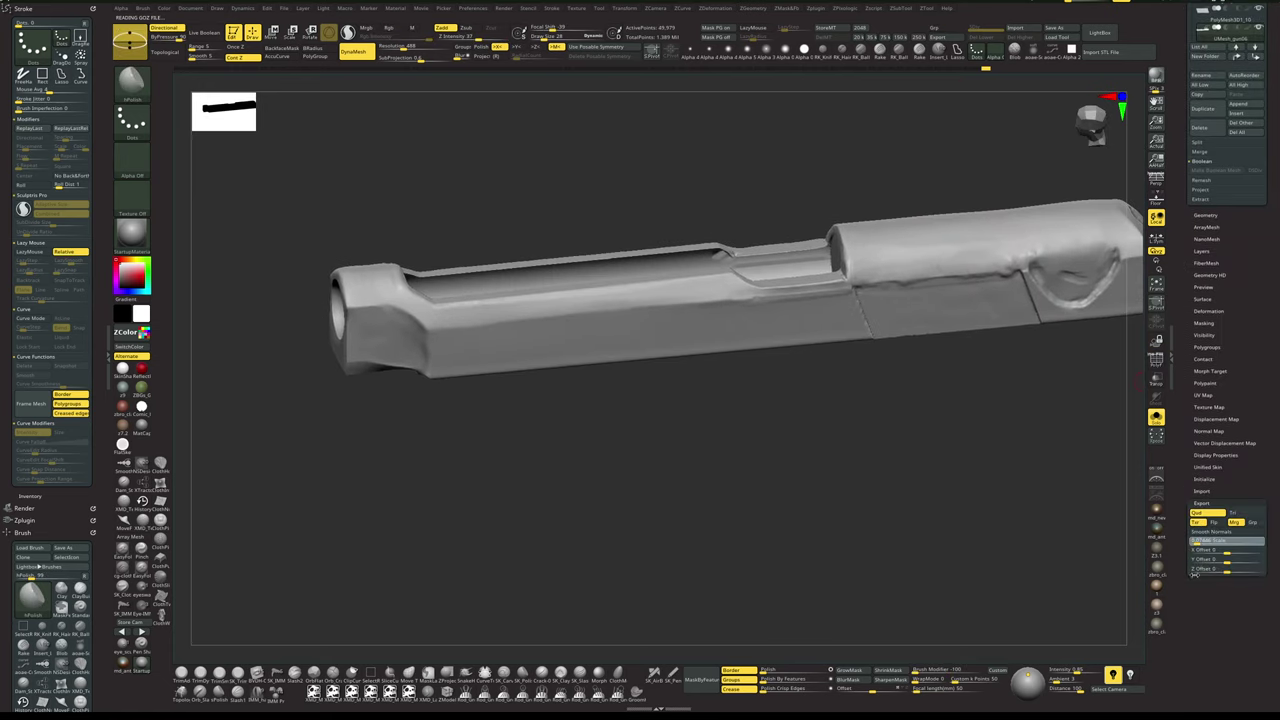
drag(1179, 495, 1092, 578)
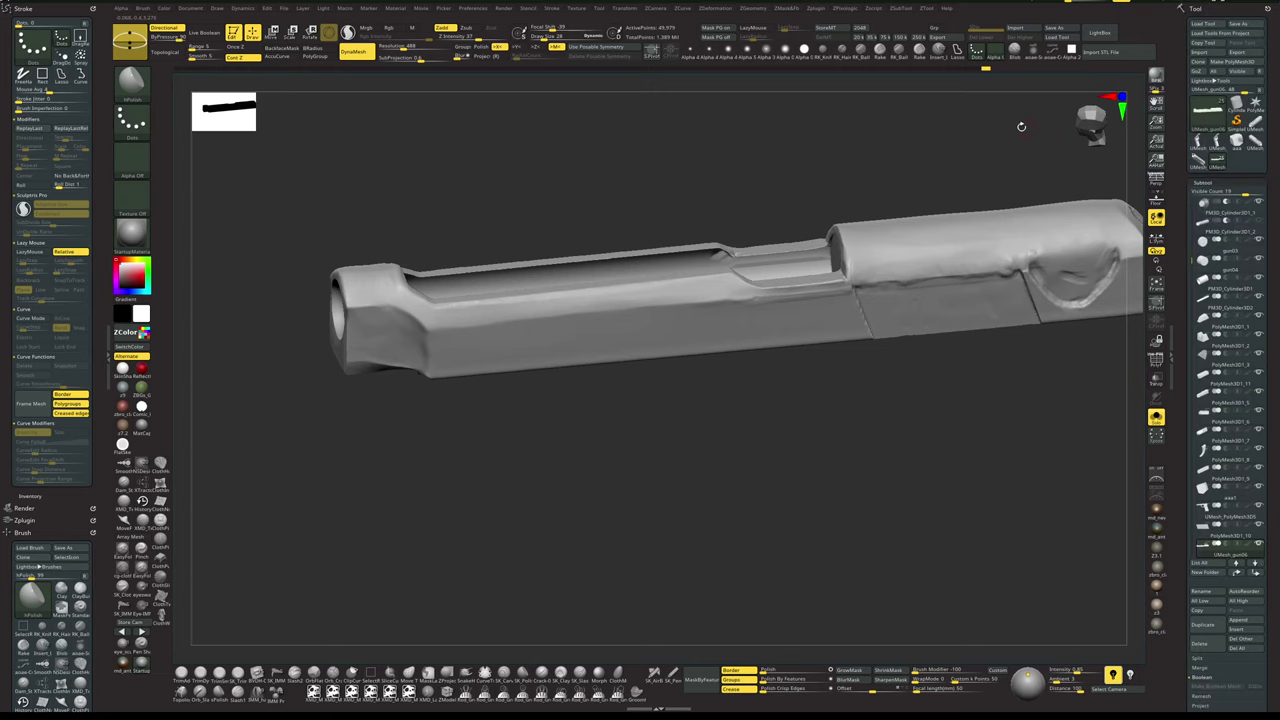
click(938, 37)
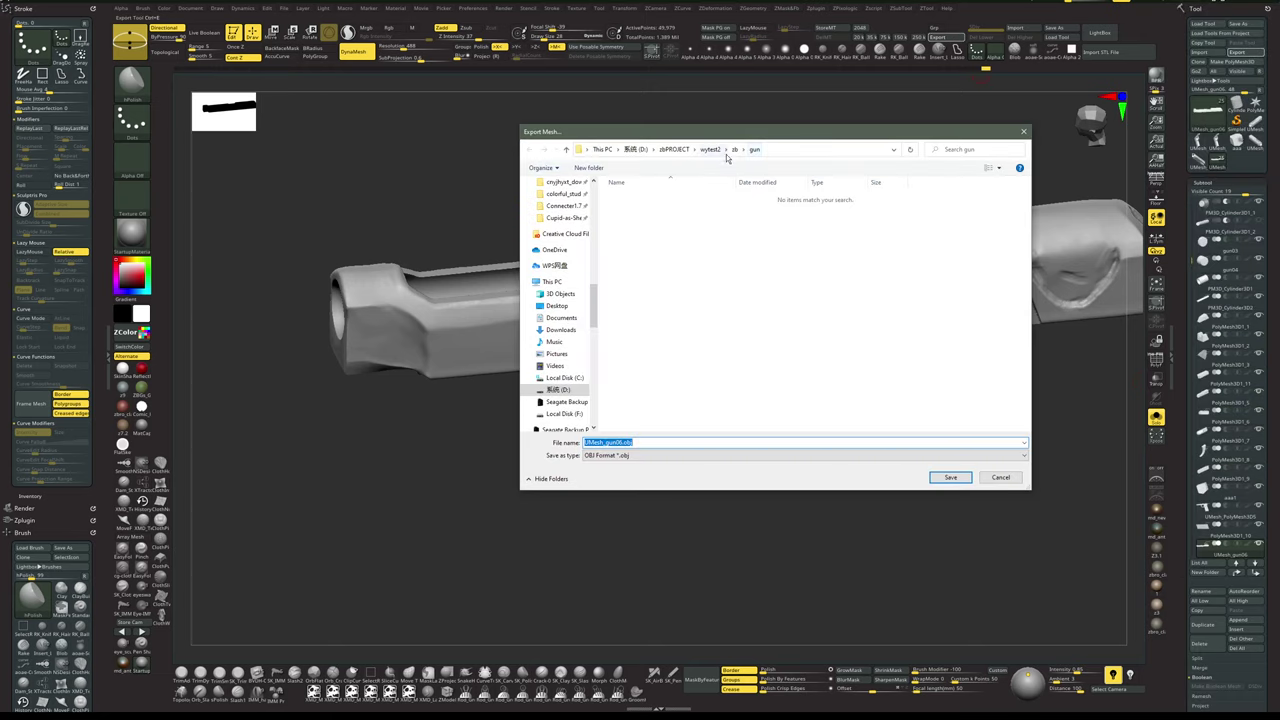
click(735, 149)
double_click(640, 222)
click(705, 442)
text(a)
key(Return)
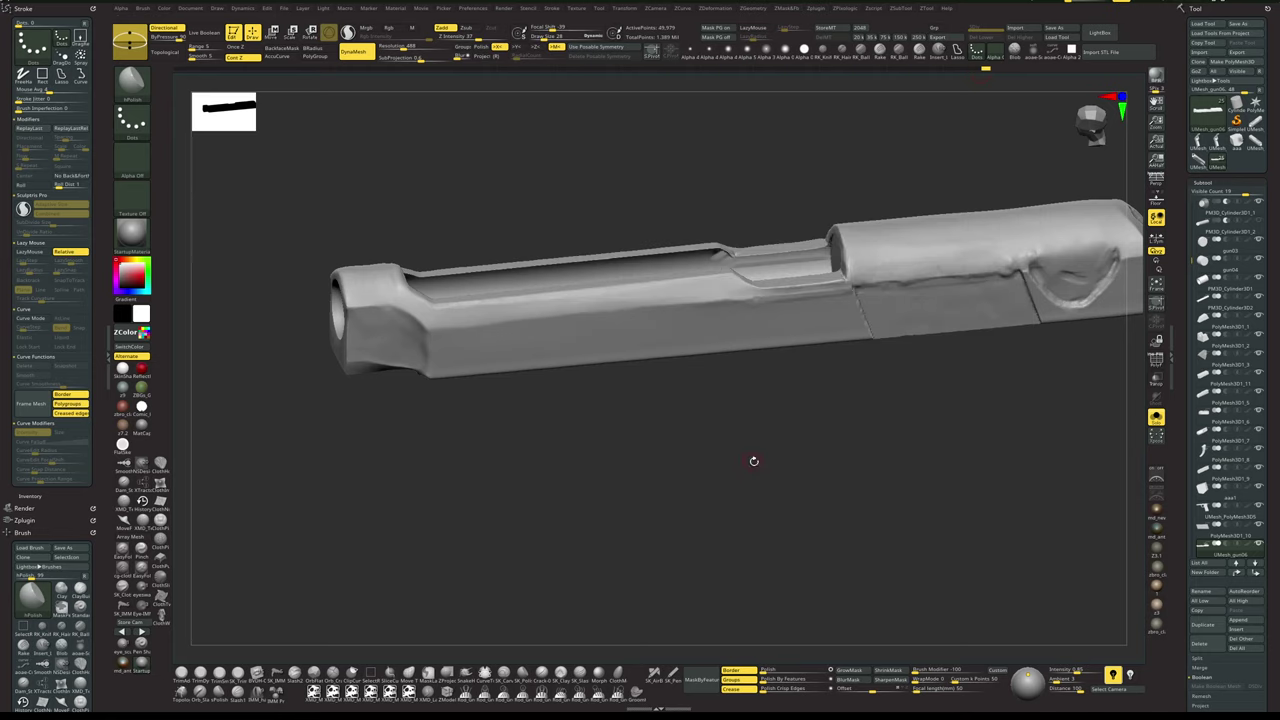
- Rename all subtools with the base name gun using FJTools
drag(754, 460, 767, 466)
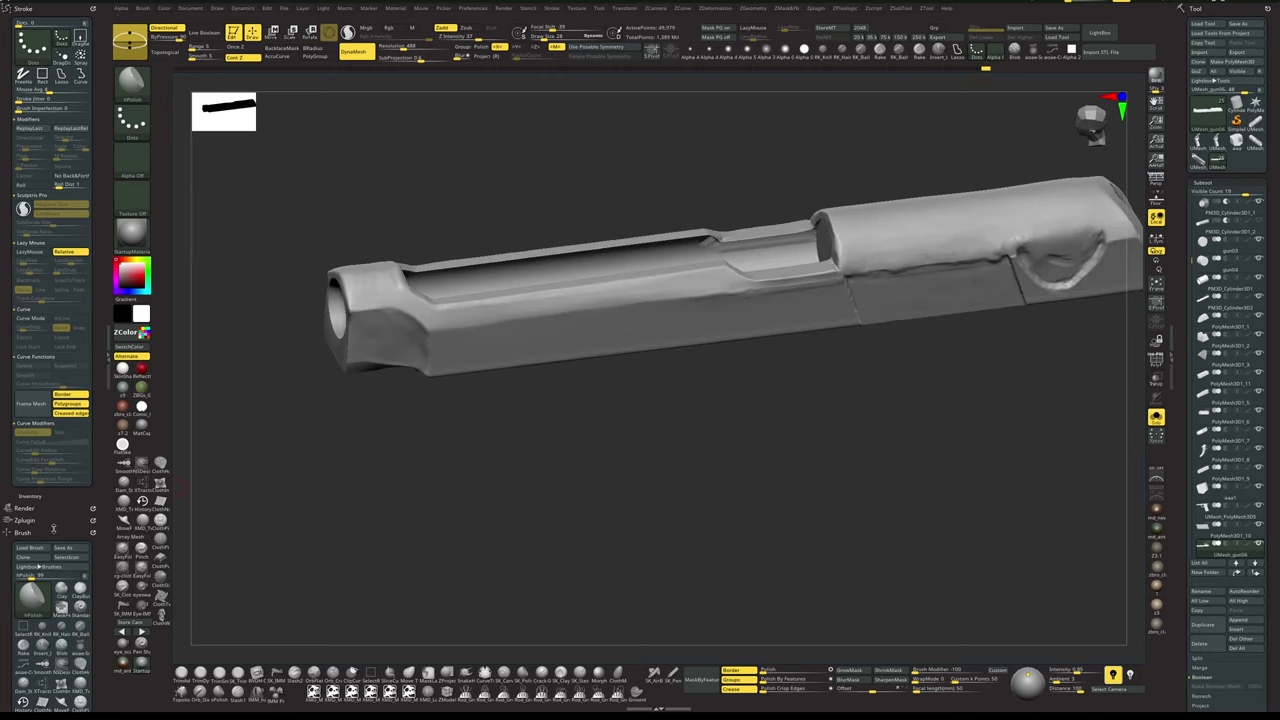
click(52, 522)
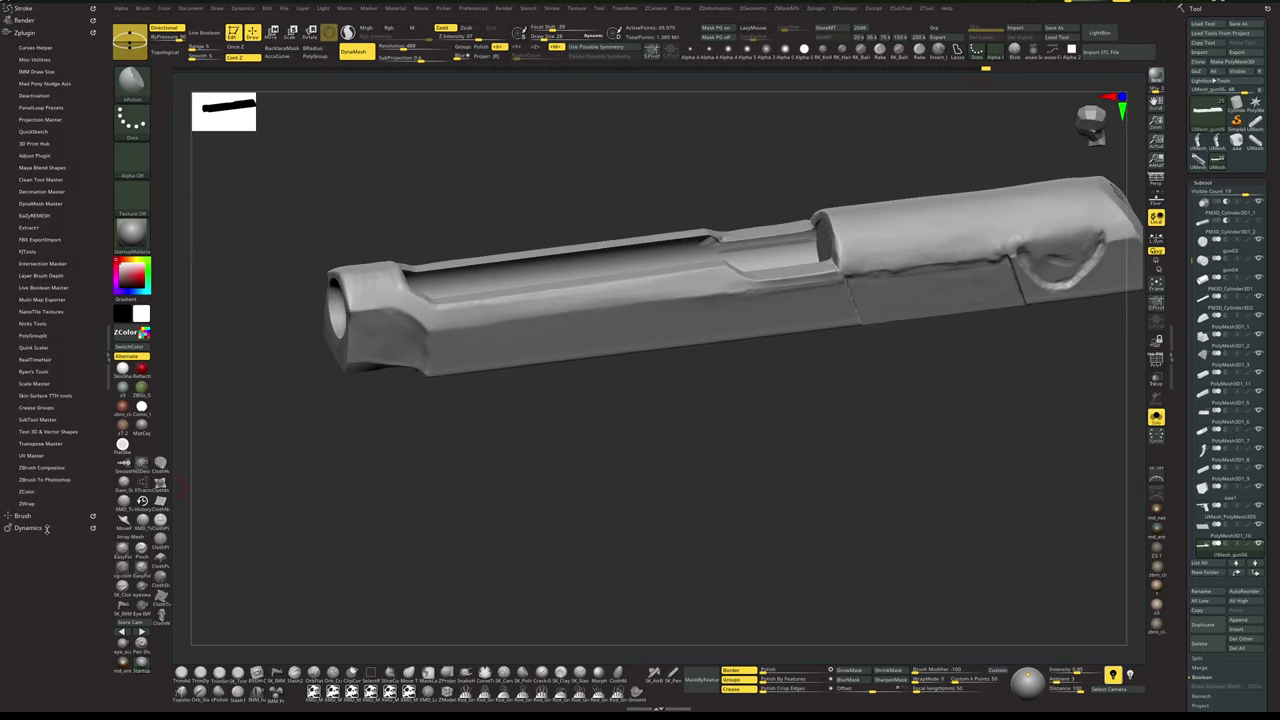
click(49, 251)
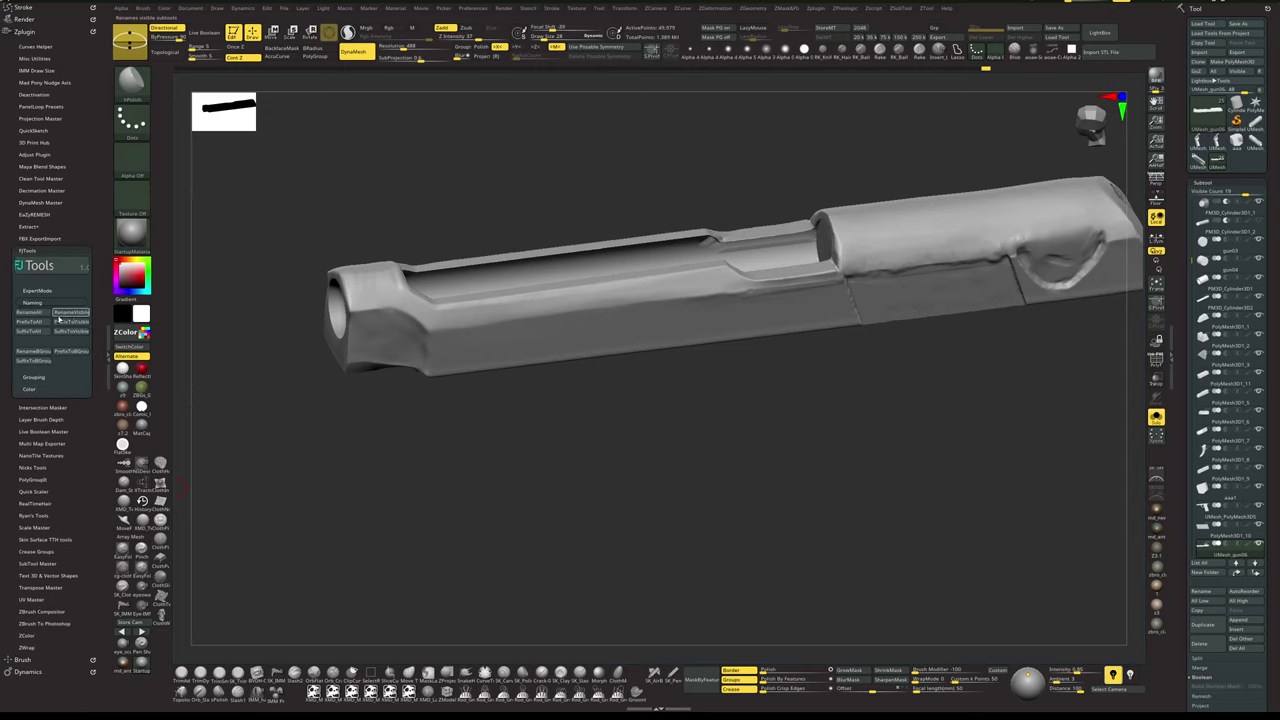
click(45, 316)
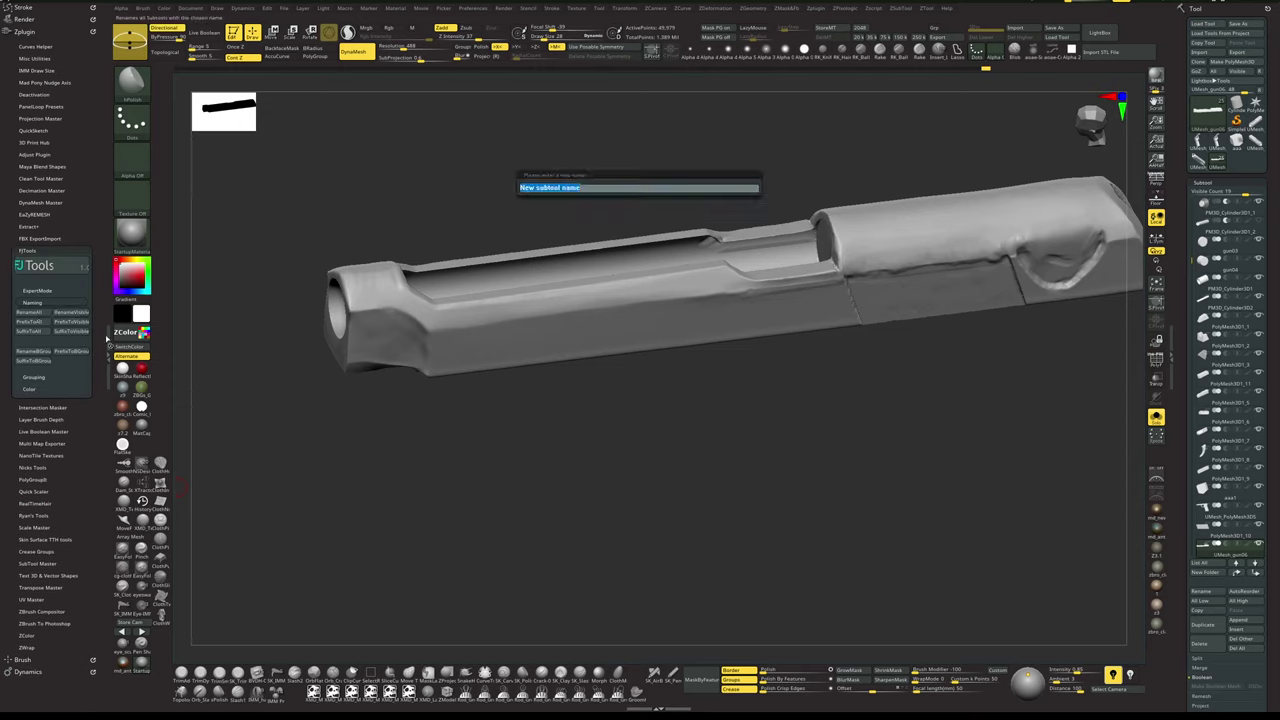
text(gun)
key(Return)
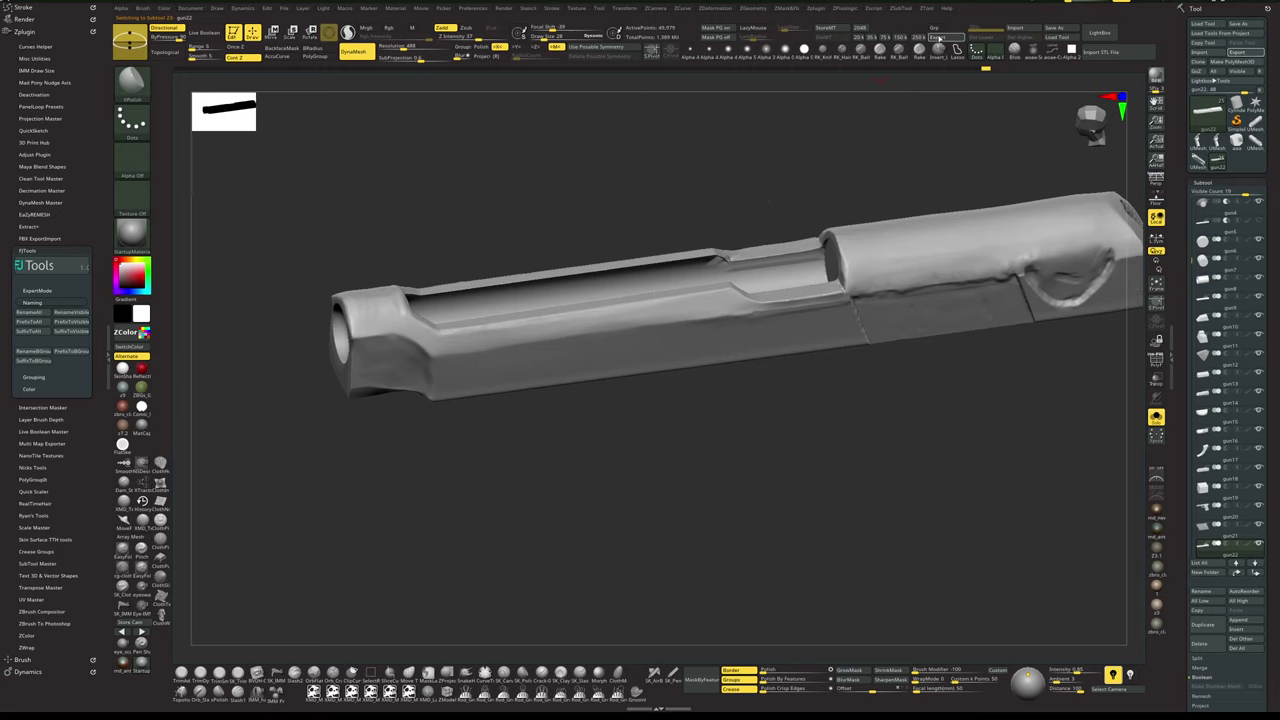
- Export the renamed slide over a.obj, and again as gun22.obj in the same folder
click(643, 215)
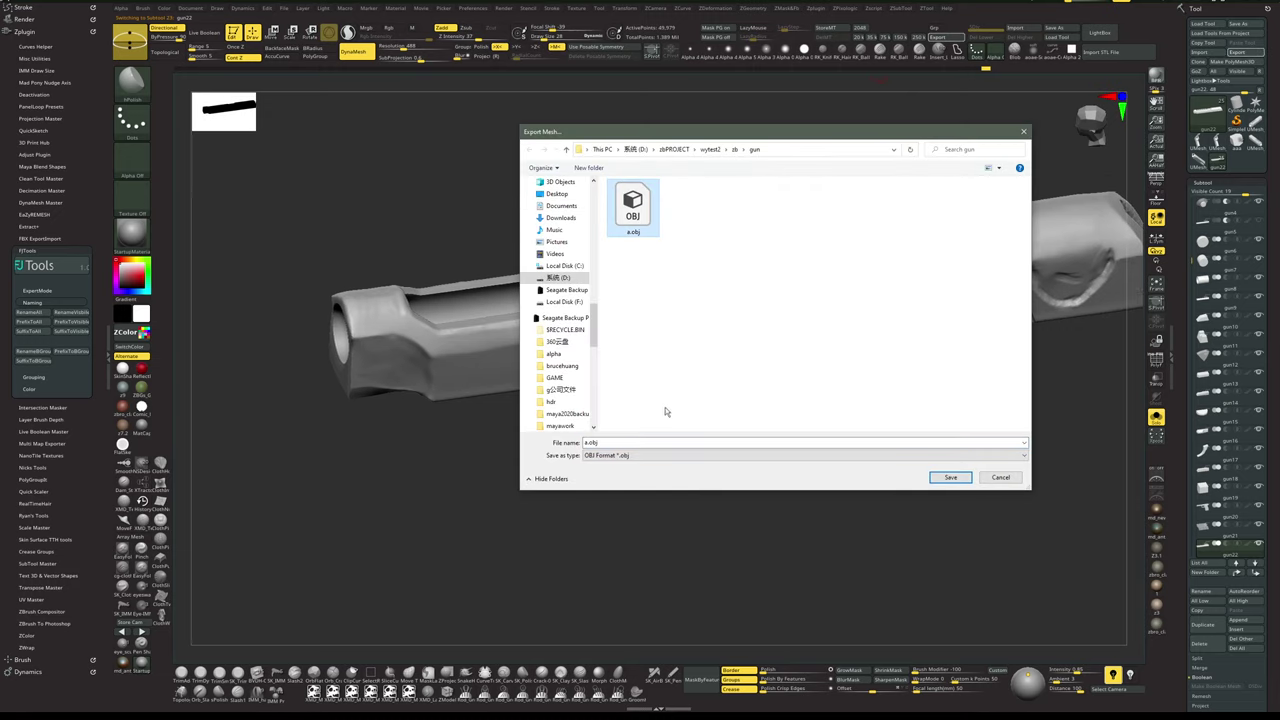
click(952, 477)
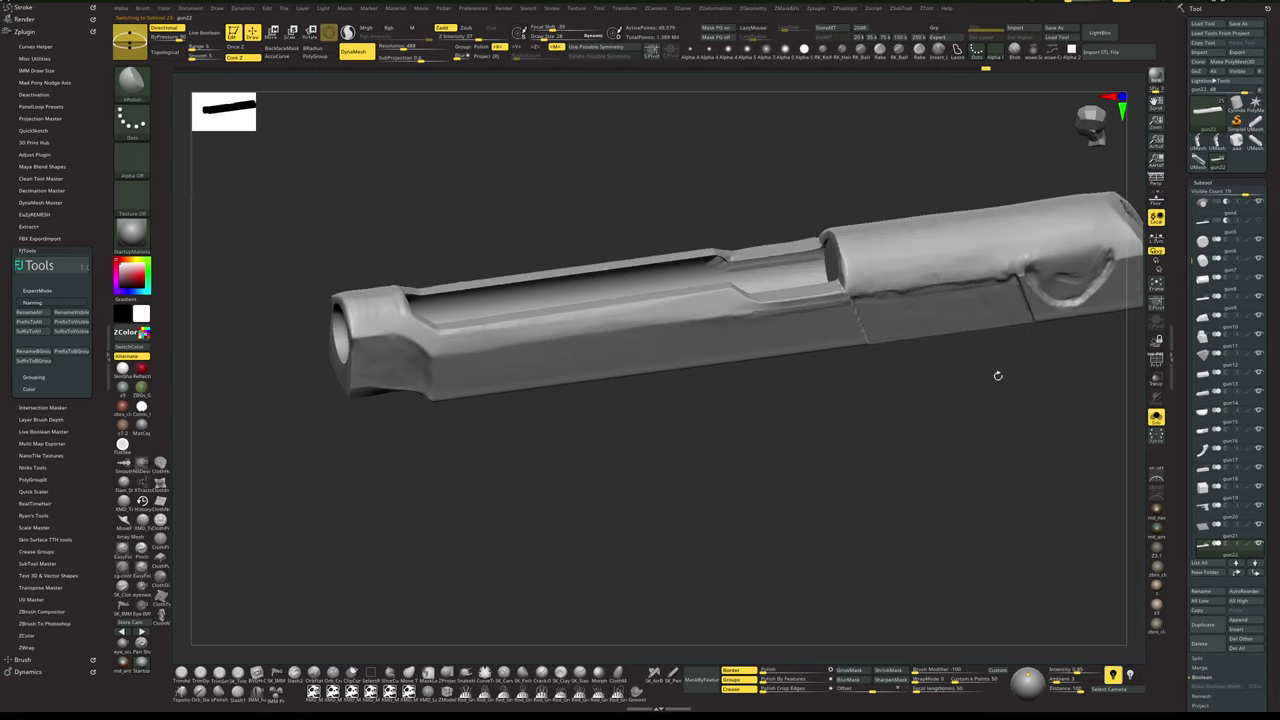
click(940, 38)
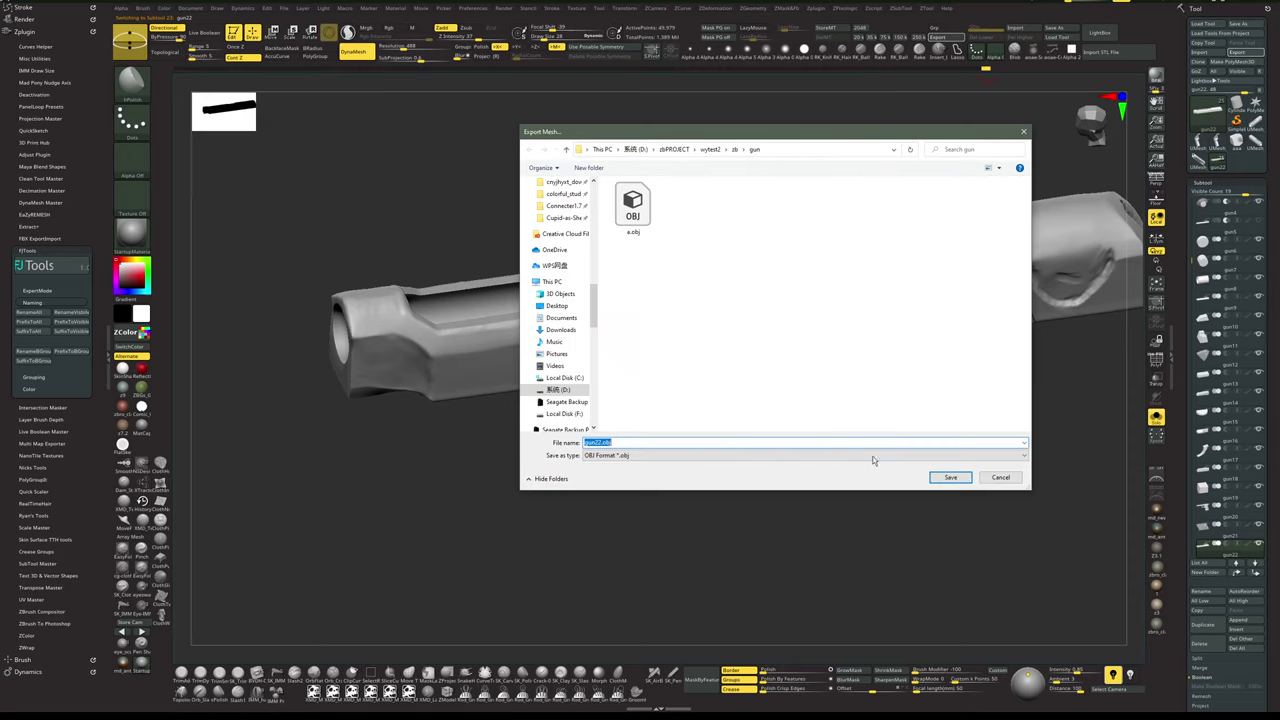
click(936, 479)
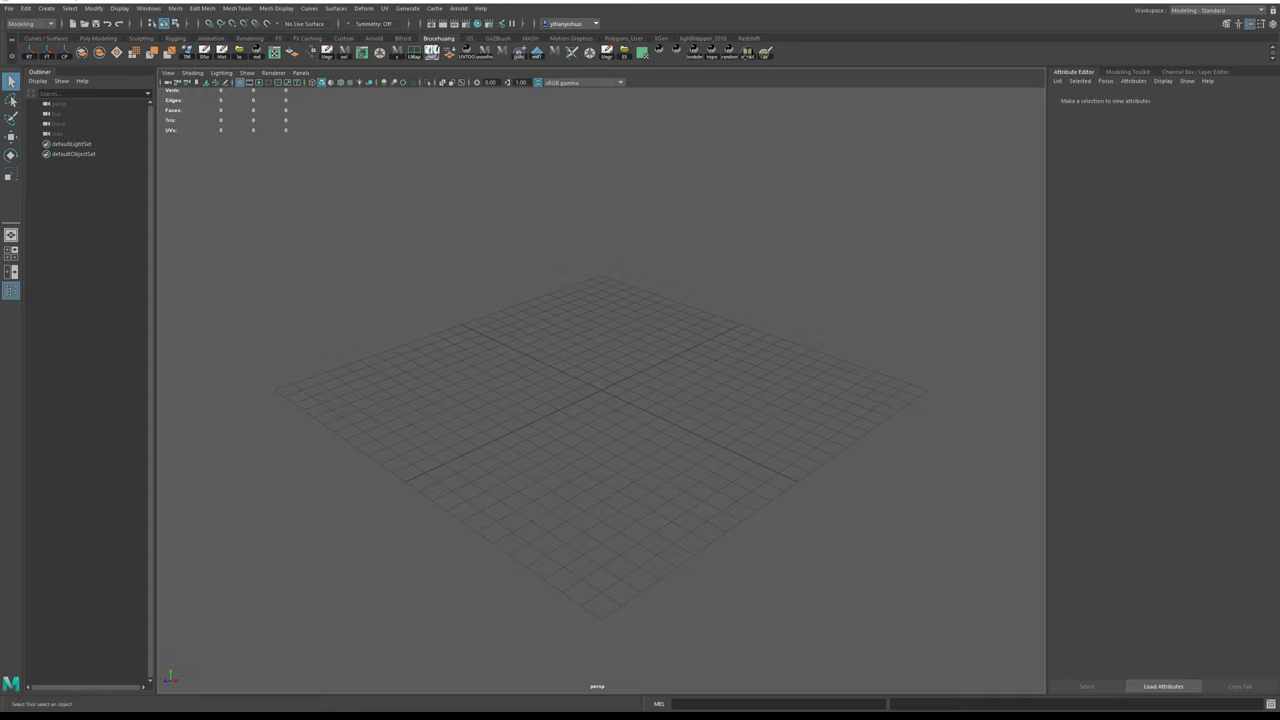
- Switch to Maya, import gun22.obj into the empty scene and make the slide mesh a live surface
drag(1279, 300, 682, 300)
drag(540, 299, 736, 338)
scroll(806, 371, down, 4)
click(808, 437)
alt+drag(808, 437, 960, 500)
drag(427, 300, 590, 360)
alt+drag(590, 360, 425, 305)
click(266, 28)
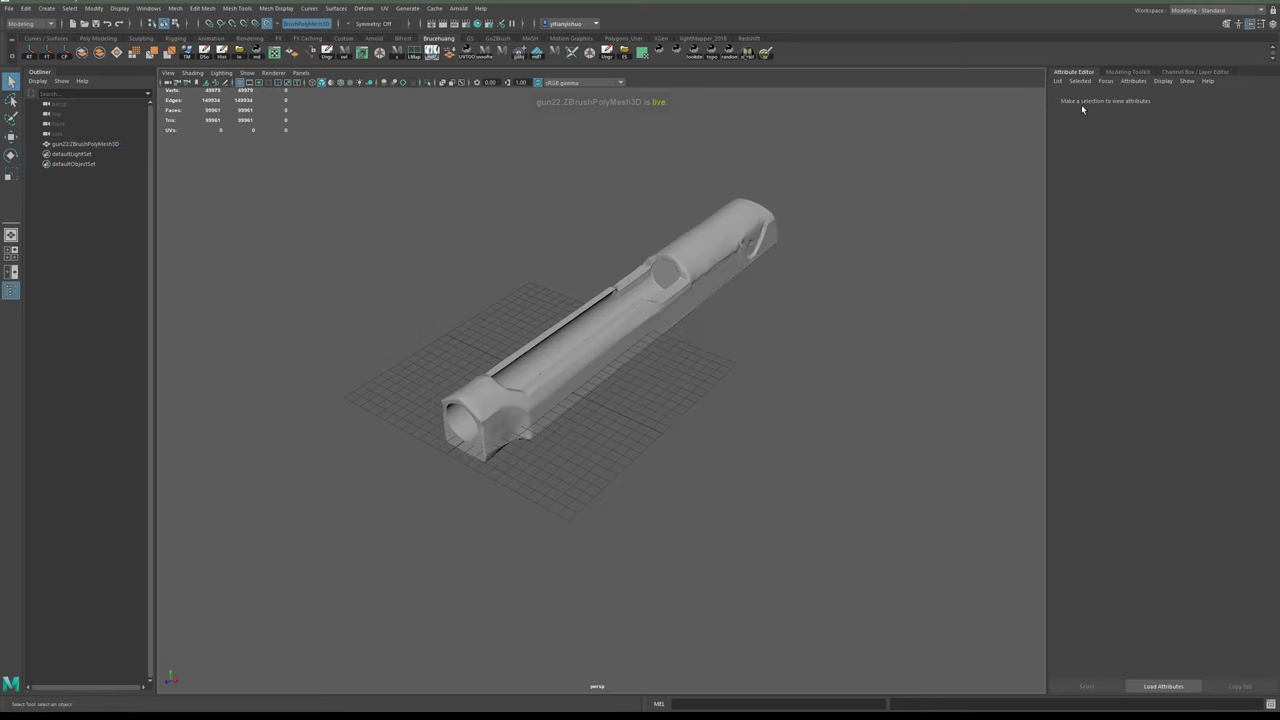
- Activate Quad Draw for the live slide mesh and set the symmetry to Object X
click(1228, 25)
click(1245, 389)
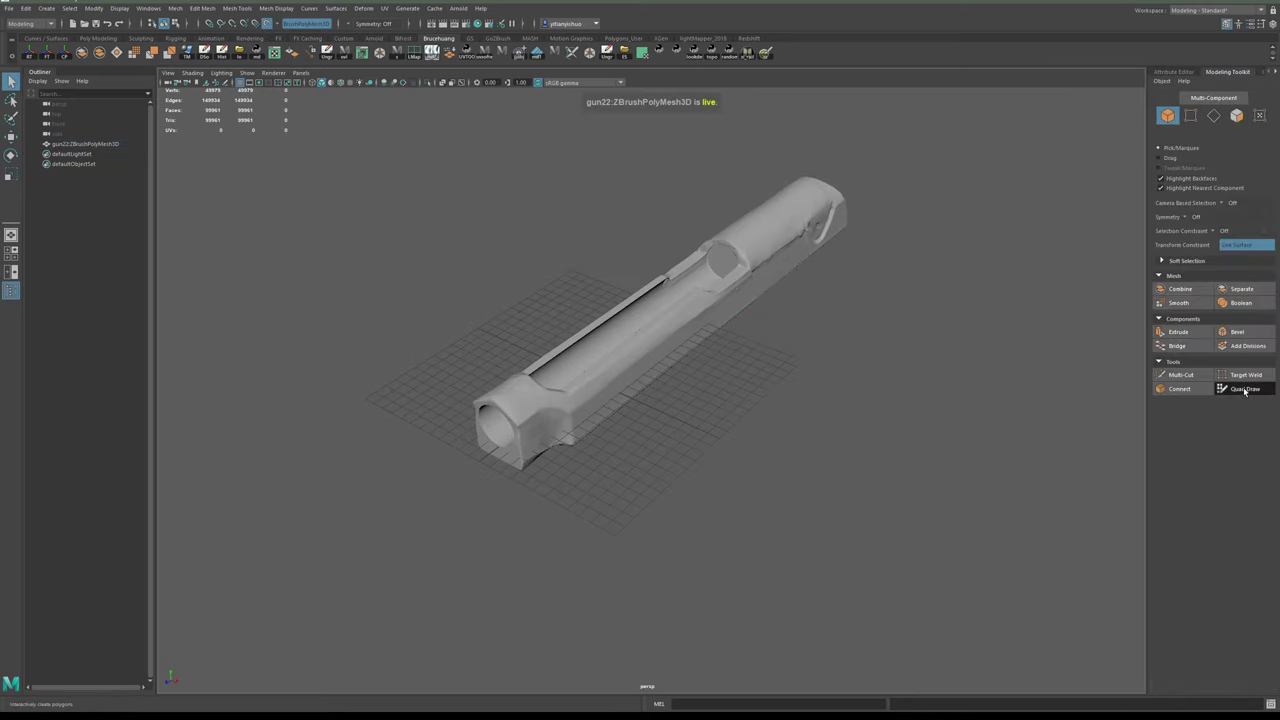
scroll(677, 337, up, 5)
mouse_move(603, 391)
alt+mouse_down()
mouse_move(649, 298)
mouse_move(662, 325)
alt+mouse_up()
alt+middle_drag(640, 330, 714, 374)
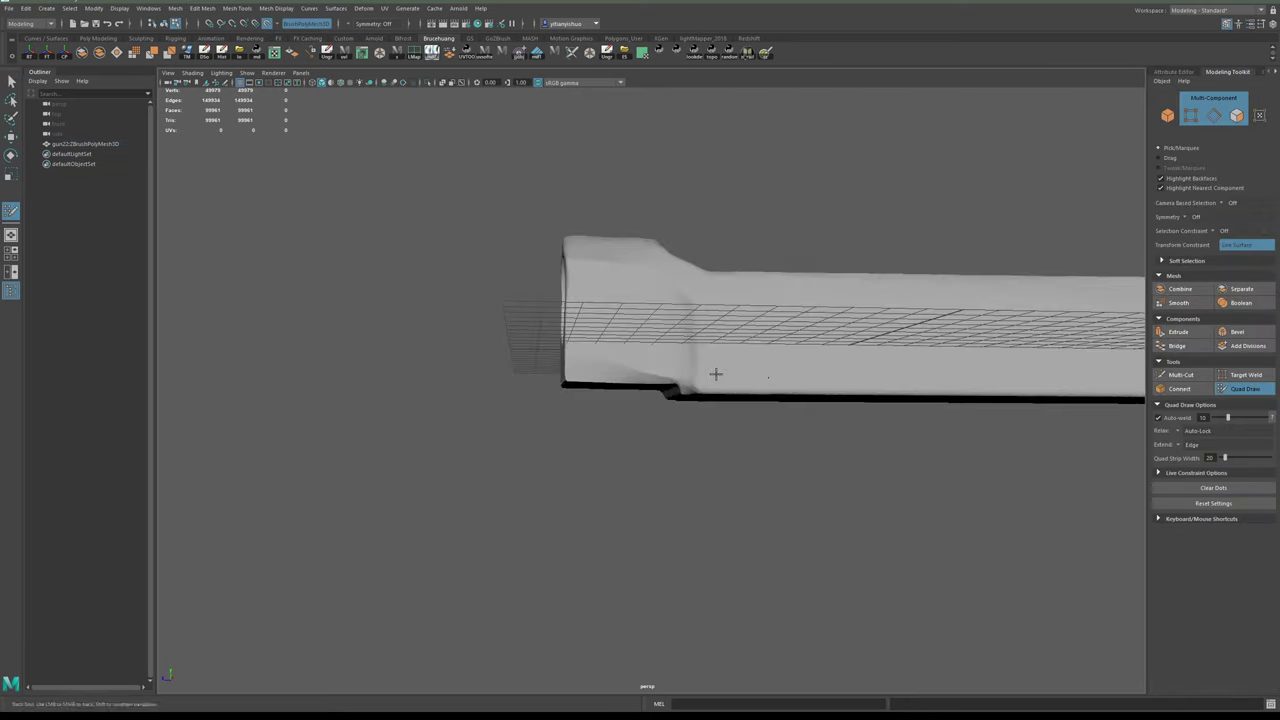
alt+drag(610, 368, 686, 374)
scroll(686, 374, up, 2)
alt+middle_drag(660, 345, 638, 383)
alt+drag(622, 376, 580, 396)
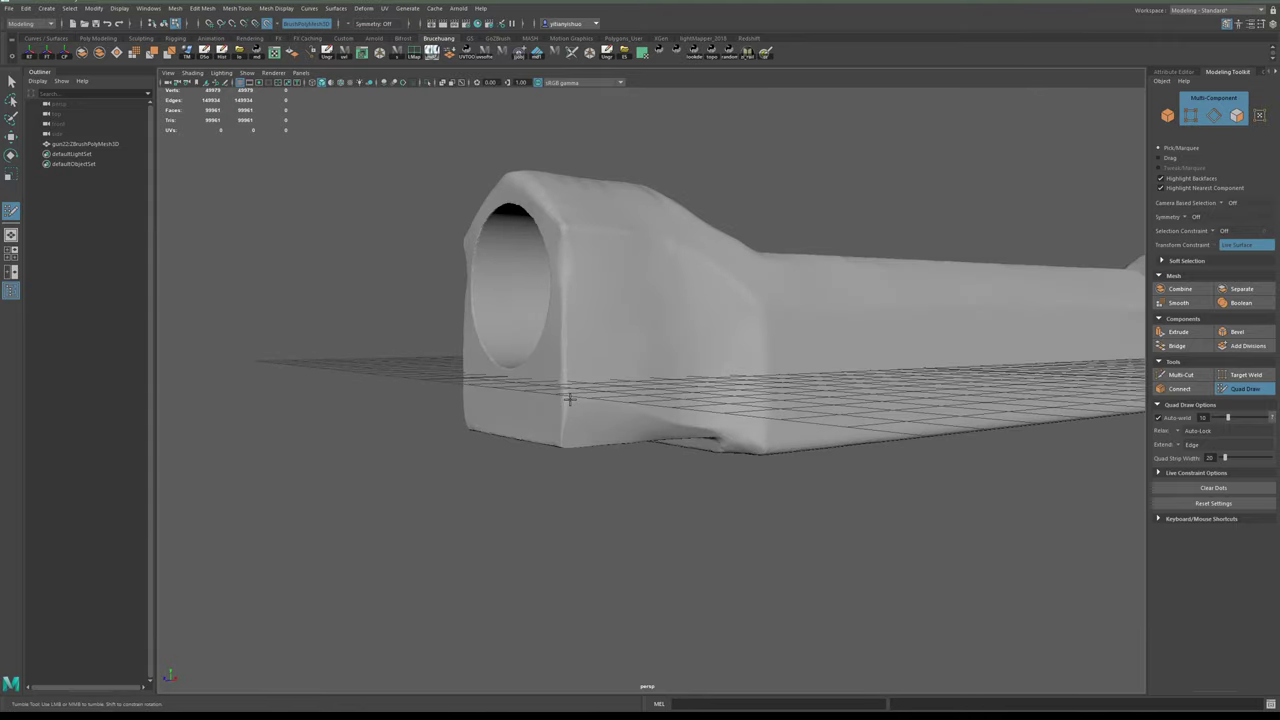
click(1189, 218)
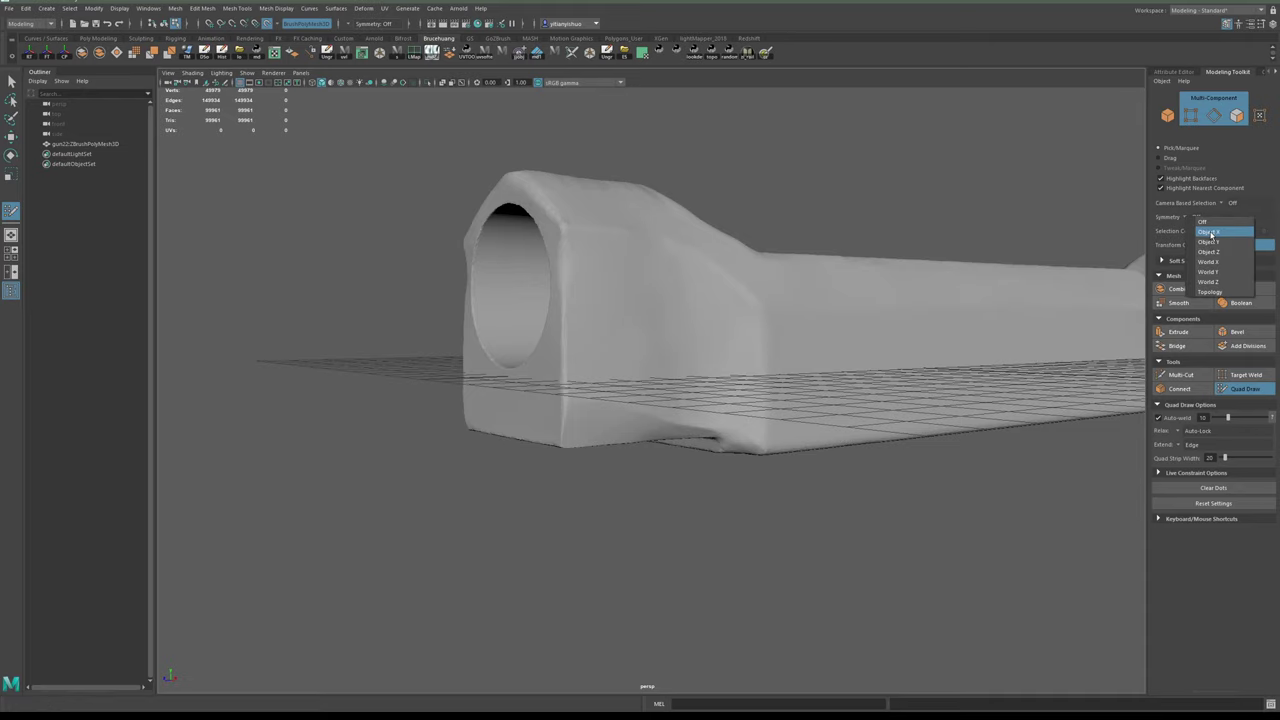
click(1211, 232)
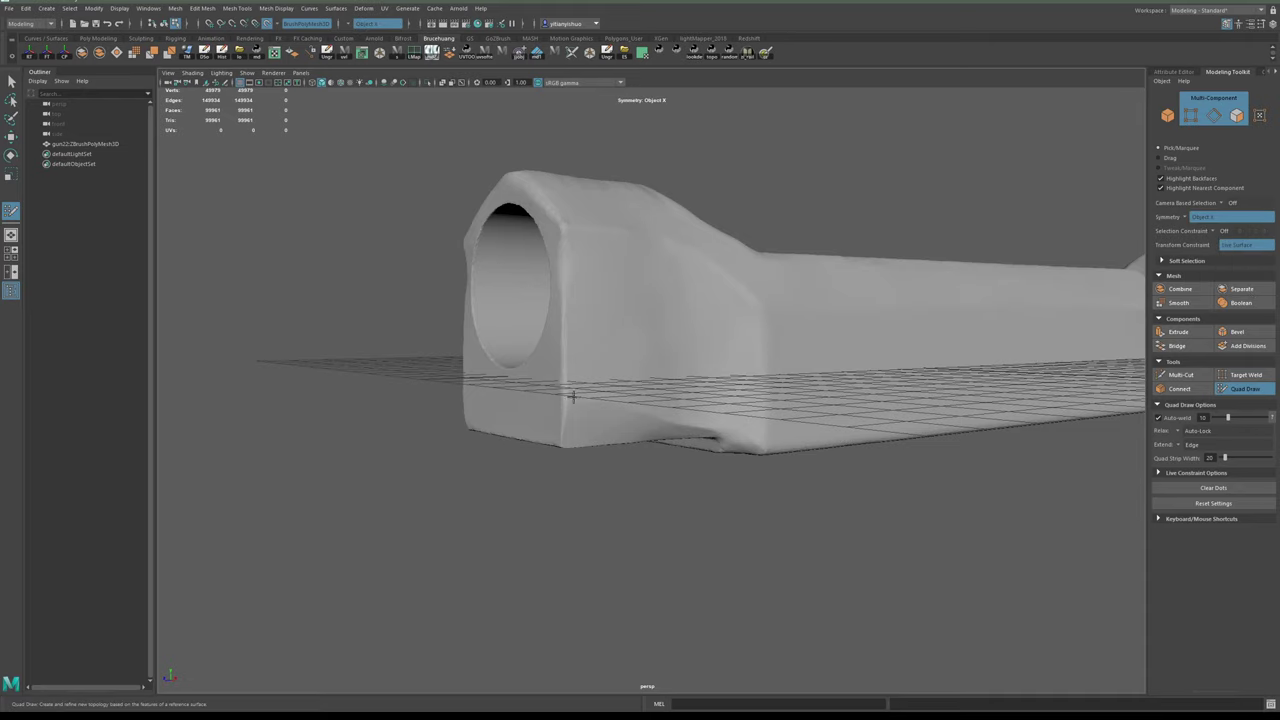
- Quad-draw the first tall face along the front edge of the muzzle block's side
mouse_move(572, 397)
alt+mouse_down()
mouse_move(689, 383)
mouse_move(548, 400)
alt+mouse_up()
alt+middle_drag(548, 400, 551, 380)
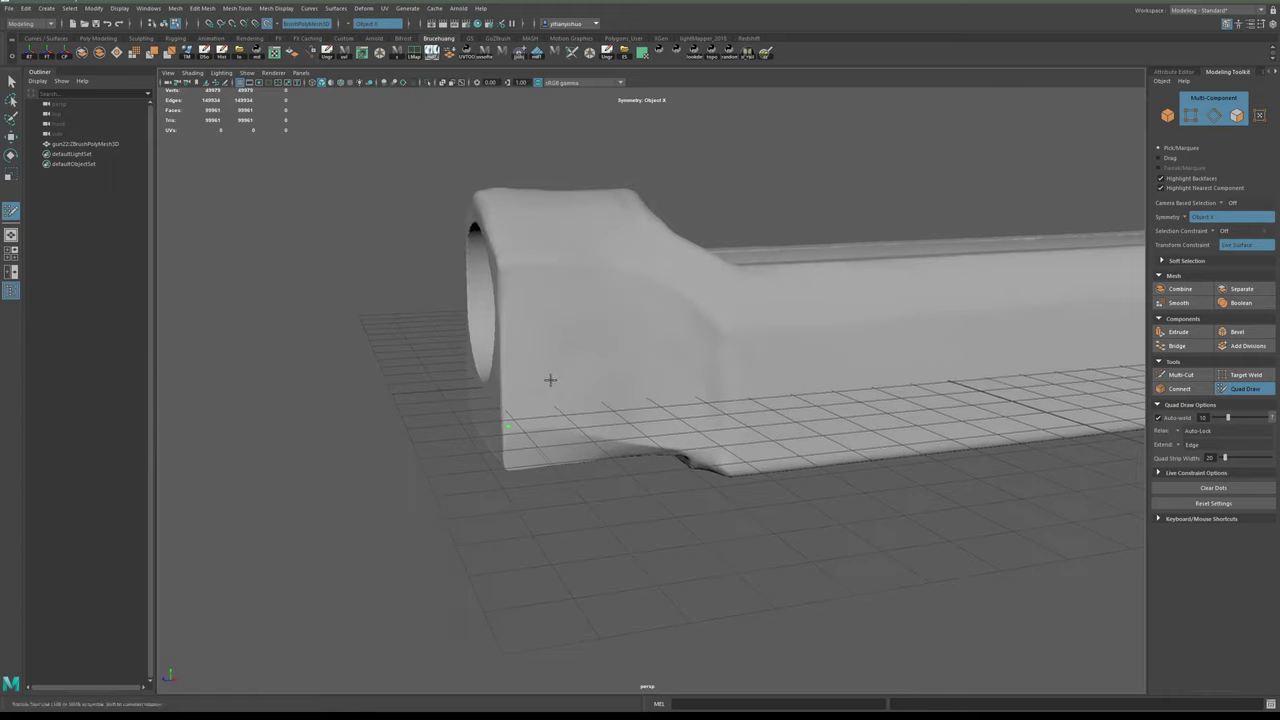
click(508, 425)
click(501, 263)
alt+drag(560, 272, 554, 303)
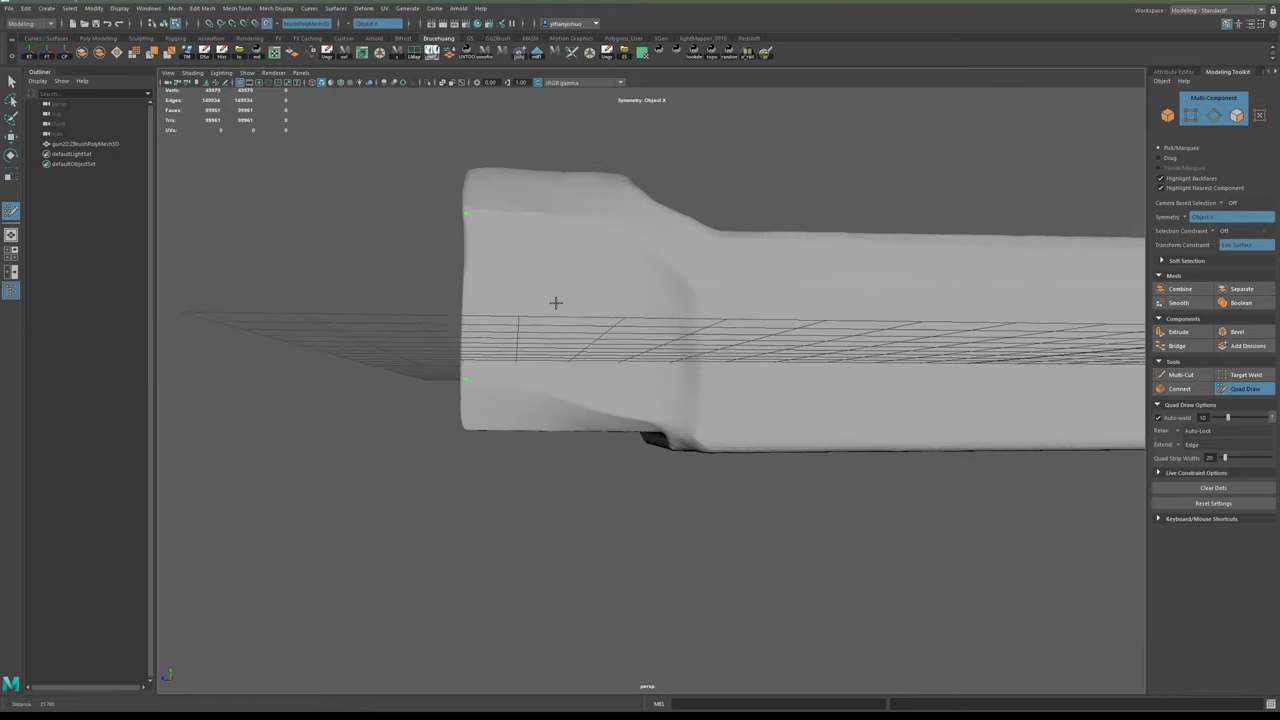
alt+right_drag(554, 303, 541, 375)
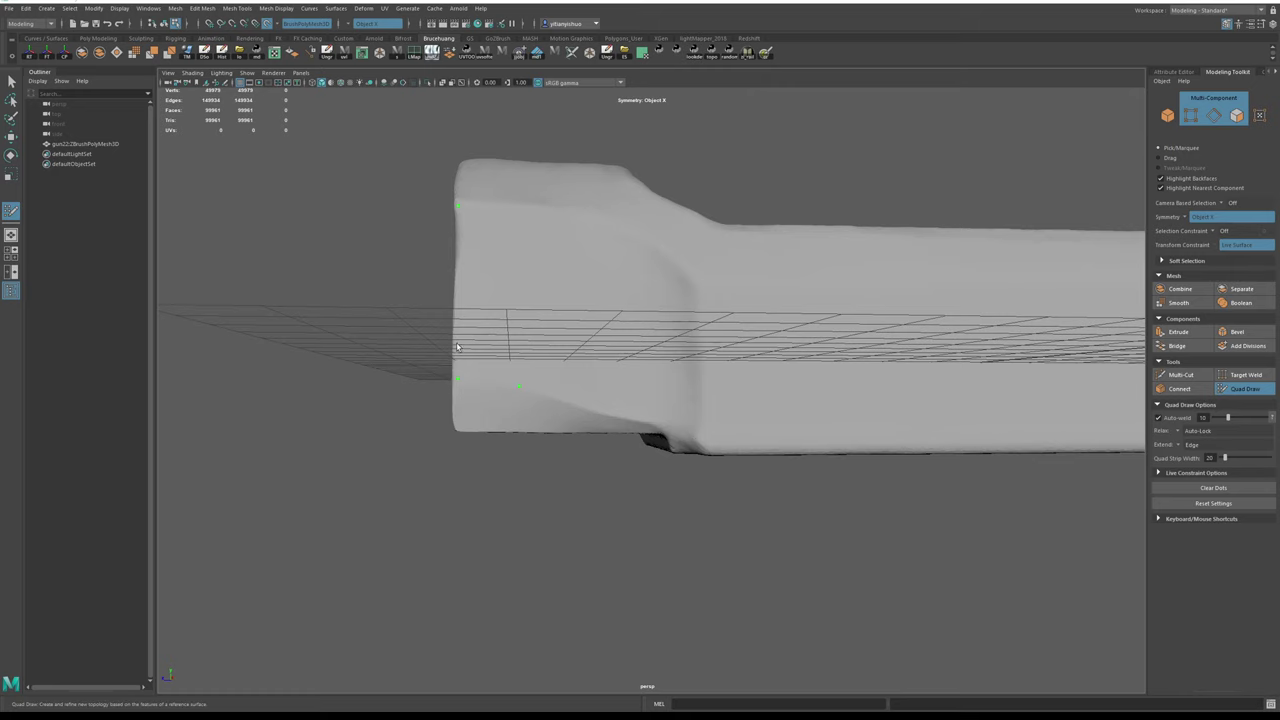
mouse_move(457, 347)
alt+mouse_down()
mouse_move(537, 352)
mouse_move(520, 310)
mouse_move(546, 349)
mouse_move(598, 352)
mouse_move(531, 357)
alt+mouse_up()
shift+click(488, 330)
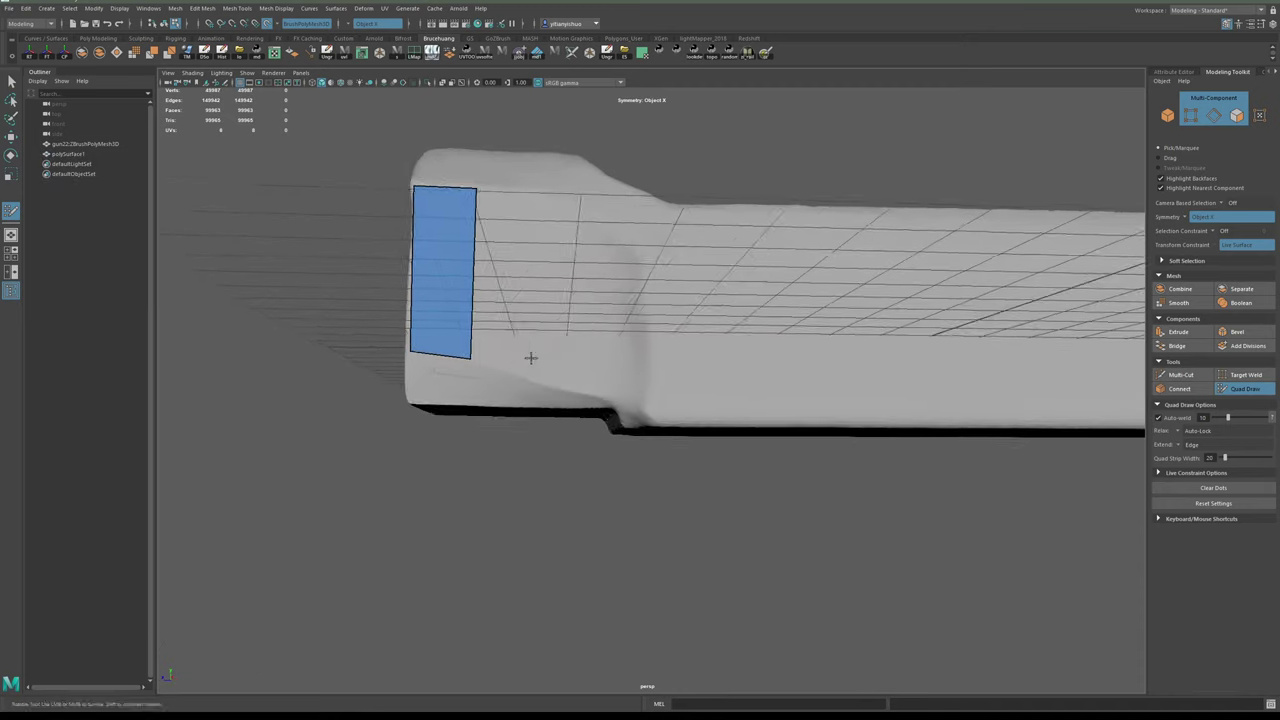
- Add a quad below the first one, down to the muzzle block's bottom edge
alt+middle_drag(475, 359, 526, 357)
scroll(477, 407, up, 1)
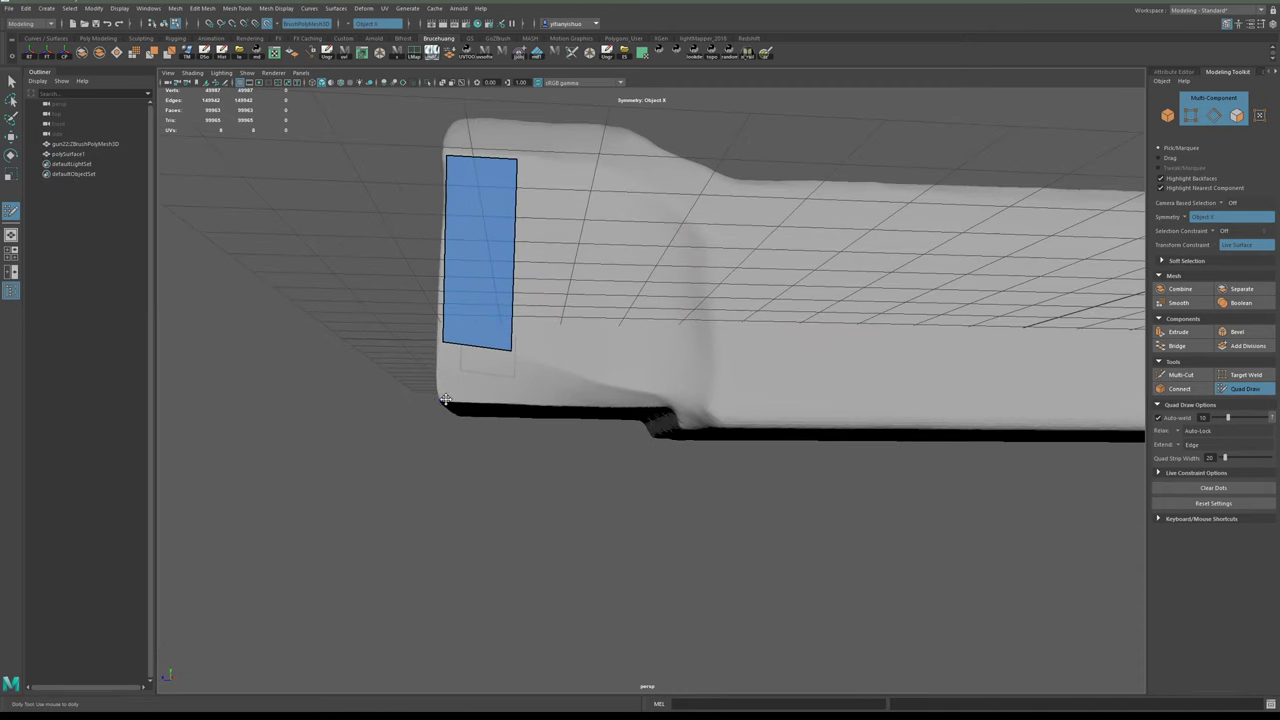
click(503, 401)
shift+click(481, 366)
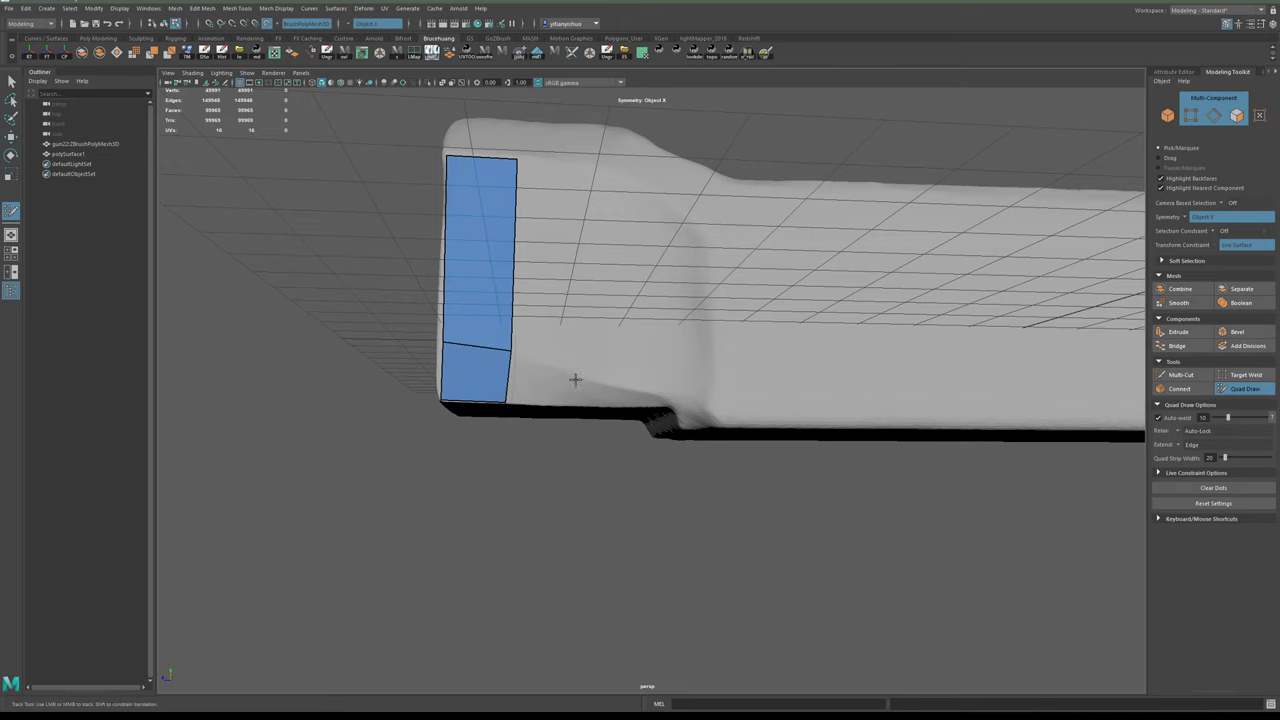
- Add a second column of quads on the muzzle block's side, one above and one below the bevel line
click(573, 374)
alt+drag(605, 380, 592, 366)
alt+right_drag(592, 368, 597, 376)
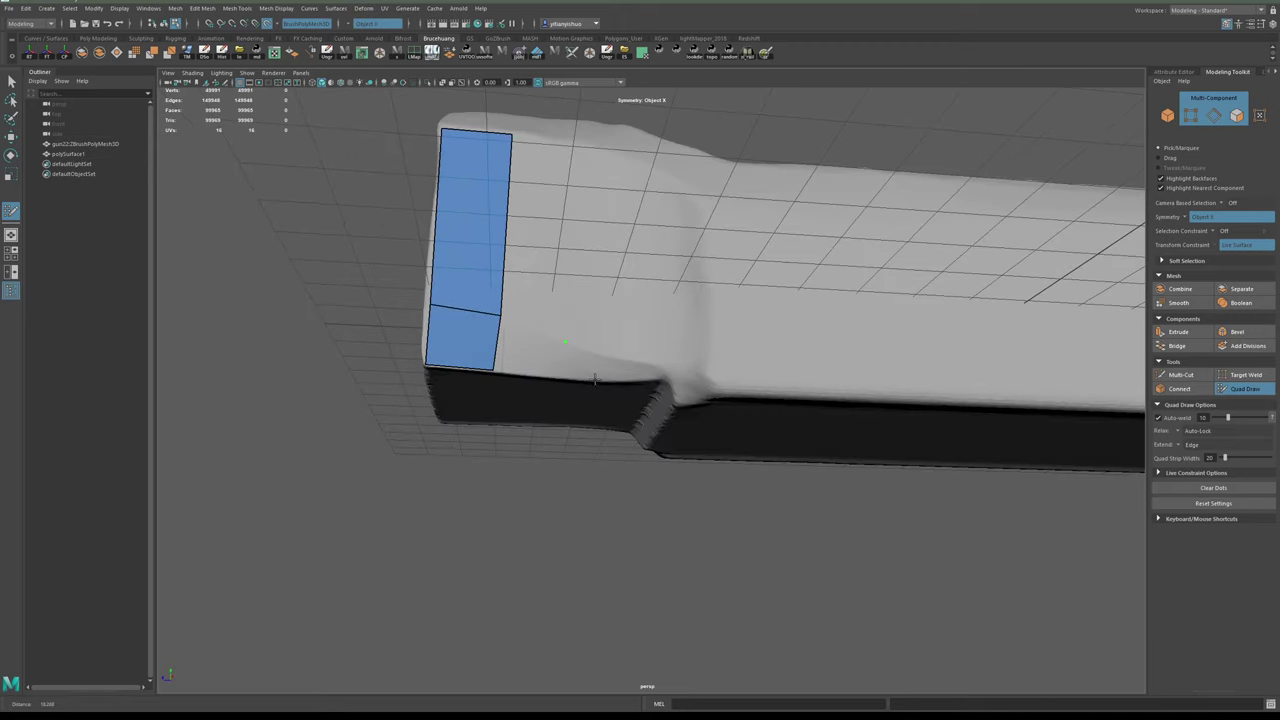
click(561, 377)
shift+click(526, 358)
alt+drag(590, 387, 582, 303)
click(564, 220)
shift+click(527, 272)
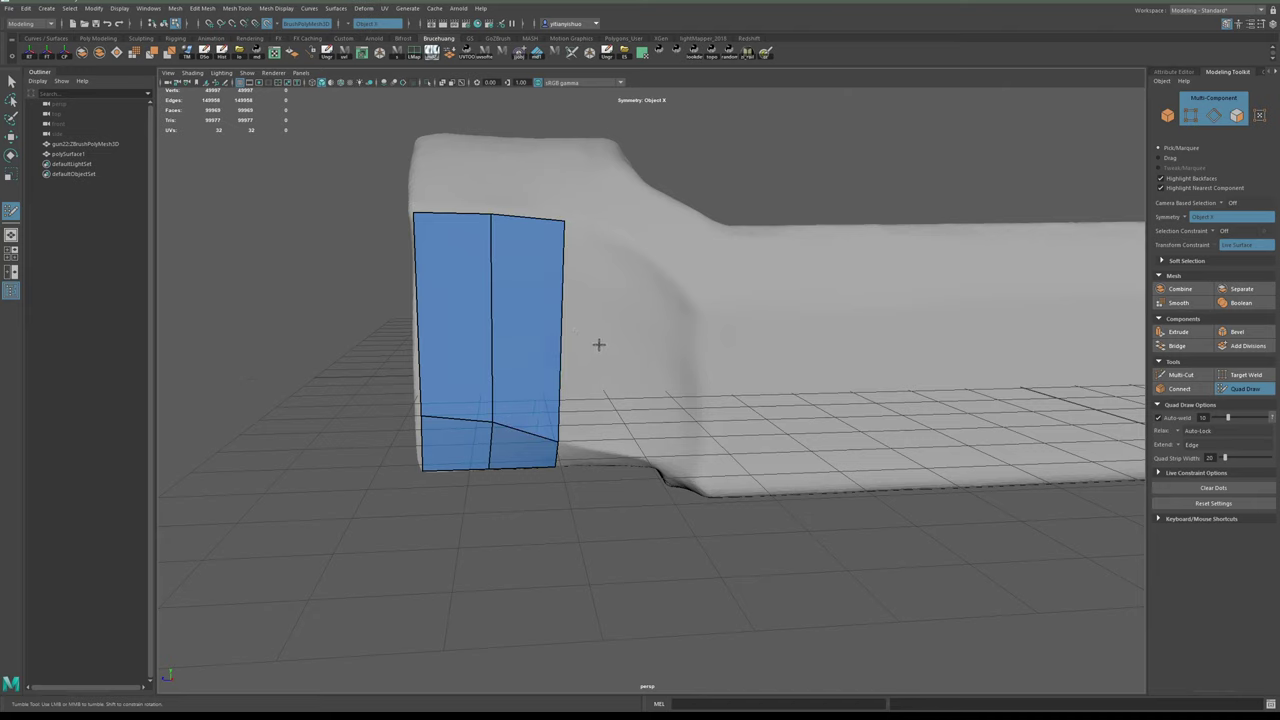
- Add a tall quad behind the second column, reaching toward the step behind the muzzle block
alt+middle_drag(594, 373, 572, 346)
click(618, 434)
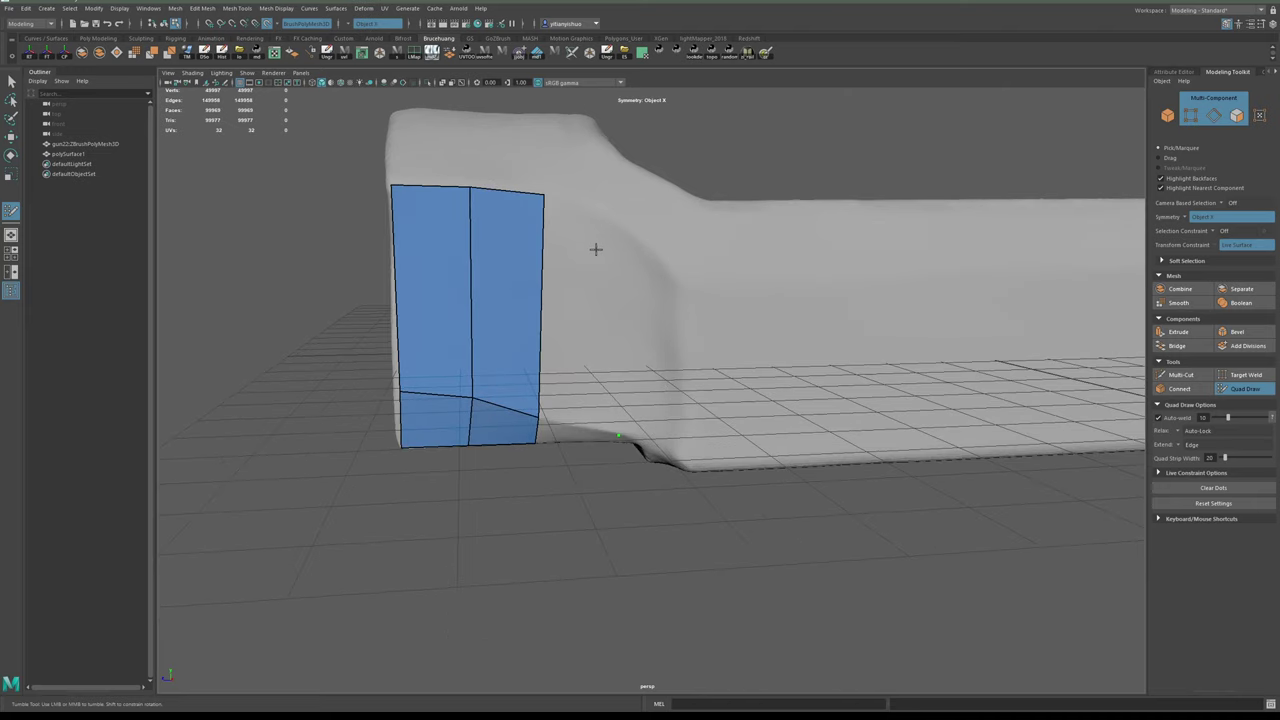
click(612, 225)
shift+click(594, 246)
- Insert an edge loop in the rearmost quad and fill the gap beneath it with two lower quads
alt+middle_drag(636, 383, 626, 360)
alt+drag(626, 360, 603, 334)
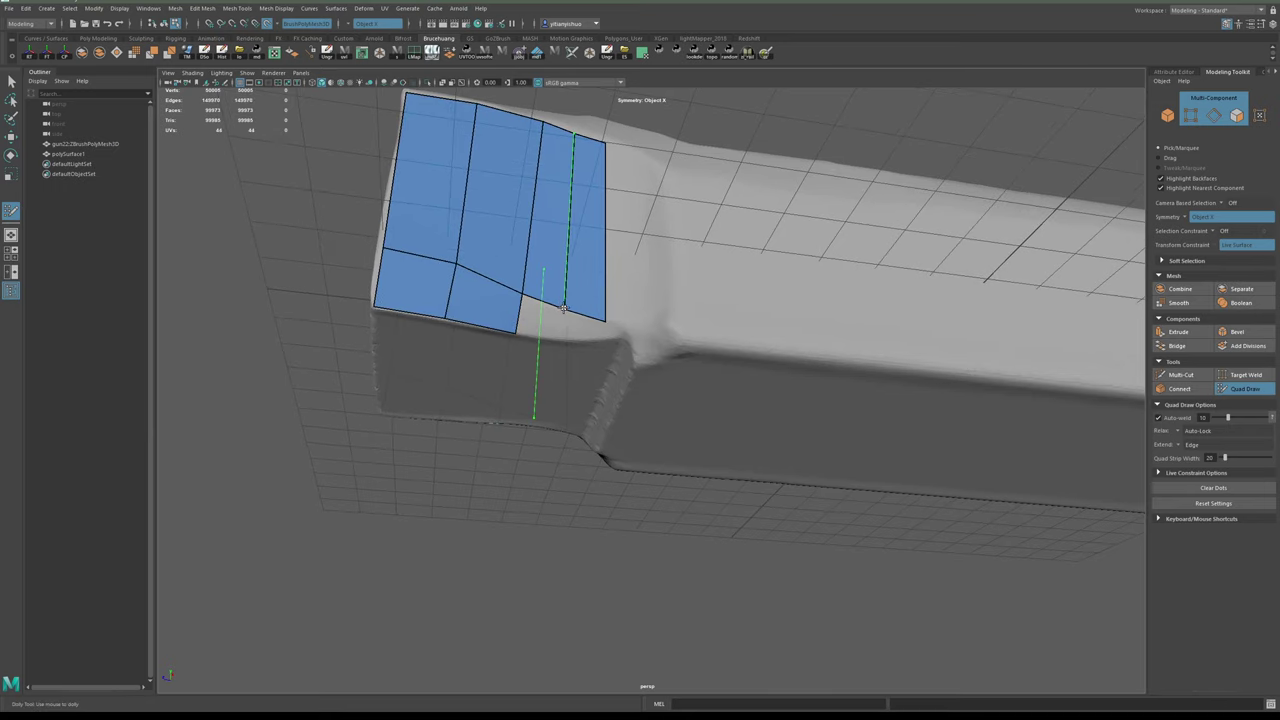
ctrl+click(564, 307)
click(564, 339)
shift+click(546, 321)
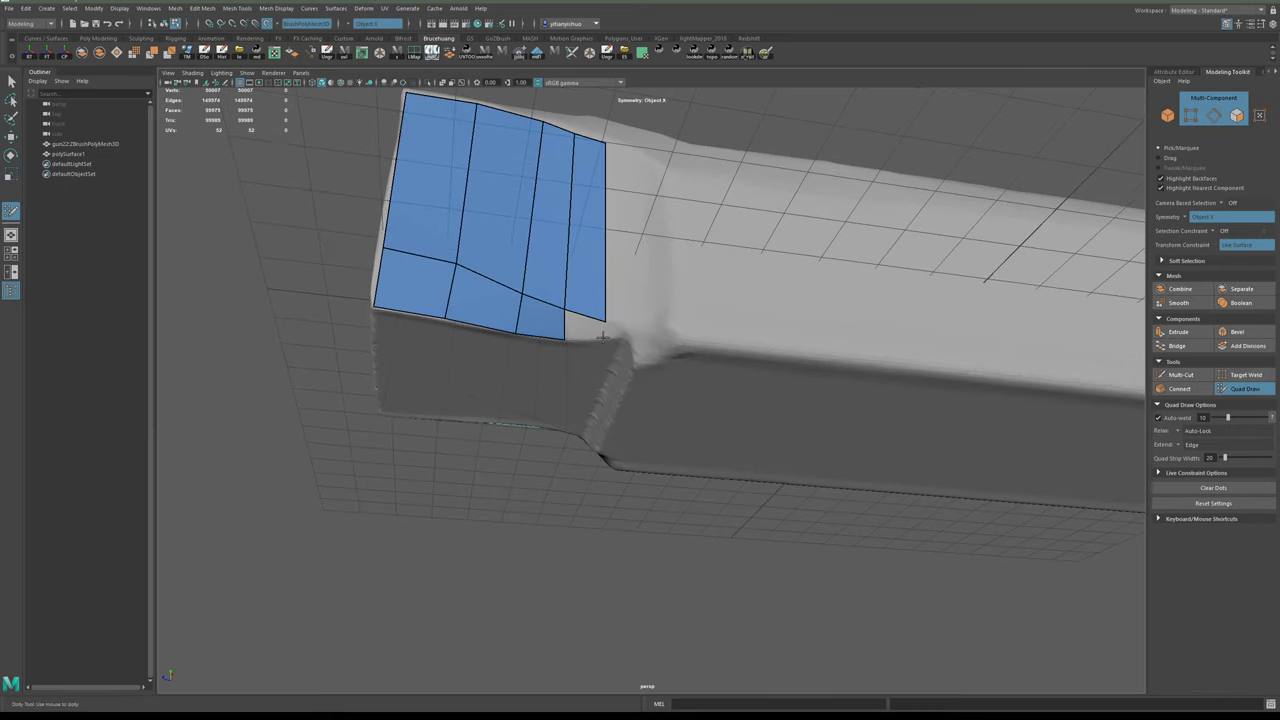
click(601, 338)
shift+click(582, 329)
- Add a small quad at the lower rear corner of the side patch, where the bevel meets the step
alt+drag(607, 332, 630, 343)
alt+right_drag(630, 343, 697, 369)
click(634, 342)
click(637, 331)
shift+click(624, 335)
alt+drag(626, 335, 666, 354)
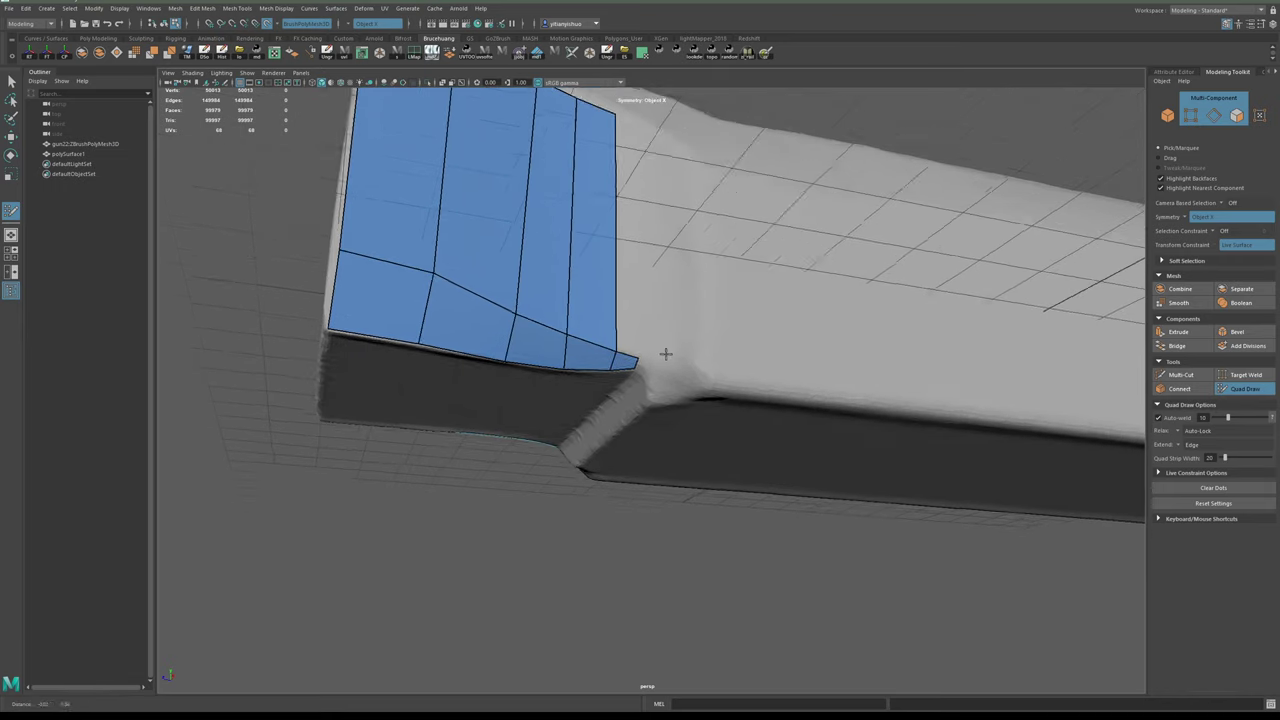
- Fill a narrow tall quad along the rear edge of the side patch, above the small corner quad
alt+middle_drag(666, 354, 660, 402)
alt+right_drag(660, 402, 639, 342)
alt+drag(638, 341, 641, 287)
click(640, 268)
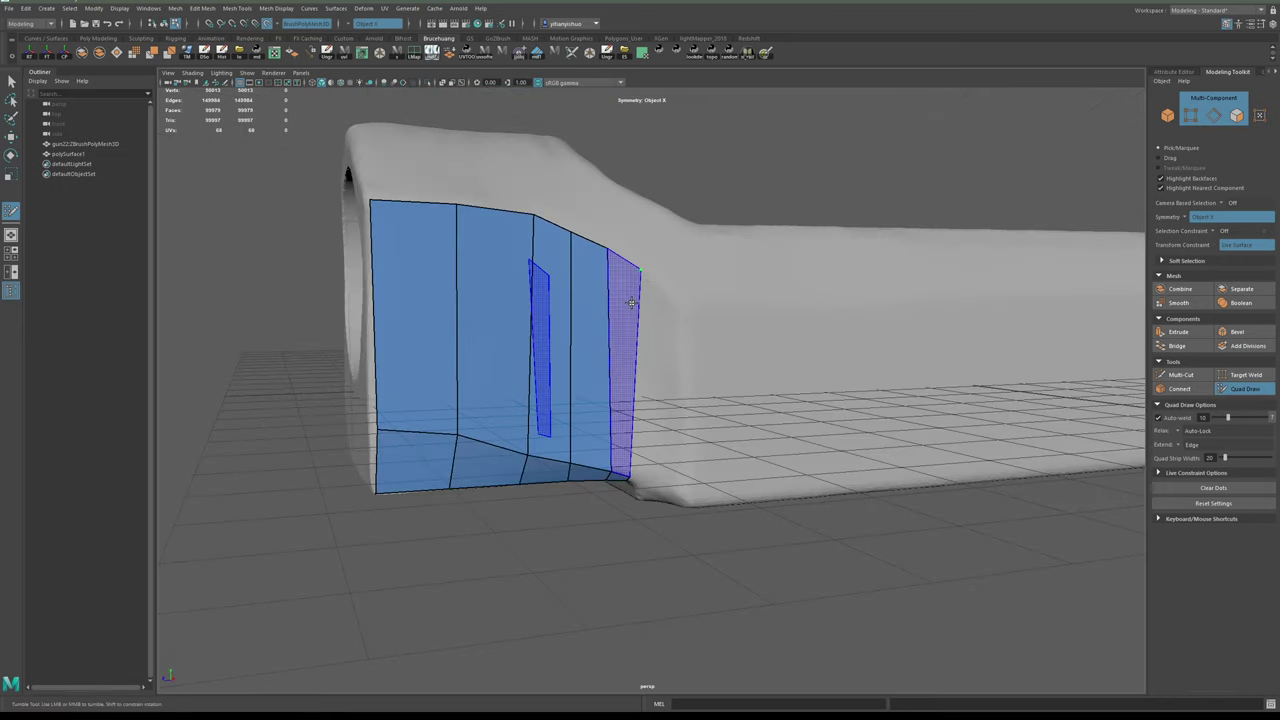
shift+click(631, 303)
- Span the underside of the muzzle block with a strip of quads joining the lower edges of both side patches
alt+drag(638, 386, 651, 343)
alt+middle_drag(651, 343, 686, 358)
alt+drag(686, 358, 676, 350)
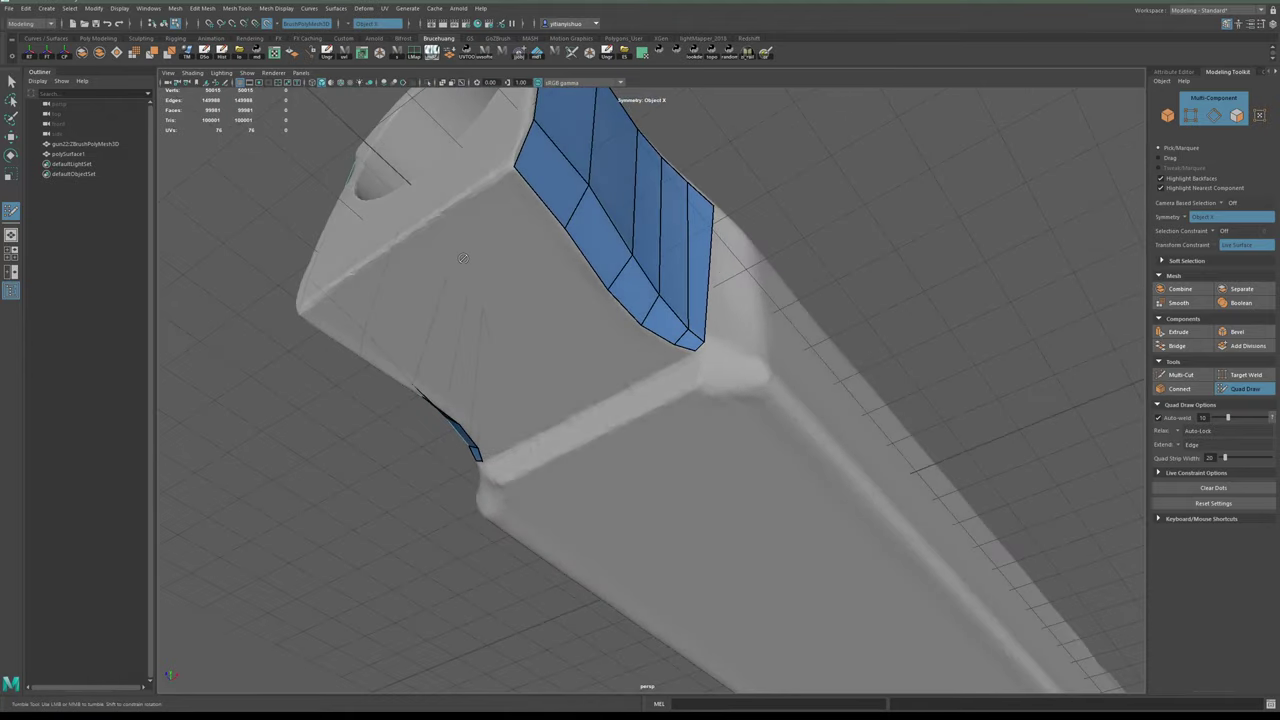
alt+drag(463, 258, 463, 303)
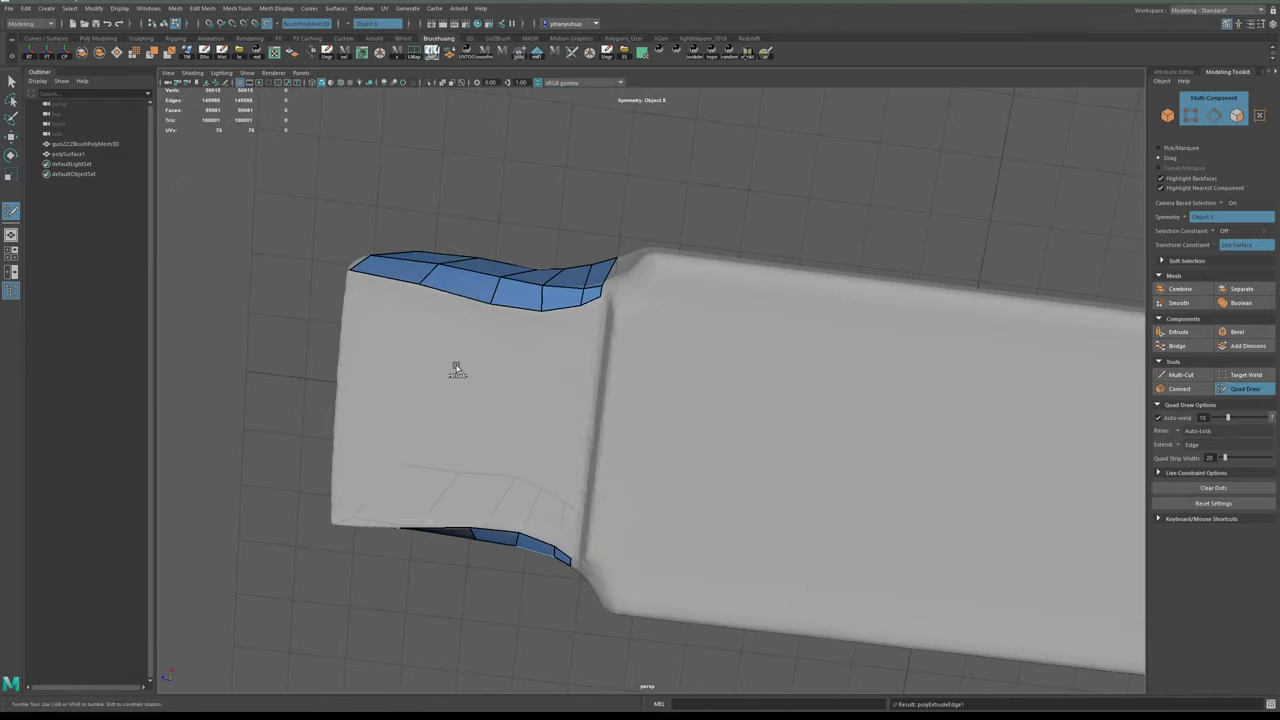
drag(456, 368, 423, 421)
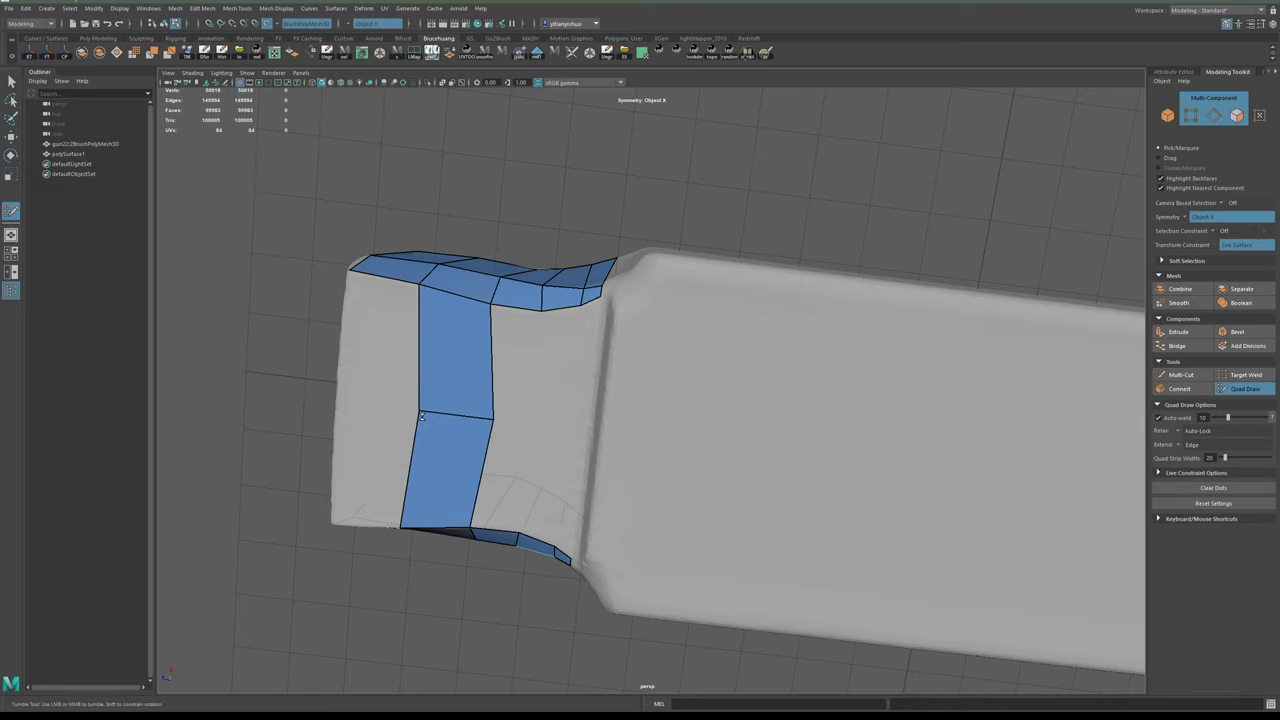
- Extend the rear edge of the side patch with one more tall quad past the step behind the muzzle block
alt+right_drag(636, 340, 597, 337)
alt+drag(597, 337, 677, 423)
alt+right_drag(677, 423, 650, 399)
alt+middle_drag(650, 399, 605, 382)
mouse_move(605, 382)
alt+mouse_down()
mouse_move(628, 370)
mouse_move(624, 380)
mouse_move(586, 354)
mouse_move(613, 362)
alt+mouse_up()
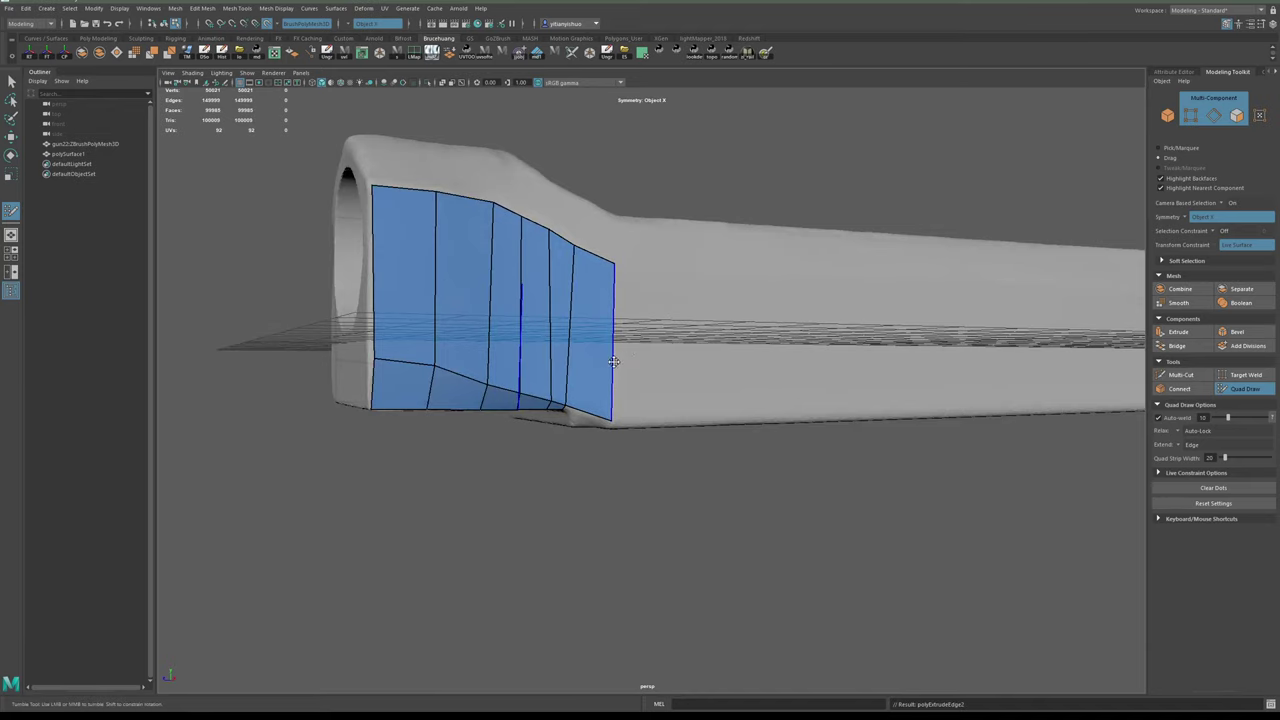
- Extend quads from the upper edge of the side patch over the bevel and onto the top of the muzzle block
alt+drag(560, 325, 628, 360)
alt+right_drag(628, 360, 594, 314)
alt+middle_drag(594, 314, 600, 383)
mouse_move(569, 344)
alt+mouse_down()
mouse_move(555, 355)
mouse_move(584, 363)
alt+mouse_up()
drag(591, 441, 588, 380)
alt+right_drag(588, 380, 616, 393)
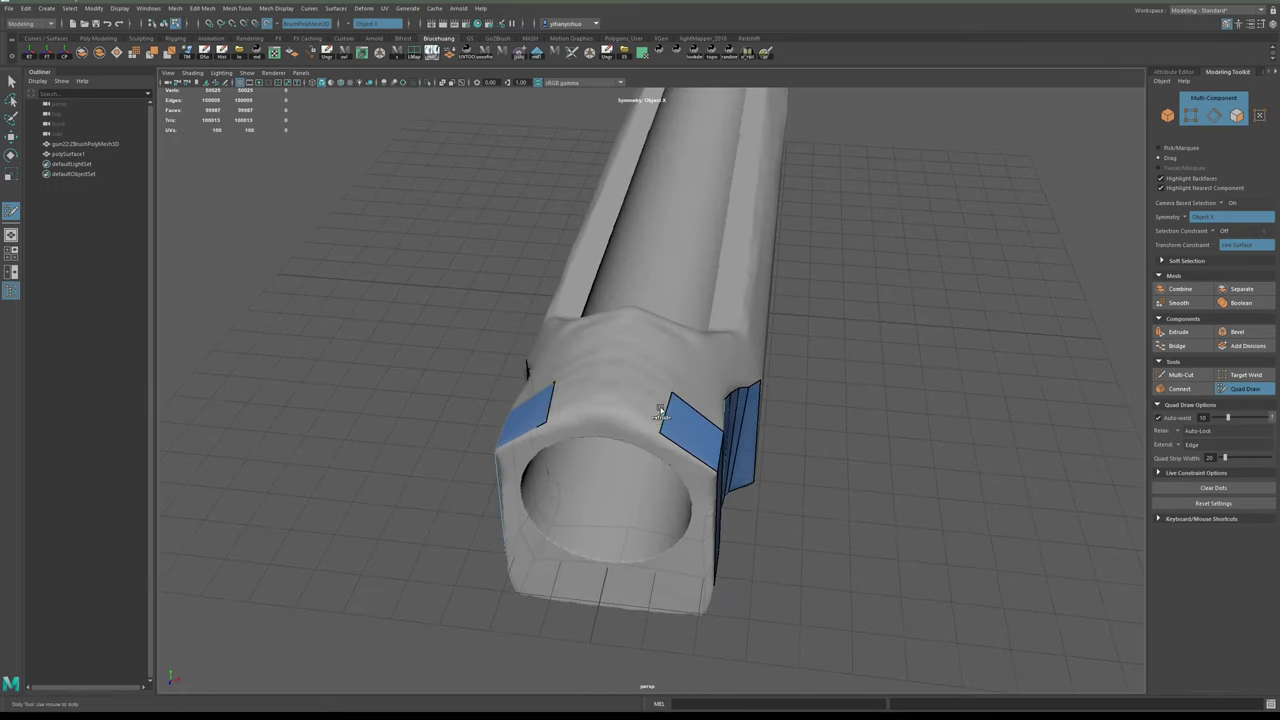
mouse_move(661, 410)
mouse_down()
mouse_move(608, 381)
mouse_move(569, 397)
mouse_move(552, 369)
mouse_move(477, 374)
mouse_move(546, 374)
mouse_move(580, 428)
mouse_move(566, 381)
mouse_move(566, 441)
mouse_move(557, 386)
mouse_move(600, 386)
mouse_move(591, 412)
mouse_move(632, 397)
mouse_move(619, 400)
mouse_up()
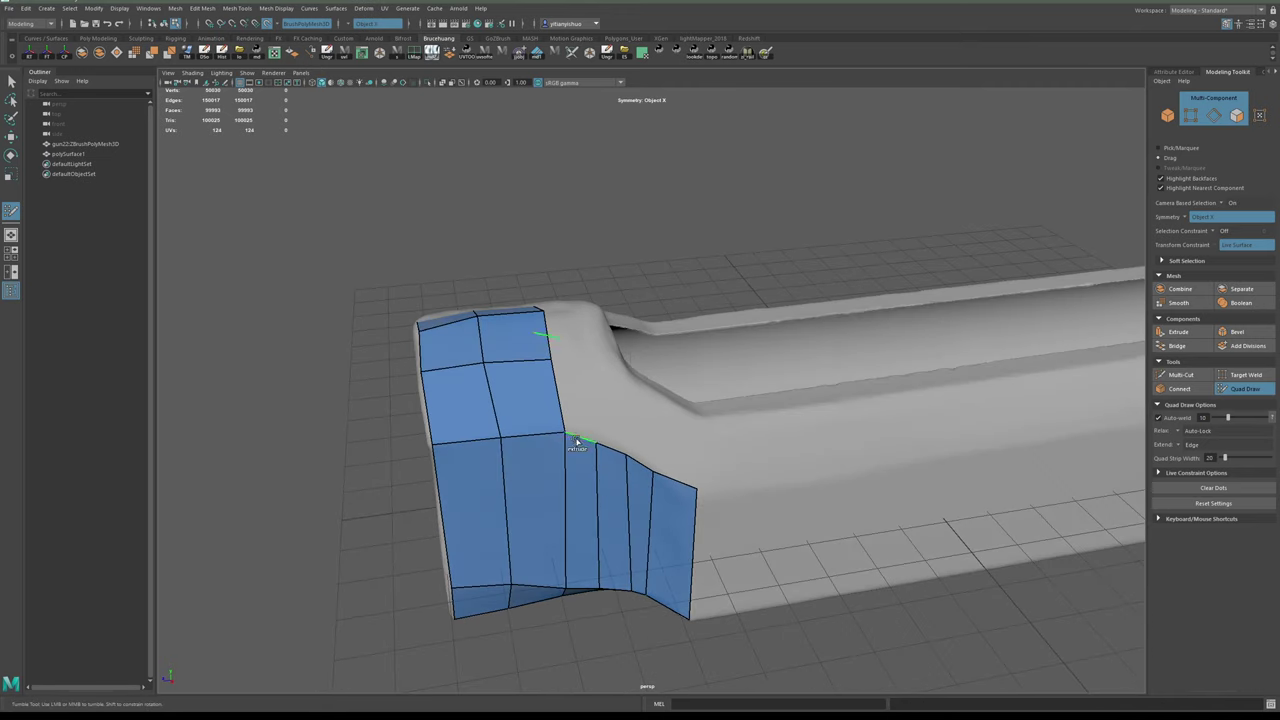
- Add a third, narrower band of quads across the top of the muzzle block behind the existing two
ctrl+drag(576, 442, 571, 369)
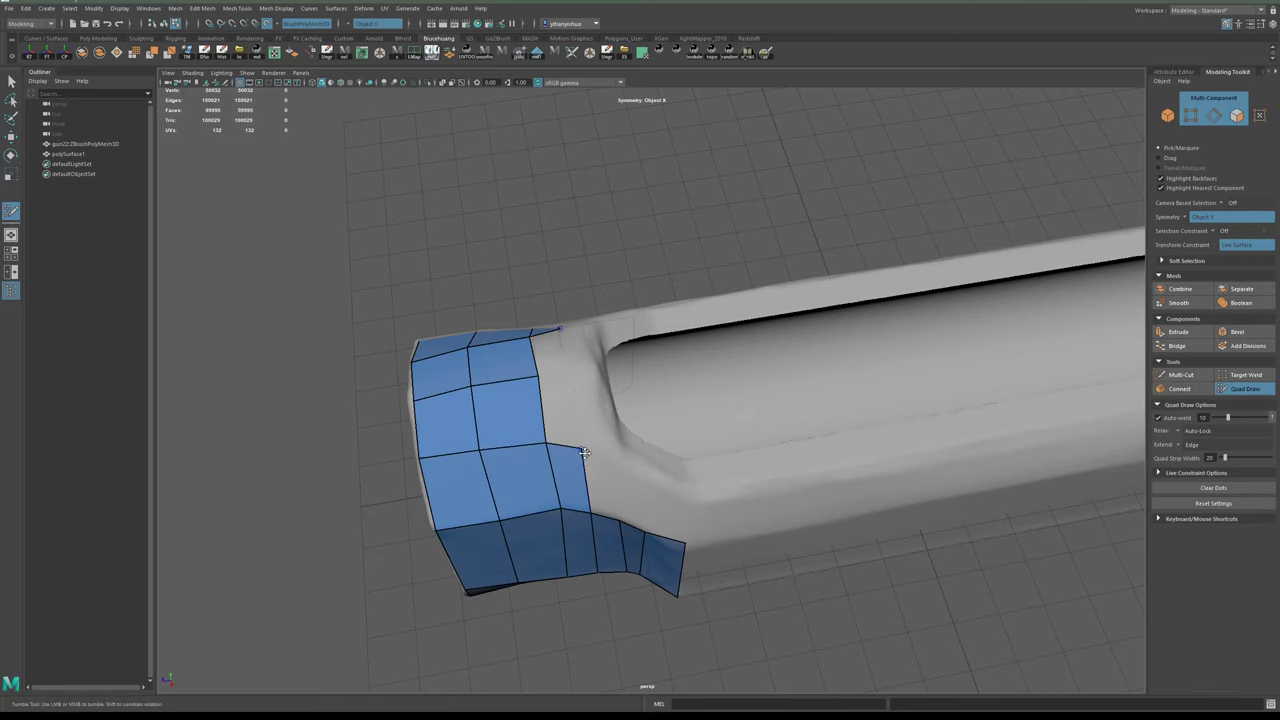
mouse_move(583, 449)
mouse_down()
mouse_move(566, 379)
mouse_move(534, 394)
mouse_up()
alt+middle_drag(597, 327, 606, 347)
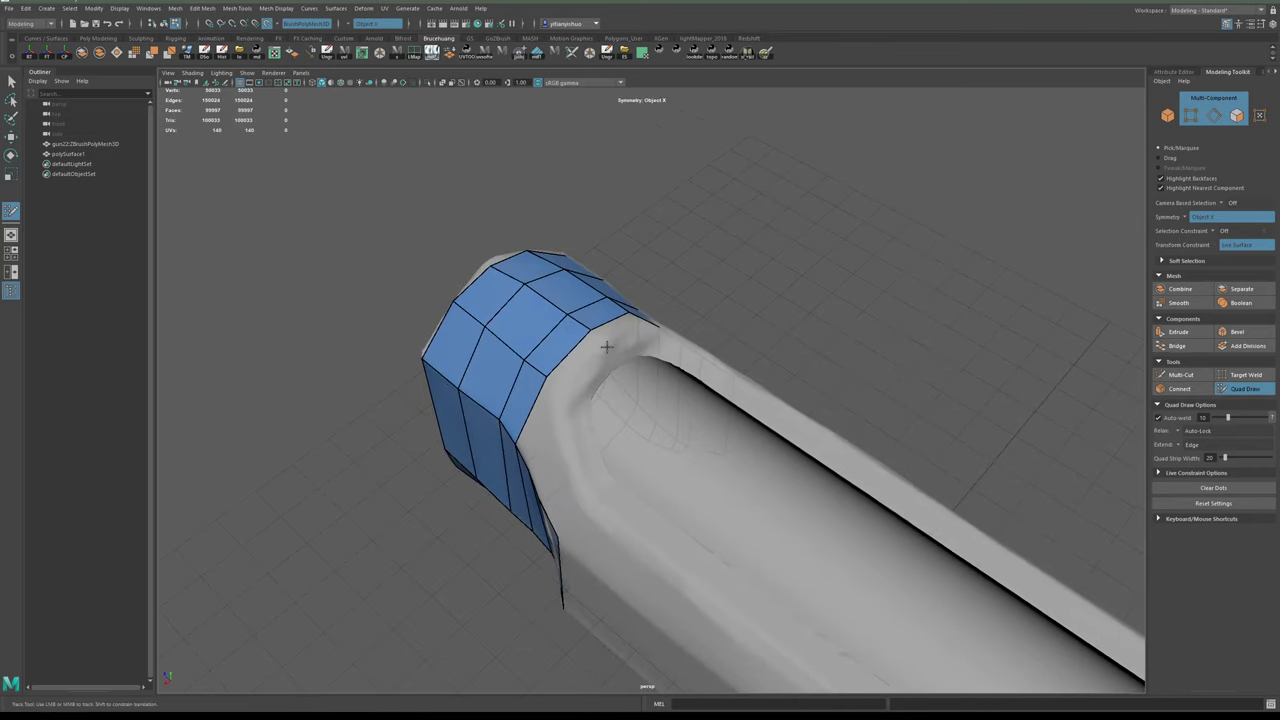
mouse_move(607, 346)
alt+mouse_down()
mouse_move(592, 358)
mouse_move(592, 400)
mouse_move(614, 434)
mouse_move(578, 462)
alt+mouse_up()
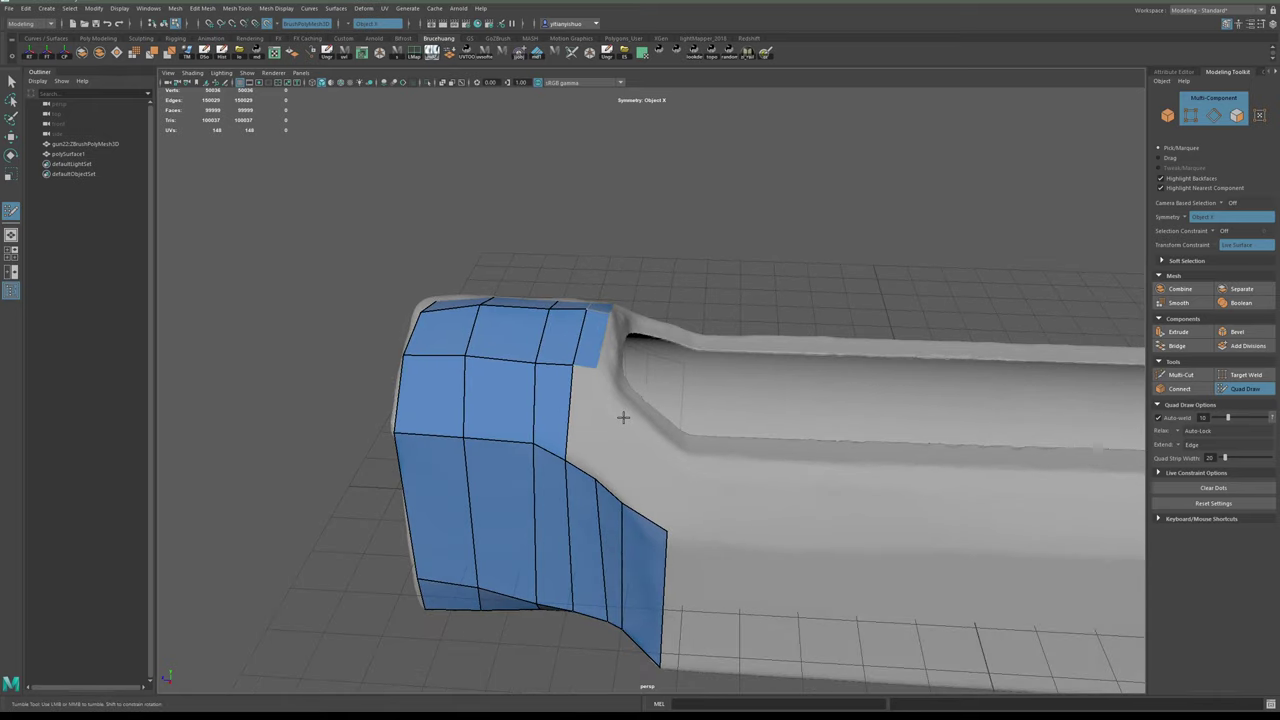
- Place points around the front end of the top opening and fill quads between them and the muzzle block patch
click(623, 417)
shift+click(597, 414)
alt+drag(637, 406, 613, 362)
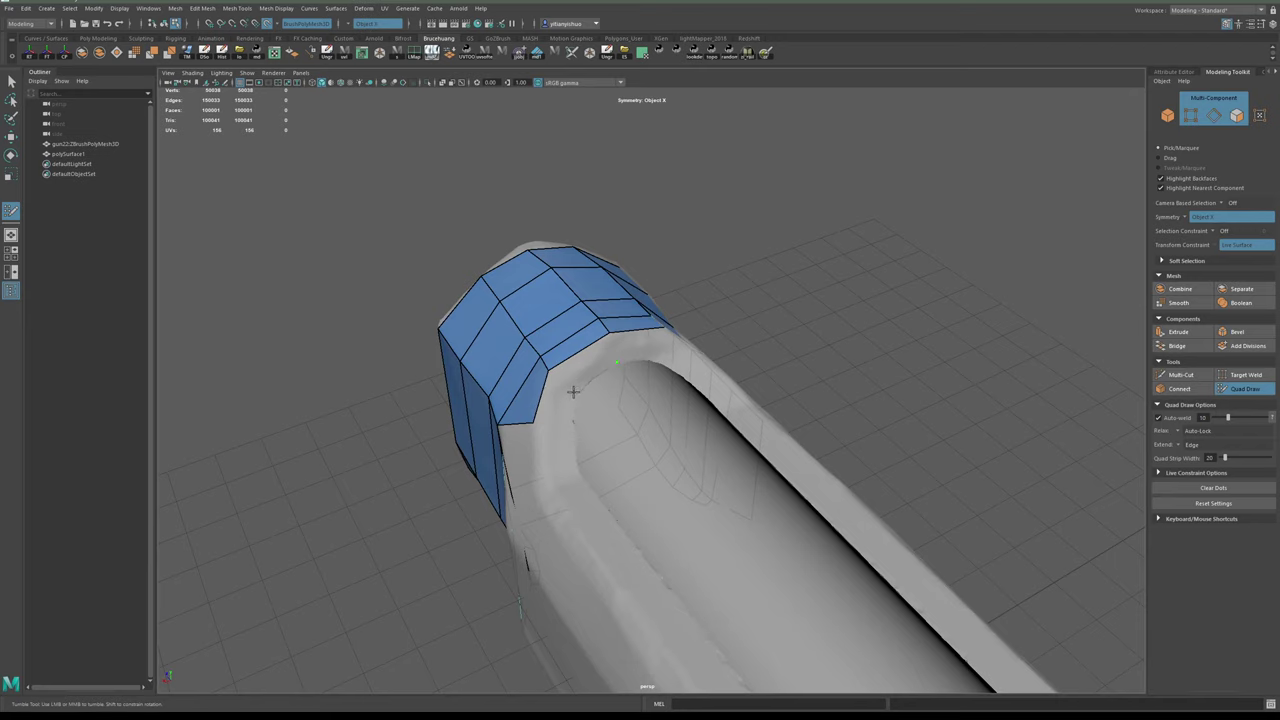
shift+click(588, 366)
mouse_move(588, 367)
alt+mouse_down()
mouse_move(564, 432)
mouse_move(594, 398)
mouse_move(626, 410)
mouse_move(594, 393)
mouse_move(631, 394)
mouse_move(603, 420)
mouse_move(640, 358)
mouse_move(475, 372)
mouse_move(547, 389)
mouse_move(524, 375)
mouse_move(565, 408)
alt+mouse_up()
shift+click(551, 410)
shift+click(557, 413)
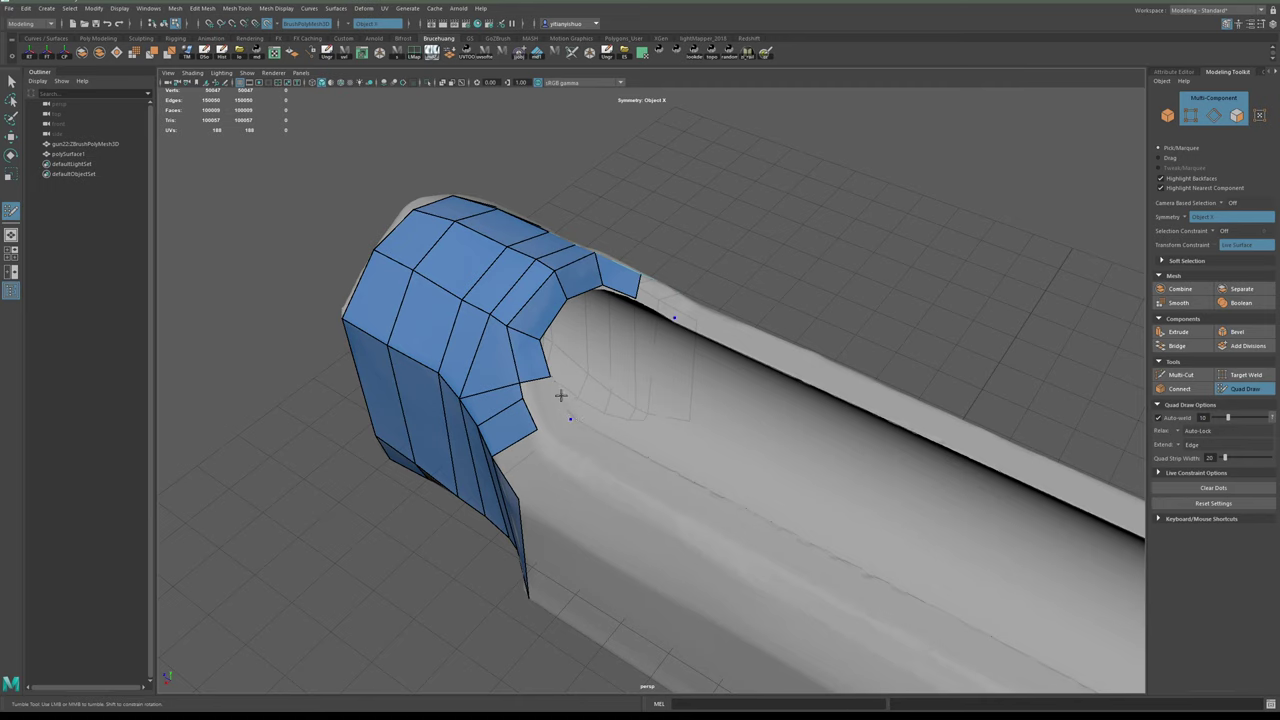
- Fill the remaining gaps at the front corner of the opening with narrow quads reaching the start of the long rim
scroll(561, 395, up, 3)
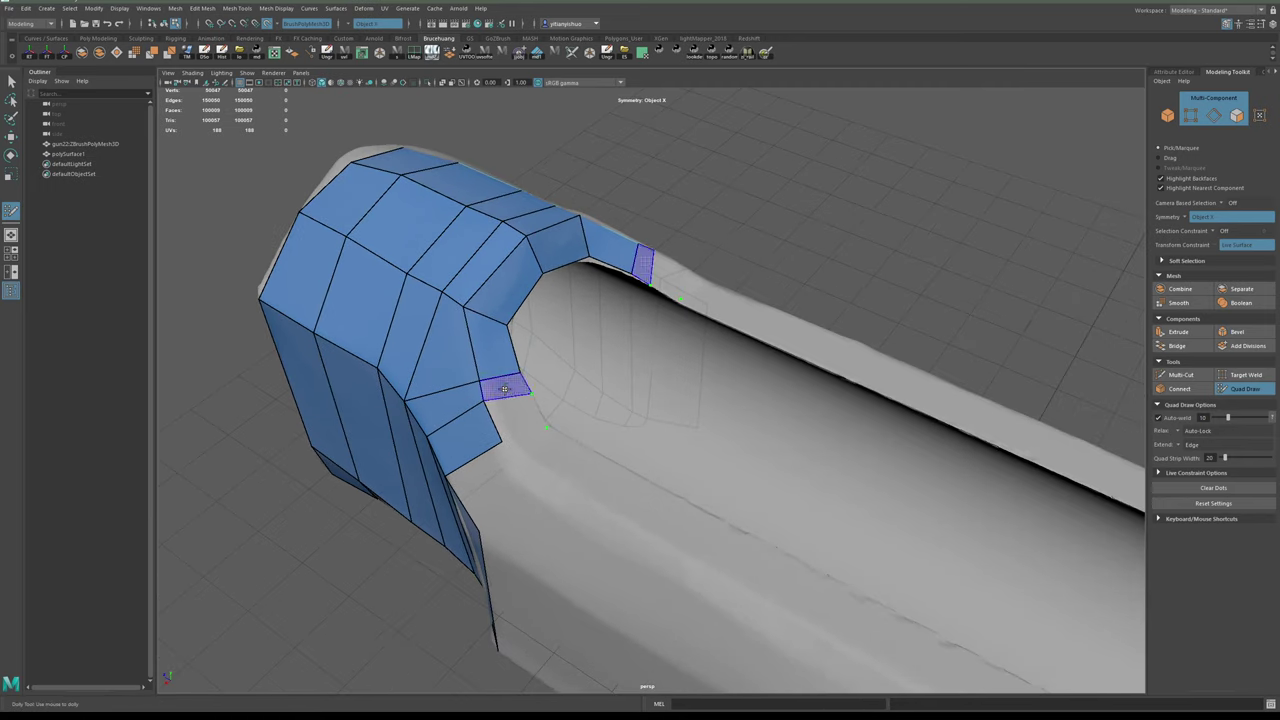
shift+click(505, 389)
shift+click(517, 415)
alt+right_drag(557, 426, 405, 248)
alt+drag(405, 248, 568, 286)
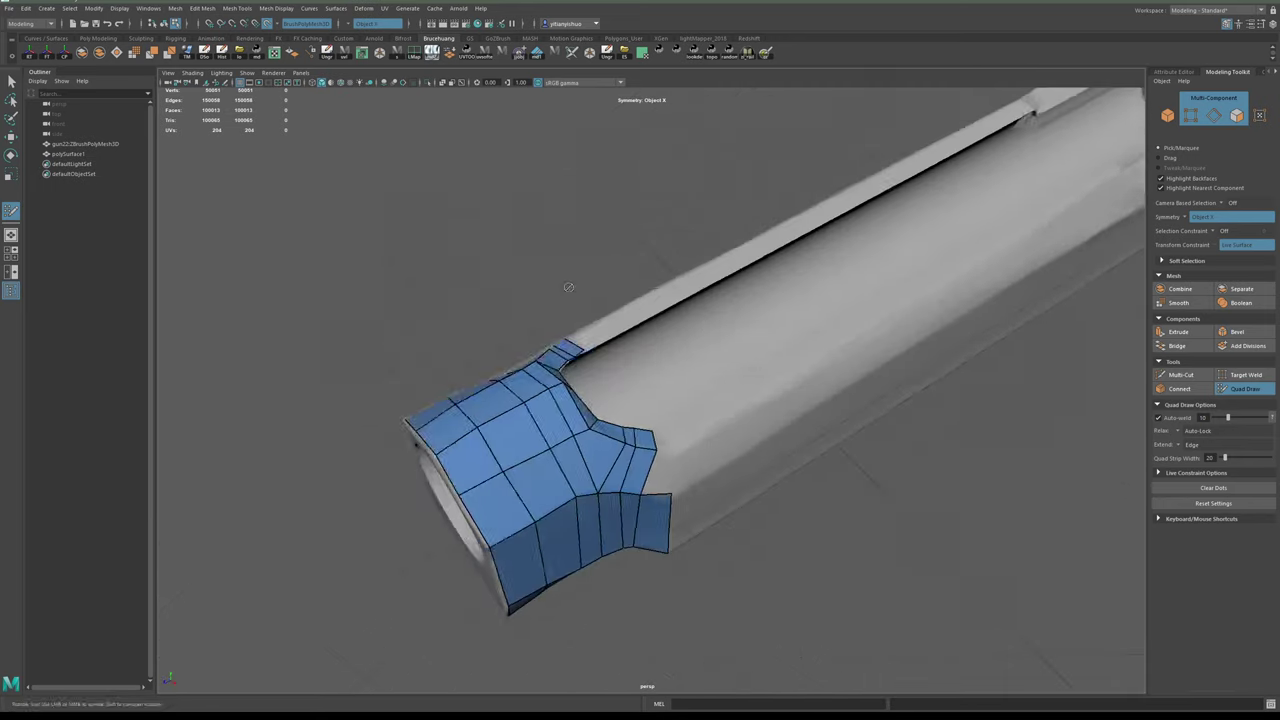
- Extend a long quad along the opening's rim to the rear slope and align its end corners with the slope's edge
alt+middle_drag(719, 331, 637, 343)
alt+drag(637, 343, 443, 366)
alt+middle_drag(474, 286, 442, 319)
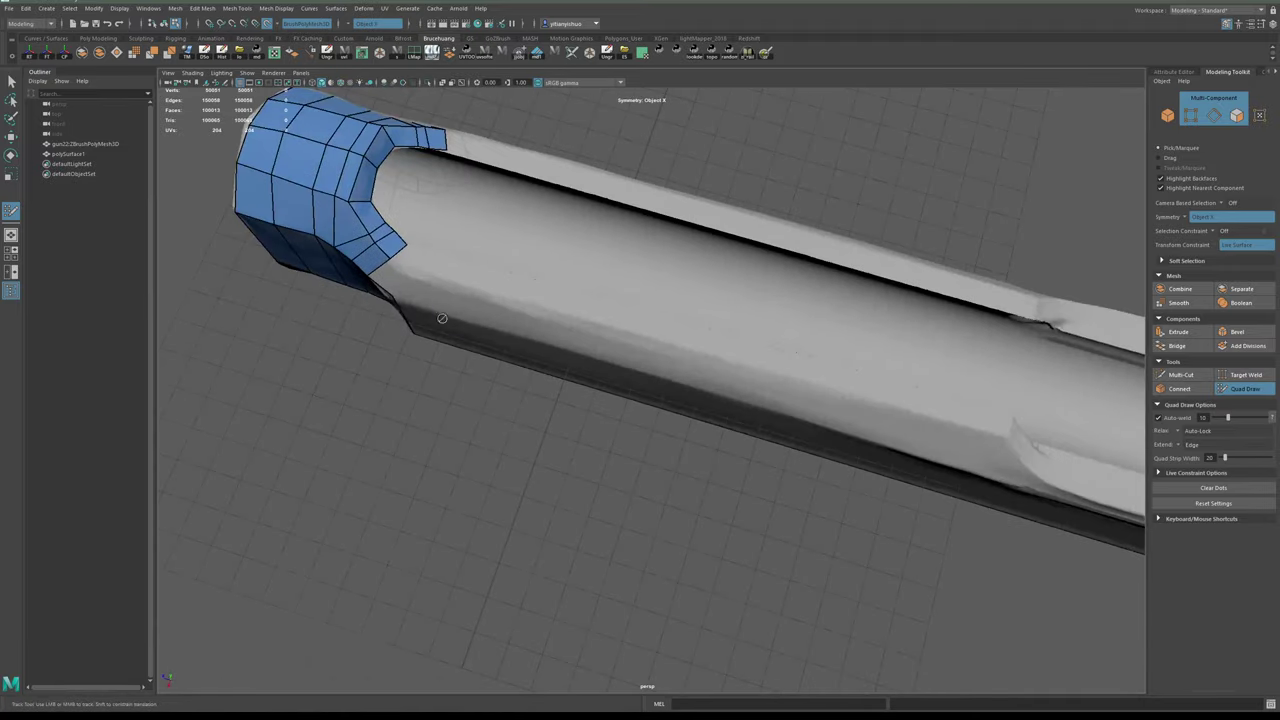
mouse_move(398, 254)
mouse_down()
mouse_move(540, 270)
mouse_move(938, 382)
mouse_move(974, 419)
mouse_move(1014, 428)
mouse_up()
alt+middle_drag(1014, 406, 474, 348)
alt+right_drag(474, 348, 571, 423)
alt+drag(571, 423, 430, 411)
alt+middle_drag(430, 411, 580, 391)
alt+right_drag(545, 375, 573, 385)
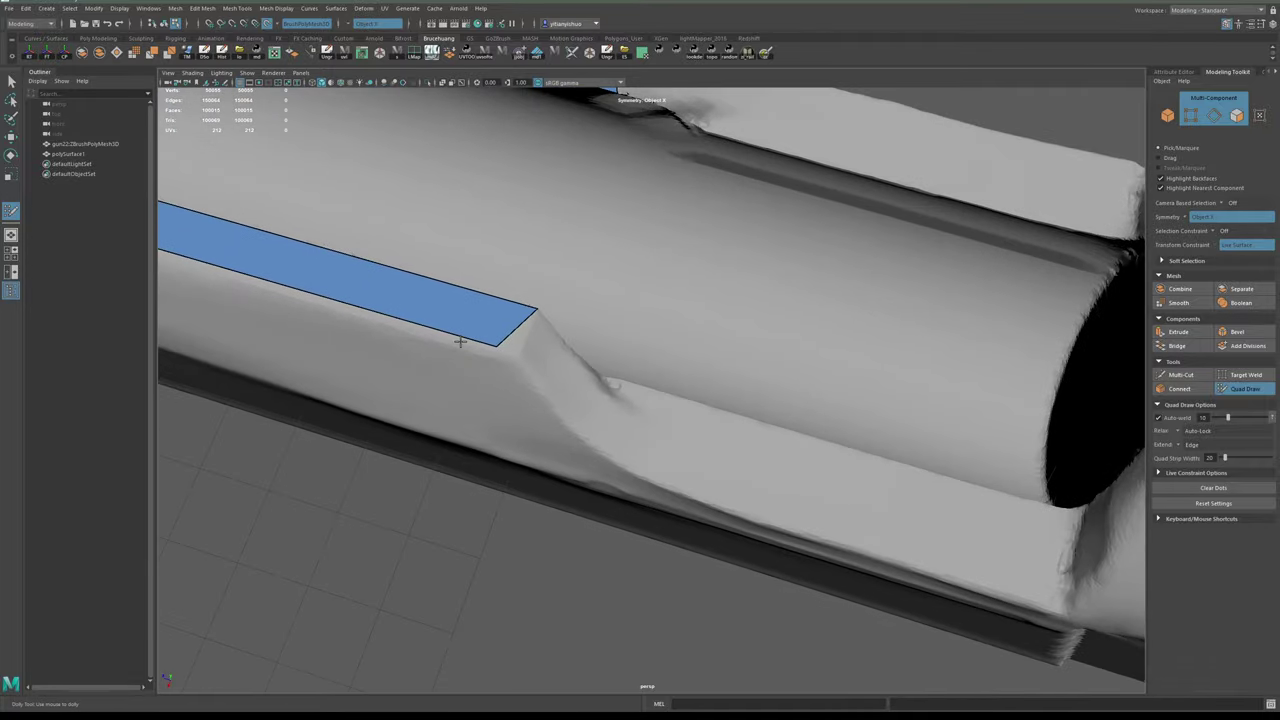
drag(494, 345, 551, 349)
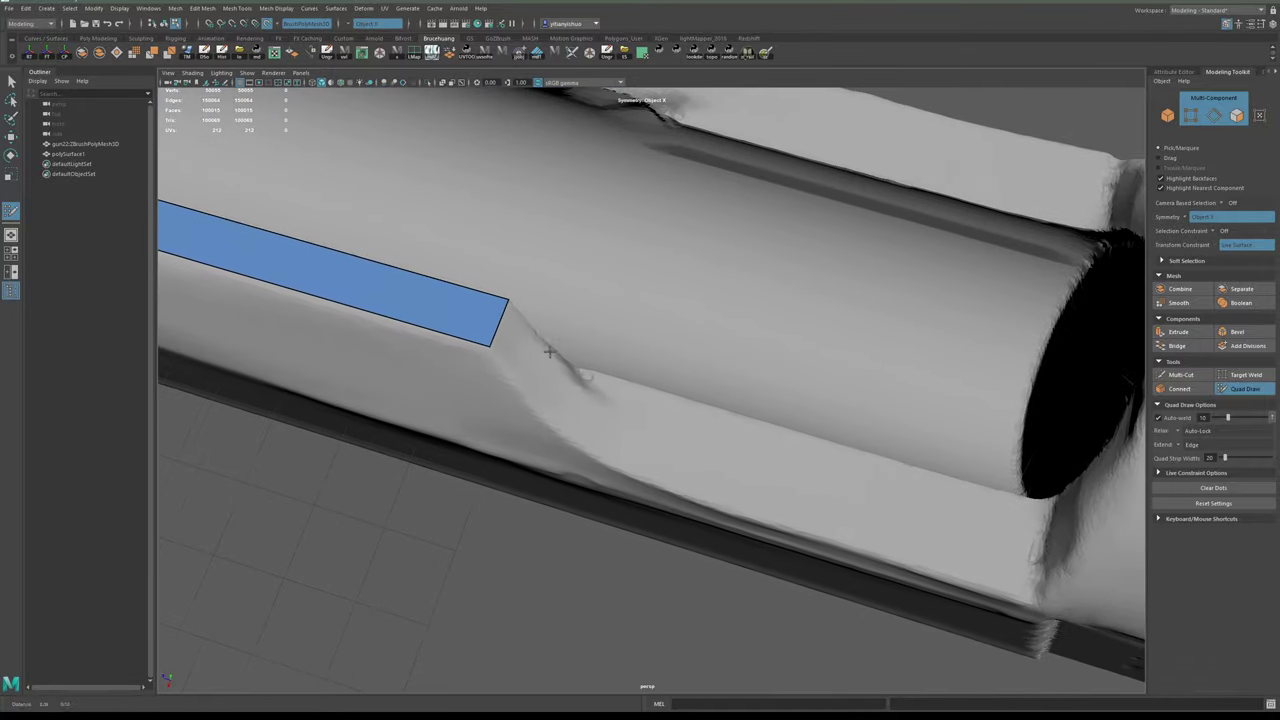
- Extend the rim strip with a quad running down the slope toward the lower ledge
alt+right_drag(551, 349, 549, 322)
mouse_move(549, 321)
alt+mouse_down()
mouse_move(533, 303)
mouse_move(560, 292)
mouse_move(589, 357)
mouse_move(546, 351)
mouse_move(636, 362)
alt+mouse_up()
key(Tab)
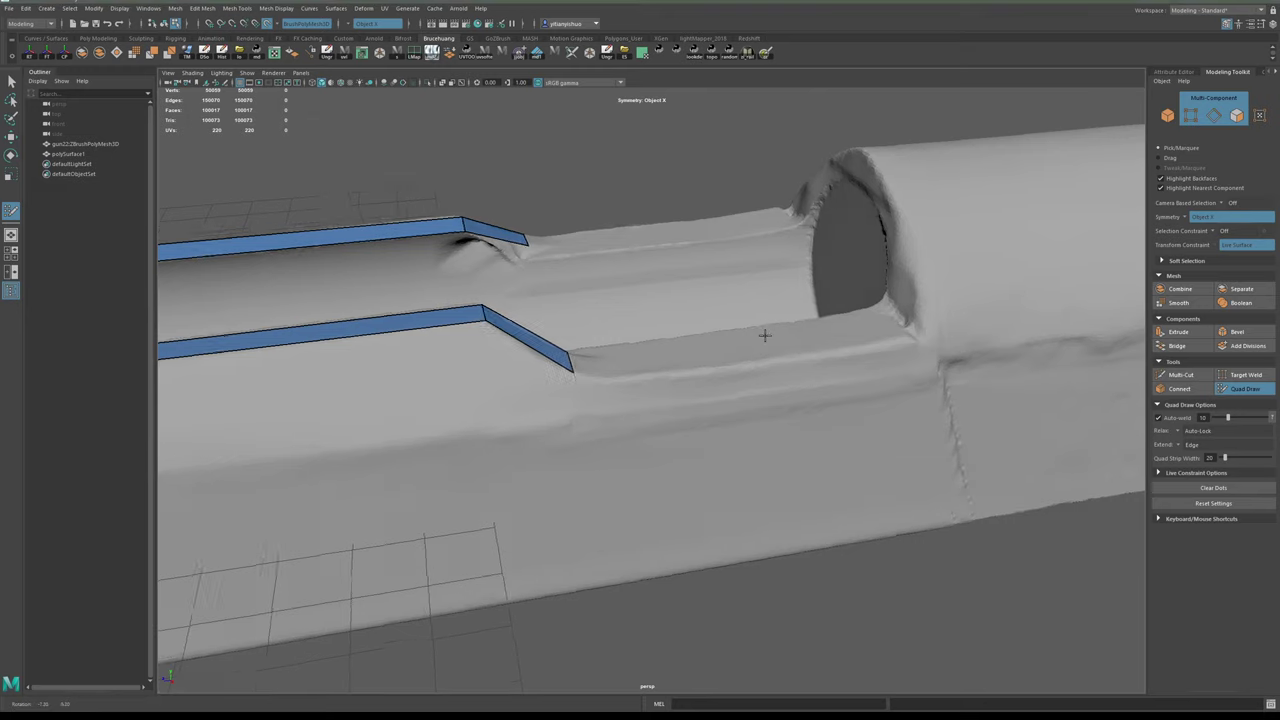
- Continue the rim strip along the lower ledge and up around the arch at the rear of the opening
alt+drag(766, 334, 733, 374)
mouse_move(585, 427)
mouse_down()
mouse_move(908, 336)
mouse_move(940, 295)
mouse_move(914, 331)
mouse_move(812, 292)
mouse_up()
mouse_move(748, 339)
alt+mouse_down()
mouse_move(774, 343)
mouse_move(815, 319)
mouse_move(806, 309)
mouse_move(773, 352)
mouse_move(786, 309)
mouse_move(786, 354)
mouse_move(782, 315)
mouse_move(764, 335)
mouse_move(753, 300)
mouse_move(740, 304)
mouse_move(759, 320)
alt+mouse_up()
alt+middle_drag(759, 320, 780, 338)
drag(739, 287, 694, 264)
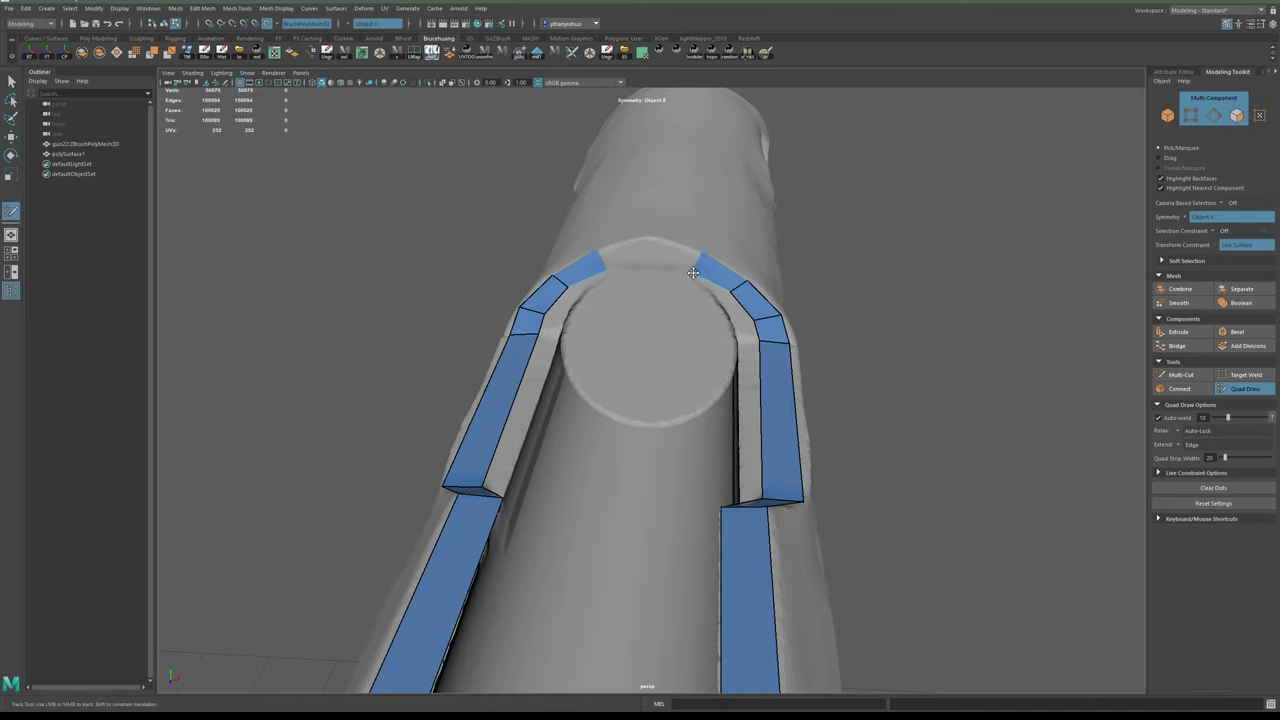
- Close the rear arch by extending its uppermost edge to the centreline so both mirrored halves meet
scroll(690, 266, up, 1)
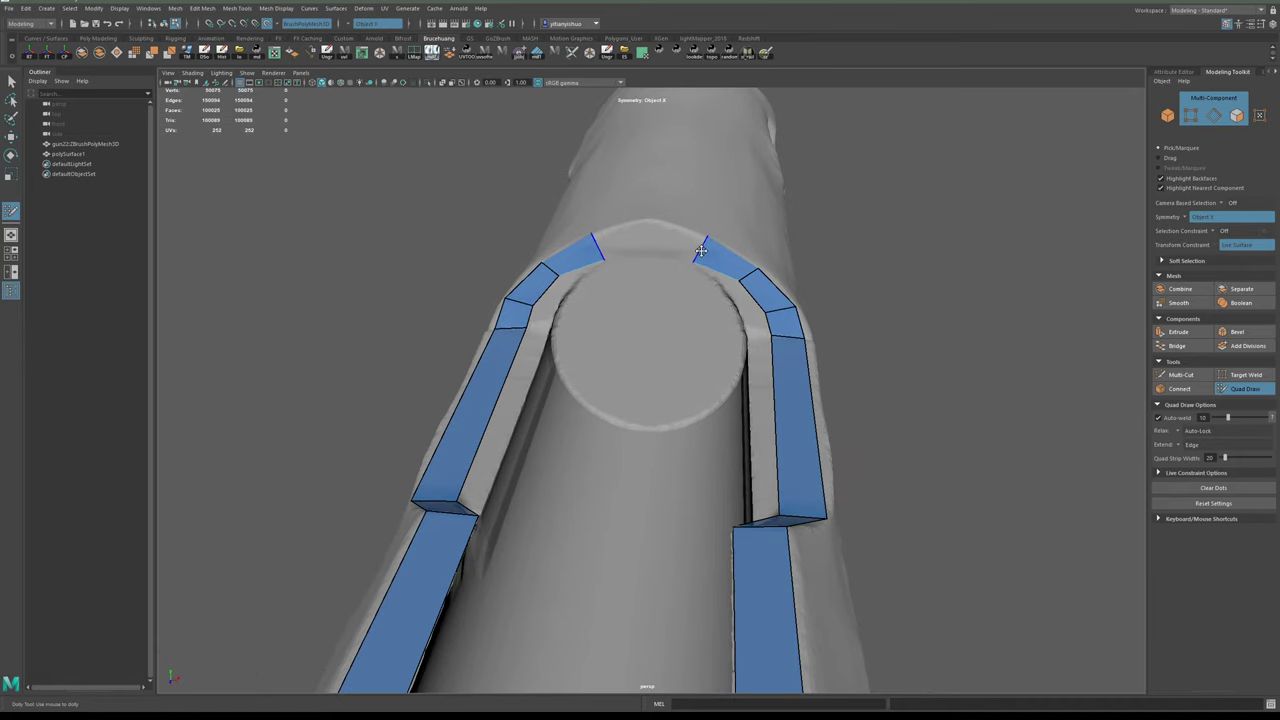
mouse_move(699, 249)
mouse_down()
mouse_move(649, 222)
mouse_move(604, 252)
mouse_up()
scroll(748, 275, down, 5)
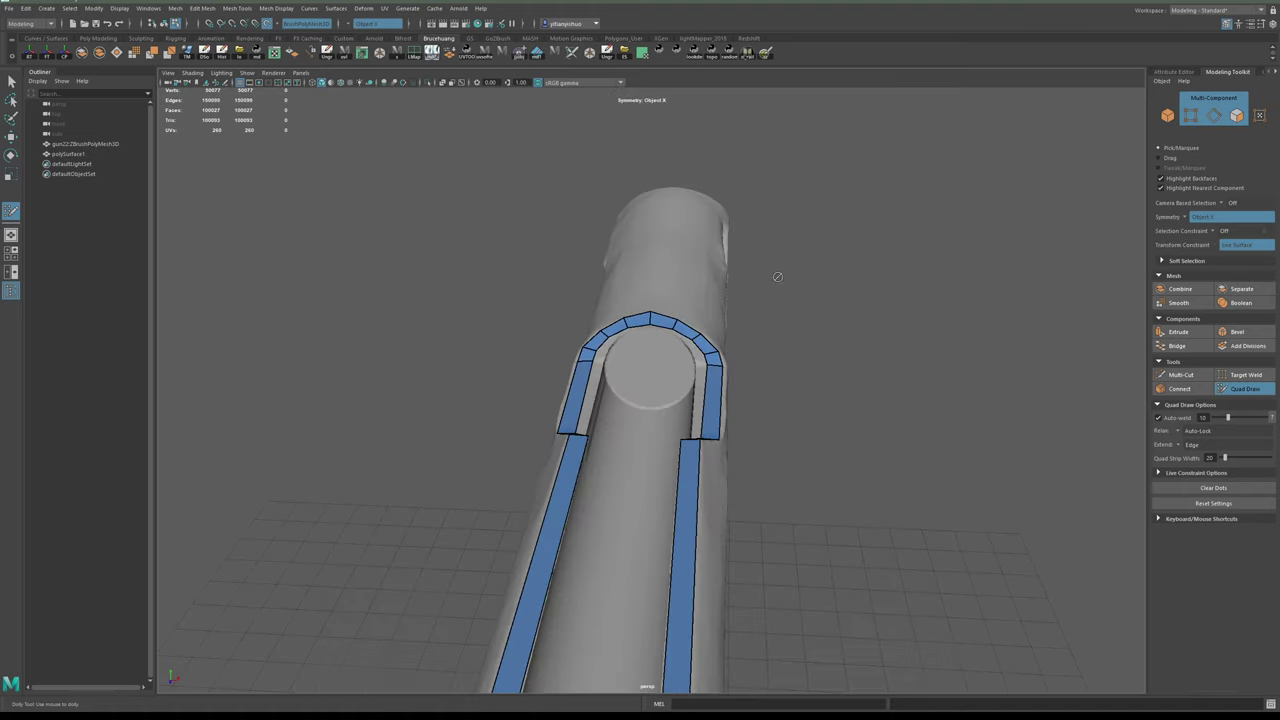
- Move the front edge of the lower ledge quad rearward and shift its outer edge outward to fit the rim
mouse_move(777, 277)
alt+mouse_down()
mouse_move(842, 402)
mouse_move(826, 351)
mouse_move(723, 337)
mouse_move(849, 357)
mouse_move(694, 349)
mouse_move(789, 354)
mouse_move(873, 386)
mouse_move(860, 379)
alt+mouse_up()
alt+right_drag(860, 379, 925, 390)
alt+middle_drag(925, 390, 808, 393)
mouse_move(808, 393)
alt+mouse_down()
mouse_move(709, 383)
mouse_move(675, 362)
alt+mouse_up()
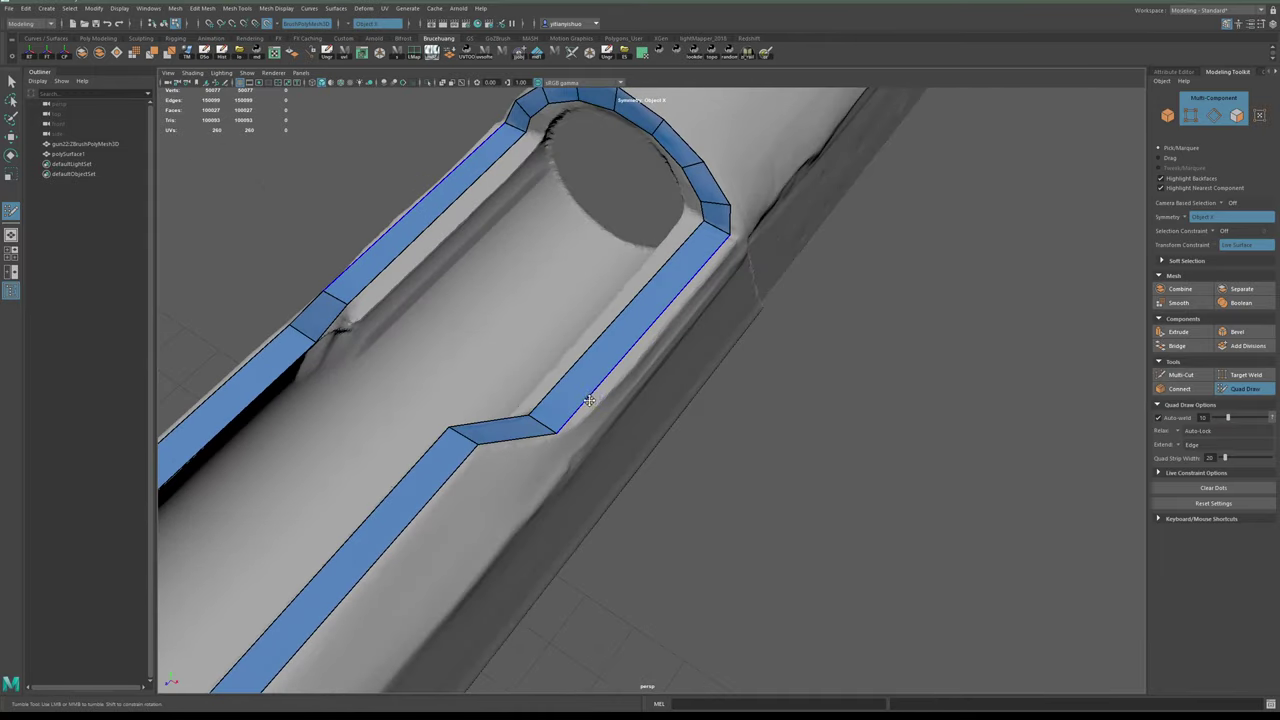
alt+drag(601, 388, 551, 400)
alt+right_drag(551, 400, 576, 404)
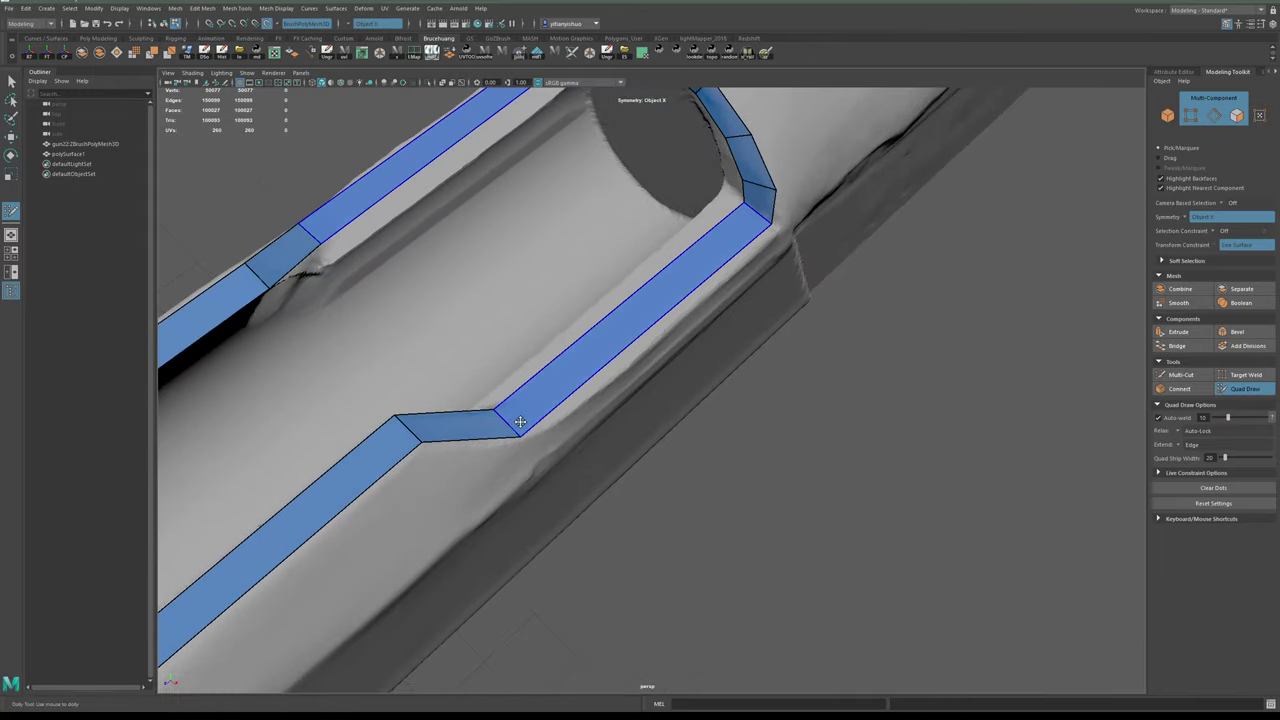
drag(509, 421, 529, 414)
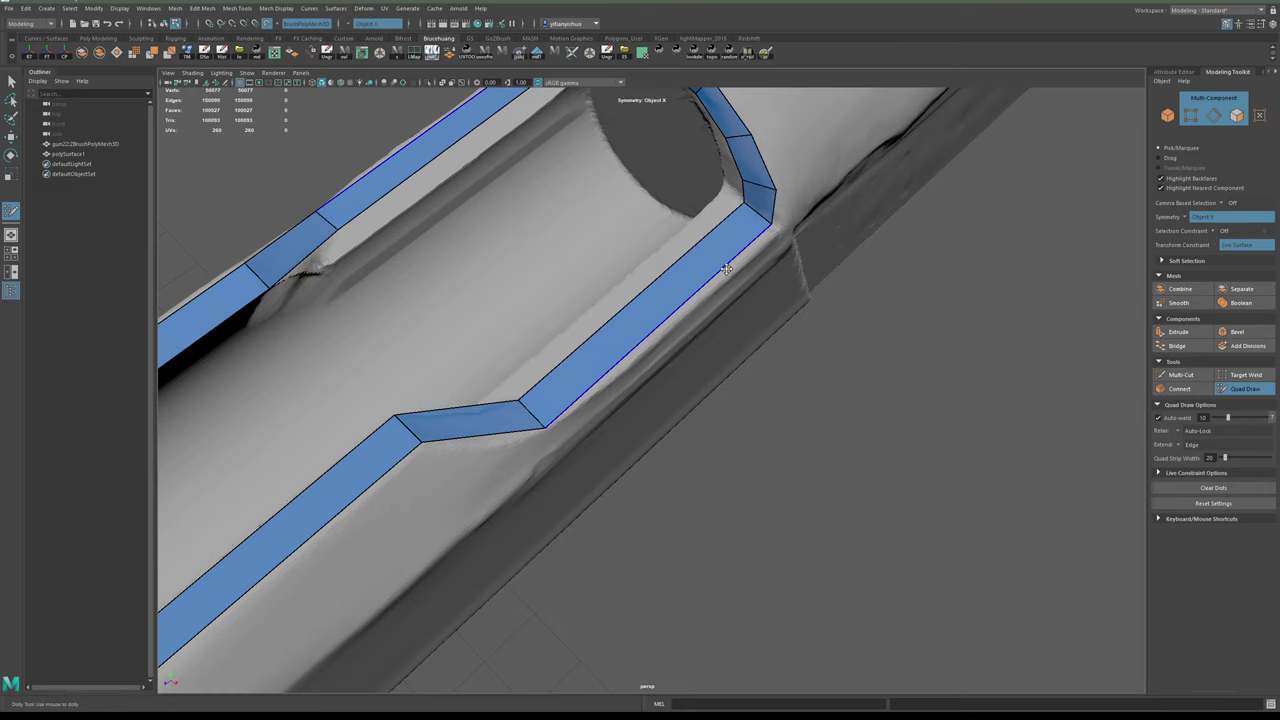
drag(709, 281, 718, 285)
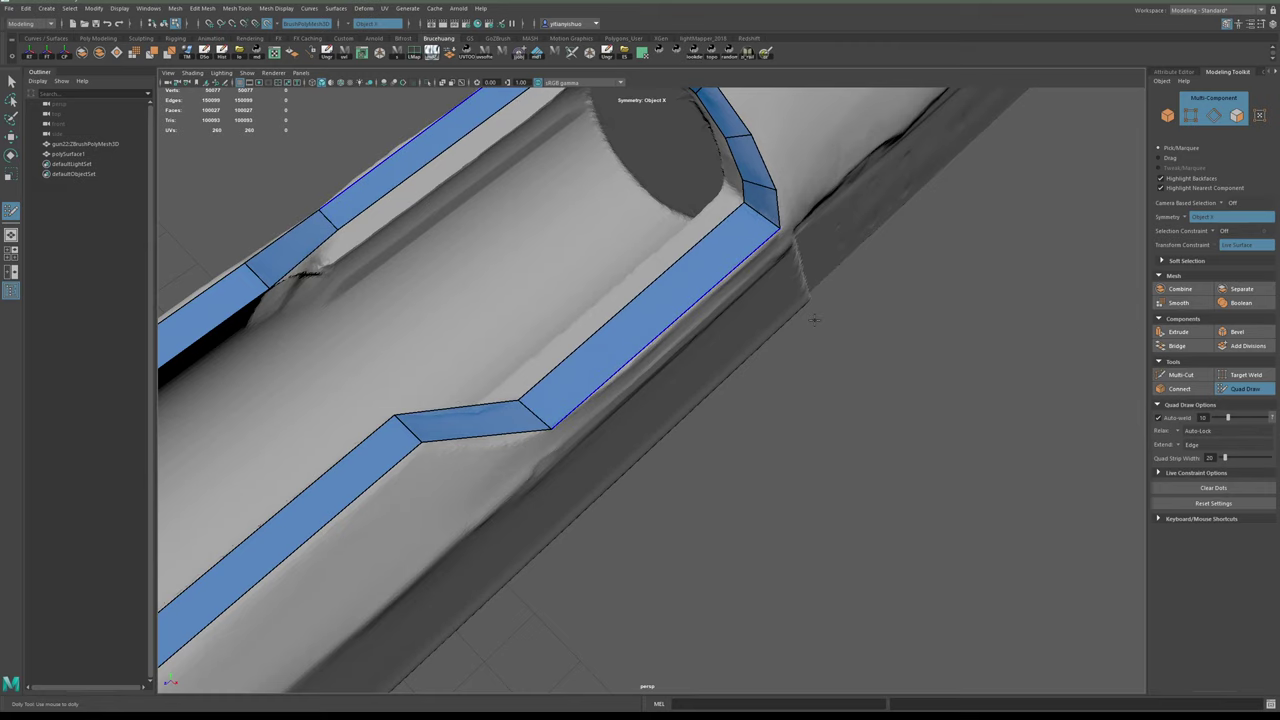
- Insert an edge loop across the middle of the sloped quad in the rim strip
alt+right_drag(814, 320, 785, 324)
mouse_move(785, 324)
alt+mouse_down()
mouse_move(749, 320)
mouse_move(800, 335)
alt+mouse_up()
alt+middle_drag(800, 335, 934, 340)
alt+right_drag(934, 340, 960, 338)
alt+drag(960, 338, 826, 317)
alt+middle_drag(826, 317, 832, 342)
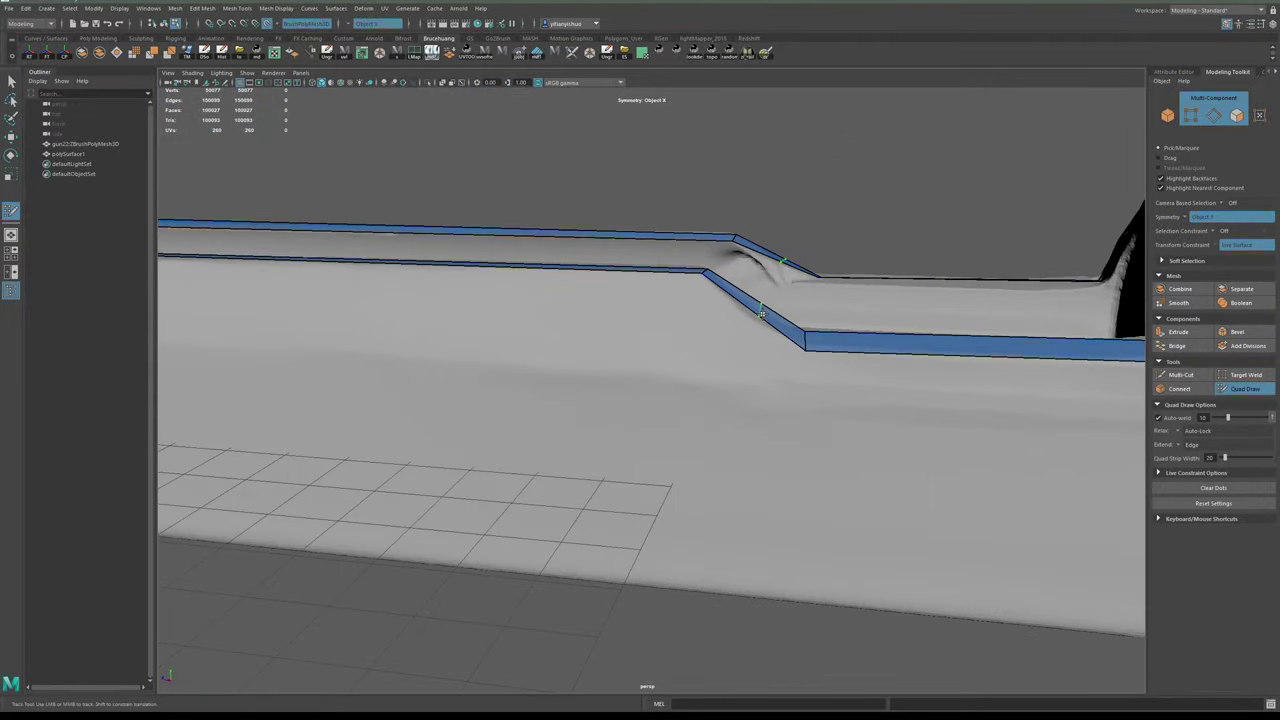
ctrl+click(758, 314)
mouse_move(774, 327)
alt+mouse_down()
mouse_move(743, 337)
mouse_move(775, 318)
alt+mouse_up()
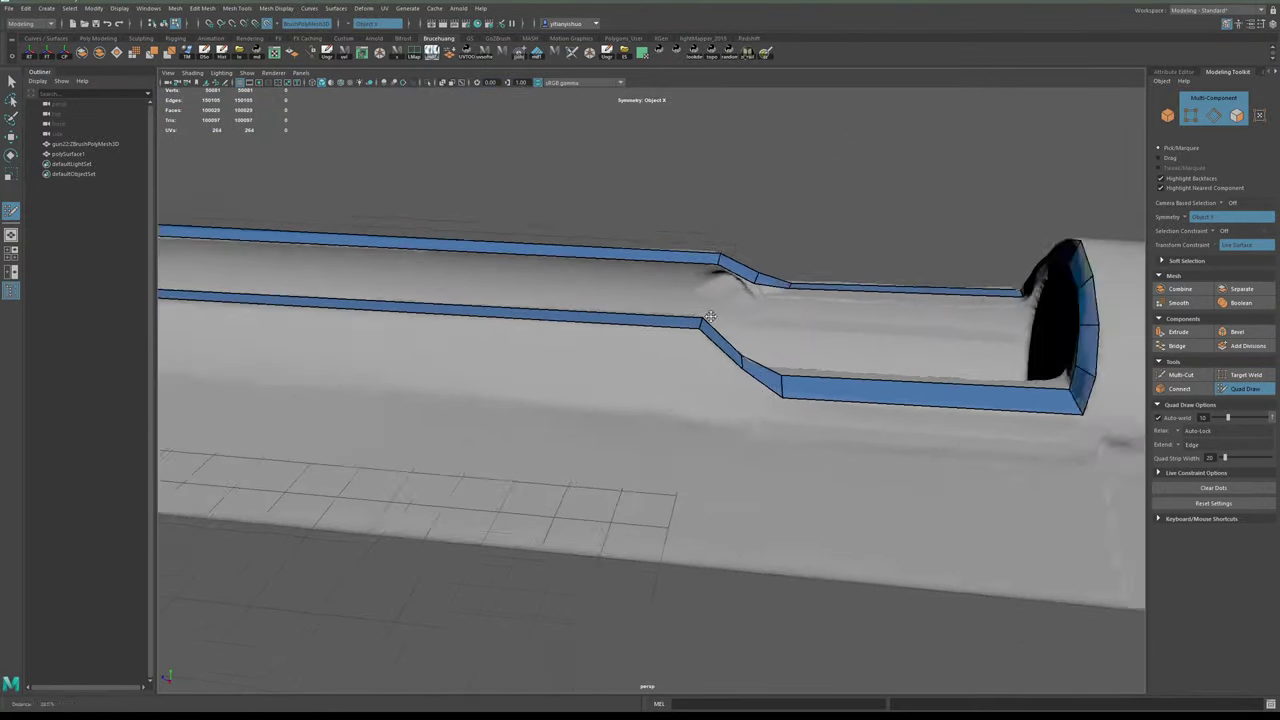
- Extend a second long strip below the rim strip from the slope to the muzzle block and adjust its front corner
alt+right_drag(775, 318, 660, 322)
alt+middle_drag(660, 322, 948, 302)
alt+drag(612, 308, 757, 311)
alt+middle_drag(862, 300, 811, 294)
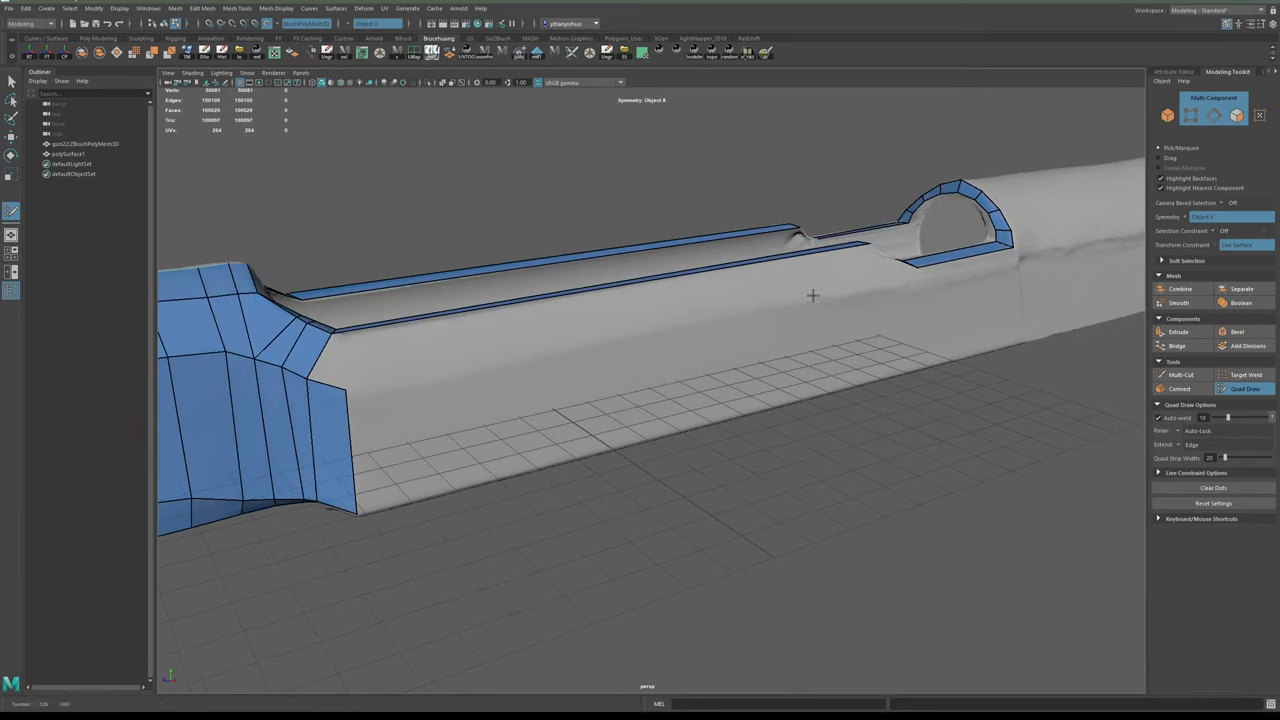
alt+middle_drag(632, 338, 686, 338)
alt+drag(686, 338, 686, 363)
alt+drag(790, 366, 688, 364)
alt+middle_drag(937, 387, 925, 378)
drag(998, 320, 394, 418)
alt+middle_drag(394, 418, 781, 385)
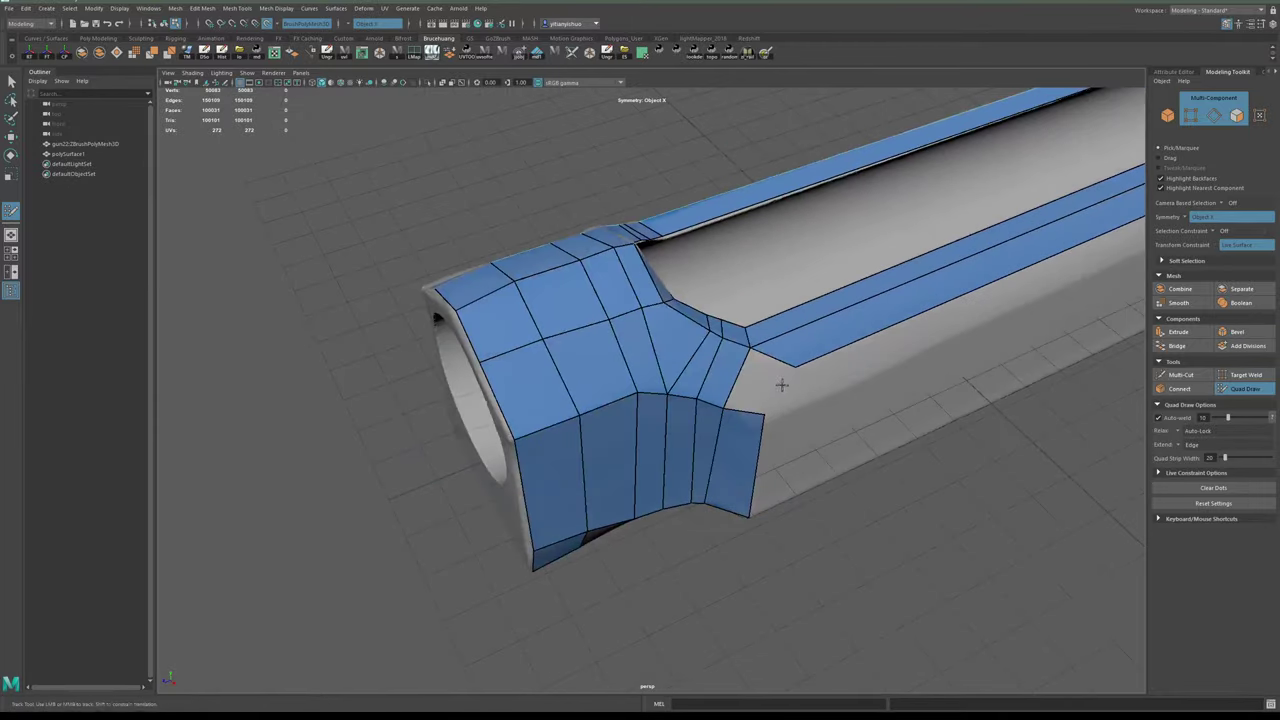
drag(796, 366, 757, 374)
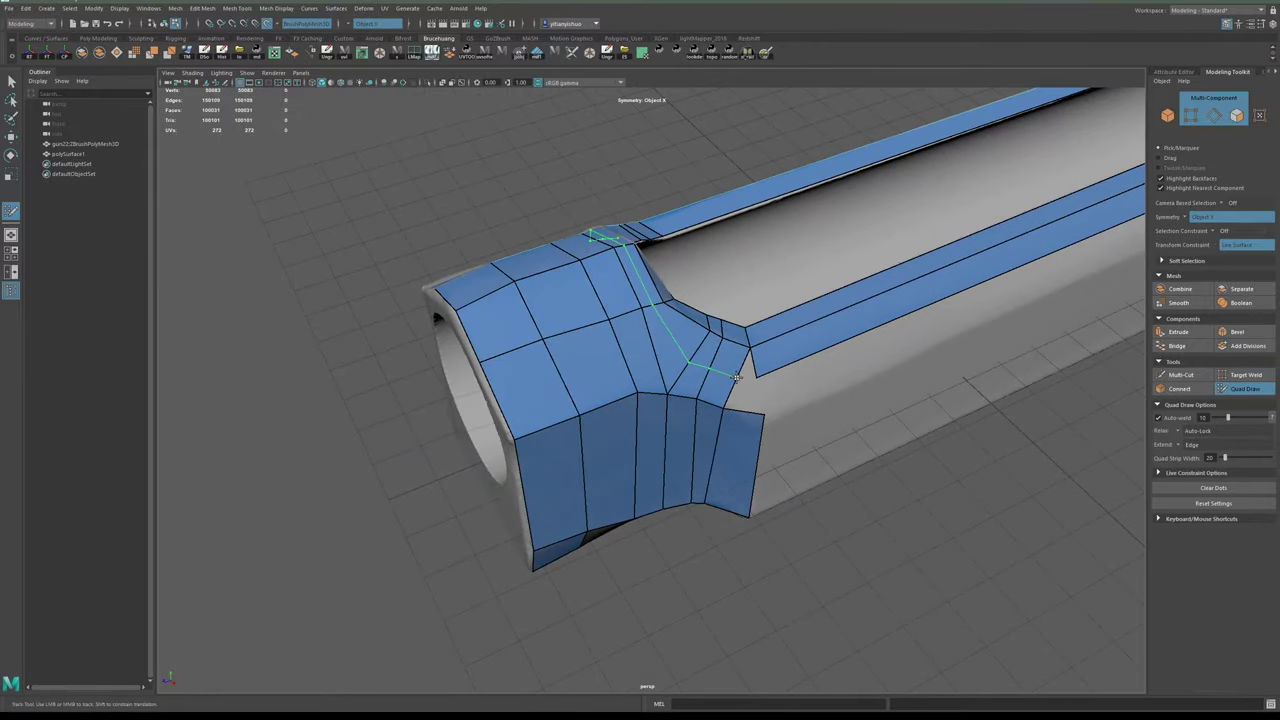
- Insert an edge loop through the bevel quads behind the muzzle block and fill the gap to the new strip
ctrl+click(735, 378)
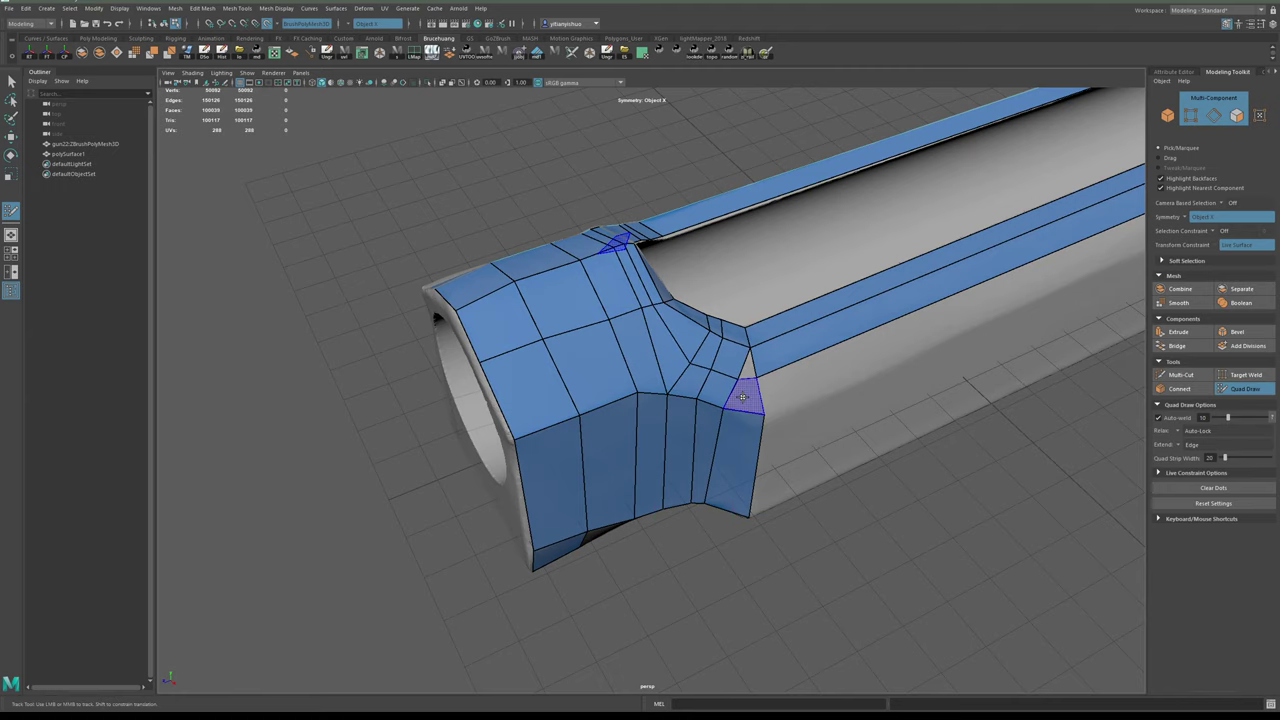
shift+click(749, 378)
shift+click(748, 369)
alt+drag(767, 377, 751, 371)
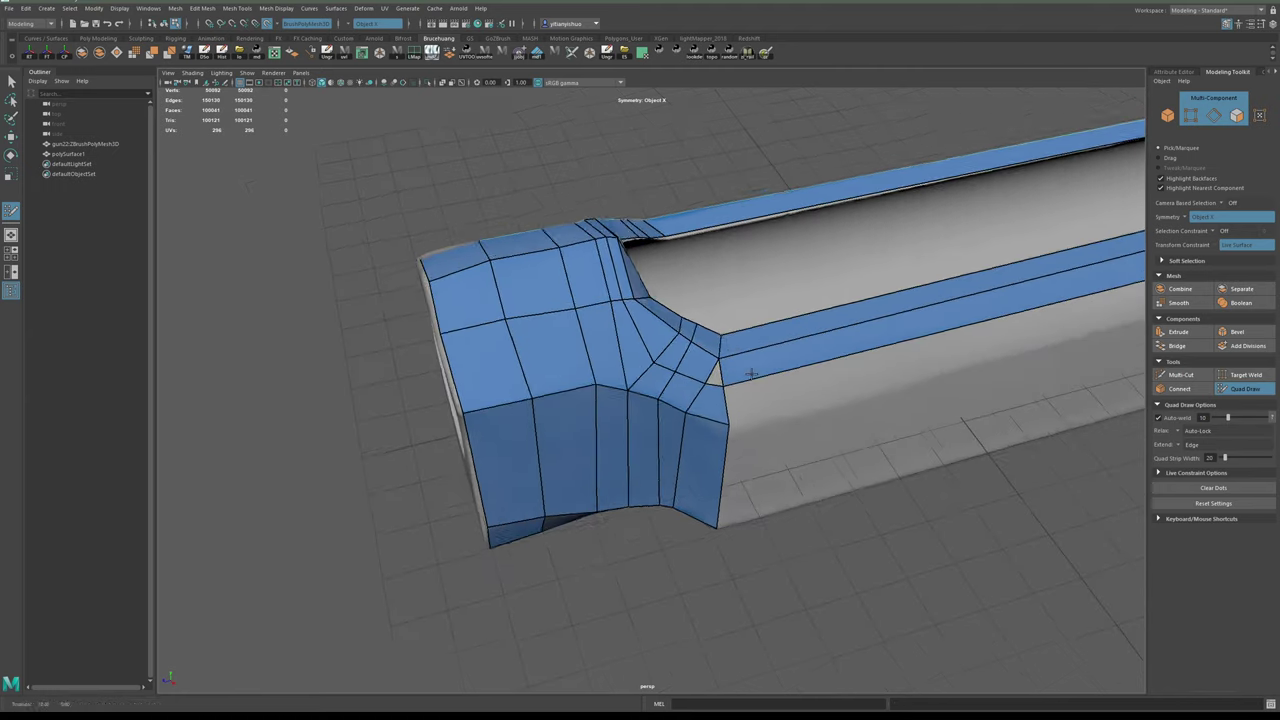
alt+right_drag(751, 371, 908, 509)
shift+click(828, 340)
- Extend a third long strip beneath the second one, from the rear of the muzzle patch to below the slope
alt+right_drag(923, 411, 802, 398)
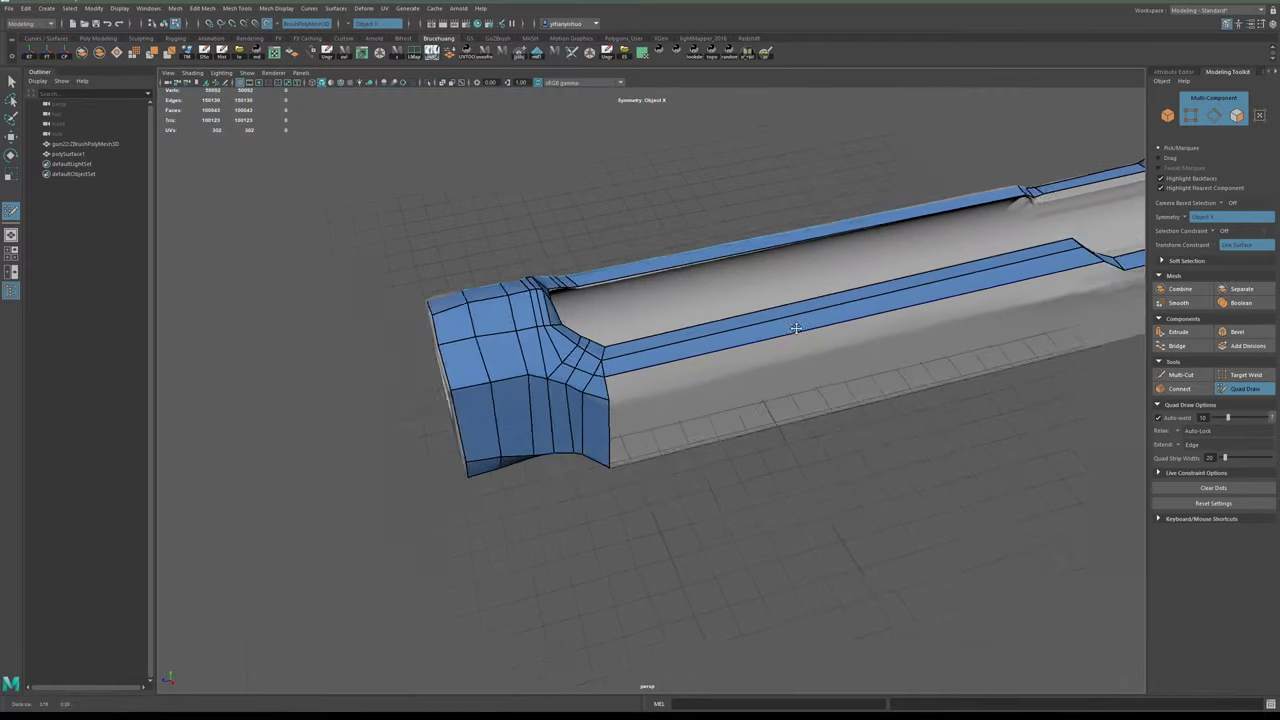
alt+middle_drag(802, 398, 650, 375)
alt+drag(650, 375, 757, 337)
alt+middle_drag(828, 342, 793, 336)
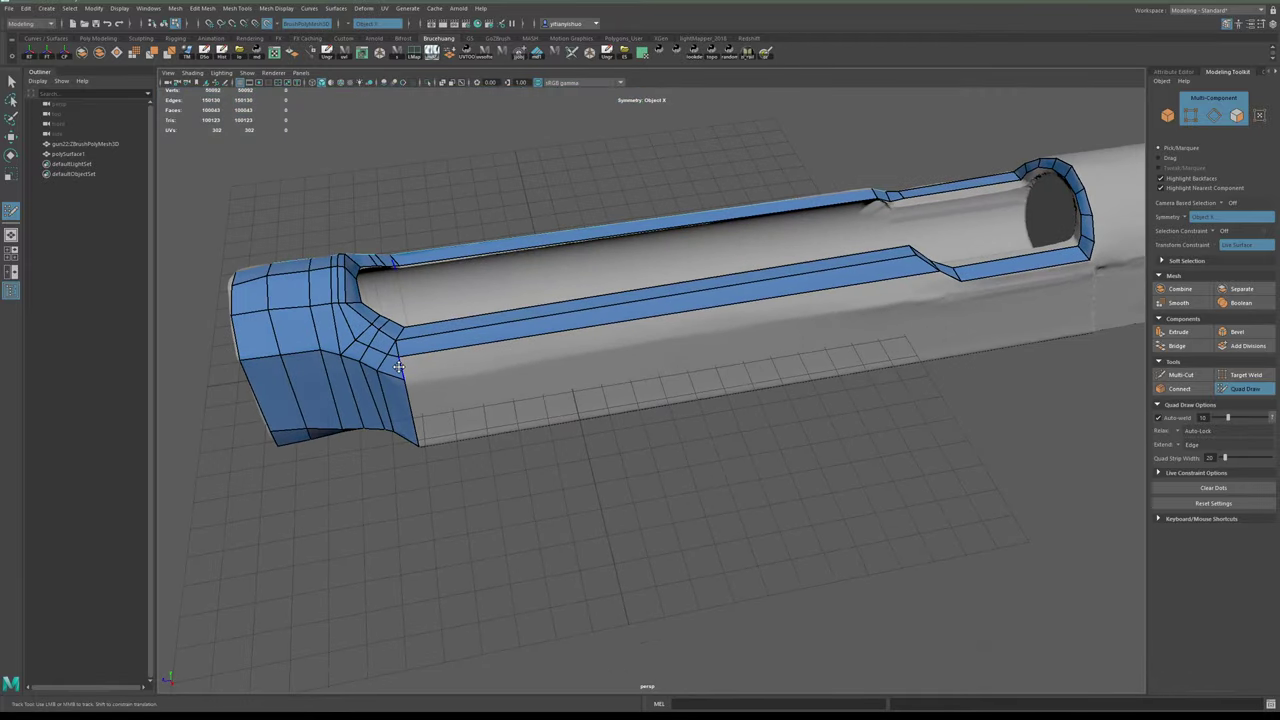
mouse_move(402, 368)
mouse_down()
mouse_move(655, 340)
mouse_move(940, 285)
mouse_up()
alt+middle_drag(940, 285, 715, 312)
alt+drag(715, 312, 690, 306)
alt+drag(850, 338, 788, 346)
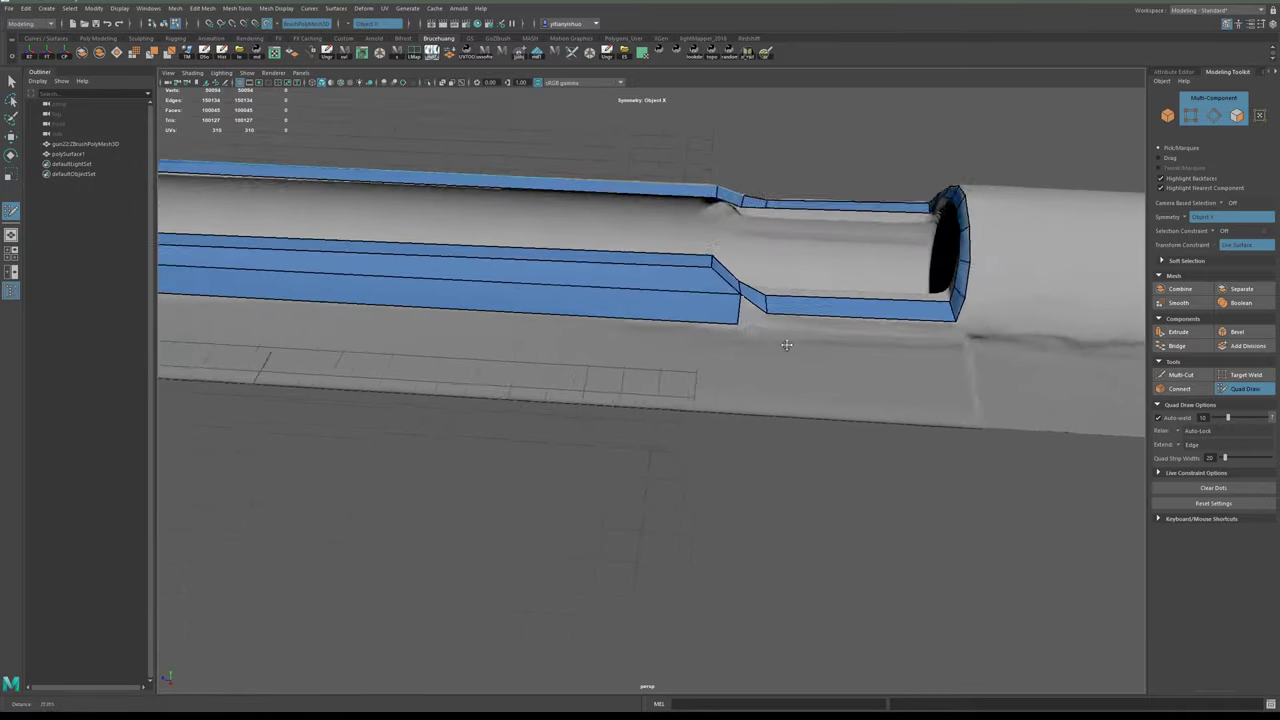
alt+right_drag(788, 346, 803, 326)
alt+middle_drag(803, 326, 748, 352)
alt+right_drag(748, 350, 844, 432)
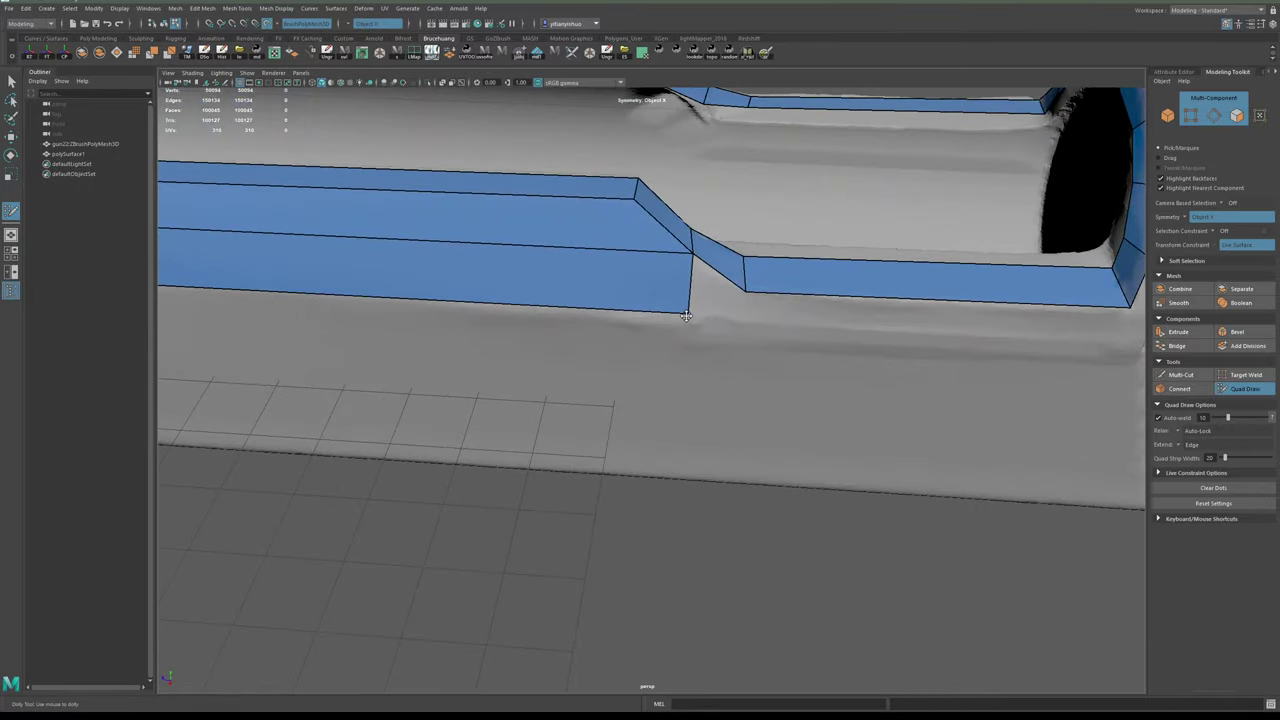
- Fill a quad beneath the rim slope's lower end and extend the side strip rearward along the opening's rim
click(688, 315)
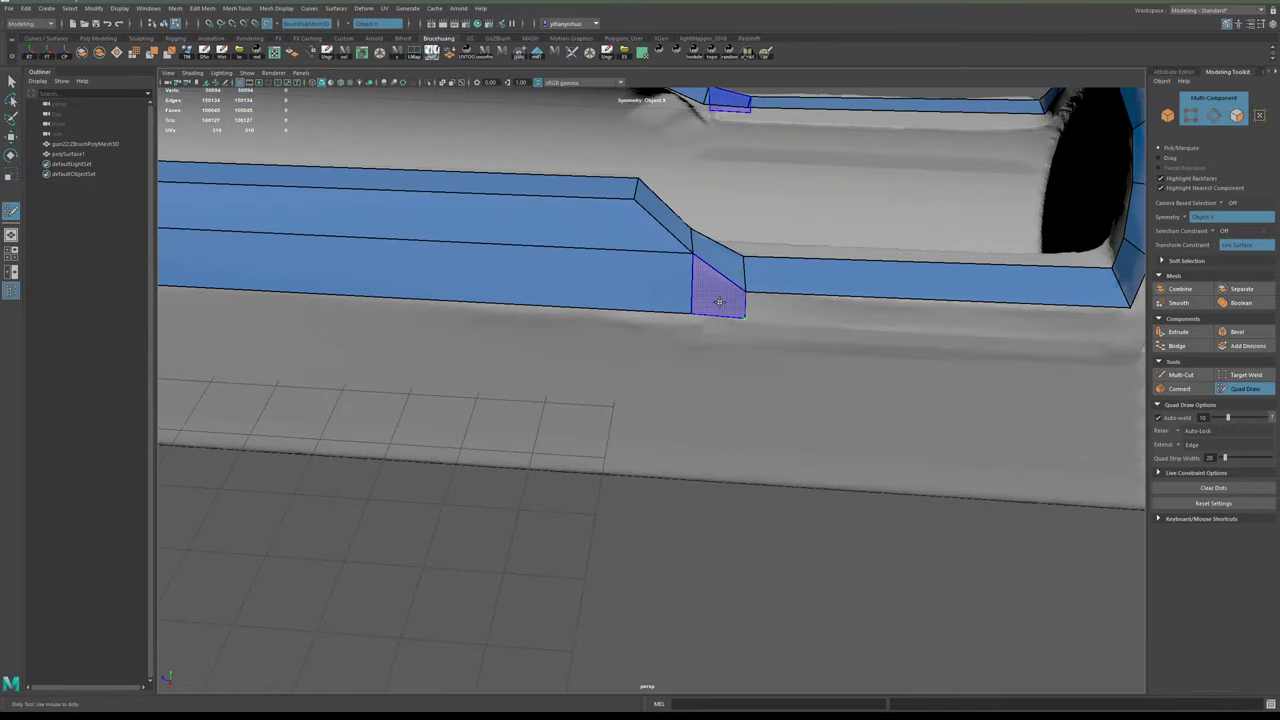
shift+click(744, 317)
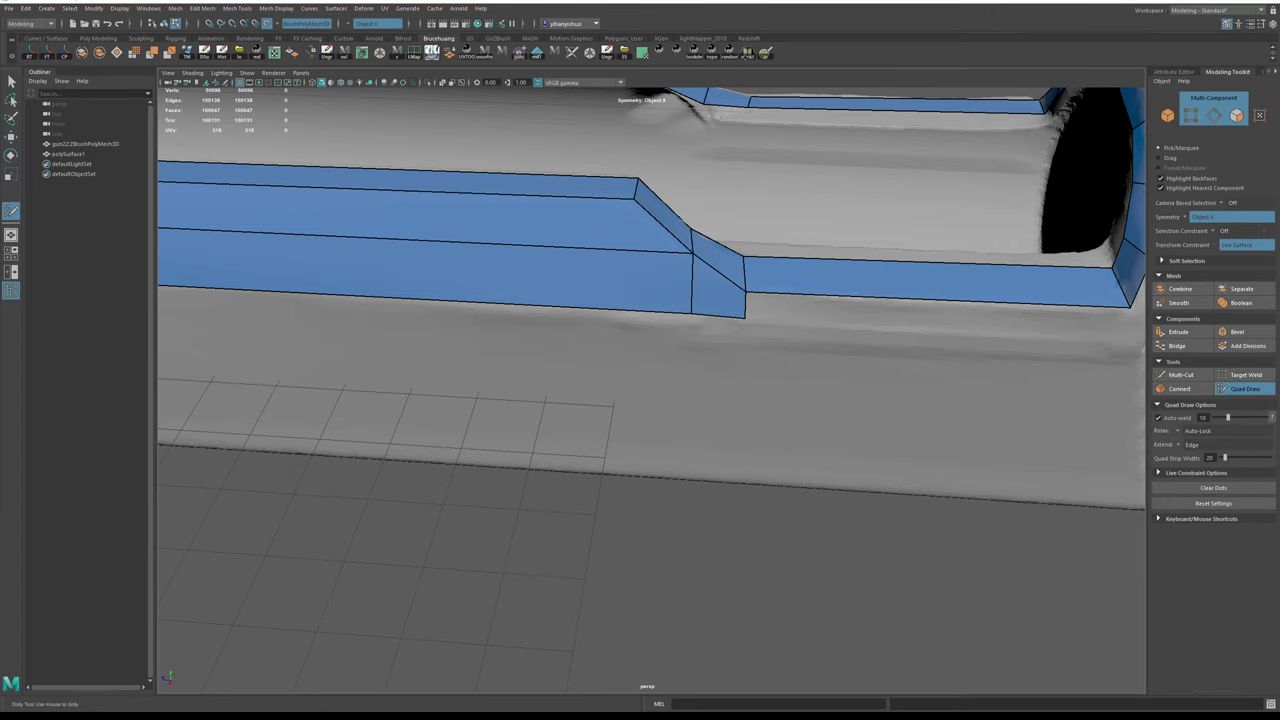
alt+right_drag(854, 240, 780, 262)
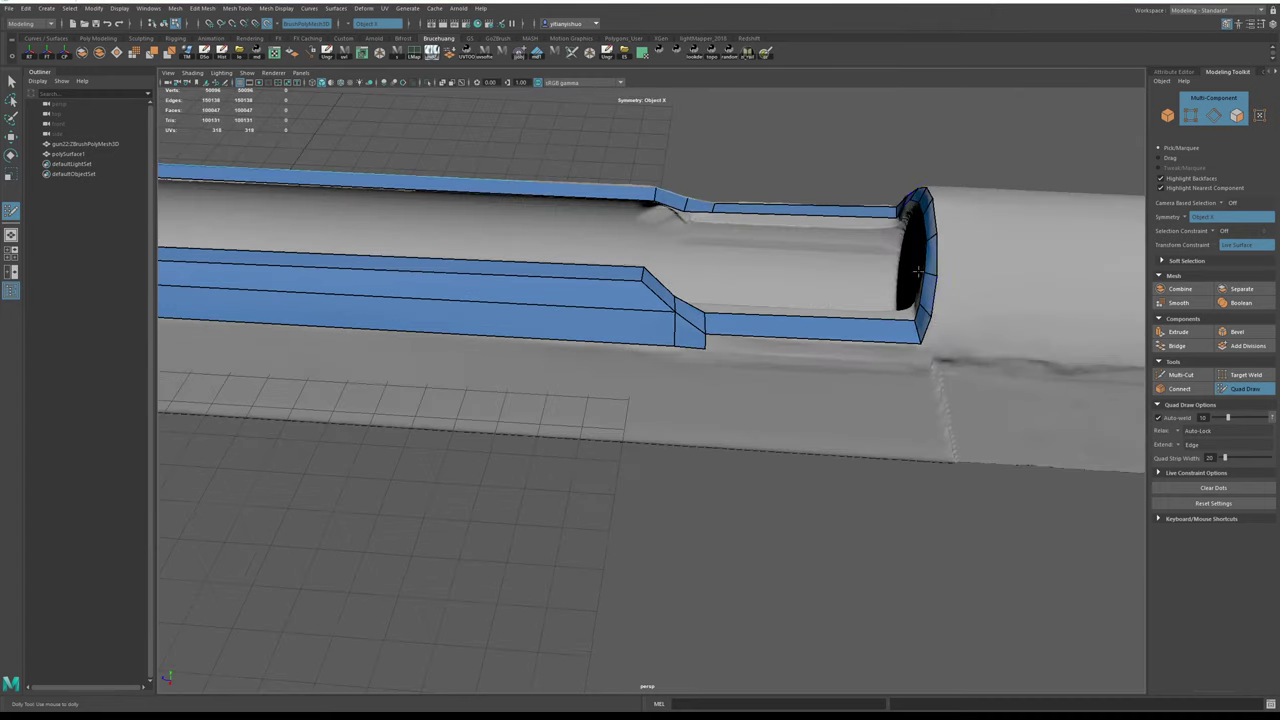
alt+drag(965, 332, 943, 314)
alt+middle_drag(943, 314, 861, 304)
alt+right_drag(861, 306, 877, 331)
alt+middle_drag(877, 331, 849, 321)
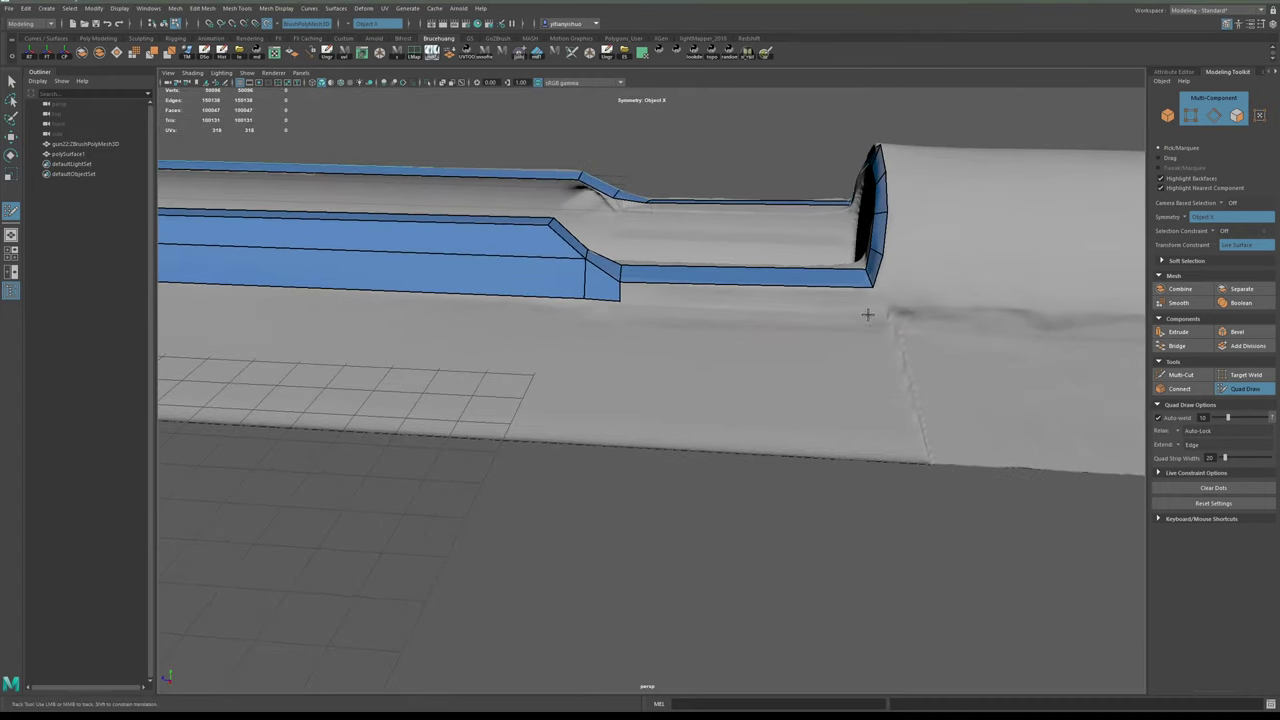
drag(622, 292, 660, 362)
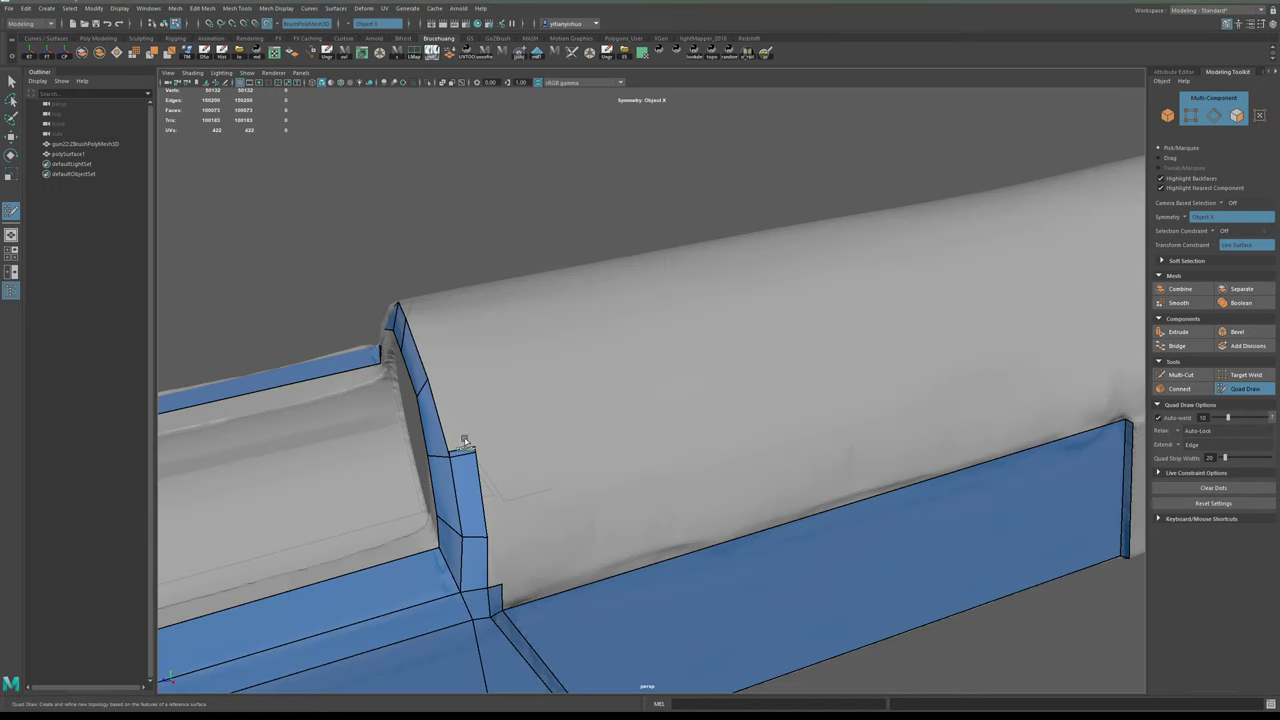
- Undo the last change beside the rear arch and extend a narrow strip along the full upper edge of the rear side panel
key(ctrl+z)
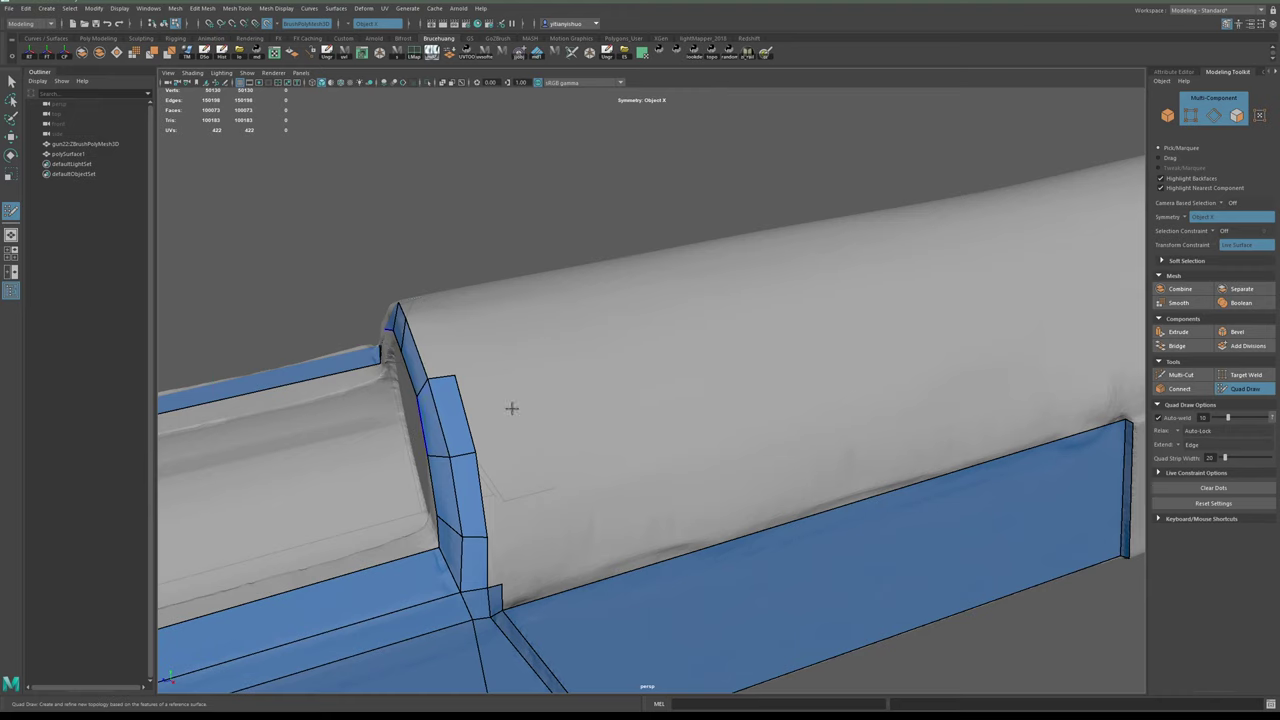
alt+right_drag(665, 371, 640, 400)
alt+drag(733, 405, 591, 393)
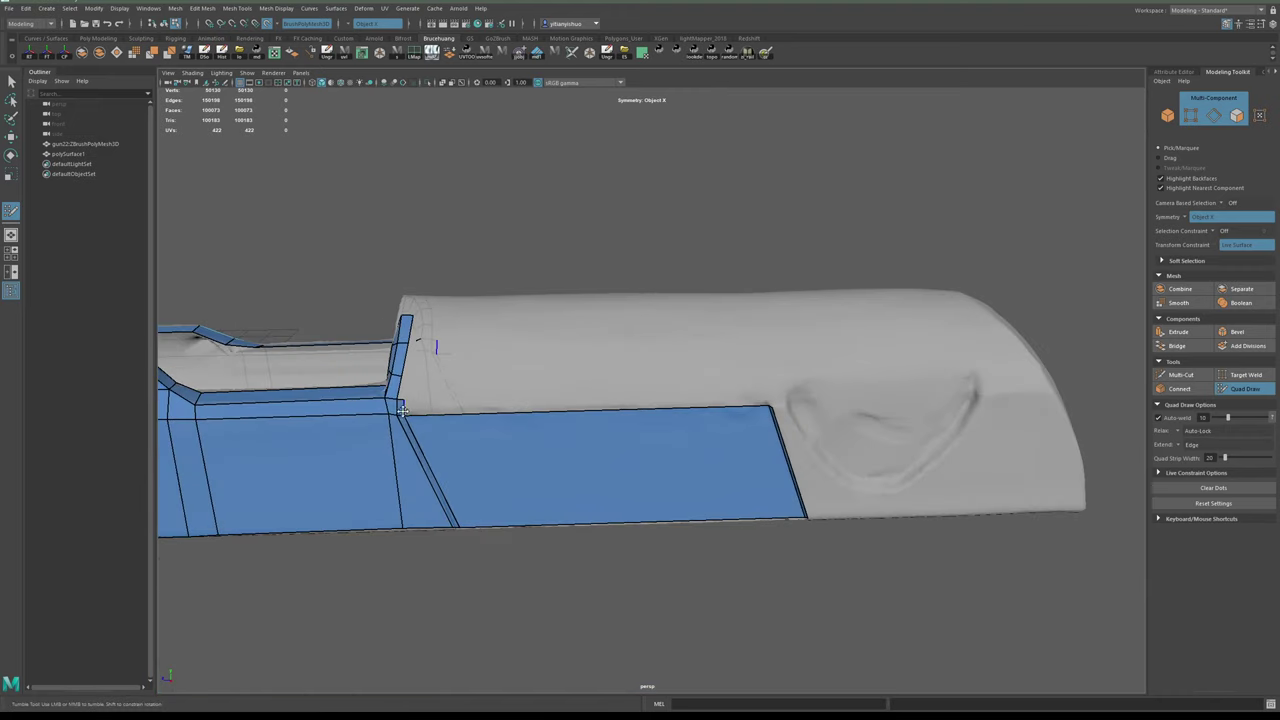
drag(407, 407, 771, 396)
alt+drag(737, 341, 757, 347)
alt+right_drag(740, 365, 770, 370)
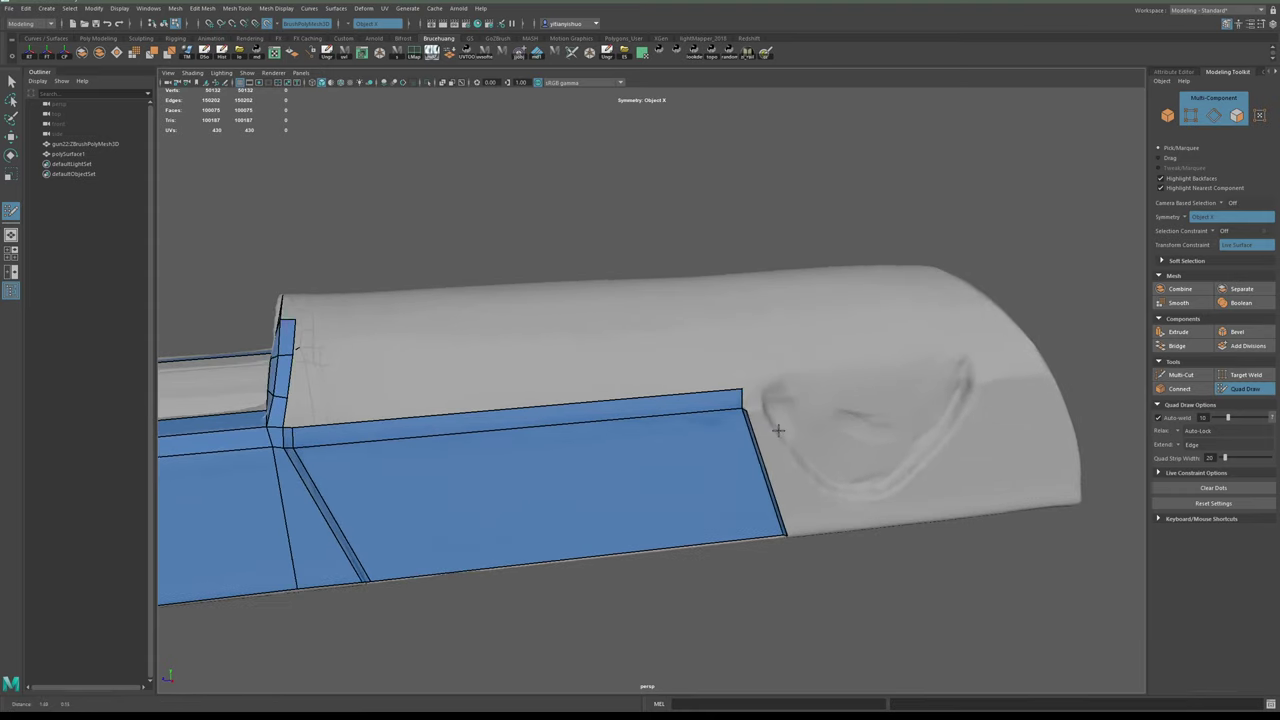
- Add a small quad past the rear end of the narrow strip and a thin quad beneath it at the panel corner
alt+drag(715, 388, 768, 410)
alt+right_drag(772, 424, 823, 443)
alt+middle_drag(792, 400, 739, 414)
alt+drag(739, 412, 805, 428)
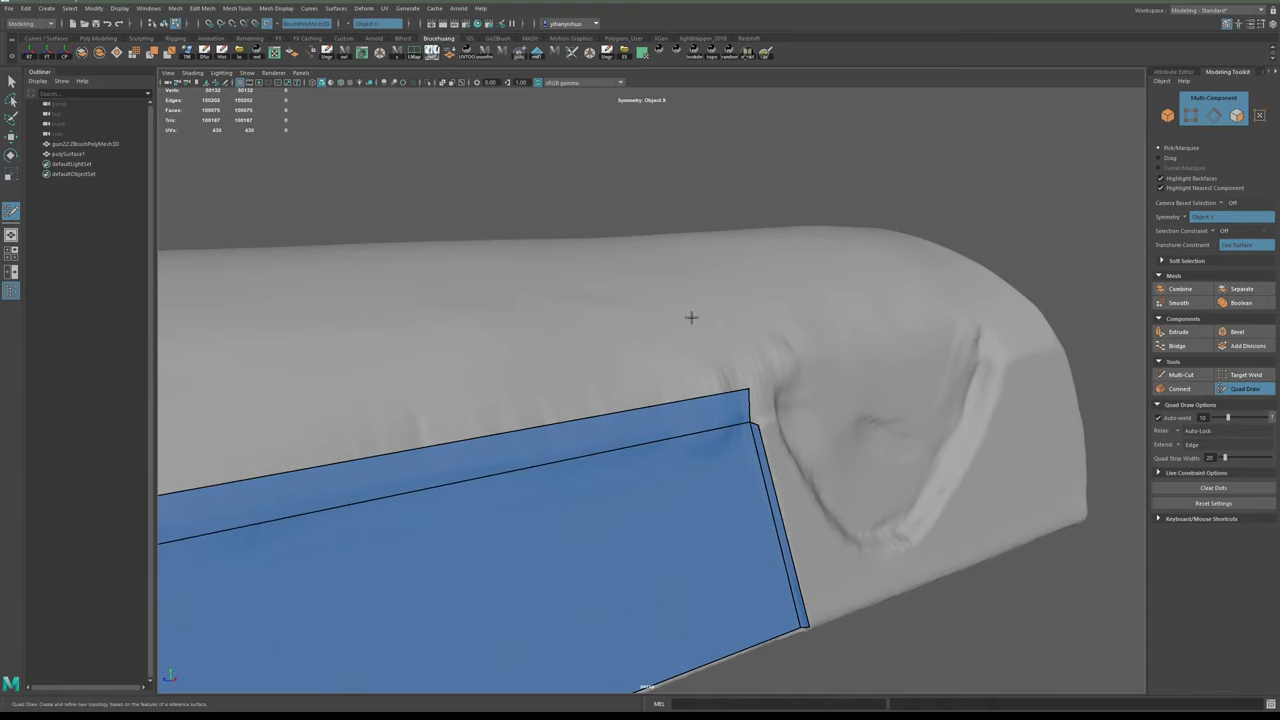
alt+drag(865, 363, 730, 410)
alt+right_drag(730, 409, 751, 427)
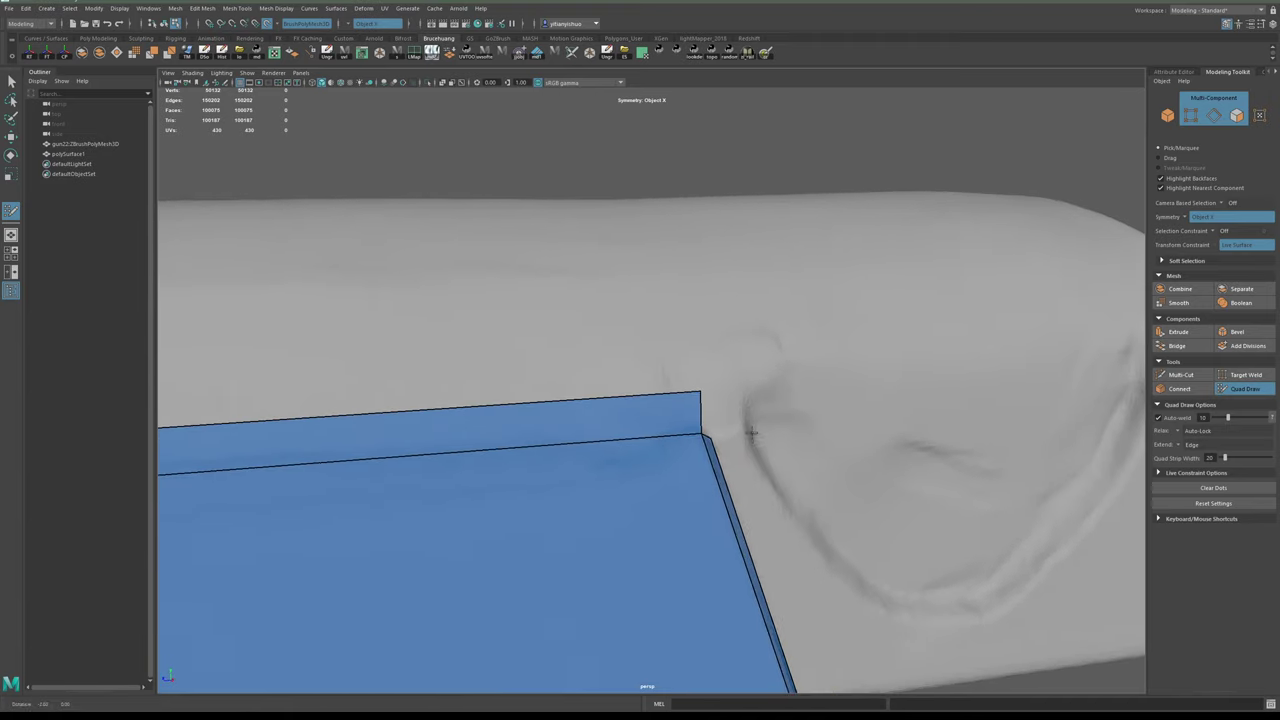
mouse_move(714, 415)
alt+mouse_down()
mouse_move(770, 411)
mouse_move(834, 466)
mouse_move(786, 423)
mouse_move(766, 449)
mouse_move(818, 446)
mouse_move(770, 418)
alt+mouse_up()
shift+click(699, 481)
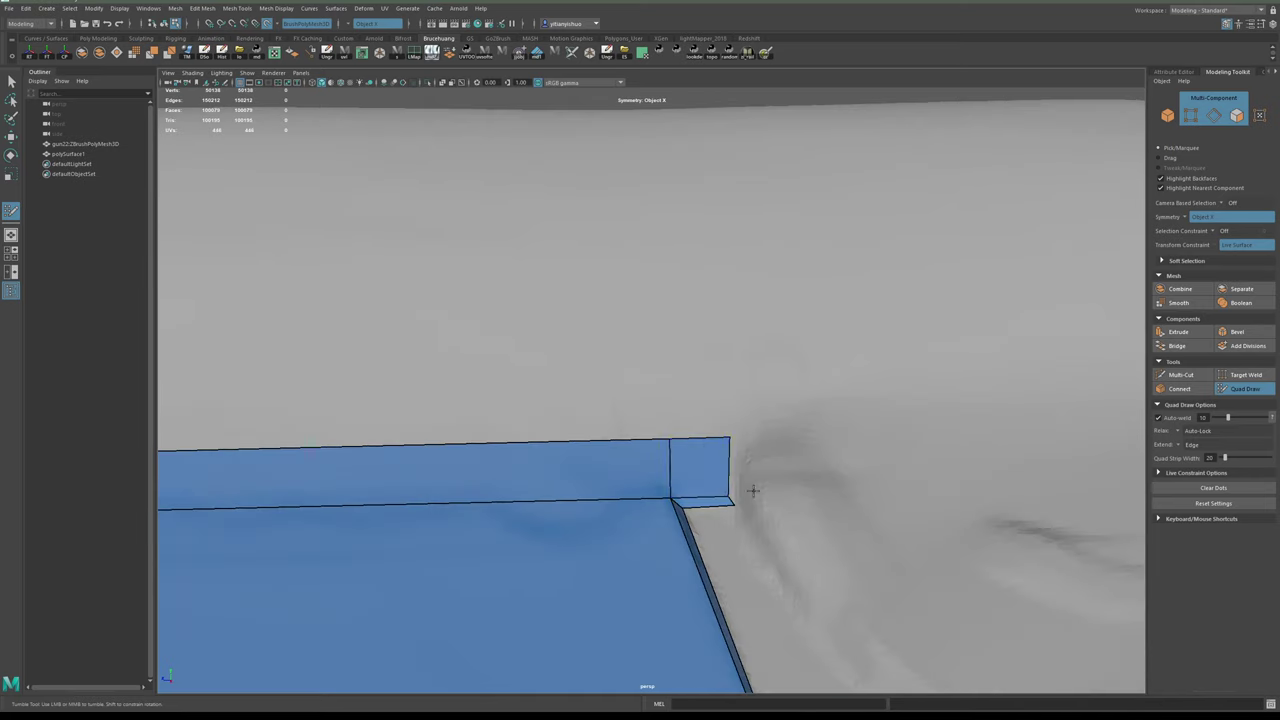
- Fill the gap between the arch strip's base and the narrow side strip, and weld the loose vertex onto the arch strip
alt+right_drag(751, 491, 600, 349)
alt+middle_drag(600, 349, 720, 360)
alt+drag(720, 360, 497, 440)
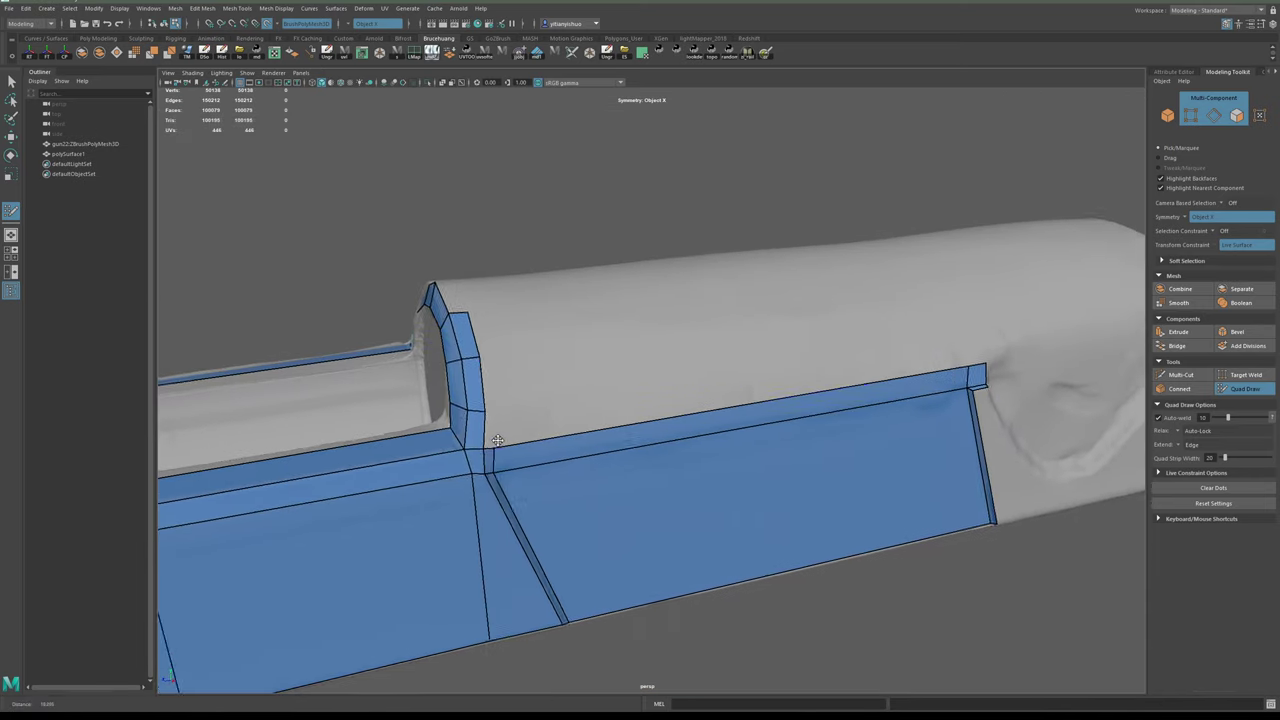
alt+right_drag(497, 440, 485, 420)
click(485, 415)
shift+click(479, 431)
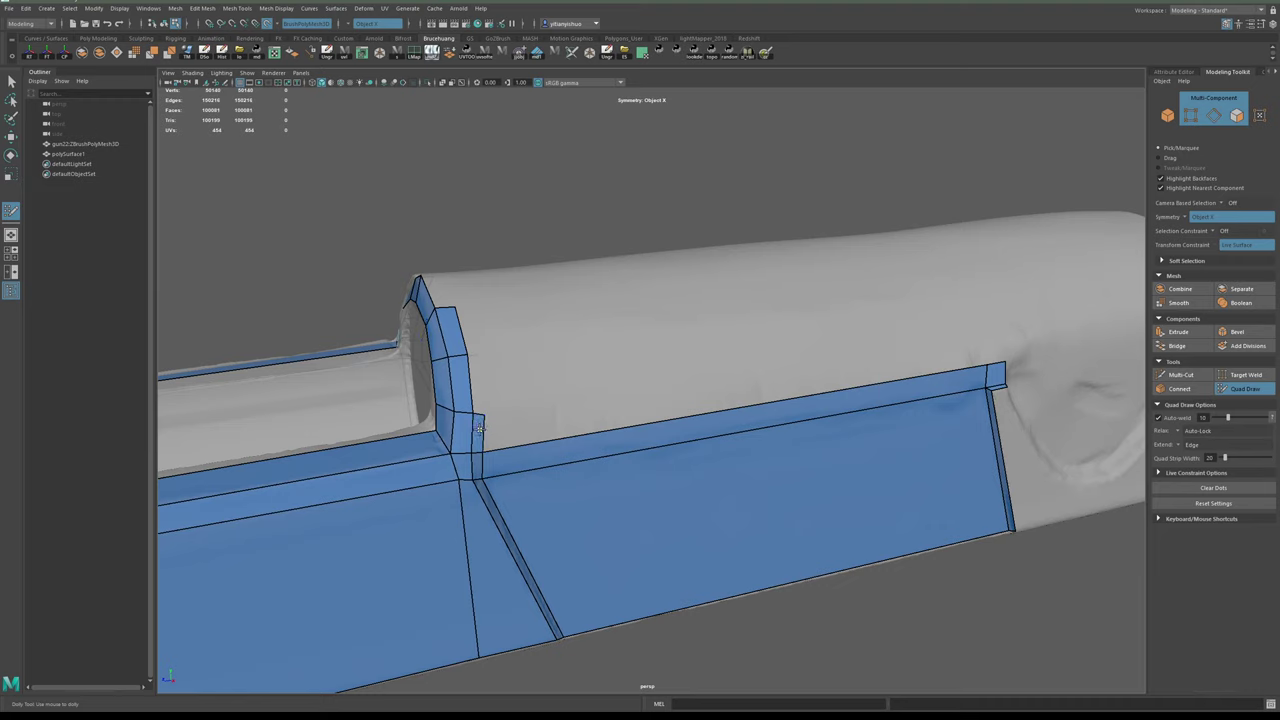
alt+drag(482, 413, 591, 340)
alt+drag(742, 335, 563, 383)
drag(452, 478, 438, 478)
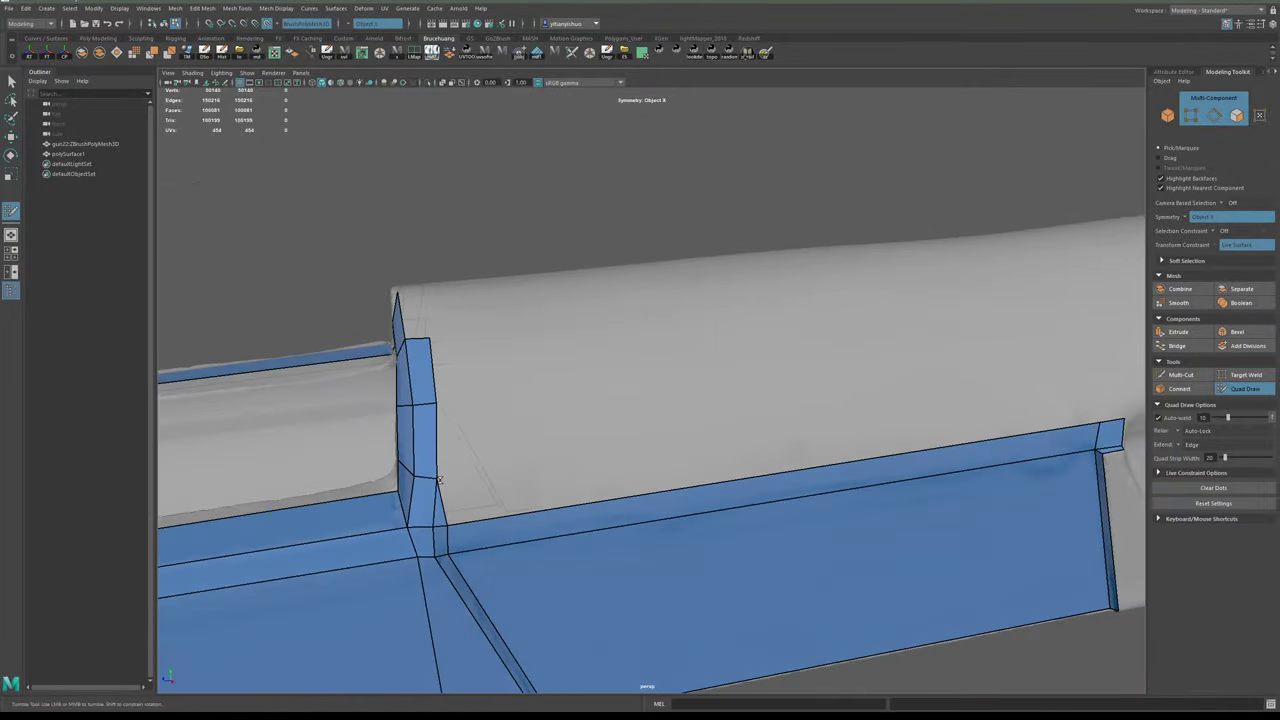
alt+middle_drag(703, 471, 453, 483)
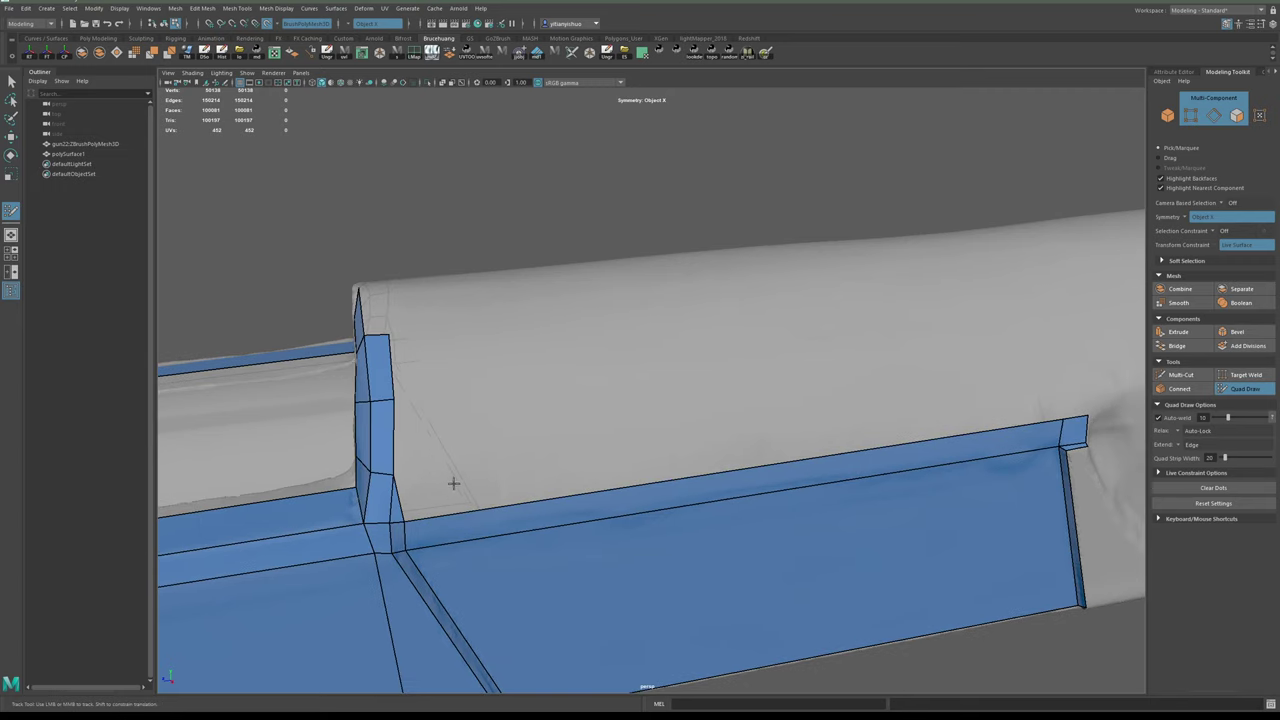
- Extend another long strip upward from the narrow side strip onto the slide's curved rear section
alt+middle_drag(904, 419, 854, 417)
drag(757, 450, 753, 412)
alt+drag(843, 416, 749, 409)
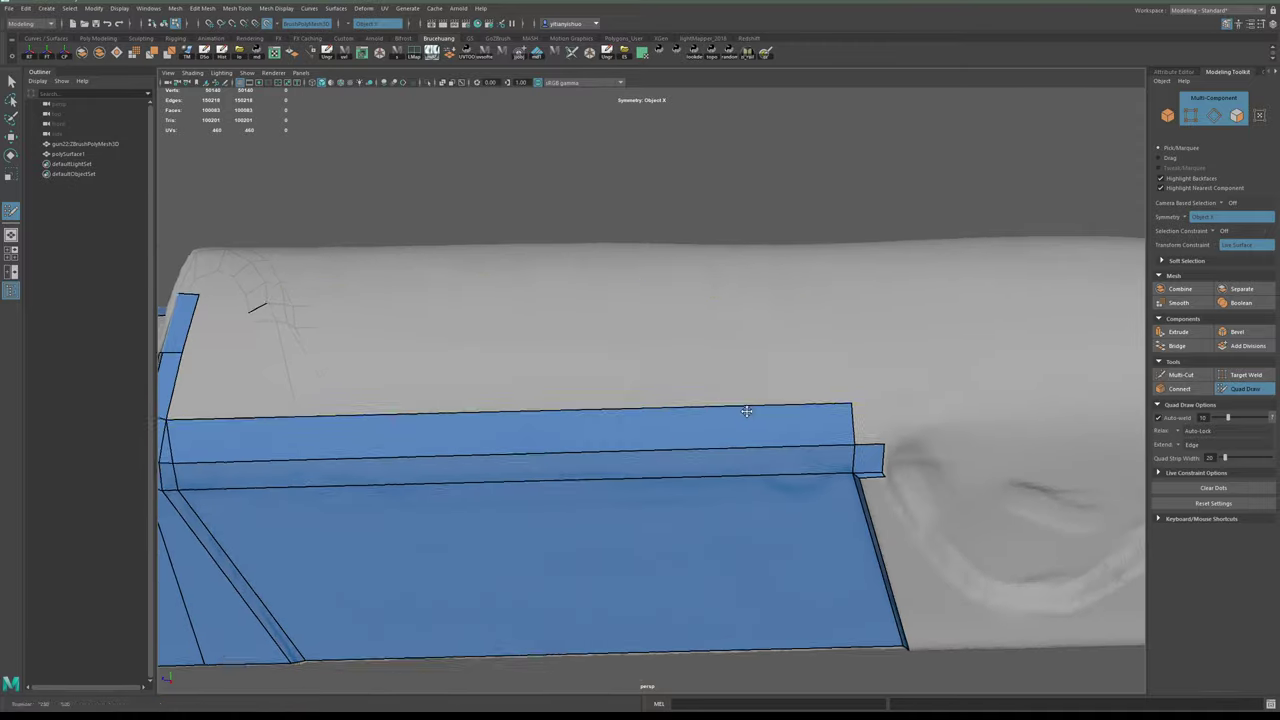
alt+middle_drag(749, 409, 846, 417)
alt+drag(846, 416, 549, 383)
- Continue the long strips over the curved top to cover it from the arch rearward, and weld the mismatched seam vertex
drag(541, 436, 540, 366)
alt+drag(450, 377, 540, 430)
alt+middle_drag(540, 430, 550, 465)
alt+drag(550, 465, 497, 441)
alt+drag(500, 441, 583, 434)
drag(709, 434, 814, 386)
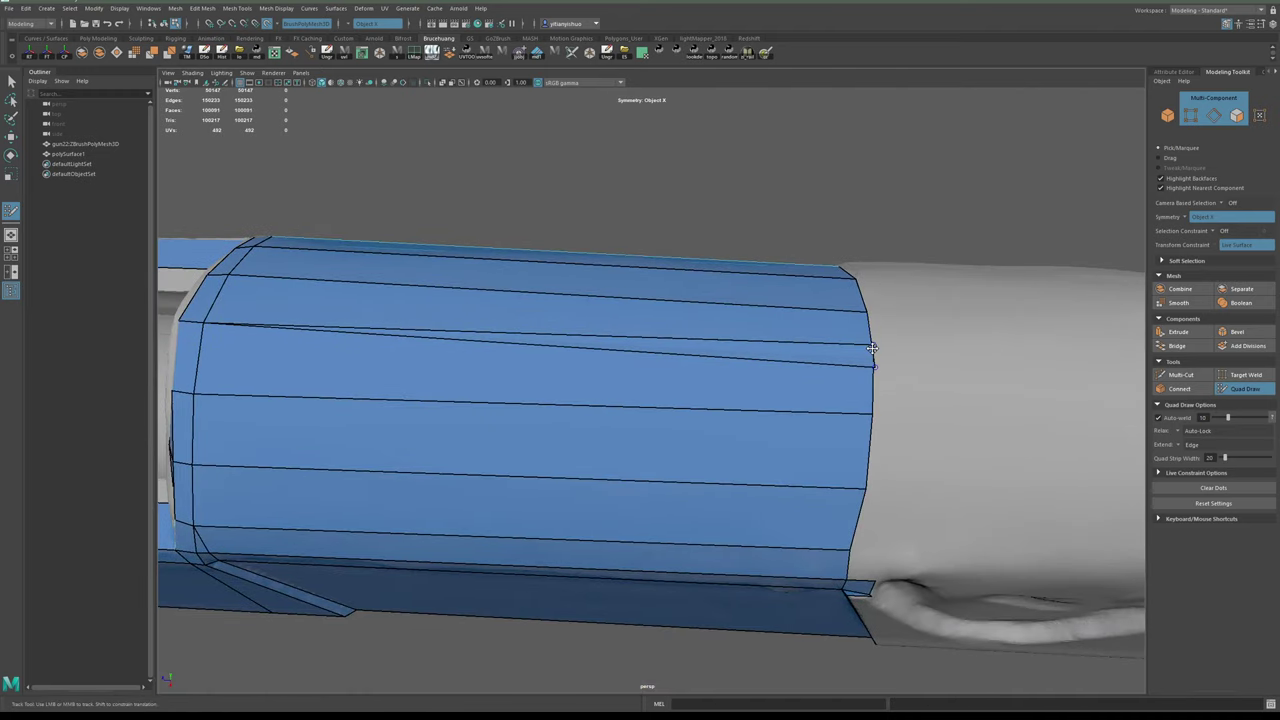
drag(872, 348, 875, 366)
- Extend a narrow strip around the rear edge of the curved top section, meeting the small corner quads
scroll(924, 469, down, 5)
alt+drag(924, 469, 760, 388)
scroll(789, 494, up, 4)
drag(708, 455, 717, 425)
drag(714, 482, 806, 369)
alt+middle_drag(838, 400, 729, 360)
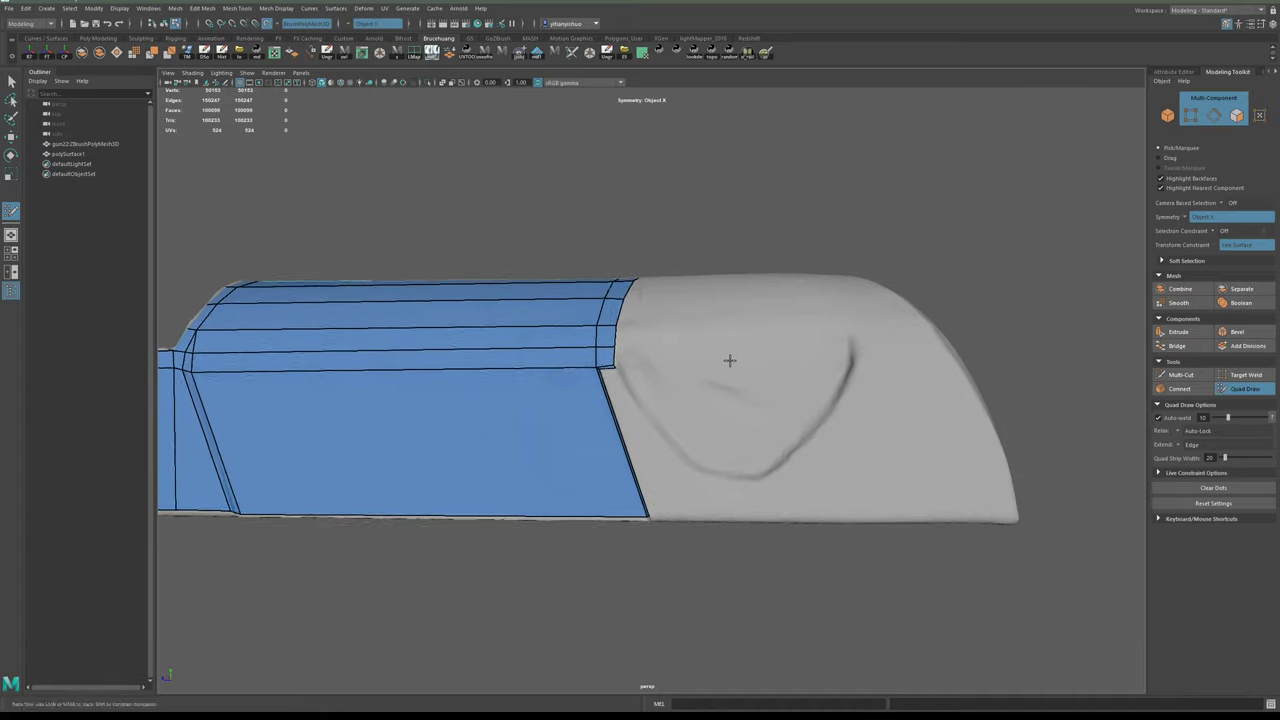
alt+drag(729, 360, 500, 400)
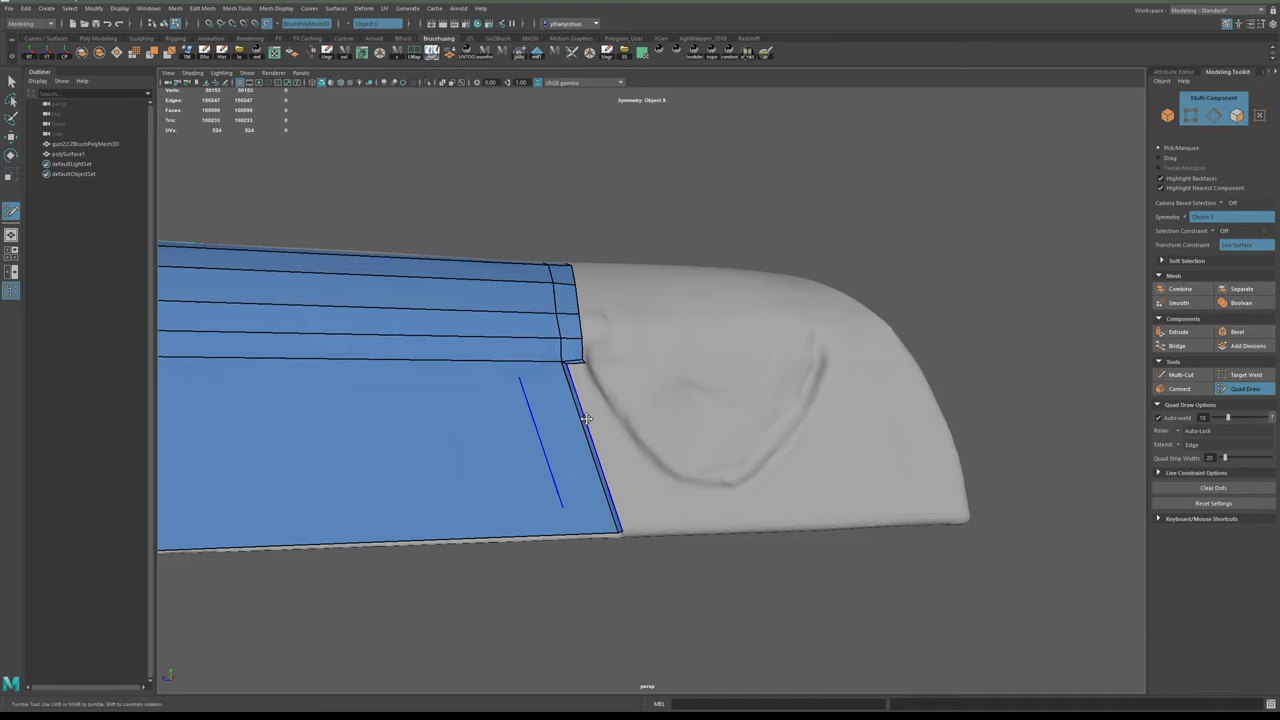
drag(588, 419, 608, 419)
alt+drag(505, 422, 713, 429)
key(ctrl+z)
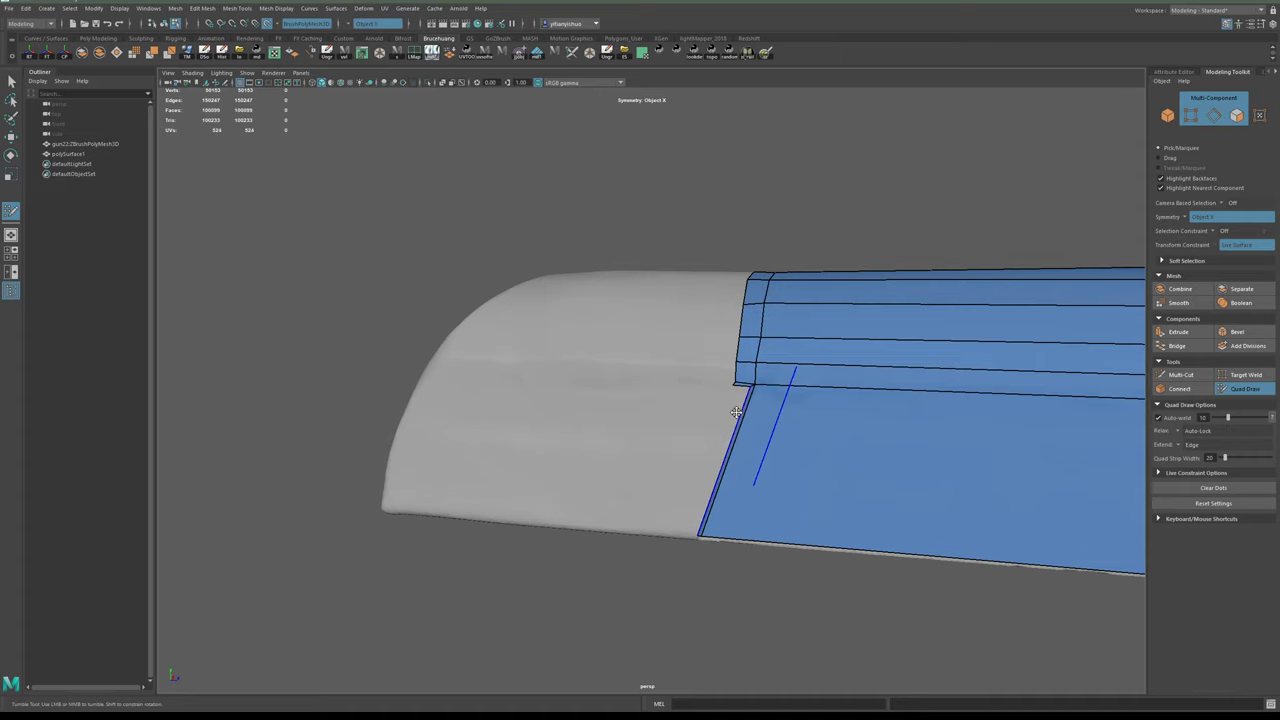
- Extend the side panel's slanted rear edge into a narrow strip joined to the corner of the top section
ctrl+click(738, 410)
mouse_move(738, 410)
alt+mouse_down()
mouse_move(598, 406)
mouse_move(734, 414)
alt+mouse_up()
alt+middle_drag(734, 414, 700, 402)
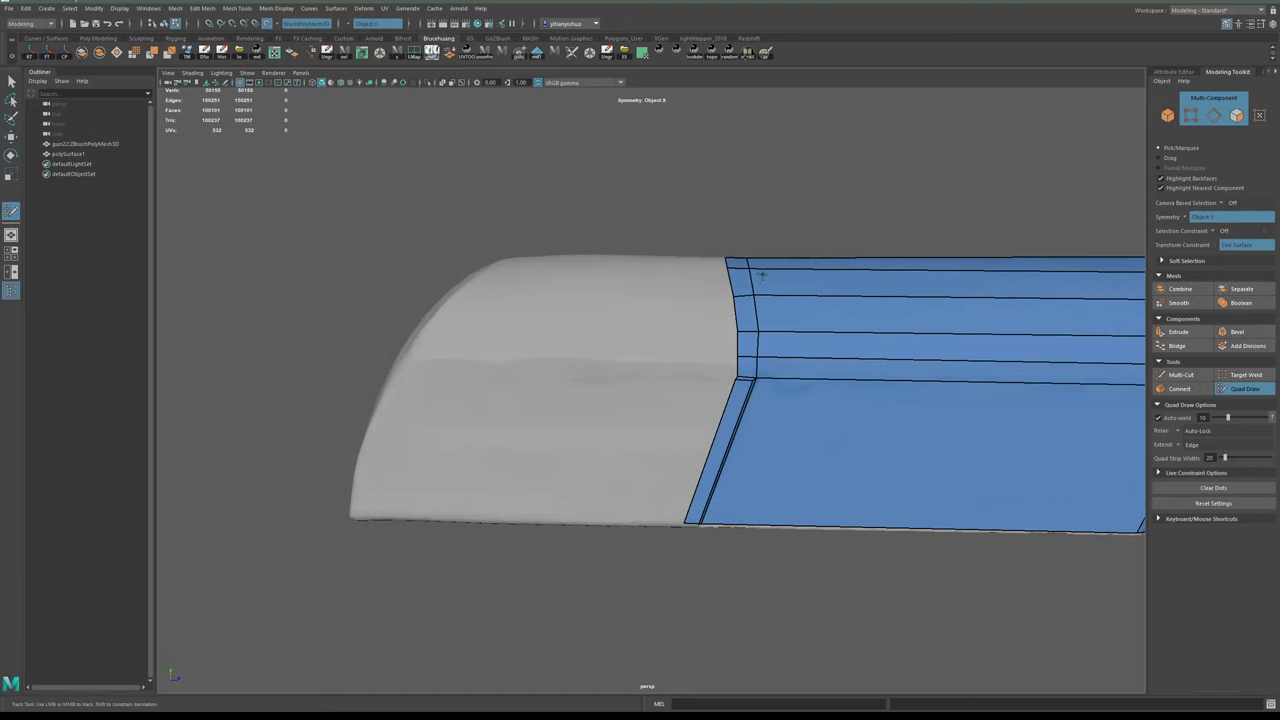
- Turn symmetry off and extend the slanted strip into one large quad reaching the slide's rear end on the smooth side
click(1187, 217)
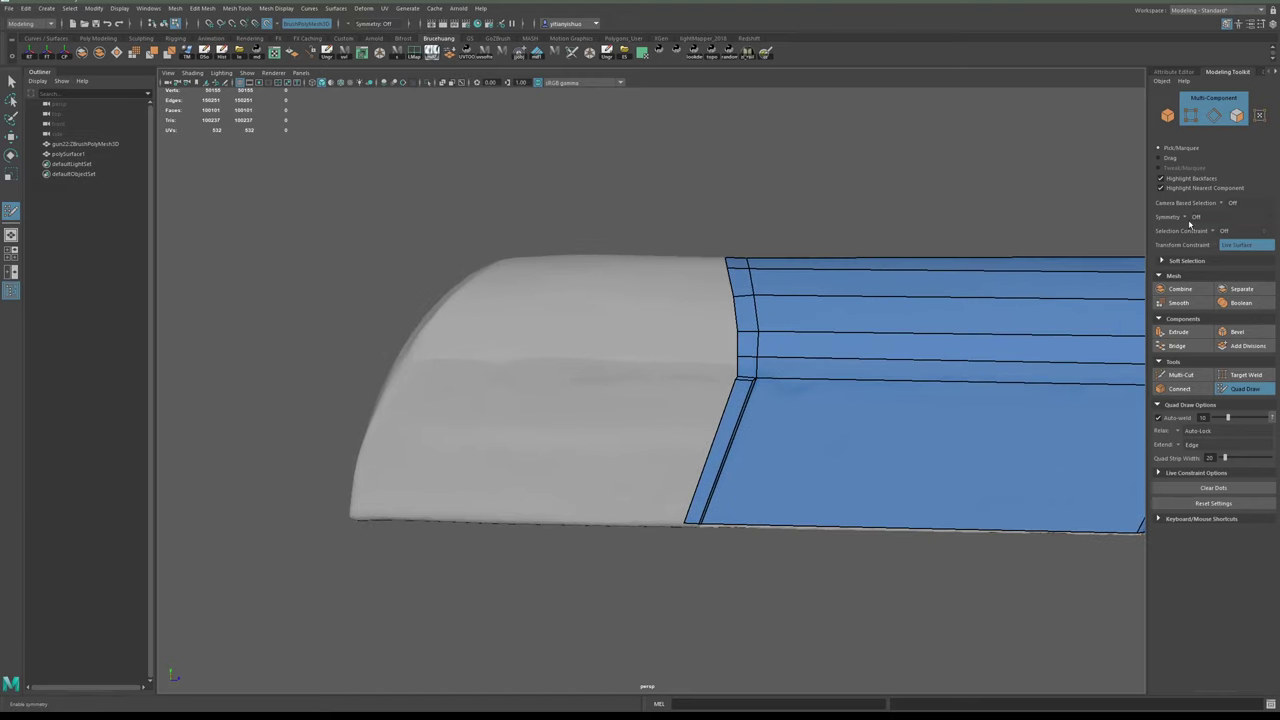
mouse_move(716, 430)
mouse_down()
mouse_move(317, 437)
mouse_move(394, 418)
mouse_move(378, 429)
mouse_up()
alt+drag(500, 376, 551, 383)
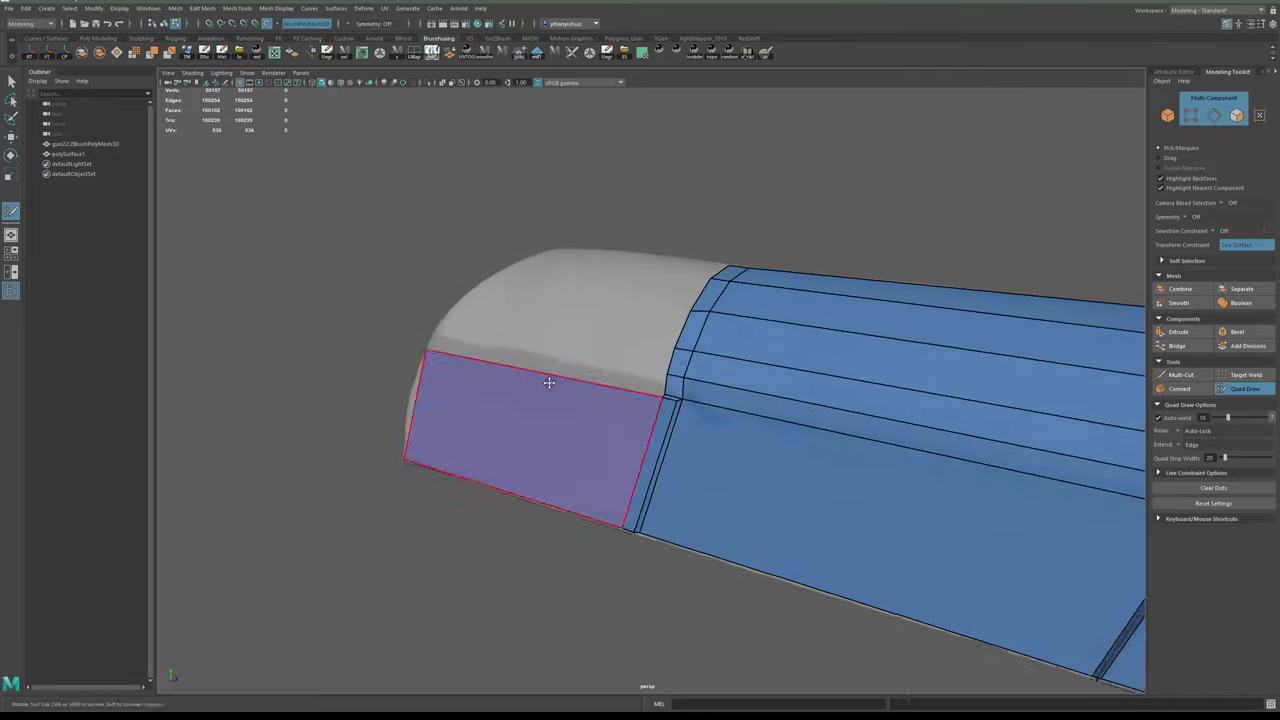
- Extend thin strips along the upper edge of the large rear quad and weld them to the top section's corner
alt+right_drag(551, 383, 658, 428)
alt+drag(654, 407, 693, 445)
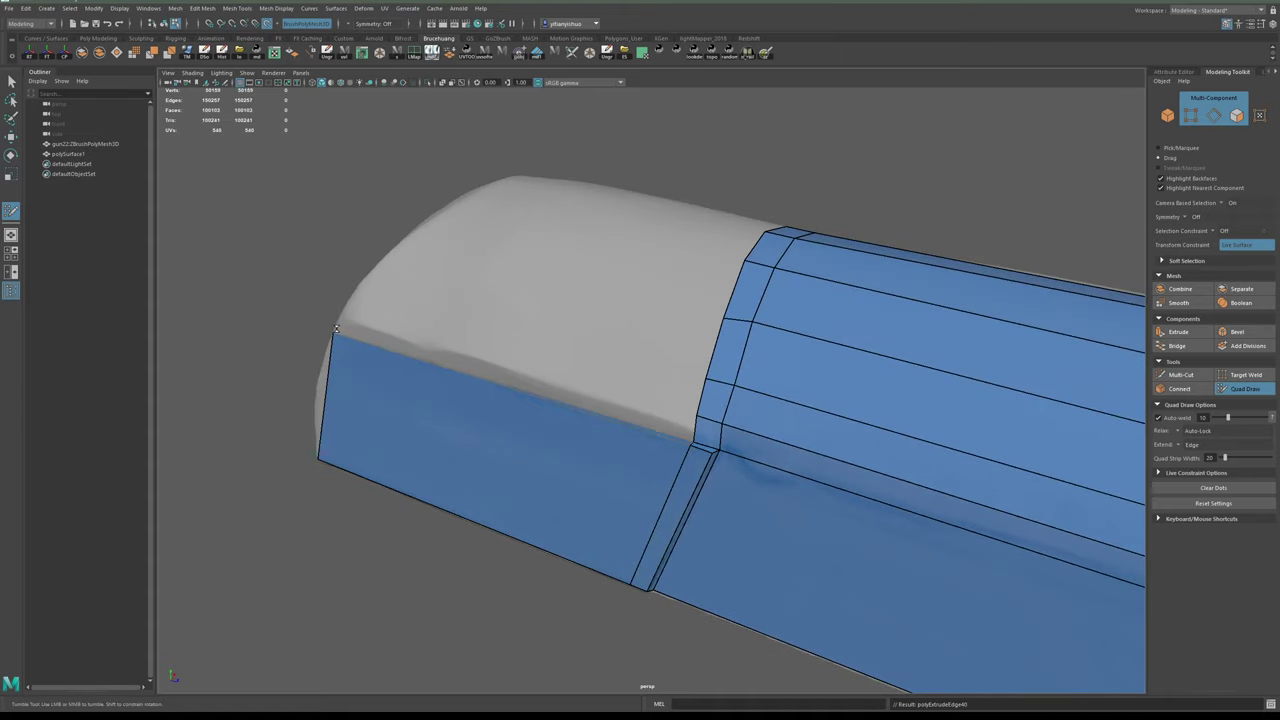
alt+drag(351, 343, 626, 403)
alt+middle_drag(603, 378, 614, 387)
alt+right_drag(614, 387, 634, 388)
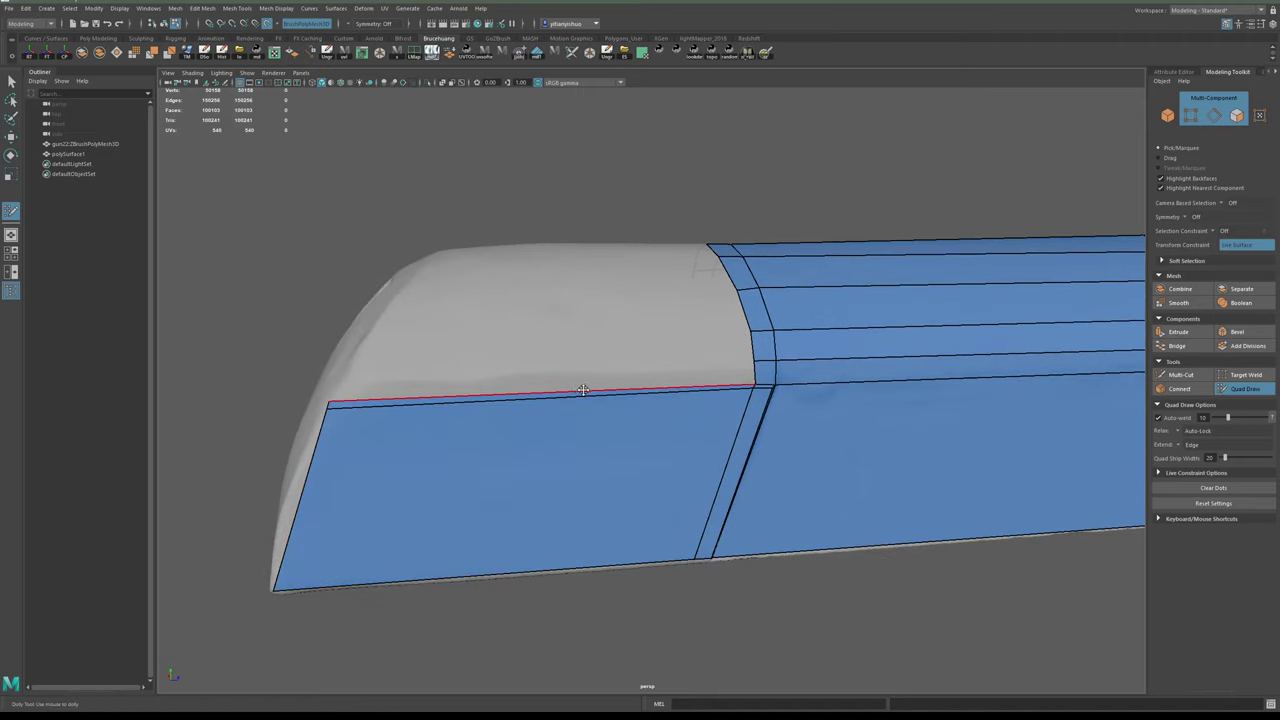
mouse_move(578, 391)
mouse_down()
mouse_move(577, 366)
mouse_move(580, 398)
mouse_up()
- Examine the V-shaped recess on the opposite rear side and its position relative to the finished topology
alt+drag(432, 424, 629, 391)
alt+right_drag(629, 391, 640, 426)
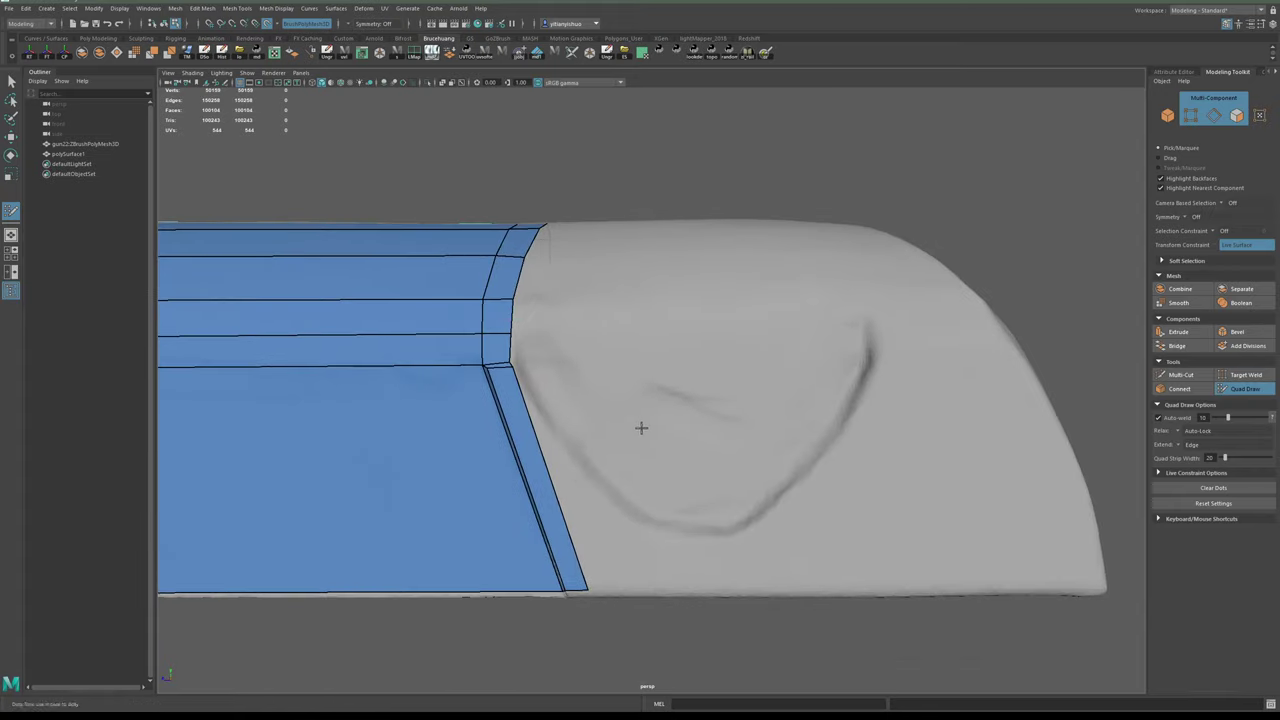
alt+drag(640, 426, 589, 468)
alt+middle_drag(589, 468, 600, 444)
alt+right_drag(600, 444, 577, 454)
alt+drag(630, 445, 694, 446)
alt+right_drag(718, 463, 640, 340)
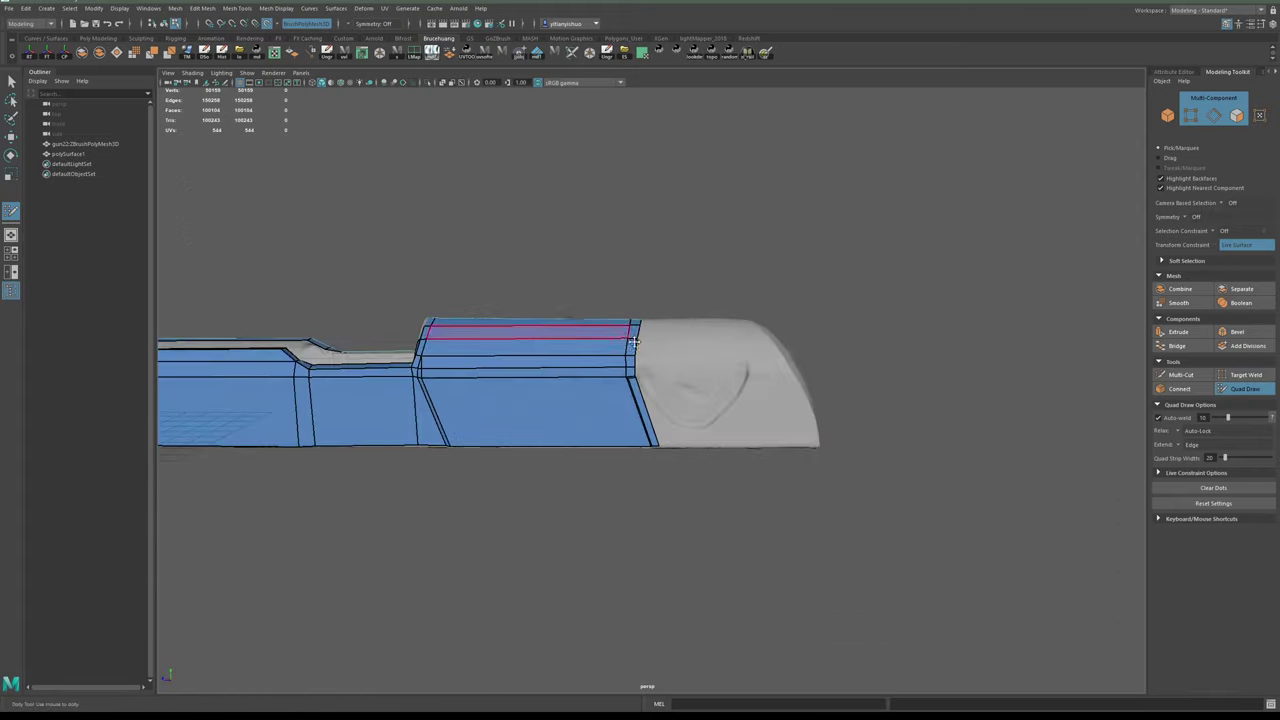
alt+drag(650, 338, 687, 374)
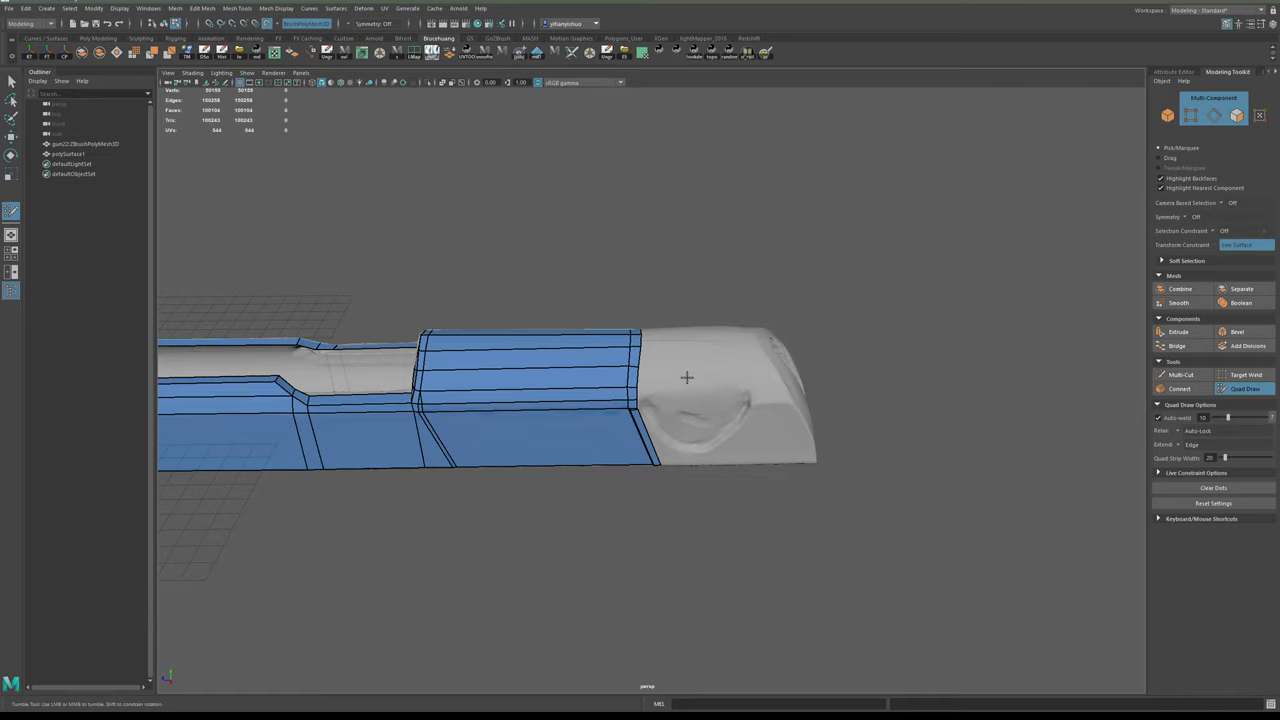
- Create a first small quad on the recess's front rim from placed points and extend a second quad up along it
alt+drag(769, 370, 680, 388)
alt+right_drag(680, 388, 800, 498)
alt+middle_drag(560, 352, 640, 357)
alt+drag(540, 357, 604, 341)
alt+right_drag(604, 340, 671, 394)
alt+drag(648, 360, 596, 349)
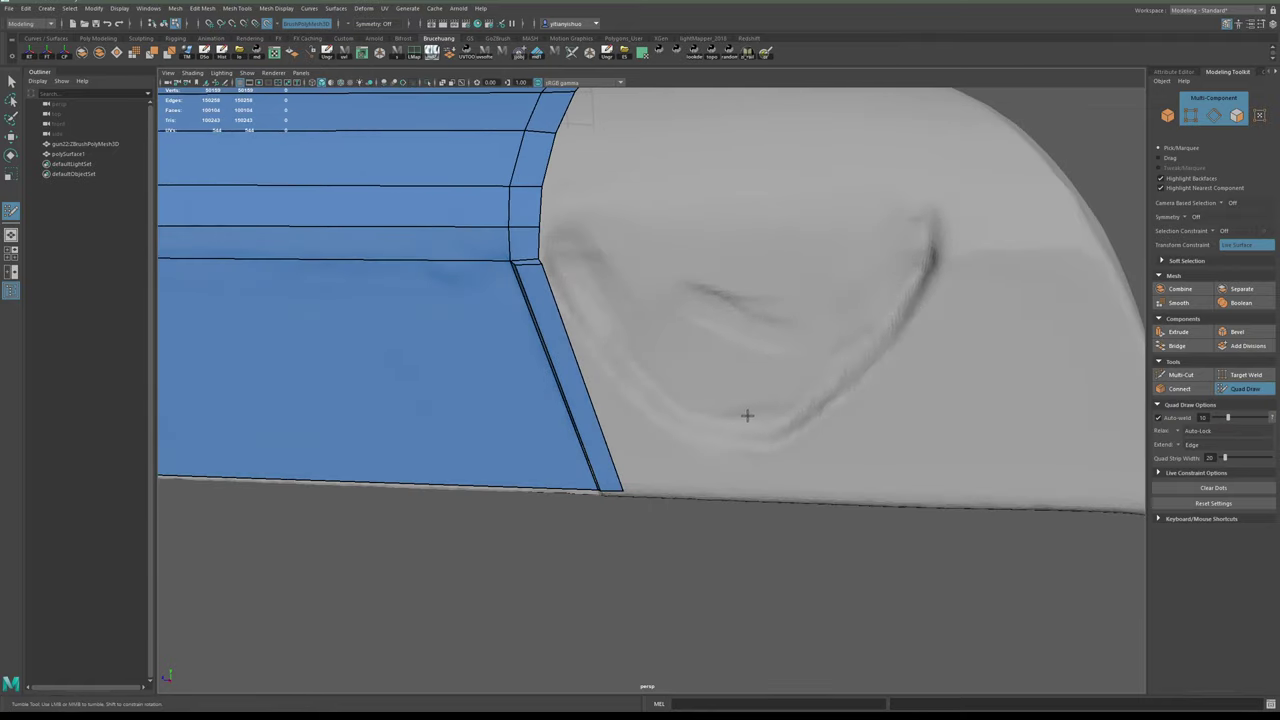
alt+drag(729, 399, 651, 426)
alt+middle_drag(612, 438, 620, 439)
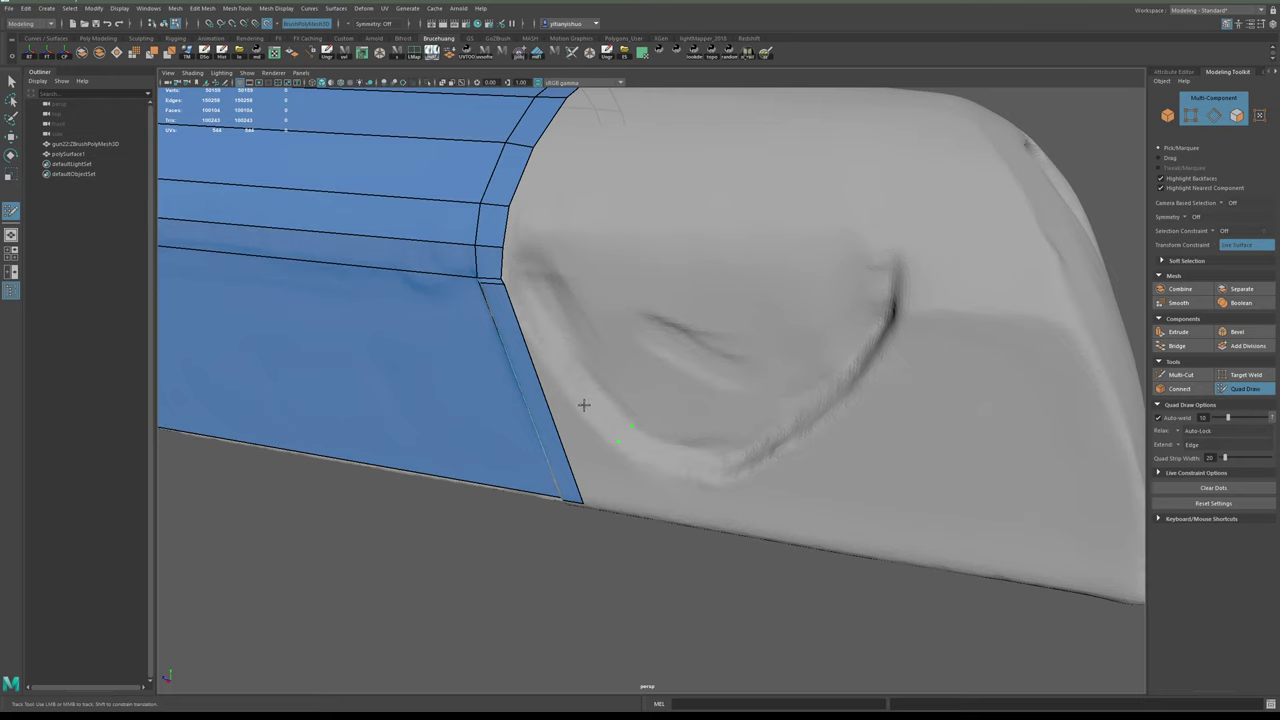
shift+click(619, 423)
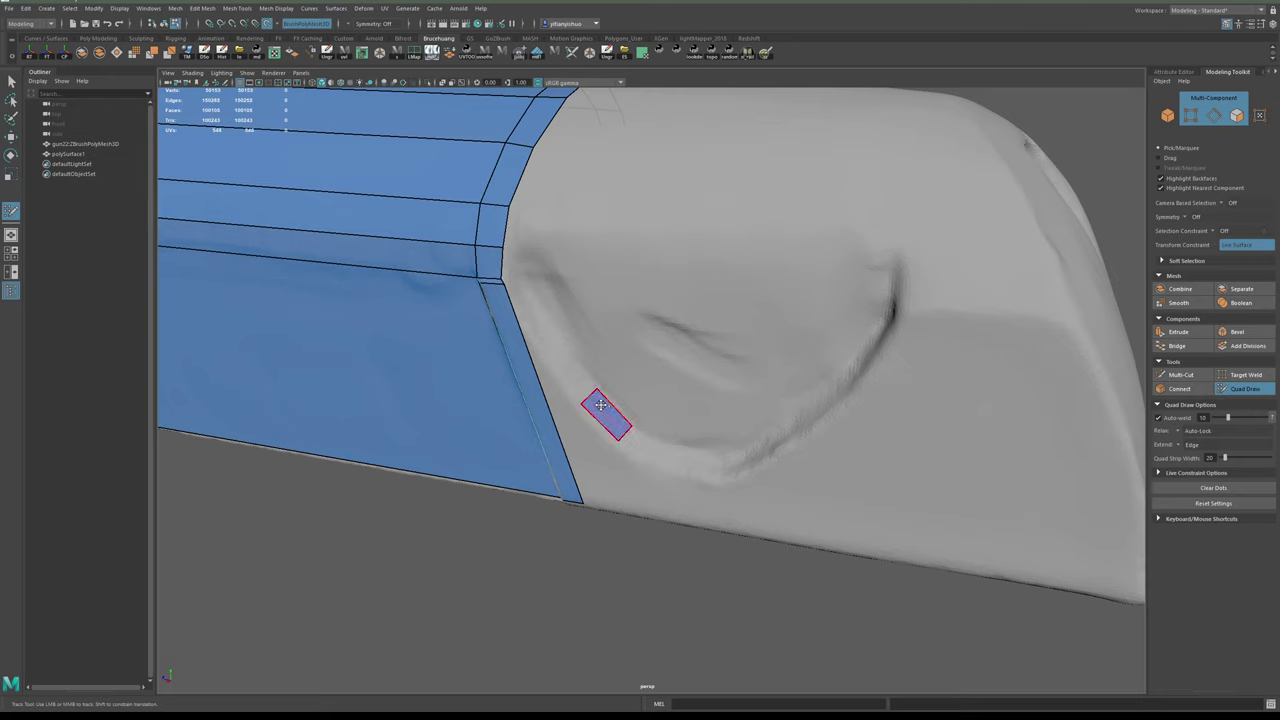
drag(590, 398, 562, 405)
alt+right_drag(562, 405, 605, 433)
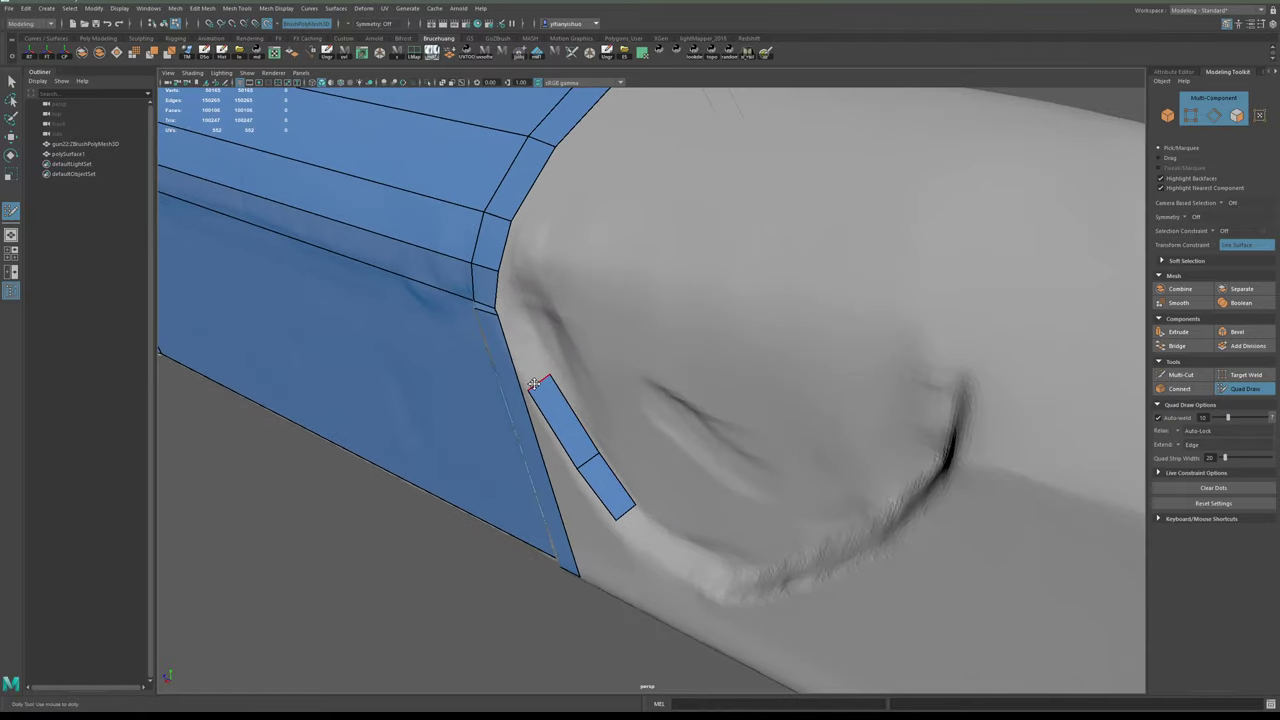
- Extend the quad strip along the recess's curved rim, from its front upper end around the bottom to its rear upper end
mouse_move(535, 383)
mouse_down()
mouse_move(507, 305)
mouse_move(771, 437)
mouse_move(694, 406)
mouse_move(786, 429)
mouse_move(693, 426)
mouse_move(731, 433)
mouse_move(716, 454)
mouse_move(787, 421)
mouse_up()
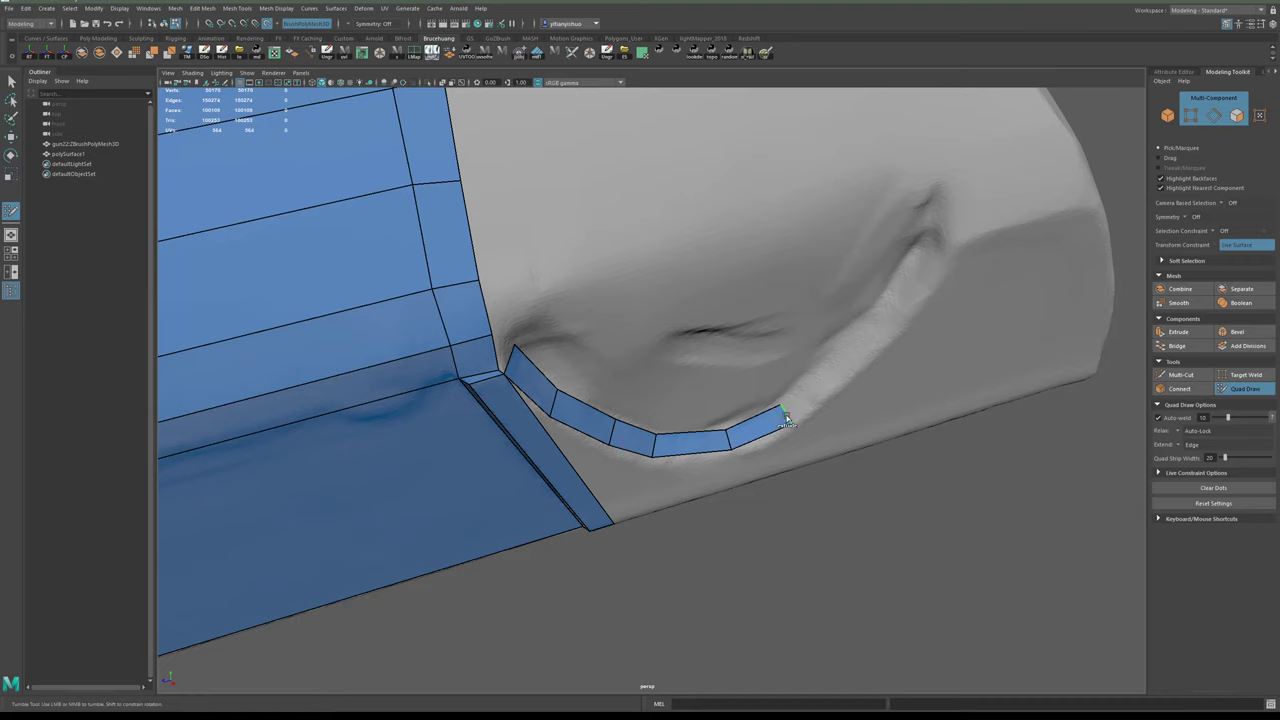
mouse_move(786, 418)
mouse_down()
mouse_move(948, 245)
mouse_move(885, 298)
mouse_move(920, 297)
mouse_move(905, 300)
mouse_up()
alt+middle_drag(905, 300, 940, 290)
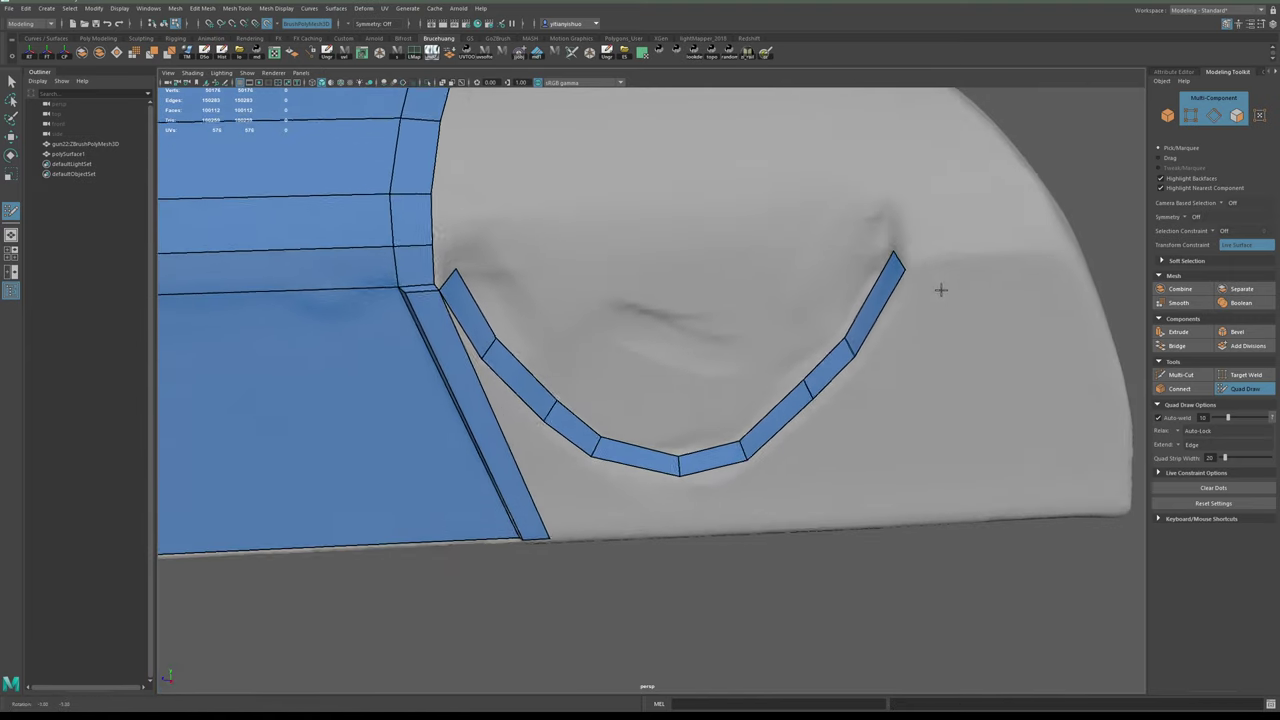
alt+drag(940, 291, 940, 303)
alt+middle_drag(940, 303, 937, 334)
mouse_move(937, 333)
alt+mouse_down()
mouse_move(931, 317)
mouse_move(957, 317)
mouse_move(946, 318)
alt+mouse_up()
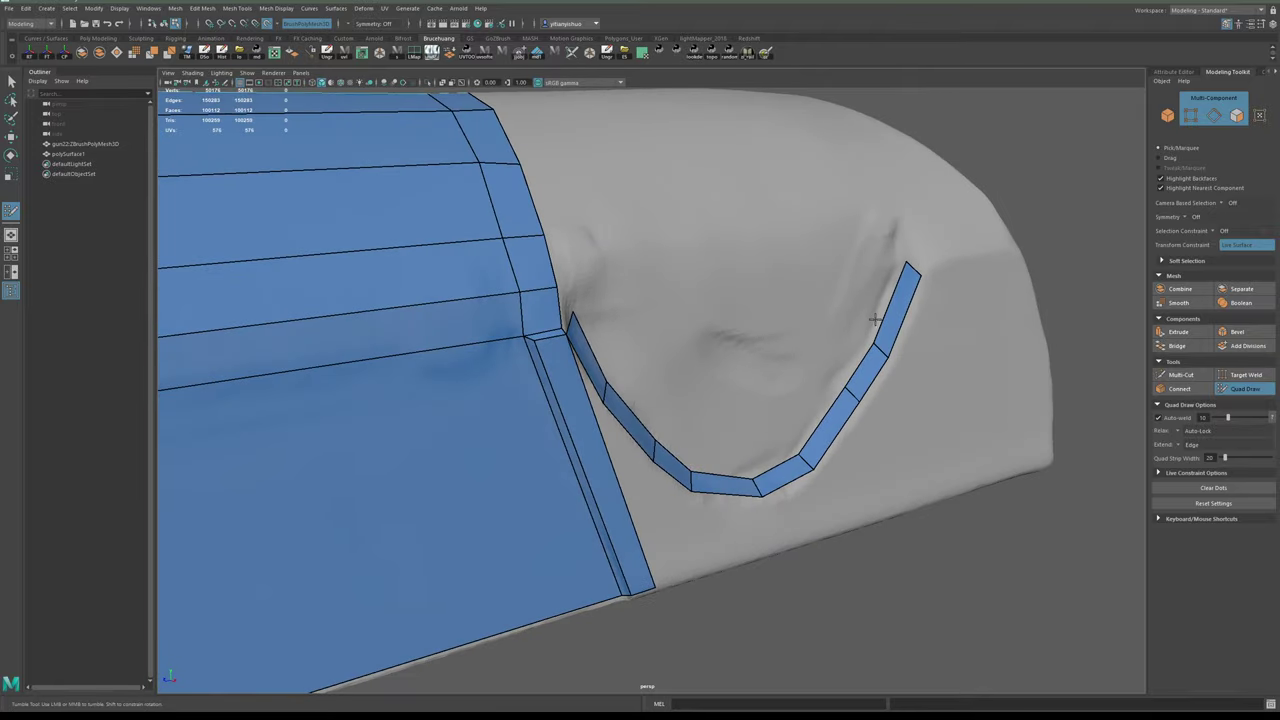
- Extend a wide quad from the recess strip's rear upper end toward the slide's rear edge and fill the small gap at its front upper end
mouse_move(882, 262)
alt+mouse_down()
mouse_move(943, 277)
mouse_move(876, 265)
mouse_move(921, 295)
mouse_move(883, 271)
mouse_move(880, 320)
mouse_move(844, 361)
mouse_move(920, 346)
mouse_move(937, 370)
alt+mouse_up()
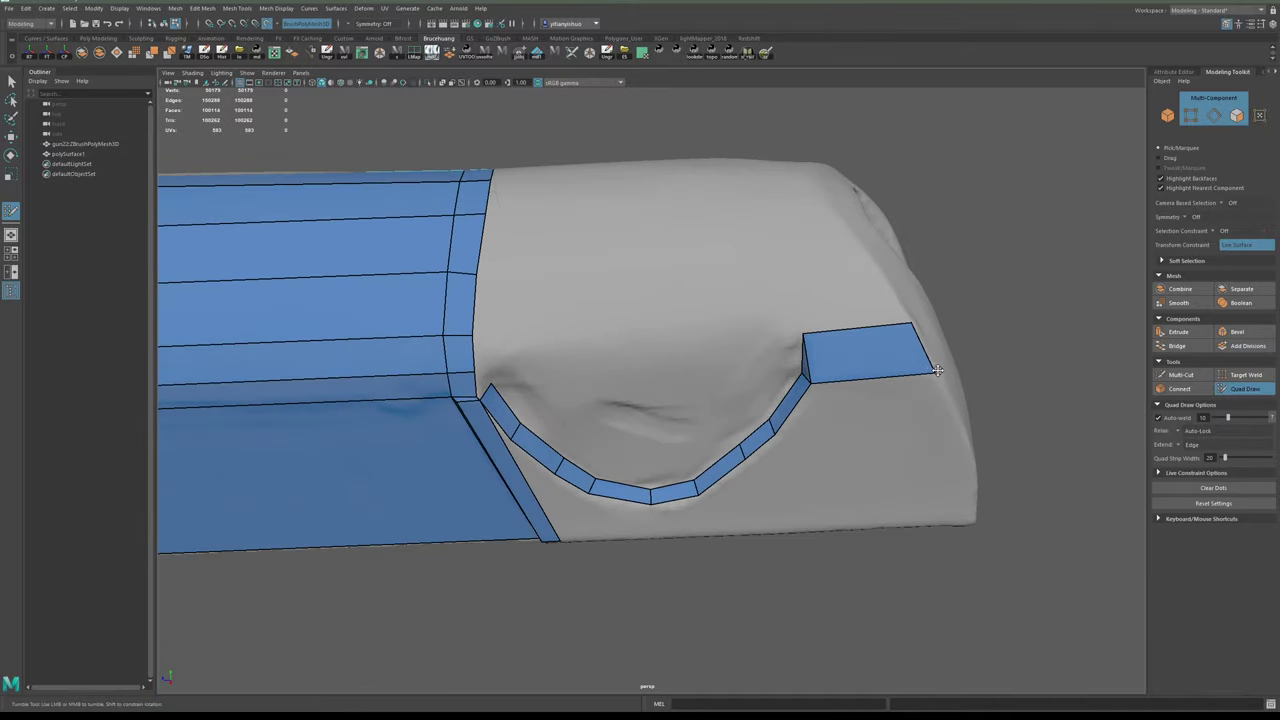
drag(913, 323, 706, 294)
alt+drag(850, 385, 778, 349)
alt+right_drag(600, 360, 677, 386)
alt+drag(677, 386, 723, 386)
alt+right_drag(723, 386, 782, 438)
drag(720, 324, 719, 292)
click(712, 280)
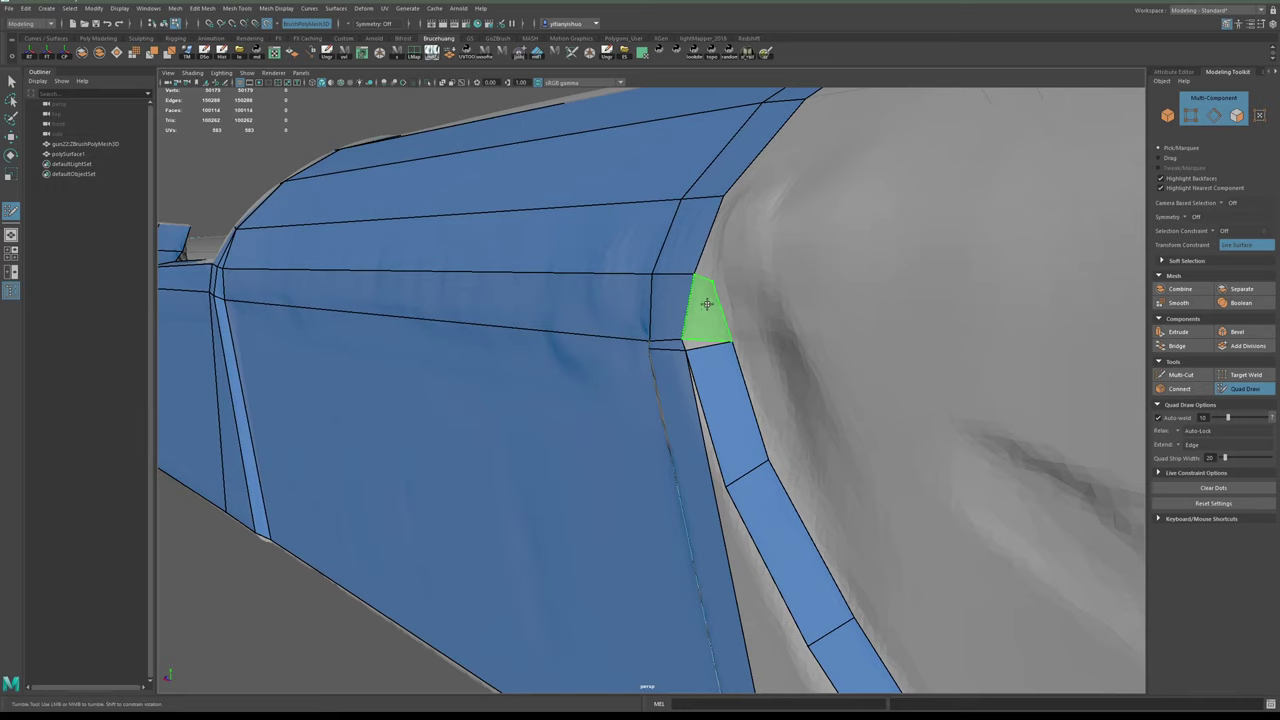
shift+click(706, 311)
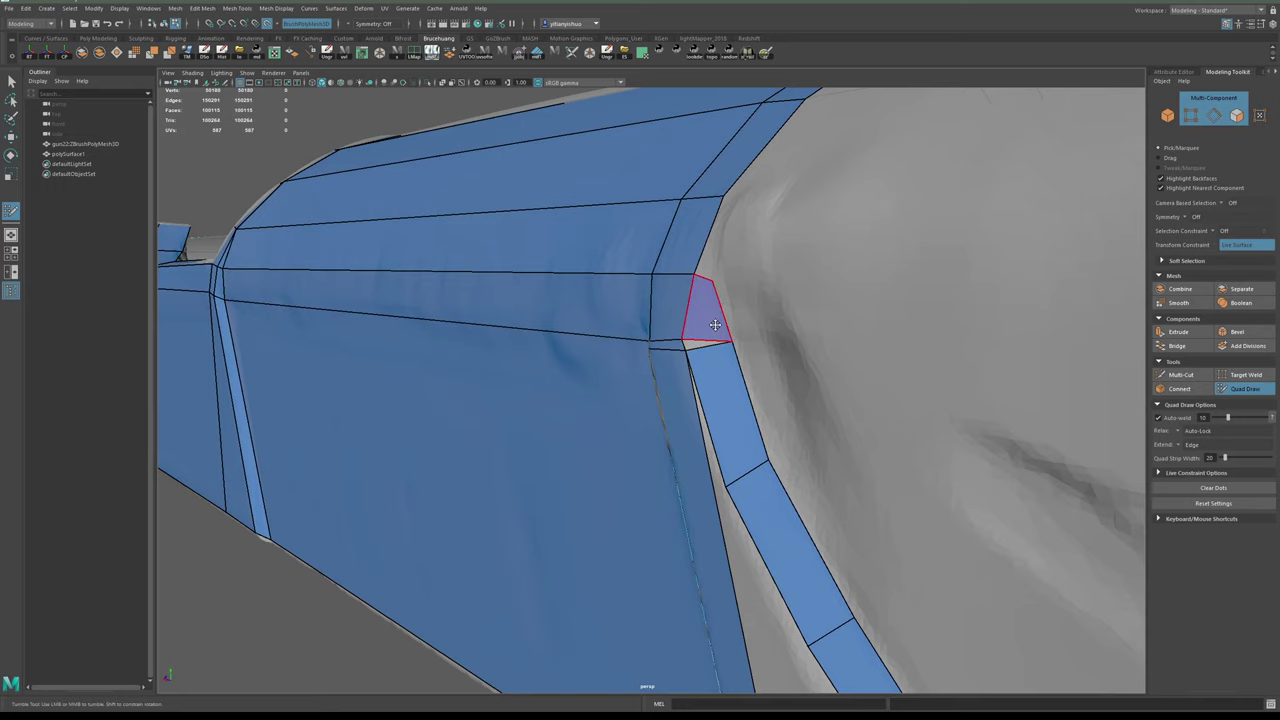
- Fill three adjoining quads between the underside of the recess's rim strip and the slide's lower edge
mouse_move(714, 326)
alt+mouse_down()
mouse_move(777, 334)
mouse_move(803, 360)
mouse_move(777, 289)
mouse_move(749, 323)
mouse_move(771, 341)
mouse_move(788, 429)
alt+mouse_up()
alt+middle_drag(788, 429, 736, 340)
alt+right_drag(736, 375, 763, 397)
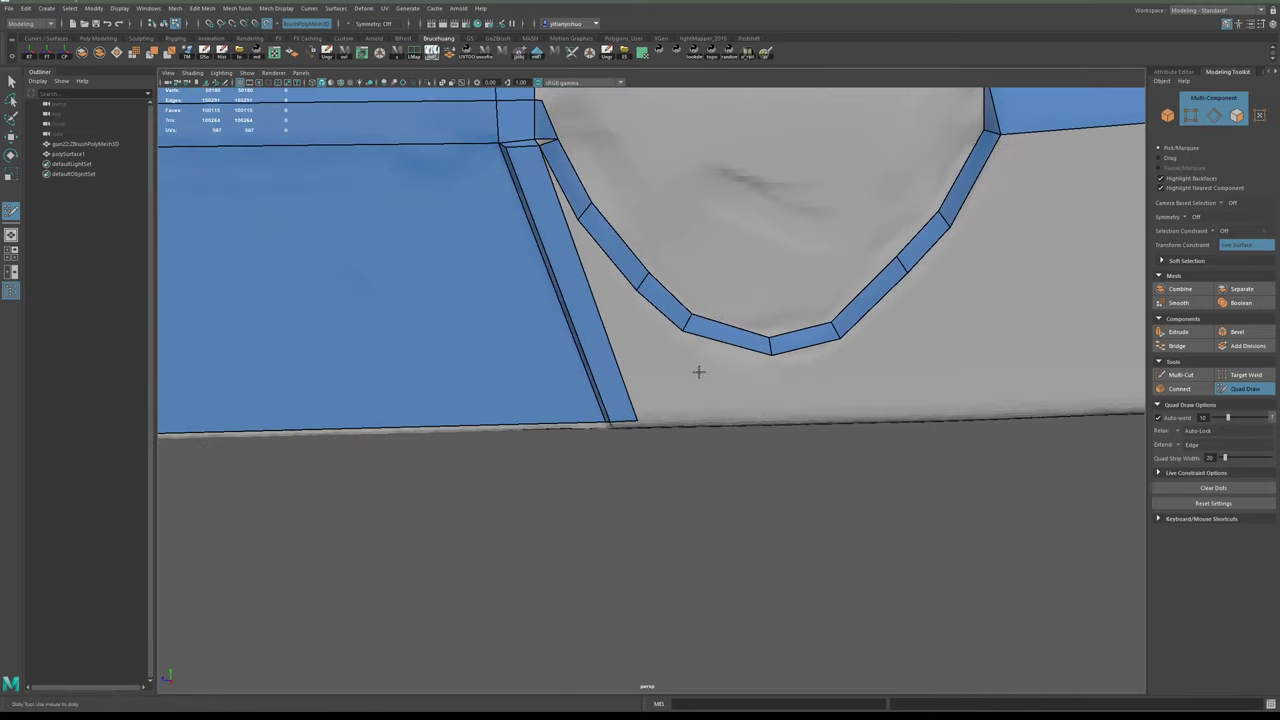
alt+drag(699, 373, 765, 416)
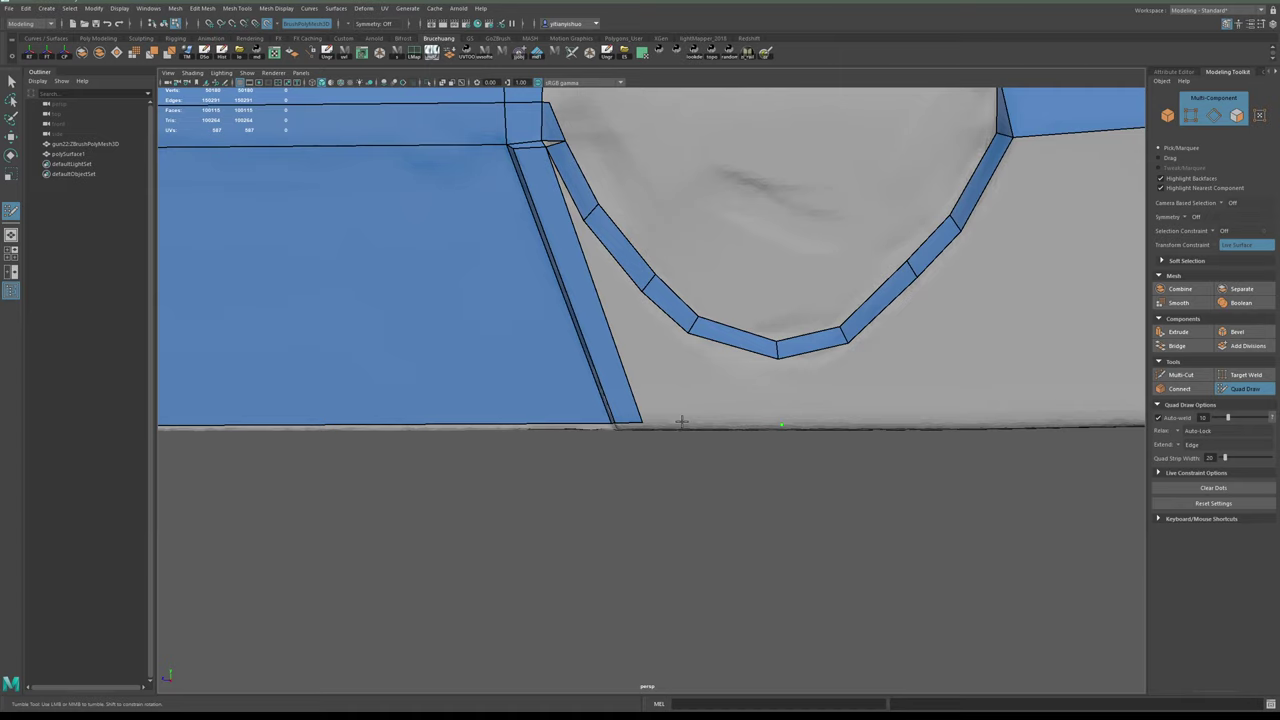
shift+click(736, 396)
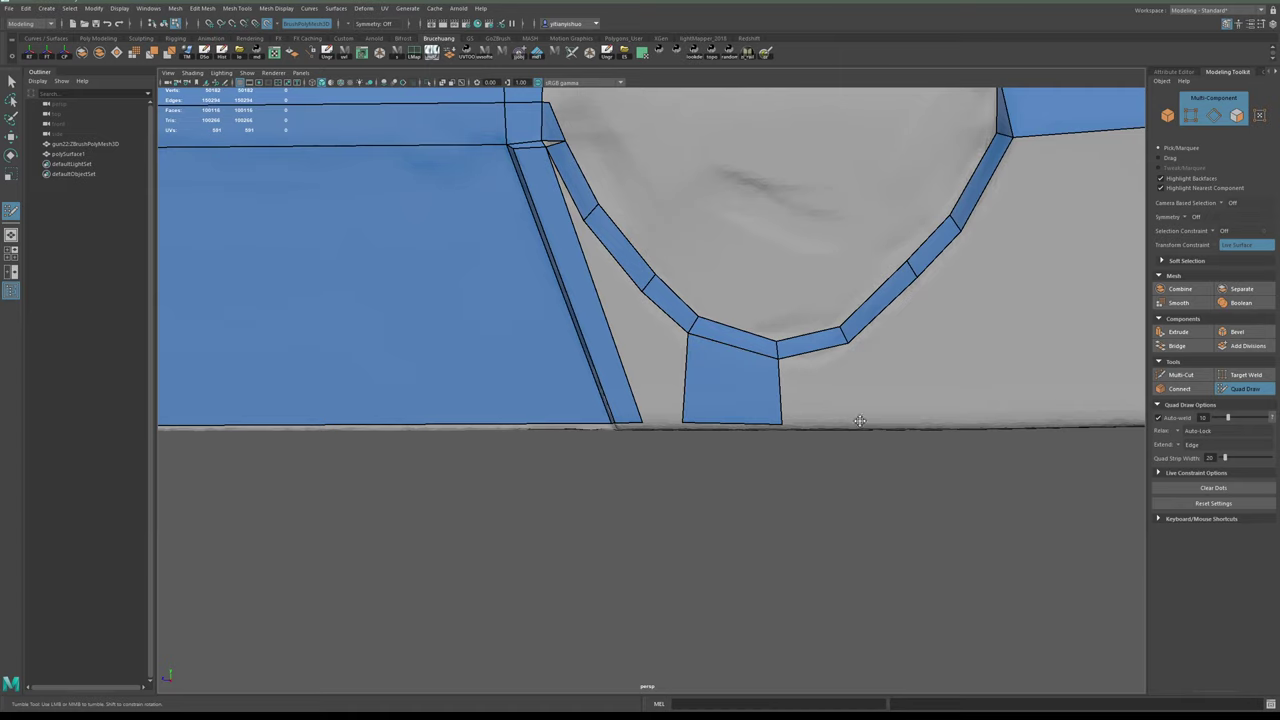
click(860, 421)
shift+click(817, 391)
alt+middle_drag(918, 412, 752, 422)
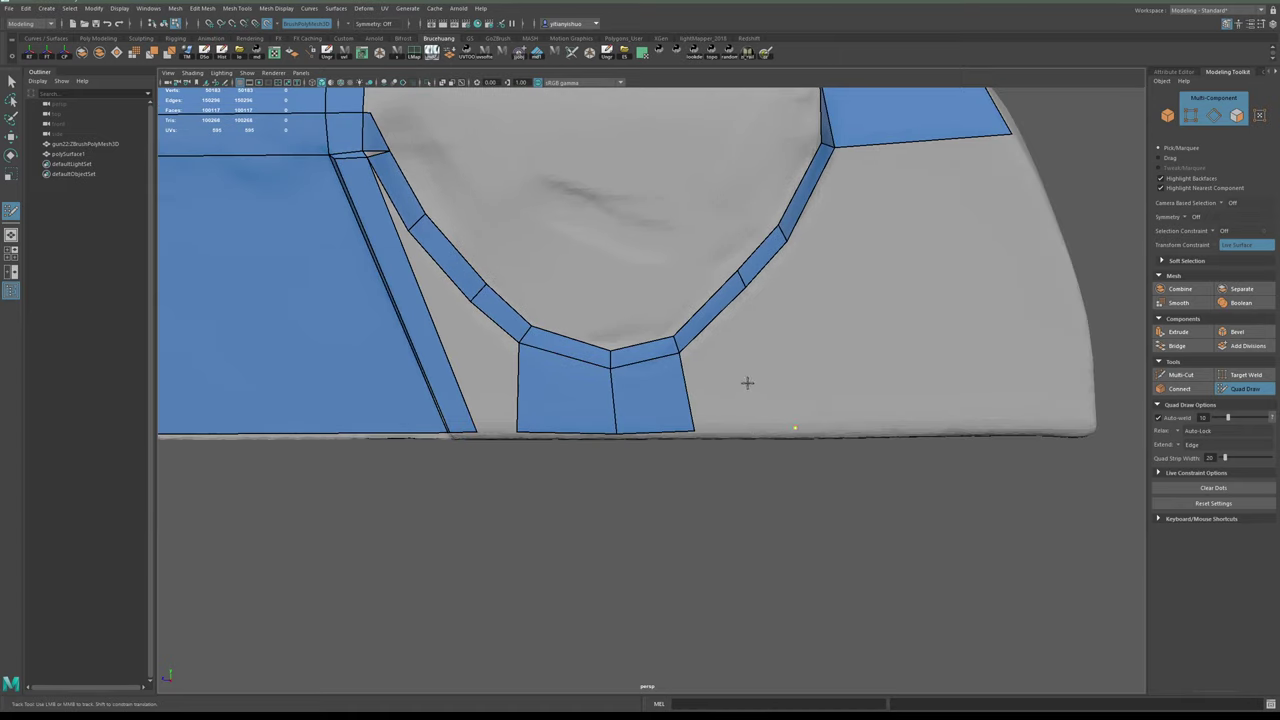
shift+click(748, 382)
- Fill another wide quad below the rear one, connecting the recess's rear rim toward the slide's rear edge
alt+drag(770, 386, 773, 400)
alt+right_drag(840, 390, 814, 374)
alt+drag(814, 374, 760, 362)
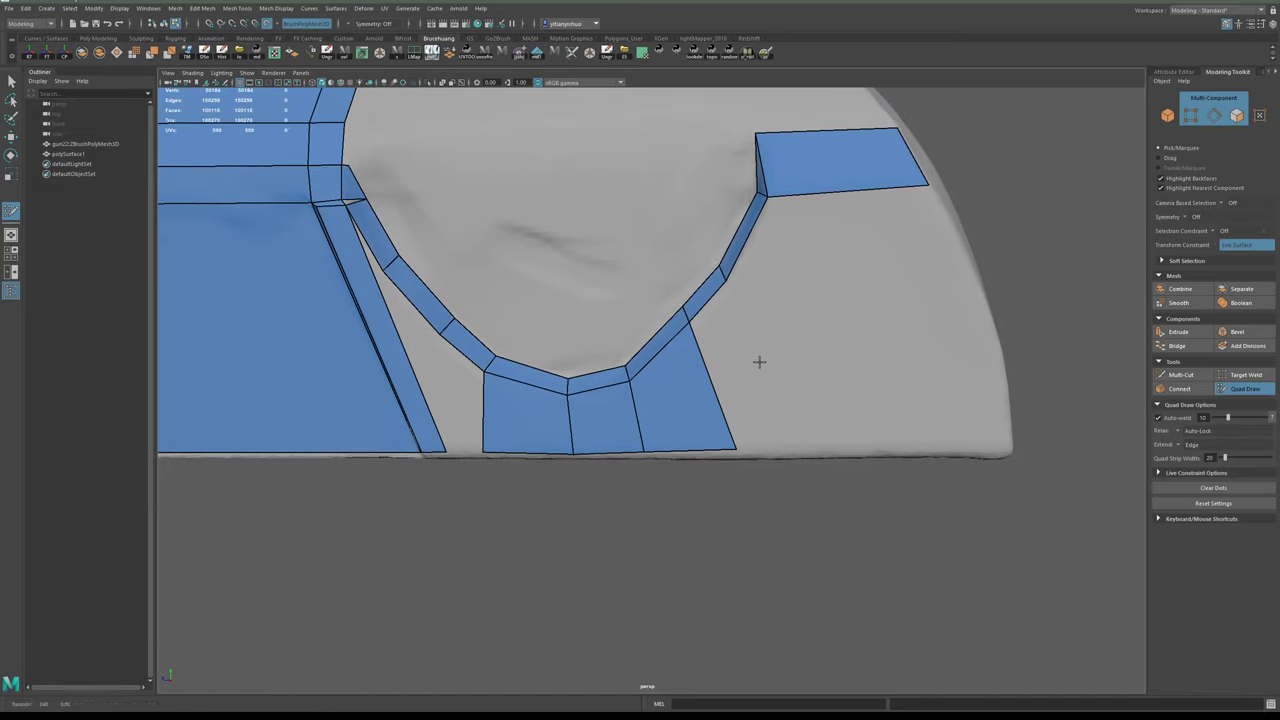
alt+middle_drag(760, 362, 735, 377)
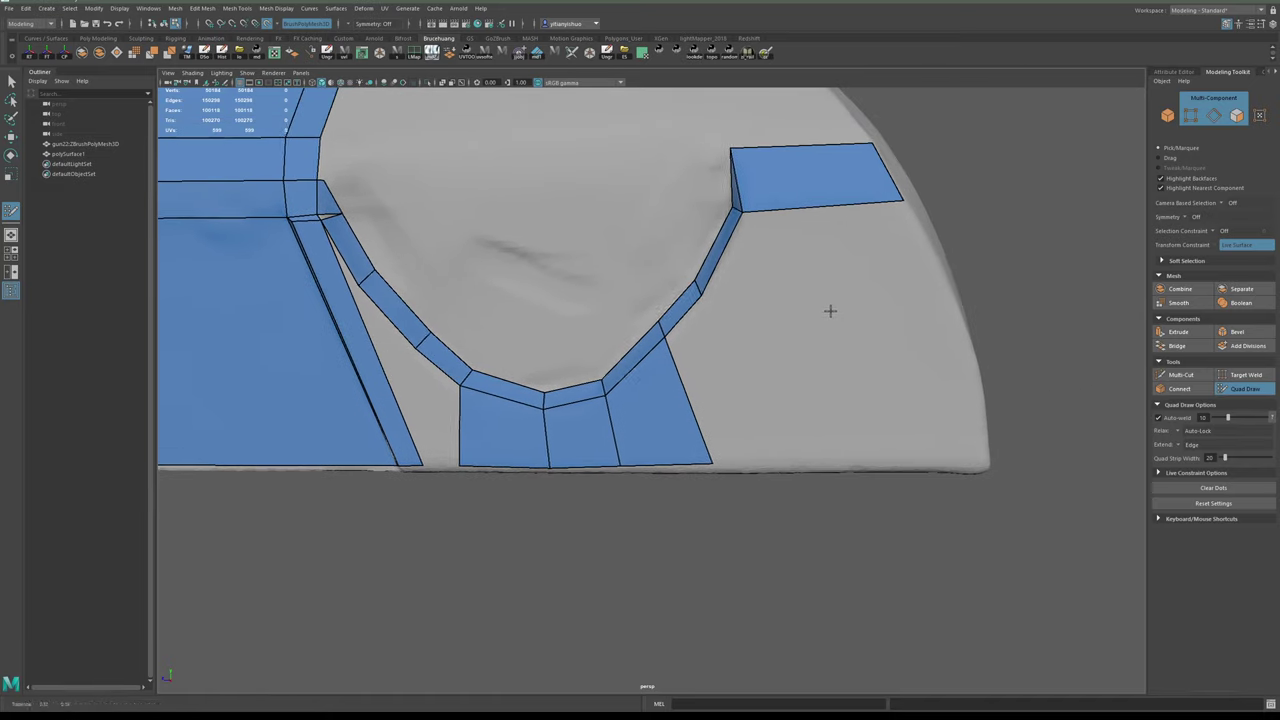
shift+click(846, 254)
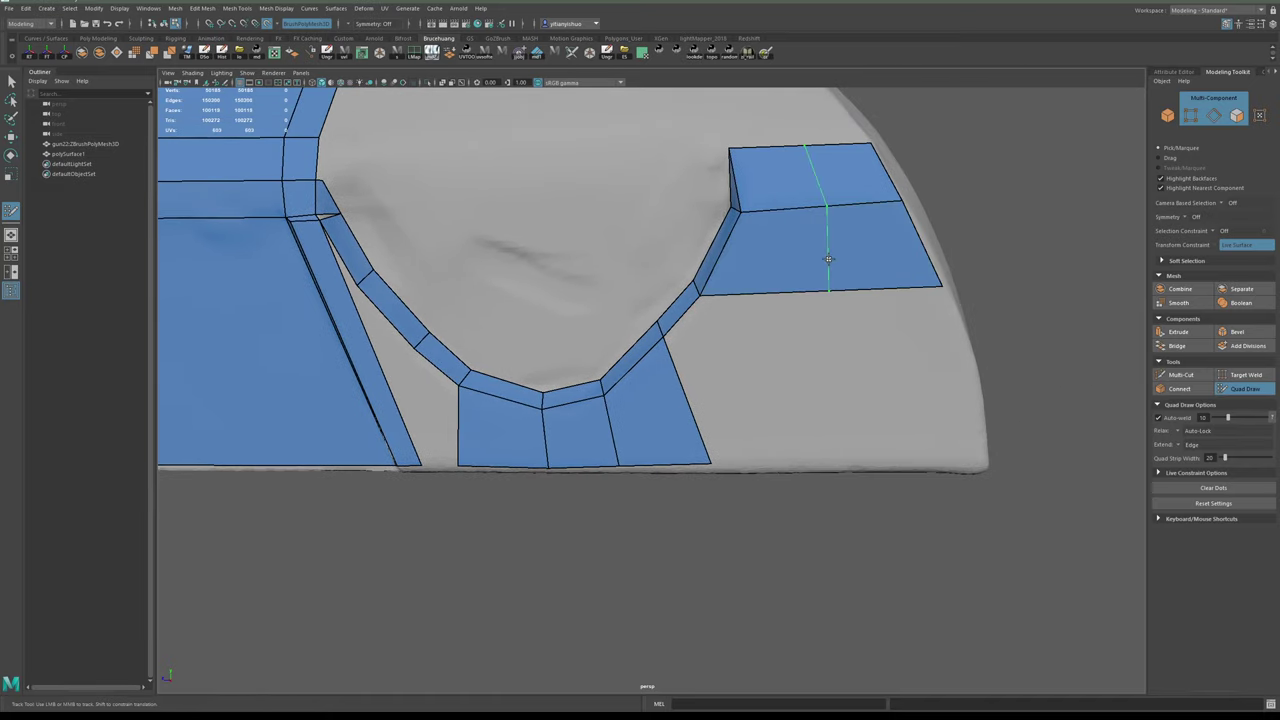
- Extend long quads from the opposite side's finished topology up over the curved rear top, fitting their end points to the rear contour
alt+right_drag(815, 225, 680, 189)
alt+drag(680, 189, 571, 257)
alt+middle_drag(768, 393, 736, 366)
mouse_move(736, 366)
alt+mouse_down()
mouse_move(689, 354)
mouse_move(825, 408)
mouse_move(915, 392)
mouse_move(723, 375)
mouse_move(728, 343)
mouse_move(737, 352)
alt+mouse_up()
drag(723, 399, 721, 372)
drag(600, 402, 678, 424)
alt+drag(585, 434, 756, 382)
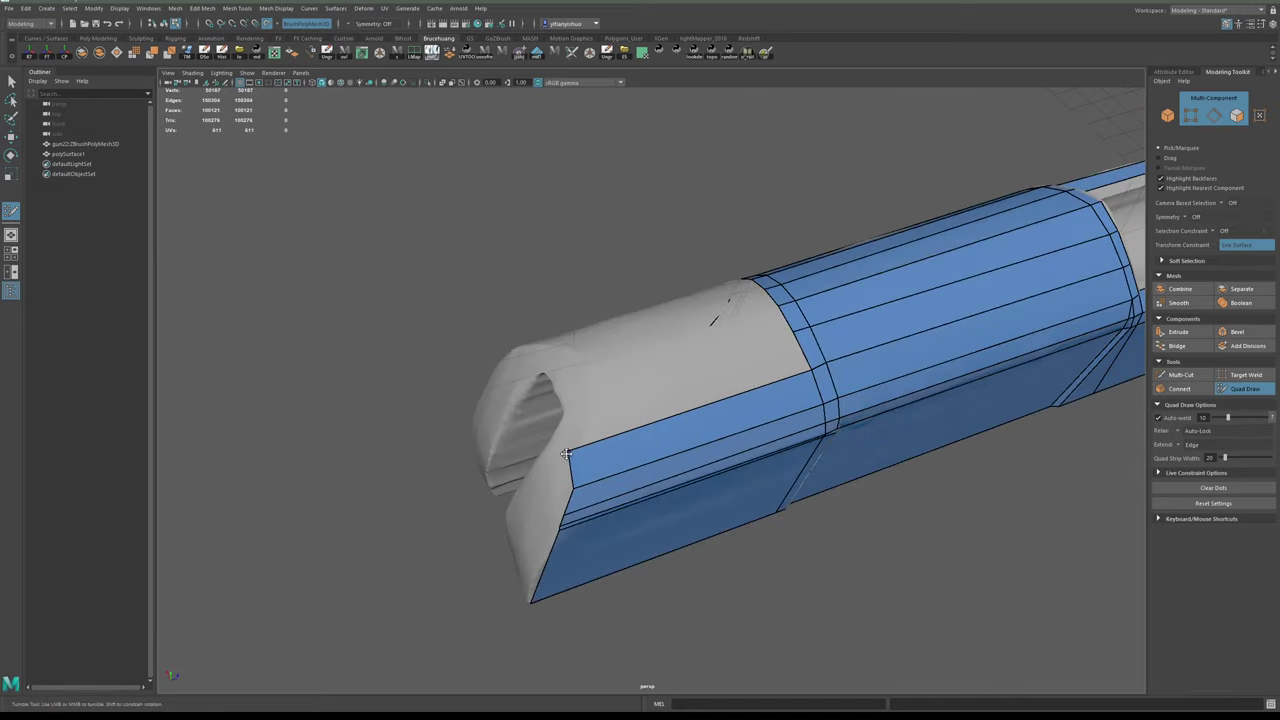
drag(568, 451, 647, 420)
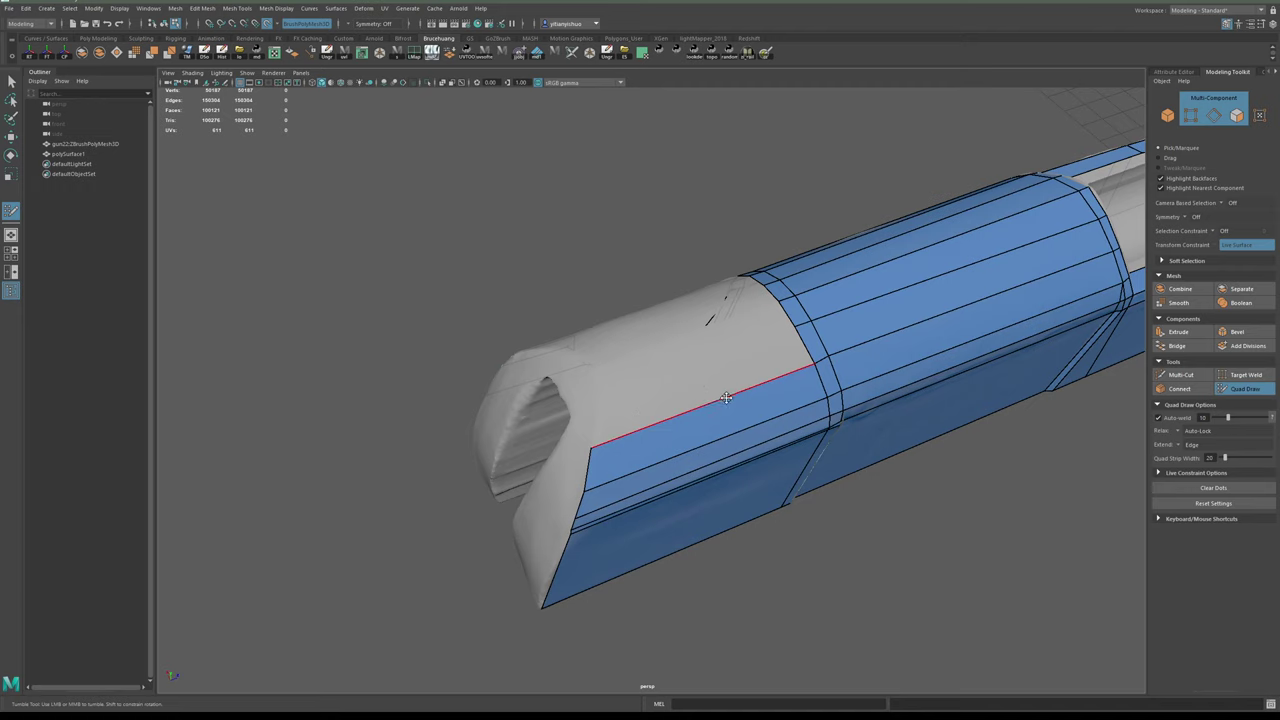
mouse_move(655, 403)
alt+mouse_down()
mouse_move(640, 403)
mouse_move(656, 382)
alt+mouse_up()
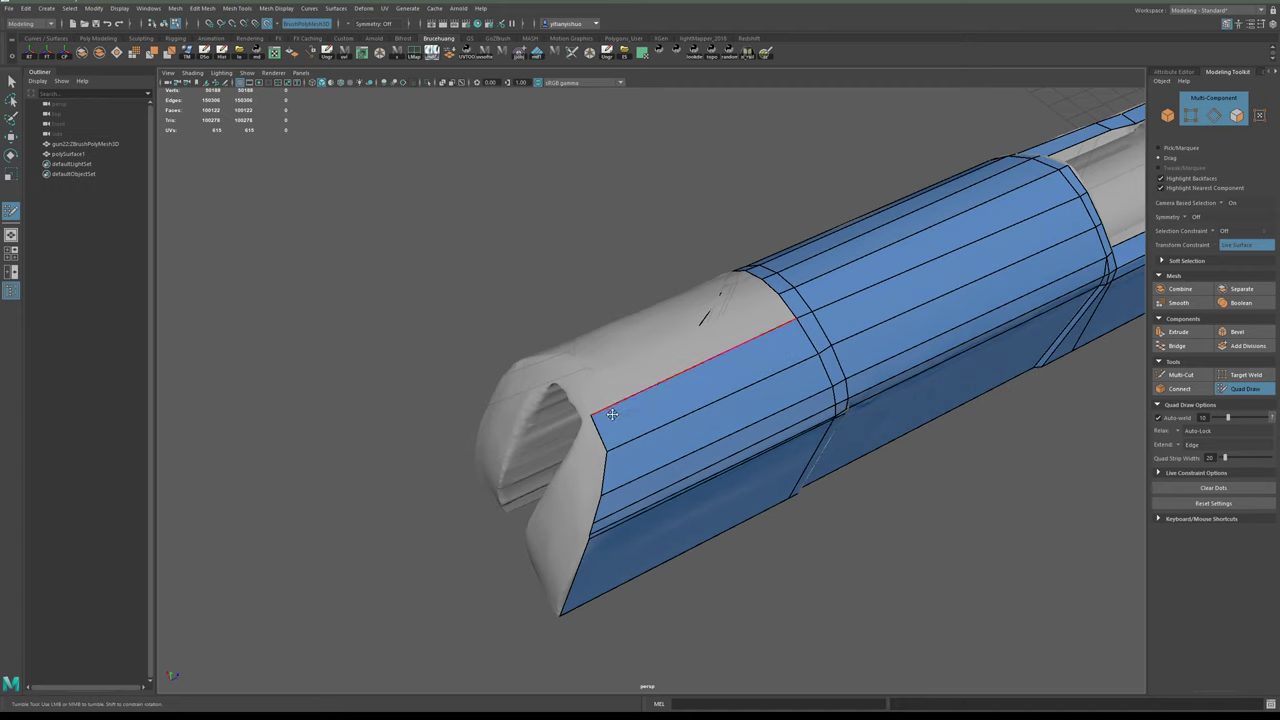
drag(589, 419, 707, 378)
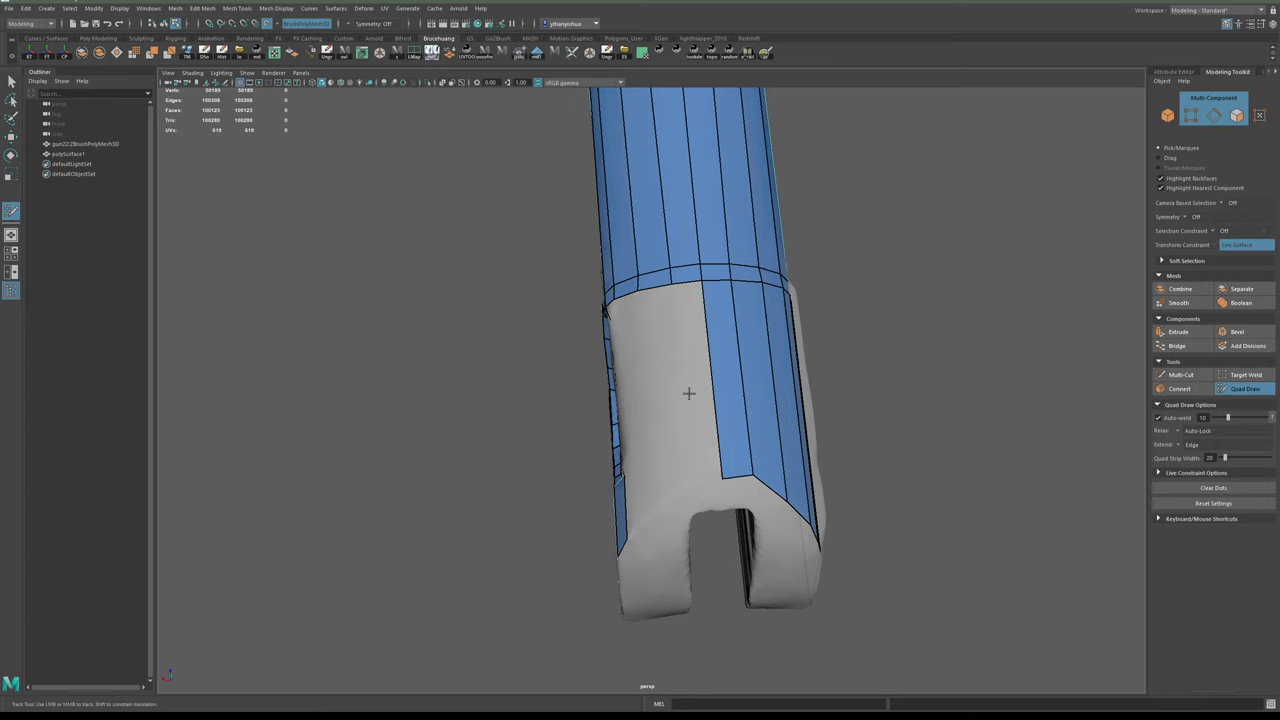
- Add a narrow face at the recess's front upper corner and weld its points to the adjacent section edge
alt+drag(719, 419, 797, 406)
alt+right_drag(740, 392, 785, 376)
alt+drag(785, 376, 761, 355)
alt+middle_drag(499, 321, 517, 364)
mouse_move(526, 329)
alt+mouse_down()
mouse_move(541, 346)
mouse_move(502, 363)
mouse_move(675, 350)
mouse_move(830, 360)
mouse_move(500, 368)
alt+mouse_up()
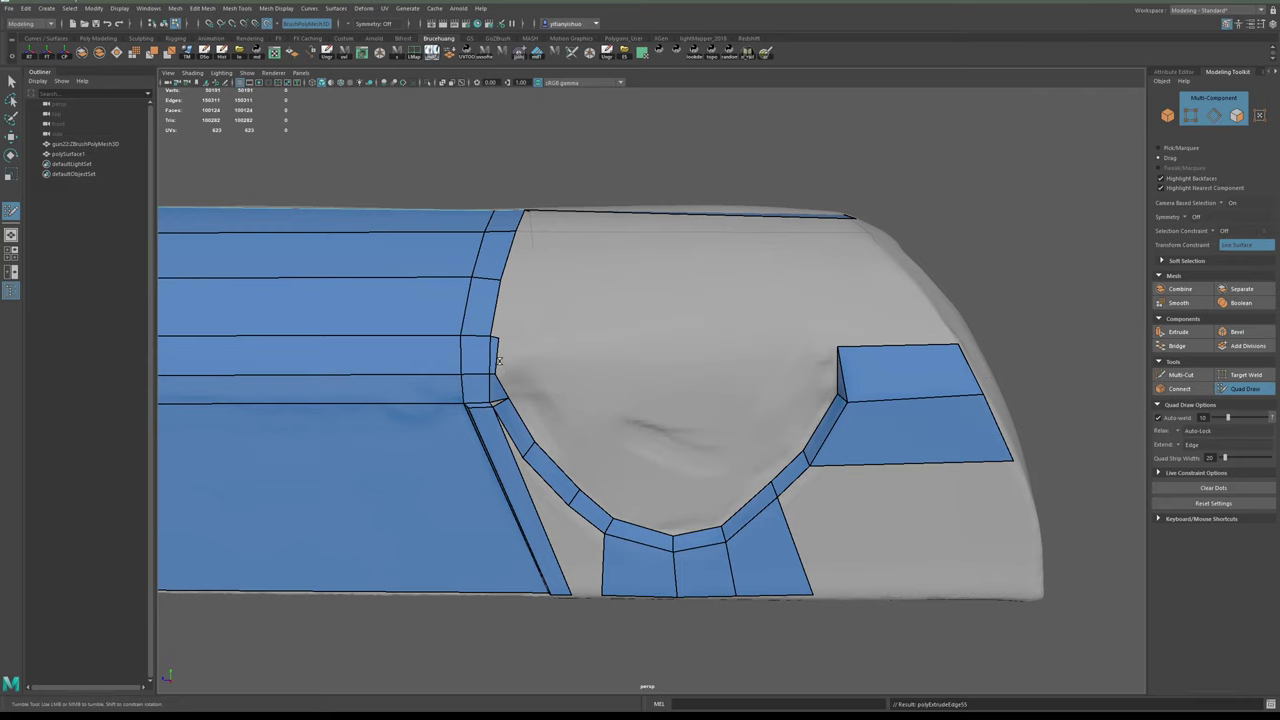
alt+middle_drag(513, 362, 526, 374)
scroll(522, 372, up, 3)
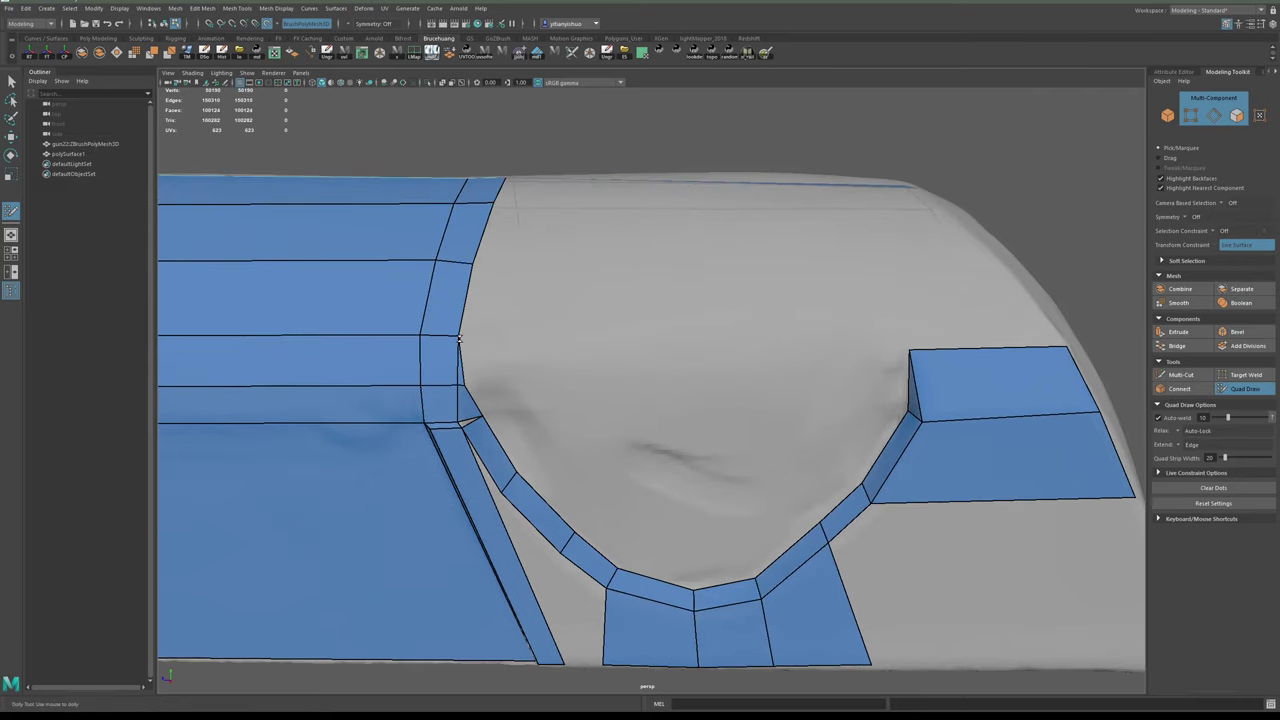
- Extend long quads from the front section's border to the slide's rear, covering the top surface down to the recess's upper boundary
alt+drag(539, 296, 568, 374)
alt+middle_drag(533, 403, 528, 377)
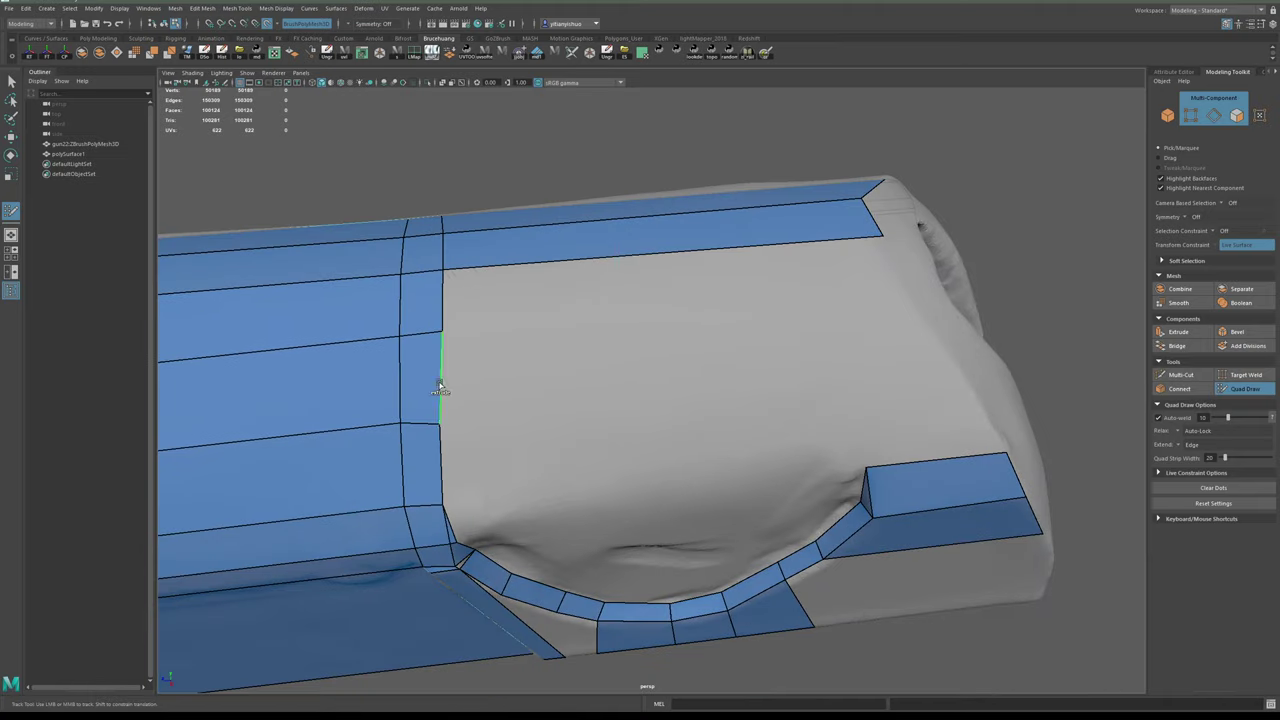
mouse_move(440, 388)
mouse_down()
mouse_move(905, 332)
mouse_move(895, 350)
mouse_move(891, 315)
mouse_up()
shift+click(748, 362)
alt+drag(800, 357, 851, 323)
alt+drag(913, 461, 901, 382)
alt+middle_drag(744, 392, 775, 382)
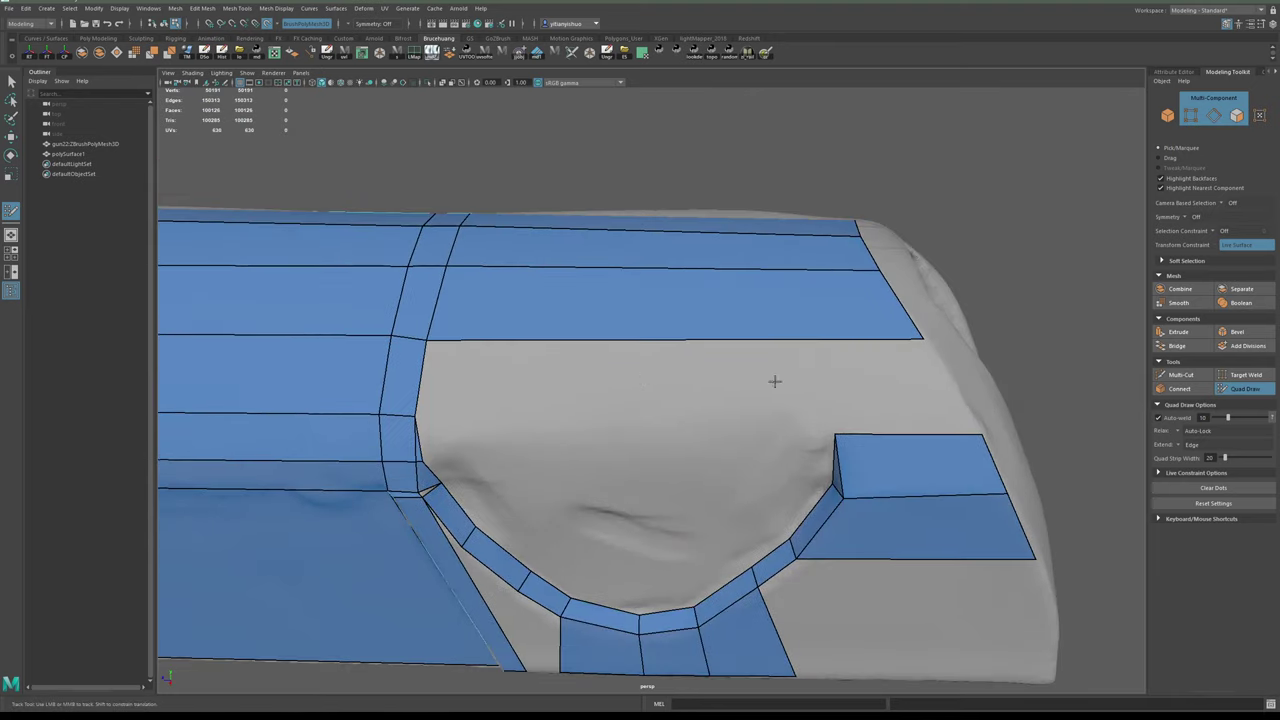
drag(443, 373, 884, 407)
- Insert an edge loop through the top rows at the recess's rear corner and fill the gap above the wide rear quads
ctrl+click(832, 409)
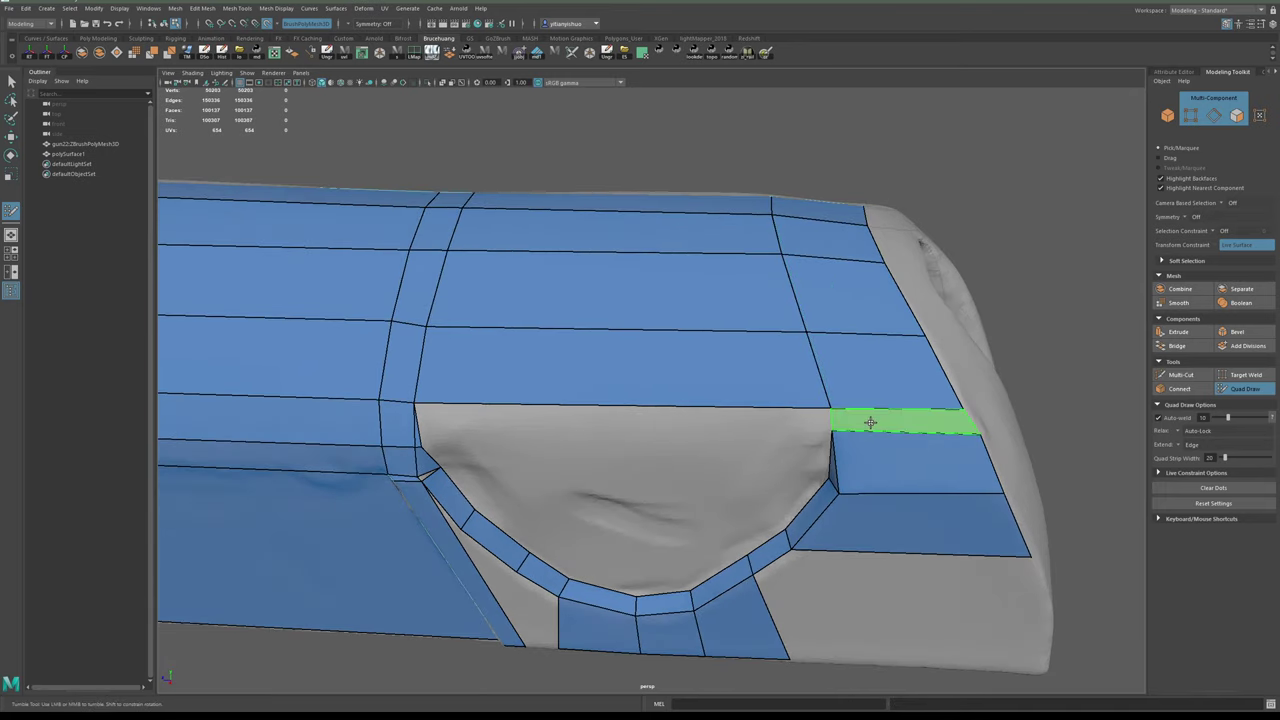
shift+click(869, 423)
alt+drag(1000, 401, 930, 395)
- Extend a vertical strip from the recess's bottom rim and weld it to two new edge loops inserted through the top rows
alt+middle_drag(814, 405, 851, 371)
alt+drag(800, 470, 790, 430)
alt+right_drag(735, 440, 793, 455)
alt+drag(792, 455, 729, 345)
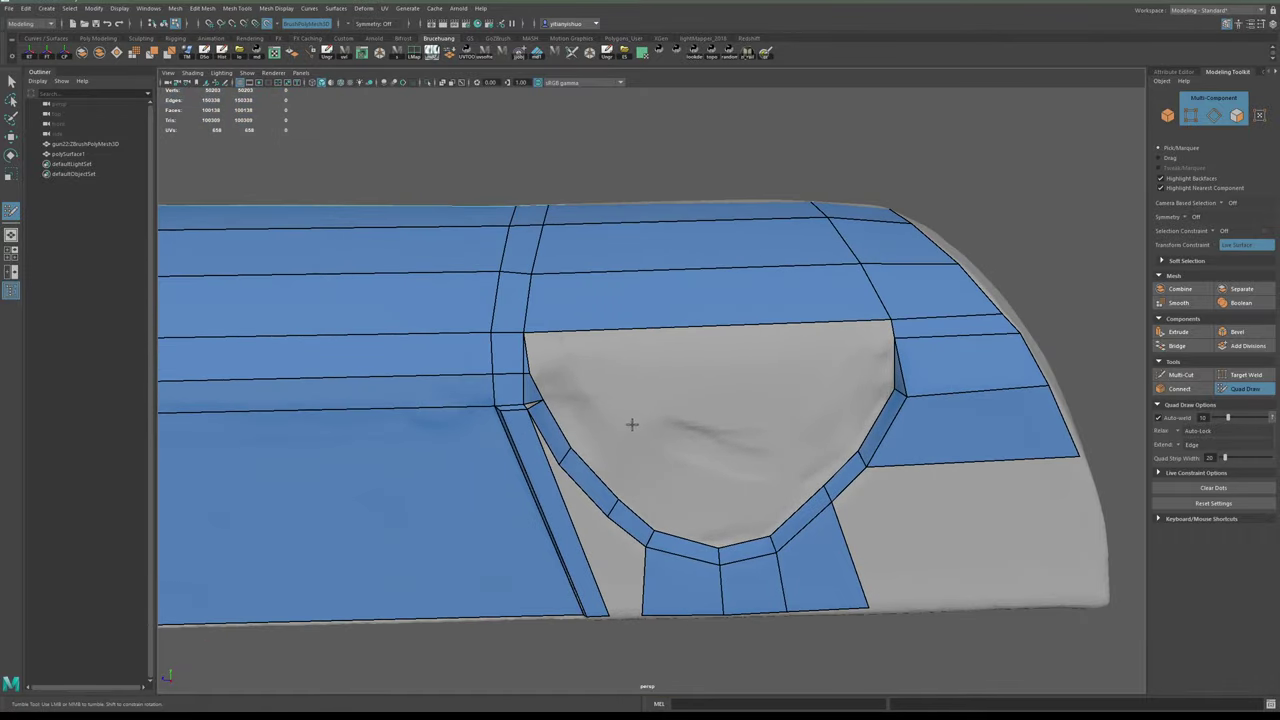
alt+drag(667, 388, 603, 434)
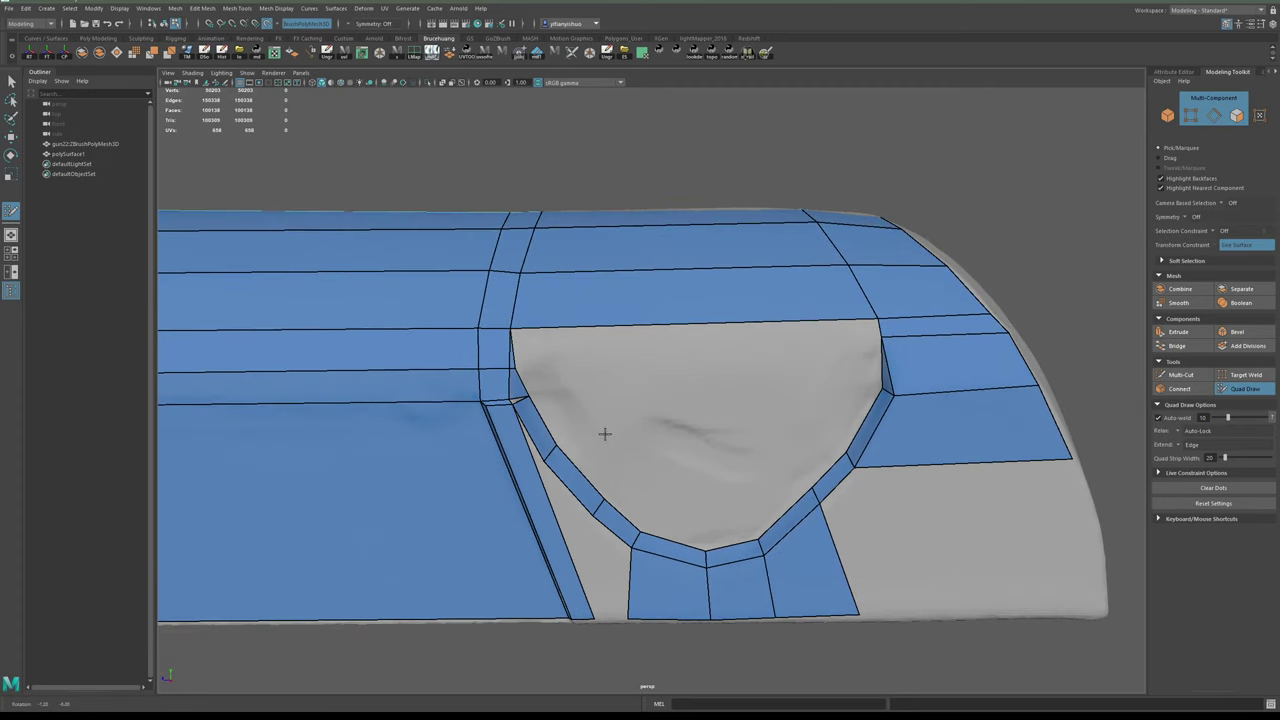
mouse_move(728, 543)
mouse_down()
mouse_move(724, 342)
mouse_move(674, 306)
mouse_move(580, 289)
mouse_move(766, 330)
mouse_move(790, 312)
mouse_up()
ctrl+click(698, 328)
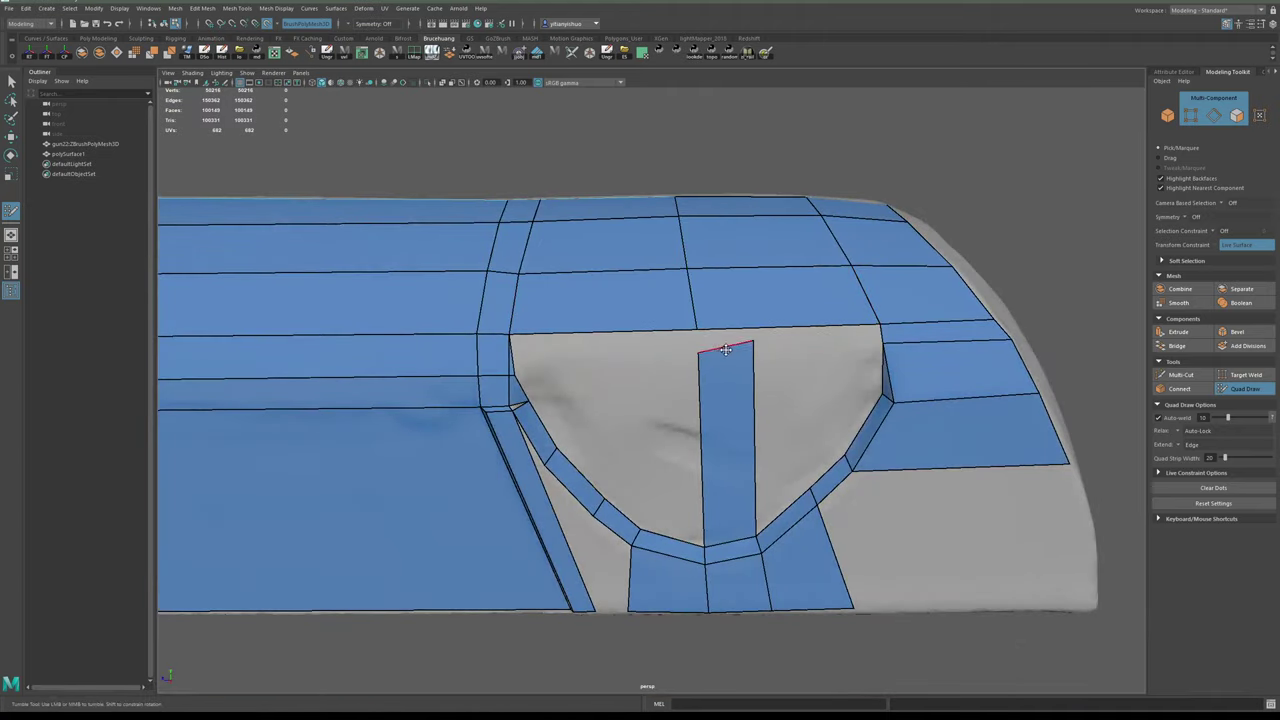
ctrl+click(755, 325)
drag(728, 350, 699, 333)
alt+drag(776, 361, 743, 351)
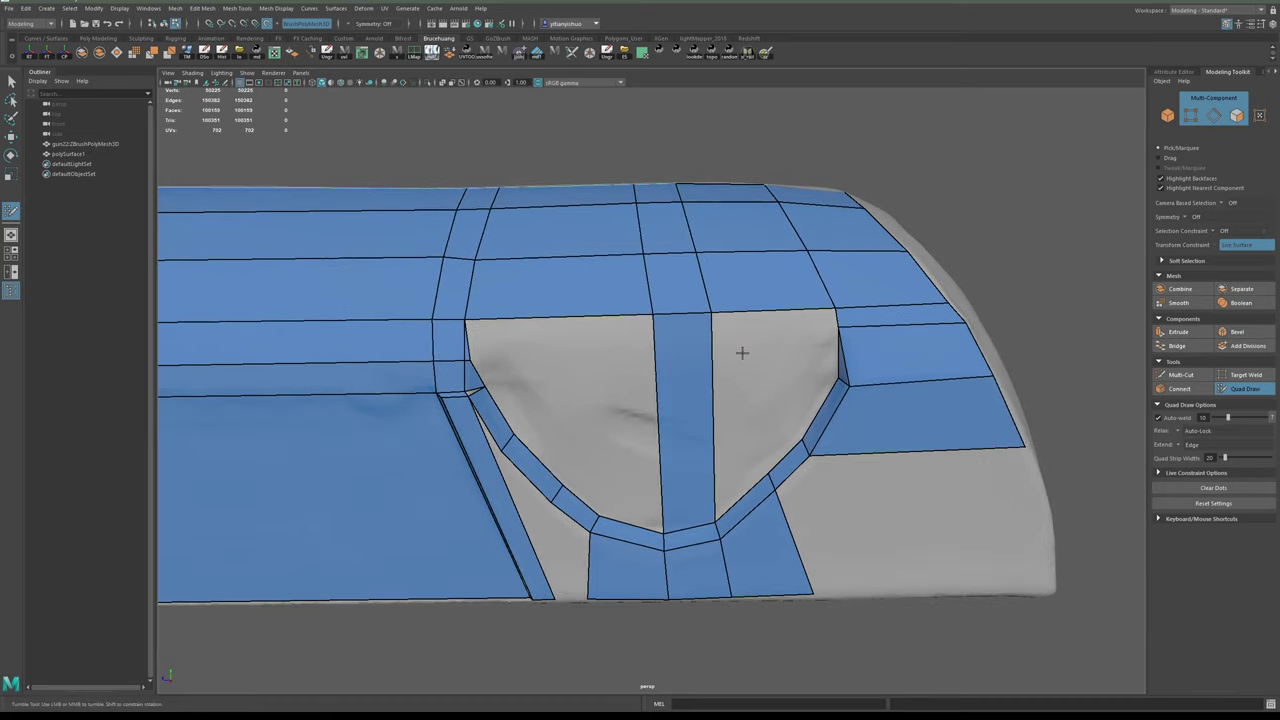
- Fill the recess on both sides of the vertical strip with faces fanning from the strip's upper corners to the rim
shift+click(791, 347)
shift+click(766, 376)
shift+click(743, 457)
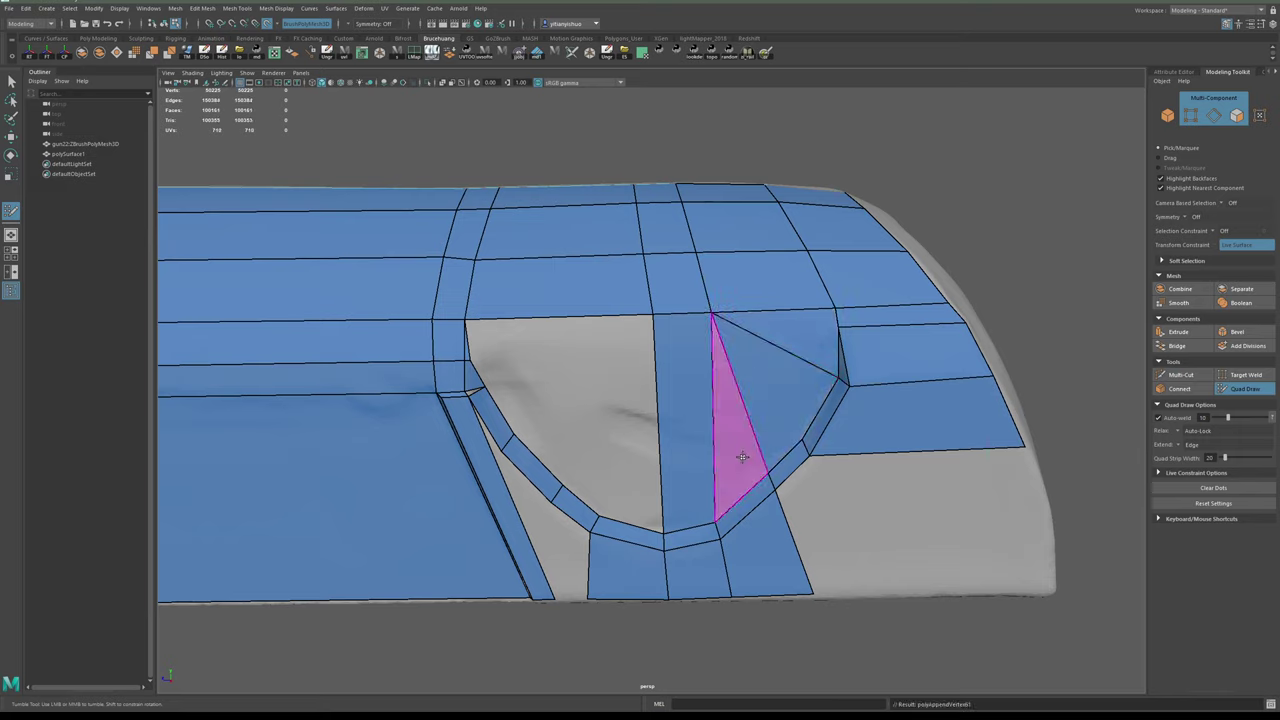
shift+click(575, 468)
key(ctrl+z)
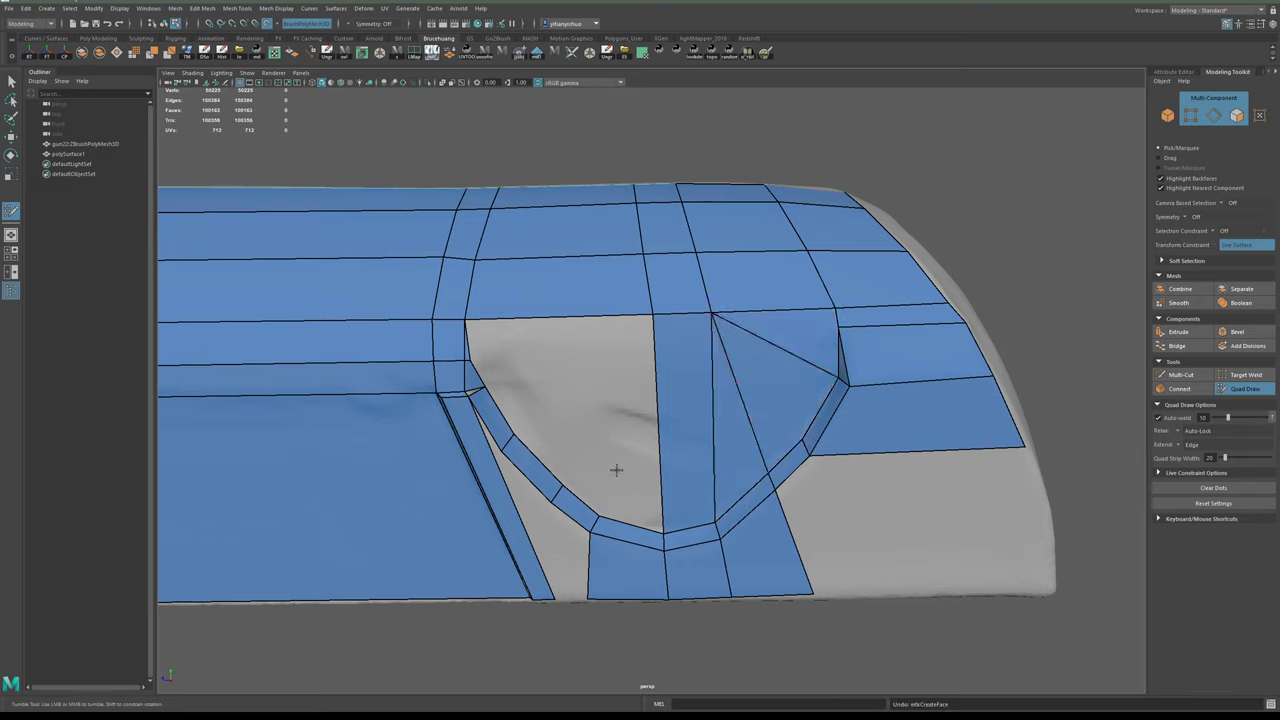
shift+click(617, 473)
shift+click(549, 420)
shift+click(505, 354)
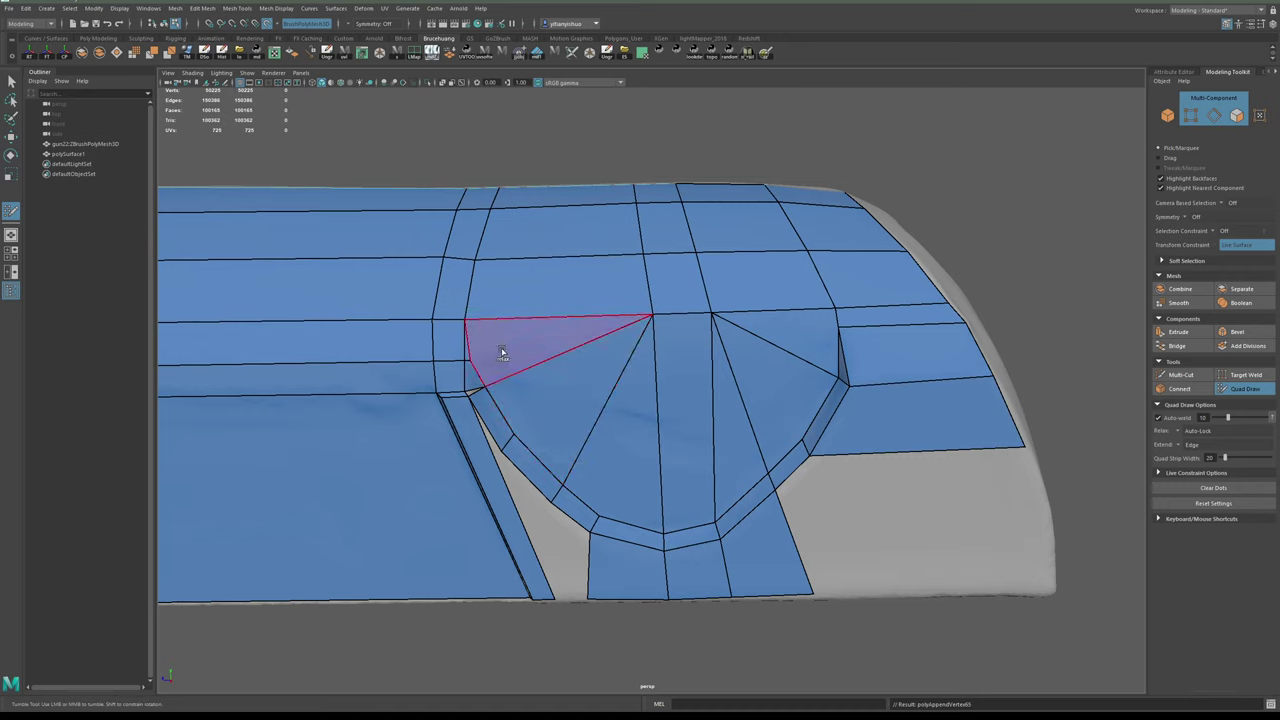
- Fill a quad between the recess's lower front rim and the slide's lower edge, connected to the front strip's bottom corner
alt+drag(566, 379, 526, 380)
scroll(392, 385, up, 5)
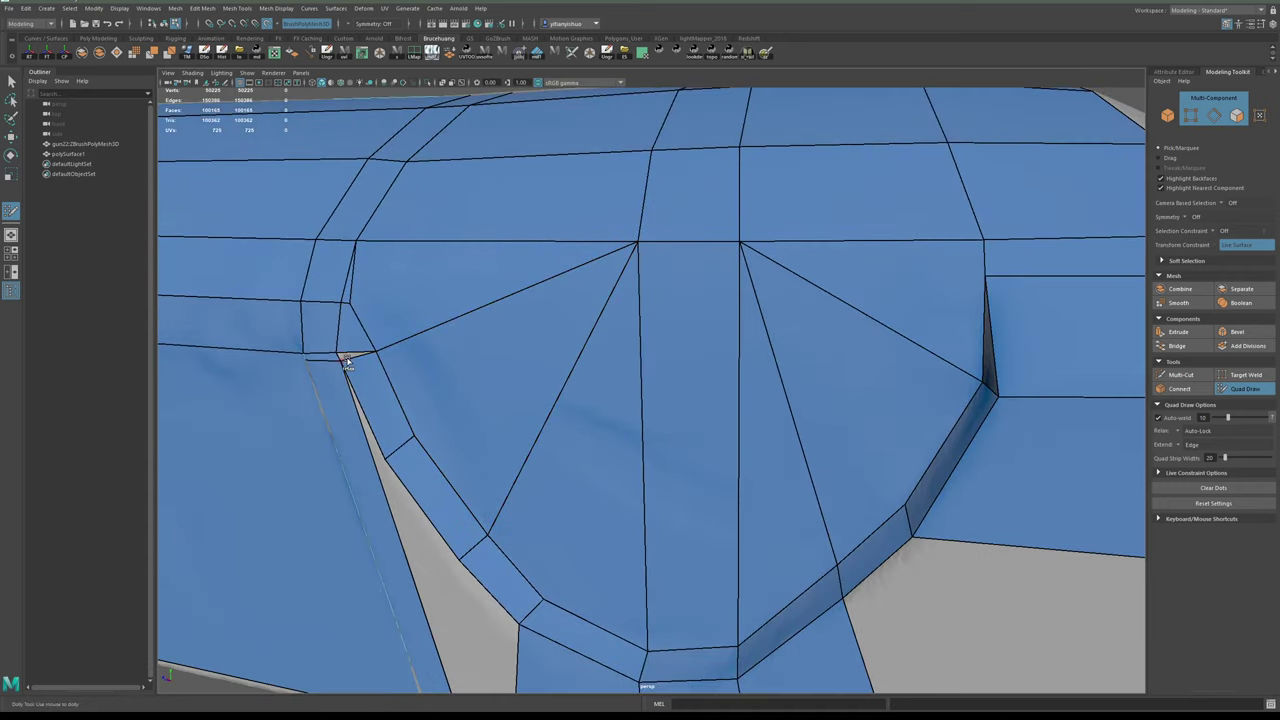
alt+middle_drag(443, 486, 452, 370)
alt+drag(452, 400, 489, 445)
alt+middle_drag(489, 452, 583, 383)
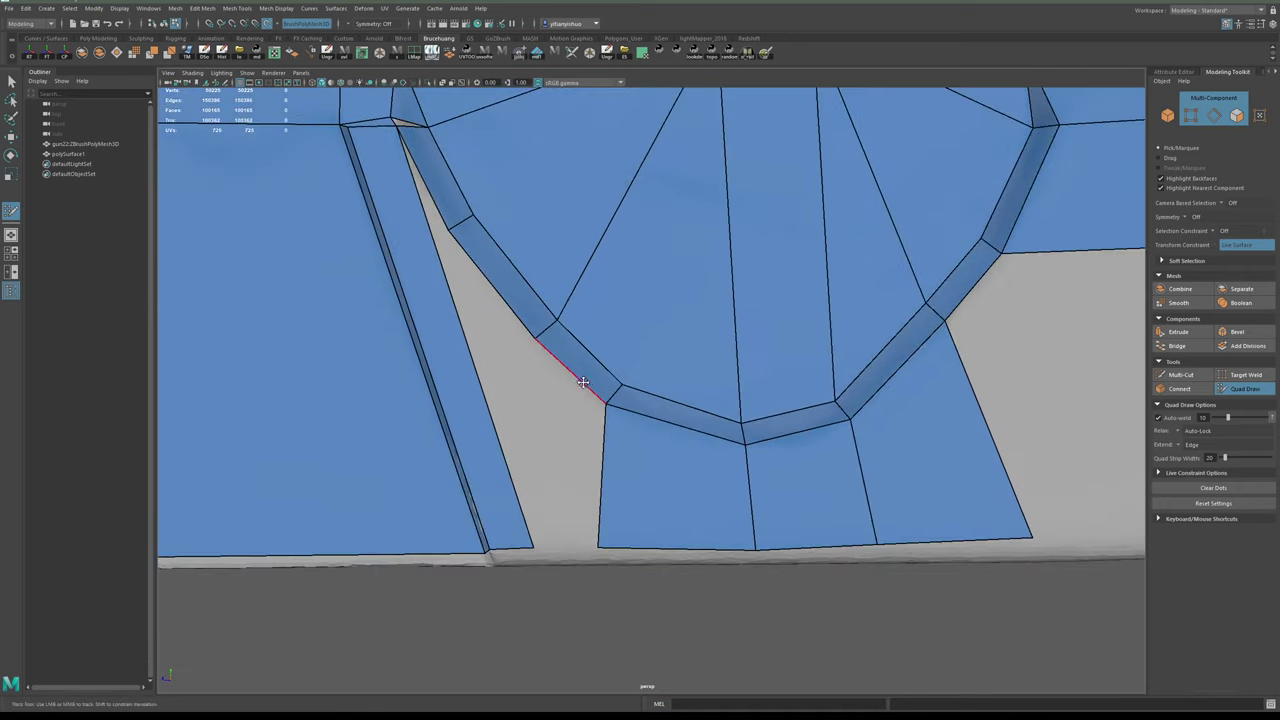
alt+middle_drag(576, 470, 592, 435)
alt+drag(592, 435, 597, 443)
alt+right_drag(597, 443, 560, 371)
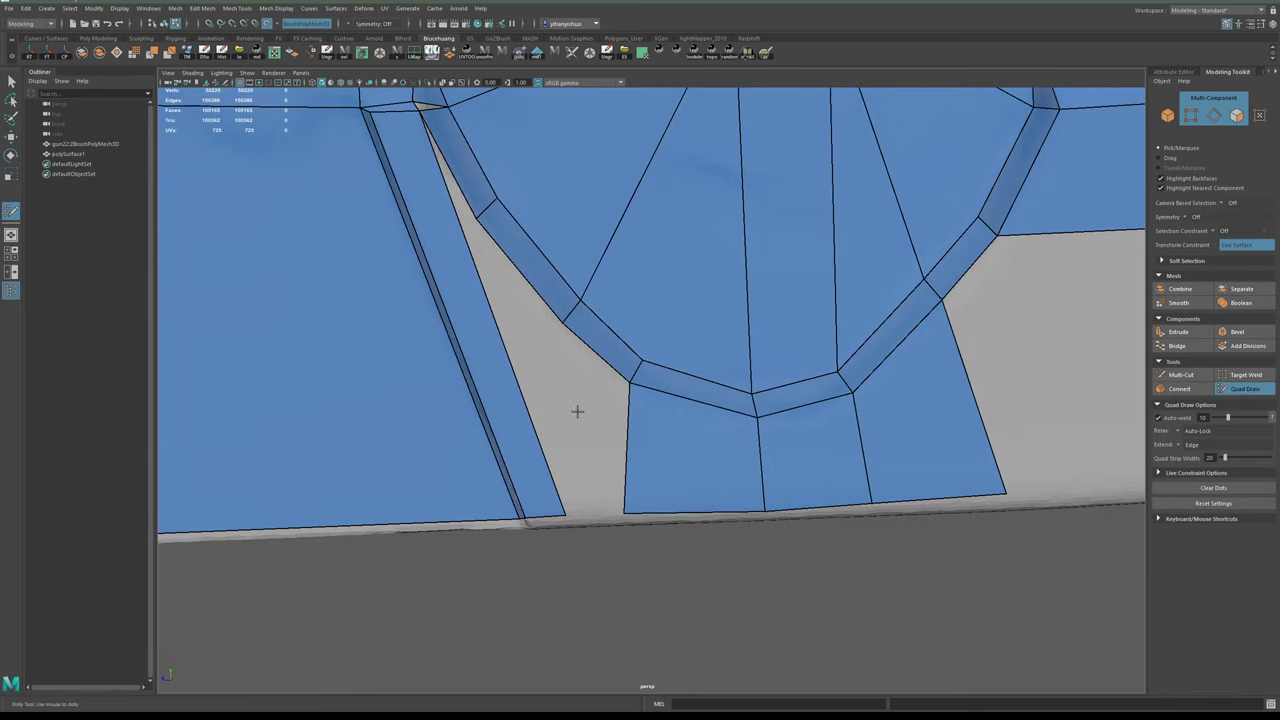
shift+click(578, 416)
- Examine the edge flow along the slide's side, from the recess area to the front
alt+drag(481, 286, 514, 331)
alt+middle_drag(514, 331, 709, 383)
alt+right_drag(709, 383, 337, 176)
alt+middle_drag(400, 285, 663, 277)
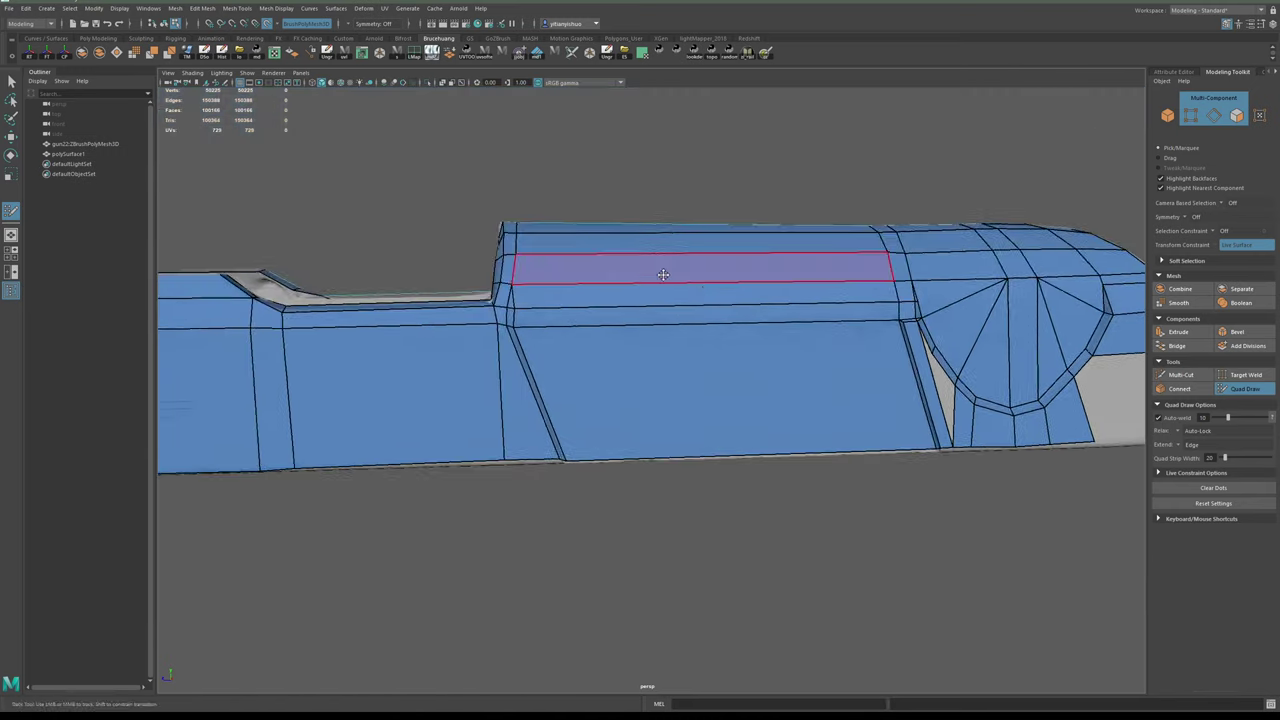
alt+drag(663, 277, 625, 289)
alt+right_drag(625, 289, 457, 263)
alt+drag(457, 263, 568, 240)
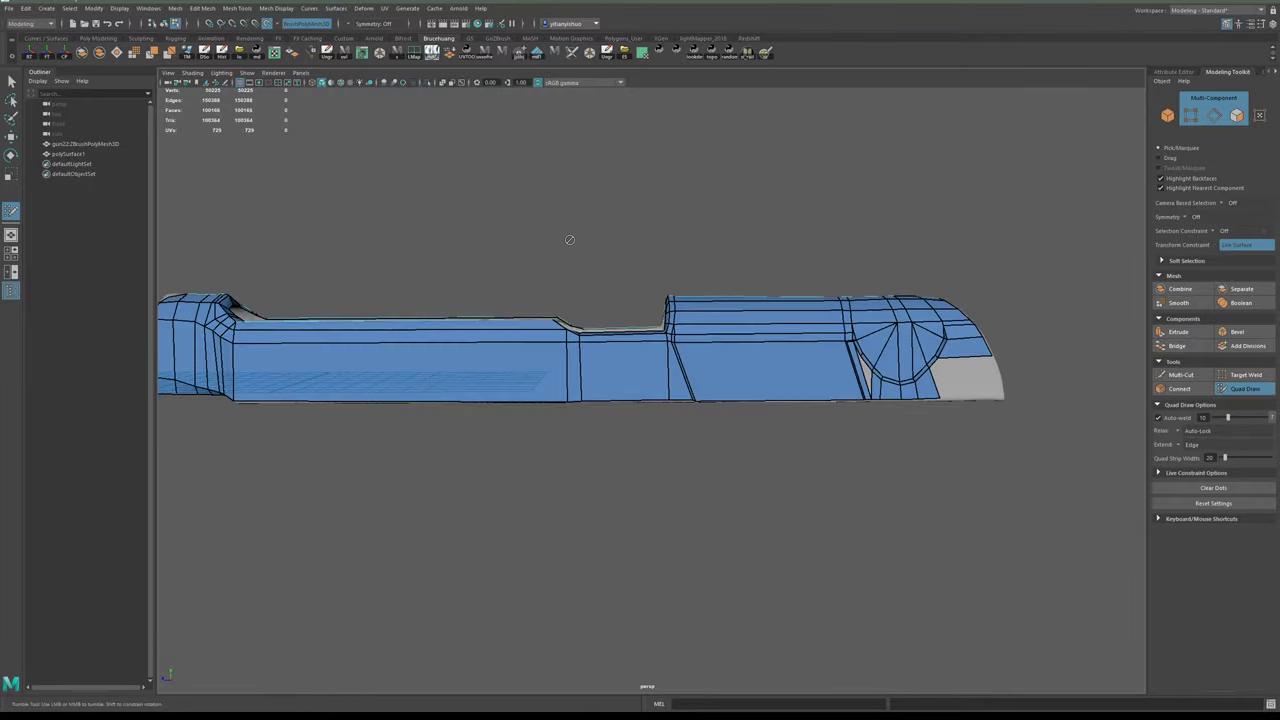
alt+middle_drag(568, 240, 349, 229)
alt+right_drag(349, 229, 420, 250)
alt+middle_drag(380, 250, 515, 338)
alt+right_drag(515, 338, 688, 384)
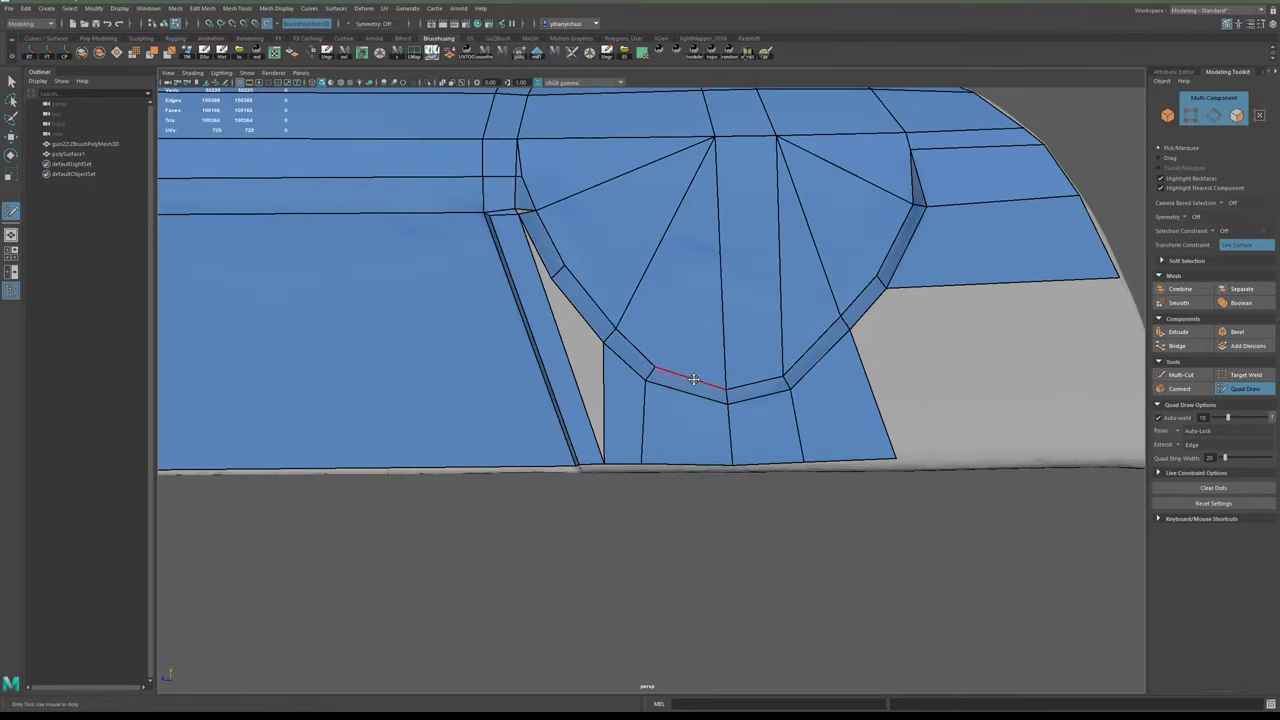
- Cut an extra edge into the slanted strip in front of the recess and fill the lower part of the adjoining gap
alt+right_drag(553, 385, 612, 395)
alt+middle_drag(612, 395, 634, 403)
alt+right_drag(634, 403, 660, 441)
alt+middle_drag(660, 440, 666, 444)
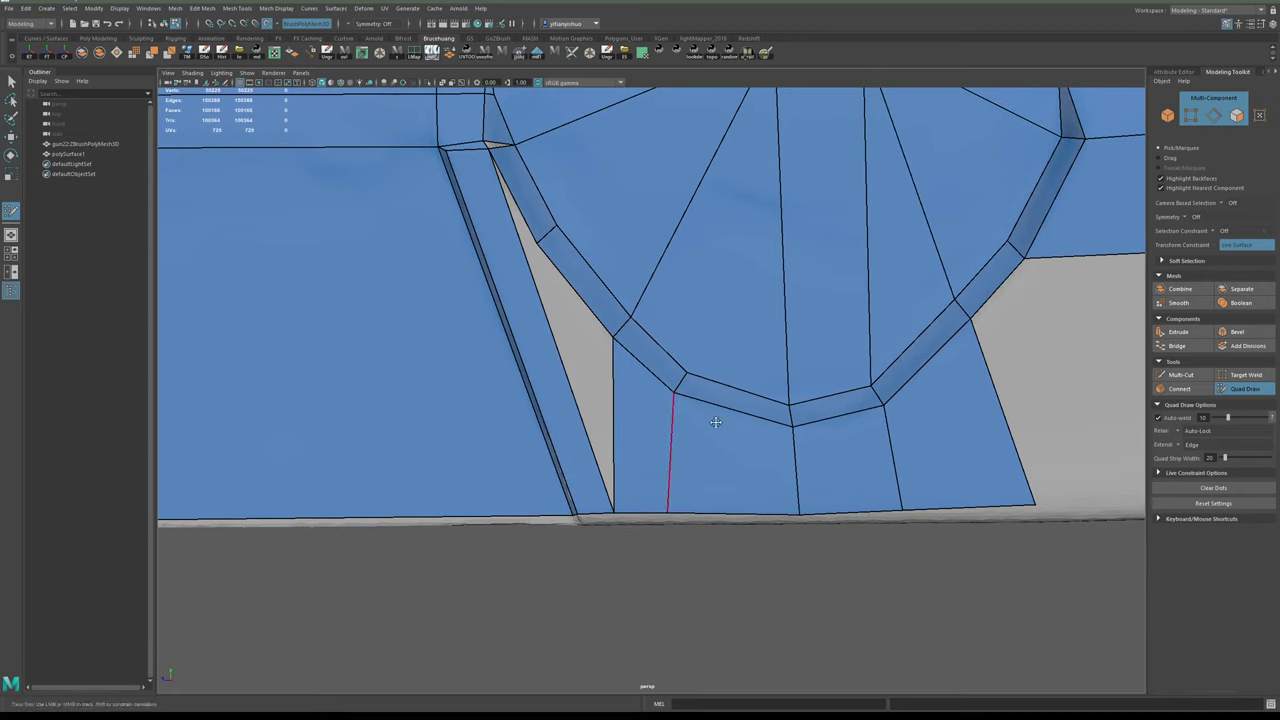
click(1186, 376)
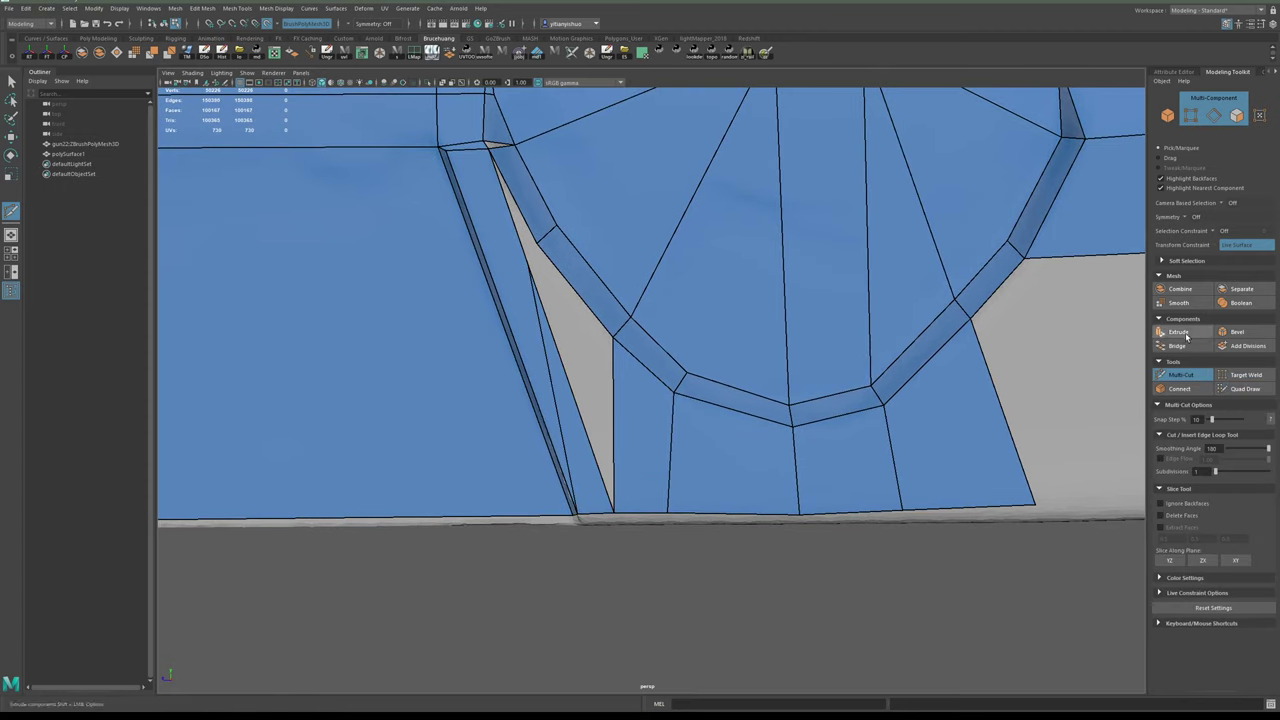
click(1245, 388)
shift+click(592, 326)
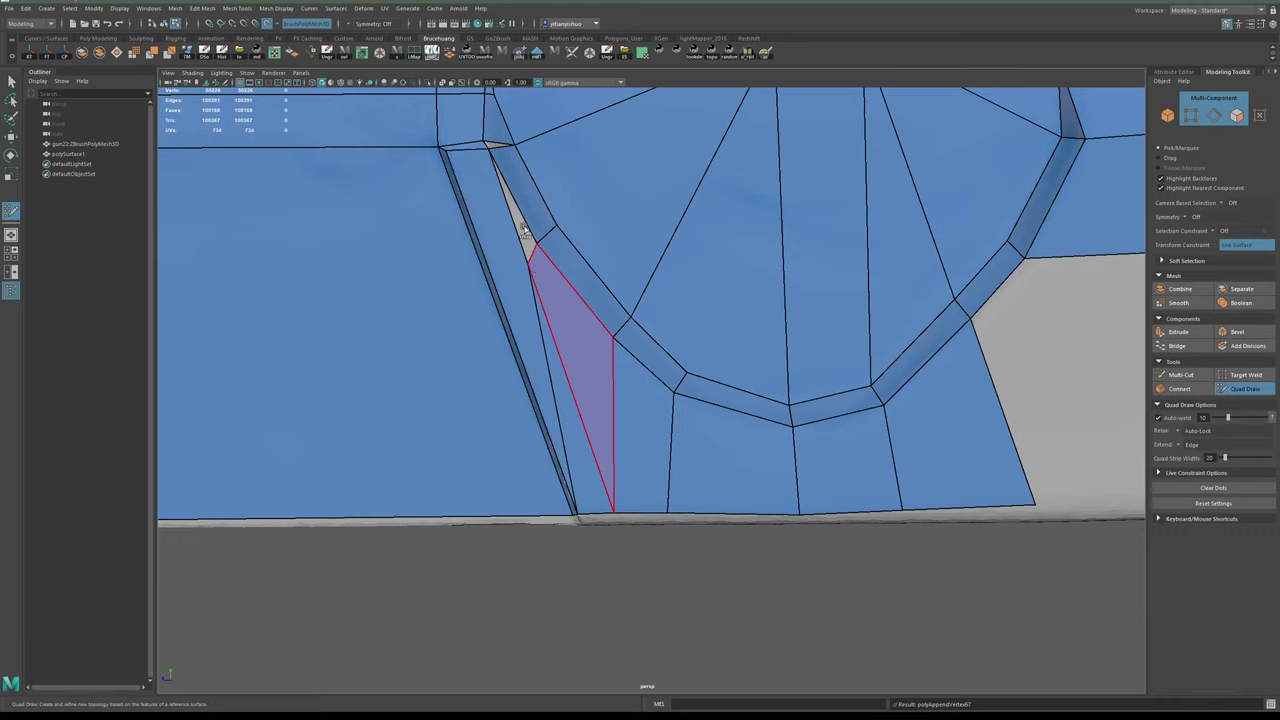
- Fill the remaining narrow gap between the slanted strip and the recess's front rim
alt+drag(549, 191, 556, 340)
alt+right_drag(545, 350, 584, 376)
shift+click(420, 284)
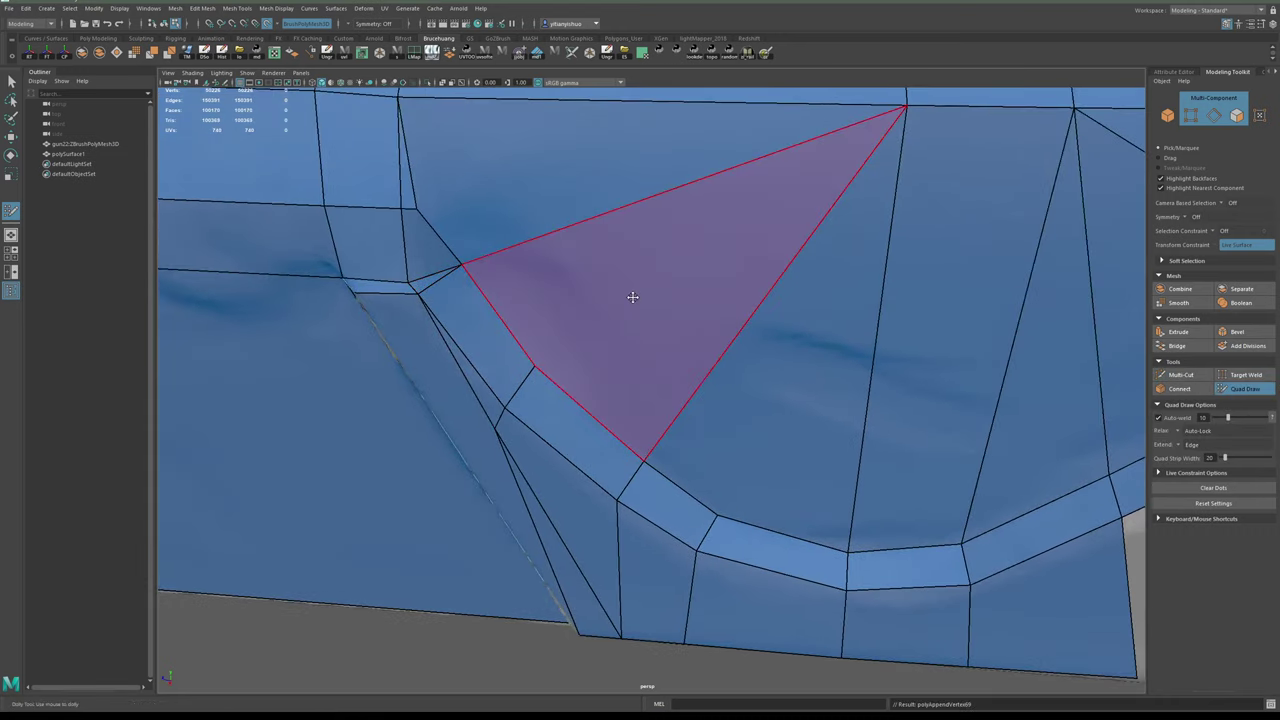
- Extend the edge behind the recess to the slide's rear end and fill the gap between the new face and the faces above
alt+right_drag(765, 300, 655, 350)
alt+drag(785, 280, 647, 286)
alt+right_drag(647, 286, 712, 318)
mouse_move(712, 318)
alt+mouse_down()
mouse_move(774, 346)
mouse_move(694, 326)
alt+mouse_up()
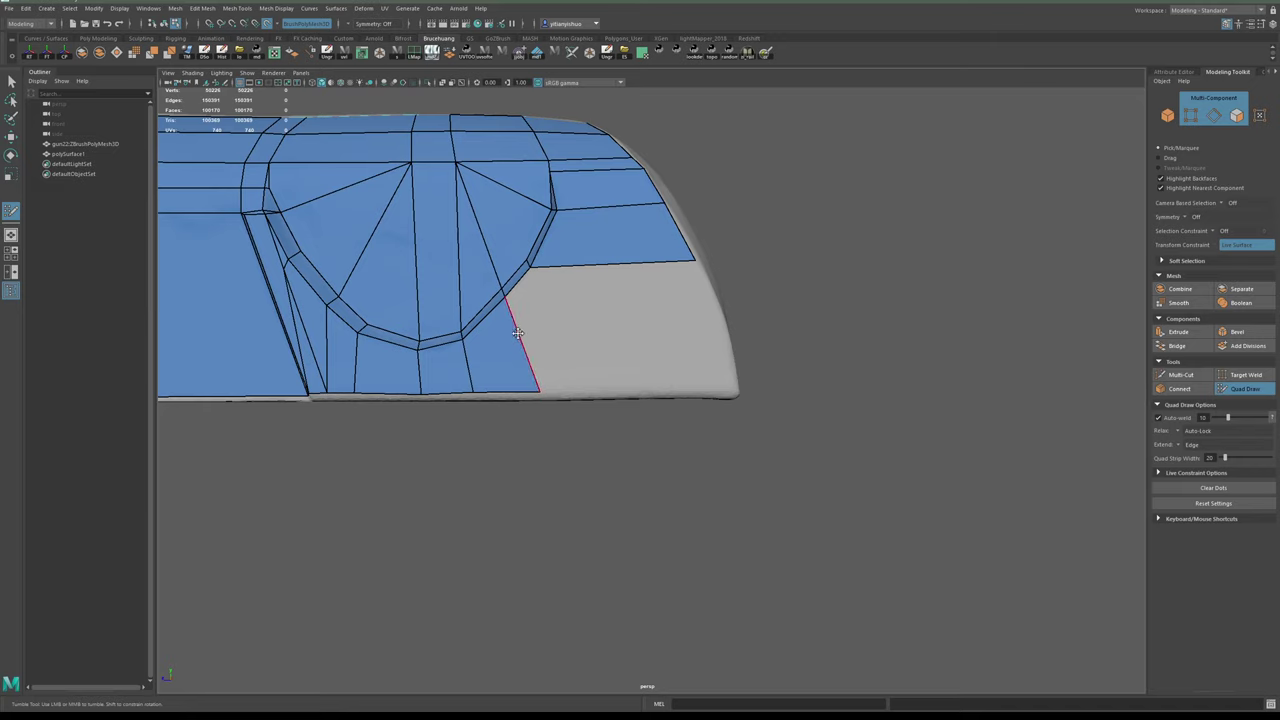
drag(524, 341, 757, 346)
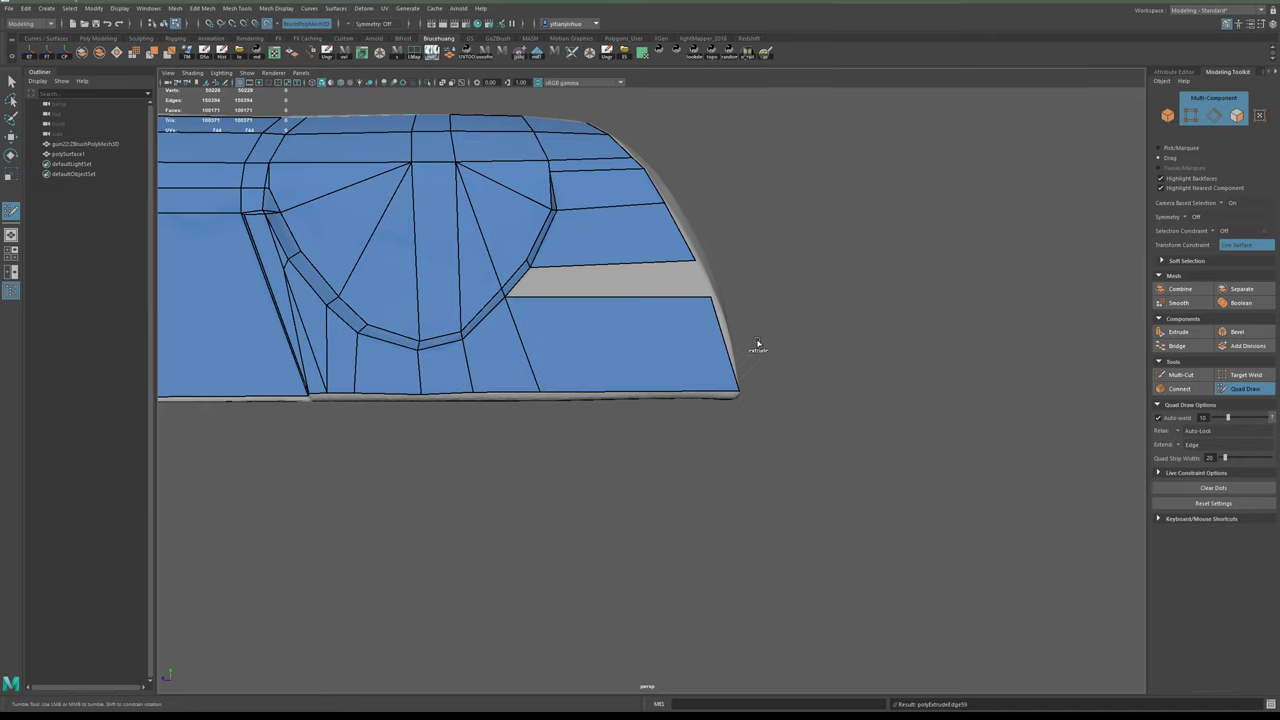
shift+click(599, 283)
- Examine the slide's open rear end and the edge flow along the side opposite the recess
alt+right_drag(820, 318, 690, 315)
alt+drag(660, 260, 483, 254)
alt+right_drag(740, 278, 811, 286)
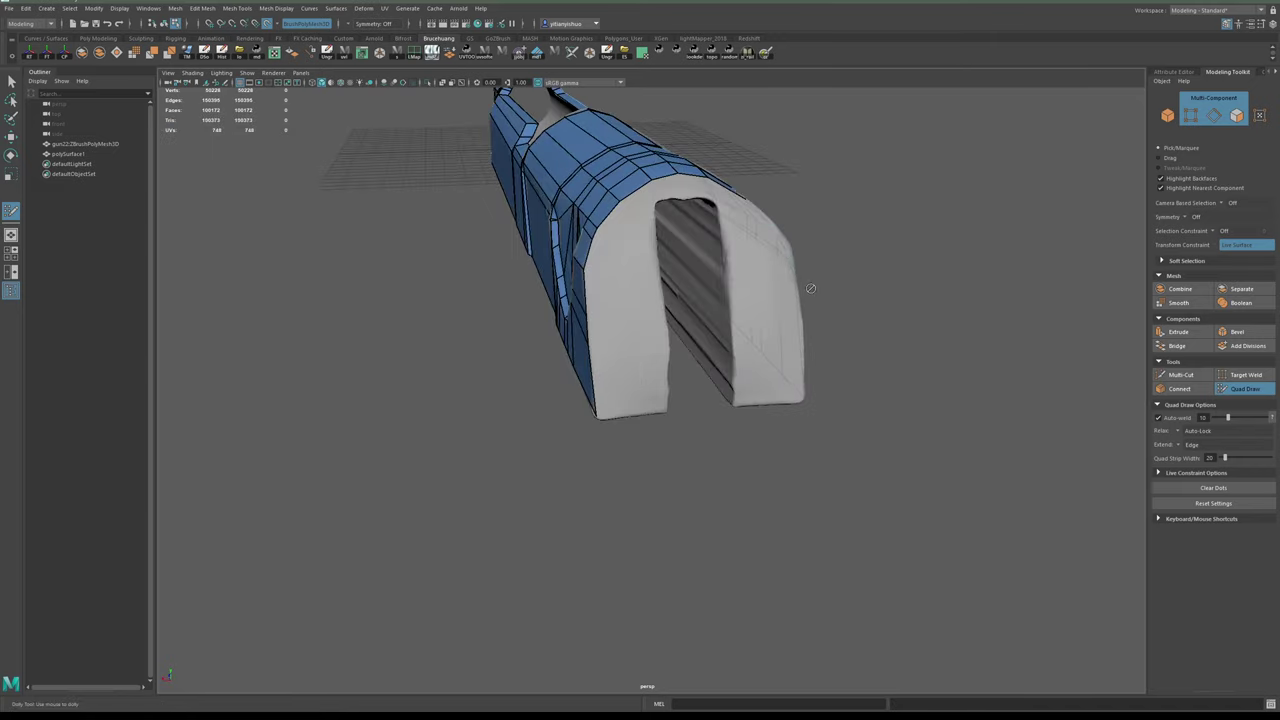
alt+drag(640, 296, 592, 298)
alt+middle_drag(890, 445, 635, 388)
alt+right_drag(635, 388, 790, 382)
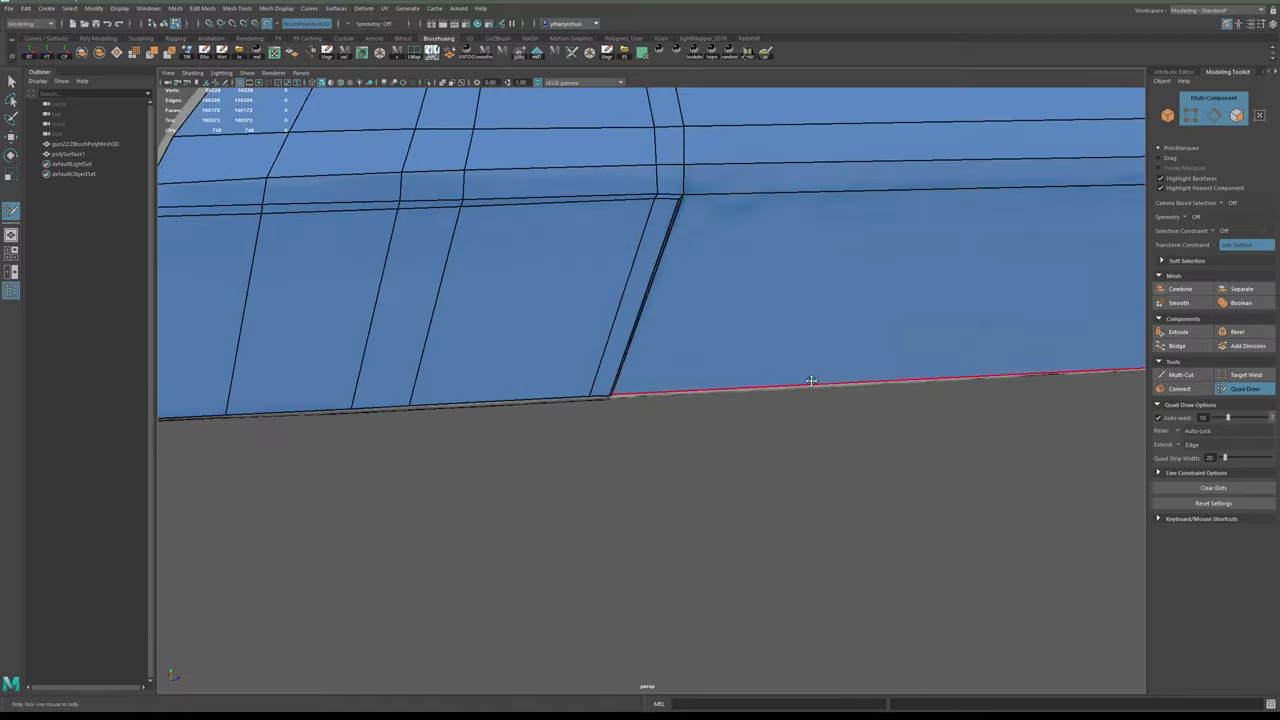
alt+drag(790, 382, 660, 326)
alt+middle_drag(583, 293, 671, 337)
alt+drag(671, 337, 812, 354)
alt+middle_drag(670, 322, 780, 331)
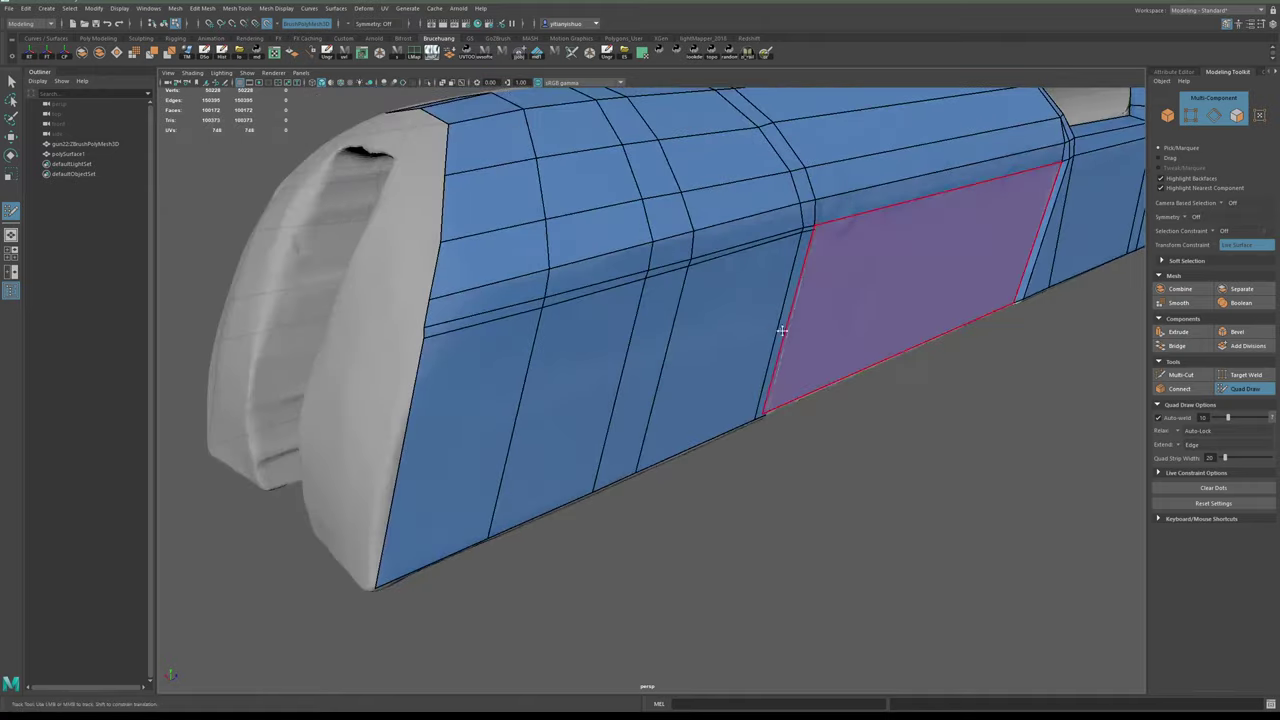
alt+drag(780, 331, 866, 331)
alt+right_drag(866, 331, 702, 331)
alt+middle_drag(702, 331, 817, 346)
- Extrude two quads across the recess-side leg of the rear face, weld their inner corners and align them with the opening's edge
alt+drag(550, 352, 644, 353)
drag(569, 419, 688, 405)
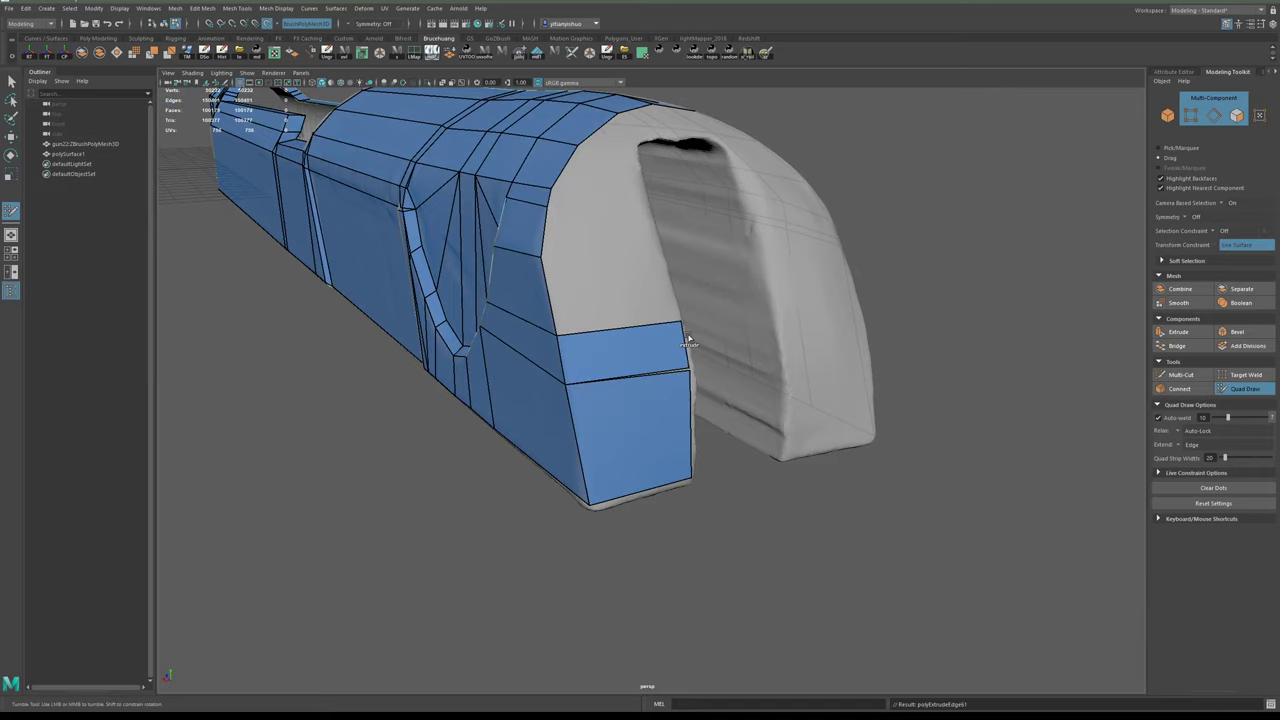
alt+drag(688, 340, 540, 368)
alt+right_drag(540, 368, 574, 369)
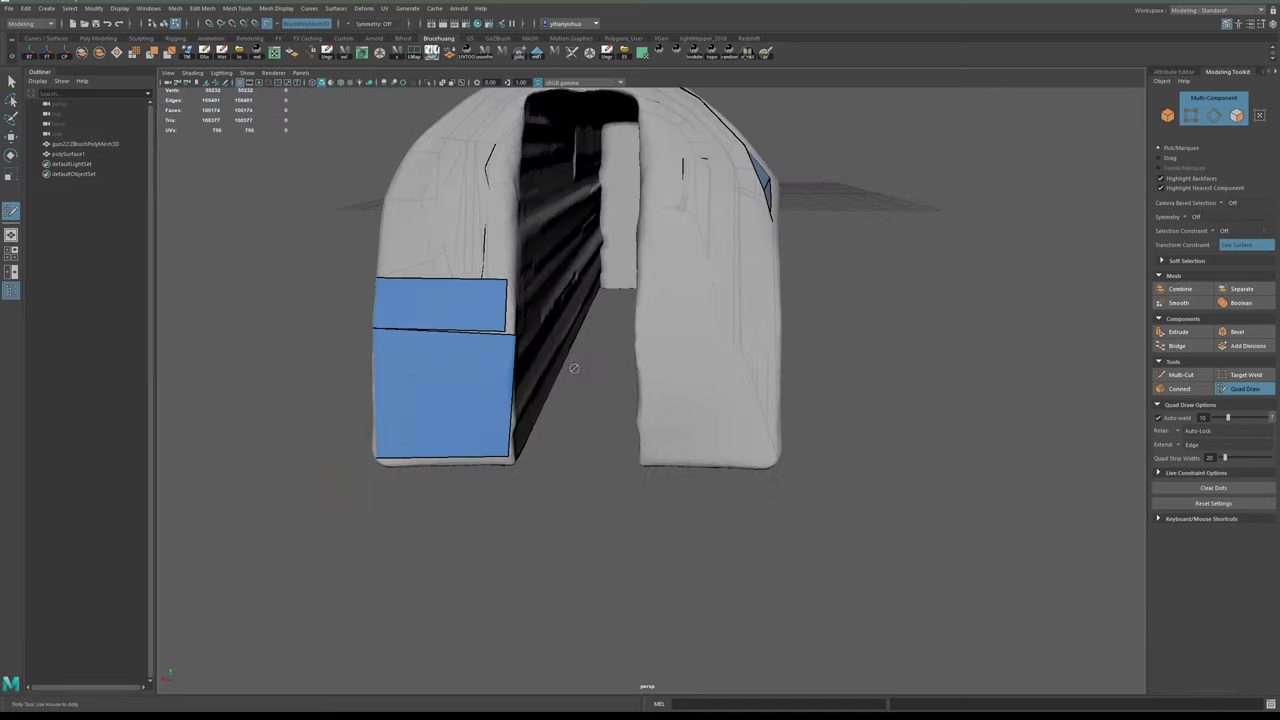
drag(519, 347, 503, 347)
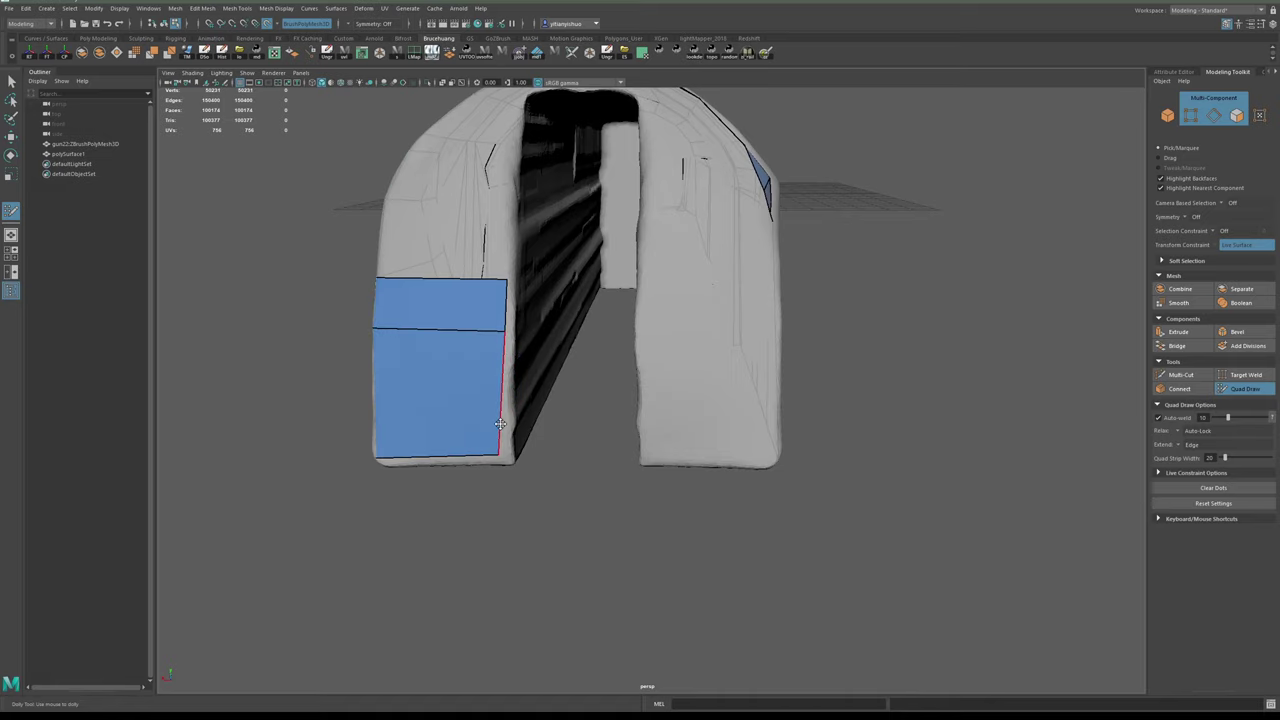
drag(497, 452, 508, 458)
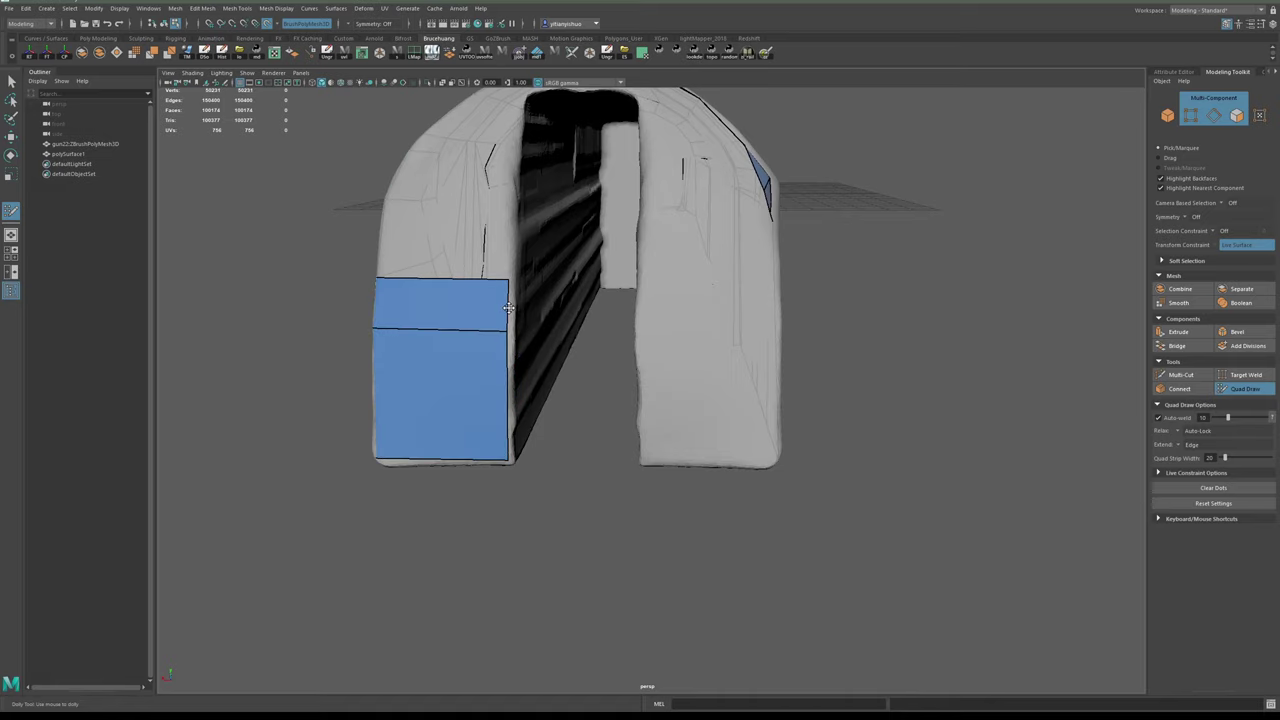
- Extrude the opposite side's rear edge into one tall quad across the other leg of the rear face
alt+drag(590, 325, 465, 346)
mouse_move(689, 373)
mouse_down()
mouse_move(562, 380)
mouse_move(663, 380)
mouse_move(652, 377)
mouse_up()
alt+right_drag(652, 377, 604, 358)
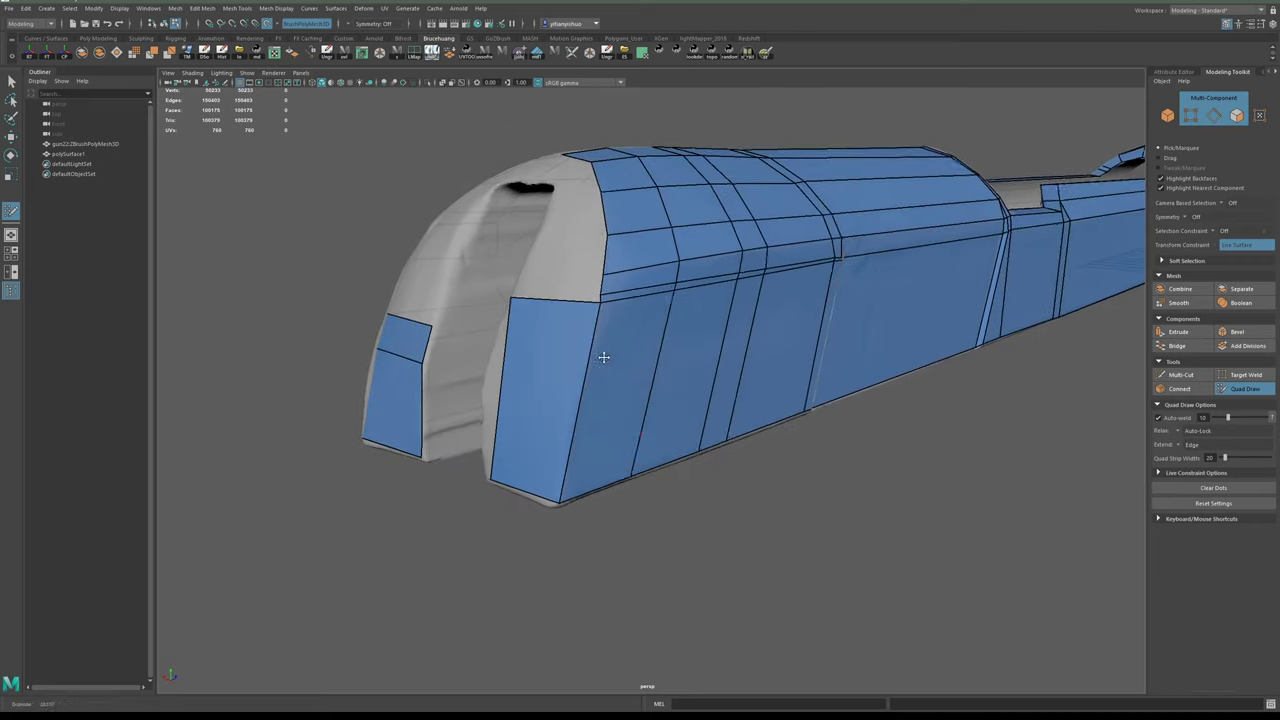
- Add two more quads up the recess-side leg of the rear face, welding them to the faces below
alt+drag(604, 358, 698, 346)
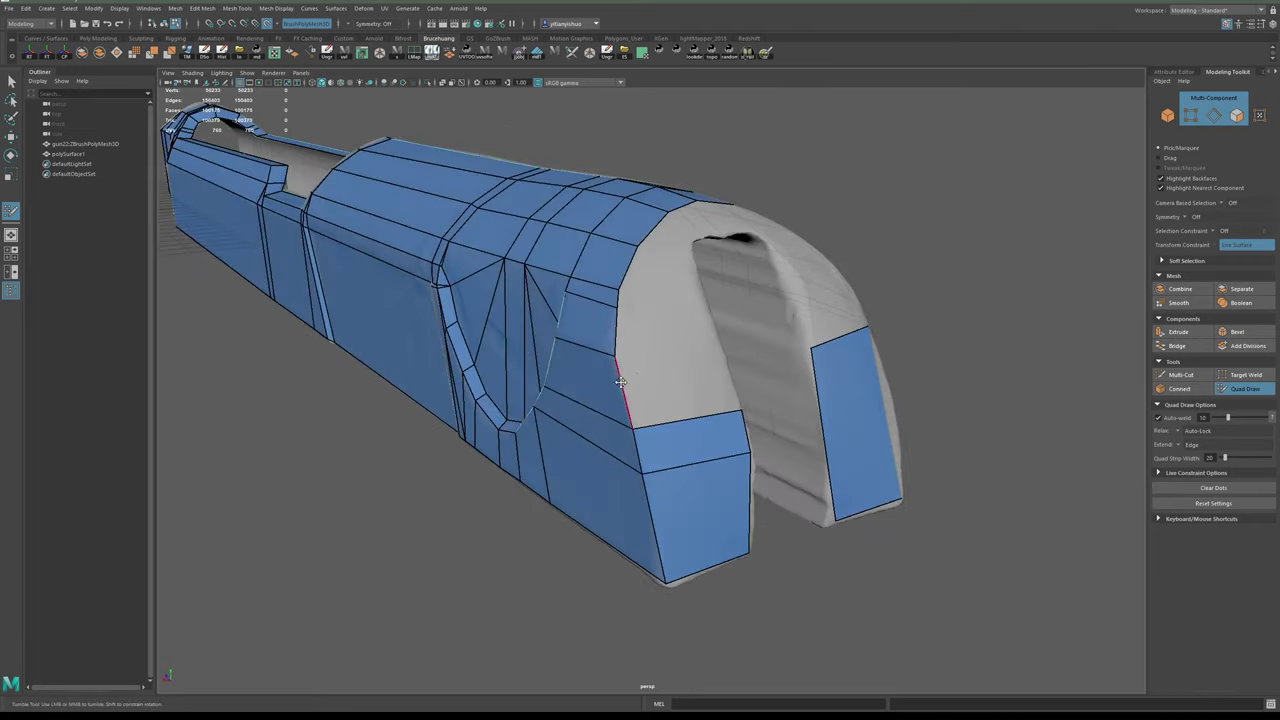
mouse_move(621, 382)
mouse_down()
mouse_move(728, 374)
mouse_move(691, 366)
mouse_move(648, 441)
mouse_up()
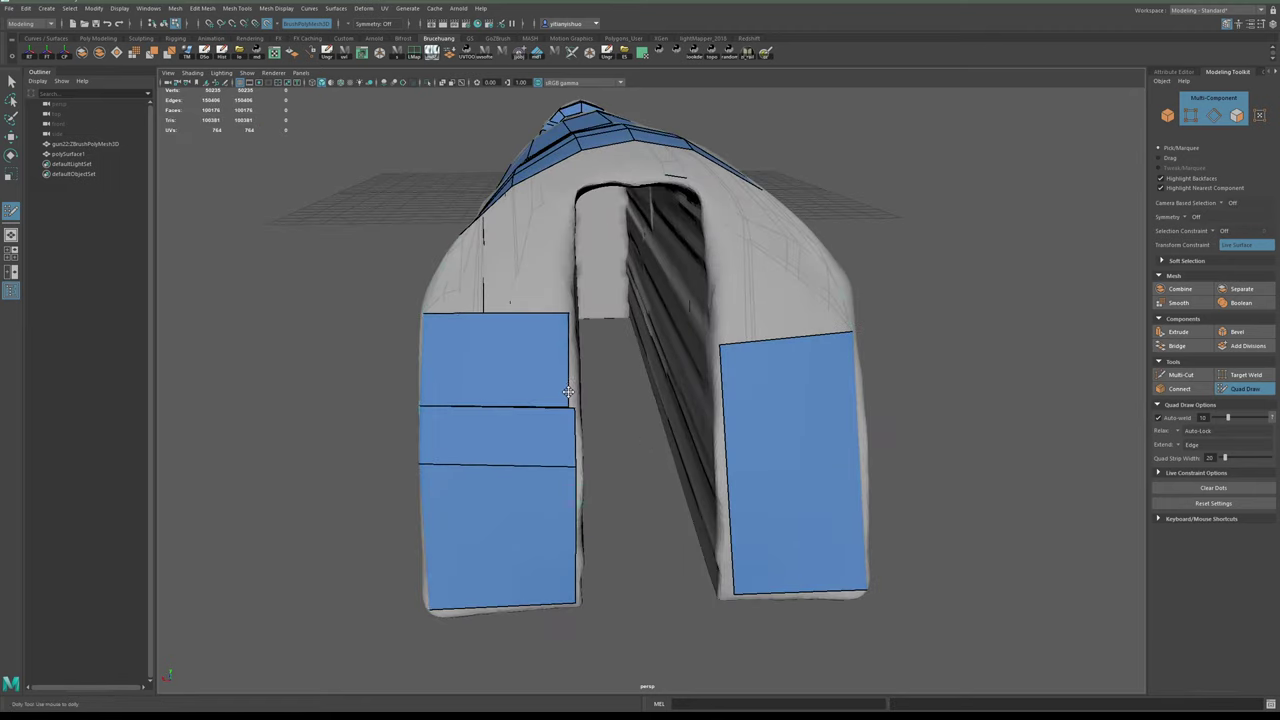
mouse_move(568, 392)
mouse_down()
mouse_move(706, 340)
mouse_move(640, 368)
mouse_up()
alt+middle_drag(640, 368, 589, 349)
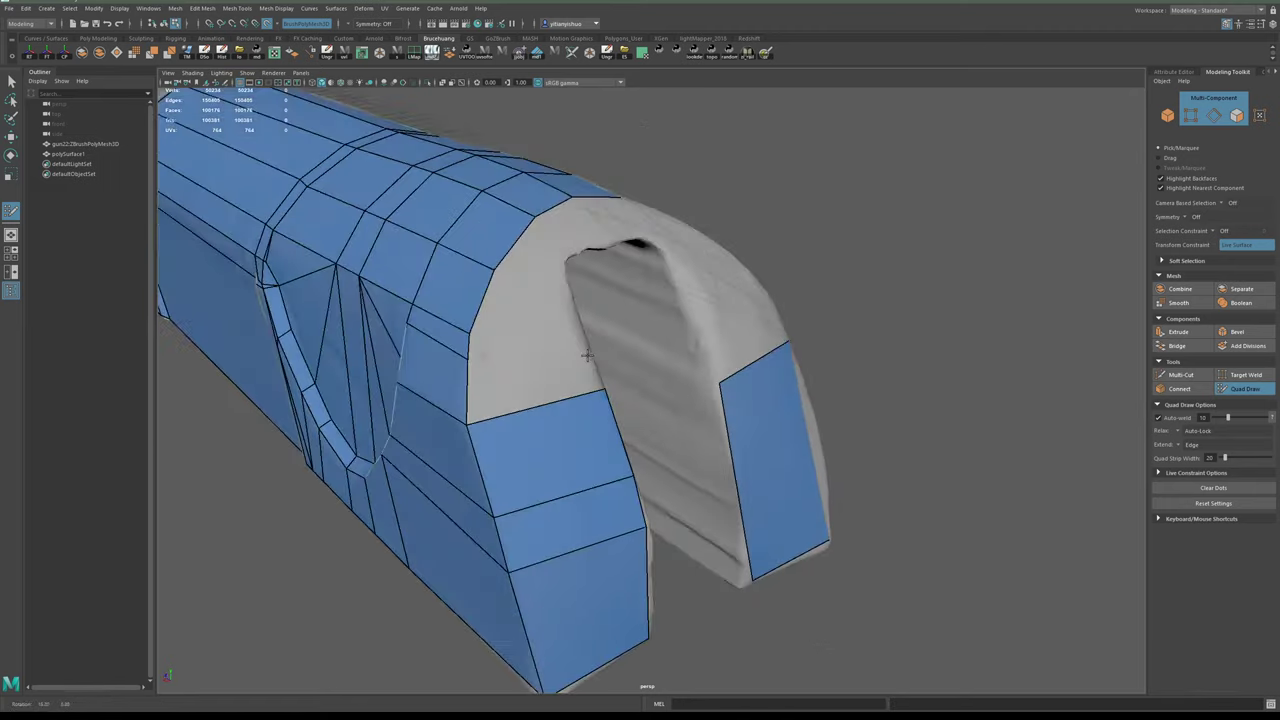
drag(472, 386, 447, 374)
drag(436, 314, 508, 445)
alt+middle_drag(508, 445, 518, 380)
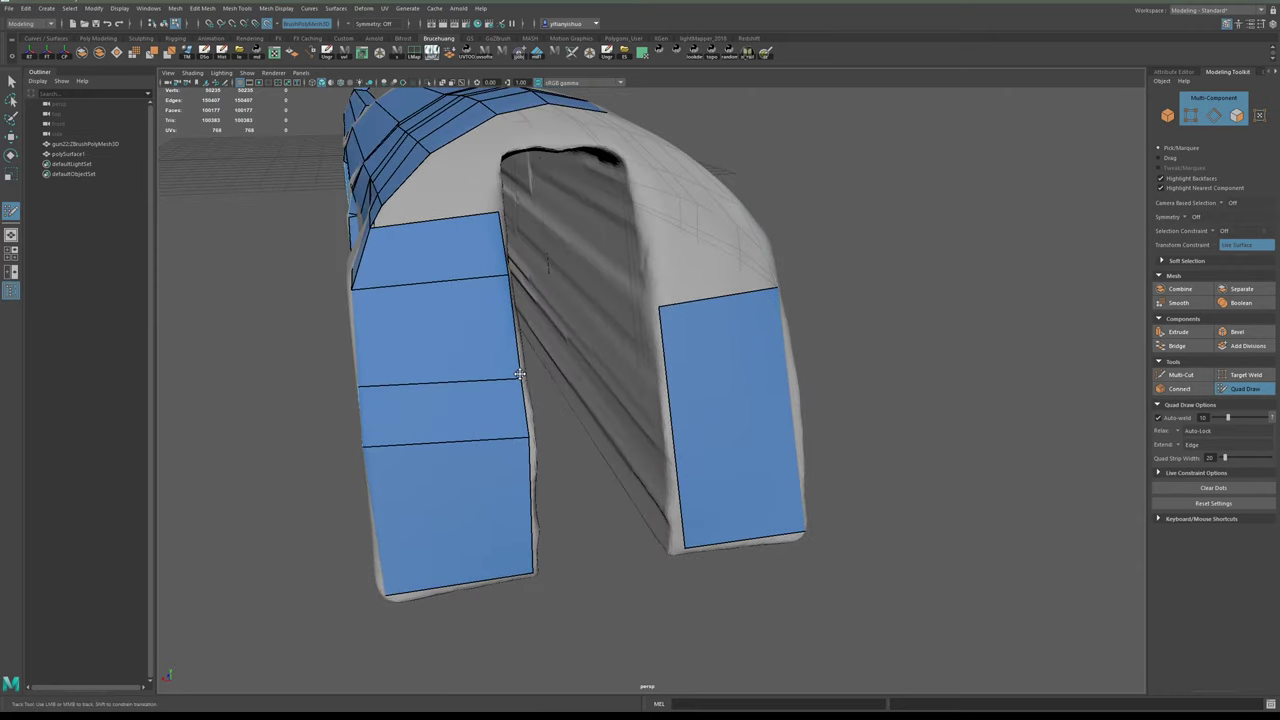
alt+drag(552, 445, 558, 375)
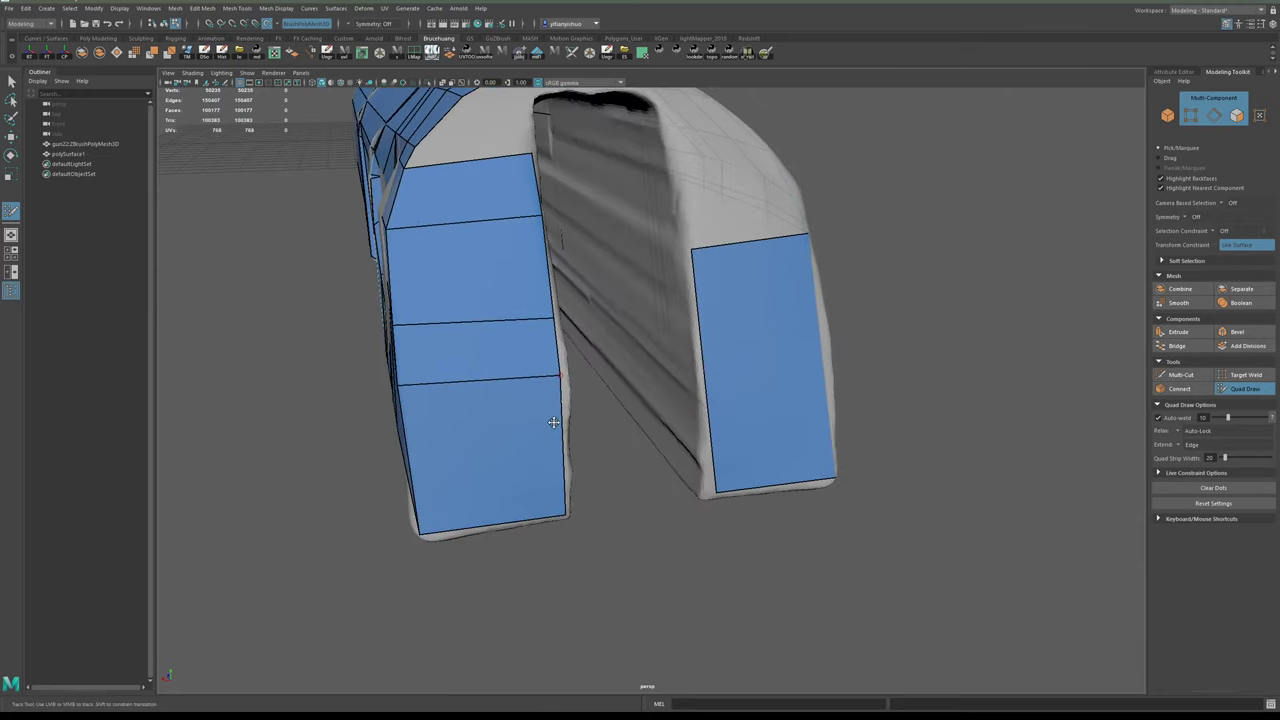
- Cut an edge from the opposite side's rearmost lower-edge vertex to the rear corner edge and across the tall rear quad with Multi-Cut
alt+drag(553, 422, 492, 390)
alt+drag(674, 383, 590, 367)
alt+middle_drag(590, 367, 600, 409)
mouse_move(600, 409)
alt+mouse_down()
mouse_move(571, 374)
mouse_move(594, 380)
alt+mouse_up()
click(1184, 375)
click(530, 488)
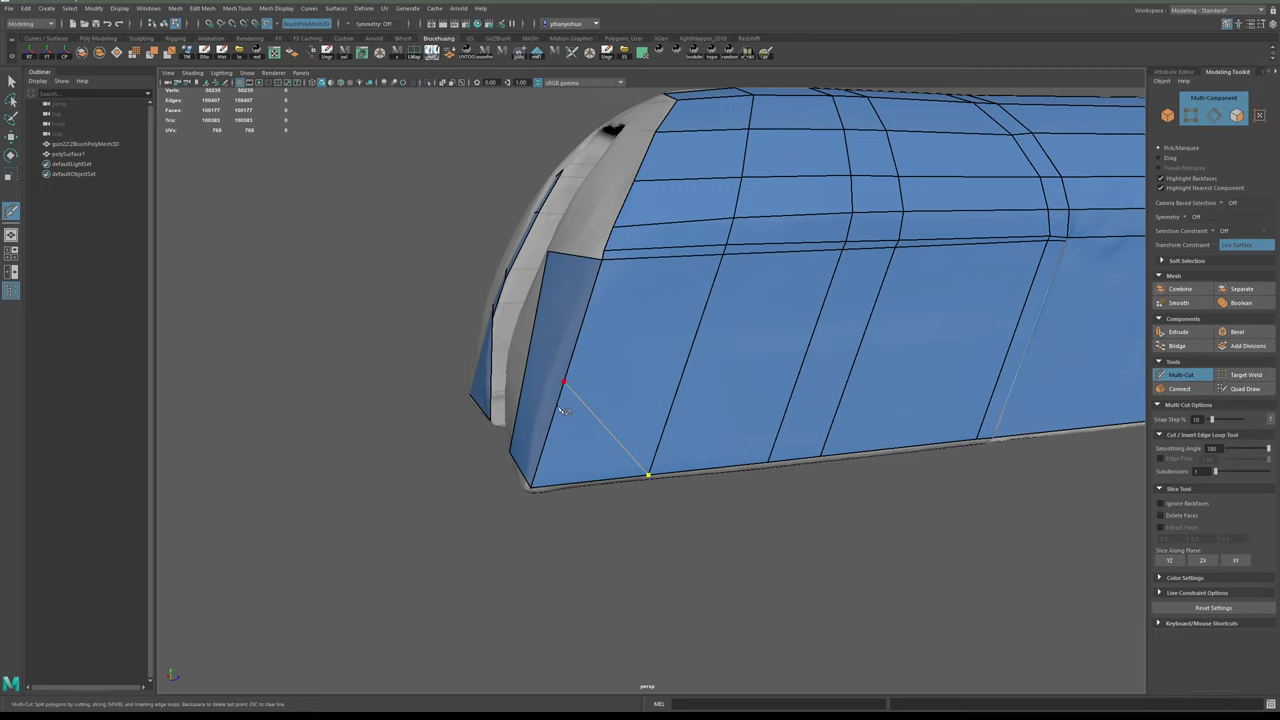
alt+drag(564, 411, 594, 369)
click(562, 372)
right_click(562, 373)
click(631, 465)
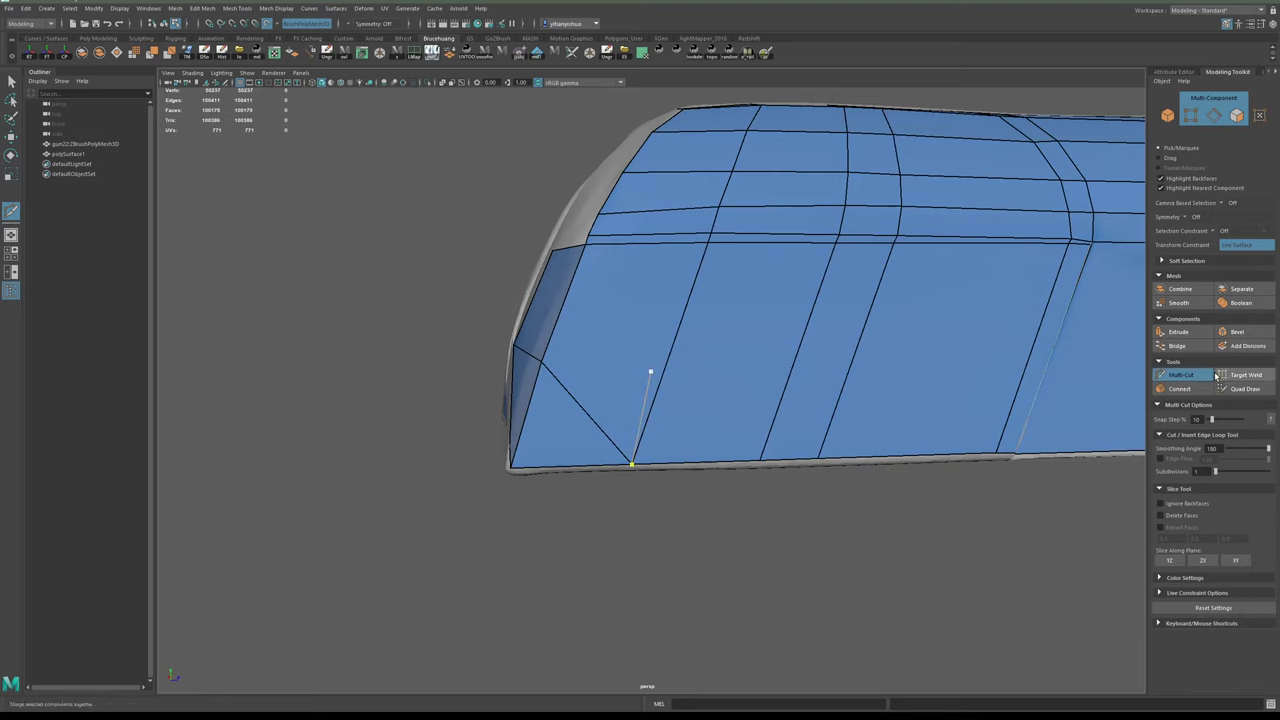
click(1243, 388)
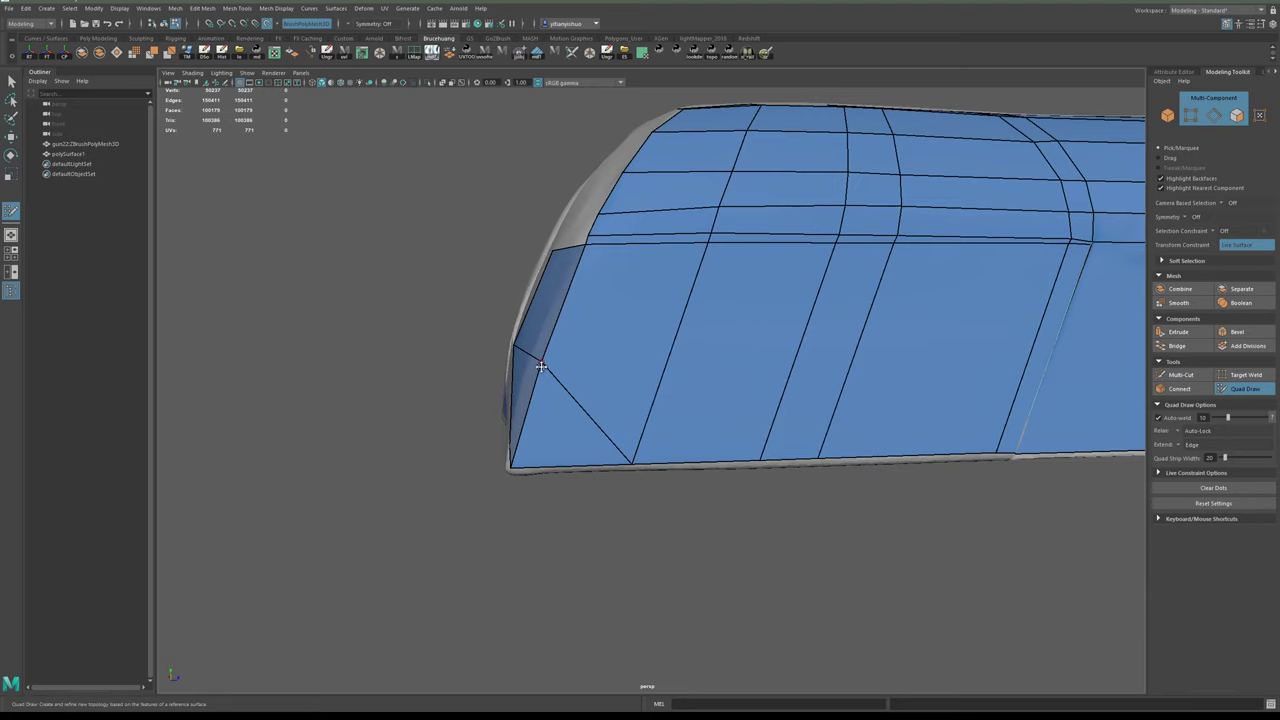
- Cut a second, higher edge from the same lower-edge vertex to the rear corner edge and across the upper rear quad
alt+drag(527, 360, 538, 457)
alt+drag(540, 406, 644, 396)
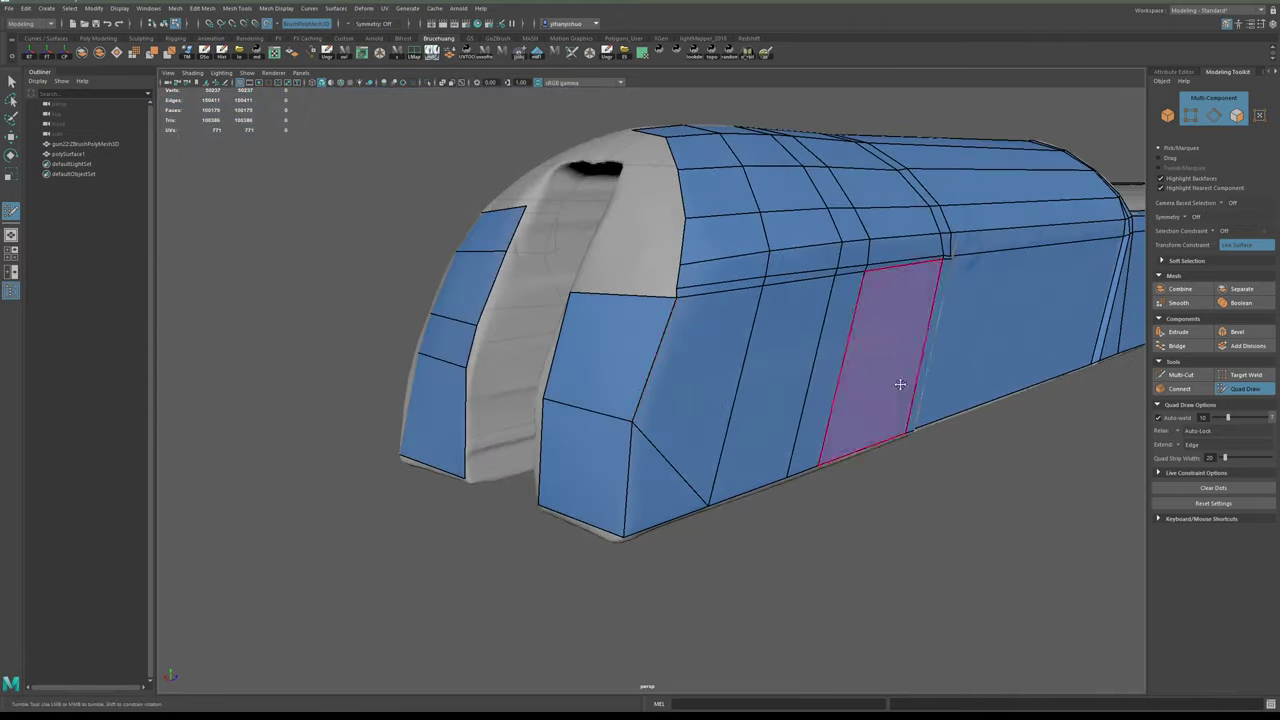
click(1203, 373)
alt+middle_drag(768, 362, 741, 370)
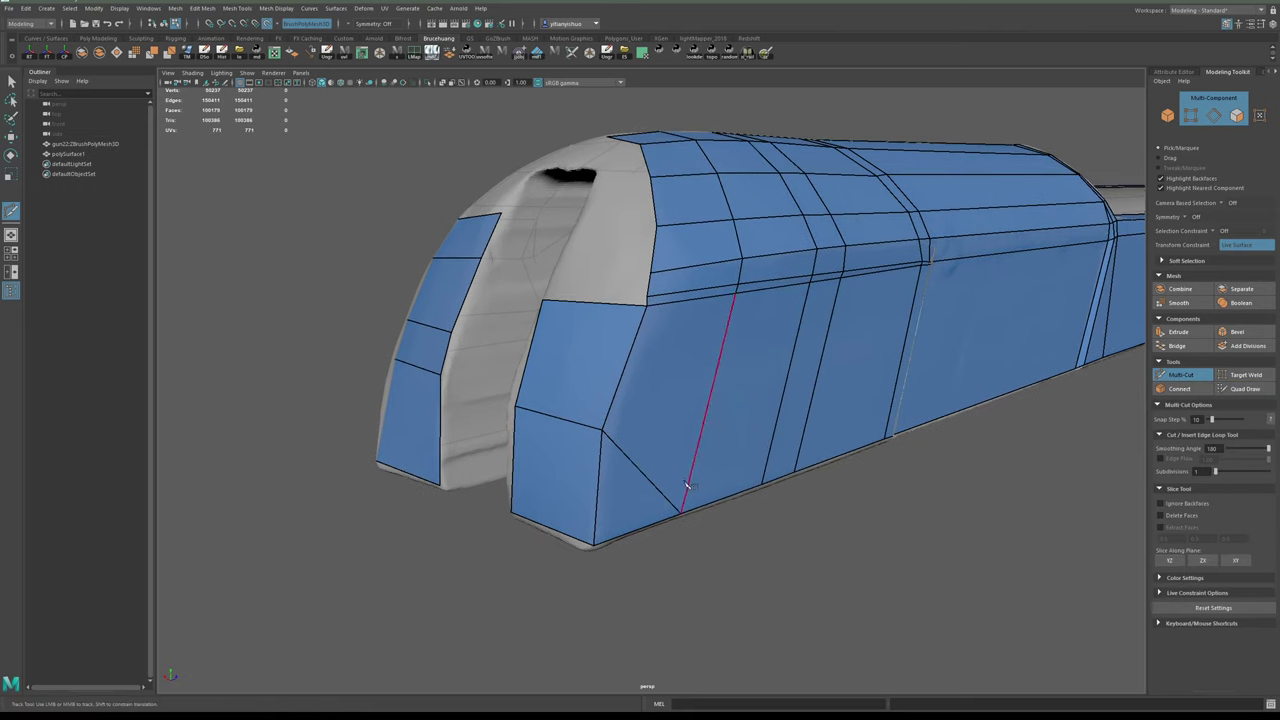
right_click(533, 348)
mouse_move(580, 414)
alt+mouse_down()
mouse_move(517, 390)
mouse_move(573, 394)
alt+mouse_up()
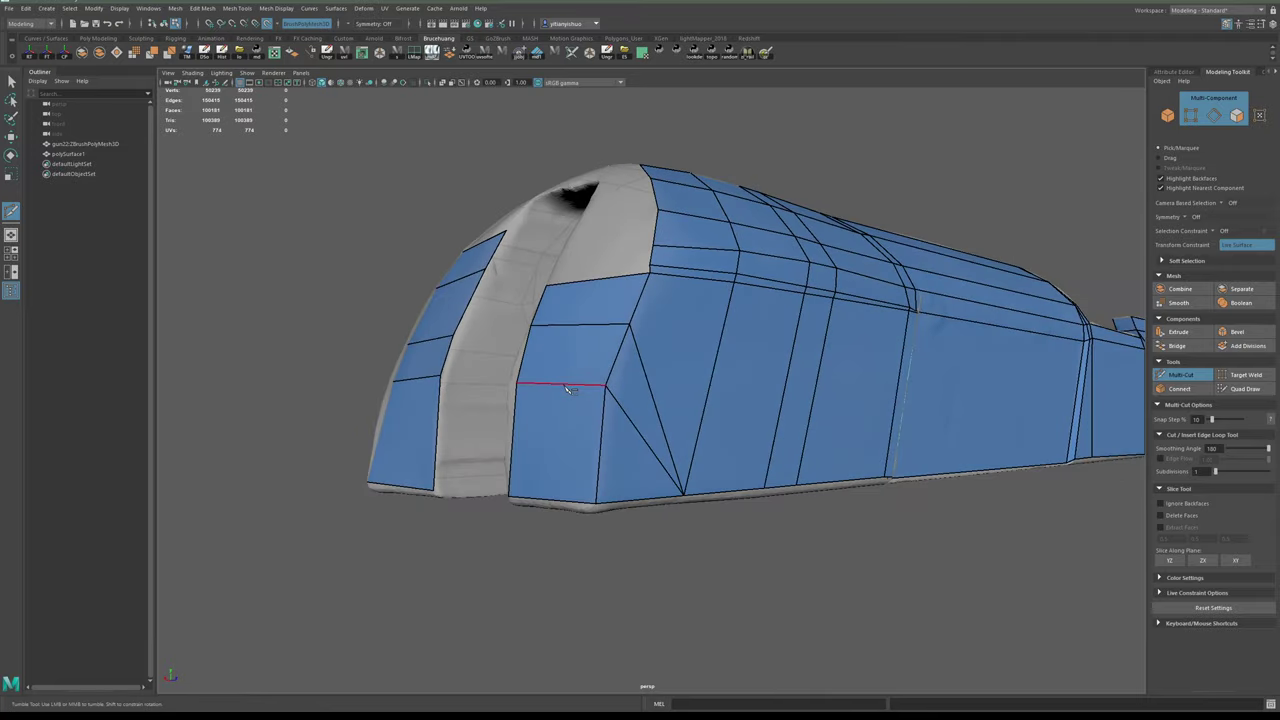
- Cut an edge from the recess's lower rear corner back along the side and across the lowest quad of the rear leg
alt+drag(460, 437, 558, 482)
alt+right_drag(558, 482, 593, 490)
alt+middle_drag(594, 490, 601, 465)
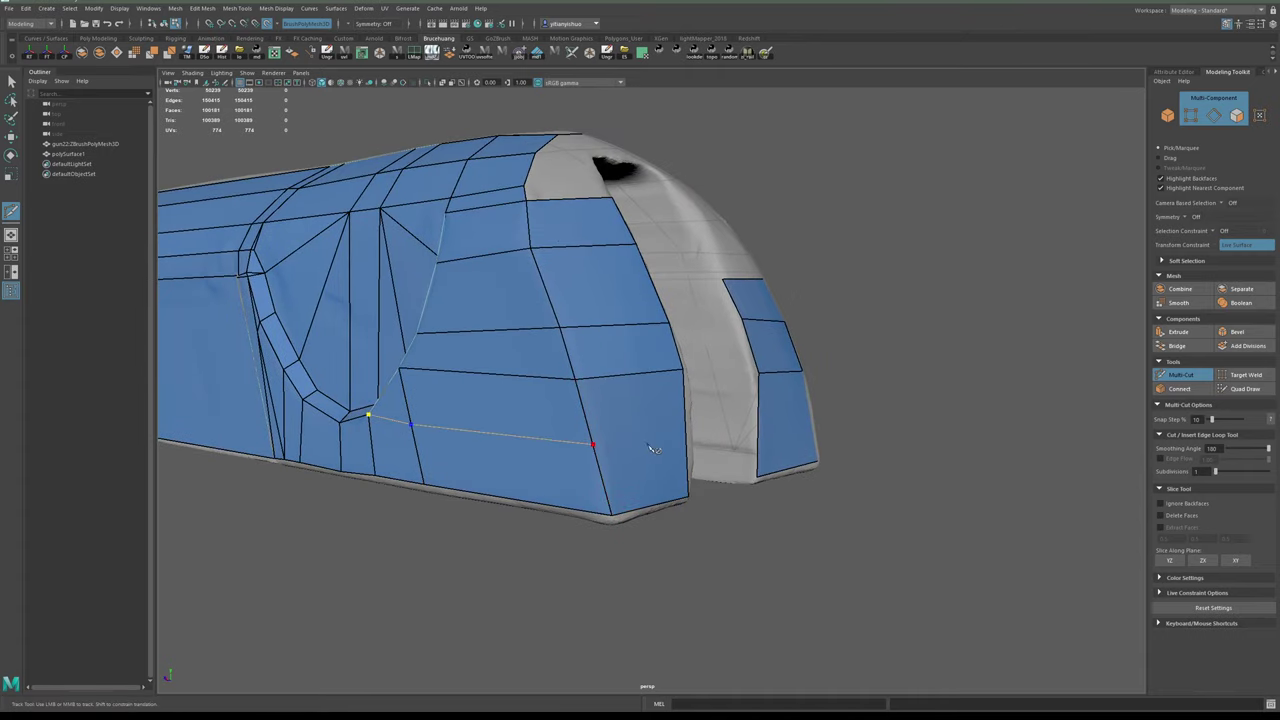
click(688, 440)
right_click(688, 441)
alt+right_drag(700, 439, 654, 434)
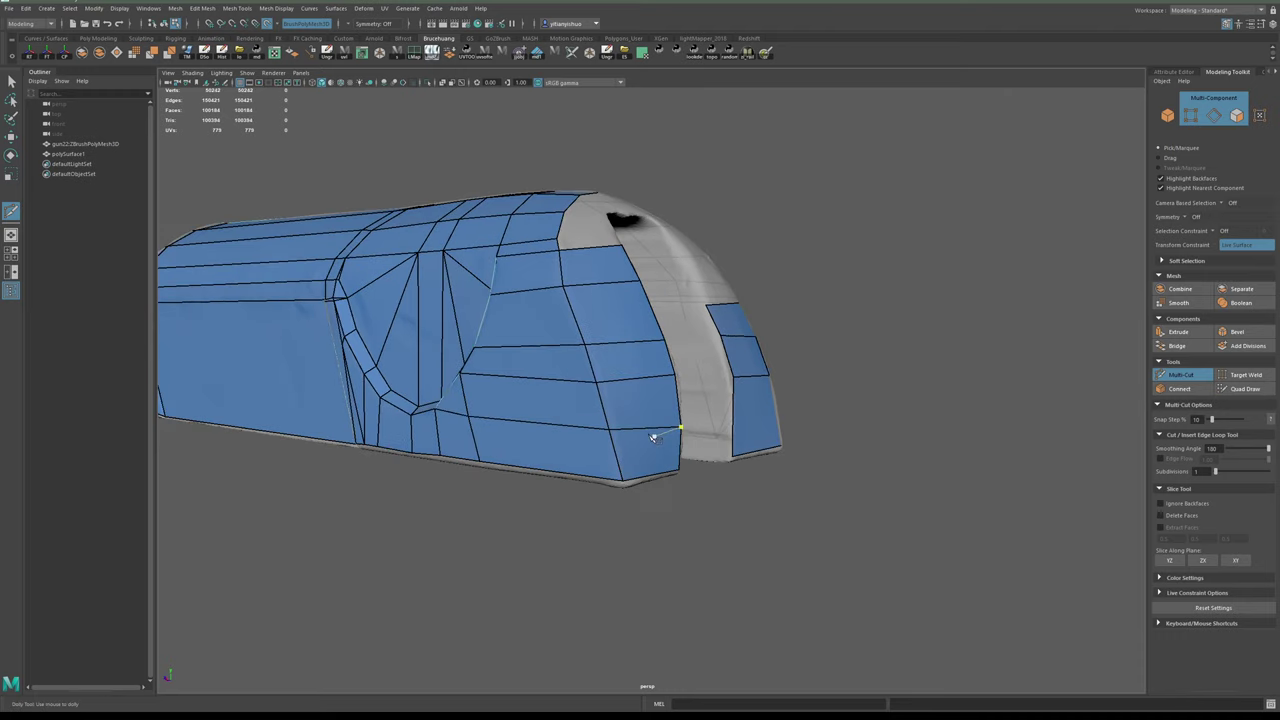
alt+drag(654, 434, 700, 436)
click(560, 460)
click(1242, 389)
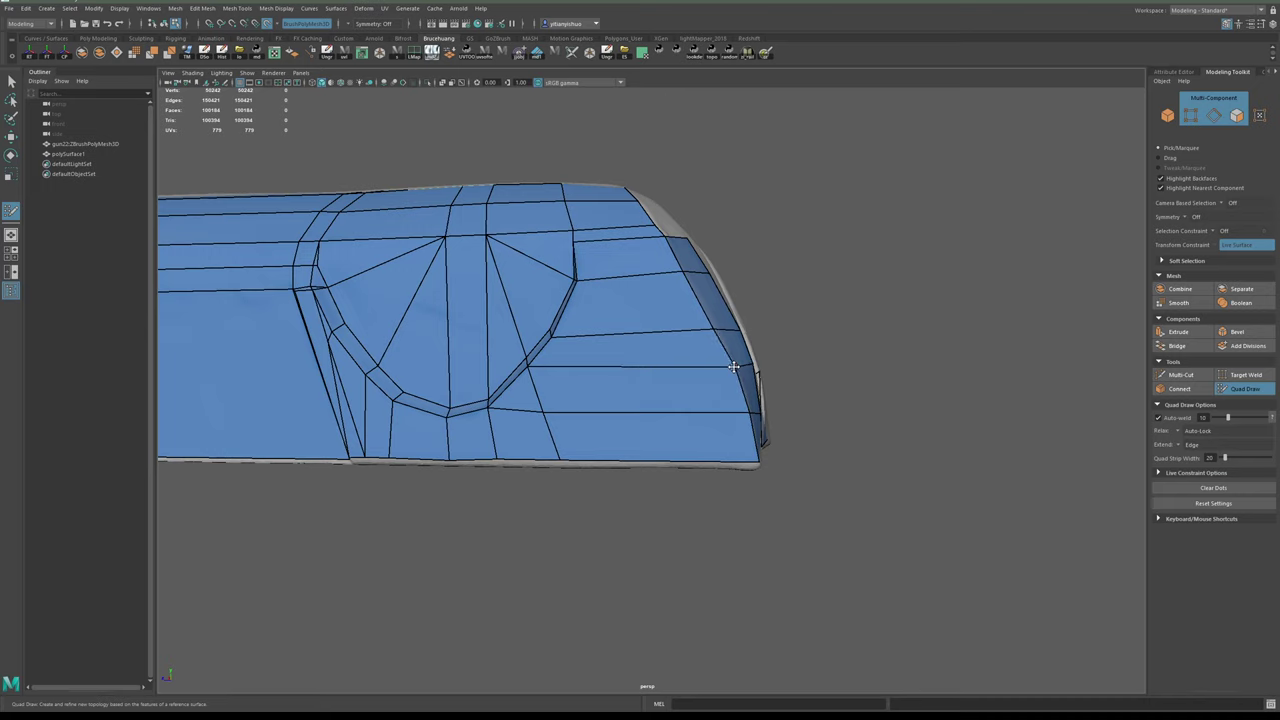
- Cut a third edge on the opposite side from the shared lower-edge vertex across the lowest rear quad, and return to Quad Draw
mouse_move(783, 373)
alt+mouse_down()
mouse_move(728, 391)
mouse_move(598, 384)
alt+mouse_up()
alt+right_drag(598, 384, 654, 462)
alt+drag(654, 462, 753, 440)
click(1192, 376)
click(643, 481)
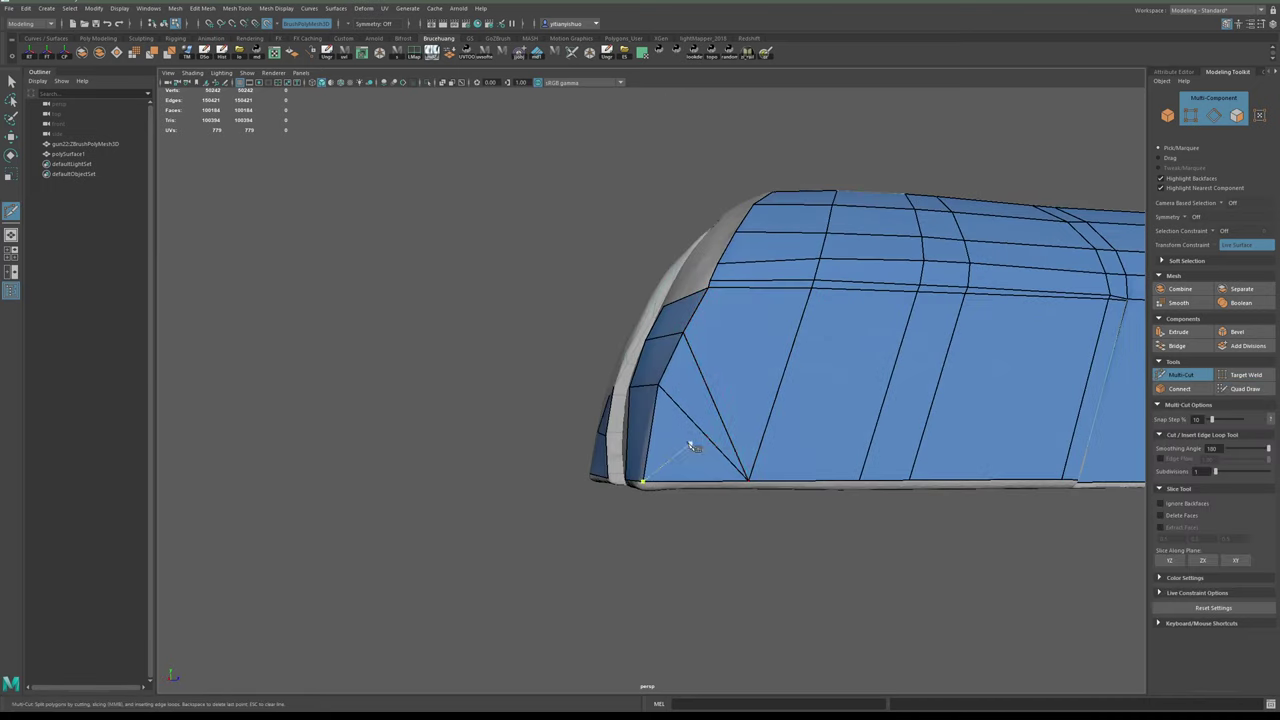
click(649, 441)
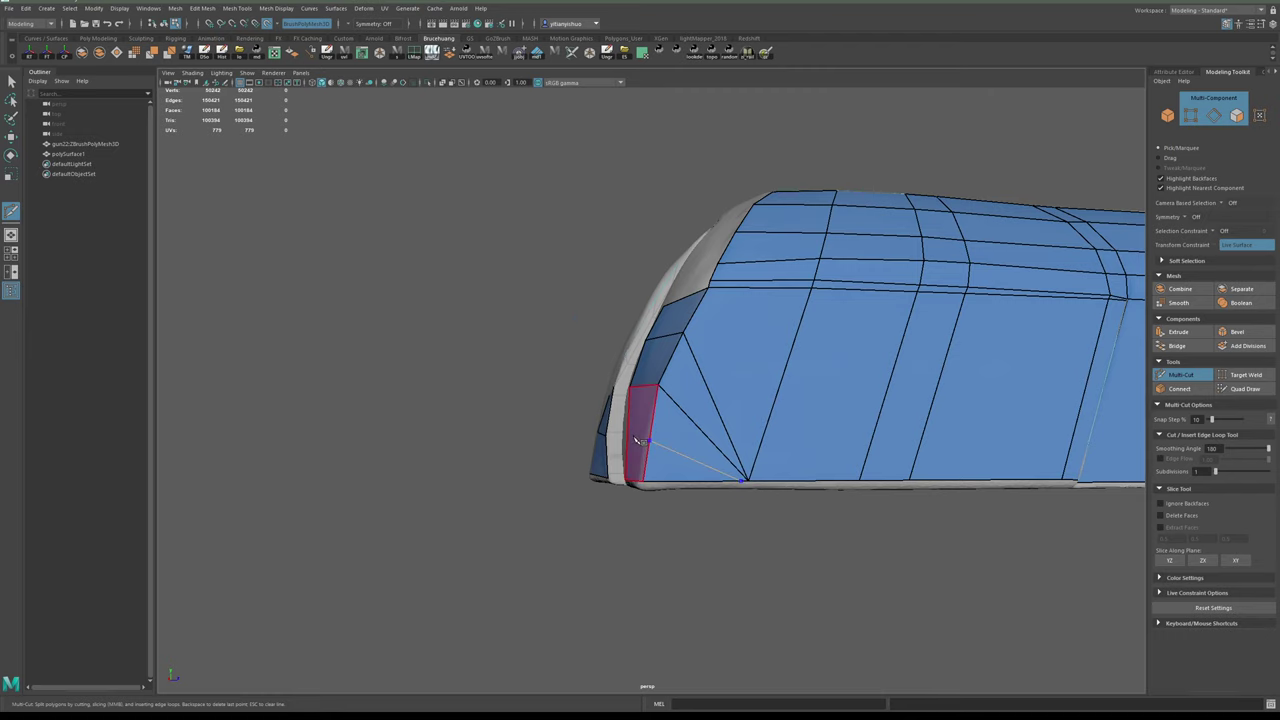
alt+drag(634, 440, 867, 449)
click(635, 438)
right_click(637, 438)
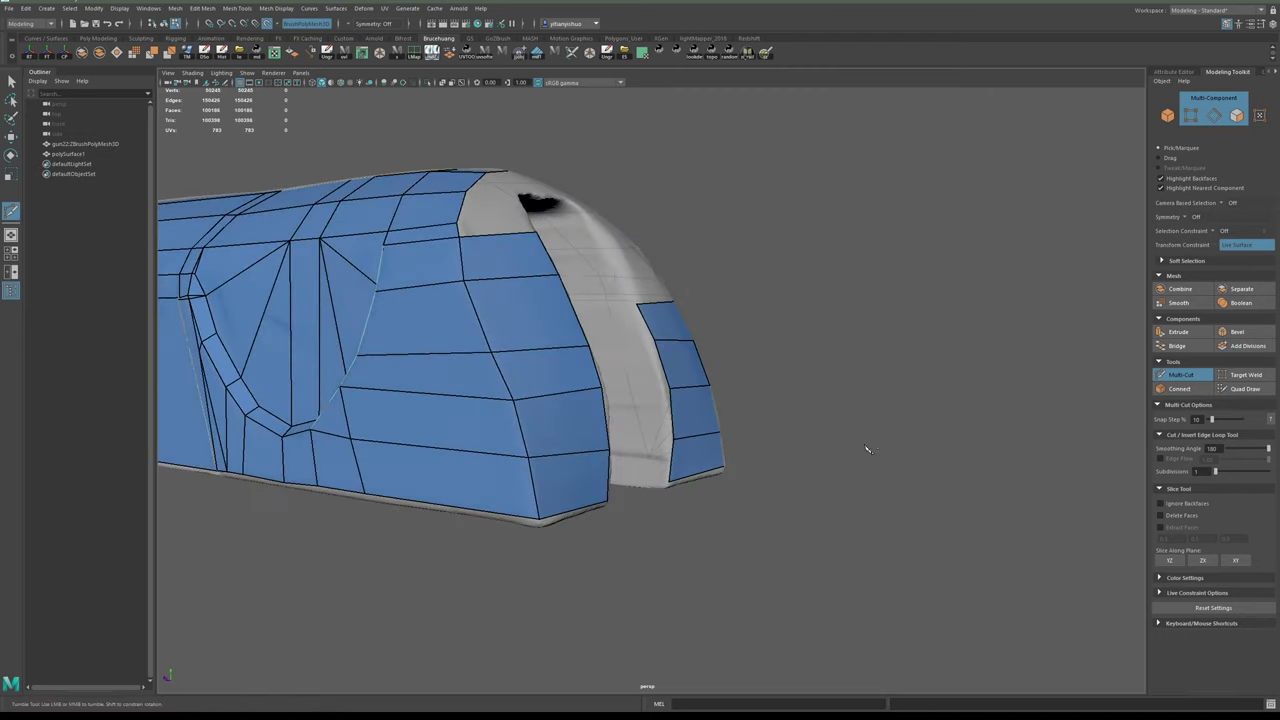
click(1240, 389)
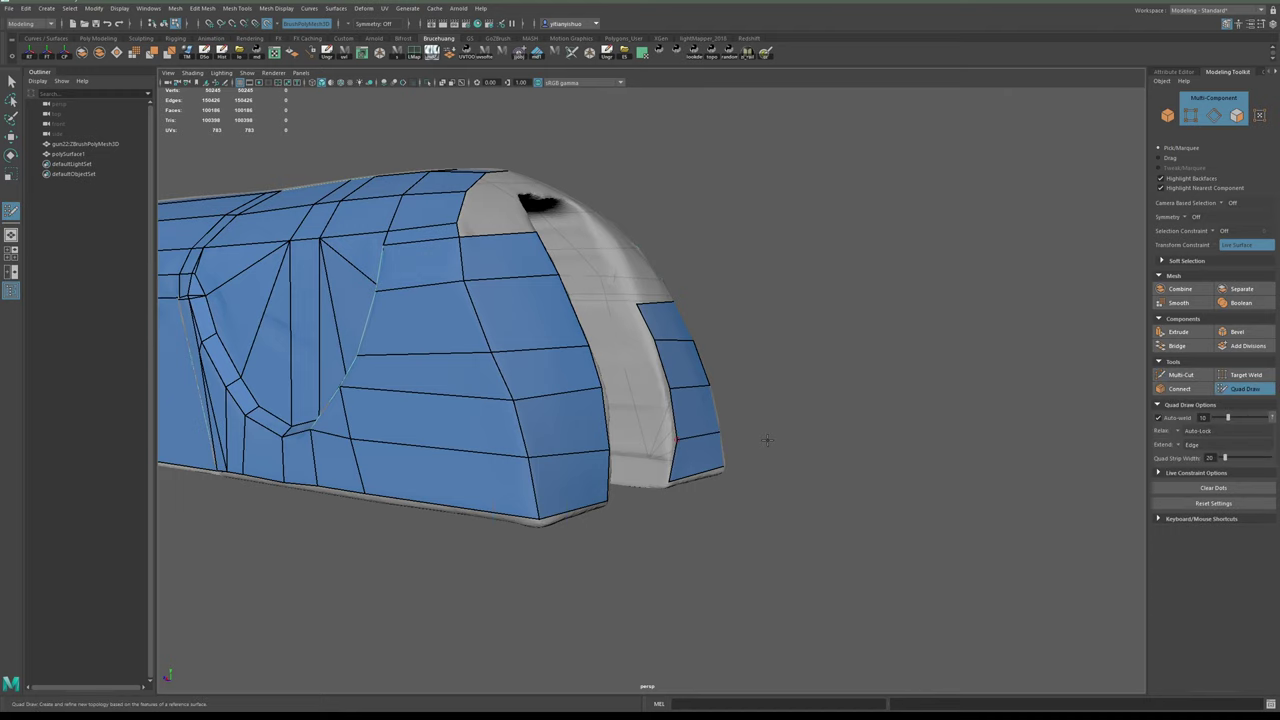
- Examine both legs of the rear face and the uncovered arch above the opening from several angles
alt+drag(767, 440, 690, 475)
alt+right_drag(690, 475, 677, 400)
alt+middle_drag(677, 400, 734, 535)
alt+drag(734, 535, 690, 435)
alt+right_drag(690, 435, 660, 427)
alt+drag(660, 427, 620, 440)
alt+right_drag(620, 440, 703, 486)
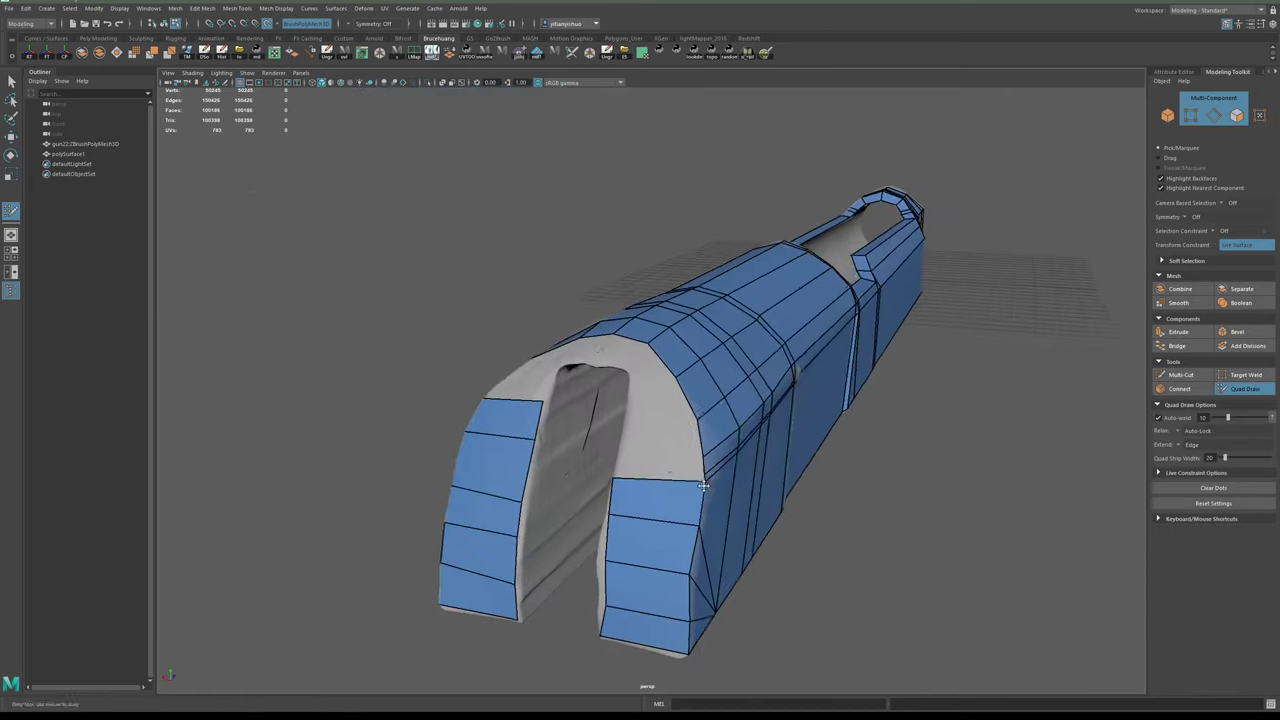
alt+drag(703, 486, 700, 448)
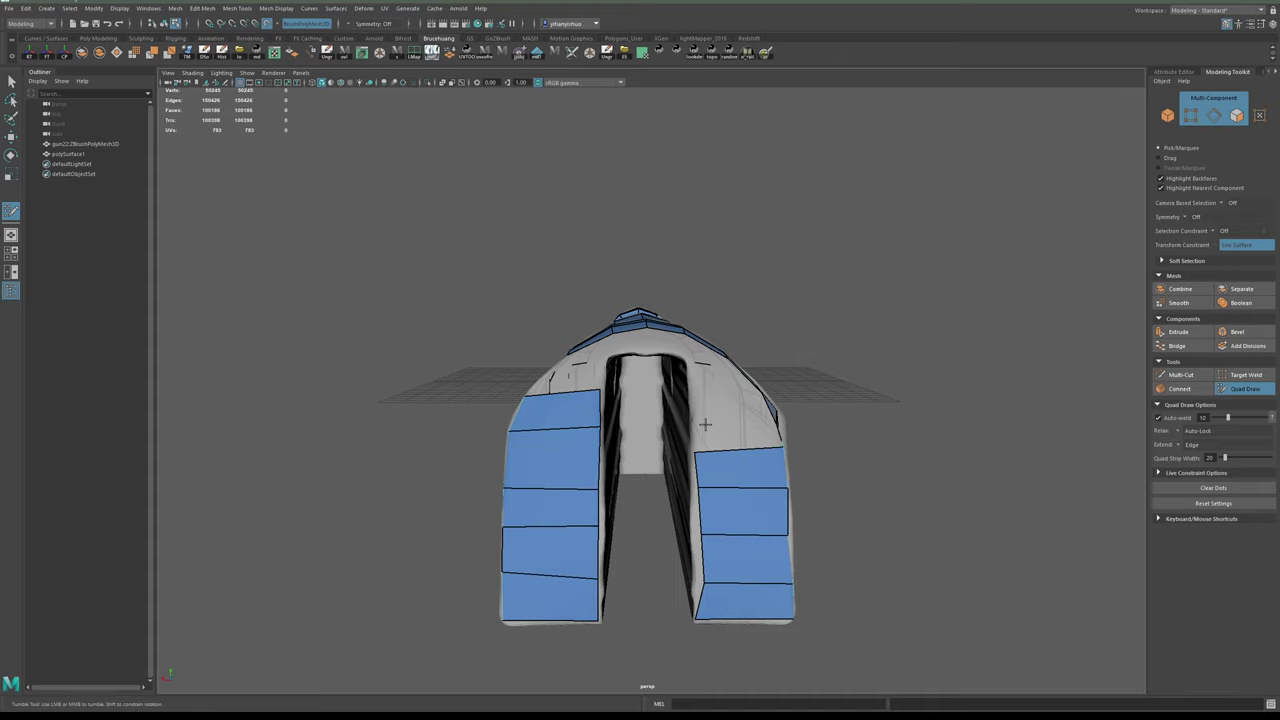
alt+drag(743, 455, 734, 497)
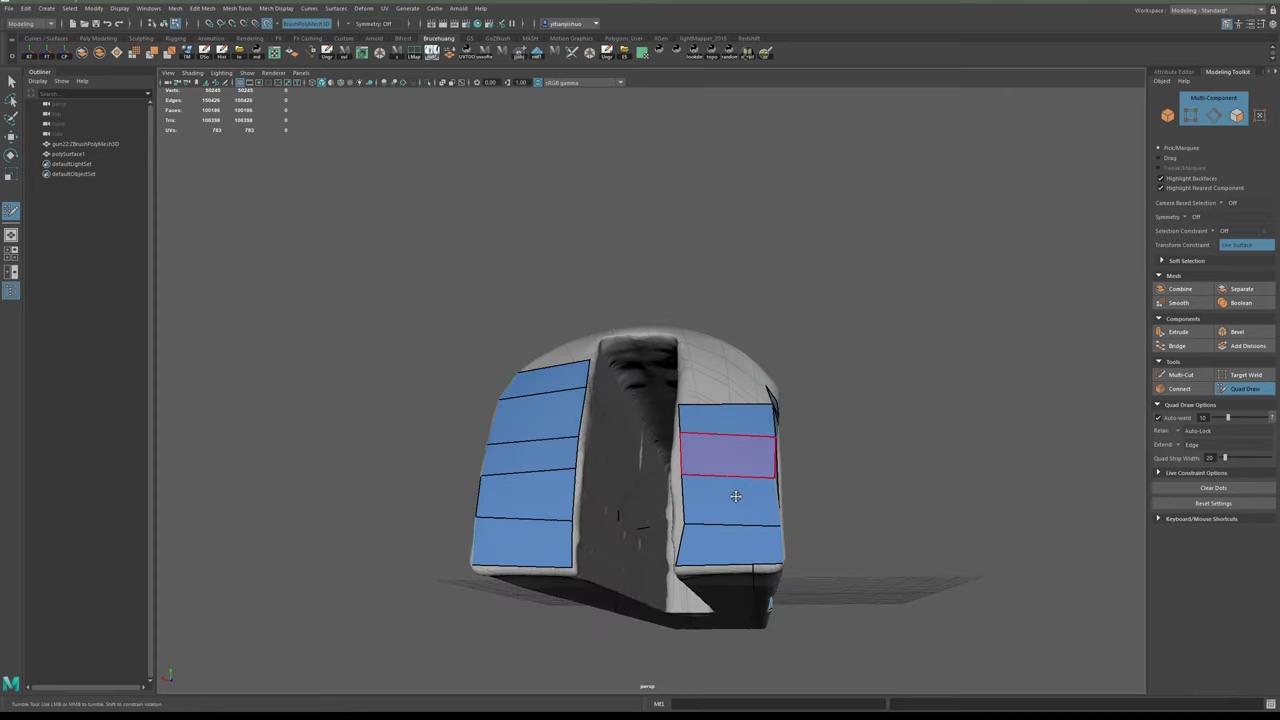
alt+right_drag(734, 497, 783, 497)
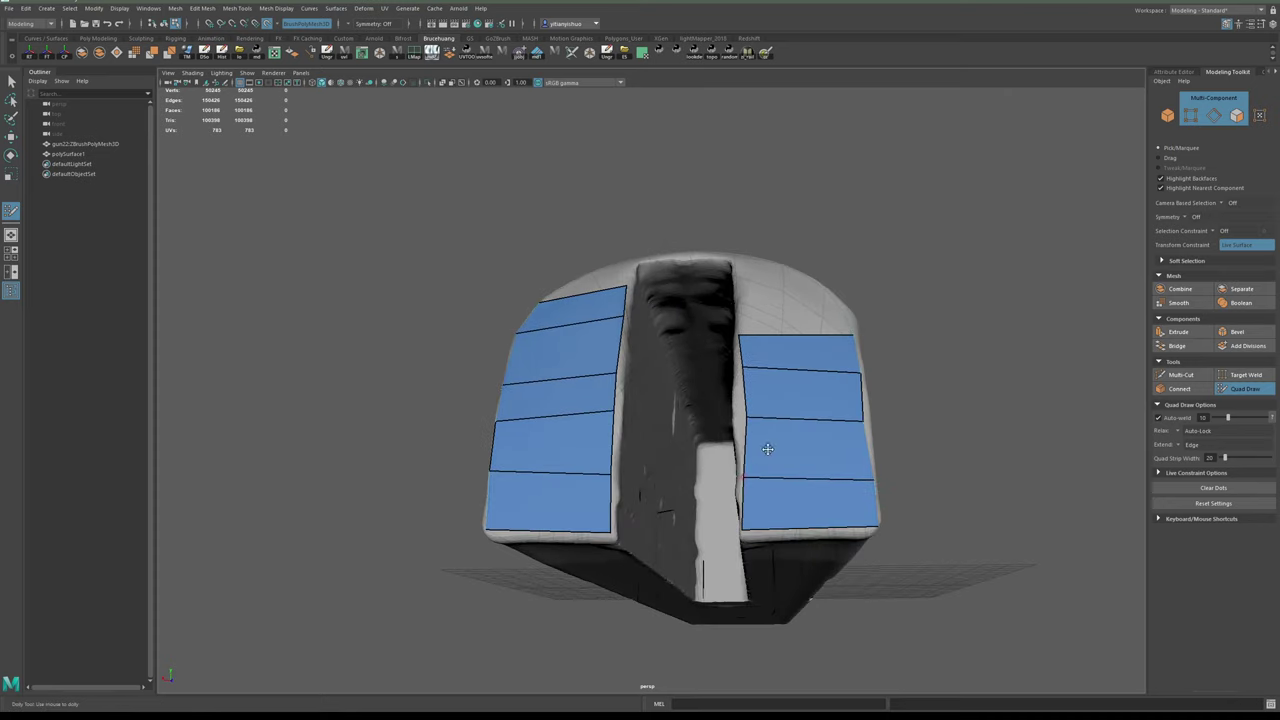
alt+drag(767, 449, 660, 405)
alt+right_drag(660, 405, 690, 404)
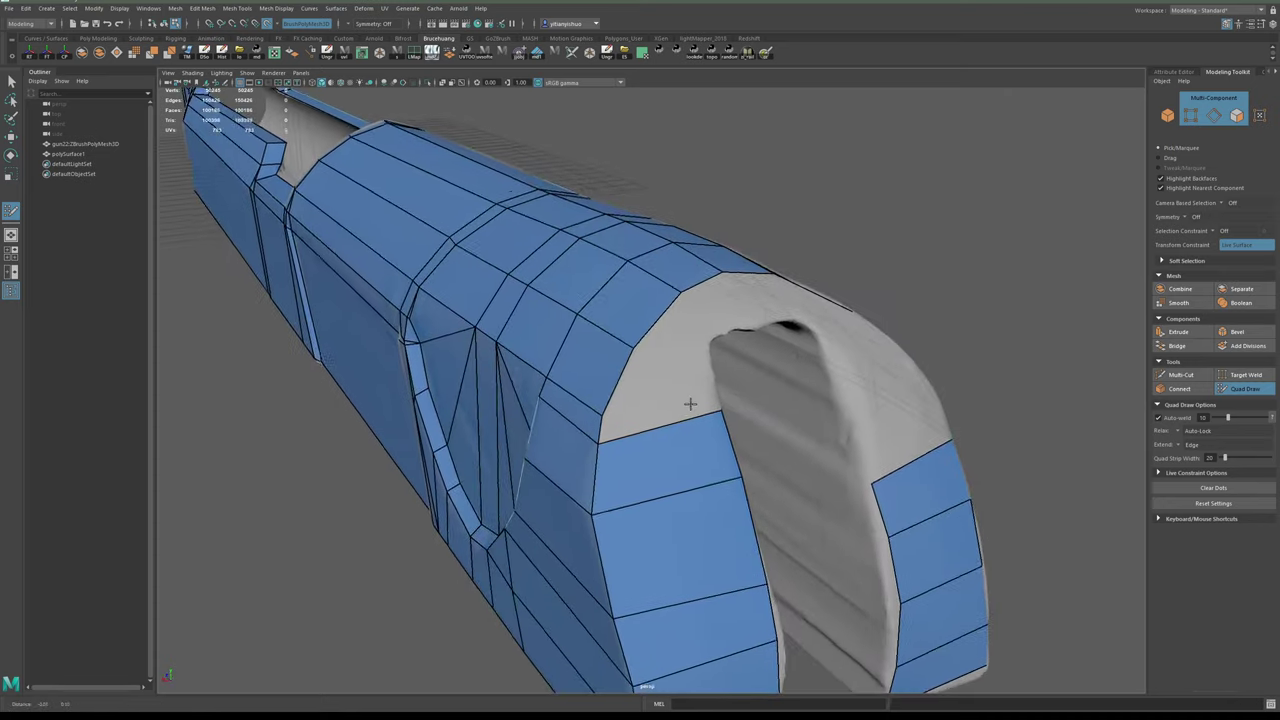
alt+drag(690, 402, 640, 413)
alt+right_drag(640, 413, 681, 407)
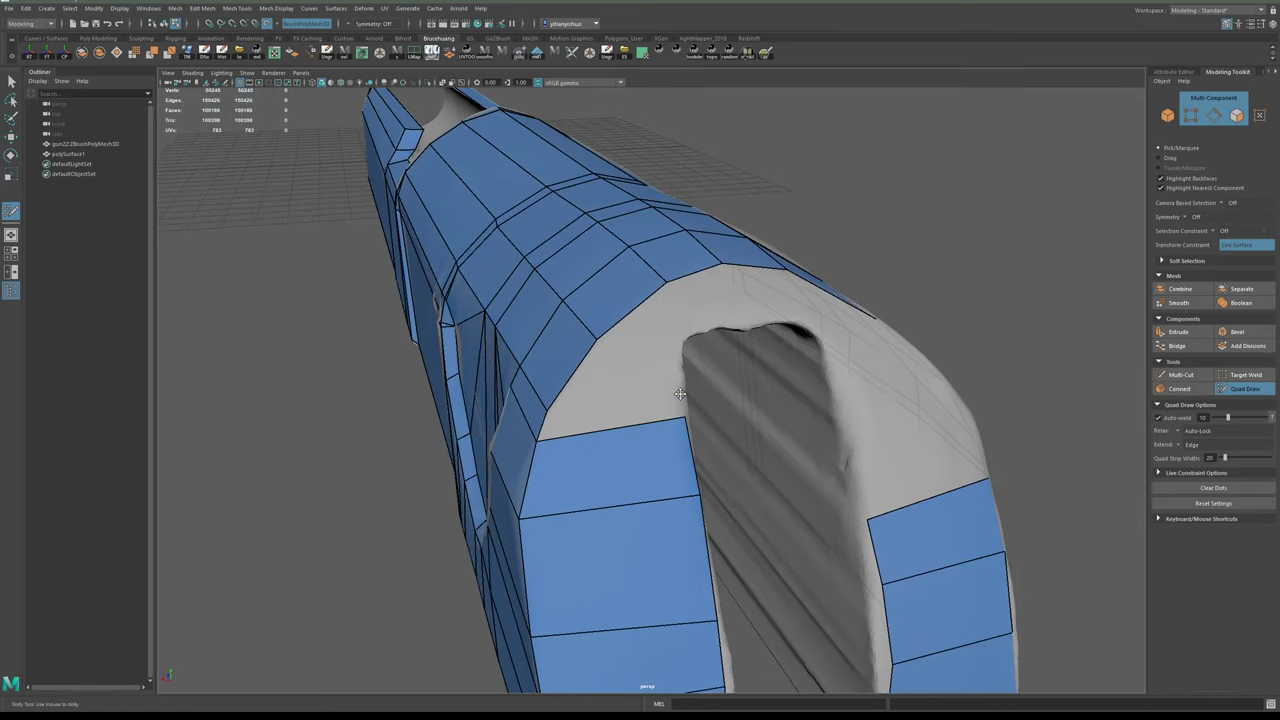
- Fill the gap along the left side of the slide's arched end face with quads, up to the curved shoulder
shift+click(624, 414)
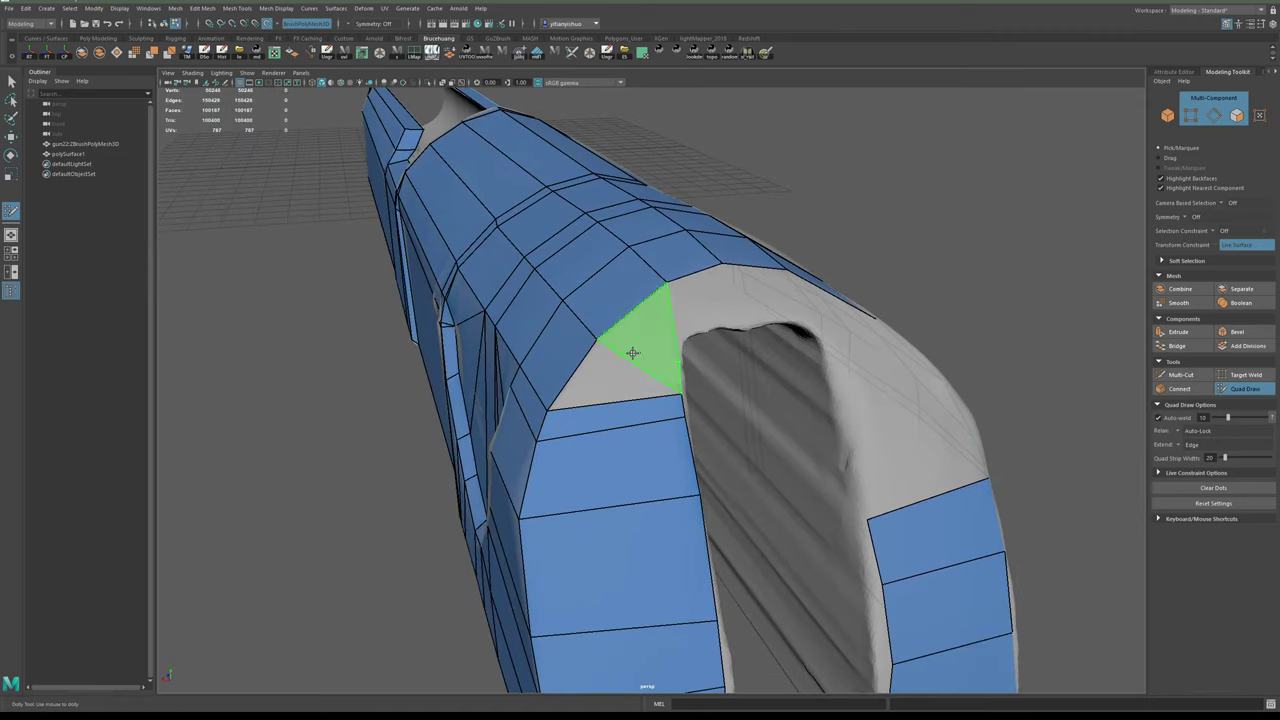
shift+click(620, 372)
alt+middle_drag(656, 356, 638, 399)
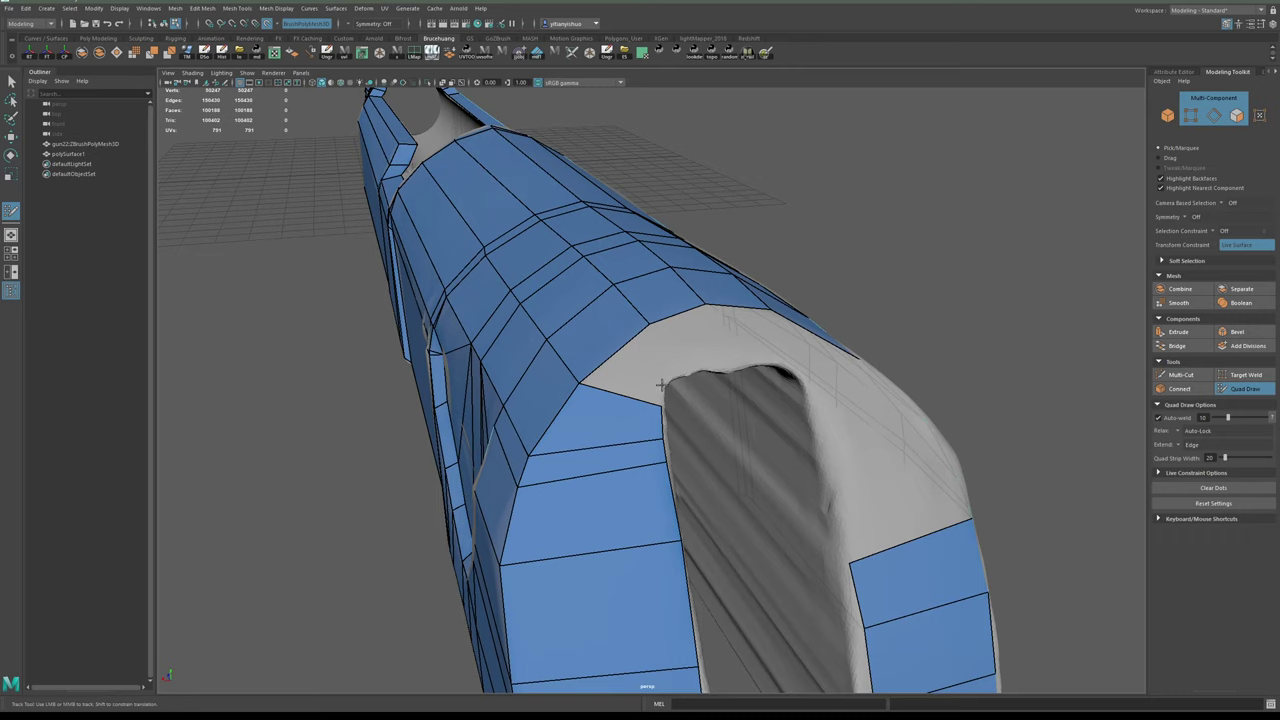
alt+drag(661, 385, 582, 370)
alt+right_drag(582, 370, 603, 378)
alt+middle_drag(603, 378, 616, 382)
alt+right_drag(616, 382, 626, 385)
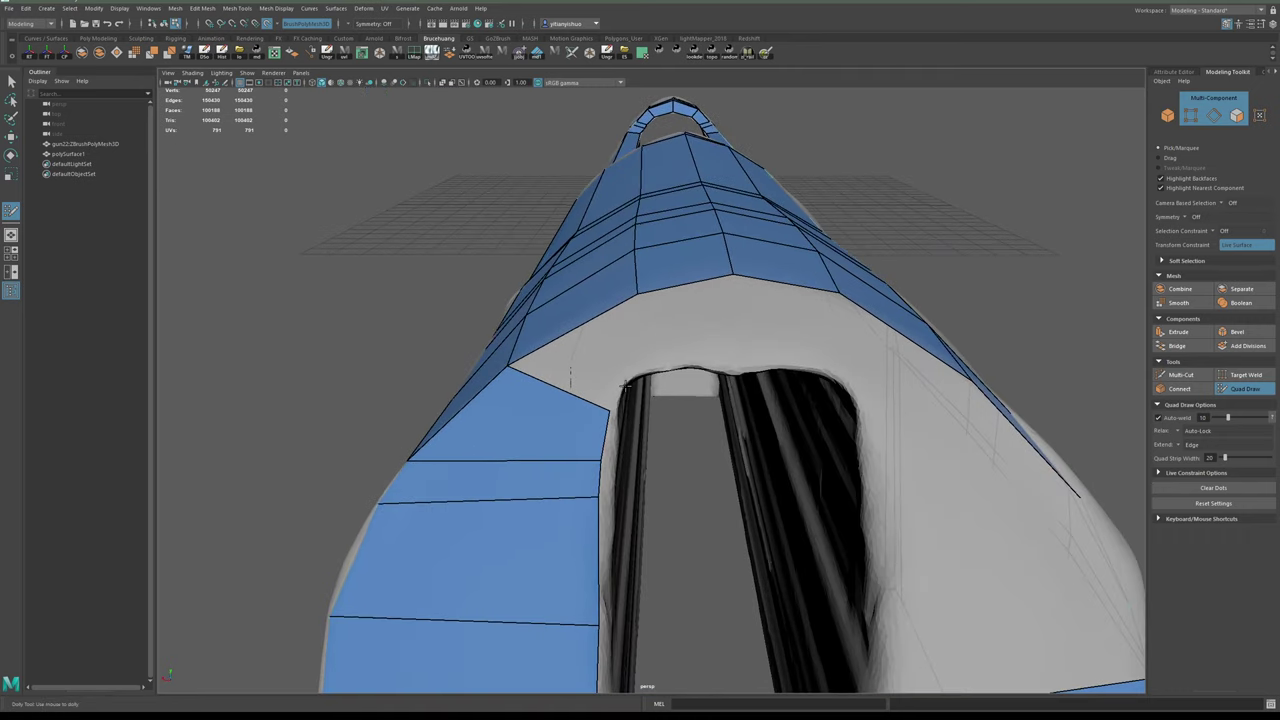
shift+click(594, 352)
- Bridge the top of the arched end face above the slot with two quads
alt+drag(680, 361, 684, 368)
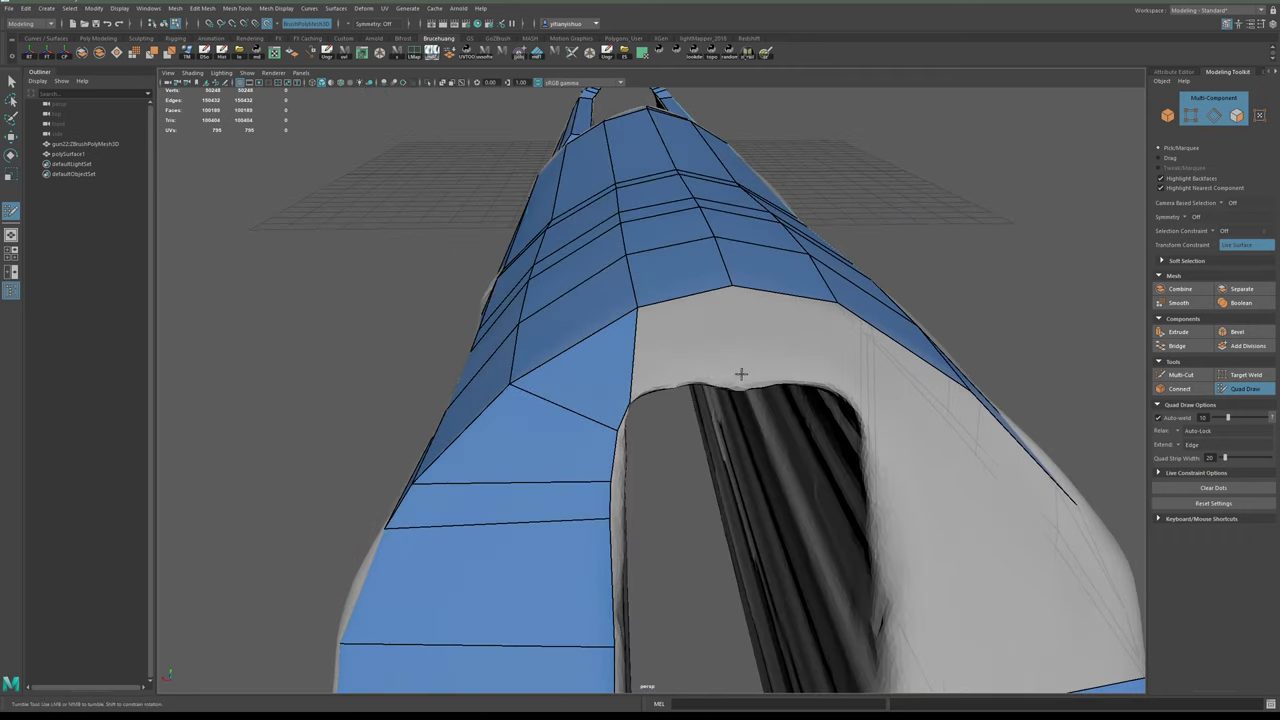
shift+click(674, 350)
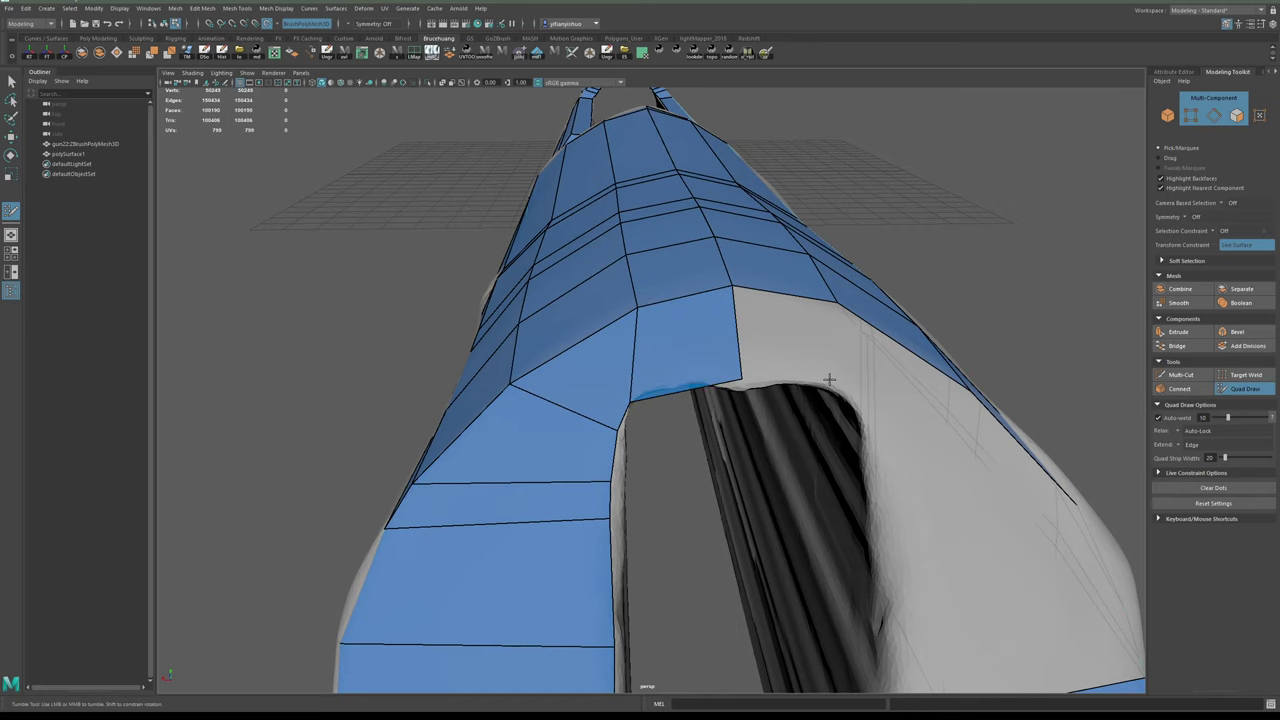
shift+click(795, 341)
- Fill the right side of the arched end face with quads down to the existing lower faces
alt+drag(917, 441, 864, 406)
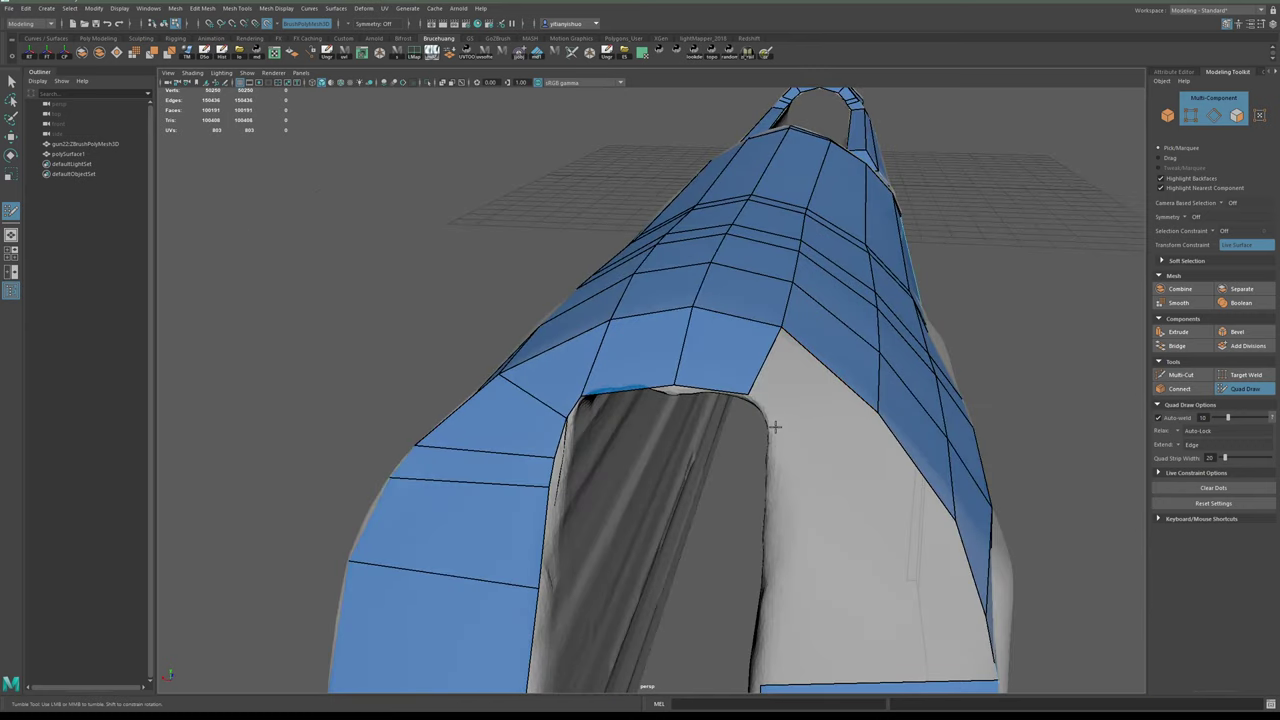
alt+middle_drag(897, 542, 715, 472)
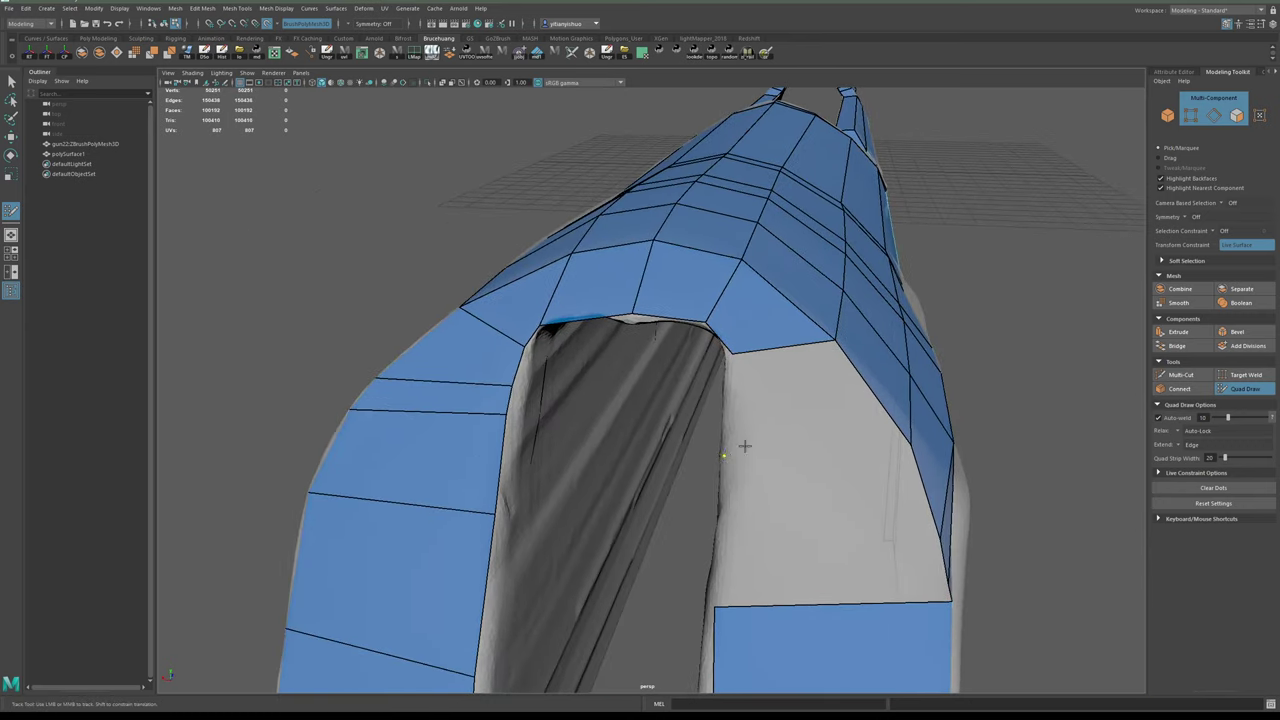
shift+click(790, 412)
alt+middle_drag(729, 516, 727, 471)
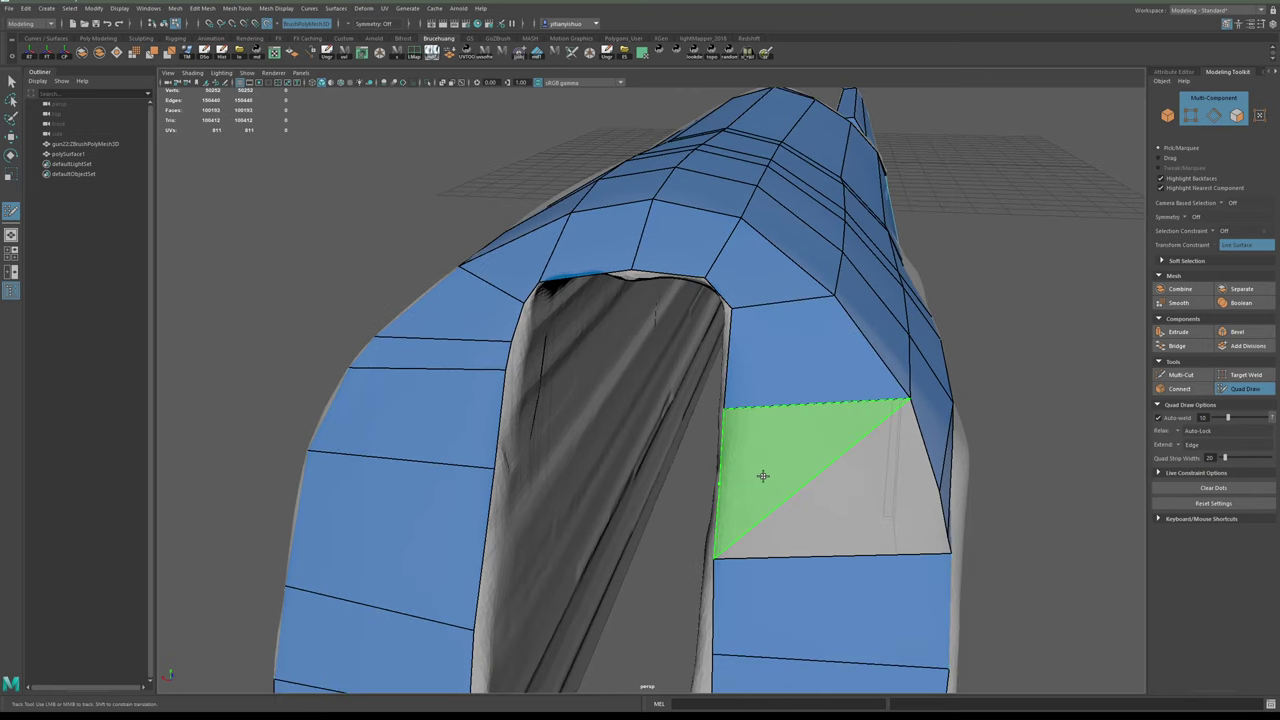
shift+click(766, 478)
key(ctrl+z)
shift+click(823, 441)
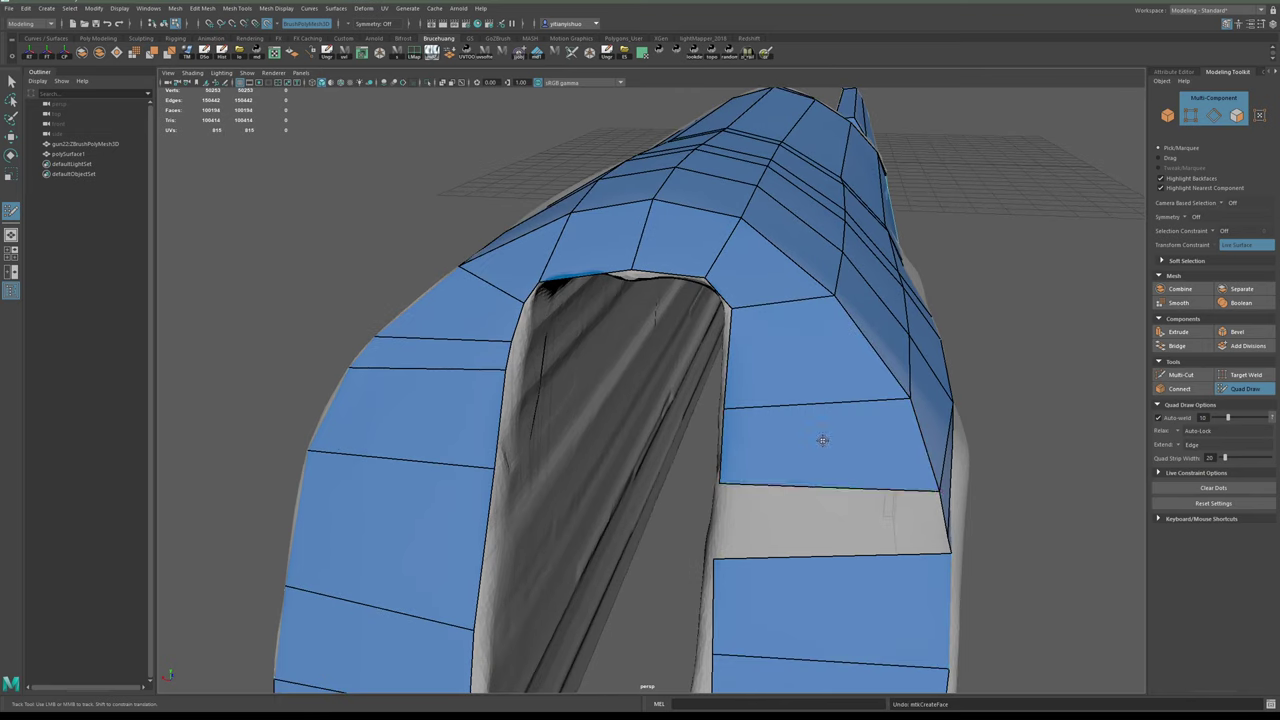
shift+click(771, 515)
- Inspect the arched end face and the slide's top opening from several angles
alt+drag(840, 528, 777, 497)
alt+middle_drag(777, 497, 820, 490)
alt+right_drag(820, 490, 771, 423)
alt+drag(771, 423, 789, 436)
alt+right_drag(789, 436, 714, 367)
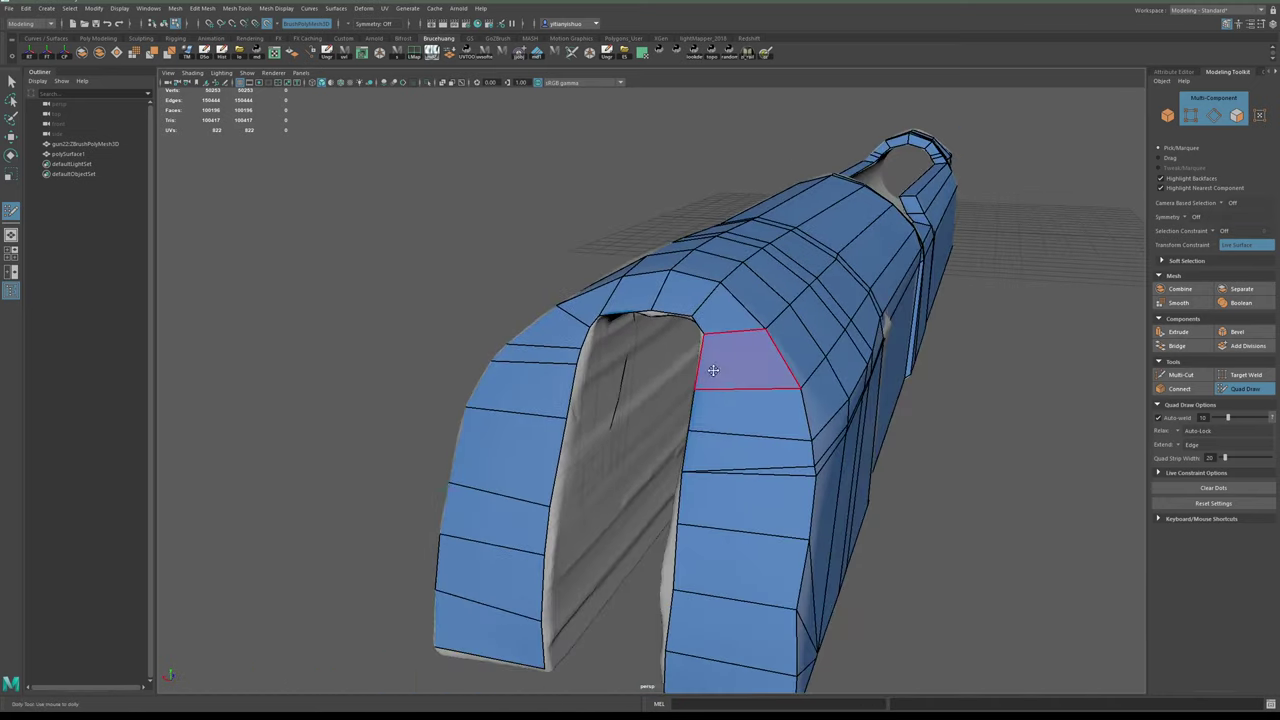
alt+drag(714, 367, 795, 414)
alt+right_drag(795, 414, 757, 390)
alt+drag(757, 390, 634, 397)
alt+right_drag(634, 397, 619, 382)
alt+drag(619, 382, 827, 410)
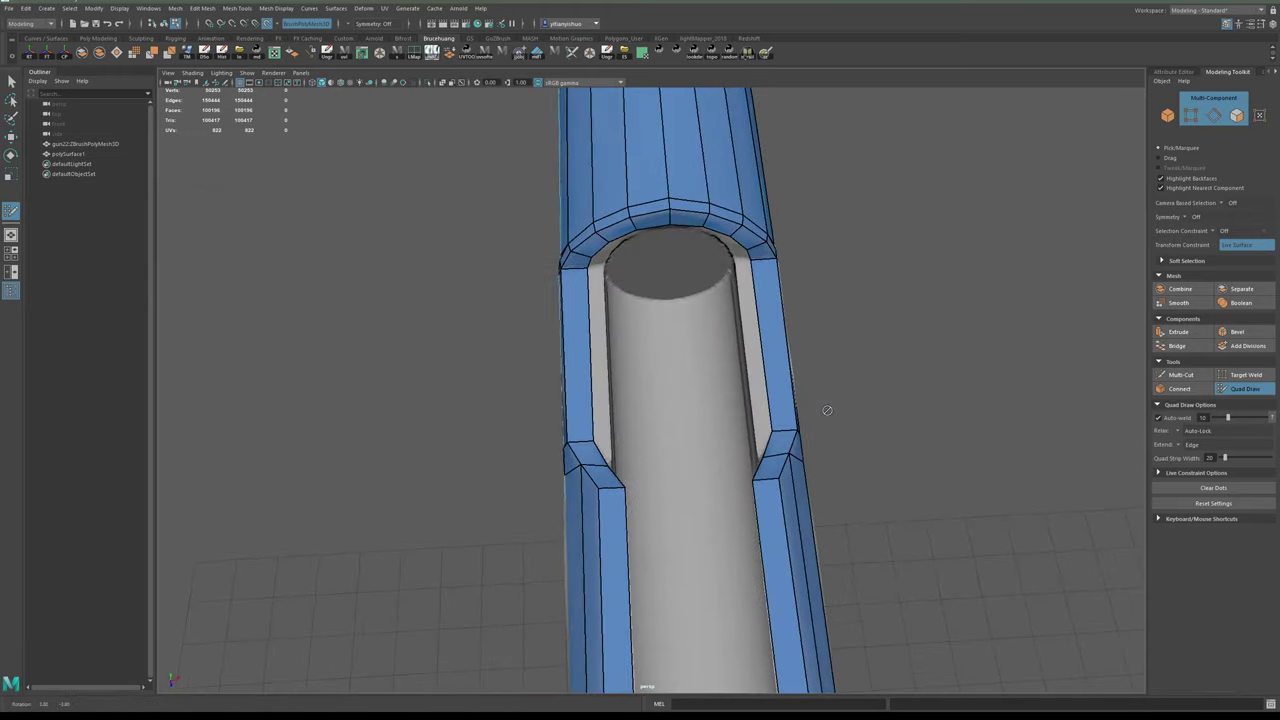
- Set symmetry to Object X and move the top opening's inner border vertices onto the rim of the reference mesh
click(1211, 232)
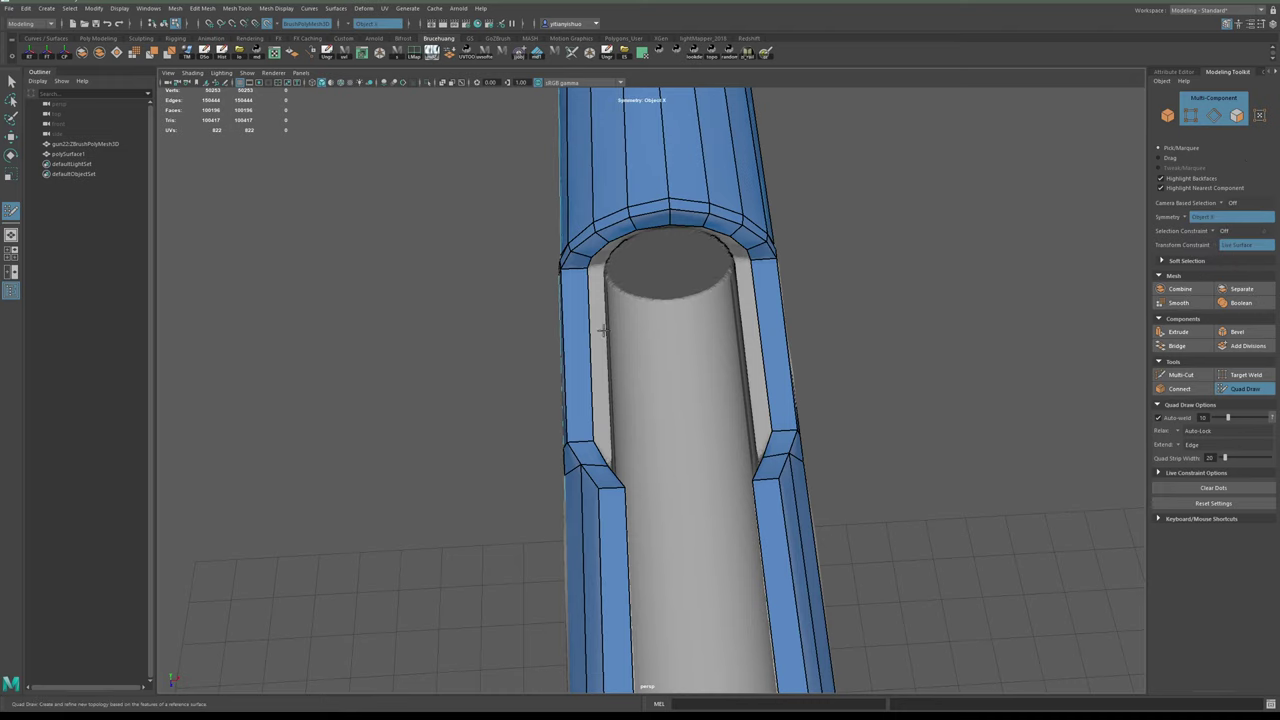
mouse_move(608, 328)
alt+mouse_down()
mouse_move(590, 303)
mouse_move(585, 336)
mouse_move(602, 345)
mouse_move(578, 360)
mouse_move(591, 351)
alt+mouse_up()
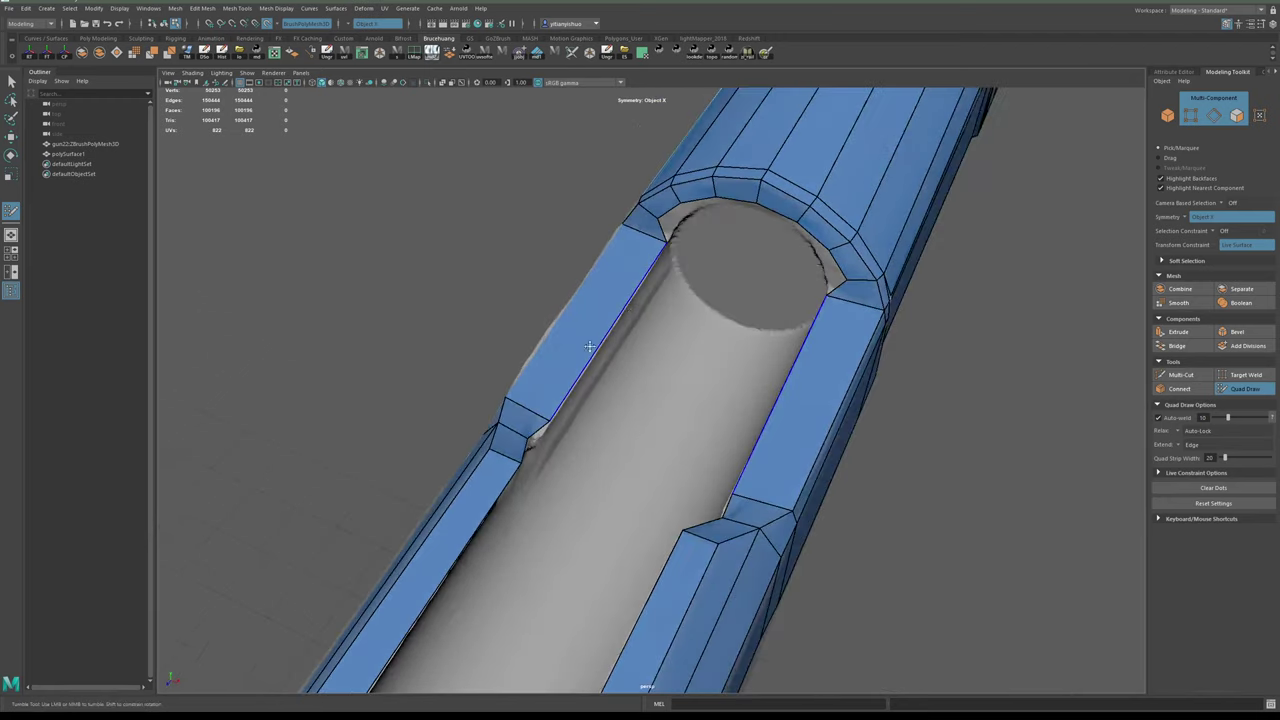
alt+middle_drag(591, 351, 541, 424)
alt+drag(541, 424, 660, 330)
alt+right_drag(660, 329, 670, 328)
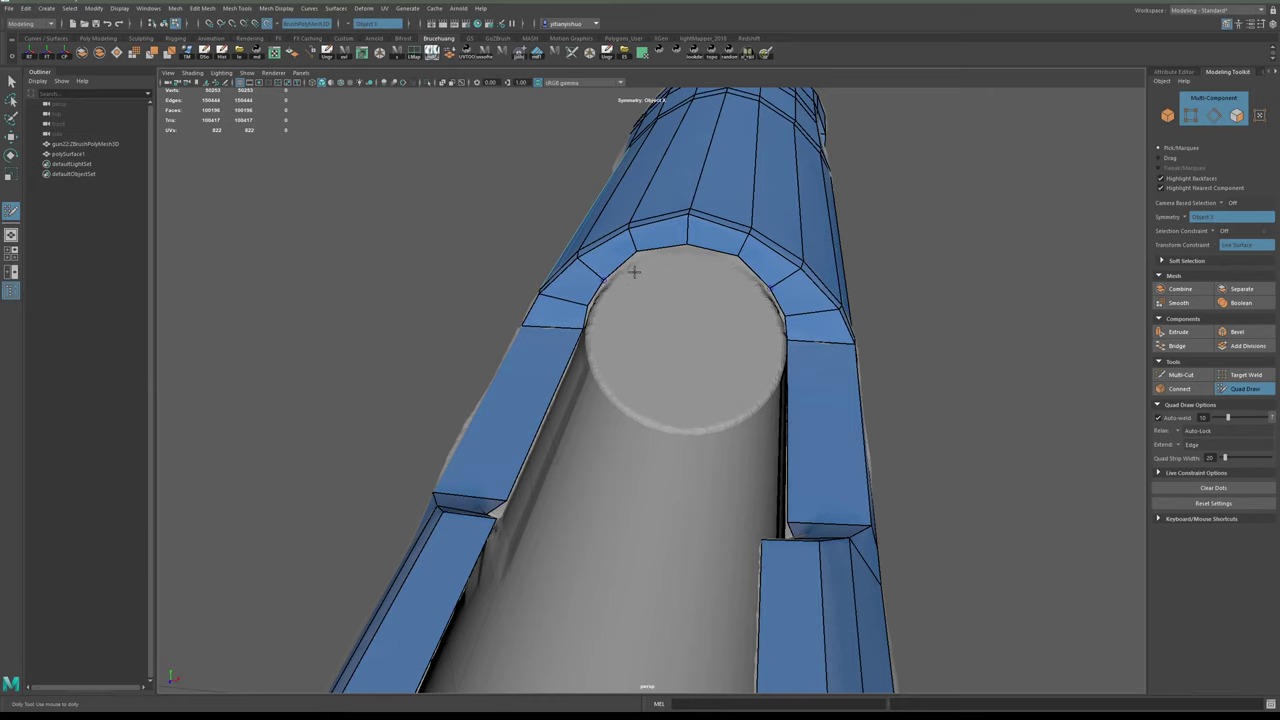
alt+drag(642, 313, 689, 324)
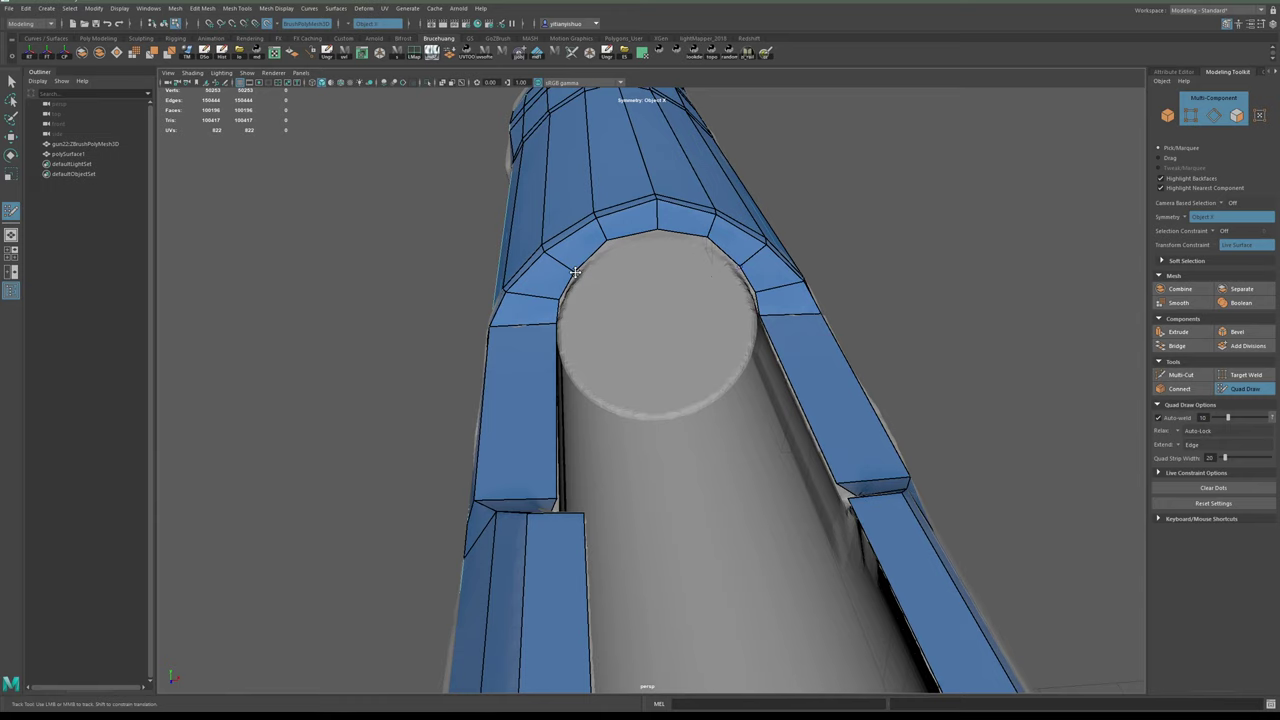
- Fill the underside of the muzzle end with quads that meet at the centre line
alt+right_drag(687, 350, 706, 411)
alt+drag(706, 411, 597, 312)
alt+right_drag(597, 312, 406, 300)
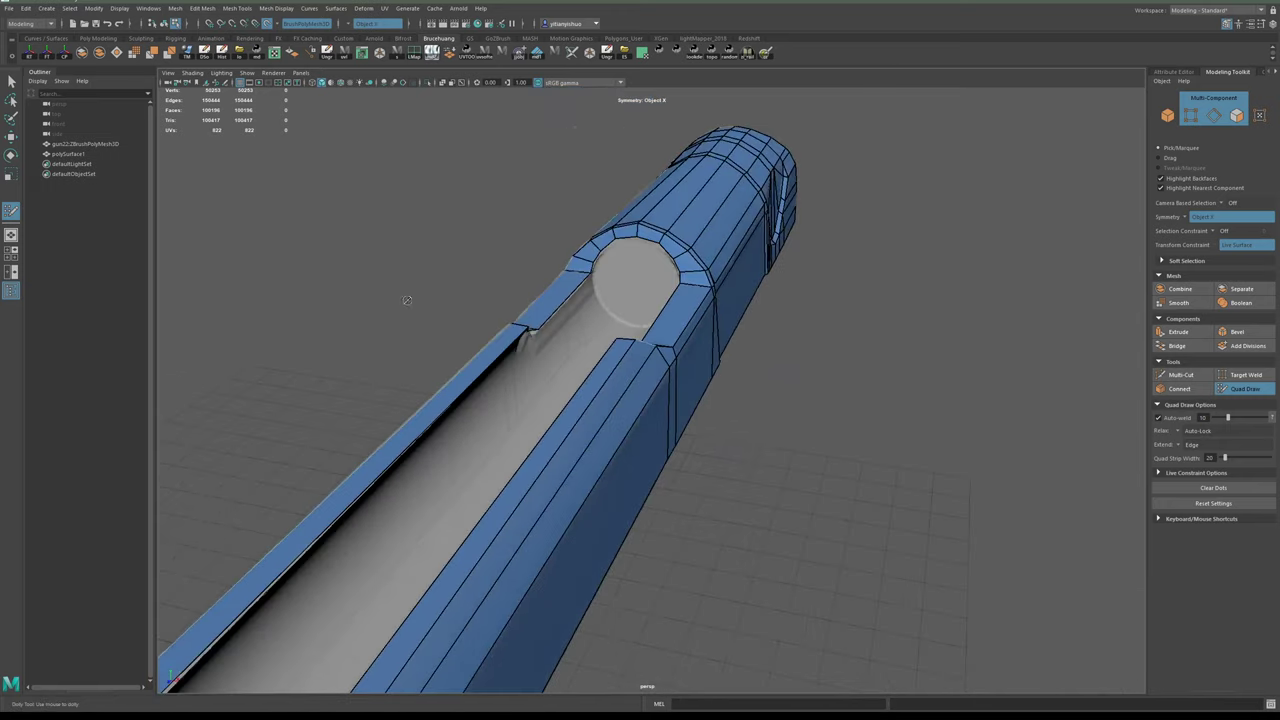
alt+middle_drag(480, 497, 666, 364)
alt+right_drag(666, 364, 540, 366)
alt+drag(540, 366, 580, 266)
alt+drag(640, 440, 690, 330)
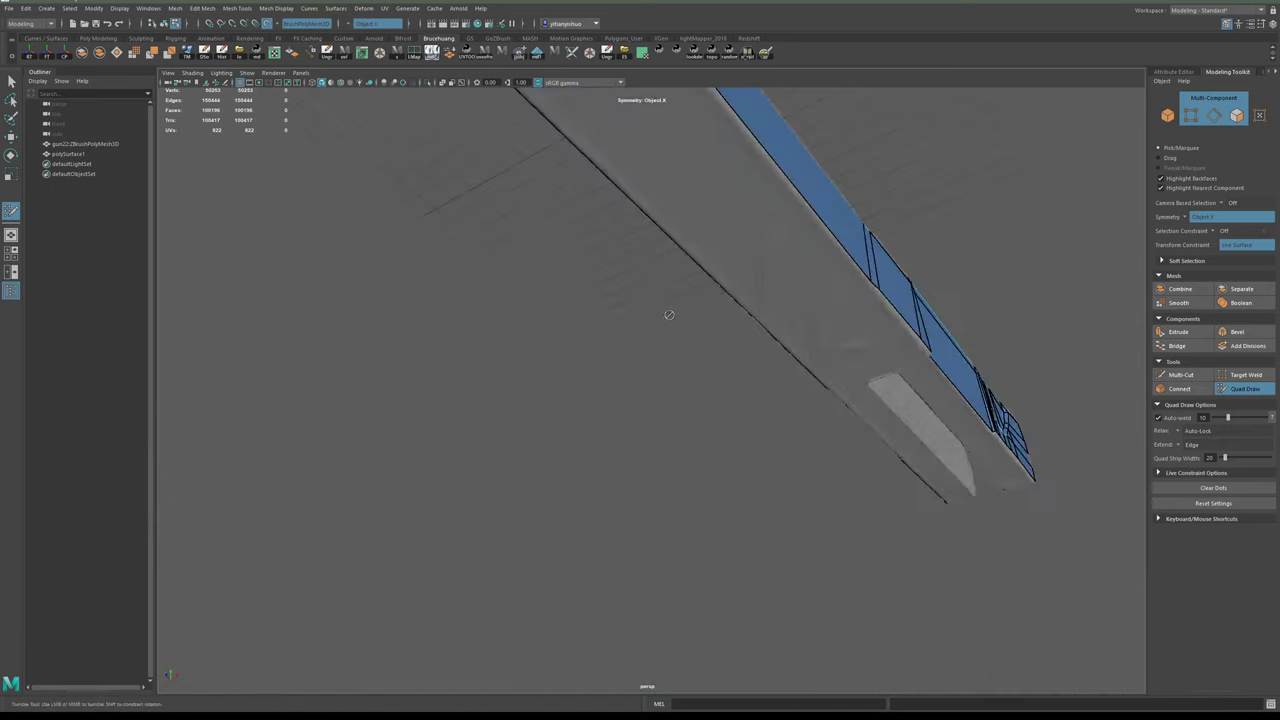
alt+middle_drag(700, 335, 781, 554)
mouse_move(781, 553)
alt+mouse_down()
mouse_move(766, 517)
mouse_move(679, 424)
alt+mouse_up()
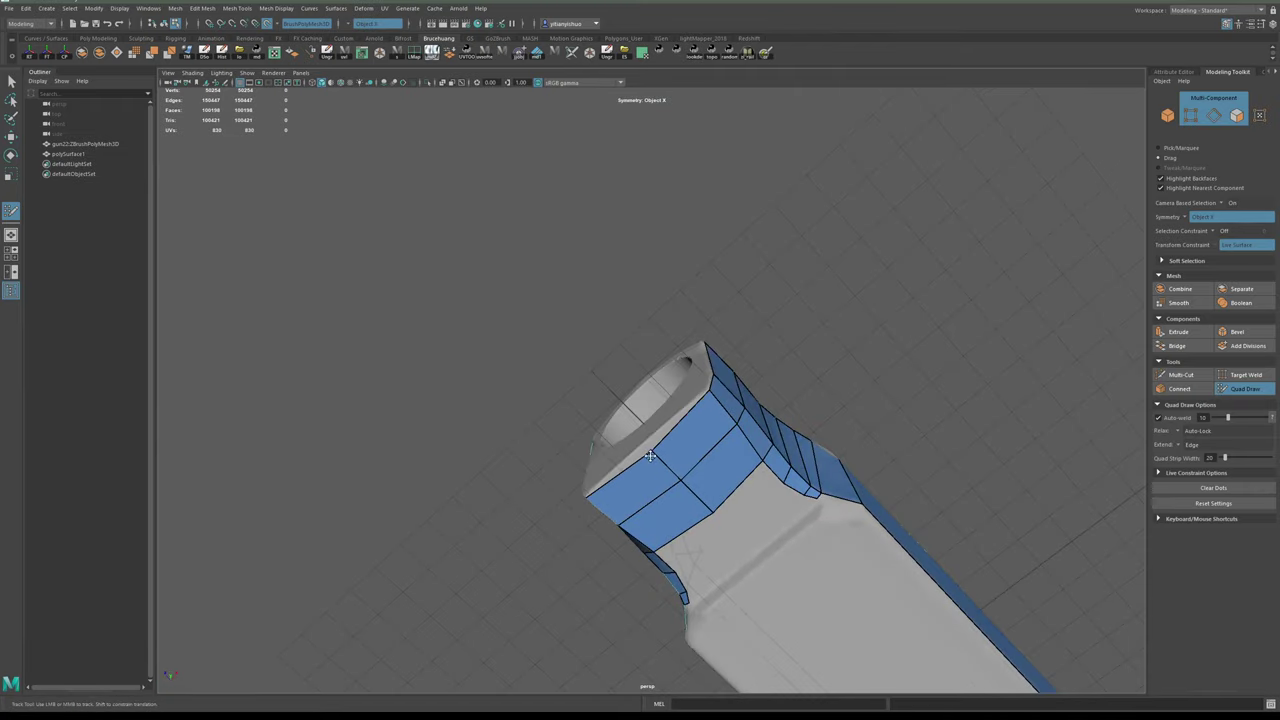
- Extrude the lower border edges at the step behind the muzzle into a narrow mirrored strip
alt+right_drag(809, 512, 783, 483)
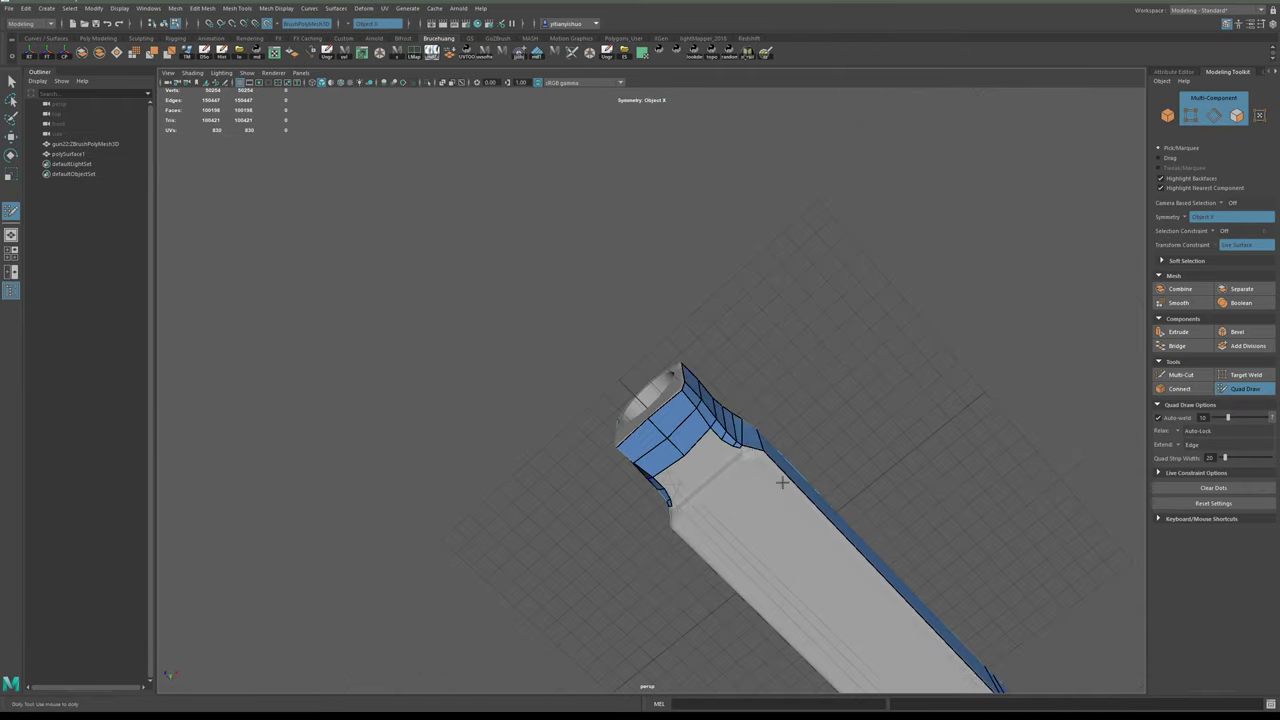
alt+drag(783, 483, 788, 554)
alt+middle_drag(788, 554, 711, 508)
alt+drag(783, 554, 674, 483)
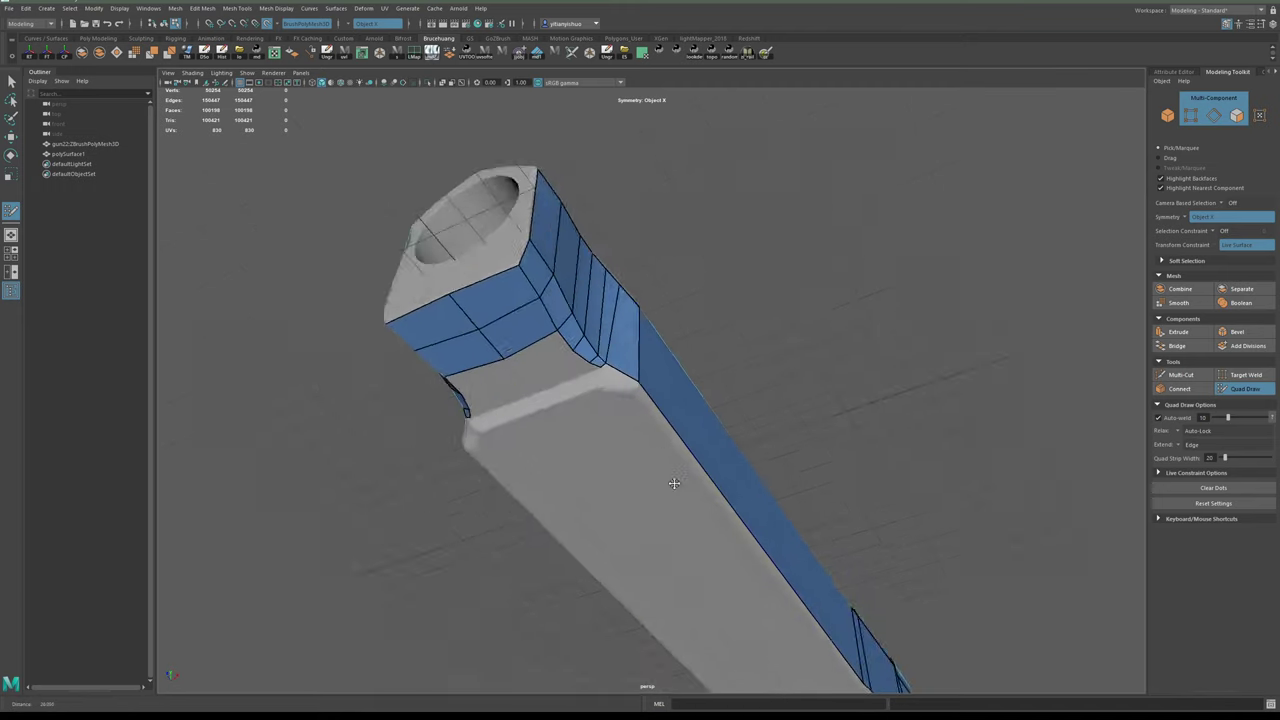
alt+right_drag(674, 483, 712, 497)
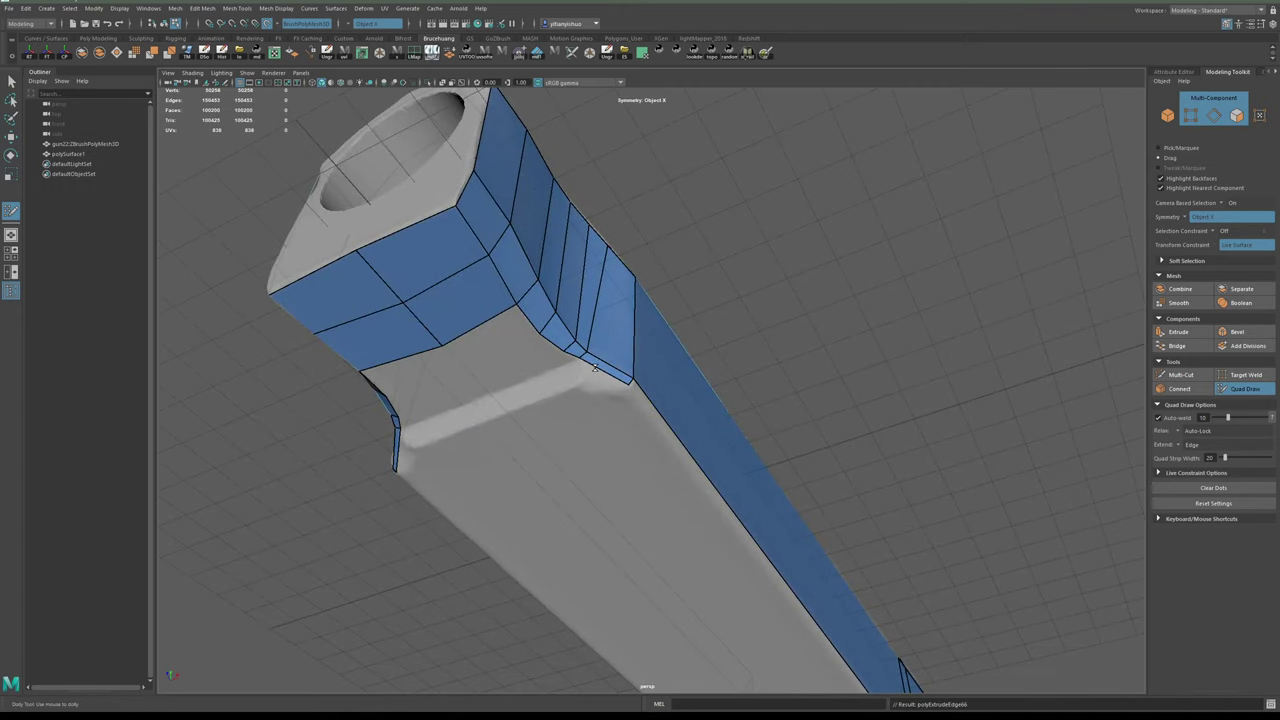
- Place a point at the inner corner of the underside ledge and fill the mirrored corner quad up to the narrow strip
alt+drag(595, 368, 668, 383)
alt+right_drag(668, 383, 648, 546)
alt+drag(648, 546, 588, 460)
alt+right_drag(588, 460, 595, 483)
alt+middle_drag(595, 483, 626, 466)
click(546, 464)
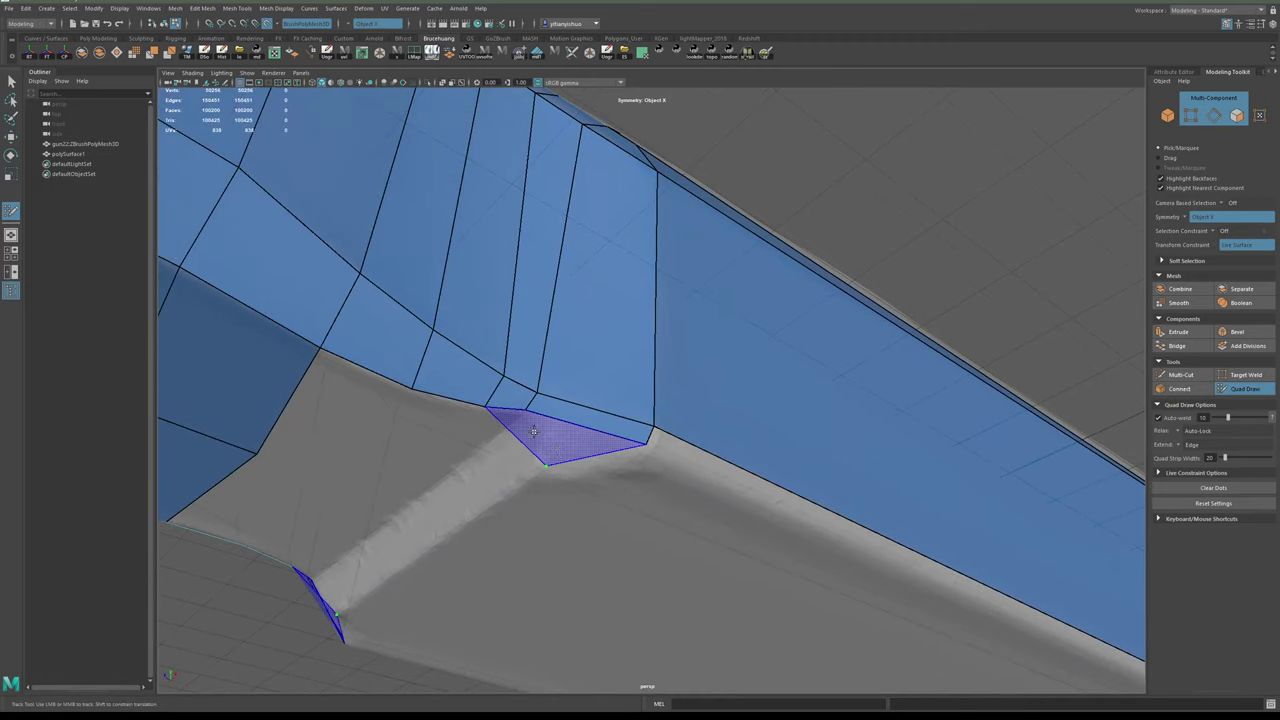
click(625, 458)
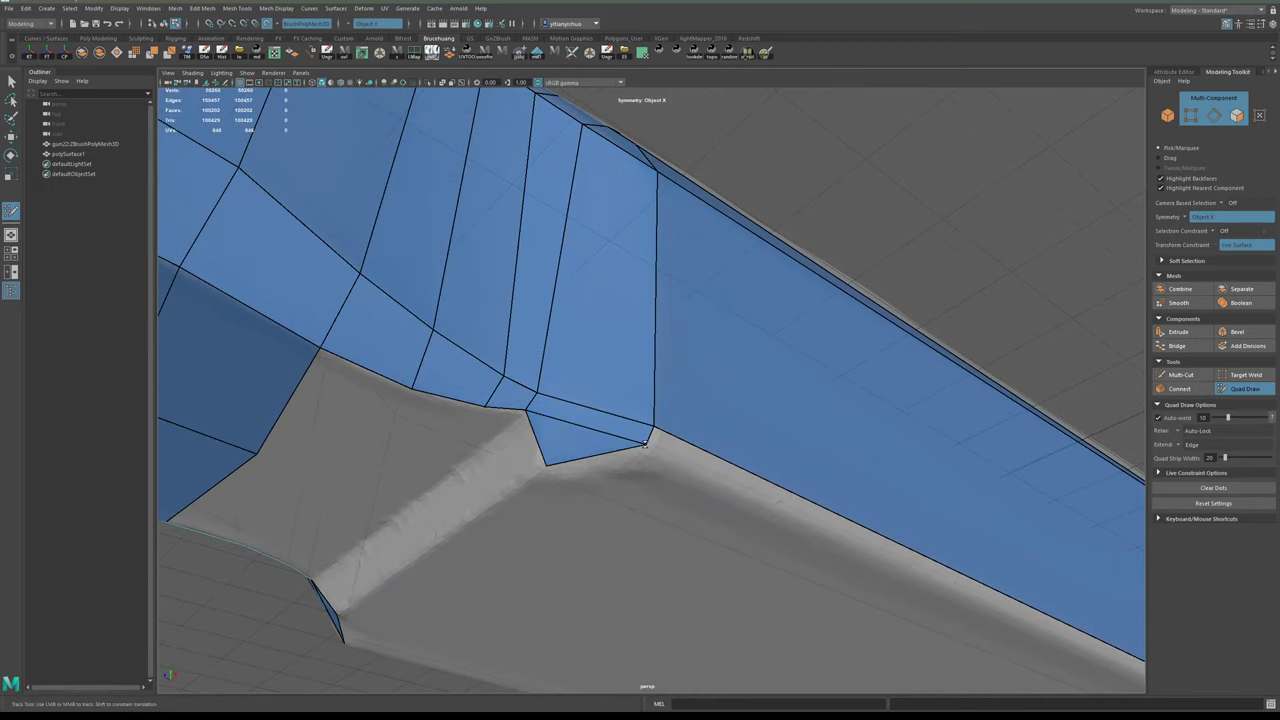
alt+drag(650, 446, 749, 426)
- Extend quad strips across the underside ledge to the centre line and fill the gaps between them
mouse_move(962, 367)
mouse_down()
mouse_move(877, 406)
mouse_move(737, 434)
mouse_move(743, 443)
mouse_move(749, 423)
mouse_up()
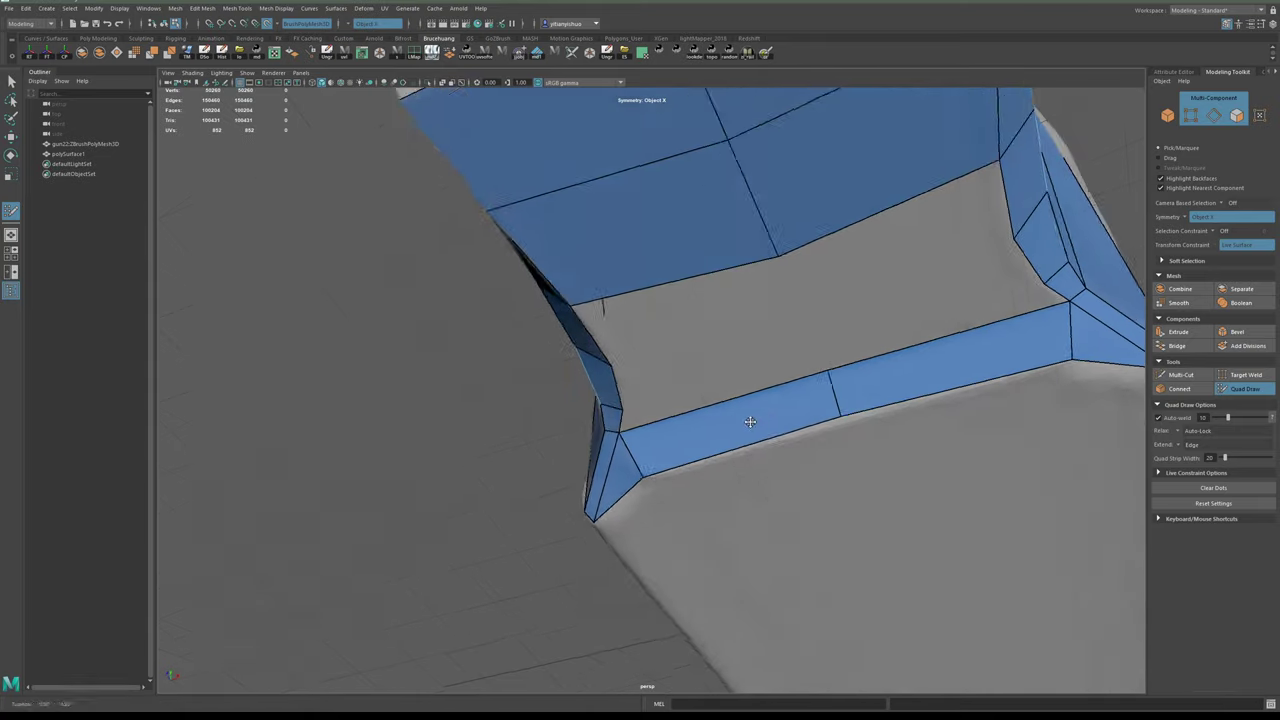
alt+middle_drag(749, 423, 737, 438)
mouse_move(575, 392)
mouse_down()
mouse_move(762, 320)
mouse_move(788, 355)
mouse_up()
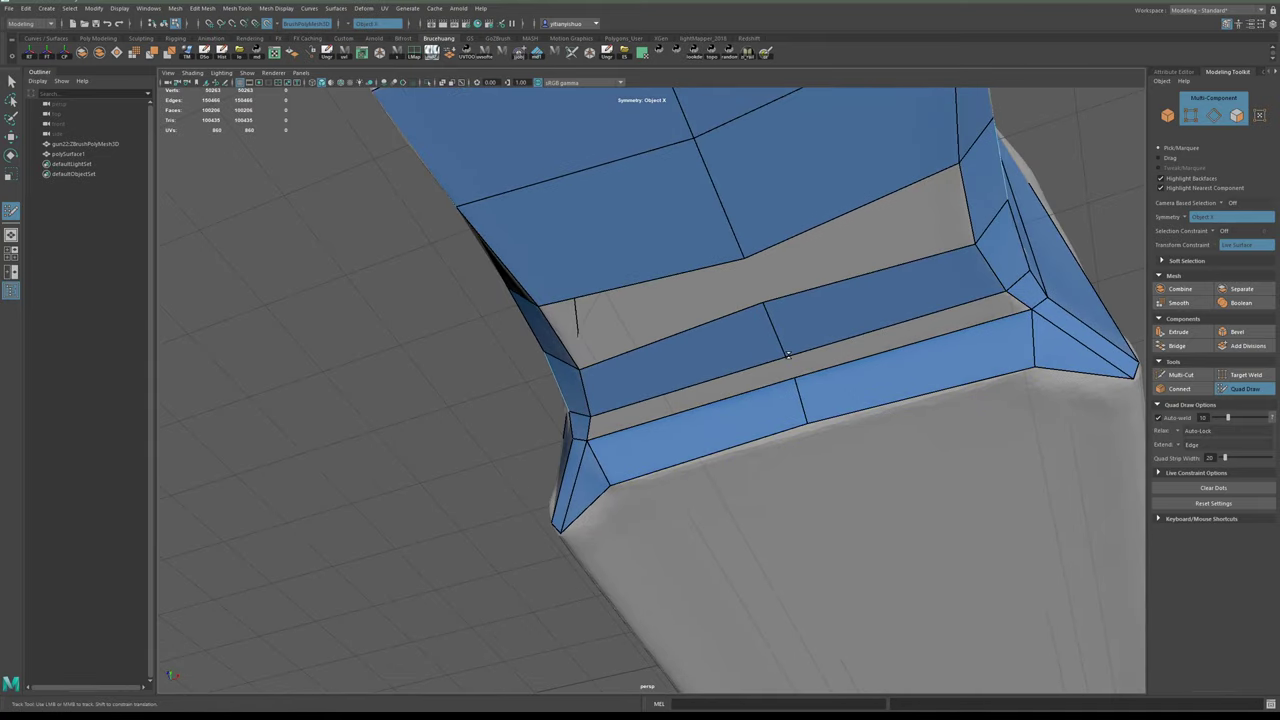
shift+click(691, 296)
shift+click(717, 386)
- Fill the area directly below the bore on the muzzle's front face with mirrored quads
alt+right_drag(726, 392, 690, 386)
mouse_move(690, 386)
alt+mouse_down()
mouse_move(796, 368)
mouse_move(754, 417)
mouse_move(705, 393)
mouse_move(704, 366)
mouse_move(711, 426)
mouse_move(694, 426)
mouse_move(676, 393)
mouse_move(697, 420)
mouse_move(606, 400)
mouse_move(647, 442)
alt+mouse_up()
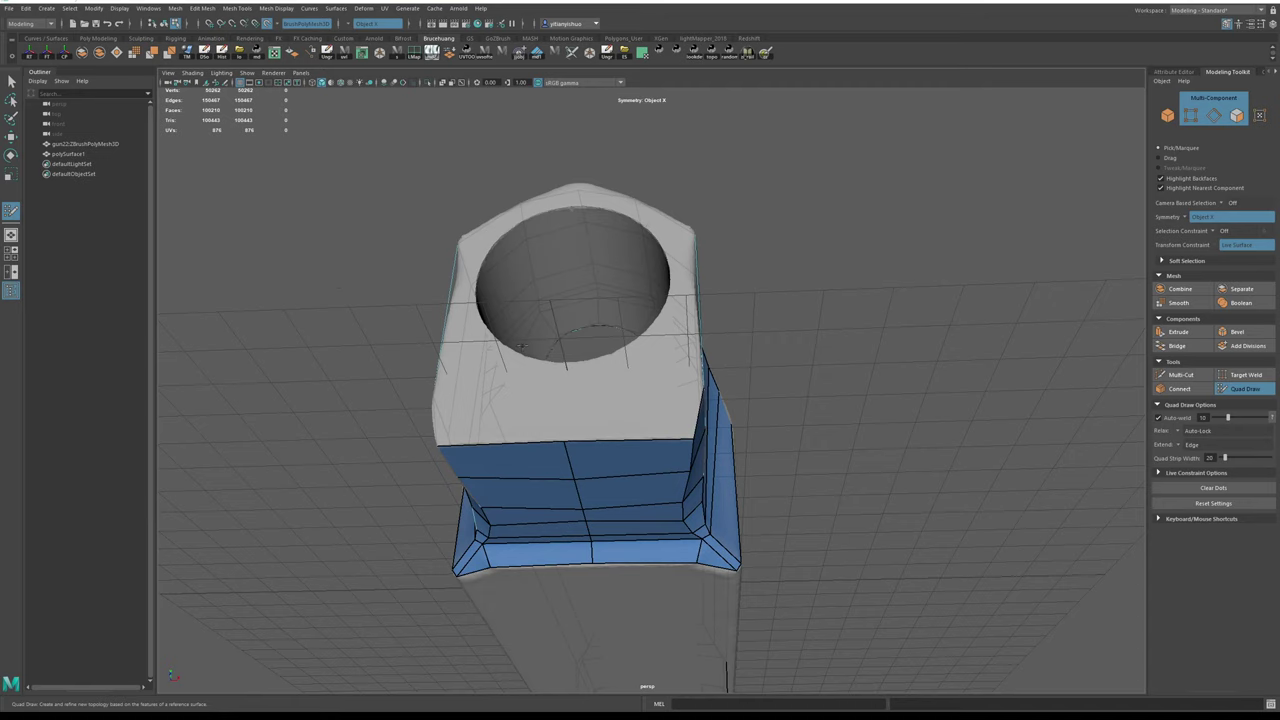
alt+drag(583, 374, 610, 472)
alt+middle_drag(513, 472, 511, 470)
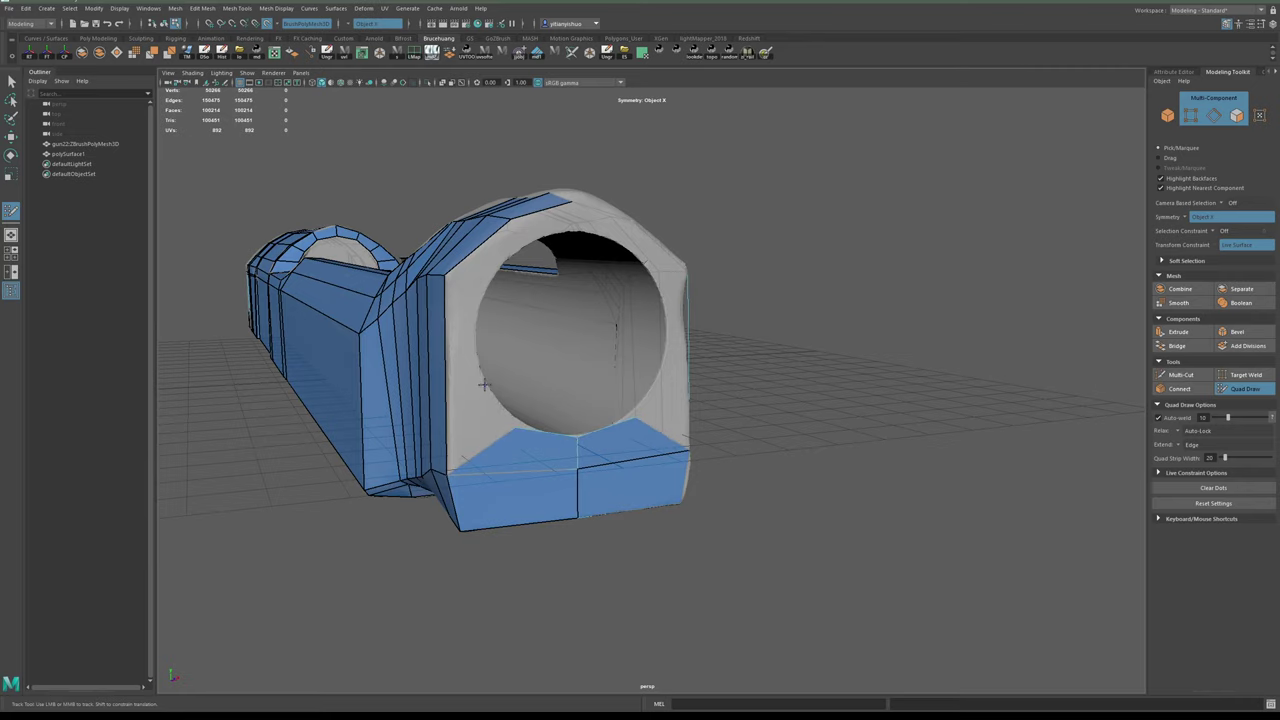
- Place a mirrored guide point on the lower side of the bore's rim
alt+drag(458, 415, 522, 372)
alt+right_drag(522, 372, 541, 380)
mouse_move(539, 379)
alt+mouse_down()
mouse_move(506, 386)
mouse_move(543, 374)
mouse_move(536, 394)
mouse_move(471, 391)
mouse_move(529, 389)
alt+mouse_up()
alt+middle_drag(529, 389, 620, 394)
alt+drag(556, 374, 591, 386)
alt+right_drag(591, 386, 629, 403)
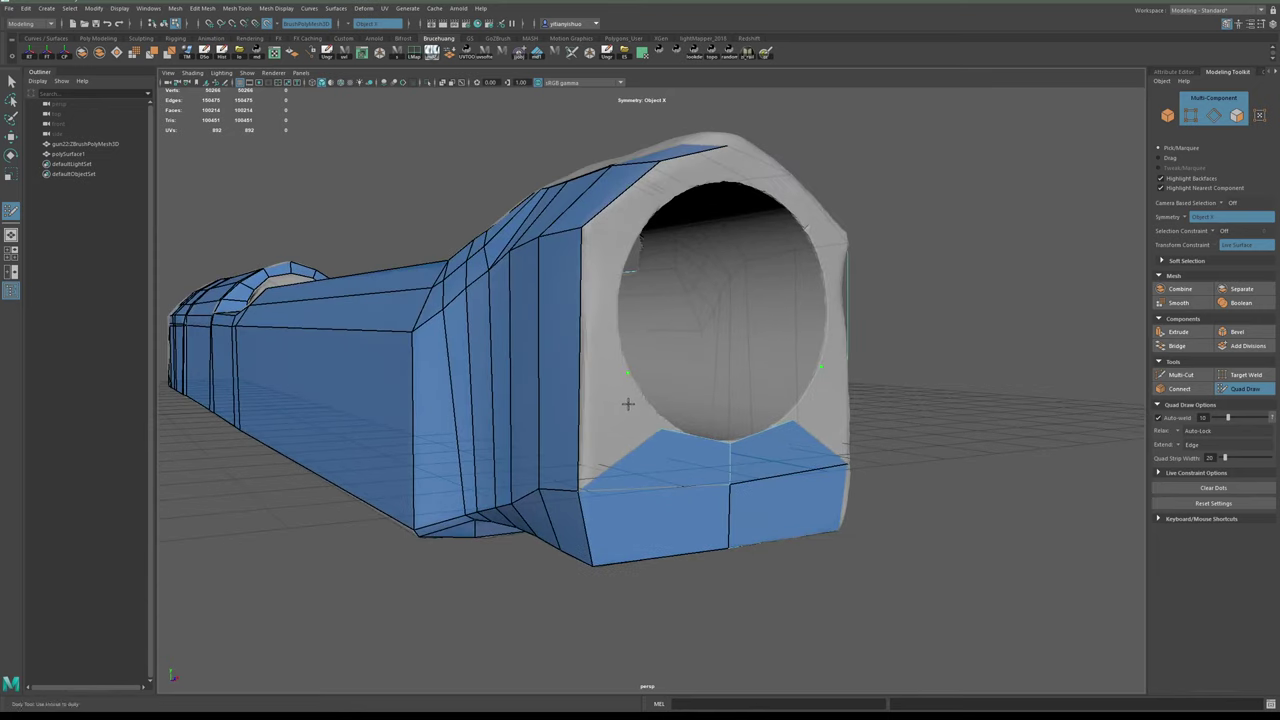
alt+middle_drag(629, 403, 574, 426)
alt+right_drag(574, 426, 596, 432)
alt+middle_drag(596, 432, 574, 428)
alt+drag(573, 428, 568, 423)
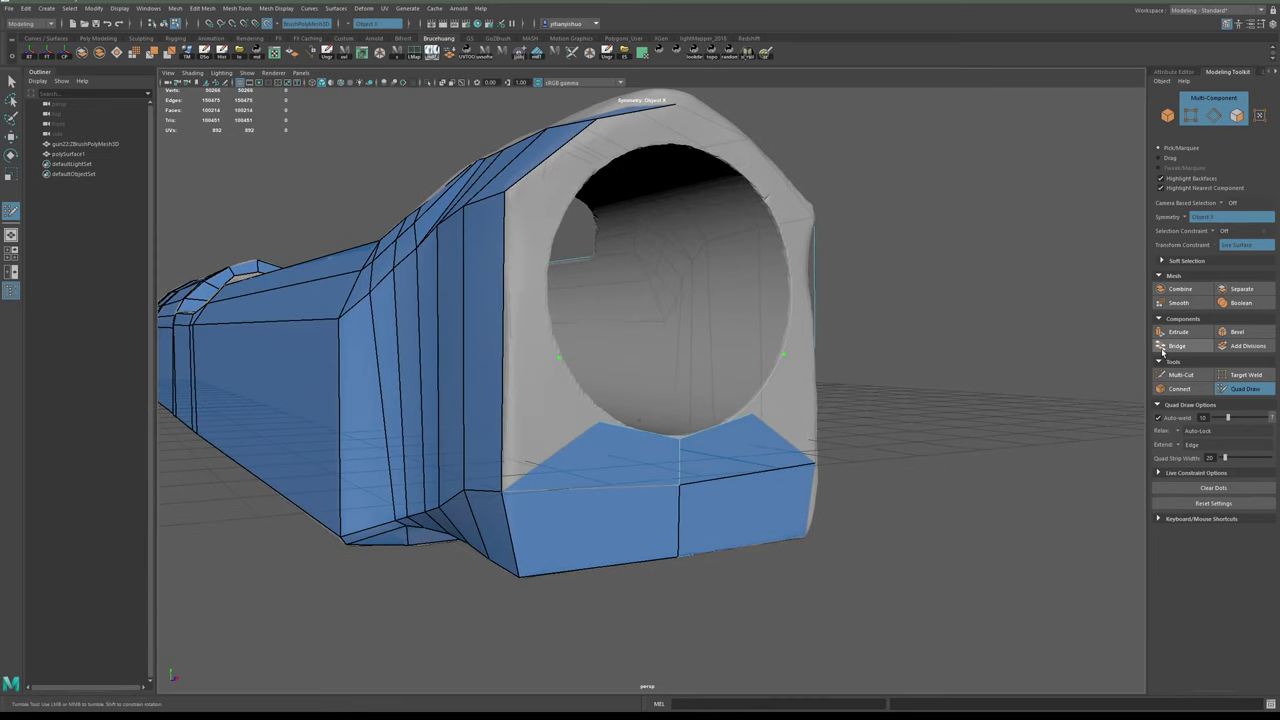
- Multi-Cut an extra edge into the muzzle's side near its lower front corner, and Quad Draw the lower corner faces beside the bore
click(1172, 378)
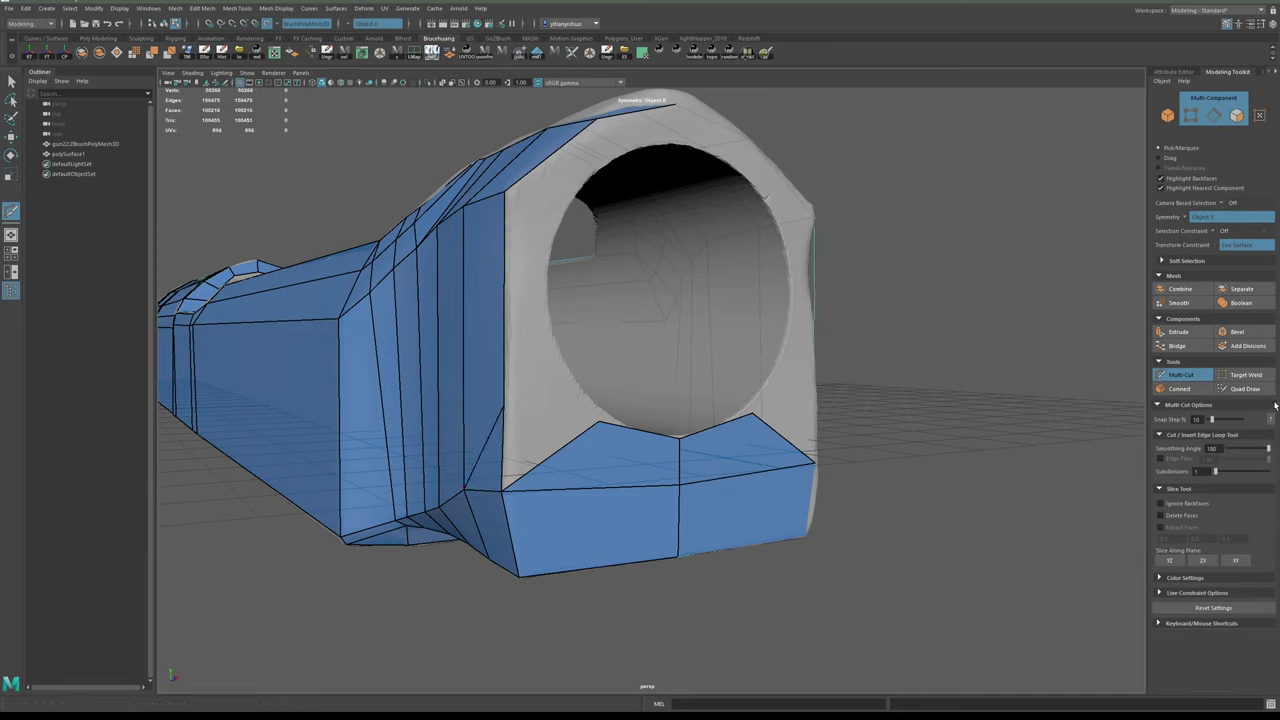
click(1238, 376)
click(1252, 389)
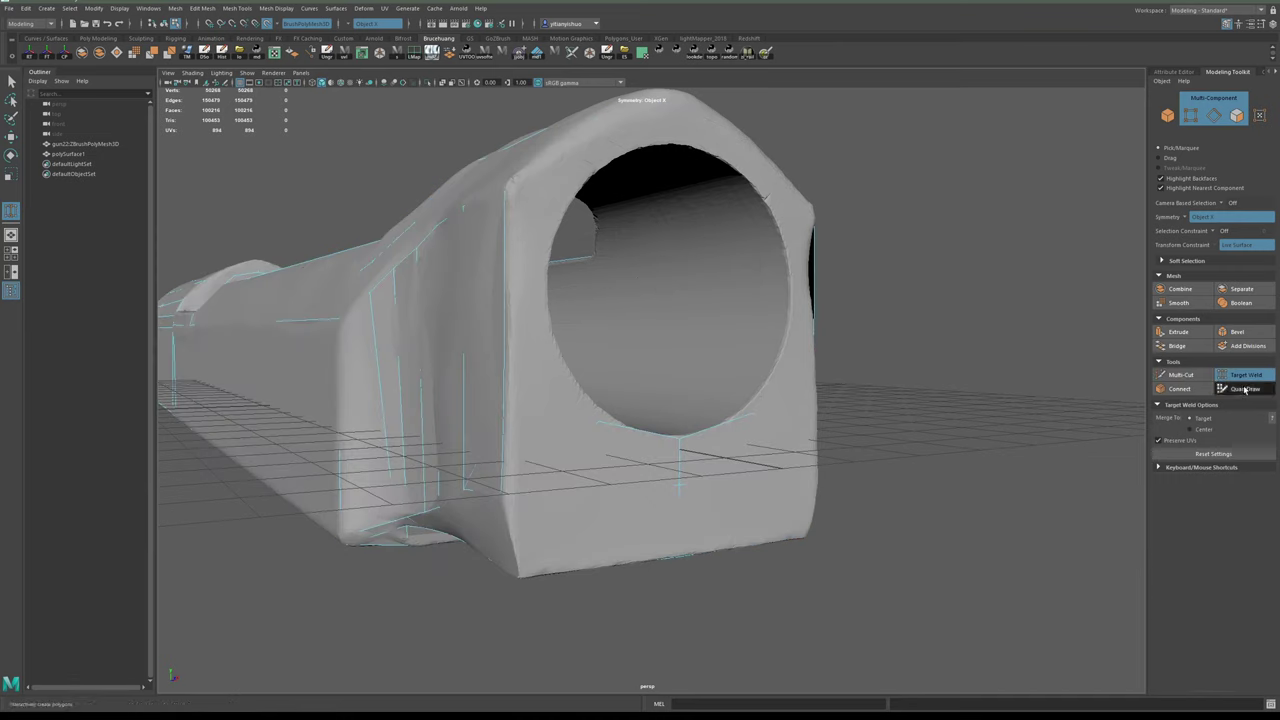
alt+middle_drag(525, 300, 529, 351)
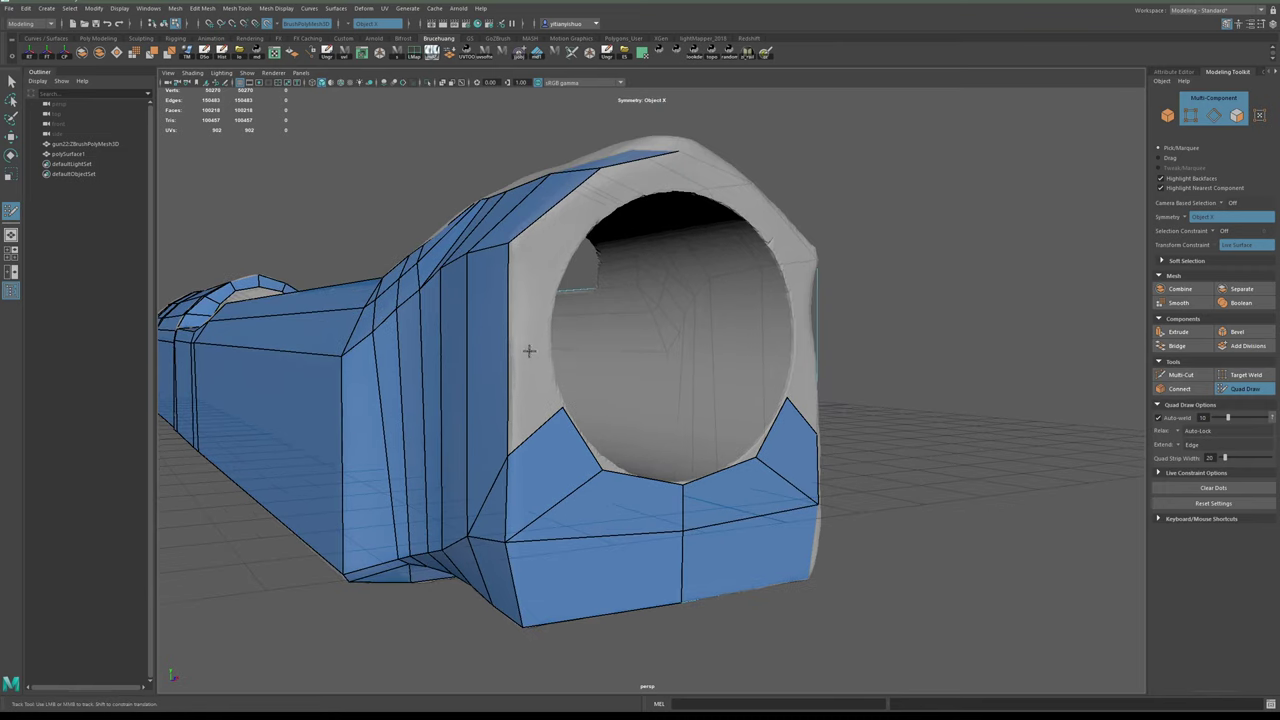
- Add points along the bore's upper rim and fill the front face's upper corners and top arch with mirrored quads
alt+drag(530, 350, 526, 343)
alt+middle_drag(526, 343, 504, 381)
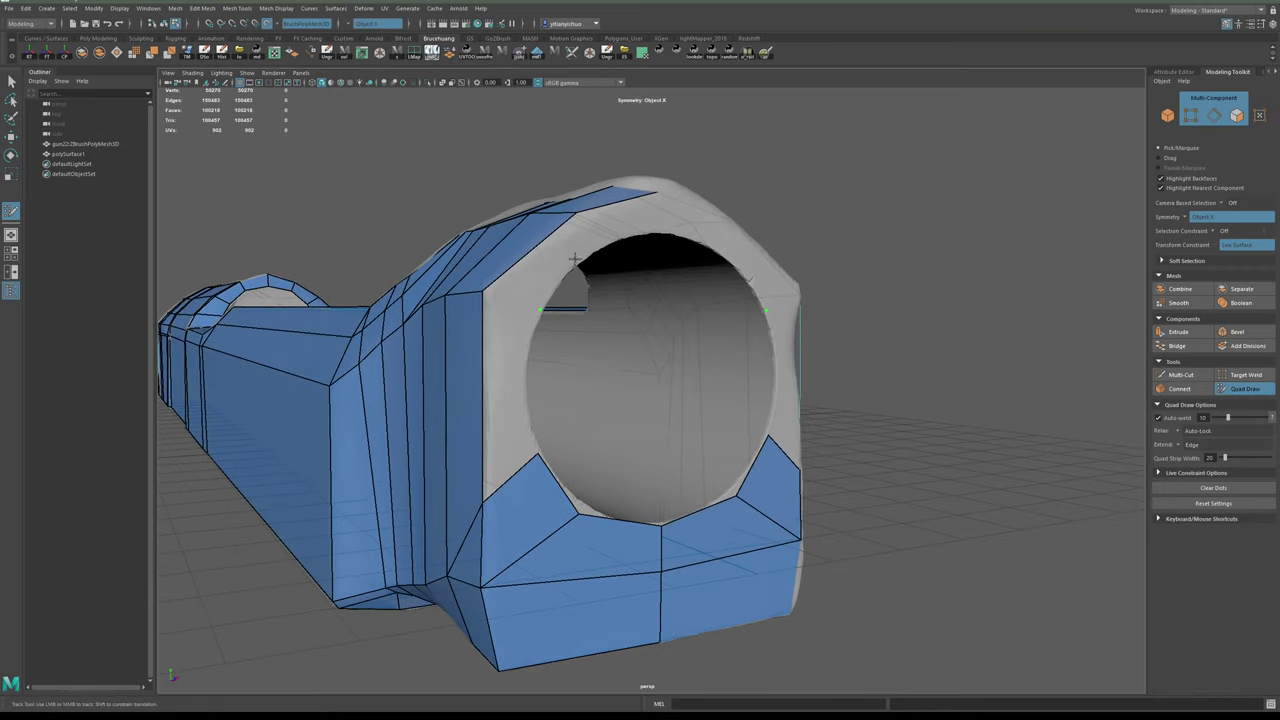
click(589, 250)
shift+click(560, 257)
alt+drag(725, 195, 589, 292)
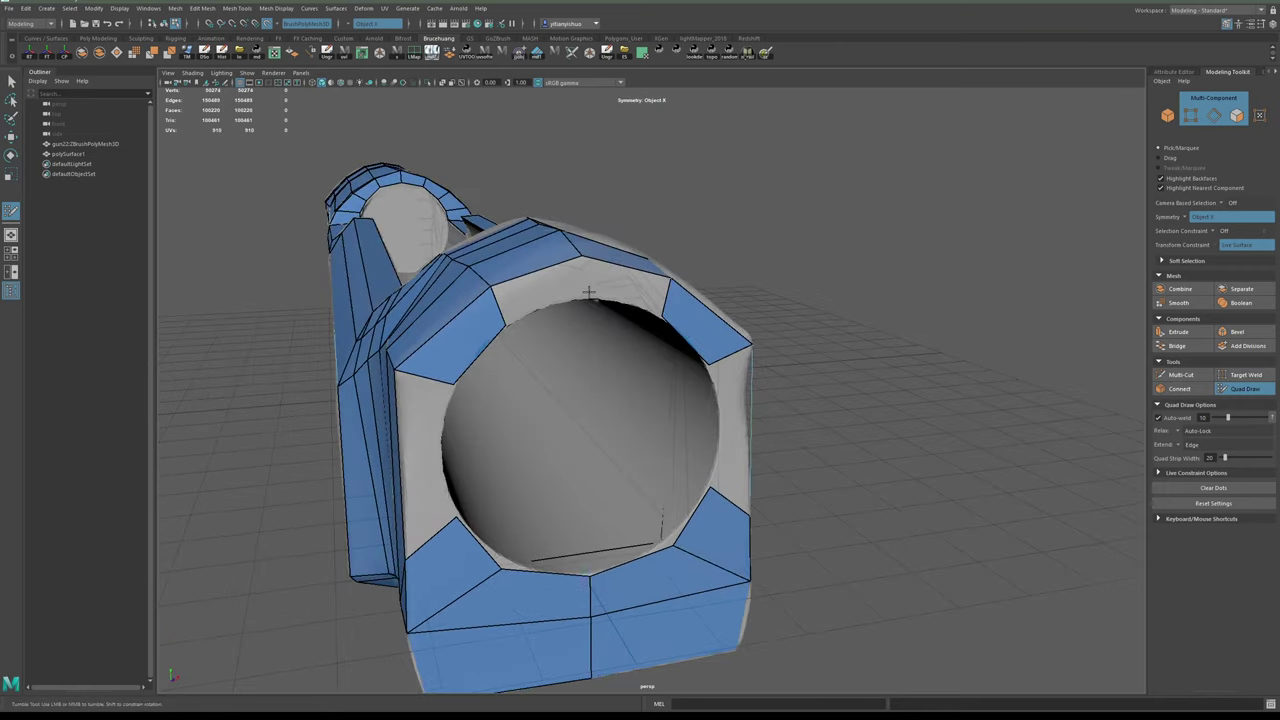
click(585, 298)
alt+drag(517, 356, 543, 335)
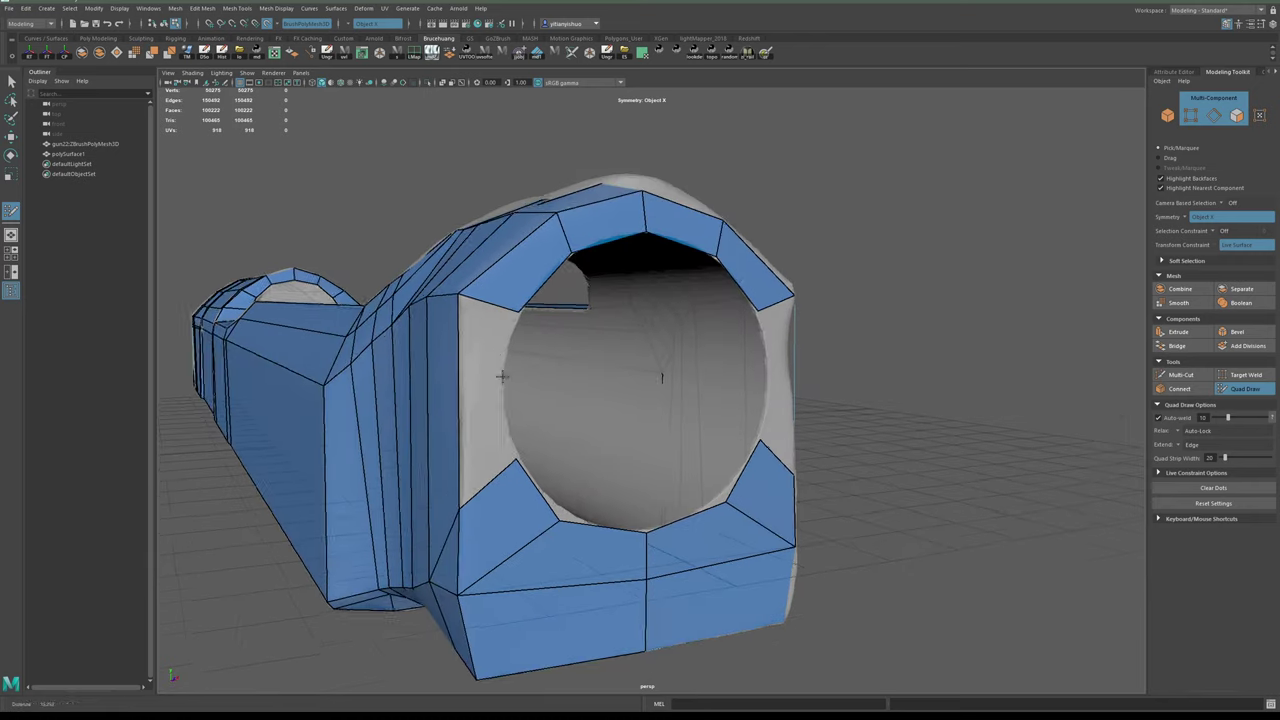
- Multi-Cut a diagonal edge into the muzzle's side at its front edge and fill the gaps beside the bore with mirrored quads
alt+right_drag(506, 374, 506, 407)
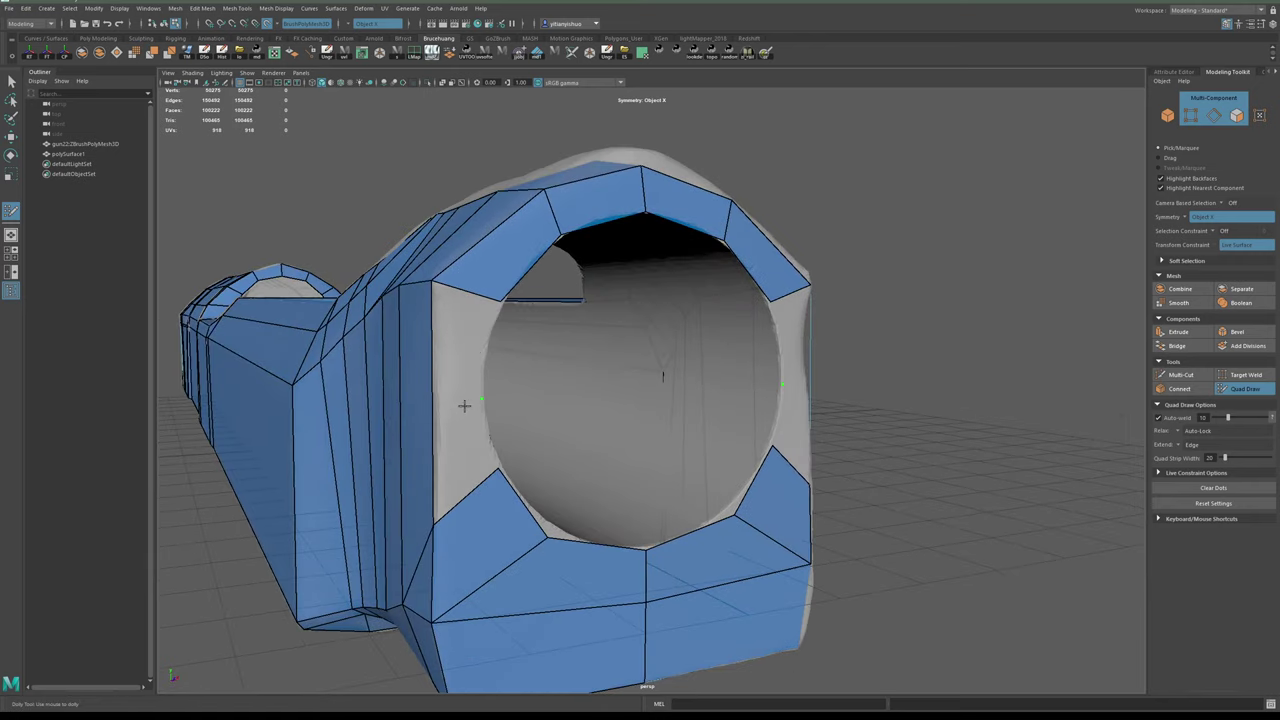
alt+drag(464, 405, 520, 390)
click(1180, 374)
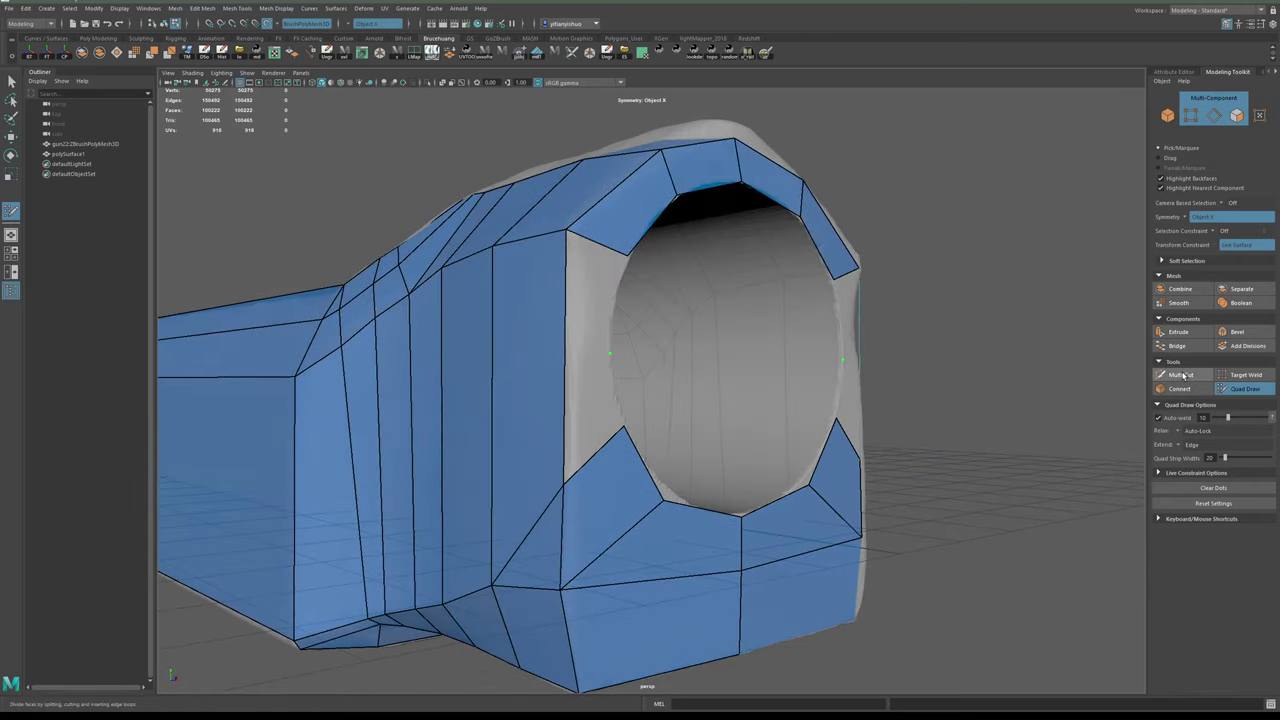
click(493, 247)
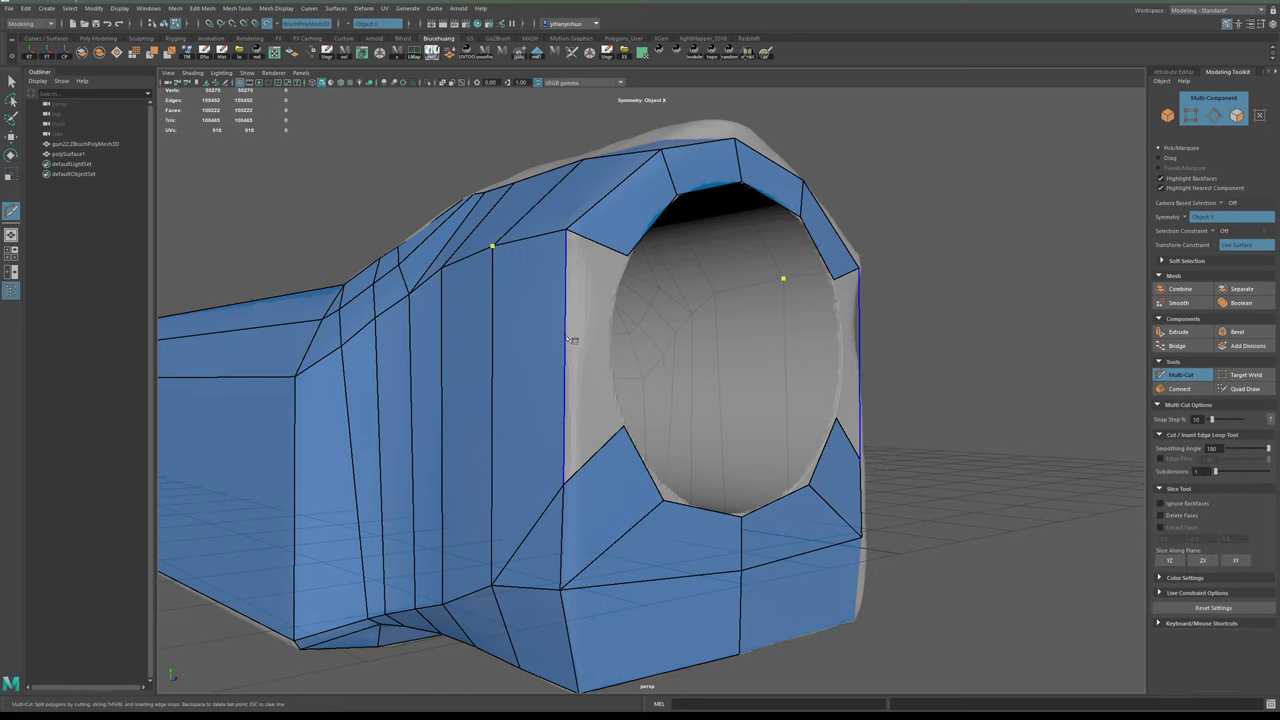
click(1240, 388)
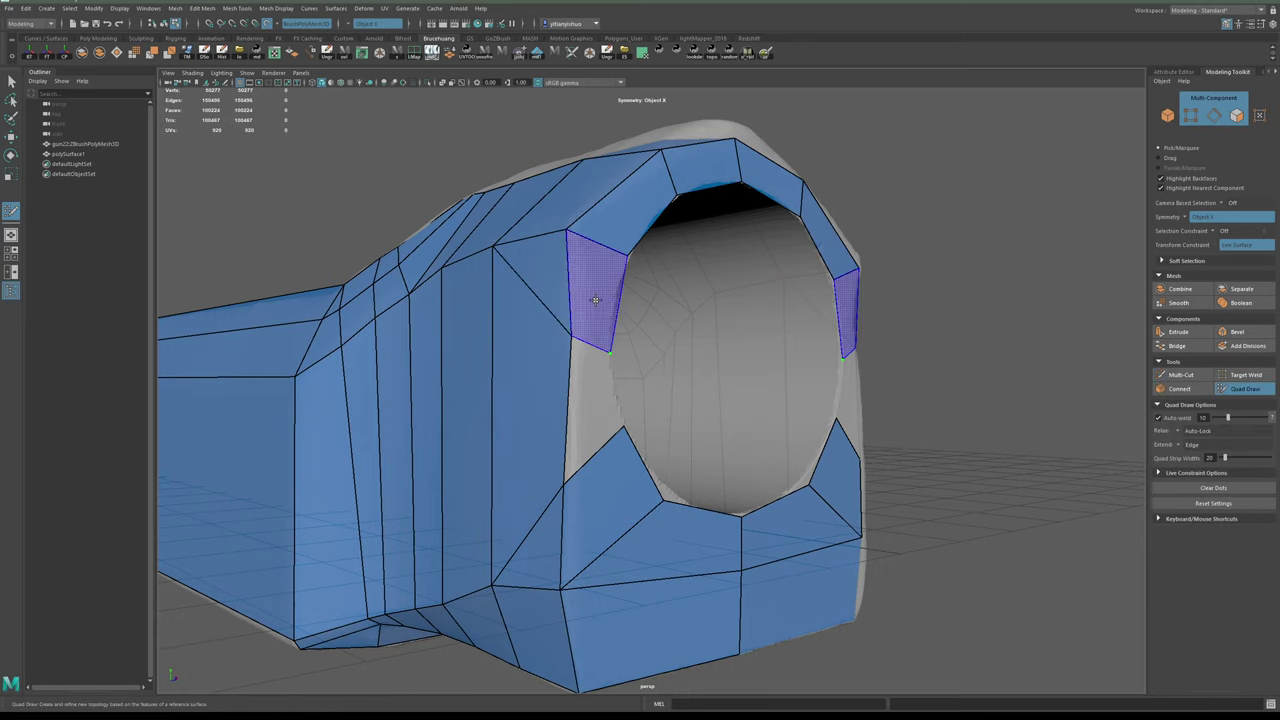
shift+click(589, 408)
- Examine the retopologized slide from the muzzle along its length to the uncovered underside of the forked rear end
alt+right_drag(880, 385, 803, 383)
alt+drag(803, 383, 746, 411)
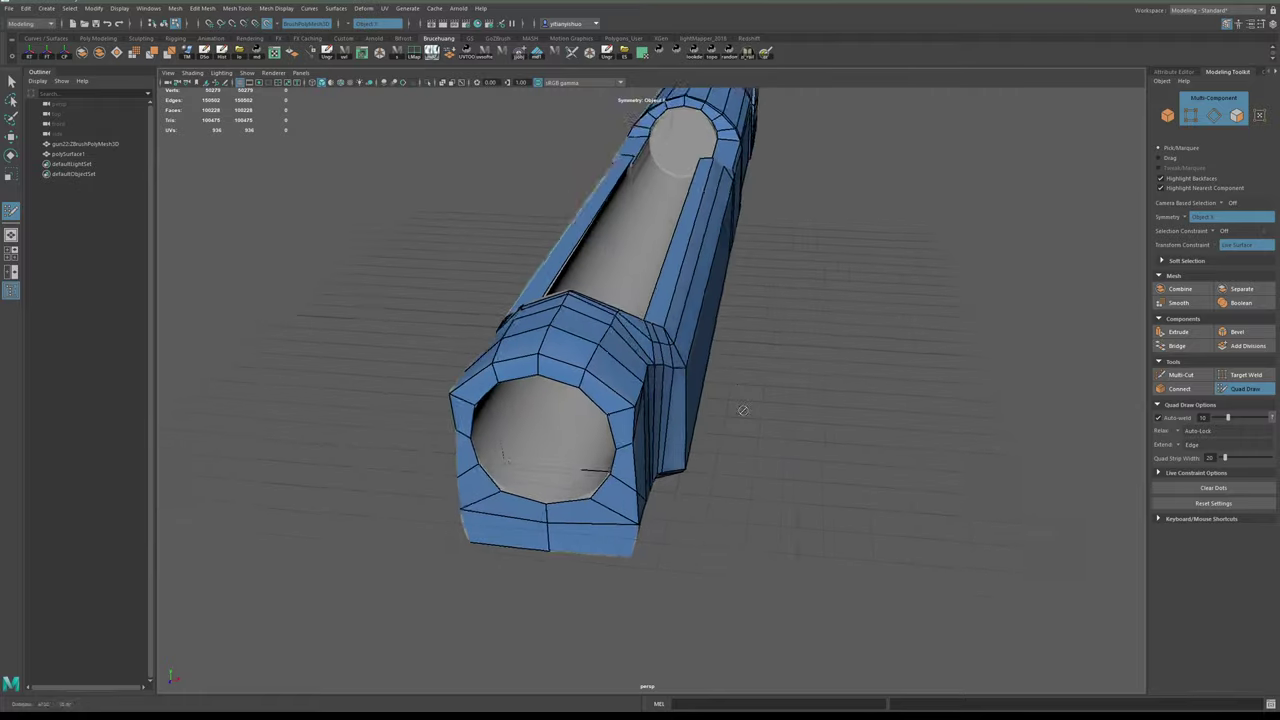
alt+right_drag(746, 411, 590, 367)
alt+drag(736, 417, 634, 380)
alt+middle_drag(634, 380, 522, 381)
alt+drag(522, 381, 527, 454)
alt+middle_drag(680, 459, 480, 450)
alt+drag(670, 400, 525, 397)
alt+middle_drag(760, 430, 590, 430)
alt+drag(590, 430, 737, 357)
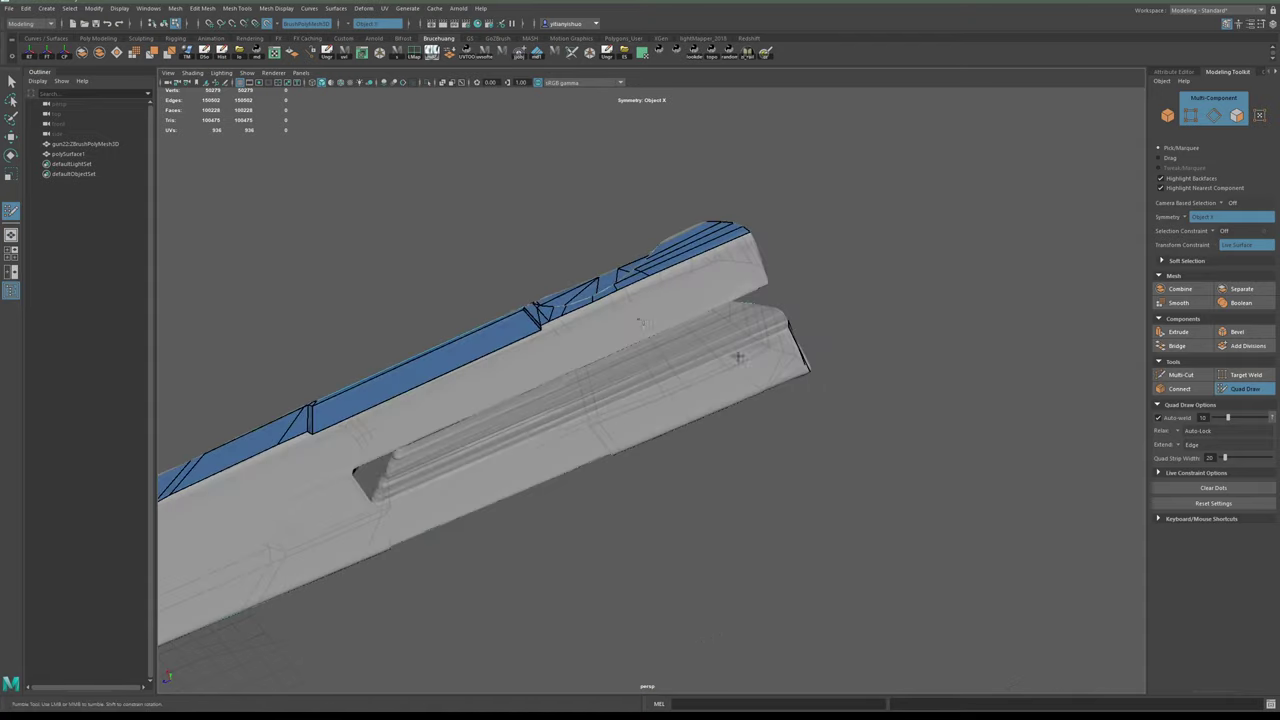
alt+right_drag(596, 362, 651, 365)
alt+drag(651, 365, 612, 345)
alt+right_drag(612, 345, 642, 353)
alt+drag(642, 353, 879, 324)
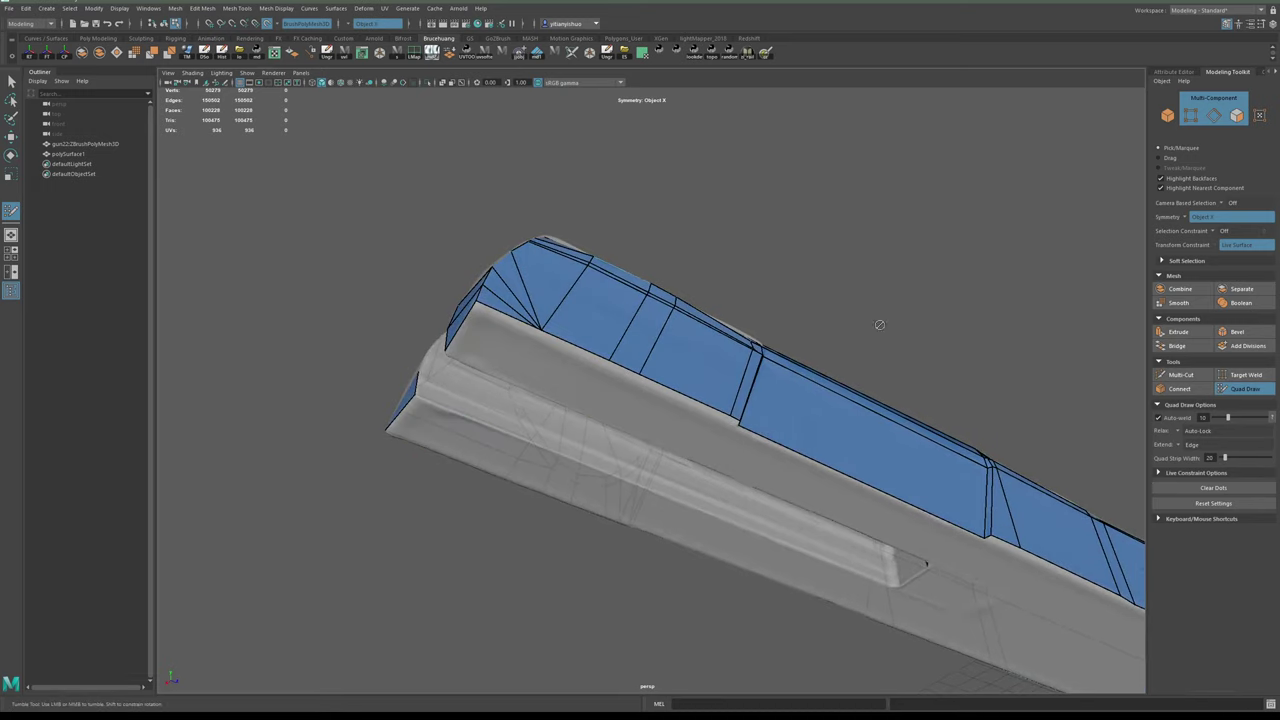
- Turn symmetry off and draw a first quad on the underside of each prong at the slide's forked end
click(1187, 219)
click(1205, 226)
alt+drag(354, 413, 550, 339)
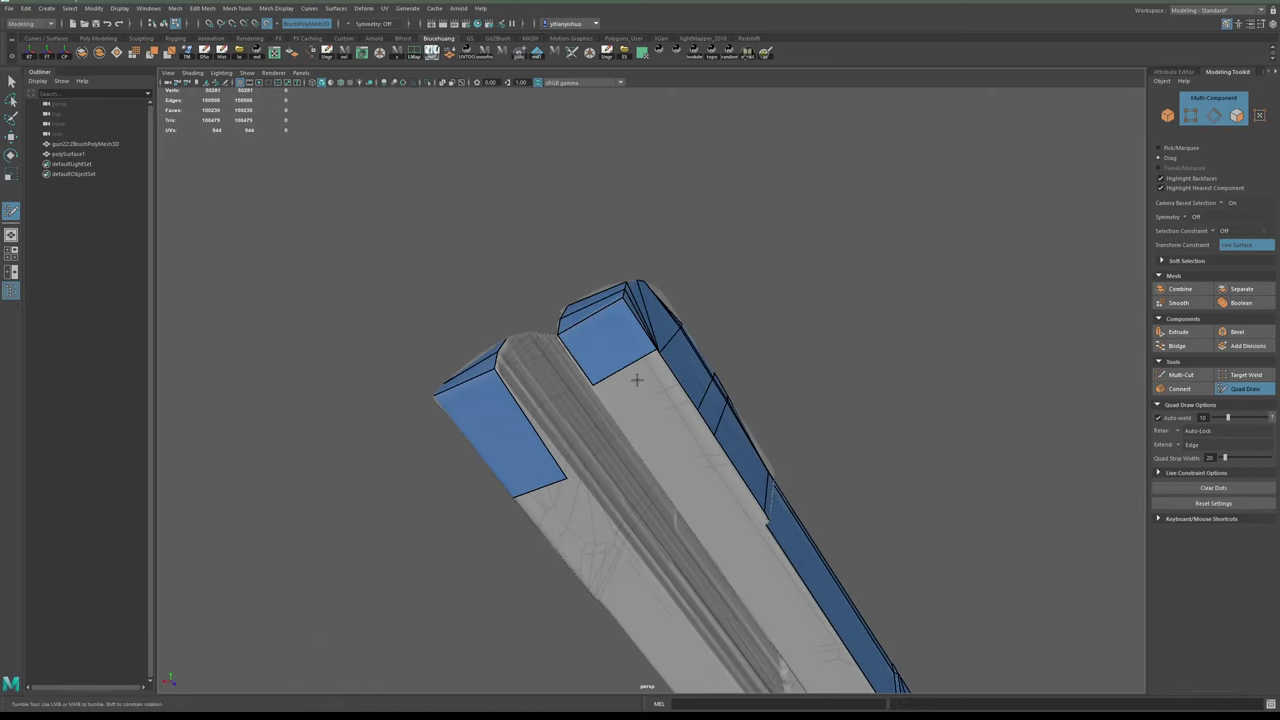
- Weld the prong quad's outer corner to the side-mesh vertex where the fan of edges converges
alt+drag(677, 381, 640, 345)
alt+right_drag(575, 398, 637, 409)
alt+middle_drag(505, 303, 577, 366)
alt+drag(577, 366, 580, 400)
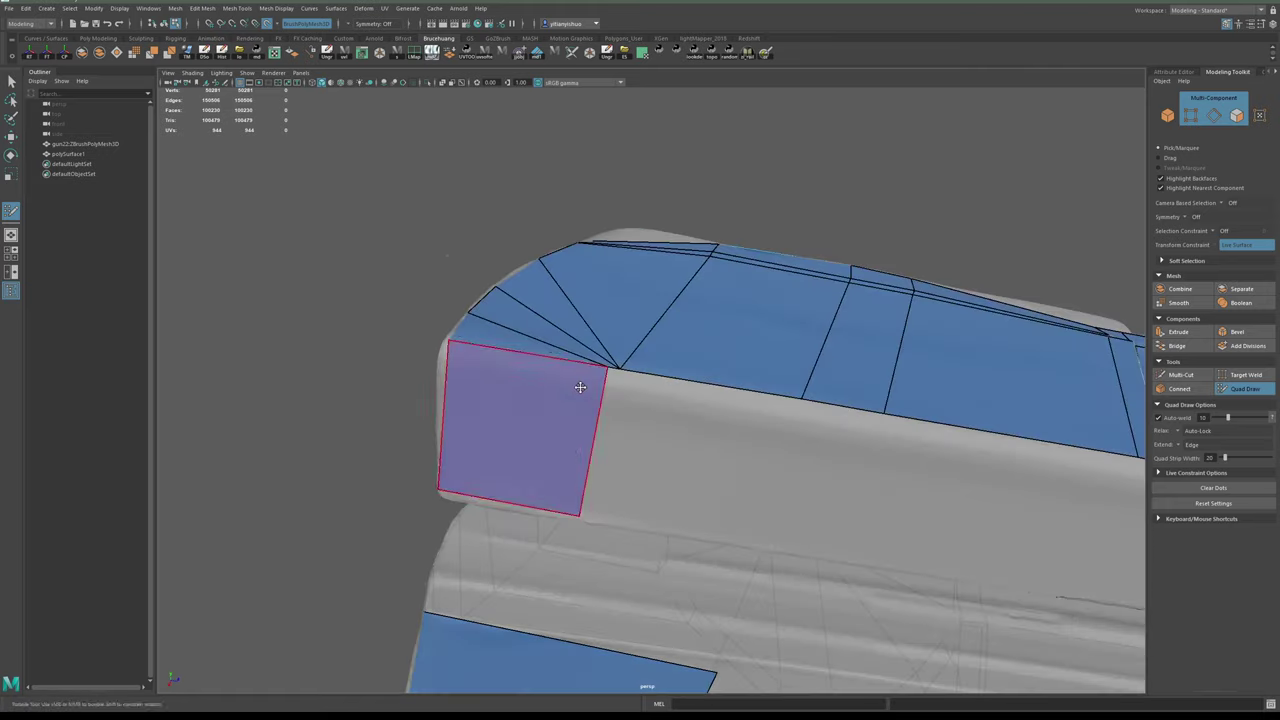
alt+right_drag(580, 386, 614, 395)
mouse_move(614, 395)
alt+mouse_down()
mouse_move(617, 409)
mouse_move(602, 406)
mouse_move(618, 420)
alt+mouse_up()
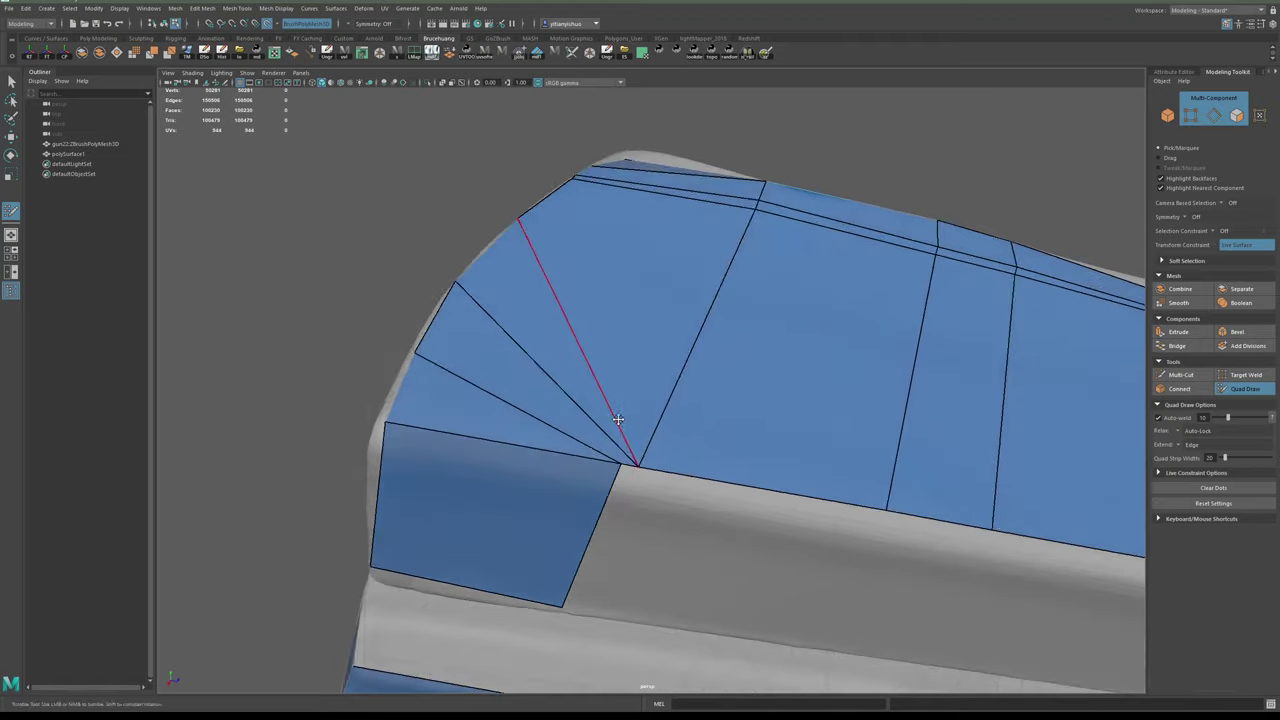
alt+middle_drag(620, 450, 611, 388)
alt+right_drag(611, 388, 640, 443)
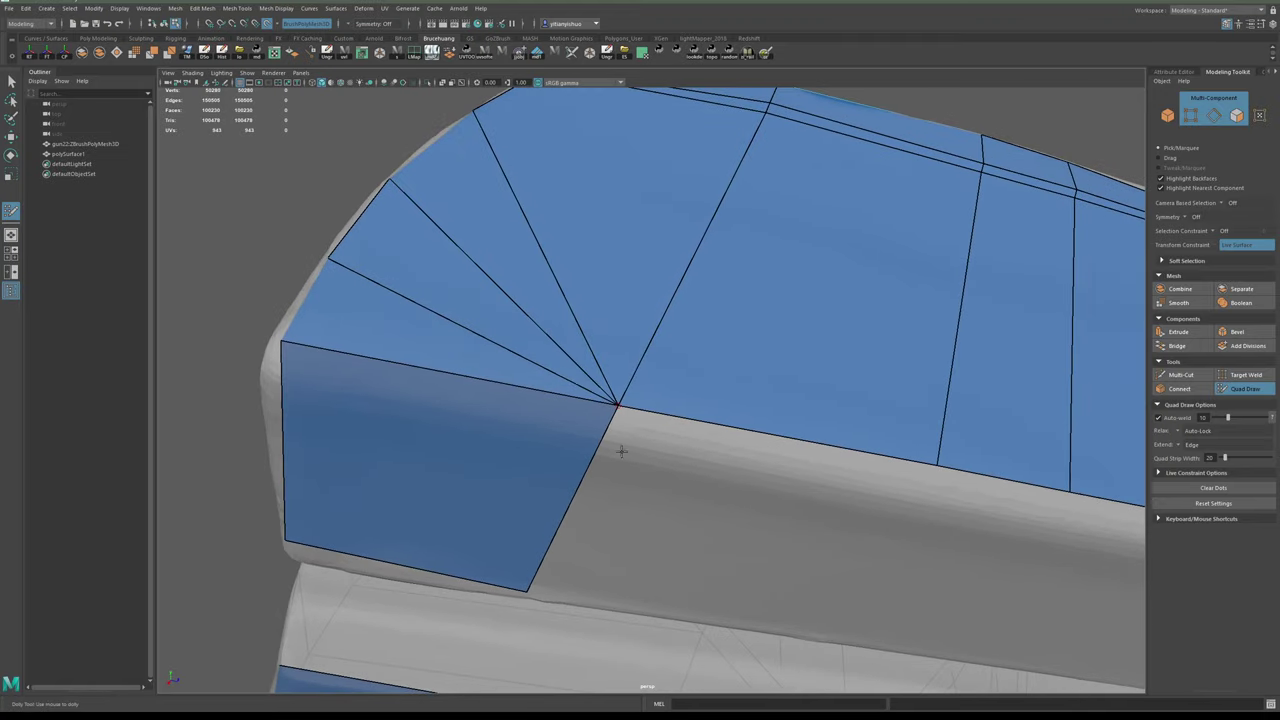
- Extrude a second quad along the same prong's underside and weld it to the first quad and the side mesh
alt+middle_drag(594, 552, 571, 417)
alt+right_drag(569, 414, 517, 406)
alt+drag(517, 406, 558, 326)
alt+middle_drag(562, 322, 576, 349)
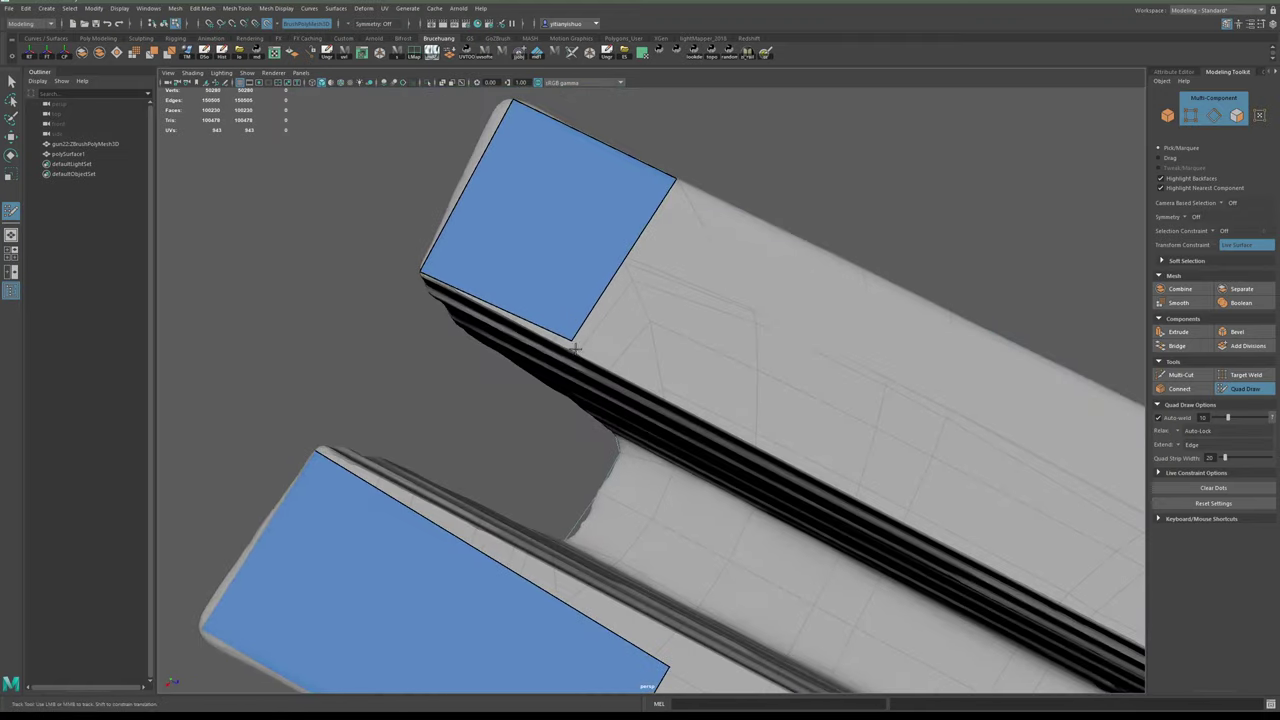
alt+right_drag(582, 354, 663, 217)
alt+drag(663, 217, 716, 380)
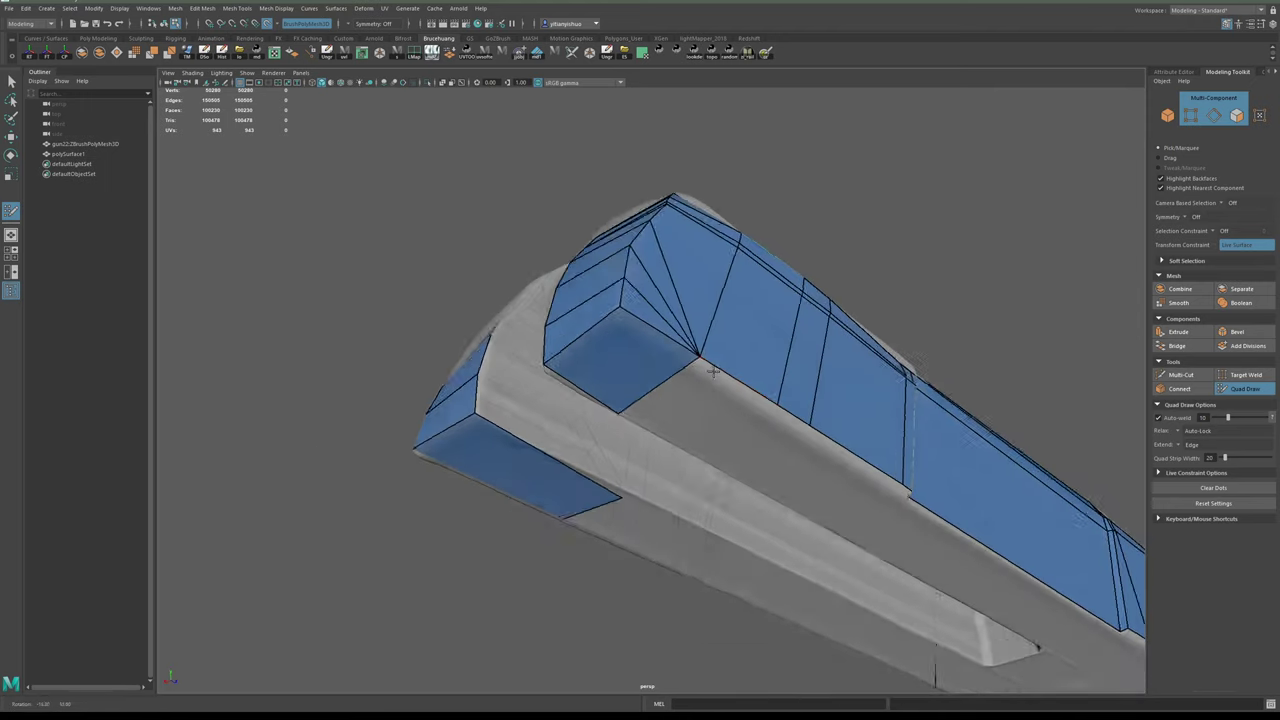
alt+middle_drag(716, 380, 676, 360)
alt+drag(676, 360, 689, 352)
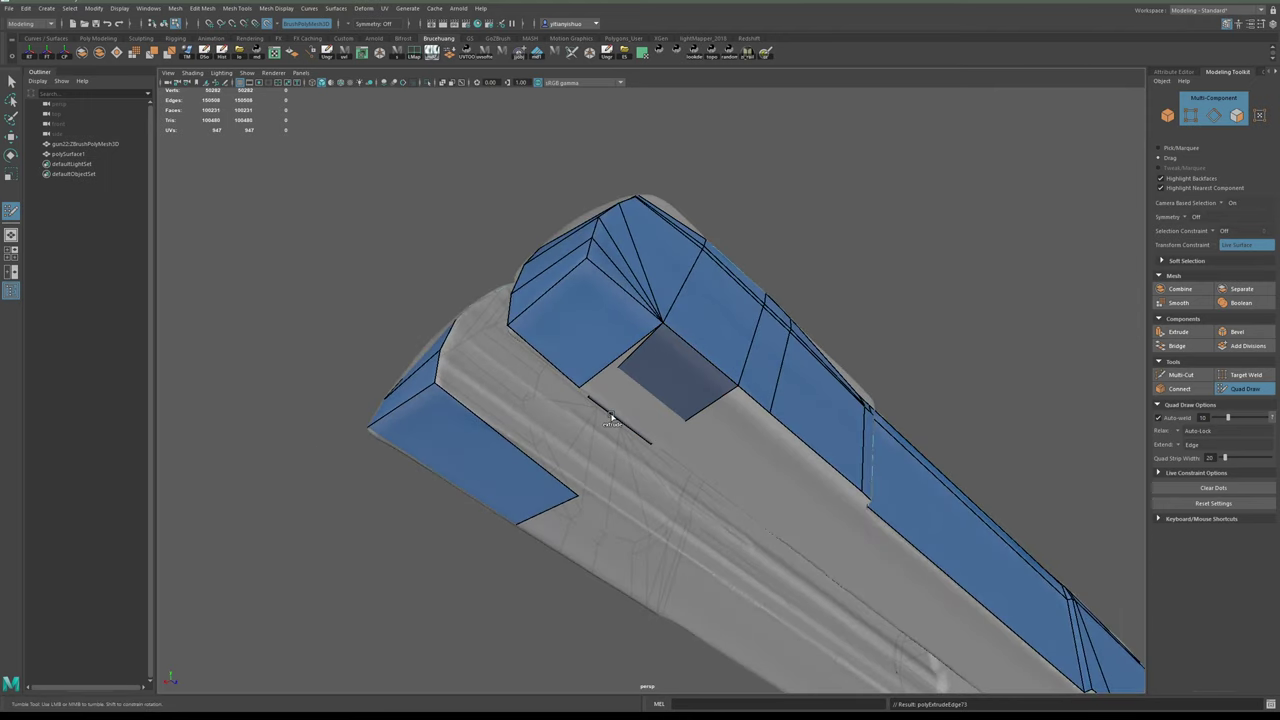
alt+drag(622, 410, 677, 387)
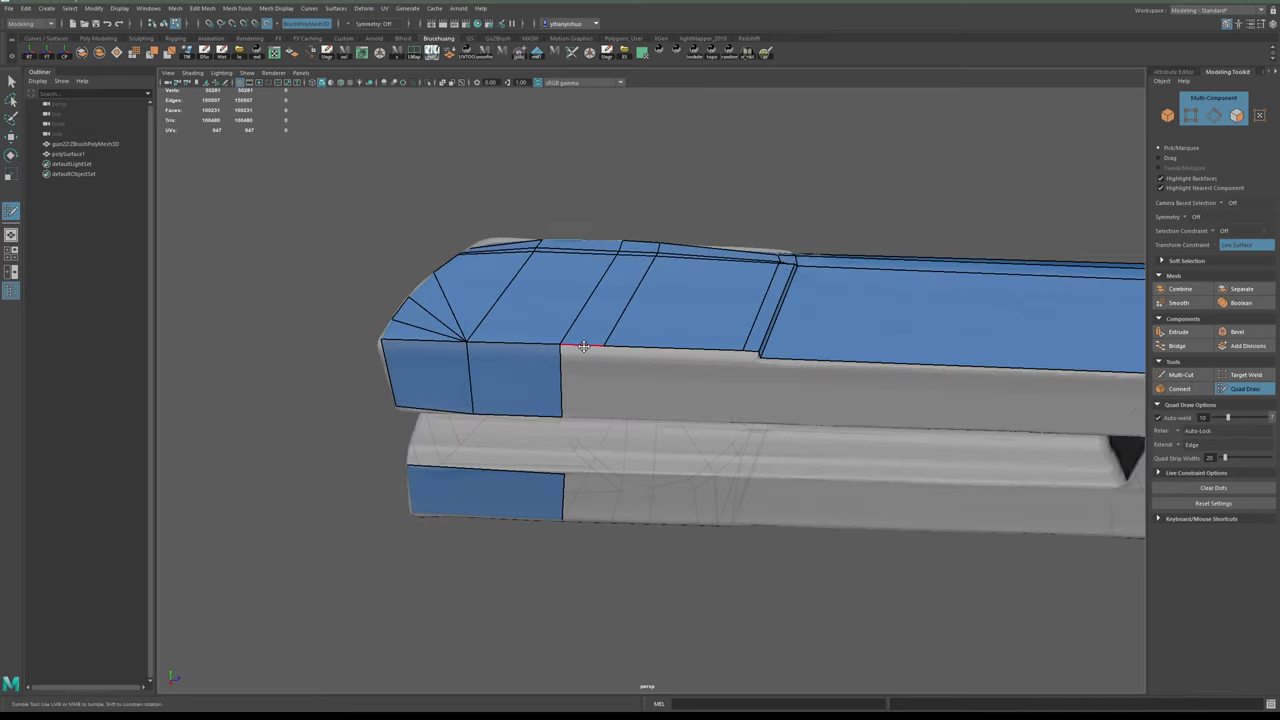
- Extend the quad strips along the undersides of both prongs, matching their divisions to the side mesh's edges
mouse_move(619, 432)
alt+mouse_down()
mouse_move(631, 489)
mouse_move(604, 441)
alt+mouse_up()
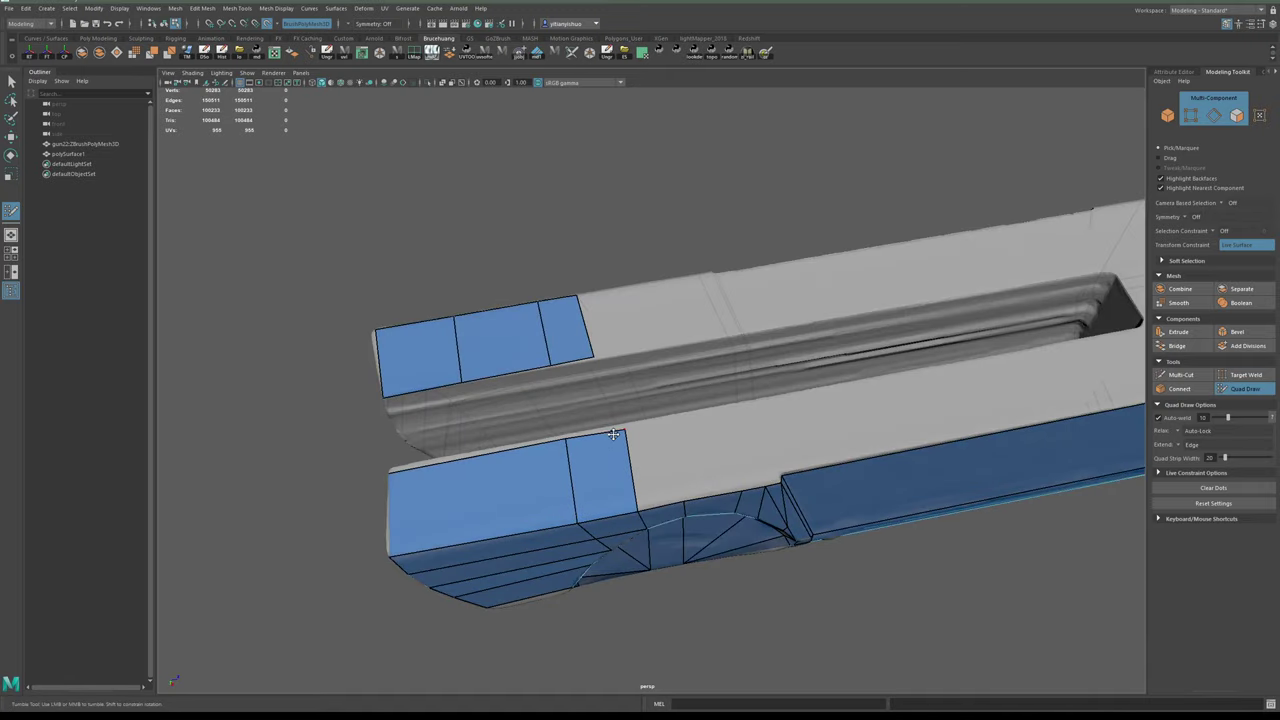
alt+drag(627, 428, 738, 478)
key(Tab)
alt+drag(709, 398, 763, 394)
alt+middle_drag(763, 394, 716, 419)
scroll(771, 406, down, 5)
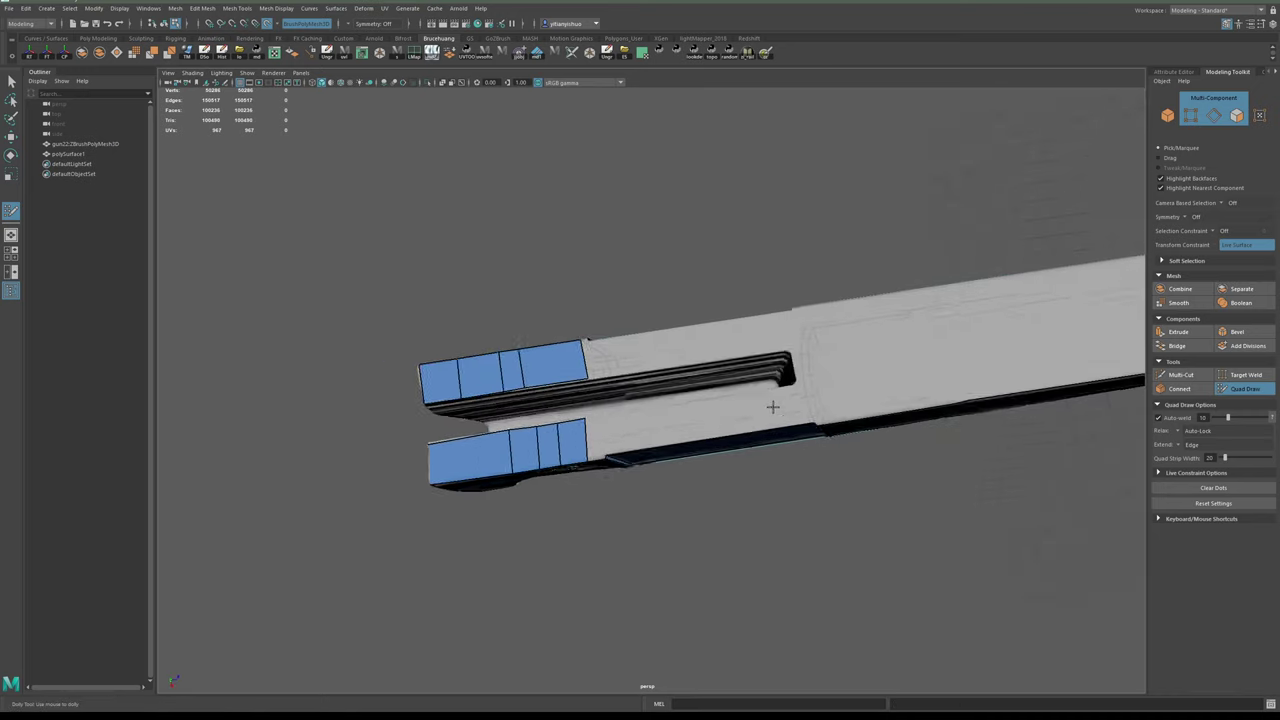
- Examine the slide's long side and the lower edge where it meets the muzzle block
alt+drag(771, 406, 791, 449)
alt+middle_drag(791, 449, 531, 470)
alt+drag(531, 470, 734, 438)
alt+middle_drag(734, 438, 894, 411)
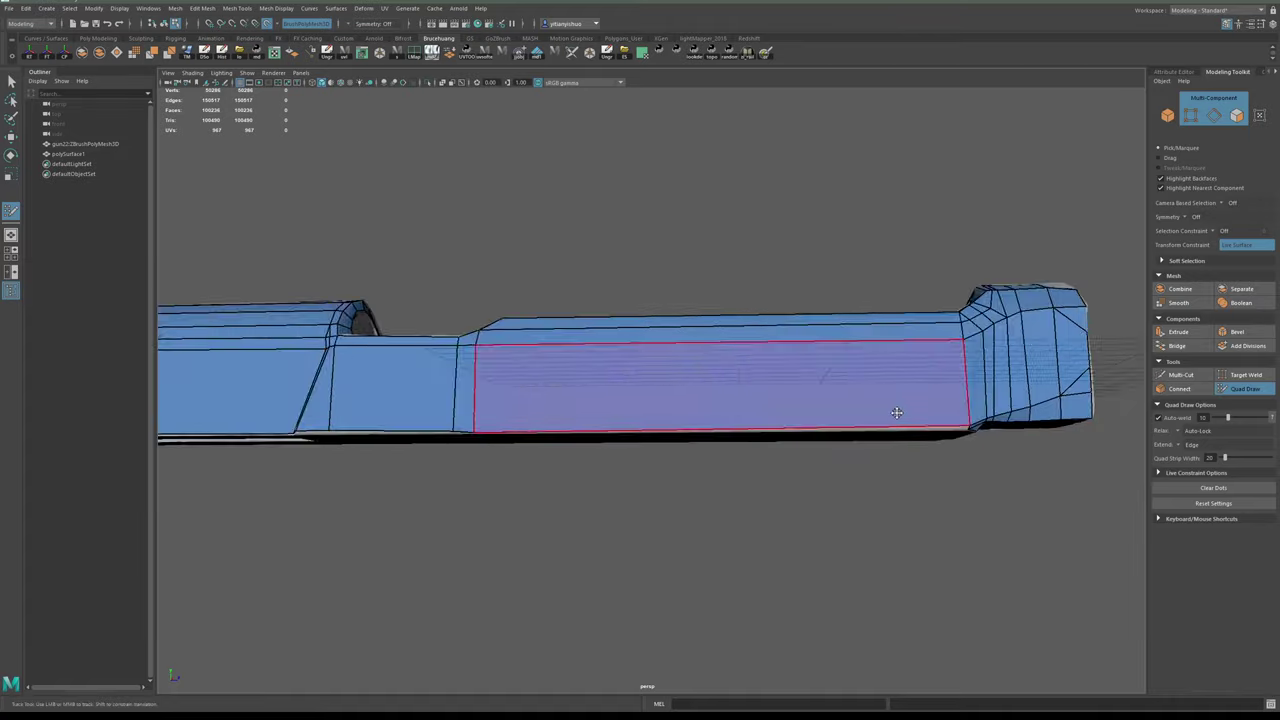
mouse_move(894, 411)
alt+mouse_down()
mouse_move(896, 400)
mouse_move(894, 418)
alt+mouse_up()
alt+middle_drag(894, 418, 643, 449)
alt+right_drag(643, 449, 981, 503)
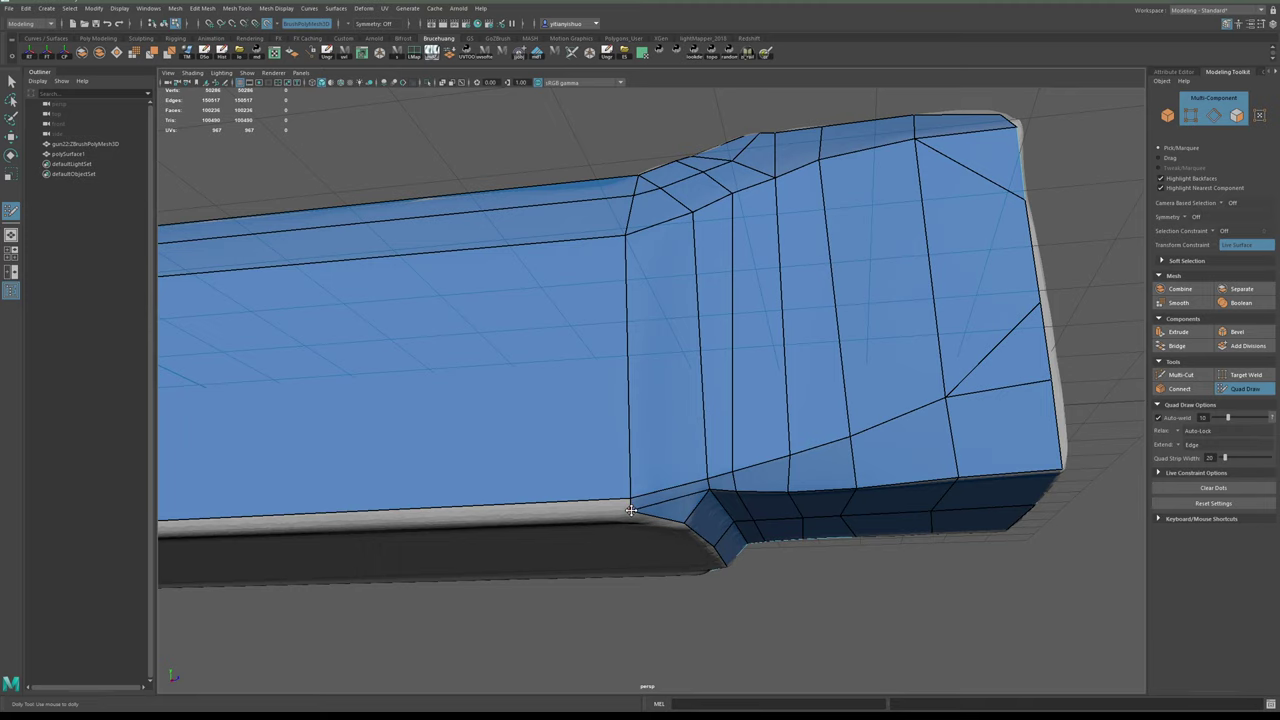
alt+right_drag(836, 463, 706, 437)
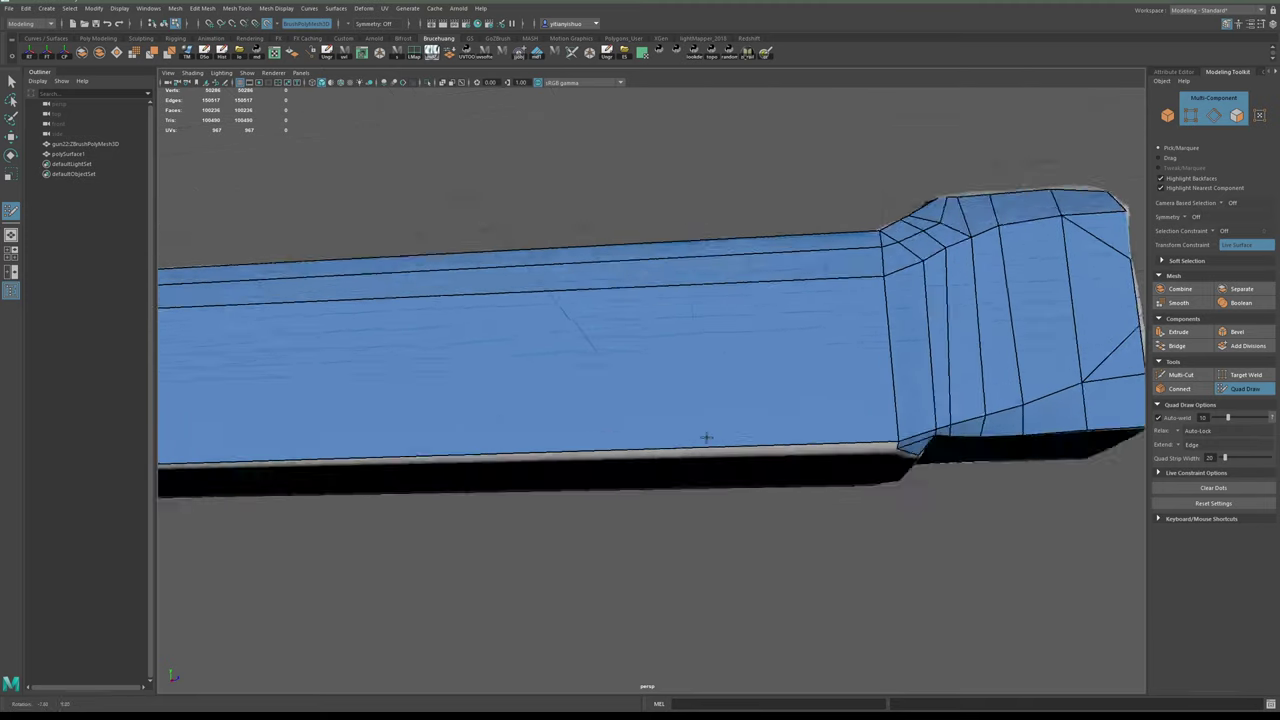
alt+drag(706, 437, 665, 460)
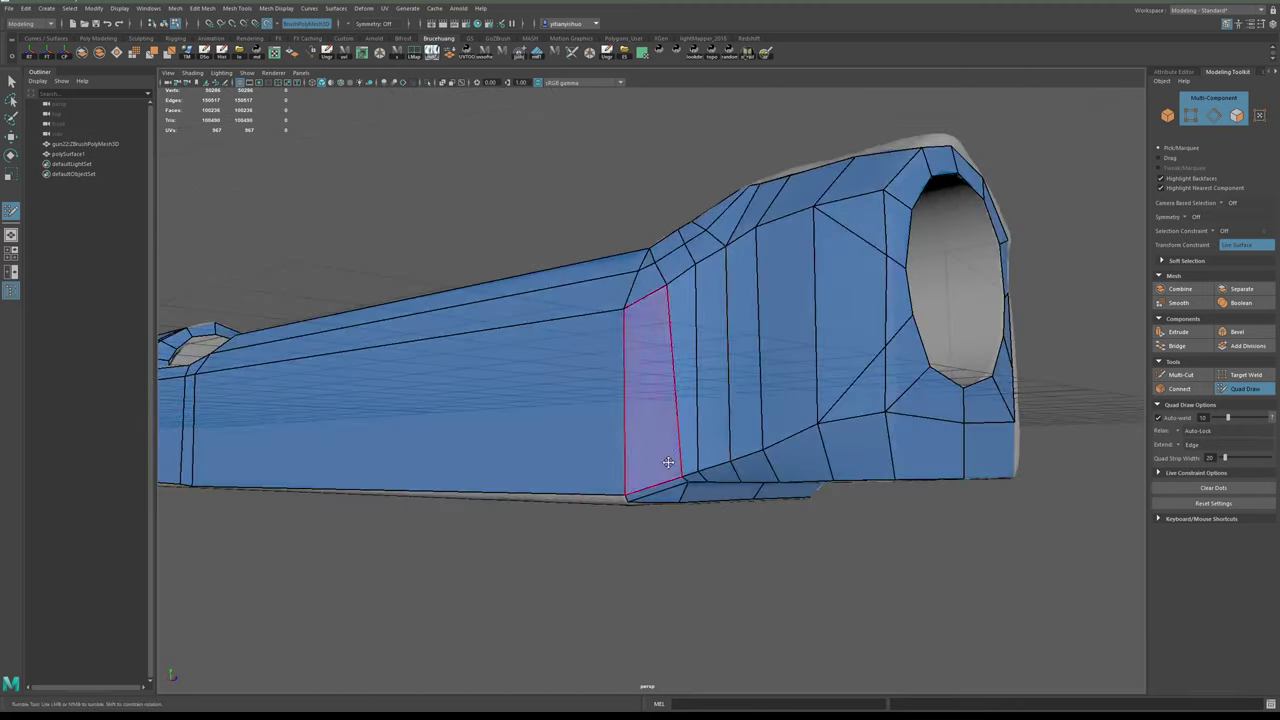
alt+right_drag(665, 460, 700, 505)
alt+middle_drag(700, 505, 763, 471)
alt+drag(763, 471, 764, 457)
alt+right_drag(764, 457, 752, 420)
alt+drag(752, 420, 706, 348)
alt+middle_drag(706, 348, 816, 377)
alt+drag(817, 377, 636, 346)
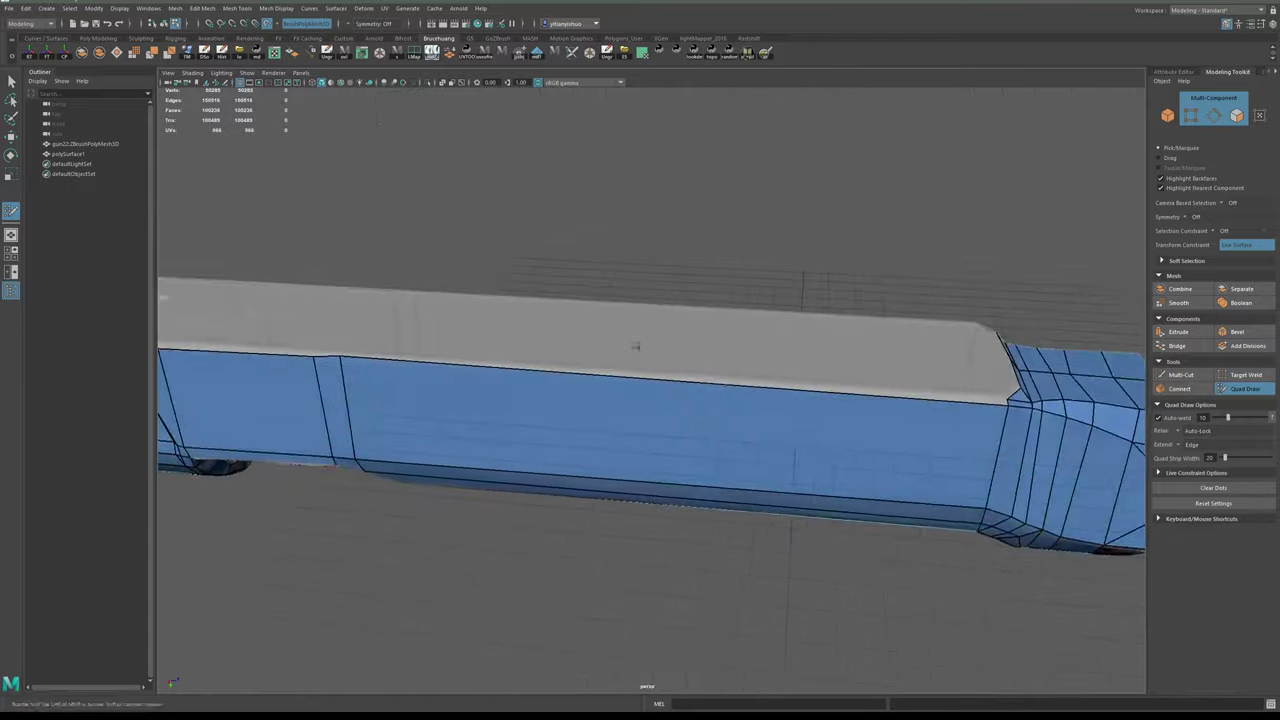
alt+middle_drag(860, 357, 864, 357)
alt+drag(864, 356, 525, 401)
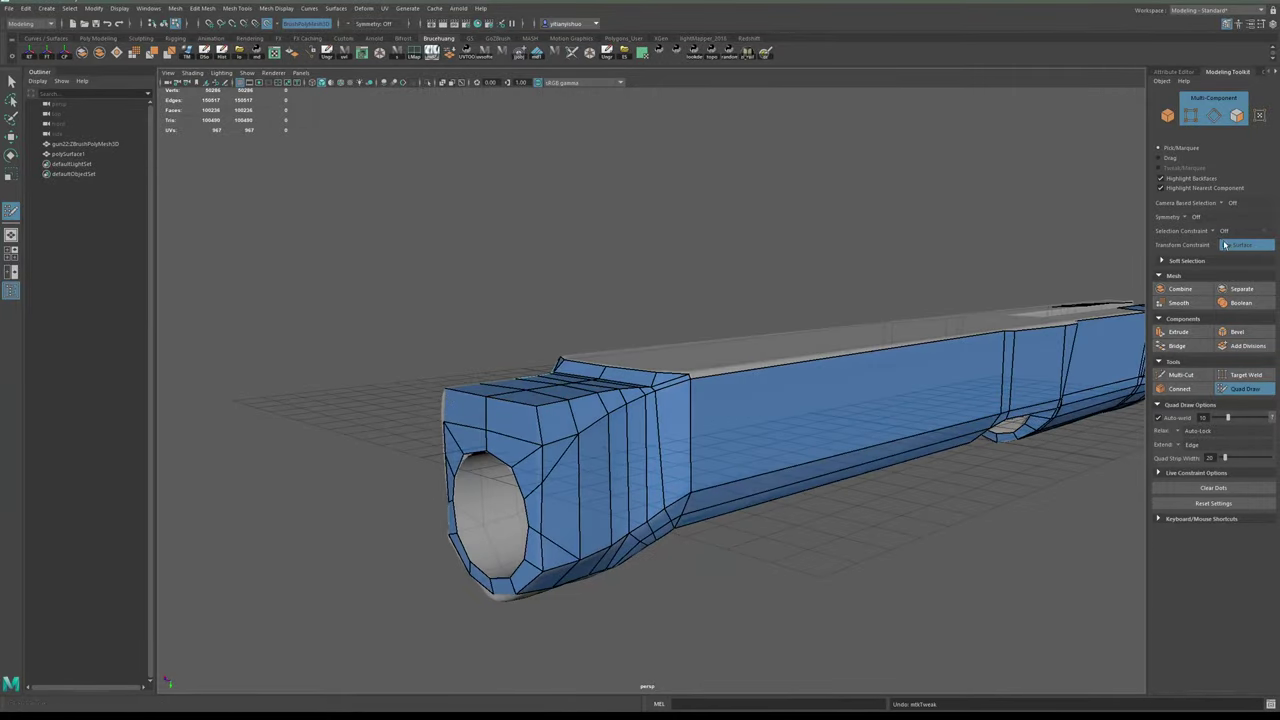
- Set symmetry to Object X and cover the long flat underside behind the muzzle block with mirrored quads
click(1185, 219)
click(1200, 232)
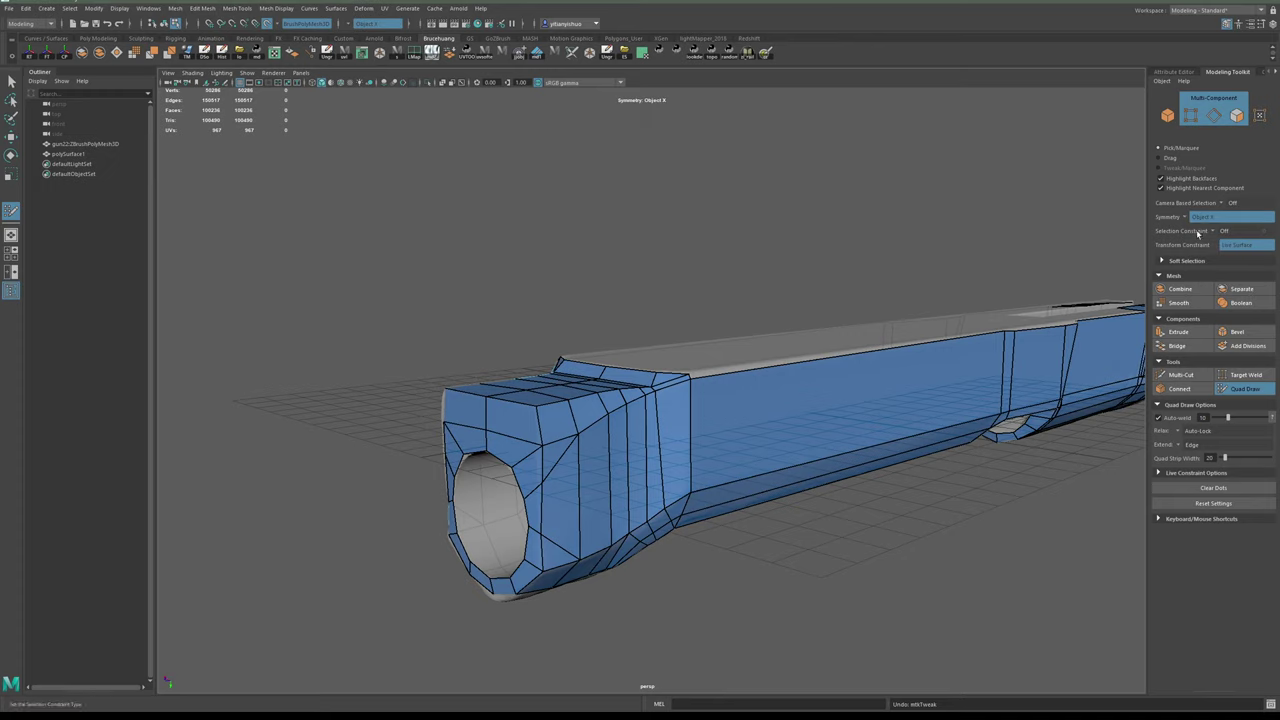
alt+drag(757, 392, 690, 405)
alt+right_drag(680, 408, 706, 419)
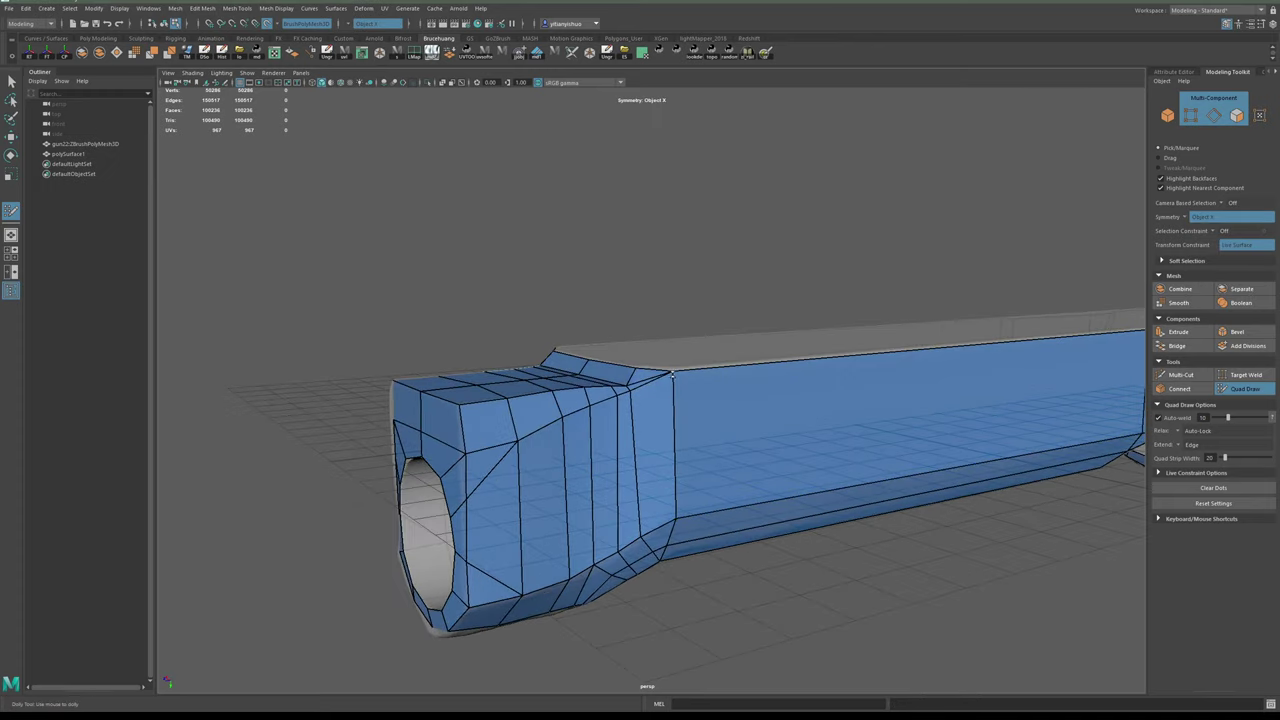
alt+drag(725, 350, 729, 383)
alt+middle_drag(770, 295, 763, 374)
mouse_move(772, 450)
alt+mouse_down()
mouse_move(809, 394)
mouse_move(807, 294)
mouse_move(649, 429)
mouse_move(646, 394)
mouse_move(591, 458)
mouse_move(595, 447)
mouse_move(557, 431)
mouse_move(657, 429)
mouse_move(630, 373)
mouse_move(680, 394)
mouse_move(634, 428)
mouse_move(584, 419)
alt+mouse_up()
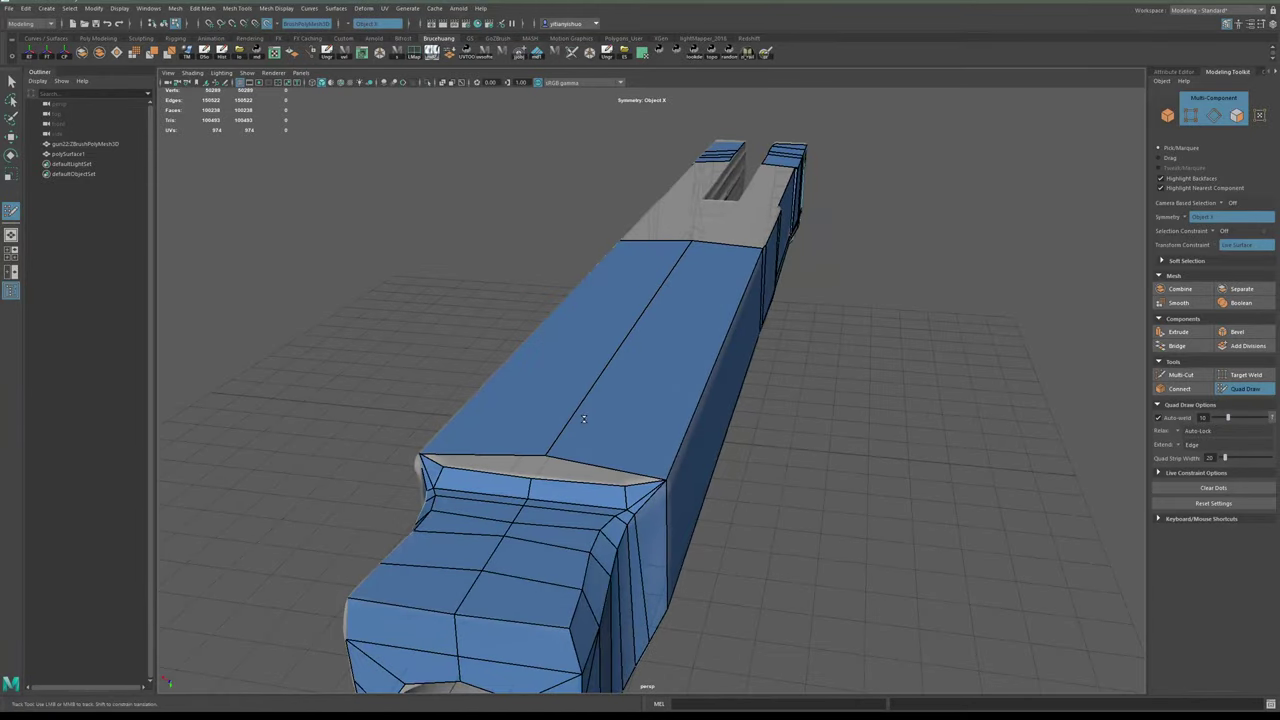
- Add two more pairs of mirrored quads along the underside, continuing up to the closed end of the slot
mouse_move(701, 360)
alt+mouse_down()
mouse_move(434, 497)
mouse_move(423, 449)
mouse_move(508, 462)
mouse_move(508, 411)
mouse_move(600, 420)
mouse_move(657, 443)
mouse_move(751, 423)
mouse_move(767, 437)
alt+mouse_up()
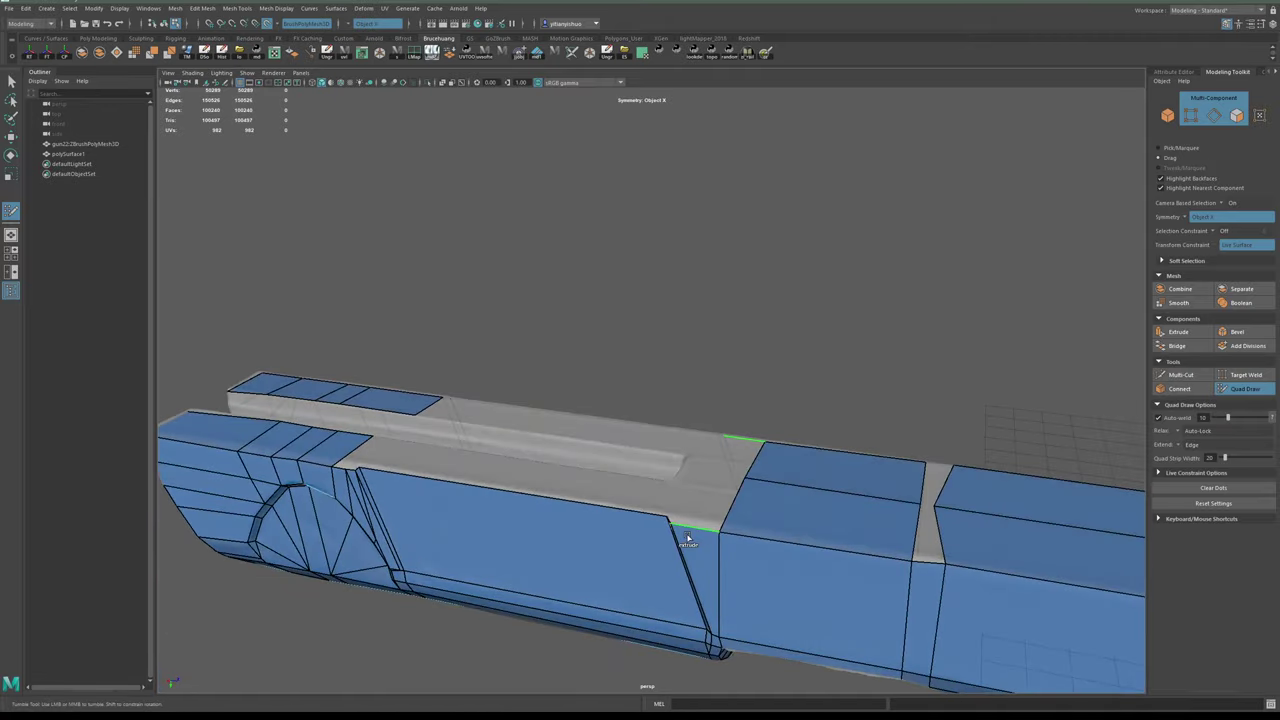
alt+drag(701, 460, 749, 455)
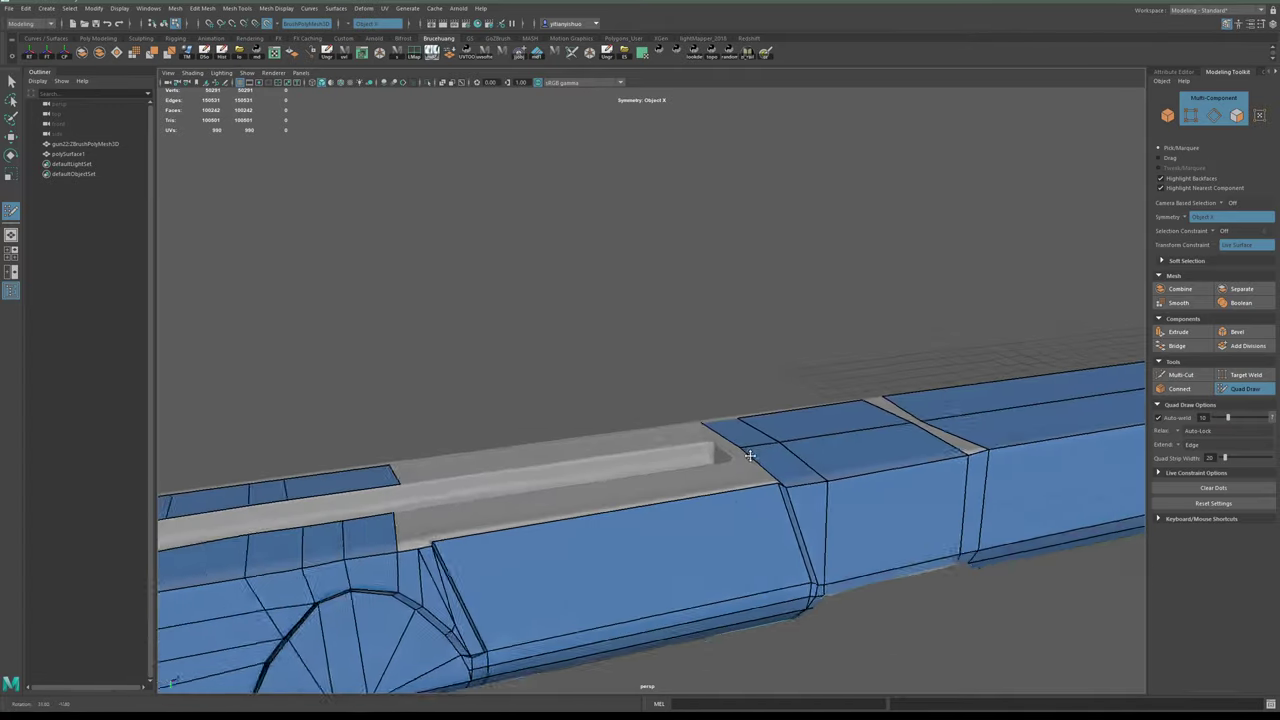
alt+right_drag(749, 455, 814, 511)
alt+drag(705, 472, 803, 487)
alt+right_drag(803, 487, 788, 466)
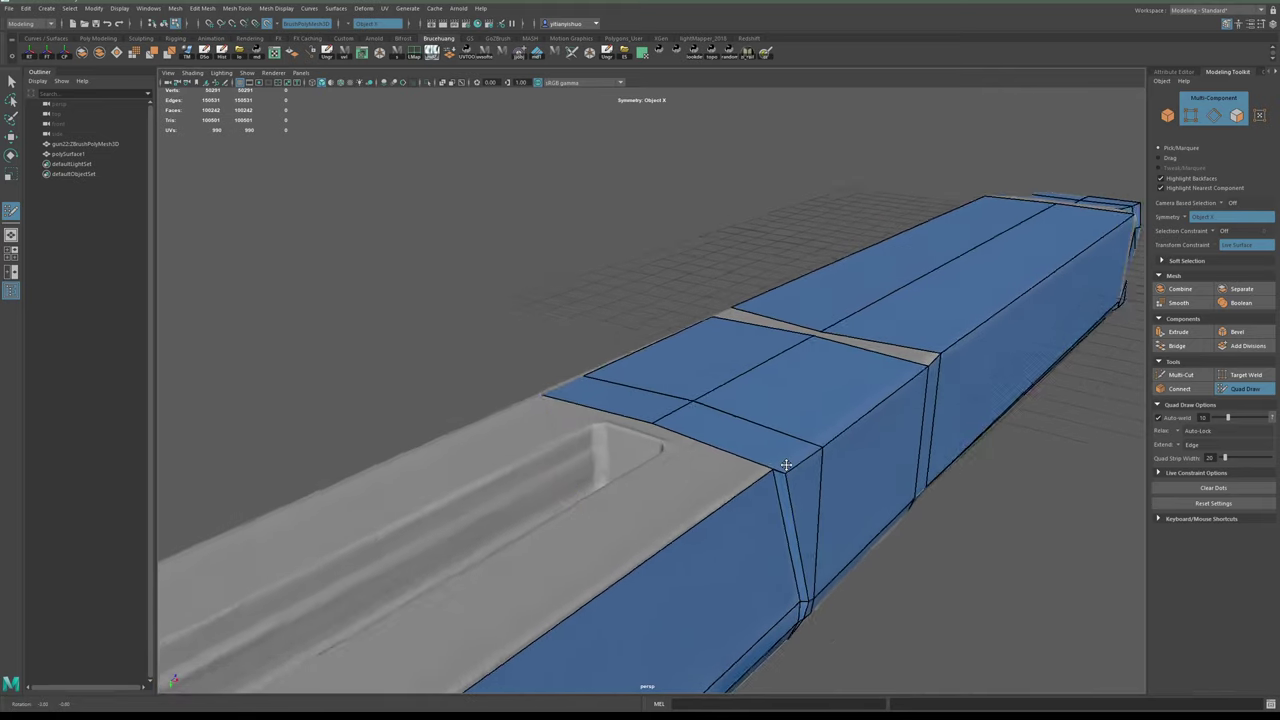
alt+drag(788, 466, 806, 514)
alt+right_drag(806, 514, 870, 558)
alt+drag(870, 558, 722, 510)
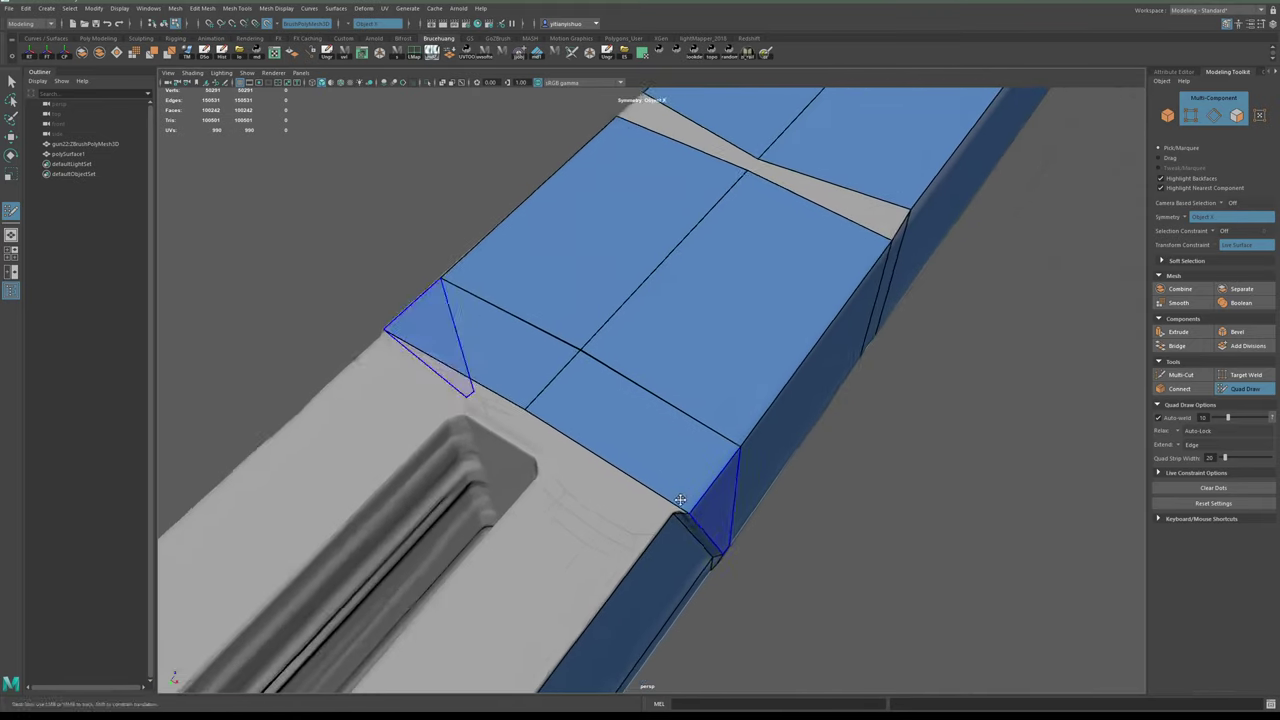
- Insert a mirrored edge loop along the underside section next to the slot, close to its long outer edges
alt+right_drag(700, 510, 729, 554)
alt+middle_drag(729, 554, 726, 549)
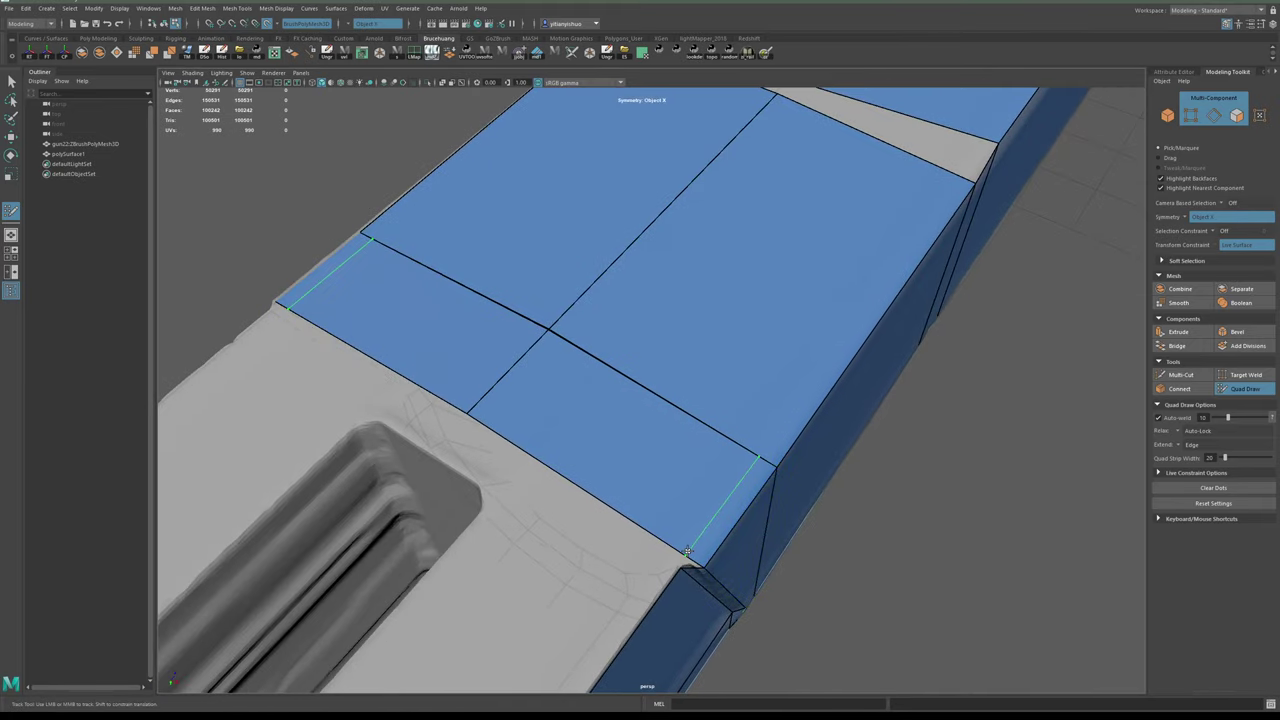
ctrl+click(537, 335)
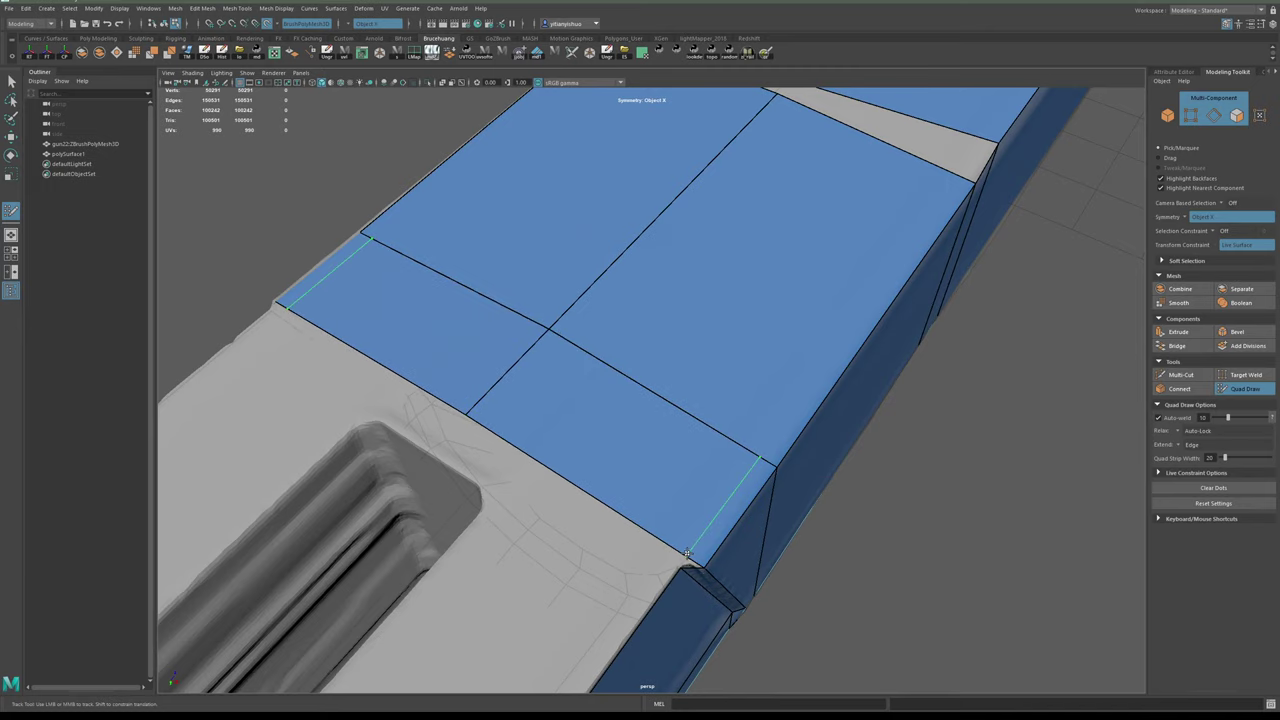
alt+drag(670, 423, 656, 268)
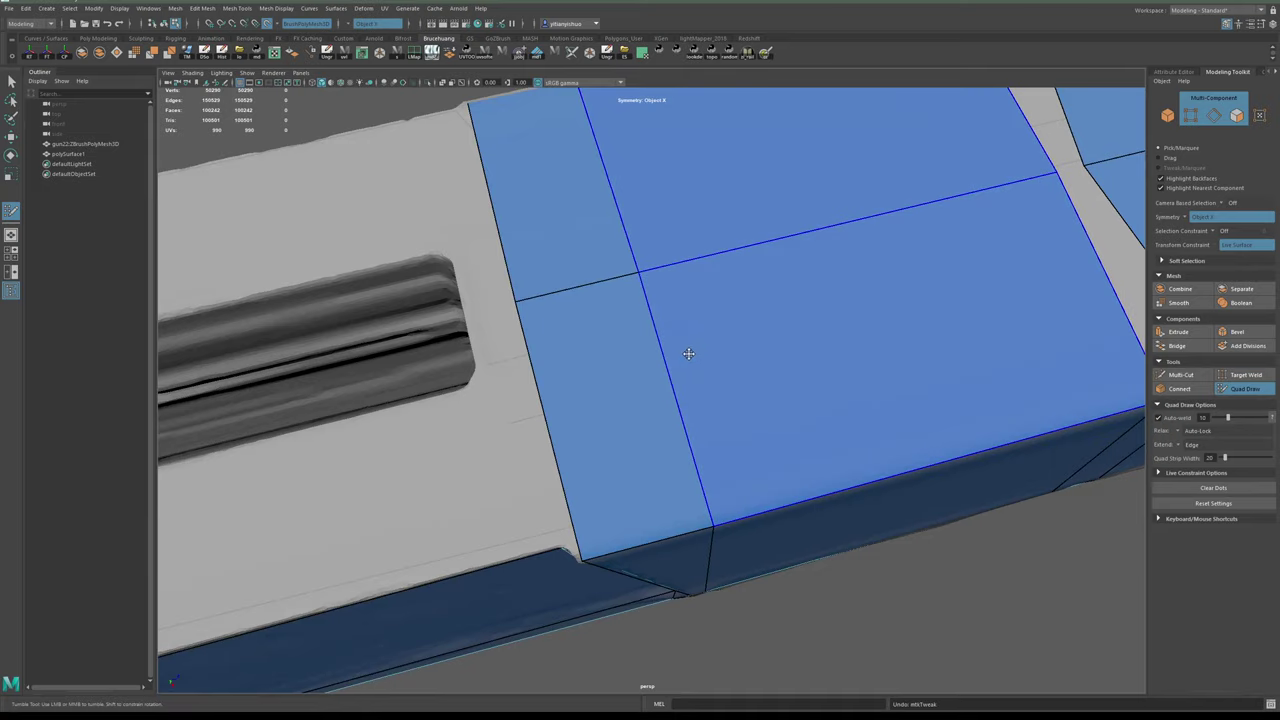
alt+drag(689, 354, 726, 380)
alt+middle_drag(726, 380, 721, 356)
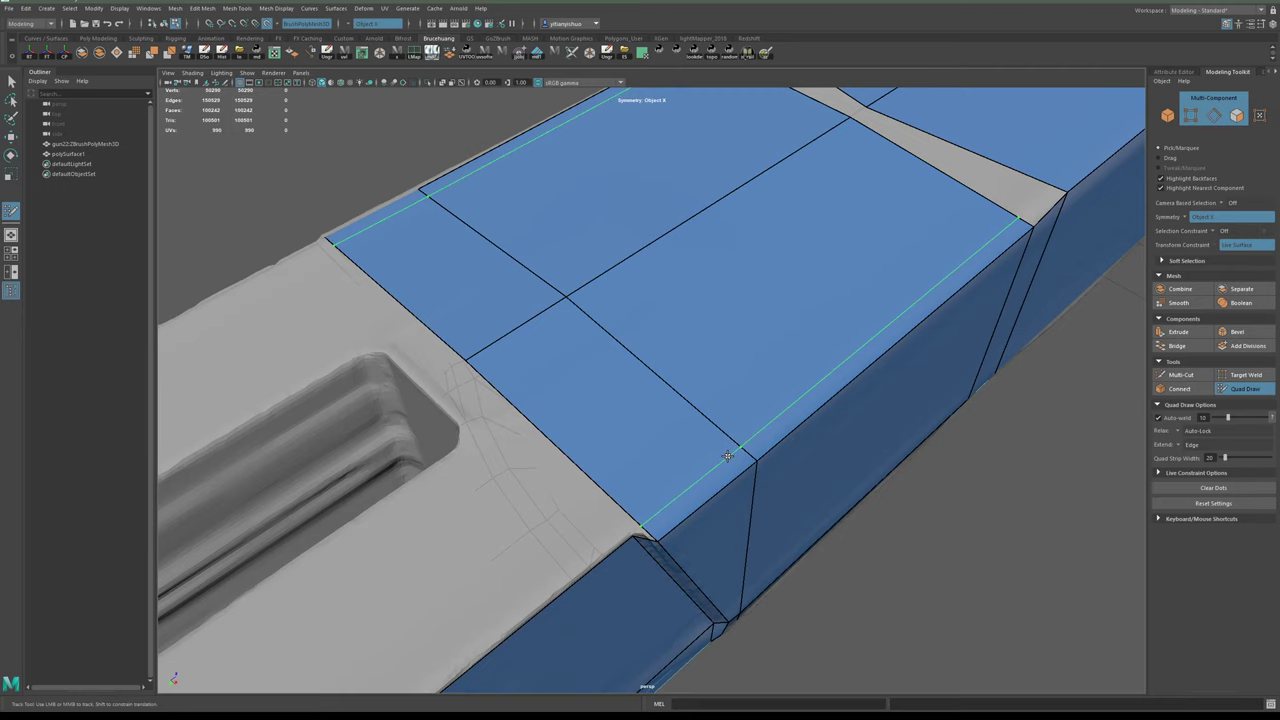
ctrl+click(727, 456)
alt+drag(643, 536, 720, 415)
alt+middle_drag(720, 415, 718, 422)
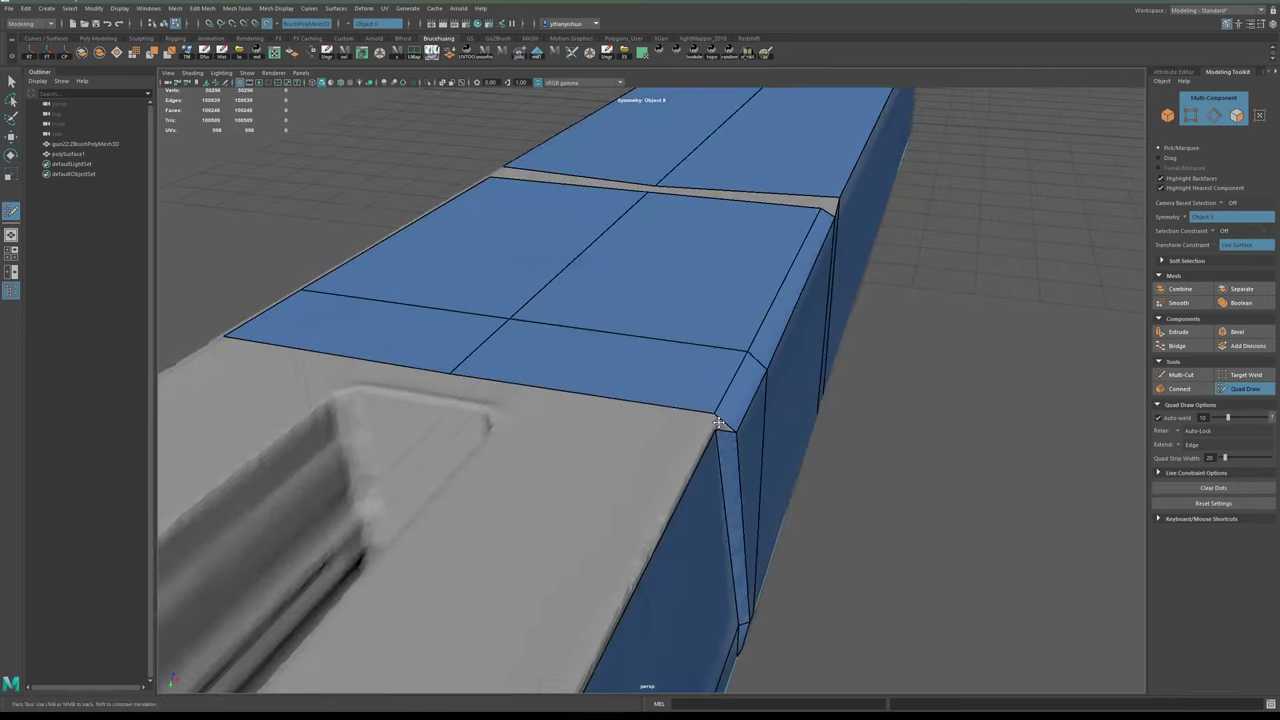
- Add mirrored quads connecting the underside section to the slot's closed end, then insert a mirrored edge loop through the section's centre faces
mouse_move(718, 422)
alt+mouse_down()
mouse_move(704, 434)
mouse_move(728, 468)
alt+mouse_up()
alt+middle_drag(728, 468, 769, 420)
alt+drag(769, 420, 740, 442)
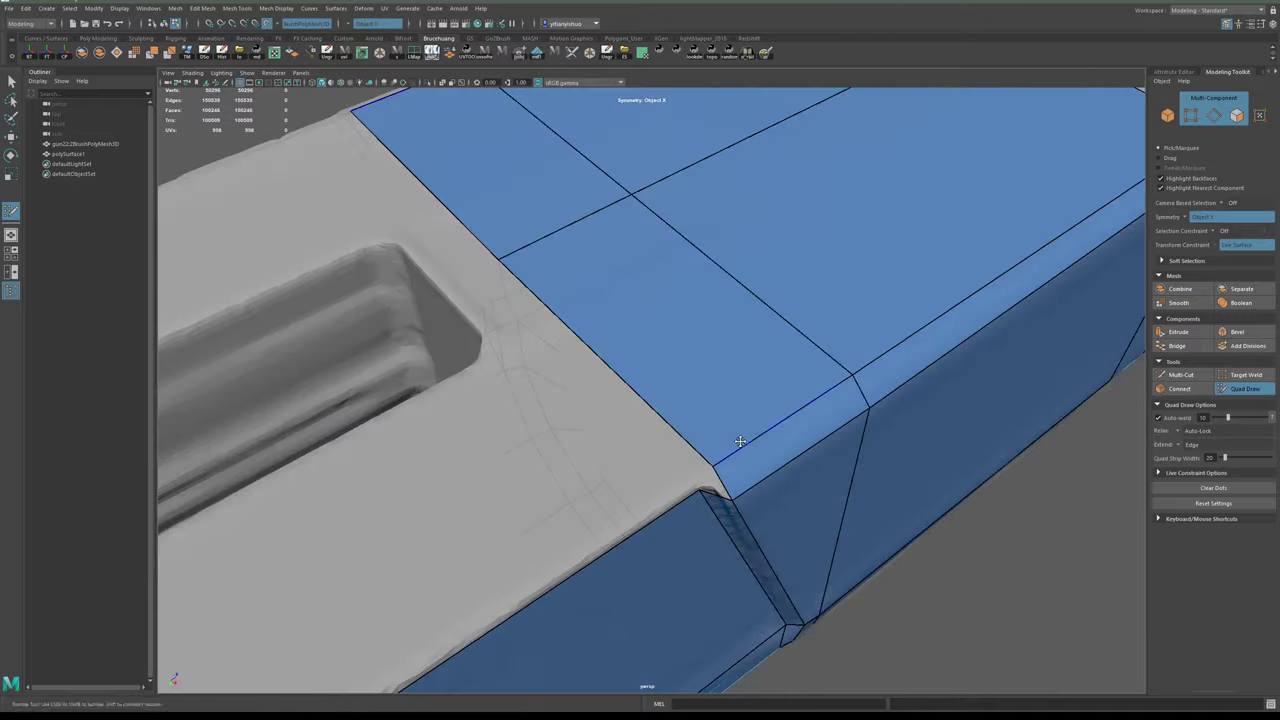
alt+right_drag(740, 441, 551, 329)
alt+drag(551, 329, 640, 340)
alt+right_drag(640, 340, 544, 284)
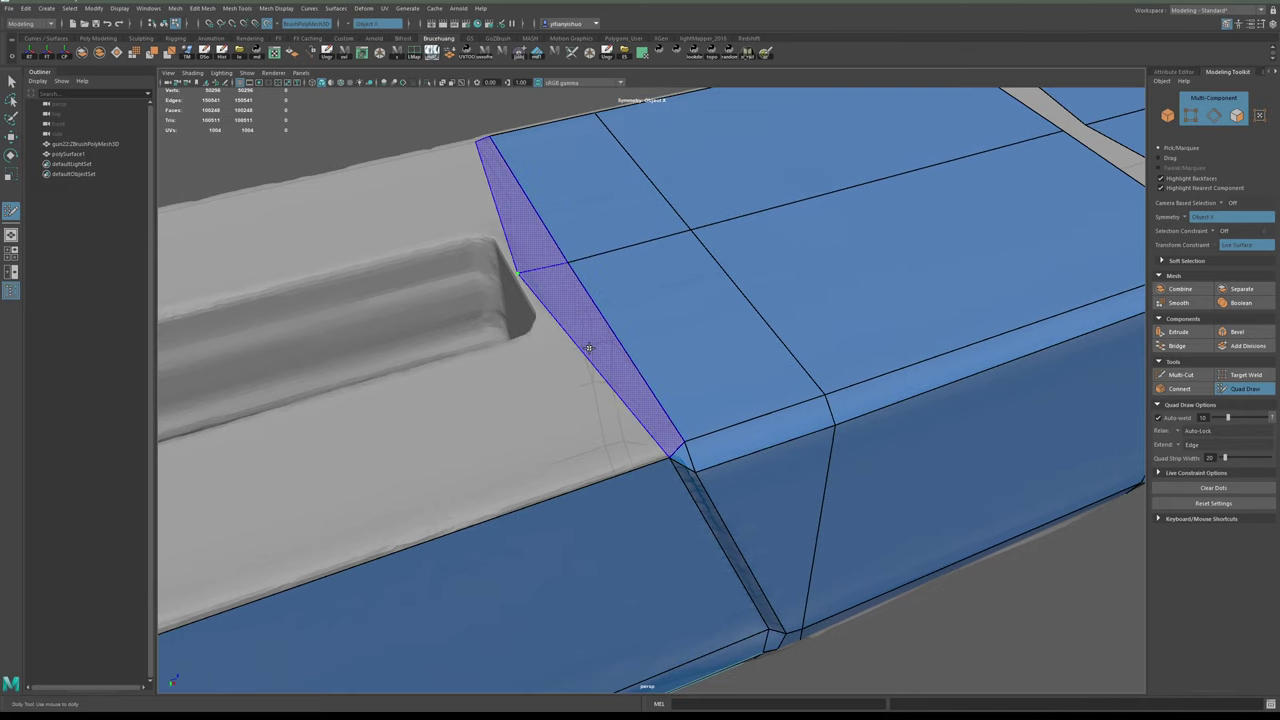
shift+click(589, 348)
mouse_move(589, 348)
alt+mouse_down()
mouse_move(606, 397)
mouse_move(573, 330)
mouse_move(549, 330)
alt+mouse_up()
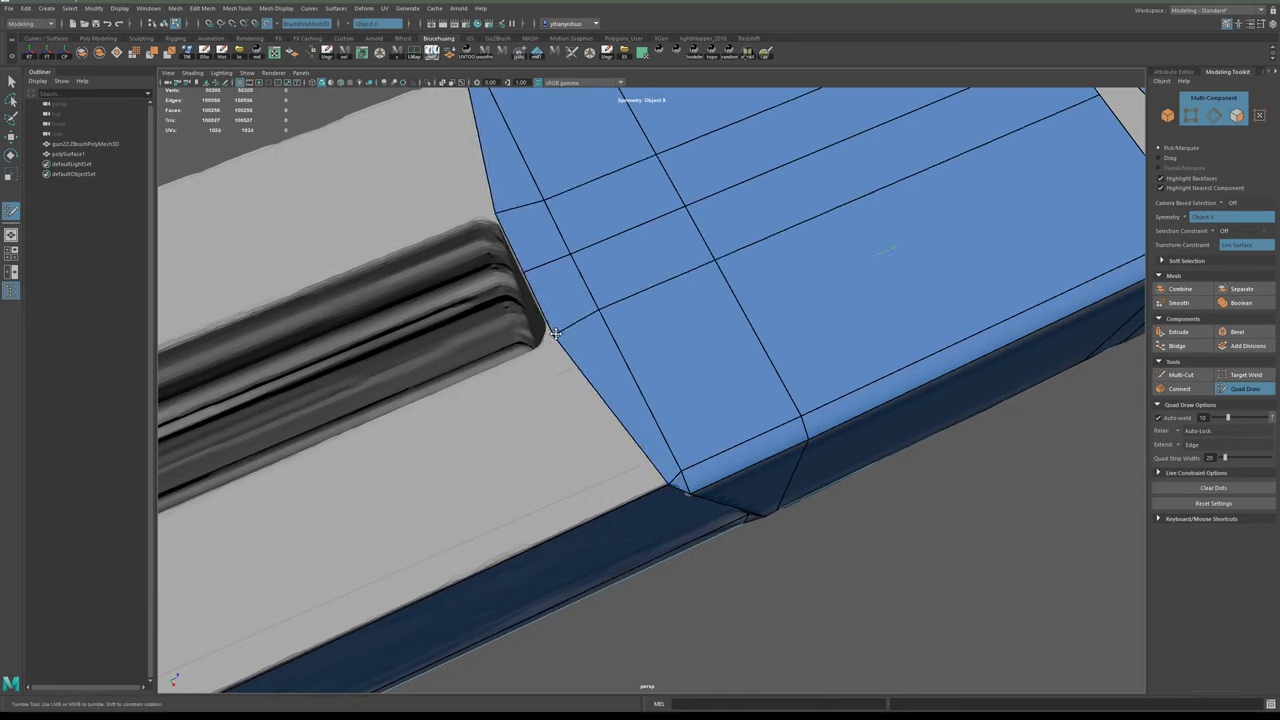
alt+right_drag(628, 332, 441, 175)
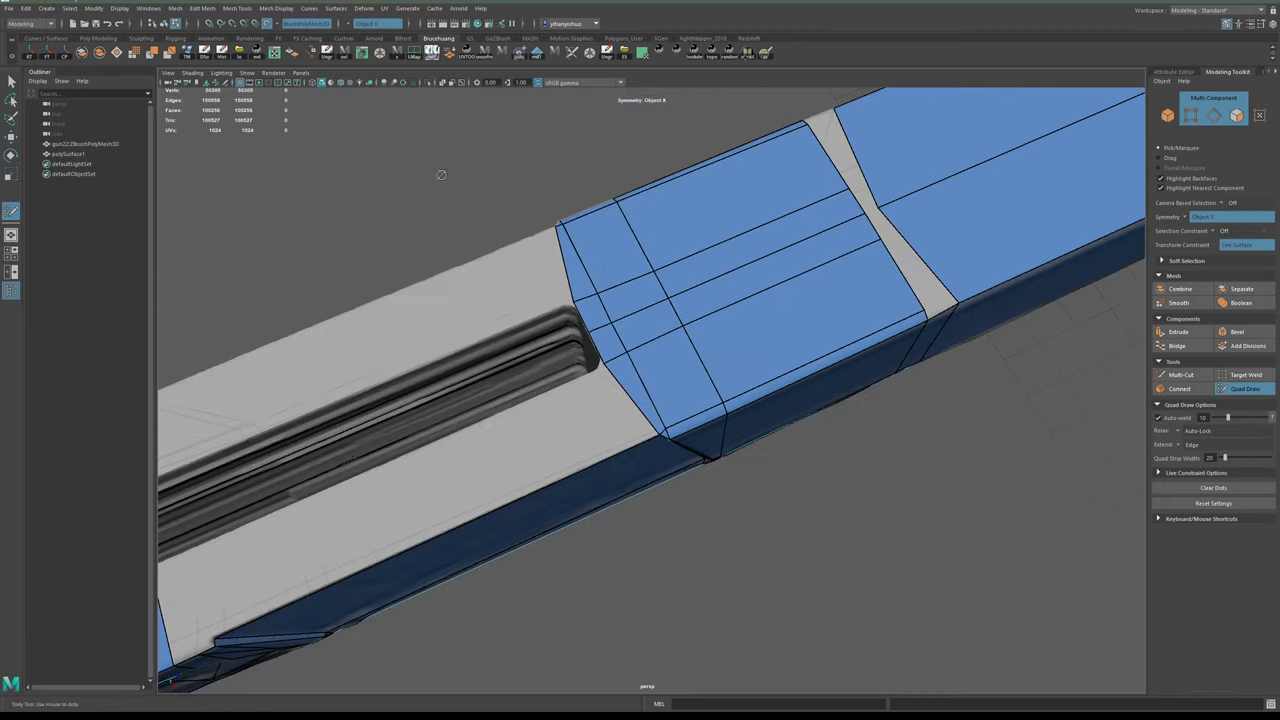
- Turn symmetry off and extrude the end edge of the first prong's underside into a narrow quad toward the shoulder
alt+drag(590, 329, 596, 281)
alt+middle_drag(611, 346, 690, 332)
alt+drag(612, 350, 614, 469)
alt+middle_drag(614, 469, 649, 400)
alt+drag(649, 400, 581, 441)
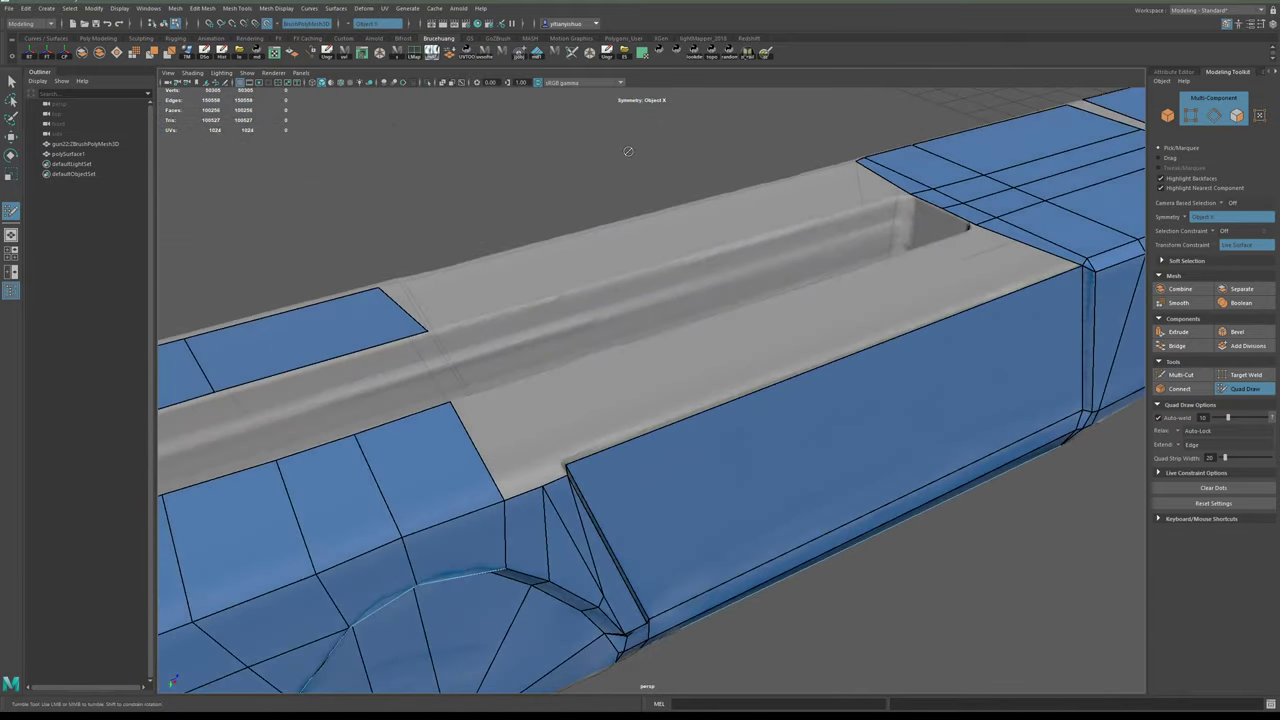
click(1199, 224)
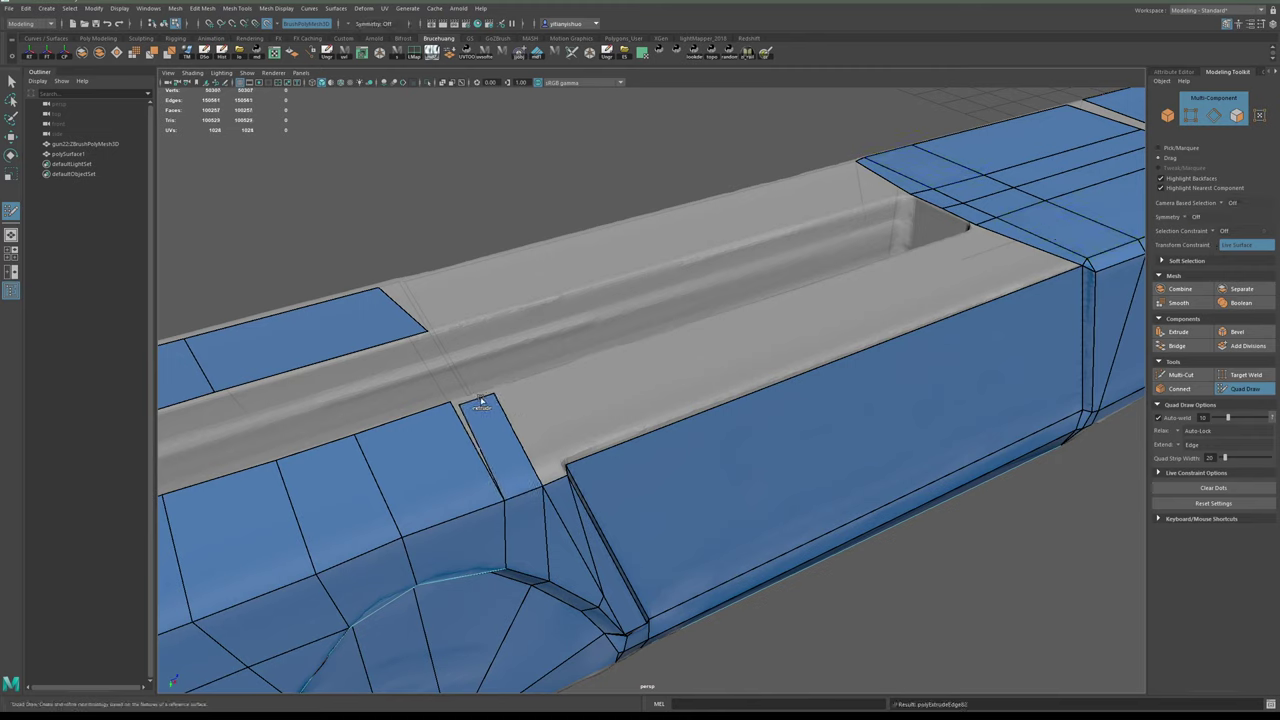
- Extend the opposite prong's underside with a narrow quad and insert an edge loop close to its long outer edge
alt+drag(474, 398, 737, 440)
click(633, 455)
alt+middle_drag(737, 440, 508, 463)
alt+right_drag(508, 463, 486, 458)
ctrl+click(486, 462)
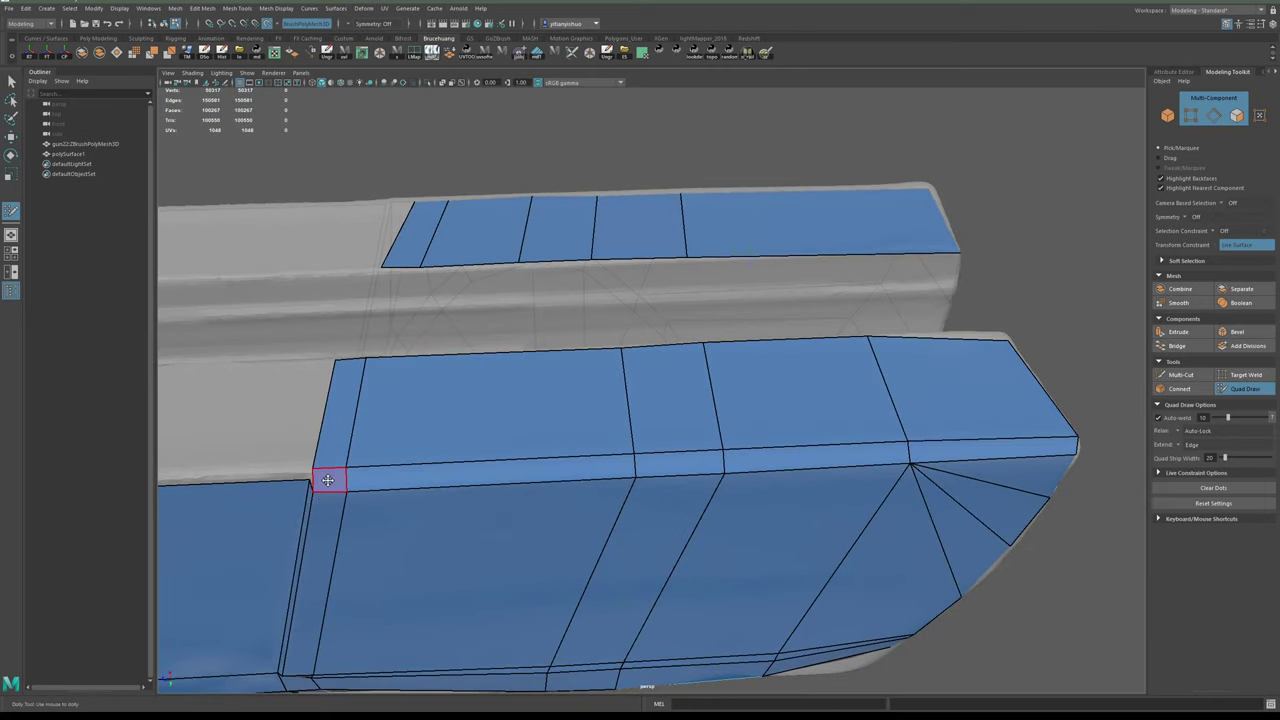
- Weld the upper corner vertex of the side panel to the corner of the new underside strip at the shoulder
alt+drag(328, 480, 448, 364)
alt+right_drag(448, 364, 506, 434)
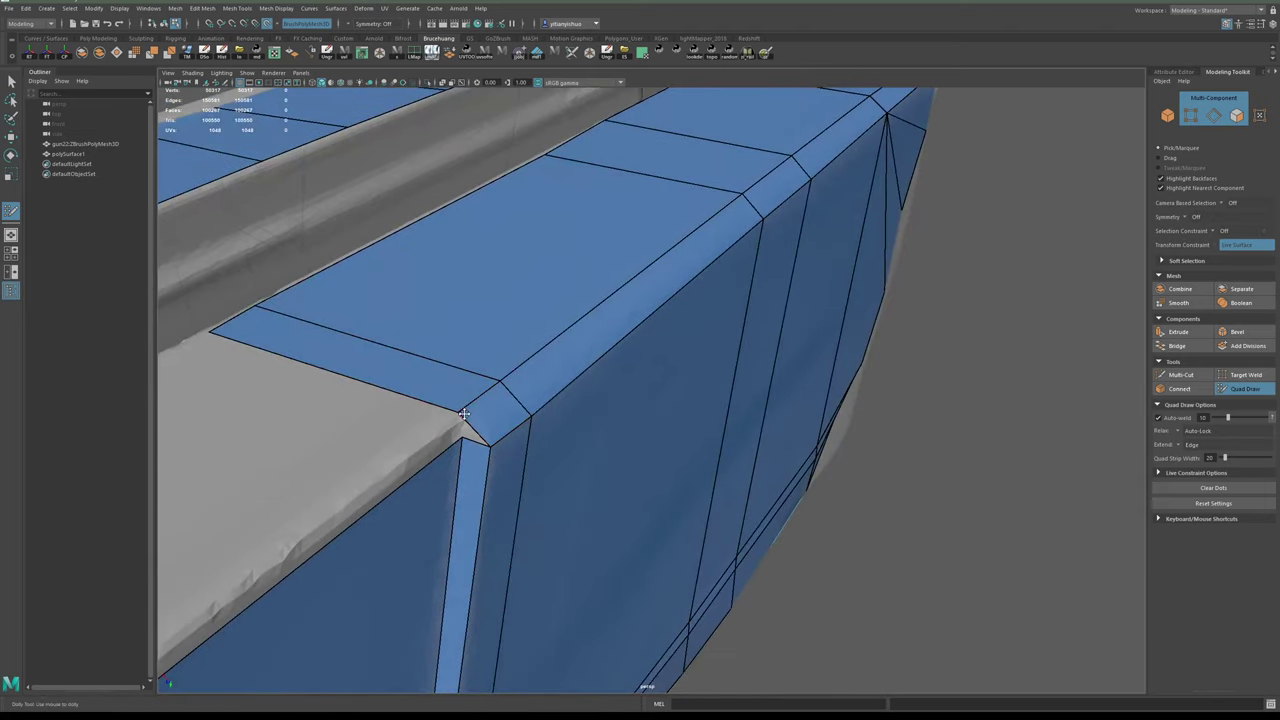
drag(465, 443, 457, 418)
alt+right_drag(502, 470, 358, 346)
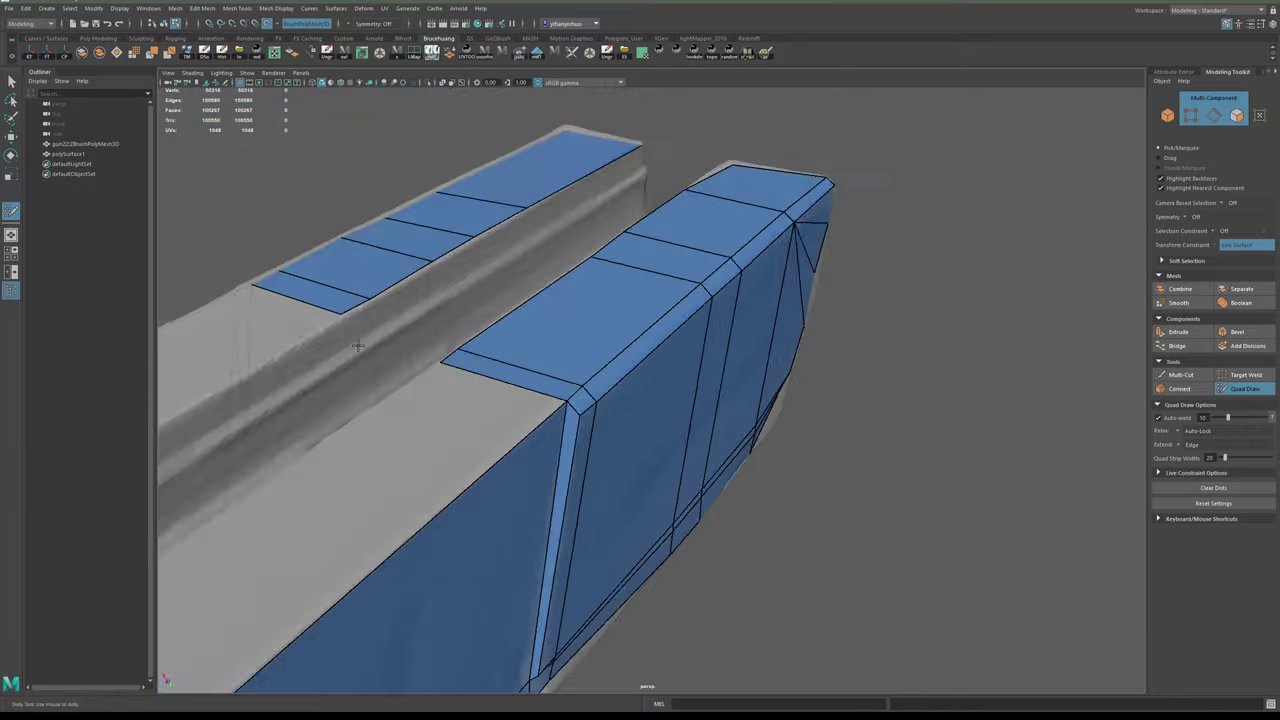
- Add another narrow quad to the first prong's underside and weld its outer corner to the side shoulder
alt+drag(358, 346, 610, 325)
alt+middle_drag(586, 328, 564, 387)
alt+drag(564, 387, 732, 408)
alt+middle_drag(732, 408, 674, 389)
alt+drag(674, 389, 748, 444)
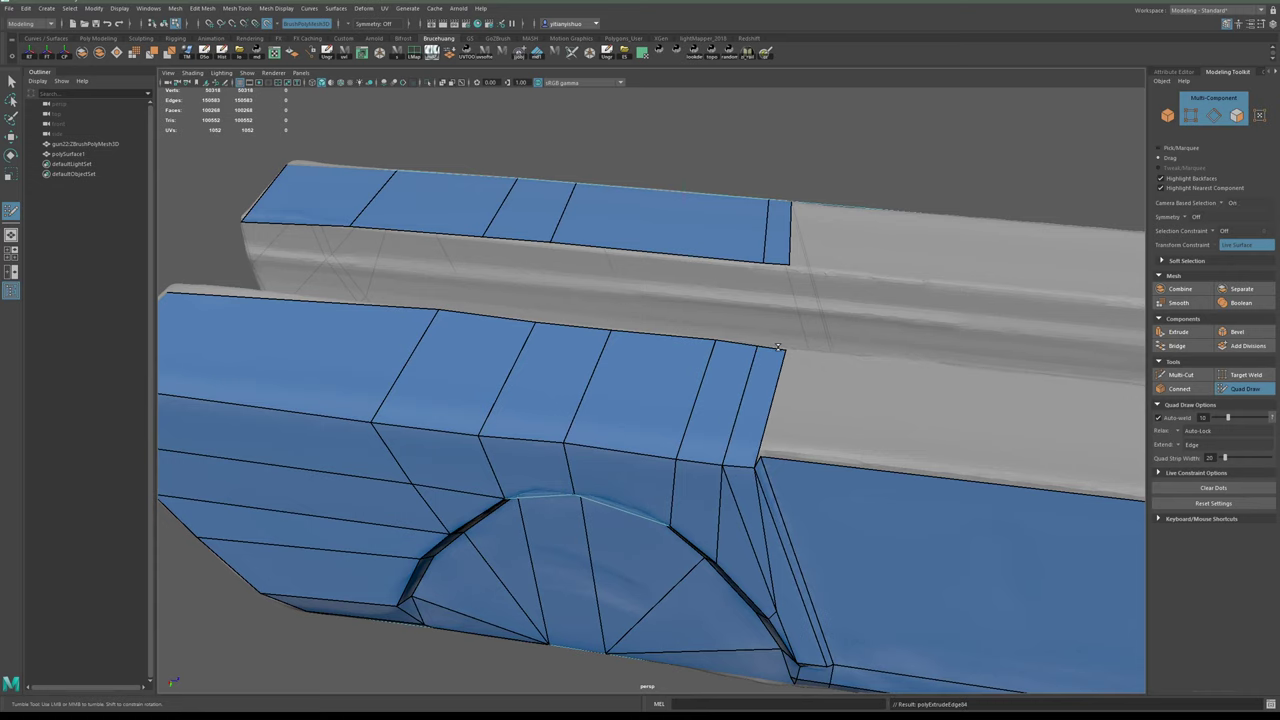
alt+middle_drag(757, 450, 858, 395)
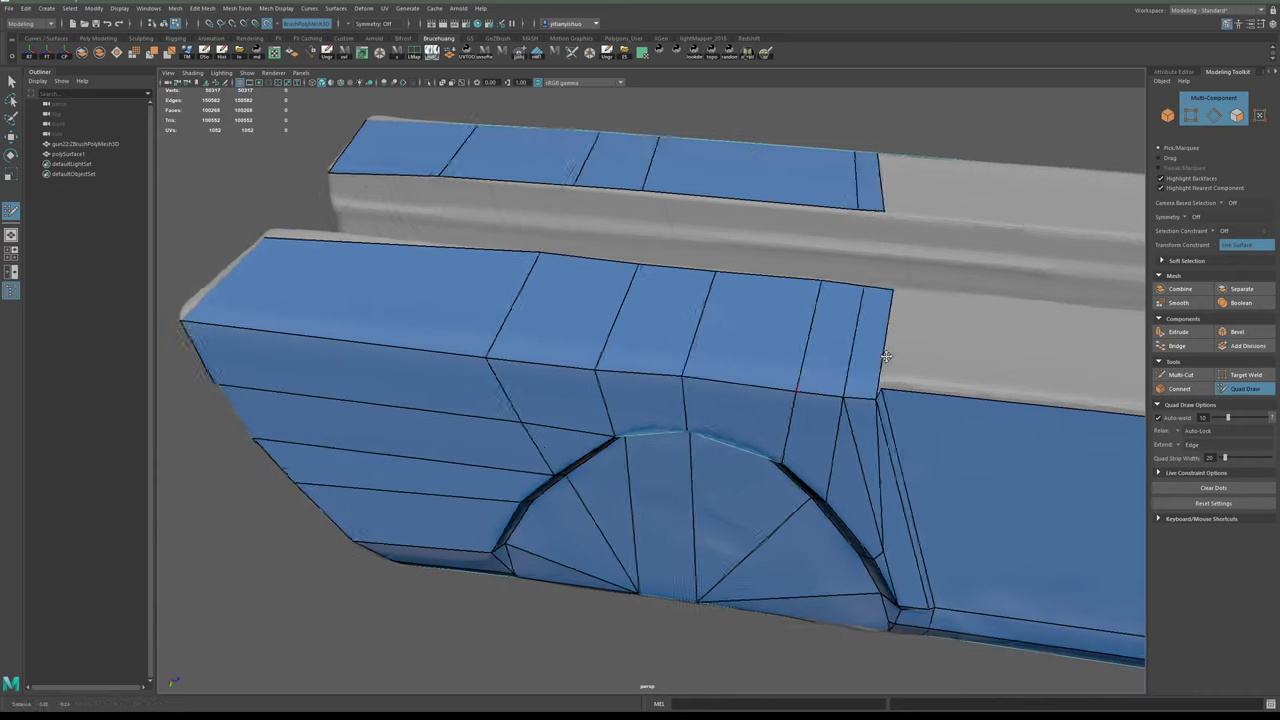
- Cut an extra edge with Multi-Cut in the side faces between the semicircular recess and the shoulder, and return to Quad Draw
alt+drag(858, 395, 971, 356)
alt+middle_drag(971, 356, 854, 363)
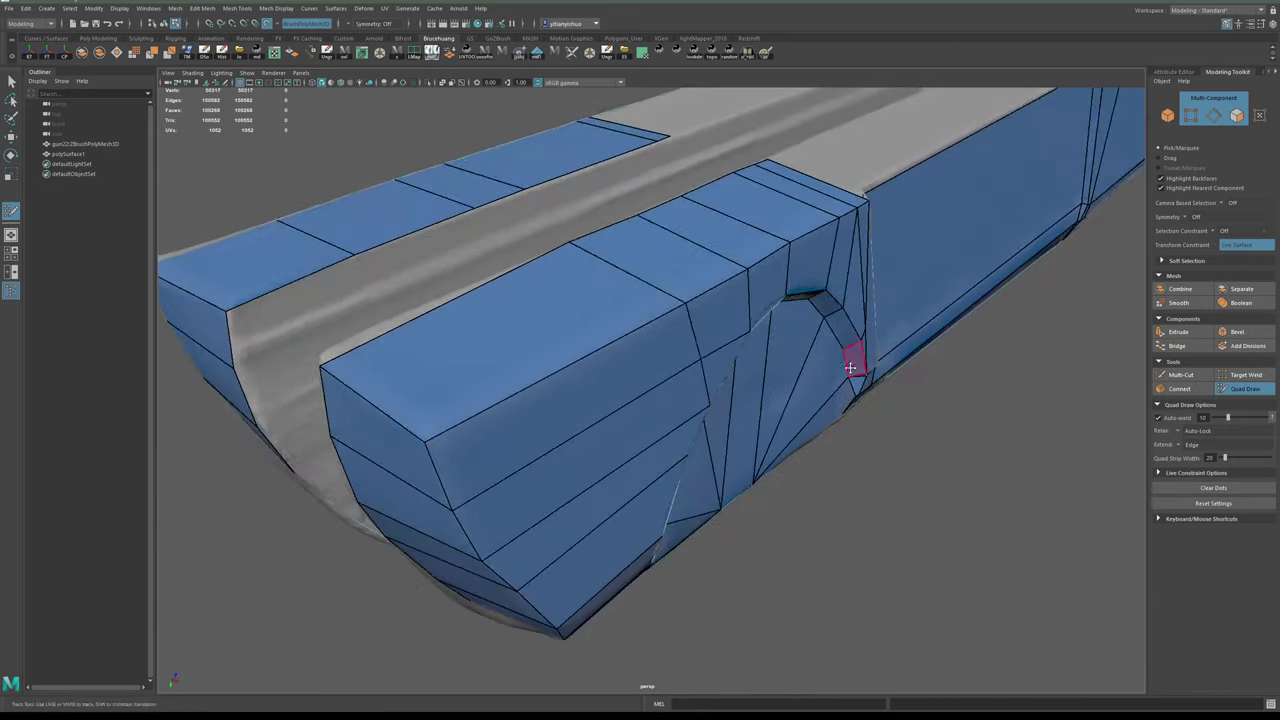
alt+drag(854, 363, 549, 389)
mouse_move(549, 389)
alt+middle_down()
mouse_move(794, 432)
mouse_move(697, 421)
alt+middle_up()
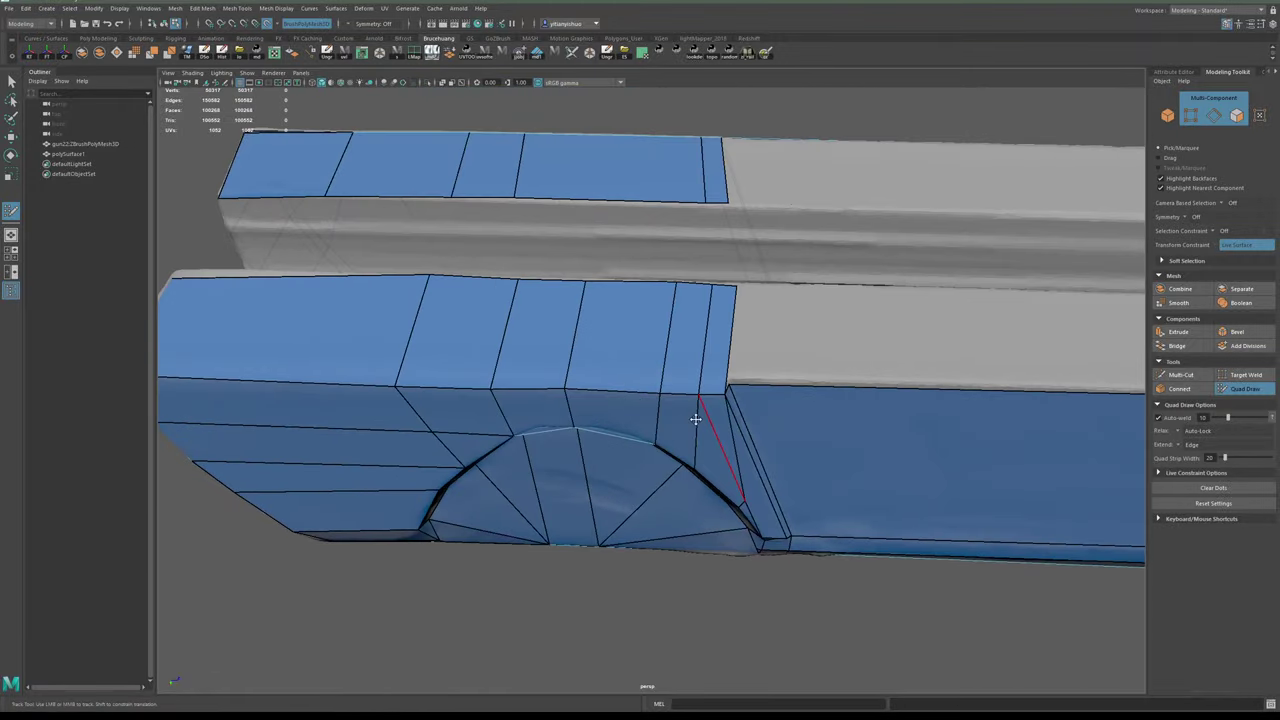
alt+right_drag(697, 421, 800, 431)
alt+middle_drag(800, 431, 734, 452)
click(1190, 374)
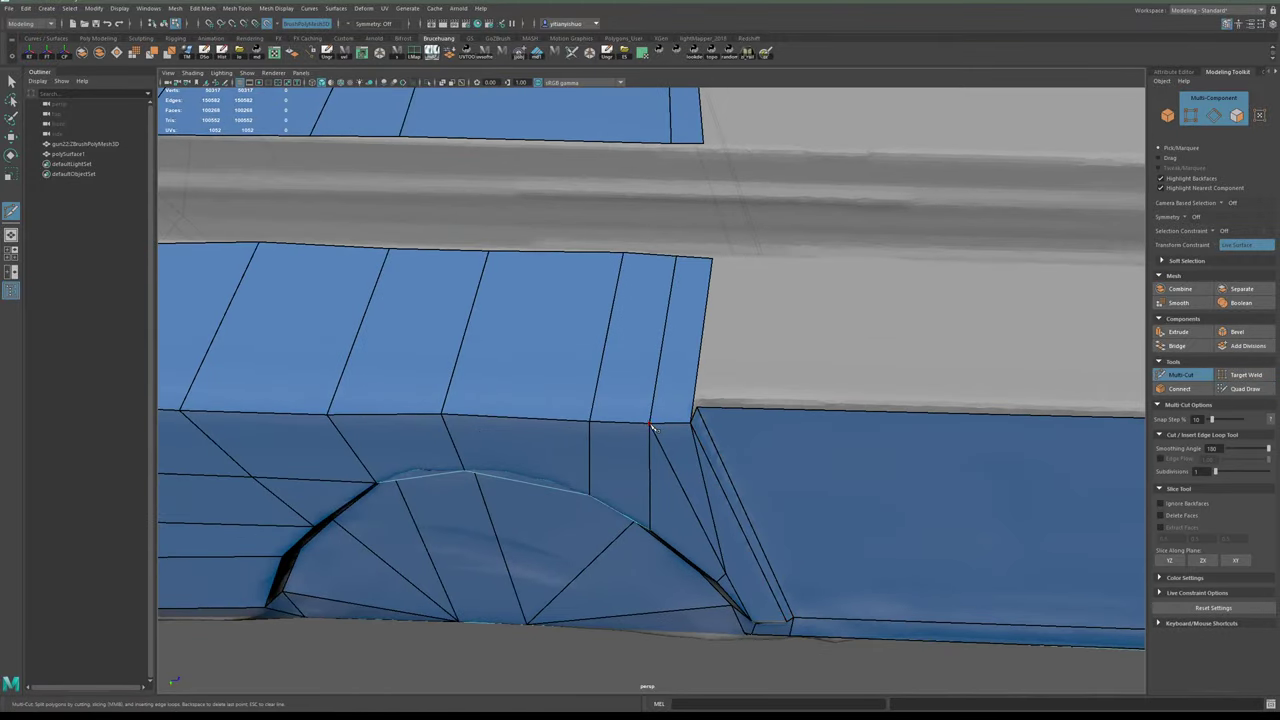
click(1240, 388)
mouse_move(831, 383)
alt+mouse_down()
mouse_move(606, 360)
mouse_move(602, 374)
alt+mouse_up()
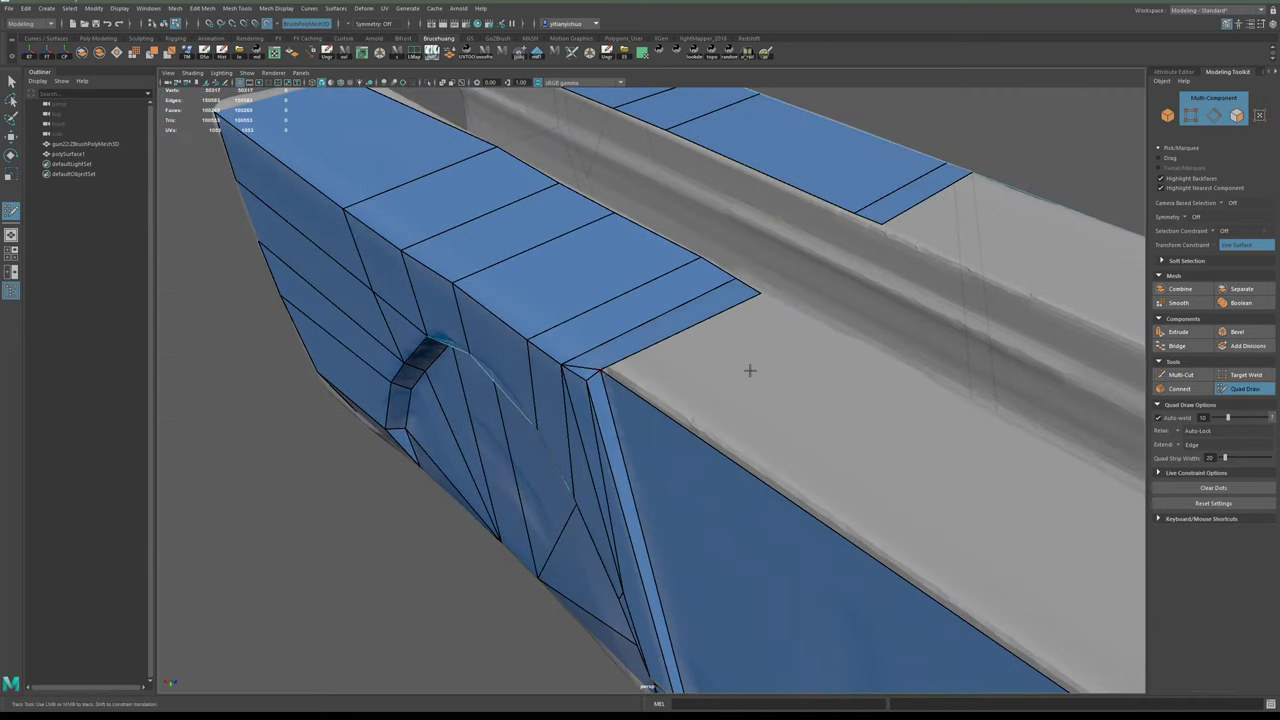
- Extrude the first prong's end edge into one long underside quad reaching the closed end of the slot
alt+right_drag(750, 370, 655, 365)
alt+middle_drag(840, 500, 703, 340)
alt+drag(703, 340, 768, 366)
alt+middle_drag(768, 366, 704, 370)
mouse_move(704, 370)
alt+mouse_down()
mouse_move(713, 449)
mouse_move(706, 390)
alt+mouse_up()
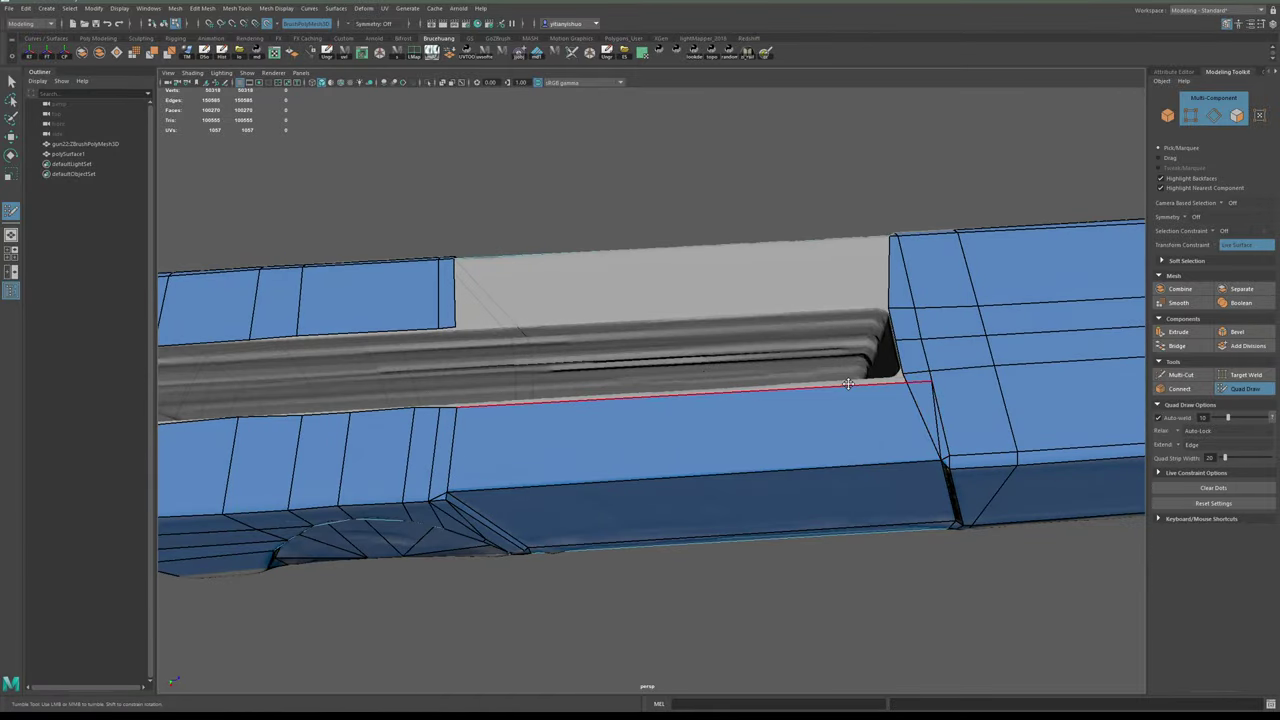
- Move the long quad's inner end vertex to the slot corner and weld it to the closed-end mesh
mouse_move(848, 384)
mouse_down()
mouse_move(820, 389)
mouse_move(835, 382)
mouse_up()
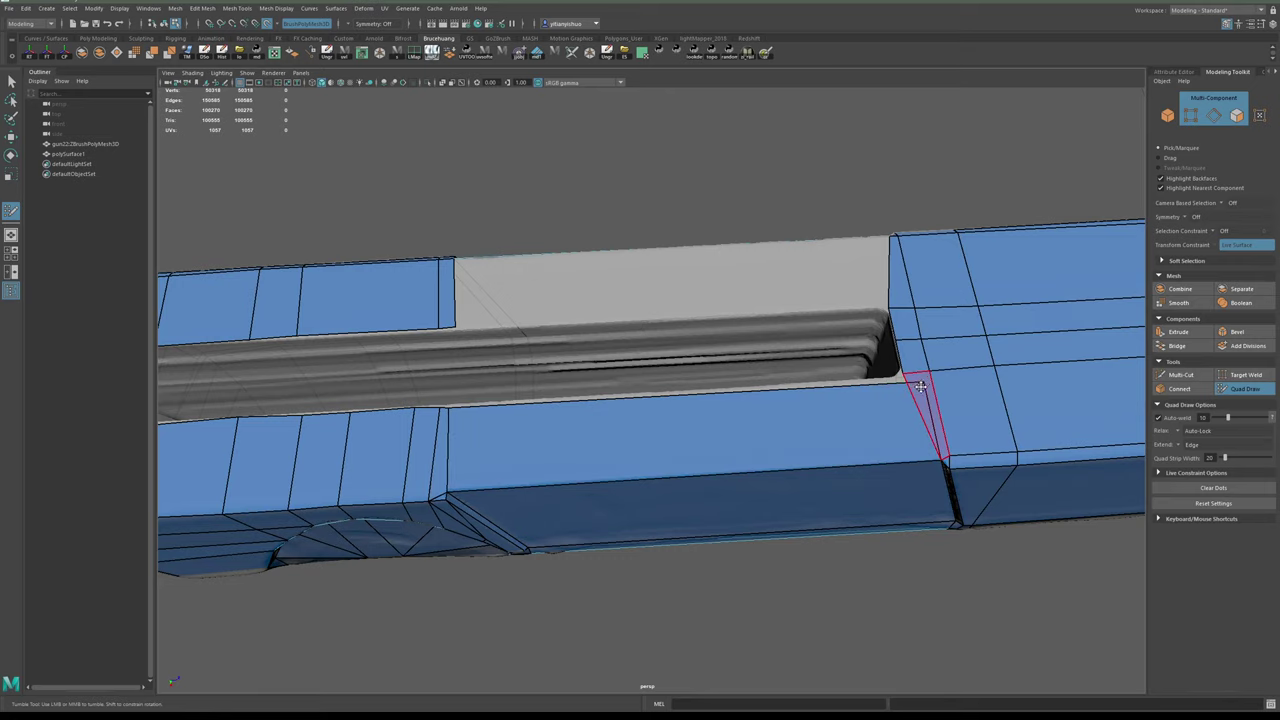
alt+drag(920, 387, 868, 410)
alt+middle_drag(868, 410, 820, 417)
scroll(818, 417, up, 5)
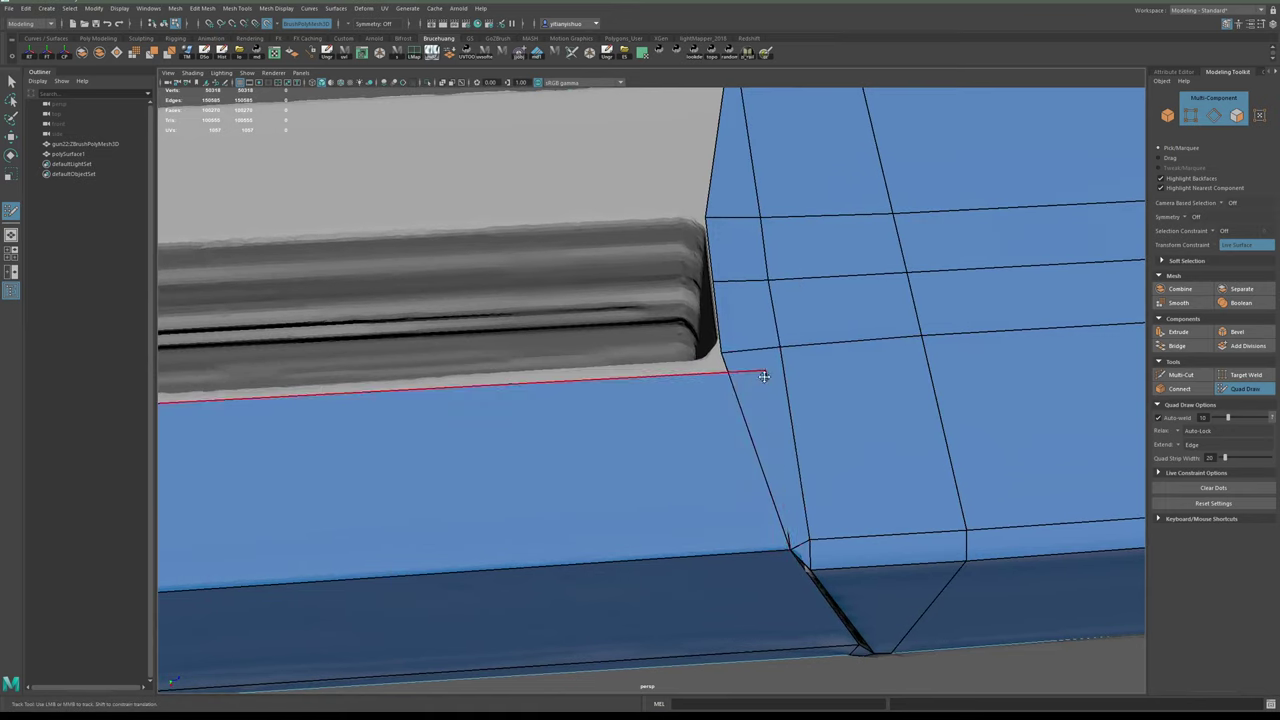
key(w)
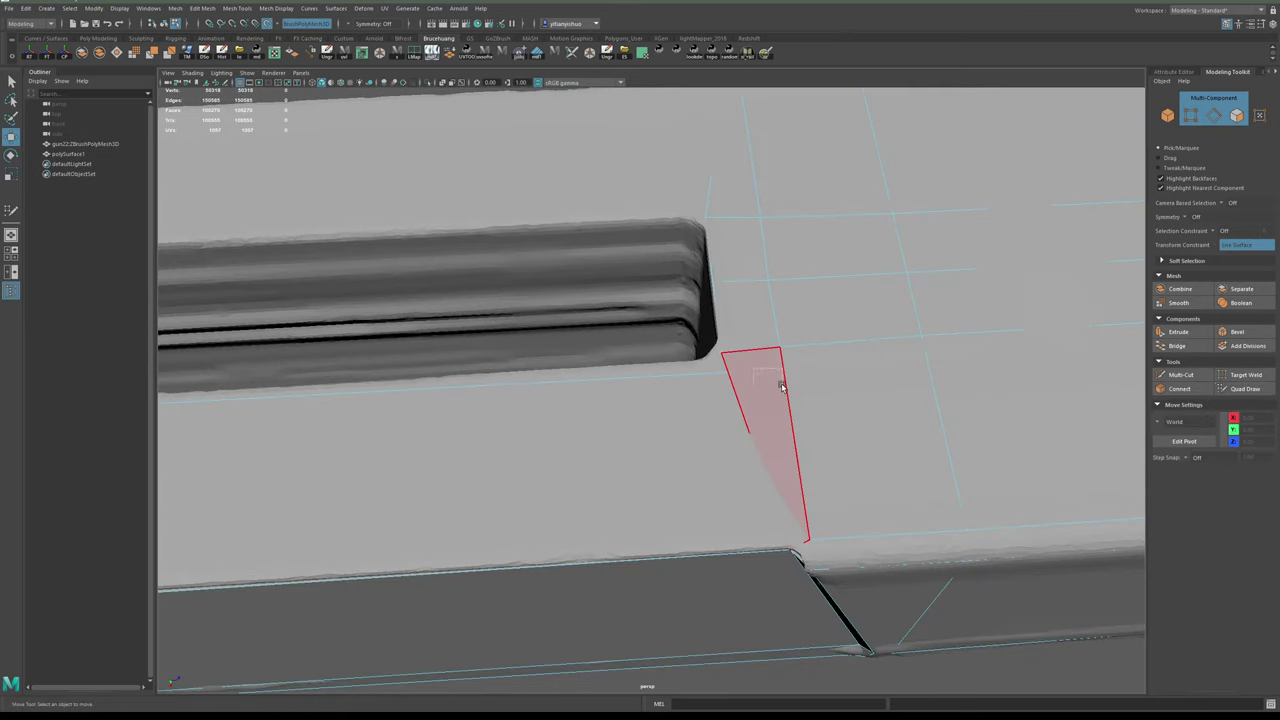
click(770, 373)
mouse_move(768, 371)
mouse_down()
mouse_move(713, 364)
mouse_move(718, 355)
mouse_up()
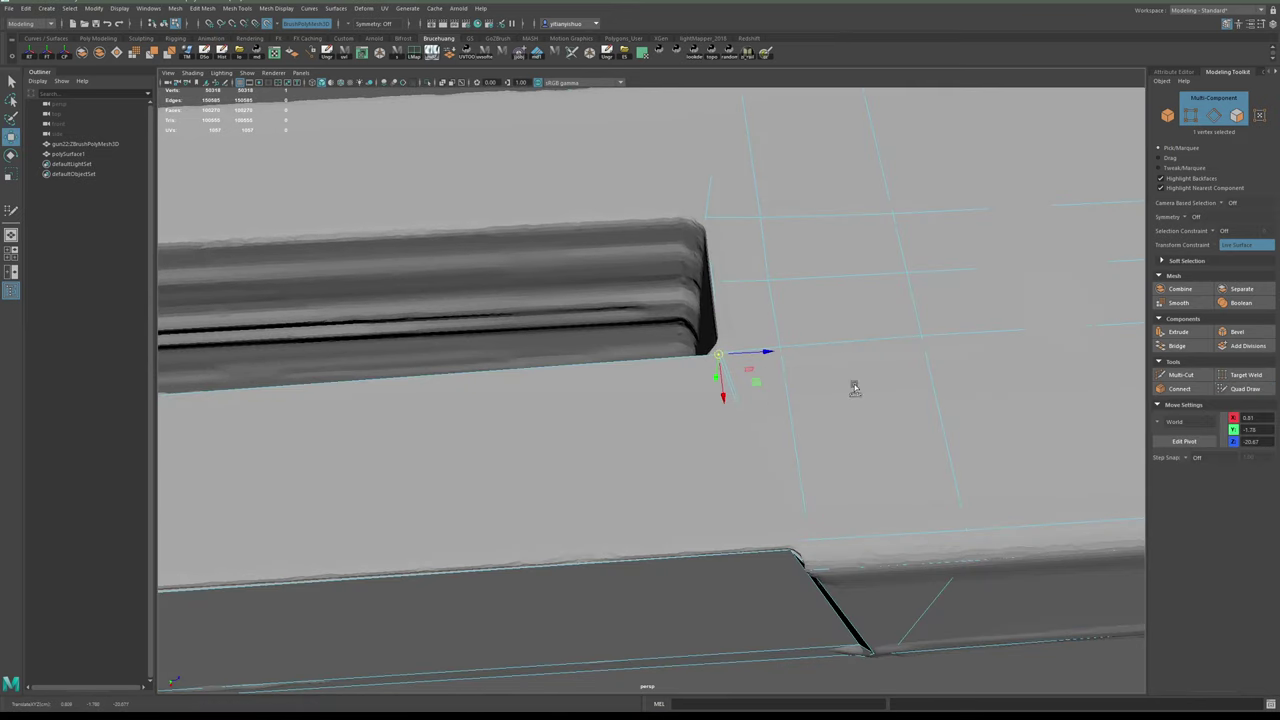
click(1220, 389)
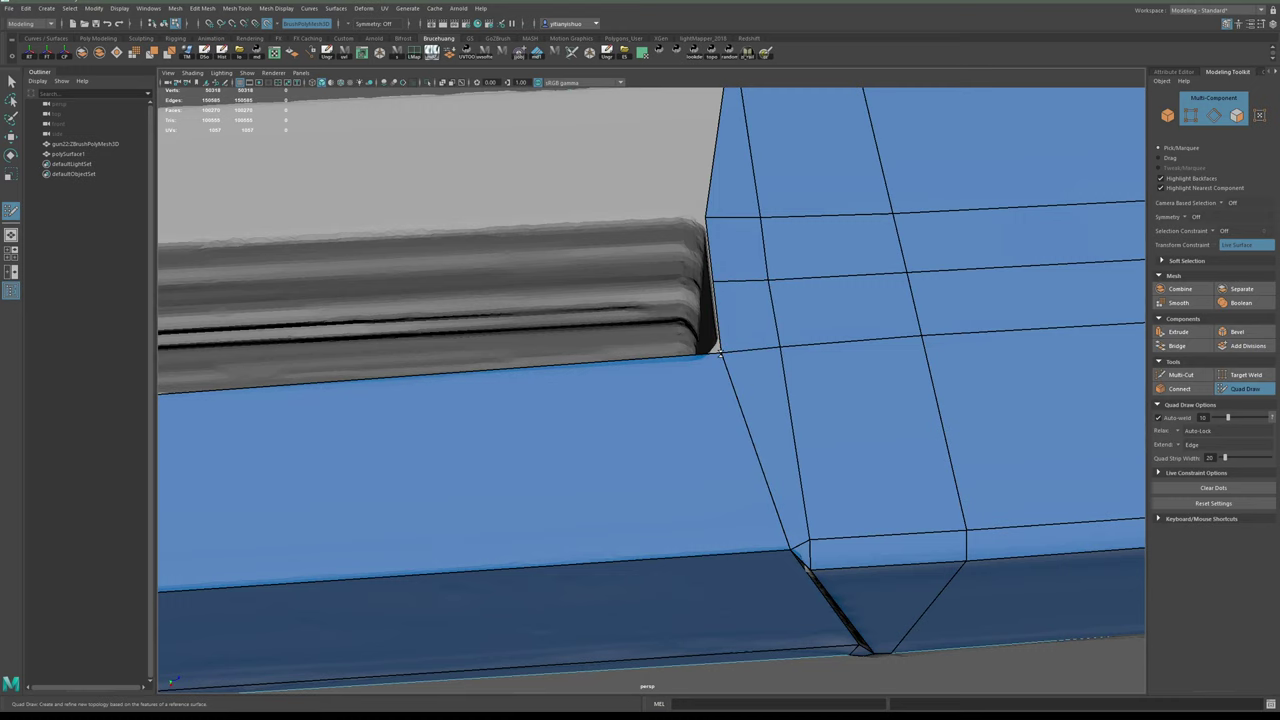
drag(720, 354, 722, 352)
- Adjust the long quad's inner vertex at the prong end so that it follows the slot's edge
alt+right_drag(720, 352, 620, 343)
alt+middle_drag(620, 343, 751, 403)
alt+right_drag(751, 403, 620, 415)
alt+middle_drag(620, 415, 657, 423)
alt+drag(657, 423, 547, 418)
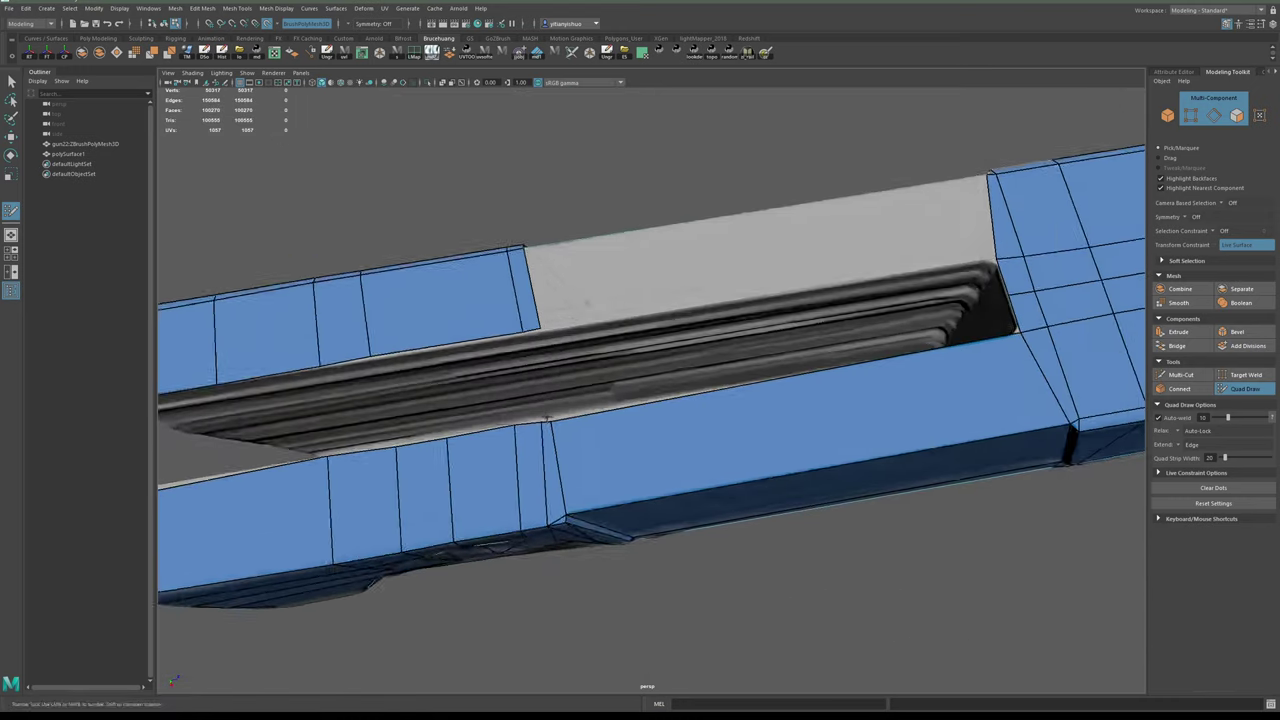
alt+right_drag(547, 418, 517, 471)
alt+middle_drag(517, 471, 543, 458)
drag(541, 420, 543, 417)
- Extrude the opposite prong's end edge into a long underside quad and weld its inner corner at the closed slot end
alt+right_drag(640, 346, 590, 345)
alt+middle_drag(590, 345, 474, 430)
alt+drag(668, 335, 674, 380)
alt+middle_drag(674, 380, 628, 402)
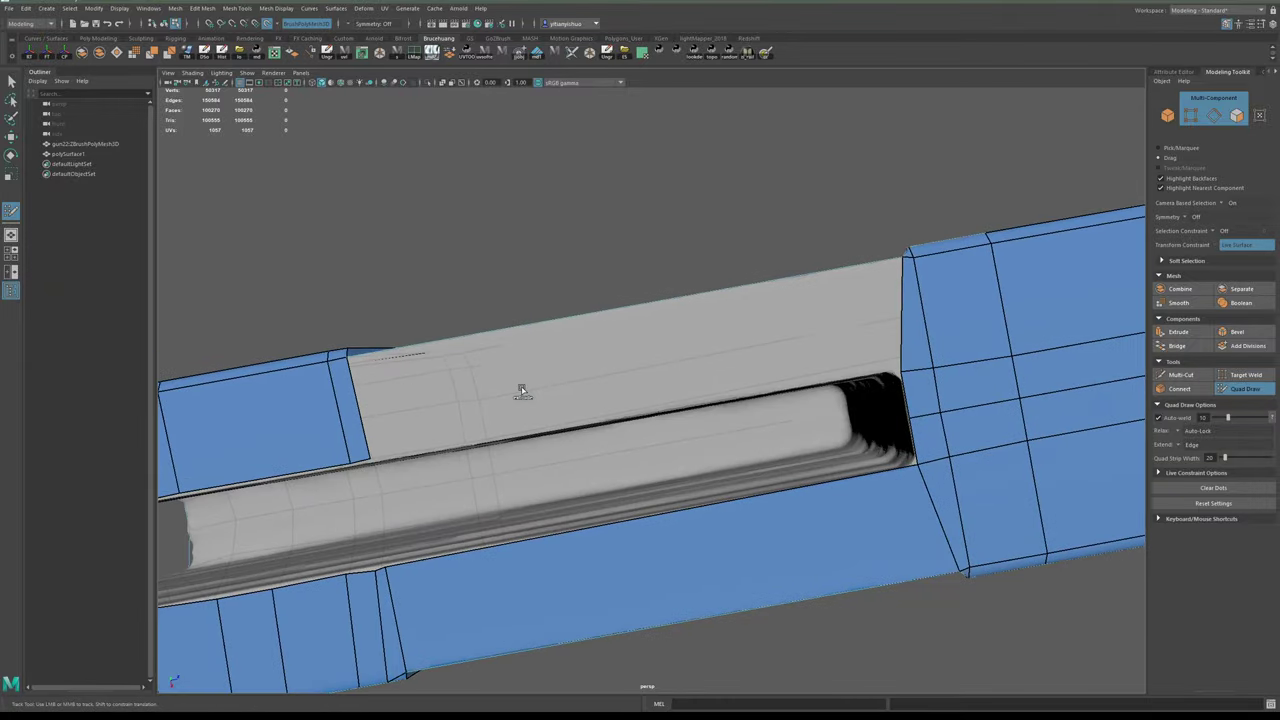
drag(357, 386, 883, 299)
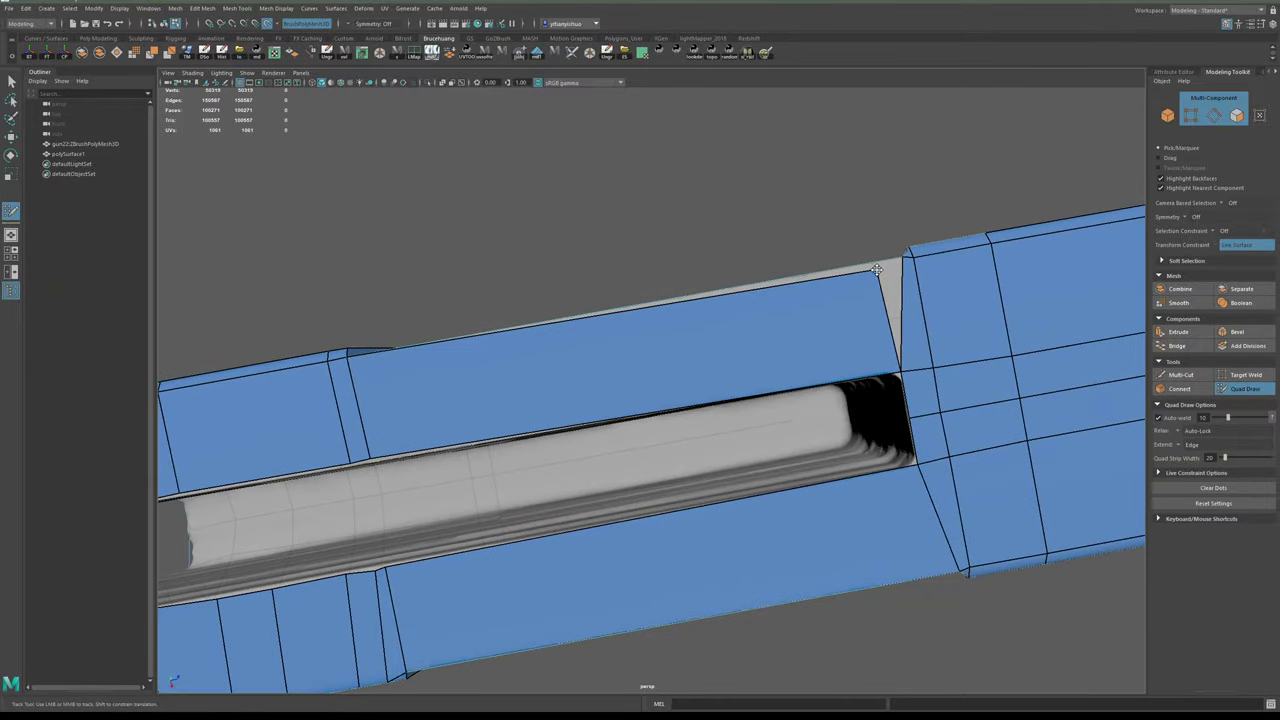
- Weld the outer vertices of the opposite long quad to the side panel to close the gap along the lower edge
alt+drag(902, 284, 911, 326)
alt+right_drag(911, 326, 975, 338)
alt+middle_drag(975, 338, 746, 409)
alt+right_drag(746, 409, 871, 466)
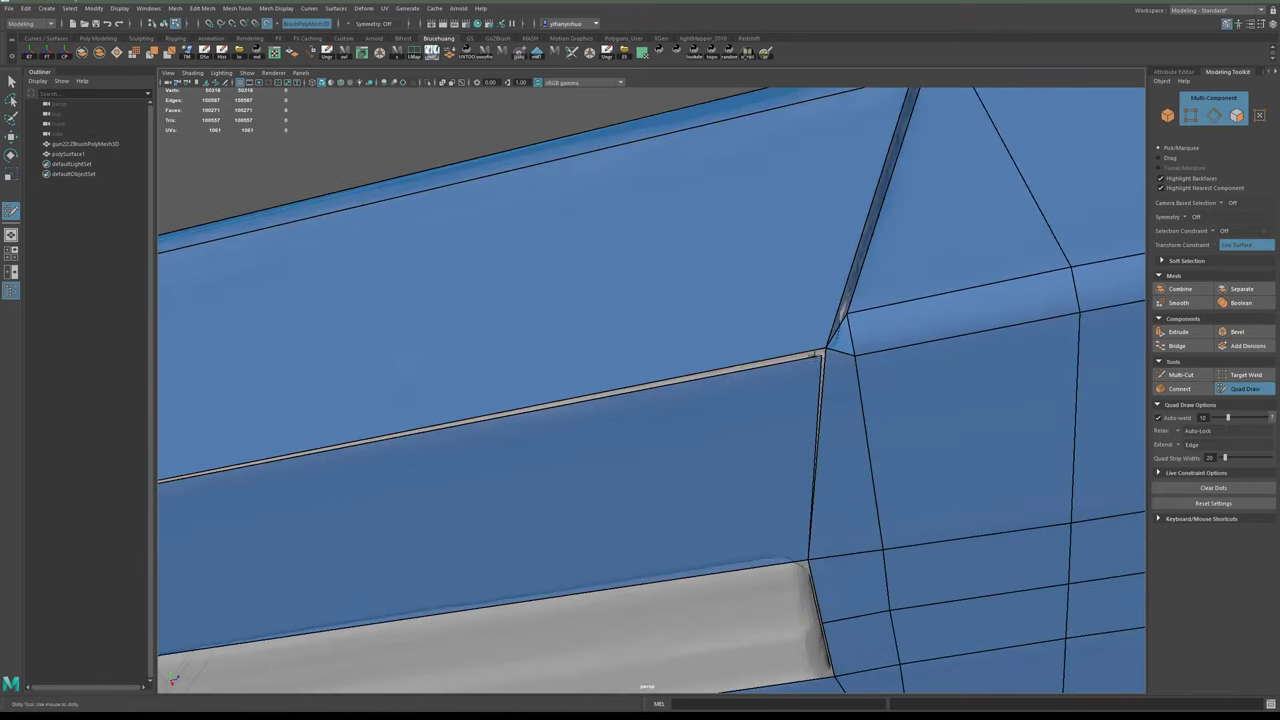
alt+right_drag(821, 411, 531, 426)
- Extrude the slot's inner edge beside one long underside quad into a face covering that inner side wall
mouse_move(531, 426)
alt+mouse_down()
mouse_move(854, 403)
mouse_move(709, 402)
mouse_move(670, 382)
mouse_move(684, 402)
mouse_move(680, 391)
mouse_move(657, 417)
mouse_move(643, 497)
mouse_move(634, 417)
mouse_move(660, 491)
mouse_move(614, 380)
mouse_move(738, 426)
alt+mouse_up()
alt+middle_drag(738, 426, 625, 370)
alt+drag(625, 370, 668, 389)
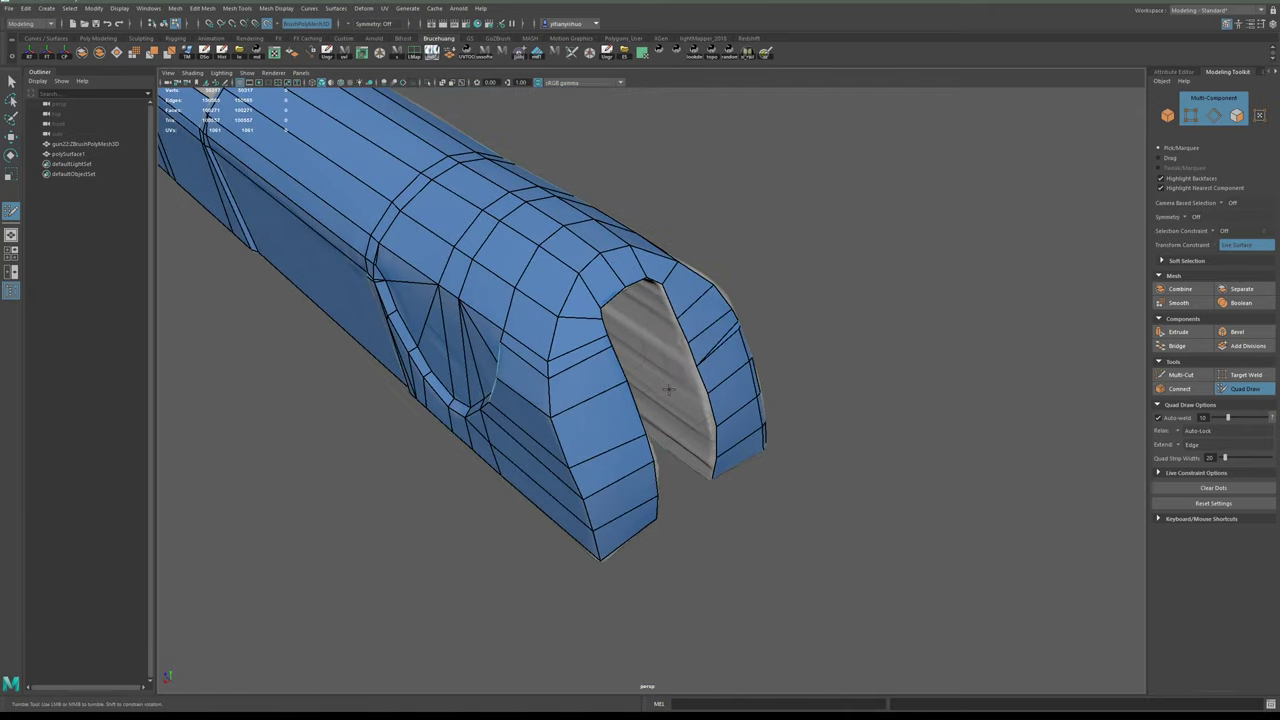
alt+right_drag(668, 389, 733, 474)
alt+middle_drag(733, 474, 741, 472)
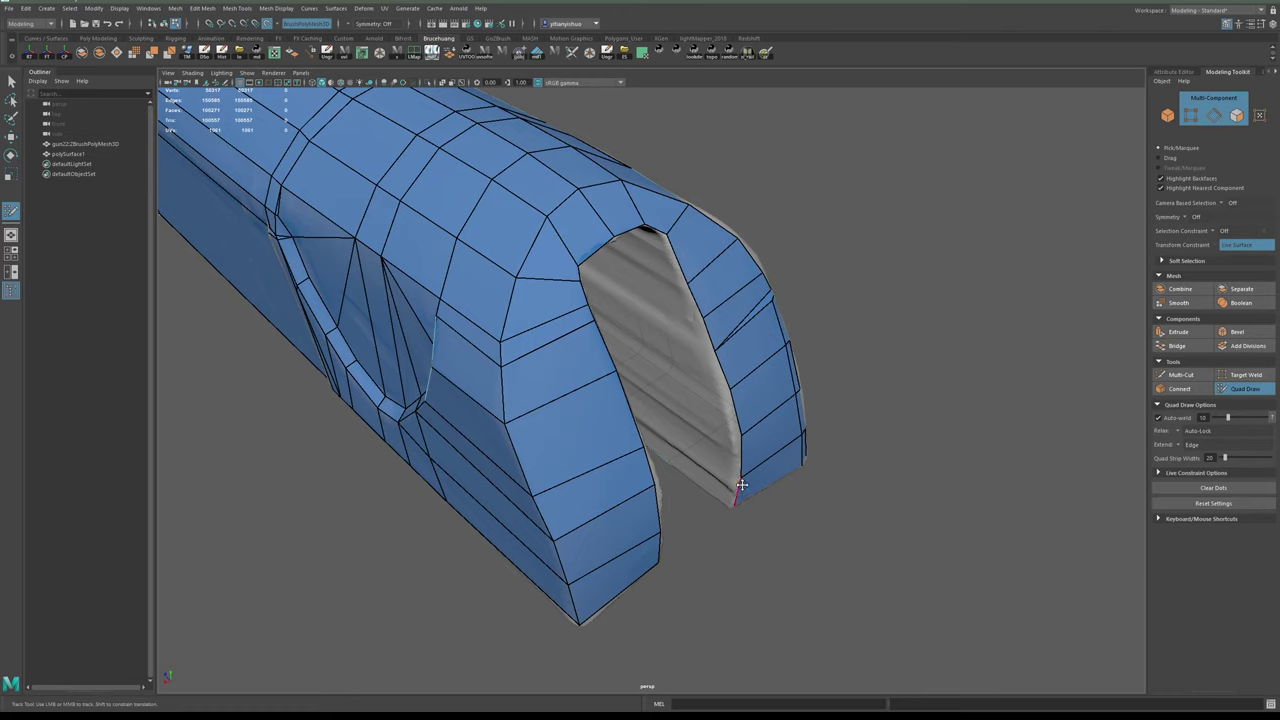
alt+drag(742, 485, 637, 391)
alt+middle_drag(637, 391, 660, 405)
alt+drag(660, 405, 621, 483)
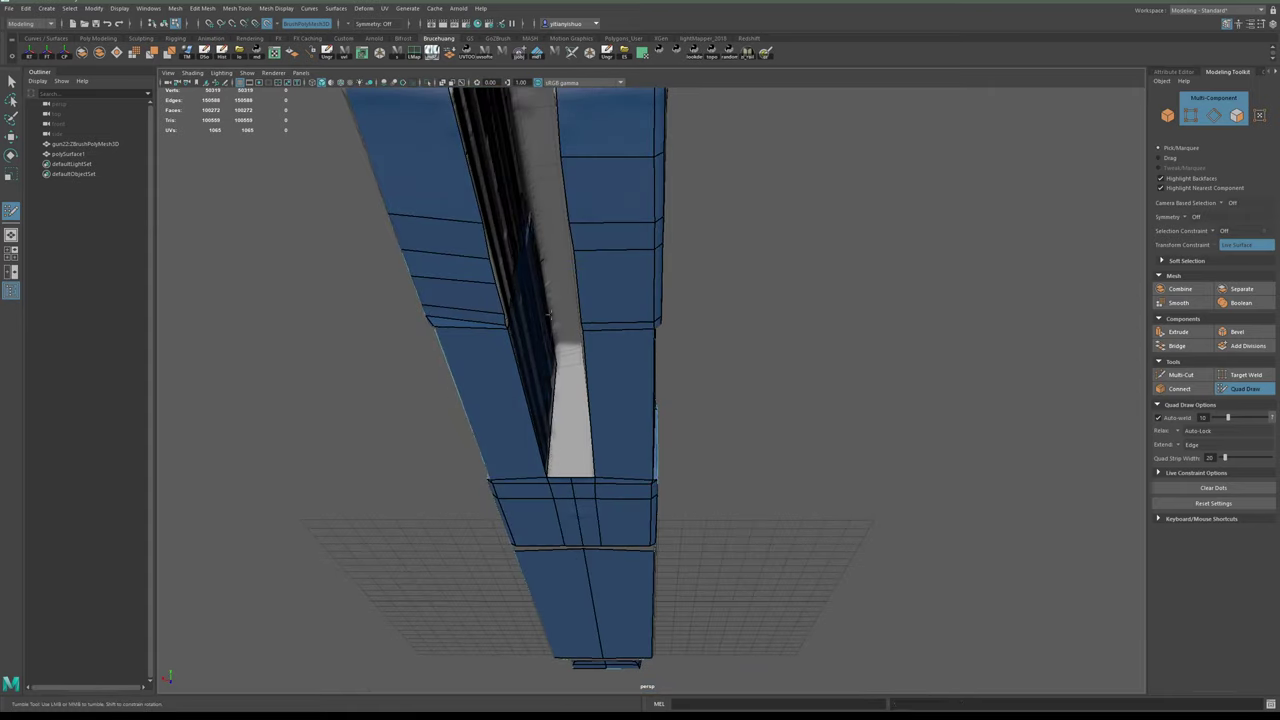
- Extrude the facing slot edge into a matching quad on the other inner side wall
alt+drag(548, 315, 630, 325)
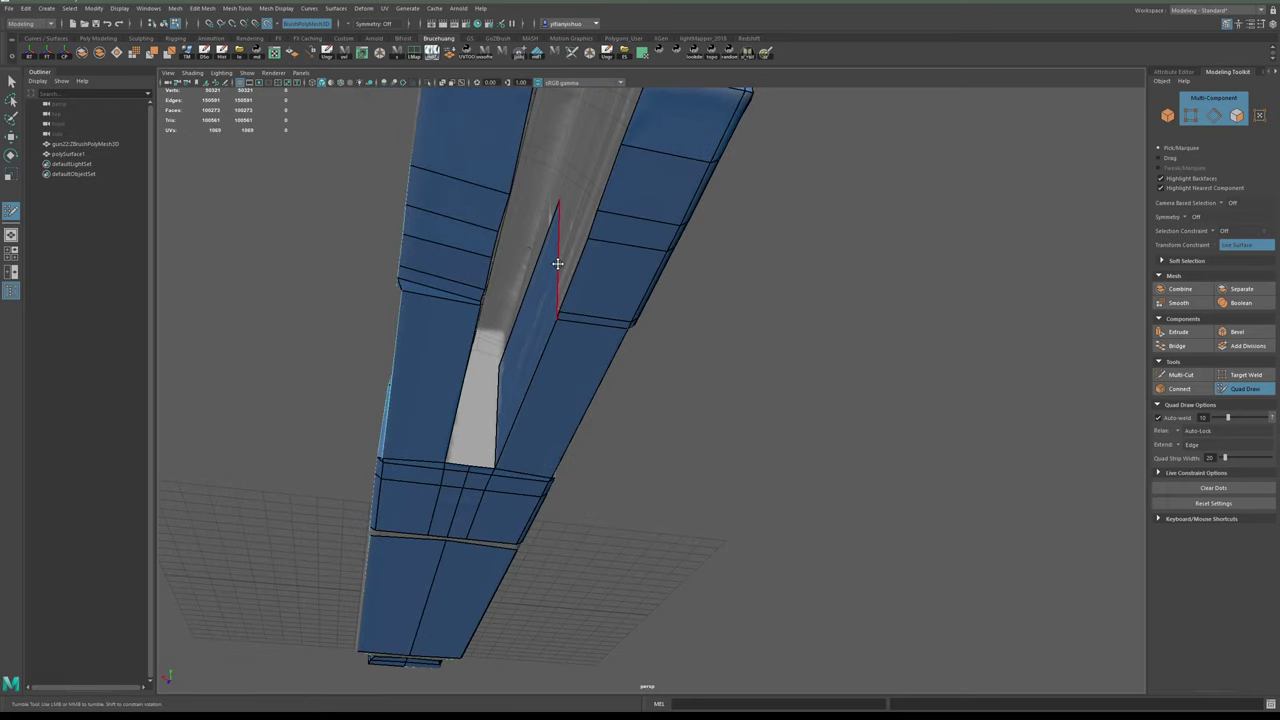
alt+drag(558, 264, 544, 352)
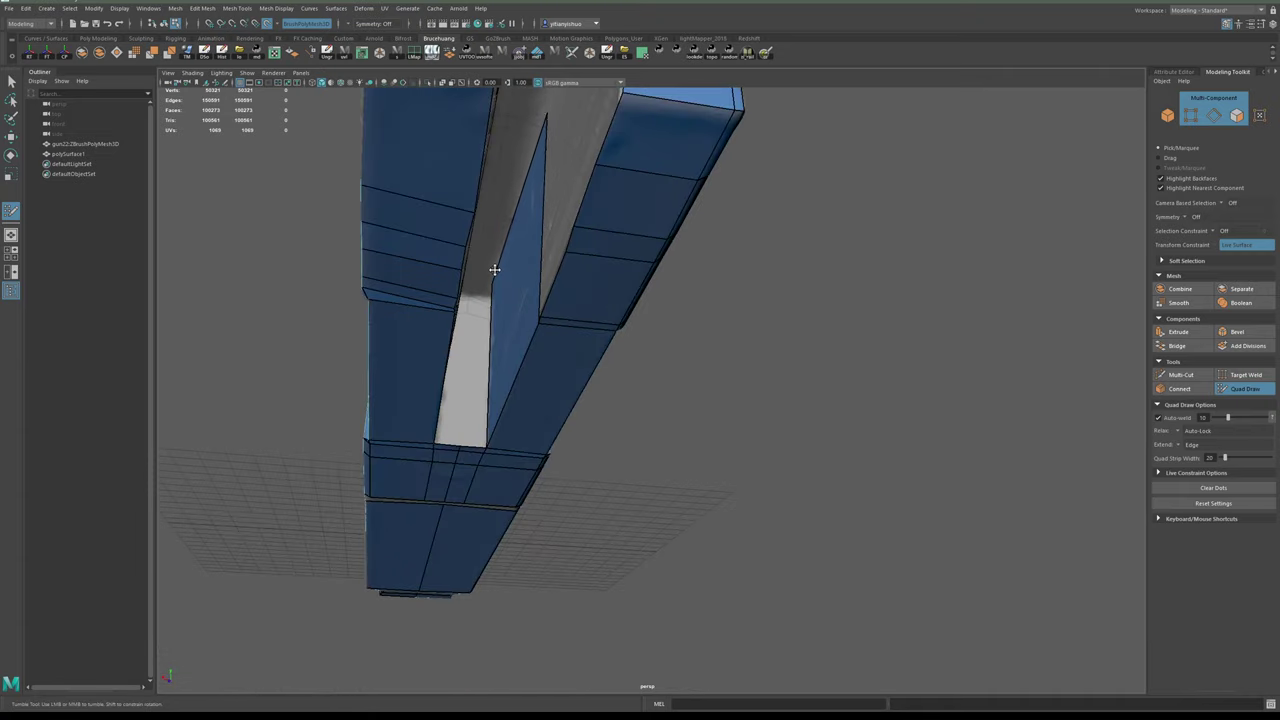
alt+drag(496, 282, 551, 396)
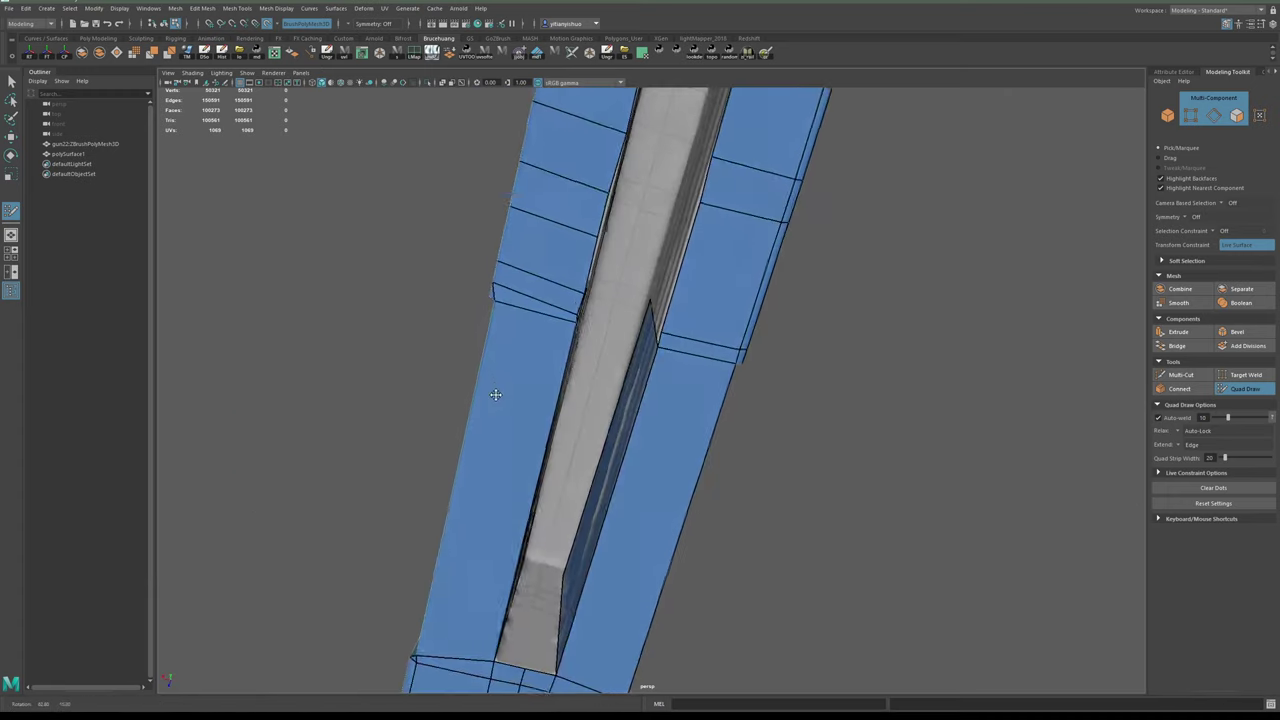
- Extrude the two short edges at the slot's closed end into quads covering the inner end wall
mouse_move(598, 461)
alt+mouse_down()
mouse_move(580, 471)
mouse_move(593, 444)
alt+mouse_up()
alt+middle_drag(592, 443, 592, 410)
alt+drag(625, 453, 614, 478)
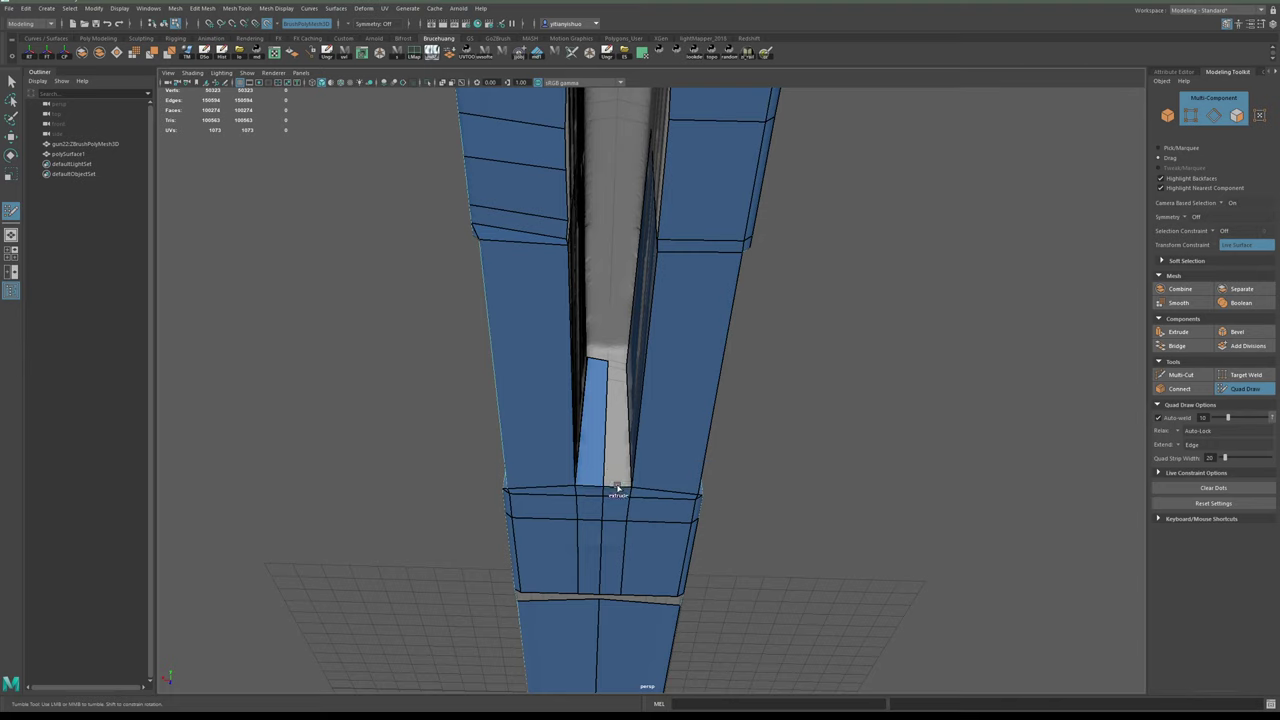
alt+drag(620, 361, 663, 497)
- Weld the upper vertices of the end wall quads together and to the adjoining inner side walls
alt+middle_drag(663, 400, 663, 450)
alt+drag(662, 449, 617, 374)
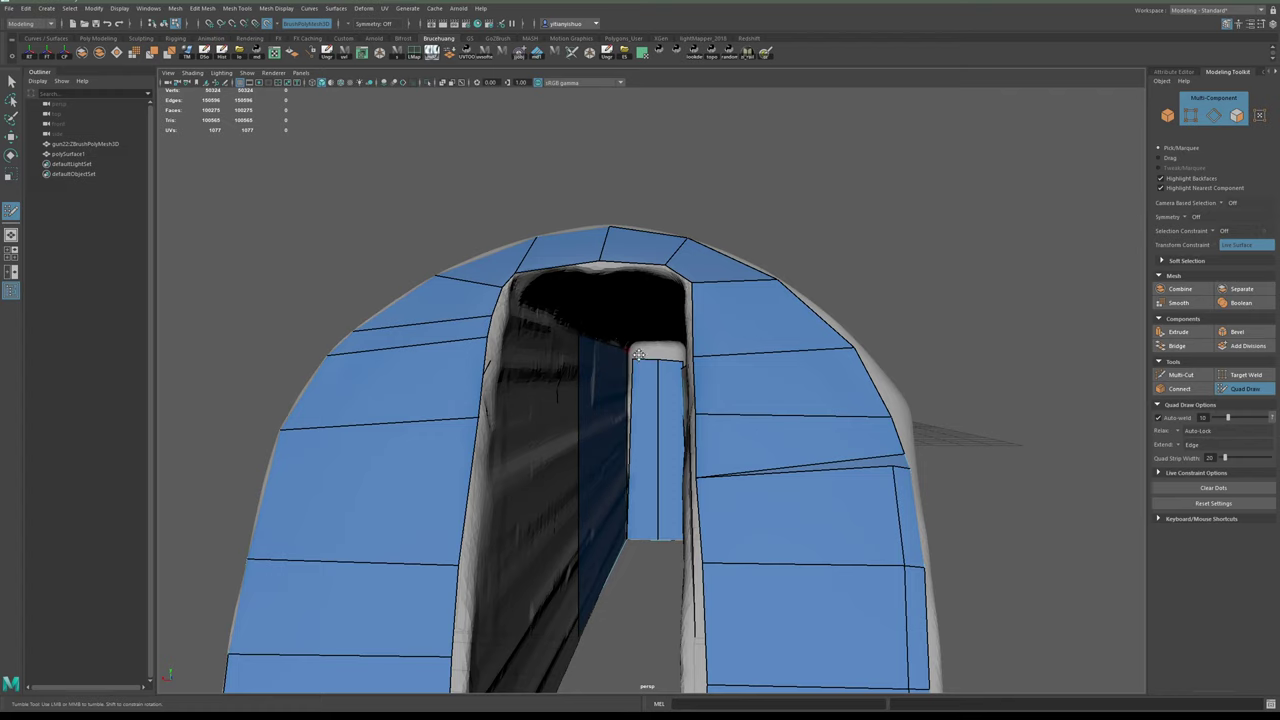
alt+drag(648, 364, 682, 370)
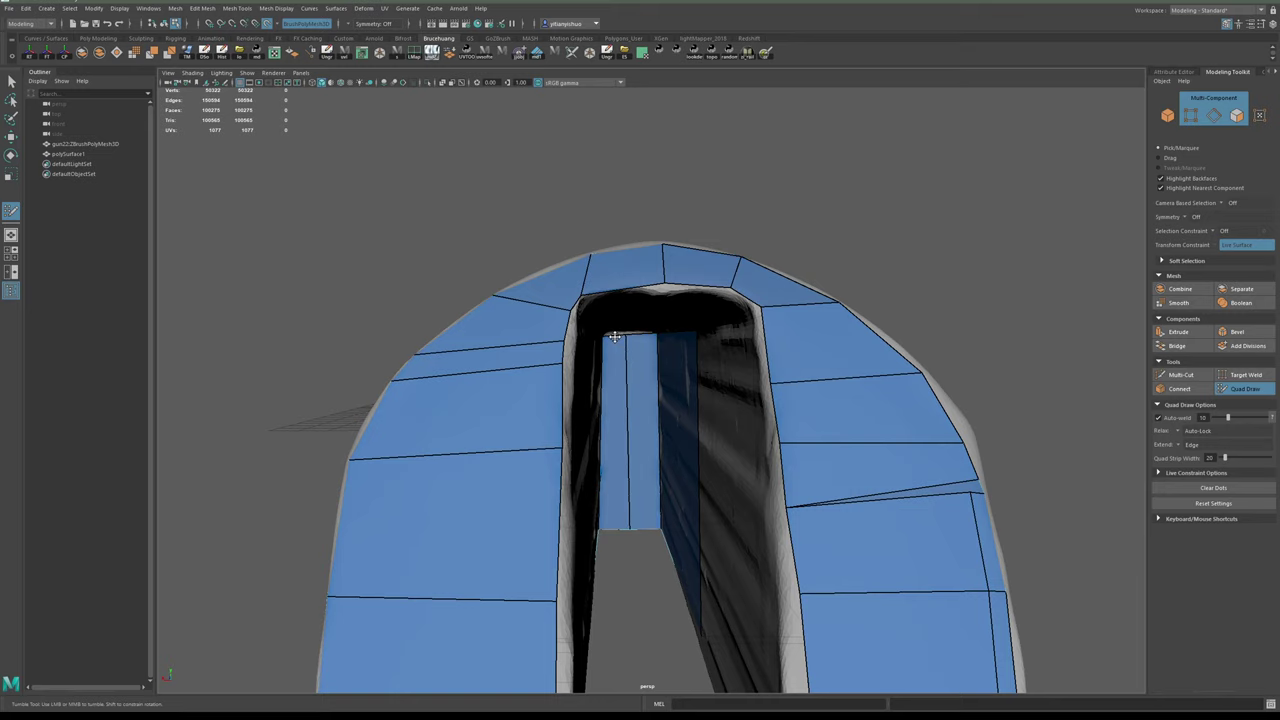
mouse_move(640, 342)
alt+mouse_down()
mouse_move(623, 337)
mouse_move(634, 358)
alt+mouse_up()
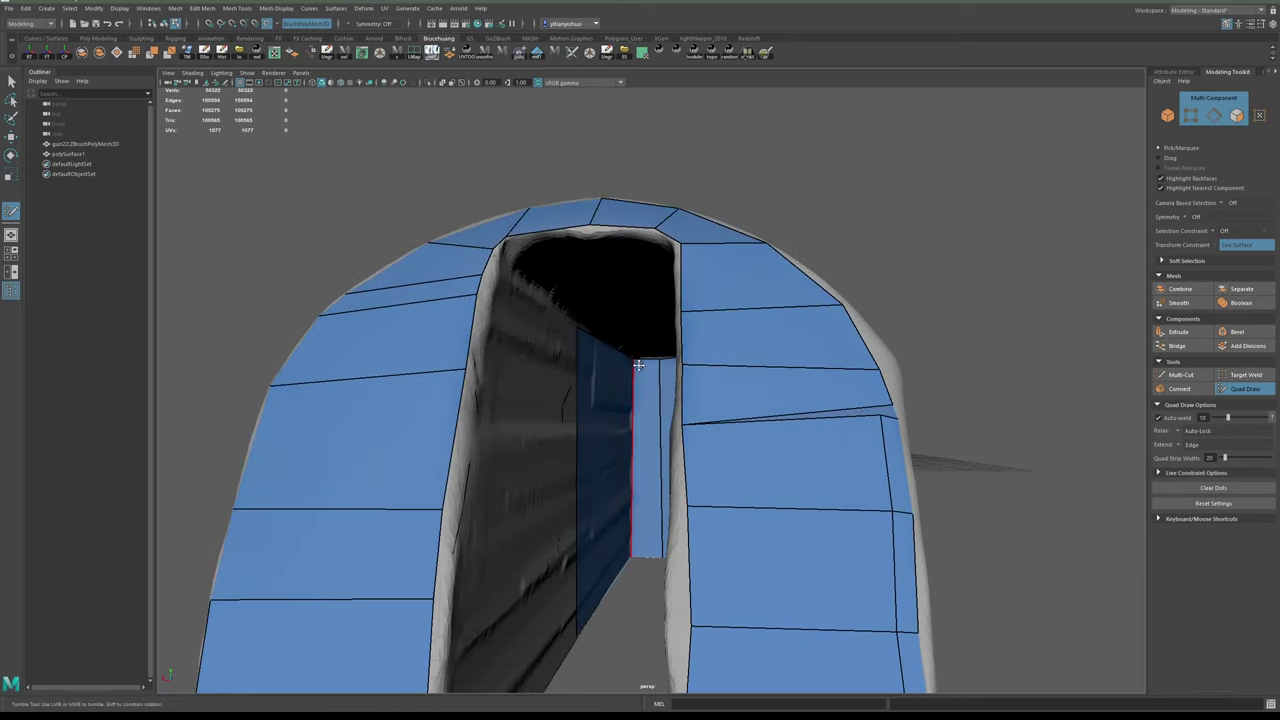
- Try extending the slot's inner side wall edge with Object X symmetry enabled, and turn symmetry back off
alt+drag(662, 409, 615, 384)
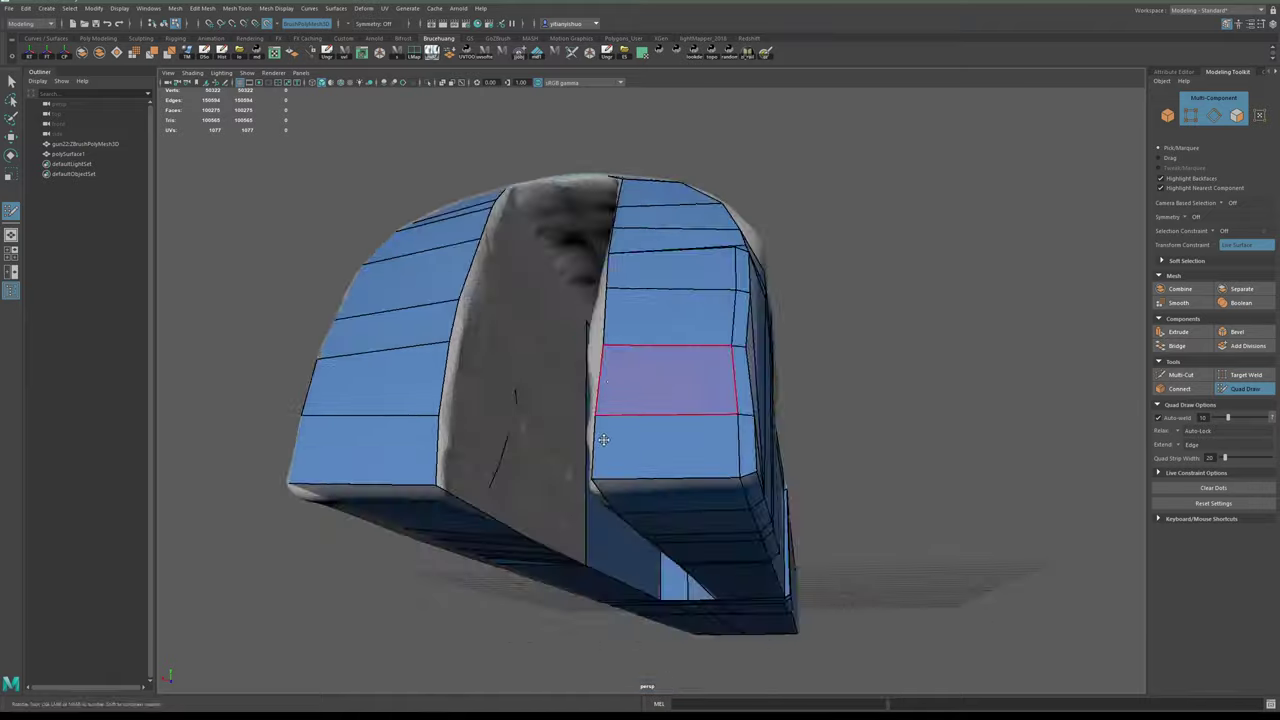
alt+drag(604, 448, 609, 406)
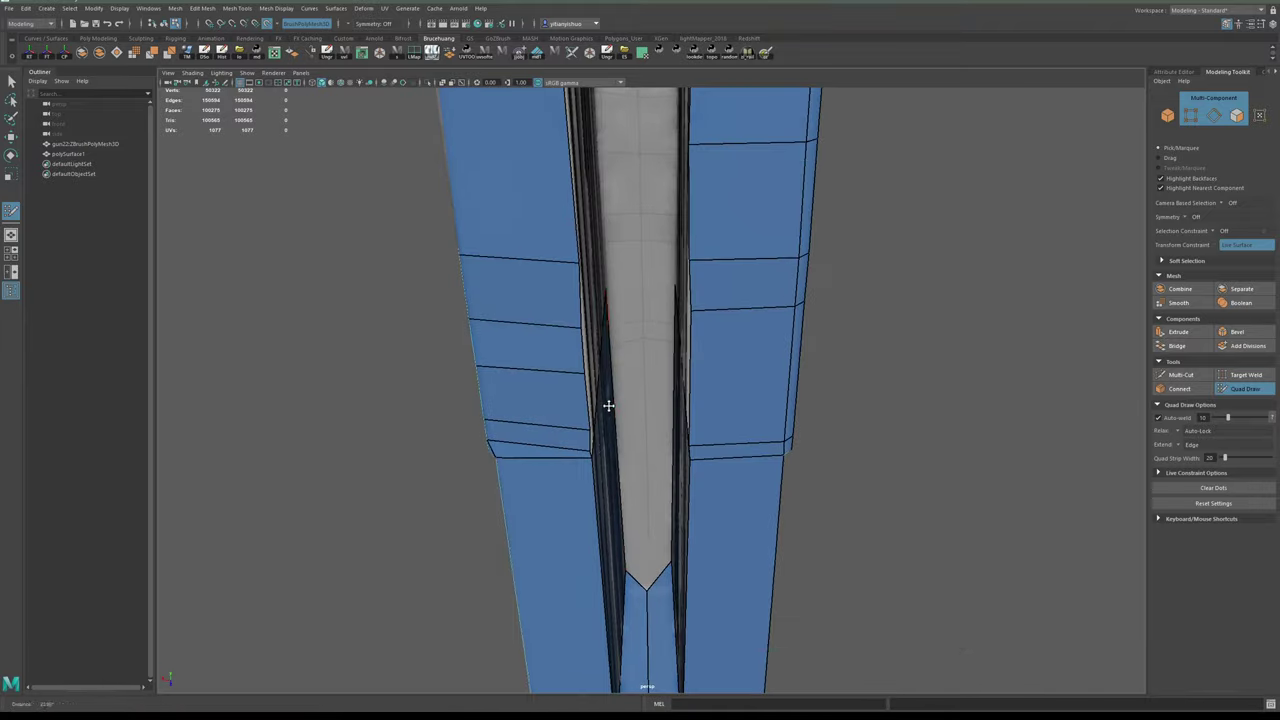
alt+middle_drag(609, 406, 620, 437)
mouse_move(620, 436)
alt+mouse_down()
mouse_move(606, 443)
mouse_move(629, 466)
mouse_move(651, 463)
mouse_move(622, 441)
alt+mouse_up()
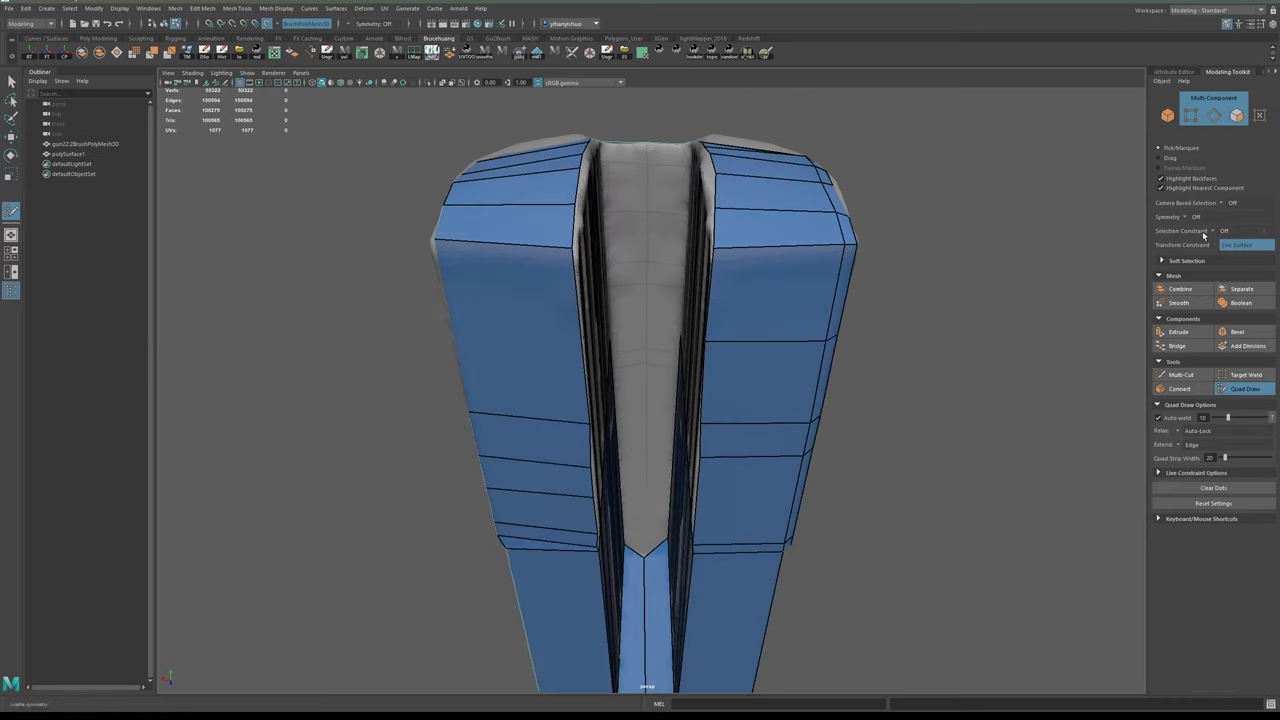
click(1187, 218)
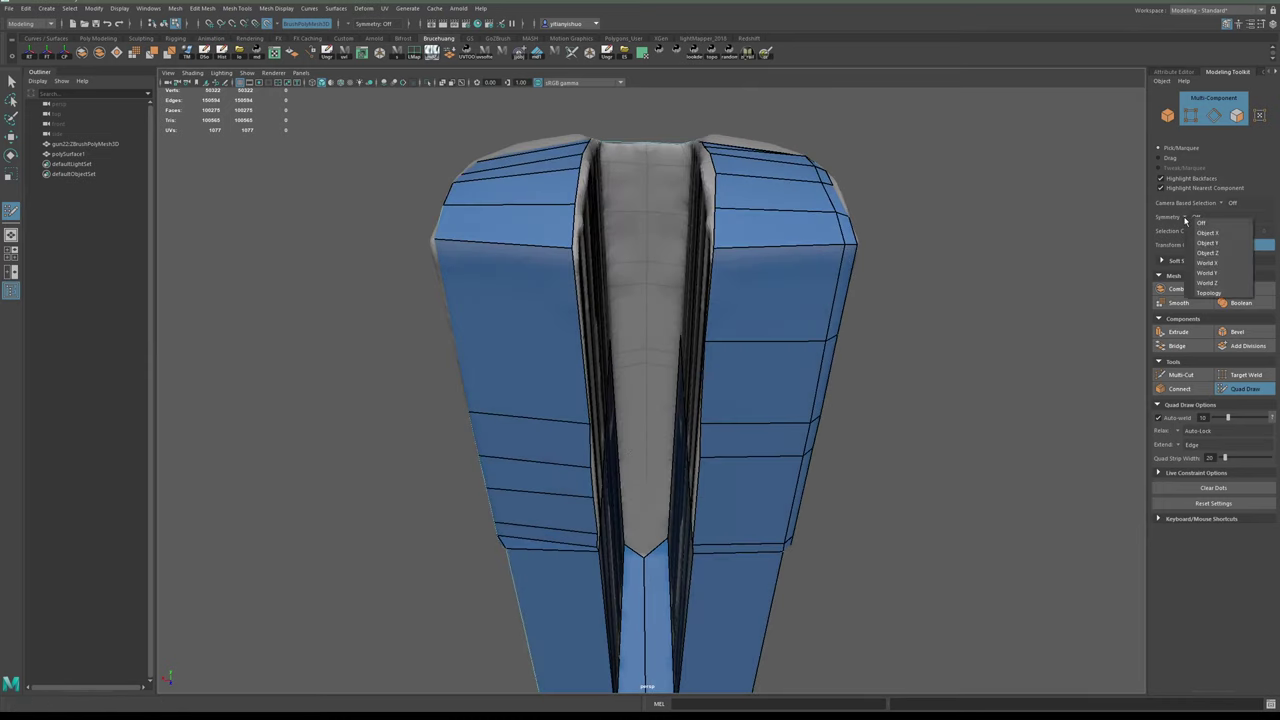
click(1200, 233)
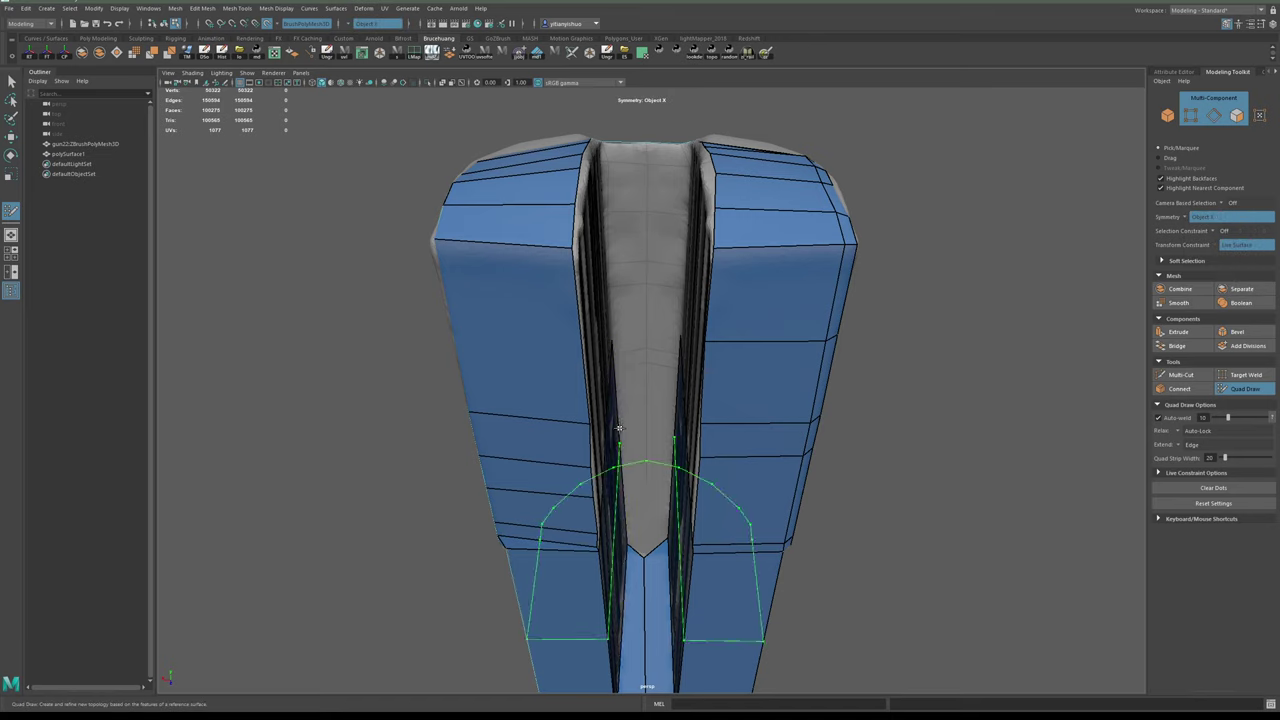
key(Tab)
drag(626, 435, 638, 431)
key(ctrl+z)
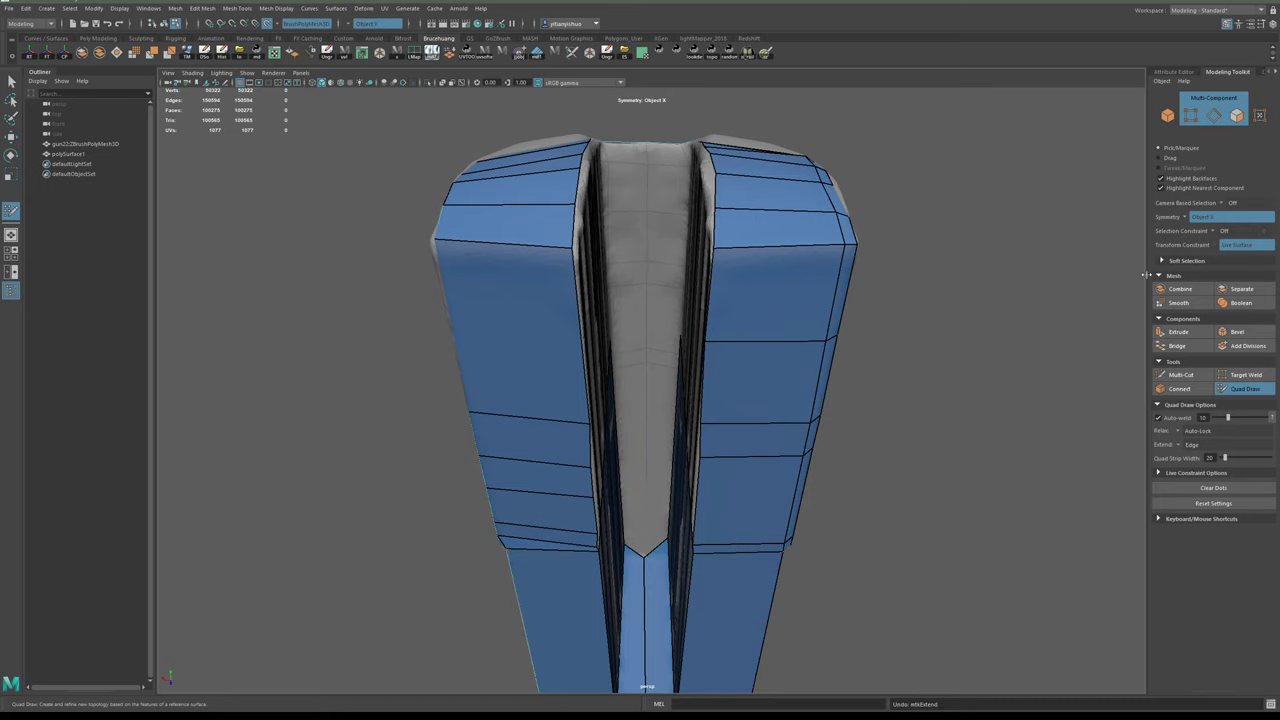
click(1188, 218)
click(1198, 223)
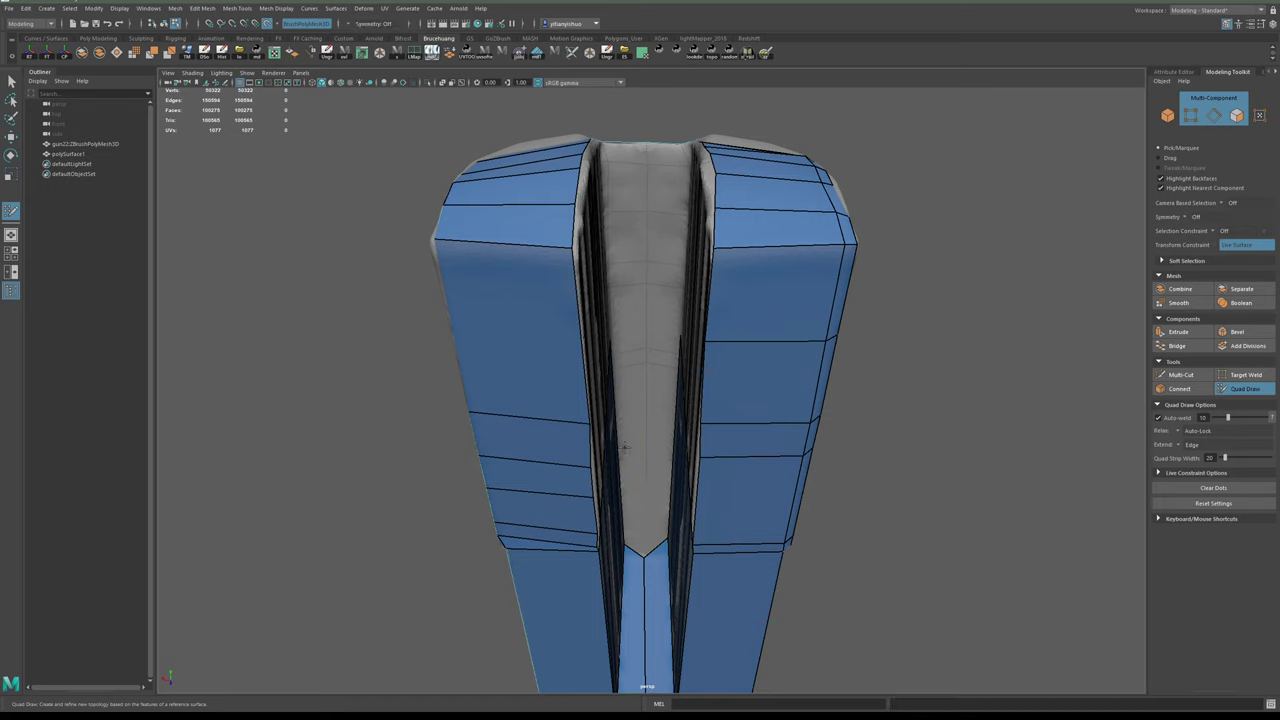
- Extrude the inner edges of both slot side walls into two ceiling quads and weld their vertices along the centre line
key(Tab)
drag(618, 449, 649, 453)
key(Tab)
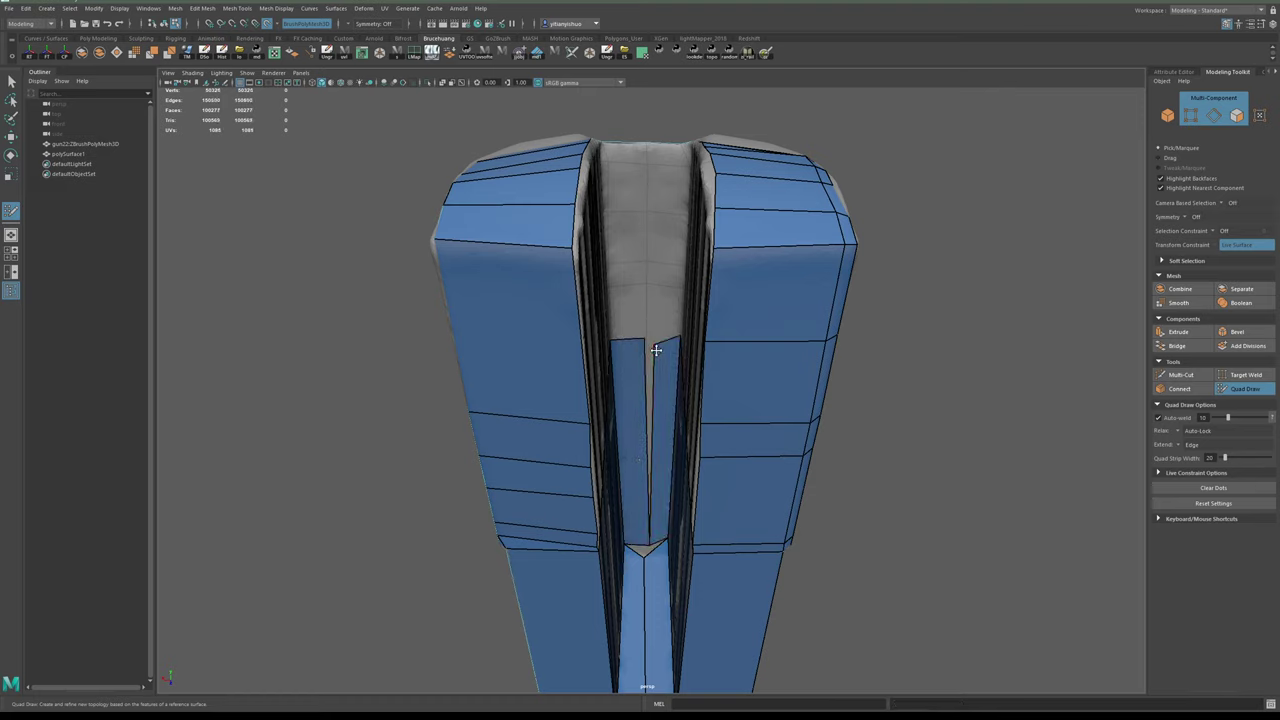
drag(654, 338, 645, 340)
drag(648, 545, 650, 544)
- Extrude the open-end edges of the slot's ceiling and inner side wall into a narrow strip and weld its corner vertices
alt+right_drag(678, 540, 622, 530)
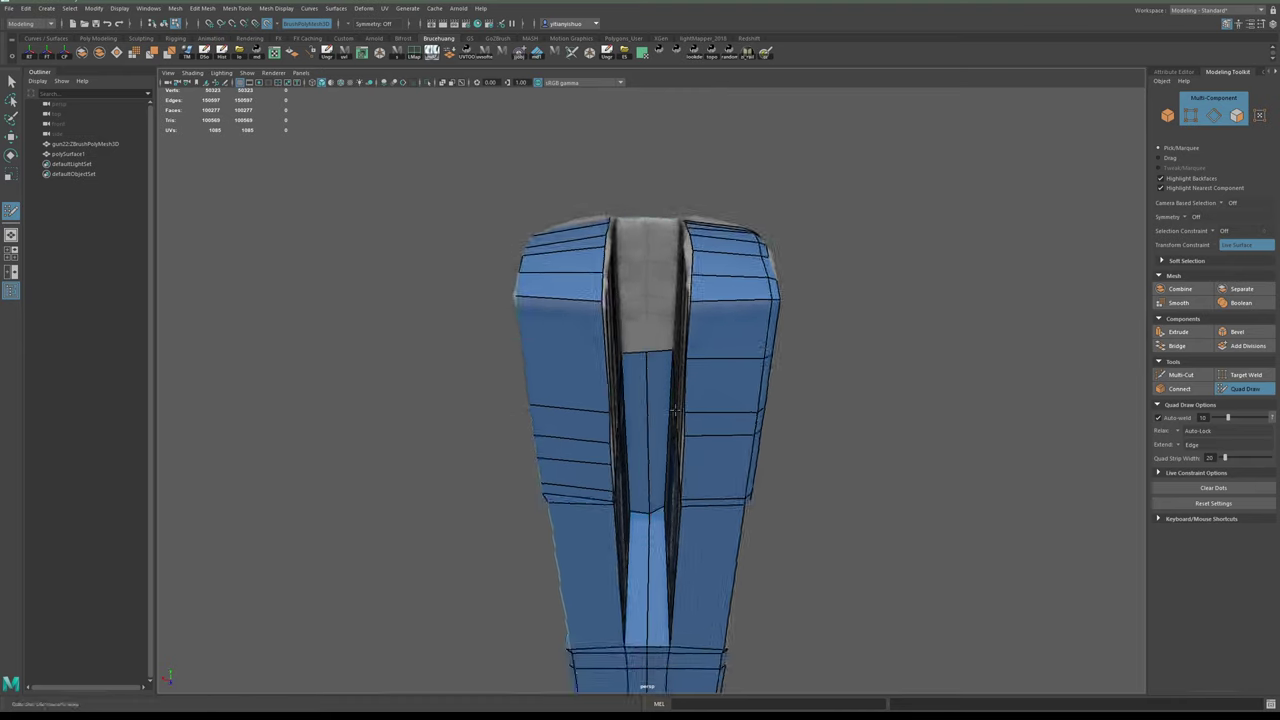
alt+drag(622, 530, 622, 610)
alt+middle_drag(635, 509, 680, 478)
alt+drag(680, 478, 734, 470)
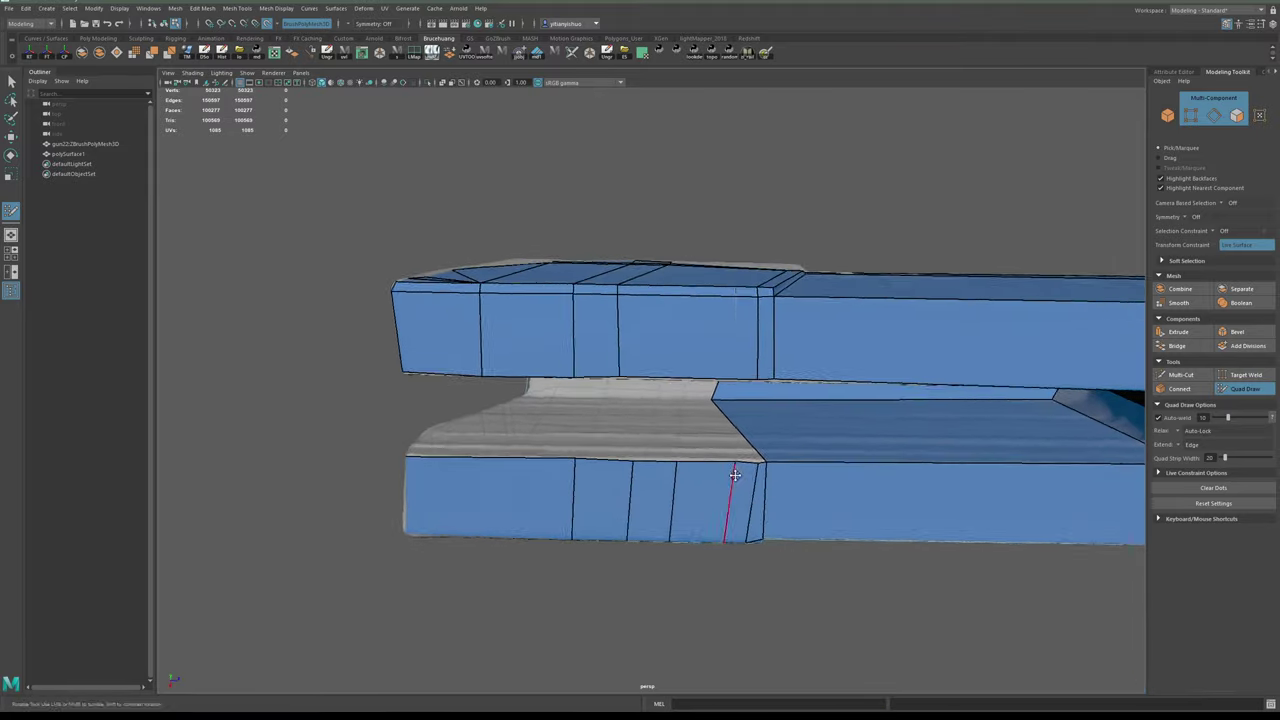
alt+right_drag(734, 470, 778, 462)
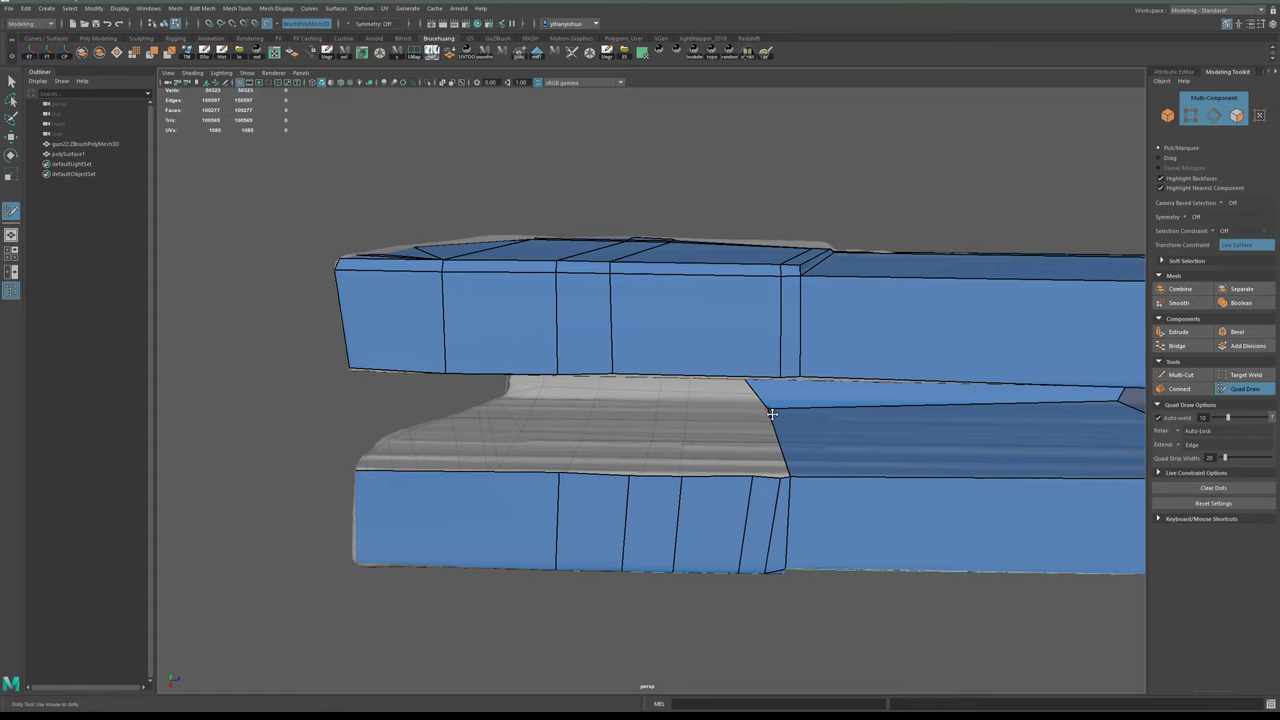
mouse_move(772, 414)
alt+mouse_down()
mouse_move(742, 438)
mouse_move(746, 382)
mouse_move(720, 449)
mouse_move(675, 372)
mouse_move(712, 340)
mouse_move(761, 397)
alt+mouse_up()
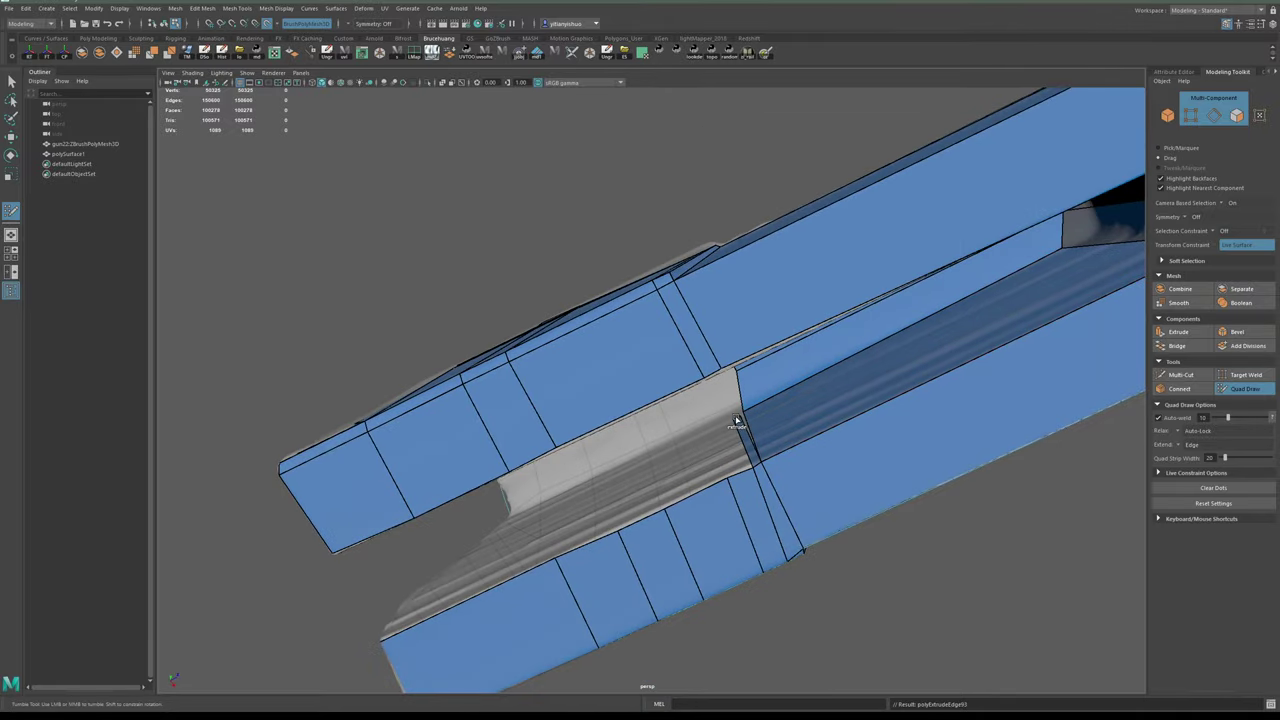
alt+drag(736, 416, 788, 424)
alt+drag(698, 457, 720, 411)
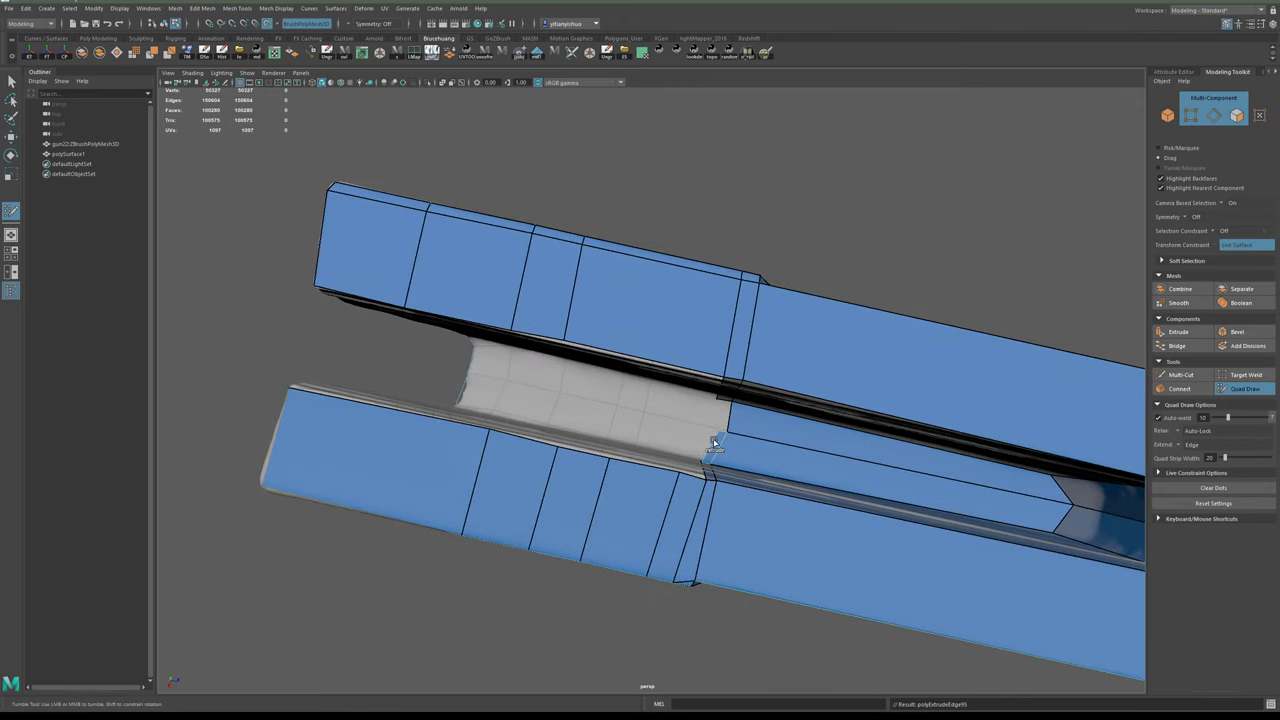
alt+drag(716, 467, 752, 452)
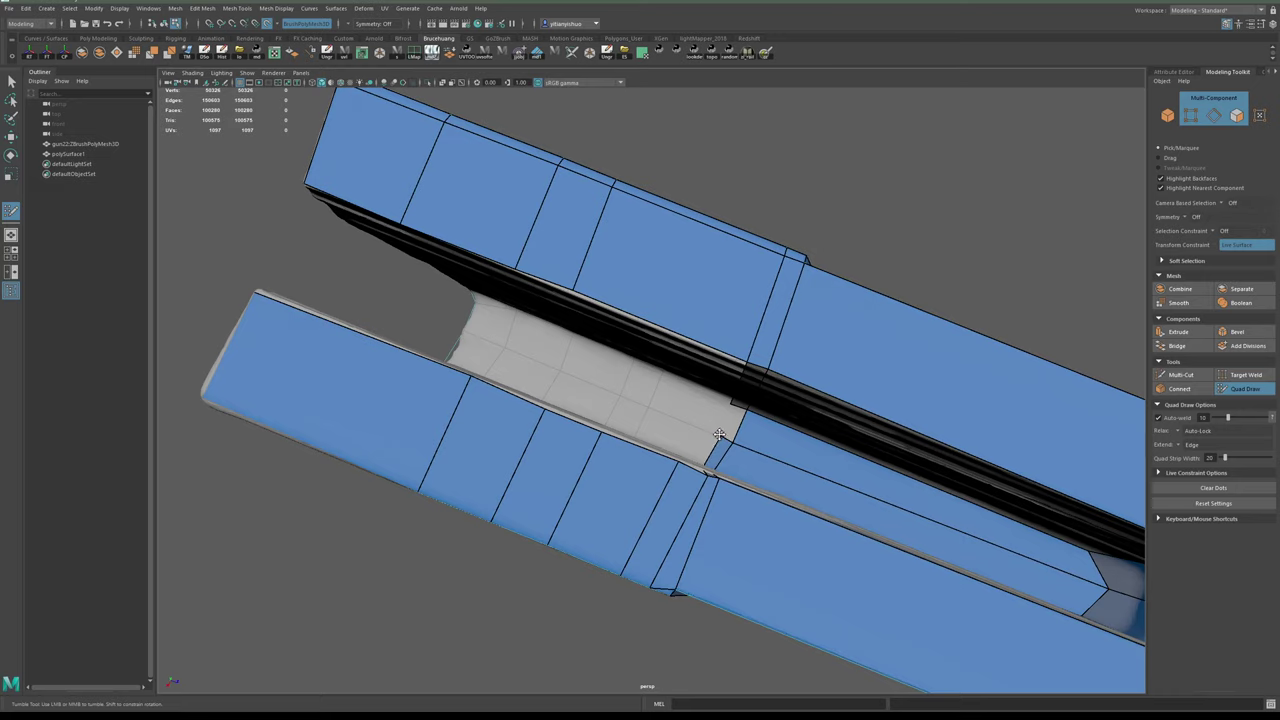
drag(739, 428, 720, 422)
mouse_move(713, 443)
alt+mouse_down()
mouse_move(741, 477)
mouse_move(721, 477)
mouse_move(711, 450)
mouse_move(696, 532)
alt+mouse_up()
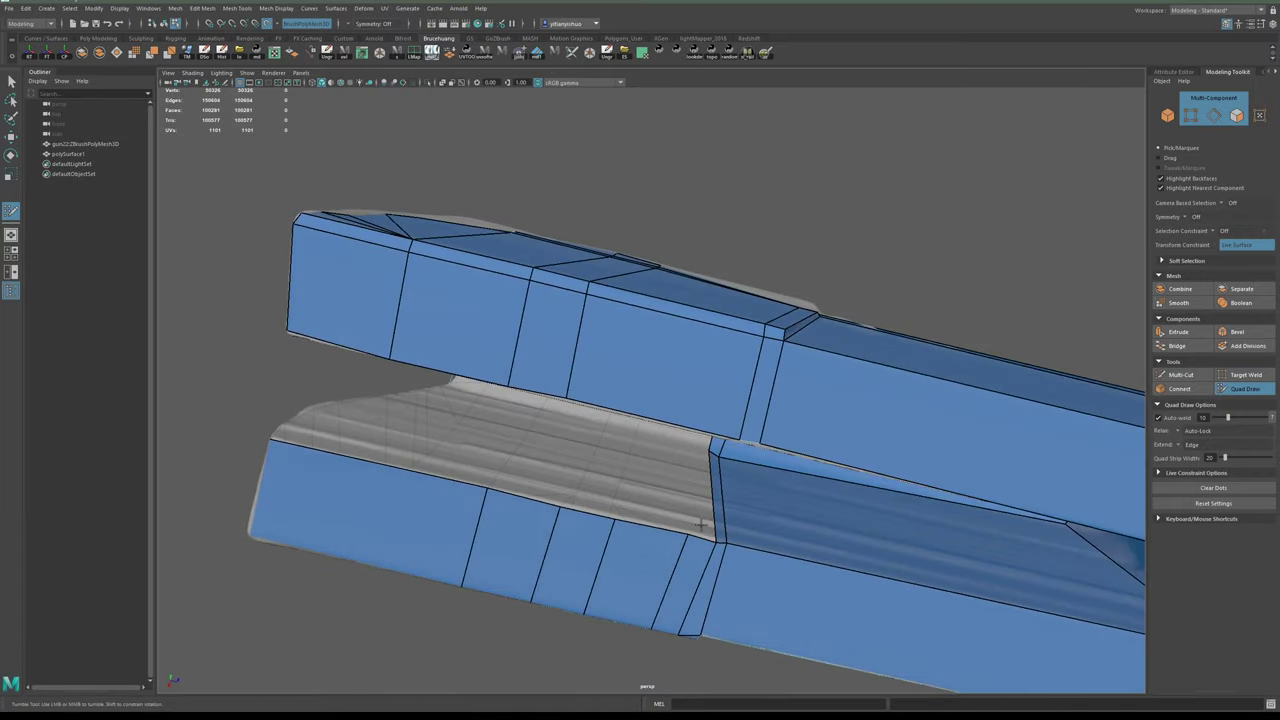
mouse_move(720, 458)
mouse_down()
mouse_move(710, 453)
mouse_move(738, 427)
mouse_move(723, 428)
mouse_move(736, 462)
mouse_up()
- Extend the slot's ceiling quads to the slide's open end and align them with the opening's upper rim
mouse_move(714, 528)
alt+mouse_down()
mouse_move(733, 407)
mouse_move(771, 362)
mouse_move(471, 380)
mouse_move(682, 396)
mouse_move(498, 492)
mouse_move(674, 503)
alt+mouse_up()
mouse_move(690, 390)
alt+mouse_down()
mouse_move(666, 456)
mouse_move(655, 428)
mouse_move(620, 477)
mouse_move(634, 460)
mouse_move(627, 422)
mouse_move(616, 428)
alt+mouse_up()
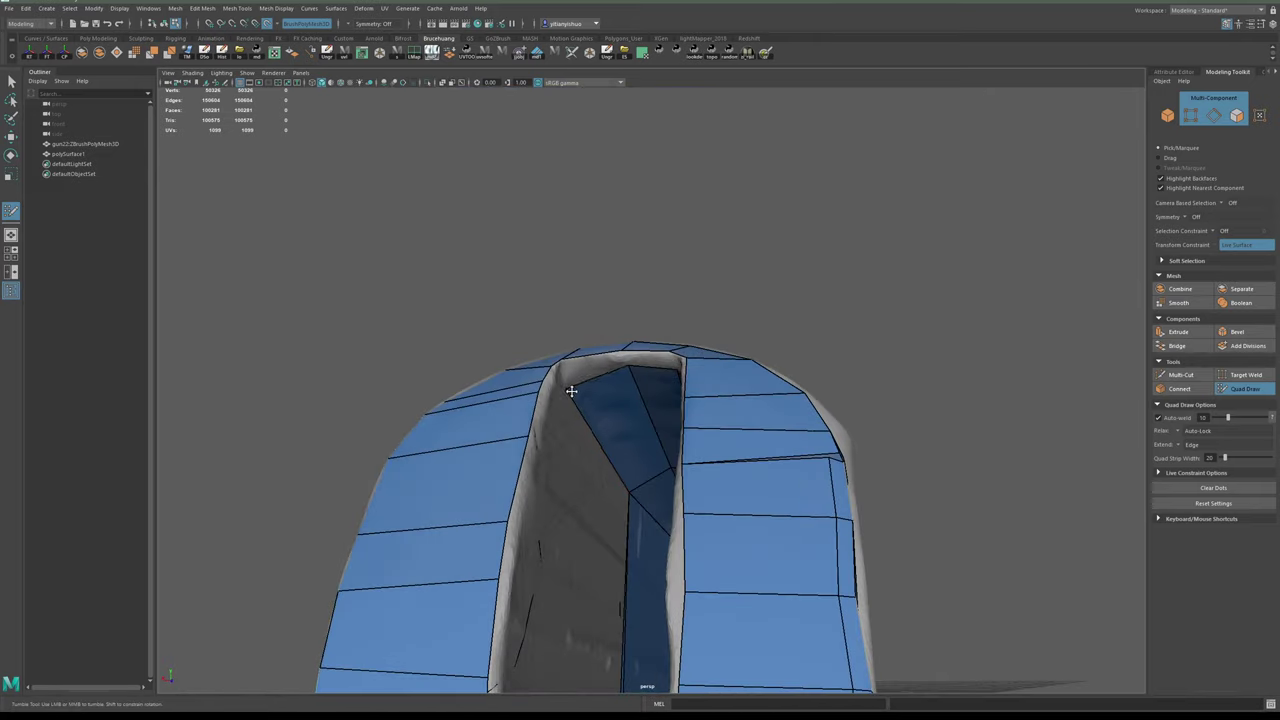
alt+drag(569, 376, 699, 395)
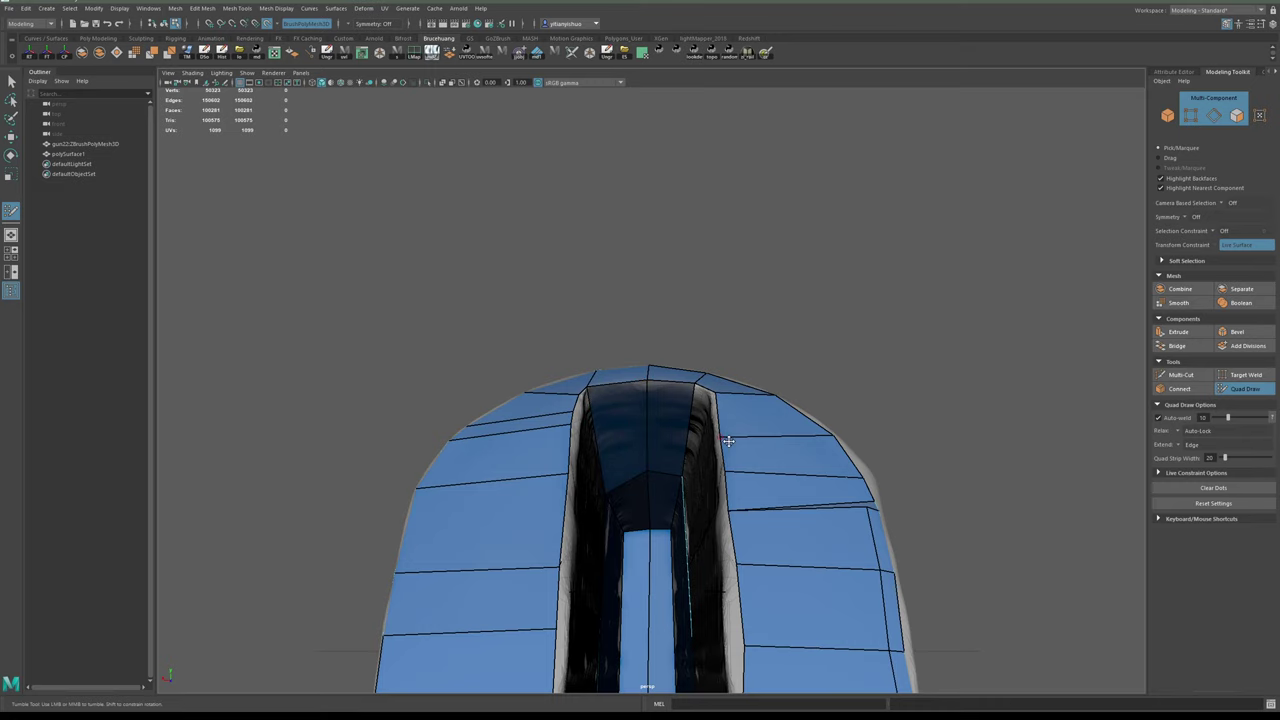
- Collapse the narrow strips beside the slot by welding their close vertices on both underside edges
alt+drag(728, 441, 700, 570)
alt+middle_drag(700, 570, 700, 431)
alt+drag(700, 431, 675, 471)
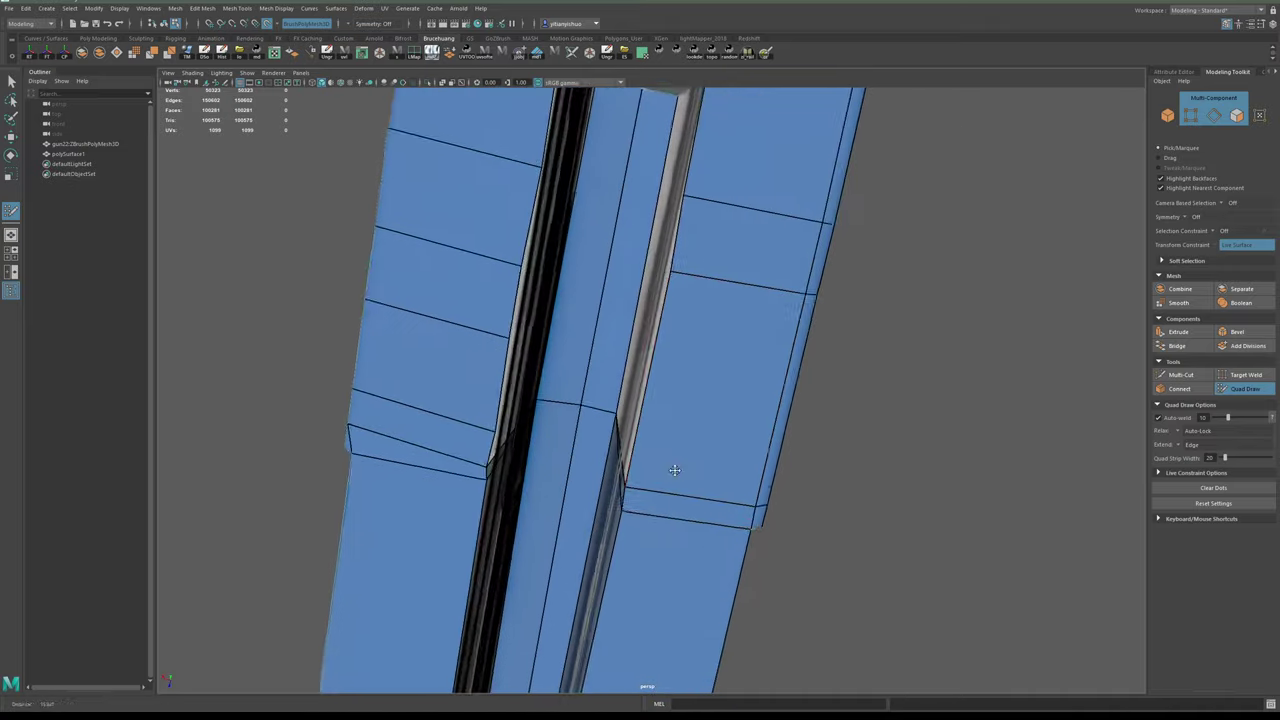
scroll(675, 470, up, 2)
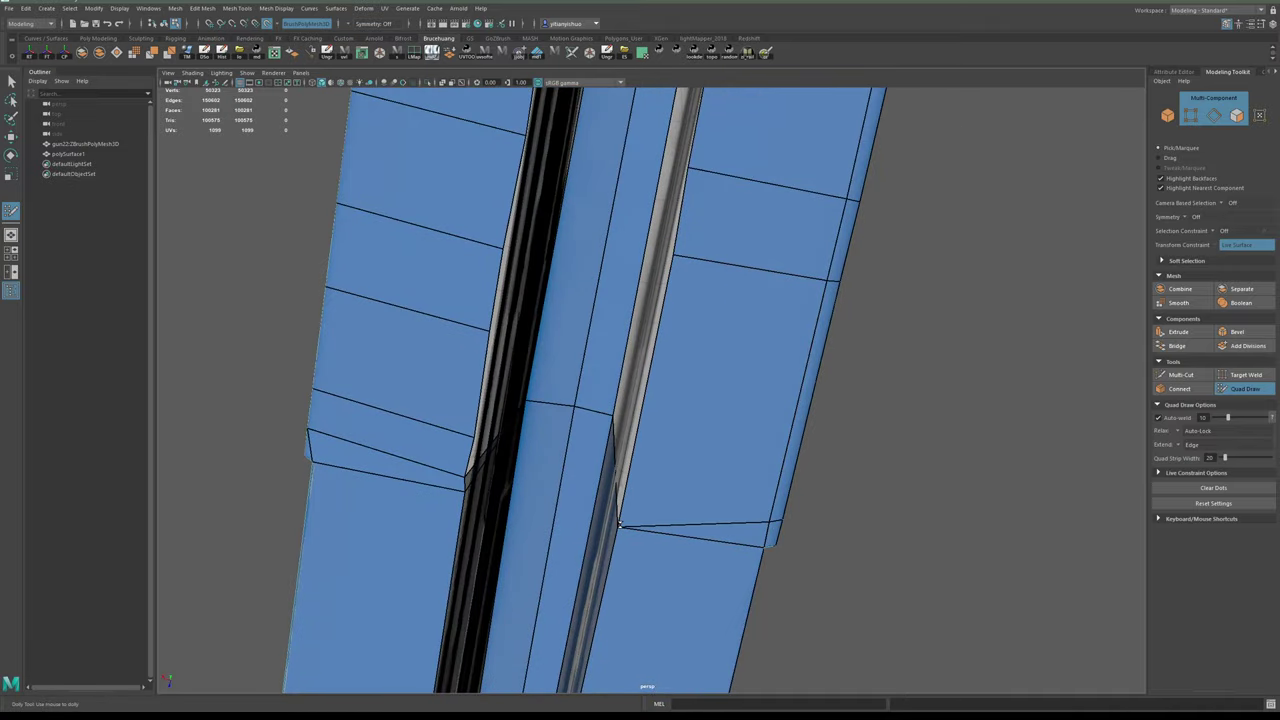
alt+drag(619, 524, 694, 498)
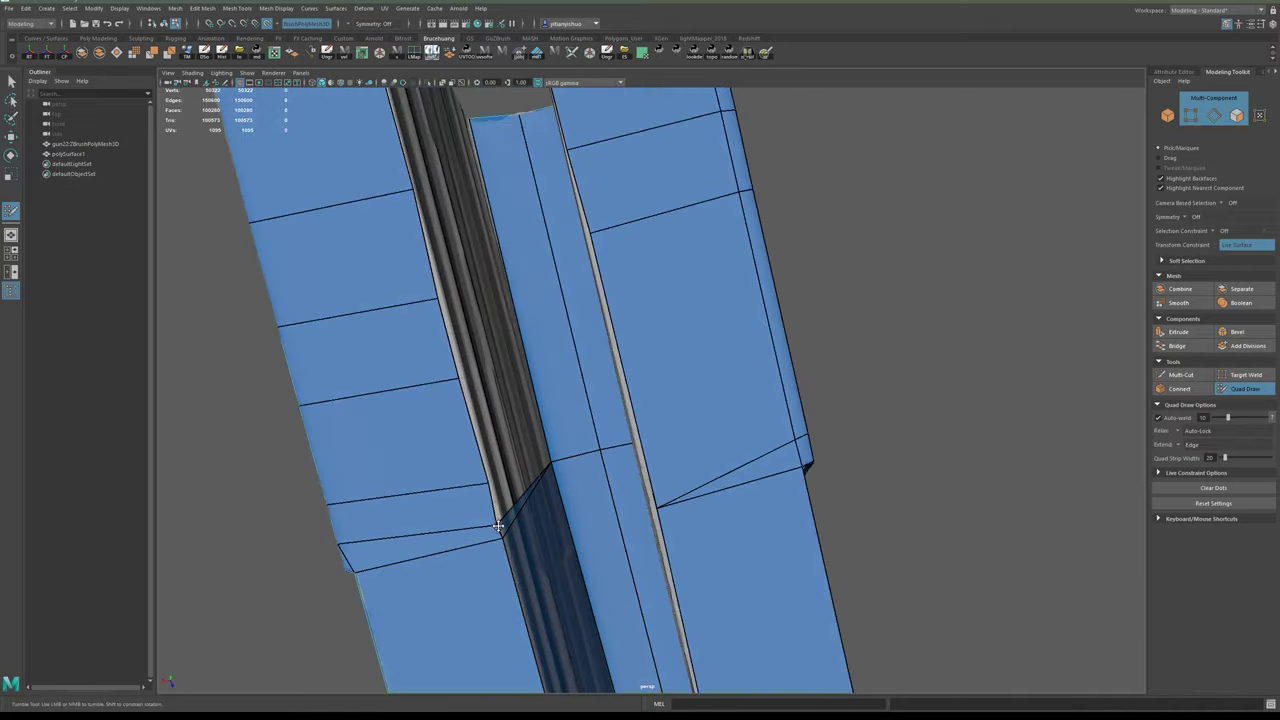
drag(498, 526, 503, 538)
alt+drag(540, 492, 597, 498)
alt+middle_drag(597, 498, 598, 586)
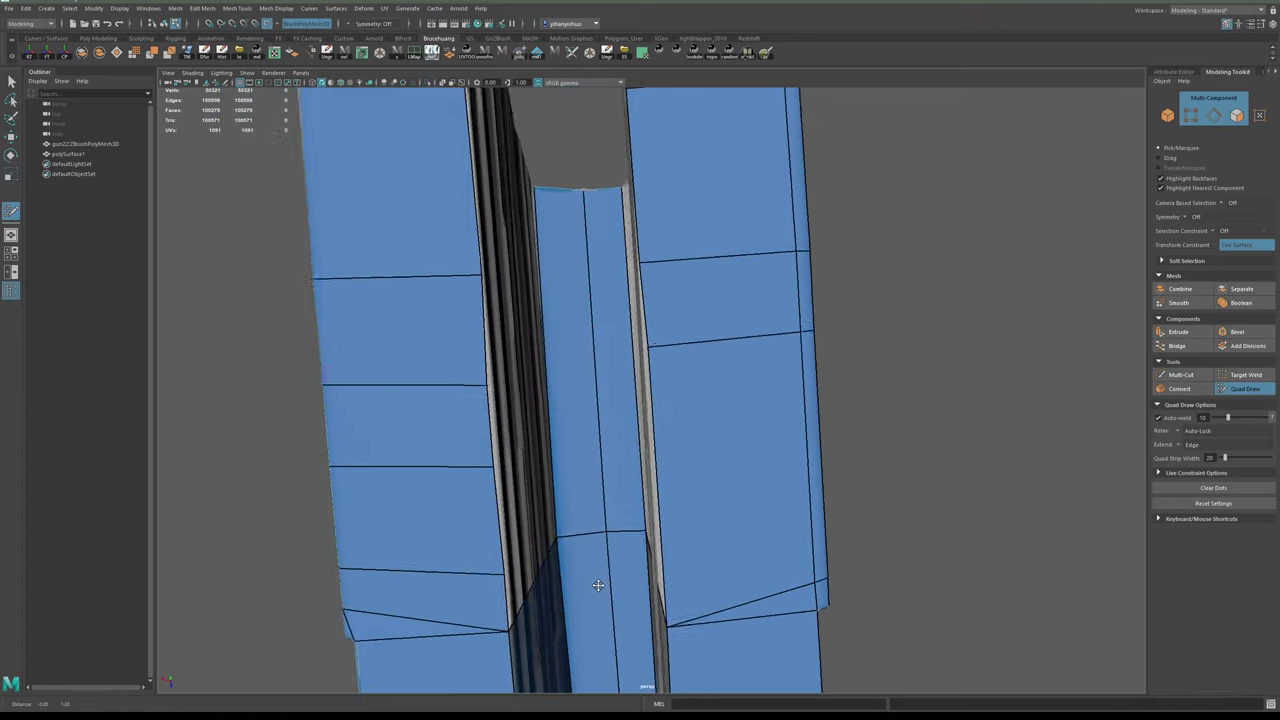
- Weld neighbouring vertices along both slot edges of the underside near the open end to reduce the segments
alt+drag(598, 586, 563, 514)
alt+middle_drag(563, 514, 592, 560)
alt+drag(603, 440, 584, 500)
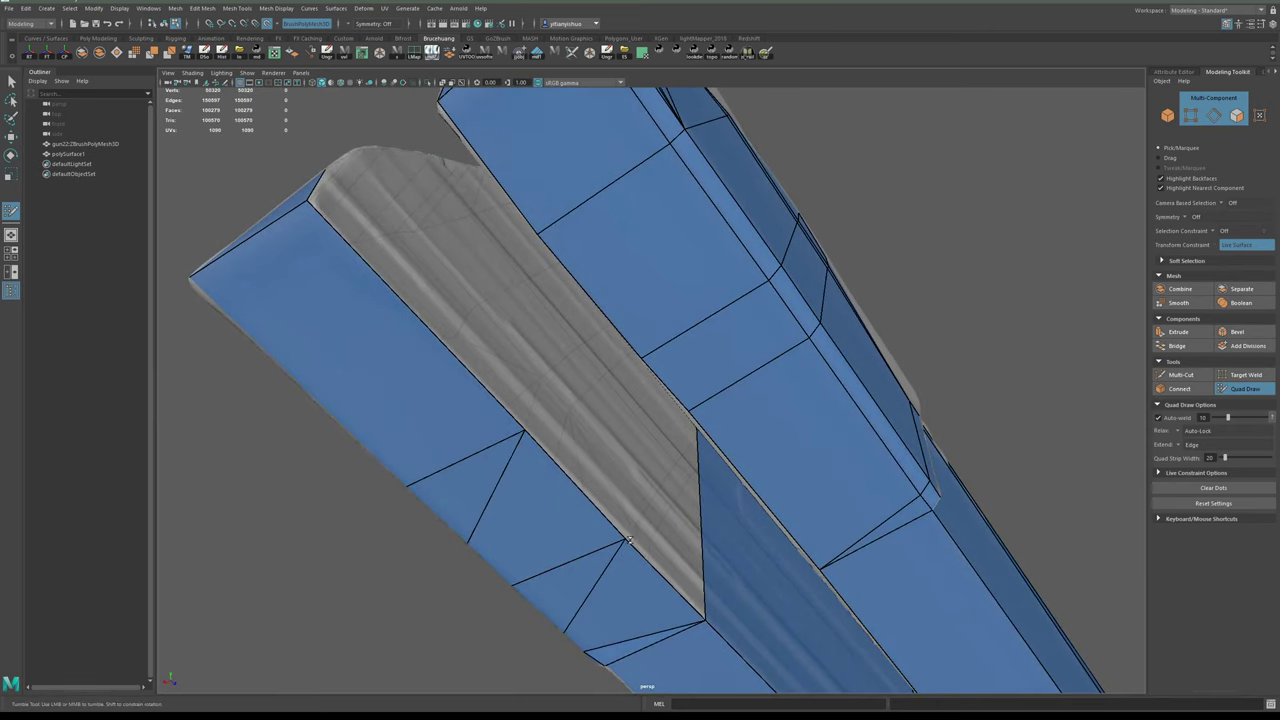
alt+drag(690, 578, 771, 470)
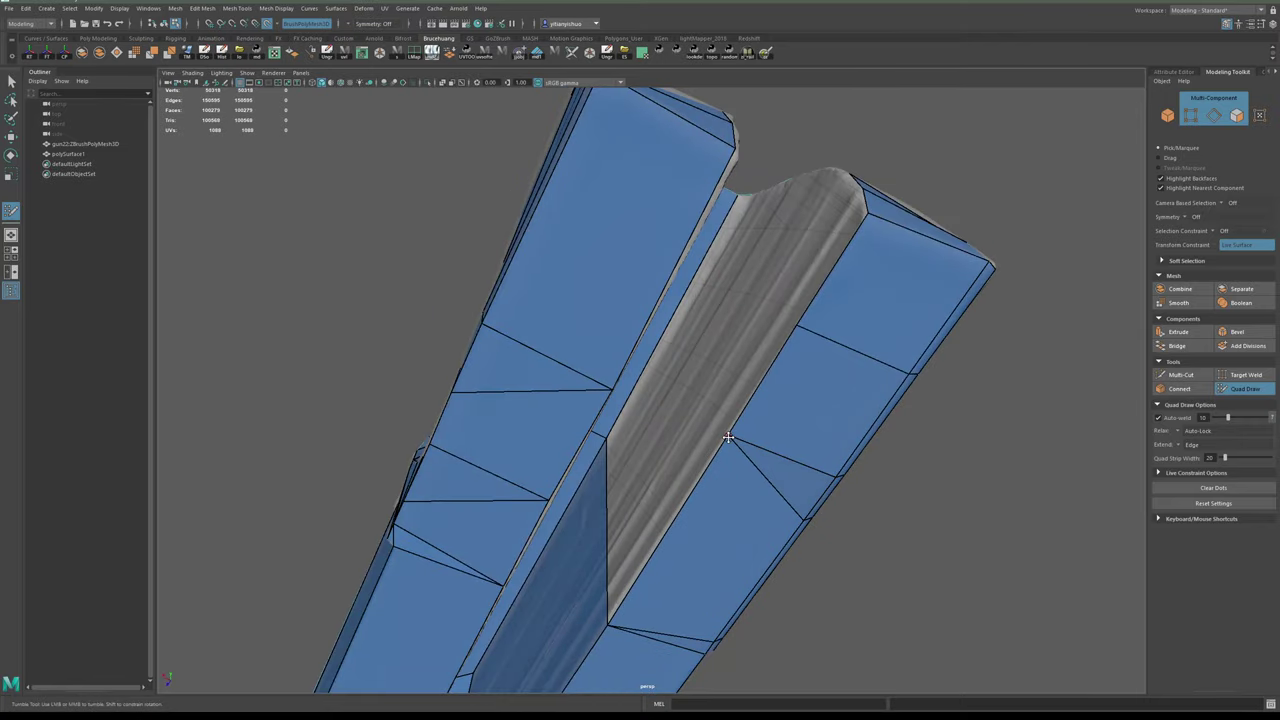
alt+drag(818, 379, 791, 391)
- Extrude the slot's underside edge into inner side wall quads and join them to the existing wall and ceiling corner
alt+middle_drag(736, 414, 801, 432)
alt+drag(801, 431, 663, 450)
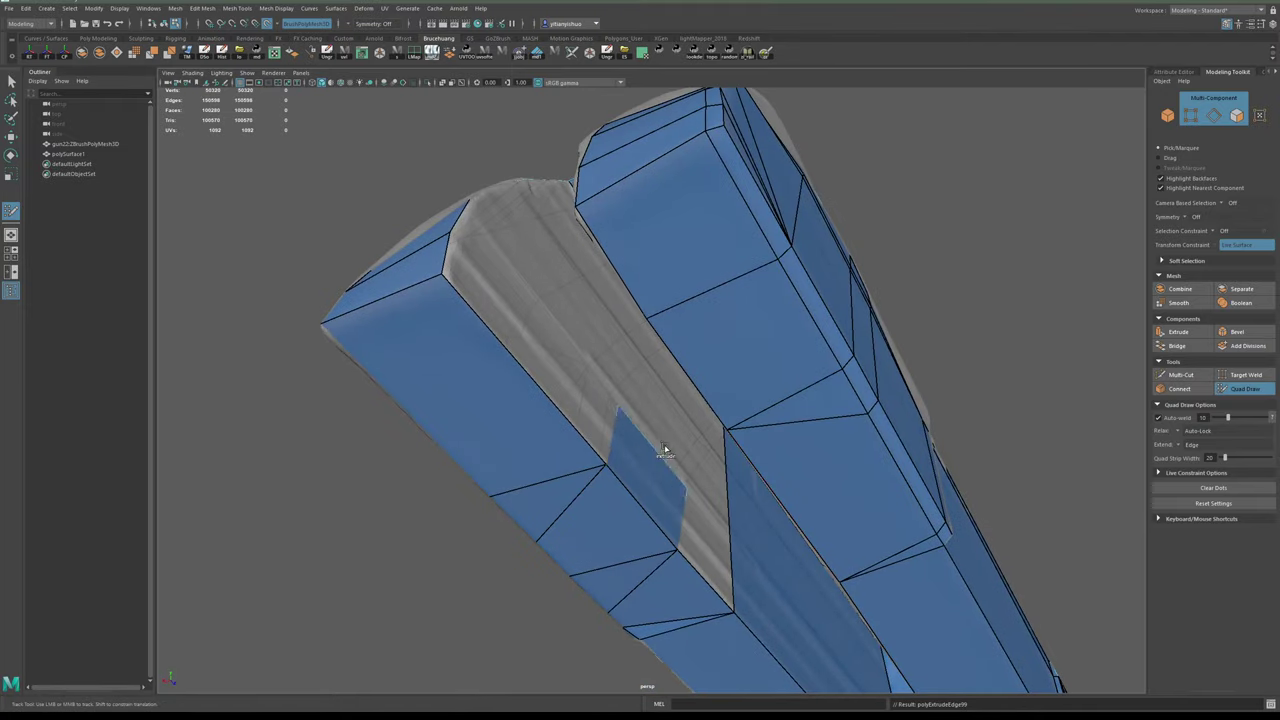
alt+drag(688, 385, 740, 431)
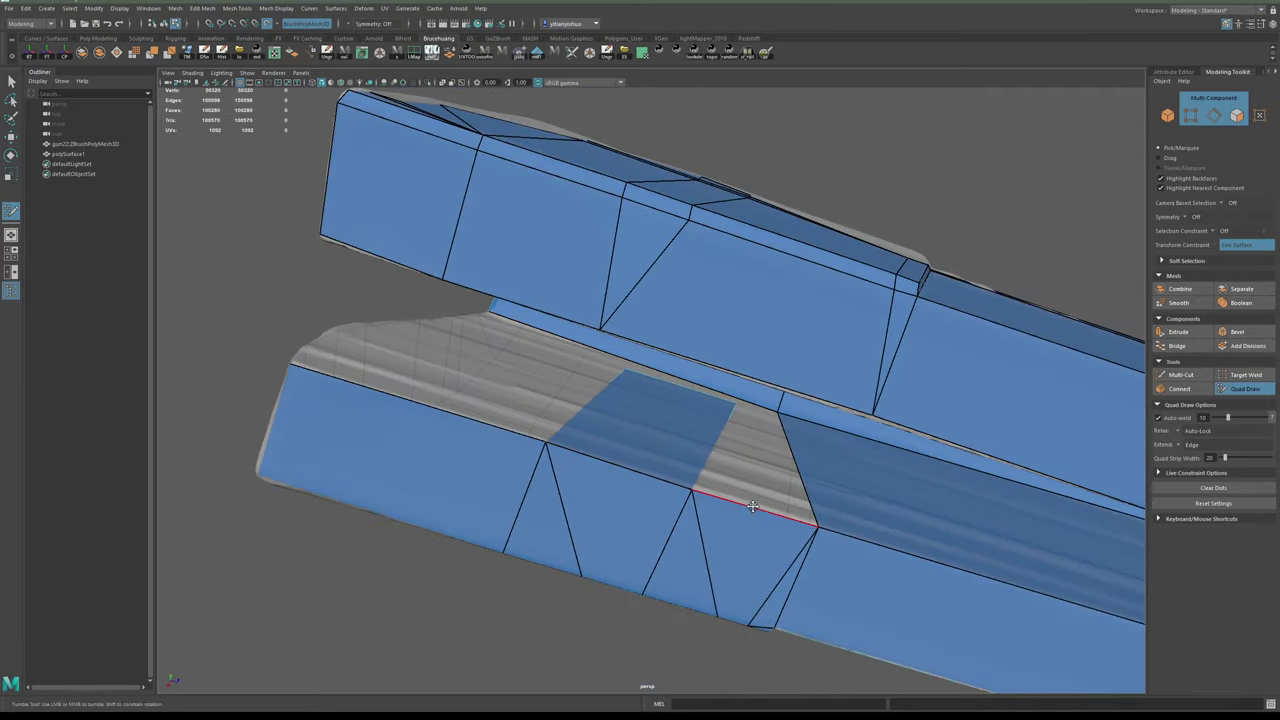
ctrl+drag(753, 507, 754, 431)
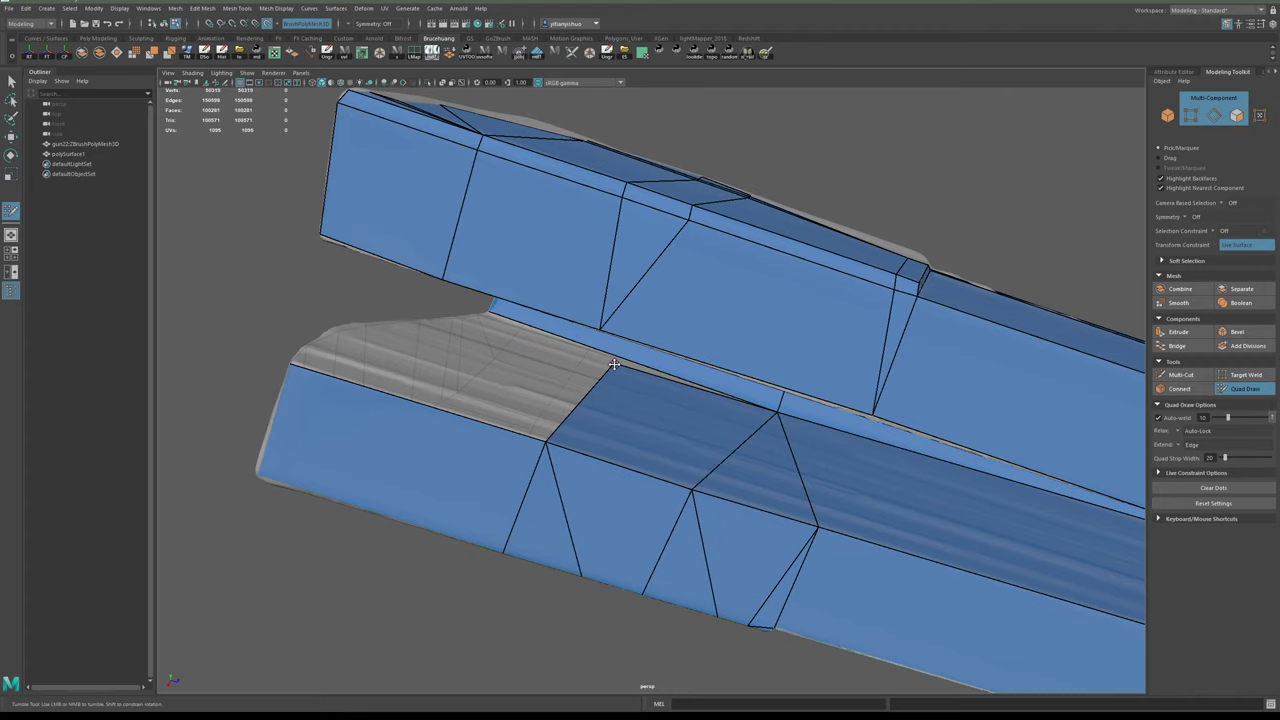
- Insert an edge loop across the slot's ceiling and weld the inner side wall quad's upper vertex to it
alt+drag(614, 364, 643, 354)
alt+middle_drag(643, 354, 680, 425)
alt+drag(680, 425, 727, 420)
ctrl+click(651, 371)
alt+drag(651, 371, 623, 409)
alt+drag(613, 355, 603, 373)
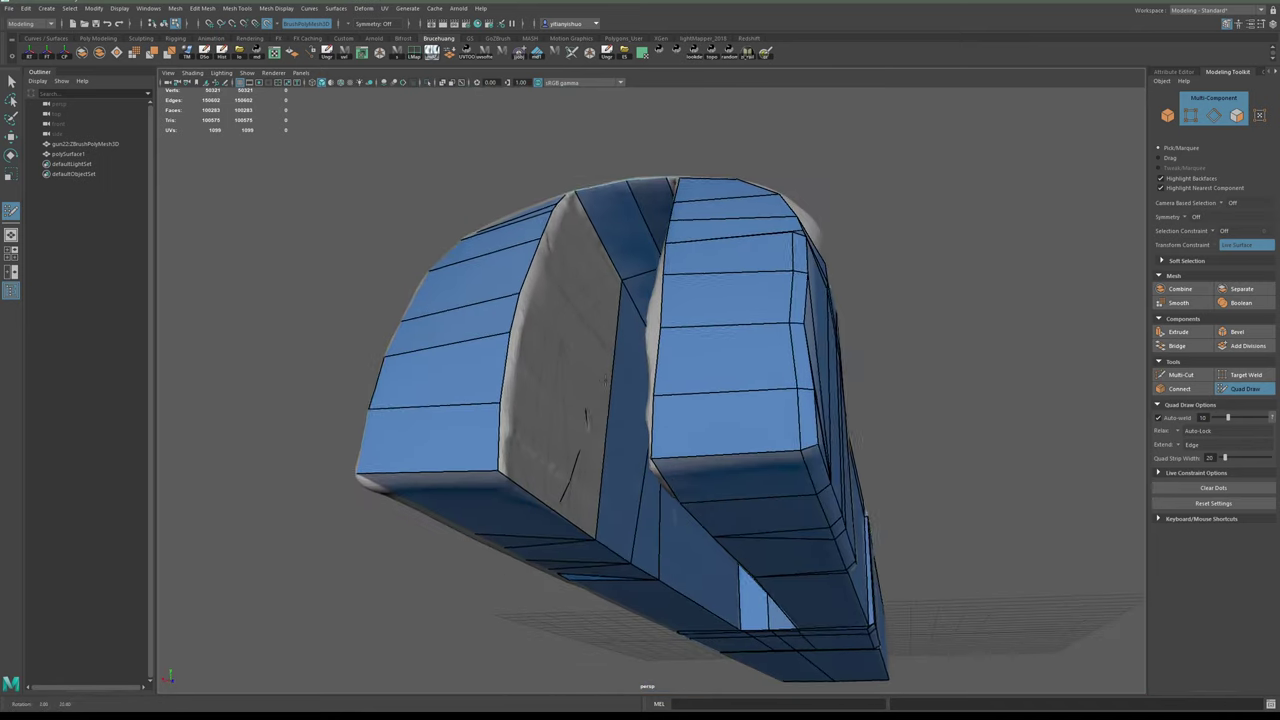
- Extrude the inner side wall's front edge to the slot's open end and weld its corners to the ceiling and underside
alt+middle_drag(603, 373, 637, 380)
alt+drag(637, 380, 600, 351)
alt+middle_drag(600, 351, 618, 375)
alt+drag(556, 396, 605, 420)
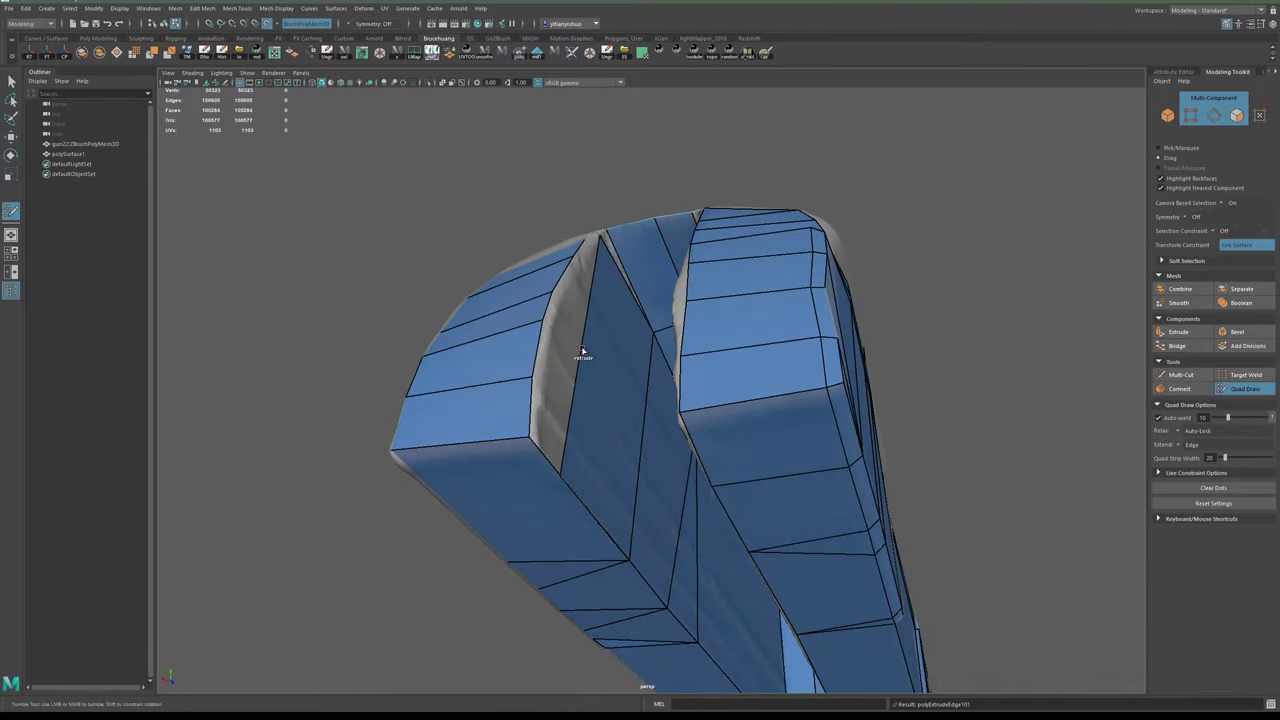
alt+drag(586, 344, 580, 390)
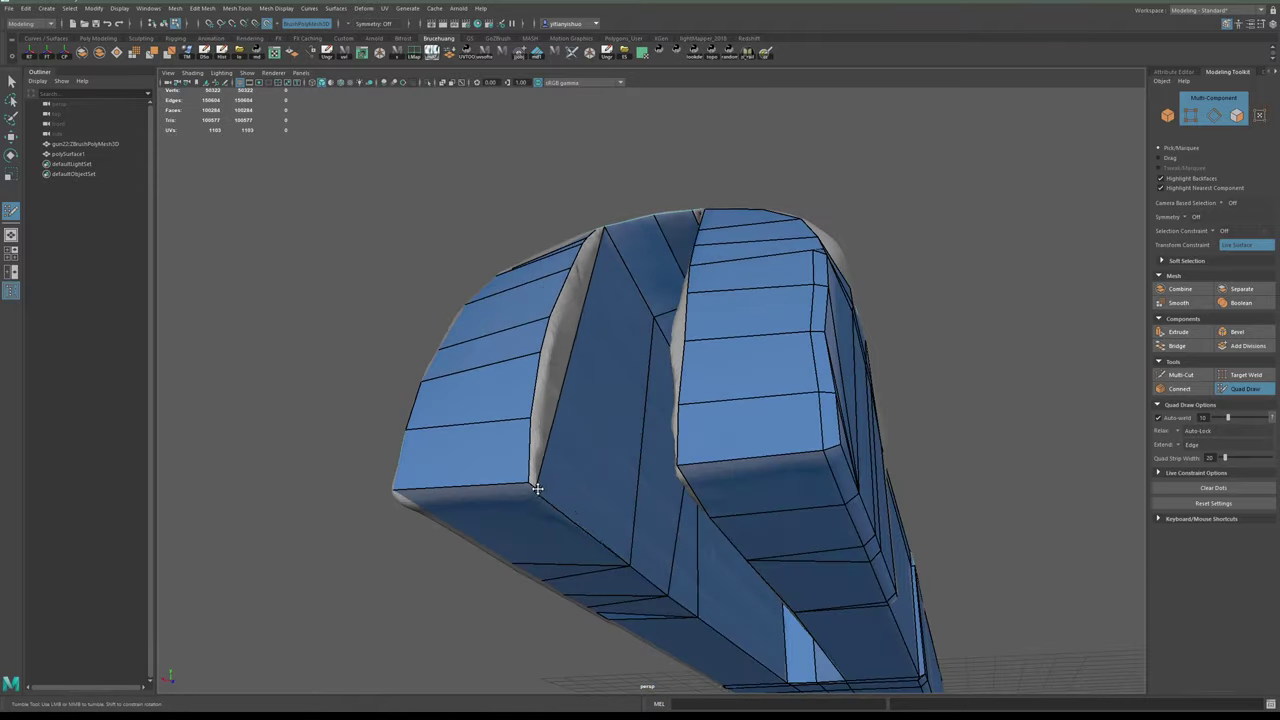
alt+drag(531, 482, 614, 433)
alt+right_drag(614, 433, 640, 471)
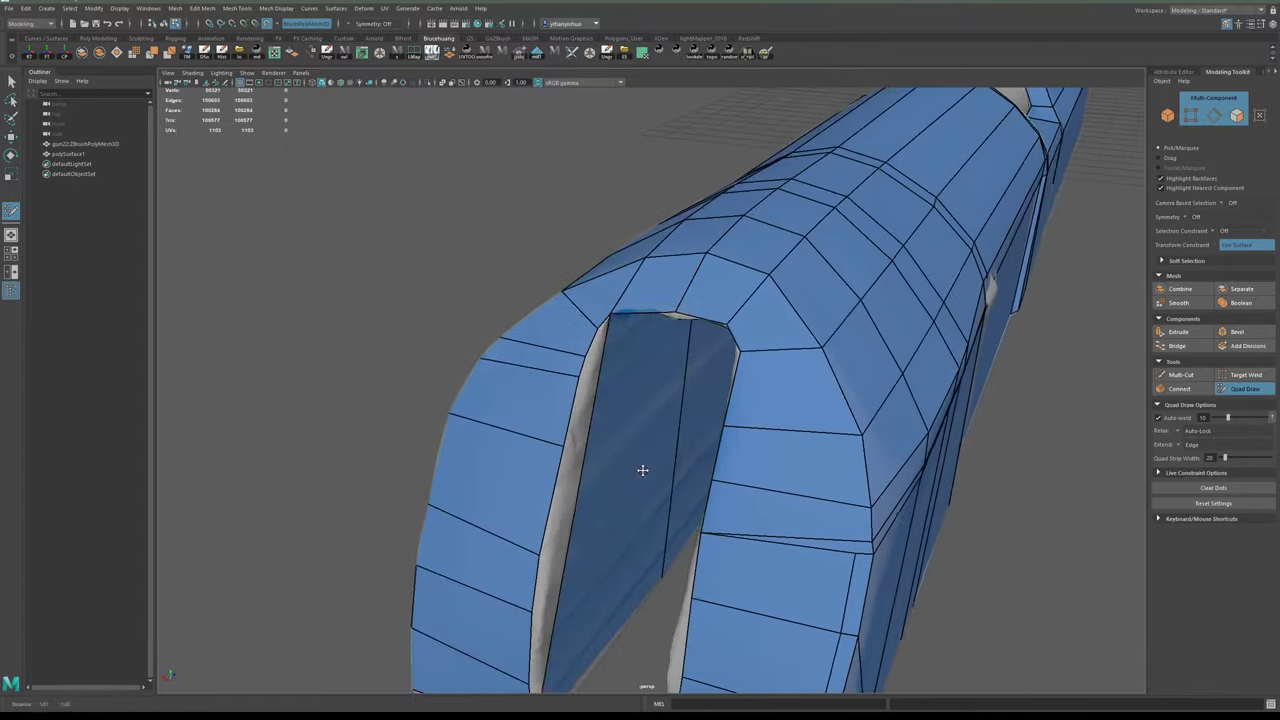
- Try inserting lengthwise edge loops across the slot's inner side wall
alt+drag(640, 471, 612, 414)
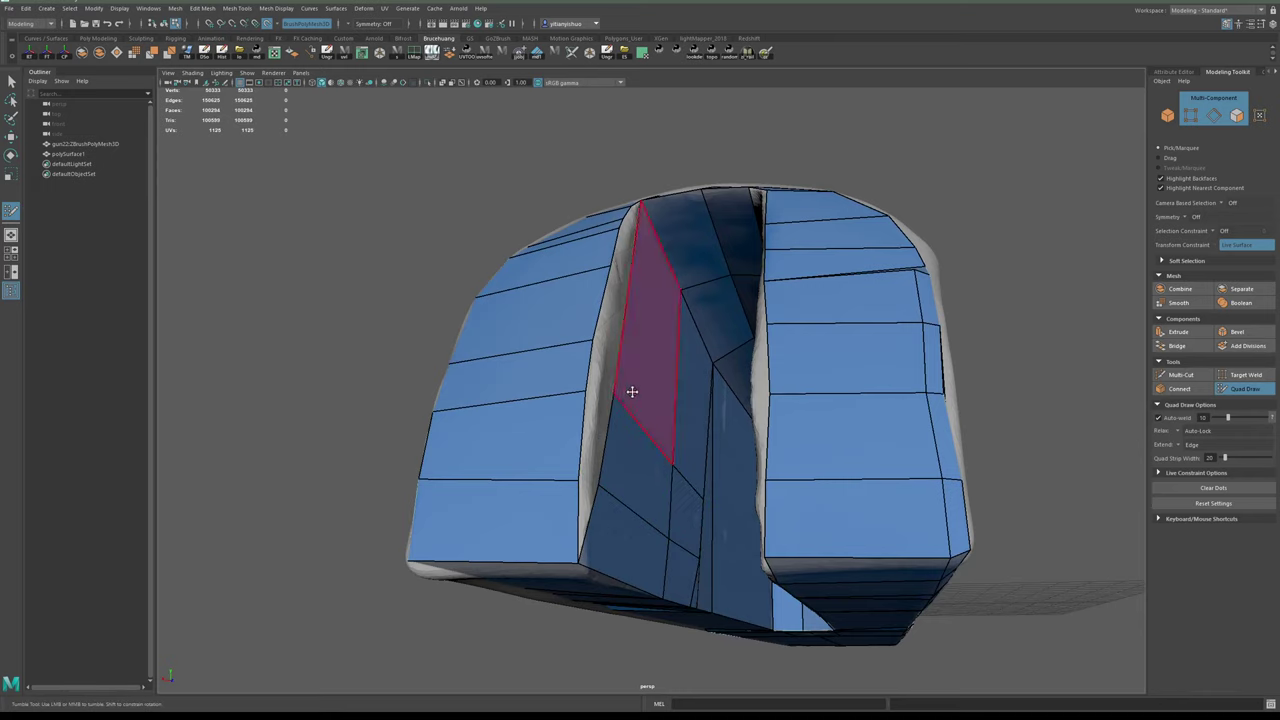
alt+drag(632, 391, 623, 418)
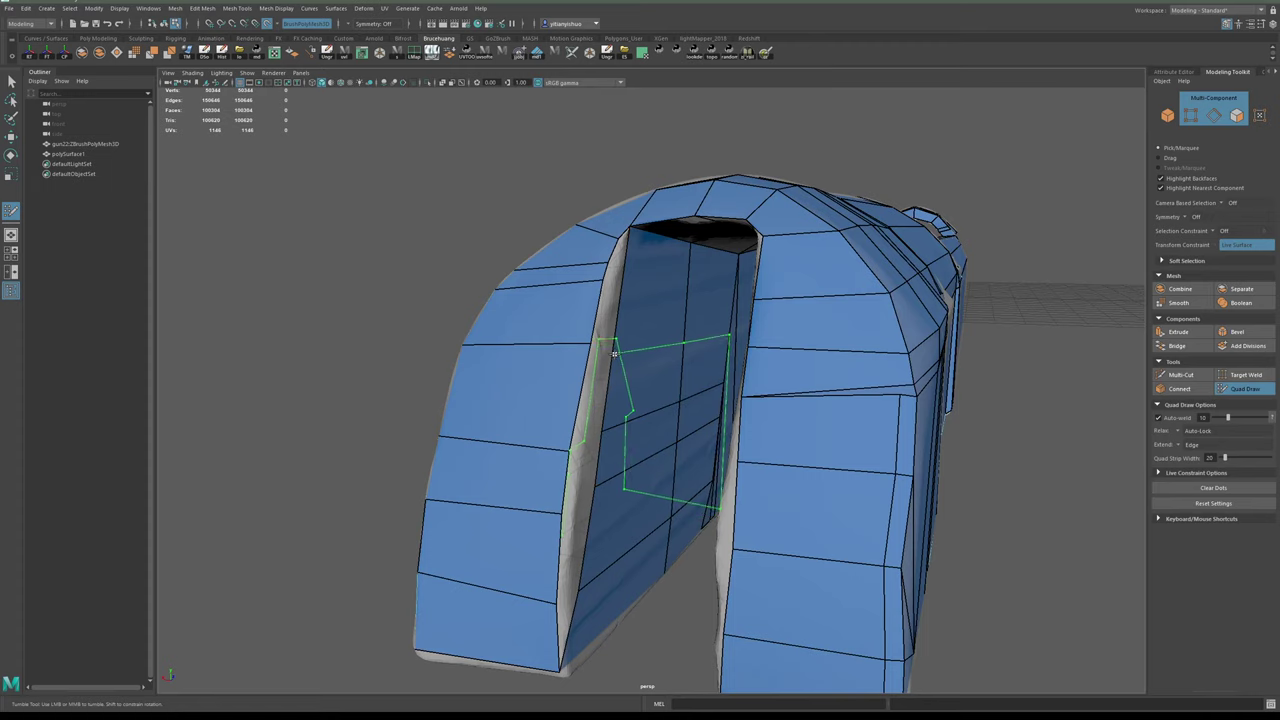
alt+drag(637, 497, 645, 470)
key(ctrl+z)
key(ctrl+z)
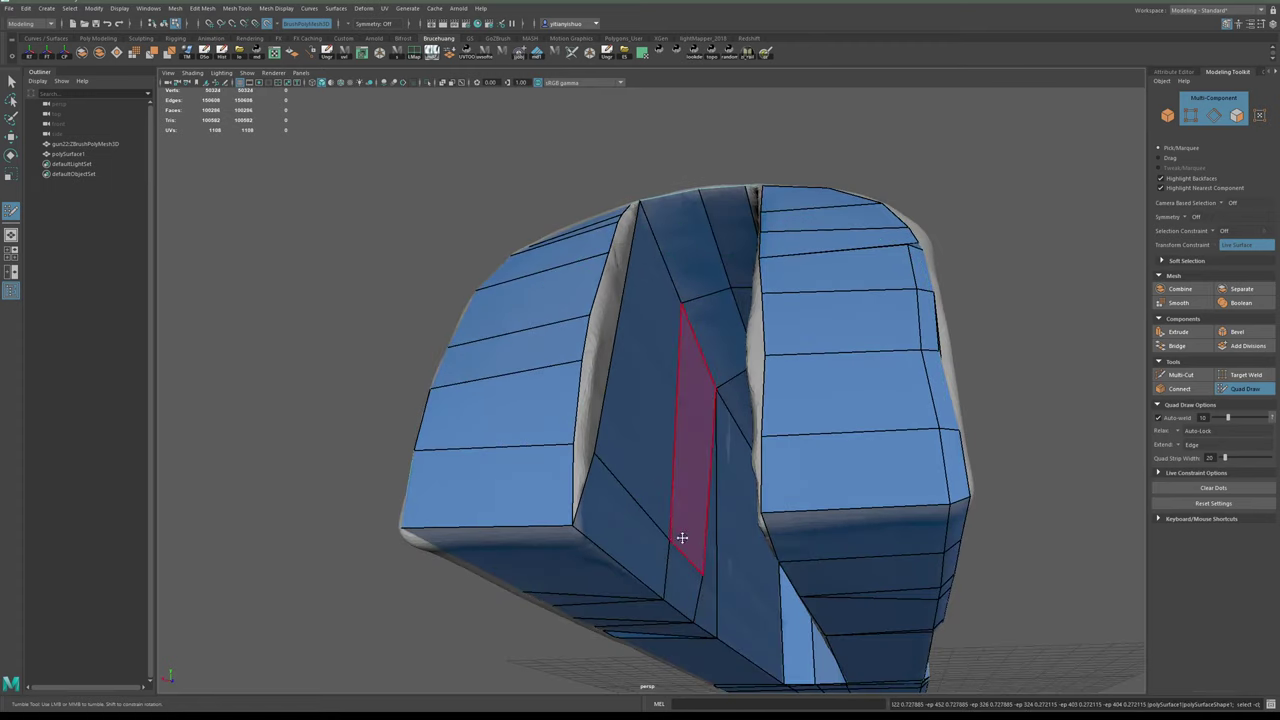
alt+drag(682, 538, 548, 471)
alt+middle_drag(670, 474, 674, 474)
alt+drag(700, 485, 534, 466)
key(ctrl+z)
key(ctrl+z)
key(ctrl+z)
- Insert an edge loop along the inner side wall and fill a quad between the wall and the opening's rim
alt+middle_drag(534, 466, 489, 443)
mouse_move(489, 443)
alt+mouse_down()
mouse_move(457, 423)
mouse_move(561, 467)
mouse_move(583, 424)
mouse_move(591, 451)
mouse_move(617, 464)
mouse_move(589, 457)
mouse_move(720, 514)
mouse_move(655, 506)
alt+mouse_up()
ctrl+click(710, 525)
shift+click(415, 439)
alt+drag(431, 449, 409, 420)
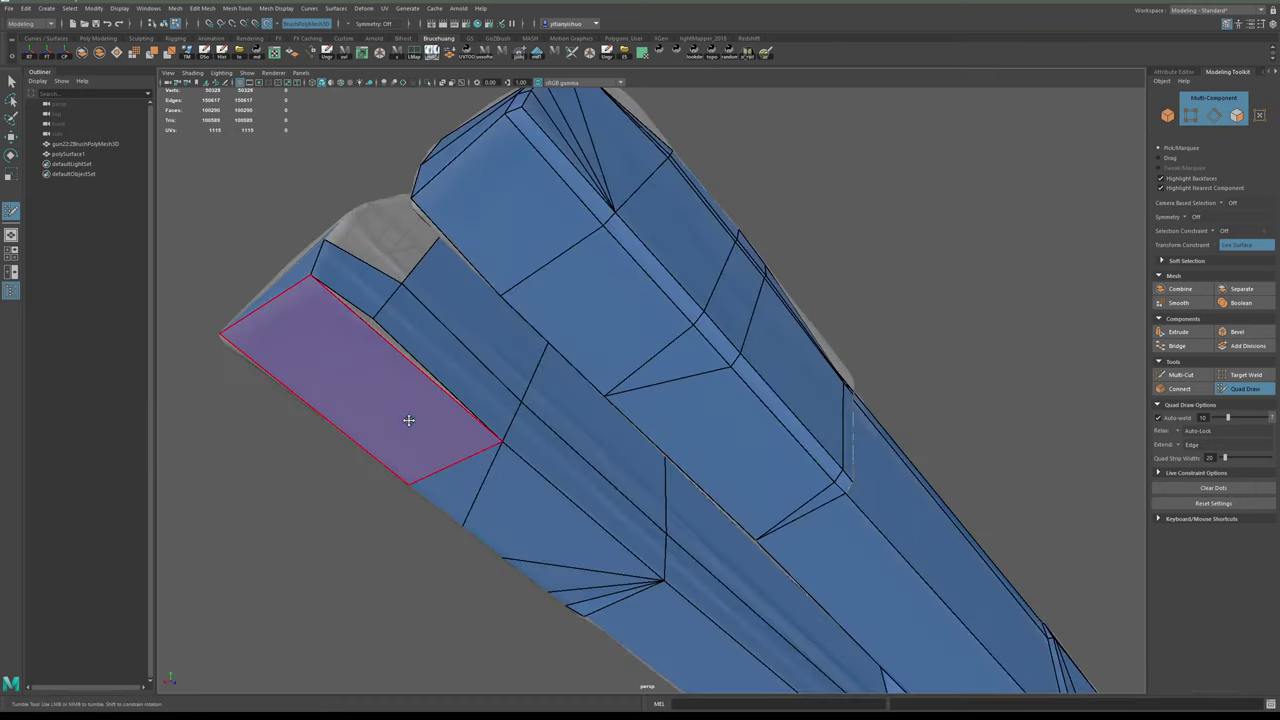
- Fill quads across the lower part of the gap between the slot's inner side wall and the opening's rim
alt+drag(358, 335, 456, 507)
ctrl+click(523, 460)
key(ctrl+z)
shift+click(485, 503)
shift+click(464, 443)
alt+drag(464, 443, 445, 478)
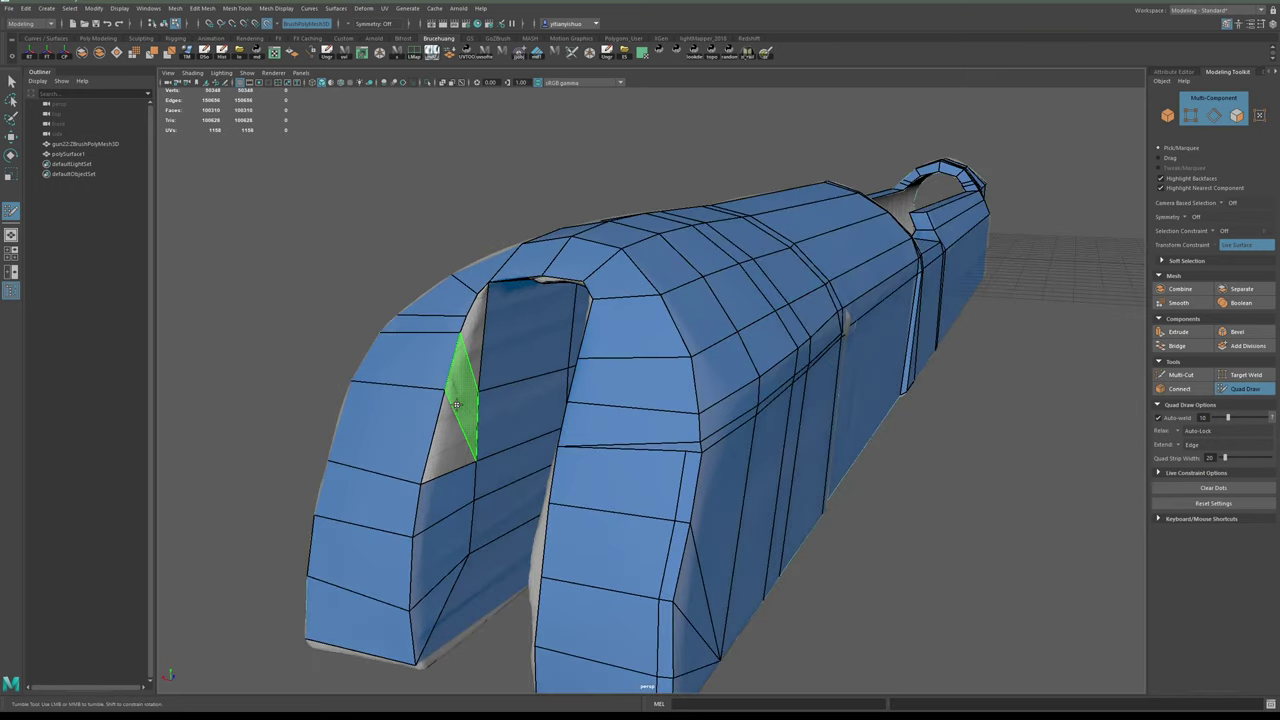
- Fill the remaining upper gap between the inner side wall and the opening's rim, up to the slot's ceiling
shift+click(454, 428)
mouse_move(454, 428)
alt+mouse_down()
mouse_move(503, 426)
mouse_move(486, 406)
mouse_move(472, 432)
alt+mouse_up()
alt+middle_drag(472, 432, 550, 448)
alt+drag(549, 448, 522, 408)
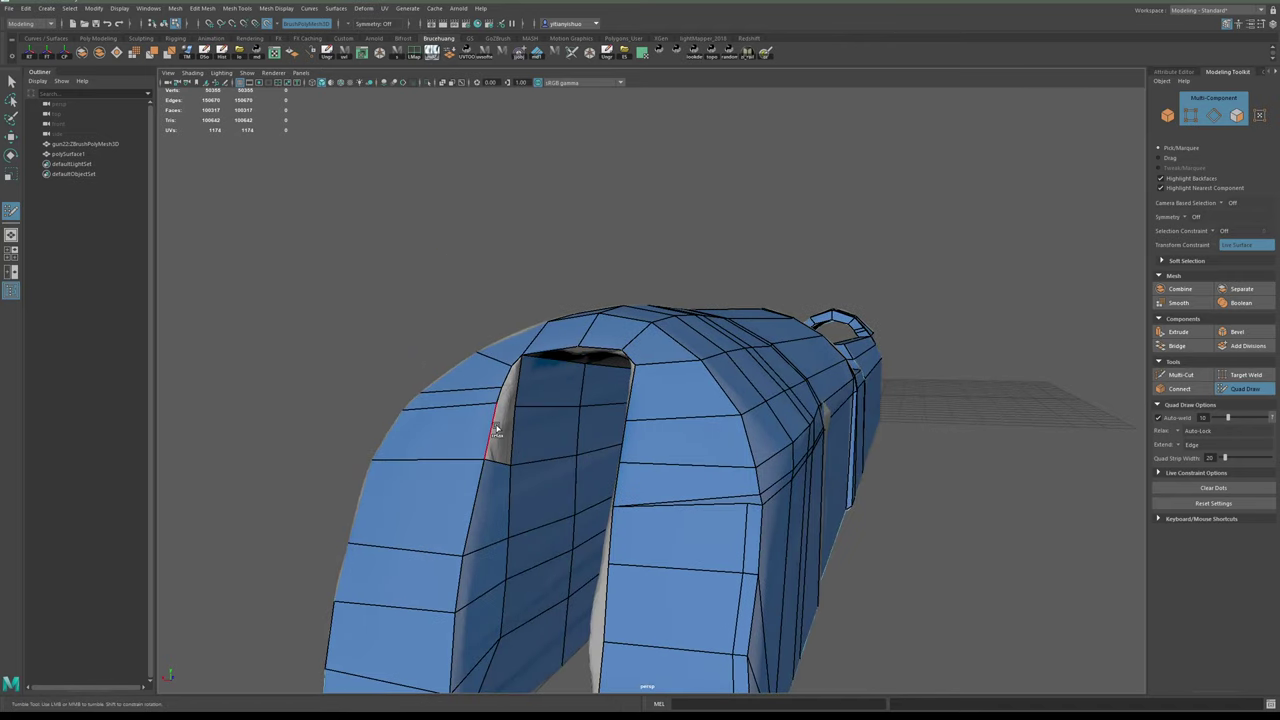
shift+click(510, 415)
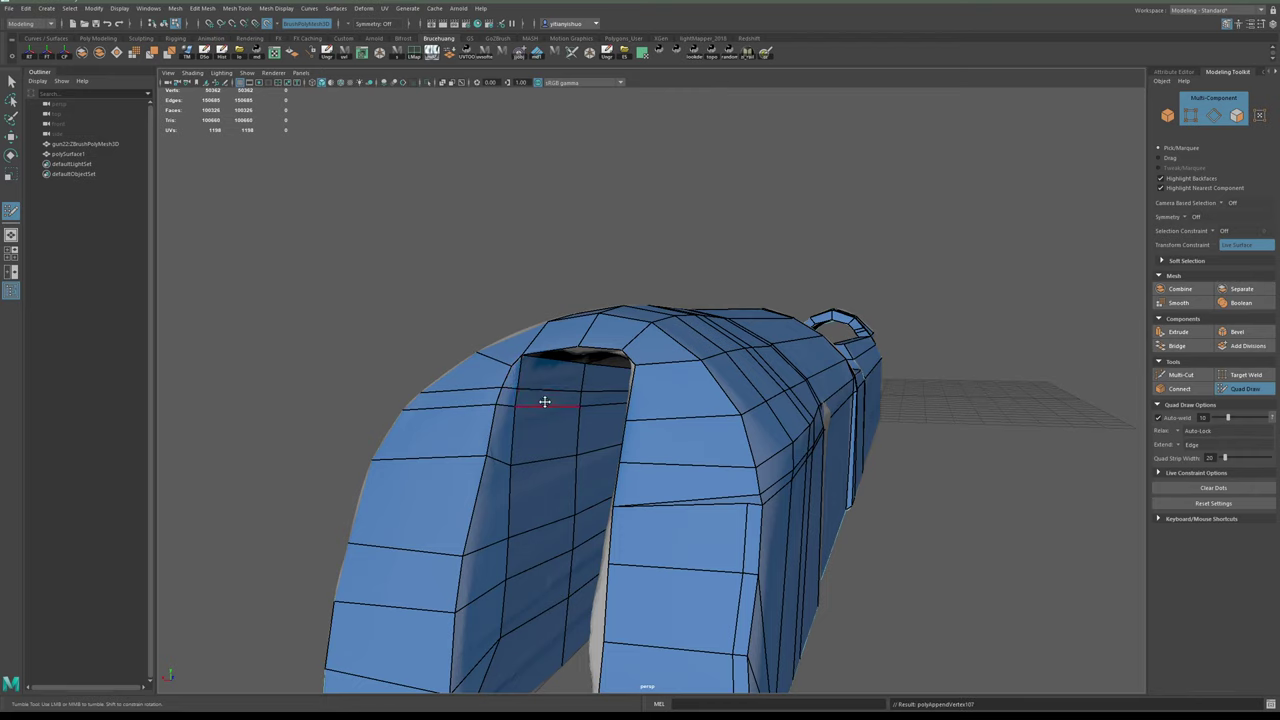
- Extend the opposite inner side wall's lowest quads to the slot's open end and weld them to the opening's rim
alt+drag(545, 402, 535, 319)
mouse_move(535, 319)
alt+middle_down()
mouse_move(520, 328)
mouse_move(545, 330)
alt+middle_up()
alt+drag(545, 330, 594, 347)
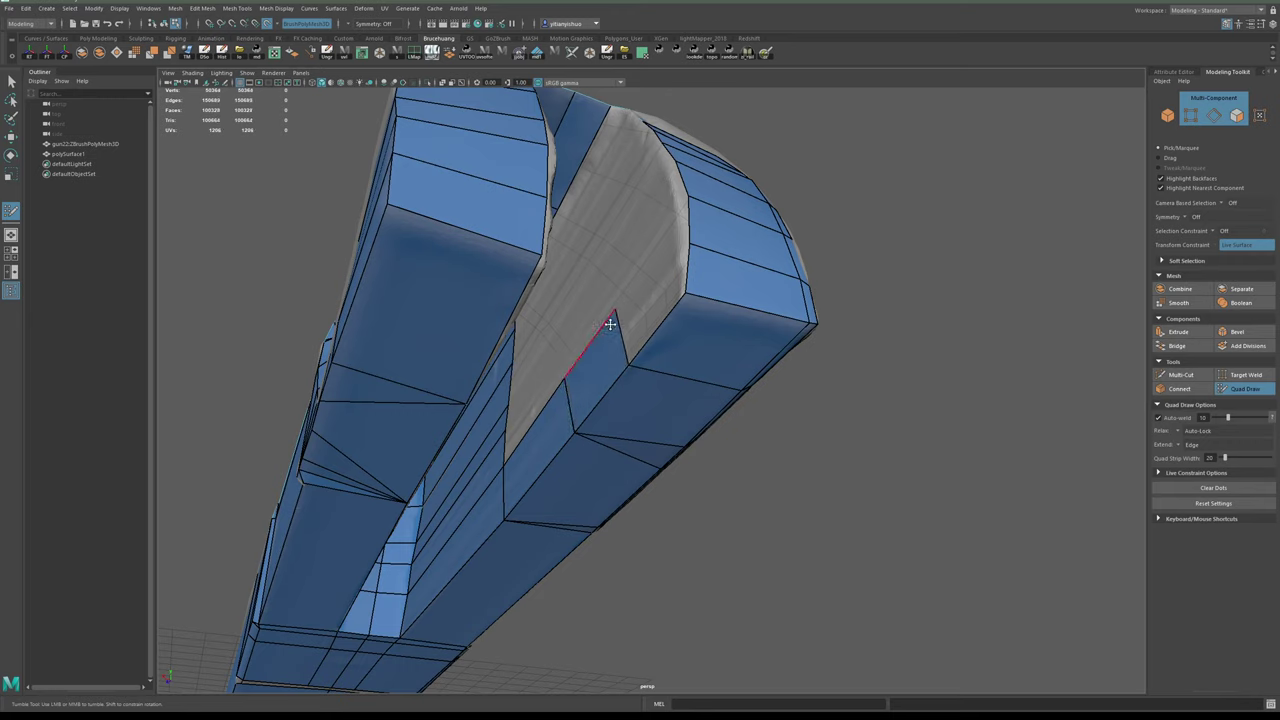
drag(663, 321, 680, 283)
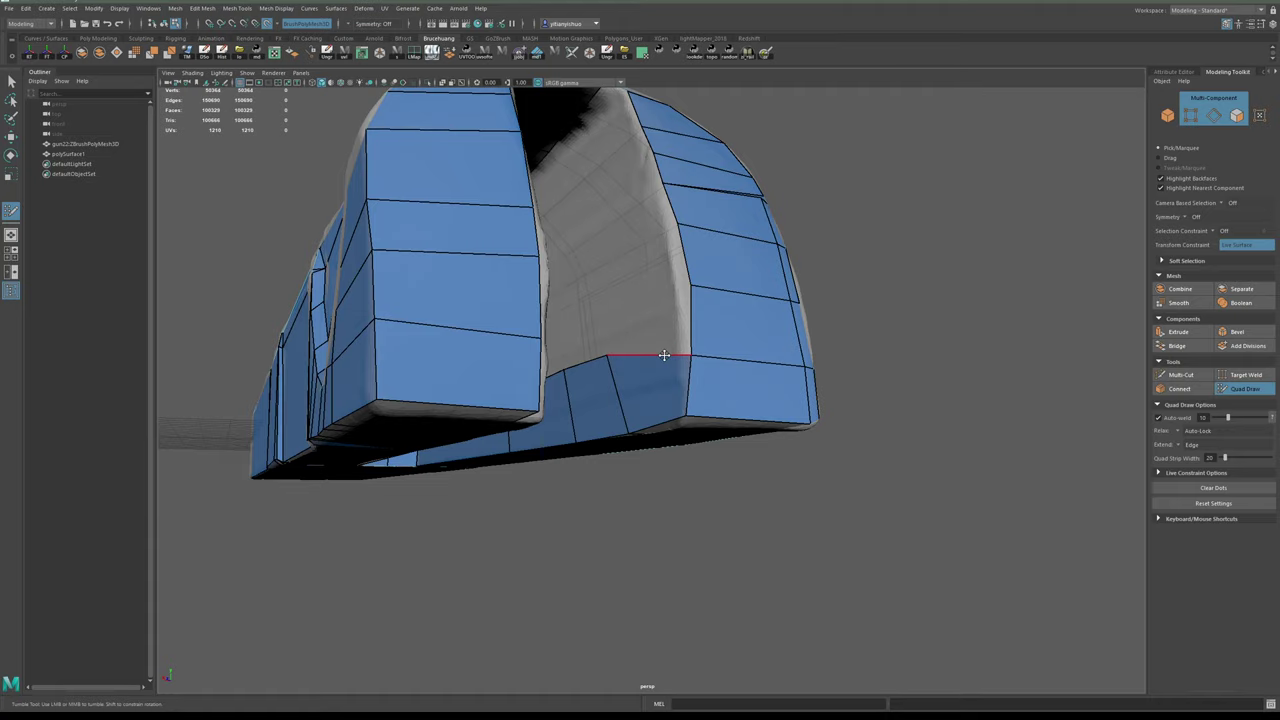
alt+drag(664, 355, 628, 346)
alt+middle_drag(525, 335, 530, 345)
drag(530, 346, 642, 358)
shift+click(621, 362)
- Build further quads up the opposite inner side wall, joining them to the rim and the existing inner faces
alt+middle_drag(639, 298, 632, 296)
mouse_move(668, 318)
alt+mouse_down()
mouse_move(628, 320)
mouse_move(660, 332)
alt+mouse_up()
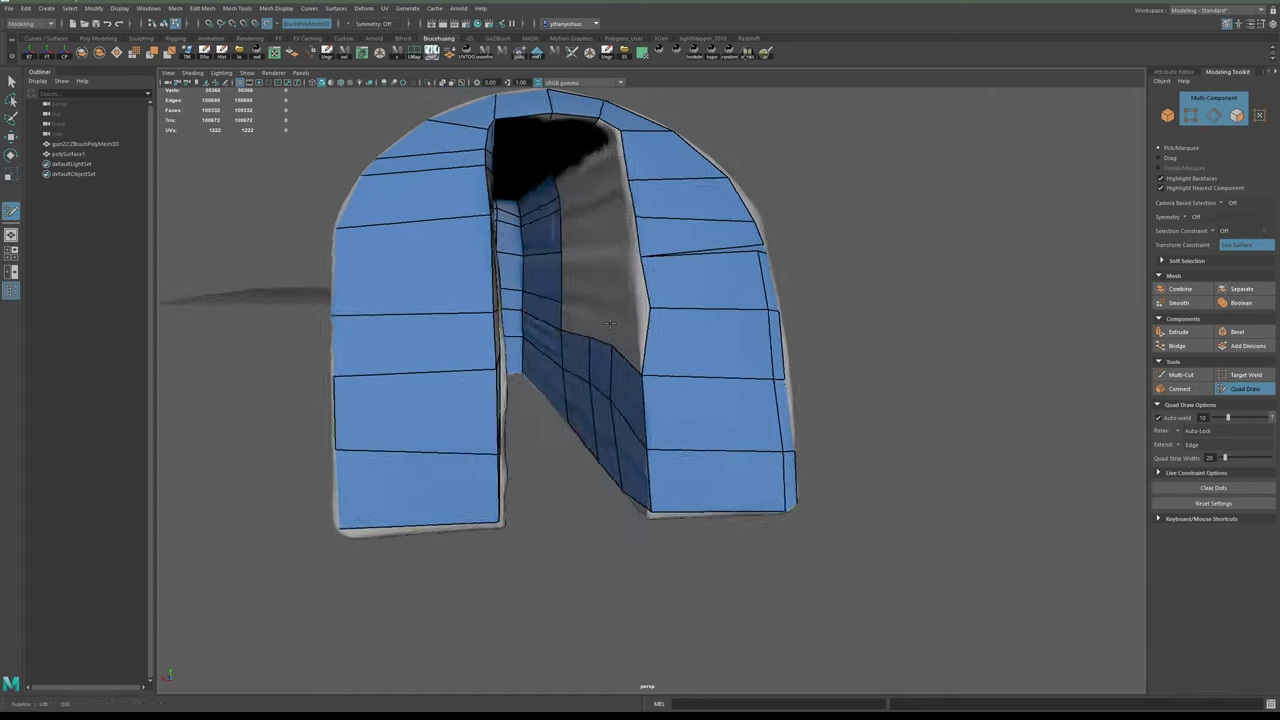
alt+drag(580, 335, 686, 327)
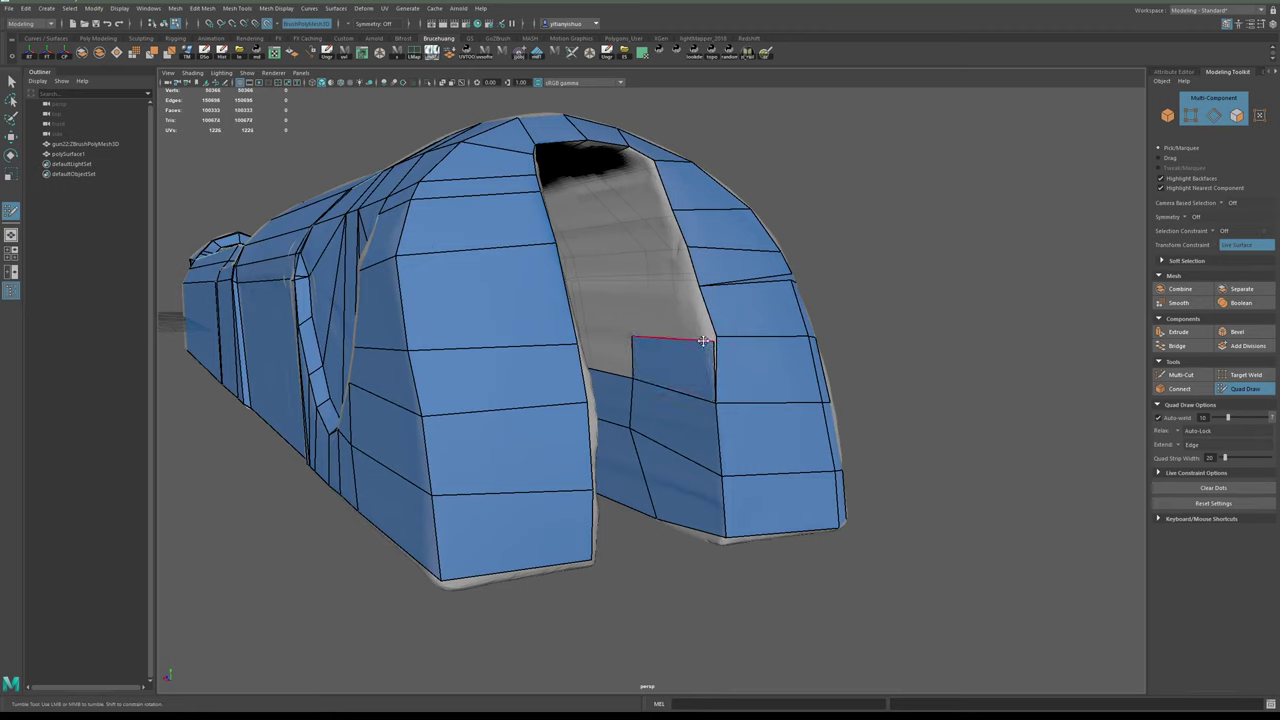
alt+drag(706, 339, 577, 341)
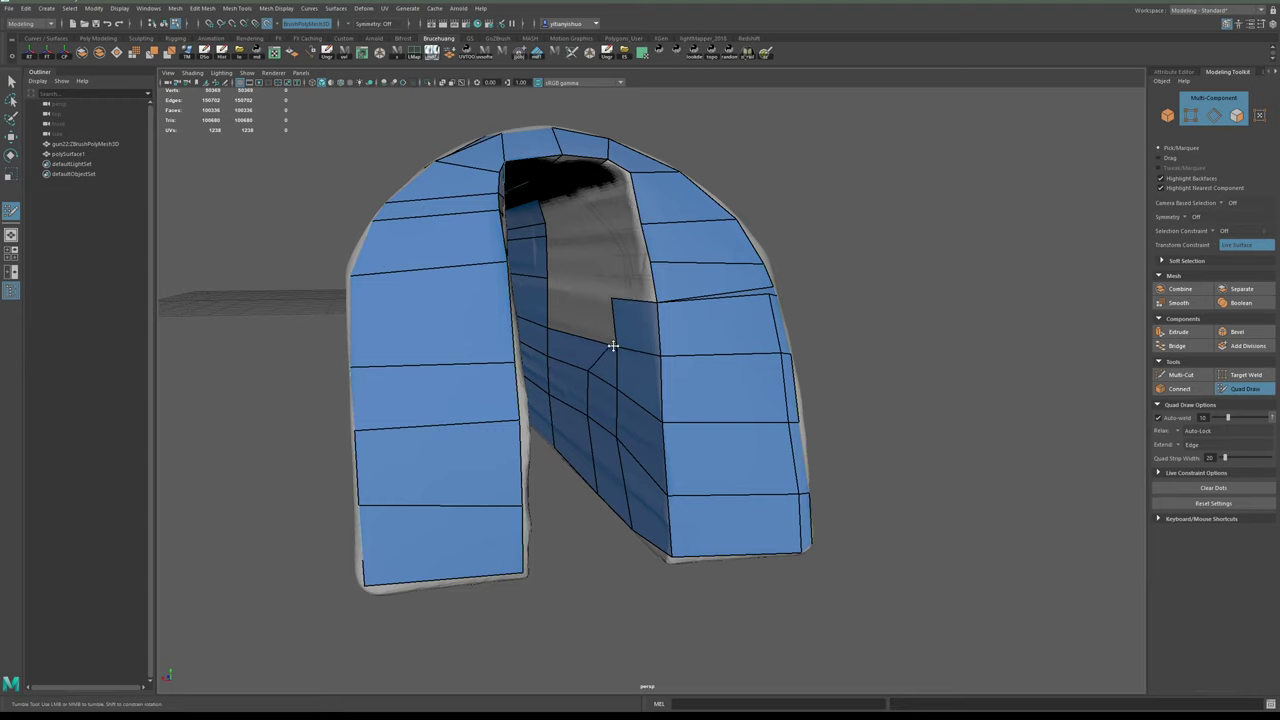
shift+click(584, 318)
mouse_move(587, 348)
alt+mouse_down()
mouse_move(609, 331)
mouse_move(624, 240)
mouse_move(606, 332)
alt+mouse_up()
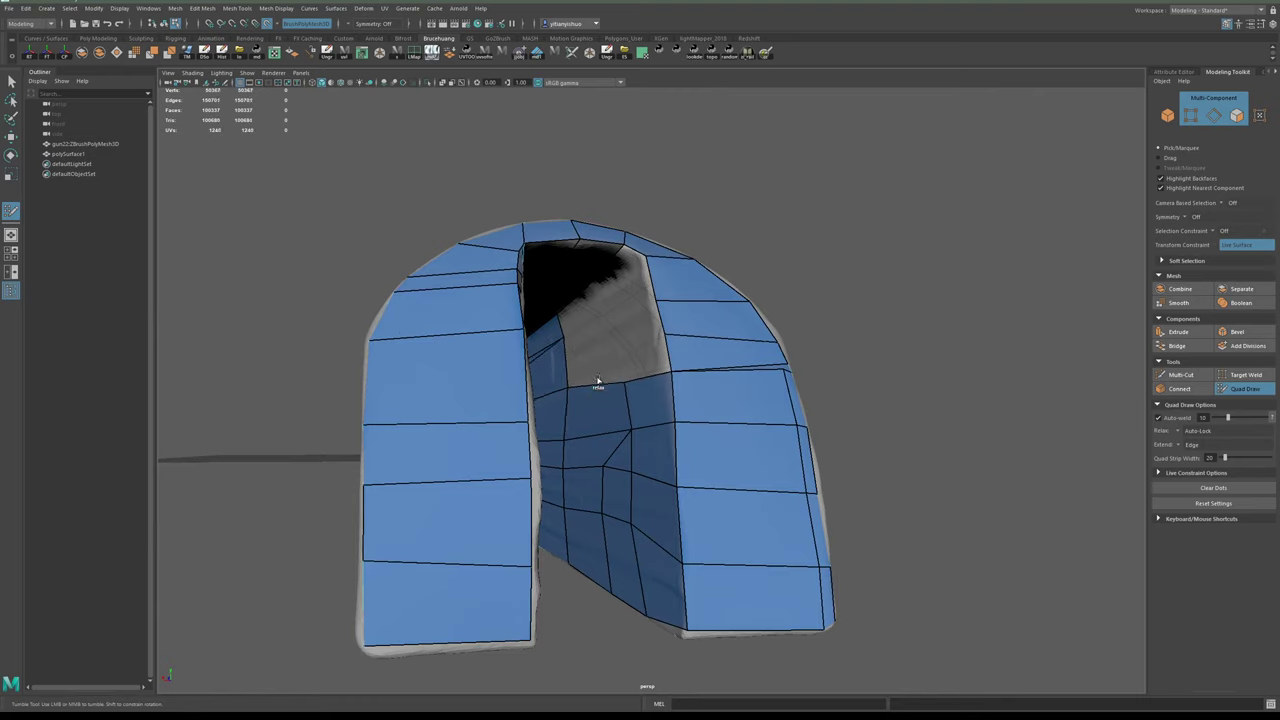
- Extrude the opposite wall's upper edge and fill quads up to the ceiling and rim, closing the slot's interior
ctrl+drag(595, 388, 592, 338)
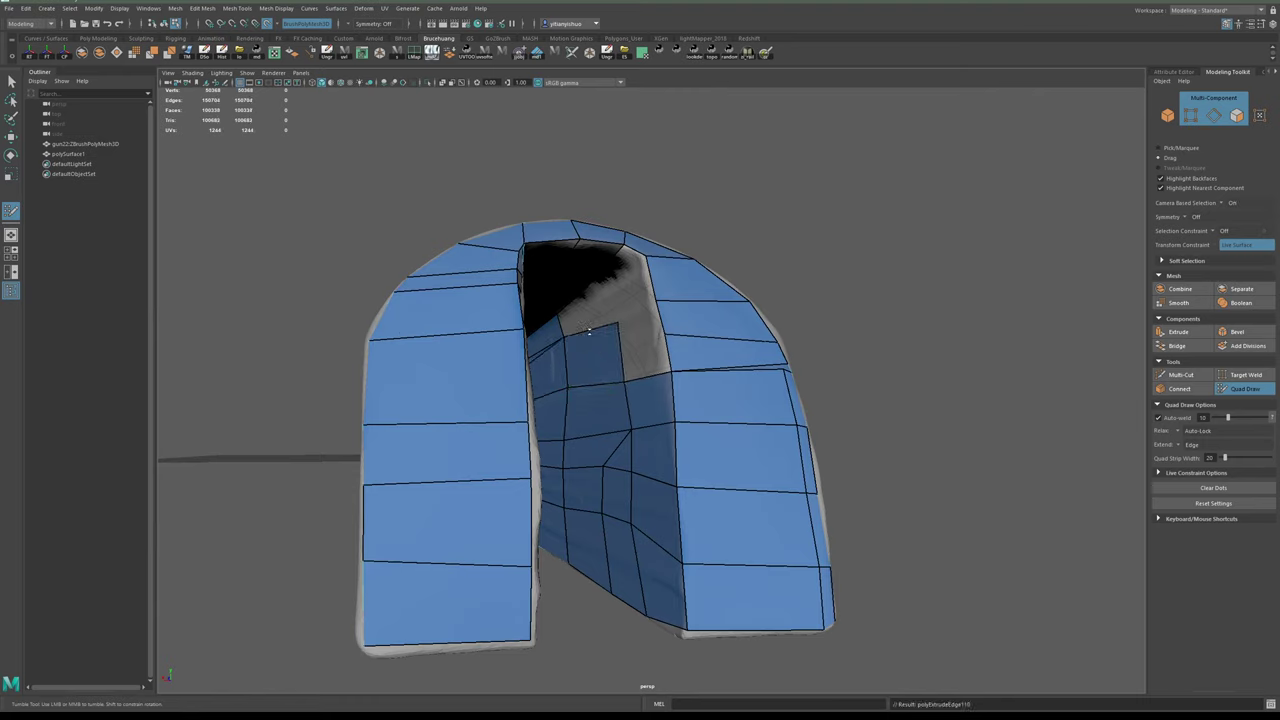
ctrl+drag(656, 376, 556, 340)
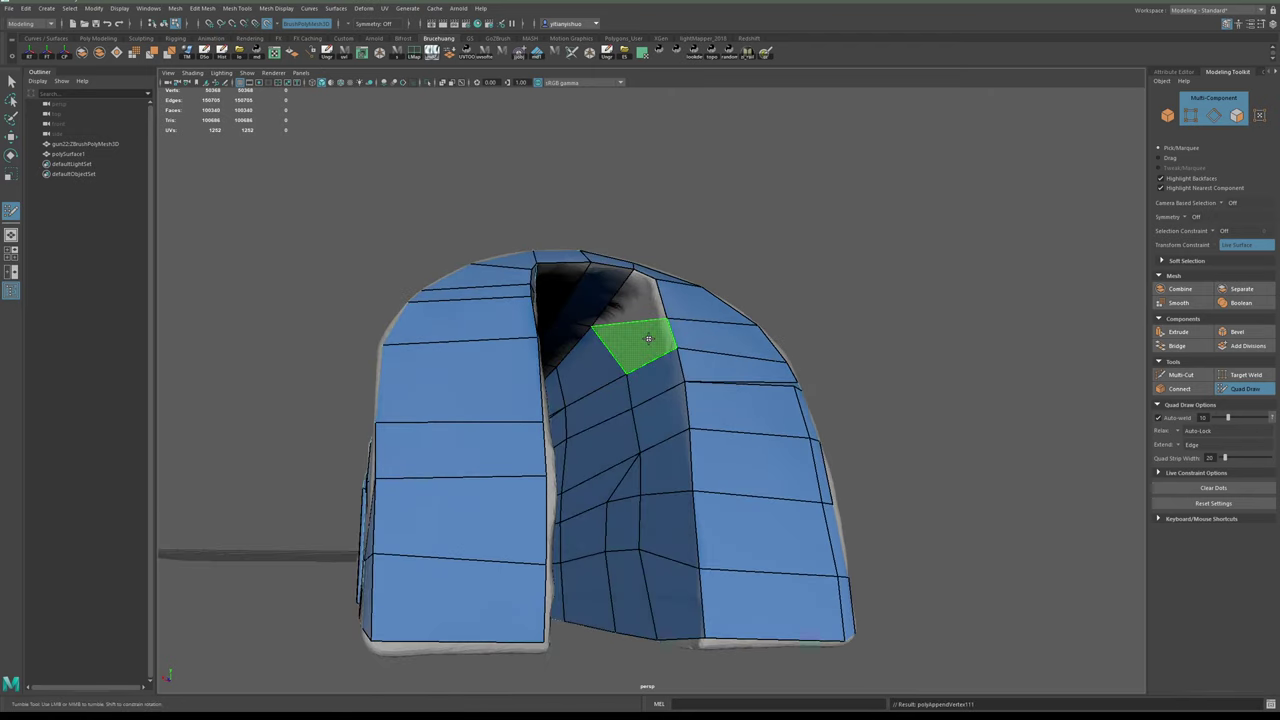
mouse_move(649, 343)
alt+mouse_down()
mouse_move(603, 312)
mouse_move(626, 307)
alt+mouse_up()
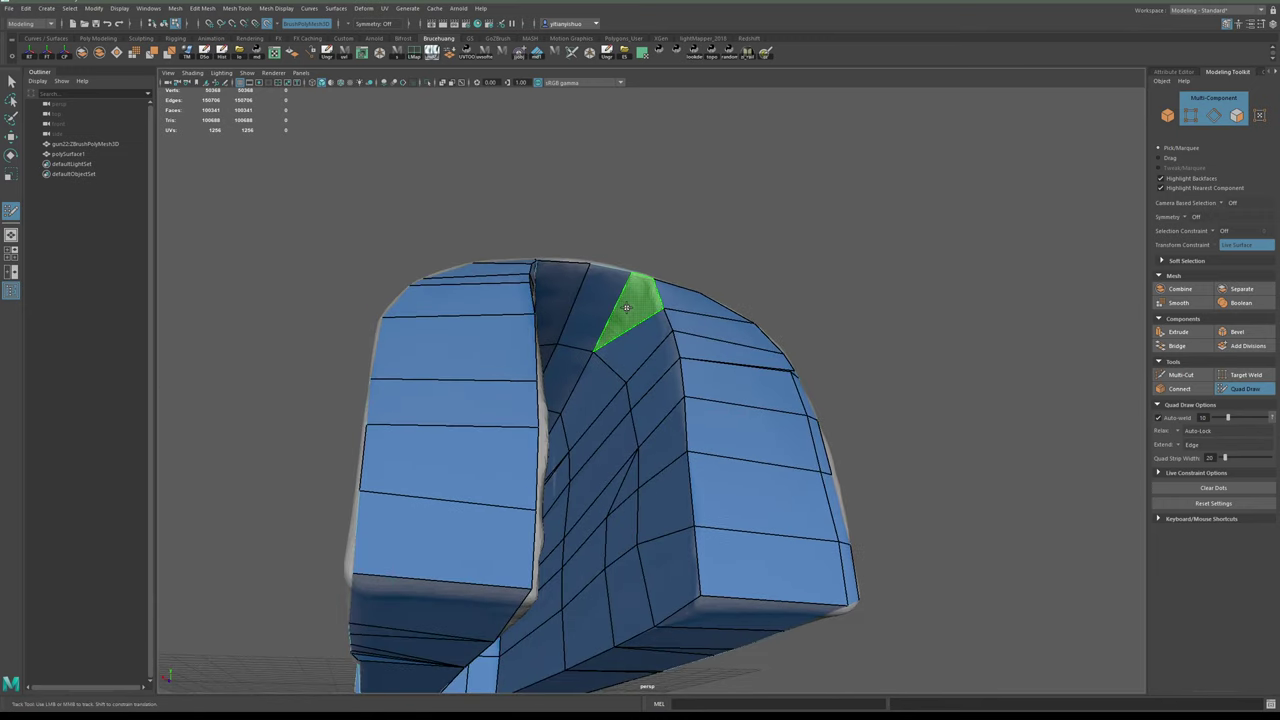
click(1176, 375)
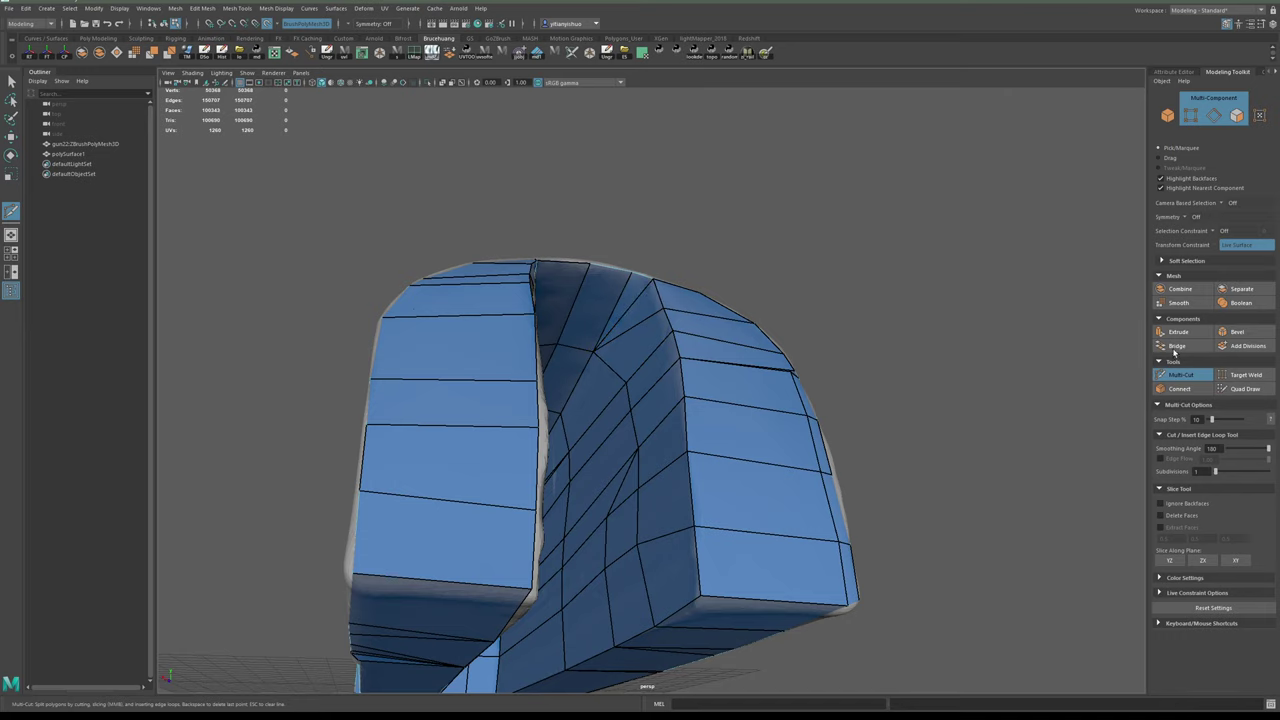
click(1238, 376)
click(1232, 385)
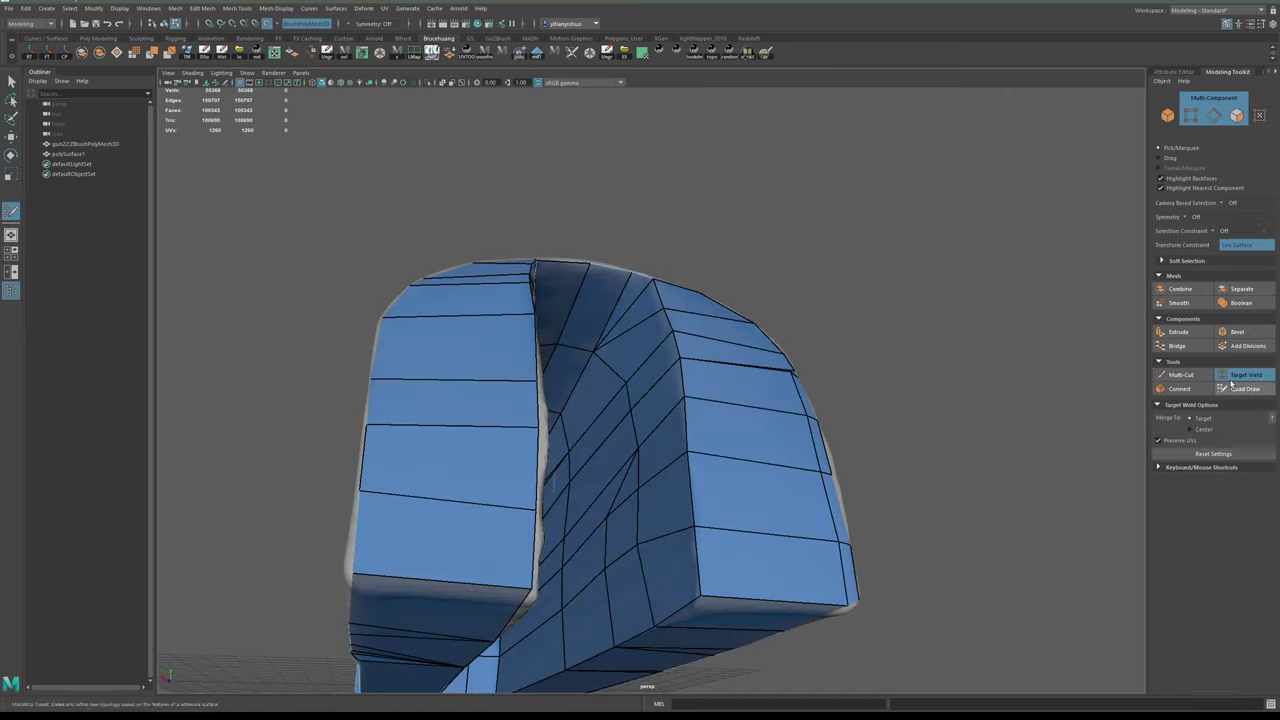
- Weld the doubled vertices on the upper part of the slotted end's outer corner edge with Quad Draw
scroll(797, 297, down, 5)
mouse_move(797, 297)
alt+mouse_down()
mouse_move(777, 354)
mouse_move(766, 348)
alt+mouse_up()
alt+middle_drag(799, 456, 782, 374)
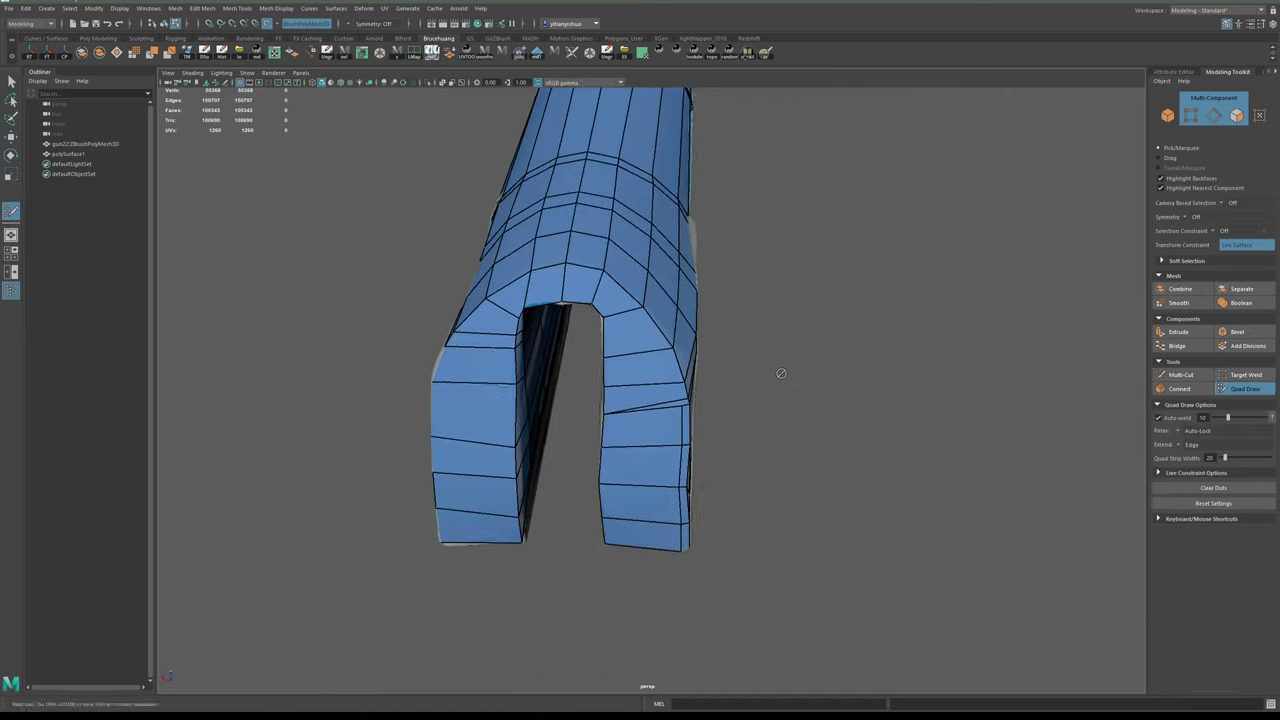
mouse_move(781, 373)
alt+mouse_down()
mouse_move(835, 419)
mouse_move(811, 380)
mouse_move(792, 401)
mouse_move(838, 430)
alt+mouse_up()
alt+right_drag(838, 430, 970, 580)
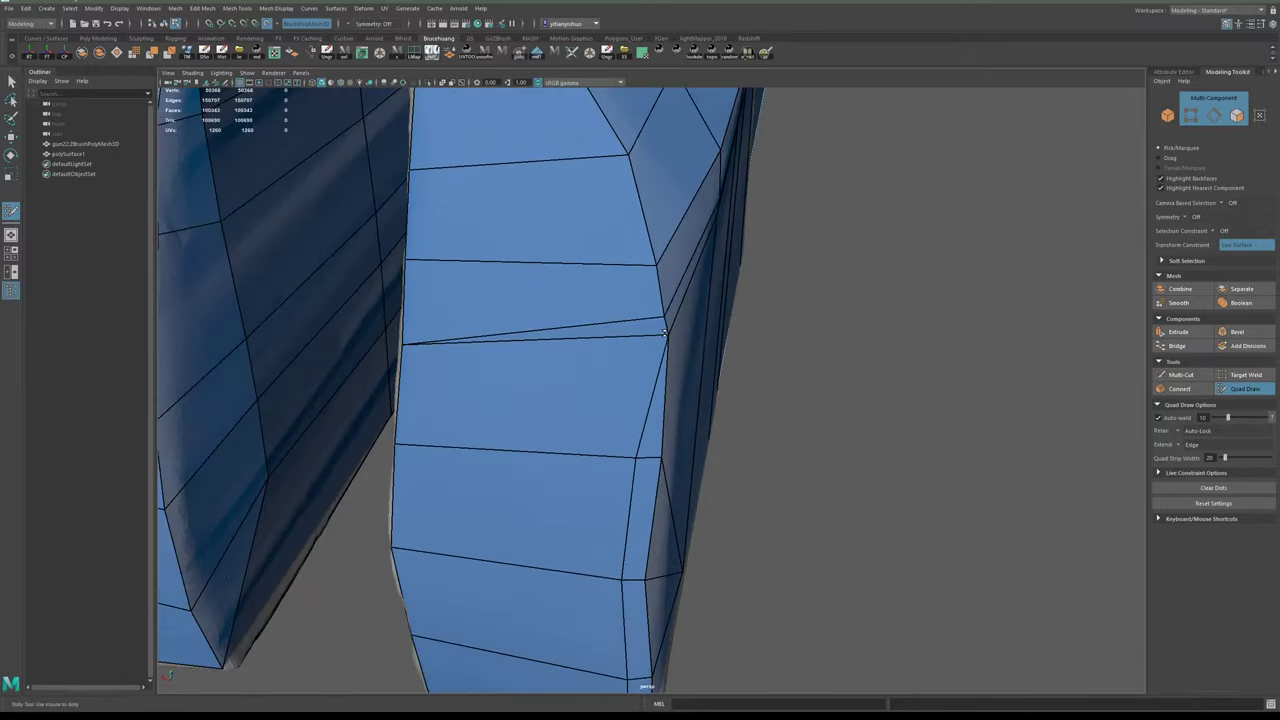
alt+middle_drag(730, 470, 700, 300)
mouse_move(700, 300)
alt+mouse_down()
mouse_move(676, 190)
mouse_move(630, 195)
alt+mouse_up()
alt+middle_drag(616, 257, 651, 335)
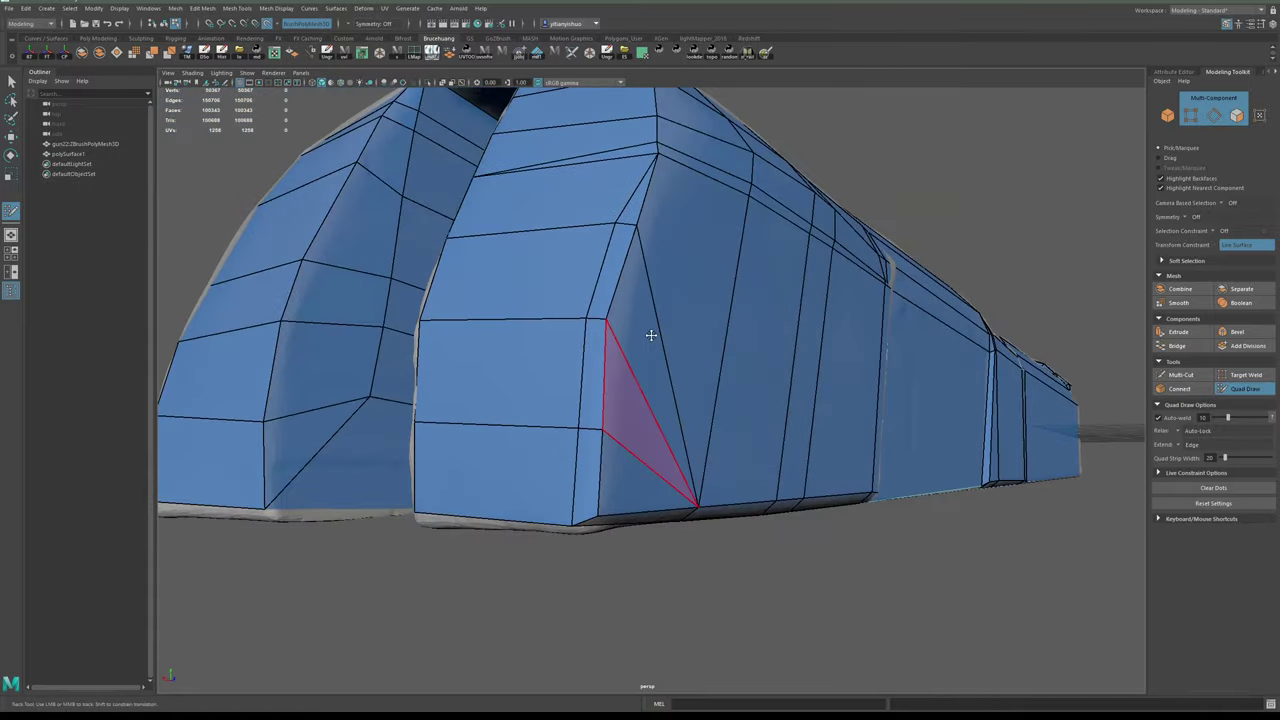
- Weld the narrow strip down the lower part of the outer corner edge into a single edge
alt+drag(651, 335, 619, 311)
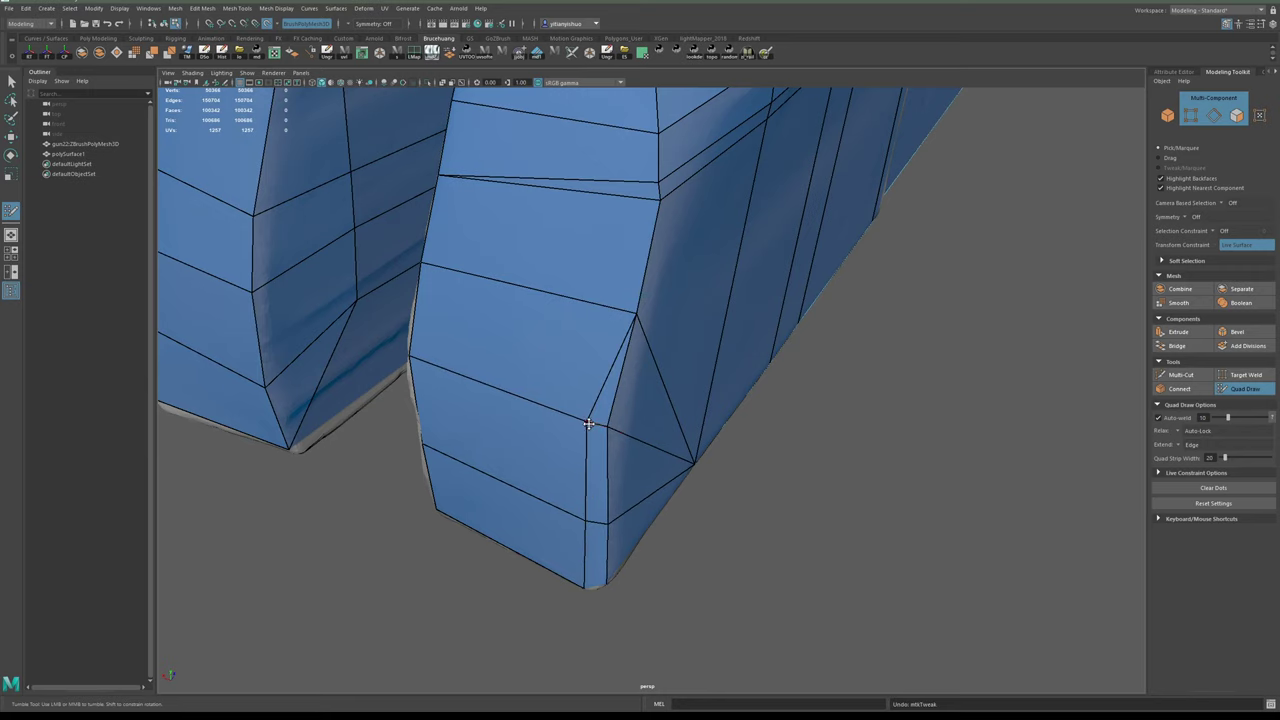
alt+drag(624, 485, 638, 443)
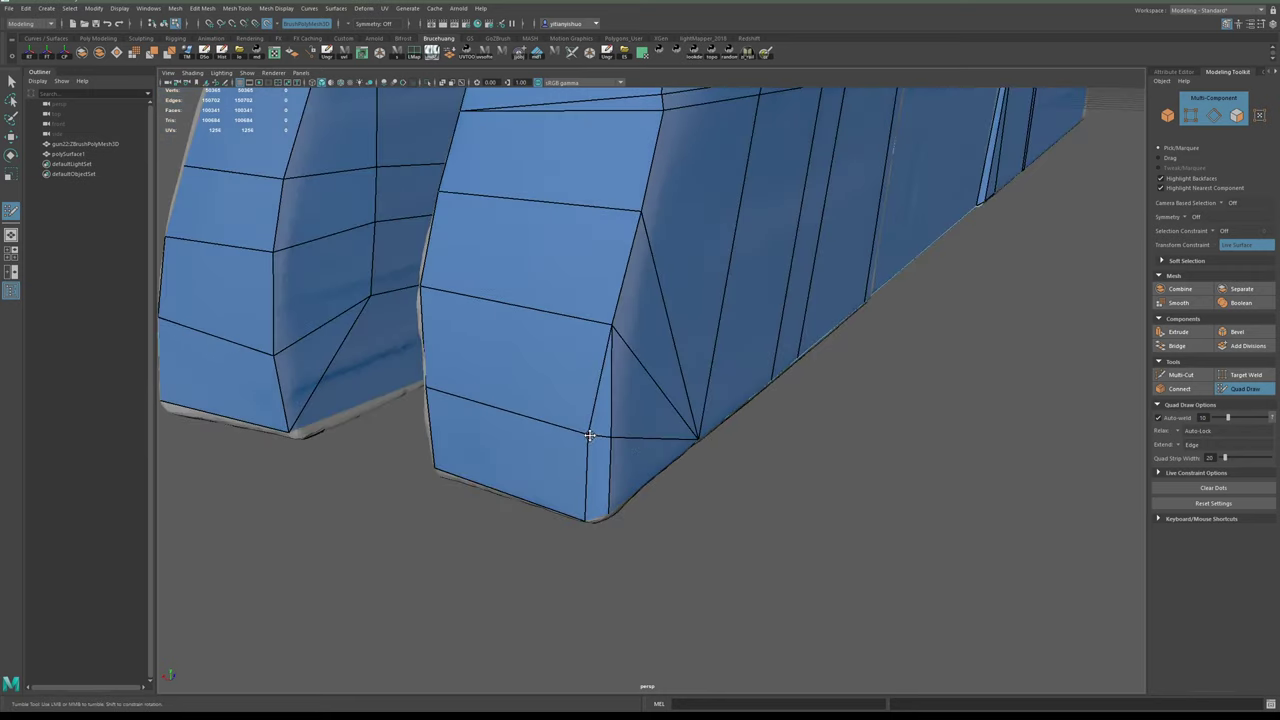
alt+drag(612, 489, 629, 443)
alt+right_drag(629, 443, 517, 383)
mouse_move(517, 383)
alt+mouse_down()
mouse_move(771, 394)
mouse_move(619, 393)
mouse_move(674, 403)
mouse_move(640, 383)
mouse_move(551, 378)
mouse_move(563, 374)
mouse_move(569, 397)
mouse_move(675, 394)
alt+mouse_up()
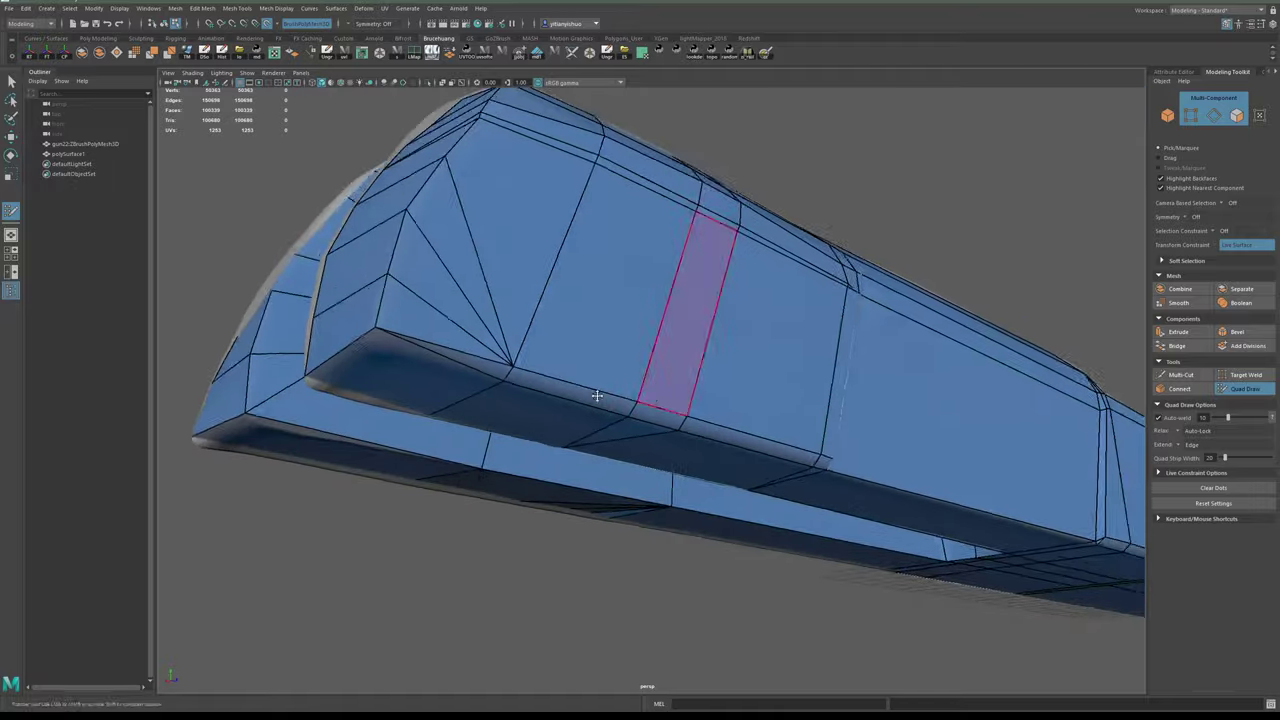
- Try adjusting the vertices at the slotted end's lower outer corner, and undo the last vertex edits there
mouse_move(597, 397)
alt+mouse_down()
mouse_move(645, 400)
mouse_move(612, 390)
alt+mouse_up()
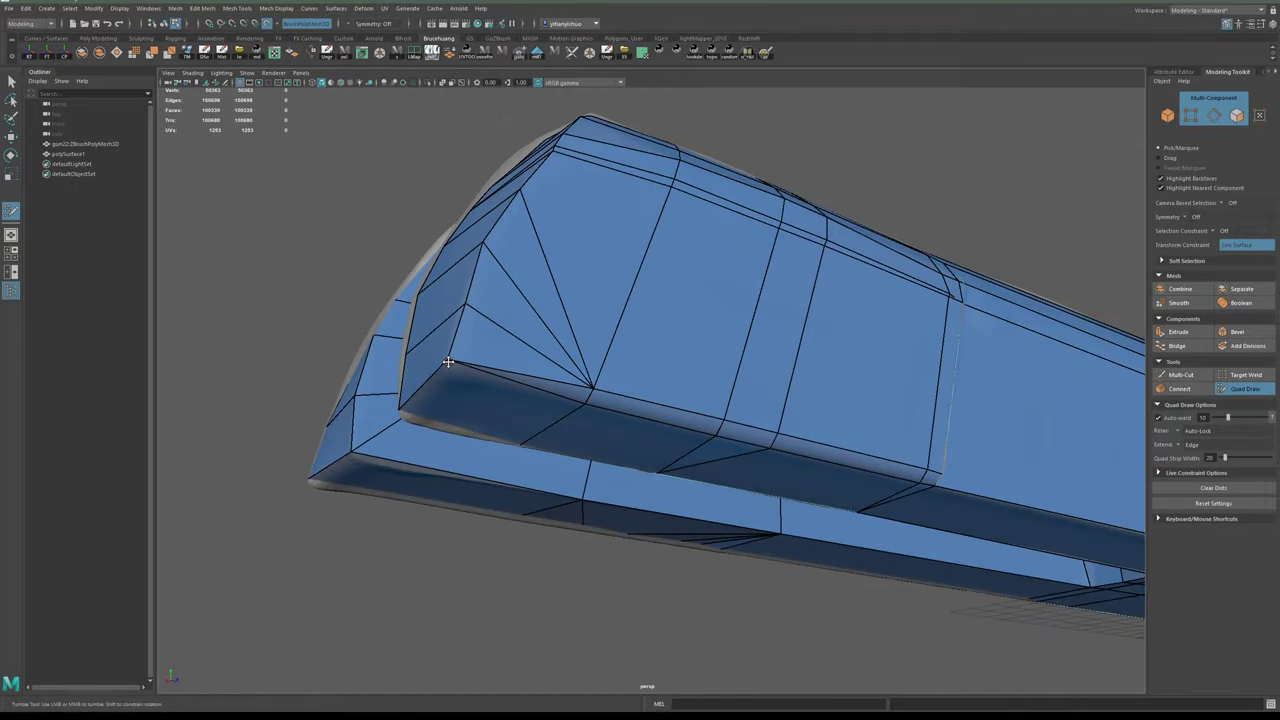
mouse_move(593, 377)
alt+mouse_down()
mouse_move(560, 377)
mouse_move(608, 380)
alt+mouse_up()
alt+middle_drag(545, 378, 593, 396)
key(ctrl+z)
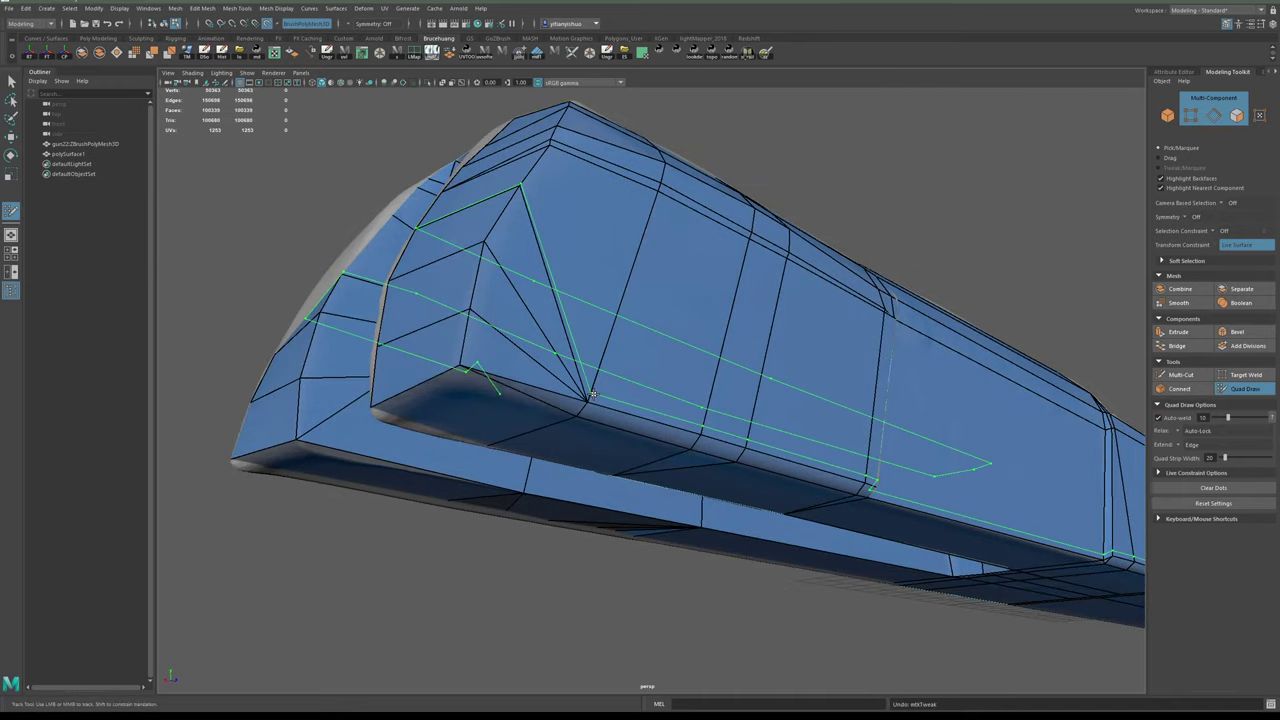
alt+drag(487, 389, 531, 391)
alt+right_drag(531, 391, 490, 386)
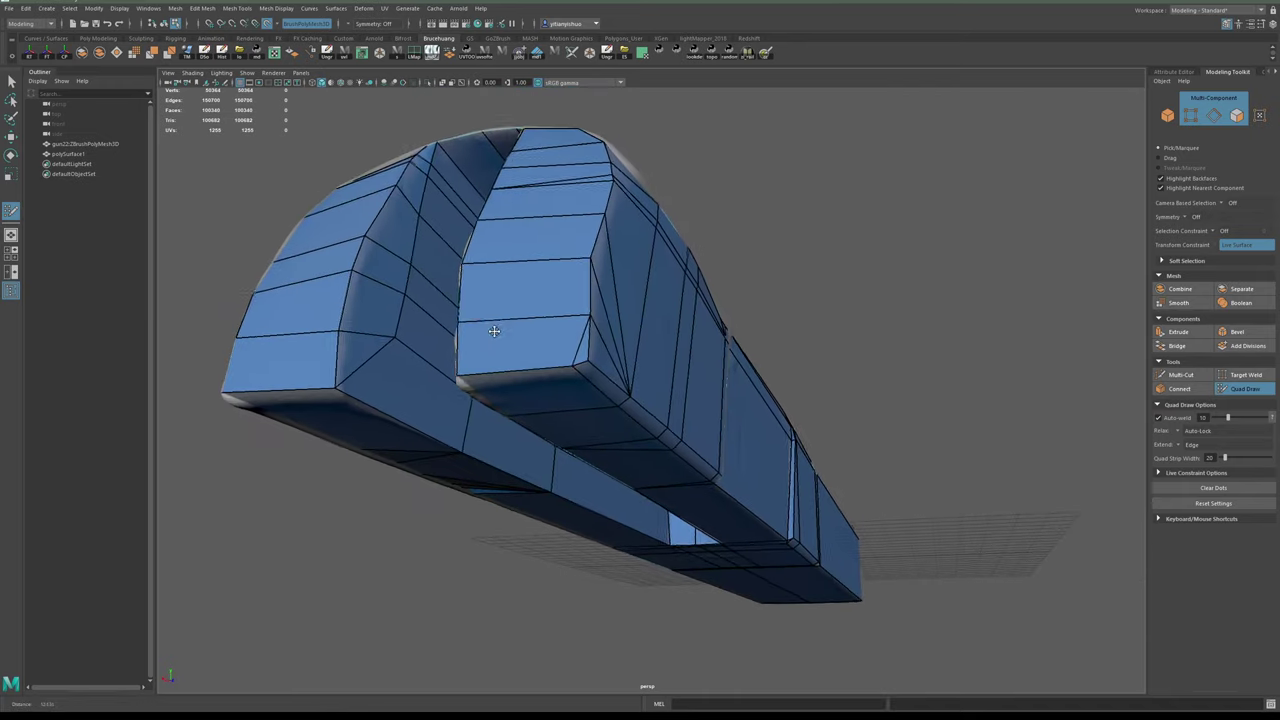
mouse_move(485, 380)
alt+mouse_down()
mouse_move(520, 338)
mouse_move(615, 355)
mouse_move(612, 371)
mouse_move(651, 386)
mouse_move(569, 377)
mouse_move(533, 392)
alt+mouse_up()
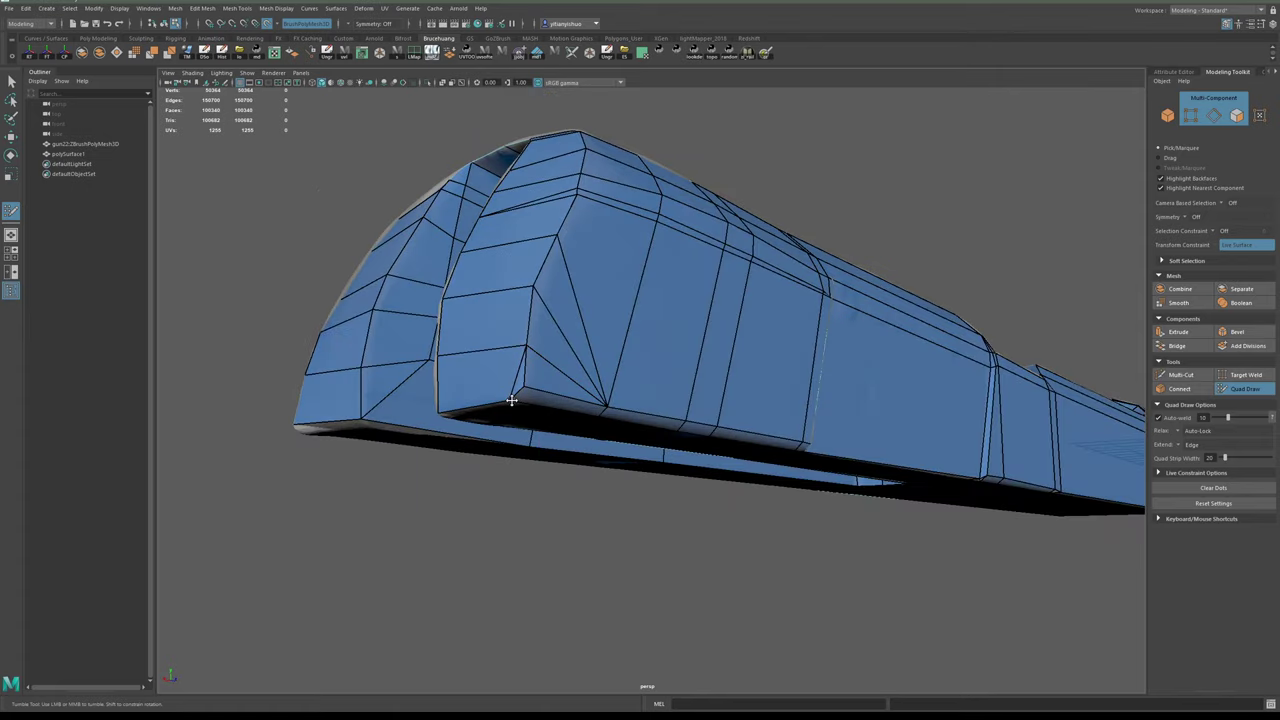
- Examine the retopologized slide along its full length, from the slotted end to the muzzle
scroll(512, 400, down, 5)
alt+drag(620, 338, 663, 382)
alt+middle_drag(663, 382, 560, 443)
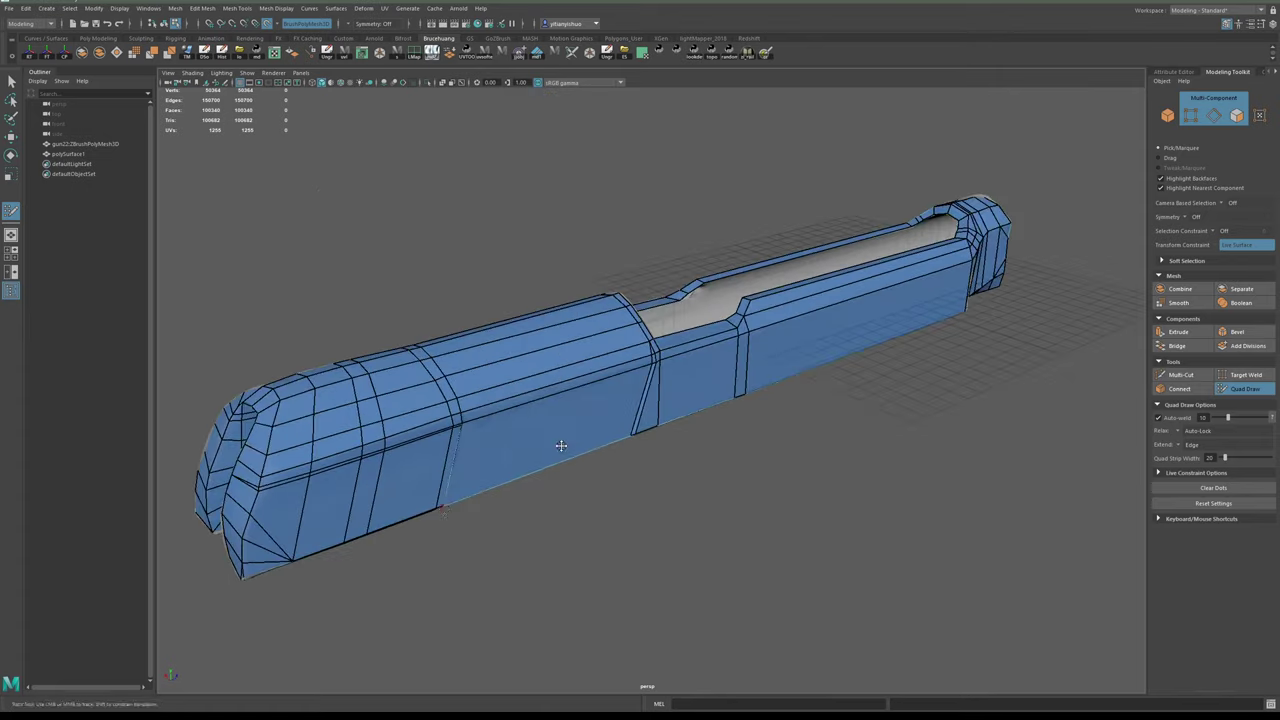
alt+drag(560, 443, 494, 428)
alt+middle_drag(494, 428, 460, 417)
alt+drag(460, 417, 529, 386)
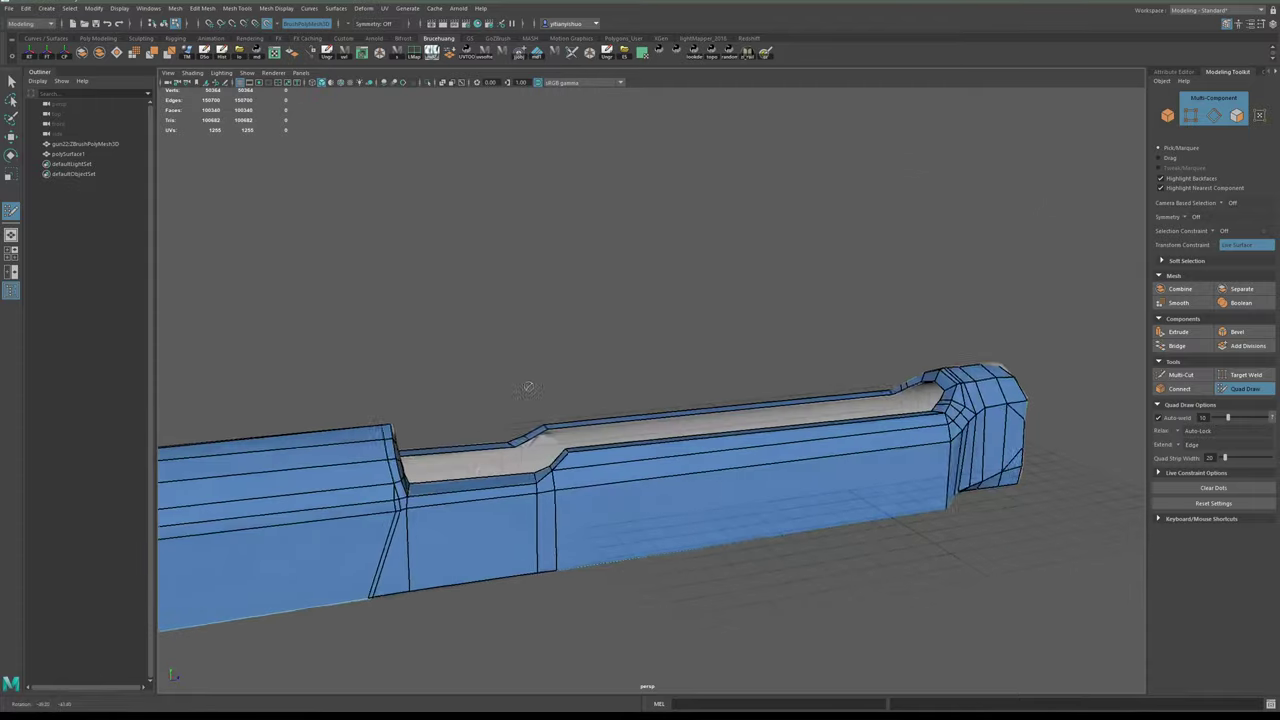
alt+middle_drag(529, 386, 661, 314)
scroll(680, 432, up, 3)
mouse_move(680, 434)
alt+mouse_down()
mouse_move(706, 406)
mouse_move(734, 409)
mouse_move(670, 425)
mouse_move(603, 400)
alt+mouse_up()
- Leave Quad Draw for object mode and turn off the live surface
key(w)
key(F8)
alt+right_drag(675, 163, 377, 248)
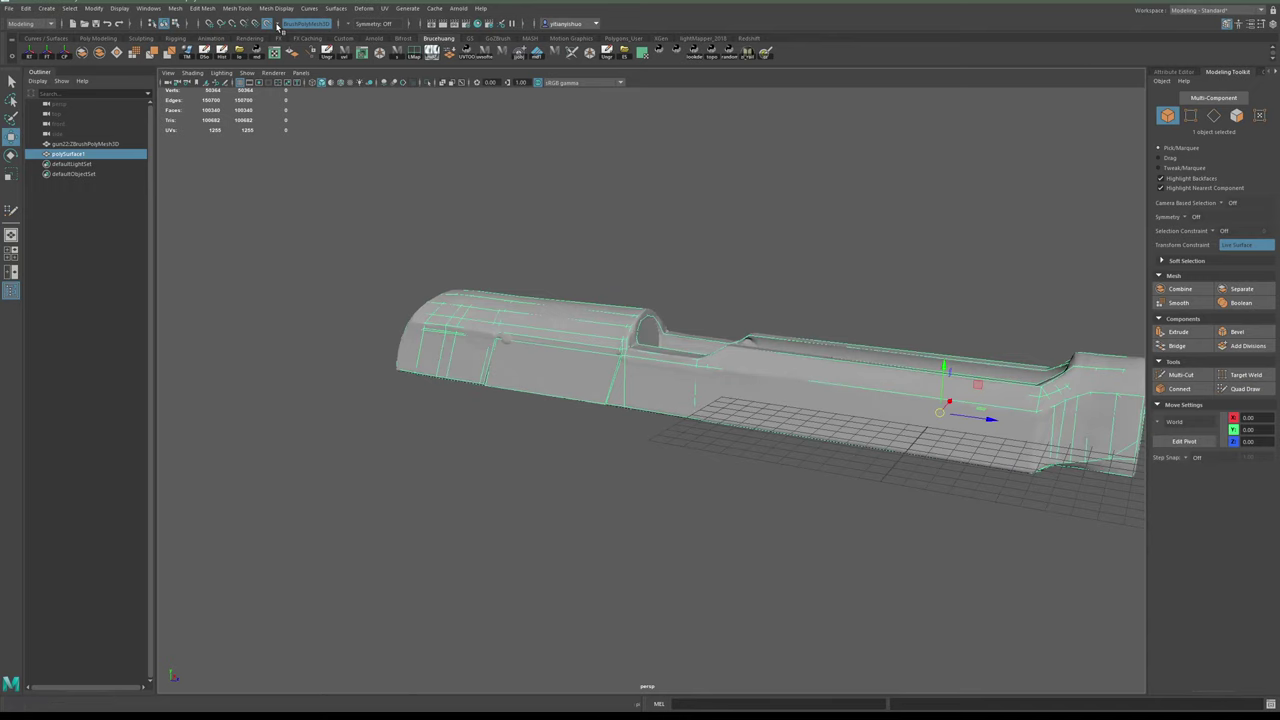
click(269, 25)
click(439, 412)
- Put the high-poly sculpt on a new display layer and hide that layer
click(443, 361)
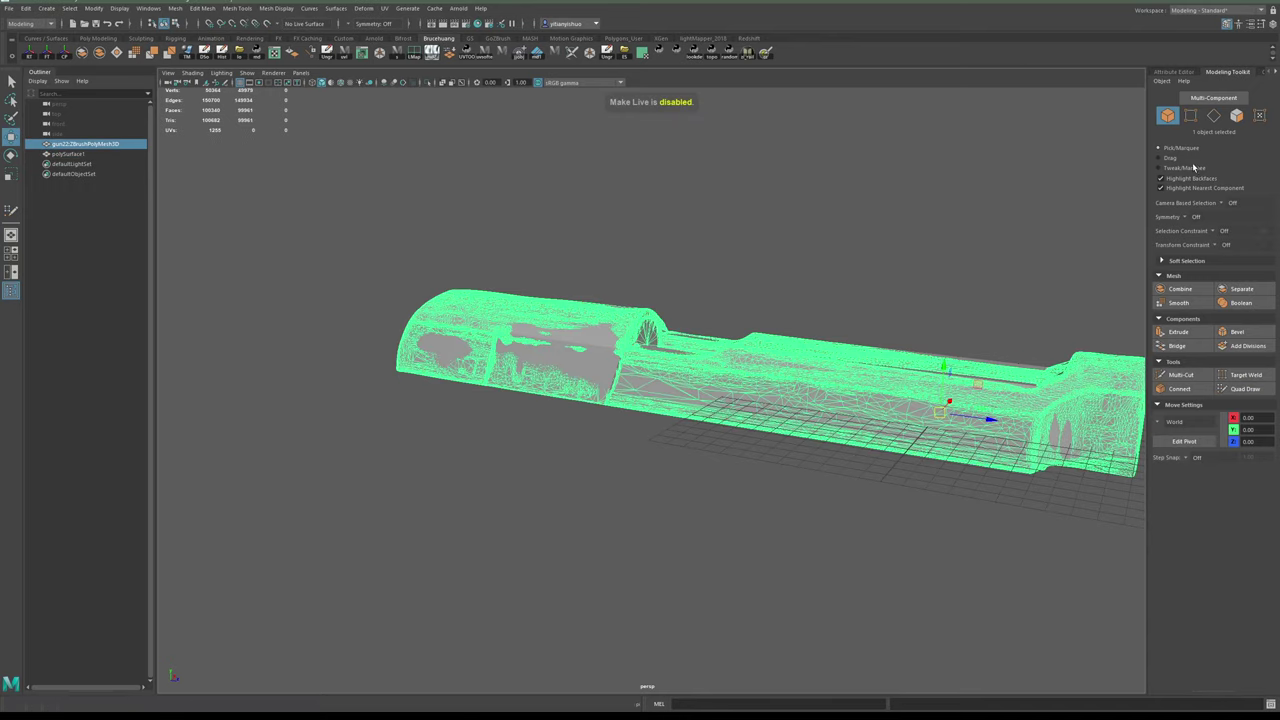
click(1273, 25)
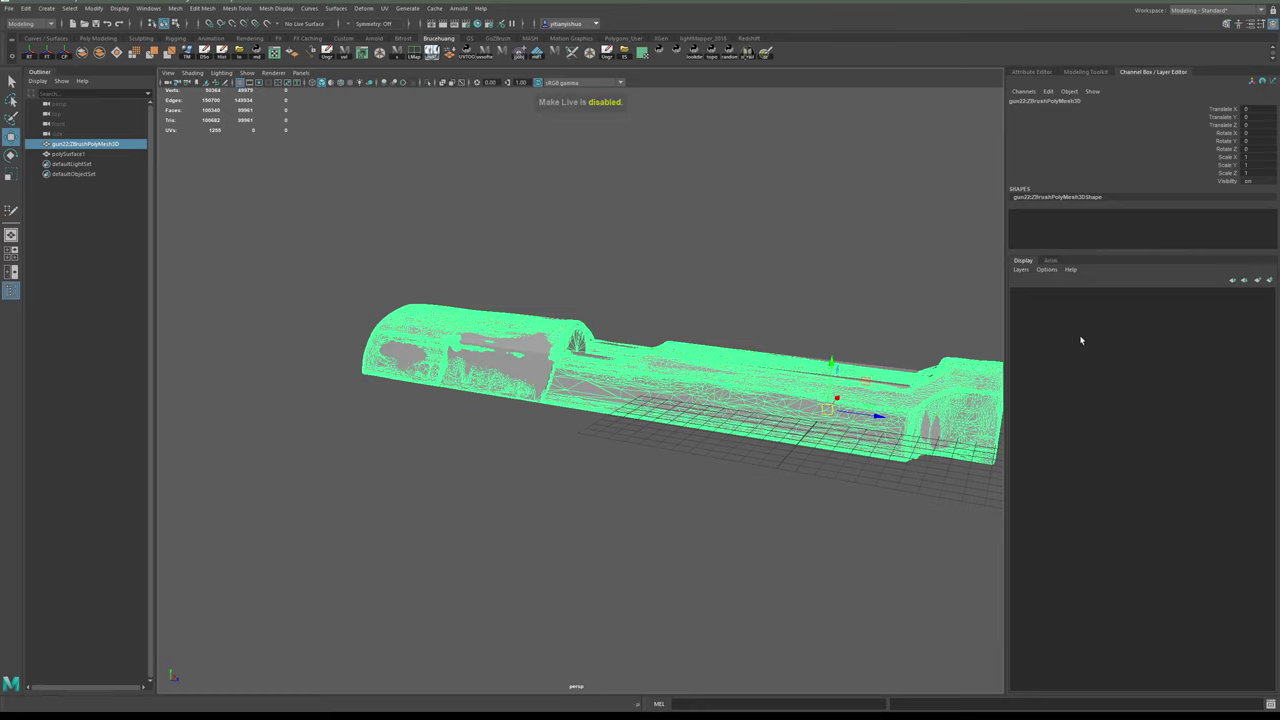
click(1269, 281)
click(1016, 295)
- Frame the low-poly slide, preview it smoothed, return to the unsmoothed display and examine its overall shape
drag(654, 237, 733, 468)
key(f)
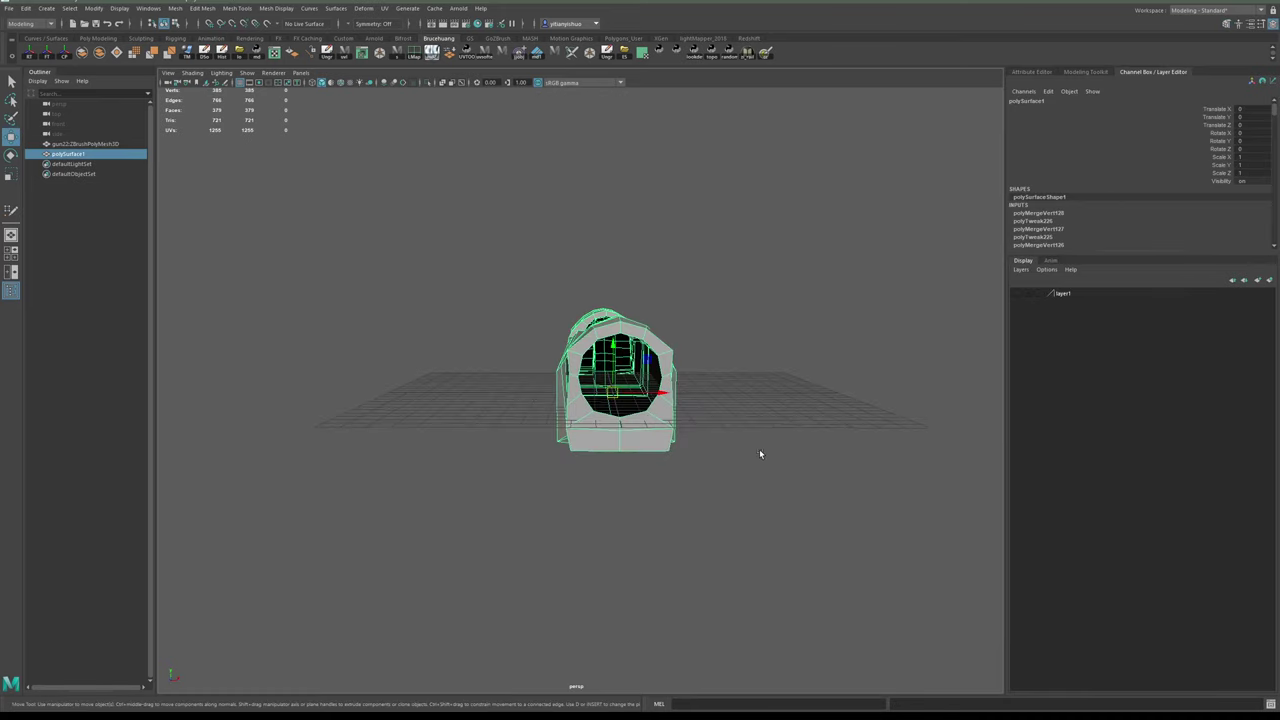
key(3)
click(790, 435)
alt+drag(800, 432, 650, 420)
key(1)
click(700, 424)
alt+middle_drag(650, 420, 685, 415)
alt+drag(640, 407, 696, 416)
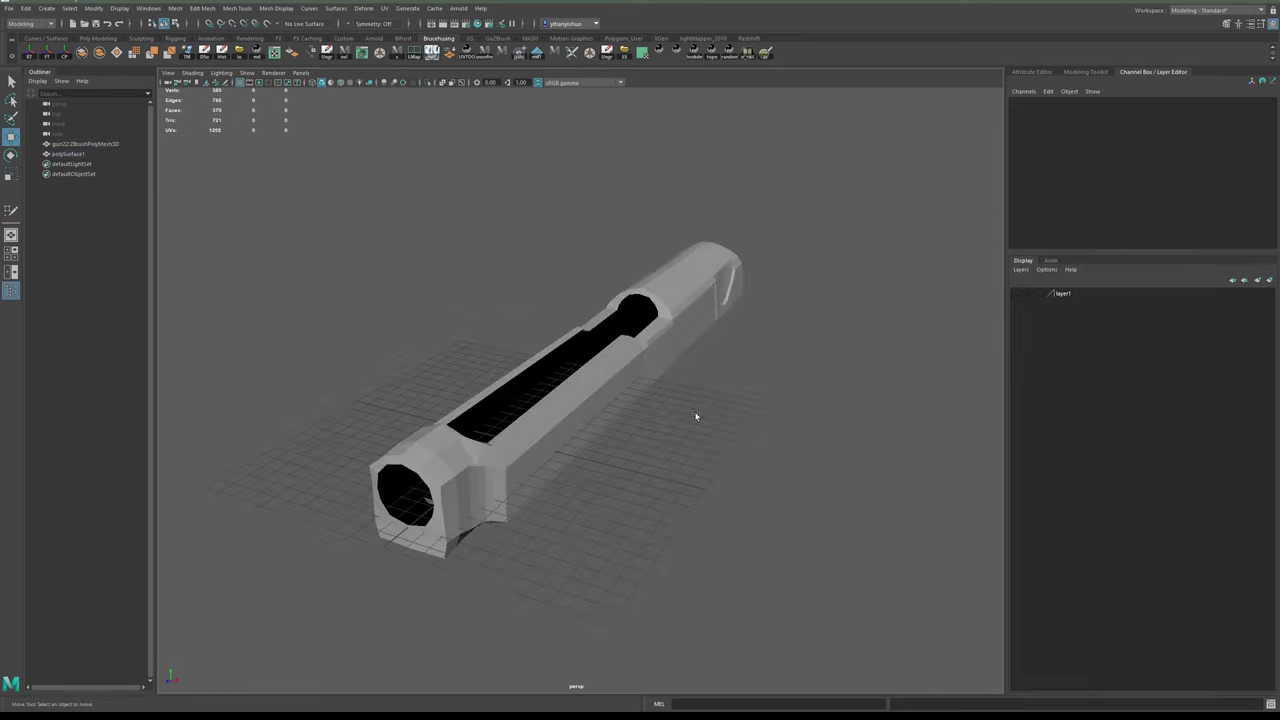
- Select the long flat faces on one side of the low-poly slide and scale them along X to flatten them
click(601, 437)
alt+middle_drag(603, 443, 726, 402)
alt+drag(726, 402, 620, 408)
alt+middle_drag(620, 408, 709, 403)
alt+drag(709, 403, 642, 410)
alt+drag(616, 420, 647, 358)
right_drag(647, 358, 643, 380)
click(701, 390)
shift+click(720, 383)
alt+drag(765, 390, 536, 407)
shift+click(726, 448)
key(ctrl+z)
drag(689, 435, 593, 418)
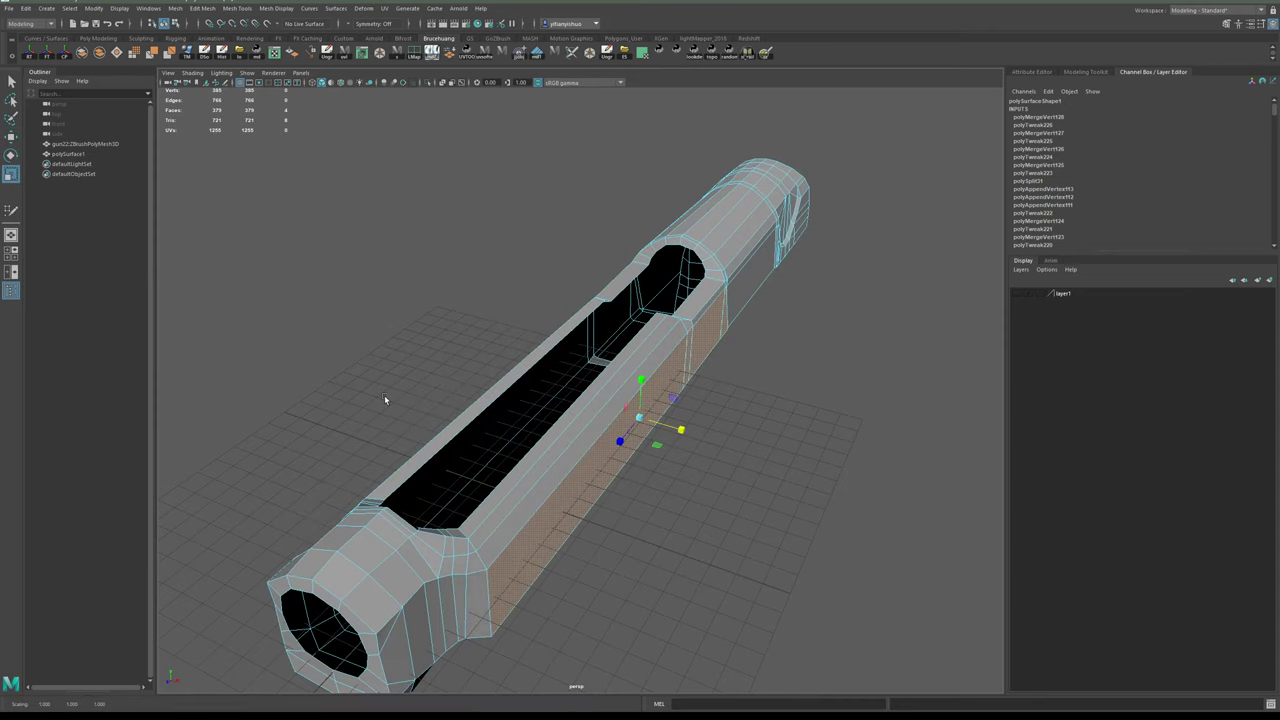
key(w)
- Select the matching long flat faces on the slide's opposite side and scale them flat along X
alt+drag(680, 433, 799, 433)
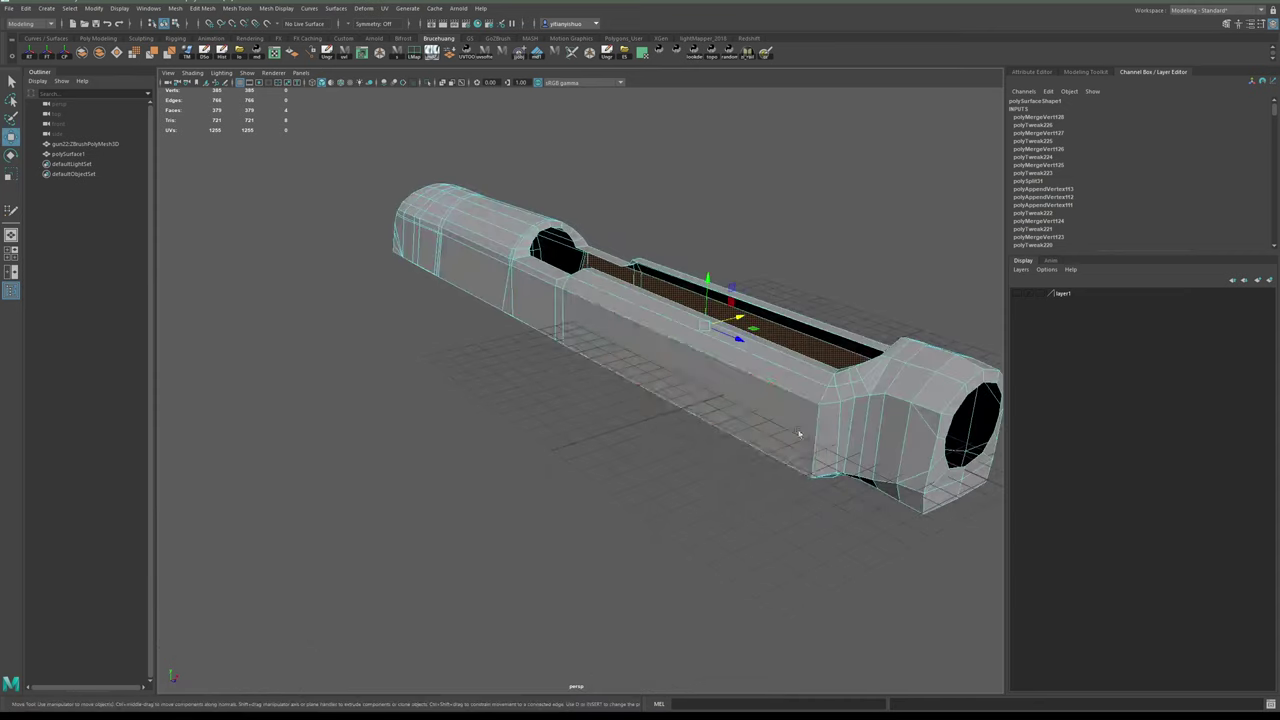
click(700, 393)
alt+middle_drag(598, 368, 627, 432)
alt+drag(627, 432, 521, 427)
shift+click(565, 364)
shift+click(510, 348)
shift+click(491, 345)
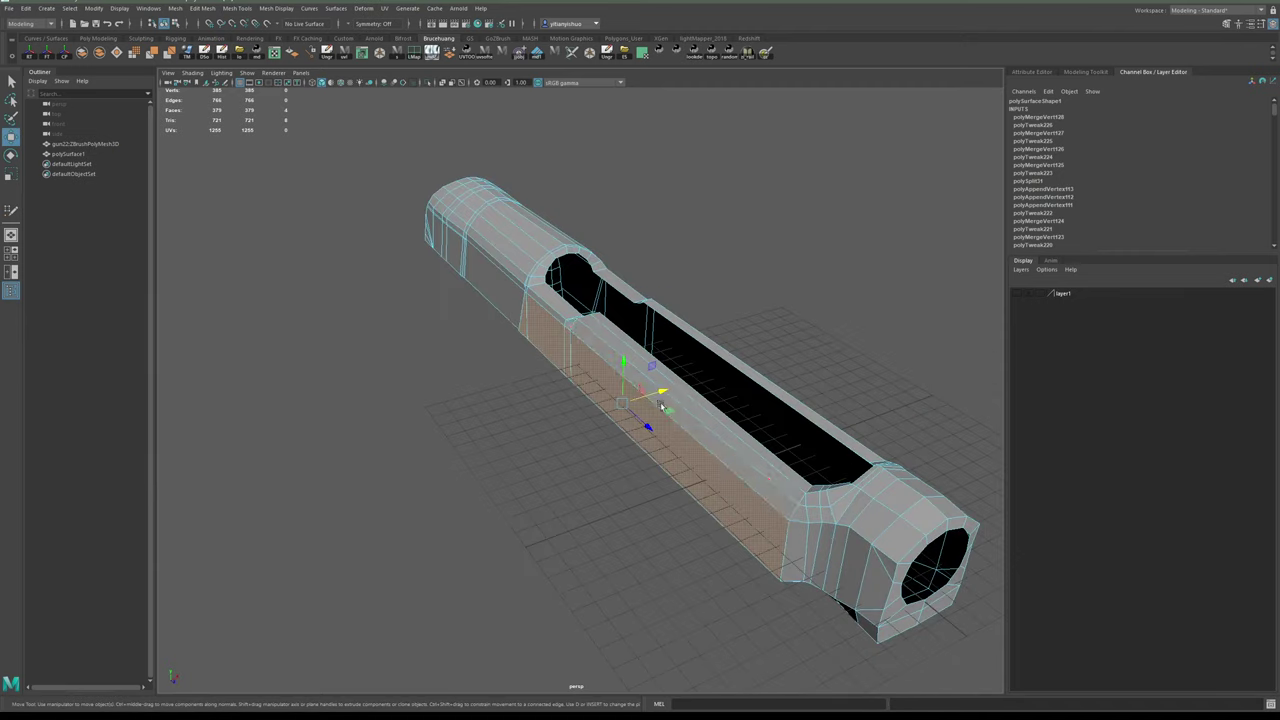
key(r)
key(w)
alt+drag(410, 500, 557, 466)
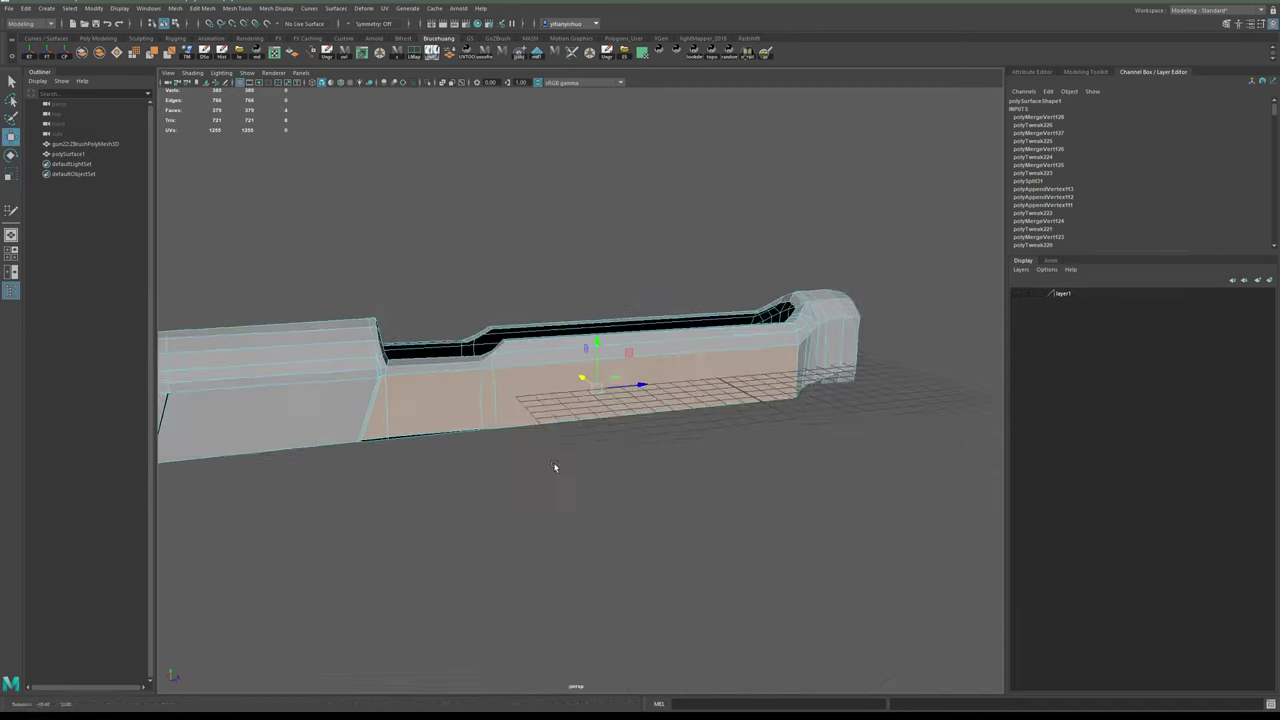
- Select the large flat panel between the slot and the open U-shaped end and scale it flat along X
alt+middle_drag(557, 466, 654, 477)
click(557, 497)
alt+middle_drag(557, 497, 705, 492)
mouse_move(705, 492)
alt+mouse_down()
mouse_move(756, 478)
mouse_move(671, 480)
mouse_move(719, 498)
alt+mouse_up()
click(659, 424)
alt+drag(659, 423, 703, 456)
key(r)
key(w)
- Select the side faces near the open U-shaped end, including the corner triangles, and scale them flat along X
alt+drag(806, 438, 694, 491)
alt+middle_drag(694, 491, 728, 486)
alt+drag(728, 486, 701, 487)
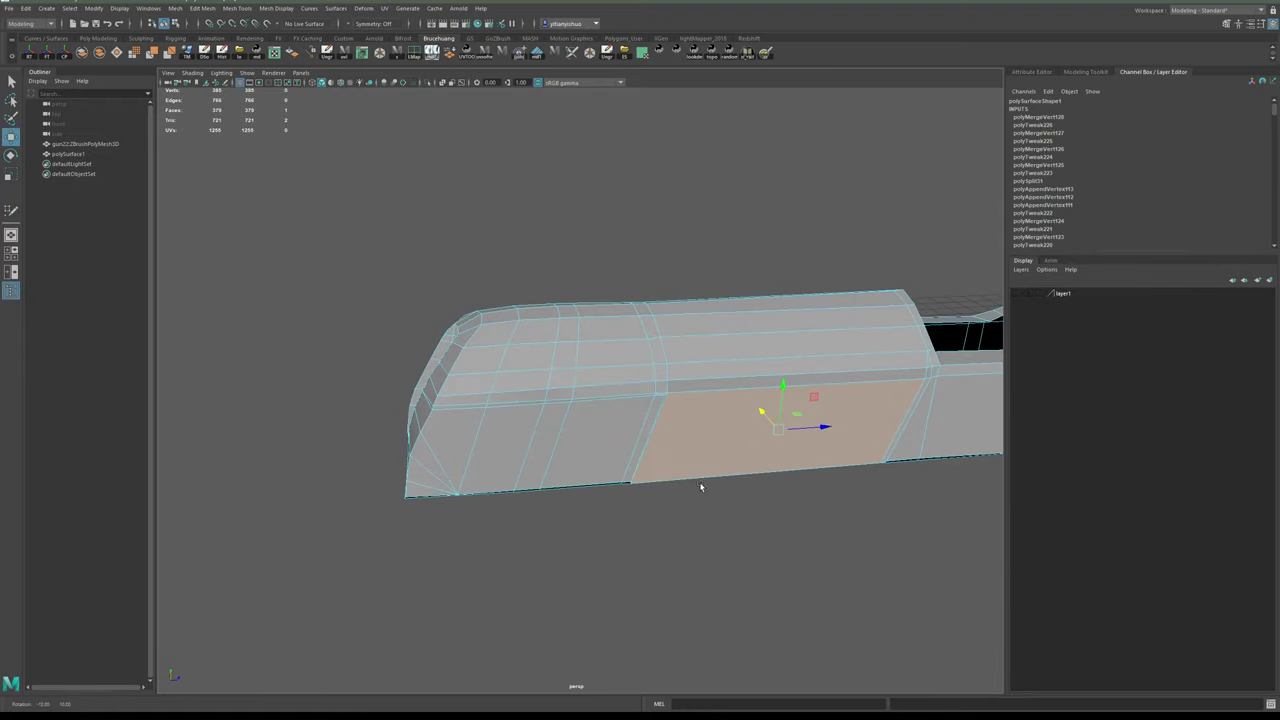
shift+click(611, 437)
shift+click(543, 438)
shift+click(484, 440)
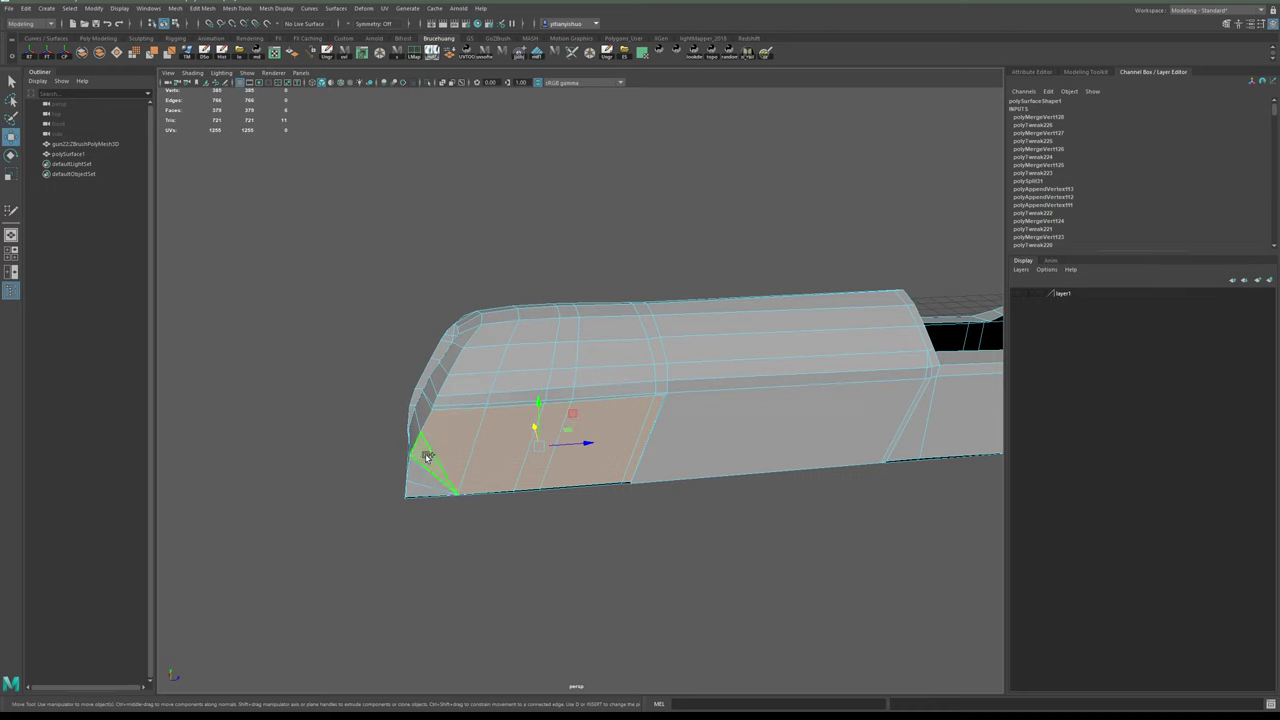
alt+drag(437, 515, 507, 524)
key(r)
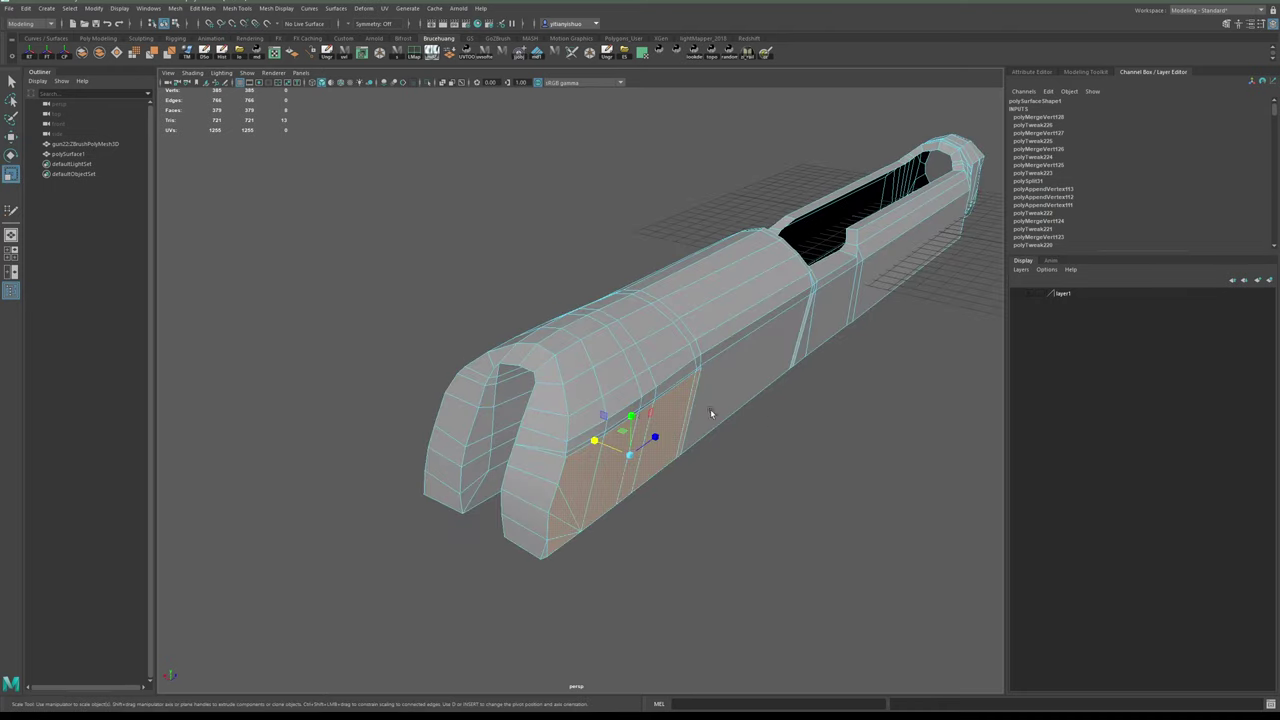
alt+drag(698, 505, 683, 484)
alt+middle_drag(683, 484, 748, 510)
alt+drag(687, 482, 720, 523)
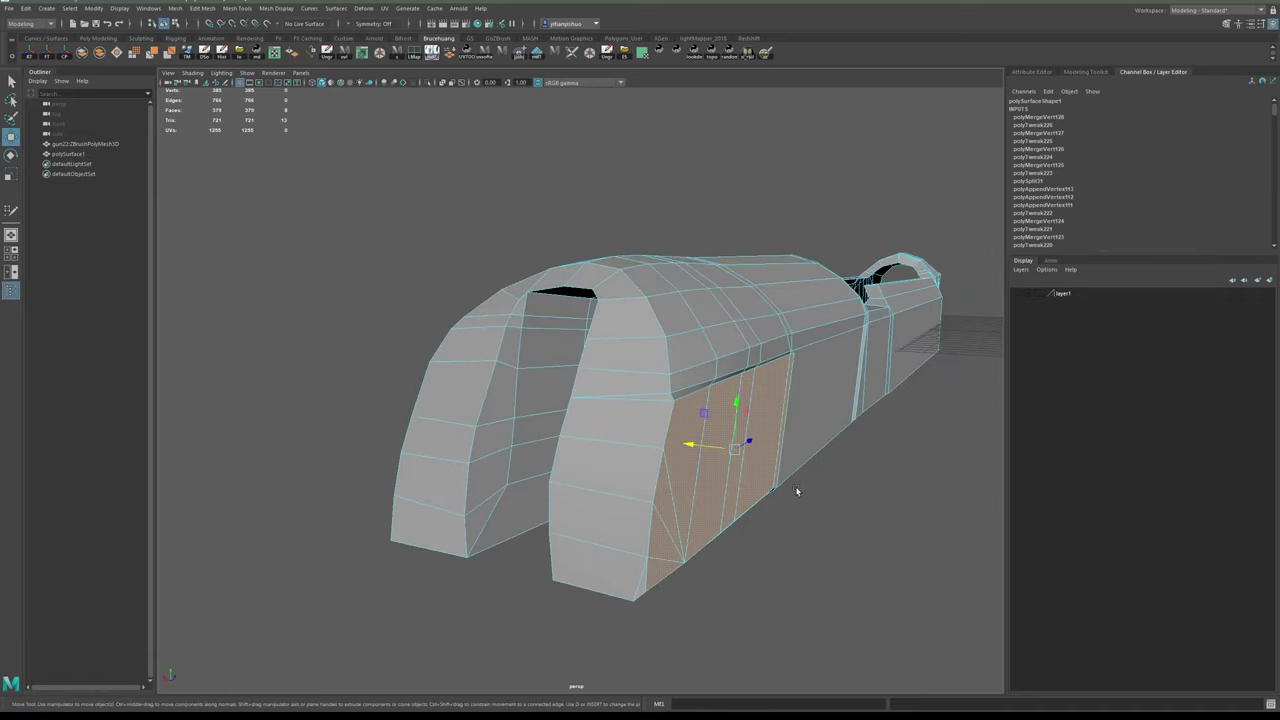
- On the opposite side, select the faces surrounding the rounded recess up to the open end and scale them flat along X
alt+drag(797, 491, 785, 440)
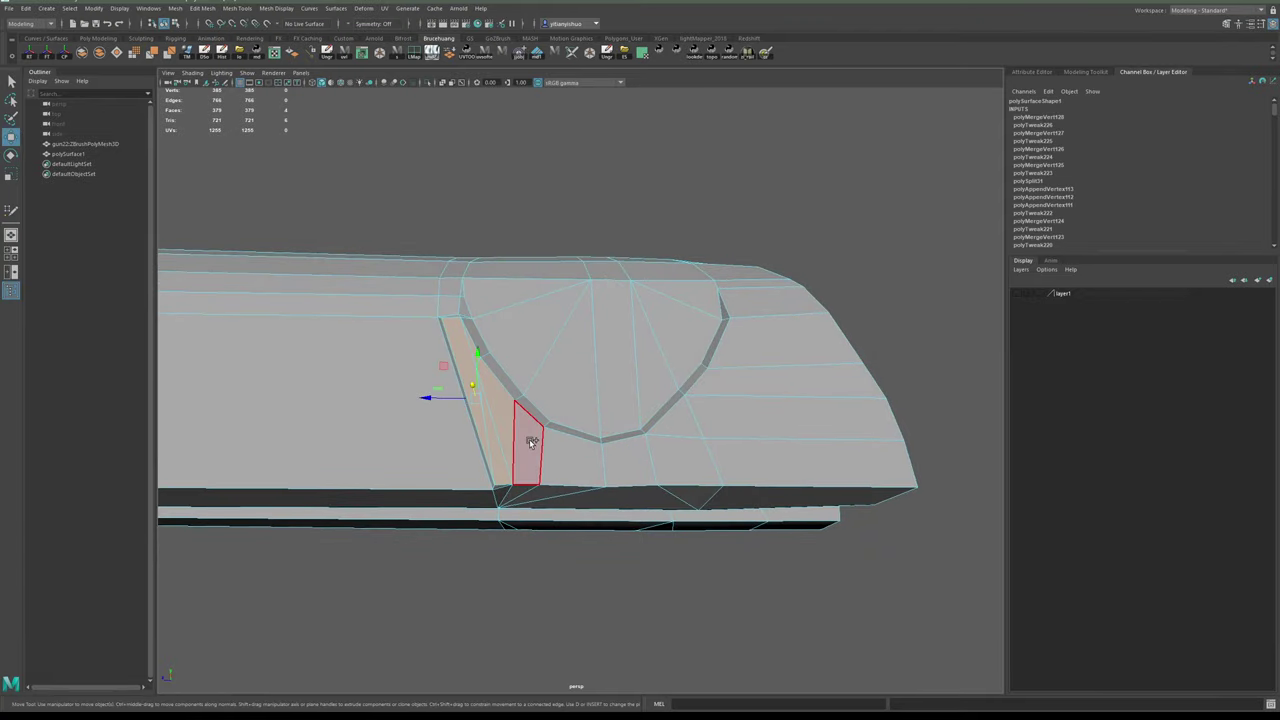
shift+click(646, 458)
shift+click(681, 455)
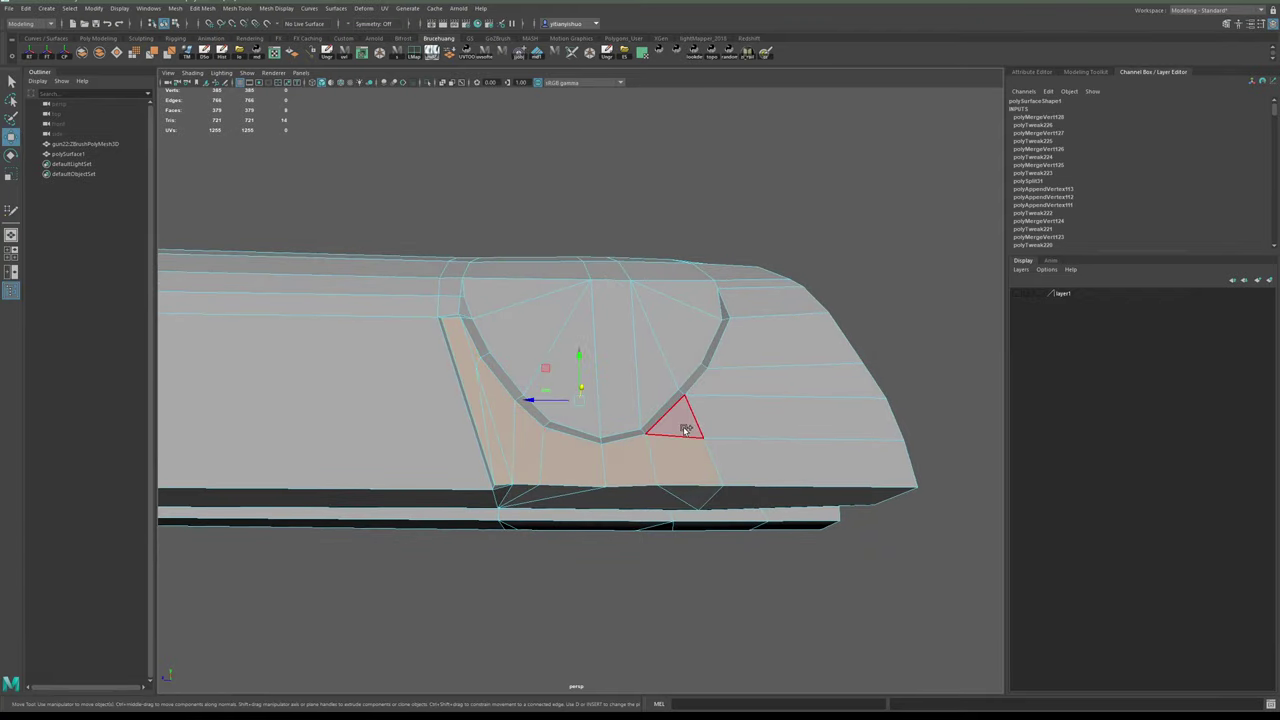
shift+click(763, 454)
shift+click(772, 420)
shift+click(774, 388)
shift+click(775, 356)
alt+drag(809, 352, 126, 395)
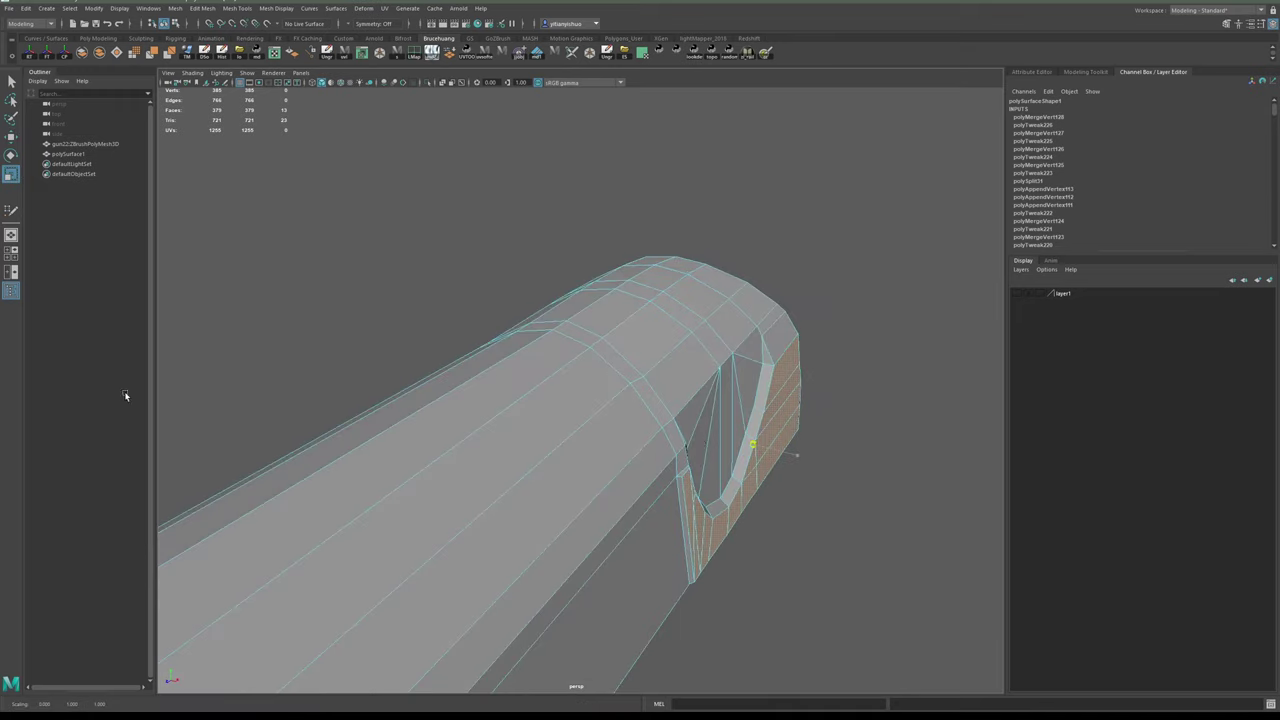
key(w)
alt+drag(692, 512, 617, 479)
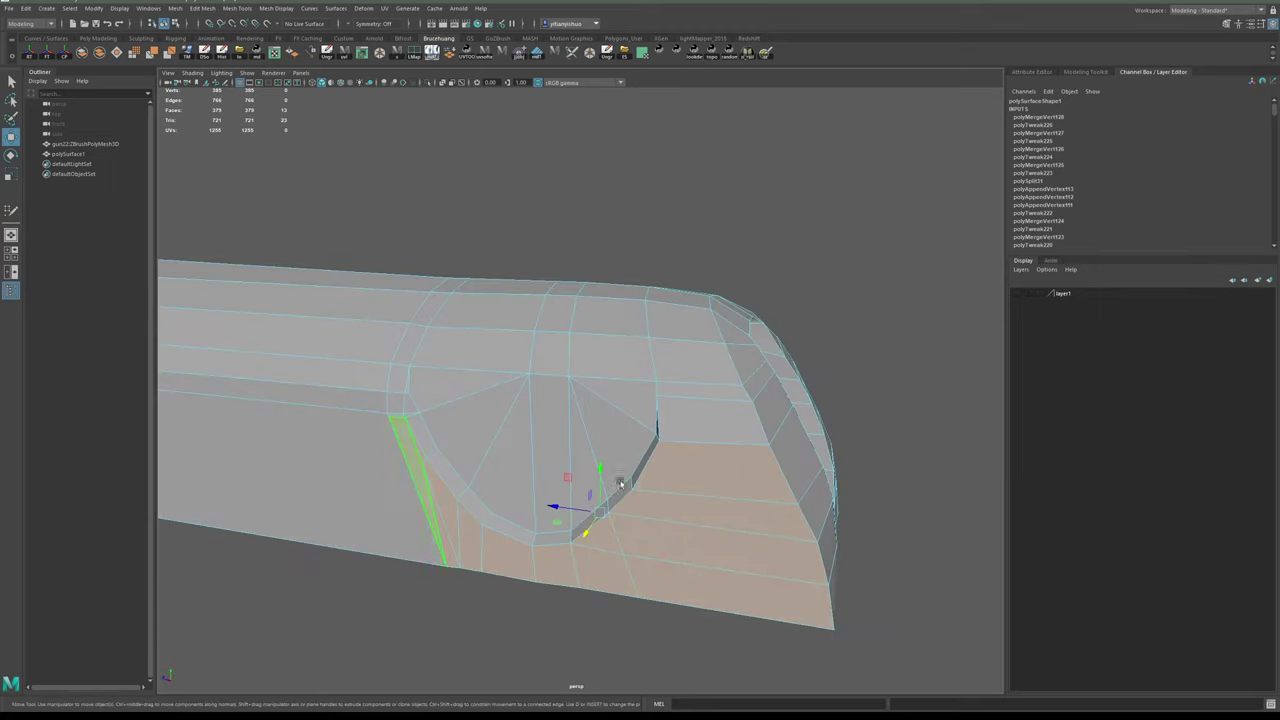
- Select the short edge just above the flattened side panel near the open end and move it along X to smooth the contour
click(891, 446)
alt+right_drag(891, 446, 838, 440)
alt+drag(838, 440, 695, 481)
click(641, 484)
click(793, 457)
alt+drag(795, 457, 606, 386)
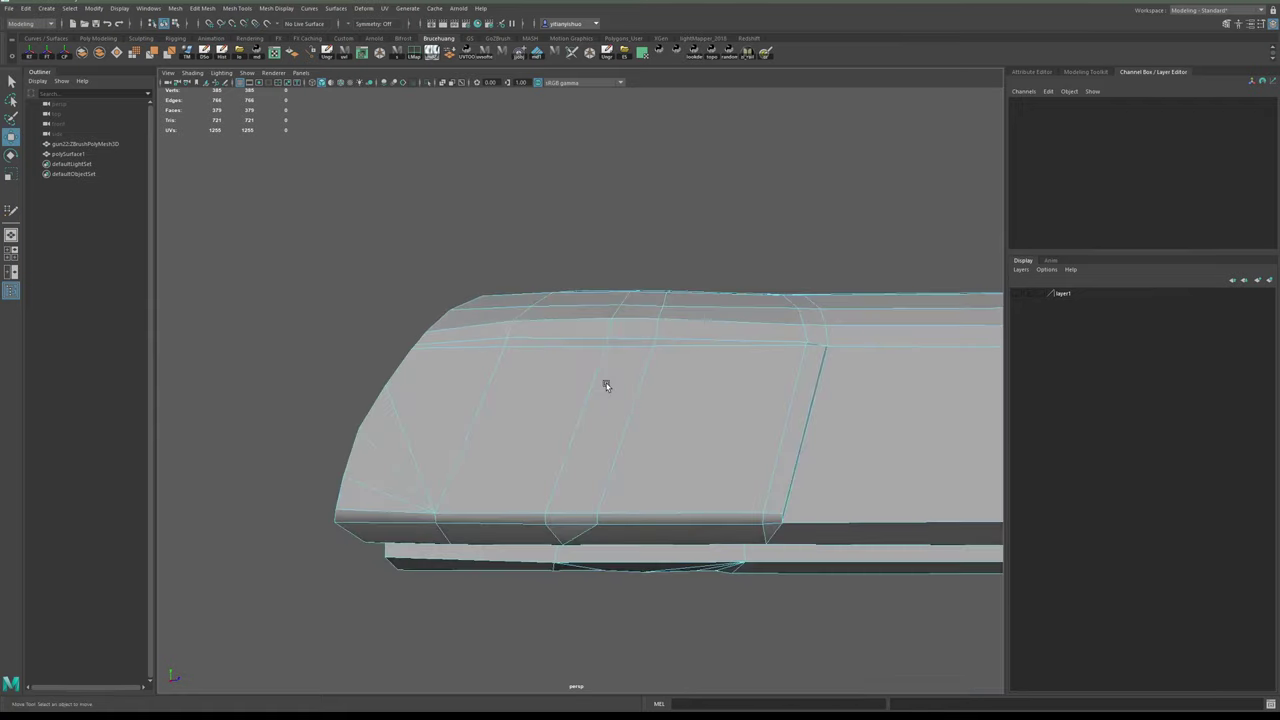
alt+middle_drag(624, 376, 654, 430)
scroll(640, 424, up, 3)
right_drag(609, 411, 598, 369)
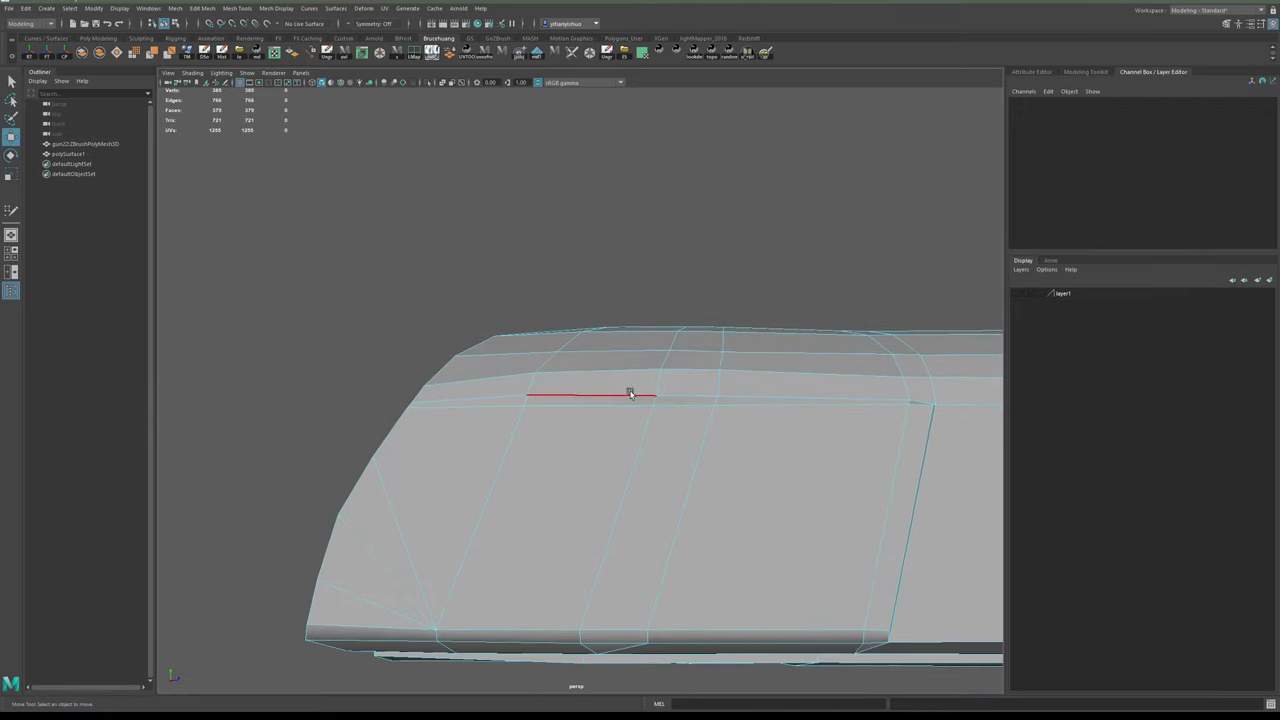
click(630, 396)
alt+drag(630, 398, 612, 428)
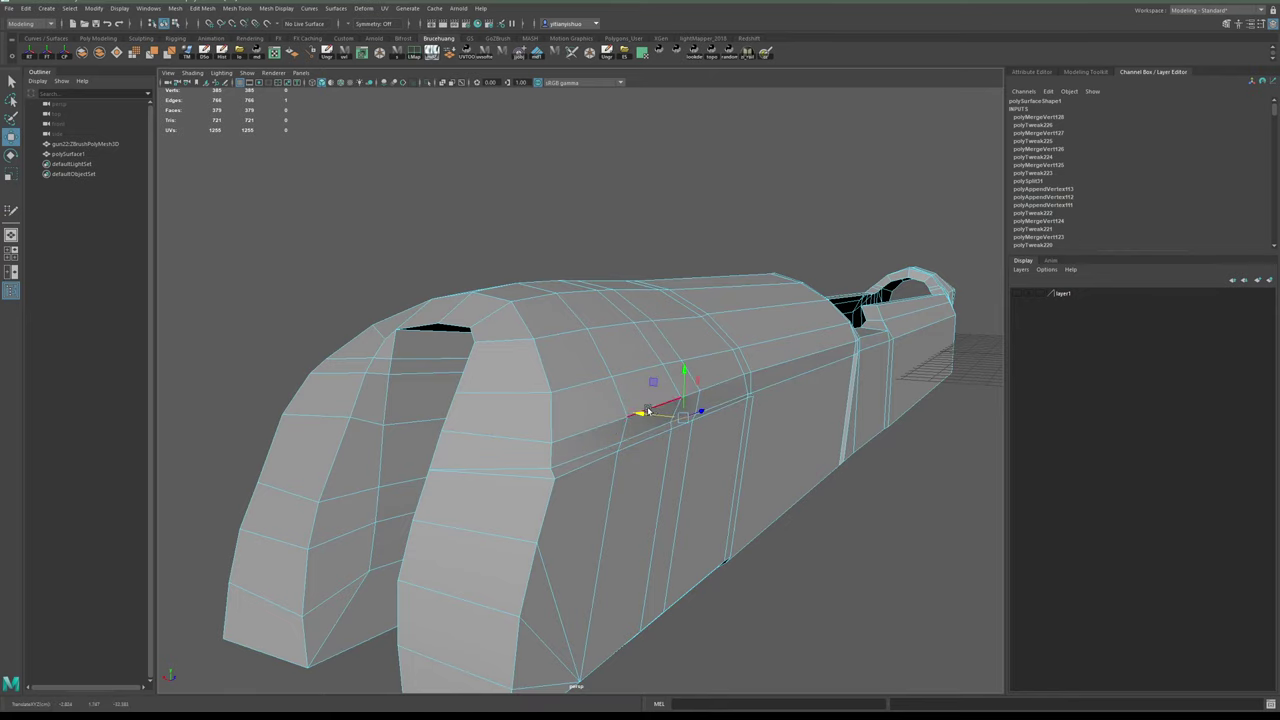
mouse_move(574, 426)
alt+mouse_down()
mouse_move(584, 443)
mouse_move(602, 424)
mouse_move(584, 422)
alt+mouse_up()
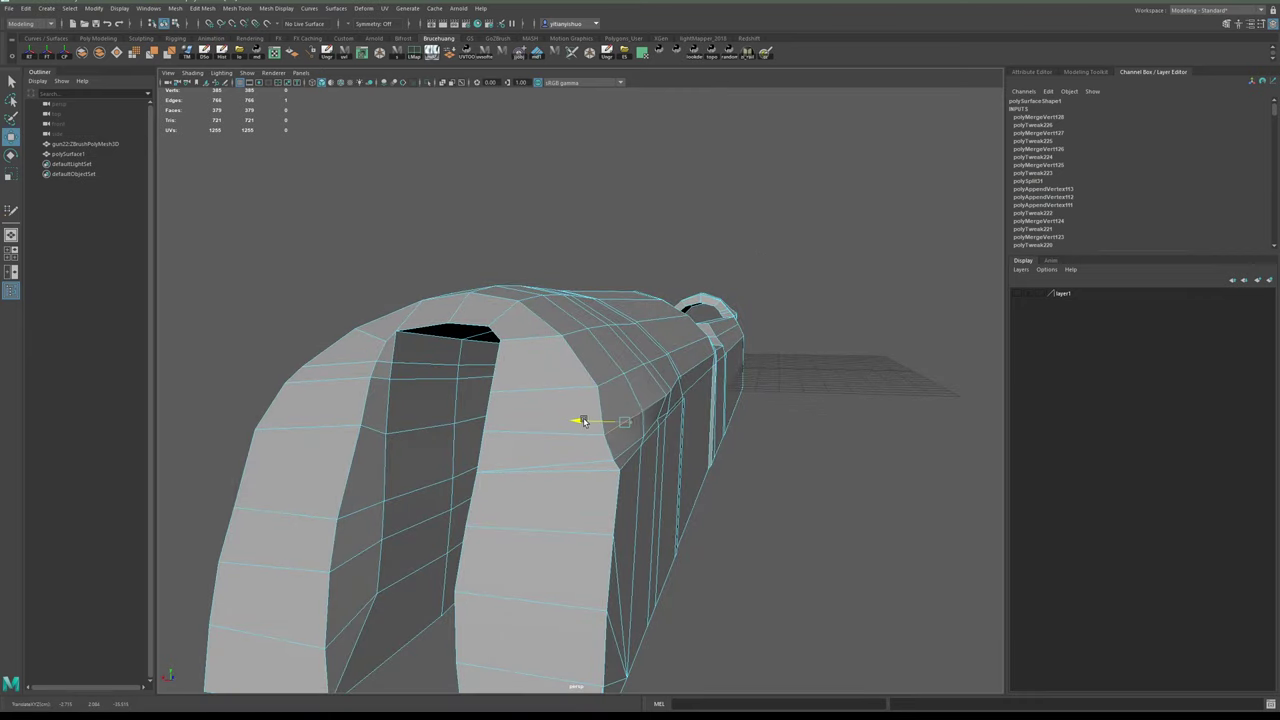
- Adjust individual vertices along the upper border of the side panel in X to even out the curve near the open end
key(F9)
click(617, 461)
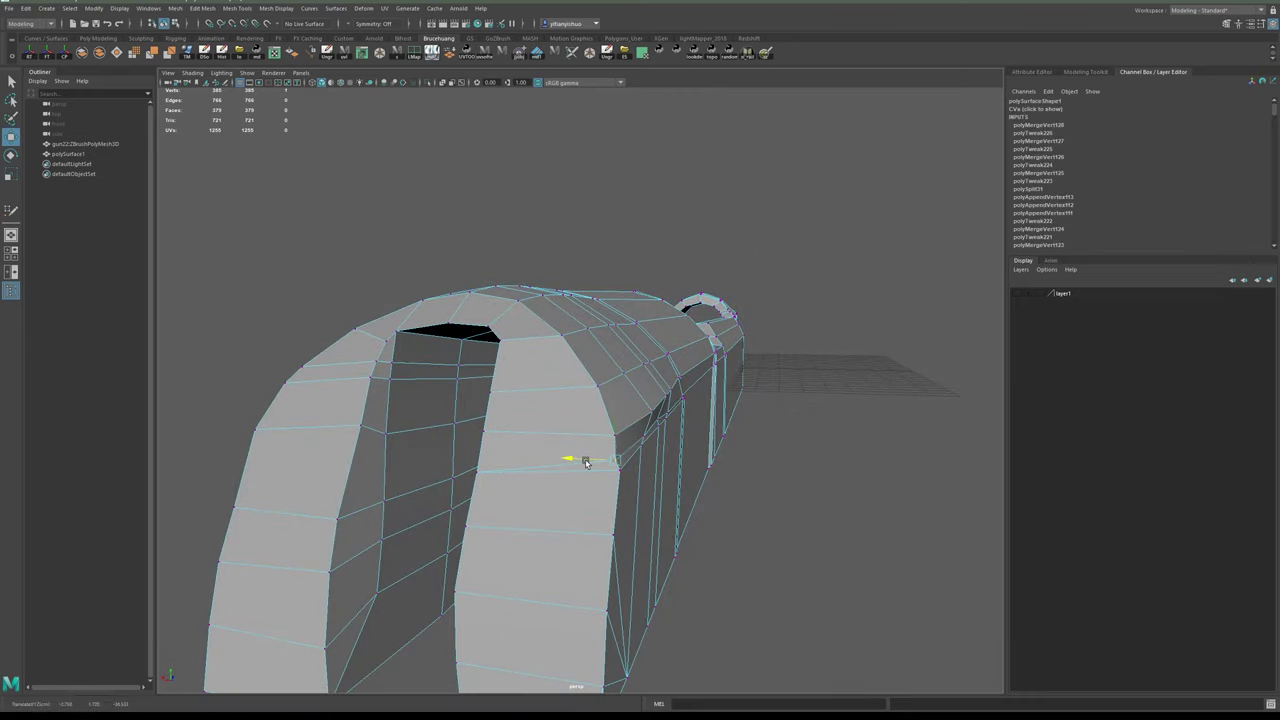
alt+drag(630, 464, 497, 456)
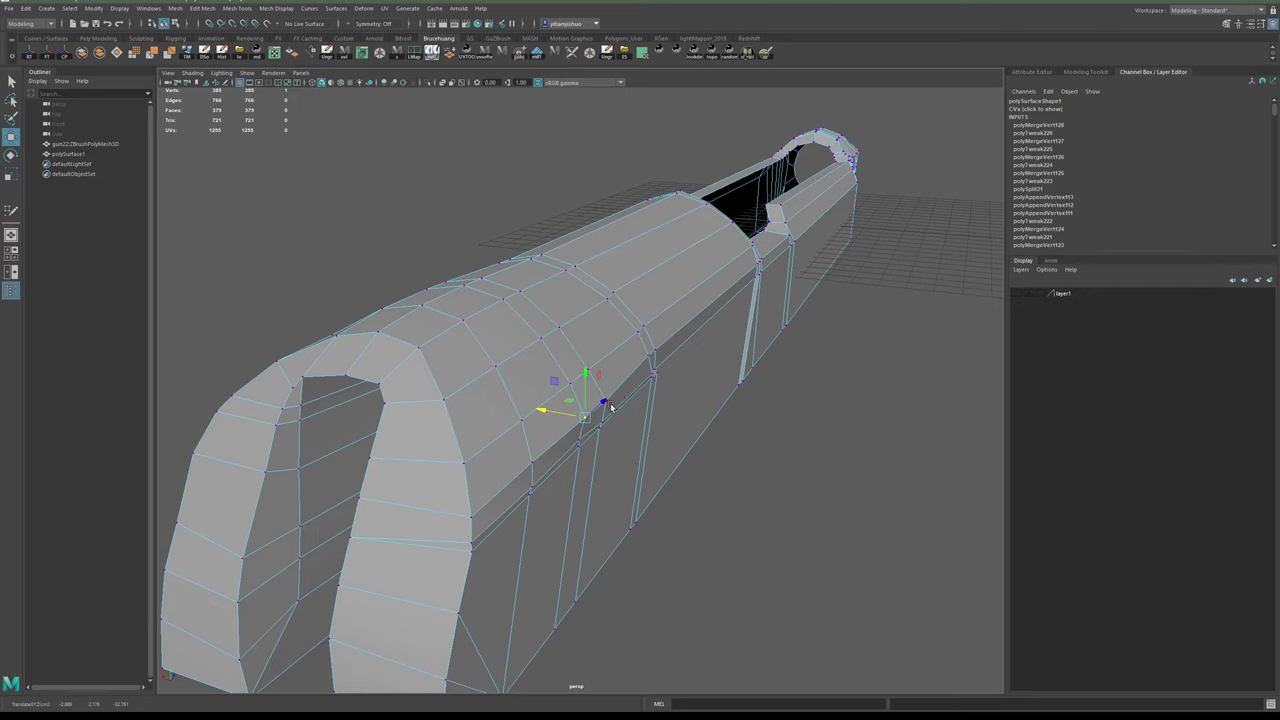
alt+drag(627, 407, 638, 311)
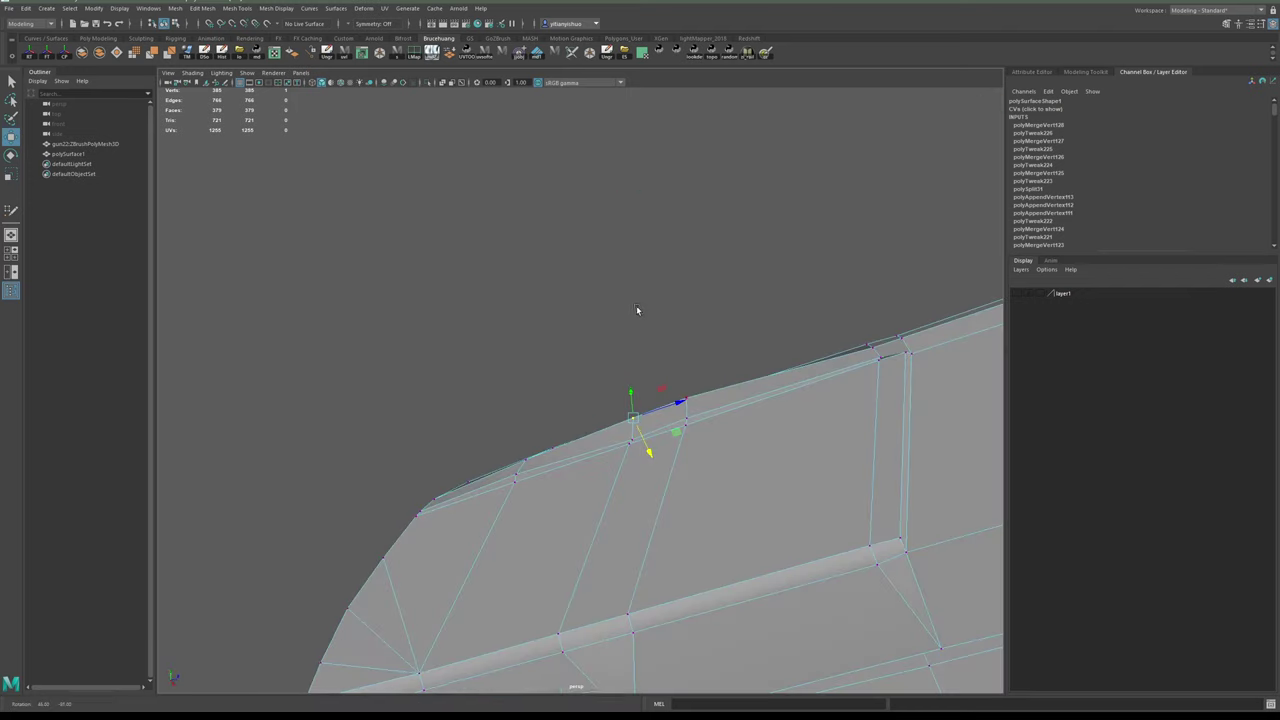
click(686, 380)
click(687, 399)
alt+drag(688, 404, 812, 466)
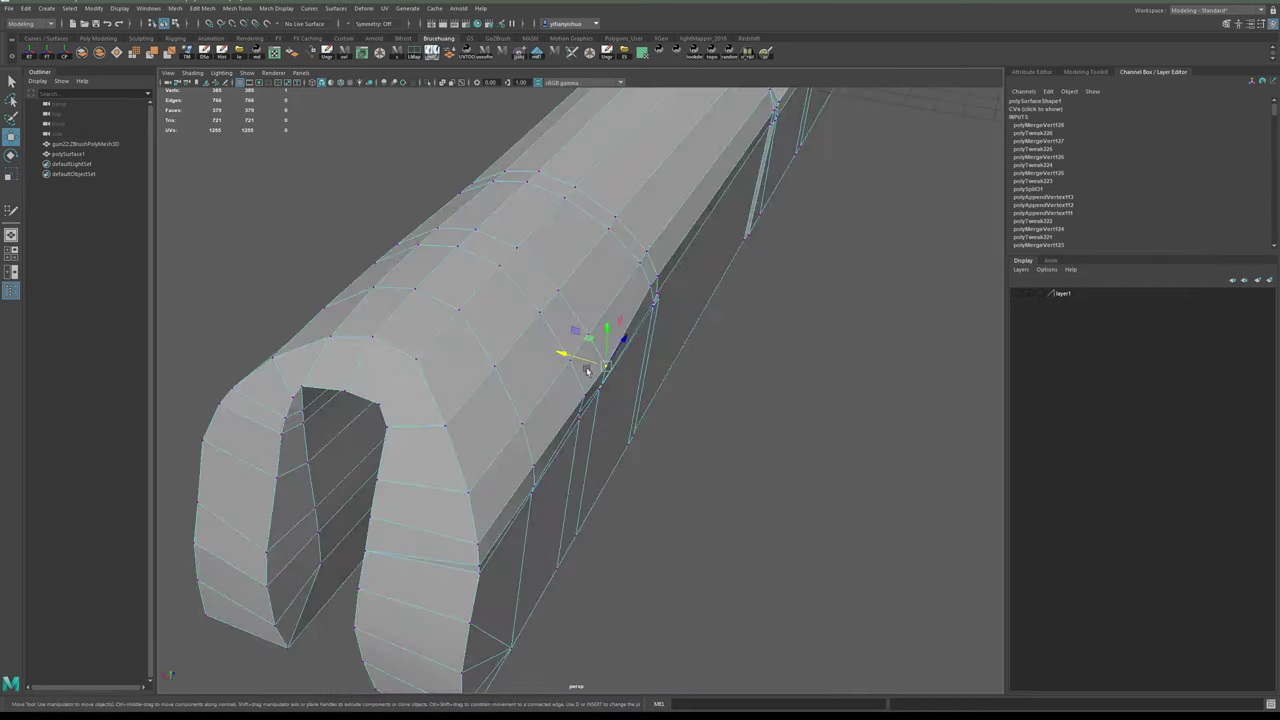
middle_drag(567, 358, 563, 357)
alt+drag(640, 405, 551, 374)
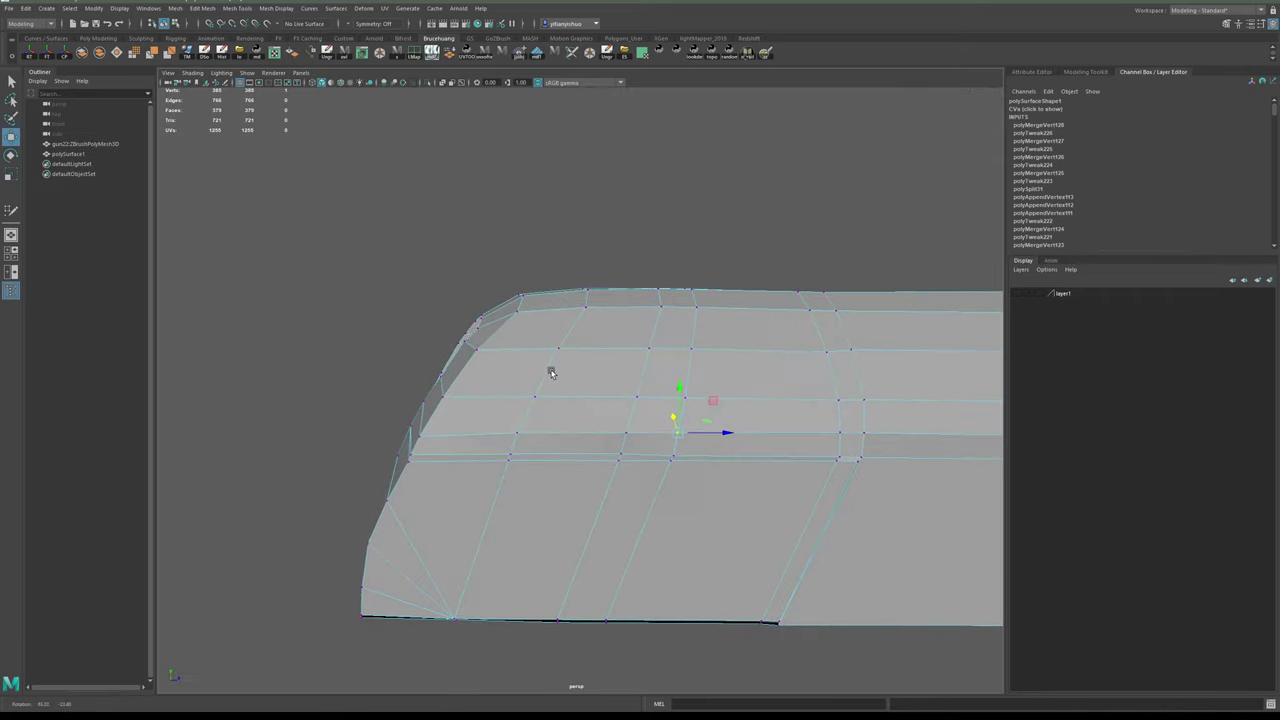
- Try to merge the two closely spaced loops near the open end with the edge ring collapse, and undo it
alt+middle_drag(688, 470, 549, 446)
alt+right_drag(655, 470, 574, 466)
alt+drag(574, 466, 656, 438)
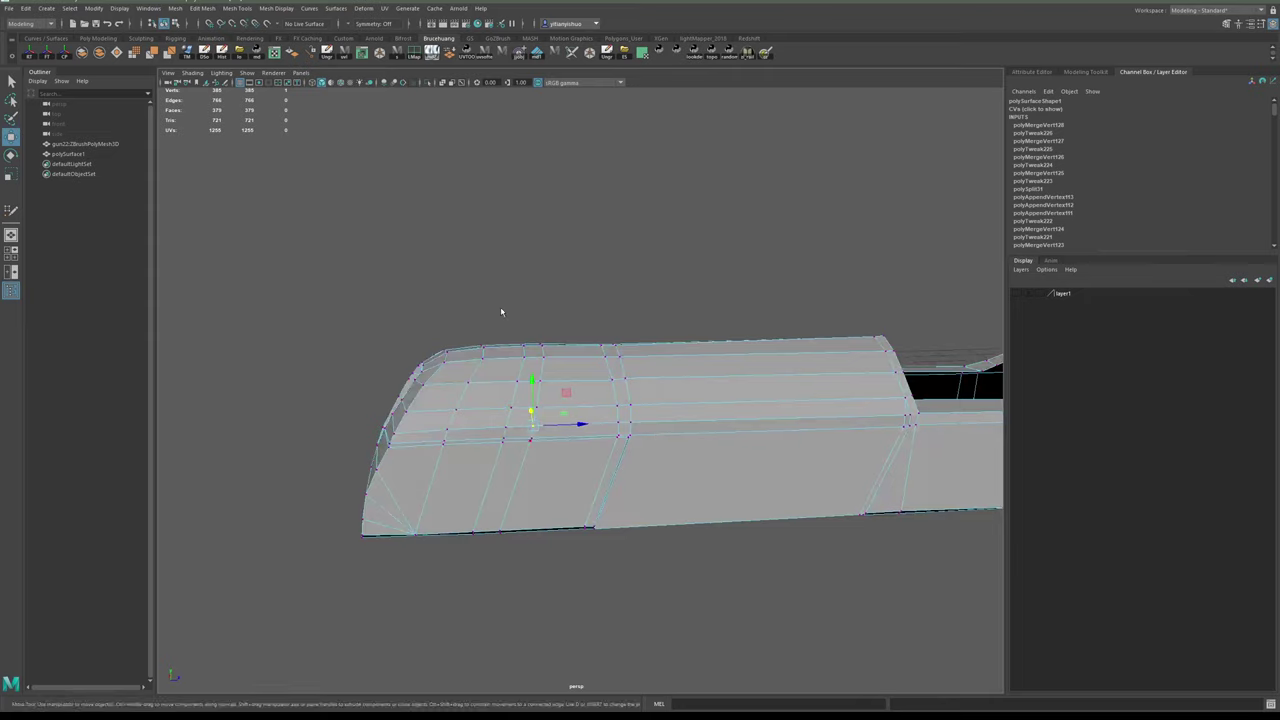
key(F10)
mouse_move(582, 393)
alt+mouse_down()
mouse_move(567, 373)
mouse_move(585, 374)
alt+mouse_up()
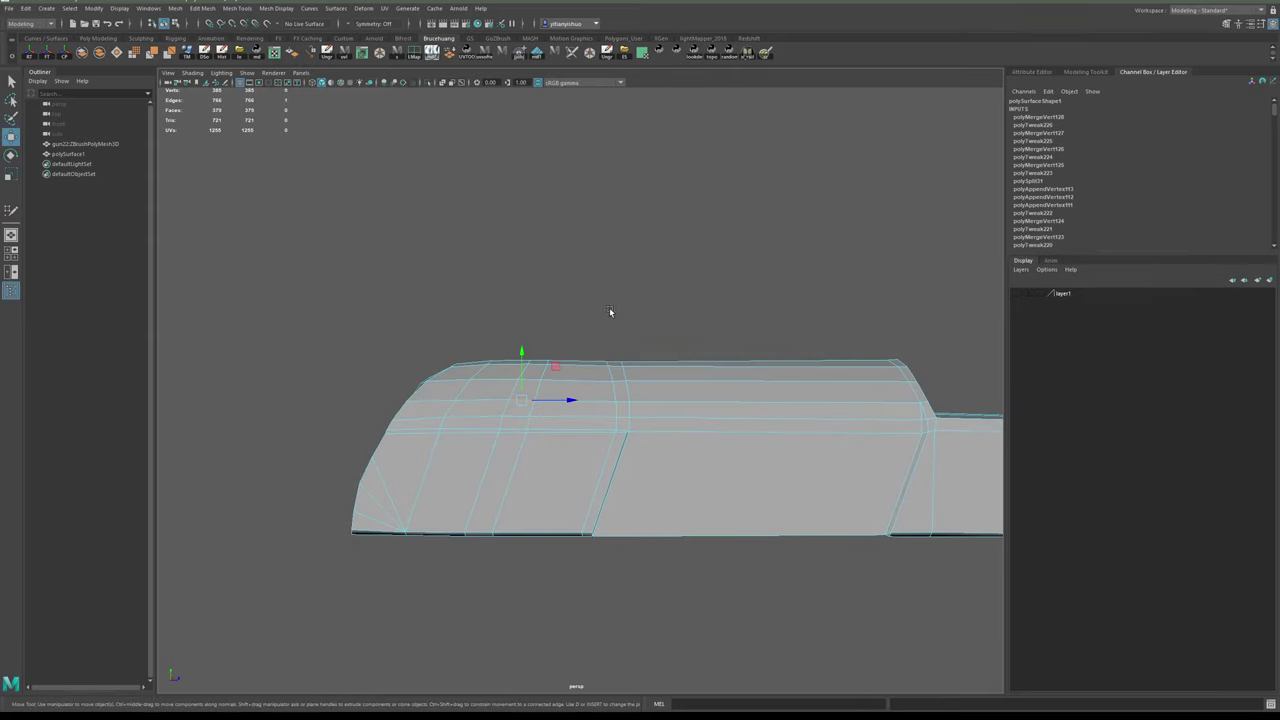
shift+right_click(580, 292)
ctrl+right_click(580, 292)
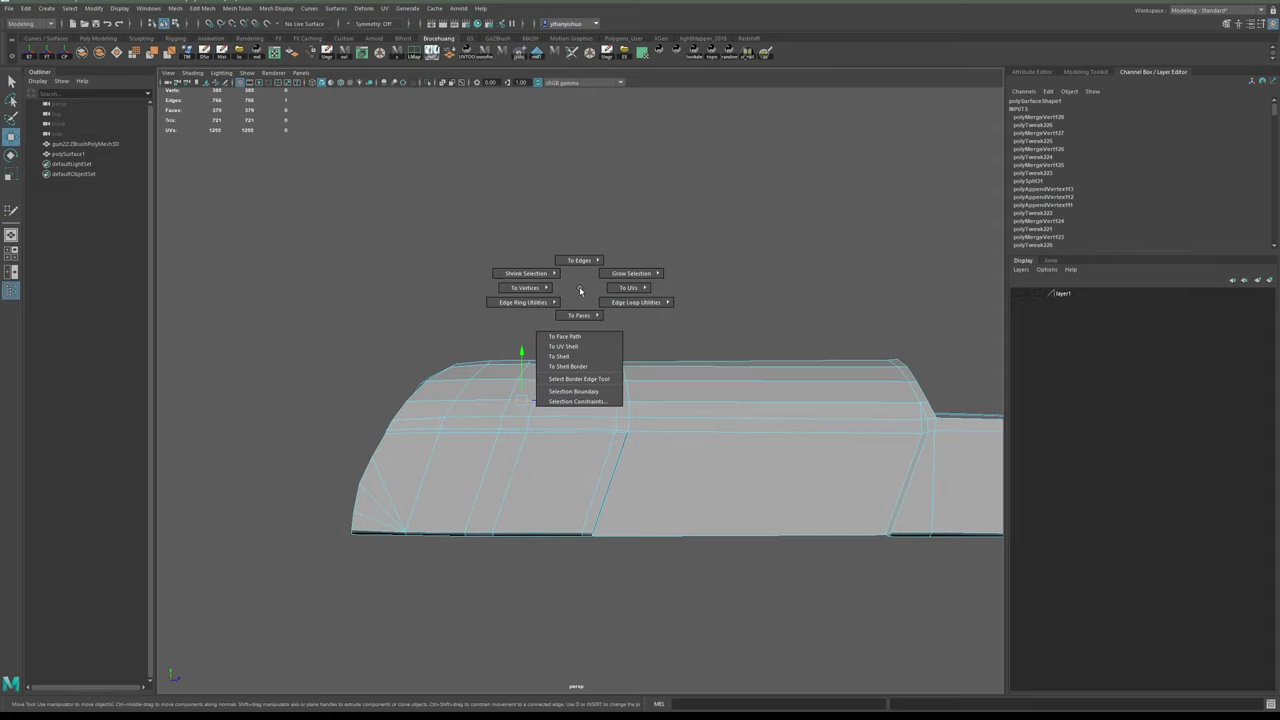
ctrl+right_drag(579, 291, 521, 316)
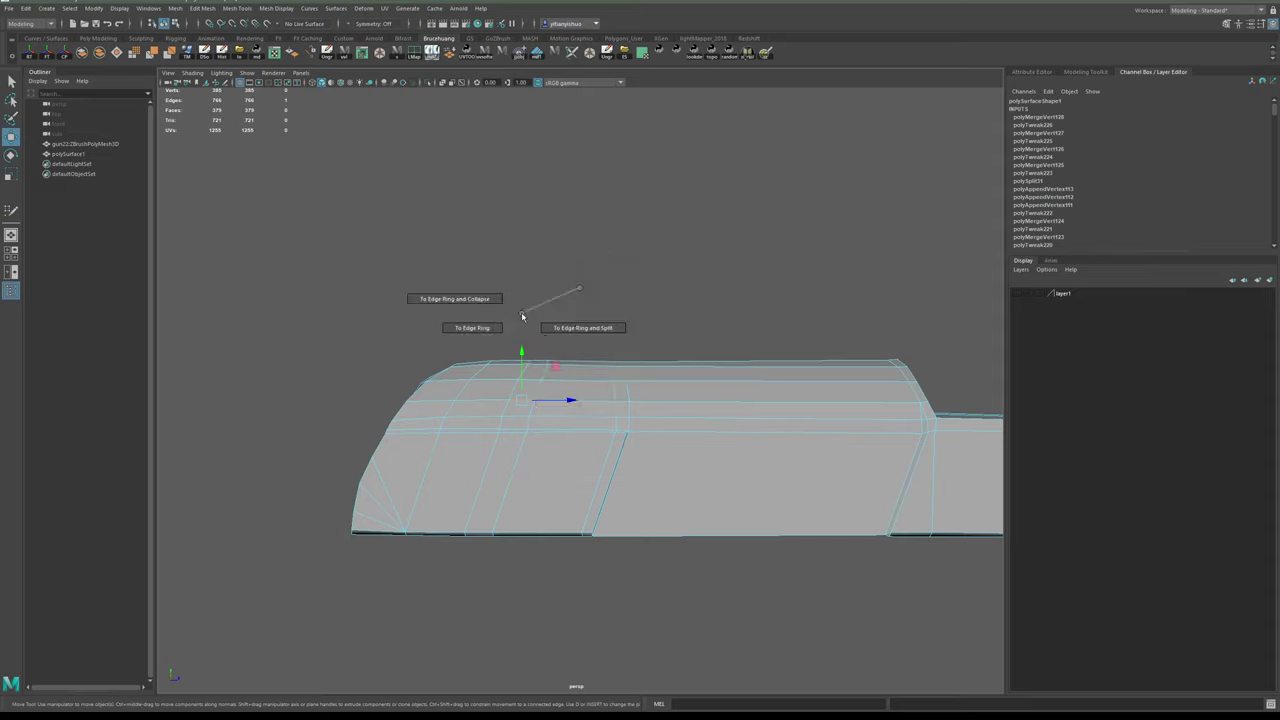
alt+drag(580, 386, 541, 441)
key(ctrl+z)
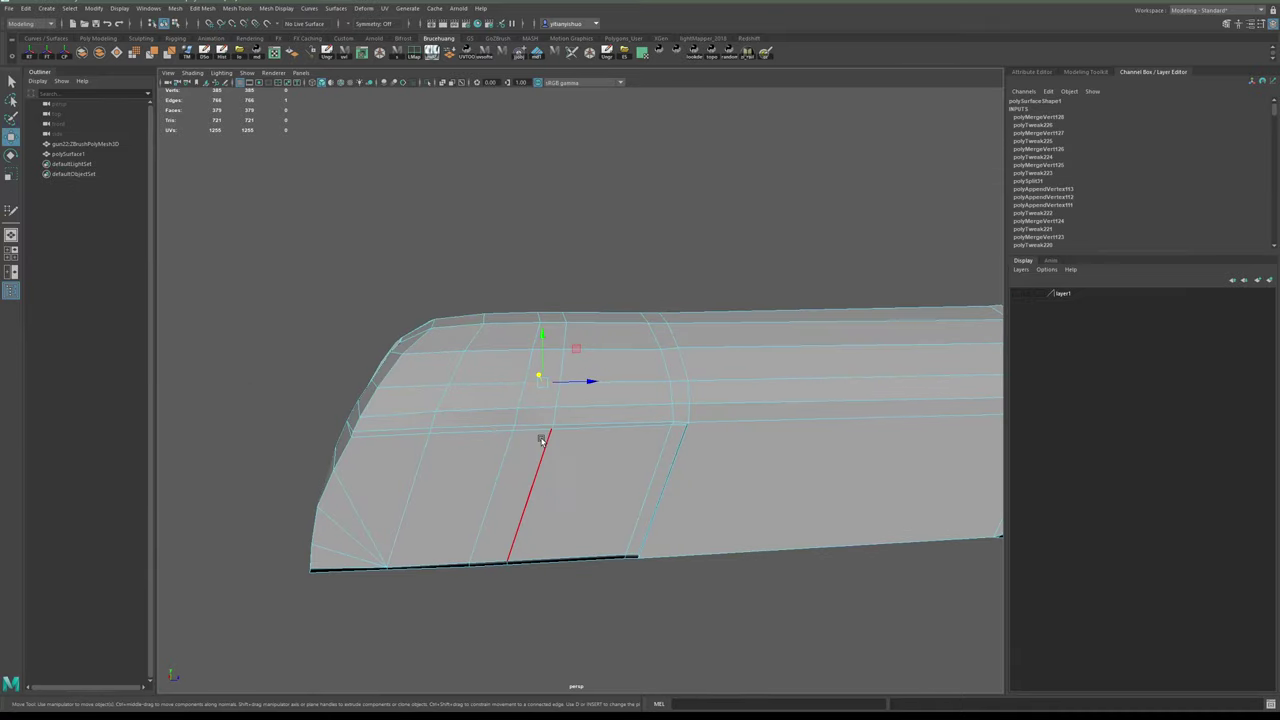
mouse_move(541, 427)
right_down()
mouse_move(541, 401)
mouse_move(576, 395)
mouse_move(530, 408)
right_up()
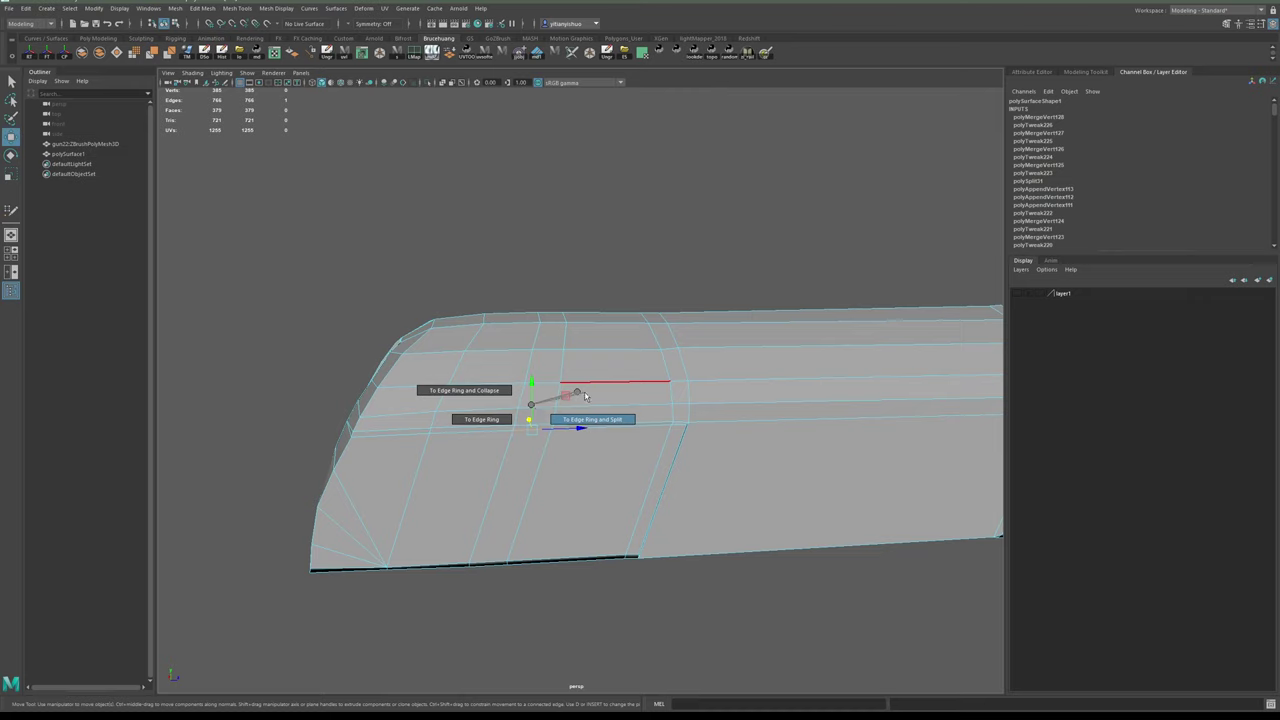
ctrl+right_drag(577, 393, 577, 393)
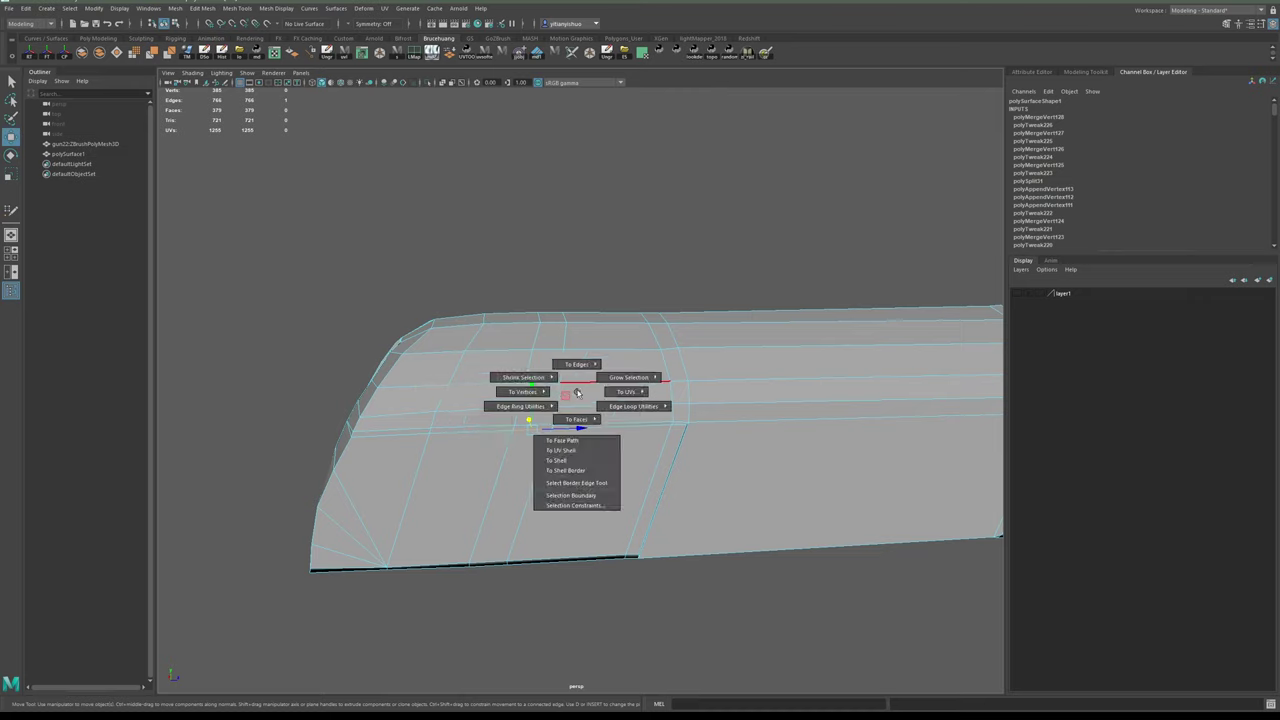
ctrl+right_drag(529, 407, 524, 407)
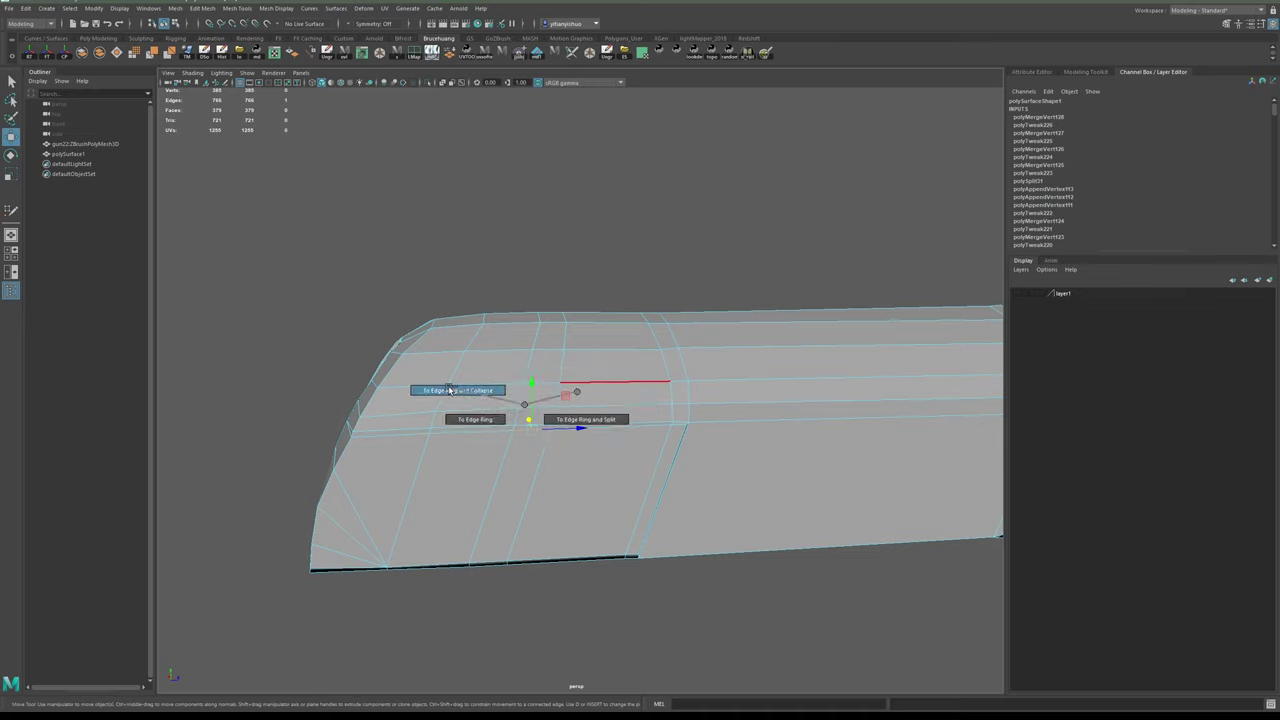
ctrl+right_drag(450, 390, 449, 389)
ctrl+right_drag(565, 378, 593, 253)
- Collapse the short edges between the two closely spaced loops one by one, from the side panel's border up to the top
shift+right_click(605, 396)
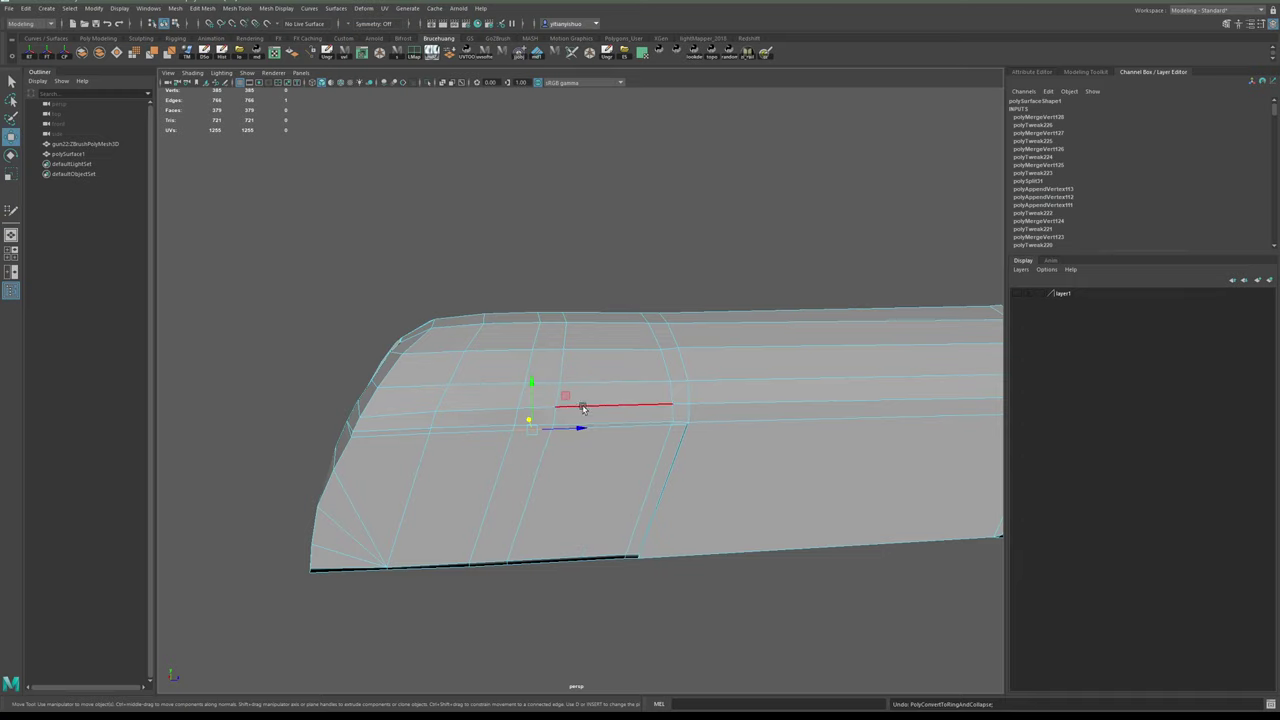
shift+right_drag(584, 408, 650, 338)
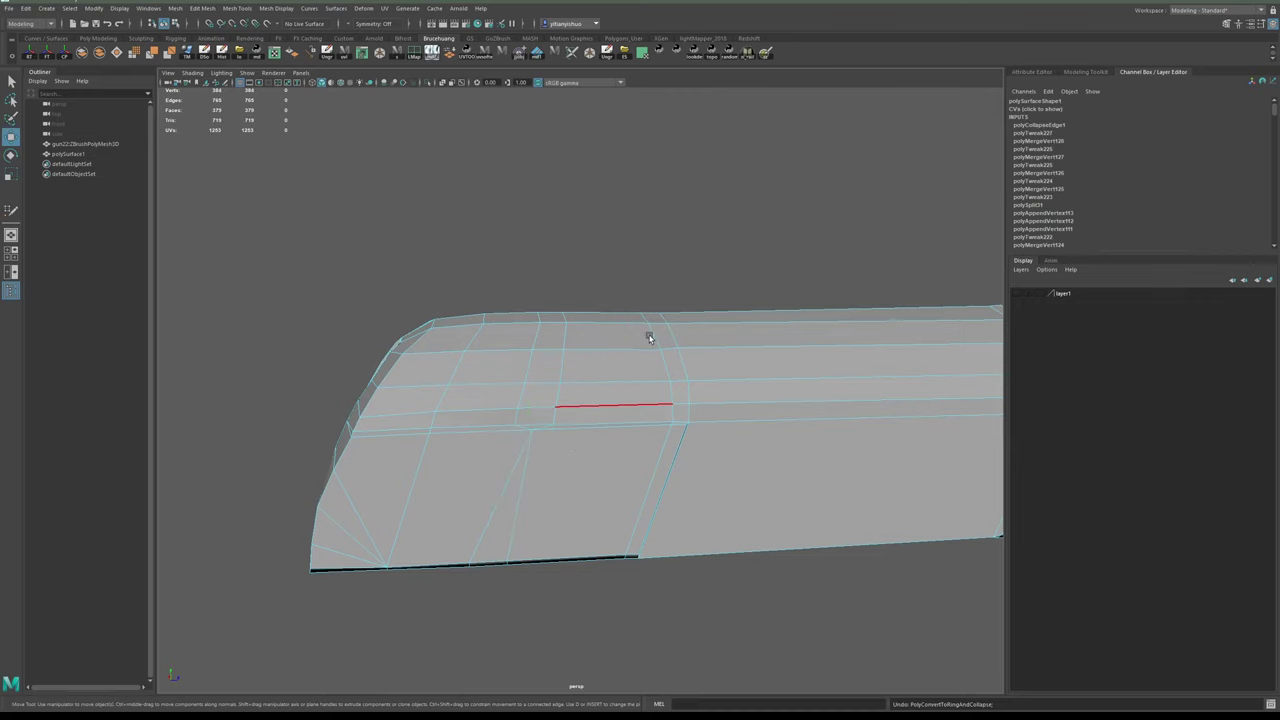
scroll(560, 447, up, 4)
click(517, 440)
key(g)
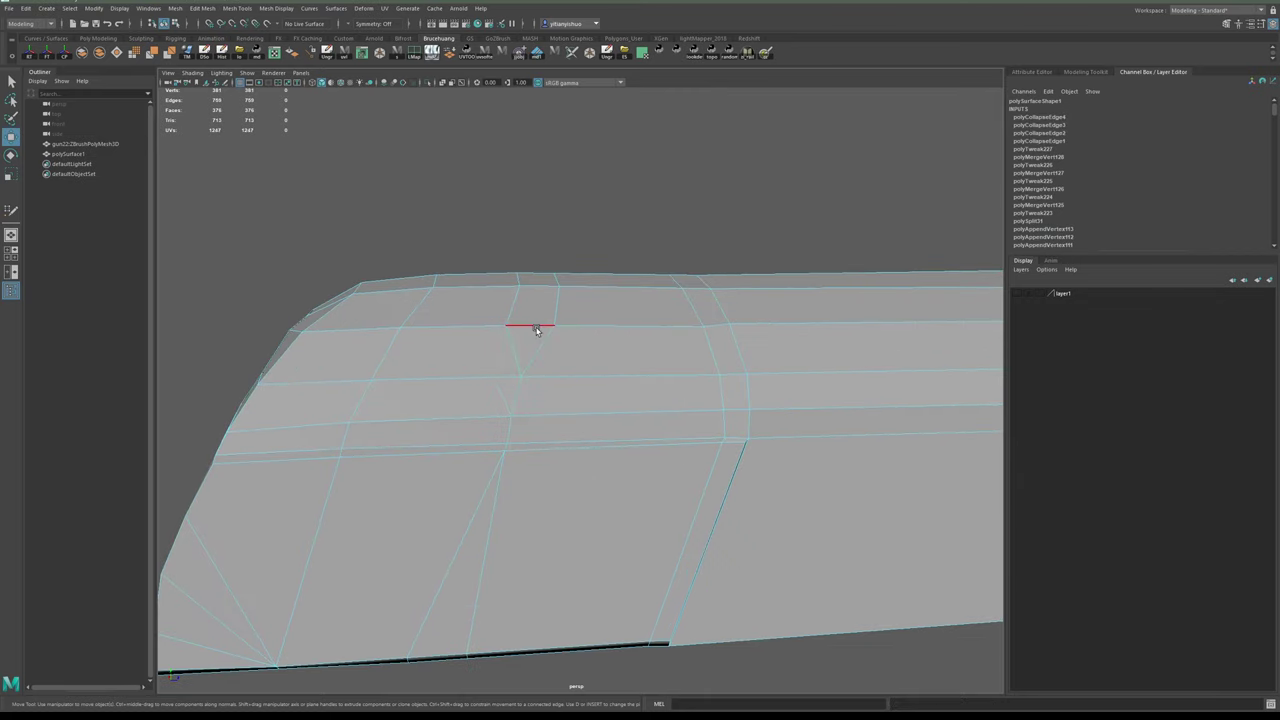
click(539, 288)
key(g)
- Continue collapsing the short edges between the two loops across the top and down to the rounded recess
scroll(630, 363, down, 4)
alt+drag(634, 363, 652, 488)
alt+drag(430, 400, 654, 399)
scroll(640, 410, up, 2)
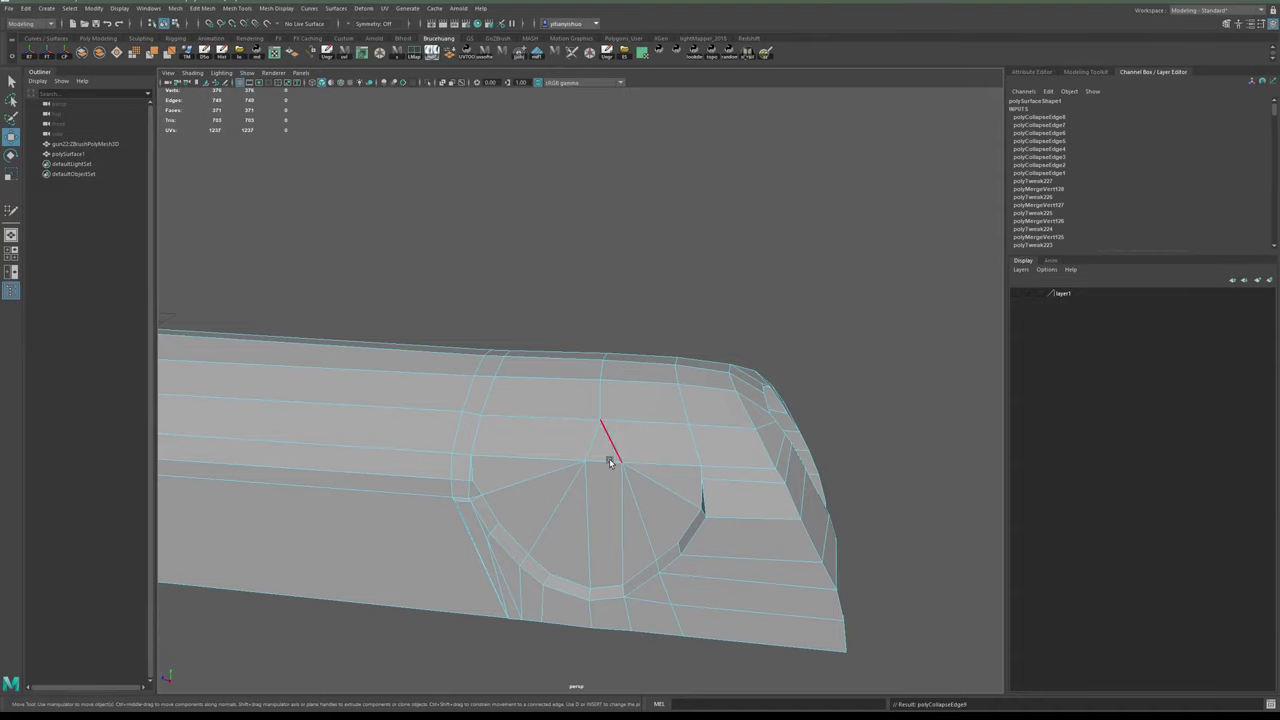
alt+drag(658, 467, 571, 425)
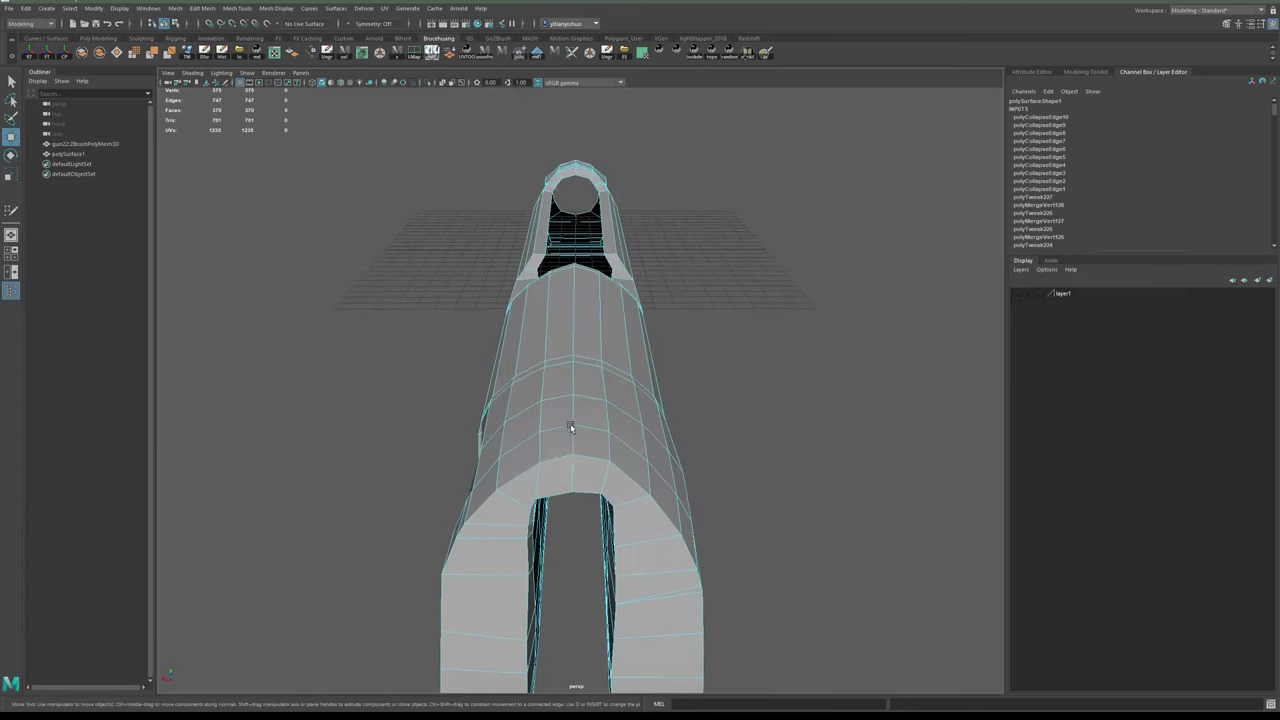
- Straighten the top centre edge loop and the lengthwise loop beside it by scaling them flat along X
right_drag(576, 427, 576, 401)
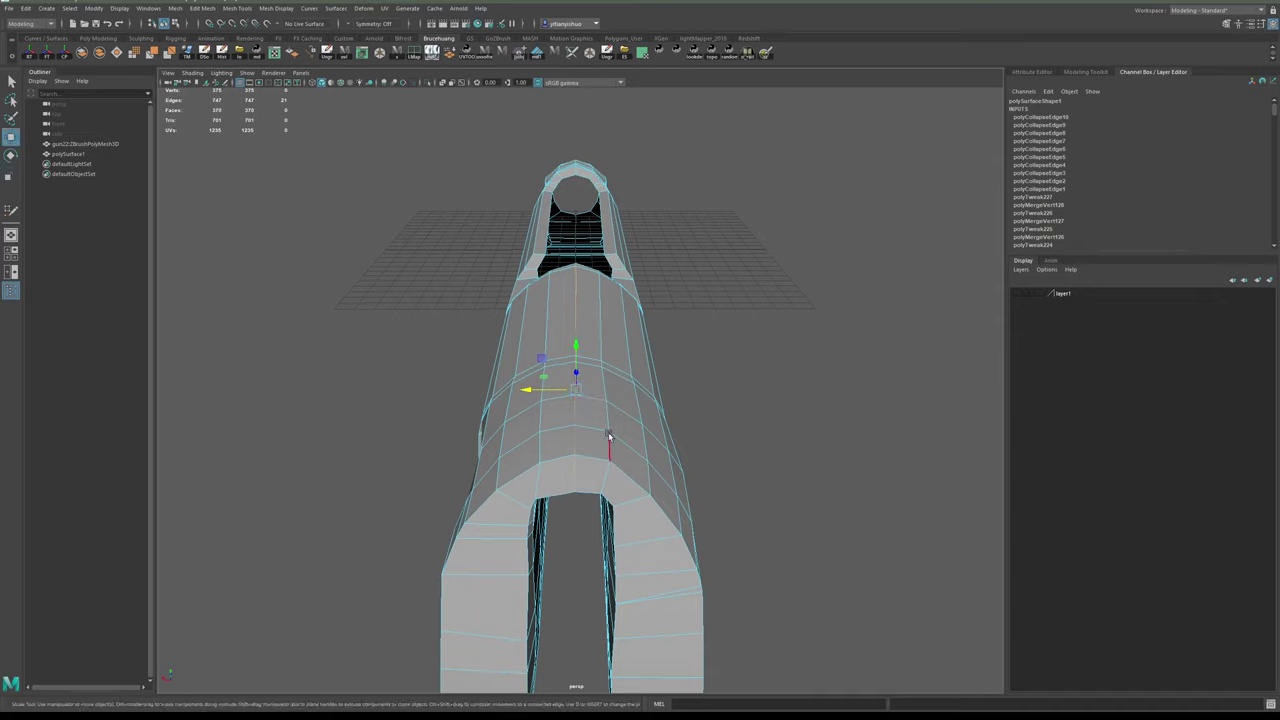
drag(553, 350, 997, 351)
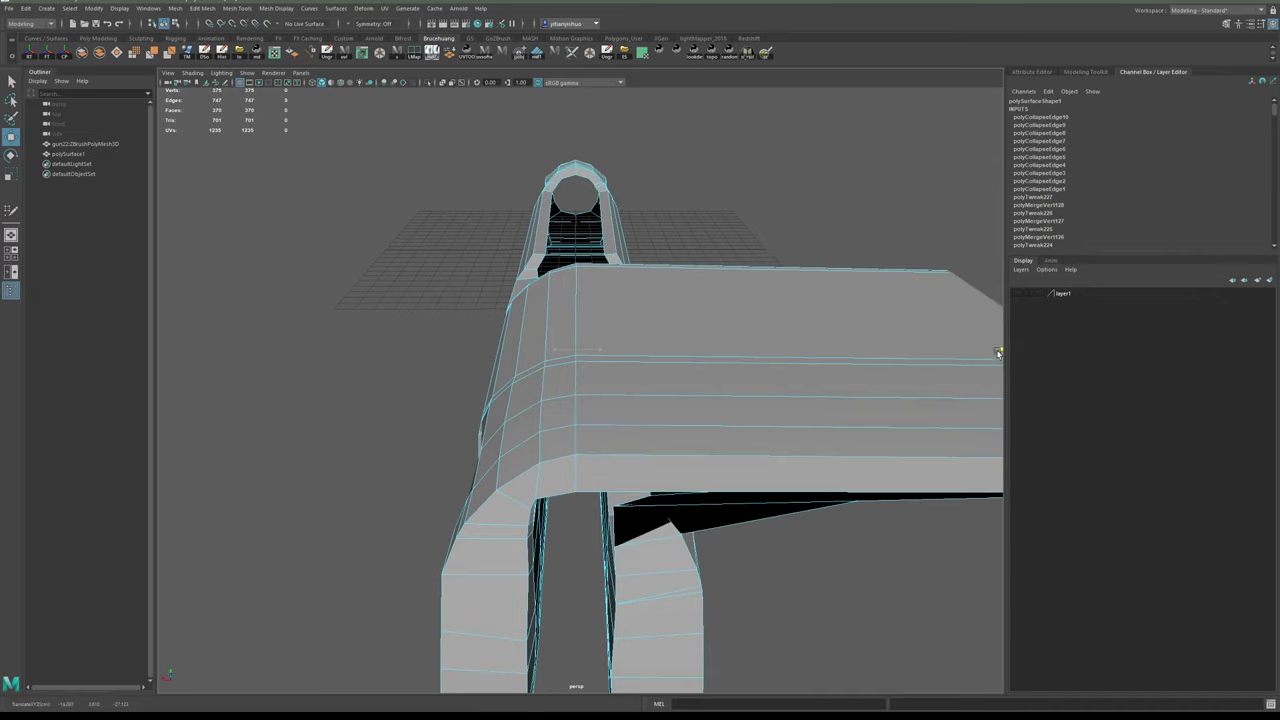
key(ctrl+z)
drag(554, 352, 1010, 331)
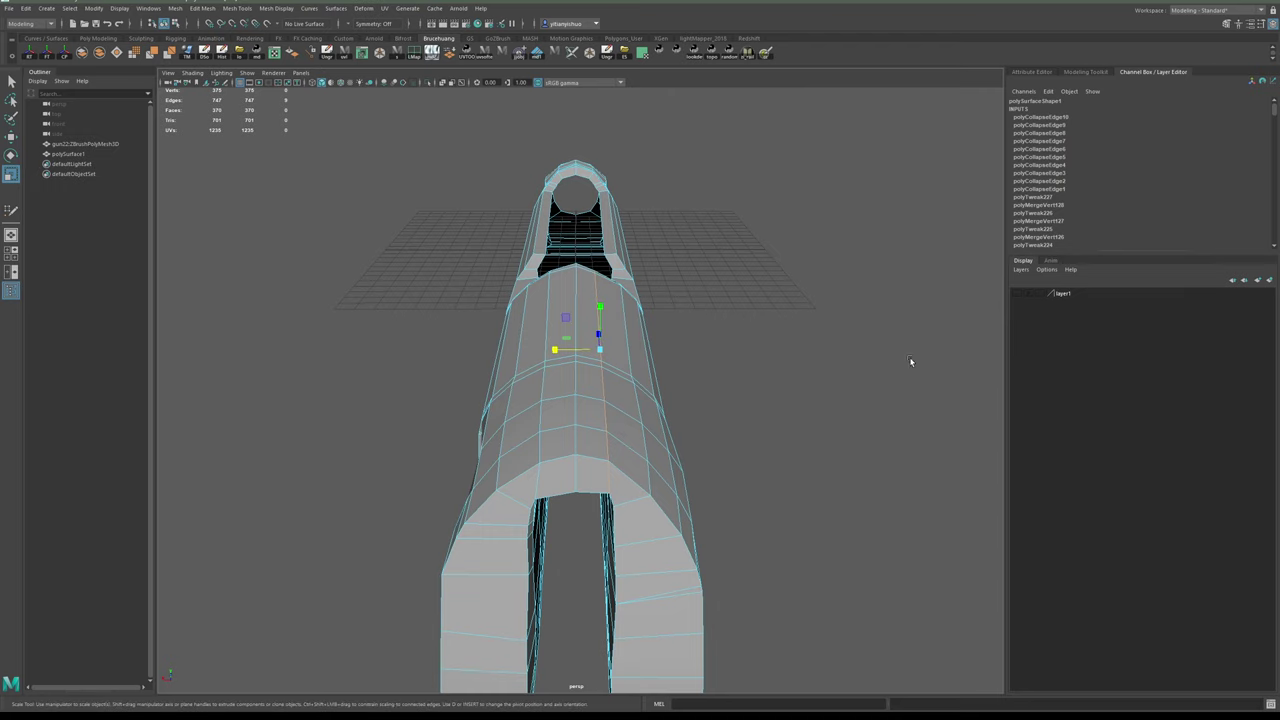
- Straighten the lengthwise edge loop on the opposite side of the top centre by scaling it flat along X
alt+drag(723, 374, 530, 408)
alt+drag(894, 349, 831, 345)
alt+drag(822, 396, 578, 365)
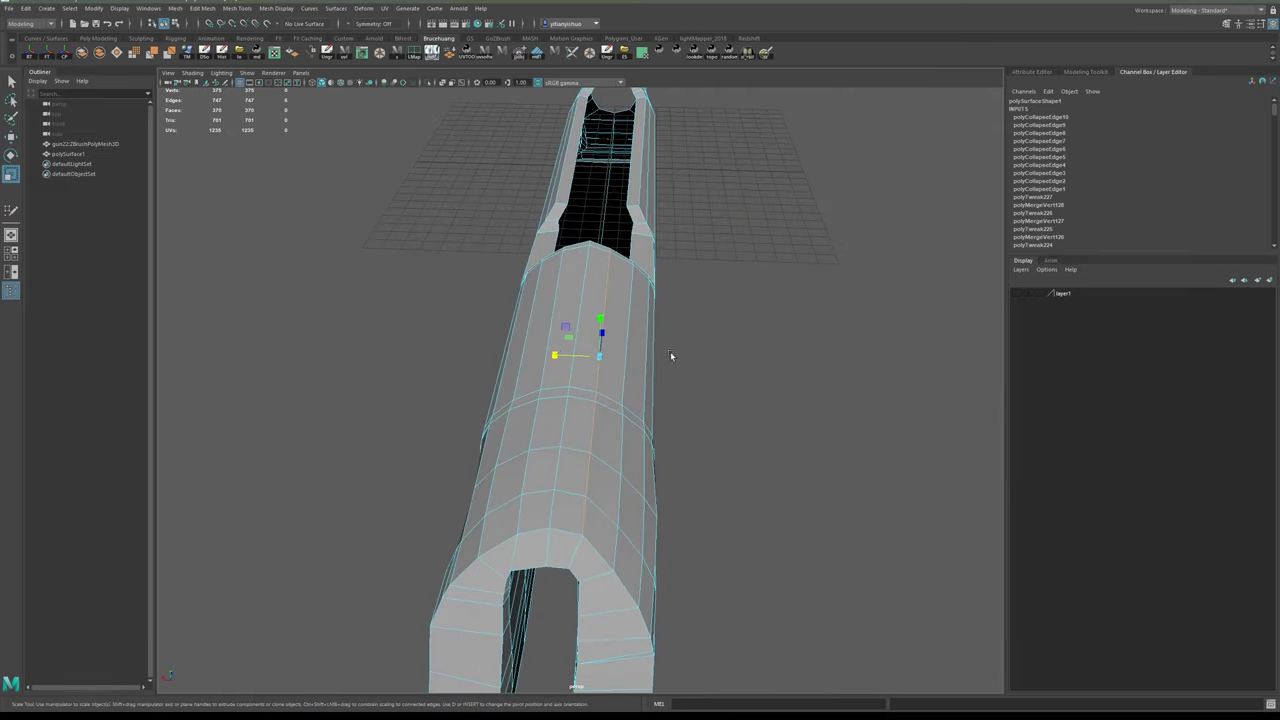
alt+drag(670, 356, 689, 367)
alt+drag(676, 493, 219, 345)
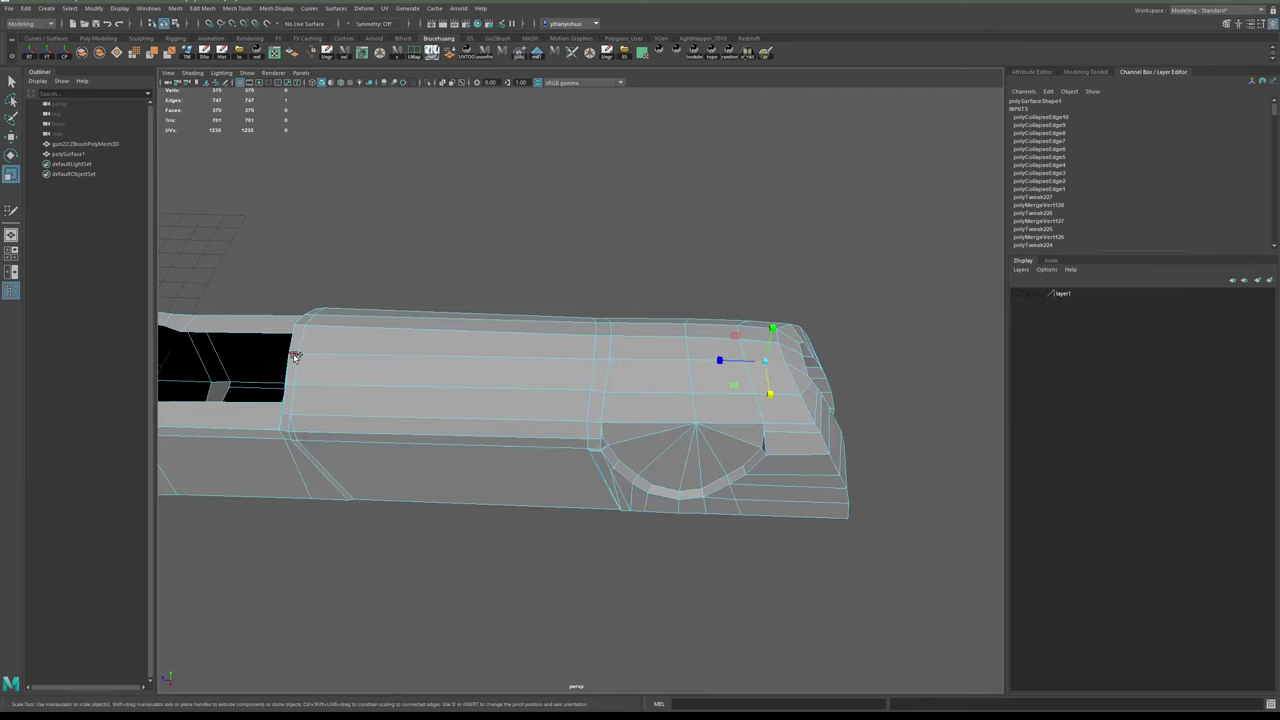
alt+drag(648, 357, 540, 360)
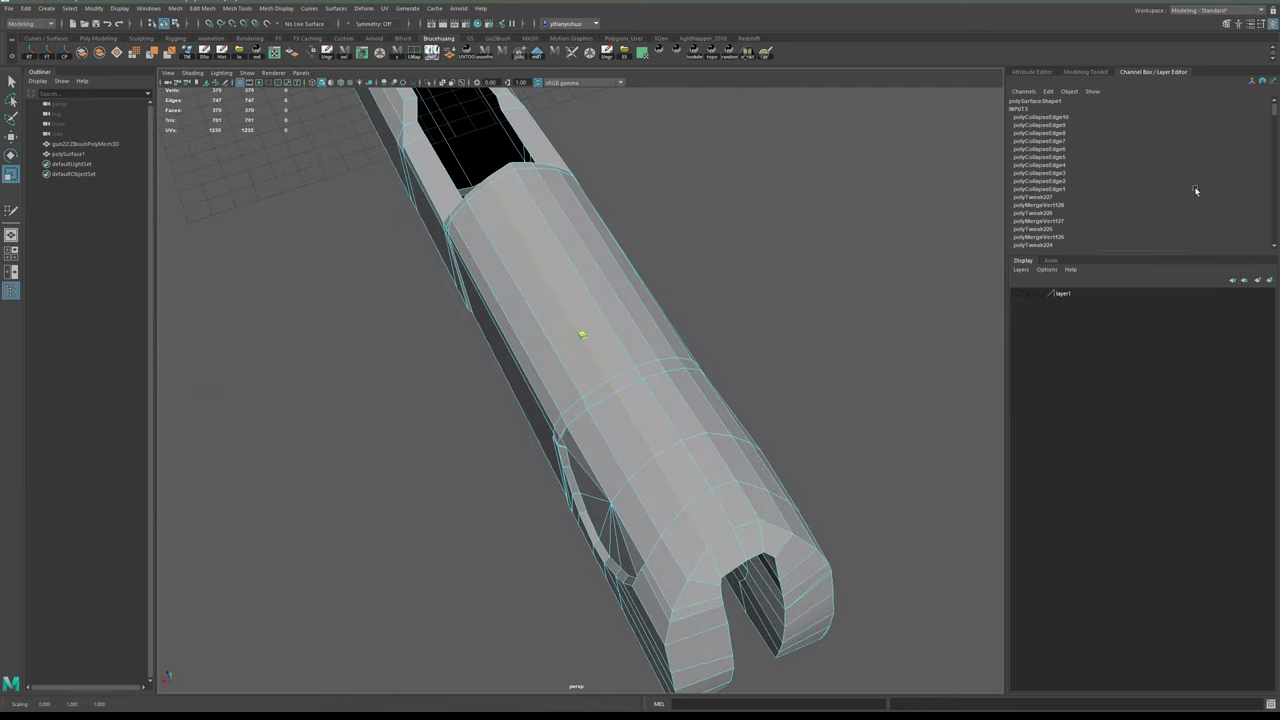
alt+drag(735, 372, 822, 298)
alt+middle_drag(787, 356, 809, 343)
alt+drag(809, 343, 795, 390)
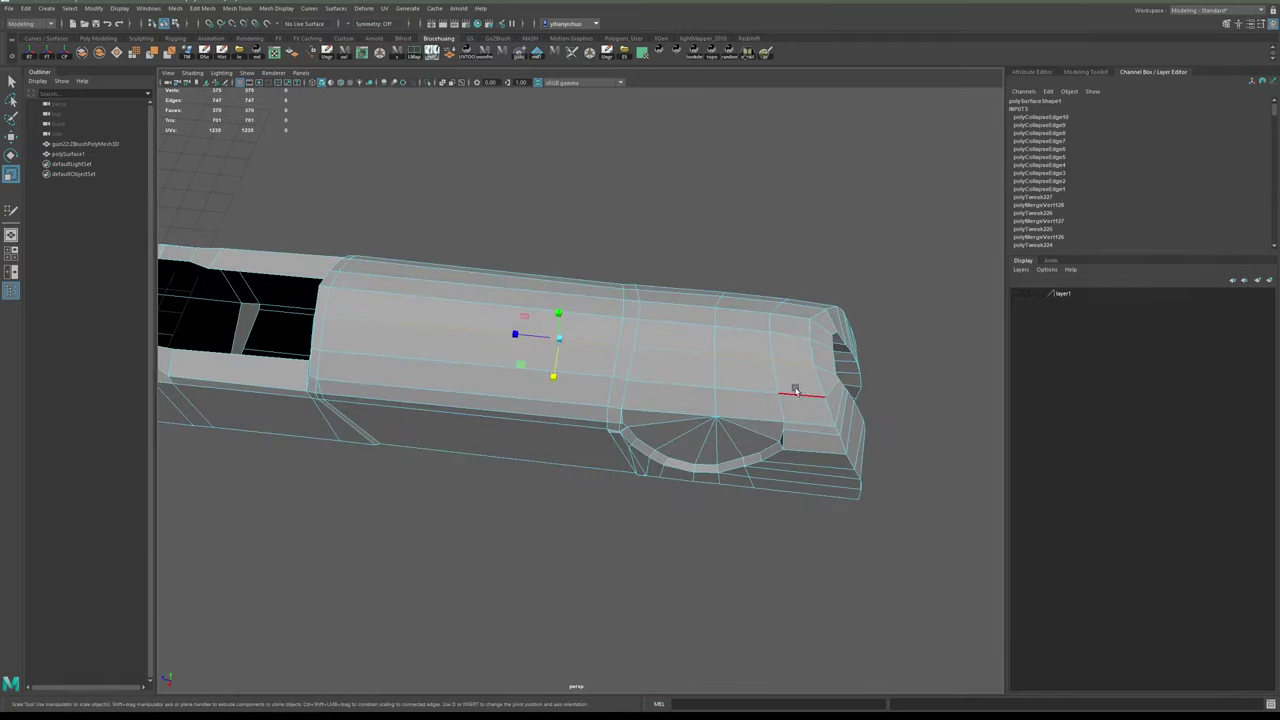
- Straighten the next lengthwise loop down, above the rounded recess, by scaling it flat along X
click(795, 391)
alt+middle_drag(694, 386, 771, 375)
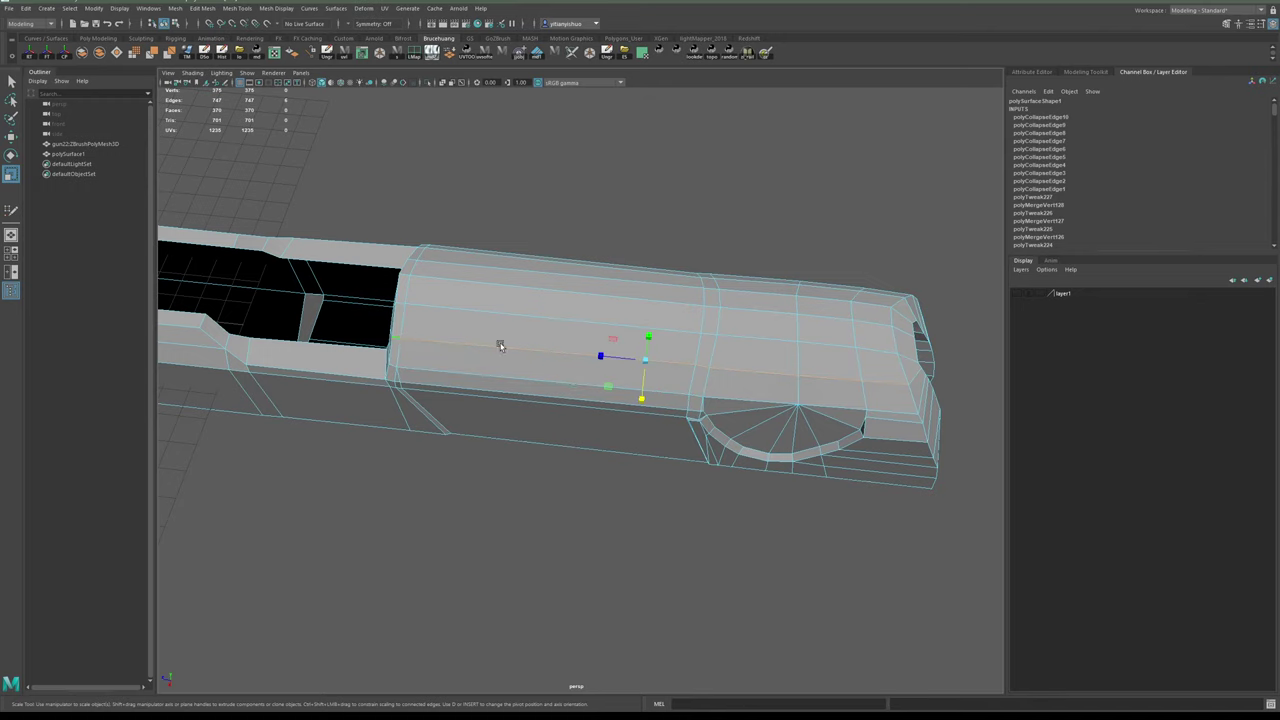
alt+drag(500, 346, 692, 305)
drag(1118, 337, 1116, 338)
alt+drag(768, 350, 685, 308)
click(659, 495)
alt+drag(662, 488, 760, 340)
- Flatten the narrow top rim face along the opening beside the arched edge by scaling it vertically
alt+drag(863, 350, 619, 388)
right_drag(612, 385, 612, 412)
click(608, 394)
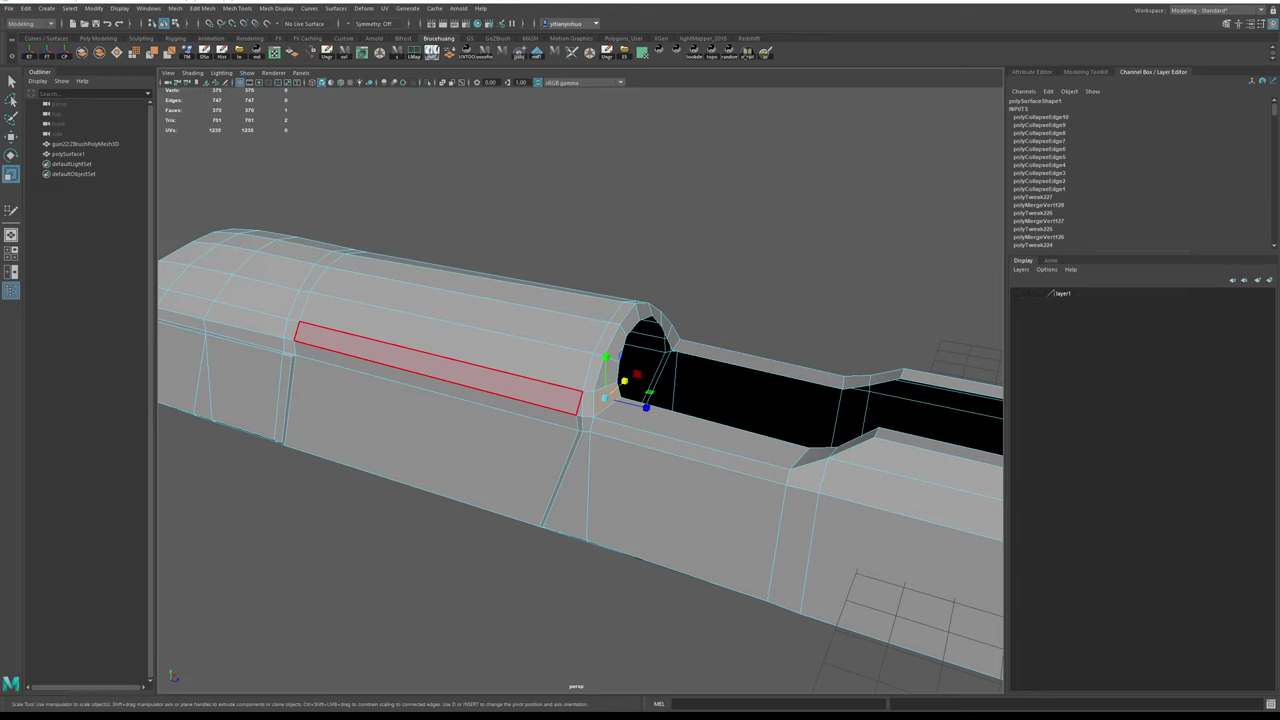
alt+drag(786, 352, 500, 342)
alt+drag(535, 346, 611, 399)
click(645, 373)
click(592, 345)
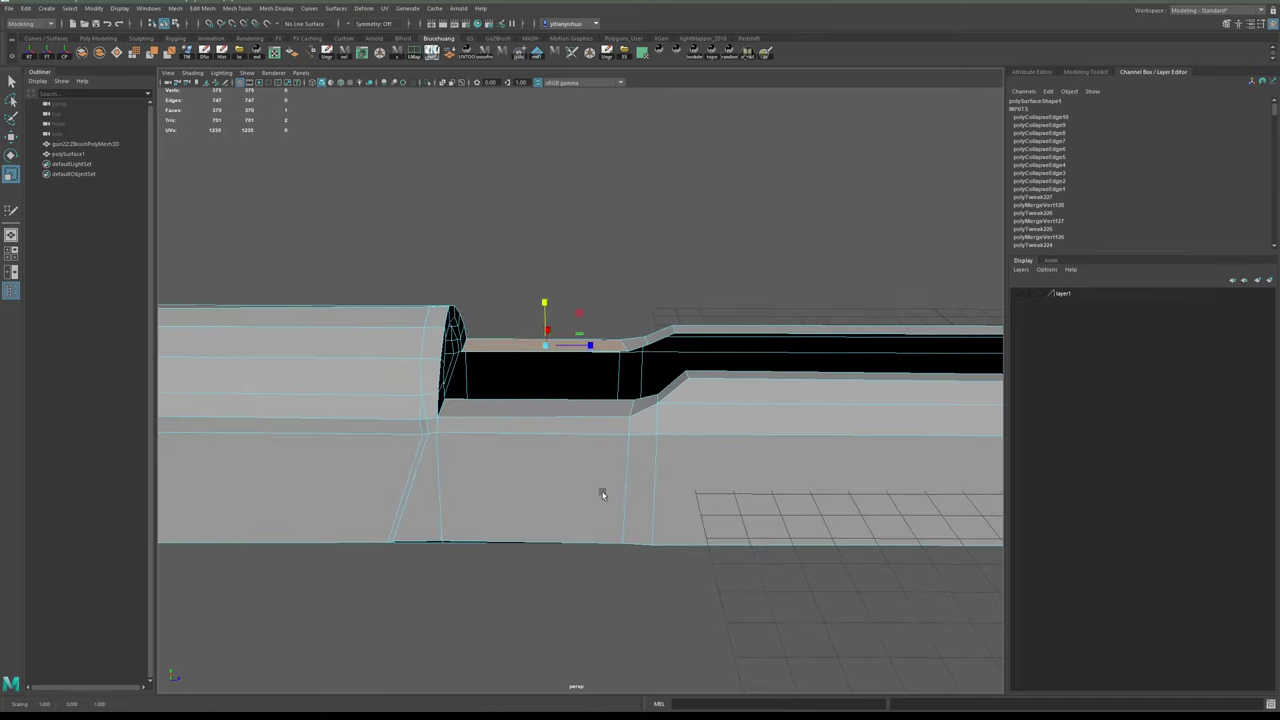
alt+drag(601, 494, 520, 453)
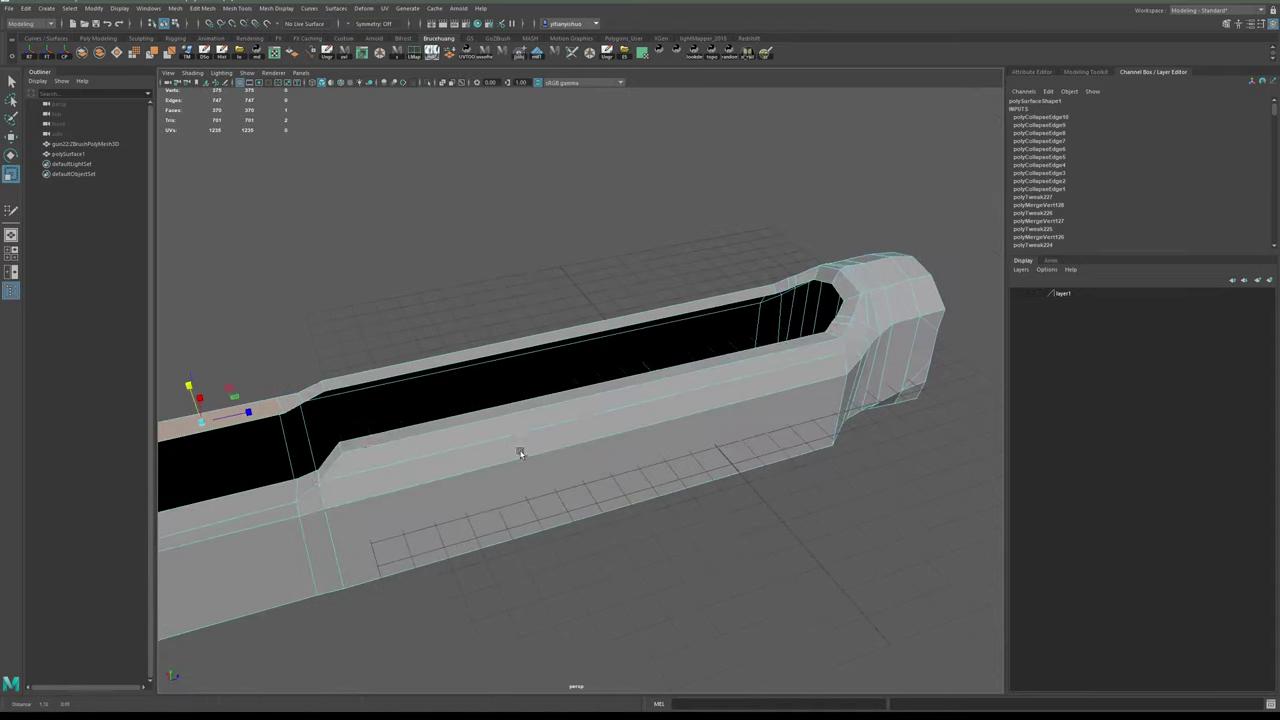
click(538, 400)
alt+drag(571, 374, 657, 363)
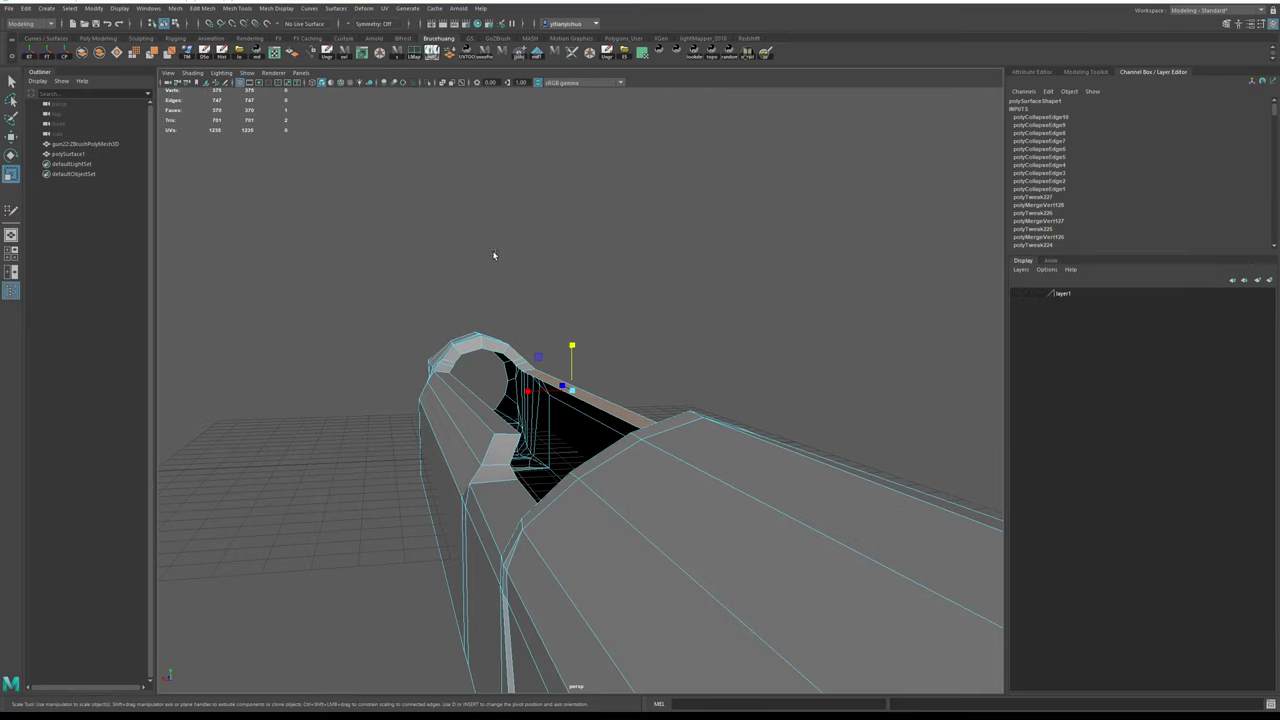
mouse_move(493, 255)
alt+mouse_down()
mouse_move(623, 249)
mouse_move(633, 262)
mouse_move(503, 253)
alt+mouse_up()
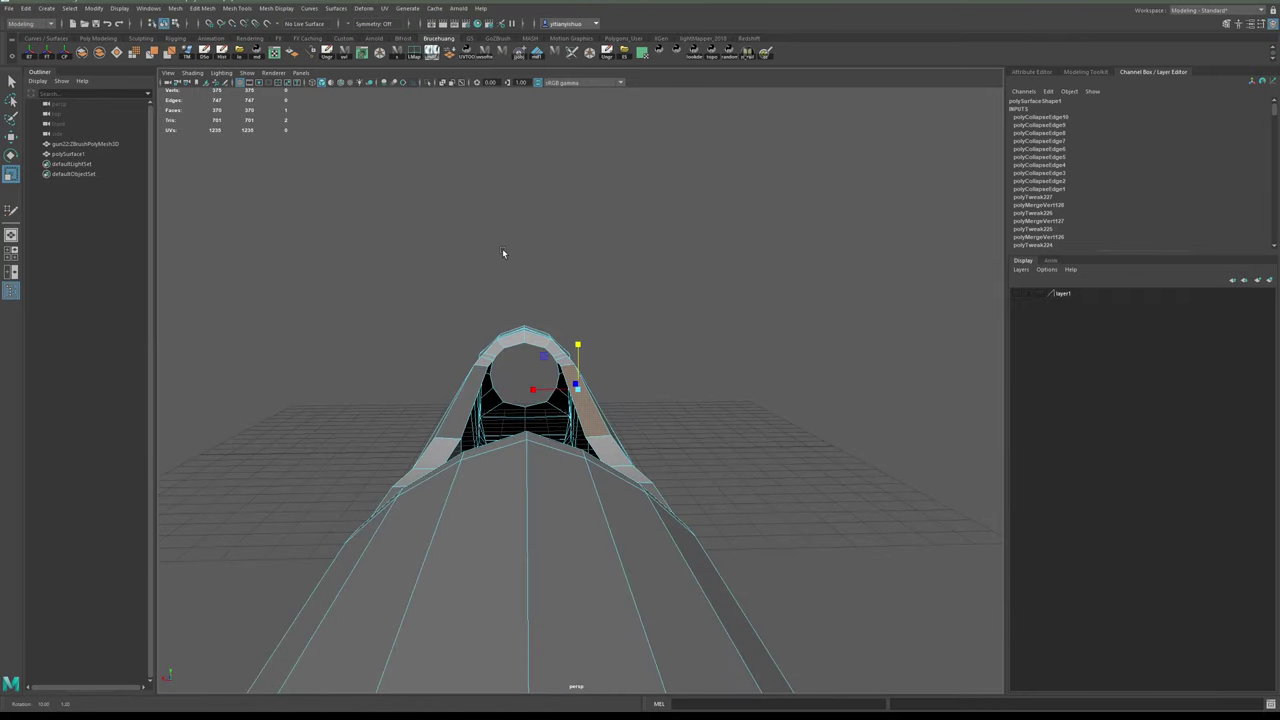
- Level the top centre edge loop of the raised end block by scaling it flat vertically
alt+drag(502, 253, 422, 333)
alt+right_drag(422, 333, 456, 392)
alt+middle_drag(456, 392, 591, 408)
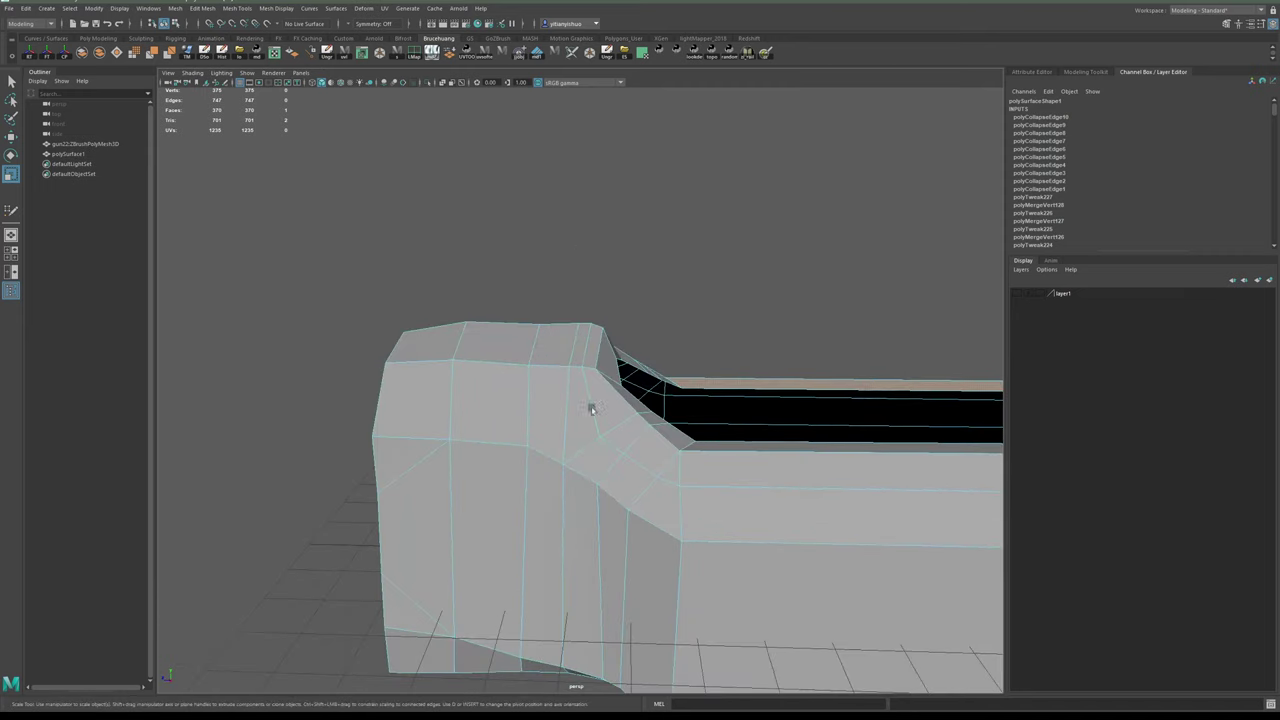
alt+drag(590, 340, 552, 391)
right_drag(434, 371, 425, 314)
click(434, 369)
alt+drag(547, 380, 520, 287)
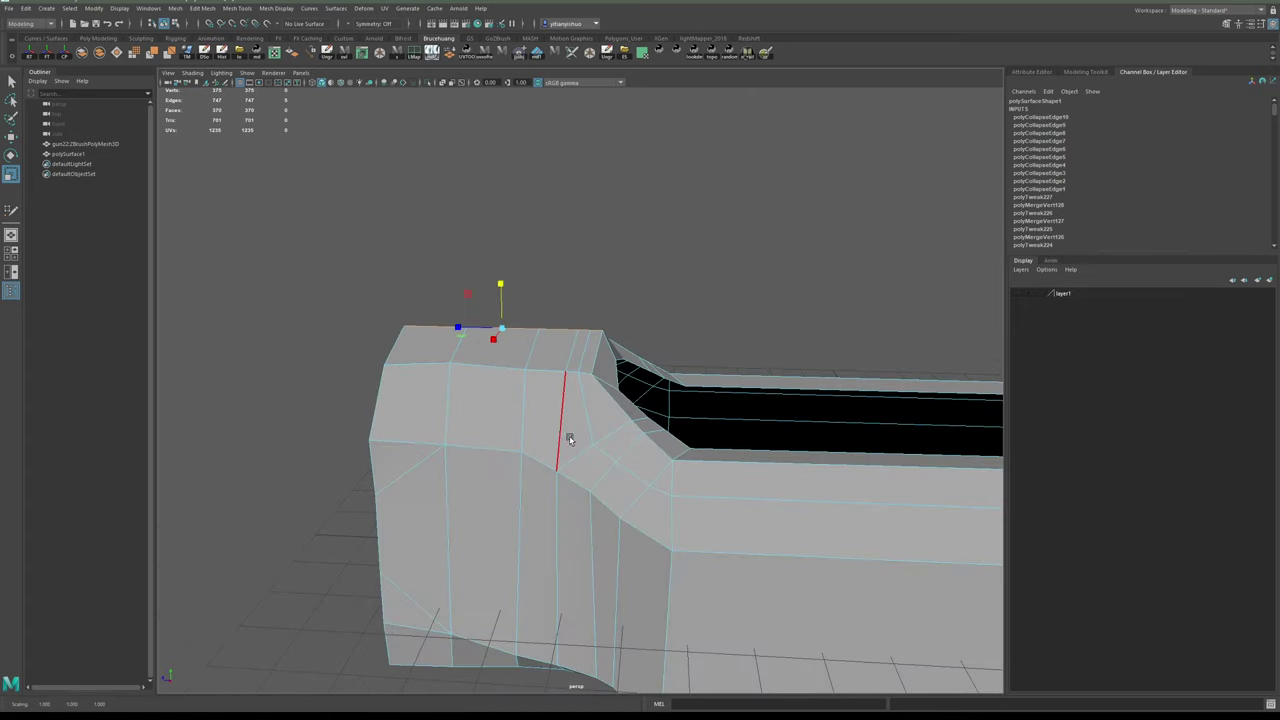
- Straighten the lengthwise loop beside the end block's top centre by scaling it flat along X and vertically
alt+drag(562, 382, 546, 426)
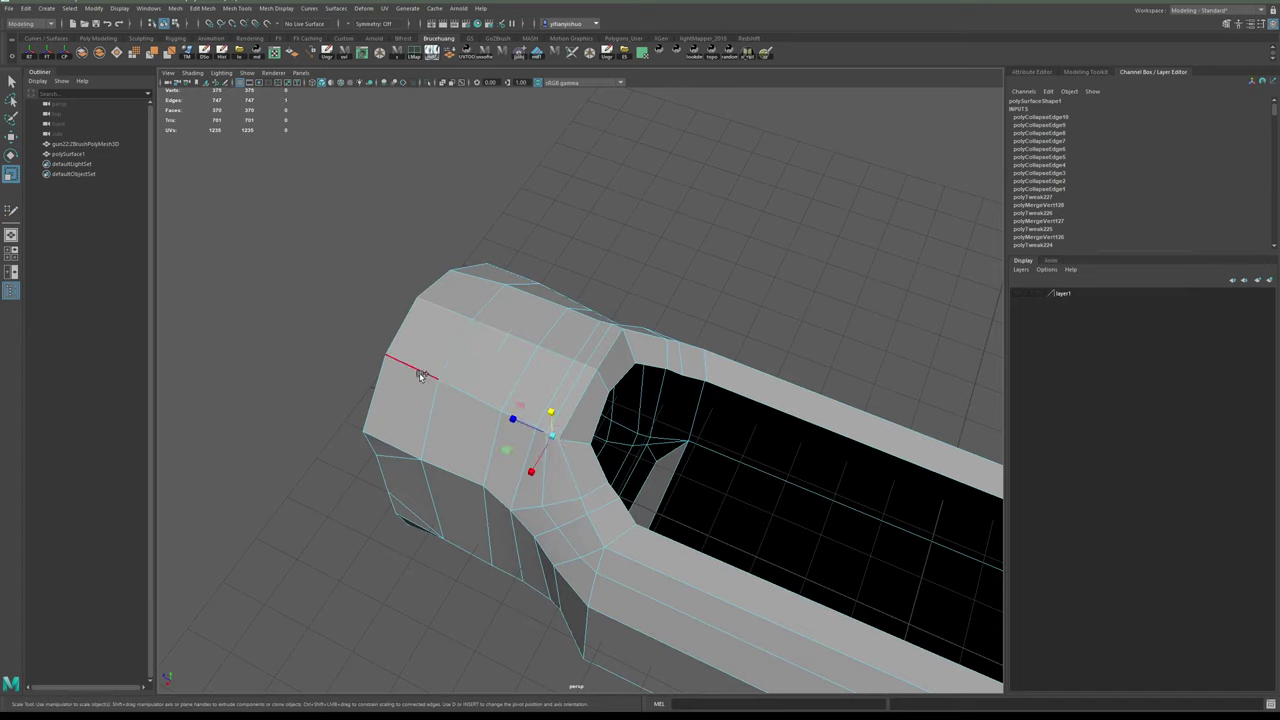
alt+drag(497, 380, 444, 358)
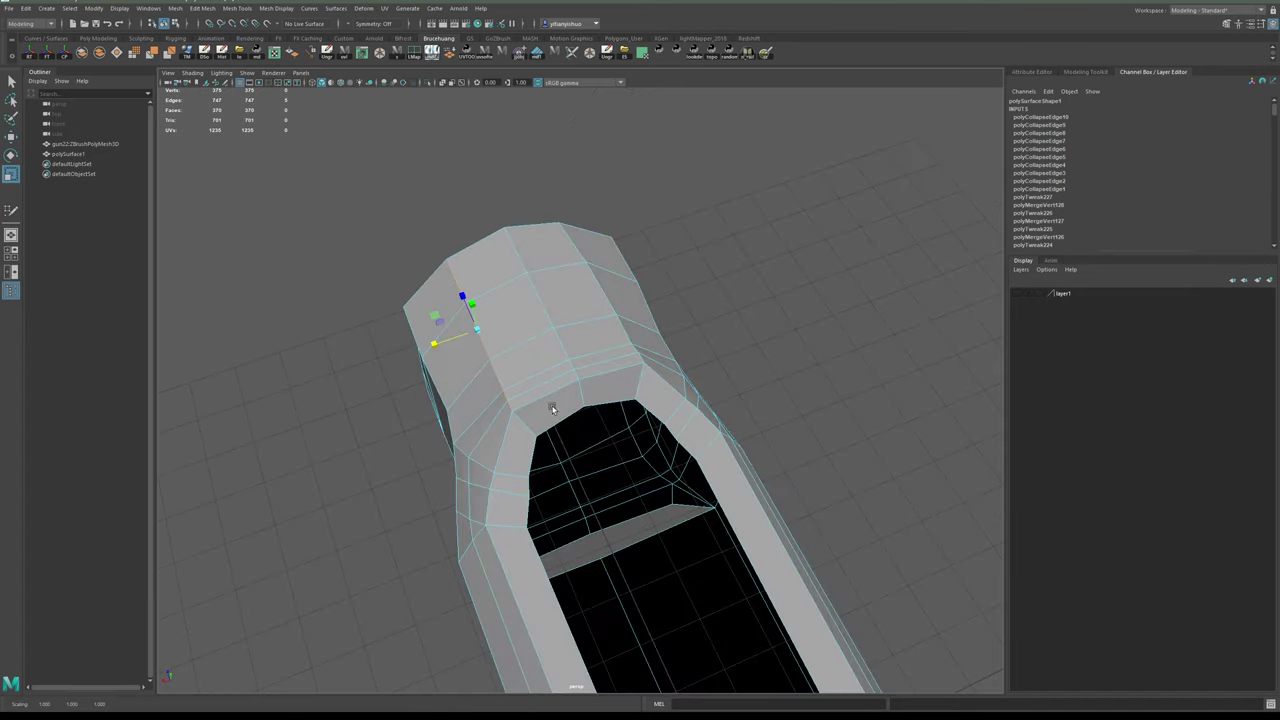
alt+drag(552, 409, 577, 358)
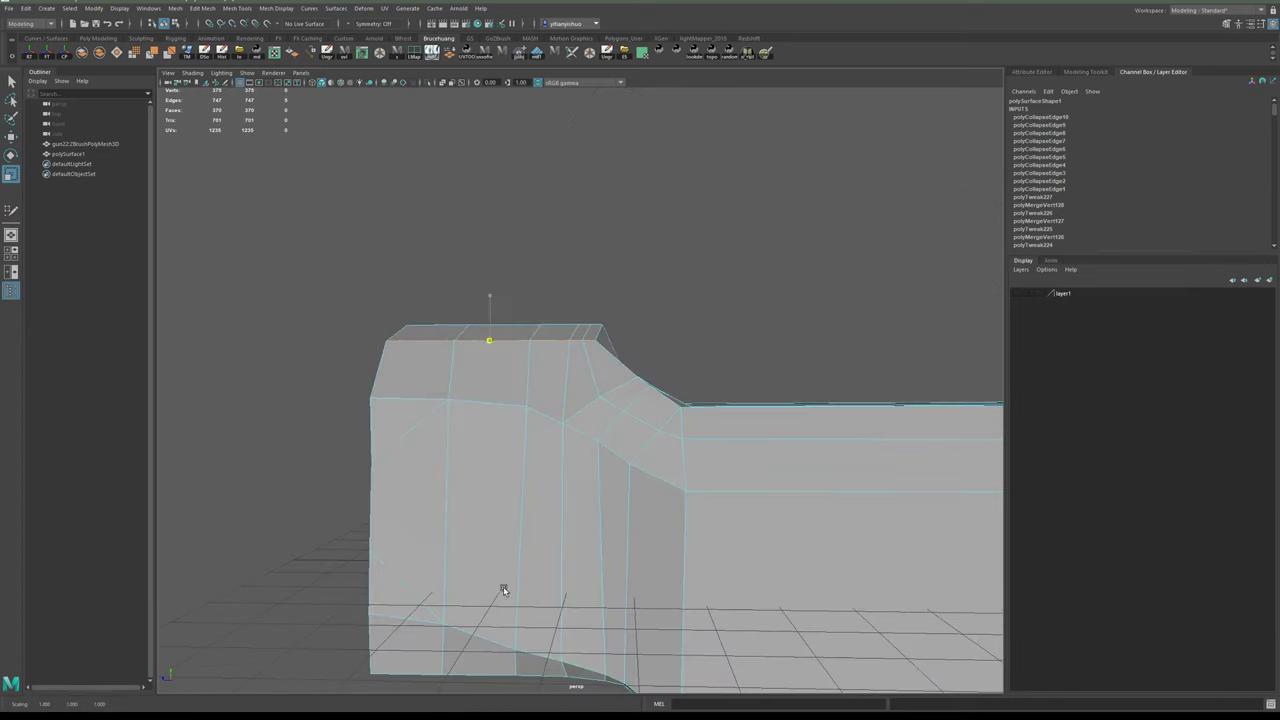
alt+drag(504, 590, 736, 350)
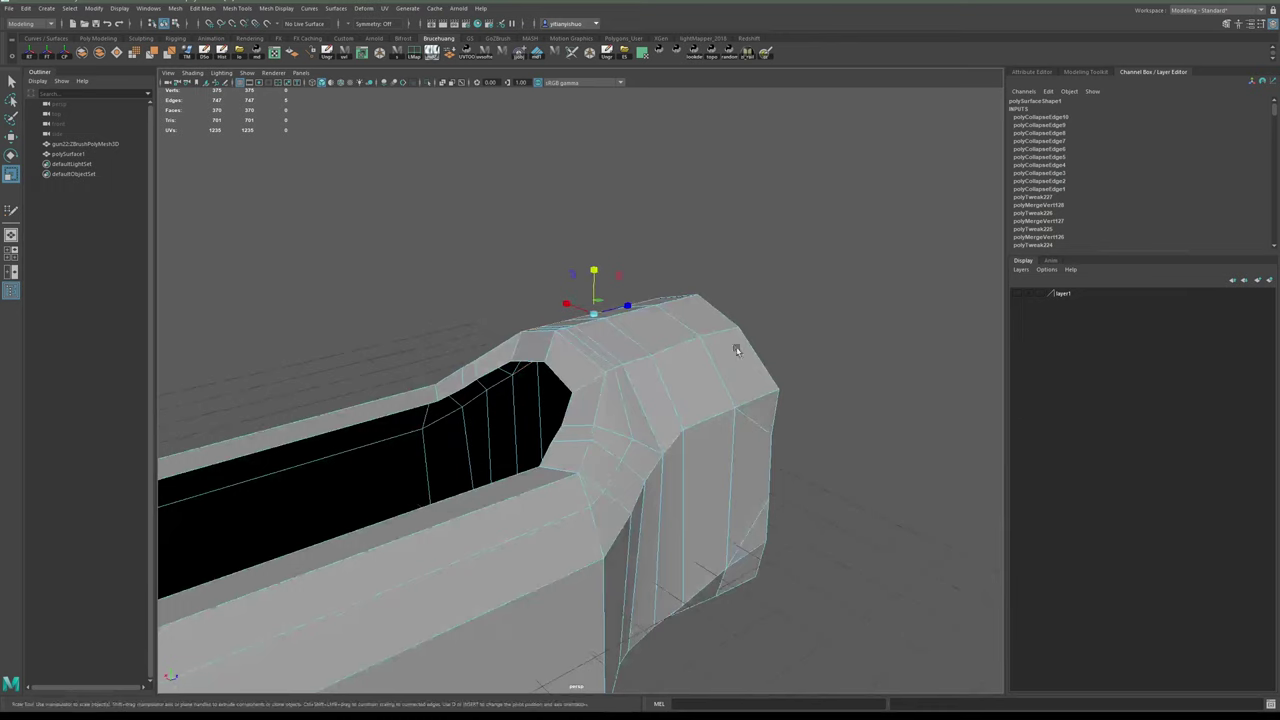
- Straighten the matching lengthwise loop on the other side of the end block along X and vertically
click(611, 372)
alt+drag(611, 372, 635, 385)
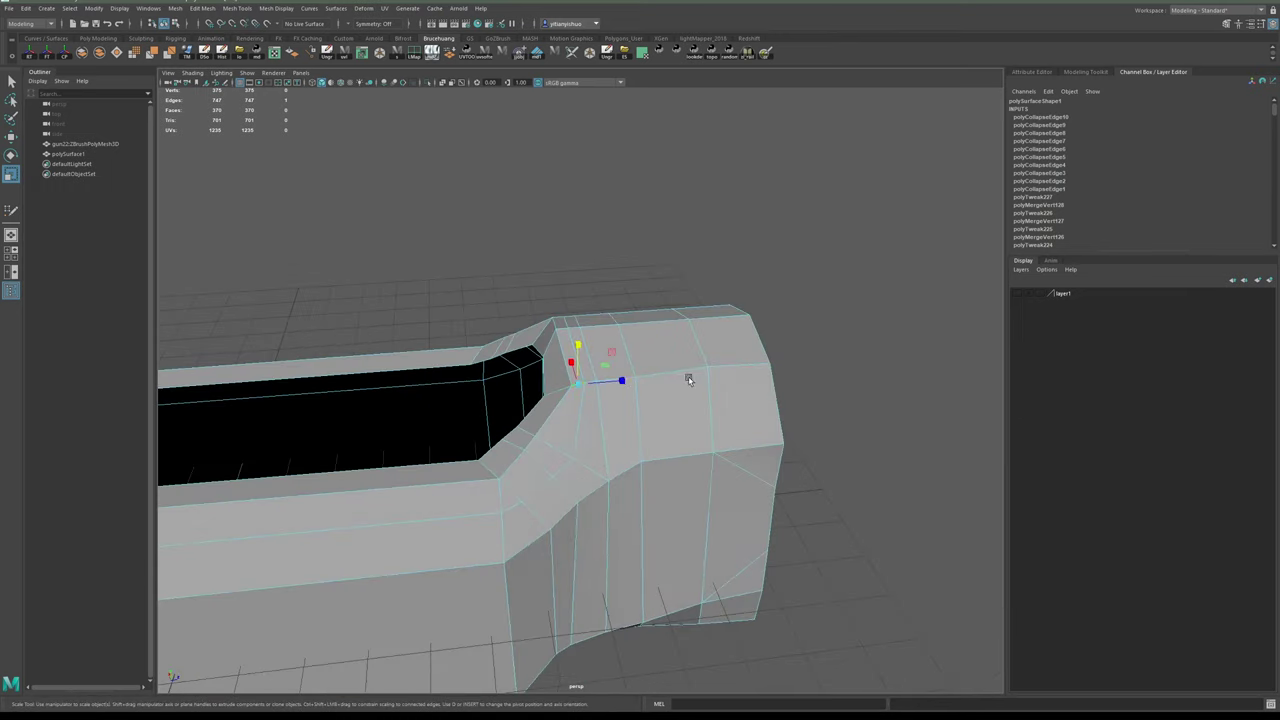
alt+drag(733, 382, 668, 349)
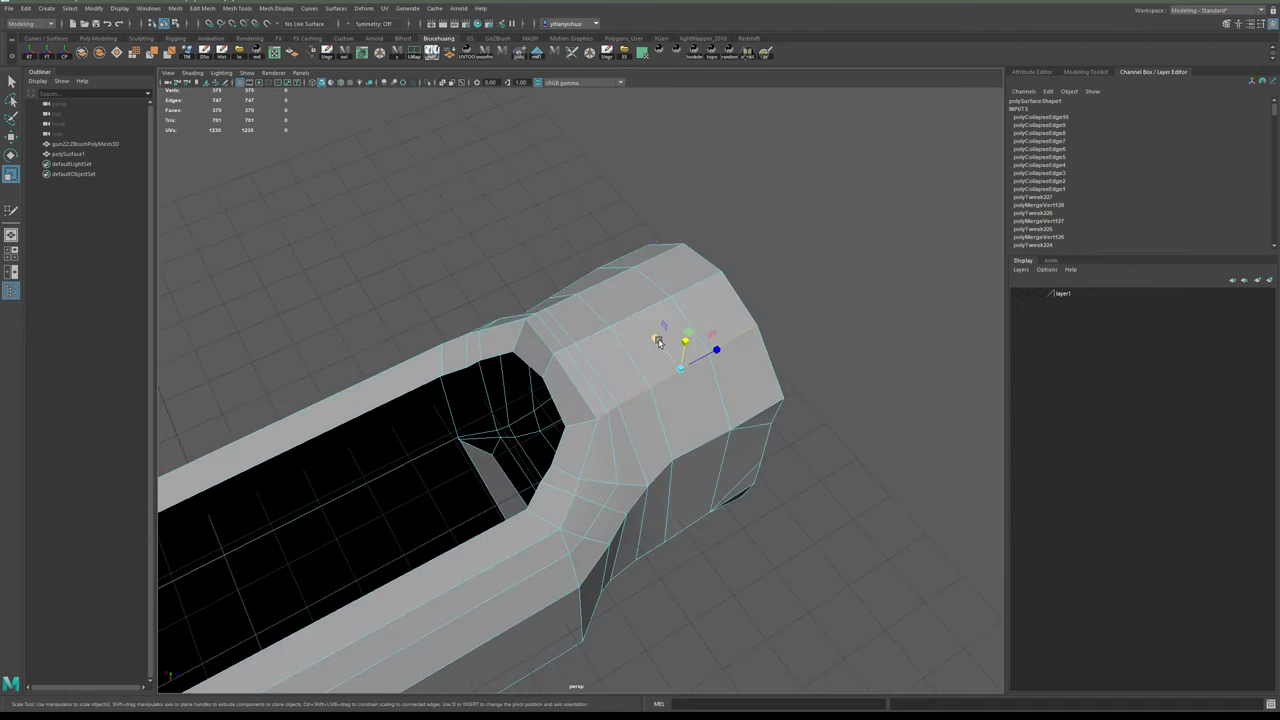
alt+drag(890, 481, 836, 365)
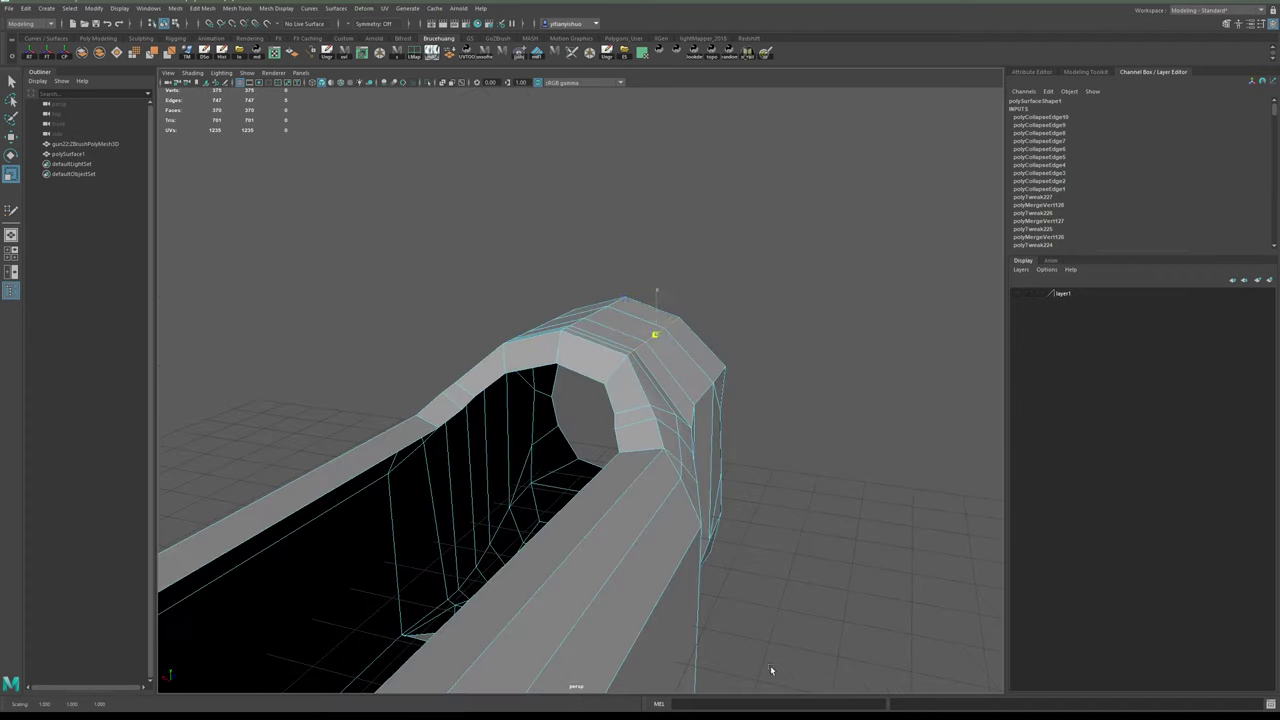
alt+drag(770, 670, 672, 434)
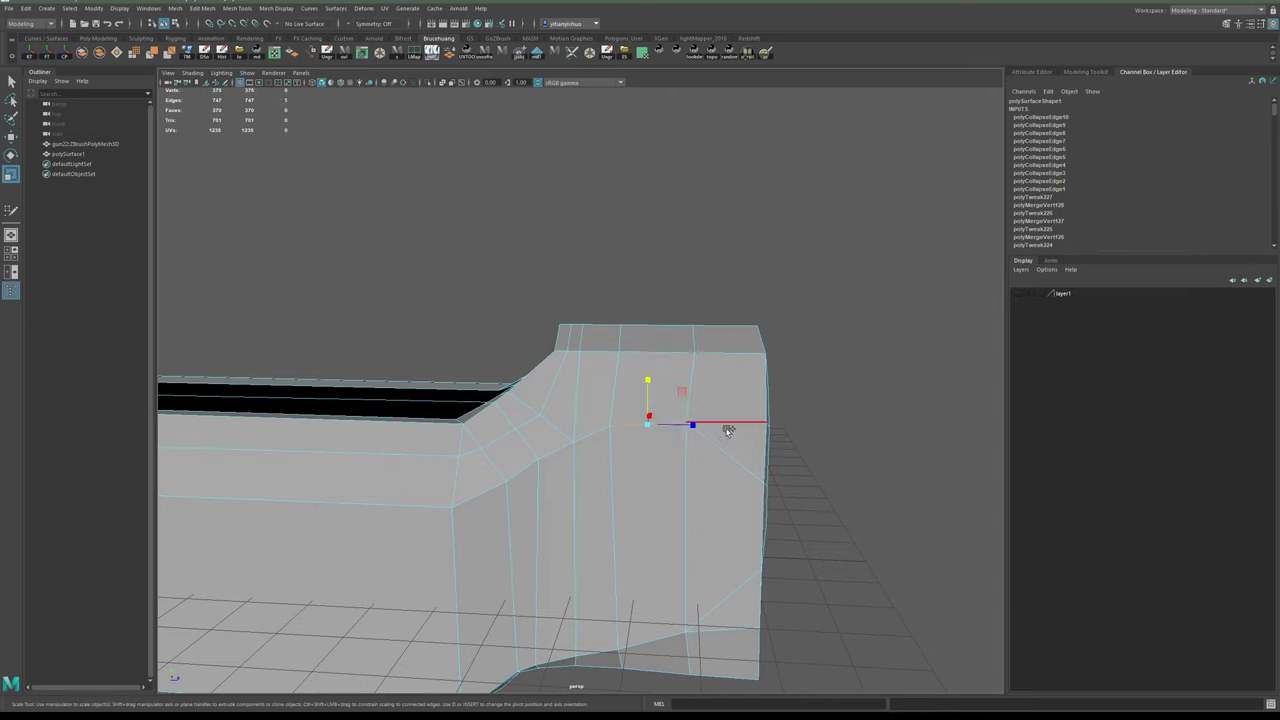
- Level the lower lengthwise edges on both sides of the end block by scaling them flat vertically
alt+drag(737, 650, 533, 384)
alt+drag(604, 587, 577, 436)
shift+click(431, 446)
alt+drag(432, 446, 488, 428)
alt+middle_drag(555, 560, 511, 495)
alt+right_drag(541, 477, 489, 424)
alt+drag(508, 455, 513, 522)
- Select the ring of faces around the end block's round hole and flatten it along Z
right_drag(487, 516, 475, 450)
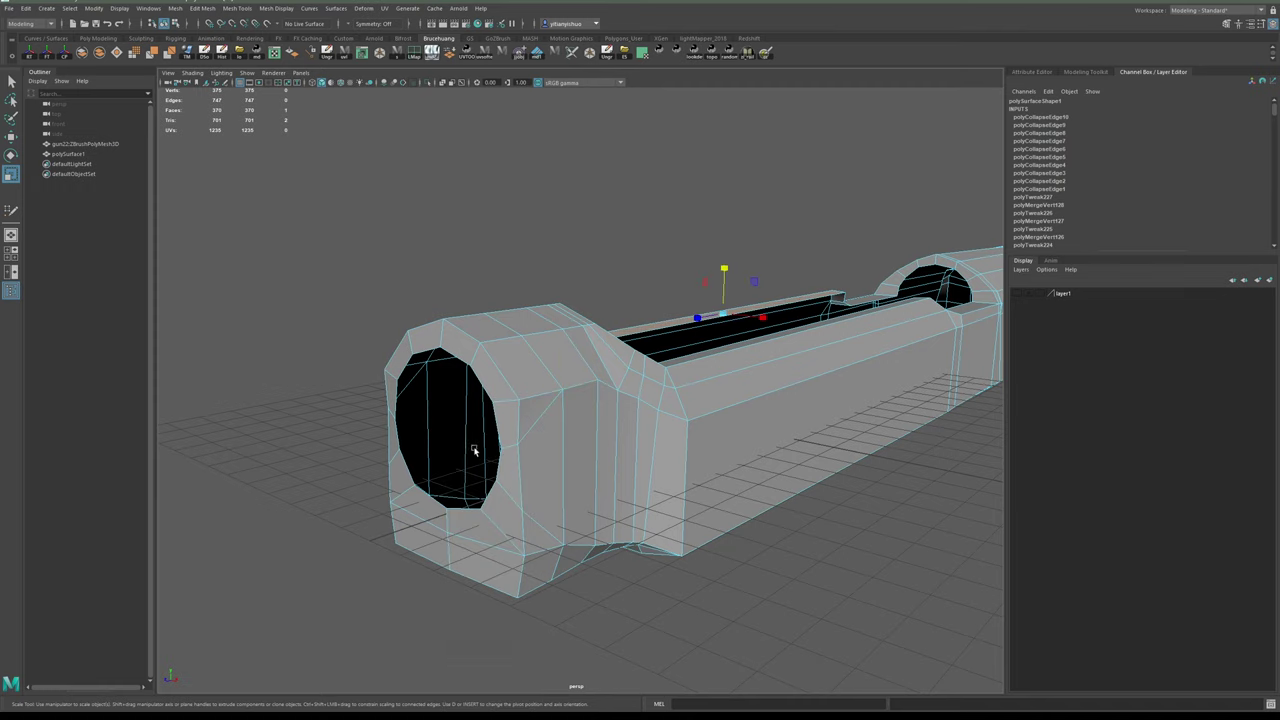
shift+double_click(461, 352)
alt+drag(528, 545, 474, 532)
shift+click(499, 559)
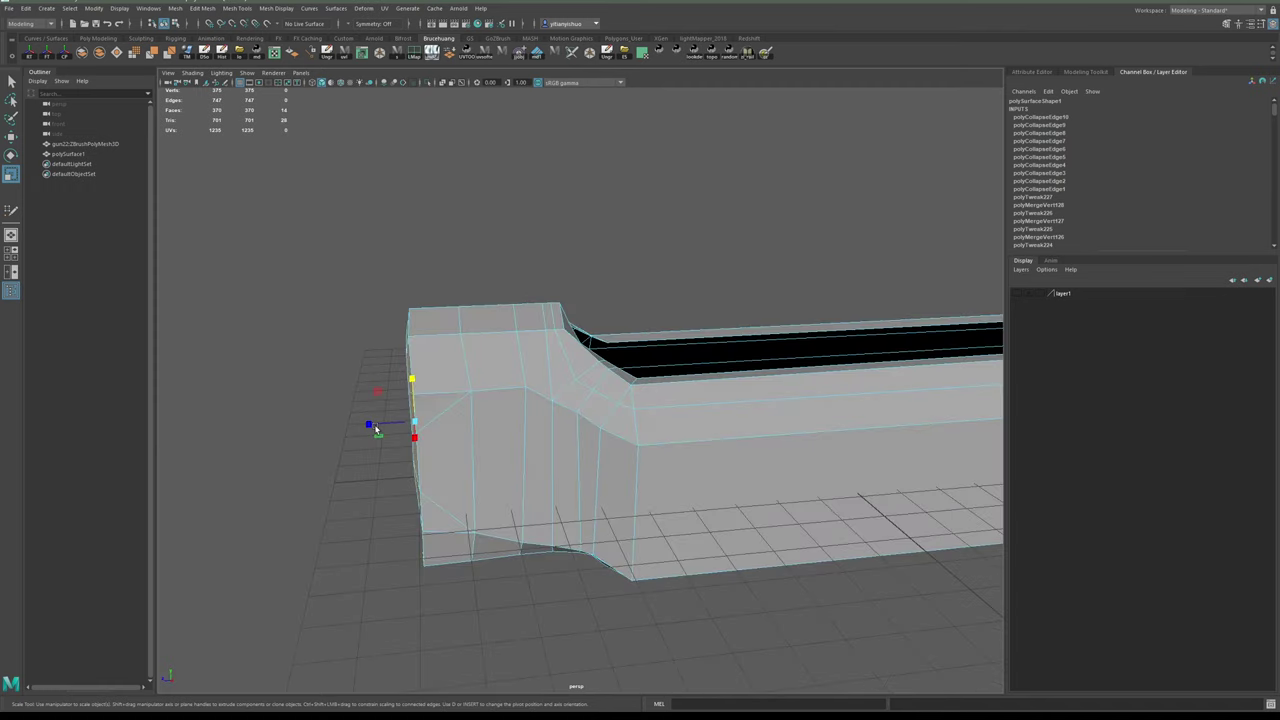
scroll(452, 412, down, 3)
alt+drag(454, 412, 543, 371)
alt+drag(580, 444, 626, 377)
- Bridge the two facing border edges on one half of the underside gap behind the end block
scroll(626, 380, up, 4)
alt+middle_drag(590, 460, 686, 546)
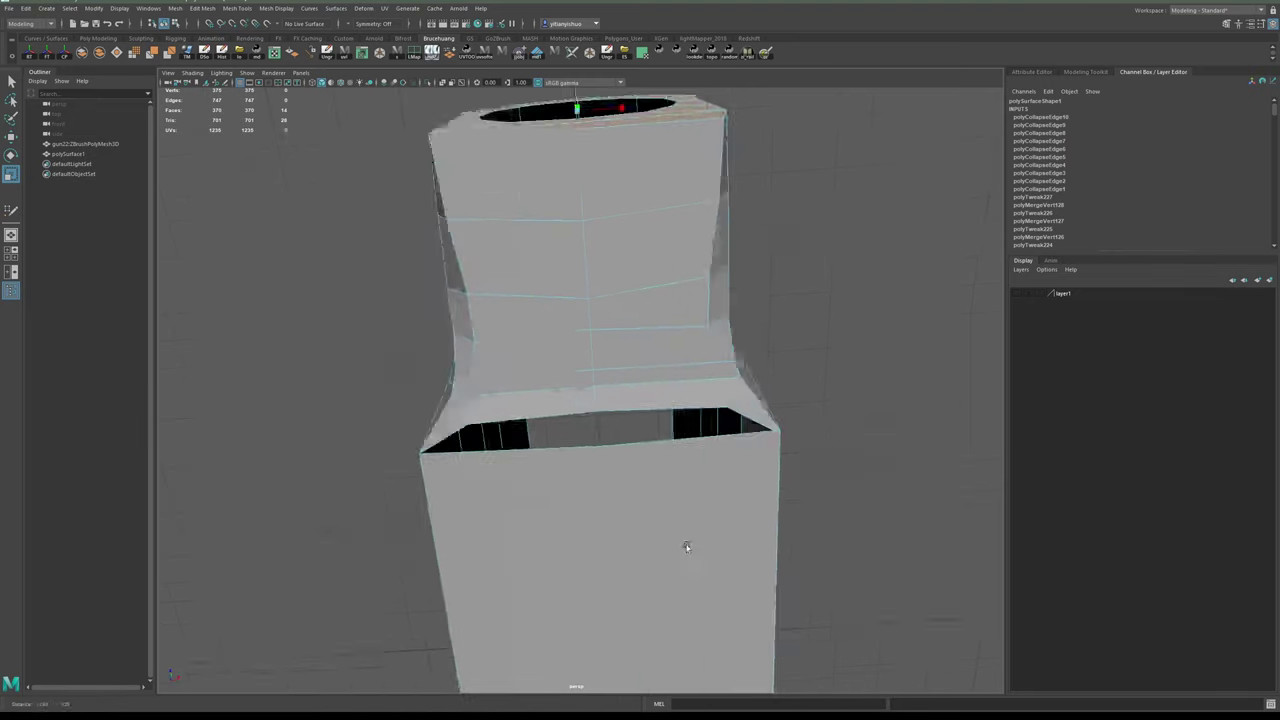
alt+drag(686, 546, 629, 491)
right_drag(622, 488, 948, 264)
click(948, 264)
click(593, 376)
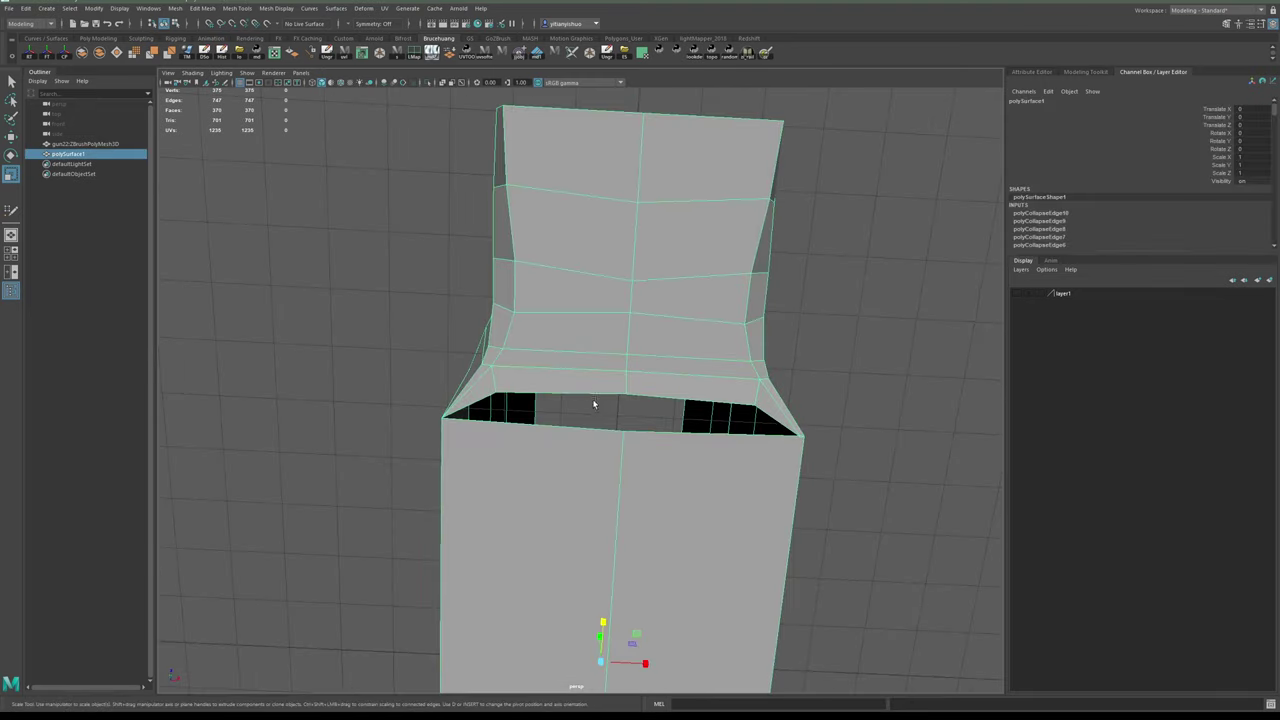
right_drag(594, 402, 591, 332)
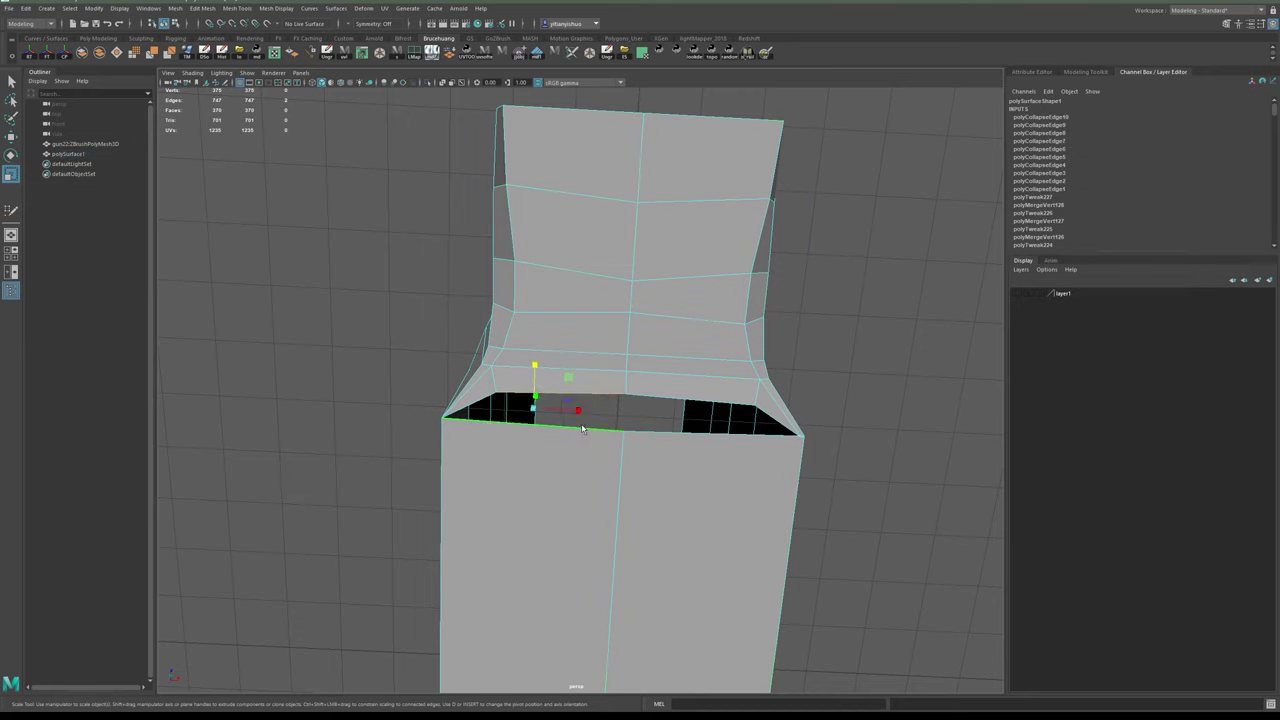
shift+right_click(583, 428)
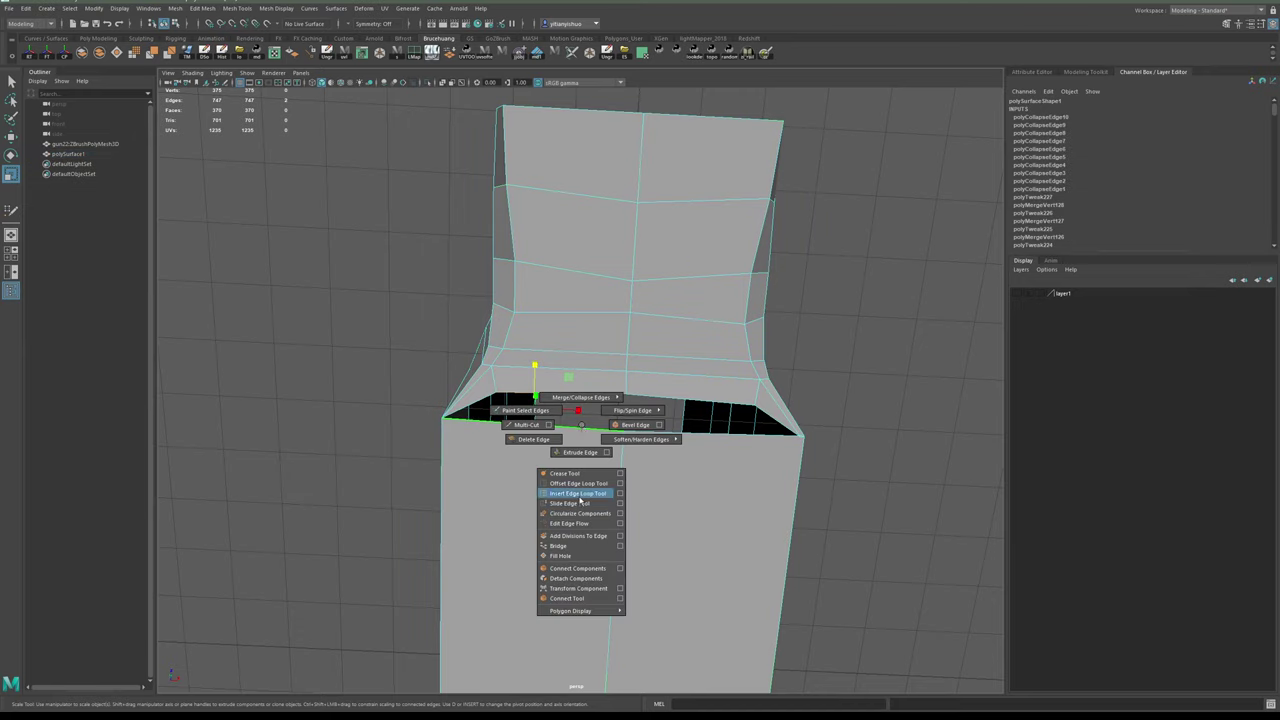
shift+right_drag(578, 544, 578, 547)
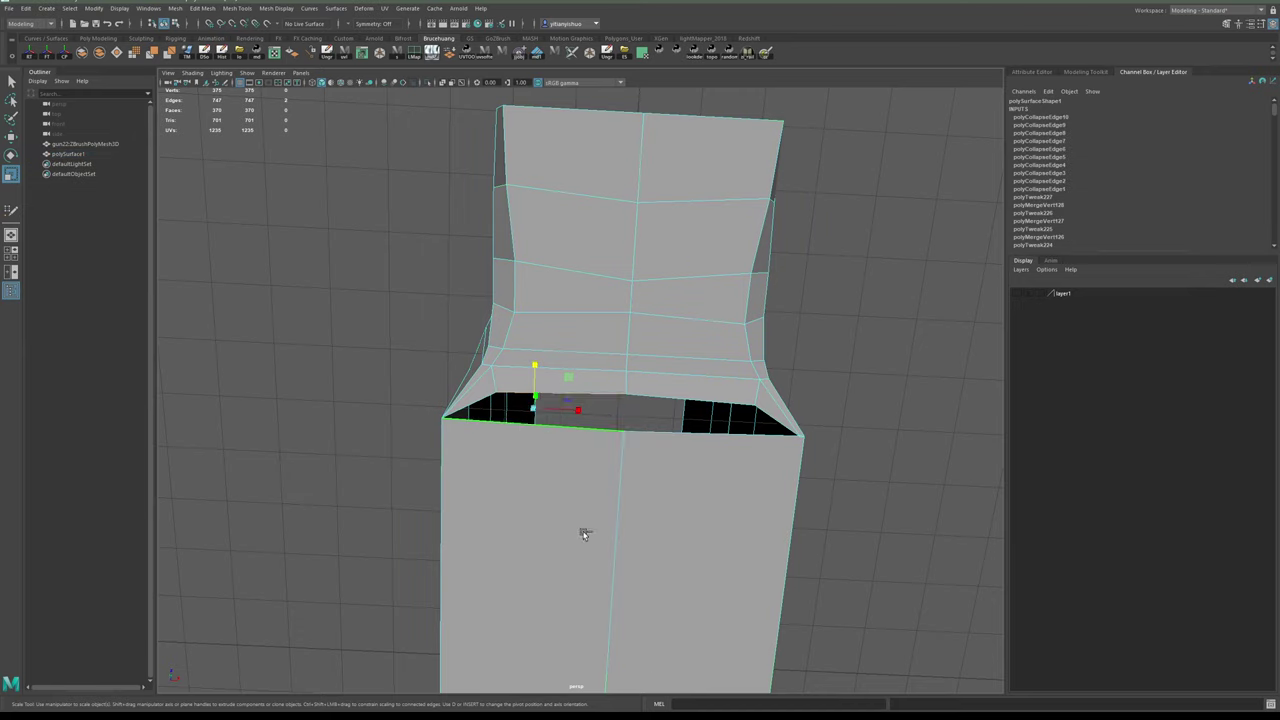
- Bridge the border edges on the remaining half of the underside gap
click(666, 434)
shift+click(673, 394)
key(g)
scroll(700, 408, down, 3)
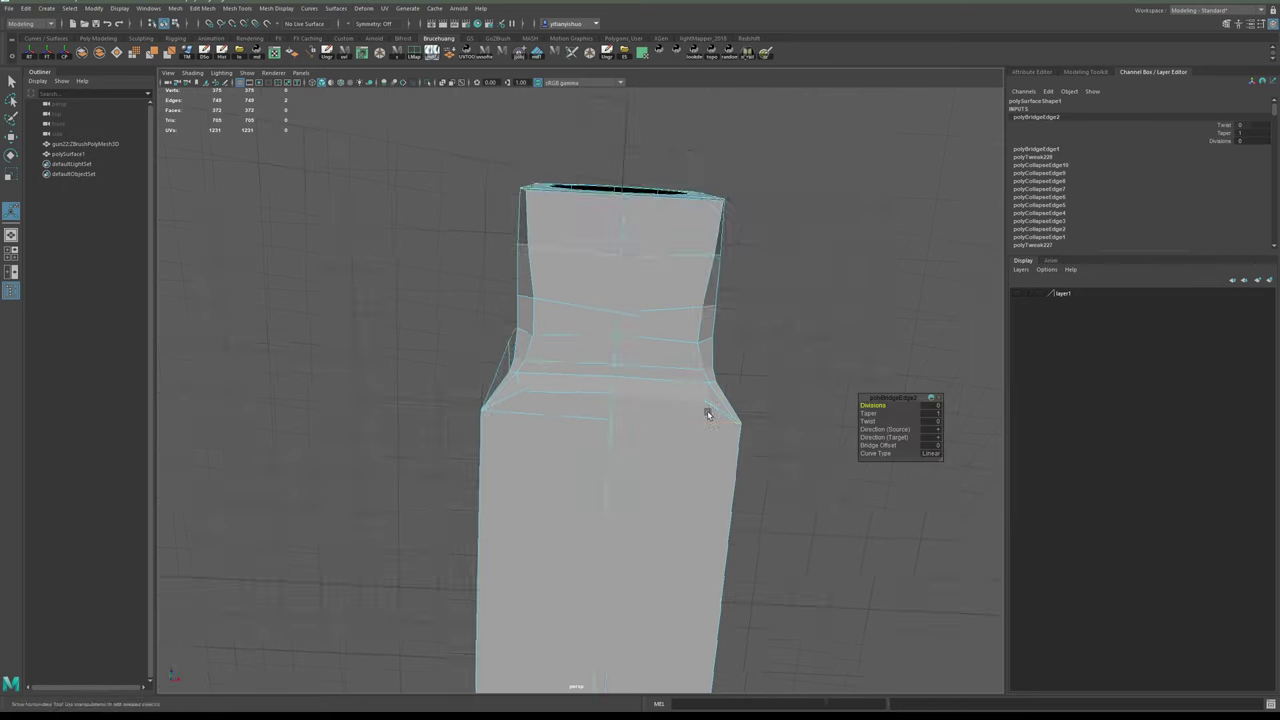
alt+drag(707, 414, 588, 448)
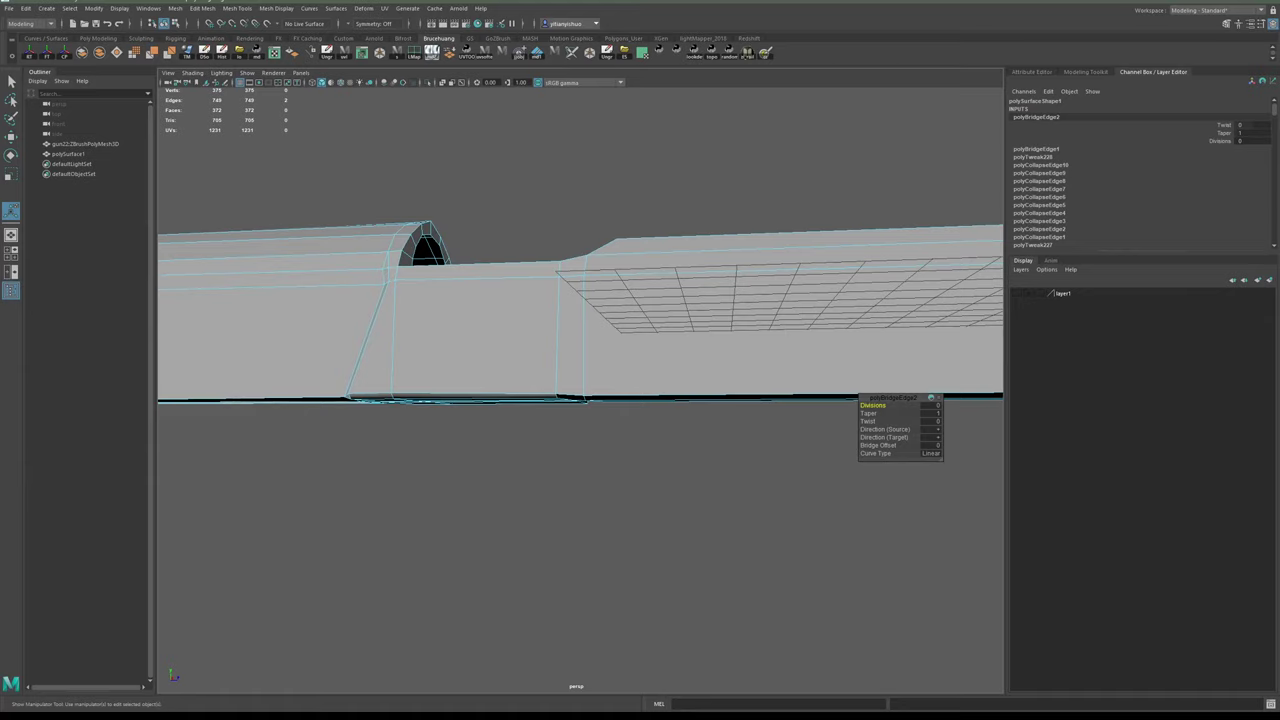
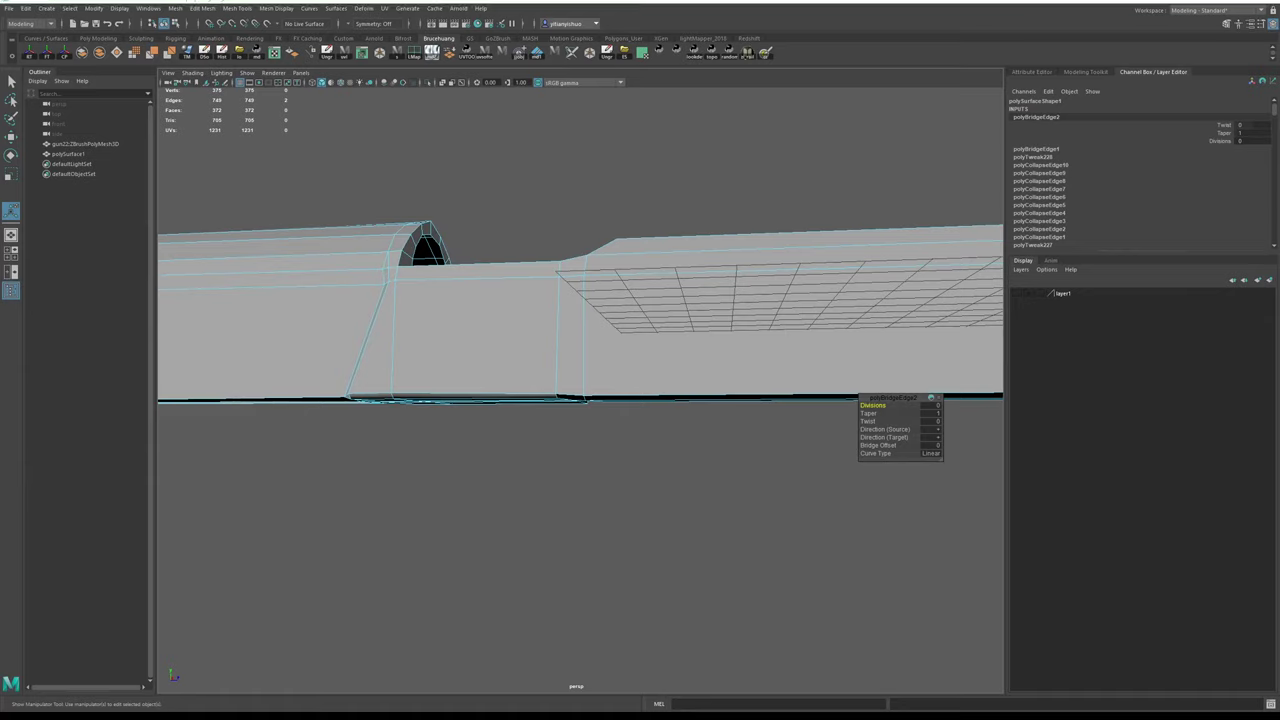
- Select the long underside faces and the newly bridged faces next to them, and flatten them vertically
scroll(569, 371, down, 3)
alt+middle_drag(569, 371, 411, 363)
alt+drag(411, 363, 499, 357)
right_drag(600, 371, 830, 189)
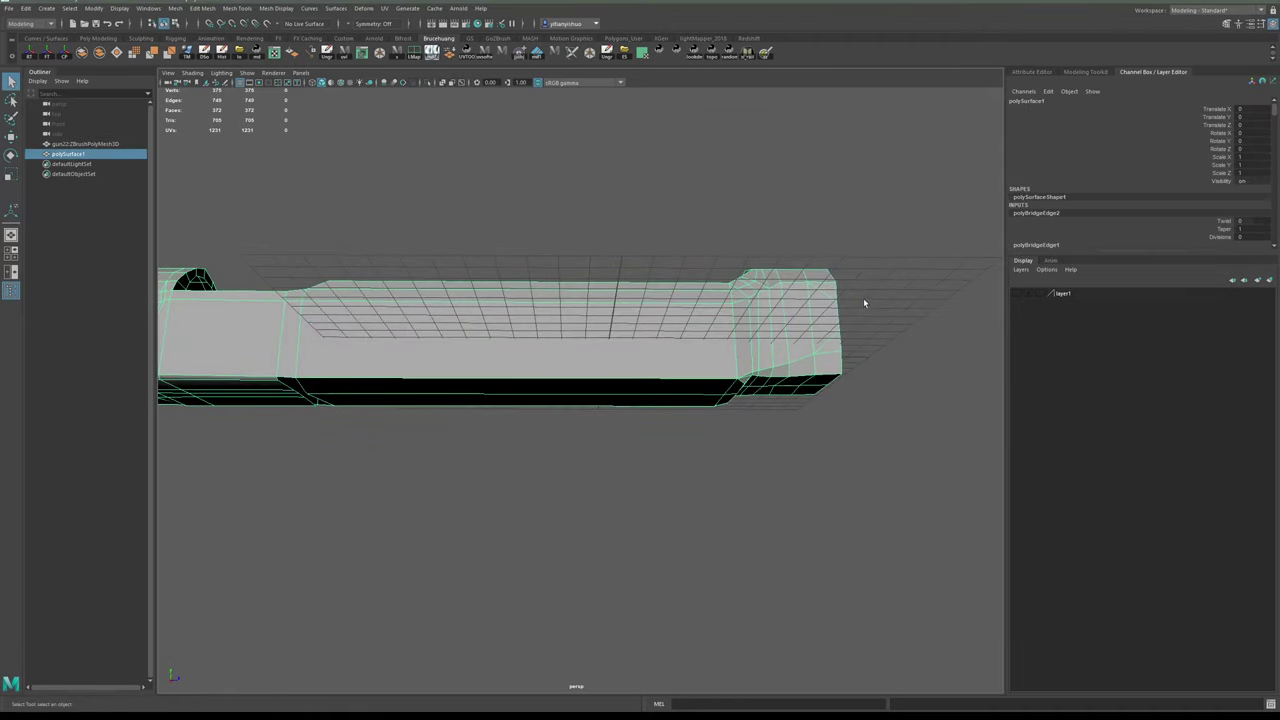
alt+drag(601, 322, 655, 368)
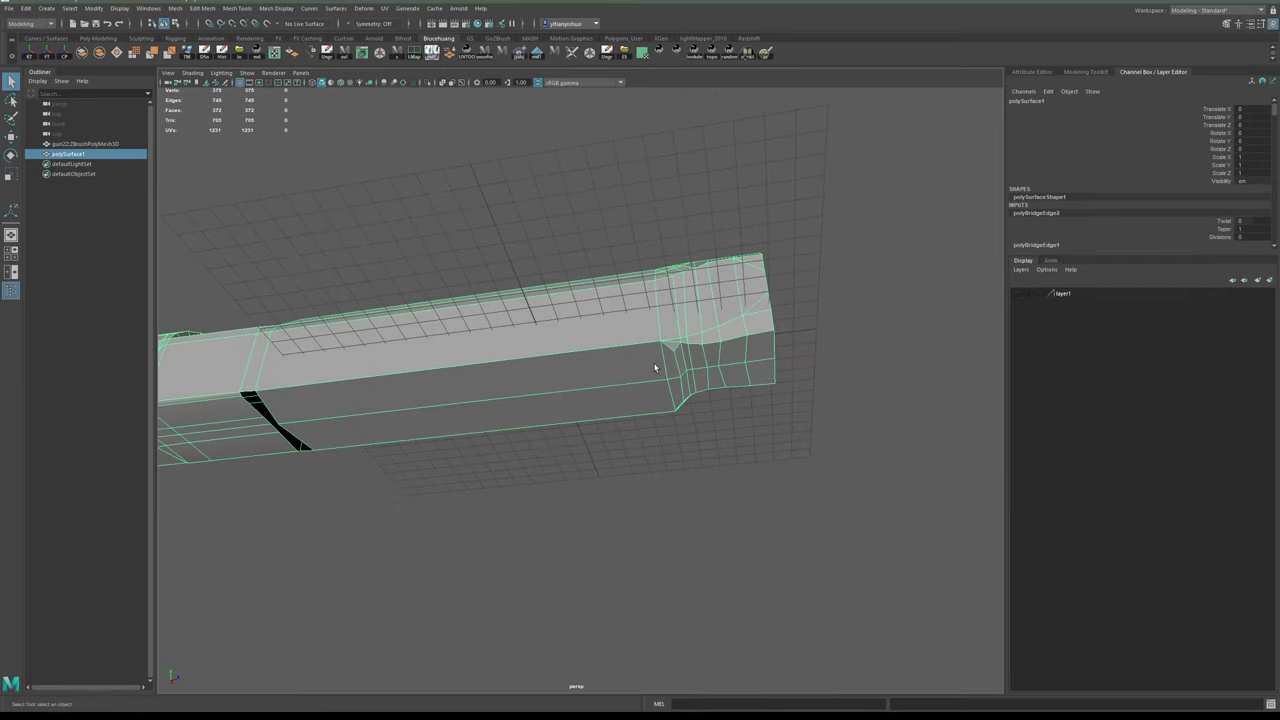
alt+right_drag(655, 368, 780, 383)
alt+drag(780, 383, 697, 338)
right_drag(703, 323, 691, 346)
click(707, 327)
shift+click(684, 393)
shift+click(632, 346)
alt+drag(652, 398, 548, 604)
key(r)
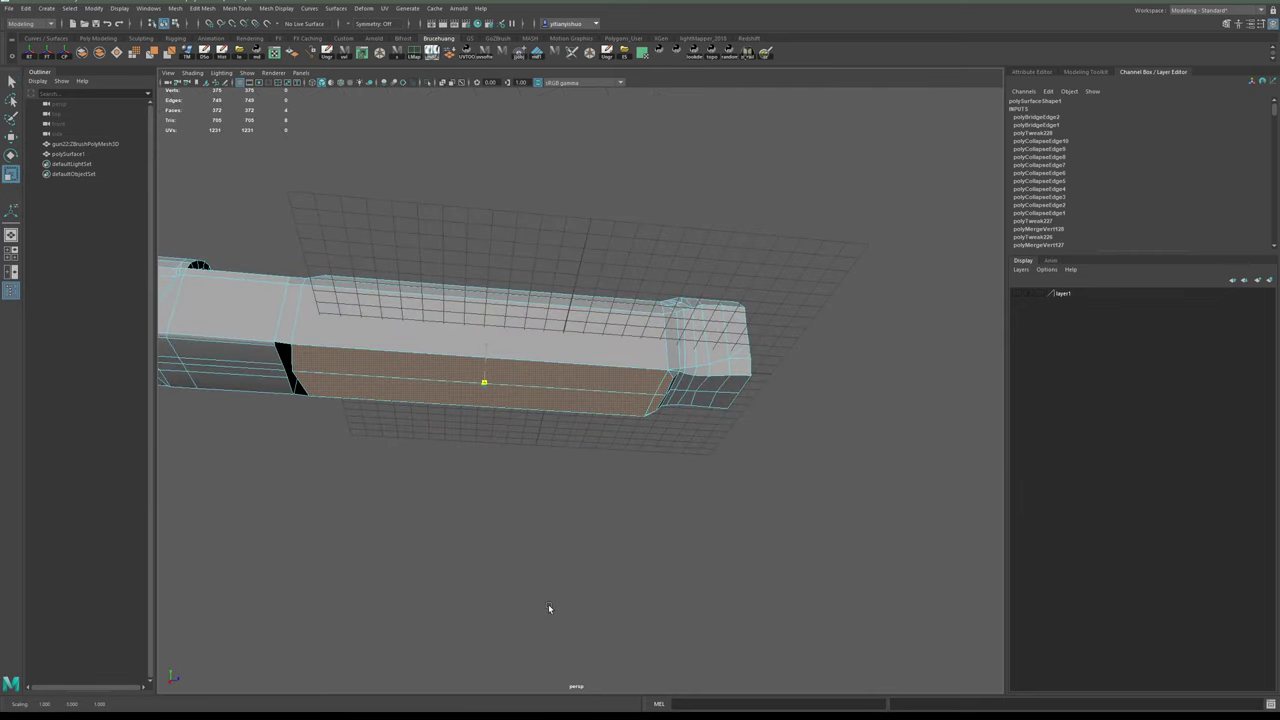
- Examine the underside and the overall side profile of the slide with the selection cleared
alt+drag(556, 420, 530, 383)
alt+middle_drag(420, 372, 542, 391)
alt+drag(542, 391, 517, 414)
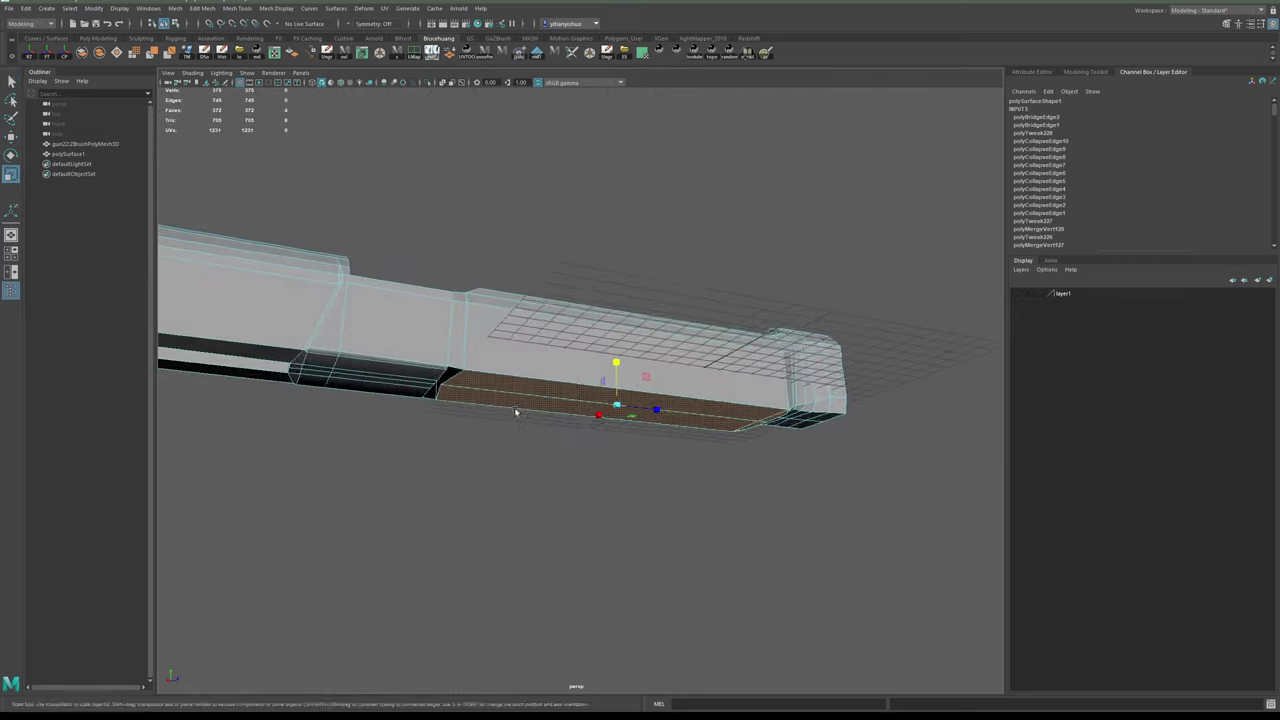
alt+middle_drag(517, 414, 552, 425)
mouse_move(552, 425)
alt+mouse_down()
mouse_move(539, 430)
mouse_move(543, 418)
alt+mouse_up()
alt+right_drag(543, 418, 556, 440)
alt+drag(557, 439, 524, 366)
click(790, 364)
alt+right_drag(780, 370, 617, 406)
alt+drag(617, 406, 722, 439)
alt+middle_drag(590, 412, 757, 423)
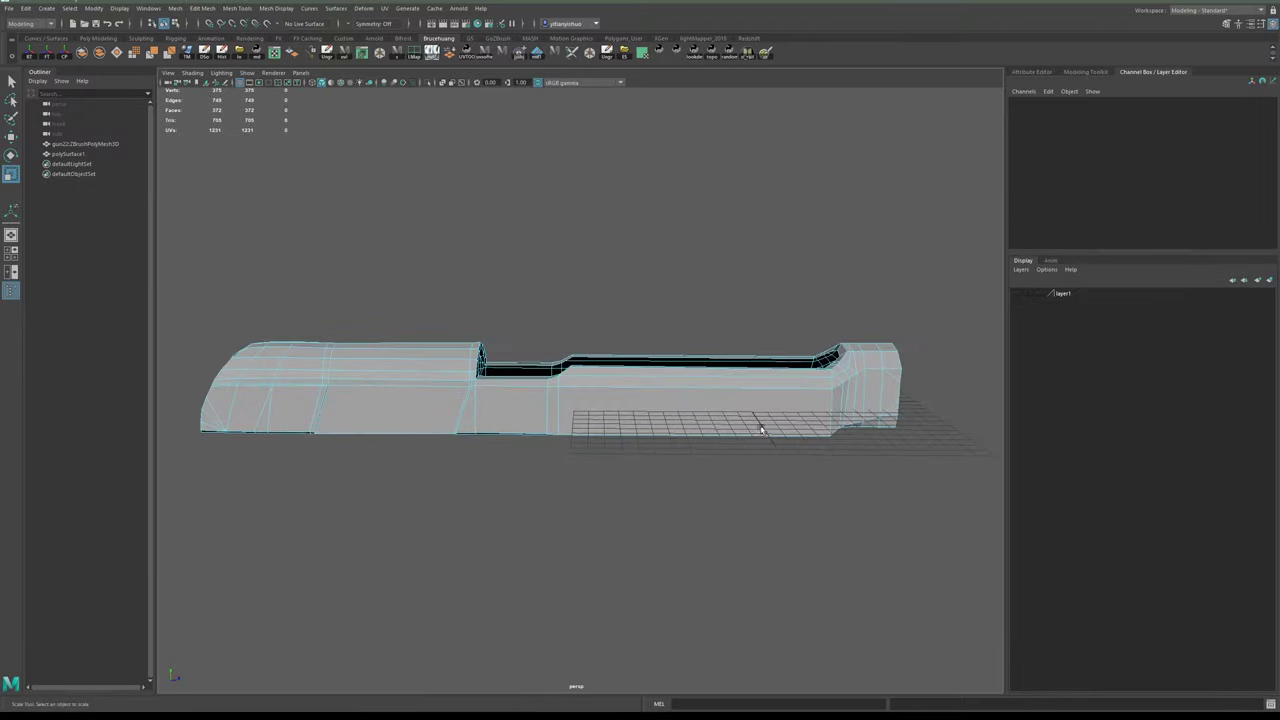
- Bridge the facing border edges of the remaining underside gap on both halves, leaving the centre of the gap open
alt+drag(757, 423, 700, 443)
alt+right_drag(540, 372, 630, 400)
alt+drag(630, 400, 656, 381)
alt+right_drag(655, 380, 696, 421)
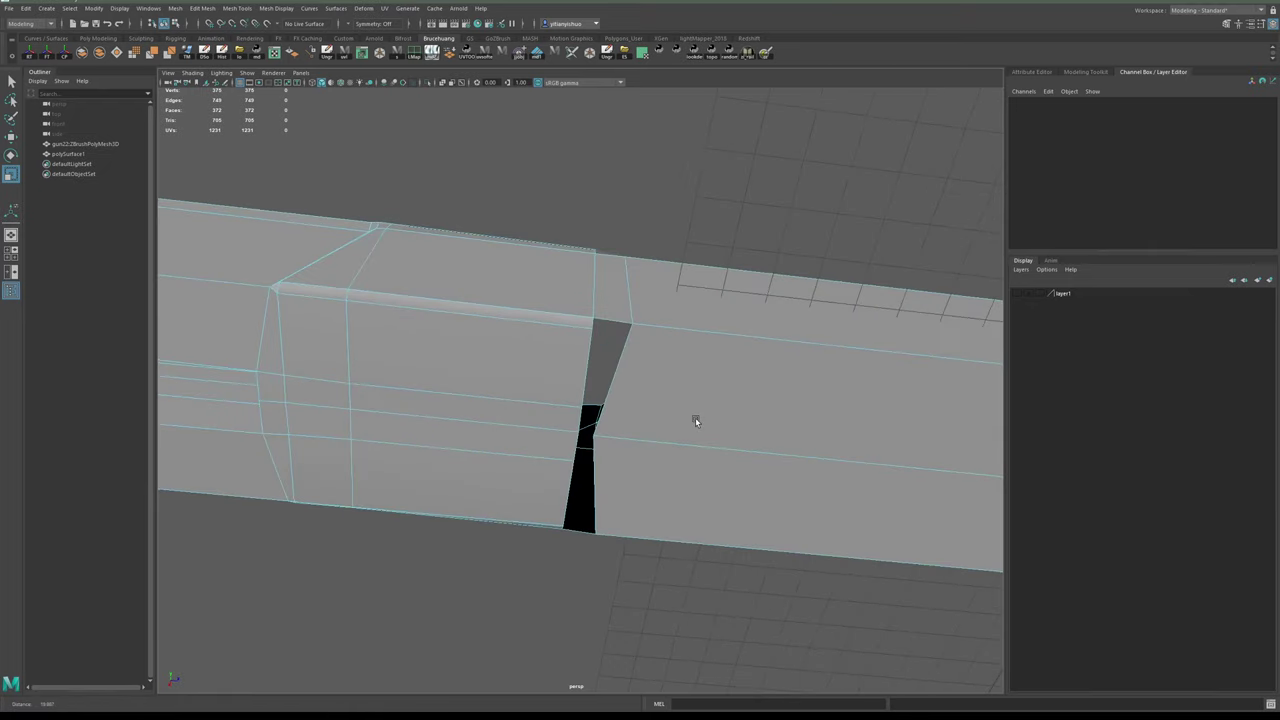
click(624, 360)
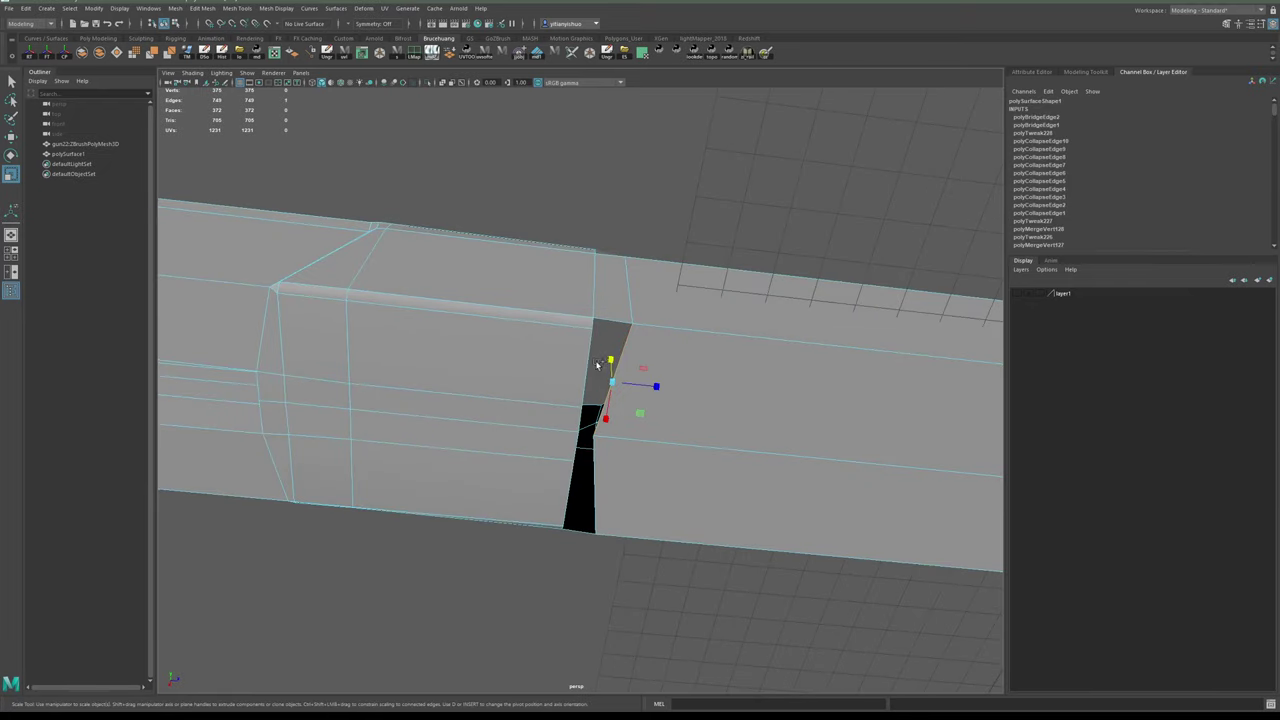
alt+drag(616, 380, 580, 352)
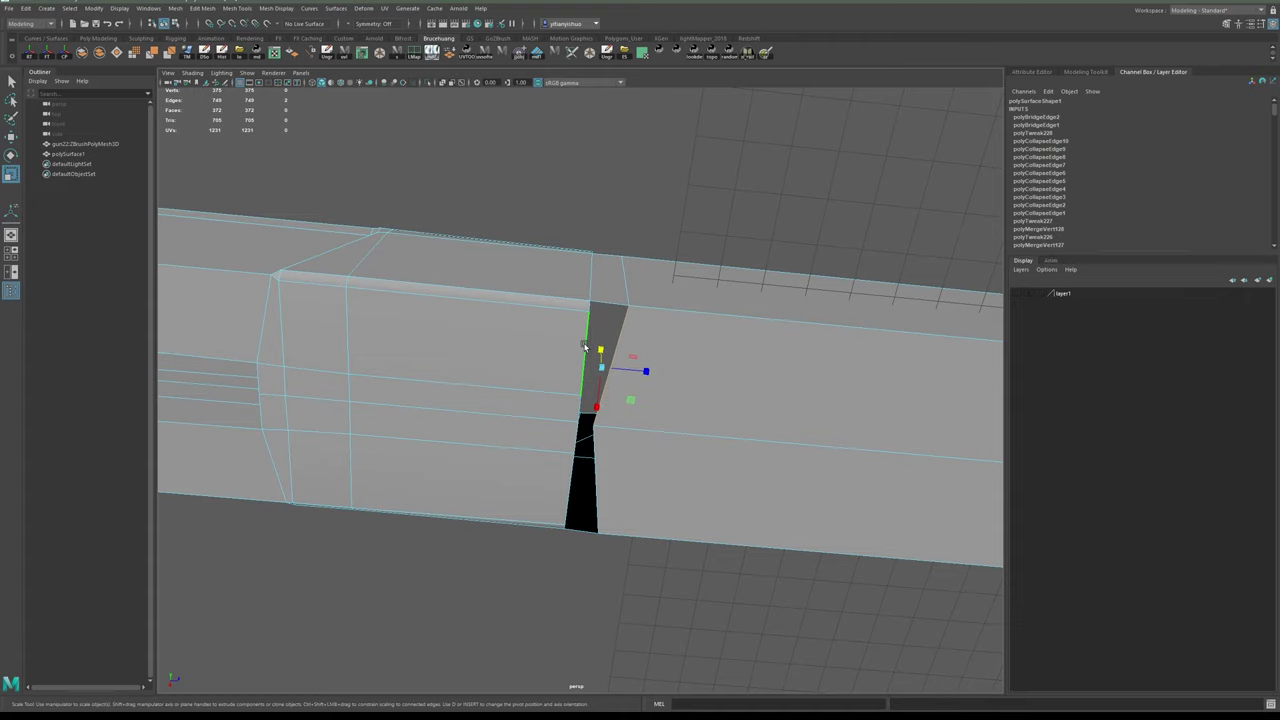
shift+right_click(585, 346)
click(576, 466)
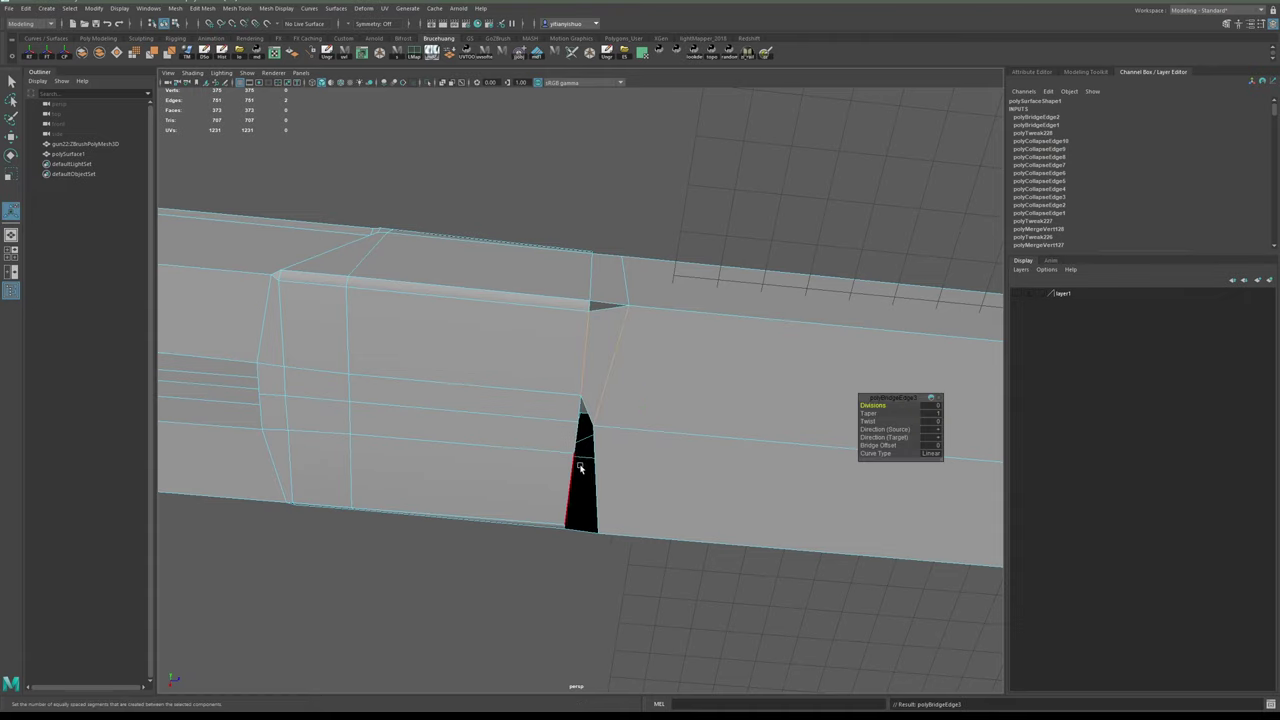
key(g)
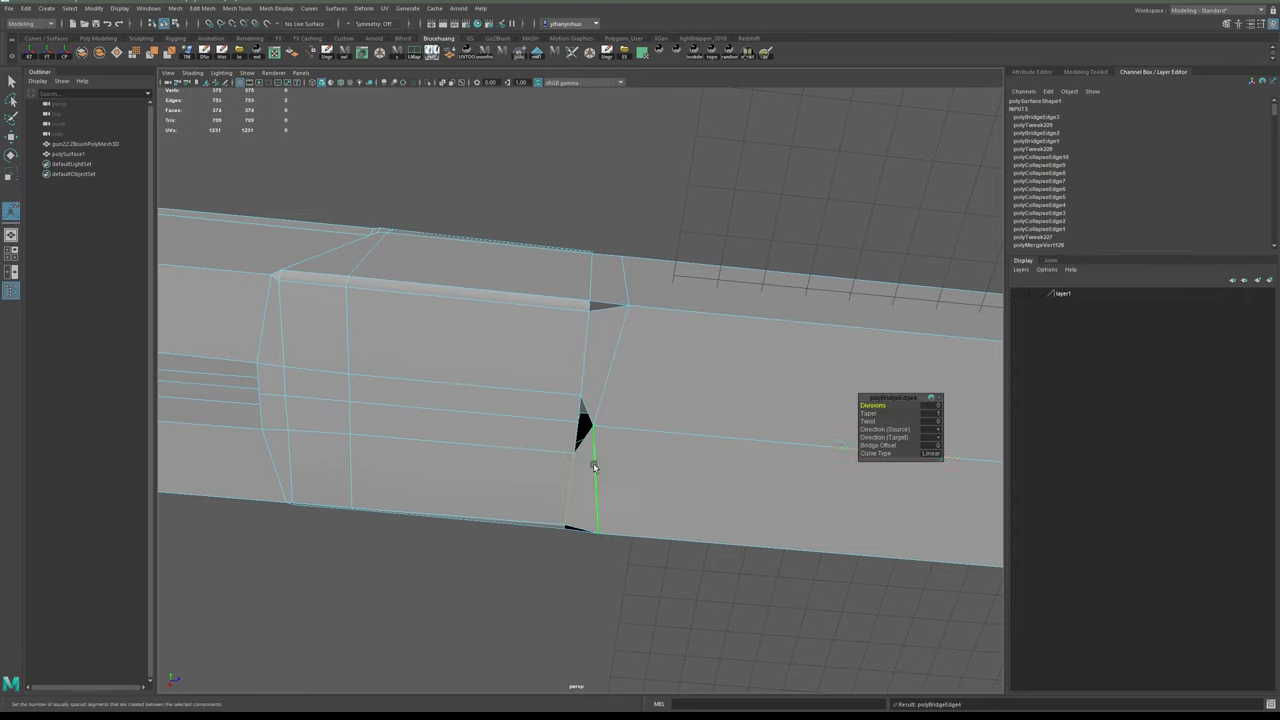
- Fill the small triangular holes at both side corners of the bridged seam and the remaining hole at its centre
alt+drag(612, 434, 617, 390)
right_drag(611, 392, 606, 356)
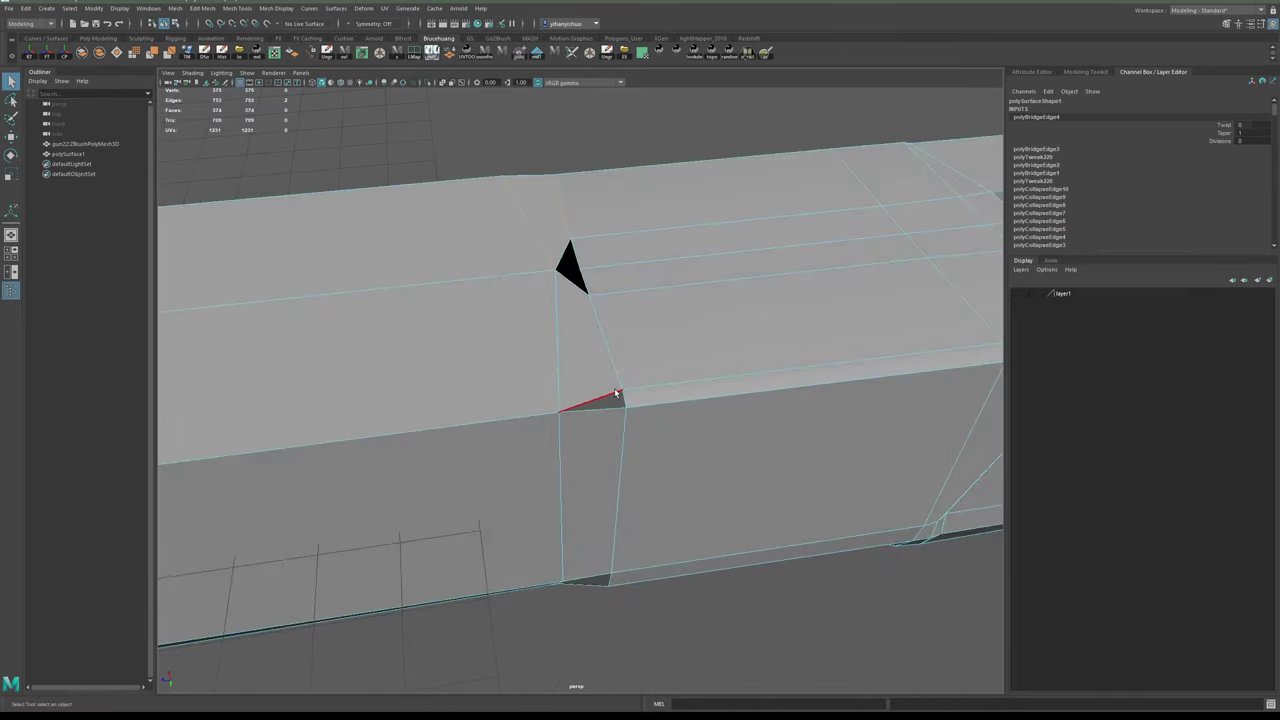
click(616, 391)
alt+drag(508, 381, 724, 398)
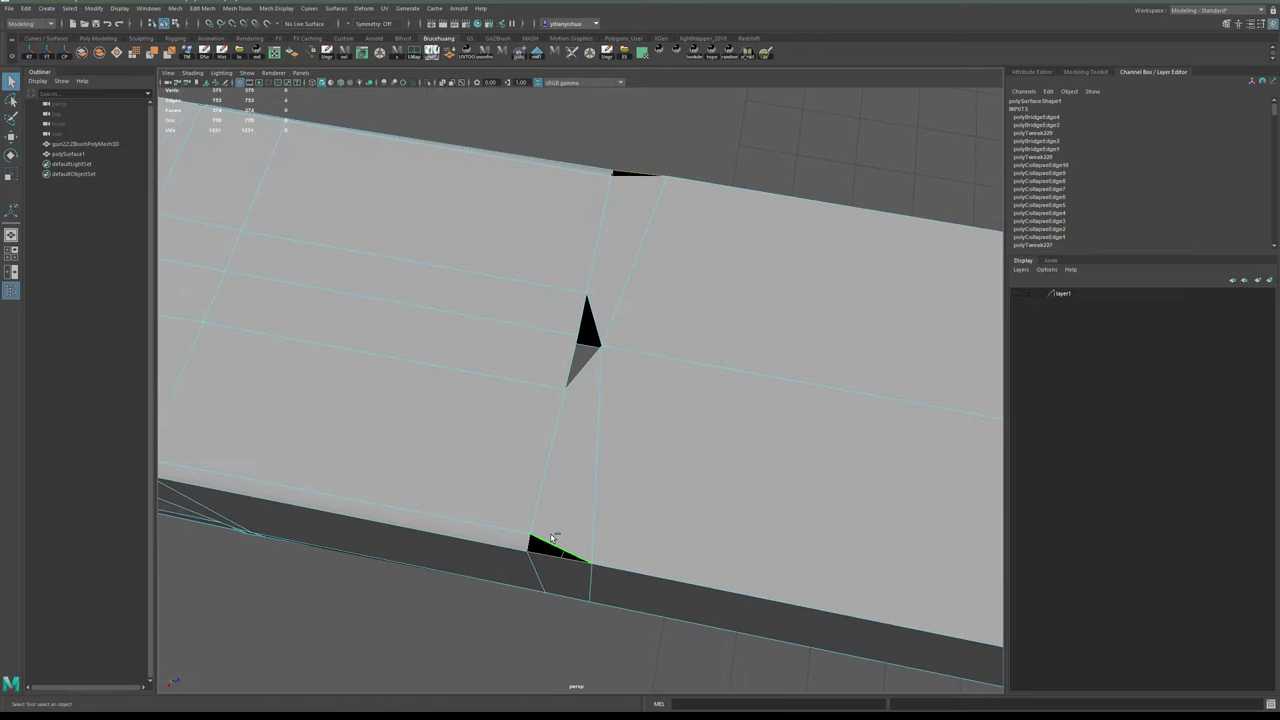
shift+right_drag(550, 516, 553, 565)
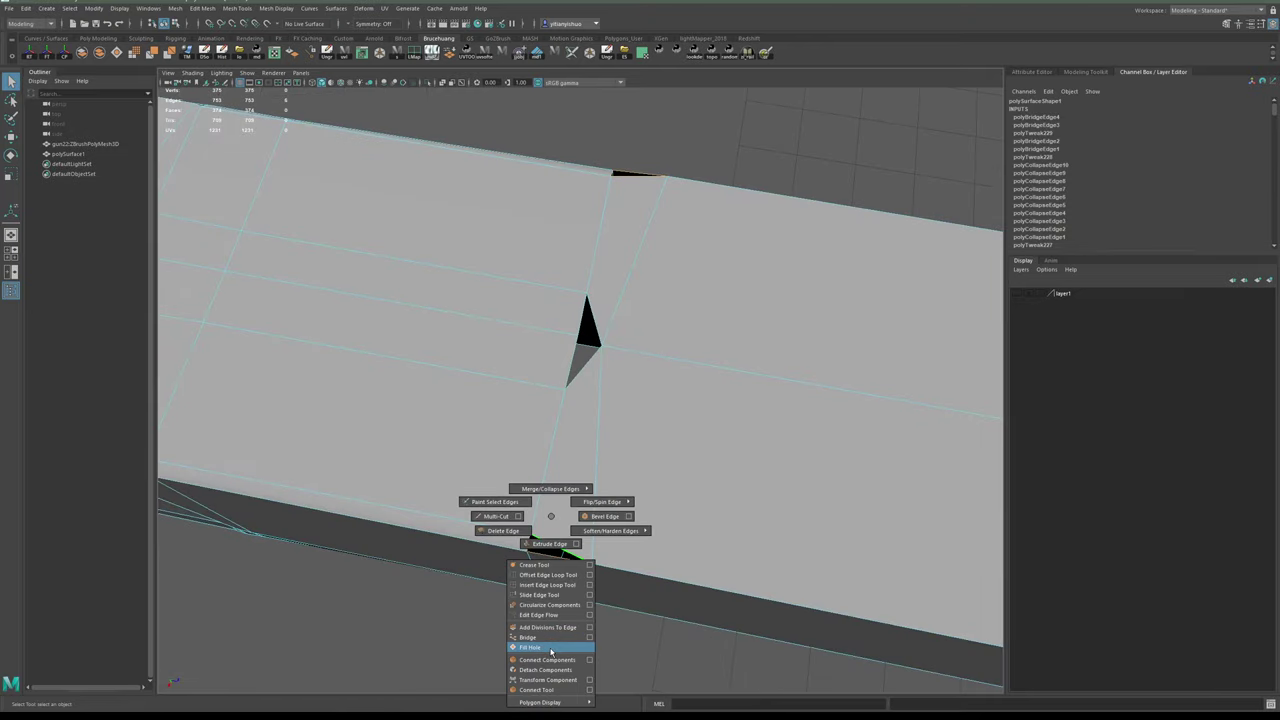
shift+right_drag(550, 652, 550, 649)
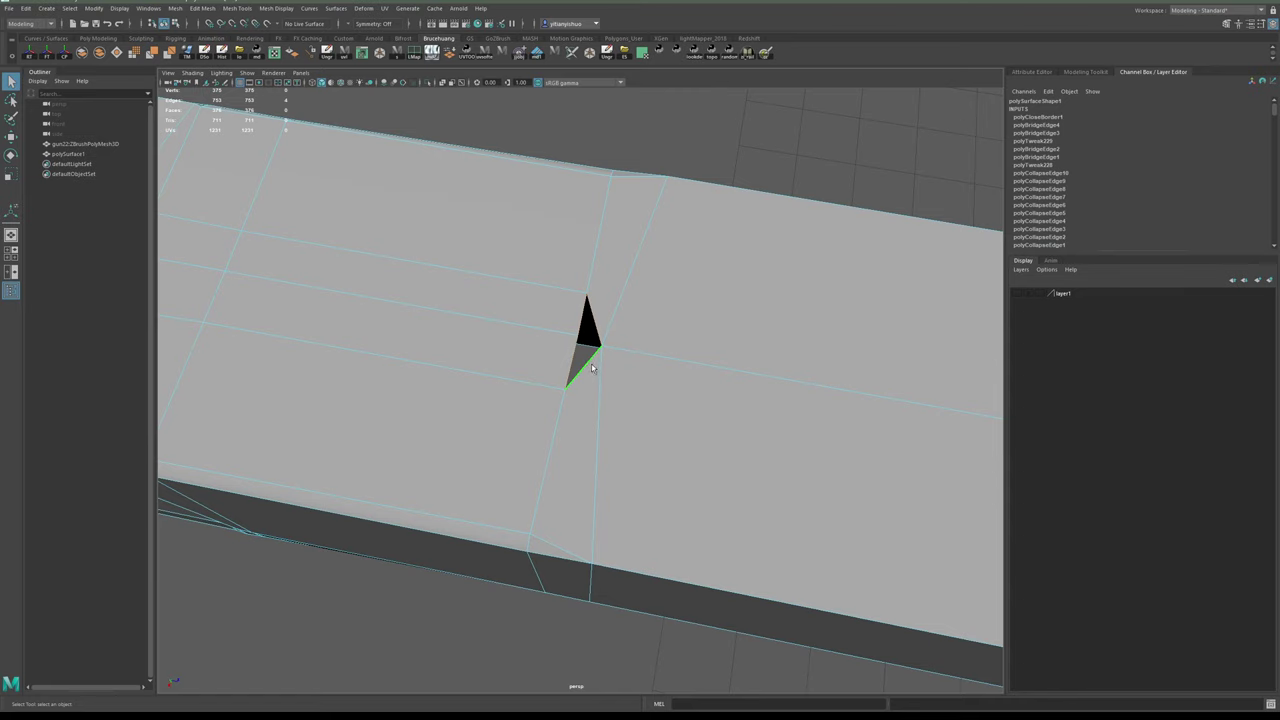
shift+right_drag(591, 364, 591, 496)
- Cut a new edge across the filled centre face with Multi-Cut to connect the underside's centre lines
alt+drag(605, 397, 677, 391)
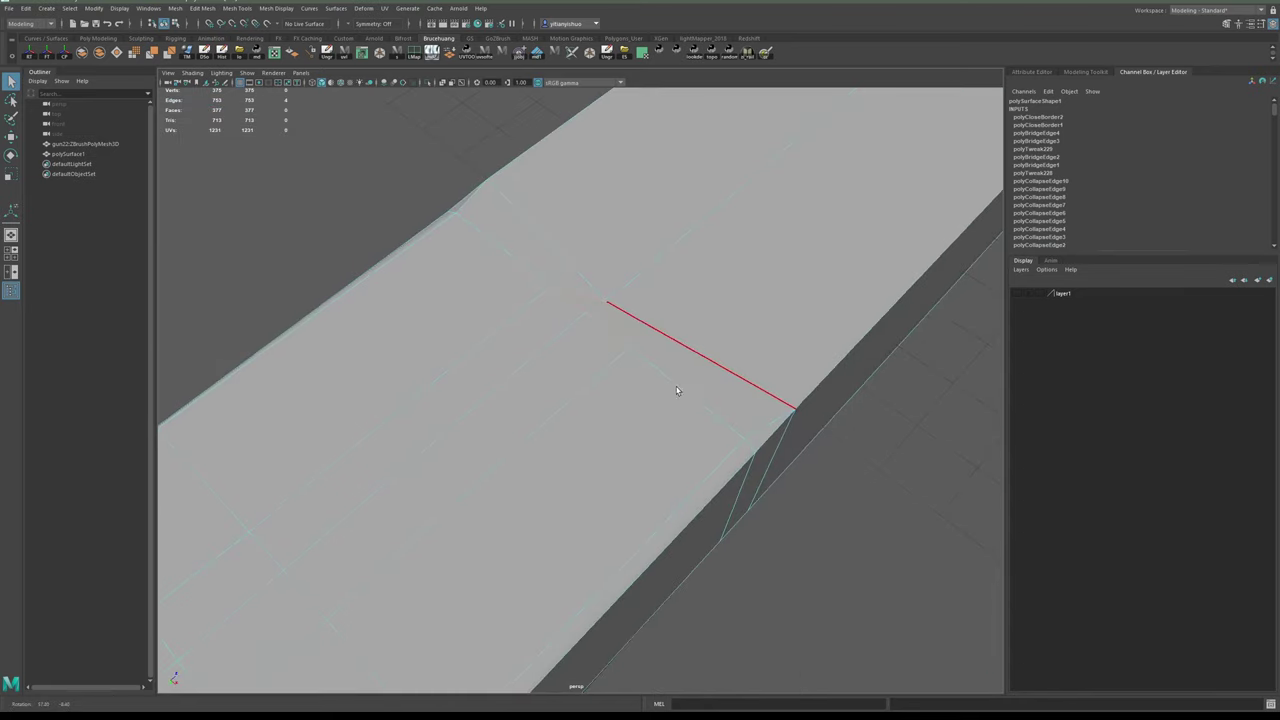
right_drag(846, 109, 849, 105)
alt+drag(640, 262, 692, 345)
shift+right_drag(610, 345, 480, 346)
click(602, 330)
key(w)
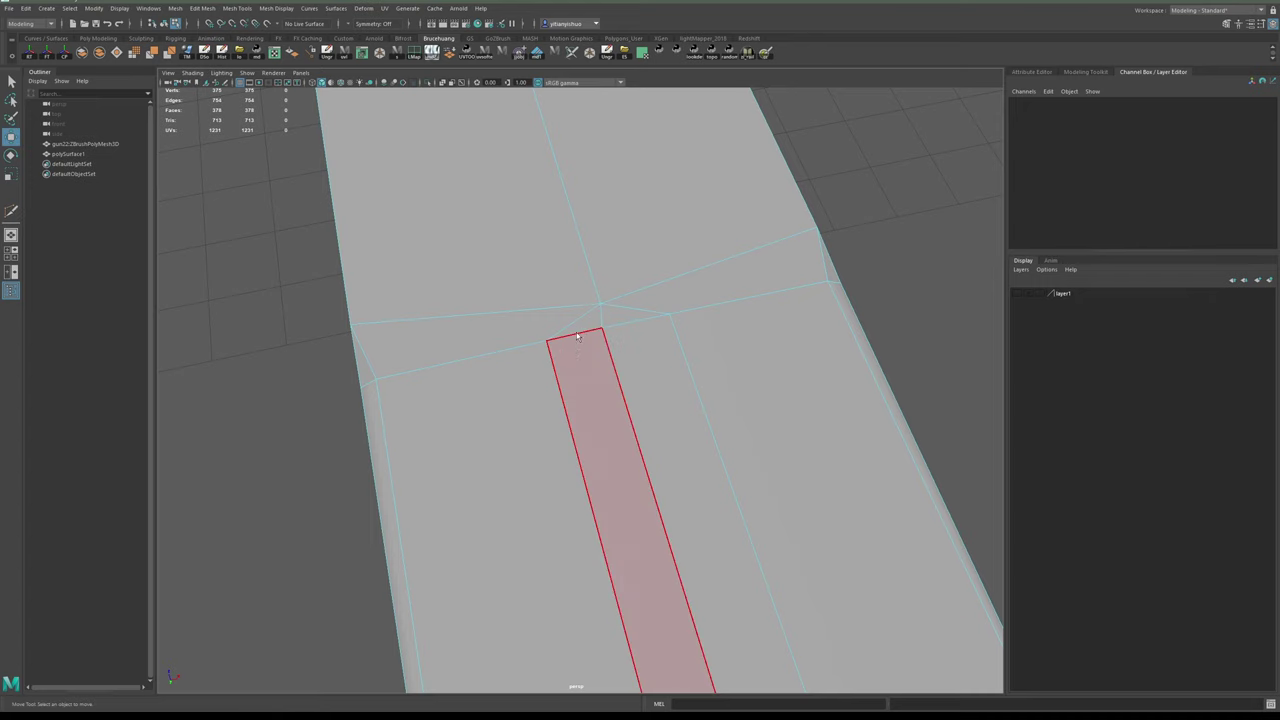
- Select edge loops around the repaired underside seam and examine how they run along the slide
right_drag(583, 334, 600, 318)
alt+right_drag(800, 322, 690, 328)
alt+drag(710, 330, 674, 331)
right_drag(596, 427, 587, 374)
double_click(580, 310)
alt+drag(627, 383, 601, 368)
alt+middle_drag(601, 369, 589, 346)
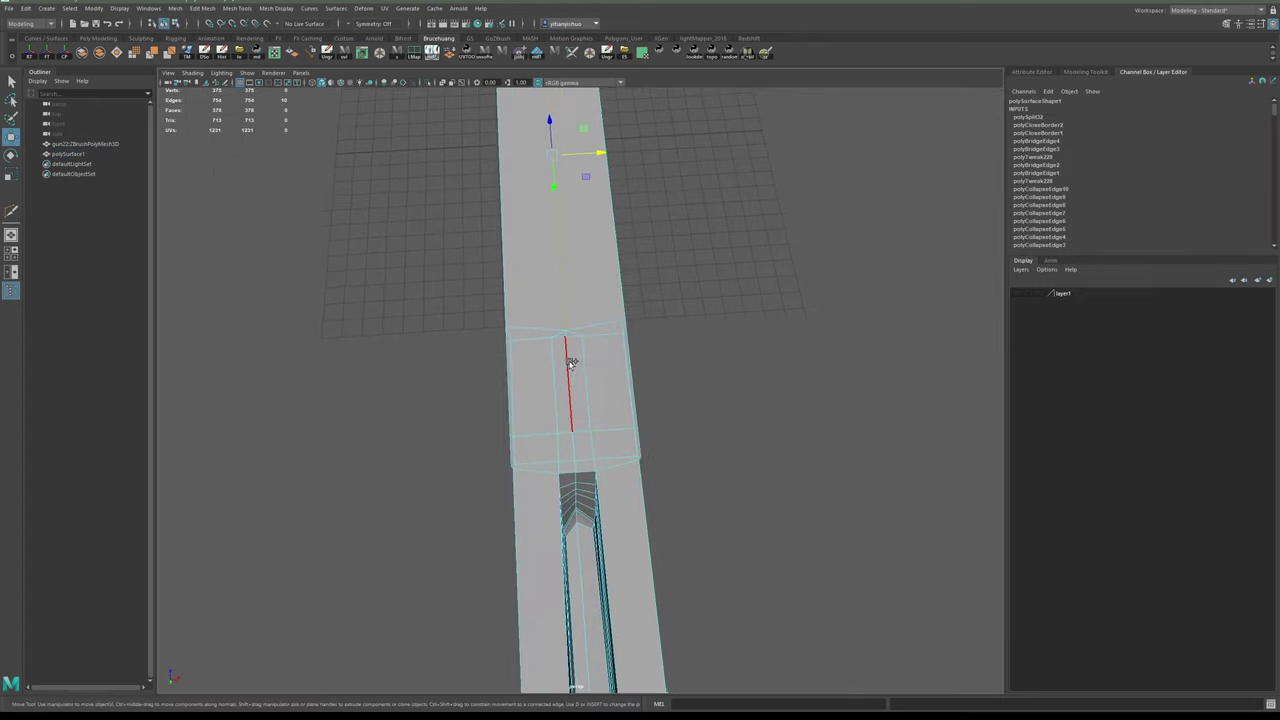
alt+middle_drag(657, 465, 638, 382)
alt+right_drag(638, 382, 622, 347)
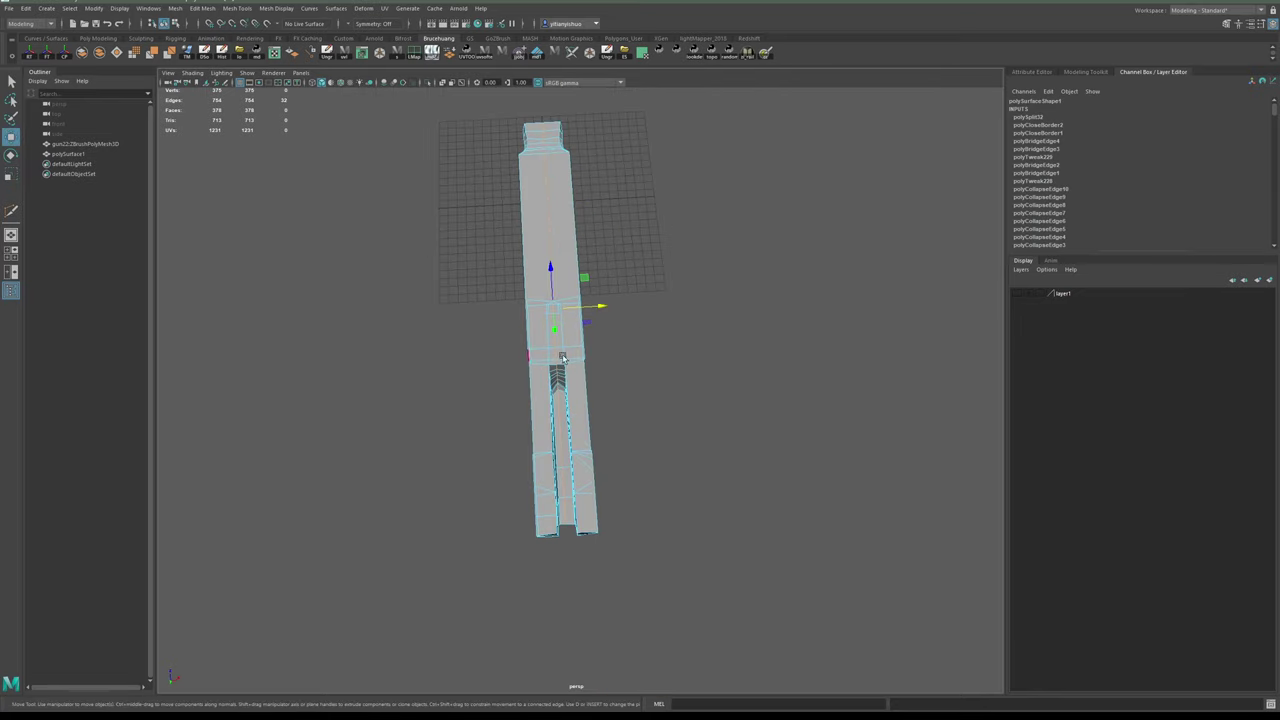
- Select the whole slide mesh and examine it from the underside round to the round recess at the rear
alt+drag(572, 345, 582, 373)
alt+right_drag(590, 373, 789, 372)
key(F8)
scroll(757, 308, down, 5)
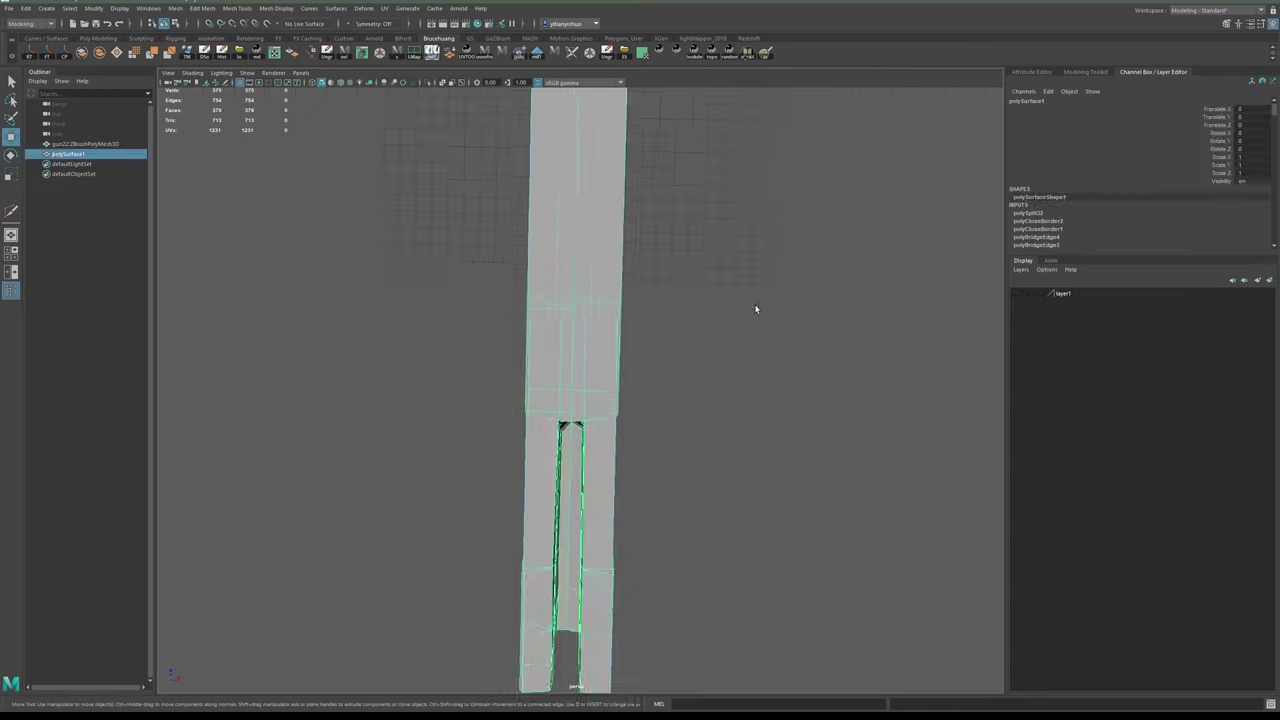
alt+drag(757, 308, 691, 311)
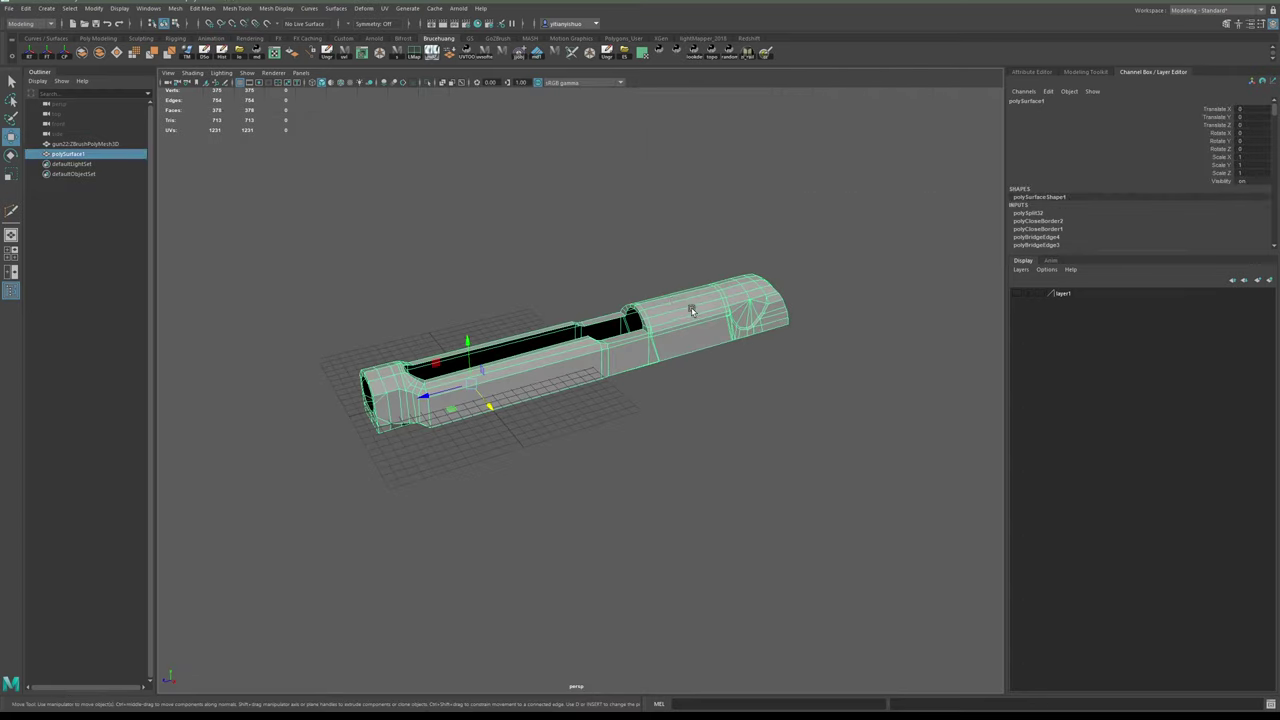
alt+drag(792, 390, 694, 351)
alt+right_drag(694, 351, 931, 417)
alt+middle_drag(931, 417, 594, 408)
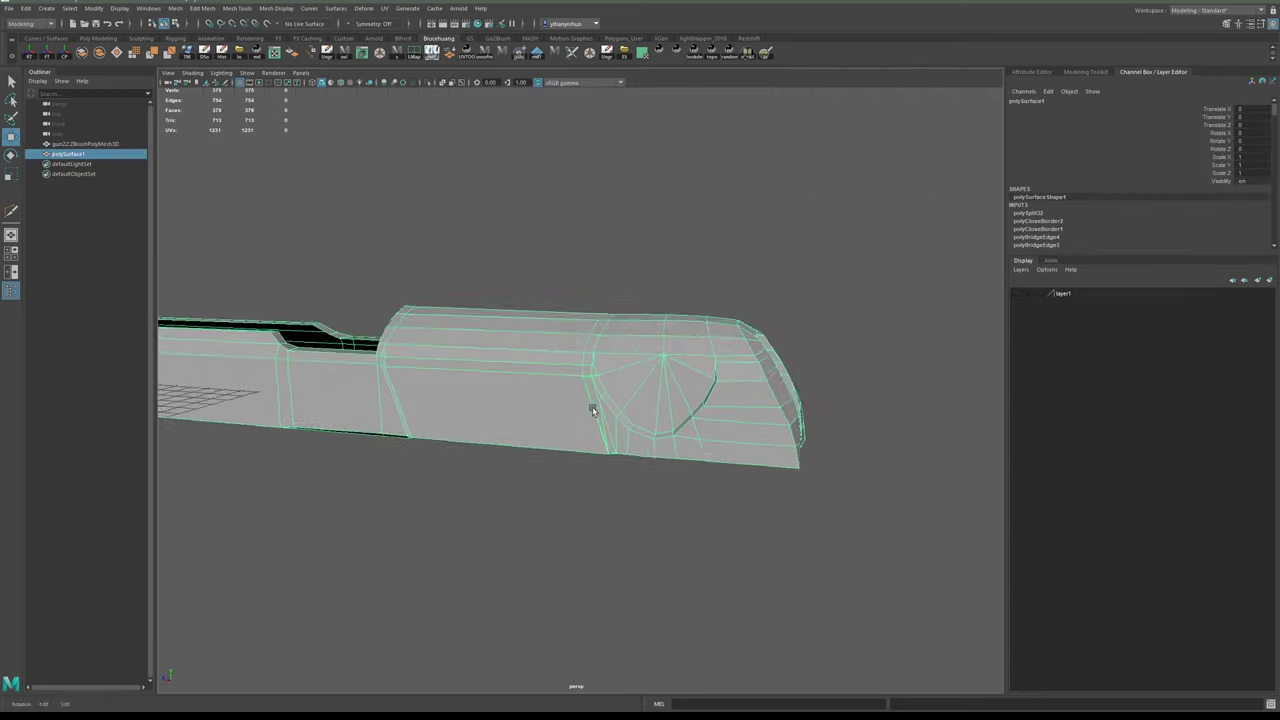
alt+drag(594, 408, 605, 368)
- Select the lengthwise edge run along the crest of the rounded rear section and flatten it vertically
right_drag(460, 381, 463, 352)
alt+drag(471, 383, 447, 472)
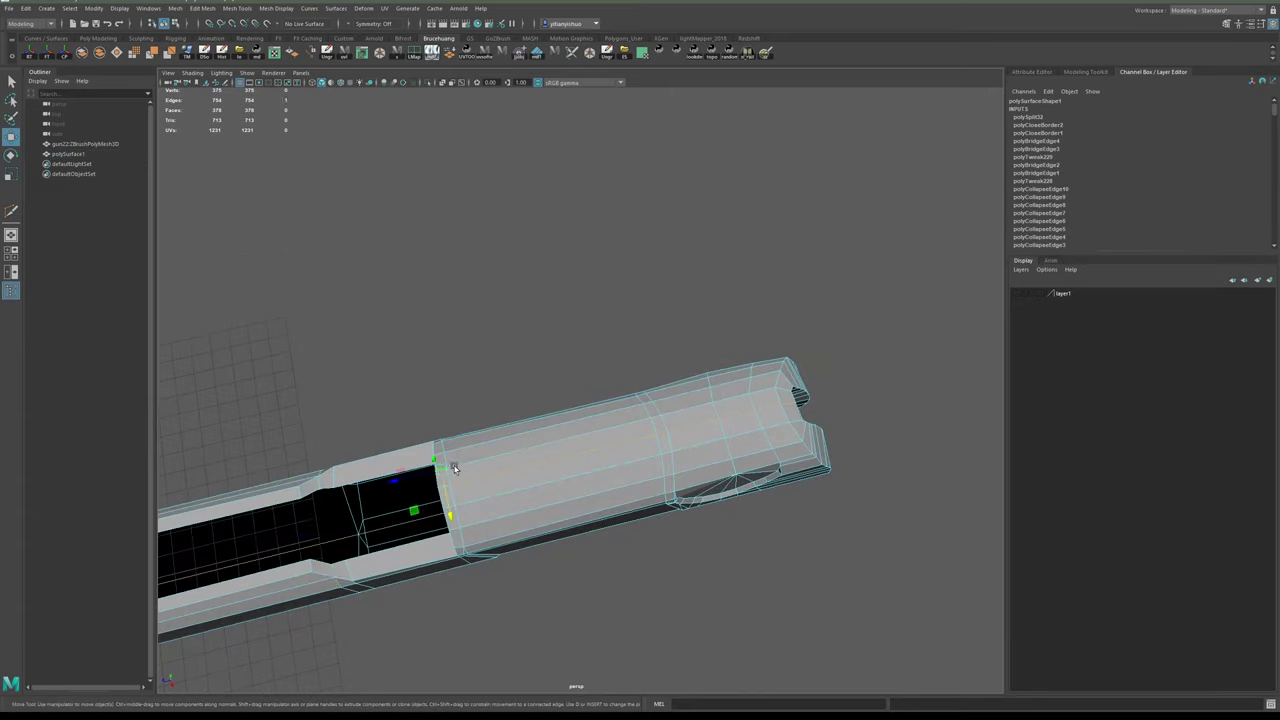
alt+drag(762, 391, 707, 267)
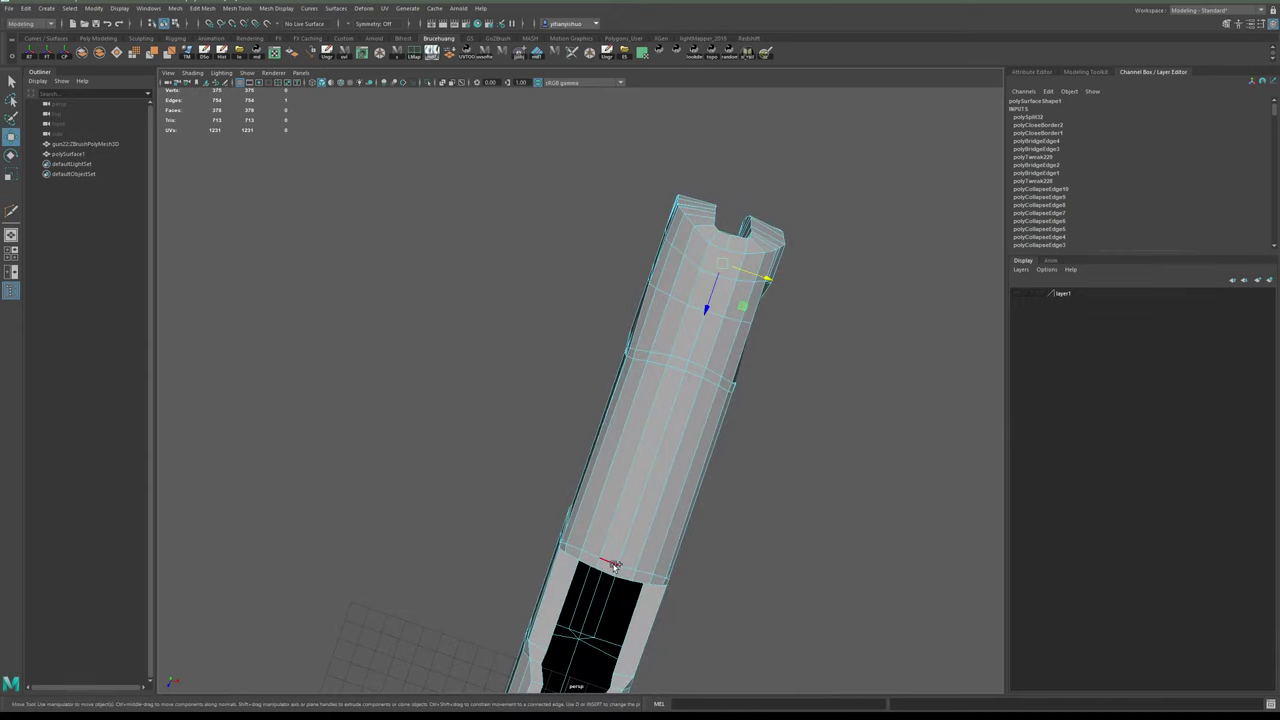
alt+drag(657, 511, 540, 396)
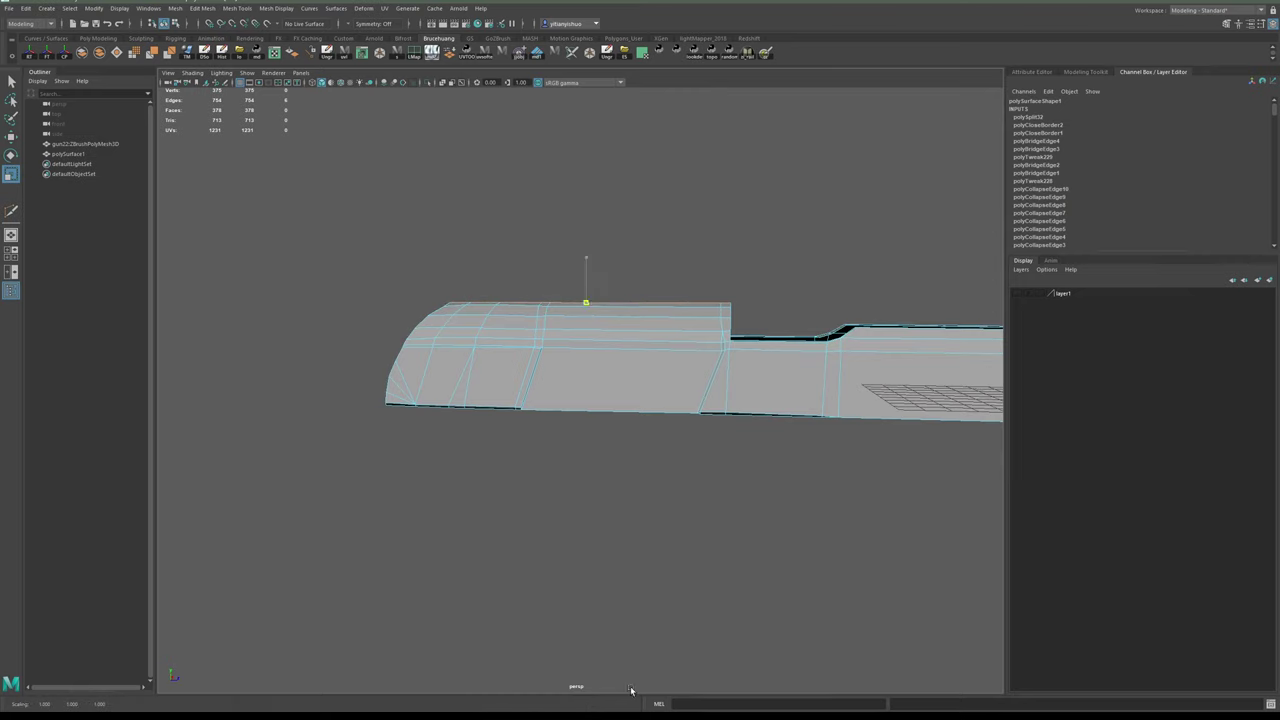
drag(631, 690, 631, 689)
- Flatten the neighbouring lengthwise edge runs on the rounded rear section vertically
alt+drag(620, 400, 668, 425)
alt+right_drag(610, 365, 674, 351)
alt+drag(674, 351, 640, 345)
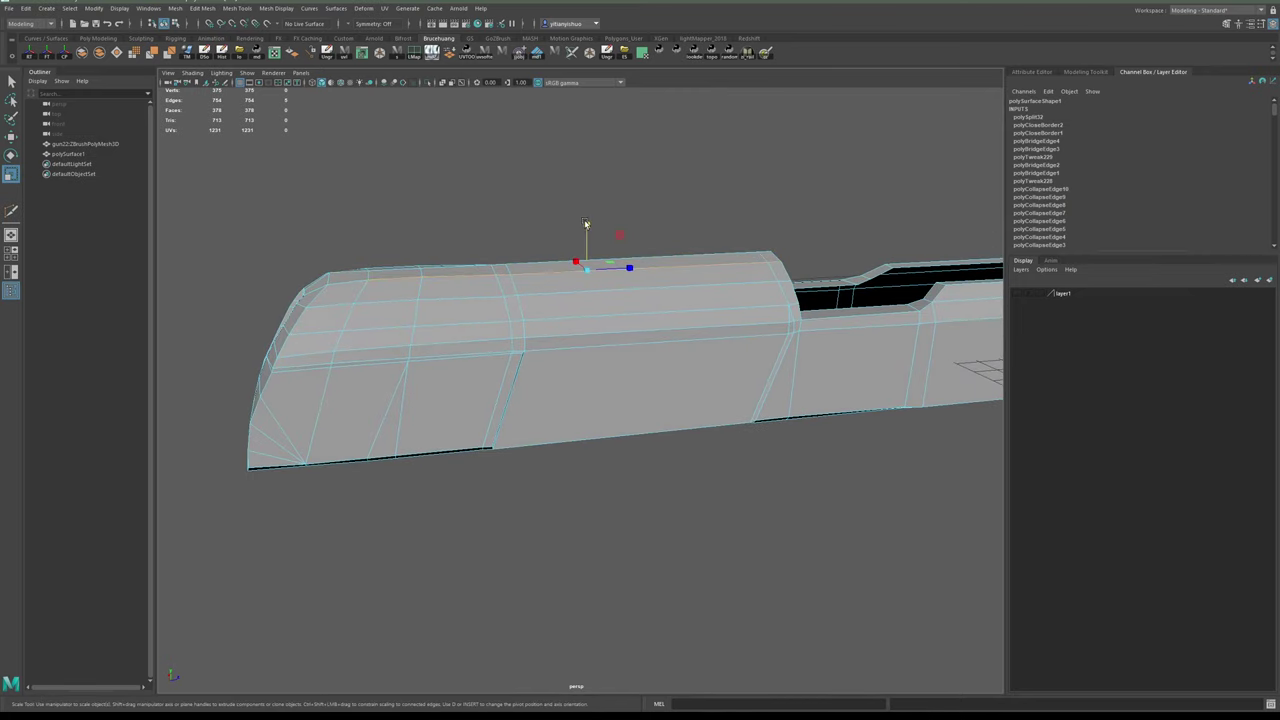
drag(626, 415, 627, 415)
alt+drag(440, 285, 603, 395)
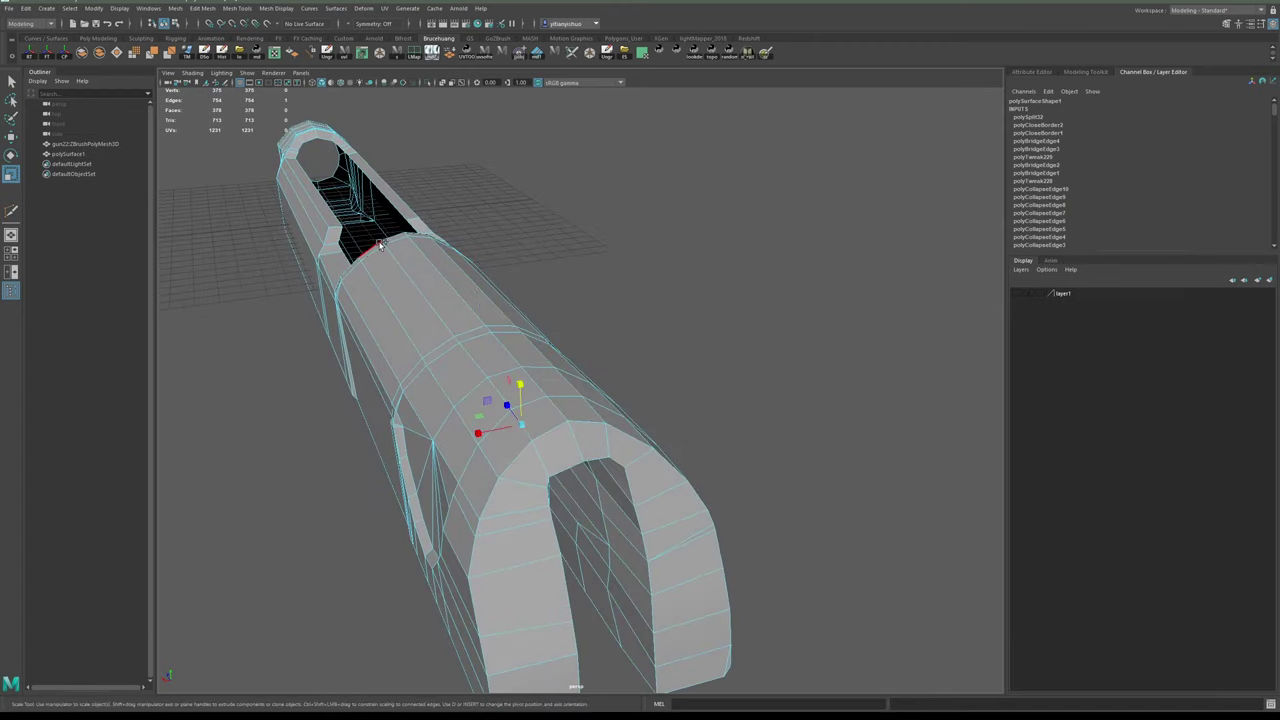
alt+drag(383, 247, 364, 321)
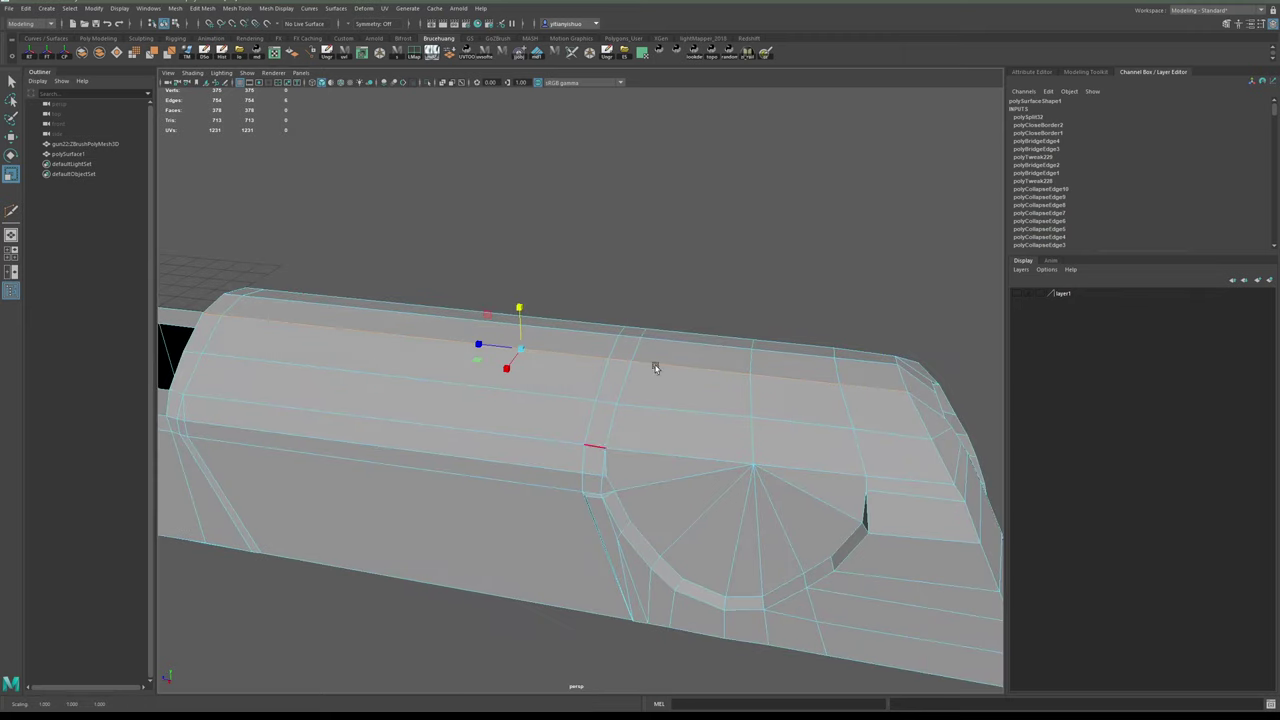
alt+drag(655, 369, 551, 338)
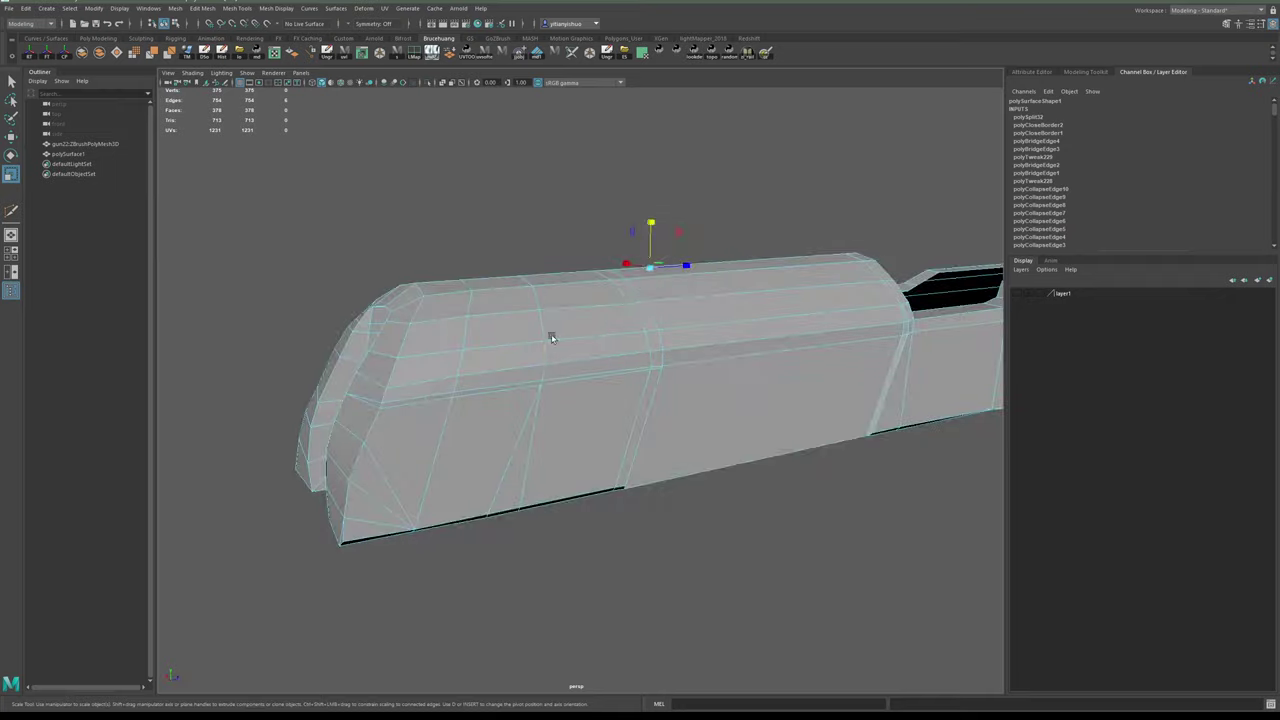
- Examine the slide's shaded profile and surfaces with the selection cleared, including a brief smooth preview
right_drag(551, 338, 650, 272)
scroll(749, 207, down, 3)
click(760, 254)
alt+drag(760, 254, 629, 226)
alt+middle_drag(629, 226, 525, 207)
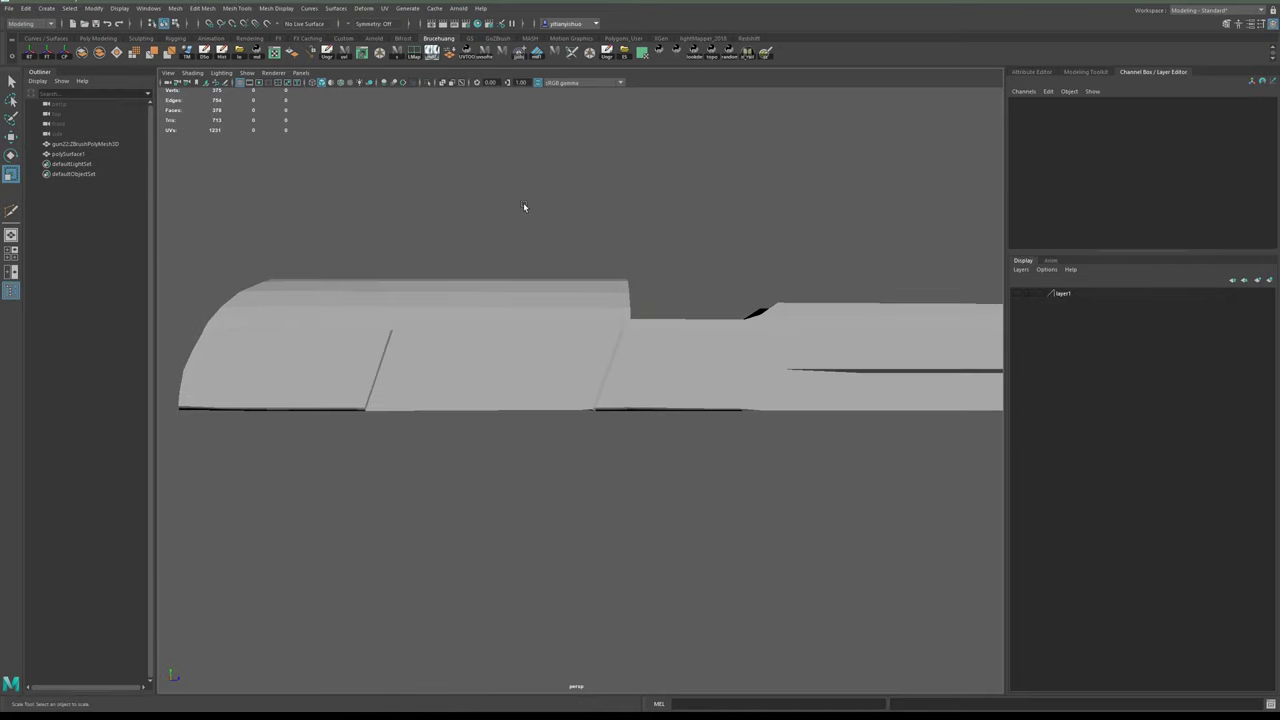
click(581, 318)
scroll(583, 317, down, 4)
alt+drag(583, 317, 574, 369)
key(3)
click(660, 302)
key(1)
alt+middle_drag(574, 369, 708, 431)
alt+drag(708, 431, 751, 359)
click(751, 359)
alt+drag(858, 370, 751, 386)
alt+middle_drag(751, 386, 620, 376)
alt+drag(620, 376, 613, 390)
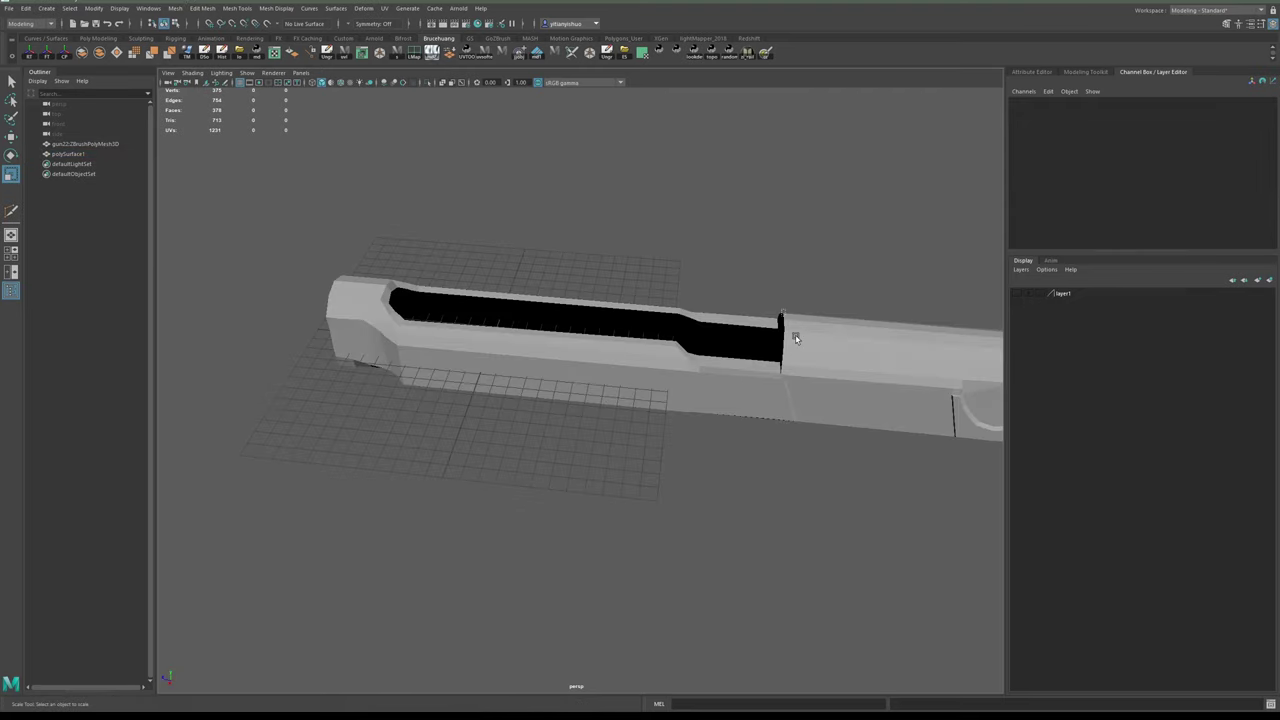
- Examine the edge flow around the rear corner of the ejection port and along the slide's side
click(796, 338)
alt+middle_drag(830, 402, 594, 403)
alt+drag(594, 403, 590, 363)
alt+right_drag(590, 363, 569, 446)
alt+drag(569, 446, 591, 443)
alt+right_drag(591, 443, 630, 454)
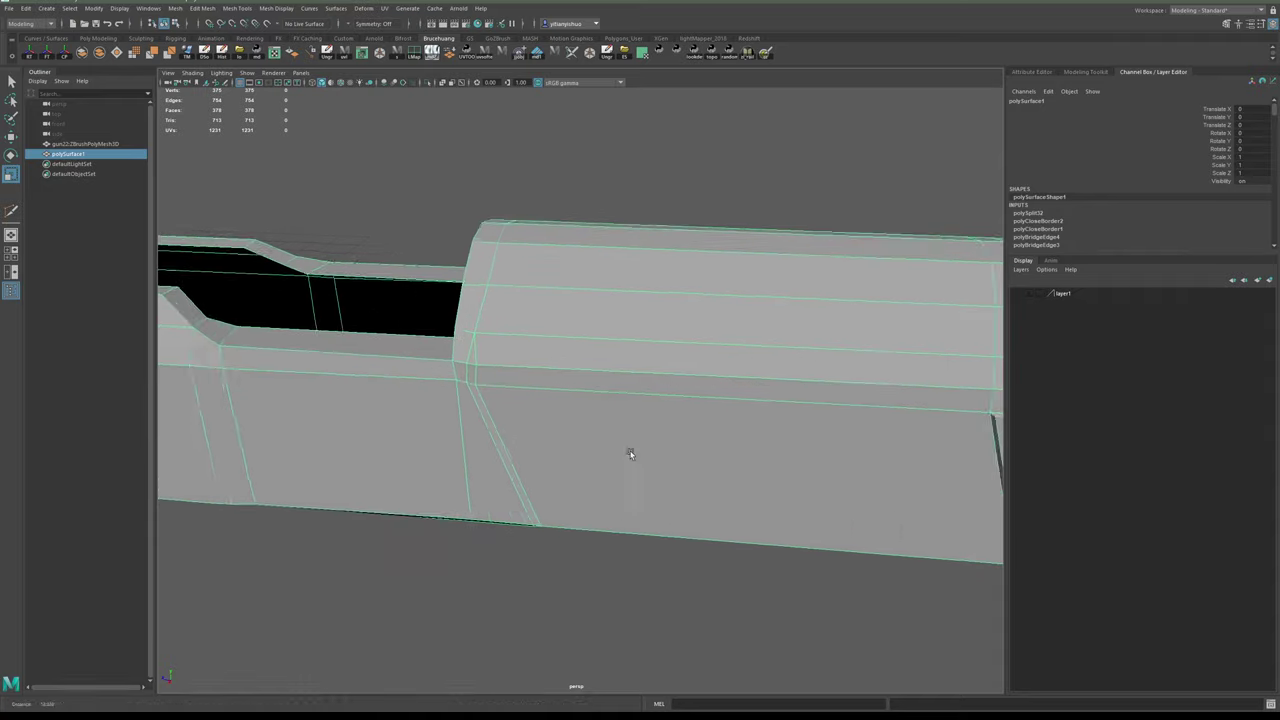
alt+drag(630, 455, 290, 356)
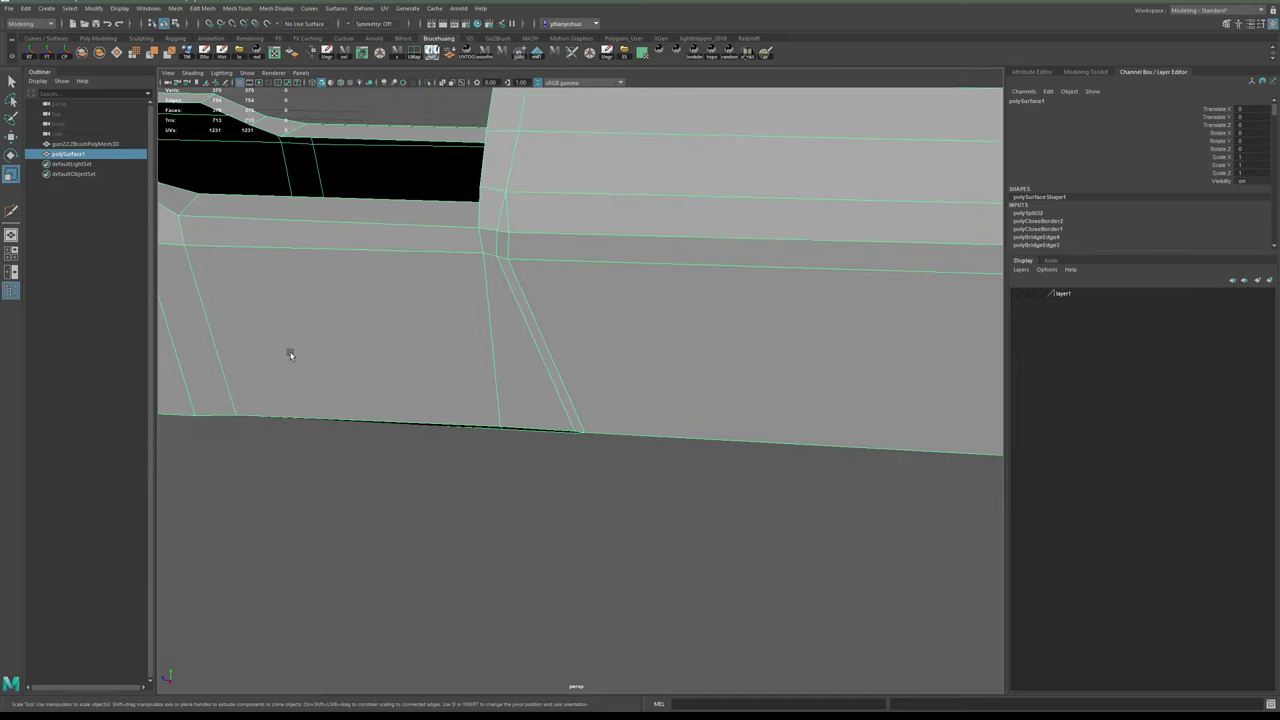
alt+drag(375, 256, 630, 408)
right_drag(563, 398, 562, 318)
click(557, 402)
alt+drag(566, 346, 566, 420)
shift+double_click(521, 452)
alt+drag(525, 348, 560, 303)
right_drag(572, 348, 620, 314)
scroll(618, 335, down, 4)
mouse_move(600, 375)
alt+mouse_down()
mouse_move(615, 373)
mouse_move(580, 334)
mouse_move(597, 383)
alt+mouse_up()
scroll(597, 383, up, 3)
- Select the cross-section edge loop at the front of the round recess and straighten it along the slide's length
right_drag(563, 357, 562, 318)
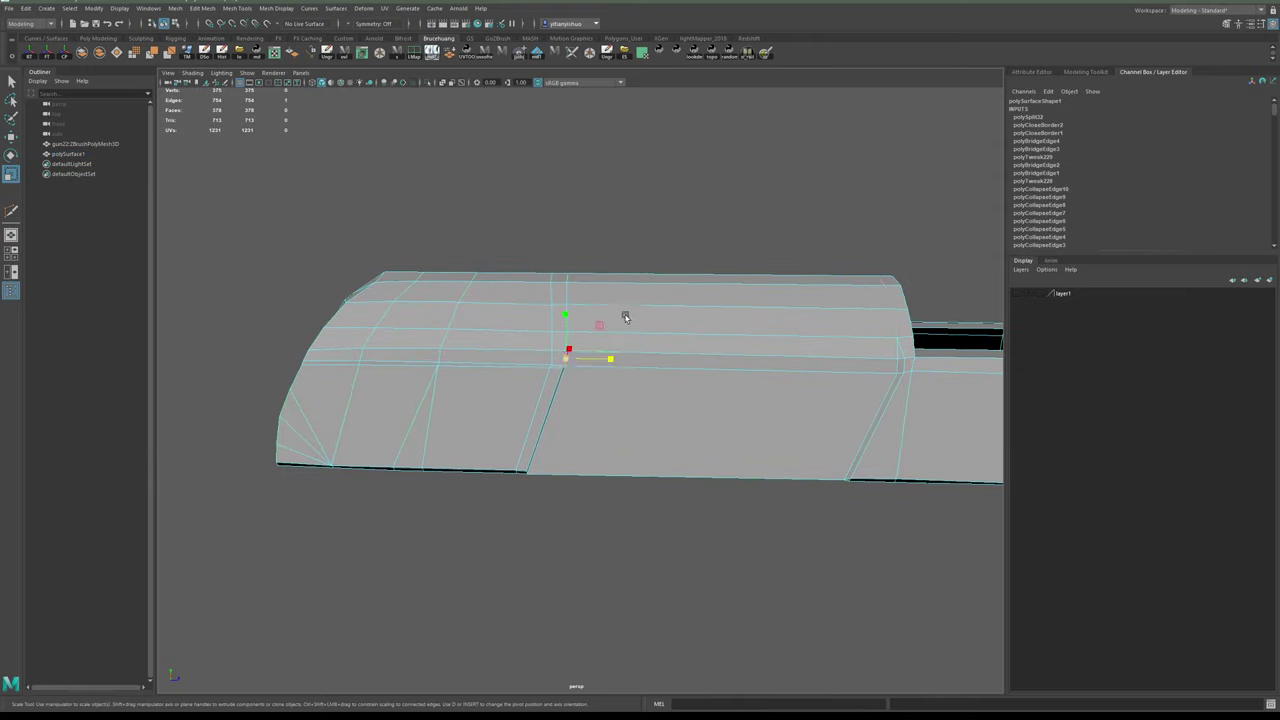
alt+drag(625, 317, 578, 322)
double_click(600, 341)
alt+drag(683, 341, 668, 357)
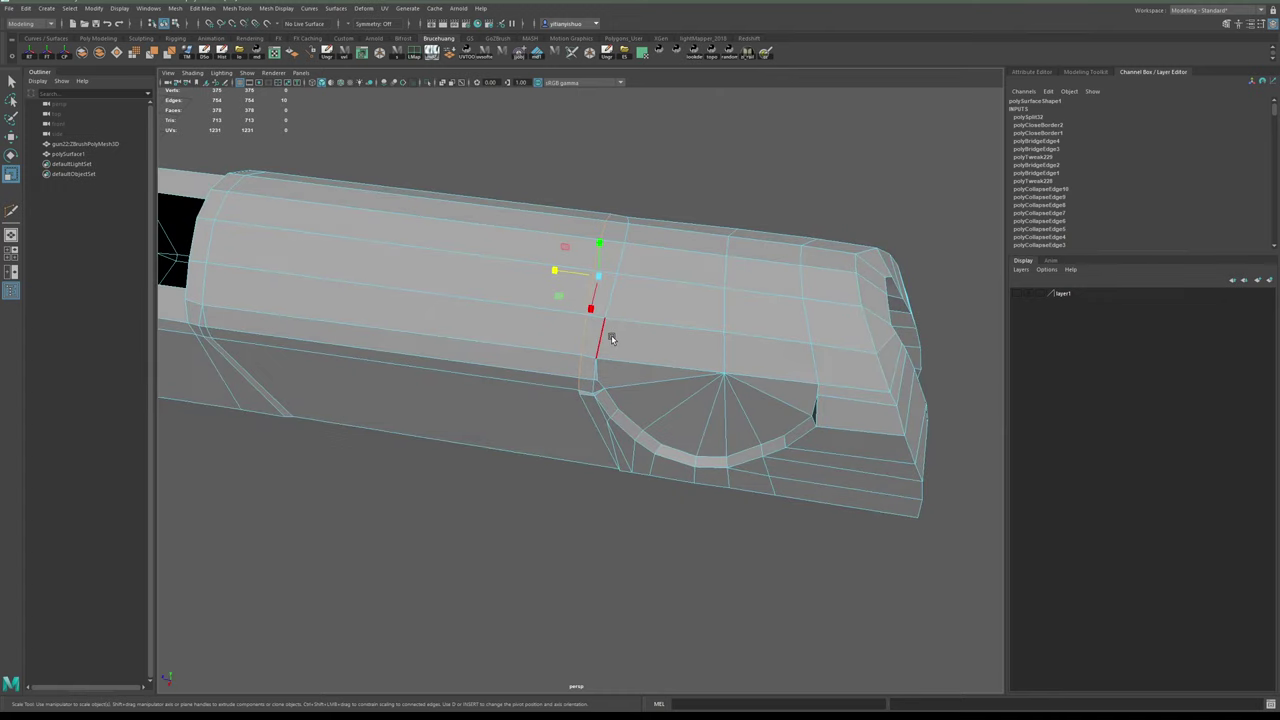
click(611, 337)
alt+drag(708, 286, 556, 292)
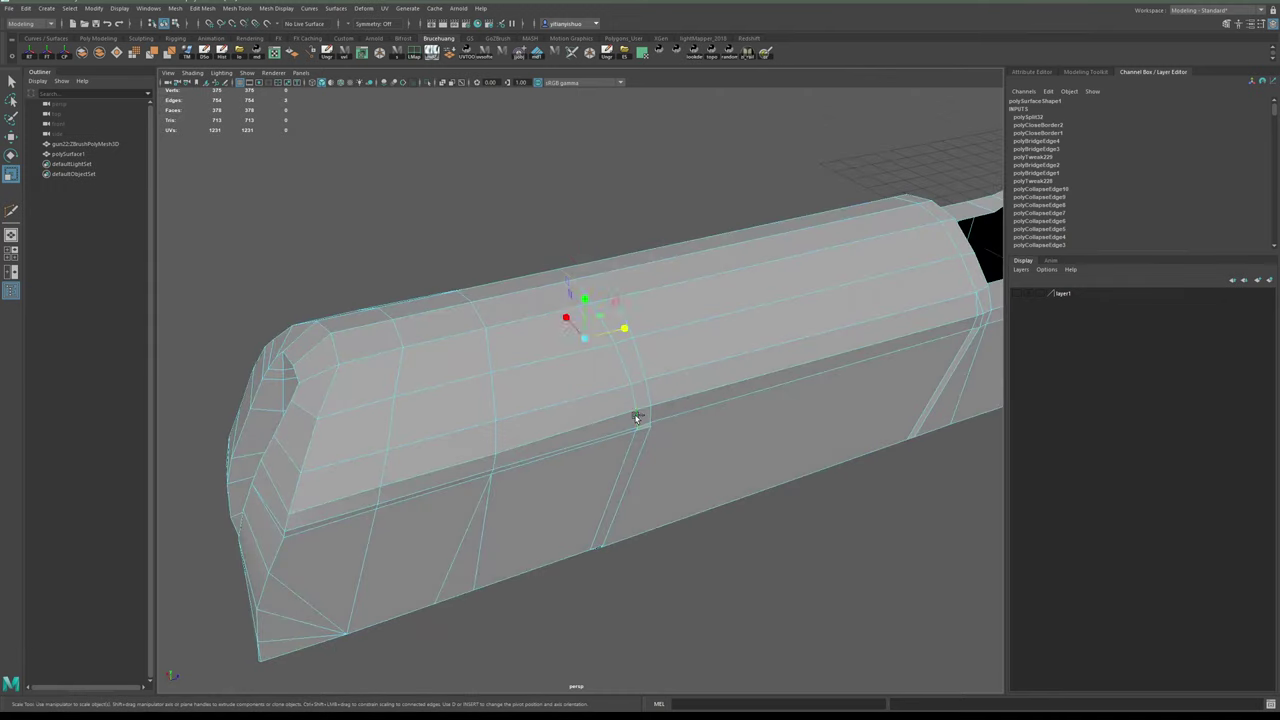
alt+drag(533, 362, 472, 378)
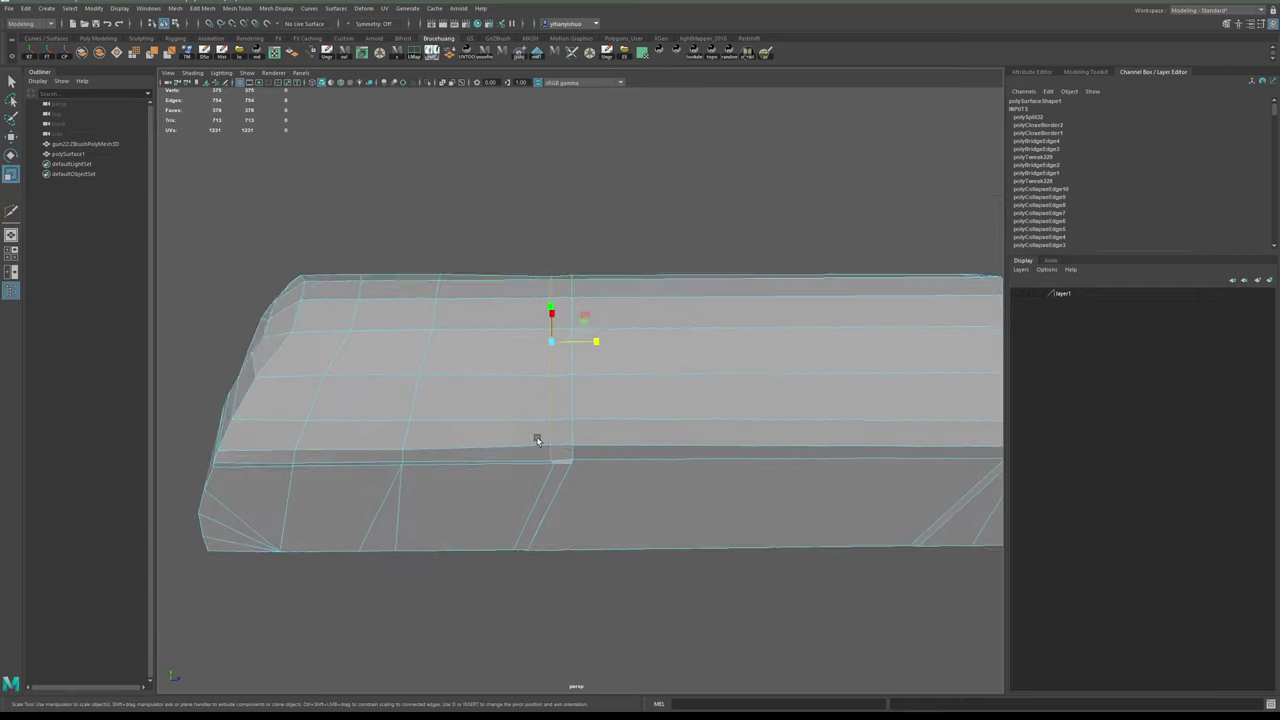
alt+drag(557, 440, 577, 388)
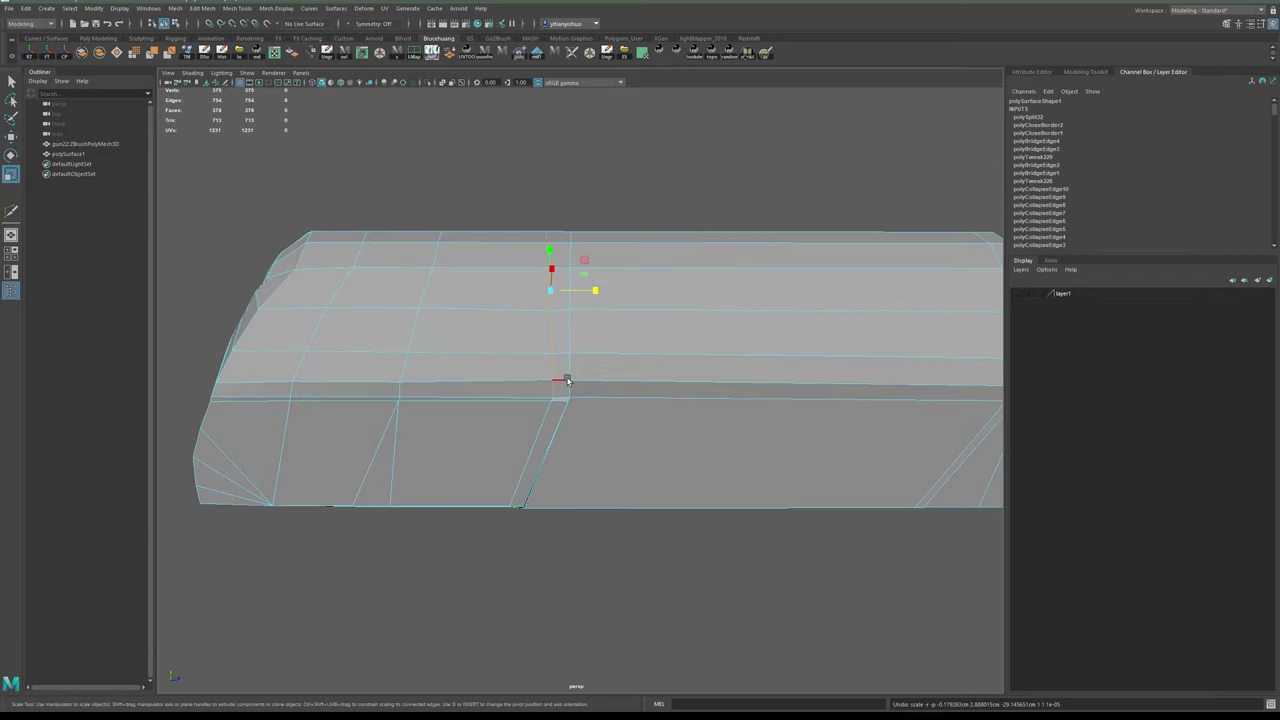
alt+drag(549, 373, 607, 400)
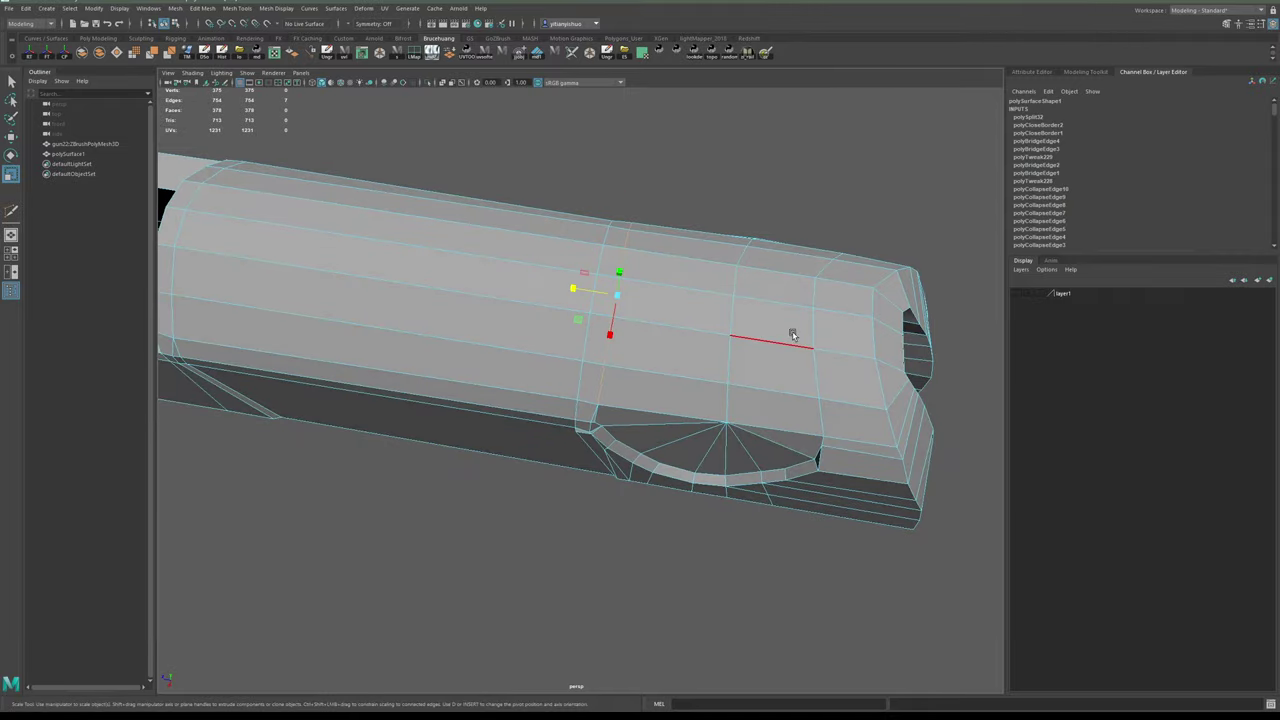
- Select further lengthwise edge runs on the upper side of the rounded rear section and level each one vertically
alt+drag(792, 335, 687, 143)
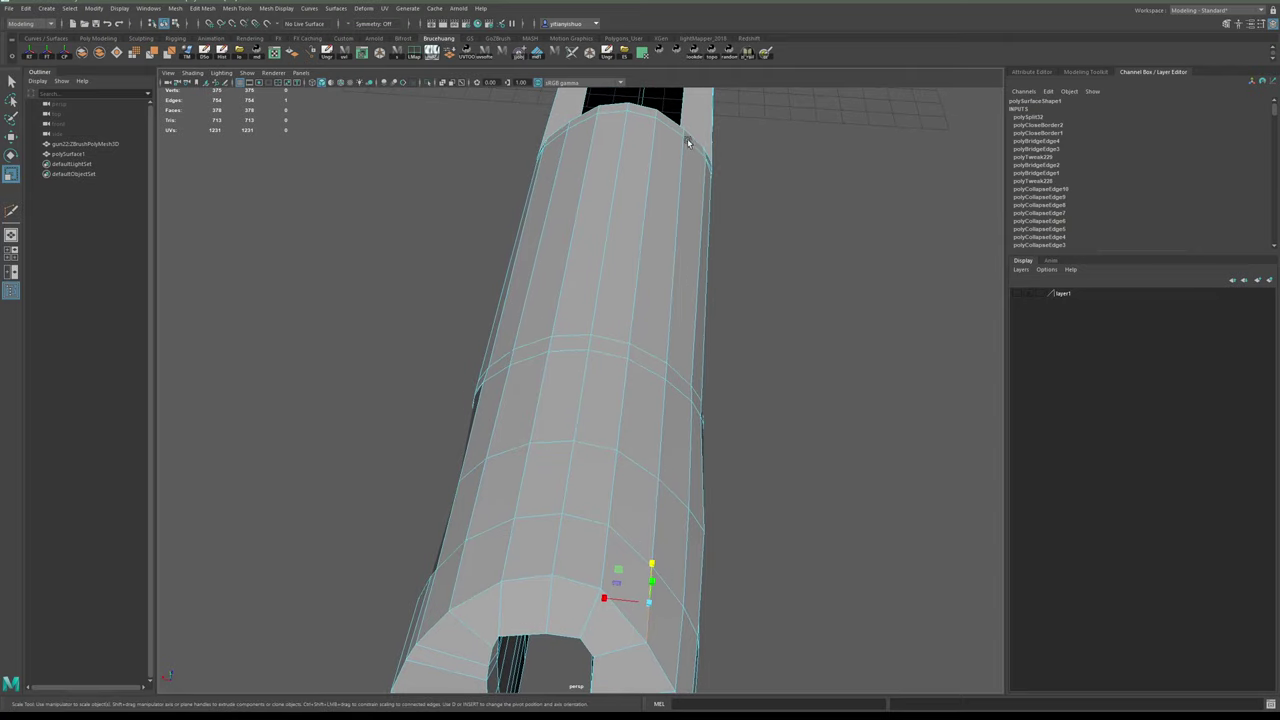
alt+middle_drag(799, 430, 800, 379)
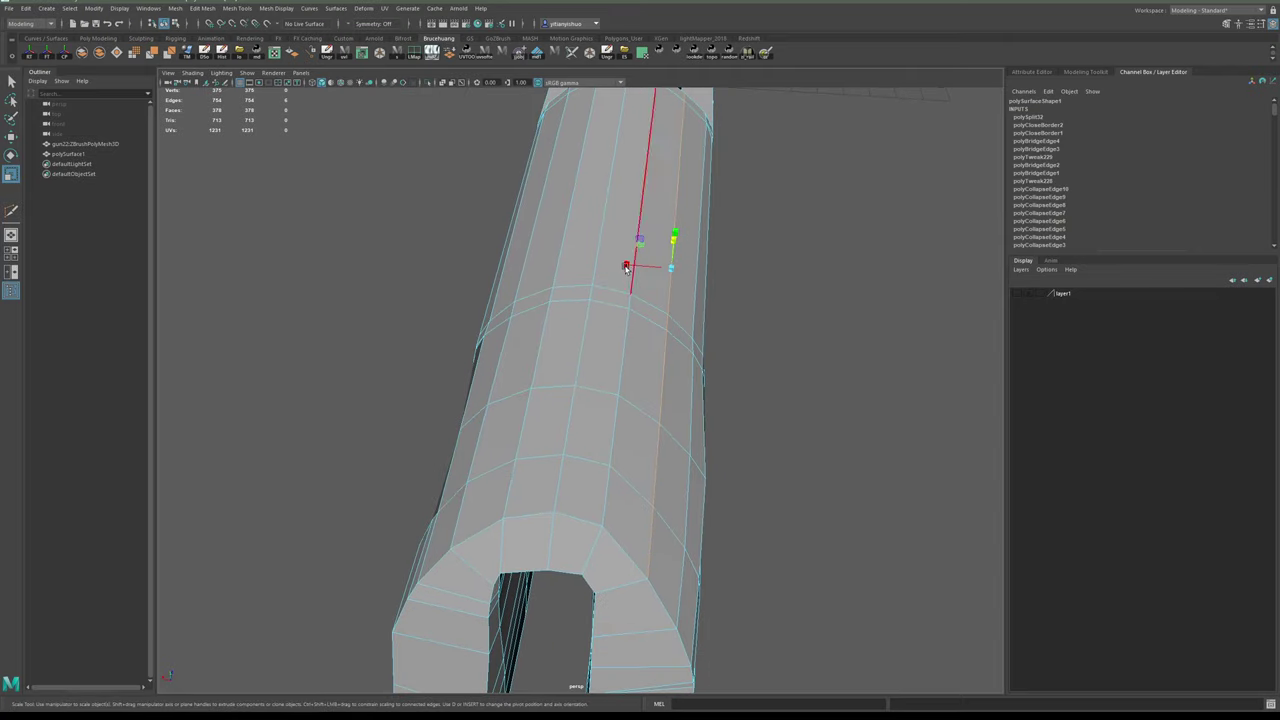
alt+drag(743, 327, 698, 228)
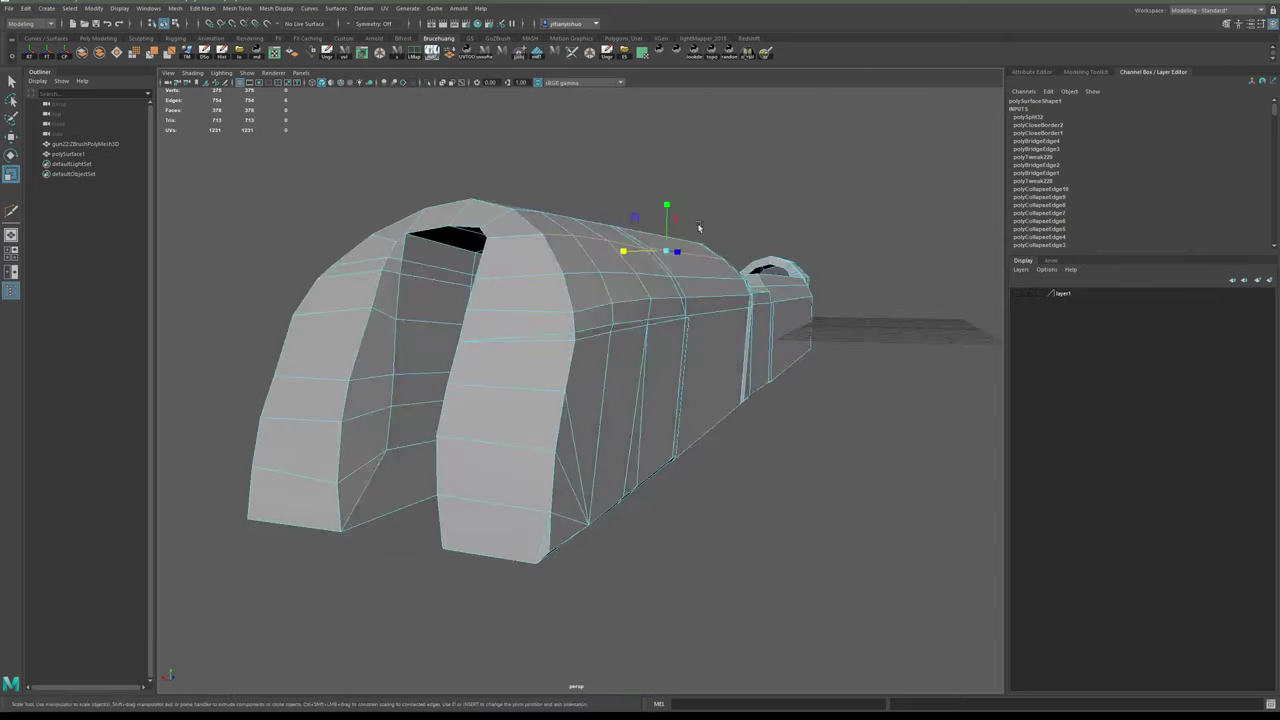
alt+drag(720, 338, 559, 319)
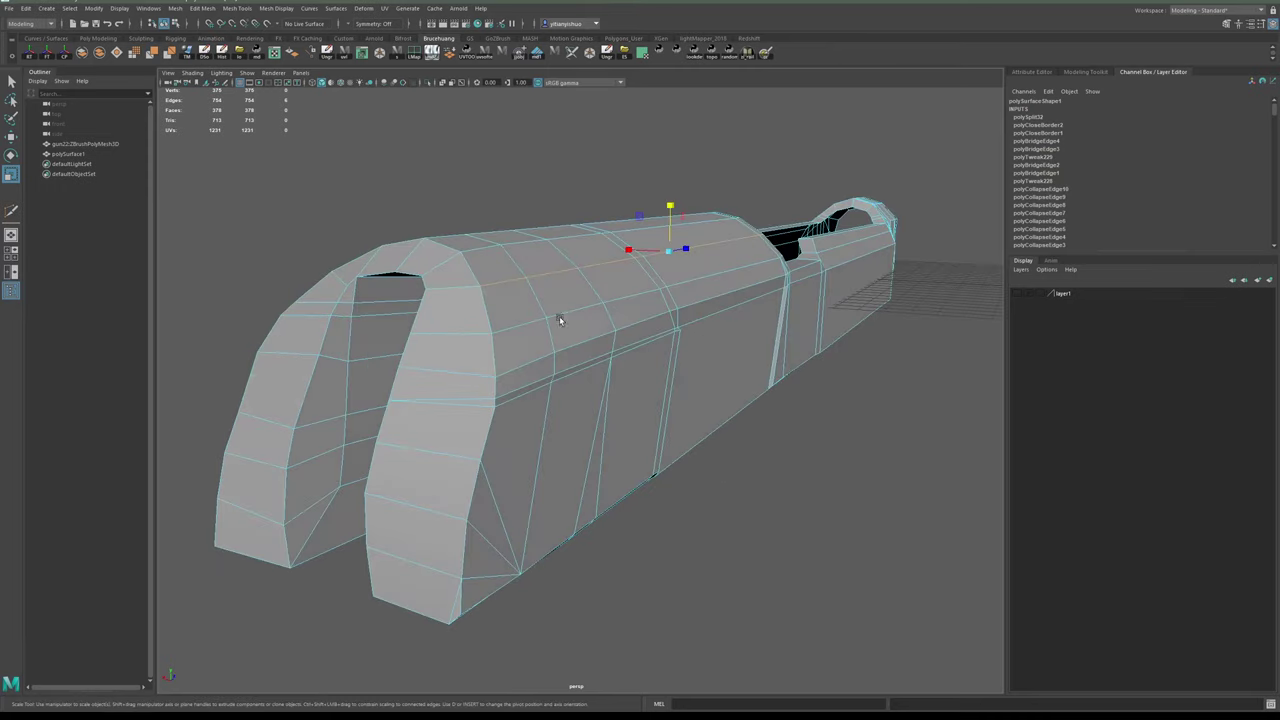
alt+middle_drag(679, 315, 674, 334)
alt+drag(674, 334, 600, 328)
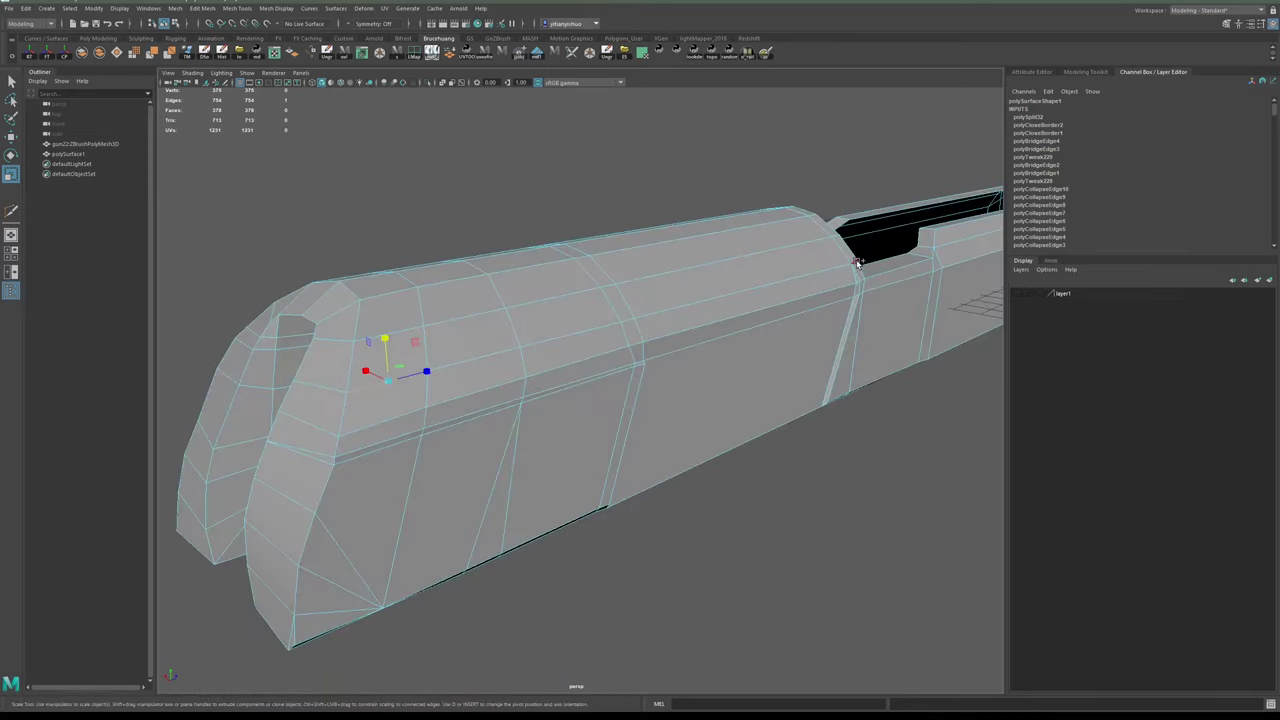
alt+drag(706, 290, 658, 318)
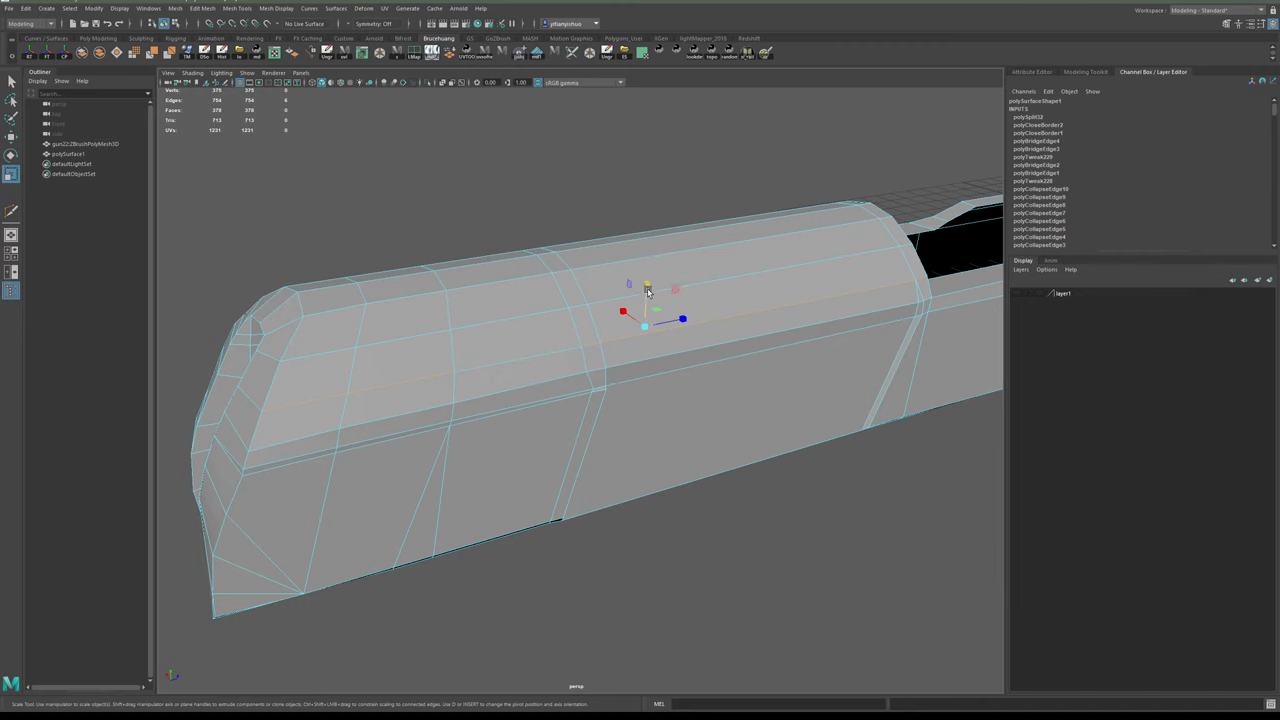
alt+drag(626, 366, 722, 336)
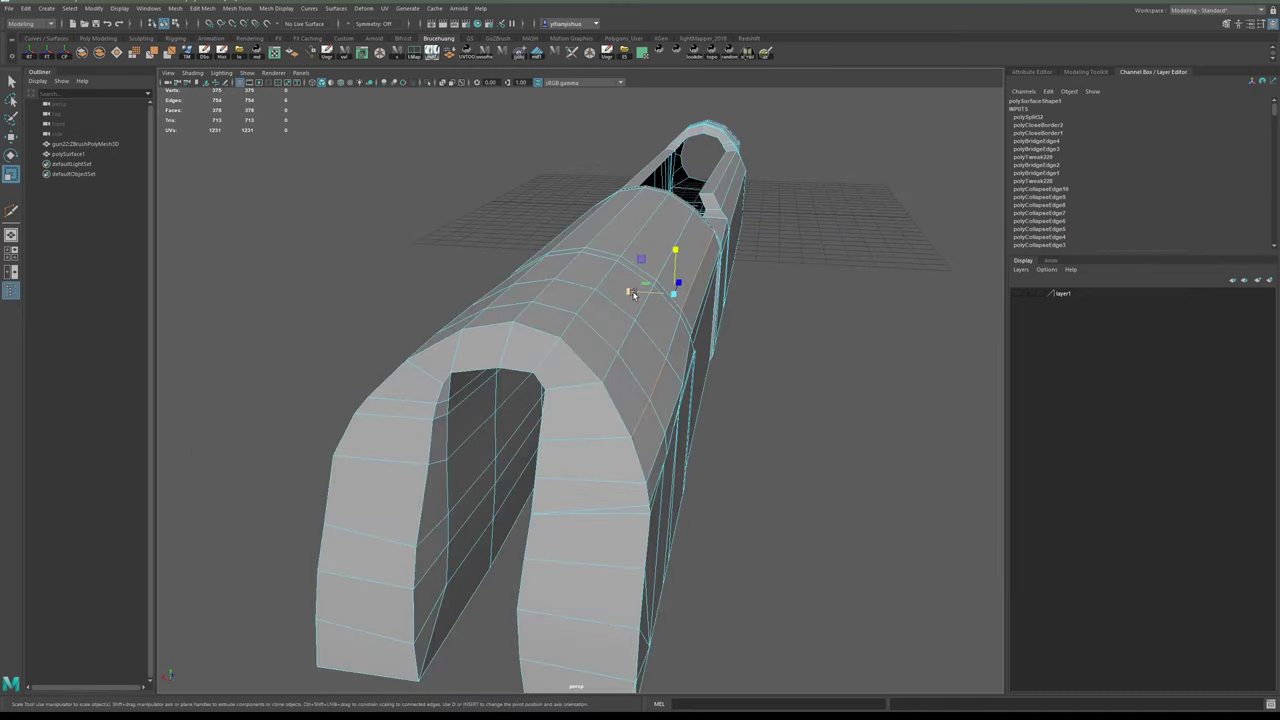
- Try to scale the selected lengthwise edge run across the slide's width, undoing each attempt
drag(634, 302, 885, 302)
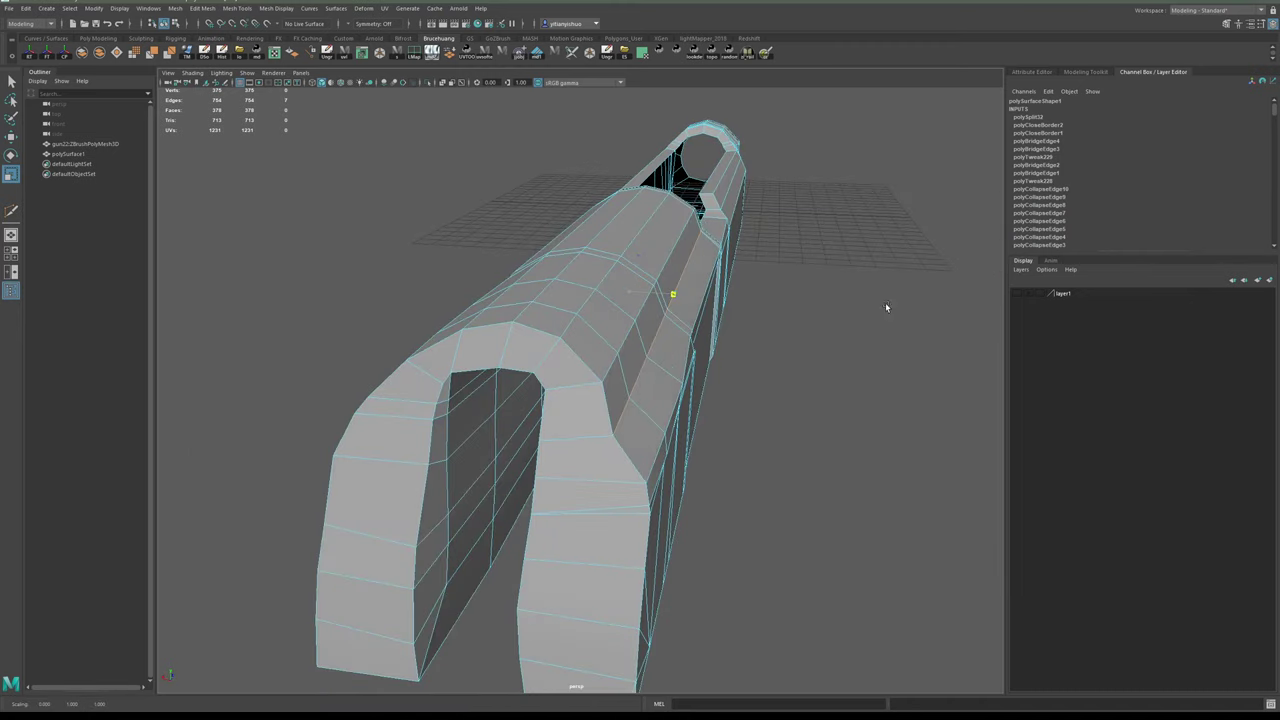
key(ctrl+z)
drag(631, 293, 306, 300)
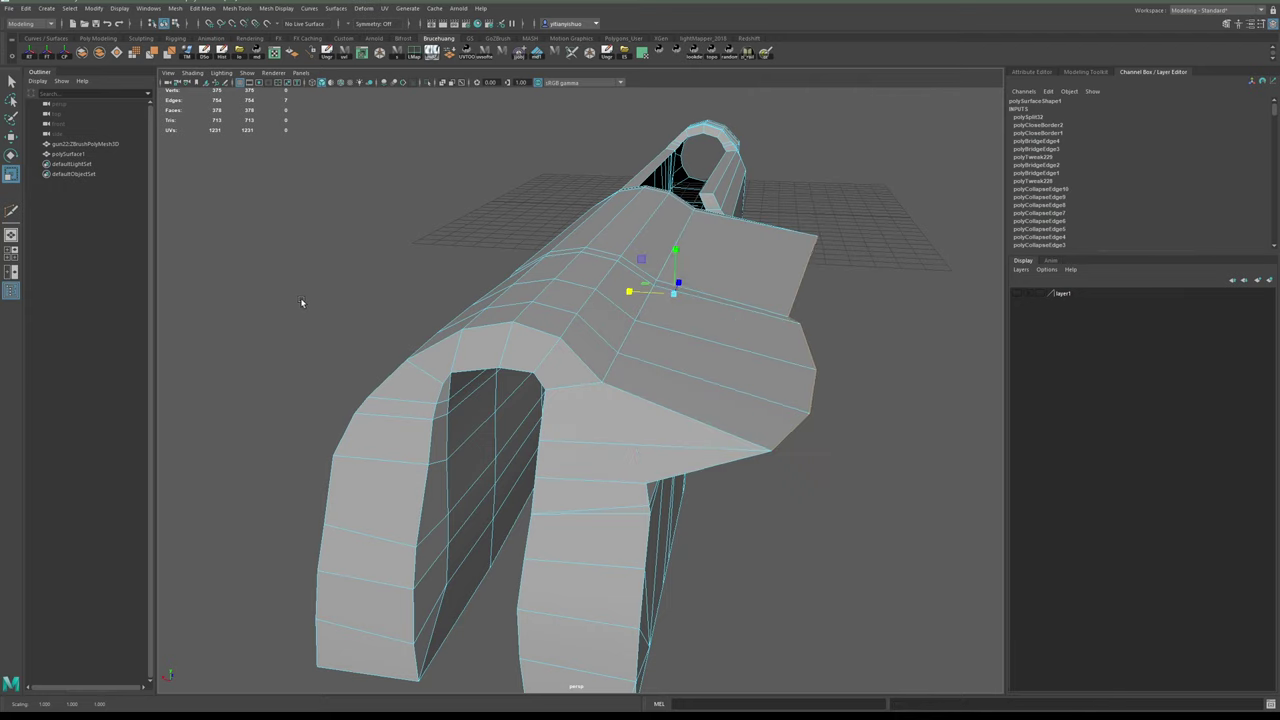
key(ctrl+z)
alt+drag(720, 308, 698, 307)
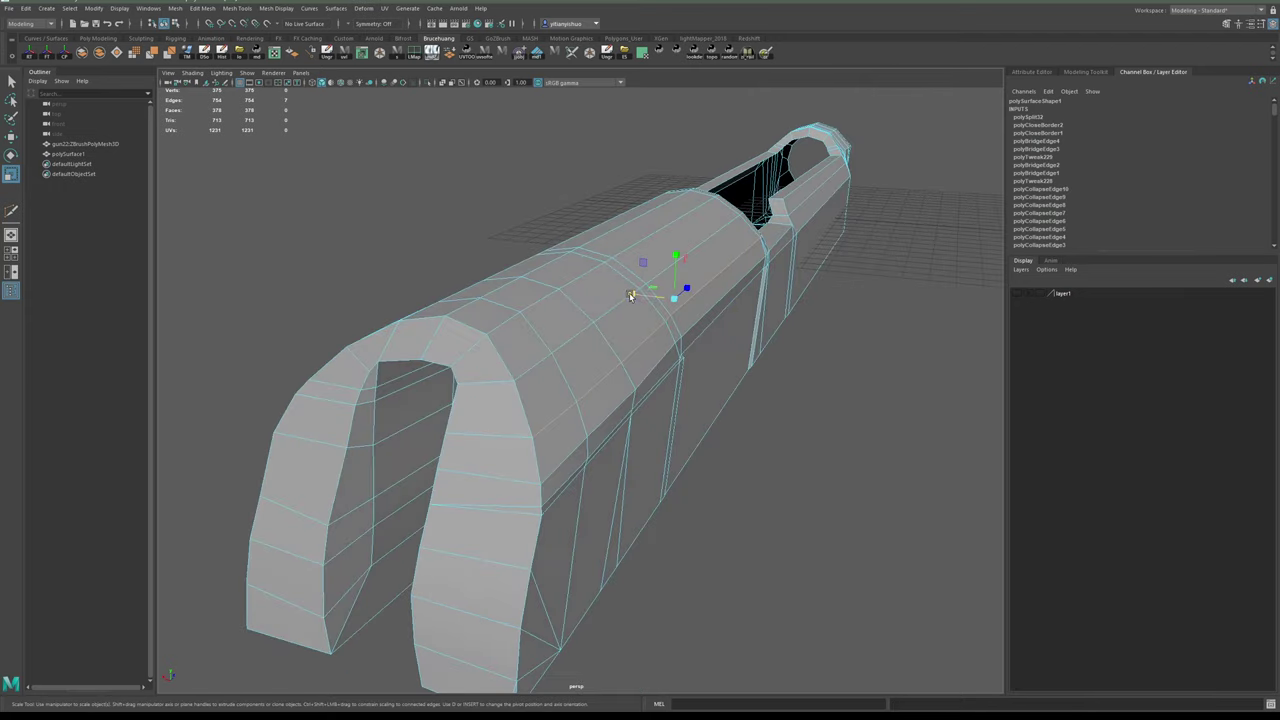
alt+drag(728, 472, 760, 492)
alt+drag(678, 300, 545, 323)
key(ctrl+z)
- Select the matching lengthwise edge run above the round recess and try to straighten it across the slide's width
alt+drag(664, 372, 508, 263)
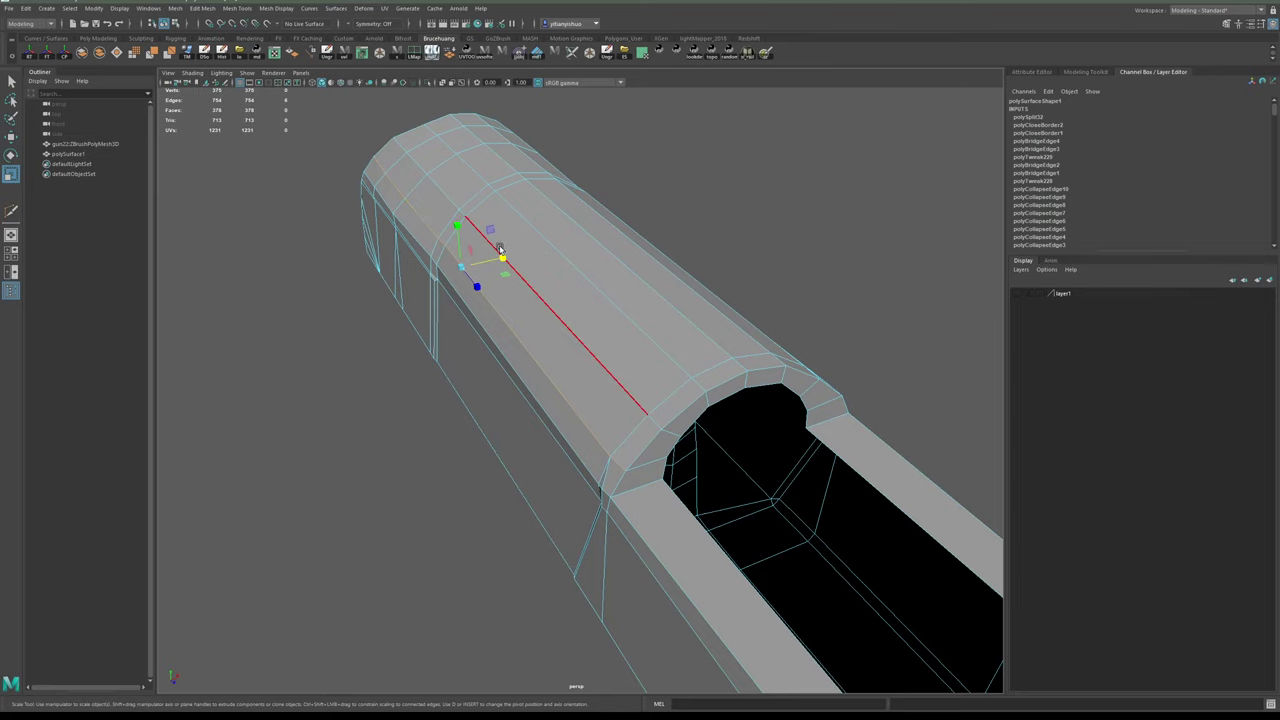
alt+drag(549, 275, 604, 250)
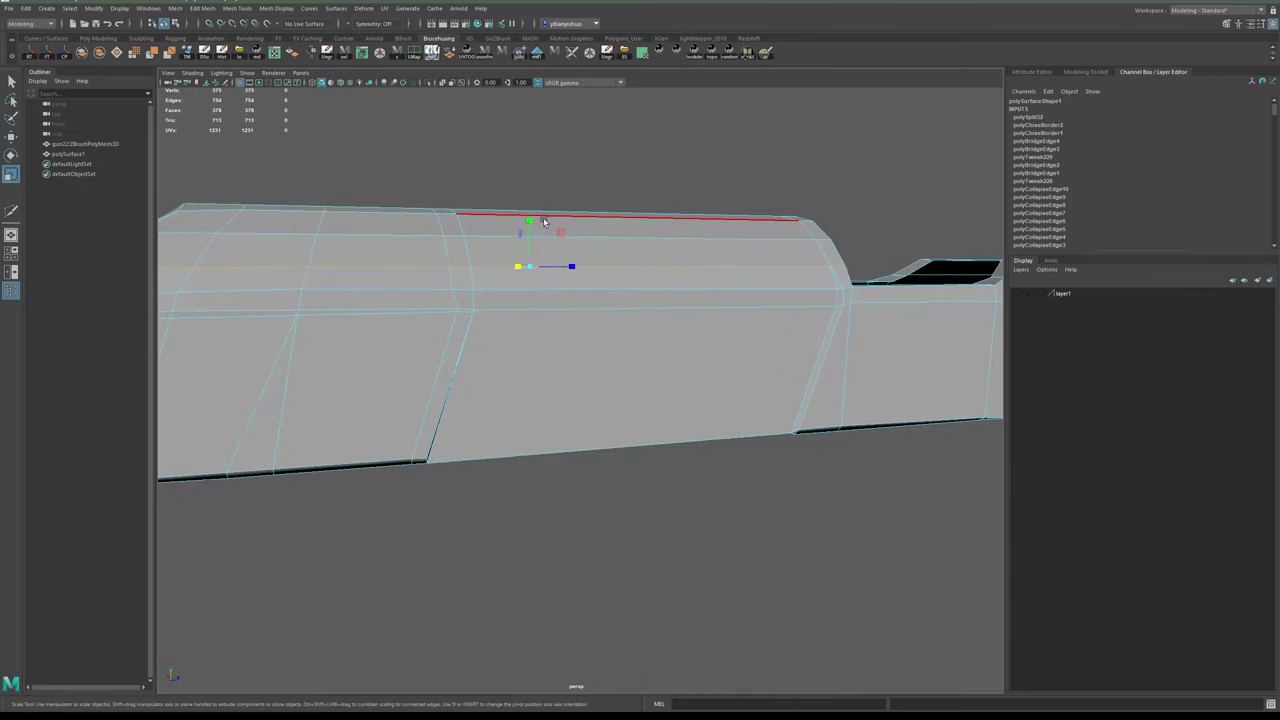
alt+drag(484, 331, 700, 344)
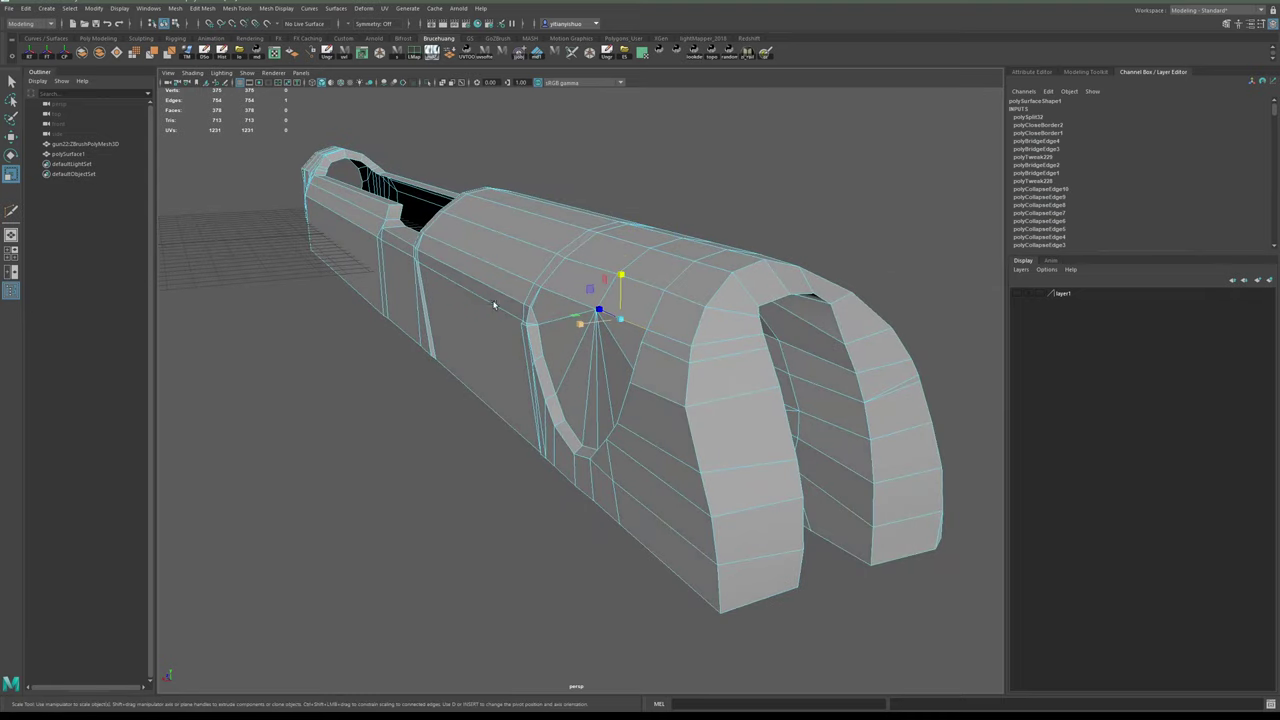
alt+drag(493, 304, 524, 305)
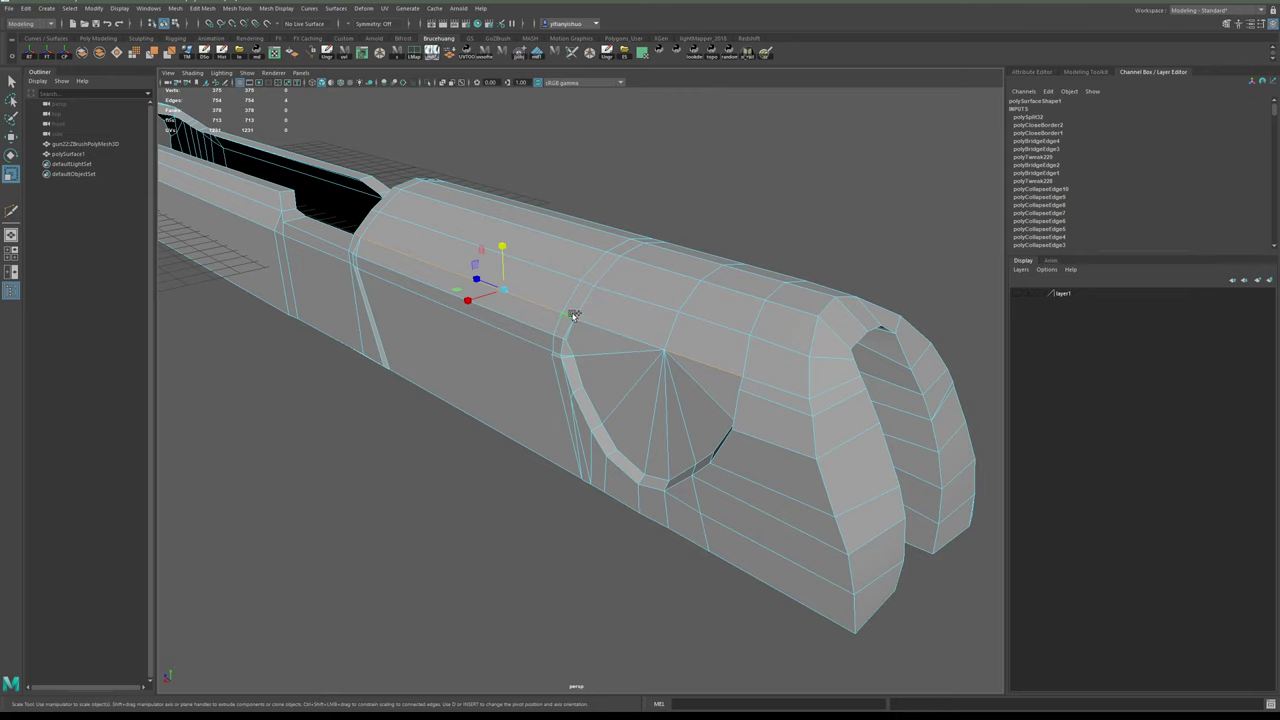
alt+drag(793, 369, 735, 337)
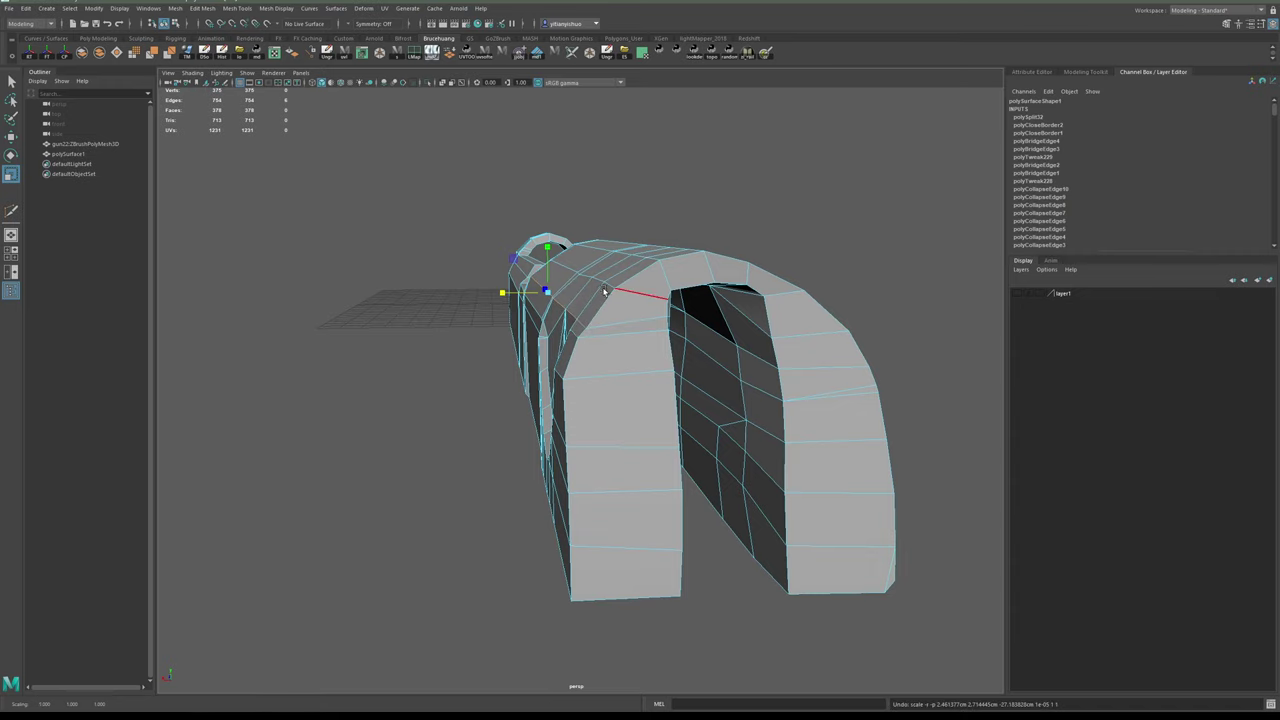
- Select the lower lengthwise edge run on the side of the rounded rear section and move it slightly sideways
alt+drag(798, 296, 665, 362)
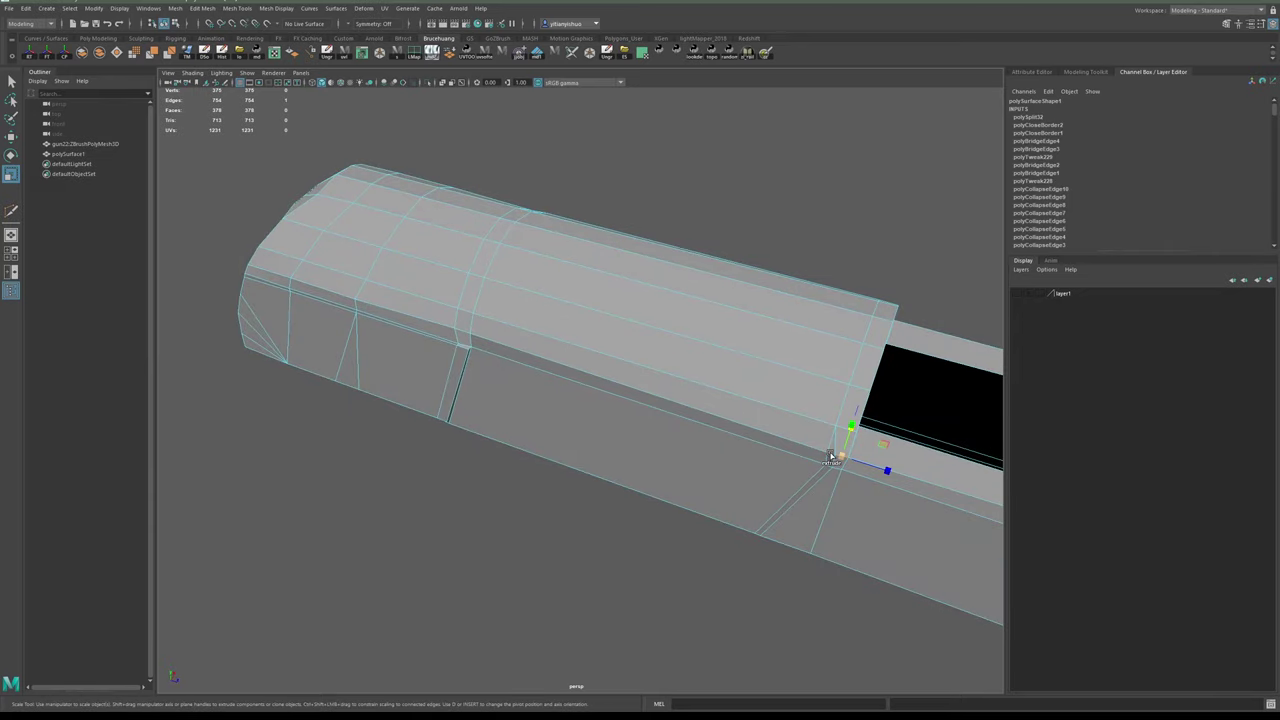
alt+right_drag(831, 456, 869, 471)
alt+drag(869, 471, 741, 428)
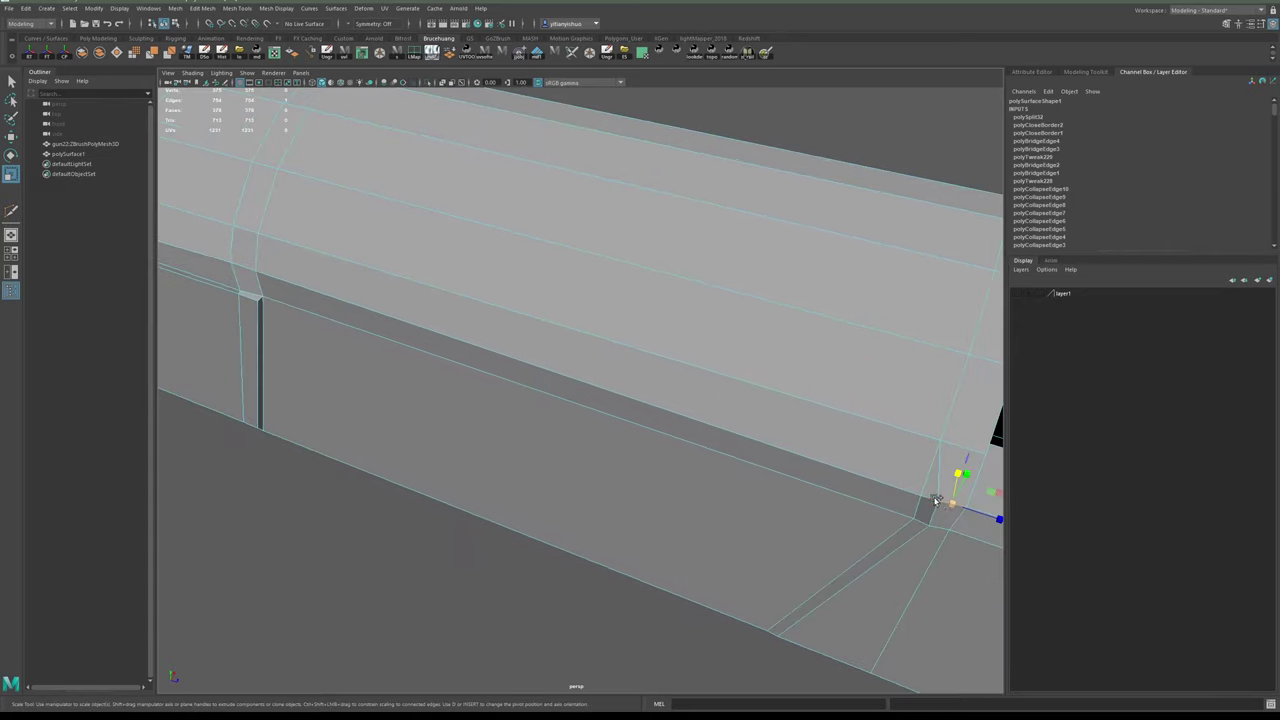
shift+click(860, 485)
alt+right_drag(860, 485, 391, 357)
alt+middle_drag(391, 357, 582, 393)
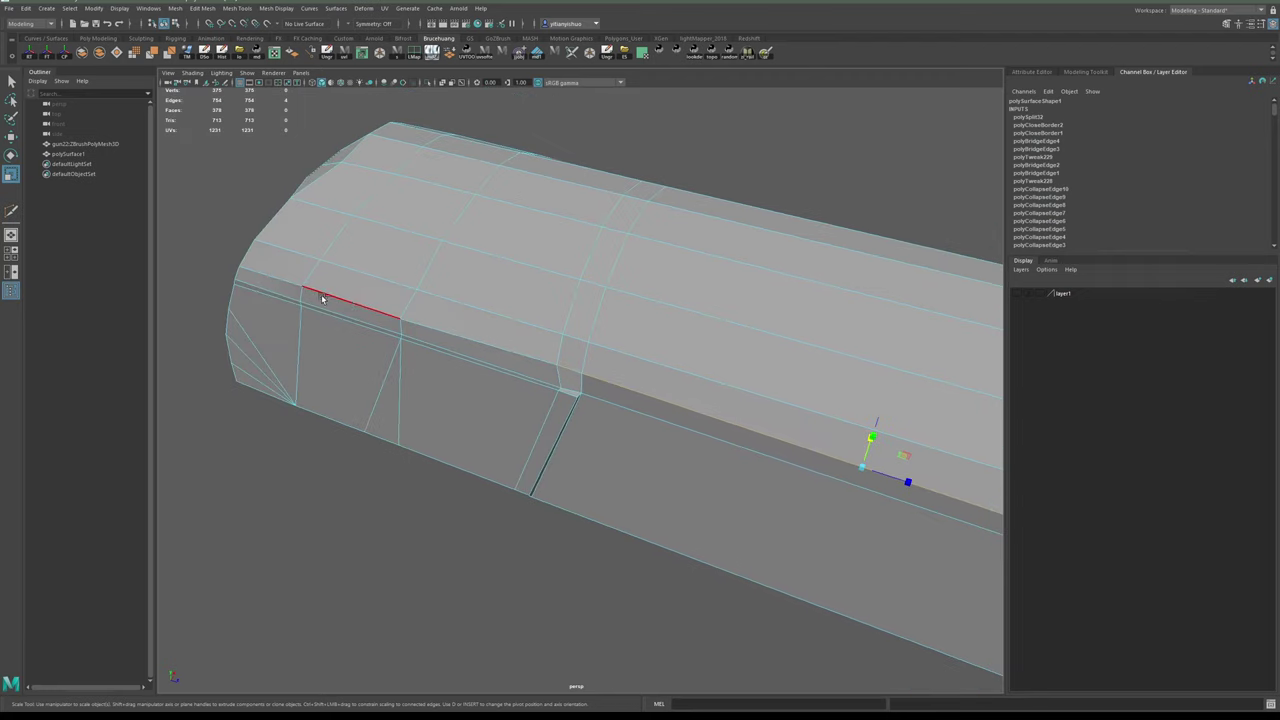
scroll(534, 374, down, 3)
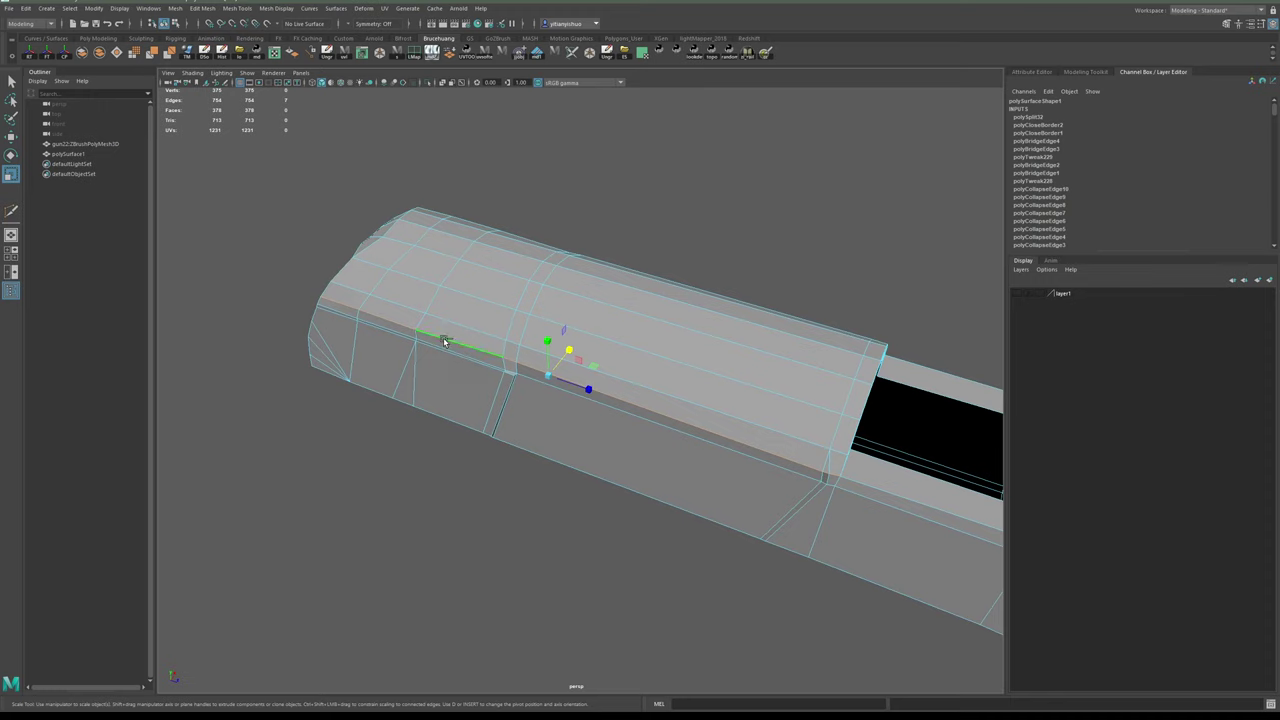
alt+drag(620, 336, 546, 360)
alt+drag(404, 413, 580, 366)
alt+right_drag(580, 366, 609, 383)
alt+drag(609, 383, 582, 428)
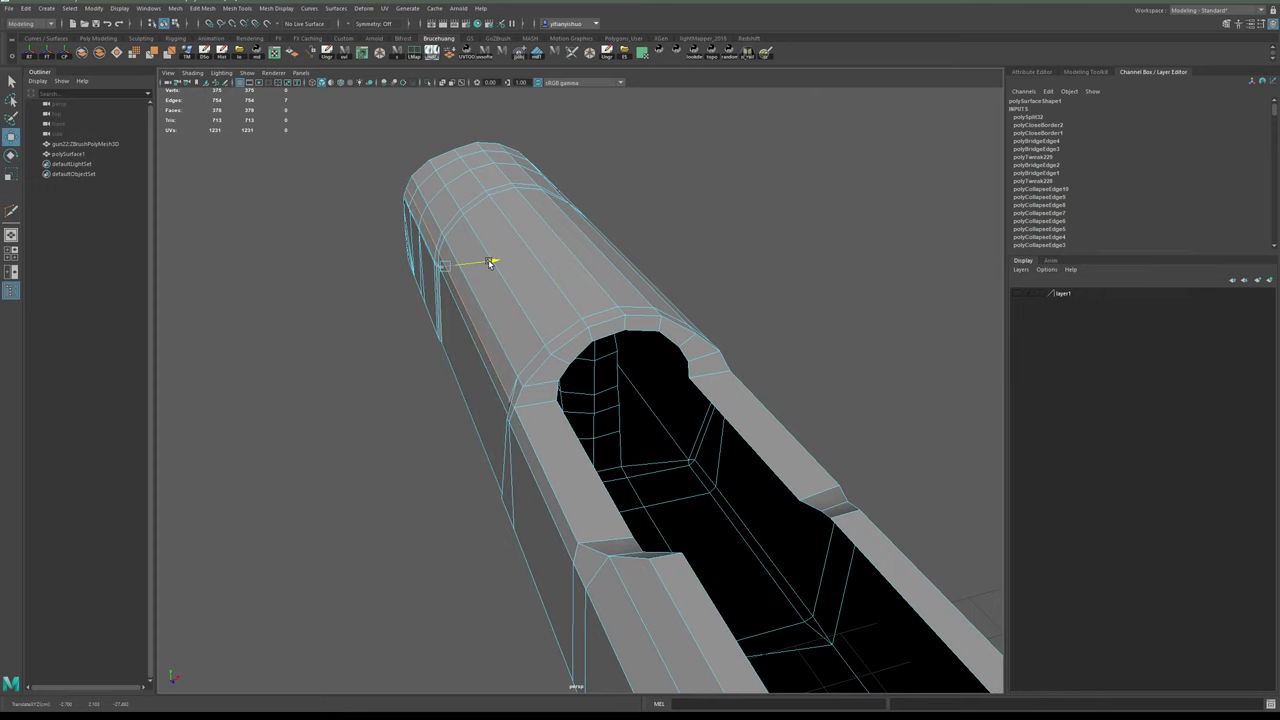
drag(489, 263, 491, 263)
- Return to object mode and examine the slide's side and ejection port, toggling the mesh selection to judge the shading
alt+drag(488, 349, 683, 385)
key(F8)
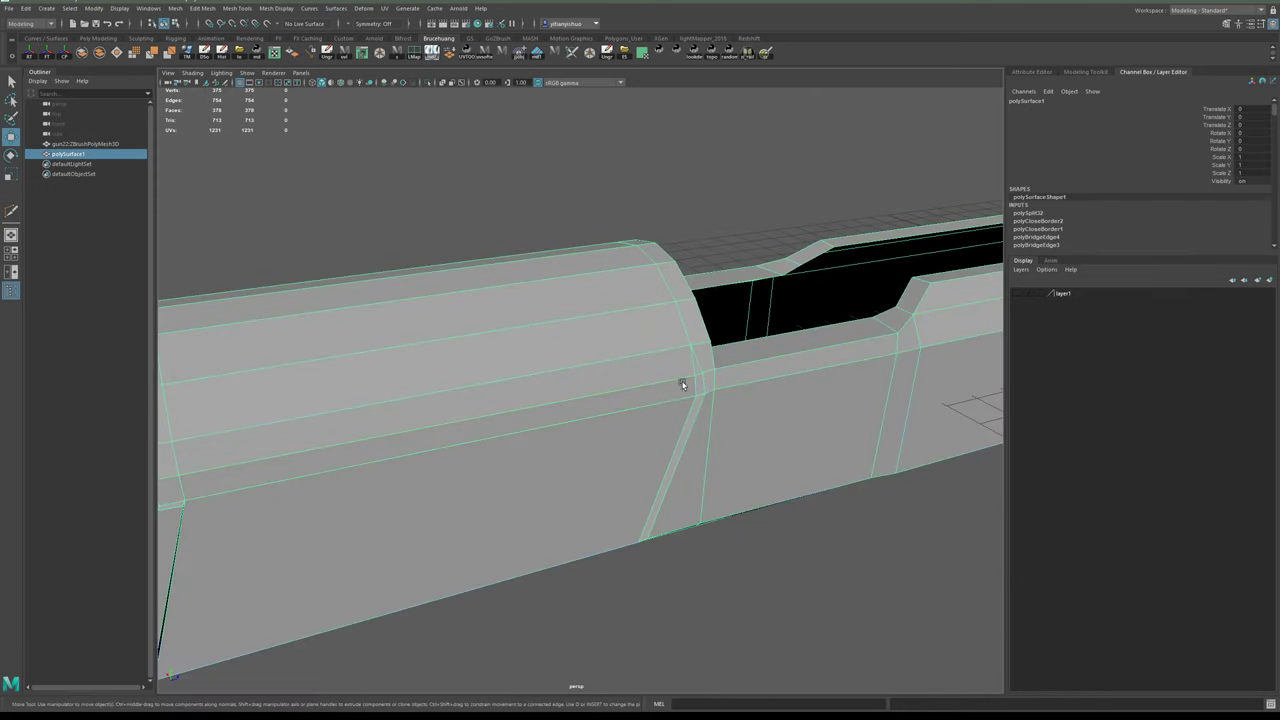
scroll(683, 385, down, 4)
click(700, 538)
alt+drag(700, 538, 514, 350)
click(596, 377)
click(774, 428)
click(514, 350)
alt+drag(653, 295, 620, 280)
scroll(620, 280, down, 5)
alt+middle_drag(780, 290, 817, 279)
alt+drag(840, 275, 777, 286)
click(844, 185)
click(783, 318)
alt+right_drag(783, 320, 755, 315)
mouse_move(756, 315)
alt+mouse_down()
mouse_move(749, 281)
mouse_move(757, 329)
alt+mouse_up()
alt+middle_drag(757, 329, 801, 322)
mouse_move(801, 322)
alt+mouse_down()
mouse_move(808, 332)
mouse_move(814, 300)
mouse_move(853, 310)
mouse_move(821, 301)
mouse_move(803, 261)
mouse_move(808, 309)
alt+mouse_up()
- Switch to the side view, frame the slide and enter vertex selection mode
key(space)
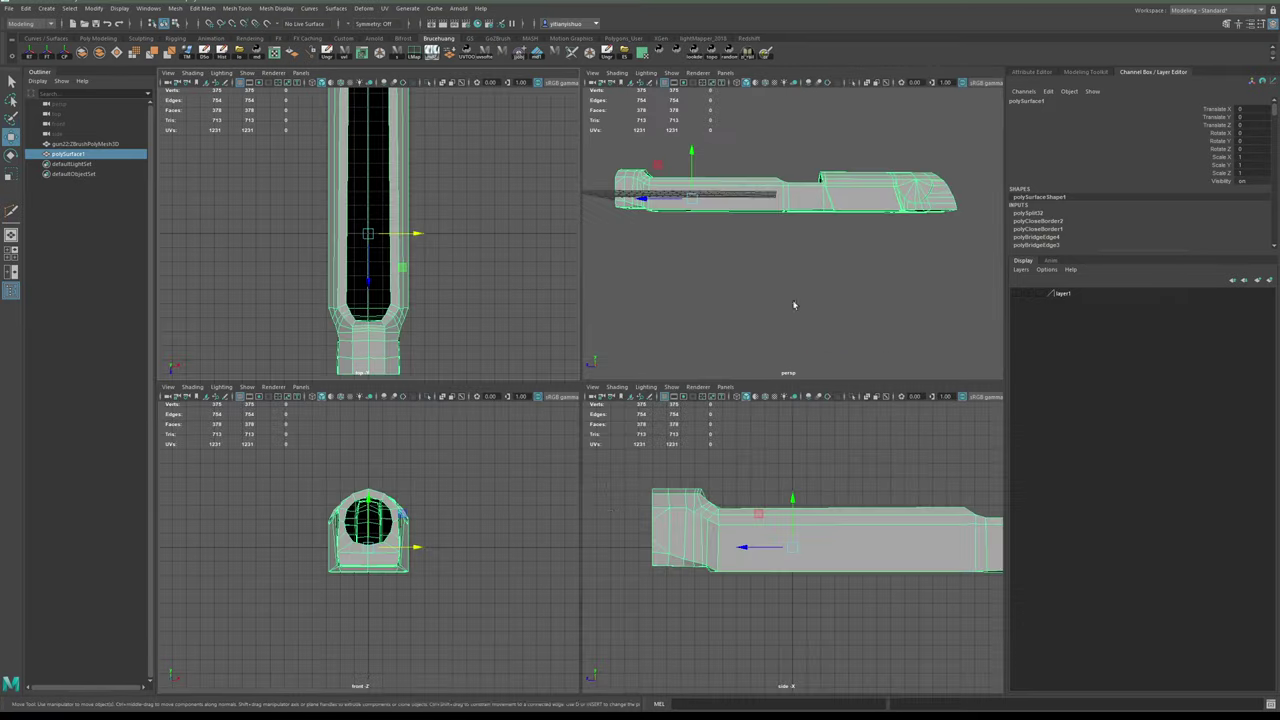
key(space)
scroll(808, 508, down, 2)
alt+middle_drag(806, 506, 668, 409)
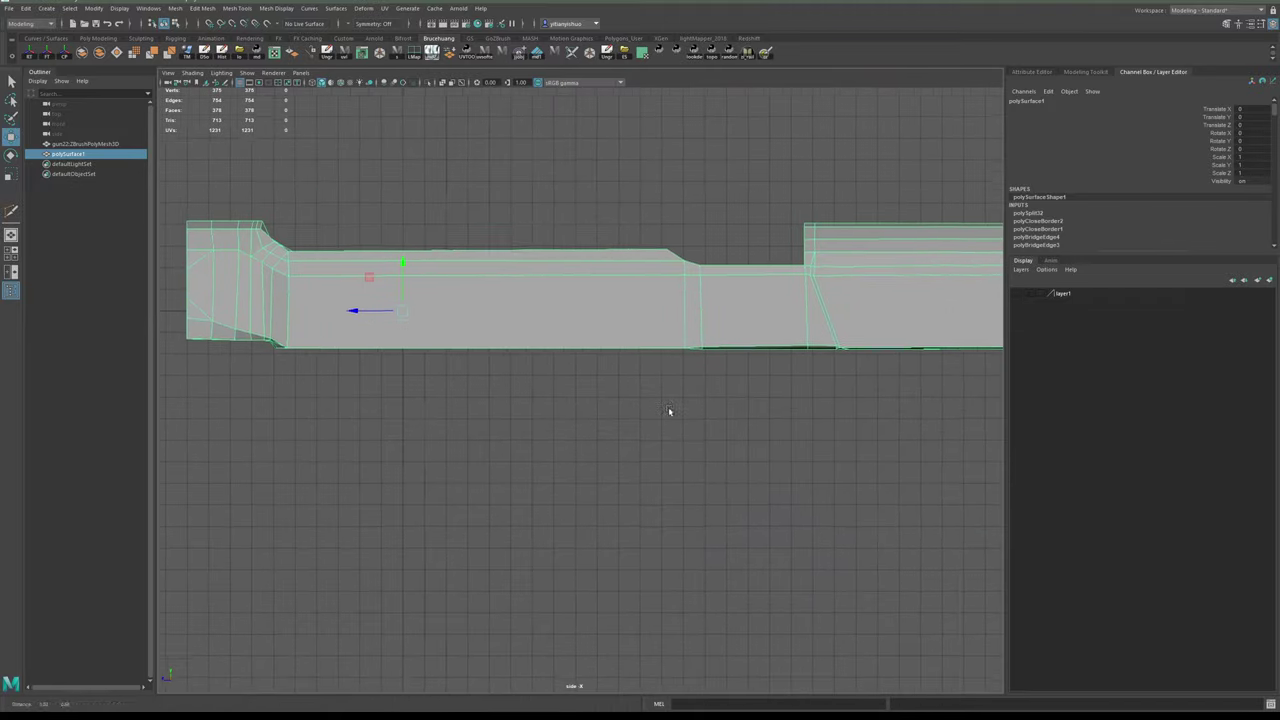
scroll(700, 395, down, 2)
scroll(813, 366, down, 1)
alt+middle_drag(838, 348, 681, 343)
right_drag(874, 346, 600, 344)
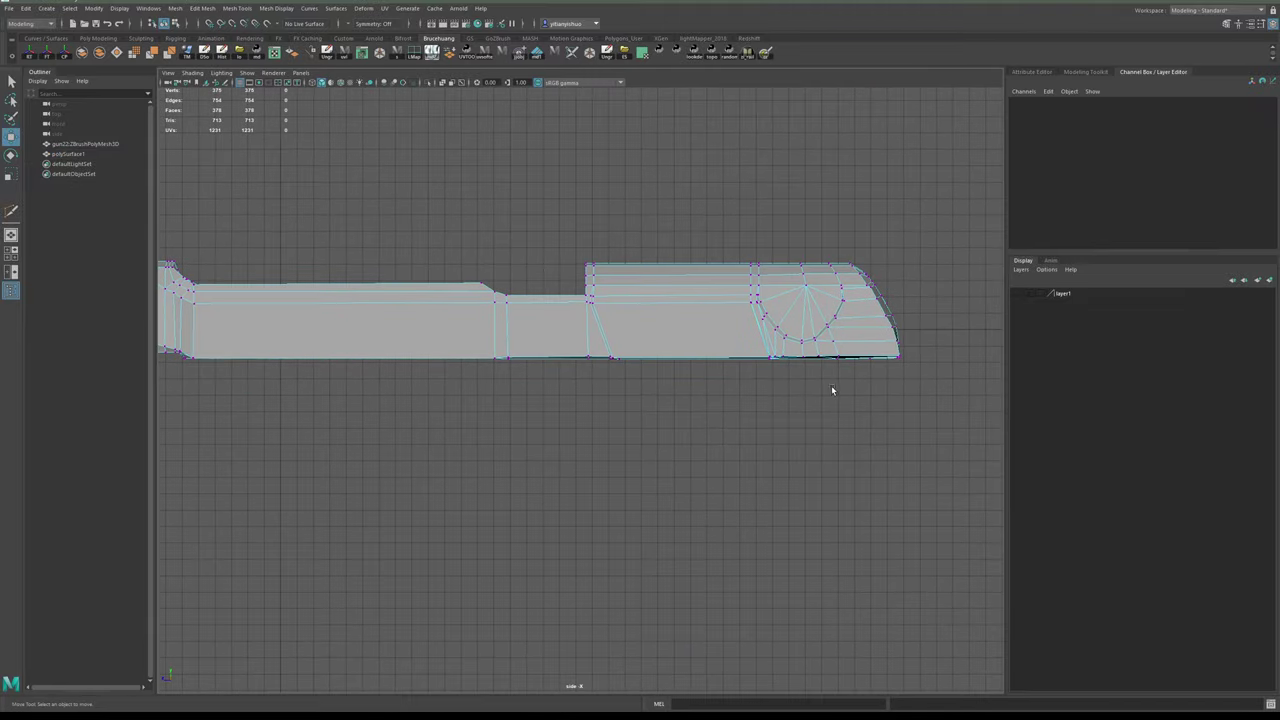
- Select all vertices along the slide's bottom edge and align them to the same height
alt+middle_drag(900, 432, 930, 440)
scroll(838, 402, down, 2)
drag(954, 440, 802, 416)
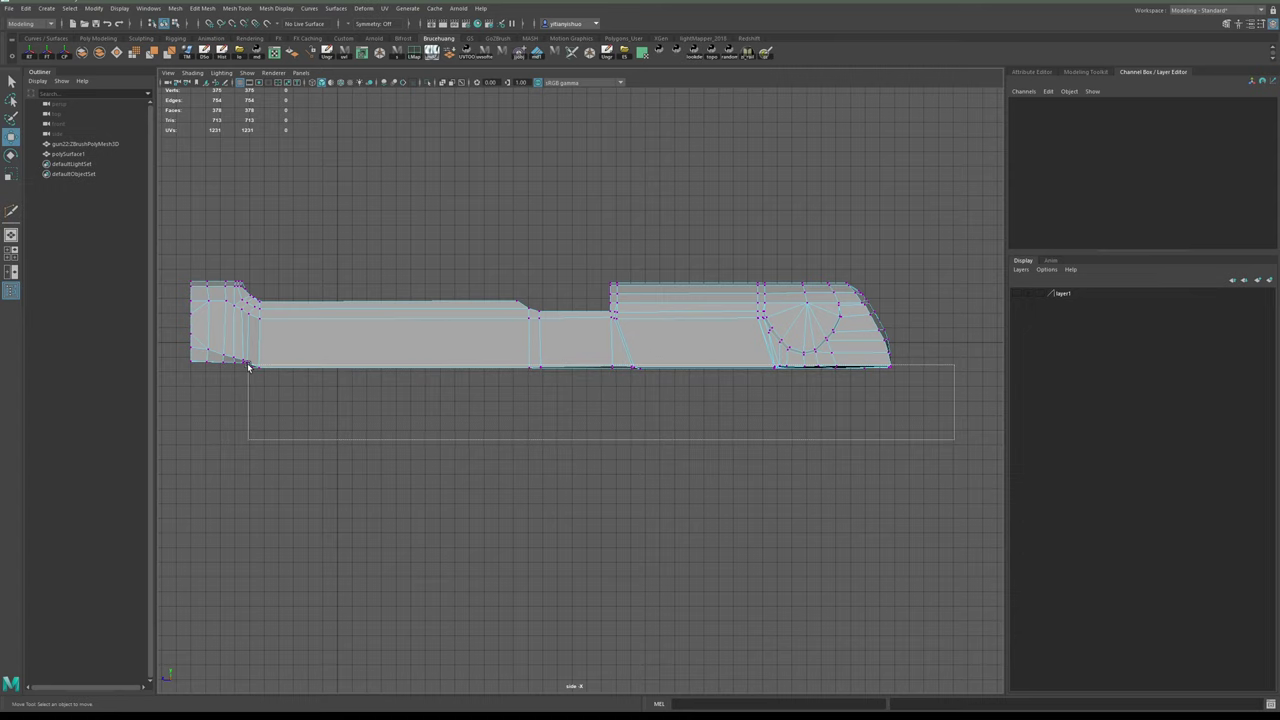
drag(248, 367, 248, 366)
scroll(289, 403, up, 3)
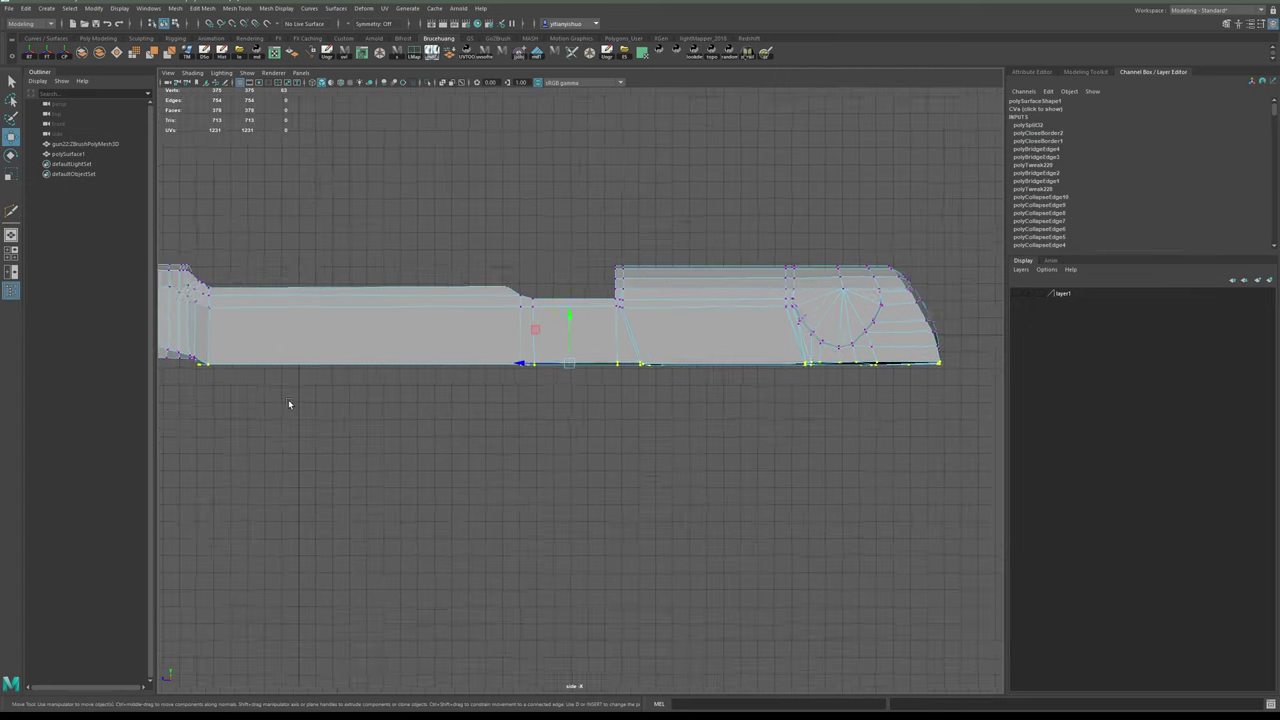
alt+middle_drag(595, 352, 614, 358)
click(586, 321)
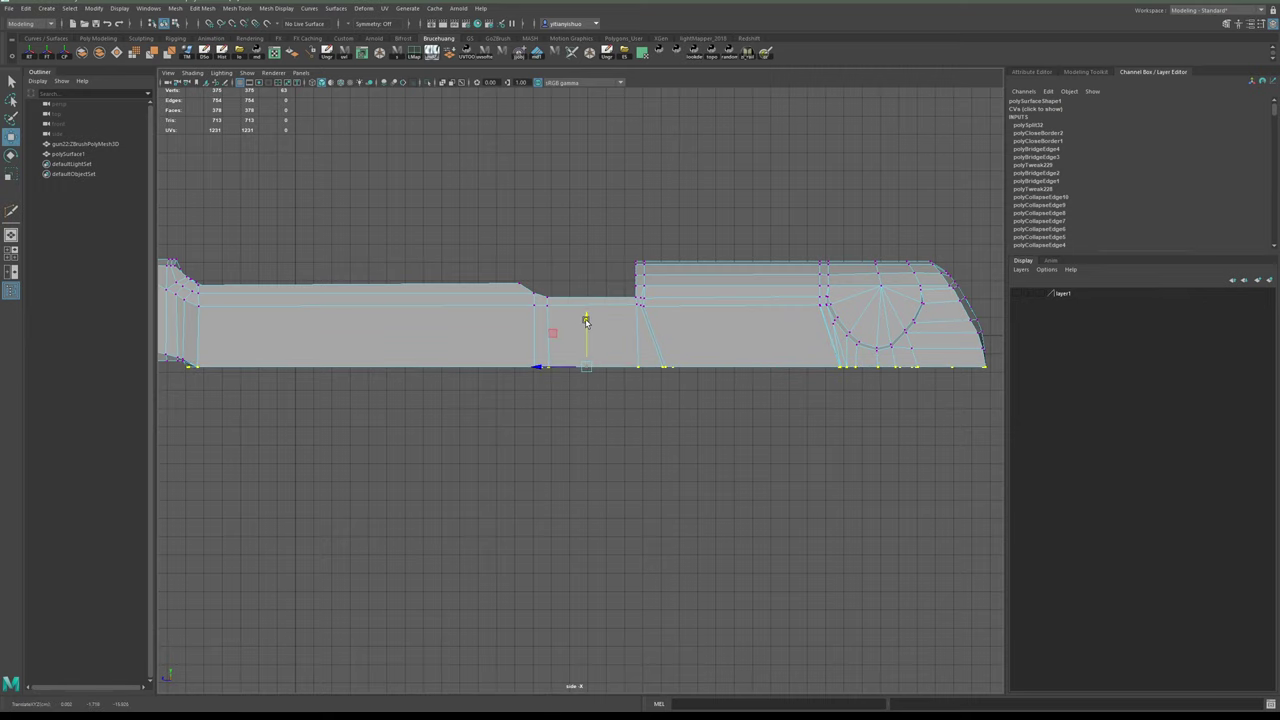
- Return to the perspective view and object mode and examine the slide's bottom edge and rear end
key(space)
key(space)
alt+drag(946, 271, 702, 330)
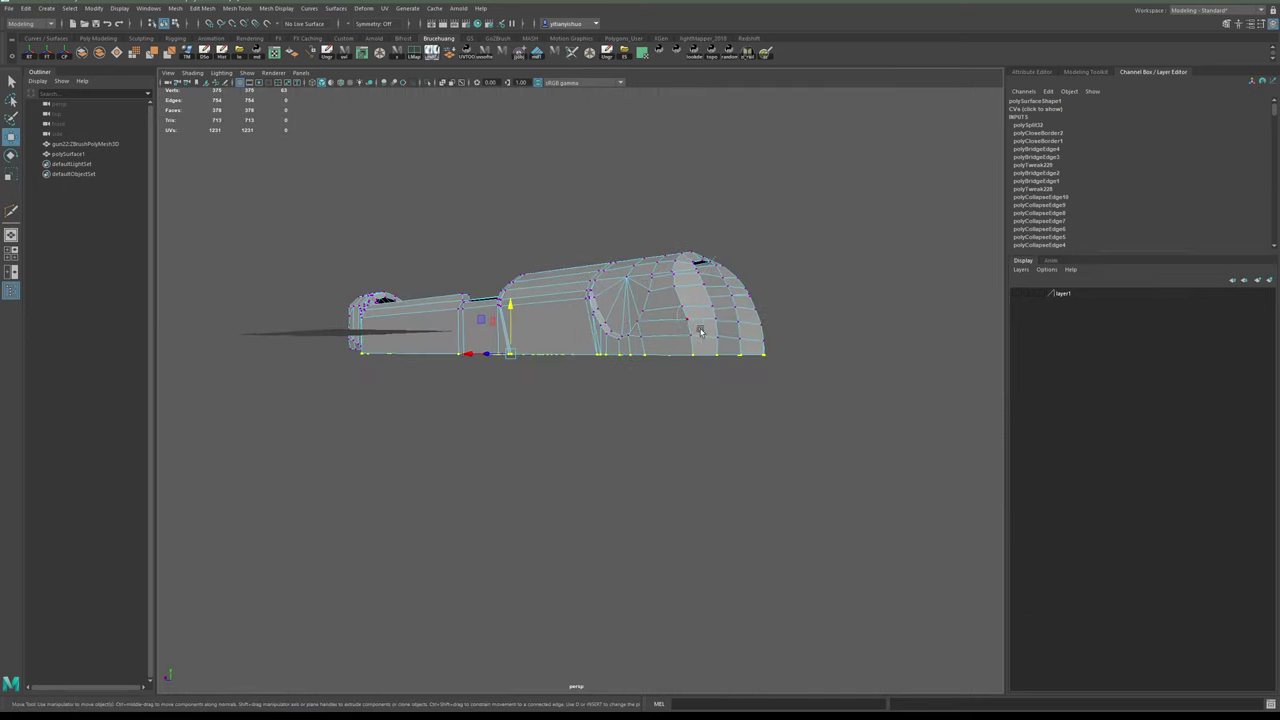
right_drag(716, 262, 820, 191)
click(820, 192)
alt+drag(820, 194, 543, 220)
click(622, 272)
alt+drag(630, 274, 723, 297)
click(737, 257)
click(708, 325)
alt+drag(668, 403, 872, 360)
alt+right_drag(872, 360, 905, 365)
alt+middle_drag(905, 365, 786, 369)
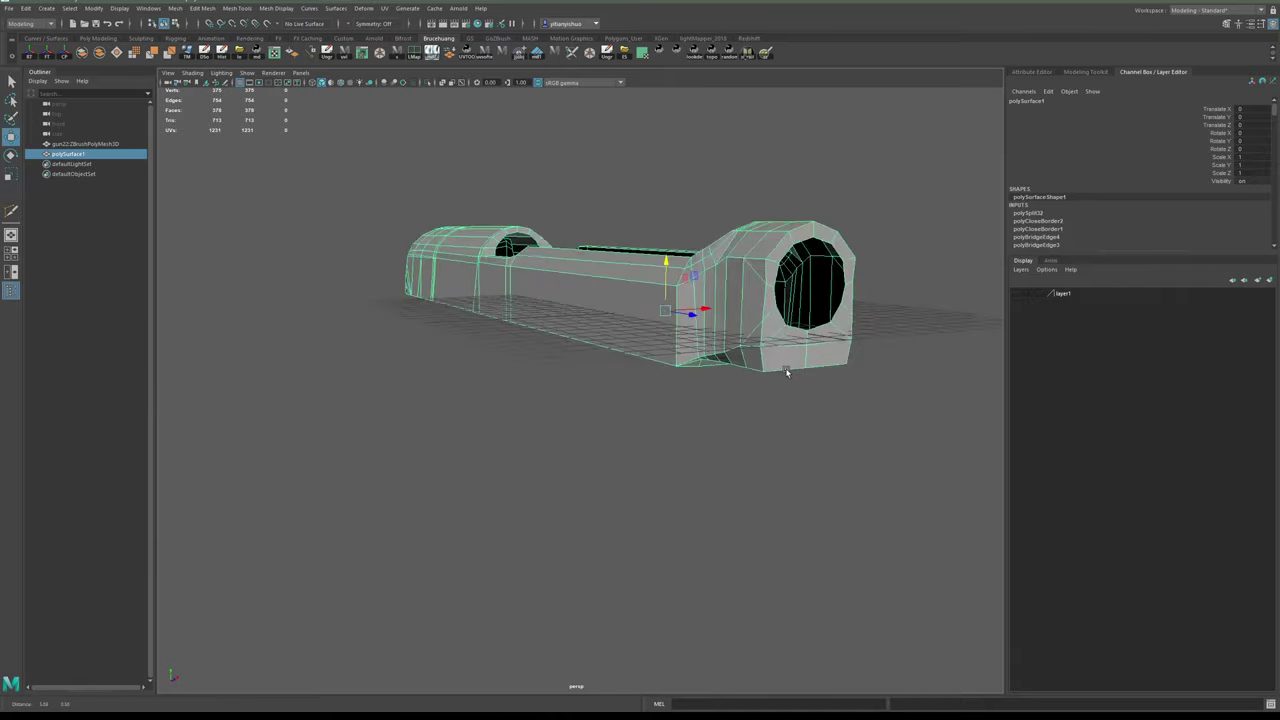
- Examine the slide's front end, muzzle opening and side profile from several angles
alt+drag(786, 369, 683, 384)
alt+middle_drag(683, 384, 835, 356)
alt+drag(835, 356, 752, 352)
alt+right_drag(752, 352, 800, 385)
alt+drag(800, 385, 620, 375)
alt+middle_drag(620, 375, 654, 434)
alt+drag(652, 433, 362, 323)
alt+right_drag(362, 323, 435, 373)
alt+drag(435, 373, 592, 366)
- Export the selected slide mesh as an OBJ, overwriting gun22.obj in D:\zbPROJECT\wytest2\zb\gun
alt+right_drag(591, 366, 574, 212)
click(574, 212)
click(494, 336)
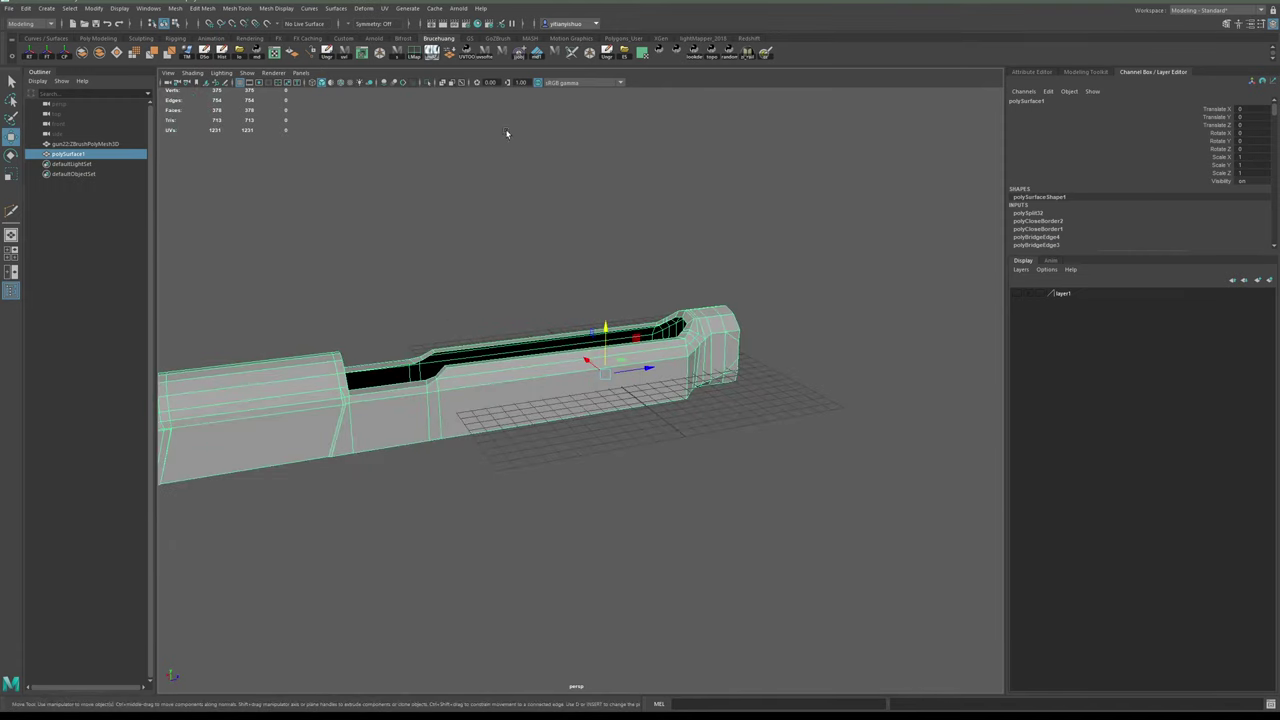
click(625, 51)
drag(0, 22, 731, 64)
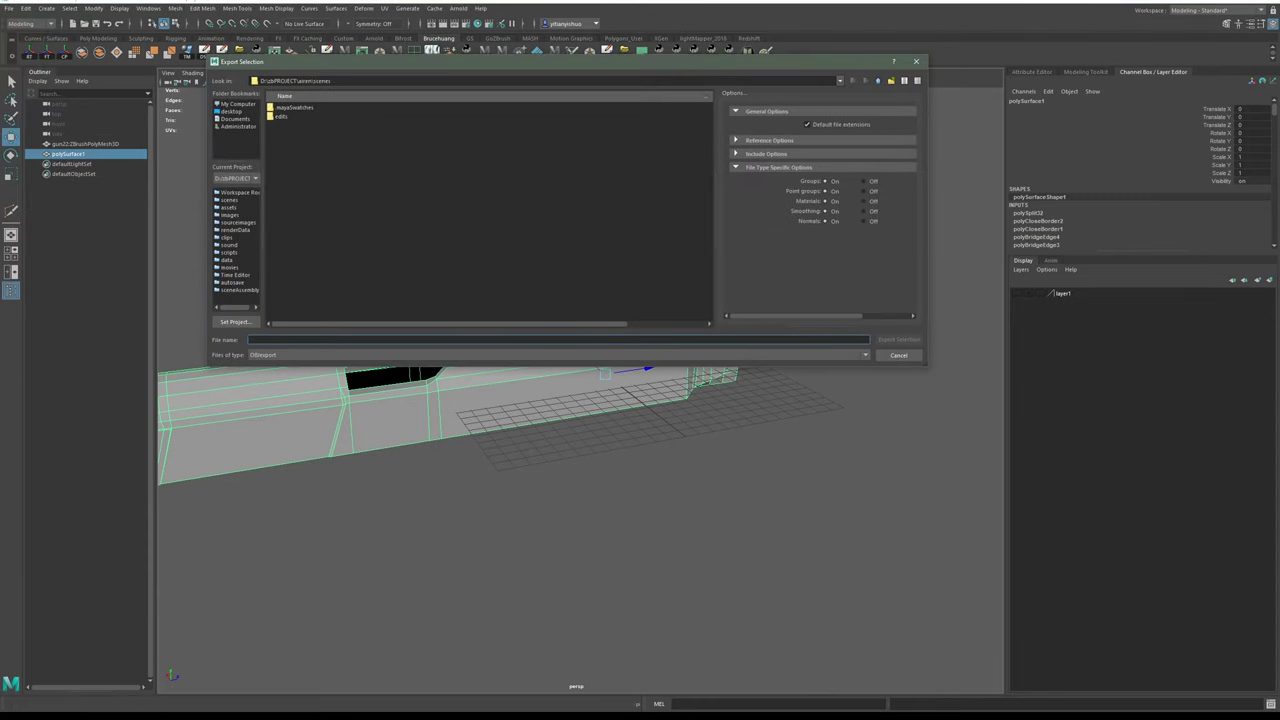
key(alt+Tab)
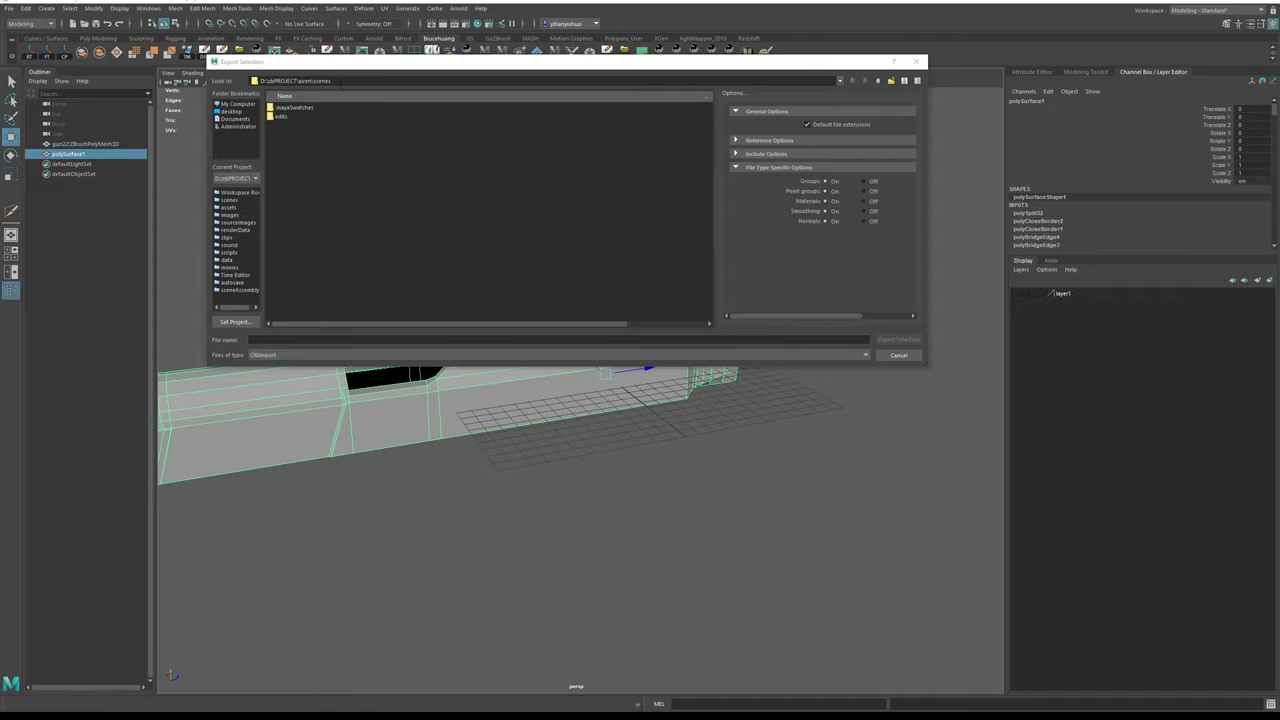
drag(341, 83, 240, 84)
text(D:\zbPROJECT\wytest2\zb\gun)
key(Return)
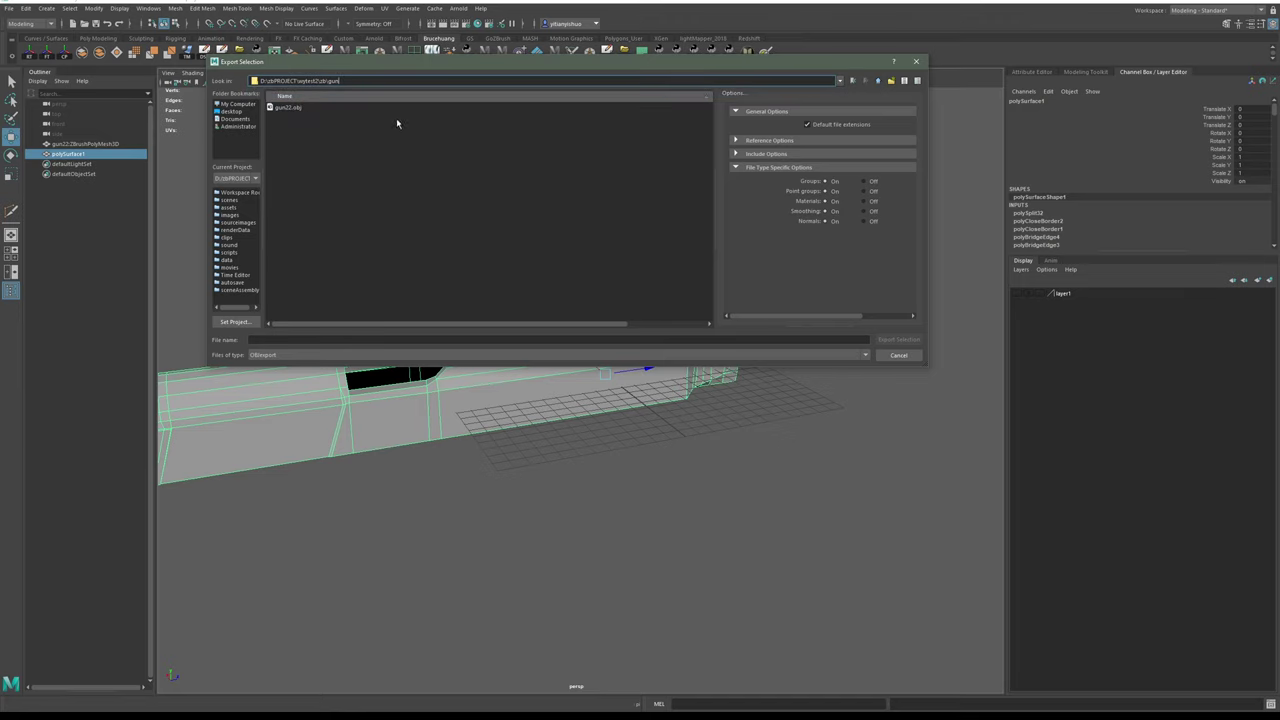
double_click(300, 108)
click(541, 230)
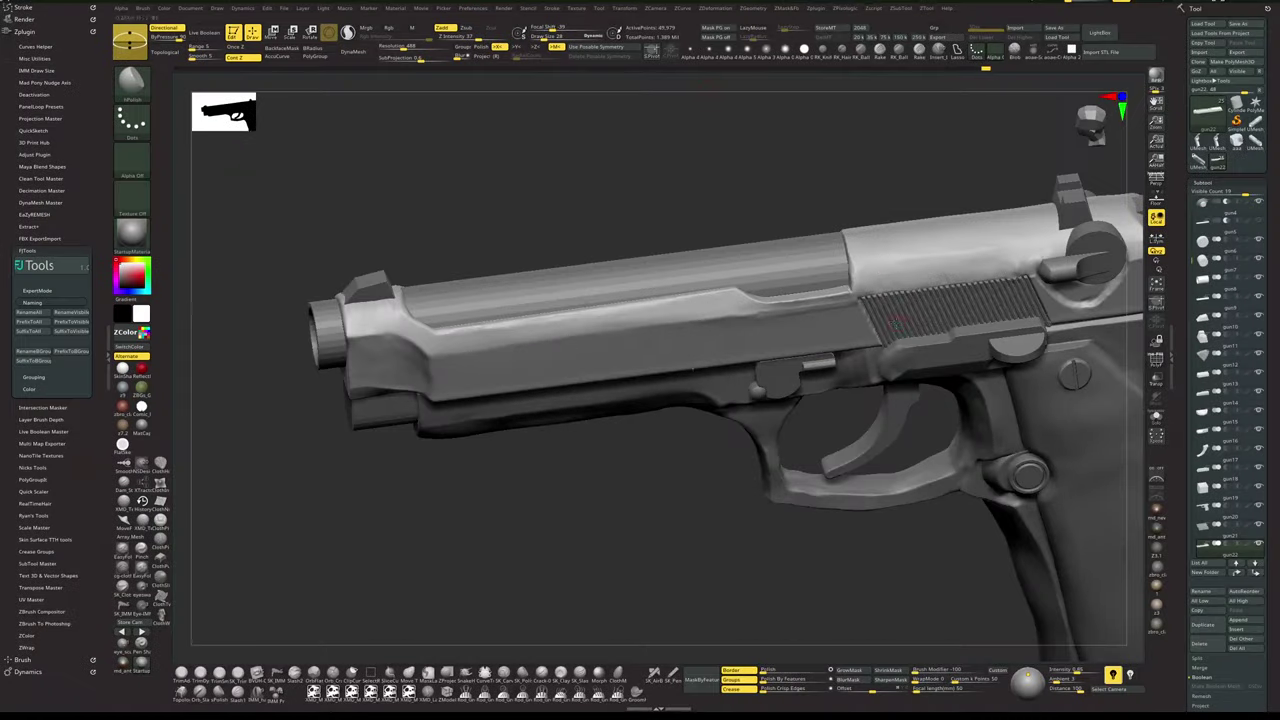
- Switch to a blank PolyMesh3D tool and import gun22.obj from D:\zbPROJECT\wytest2\zb\gun
drag(737, 167, 889, 257)
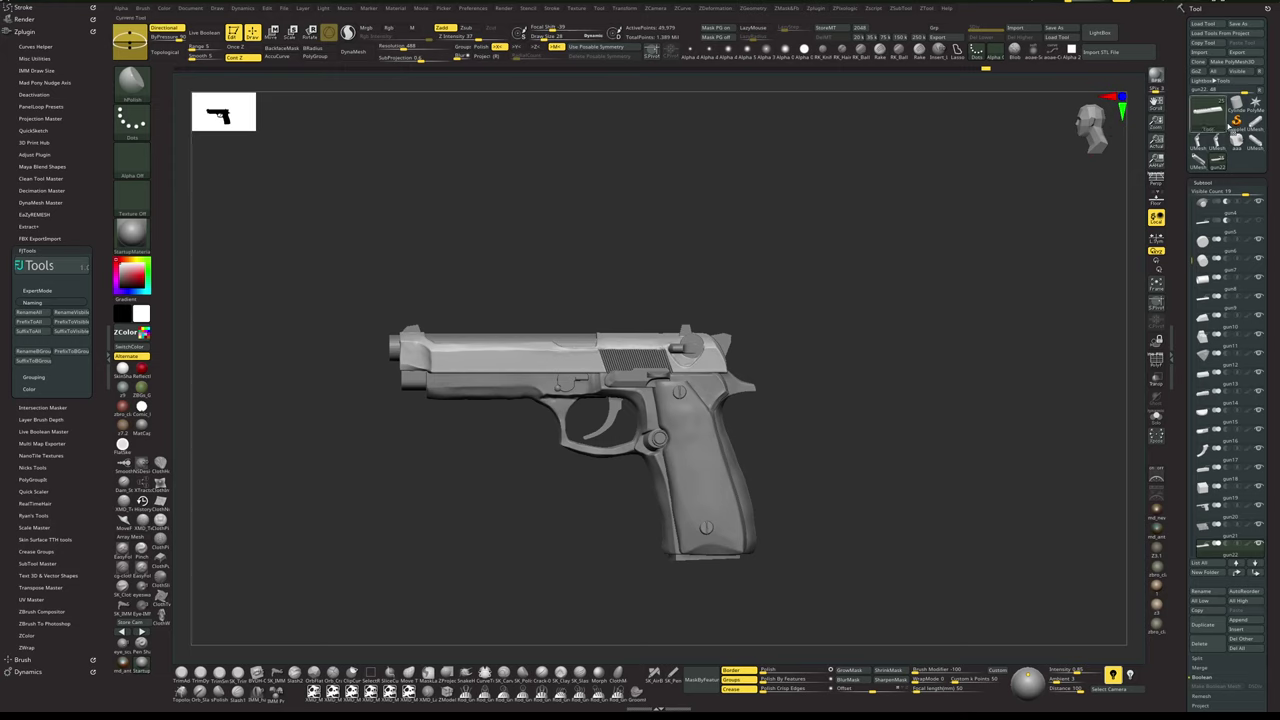
click(1242, 105)
click(1214, 52)
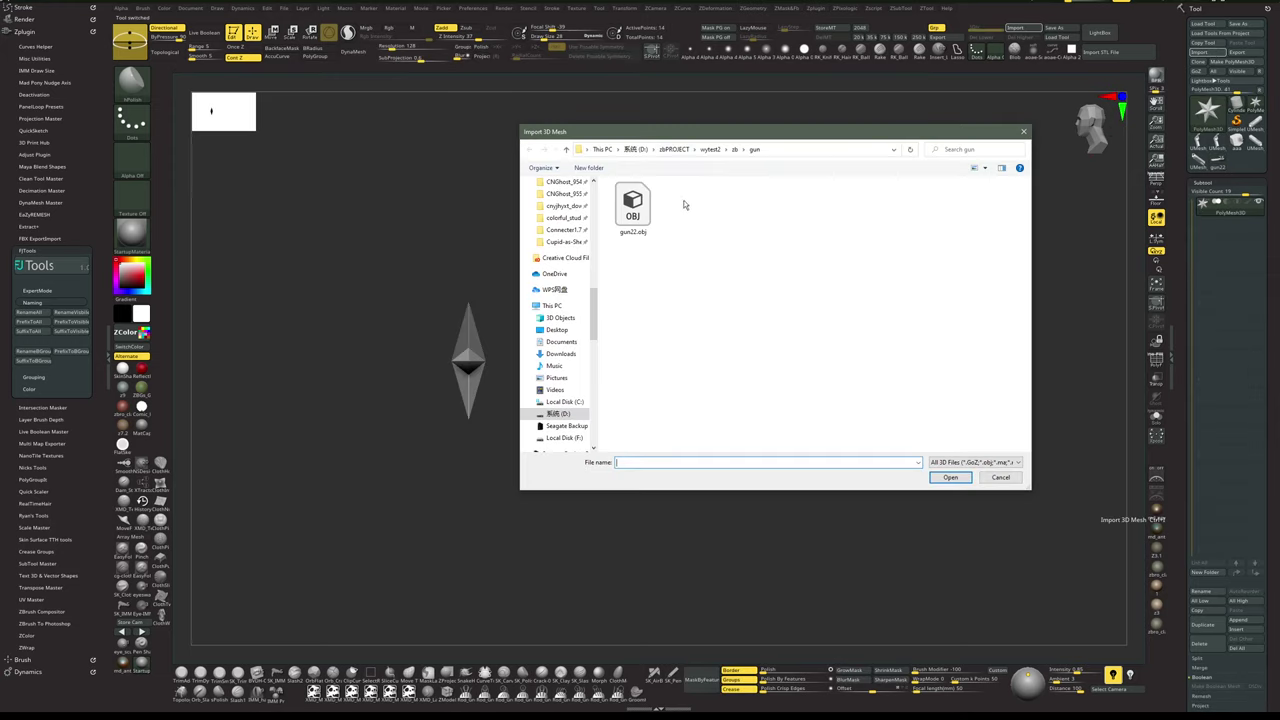
double_click(636, 227)
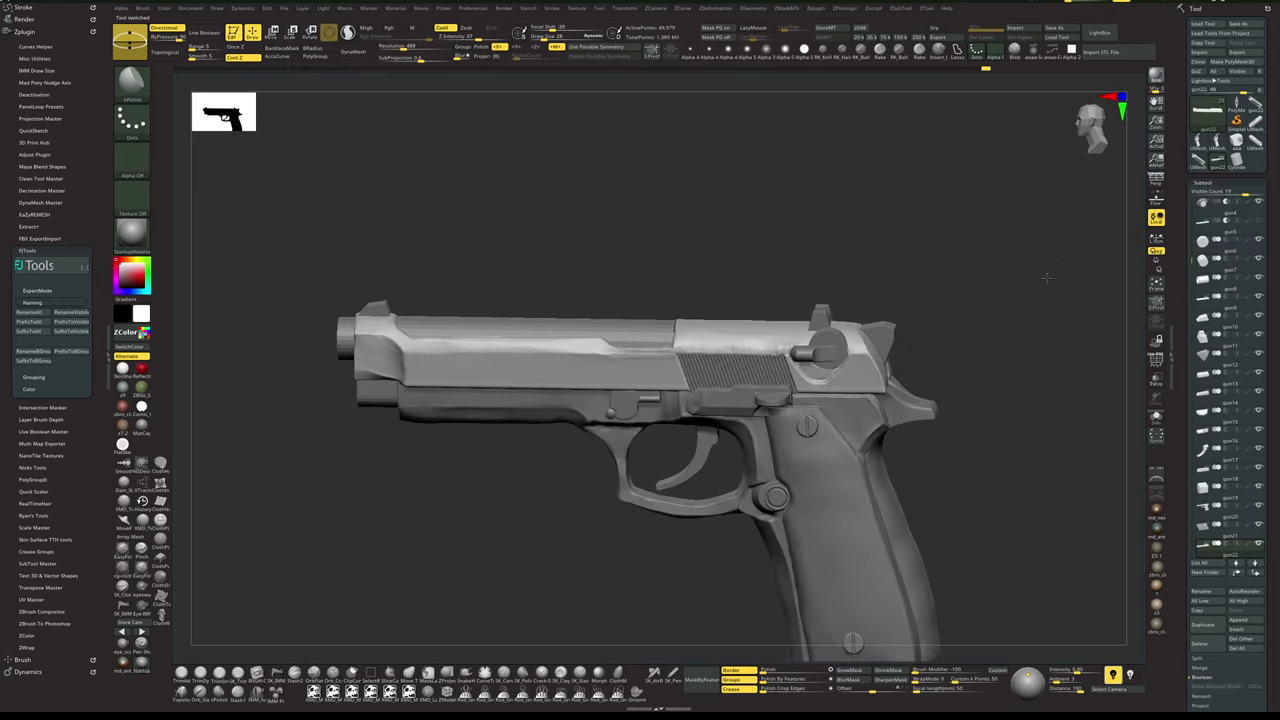
mouse_move(1047, 278)
mouse_down()
mouse_move(1051, 257)
mouse_move(1049, 276)
mouse_up()
key(alt+s)
key(alt+s)
drag(1185, 504, 1186, 415)
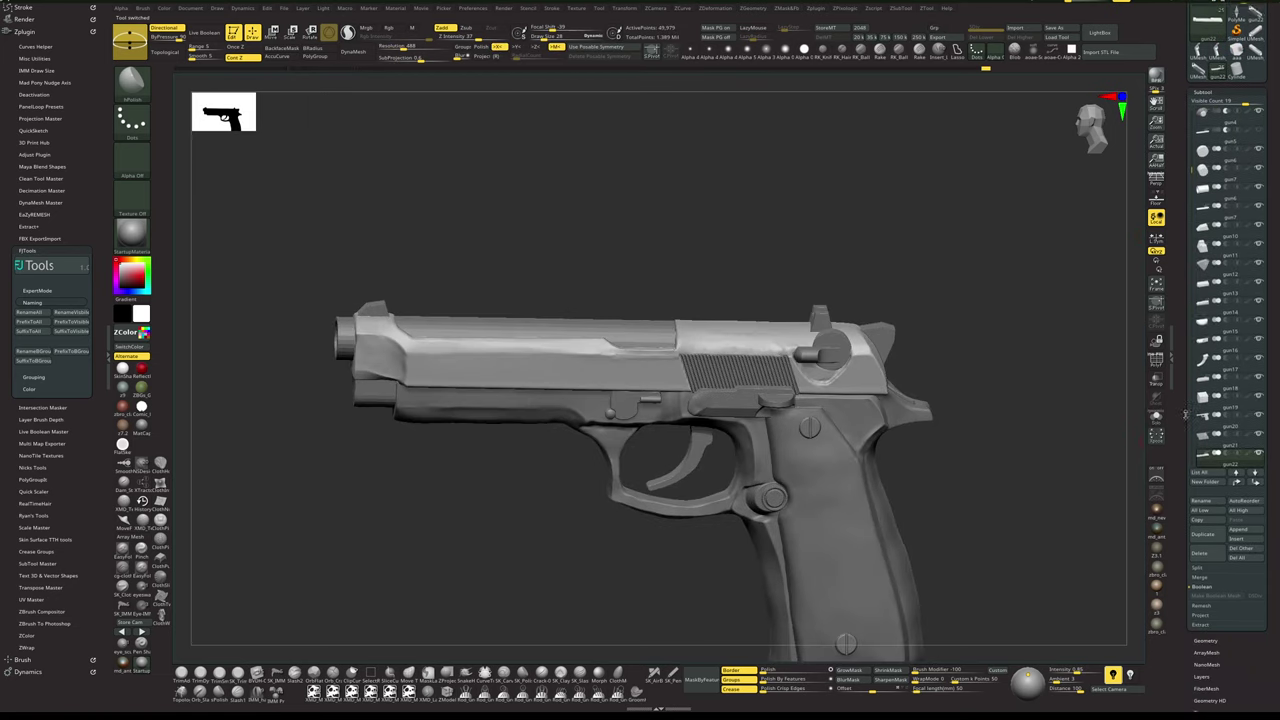
scroll(1186, 415, down, 1)
click(1240, 504)
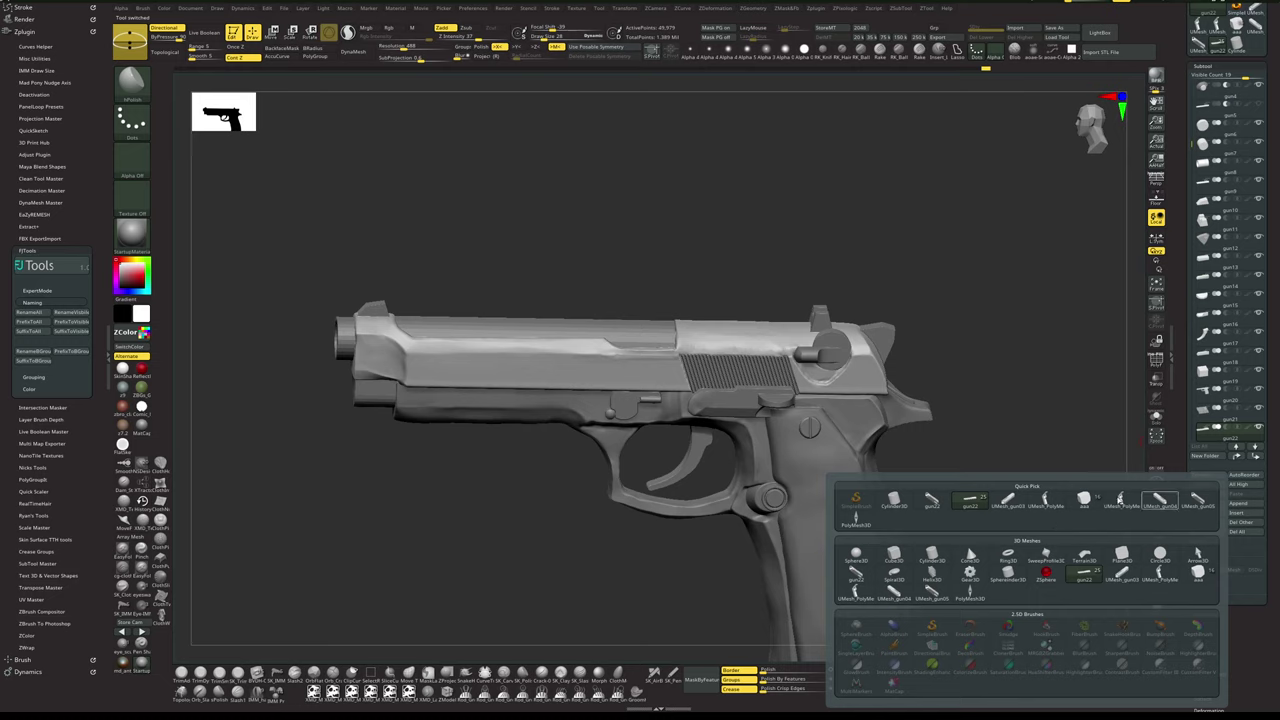
mouse_move(976, 504)
mouse_move(1203, 508)
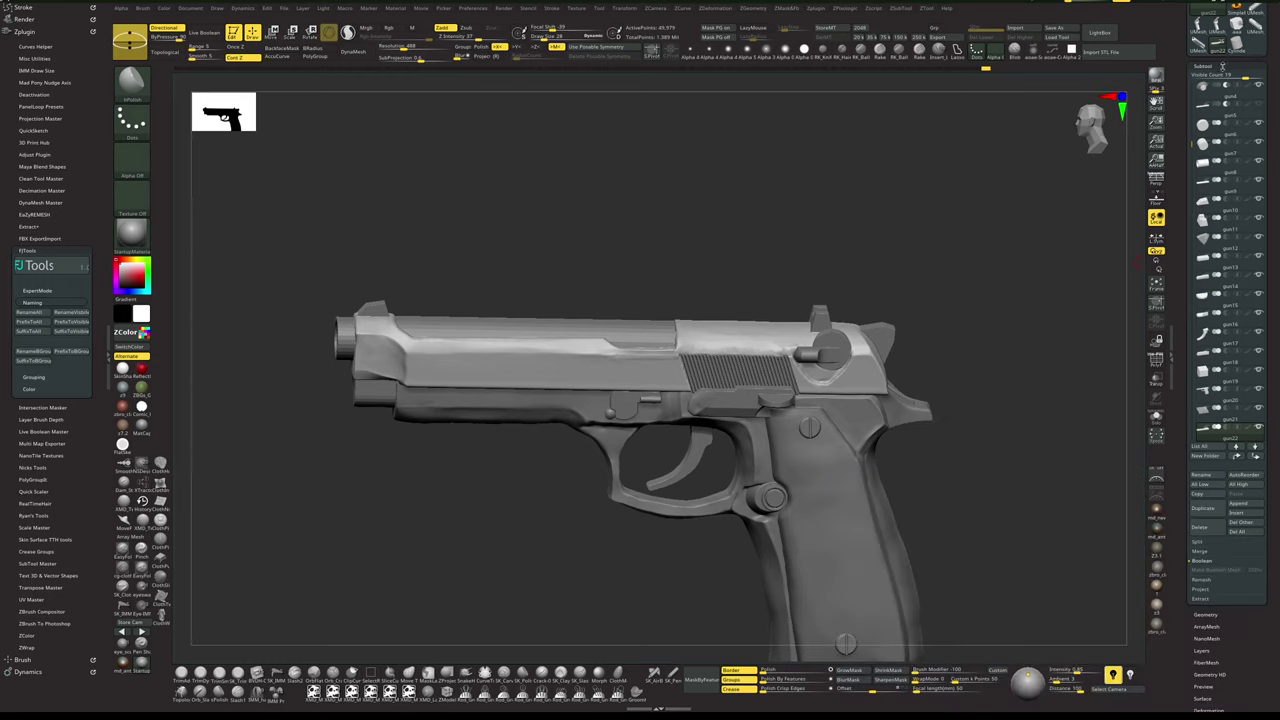
drag(1178, 72, 1176, 150)
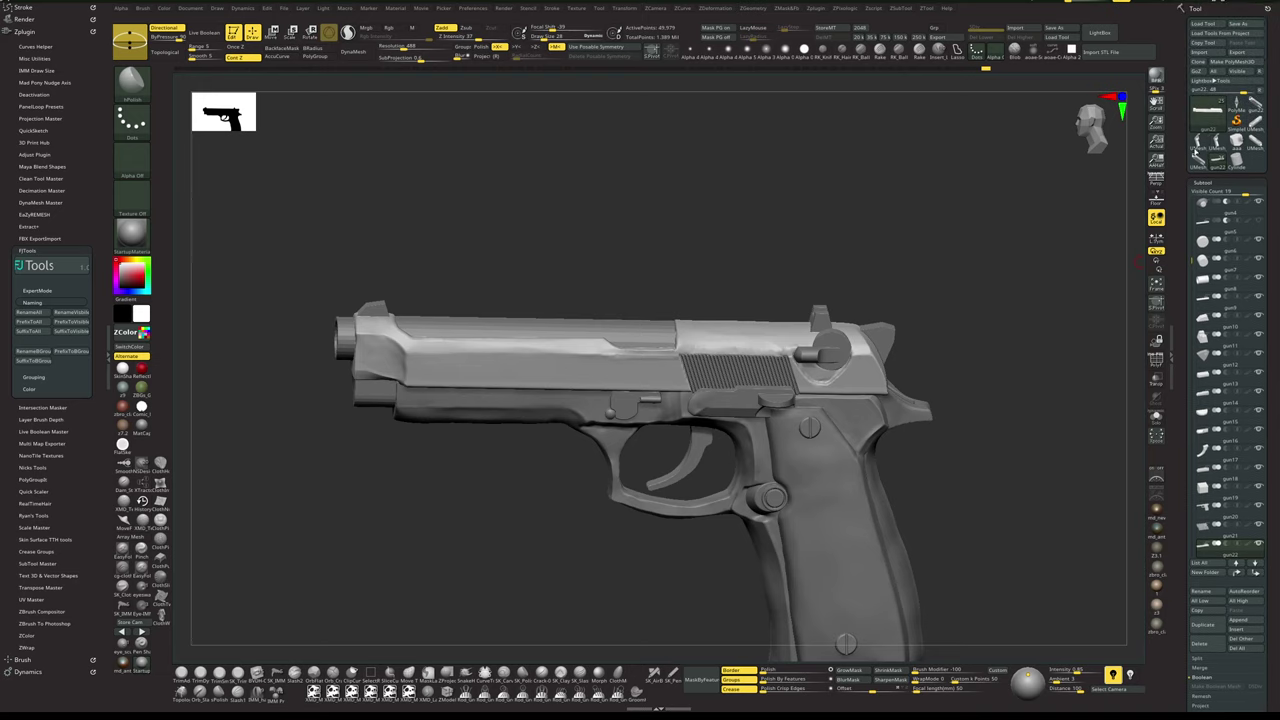
- Find the imported low-poly slide among the loaded tools and rename its subtool gun22aa
click(1258, 124)
click(1202, 164)
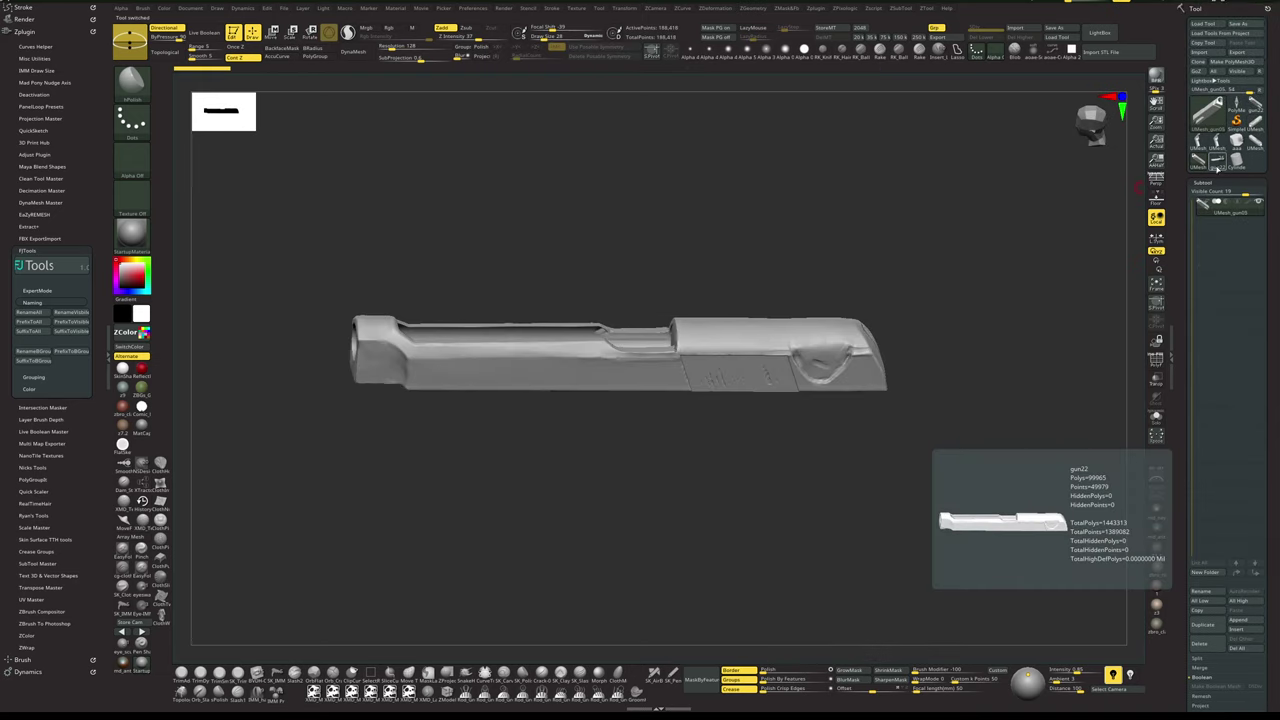
click(1218, 161)
click(1219, 143)
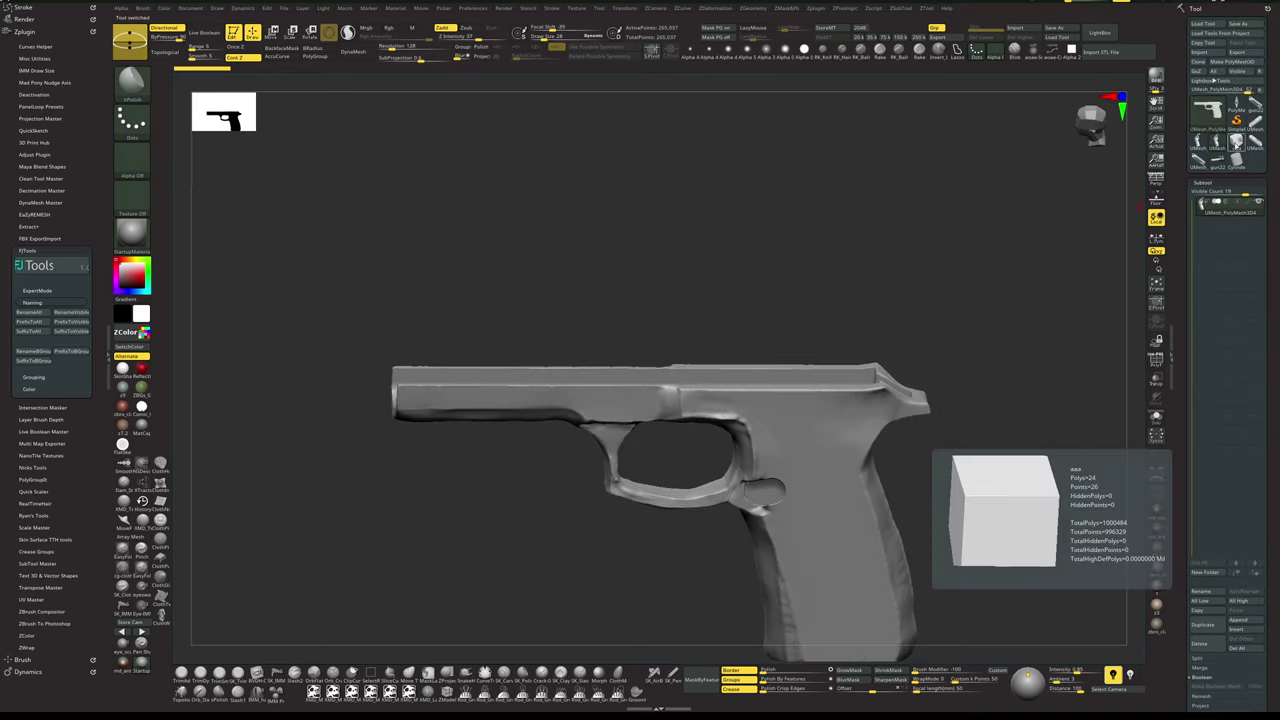
click(1238, 143)
click(1206, 142)
click(1256, 122)
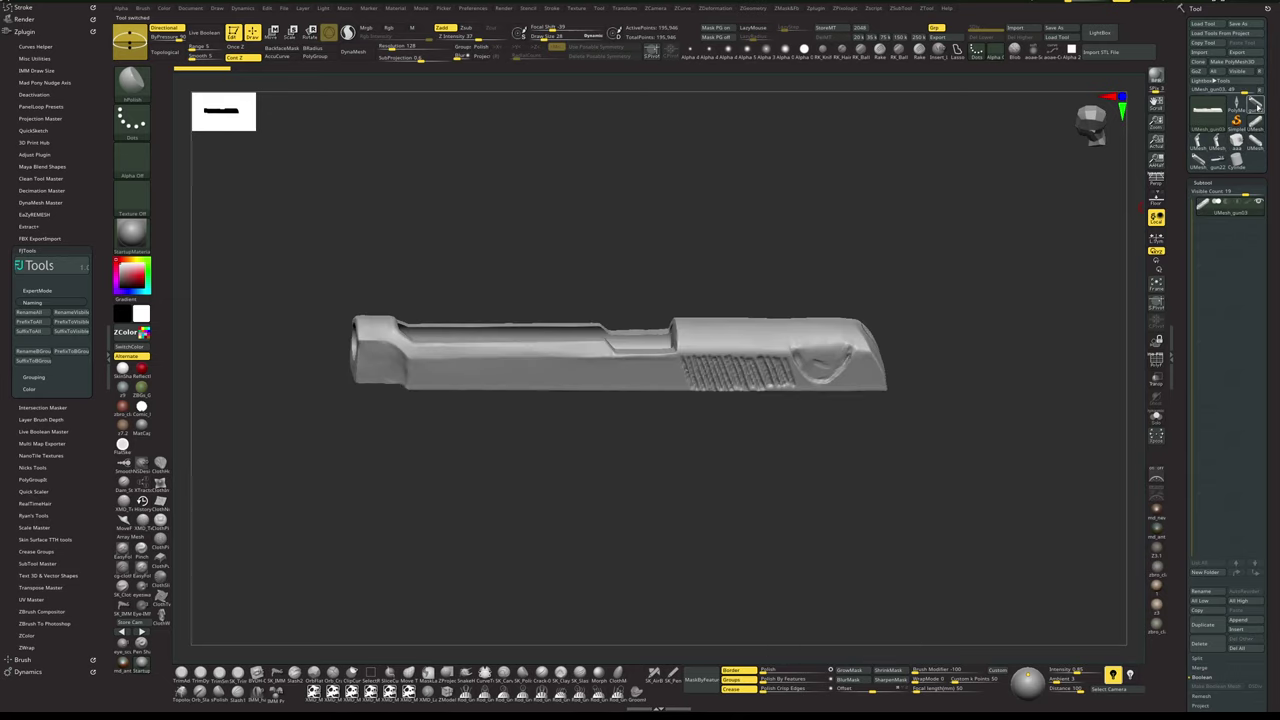
click(1256, 104)
drag(1041, 268, 1111, 412)
click(1196, 592)
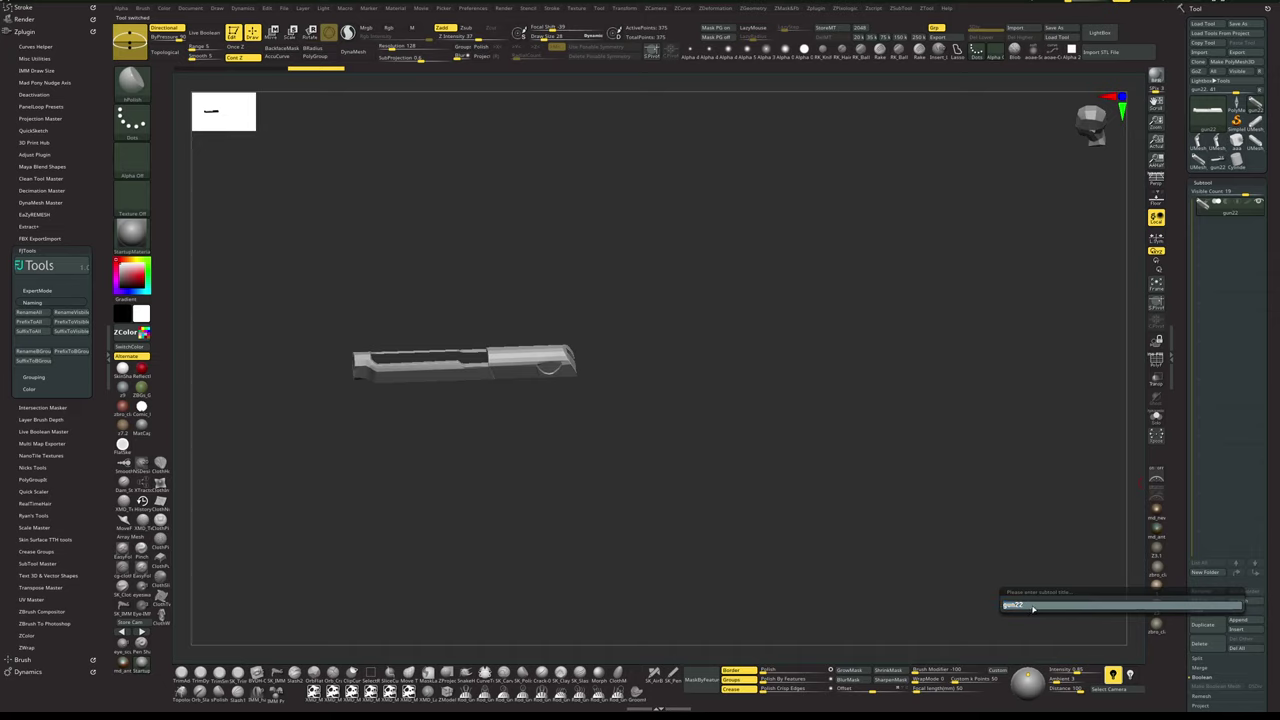
key(Return)
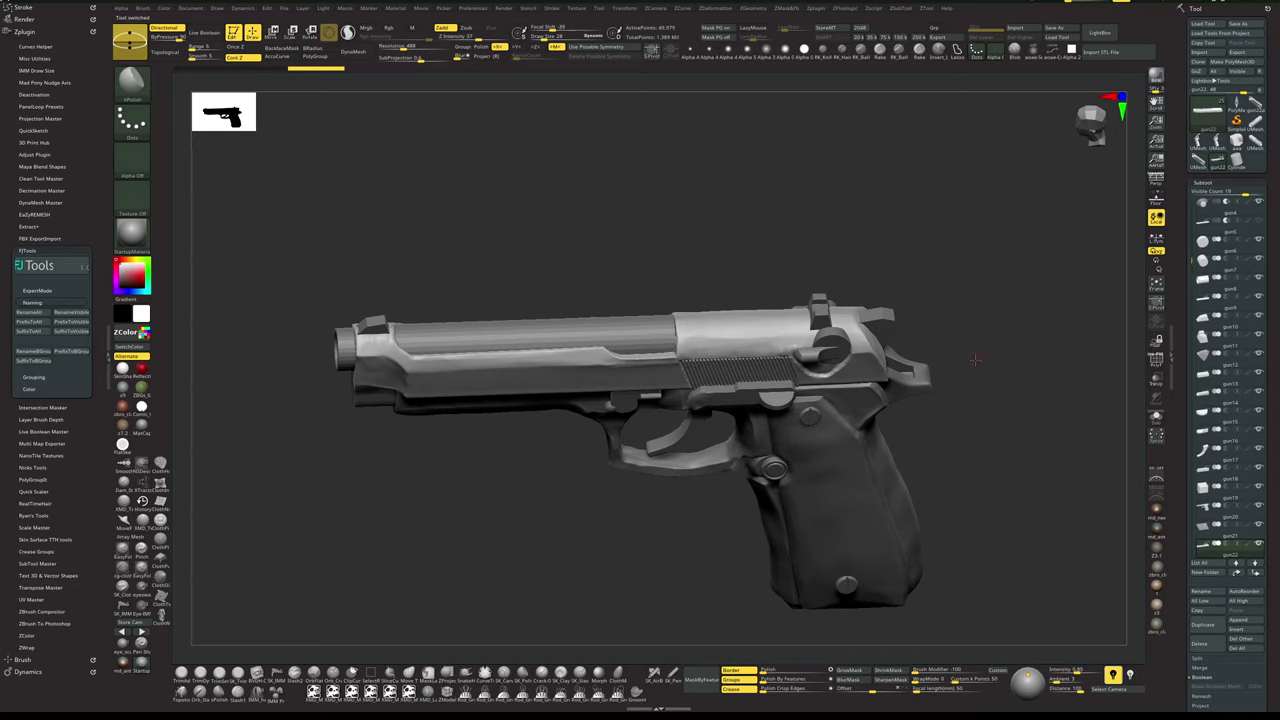
- Return to the complete pistol tool and append gun22aa as a new subtool
drag(1029, 280, 1043, 366)
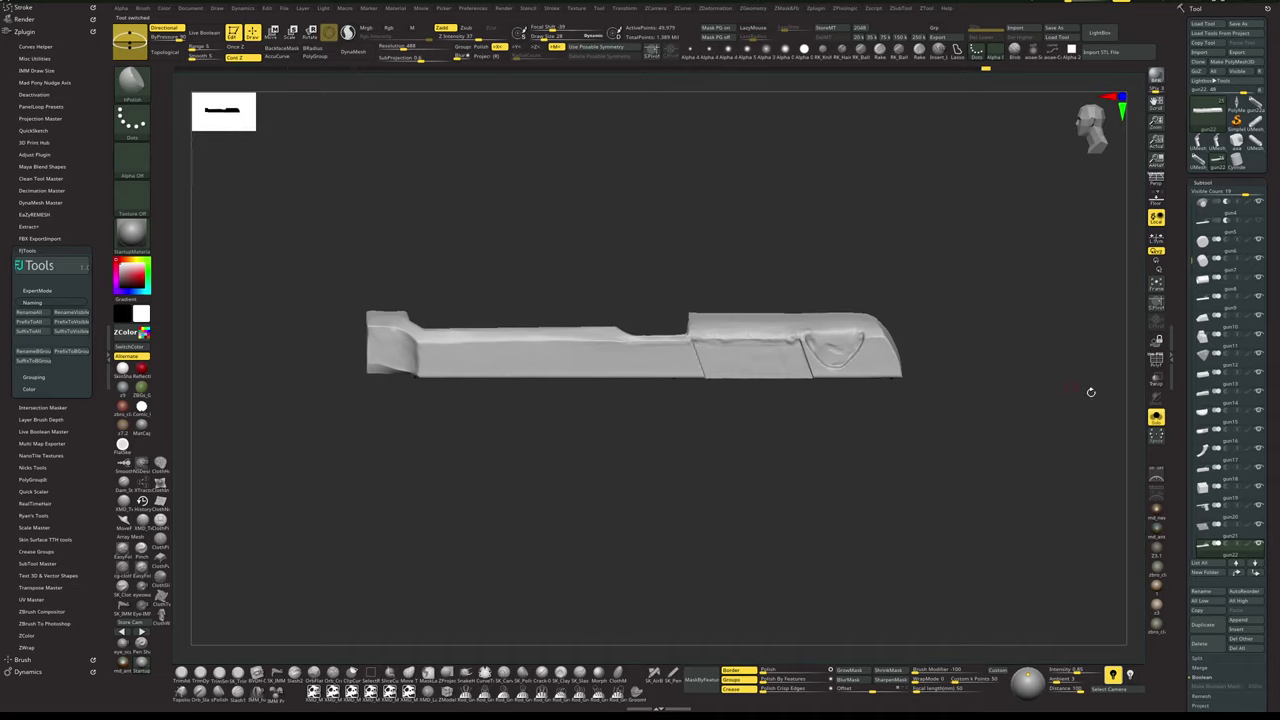
click(1156, 418)
drag(1183, 474, 1184, 330)
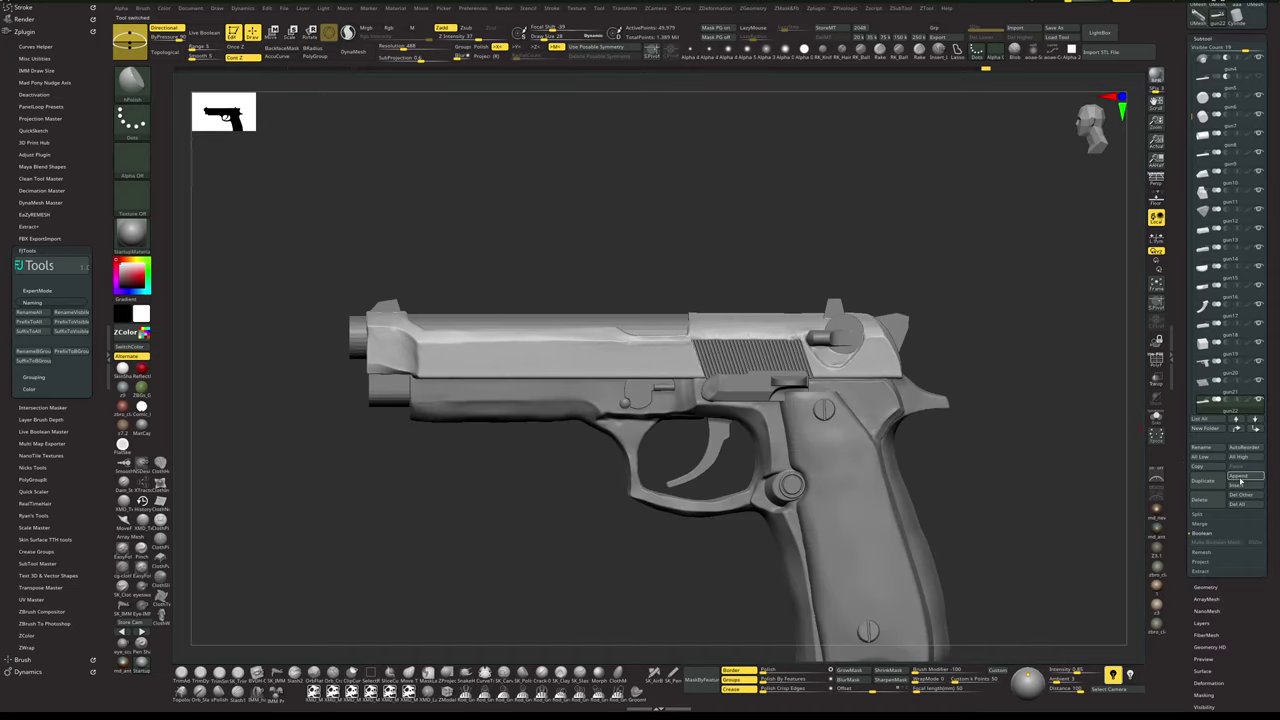
click(1239, 478)
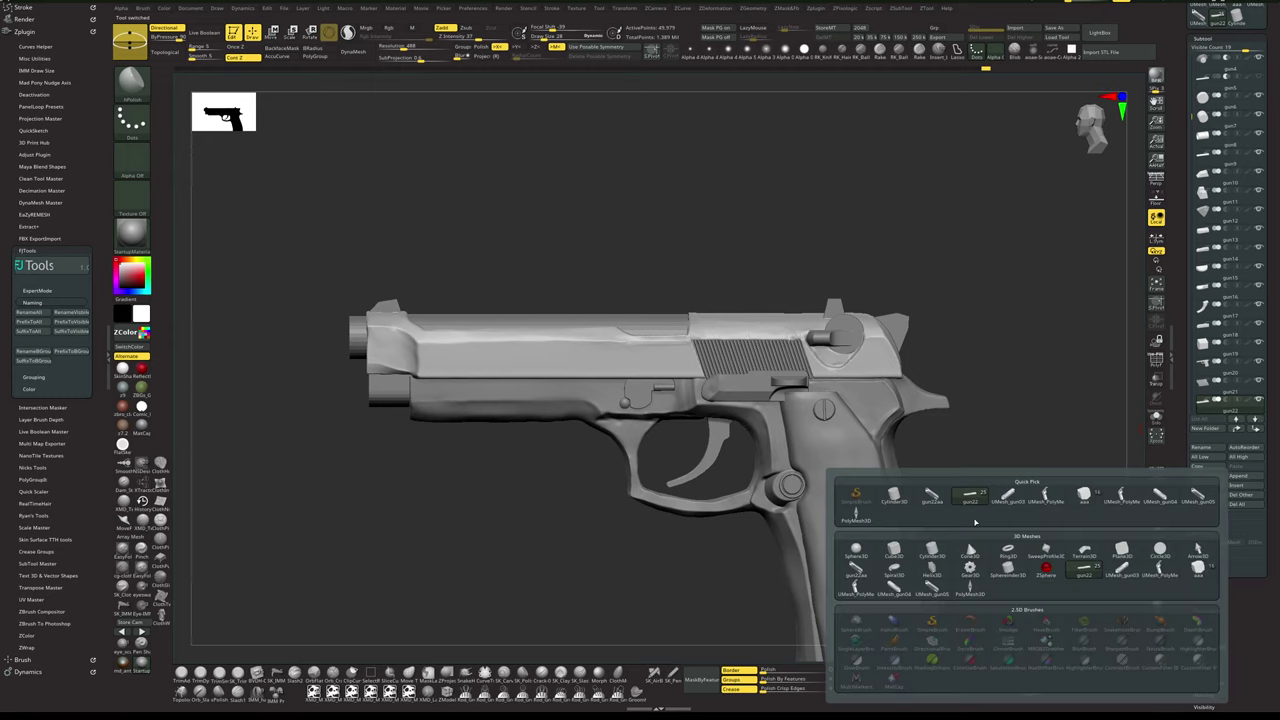
click(937, 501)
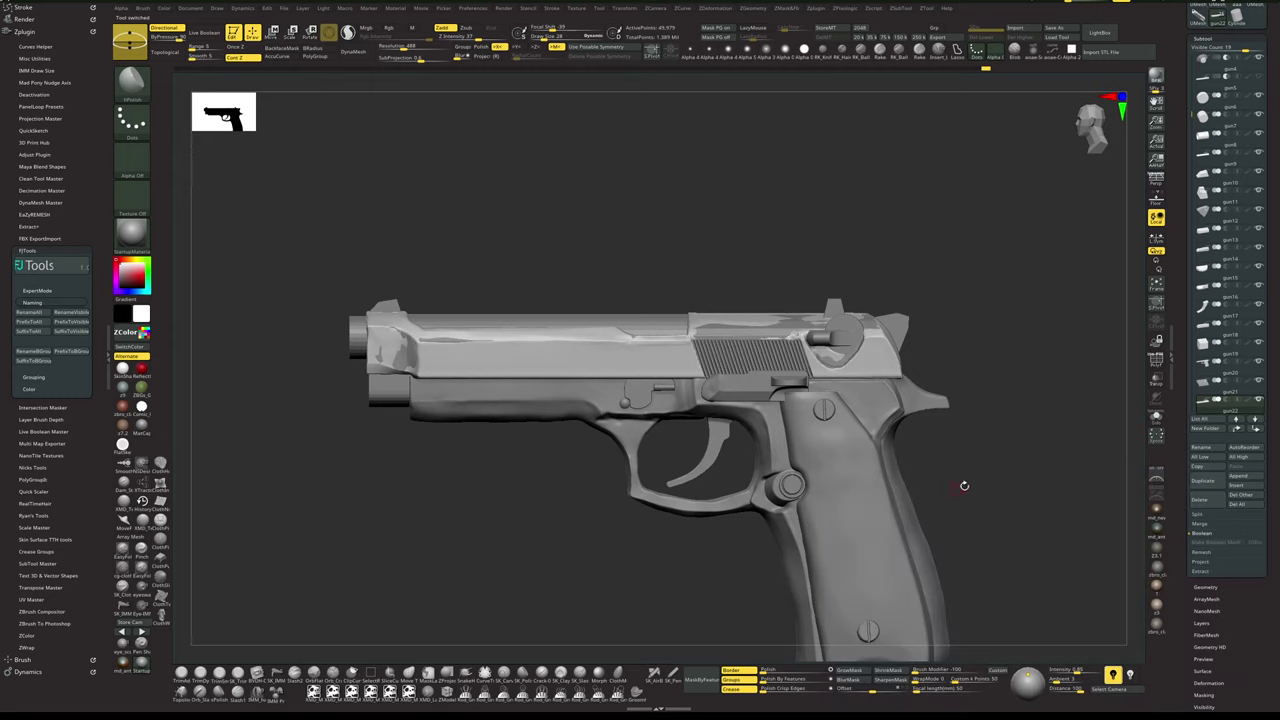
- Select the appended low-poly slide, isolate it, and show its wireframe with the underside in view
drag(1010, 486, 925, 370)
alt+click(863, 341)
key(alt+s)
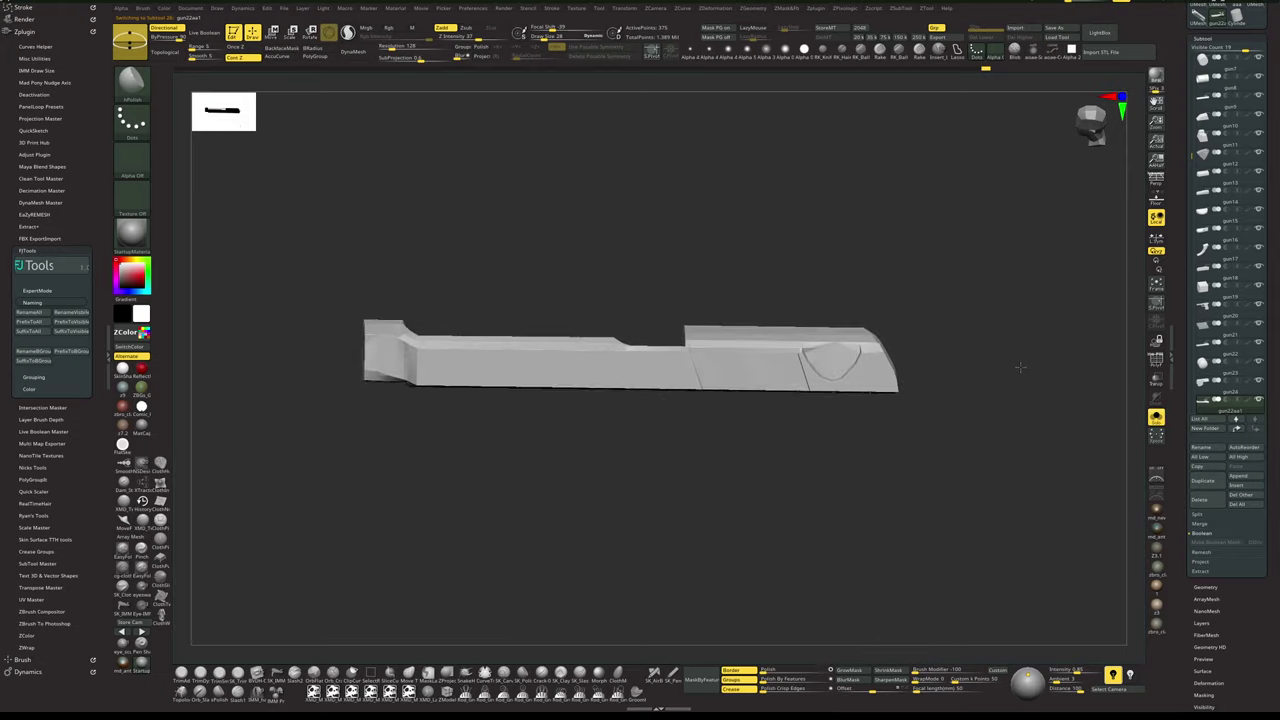
mouse_move(1020, 366)
mouse_down()
mouse_move(1052, 374)
mouse_move(1008, 417)
mouse_move(1046, 435)
mouse_move(1012, 441)
mouse_move(1043, 442)
mouse_move(1040, 392)
mouse_move(1068, 400)
mouse_move(1074, 377)
mouse_move(1043, 391)
mouse_move(1050, 414)
mouse_move(1020, 391)
mouse_move(1049, 349)
mouse_move(943, 301)
mouse_move(957, 331)
mouse_move(941, 248)
mouse_up()
key(shift+f)
mouse_move(980, 343)
alt+mouse_down()
mouse_move(997, 391)
mouse_move(995, 367)
alt+mouse_up()
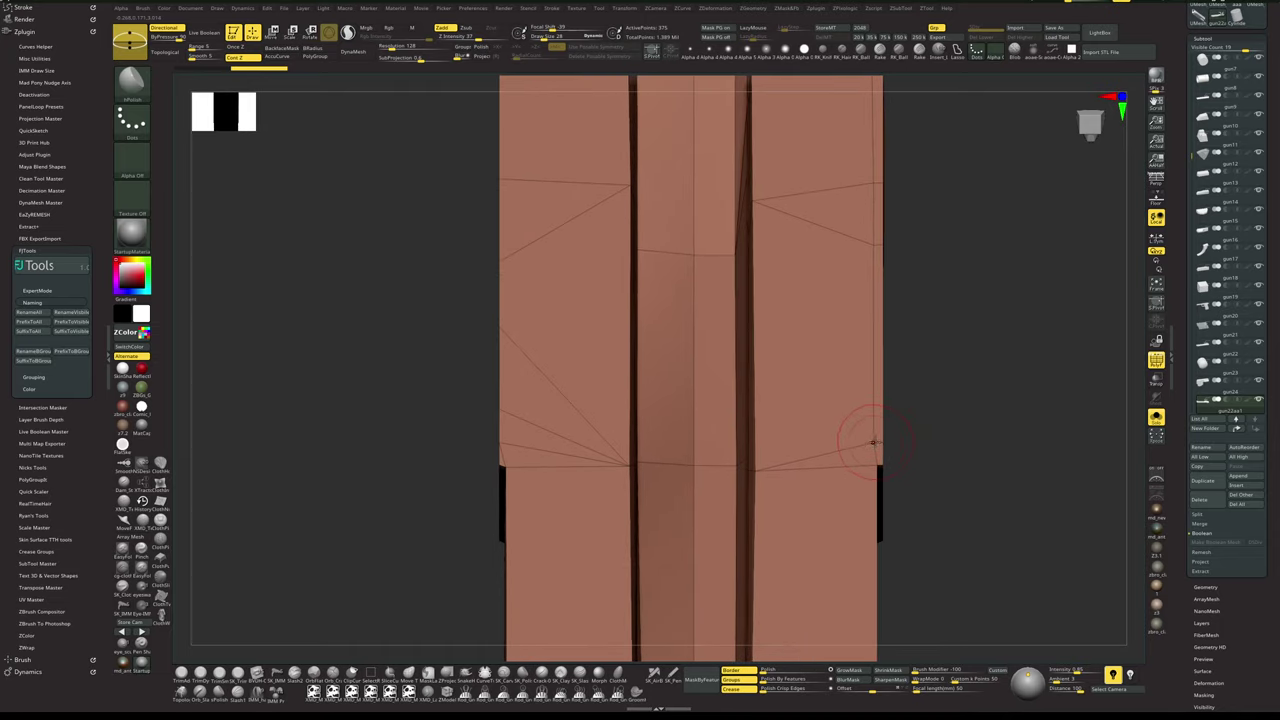
- Switch to the ZModeler brush and set its point action to Stitch, Two Points, To End Point
click(447, 692)
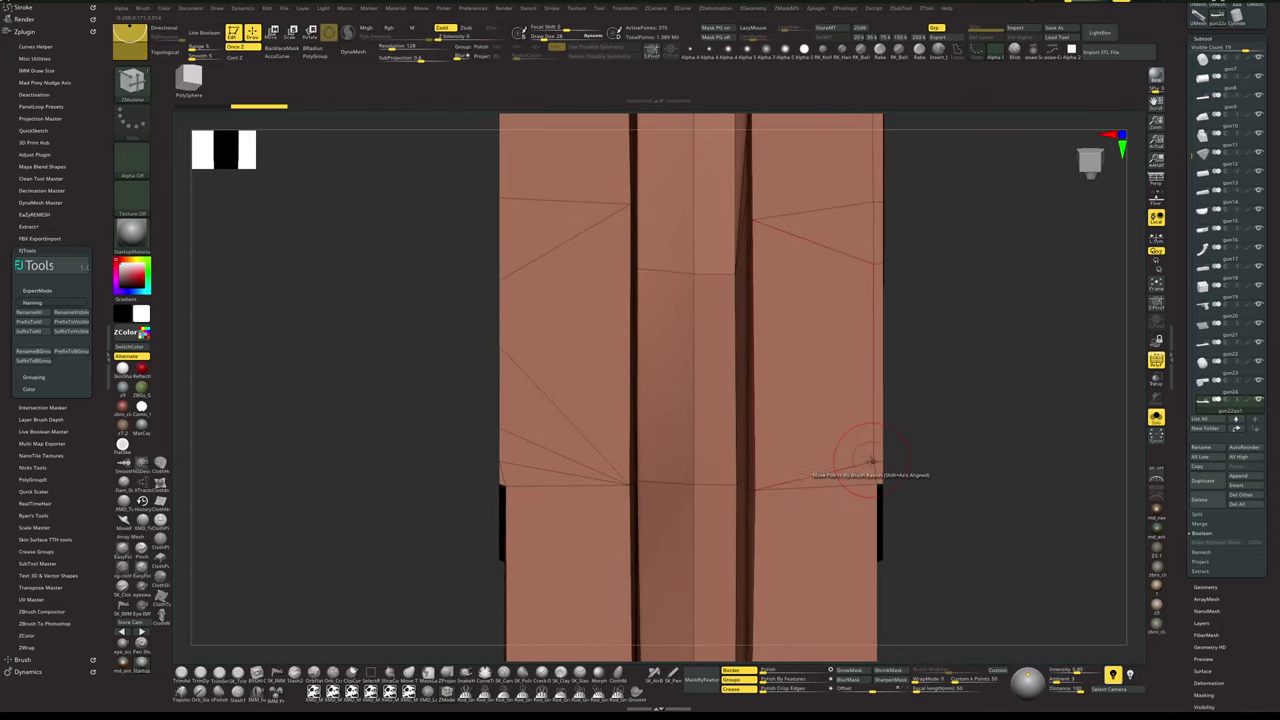
key(space)
click(922, 475)
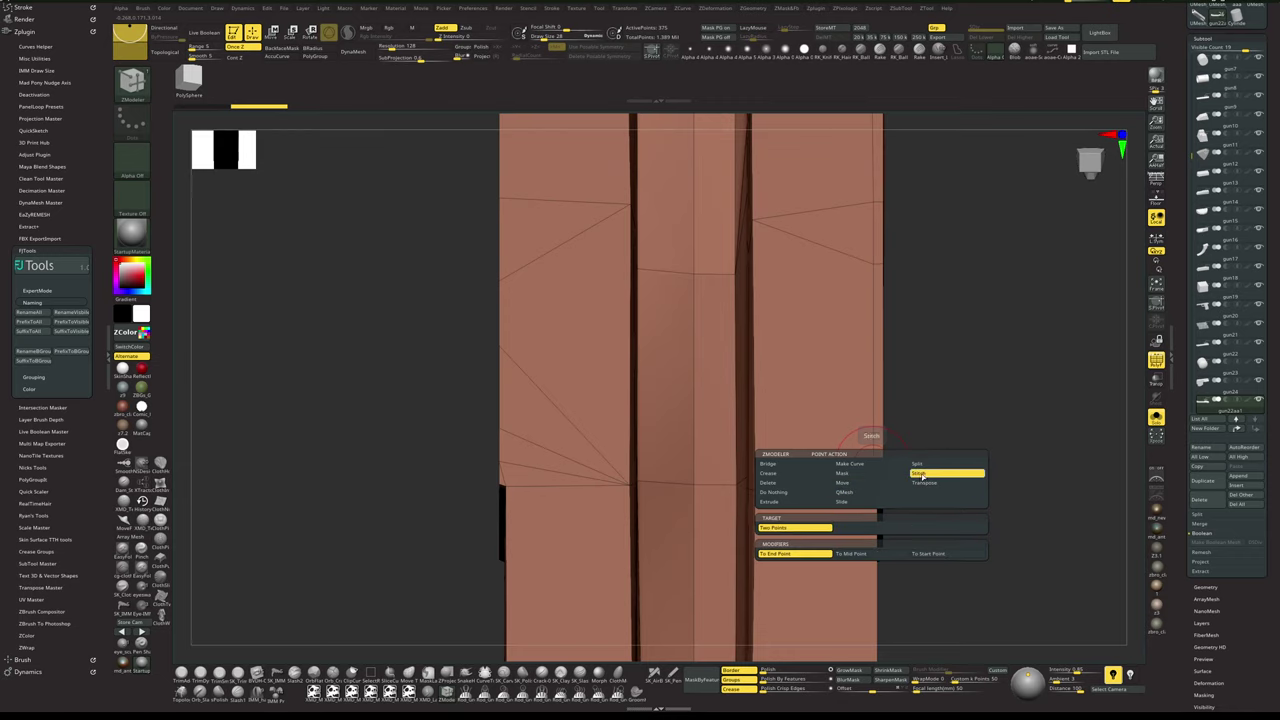
key(space)
click(944, 452)
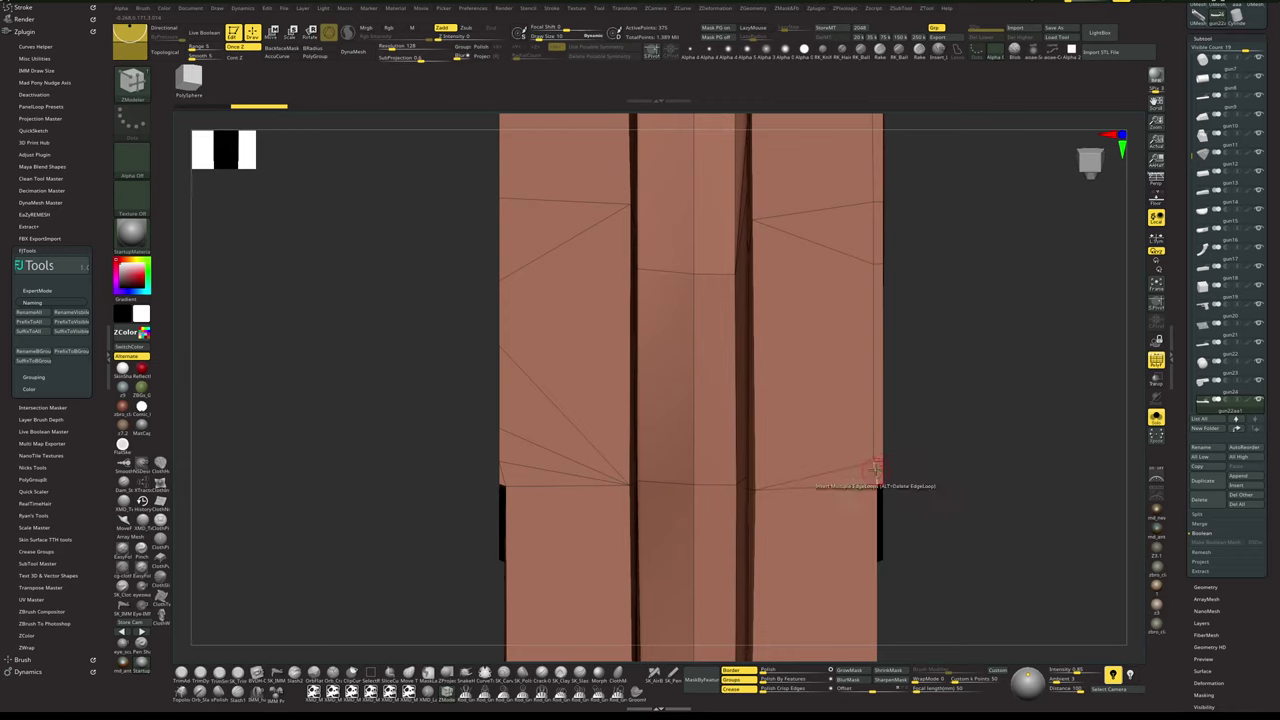
- Stitch the extra inner points along one side of the slide's underside onto the outer edge
alt+drag(947, 438, 922, 558)
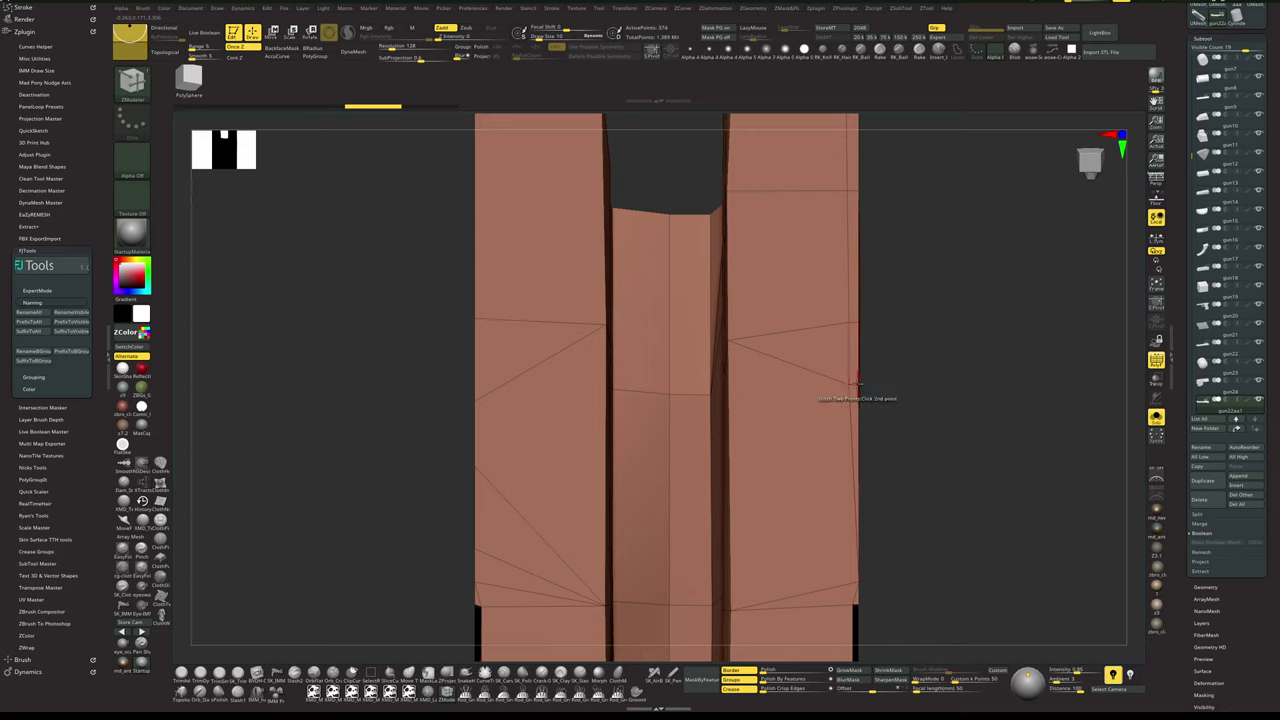
drag(924, 361, 846, 420)
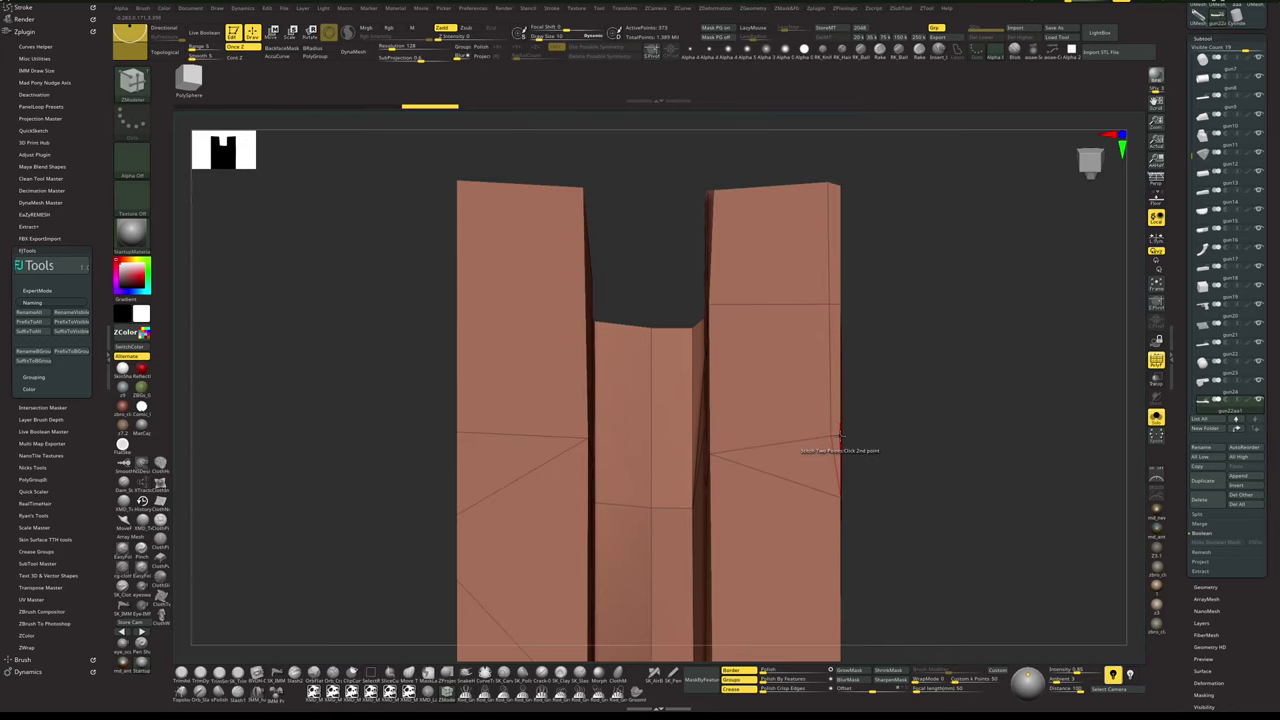
alt+drag(853, 318, 850, 428)
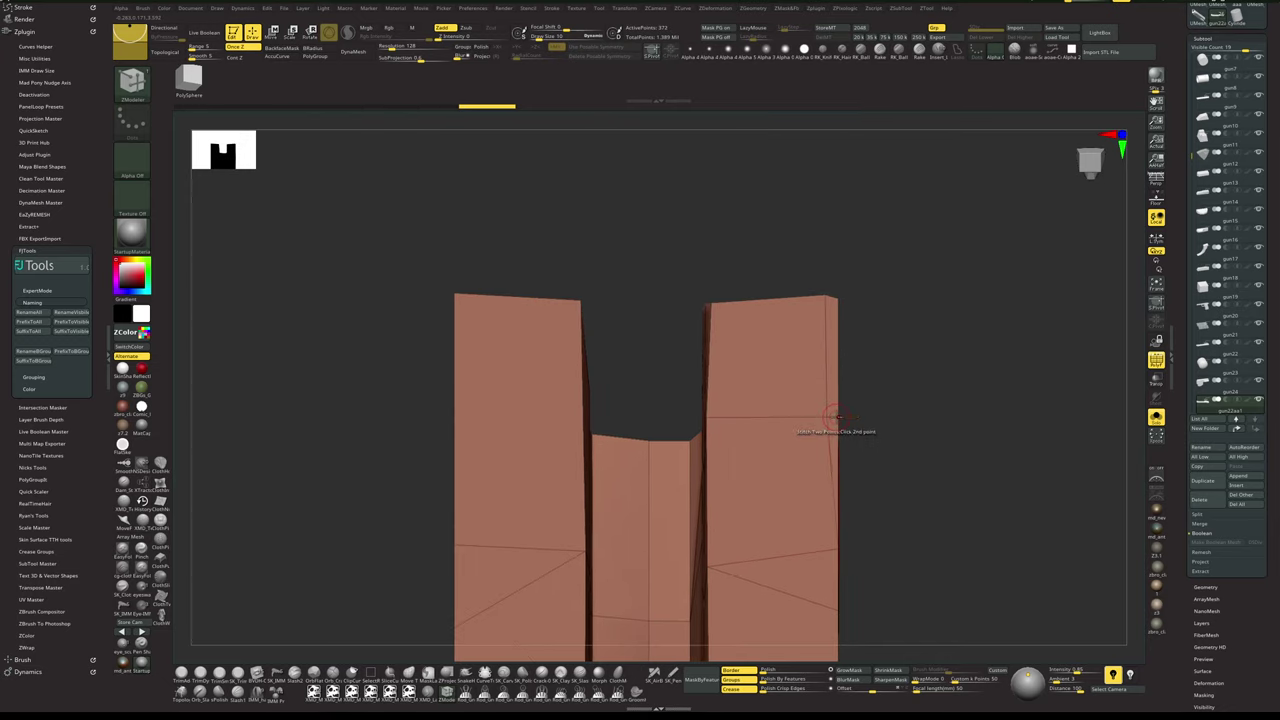
drag(944, 346, 848, 350)
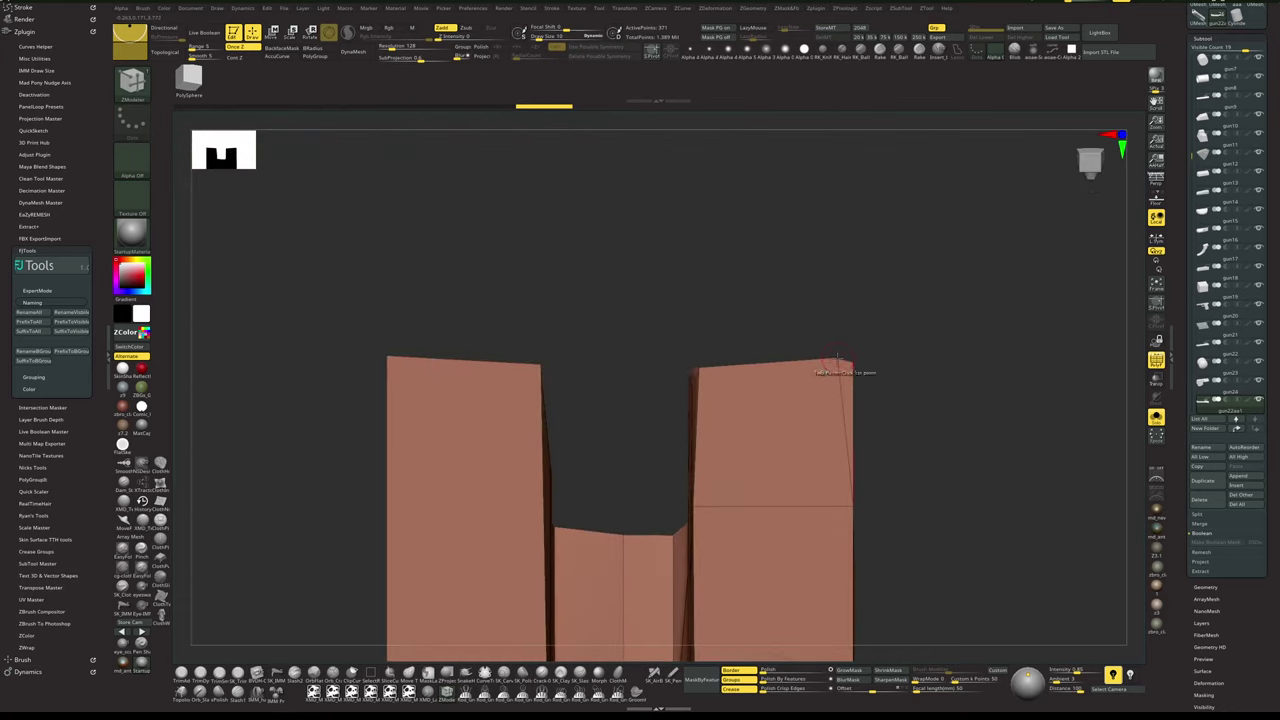
drag(945, 378, 915, 457)
- Turn on the dynamic subdivision preview for the slide and view its rear end
drag(915, 457, 957, 474)
key(g)
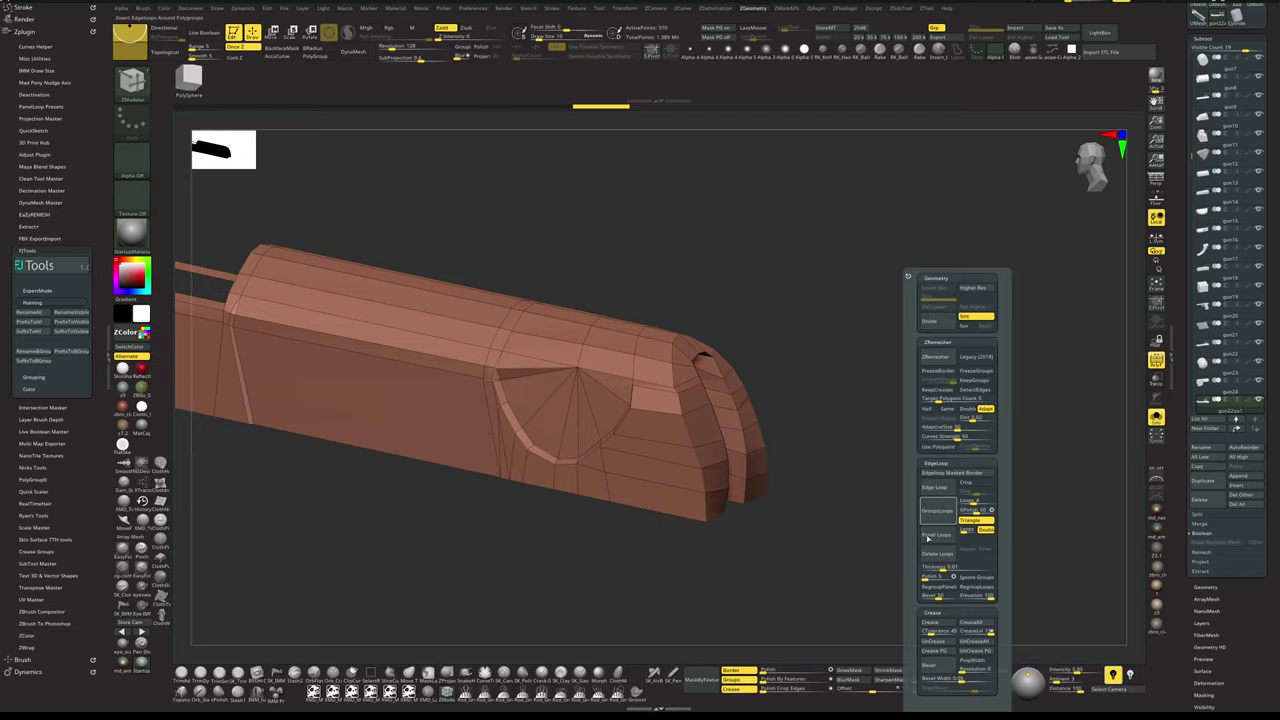
key(d)
key(shift+x)
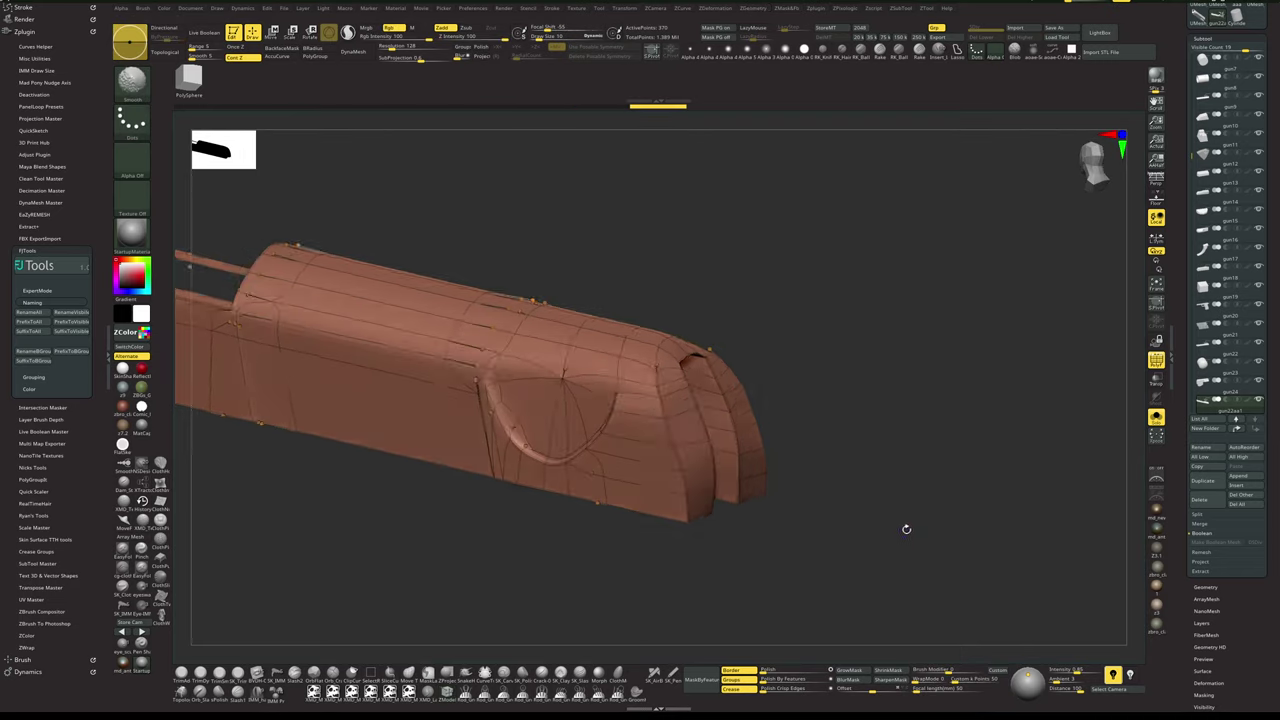
- Turn off the gun slide's smooth subdivision preview and check its polygon wireframe around the front end
key(shift+f)
shift+drag(927, 527, 994, 472)
key(shift+d)
key(shift+f)
drag(994, 472, 965, 510)
drag(961, 513, 985, 494)
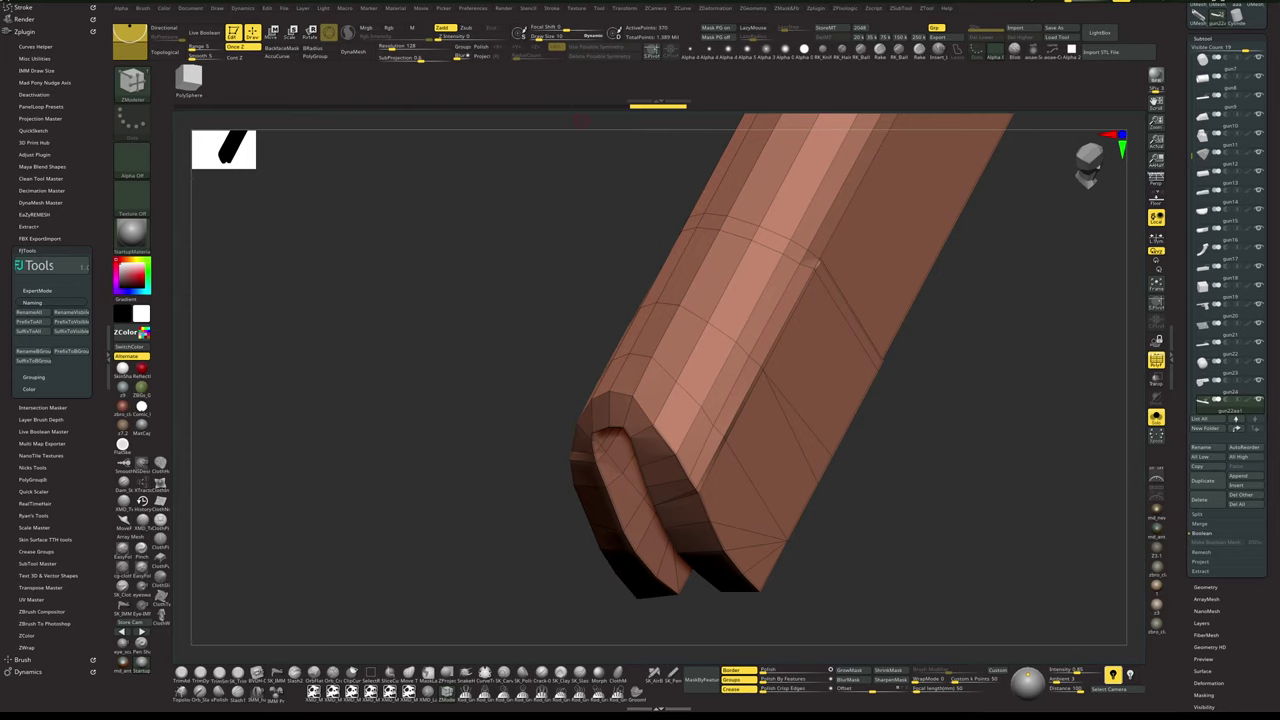
drag(960, 404, 1022, 314)
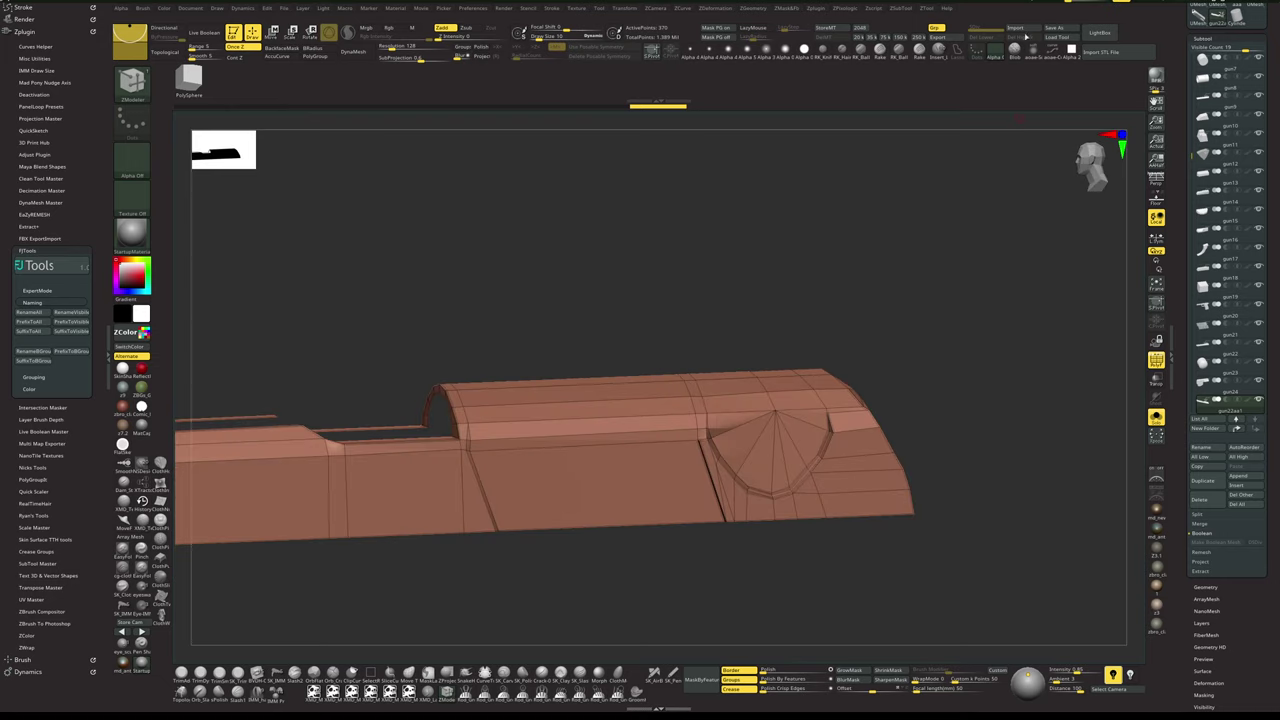
- Export the gun slide mesh as a file for use in Maya
click(939, 44)
double_click(640, 207)
click(657, 363)
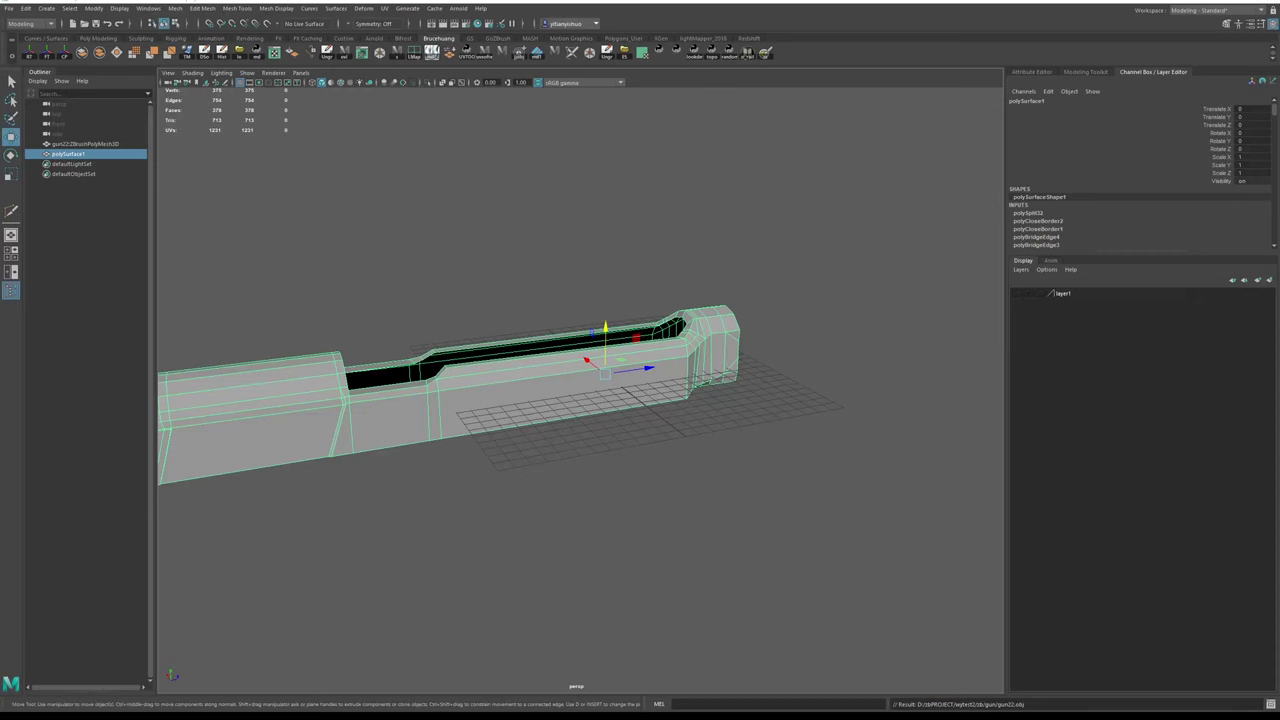
- Switch to Maya, delete the old slide mesh polySurface1 and import the newly exported slide mesh
drag(732, 274, 597, 464)
key(Delete)
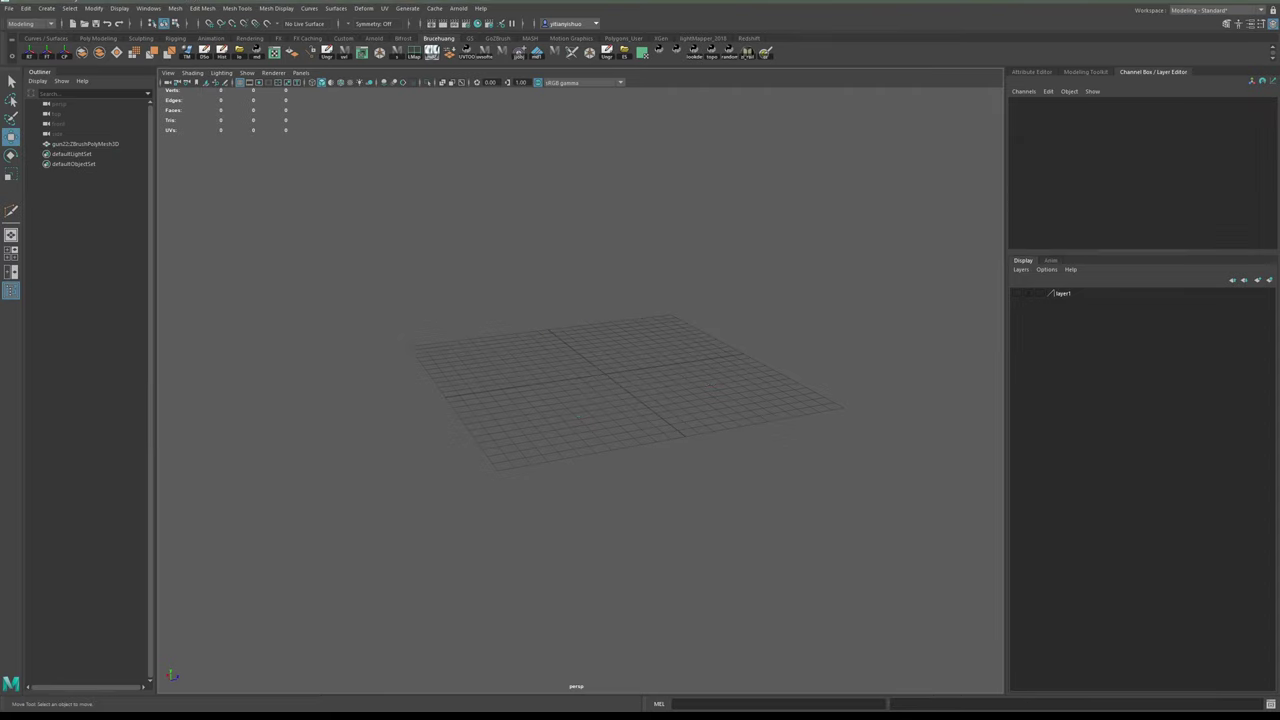
drag(369, 289, 582, 330)
drag(528, 283, 864, 455)
- Assign a new Phong material to the imported slide mesh
alt+right_drag(862, 455, 556, 460)
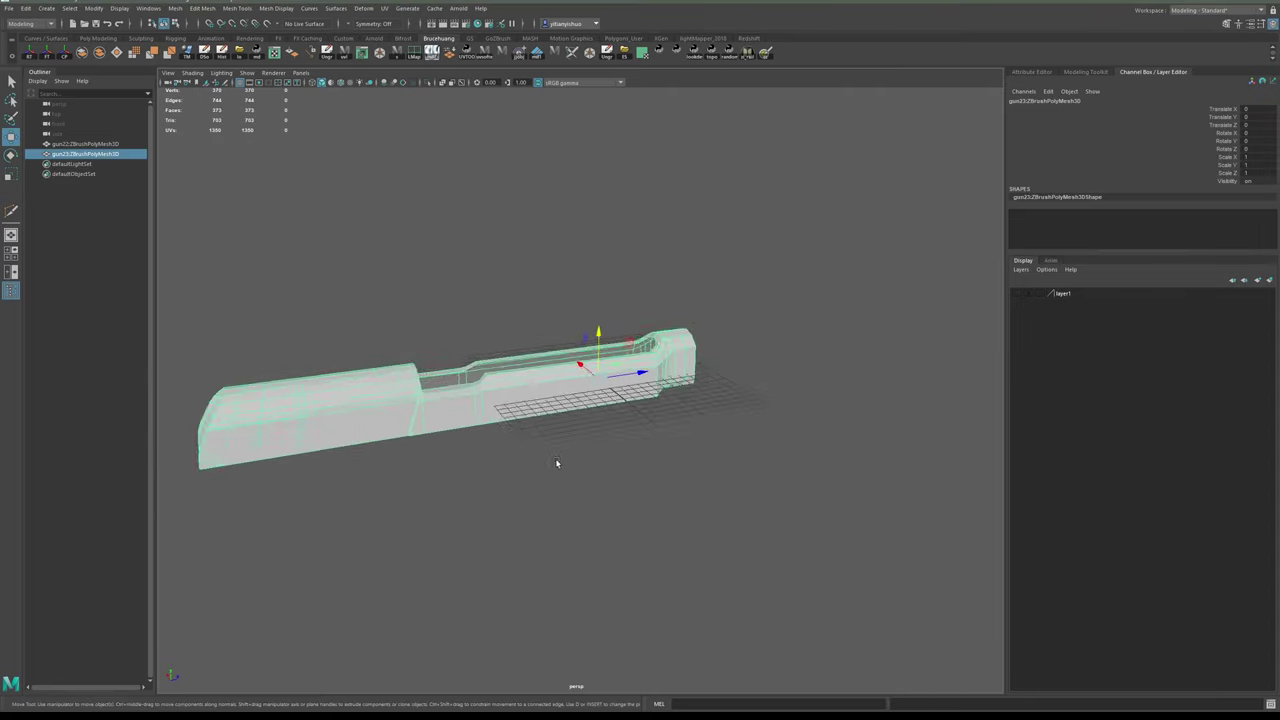
alt+drag(556, 460, 884, 430)
alt+middle_drag(884, 430, 478, 371)
alt+right_drag(478, 371, 566, 440)
alt+drag(566, 440, 474, 380)
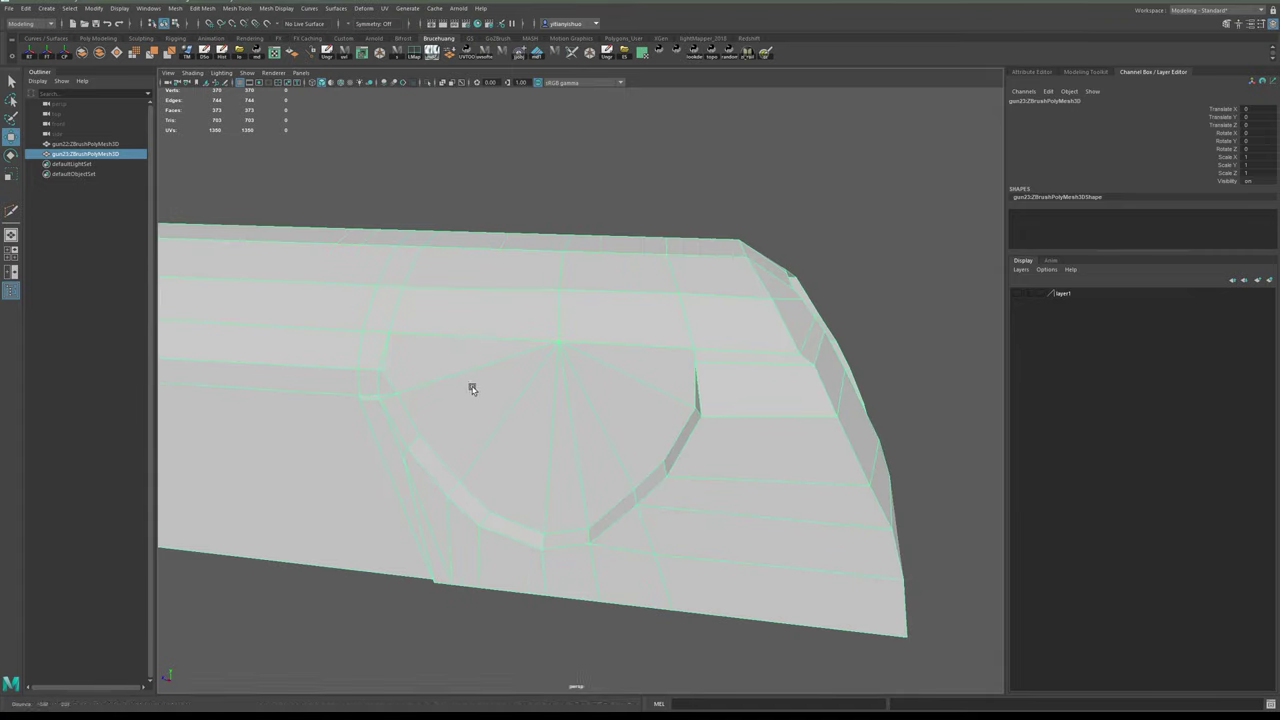
click(250, 39)
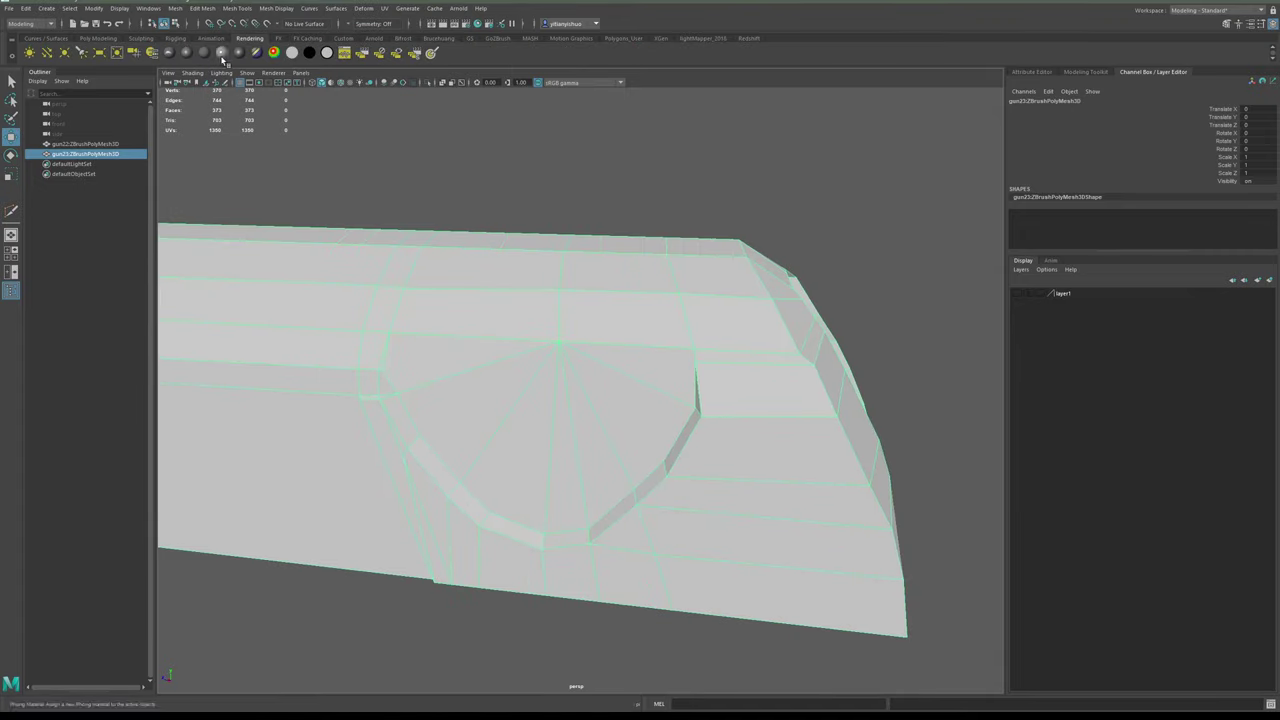
click(221, 53)
- Cut a new edge with Multi-Cut from the rear corner vertex of the half-round recess to its upper fan vertex
key(y)
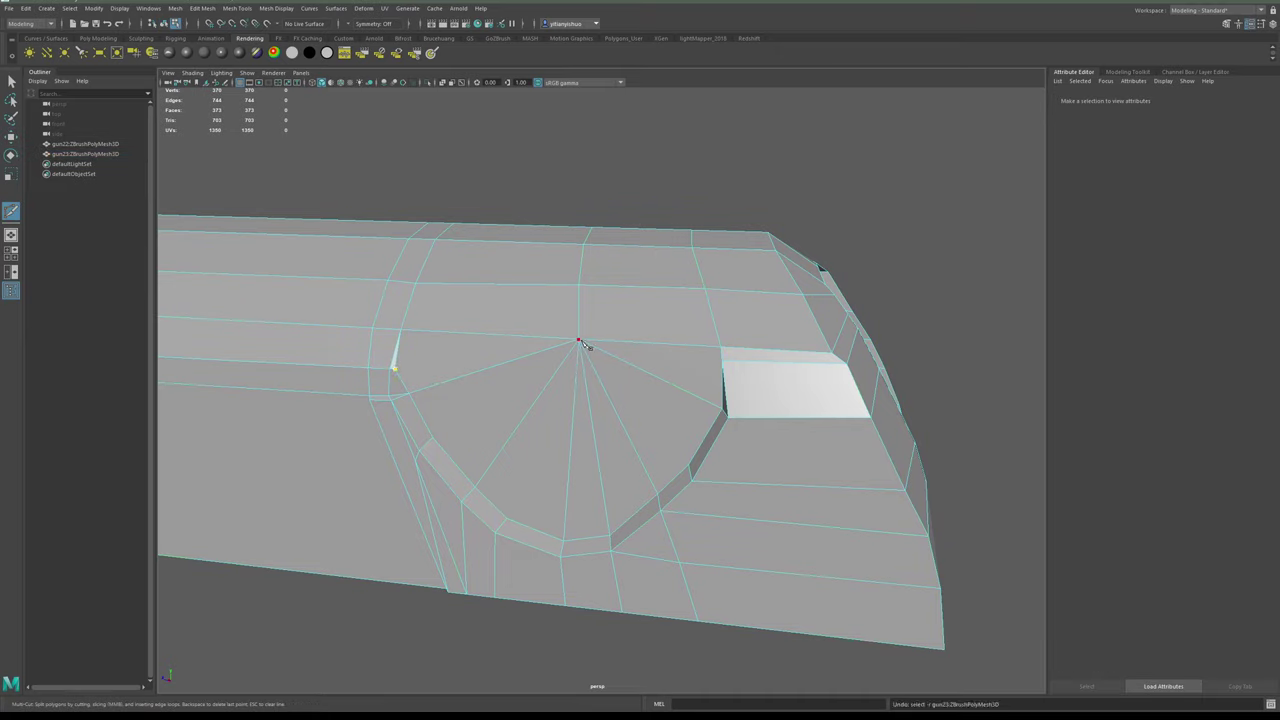
click(580, 340)
right_click(581, 342)
alt+drag(584, 344, 756, 380)
alt+middle_drag(756, 380, 771, 371)
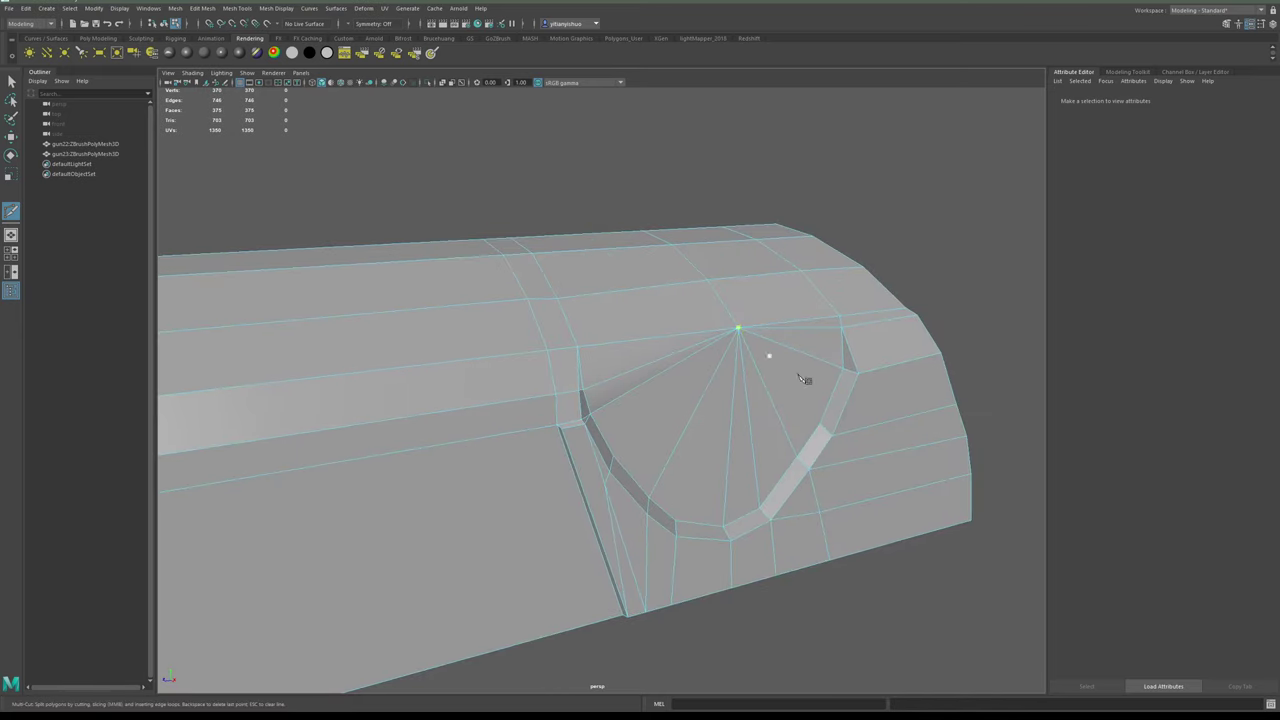
- Select the seven fan faces of the half-round recess and flatten them into one plane with the Scale tool
scroll(834, 391, down, 3)
alt+drag(834, 391, 788, 363)
key(w)
right_drag(776, 352, 777, 376)
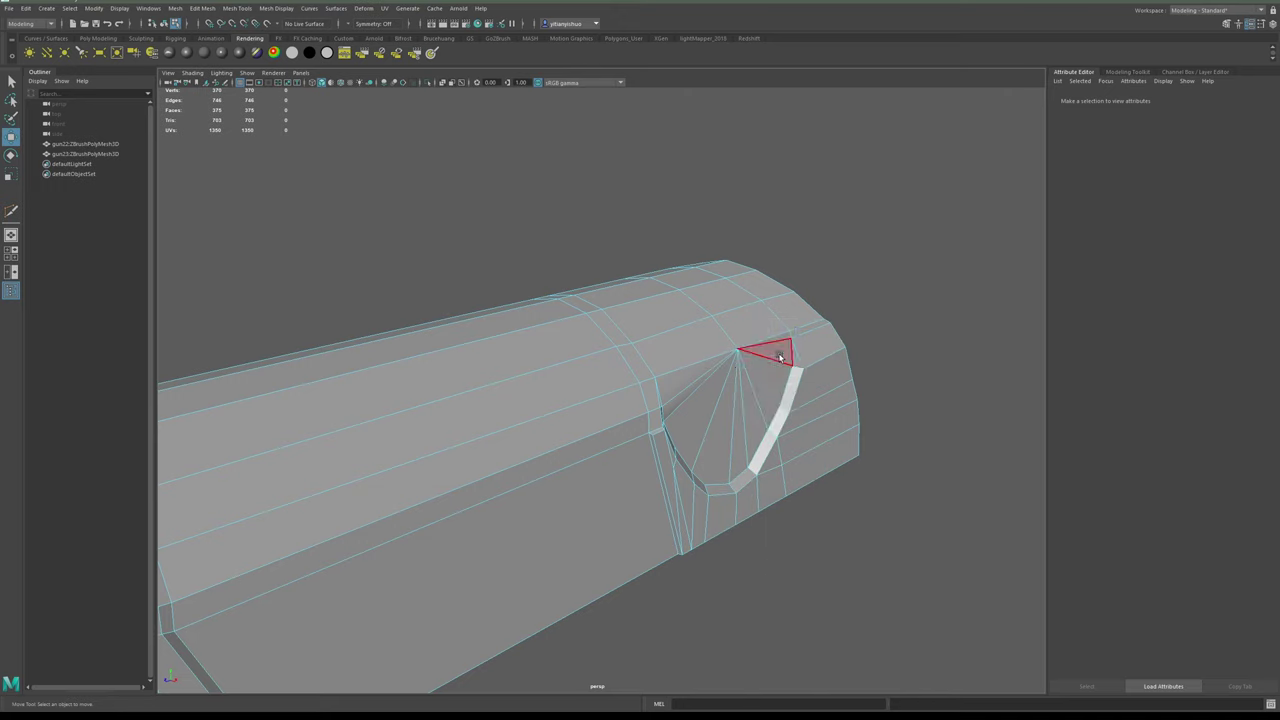
click(781, 358)
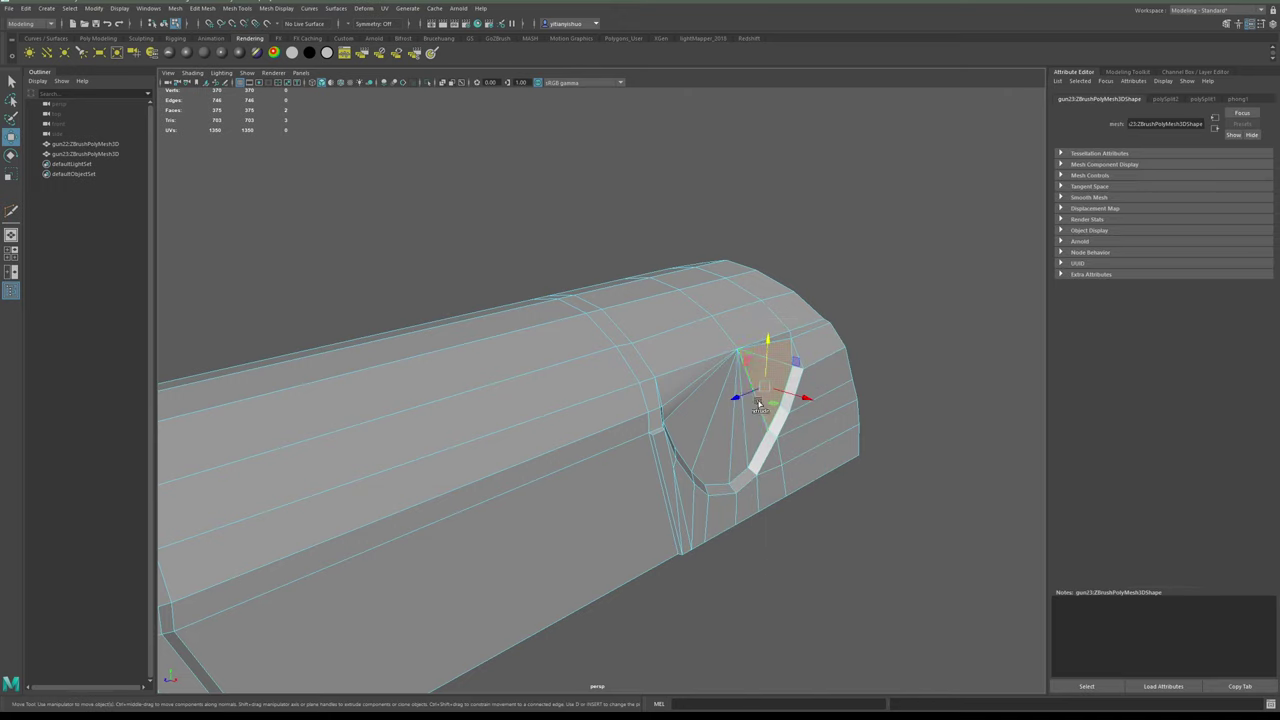
shift+click(695, 427)
alt+drag(744, 414, 797, 434)
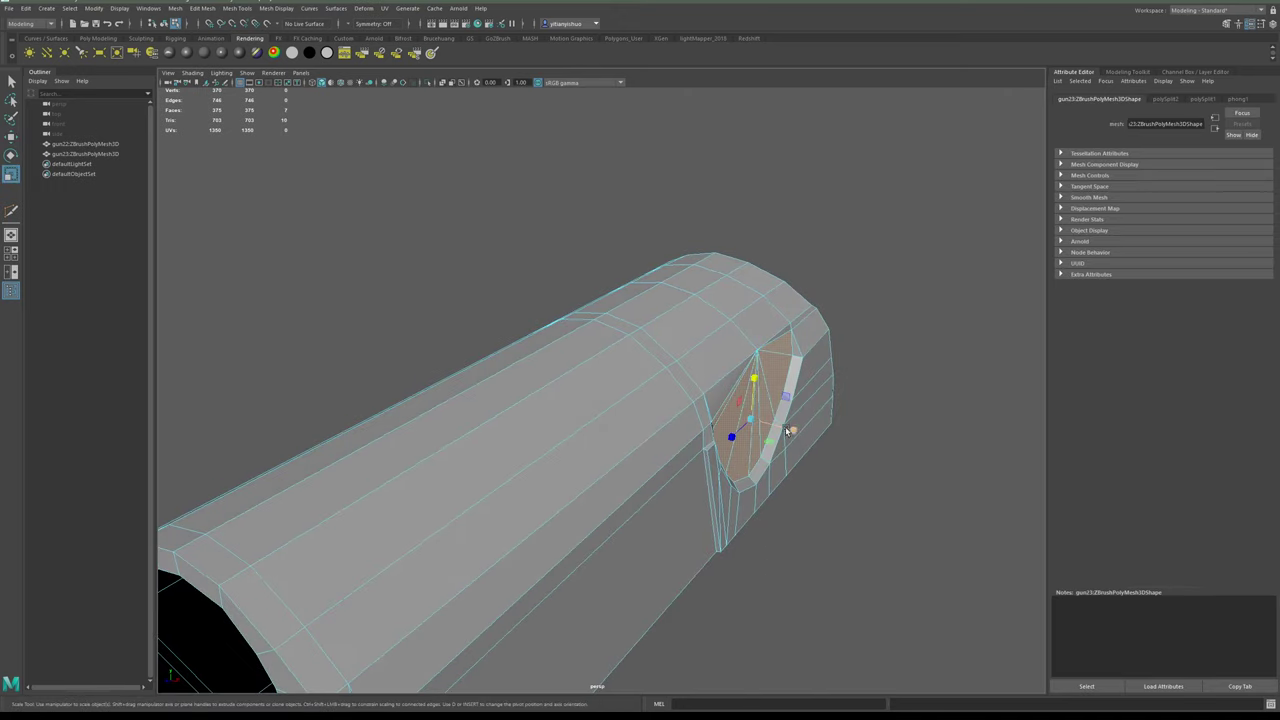
alt+drag(586, 400, 797, 424)
alt+right_drag(703, 466, 718, 470)
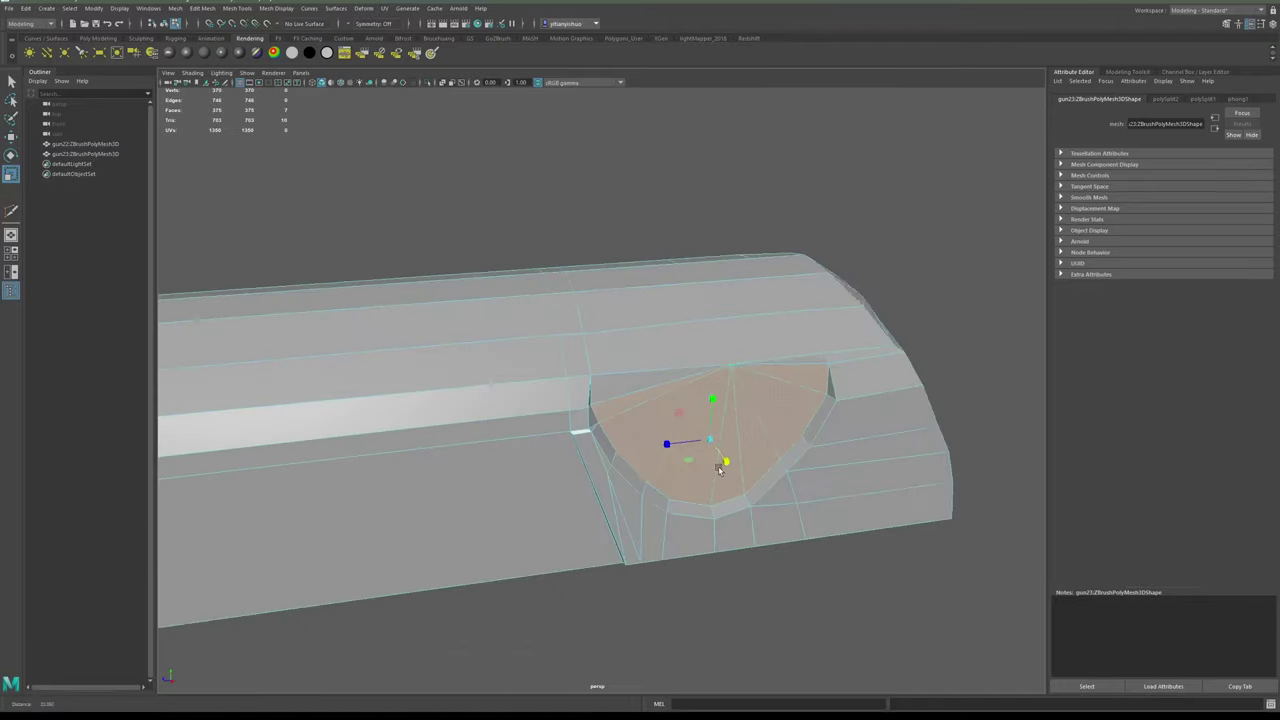
mouse_move(719, 469)
alt+mouse_down()
mouse_move(643, 437)
mouse_move(731, 457)
mouse_move(749, 509)
mouse_move(611, 462)
mouse_move(691, 466)
mouse_move(729, 434)
mouse_move(732, 490)
mouse_move(737, 471)
alt+mouse_up()
- Straighten the low cross edges on both legs of the slide's front end by scaling them along the slide's length
right_drag(658, 491, 657, 398)
click(660, 494)
alt+drag(665, 494, 693, 500)
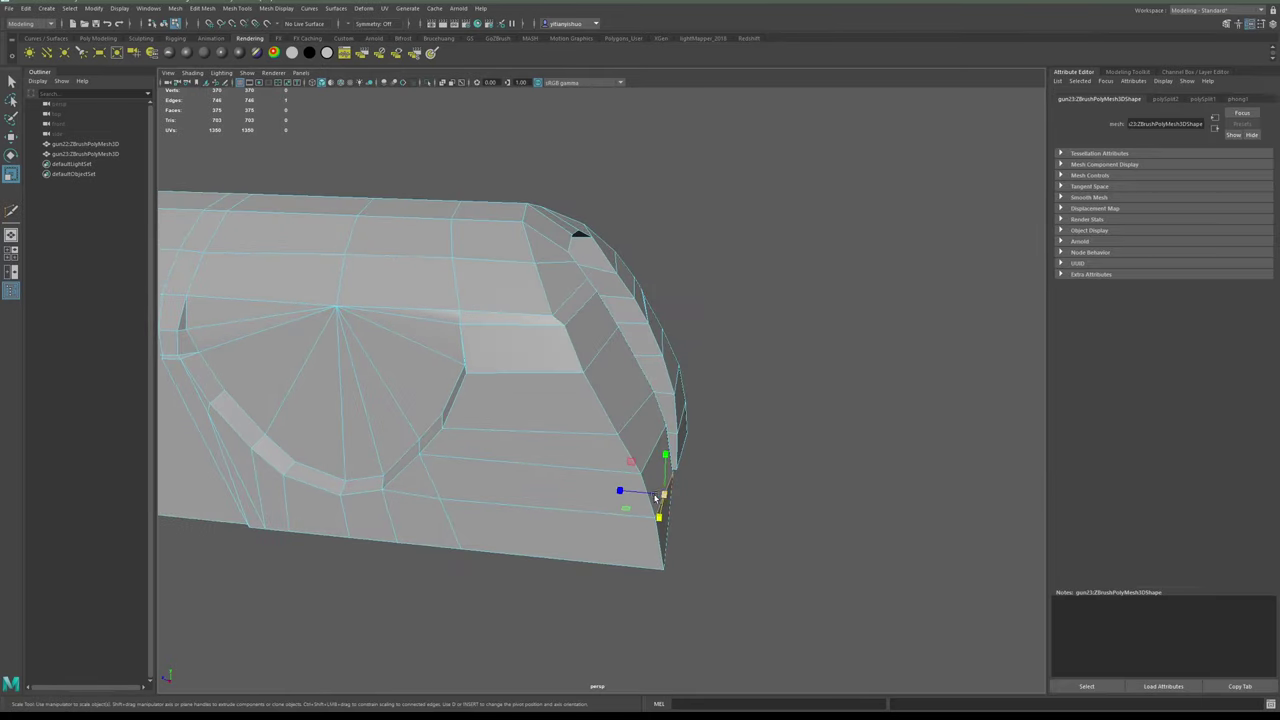
alt+drag(829, 497, 660, 514)
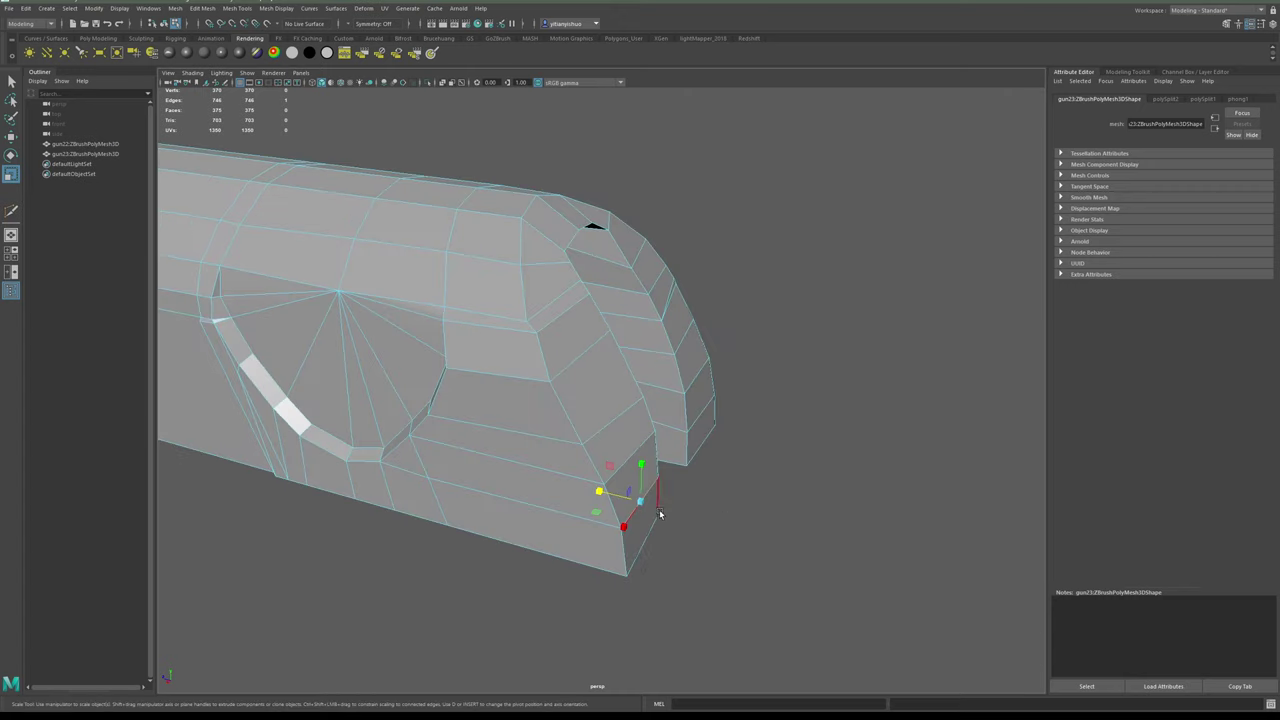
click(616, 536)
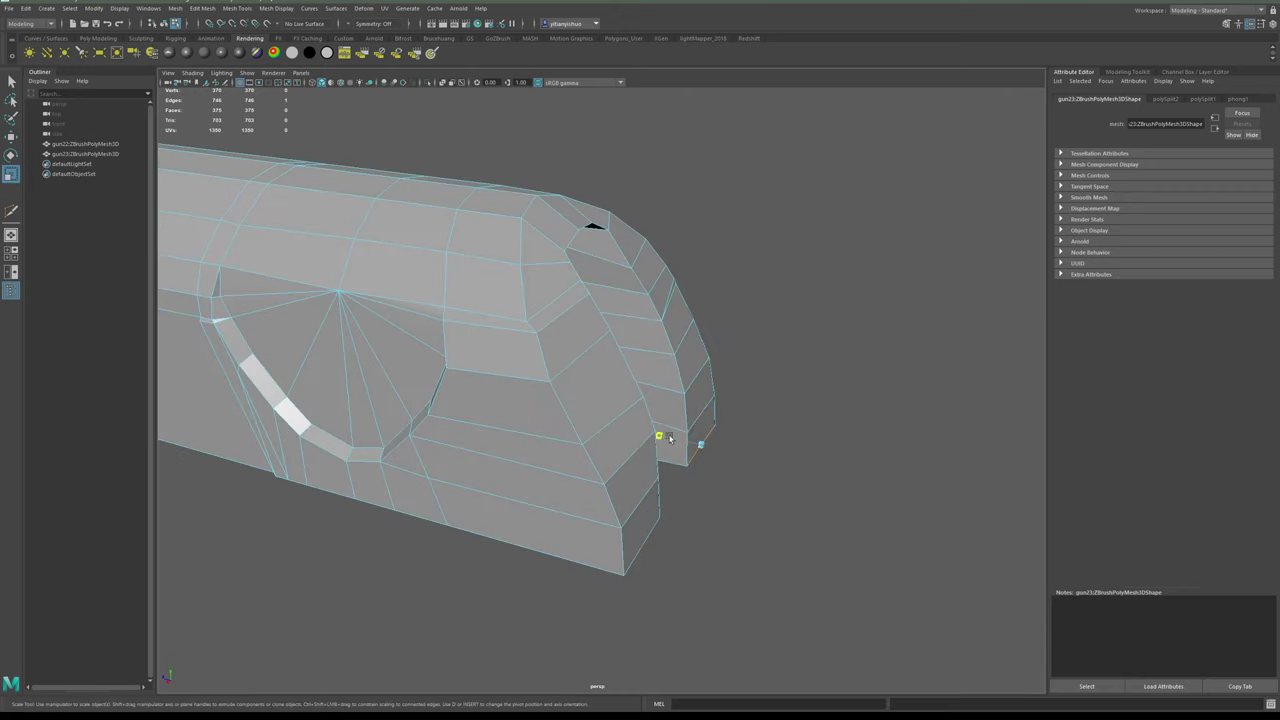
alt+drag(670, 438, 741, 471)
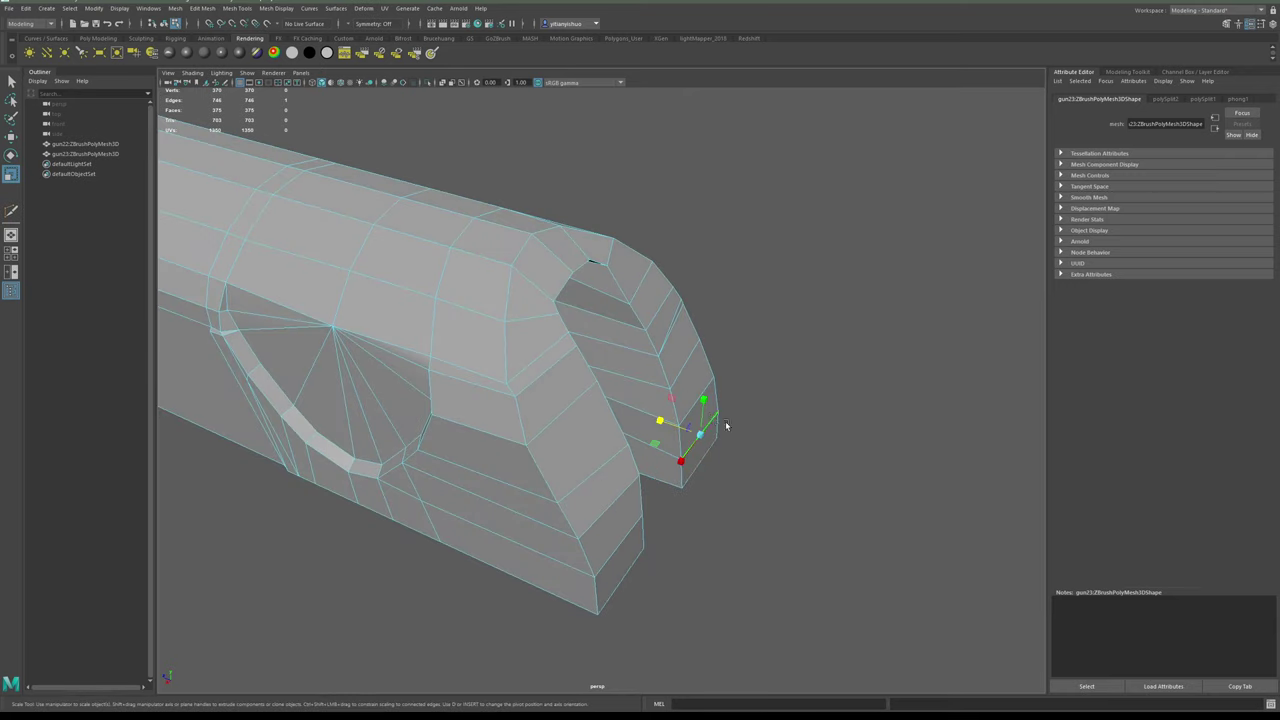
drag(662, 421, 722, 379)
- Select the faces of one inner side wall of the slide's channel and scale them flat across the slide's width
alt+drag(593, 315, 599, 326)
right_drag(576, 485, 578, 512)
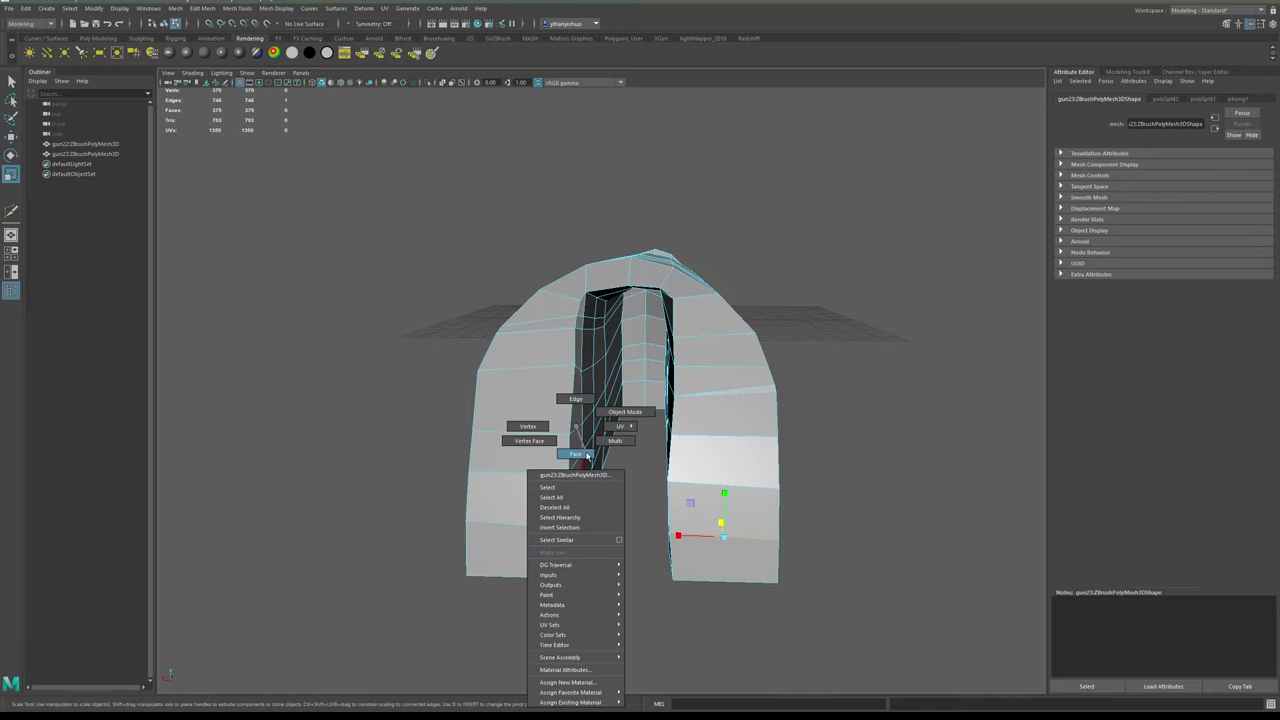
right_drag(587, 456, 586, 459)
click(573, 520)
alt+drag(575, 520, 594, 475)
shift+click(594, 492)
shift+click(626, 540)
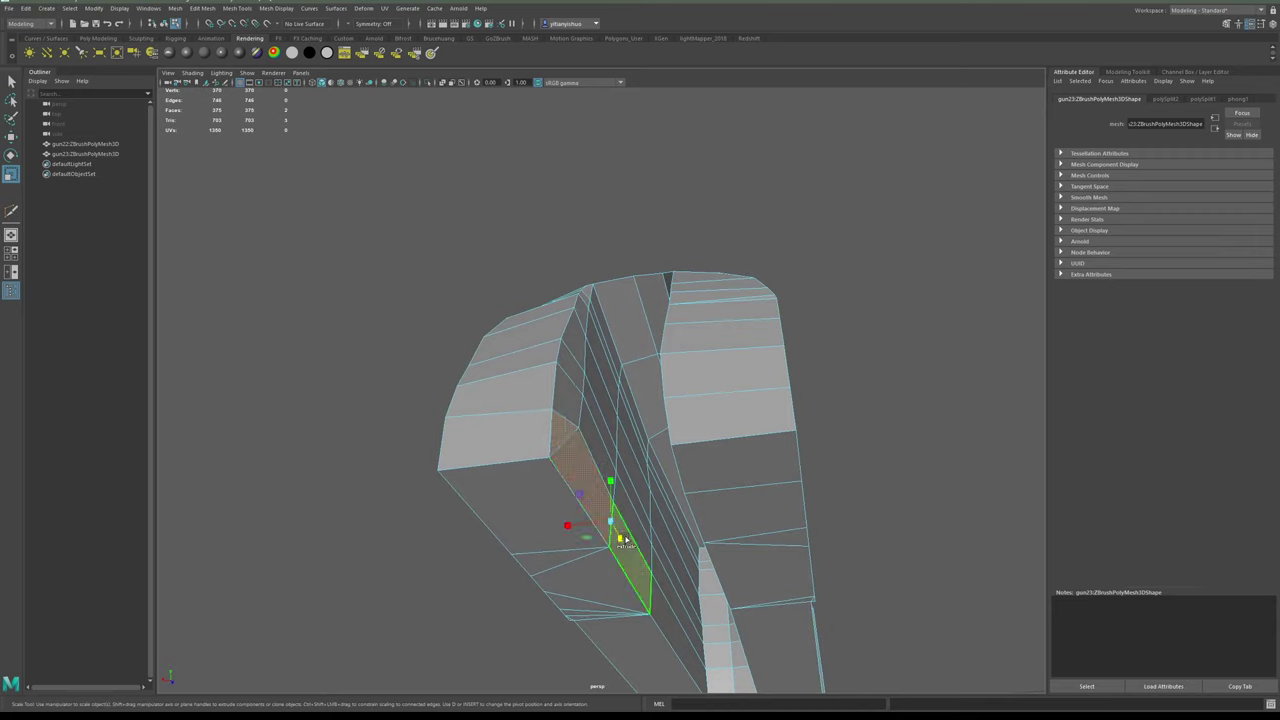
shift+click(659, 596)
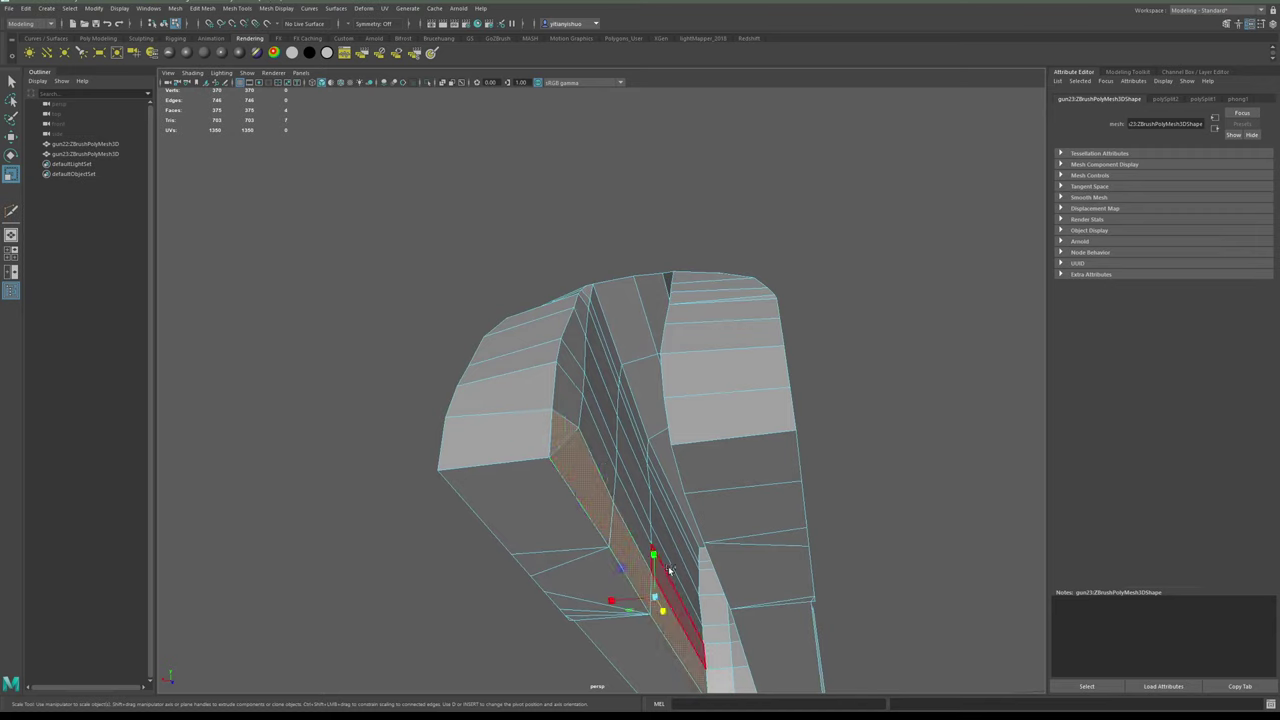
shift+click(665, 511)
shift+click(664, 497)
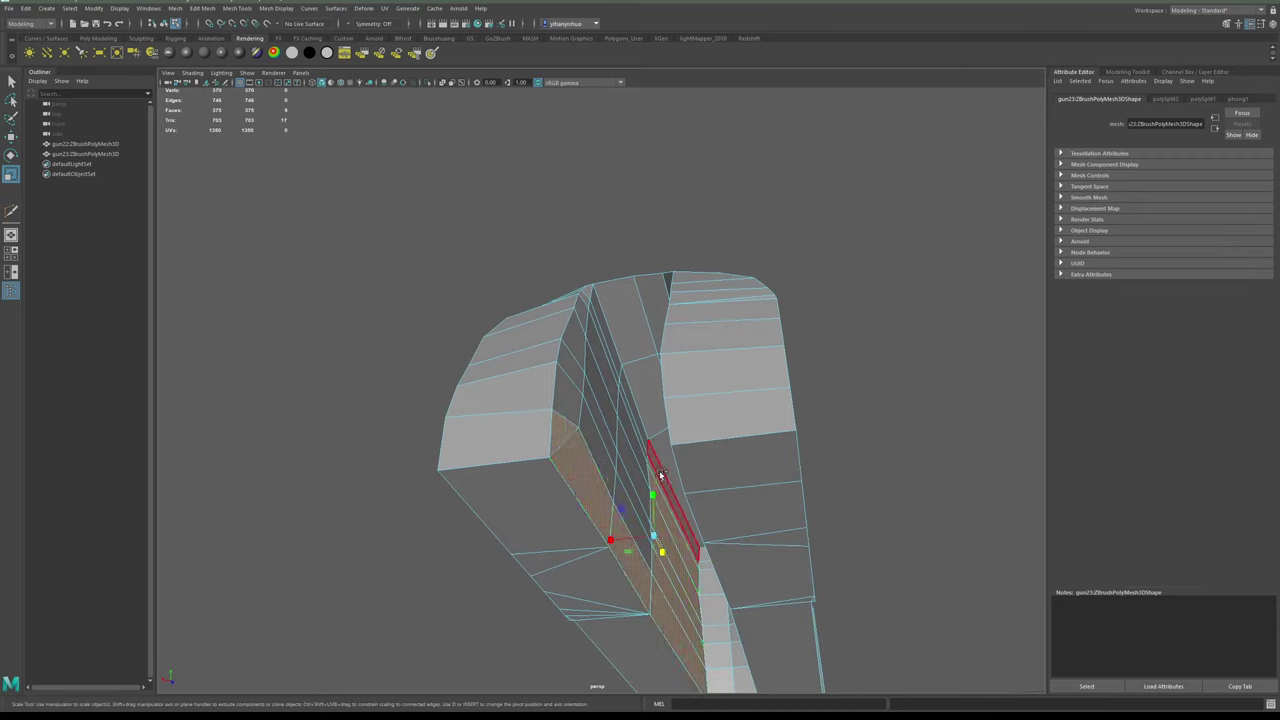
shift+click(628, 513)
alt+drag(628, 513, 580, 491)
shift+click(583, 479)
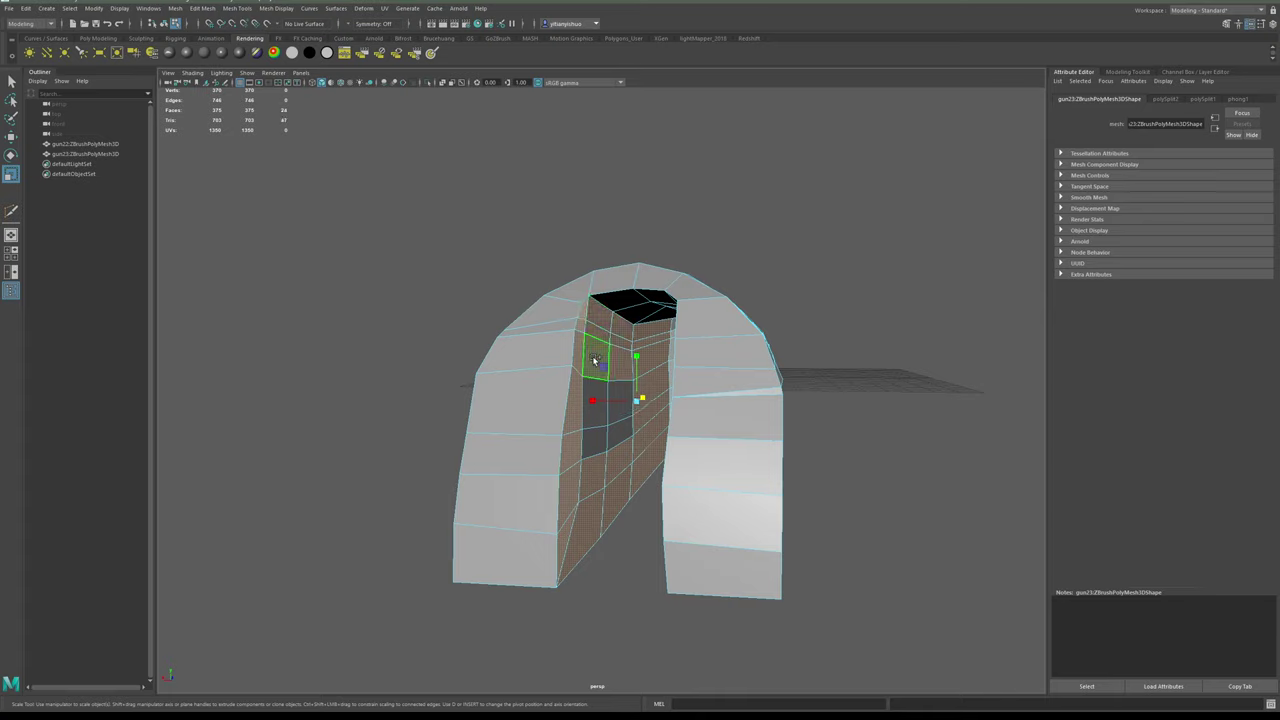
shift+click(618, 415)
mouse_move(620, 425)
alt+mouse_down()
mouse_move(634, 437)
mouse_move(635, 412)
alt+mouse_up()
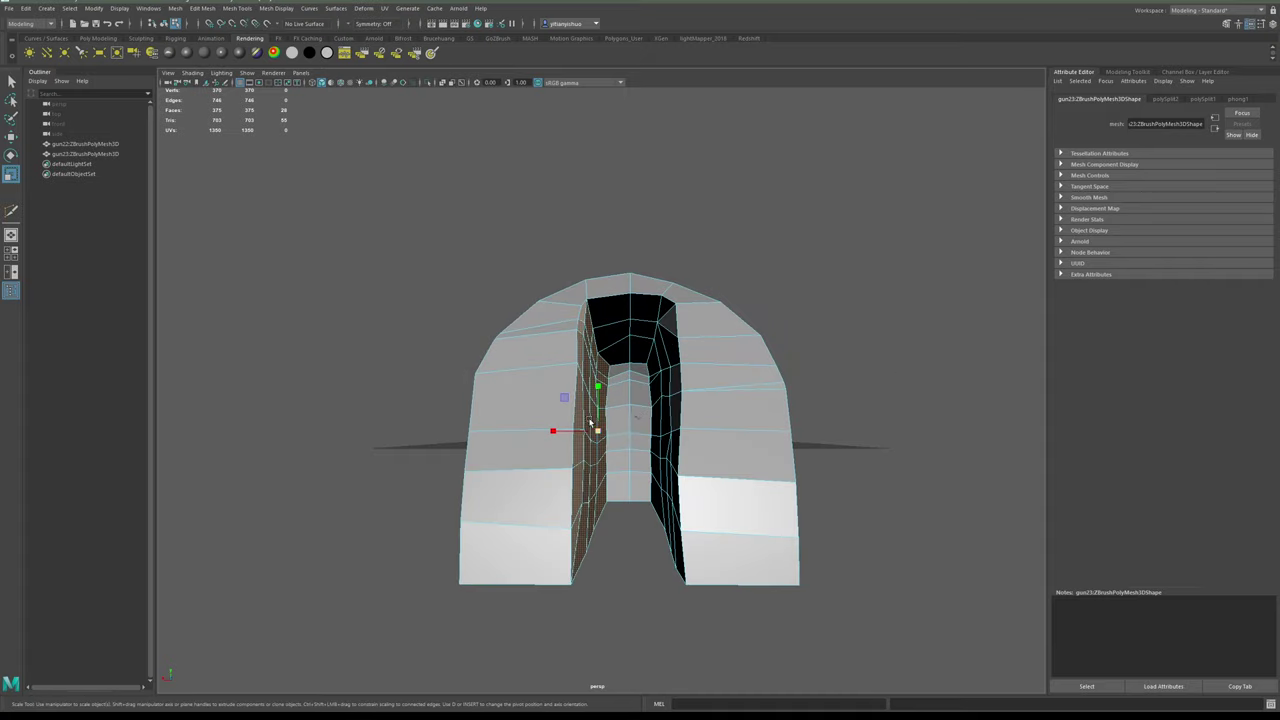
drag(556, 432, 1063, 443)
- Select all faces of the opposite inner side wall of the slide's channel, from the rear end to the front opening
mouse_move(648, 427)
alt+mouse_down()
mouse_move(629, 429)
mouse_move(629, 443)
mouse_move(643, 439)
mouse_move(628, 420)
alt+mouse_up()
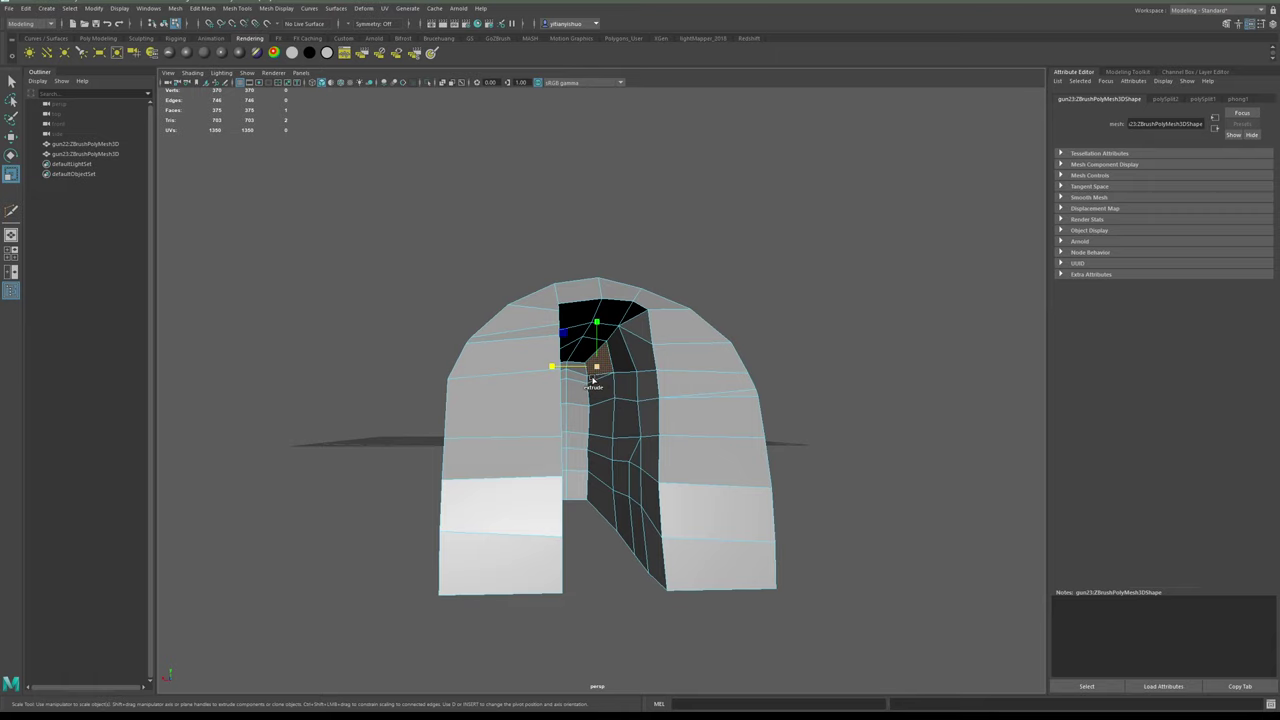
shift+click(601, 420)
alt+drag(601, 418, 603, 374)
alt+right_drag(603, 374, 677, 497)
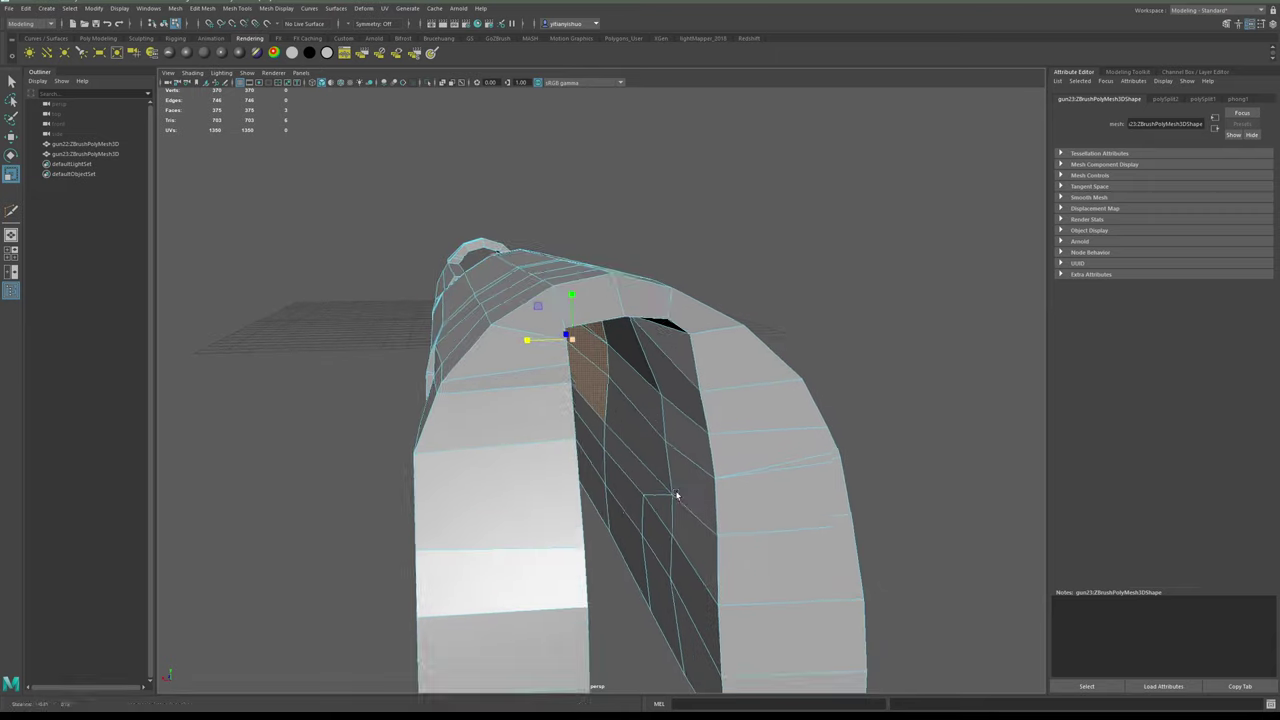
alt+drag(677, 497, 620, 391)
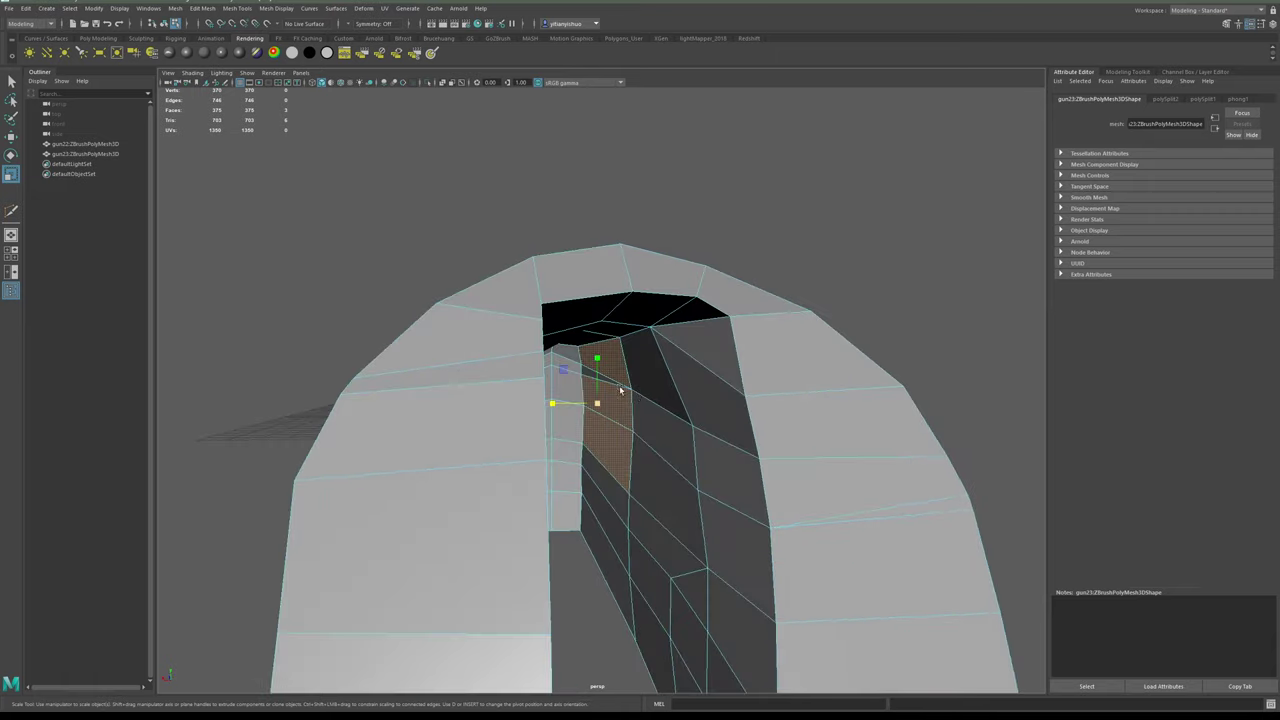
shift+click(611, 483)
shift+click(609, 517)
shift+click(604, 548)
shift+click(638, 604)
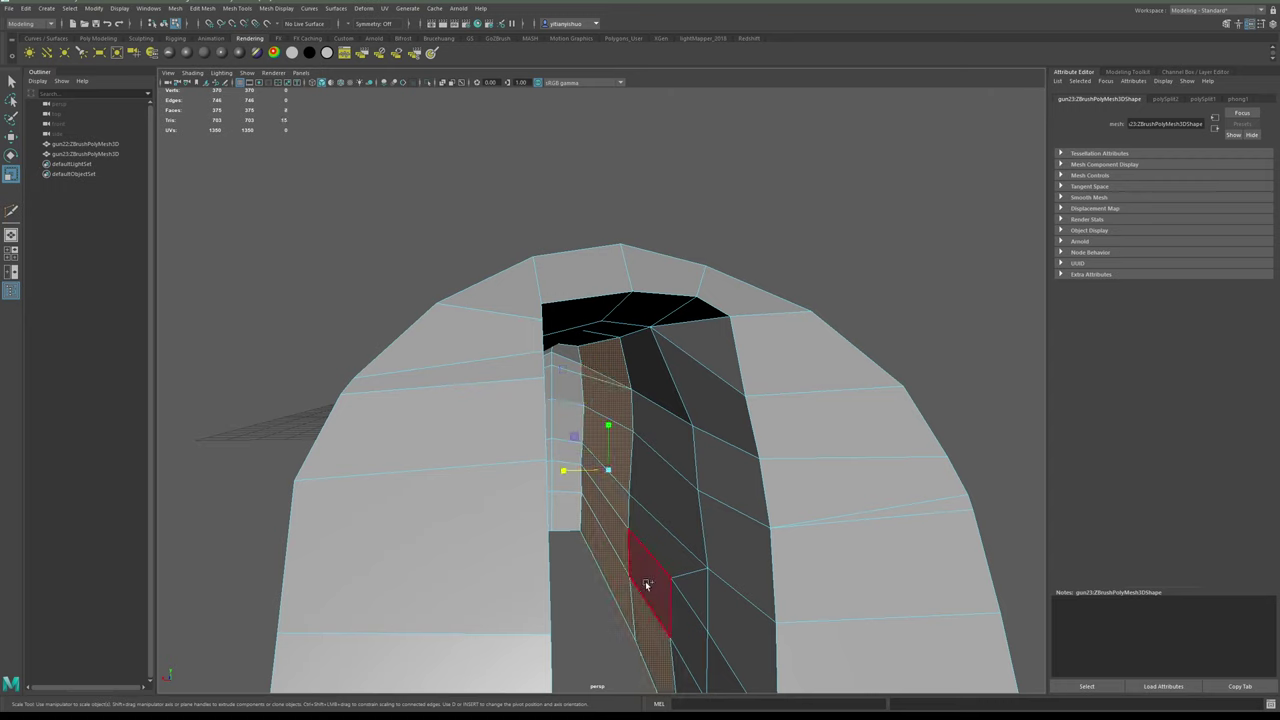
shift+click(646, 584)
shift+click(674, 541)
shift+click(671, 490)
shift+click(642, 424)
shift+click(654, 392)
shift+click(709, 363)
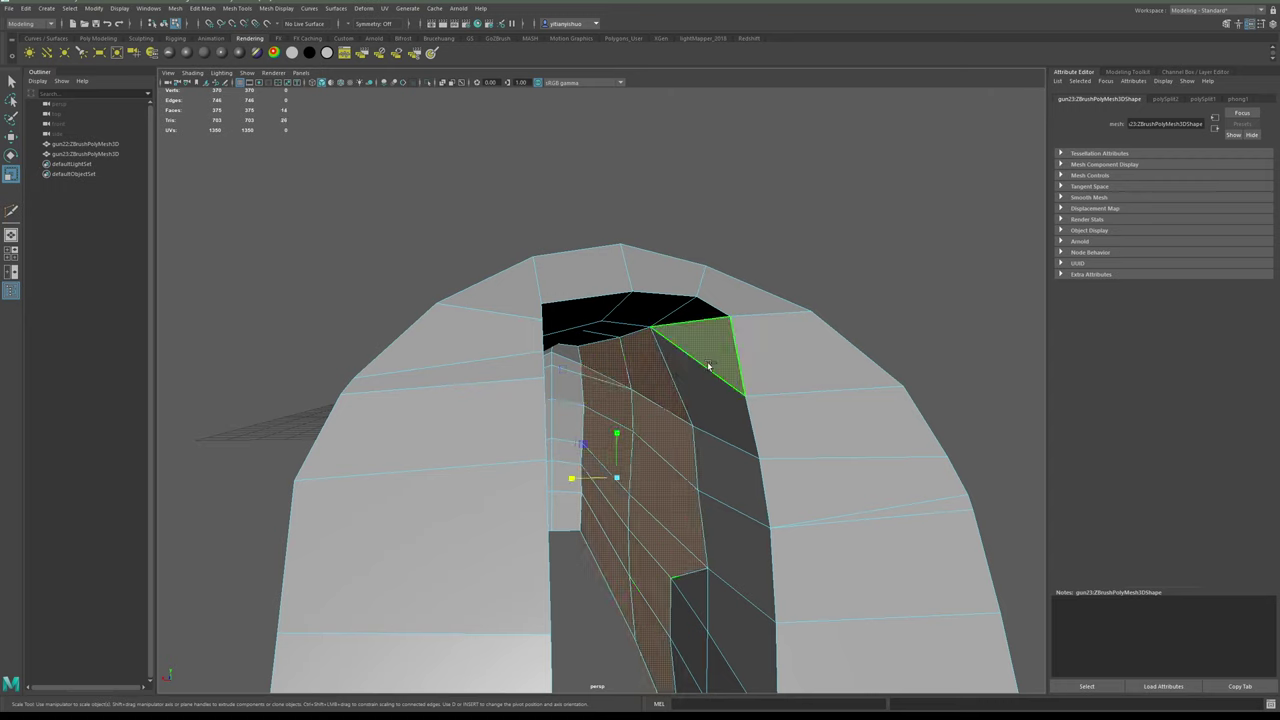
shift+click(709, 365)
shift+click(703, 403)
shift+click(706, 363)
shift+click(717, 474)
shift+click(733, 543)
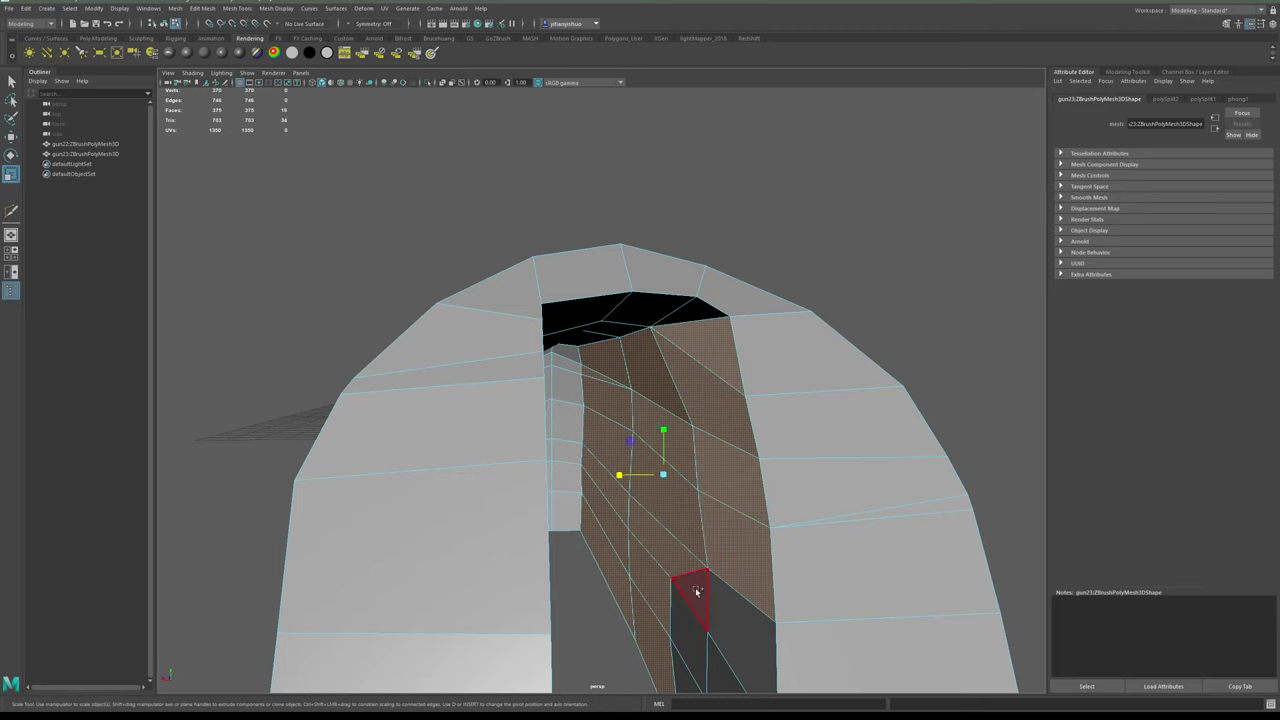
shift+click(749, 612)
alt+drag(749, 611, 721, 536)
shift+click(721, 536)
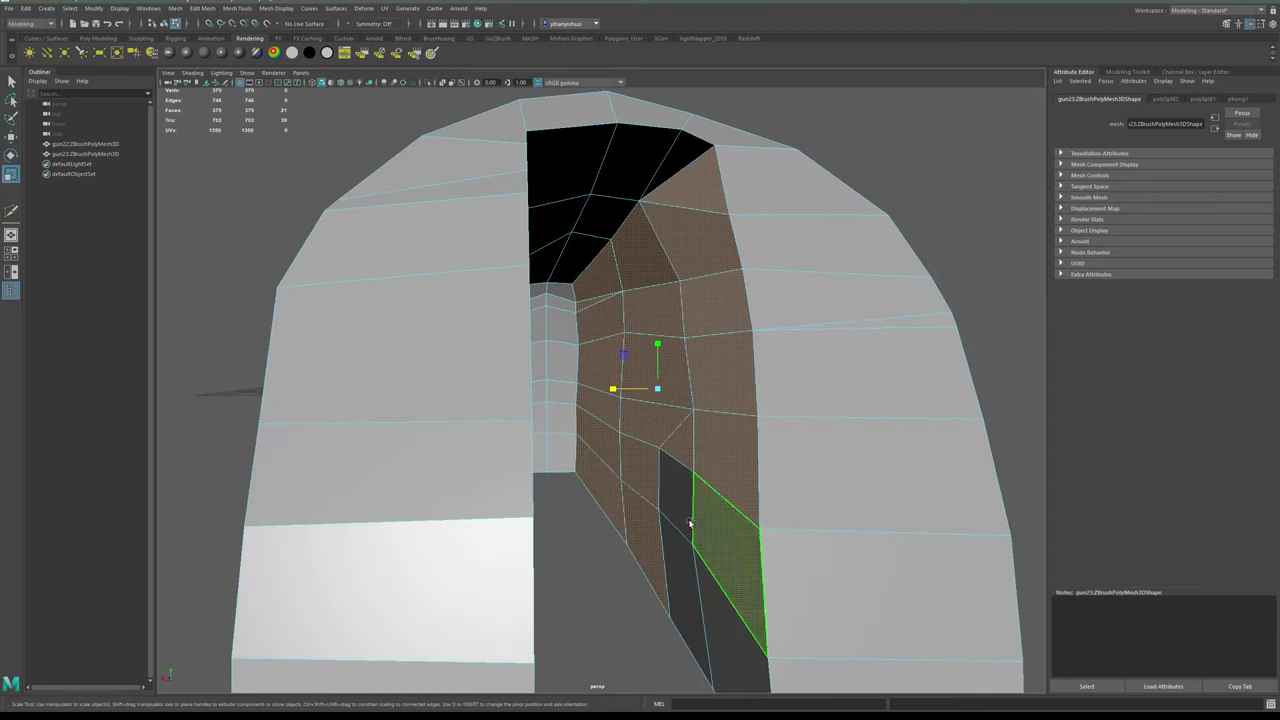
shift+click(688, 522)
shift+click(676, 566)
shift+click(720, 603)
- Try to scale the selected inner wall faces flat across the slide's width, and undo it
alt+right_drag(720, 603, 697, 480)
alt+drag(697, 480, 978, 375)
key(ctrl+z)
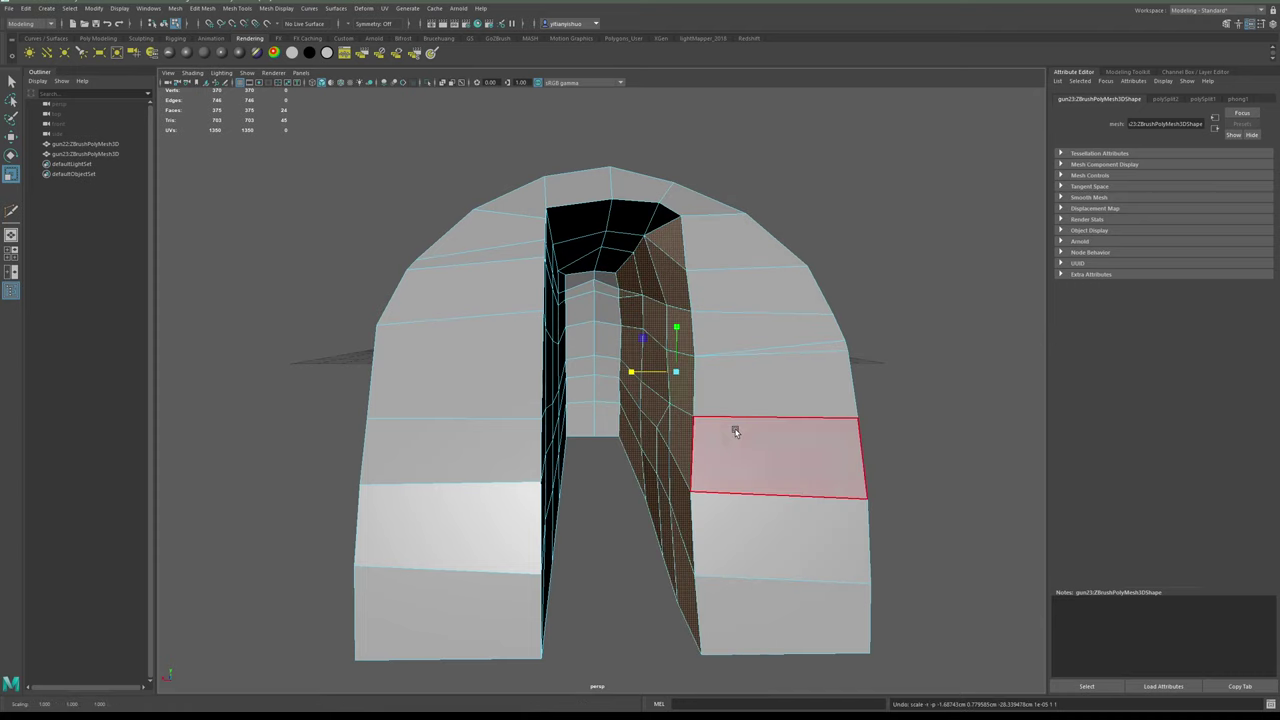
- Remove the stray outer side face from the selection and scale the remaining inner wall faces flat across the slide's width
alt+drag(734, 431, 683, 411)
alt+right_drag(890, 420, 831, 403)
alt+drag(725, 405, 765, 449)
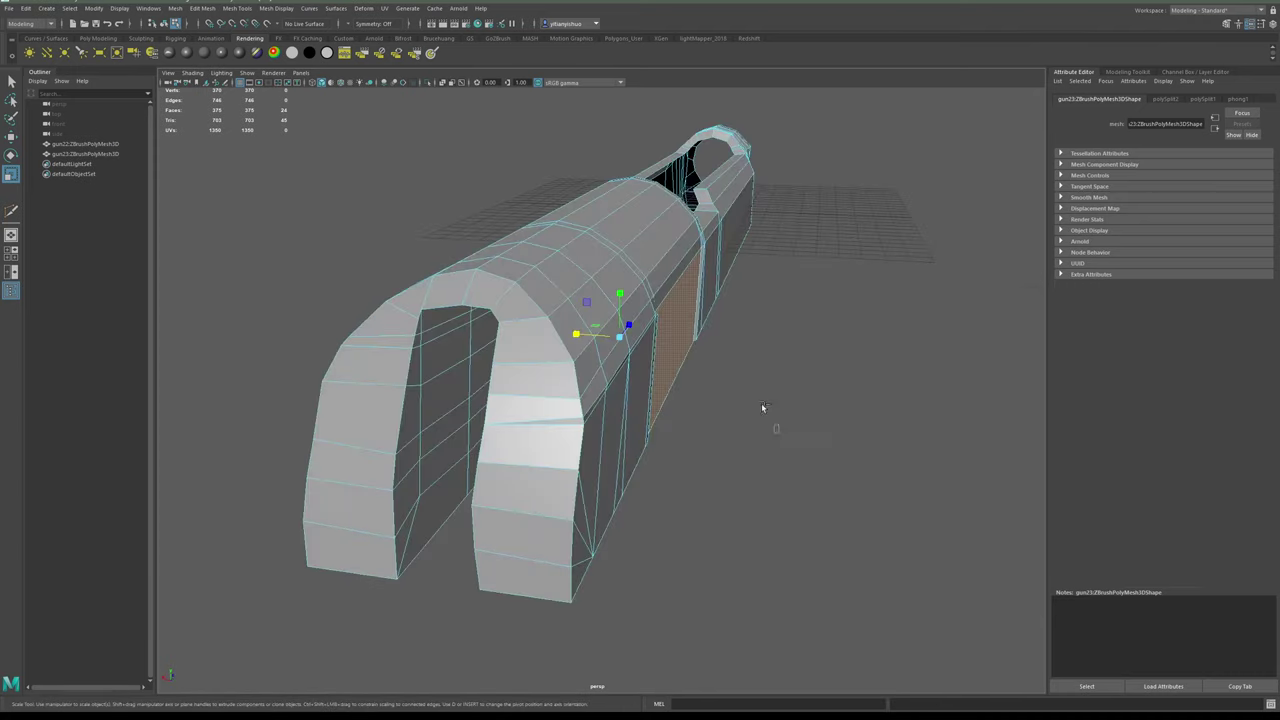
ctrl+click(686, 345)
alt+drag(655, 375, 756, 332)
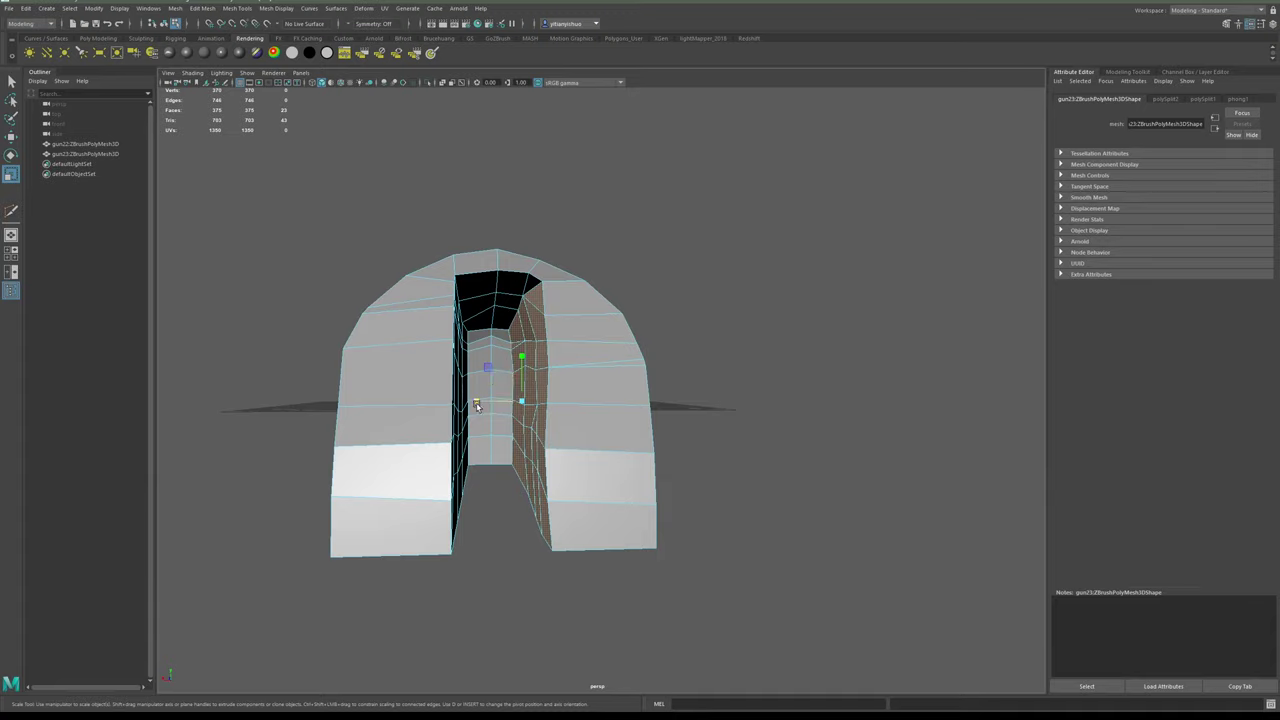
drag(477, 404, 870, 386)
mouse_move(594, 360)
alt+mouse_down()
mouse_move(571, 363)
mouse_move(612, 387)
mouse_move(611, 351)
mouse_move(620, 390)
mouse_move(608, 378)
alt+mouse_up()
alt+right_drag(608, 378, 678, 466)
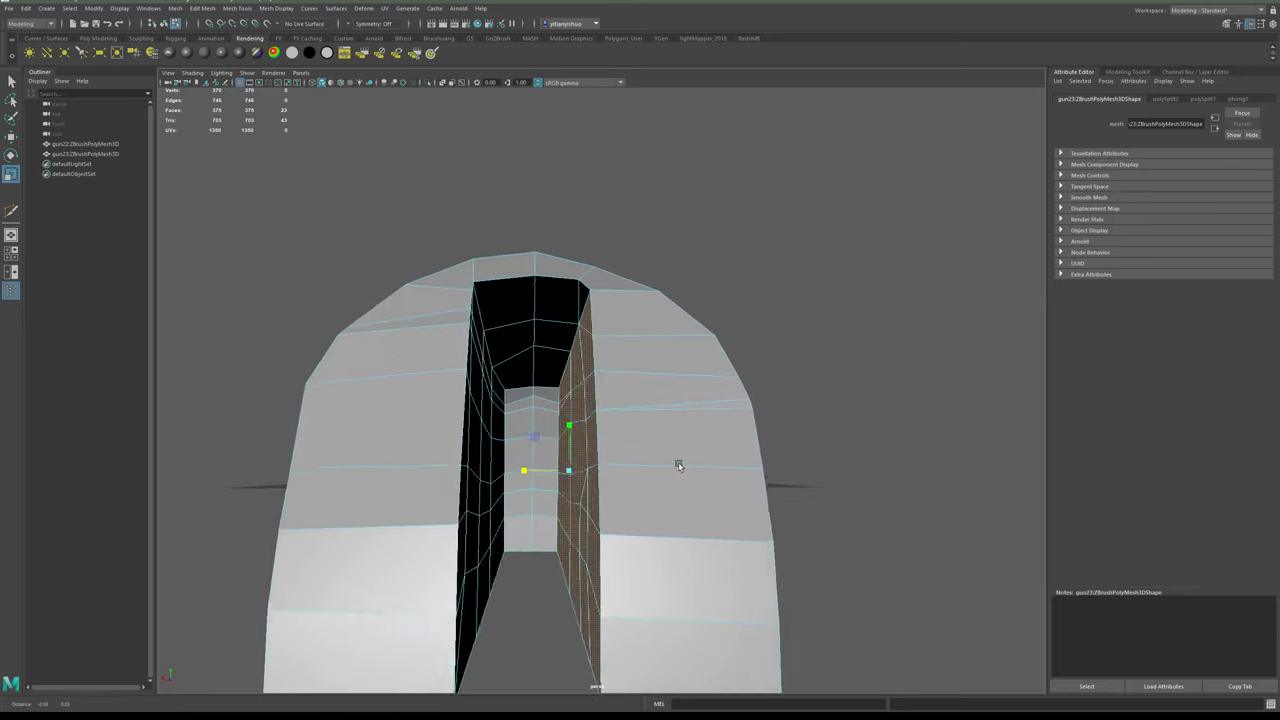
alt+drag(678, 466, 646, 424)
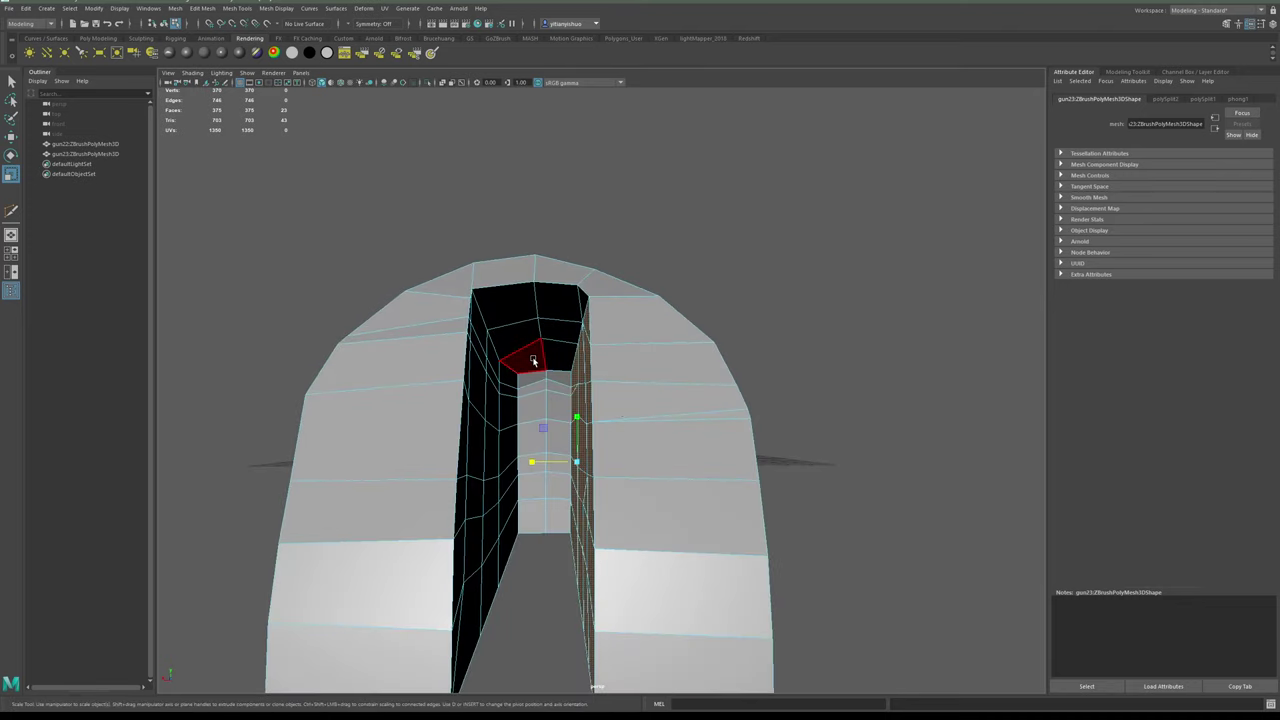
click(533, 360)
shift+click(513, 336)
shift+click(512, 305)
shift+click(563, 303)
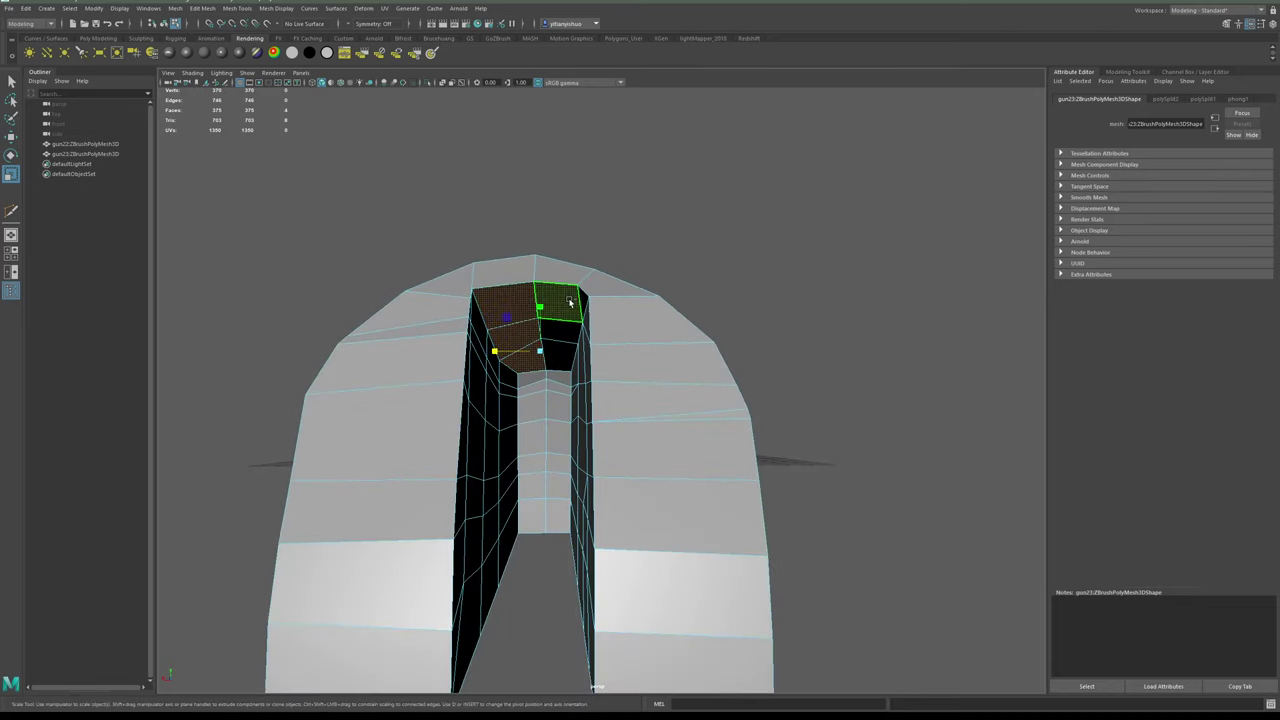
mouse_move(567, 325)
alt+mouse_down()
mouse_move(598, 335)
mouse_move(553, 332)
mouse_move(559, 341)
alt+mouse_up()
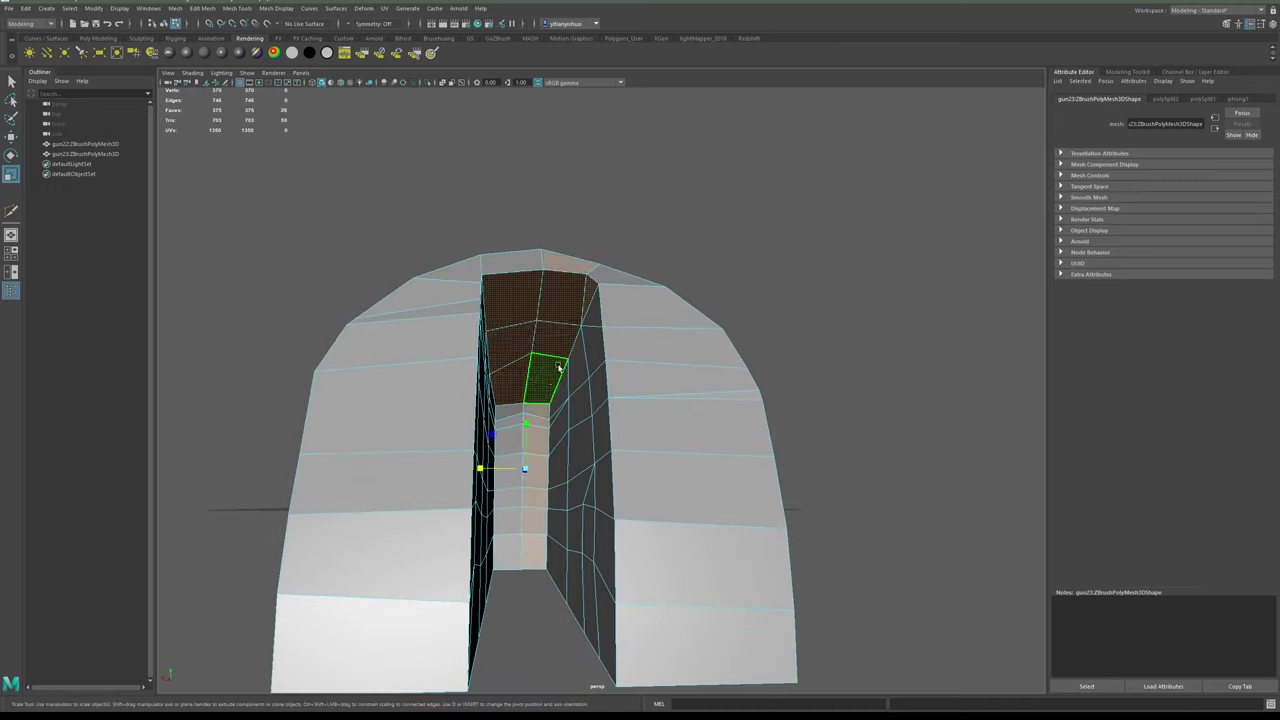
click(569, 297)
alt+drag(567, 300, 630, 360)
- Select the front vertical edges of one channel wall, scale them flat across the width and snap them sideways to the rim vertex above
right_drag(629, 367, 628, 342)
click(622, 359)
alt+drag(622, 360, 717, 360)
alt+right_drag(717, 360, 731, 403)
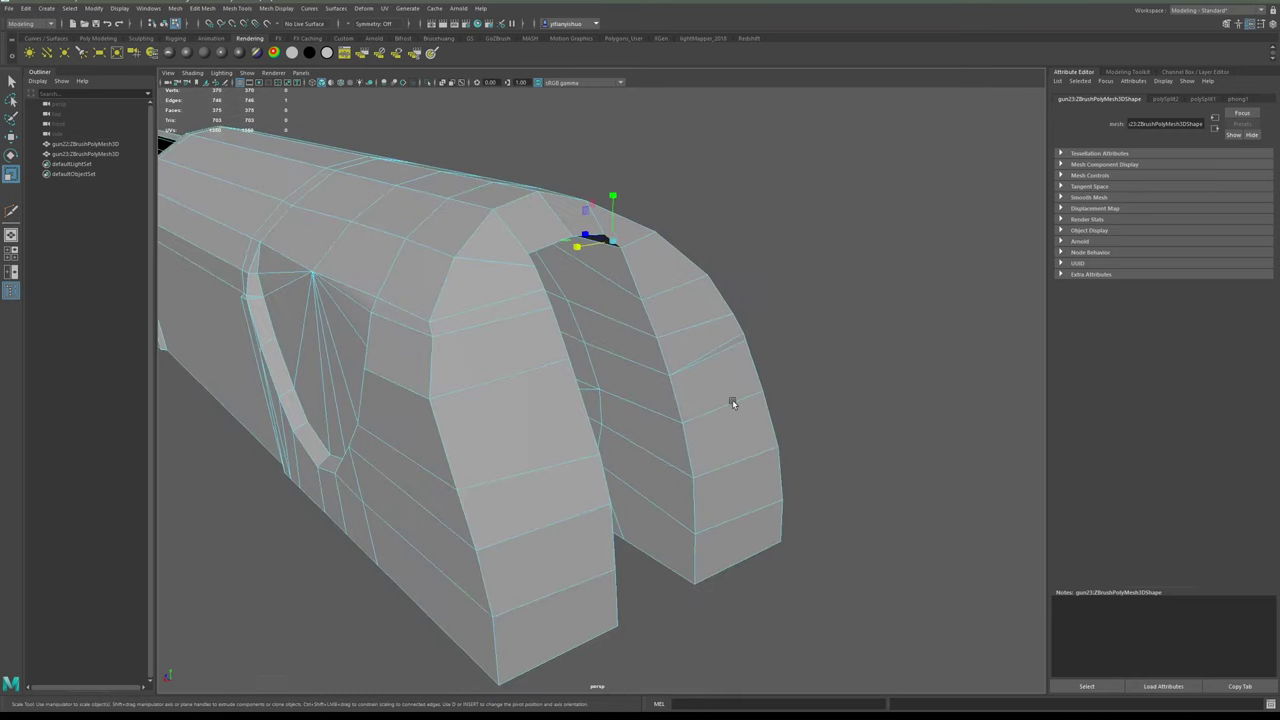
alt+drag(731, 403, 646, 380)
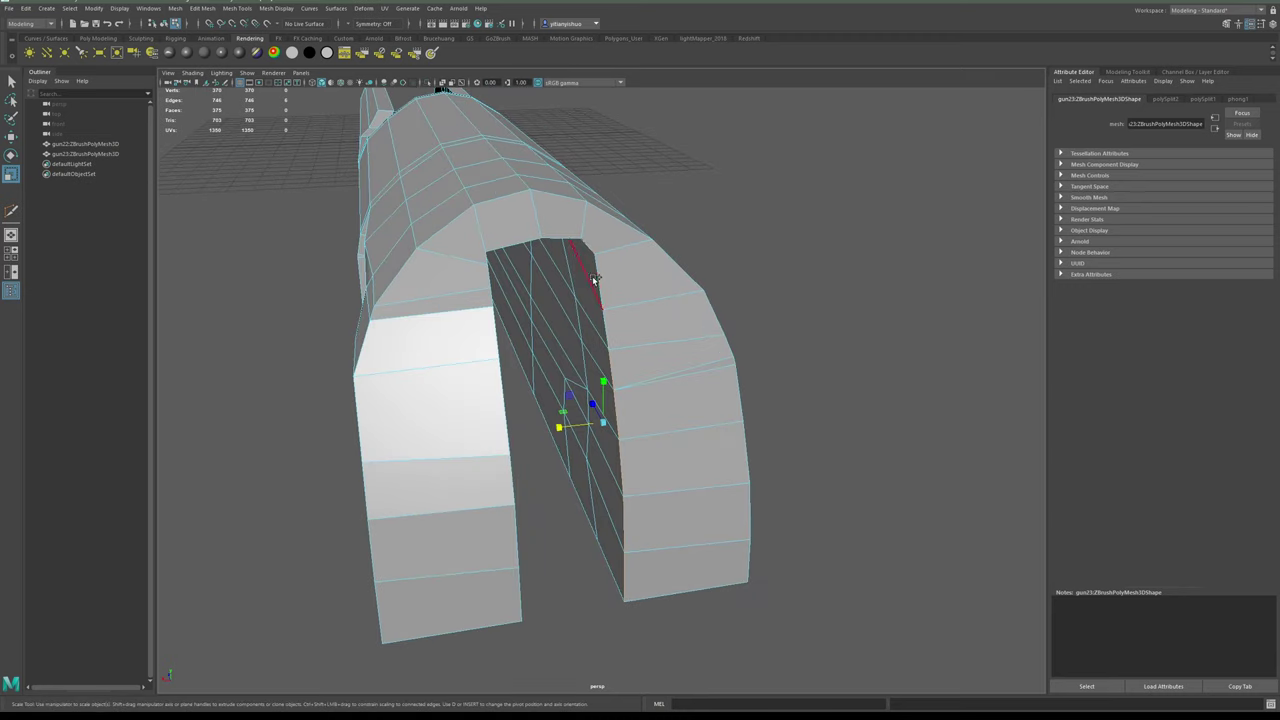
mouse_move(643, 315)
alt+mouse_down()
mouse_move(671, 304)
mouse_move(645, 312)
alt+mouse_up()
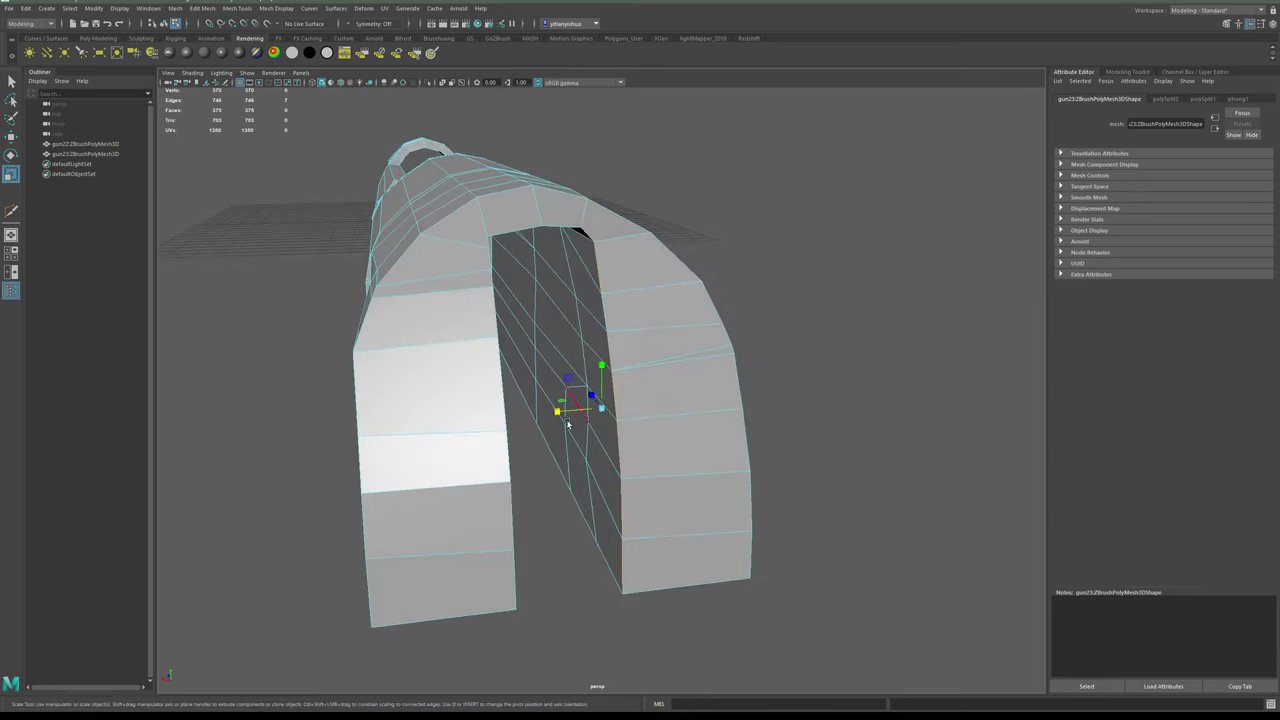
drag(558, 410, 566, 450)
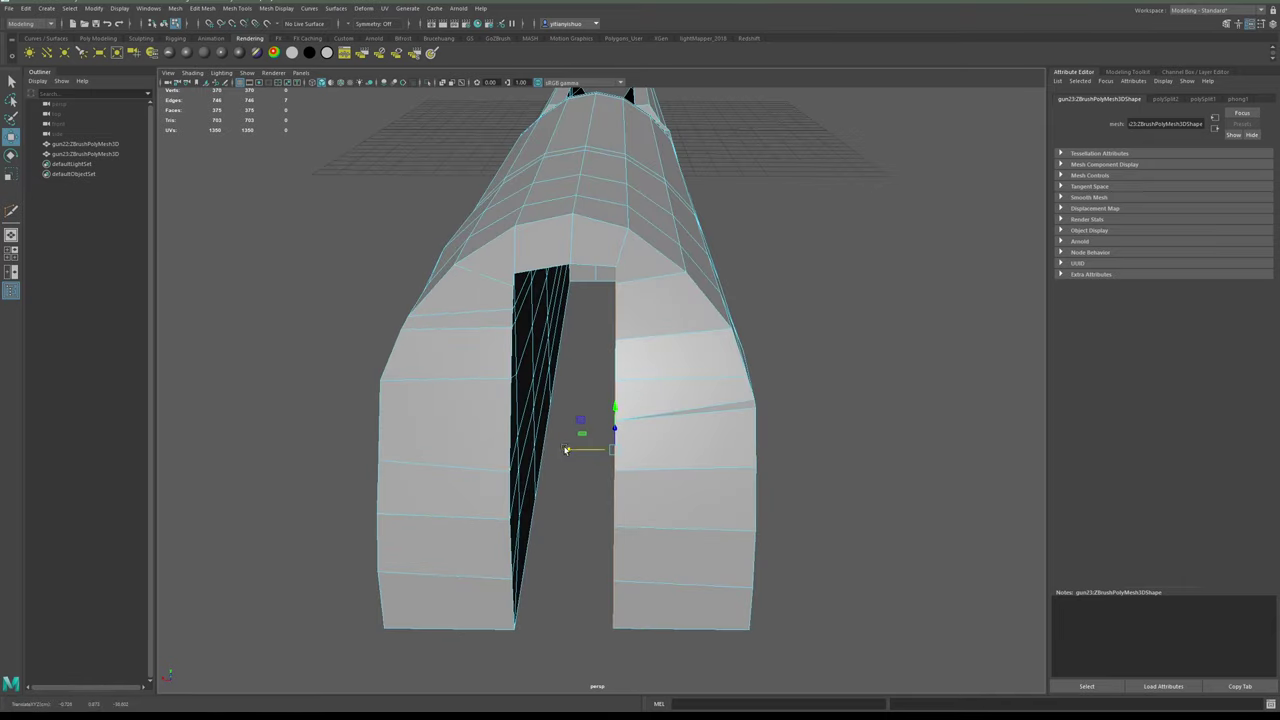
middle_drag(630, 235, 630, 236)
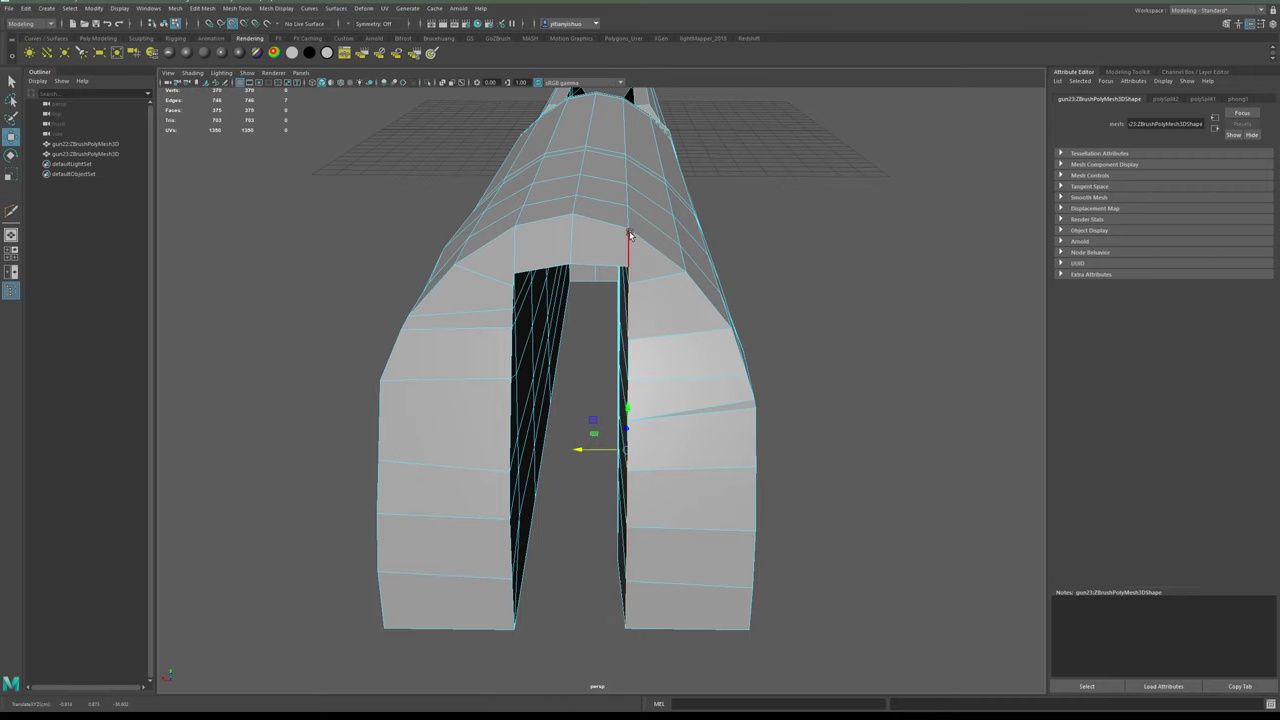
- Select the two edges along the top of the front opening and scale them flat vertically
alt+drag(674, 414, 669, 394)
alt+right_drag(669, 394, 640, 340)
alt+drag(640, 340, 649, 372)
alt+right_drag(649, 372, 675, 415)
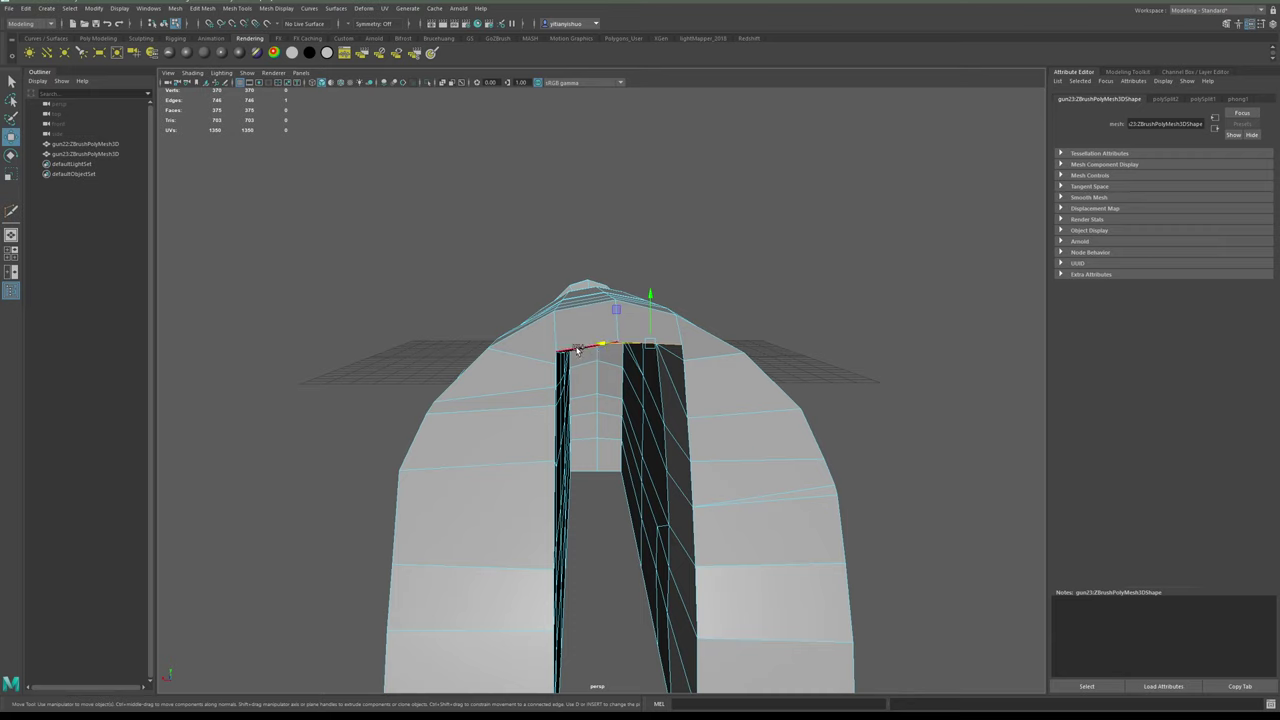
alt+drag(661, 369, 640, 460)
alt+drag(618, 386, 620, 374)
alt+right_drag(620, 374, 677, 422)
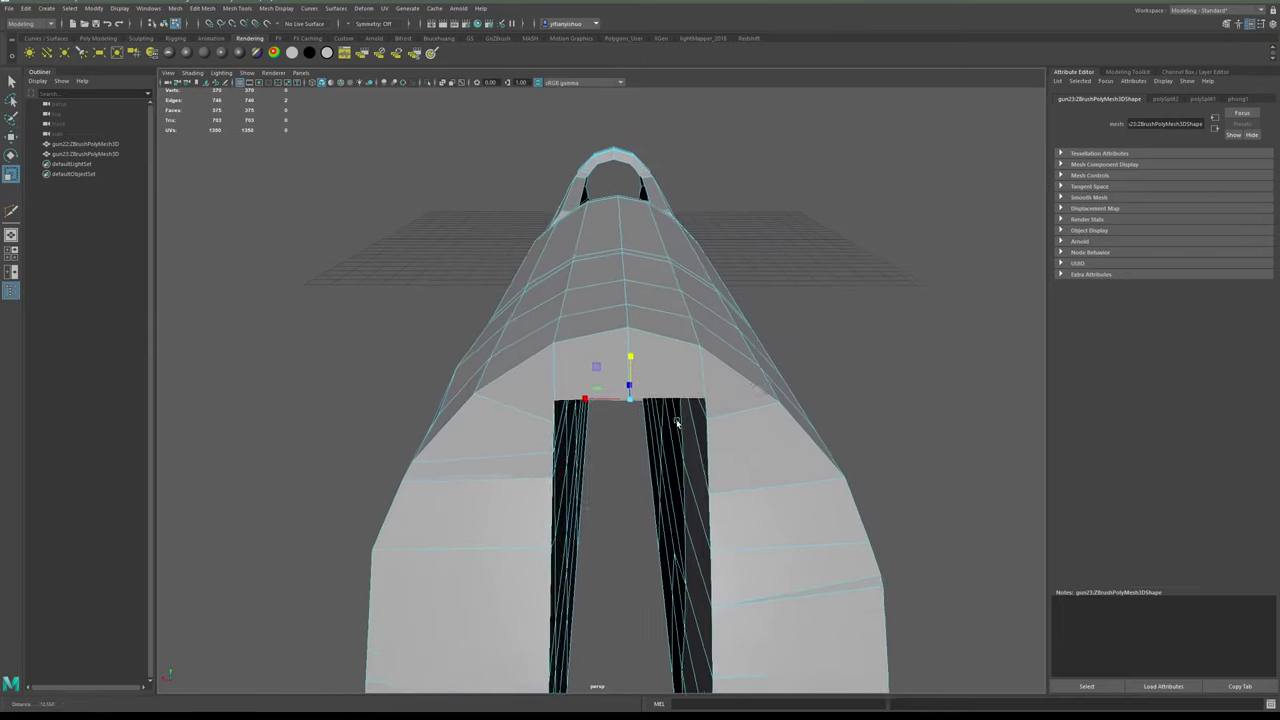
- Select all ceiling faces inside the slide's channel and remove the stray outer face from the selection
alt+drag(677, 424, 664, 369)
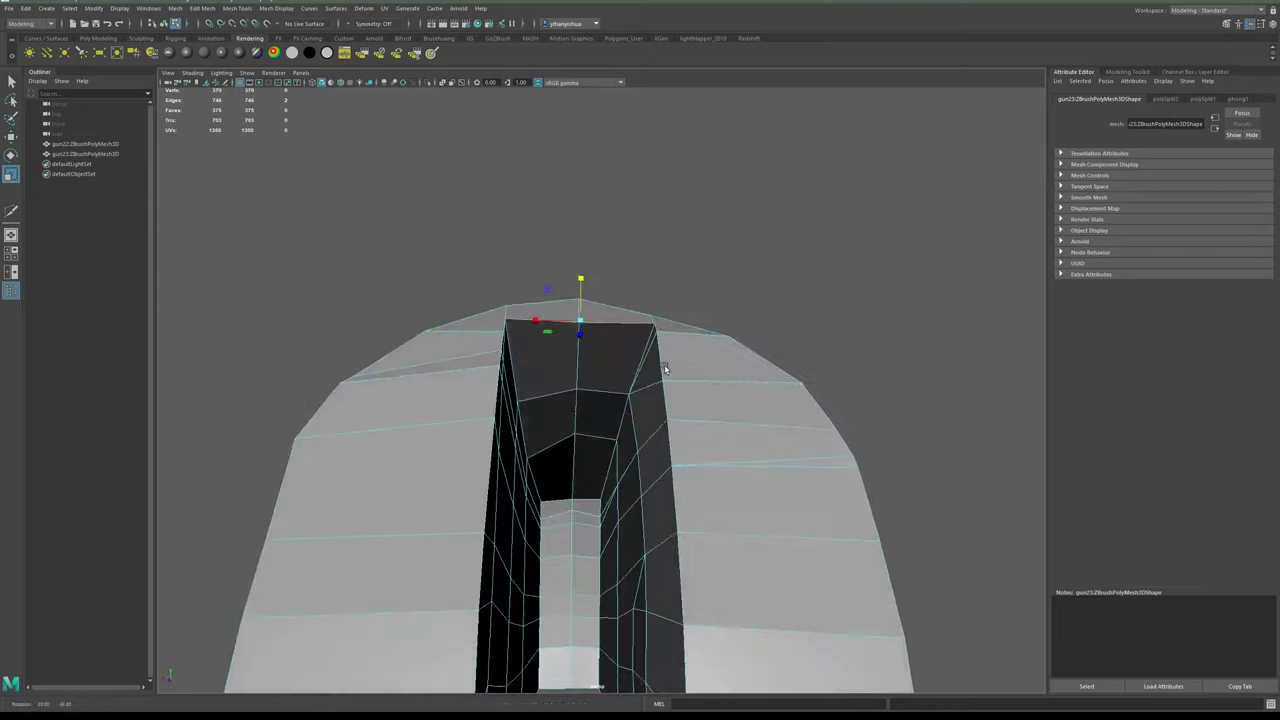
right_drag(547, 369, 552, 391)
click(552, 385)
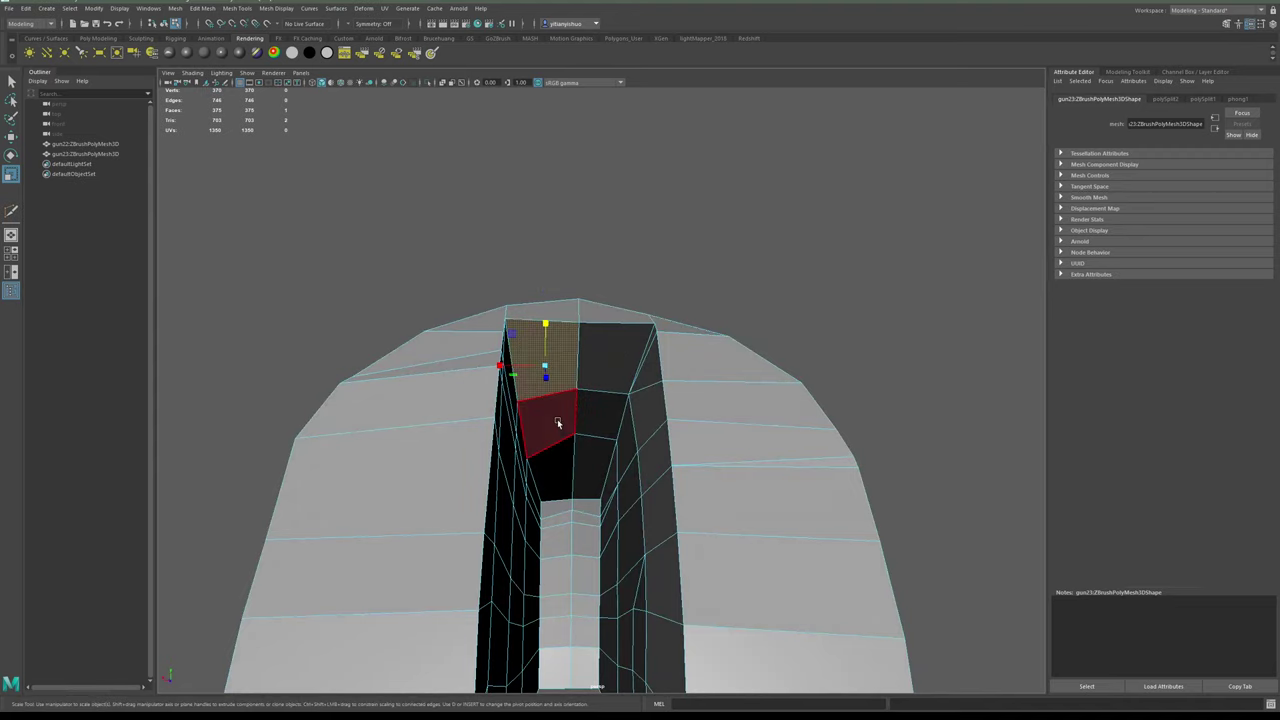
shift+click(559, 429)
shift+click(598, 419)
shift+click(590, 462)
shift+click(555, 463)
shift+click(548, 472)
shift+click(606, 354)
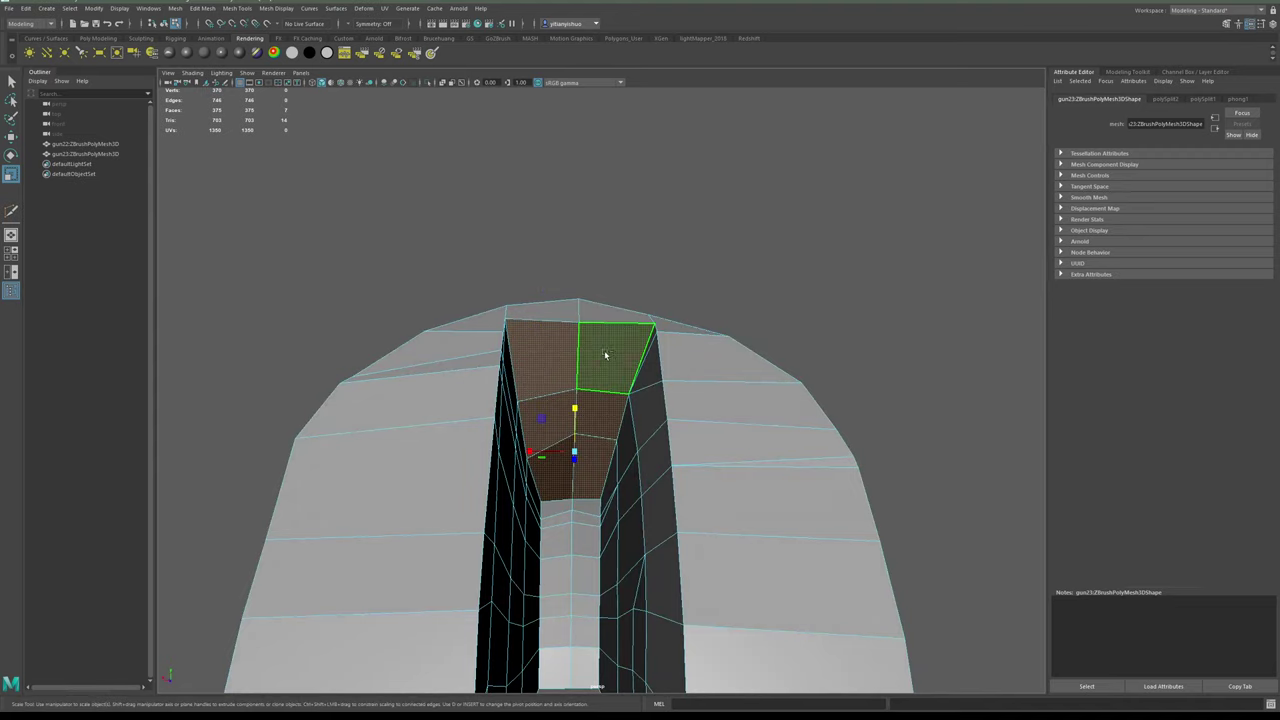
alt+drag(606, 354, 597, 375)
alt+drag(640, 115, 553, 160)
ctrl+click(712, 234)
alt+drag(720, 434, 603, 545)
alt+drag(569, 472, 596, 414)
right_drag(612, 440, 749, 257)
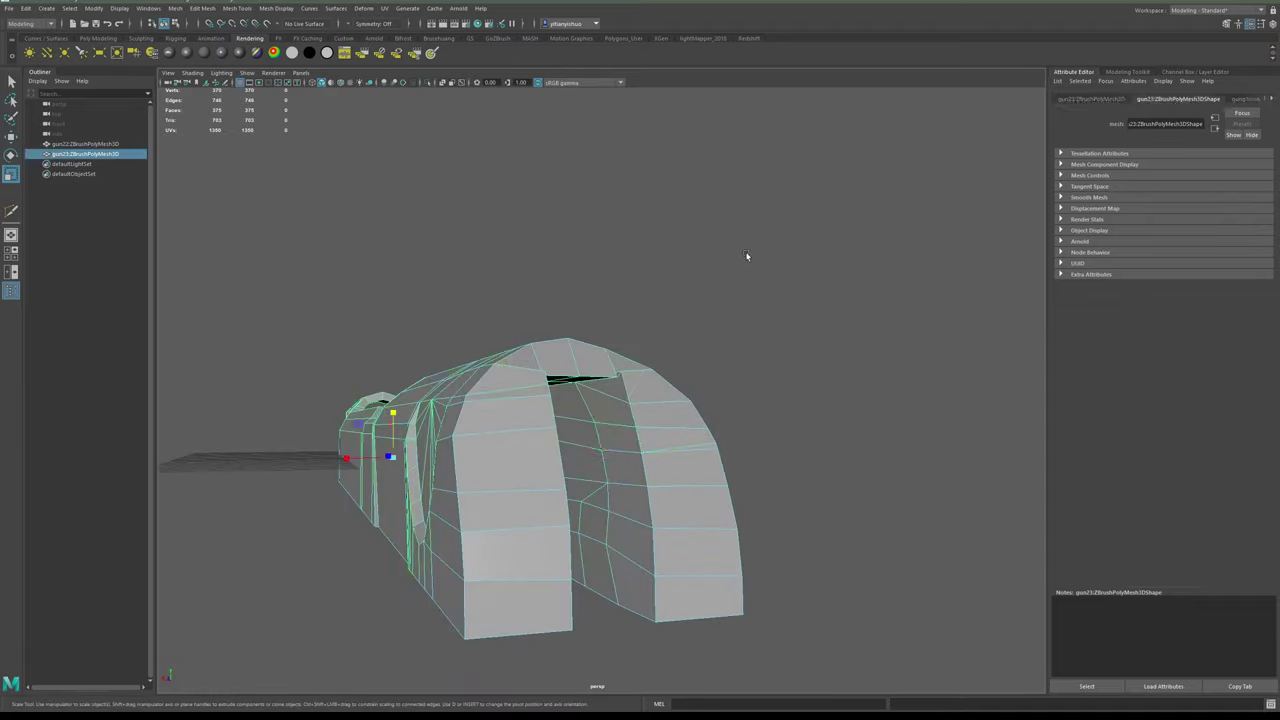
click(749, 257)
alt+drag(749, 257, 704, 303)
alt+right_drag(704, 303, 746, 446)
alt+drag(668, 340, 651, 389)
click(672, 424)
key(ctrl+z)
key(ctrl+z)
key(ctrl+z)
key(ctrl+z)
- Scale the channel's ceiling faces flat vertically and adjust their height to meet the top of the front opening
alt+right_drag(651, 389, 757, 486)
alt+drag(757, 486, 666, 363)
drag(579, 336, 585, 398)
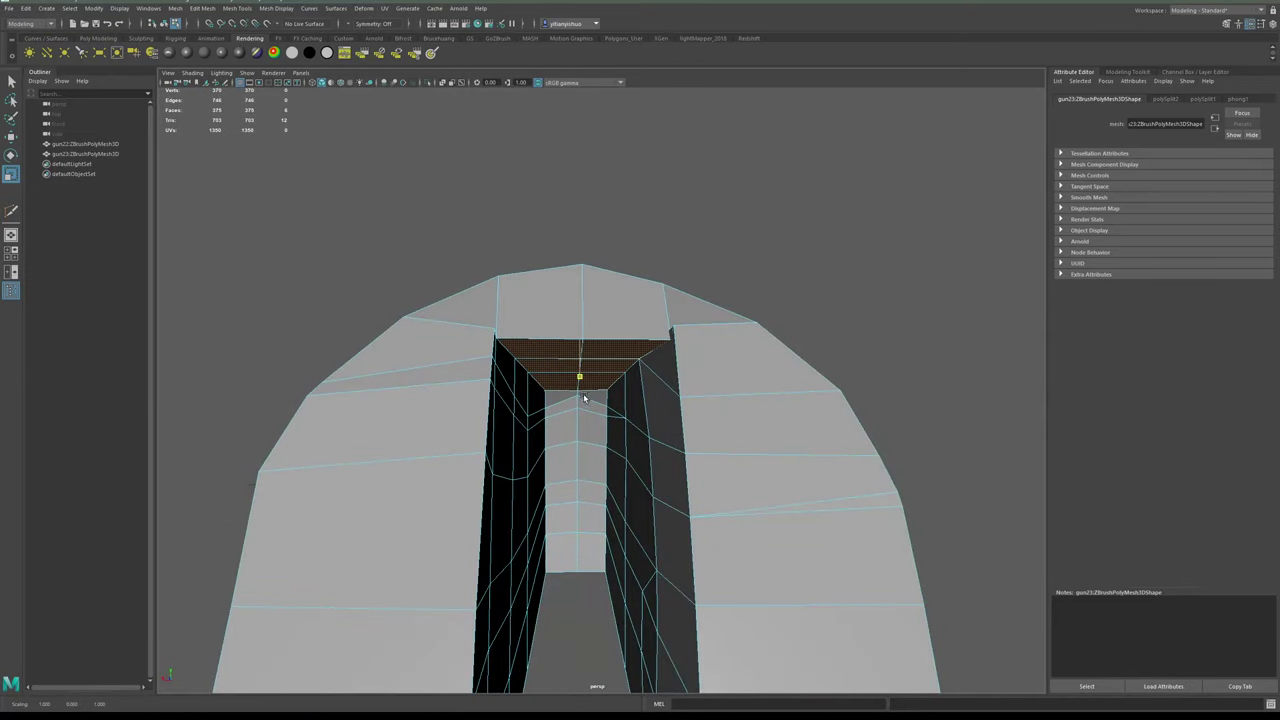
key(w)
drag(577, 332, 656, 339)
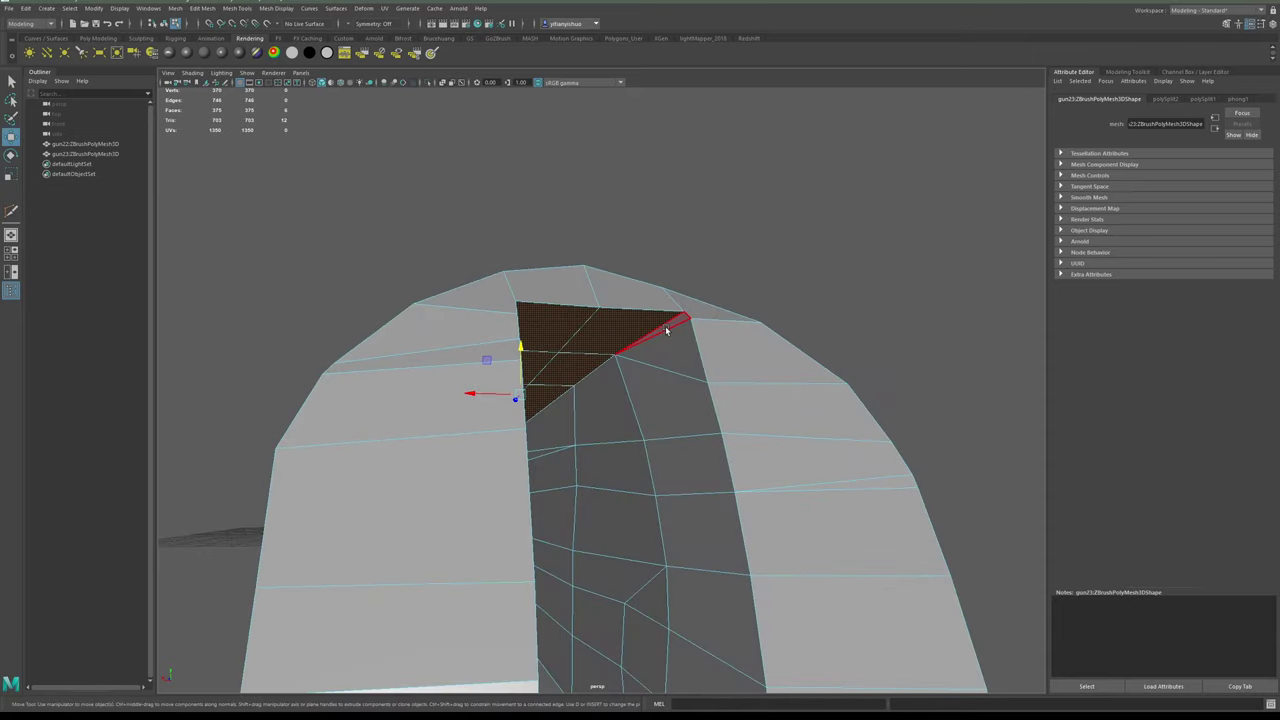
- Select all faces of the channel's inner side wall, from the ceiling down to the bottom edge
click(666, 330)
shift+click(663, 355)
shift+click(651, 409)
shift+click(611, 415)
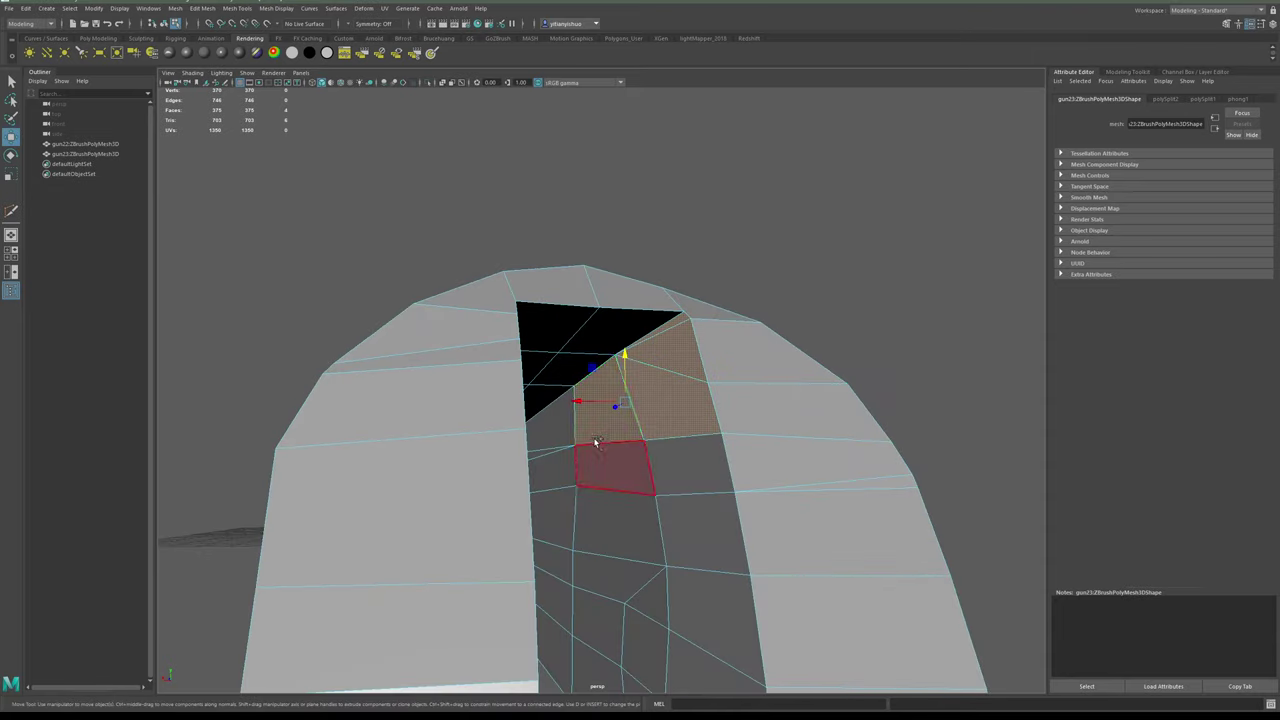
alt+drag(613, 527, 537, 397)
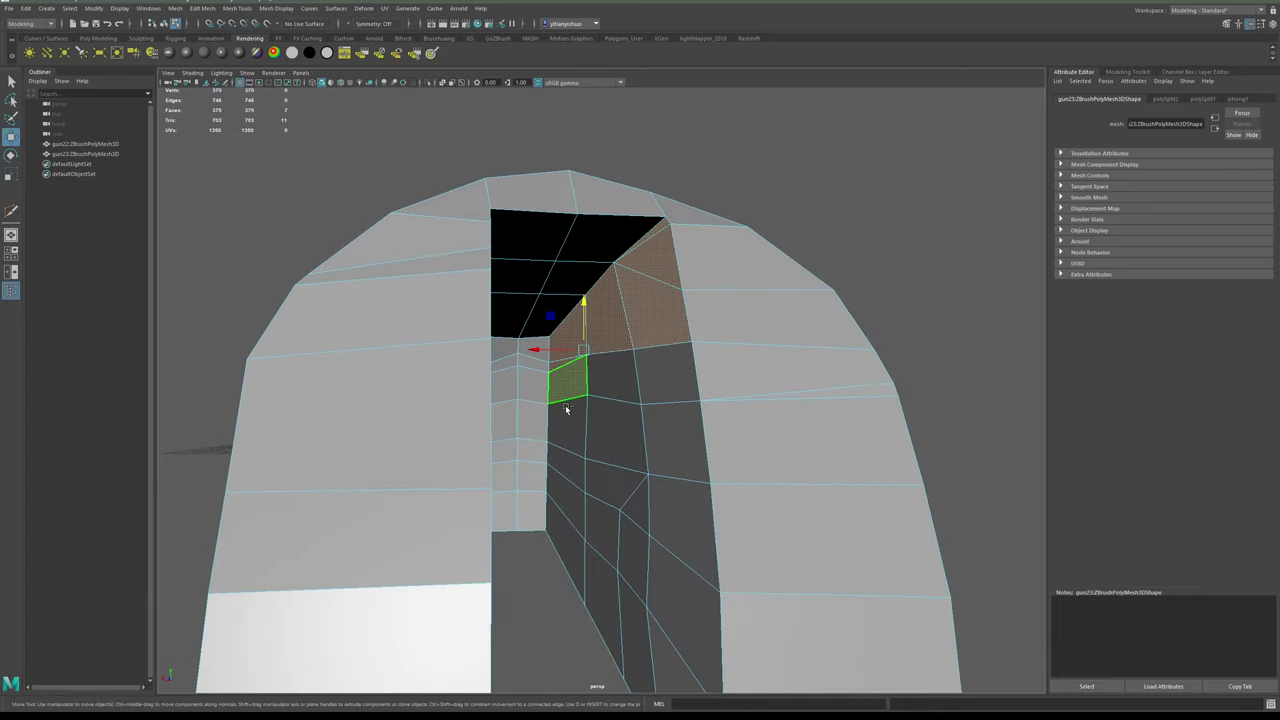
shift+click(565, 400)
mouse_move(572, 513)
shift+mouse_down()
mouse_move(600, 570)
mouse_move(614, 433)
mouse_move(641, 373)
mouse_move(646, 504)
mouse_move(674, 520)
mouse_move(626, 566)
mouse_move(654, 632)
shift+mouse_up()
- Deselect the stray outer side faces and scale the remaining inner wall faces flat across the slide's width
scroll(650, 423, down, 7)
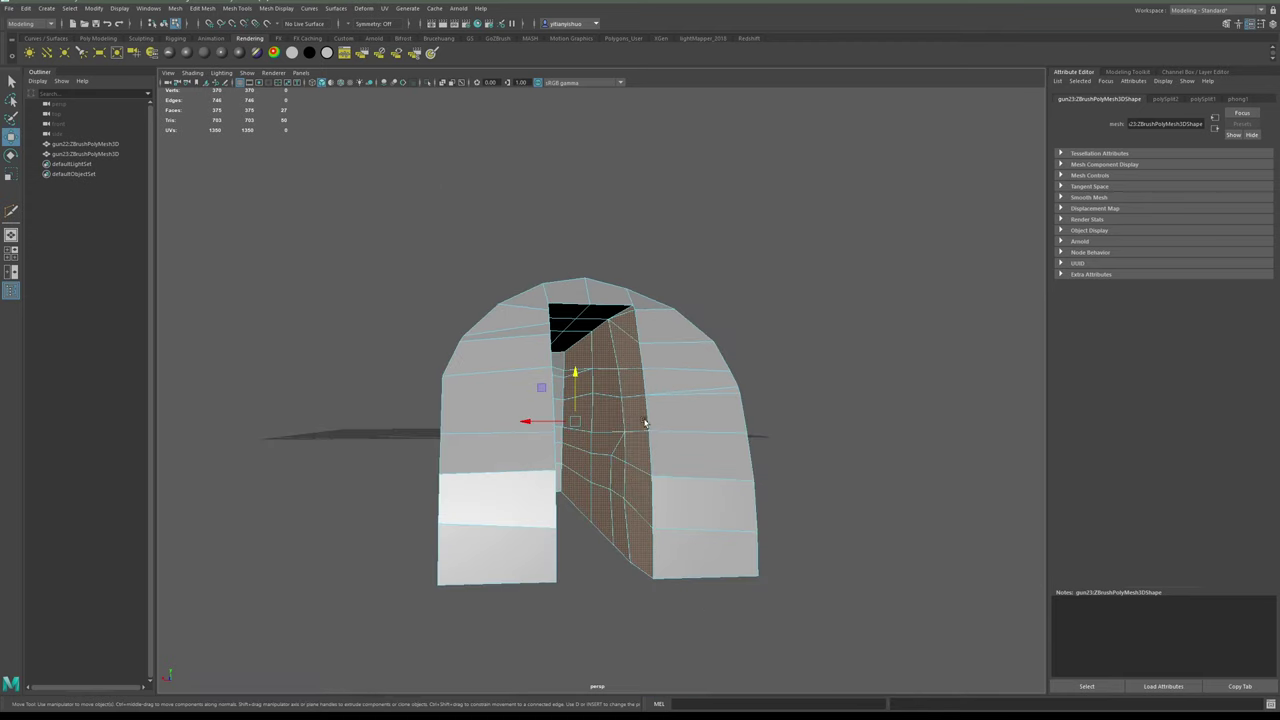
alt+drag(650, 423, 1040, 453)
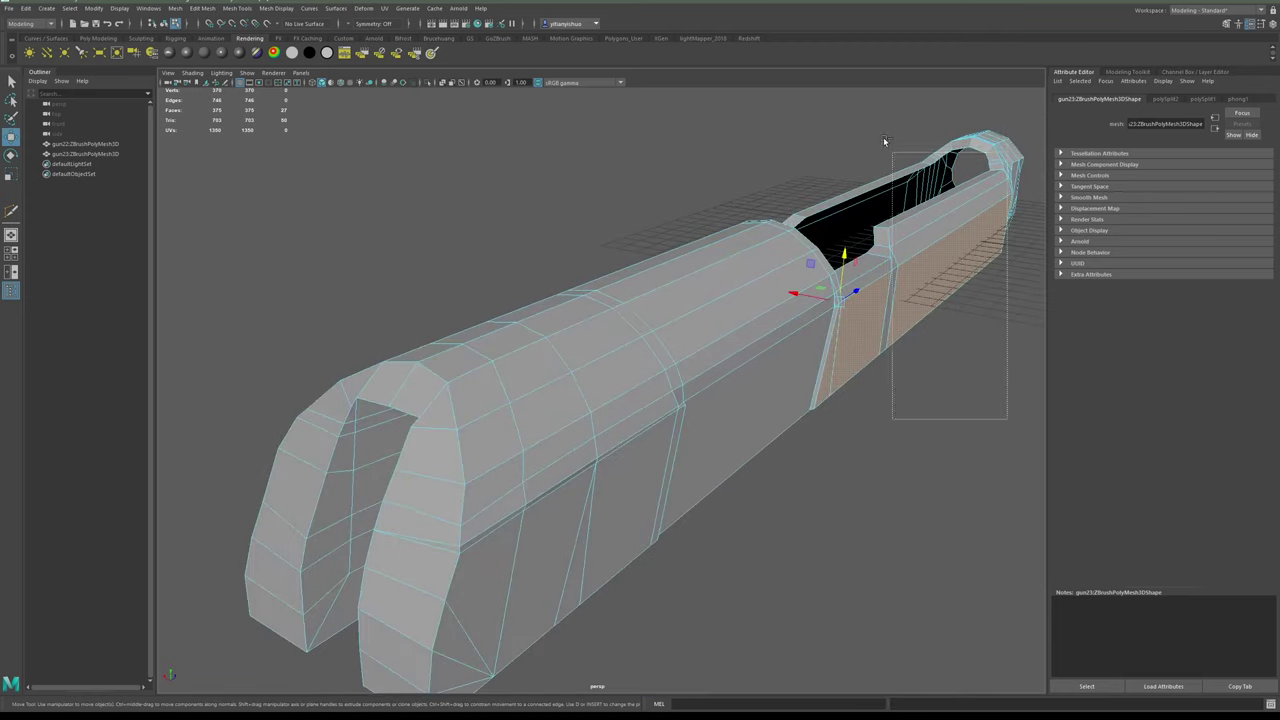
ctrl+drag(822, 91, 822, 89)
alt+drag(897, 370, 712, 404)
key(r)
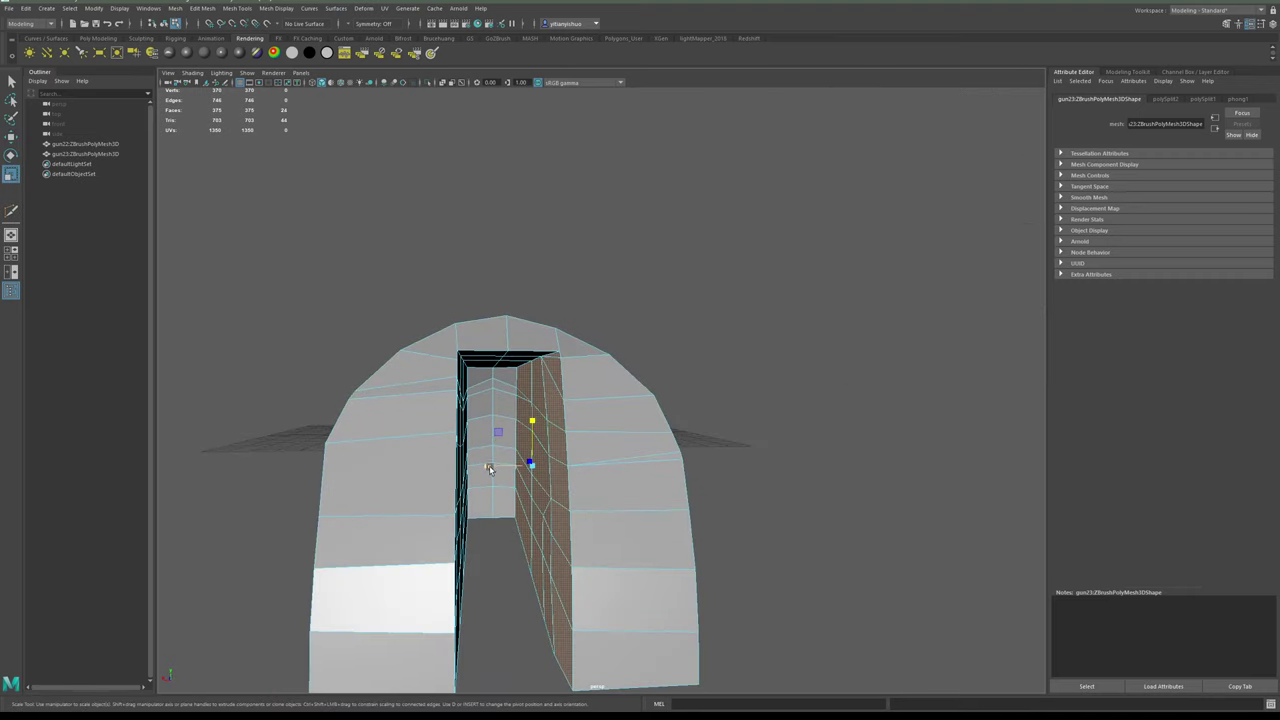
drag(489, 469, 833, 459)
key(w)
- Select the lengthwise edge line on top of the slide beside the center line and scale it flat across the width
alt+drag(622, 424, 563, 473)
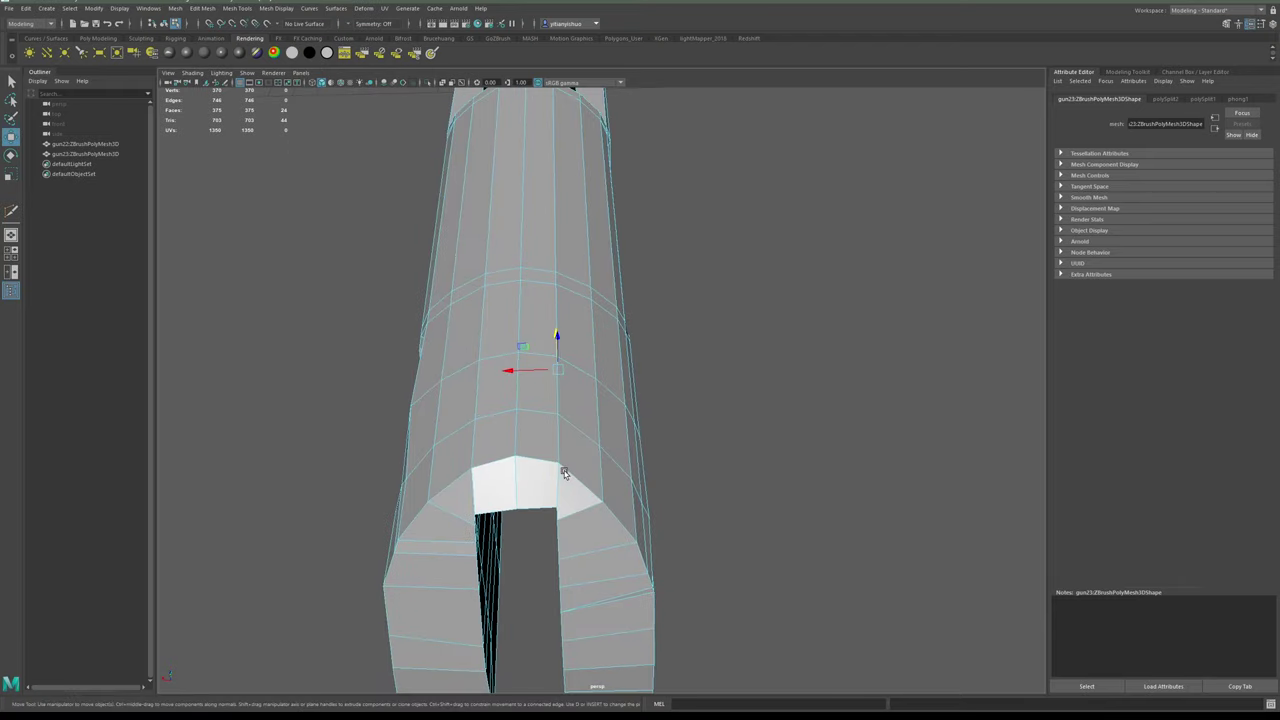
alt+middle_drag(620, 198, 631, 349)
alt+drag(631, 349, 634, 489)
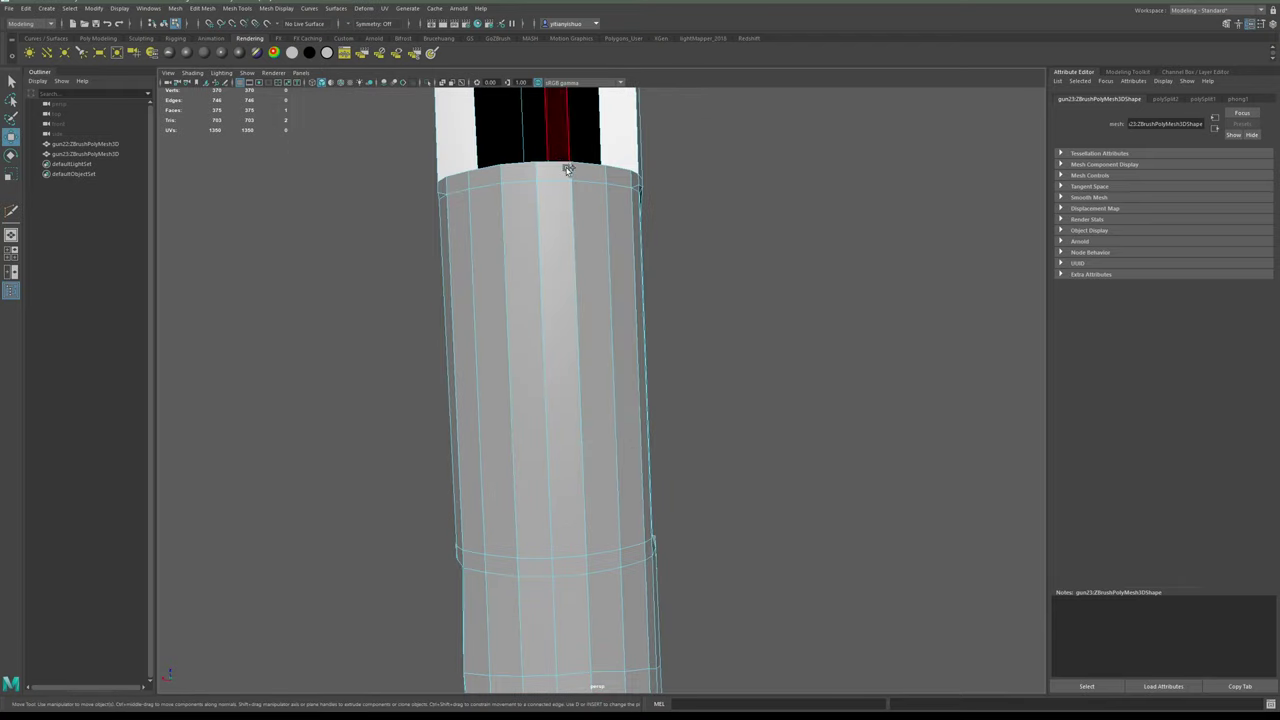
right_drag(584, 206, 581, 161)
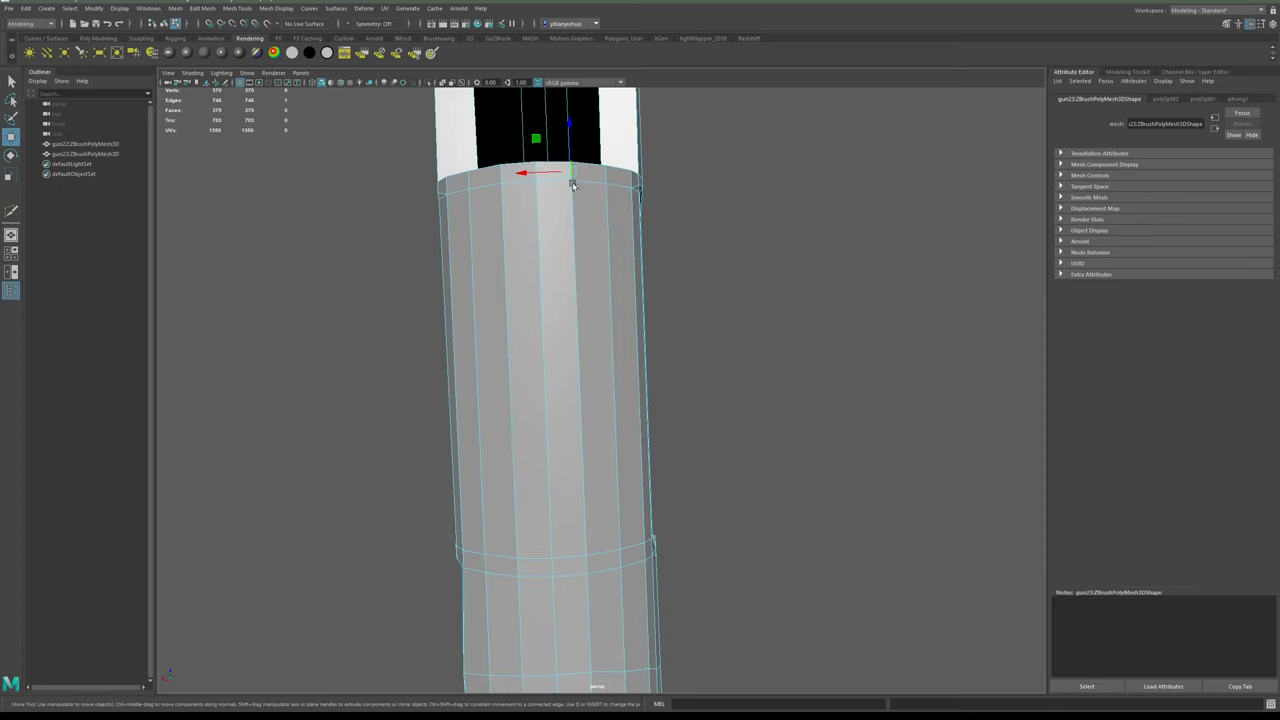
alt+middle_drag(617, 541, 622, 250)
alt+drag(622, 250, 617, 483)
alt+middle_drag(617, 483, 656, 382)
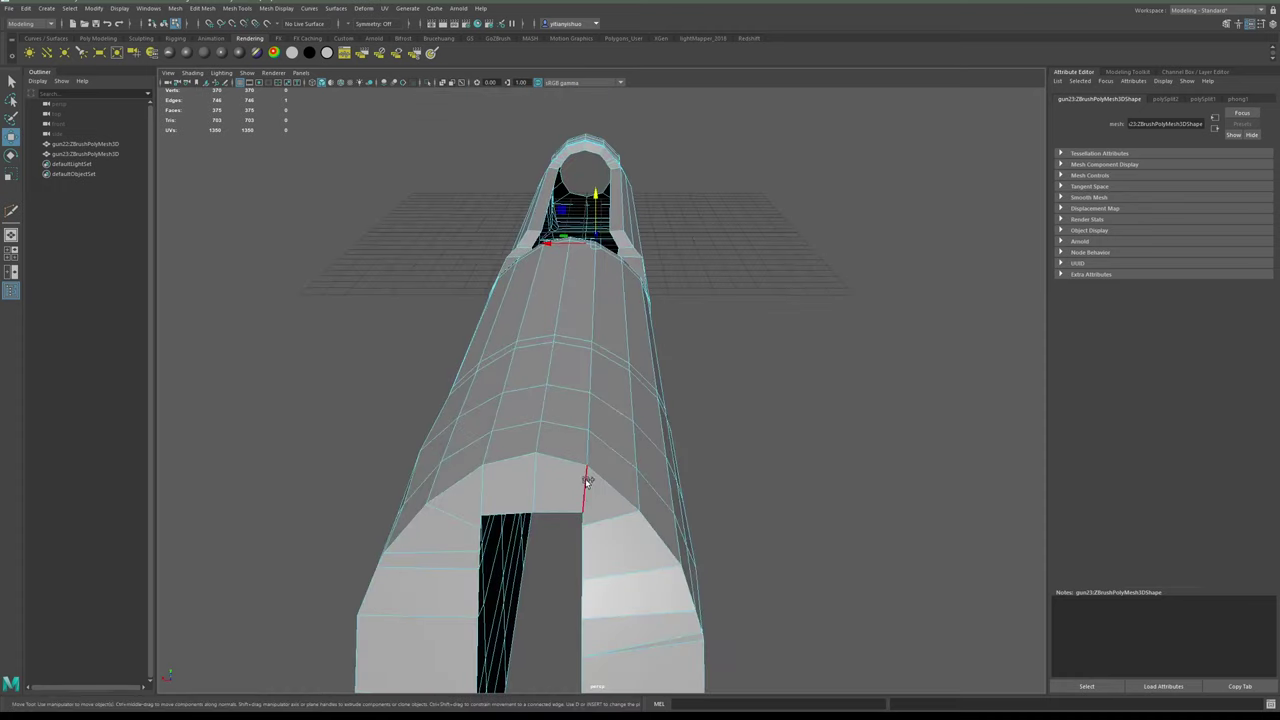
drag(549, 333, 770, 328)
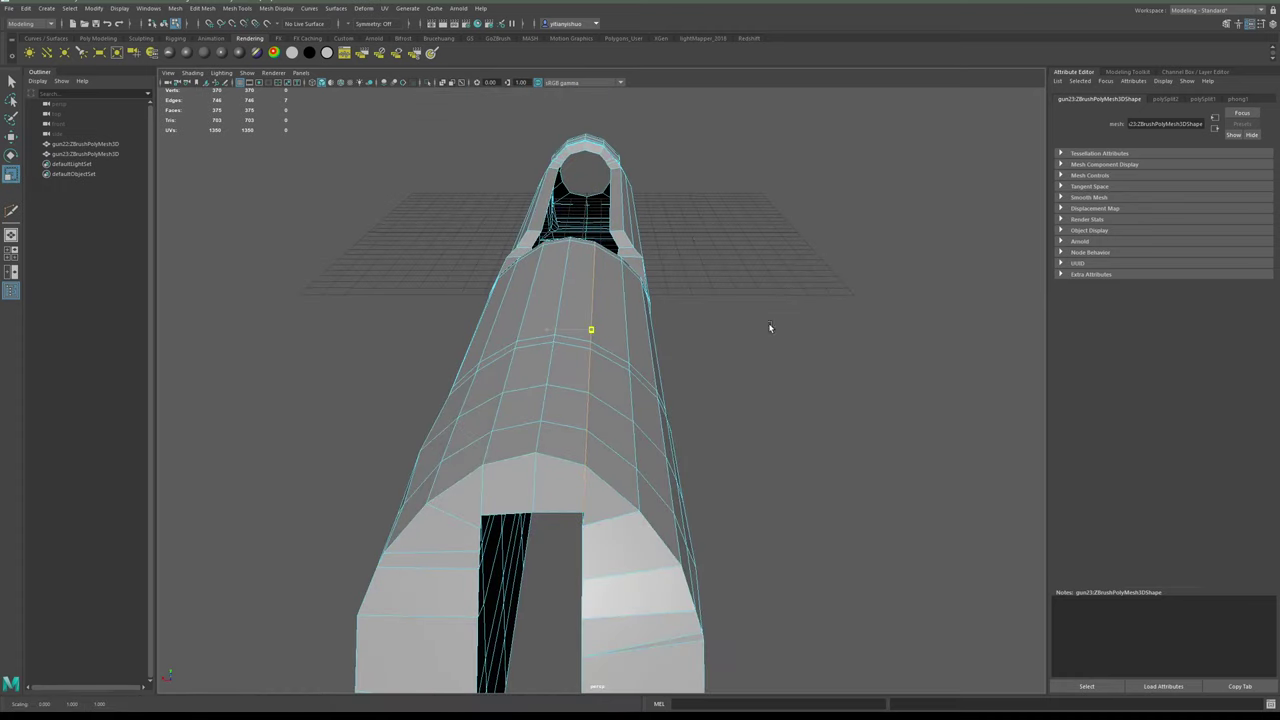
- Select the front opening's inner vertical edges together with the lengthwise top edge line and scale them into alignment across the width
alt+drag(617, 514, 655, 366)
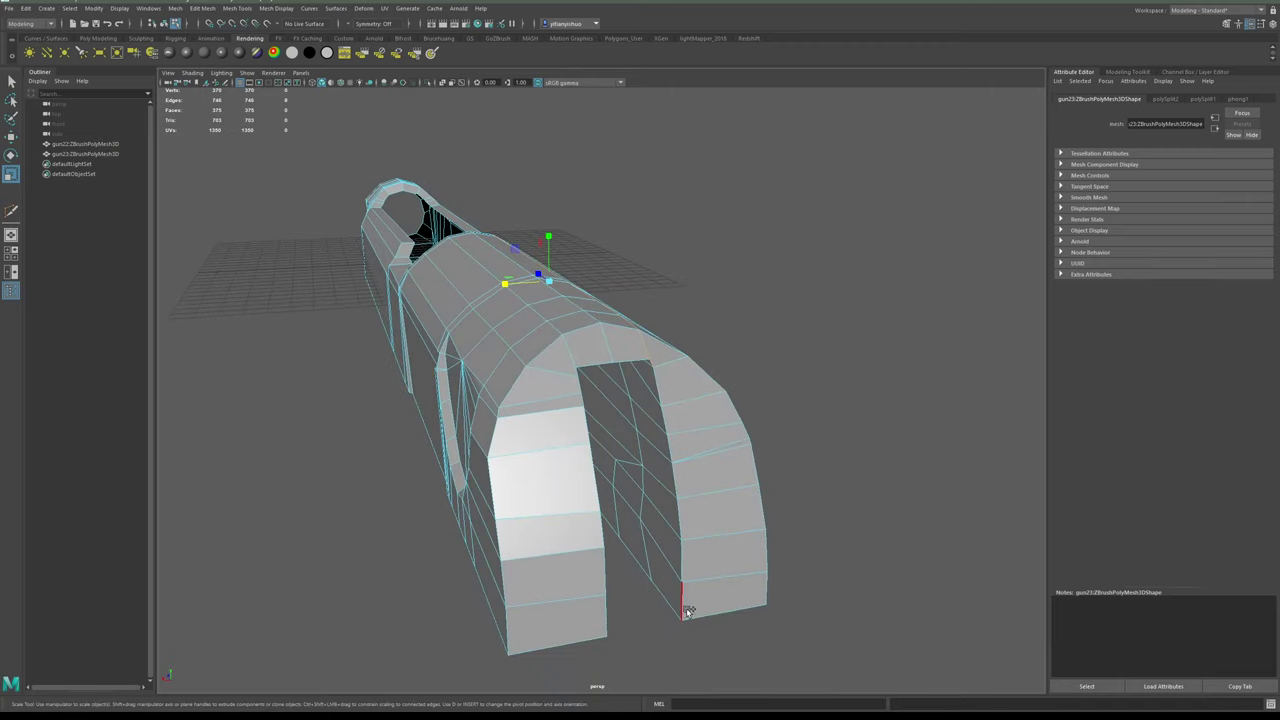
alt+drag(700, 520, 832, 326)
alt+drag(642, 501, 724, 454)
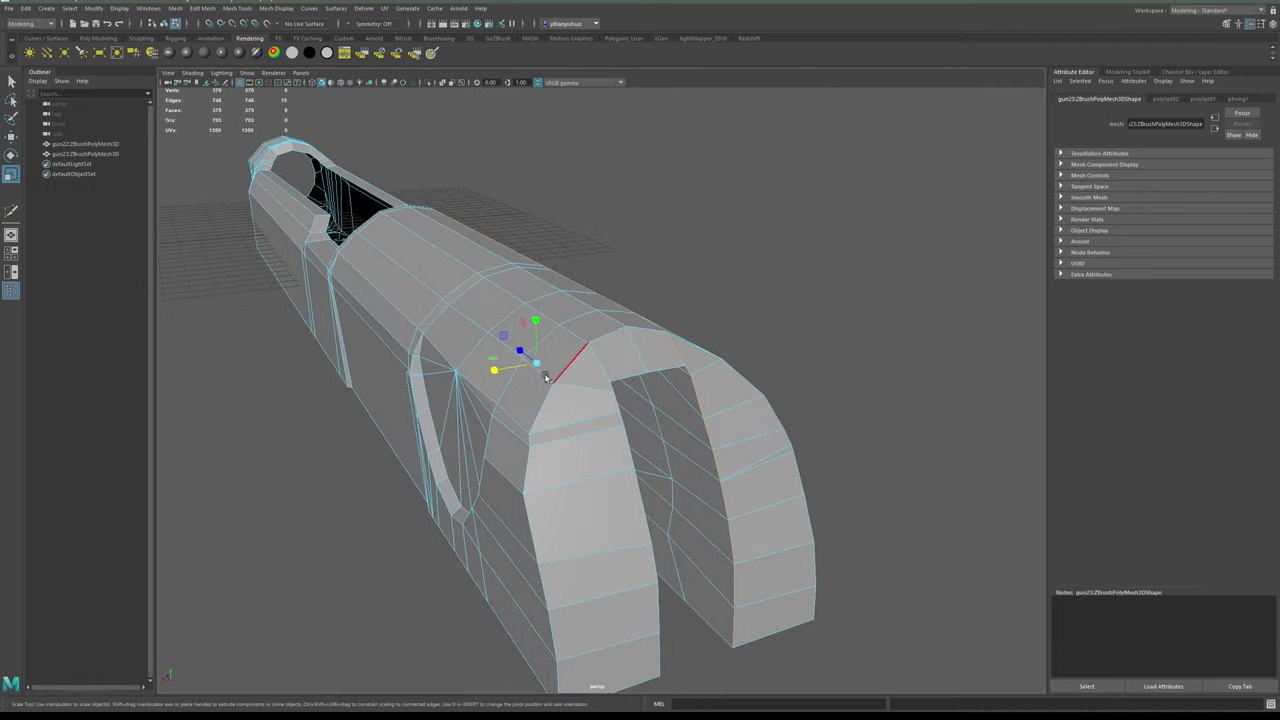
drag(498, 374, 1071, 286)
scroll(746, 480, down, 3)
alt+drag(746, 480, 690, 466)
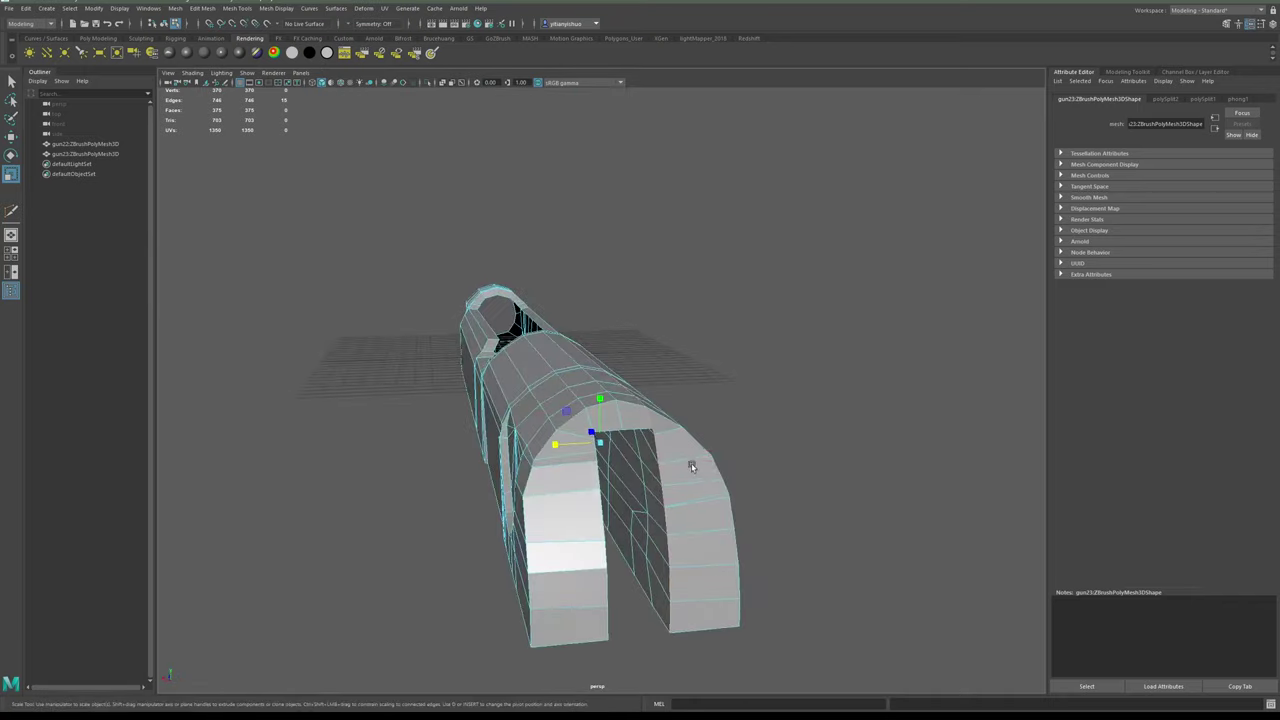
- Return to object mode, select the slide mesh and inspect its straightened front opening
right_drag(690, 466, 872, 334)
click(872, 334)
alt+drag(790, 409, 737, 457)
click(636, 475)
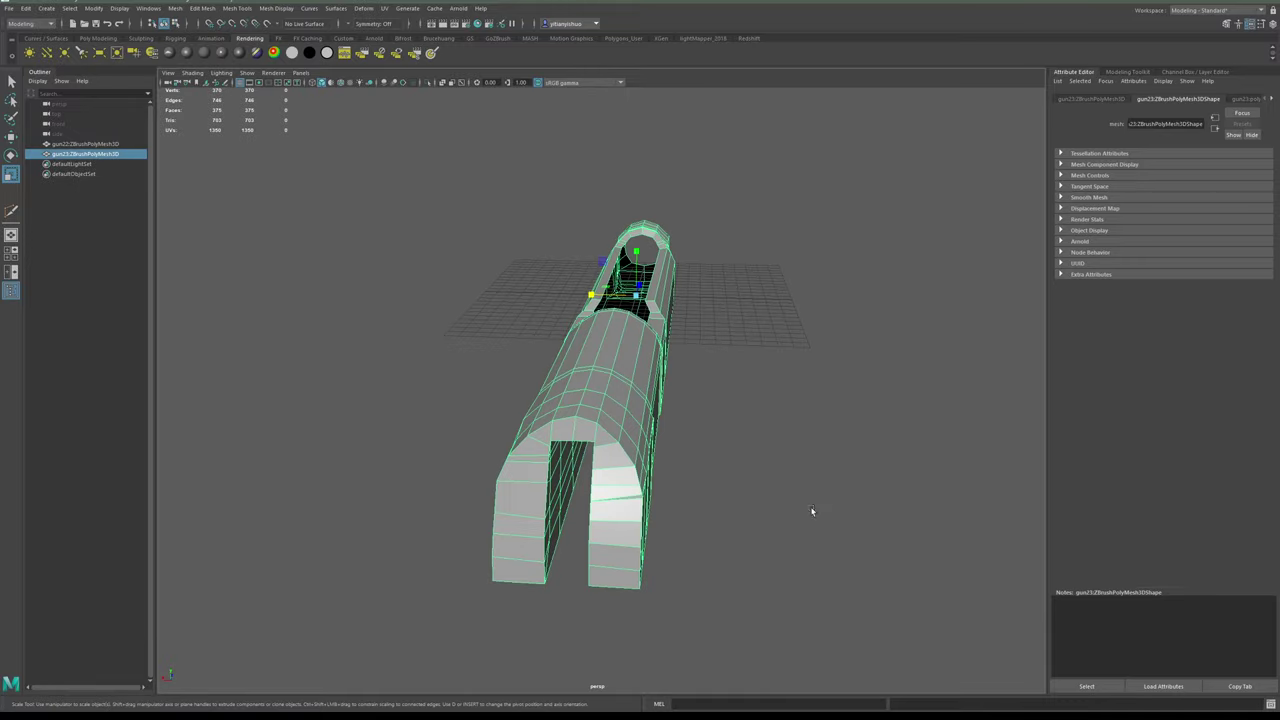
alt+drag(811, 507, 840, 506)
- Cut a new edge line with Multi-Cut from the channel's upper front corner down the inner side wall to its bottom edge
alt+right_drag(671, 412, 754, 528)
alt+drag(754, 528, 786, 368)
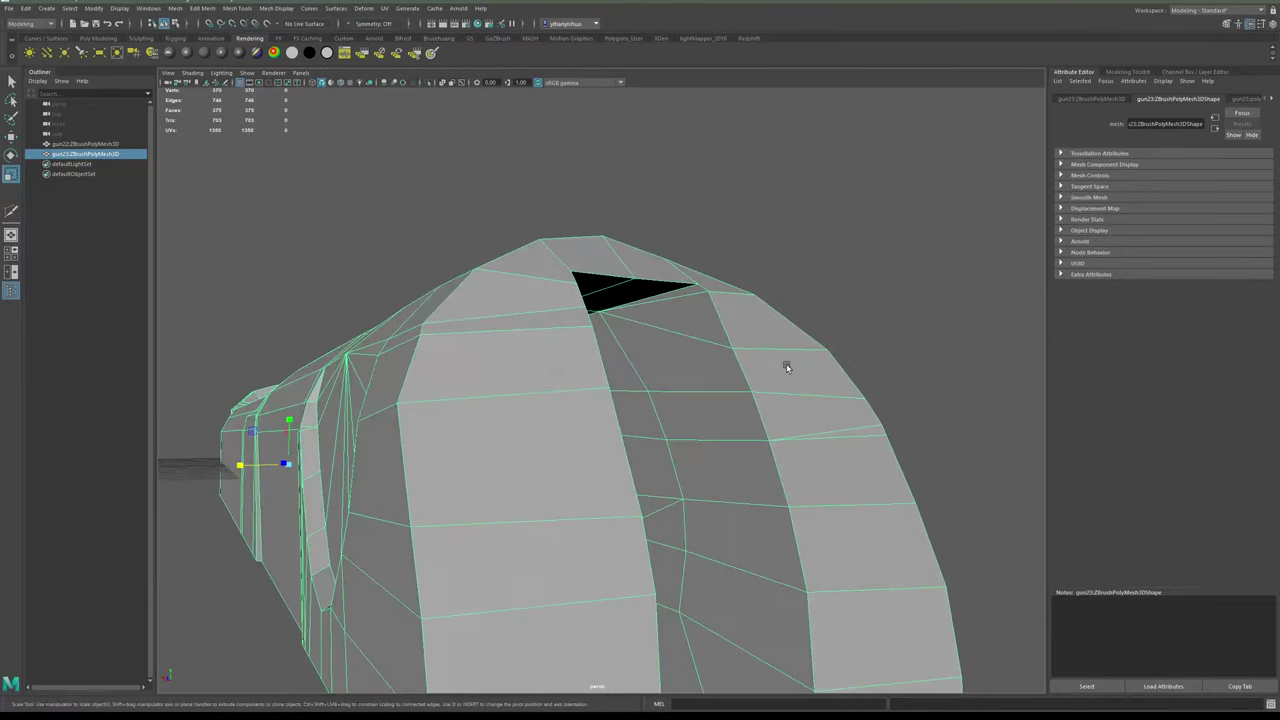
shift+right_drag(786, 349, 698, 367)
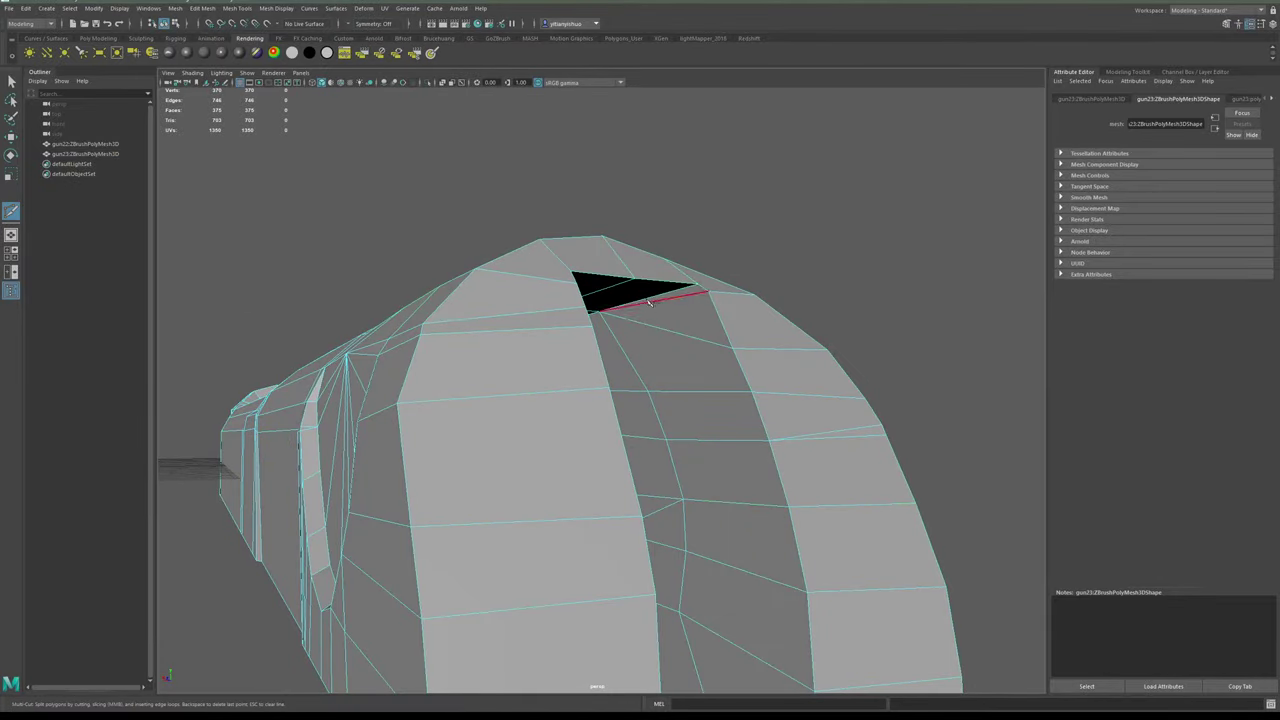
click(702, 288)
alt+drag(702, 290, 711, 326)
alt+middle_drag(711, 326, 534, 446)
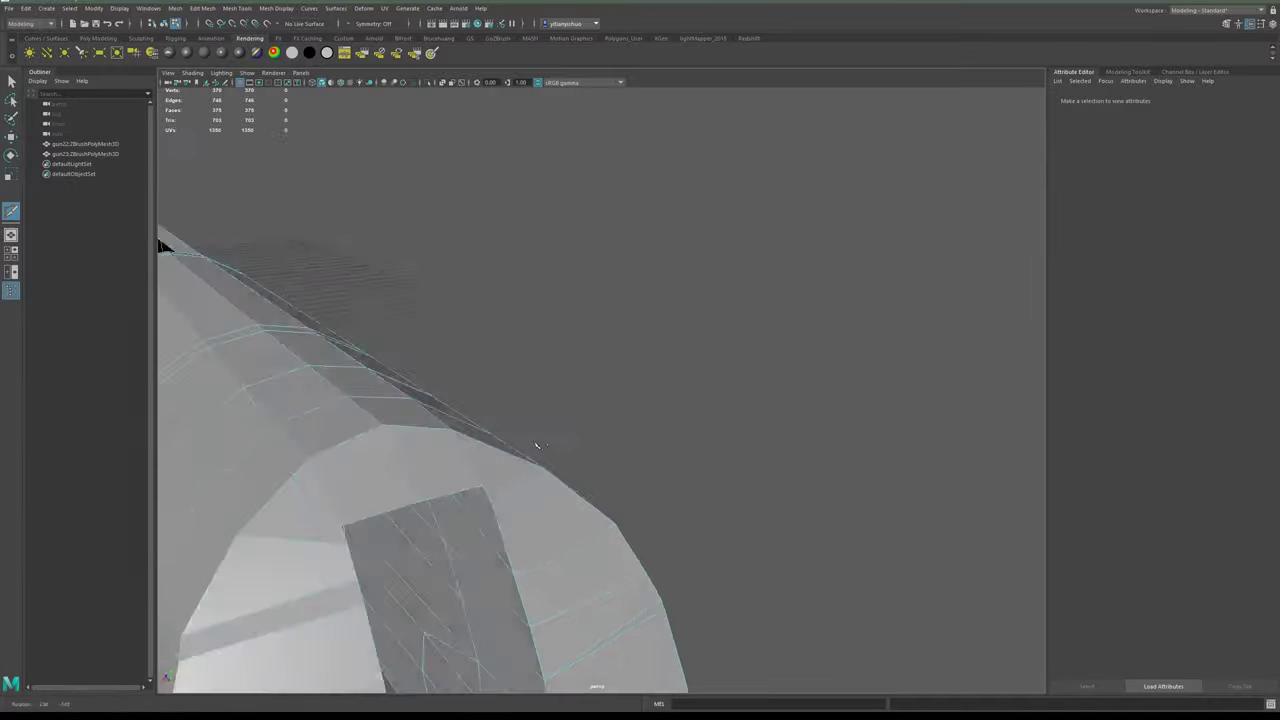
alt+right_drag(534, 446, 643, 394)
alt+middle_drag(643, 394, 567, 457)
mouse_move(567, 457)
alt+mouse_down()
mouse_move(553, 458)
mouse_move(562, 484)
mouse_move(559, 470)
alt+mouse_up()
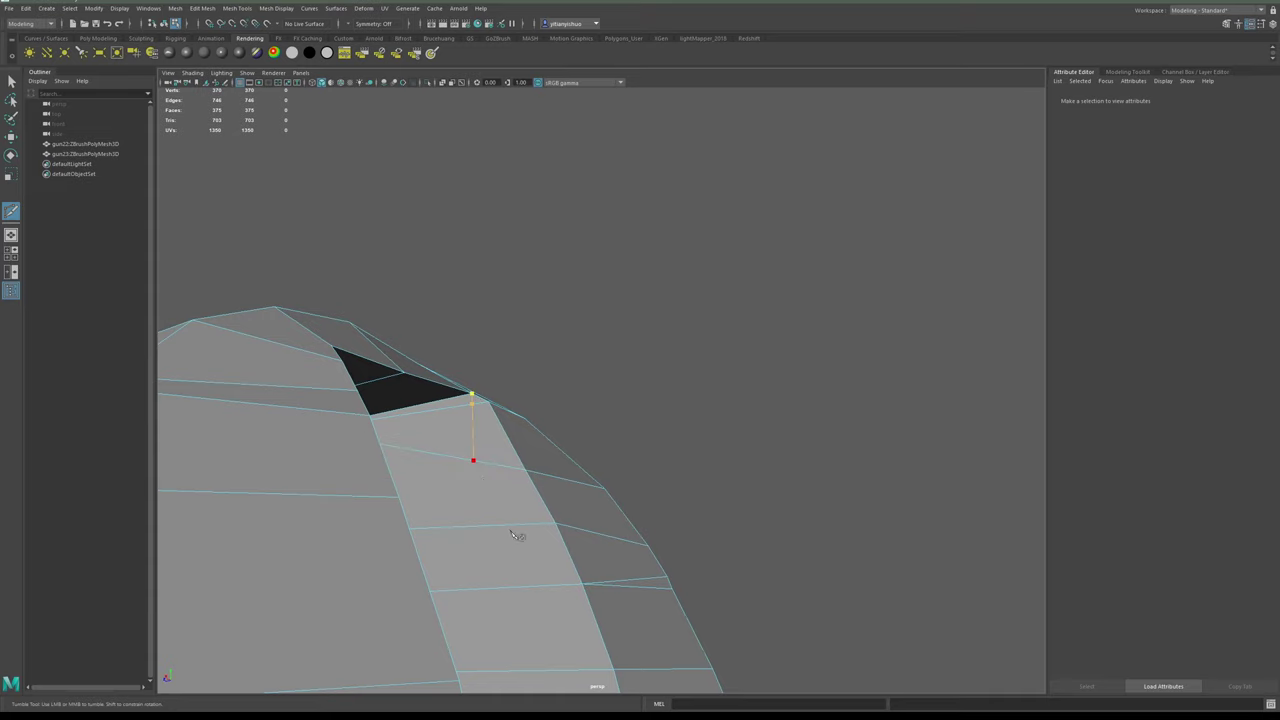
alt+drag(513, 535, 549, 440)
alt+right_drag(549, 440, 589, 483)
alt+drag(589, 483, 517, 517)
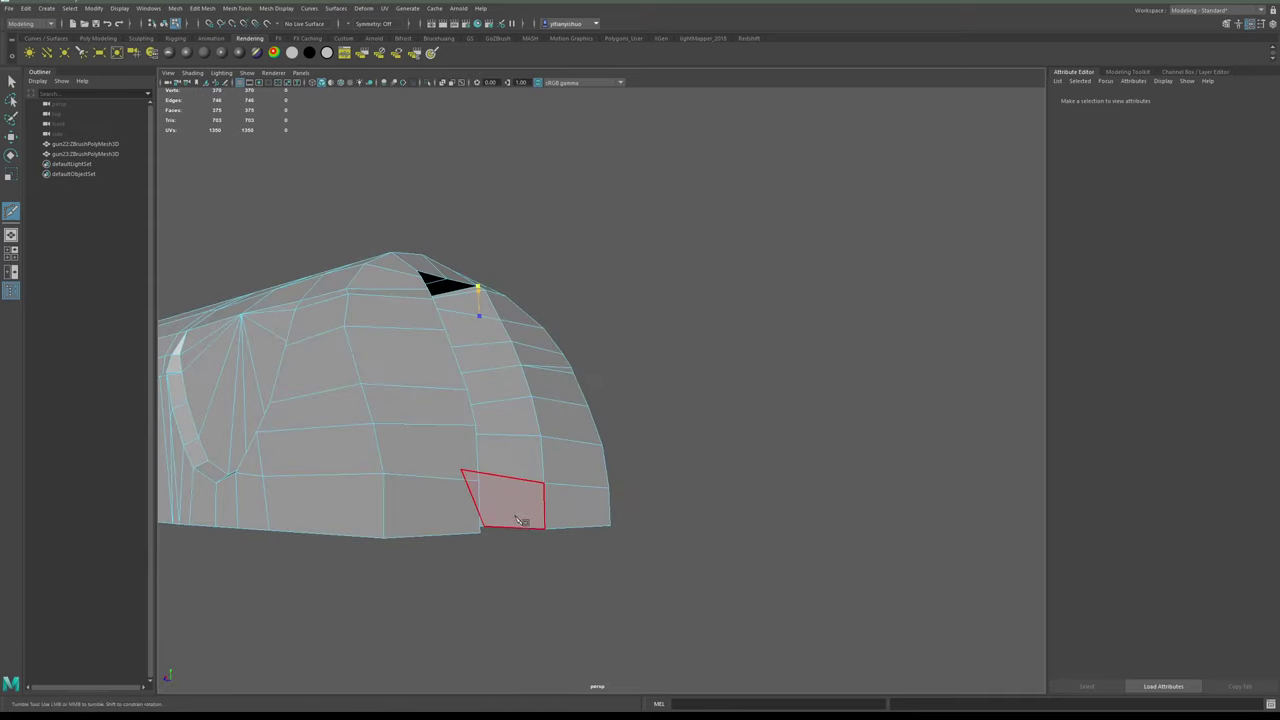
alt+drag(616, 441, 605, 471)
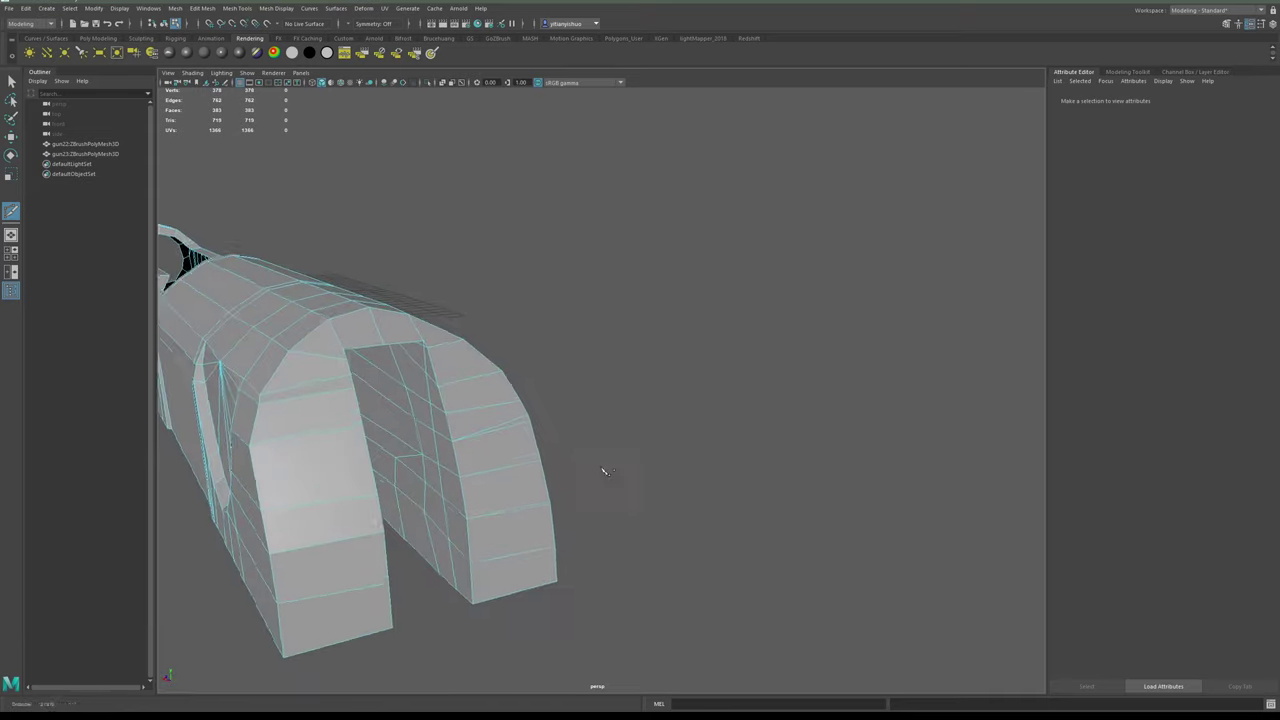
- Try to weld the vertex just below the channel's upper front corner to the neighbouring vertex on the opening's edge
alt+right_drag(605, 471, 620, 478)
alt+middle_drag(620, 478, 643, 486)
alt+right_drag(643, 486, 711, 500)
alt+drag(711, 500, 617, 469)
alt+middle_drag(617, 469, 717, 435)
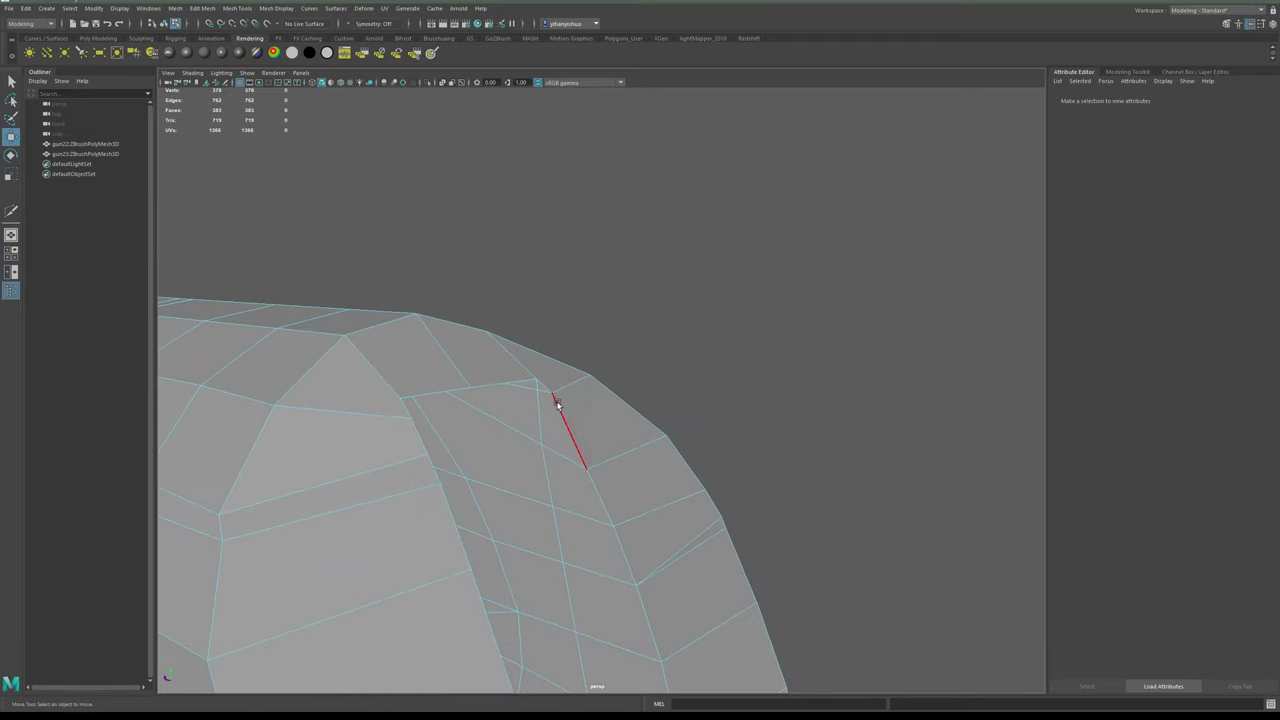
alt+drag(558, 405, 563, 391)
alt+right_drag(563, 391, 616, 410)
click(557, 353)
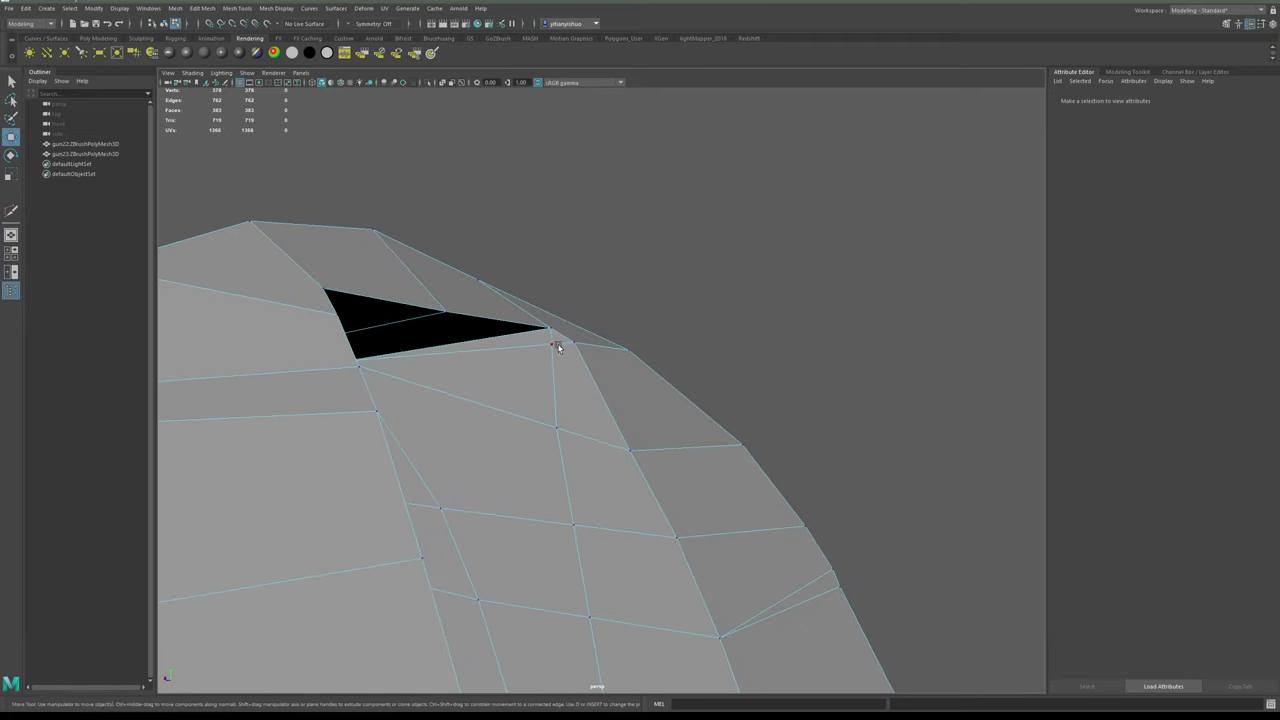
shift+right_drag(603, 364, 614, 324)
drag(554, 352, 573, 343)
key(ctrl+z)
key(ctrl+z)
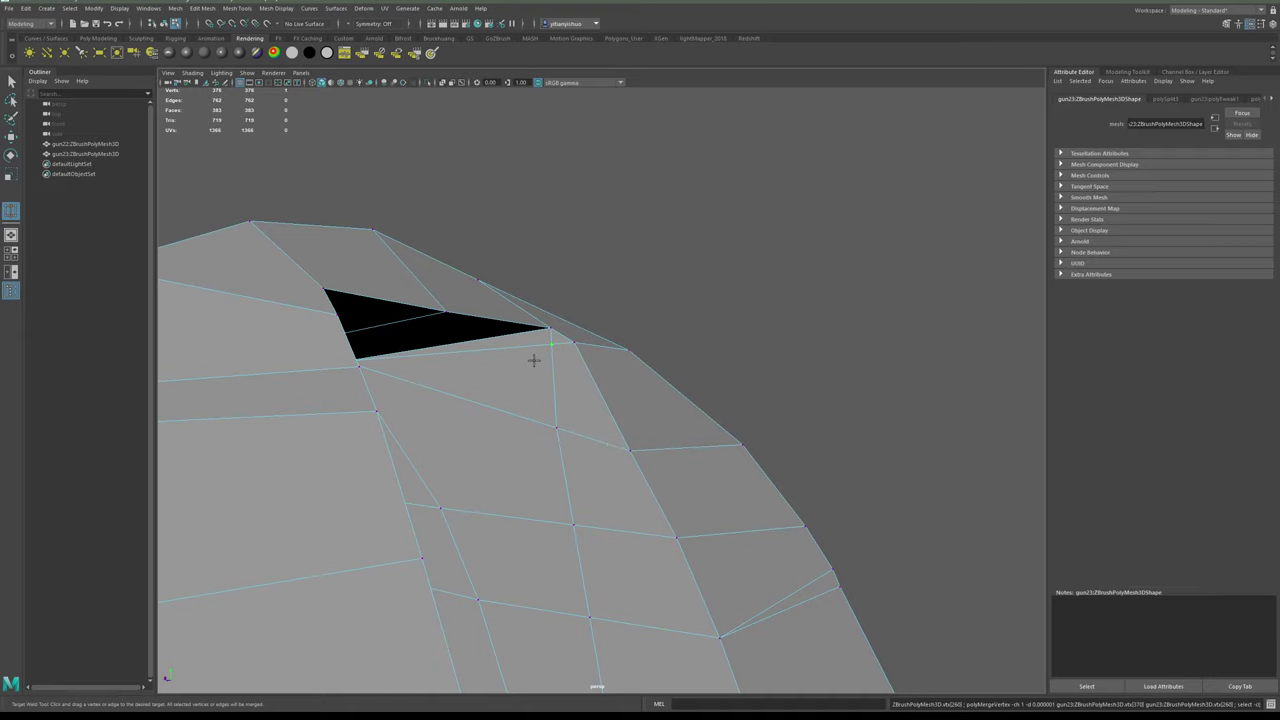
- Target-weld the next vertex down the channel's inner wall into the vertex just below the upper front corner
alt+drag(533, 360, 489, 392)
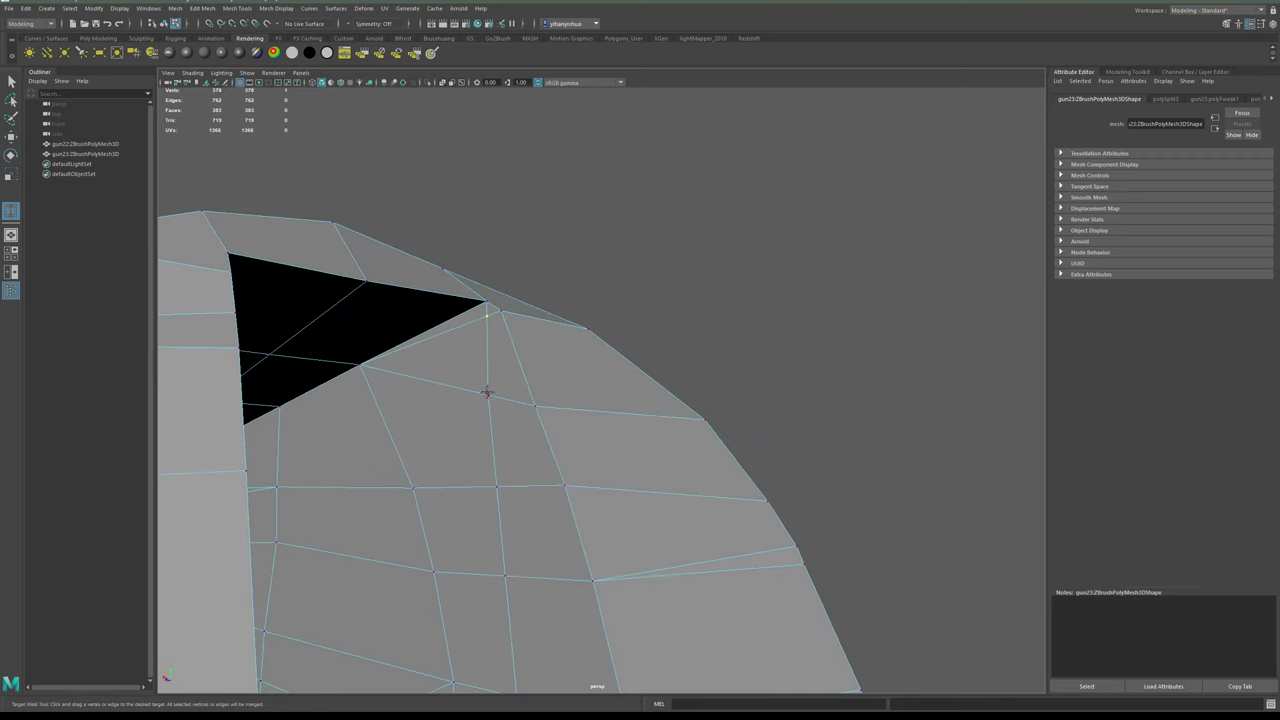
drag(487, 321, 487, 318)
alt+drag(506, 403, 567, 366)
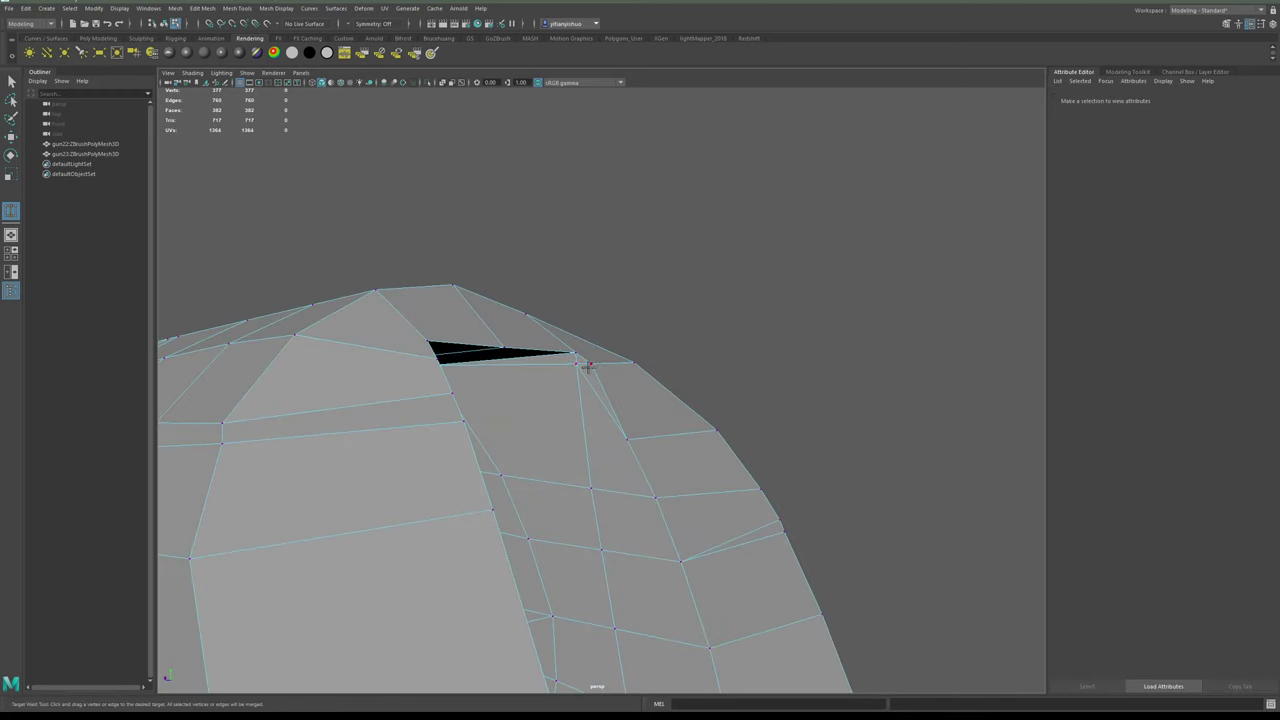
alt+drag(614, 417, 611, 390)
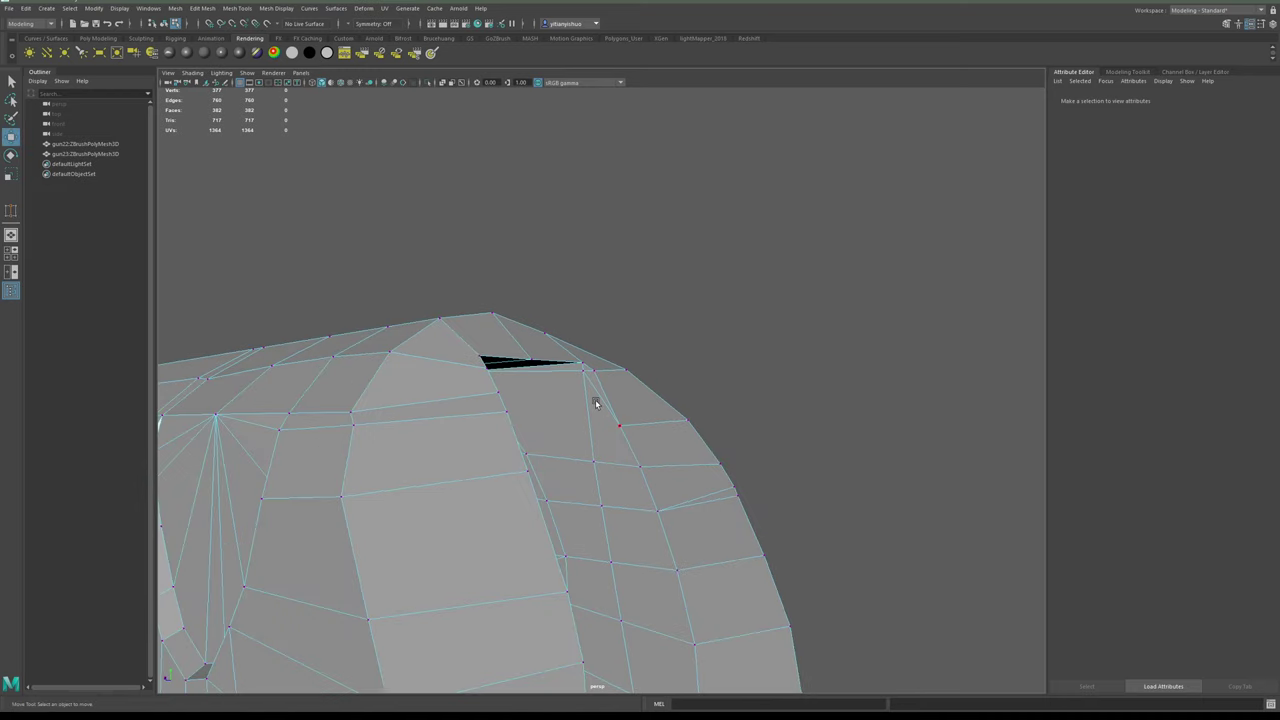
- Return to object mode, reselect the slide mesh and inspect its front end and outer side wall
scroll(683, 357, down, 5)
alt+drag(683, 357, 528, 391)
right_drag(528, 391, 590, 318)
alt+drag(590, 306, 676, 303)
scroll(677, 454, up, 4)
alt+drag(677, 454, 618, 395)
scroll(708, 406, down, 4)
scroll(672, 394, down, 5)
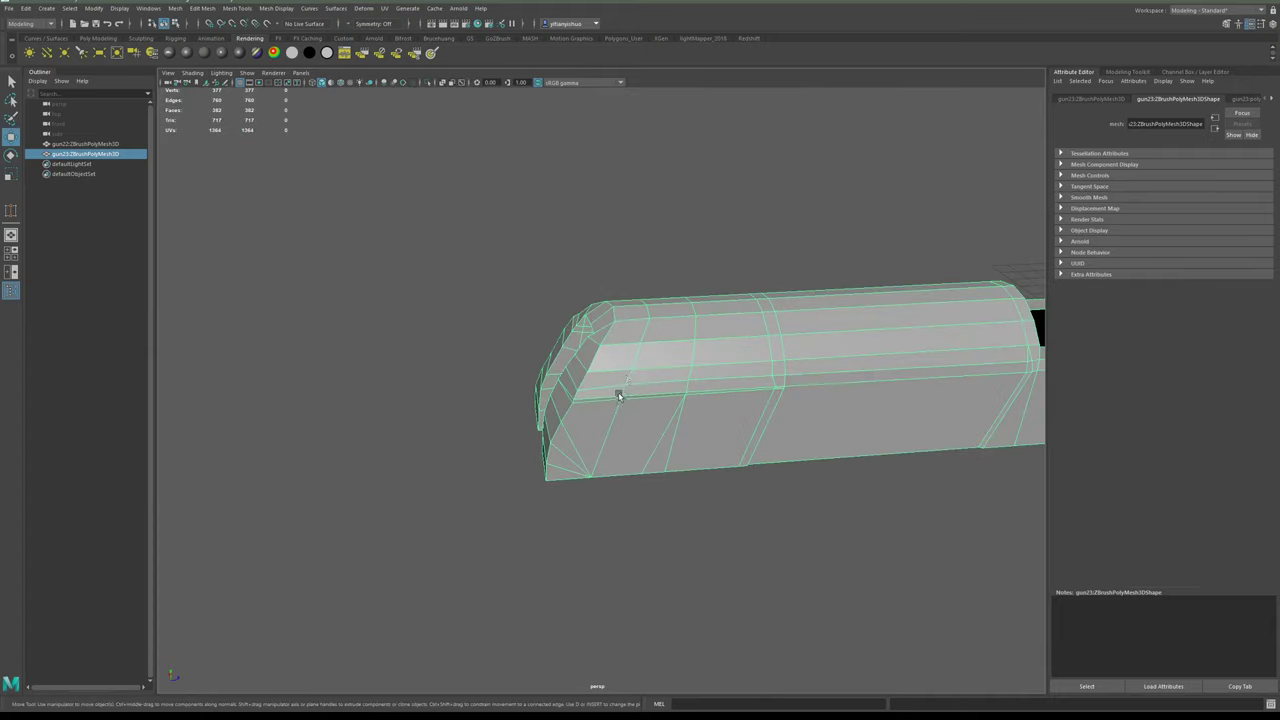
click(772, 507)
scroll(771, 505, down, 4)
alt+drag(732, 487, 665, 465)
drag(648, 348, 720, 441)
alt+drag(720, 443, 688, 466)
scroll(803, 514, up, 4)
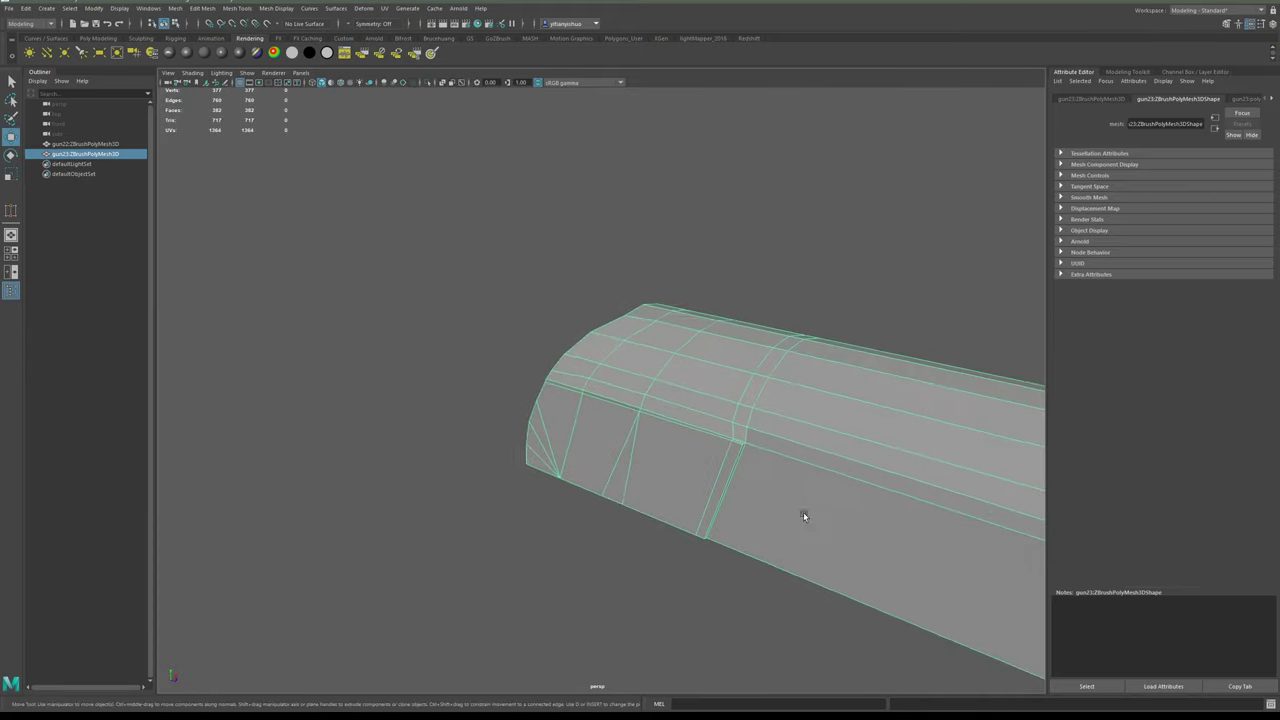
- Select the lower lengthwise crease line on the outer side wall near the front and scale it flat in height
alt+drag(803, 514, 777, 426)
right_drag(764, 403, 764, 376)
click(779, 398)
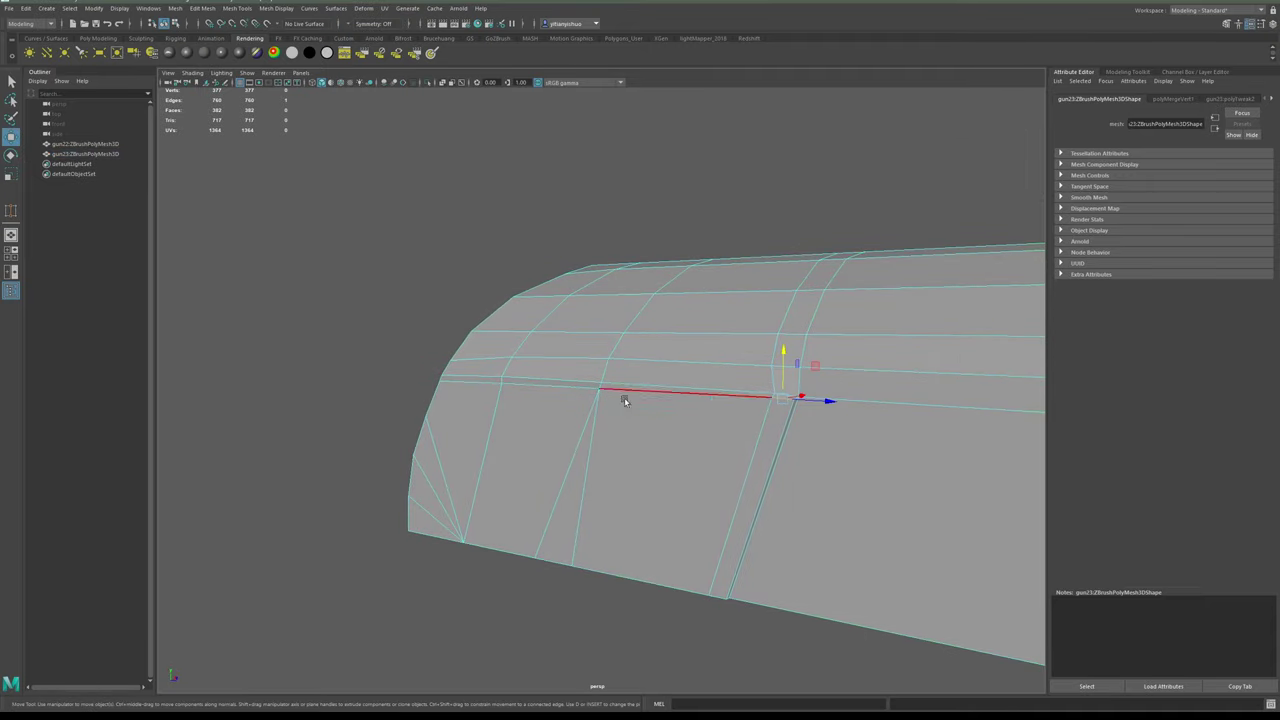
key(r)
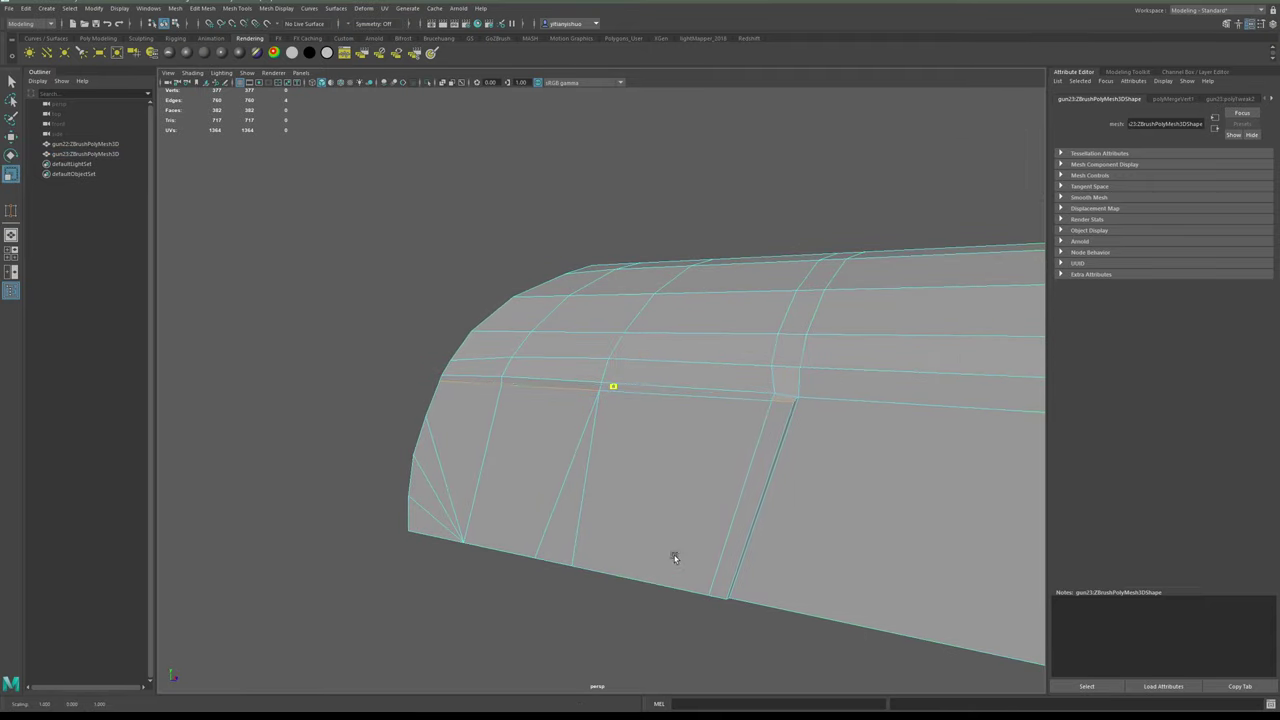
mouse_move(620, 455)
alt+mouse_down()
mouse_move(709, 469)
mouse_move(612, 474)
alt+mouse_up()
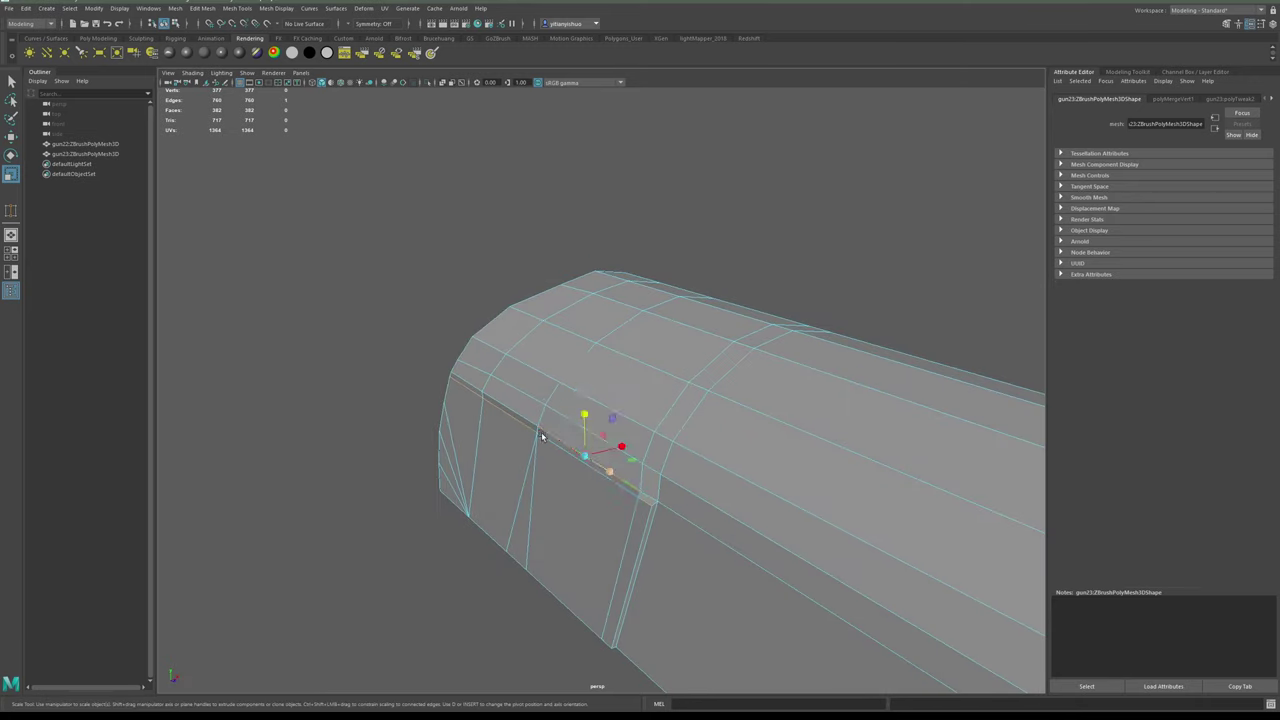
- Select the parallel edge line just above the lower crease near the front and scale it flat in height
alt+drag(542, 437, 572, 439)
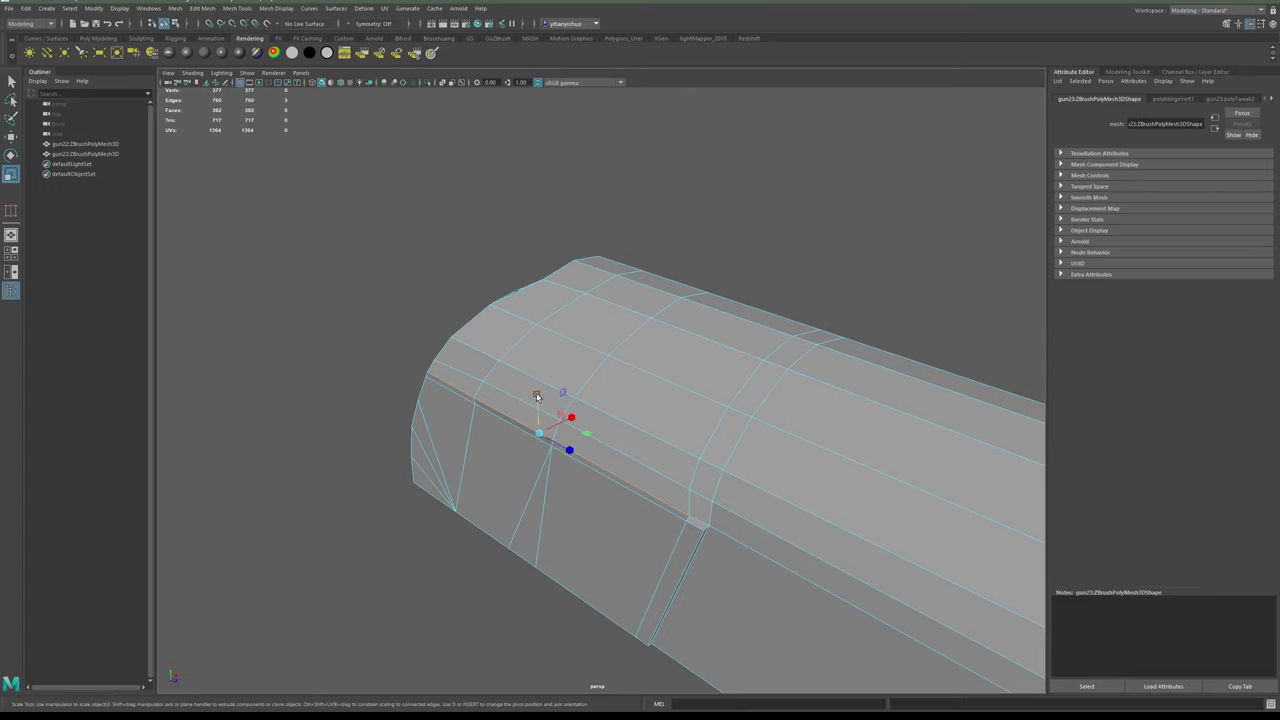
drag(537, 397, 603, 649)
alt+drag(533, 510, 585, 463)
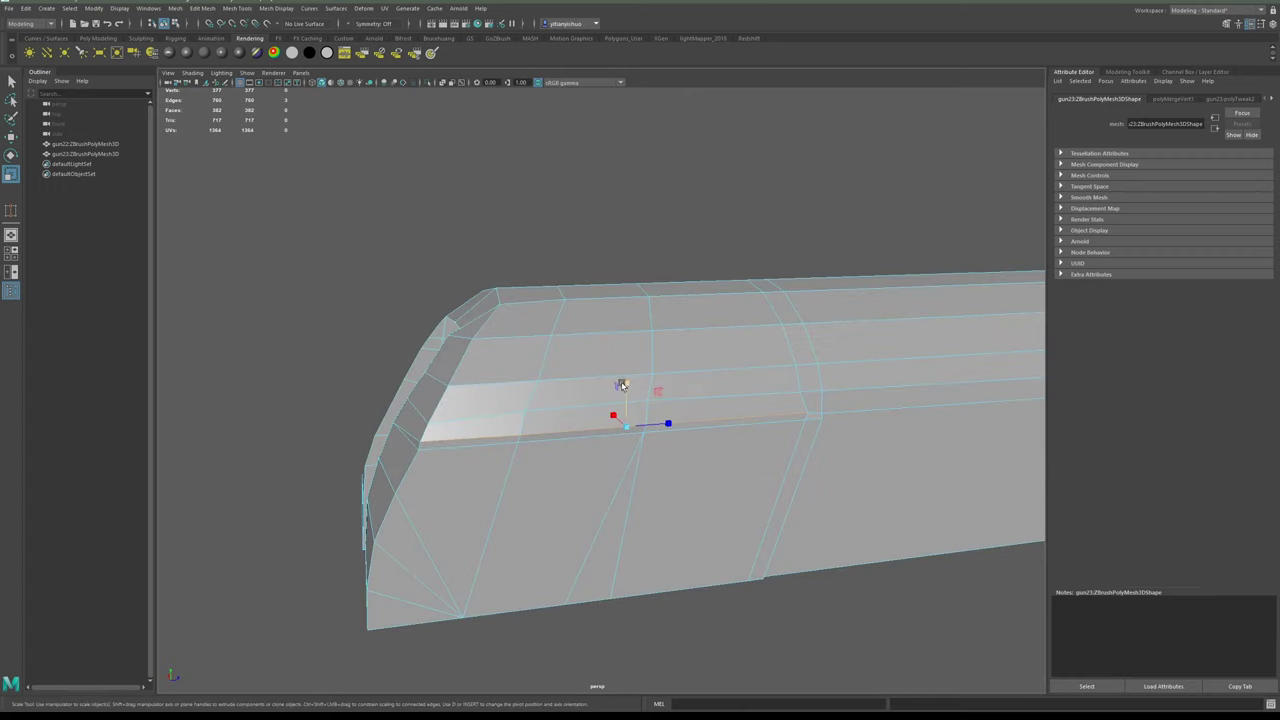
drag(622, 385, 629, 624)
alt+drag(592, 464, 640, 503)
drag(627, 416, 709, 480)
alt+drag(613, 471, 661, 473)
- Nudge the upper crease line slightly inward across the slide's width and slightly down
key(w)
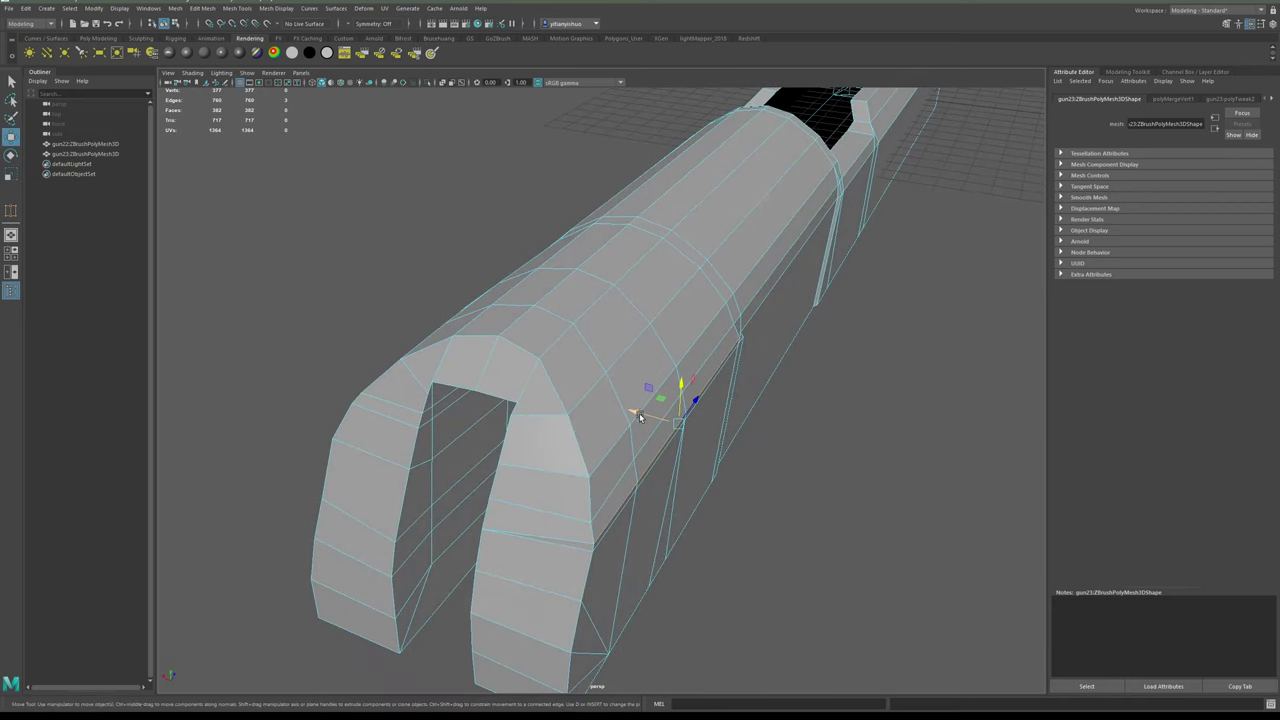
drag(639, 413, 635, 412)
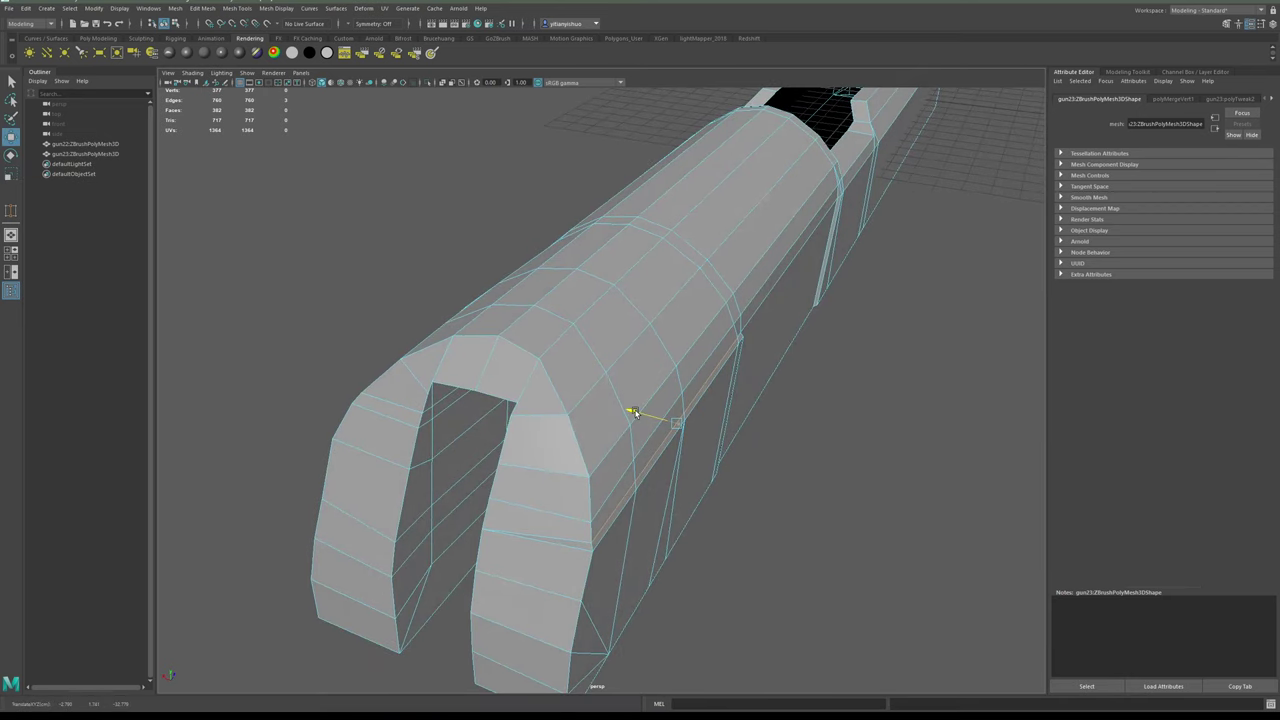
drag(635, 412, 635, 412)
alt+drag(663, 506, 691, 446)
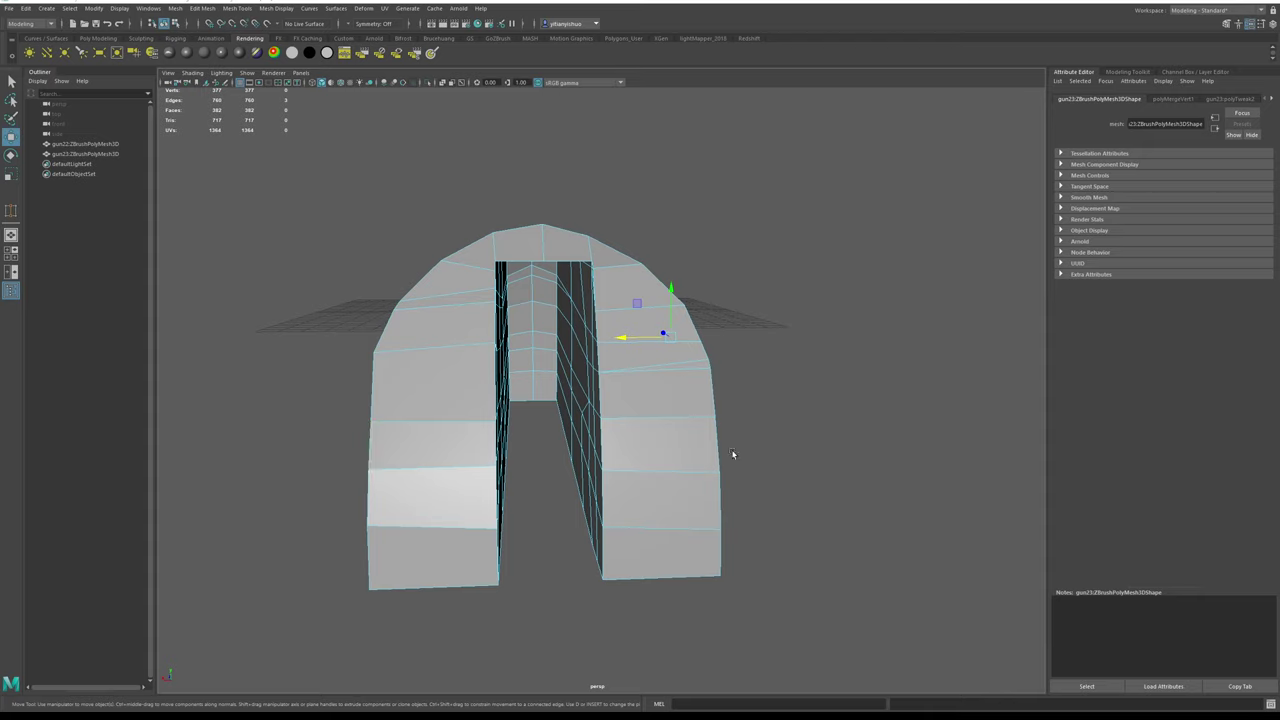
scroll(739, 411, down, 3)
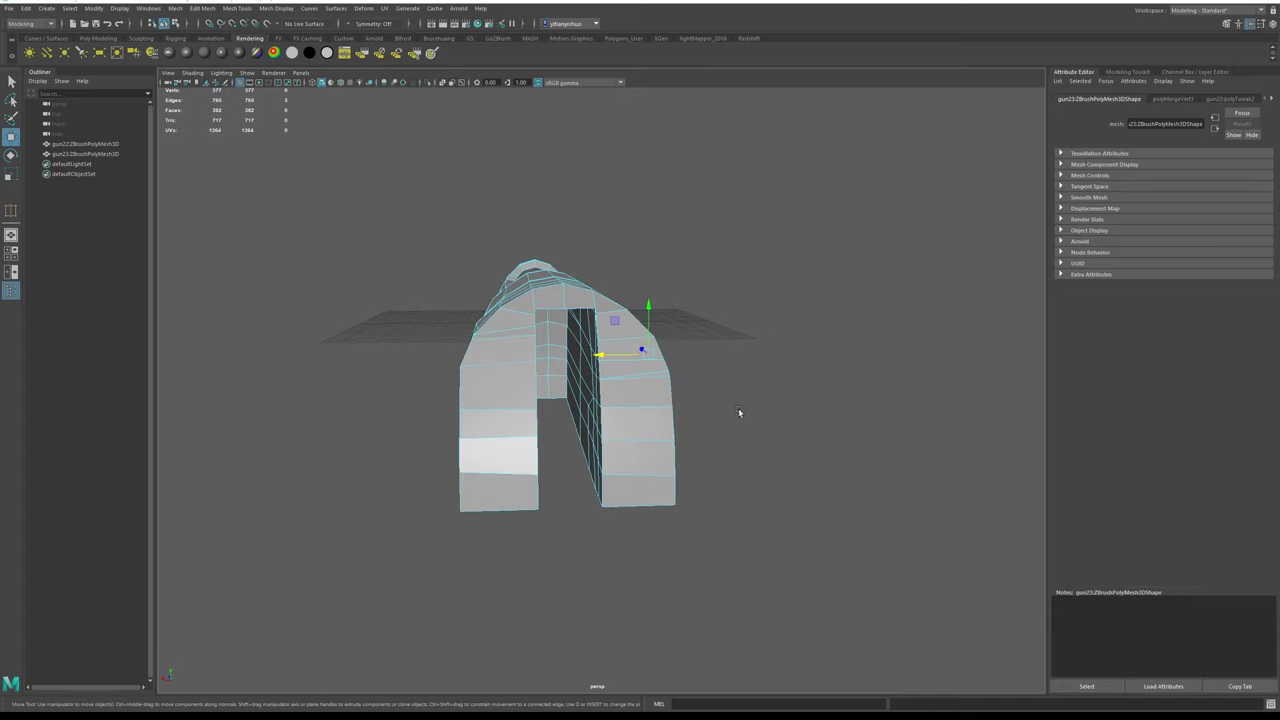
alt+drag(739, 411, 620, 429)
scroll(620, 429, up, 2)
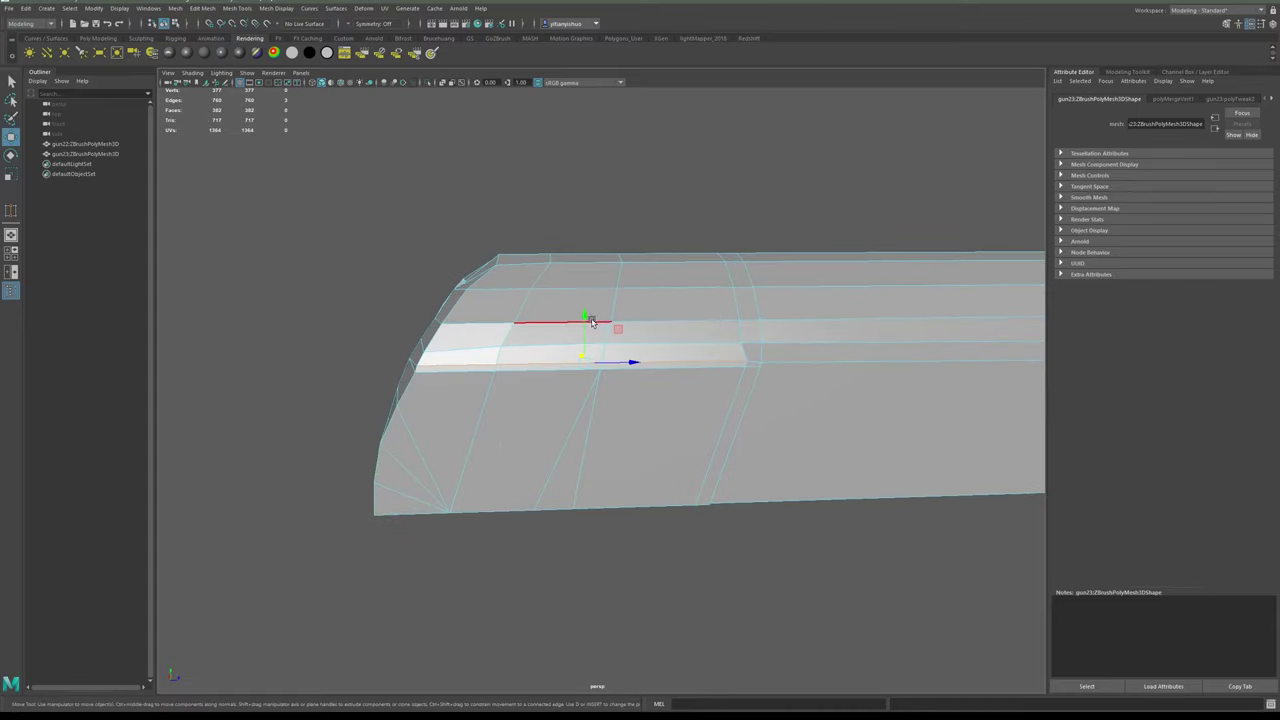
drag(586, 318, 586, 323)
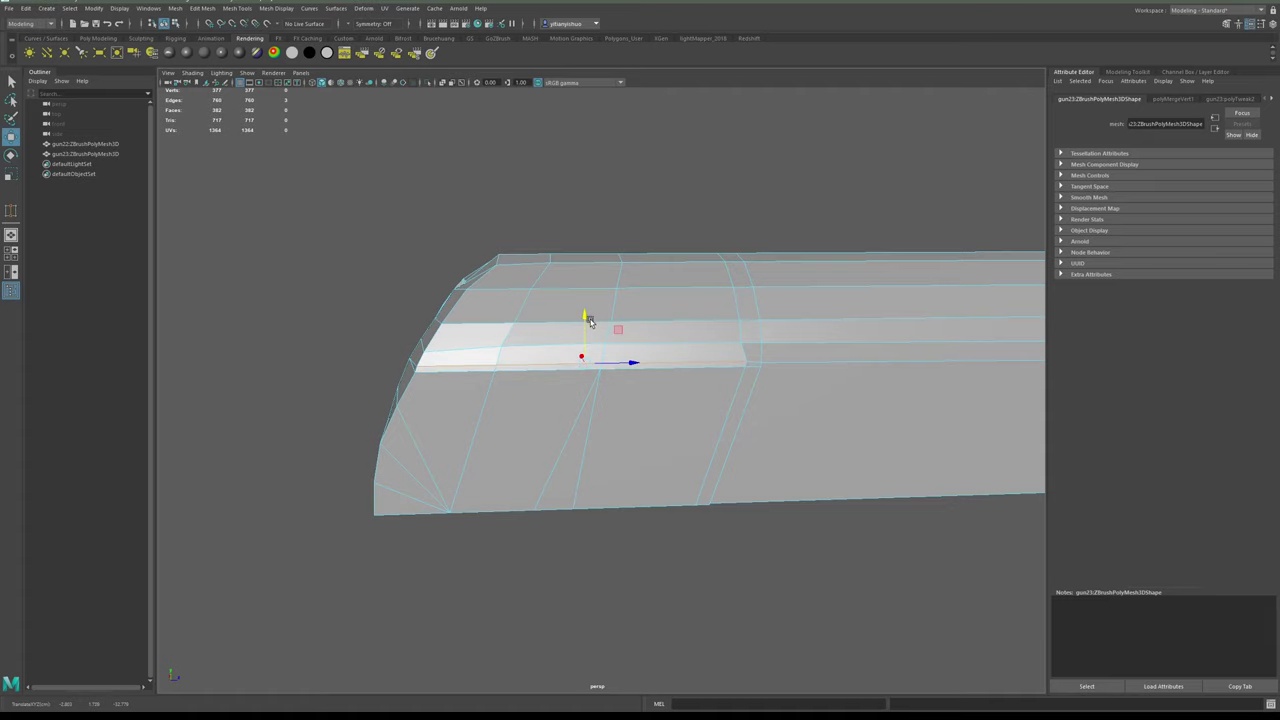
- Select the vertex where the upper crease line meets the thin vertical strip and adjust its height
alt+drag(656, 357, 623, 352)
alt+right_drag(623, 352, 790, 382)
alt+middle_drag(790, 382, 706, 383)
alt+drag(706, 383, 657, 366)
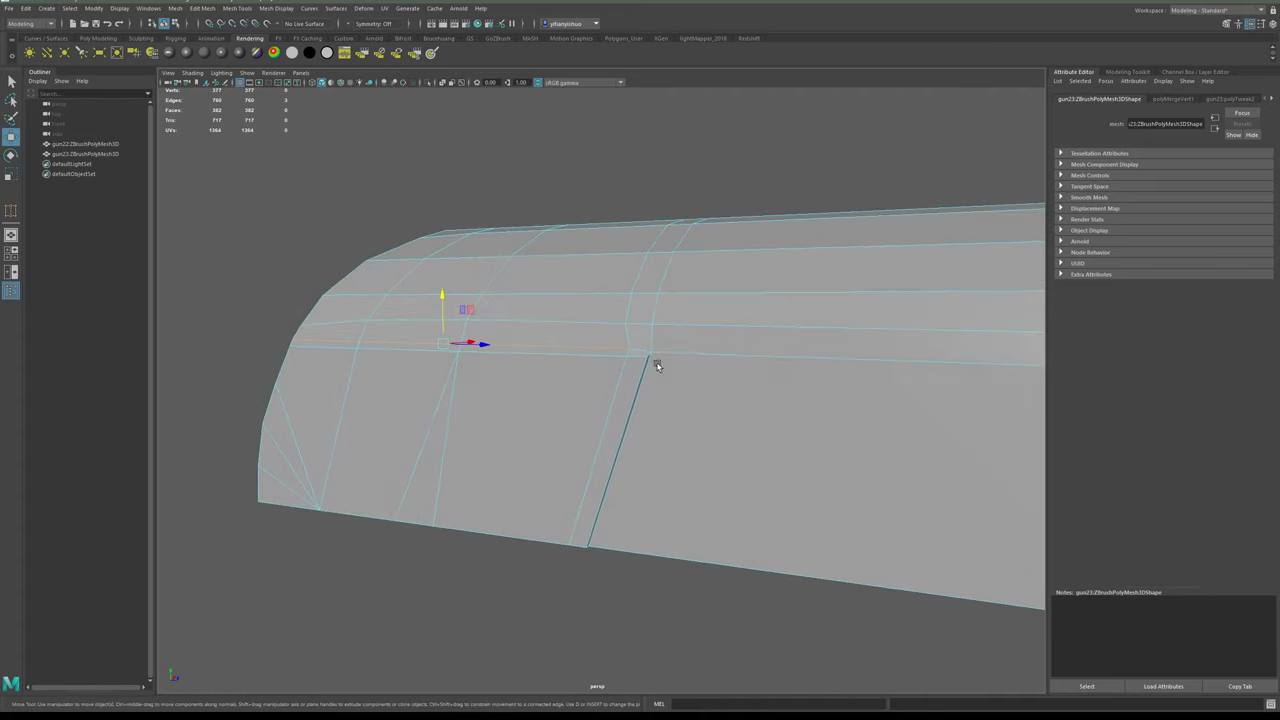
right_drag(573, 344, 571, 344)
click(651, 353)
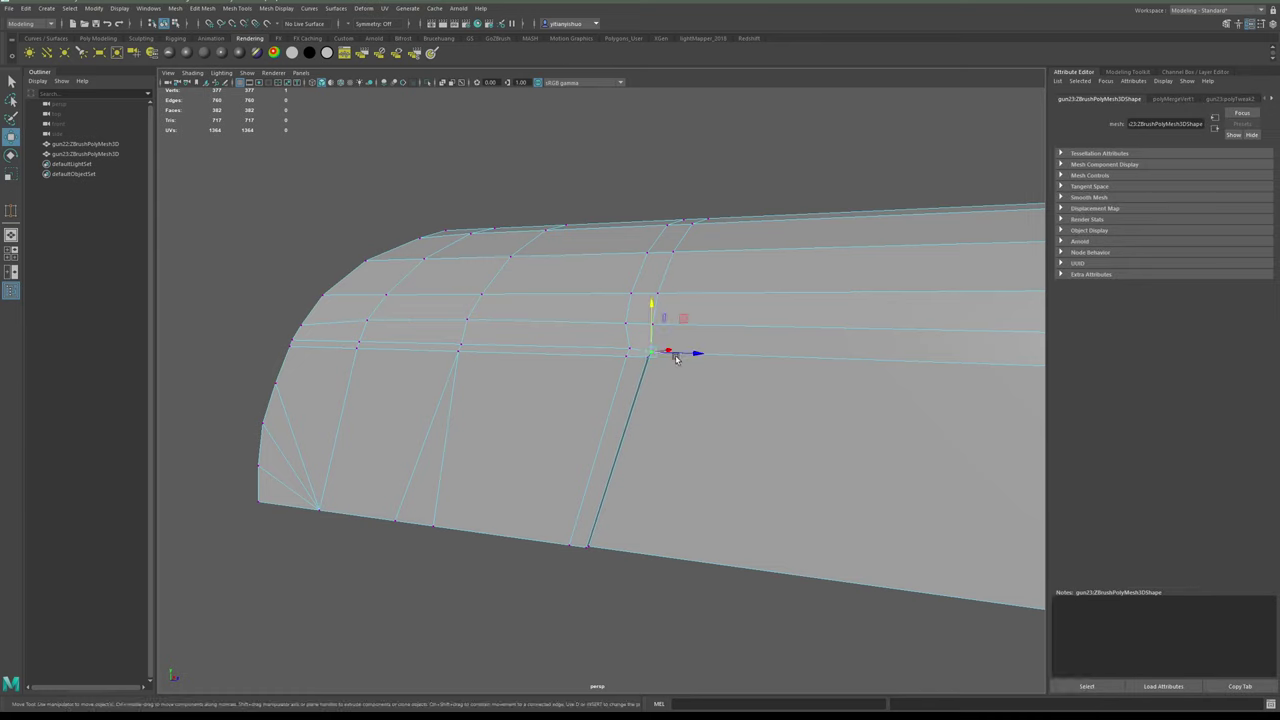
alt+right_drag(676, 358, 717, 466)
alt+drag(717, 466, 714, 458)
drag(690, 277, 690, 279)
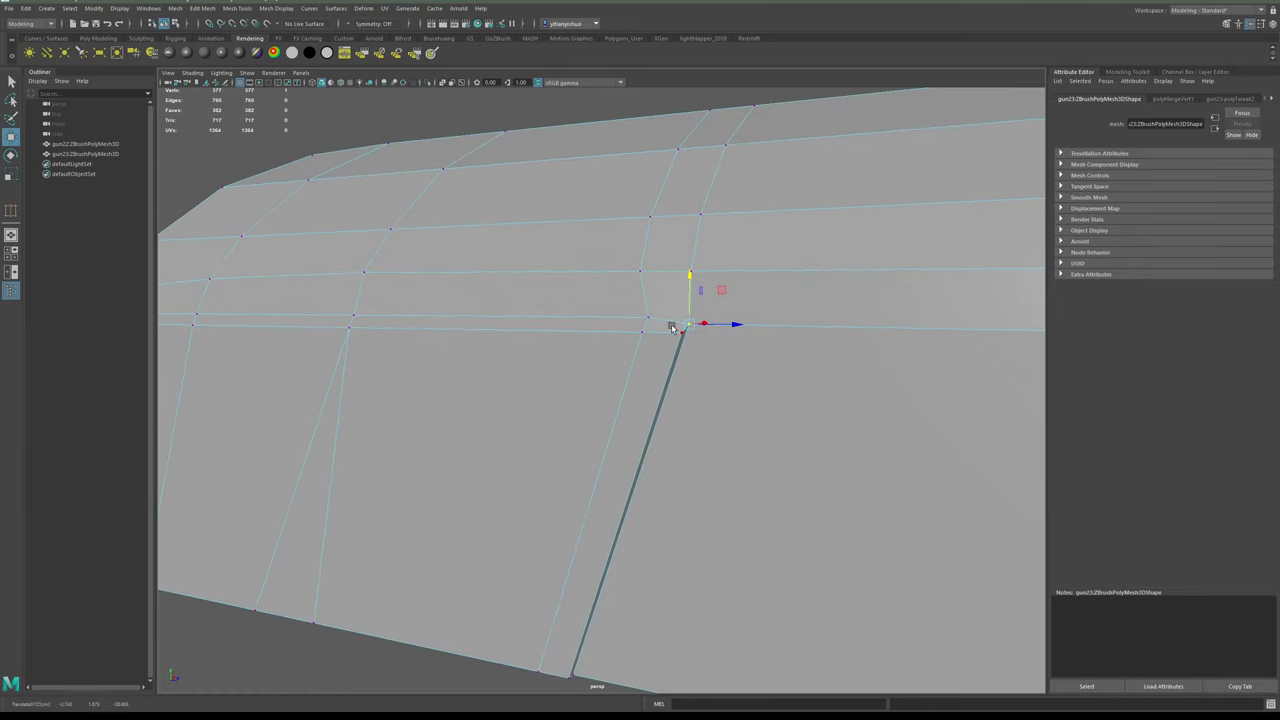
alt+drag(719, 394, 780, 374)
- Scale the upper crease line and the lengthwise edge line above it flat in height, then return to object mode
alt+drag(775, 314, 708, 361)
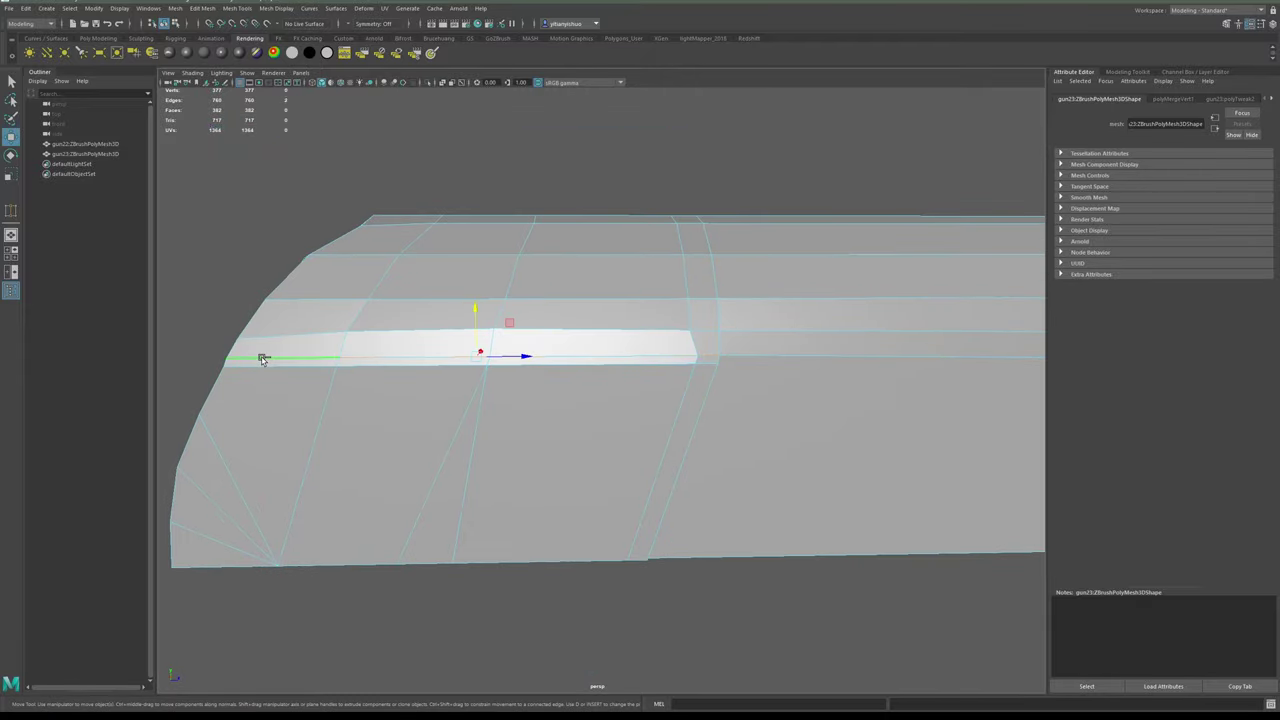
click(477, 314)
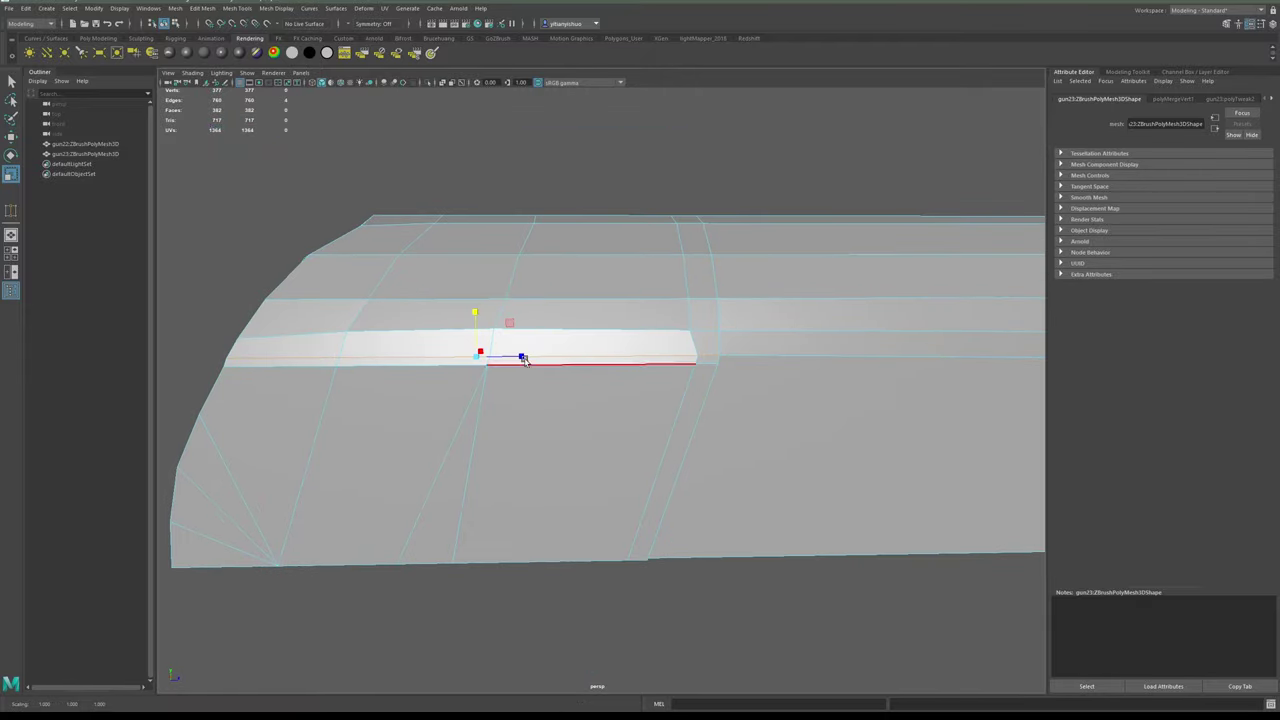
alt+drag(540, 335, 753, 332)
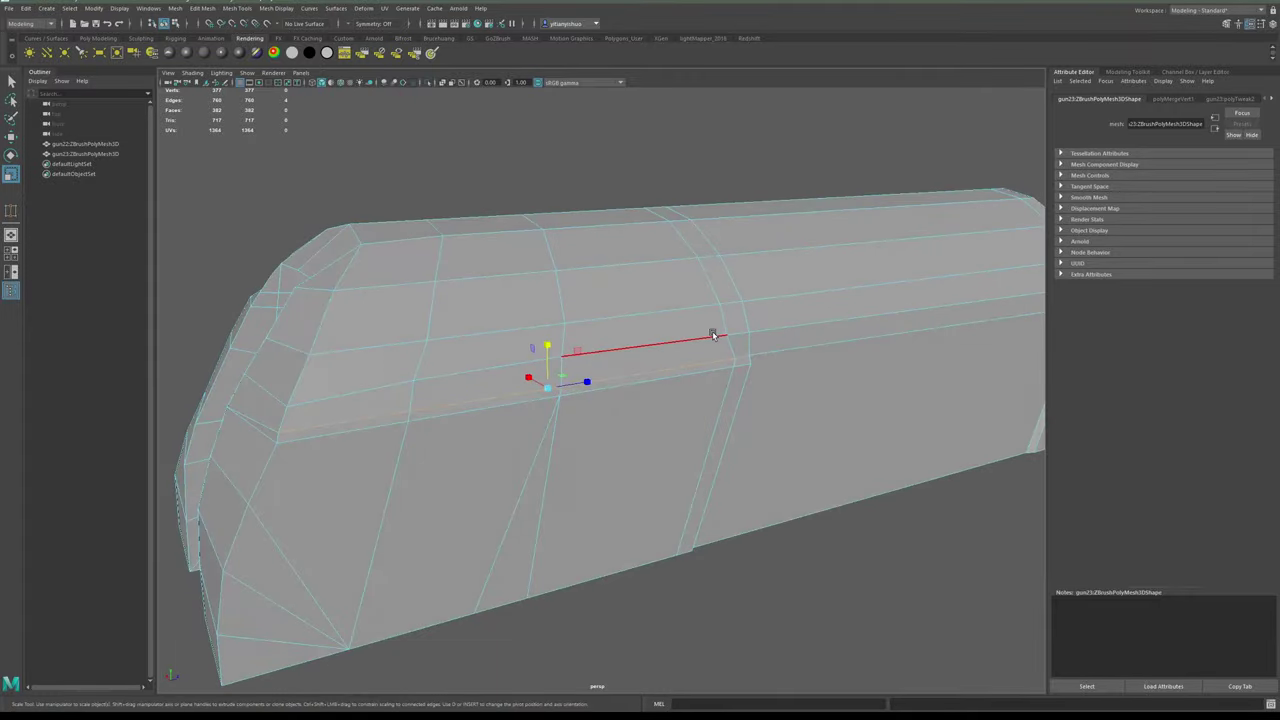
drag(535, 324, 565, 389)
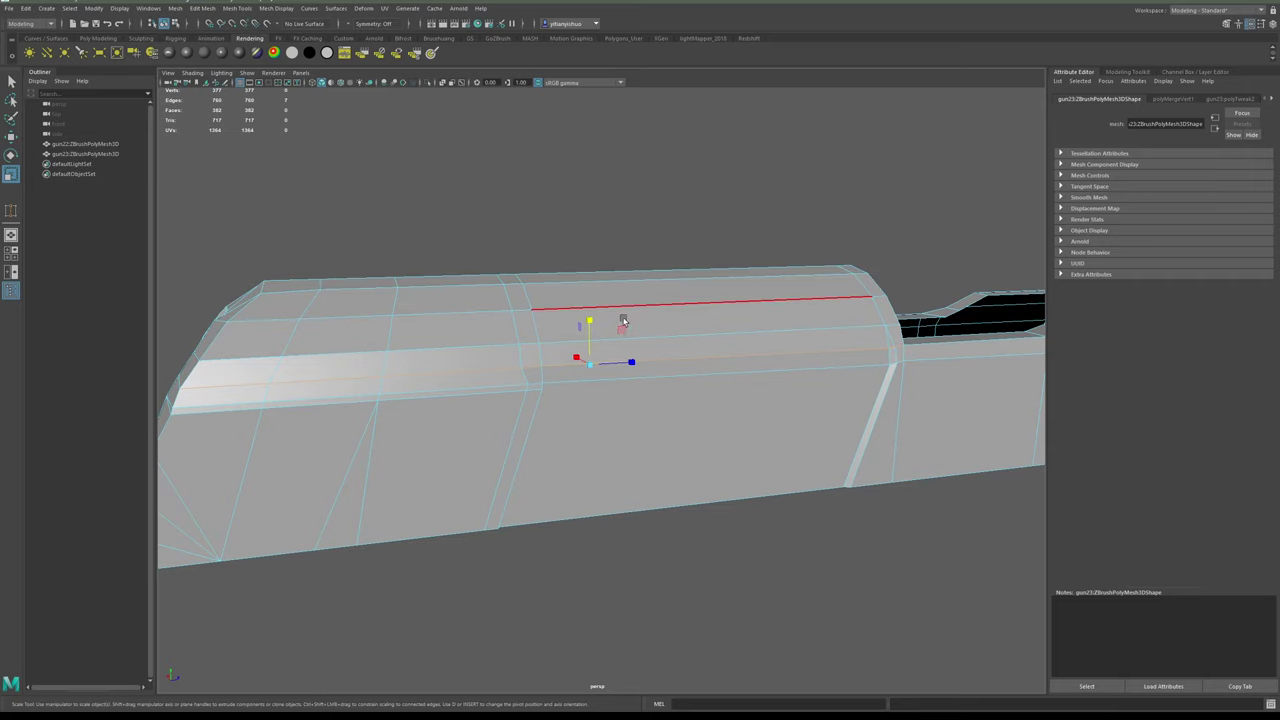
drag(587, 326, 621, 453)
alt+drag(616, 401, 583, 419)
right_drag(583, 419, 780, 395)
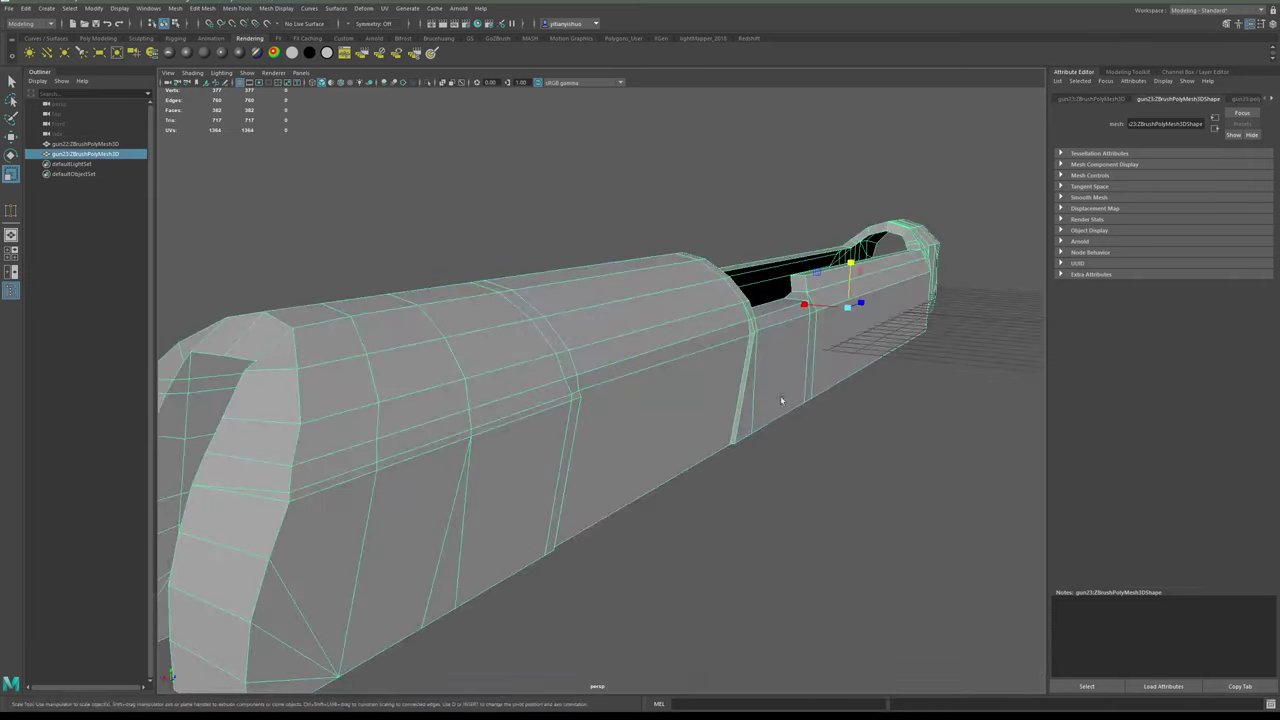
- Move the upper crease line's vertex on the front edge of the thin vertical strip along the slide's length
click(815, 467)
alt+drag(815, 467, 651, 396)
click(677, 452)
alt+right_drag(651, 396, 749, 457)
alt+drag(749, 457, 708, 440)
right_drag(705, 434, 674, 430)
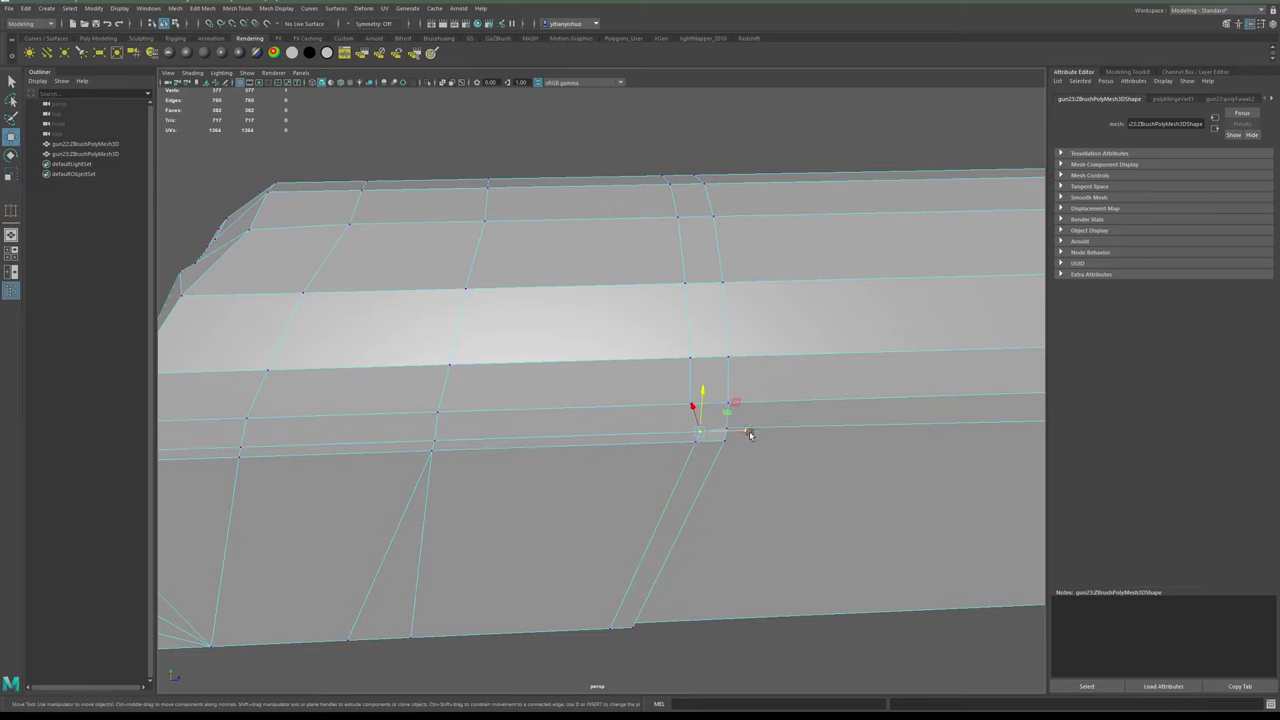
drag(750, 435, 726, 388)
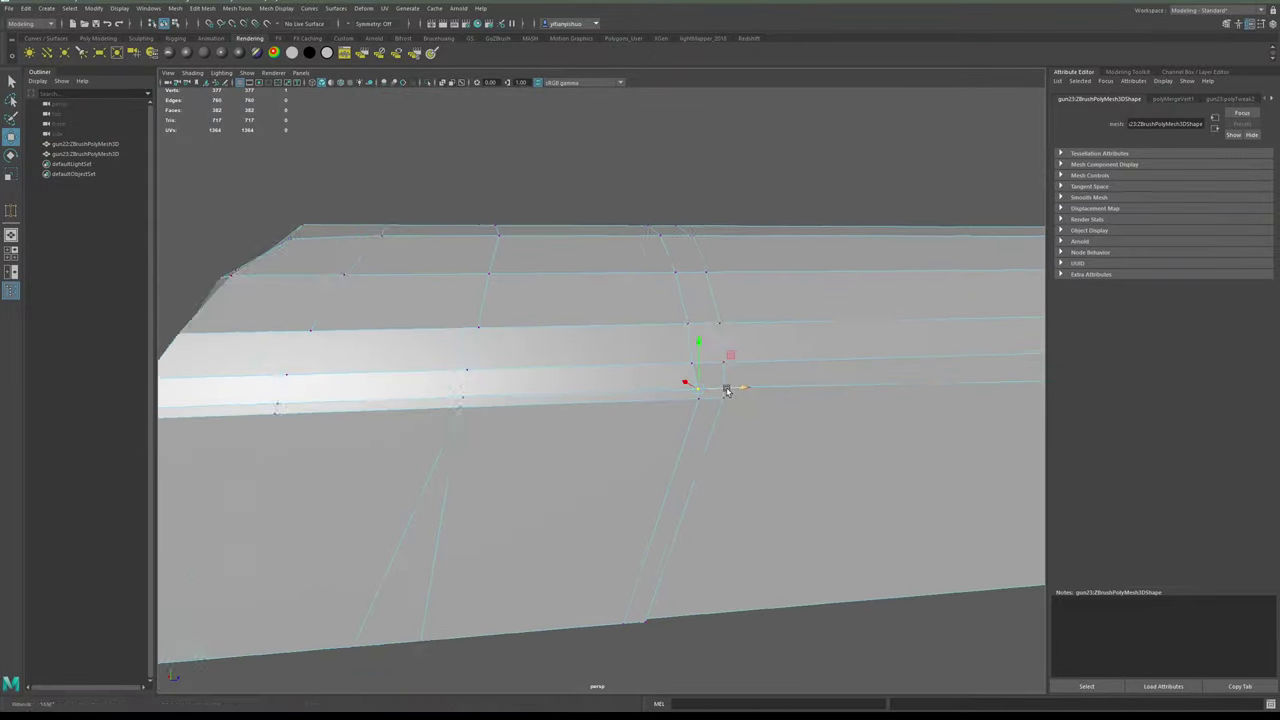
- Return to object mode, select the slide mesh and inspect its opposite side and front end
scroll(724, 386, down, 2)
right_drag(606, 312, 642, 284)
scroll(706, 394, down, 4)
alt+drag(706, 394, 618, 384)
alt+drag(612, 418, 690, 408)
drag(666, 308, 876, 436)
alt+middle_drag(876, 436, 774, 434)
alt+drag(774, 434, 788, 456)
scroll(700, 426, up, 4)
- Select the short cross edges on the front face's two legs one by one and scale each flat along the slide's length
right_drag(784, 426, 785, 385)
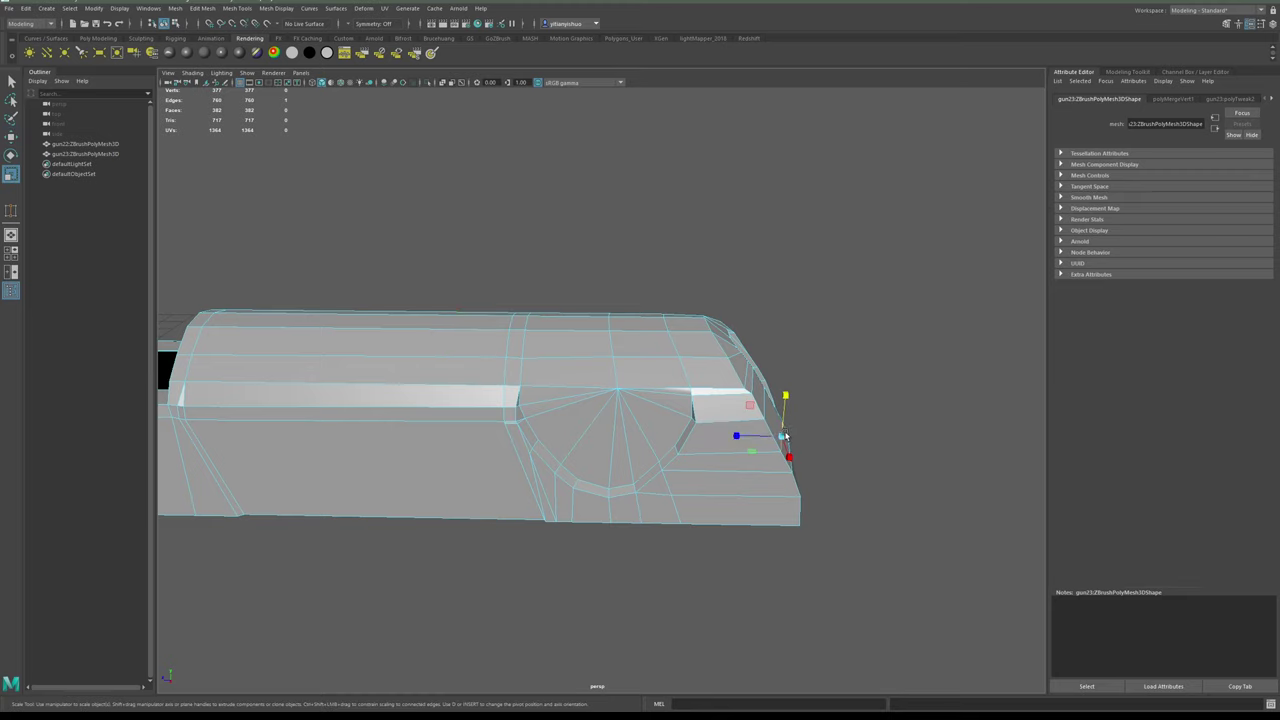
drag(740, 437, 846, 437)
alt+middle_drag(846, 437, 832, 426)
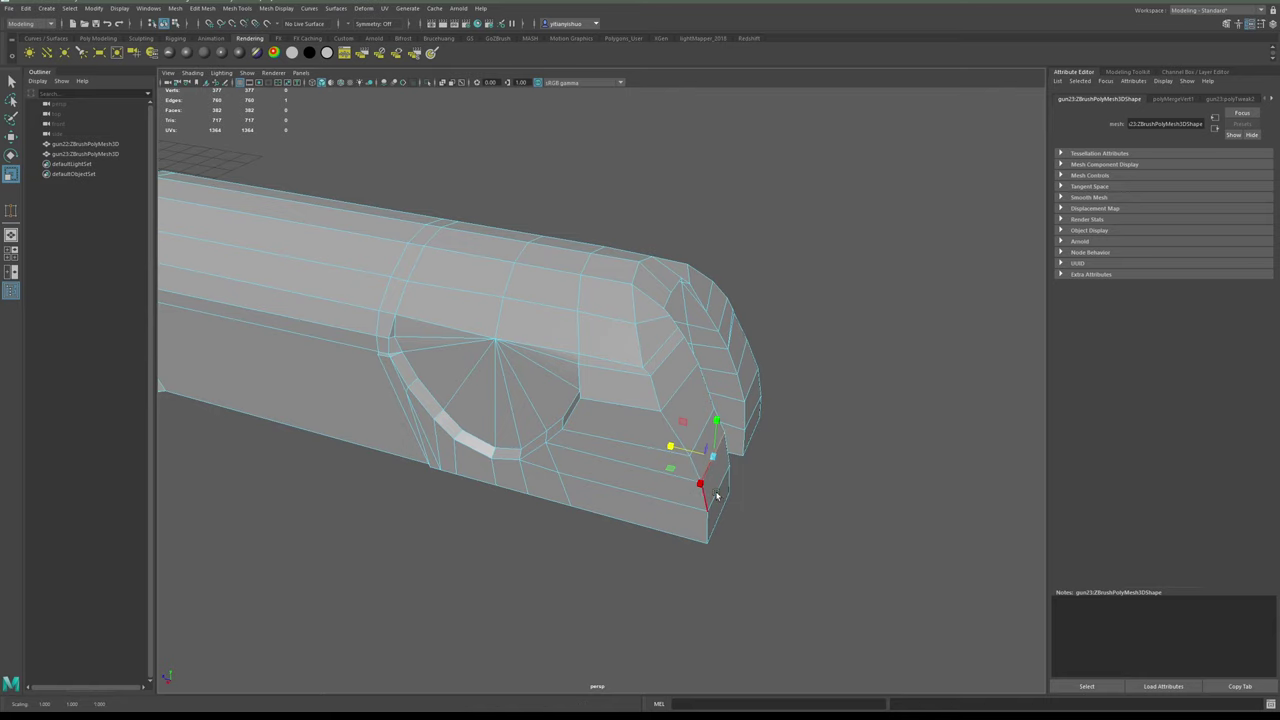
click(717, 494)
drag(681, 480, 925, 486)
mouse_move(775, 450)
alt+mouse_down()
mouse_move(738, 456)
mouse_move(782, 441)
alt+mouse_up()
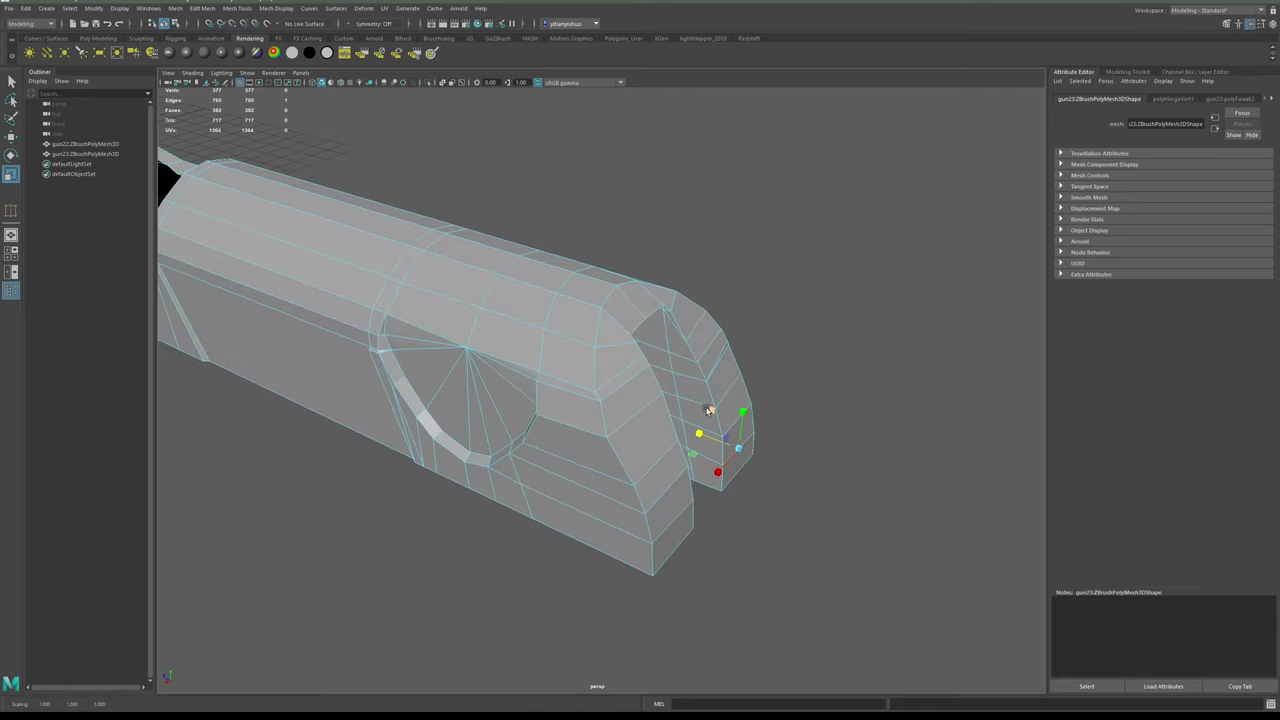
click(733, 424)
drag(700, 406, 978, 419)
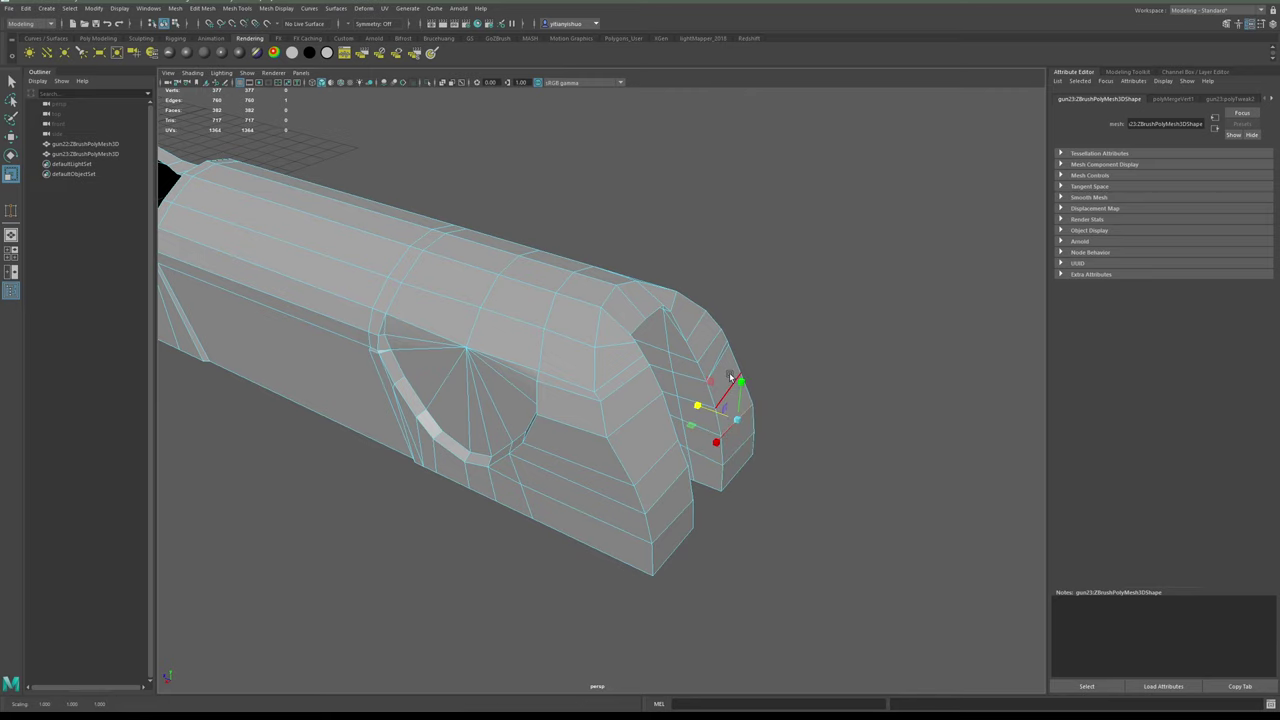
click(728, 385)
drag(688, 378, 744, 435)
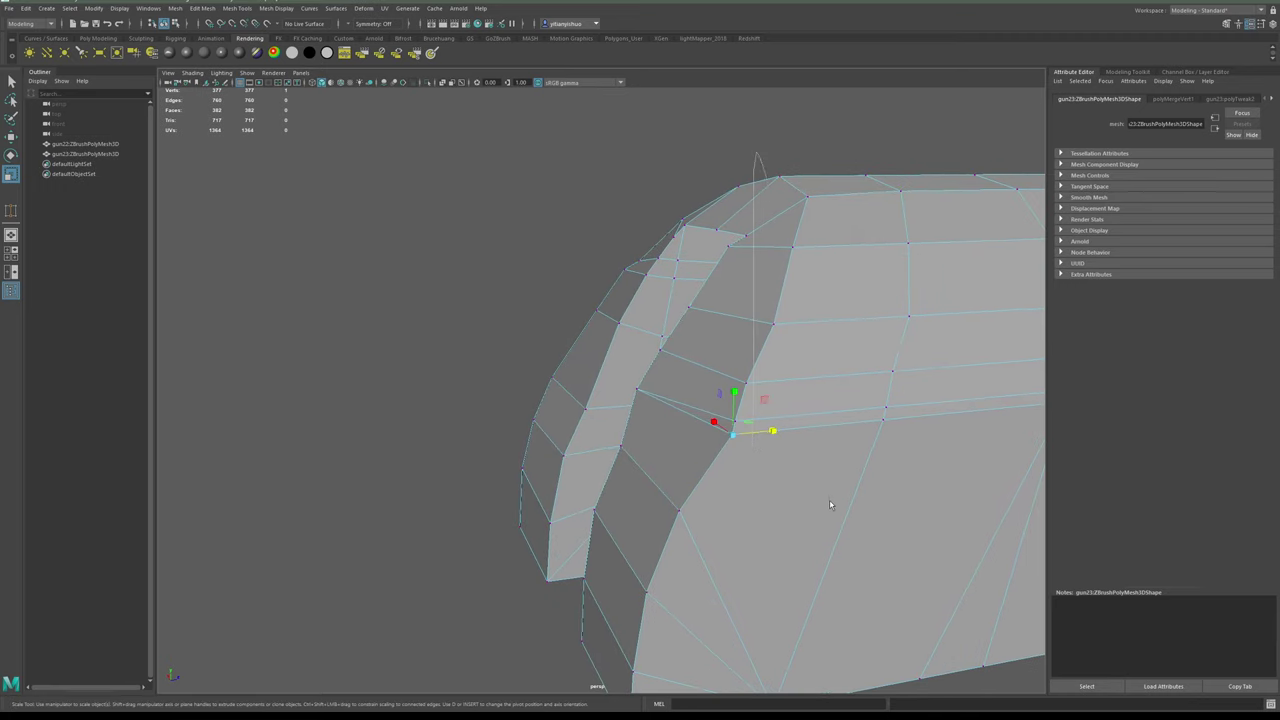
- Target-weld the crease line's doubled front corner vertex on the outer side wall to its neighbouring vertex
shift+right_drag(829, 501, 829, 501)
drag(737, 435, 828, 474)
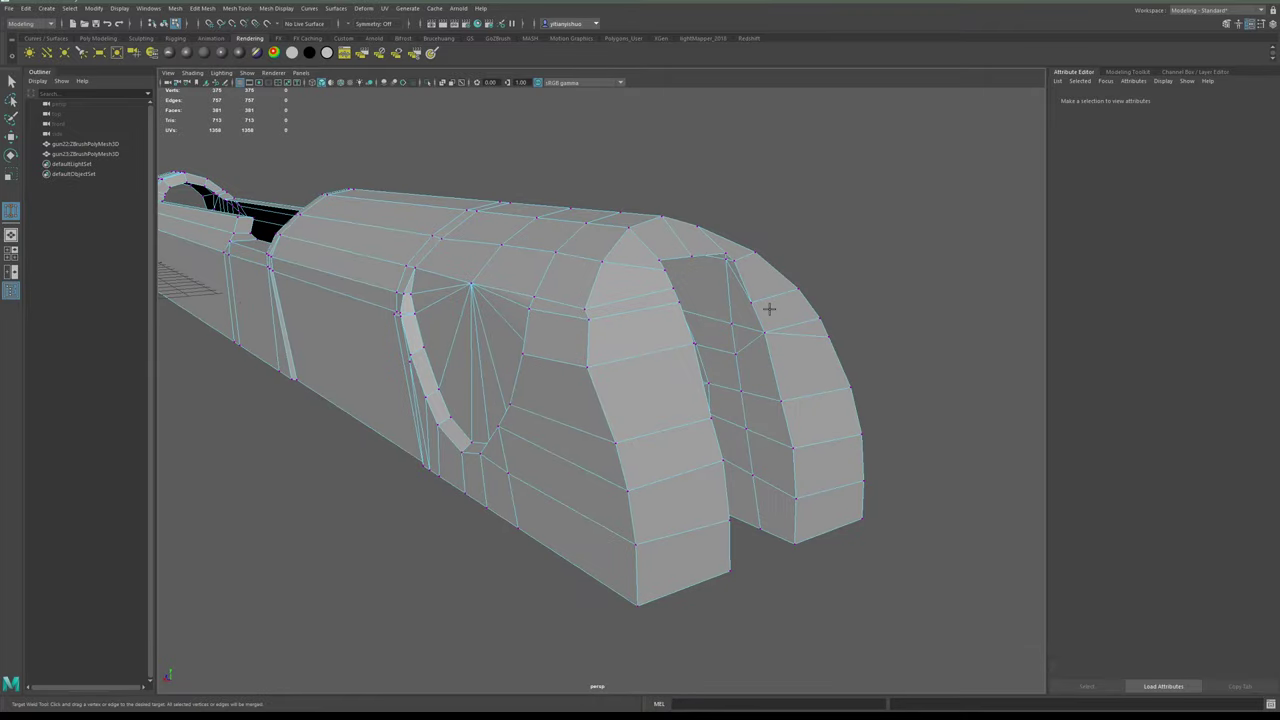
- Target-weld the crease line's doubled front corner vertex on the slide's opposite outer side wall to its neighbour
alt+drag(837, 387, 765, 390)
alt+drag(849, 454, 814, 442)
alt+middle_drag(814, 442, 812, 444)
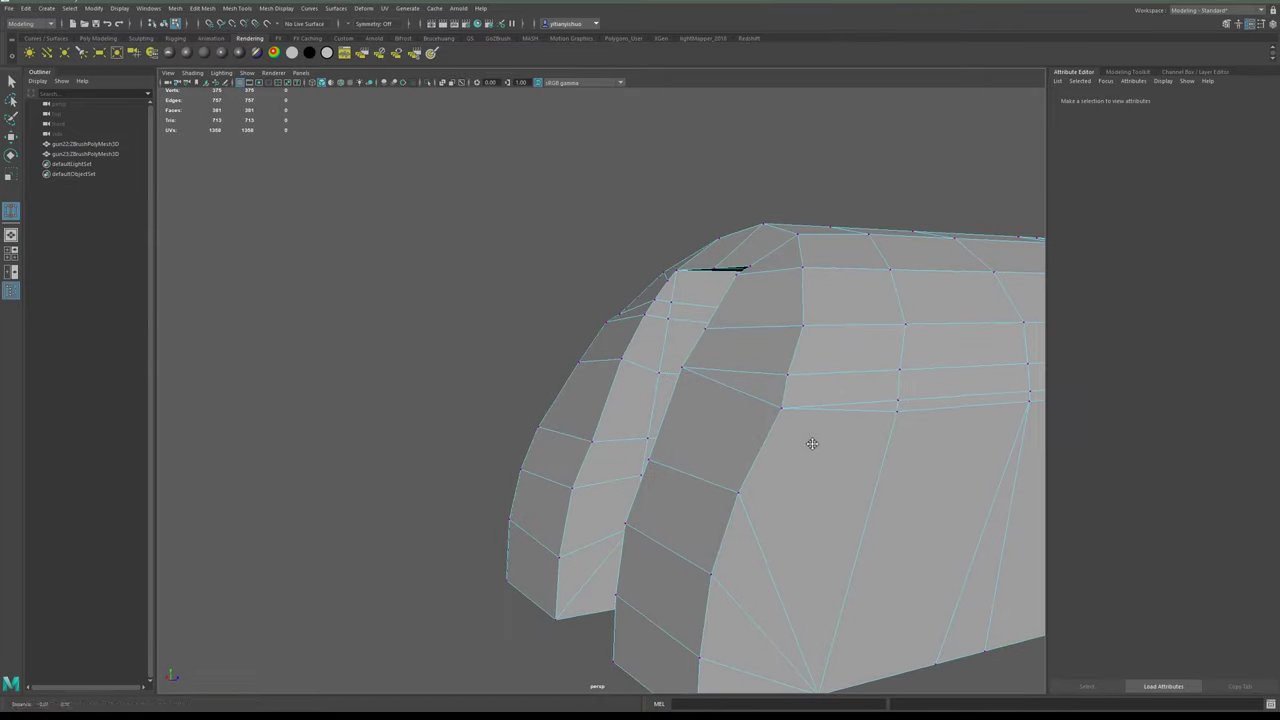
alt+right_drag(841, 447, 774, 371)
alt+drag(774, 371, 857, 417)
scroll(854, 460, up, 3)
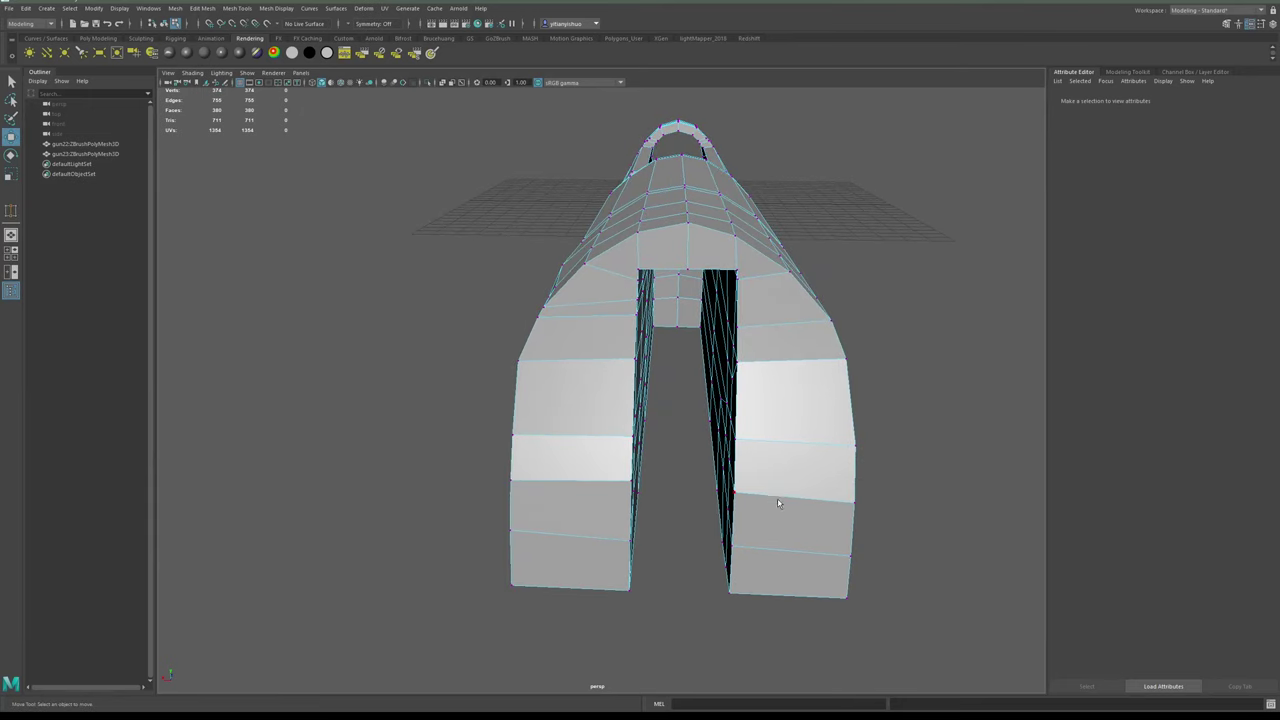
- Select the lower cross edges on the front face's two legs one by one and scale each flat vertically
right_drag(777, 427, 777, 397)
click(808, 503)
key(r)
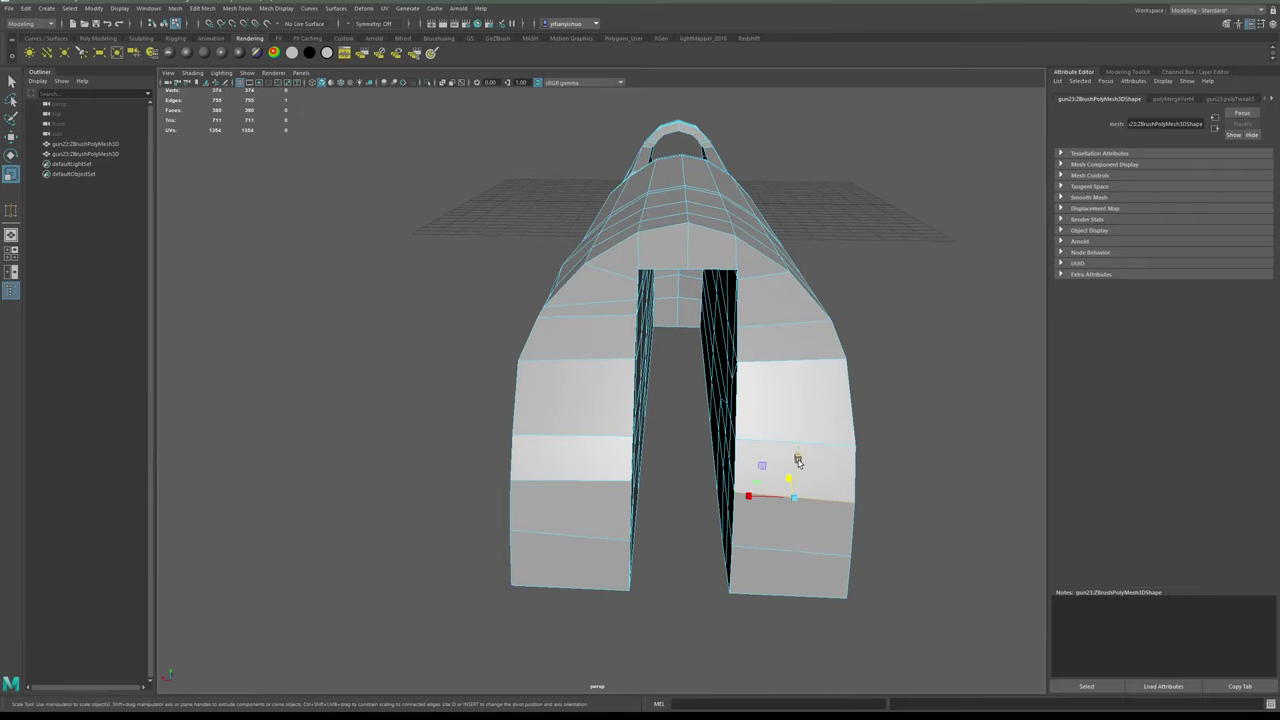
drag(798, 461, 798, 612)
click(596, 485)
alt+middle_drag(619, 540, 592, 466)
alt+drag(592, 466, 604, 457)
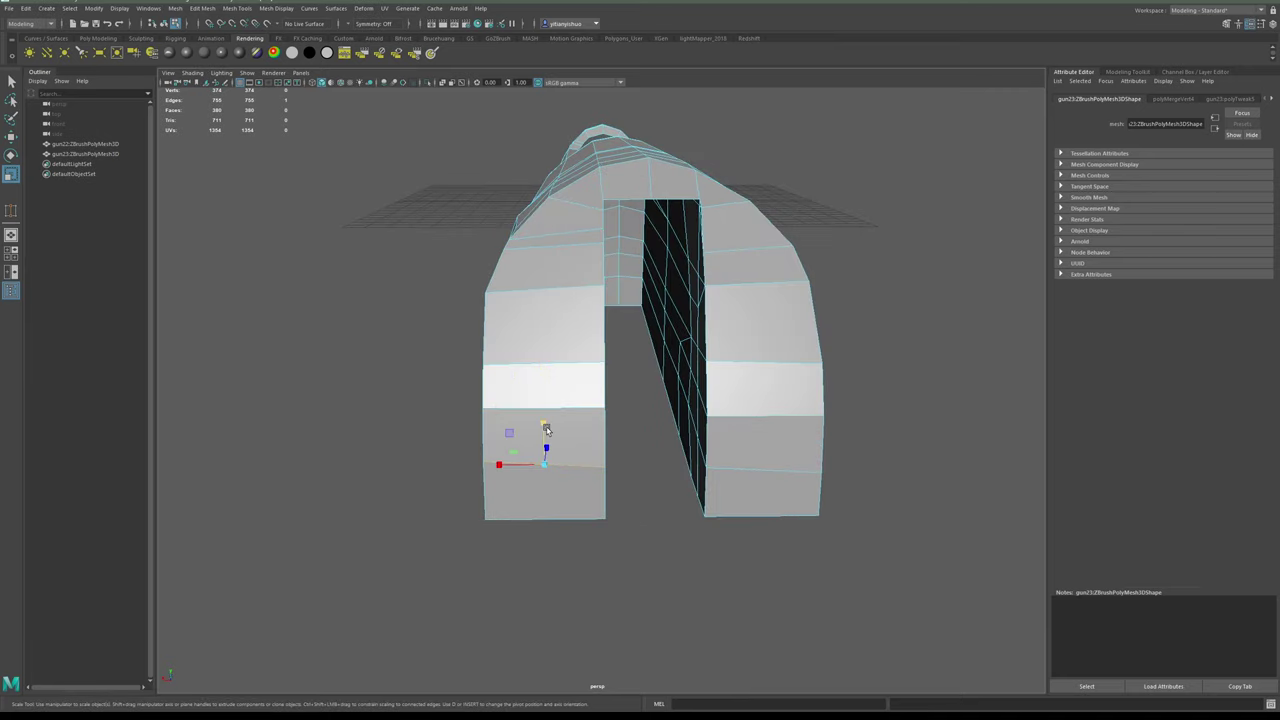
click(740, 471)
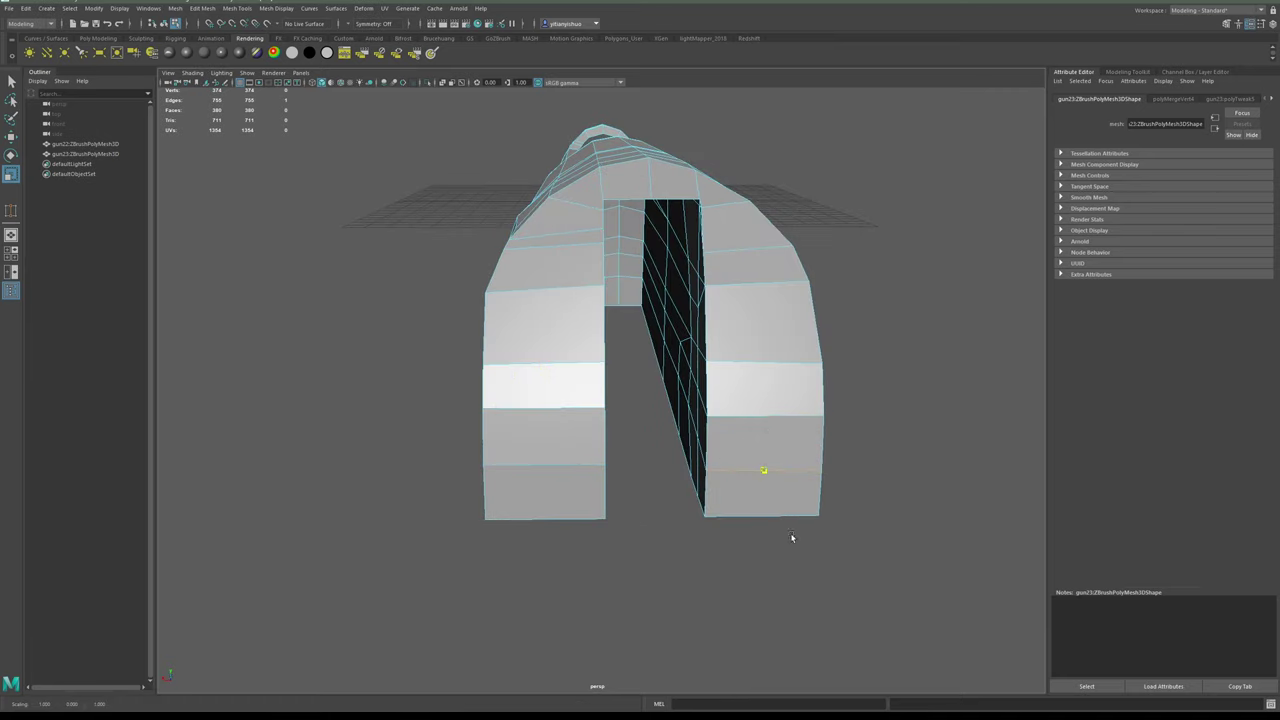
- Move one front leg's cross edge vertically, snapping it level with the matching edge on the opposite leg
alt+middle_drag(785, 511, 768, 550)
alt+drag(774, 509, 731, 463)
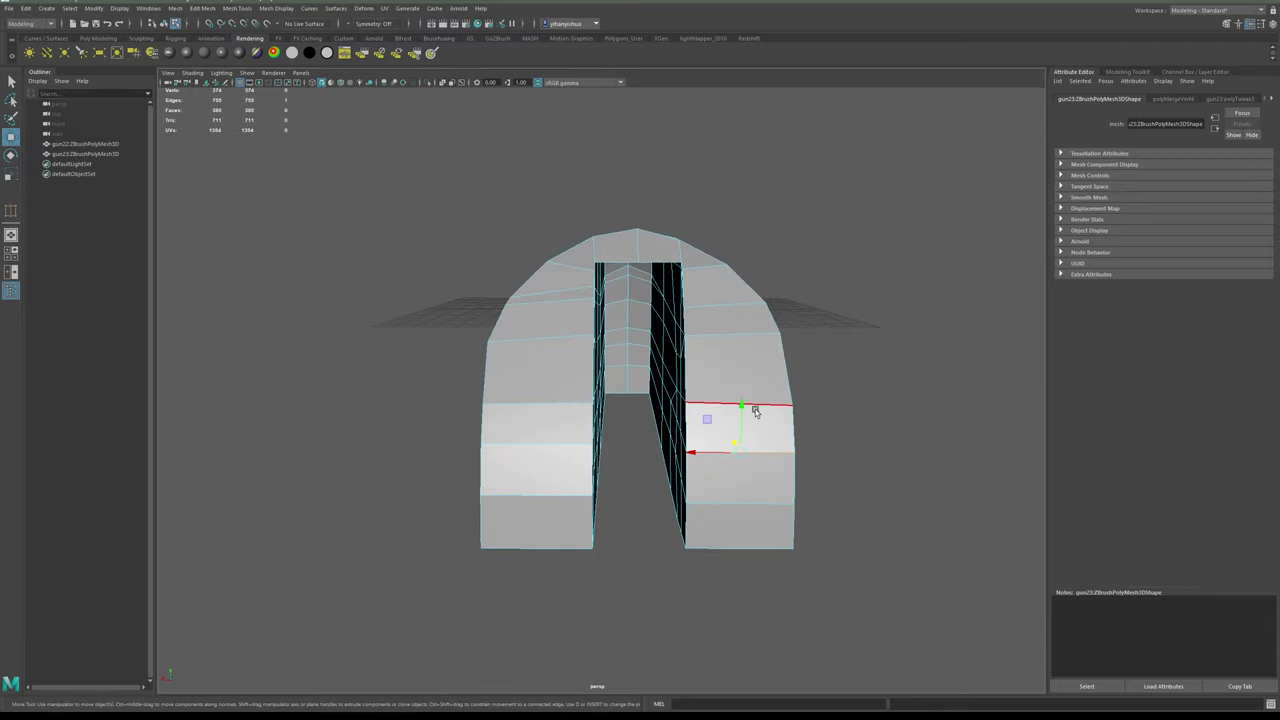
drag(742, 405, 743, 406)
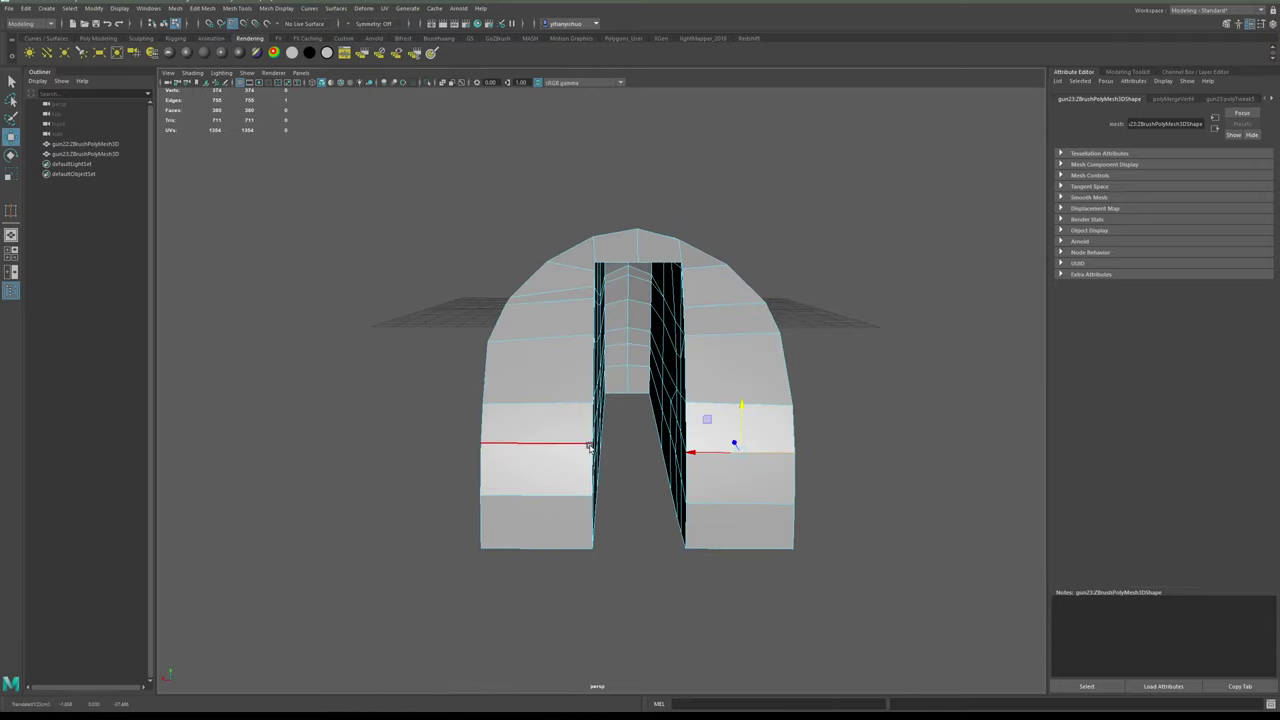
middle_drag(589, 446, 592, 445)
- Scale the matching cross edges on both front legs flat along the slide's length and shift them lengthwise to smooth the front curve
mouse_move(706, 436)
alt+mouse_down()
mouse_move(669, 446)
mouse_move(688, 463)
mouse_move(611, 443)
mouse_move(634, 431)
mouse_move(800, 451)
mouse_move(633, 430)
mouse_move(667, 452)
mouse_move(969, 417)
alt+mouse_up()
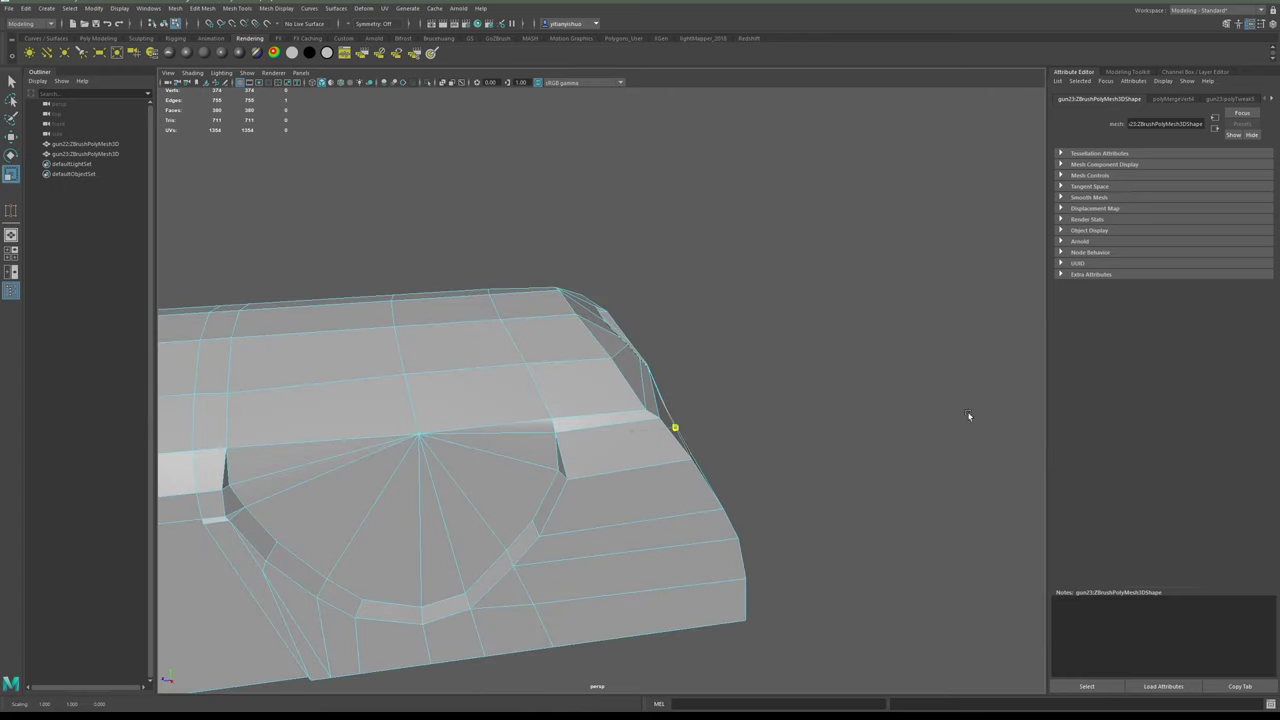
alt+drag(738, 449, 713, 438)
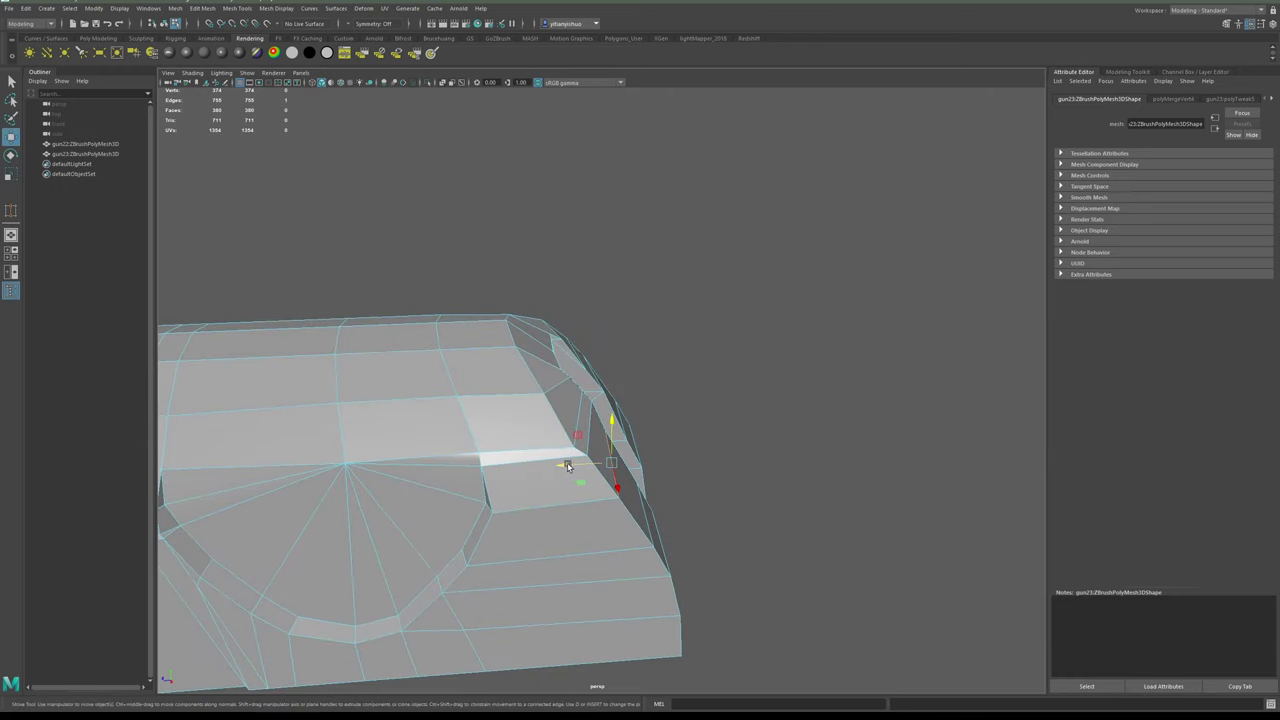
drag(567, 467, 635, 483)
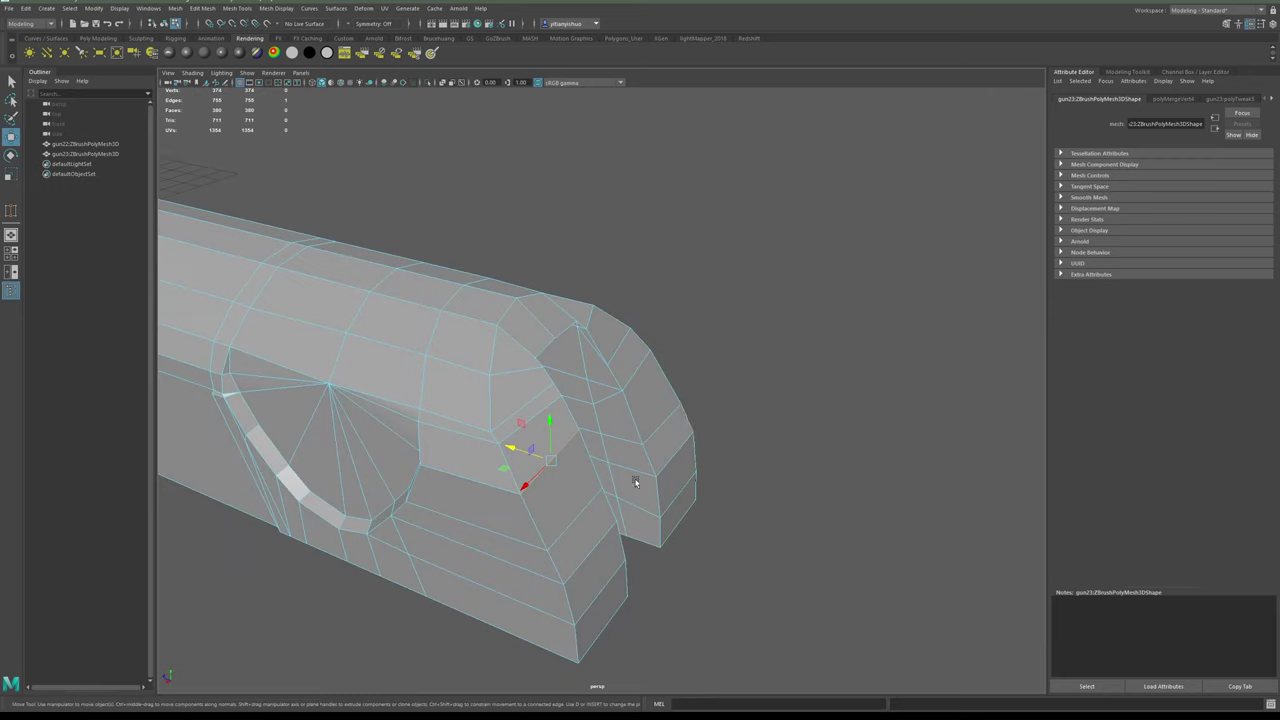
- Flatten the upper pair of cross edges on the front legs along the slide's length and reposition the pair lengthwise
mouse_move(690, 409)
alt+mouse_down()
mouse_move(668, 403)
mouse_move(684, 413)
alt+mouse_up()
click(669, 389)
key(r)
drag(631, 351, 848, 394)
alt+drag(712, 380, 711, 424)
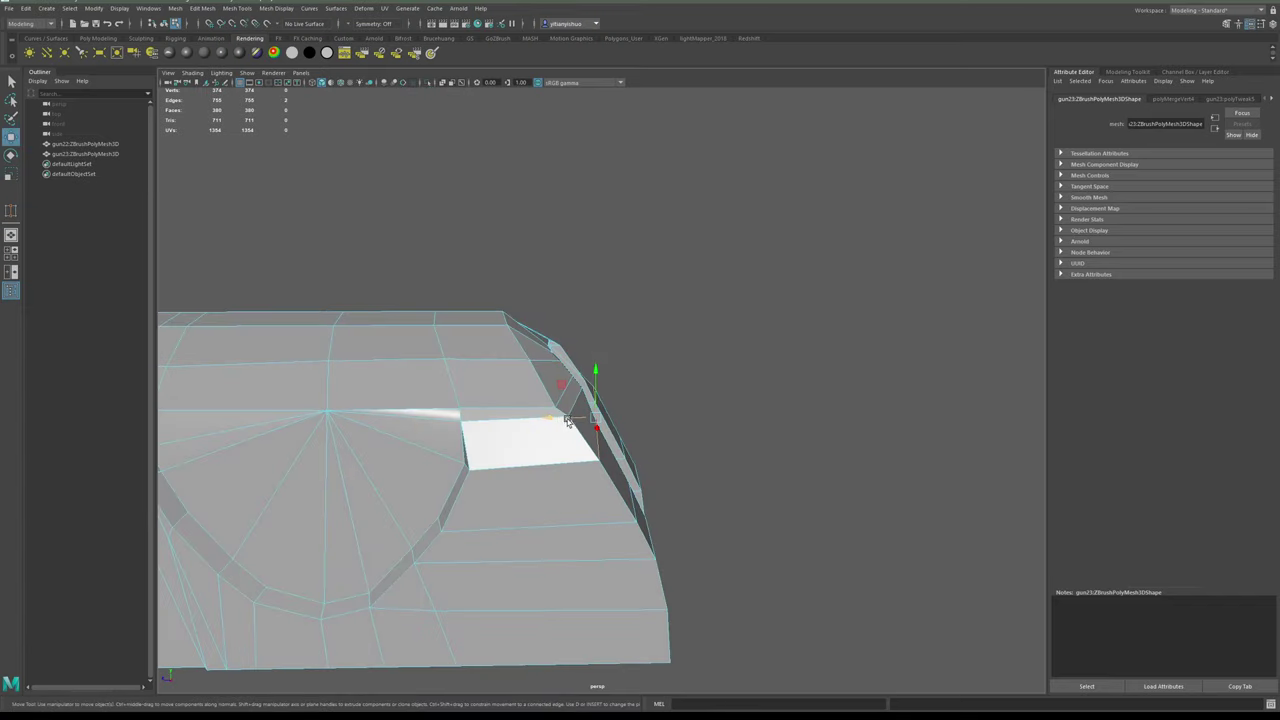
drag(562, 419, 563, 420)
- Shift the lower pair of front leg cross edges along the slide's length to even out the side profile
alt+drag(683, 475, 592, 481)
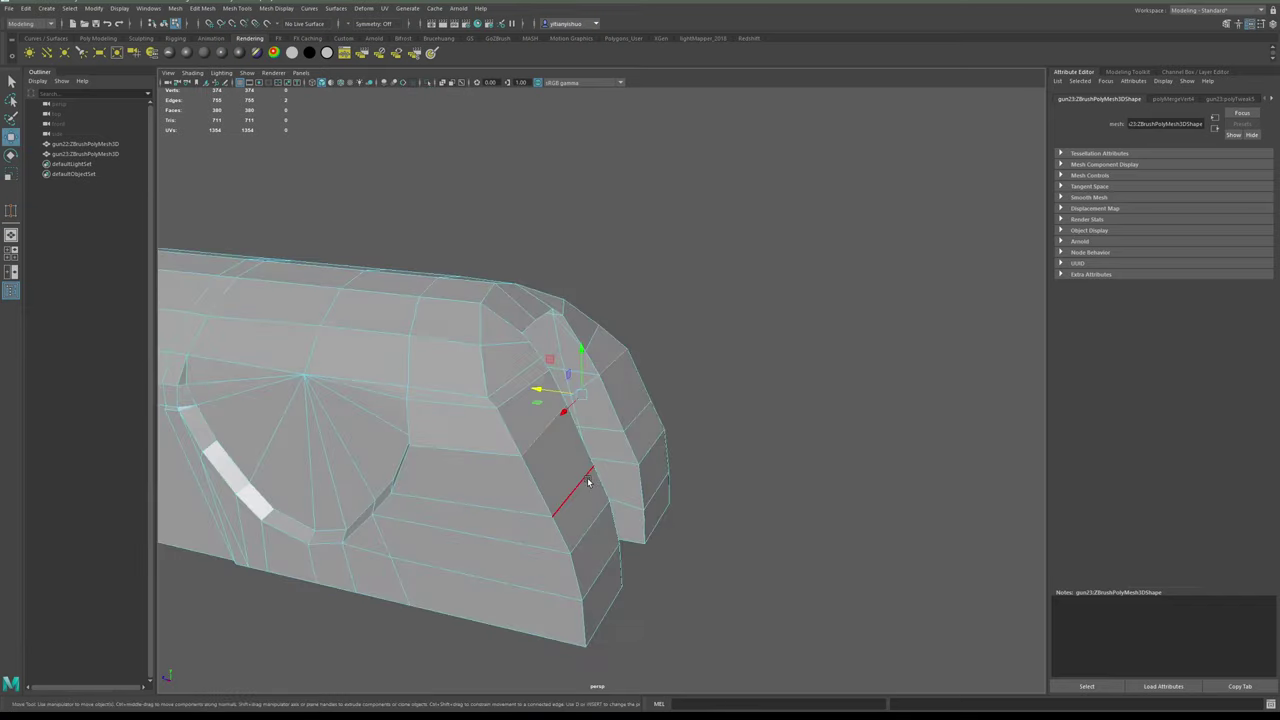
alt+drag(639, 433, 688, 430)
drag(561, 446, 616, 404)
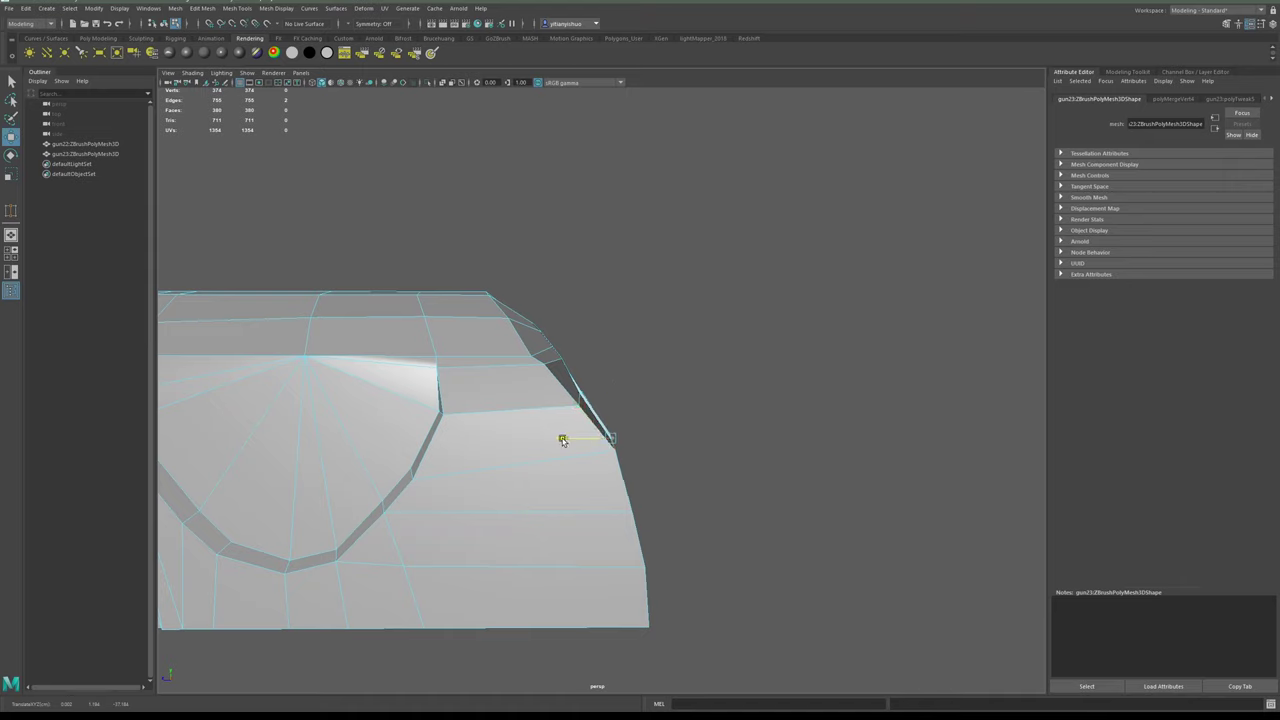
alt+drag(699, 498, 650, 563)
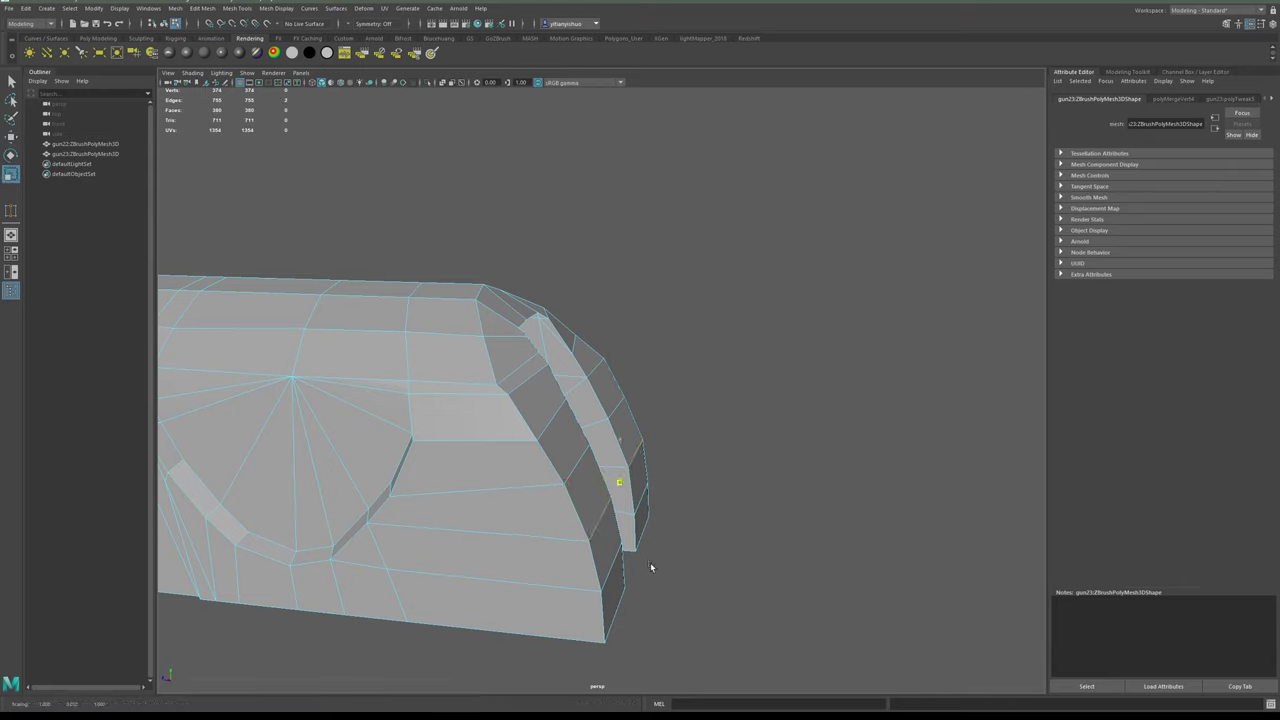
- Align the matching upper-middle cross edges on both front legs by scaling them flat lengthwise, and move them onto the front curve
alt+drag(695, 478, 622, 440)
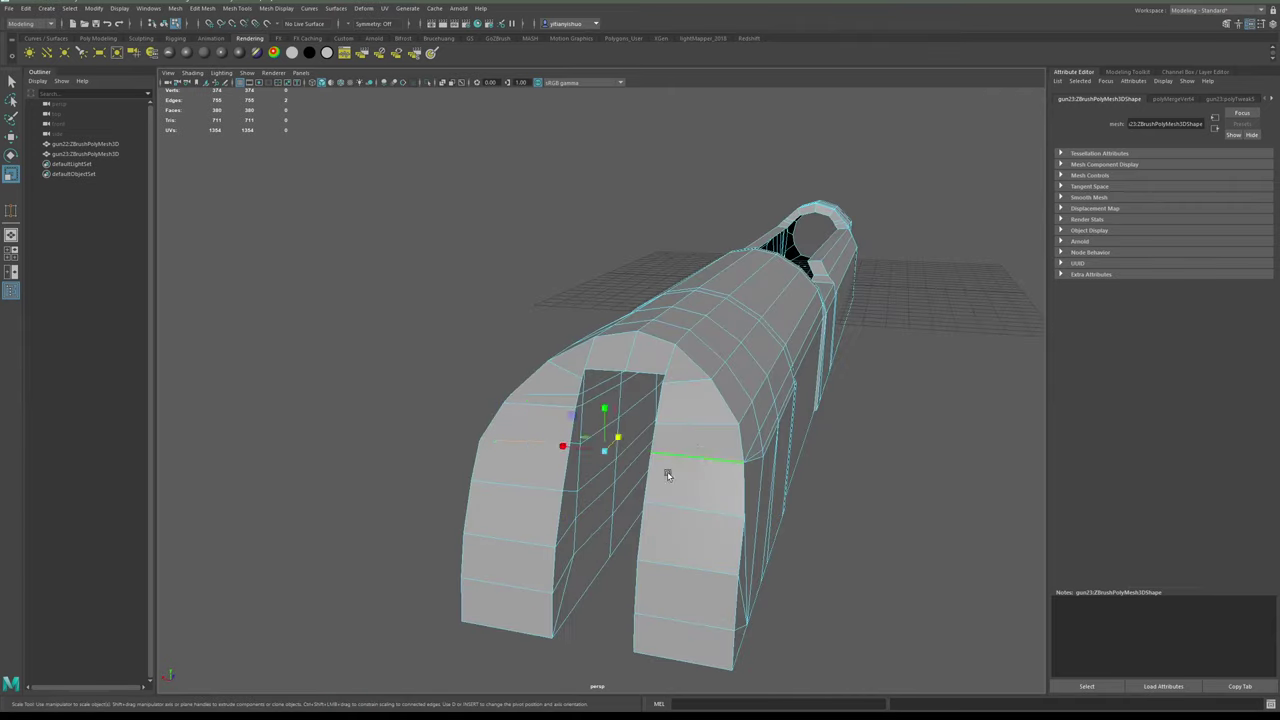
alt+drag(668, 475, 648, 551)
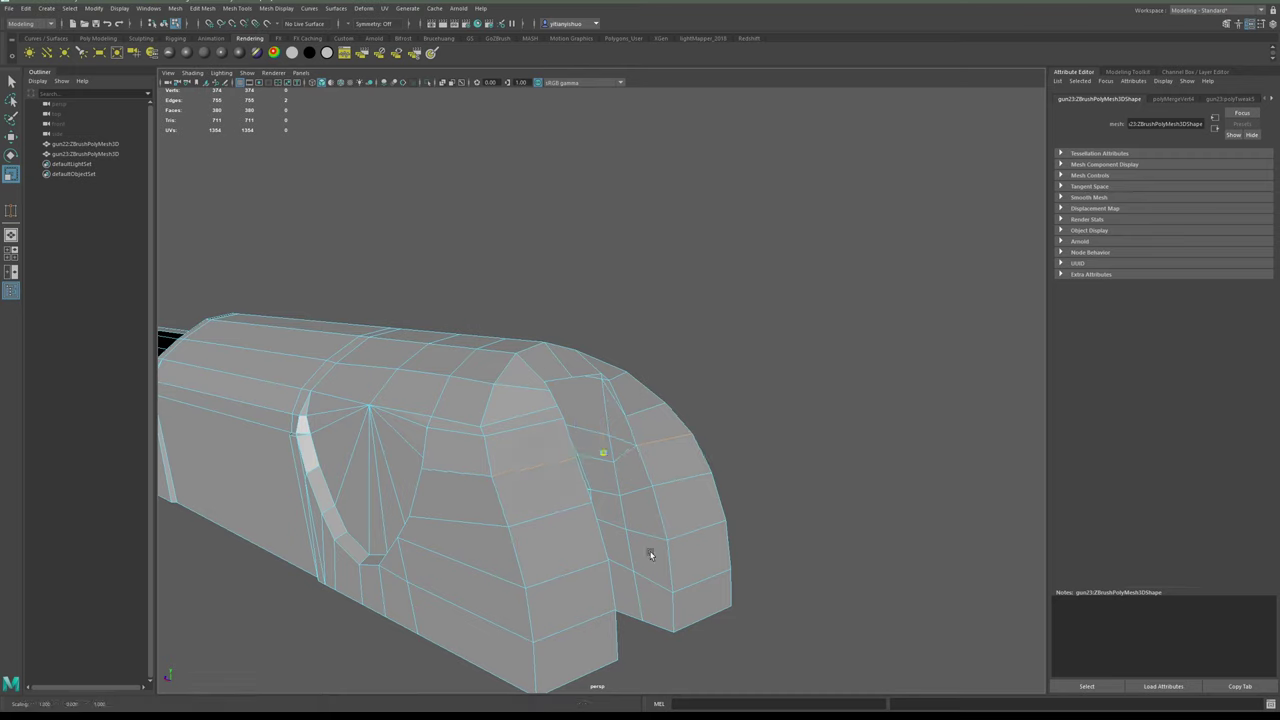
alt+drag(630, 505, 654, 440)
drag(557, 447, 891, 446)
alt+drag(709, 456, 660, 440)
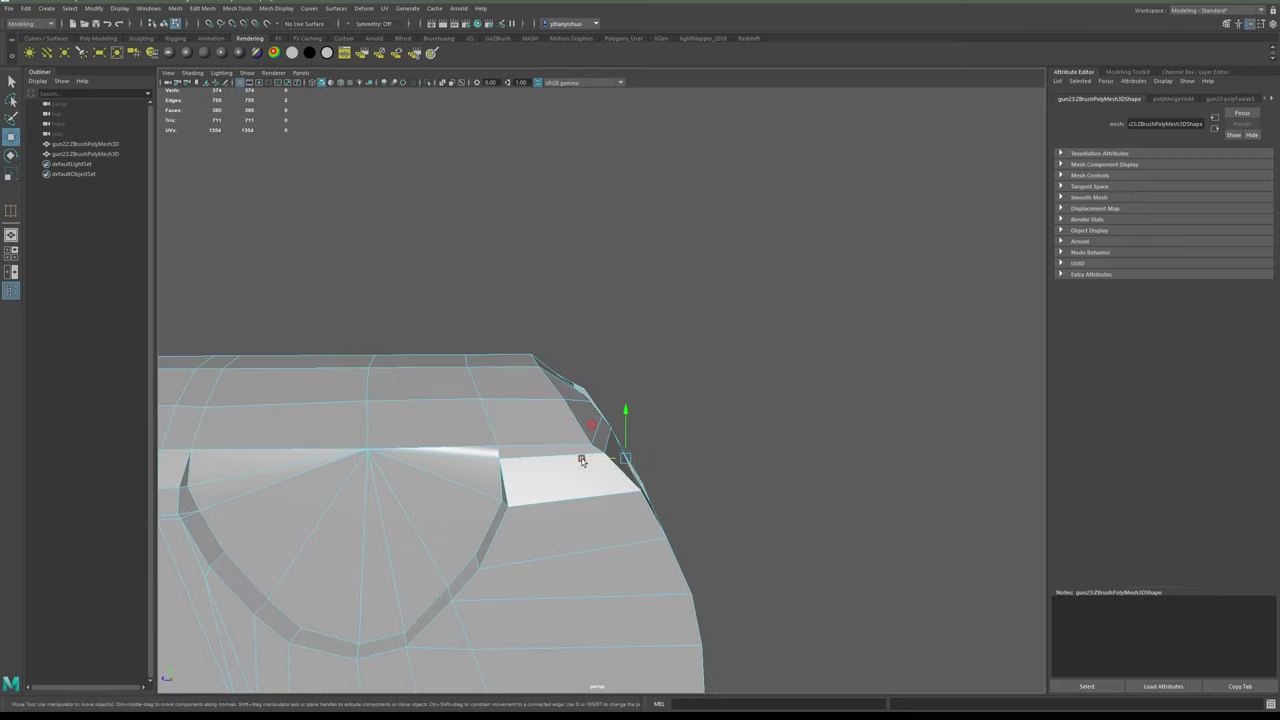
drag(582, 461, 552, 448)
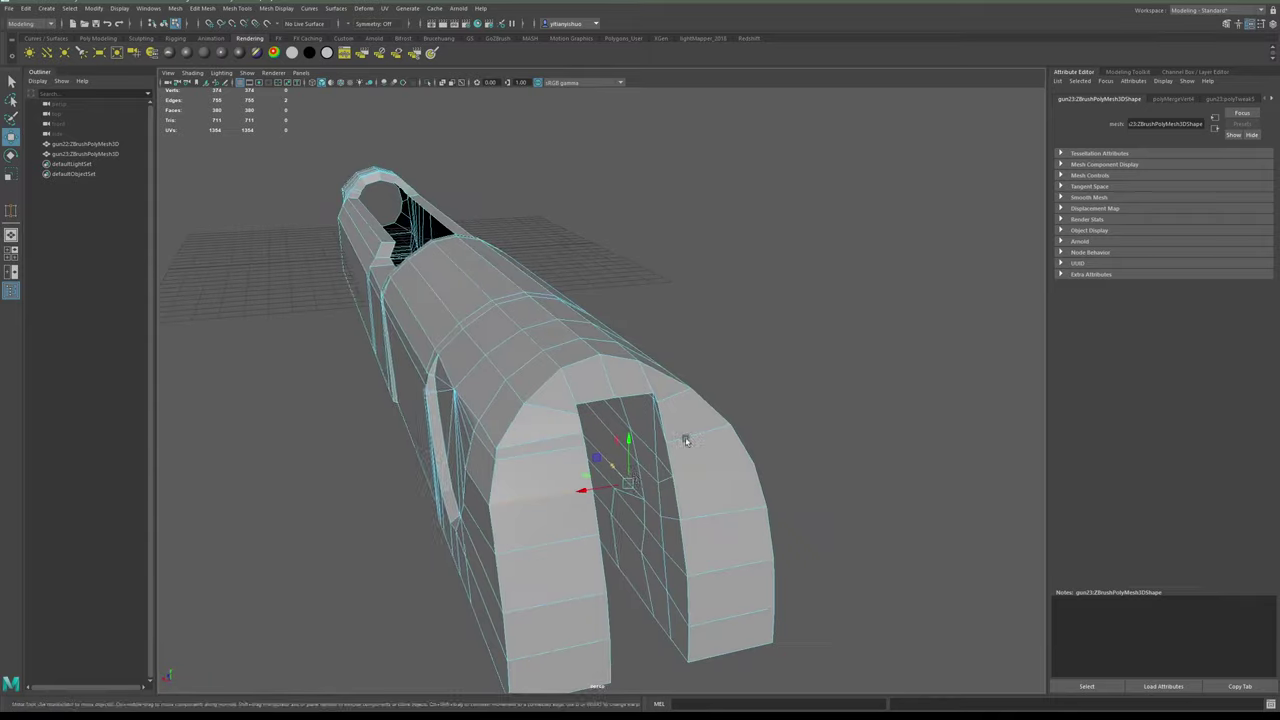
- Target-weld the closely spaced cross-edge vertices near the top of the front legs and undo the last misplaced weld
alt+drag(686, 440, 591, 430)
right_drag(591, 430, 554, 456)
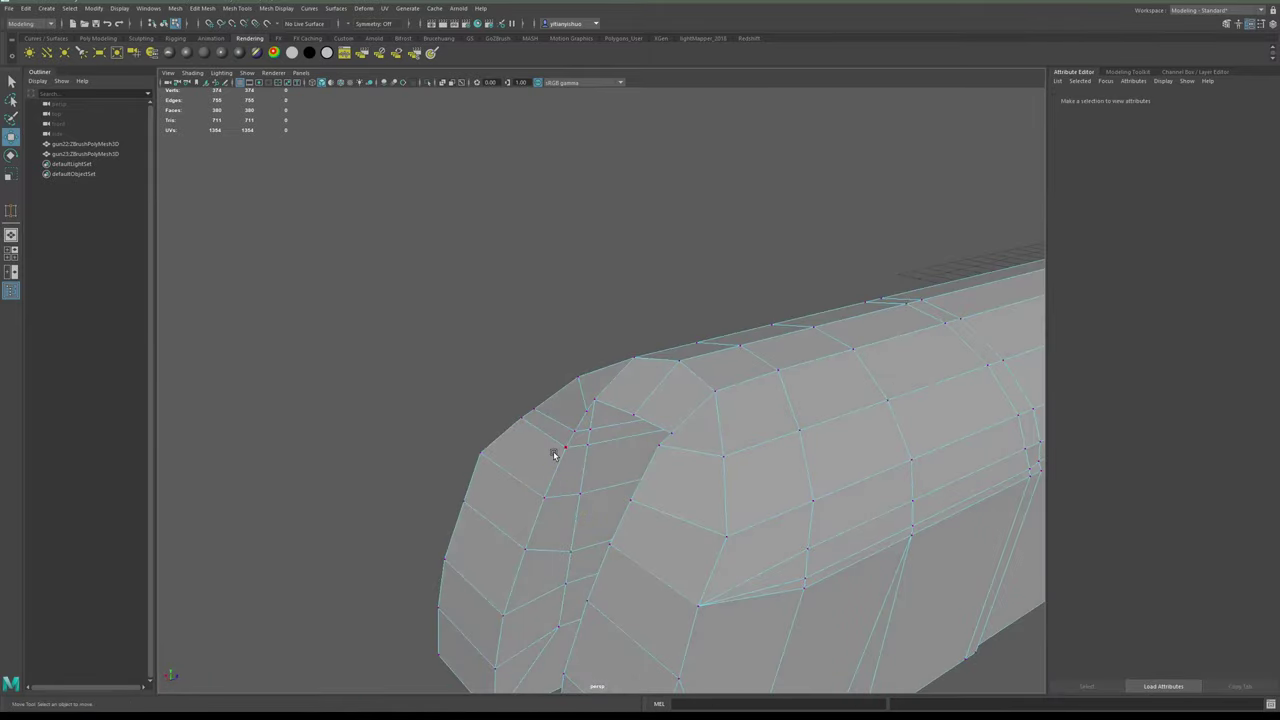
click(563, 446)
shift+right_drag(548, 262, 606, 518)
drag(573, 432, 575, 430)
alt+drag(575, 430, 640, 450)
drag(488, 486, 486, 491)
alt+drag(486, 491, 614, 494)
key(ctrl+z)
- Select the uppermost cross edges beside the front slot on both legs and scale them flat along the slide's length
mouse_move(726, 494)
alt+mouse_down()
mouse_move(557, 503)
mouse_move(537, 480)
mouse_move(591, 486)
mouse_move(534, 480)
mouse_move(727, 472)
alt+mouse_up()
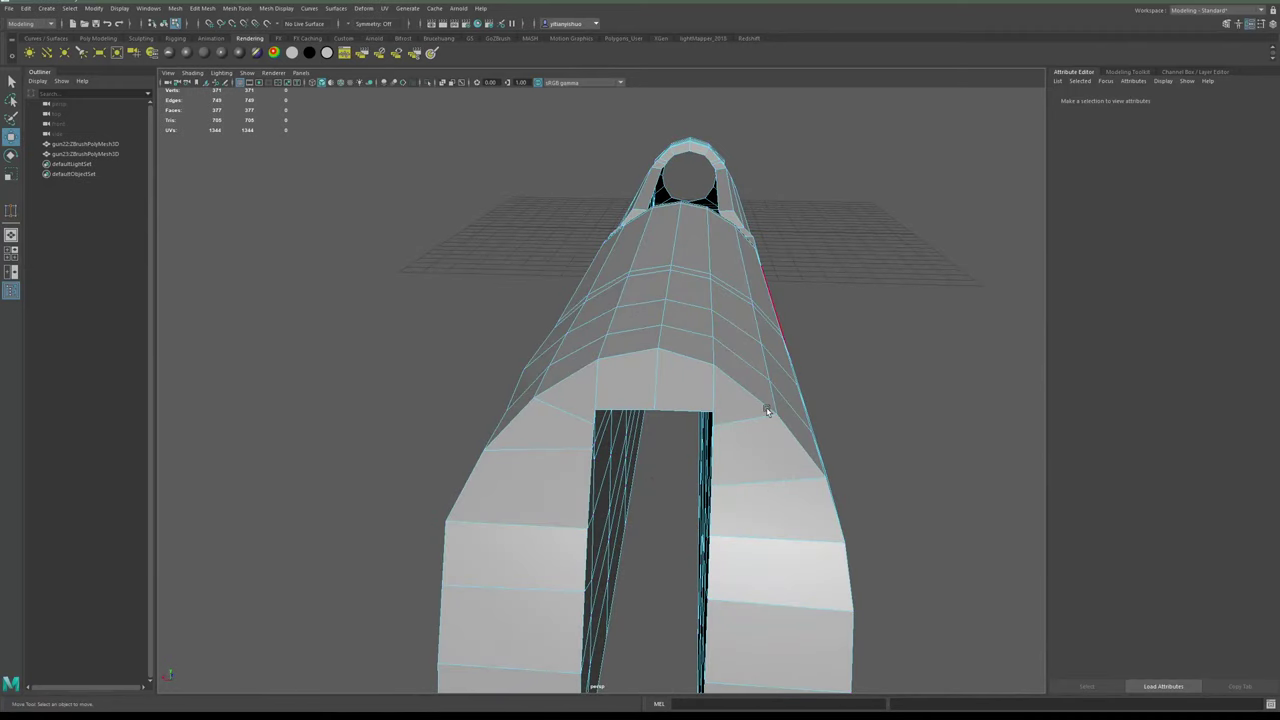
click(556, 457)
alt+drag(815, 486, 665, 453)
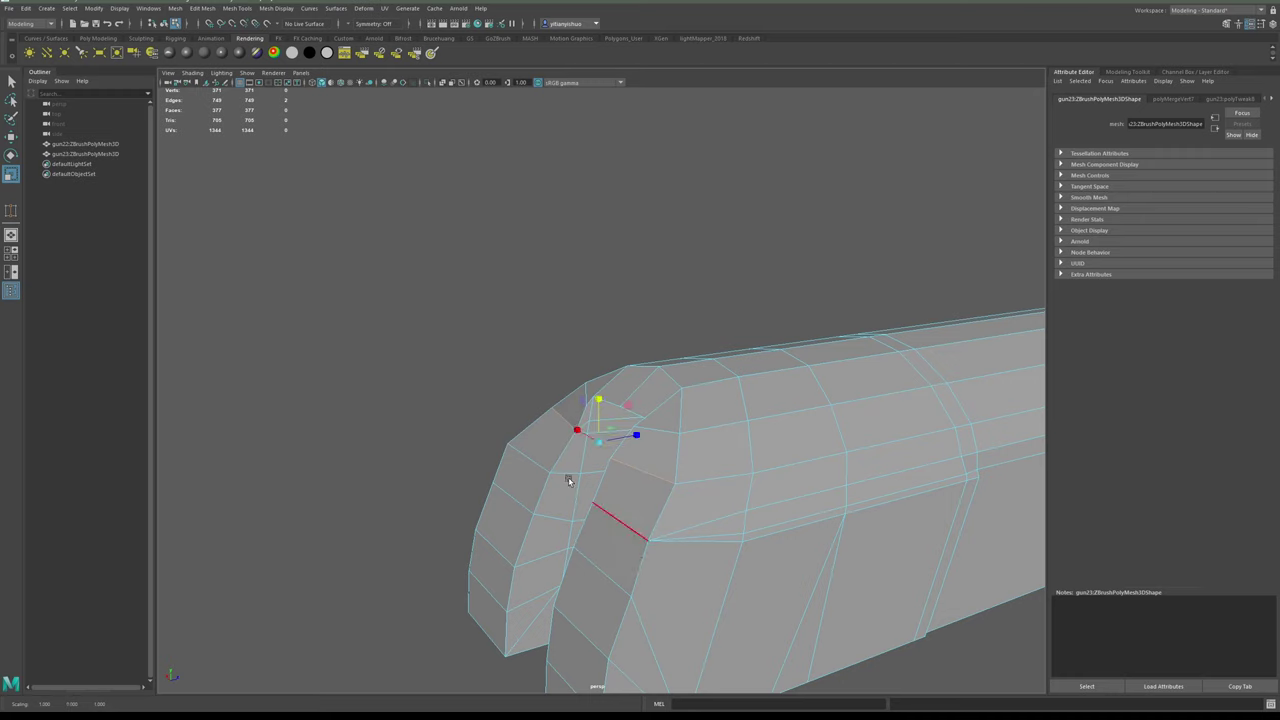
alt+drag(568, 481, 565, 423)
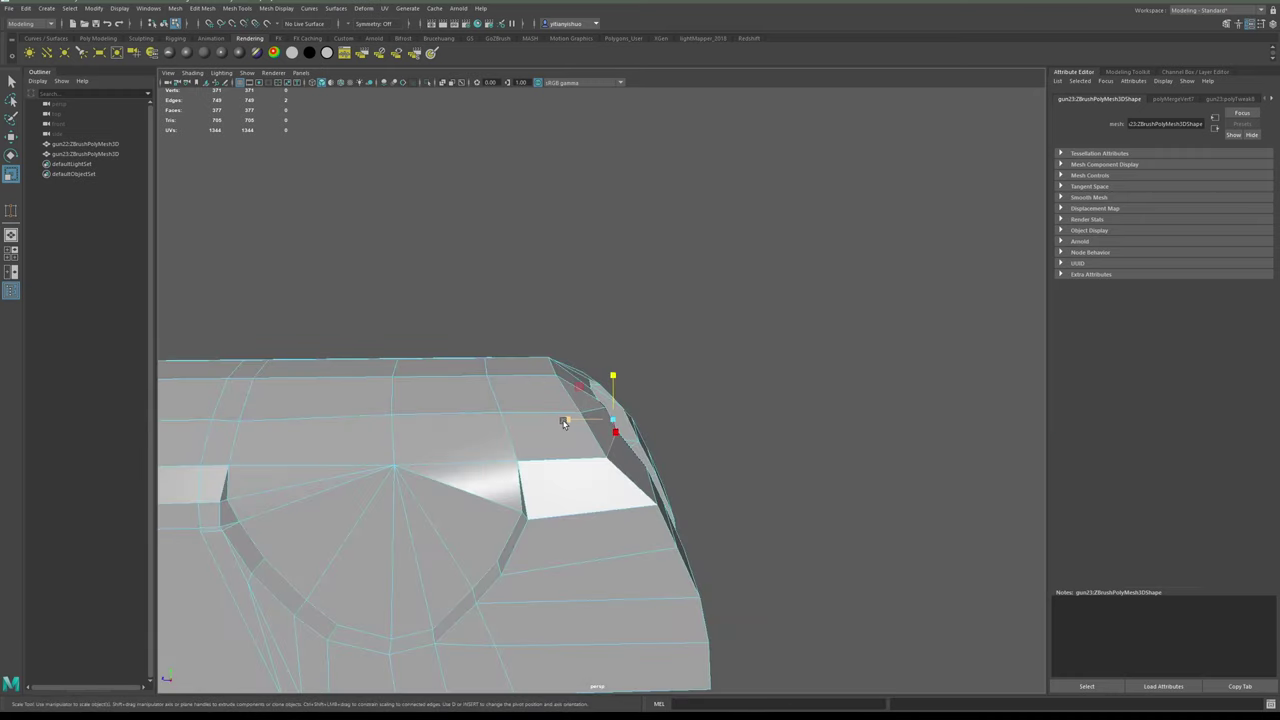
drag(935, 430, 934, 430)
- Cut a connecting edge between the inner slot wall's vertex and the front edge near the slot's top with Multi-Cut
alt+drag(646, 427, 569, 423)
alt+drag(820, 425, 700, 456)
alt+drag(740, 455, 585, 435)
right_drag(543, 464, 643, 386)
alt+drag(643, 386, 558, 368)
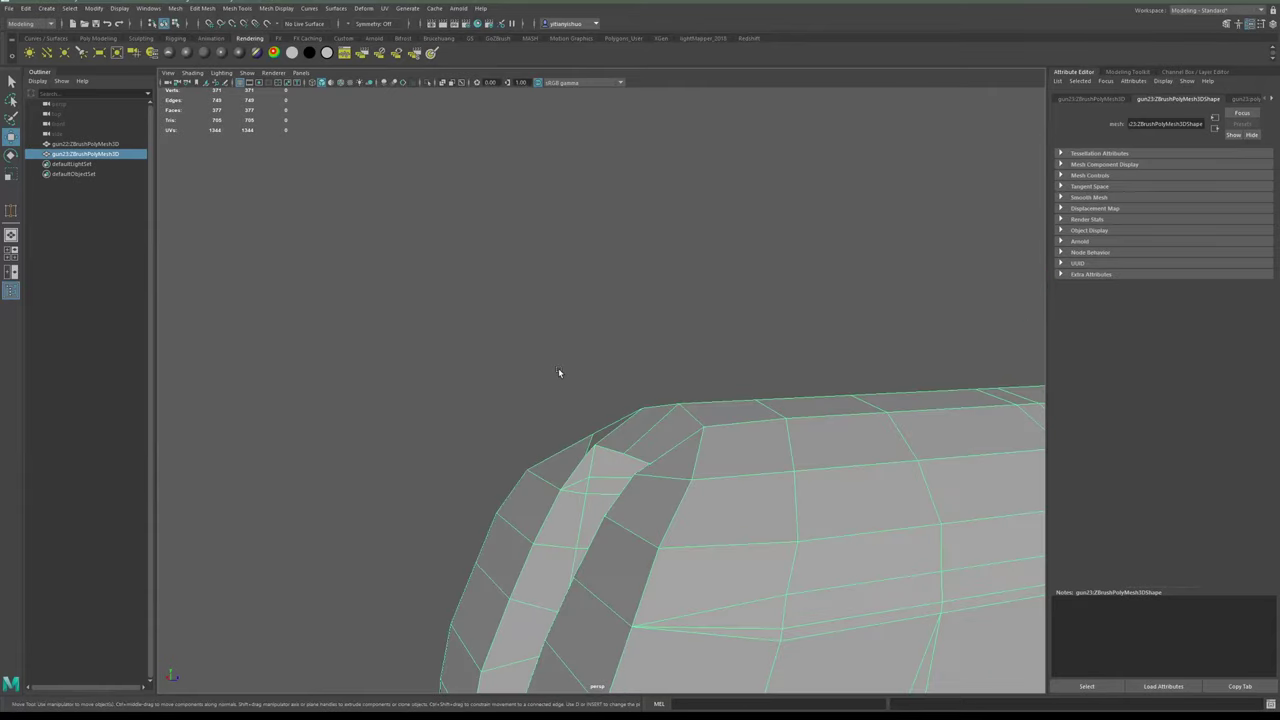
alt+right_drag(558, 368, 541, 552)
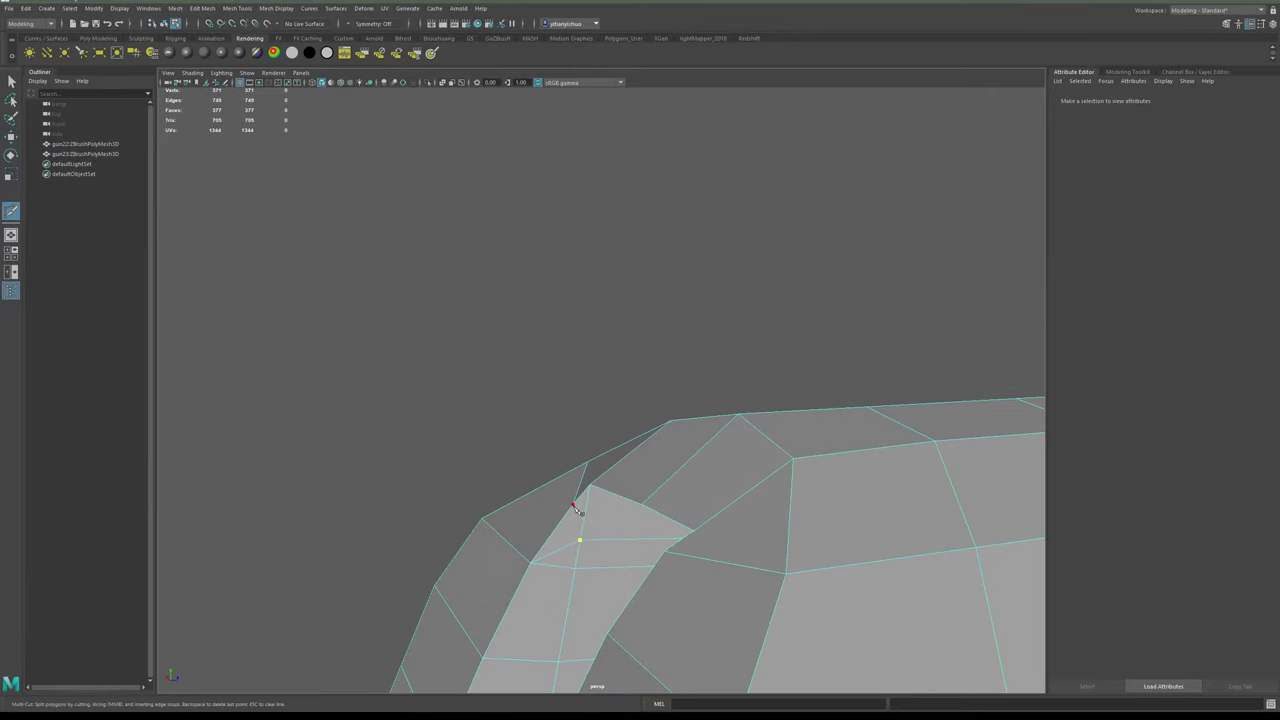
key(w)
- Move the selected pair of front leg cross edges to refine the curve of the slide's front end
alt+drag(545, 504, 687, 506)
alt+right_drag(686, 506, 623, 416)
alt+drag(718, 456, 801, 480)
drag(671, 489, 642, 514)
alt+drag(766, 463, 536, 450)
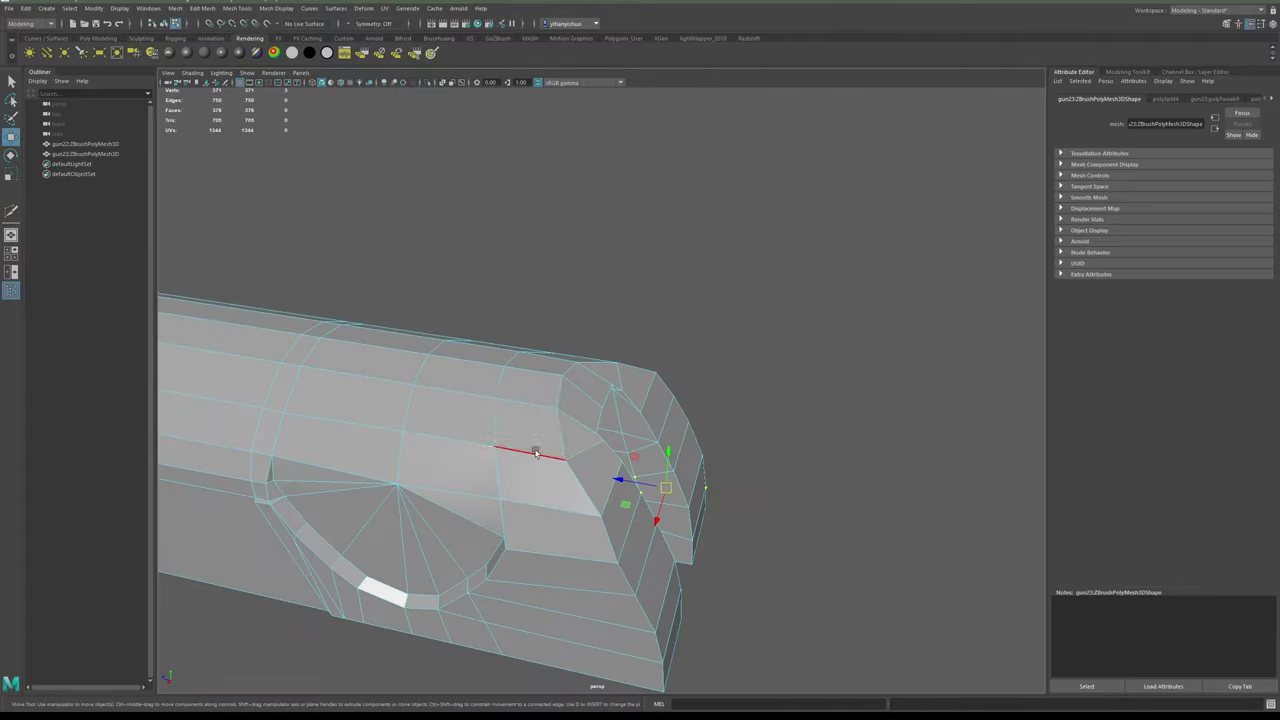
- Return to object mode and examine the slide's front end with smooth mesh preview, then restore the unsmoothed display
right_drag(654, 296, 720, 268)
alt+drag(716, 313, 603, 374)
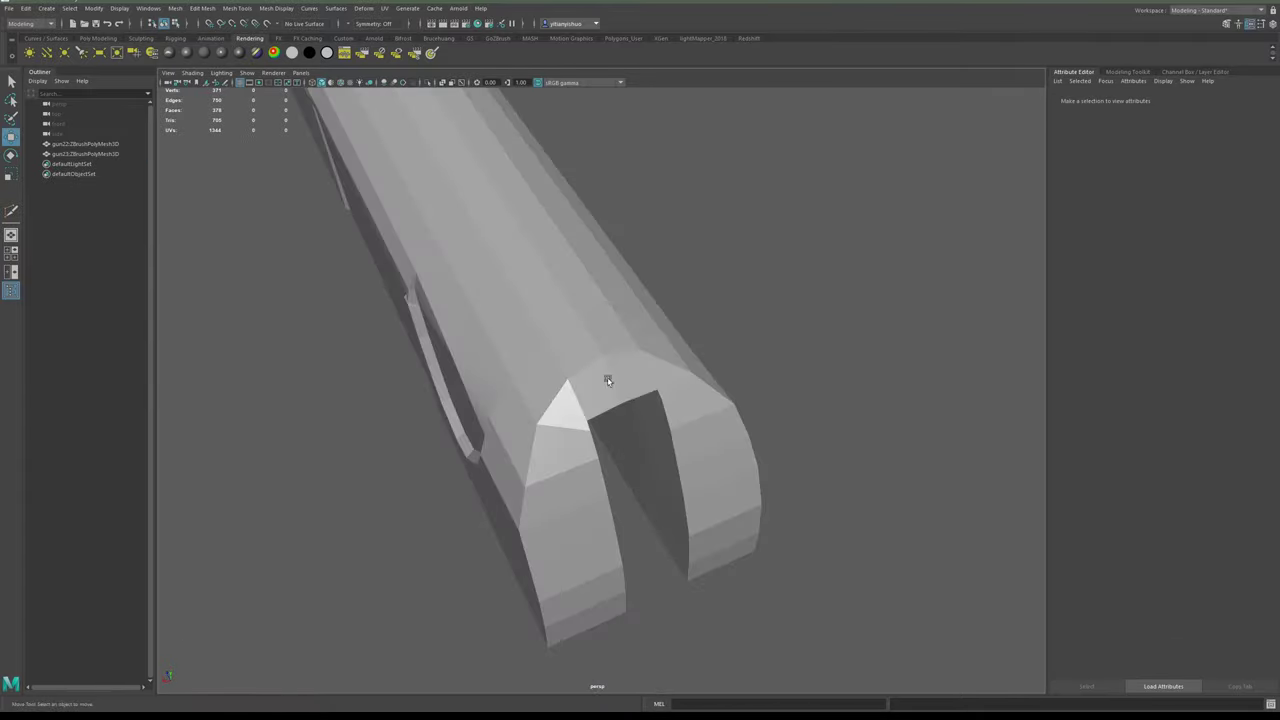
key(3)
click(877, 469)
alt+drag(762, 447, 766, 551)
click(645, 399)
key(1)
alt+right_drag(766, 551, 723, 446)
alt+drag(723, 446, 754, 506)
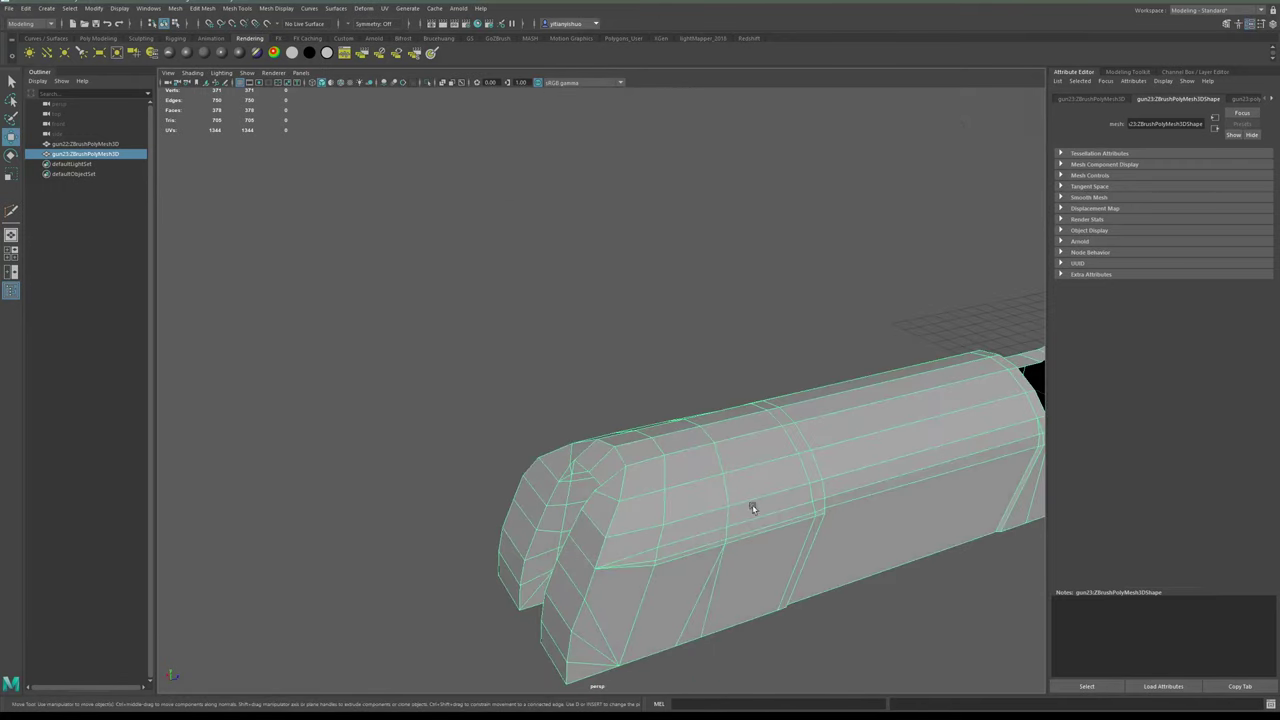
- Inspect the slide's upper surface, side wall and rear underside for remaining shading problems in object mode
click(848, 318)
scroll(868, 384, down, 3)
double_click(866, 396)
alt+middle_drag(868, 489, 668, 471)
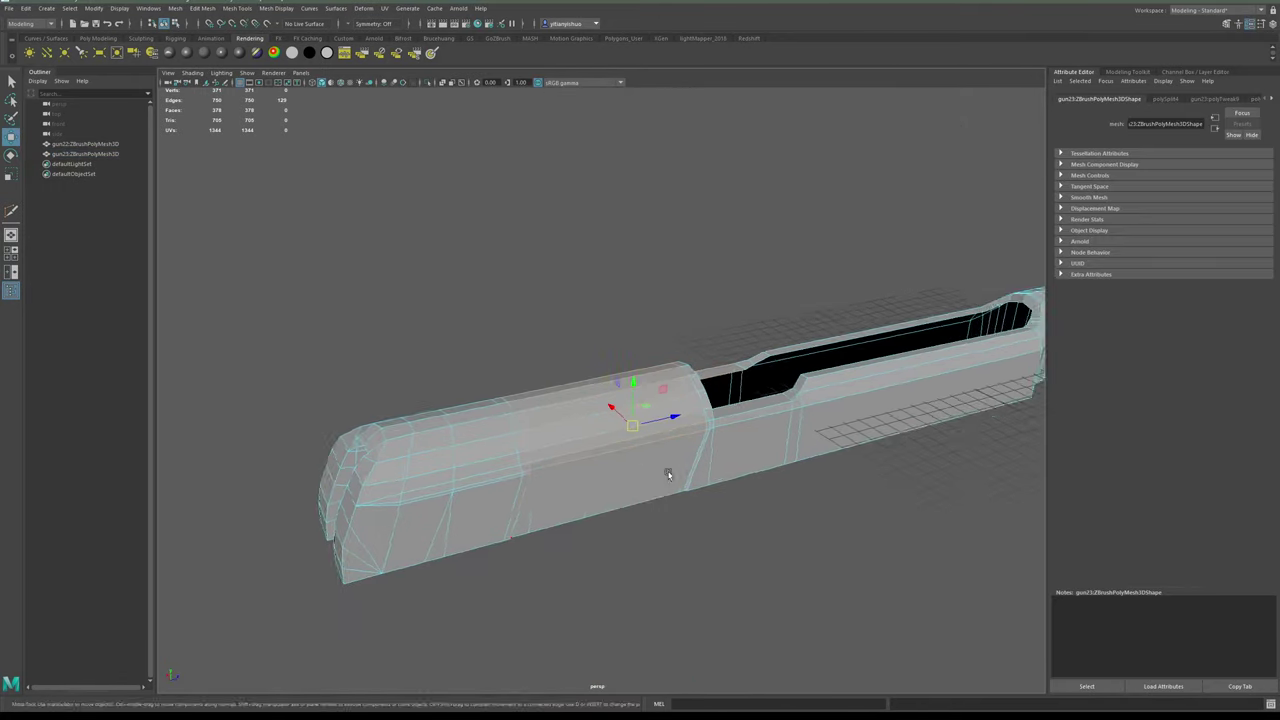
alt+drag(668, 471, 628, 440)
right_drag(626, 441, 660, 338)
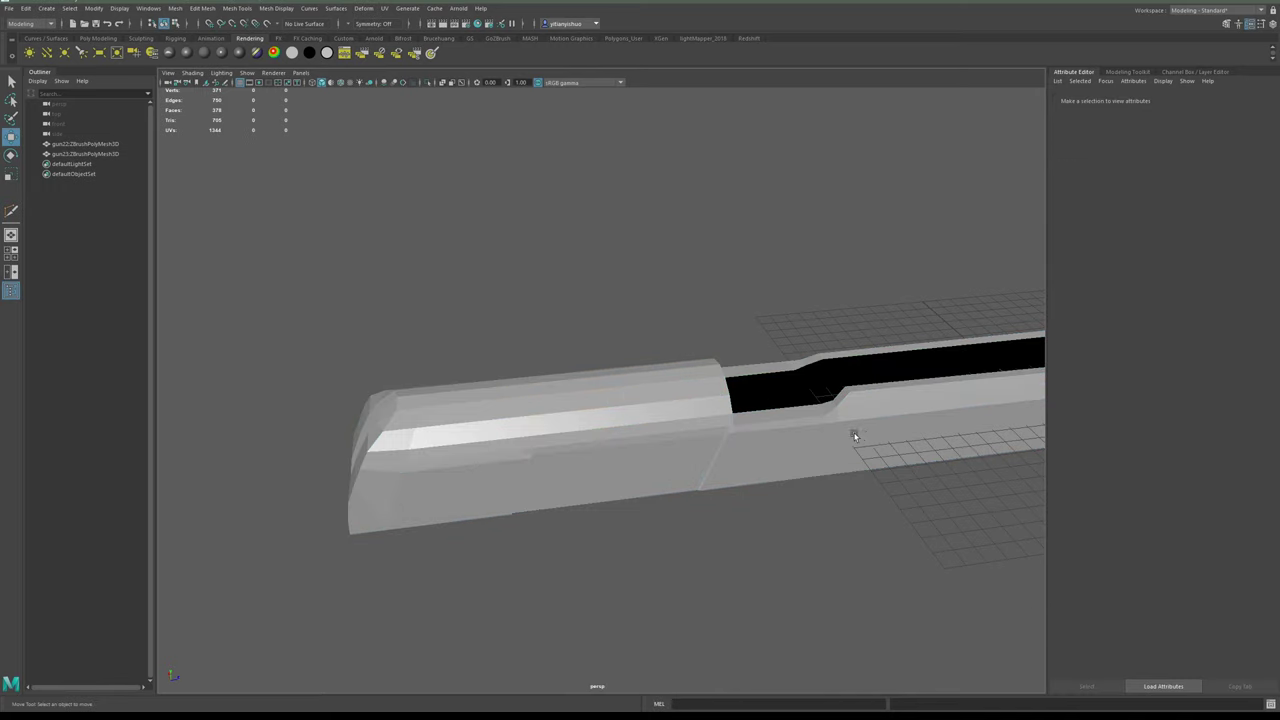
alt+drag(855, 436, 678, 494)
- Select the cleaned-up slide mesh and export the selection, keeping the existing export options
click(688, 437)
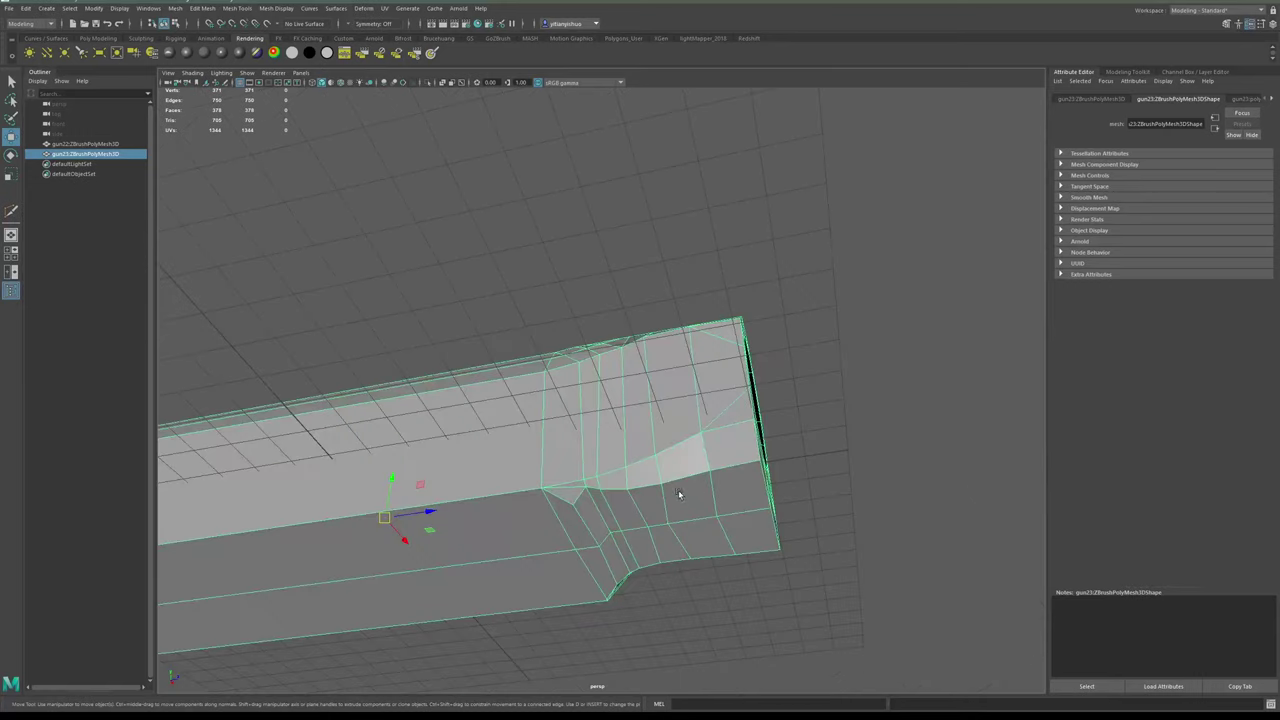
click(439, 38)
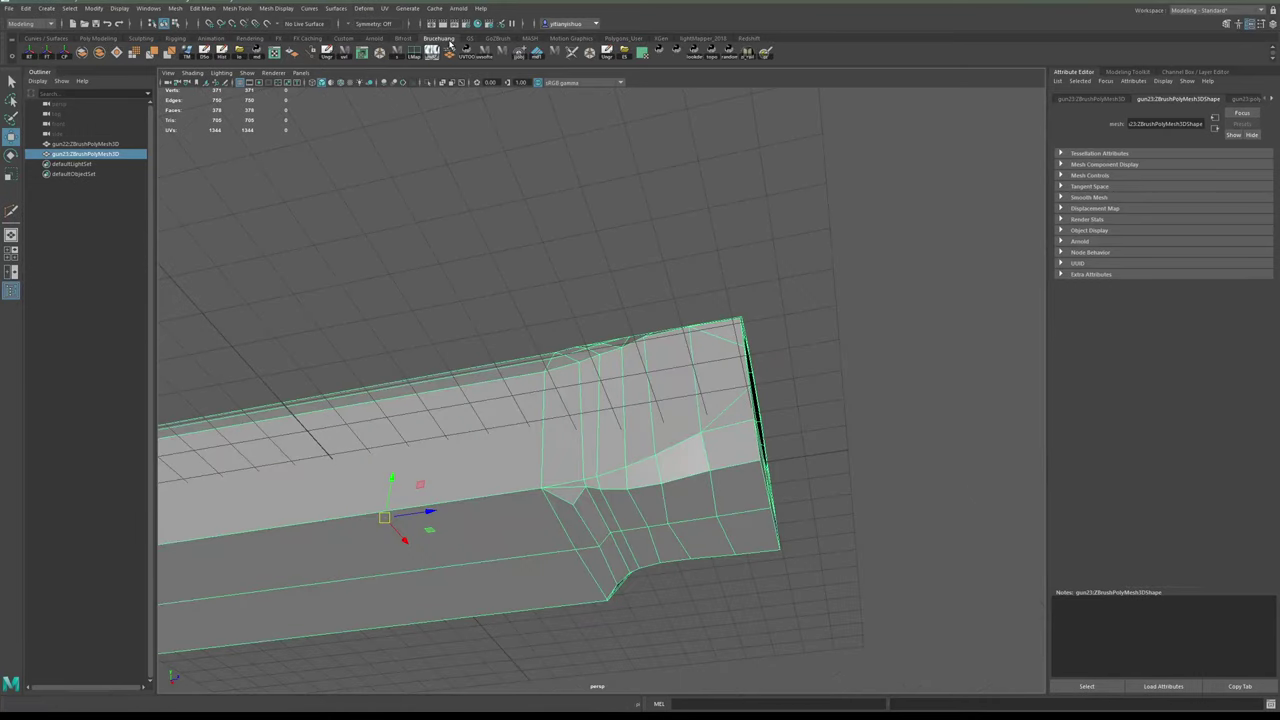
click(624, 52)
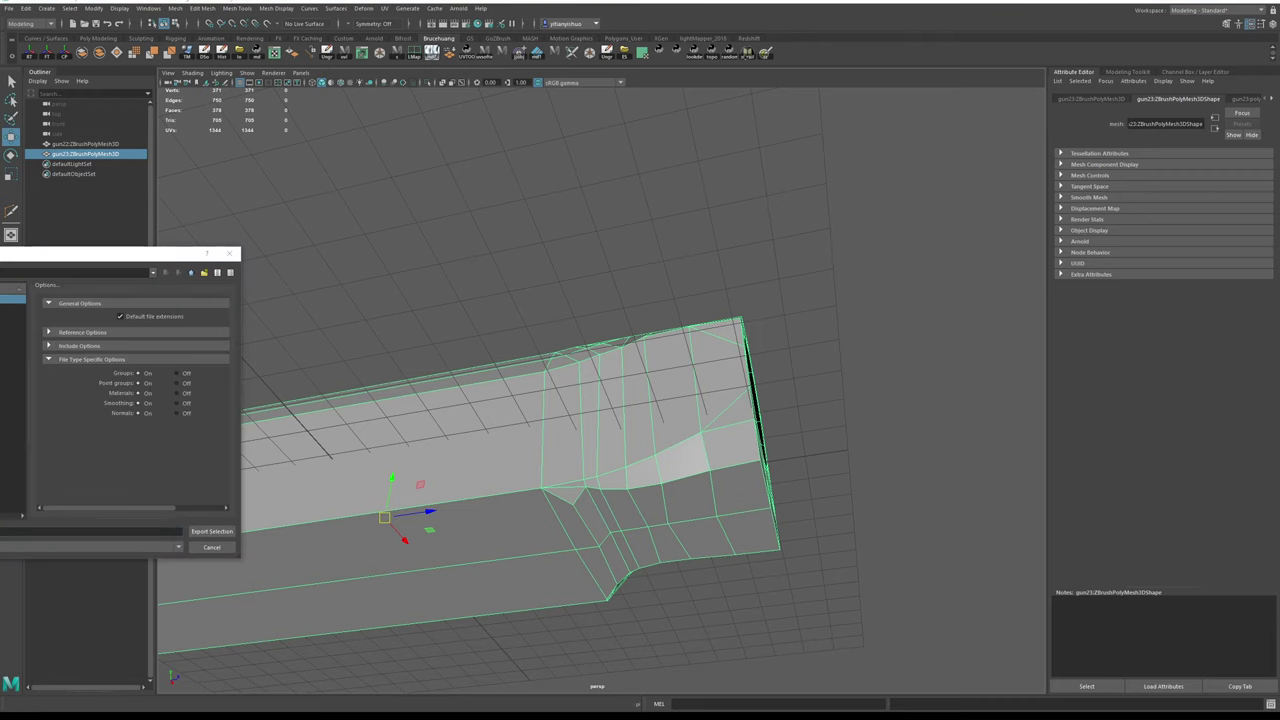
key(Return)
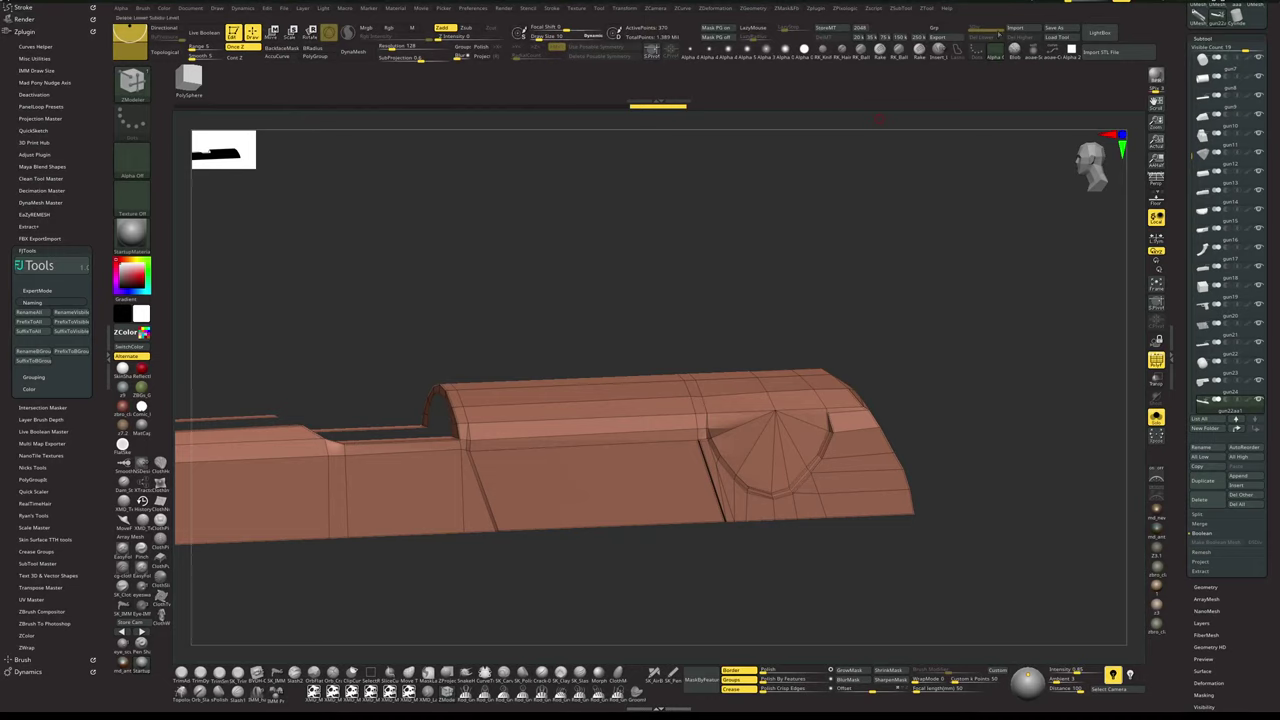
- Import the exported slide mesh into the current slide subtool, splitting its nonstandard polygons into quads and triangles
drag(1199, 47, 1200, 190)
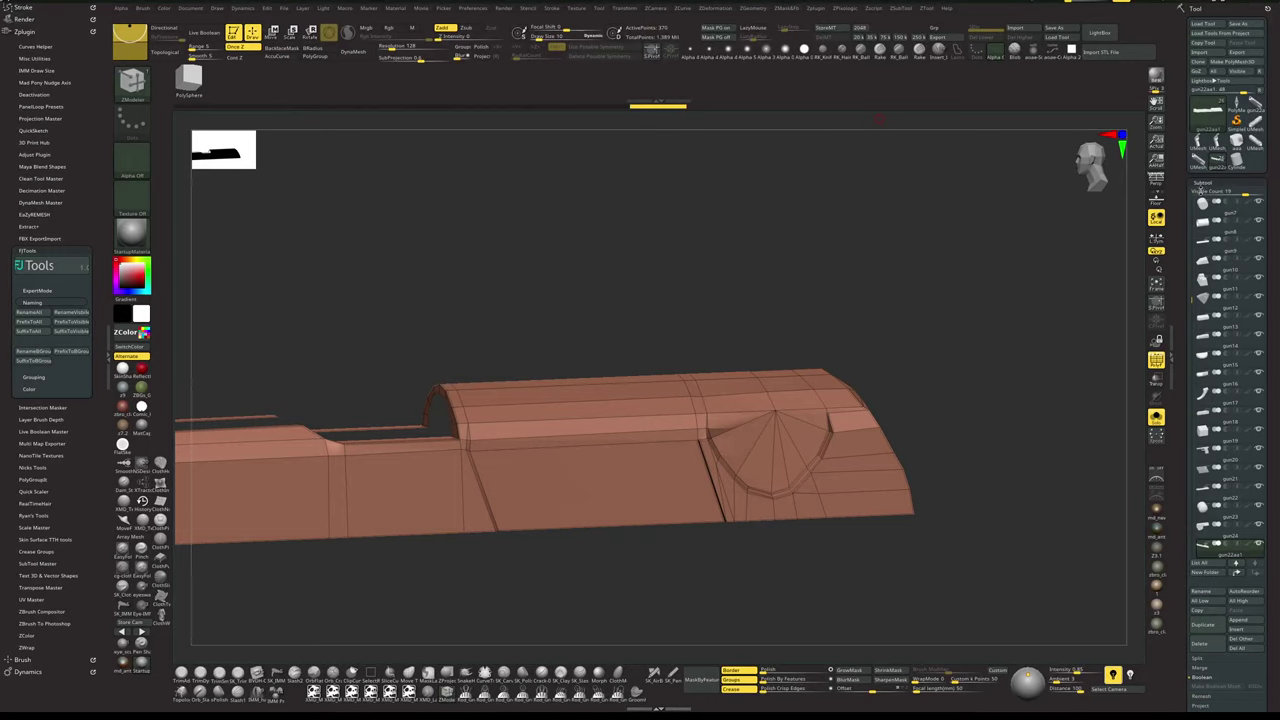
click(1210, 51)
double_click(635, 207)
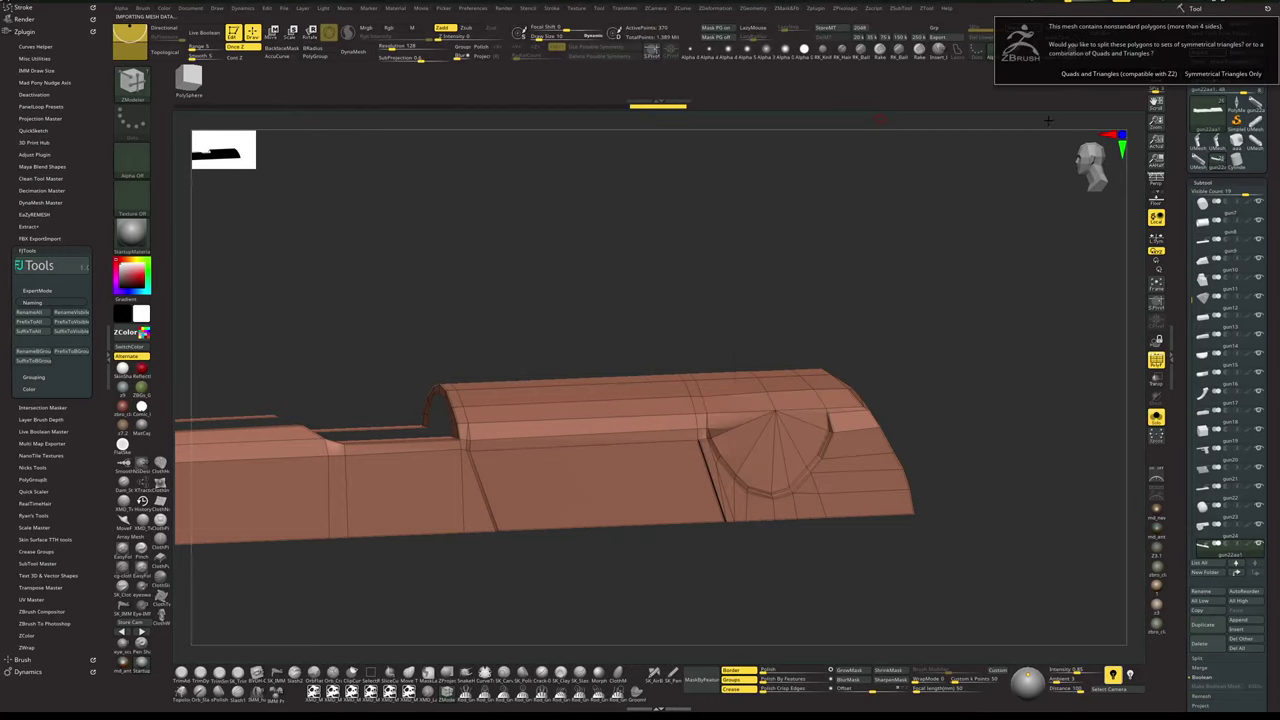
click(1107, 75)
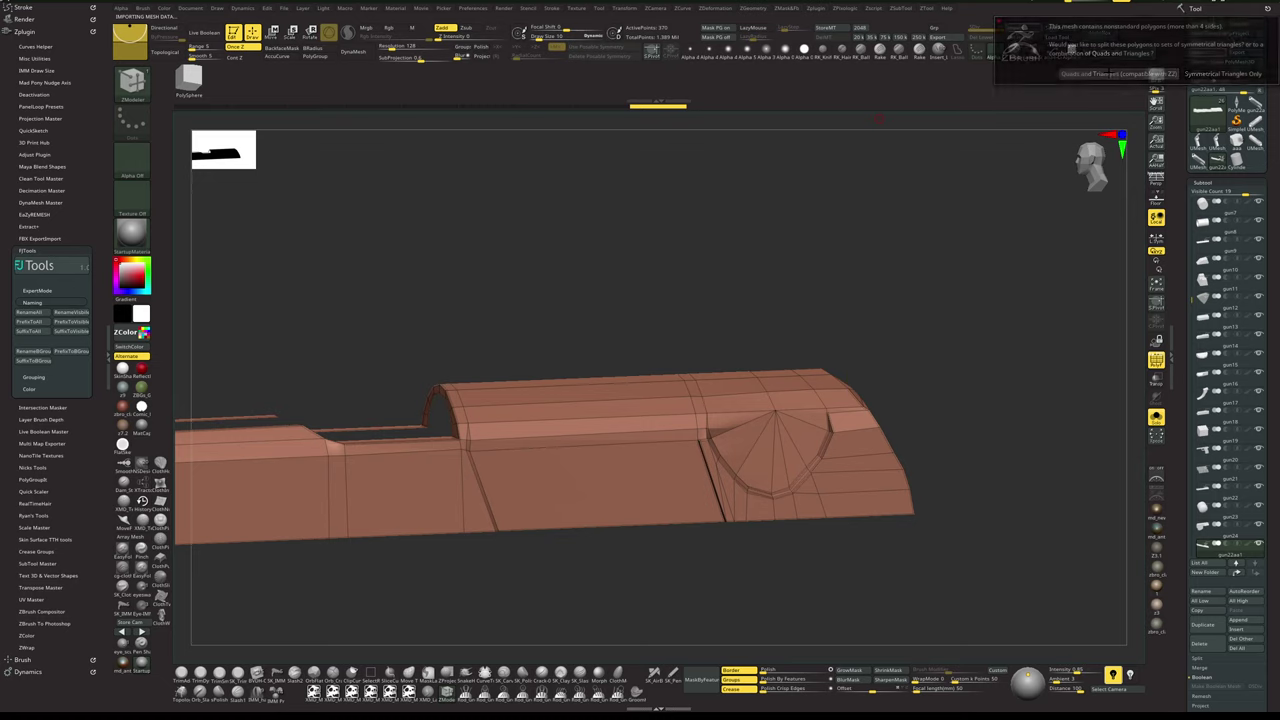
drag(968, 266, 900, 259)
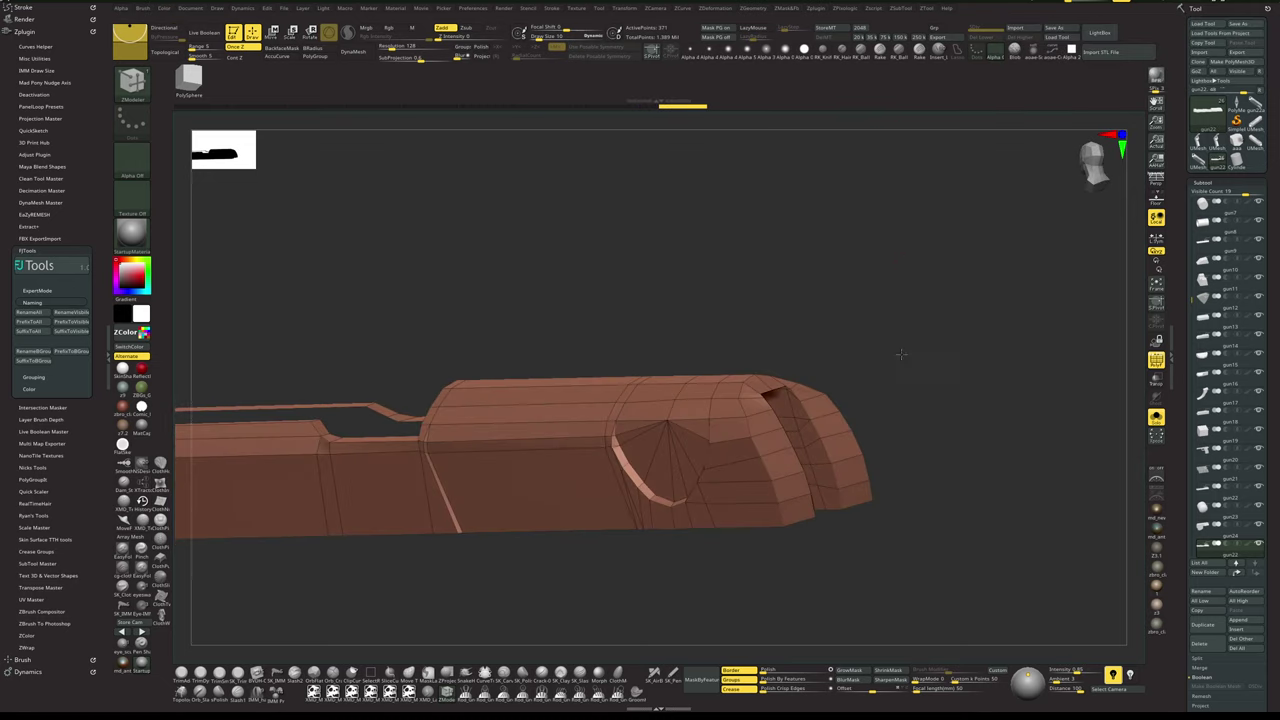
- Examine the imported slide's front end with dynamic subdivision and polyframe toggled, ending on the unsmoothed wireframe display
drag(901, 354, 975, 404)
key(shift+f)
key(shift+f)
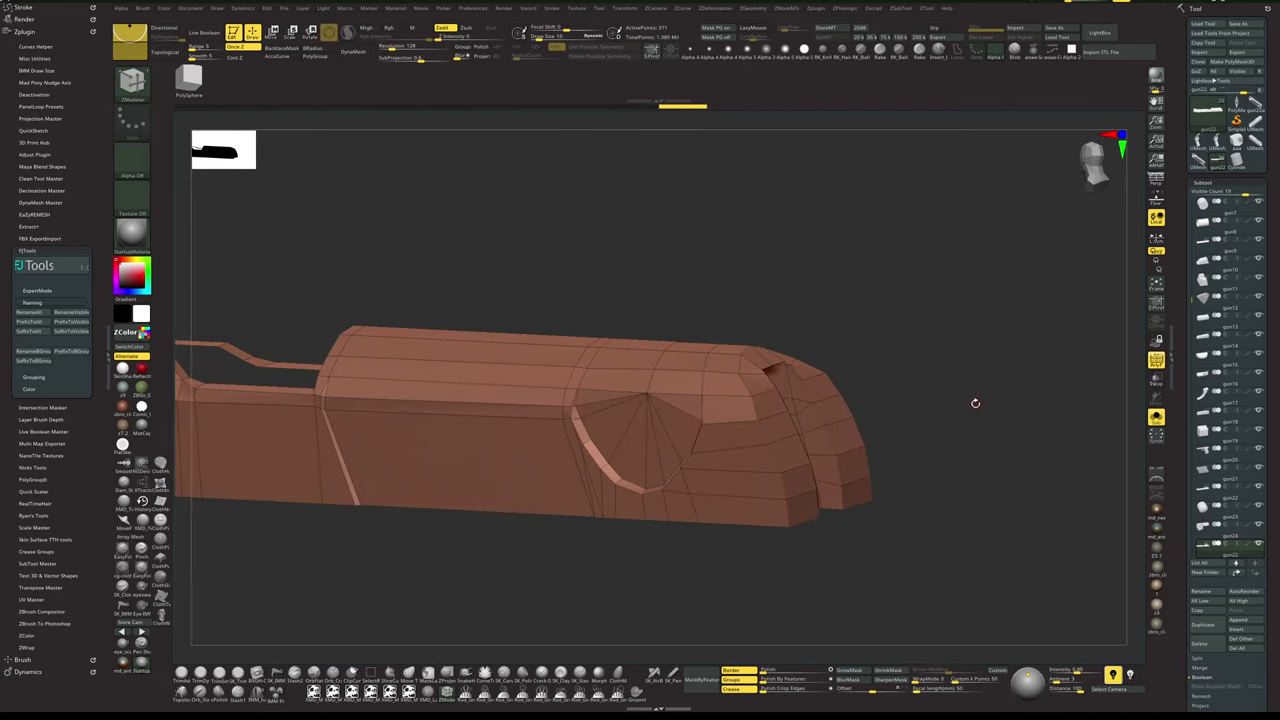
key(g)
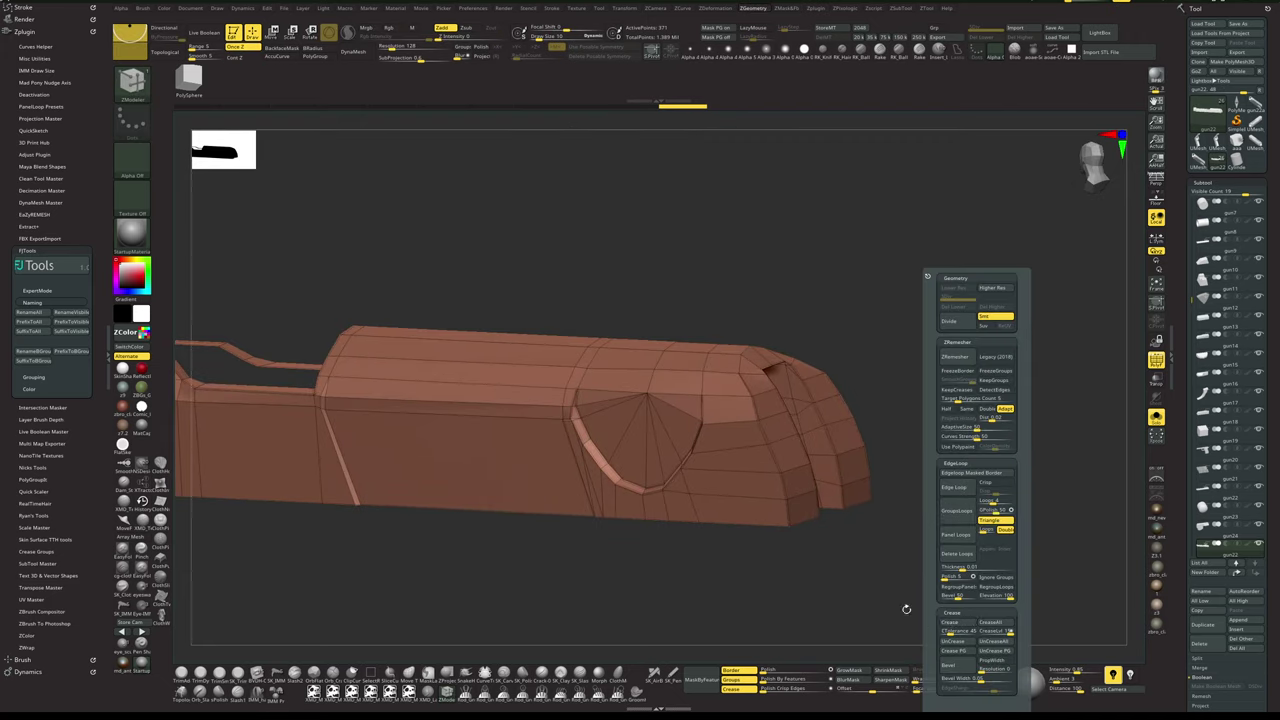
key(d)
drag(946, 543, 1000, 520)
key(shift+f)
key(shift+f)
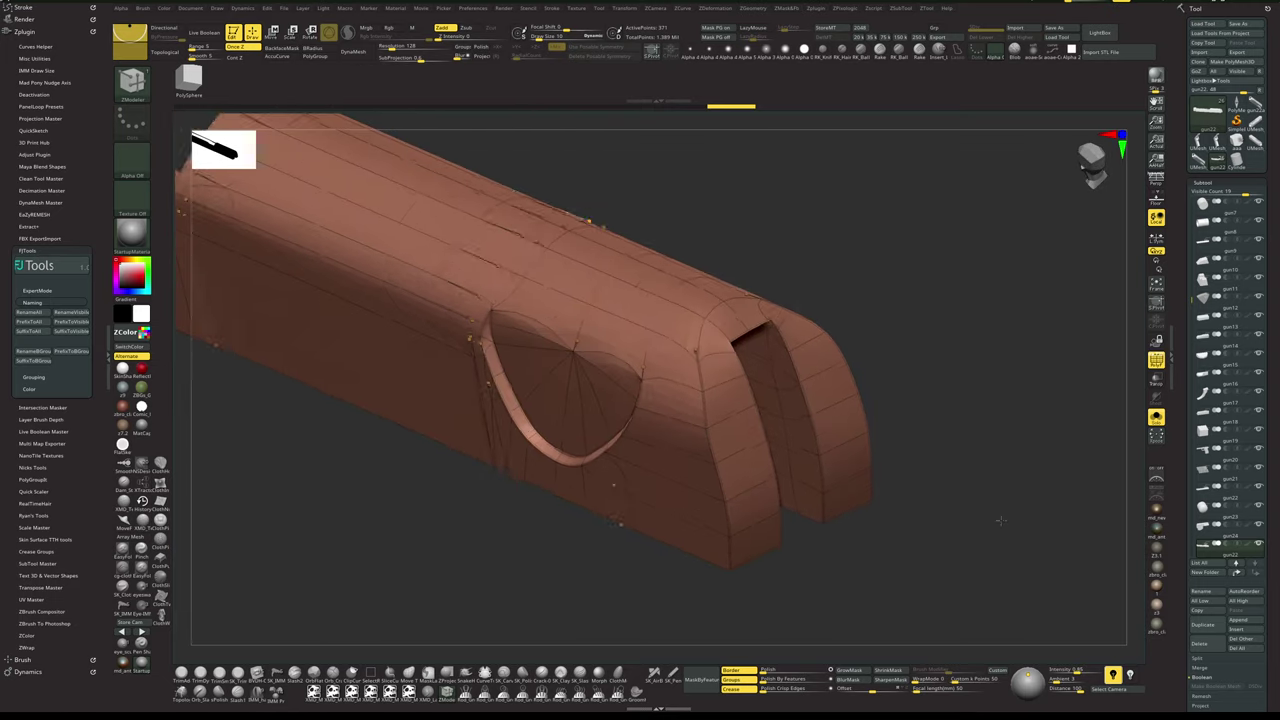
key(shift+d)
drag(994, 436, 934, 409)
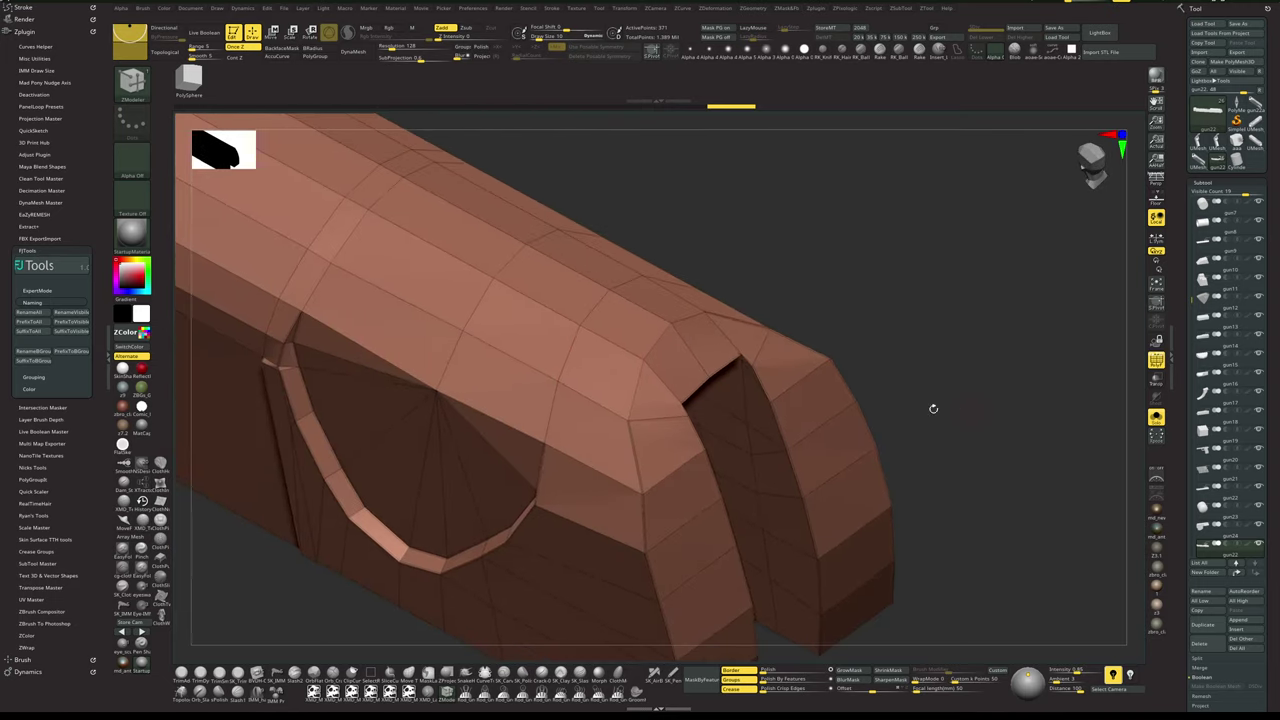
- Set the ZModeler edge action to Crease, crease the edges around the slide's front end, and check them with subdivision preview
key(space)
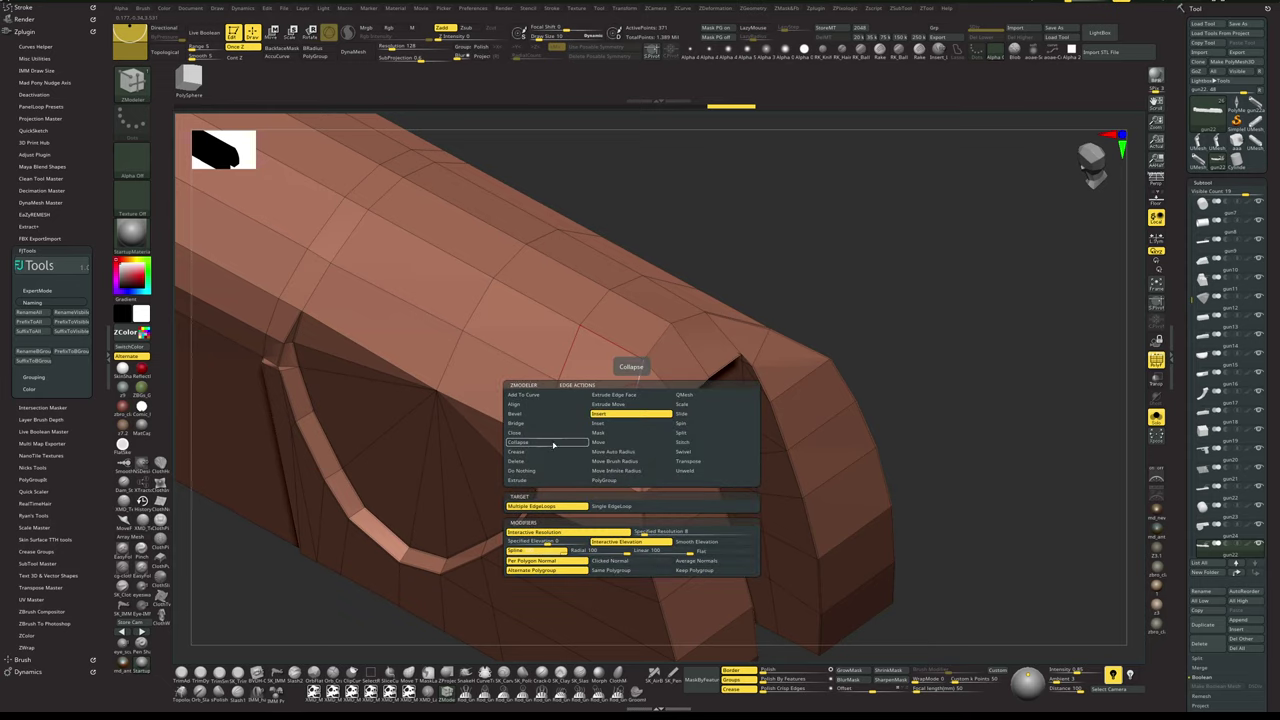
click(552, 454)
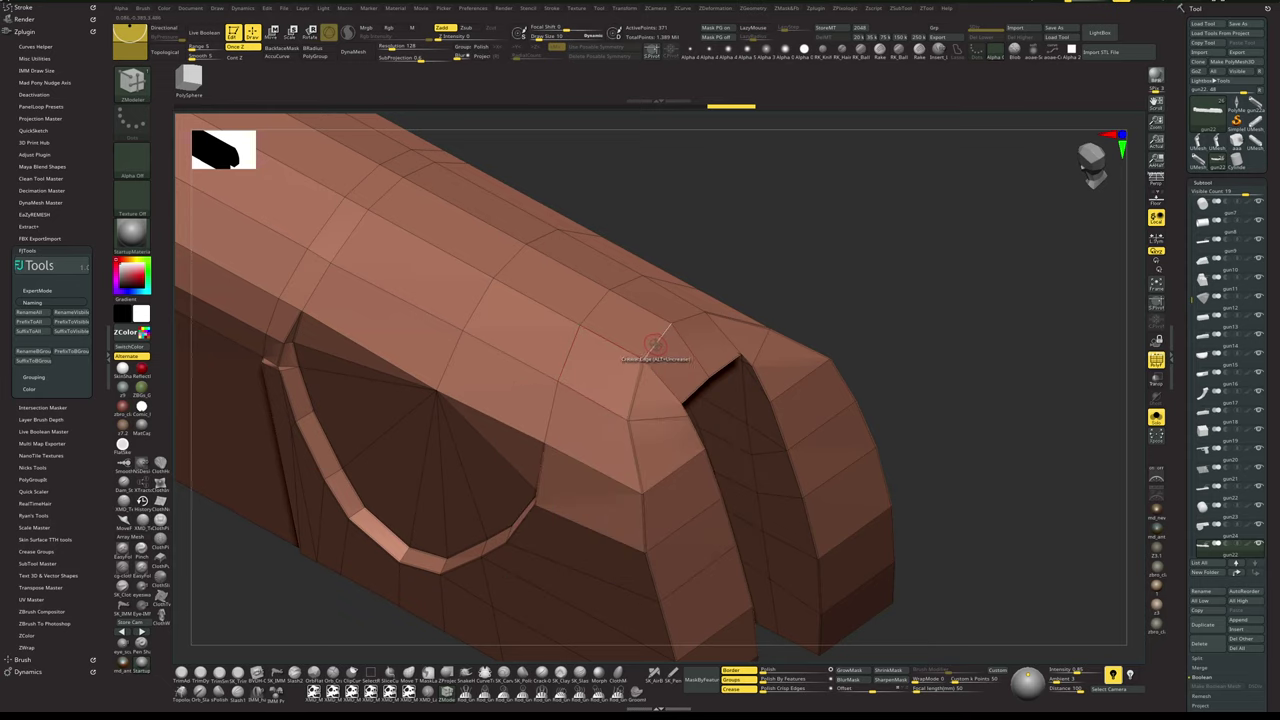
key(d)
mouse_move(891, 345)
alt+mouse_down()
mouse_move(906, 317)
mouse_move(949, 377)
mouse_move(971, 364)
mouse_move(971, 386)
mouse_move(1003, 386)
mouse_move(972, 384)
mouse_move(987, 404)
alt+mouse_up()
key(shift+f)
key(shift+f)
key(shift+f)
key(shift+f)
key(shift+f)
key(shift+f)
key(shift+d)
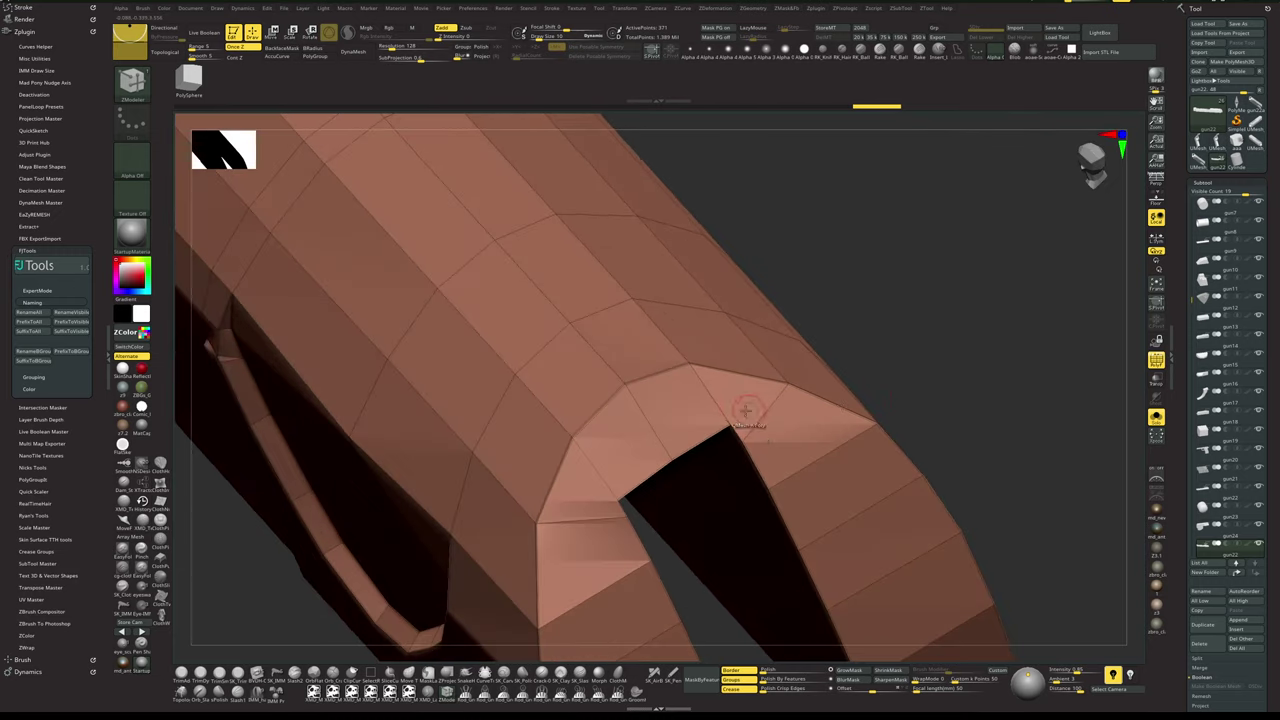
- Bridge two points on the front face beside the slot with the ZModeler Bridge point action, and check the result smoothed
key(space)
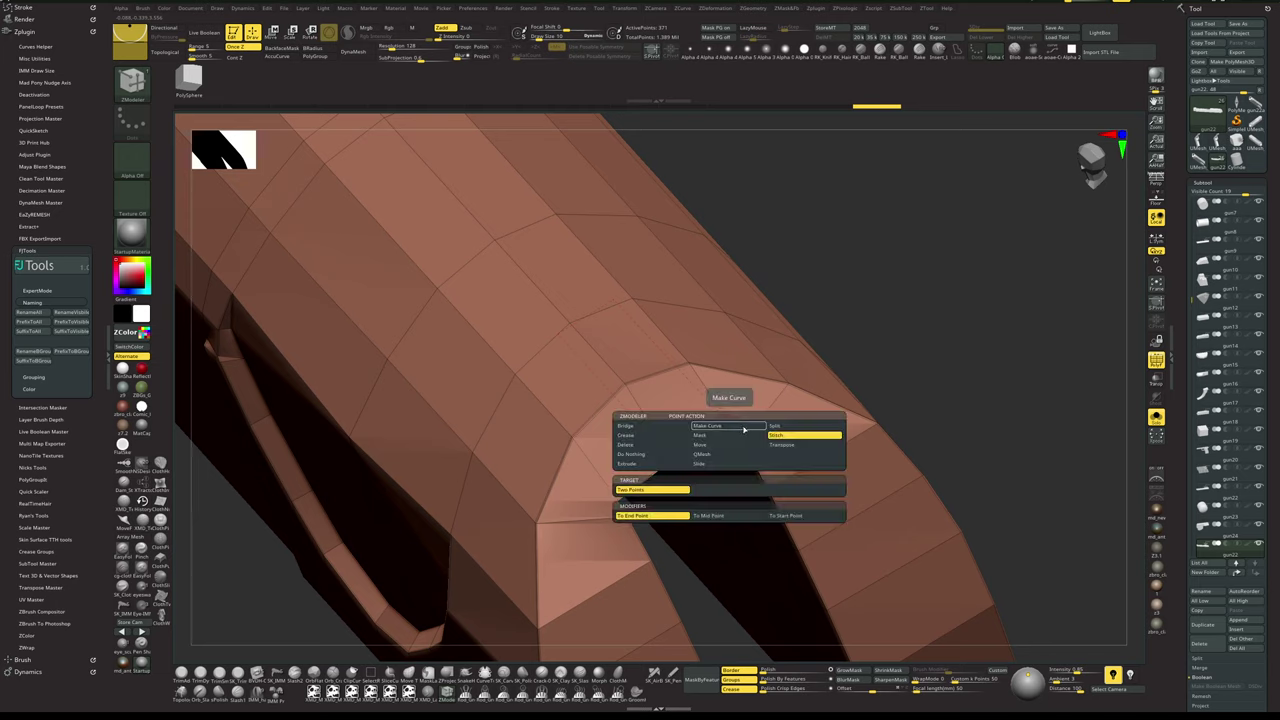
click(660, 427)
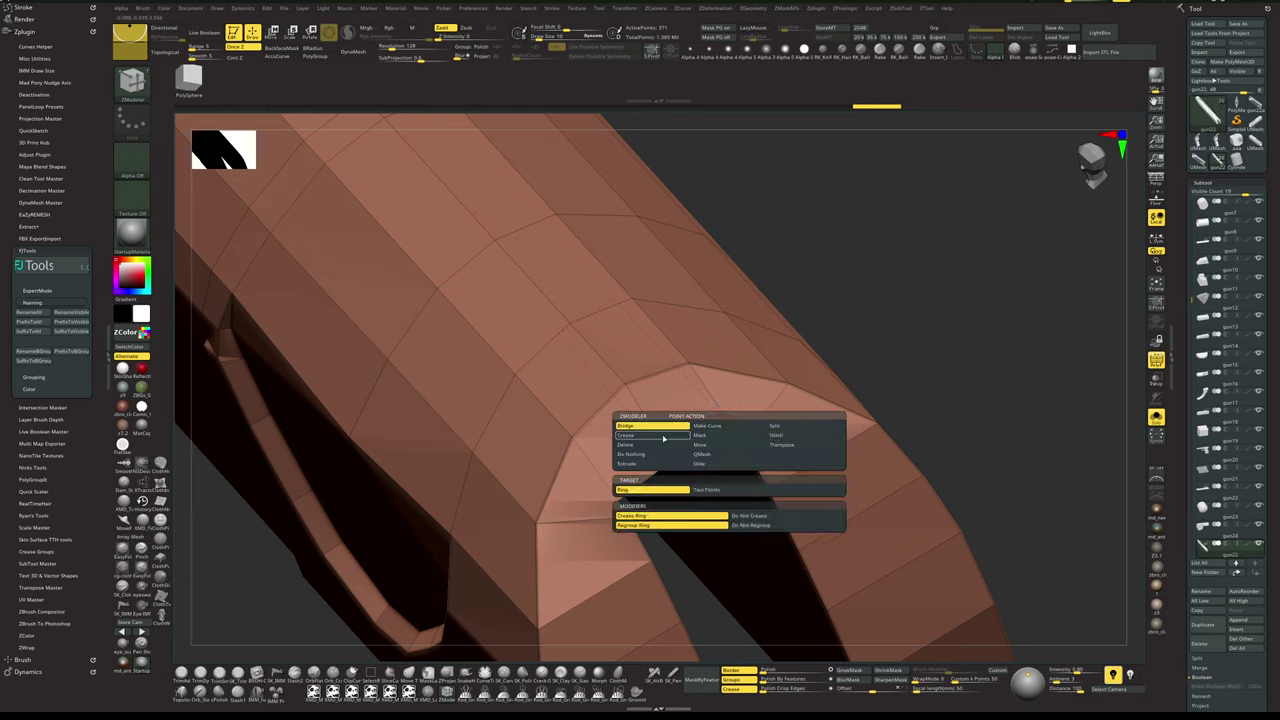
click(712, 490)
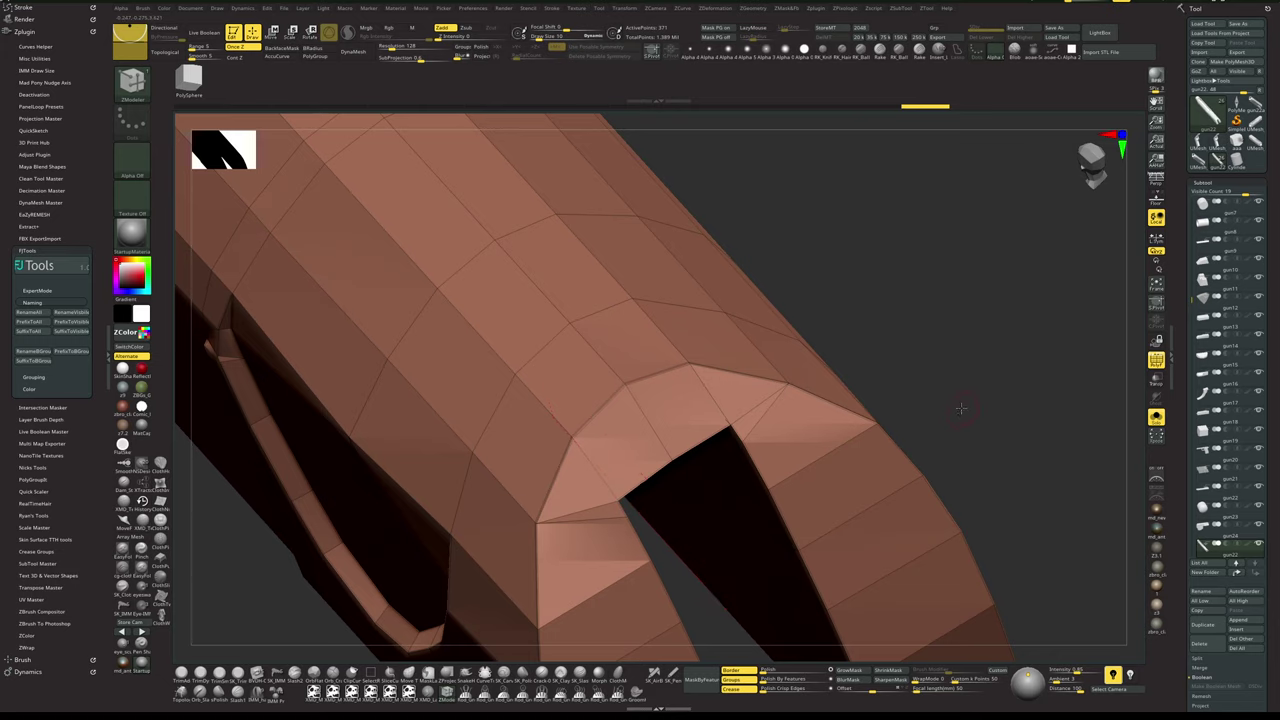
alt+drag(961, 408, 934, 351)
key(d)
key(shift+f)
drag(951, 403, 894, 509)
key(shift+d)
key(shift+f)
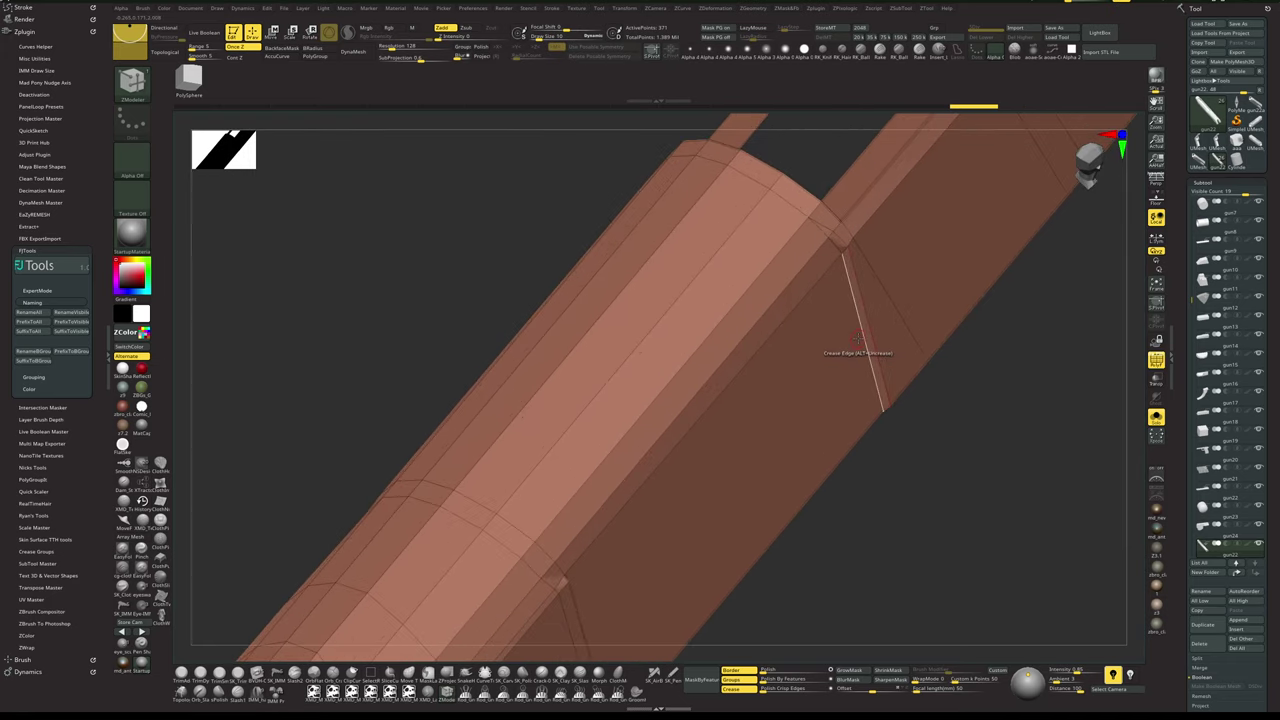
- Crease the edges of the slanted groove on the slide's side wall behind the front section
key(space)
drag(978, 448, 940, 441)
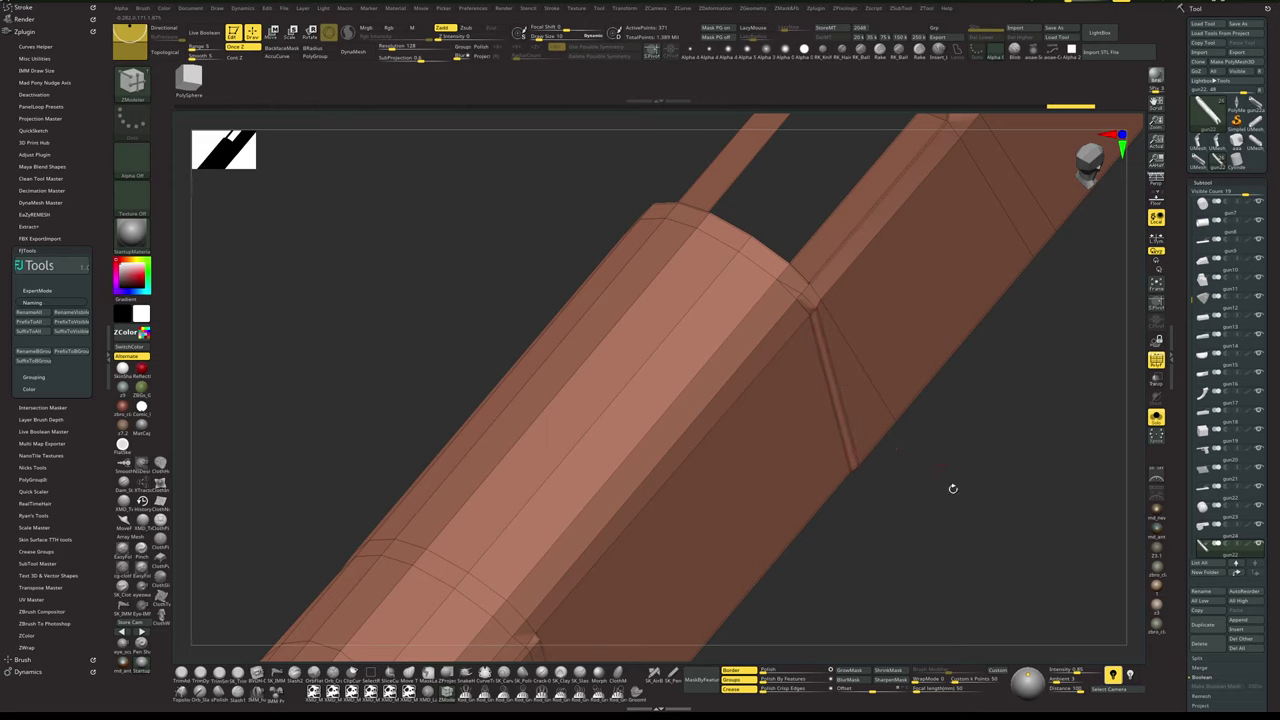
drag(952, 488, 953, 437)
key(shift+f)
key(shift+d)
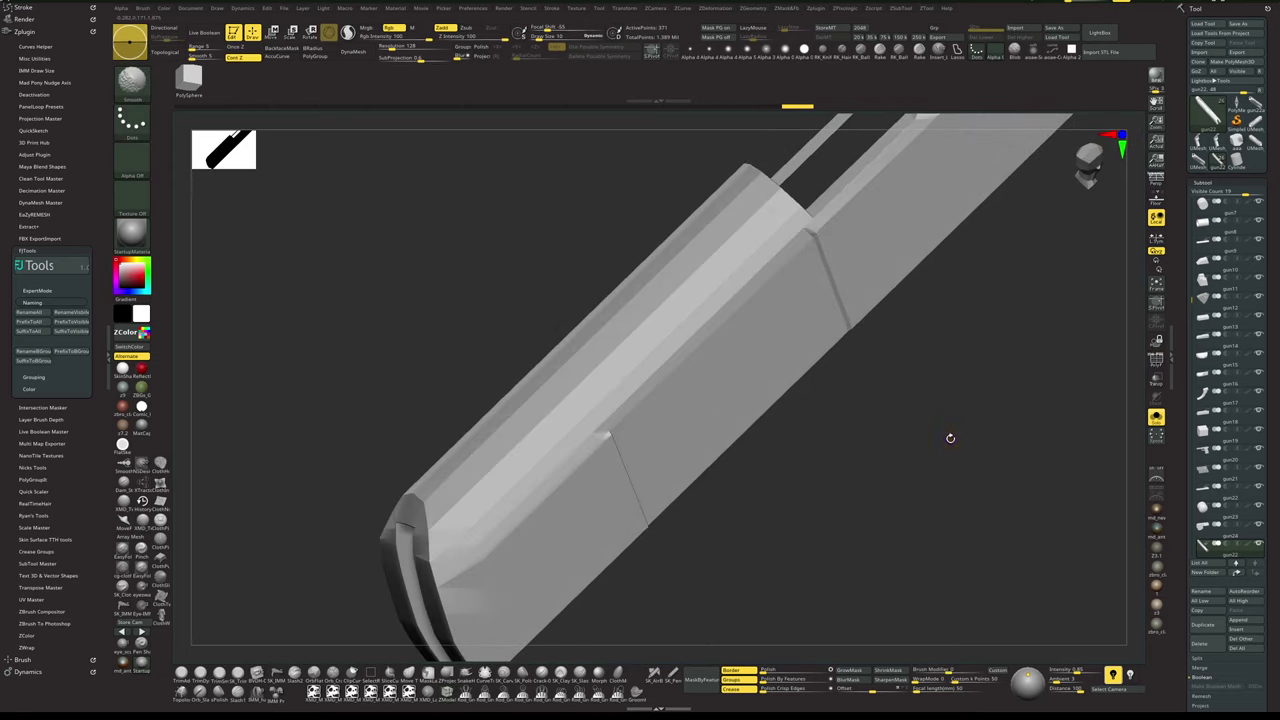
- Examine the whole slide with dynamic subdivision for shading problems, toggling polyframe and ending in a straight side view
key(d)
key(shift+f)
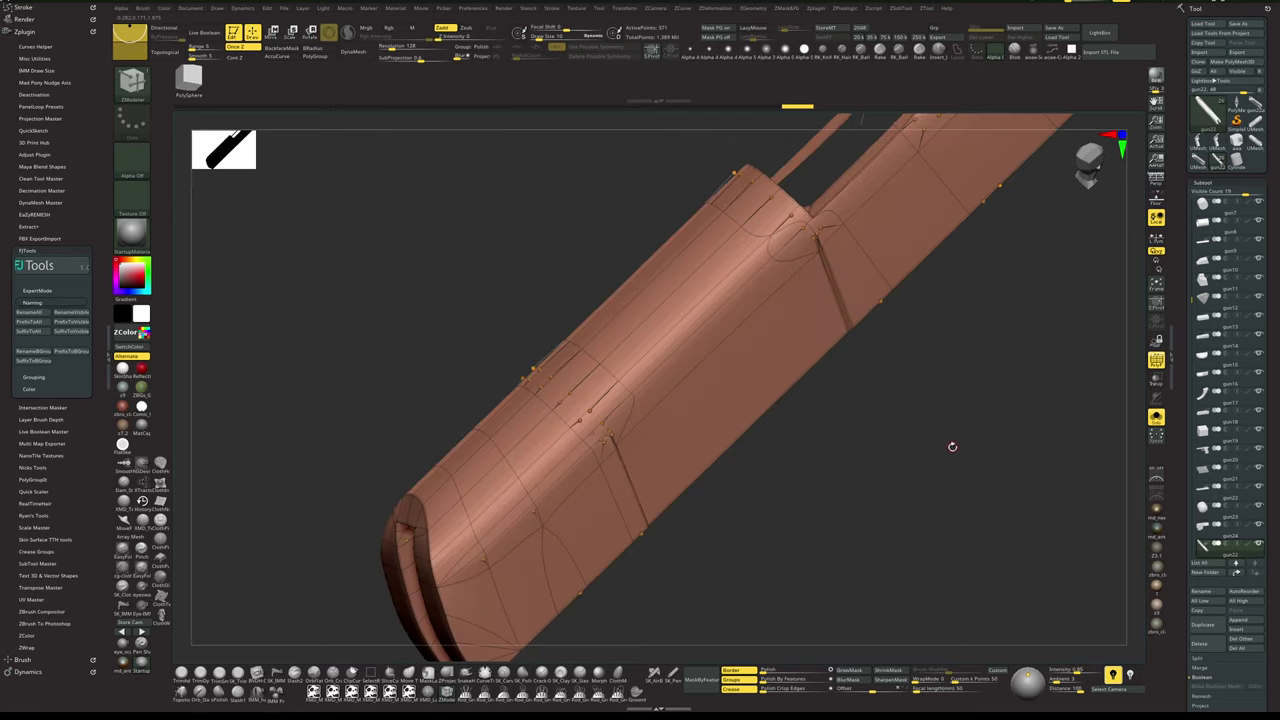
alt+drag(966, 463, 1005, 400)
key(shift+f)
mouse_move(1005, 400)
alt+mouse_down()
mouse_move(915, 549)
mouse_move(974, 429)
mouse_move(923, 497)
mouse_move(997, 423)
mouse_move(960, 385)
alt+mouse_up()
key(shift+d)
key(shift+f)
key(shift+f)
key(shift+f)
shift+drag(1040, 440, 1038, 435)
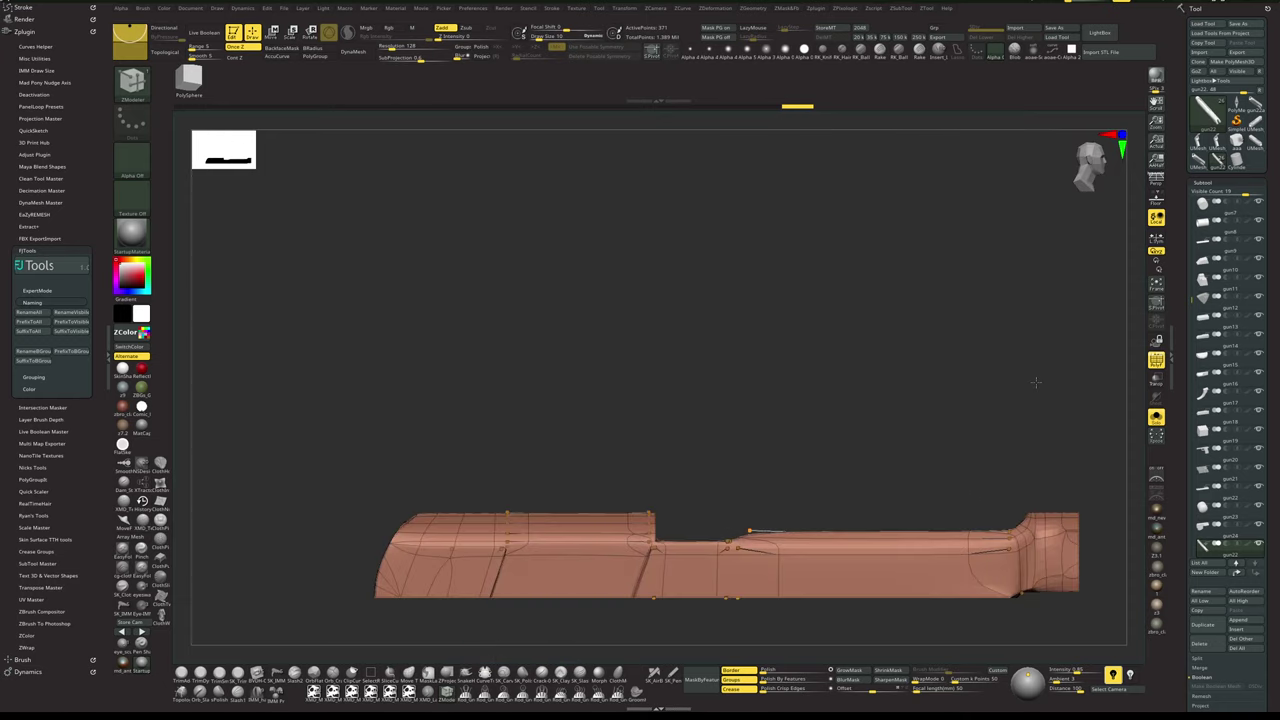
- Return to the unsmoothed display and inspect the slide's front and rear ends from both sides for uneven edges
alt+drag(1034, 380, 937, 346)
key(shift+f)
key(d)
key(shift+d)
mouse_move(1050, 346)
alt+mouse_down()
mouse_move(931, 351)
mouse_move(834, 466)
alt+mouse_up()
key(shift+f)
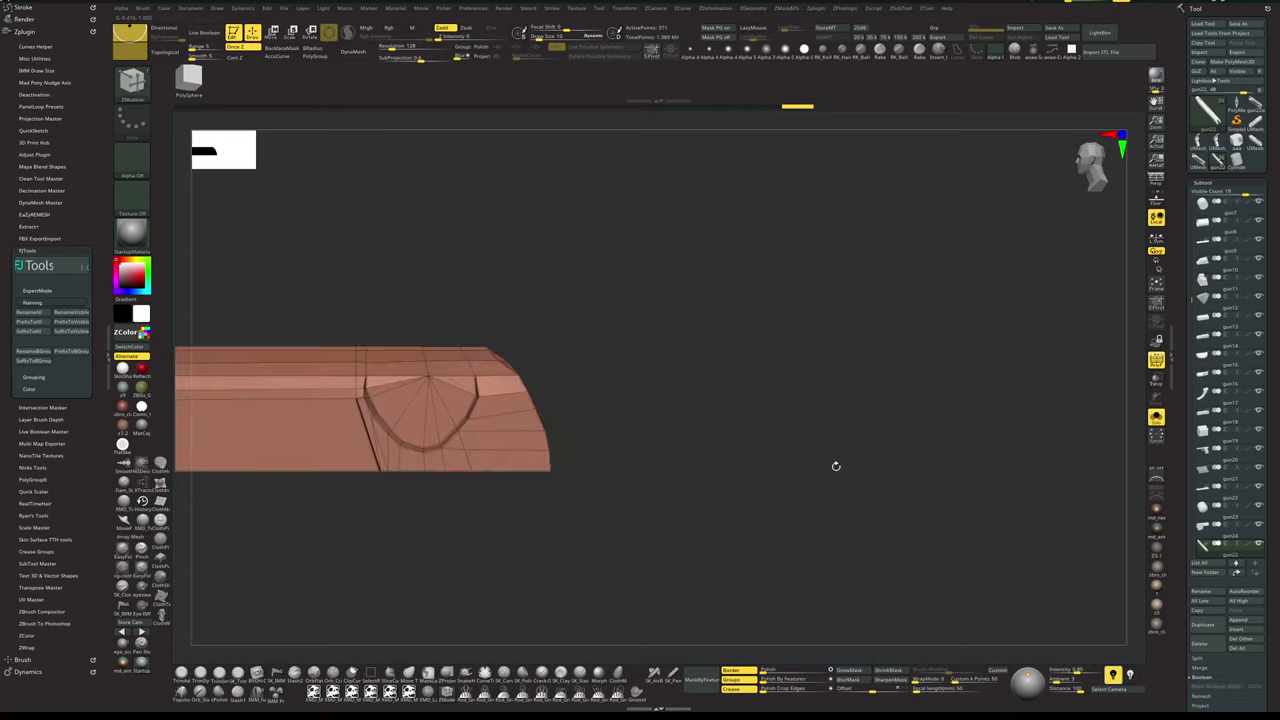
alt+drag(395, 565, 766, 511)
alt+drag(437, 515, 820, 520)
mouse_move(525, 508)
alt+mouse_down()
mouse_move(814, 554)
mouse_move(651, 540)
mouse_move(748, 589)
alt+mouse_up()
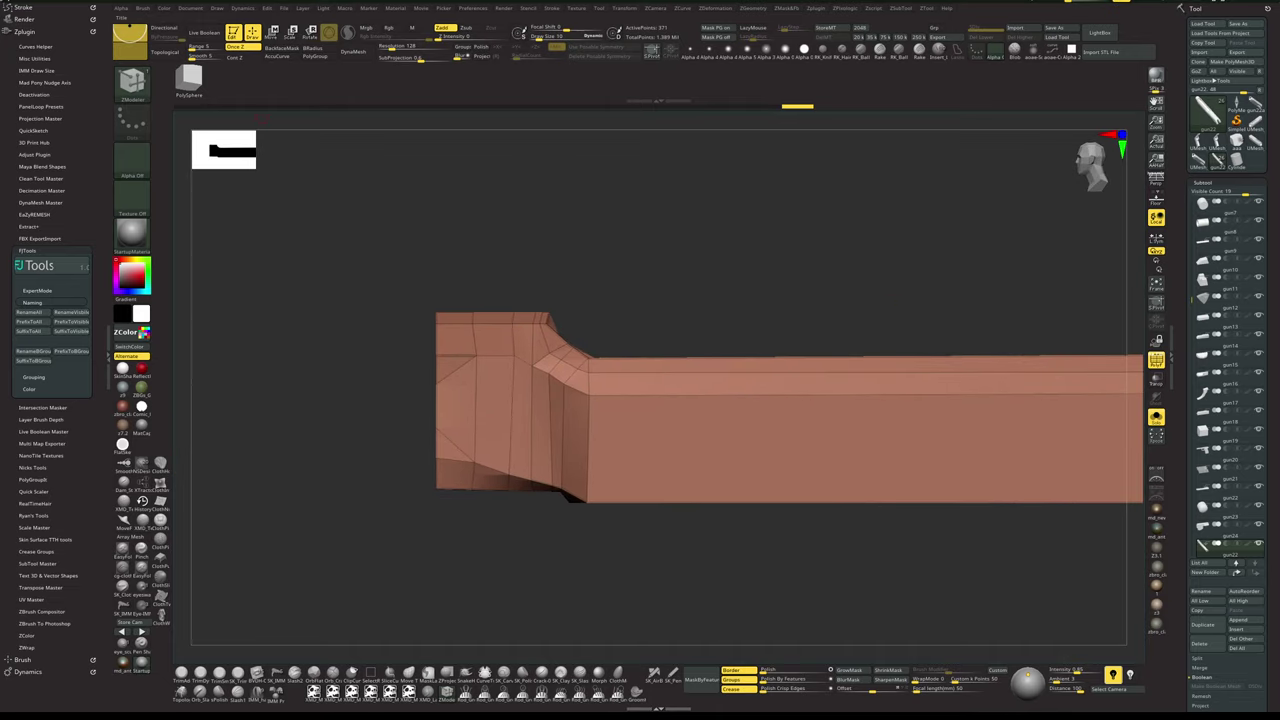
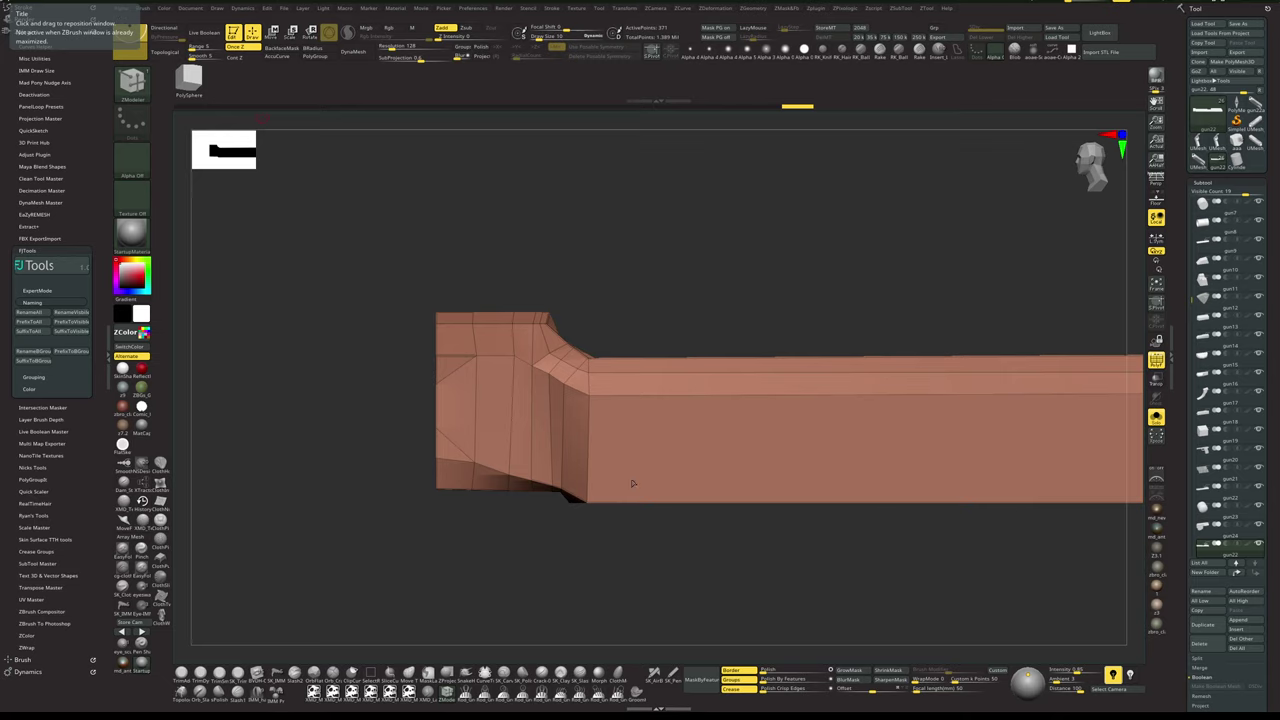
drag(632, 555, 655, 590)
alt+drag(484, 544, 612, 570)
alt+drag(614, 497, 260, 455)
shift+drag(674, 546, 371, 532)
alt+drag(761, 551, 256, 546)
alt+drag(798, 468, 644, 505)
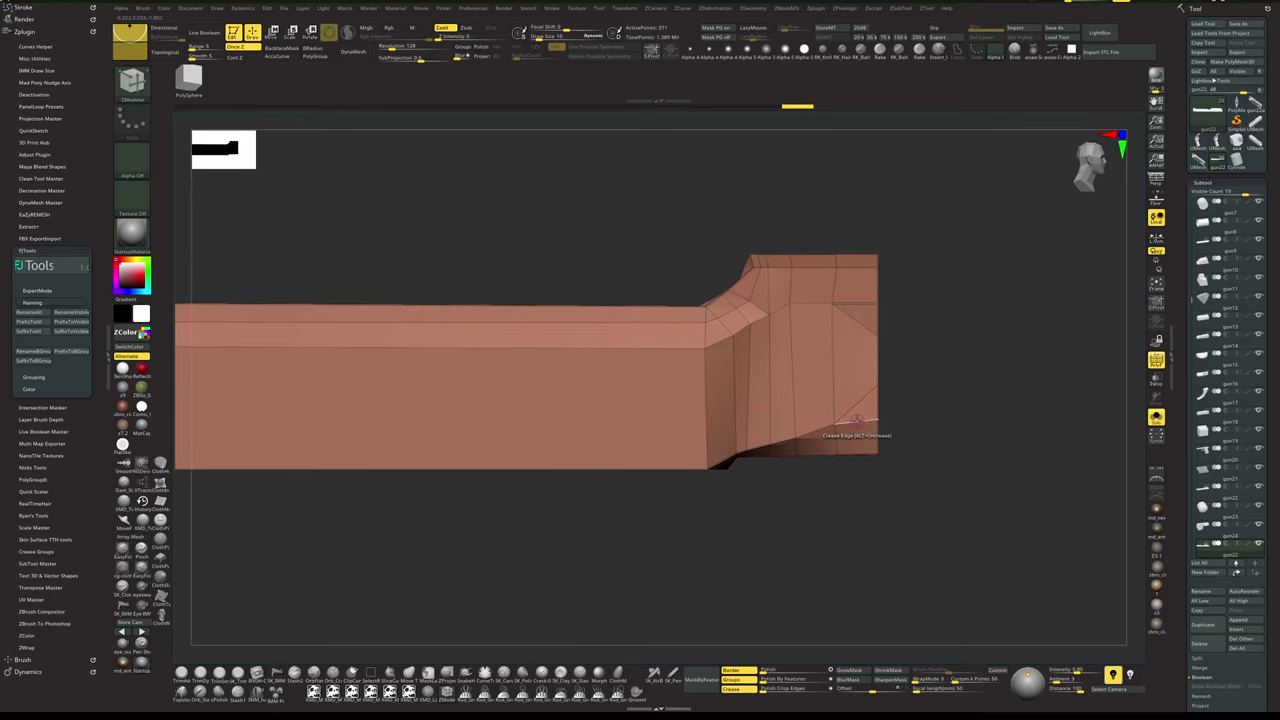
- Isolate the lower side edges of the slide's rear block with the ZModeler Mask edge action, and move them down
key(space)
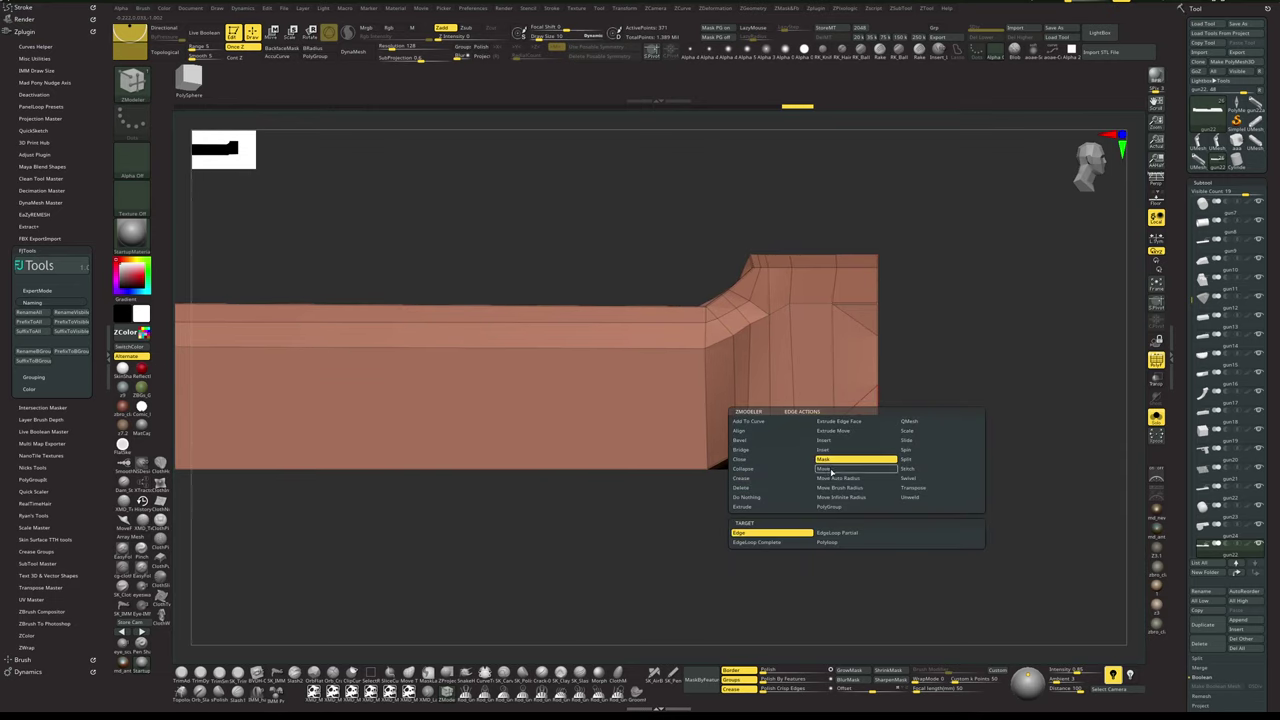
click(831, 472)
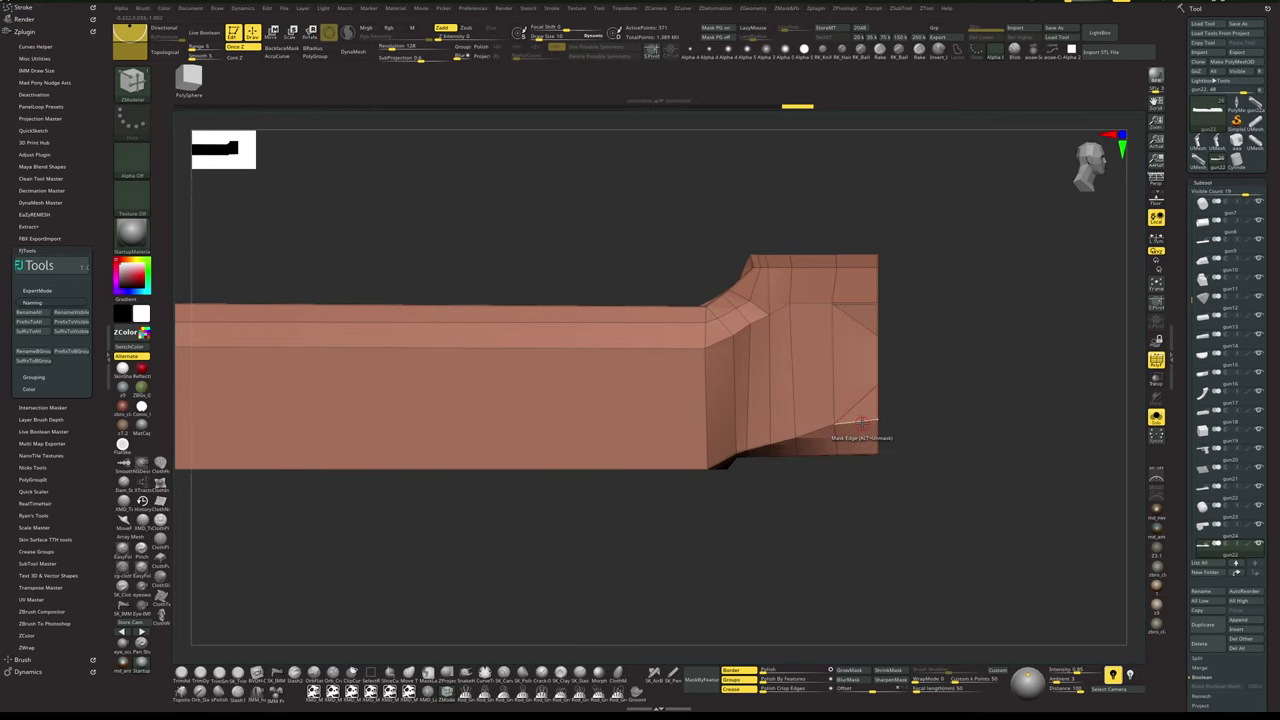
drag(951, 436, 770, 465)
shift+drag(896, 546, 892, 594)
key(w)
alt+drag(768, 572, 384, 540)
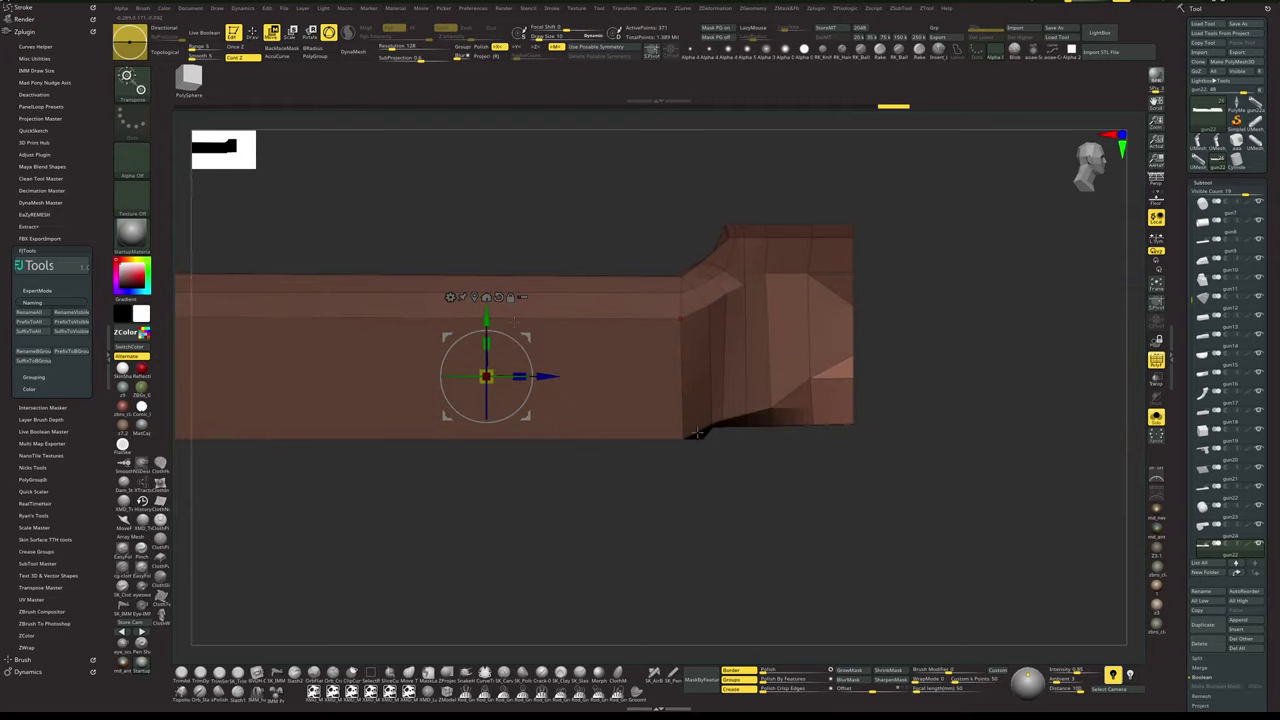
alt+click(831, 378)
alt+drag(947, 344, 940, 346)
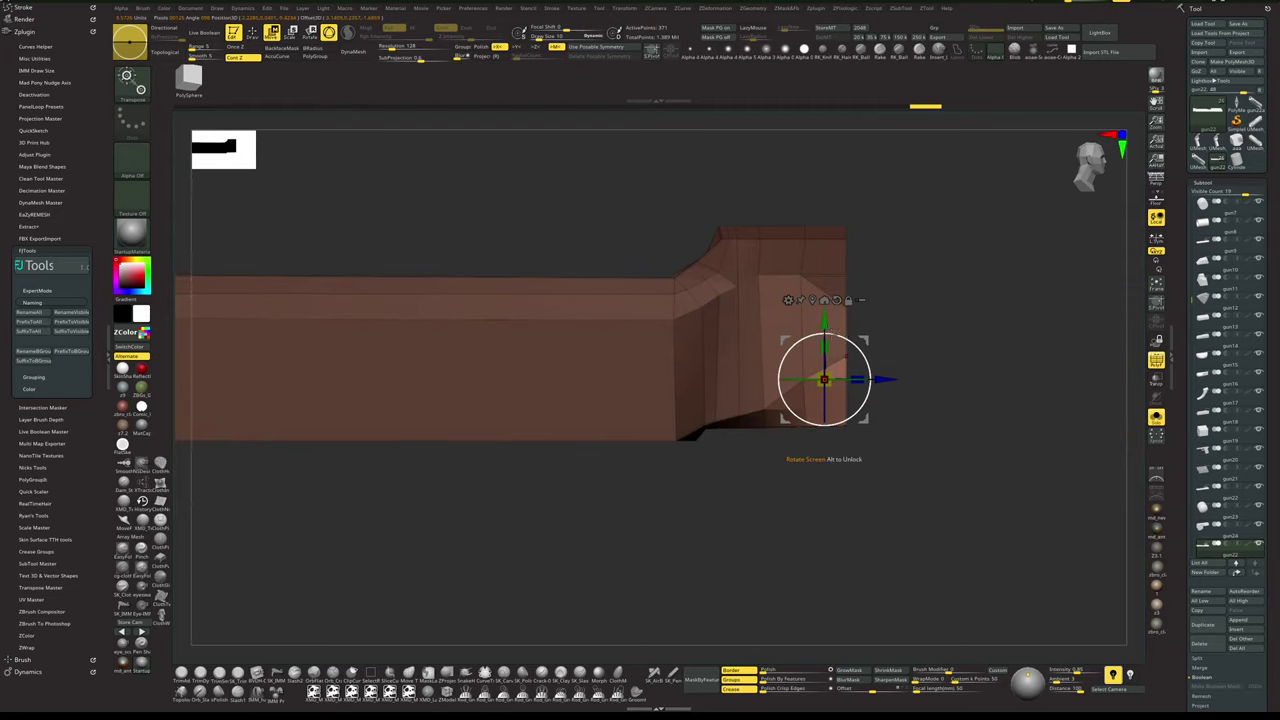
drag(824, 319, 824, 336)
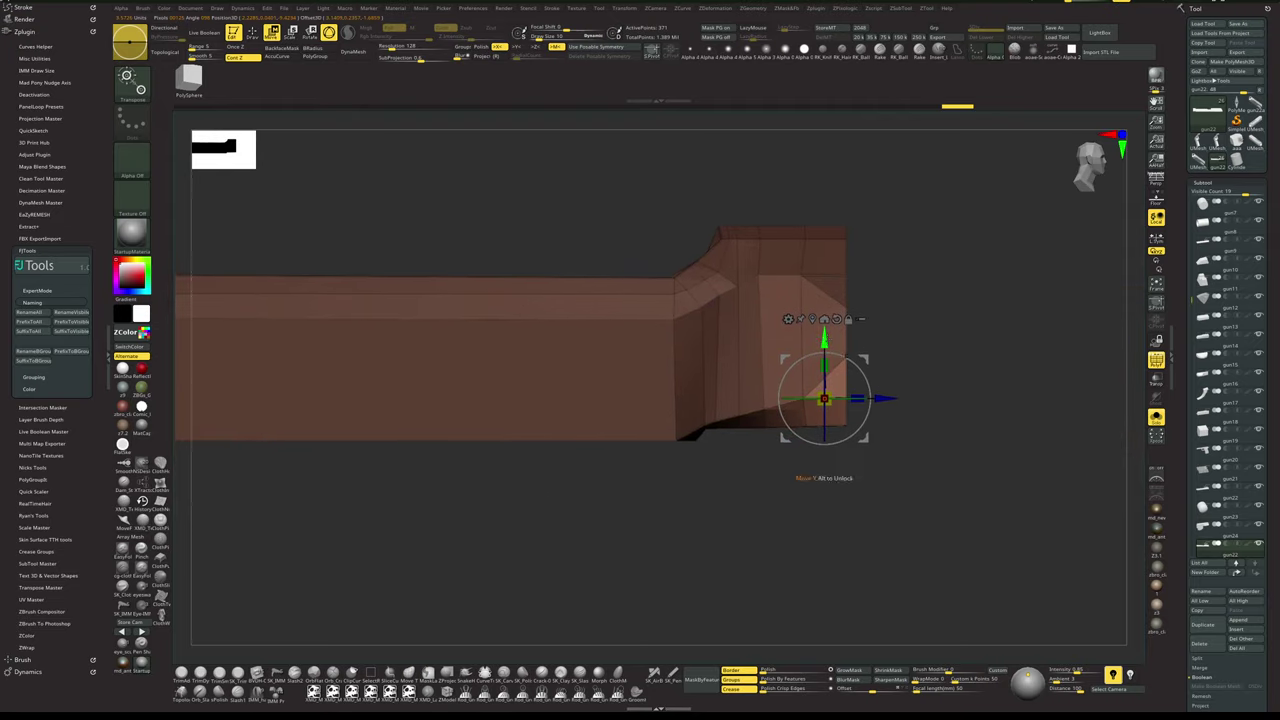
key(q)
mouse_move(1015, 375)
mouse_down()
mouse_move(977, 377)
mouse_move(866, 440)
mouse_move(870, 485)
mouse_move(854, 520)
mouse_up()
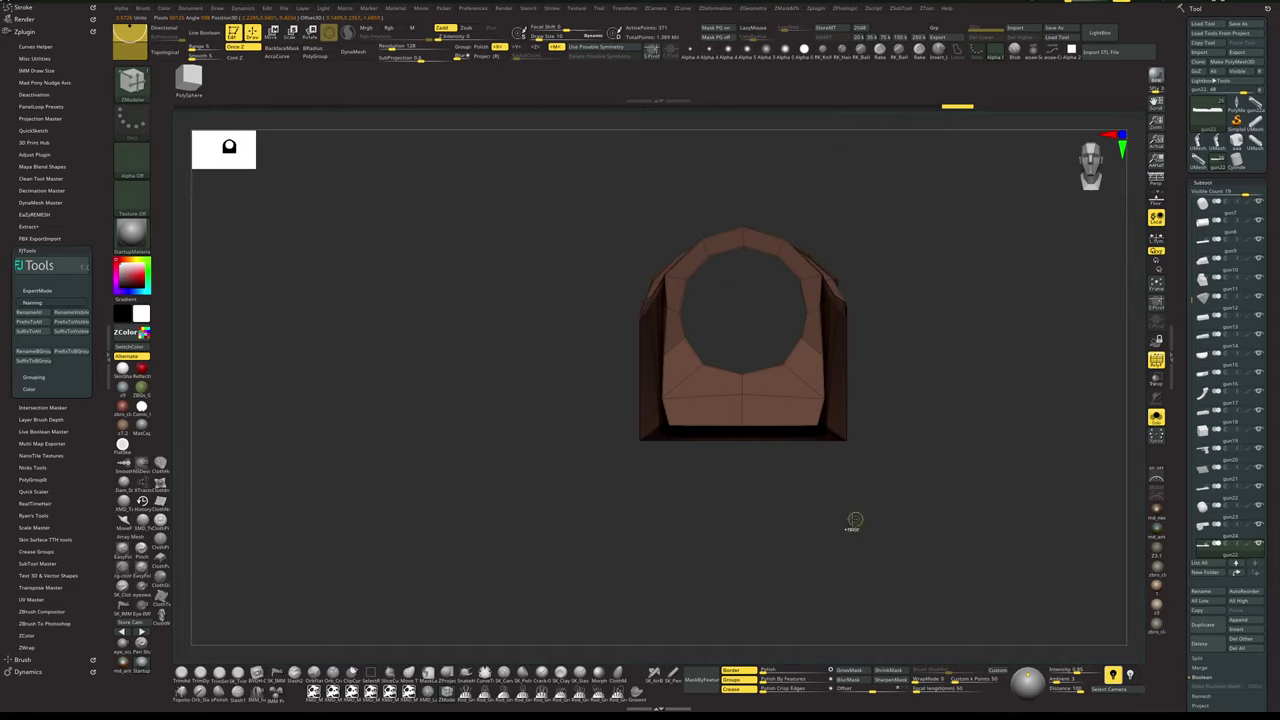
right_drag(855, 520, 772, 581)
- Set the ZModeler edge action back to Crease and crease the edges along the rear block's upper transition
key(space)
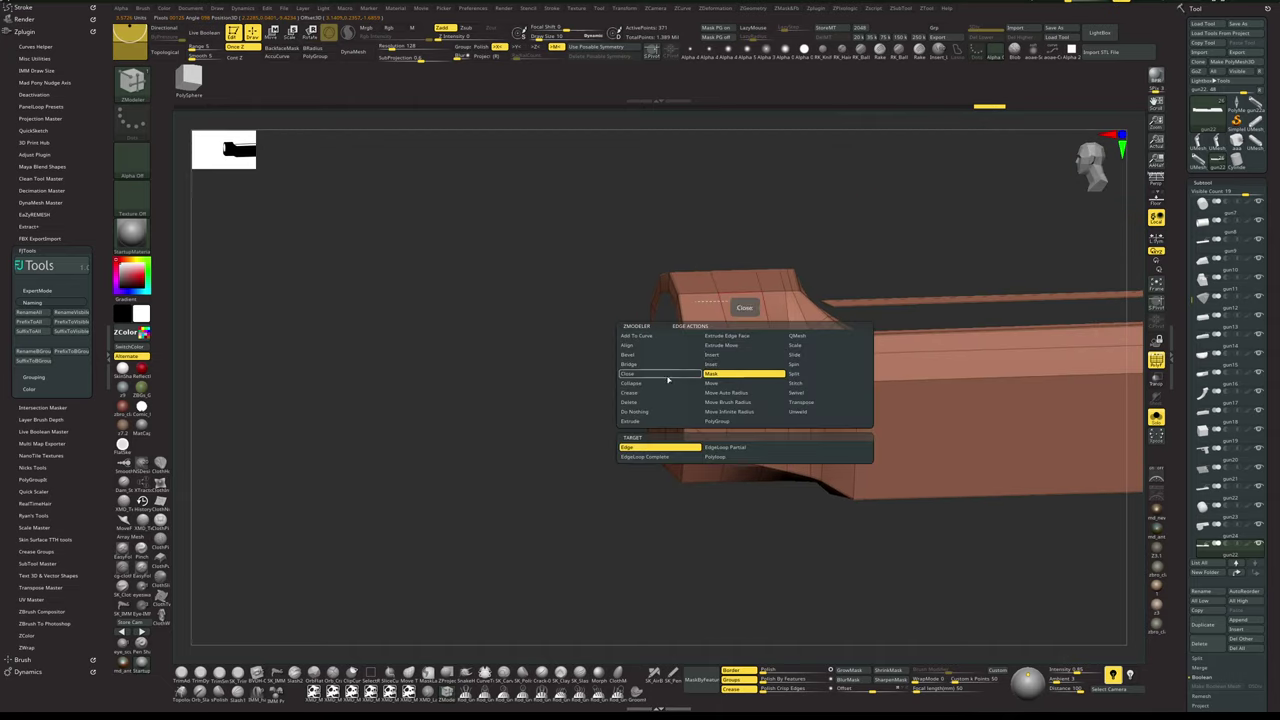
click(663, 396)
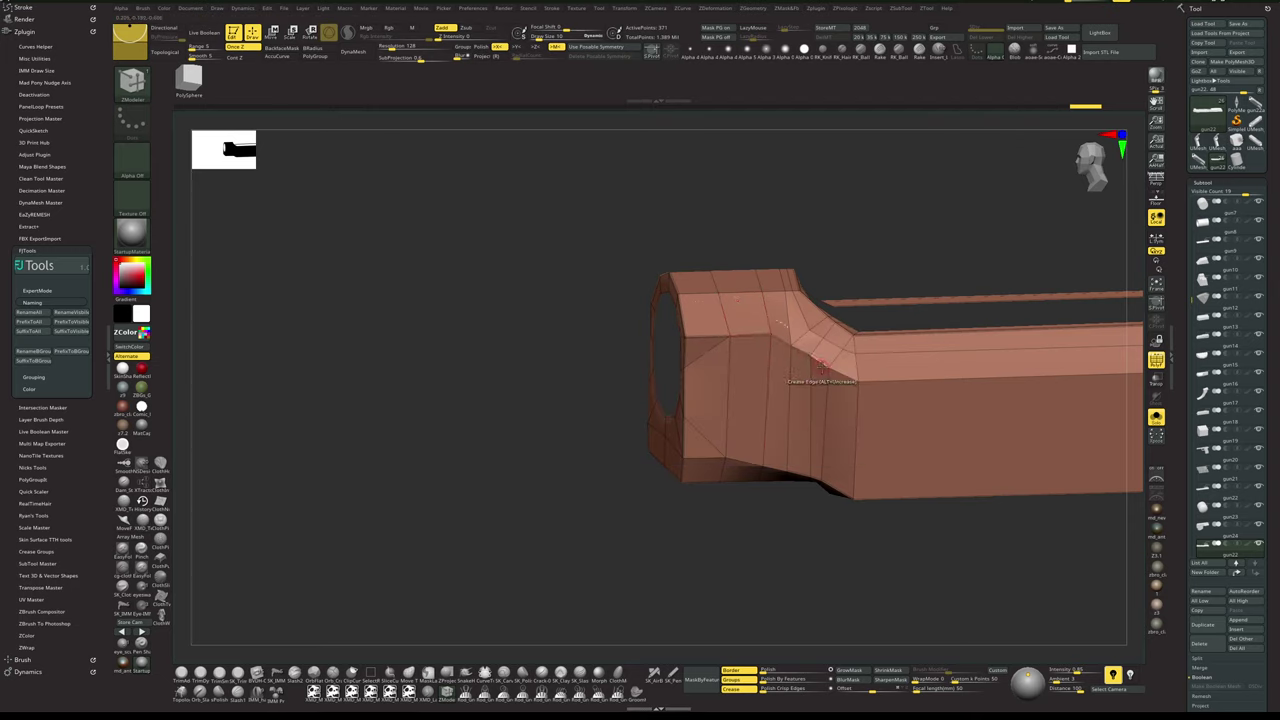
shift+right_drag(790, 562, 768, 556)
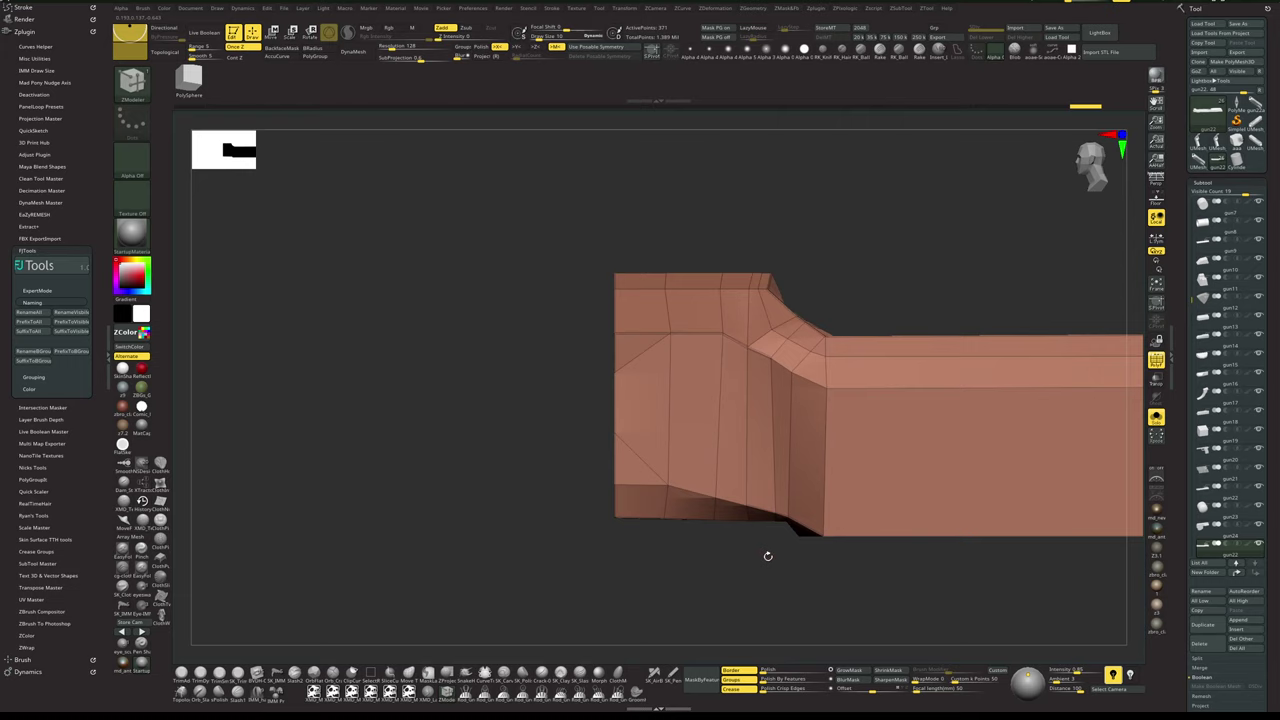
- Adjust the points along the rear transition's shoulder with a small Move brush, and return to the ZModeler brush
click(790, 375)
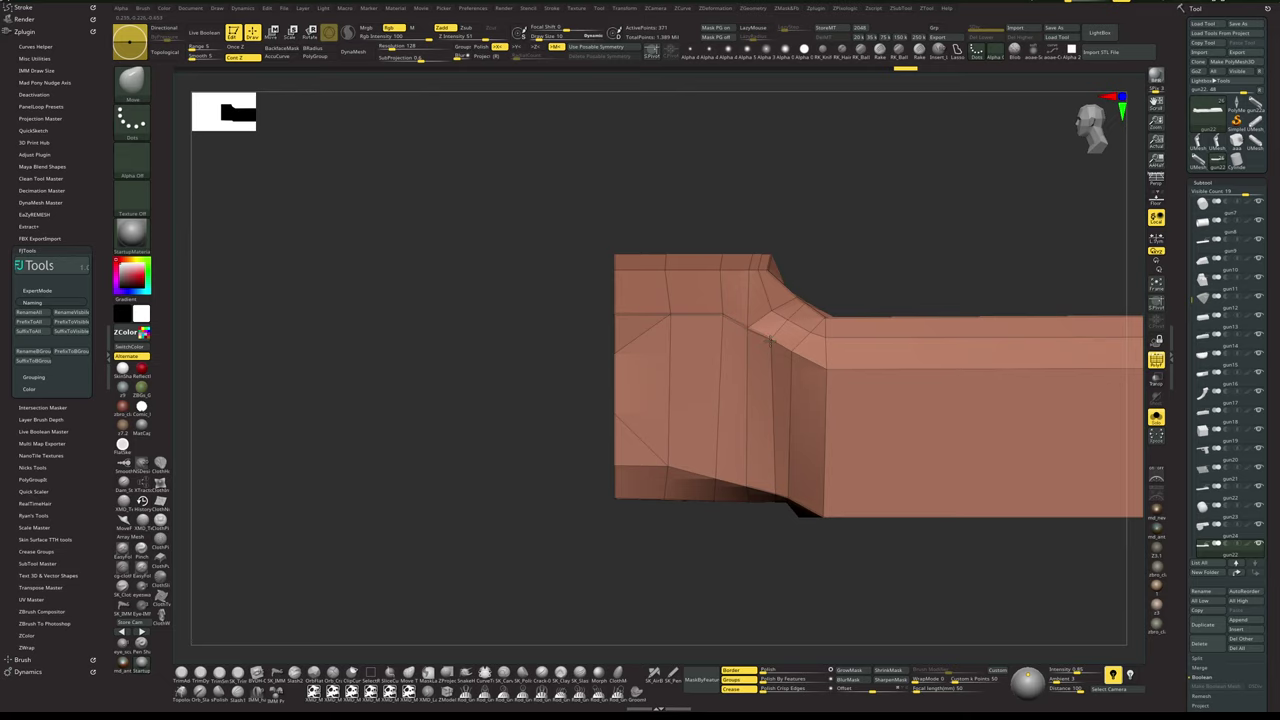
key(space)
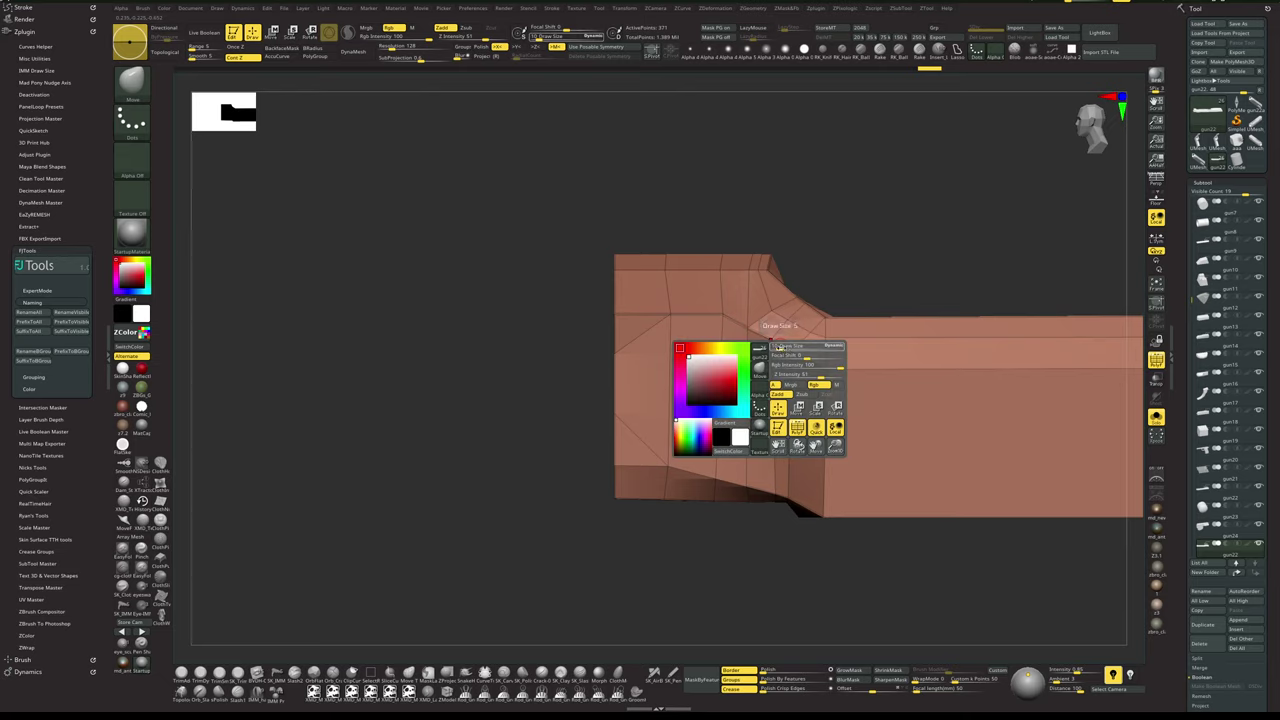
click(447, 692)
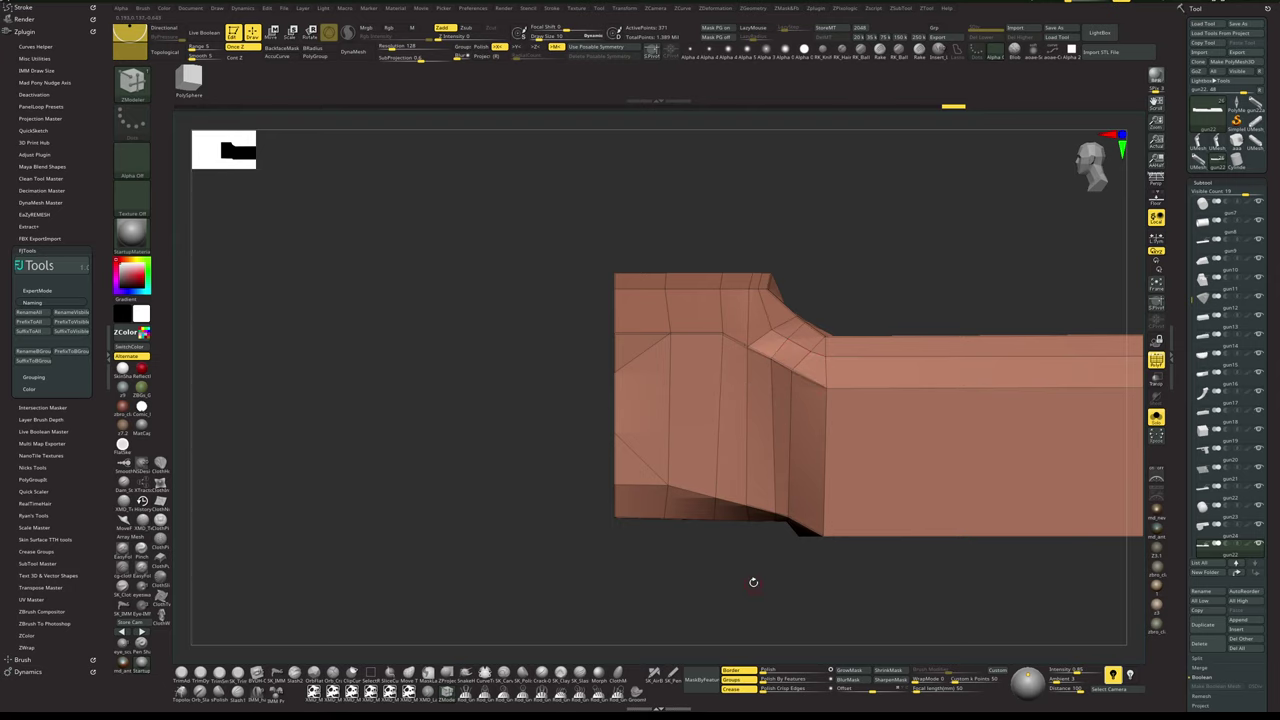
- Set the ZModeler Crease edge action to EdgeLoop Complete and crease the long side edge loop below the slide's open section
alt+drag(753, 582, 602, 586)
drag(602, 586, 715, 609)
drag(679, 610, 684, 628)
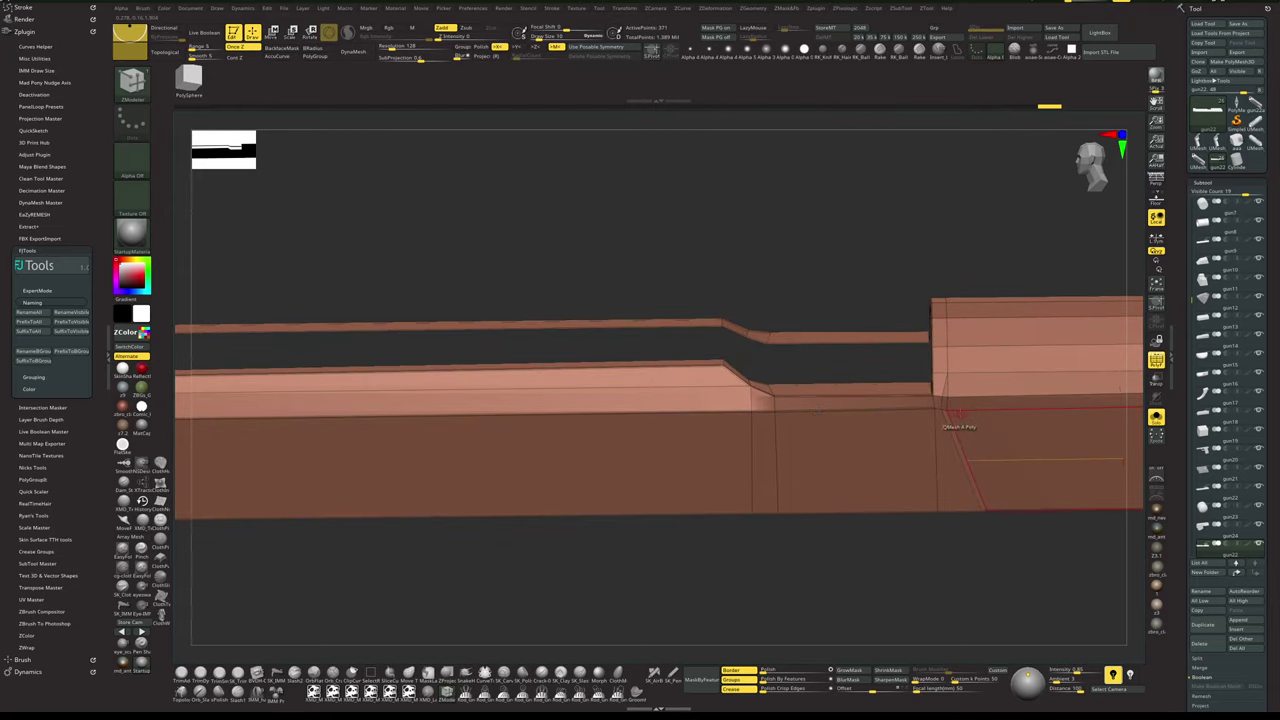
key(space)
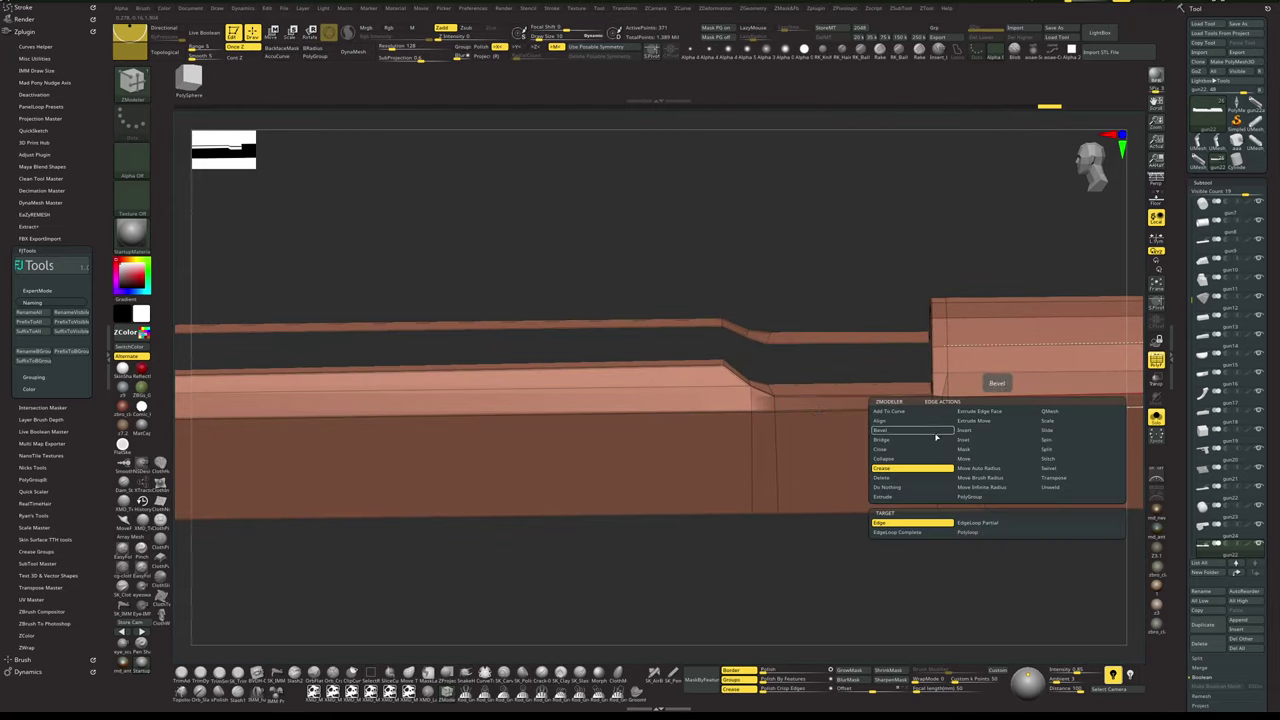
click(898, 531)
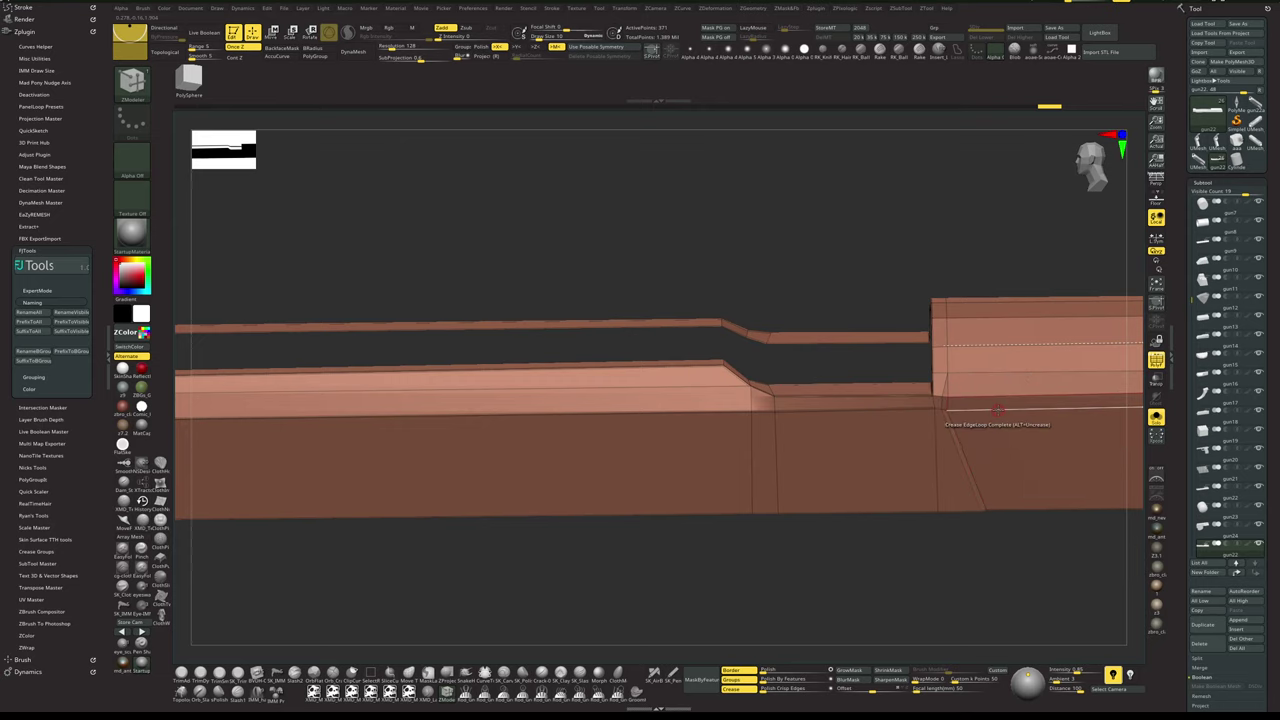
mouse_move(920, 586)
alt+mouse_down()
mouse_move(971, 560)
mouse_move(917, 546)
mouse_move(986, 558)
mouse_move(948, 591)
mouse_move(911, 573)
mouse_move(925, 602)
mouse_move(914, 642)
alt+mouse_up()
- Compare the smoothed and unsmoothed slide around the long top opening, checking its rim and stepped transition
key(d)
key(shift+f)
key(shift+f)
key(shift+d)
key(s)
key(shift+d)
key(shift+f)
key(d)
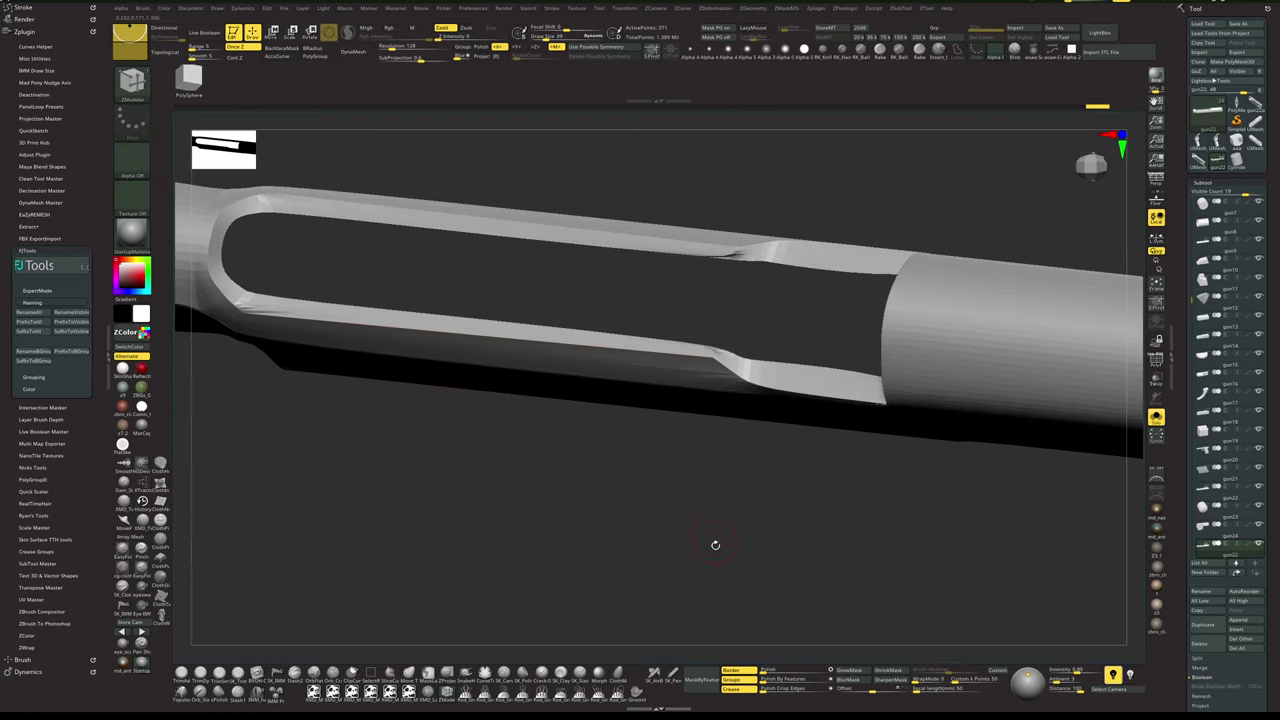
drag(725, 576, 738, 440)
key(shift+f)
key(shift+d)
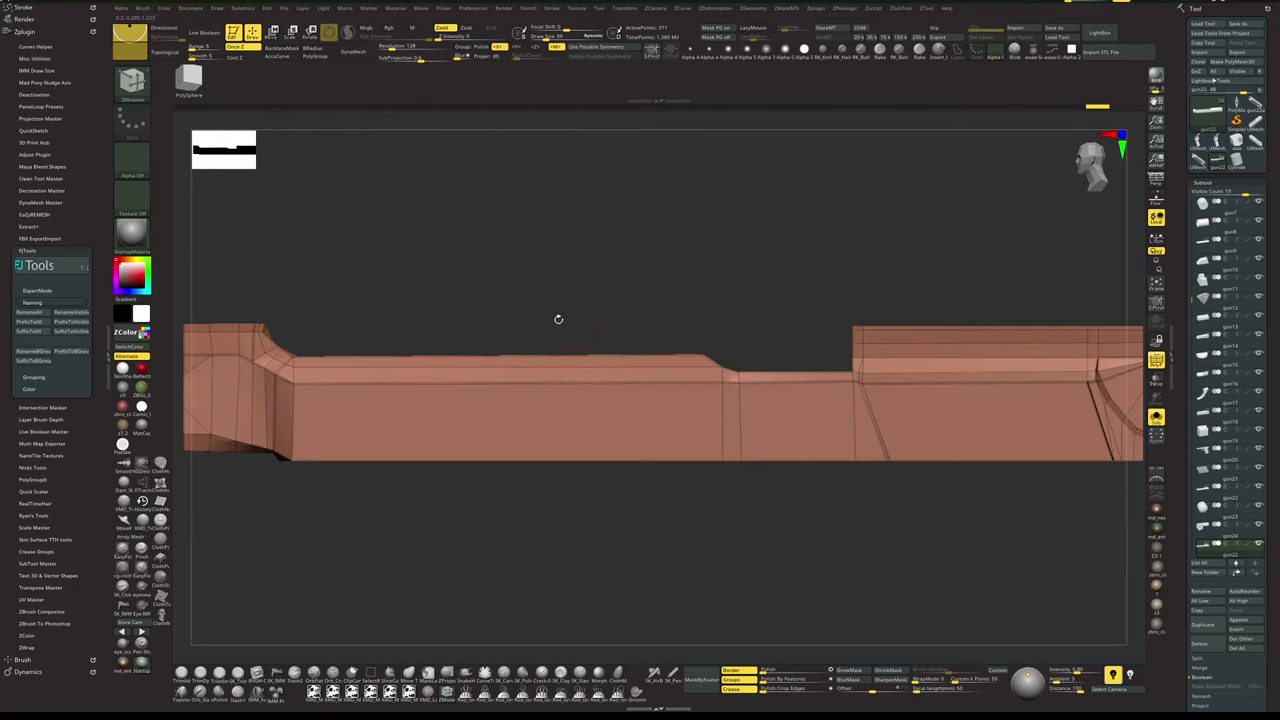
- Set the ZModeler edge action to Extrude with the EdgeLoop target on the inner rim of the slide's top opening
alt+drag(558, 319, 466, 421)
drag(470, 474, 557, 380)
drag(857, 310, 896, 356)
key(space)
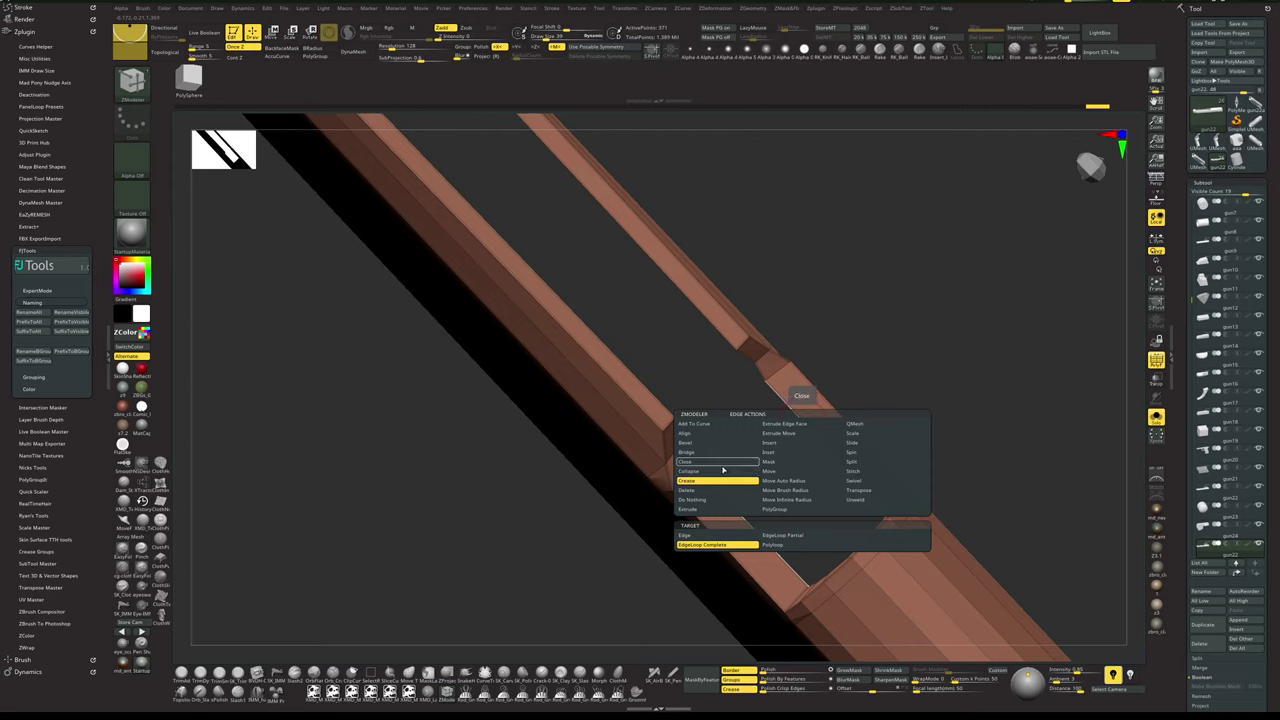
click(719, 510)
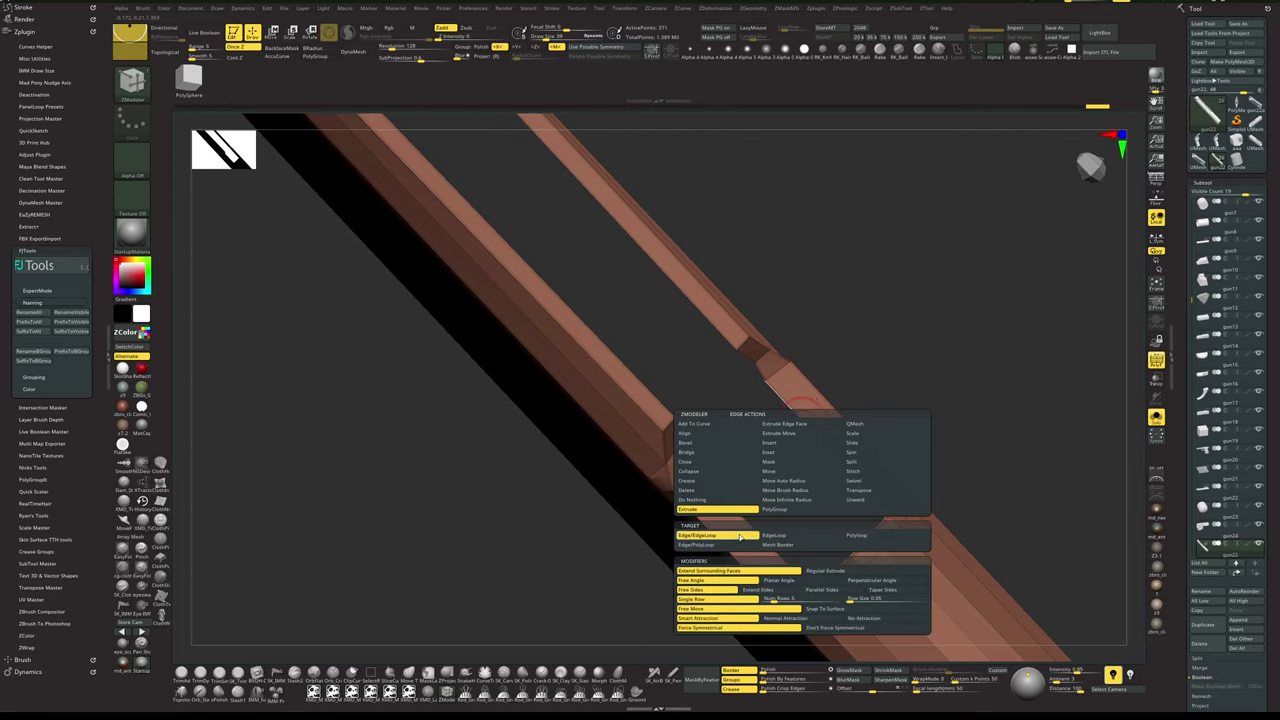
drag(926, 321, 892, 338)
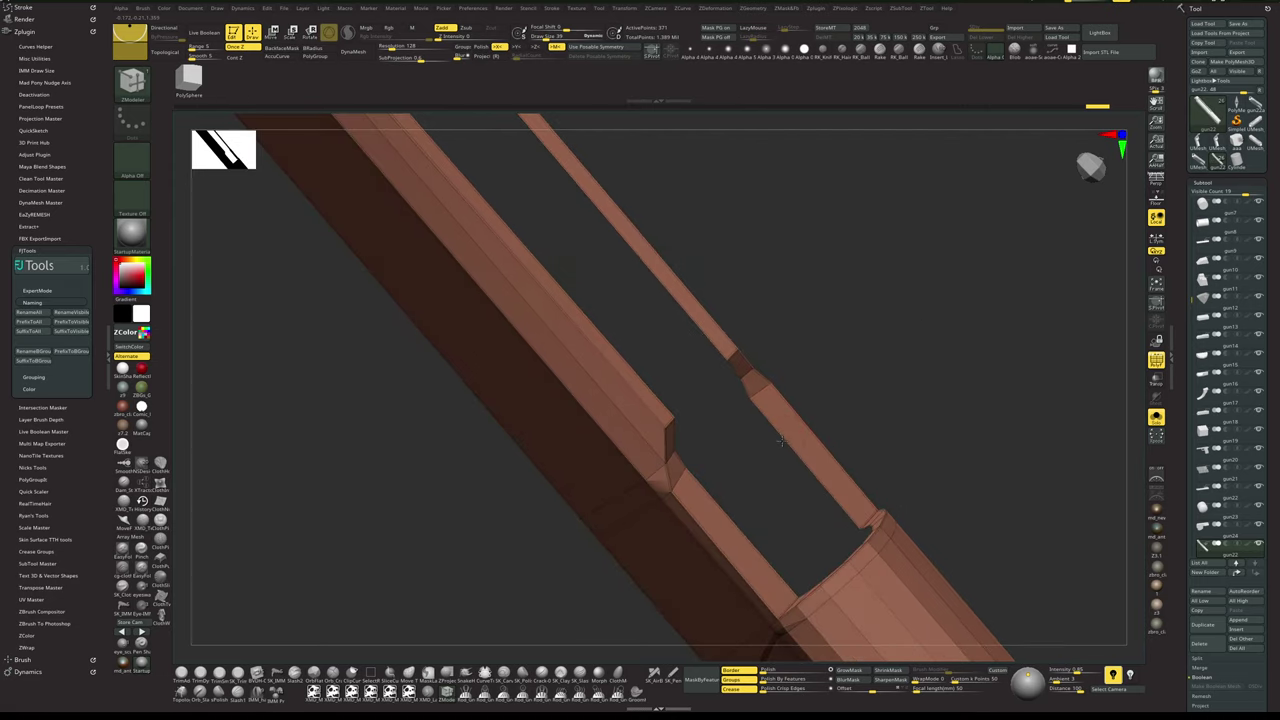
key(space)
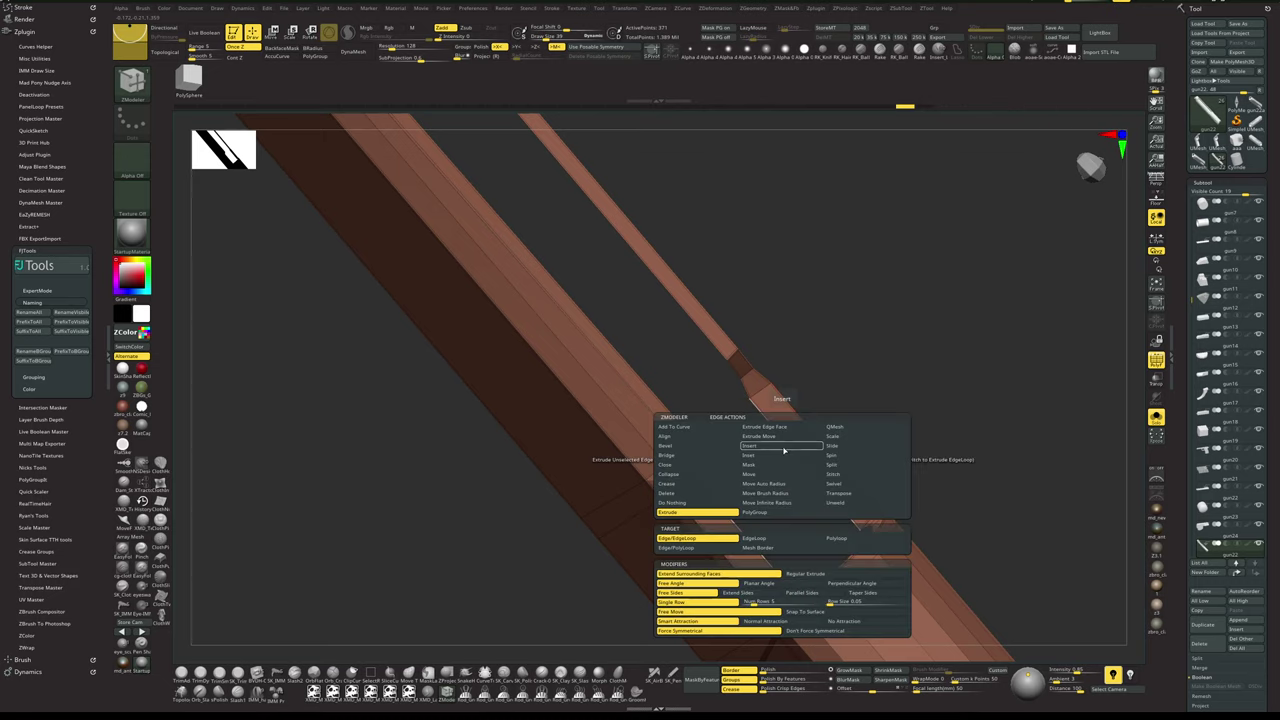
click(711, 549)
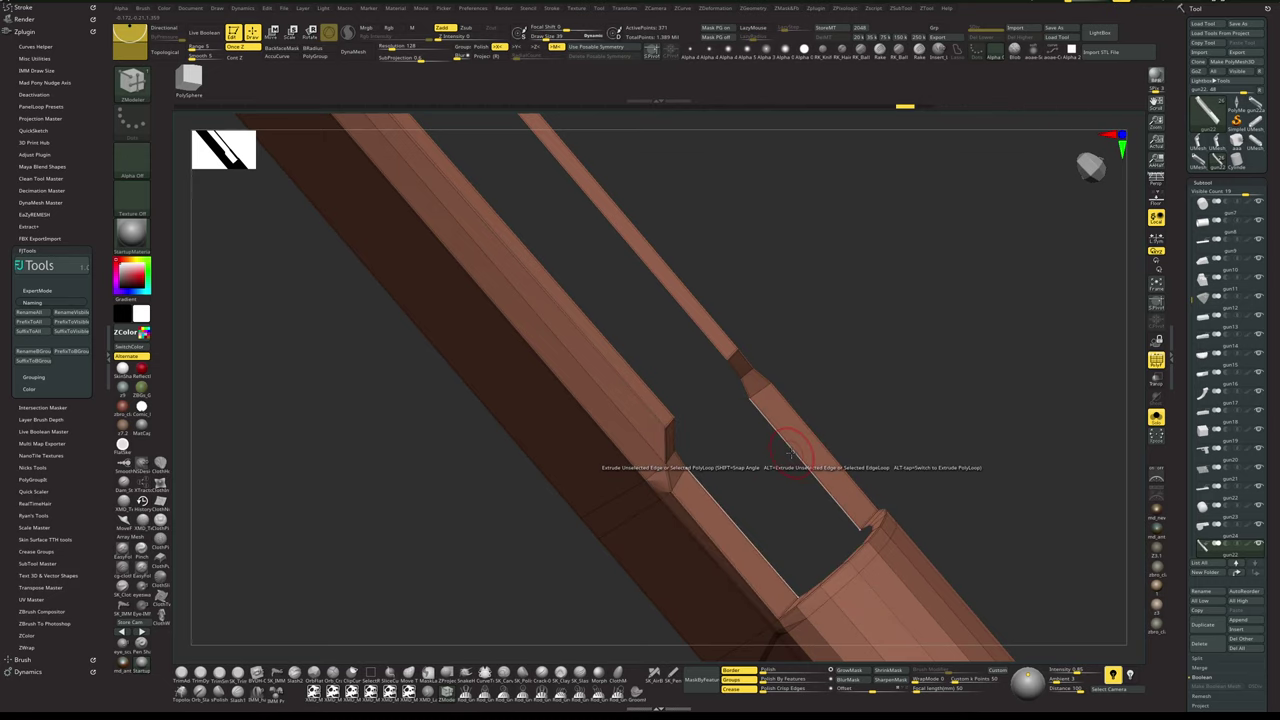
key(space)
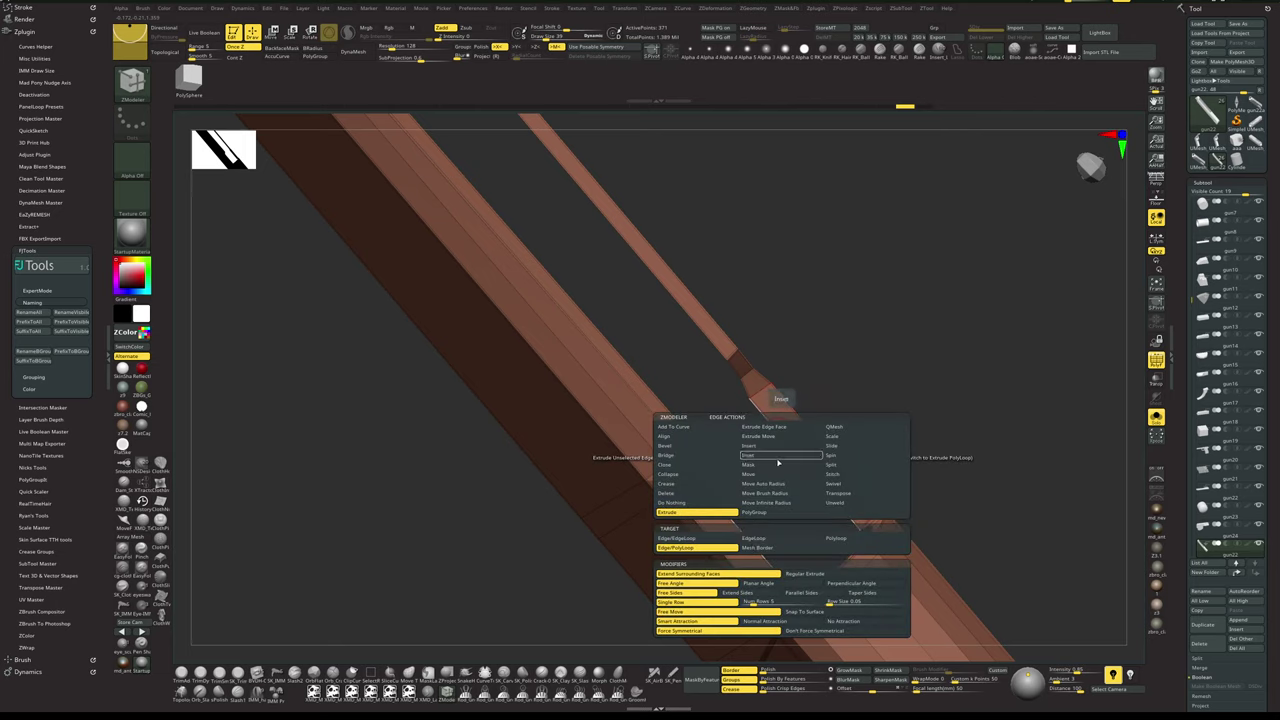
click(762, 541)
- Try extruding the top opening's rim loop at a free angle, check it against the whole gun, and undo the extrusion
drag(789, 440, 776, 470)
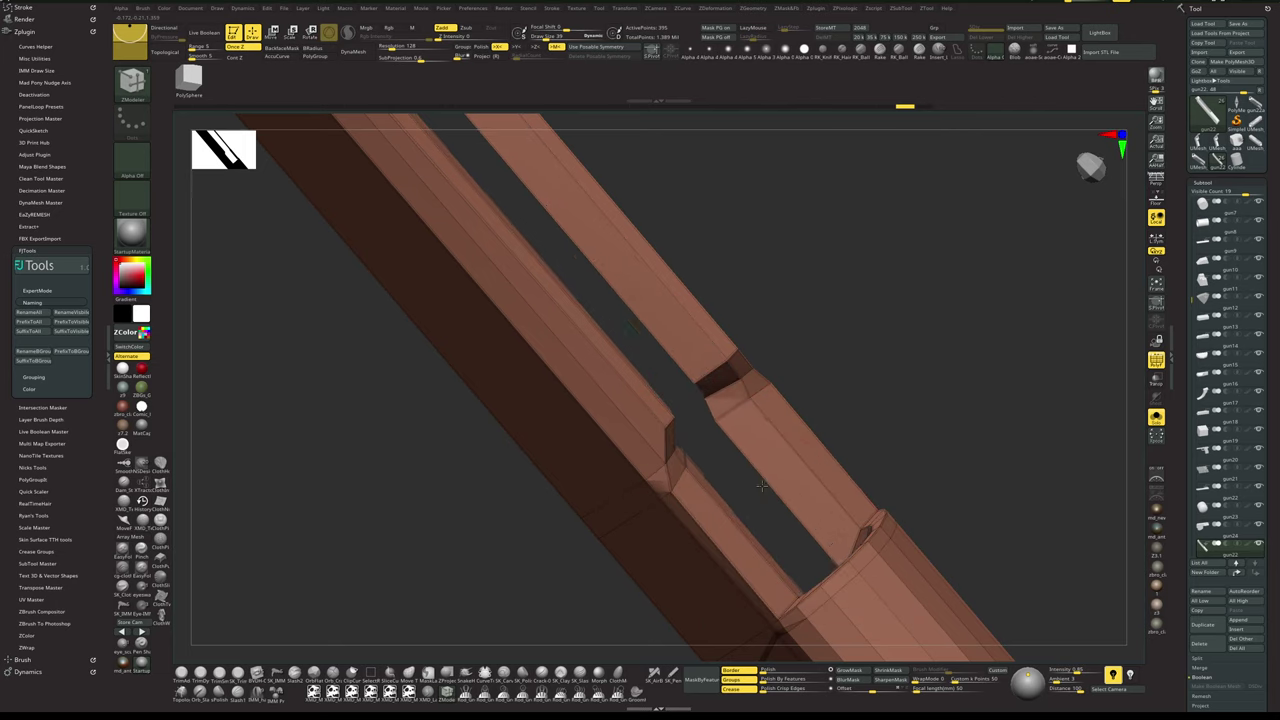
mouse_move(900, 410)
alt+mouse_down()
mouse_move(909, 330)
mouse_move(920, 349)
mouse_move(900, 343)
mouse_move(970, 349)
mouse_move(949, 354)
mouse_move(952, 434)
mouse_move(933, 387)
mouse_move(910, 412)
alt+mouse_up()
key(shift+f)
key(alt+s)
key(alt+s)
key(shift+f)
key(ctrl+z)
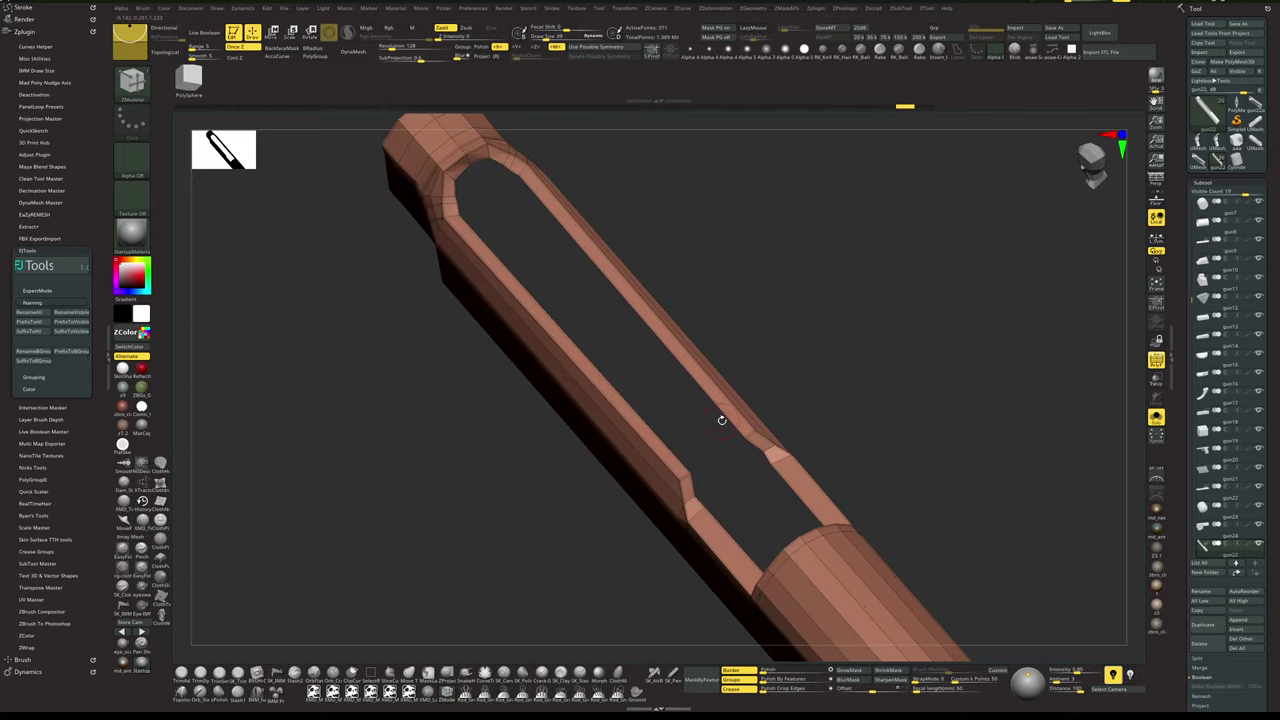
- Extrude the top opening's rim edge loop inward with the Perpendicular Angle modifier to give the rim an inner wall
drag(722, 425, 720, 437)
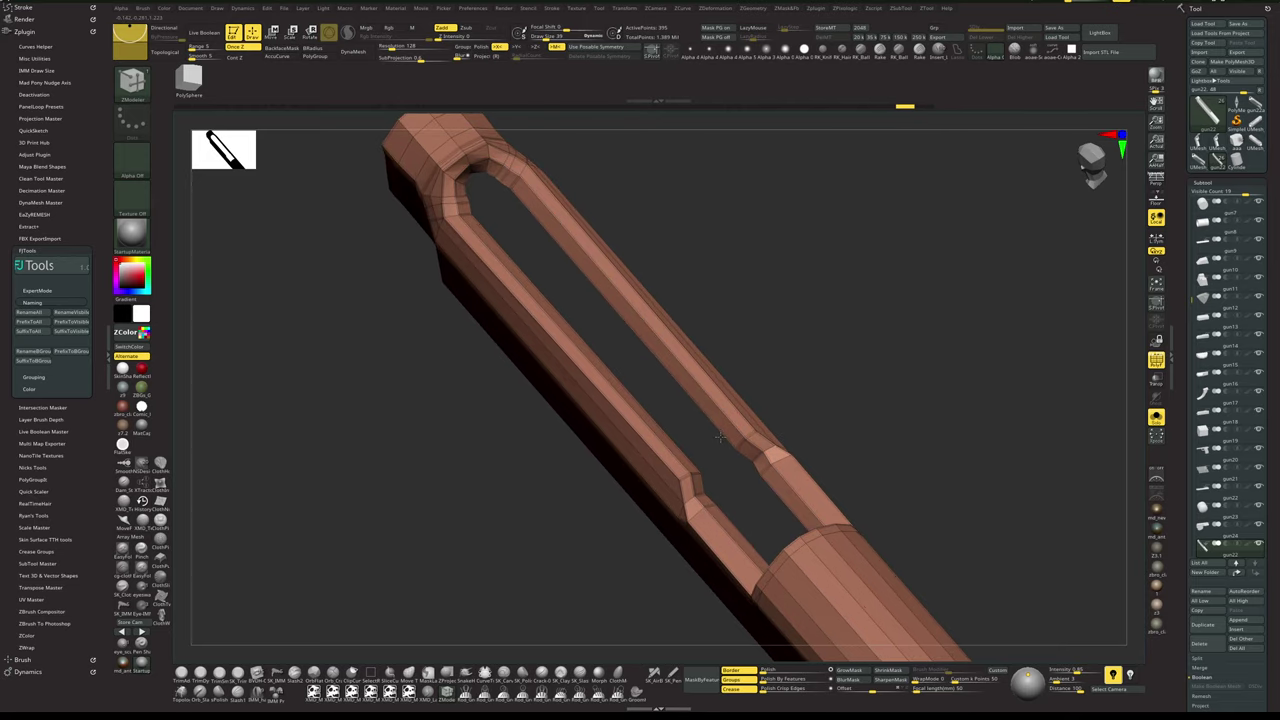
key(shift)
key(shift)
key(shift)
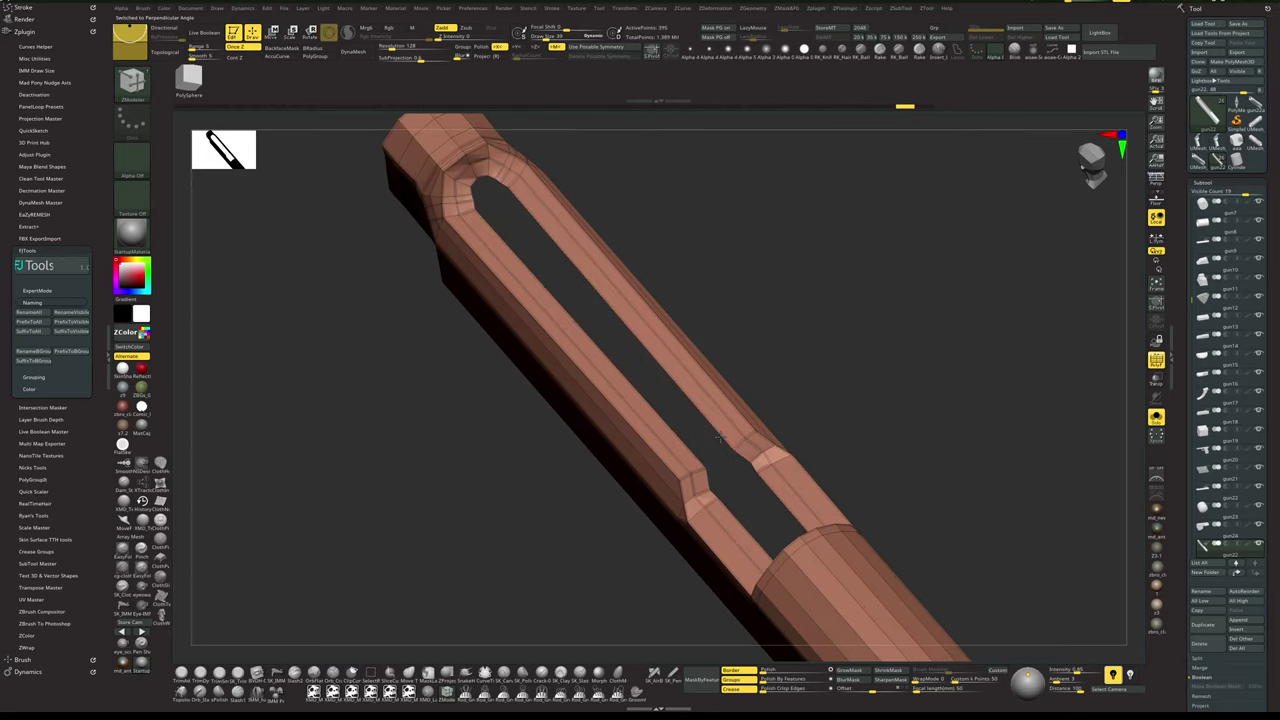
key(shift)
- Insert a Single EdgeLoop along the new inner wall of the top opening and check the smoothed slide
mouse_move(858, 412)
mouse_down()
mouse_move(942, 367)
mouse_move(936, 399)
mouse_move(886, 381)
mouse_move(882, 412)
mouse_up()
key(space)
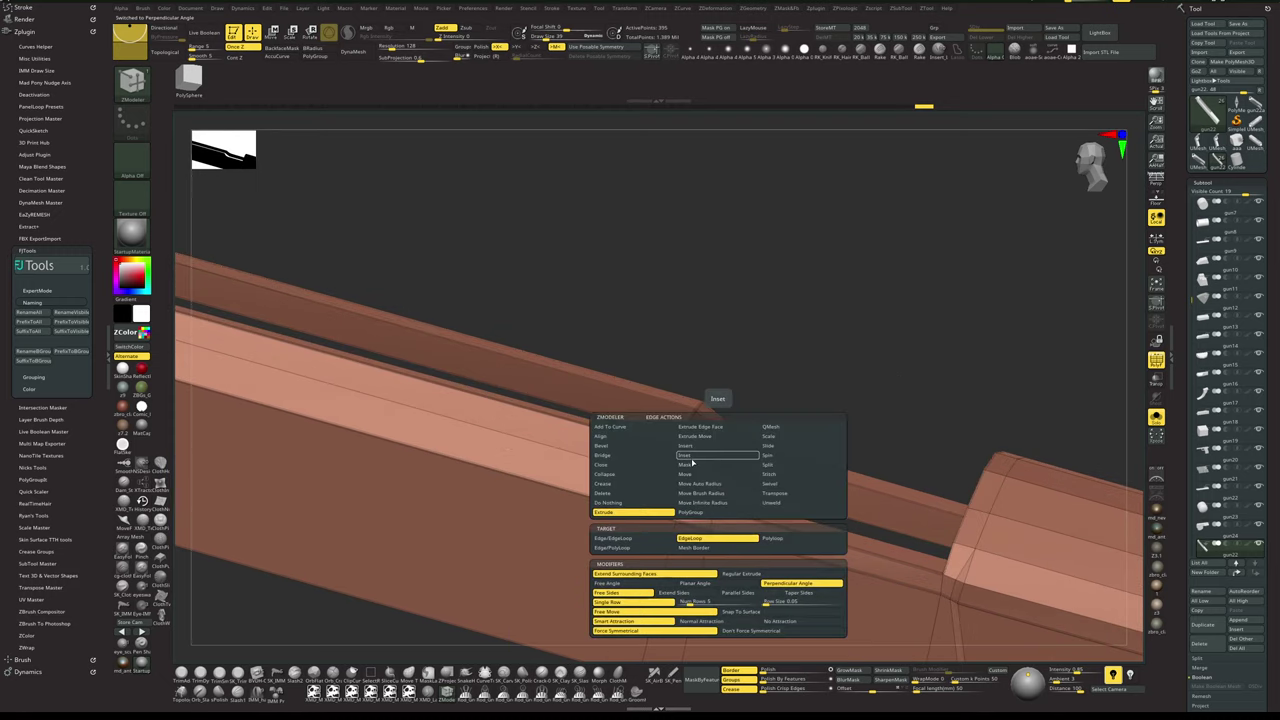
click(697, 448)
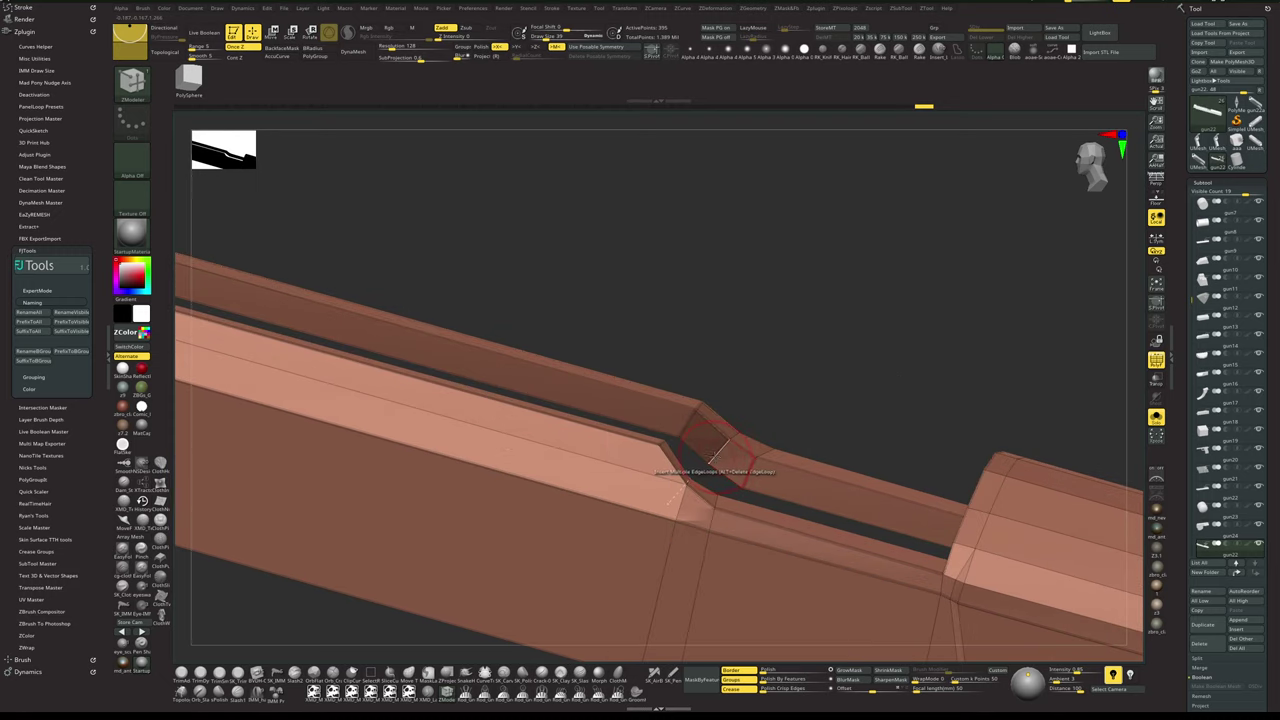
key(space)
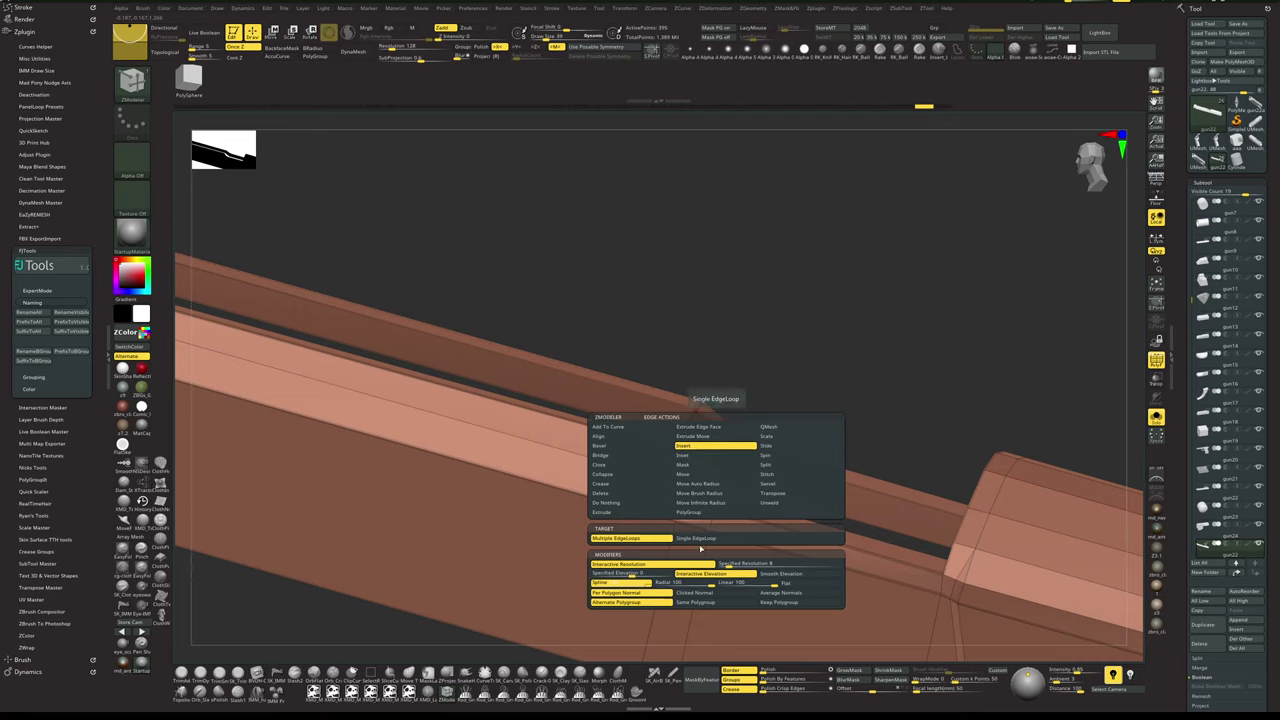
click(700, 539)
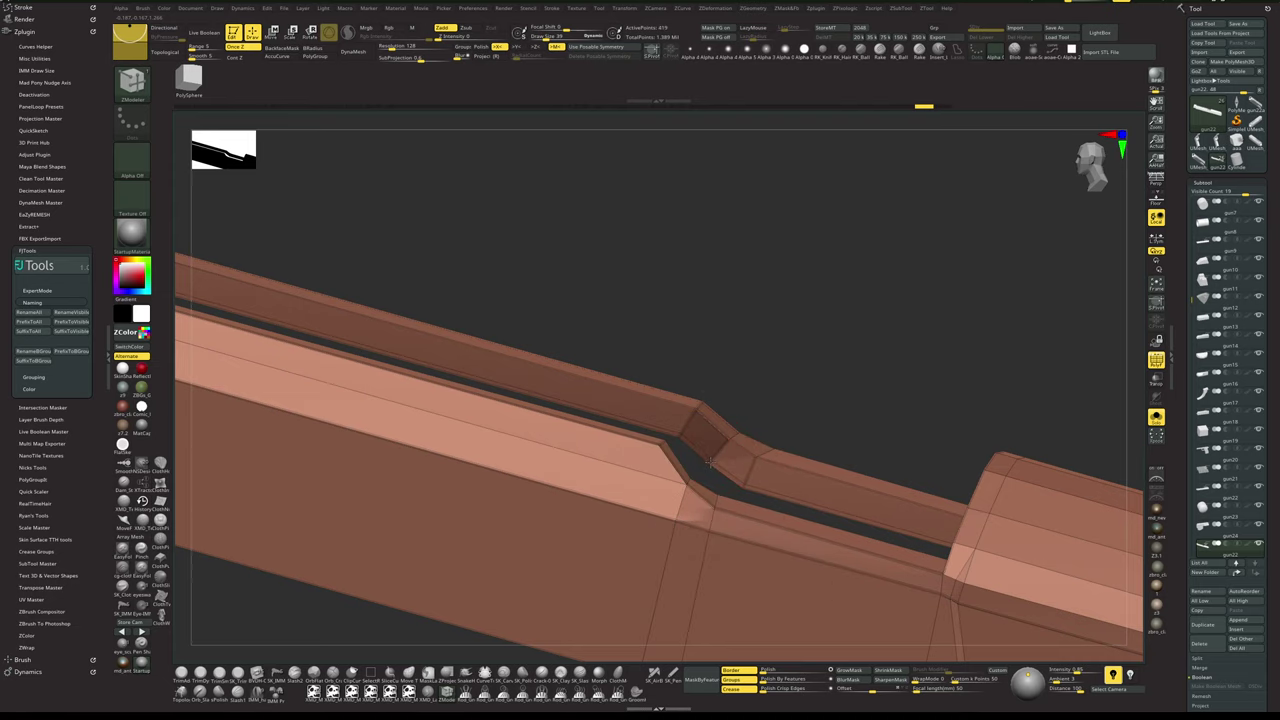
key(d)
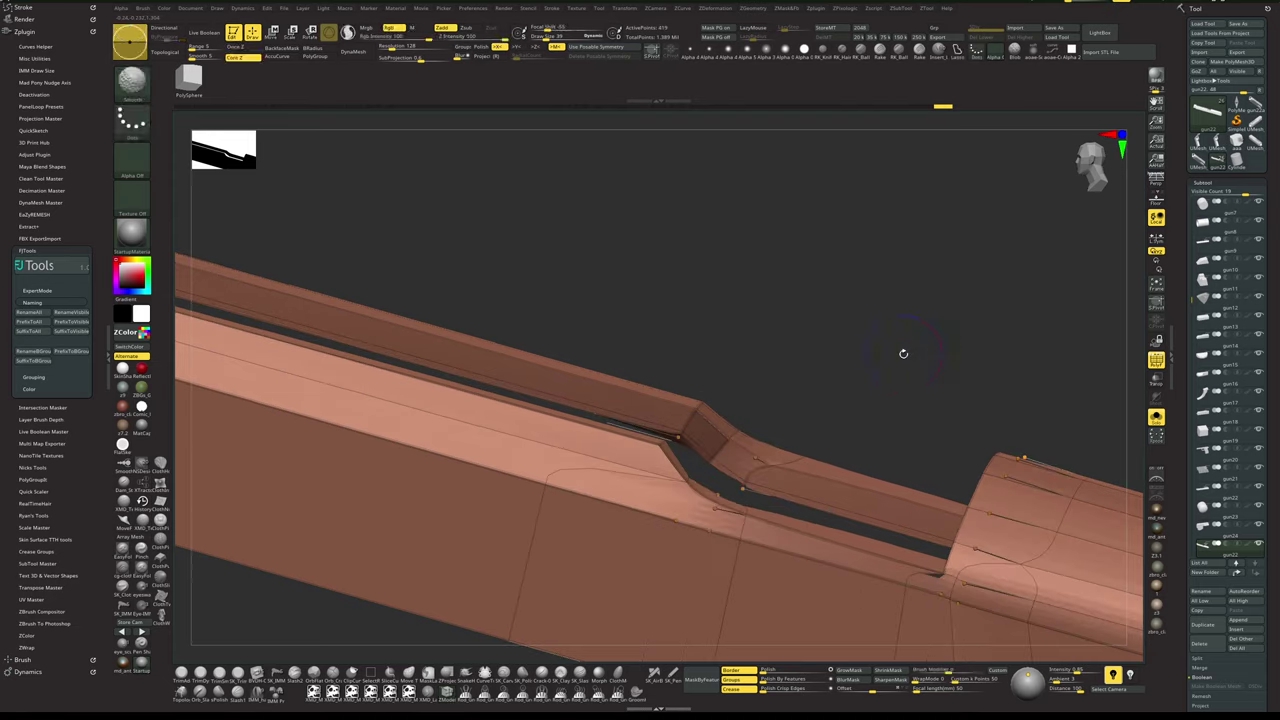
key(shift+f)
alt+drag(912, 357, 860, 394)
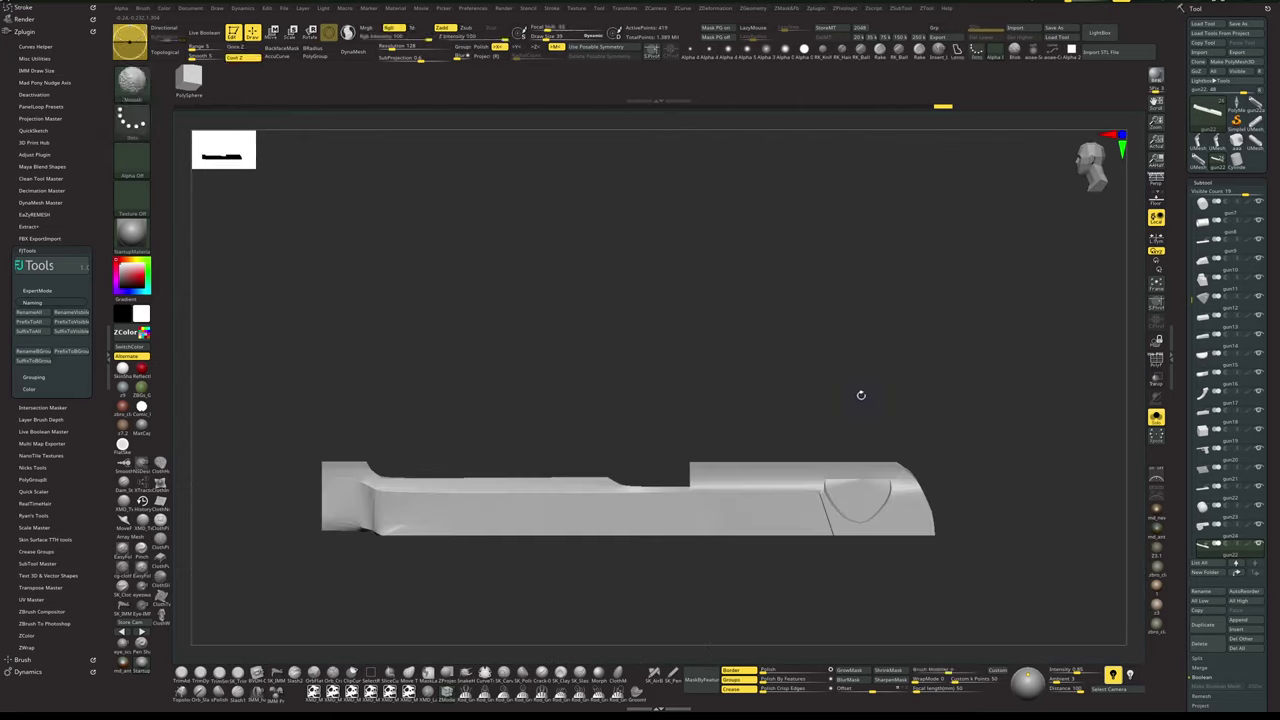
alt+drag(594, 480, 837, 406)
alt+drag(634, 609, 802, 578)
- Set the Crease target back to Edge and crease the vertical edge where the muzzle-end block meets the slide's flat side
key(shift+f)
drag(737, 527, 788, 622)
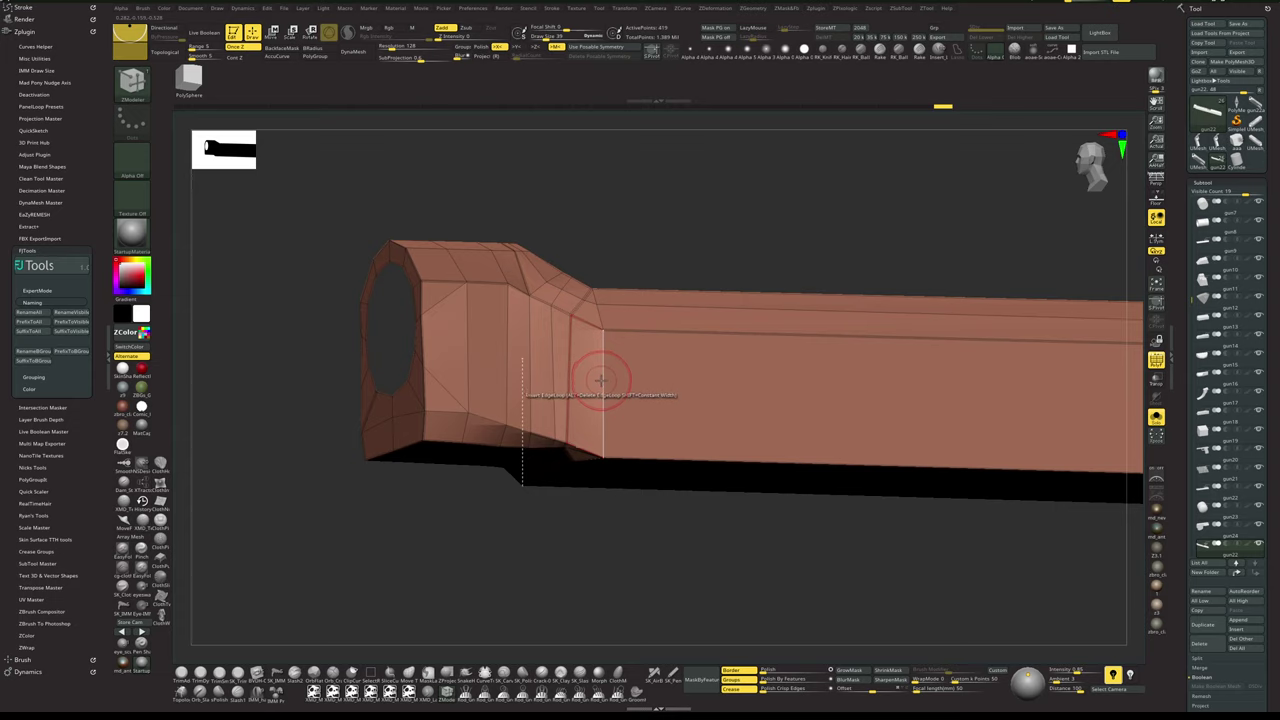
key(space)
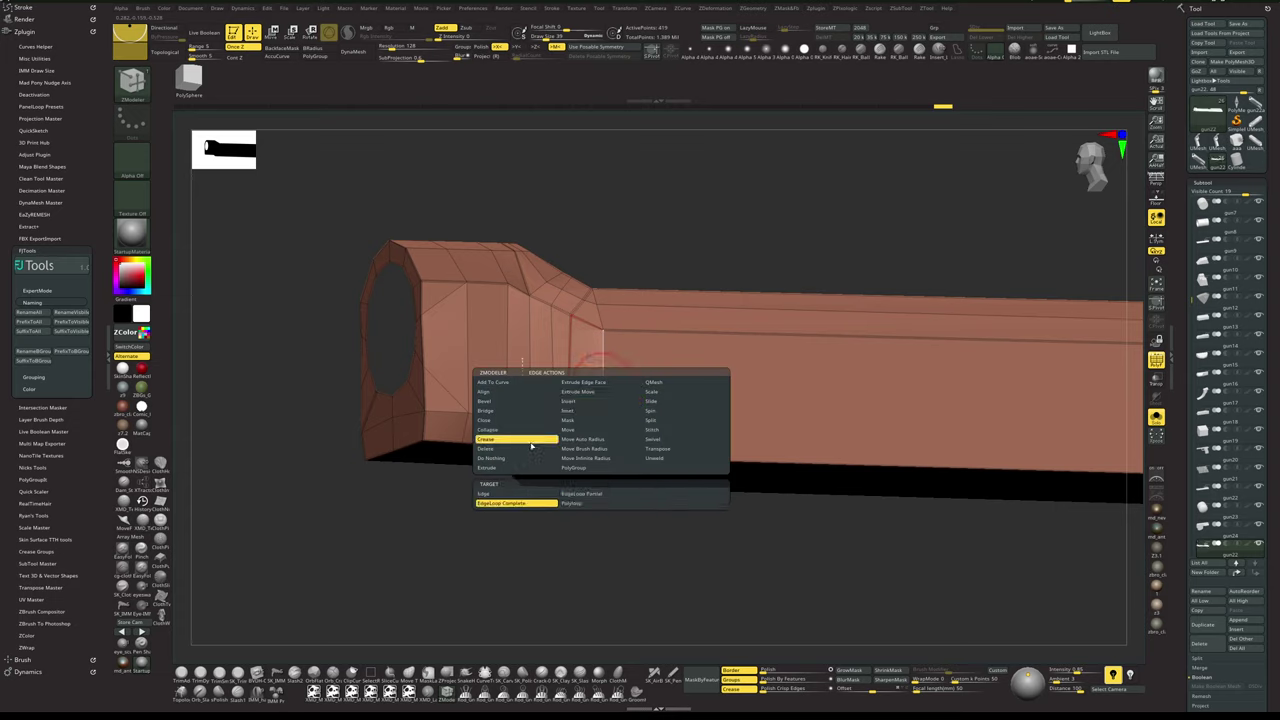
click(518, 495)
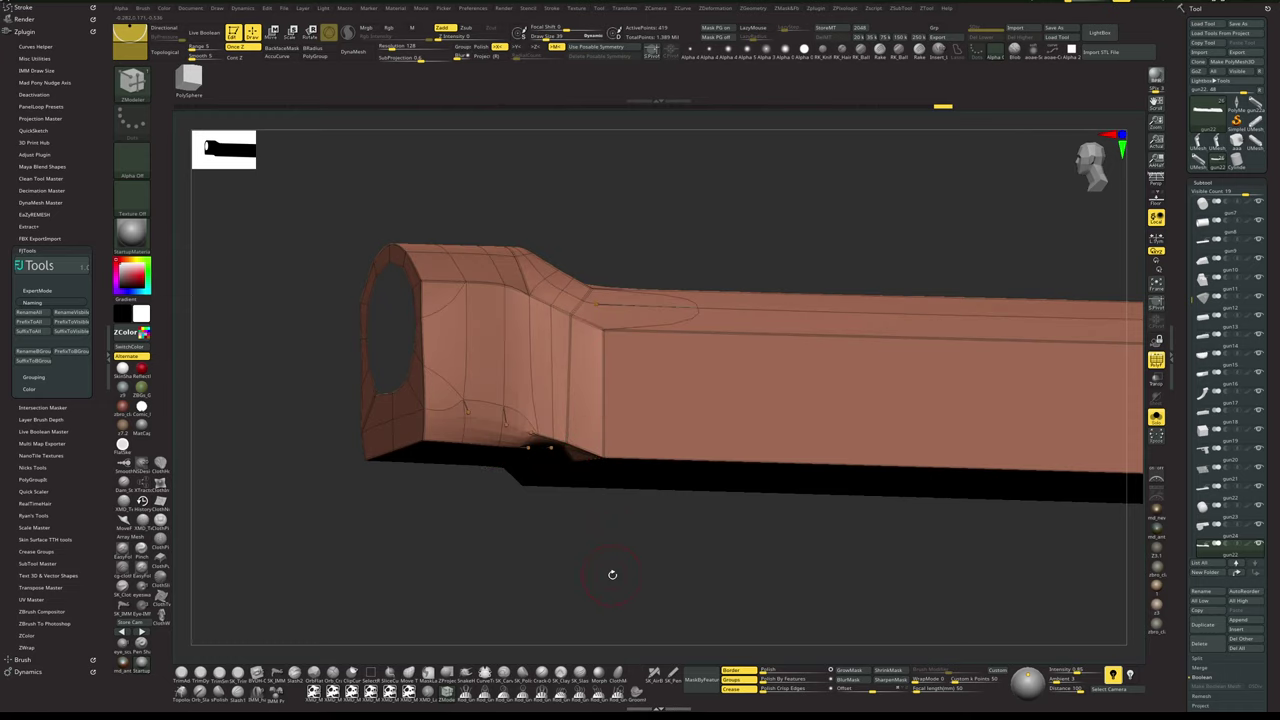
- Compare the smoothed and unsmoothed muzzle-end block from the side, with and without the wireframe
key(shift+d)
drag(613, 575, 643, 525)
key(shift+f)
key(d)
key(shift+f)
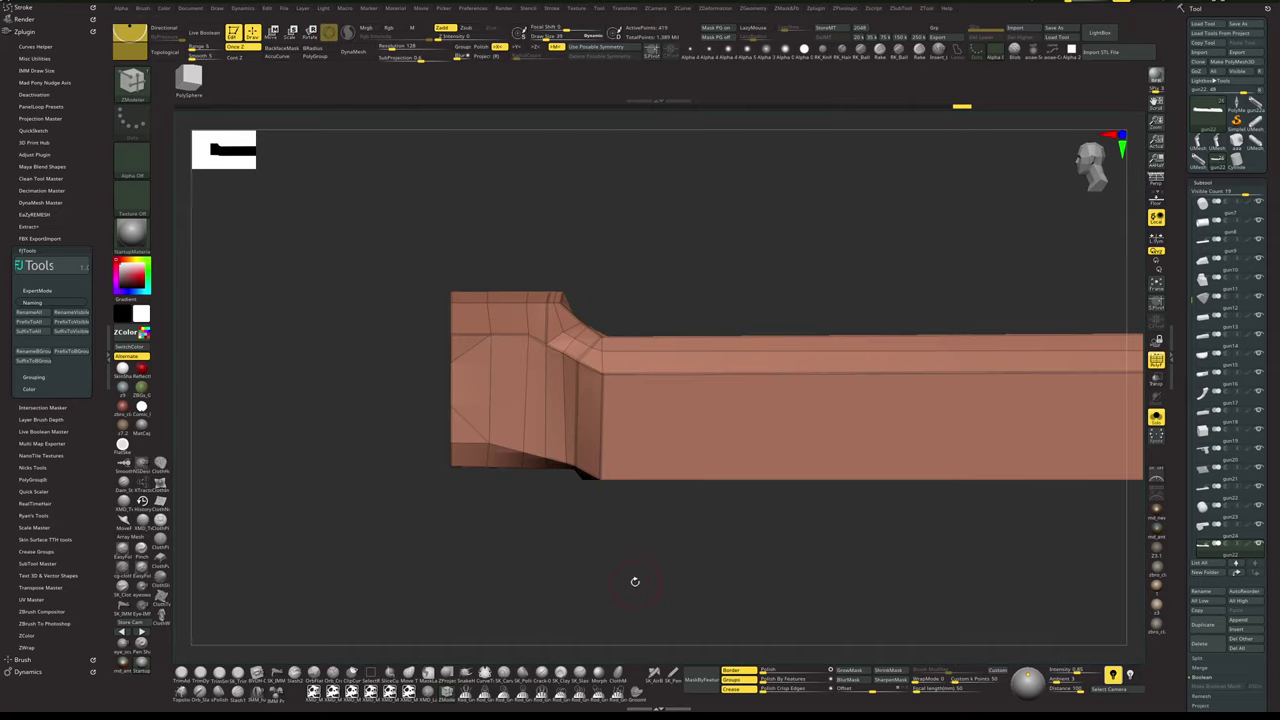
key(shift+f)
key(shift+d)
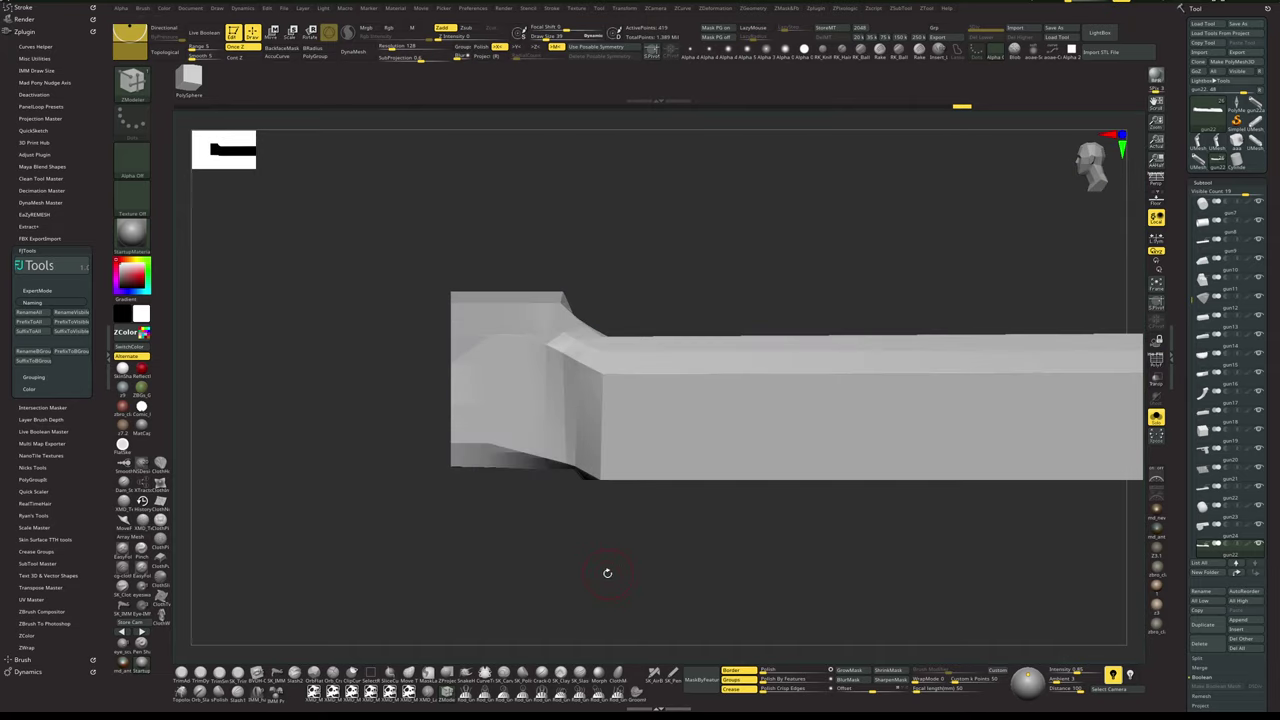
key(shift+f)
alt+drag(560, 566, 636, 532)
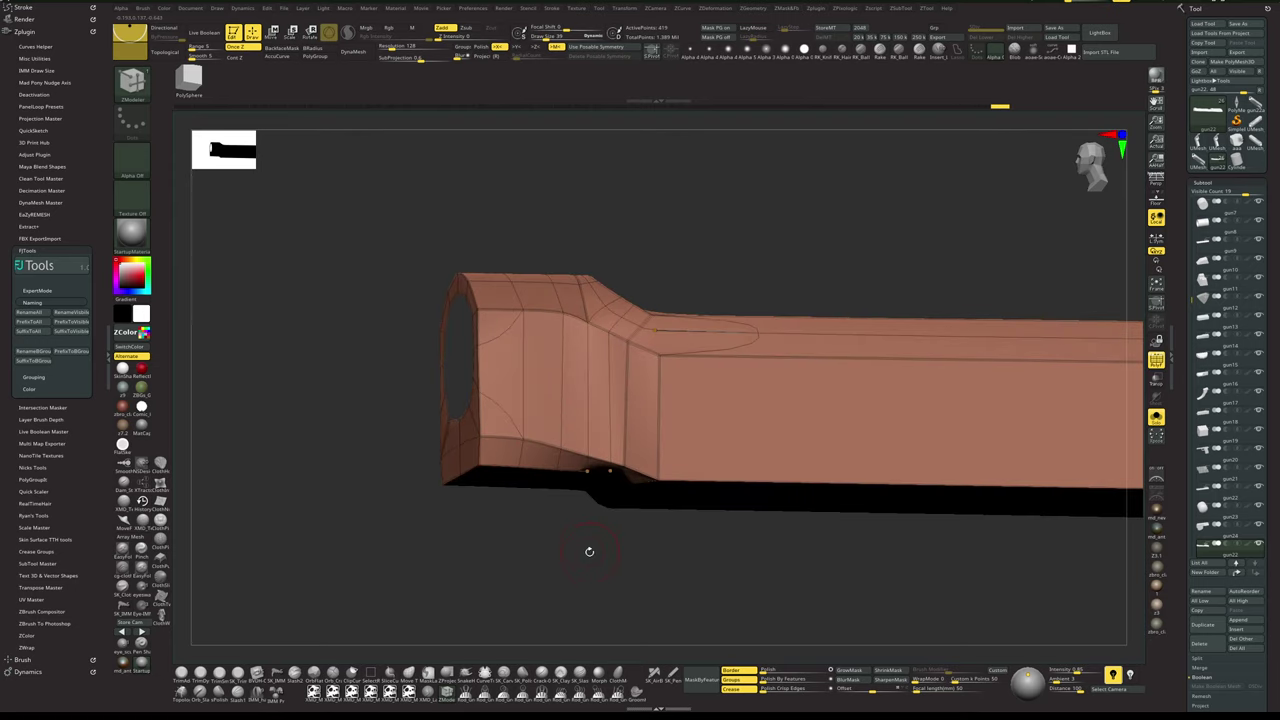
- Inspect the underside and lower transition edges of the muzzle-end block with the wireframe on and off
key(shift+f)
key(d)
drag(586, 584, 596, 495)
key(shift+d)
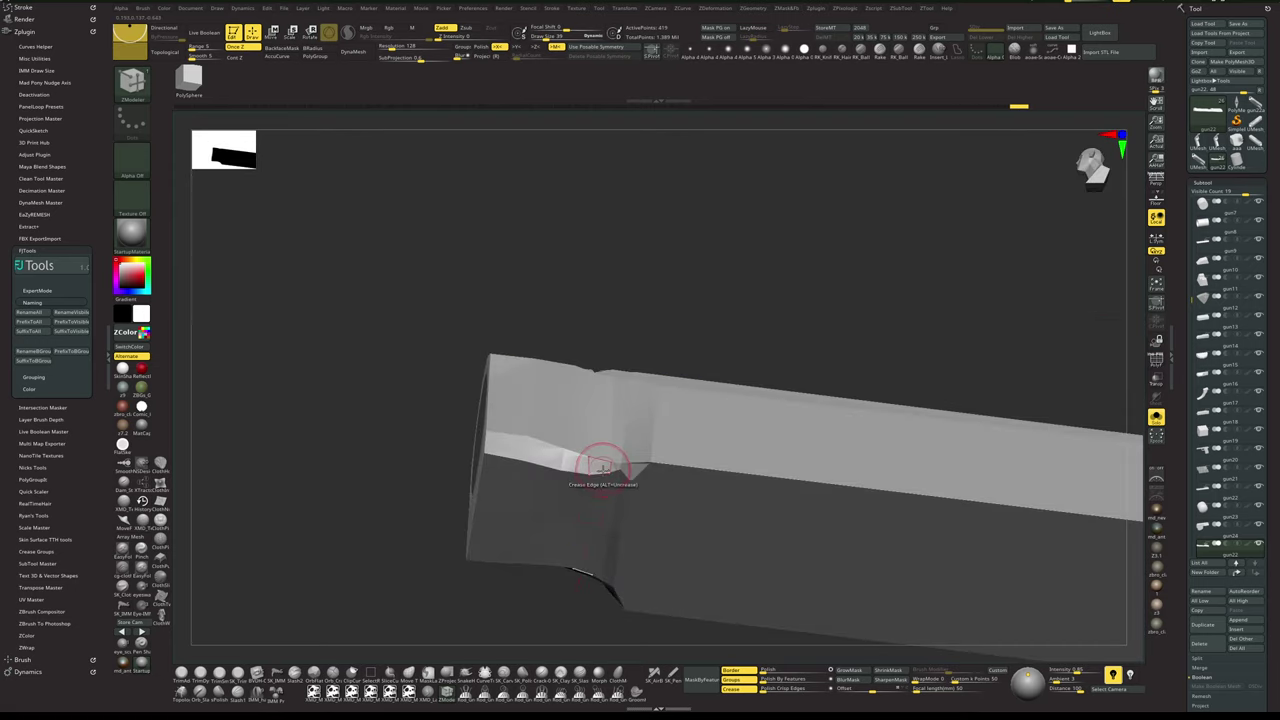
key(shift+f)
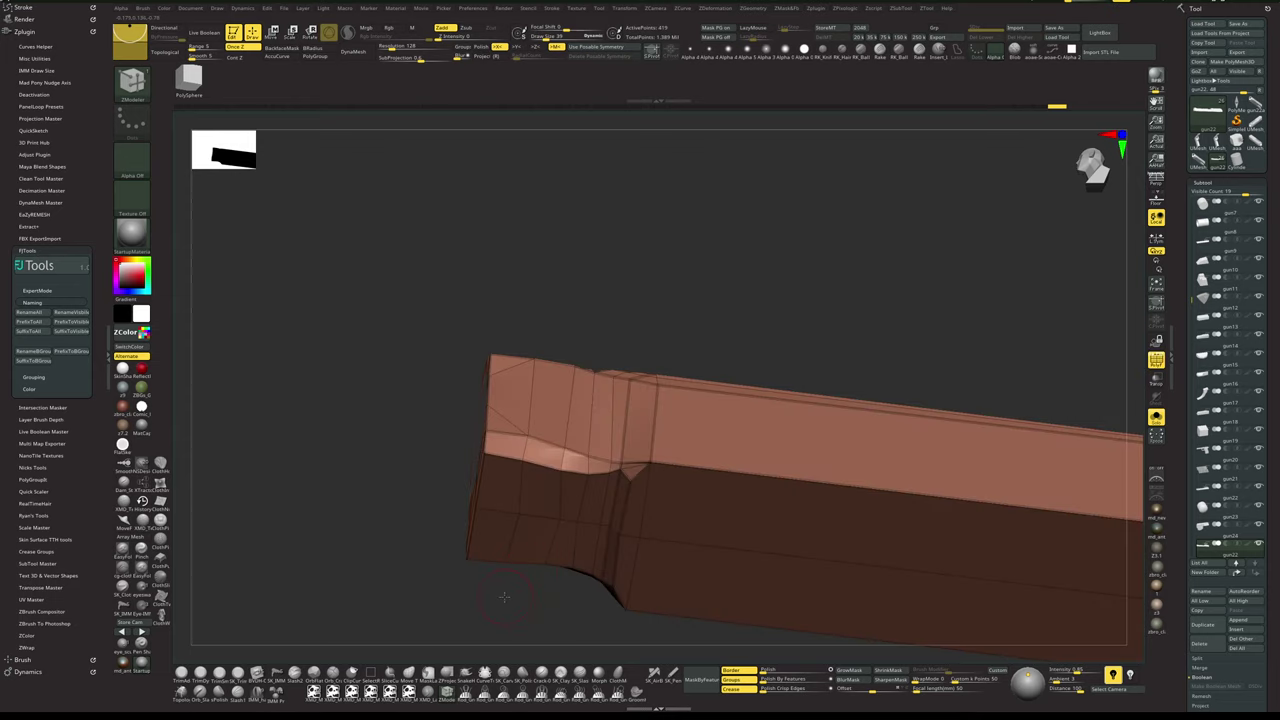
mouse_move(504, 597)
mouse_down()
mouse_move(527, 595)
mouse_move(517, 600)
mouse_move(529, 580)
mouse_move(571, 600)
mouse_move(593, 581)
mouse_move(614, 623)
mouse_move(790, 498)
mouse_up()
key(shift+f)
key(shift+f)
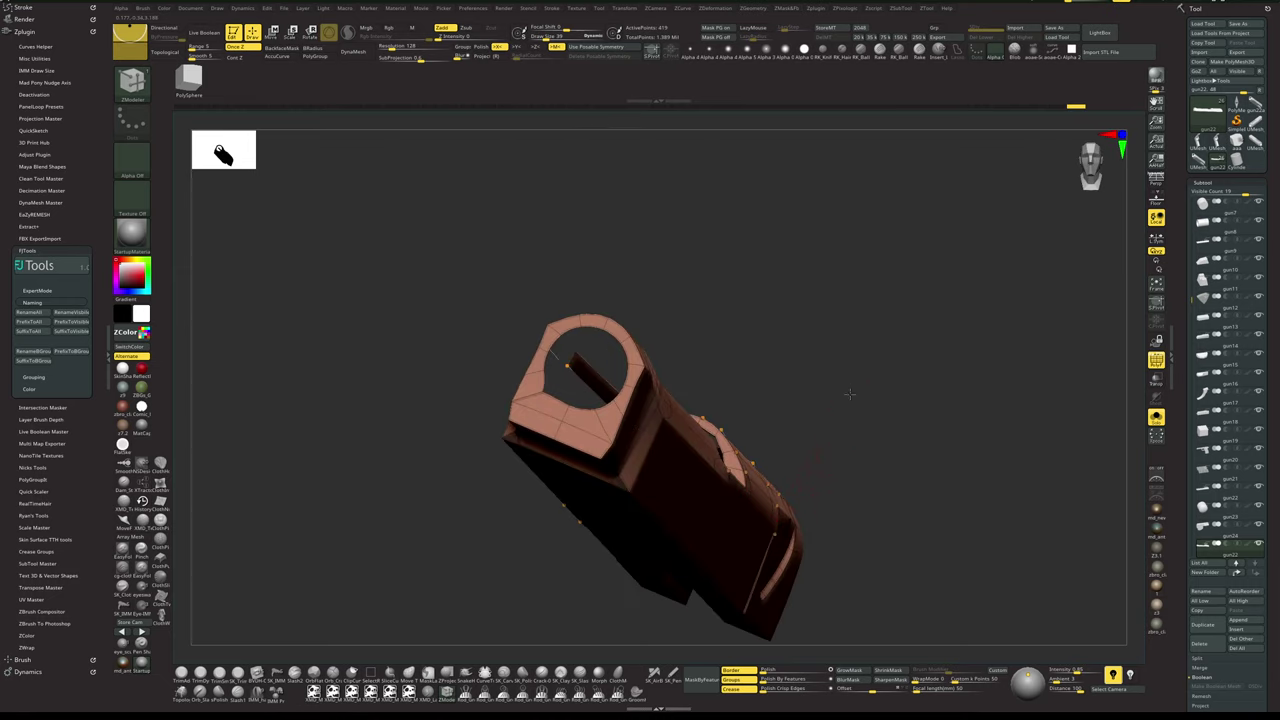
- Examine the slide's barrel hole from the front and compare the muzzle end with the rest of the gun
drag(849, 394, 794, 411)
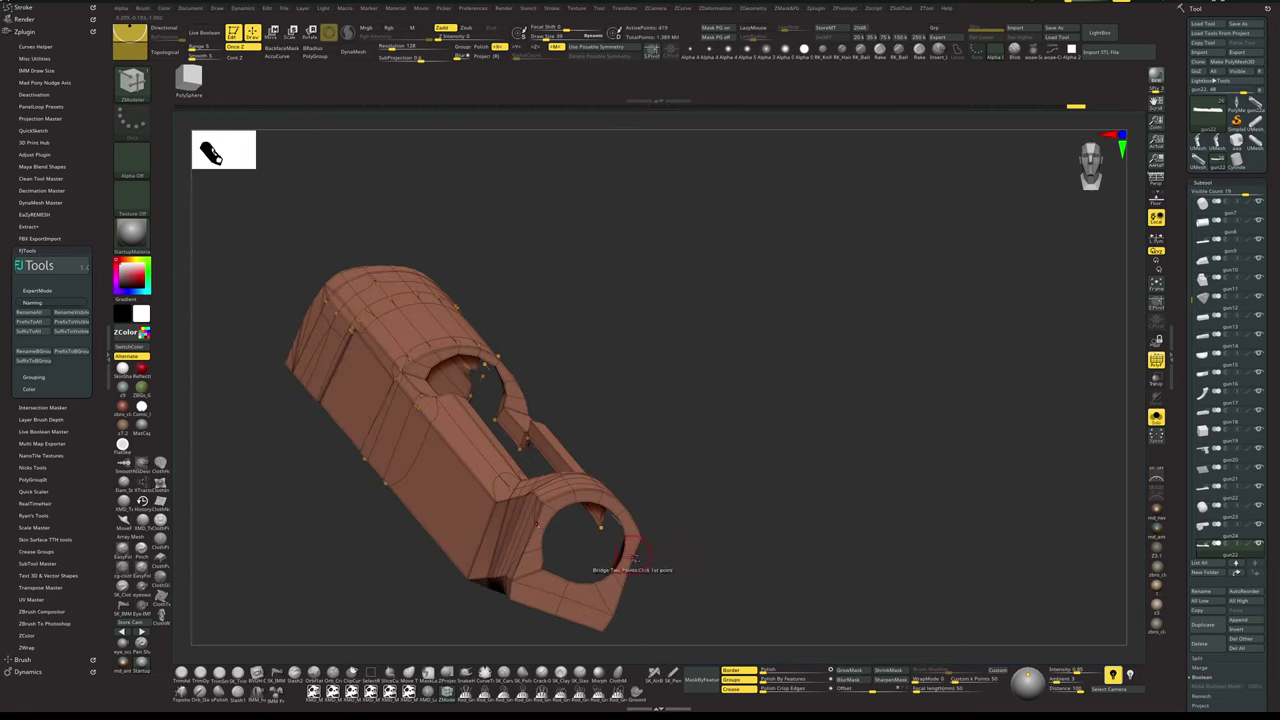
drag(710, 565, 683, 391)
key(shift+f)
key(alt+s)
drag(711, 524, 766, 448)
key(alt+s)
key(alt+s)
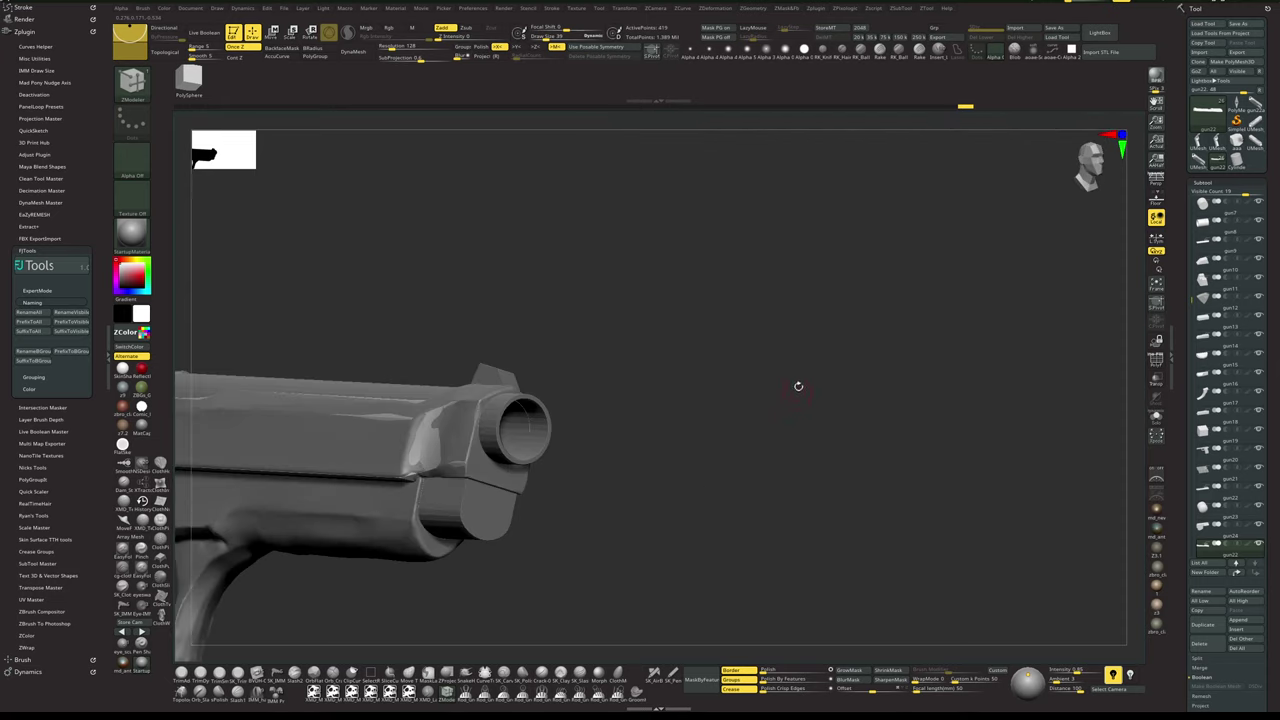
- Select the original high-poly slide with the ClayBuildup brush and examine its muzzle end in isolation
drag(797, 386, 815, 430)
key(b)
key(c)
key(b)
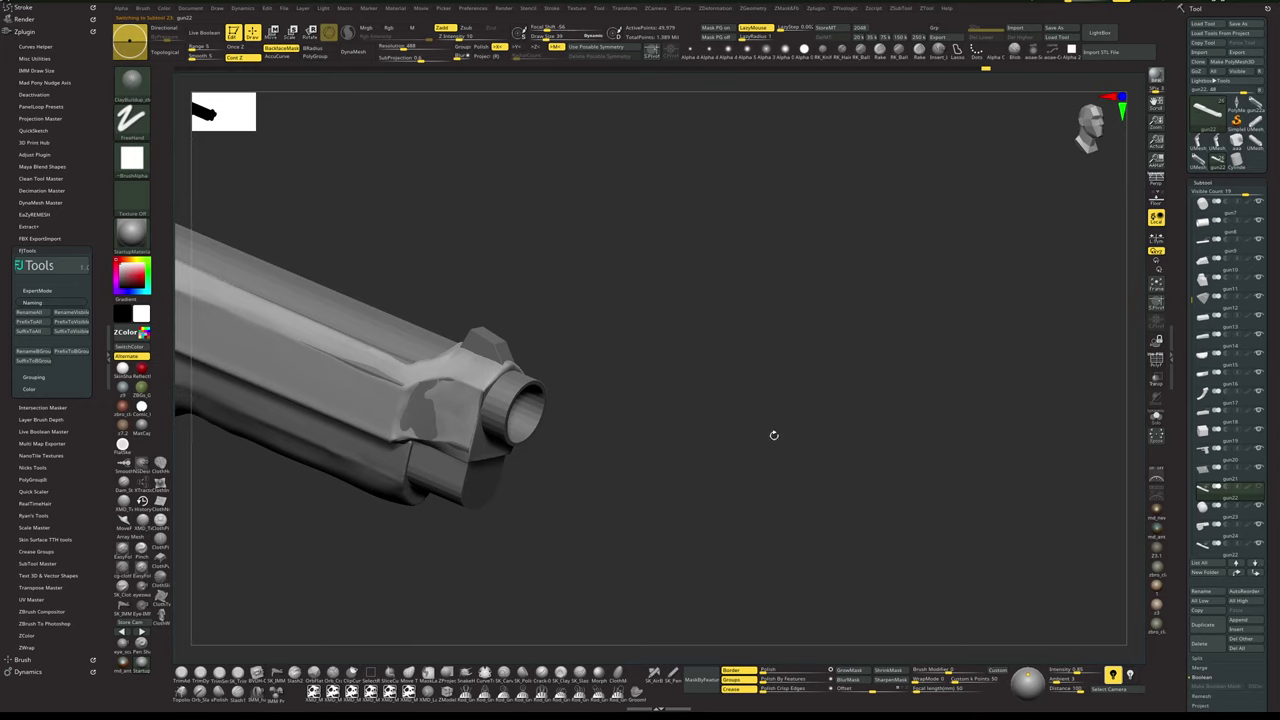
key(alt+s)
key(alt+s)
drag(725, 390, 785, 590)
- Reselect and isolate the low-poly slide, show its unsmoothed wireframe, and return to the ZModeler brush
alt+click(455, 411)
key(alt+s)
key(shift+f)
key(shift+d)
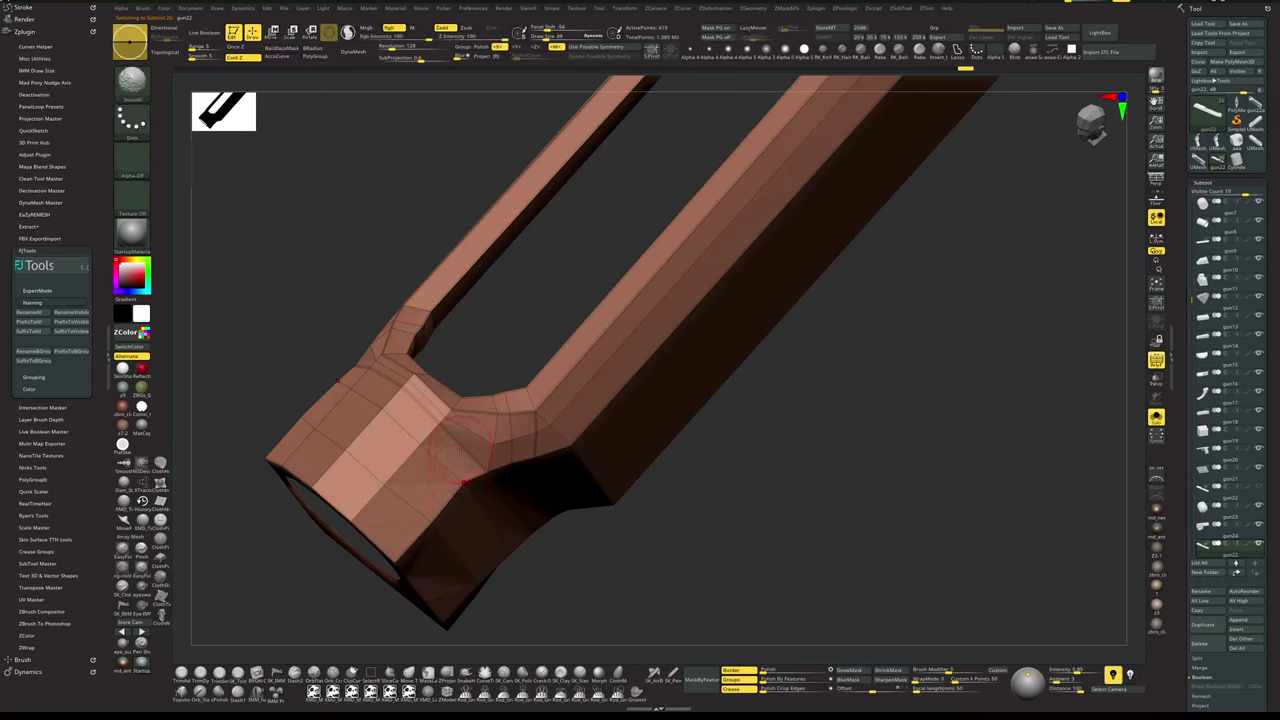
click(451, 698)
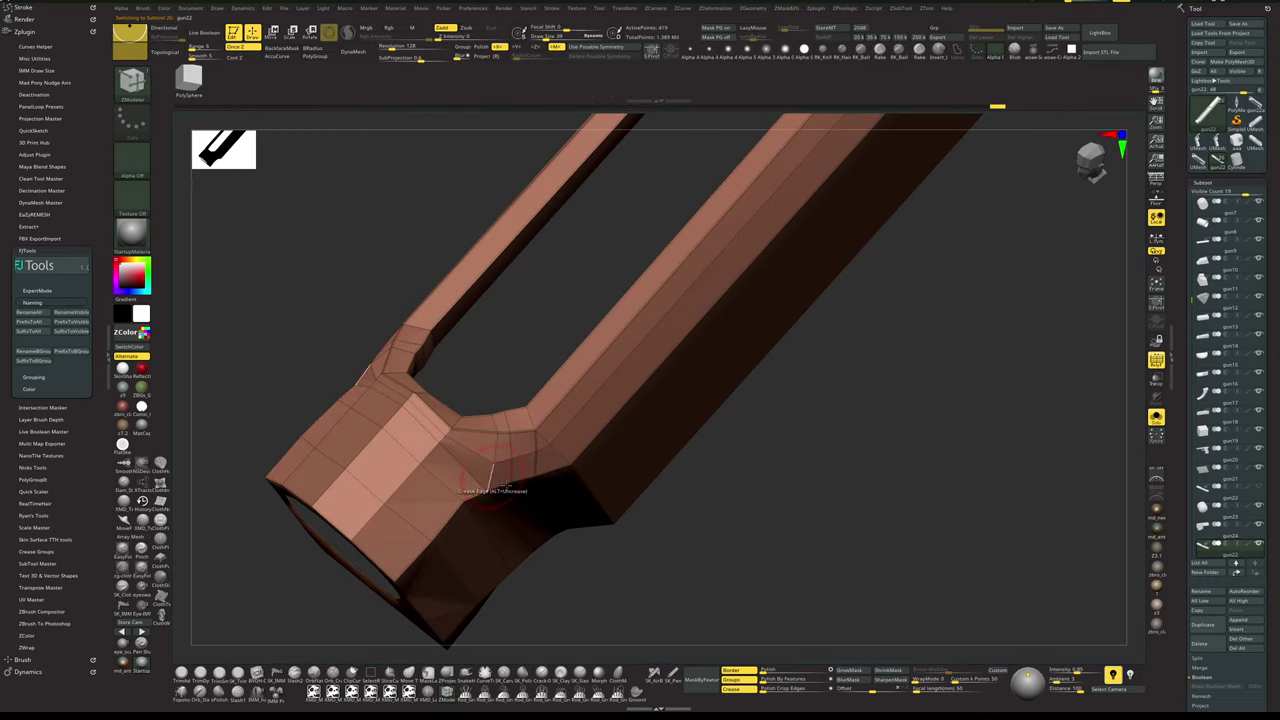
- Inspect the muzzle-end block's top transition and the front of the slide's opening with the wireframe on and off
drag(791, 546, 880, 500)
key(shift+f)
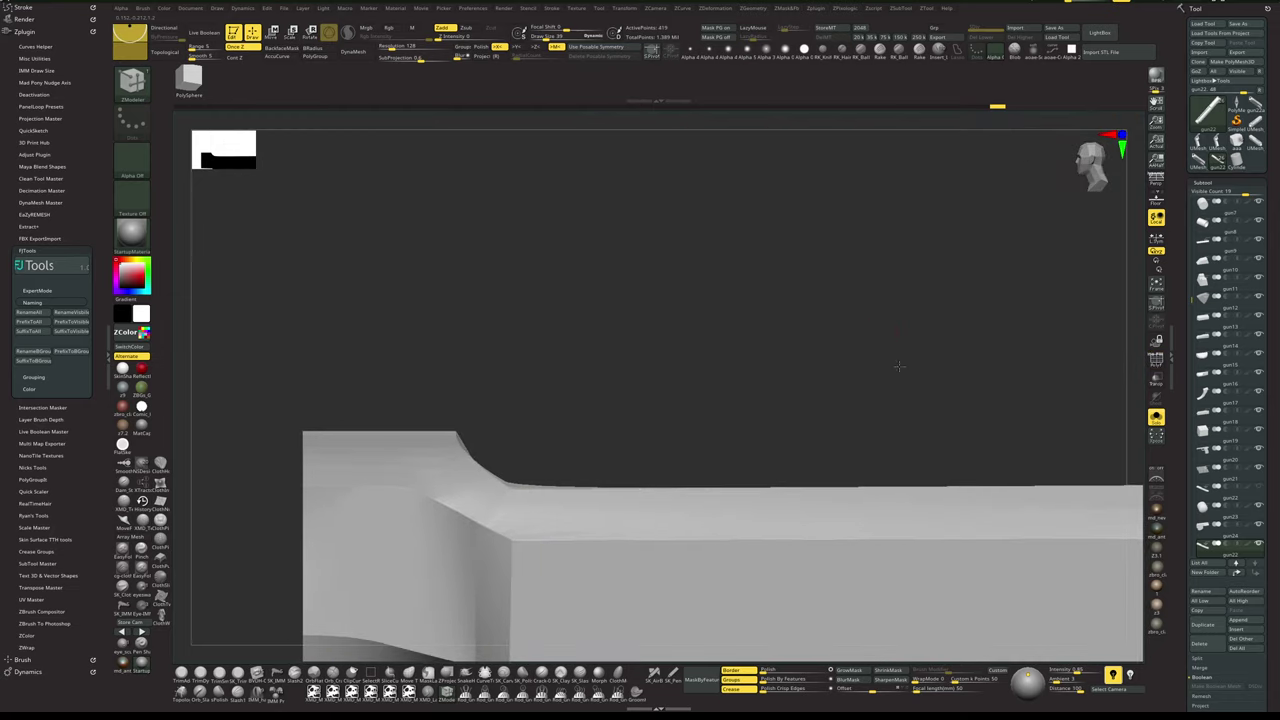
alt+drag(899, 366, 873, 335)
drag(873, 335, 850, 361)
key(shift+f)
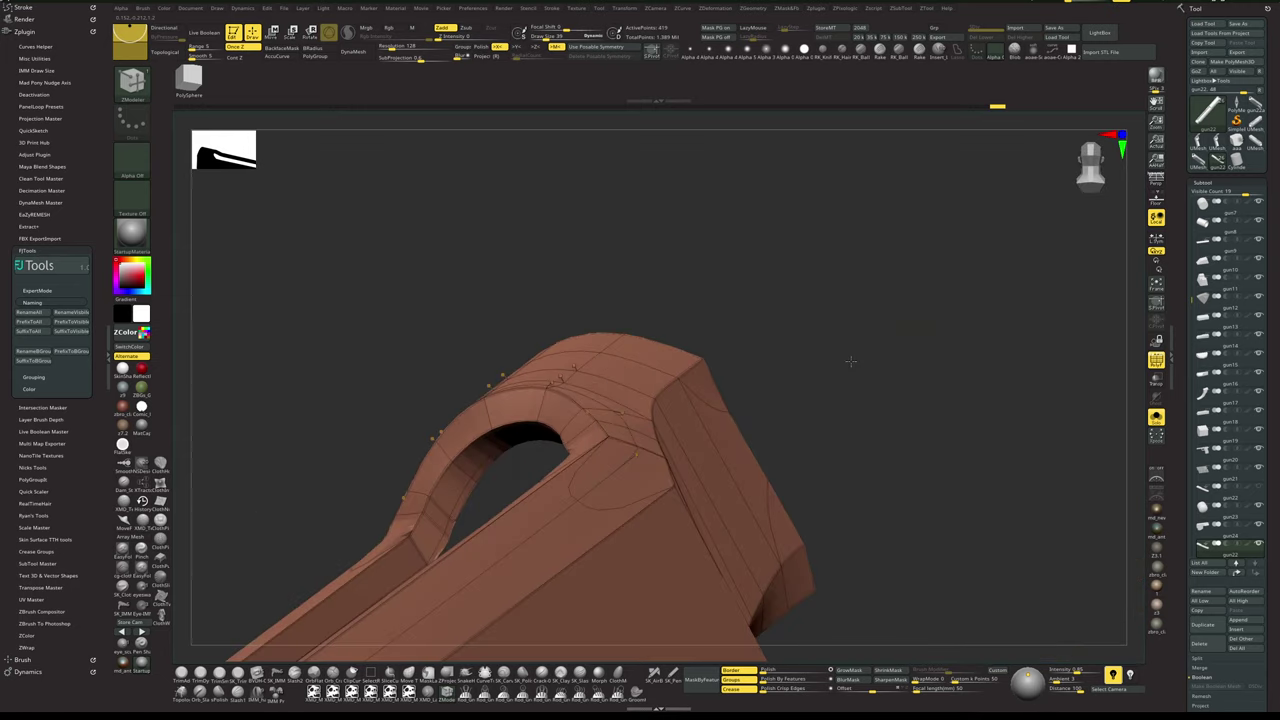
right_drag(850, 361, 811, 392)
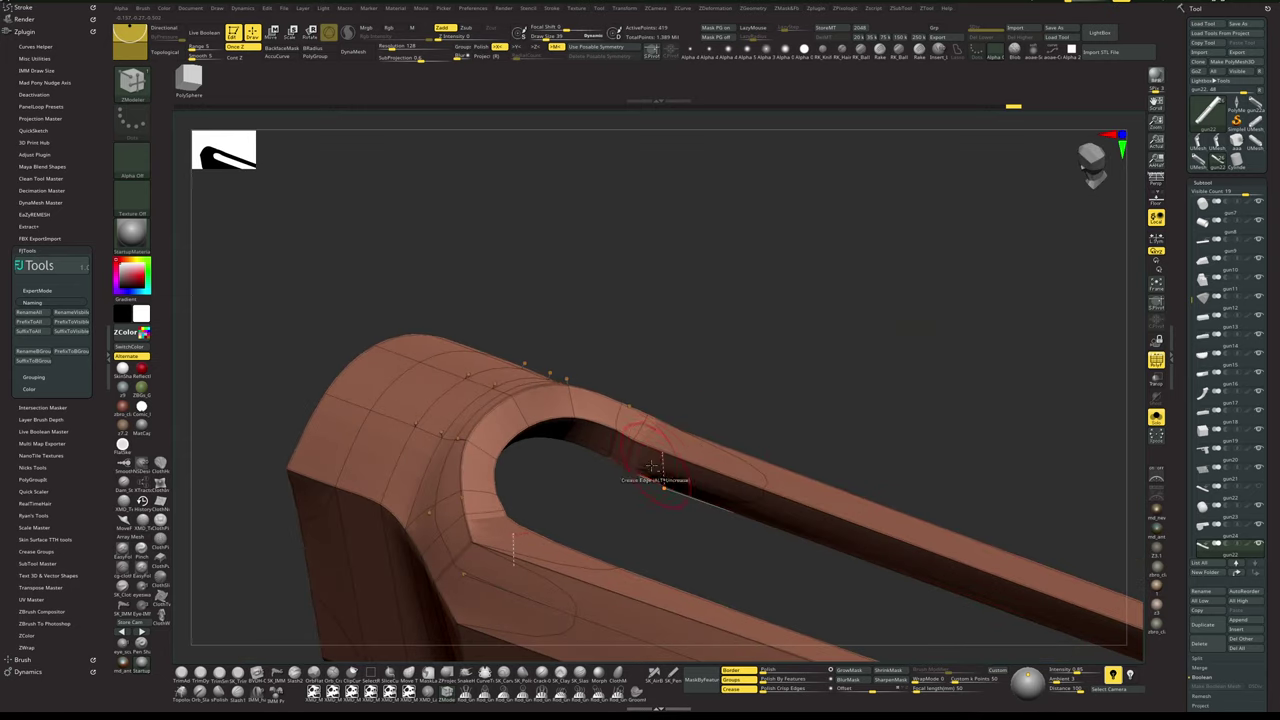
alt+drag(834, 385, 876, 390)
key(shift+f)
key(shift+f)
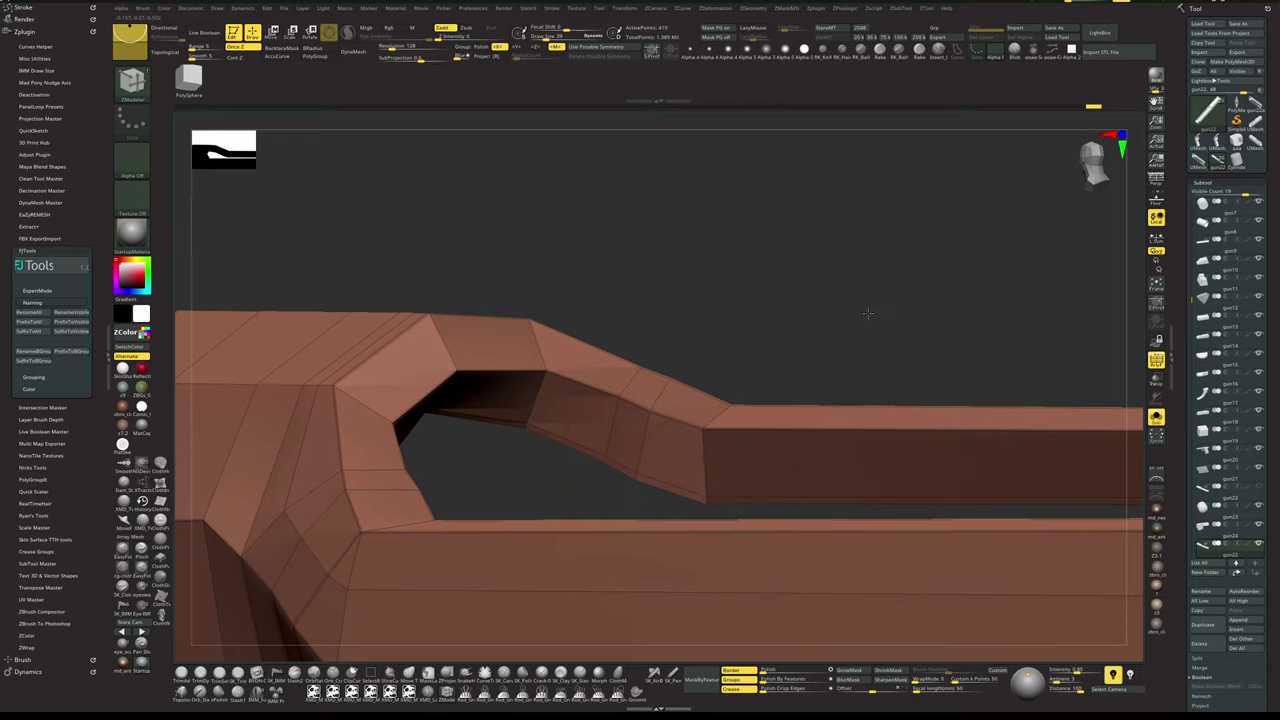
drag(868, 313, 930, 438)
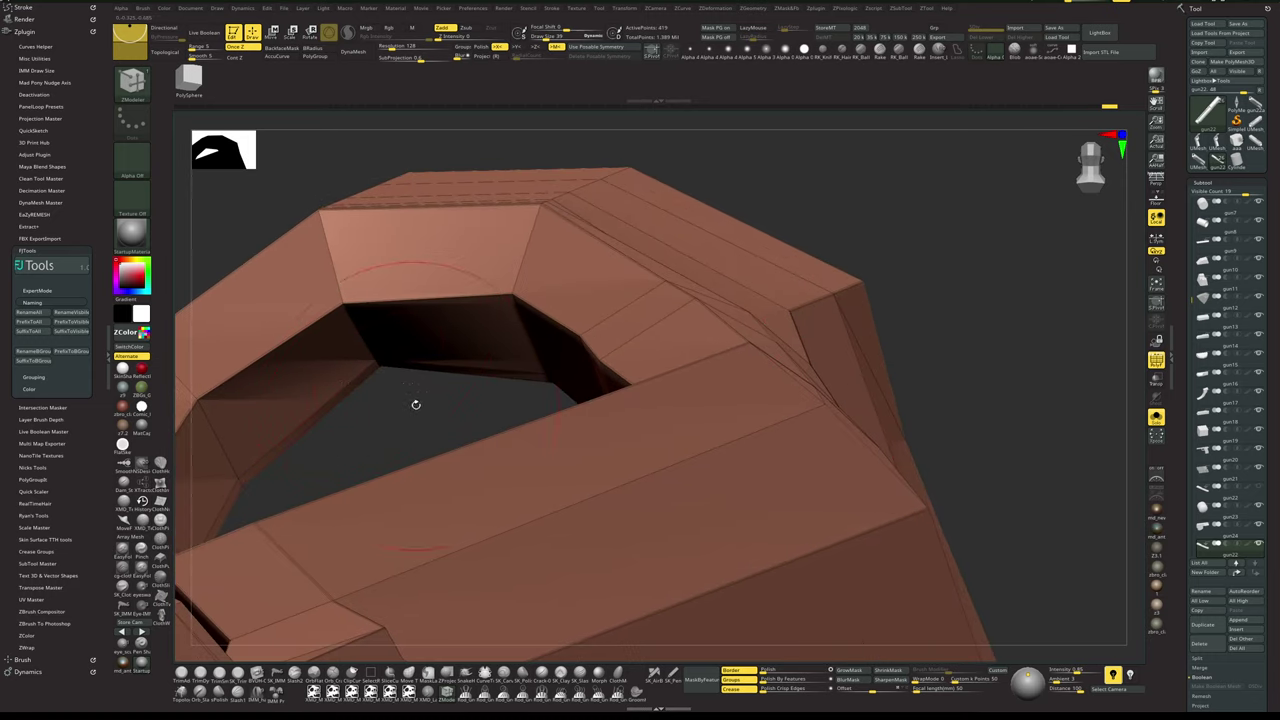
drag(416, 404, 810, 287)
- Examine the slide's side around the stepped opening and the diagonal groove, with and without wireframe and smoothing
drag(958, 324, 771, 611)
key(shift+f)
key(shift+f)
key(shift+f)
key(shift+d)
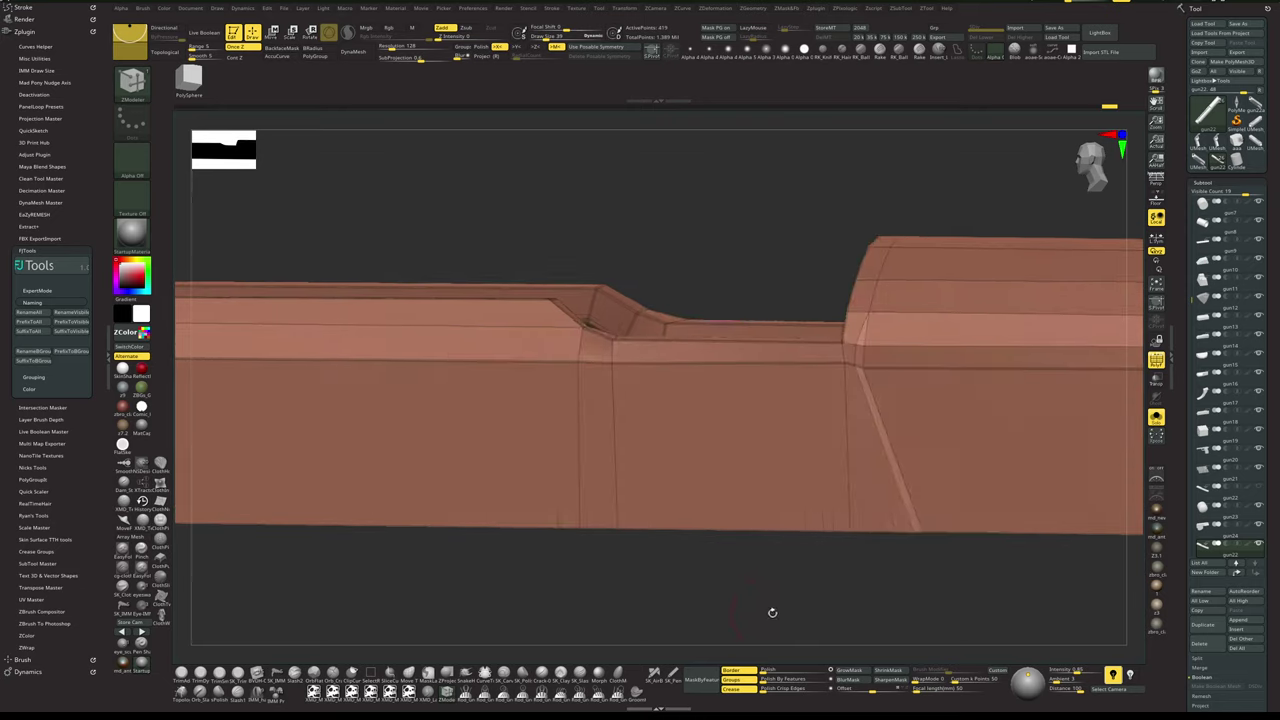
alt+drag(915, 612, 757, 585)
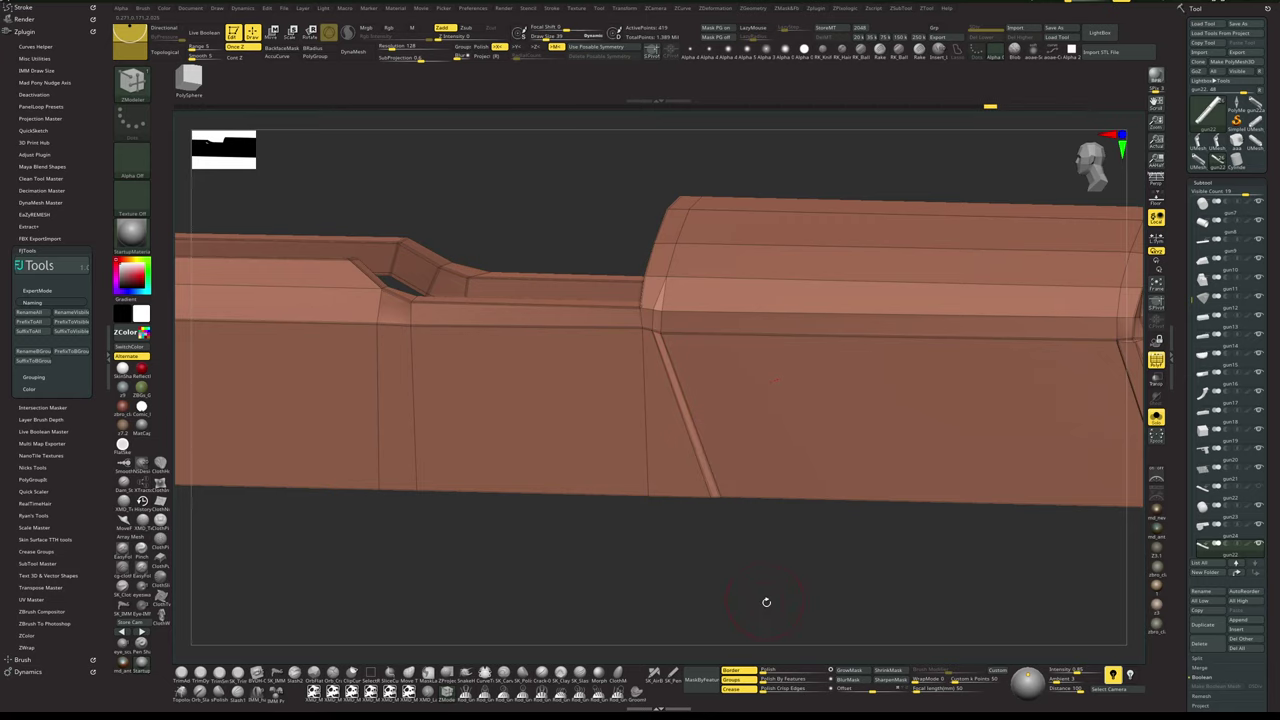
drag(766, 602, 852, 650)
key(shift+f)
key(shift+f)
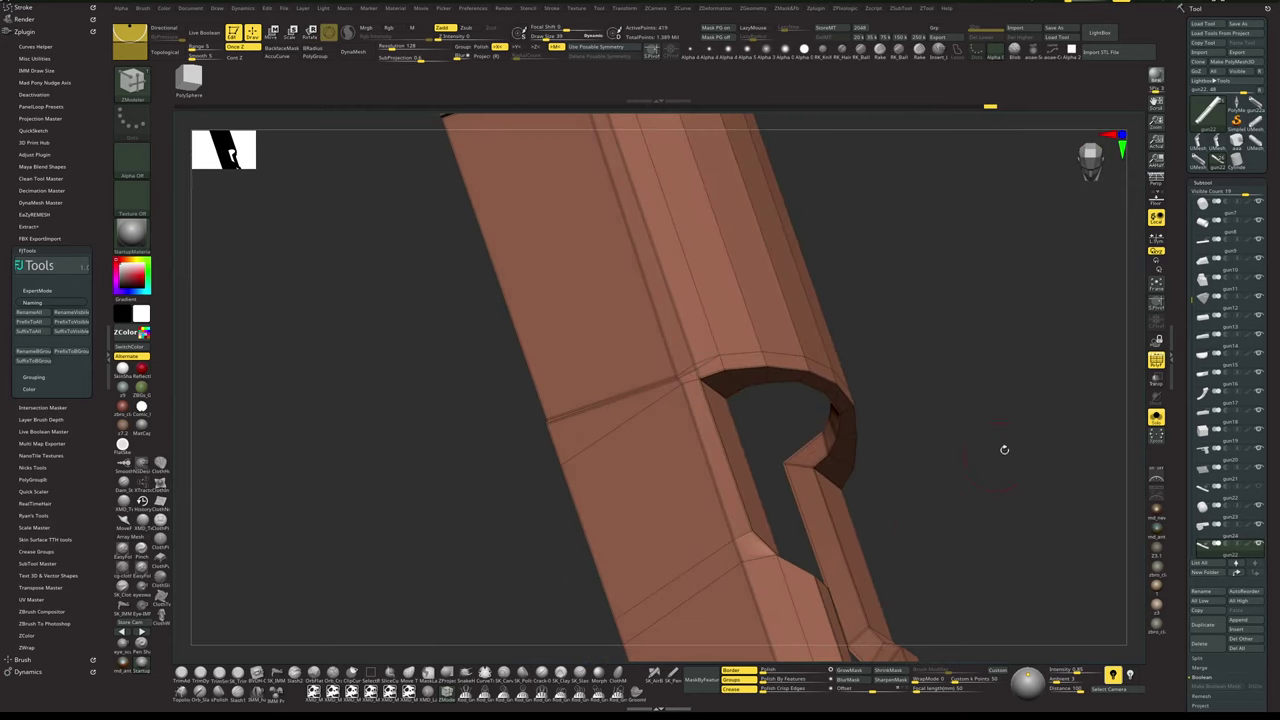
- Stitch the spare point beside the diagonal groove's upper end onto its neighbouring point at the opening's rear corner
alt+drag(1003, 449, 942, 619)
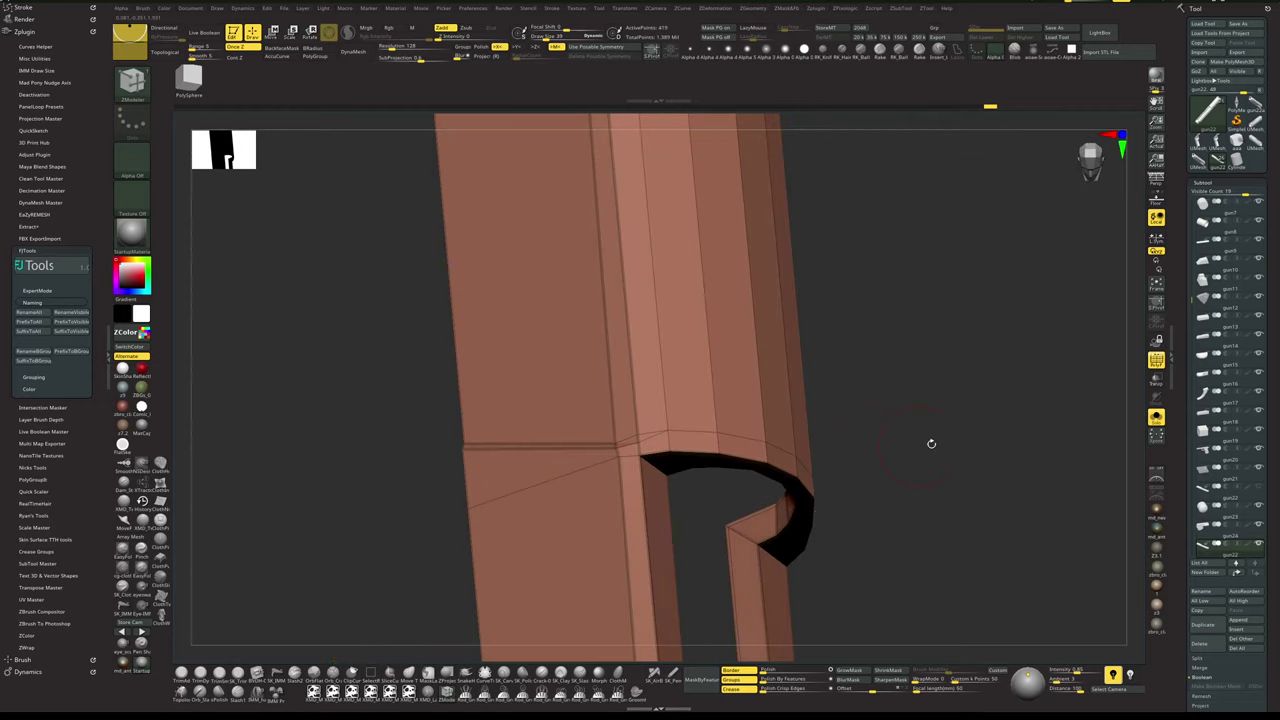
drag(931, 443, 1003, 405)
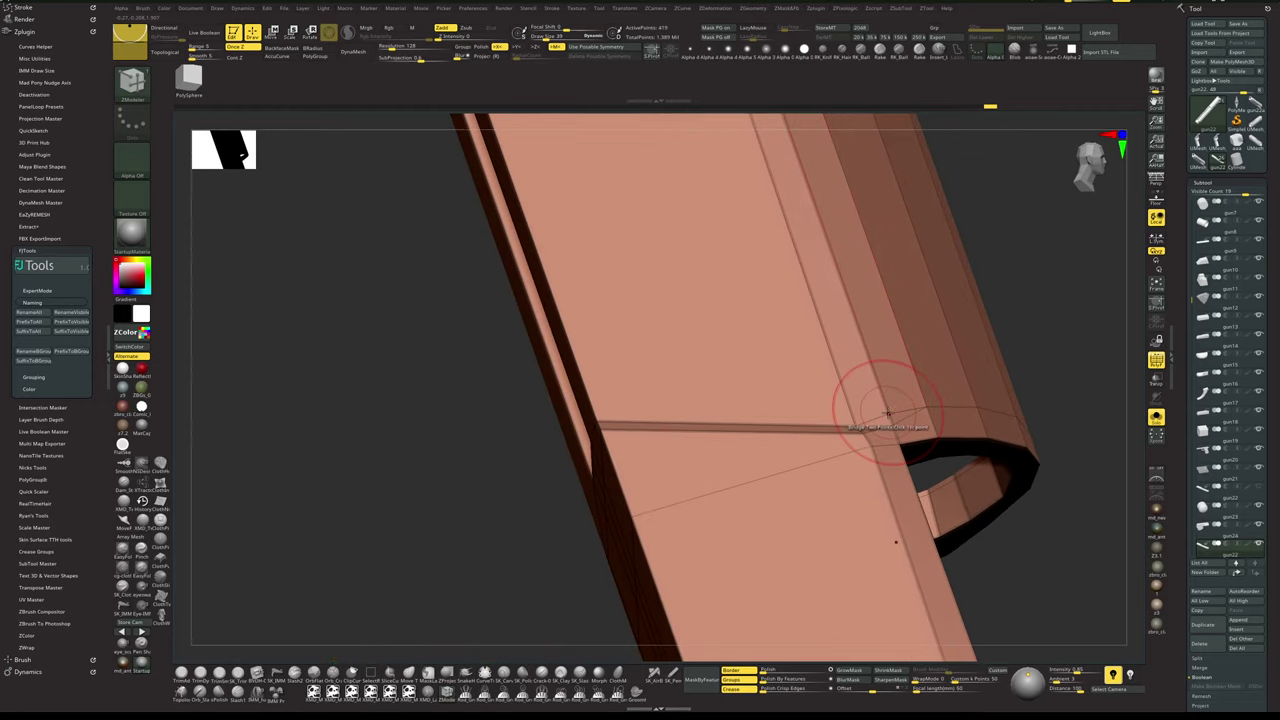
key(space)
click(928, 423)
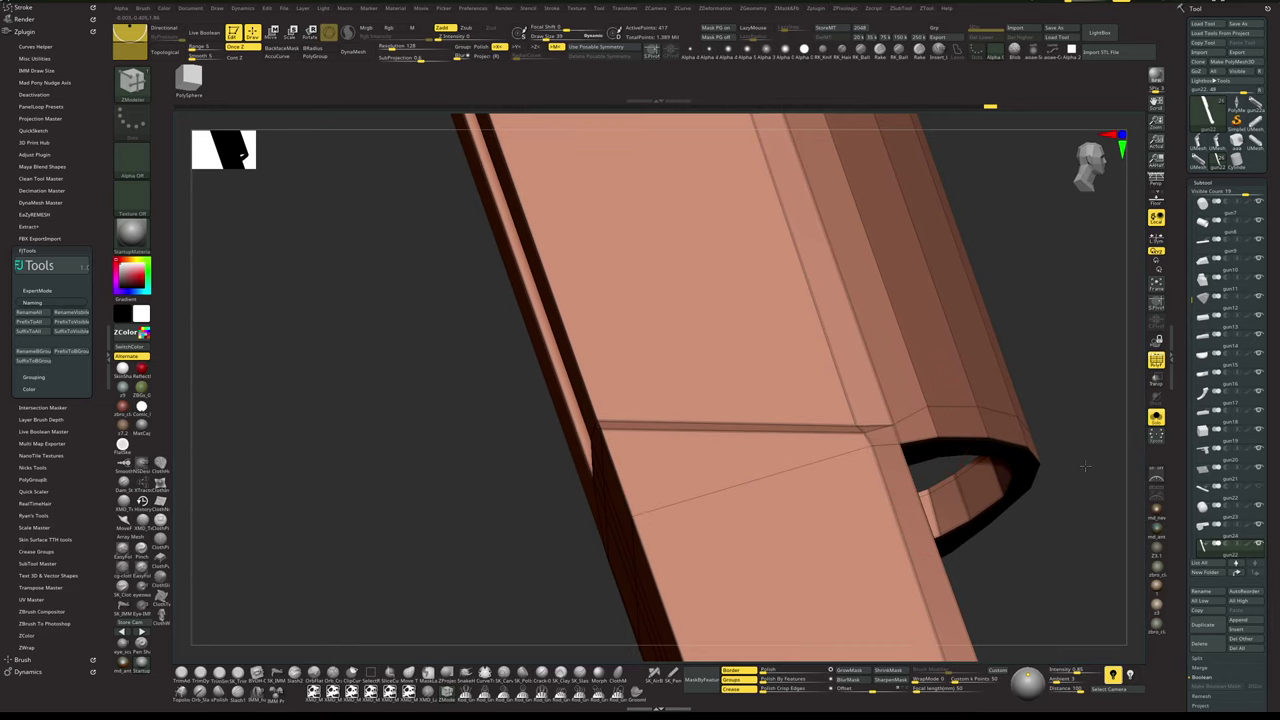
- Check the stitched corner and the rest of the slide towards its rear end, toggling the smoothed preview and wireframe
drag(1085, 466, 1000, 410)
drag(775, 396, 846, 240)
key(d)
key(shift+f)
key(shift+f)
key(shift+f)
key(alt+s)
alt+drag(960, 271, 614, 250)
drag(776, 242, 806, 246)
key(alt+s)
mouse_move(940, 350)
mouse_down()
mouse_move(965, 370)
mouse_move(877, 366)
mouse_move(992, 371)
mouse_move(838, 377)
mouse_up()
key(shift+d)
drag(958, 378, 971, 391)
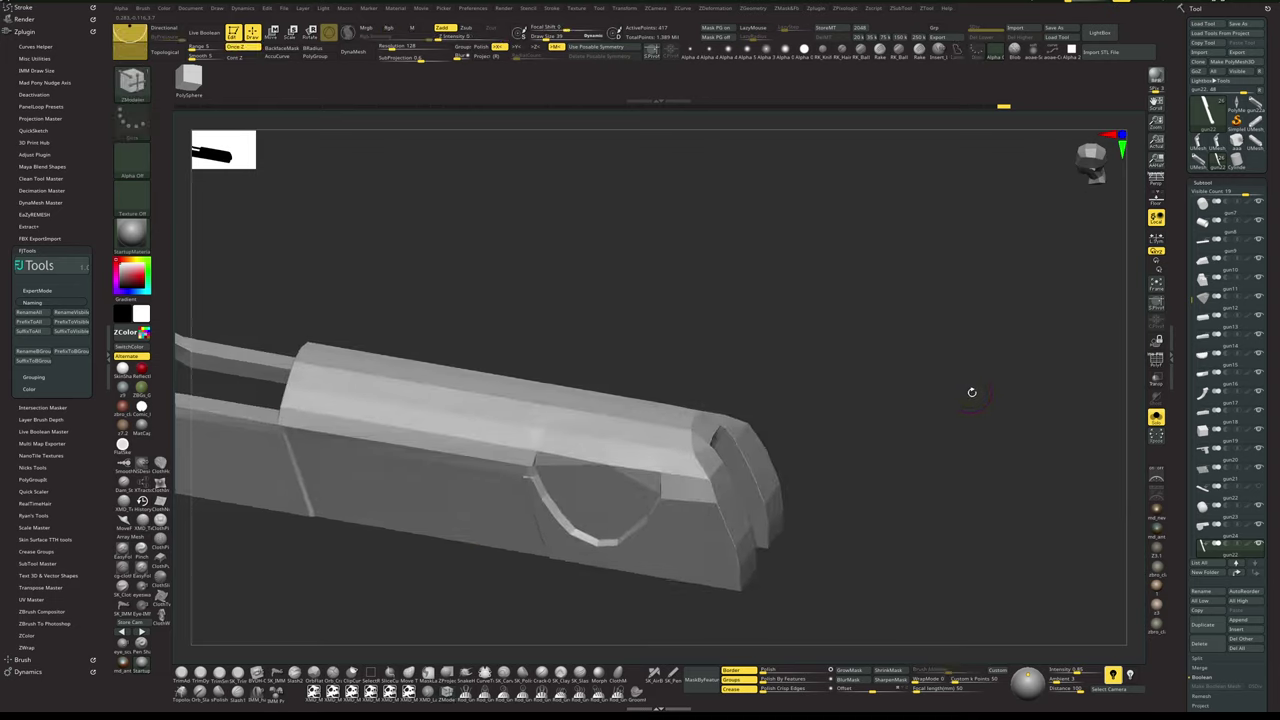
key(shift+f)
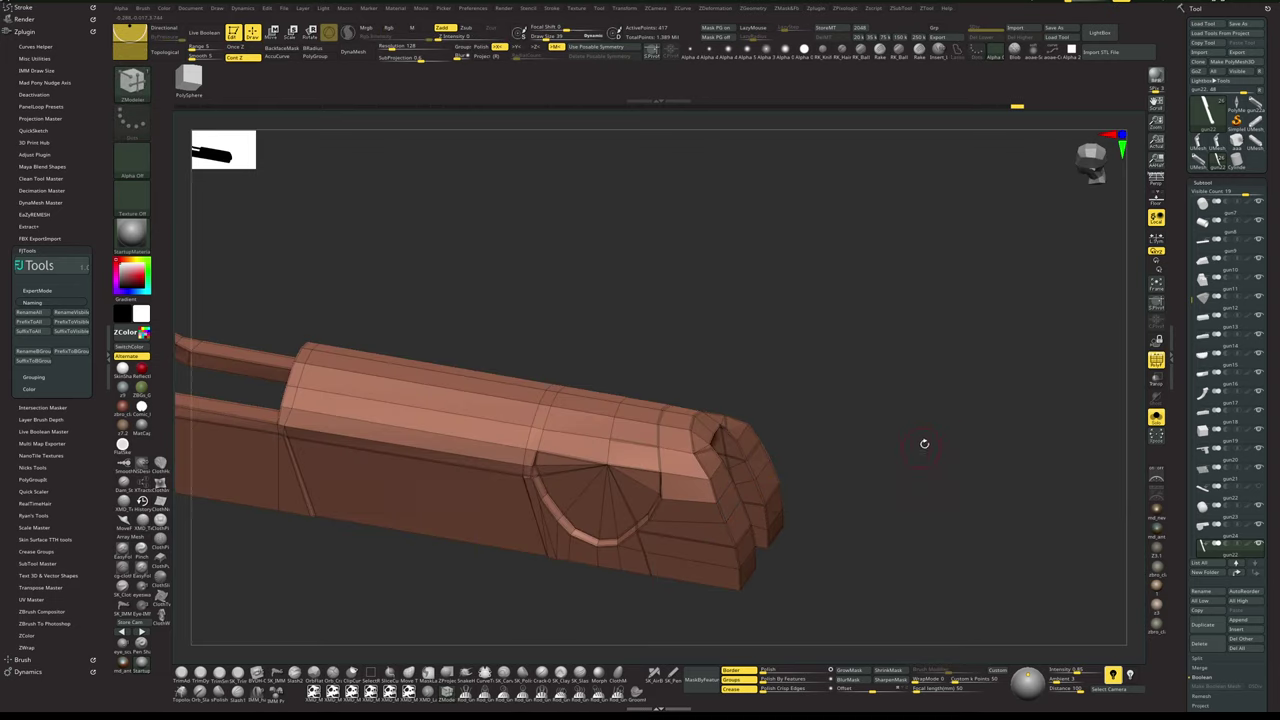
- Isolate the points at the rear notch's inner edge with an inverted mask, shift them about 0.006 forward, and clear the mask
drag(924, 444, 820, 447)
drag(885, 414, 1030, 508)
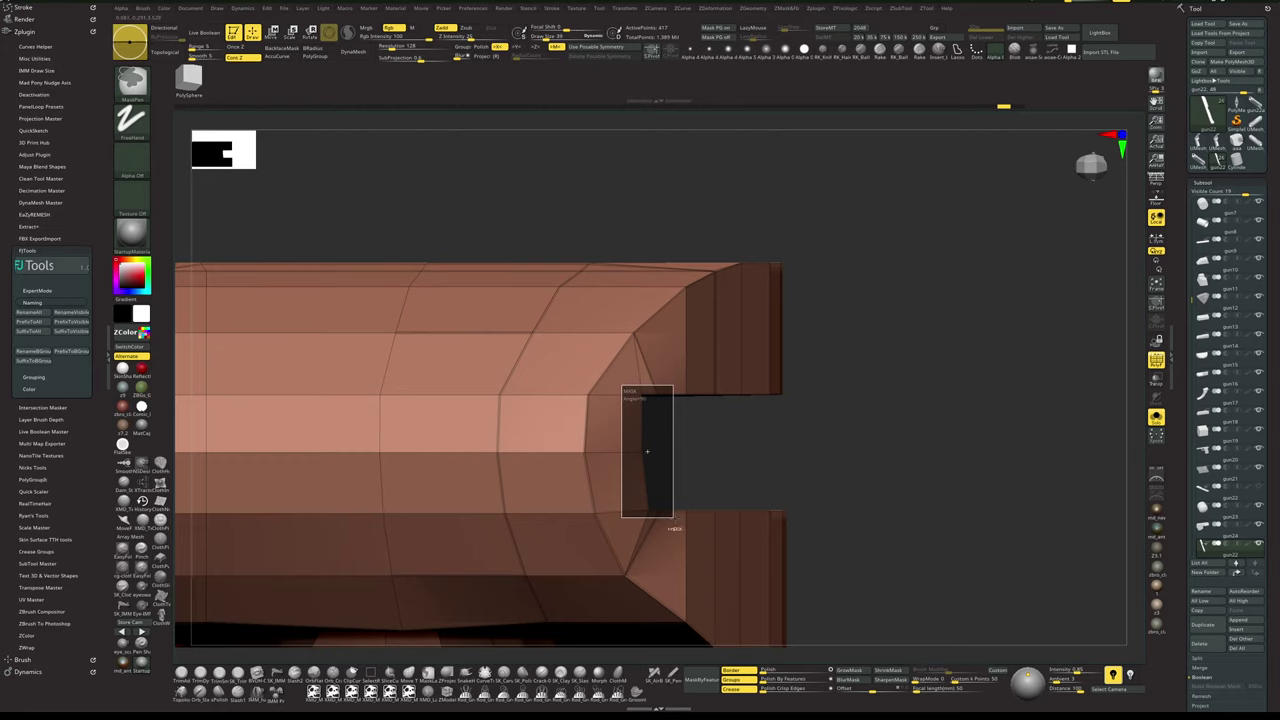
ctrl+click(908, 436)
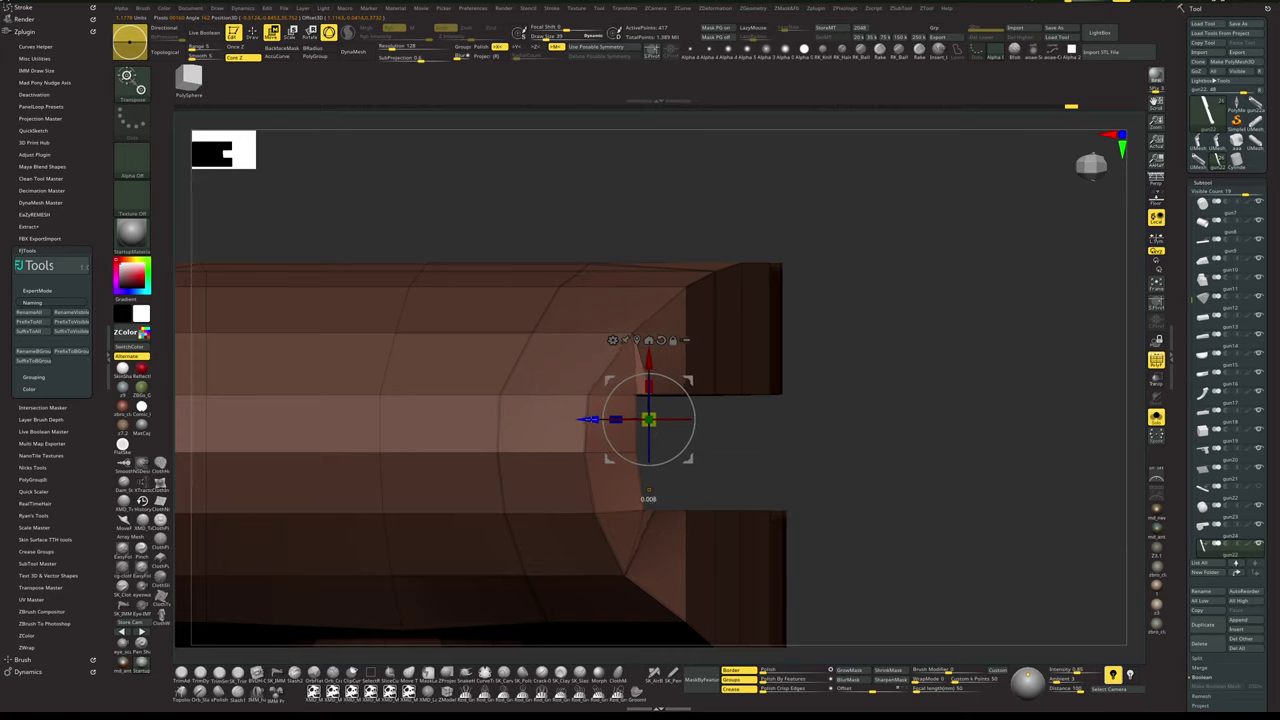
mouse_move(934, 450)
mouse_down()
mouse_move(968, 360)
mouse_move(963, 380)
mouse_move(951, 373)
mouse_move(962, 380)
mouse_move(948, 433)
mouse_up()
key(q)
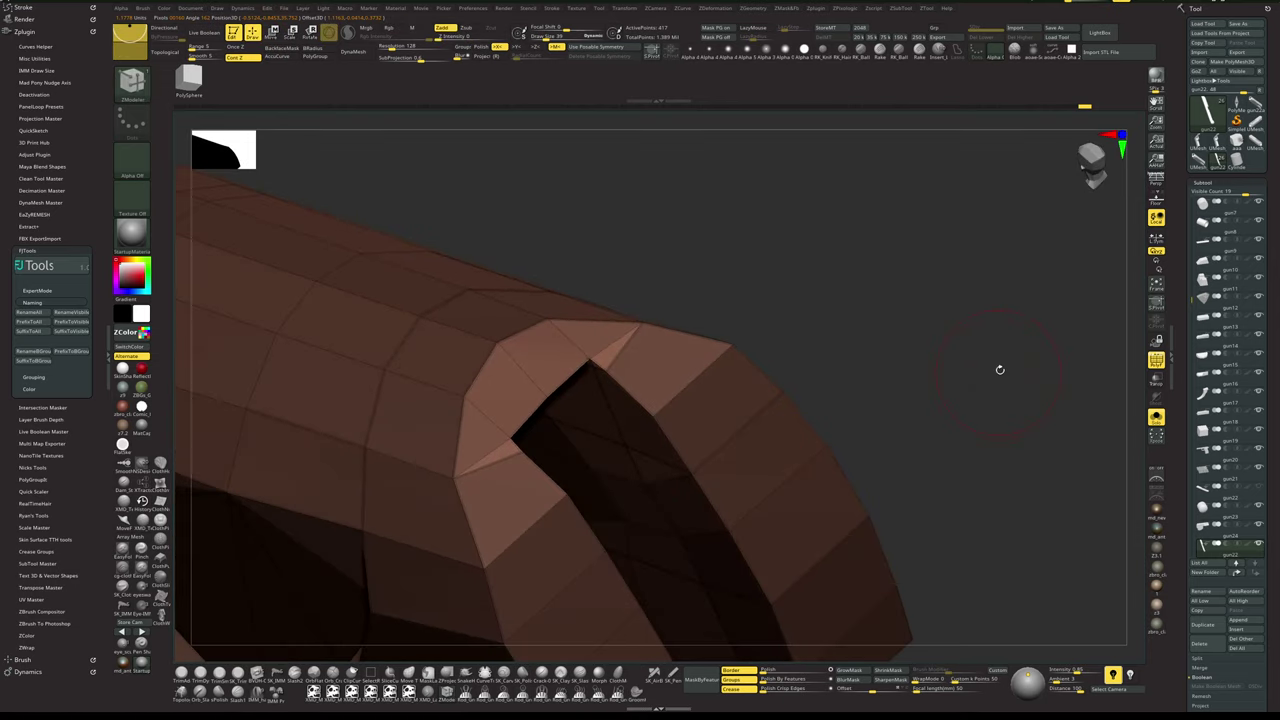
mouse_move(998, 369)
ctrl+mouse_down()
mouse_move(1029, 339)
mouse_move(996, 374)
mouse_move(1000, 356)
mouse_move(986, 359)
ctrl+mouse_up()
key(d)
key(shift+f)
- Isolate the points on the rear end's upper curved edge with an inverted mask, shift them about 0.01, clear the mask, and preview smoothing
key(shift+d)
key(shift+f)
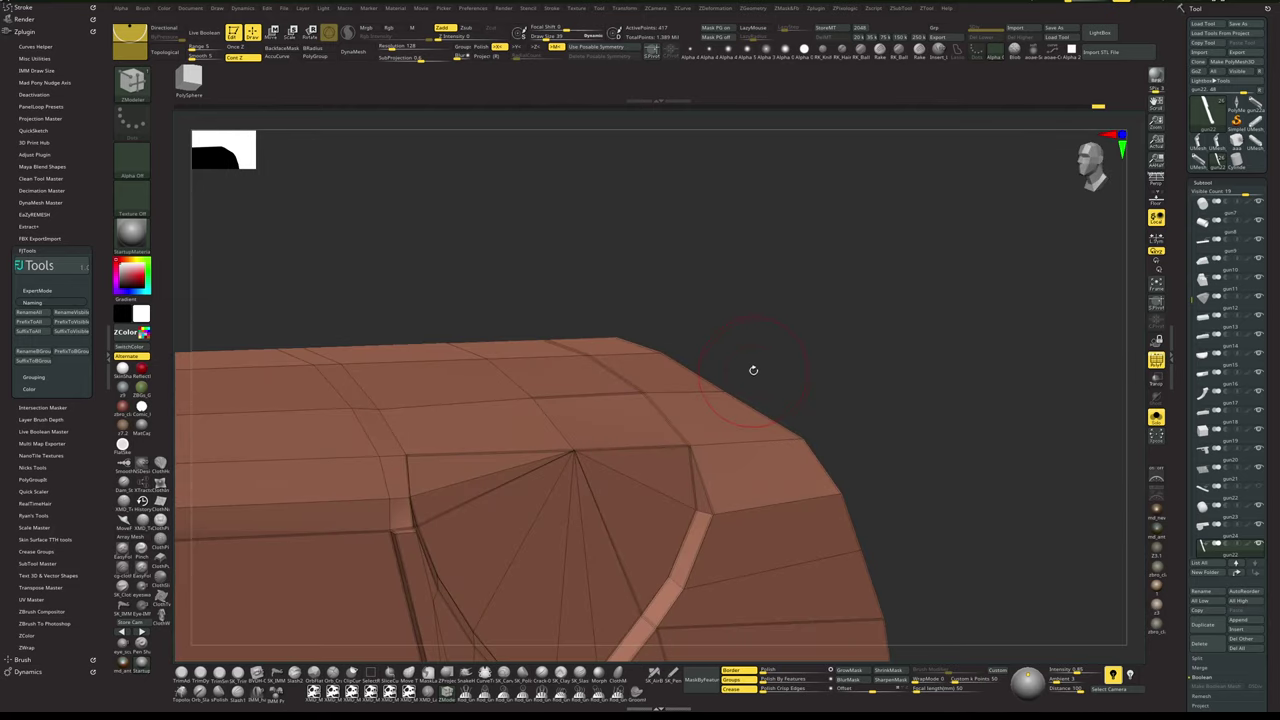
ctrl+click(893, 354)
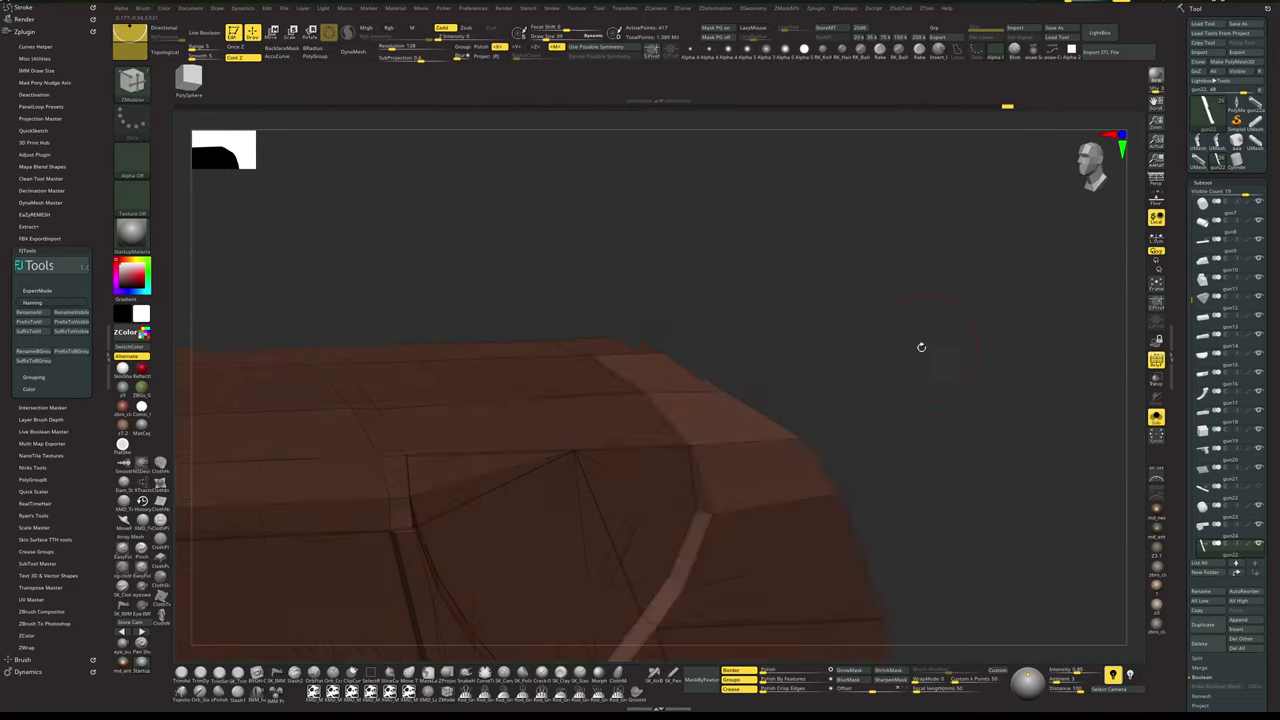
shift+drag(920, 347, 889, 349)
key(w)
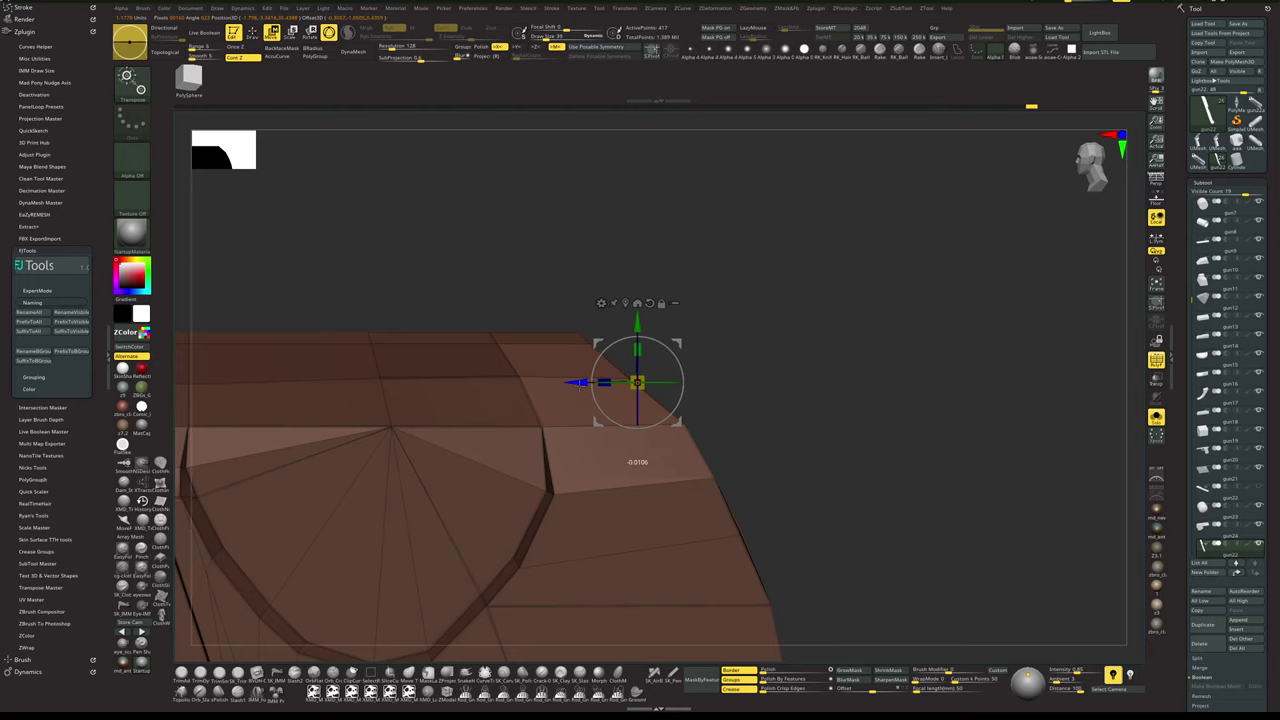
key(q)
mouse_move(893, 350)
mouse_down()
mouse_move(859, 357)
mouse_move(891, 407)
mouse_move(888, 362)
mouse_up()
key(d)
key(shift+f)
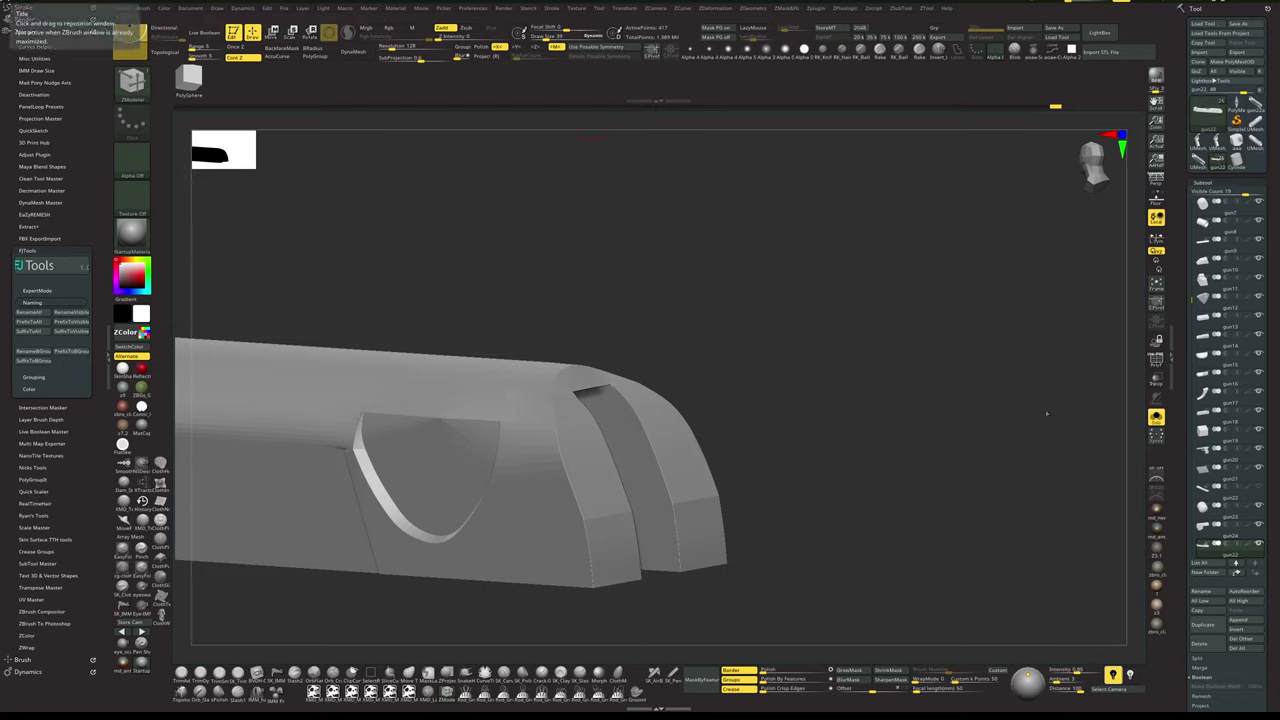
- Examine the notched rear end and both sides of the slide, comparing the wireframe cage with the smoothed surface
drag(1047, 413, 1002, 387)
key(shift+f)
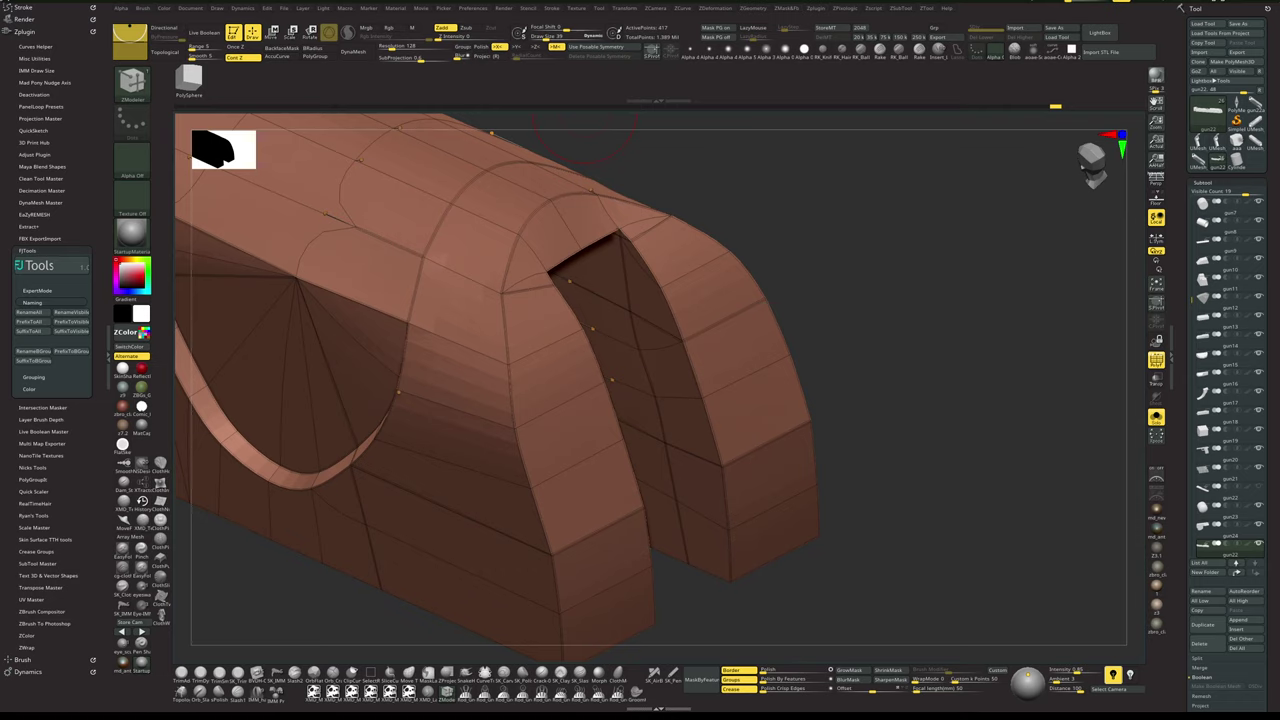
mouse_move(938, 395)
mouse_down()
mouse_move(941, 411)
mouse_move(954, 402)
mouse_up()
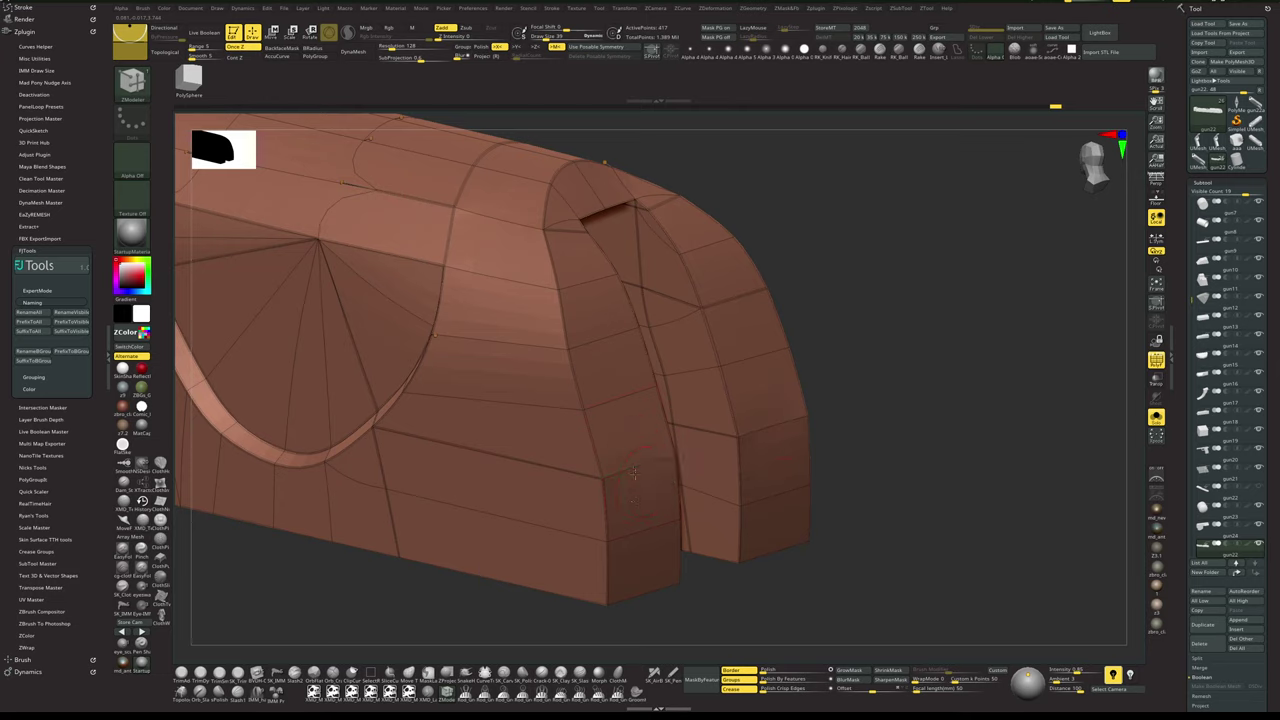
drag(905, 471, 880, 489)
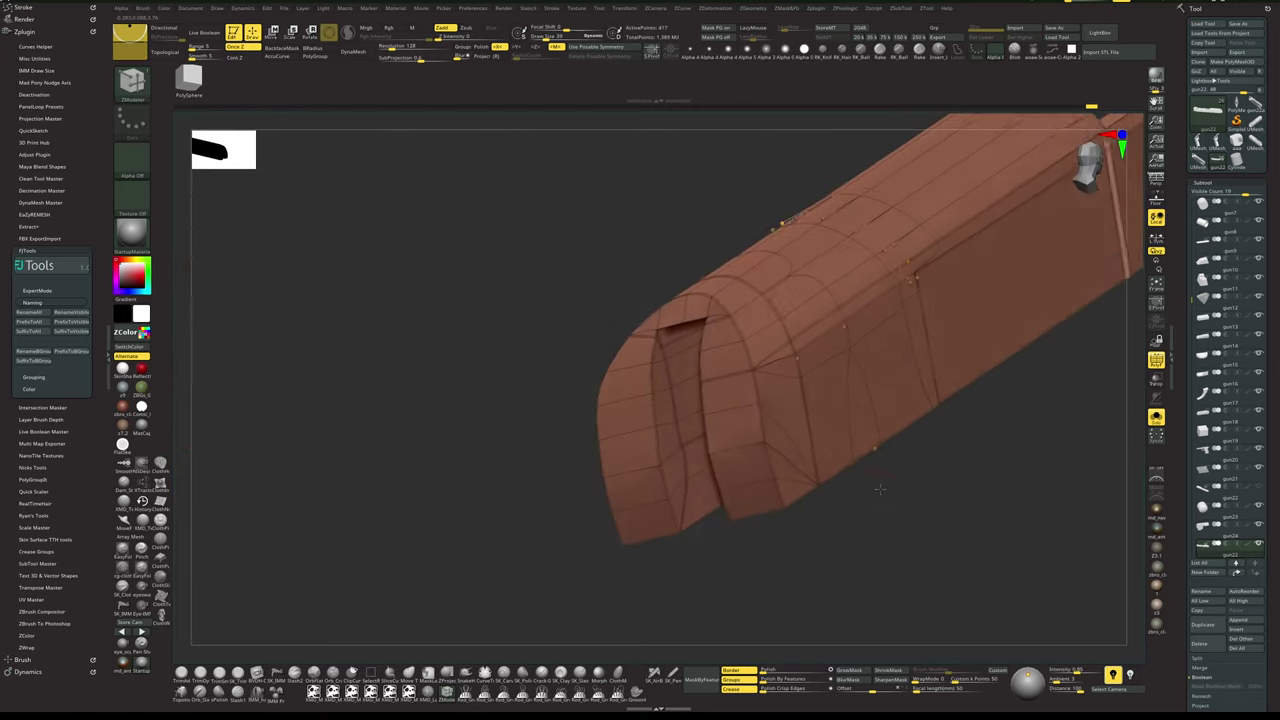
drag(811, 509, 787, 457)
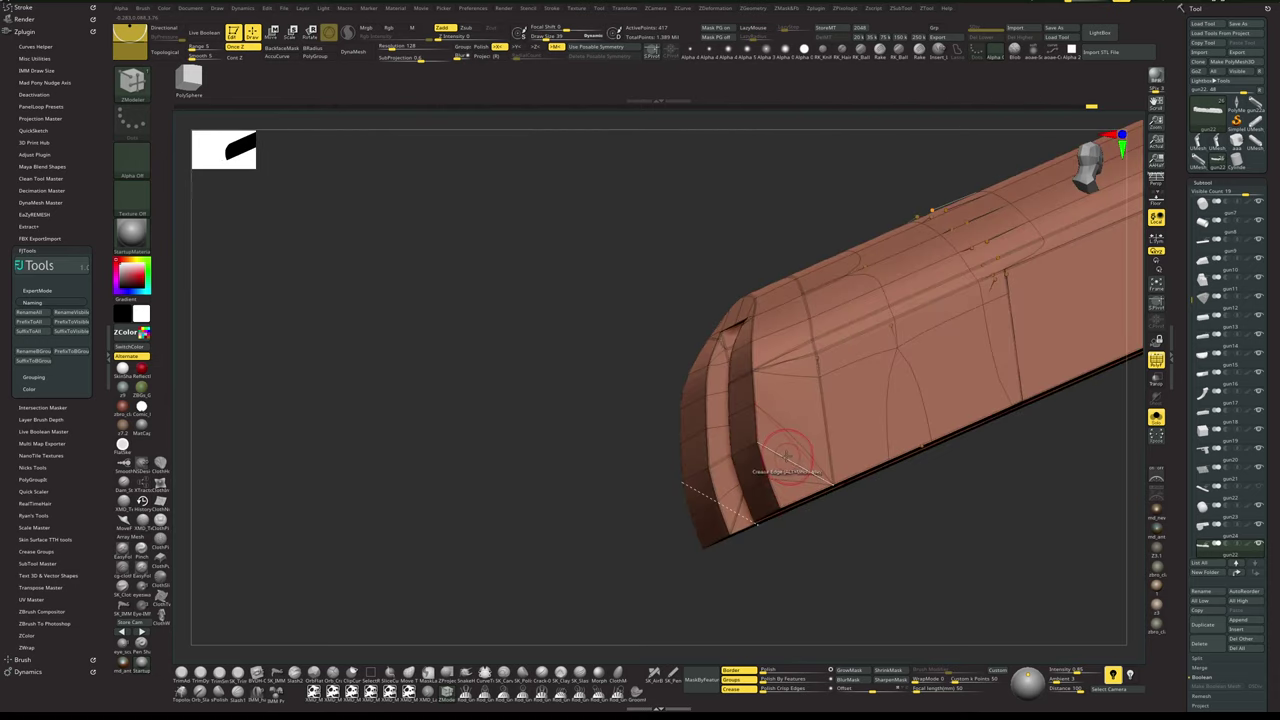
drag(843, 547, 776, 609)
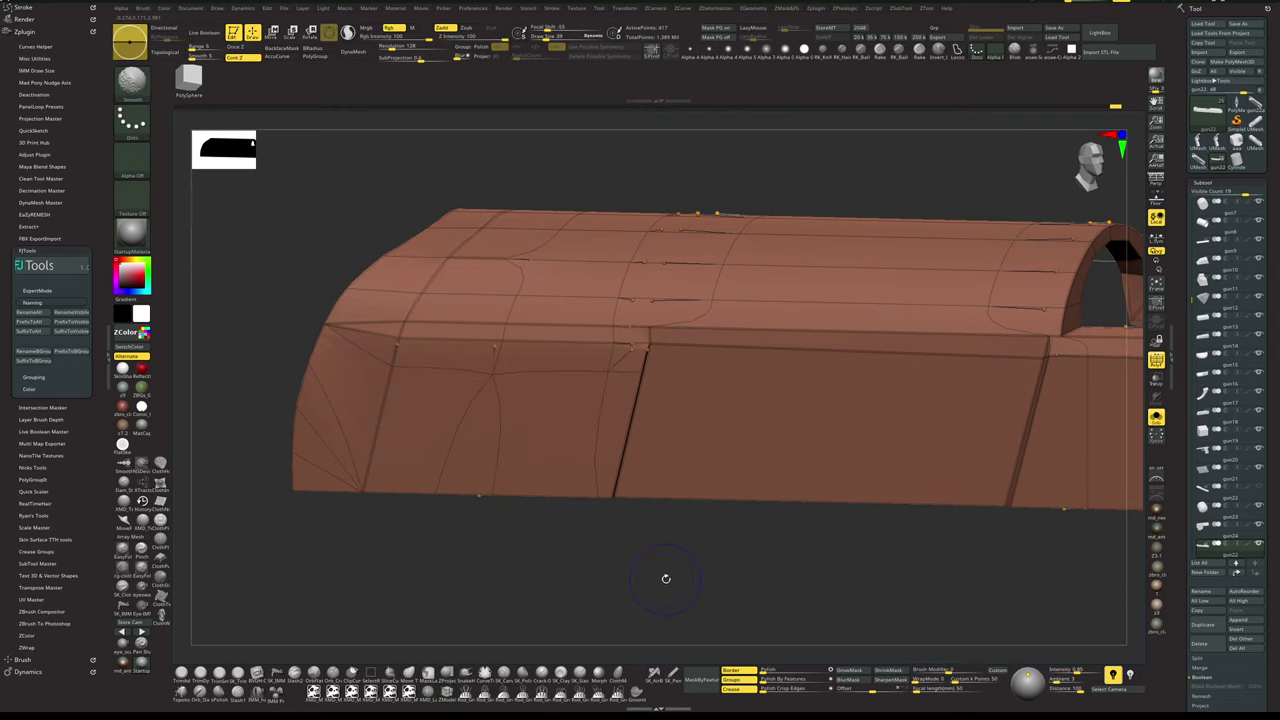
drag(665, 578, 775, 515)
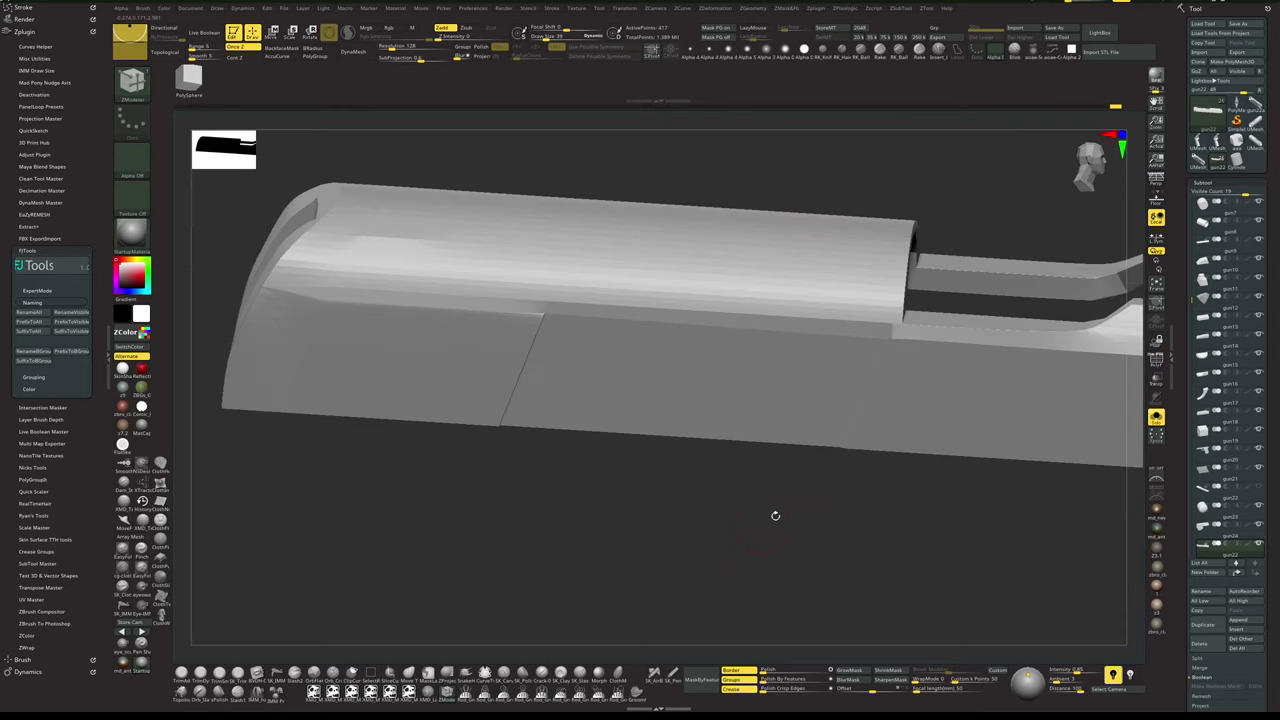
drag(823, 549, 849, 481)
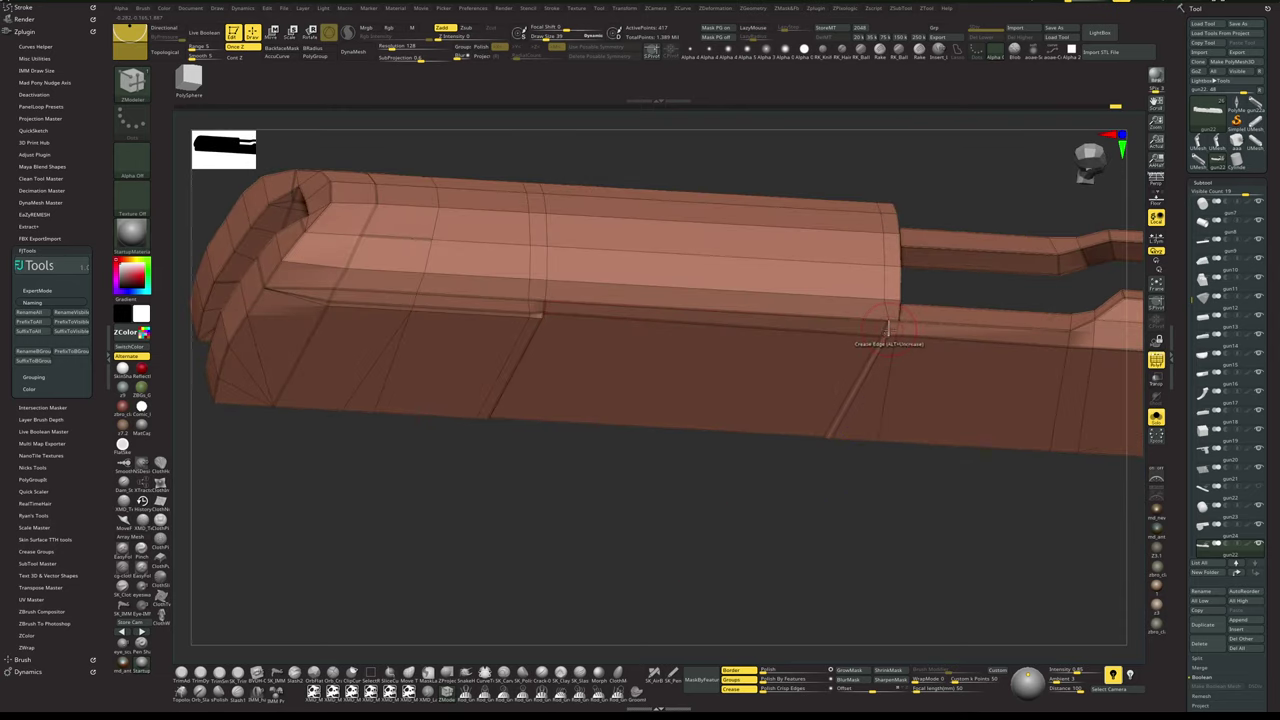
key(shift+f)
key(shift+d)
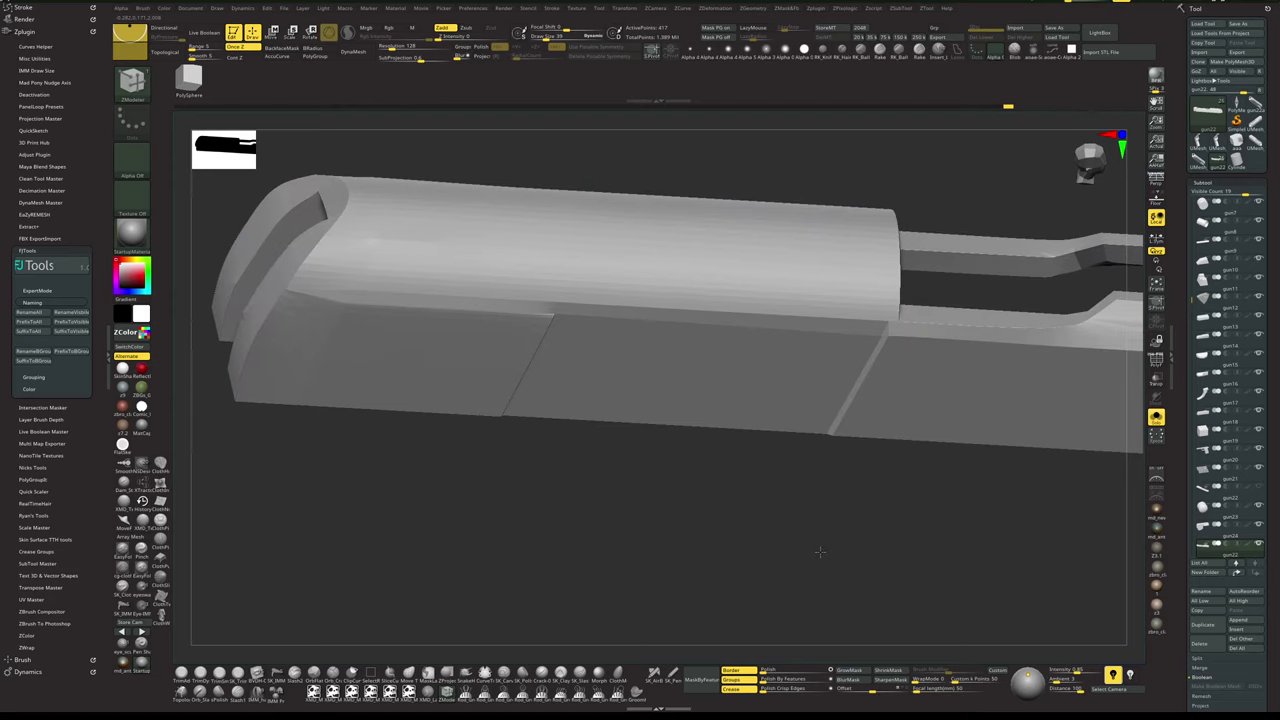
drag(820, 552, 790, 543)
- Try to adjust the outer corner points at the opening's step in top view with a resized Move brush
drag(628, 518, 811, 444)
key(b)
key(m)
key(v)
key(s)
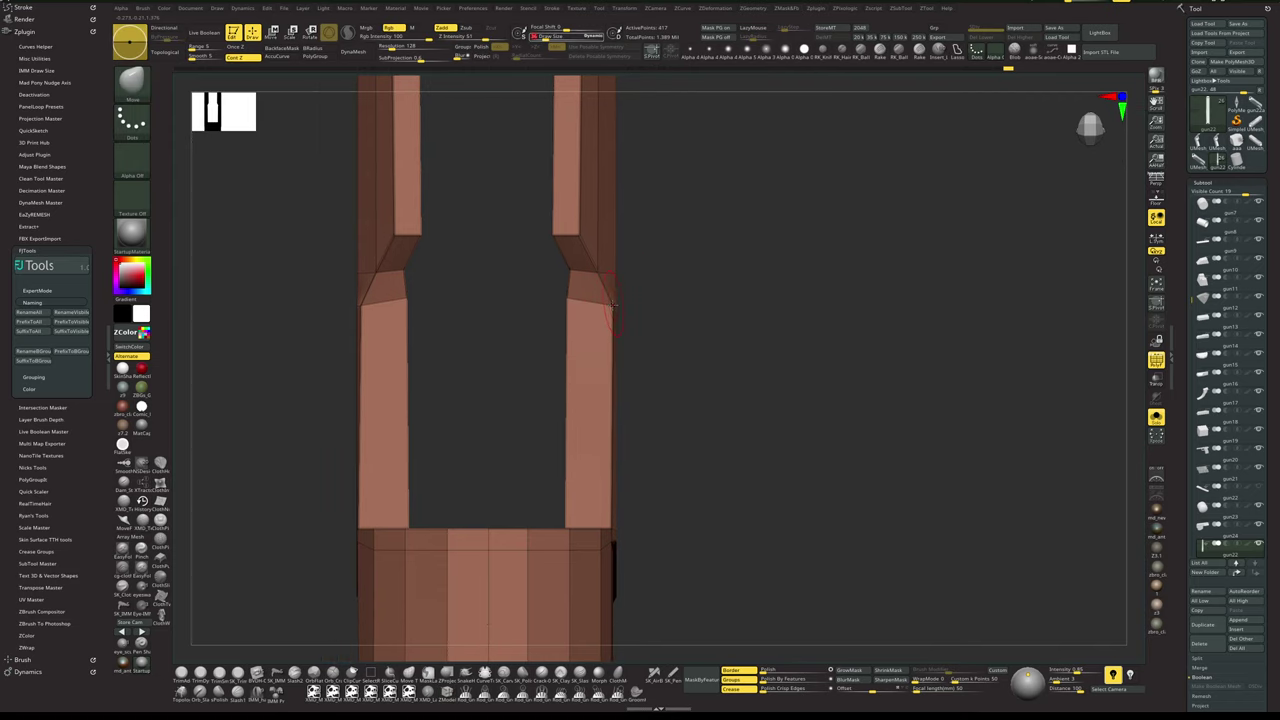
key(space)
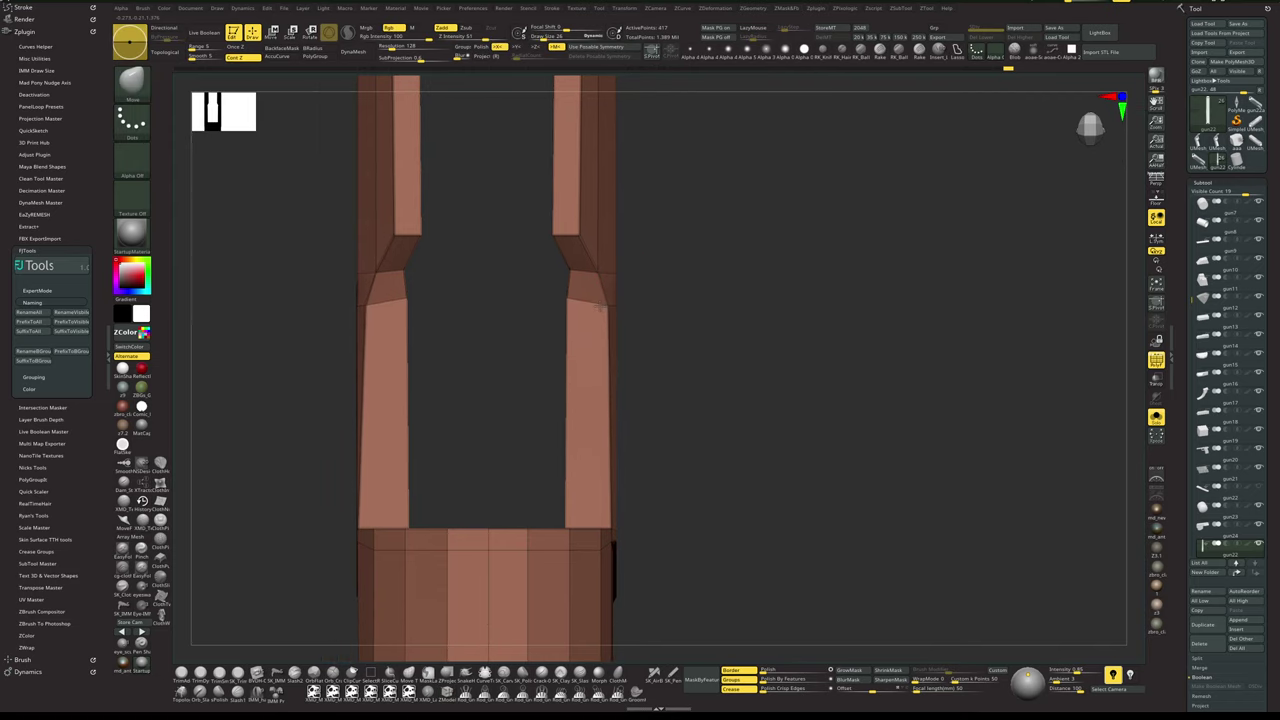
drag(617, 310, 627, 310)
mouse_move(668, 308)
mouse_down()
mouse_move(650, 306)
mouse_move(683, 303)
mouse_move(650, 305)
mouse_up()
key(space)
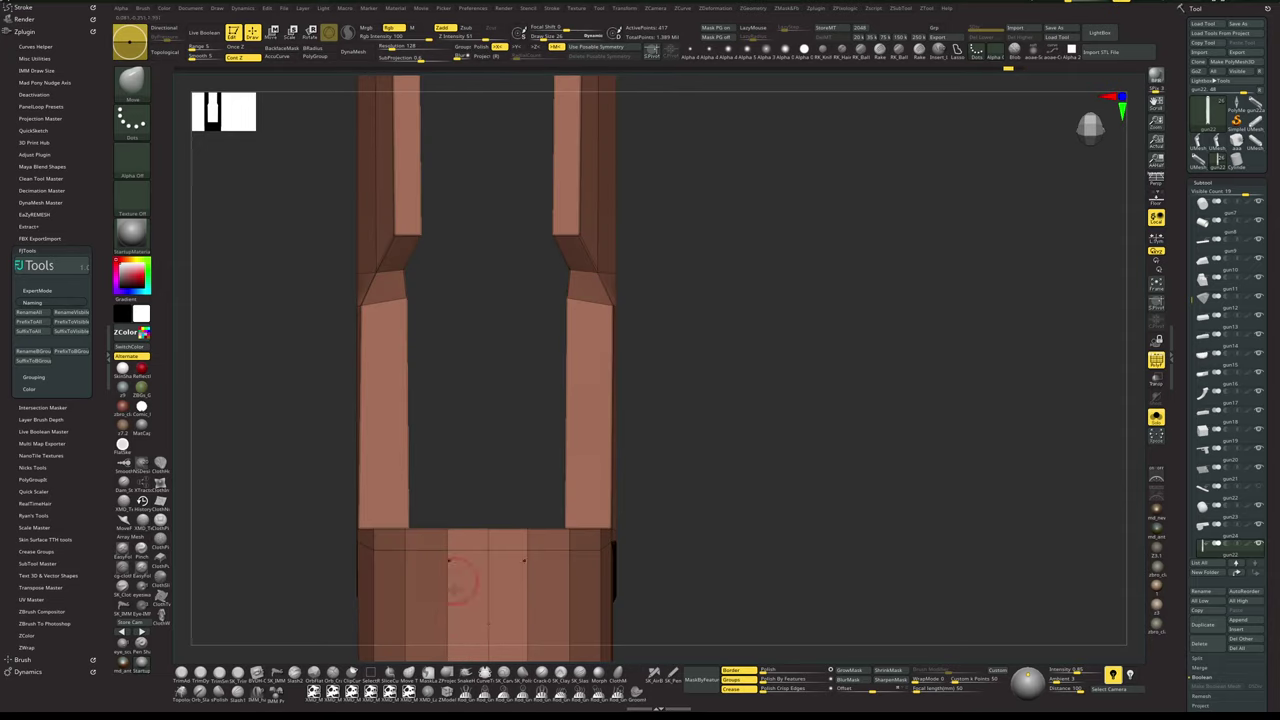
- Mask the outer corner points at the opening's step, invert the mask, shift them about 0.002 inward, and clear the mask
click(449, 696)
drag(659, 357, 703, 350)
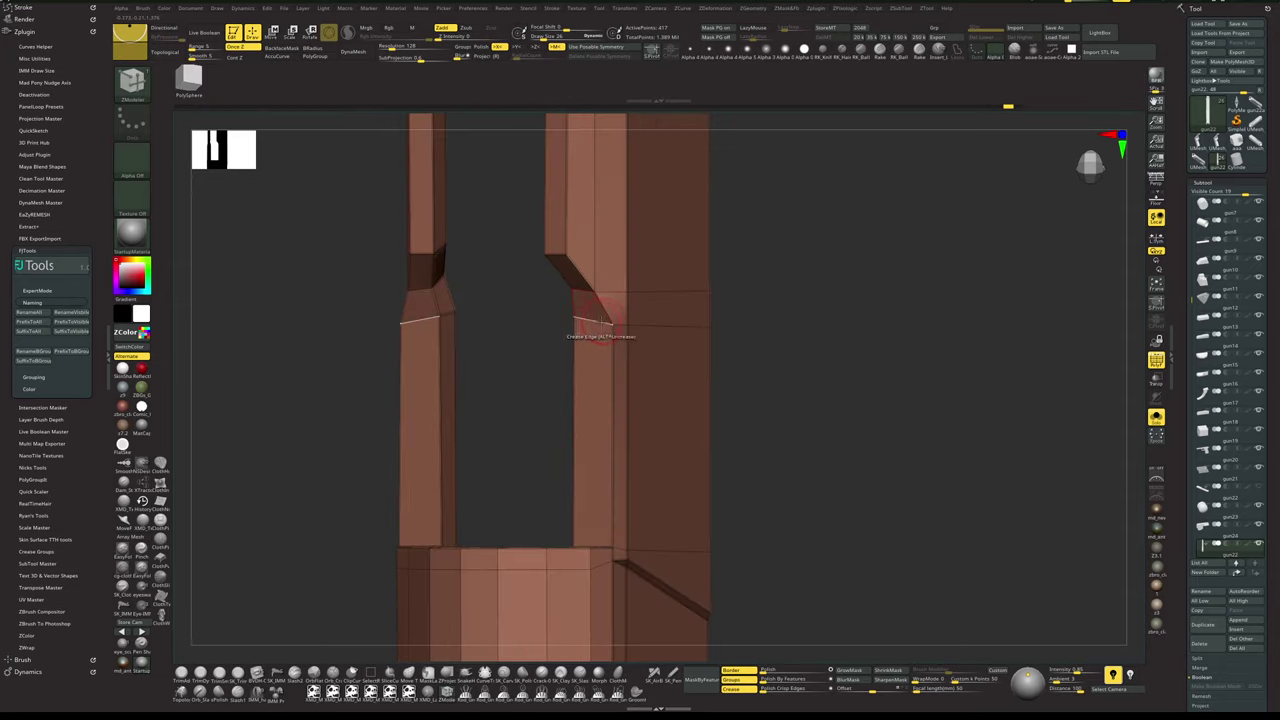
key(space)
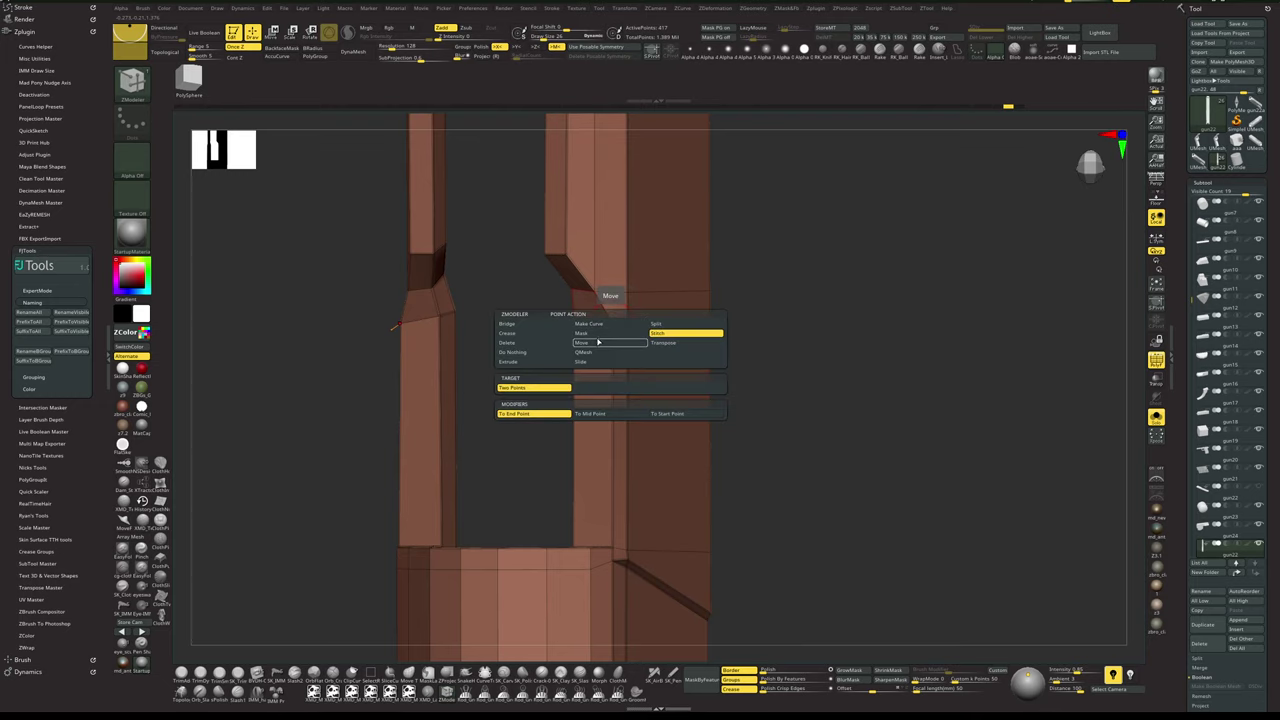
click(612, 325)
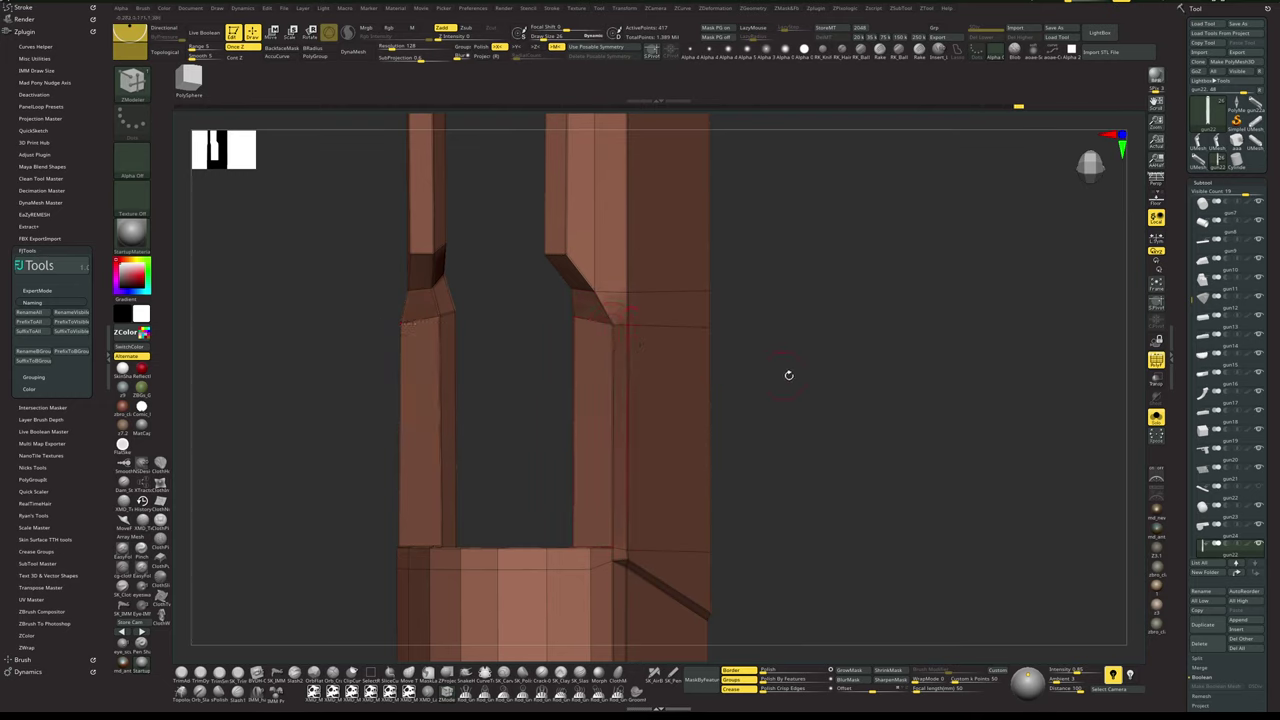
ctrl+click(826, 355)
shift+drag(837, 349, 735, 325)
key(w)
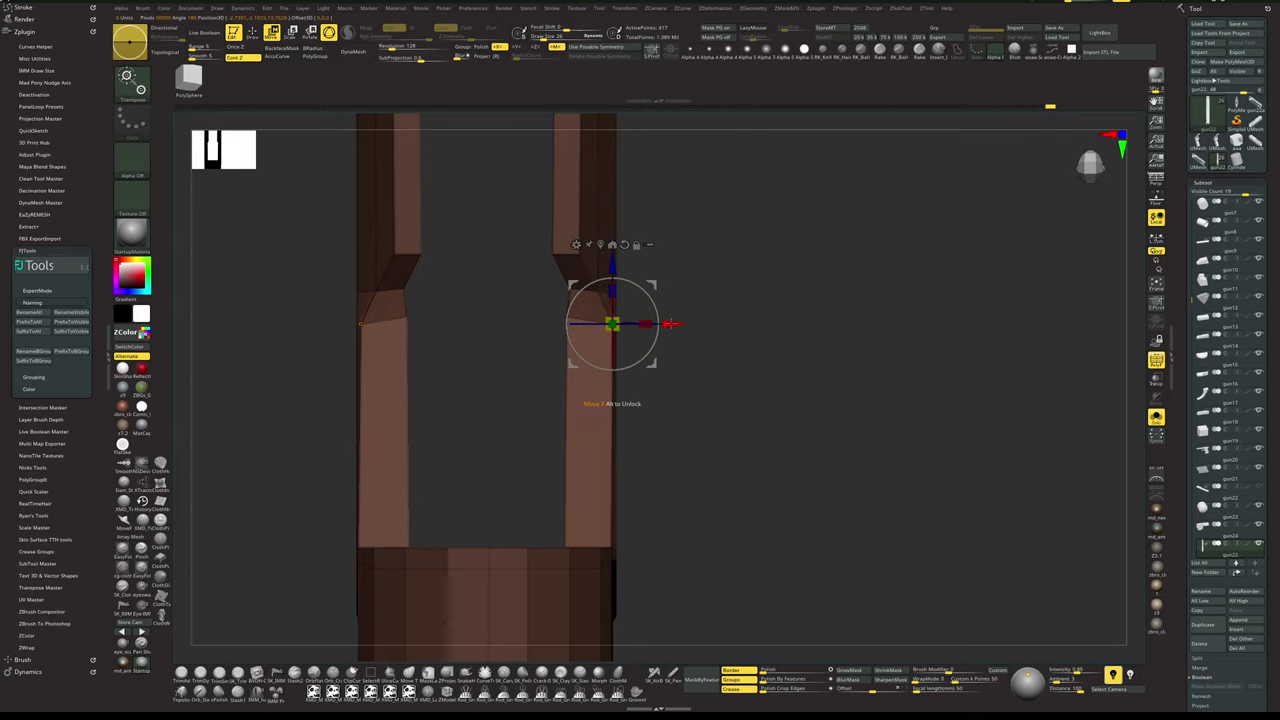
drag(735, 383, 755, 387)
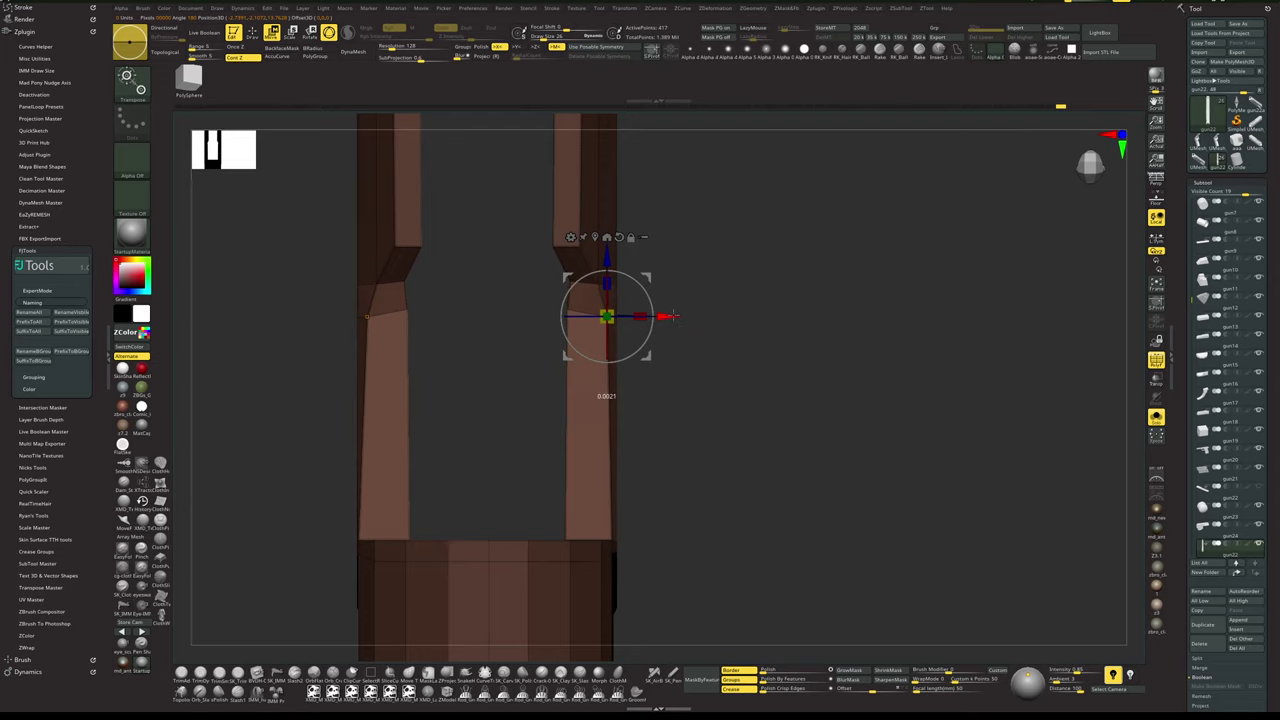
key(q)
drag(731, 426, 708, 424)
ctrl+drag(829, 330, 833, 378)
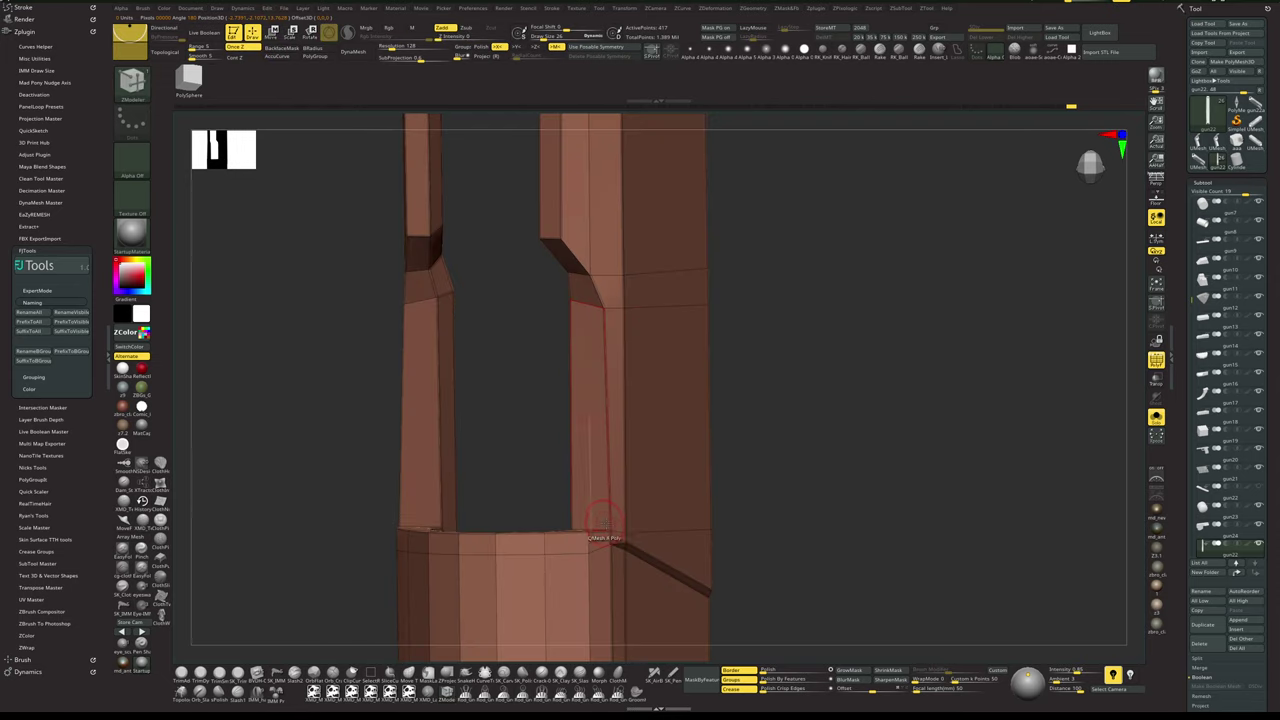
- Isolate the outer points at the opening's squared end with an inverted mask, shift them about 0.009 inward, and clear the mask
ctrl+click(827, 466)
drag(828, 464, 849, 446)
key(w)
click(598, 229)
shift+drag(732, 396, 748, 397)
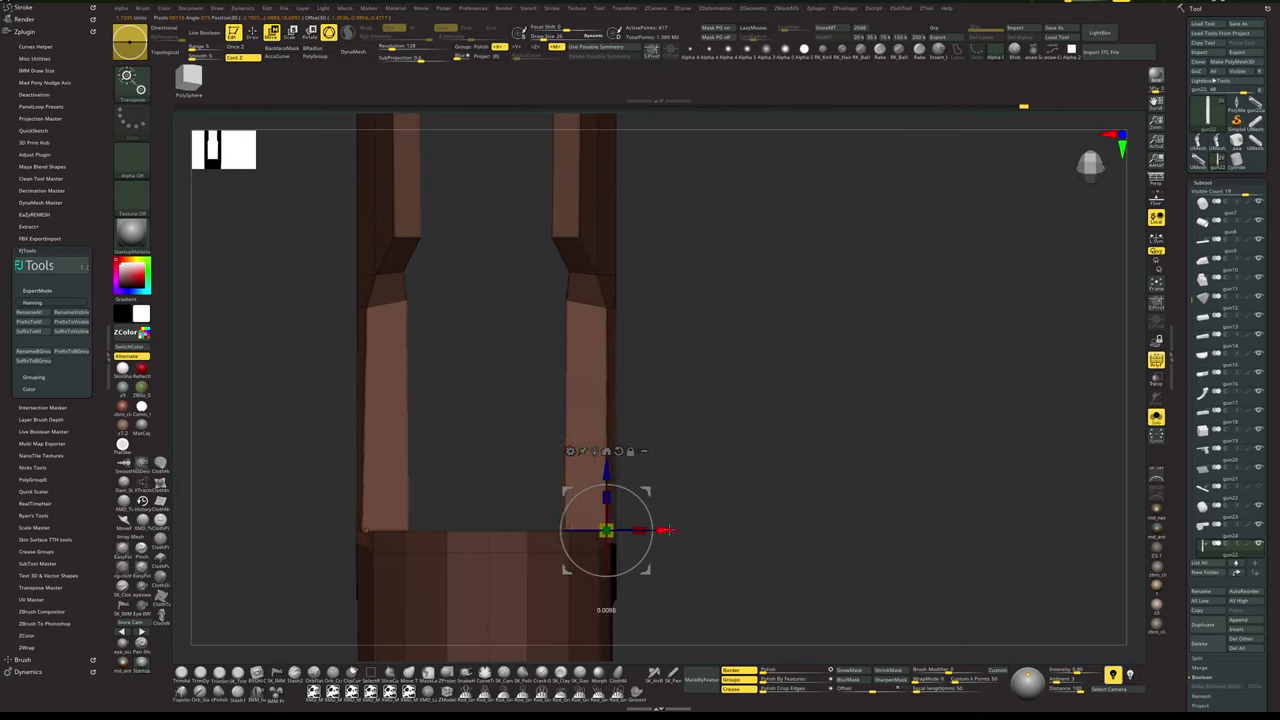
key(q)
mouse_move(783, 463)
ctrl+mouse_down()
mouse_move(806, 409)
mouse_move(905, 410)
ctrl+mouse_up()
- Examine the opening's step and arched front end, comparing the smoothed surface with the wireframe cage
key(d)
key(shift+f)
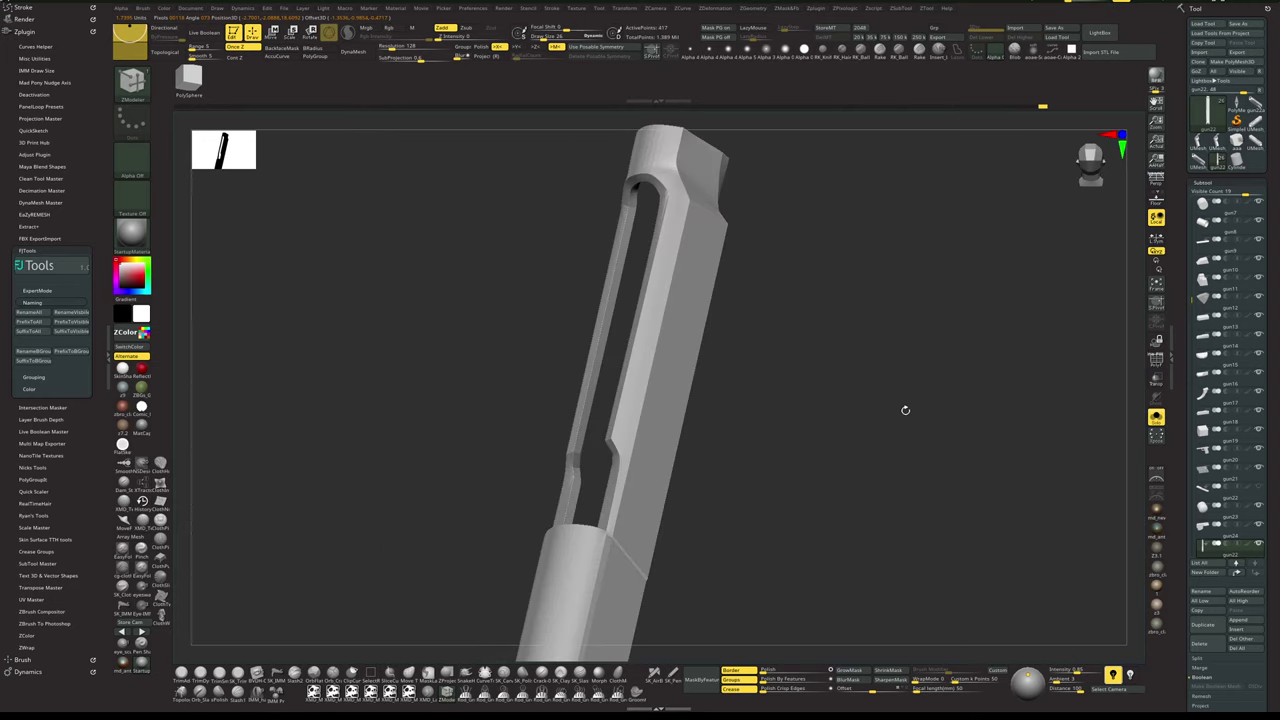
key(shift+f)
key(shift+f)
mouse_move(966, 466)
alt+mouse_down()
mouse_move(963, 394)
mouse_move(947, 384)
mouse_move(960, 468)
mouse_move(951, 451)
mouse_move(991, 563)
mouse_move(917, 409)
mouse_move(927, 469)
mouse_move(914, 470)
mouse_move(971, 446)
alt+mouse_up()
key(shift+f)
key(shift+d)
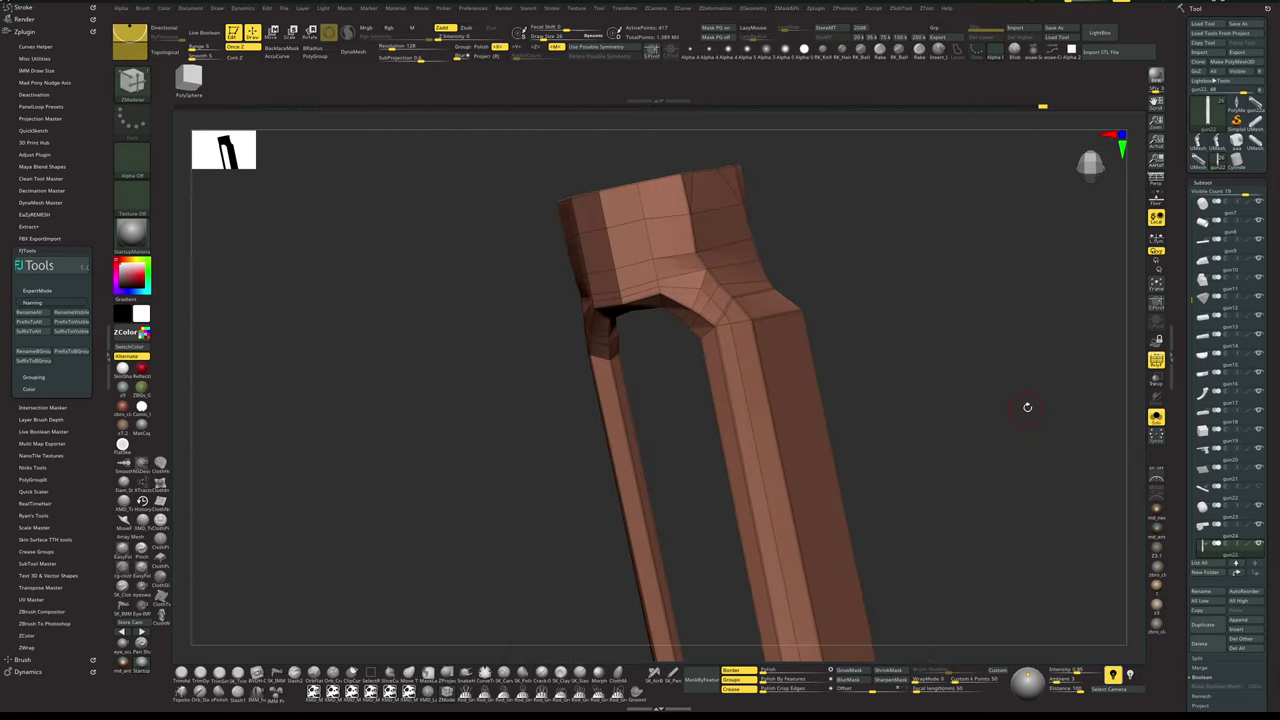
alt+drag(1027, 407, 933, 452)
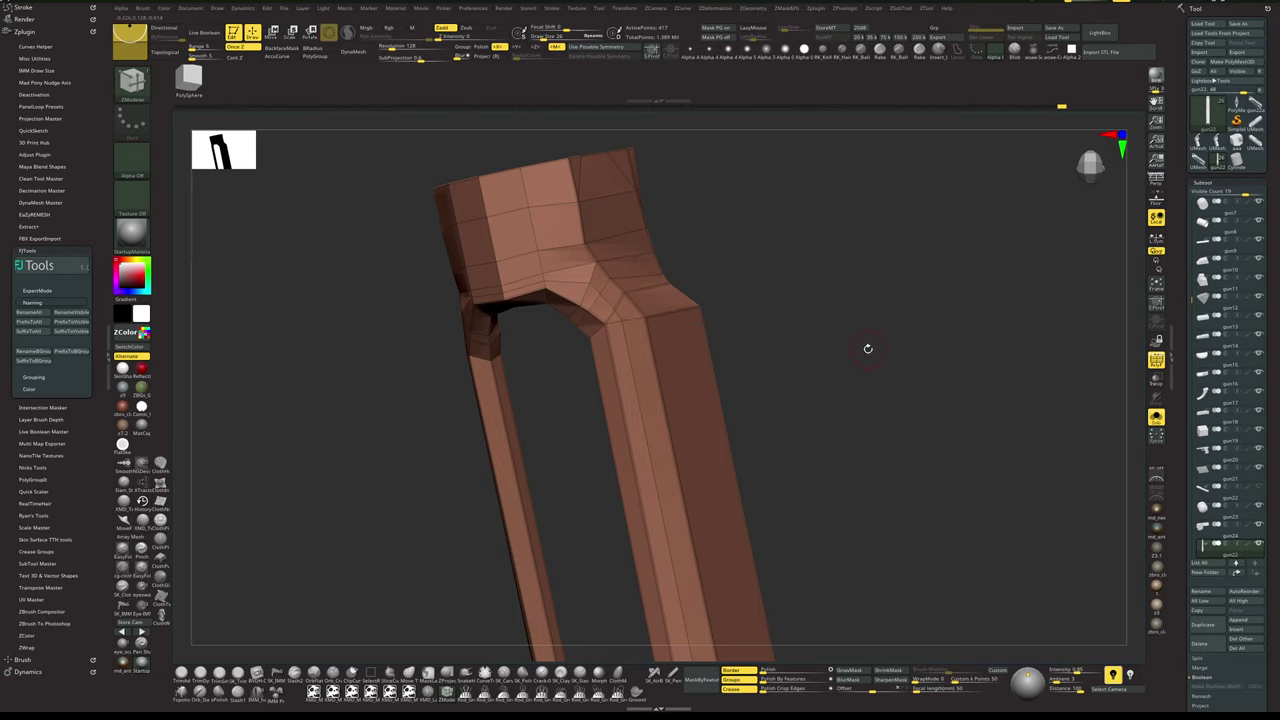
key(d)
key(shift+f)
alt+drag(894, 377, 872, 314)
key(shift+f)
- Mask the flat side faces of the front end with the ZModeler Mask poly action and invert the mask
drag(517, 599, 512, 545)
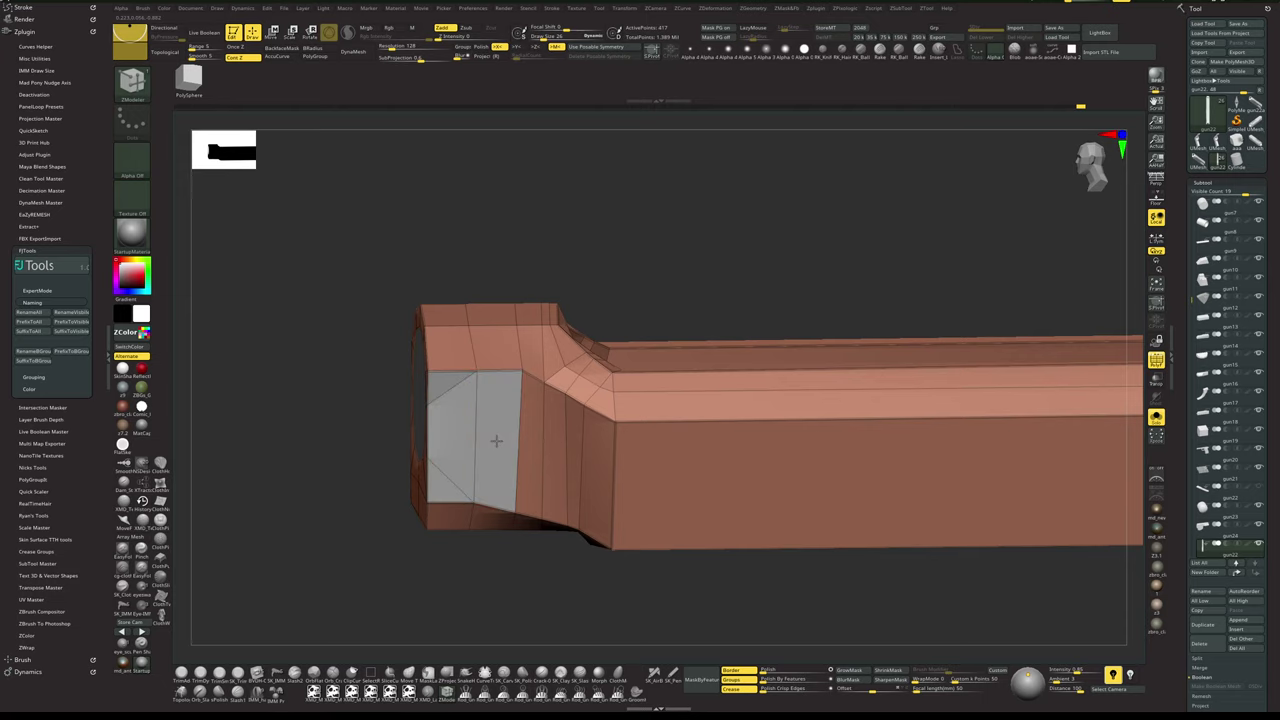
mouse_move(464, 586)
mouse_down()
mouse_move(466, 603)
mouse_move(443, 580)
mouse_move(531, 584)
mouse_move(482, 566)
mouse_move(445, 578)
mouse_up()
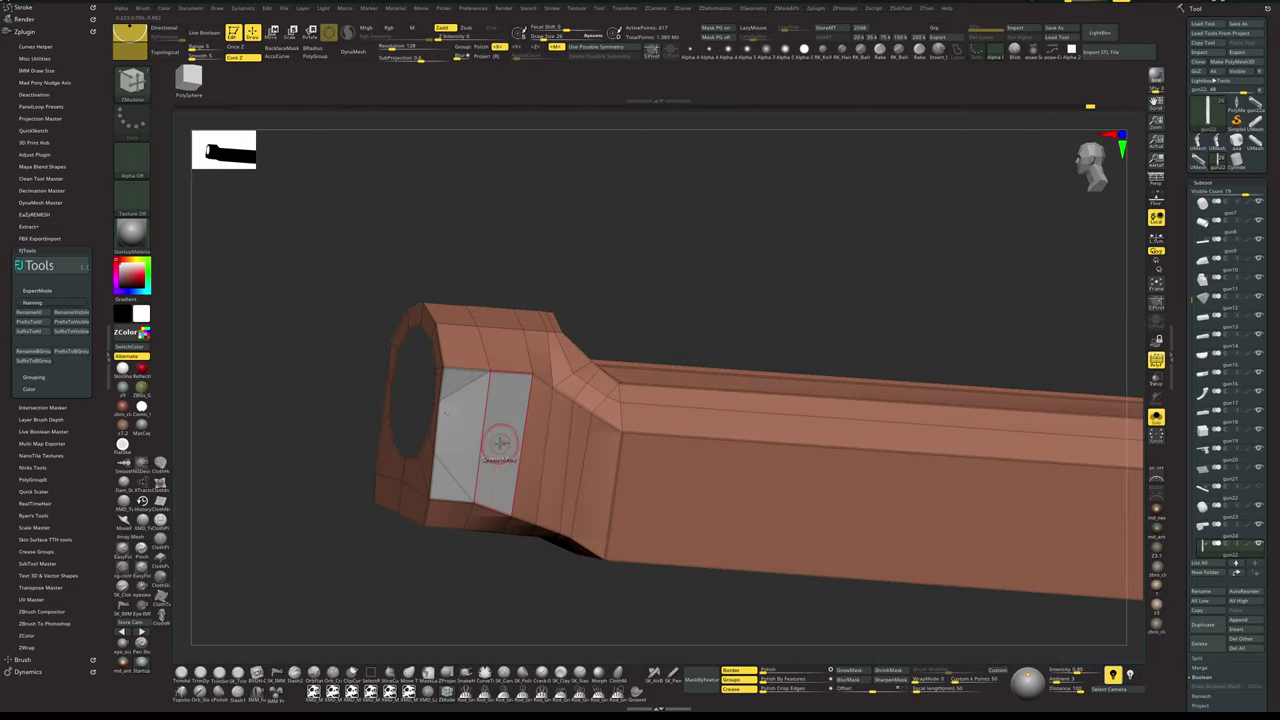
key(space)
click(477, 400)
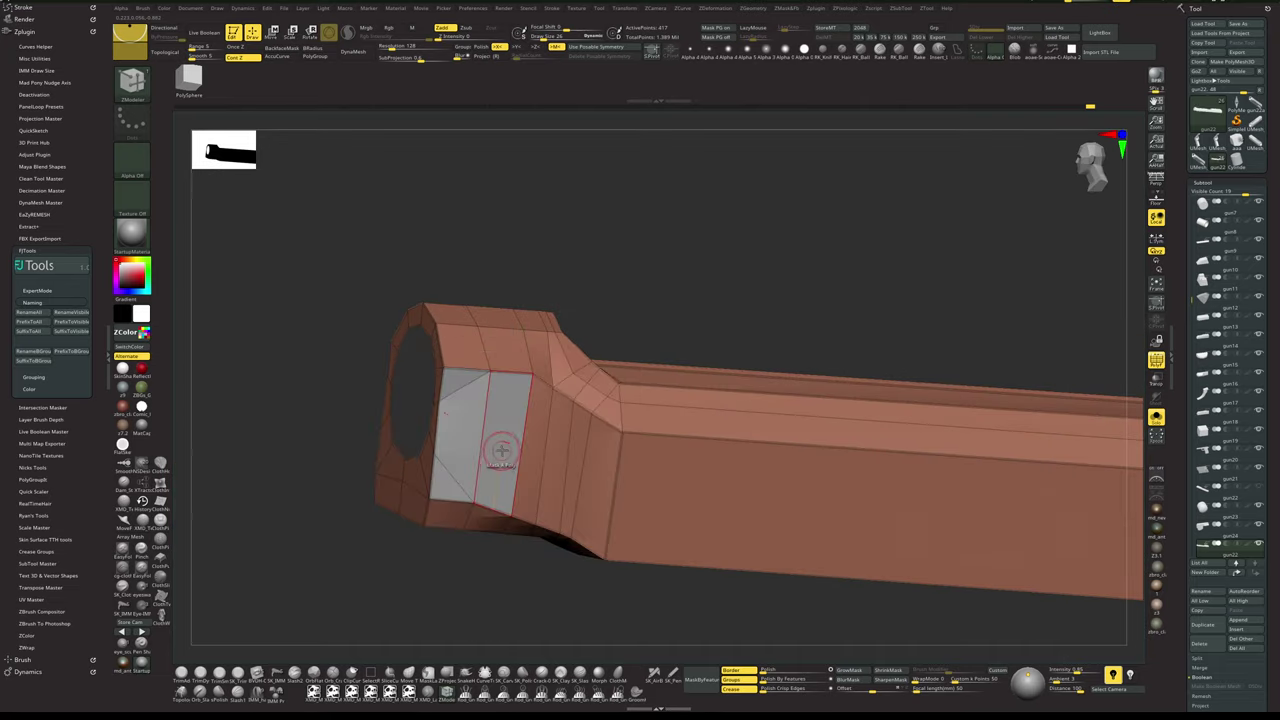
ctrl+click(471, 609)
drag(474, 606, 502, 624)
- Try to flatten the front end's side faces on both sides together by scaling them along one axis
key(w)
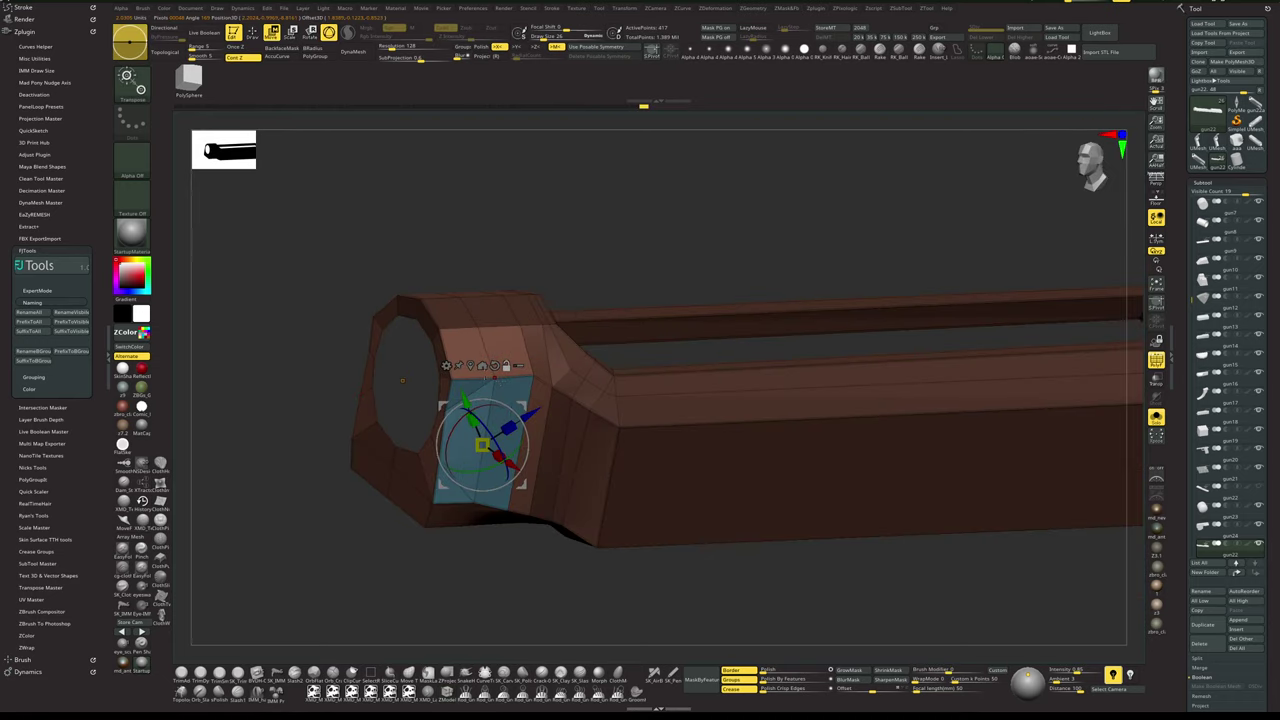
drag(467, 433, 613, 511)
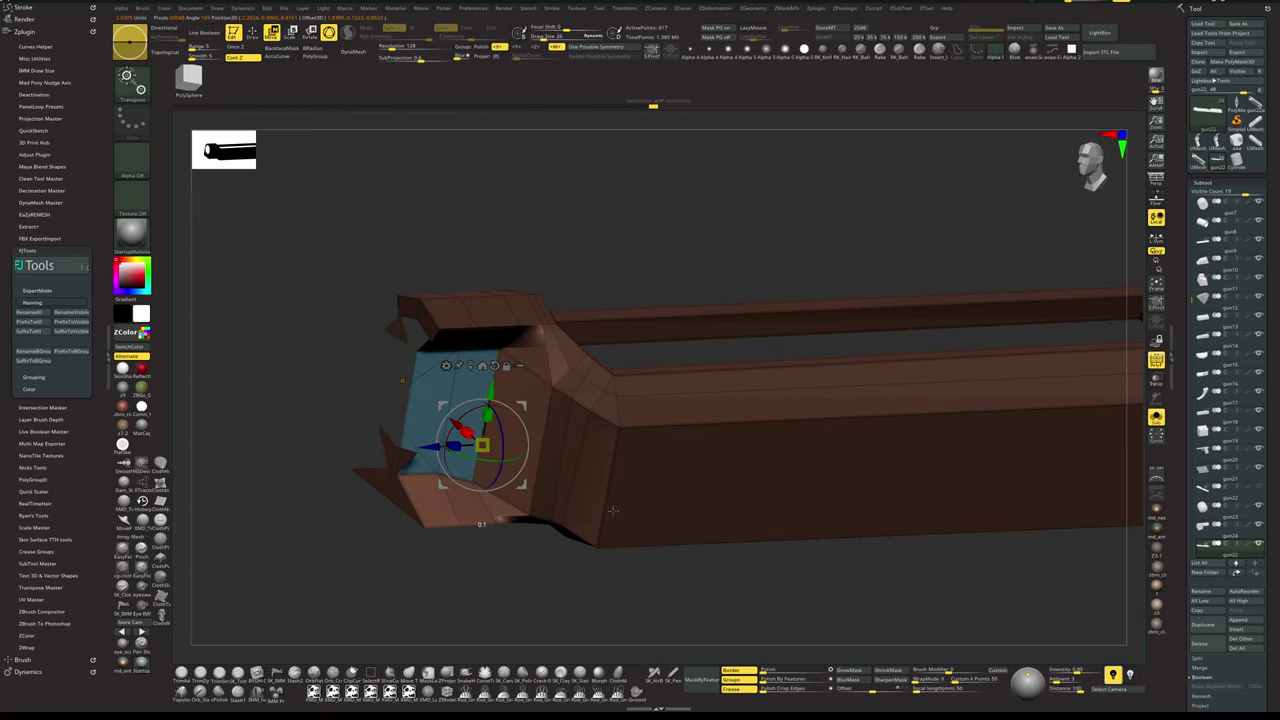
drag(536, 618, 562, 622)
mouse_move(453, 430)
mouse_down()
mouse_move(422, 413)
mouse_move(465, 437)
mouse_up()
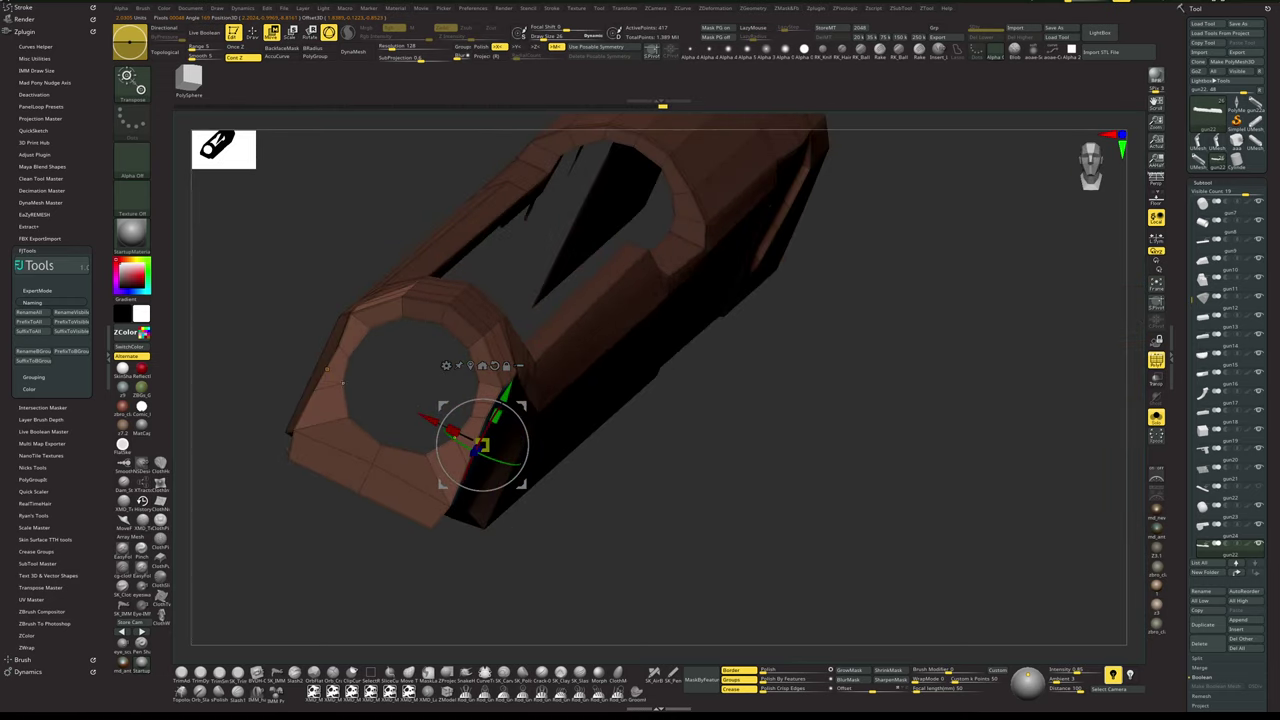
mouse_move(566, 550)
mouse_down()
mouse_move(524, 556)
mouse_move(509, 578)
mouse_move(537, 577)
mouse_move(514, 580)
mouse_move(523, 554)
mouse_up()
key(q)
- Show only the front end's side faces and mask one side in front view to give it its own polygroup
ctrl+shift+click(552, 503)
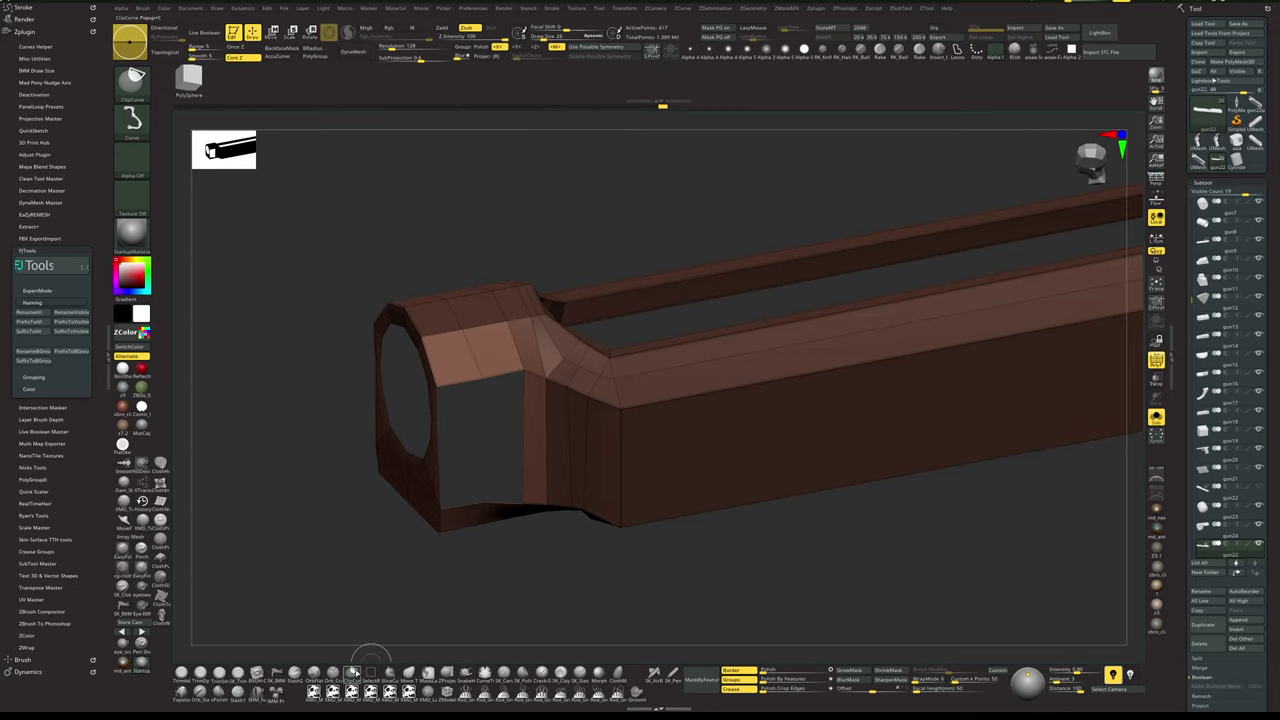
ctrl+shift+drag(334, 540, 352, 562)
drag(420, 590, 481, 565)
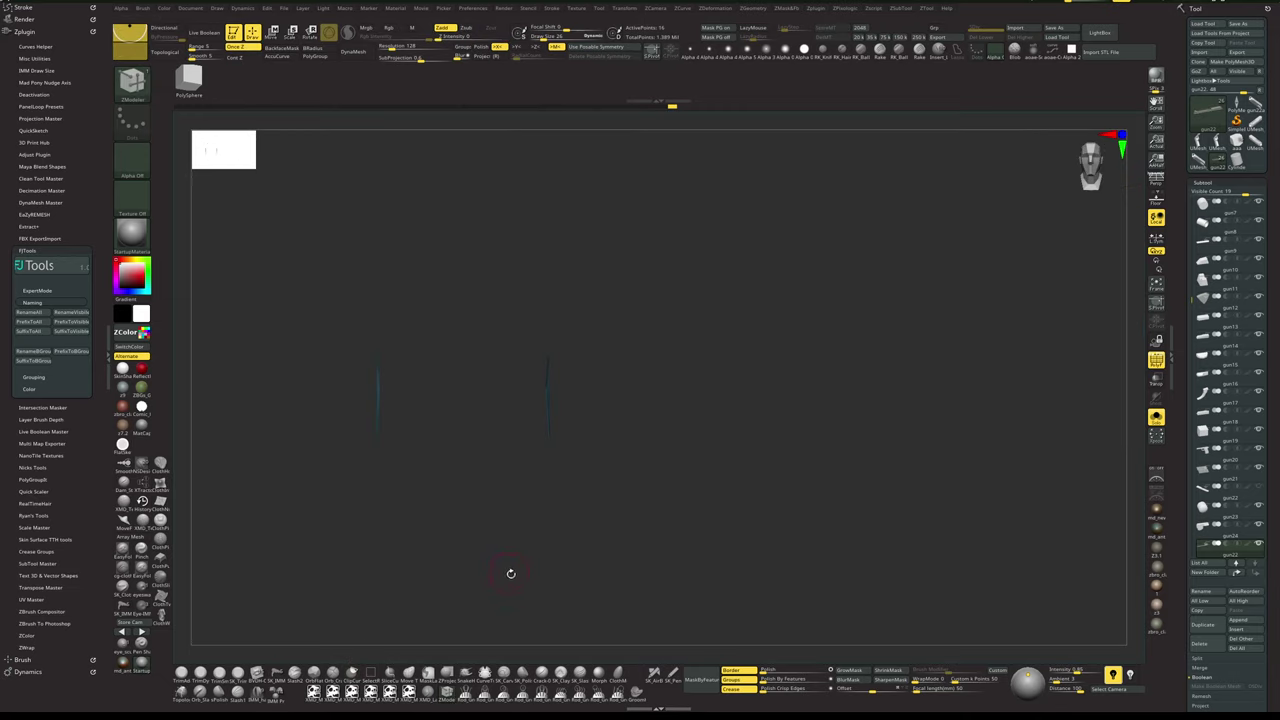
ctrl+drag(634, 251, 517, 562)
key(ctrl+w)
key(w)
key(q)
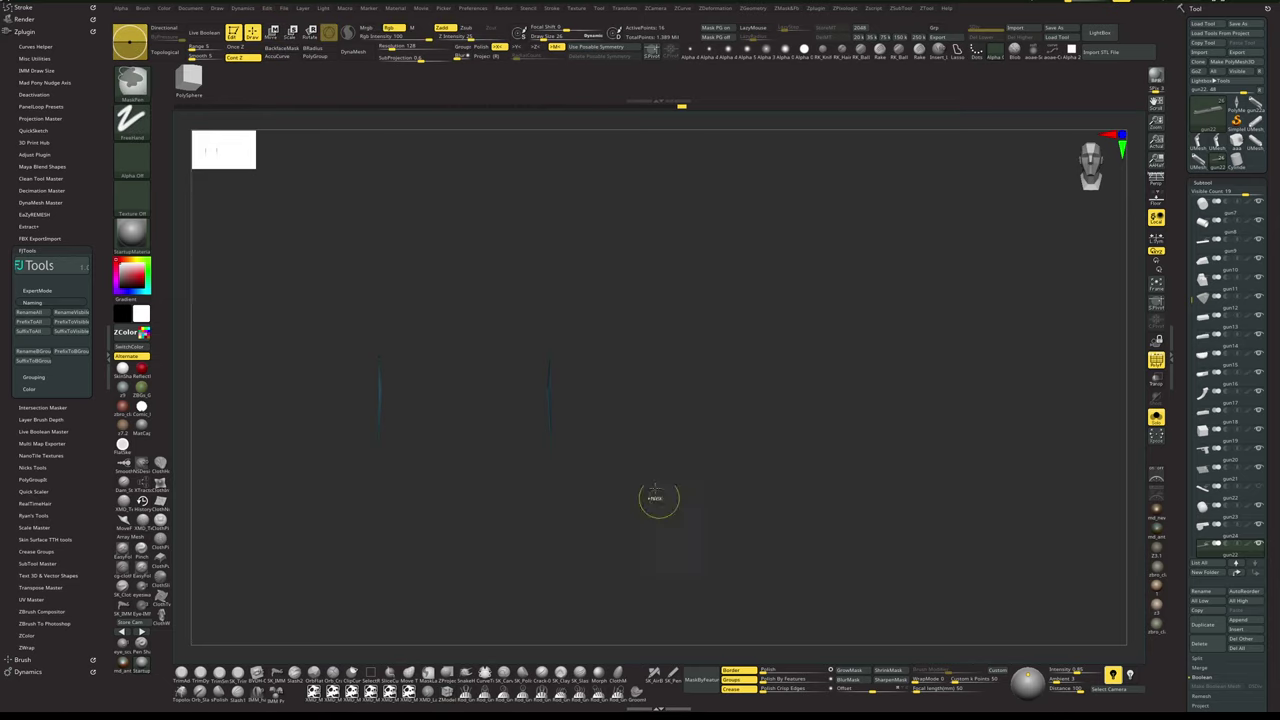
- Isolate the faces on one side of the front end and flatten them along the X axis
ctrl+shift+drag(637, 270, 536, 592)
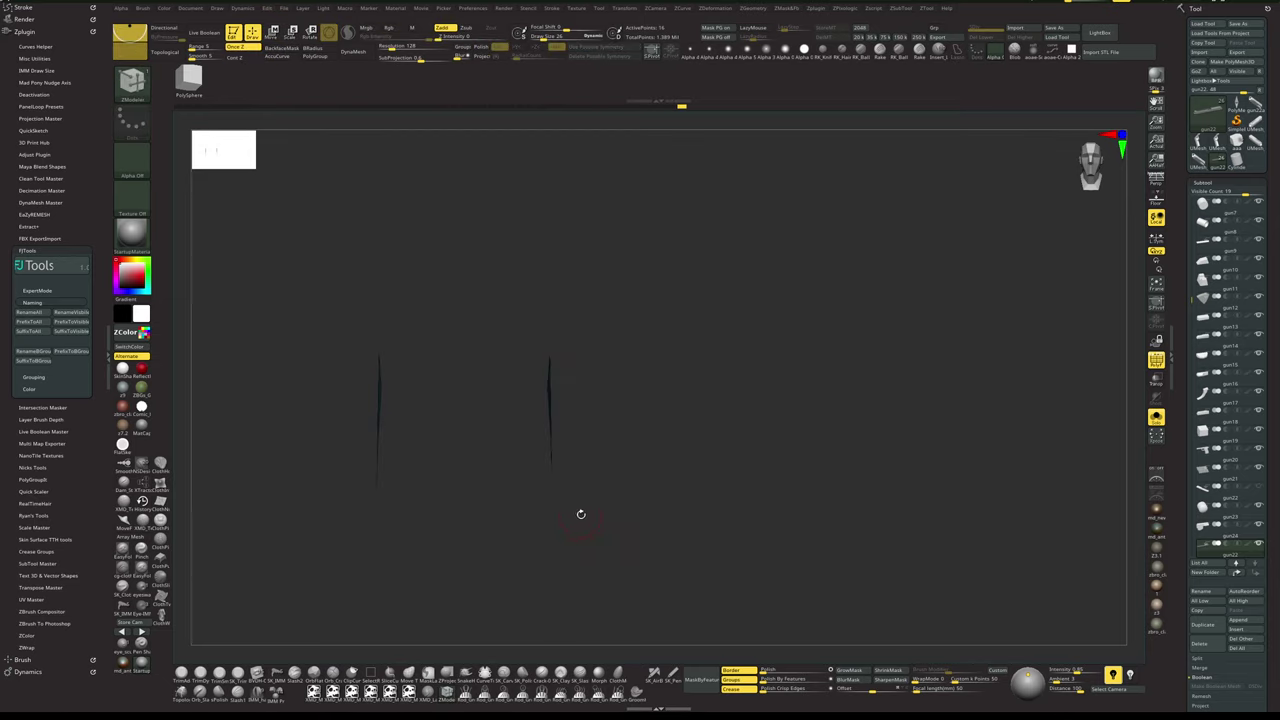
ctrl+drag(632, 277, 528, 604)
ctrl+click(600, 550)
key(w)
drag(608, 530, 653, 499)
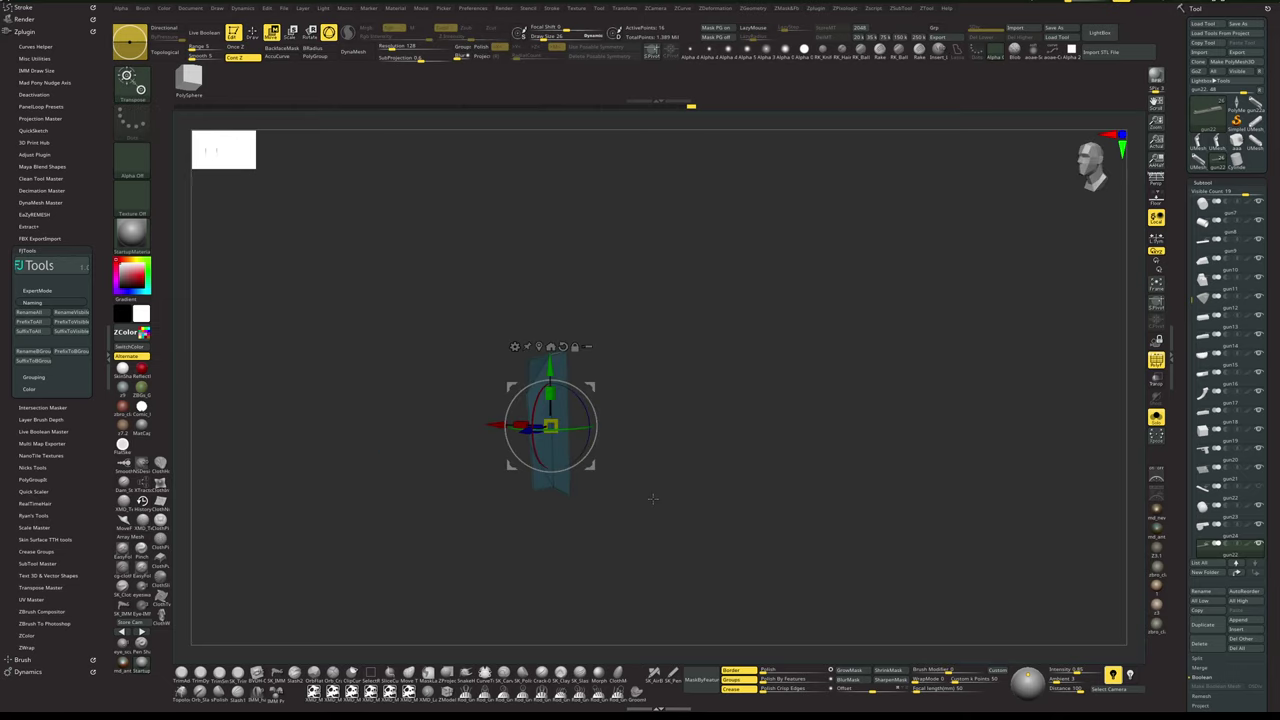
key(q)
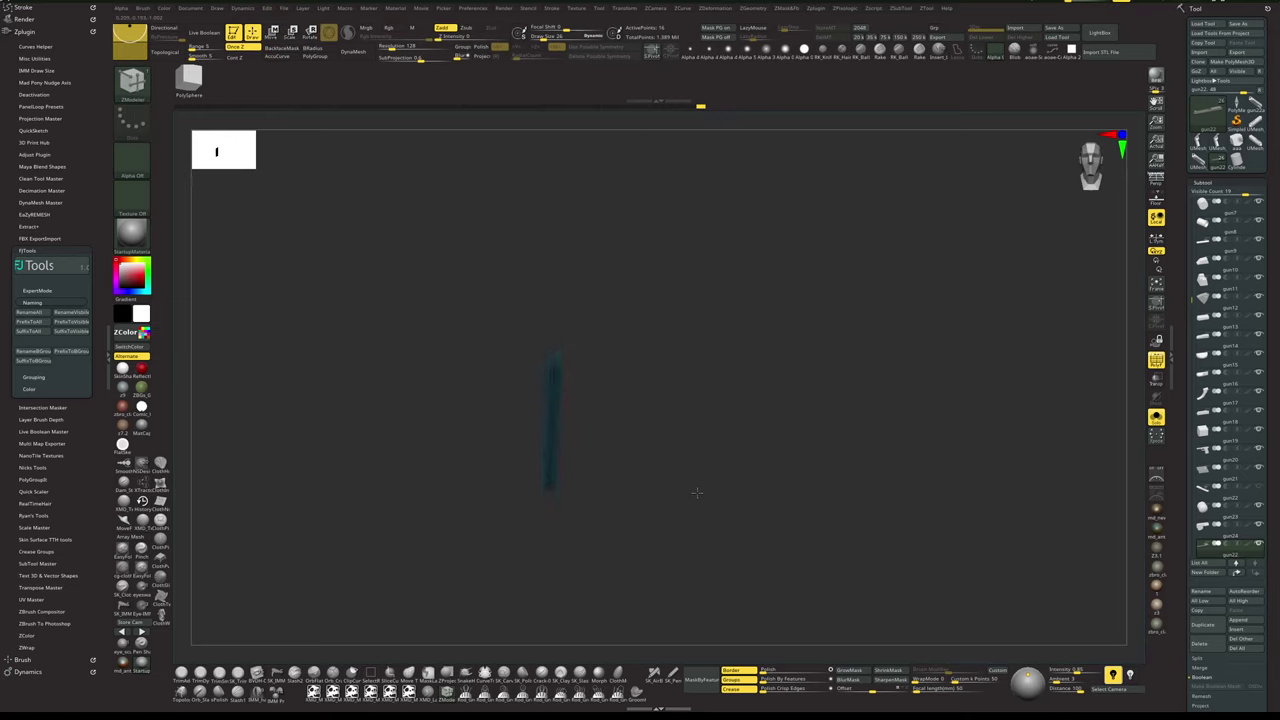
- Flatten the front end's opposite side faces along the X axis, show the whole slide again, and check the surface without wireframe
key(w)
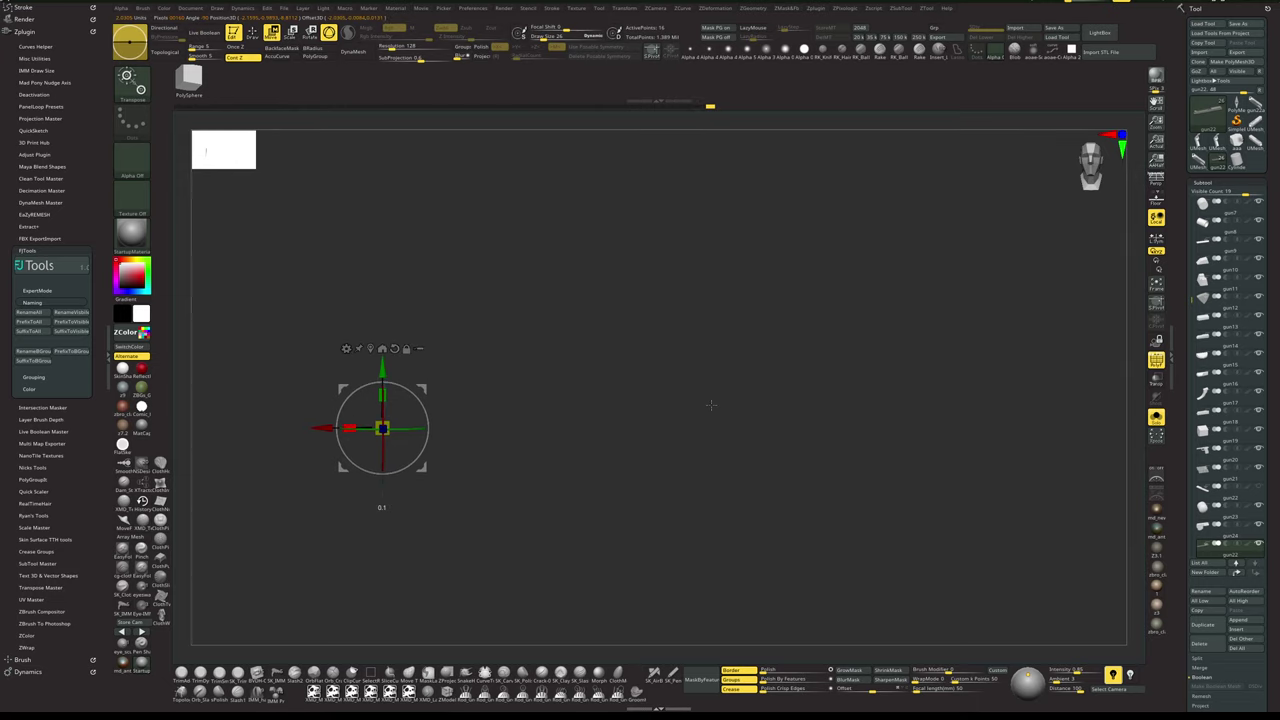
key(q)
ctrl+shift+click(825, 490)
drag(732, 598, 792, 617)
drag(780, 600, 886, 490)
key(shift+f)
key(shift+f)
- Turn off the smoothing preview and stitch surplus points around the opening's arched front end into neighbouring points on both sides
key(shift+d)
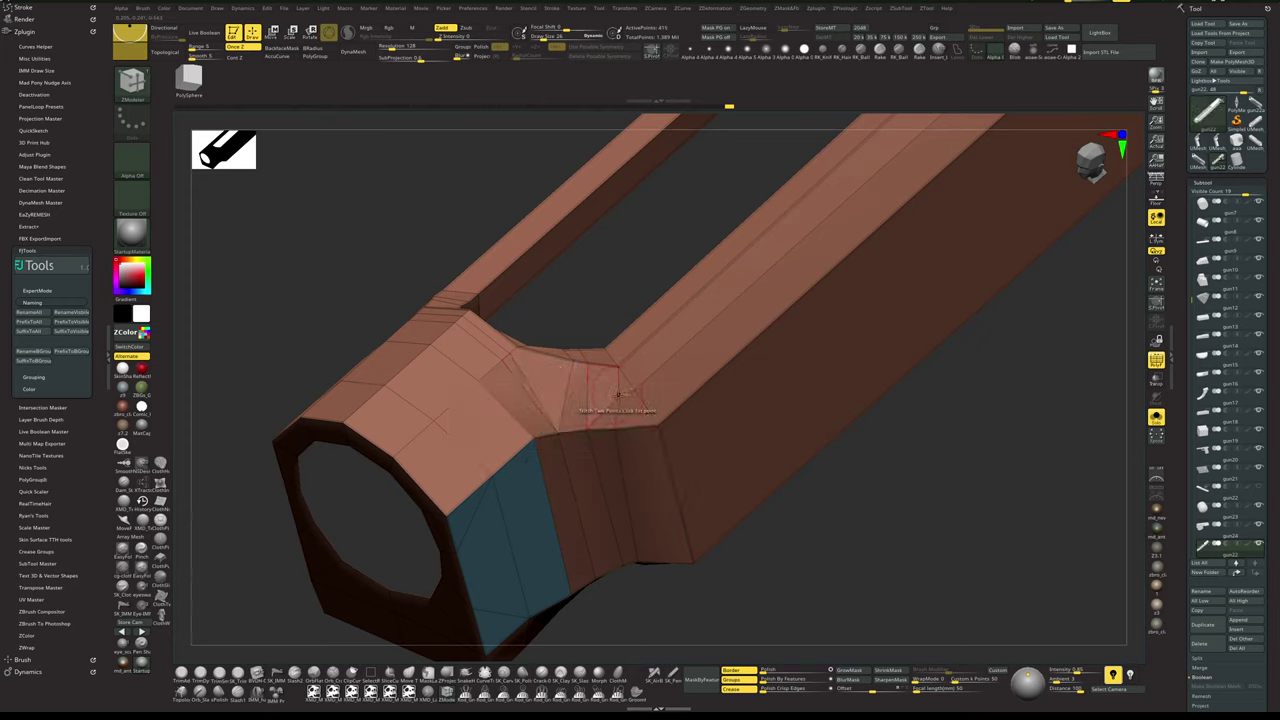
alt+drag(795, 516, 815, 565)
key(shift+d)
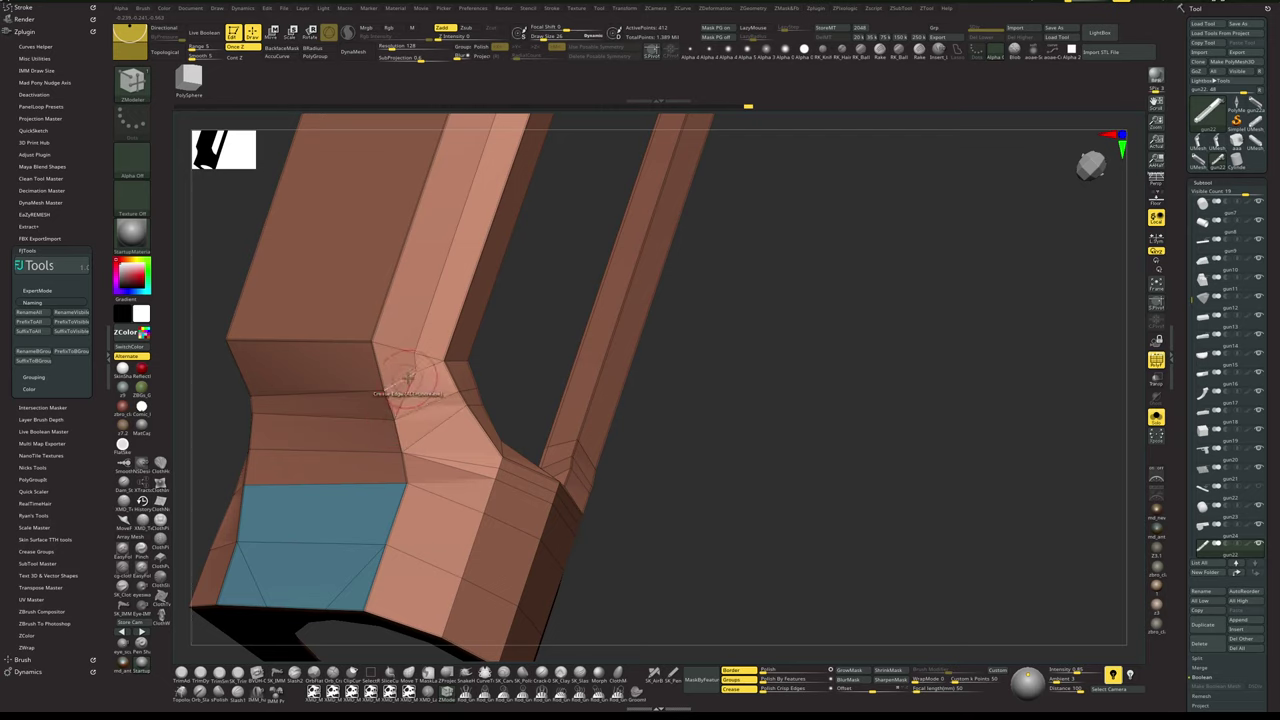
mouse_move(857, 510)
mouse_down()
mouse_move(826, 446)
mouse_move(803, 454)
mouse_move(839, 526)
mouse_up()
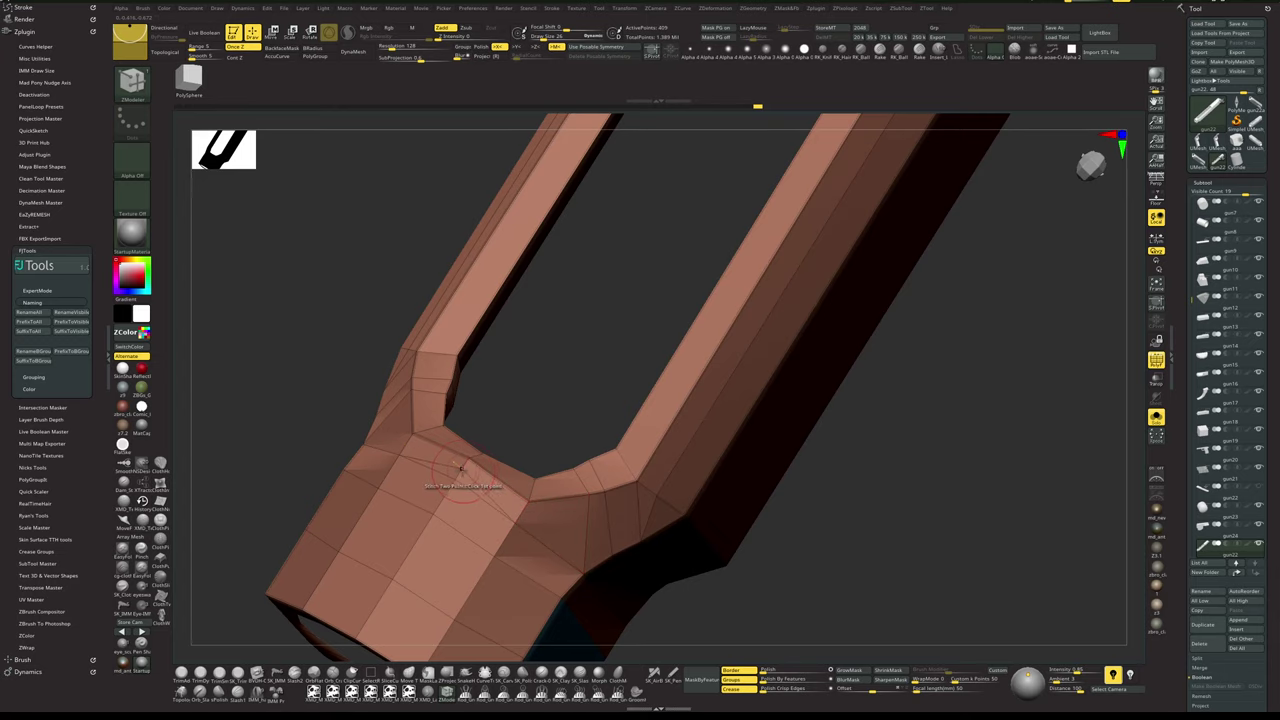
mouse_move(890, 547)
alt+mouse_down()
mouse_move(887, 491)
mouse_move(923, 520)
mouse_move(915, 553)
mouse_move(920, 534)
mouse_move(869, 520)
mouse_move(899, 538)
alt+mouse_up()
- Examine the stitched front arch and the rest of the slide, comparing the smoothed surface with and without wireframe
key(shift+f)
key(shift+f)
key(shift+d)
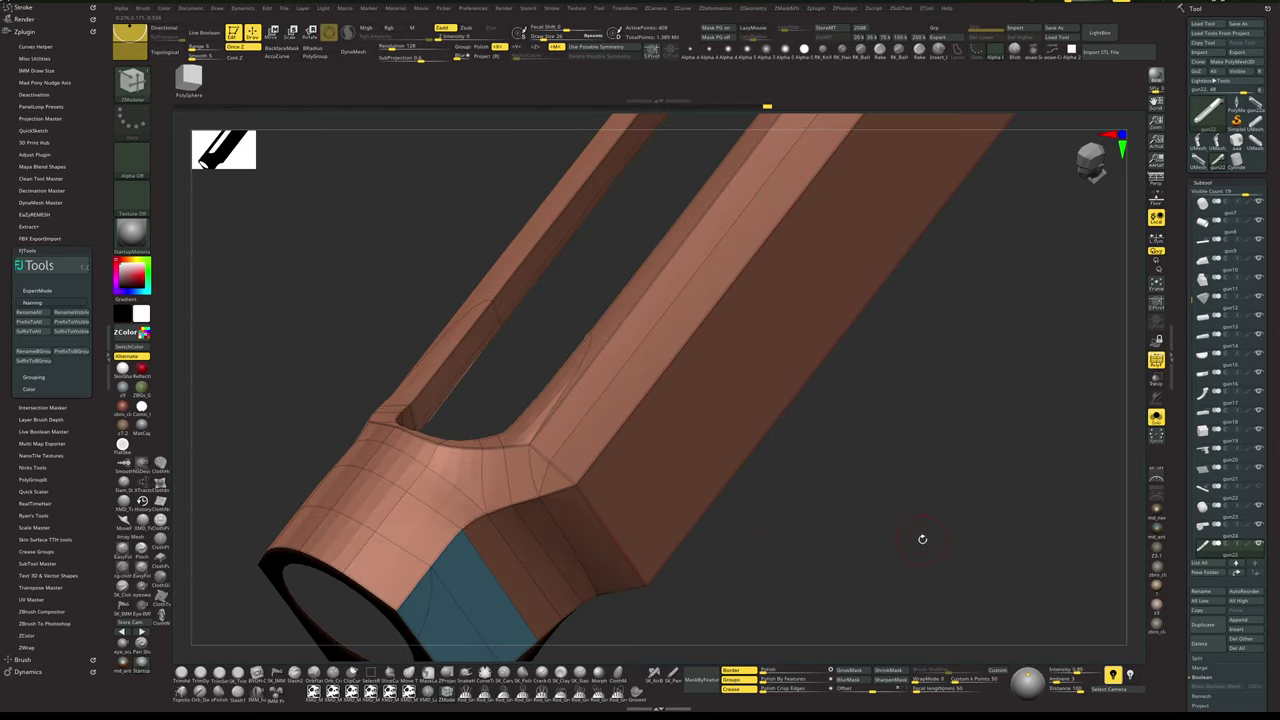
key(shift+f)
mouse_move(923, 554)
alt+mouse_down()
mouse_move(883, 506)
mouse_move(897, 500)
mouse_move(949, 566)
mouse_move(937, 500)
mouse_move(950, 577)
mouse_move(910, 494)
mouse_move(965, 520)
mouse_move(930, 543)
mouse_move(977, 508)
mouse_move(963, 526)
mouse_move(946, 503)
mouse_move(946, 522)
alt+mouse_up()
key(shift+f)
key(d)
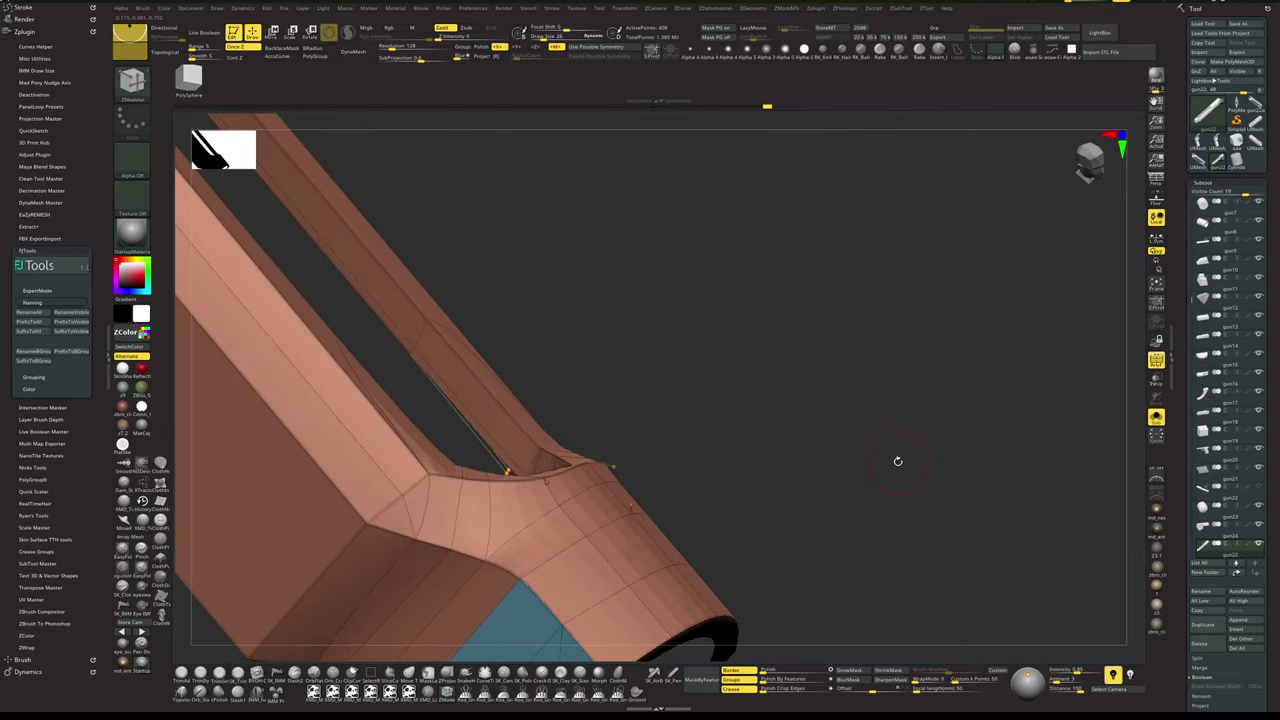
alt+drag(897, 460, 917, 518)
key(shift+f)
key(shift+f)
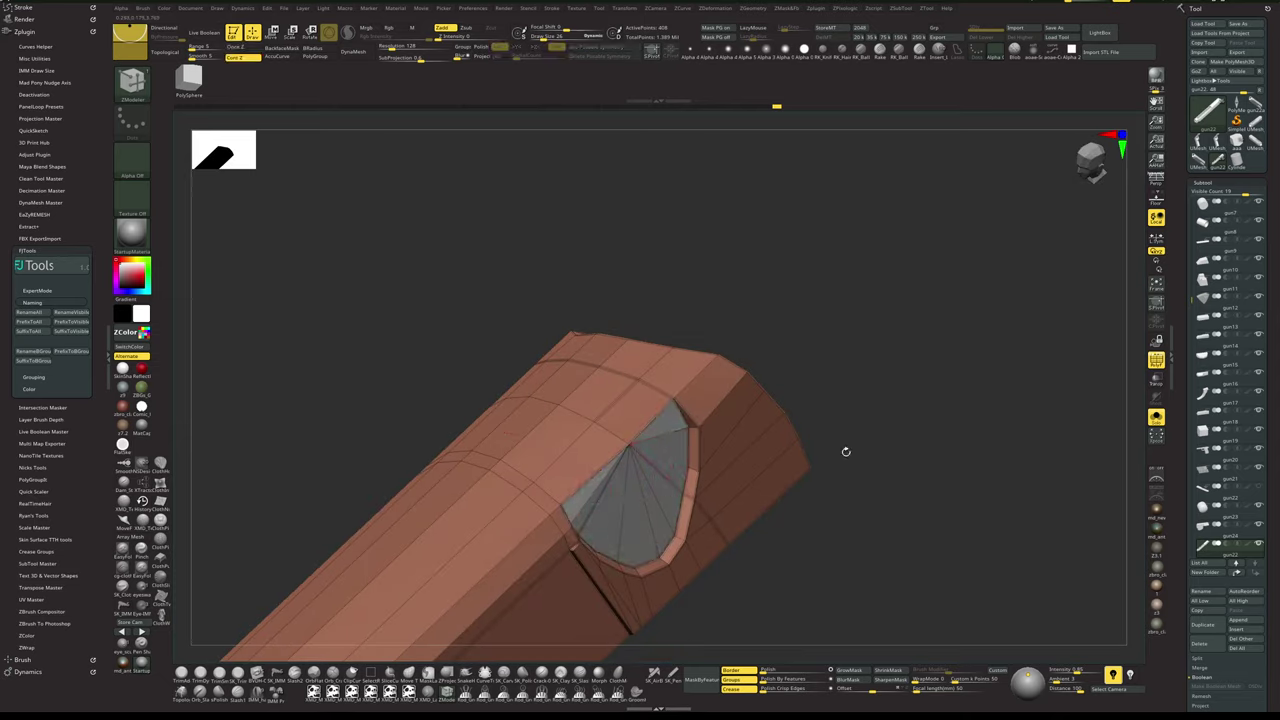
- Mask the triangulated faces of the rear side recess, invert the mask, and flatten them along the X axis in top view
drag(846, 452, 798, 460)
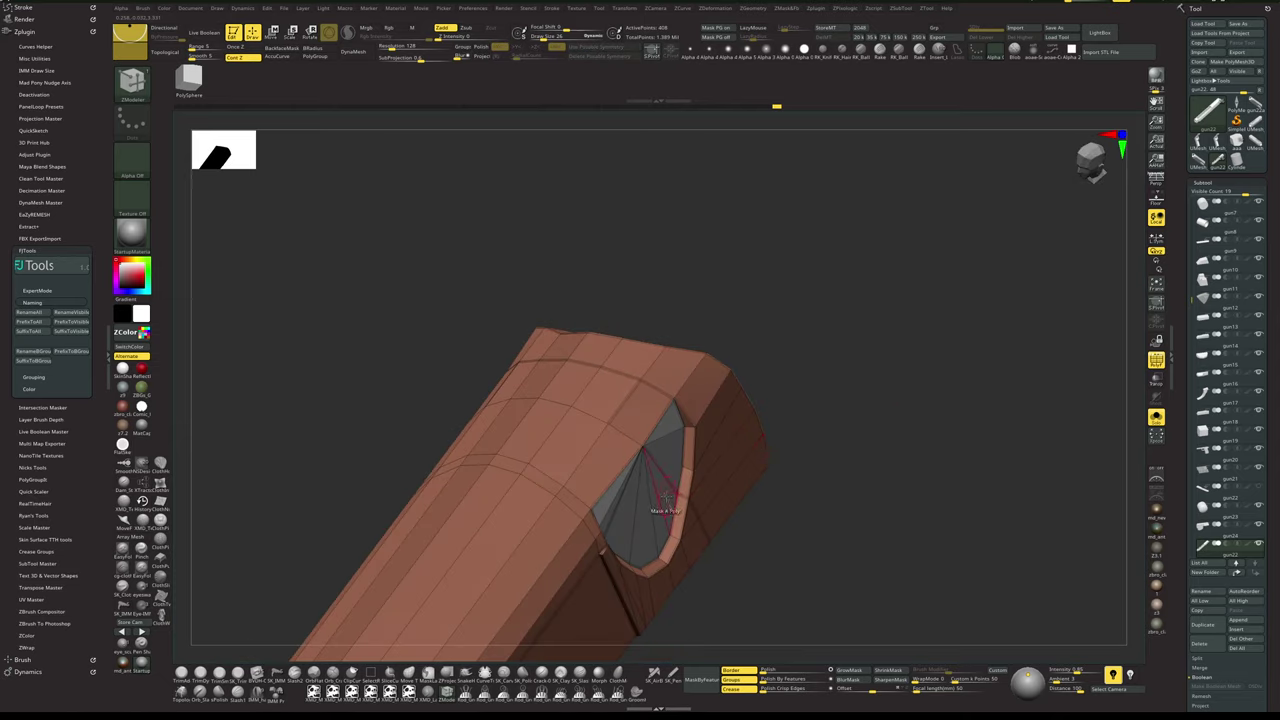
drag(855, 535, 867, 509)
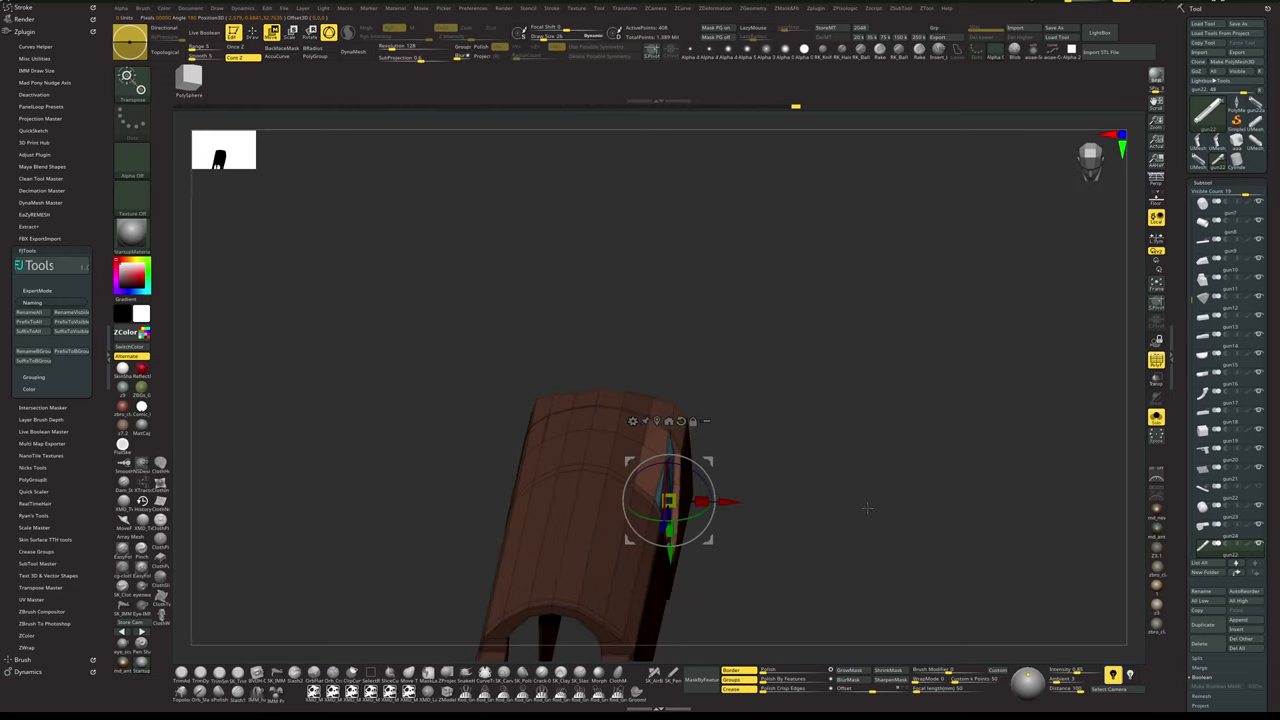
shift+drag(714, 441, 710, 462)
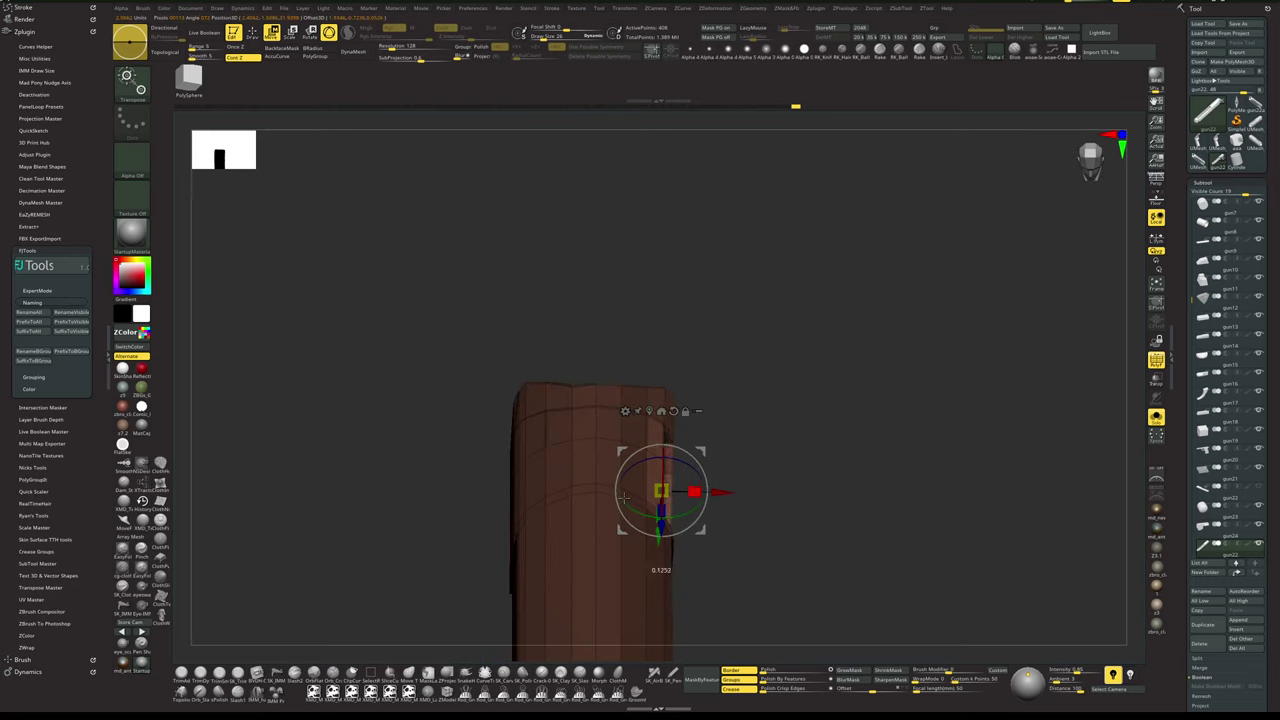
key(q)
mouse_move(890, 486)
mouse_down()
mouse_move(838, 472)
mouse_move(882, 491)
mouse_move(894, 443)
mouse_move(902, 499)
mouse_move(972, 536)
mouse_up()
- Examine the rear end and its flattened side recess, comparing the low-poly cage with the smoothed surface
key(shift+f)
key(shift+d)
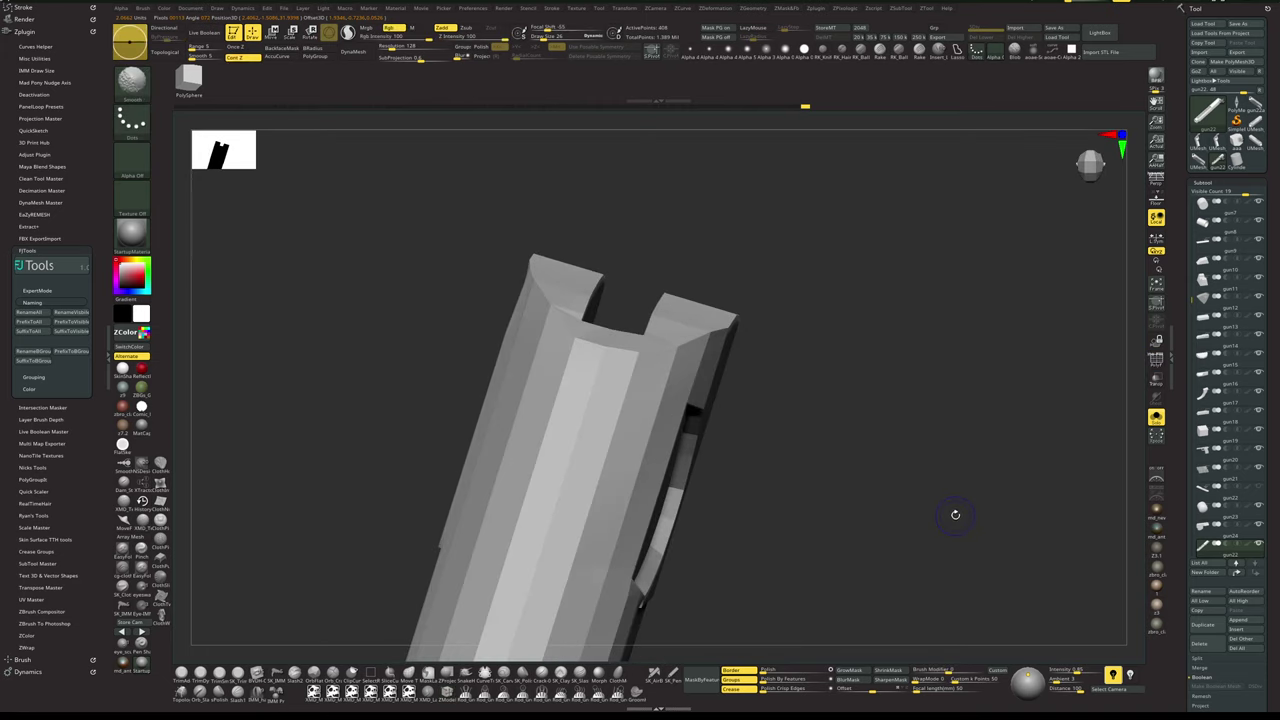
key(shift+f)
drag(955, 497, 925, 512)
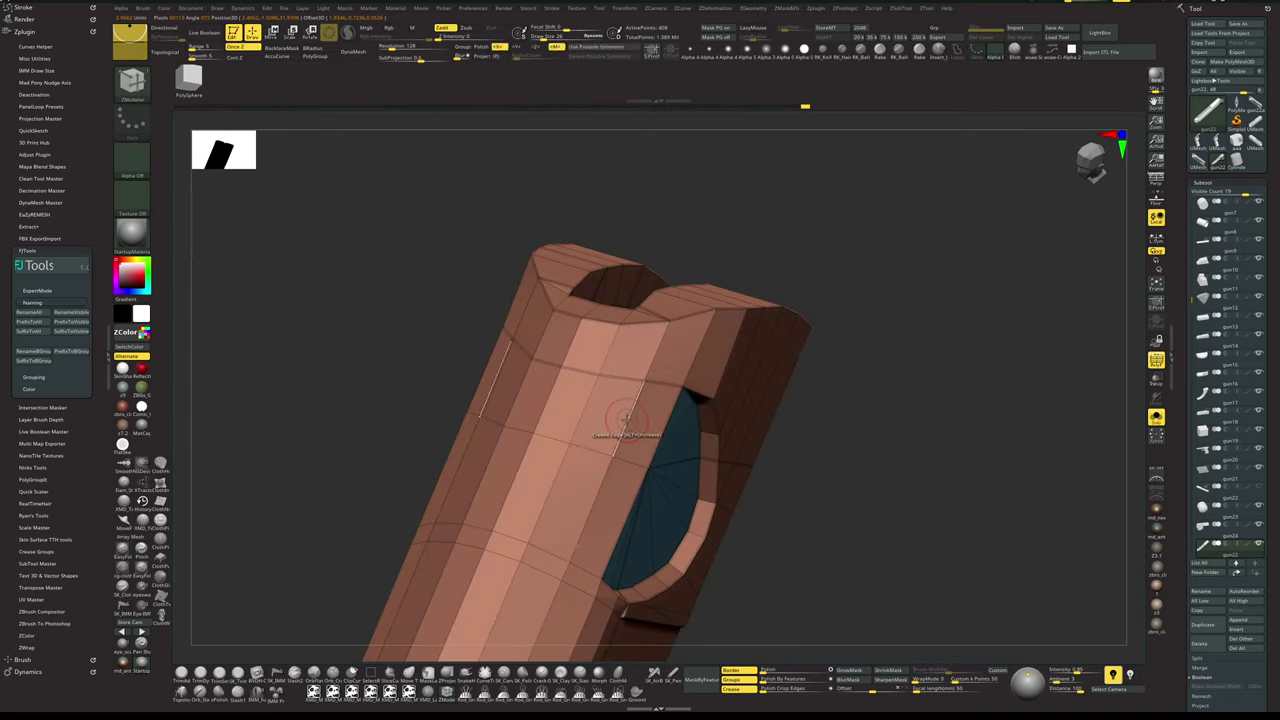
key(d)
drag(938, 464, 980, 442)
key(shift+f)
mouse_move(980, 442)
mouse_down()
mouse_move(986, 463)
mouse_move(1000, 456)
mouse_move(997, 420)
mouse_move(992, 497)
mouse_move(1006, 469)
mouse_move(996, 448)
mouse_up()
drag(996, 448, 999, 457)
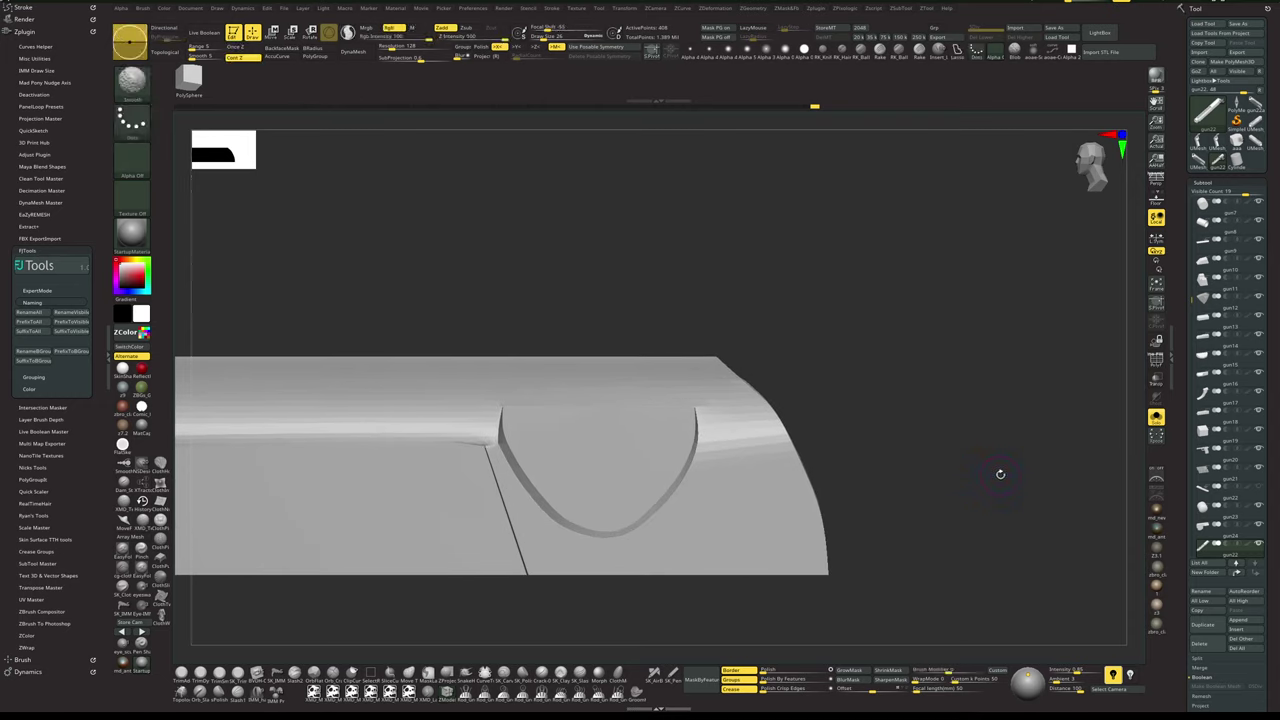
- Examine the slide's rear end and side recess from several angles, toggling the wireframe on the smoothed surface and low-poly cage
key(shift+f)
alt+drag(1003, 486, 1016, 513)
key(shift+f)
key(shift+f)
alt+drag(1023, 411, 1087, 384)
key(shift+f)
key(shift+f)
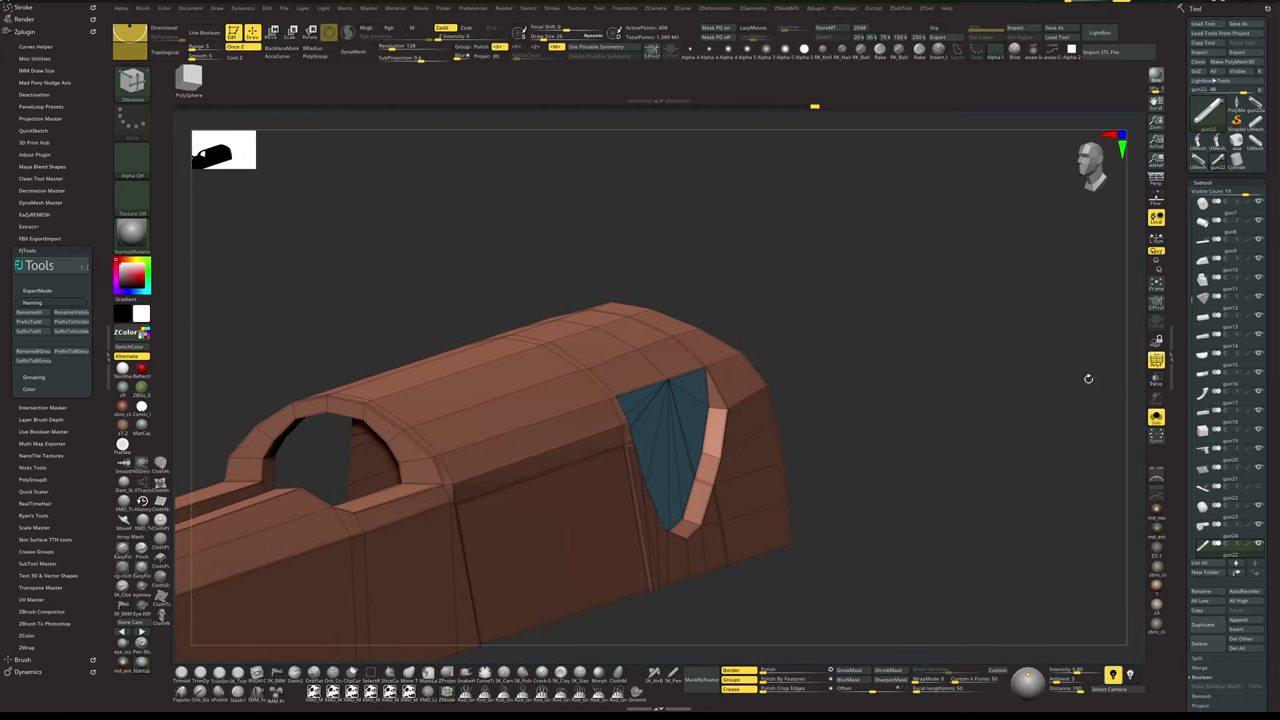
- Stitch a surplus point beside the rear side recess into its neighbour and check the surrounding surface with and without wireframe
shift+drag(1066, 376, 1097, 342)
alt+drag(1098, 243, 1093, 285)
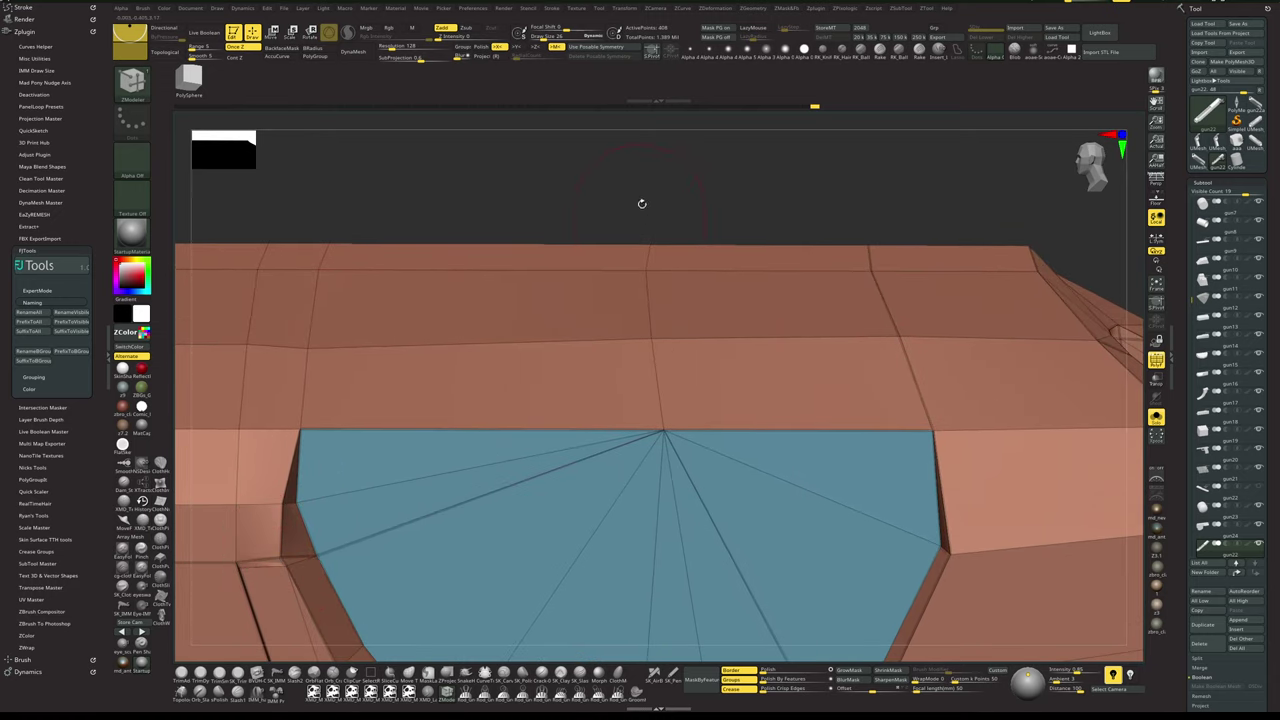
drag(642, 203, 589, 197)
alt+drag(525, 137, 785, 298)
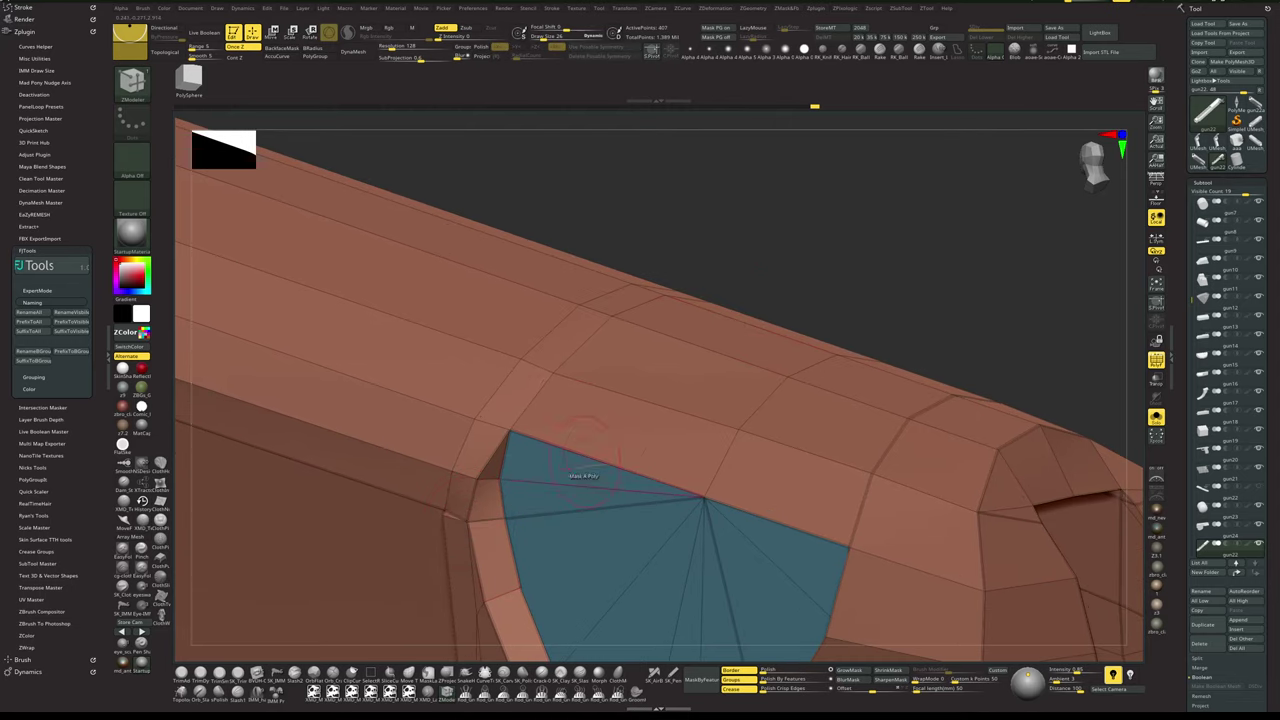
alt+drag(939, 305, 988, 390)
key(d)
key(shift+f)
key(shift+f)
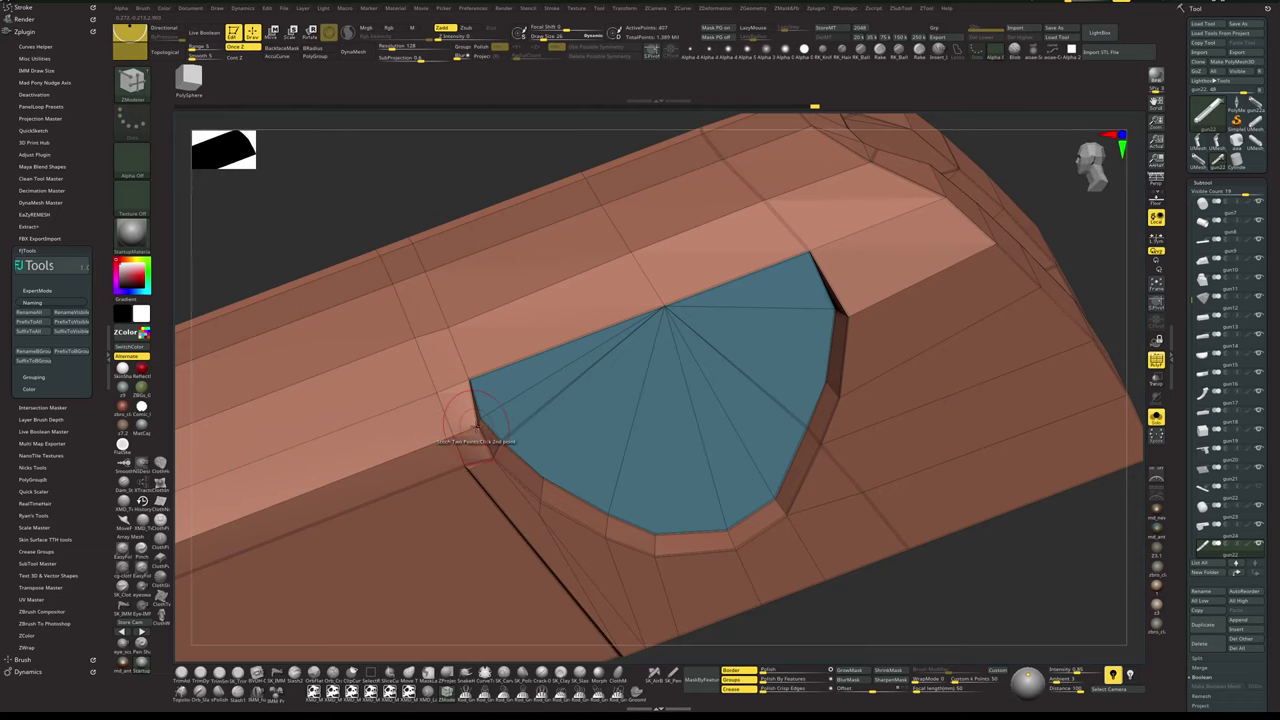
- Stitch the surplus points at the side recess's front upper corner into the neighbouring edge points
key(d)
key(shift+d)
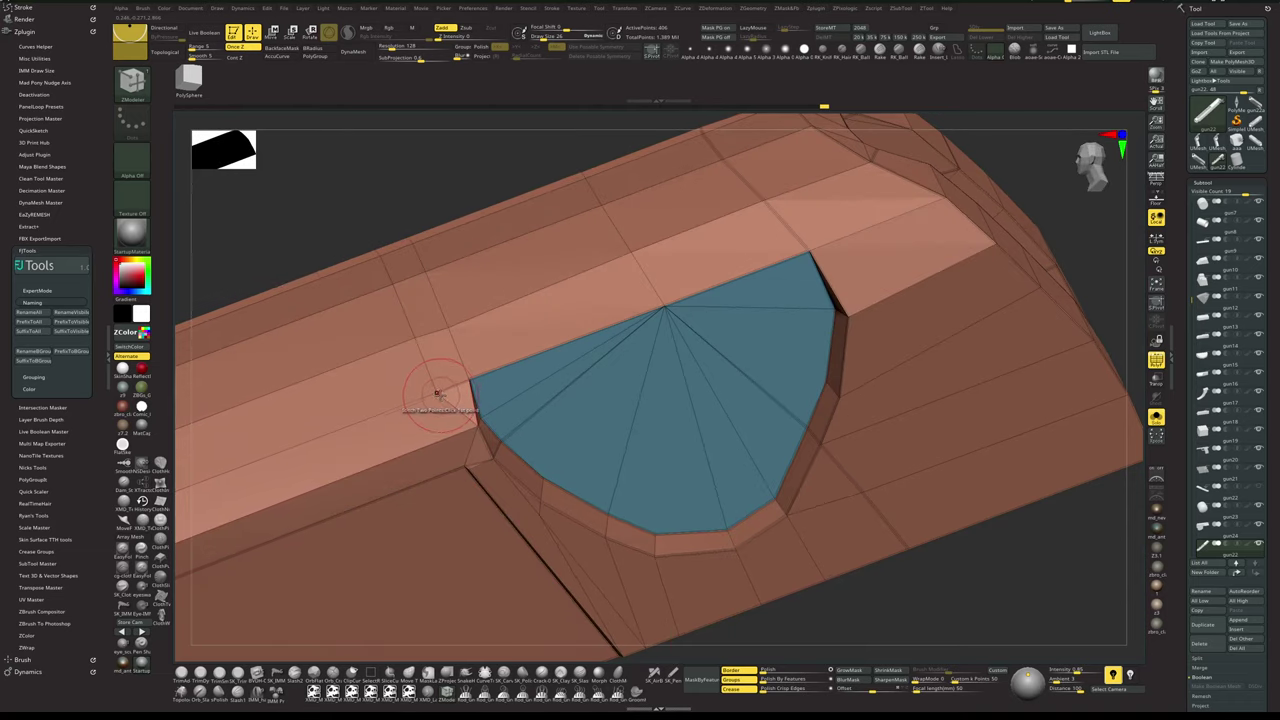
click(467, 380)
- Stitch the doubled edge loop across the slide's top, ahead of the side recess, into a single loop
alt+drag(362, 130, 418, 352)
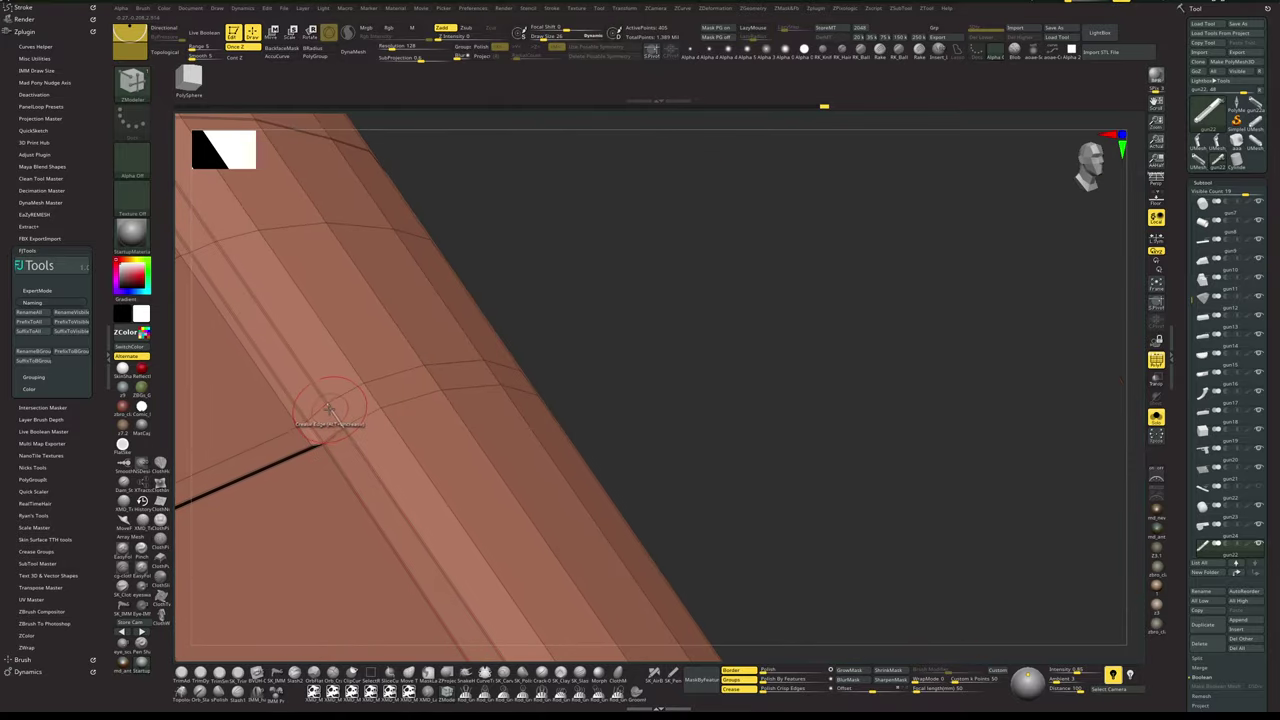
right_drag(418, 380, 335, 396)
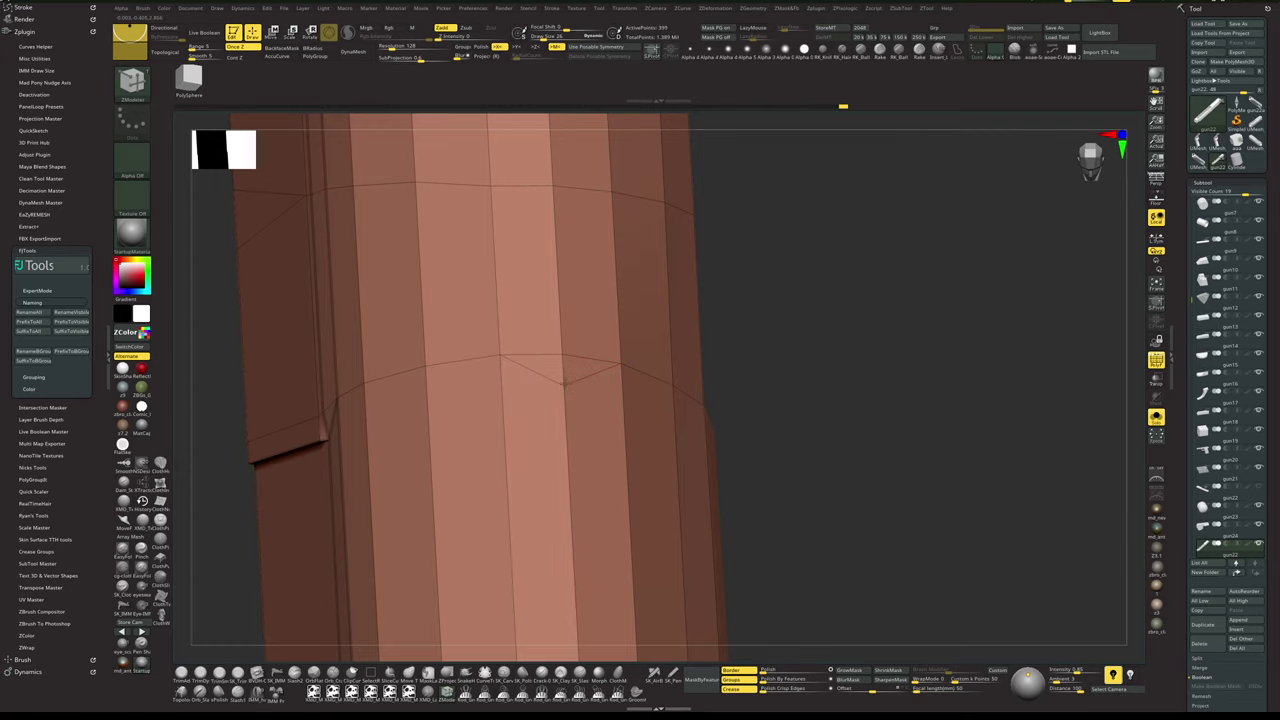
alt+drag(805, 345, 815, 285)
mouse_move(790, 335)
mouse_down()
mouse_move(840, 354)
mouse_move(848, 380)
mouse_move(840, 347)
mouse_move(869, 369)
mouse_move(873, 404)
mouse_move(774, 394)
mouse_move(808, 400)
mouse_move(829, 429)
mouse_move(929, 486)
mouse_move(909, 502)
mouse_up()
- Examine the stitched loop and the area around the side recess, comparing the low-poly cage with the smoothed surface
key(d)
key(shift+f)
key(shift+f)
key(shift+f)
key(shift+d)
key(d)
key(shift+f)
key(shift+f)
key(shift+d)
drag(767, 449, 906, 432)
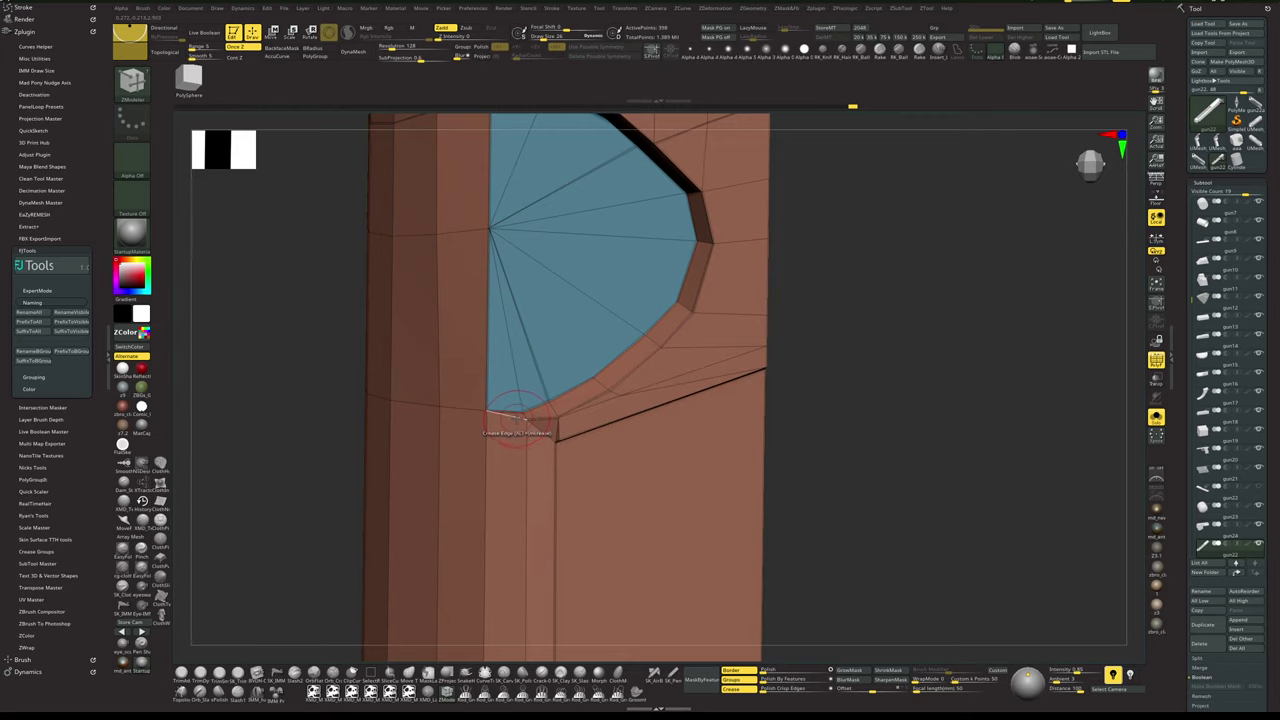
key(d)
mouse_move(963, 448)
alt+mouse_down()
mouse_move(945, 423)
mouse_move(997, 392)
mouse_move(980, 426)
mouse_move(957, 433)
alt+mouse_up()
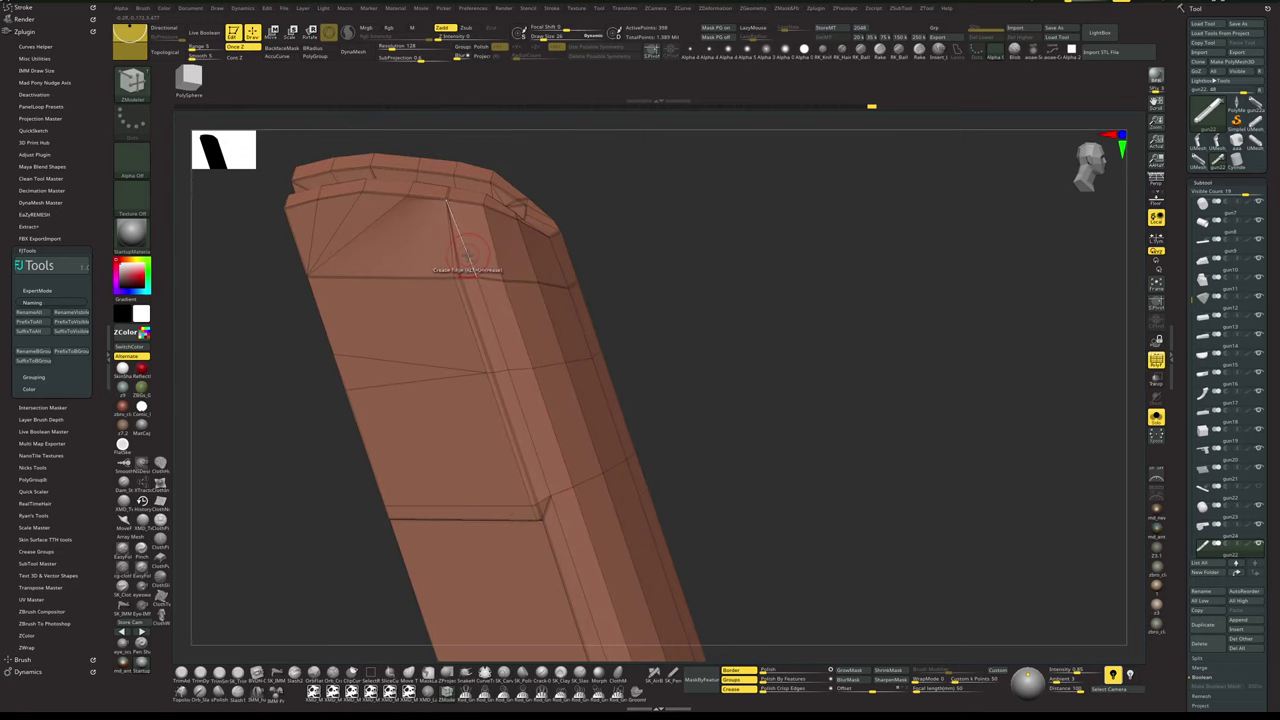
mouse_move(808, 341)
mouse_down()
mouse_move(834, 311)
mouse_move(851, 352)
mouse_move(780, 266)
mouse_move(799, 297)
mouse_move(941, 290)
mouse_move(866, 308)
mouse_move(844, 404)
mouse_move(826, 357)
mouse_move(829, 380)
mouse_move(804, 348)
mouse_up()
key(shift+f)
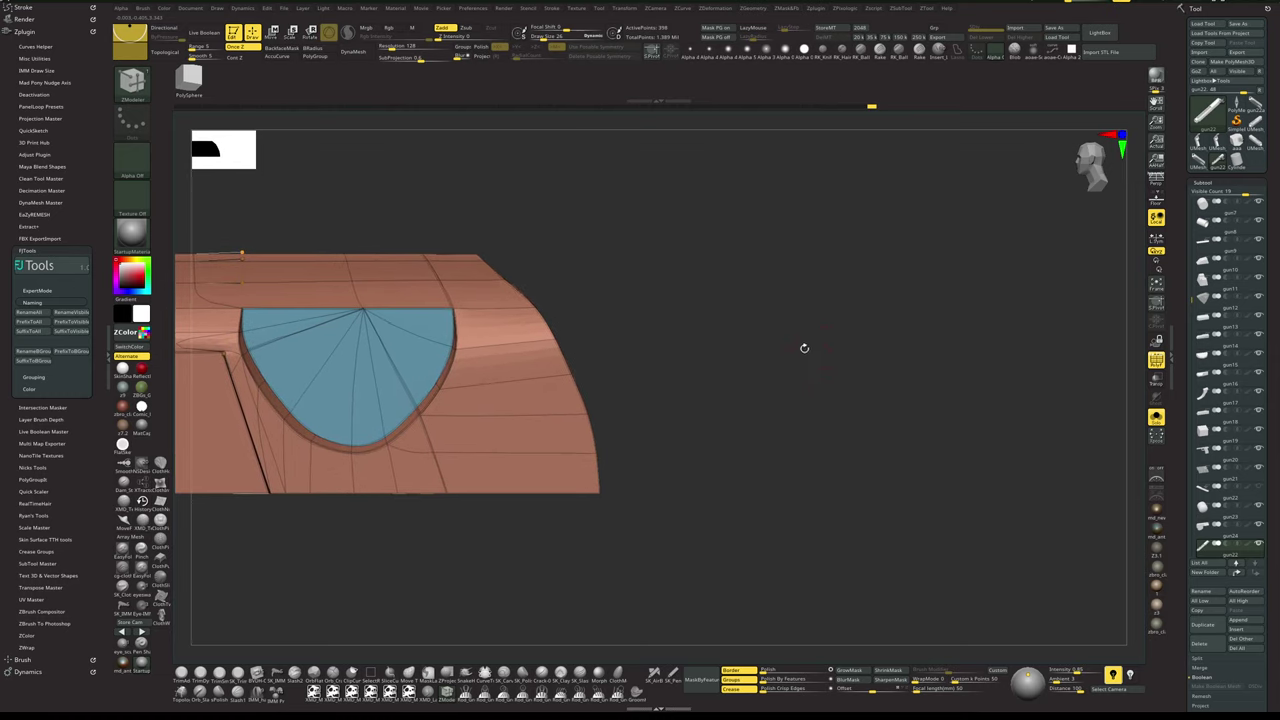
- Isolate the points on the rear end's curved edge beside the recess with an inverted mask and adjust their position in side view
drag(616, 349, 631, 342)
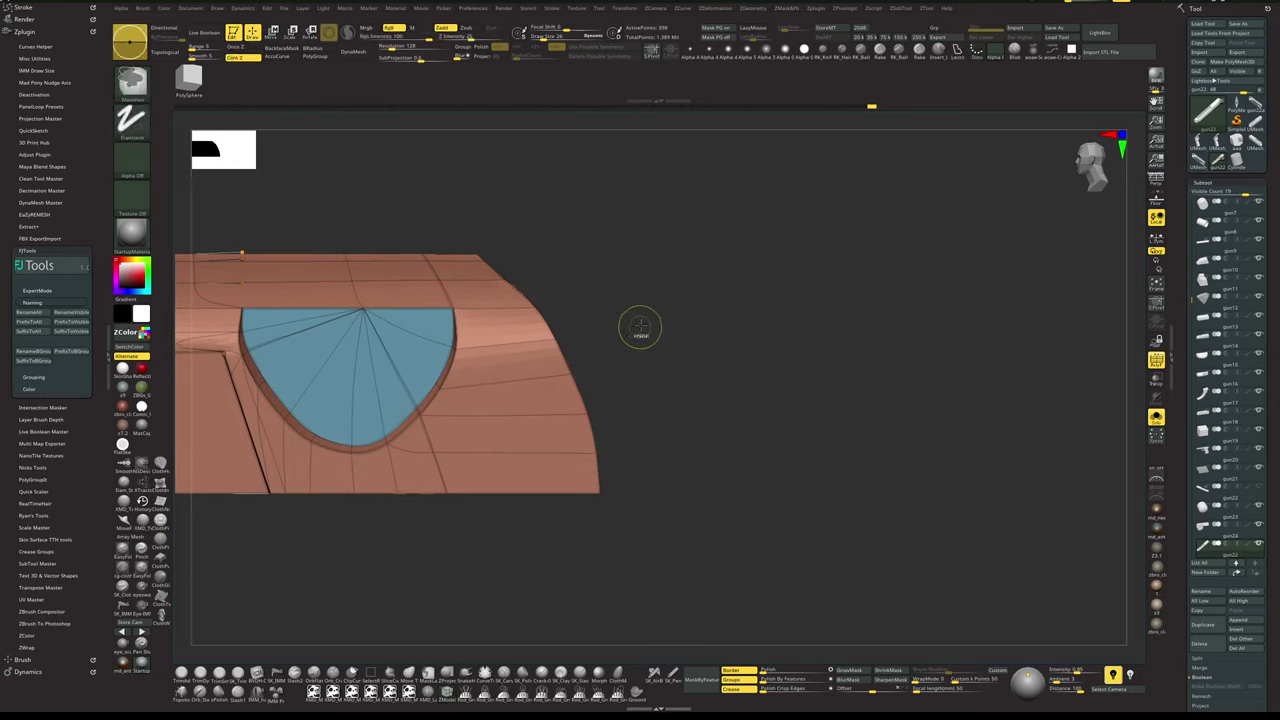
ctrl+click(641, 377)
key(w)
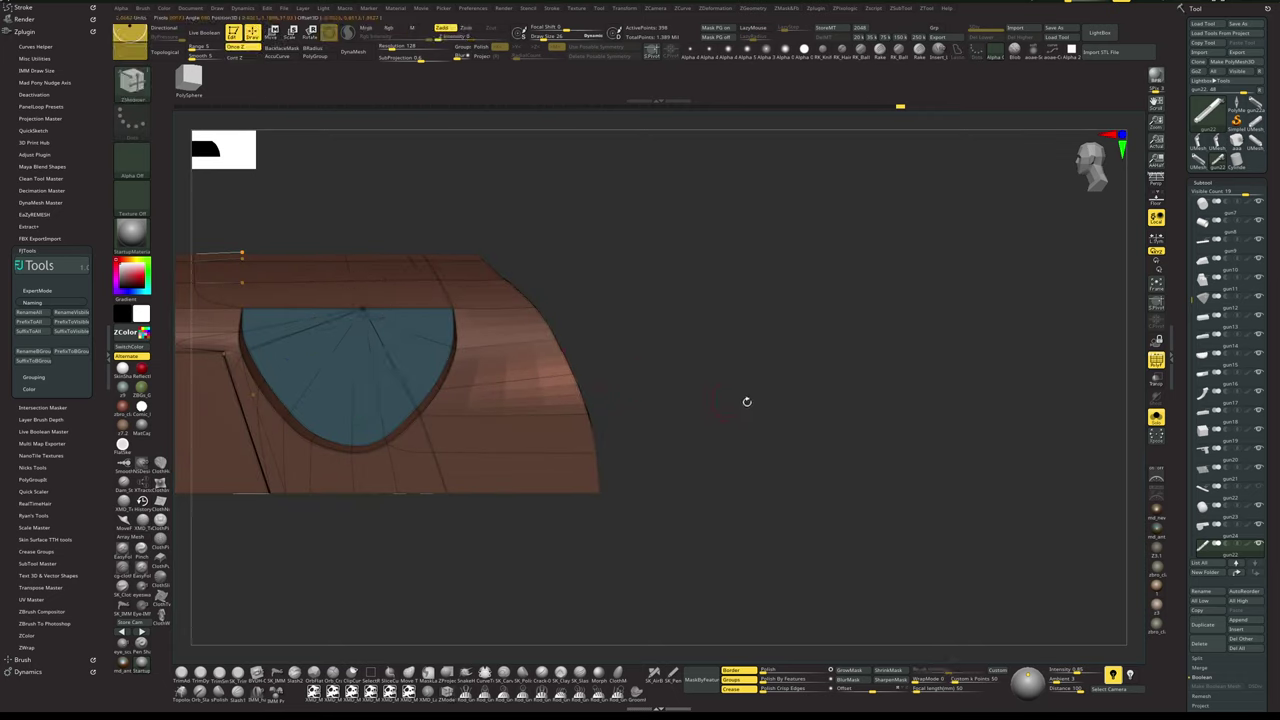
mouse_move(746, 401)
mouse_down()
mouse_move(732, 396)
mouse_move(843, 397)
mouse_move(849, 357)
mouse_move(855, 395)
mouse_move(874, 386)
mouse_move(889, 400)
mouse_move(920, 366)
mouse_move(897, 392)
mouse_move(893, 378)
mouse_move(901, 414)
mouse_move(903, 386)
mouse_move(883, 380)
mouse_up()
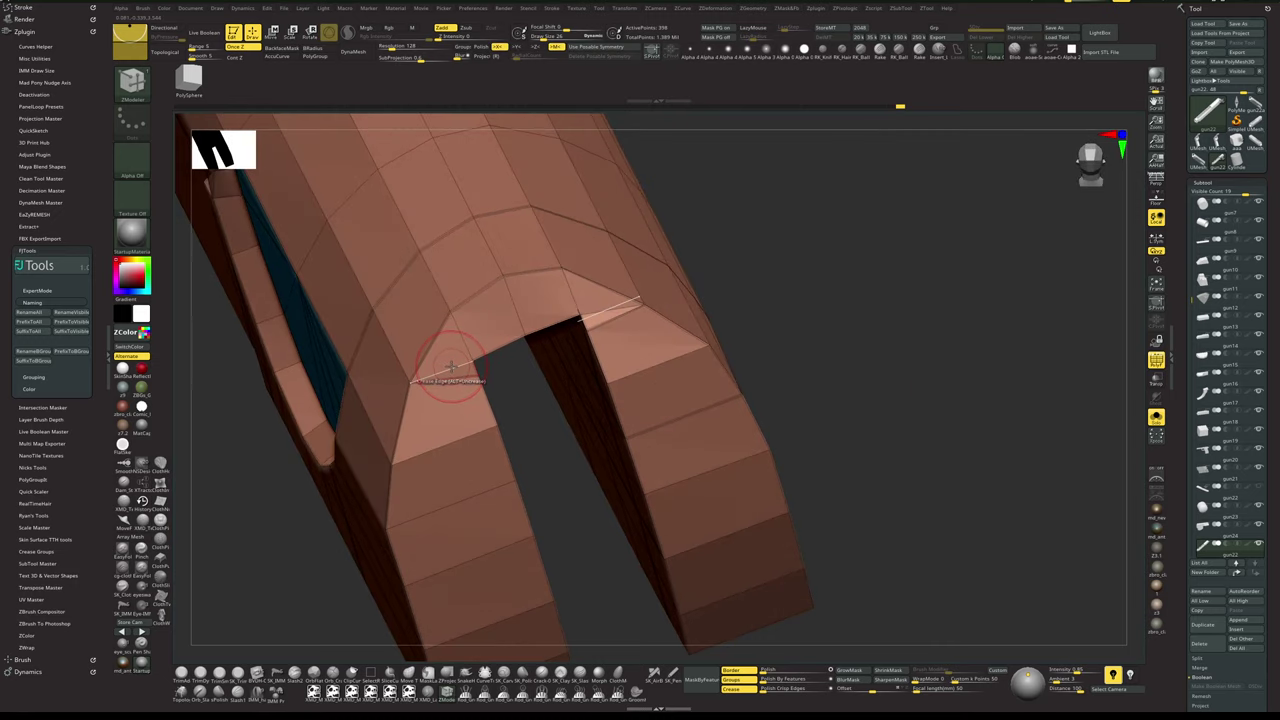
- Examine the rear notch and its curved edges, comparing the cage with the smoothed surface
drag(893, 344, 925, 345)
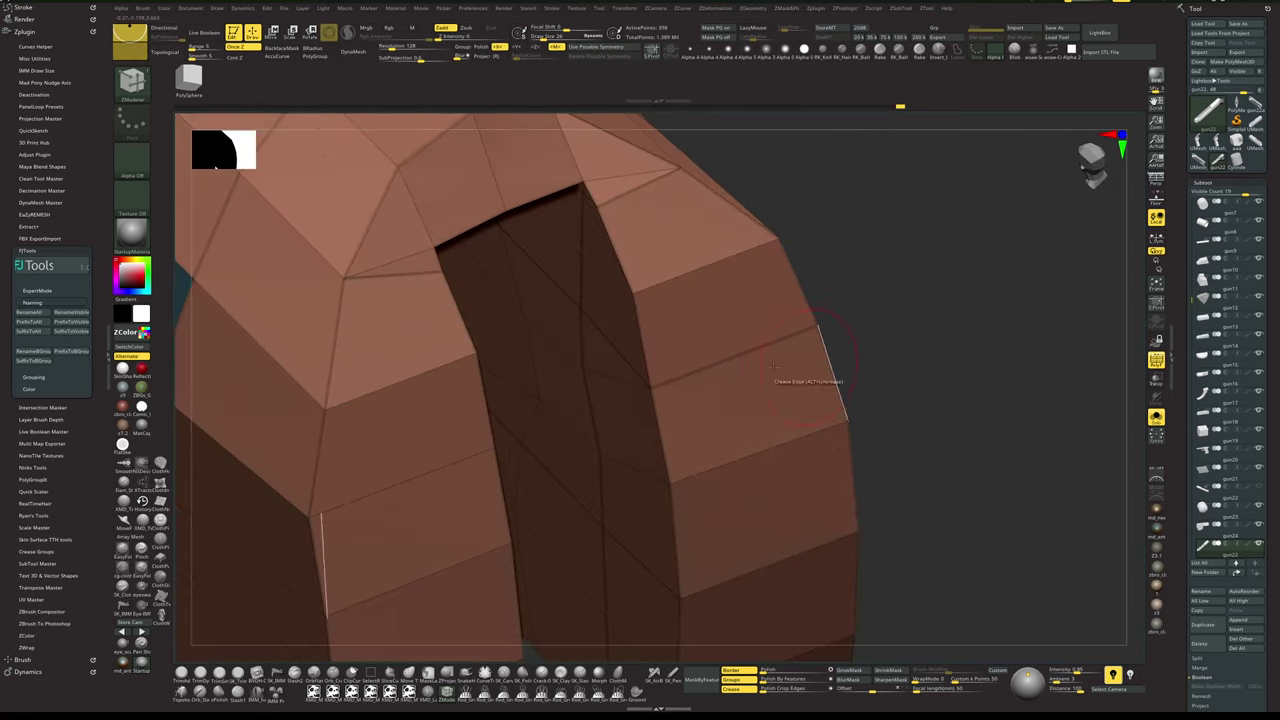
alt+drag(923, 270, 994, 428)
key(d)
key(shift+f)
key(shift+d)
key(shift+f)
alt+drag(971, 330, 964, 343)
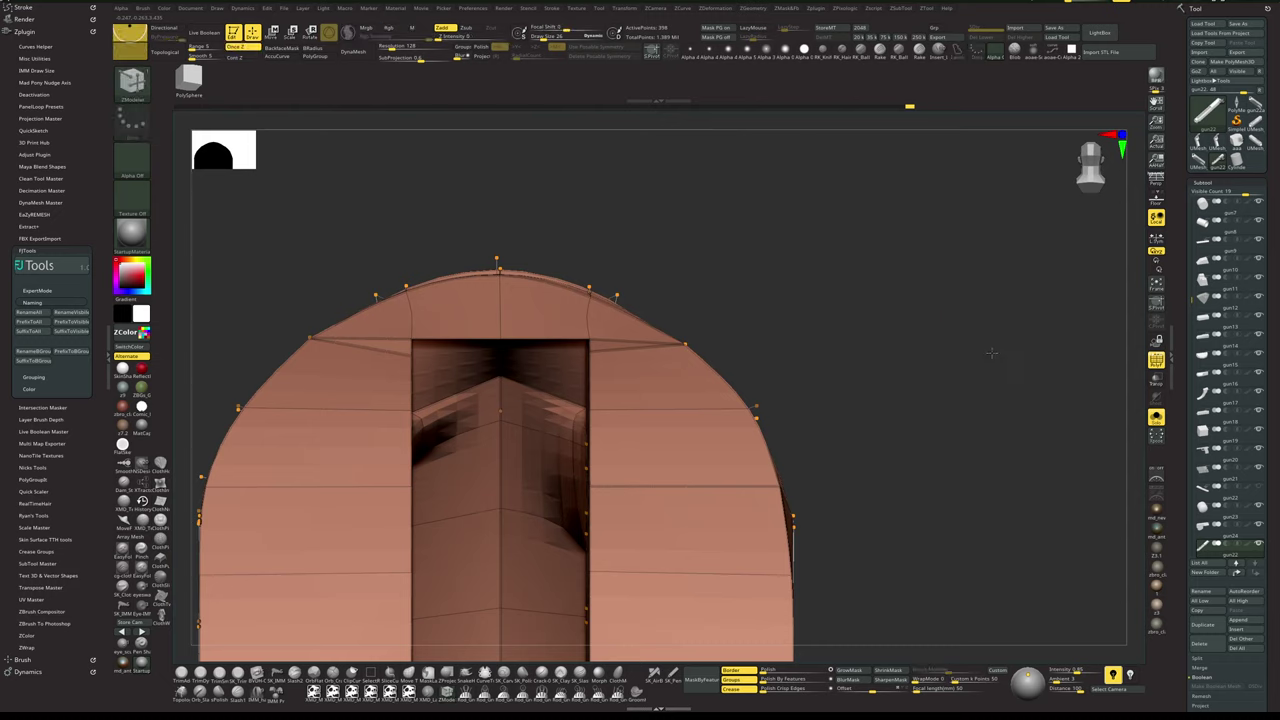
- Stitch the surplus points beside both upper corners of the rear notch into the corner points and check the smoothed result
mouse_move(962, 348)
mouse_down()
mouse_move(950, 380)
mouse_move(910, 370)
mouse_move(1004, 360)
mouse_move(955, 368)
mouse_up()
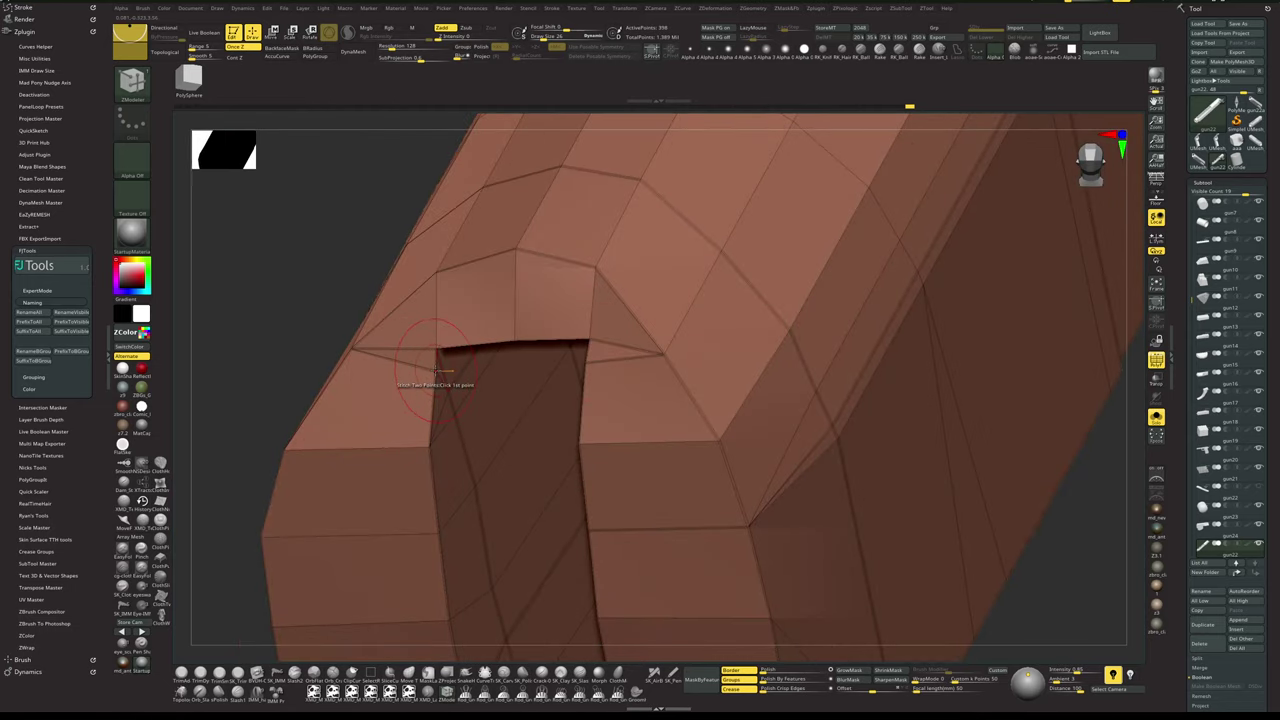
drag(313, 304, 415, 308)
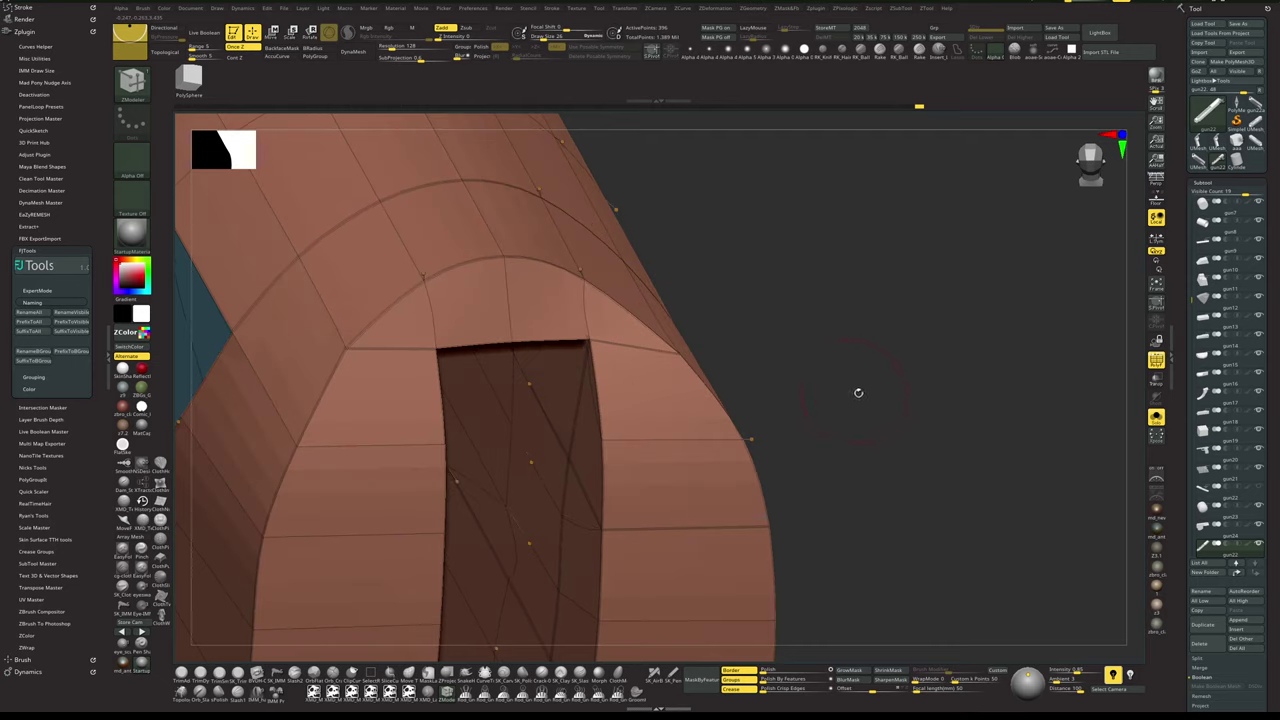
key(shift+f)
alt+drag(863, 344, 906, 378)
key(shift+f)
key(shift+f)
key(shift+f)
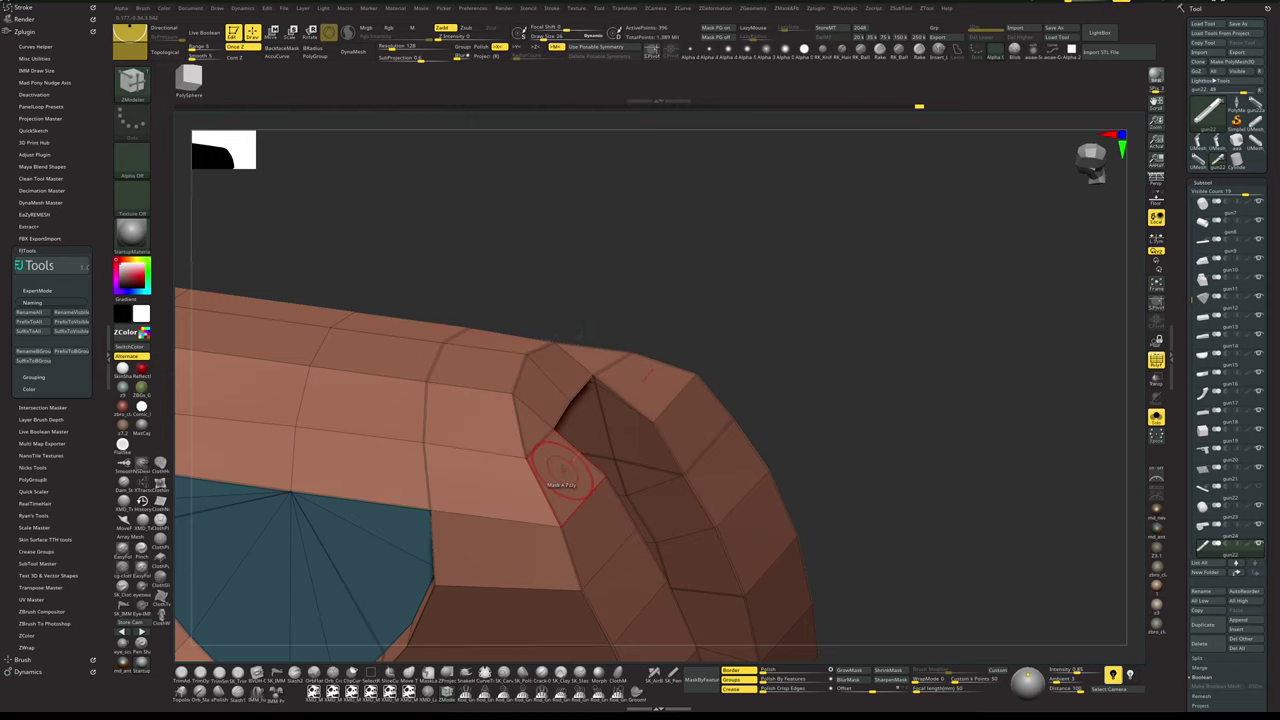
- Mask the face beside the rear notch's upper corner, invert the mask, and reposition that face in side view
ctrl+click(814, 345)
mouse_move(814, 345)
mouse_down()
mouse_move(842, 331)
mouse_move(806, 357)
mouse_up()
key(w)
drag(702, 469, 598, 467)
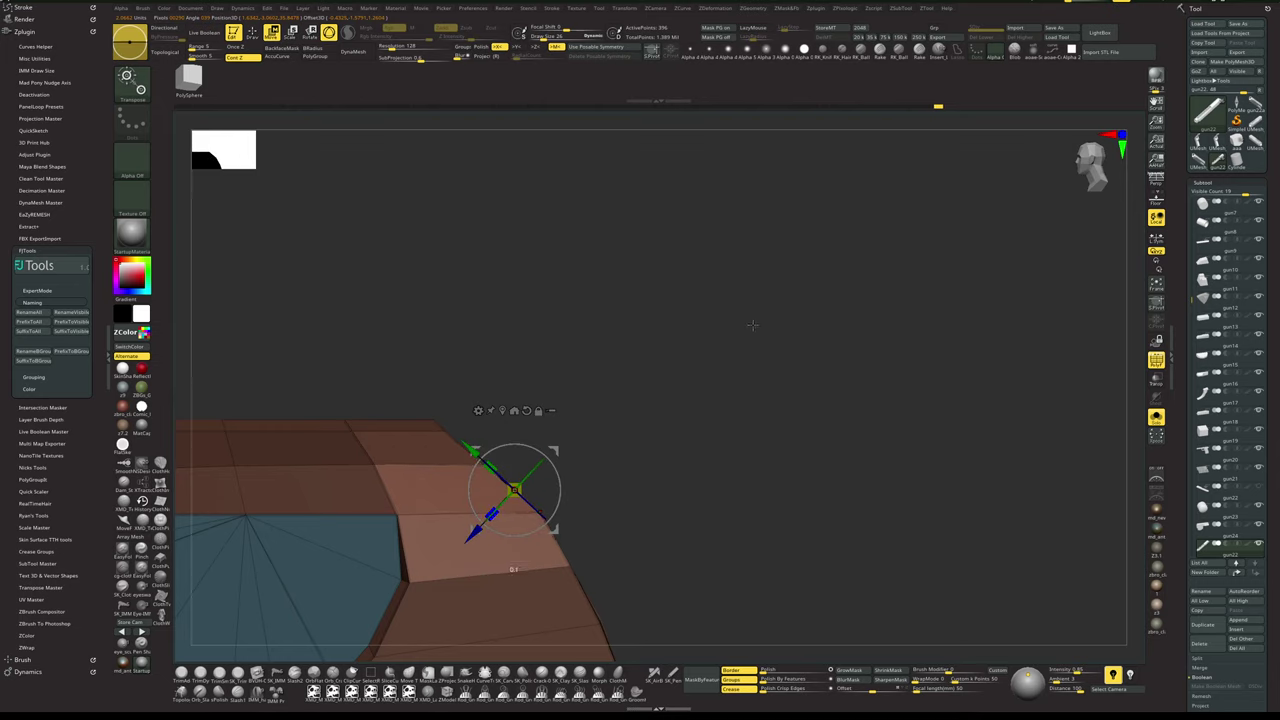
drag(752, 325, 733, 396)
alt+drag(789, 342, 768, 400)
- Mask the faces surrounding the rear notch's upper edge, invert the mask, and adjust their position in side view
drag(500, 507, 588, 466)
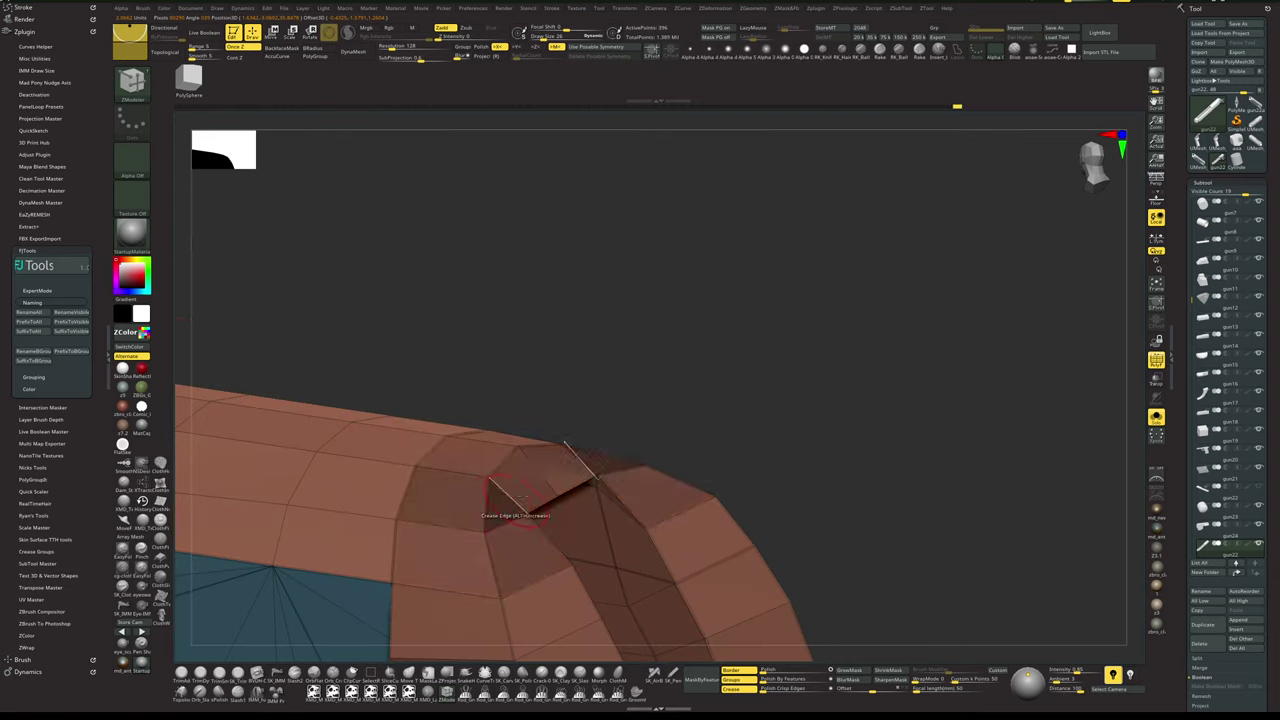
ctrl+click(730, 380)
key(w)
mouse_move(606, 422)
mouse_down()
mouse_move(757, 371)
mouse_move(751, 389)
mouse_move(712, 385)
mouse_move(708, 371)
mouse_move(624, 386)
mouse_up()
key(q)
- Lasso-mask the points at the rear notch's upper corners, invert the mask, and reset the gizmo's orientation
click(956, 56)
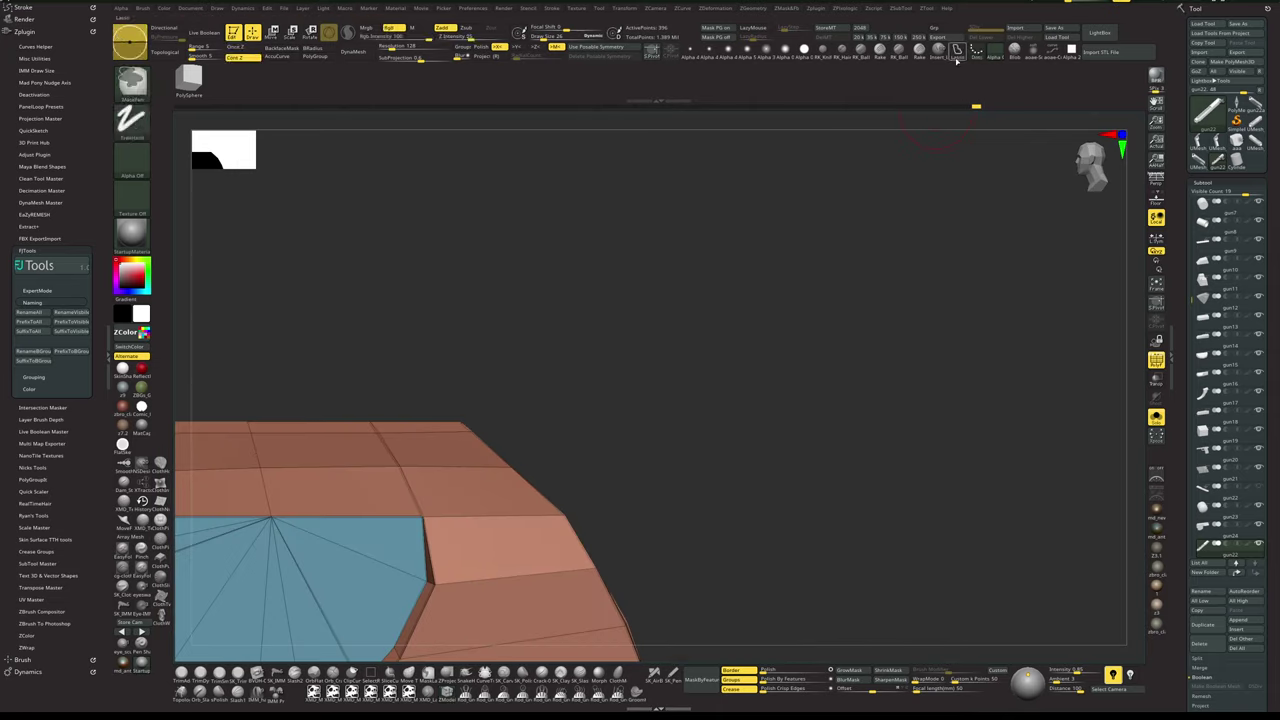
drag(680, 414, 705, 384)
ctrl+click(799, 360)
shift+drag(799, 360, 816, 359)
key(w)
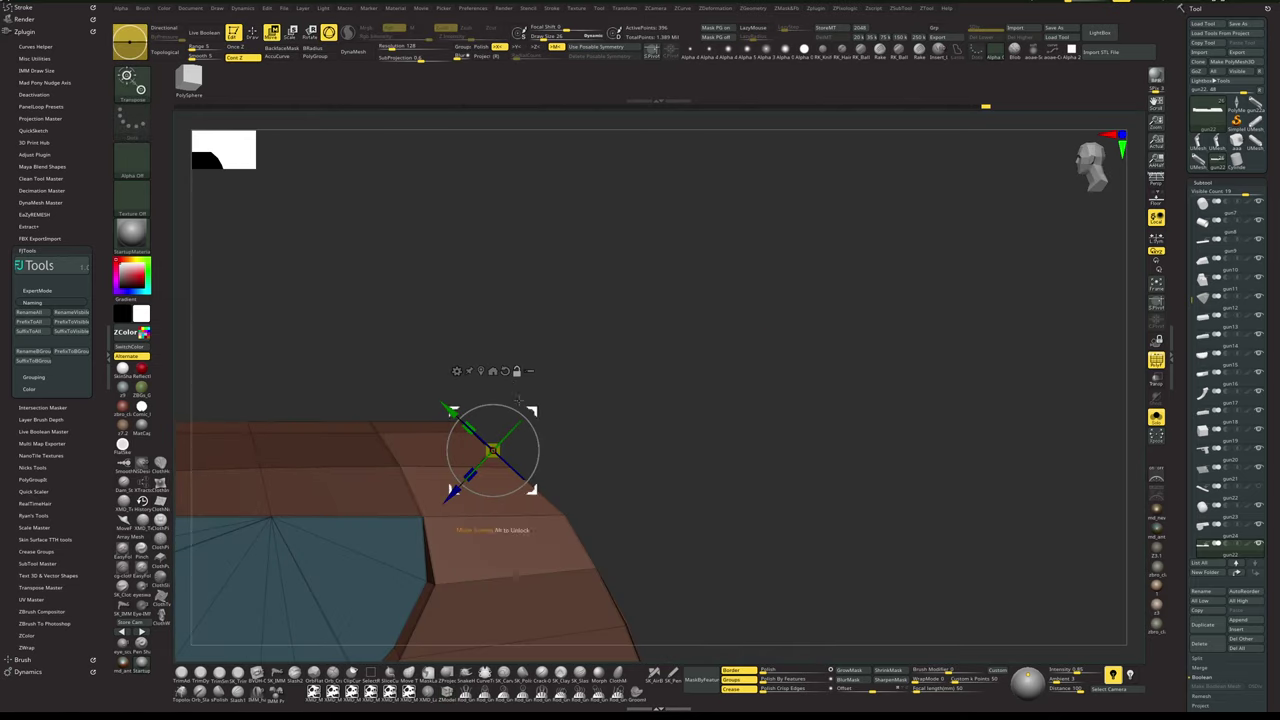
alt+click(504, 372)
shift+drag(617, 371, 642, 370)
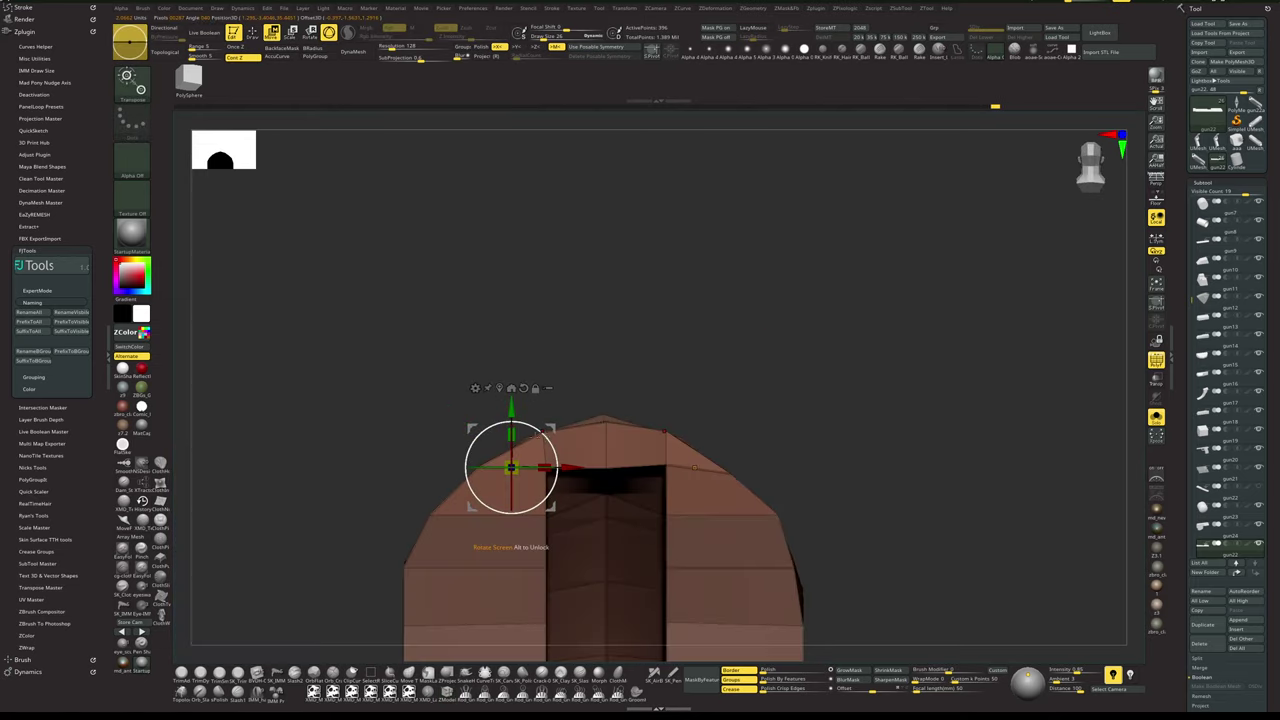
key(q)
- Move the unmasked points at the rear notch's upper corners about 0.01 units rearward along the Z axis in top view
mouse_move(860, 417)
mouse_down()
mouse_move(788, 440)
mouse_move(908, 398)
mouse_move(886, 446)
mouse_move(875, 435)
mouse_up()
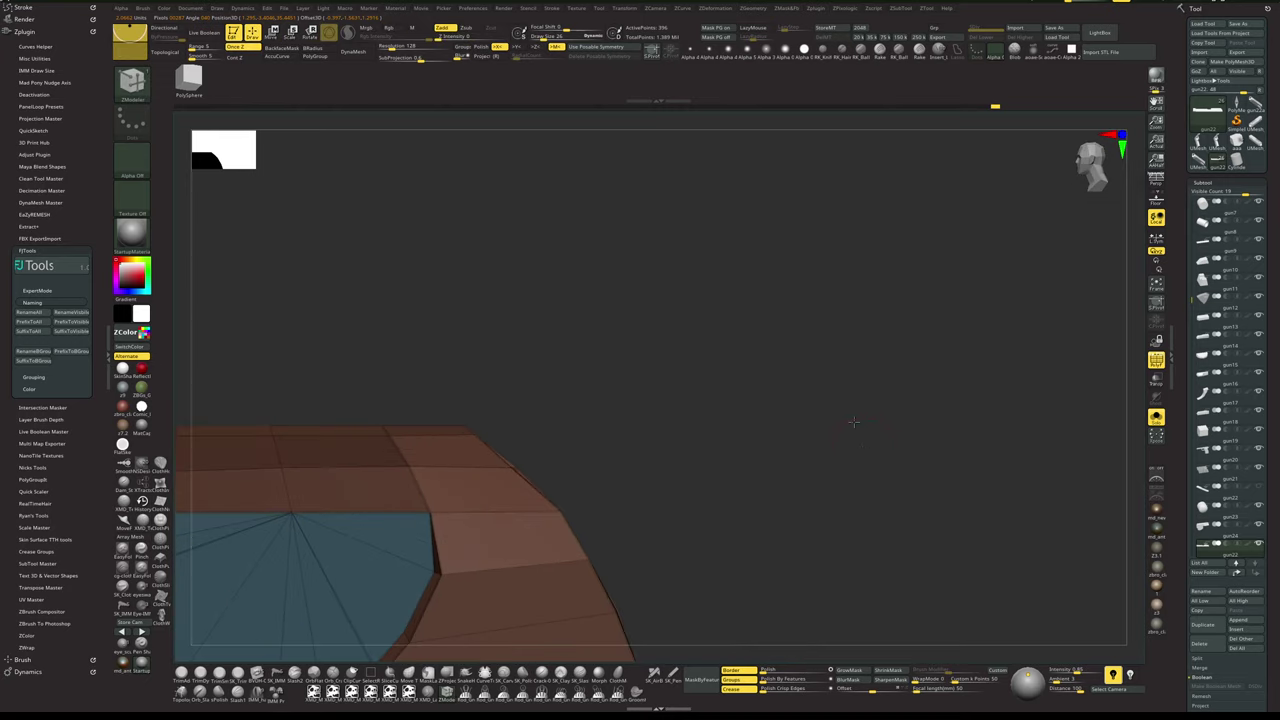
drag(801, 394, 748, 421)
drag(860, 386, 929, 417)
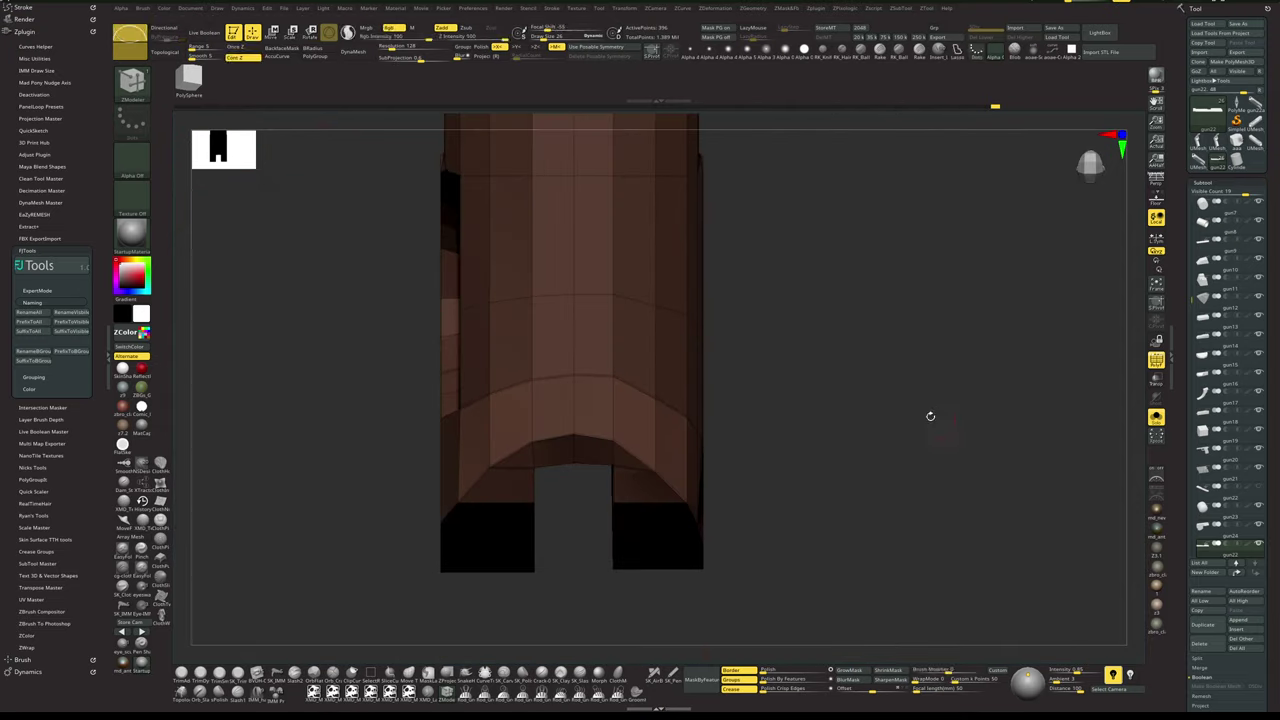
key(w)
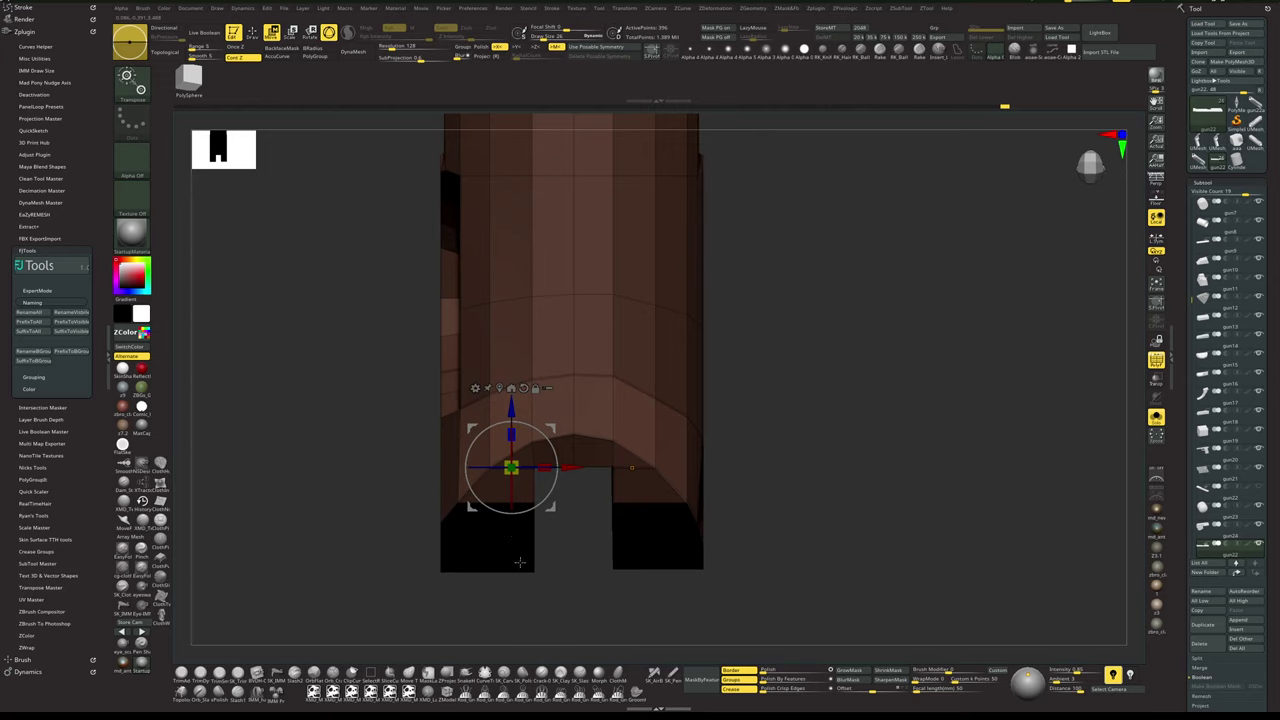
key(q)
key(w)
drag(512, 411, 512, 413)
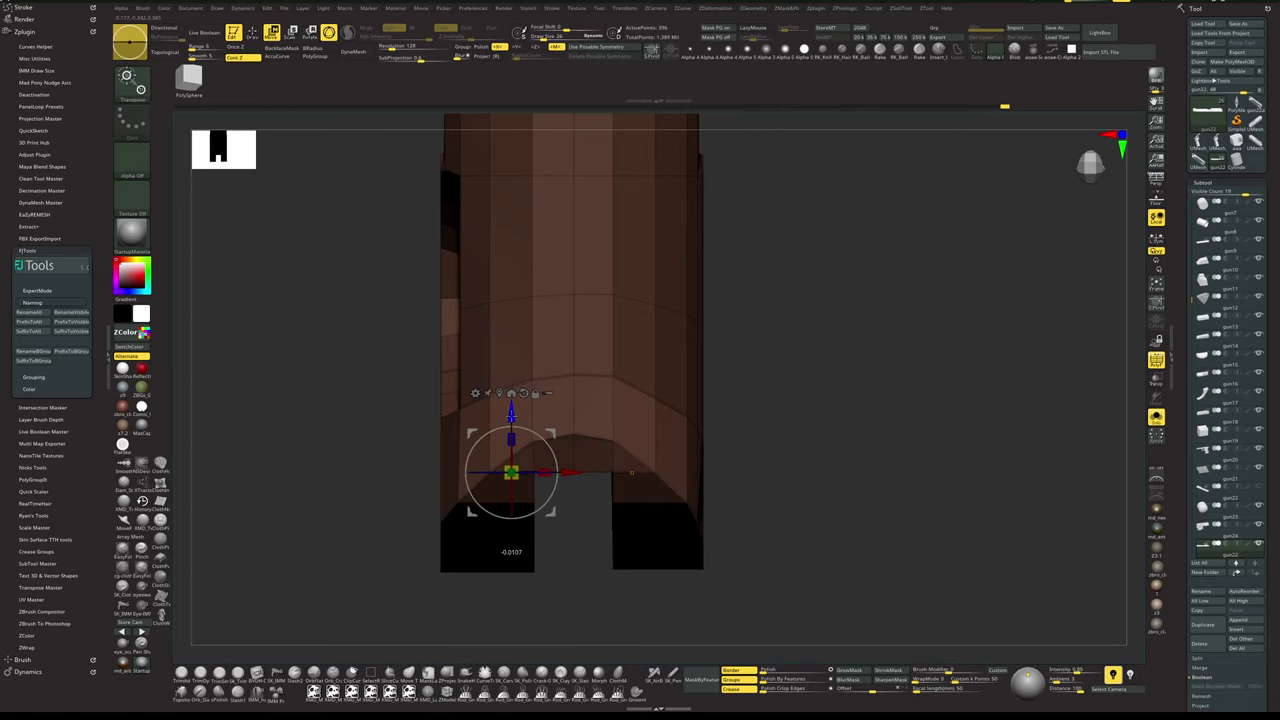
key(q)
- Stitch the stray zigzag points on the rear notch's inner walls into the neighbouring loop points on both sides
mouse_move(843, 500)
mouse_down()
mouse_move(888, 418)
mouse_move(903, 417)
mouse_move(863, 437)
mouse_move(883, 417)
mouse_move(910, 445)
mouse_move(886, 409)
mouse_move(908, 441)
mouse_move(928, 420)
mouse_move(917, 357)
mouse_move(936, 414)
mouse_move(883, 354)
mouse_move(915, 431)
mouse_move(957, 405)
mouse_move(902, 438)
mouse_up()
key(shift+f)
key(shift+f)
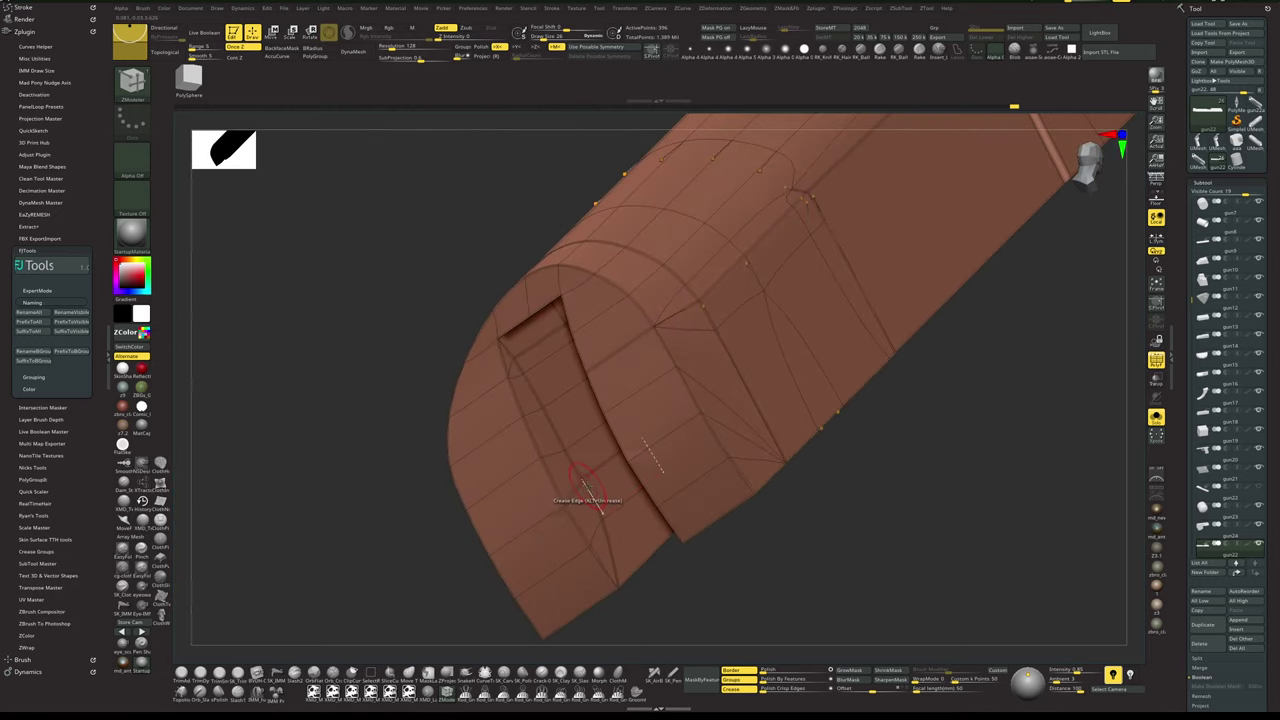
drag(683, 620, 665, 598)
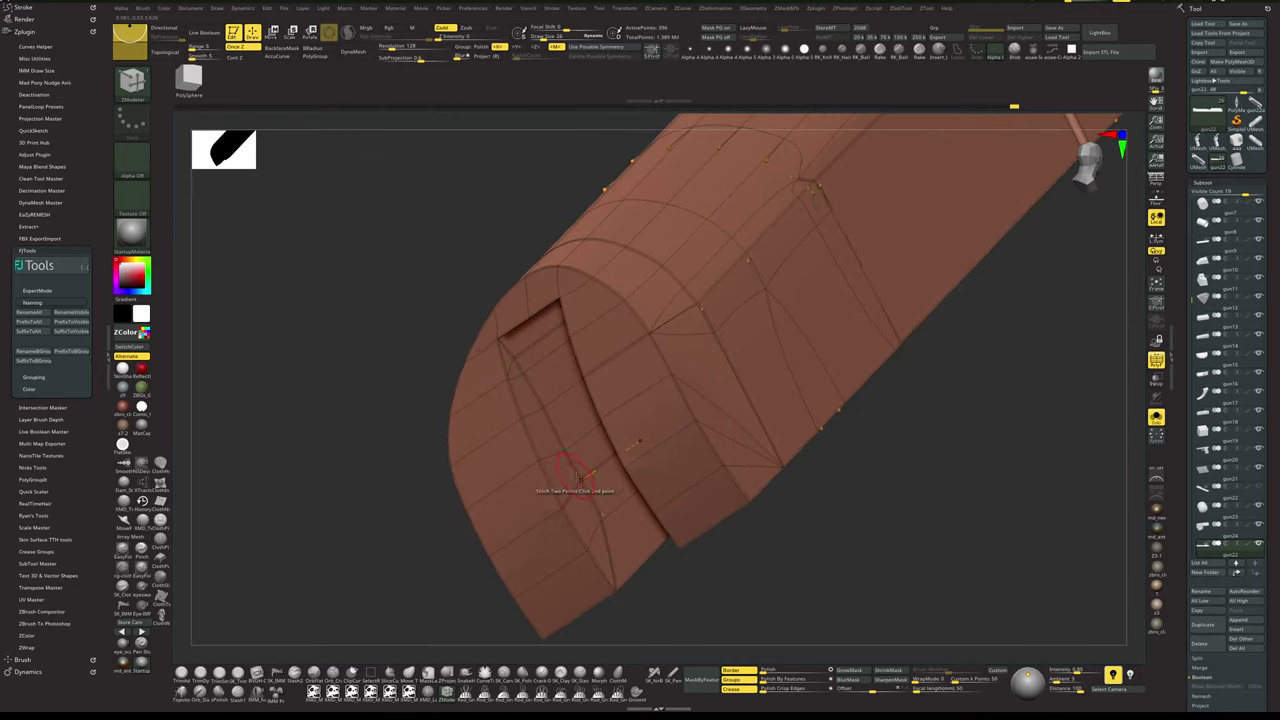
key(shift+d)
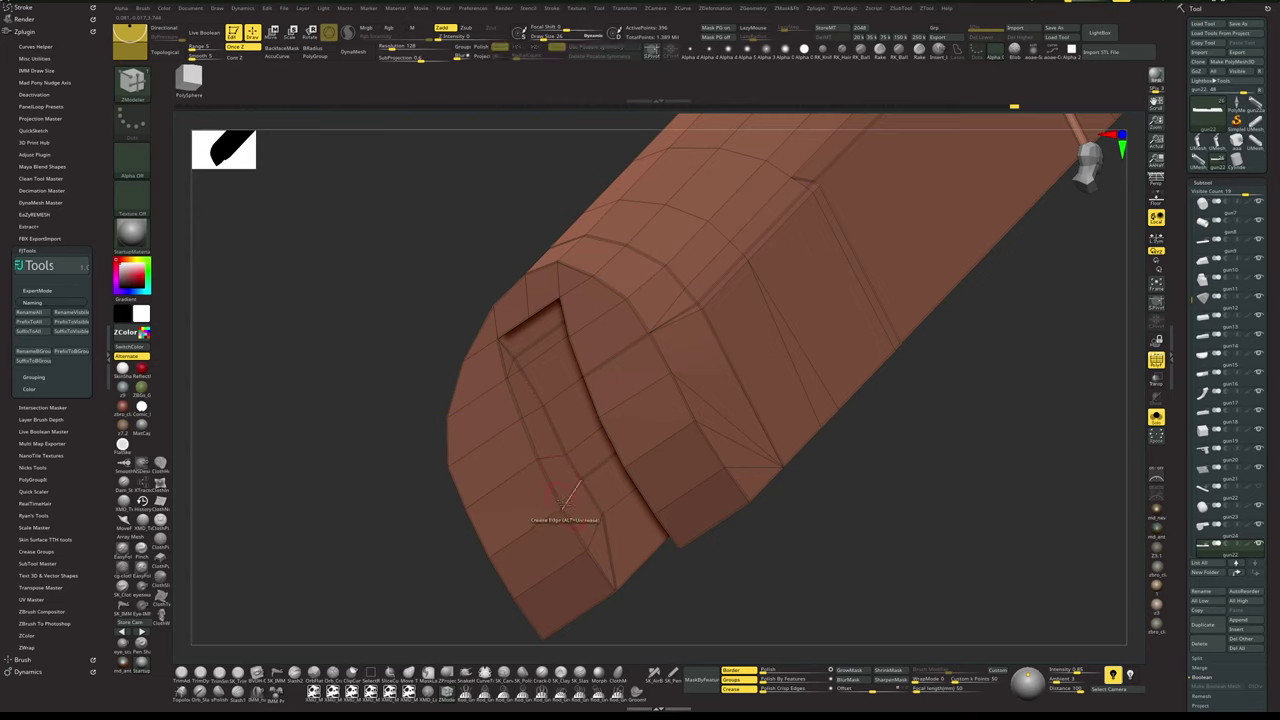
click(582, 478)
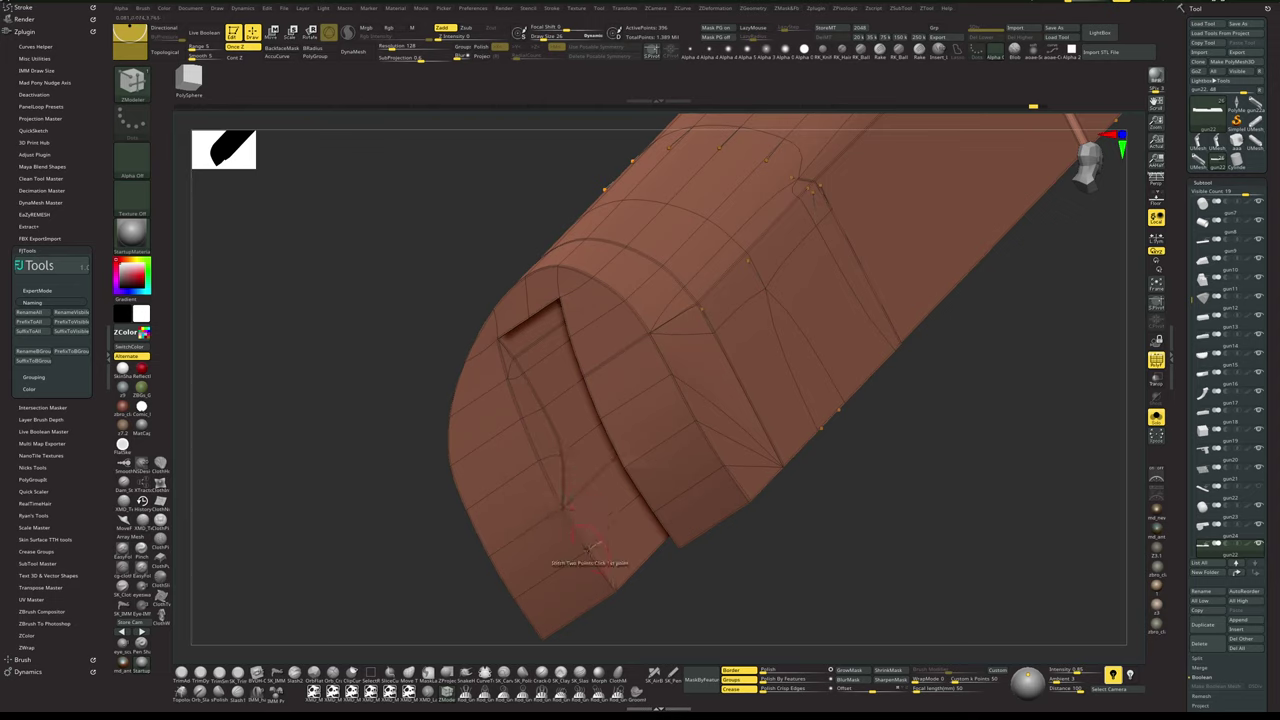
key(shift+d)
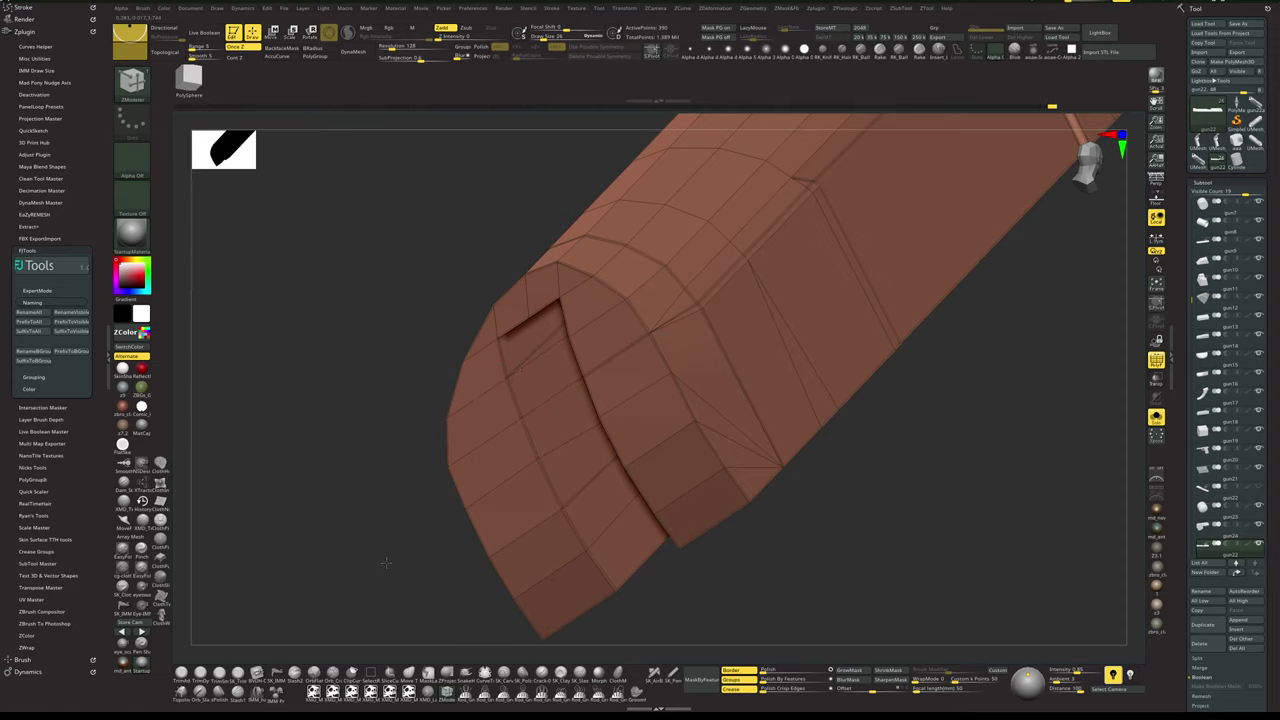
- Stitch the leftover points on the lower part of the rear notch's inner wall into the neighbouring corner points
drag(386, 563, 394, 543)
drag(800, 529, 828, 495)
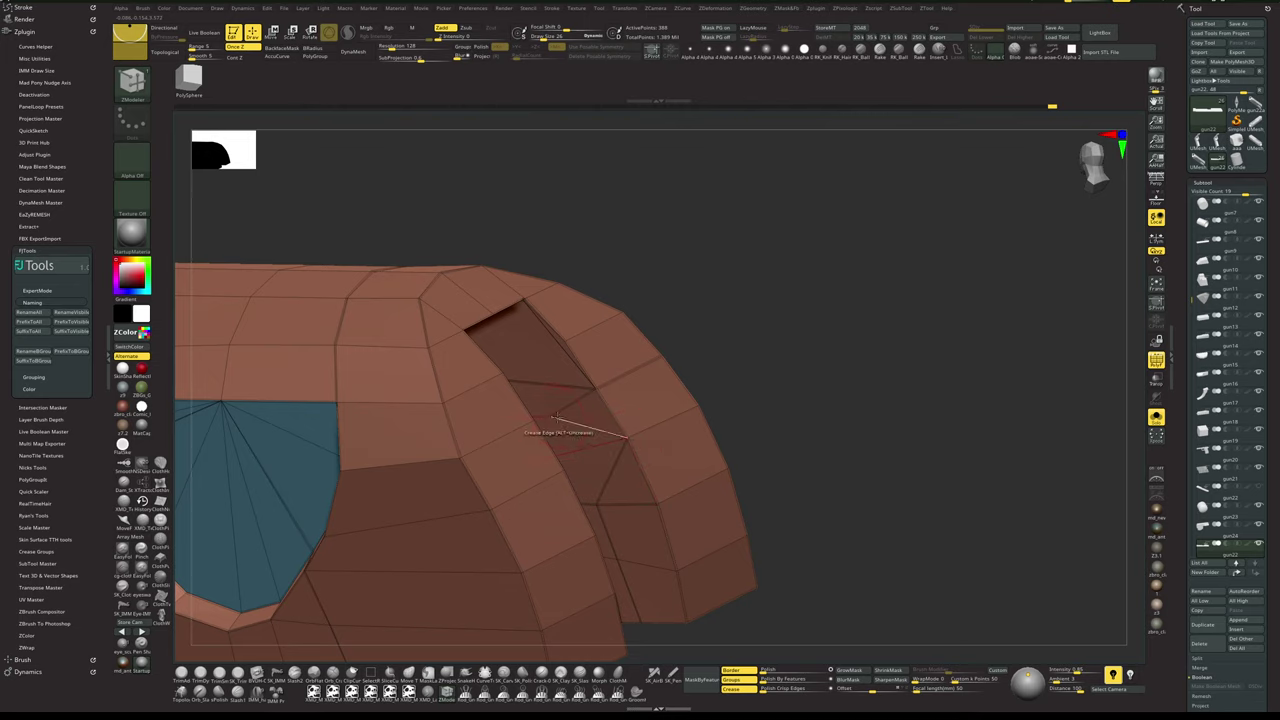
alt+drag(803, 405, 778, 376)
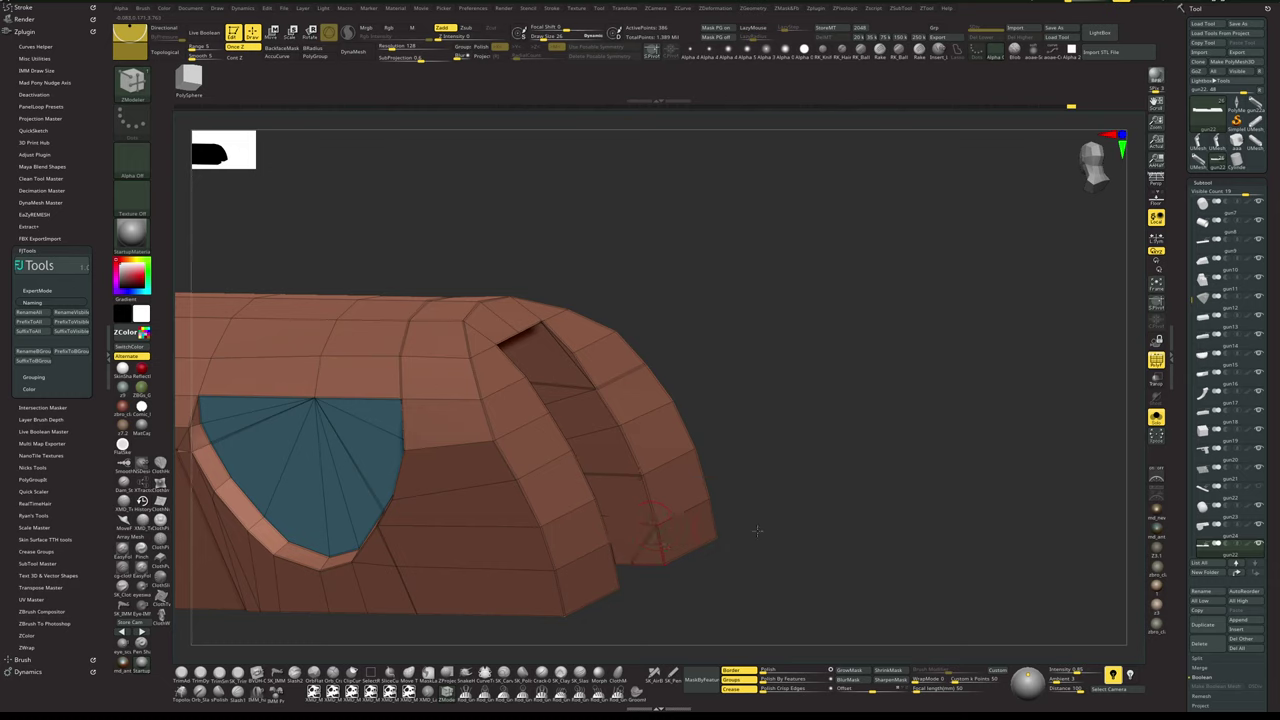
drag(757, 531, 638, 572)
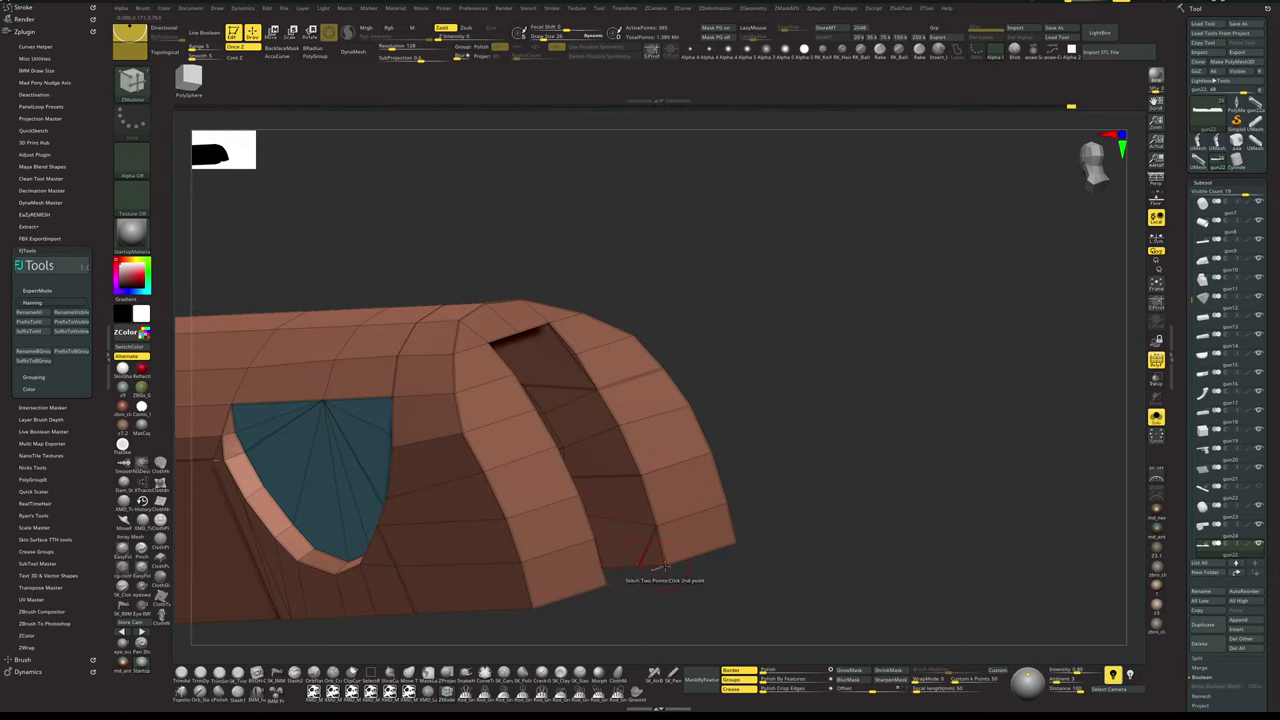
- Examine the rear notch and the top opening from several angles, with and without the wireframe and smooth subdivision
key(shift+f)
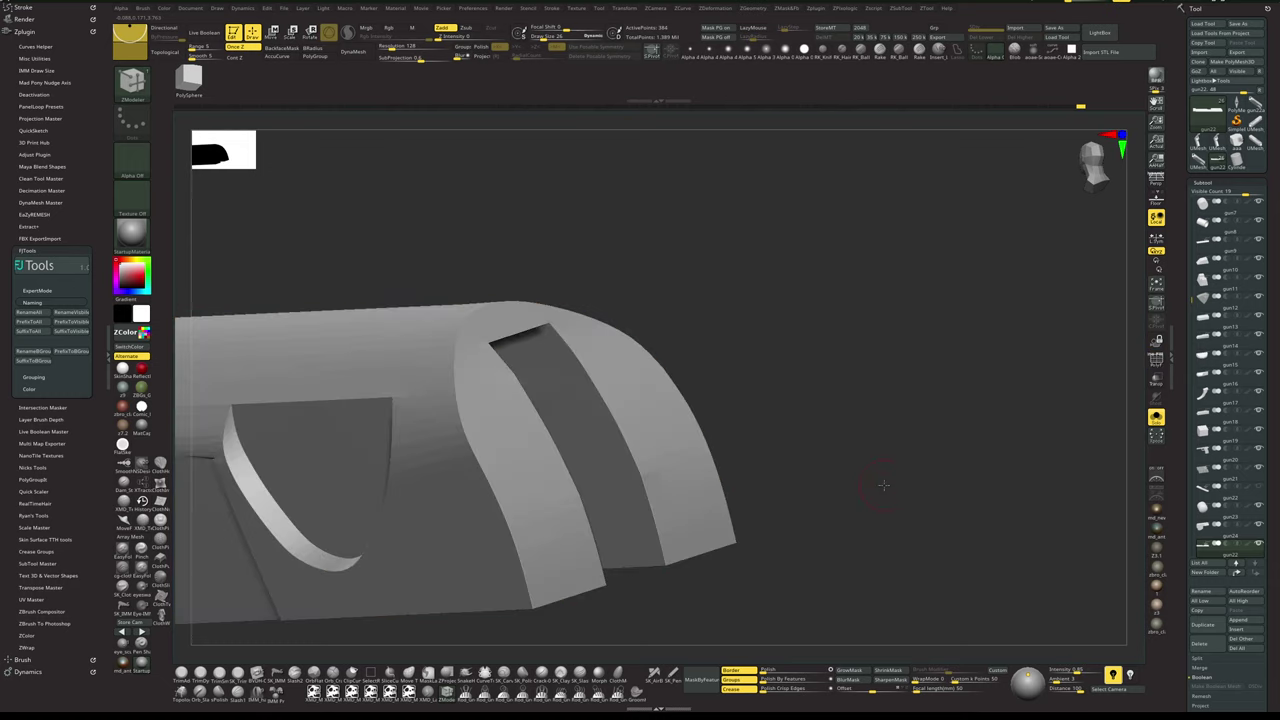
alt+drag(883, 486, 851, 421)
drag(851, 421, 868, 482)
key(shift+f)
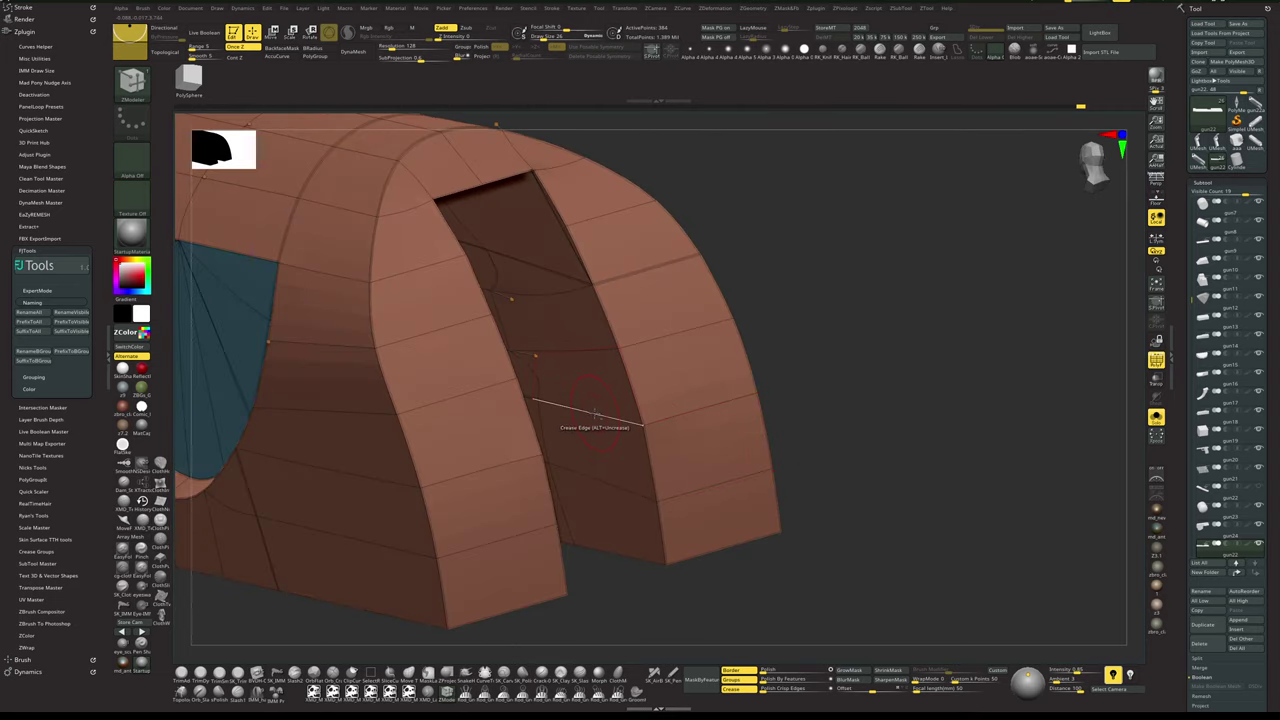
drag(930, 407, 786, 431)
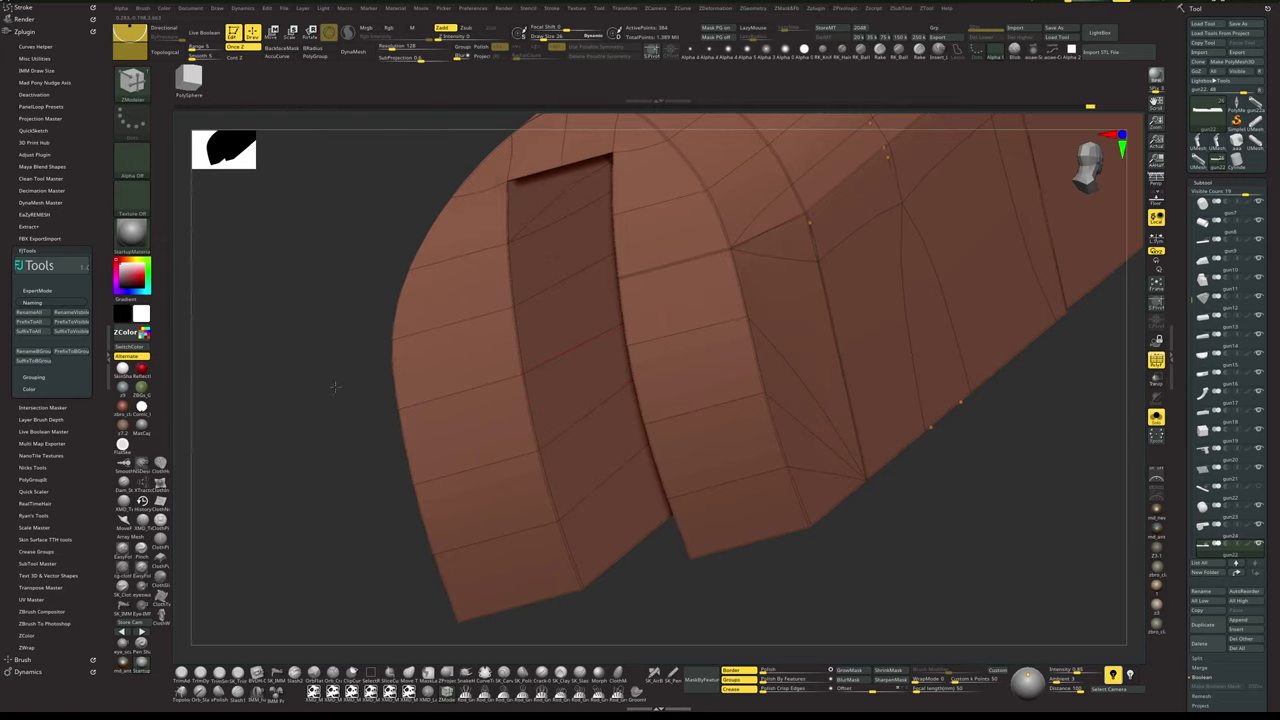
alt+drag(335, 387, 340, 335)
key(shift+f)
drag(740, 448, 880, 376)
drag(880, 376, 922, 505)
key(shift+f)
drag(934, 377, 989, 400)
key(shift+f)
key(shift+f)
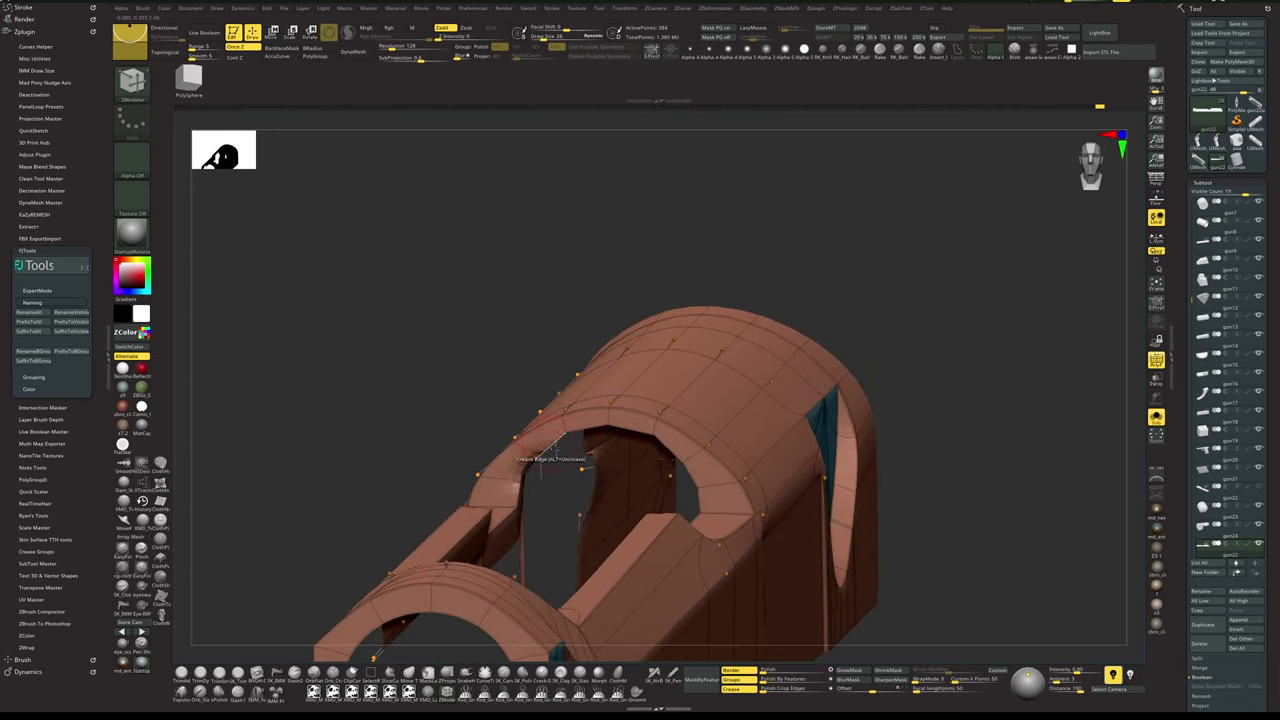
- Switch to the SkinShade4 material and examine the inner faces of the arch at the slide's top opening
mouse_move(990, 353)
mouse_down()
mouse_move(948, 318)
mouse_move(942, 226)
mouse_move(958, 316)
mouse_move(943, 271)
mouse_up()
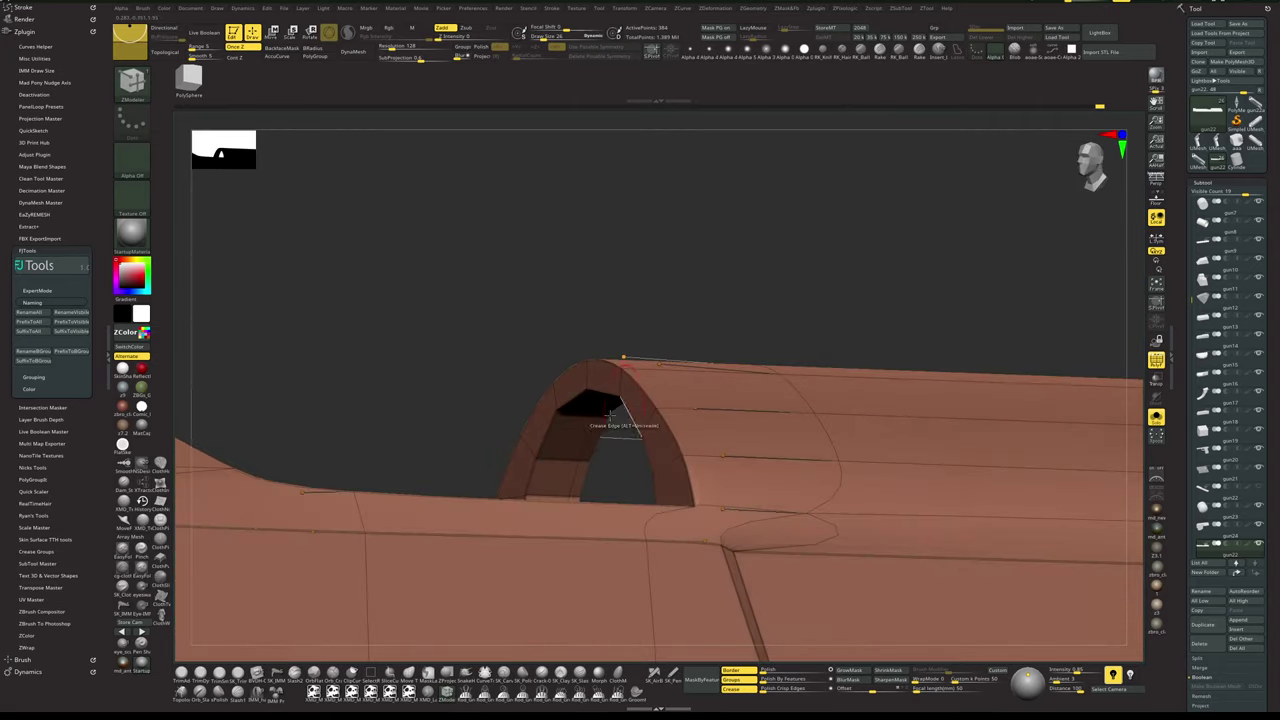
drag(488, 372, 522, 325)
key(shift+f)
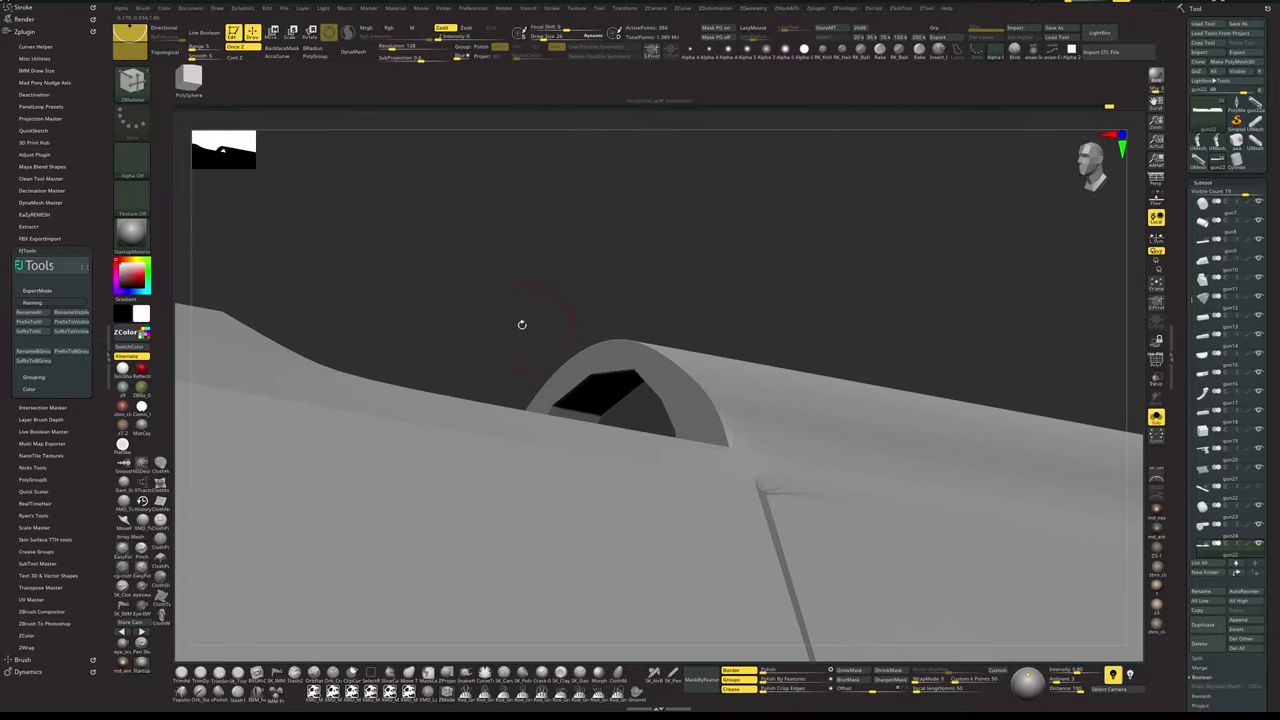
click(122, 370)
key(shift+f)
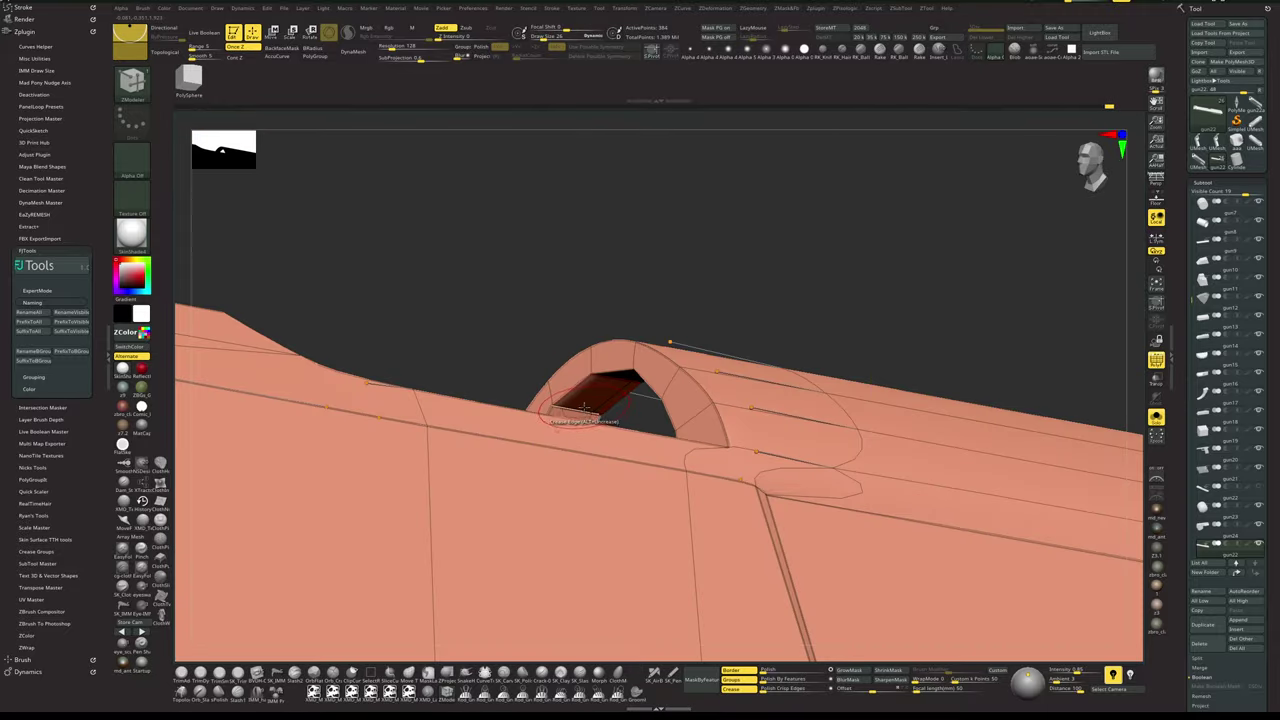
drag(702, 272, 709, 232)
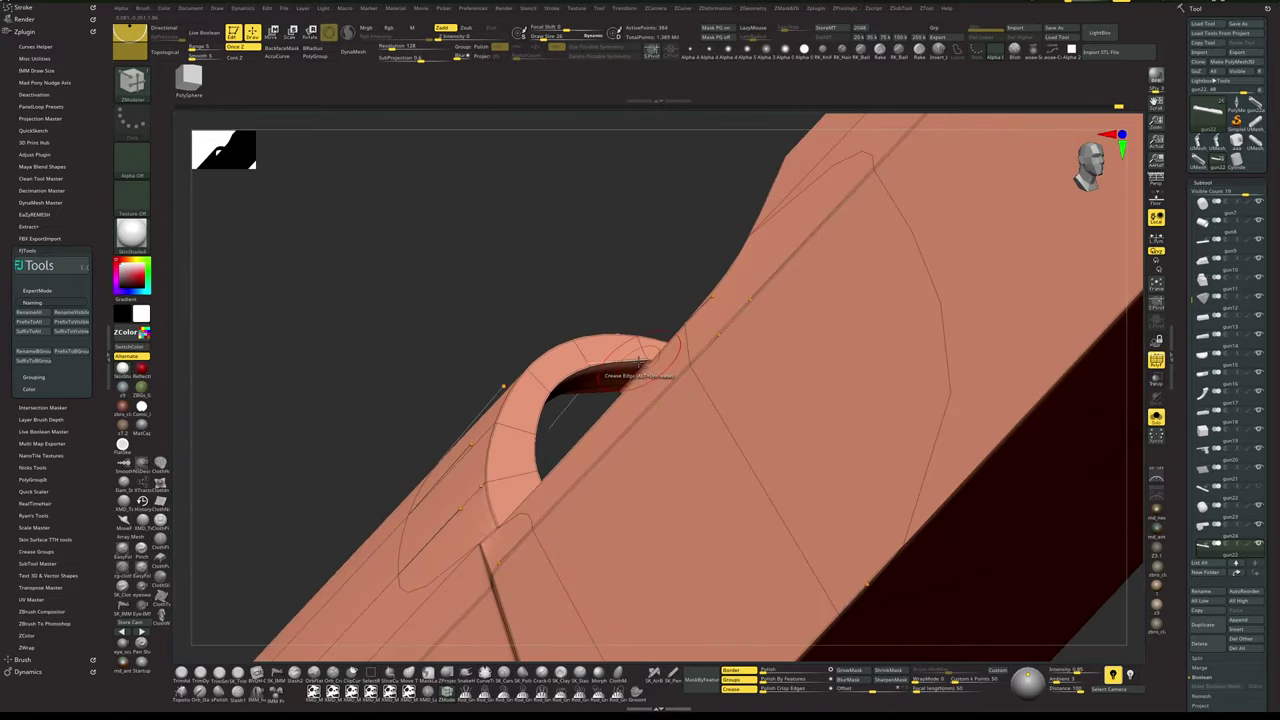
drag(677, 278, 694, 272)
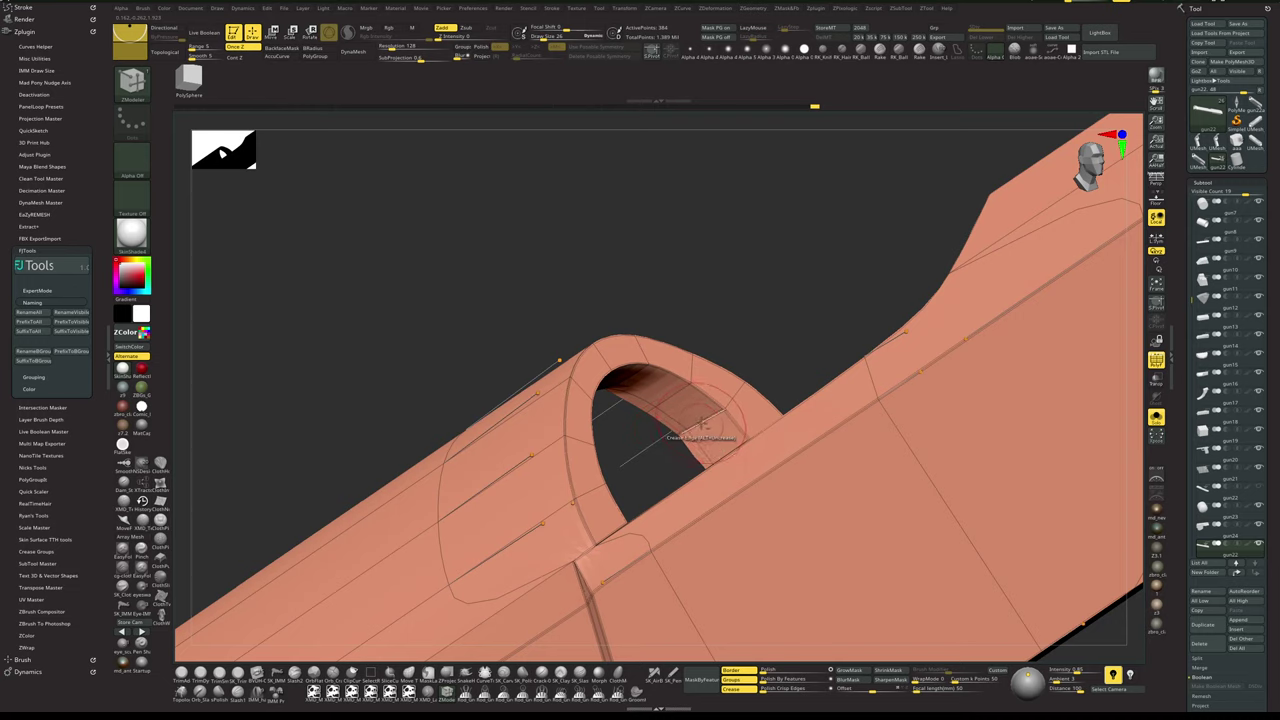
drag(786, 302, 783, 332)
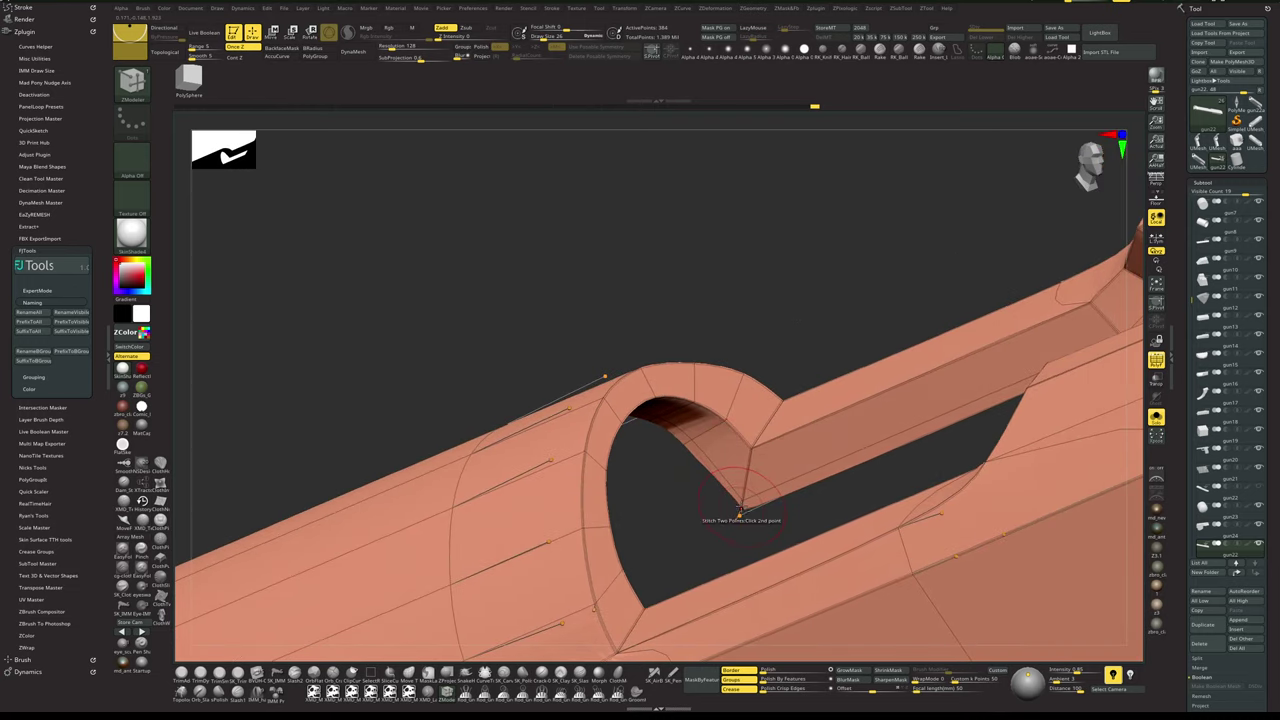
- Stitch the stray points on the arch's inner lower edge into the corner point where it meets the side rail
mouse_move(701, 510)
mouse_down()
mouse_move(663, 472)
mouse_move(738, 518)
mouse_move(678, 473)
mouse_up()
key(ctrl+z)
right_drag(677, 473, 565, 487)
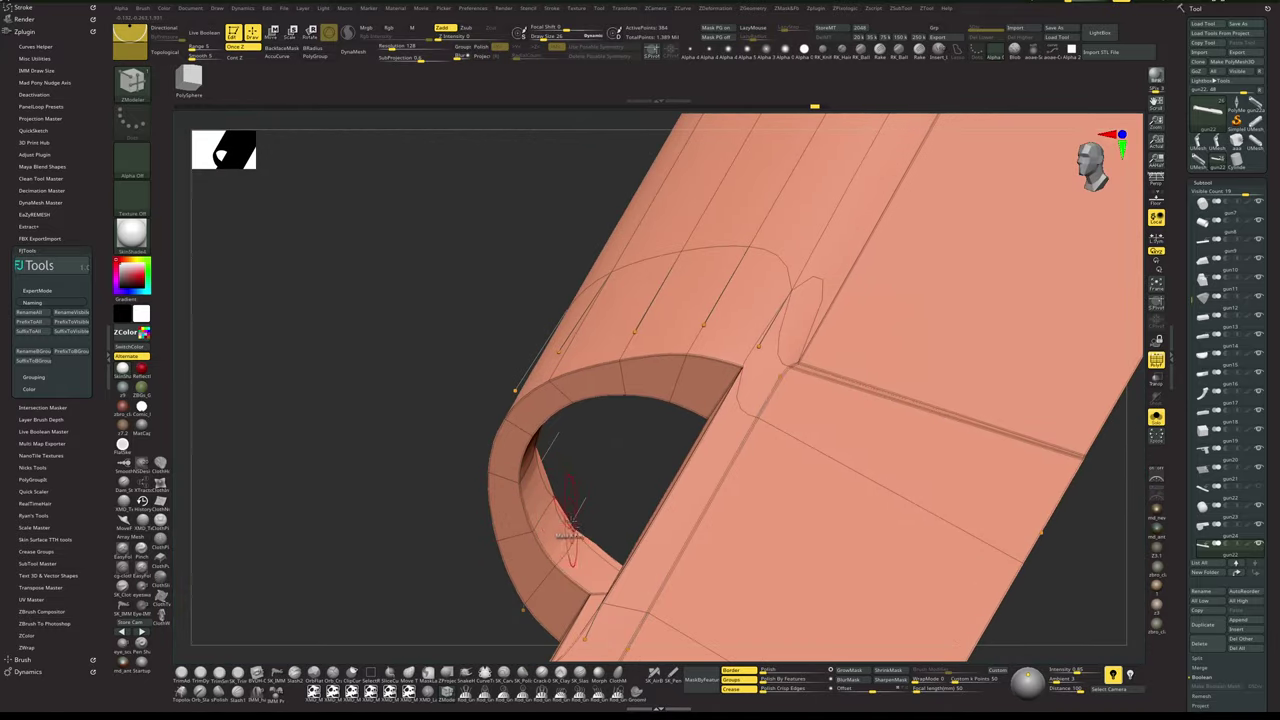
mouse_move(586, 520)
right_down()
mouse_move(596, 535)
mouse_move(597, 471)
mouse_move(623, 463)
mouse_move(606, 451)
mouse_move(600, 462)
right_up()
key(space)
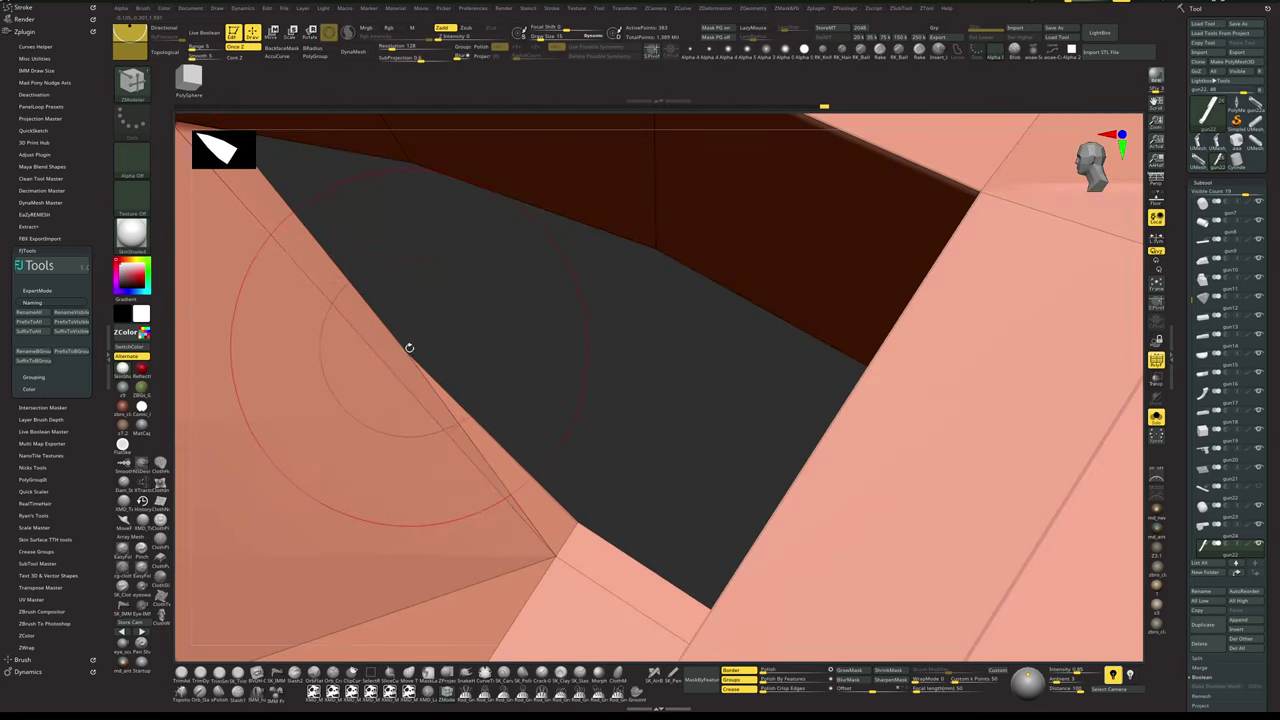
key(space)
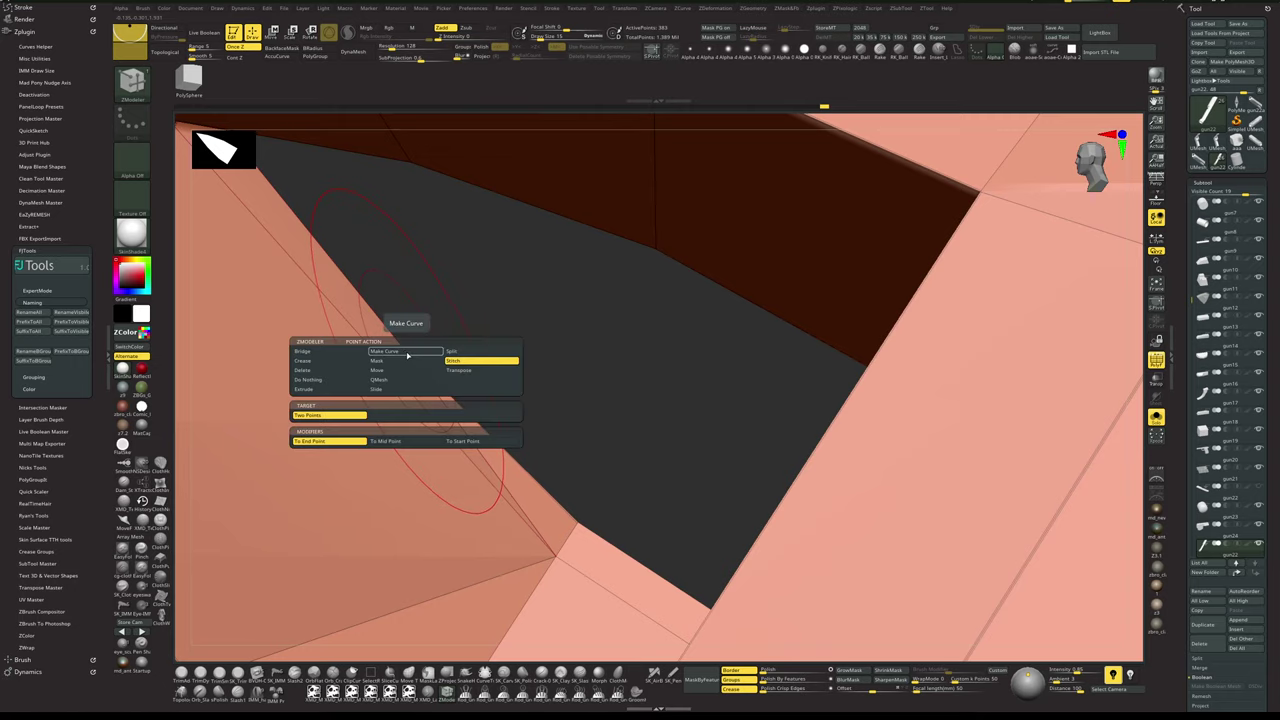
click(577, 522)
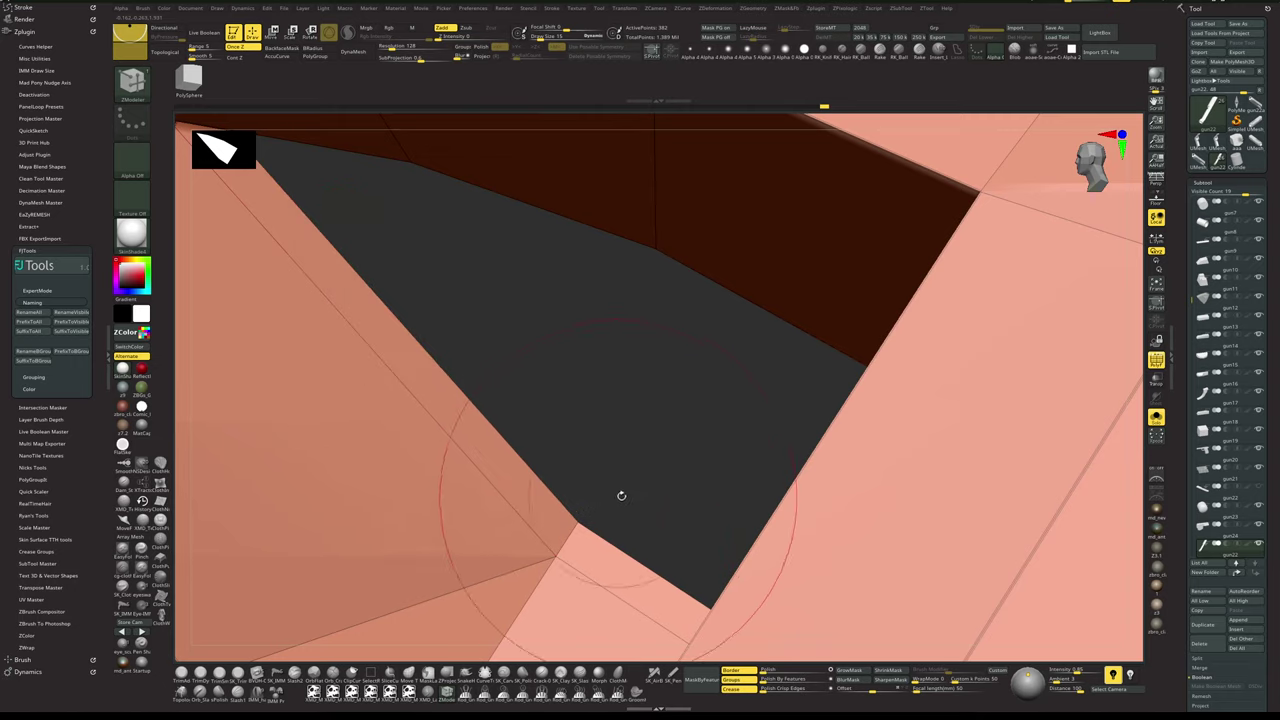
- Examine the slide's arch, top opening and side rails with the smooth preview, comparing the shading with and without the wireframe
ctrl+right_drag(620, 494, 664, 345)
right_drag(400, 527, 431, 469)
key(d)
key(shift+f)
ctrl+right_drag(749, 240, 623, 617)
key(shift+f)
key(shift+f)
key(shift+f)
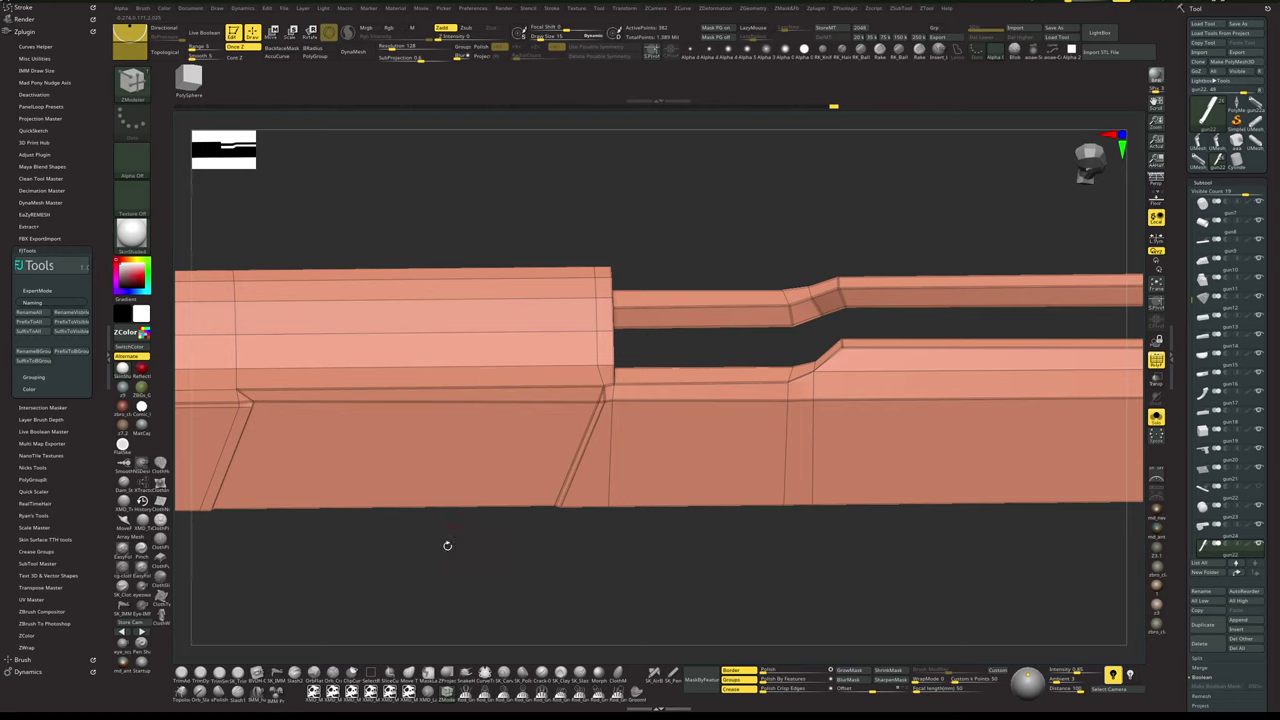
key(shift+f)
key(shift+f)
ctrl+right_drag(487, 593, 486, 646)
- Stitch the extra loop's points around the closed rear section onto the arch edge bordering the top opening
key(shift+d)
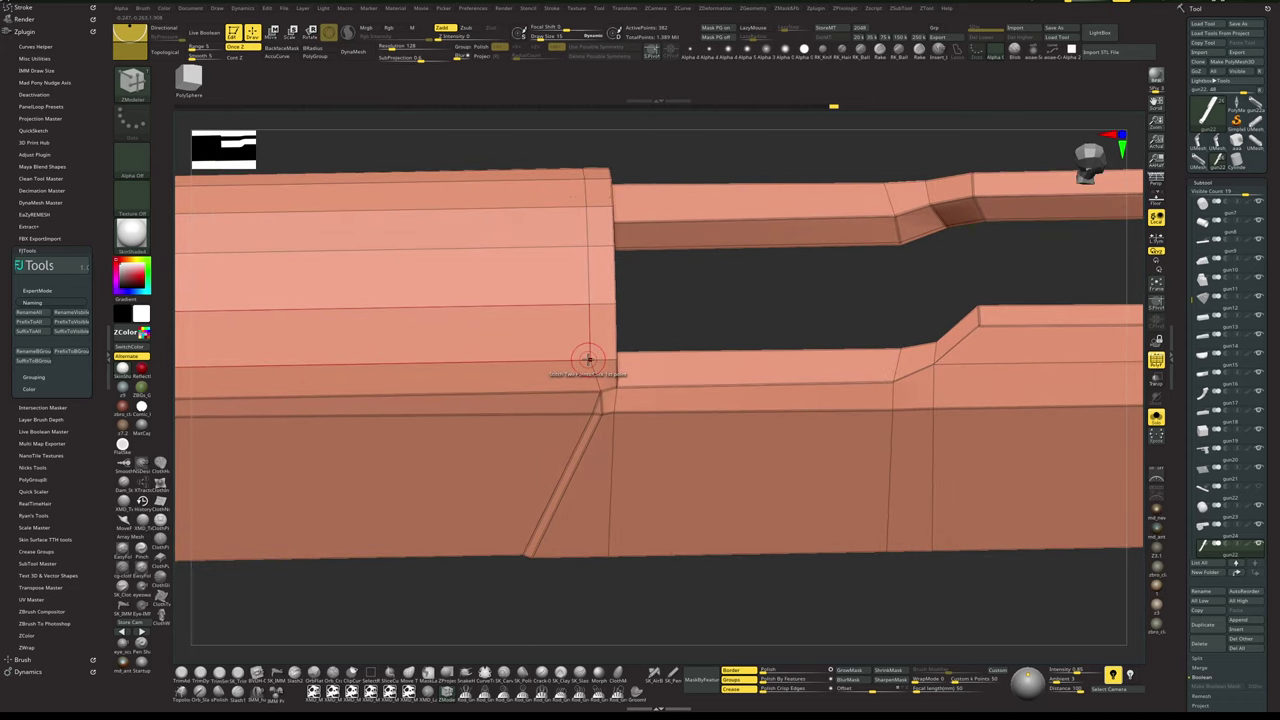
click(616, 362)
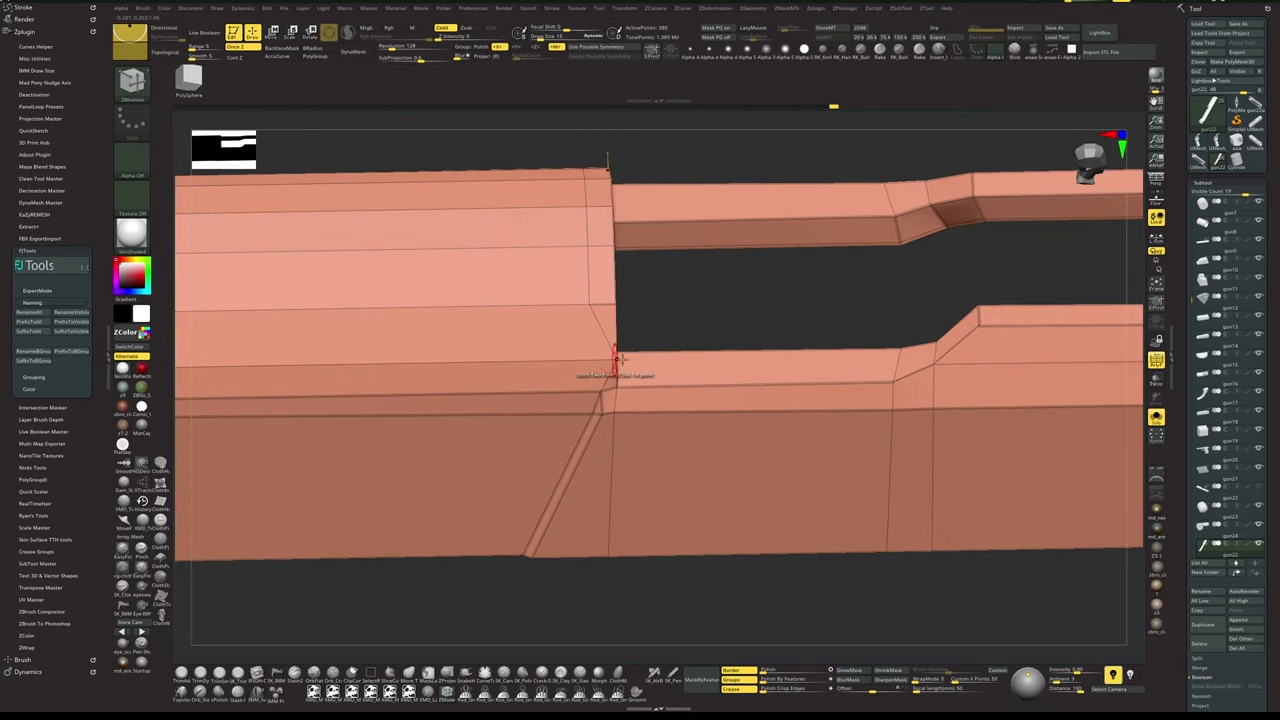
alt+drag(702, 305, 622, 393)
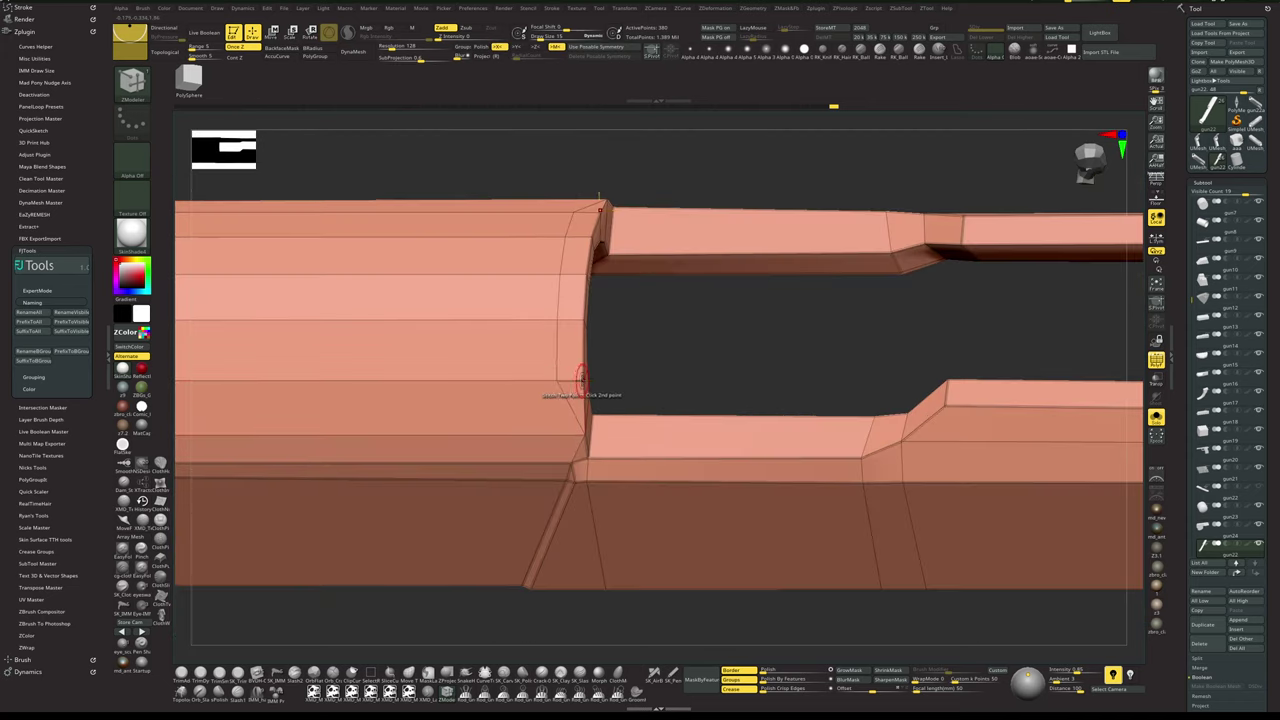
click(582, 380)
alt+drag(652, 340, 612, 384)
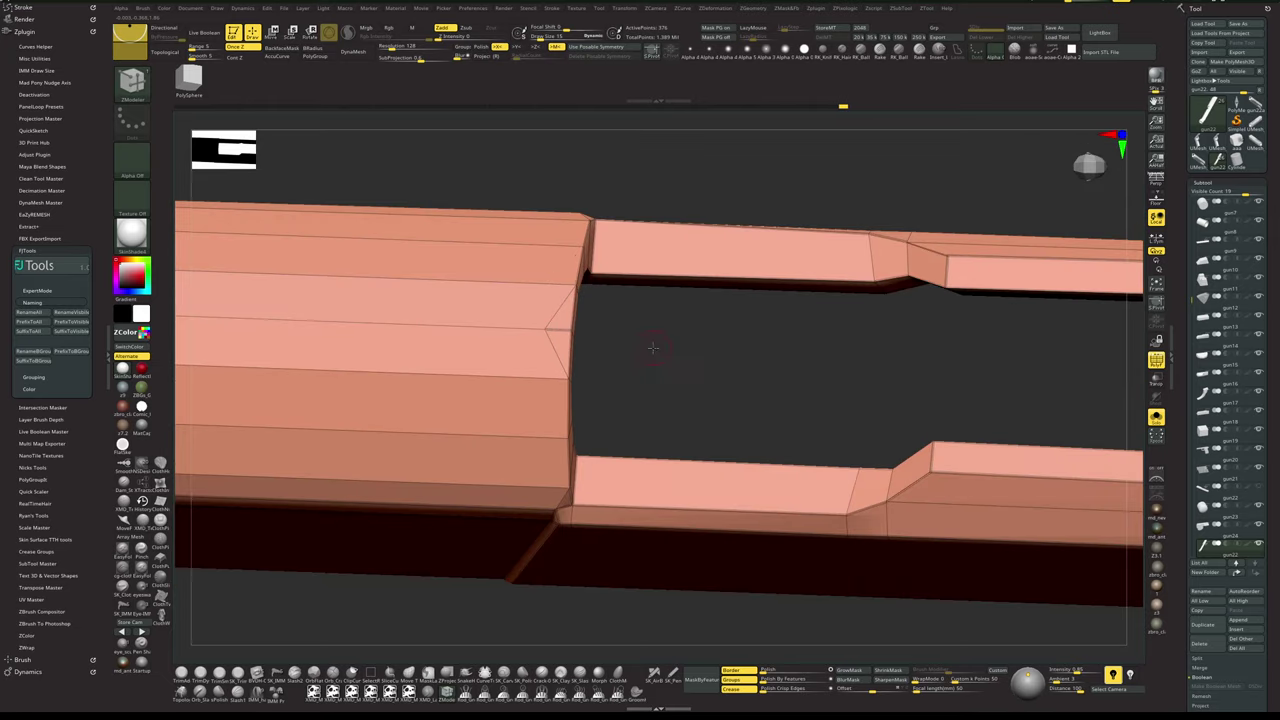
drag(653, 348, 646, 385)
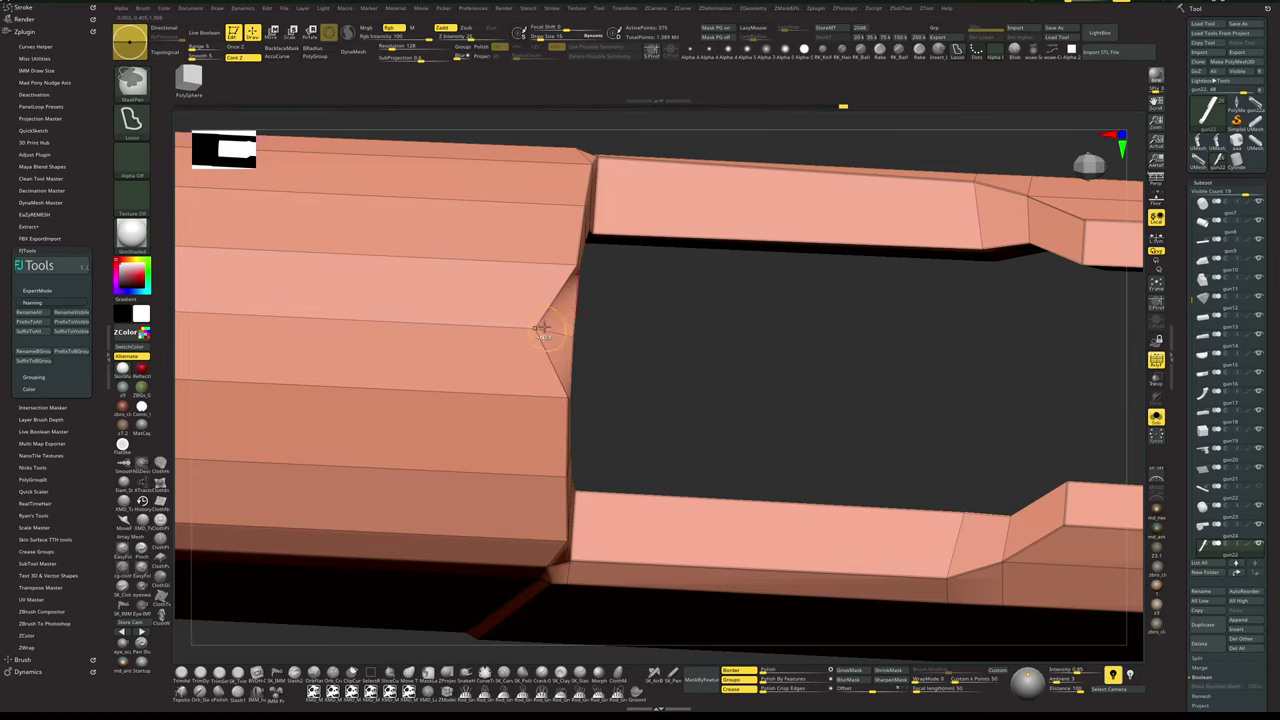
key(ctrl+z)
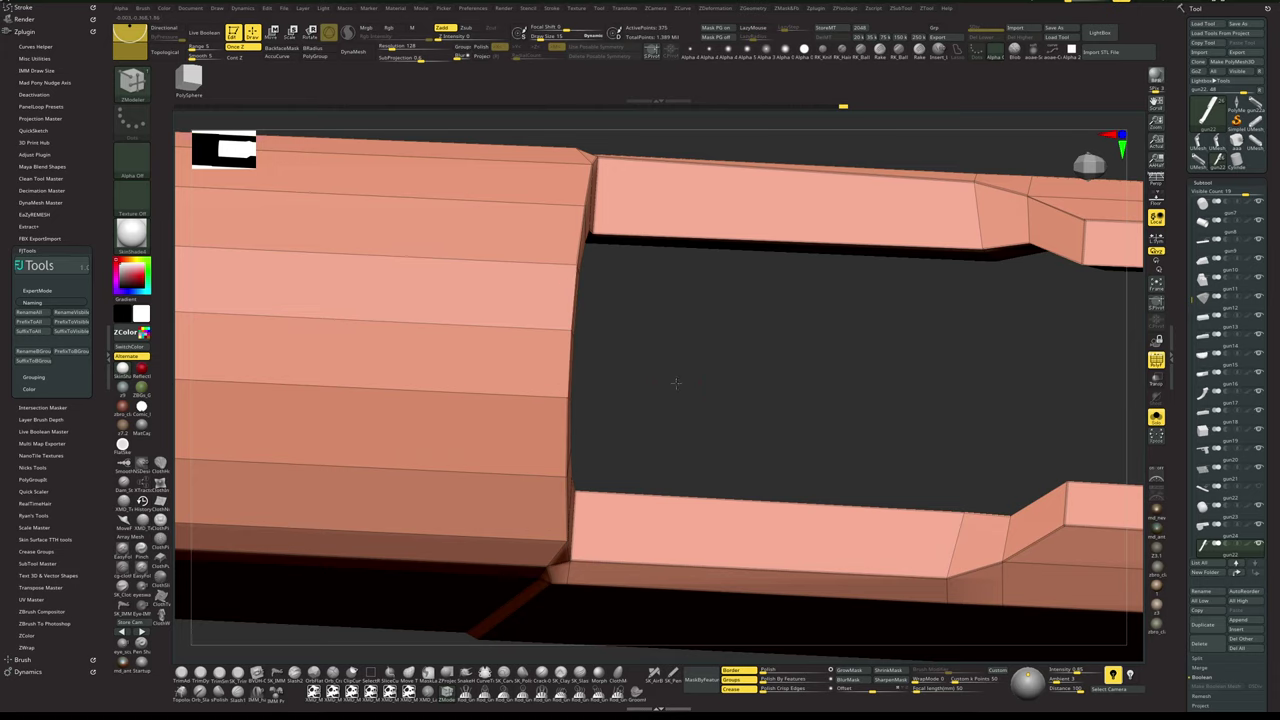
- Show the complete pistol without its wireframe and give it the dark green md_antique material
alt+drag(676, 383, 756, 540)
key(d)
key(shift+f)
drag(756, 540, 940, 486)
key(alt+s)
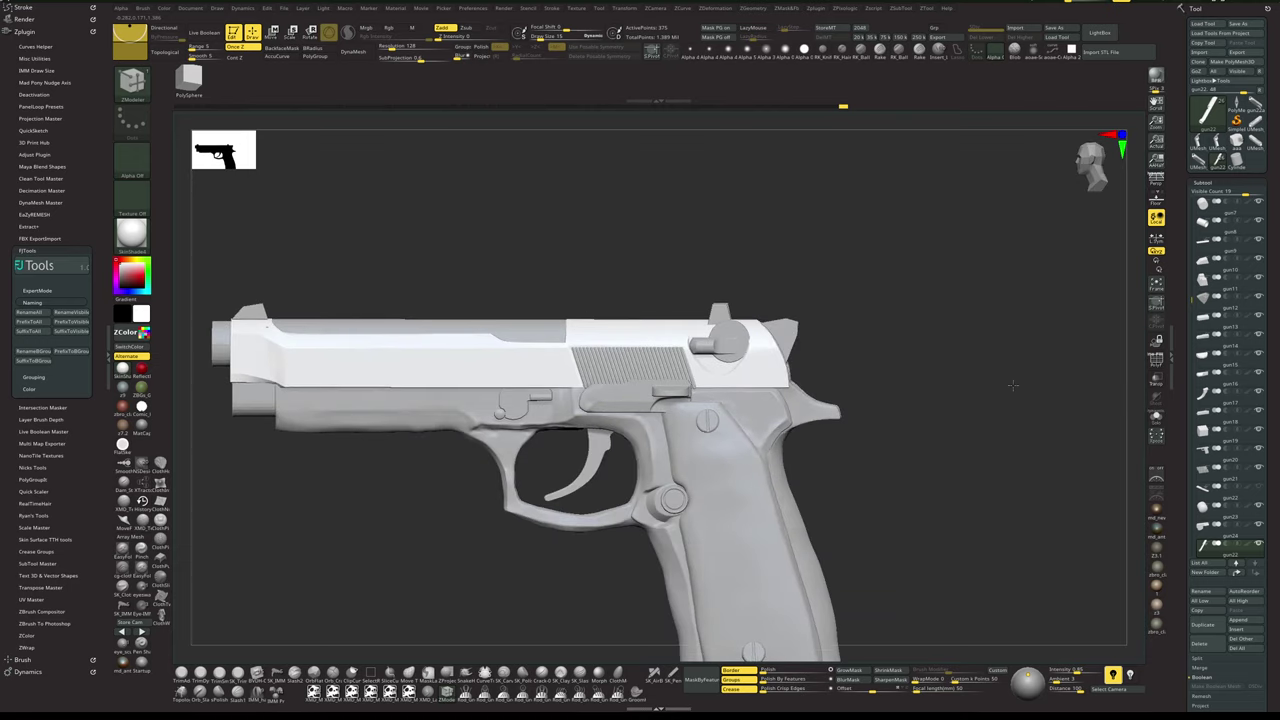
drag(1013, 385, 993, 406)
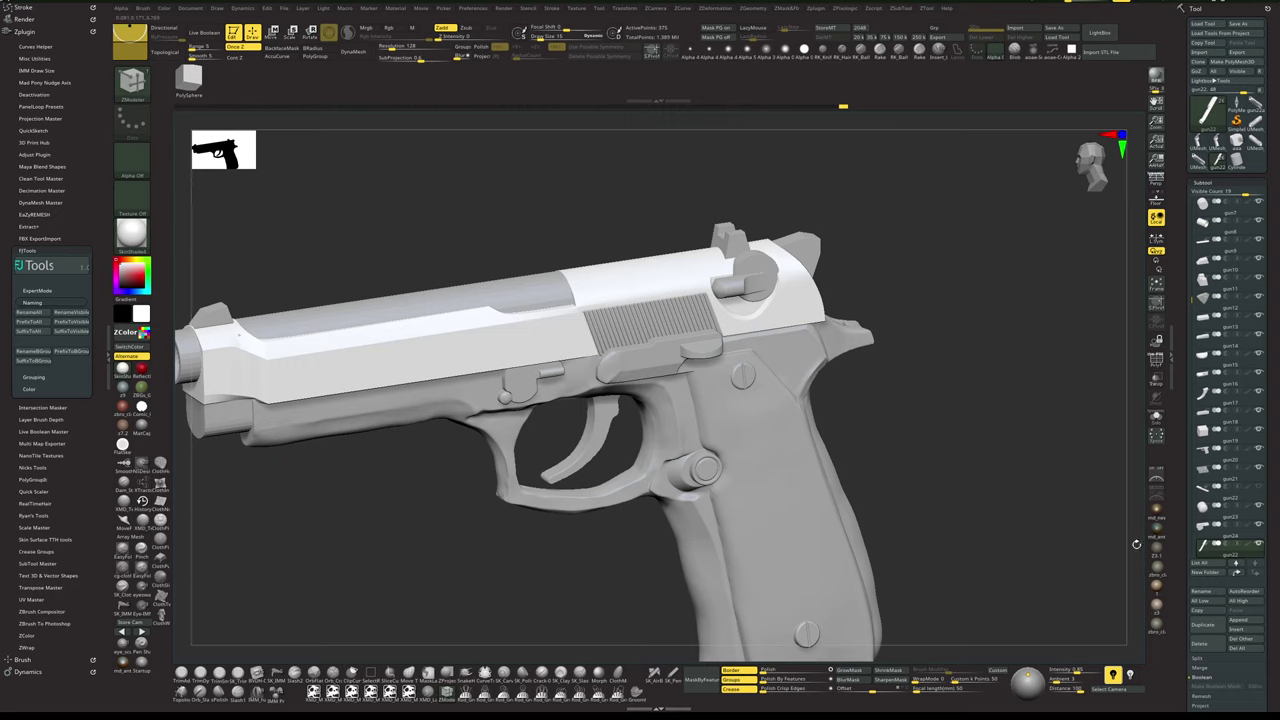
click(1156, 516)
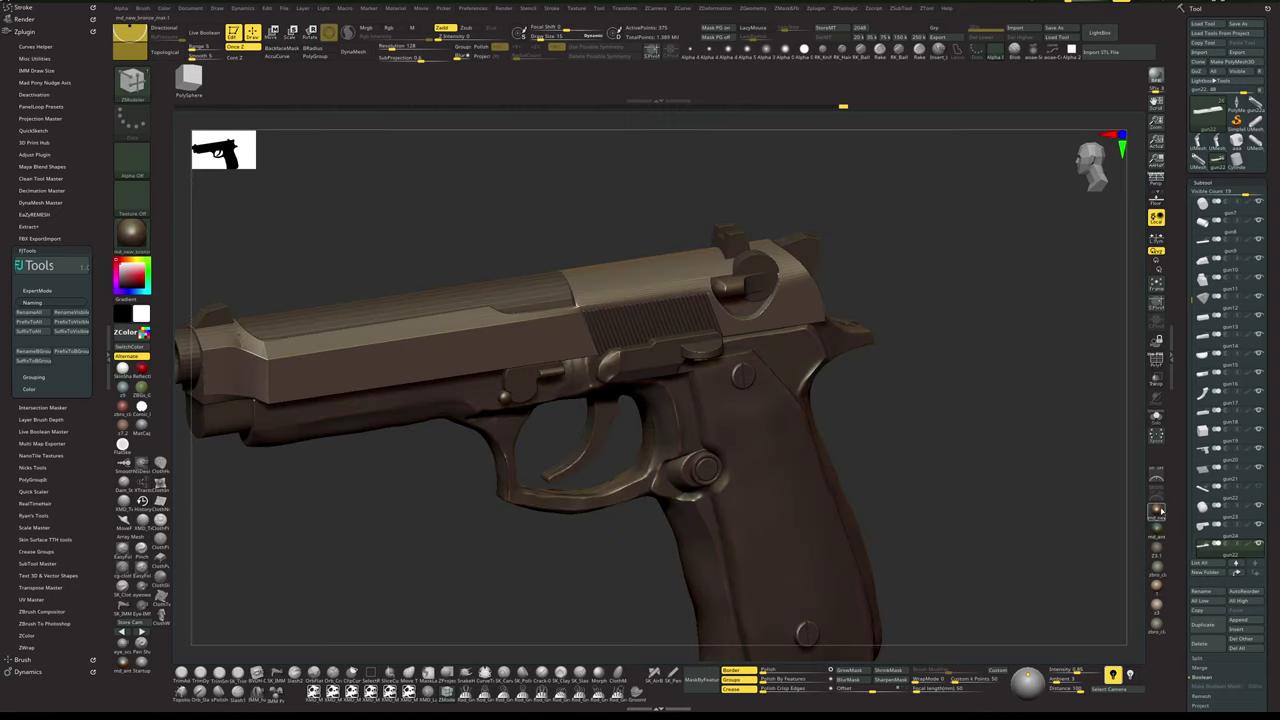
click(1157, 531)
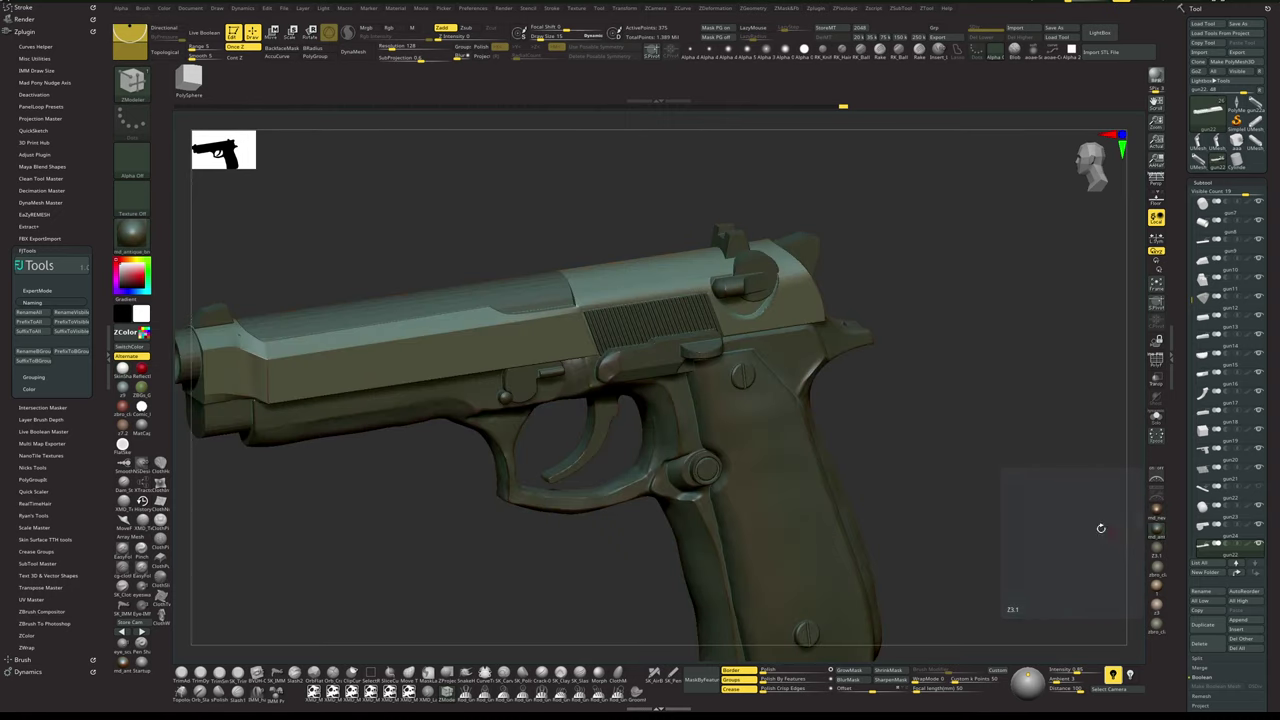
- Save the tool in the gun folder, basing the file name on gun04.ztl
drag(982, 486, 1015, 279)
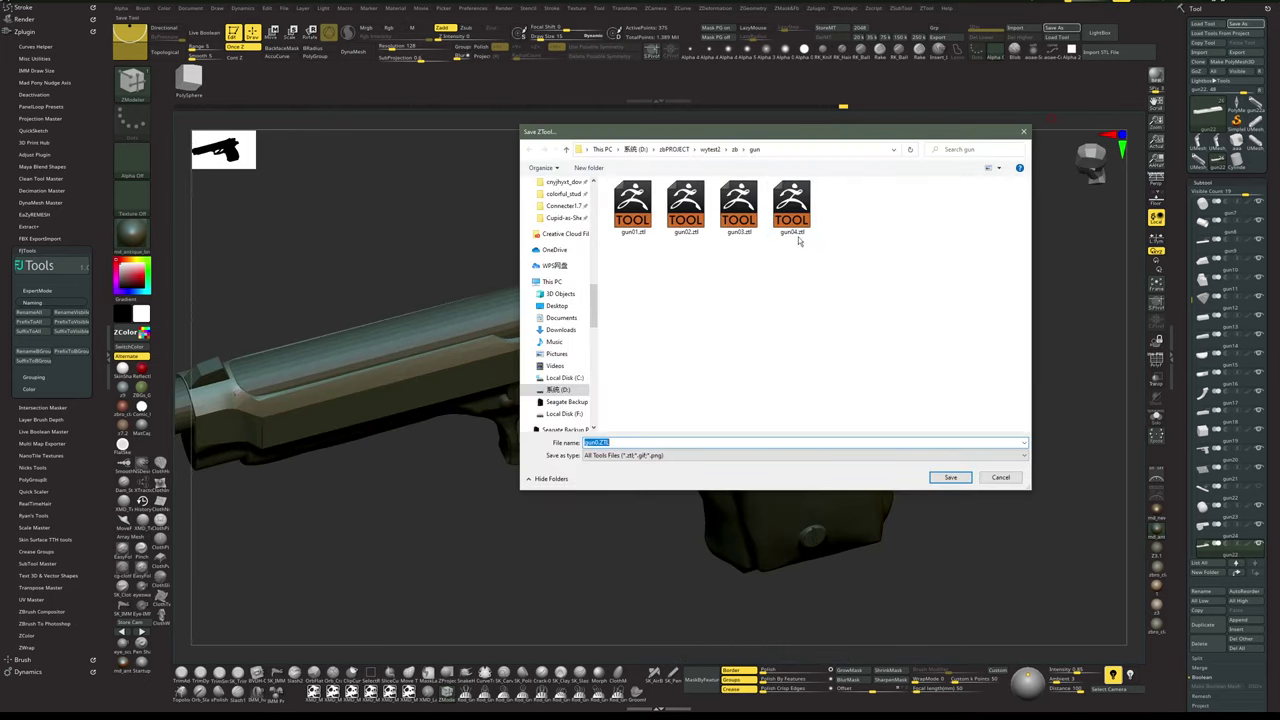
click(797, 230)
double_click(600, 443)
click(600, 443)
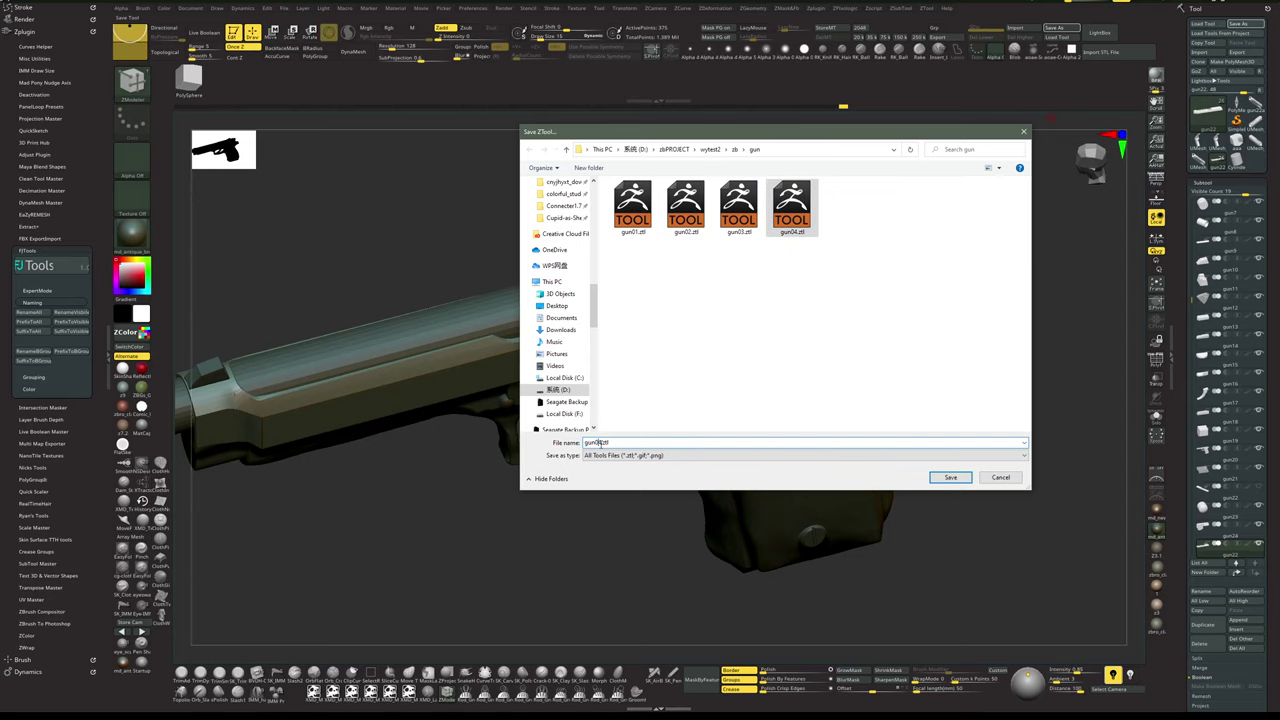
key(Return)
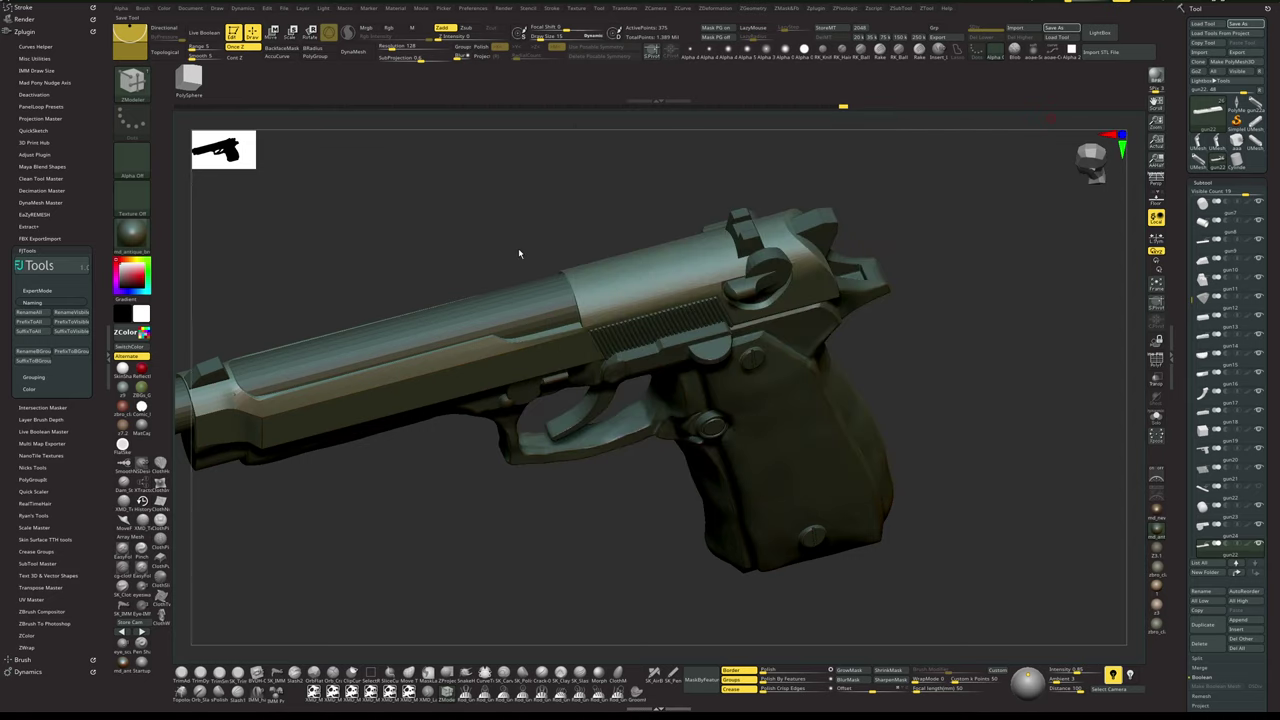